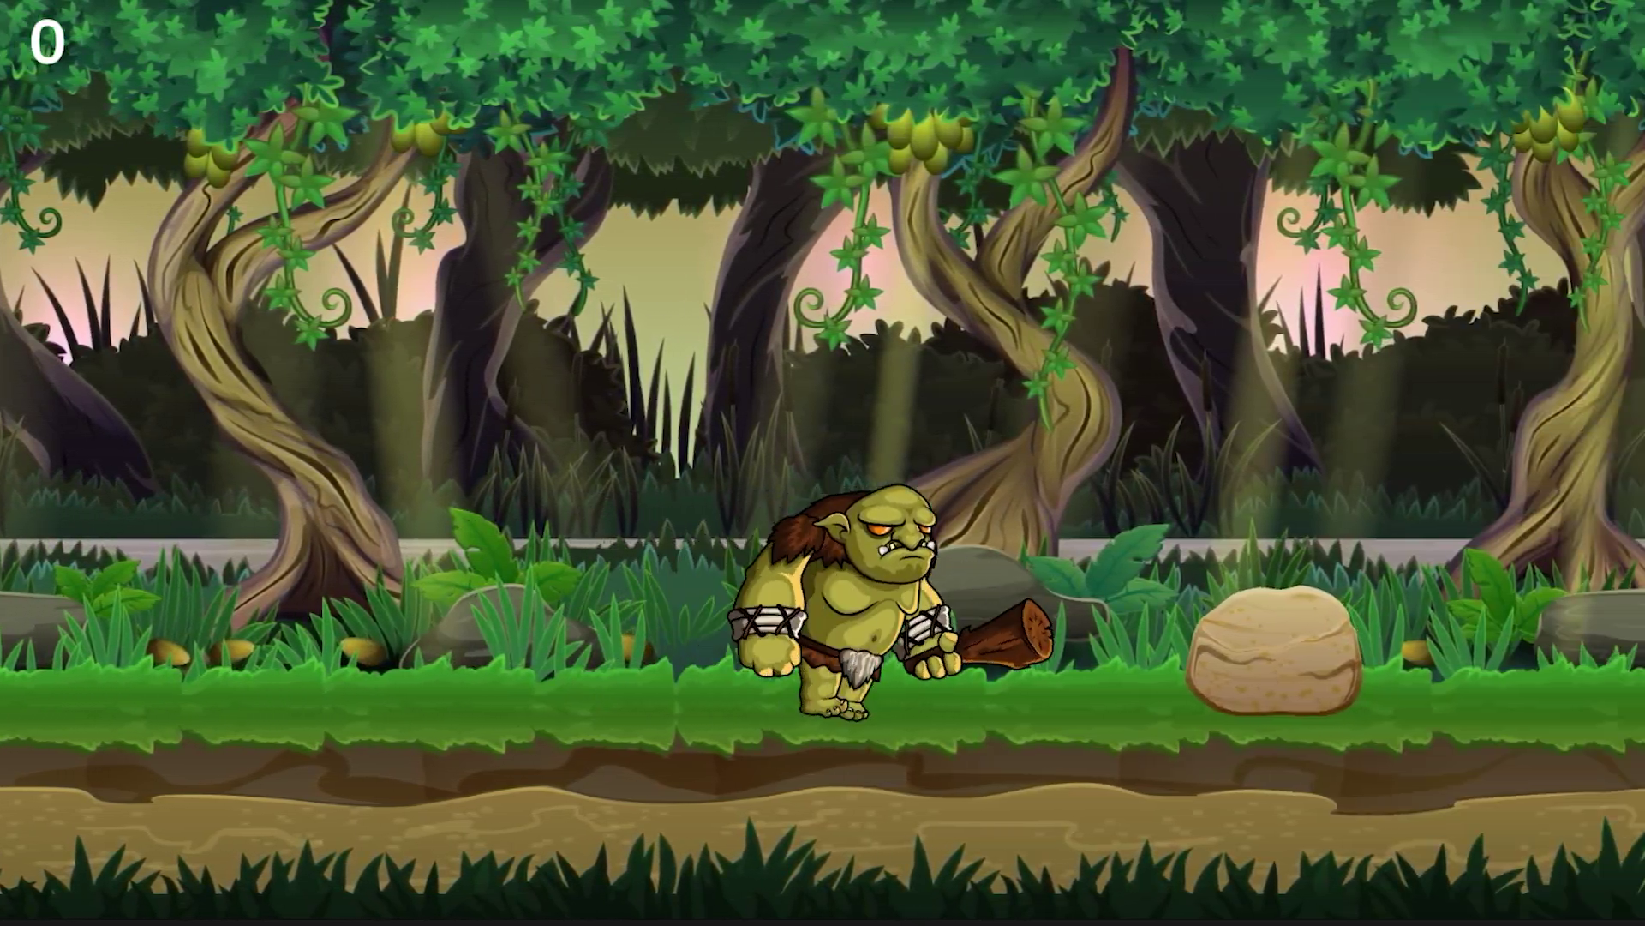
Jump the troll over the boulder, barrel and cactus obstacles
key(space)
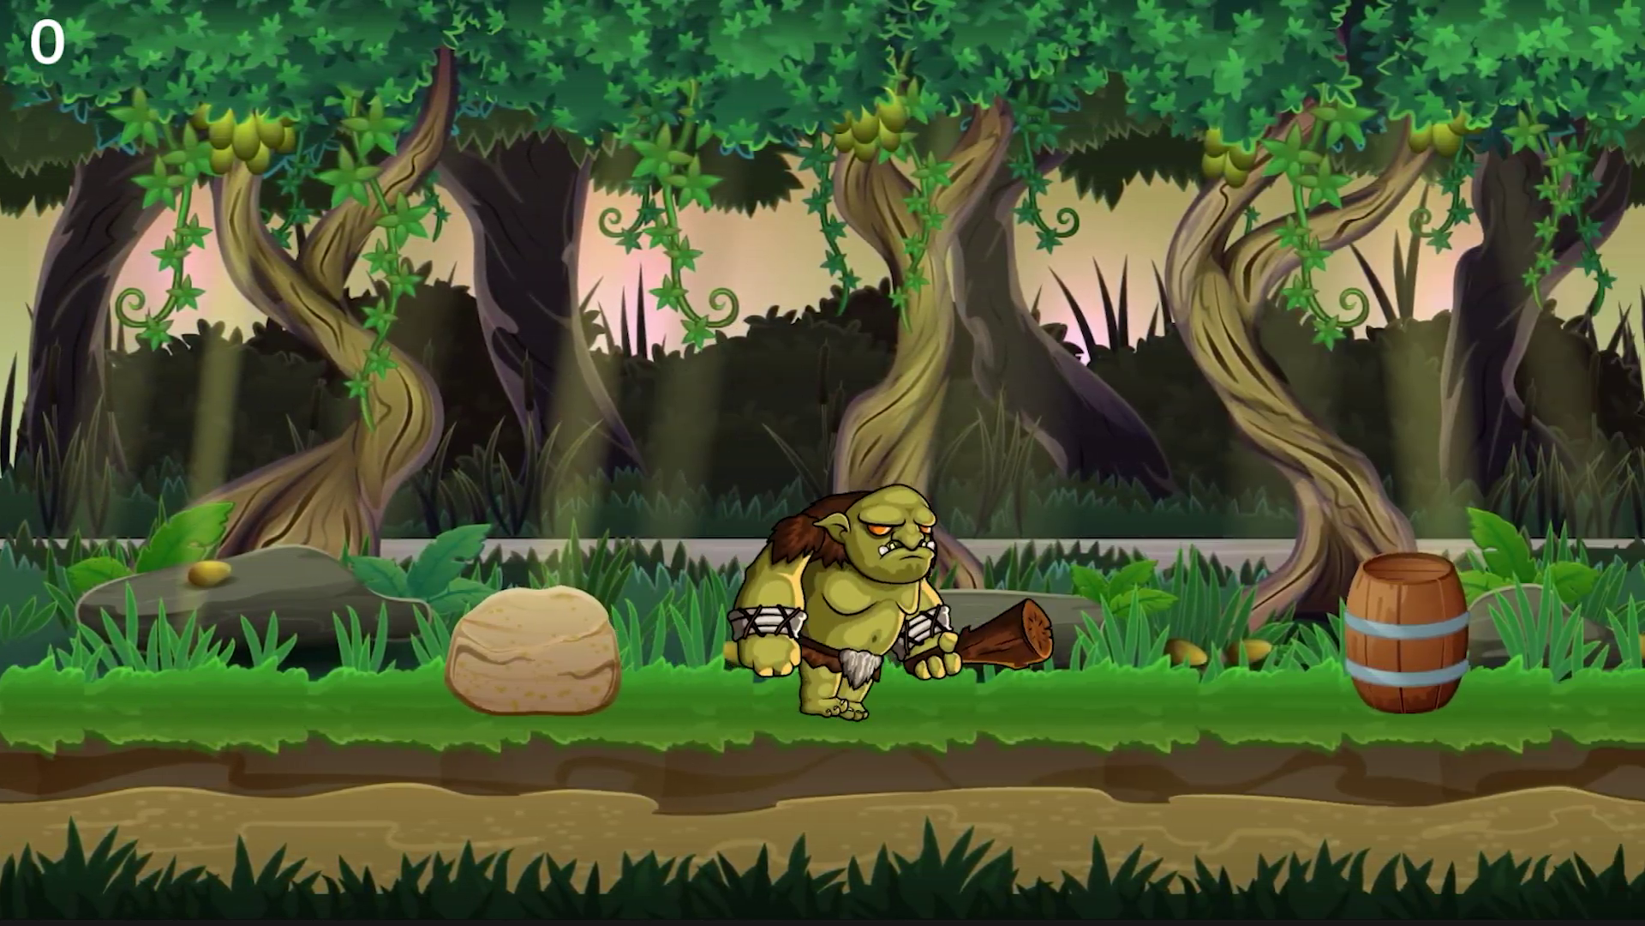
key(space)
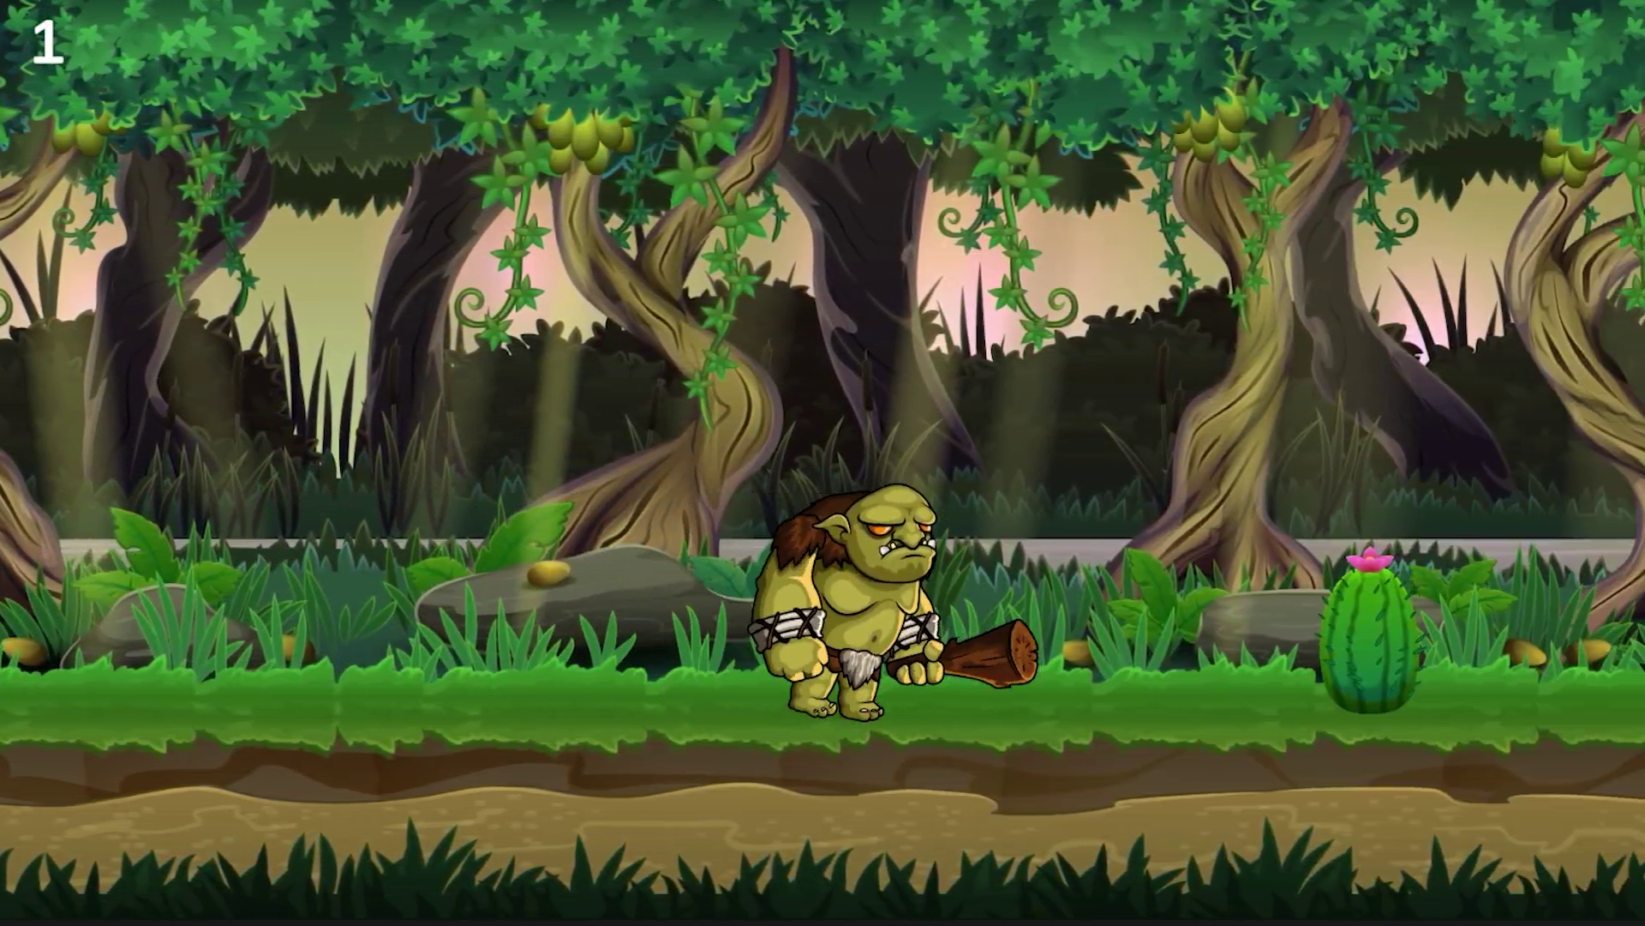
key(space)
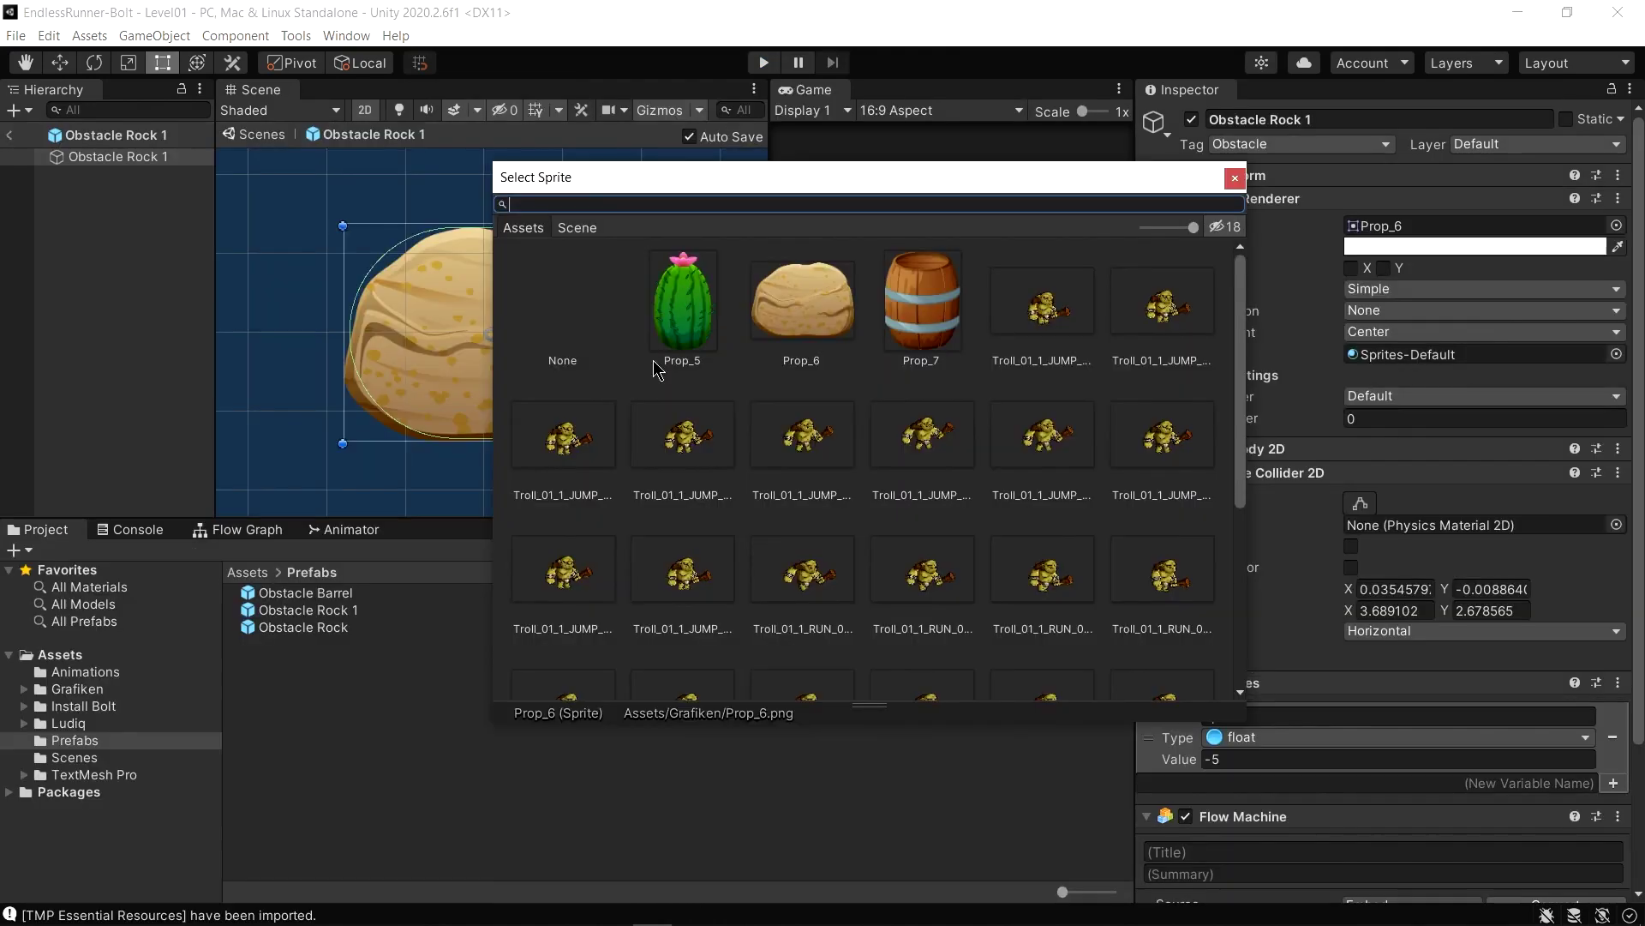
Swap the rock obstacle's sprite to Prop_5, then jump over the rock and barrel
click(683, 320)
double_click(683, 320)
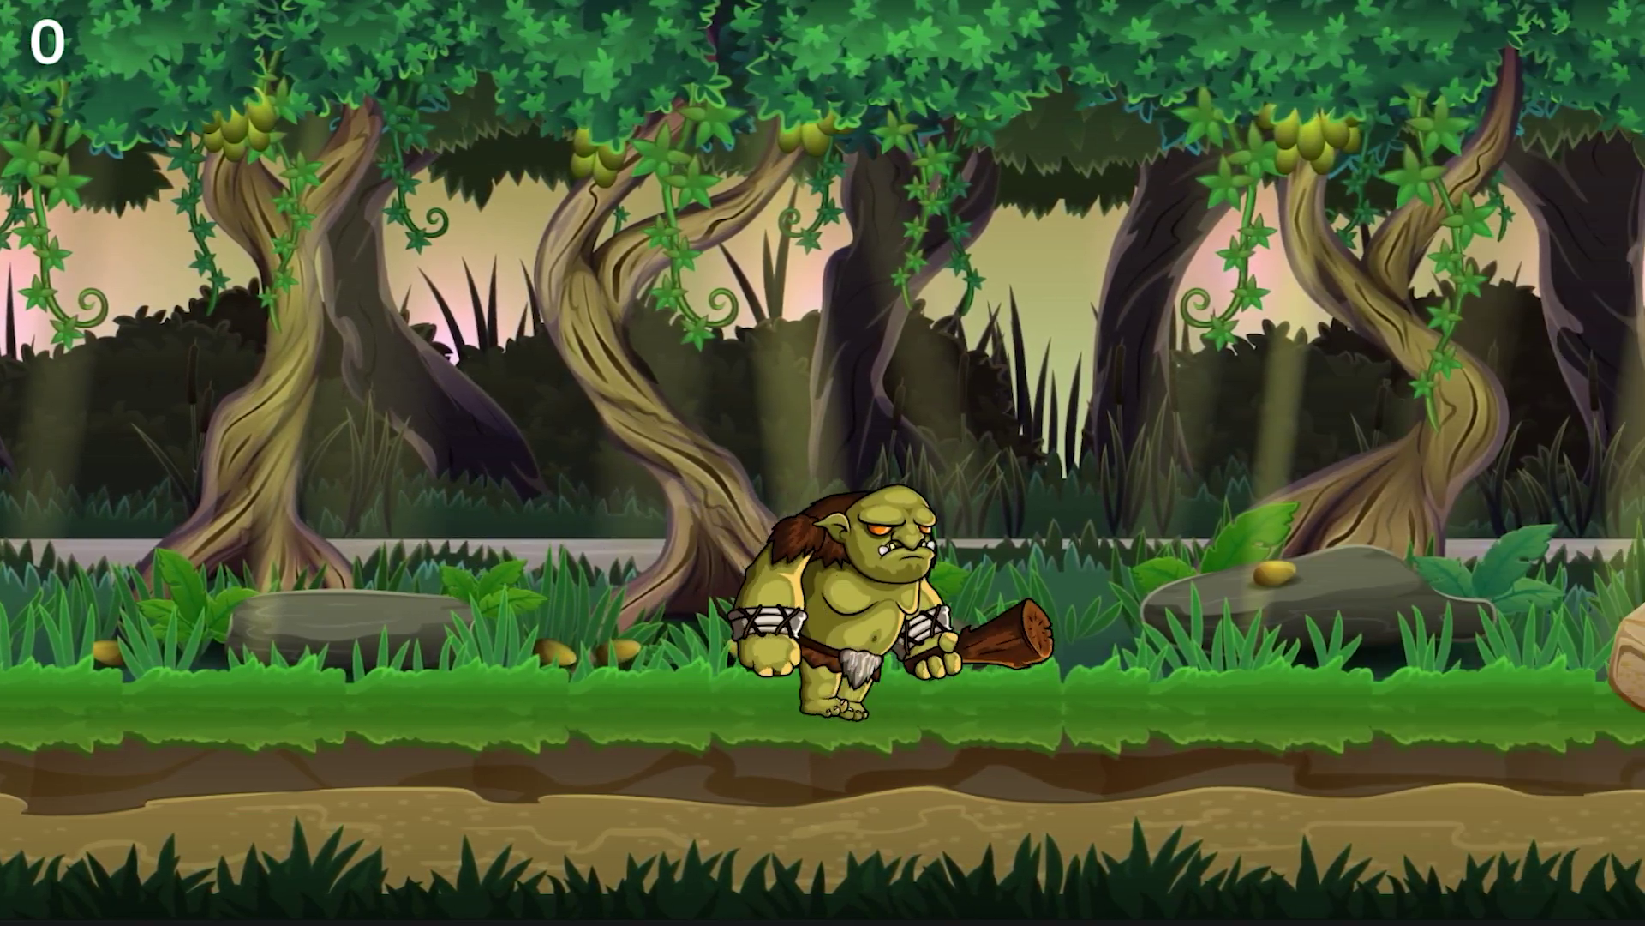
key(space)
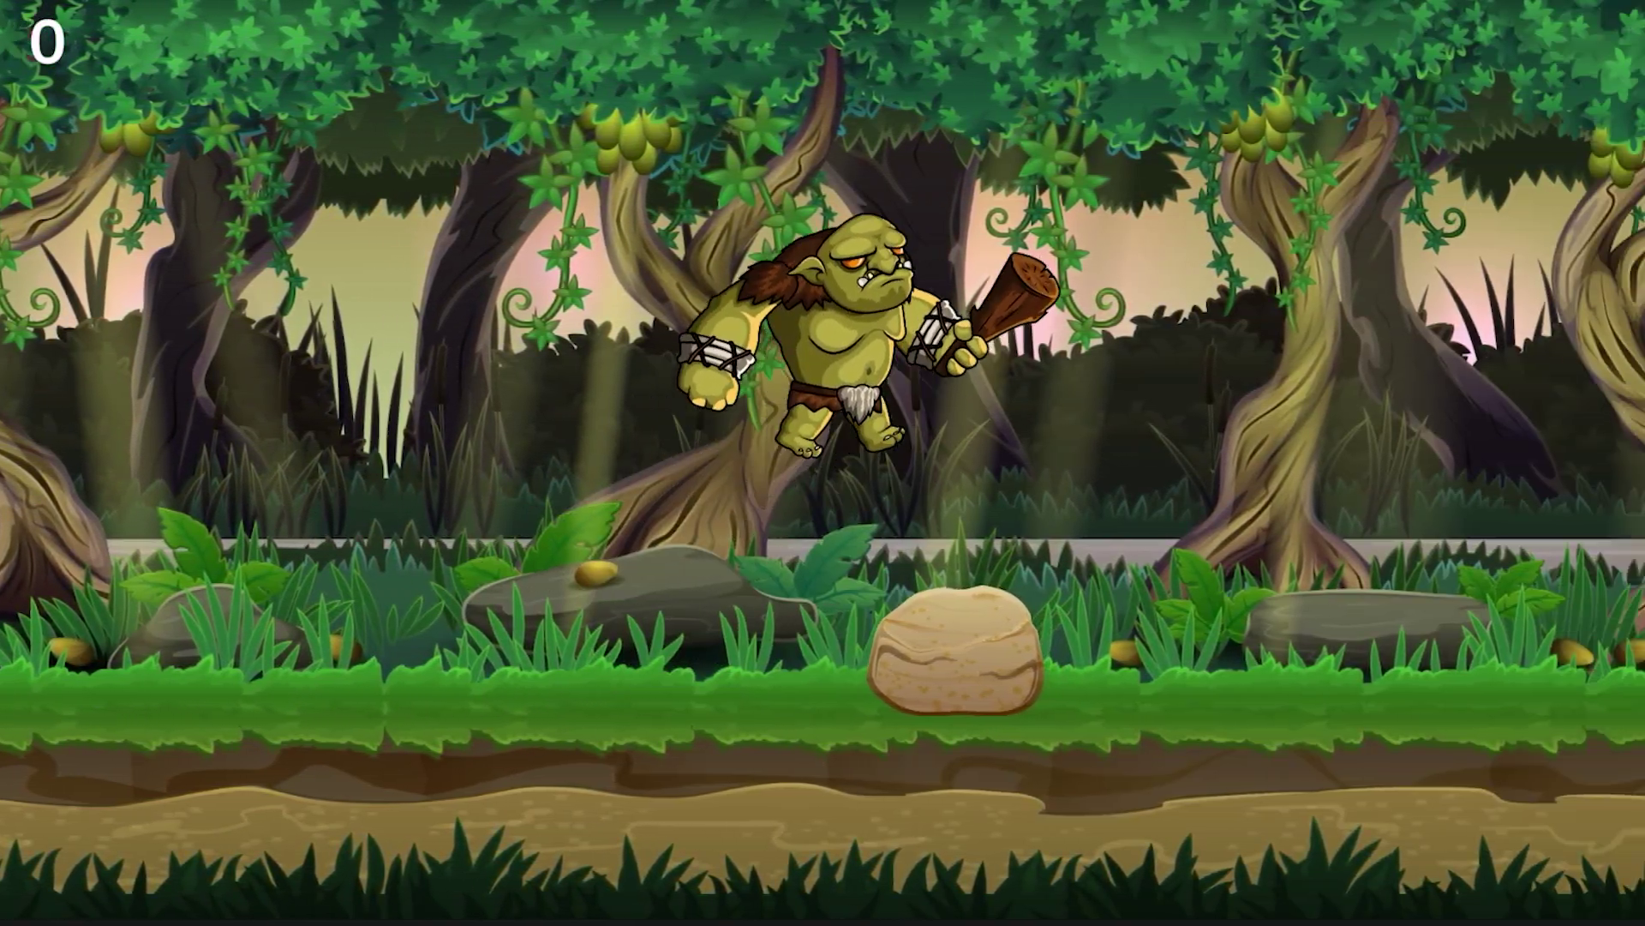
key(space)
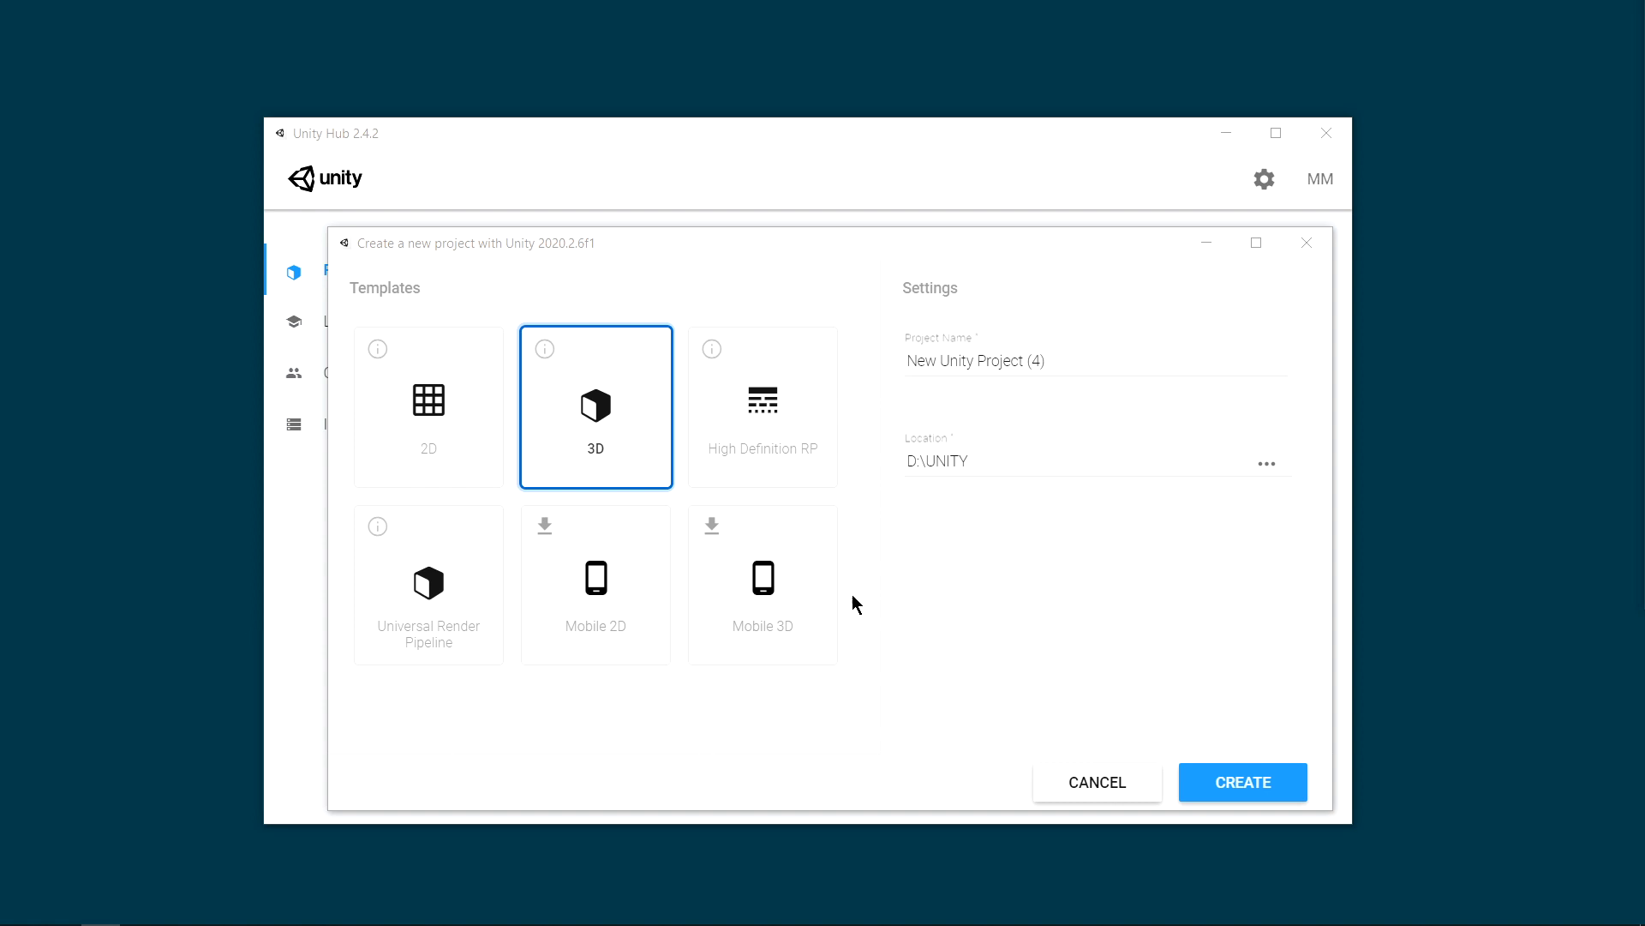
Create a 2D-template project named EndlessRunner-Bolt in D:\UNITY
click(458, 417)
click(1131, 360)
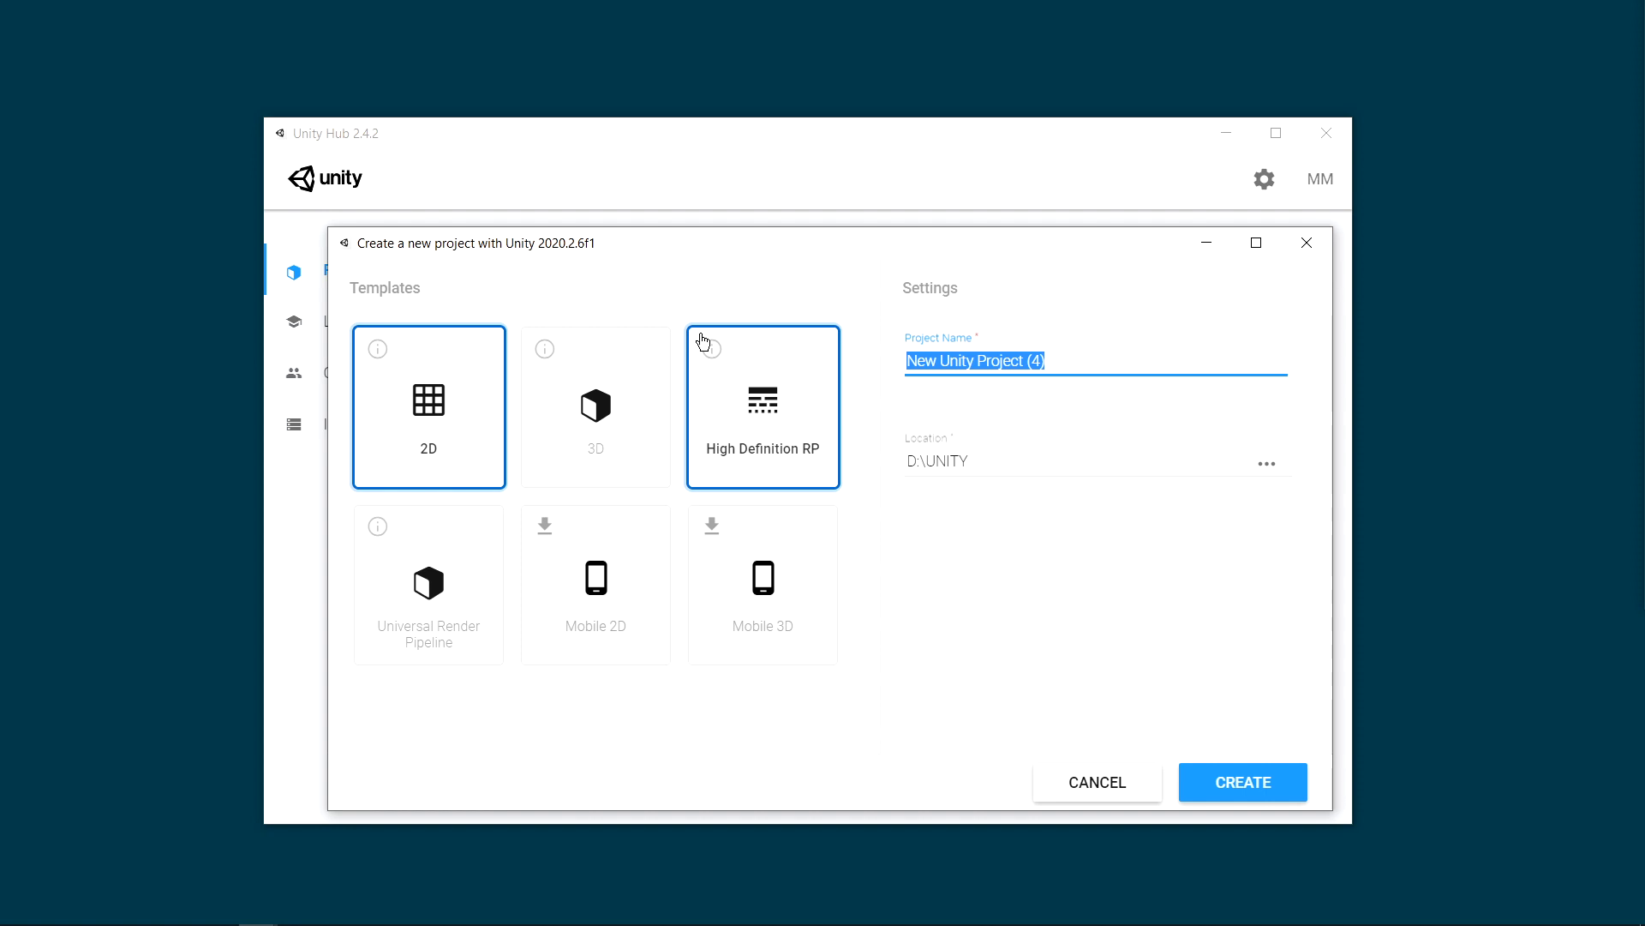
text(EndlessRunner-Bolt)
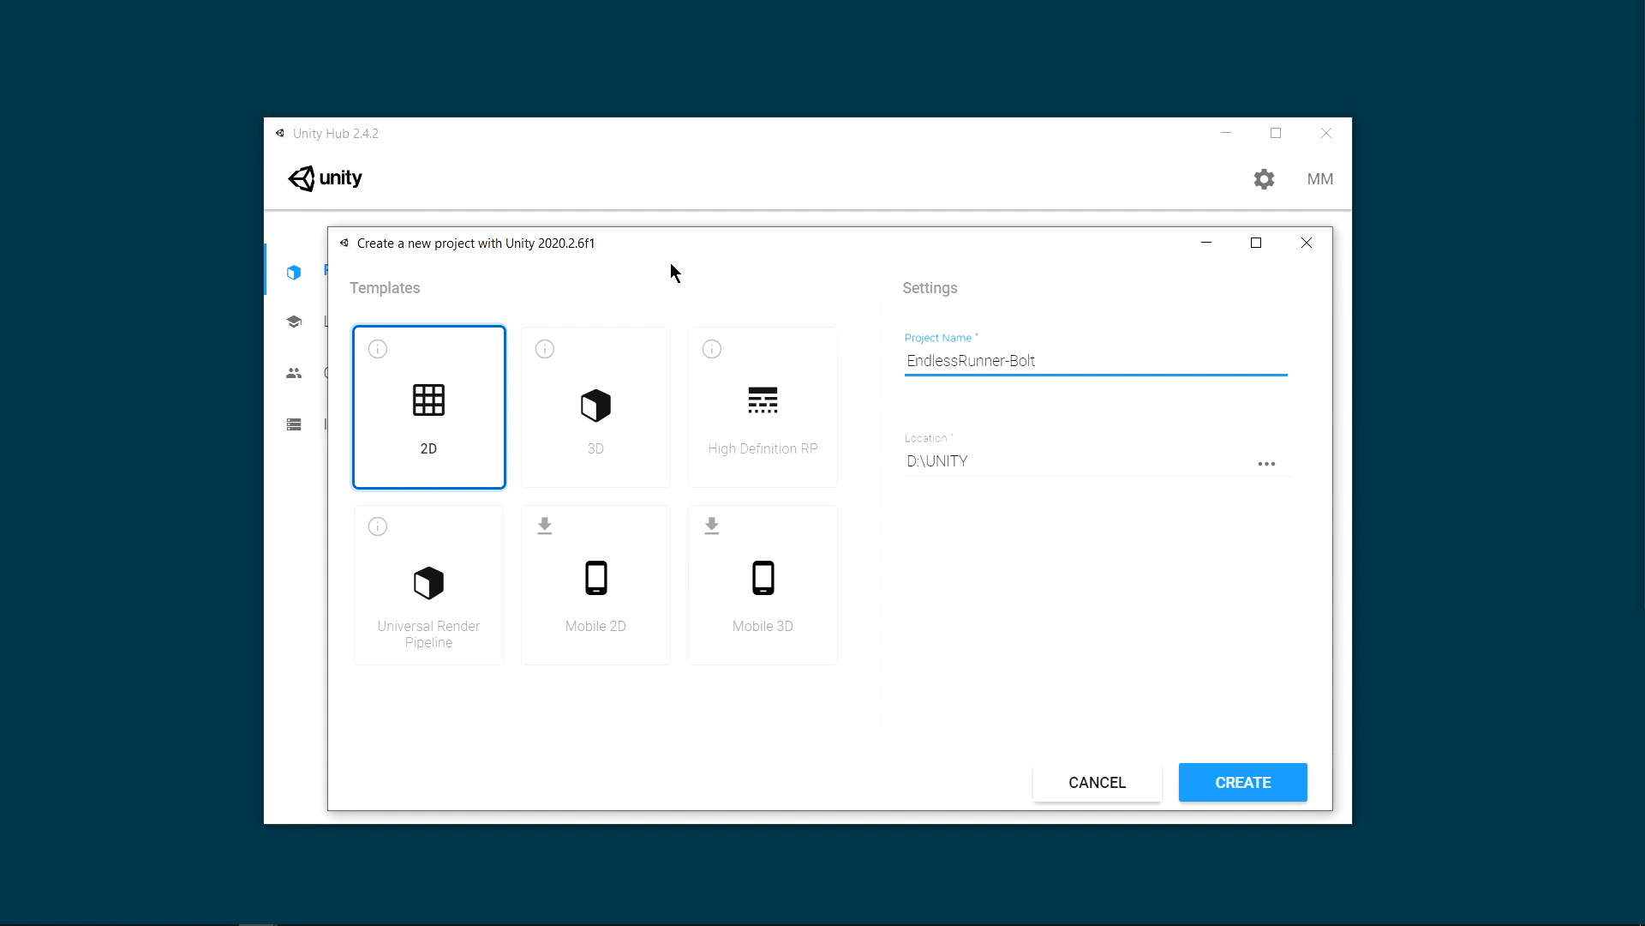
click(989, 451)
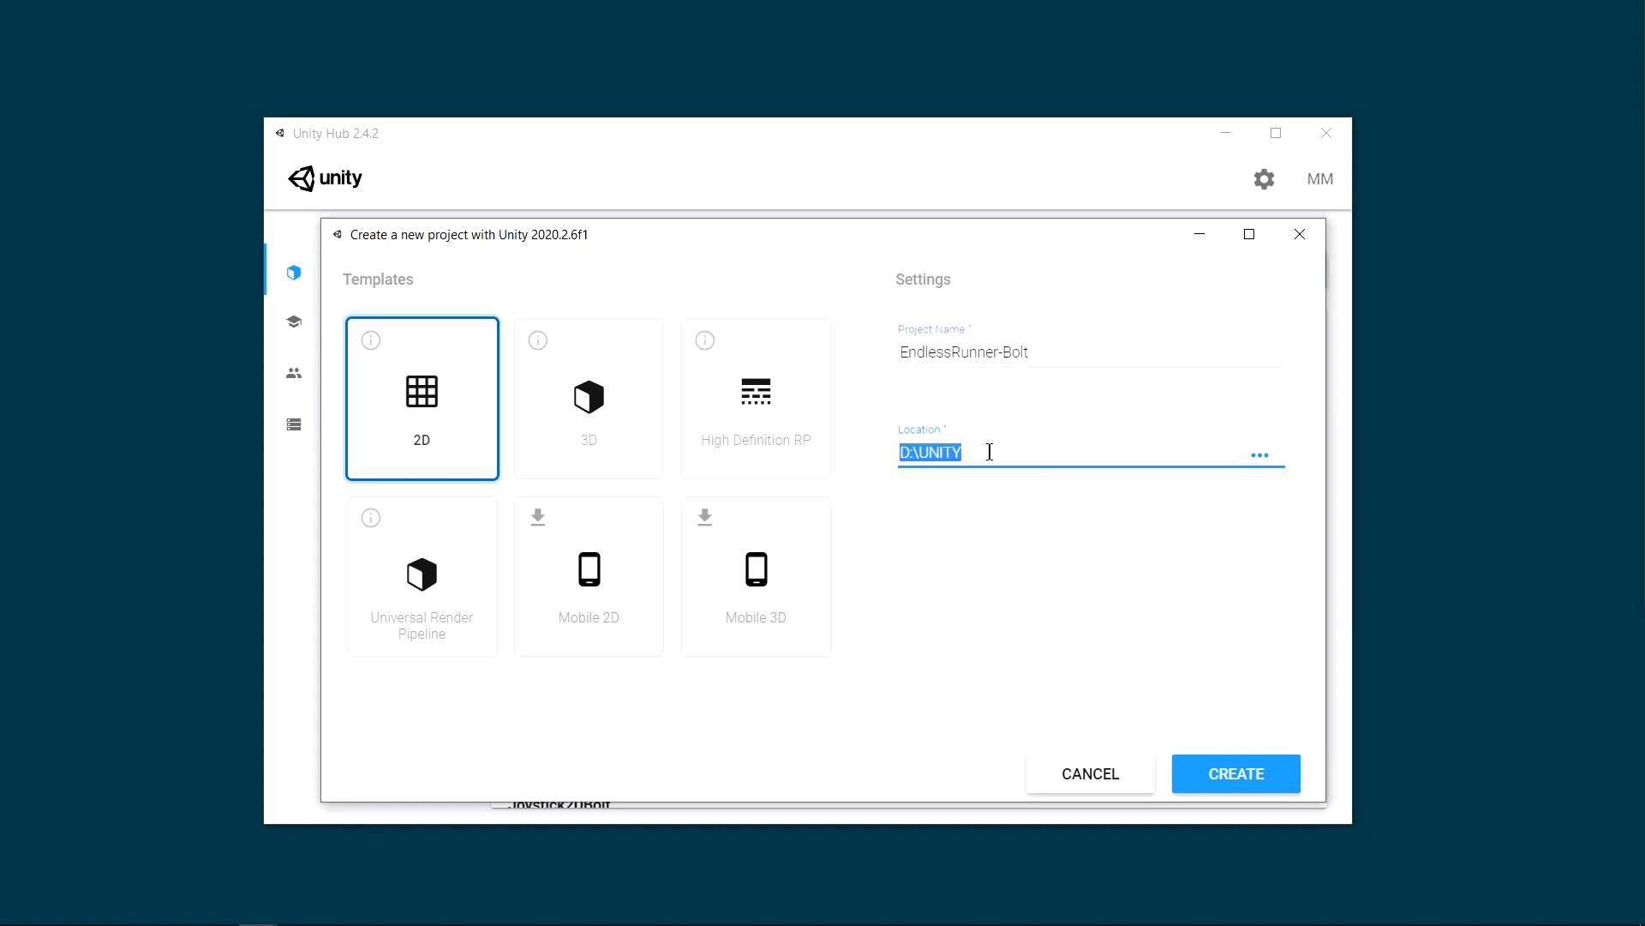
click(1234, 785)
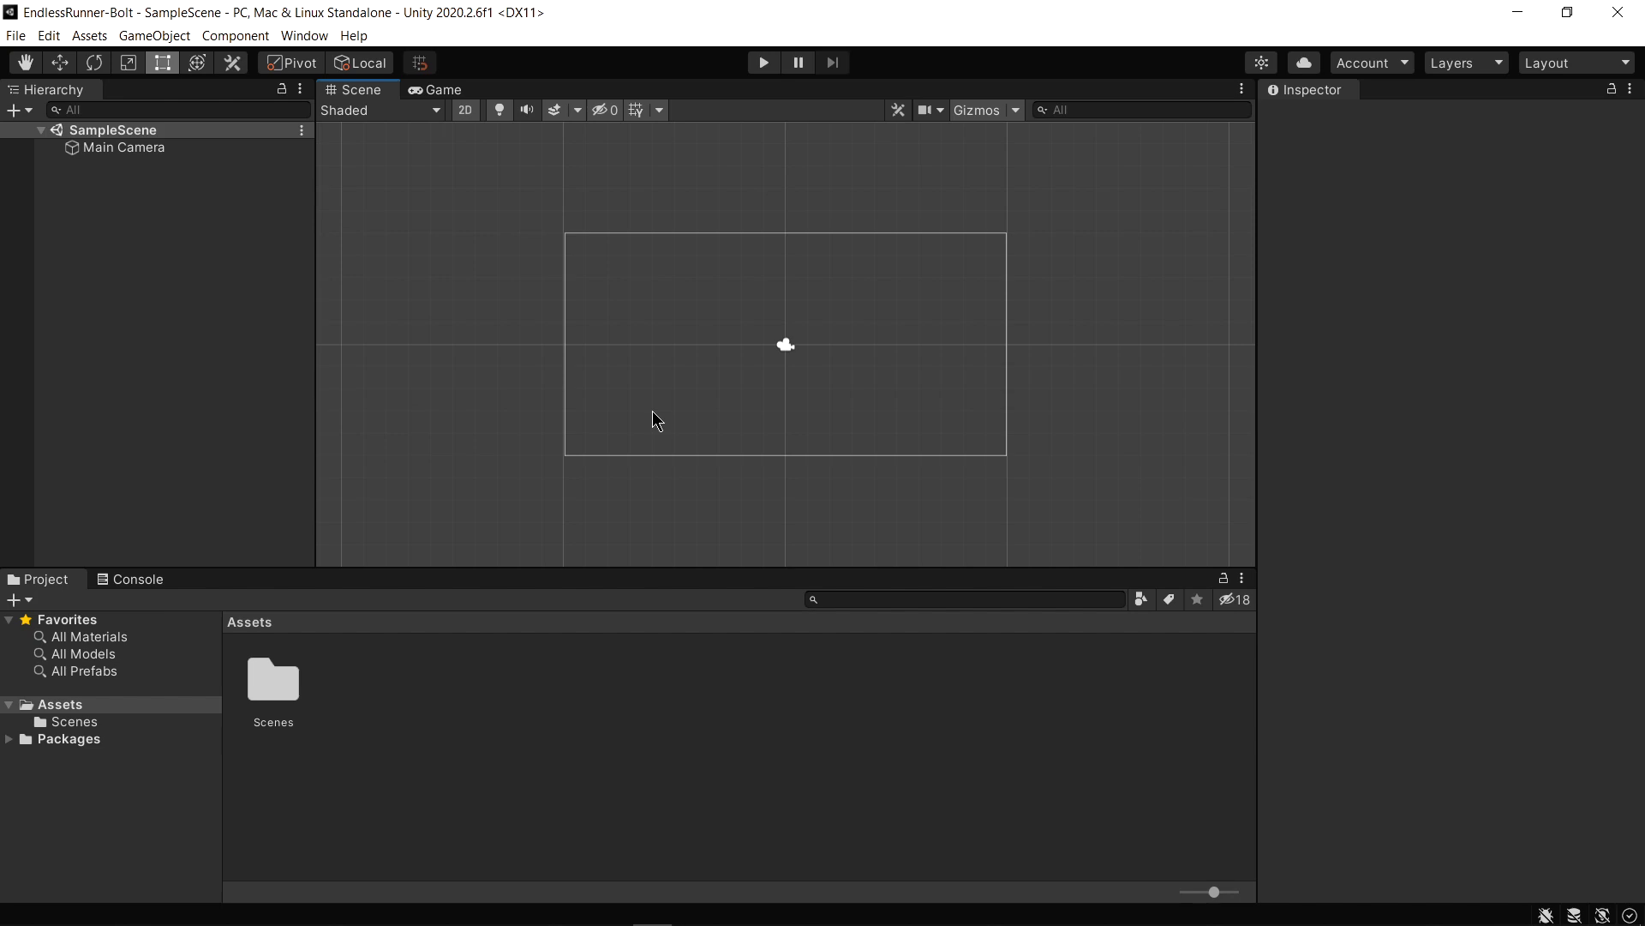
key(alt+Tab)
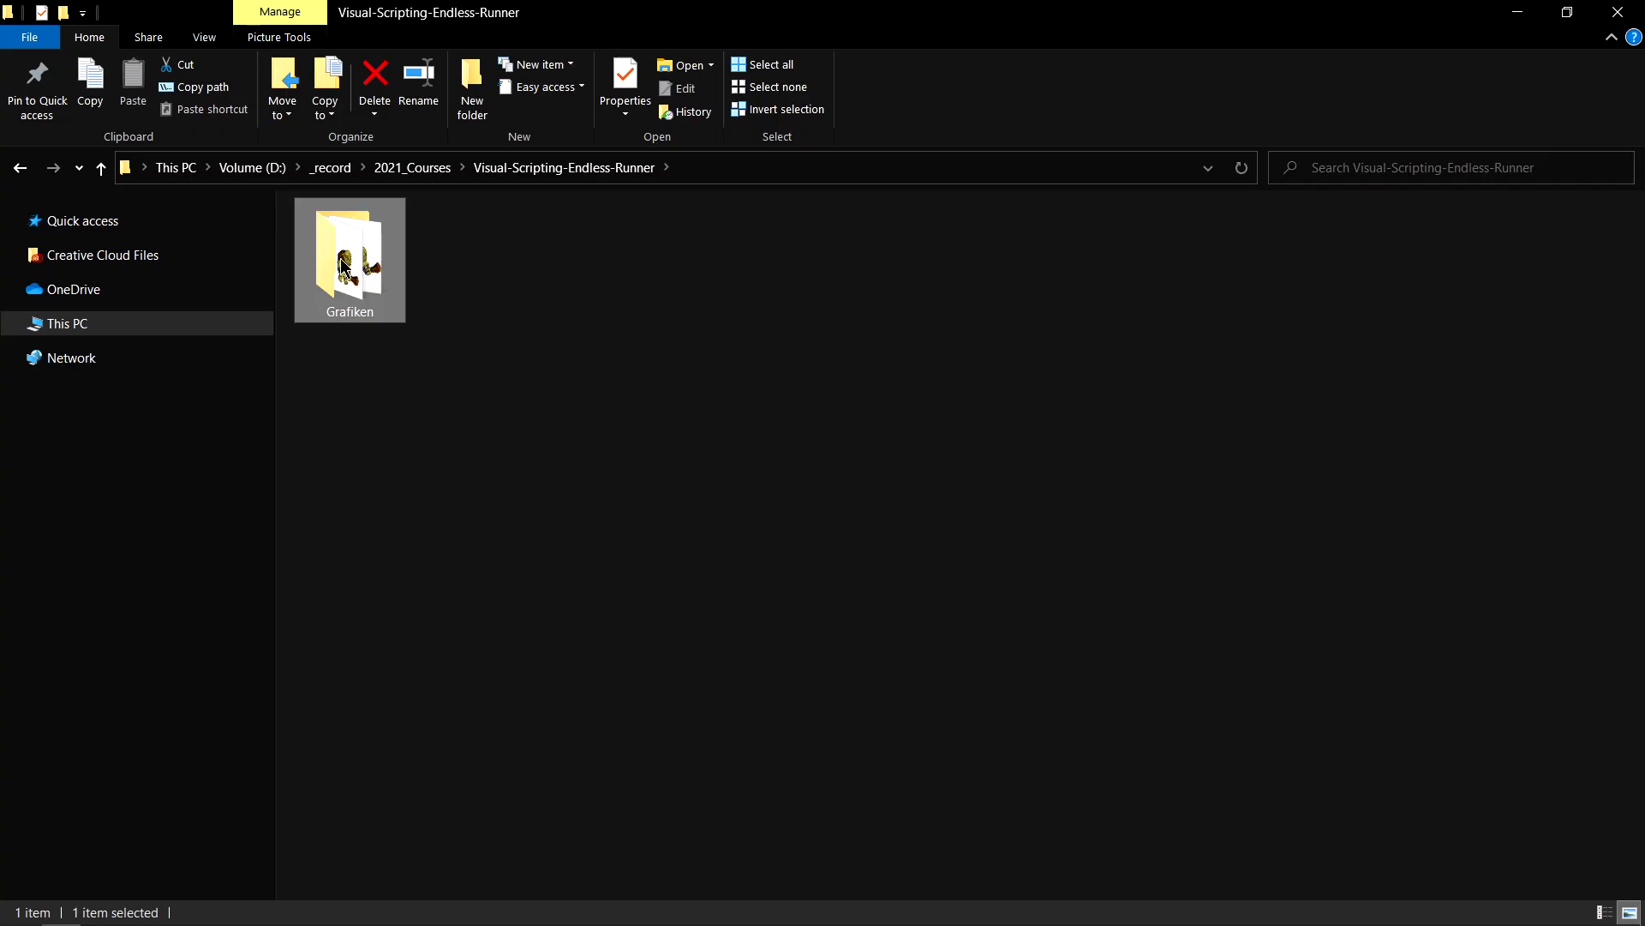
Open the Grafiken folder and look over its troll PNG images
double_click(342, 267)
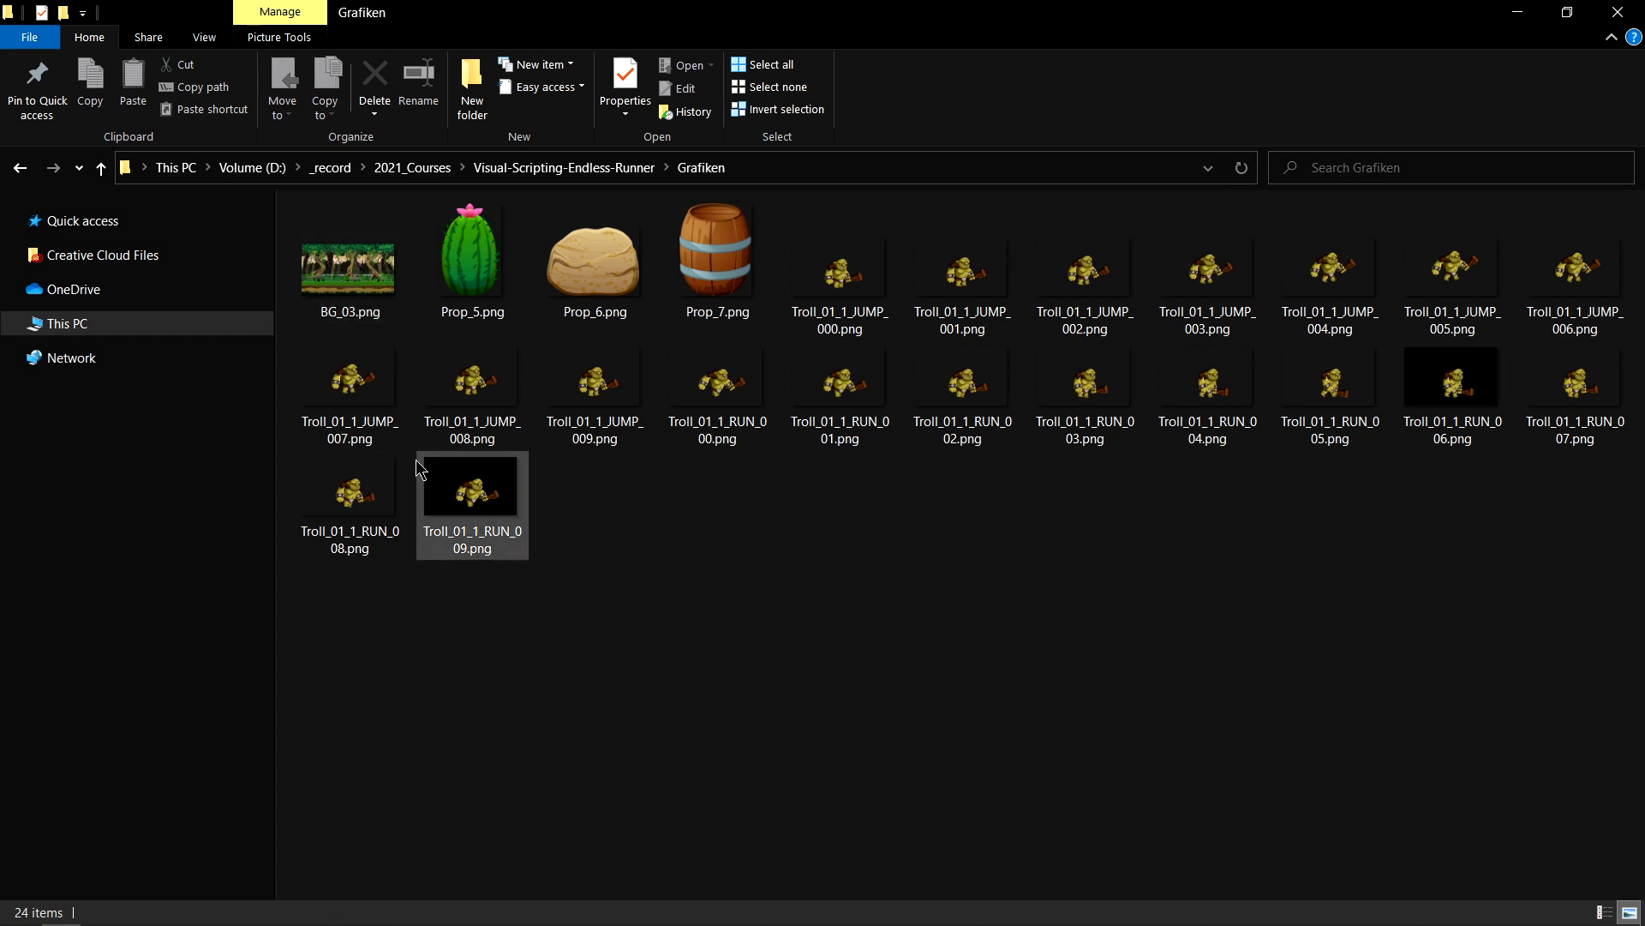
click(842, 273)
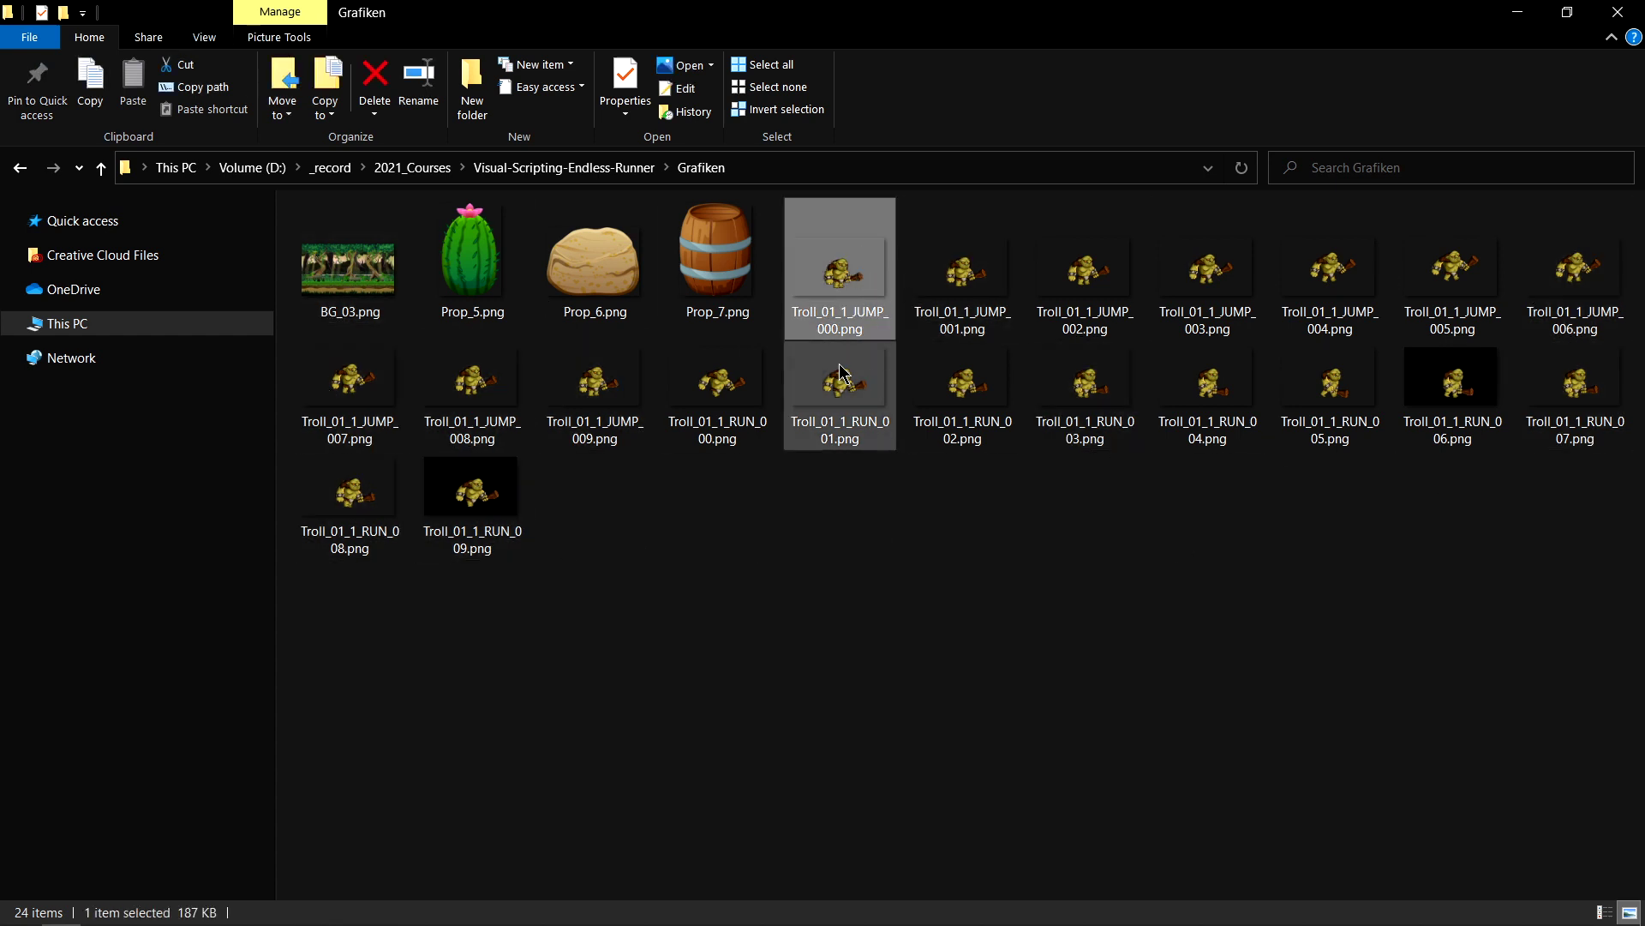
click(813, 543)
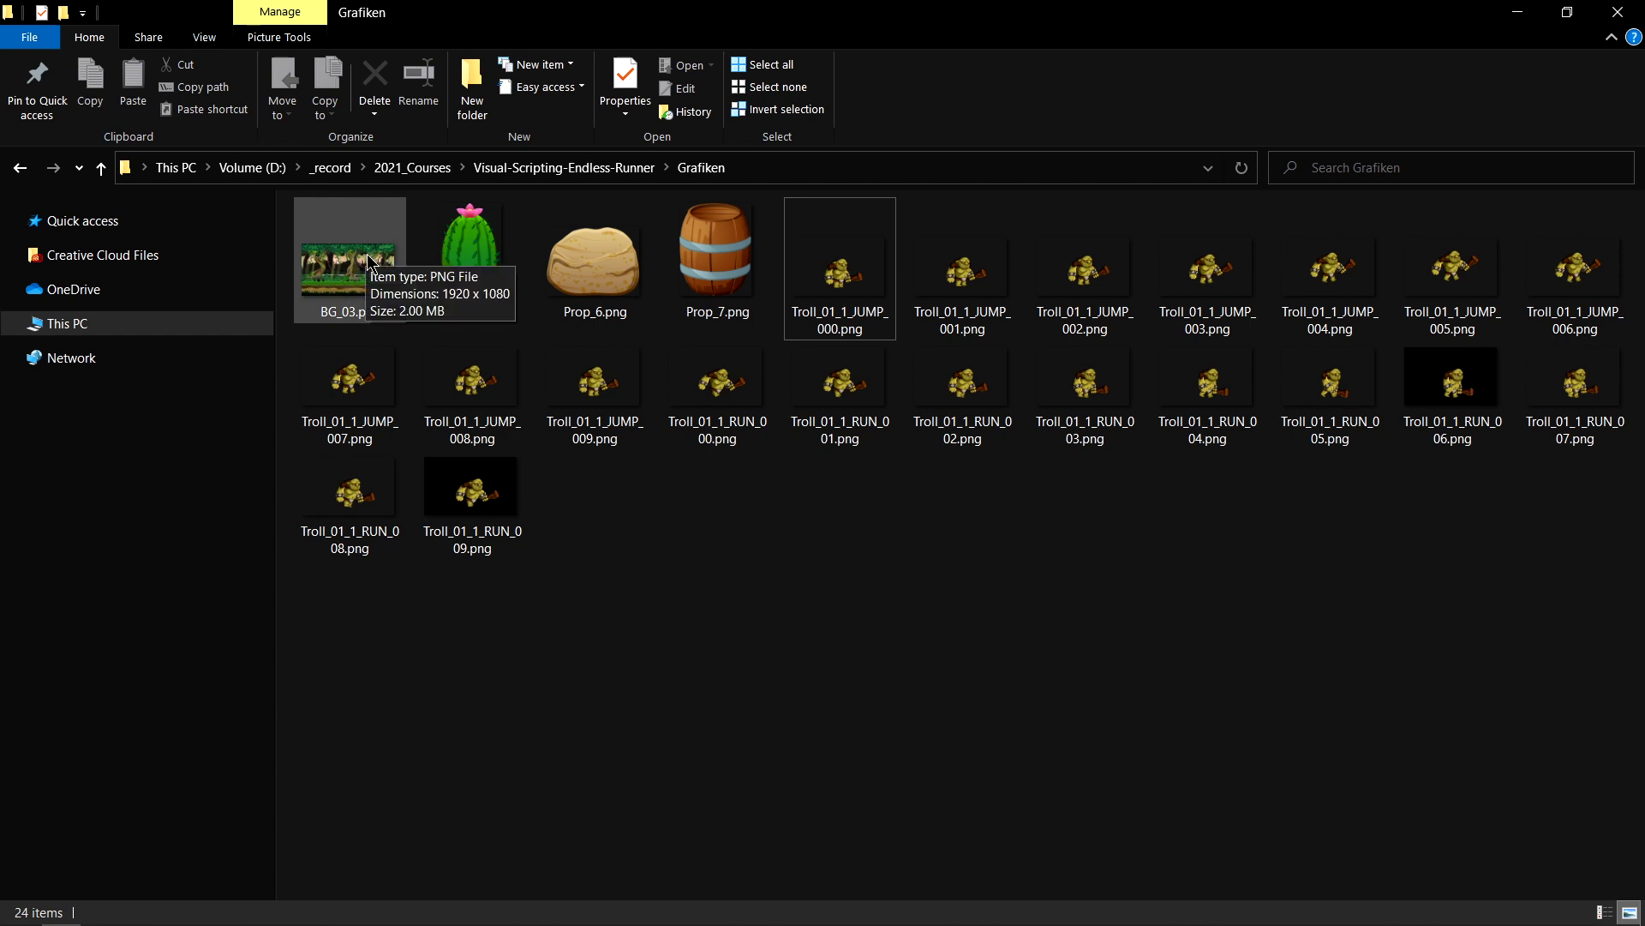
Drag the Grafiken folder from Explorer into the Unity project's Assets panel
key(alt+Up)
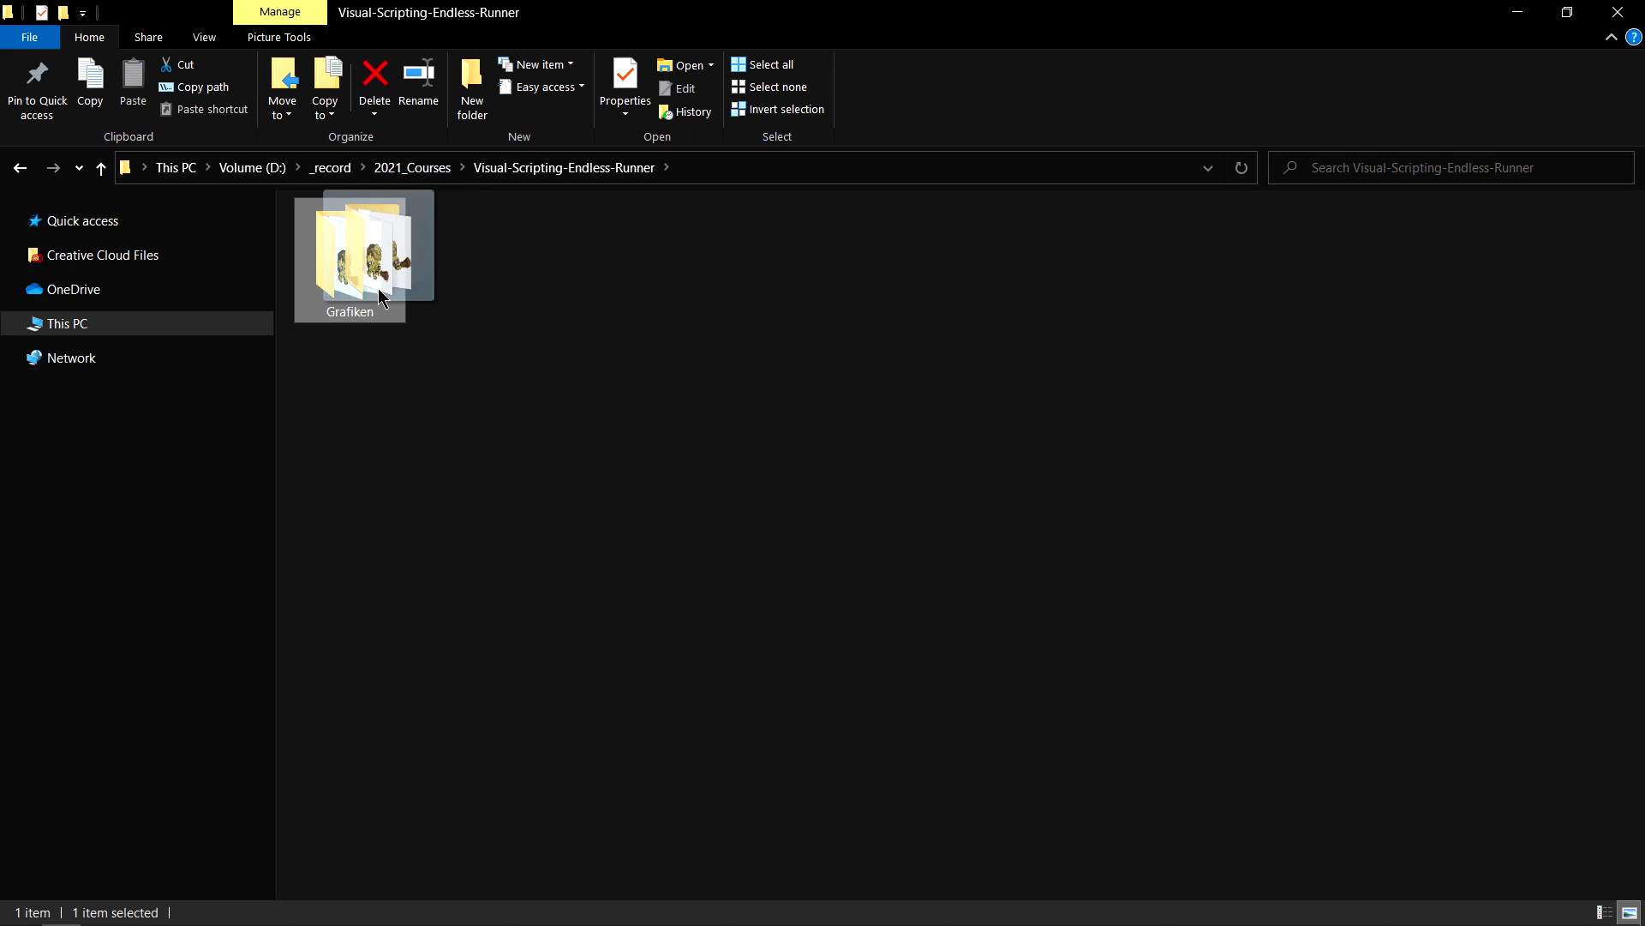
key(alt+Tab)
mouse_move(382, 297)
mouse_down()
mouse_move(368, 727)
mouse_move(382, 699)
mouse_up()
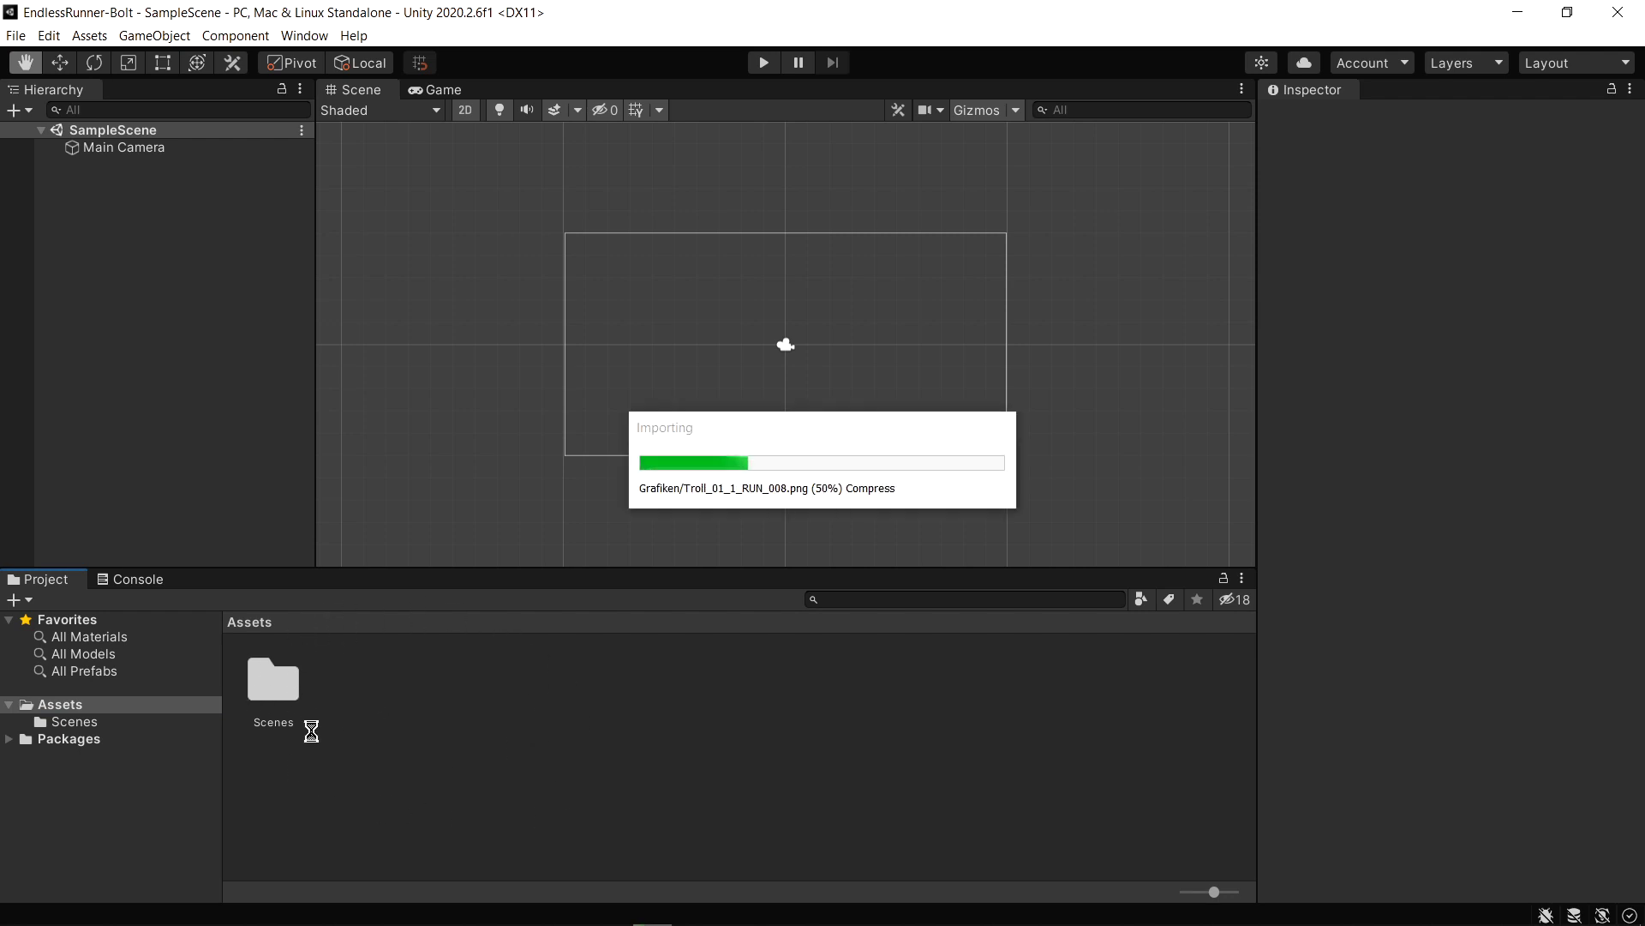
Select the BG_03 background image to show its import settings in the Inspector
click(253, 703)
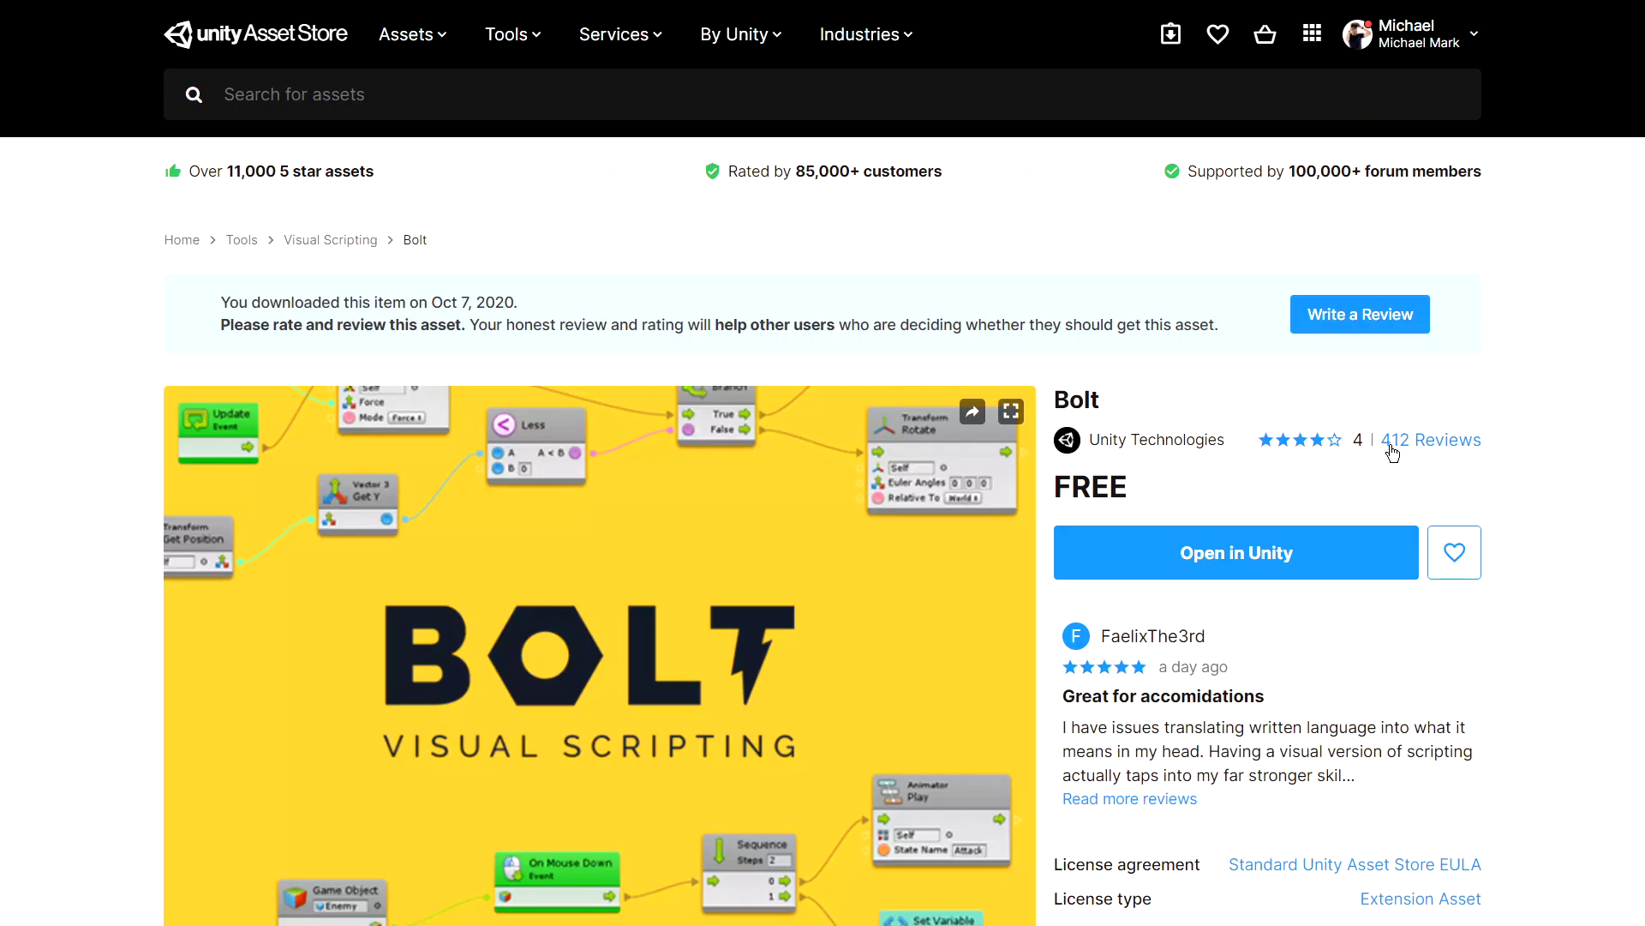
Send the Bolt asset from its store page to Unity with 'Open in Unity'
drag(1111, 398, 1056, 392)
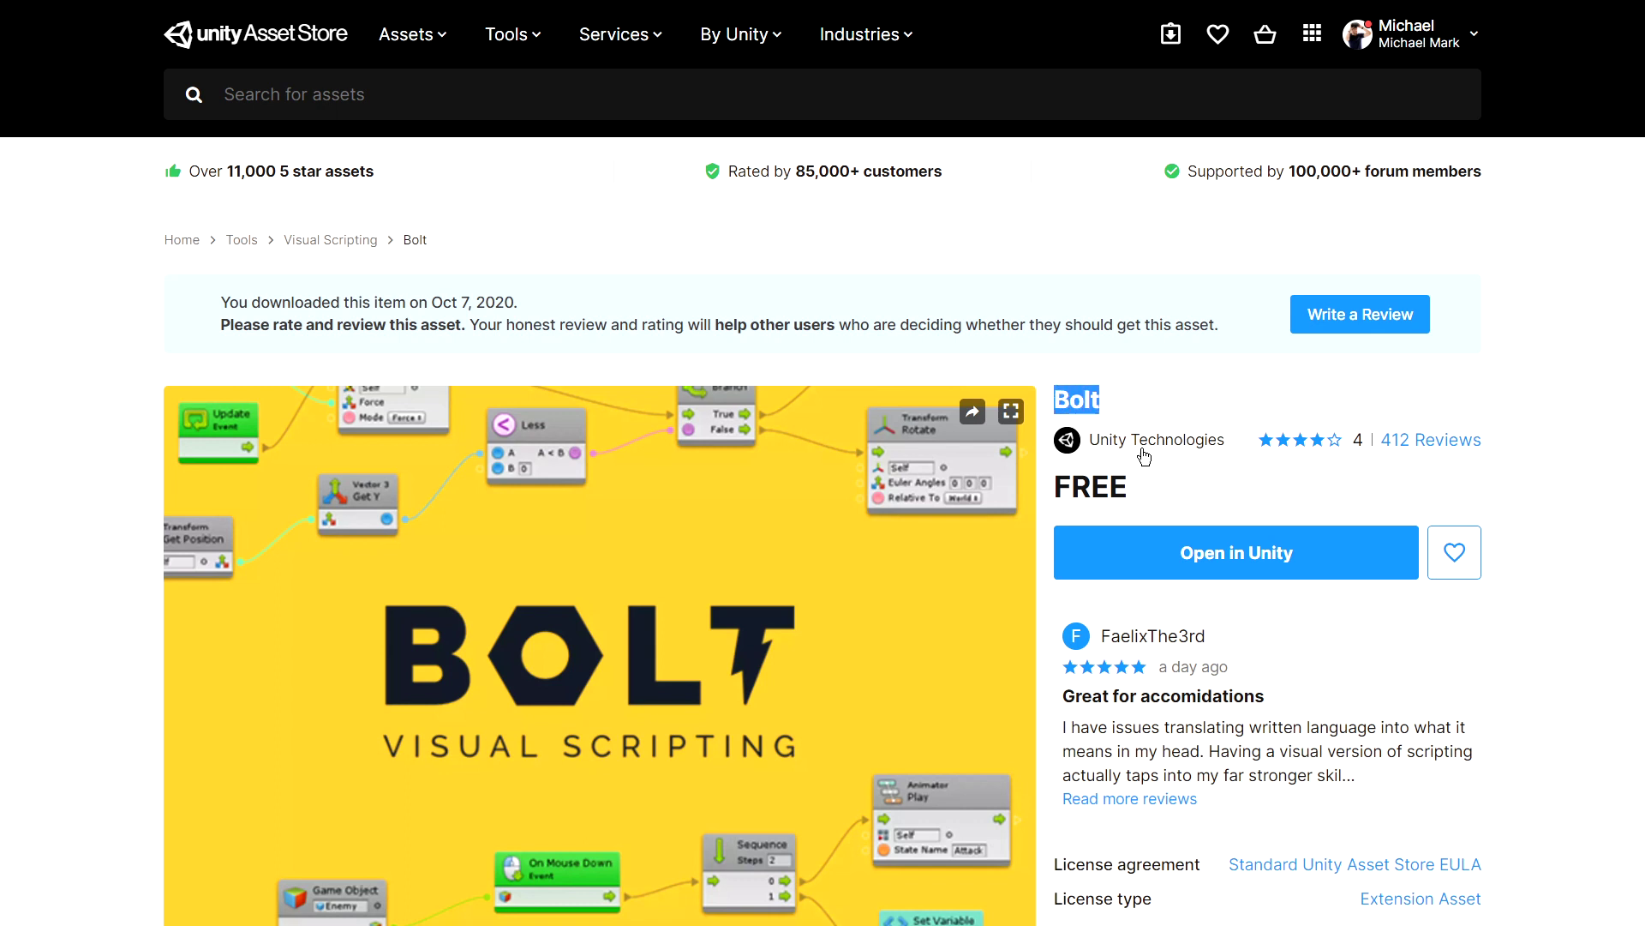
click(1128, 562)
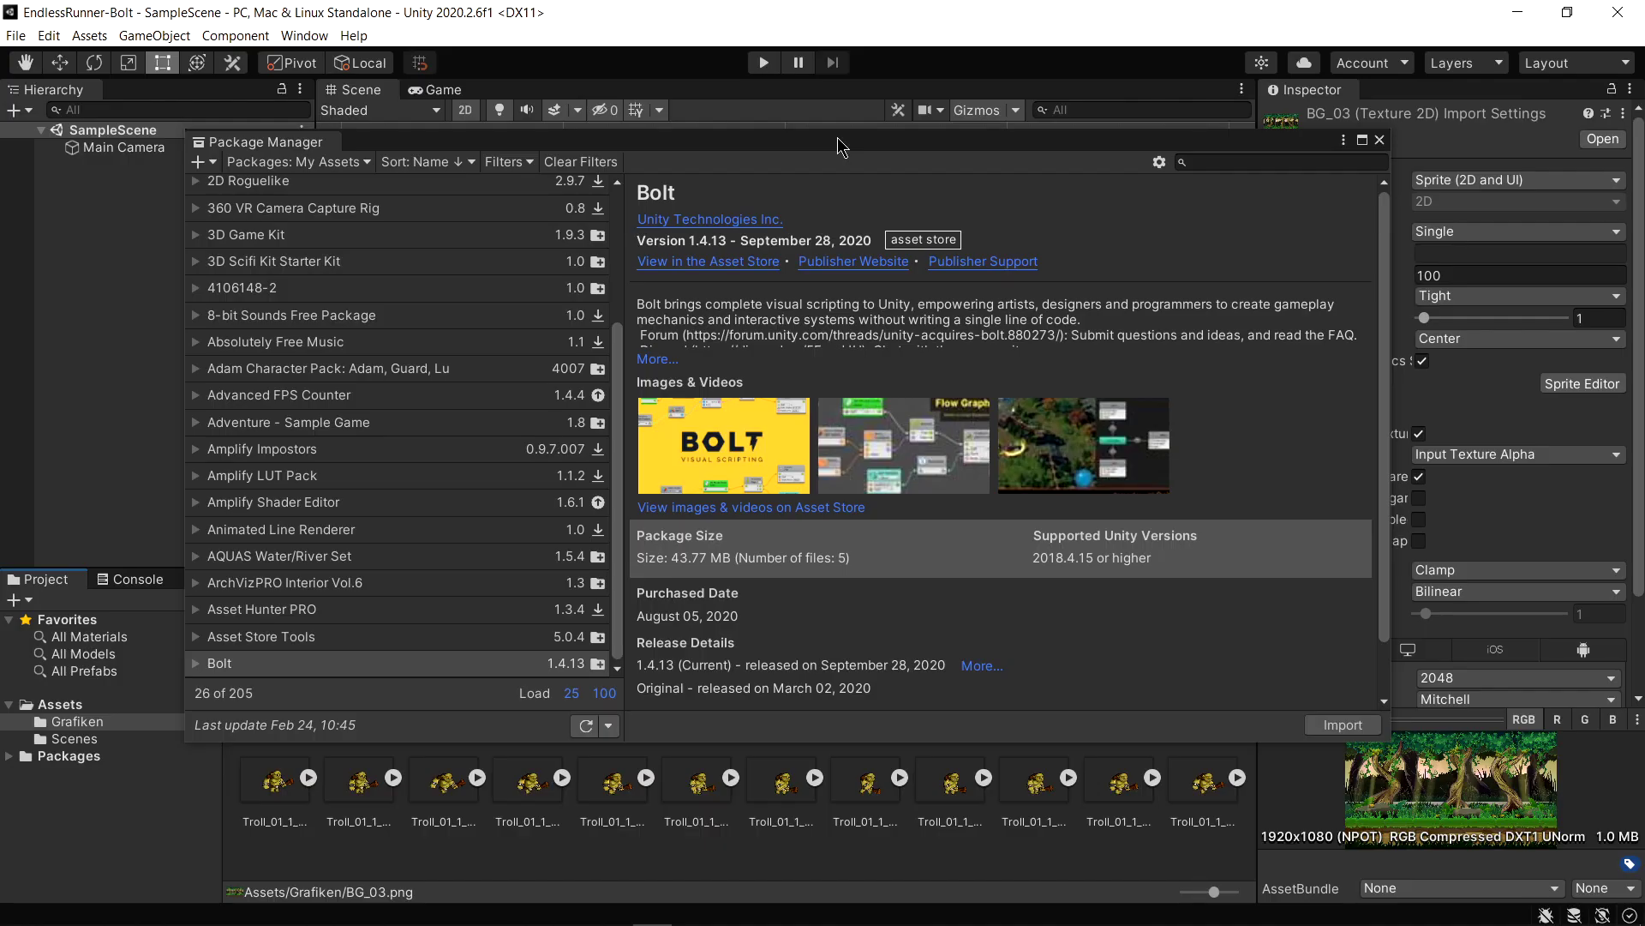
Import all of the Bolt package's files into the project
click(1366, 720)
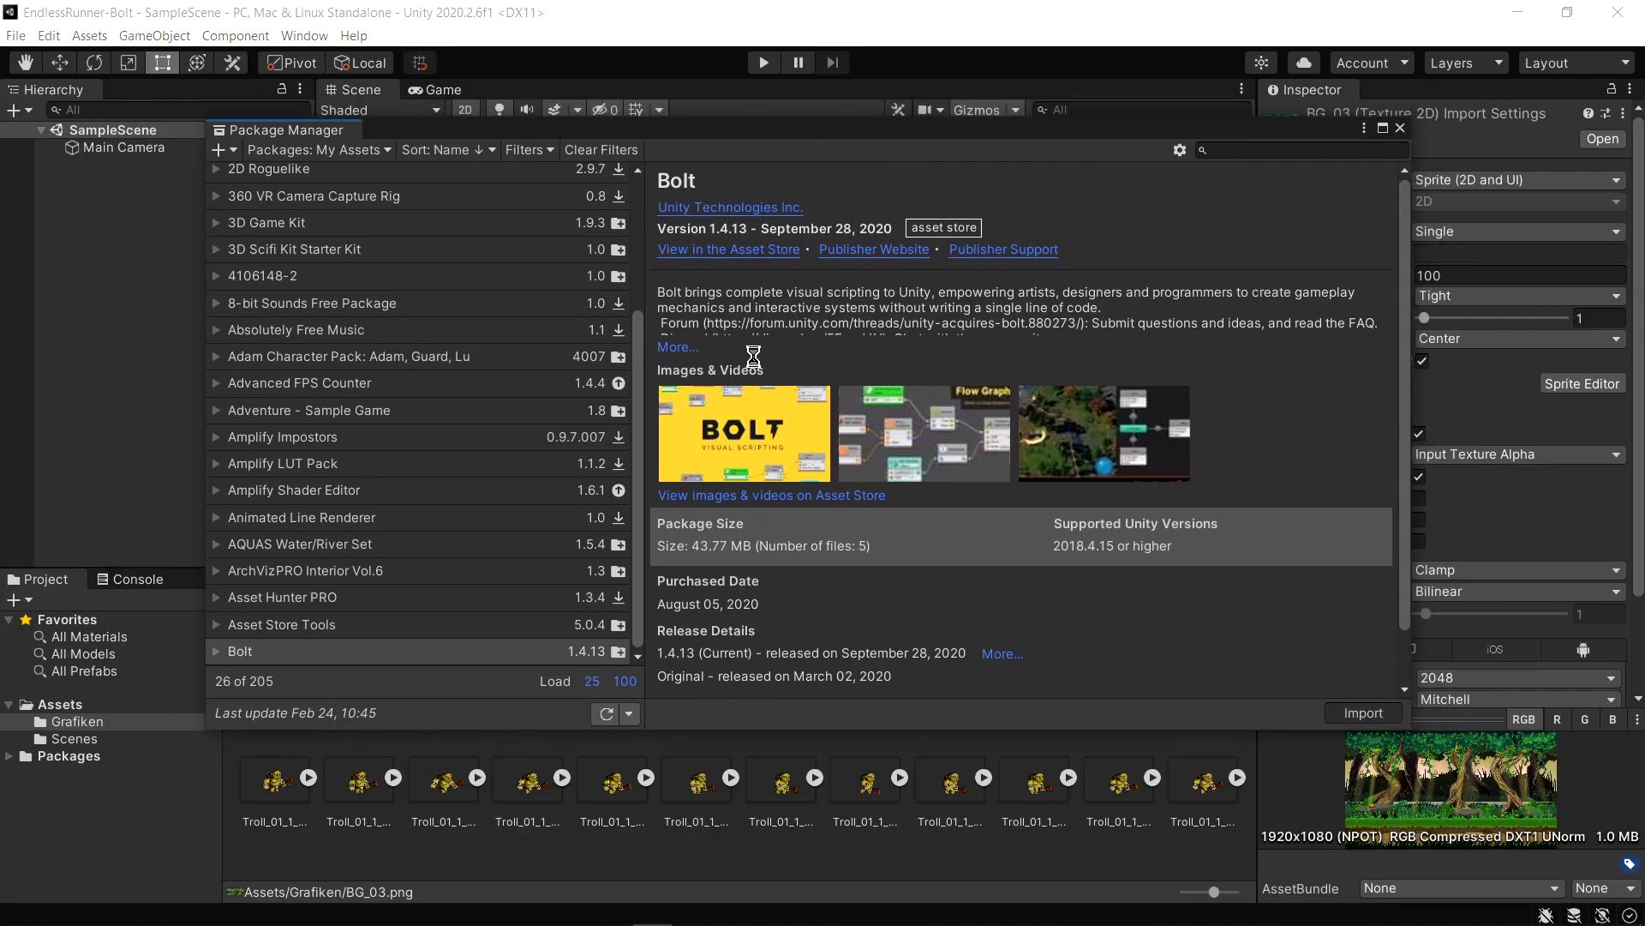
click(1001, 711)
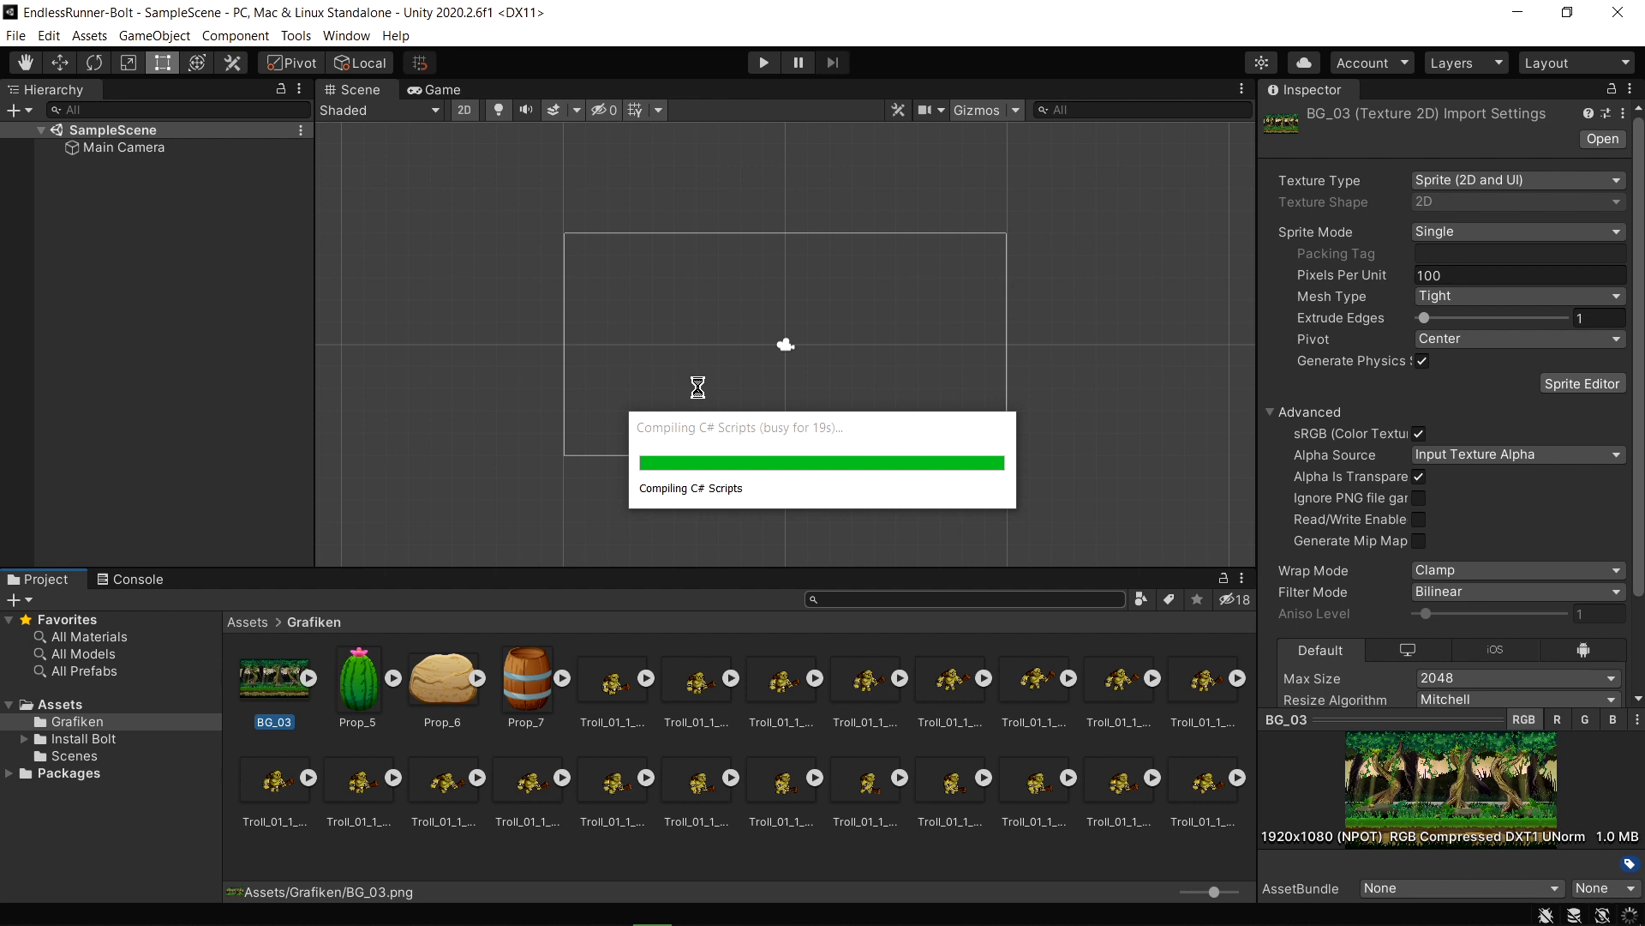
Run the Bolt Setup Wizard with the default naming, assemblies and types, generating its units
click(790, 540)
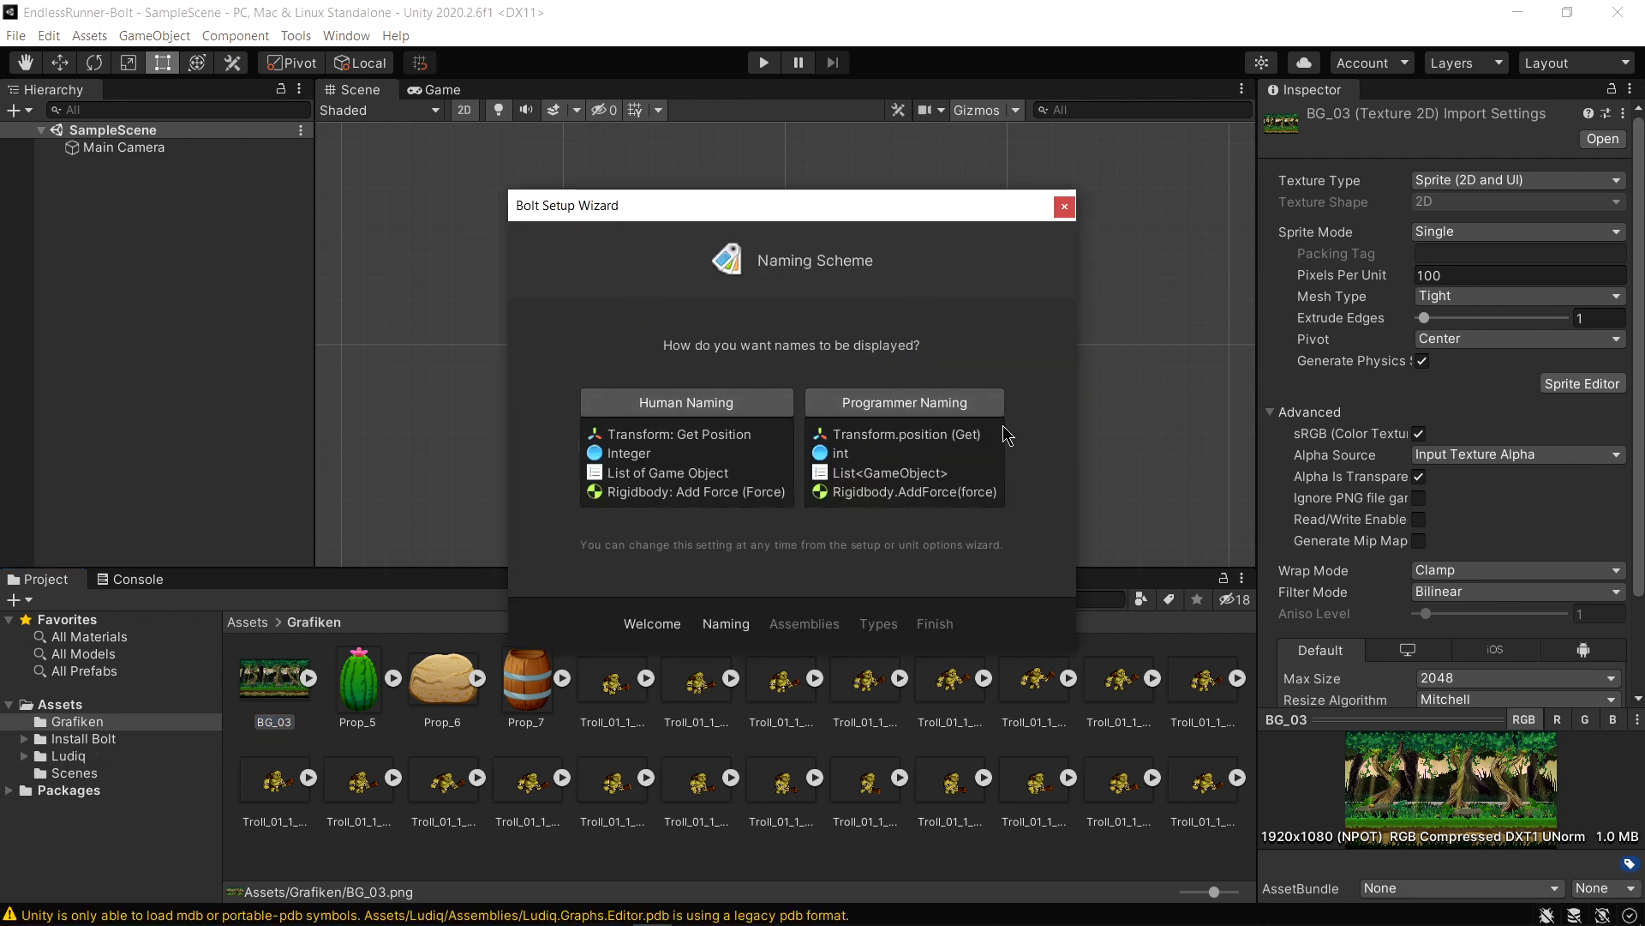
click(924, 408)
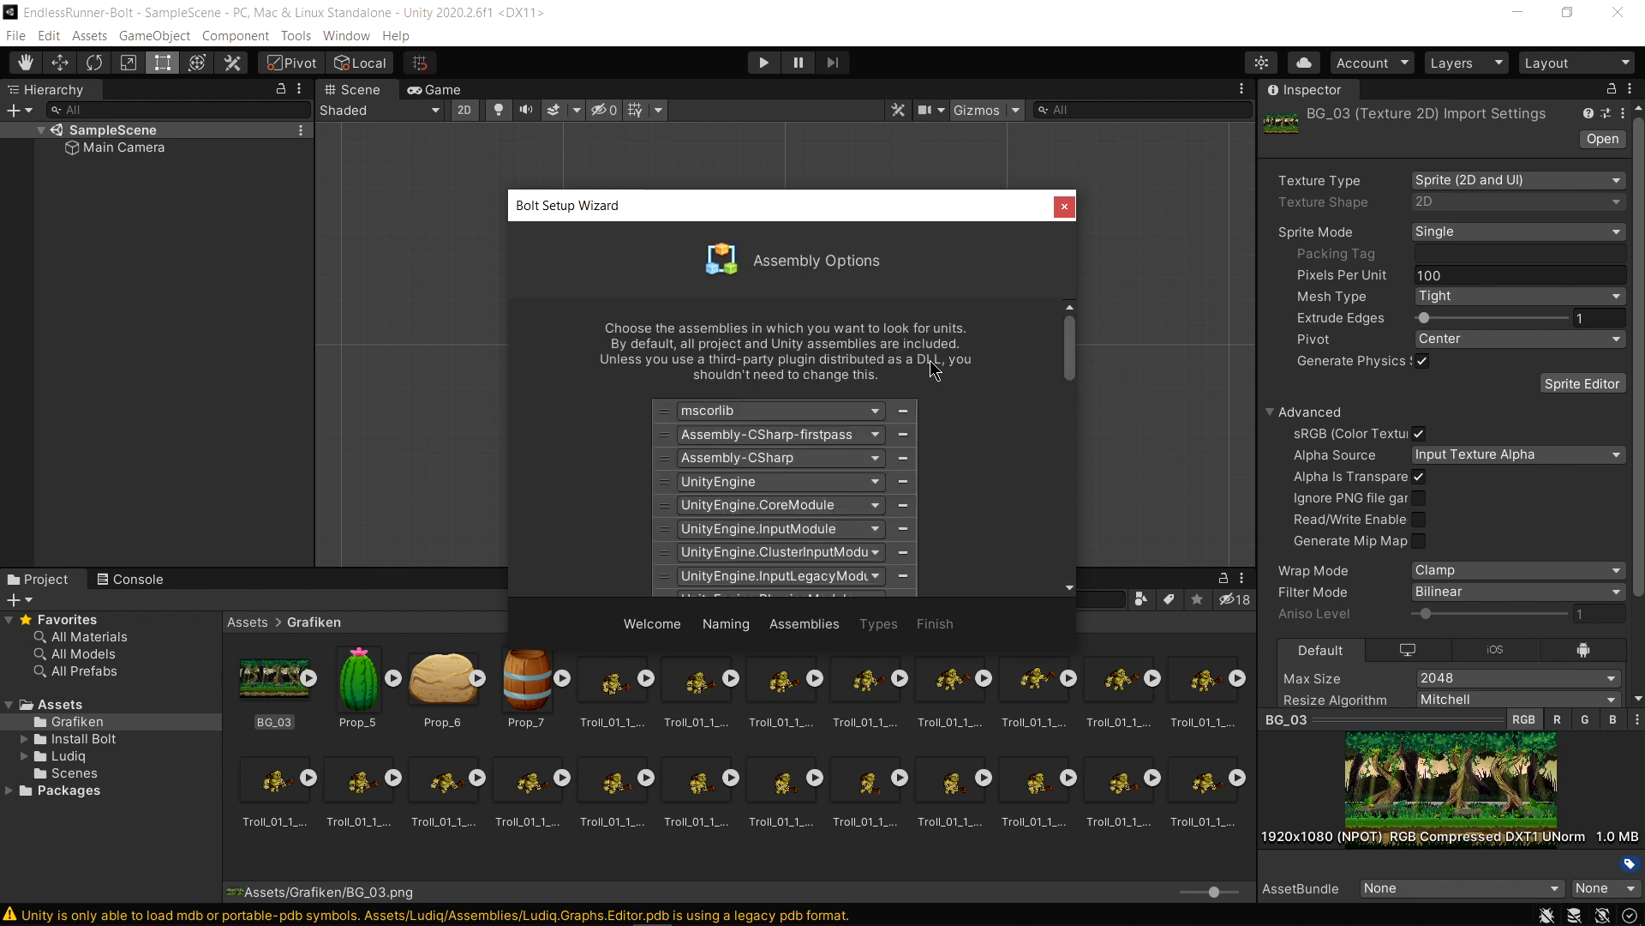
mouse_move(1071, 347)
mouse_down()
mouse_move(1082, 531)
mouse_move(1063, 558)
mouse_up()
click(799, 559)
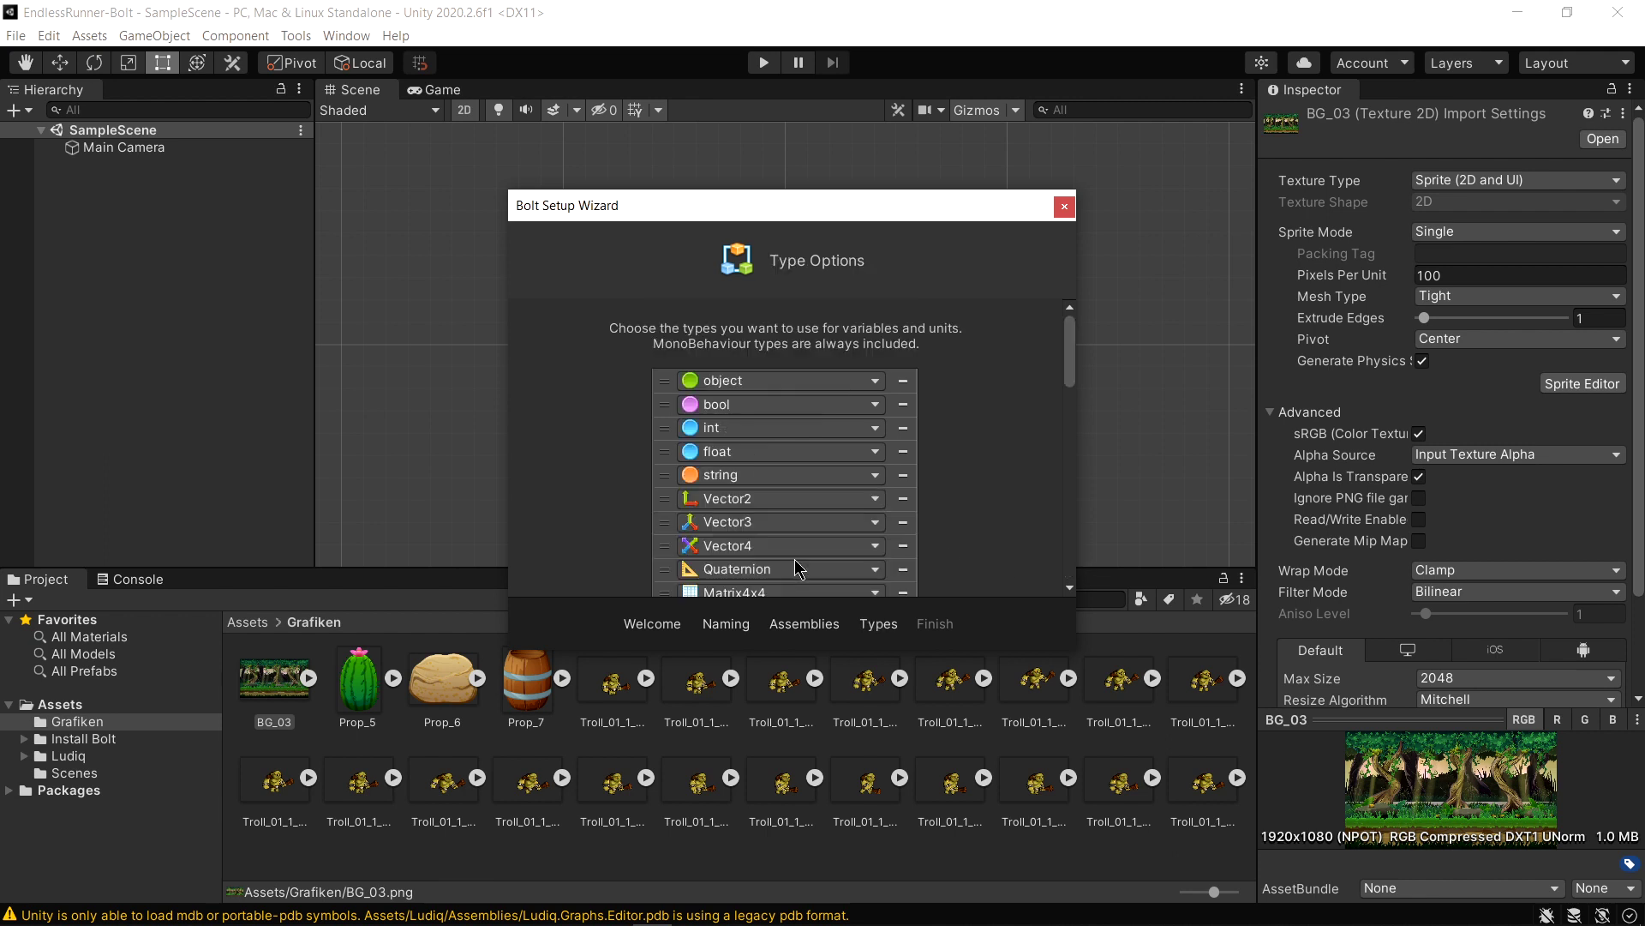
drag(1068, 343, 1065, 558)
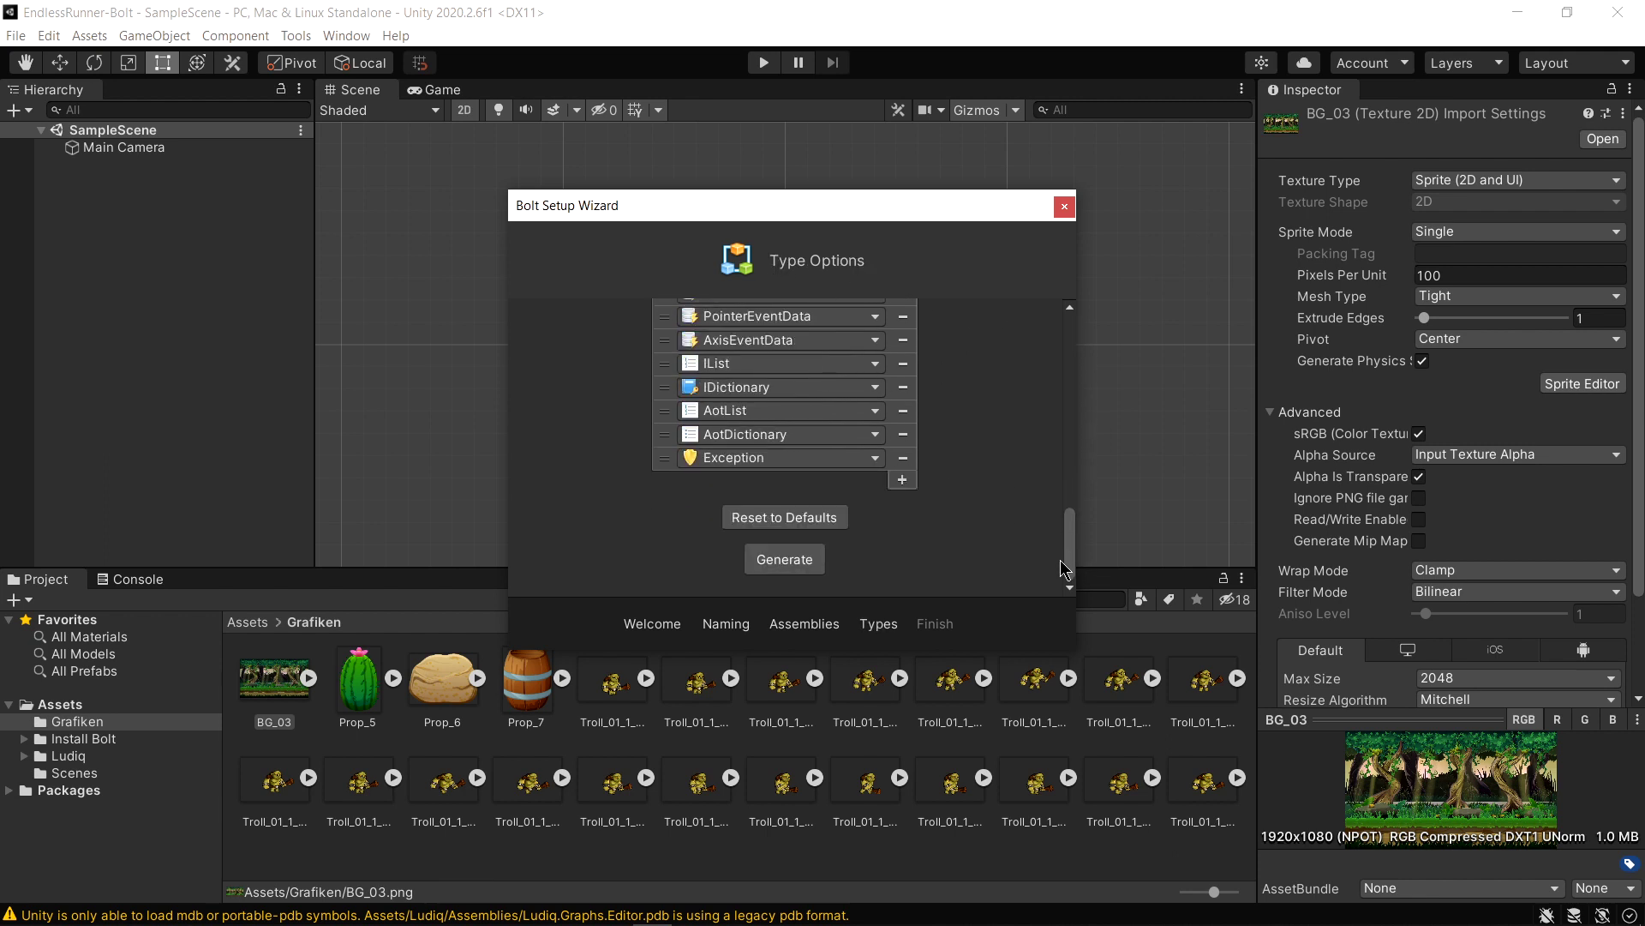
click(789, 565)
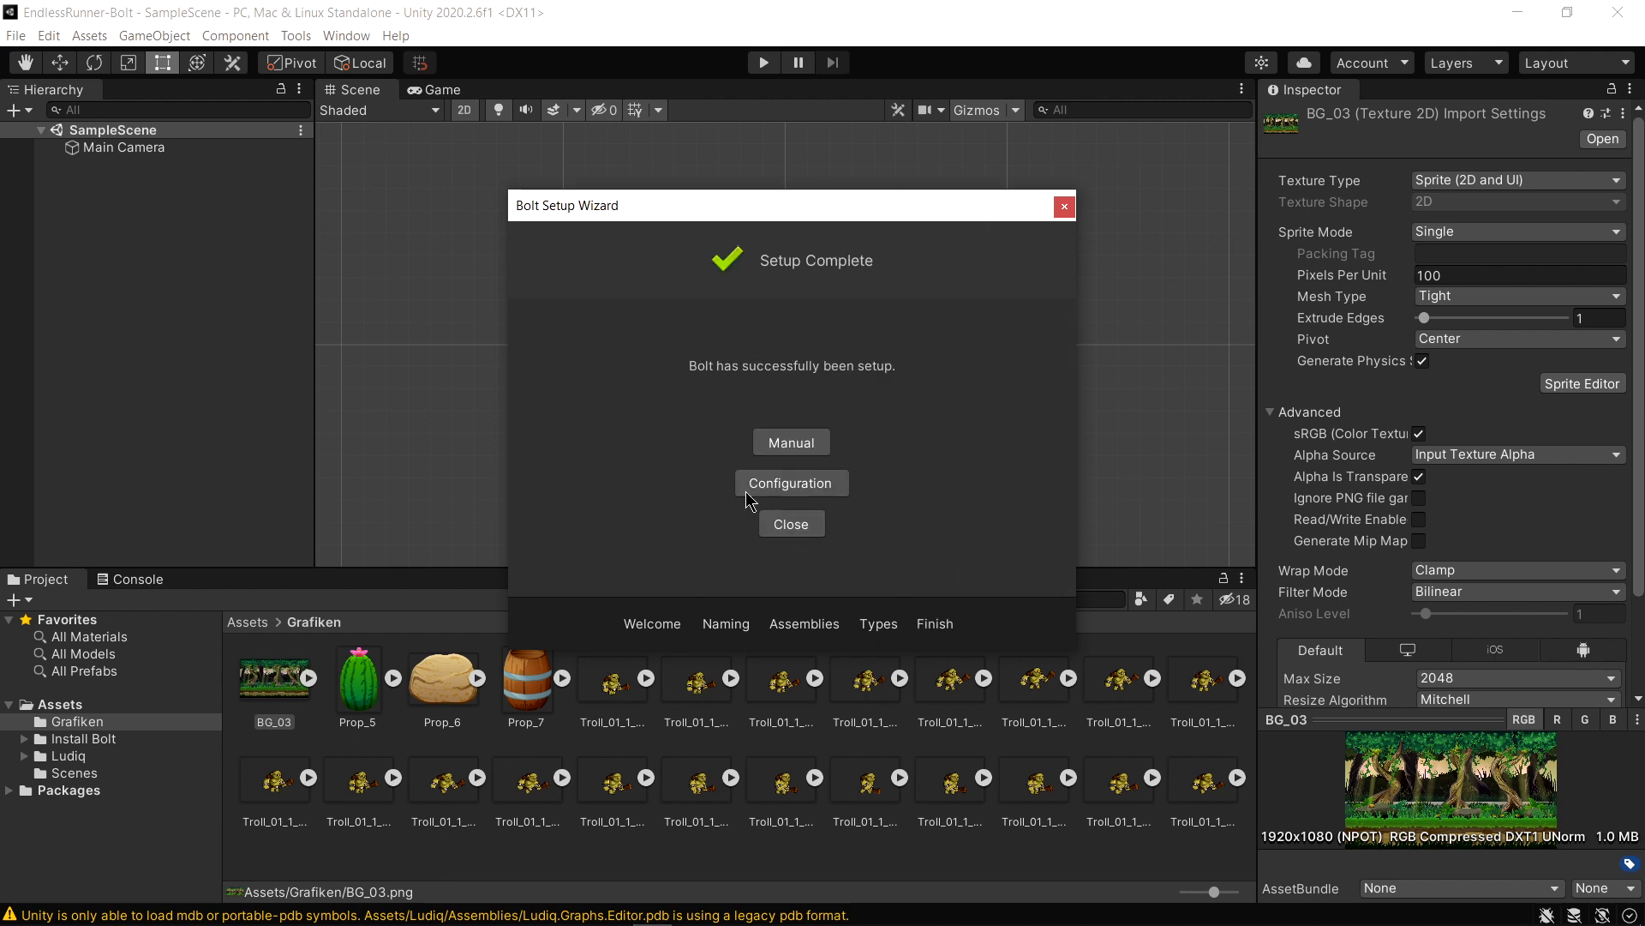
click(800, 531)
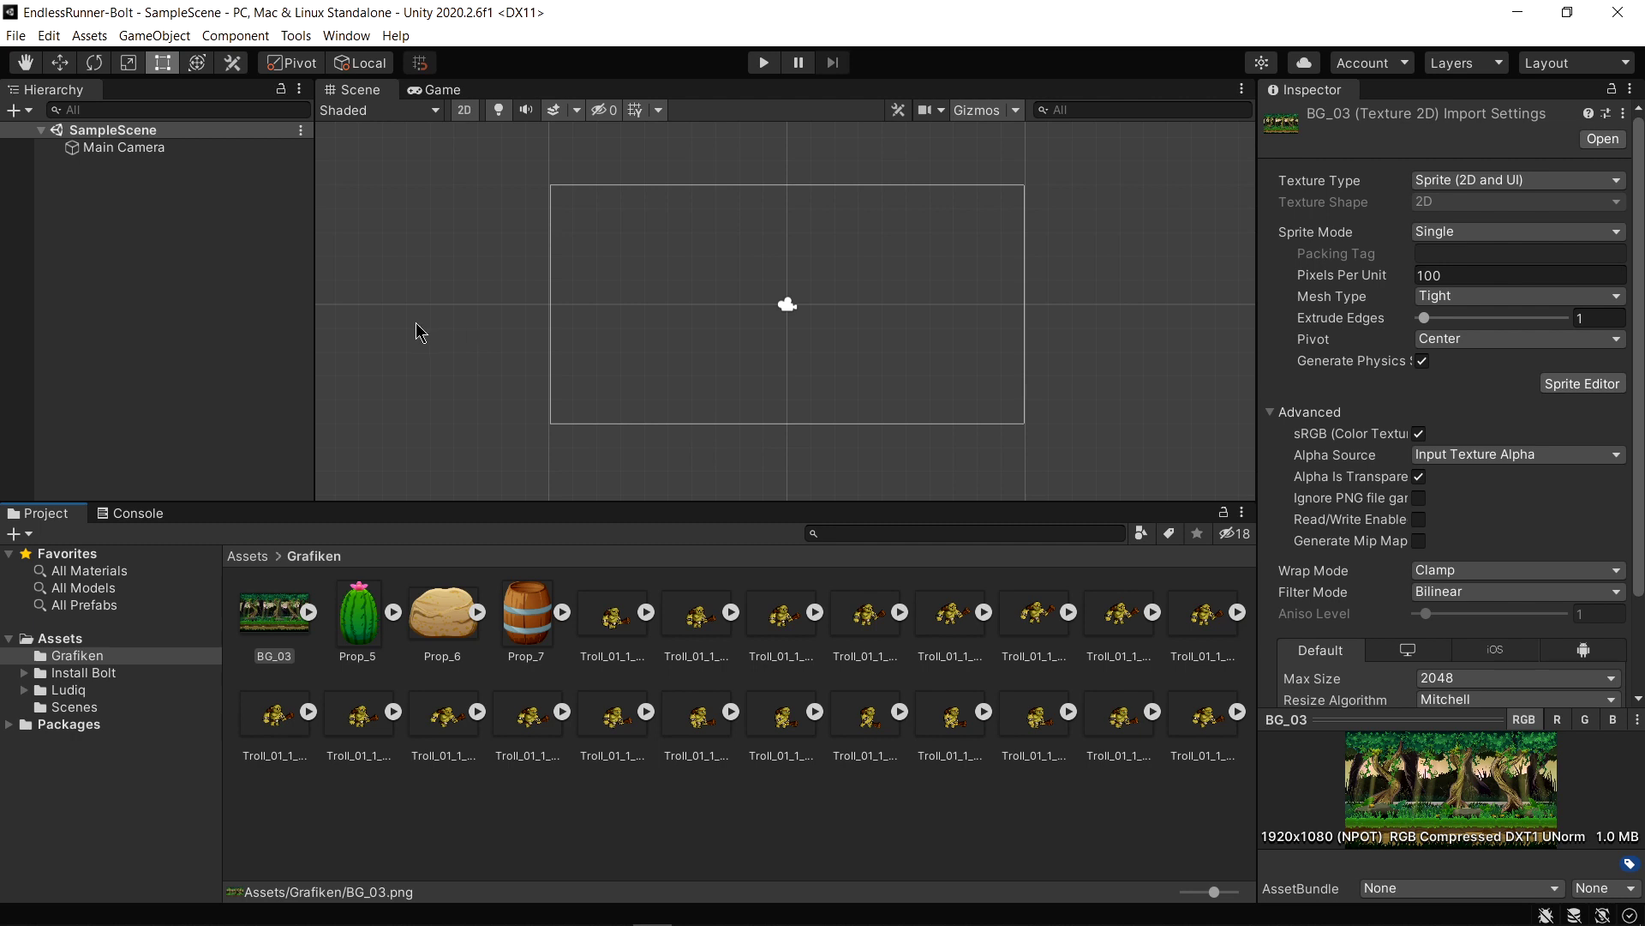
click(73, 639)
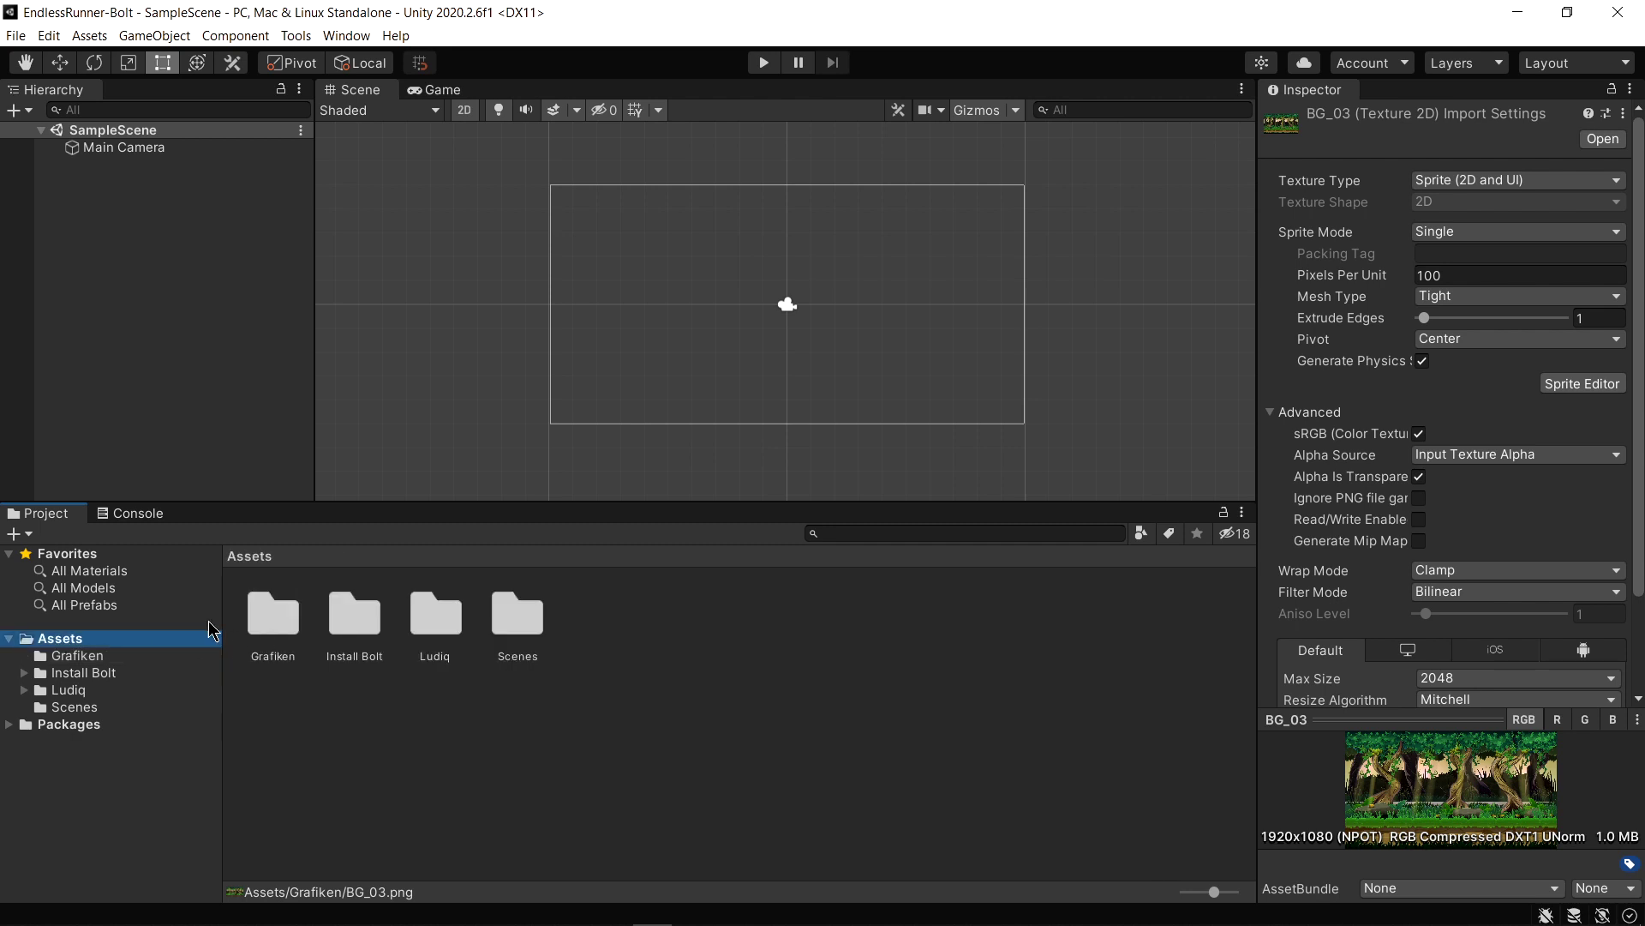
double_click(274, 619)
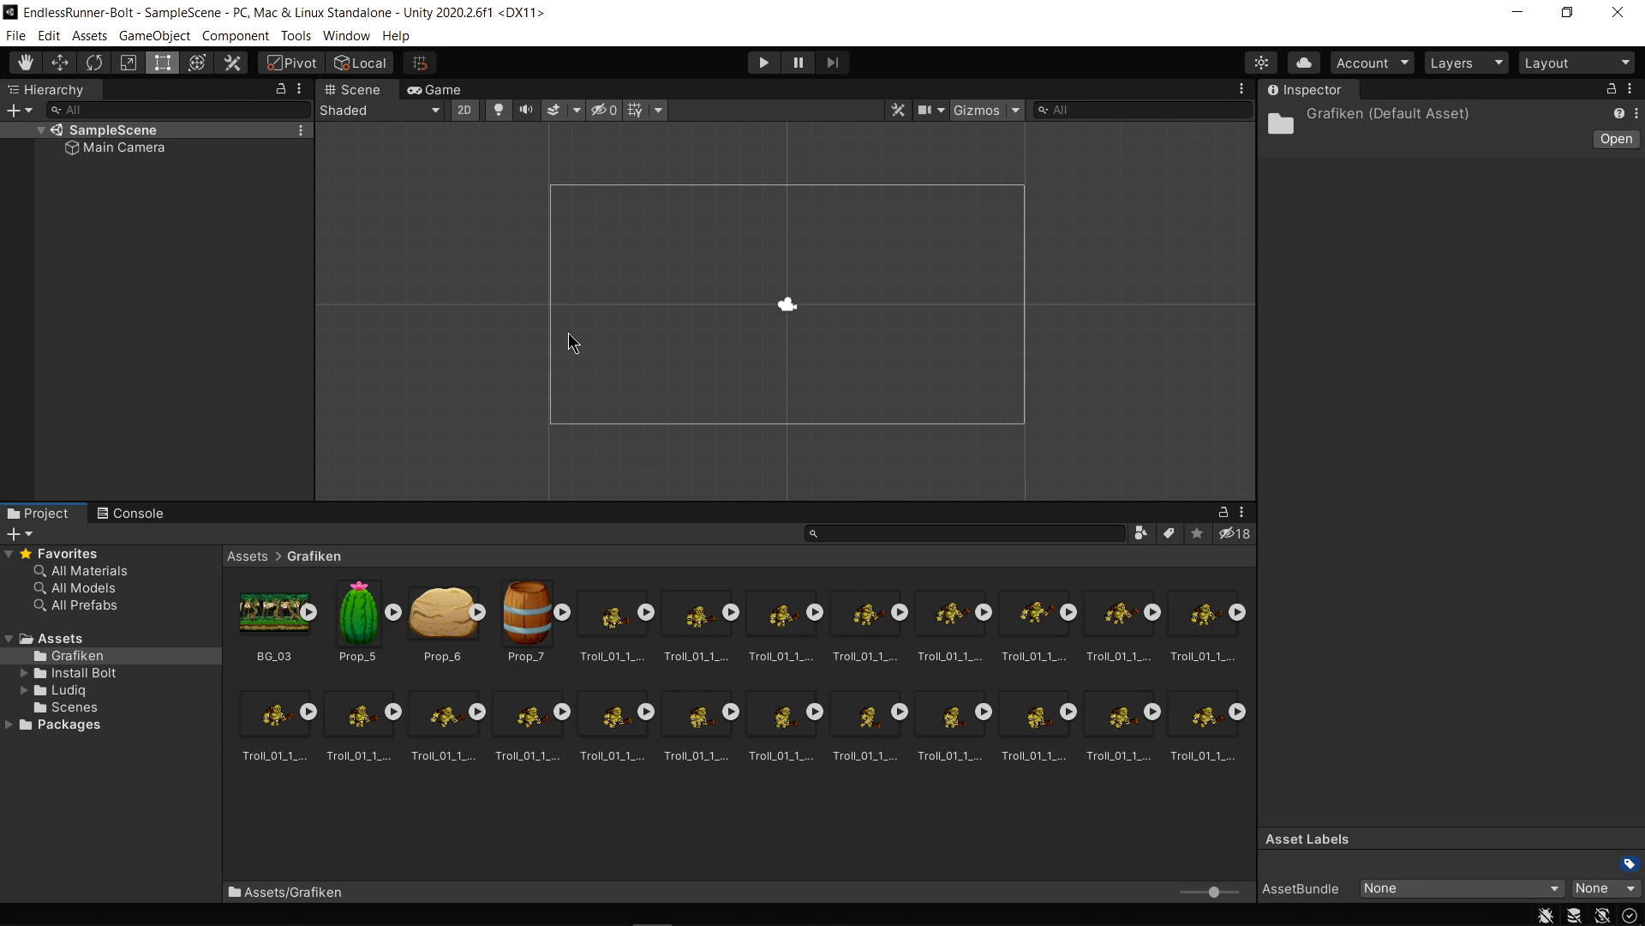
click(297, 36)
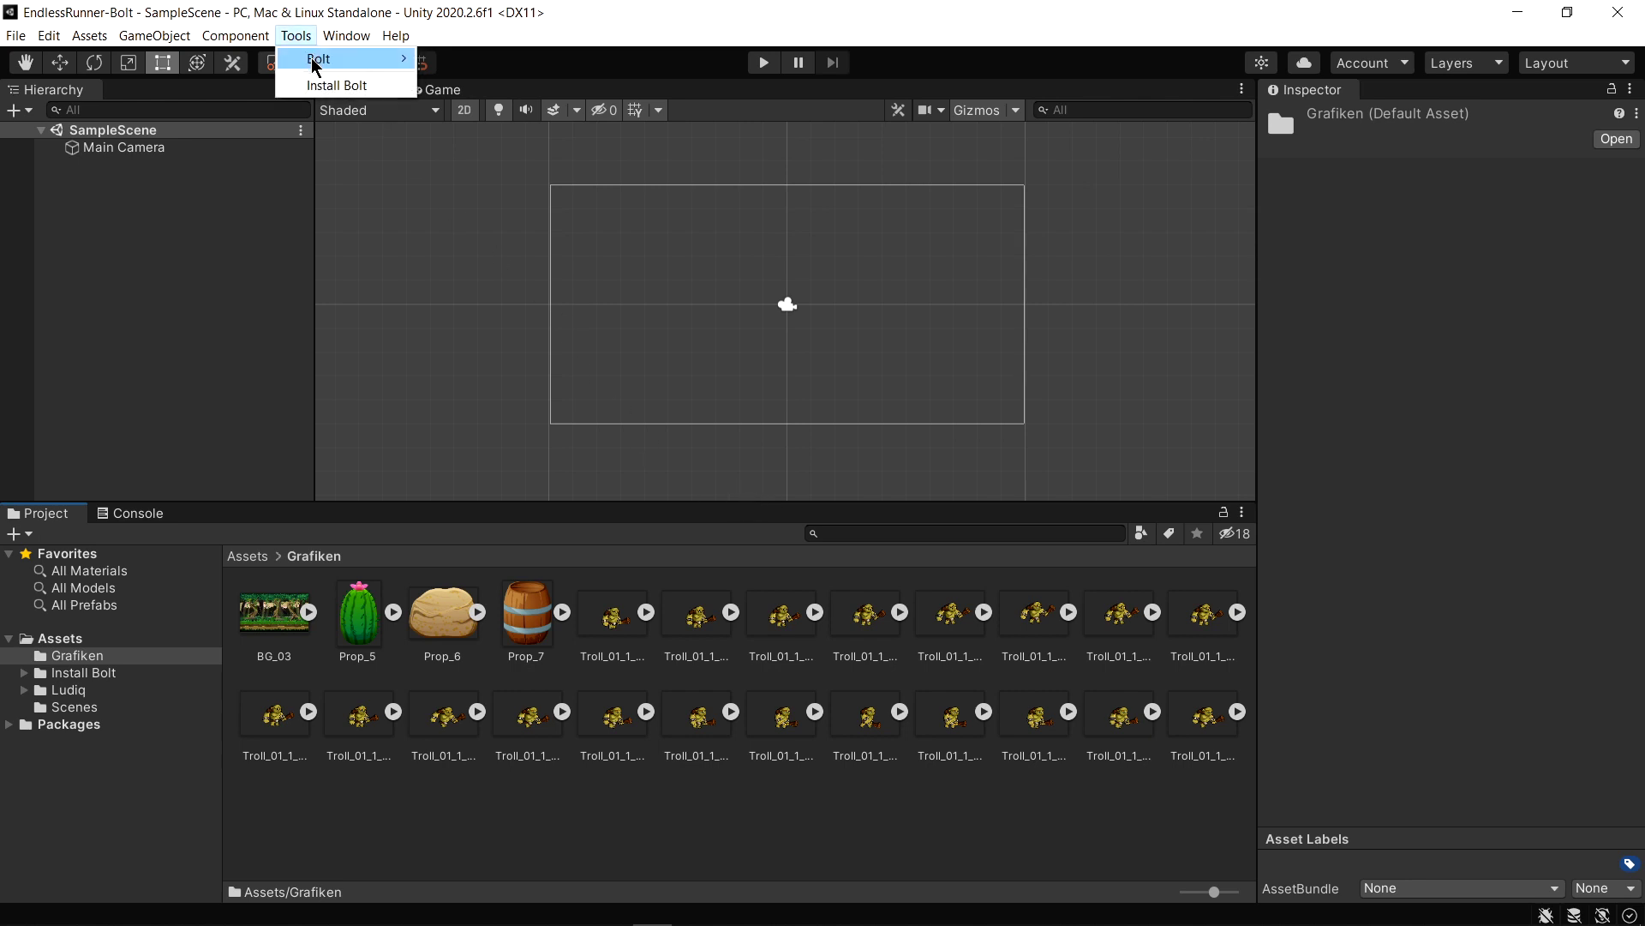
mouse_move(315, 60)
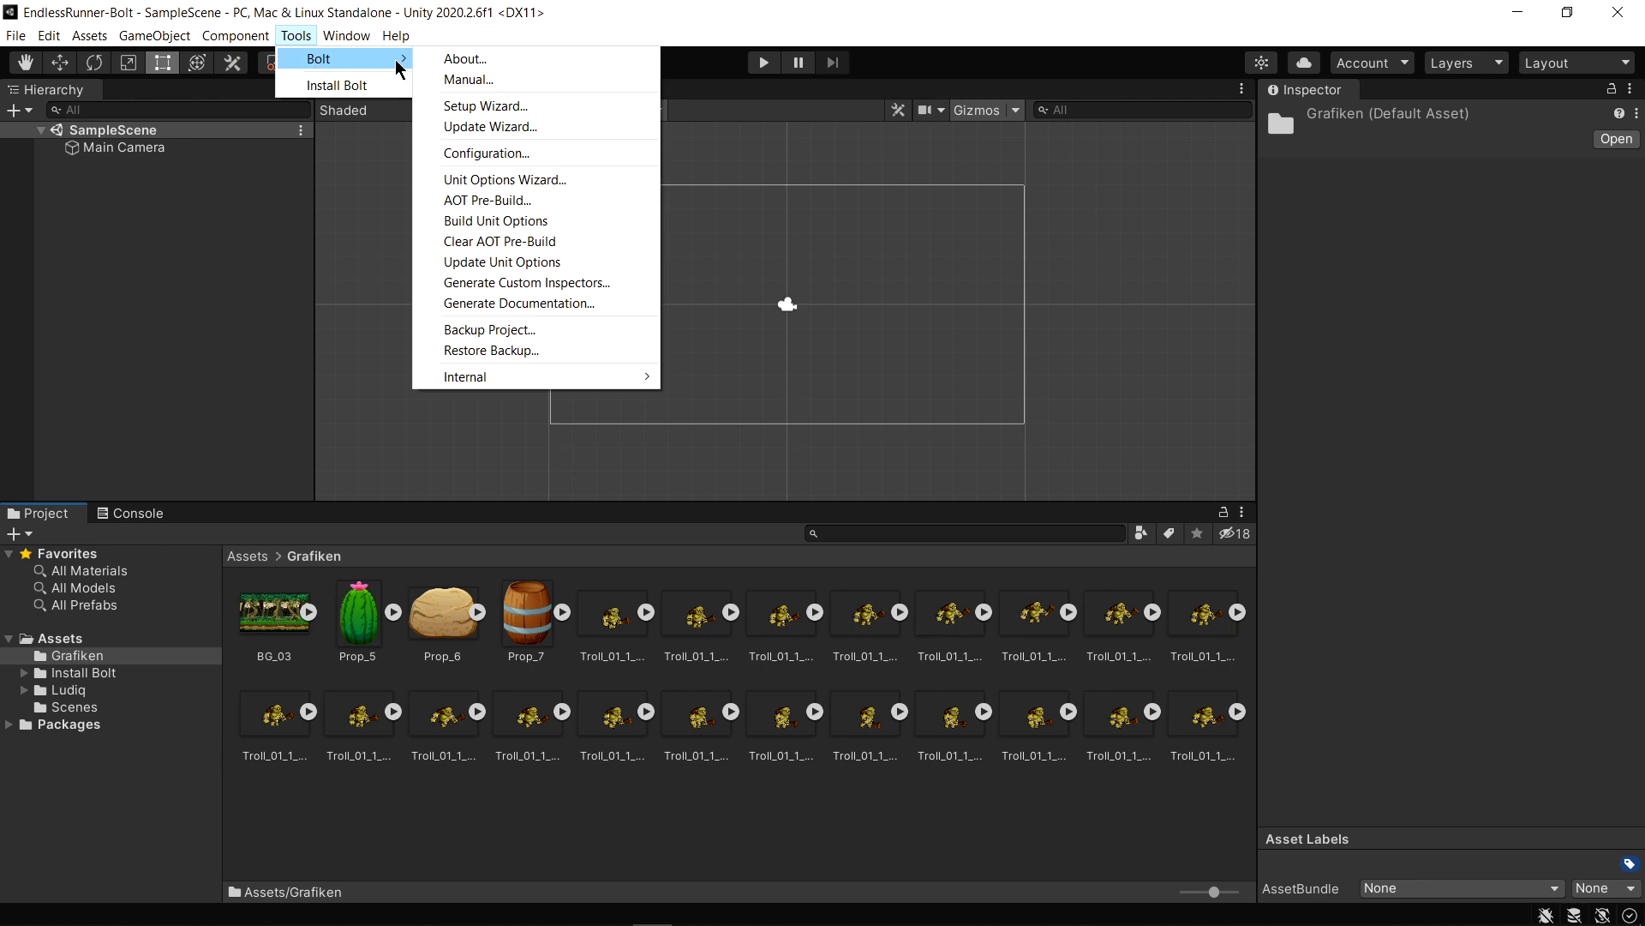
click(521, 60)
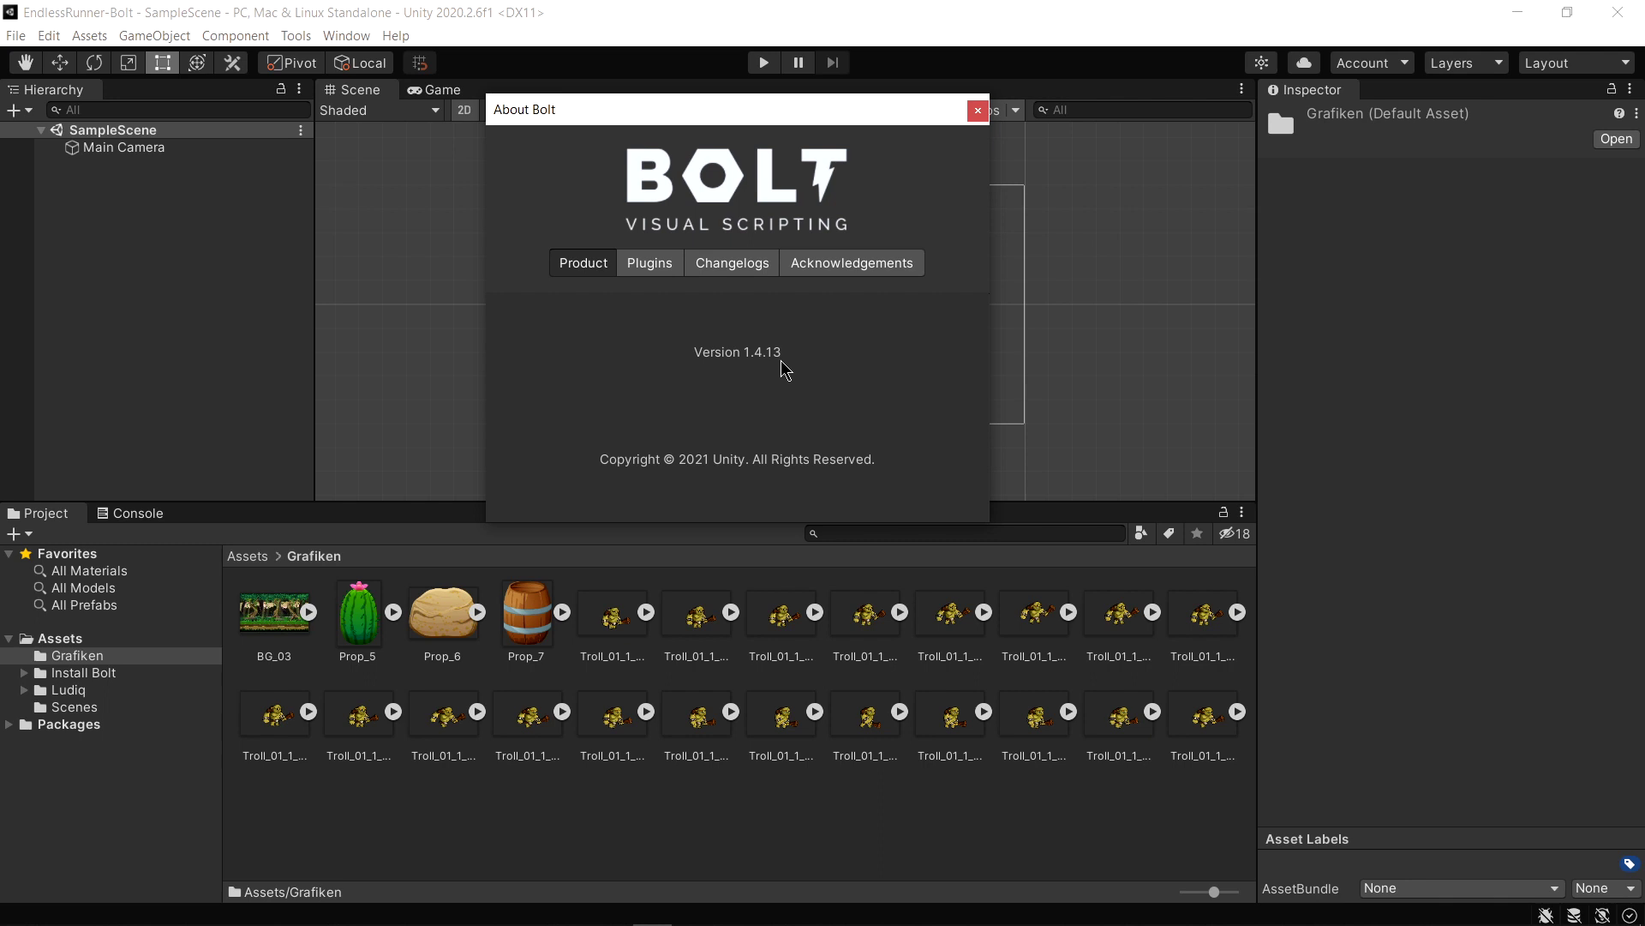
key(Escape)
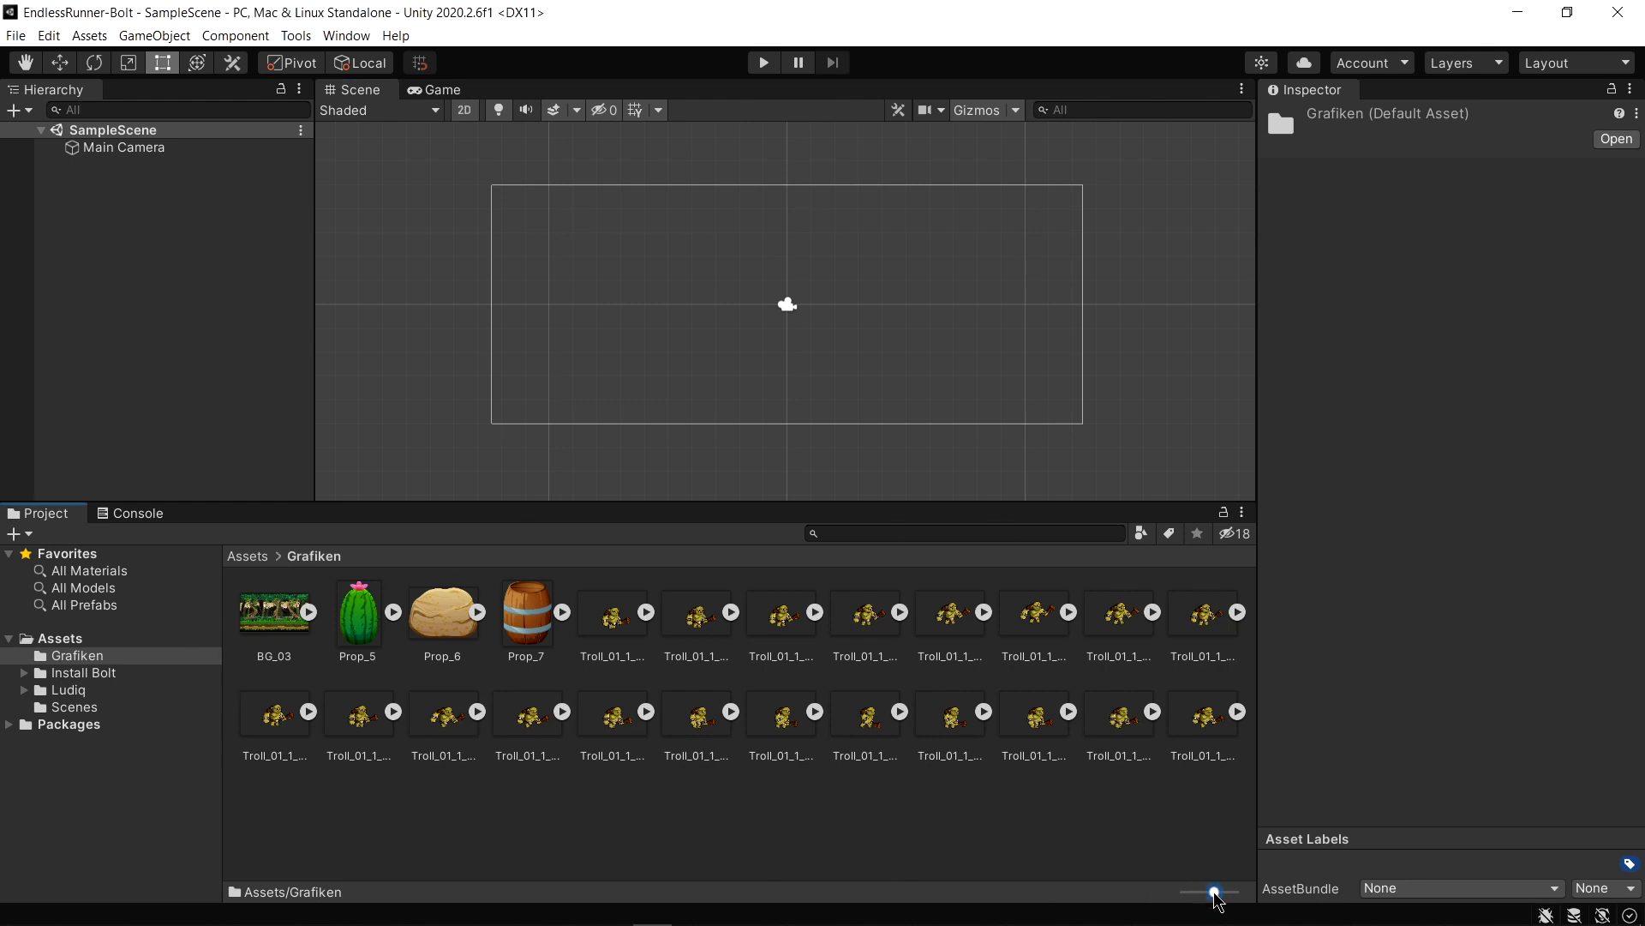
Switch Grafiken to list view and drag frames Troll_01_1_RUN_000 through RUN_009 toward the Hierarchy
drag(1216, 893, 1183, 893)
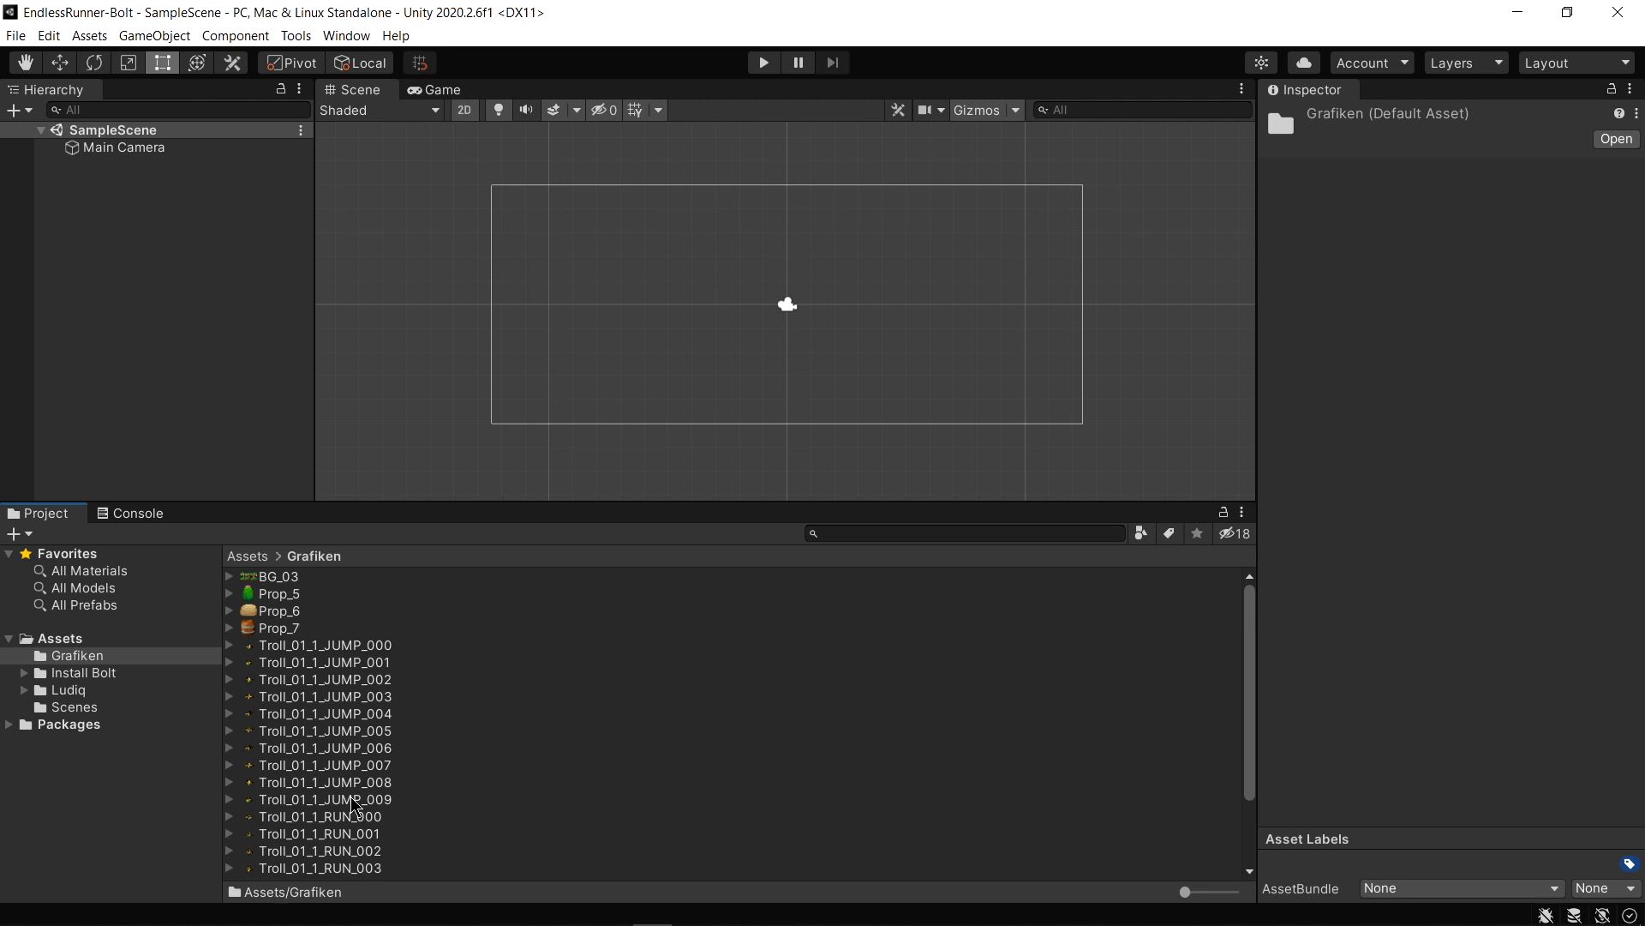
click(390, 649)
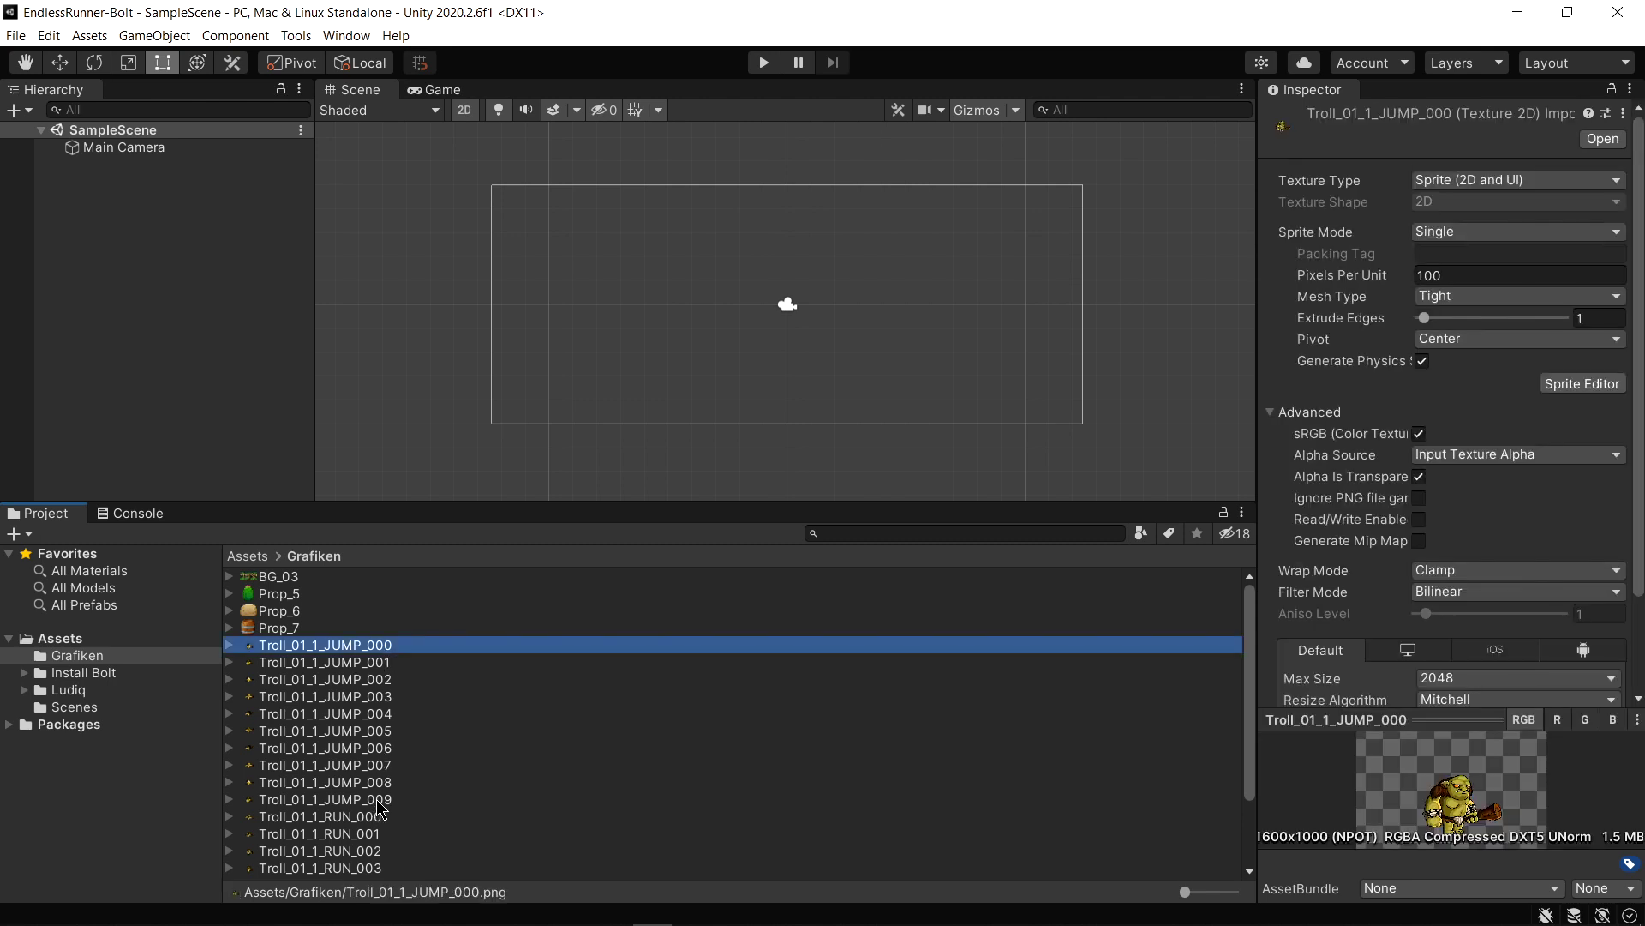
scroll(378, 798, down, 3)
click(350, 720)
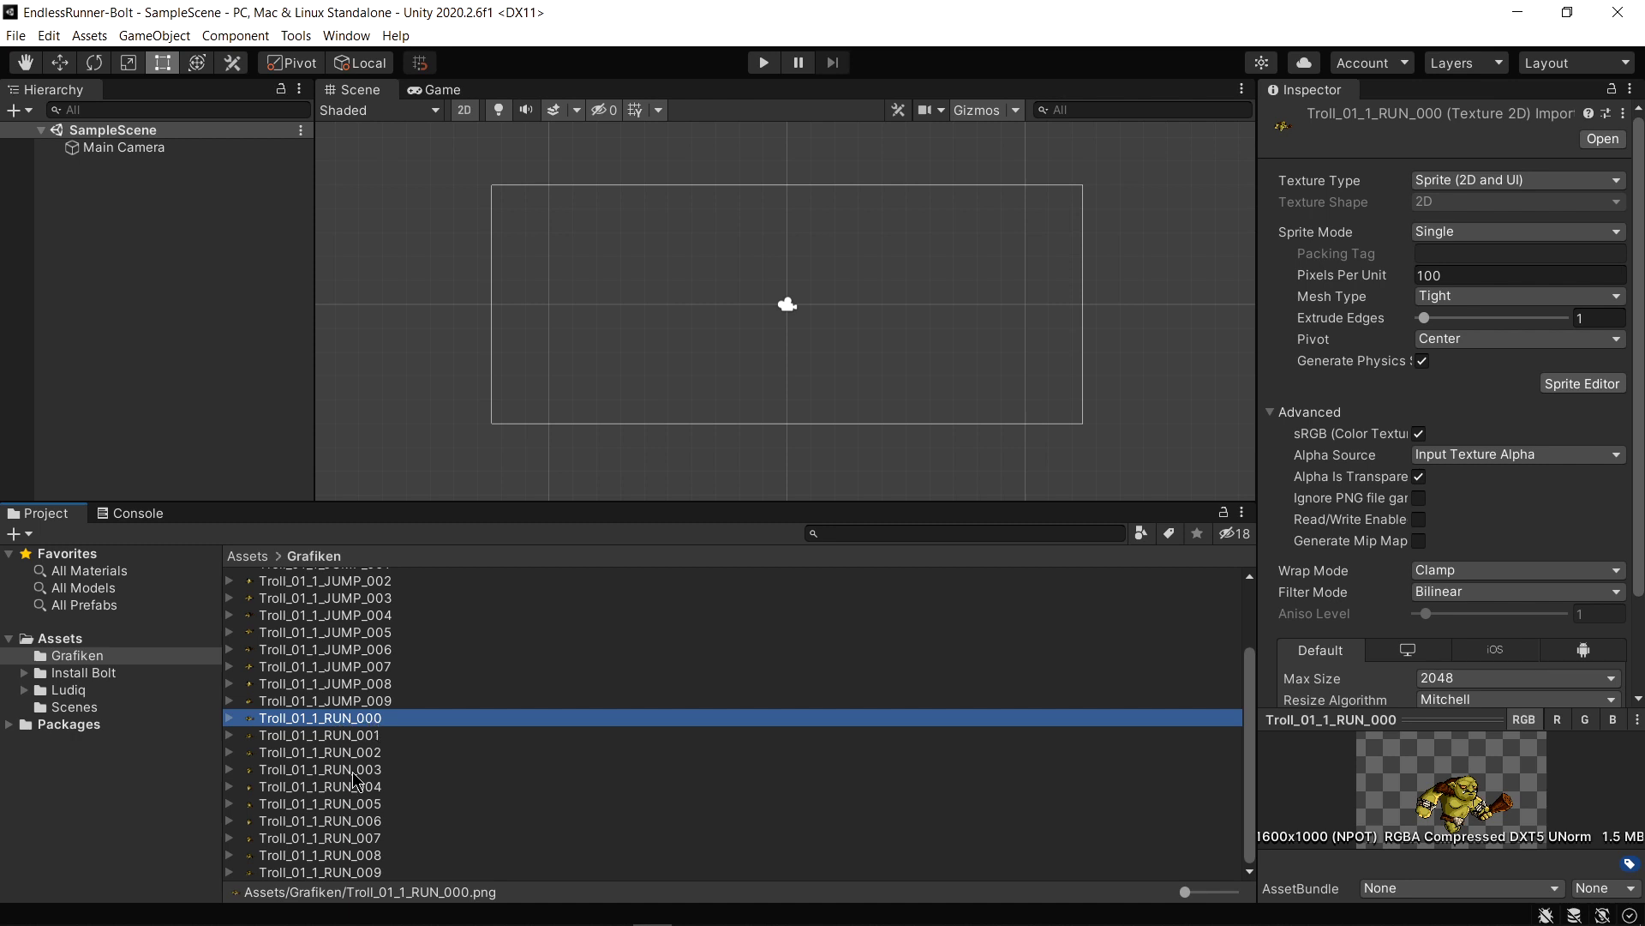
shift+click(359, 871)
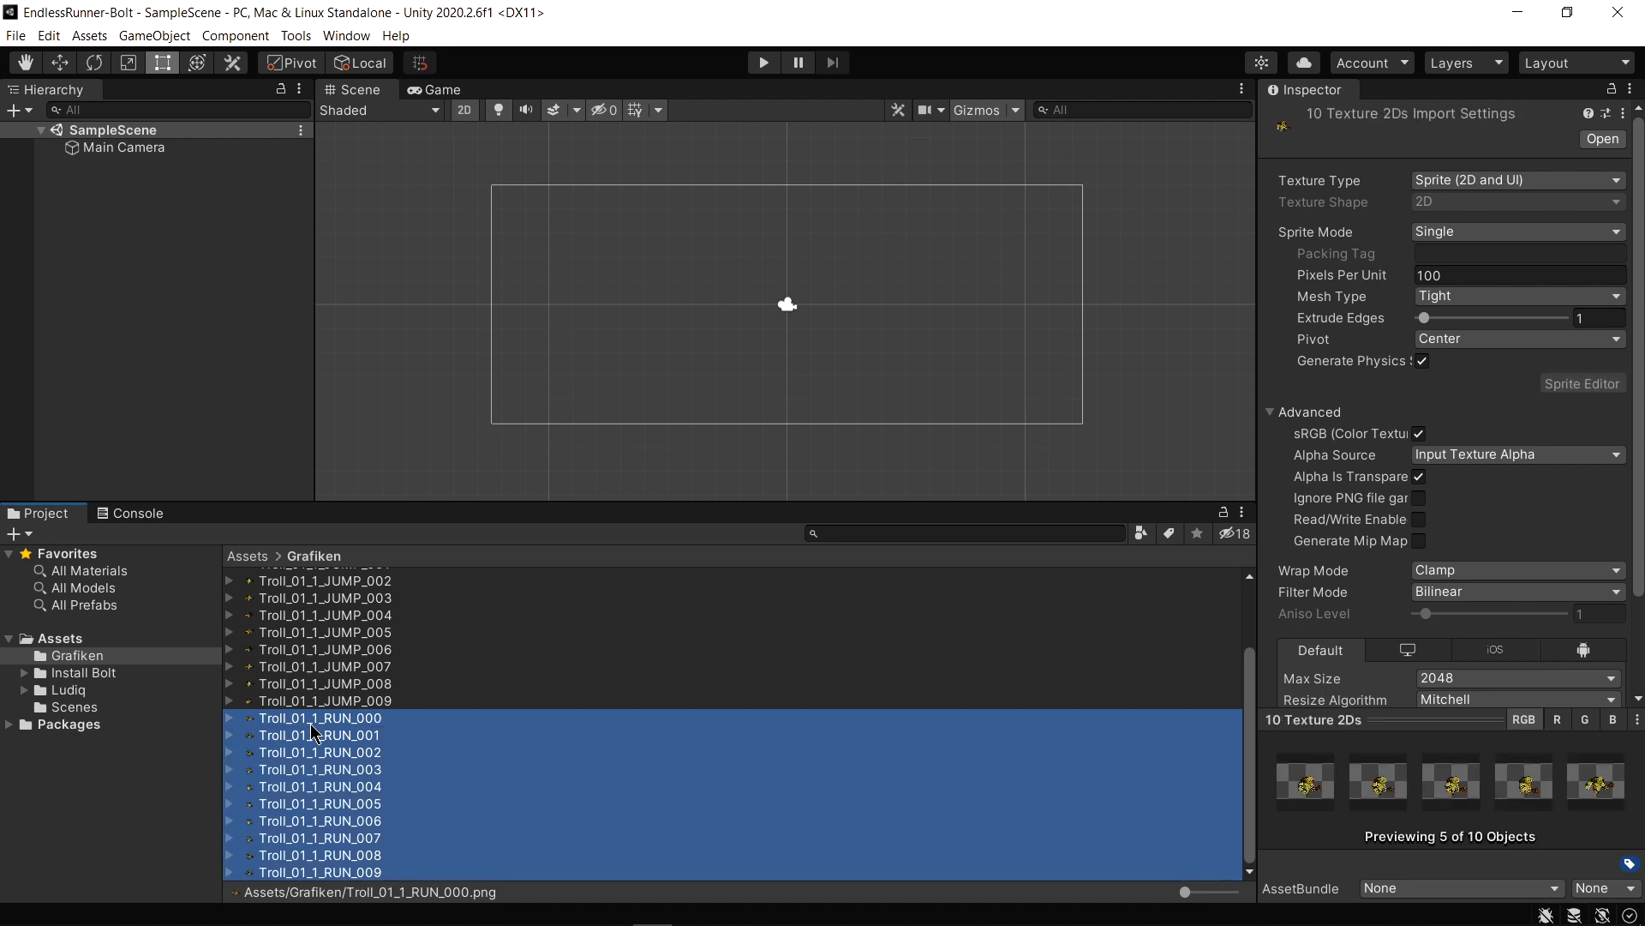
drag(312, 723, 130, 260)
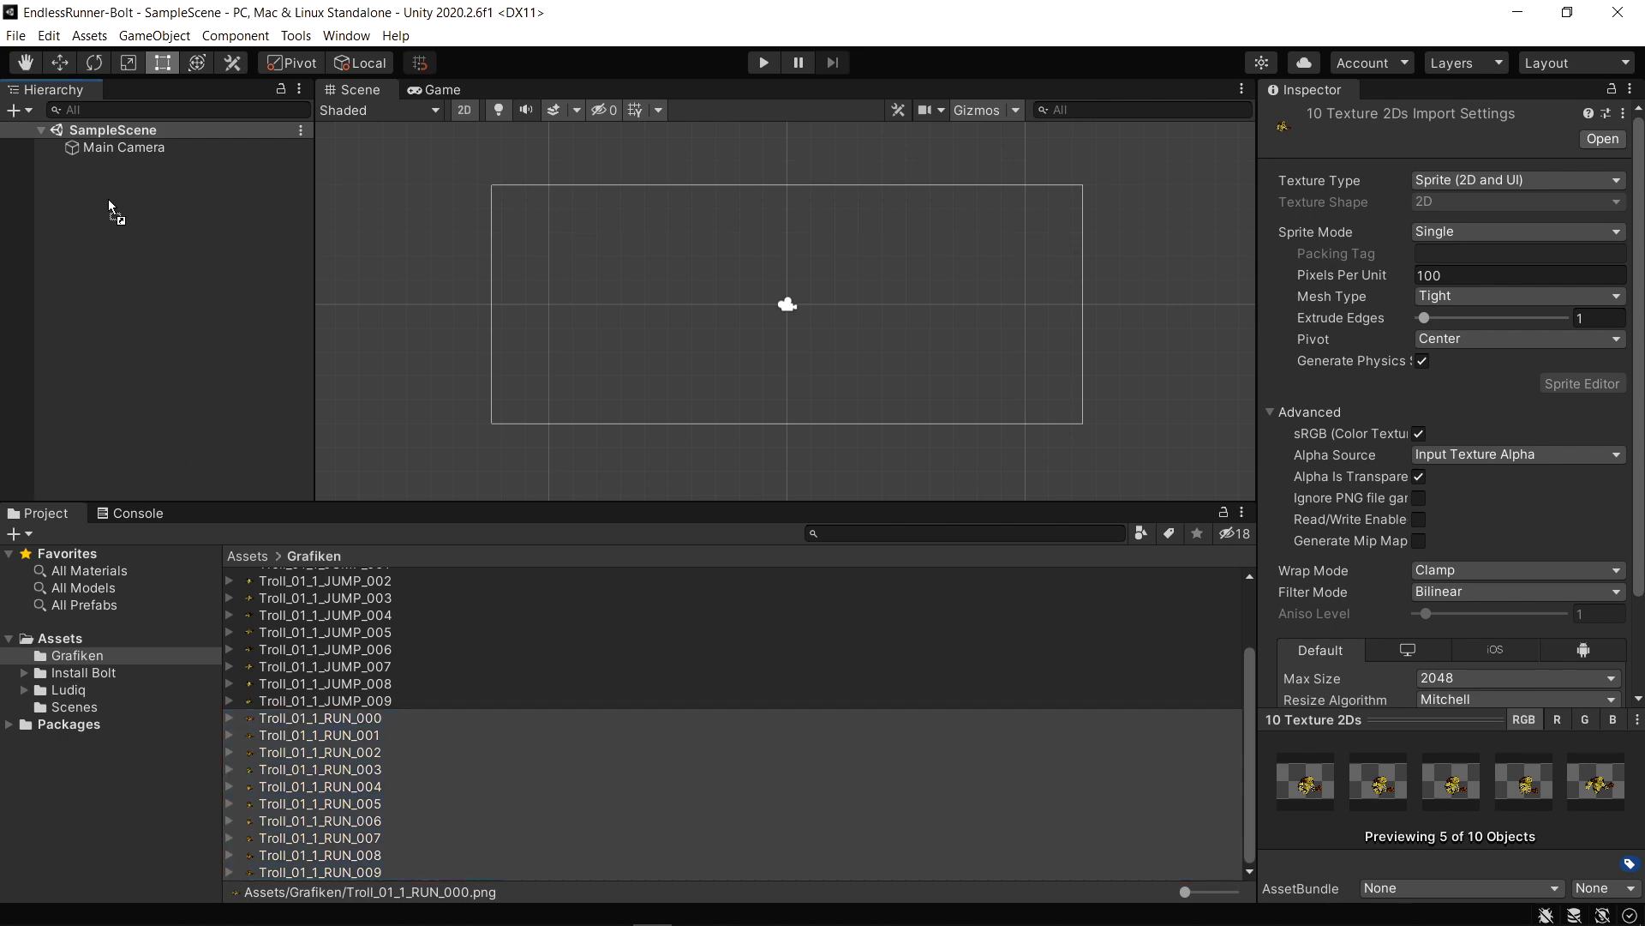
Drop the ten run frames into the Hierarchy to create a new animation clip
drag(108, 199, 108, 199)
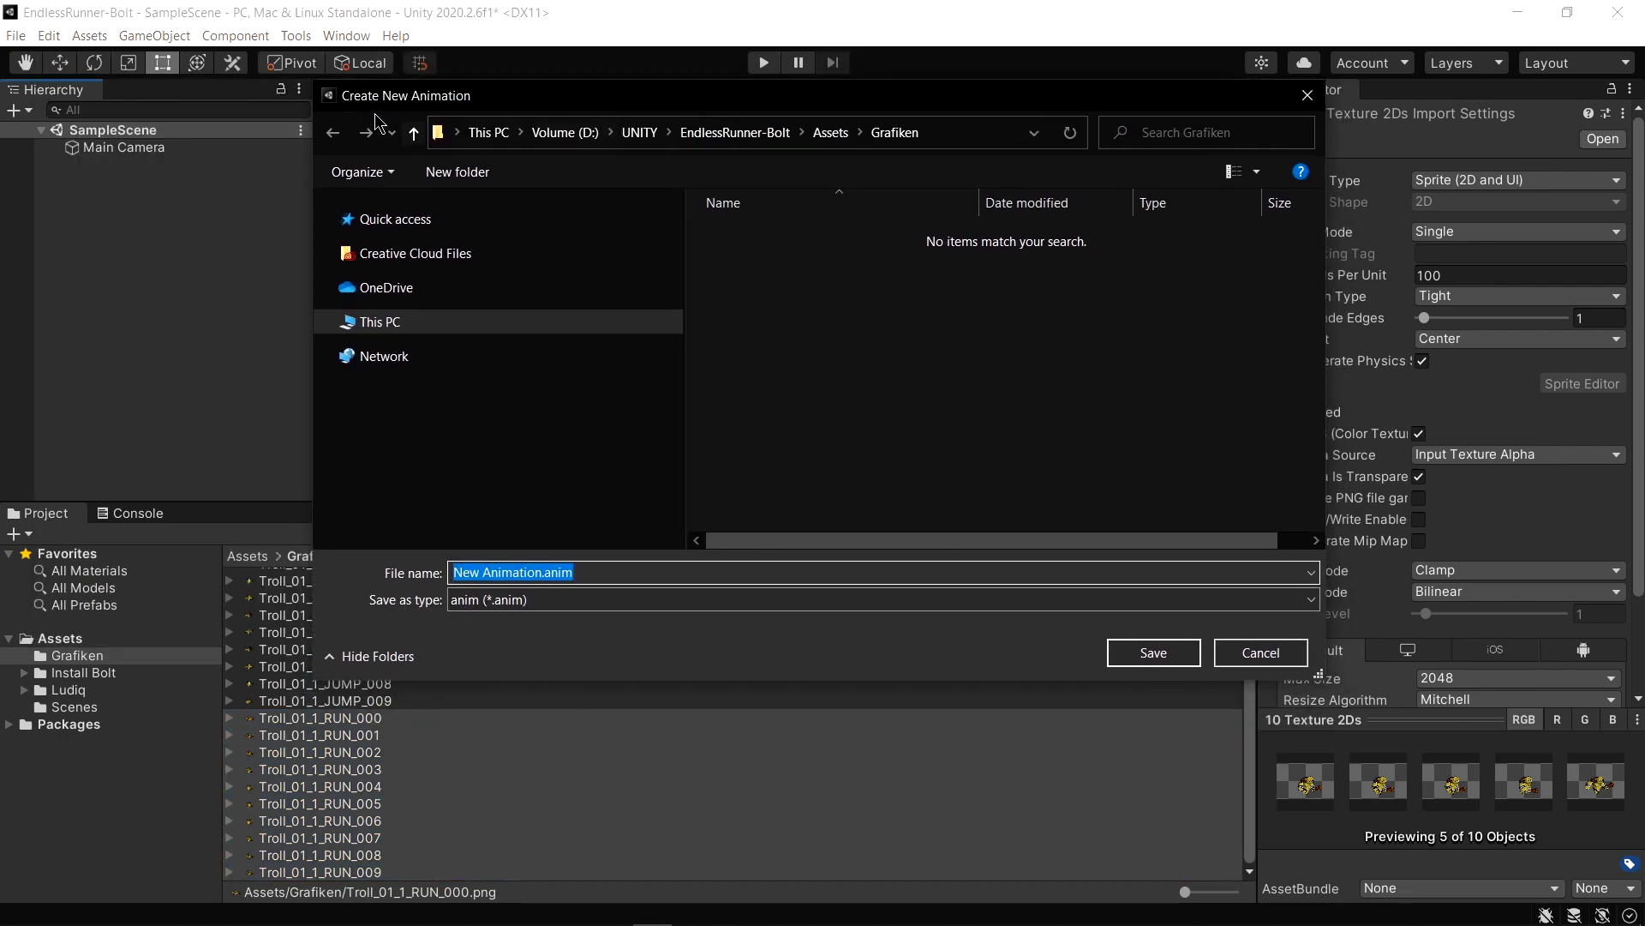
click(543, 573)
drag(543, 572, 348, 568)
click(824, 374)
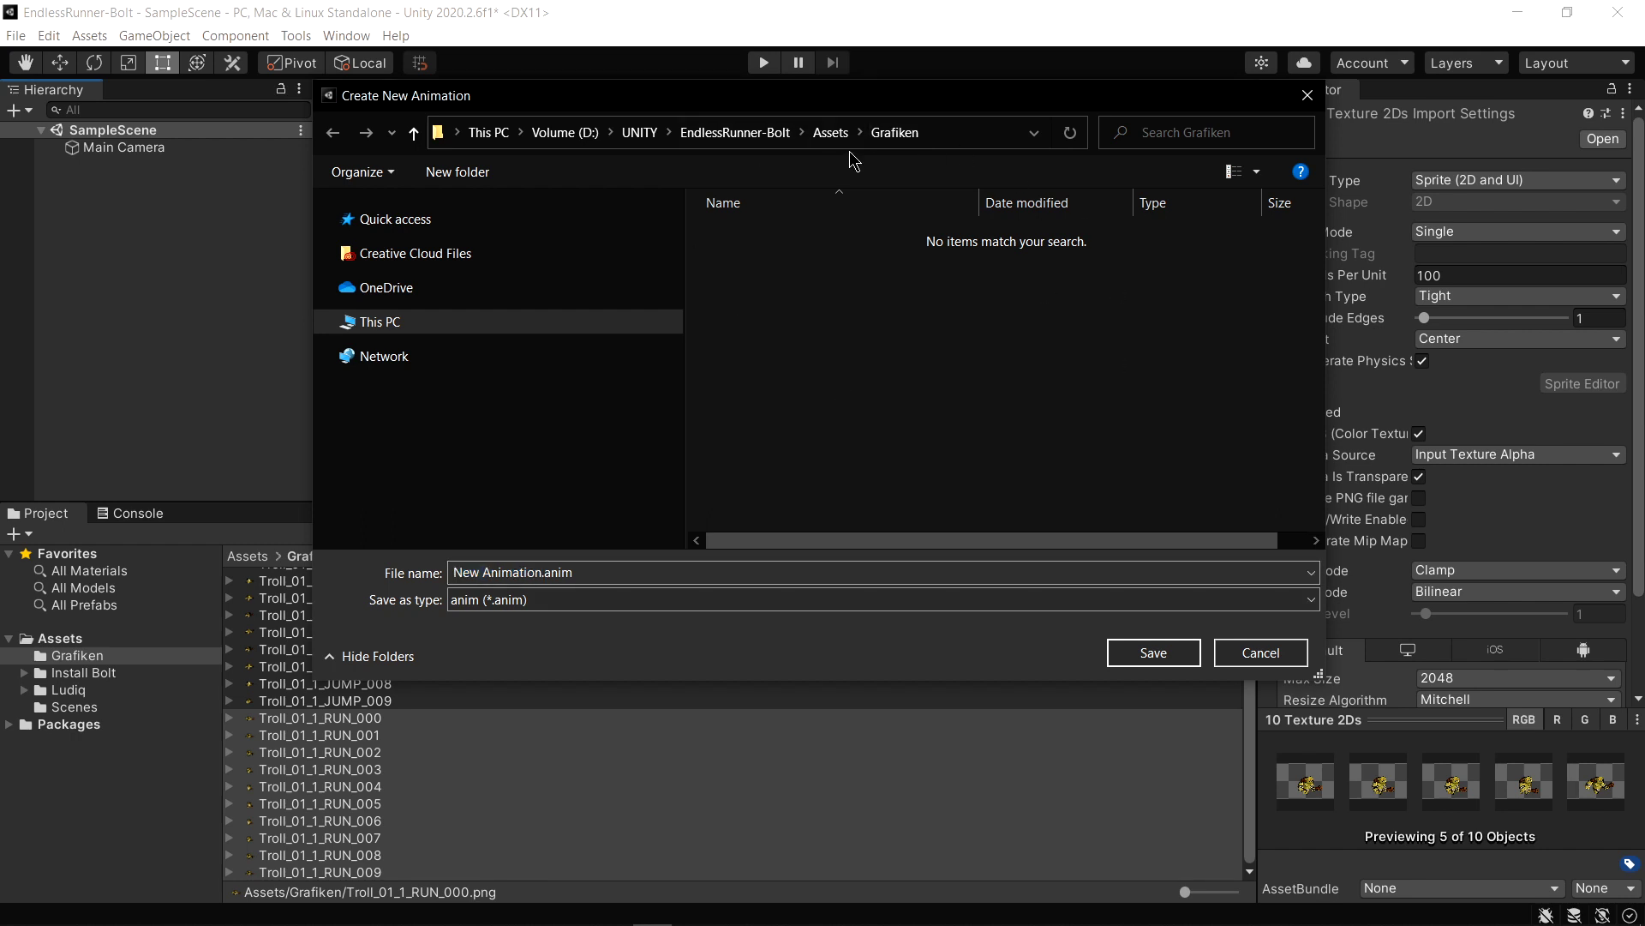
drag(686, 393, 579, 392)
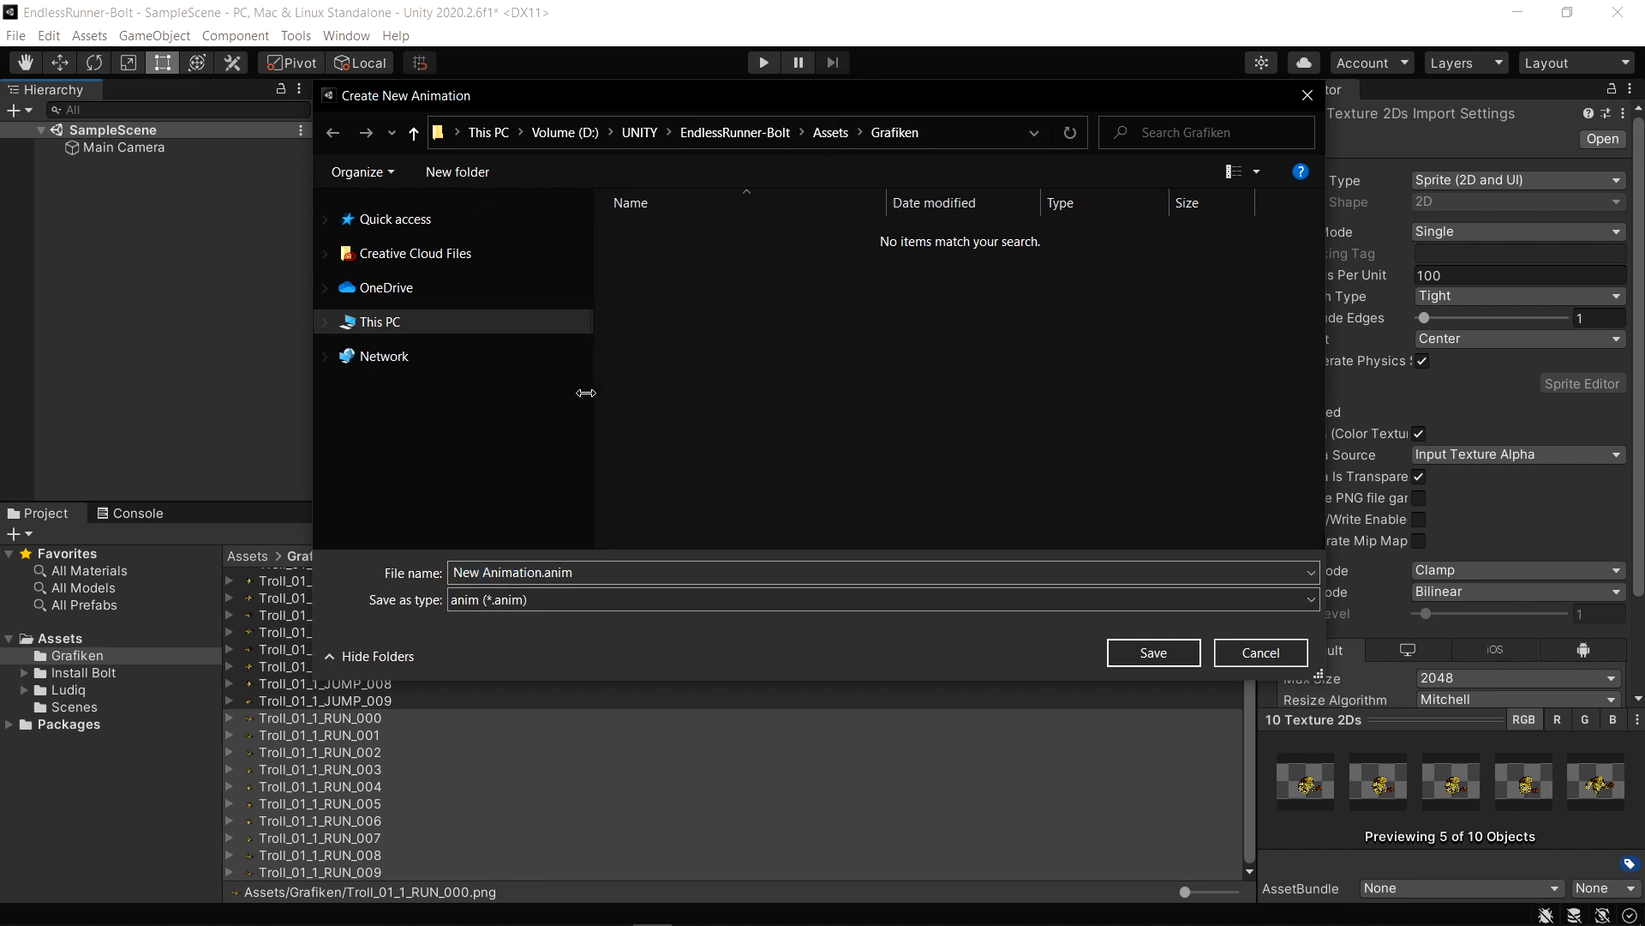
Create an Animations folder inside Assets and open it
click(830, 142)
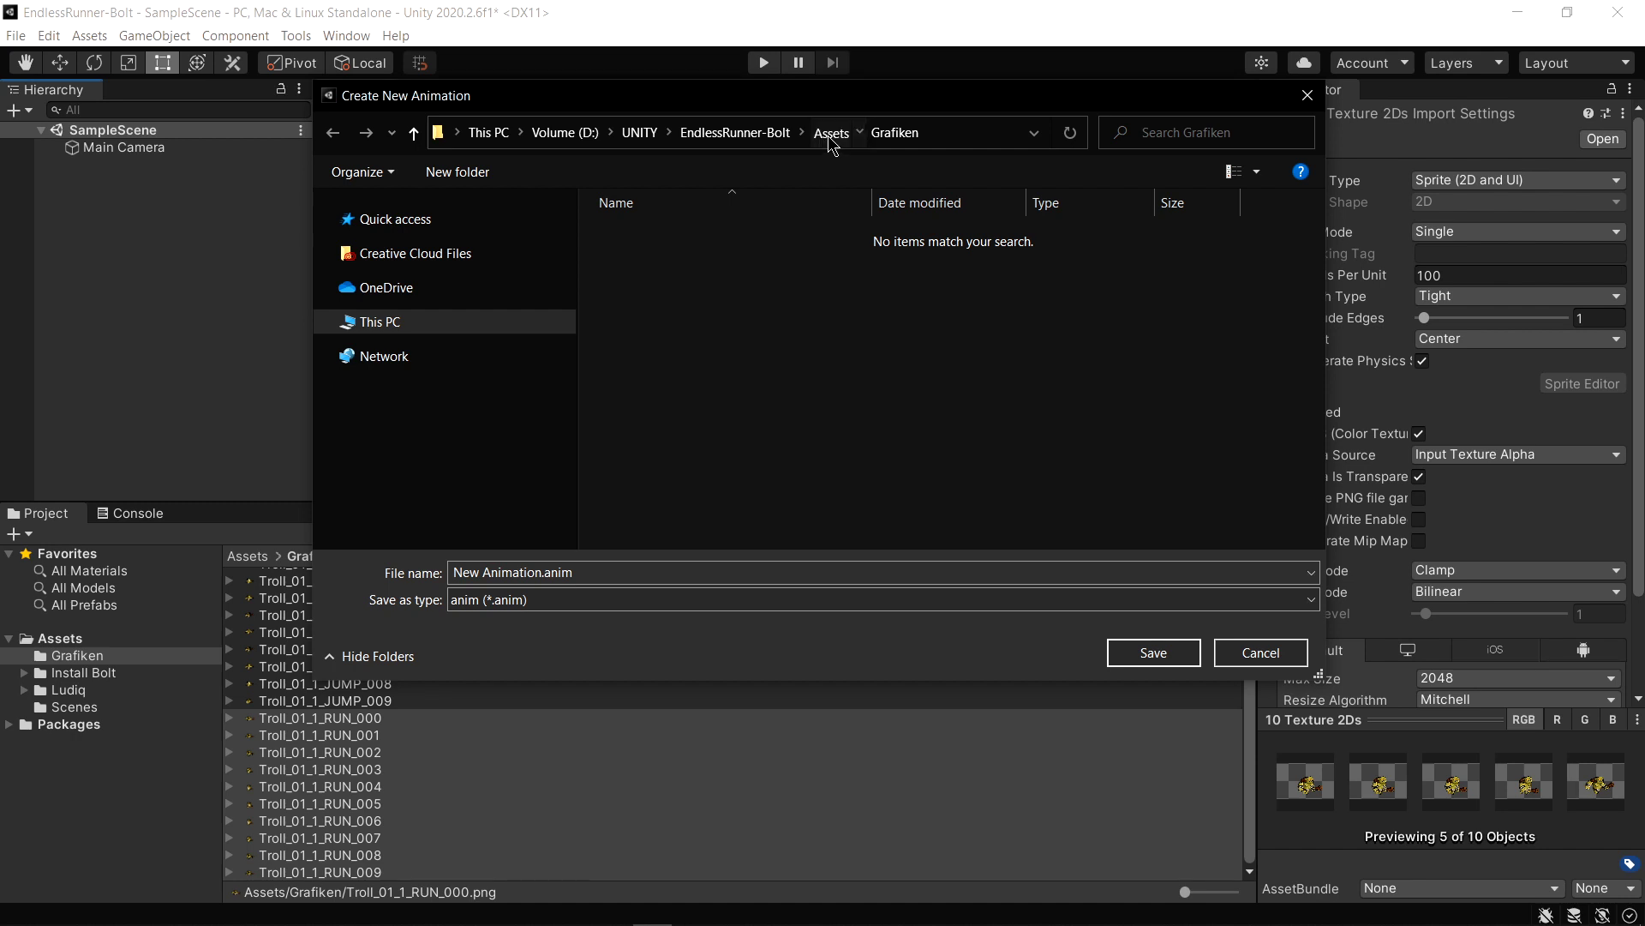
right_click(667, 367)
mouse_move(574, 618)
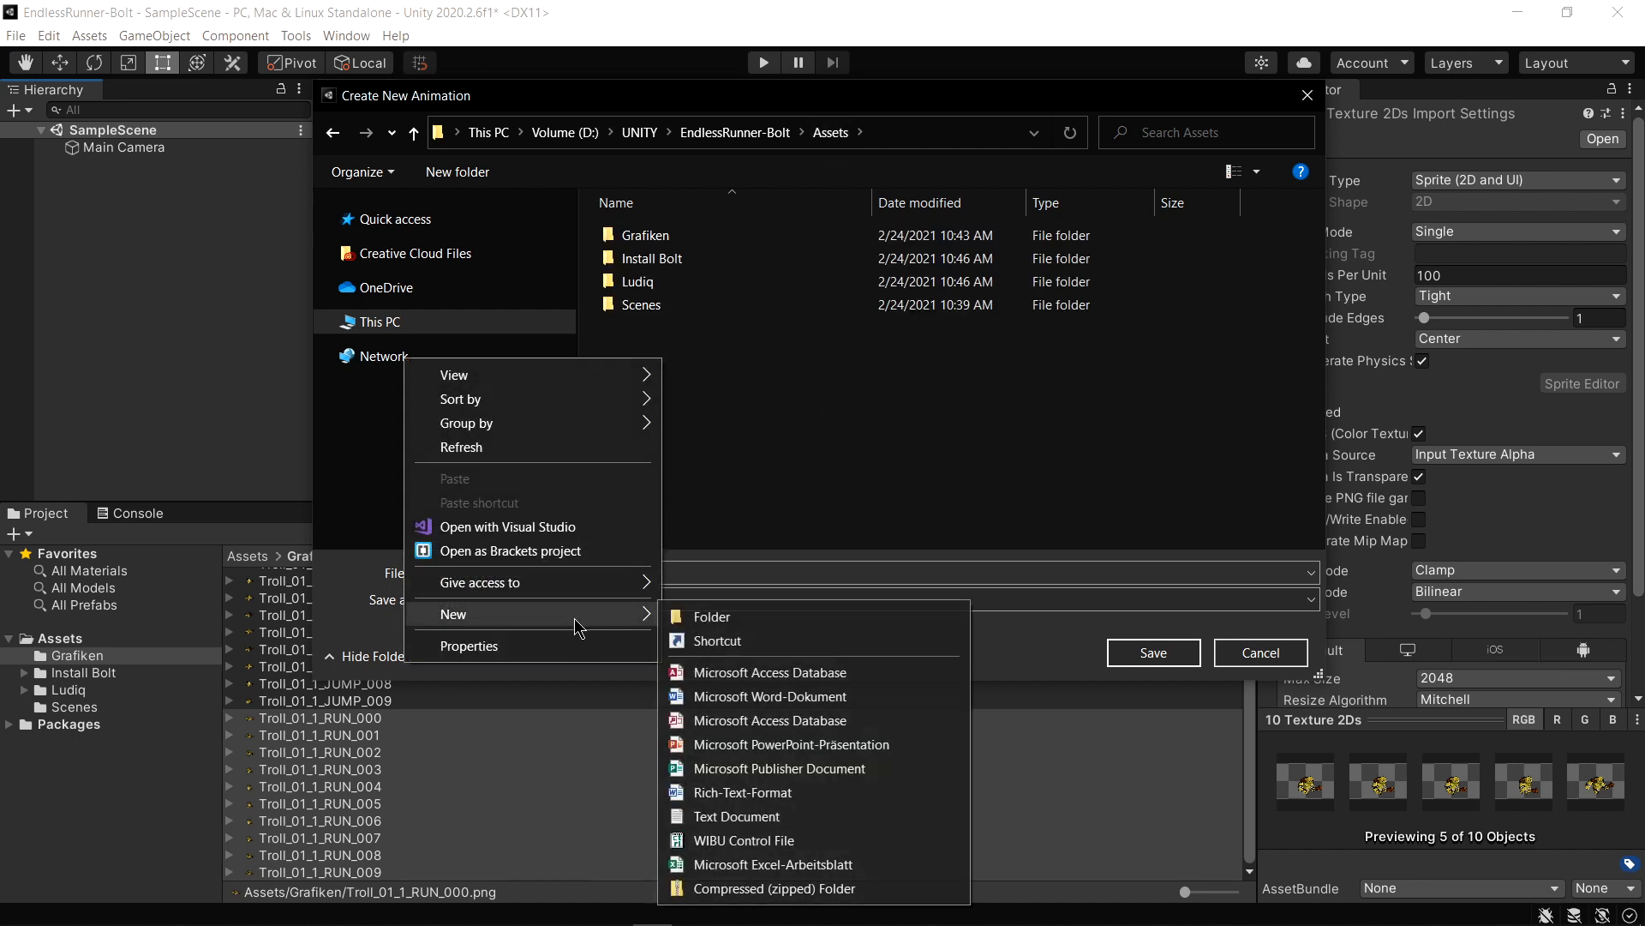
click(711, 617)
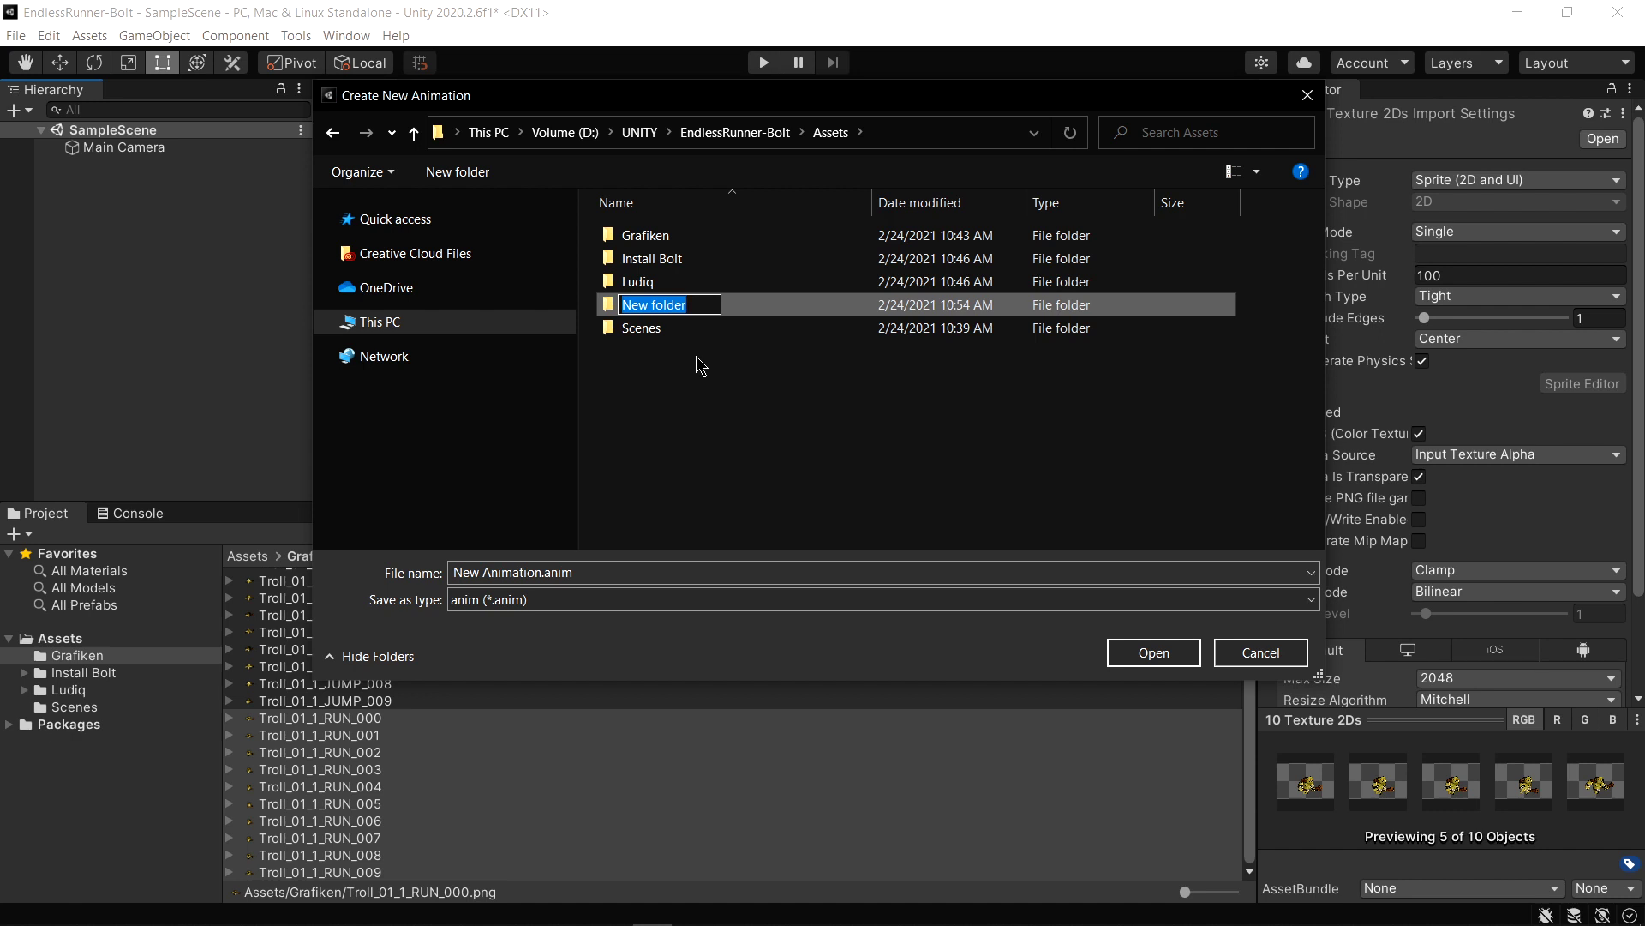
text(Animations)
key(Return)
key(Return)
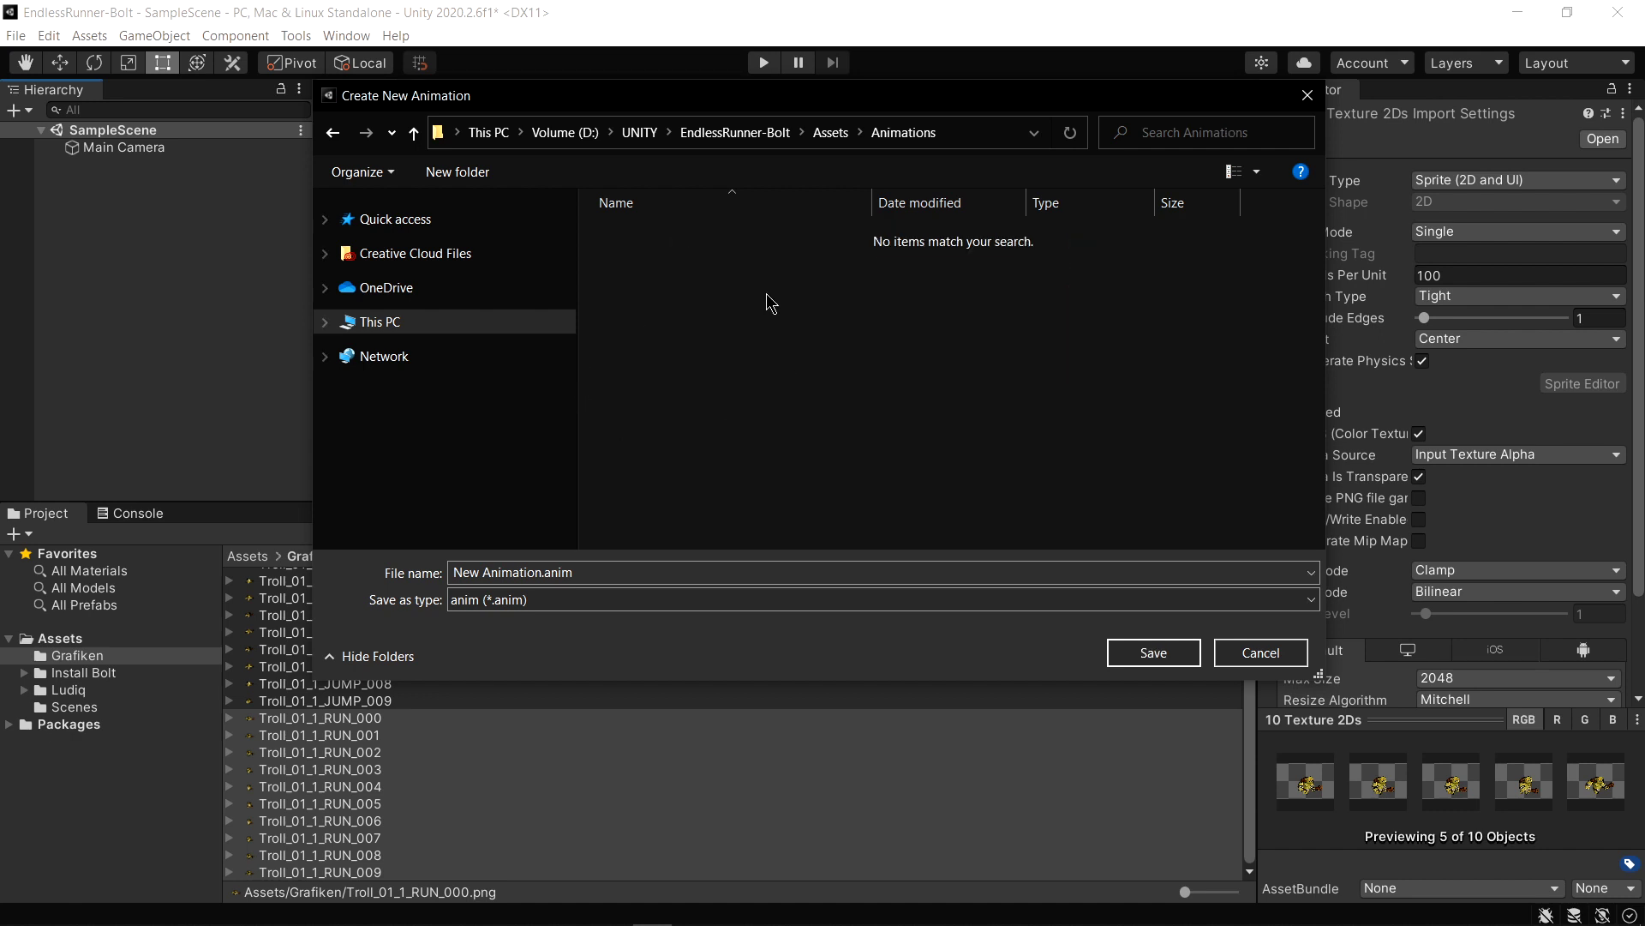
Save the clip there as 'Player Animation Run'
click(536, 573)
click(494, 572)
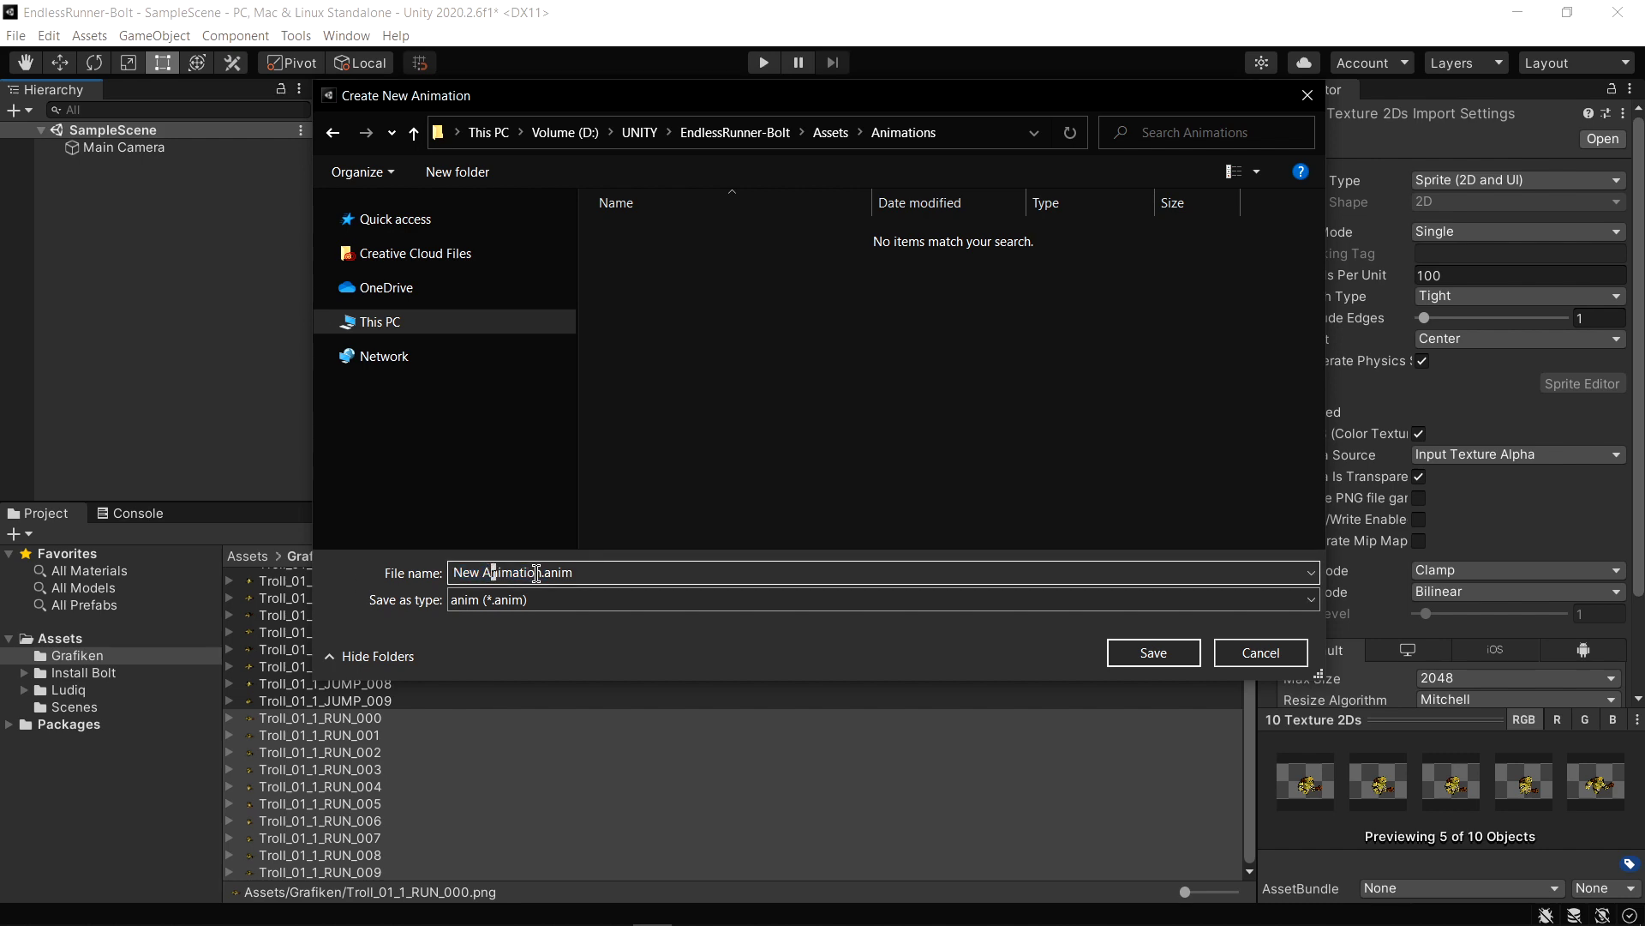
drag(477, 572, 452, 572)
text(Player)
click(557, 573)
text(Ru)
text(n)
click(1189, 644)
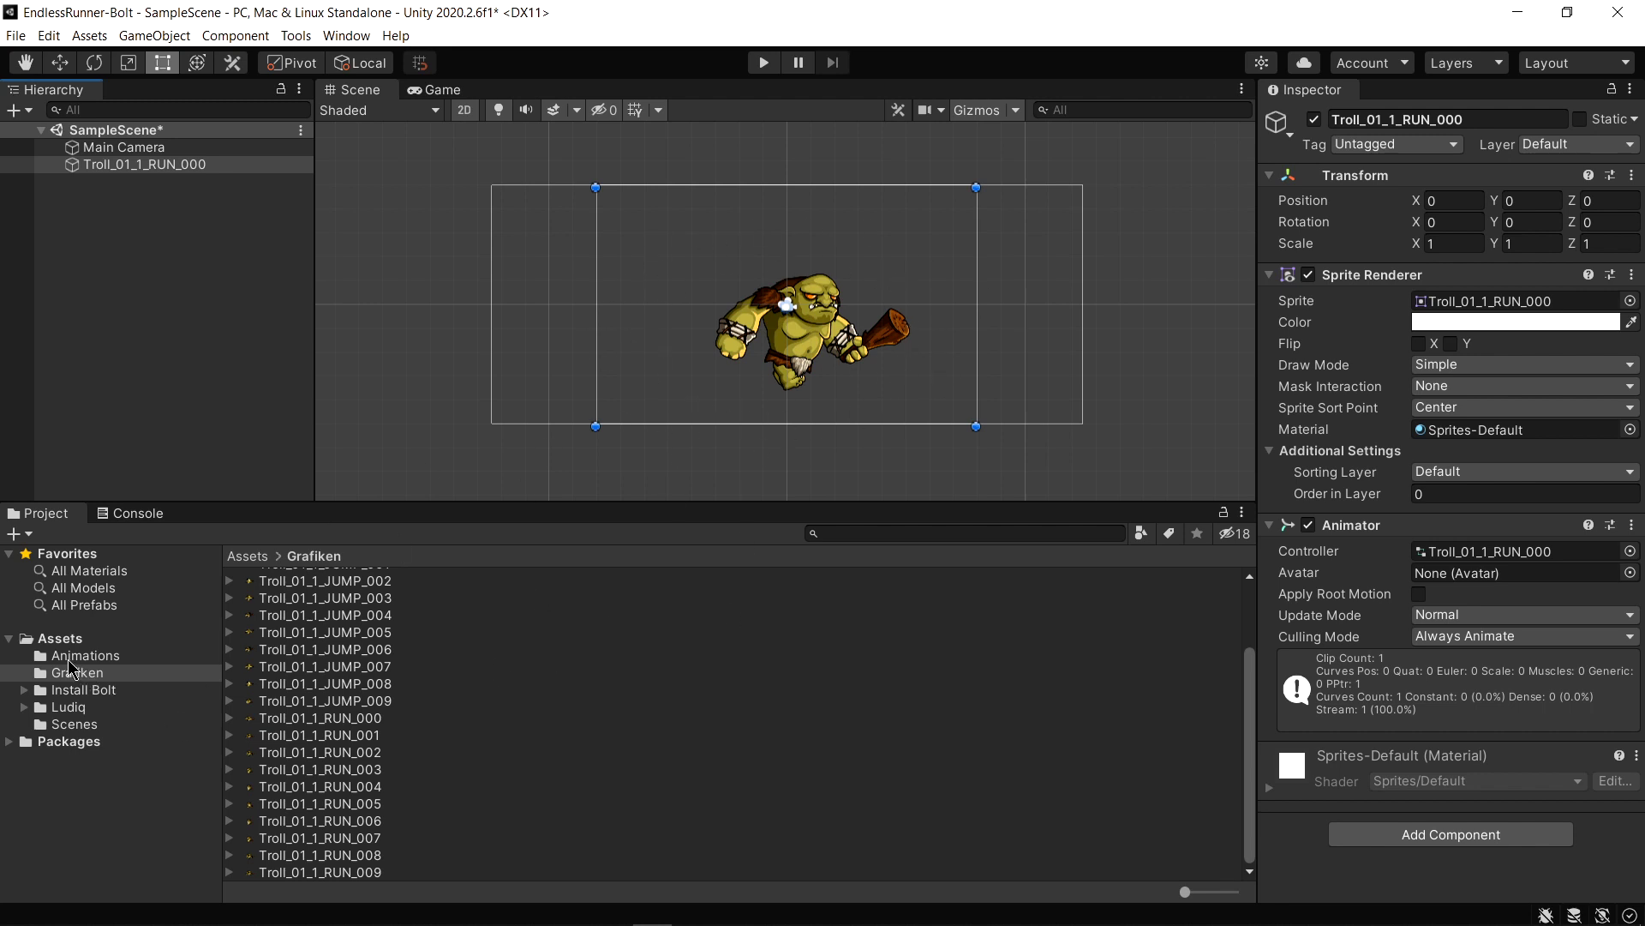
Inspect the Player Animation Run clip and troll controller, then enter Play mode to watch the run
click(73, 656)
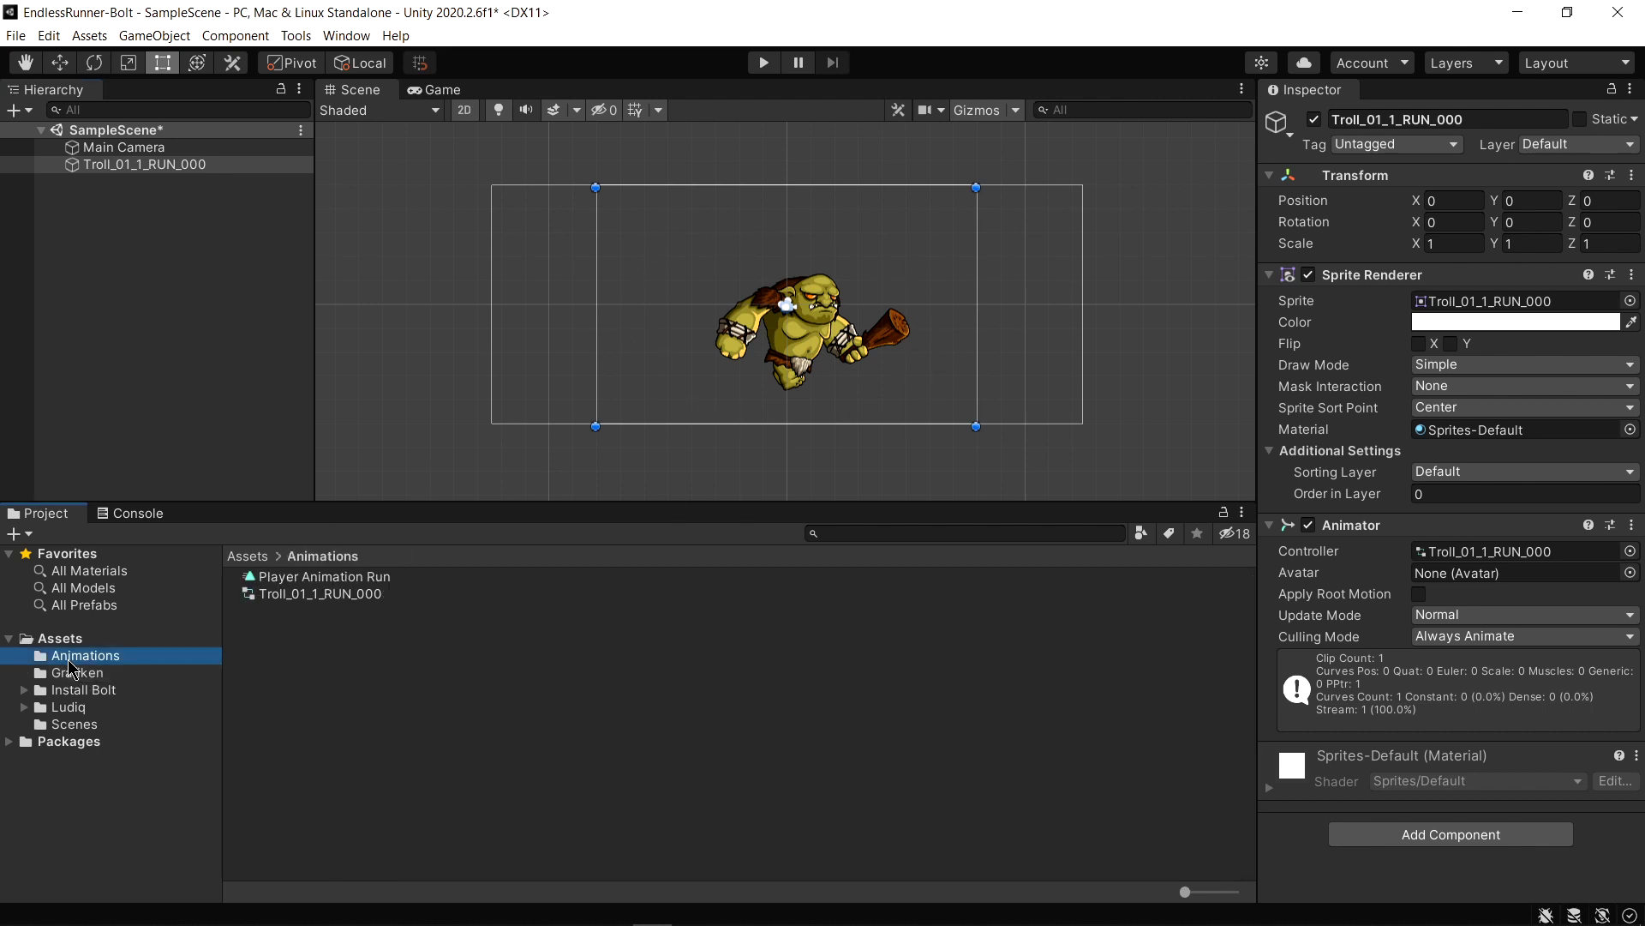
click(288, 582)
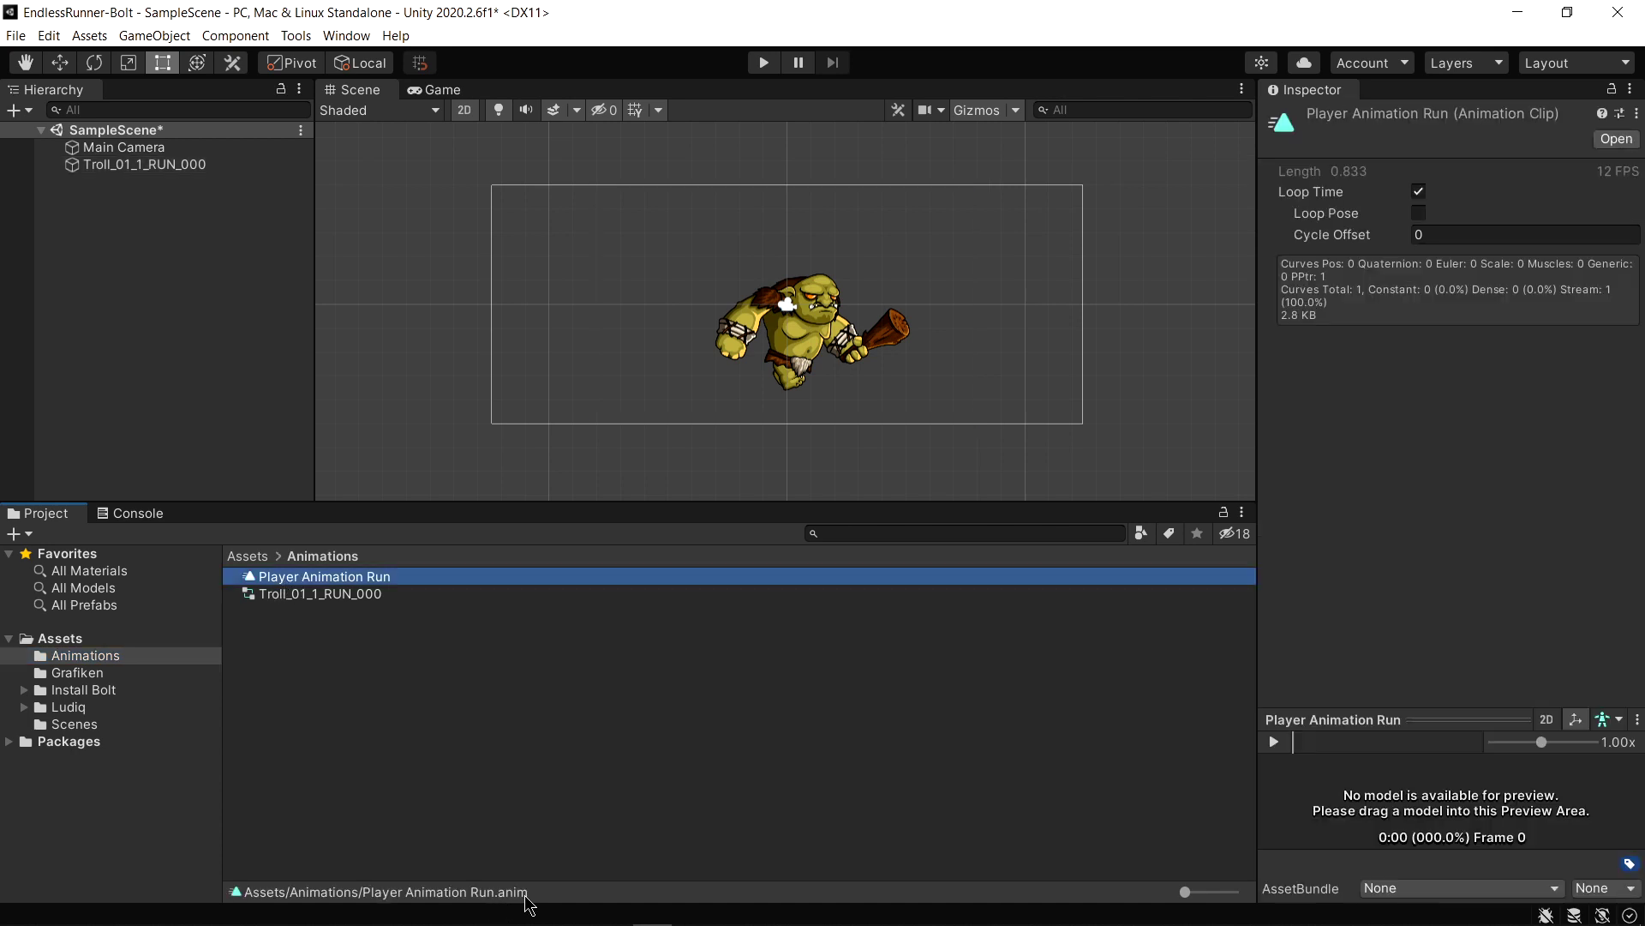
click(298, 594)
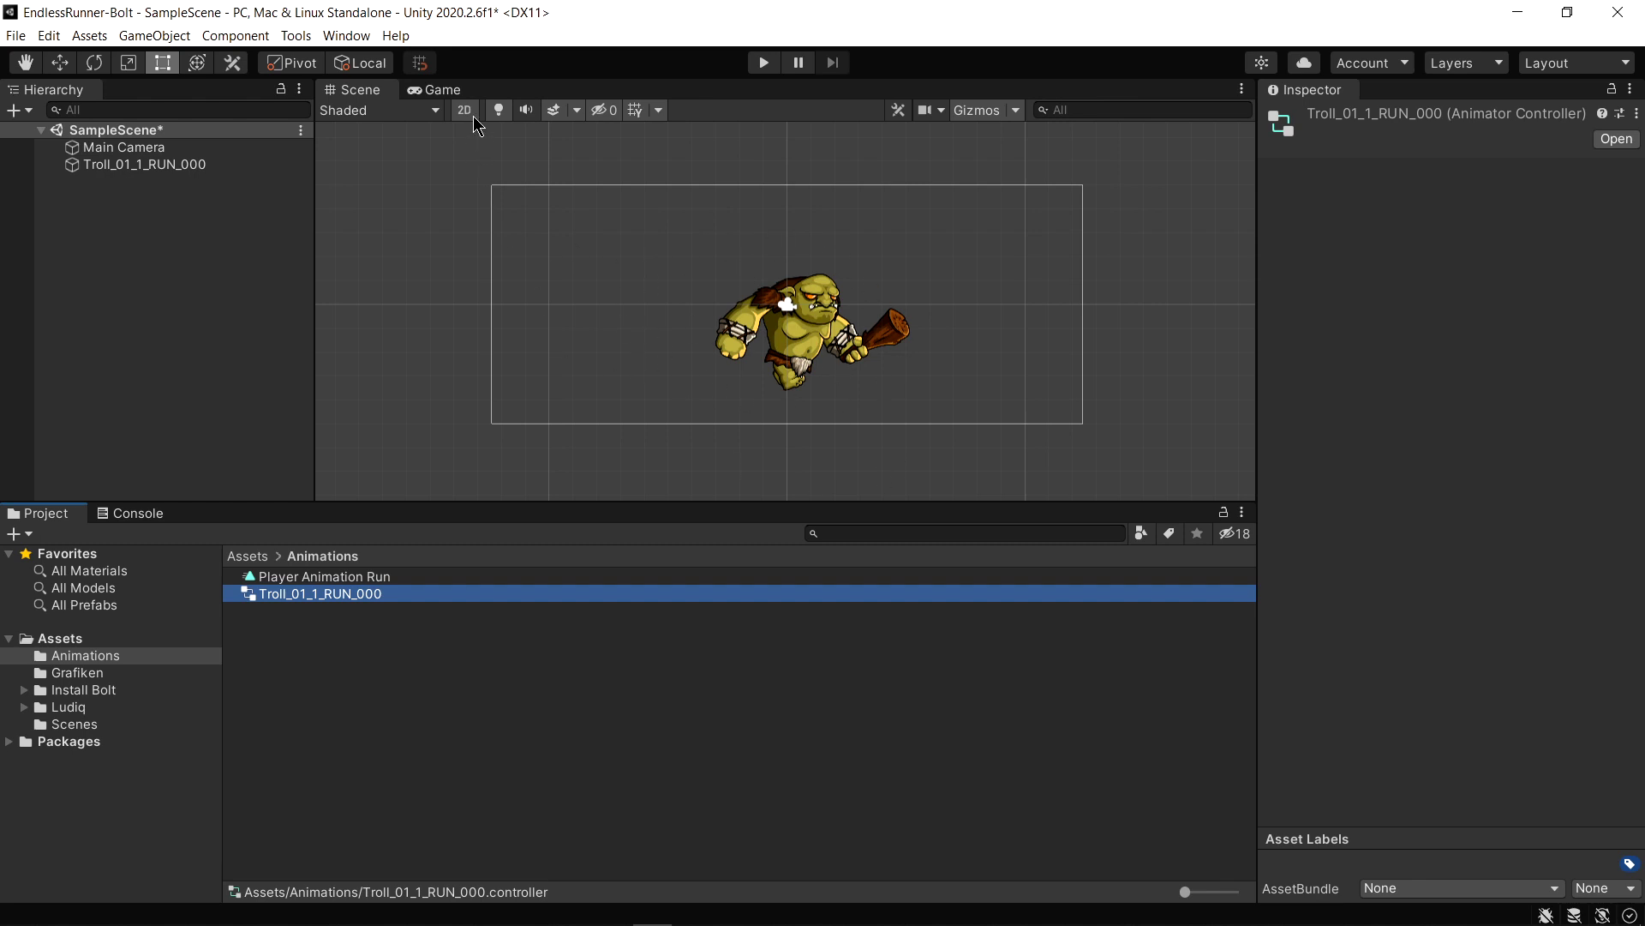
click(765, 63)
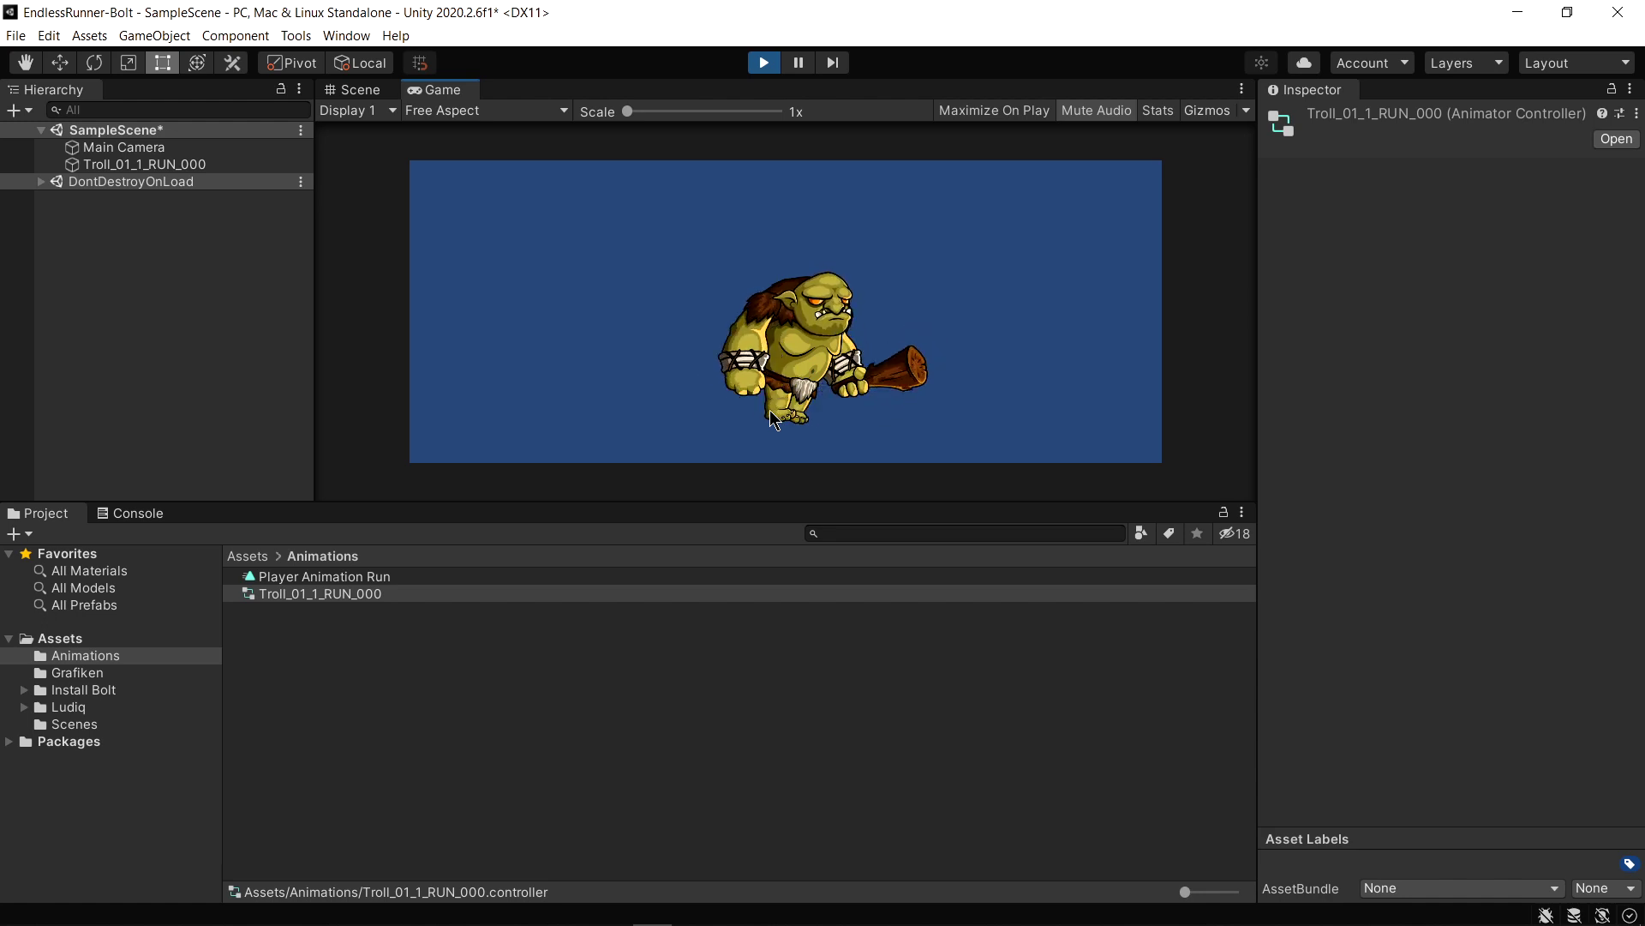
Stop the running game and set the Game view aspect ratio to 16:9
key(ctrl+p)
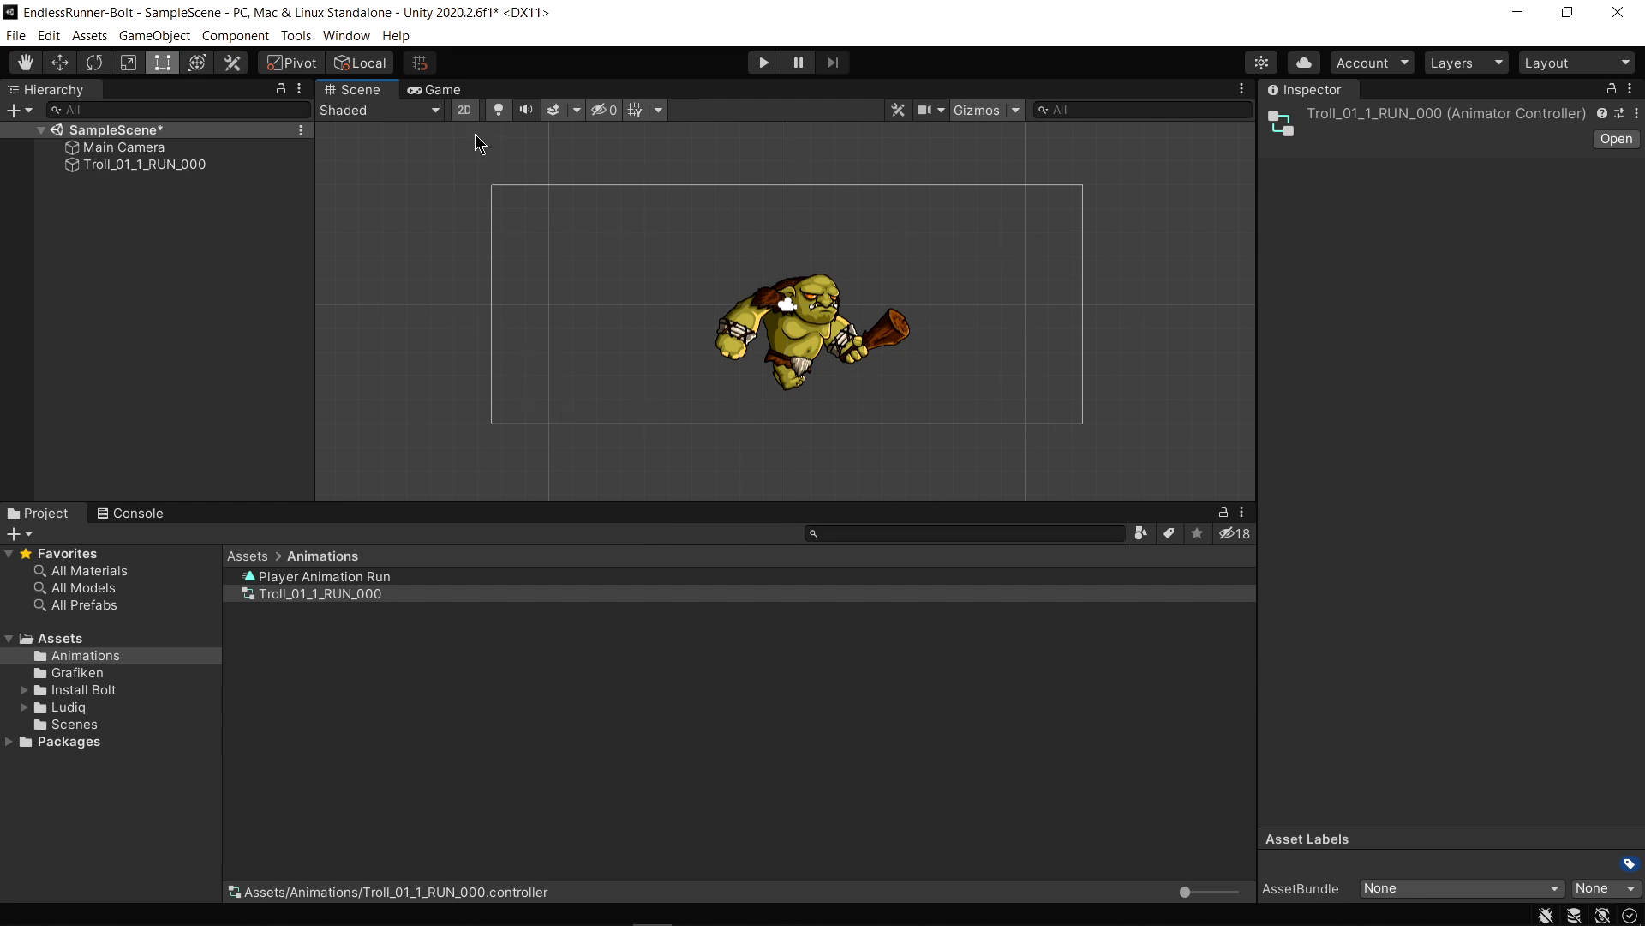
click(443, 90)
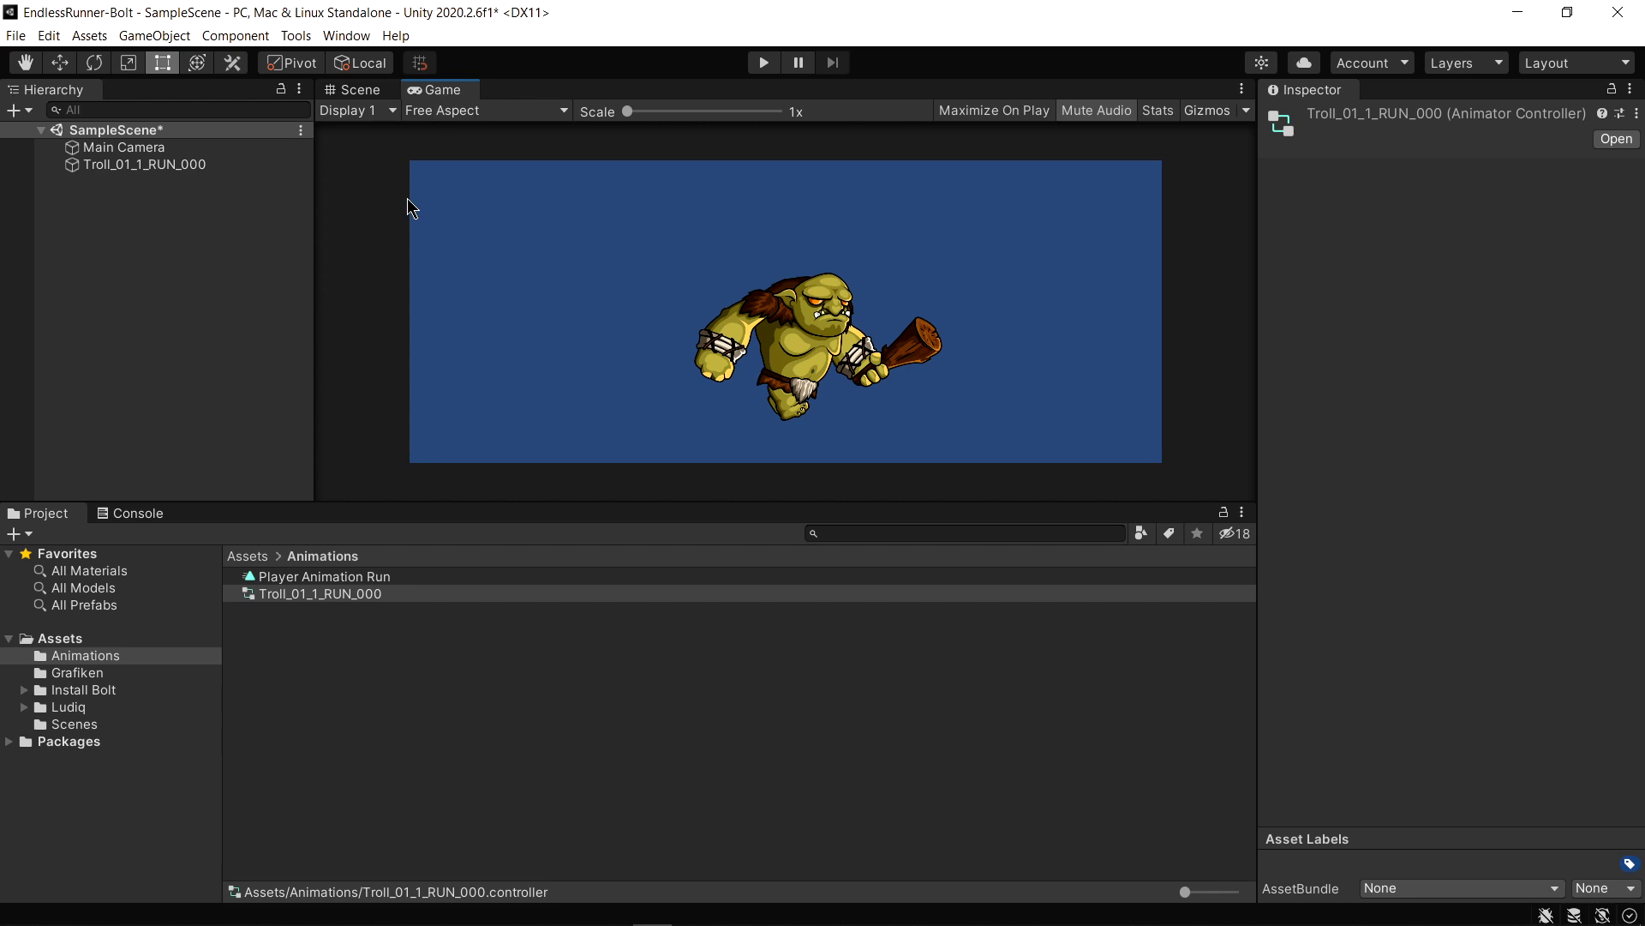
click(446, 113)
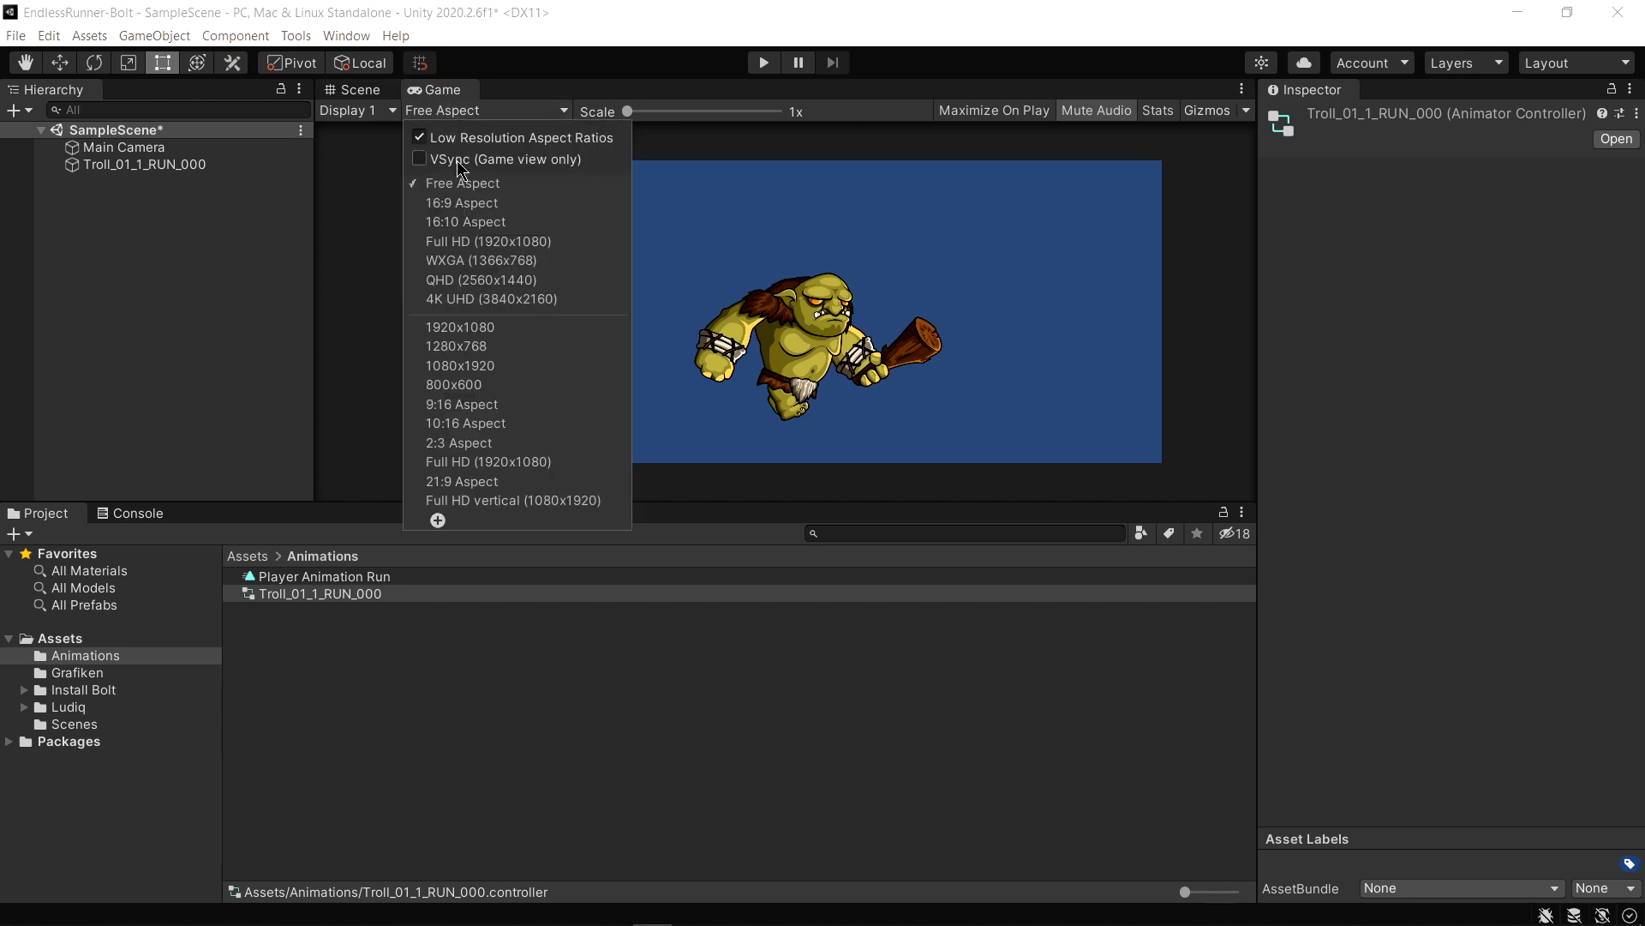
click(438, 206)
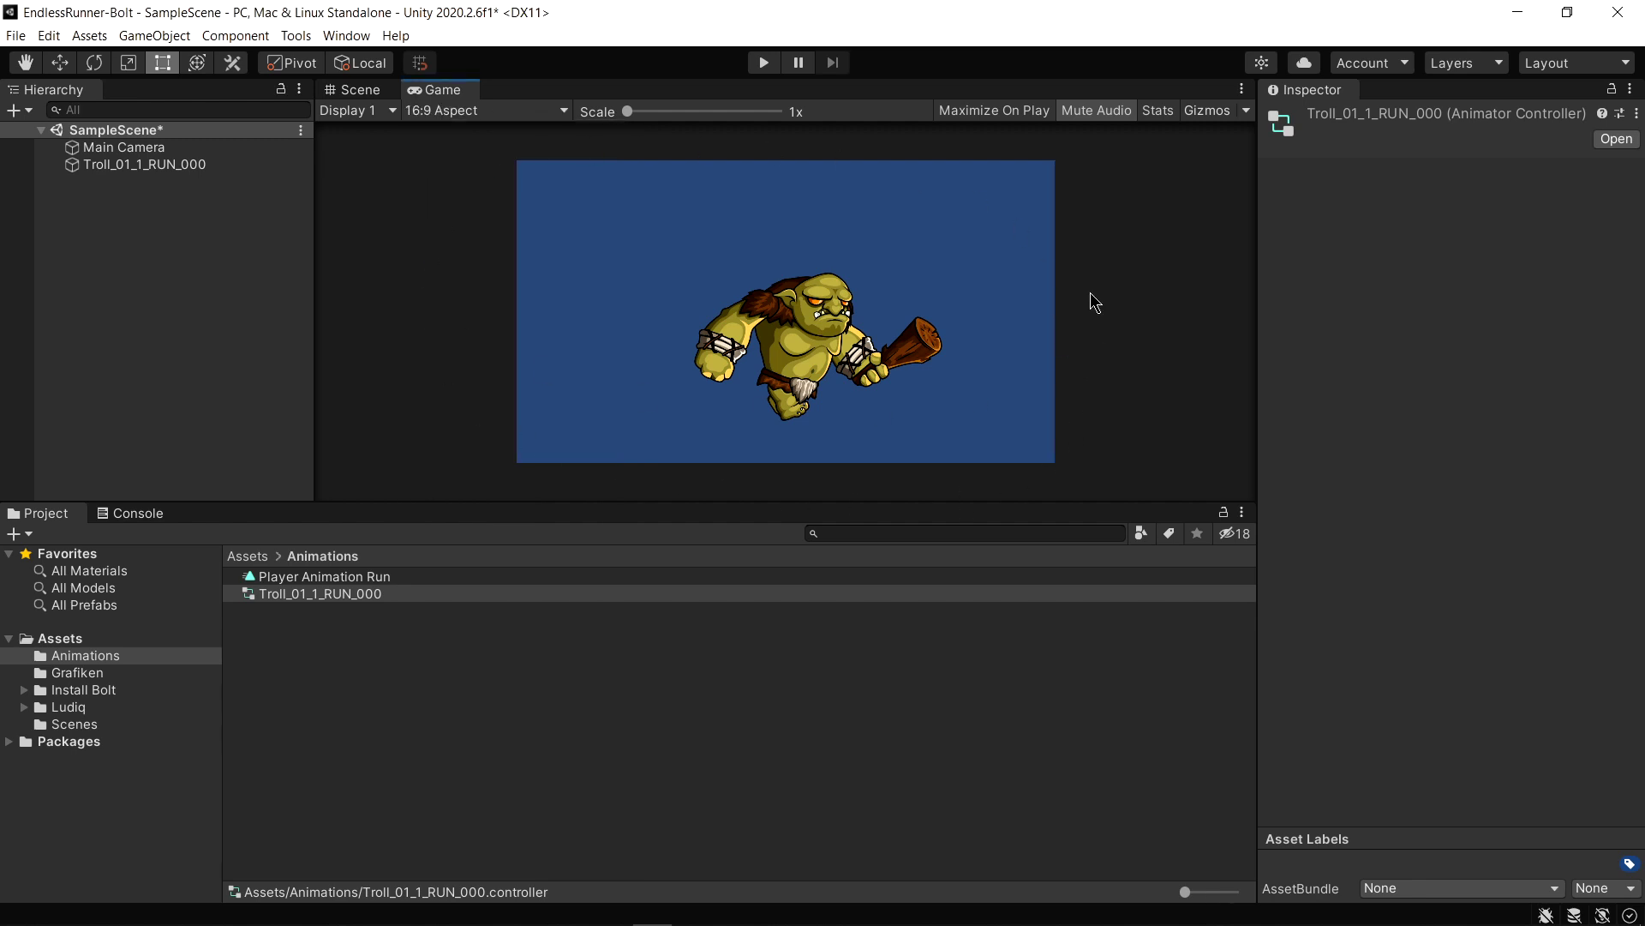
click(480, 109)
click(660, 420)
Set the Main Camera's orthographic Size to 10 in the Inspector
click(150, 149)
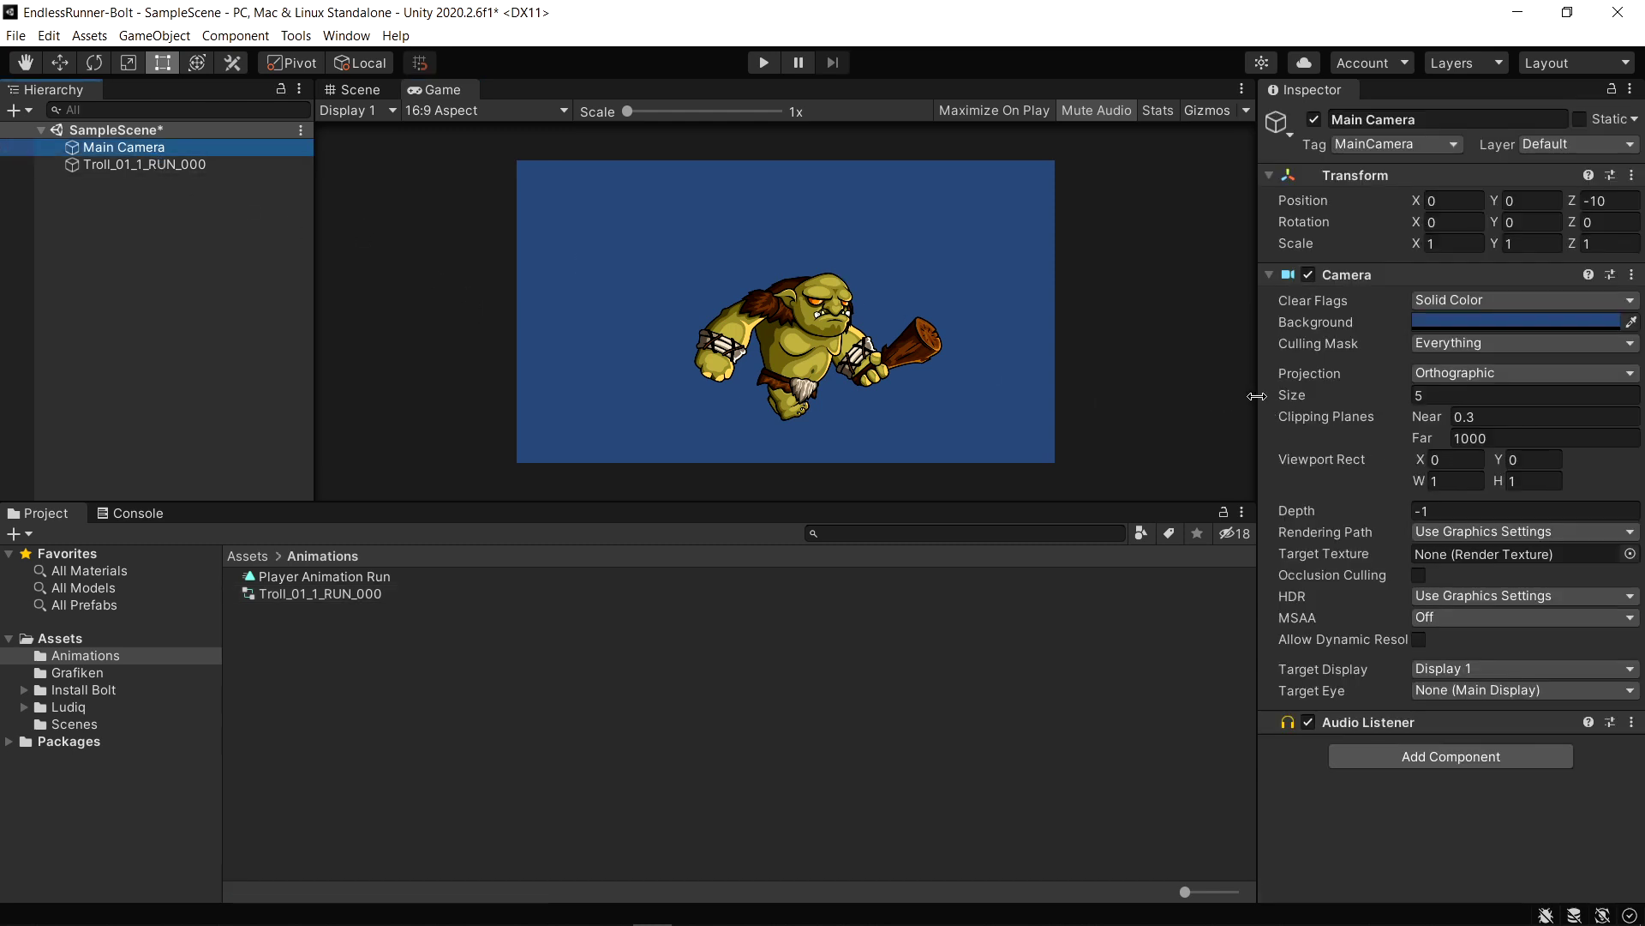
mouse_move(1257, 395)
mouse_down()
mouse_move(1106, 396)
mouse_move(1242, 393)
mouse_up()
click(1139, 399)
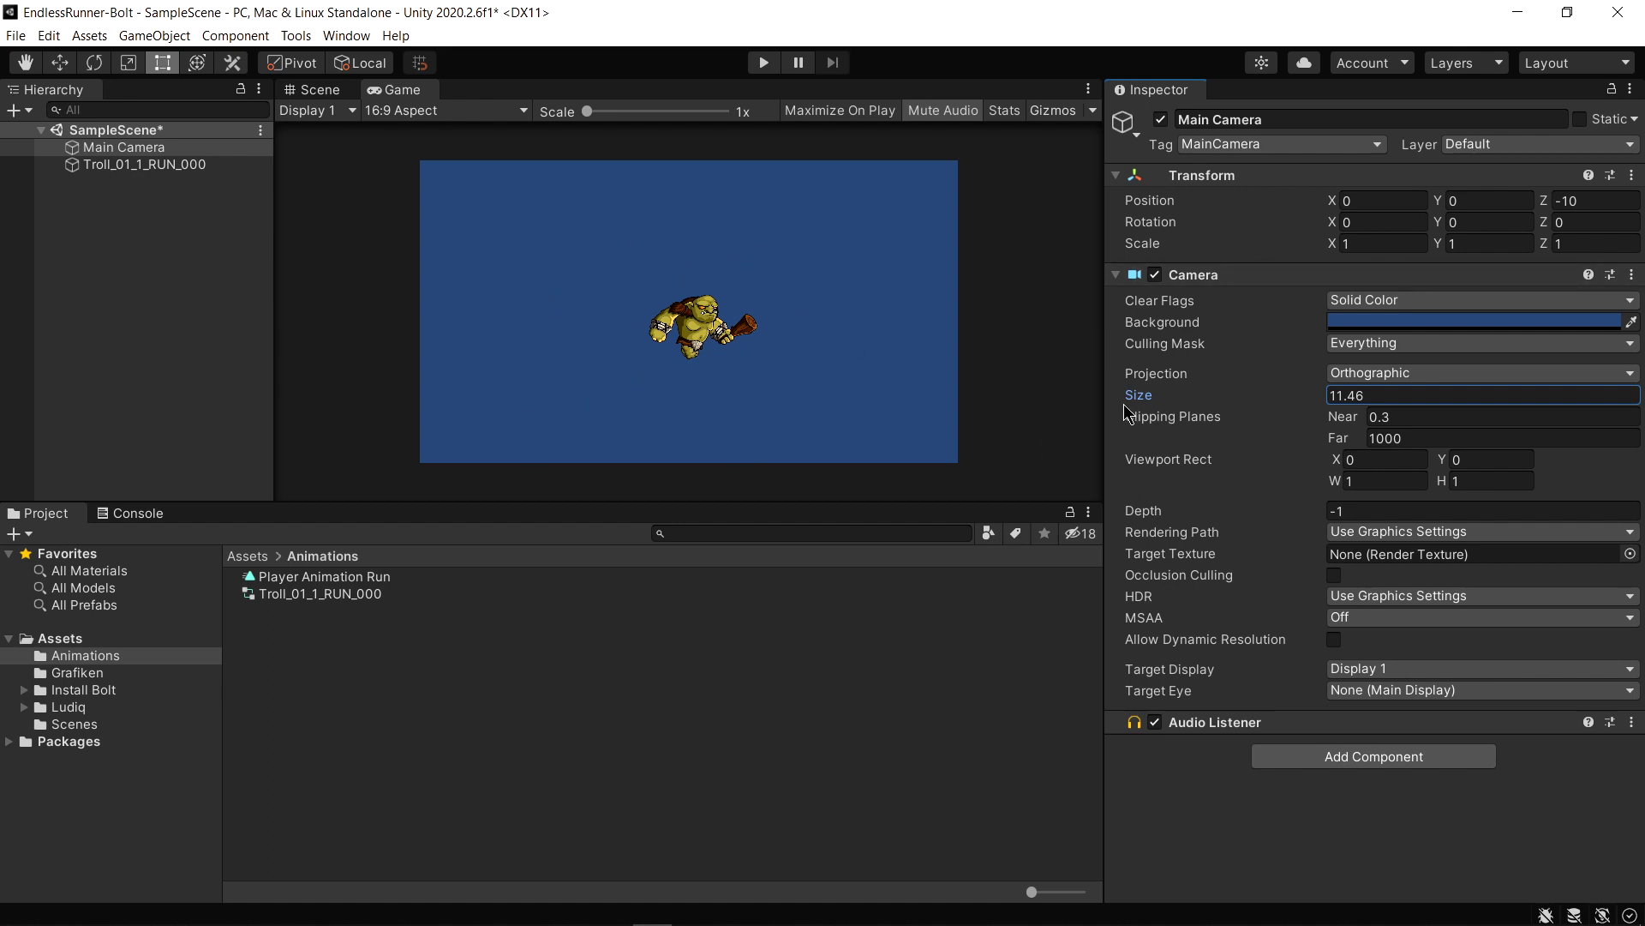
click(1402, 398)
text(10)
key(Return)
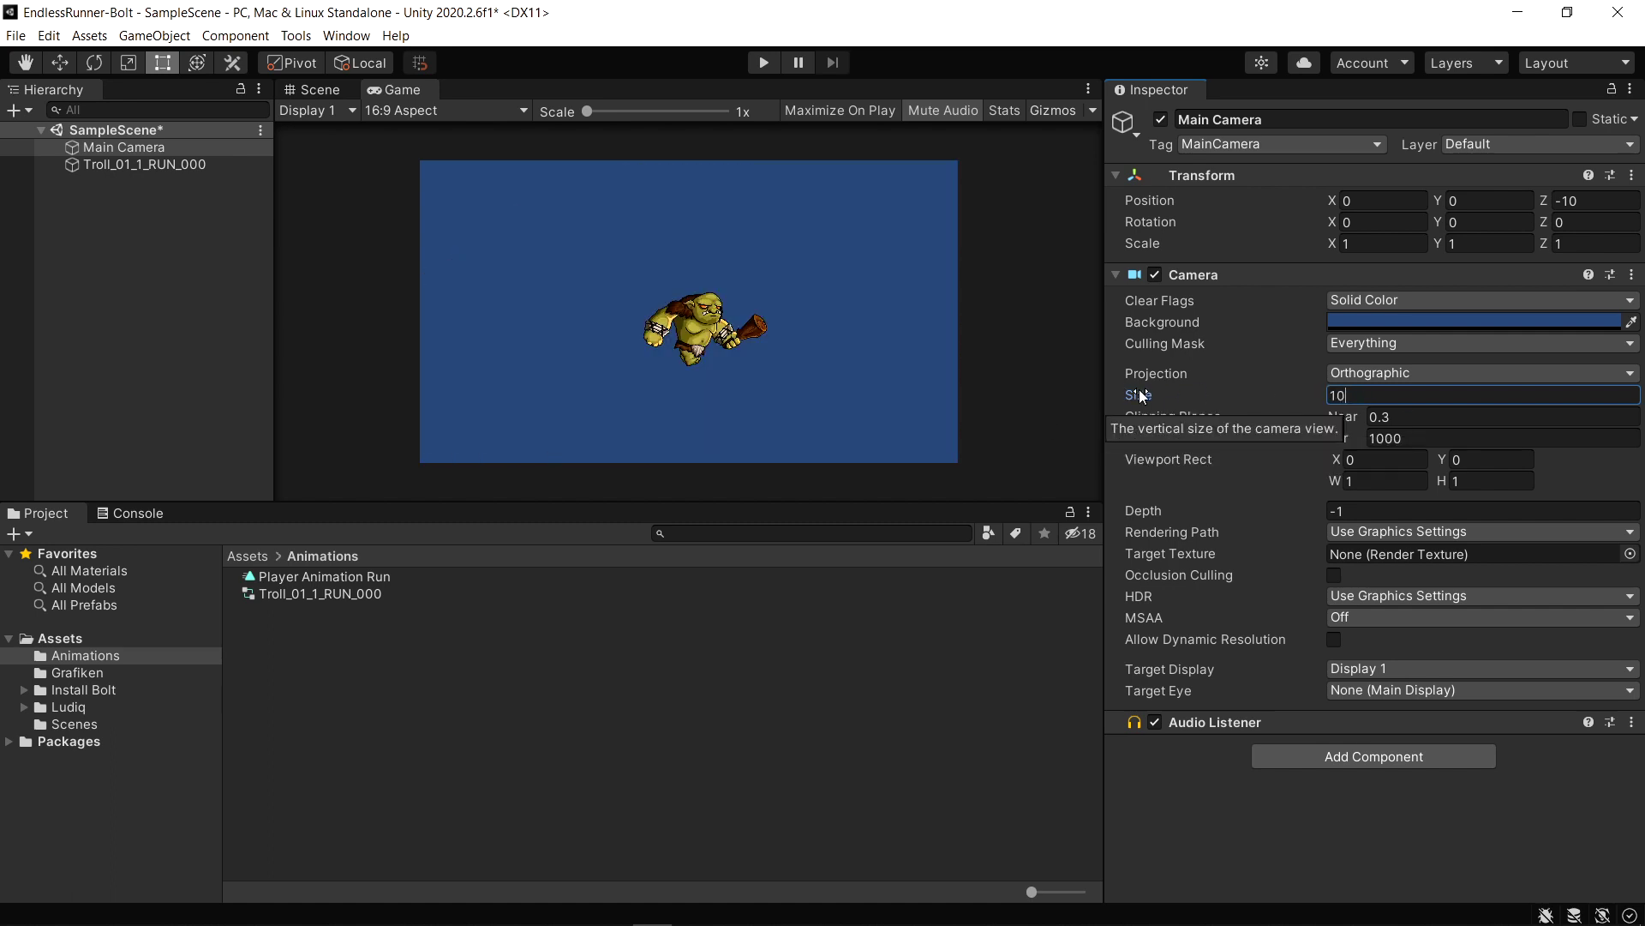
Select the troll object and browse the Grafiken folder in the Project panel
click(688, 409)
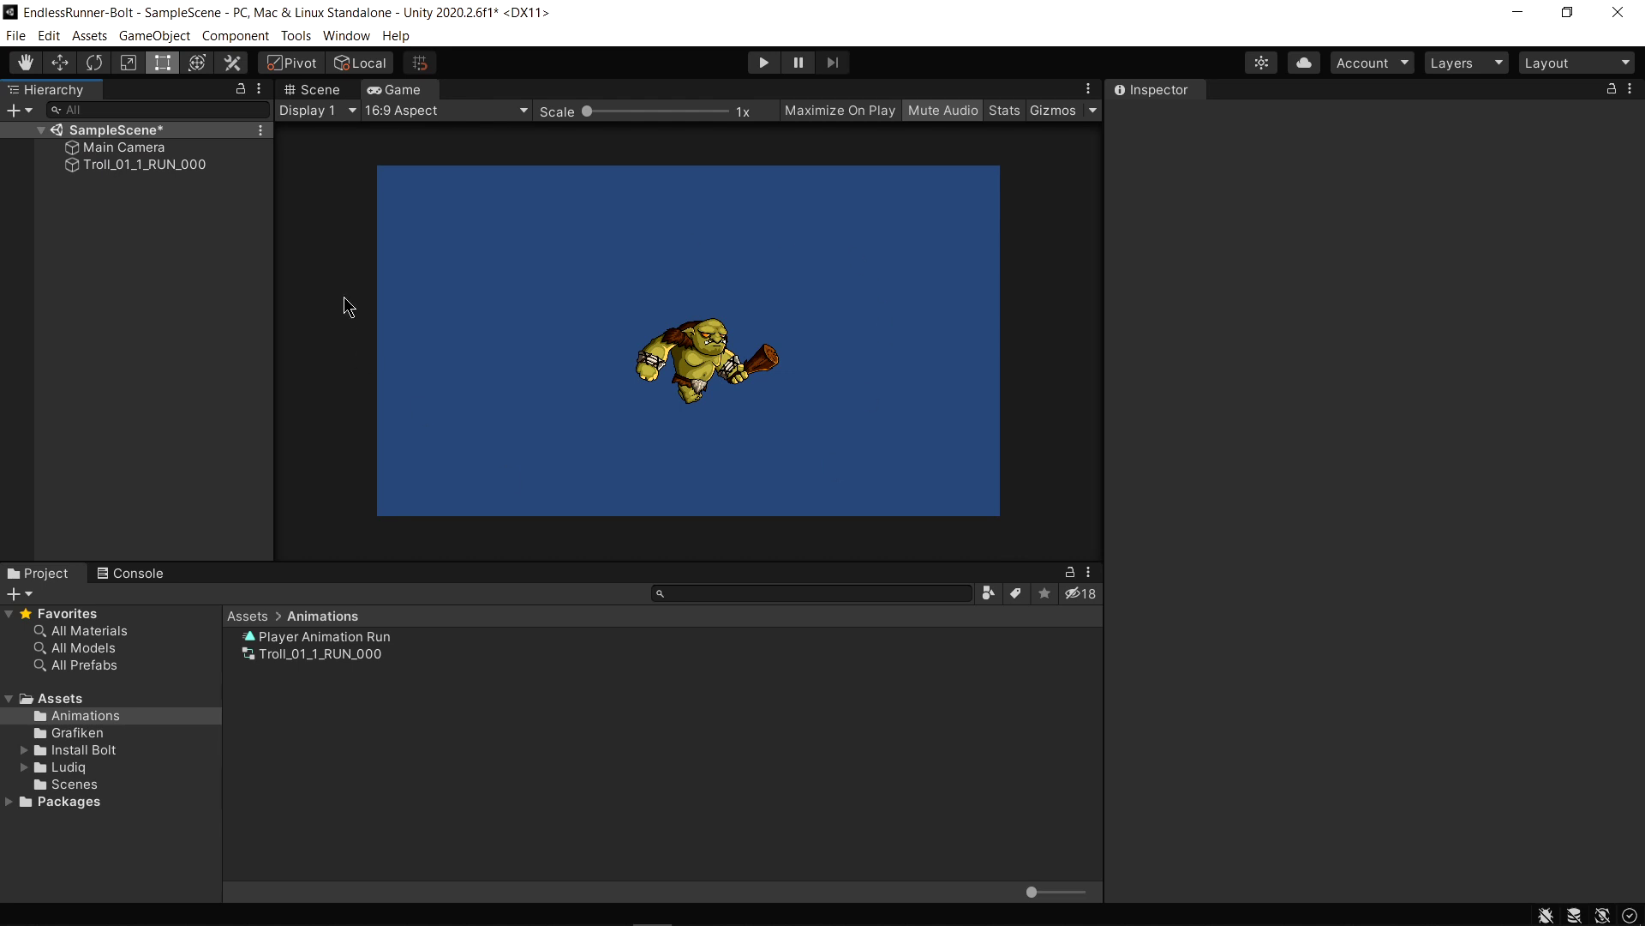
click(96, 168)
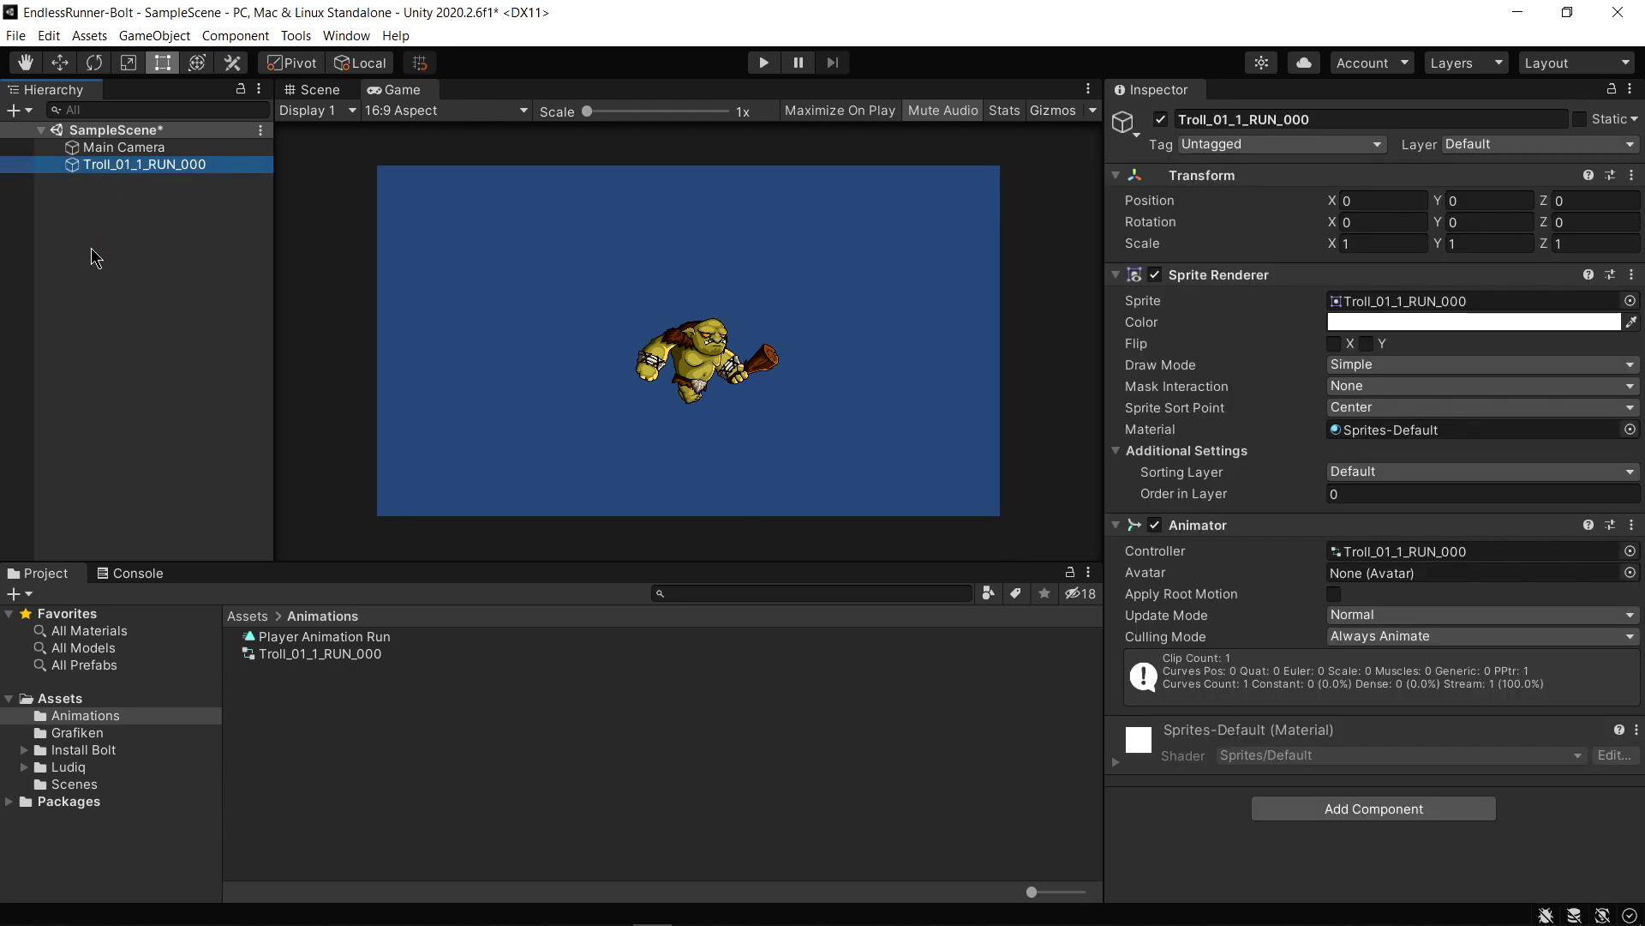
click(83, 734)
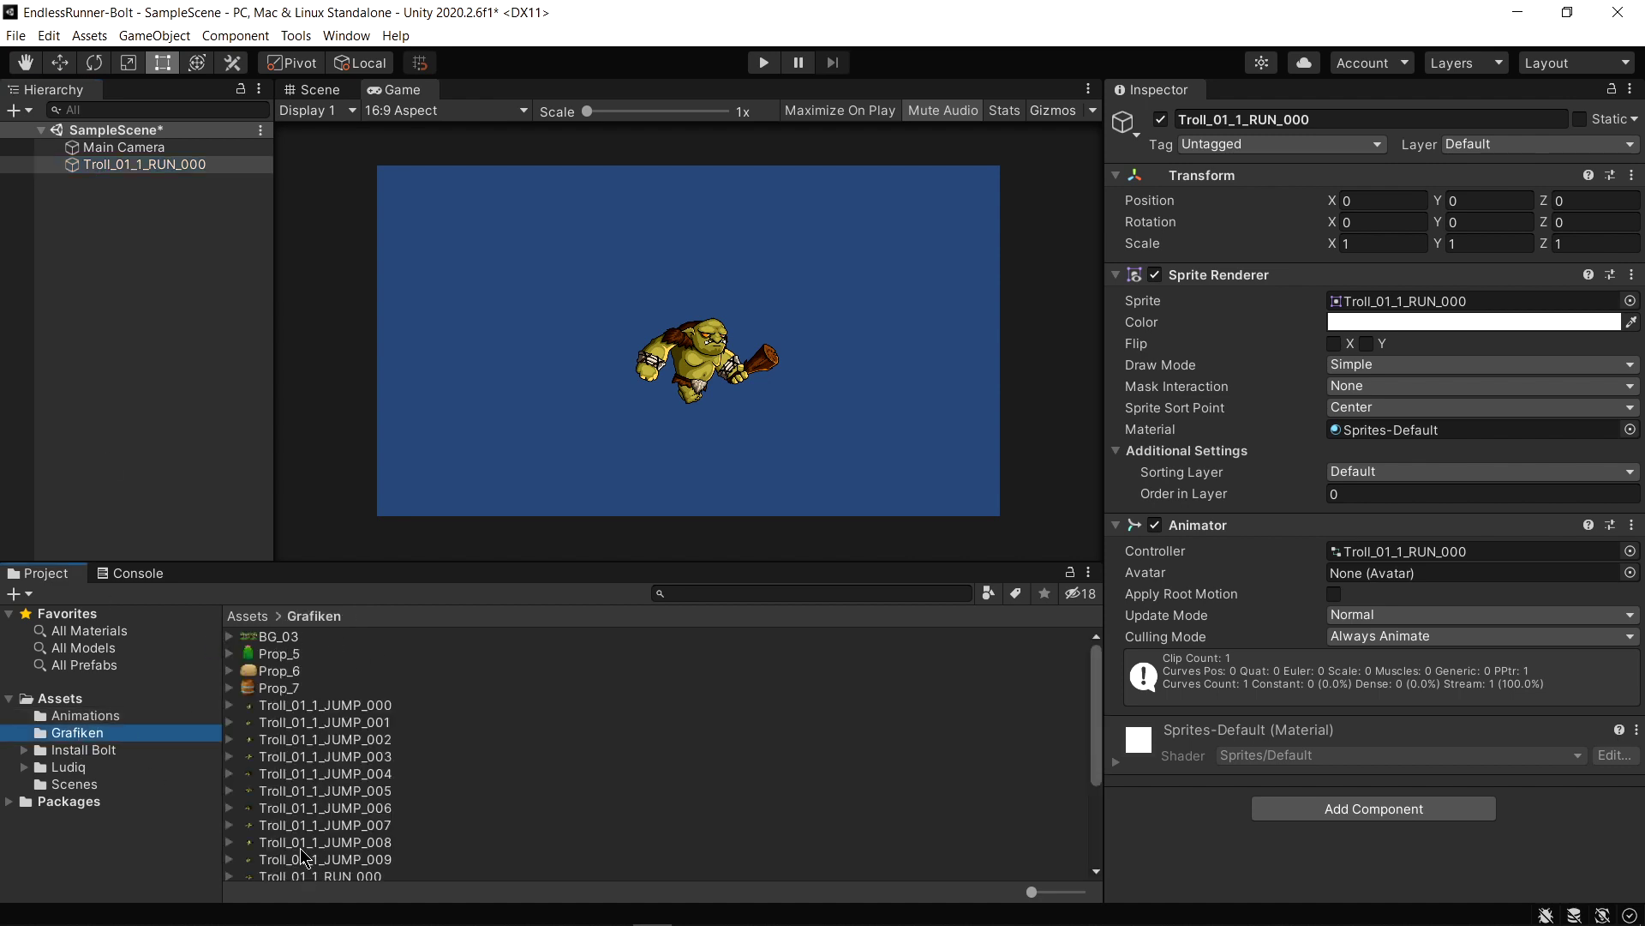
Rename the troll object in the Hierarchy to 'Player'
click(70, 699)
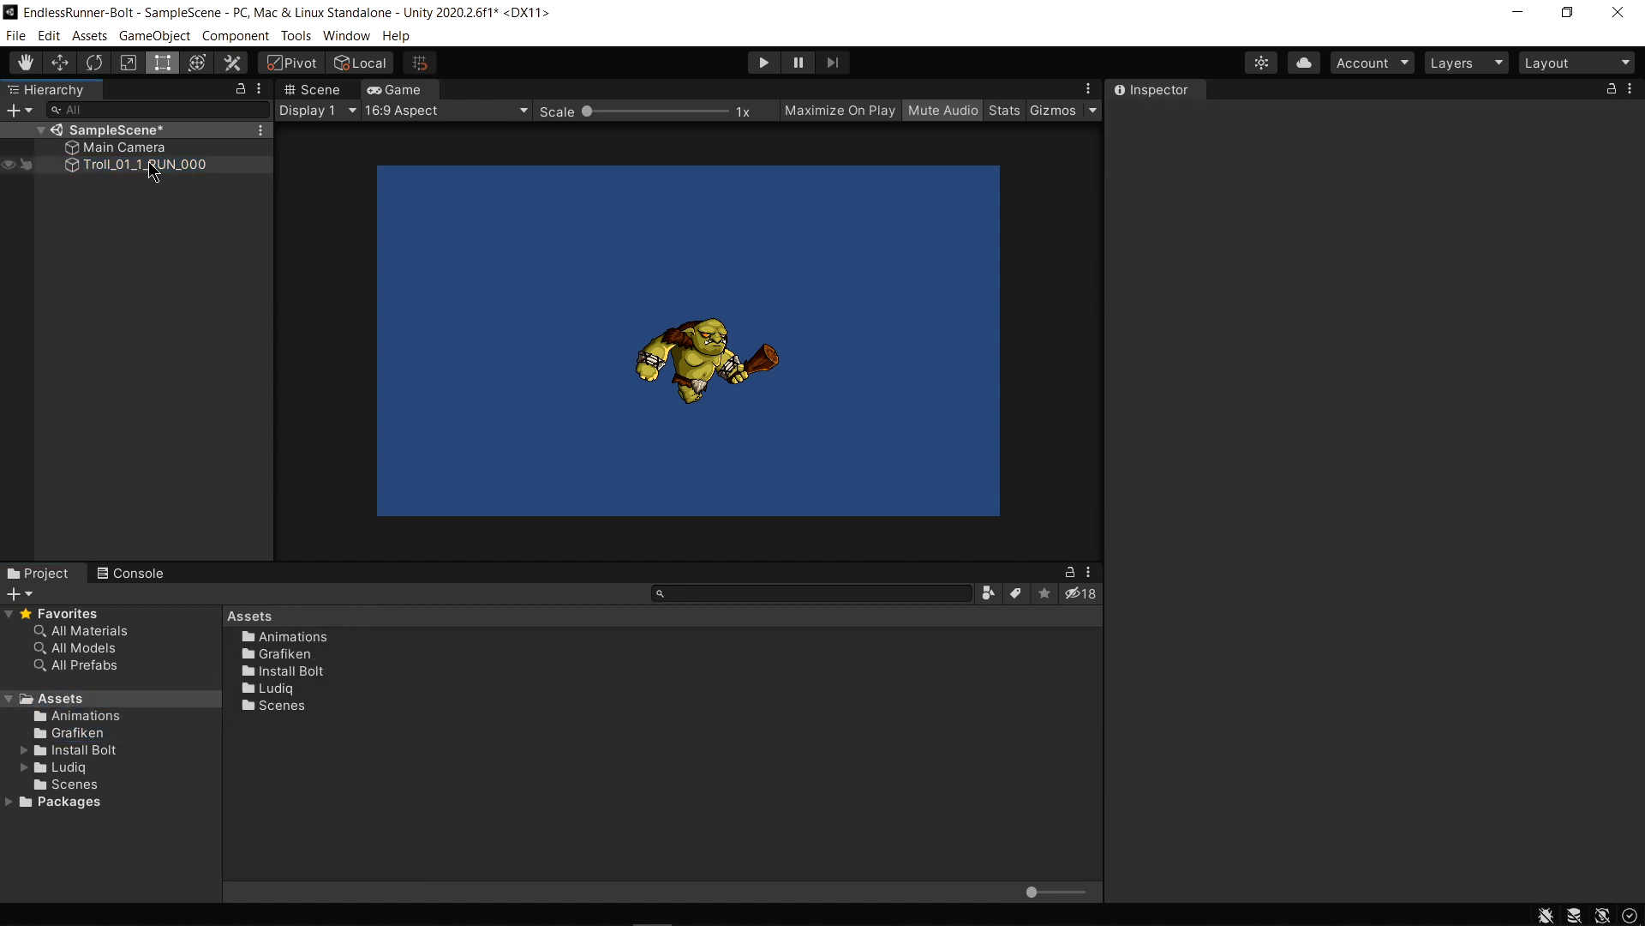
click(127, 164)
right_click(98, 173)
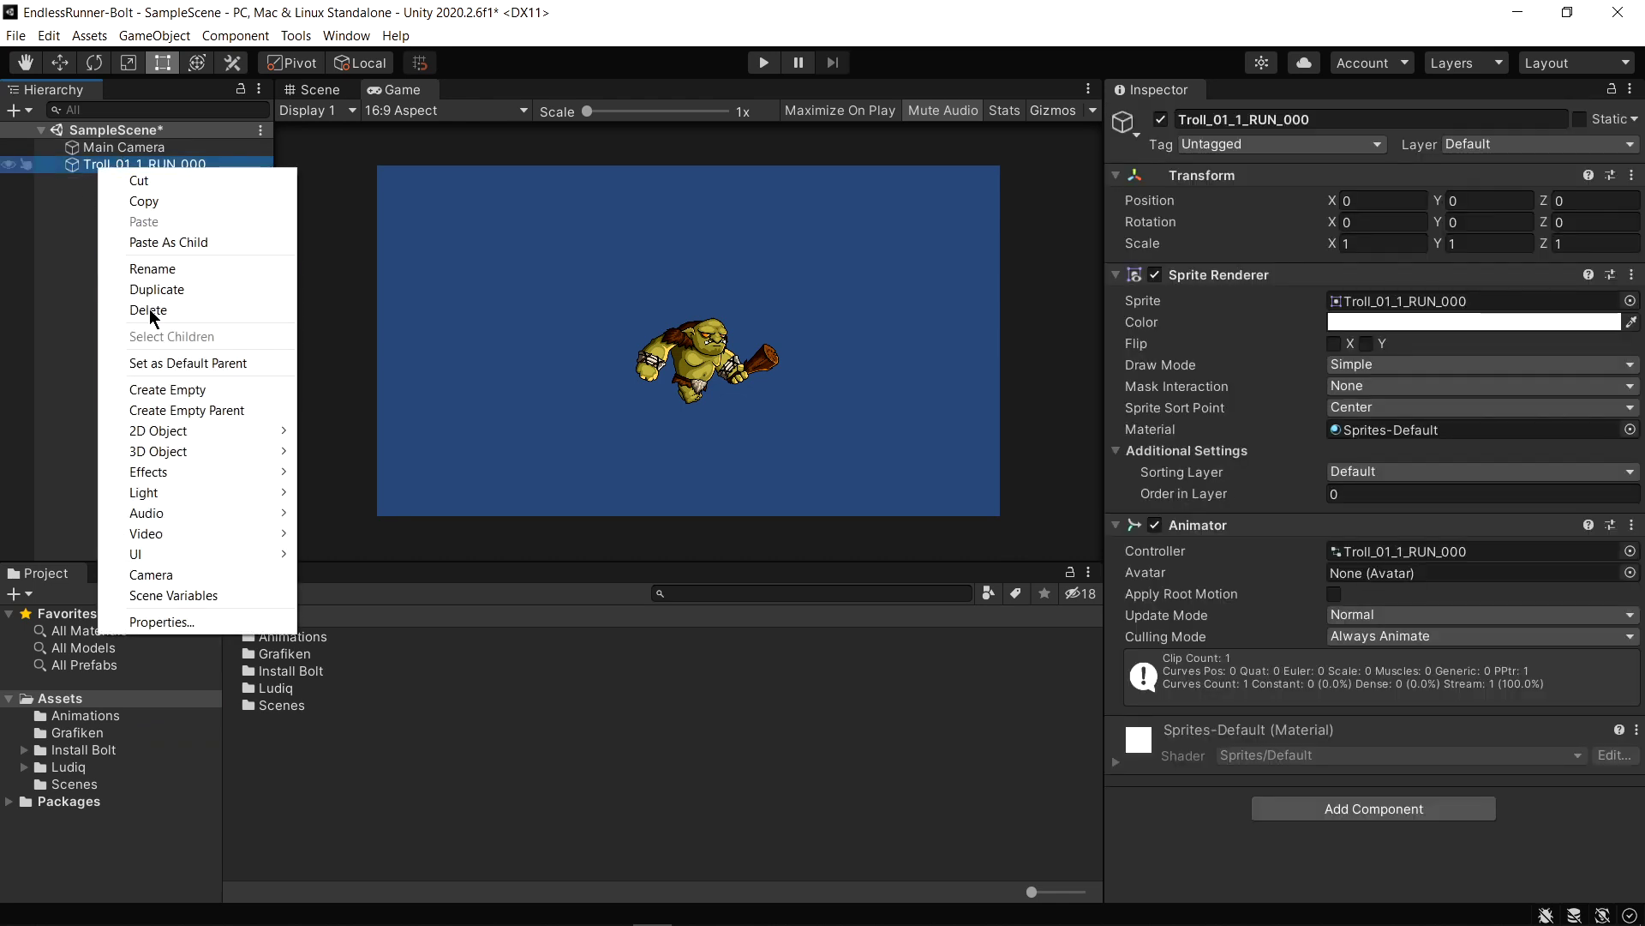
click(156, 269)
text(P)
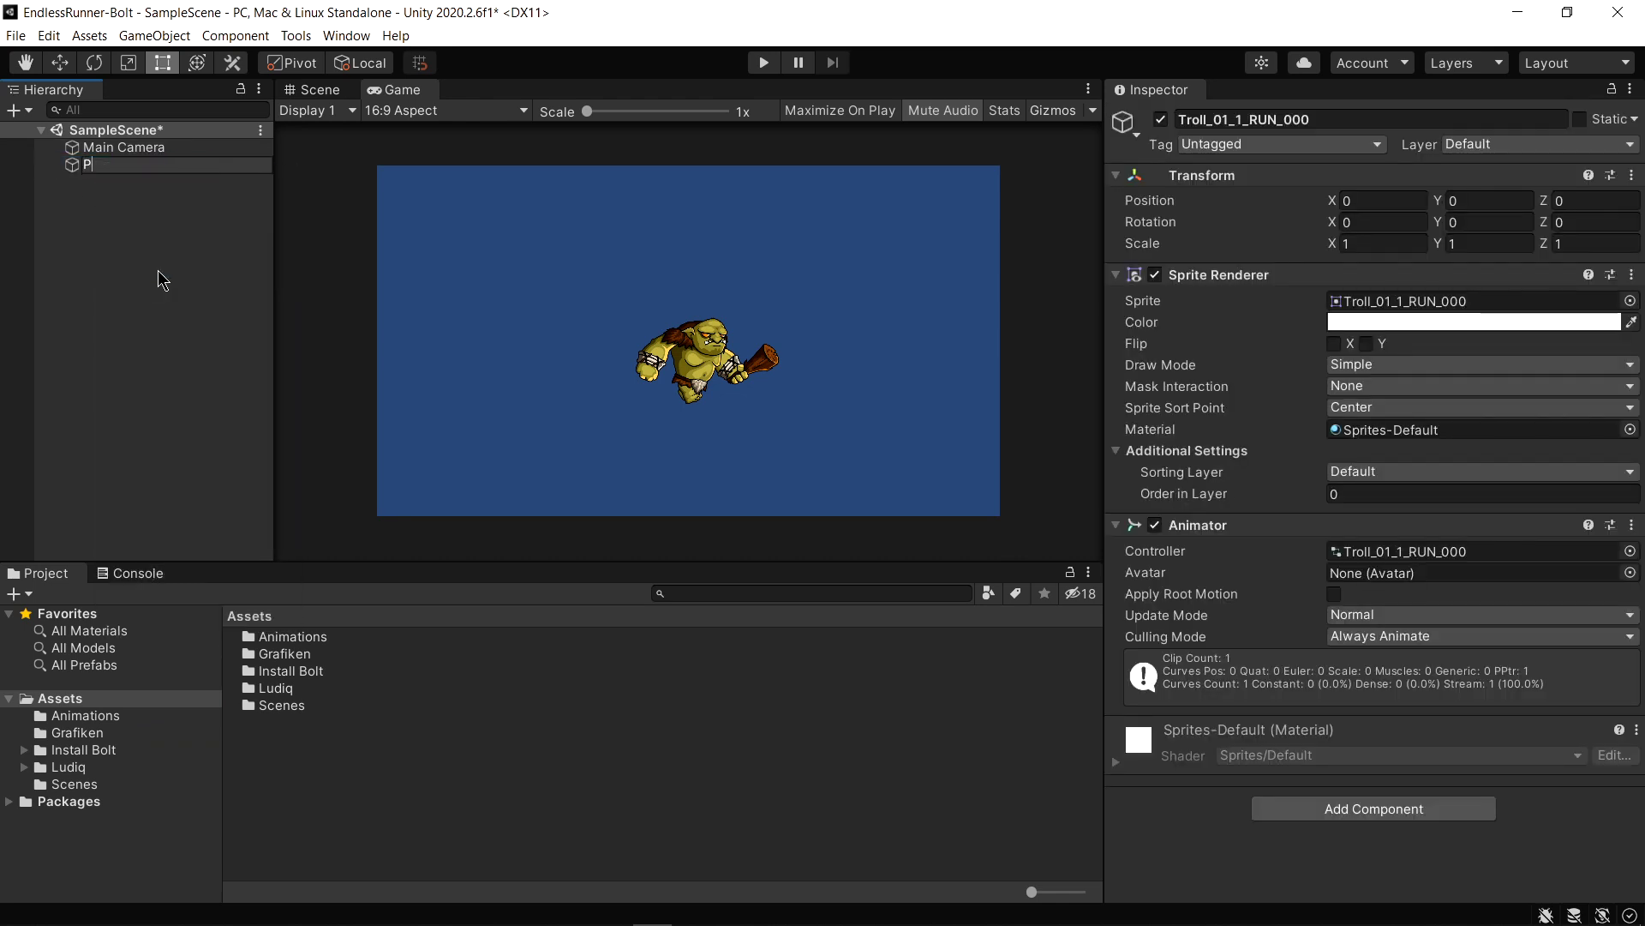
text(layer)
key(Return)
Deselect it and briefly test-run the game, then stop Play mode
click(157, 270)
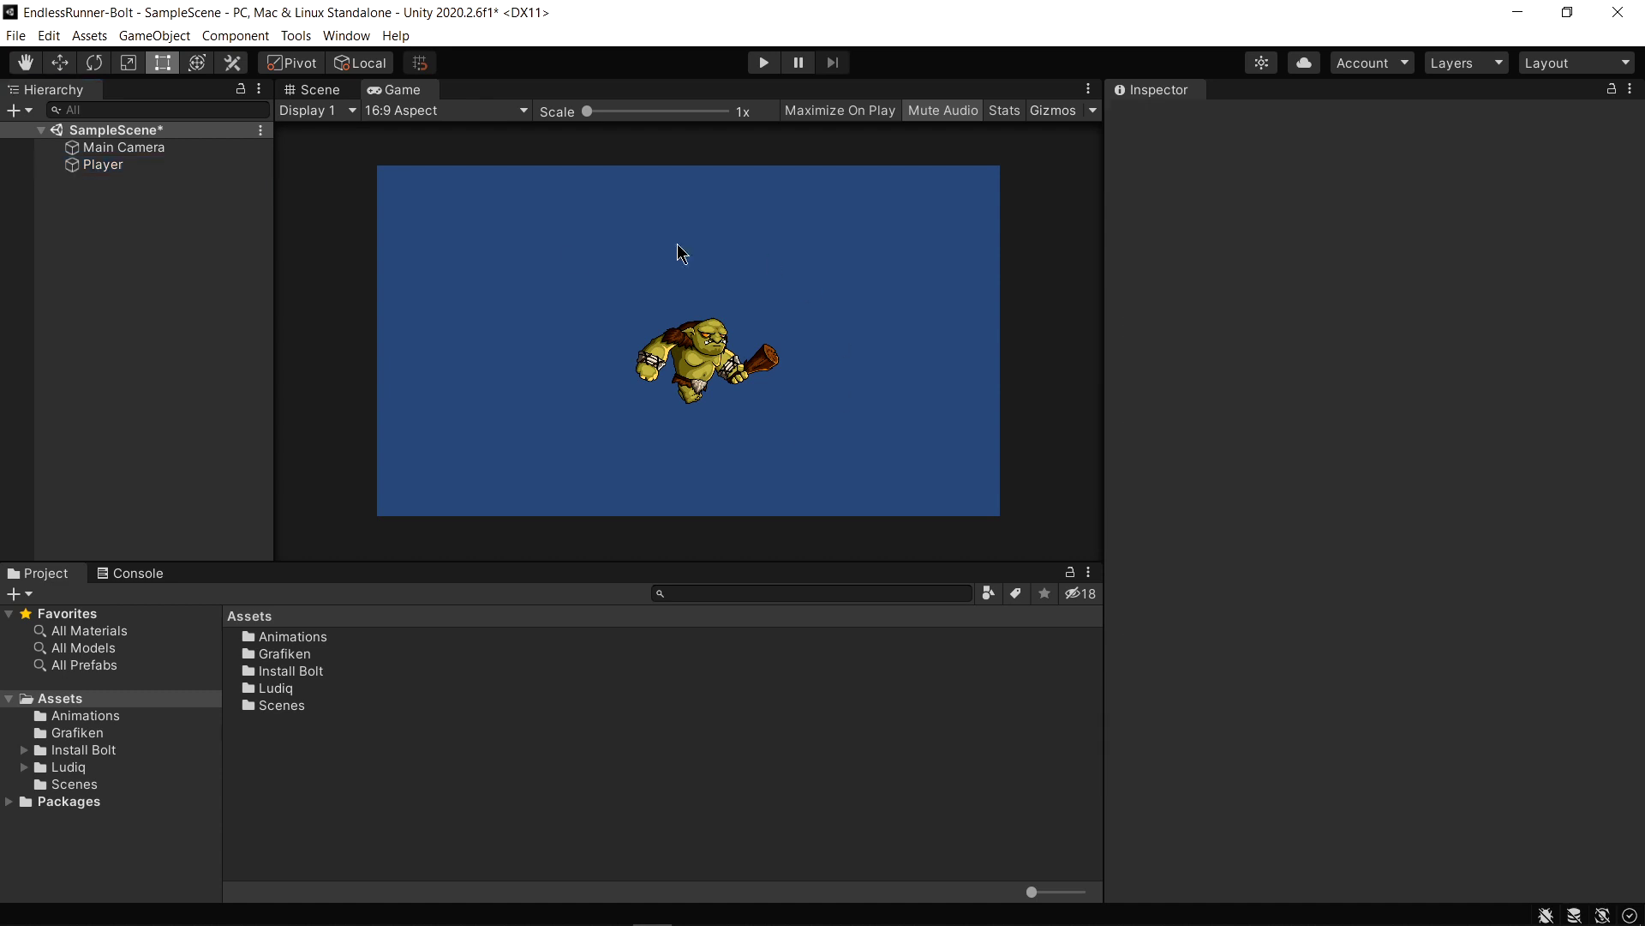
click(757, 67)
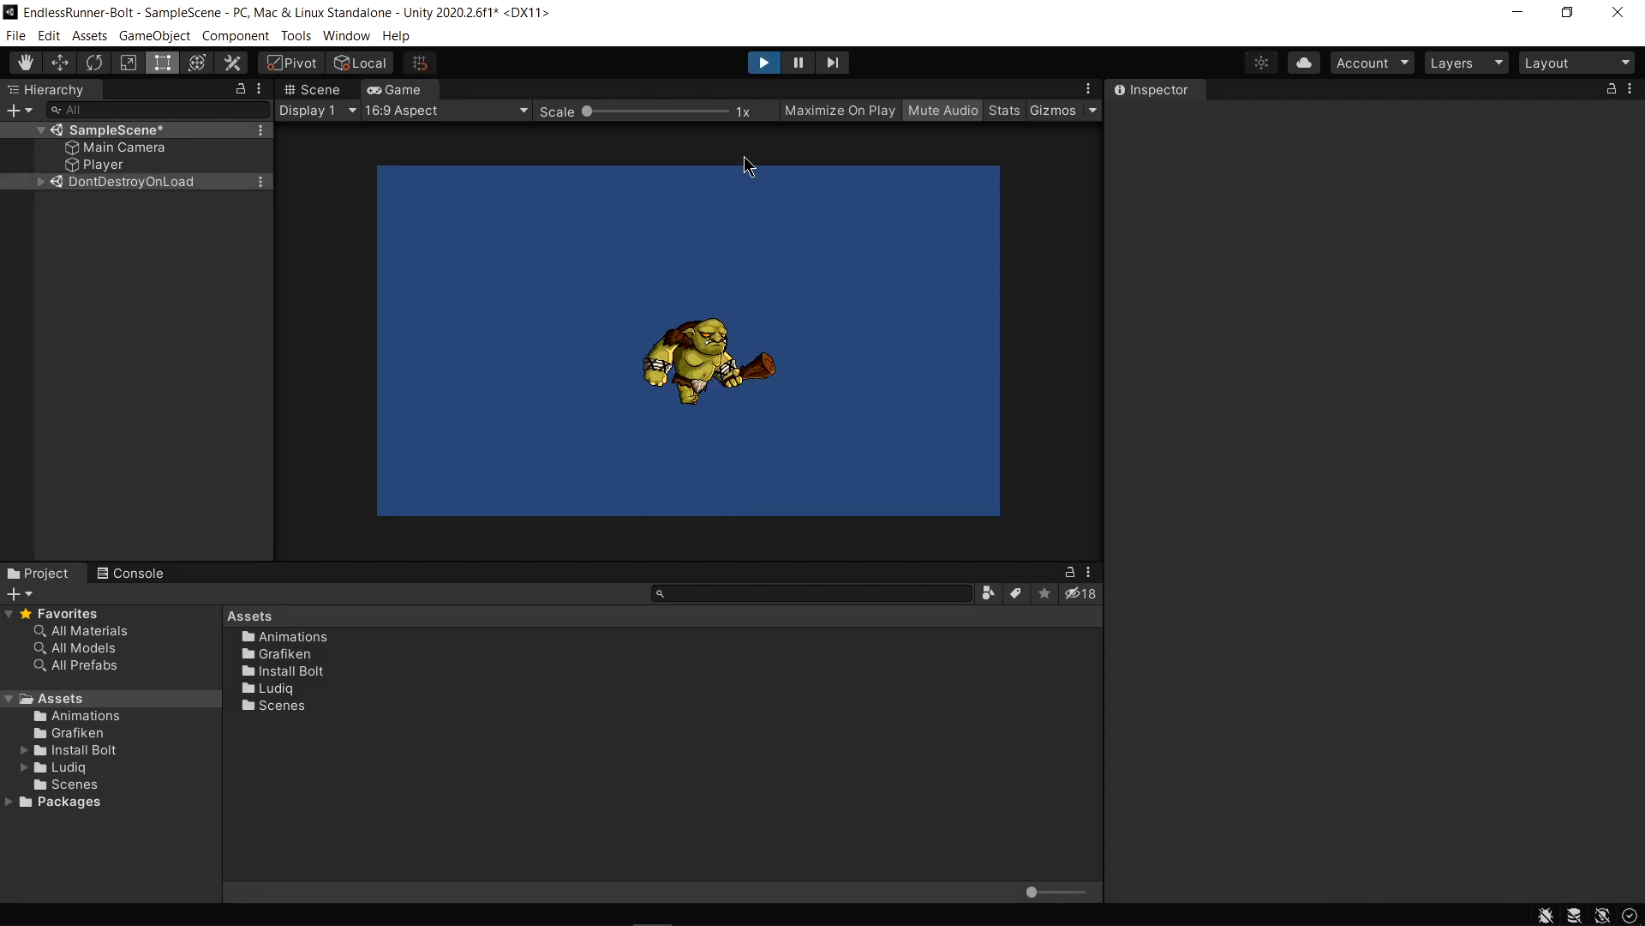
key(ctrl+p)
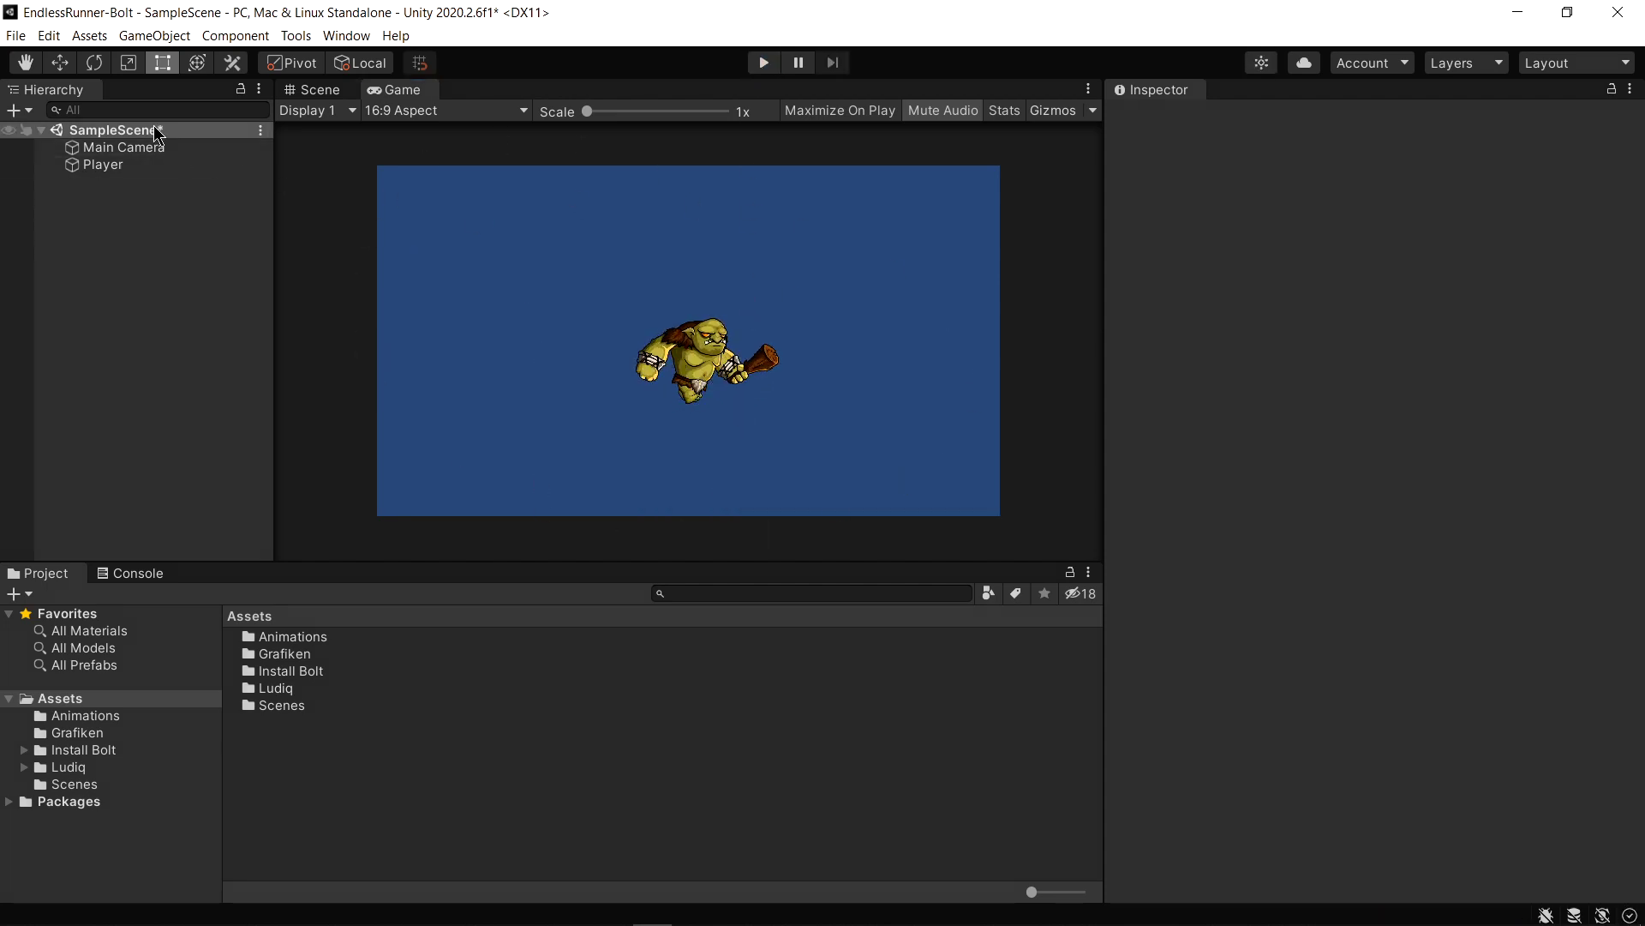
Save the current scene as 'Level01' in the Scenes folder
click(19, 38)
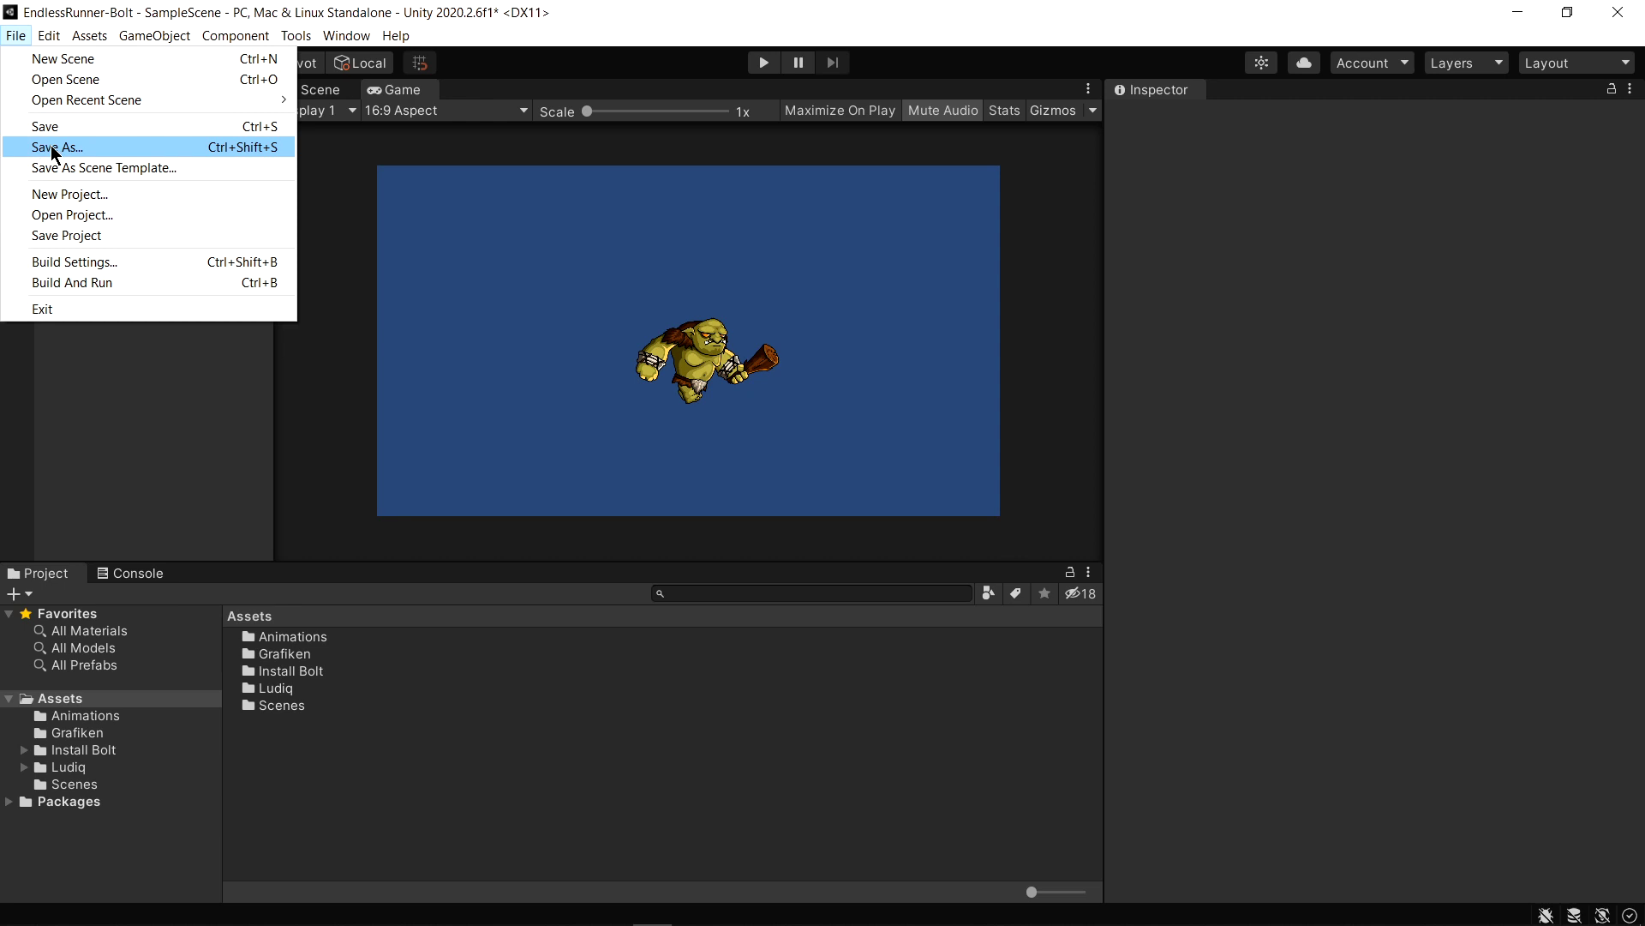
click(53, 152)
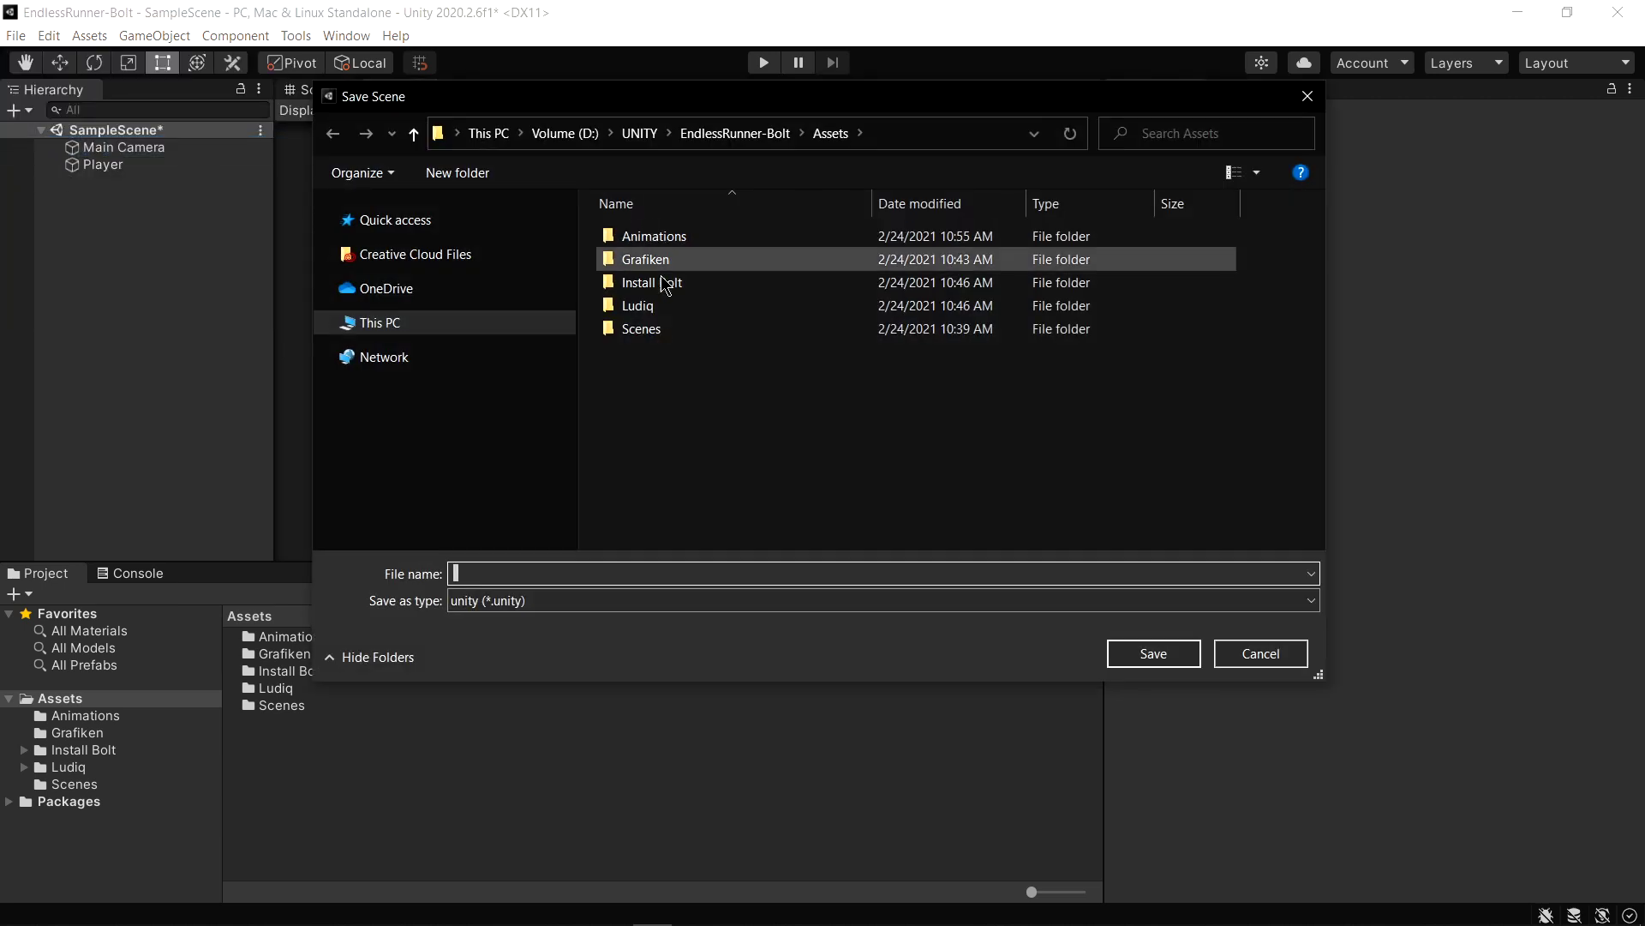
double_click(651, 330)
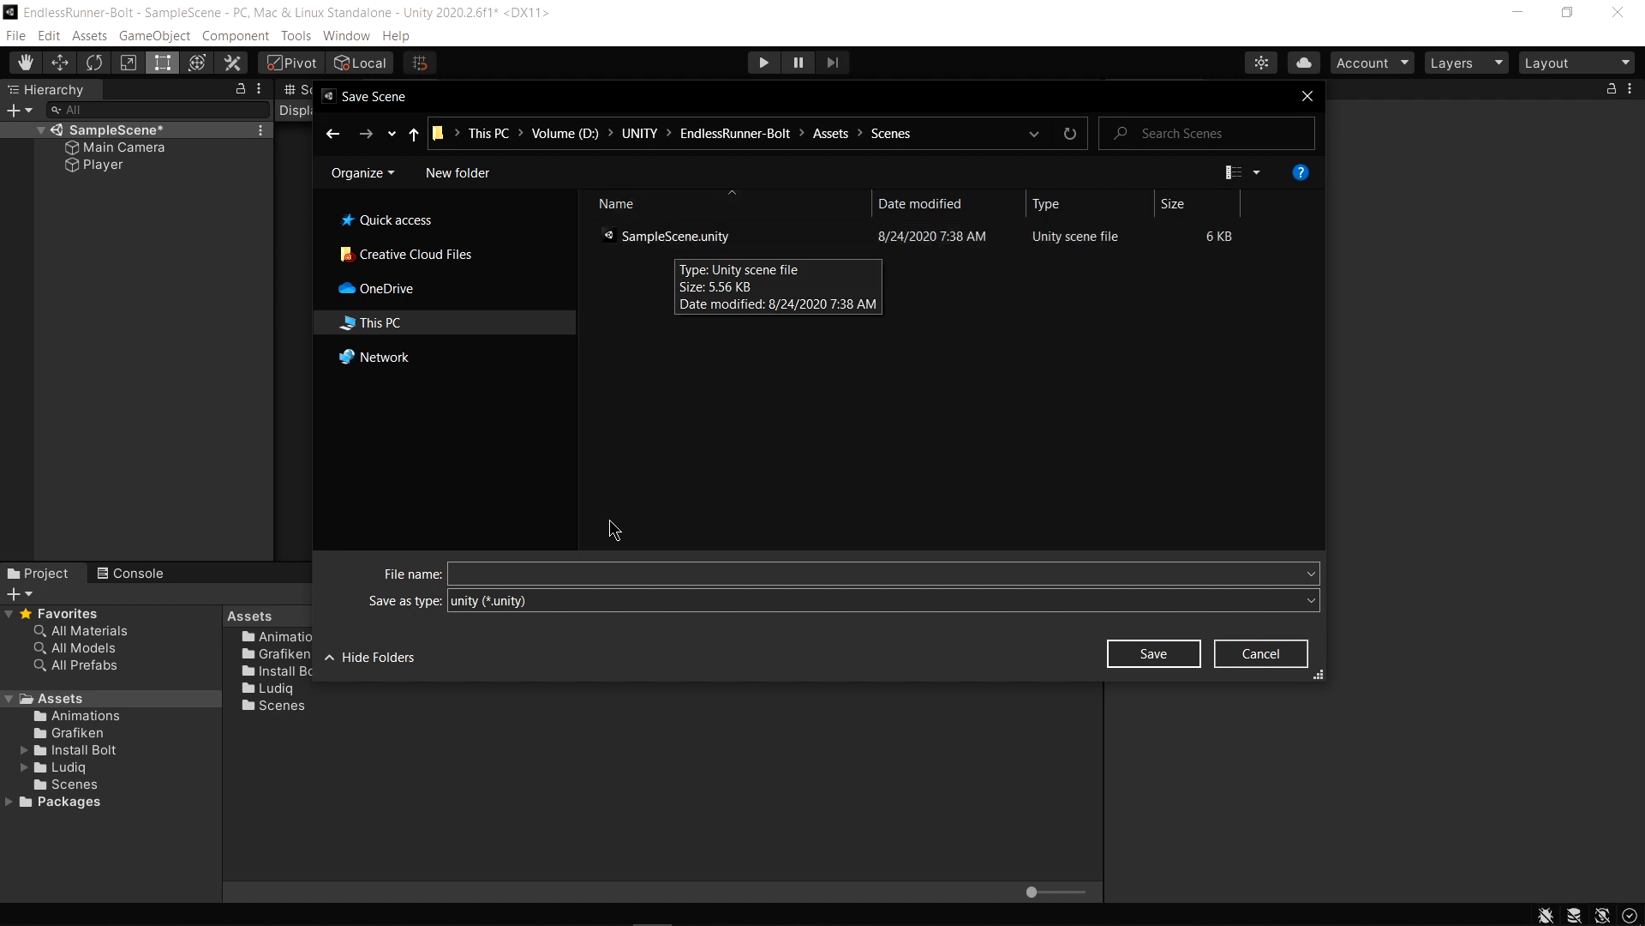
click(514, 574)
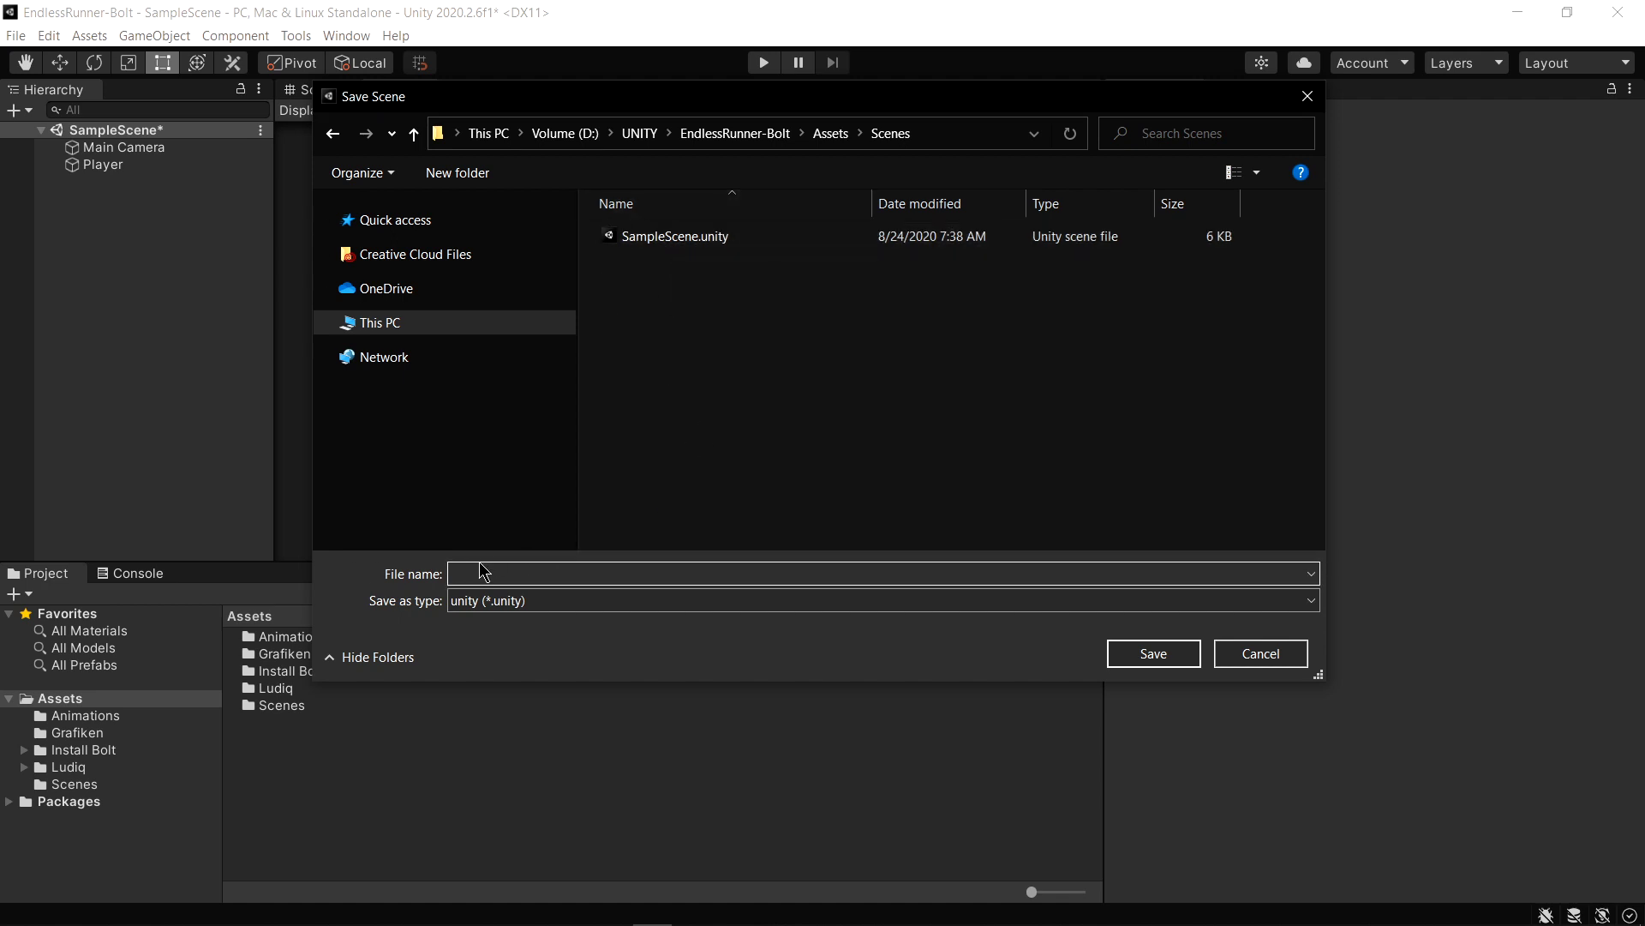
text(Level01)
click(1155, 656)
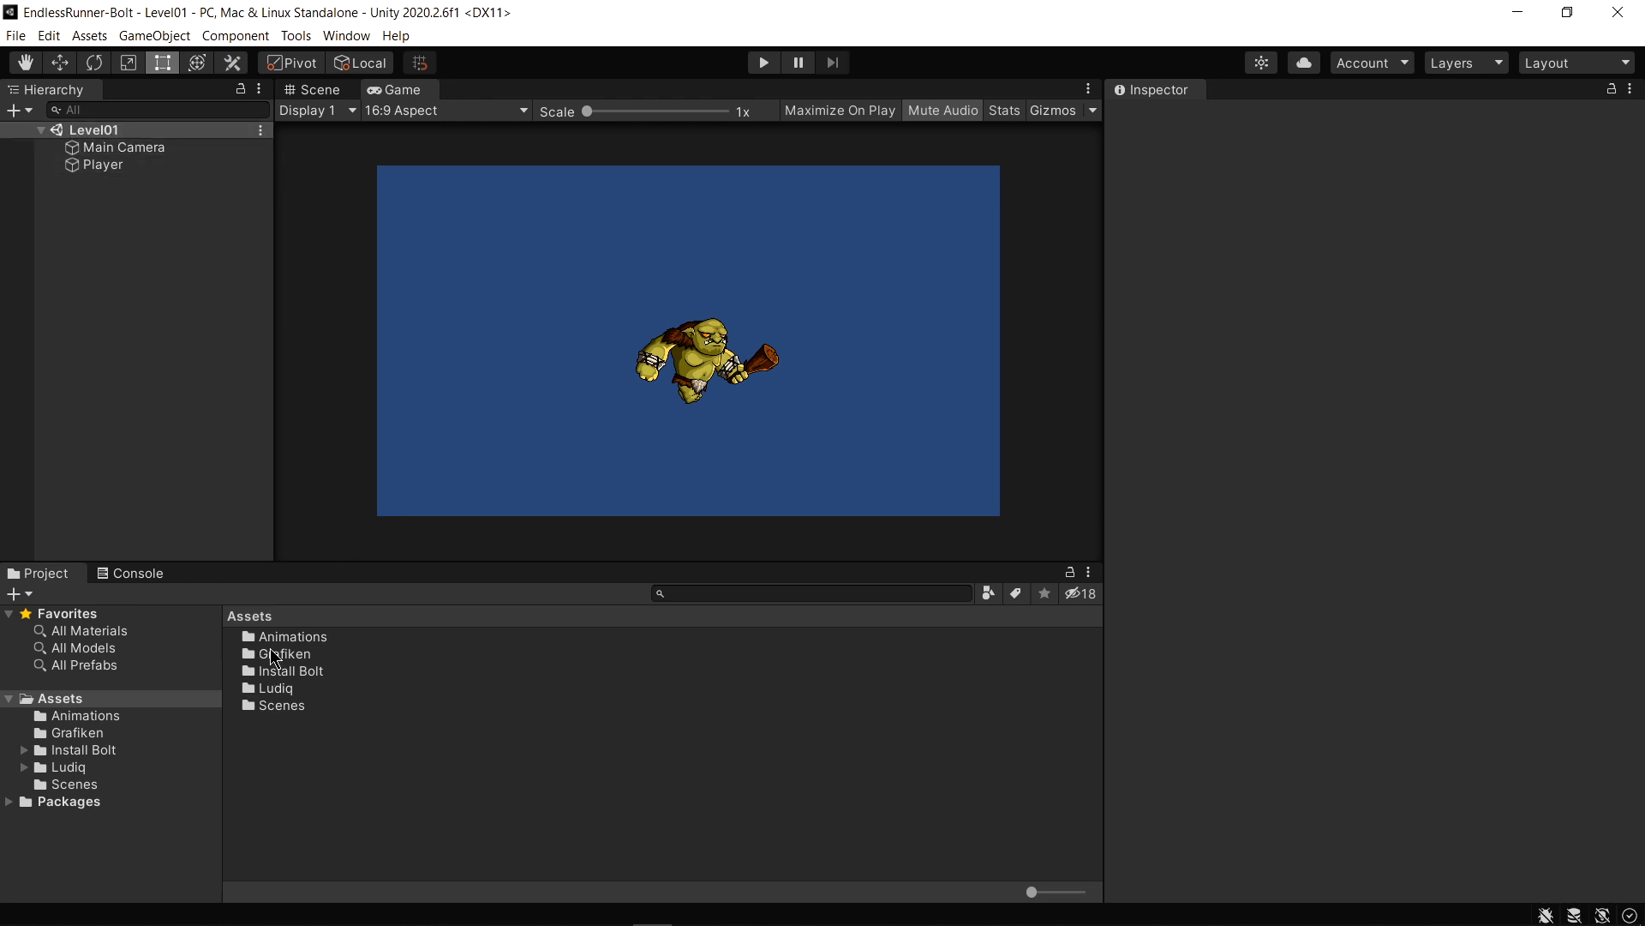
Open the Scenes folder in the Project panel and open the Level01 scene
double_click(282, 706)
click(284, 639)
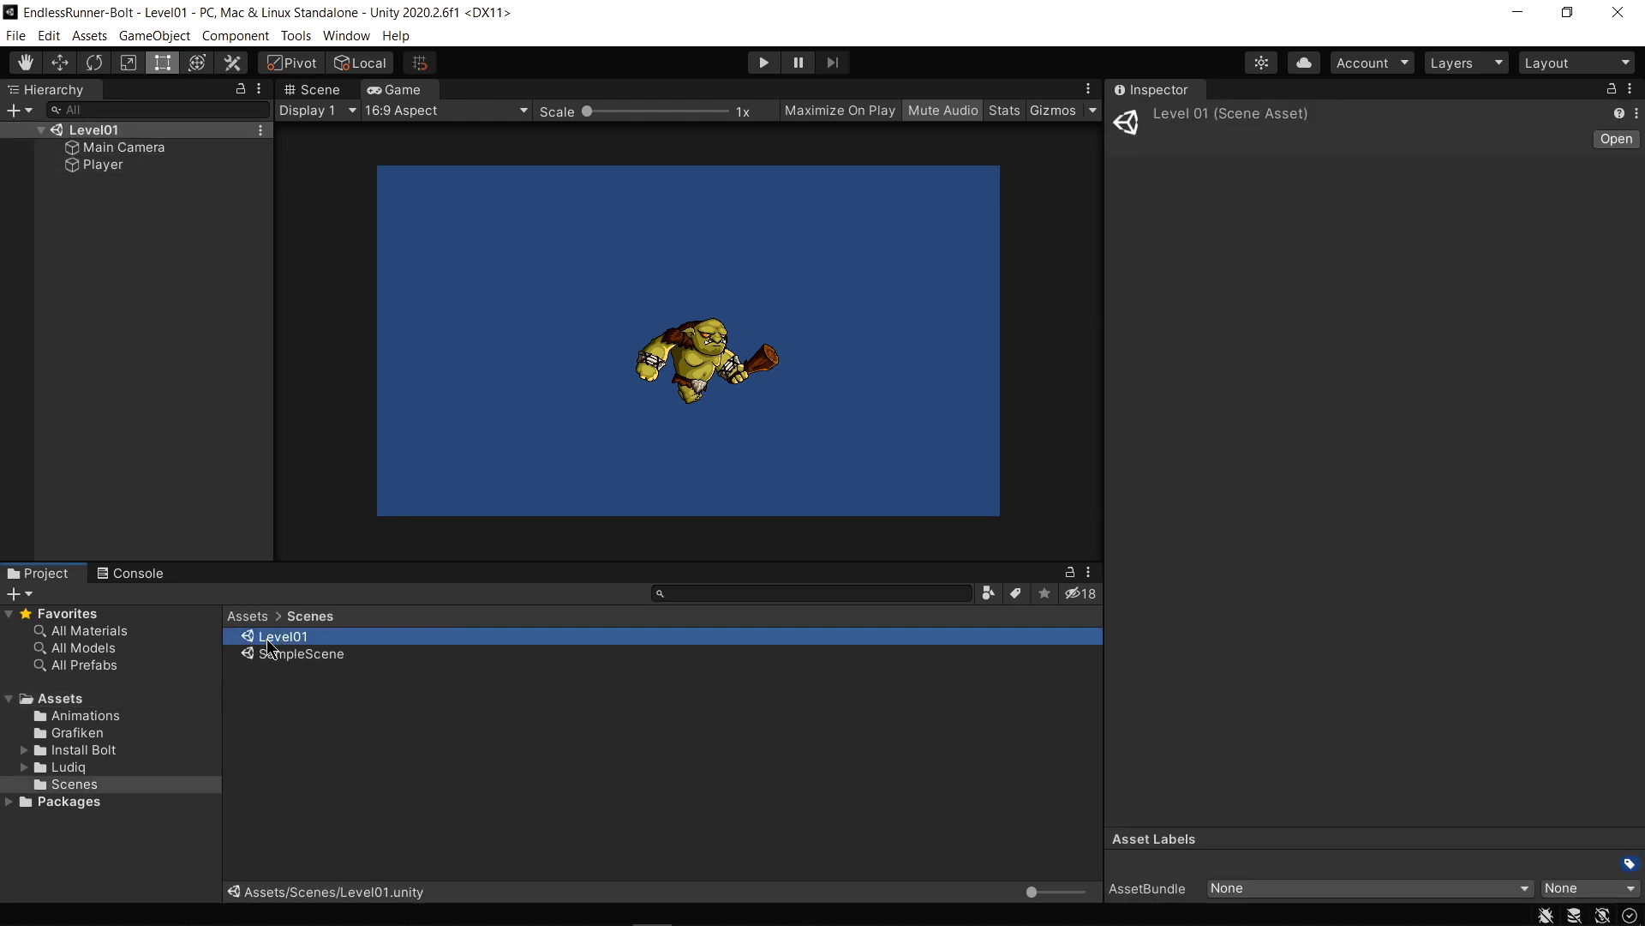
double_click(271, 653)
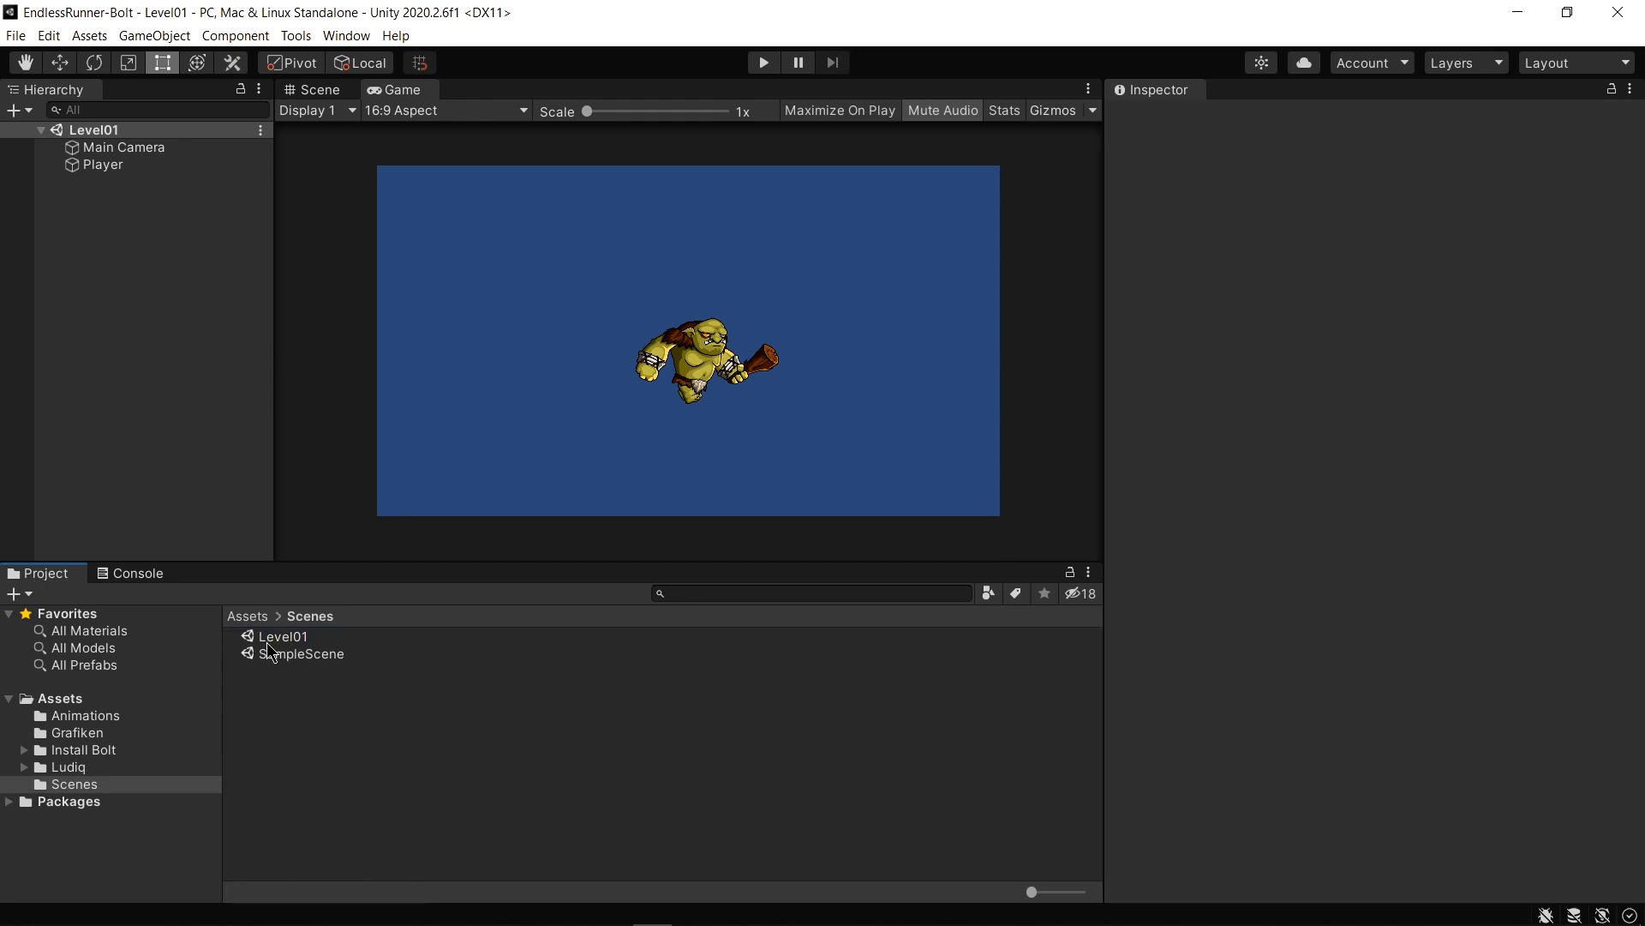
double_click(296, 656)
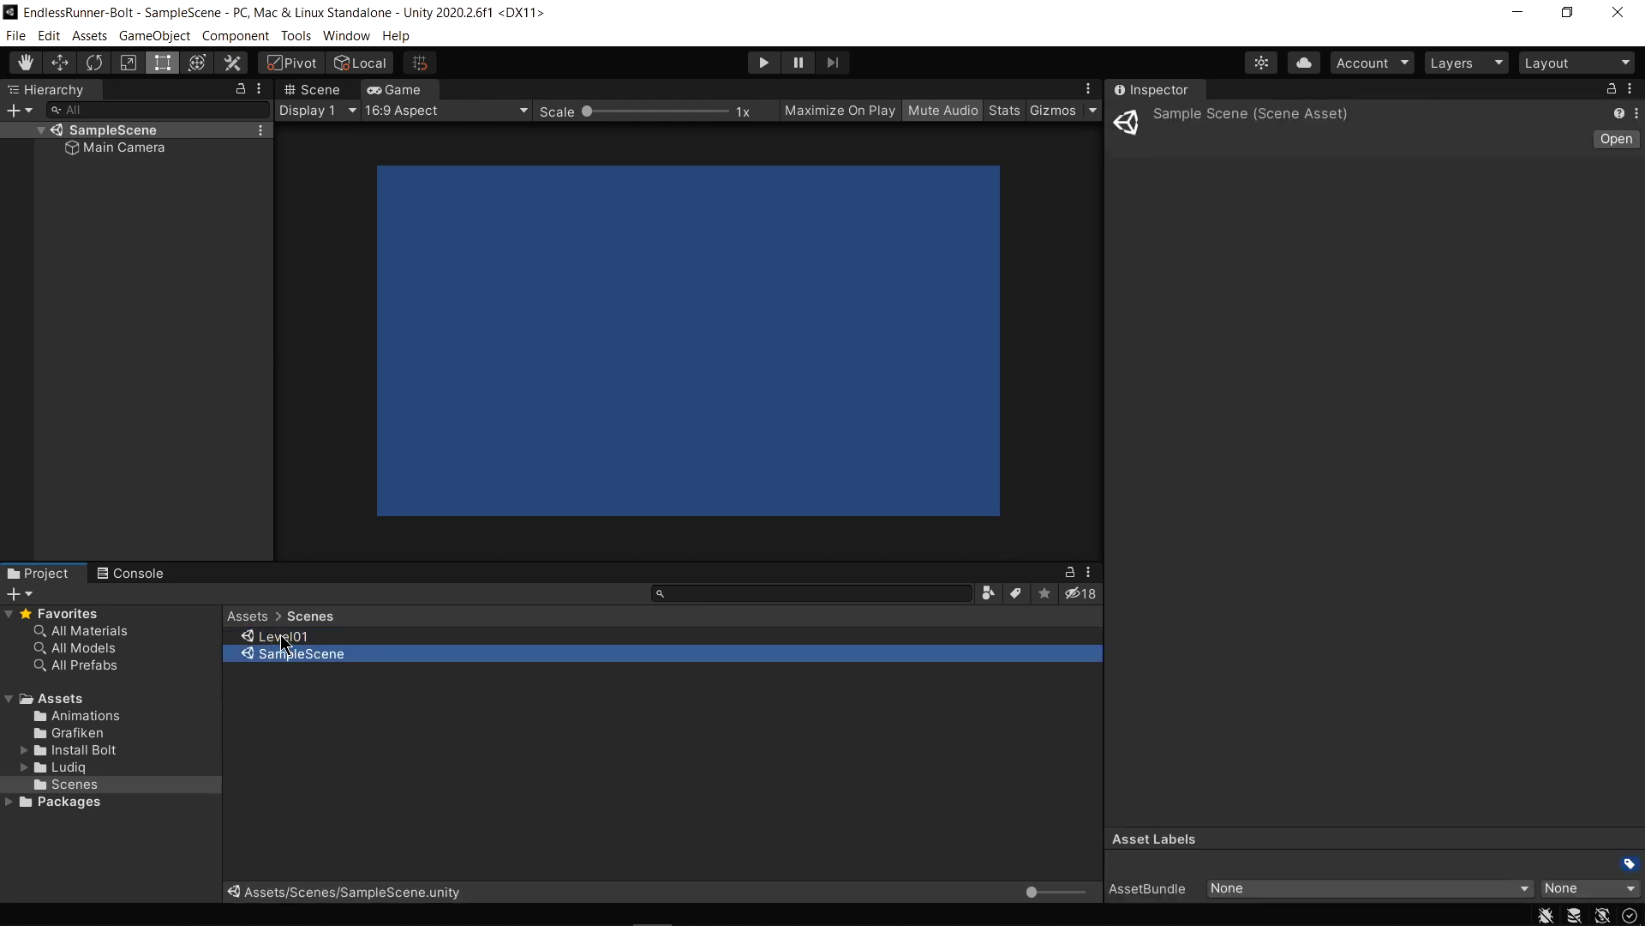
double_click(290, 638)
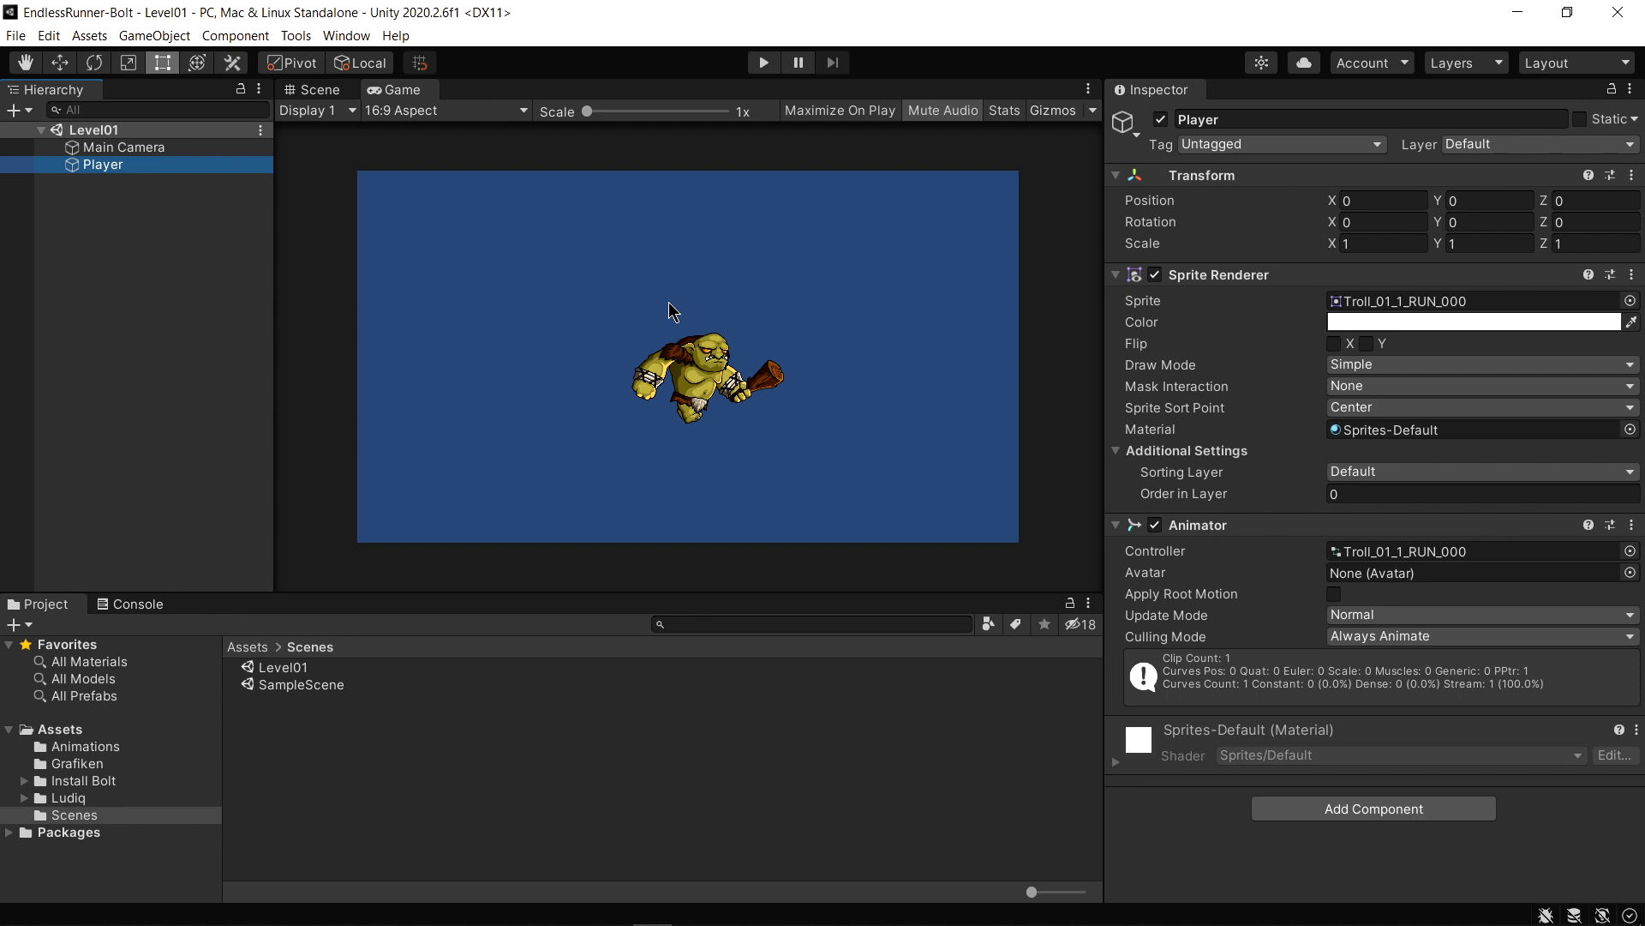
Add a Capsule Collider 2D to Player, collapsing its Transform, Sprite Renderer and Animator sections
click(212, 327)
click(120, 166)
click(1116, 175)
click(1116, 198)
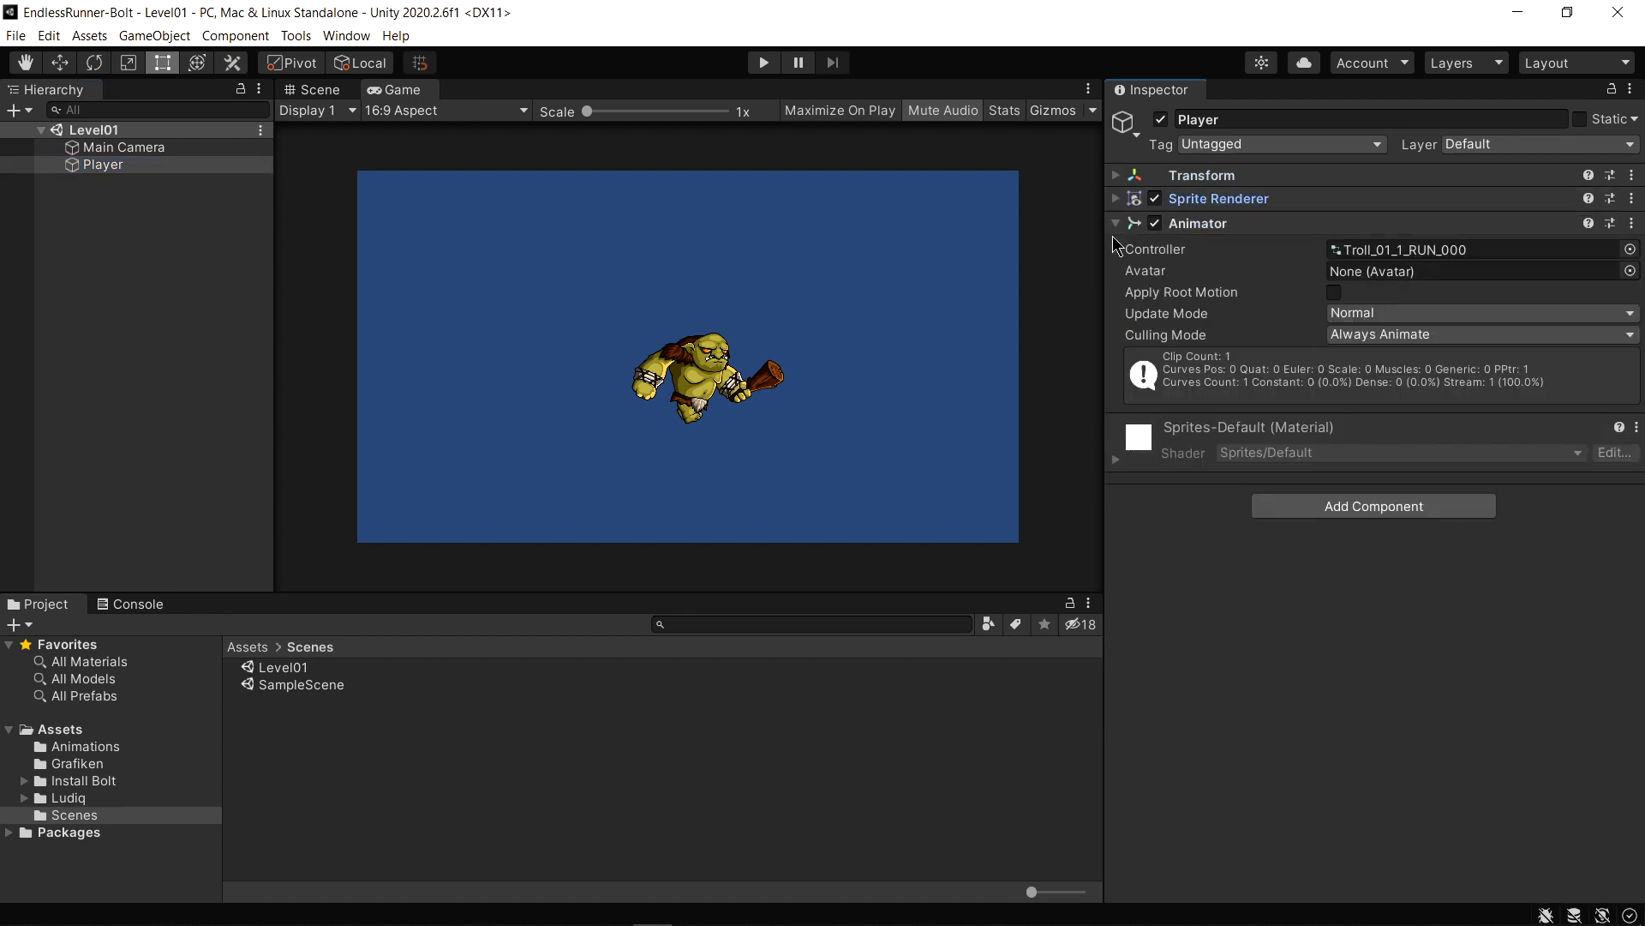
click(1116, 225)
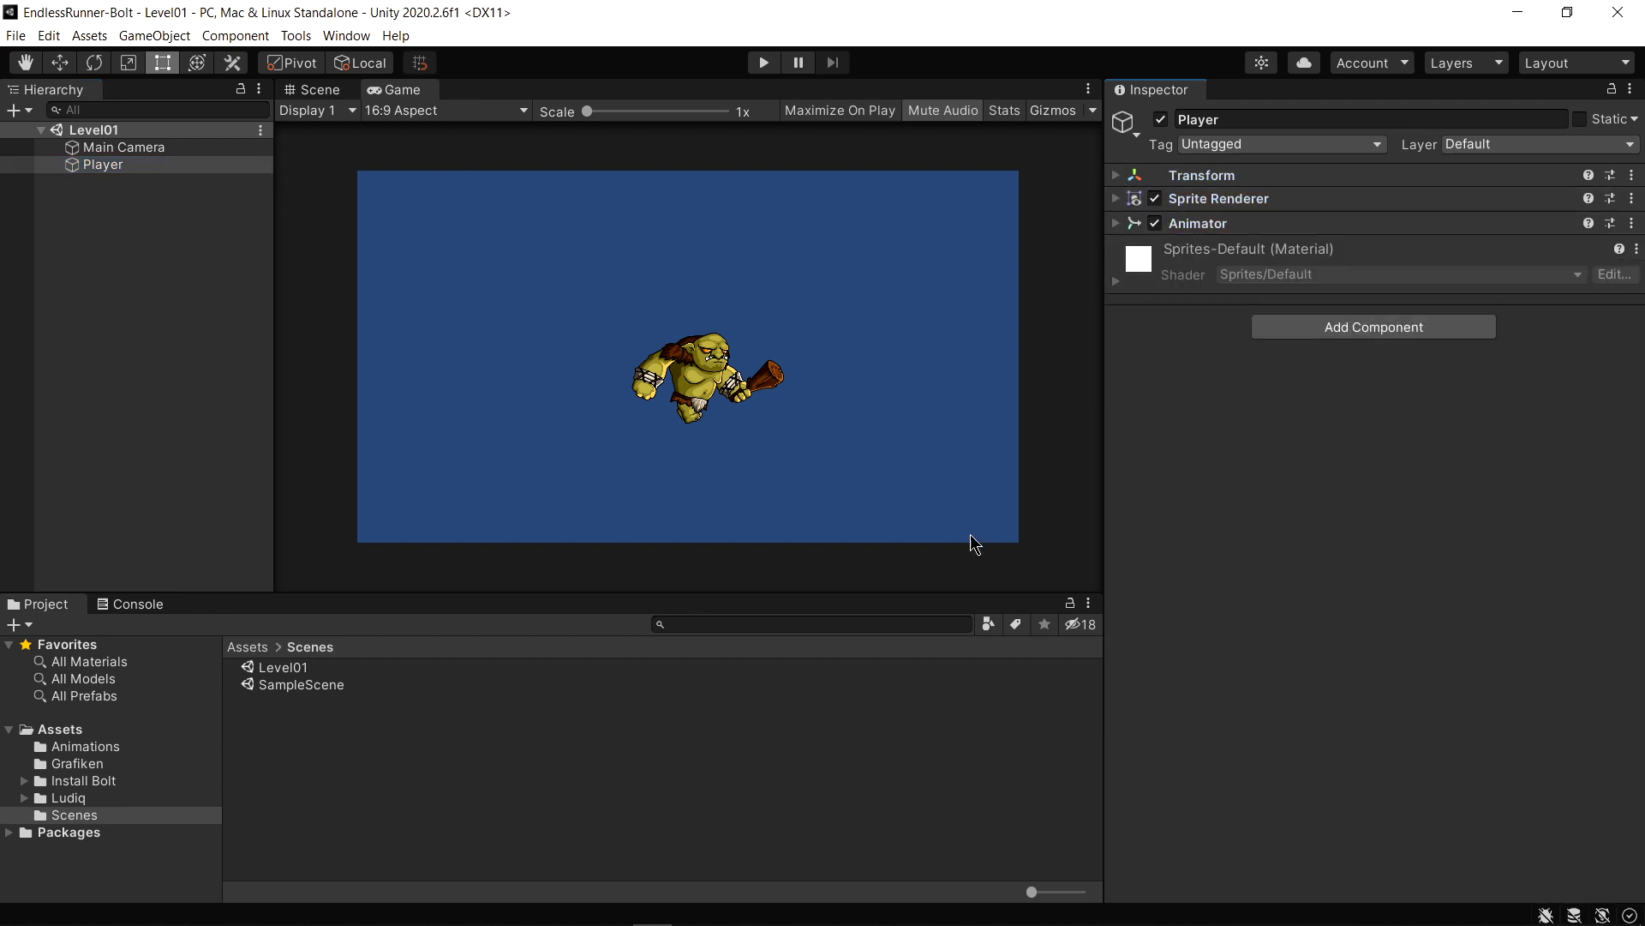
click(1348, 332)
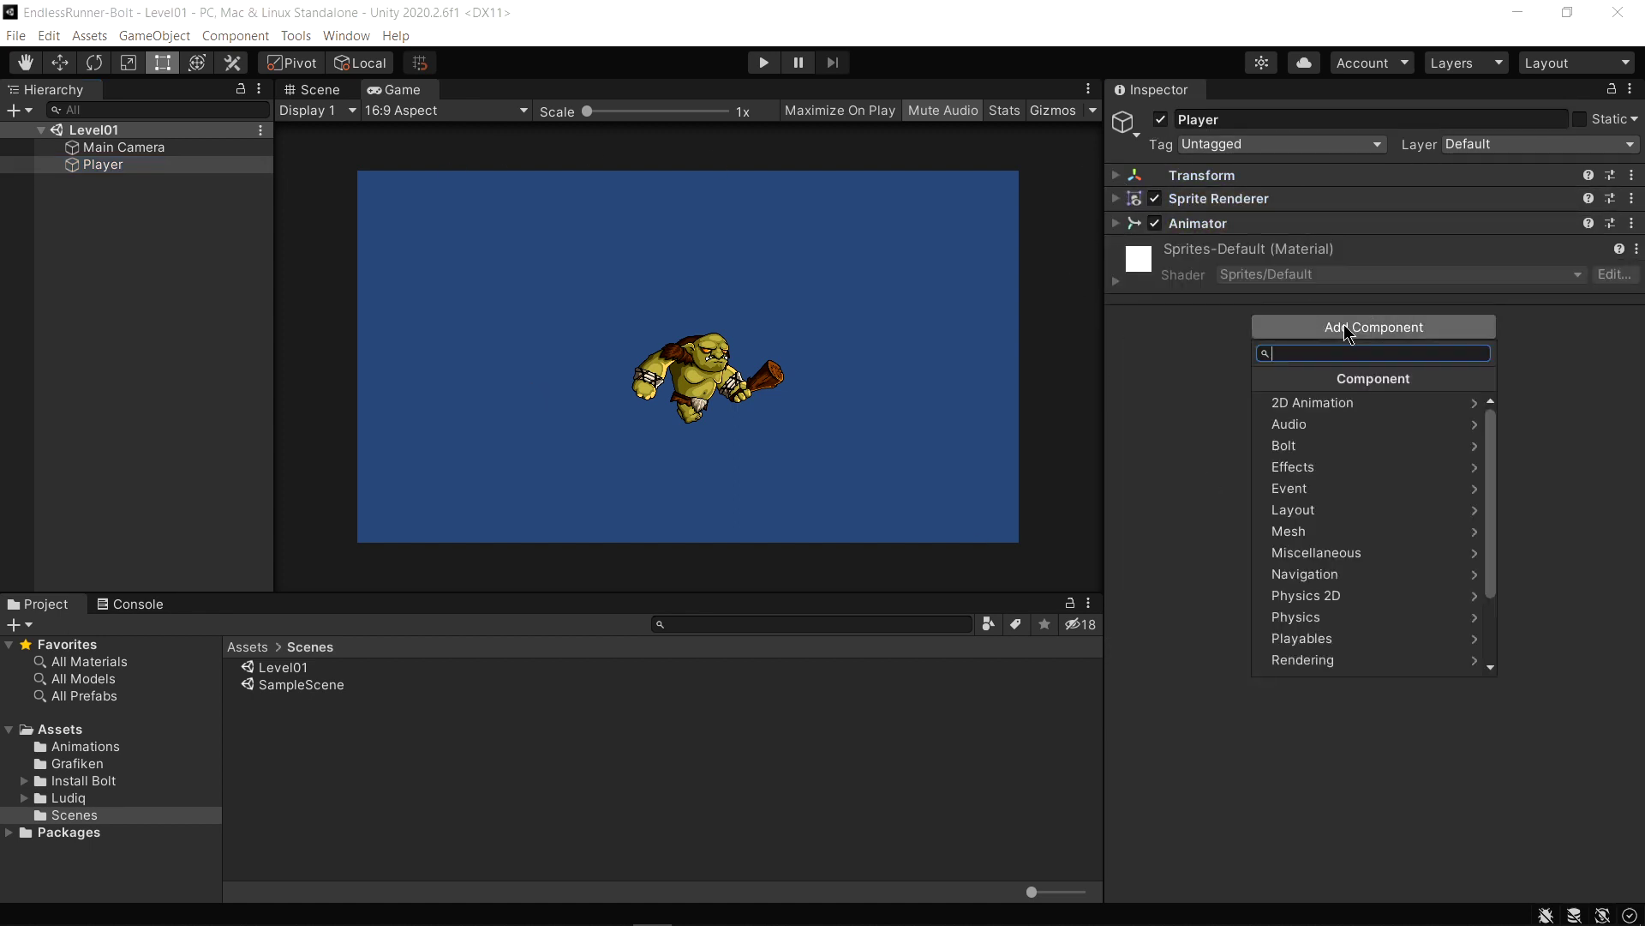
click(1322, 603)
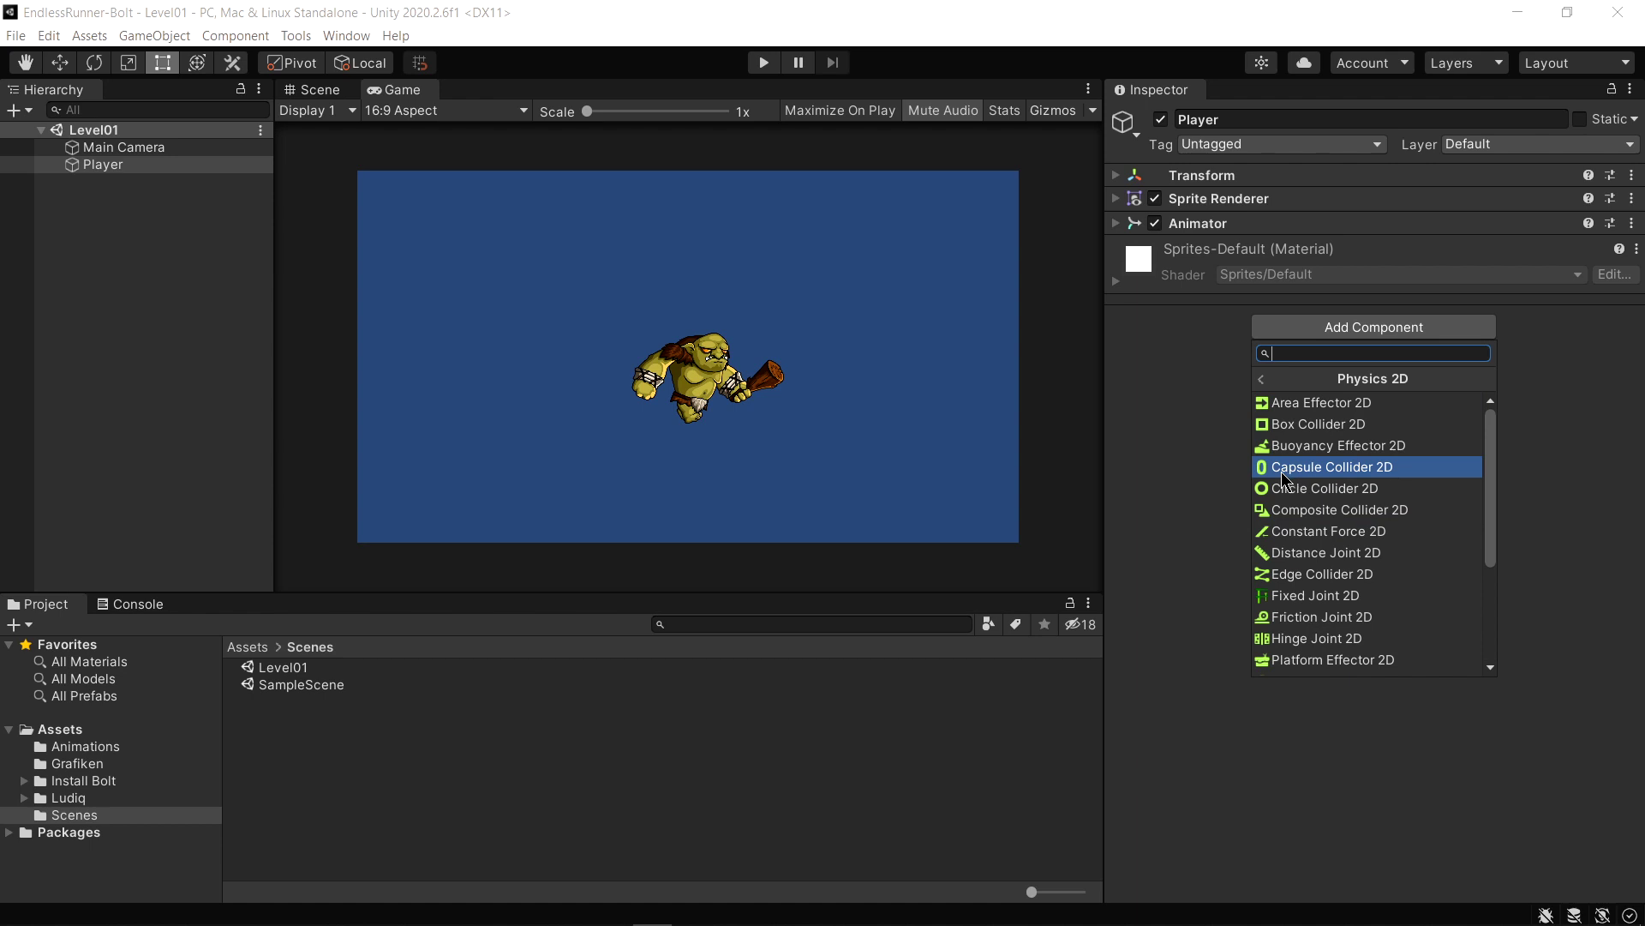
click(1353, 470)
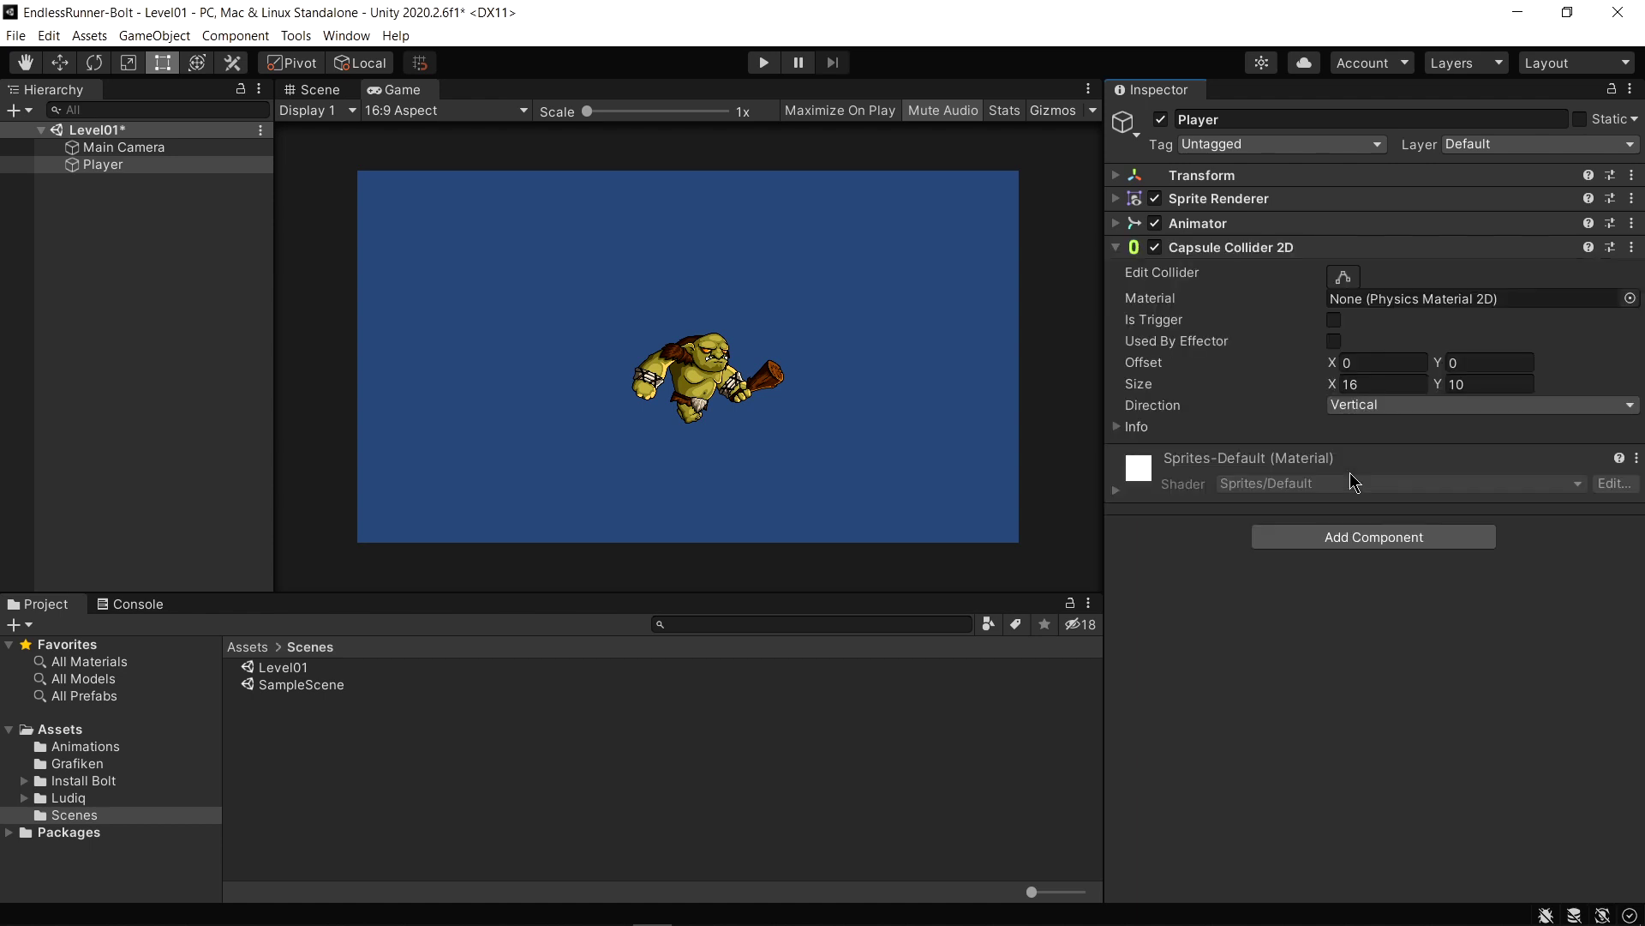
Add a Rigidbody 2D to Player and return to the Scene view
click(1334, 540)
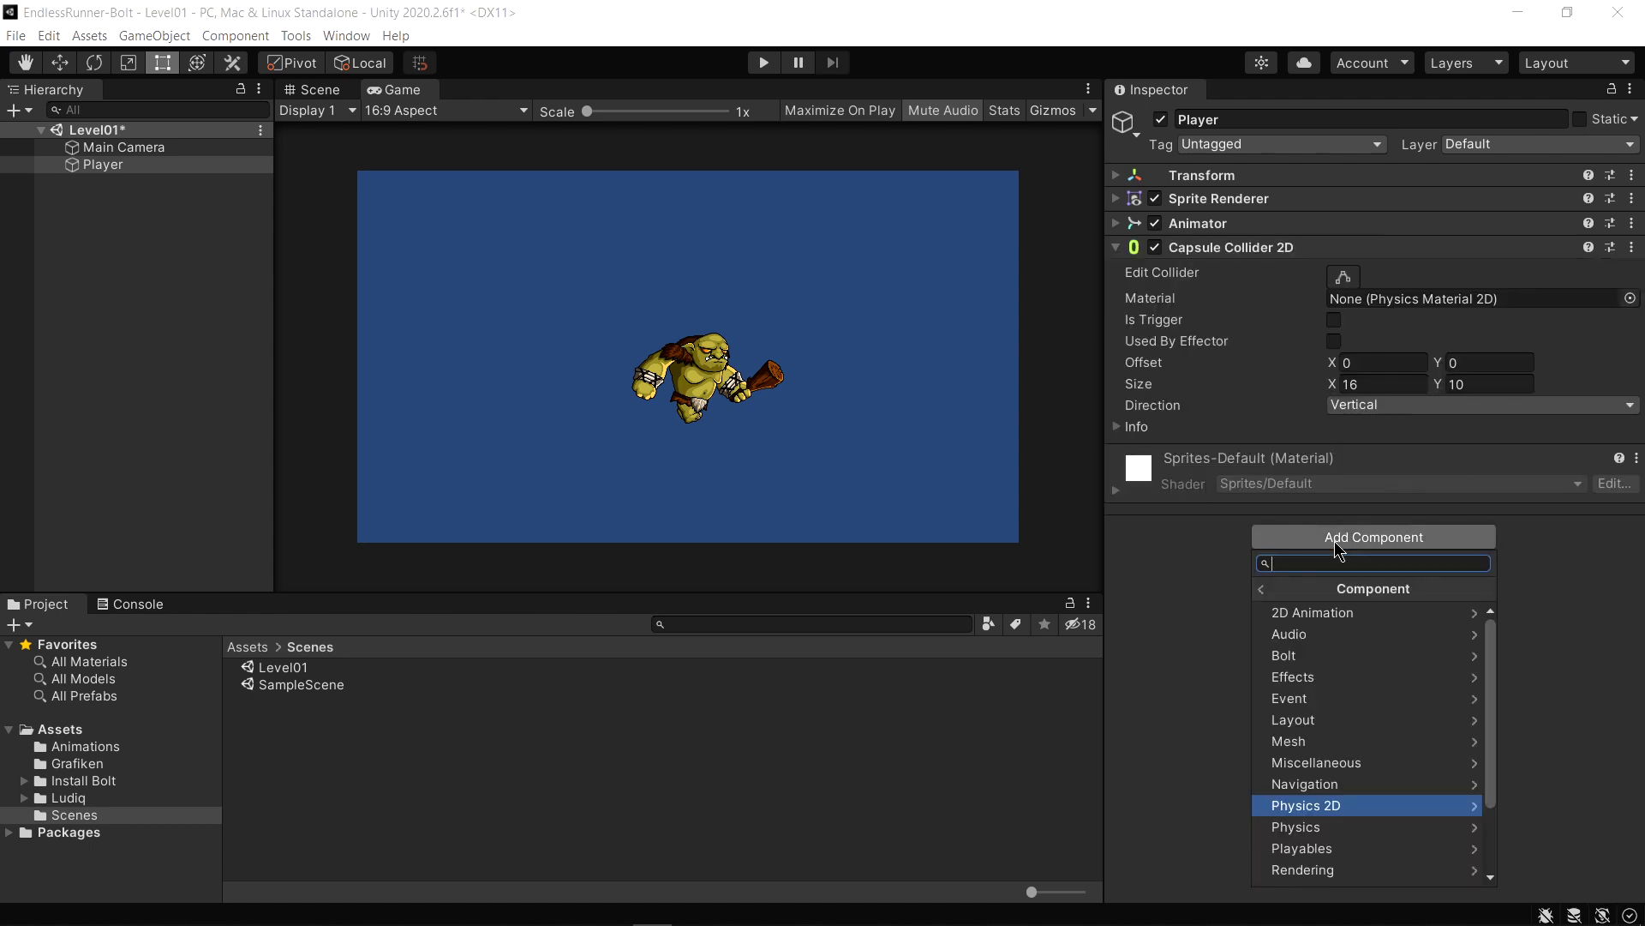
click(1327, 806)
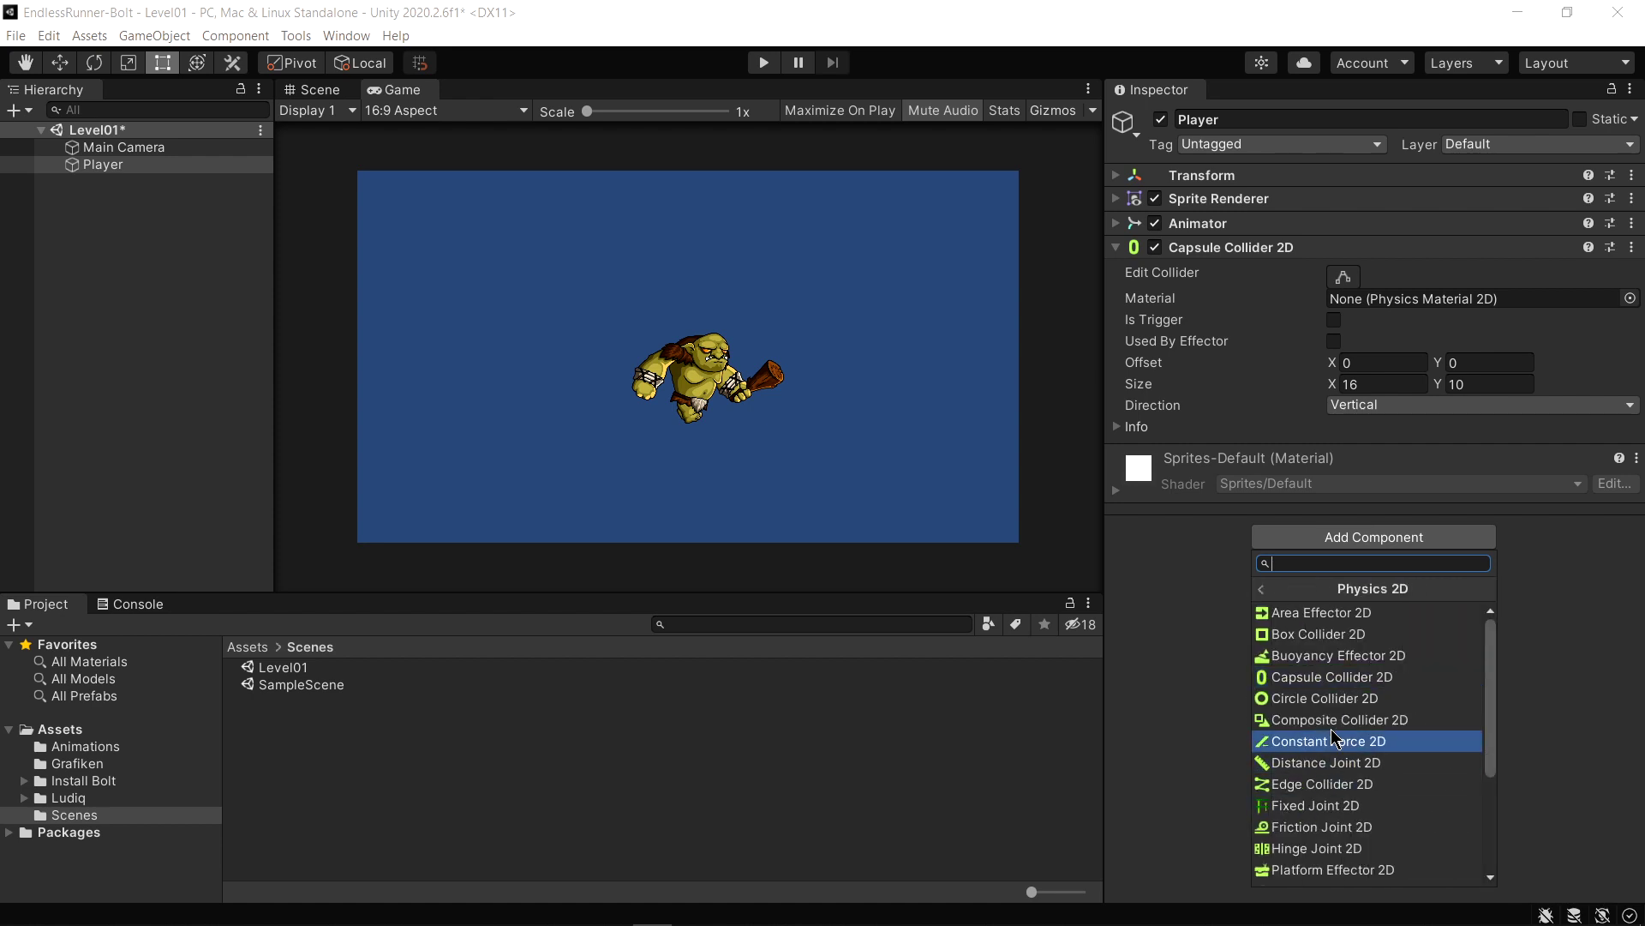
scroll(1341, 728, down, 3)
scroll(1342, 737, down, 3)
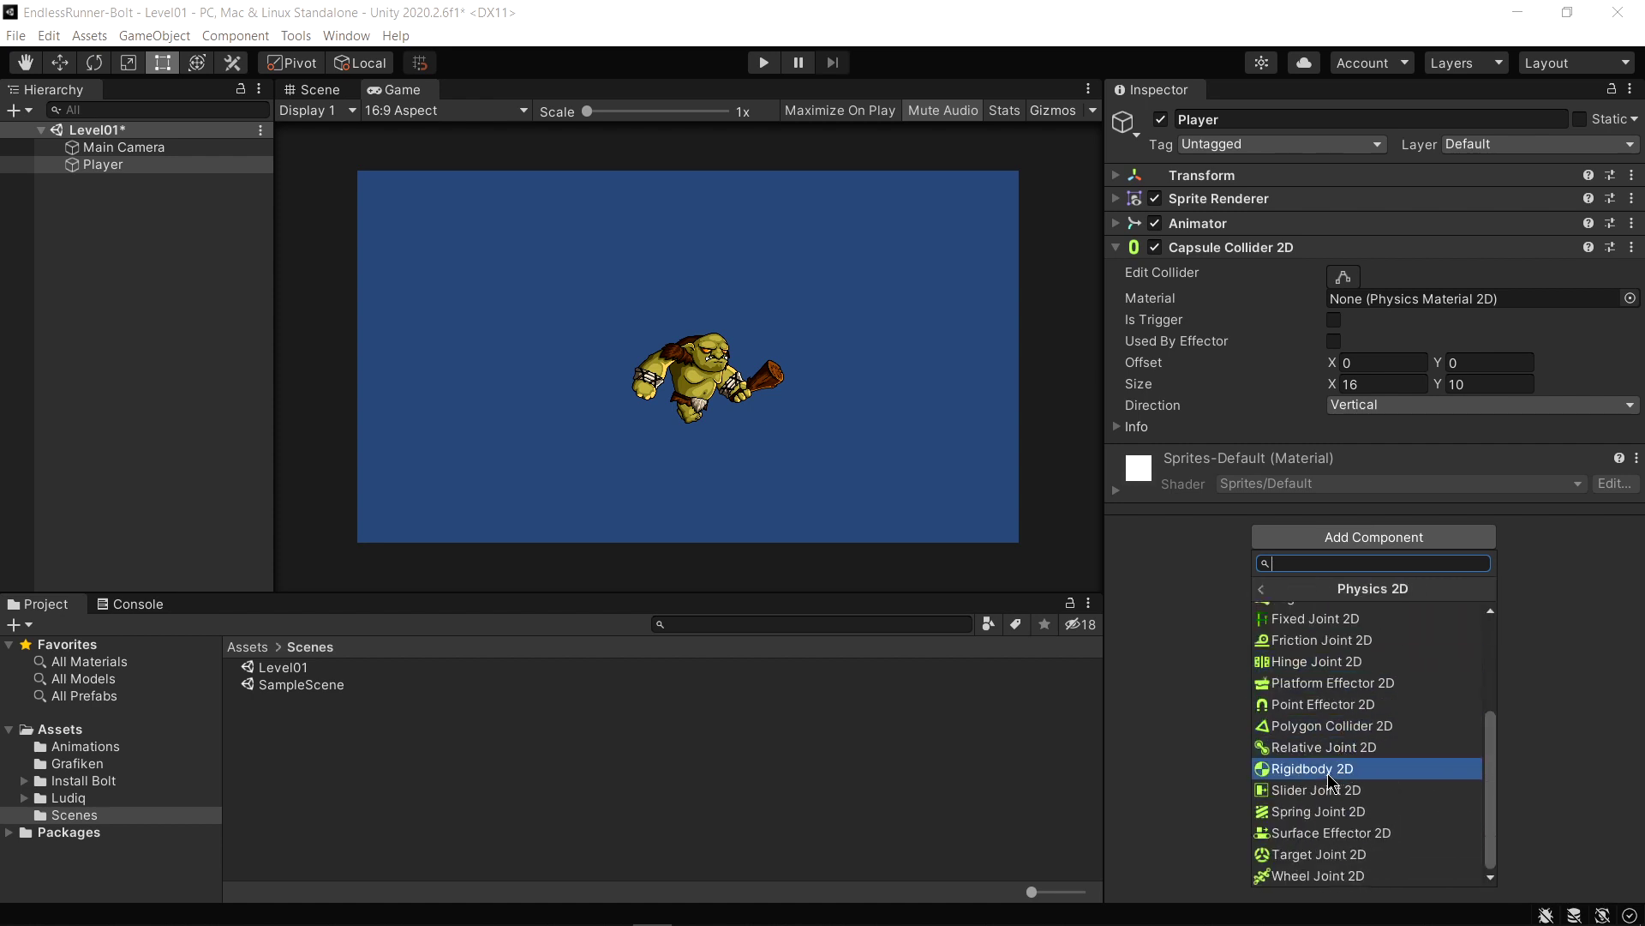
click(1320, 769)
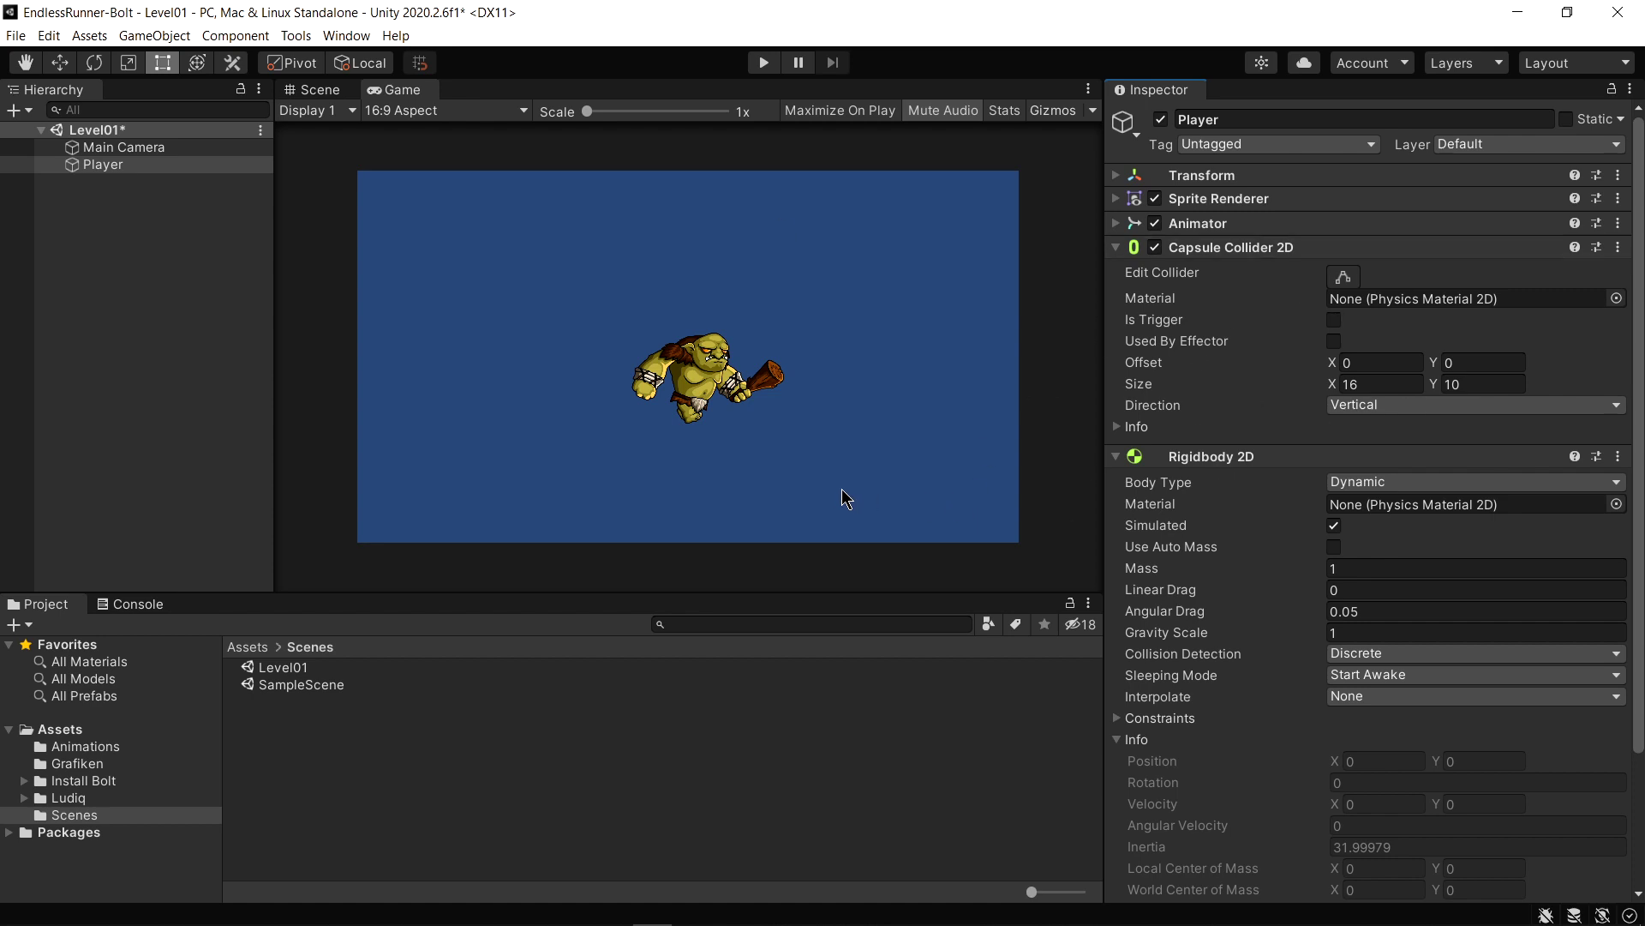
click(310, 90)
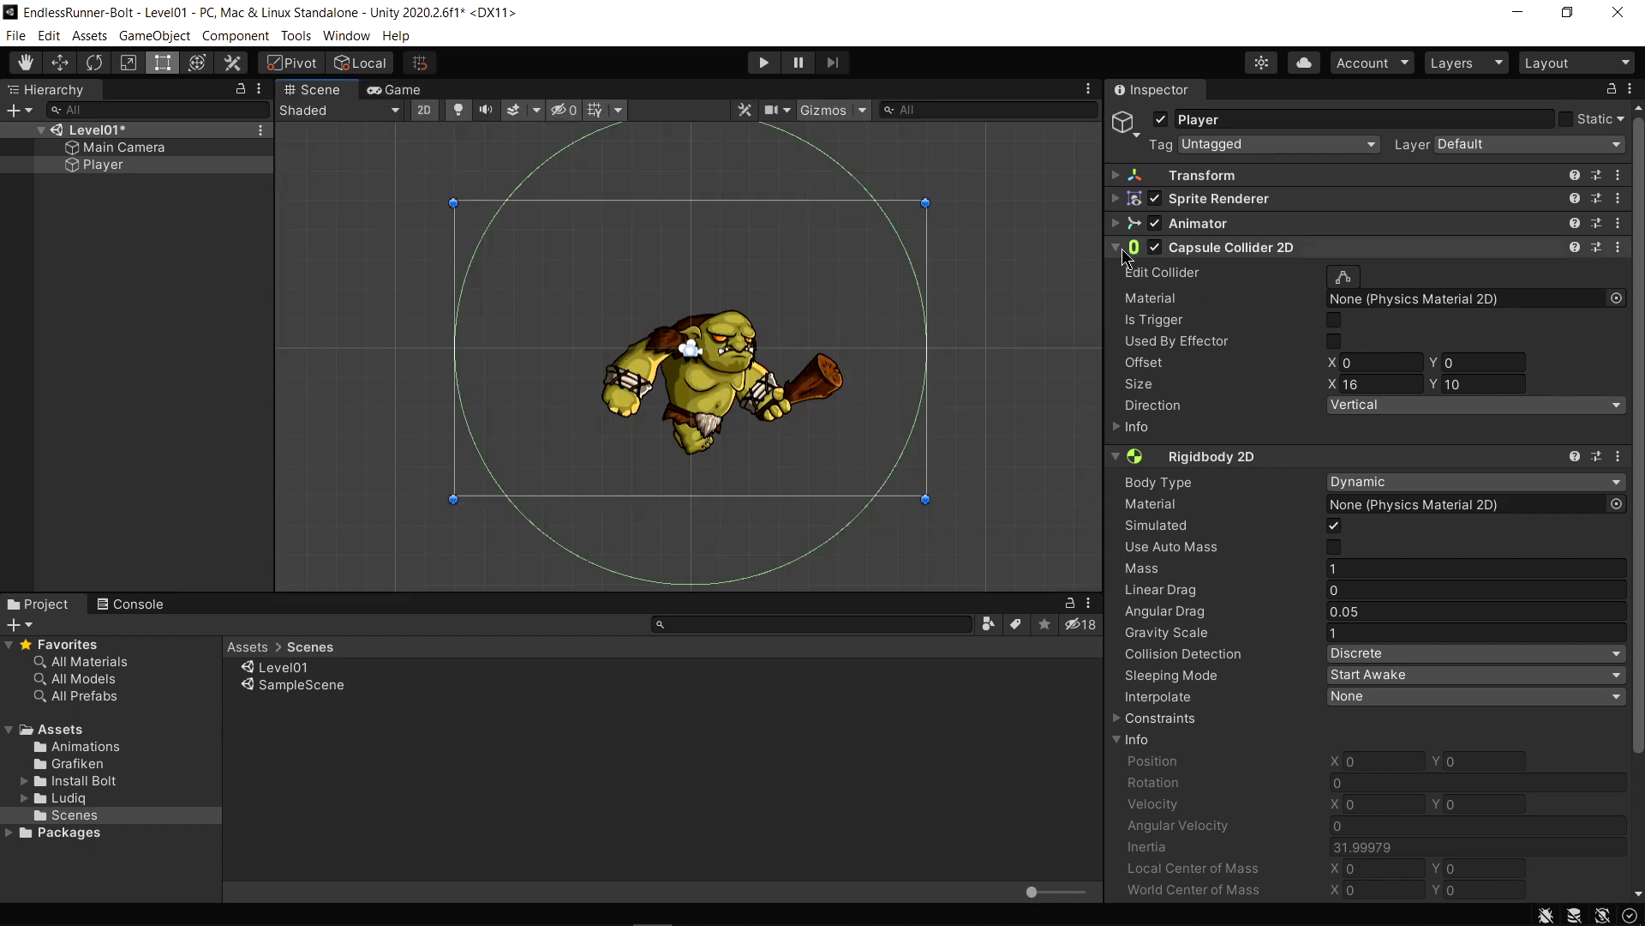
Narrow the Player's capsule collider from both sides to the ogre's width
click(1119, 248)
click(1119, 248)
click(1119, 249)
click(1119, 249)
click(1119, 248)
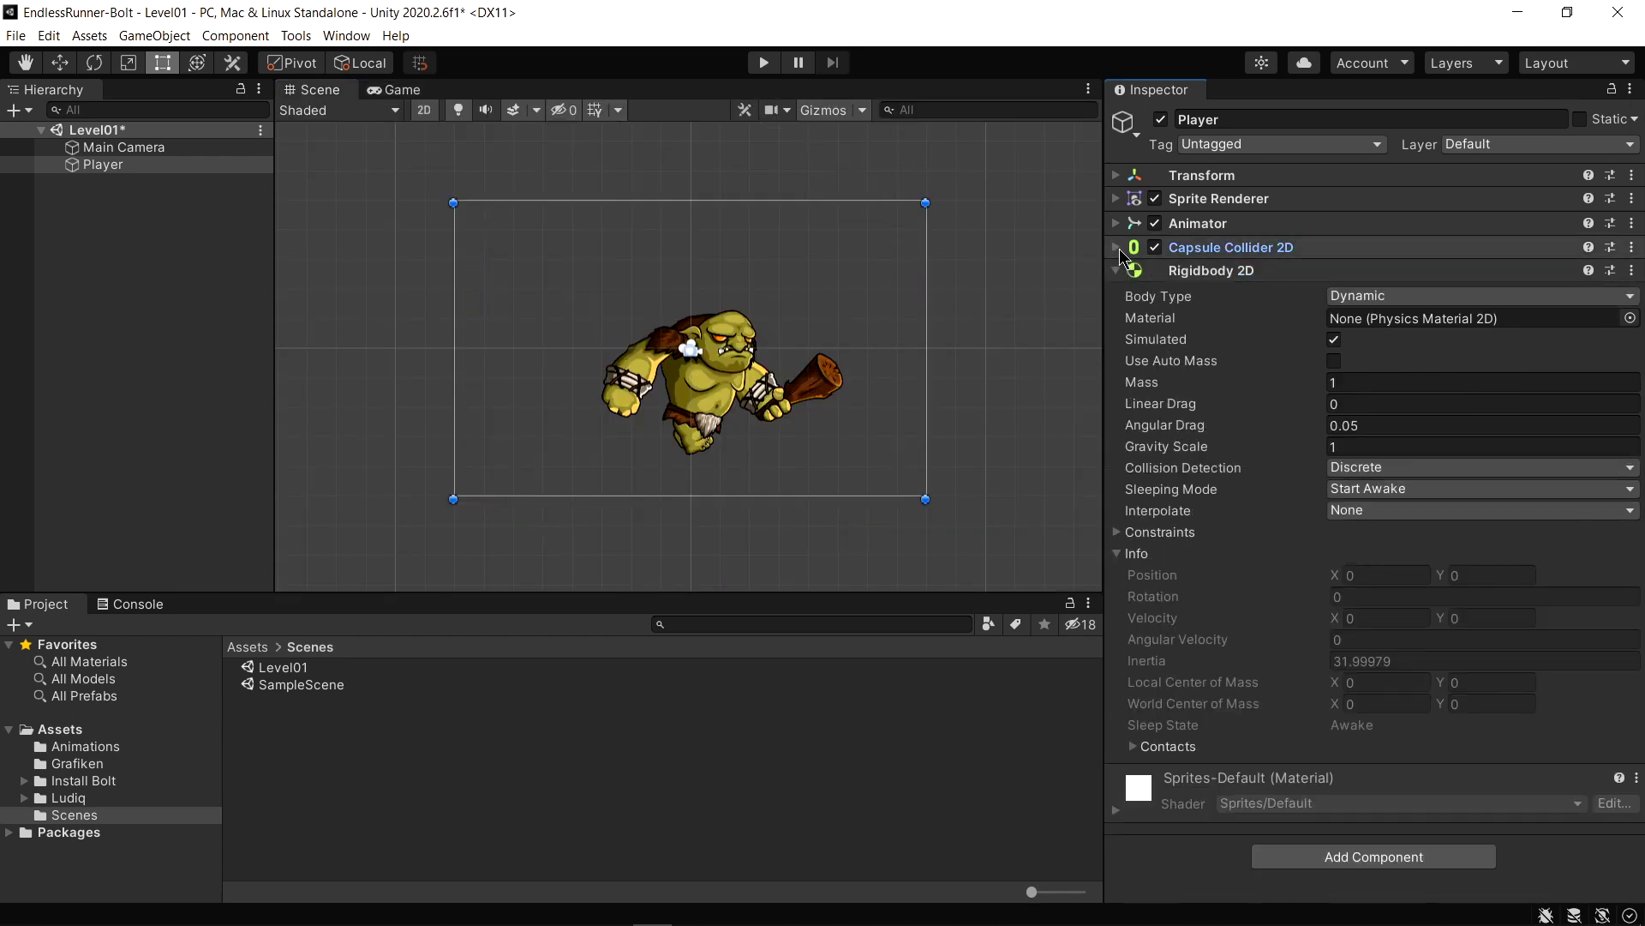
click(1117, 248)
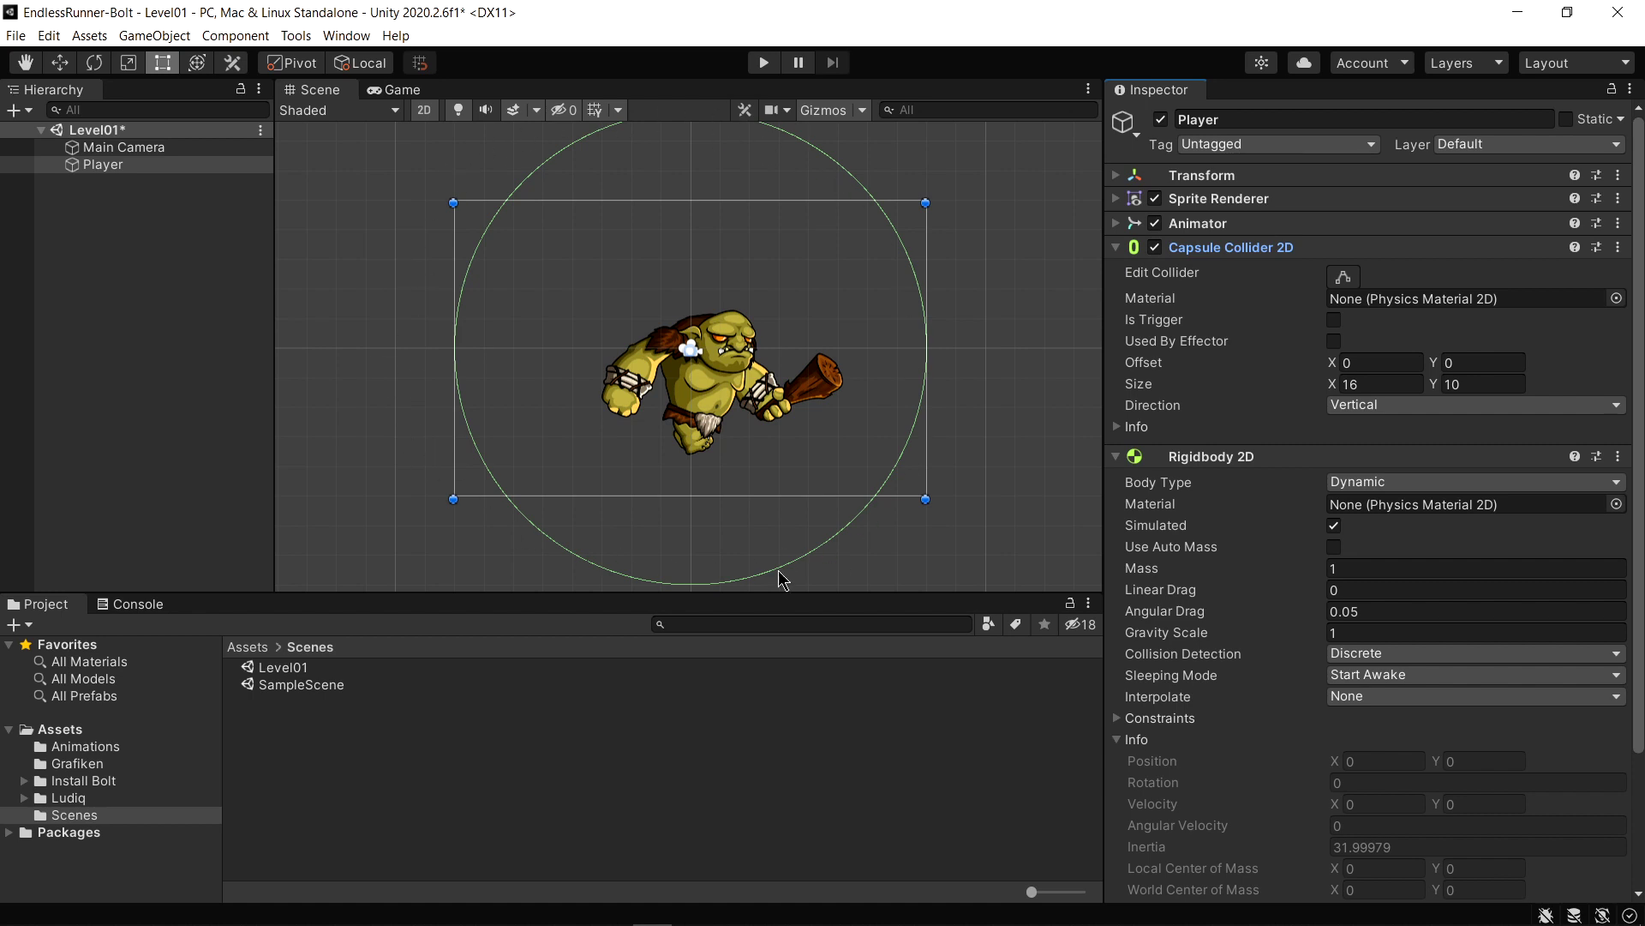
click(1342, 276)
drag(927, 347, 741, 377)
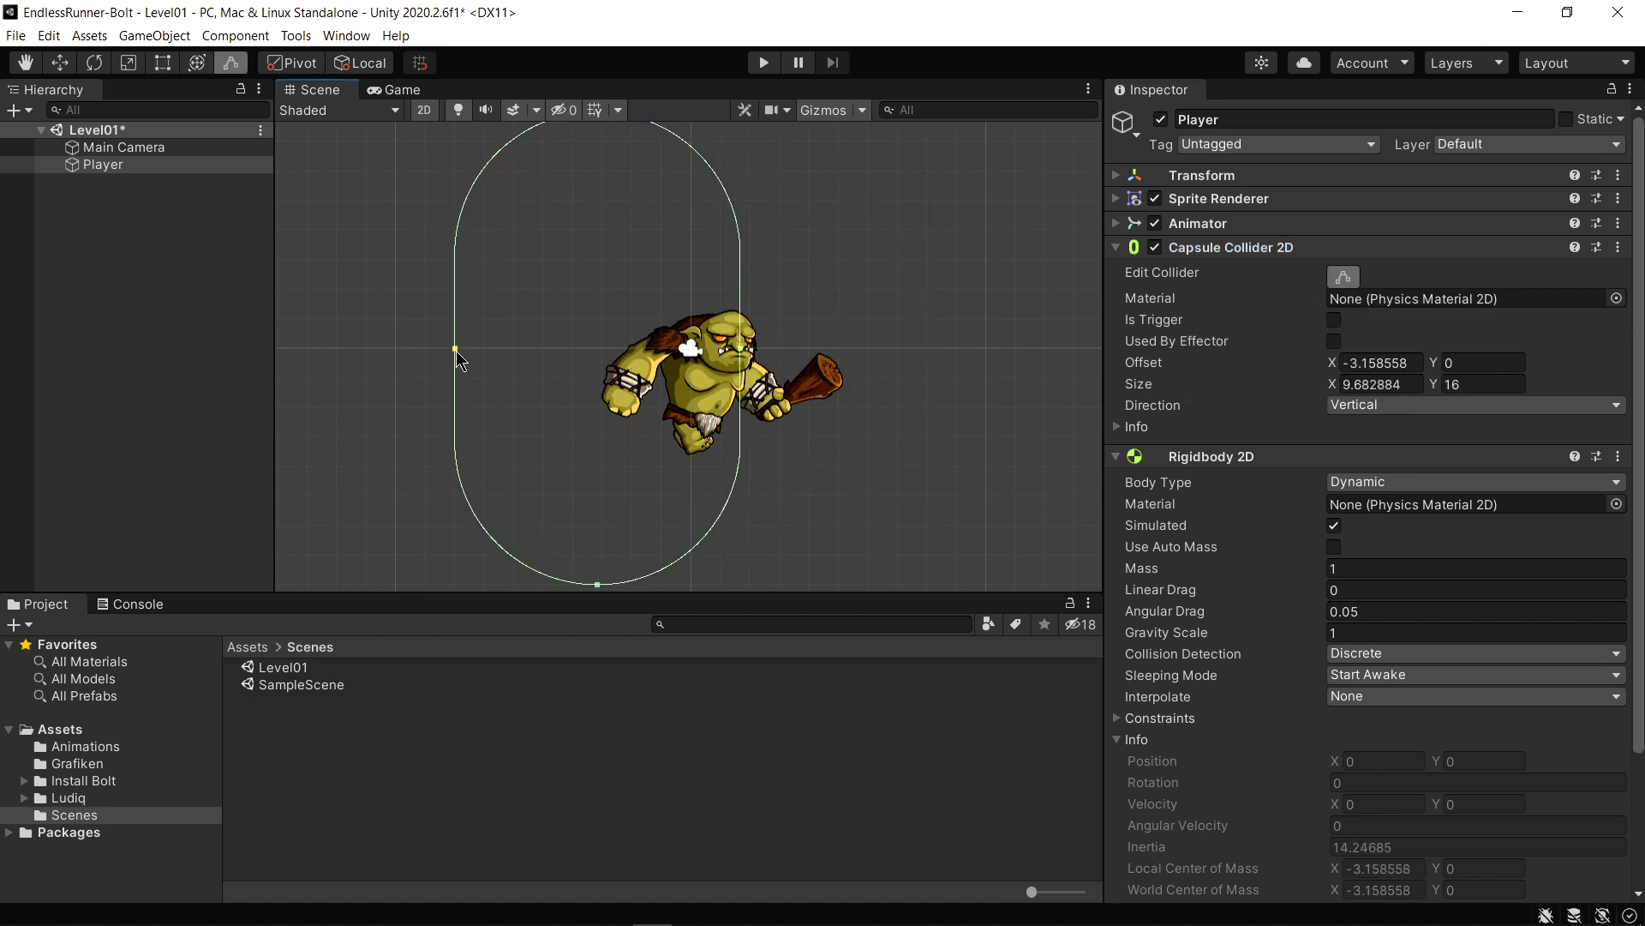
drag(455, 351, 668, 358)
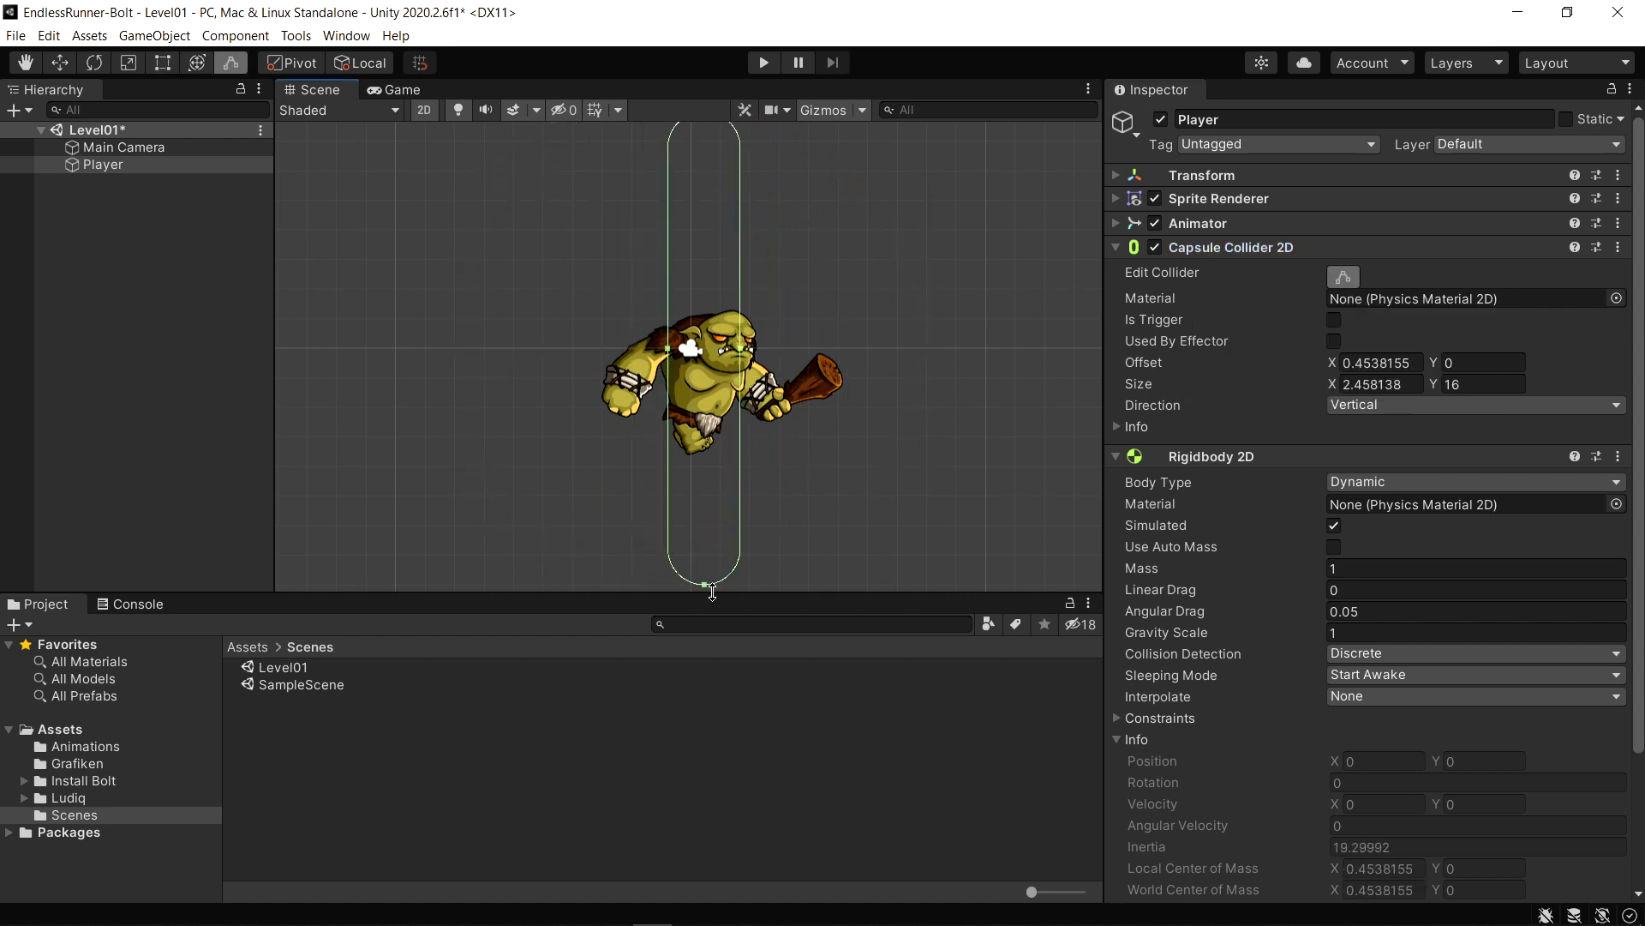
Adjust the collider's top and bottom edges to fit the body, about 3.69 by 4.99
drag(707, 586, 695, 458)
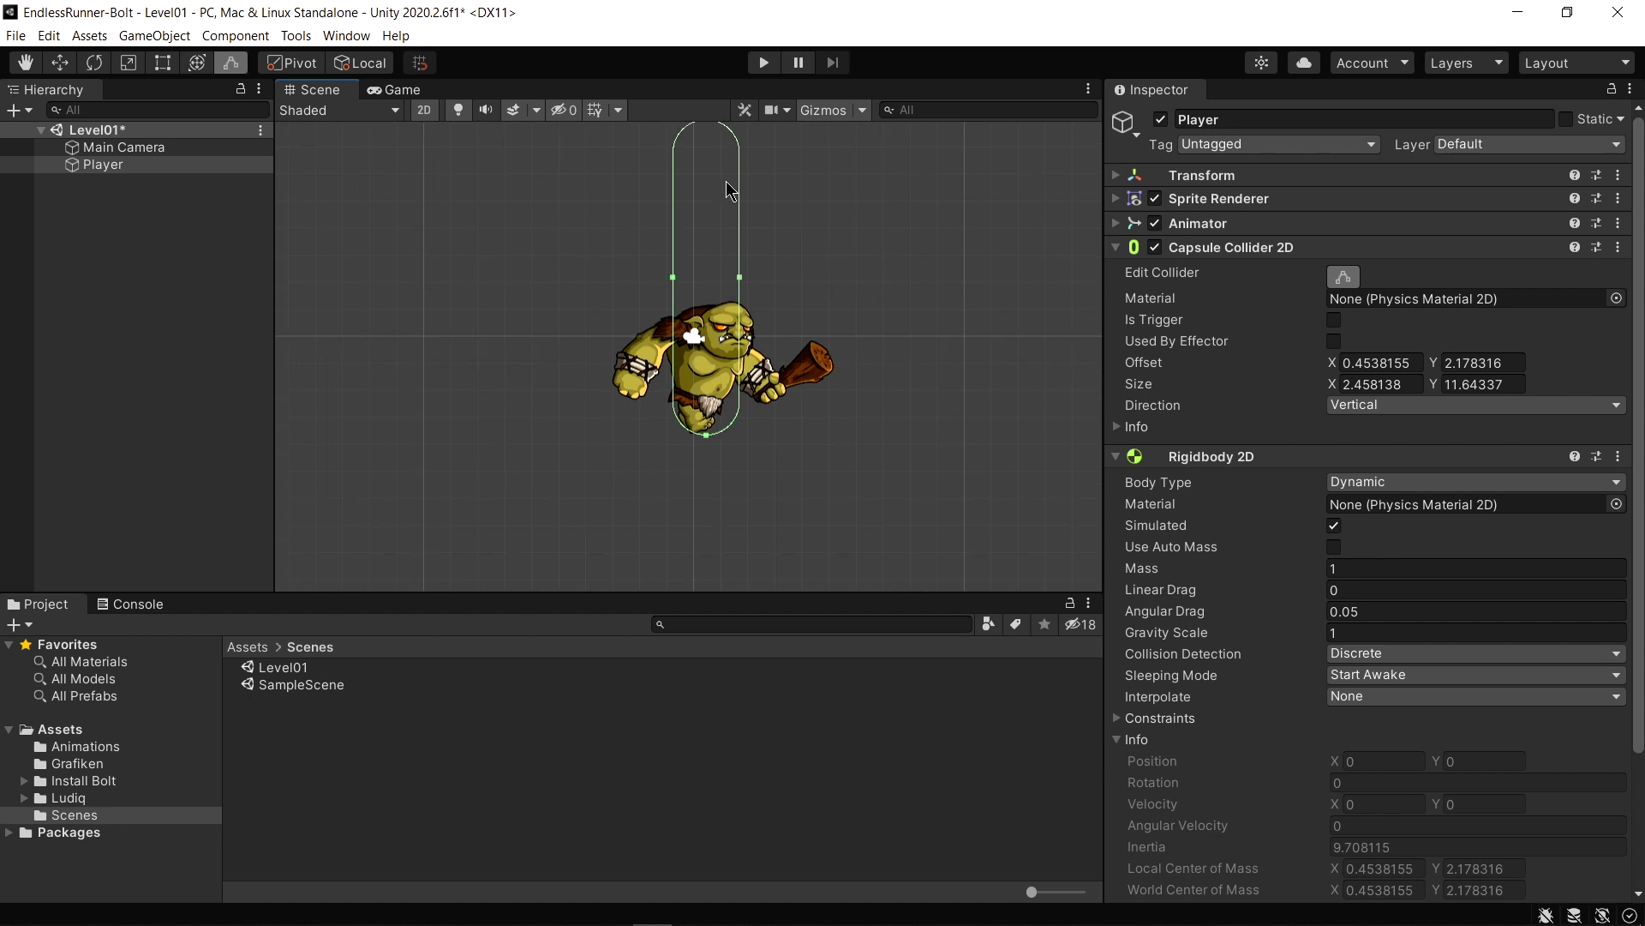
scroll(735, 215, down, 1)
drag(699, 190, 701, 386)
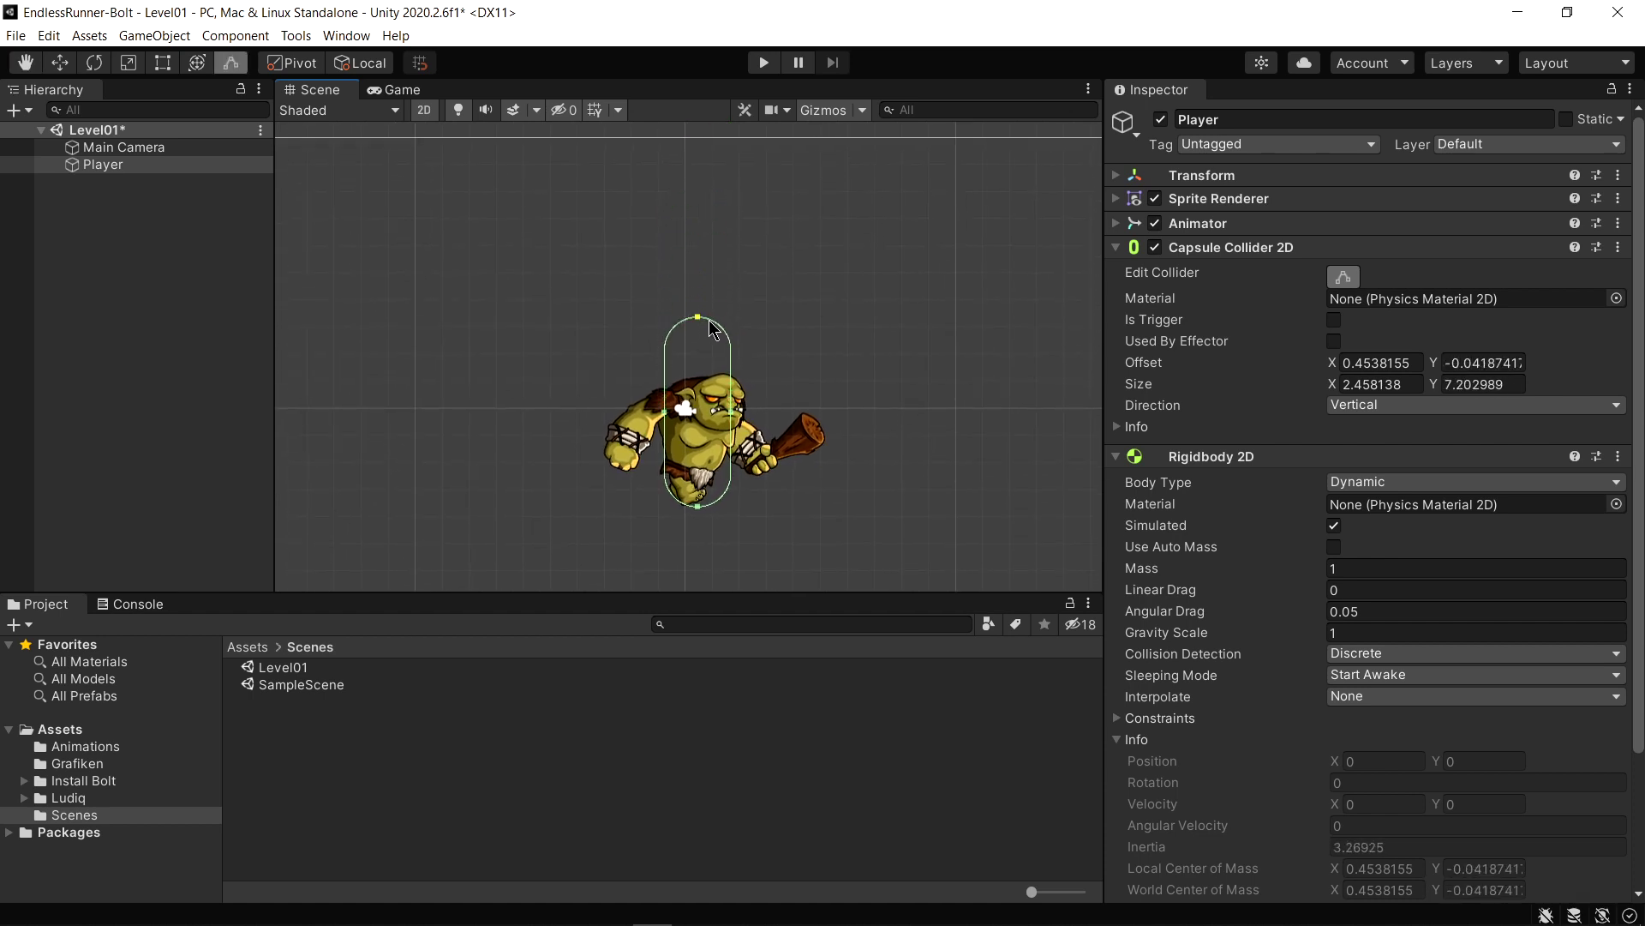
scroll(701, 386, up, 2)
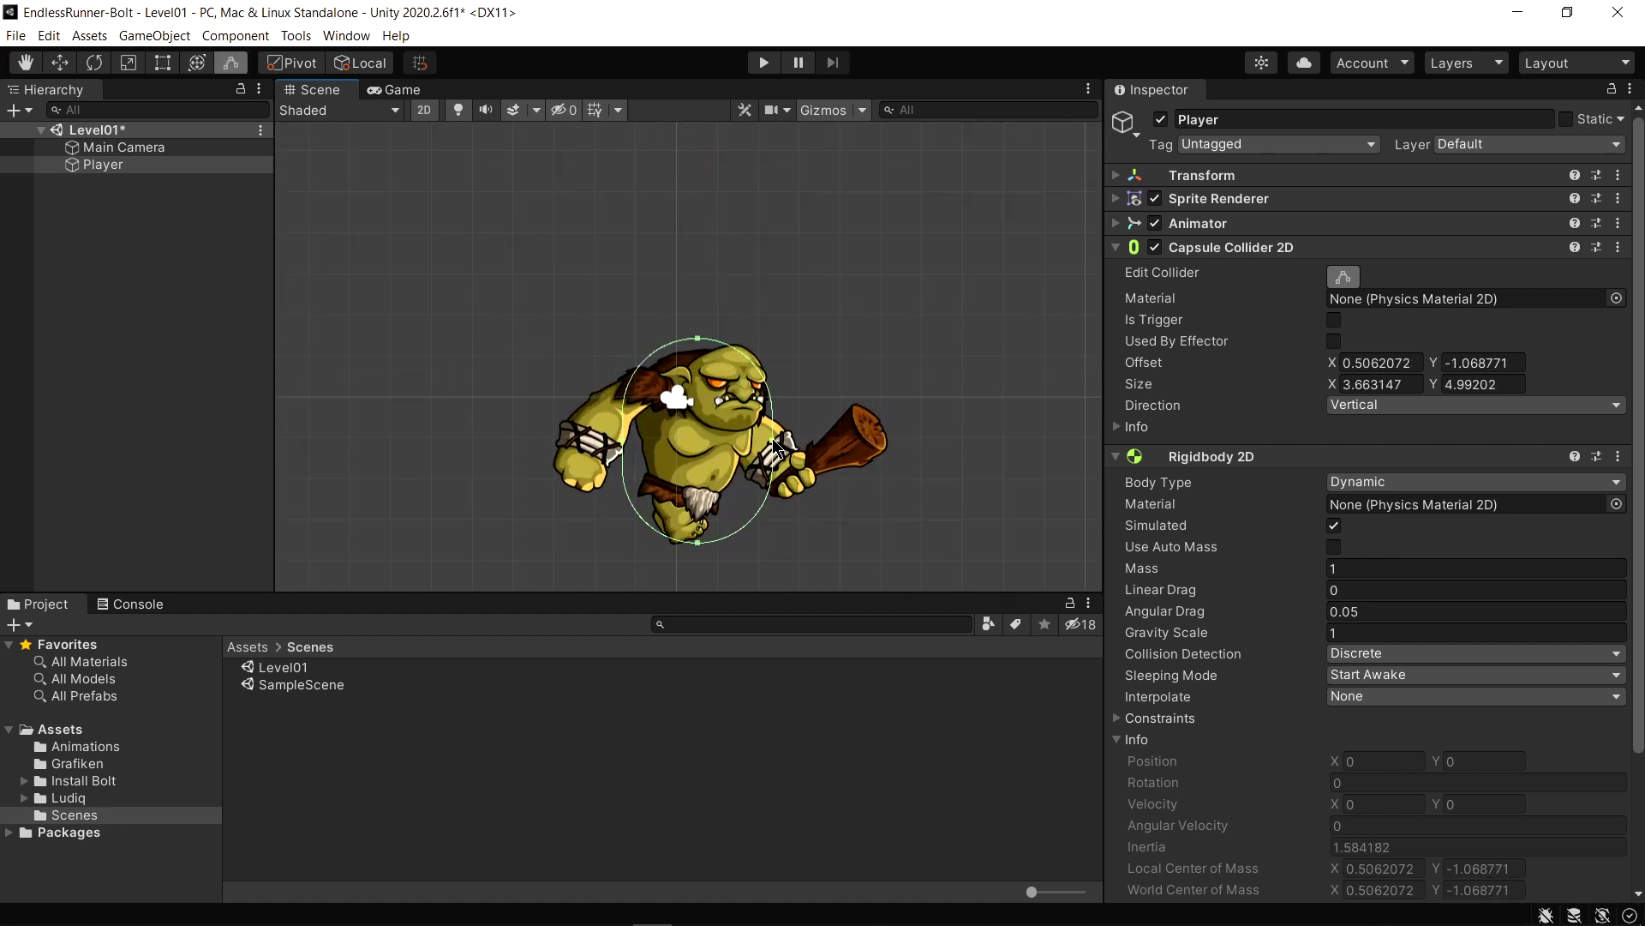
drag(746, 452, 774, 440)
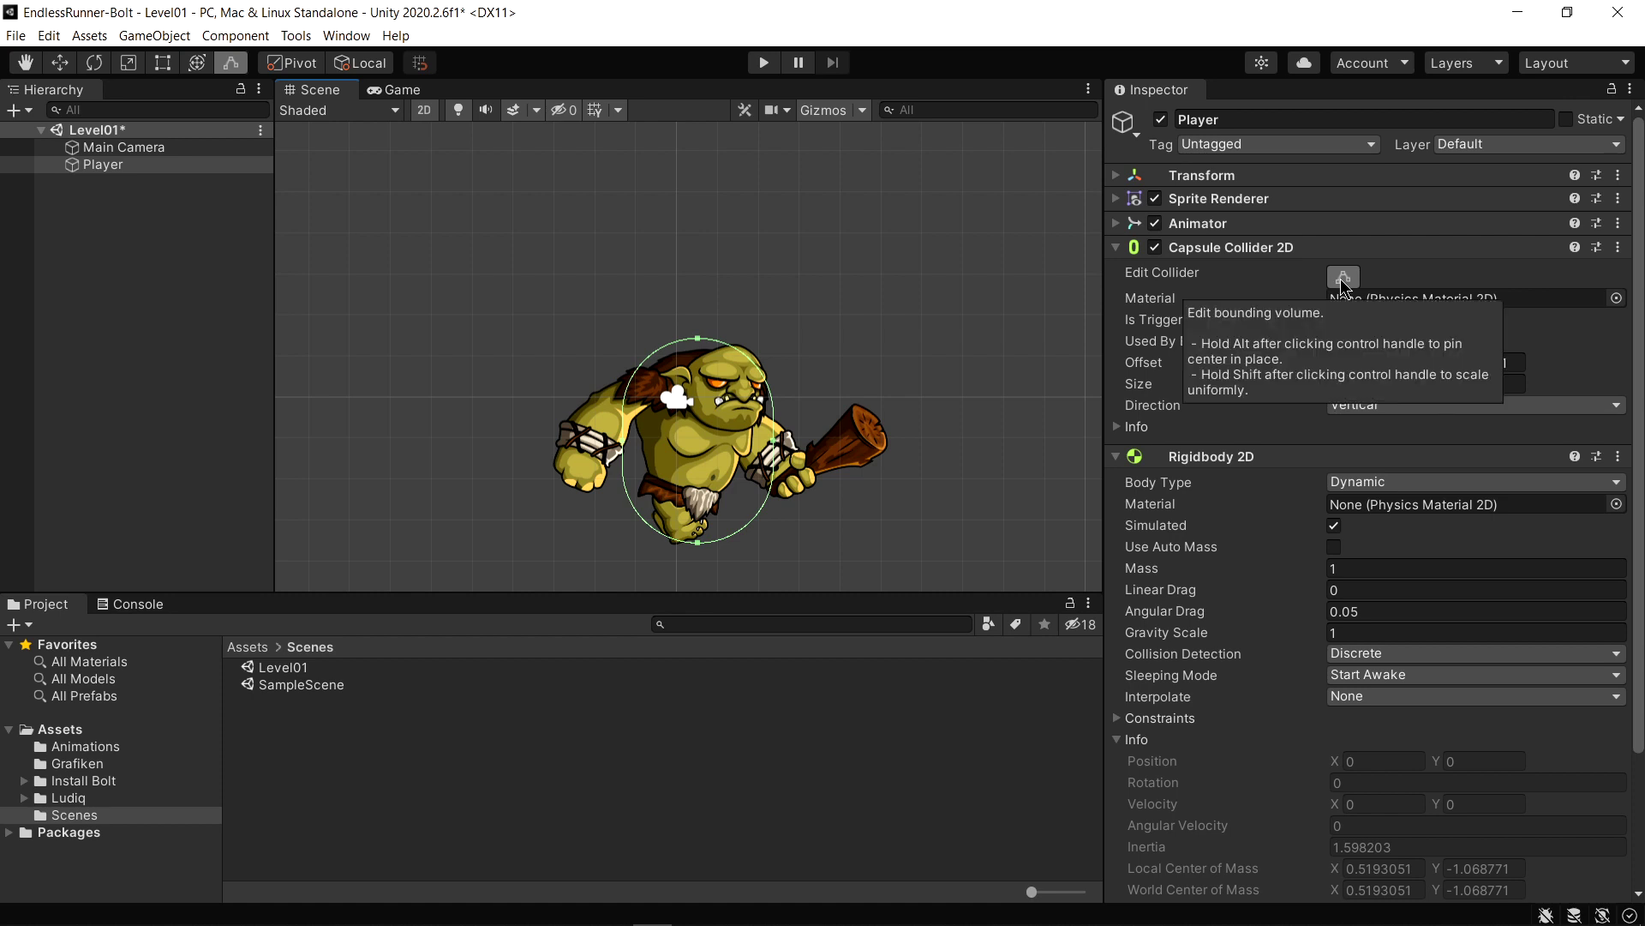
key(t)
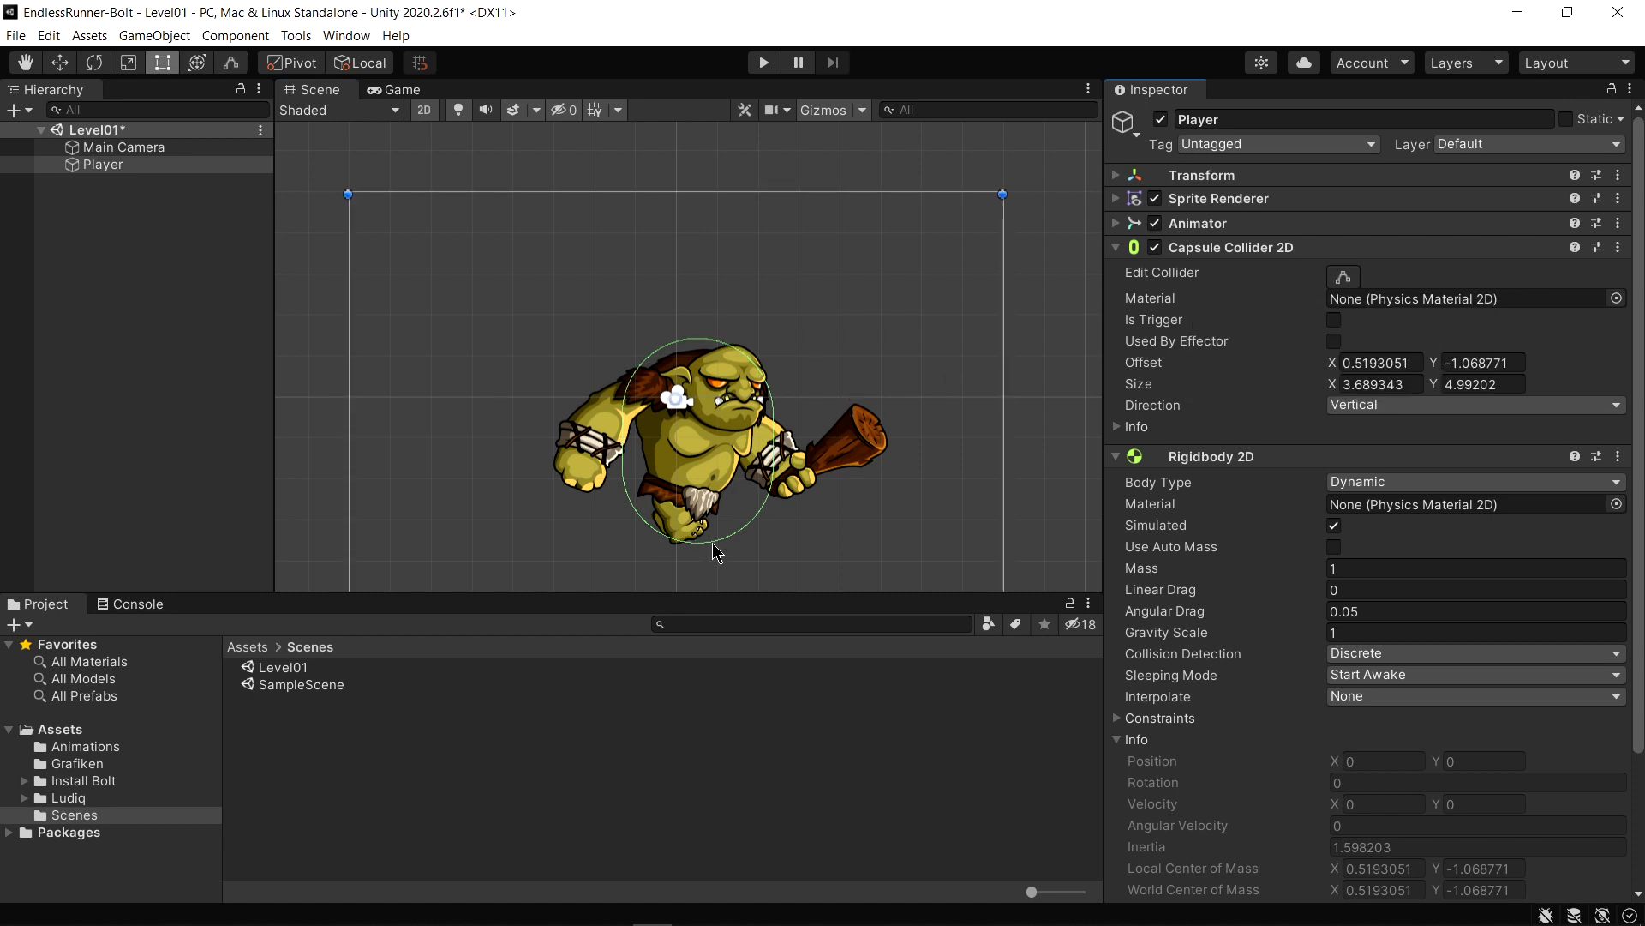
scroll(745, 274, down, 3)
scroll(746, 274, up, 3)
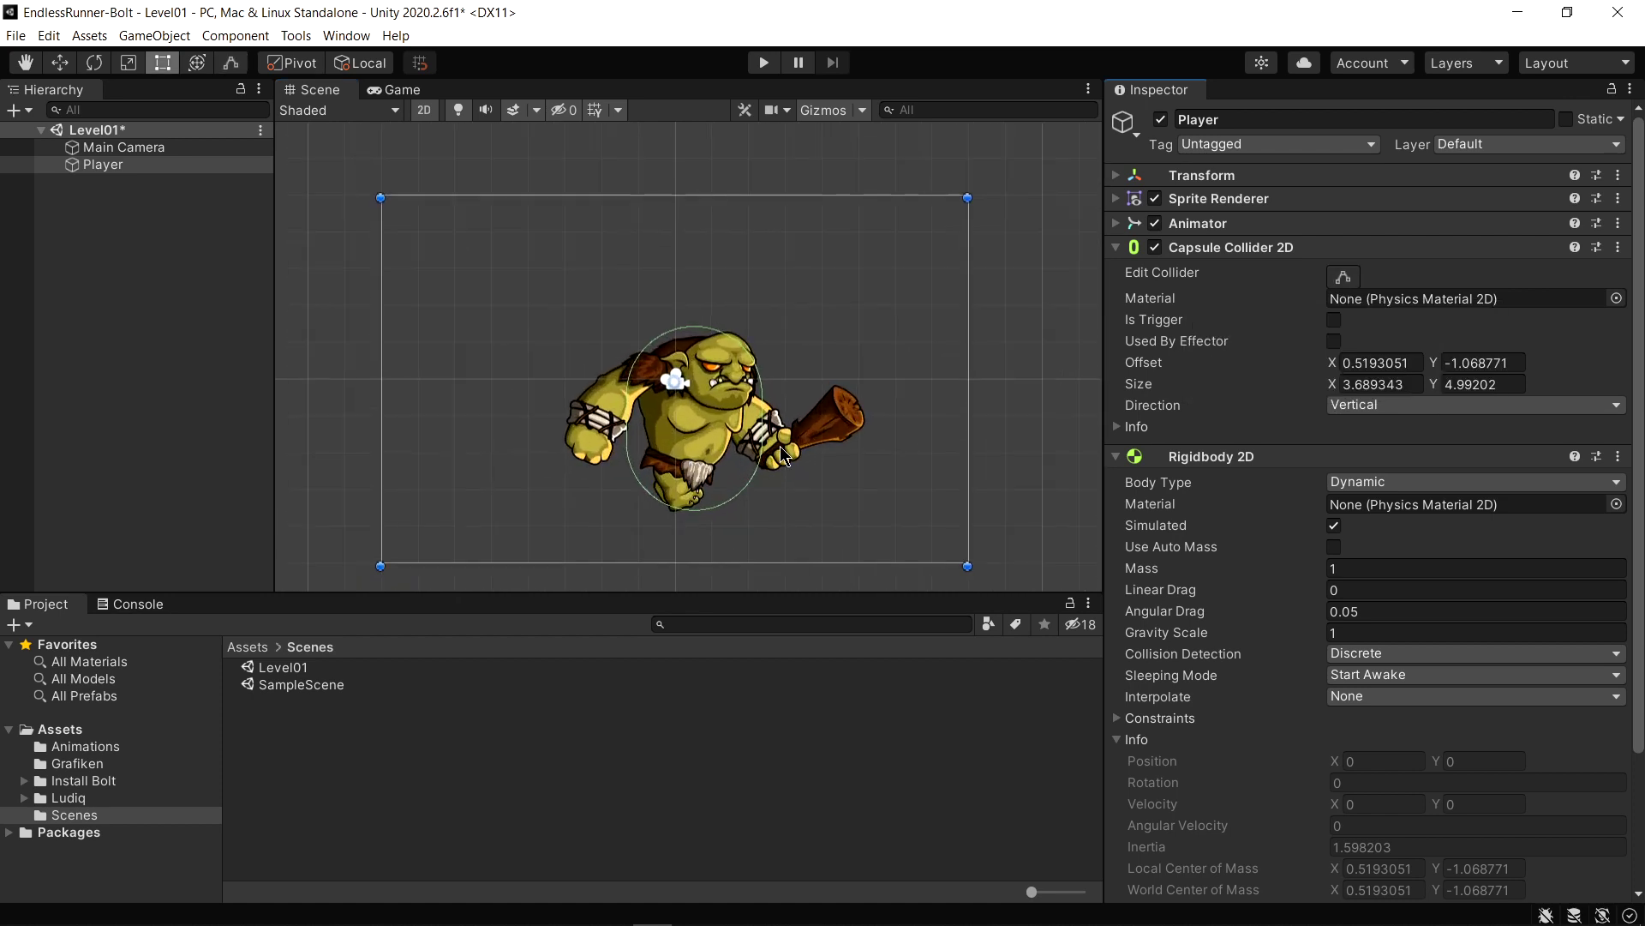
Test-run the game, then expand the Rigidbody 2D constraint options
click(767, 63)
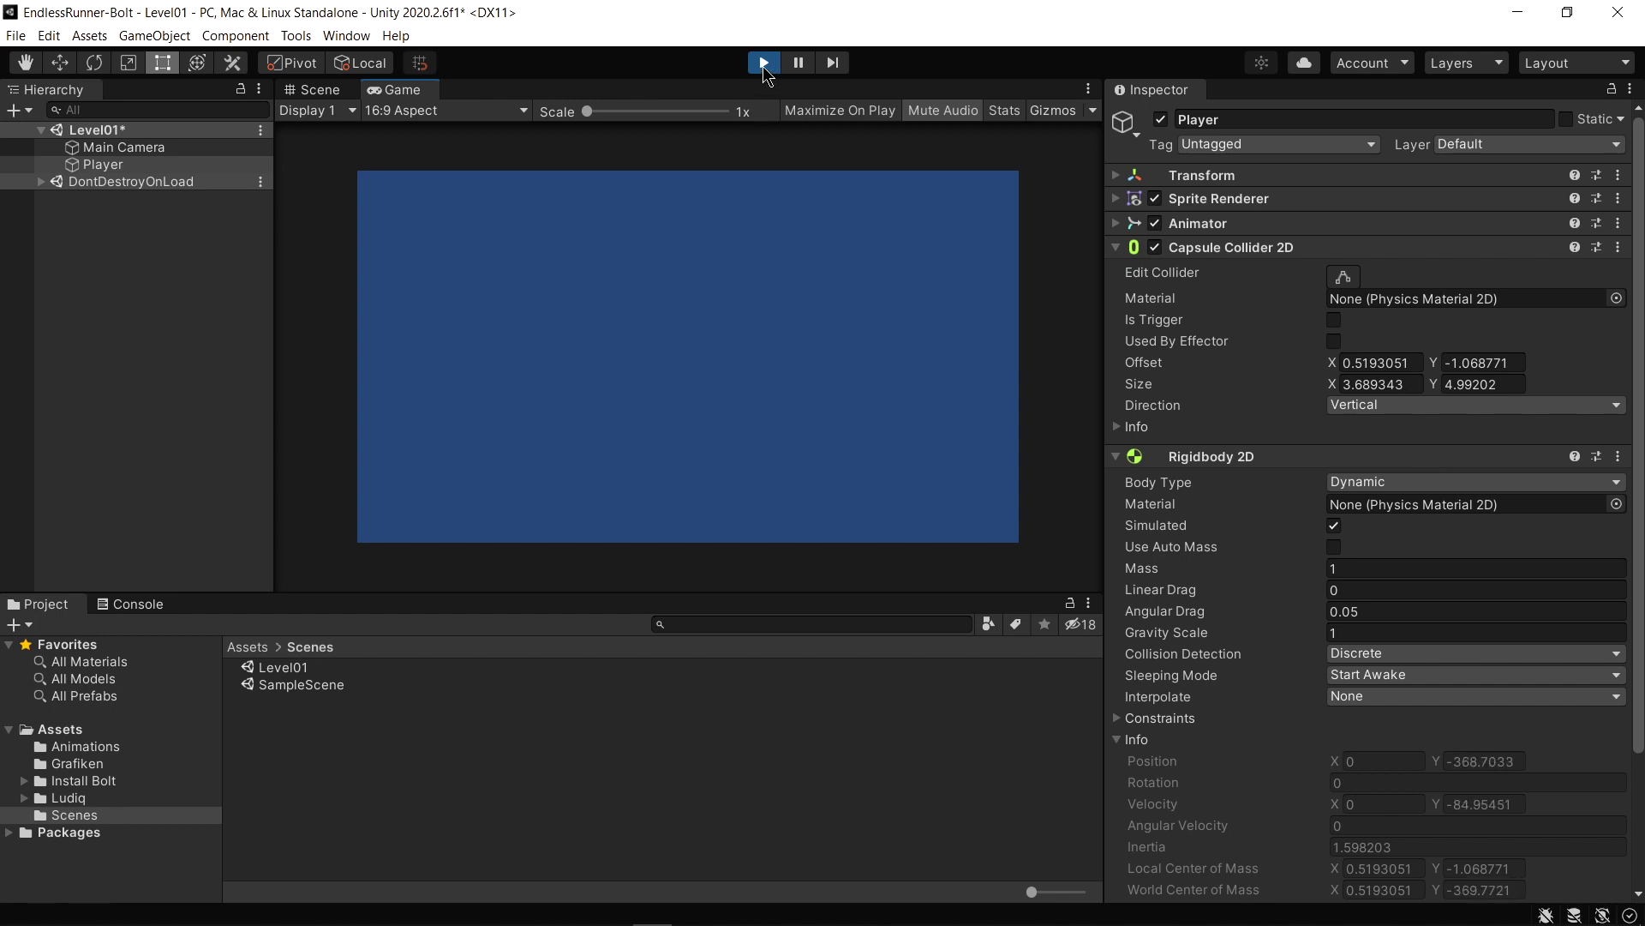
click(764, 67)
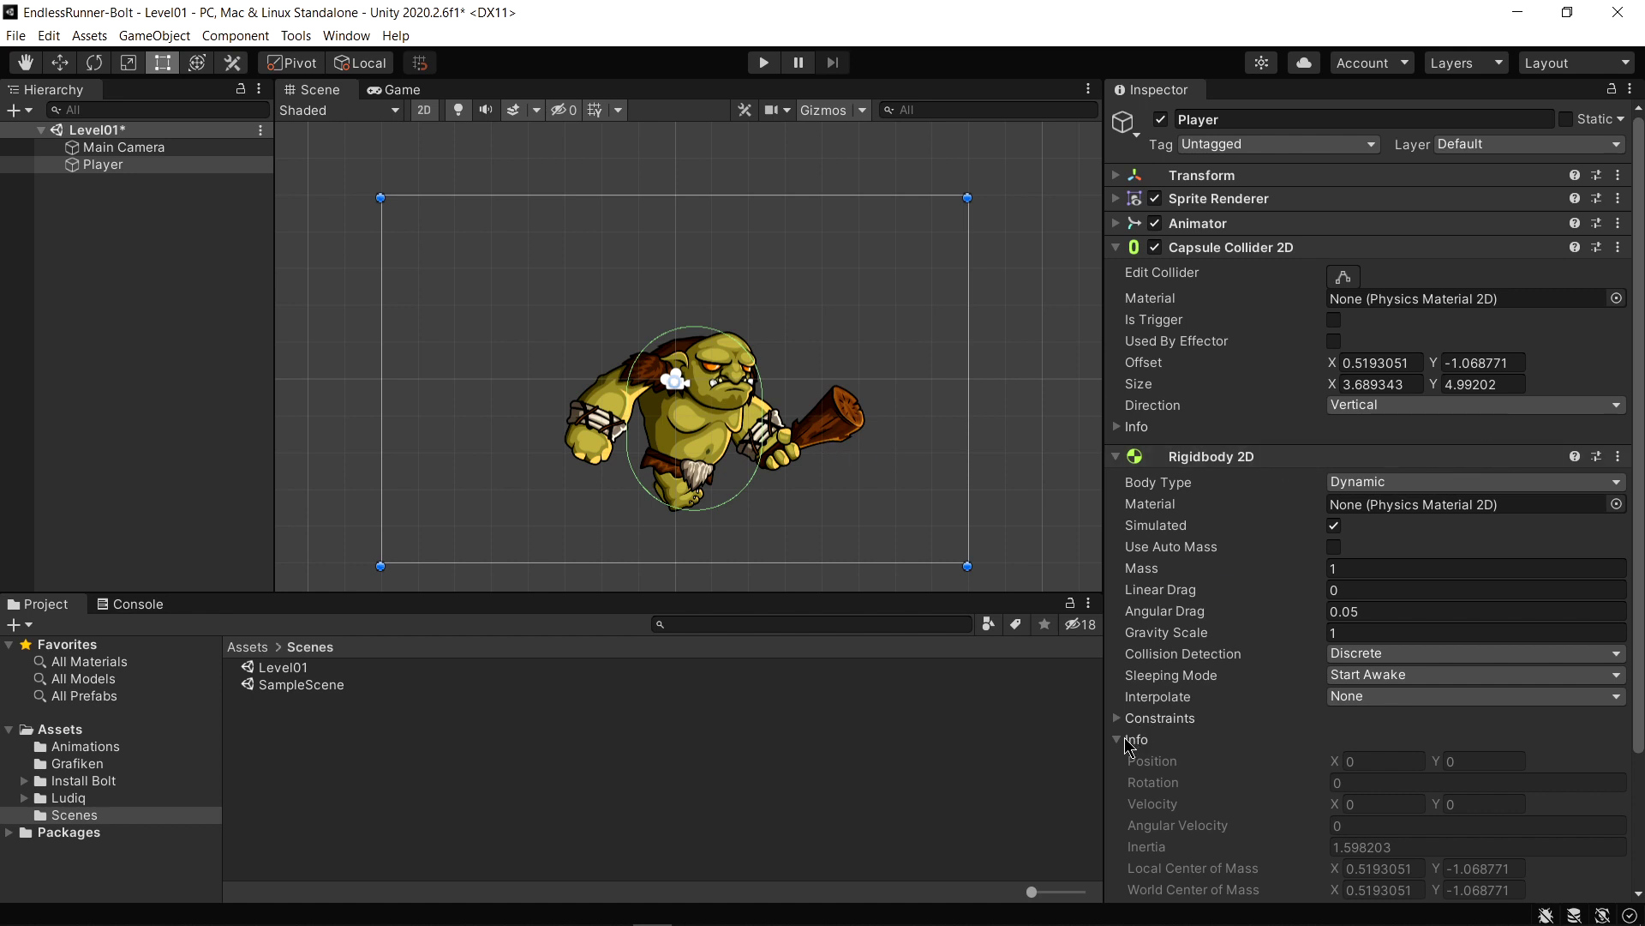
click(1118, 741)
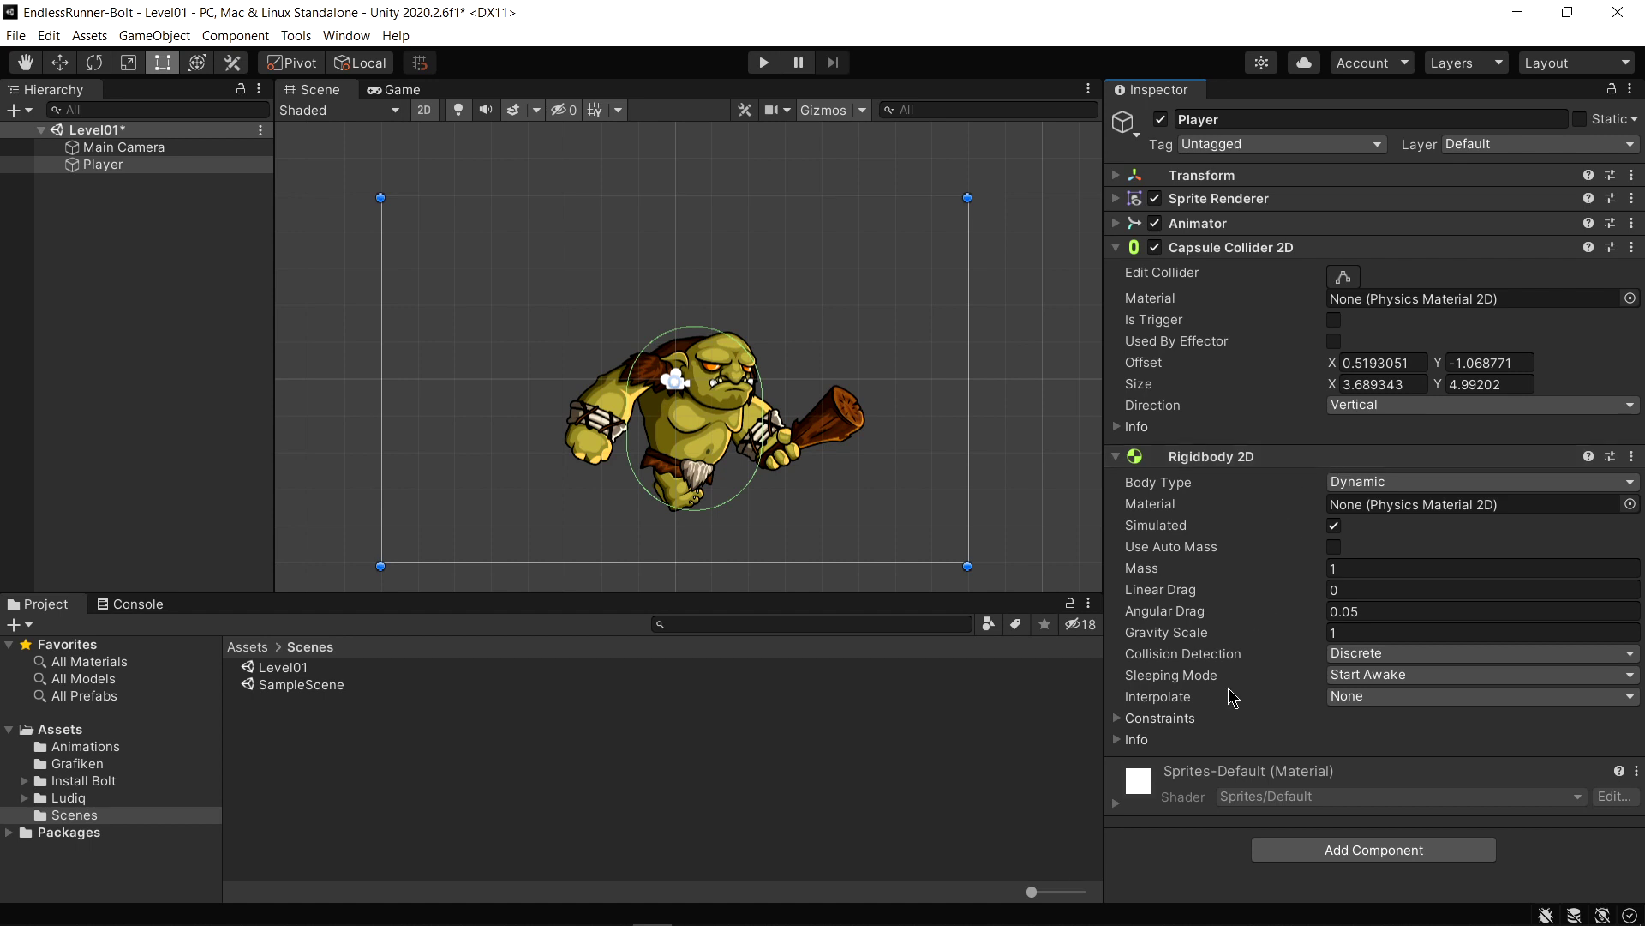
click(1118, 717)
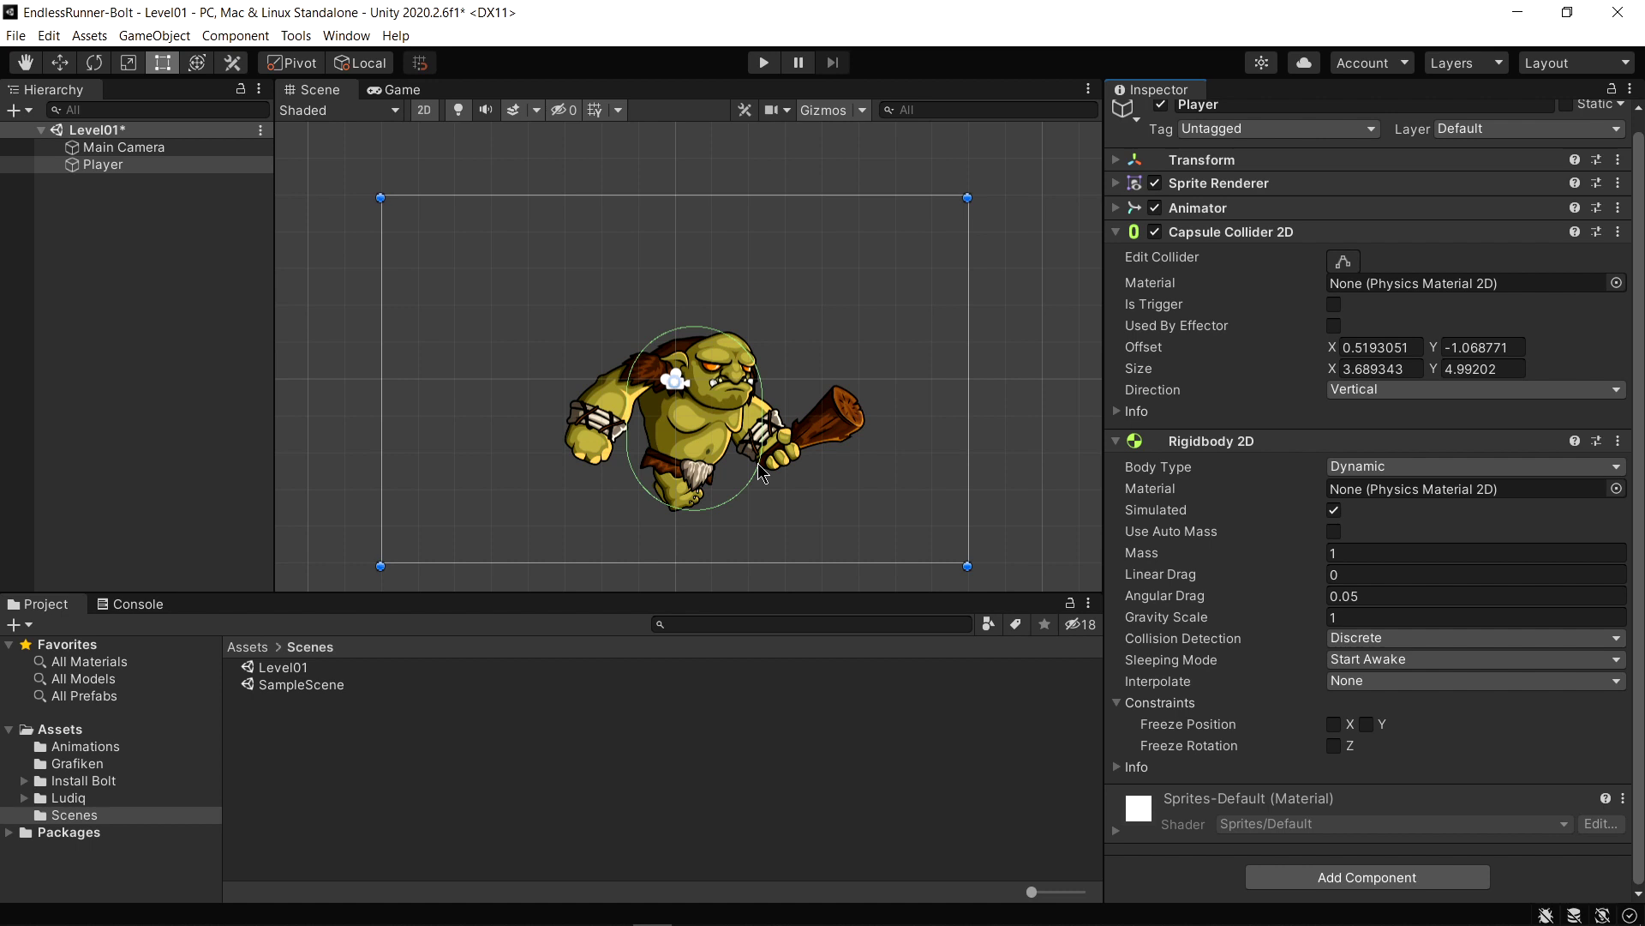
Tilt the Player to show it can tip, then enable Freeze Rotation Z
key(e)
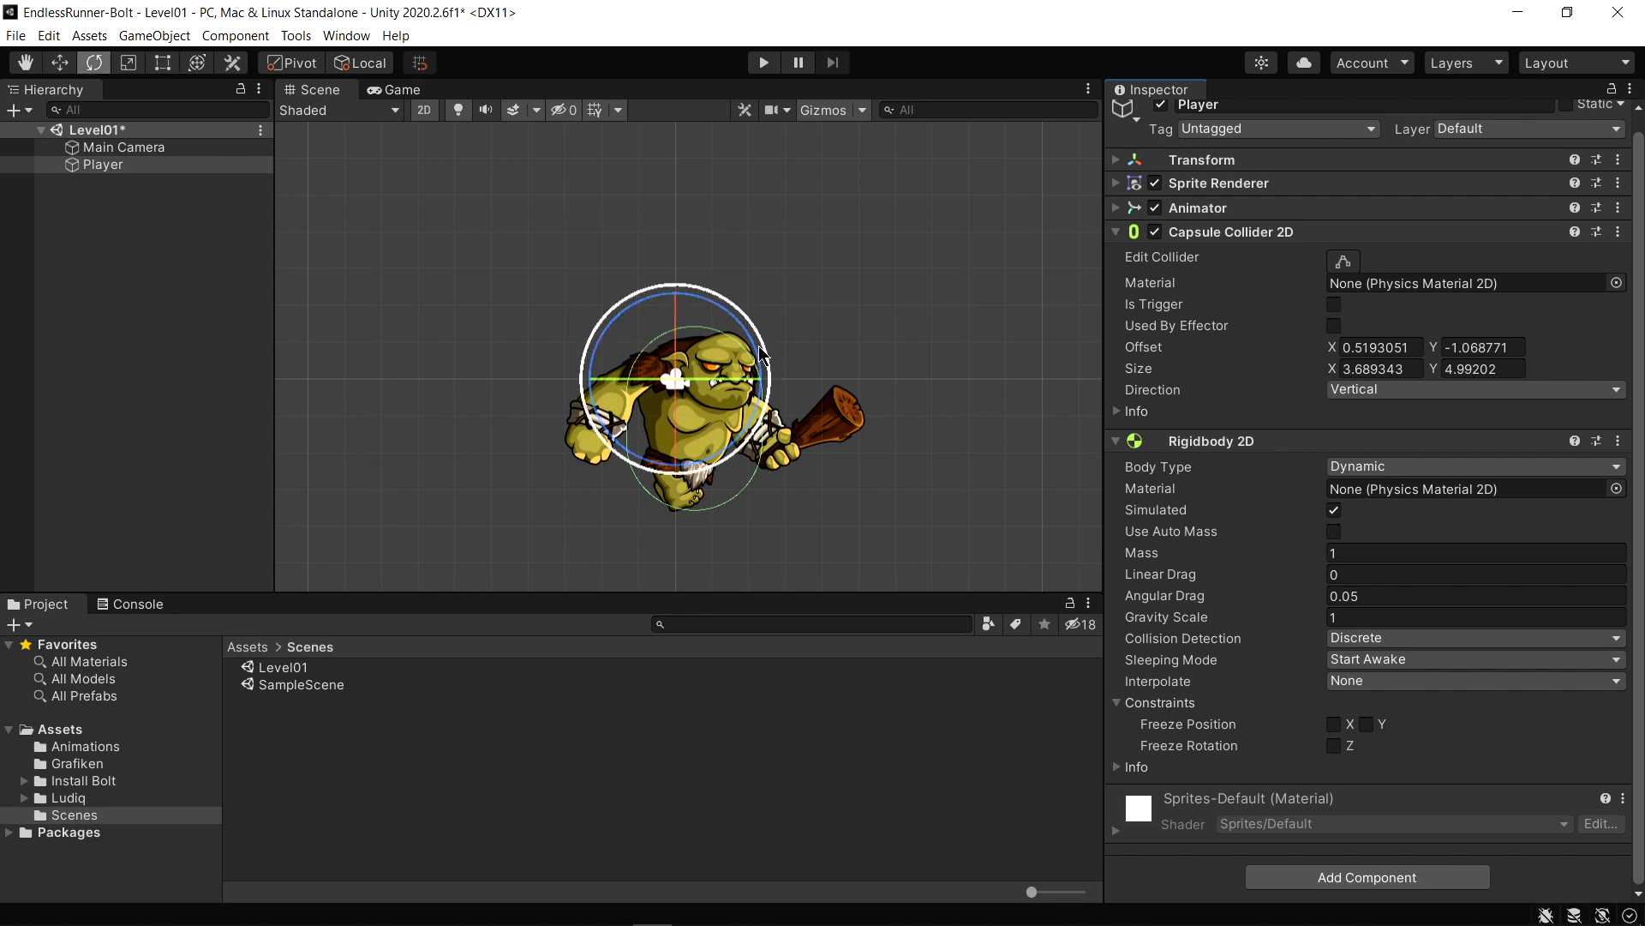
drag(757, 356, 675, 231)
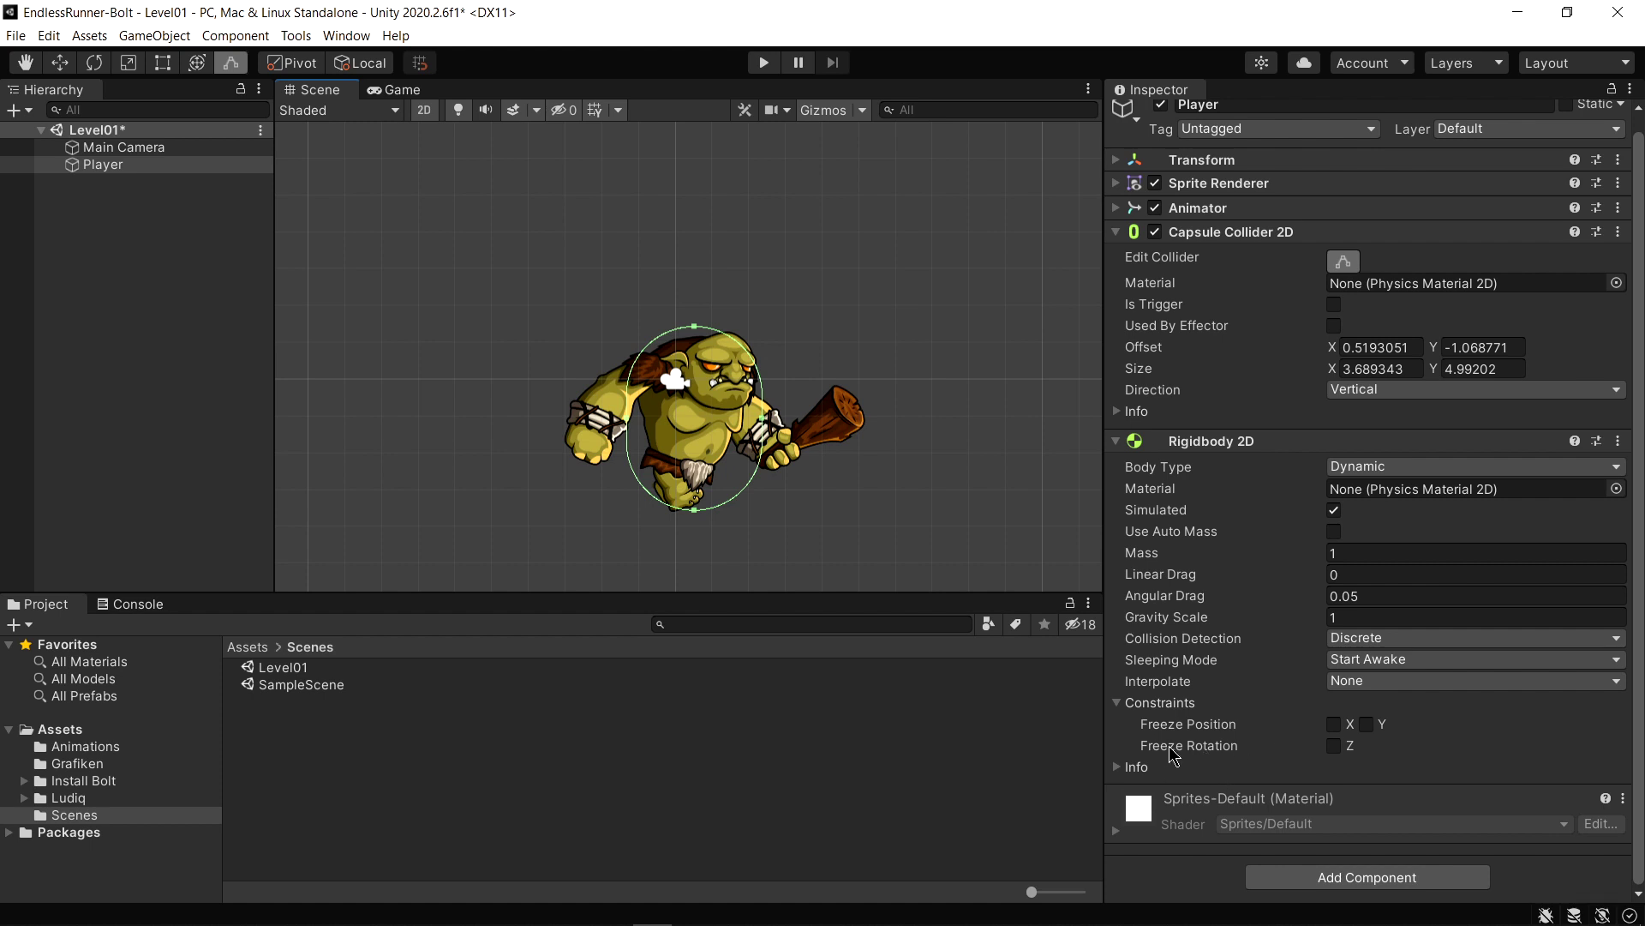
click(1333, 747)
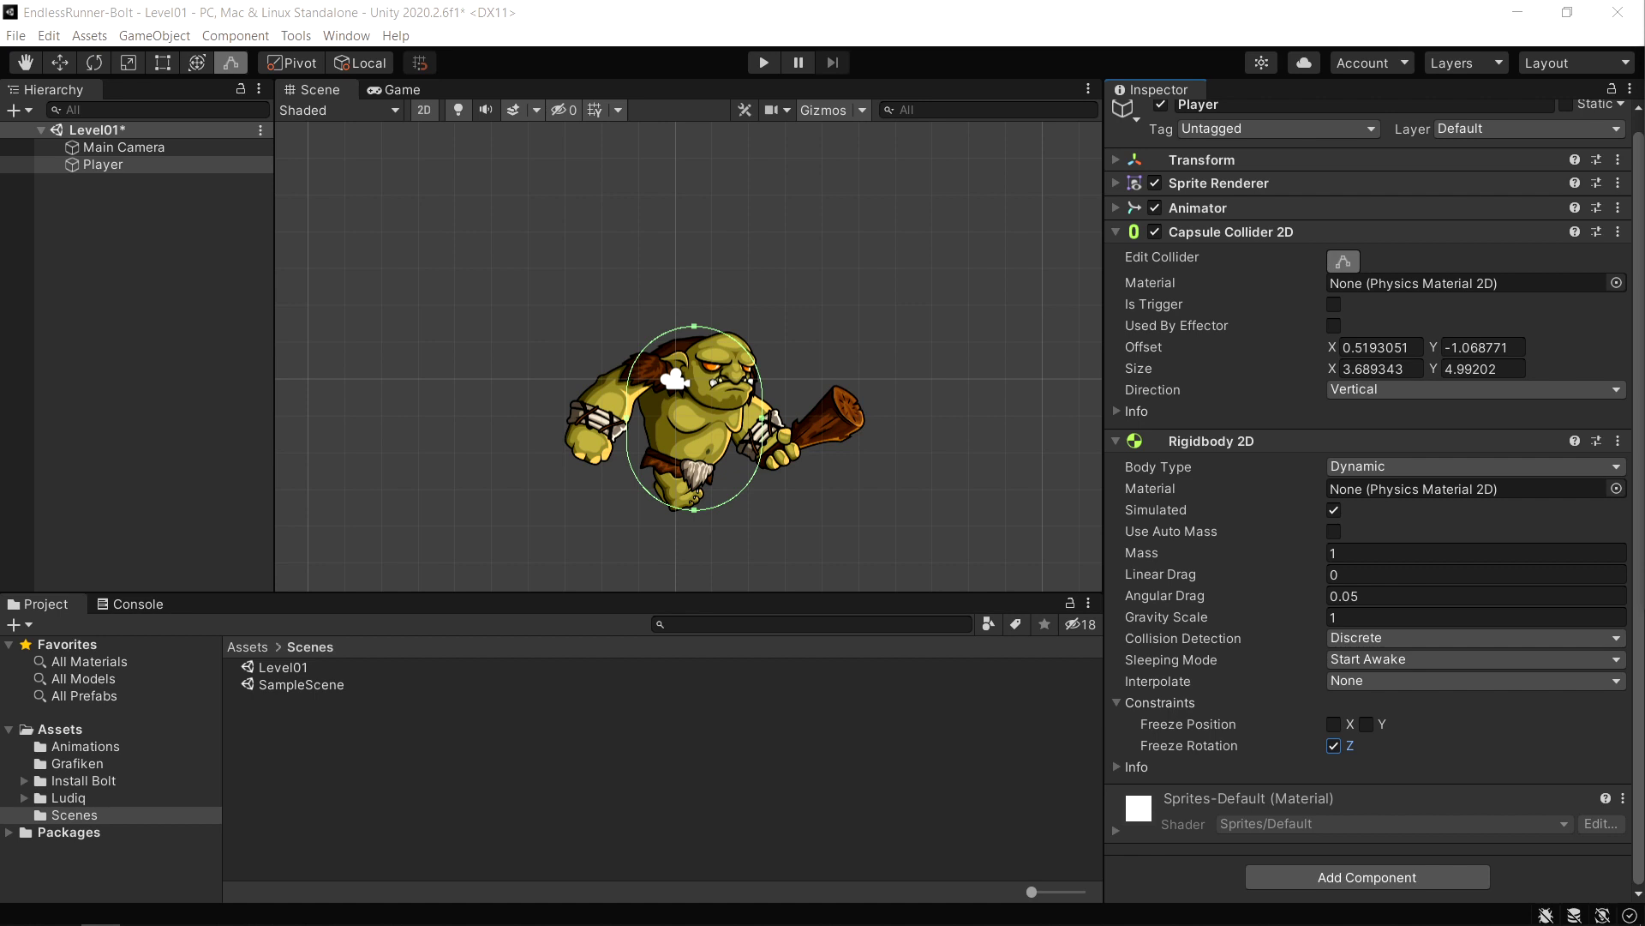
click(108, 259)
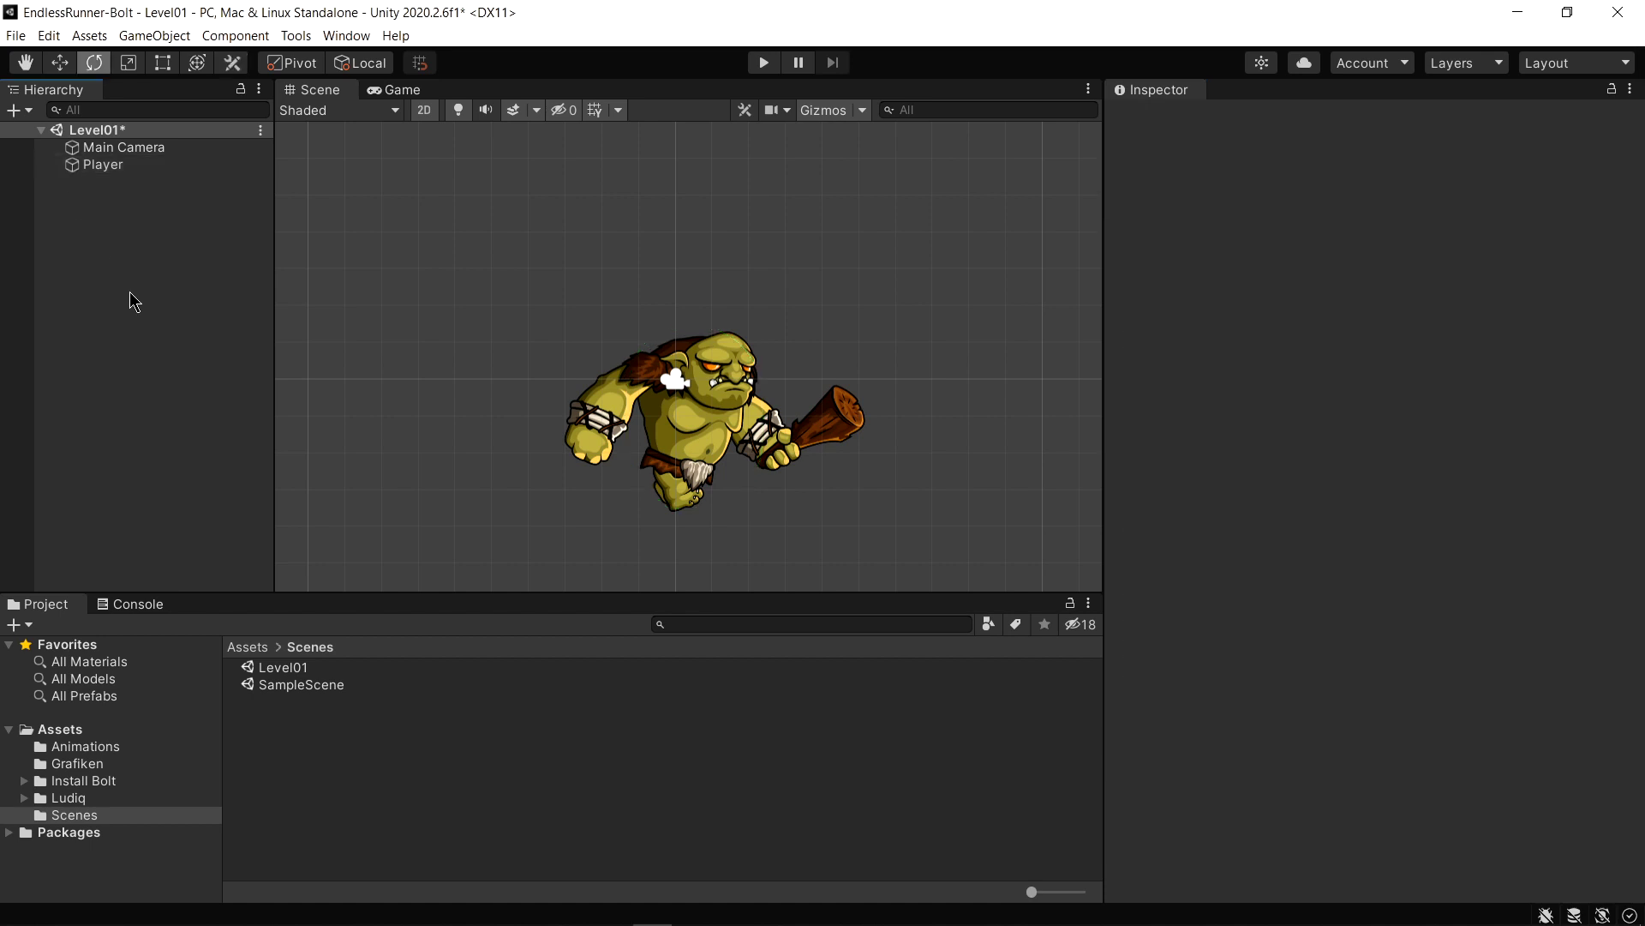
Create a new 2D Square sprite in the scene
click(15, 115)
mouse_move(48, 197)
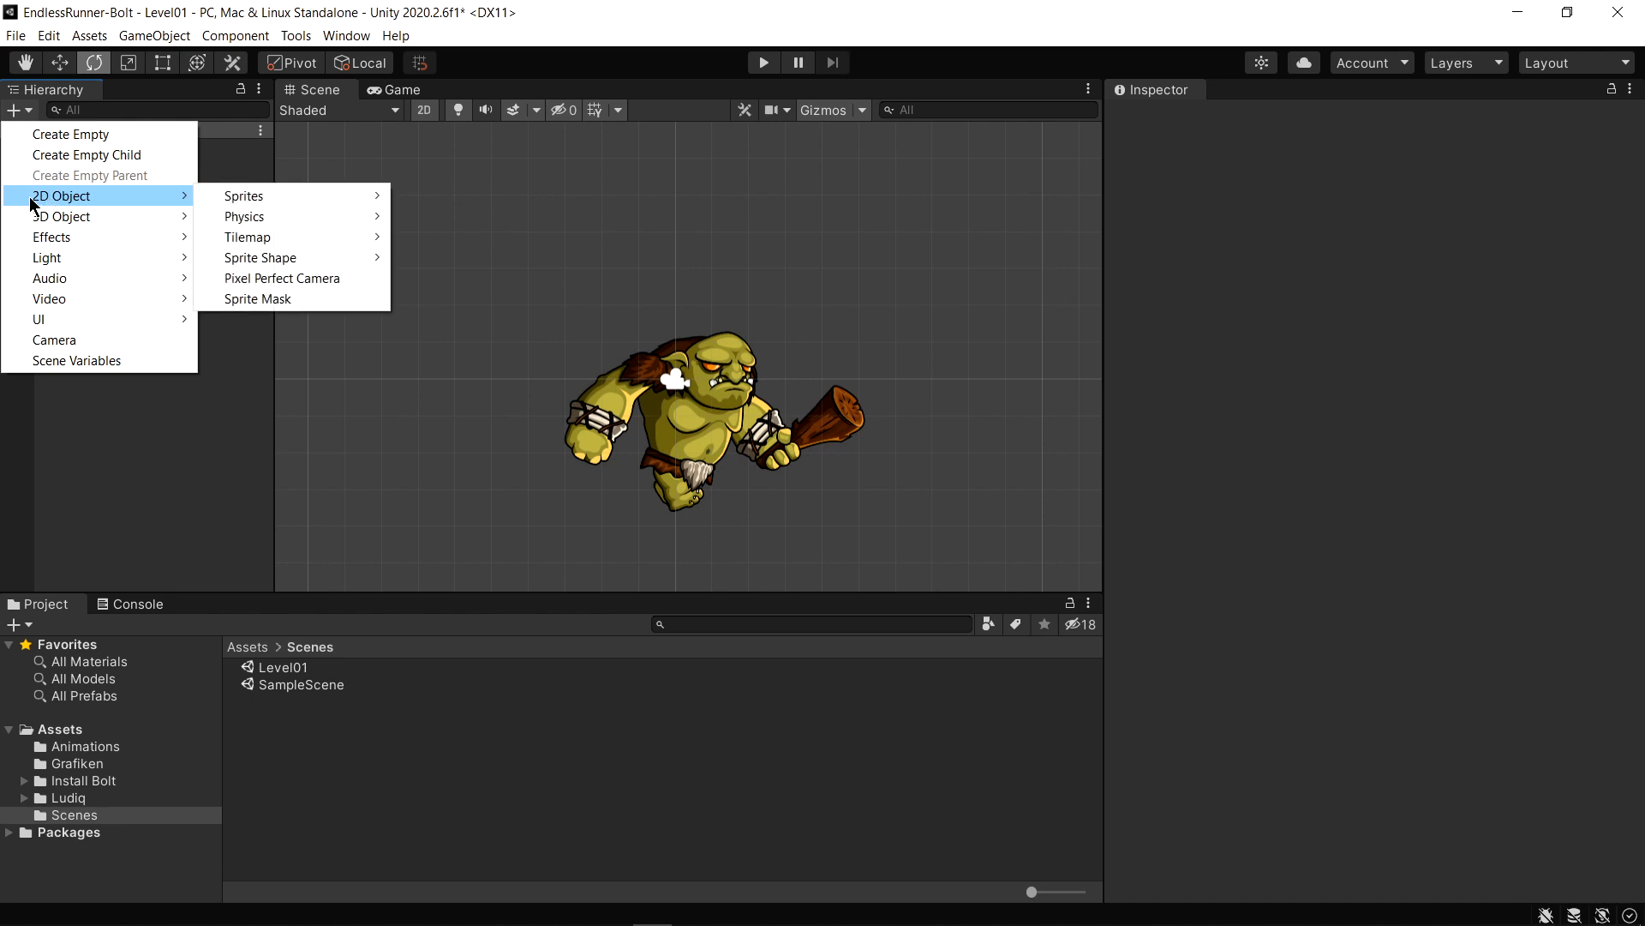
mouse_move(320, 202)
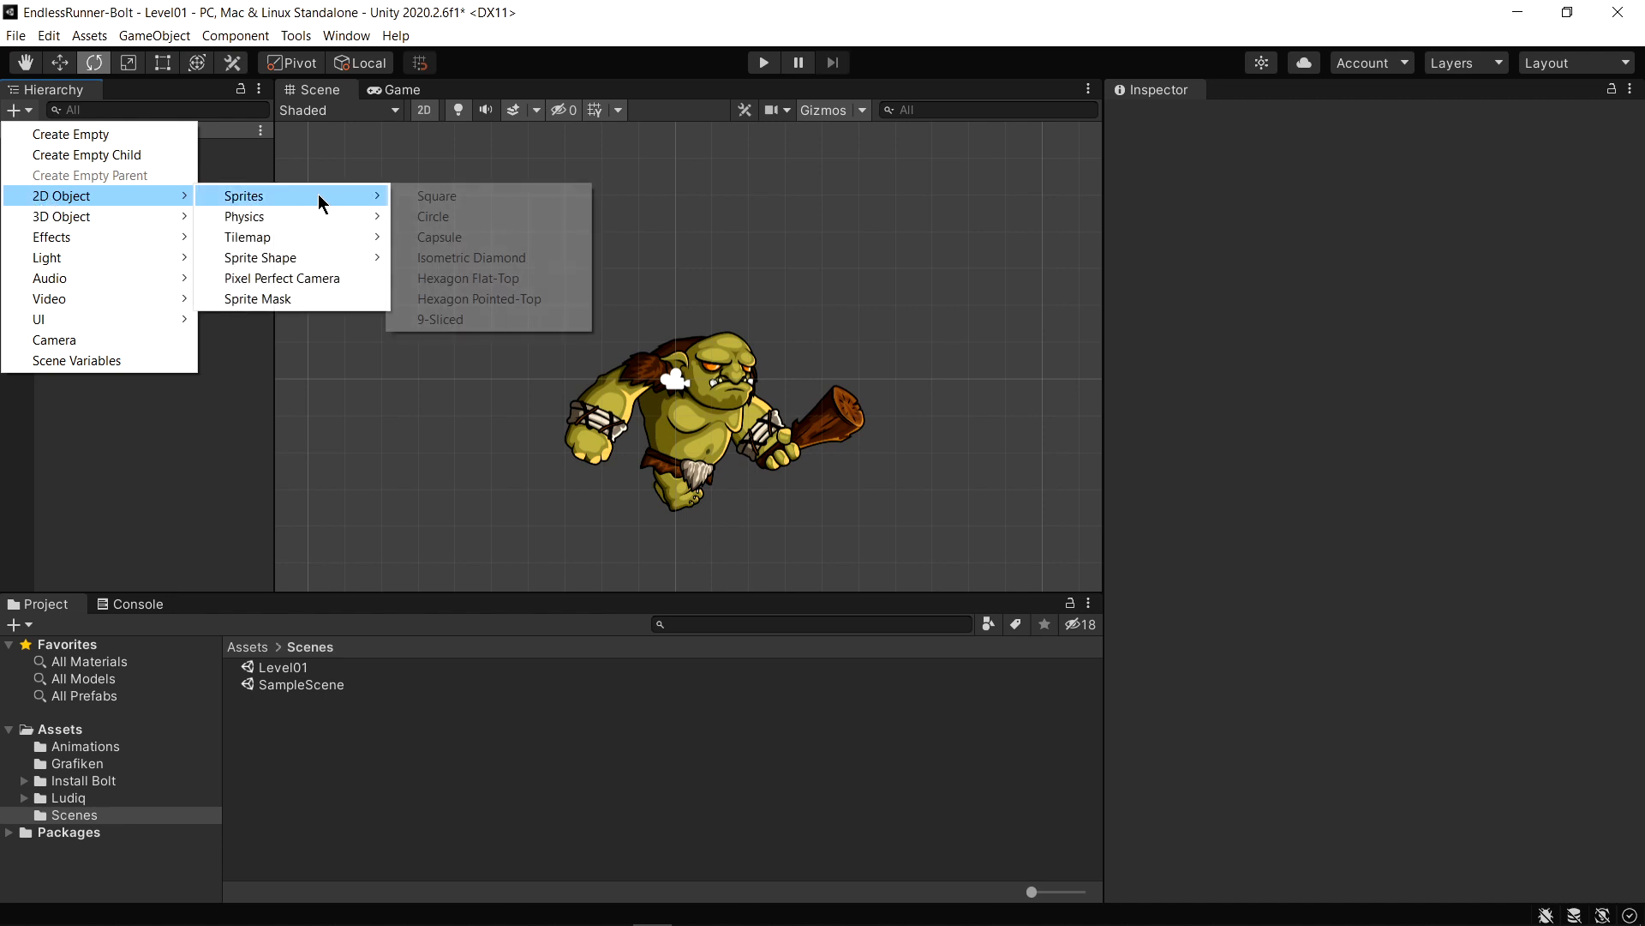
click(475, 198)
key(w)
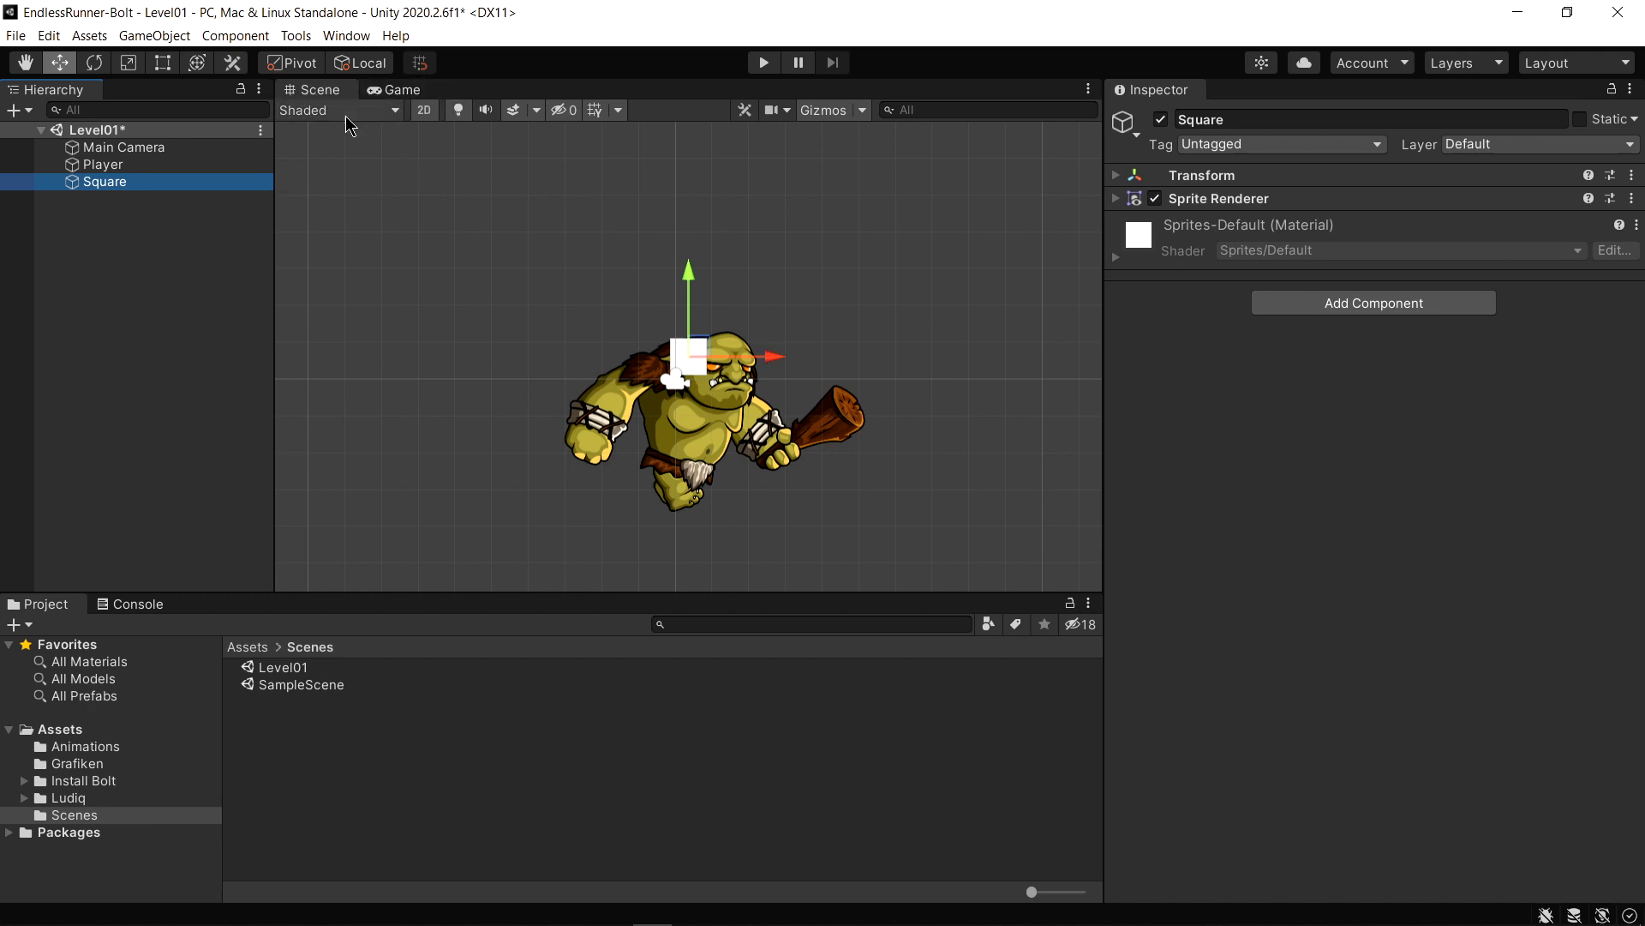
Dock the Game view beside the Scene view
click(399, 93)
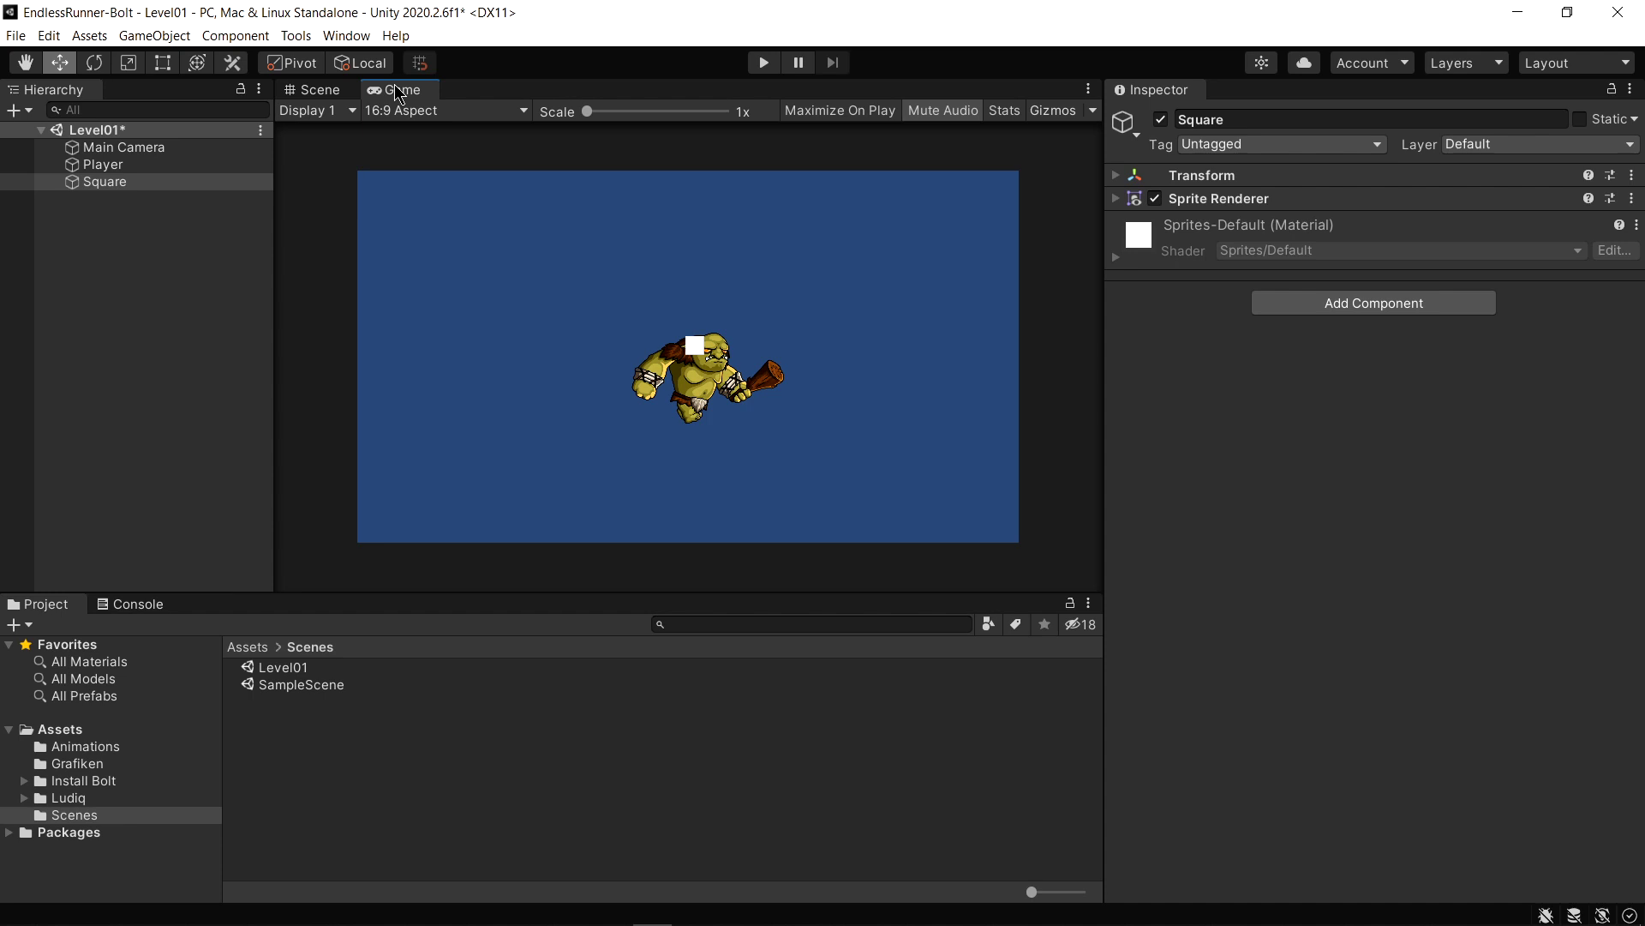
drag(397, 93, 928, 358)
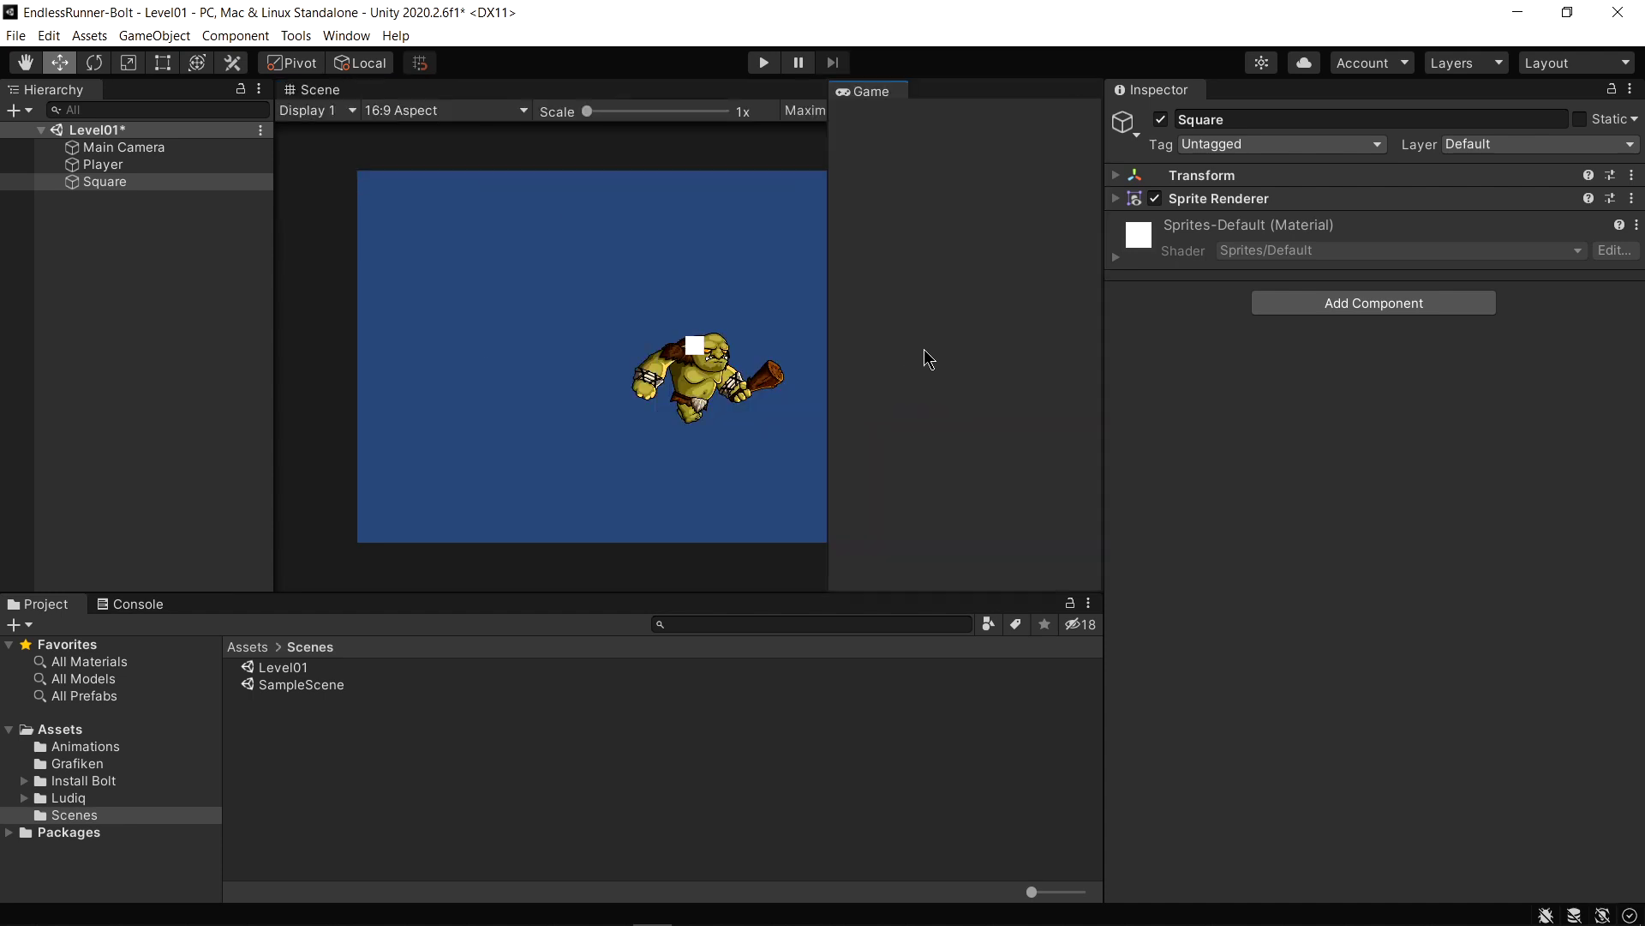
drag(829, 334, 762, 377)
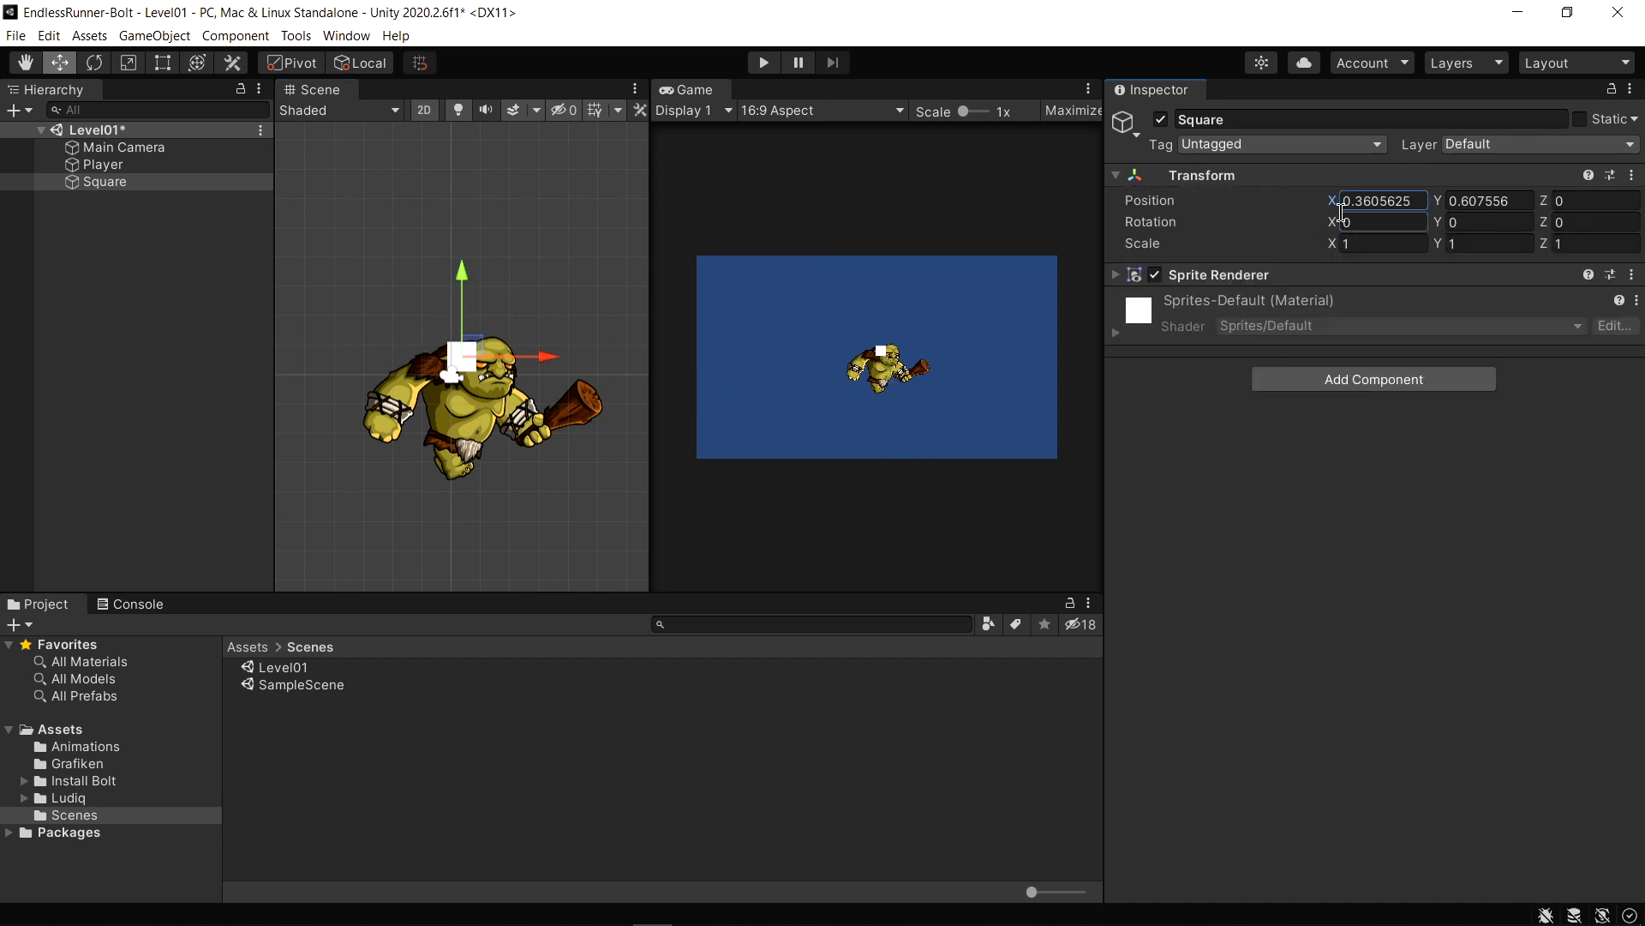
Set the square's position to 0, 0 and move it down below the ogre
text(0)
key(Tab)
text(0)
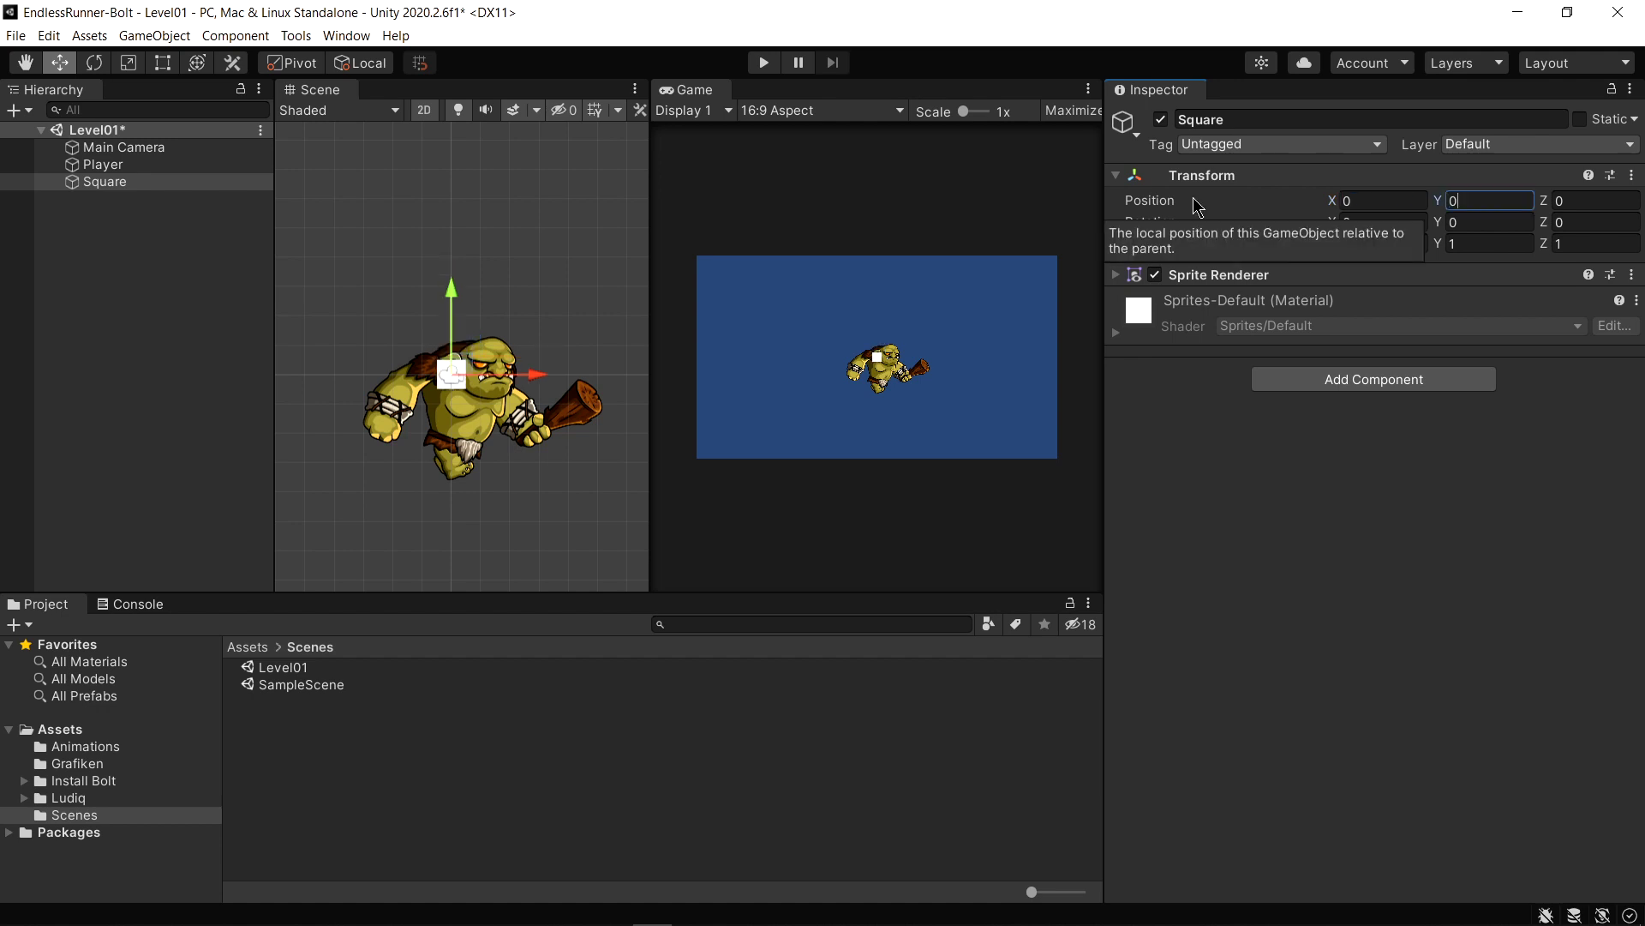
key(Tab)
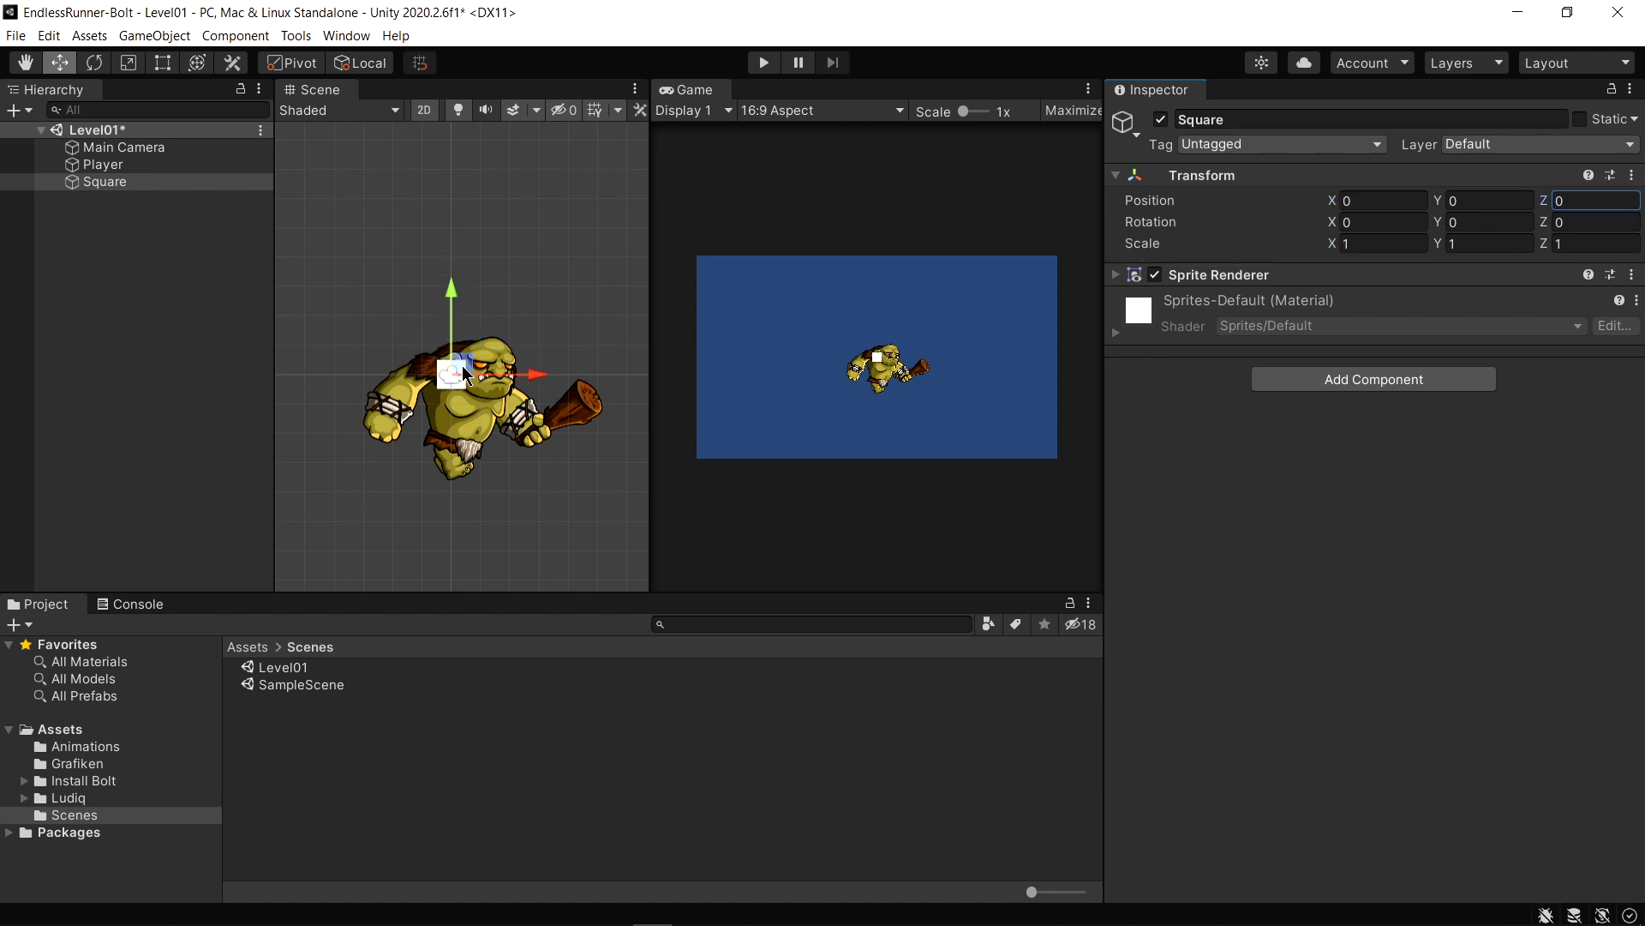
click(457, 302)
drag(453, 294, 454, 440)
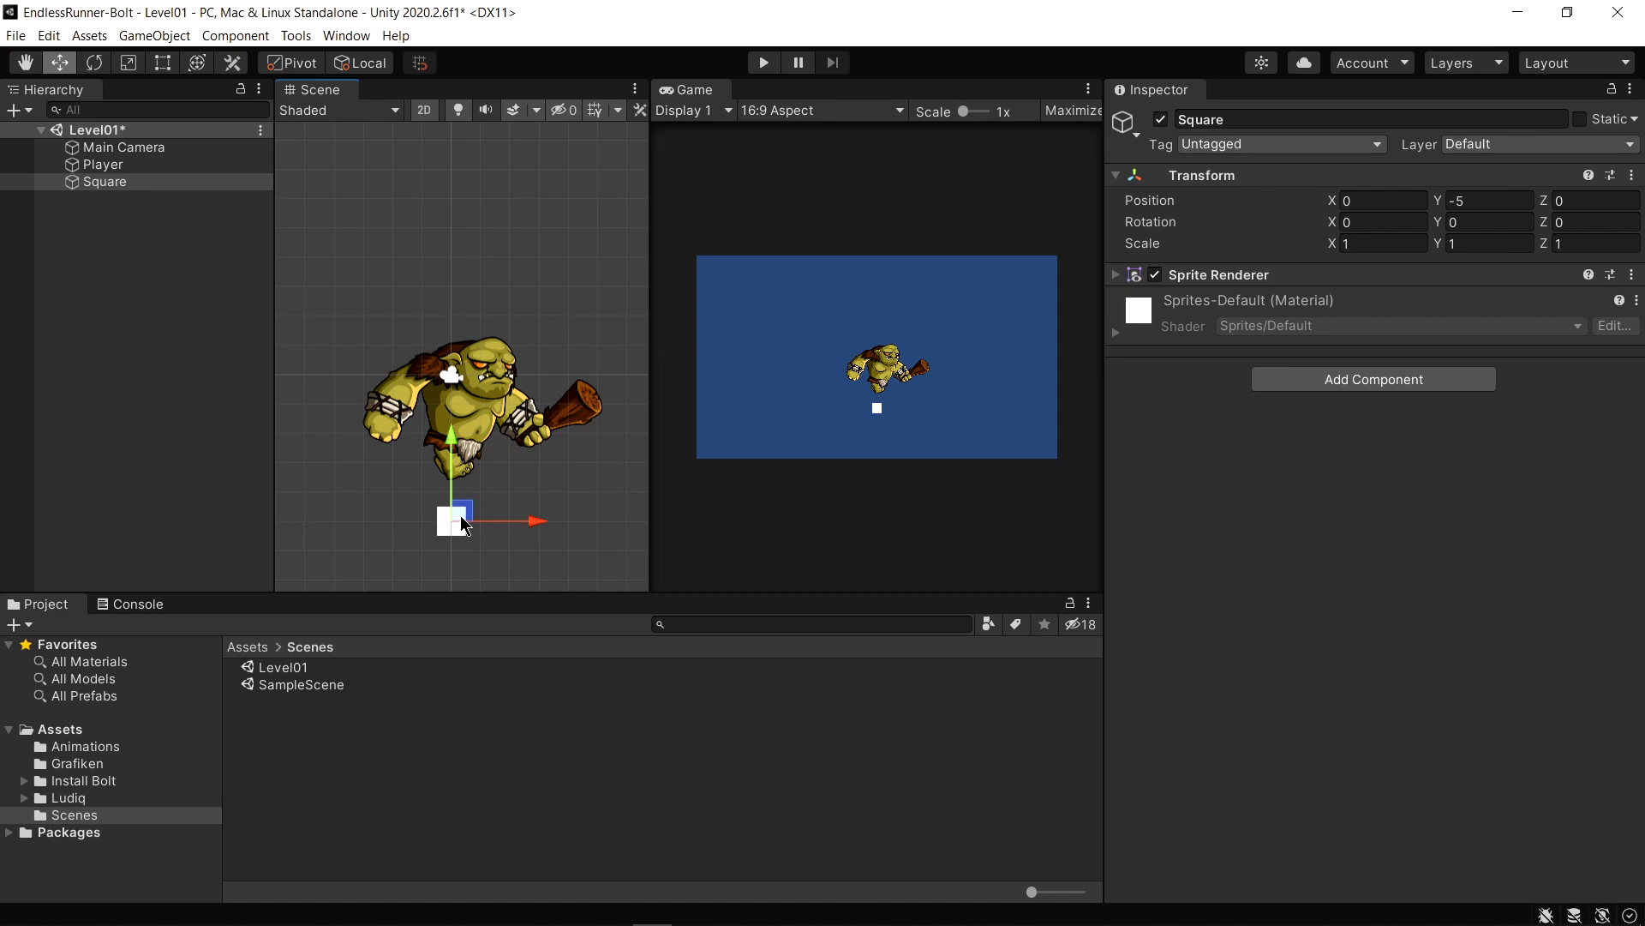
Stretch the square with the Rect tool into a long floor strip spanning the view
click(164, 68)
mouse_move(466, 521)
mouse_down()
mouse_move(1078, 508)
mouse_move(985, 500)
mouse_up()
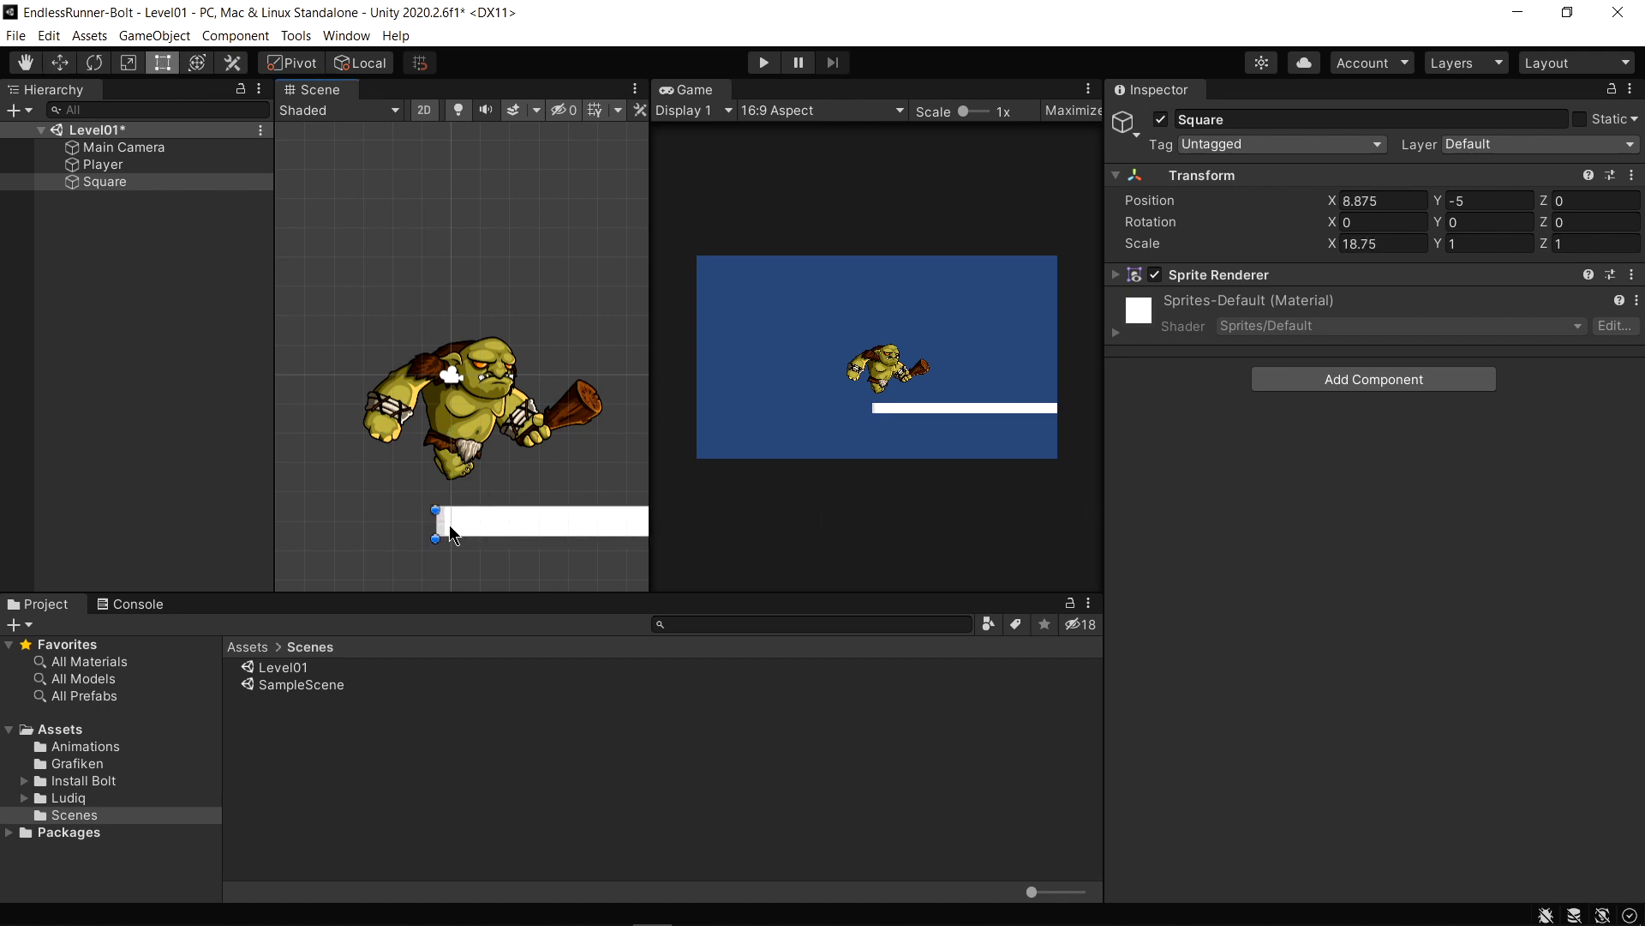
drag(451, 532, 1342, 488)
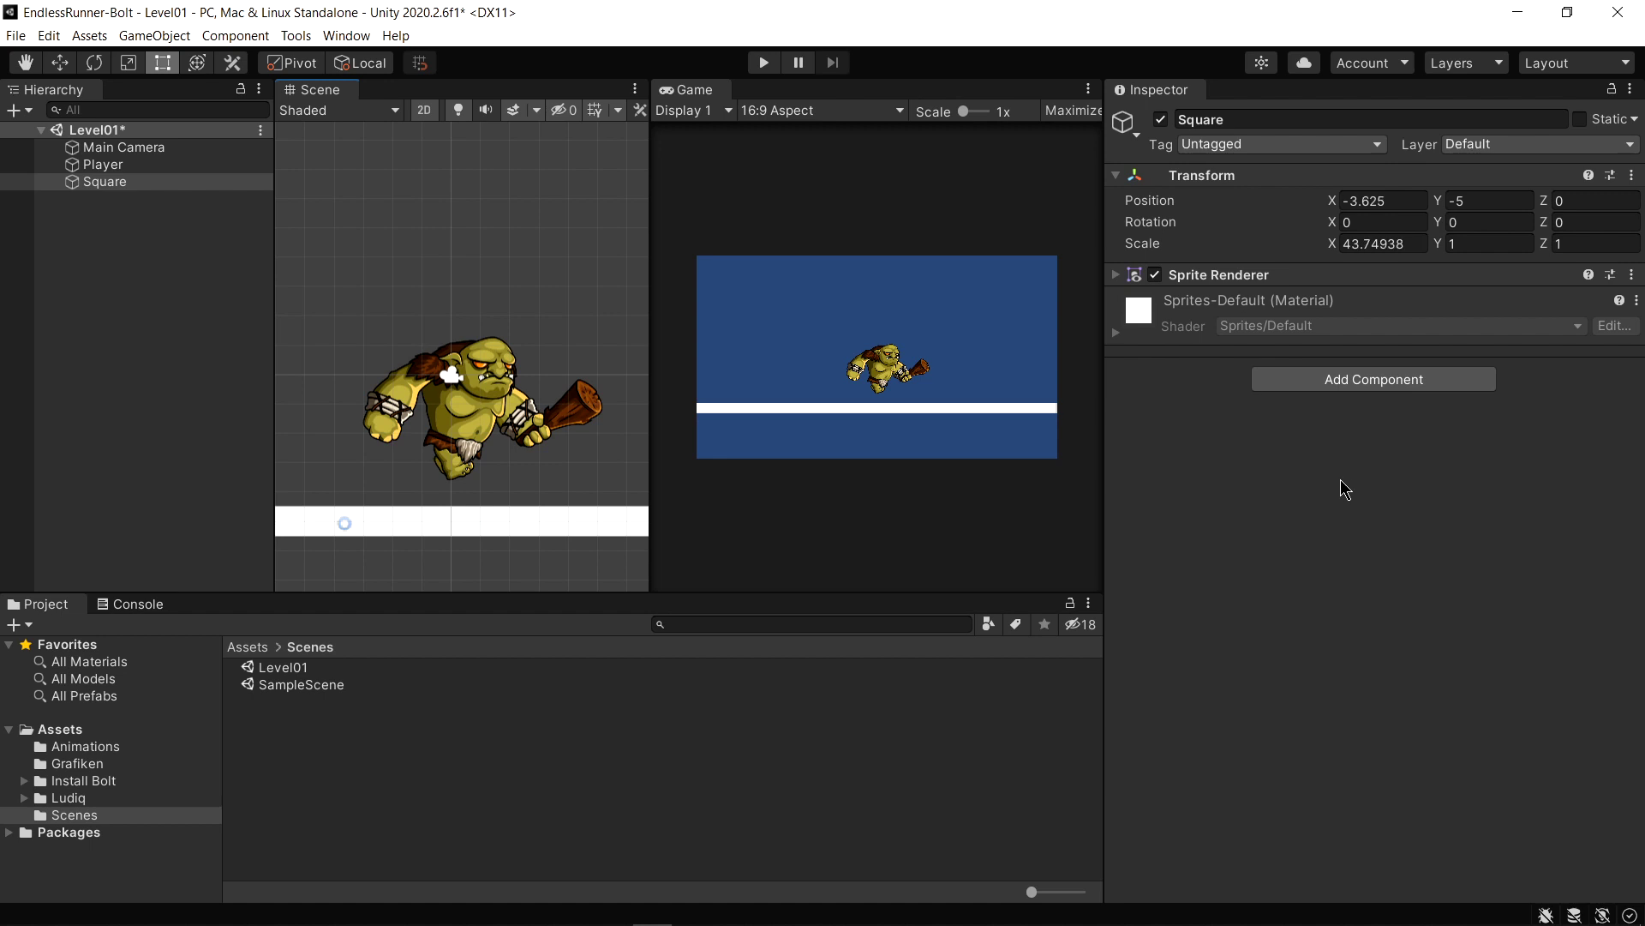
scroll(550, 449, down, 5)
middle_drag(503, 459, 426, 441)
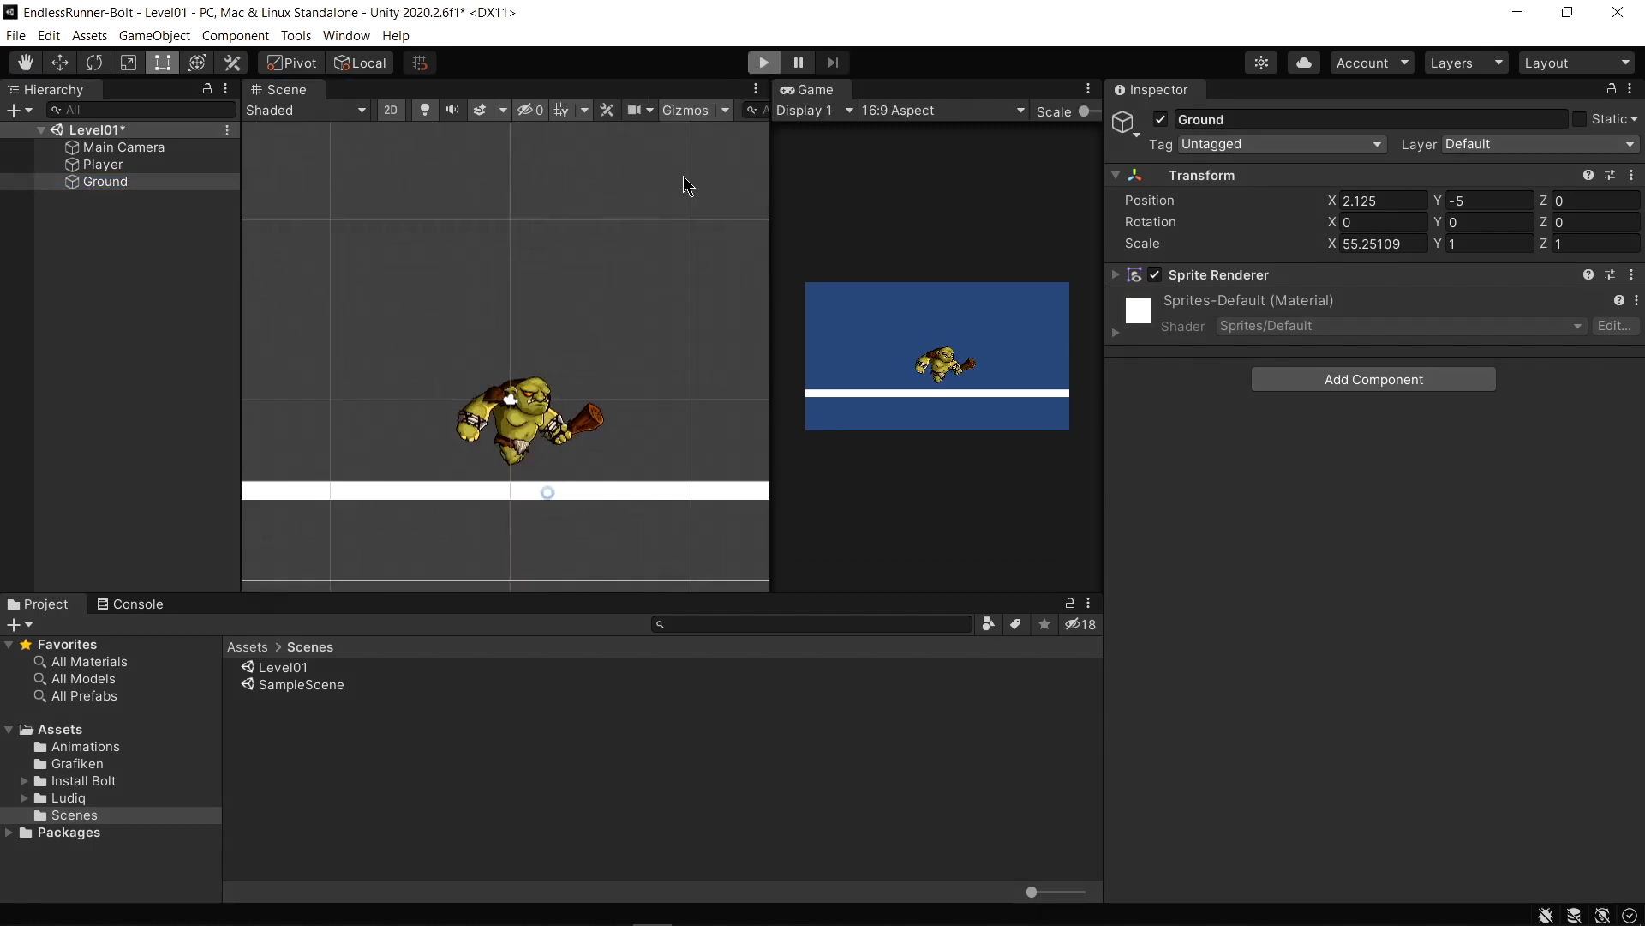
key(ctrl+p)
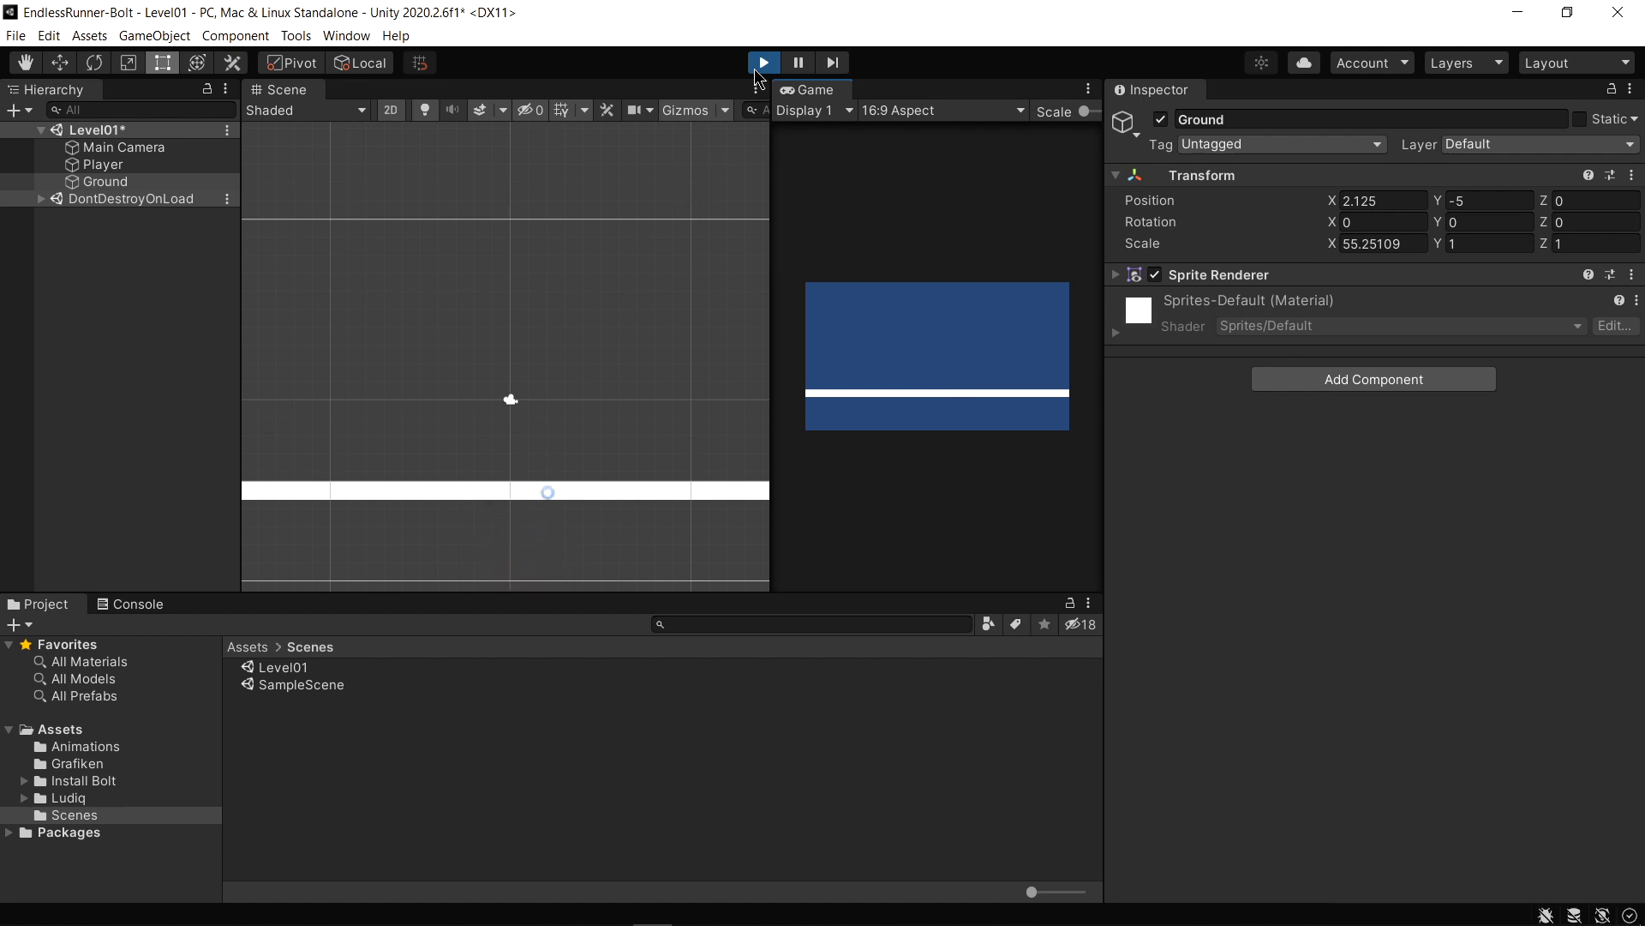
key(ctrl+p)
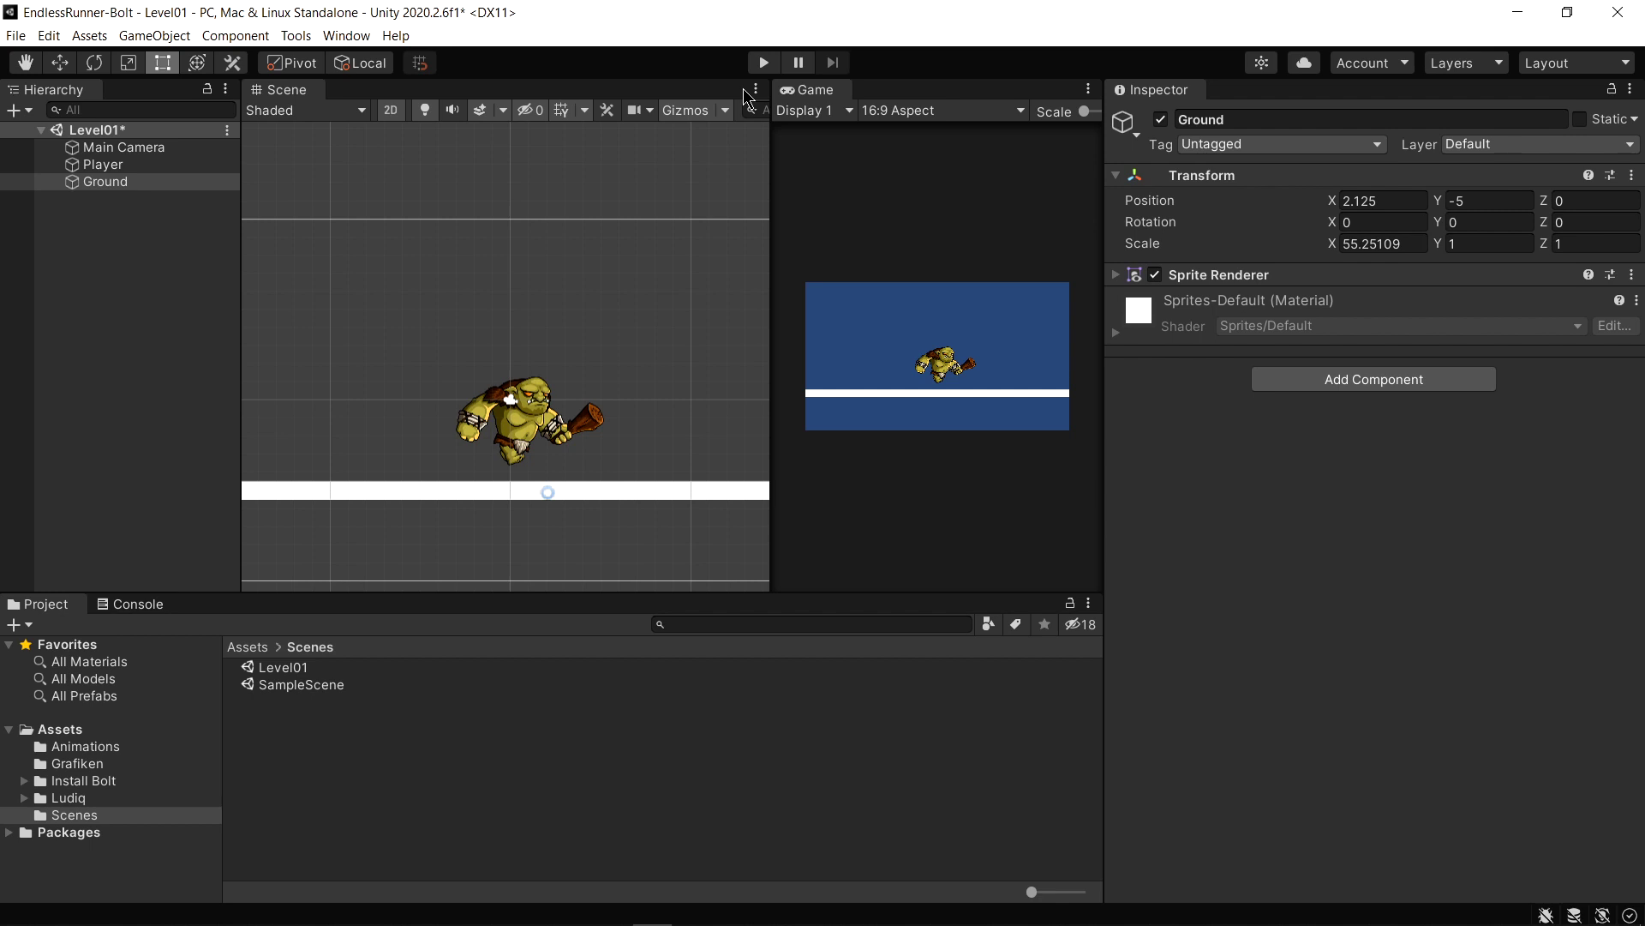
click(125, 166)
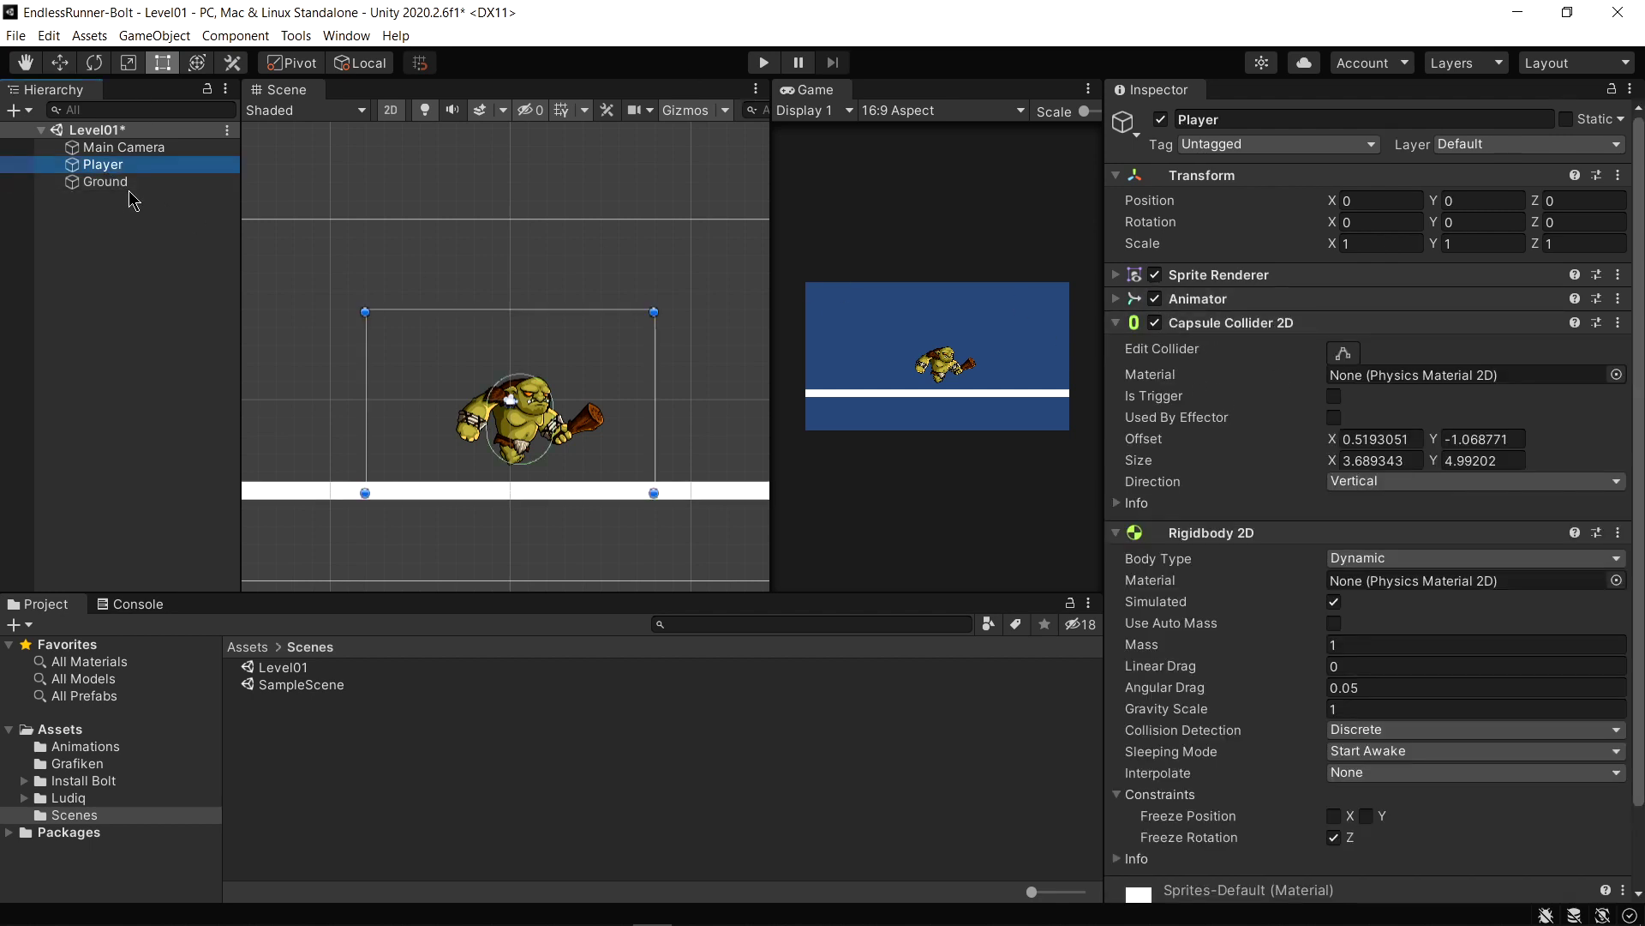
click(129, 183)
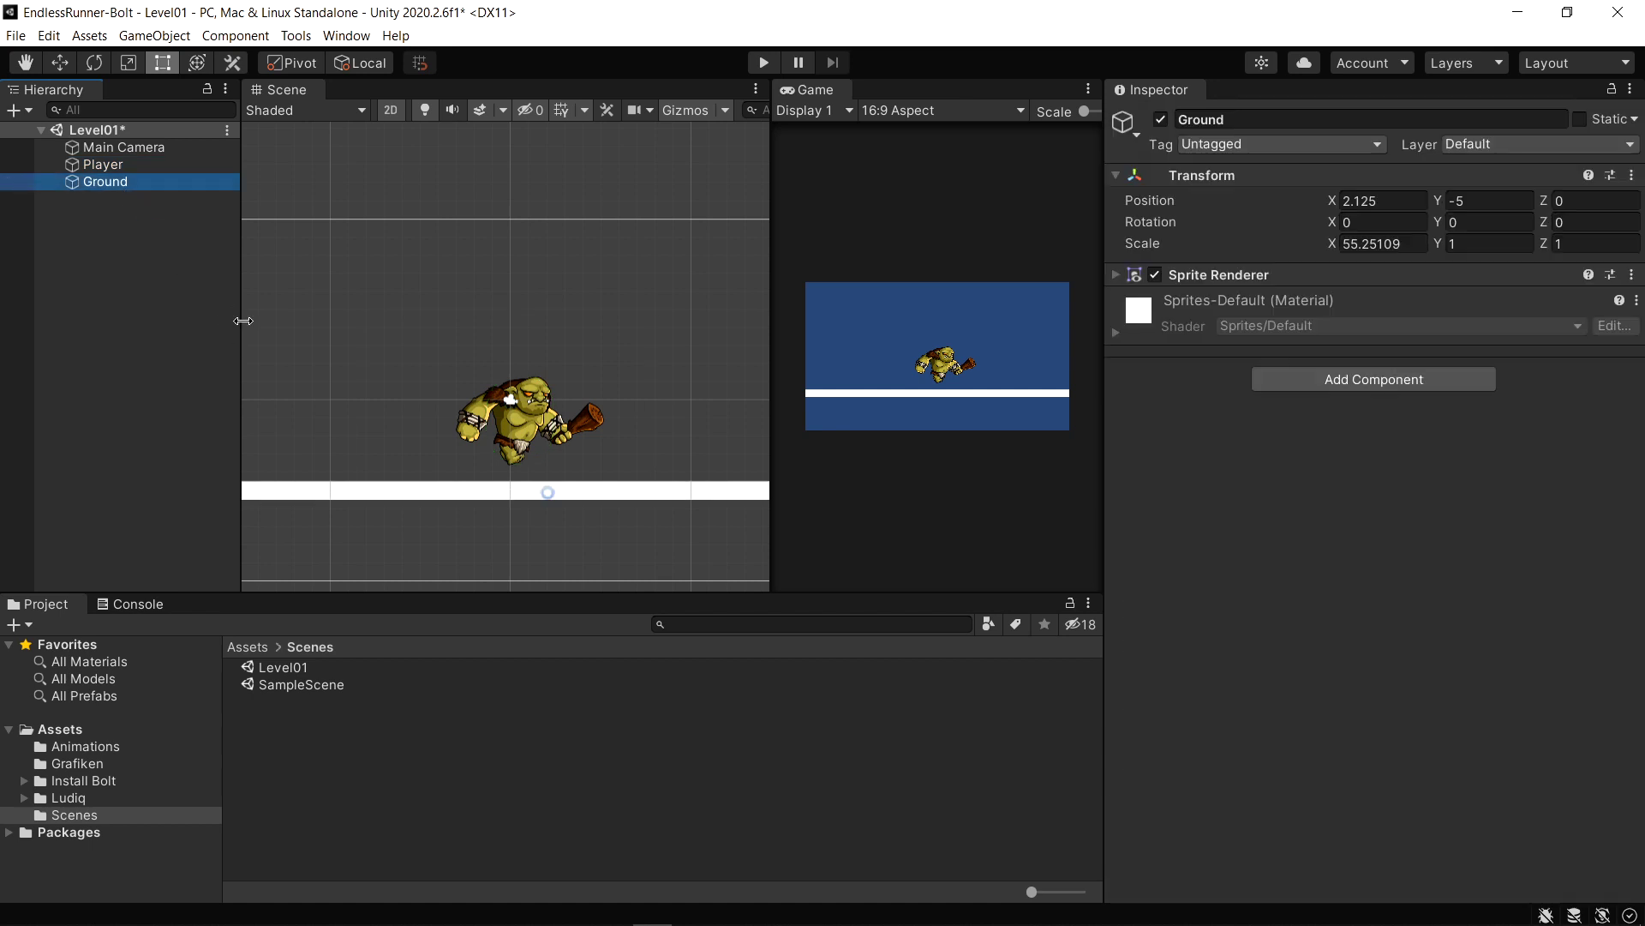
Add a Box Collider 2D to the Ground and pan the view back to the Player
click(1331, 387)
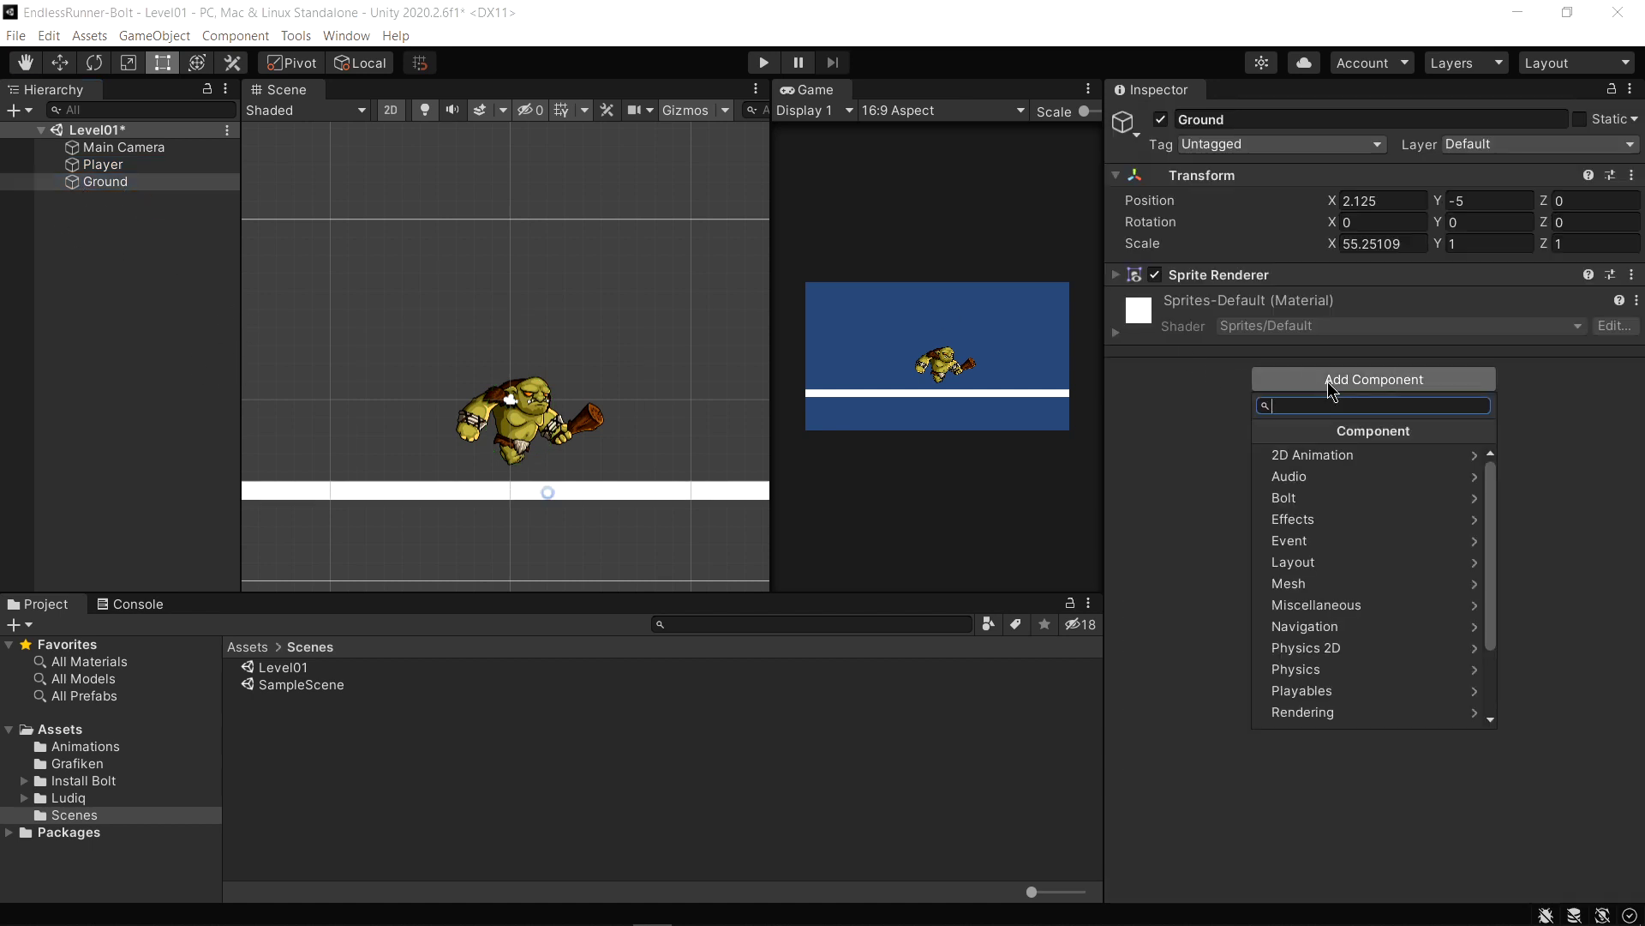
click(1356, 651)
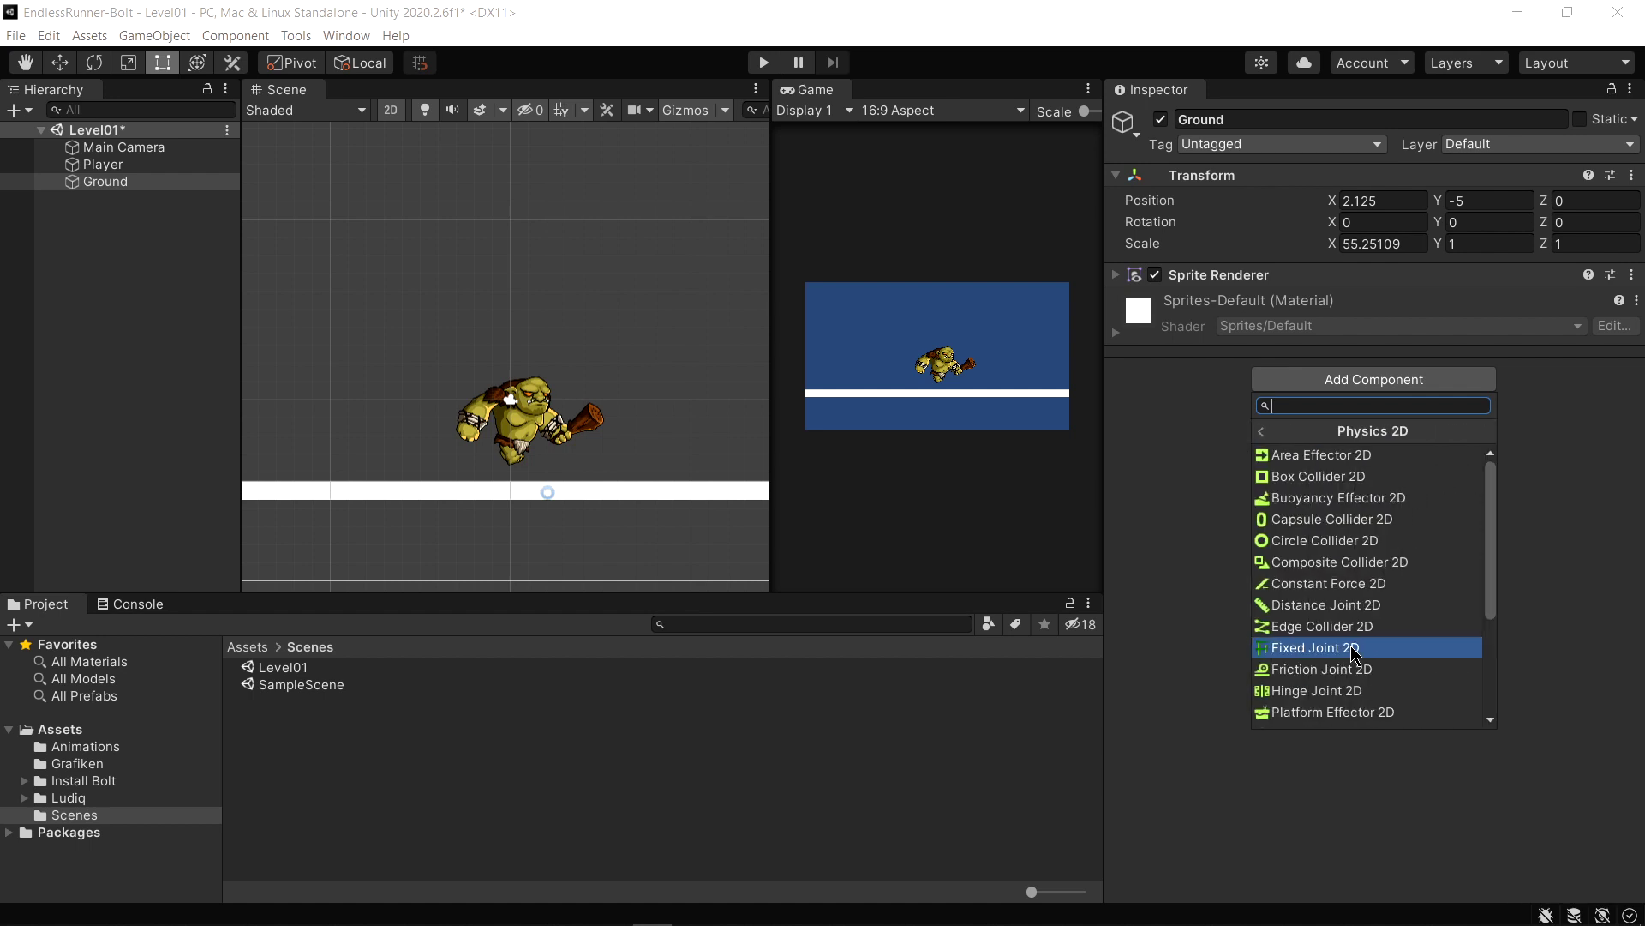
click(1325, 478)
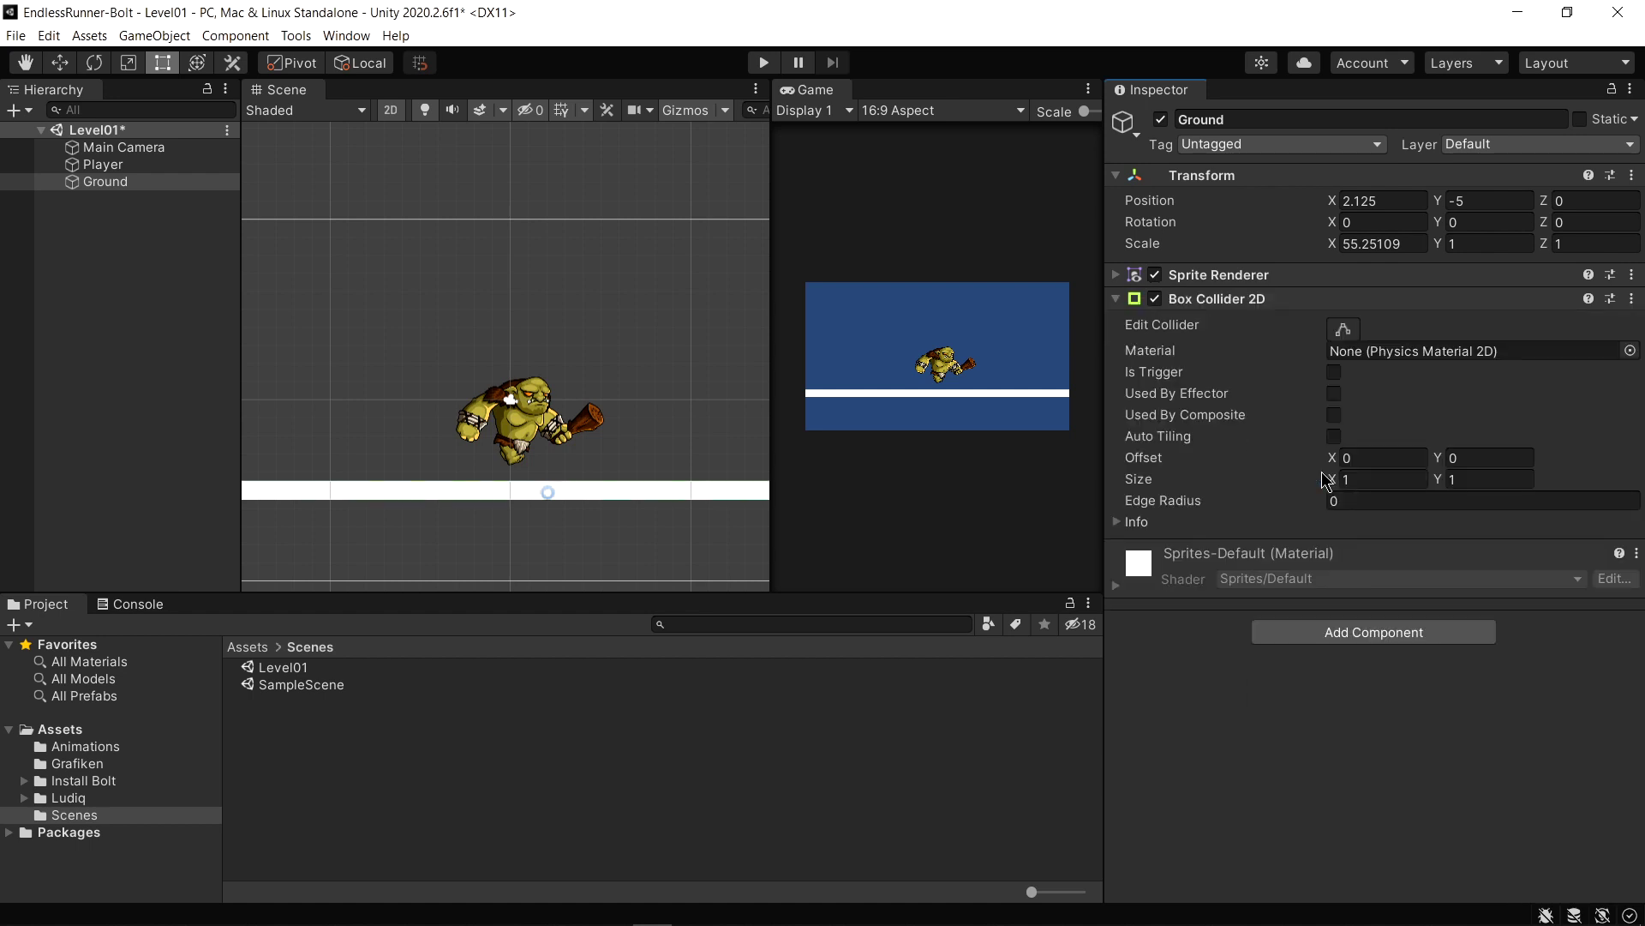
scroll(428, 540, up, 3)
scroll(360, 514, up, 2)
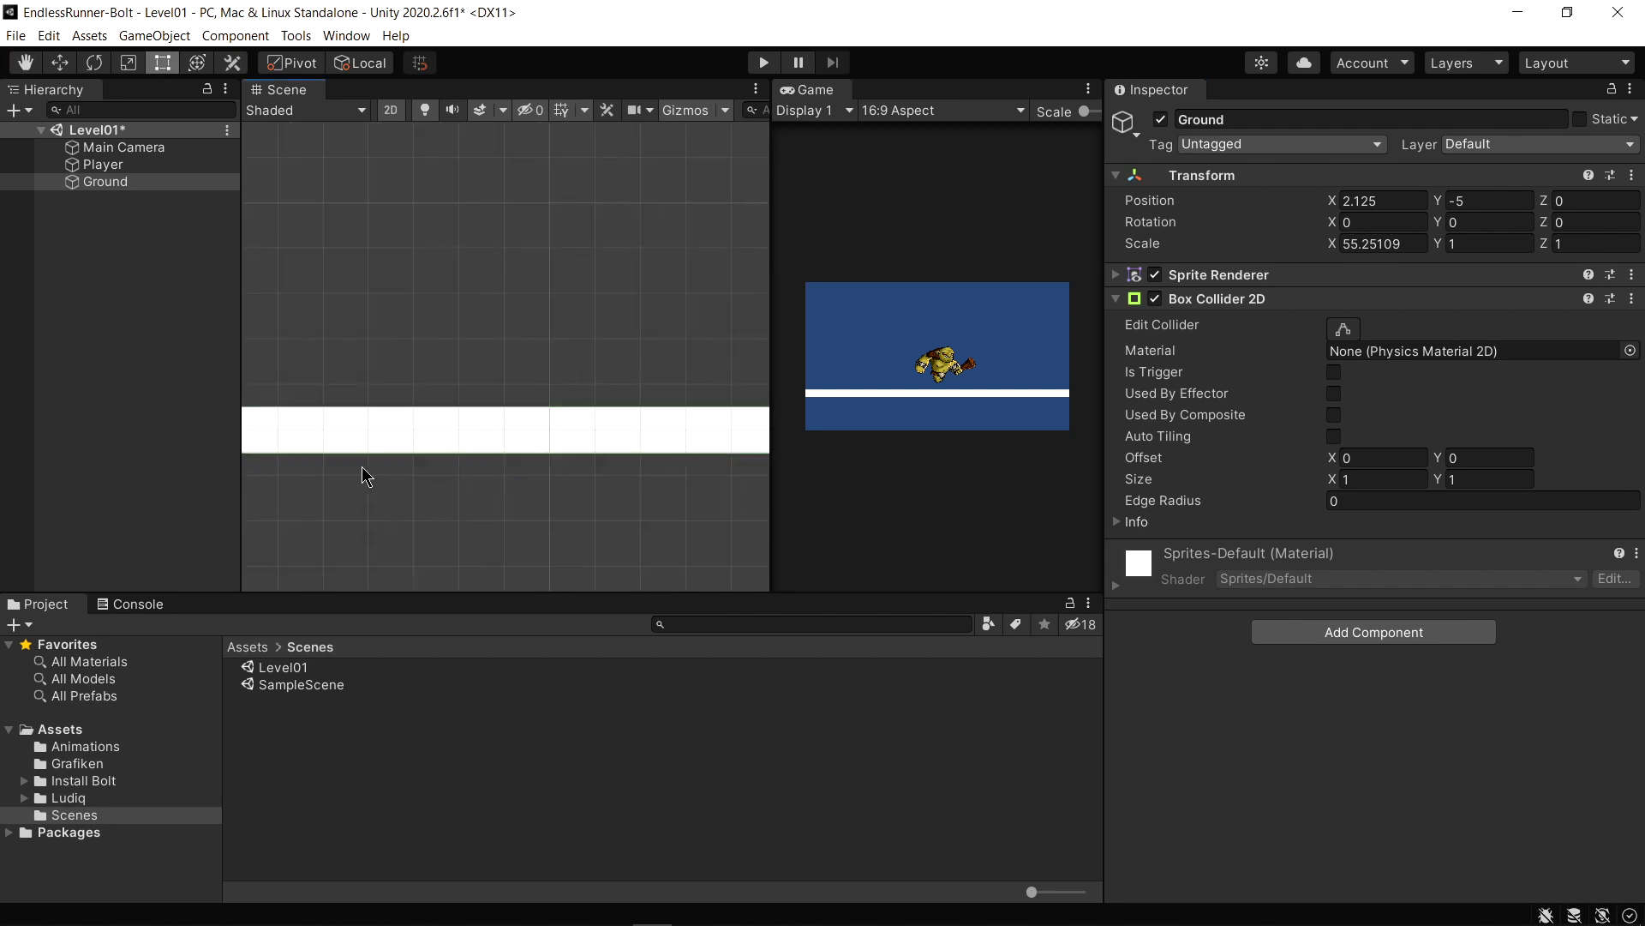
middle_drag(334, 495, 485, 448)
scroll(493, 421, up, 3)
scroll(494, 421, up, 2)
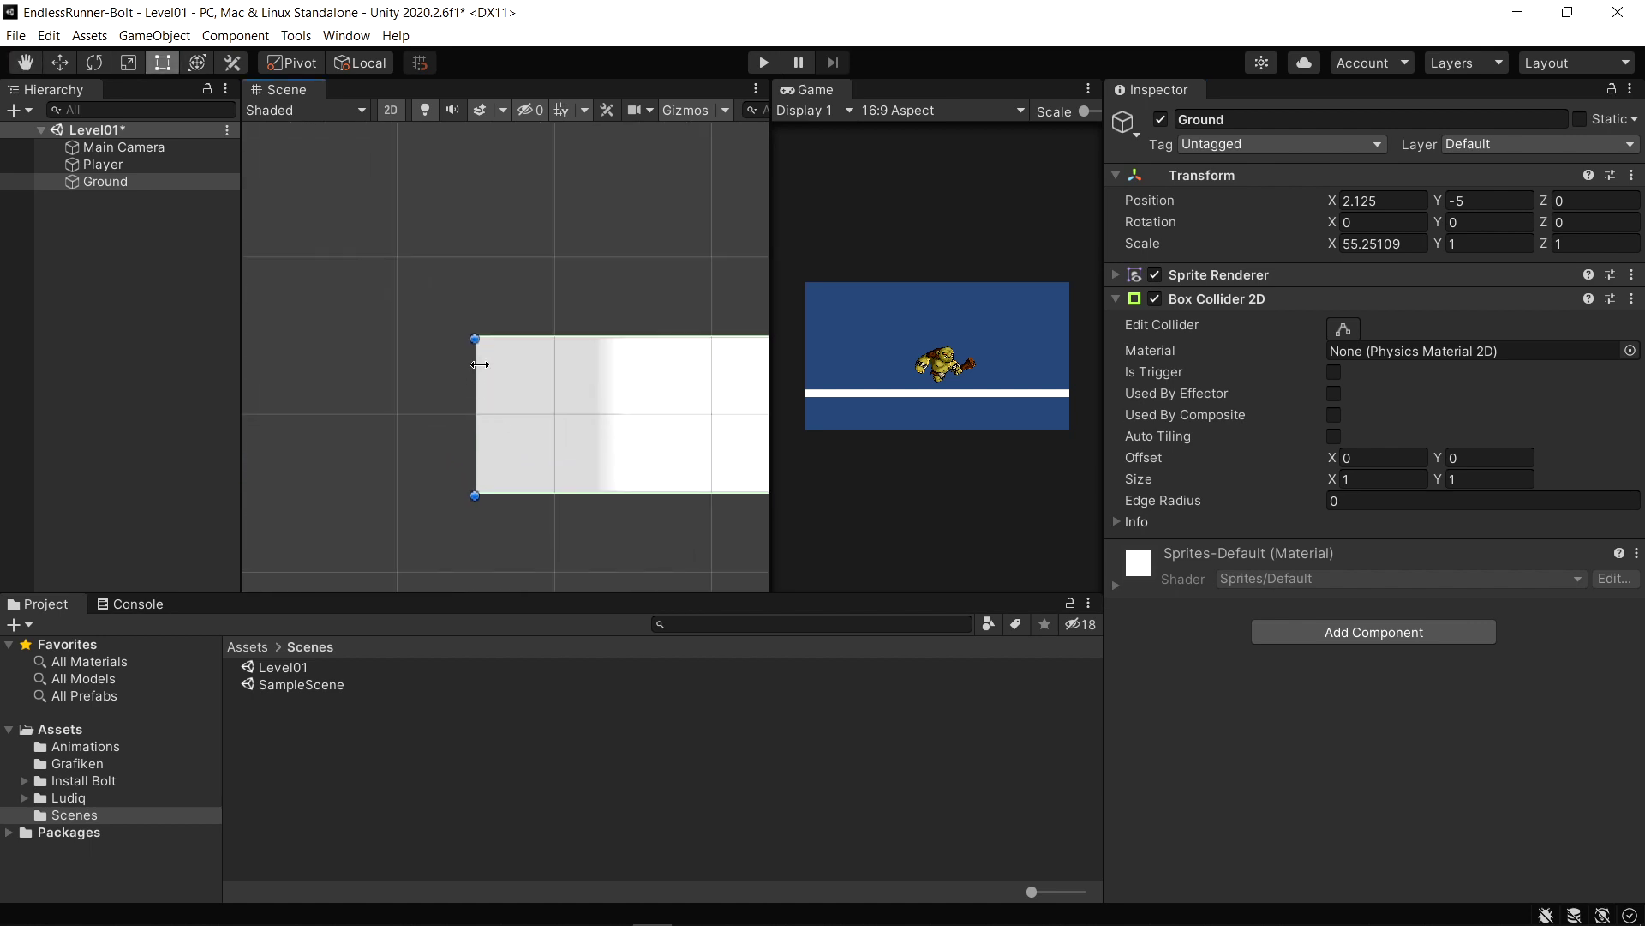
scroll(600, 467, down, 5)
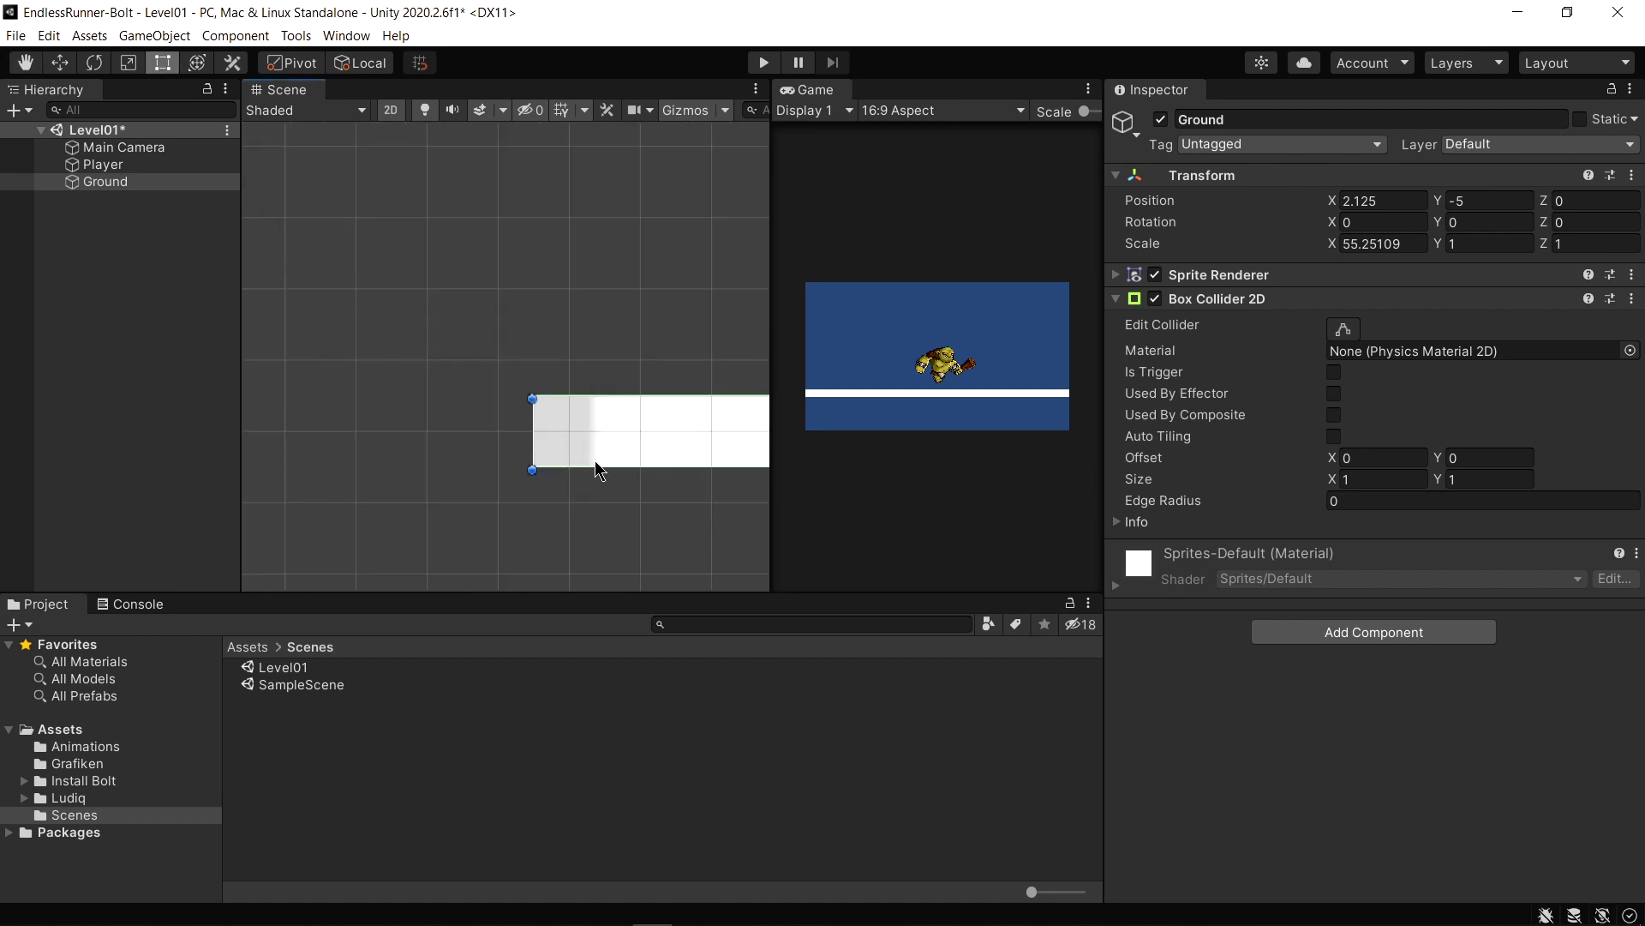
scroll(600, 472, down, 3)
scroll(591, 485, down, 2)
scroll(671, 500, down, 1)
middle_drag(671, 500, 412, 498)
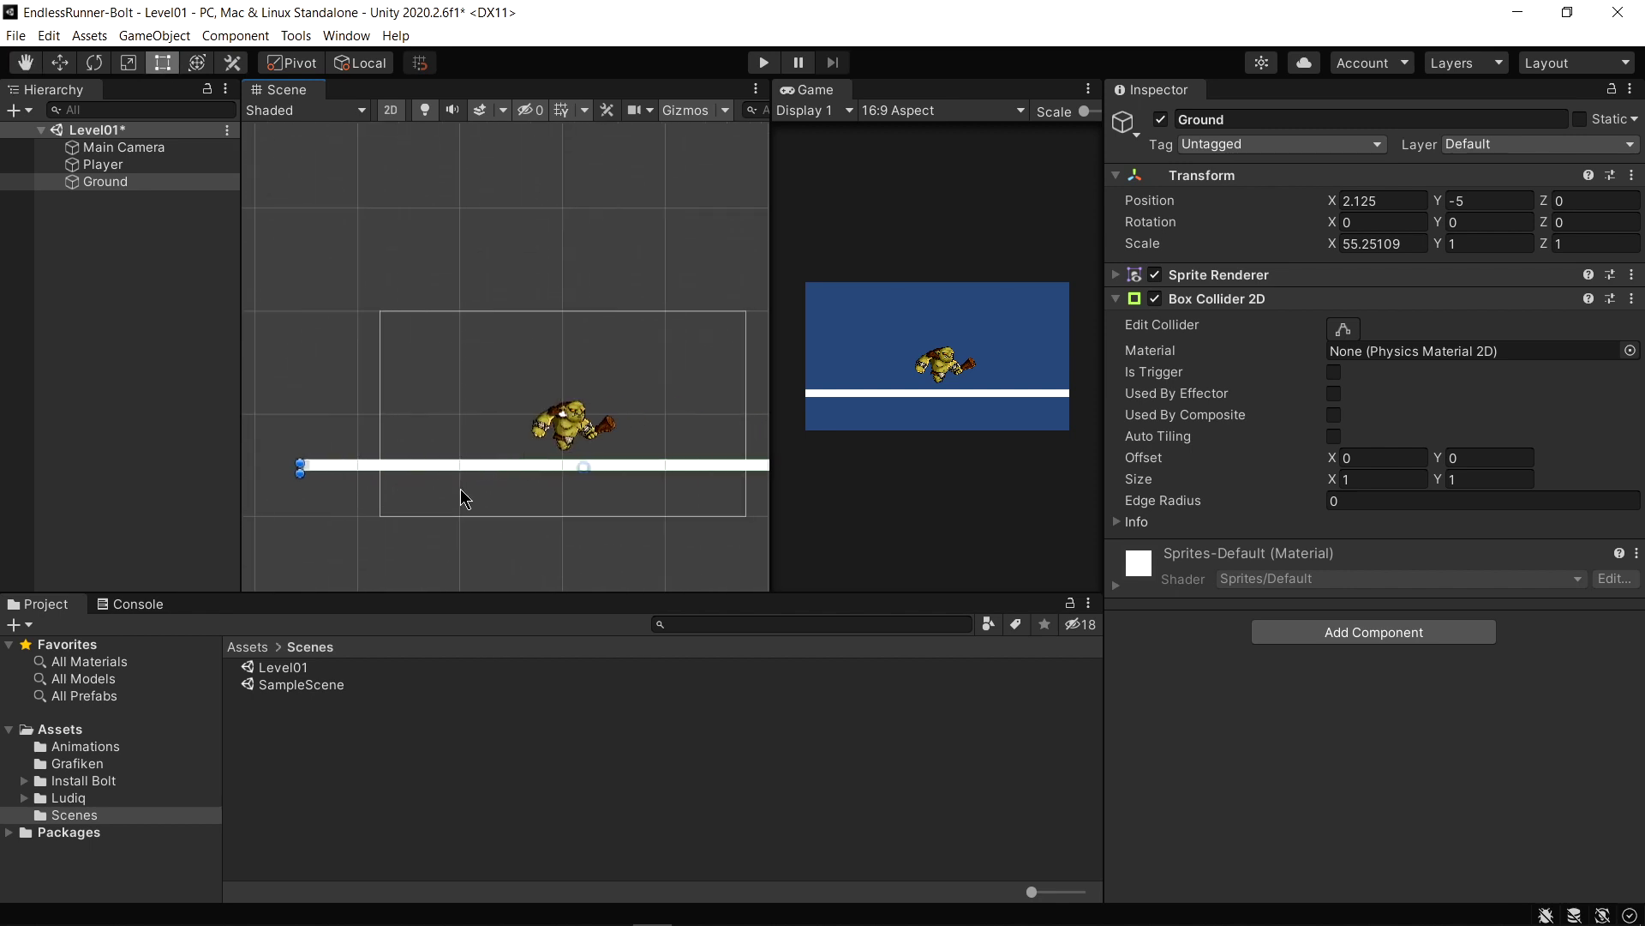
scroll(545, 459, up, 2)
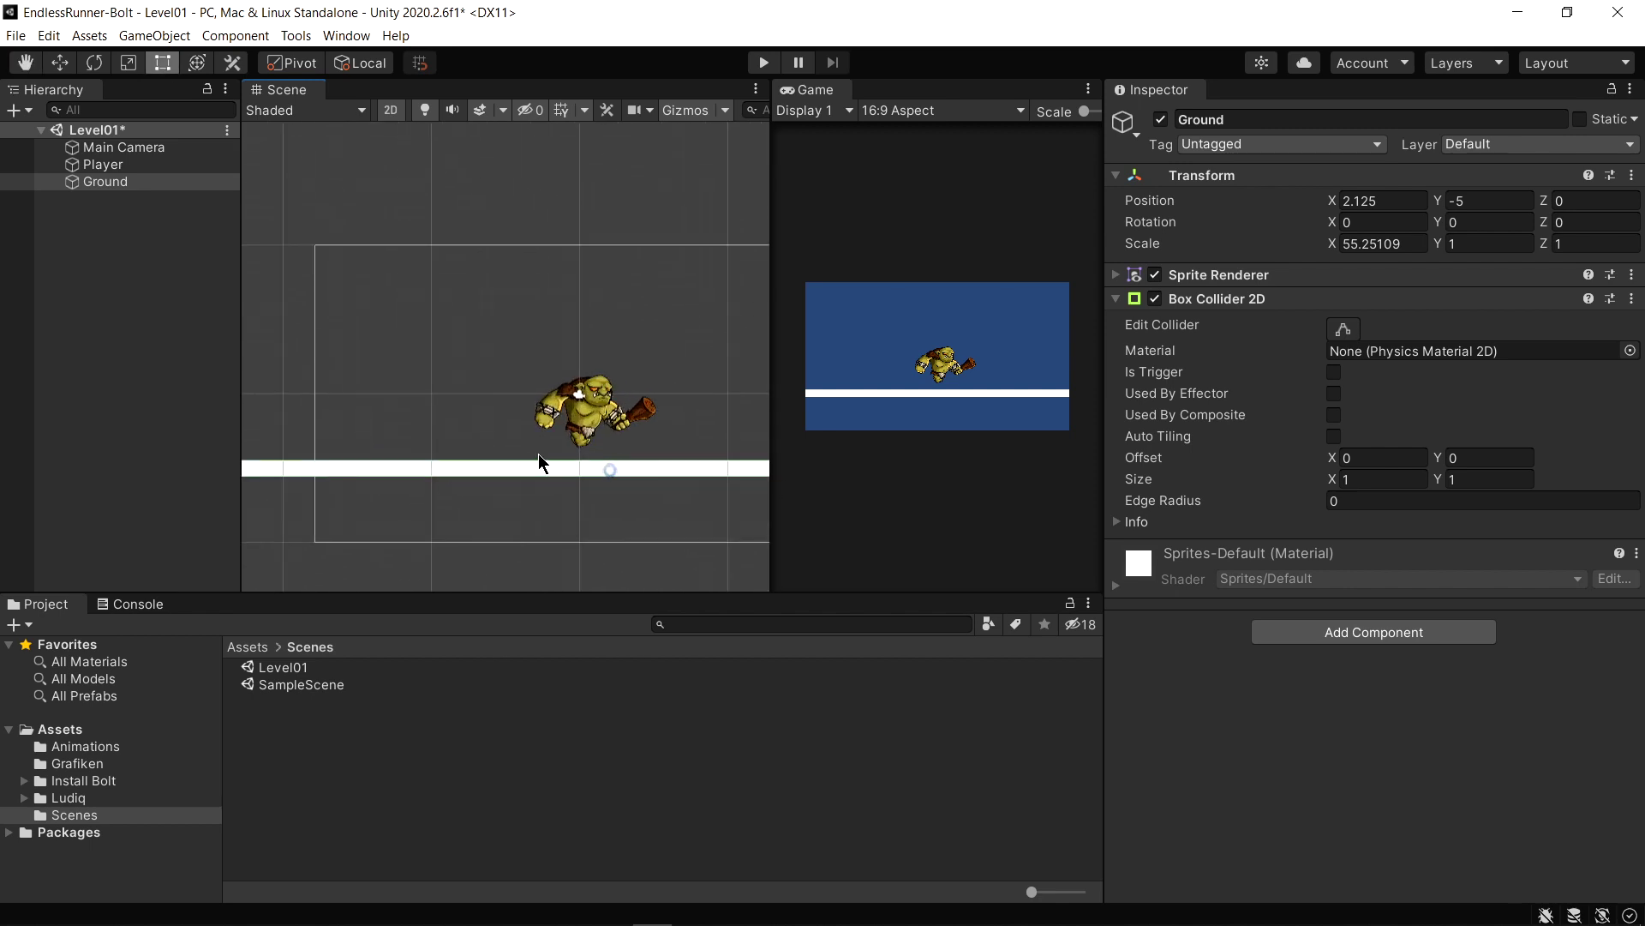
scroll(544, 459, up, 3)
Test-run the game, lowering the Ground while it runs, then stop Play mode
key(ctrl+p)
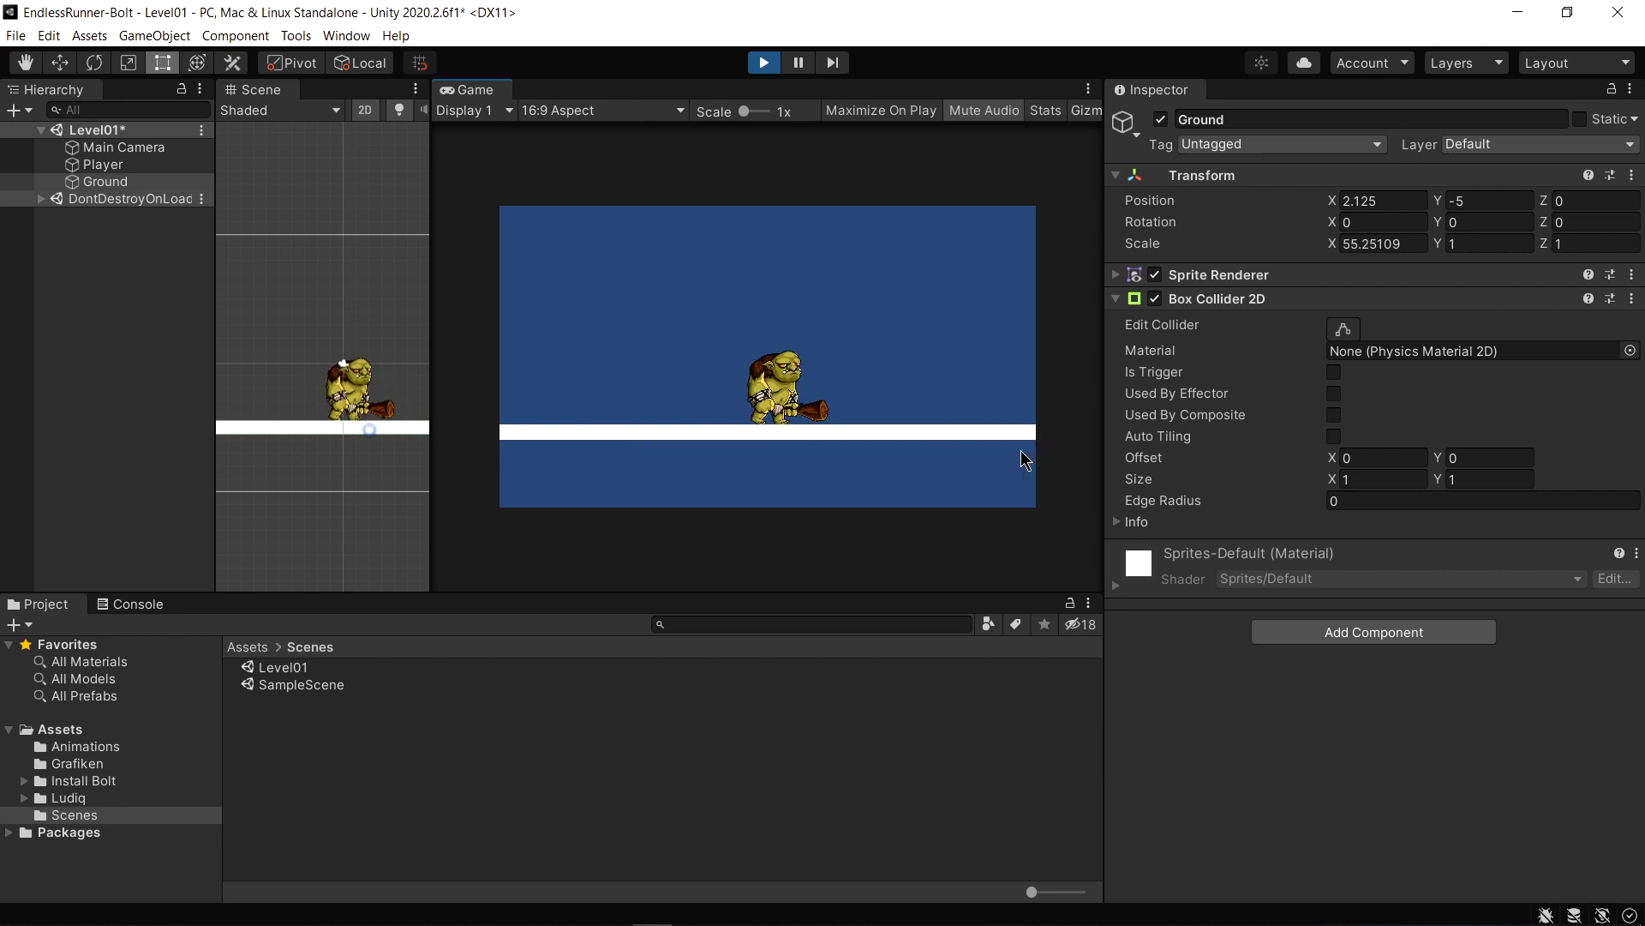
drag(430, 342, 810, 319)
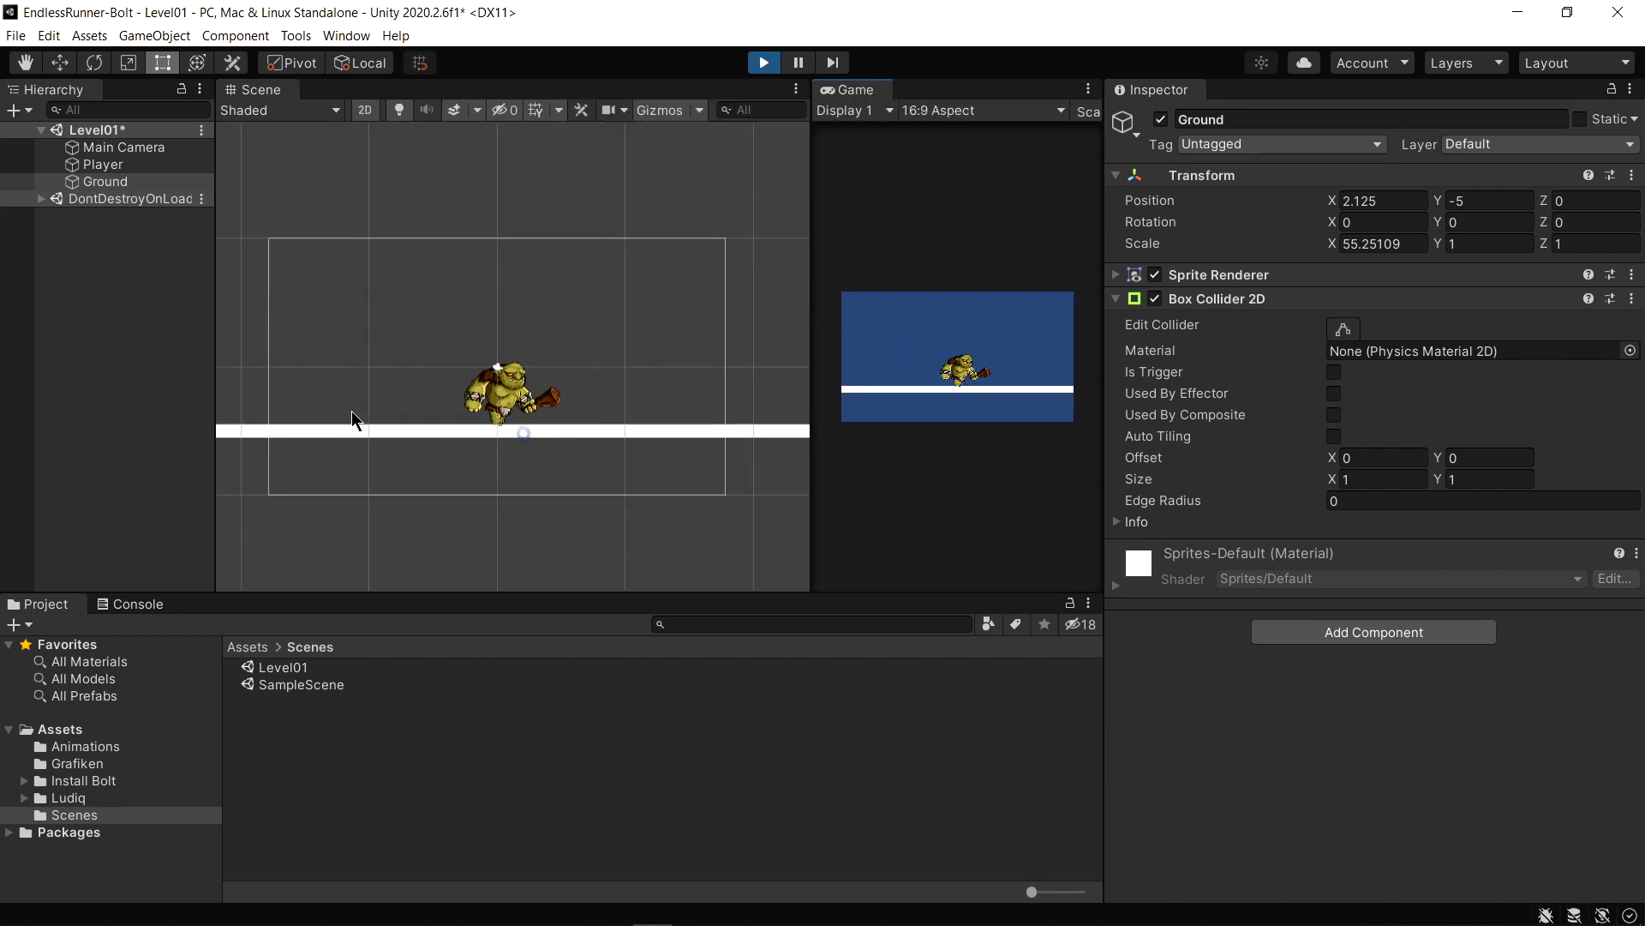
scroll(343, 437, up, 2)
scroll(323, 463, down, 2)
scroll(295, 518, down, 2)
scroll(337, 470, up, 1)
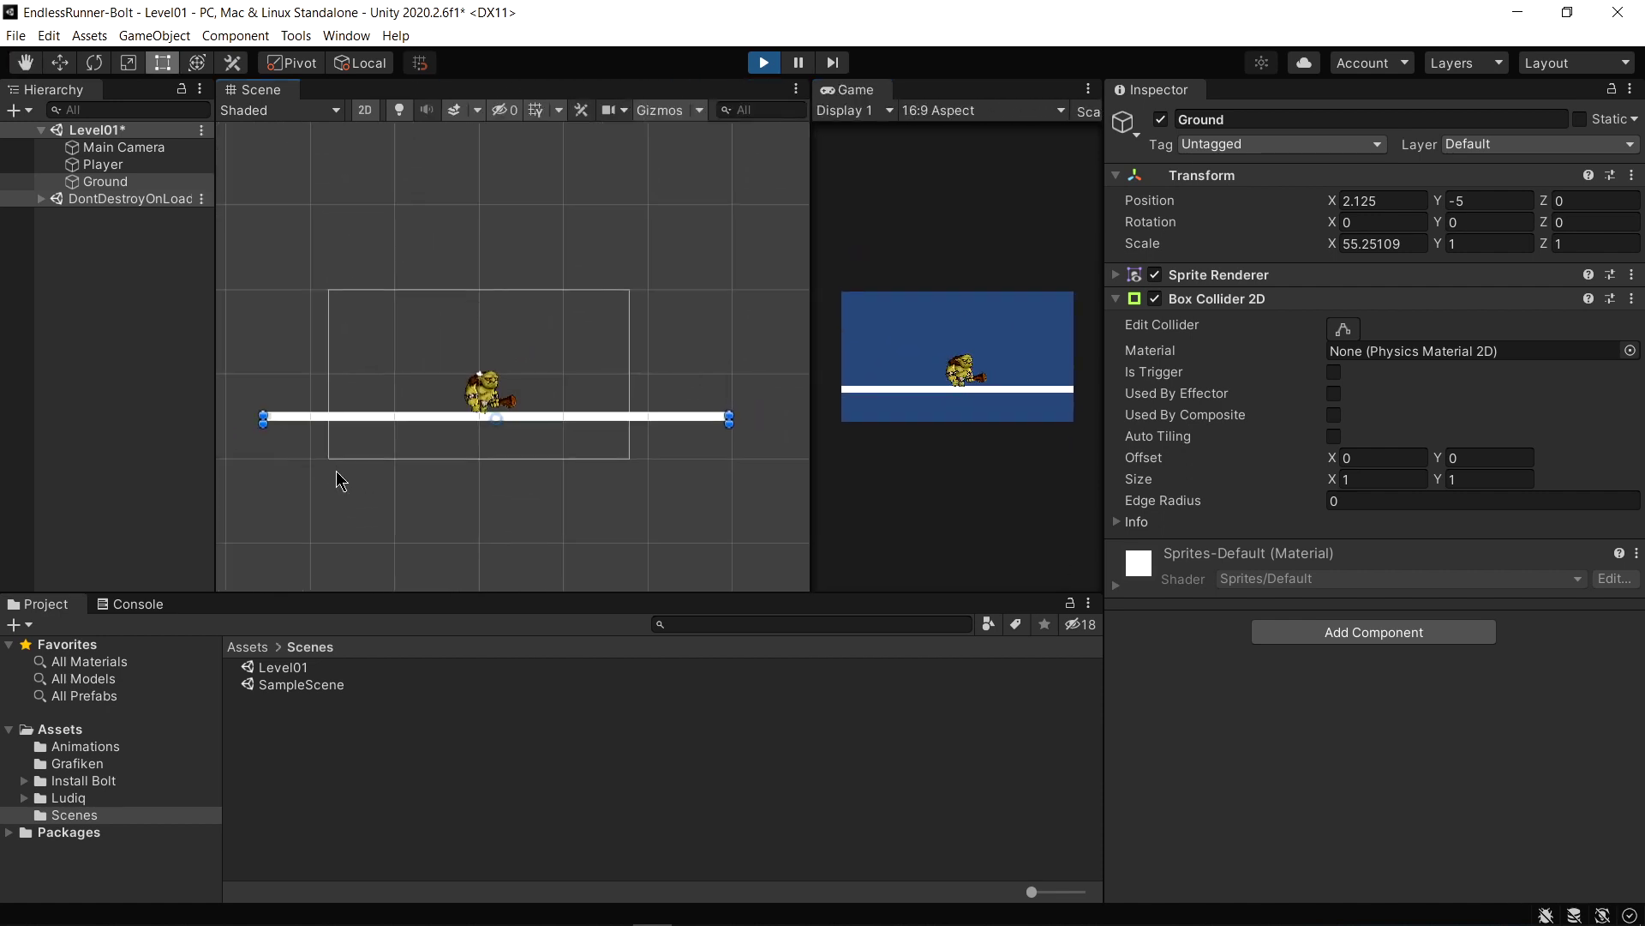
scroll(337, 437, up, 3)
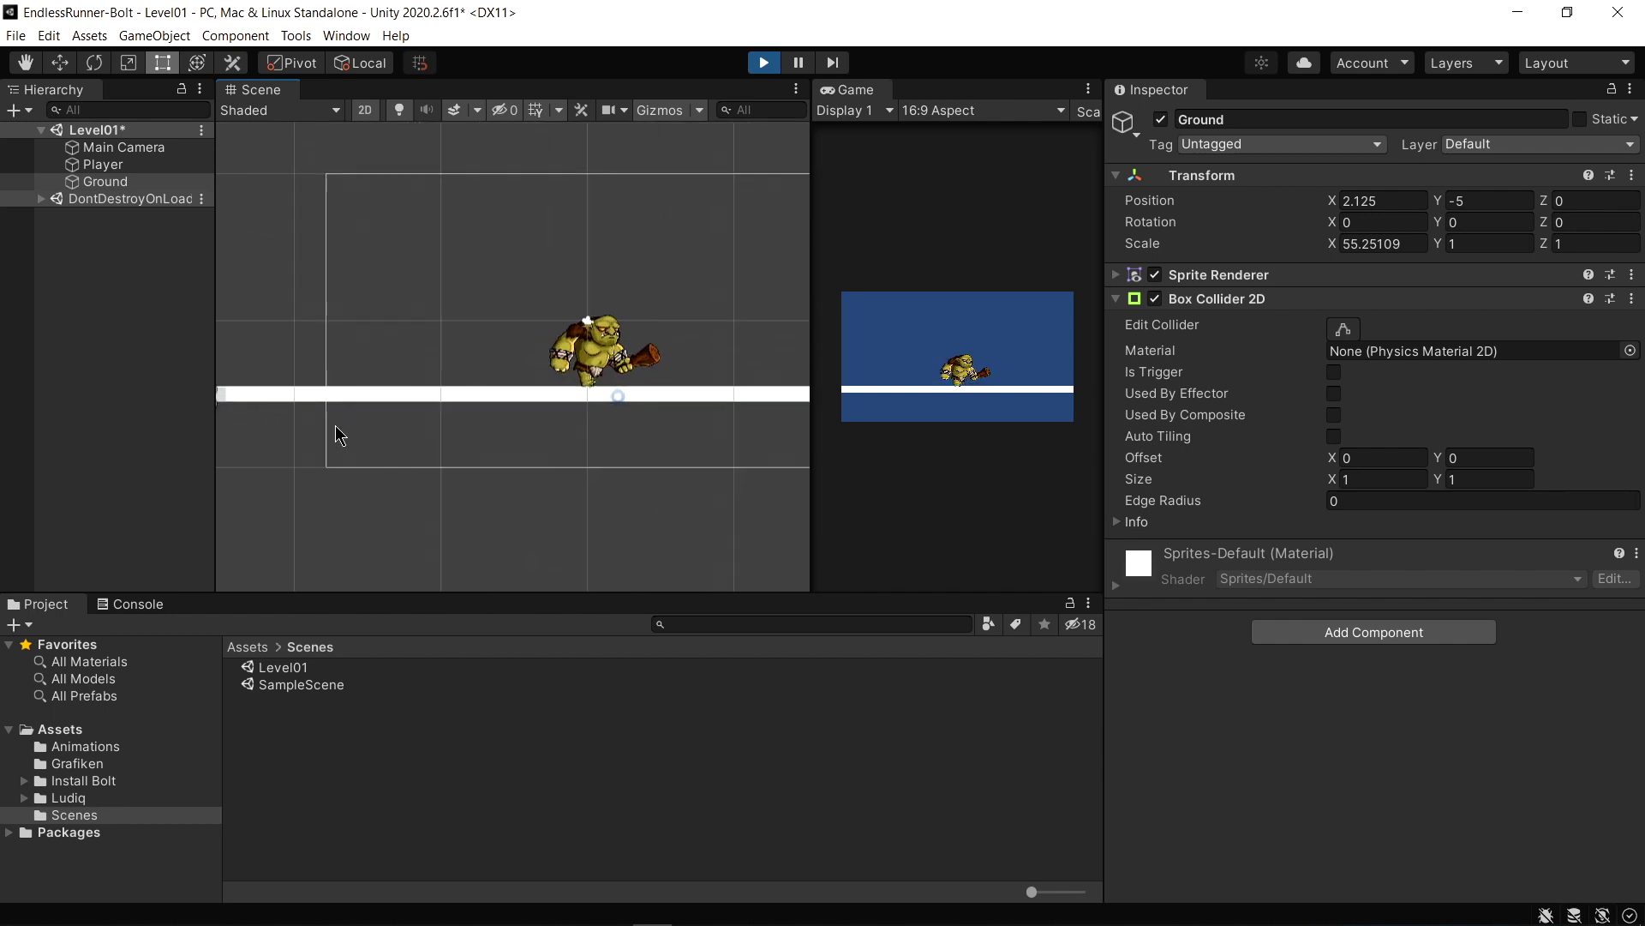
click(103, 164)
click(104, 181)
key(w)
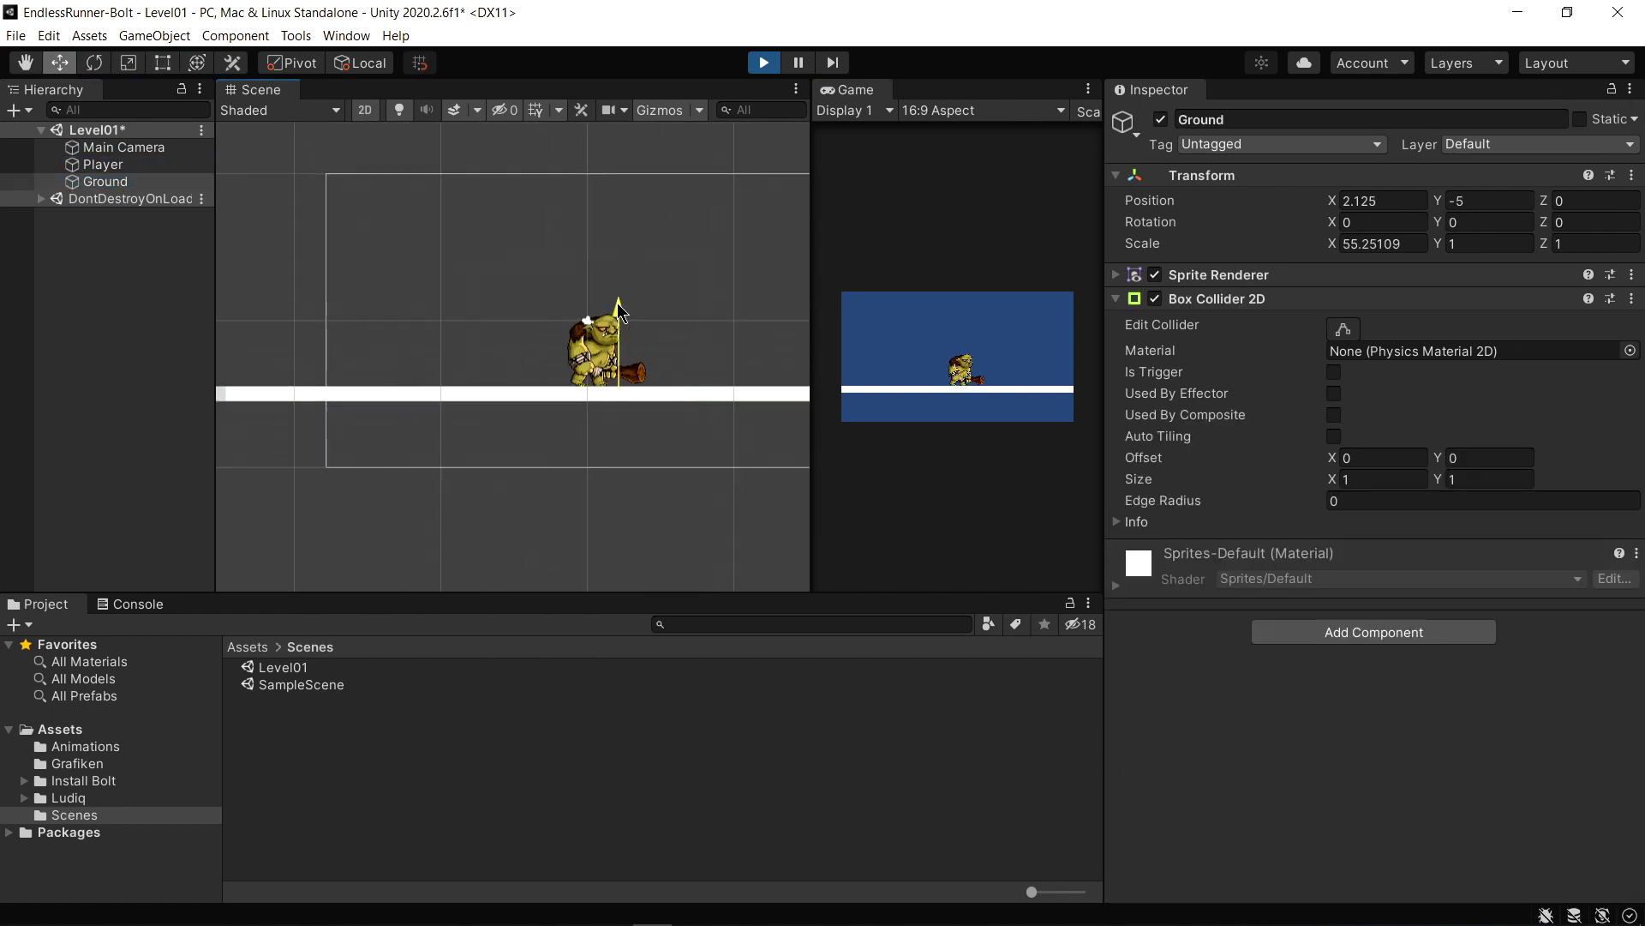
drag(617, 303, 619, 375)
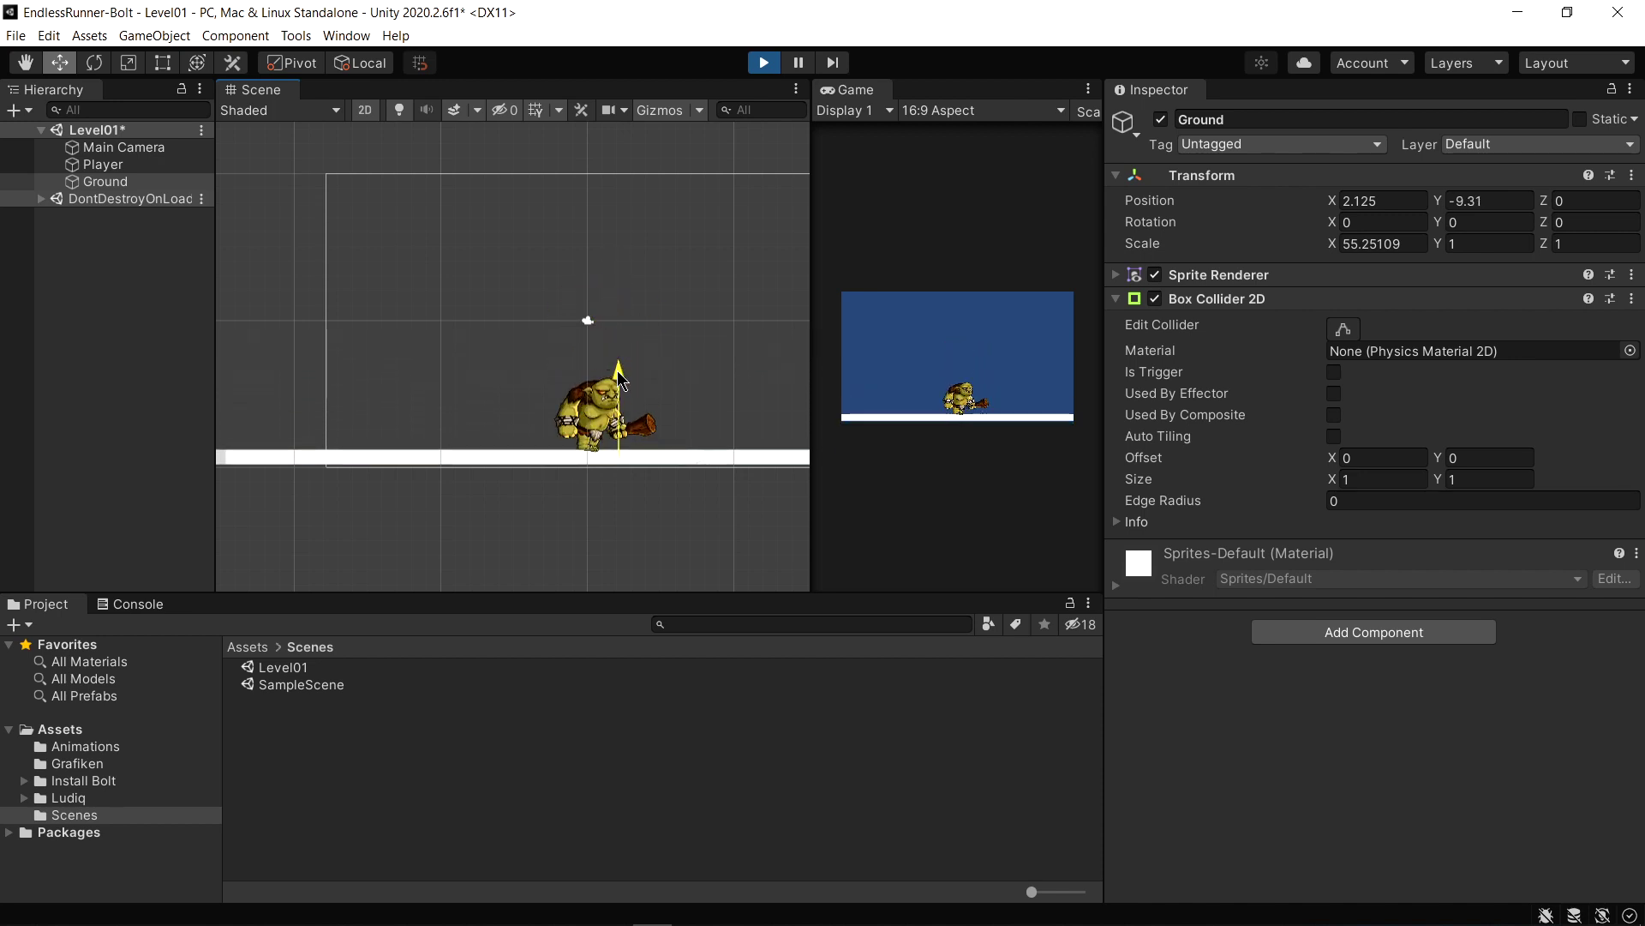
key(ctrl+p)
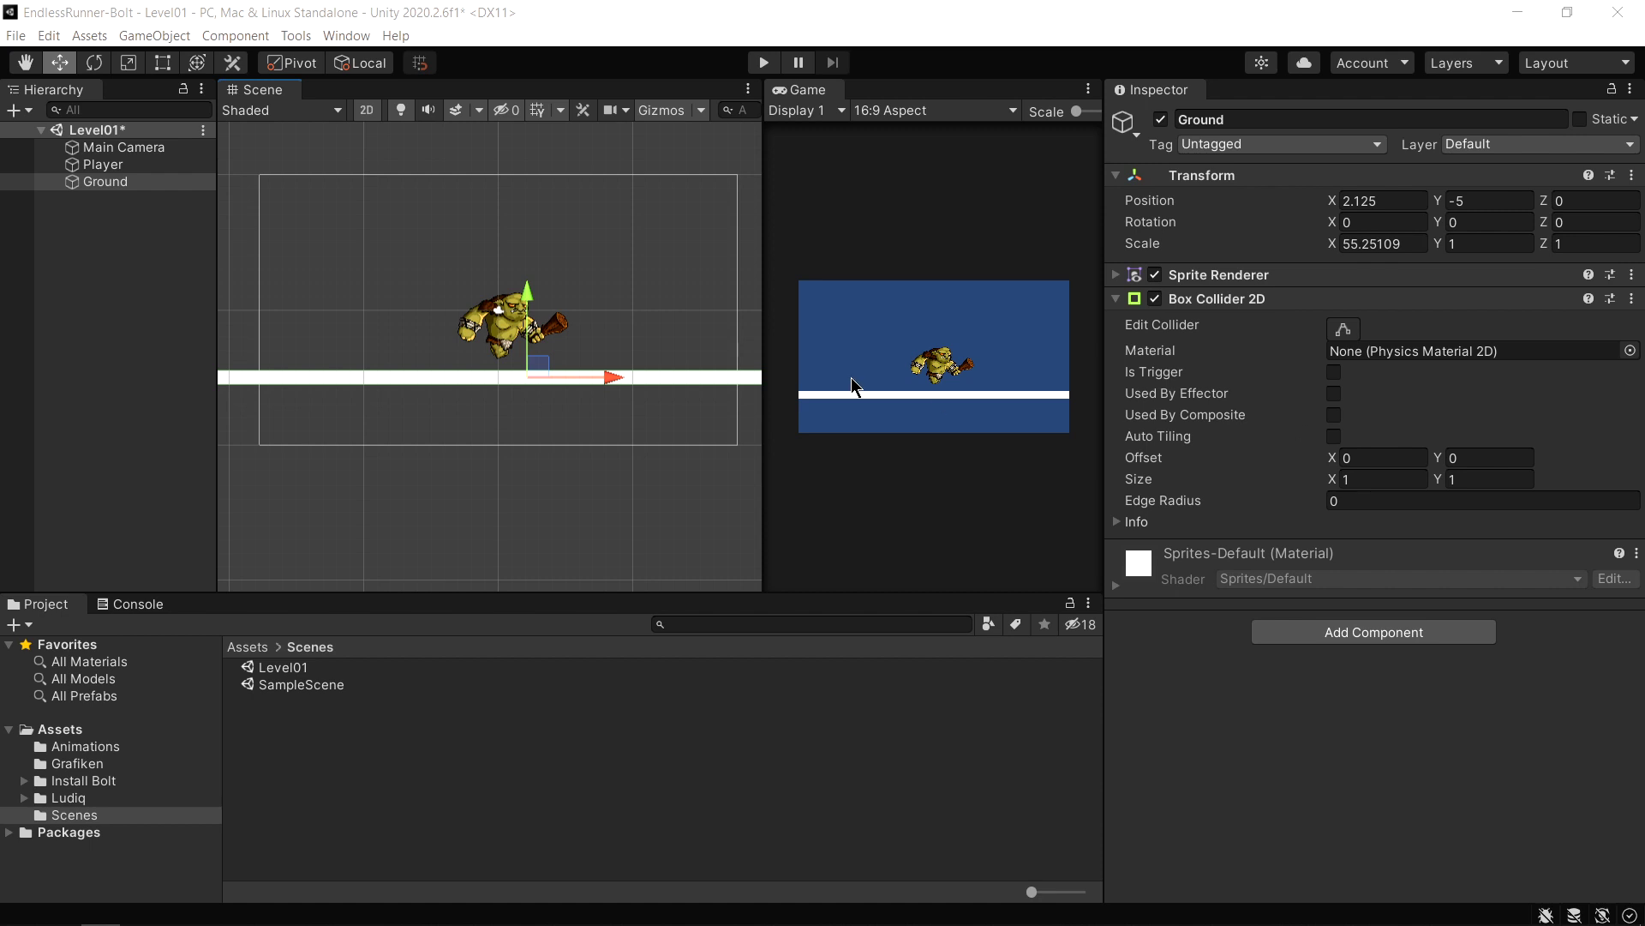
Add a UI Button to the scene from the create menu
click(161, 316)
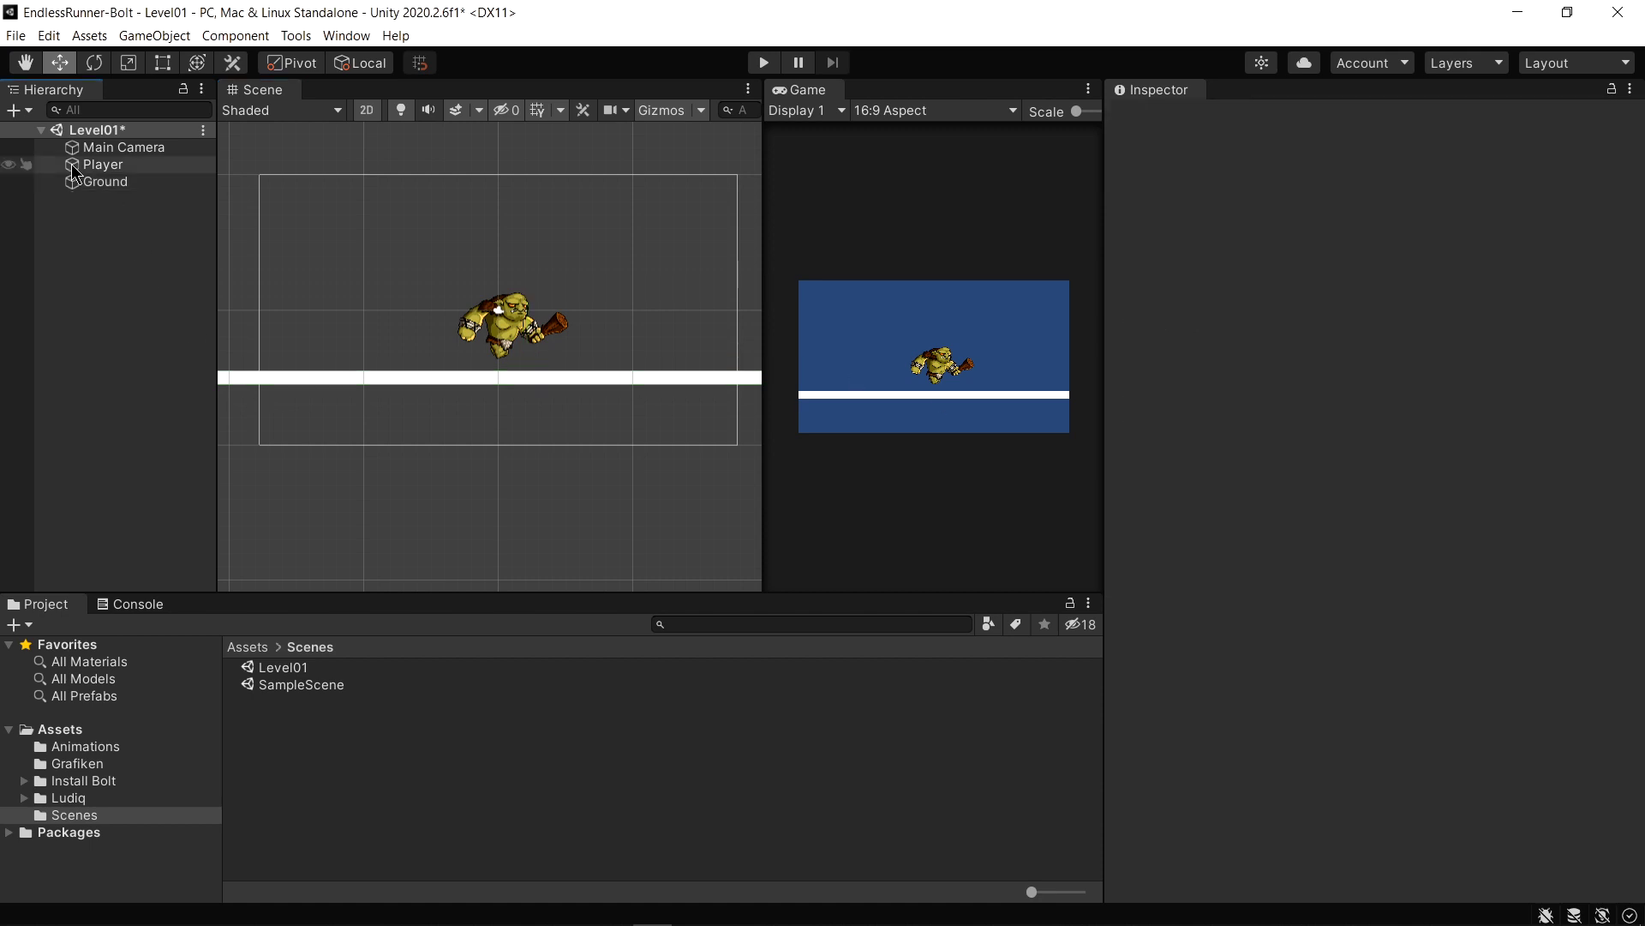
click(14, 112)
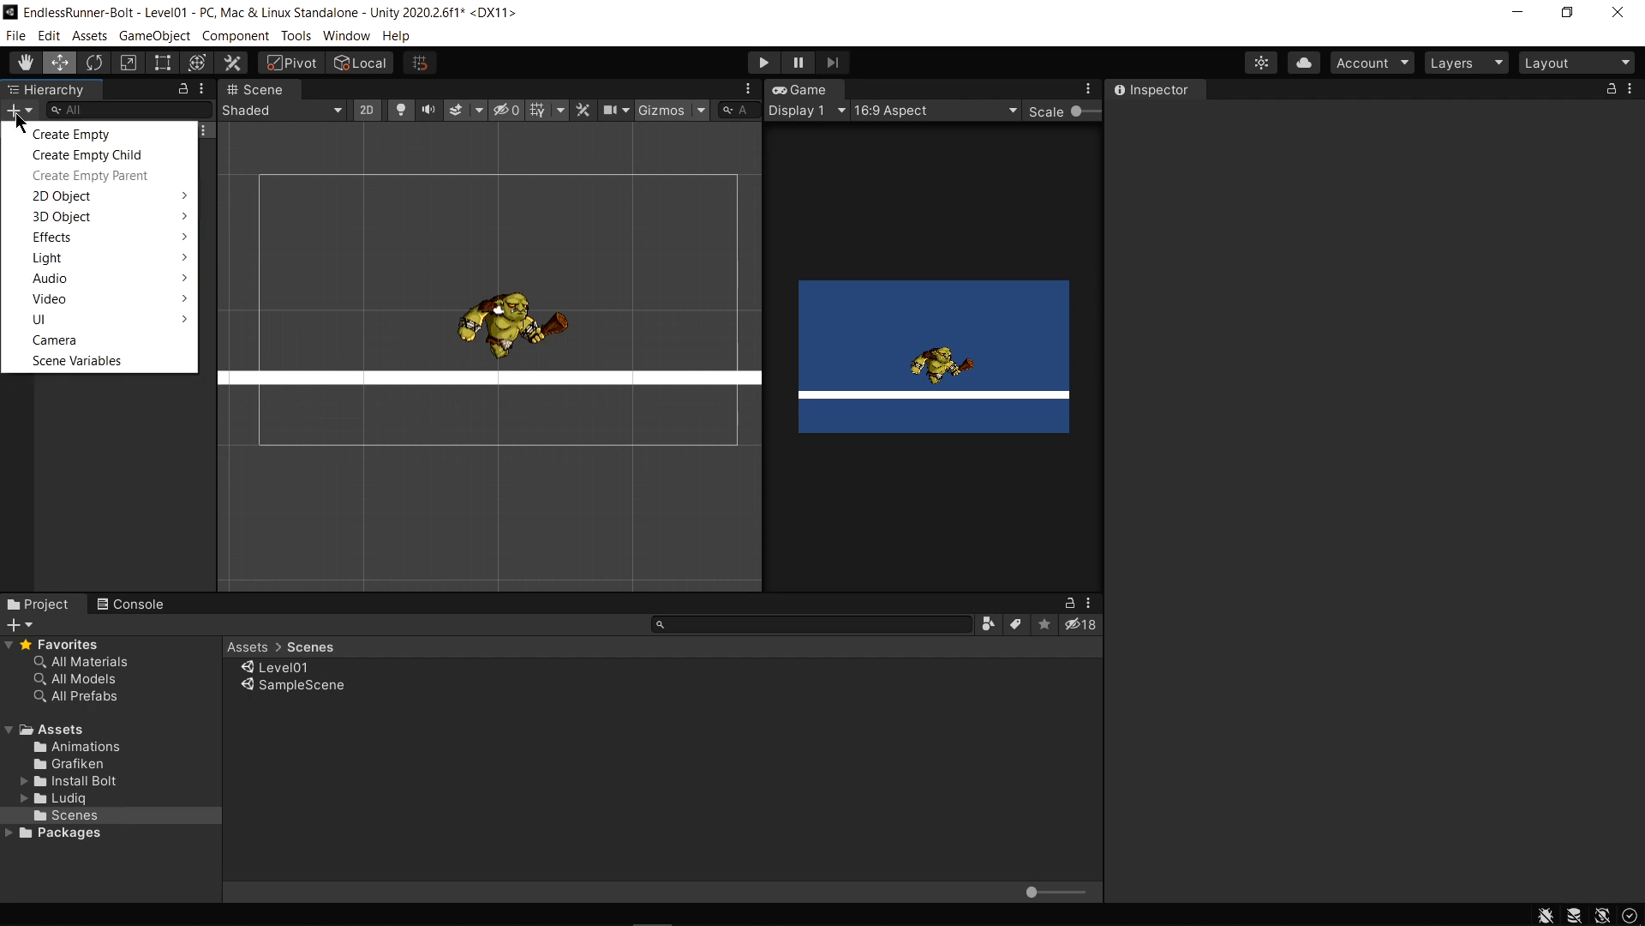
mouse_move(60, 326)
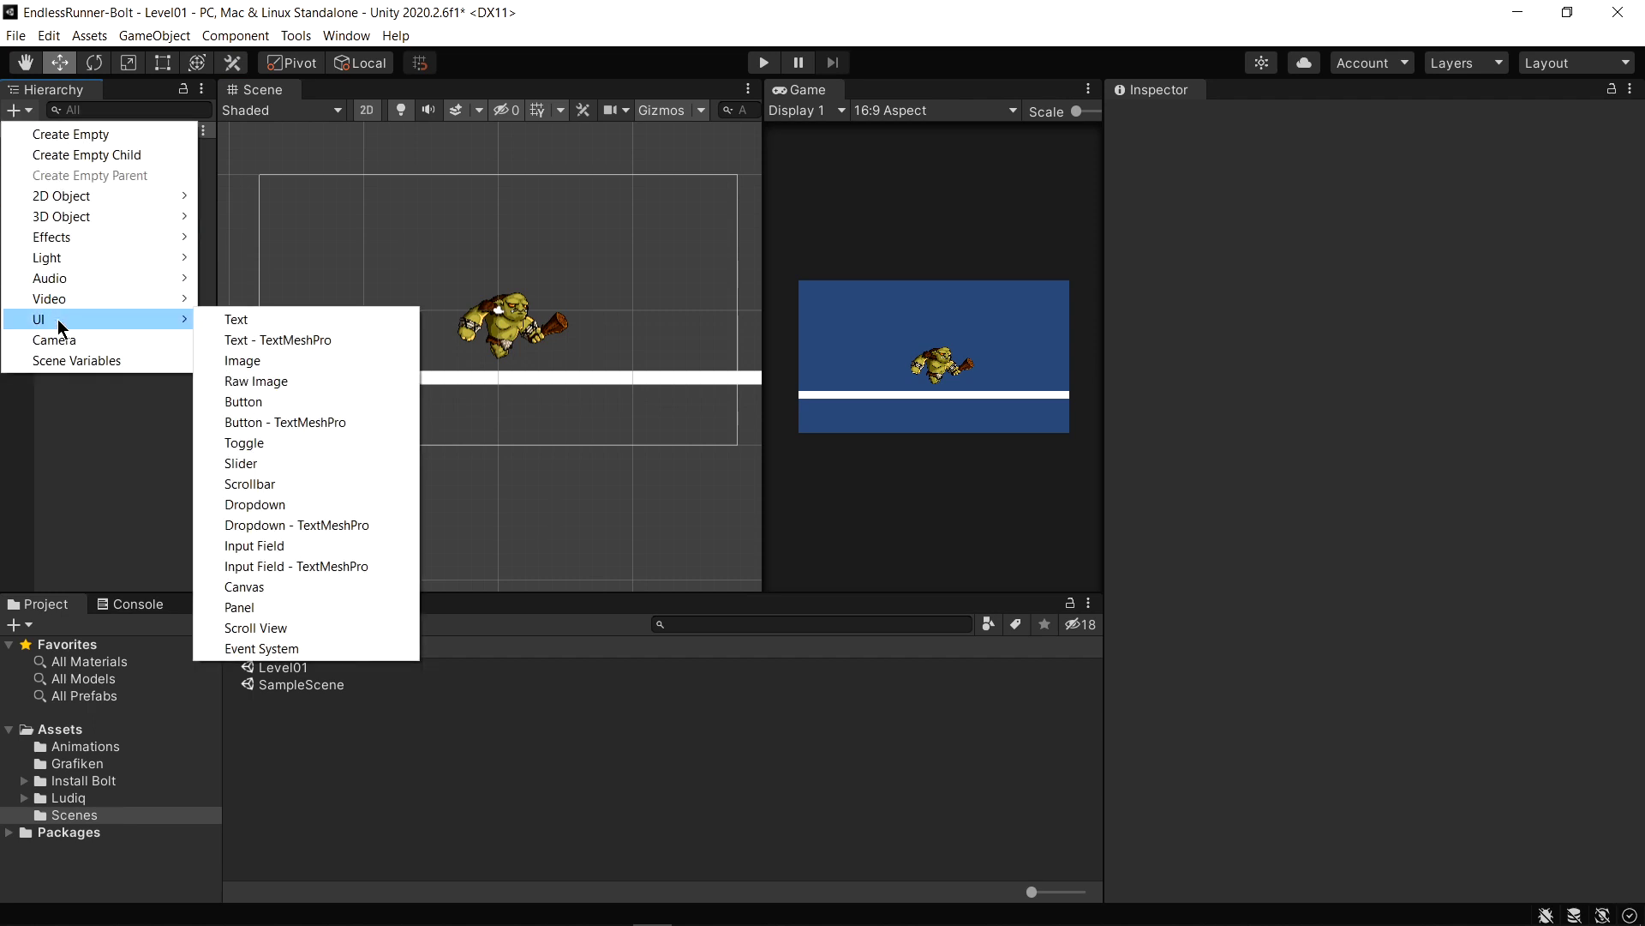
click(262, 402)
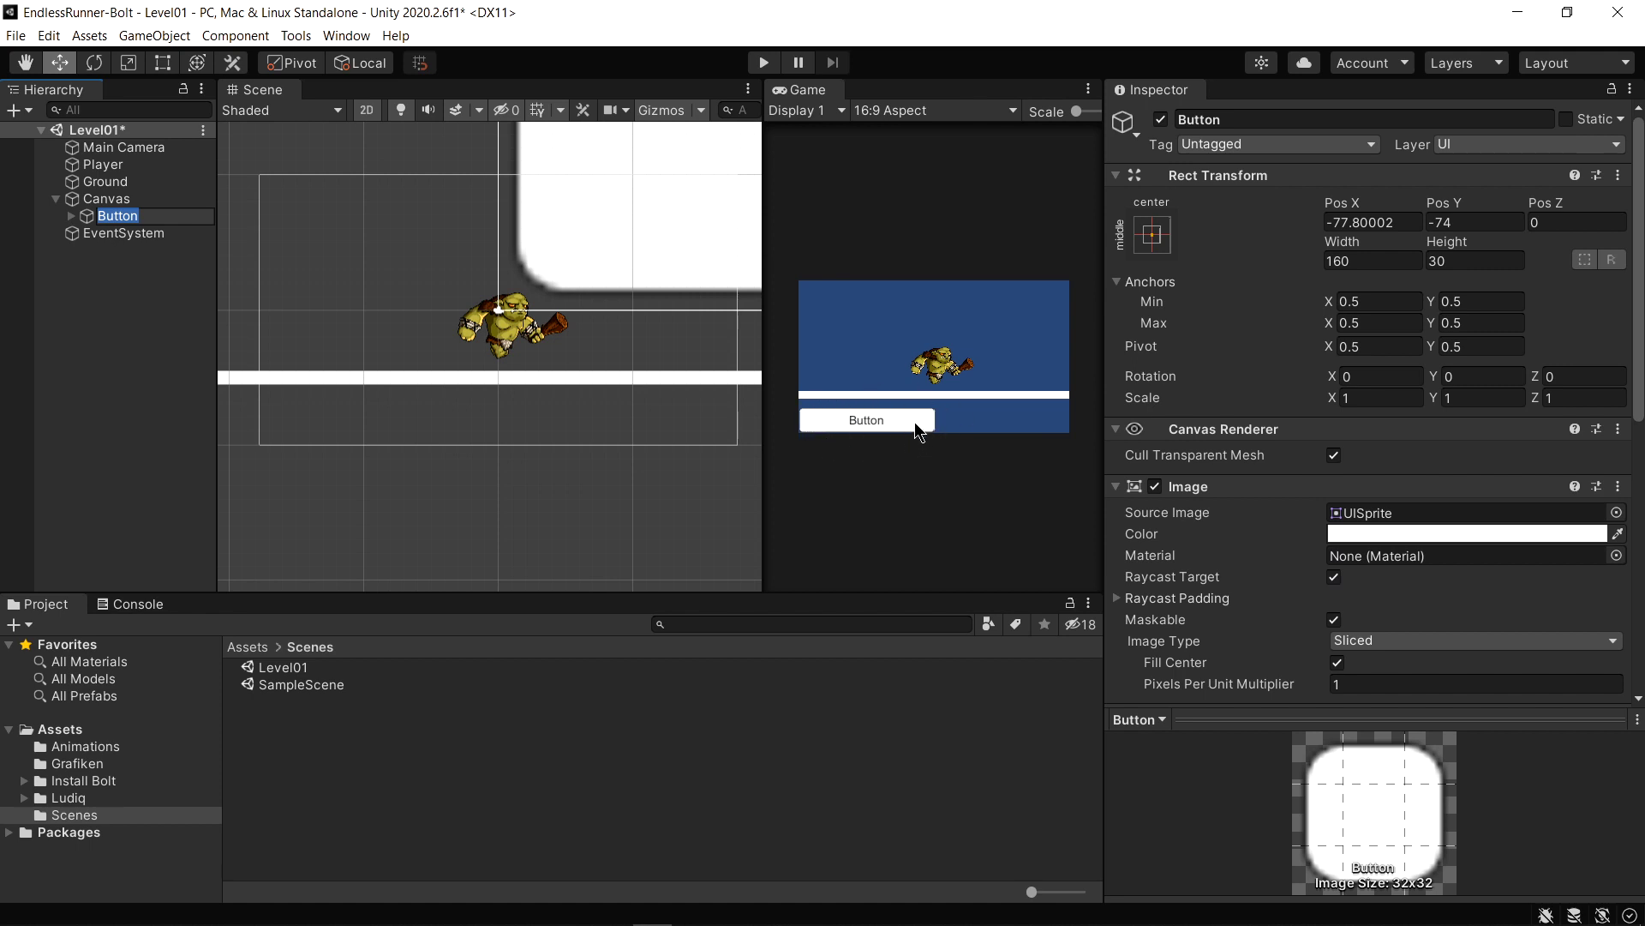
Set the Canvas UI scale mode to Scale With Screen Size
click(105, 199)
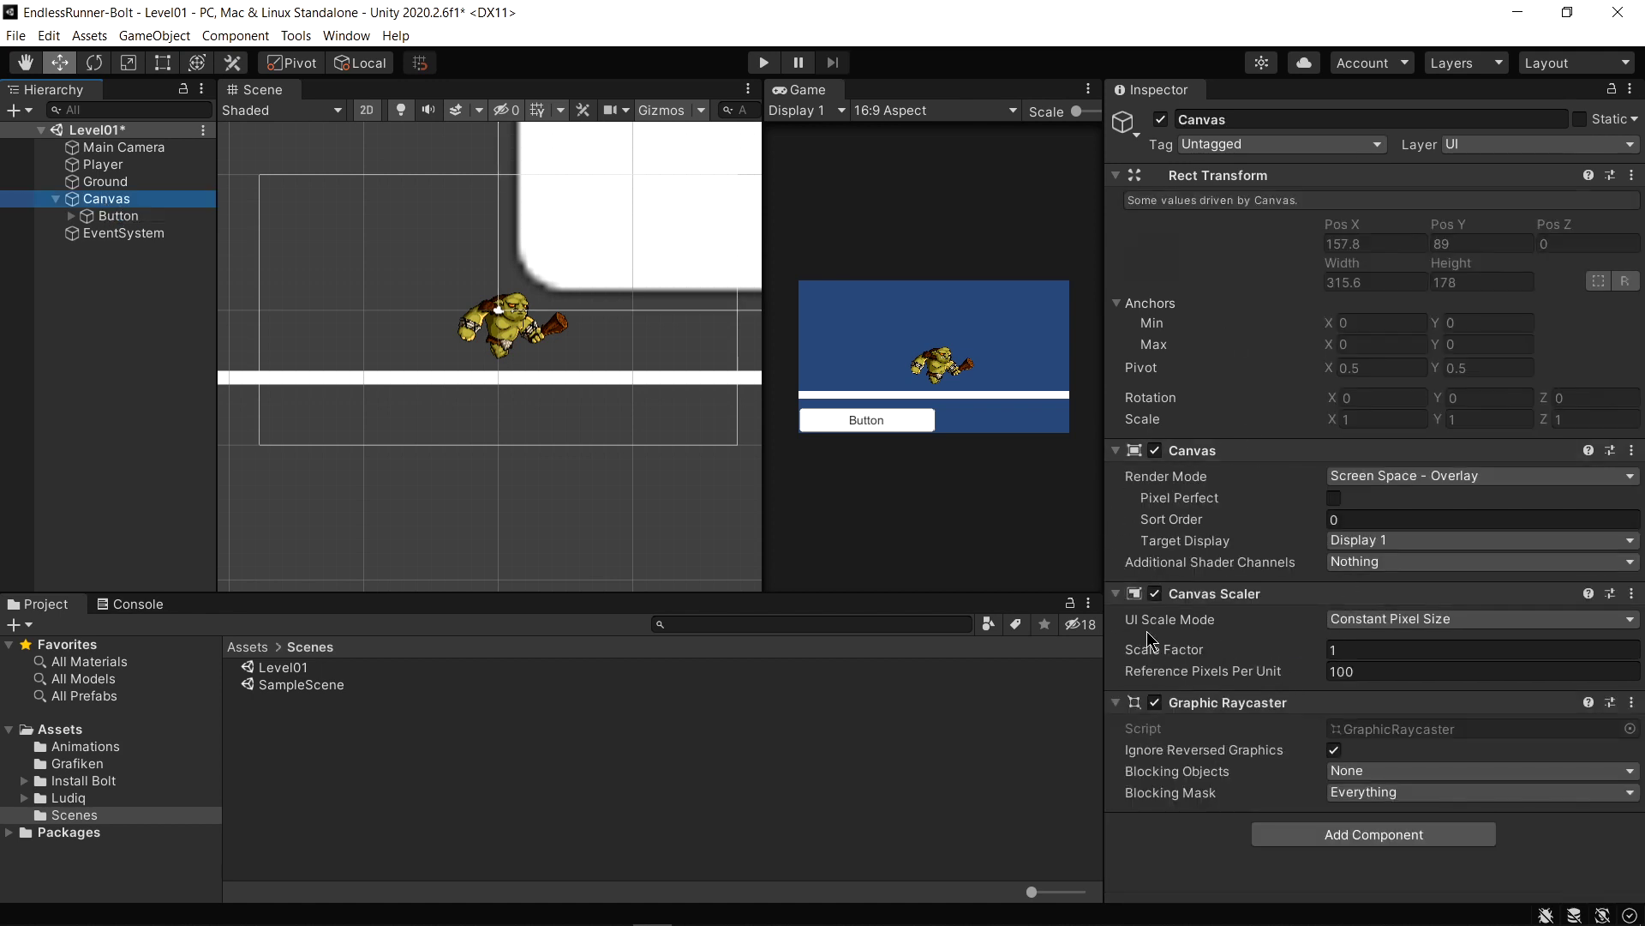
click(1394, 626)
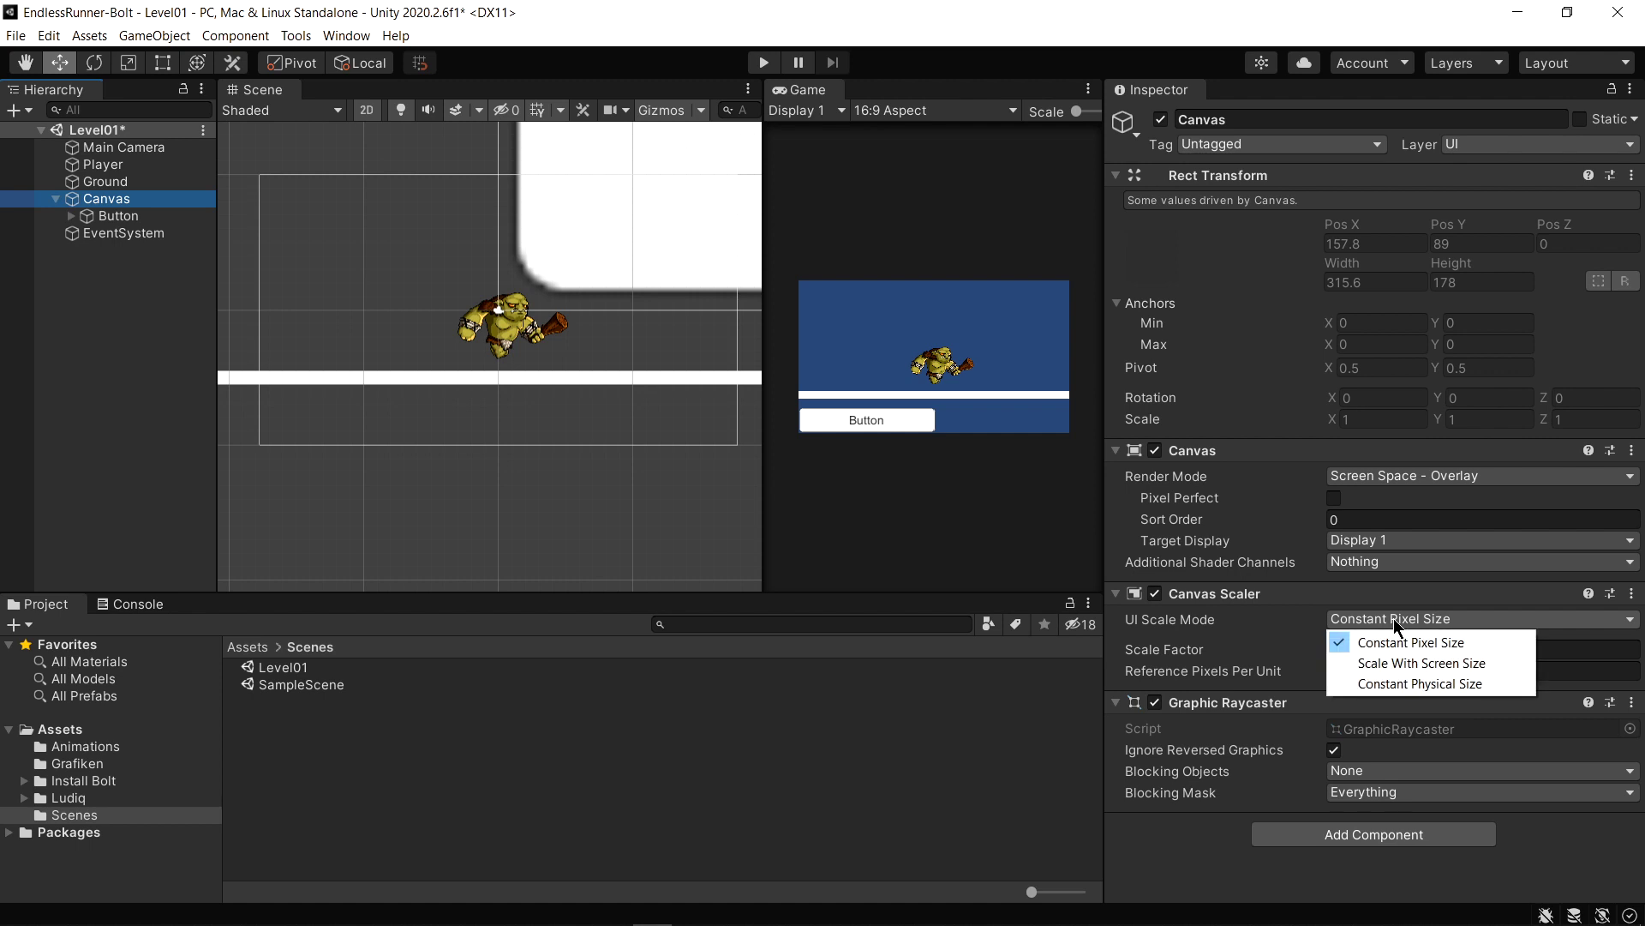
click(1463, 671)
Delete the Button's Text child object, then reselect the Button
click(82, 221)
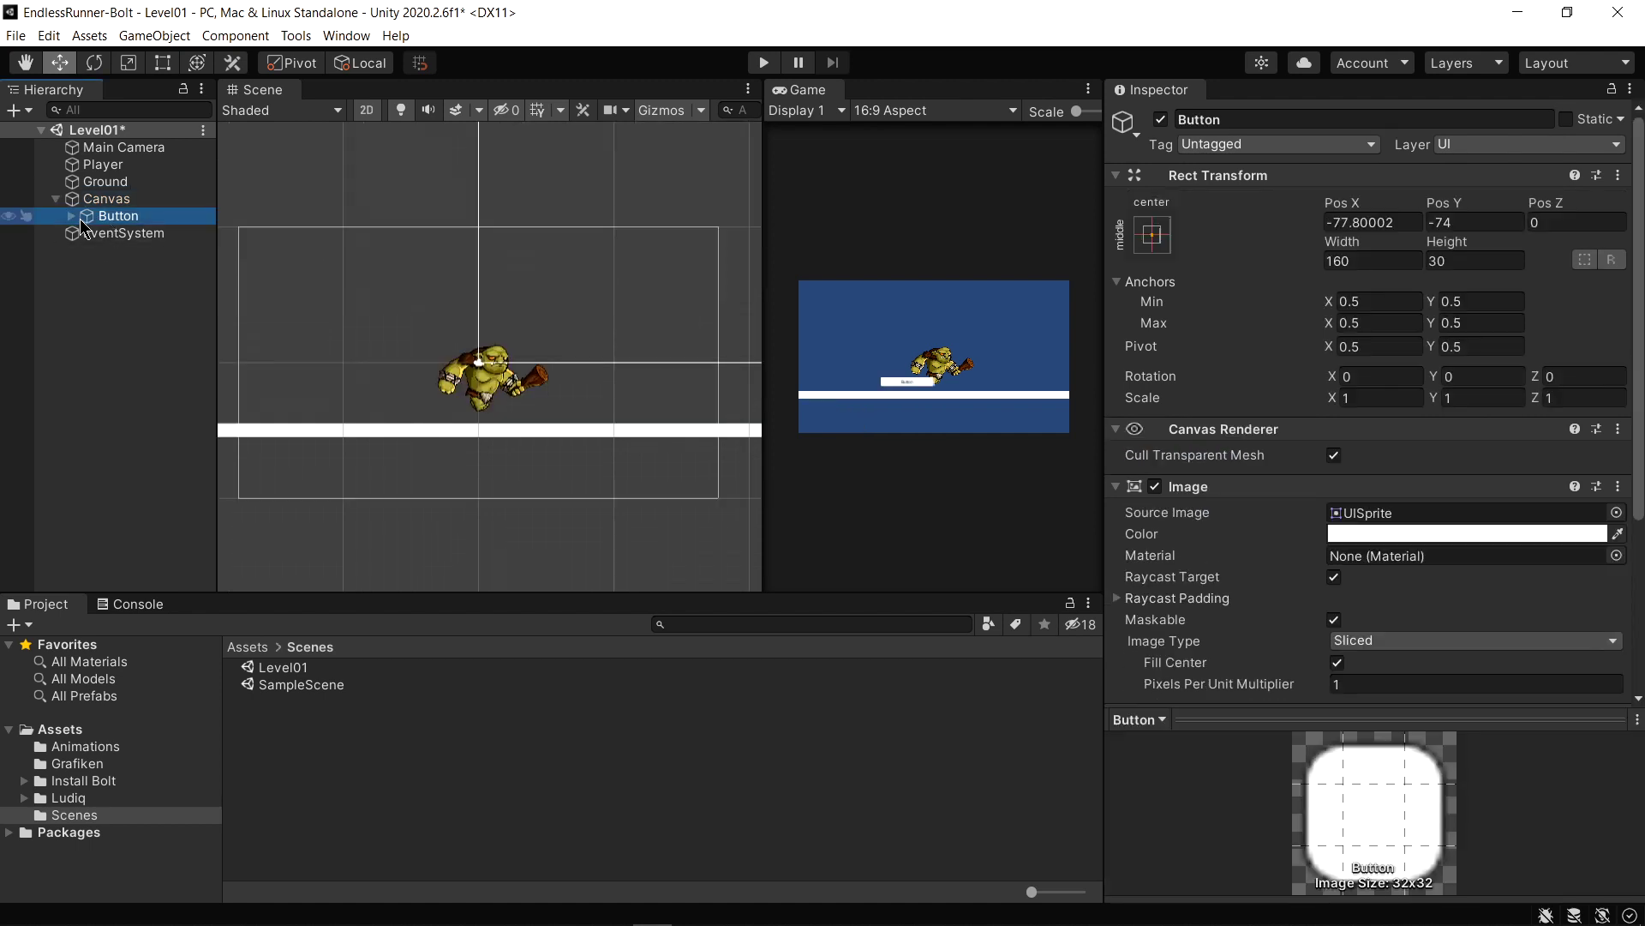
click(72, 220)
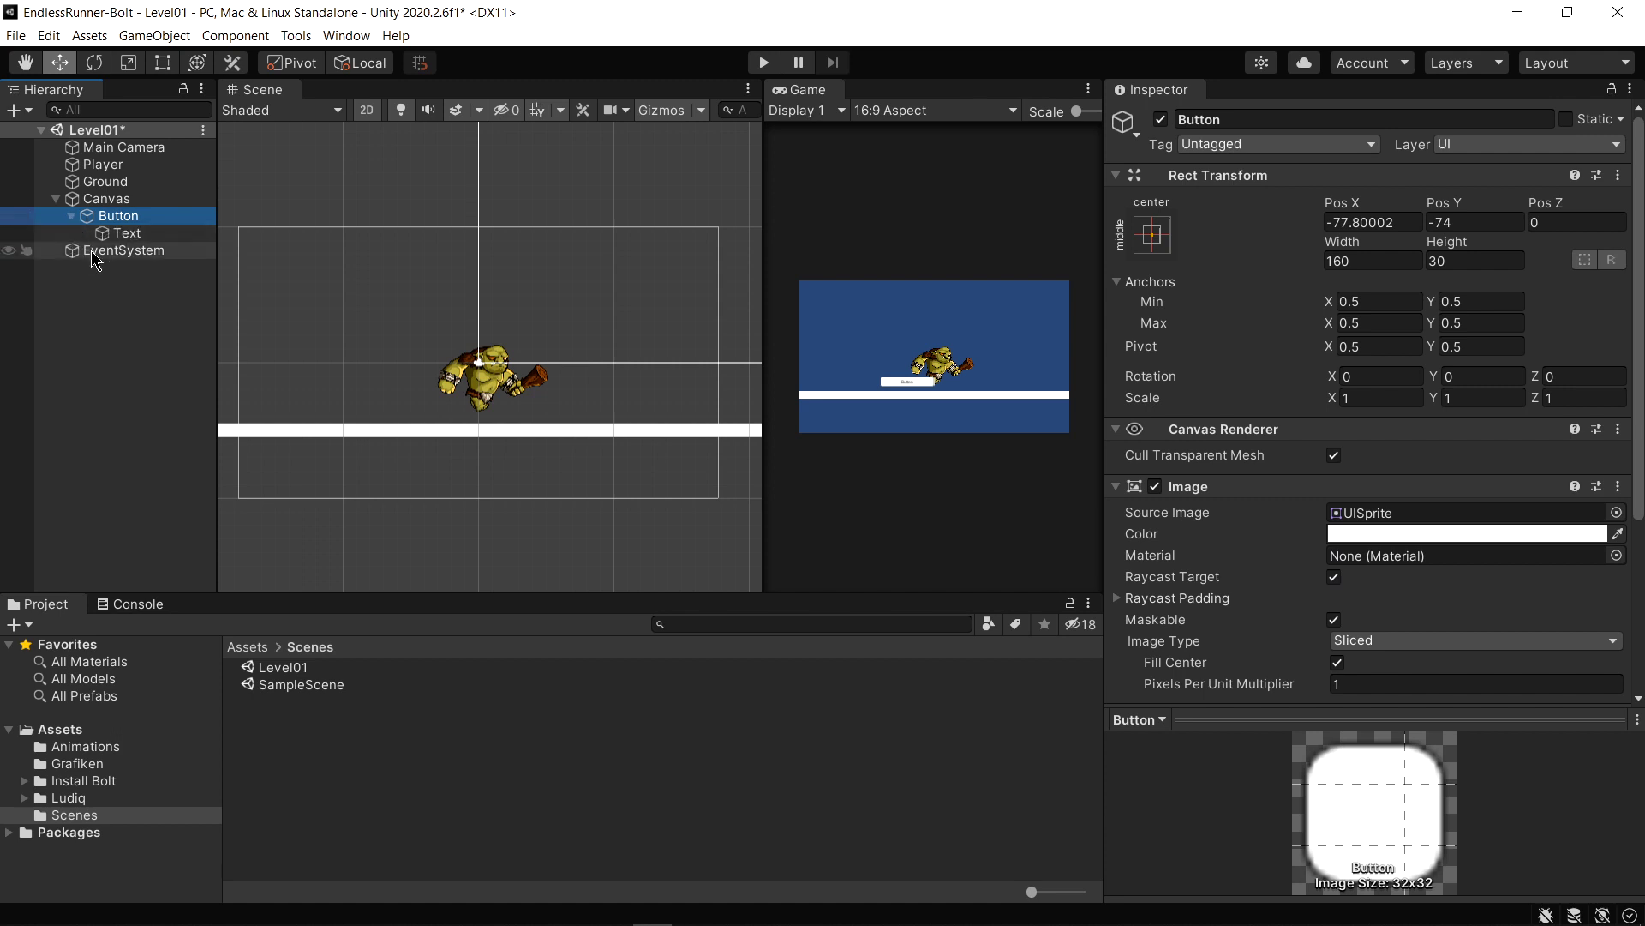
click(133, 238)
right_click(133, 237)
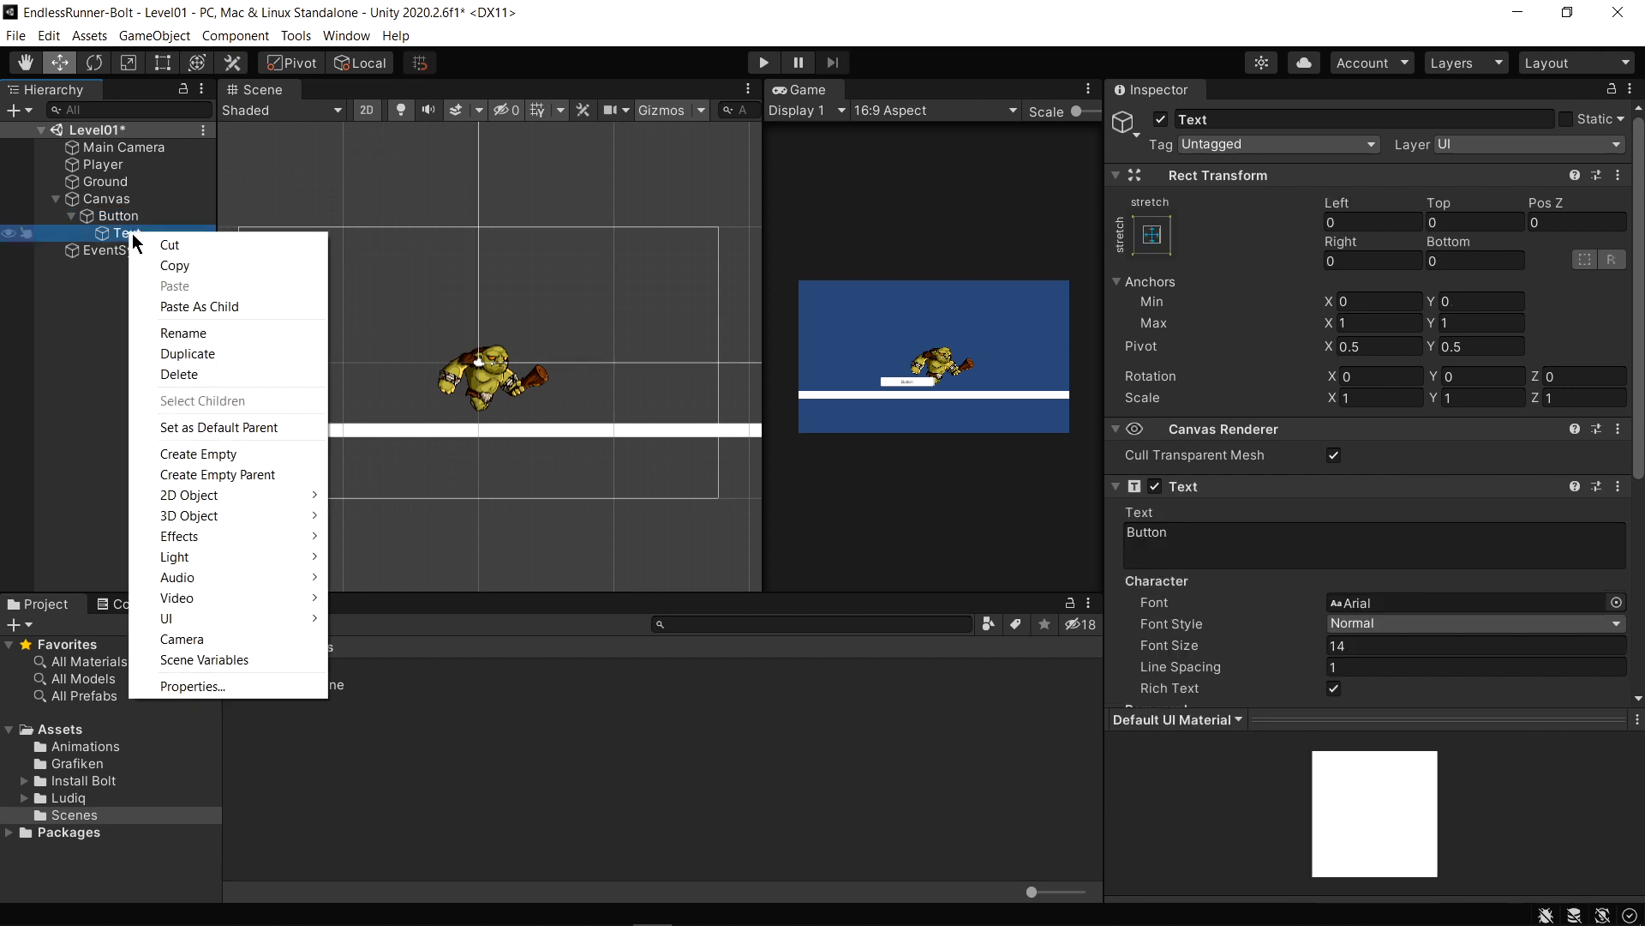
click(180, 375)
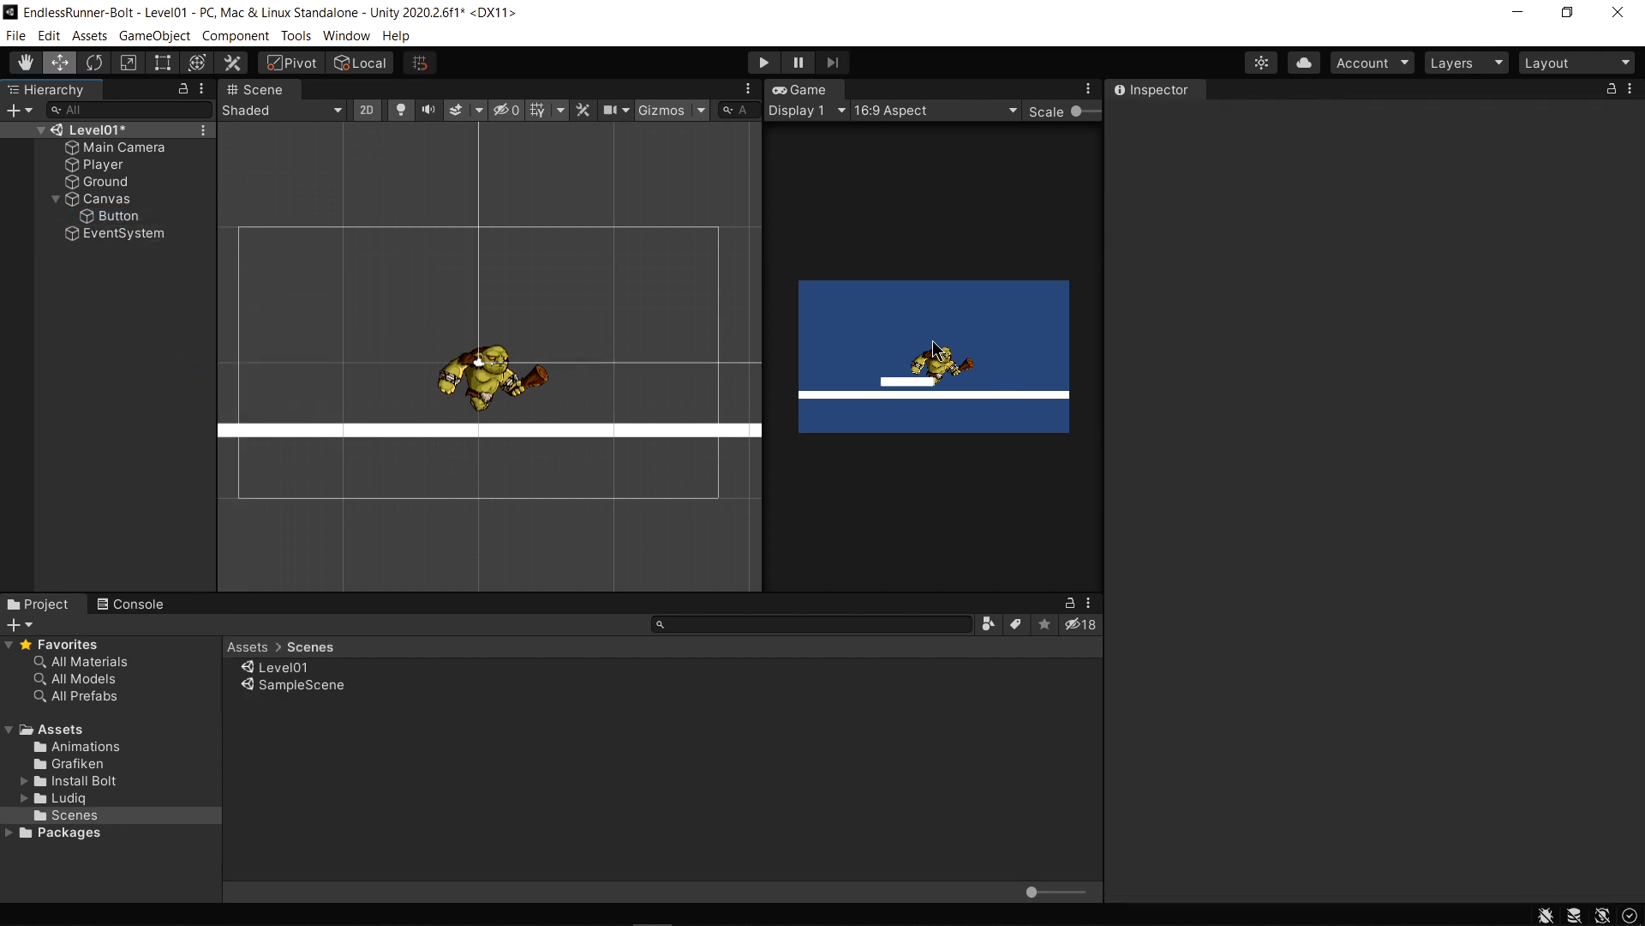
click(87, 220)
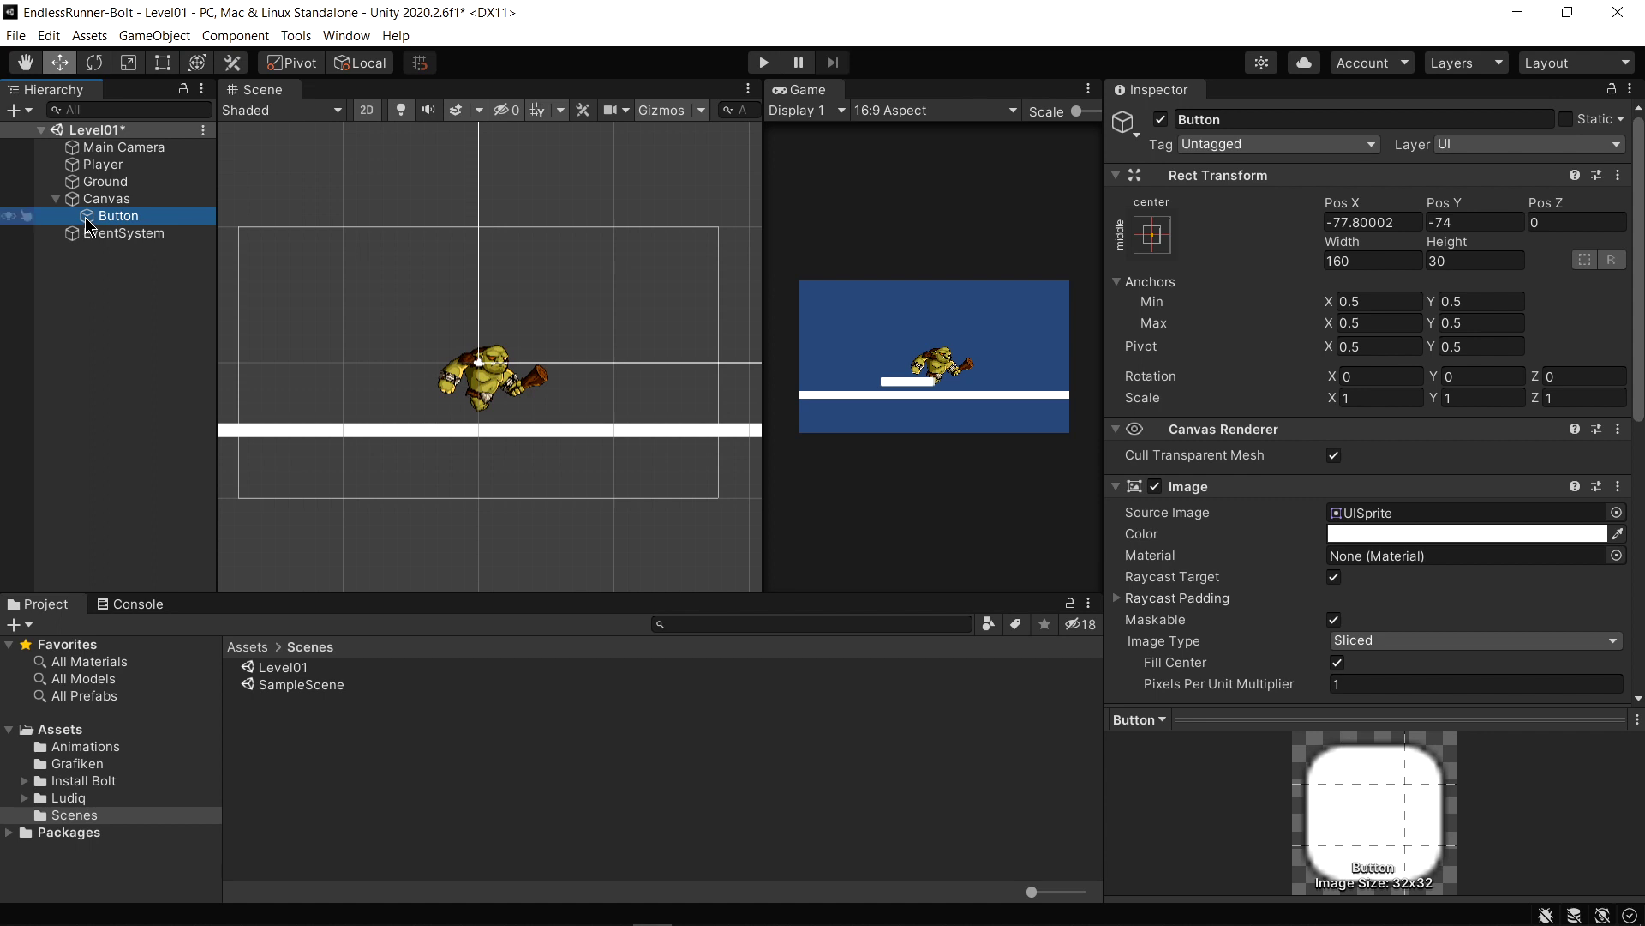
Frame the Button in the Scene view and reselect it
double_click(87, 219)
scroll(515, 446, down, 5)
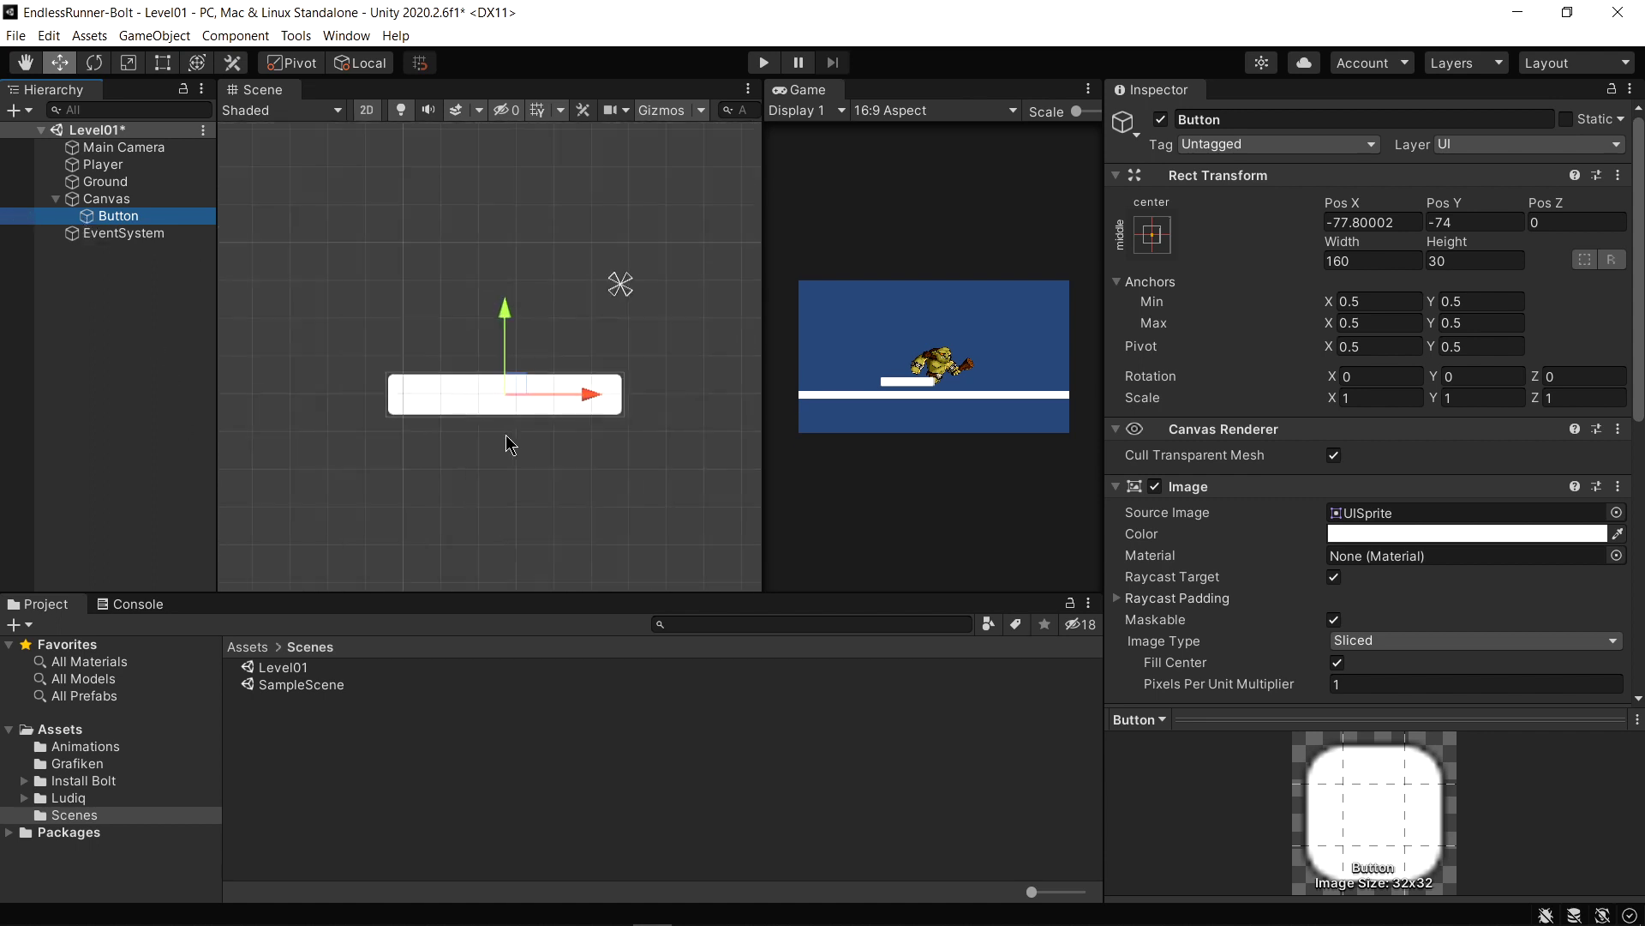
scroll(440, 481, down, 2)
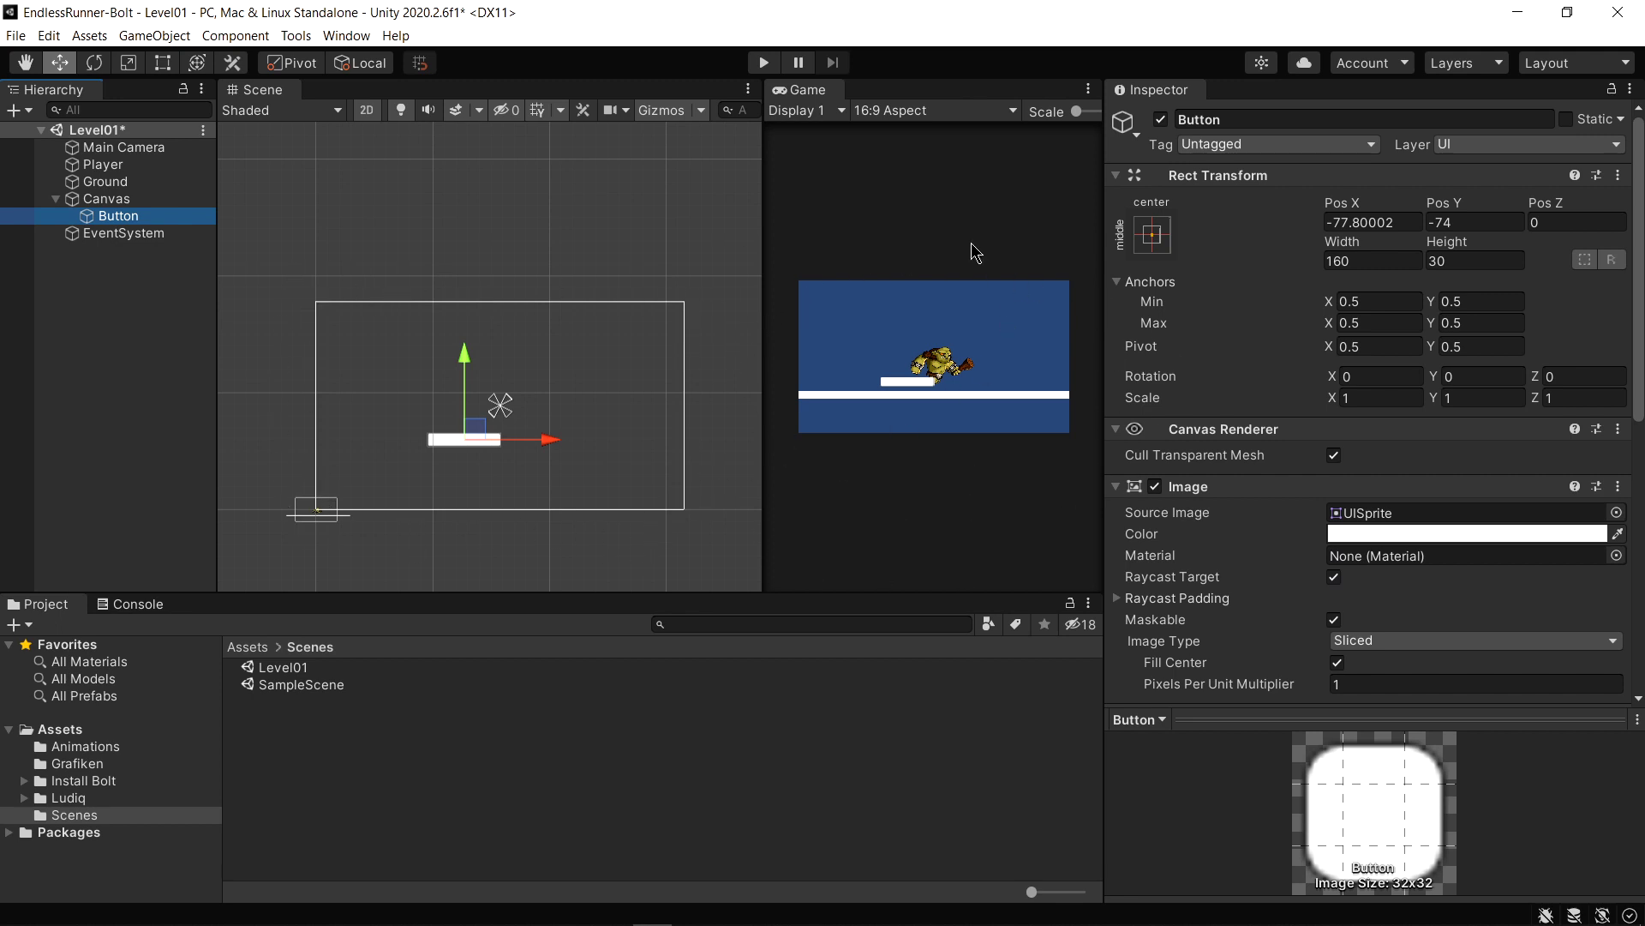
scroll(396, 445, up, 2)
scroll(507, 459, up, 1)
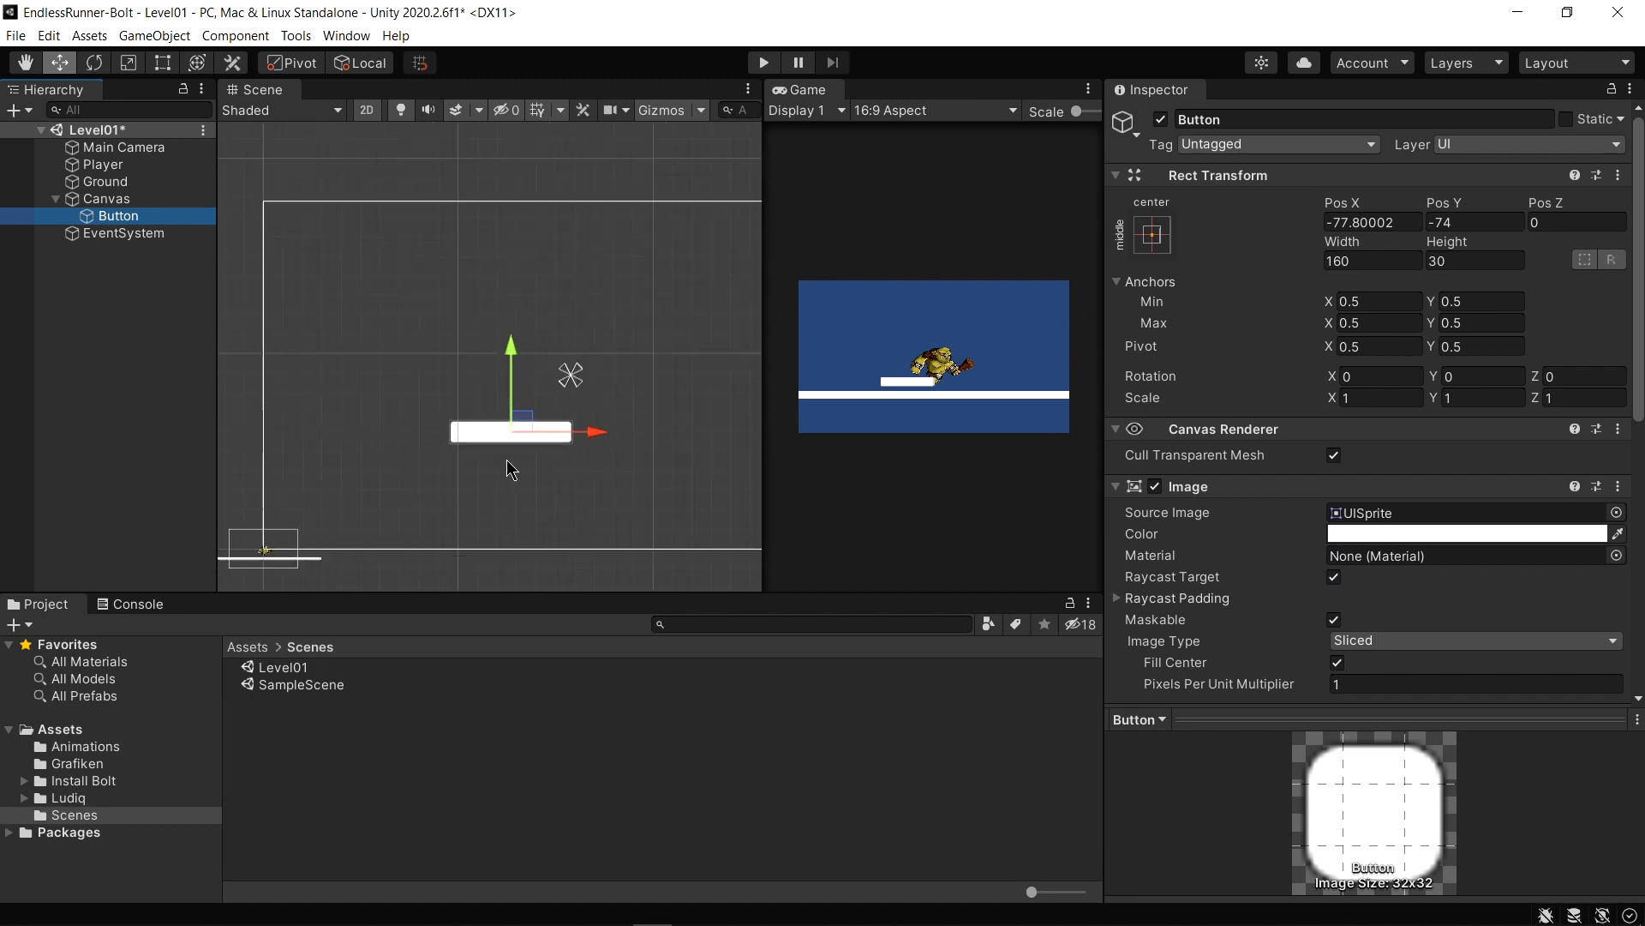
scroll(639, 467, down, 3)
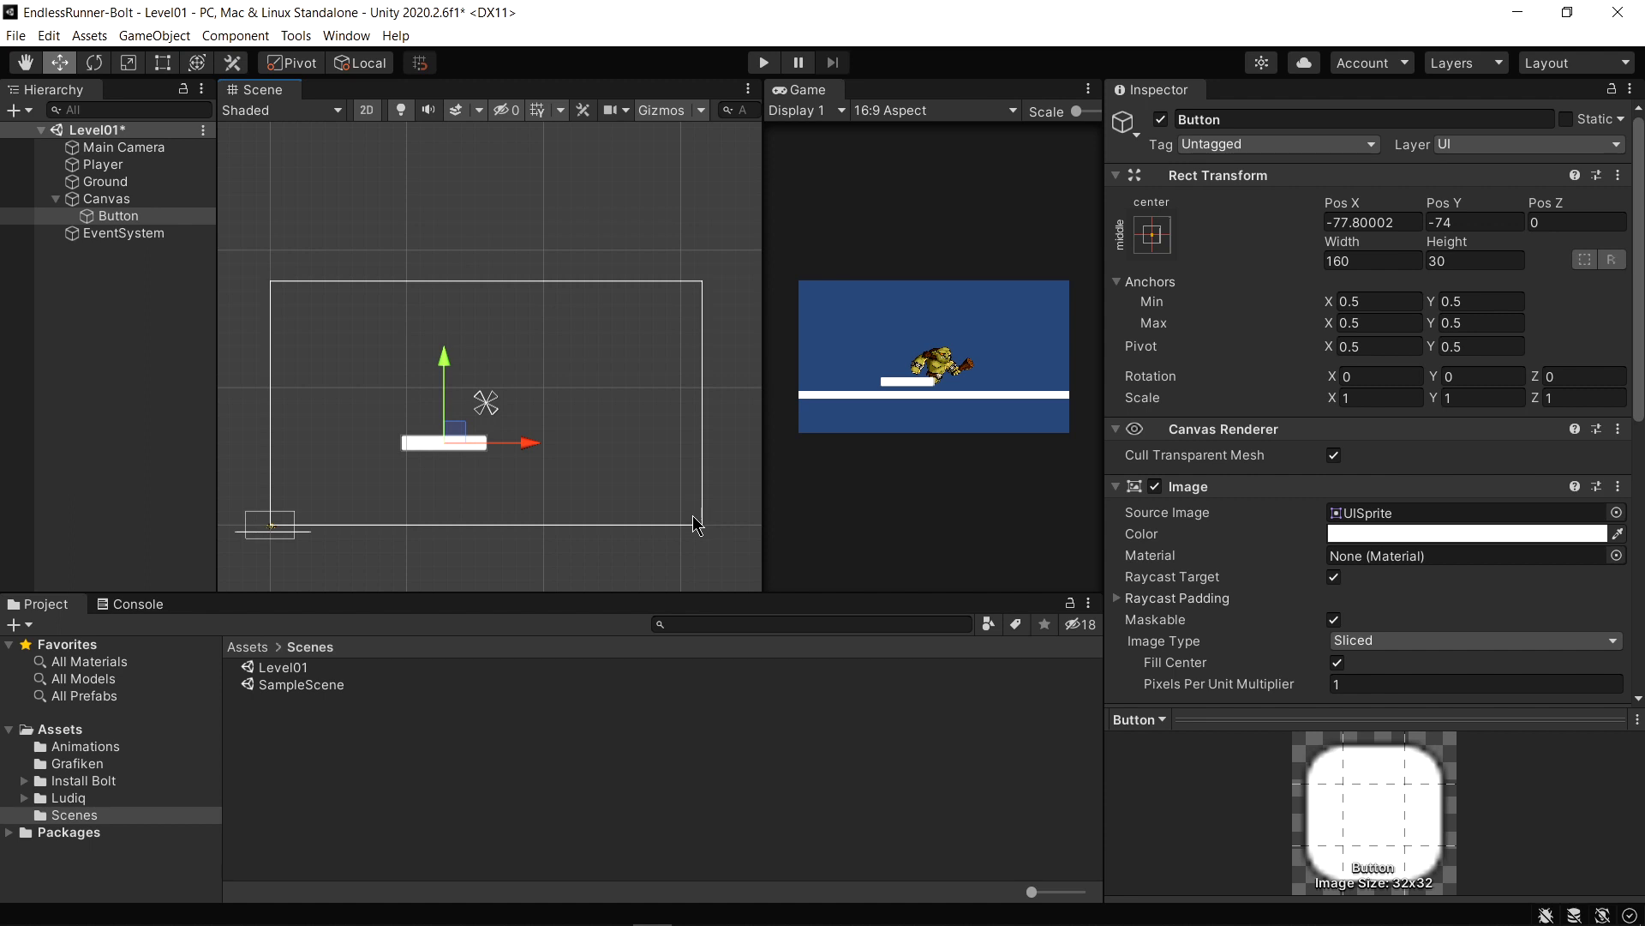
click(111, 216)
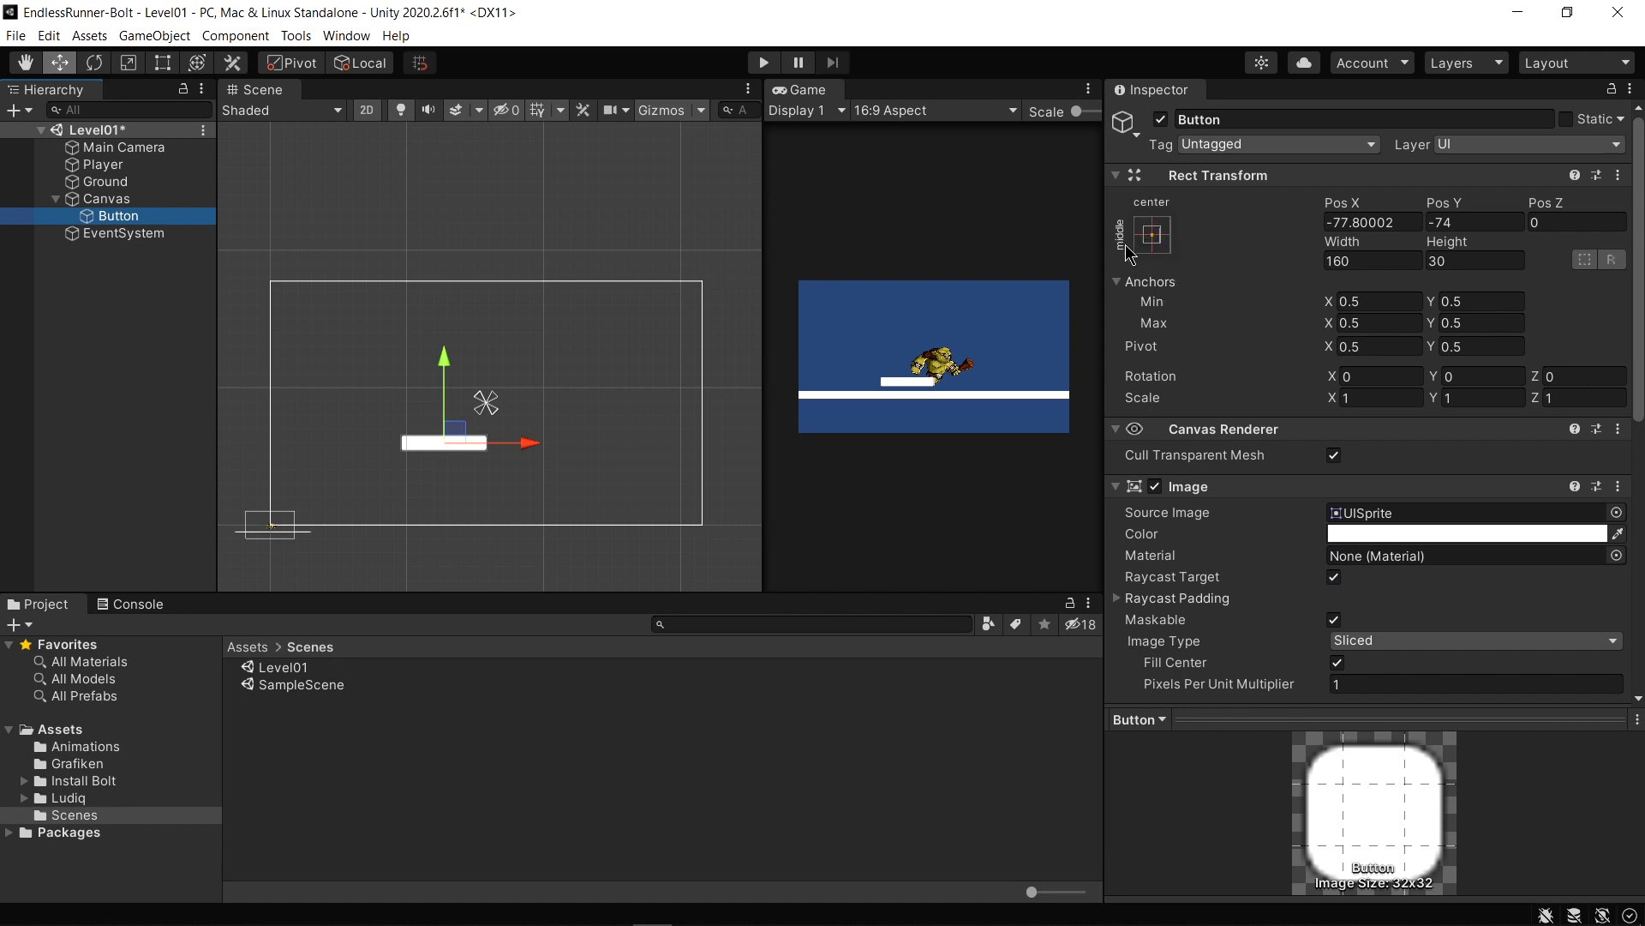
Apply the Shift+Alt stretch-stretch anchor preset to the Button, then start Play mode
click(1152, 244)
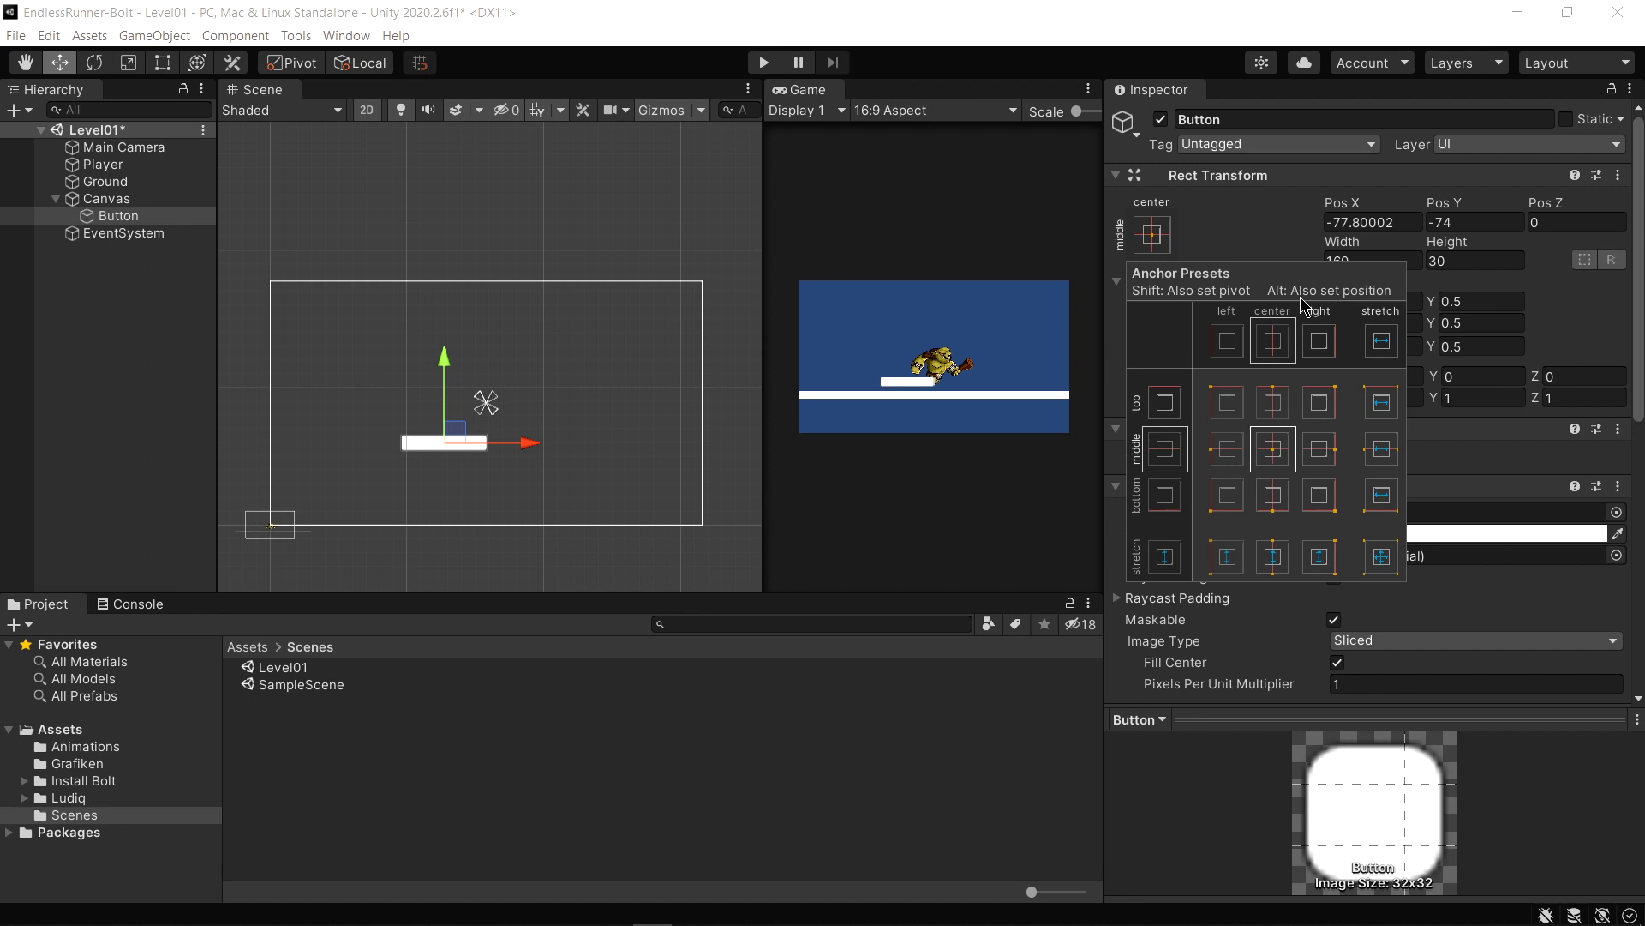
key(shift)
key(alt)
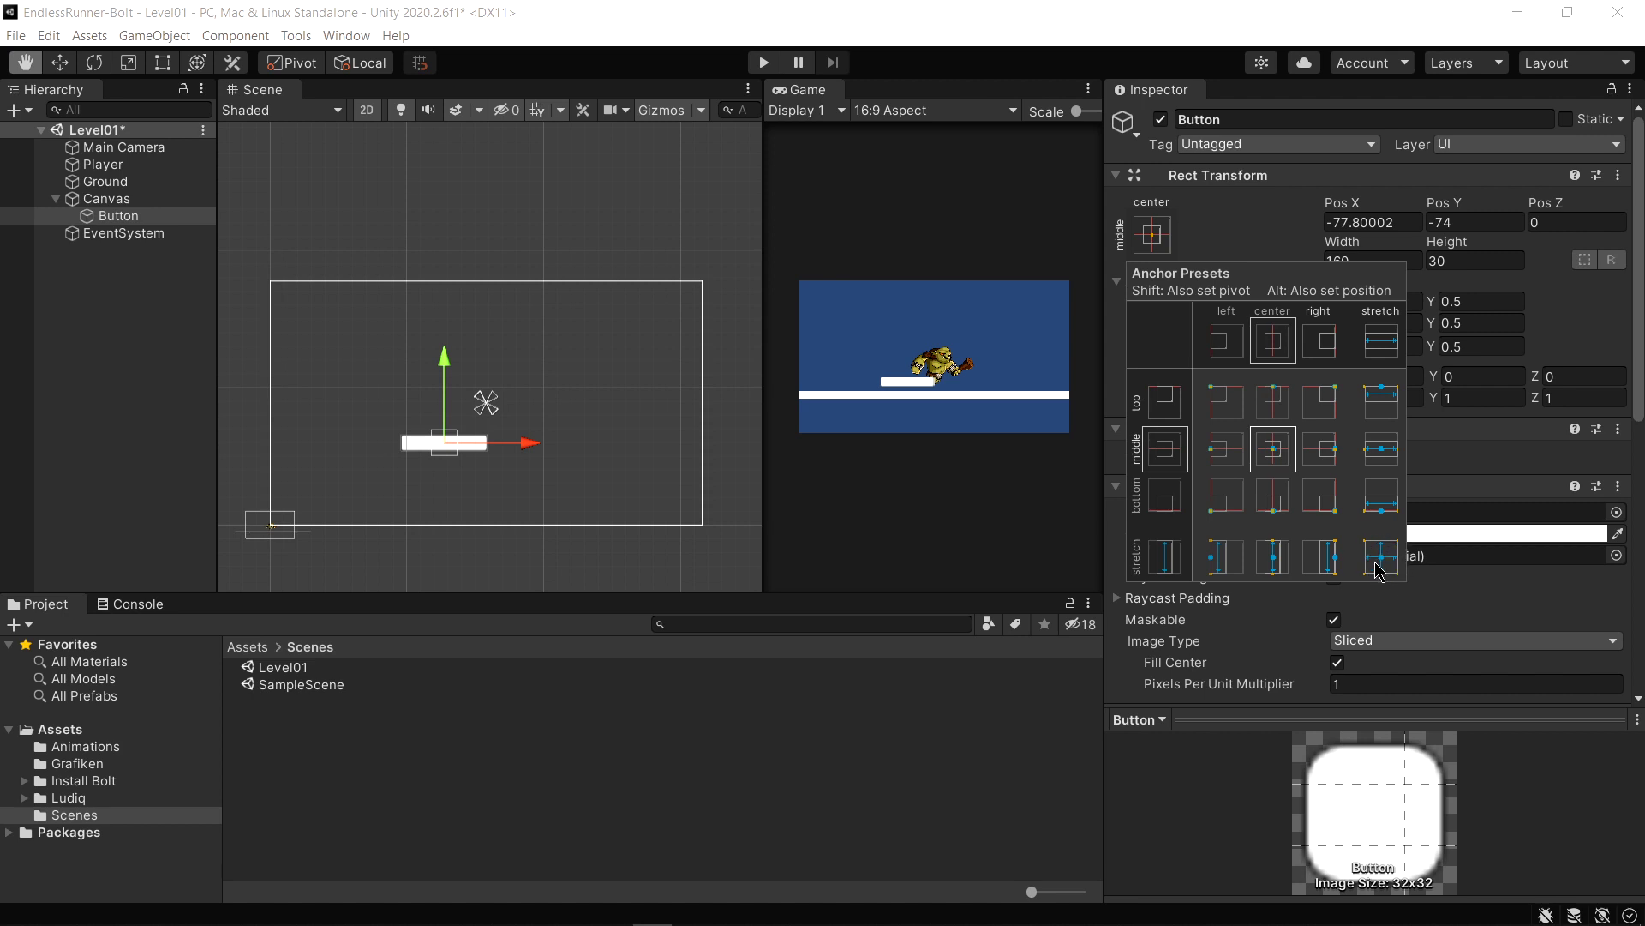
alt+shift+click(1381, 559)
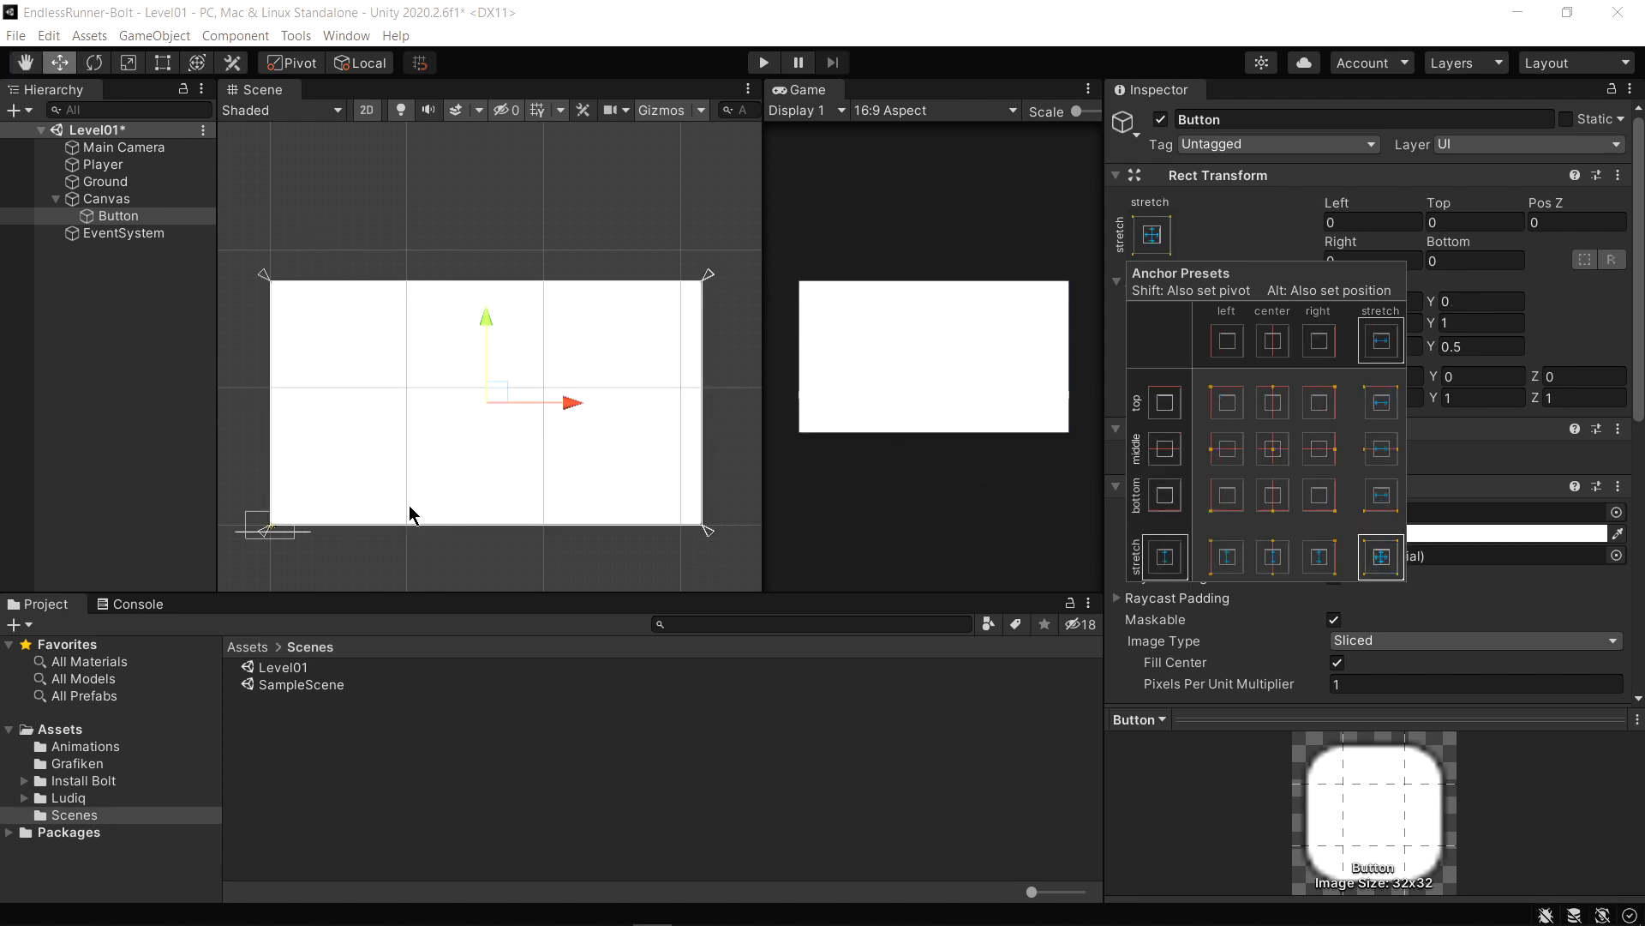
click(1098, 258)
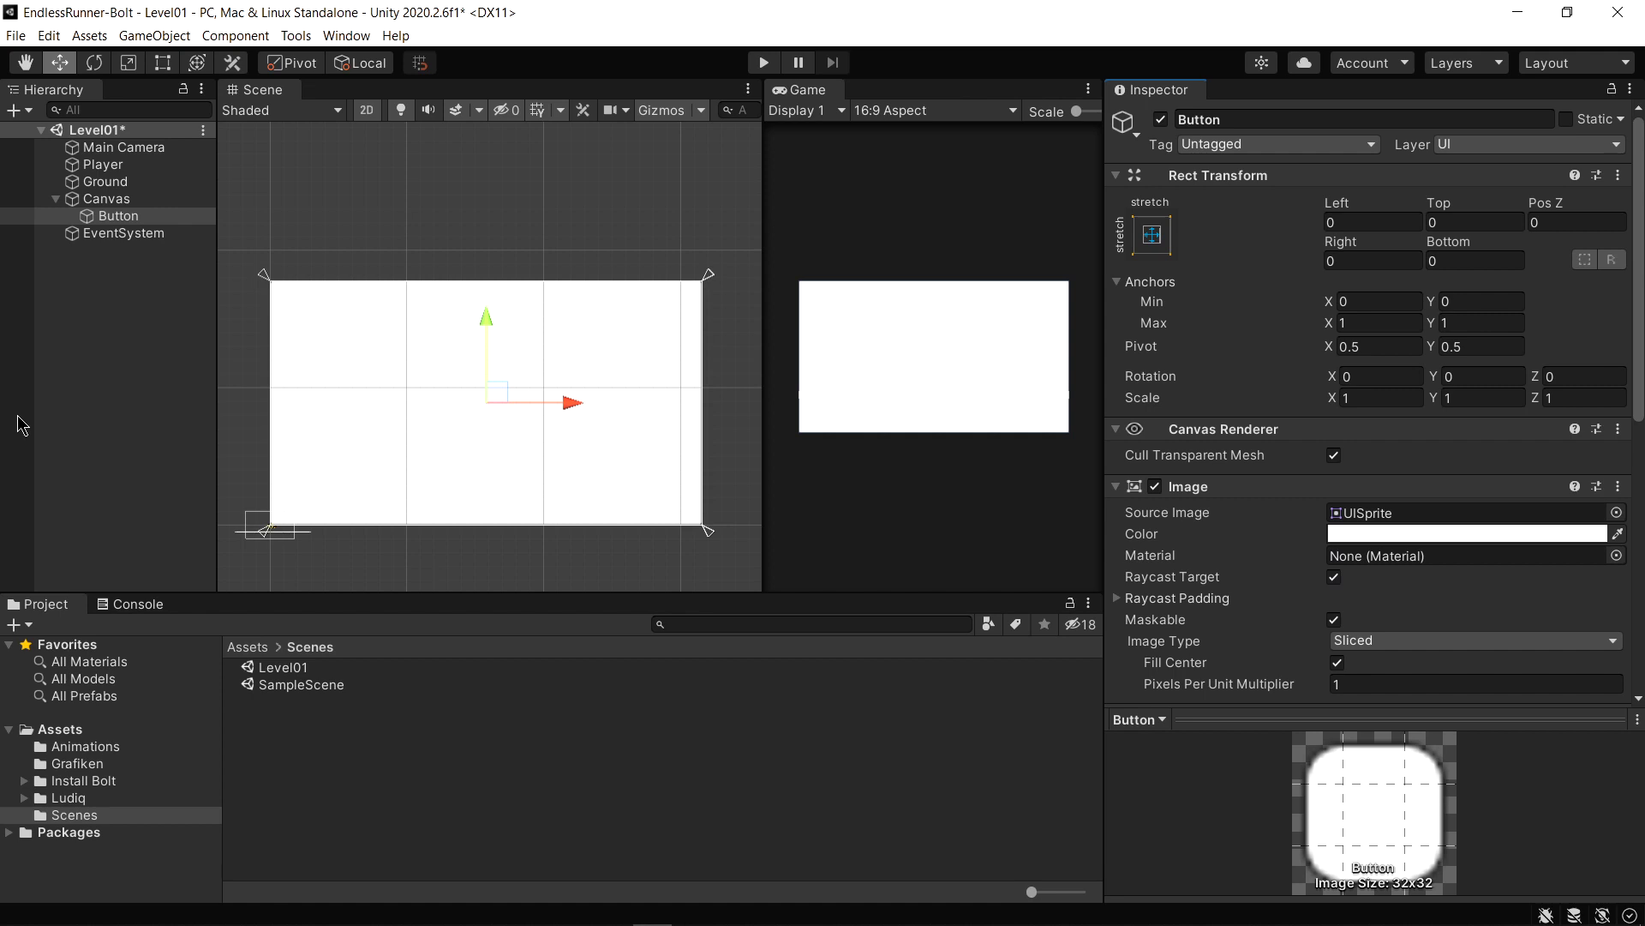
click(762, 62)
Test the full-canvas button in Play mode, then stop playing
click(930, 353)
click(929, 353)
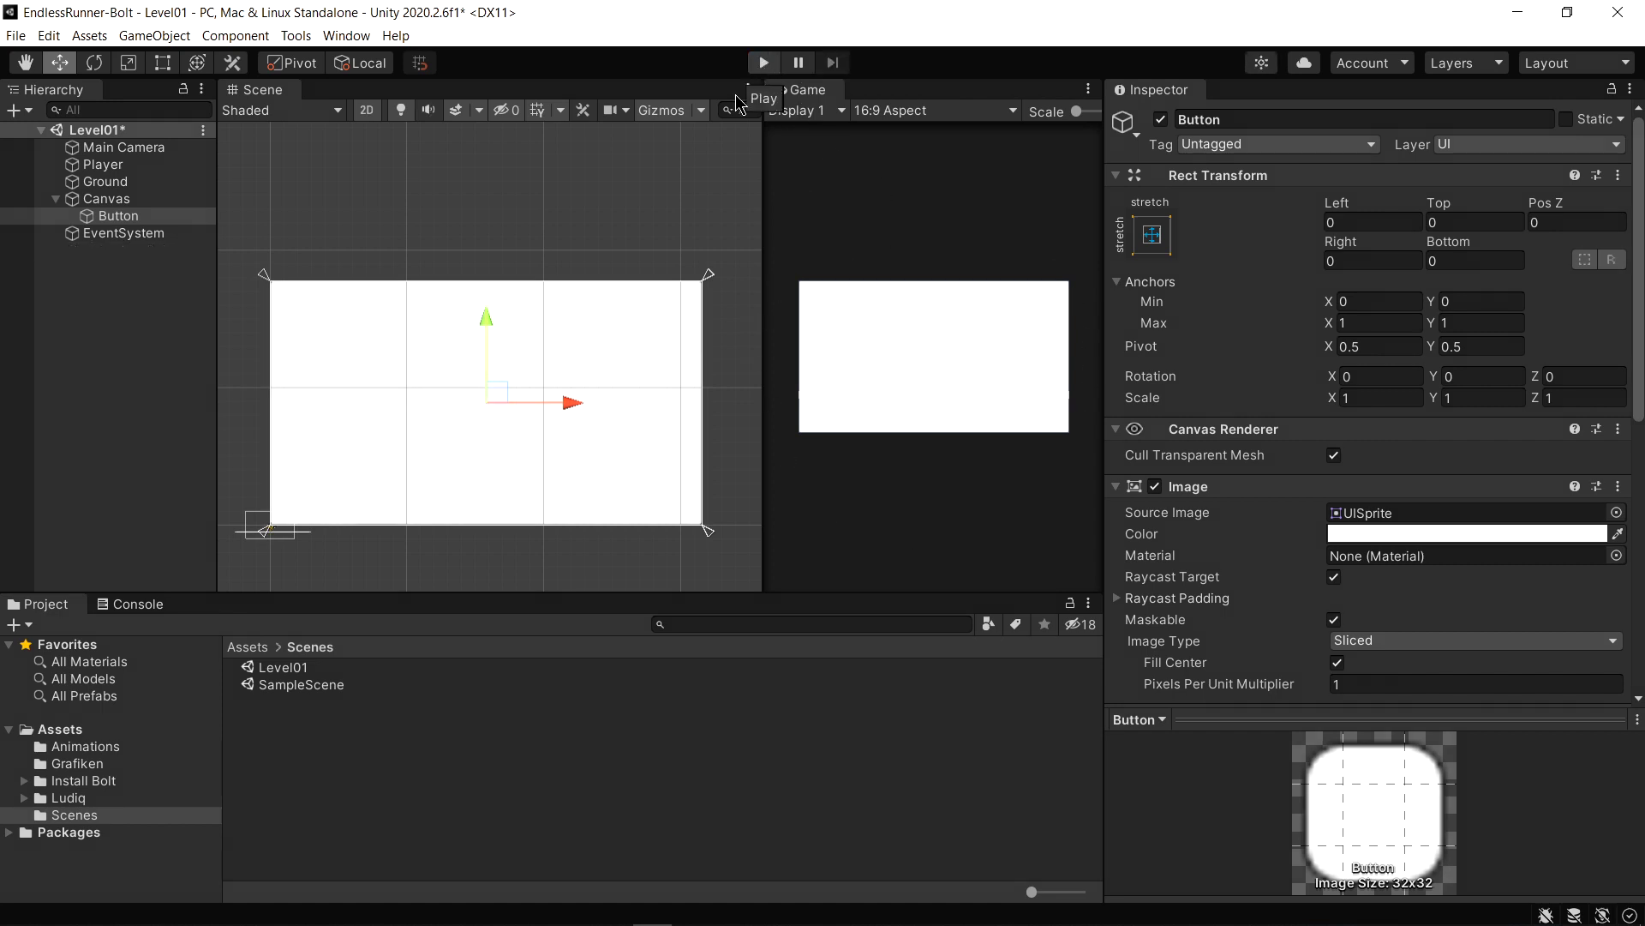
click(764, 63)
Set the Button image colour's alpha to 0
click(73, 219)
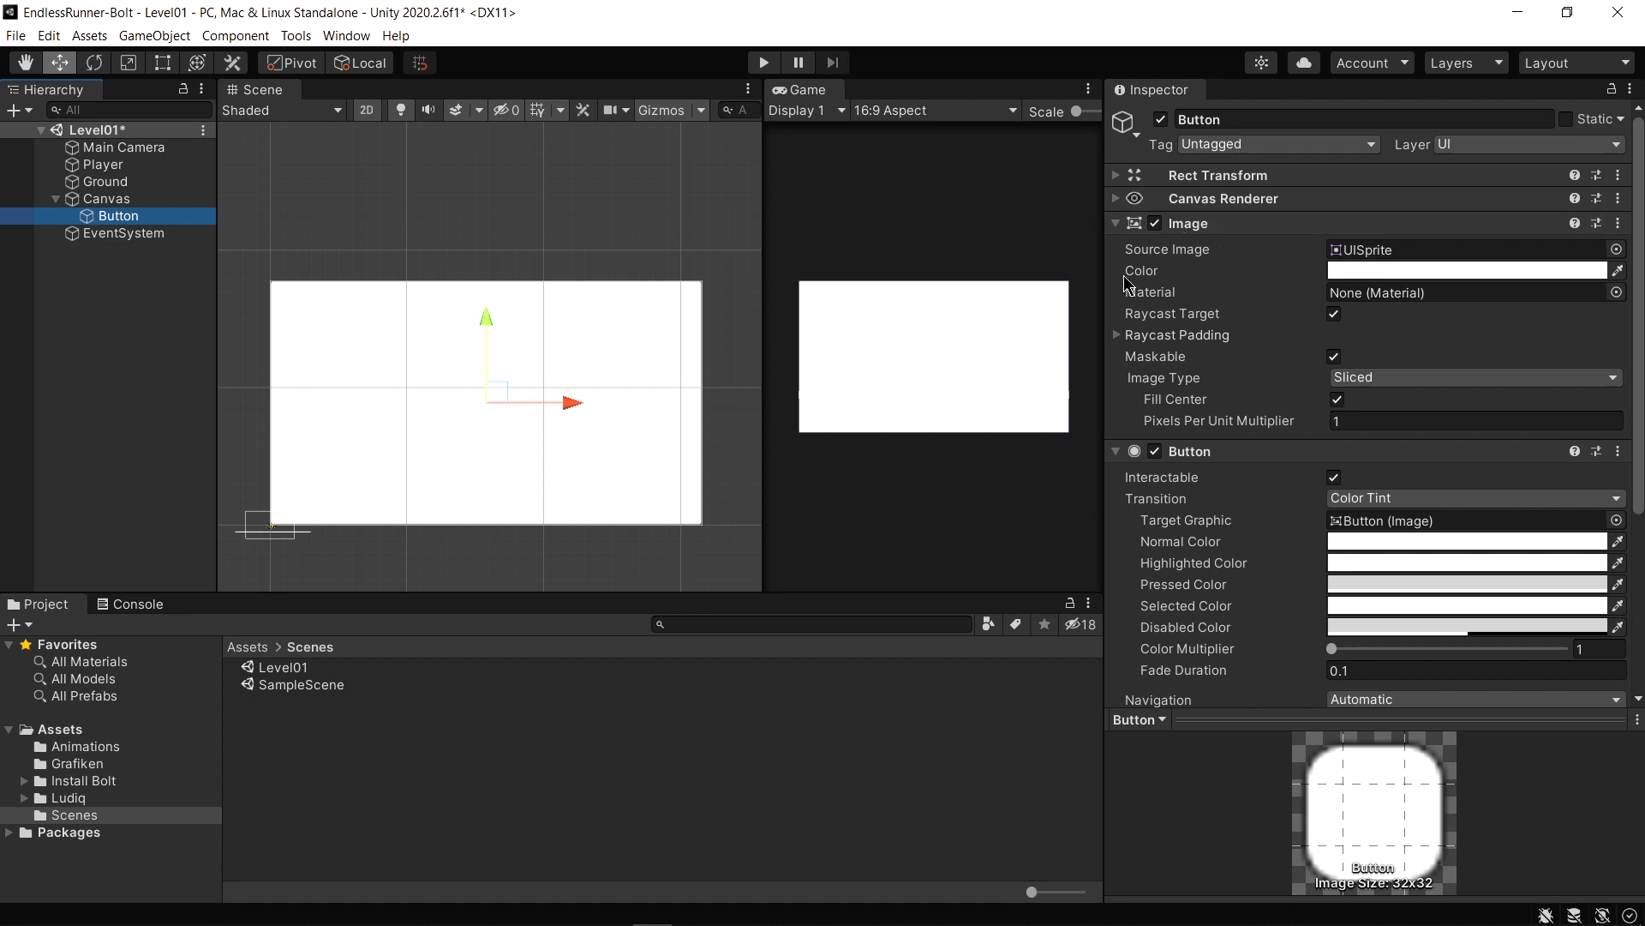
click(1402, 267)
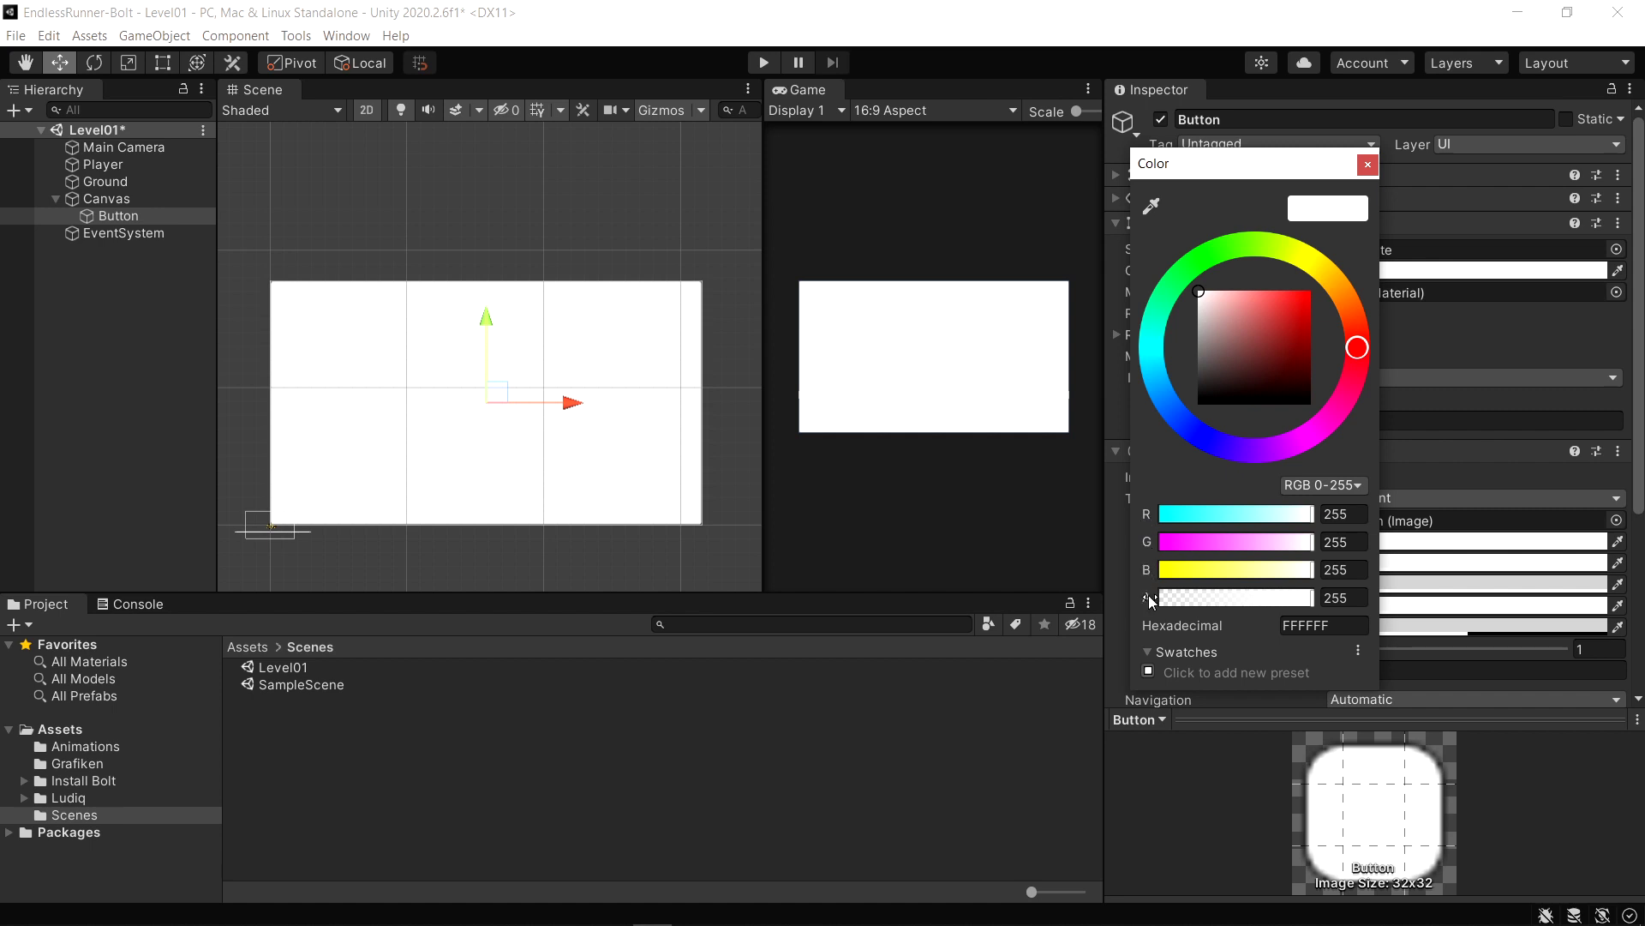
click(1337, 595)
text(0)
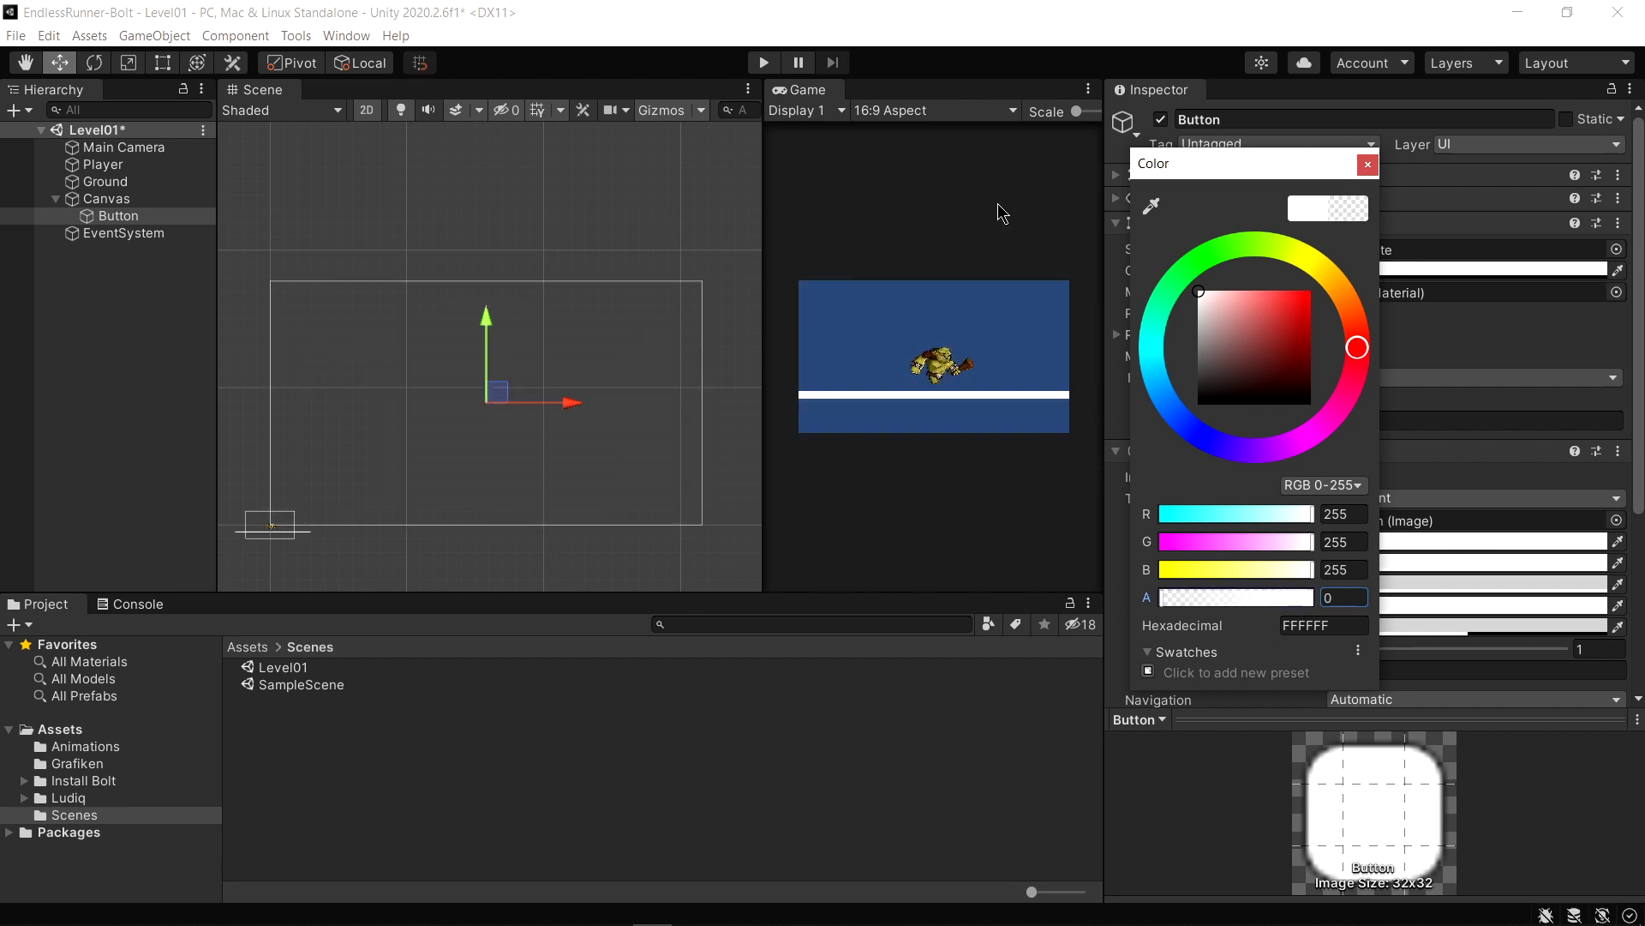
click(1366, 168)
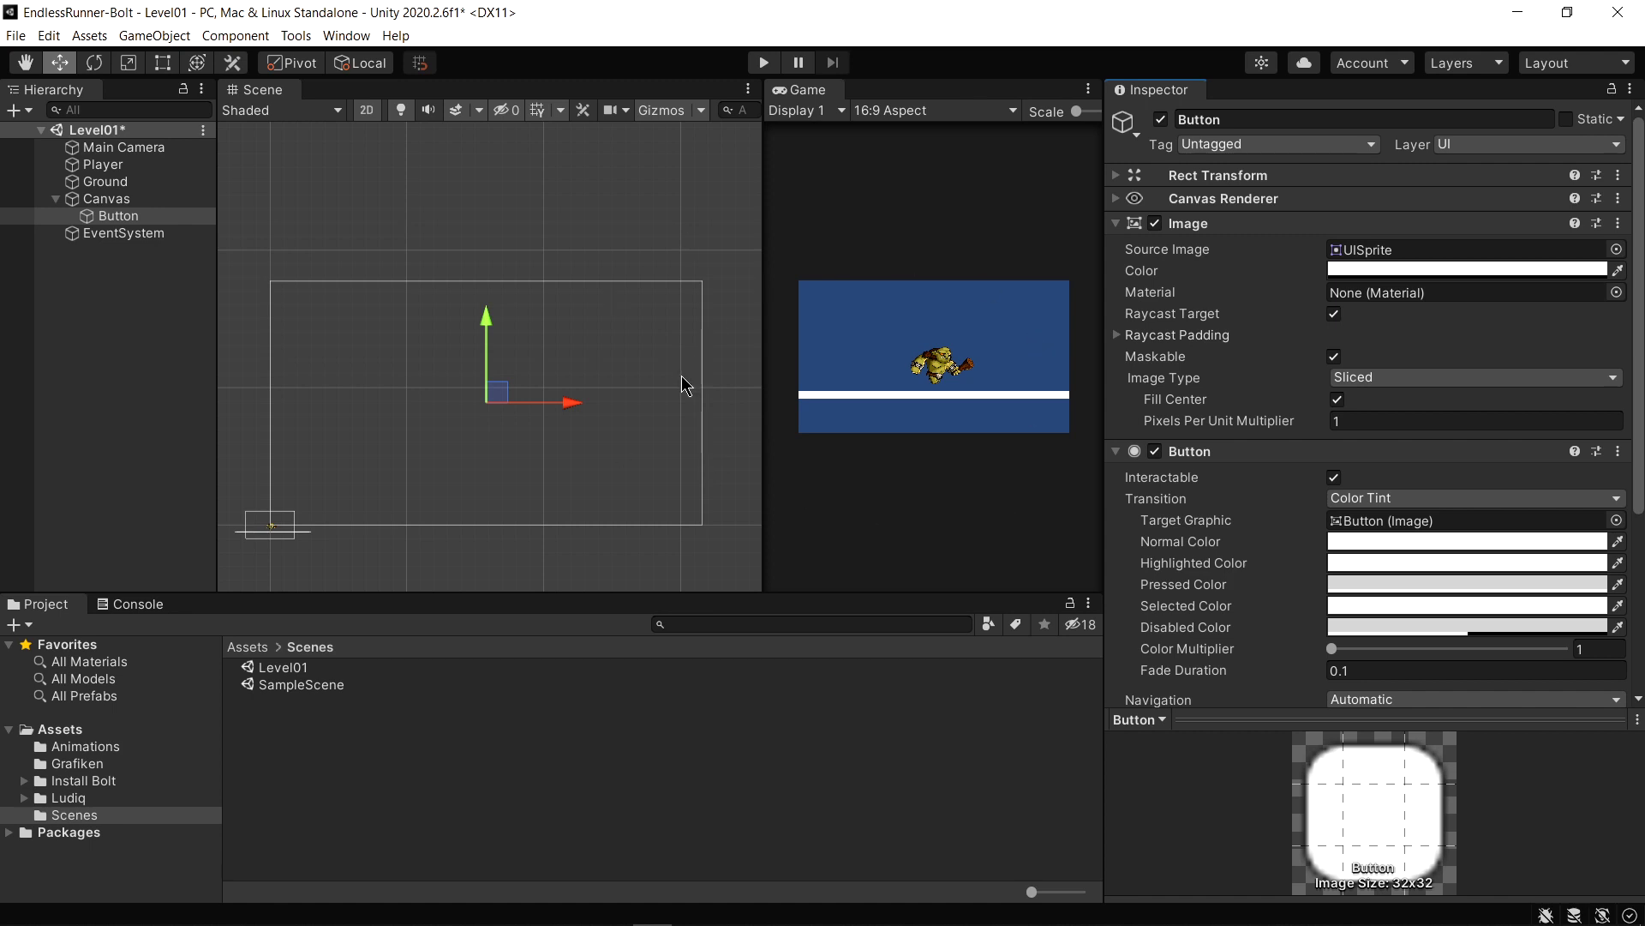
Resize the Scene and Game views and pan and zoom toward the player
drag(762, 360, 741, 343)
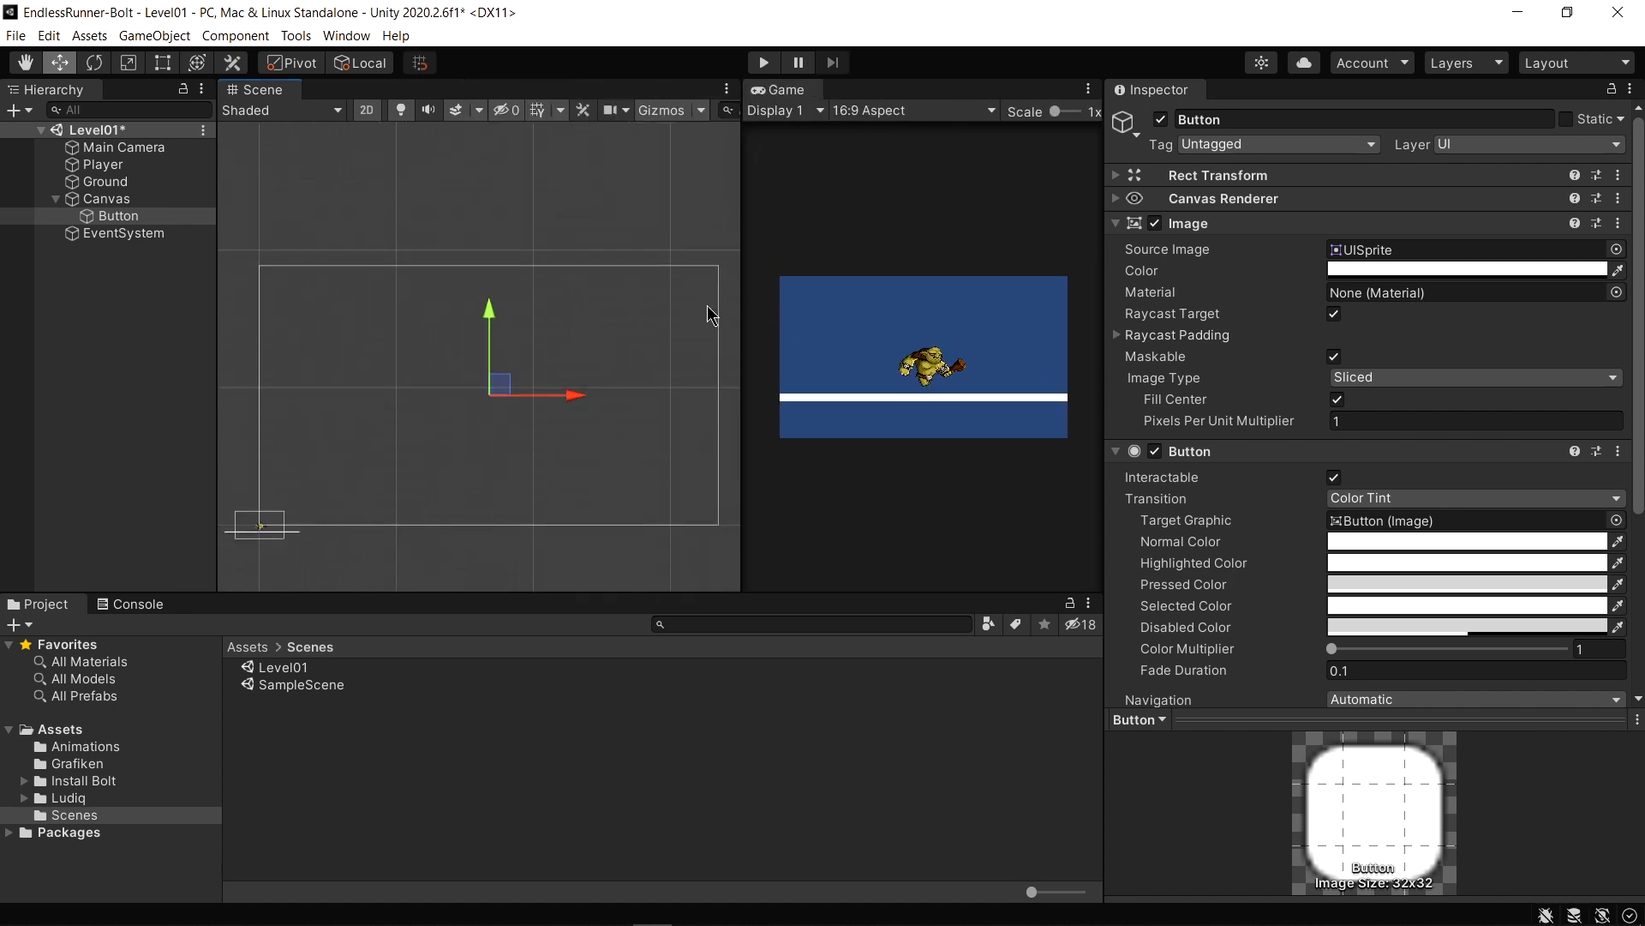
middle_drag(292, 468, 375, 409)
scroll(375, 409, up, 5)
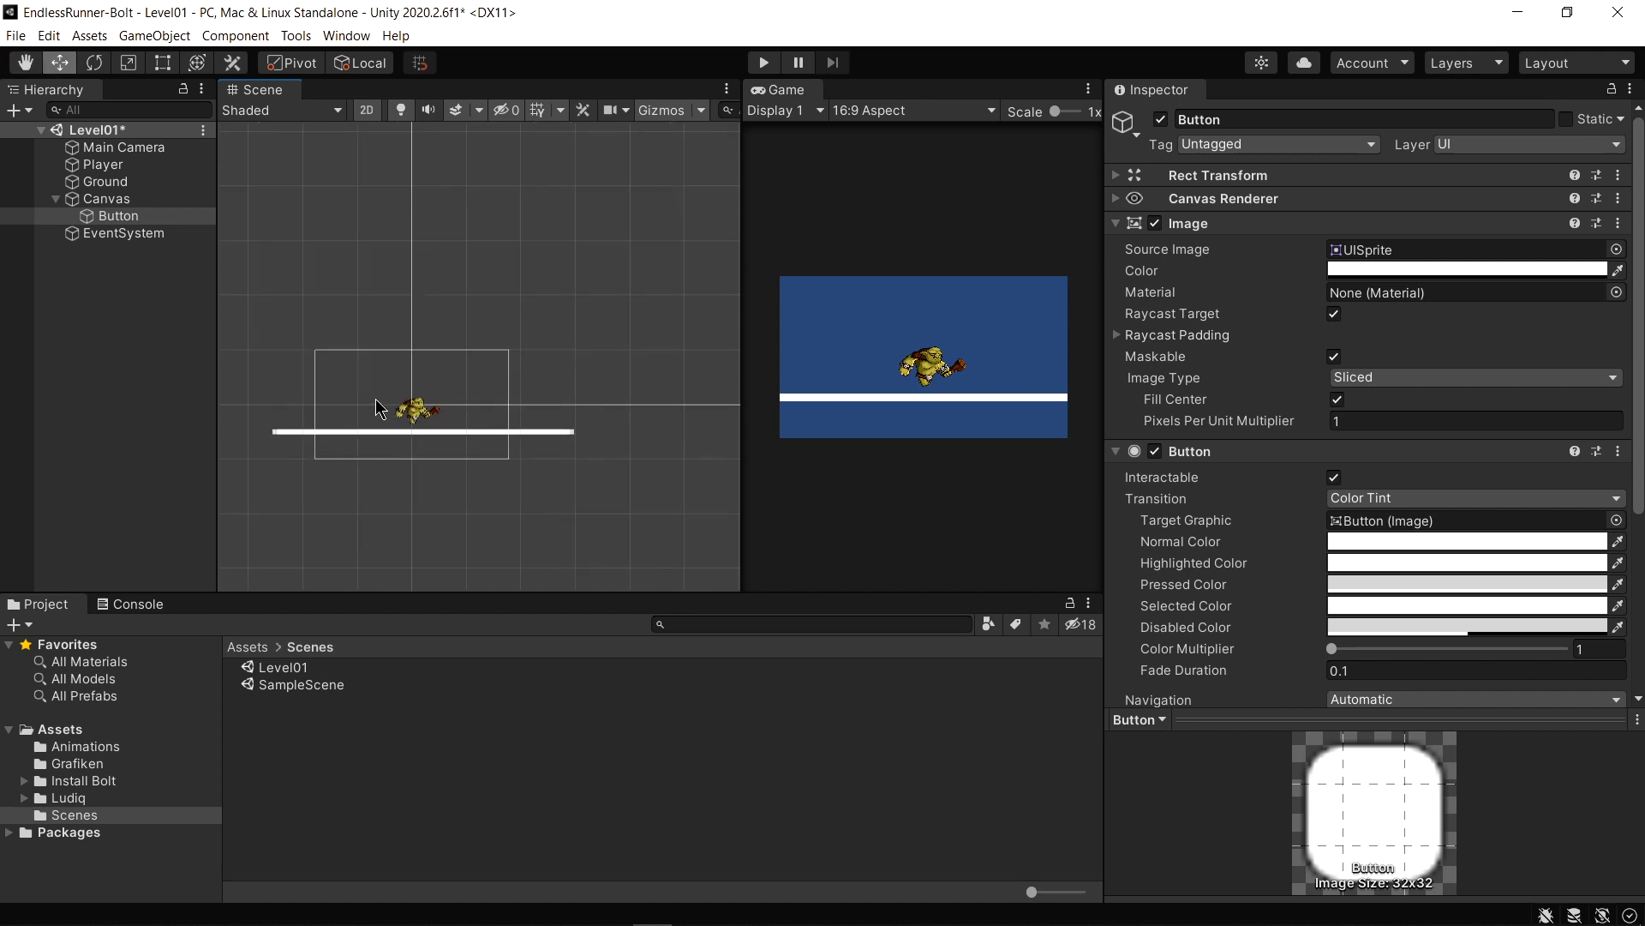
scroll(376, 400, up, 3)
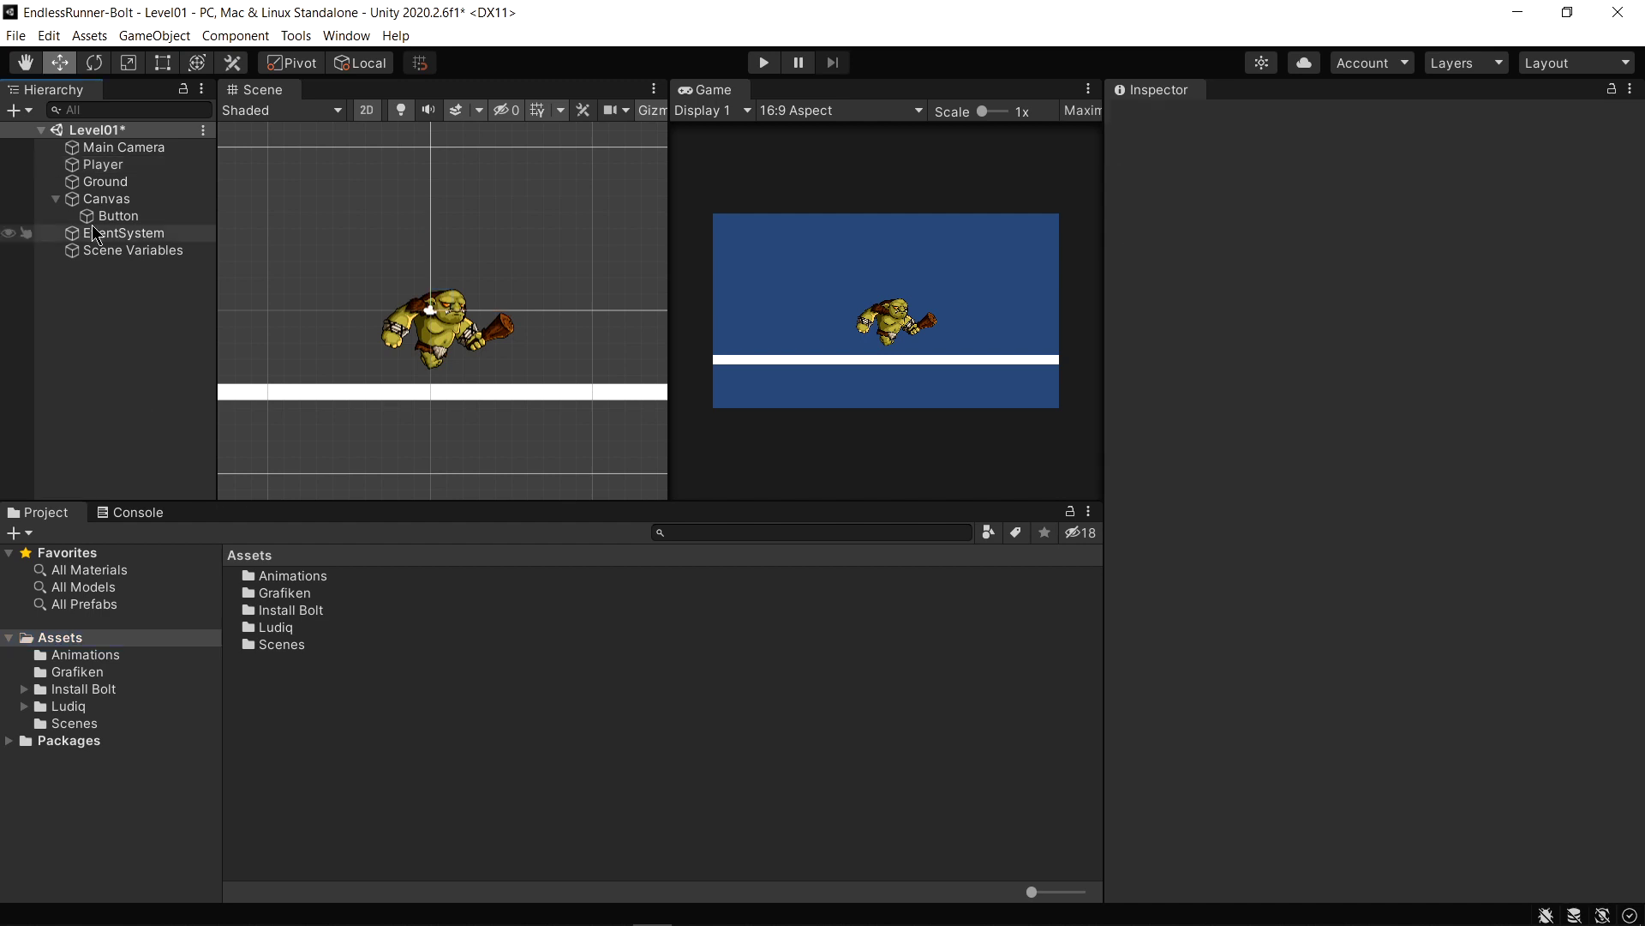
Add a Bolt Flow Machine to Player with Source set to Embed, and edit its graph
click(105, 167)
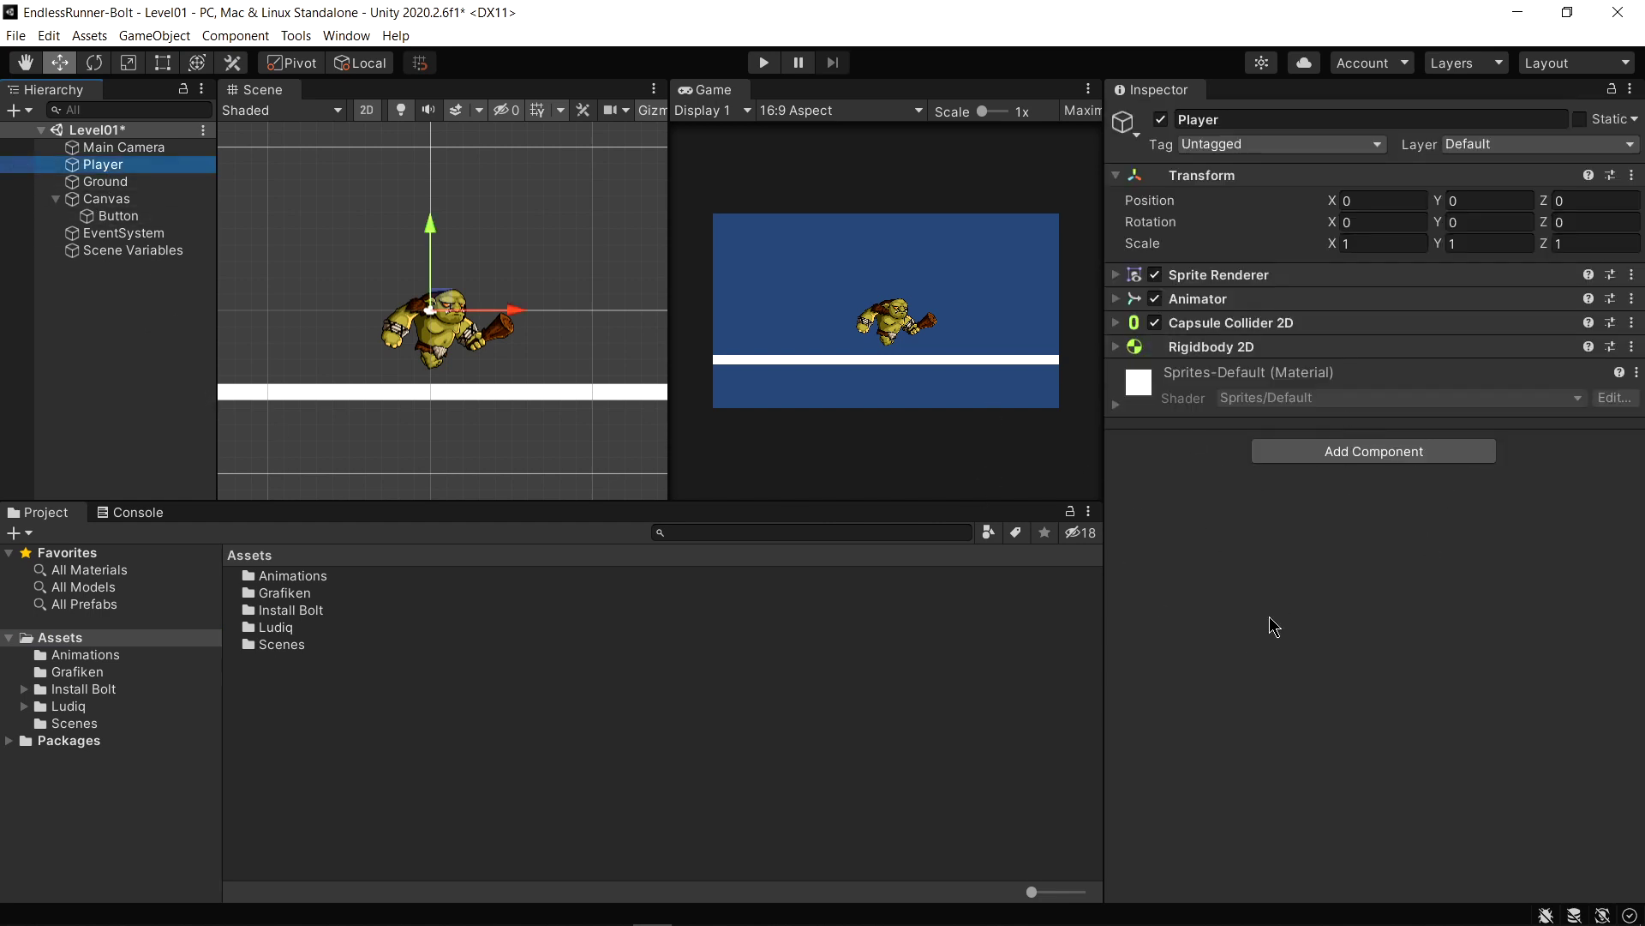
click(1369, 453)
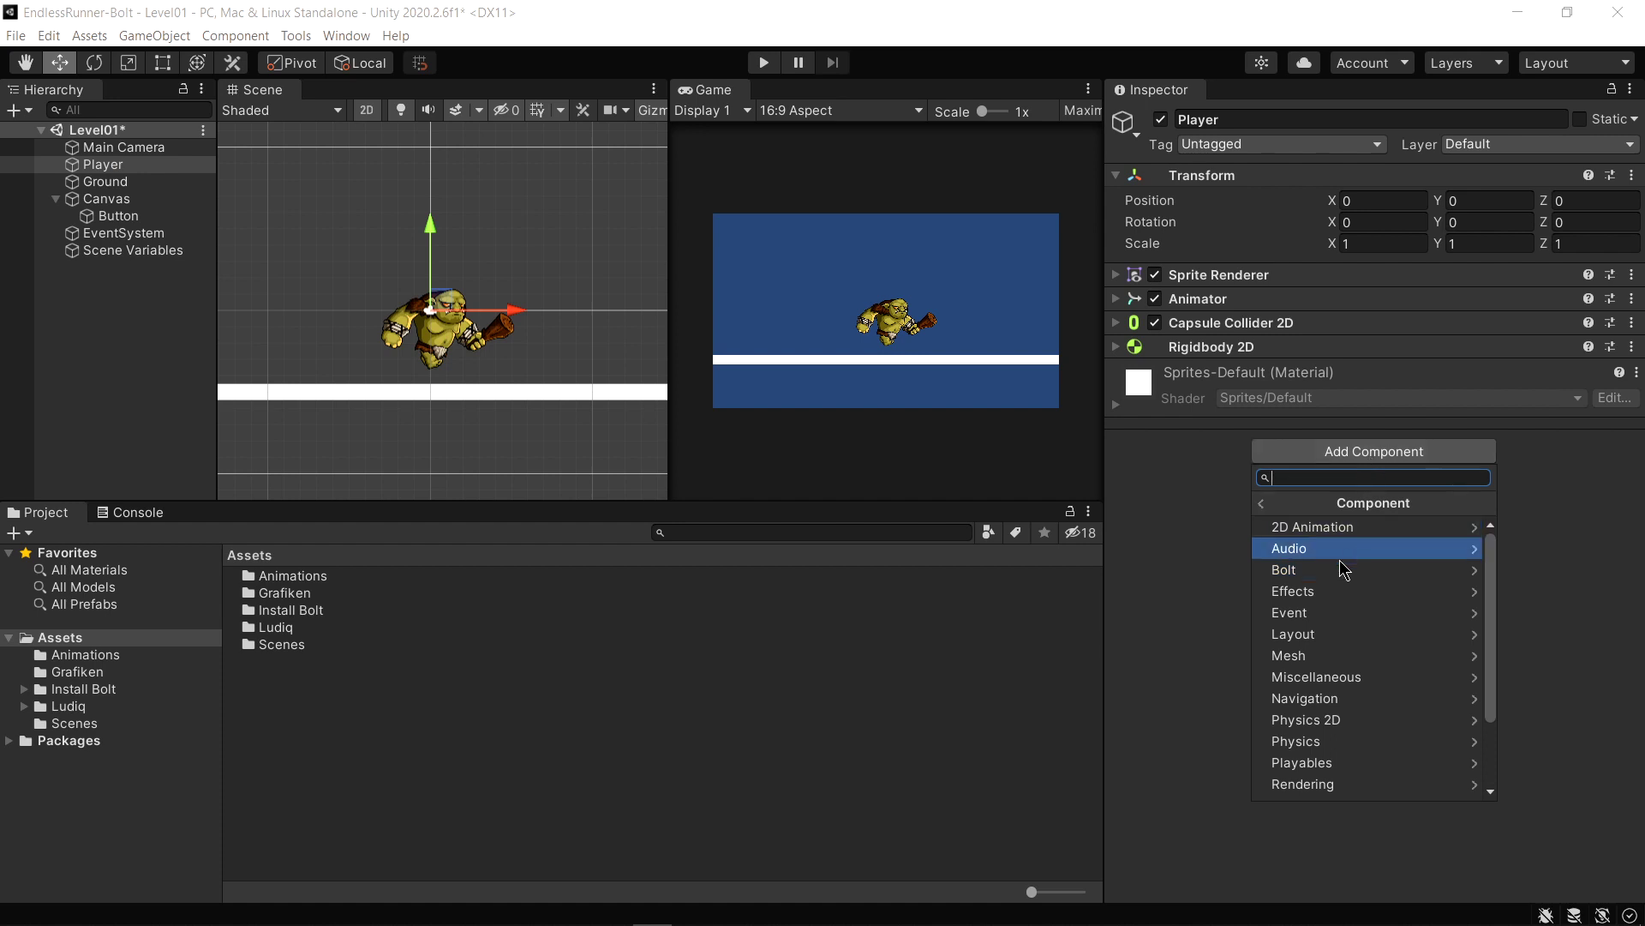
click(1294, 569)
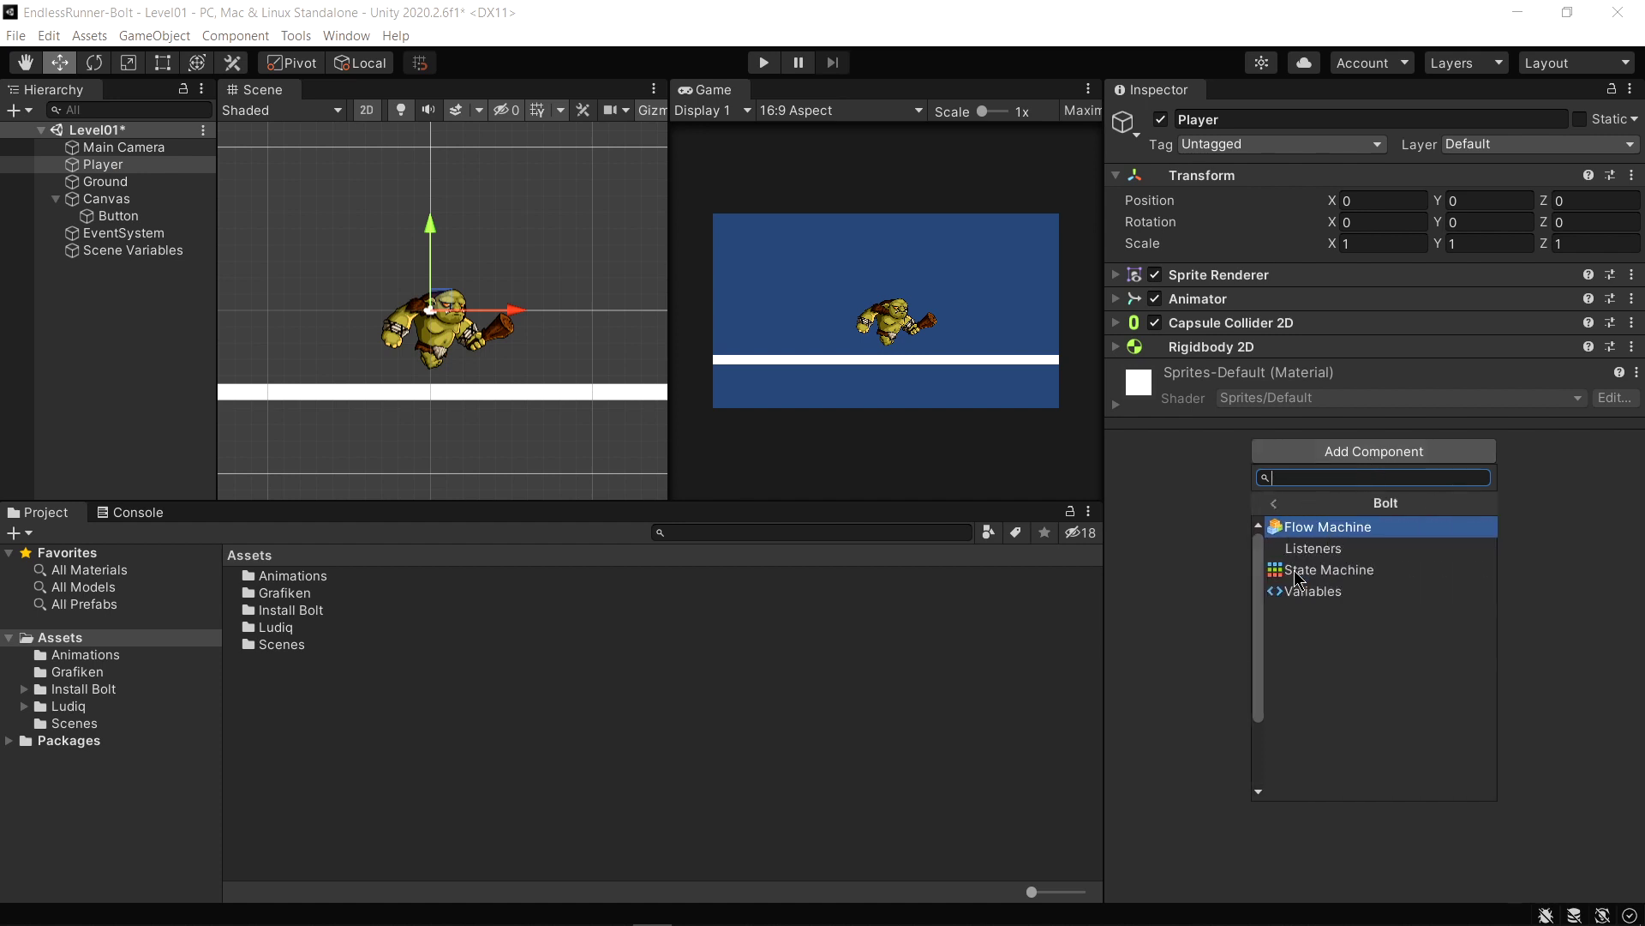
click(1314, 528)
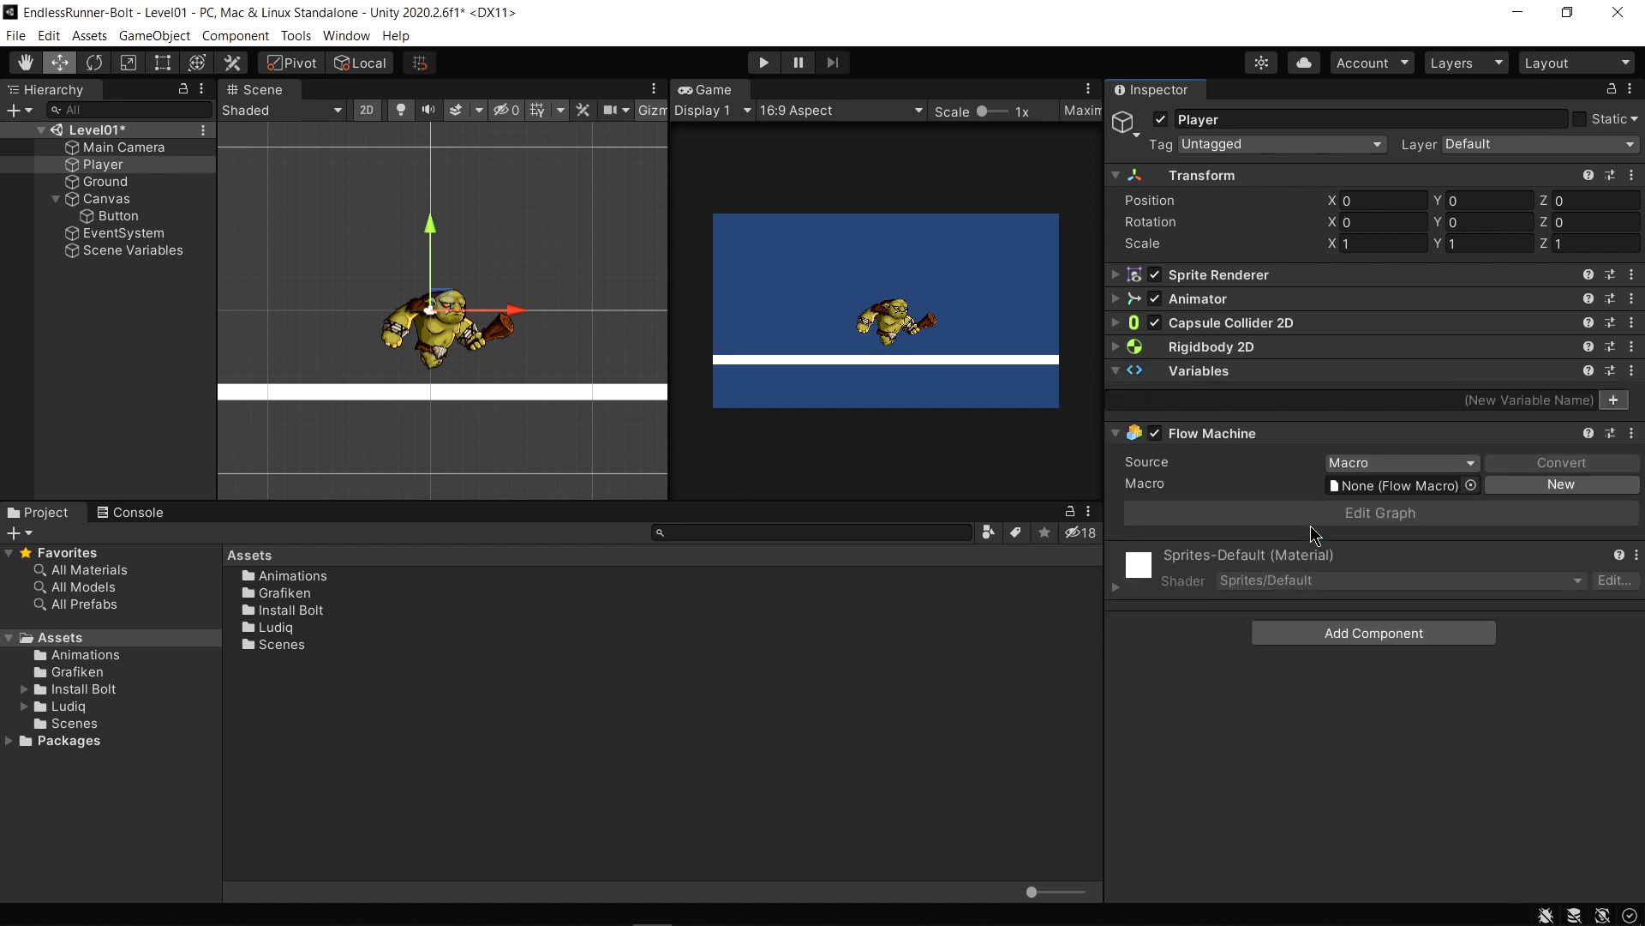
click(1377, 473)
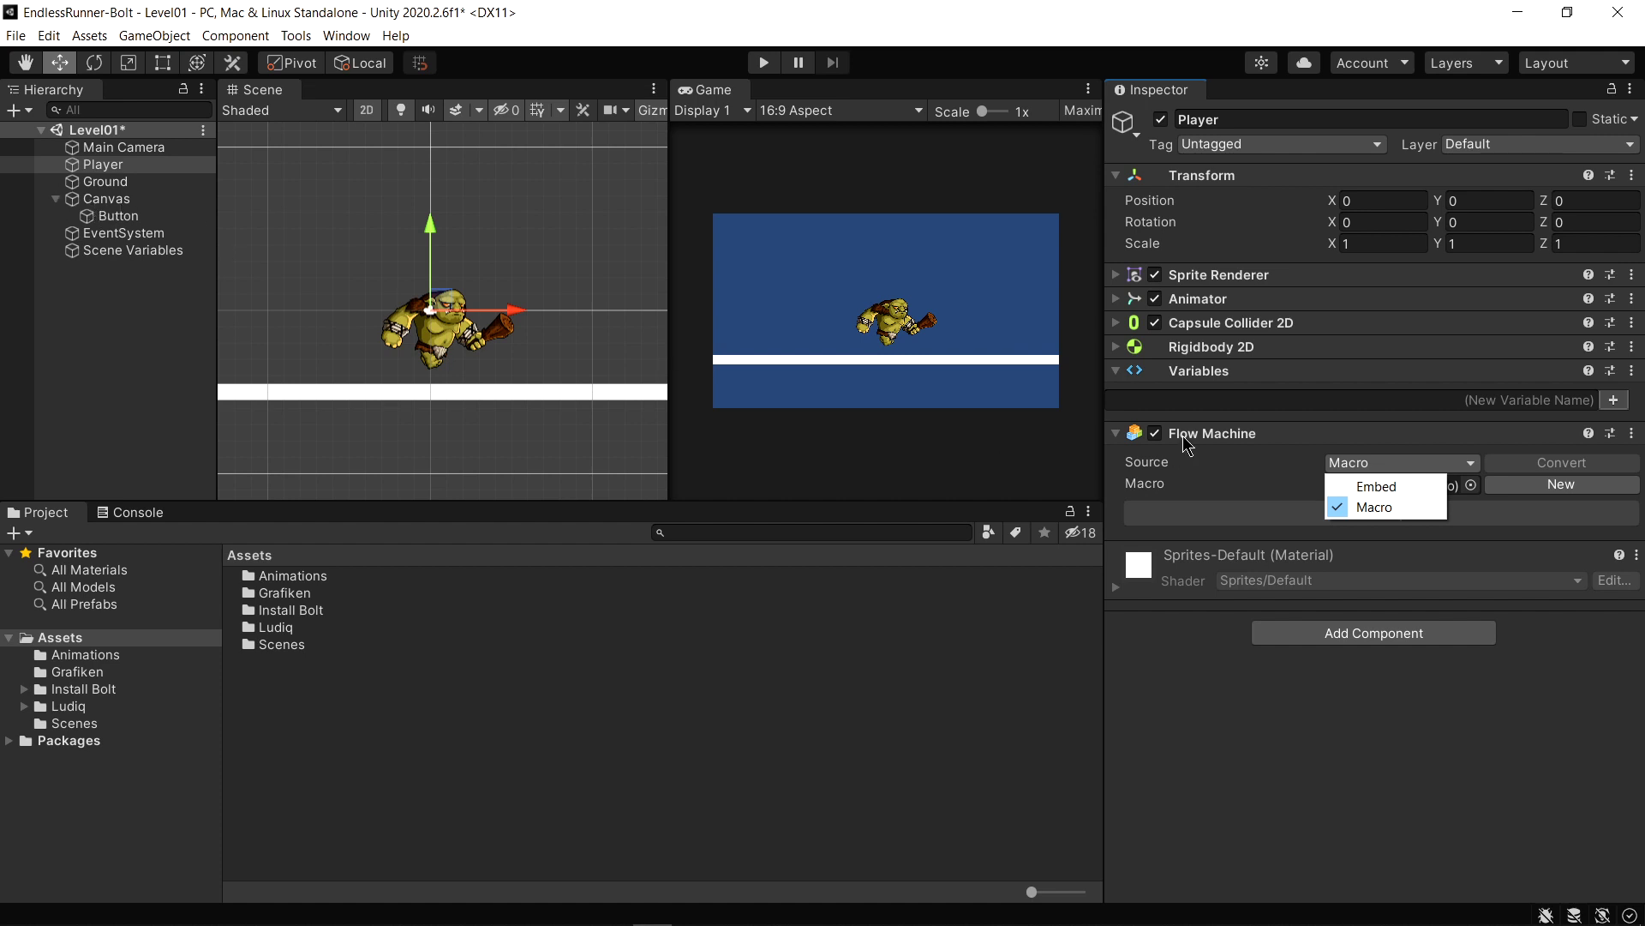
click(1414, 487)
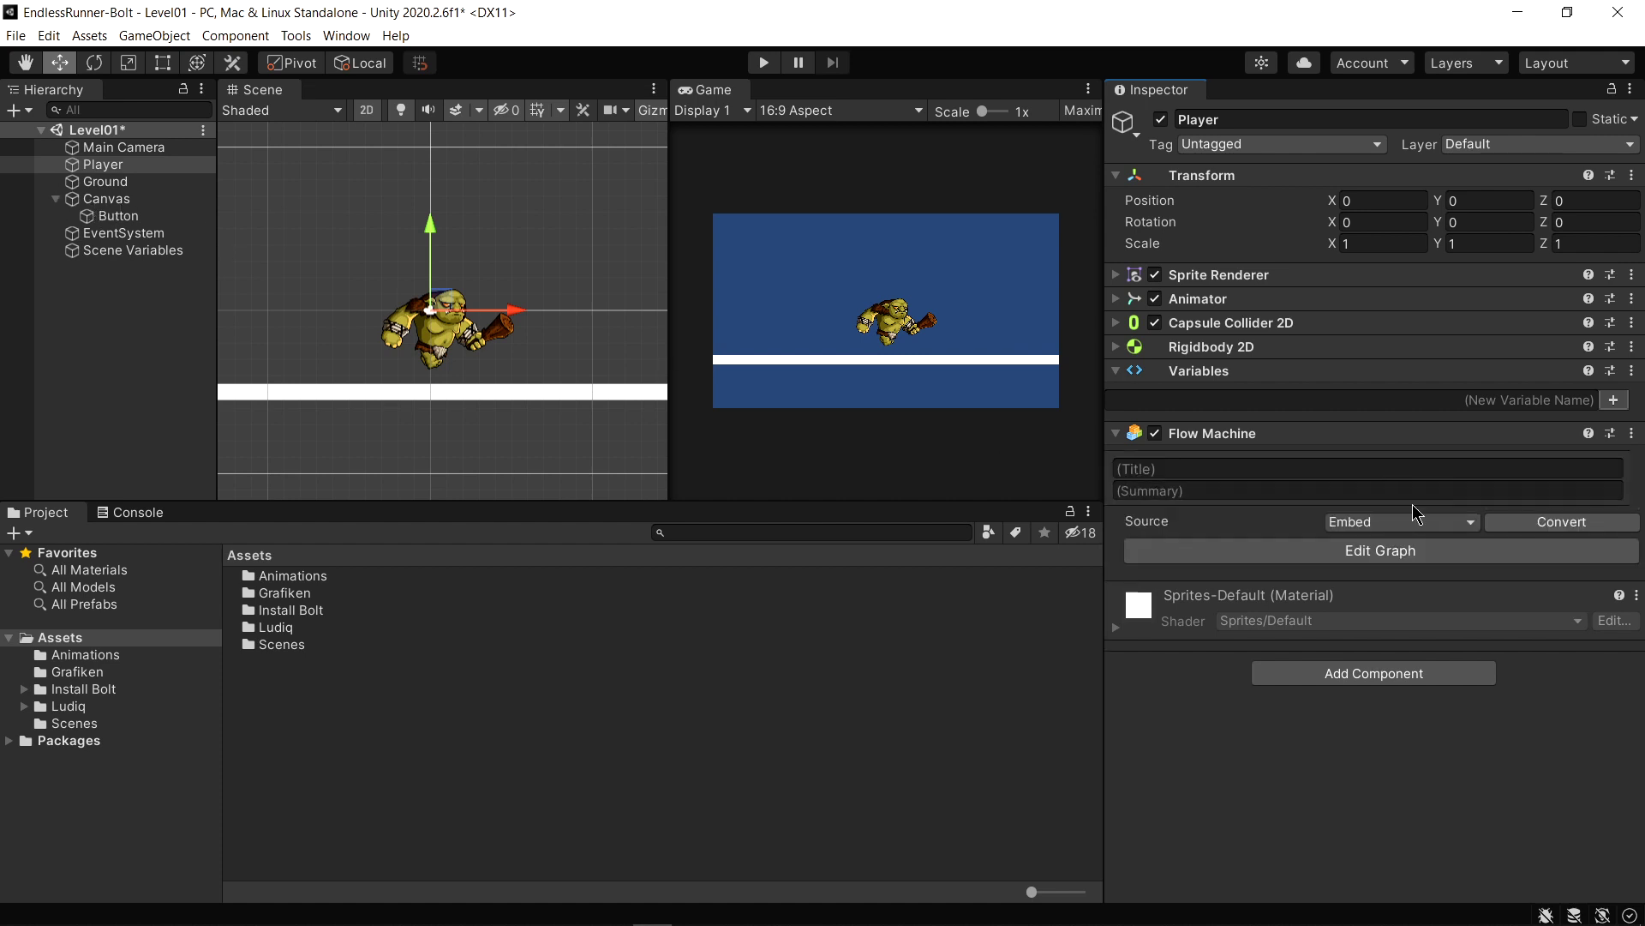
click(1410, 557)
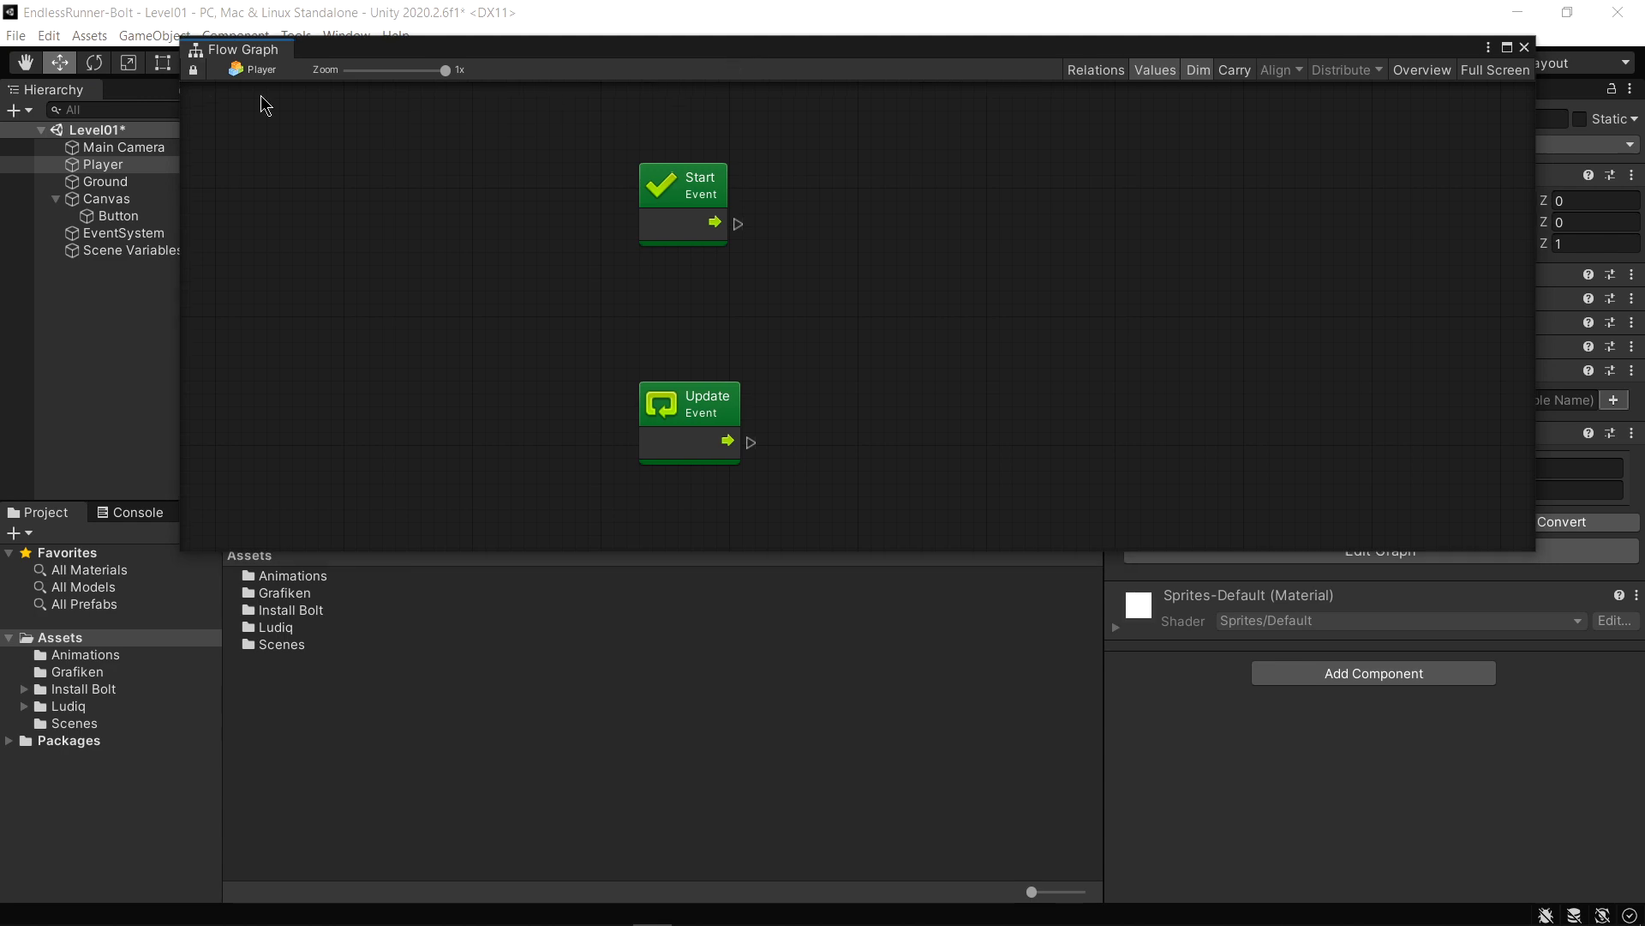
Reposition the Flow Graph window, place Update below Start, and box-select both nodes
mouse_move(261, 58)
mouse_down()
mouse_move(465, 26)
mouse_move(190, 532)
mouse_up()
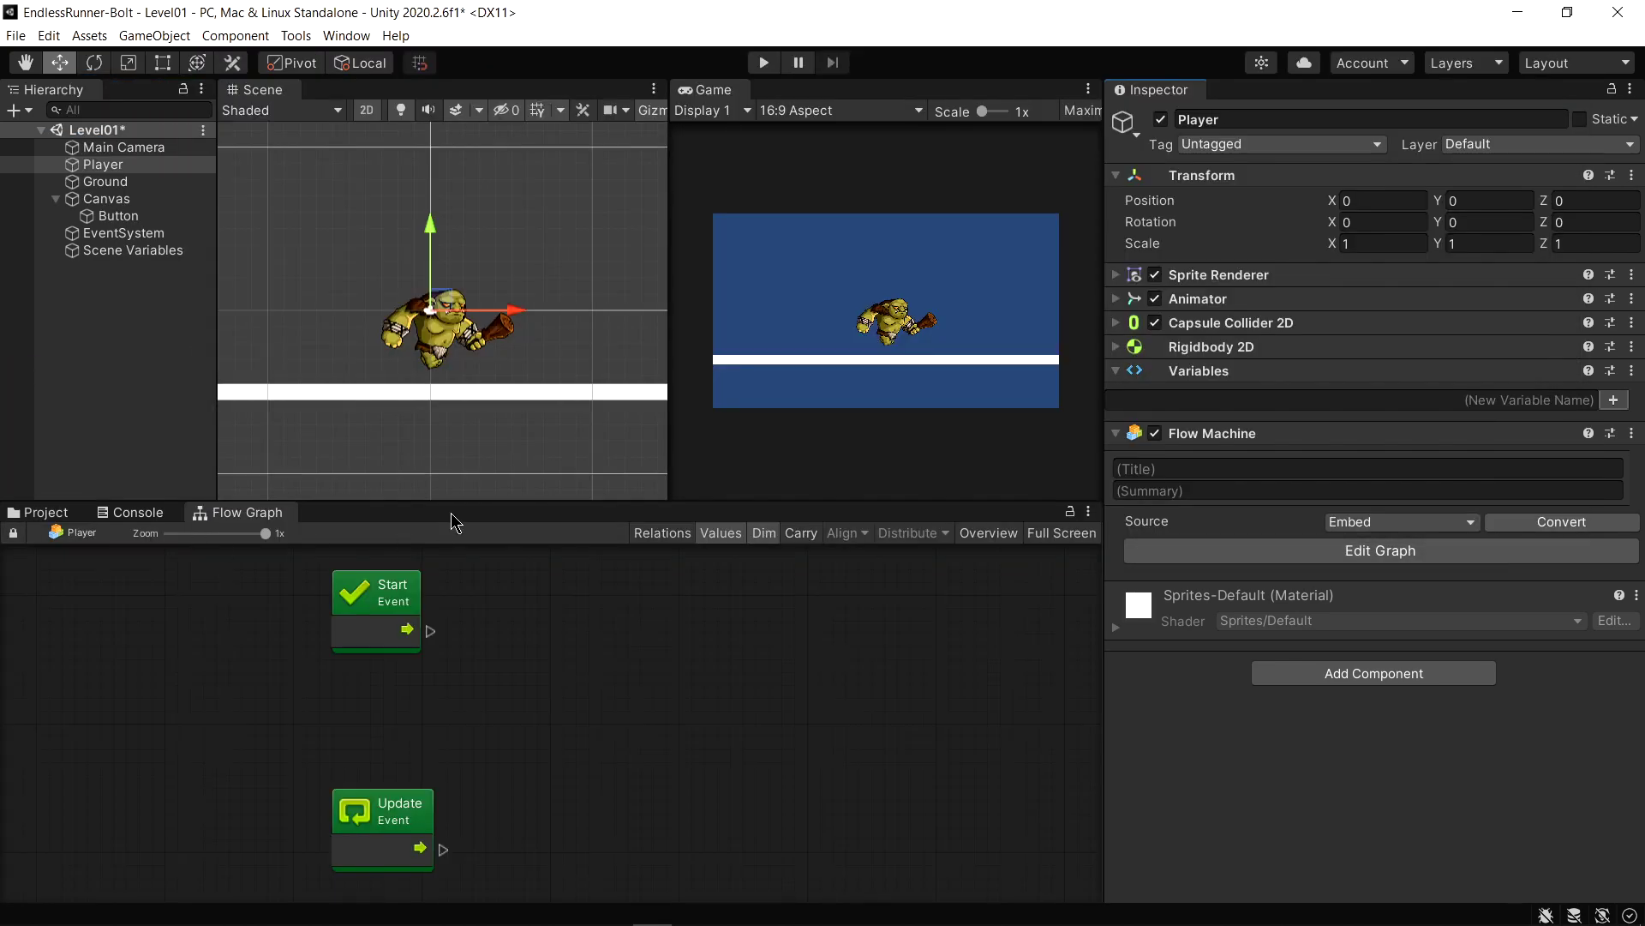
drag(445, 504, 446, 498)
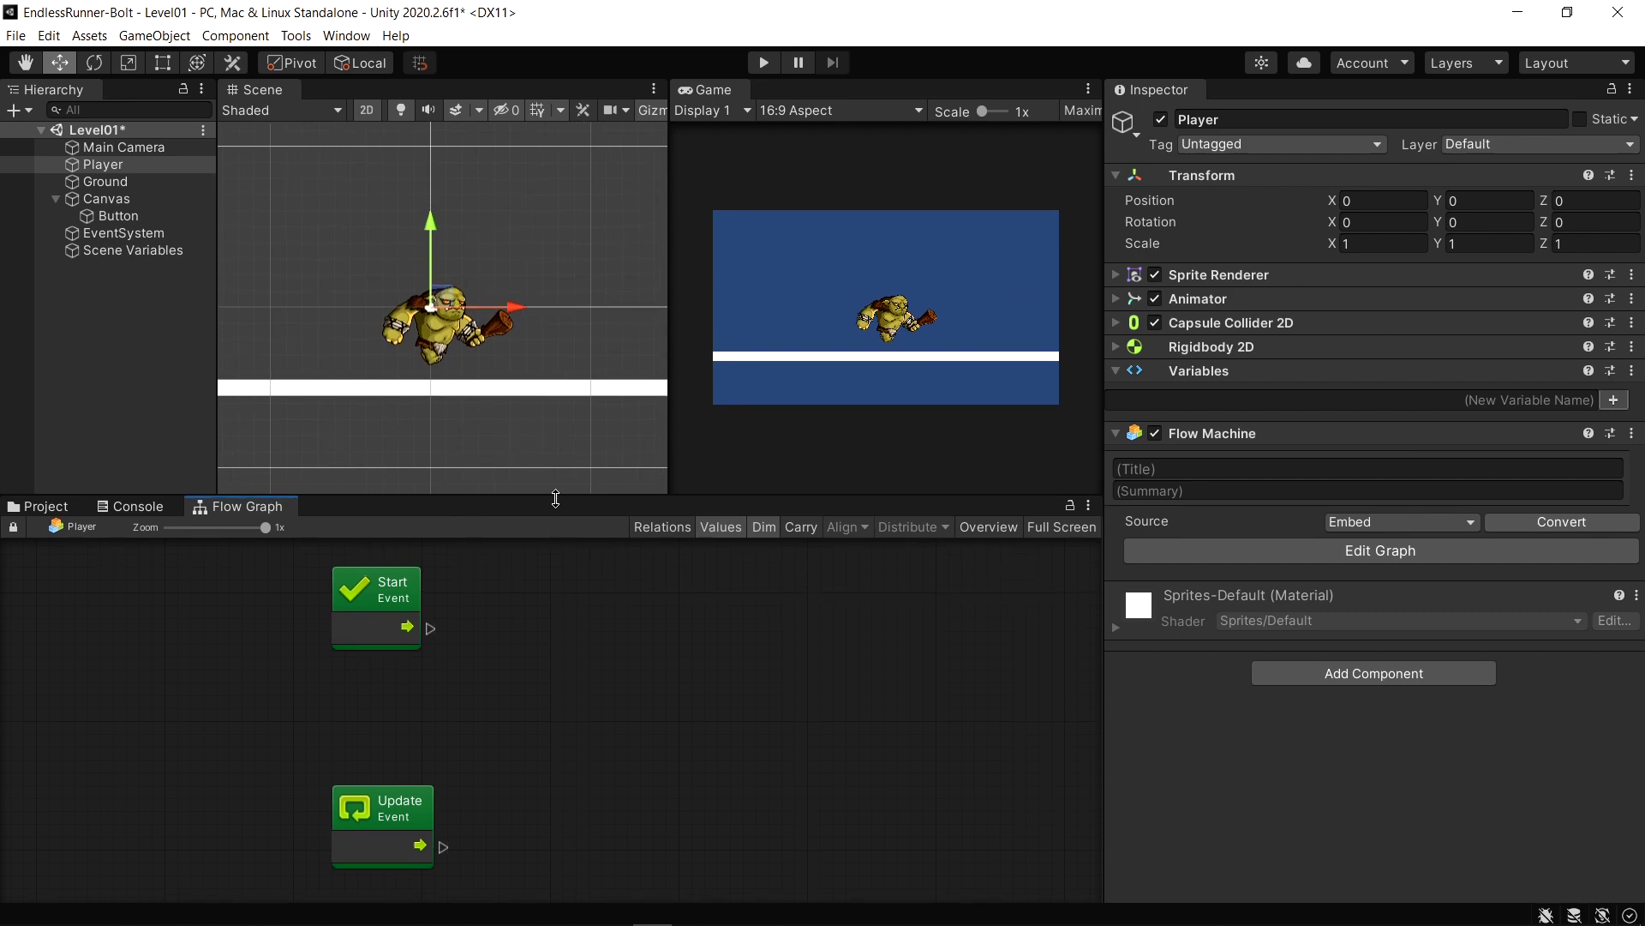
drag(556, 499, 557, 501)
key(ctrl+z)
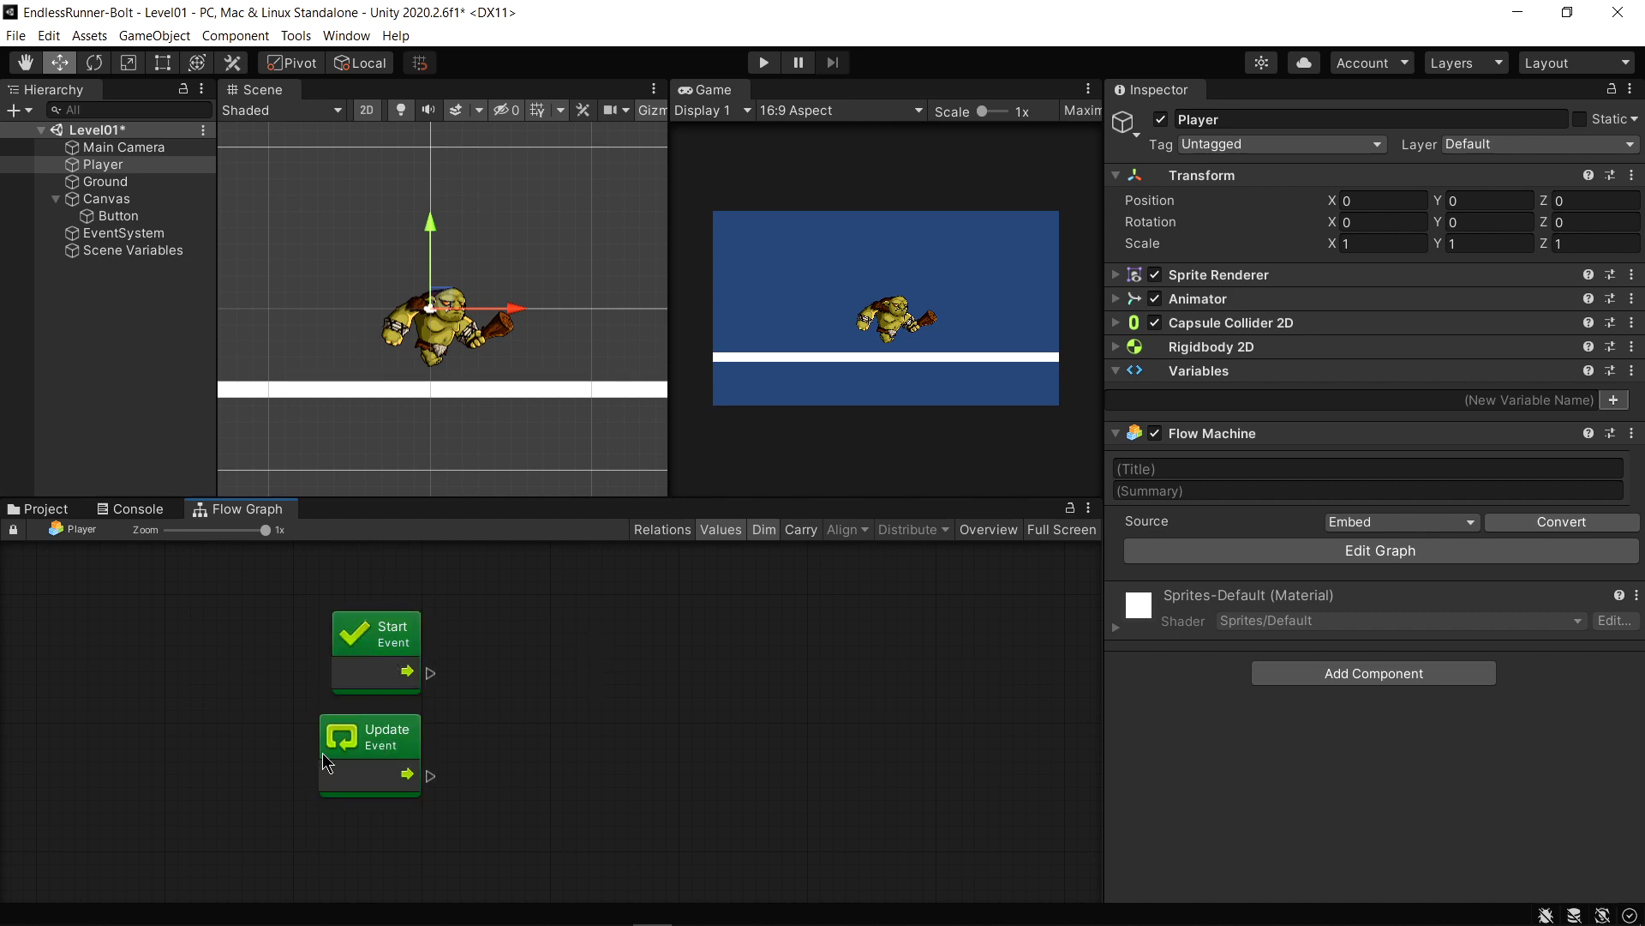
drag(530, 591, 228, 821)
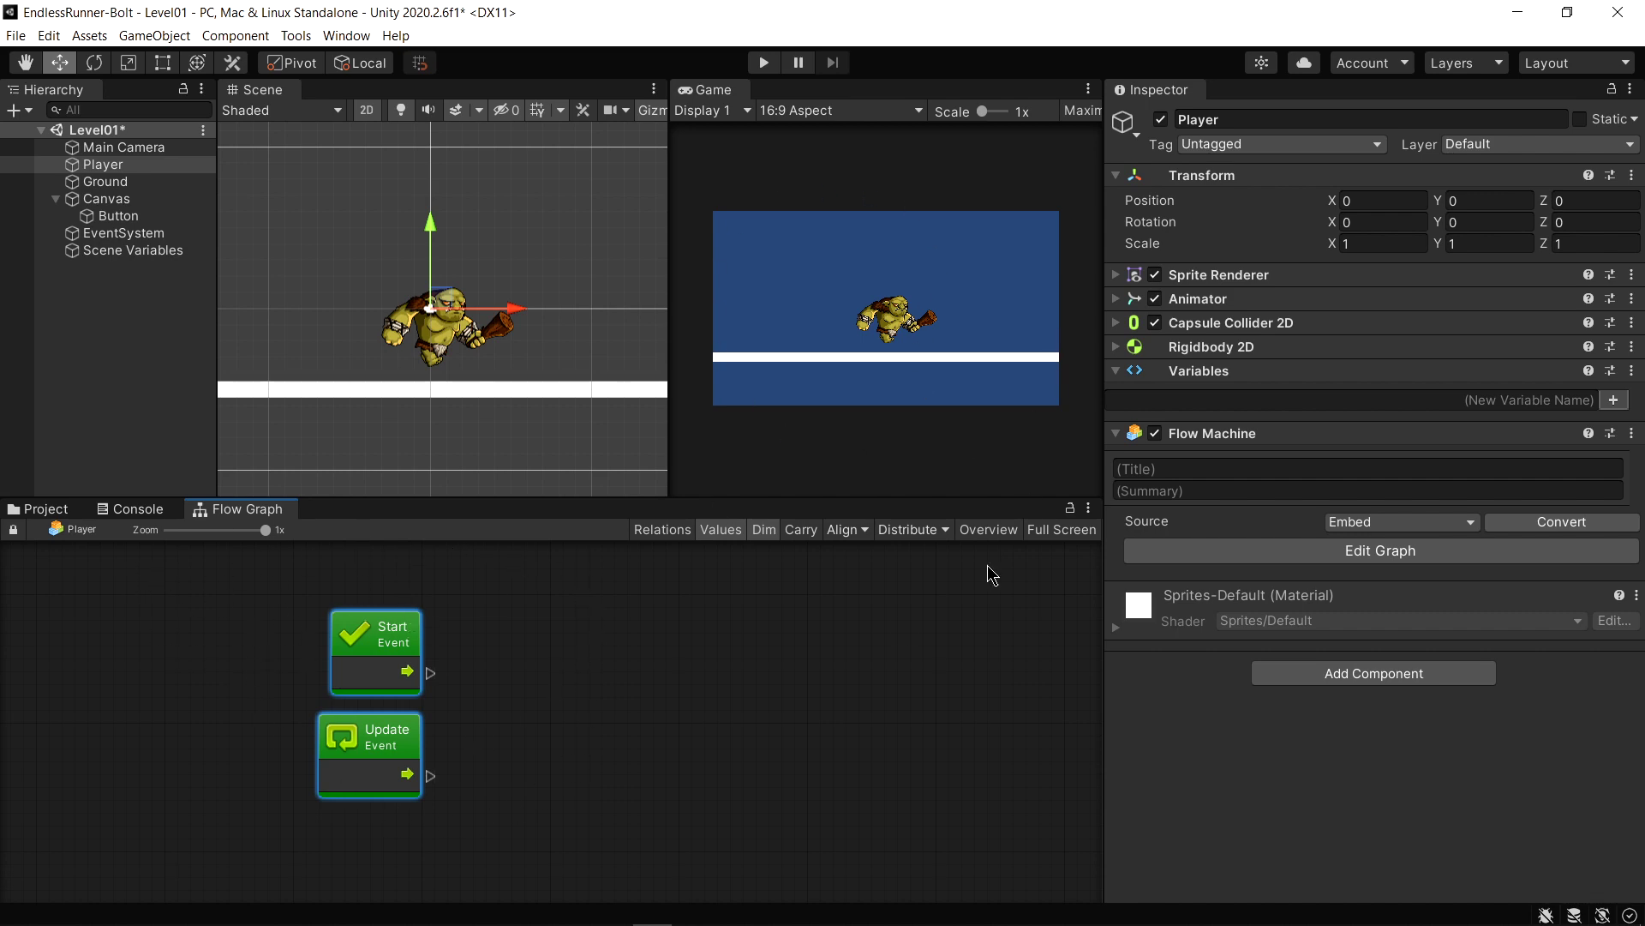
Delete Start and Update, then add an Events > GUI > On Button Click node
right_click(387, 648)
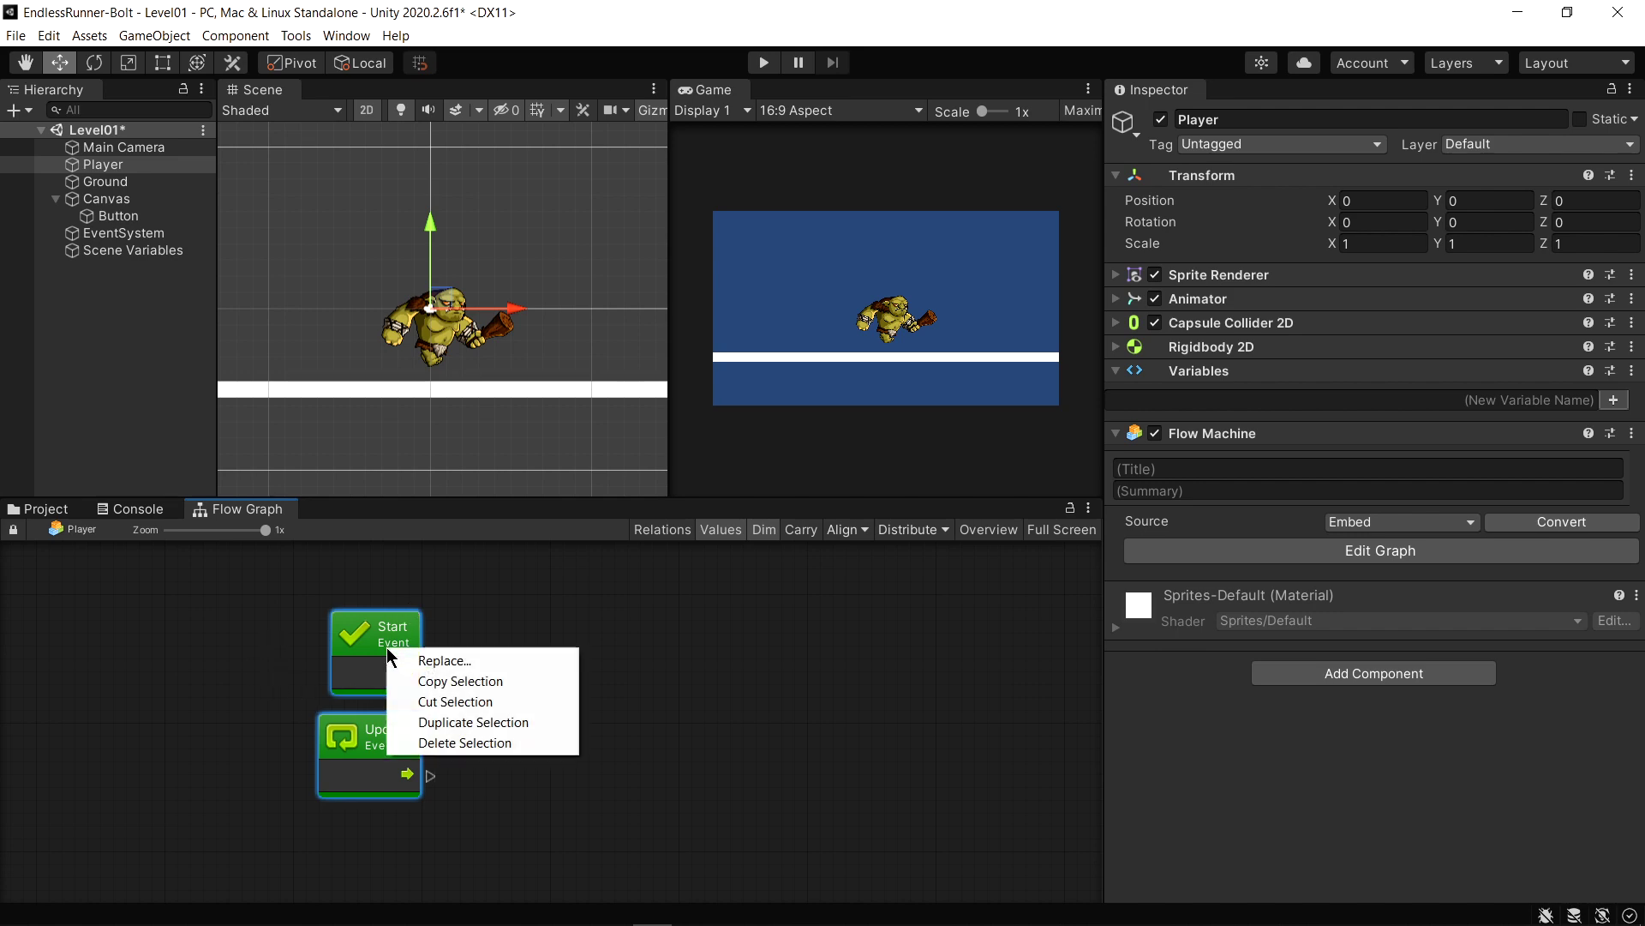
click(461, 743)
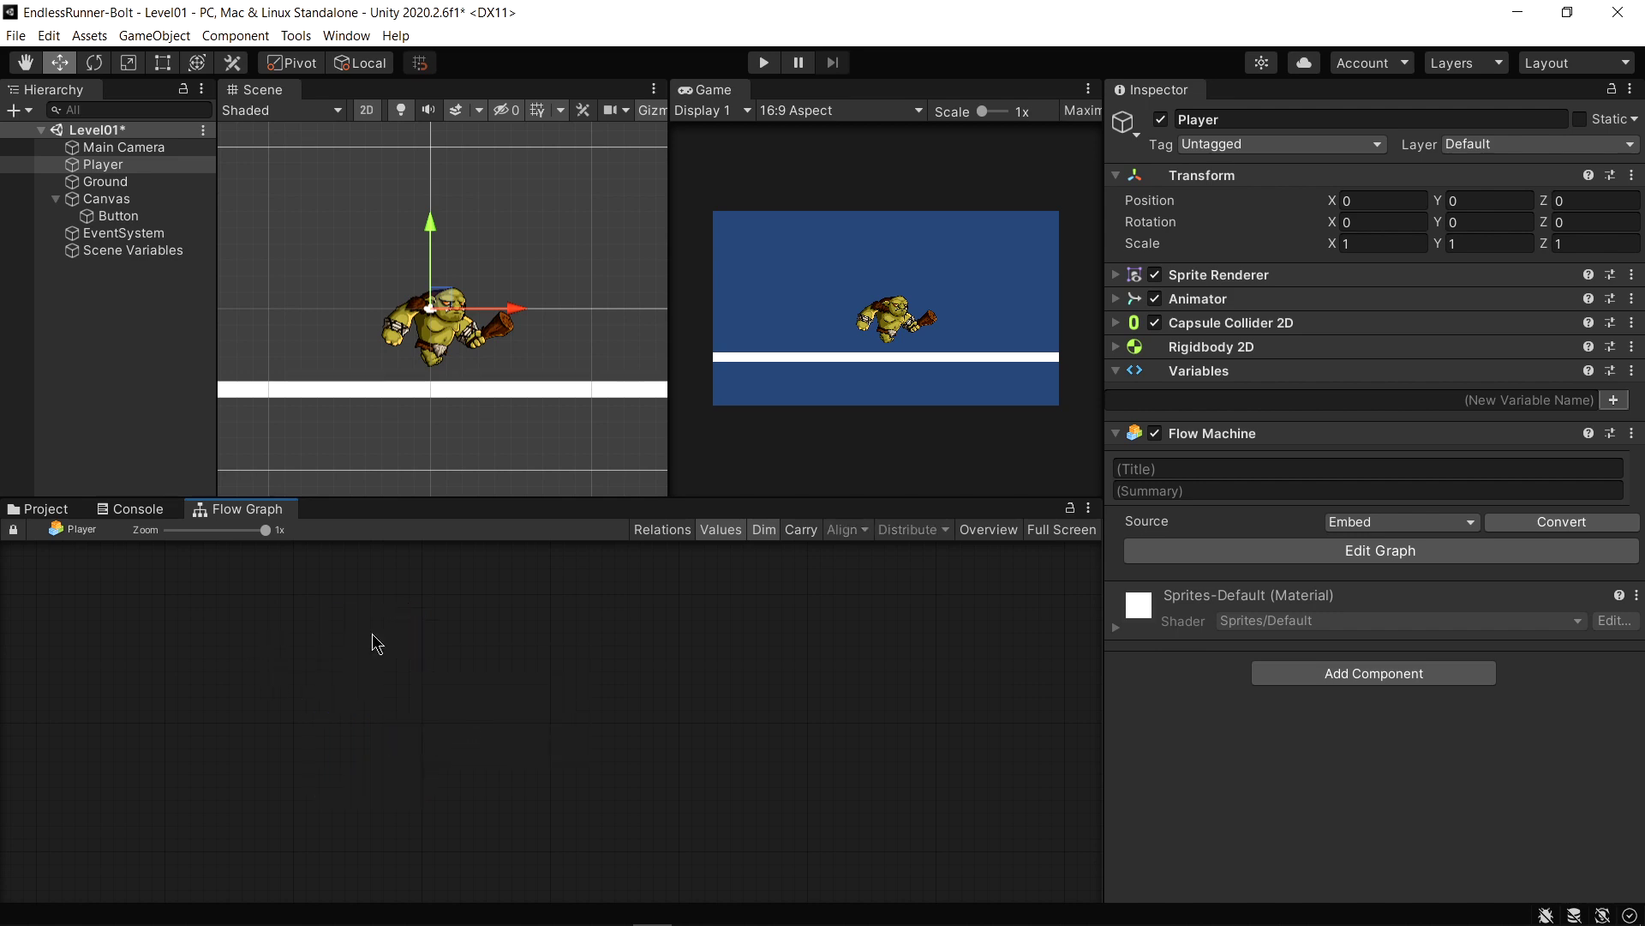
right_click(320, 651)
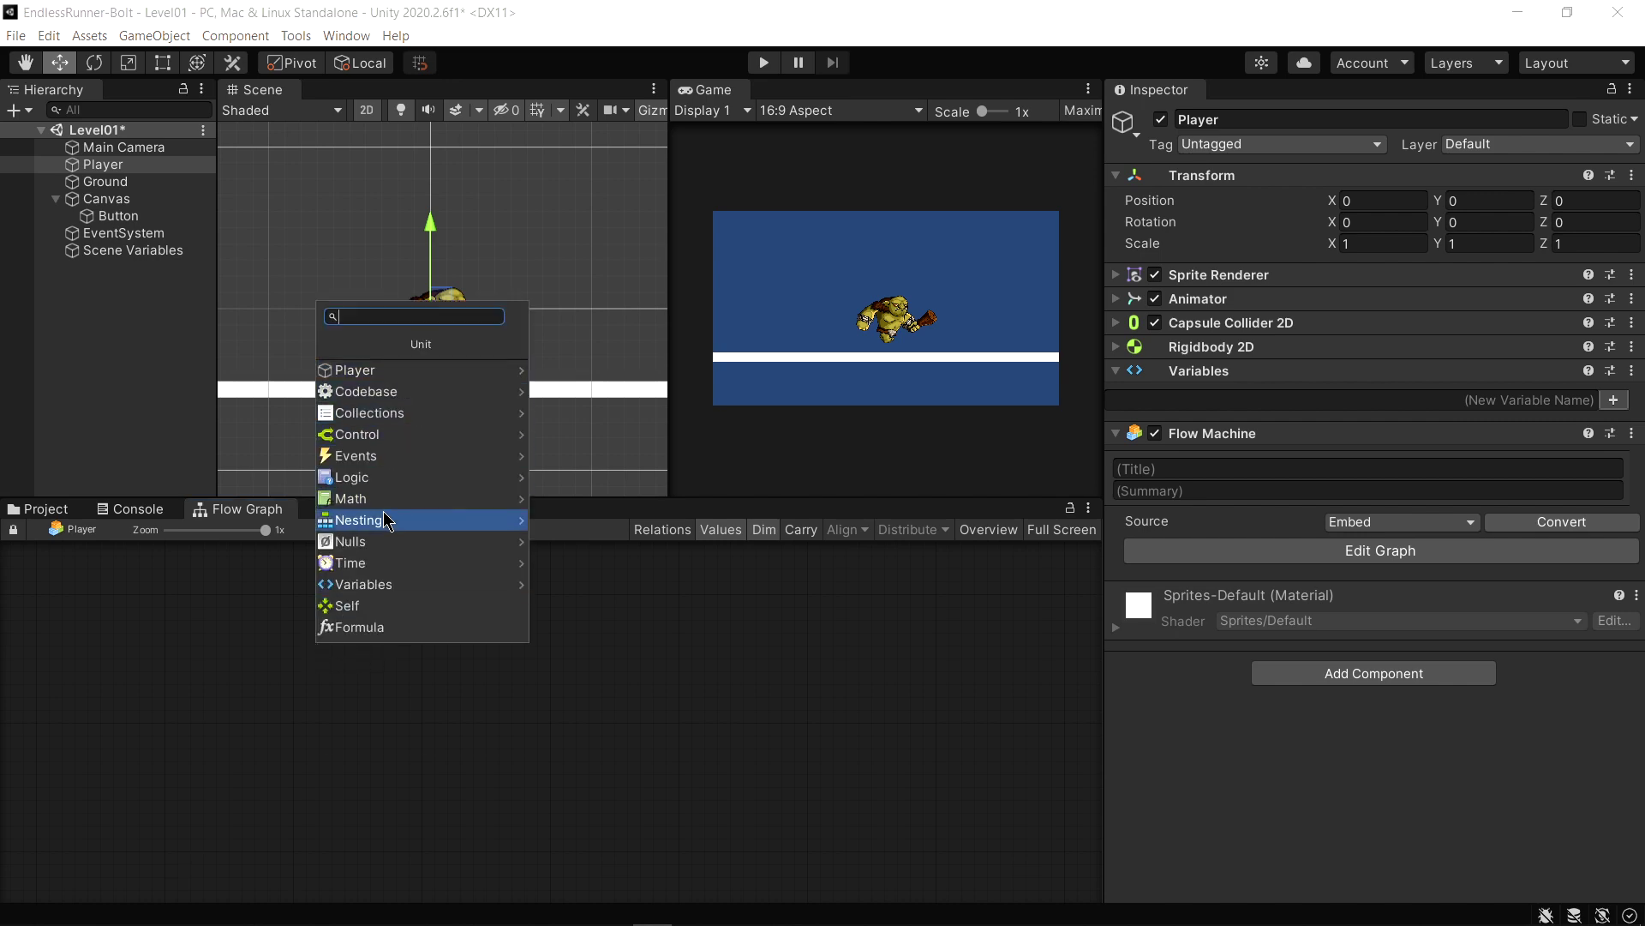
click(387, 455)
click(384, 433)
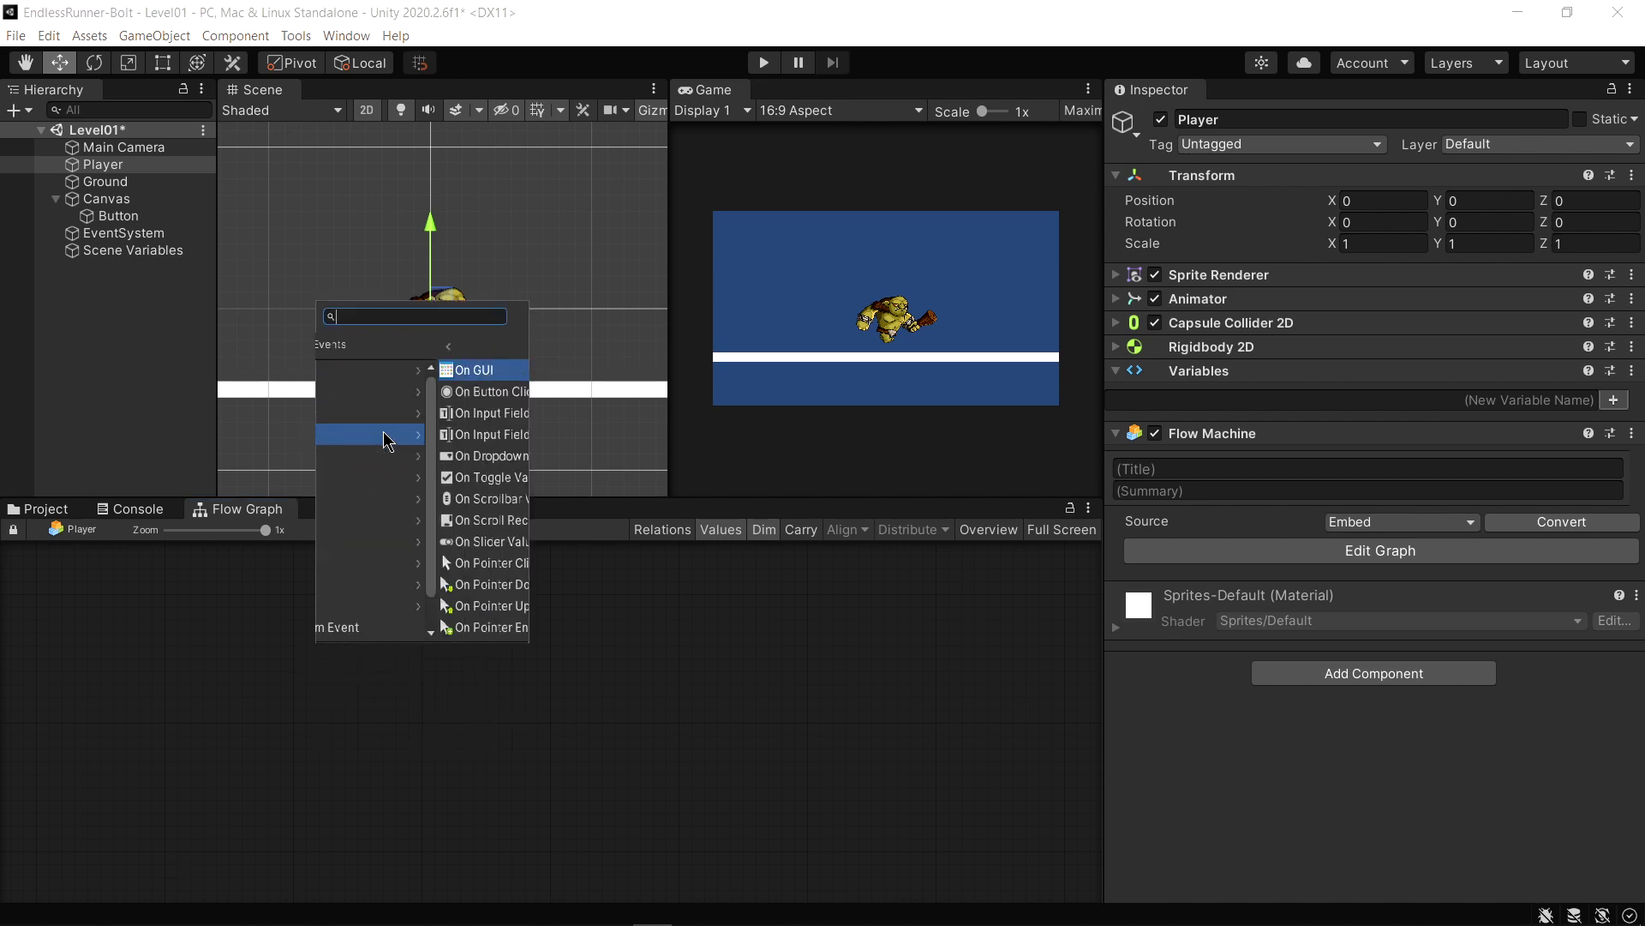
click(398, 396)
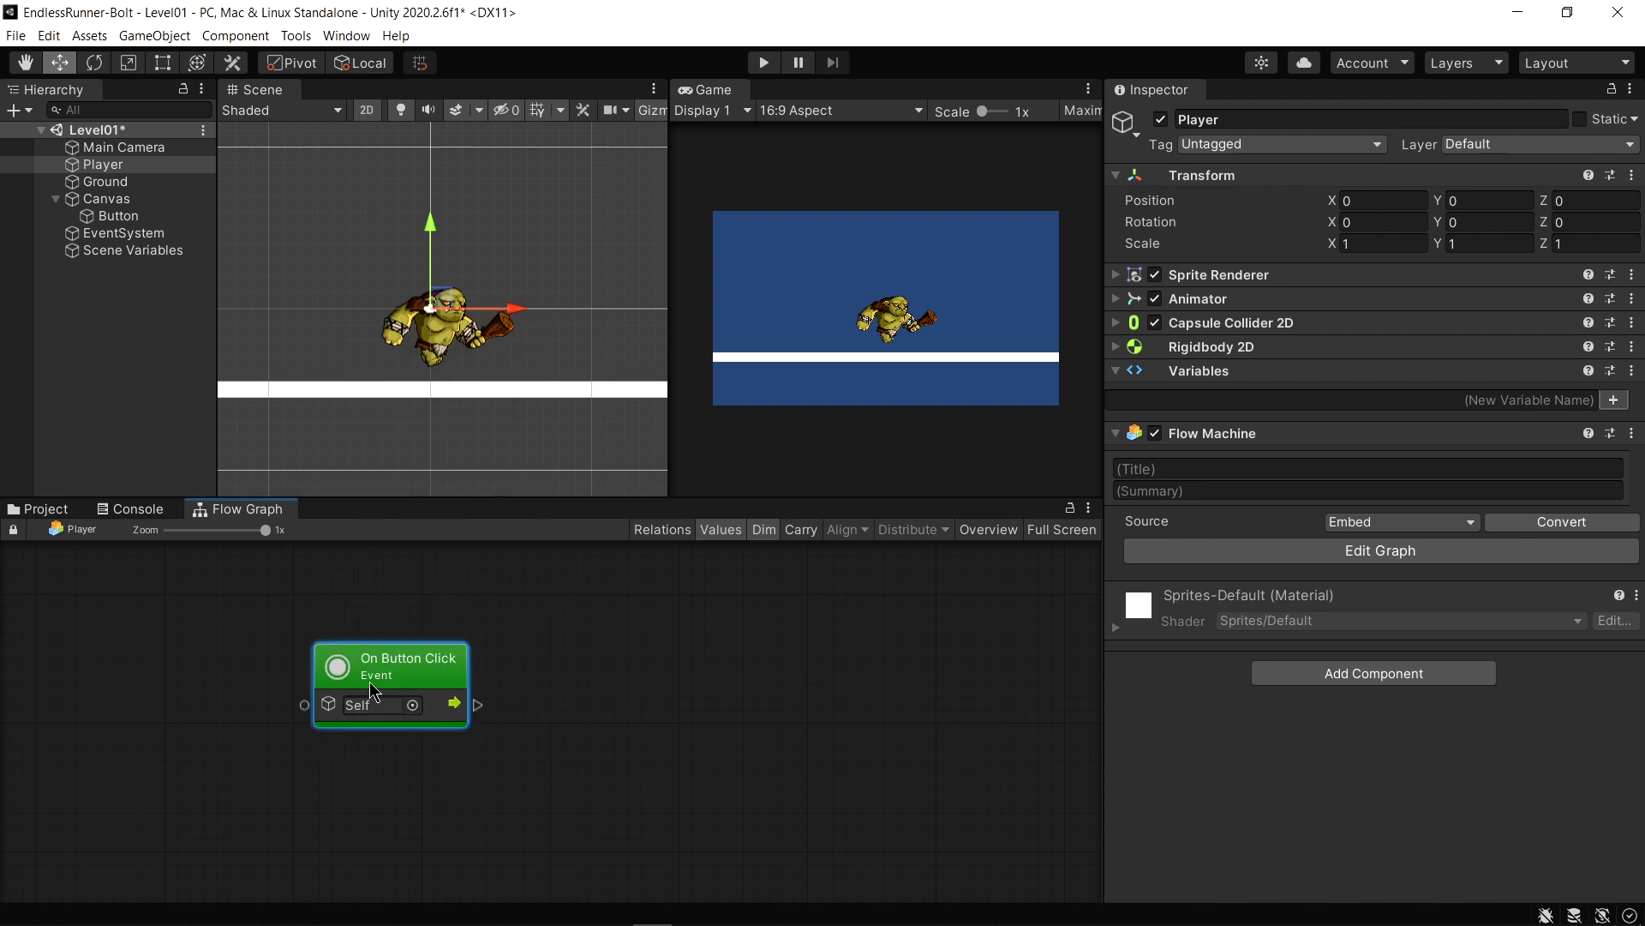
drag(368, 681, 287, 653)
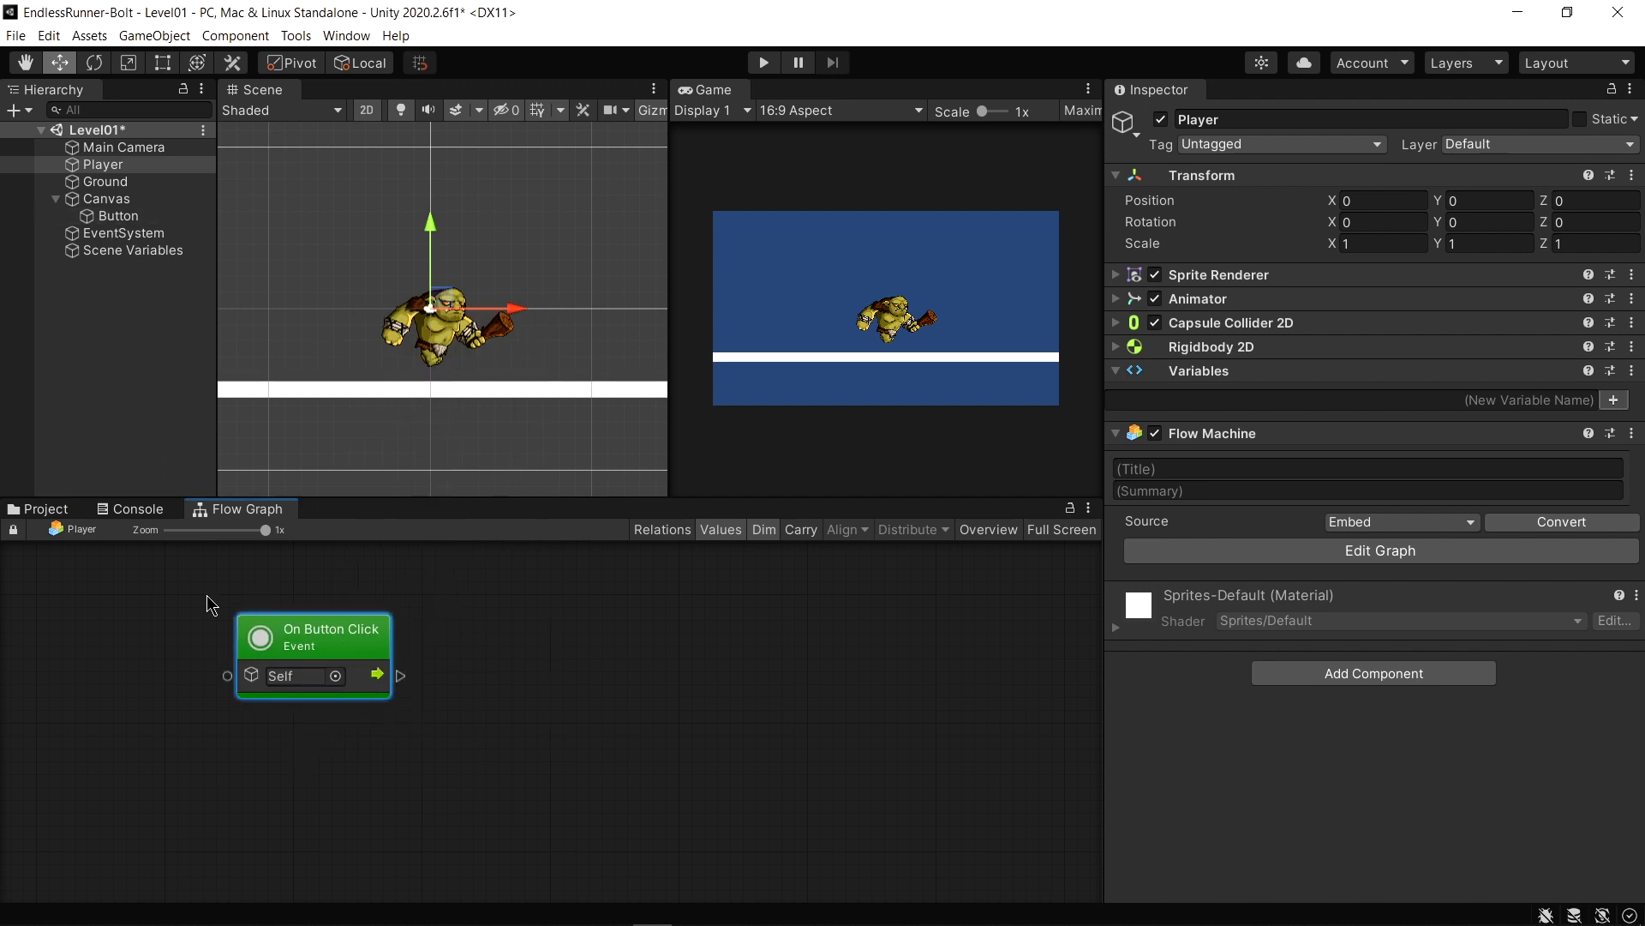
click(335, 676)
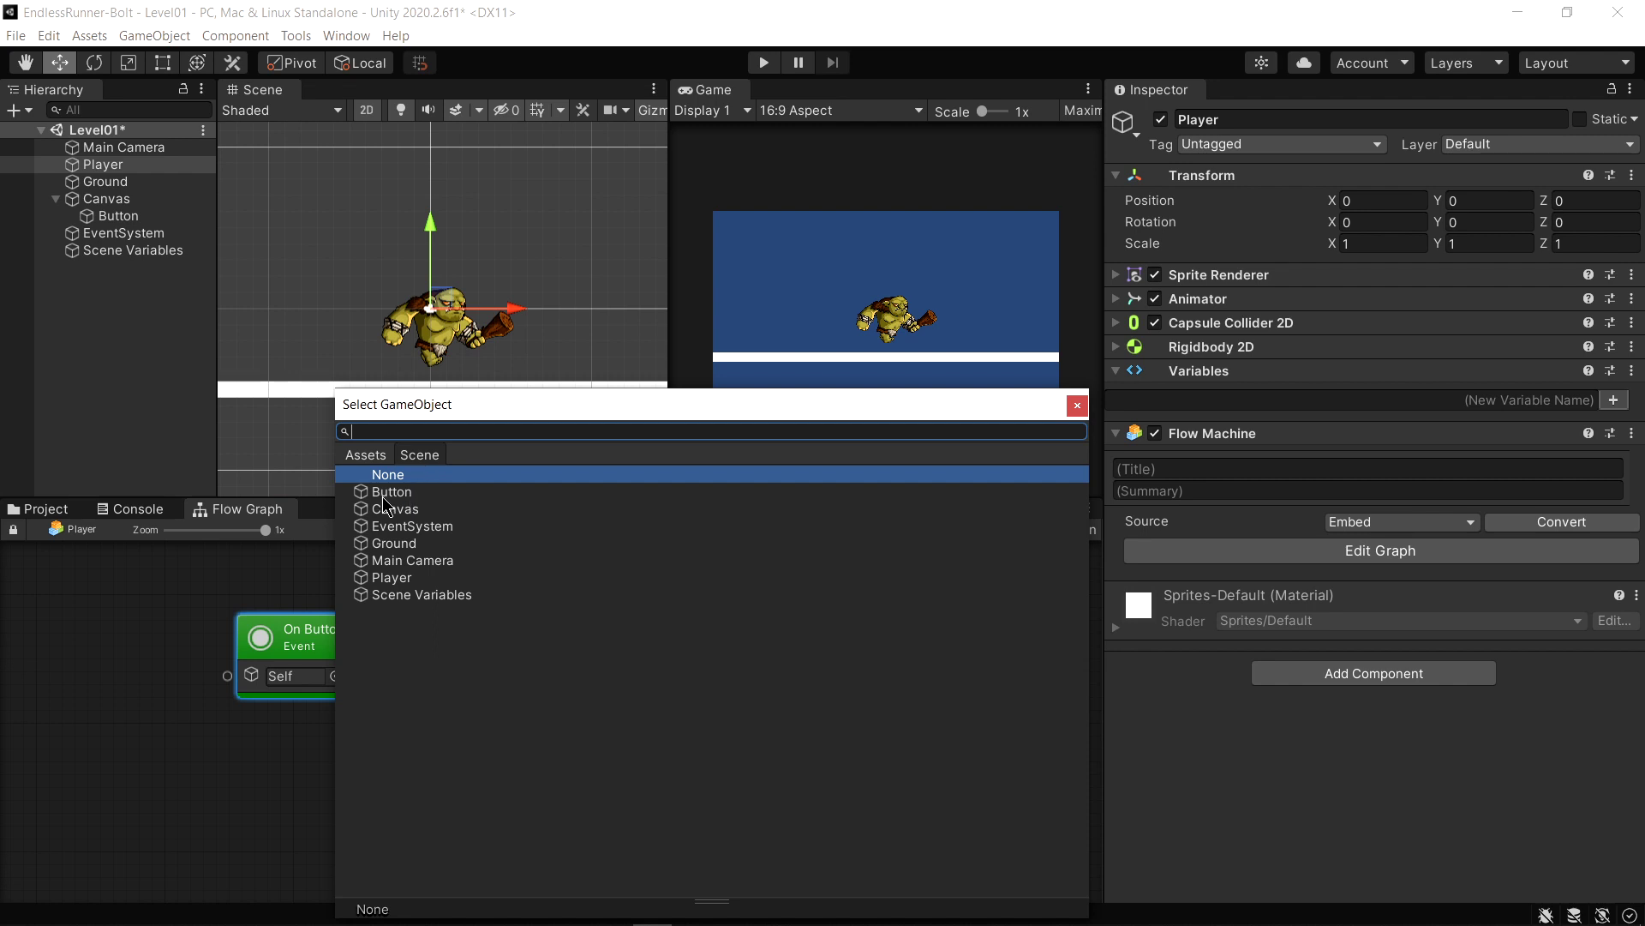
Rename Button to 'Button Jump' and pick it as the On Button Click target
click(1078, 405)
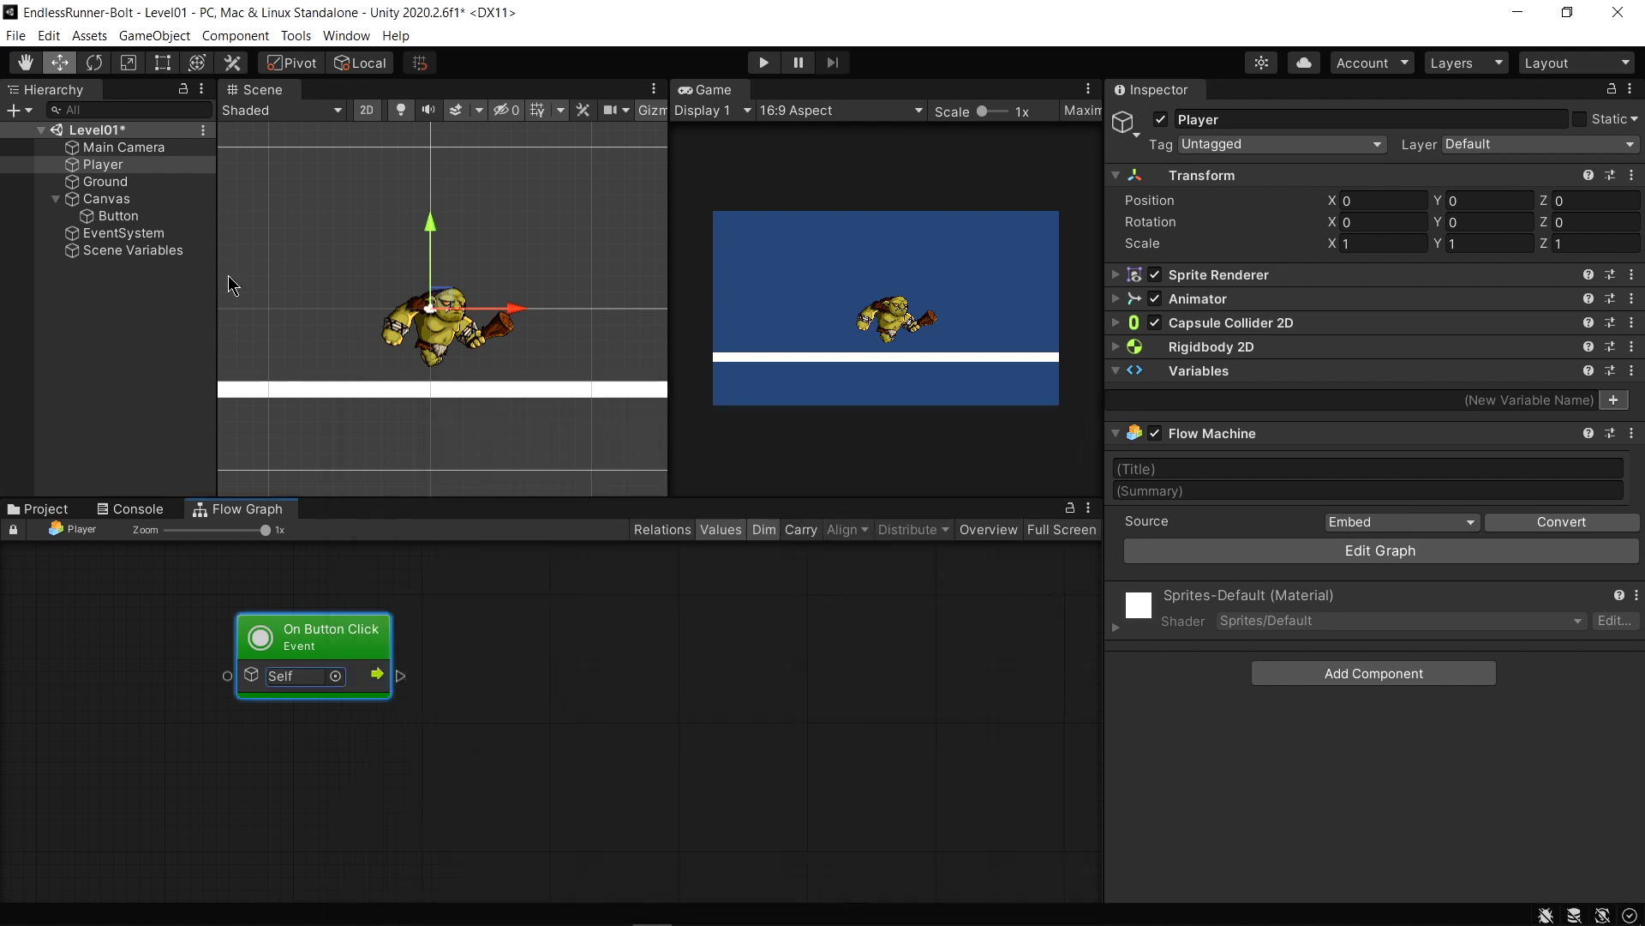
click(120, 219)
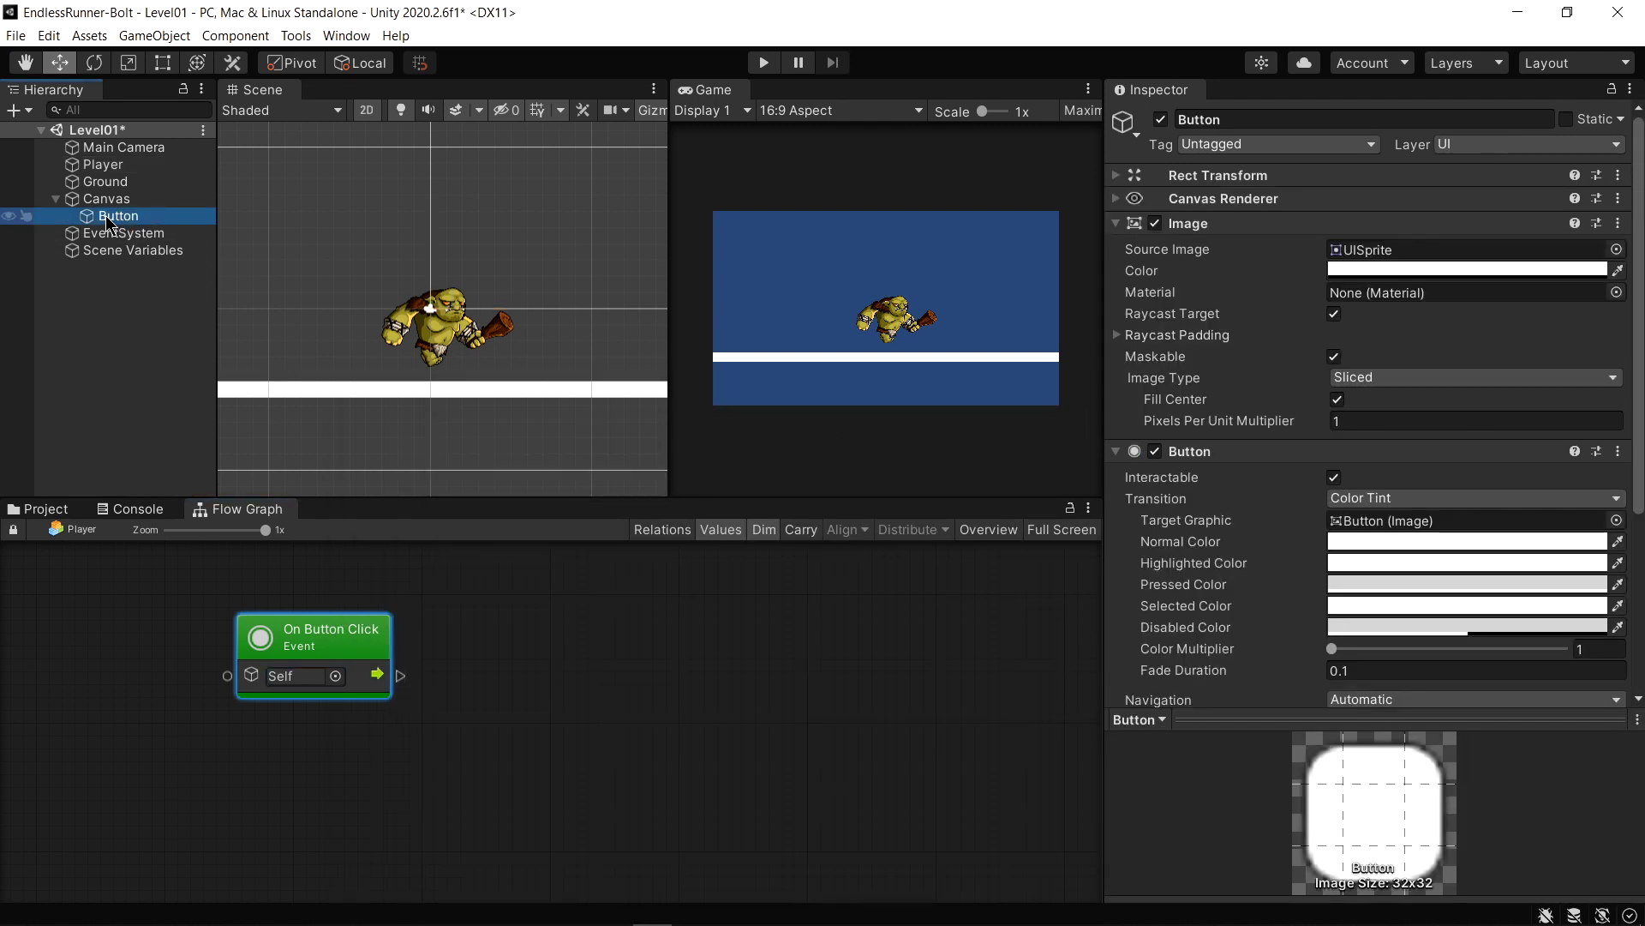
click(1221, 120)
text(Jump)
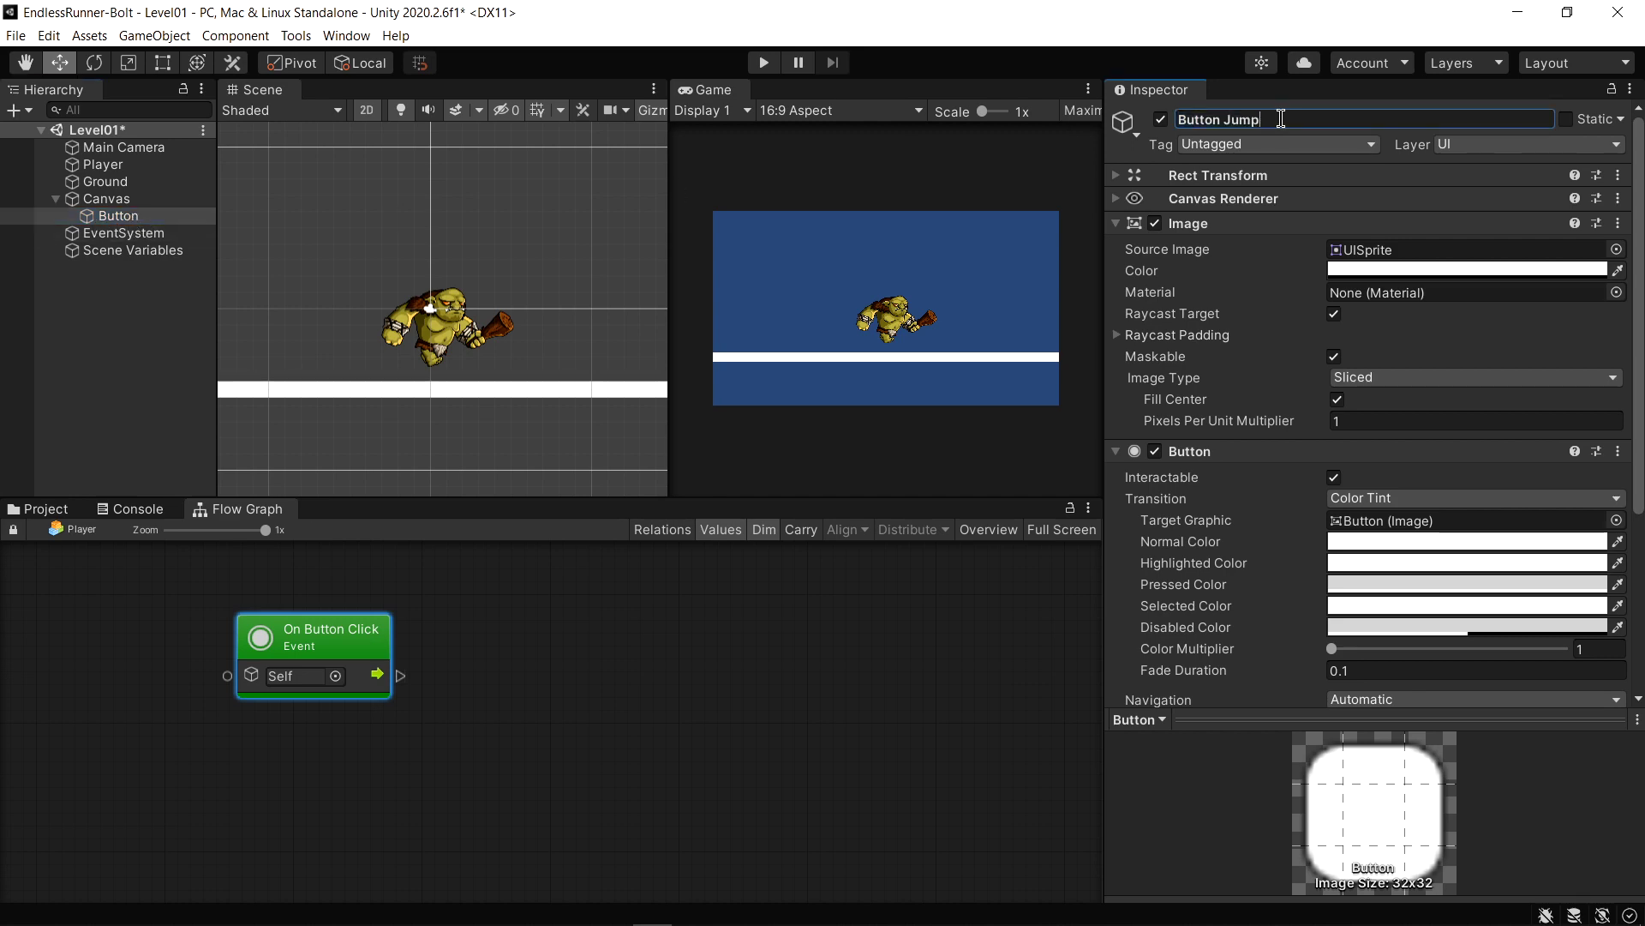
key(Return)
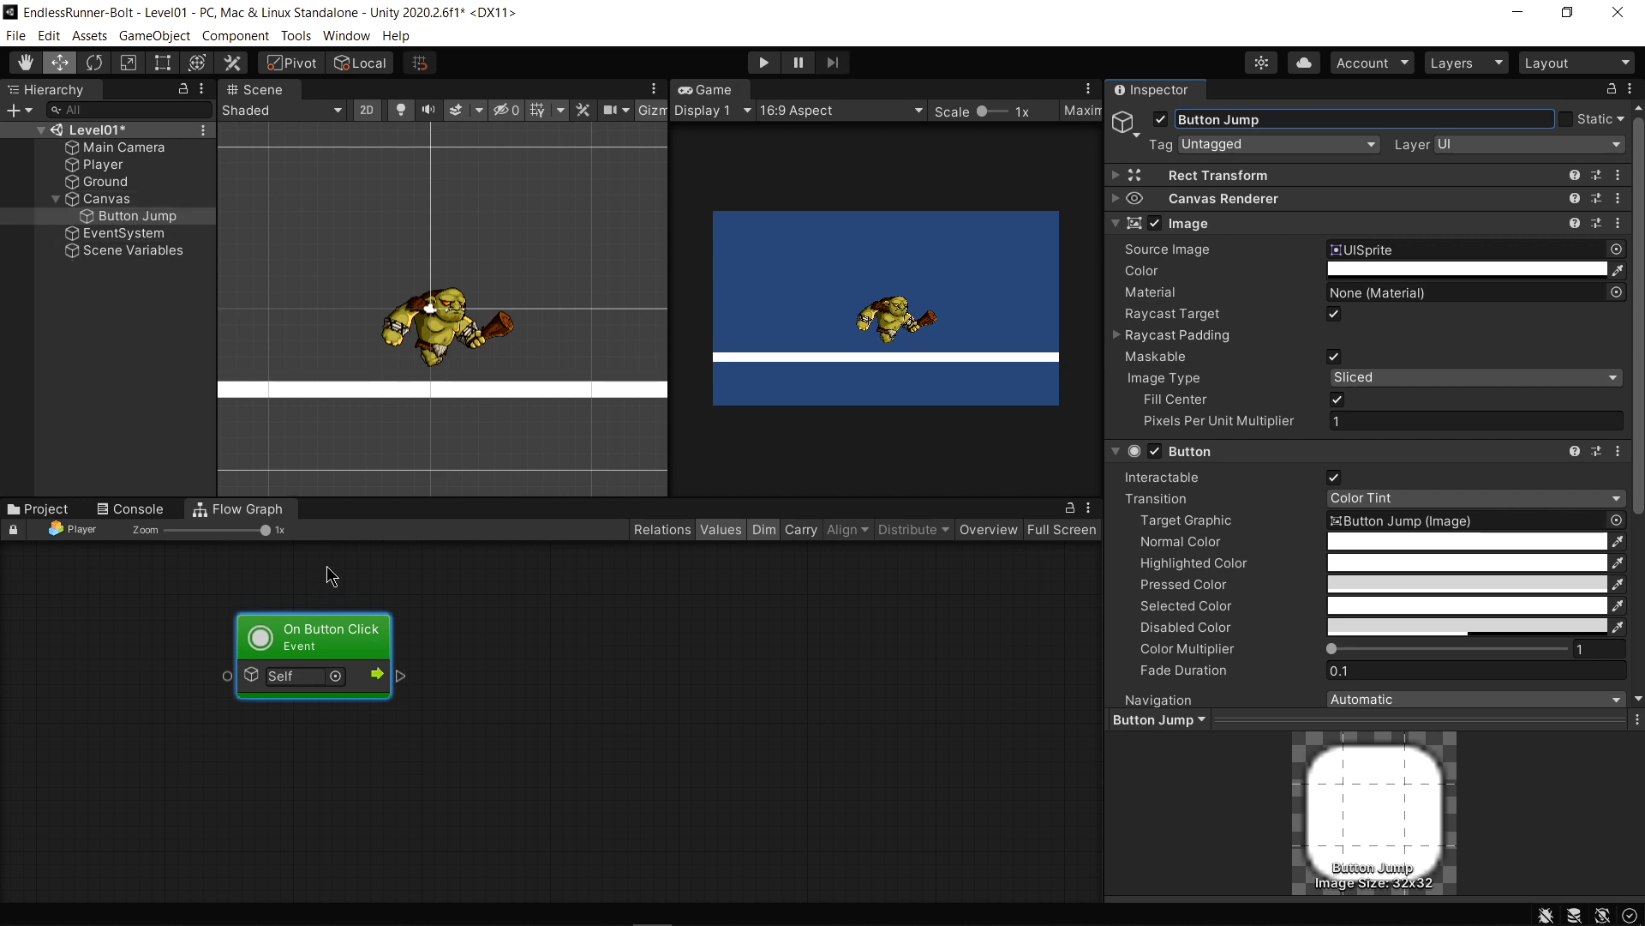
click(336, 677)
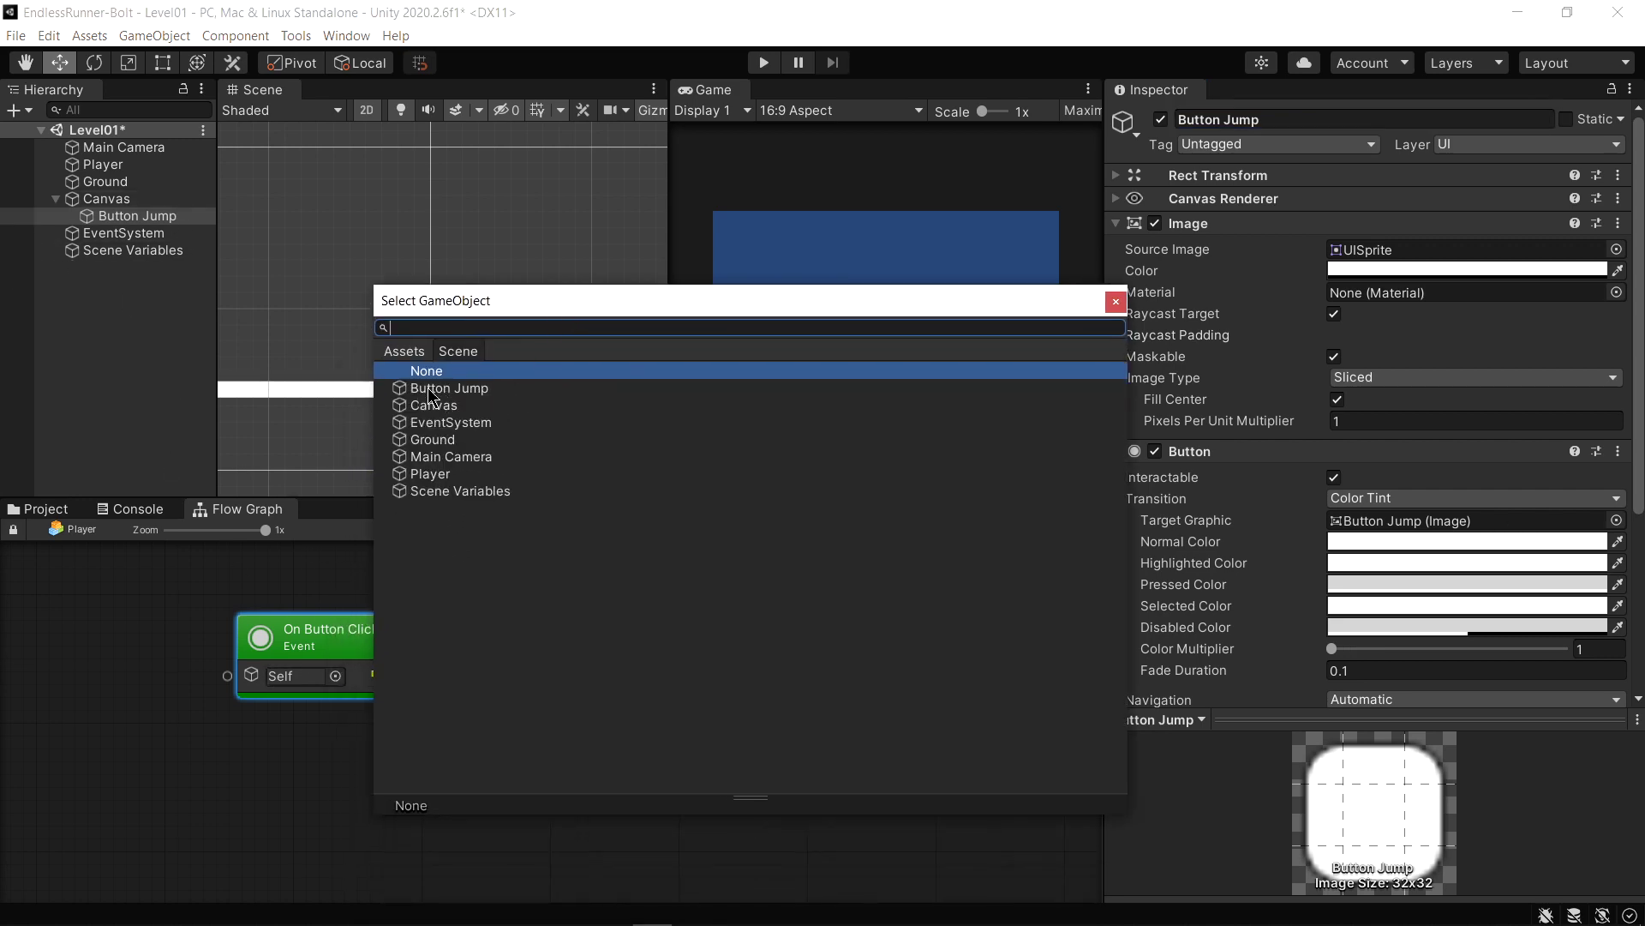
double_click(437, 388)
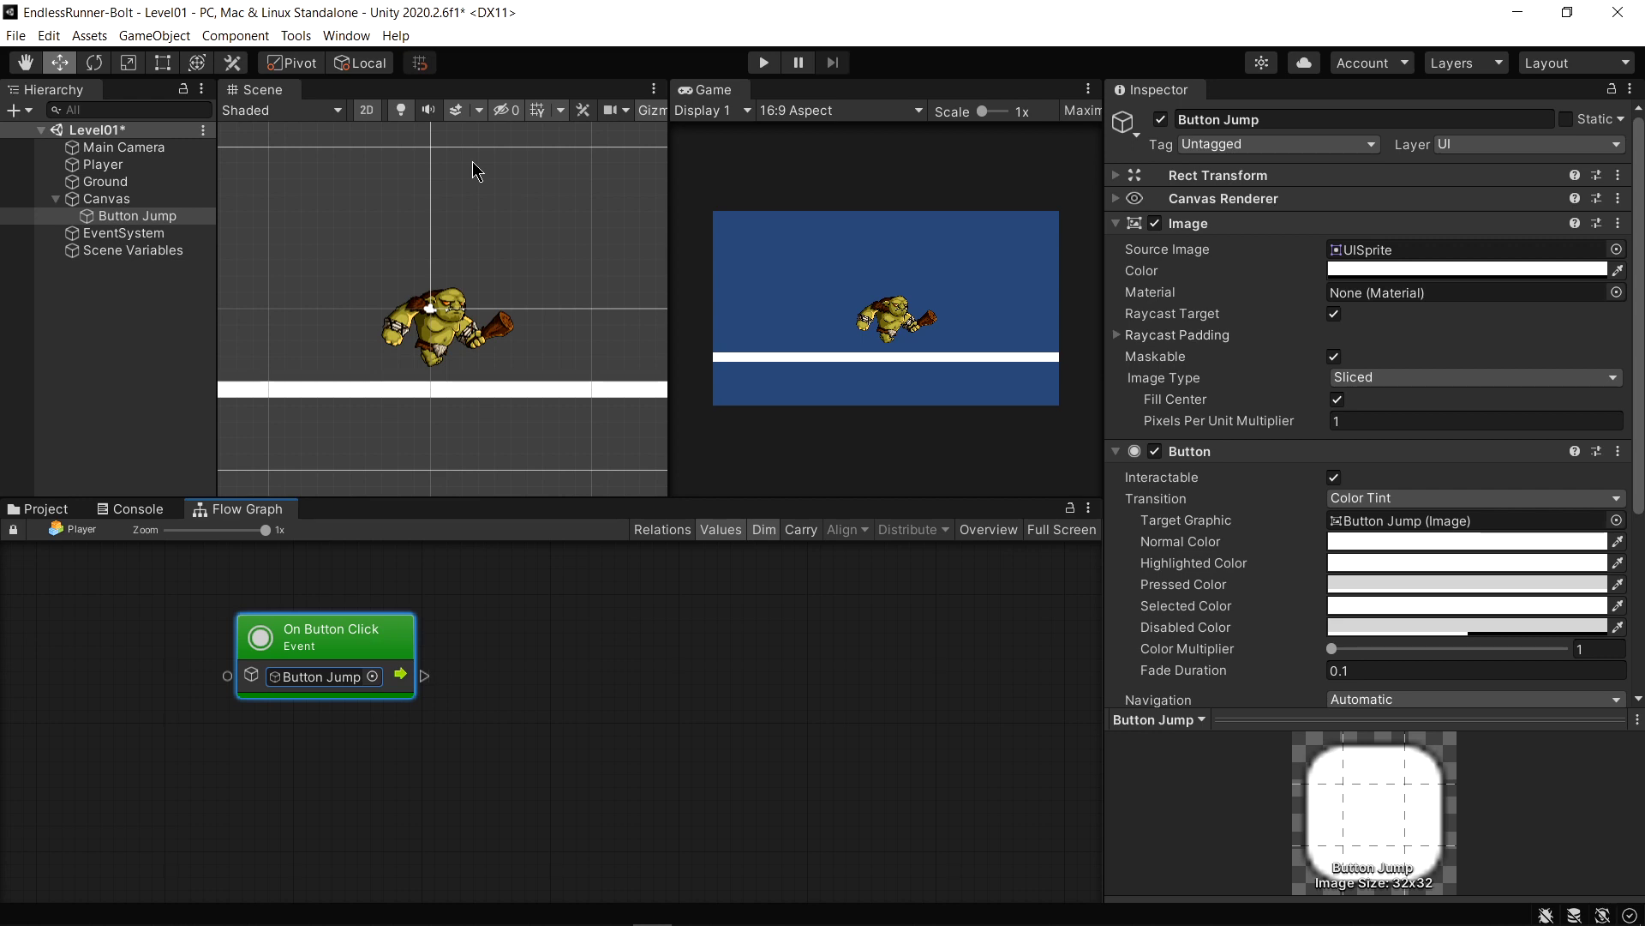
drag(424, 676, 645, 676)
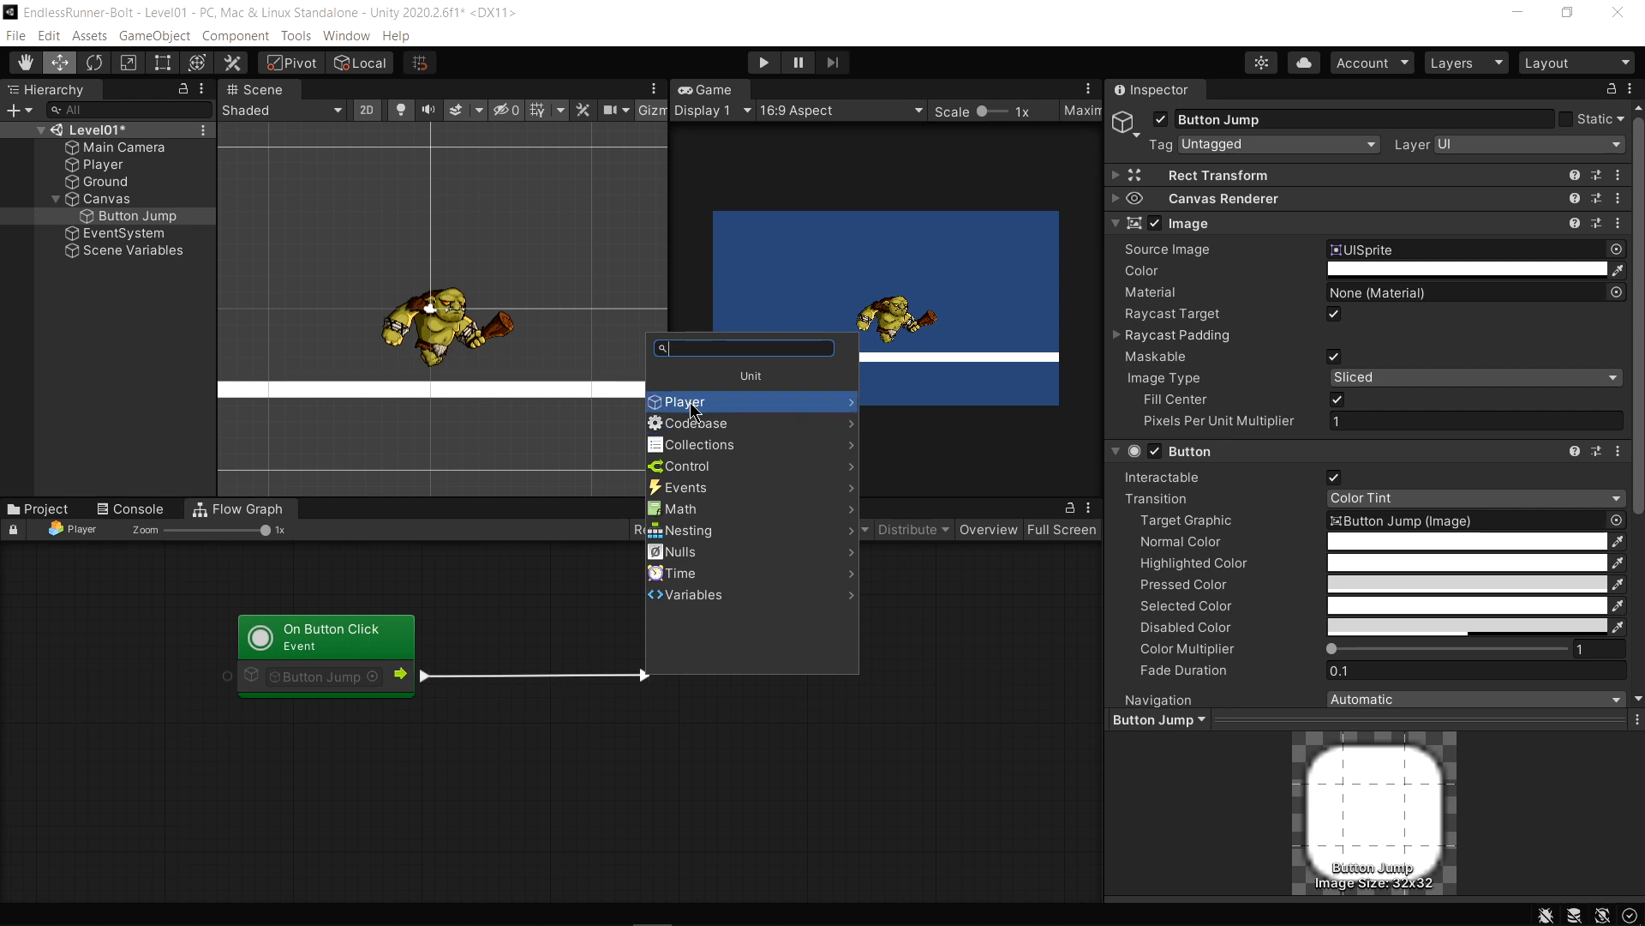
Connect a Rigidbody2D AddForce (force, mode) node with force Y 8 and Impulse mode
click(691, 407)
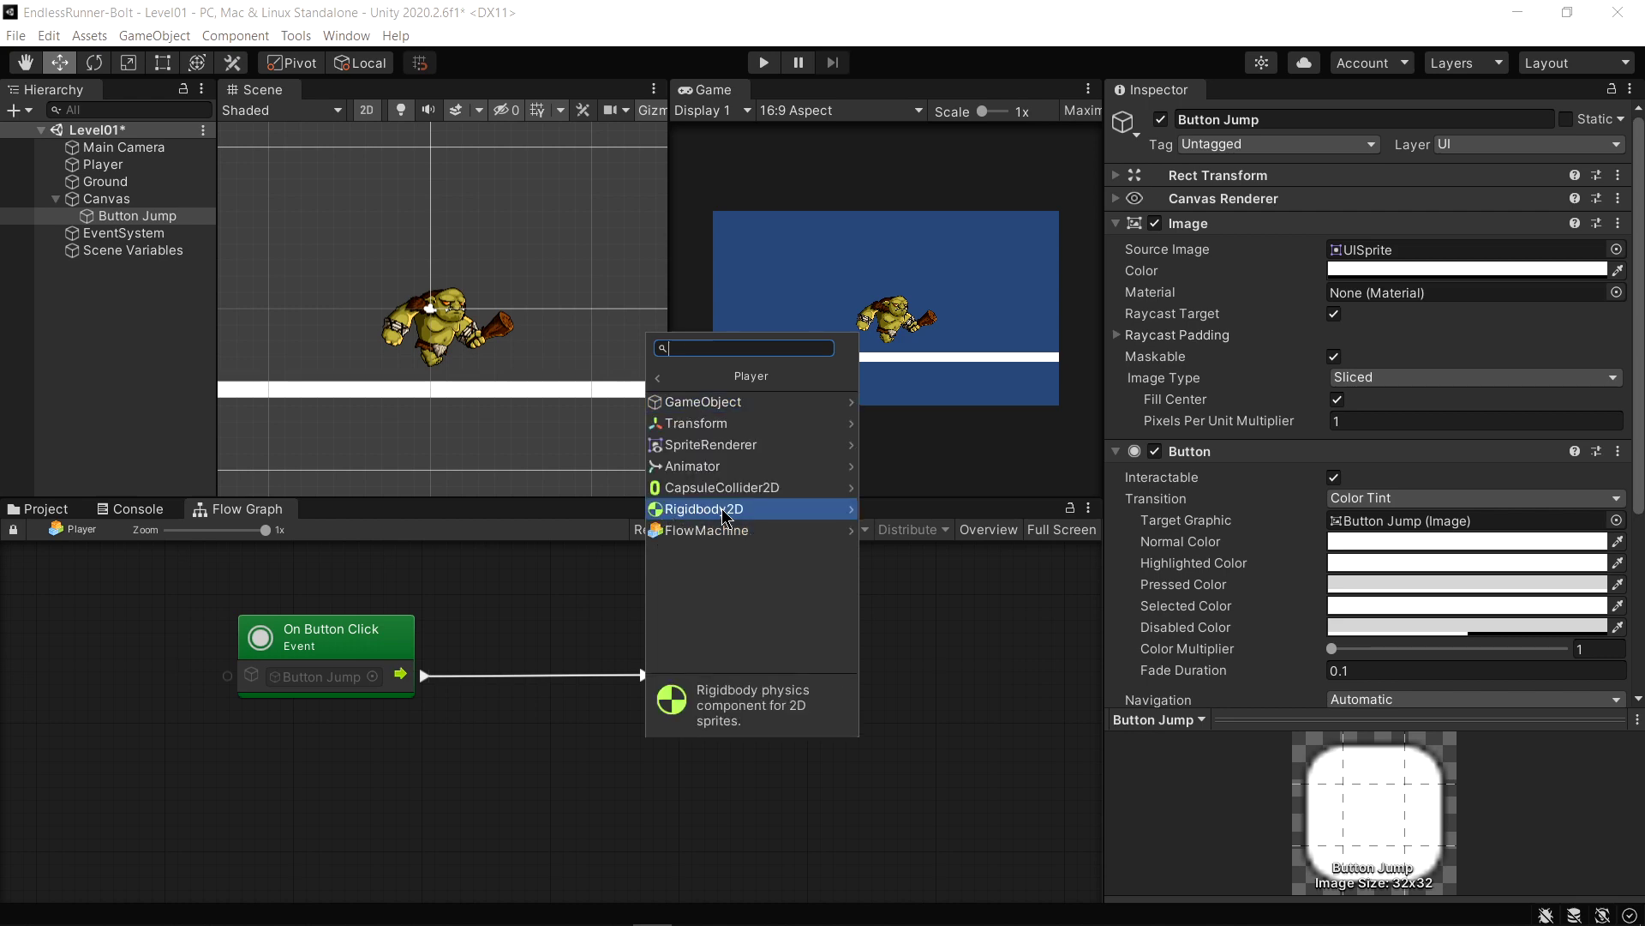
click(703, 511)
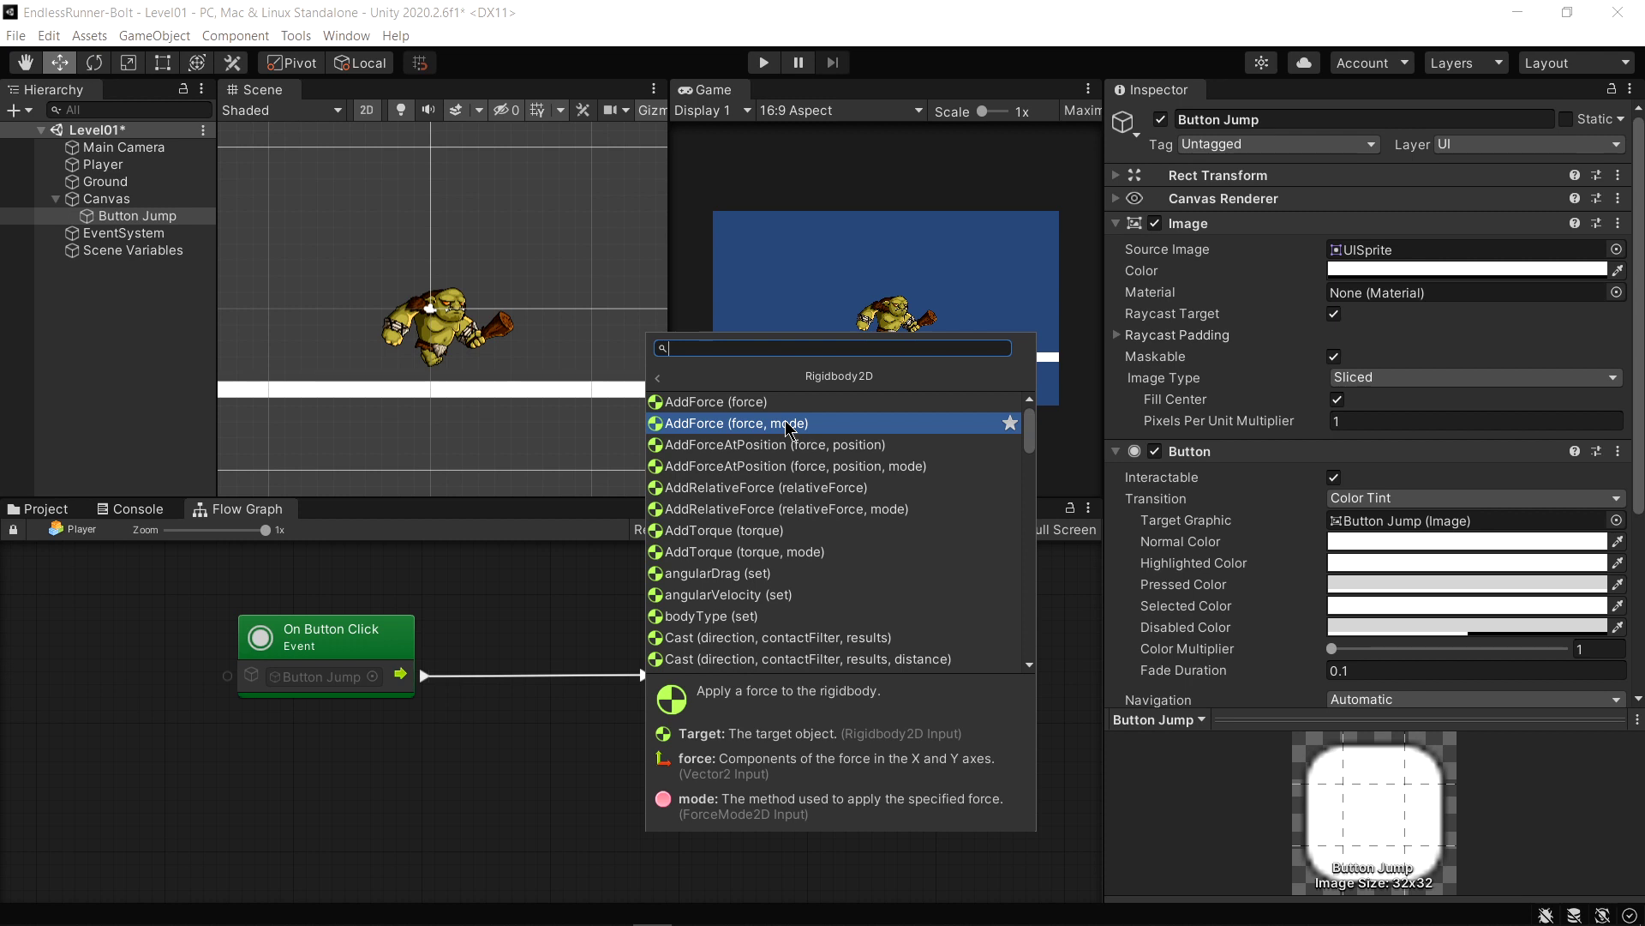
click(788, 426)
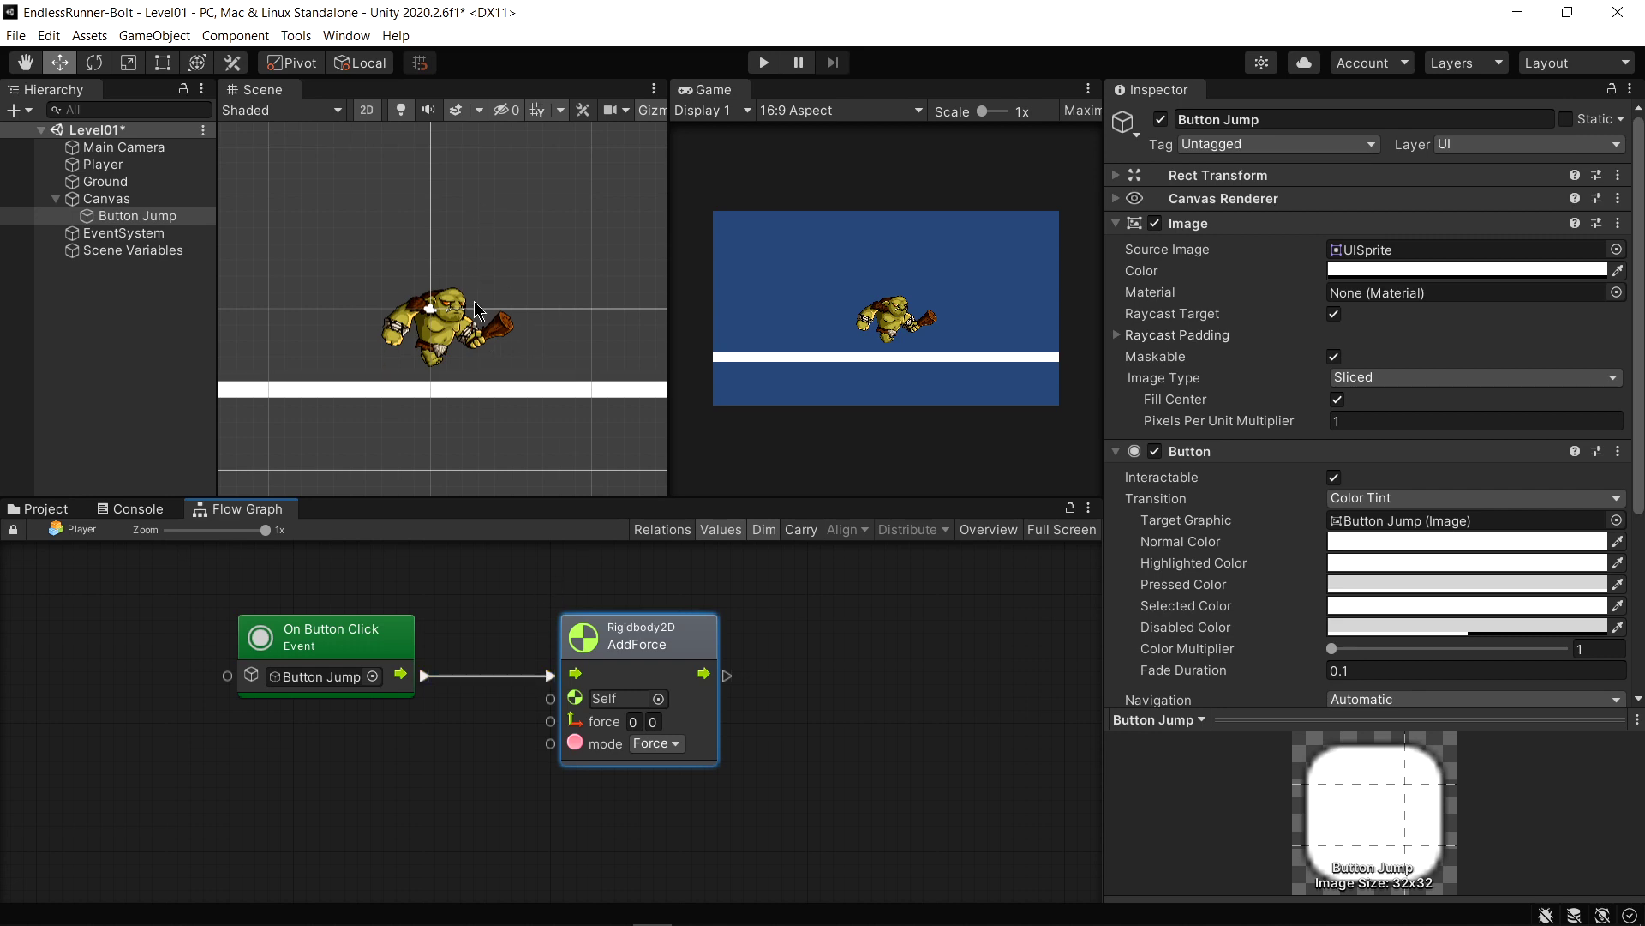
click(652, 721)
text(8)
click(863, 727)
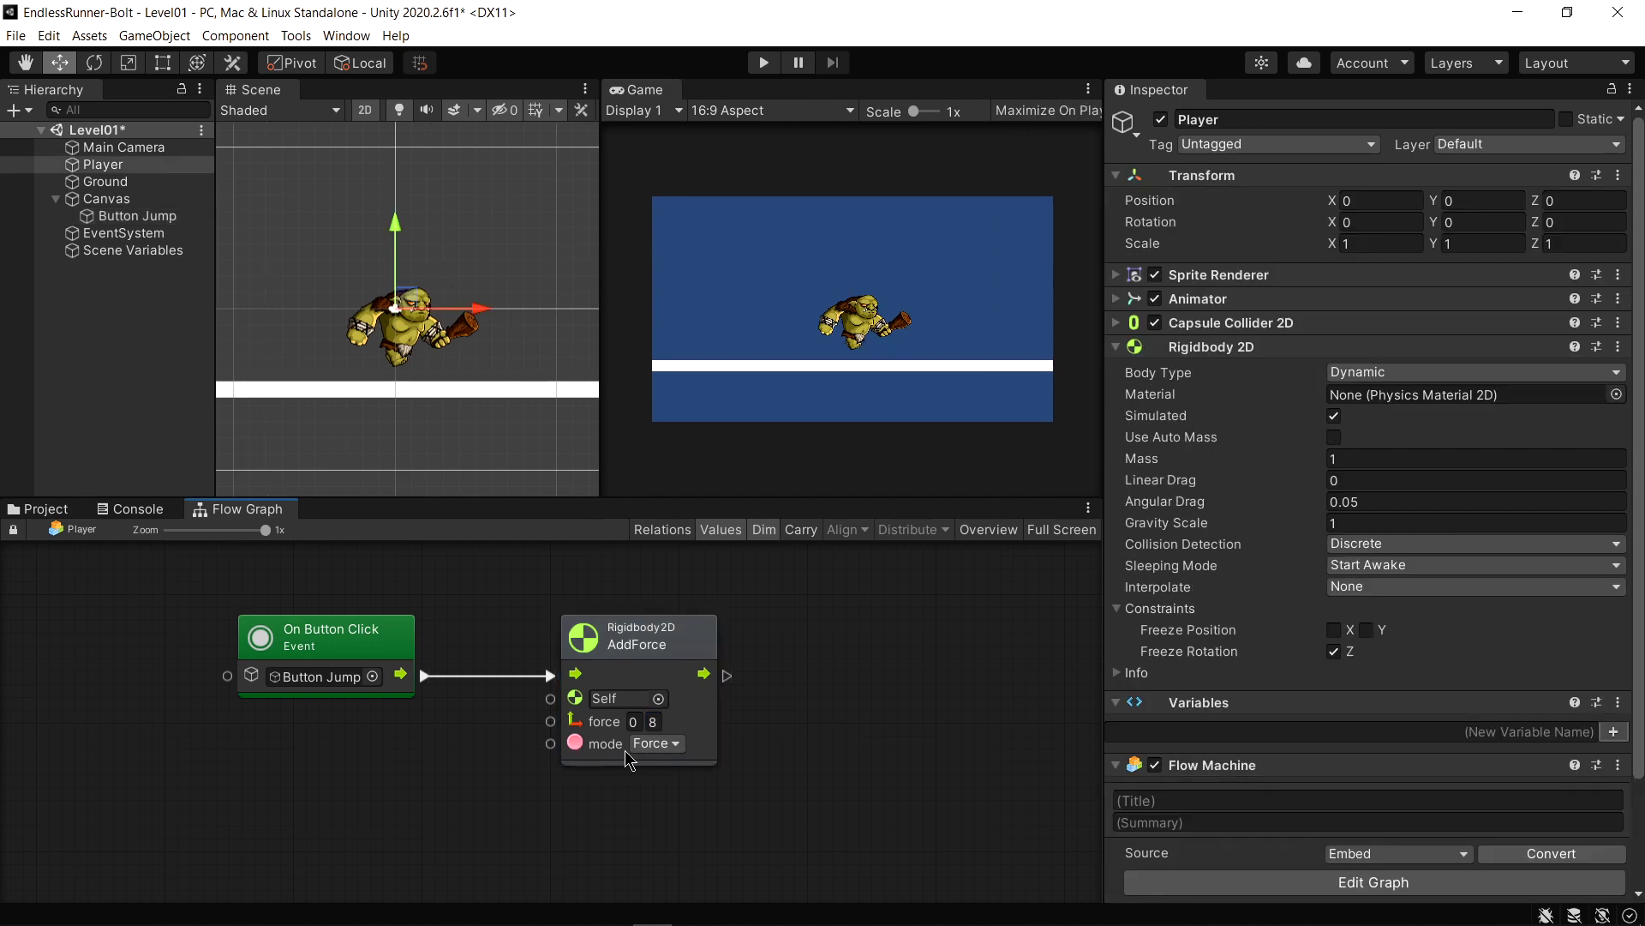
click(656, 743)
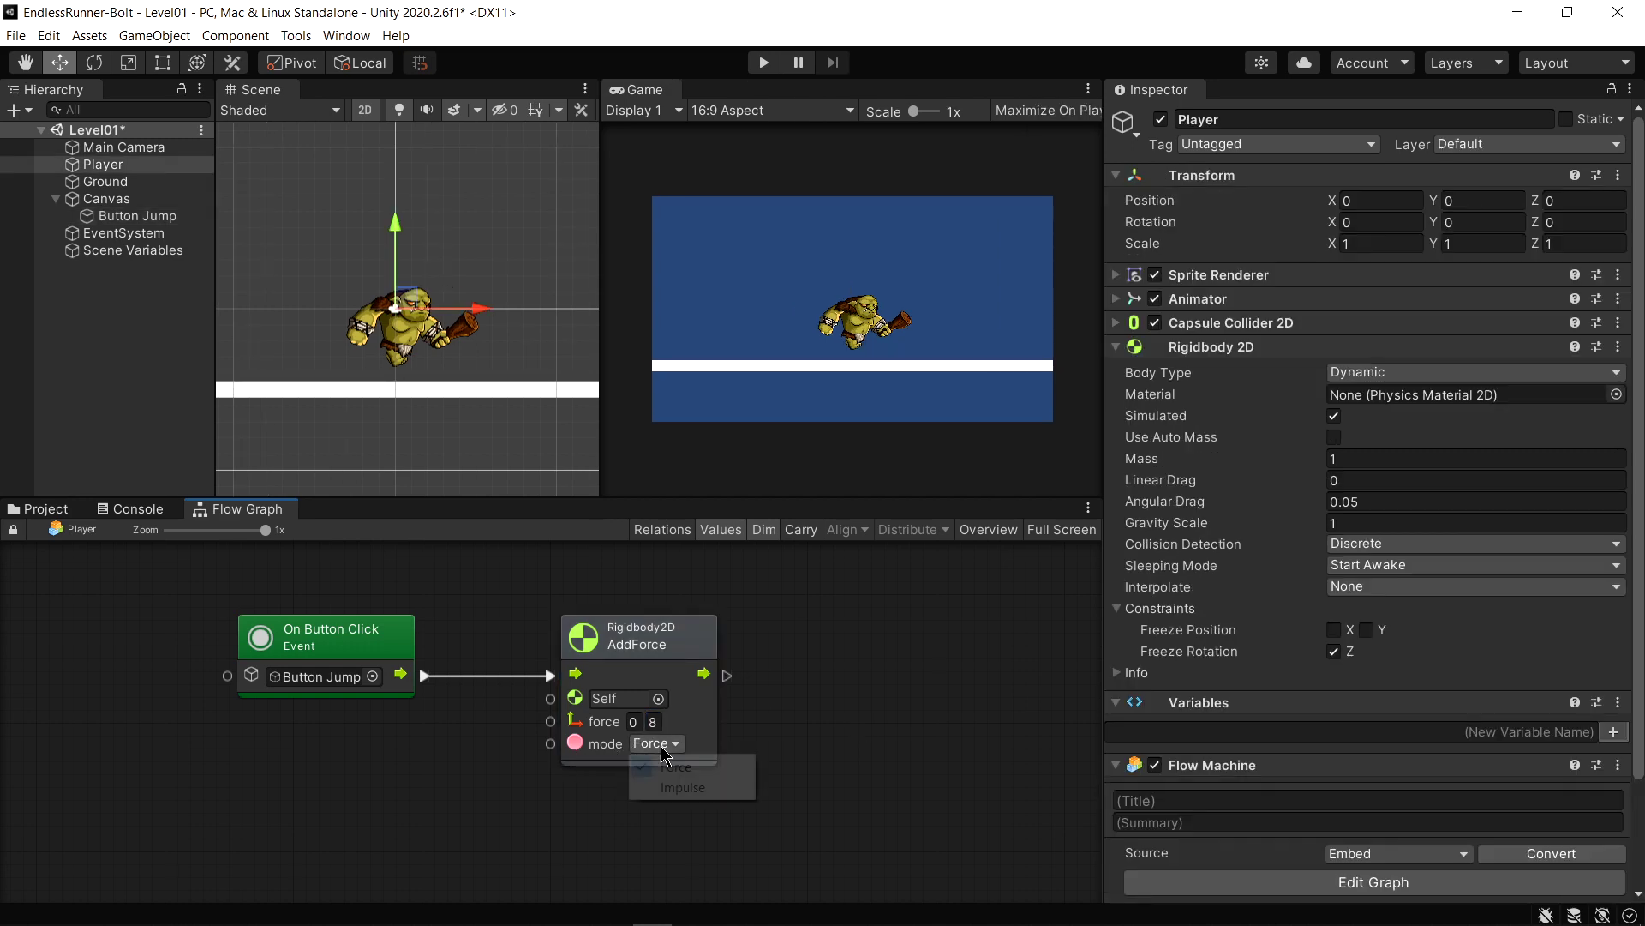
click(702, 797)
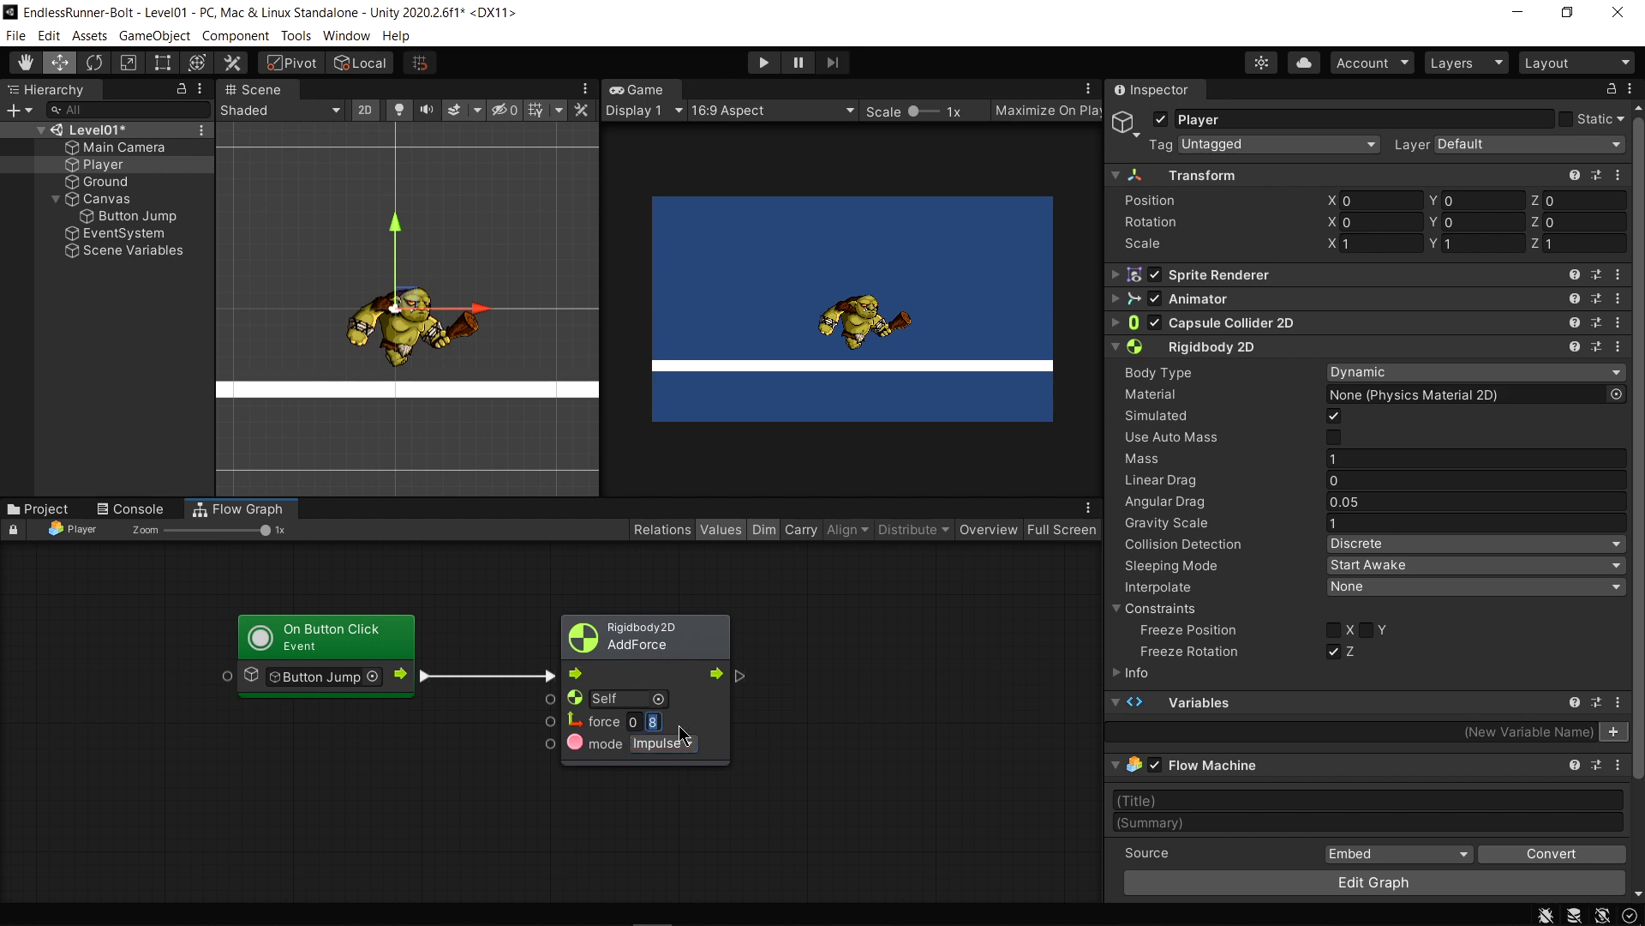
click(656, 729)
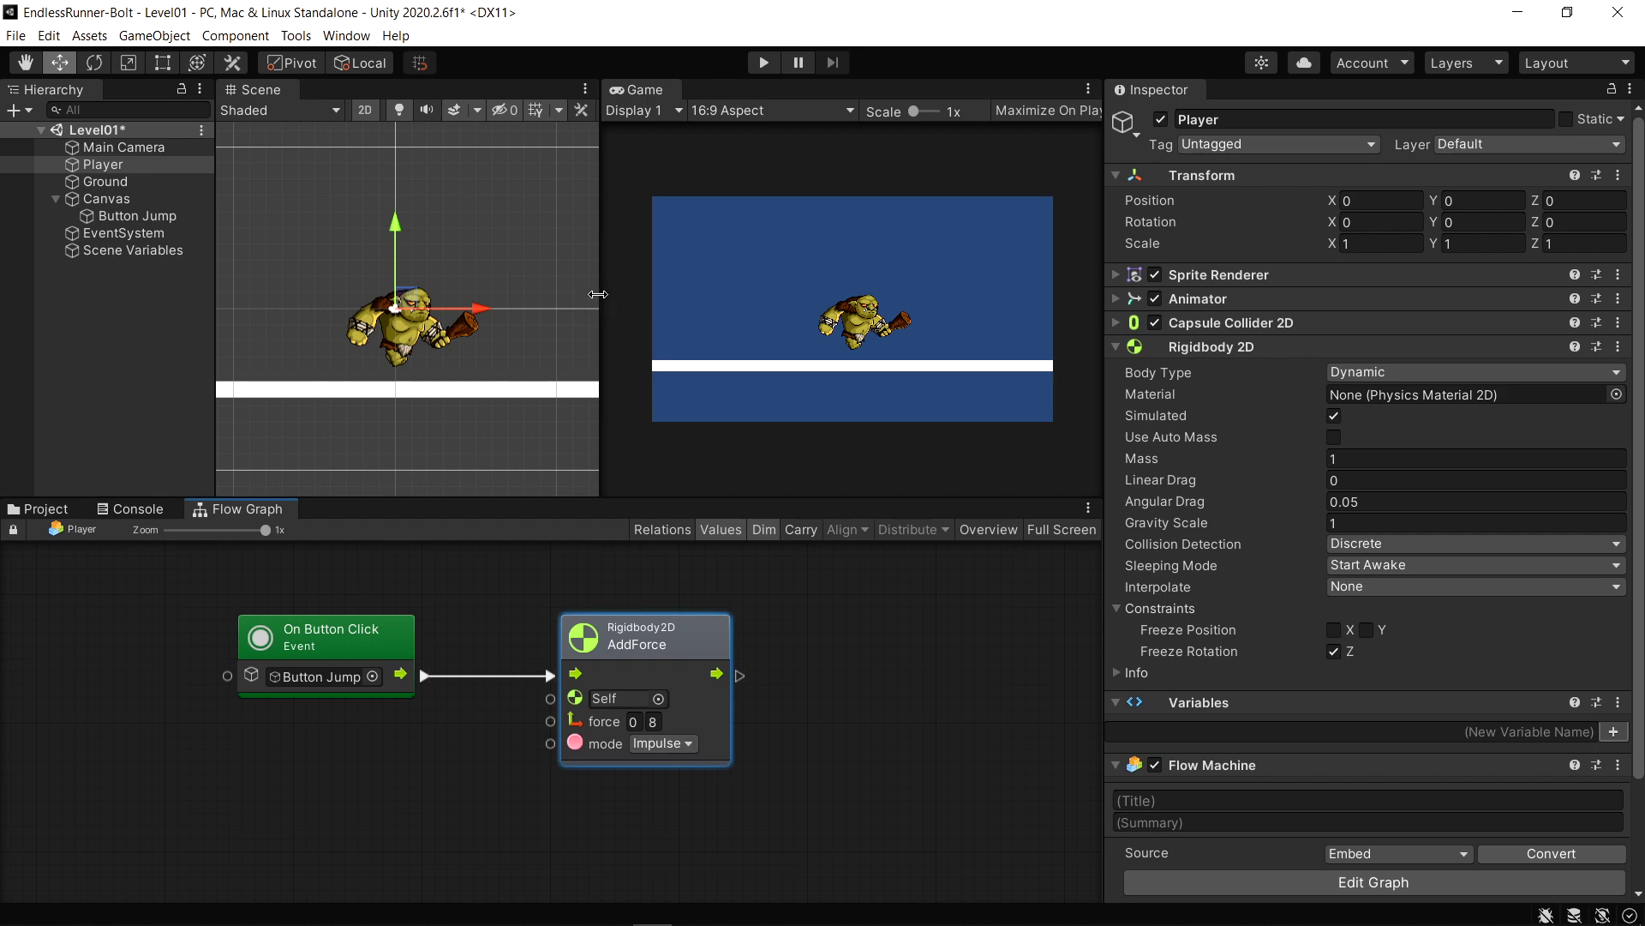
drag(597, 294, 490, 294)
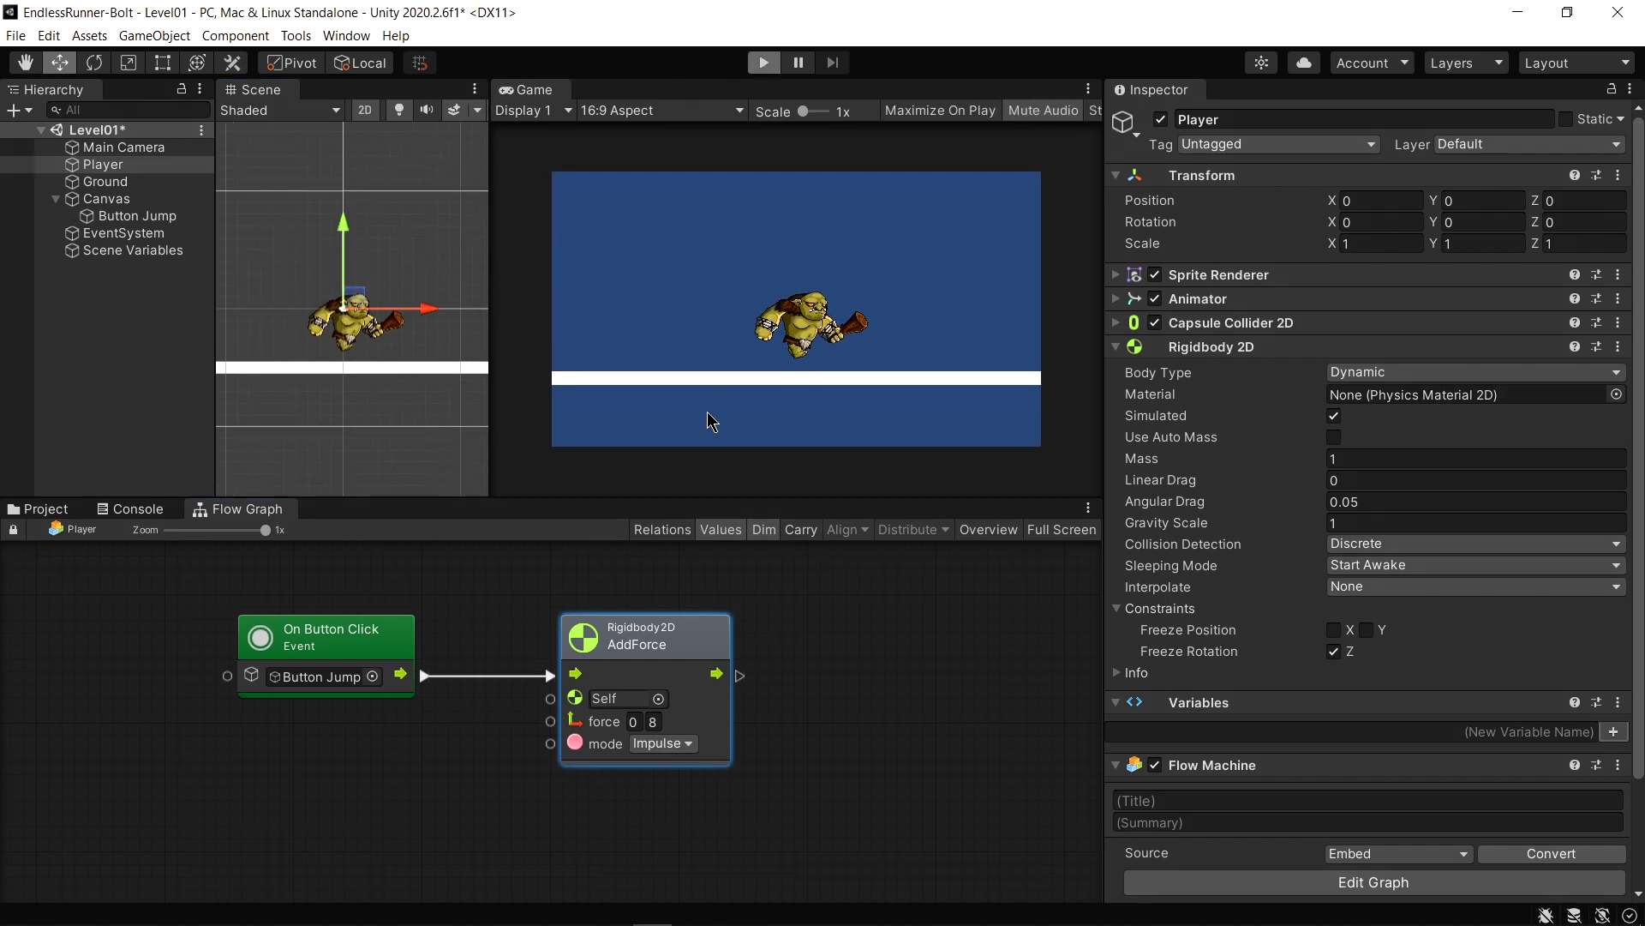
Play-test by clicking the jump button repeatedly, then exit Play mode with Ctrl+P
key(ctrl+p)
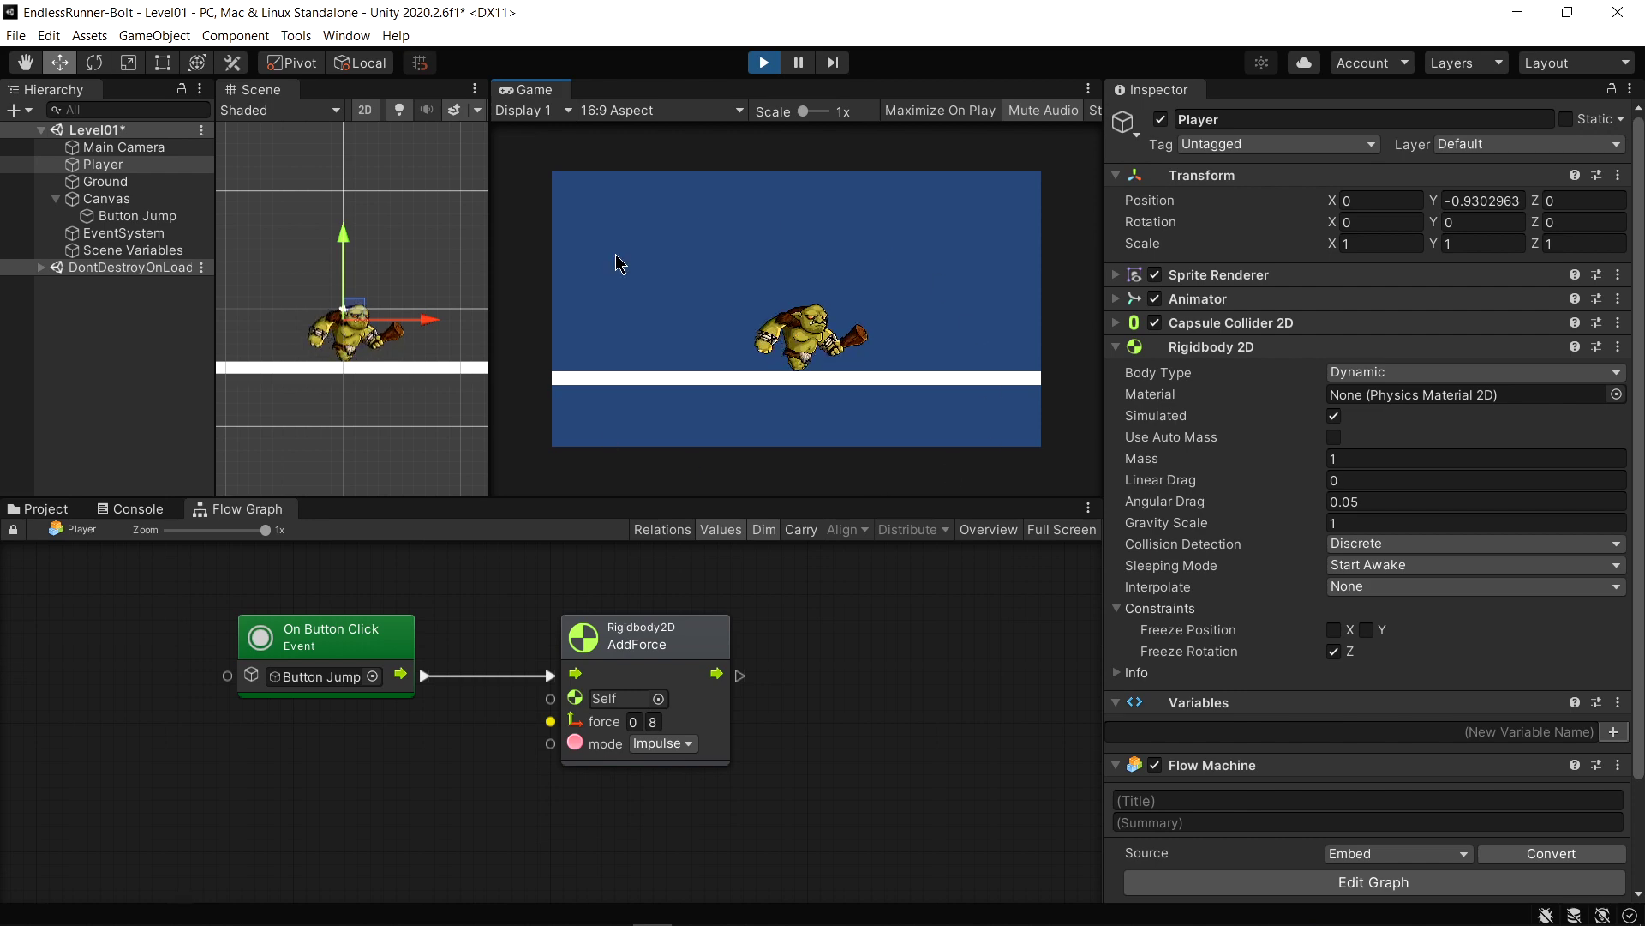
click(694, 317)
click(706, 377)
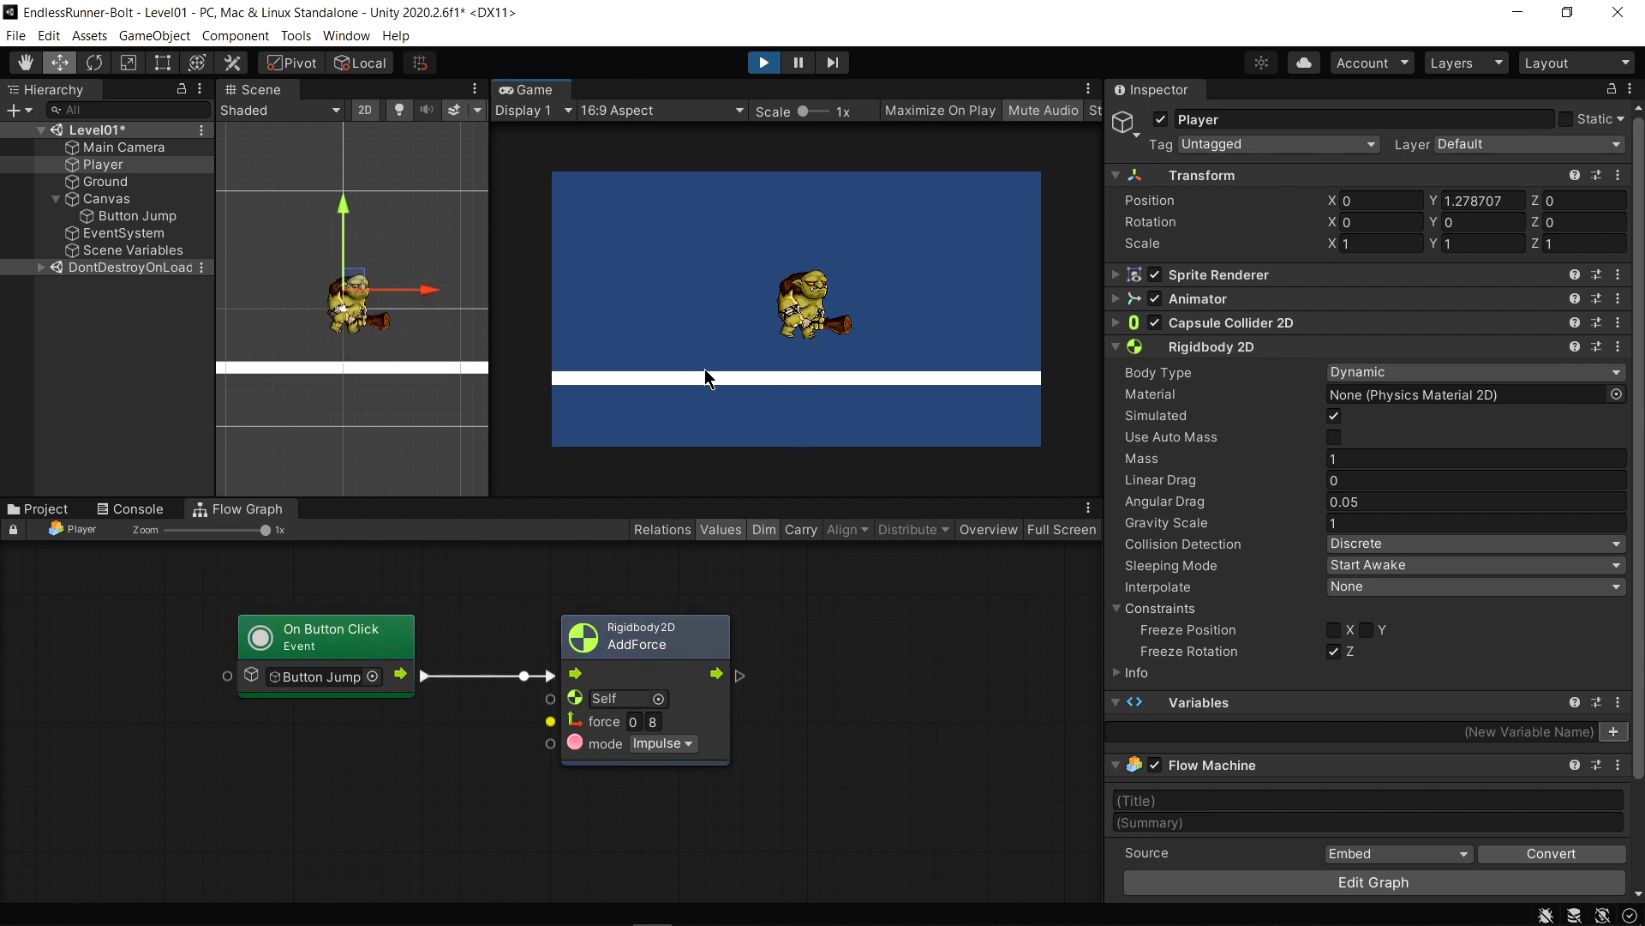
click(705, 377)
click(683, 378)
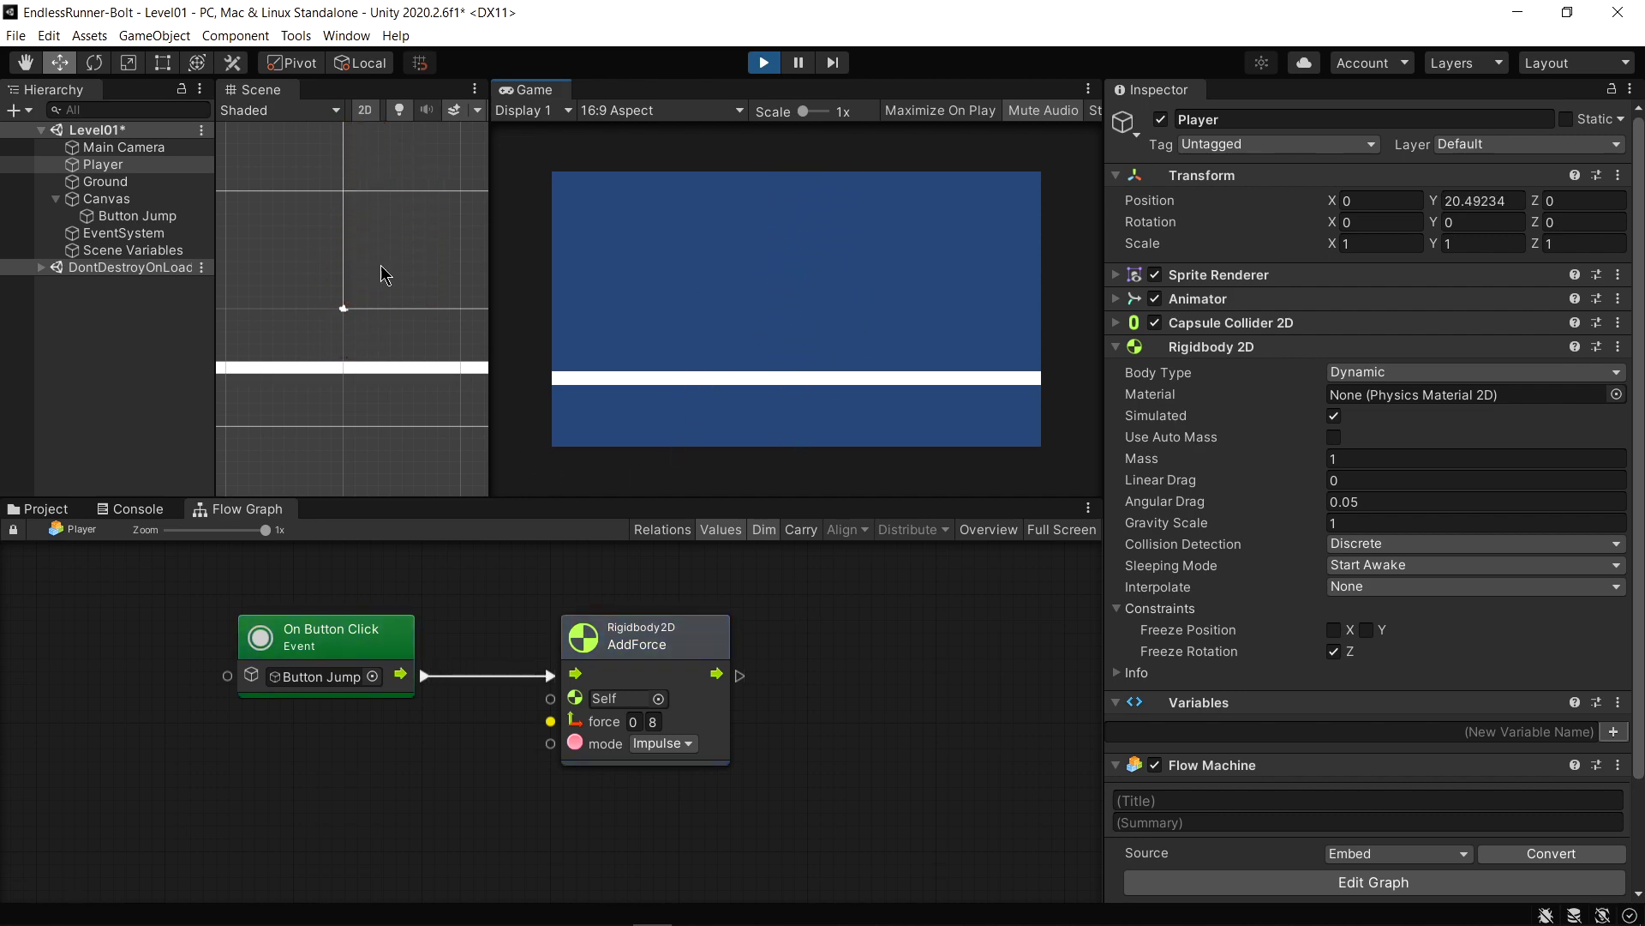
scroll(383, 274, down, 5)
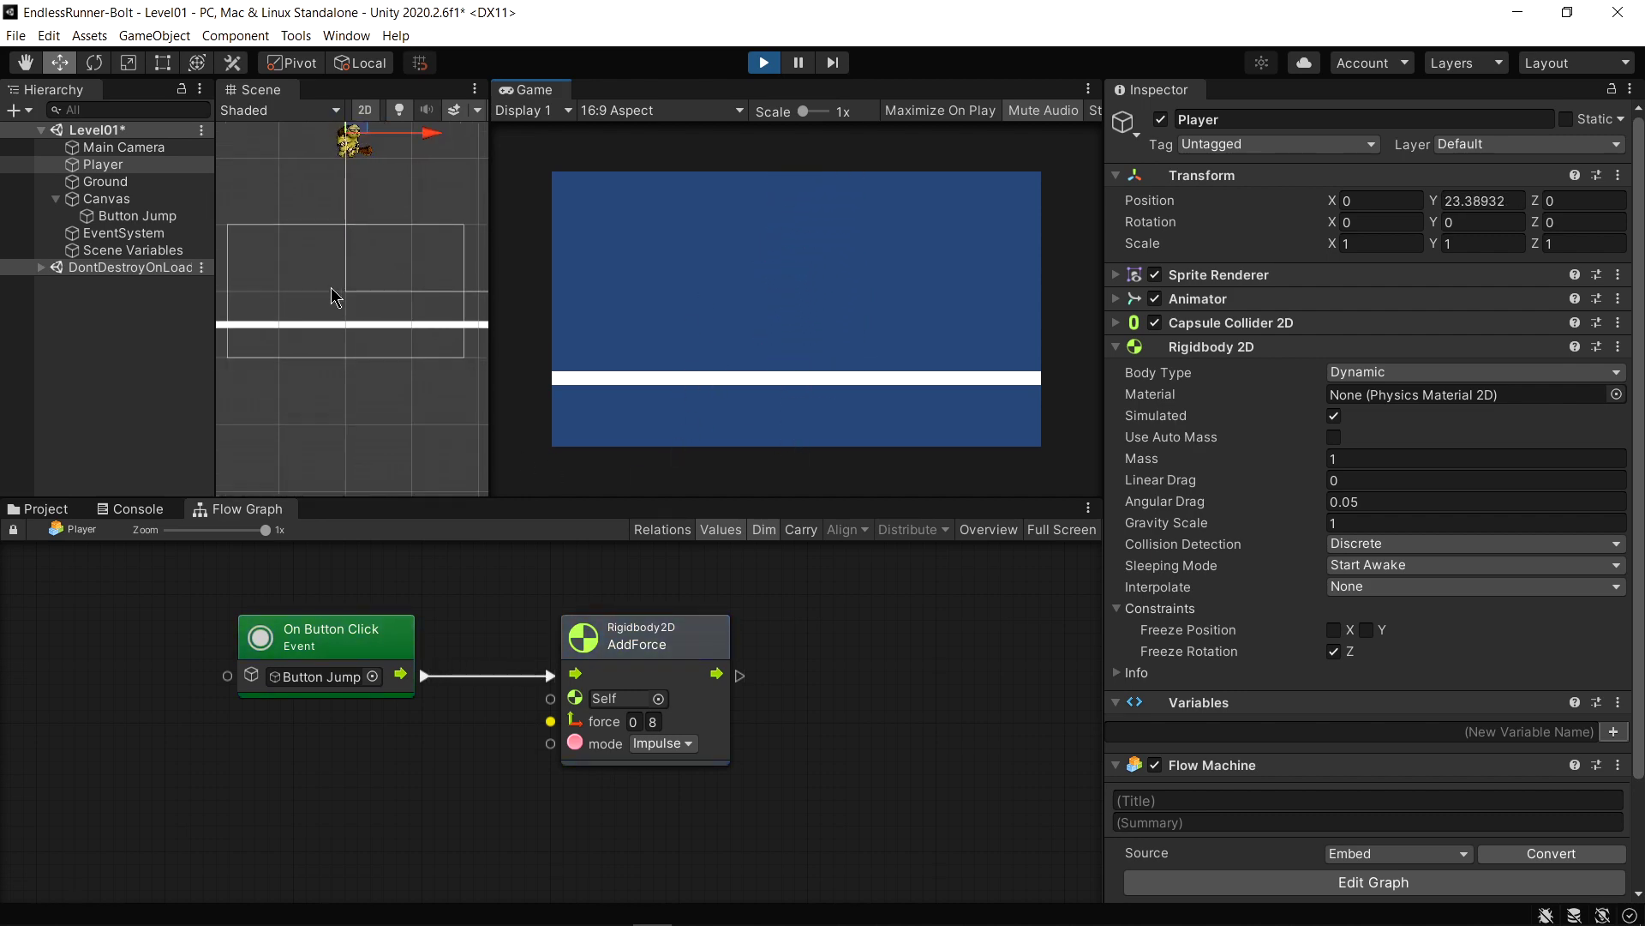
click(780, 317)
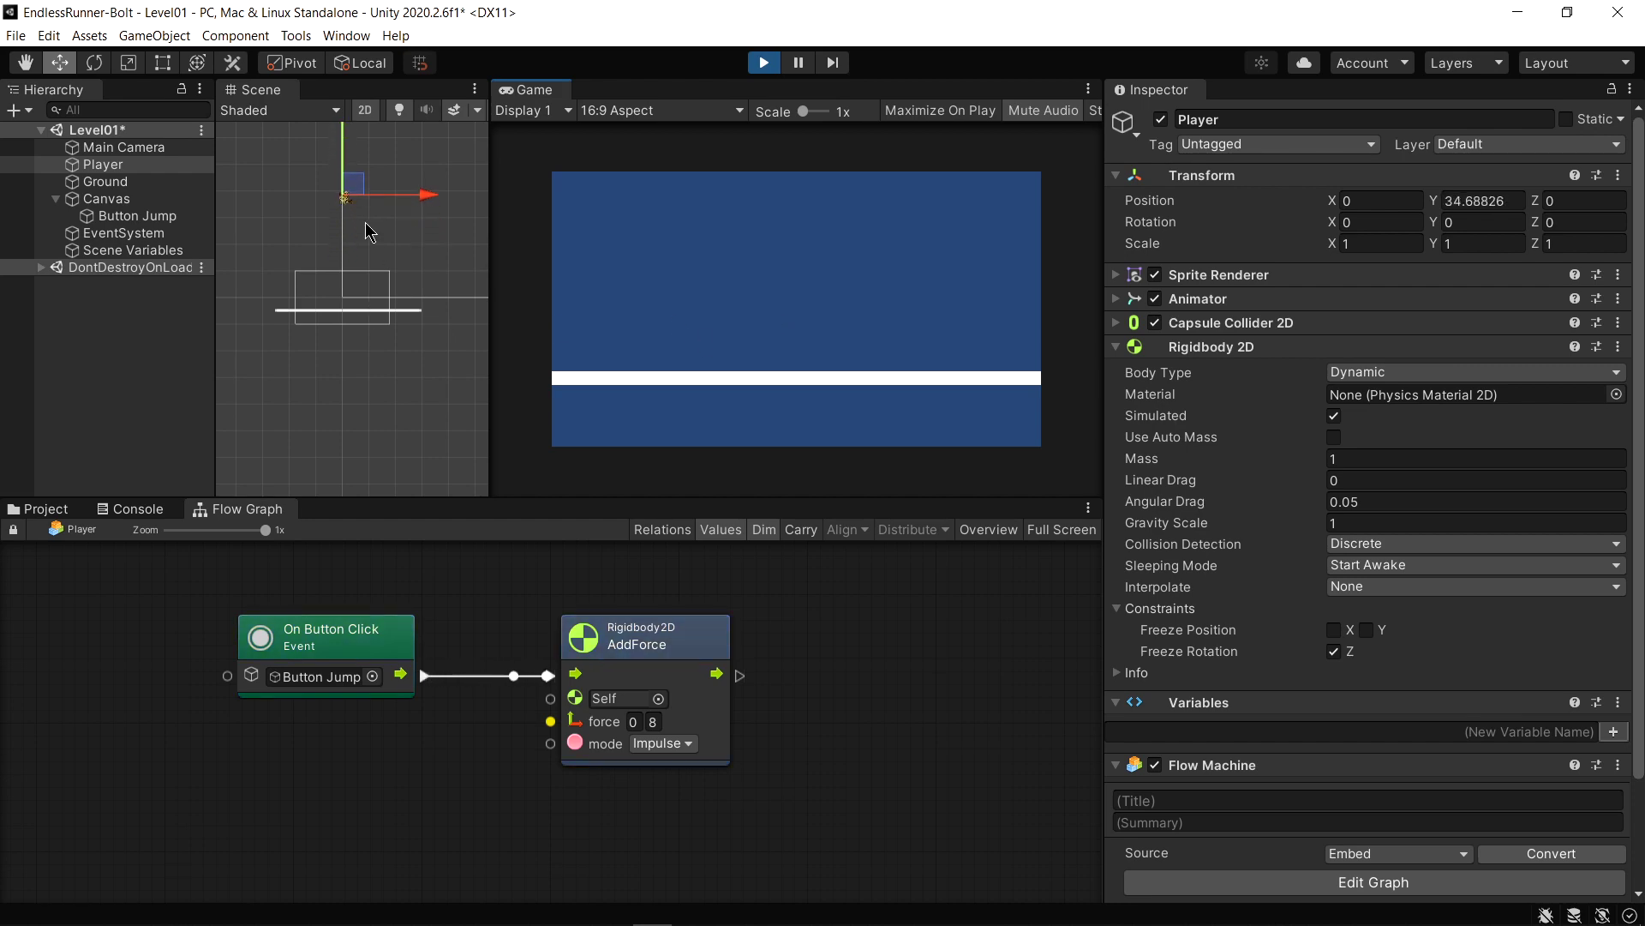
click(795, 310)
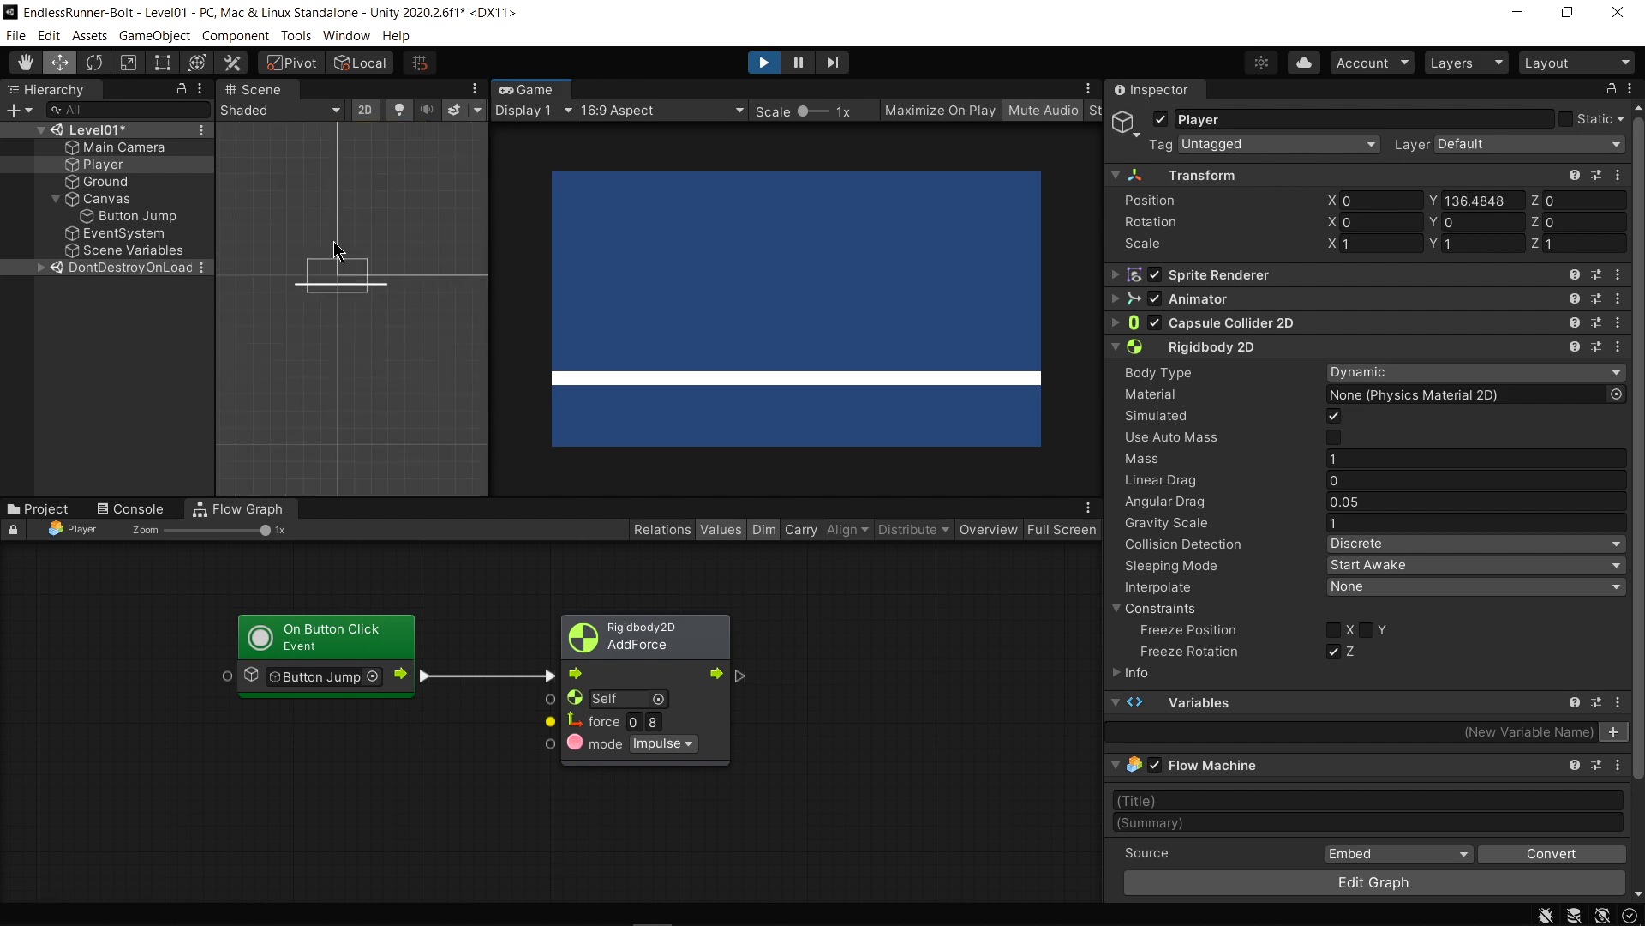
scroll(338, 257, up, 5)
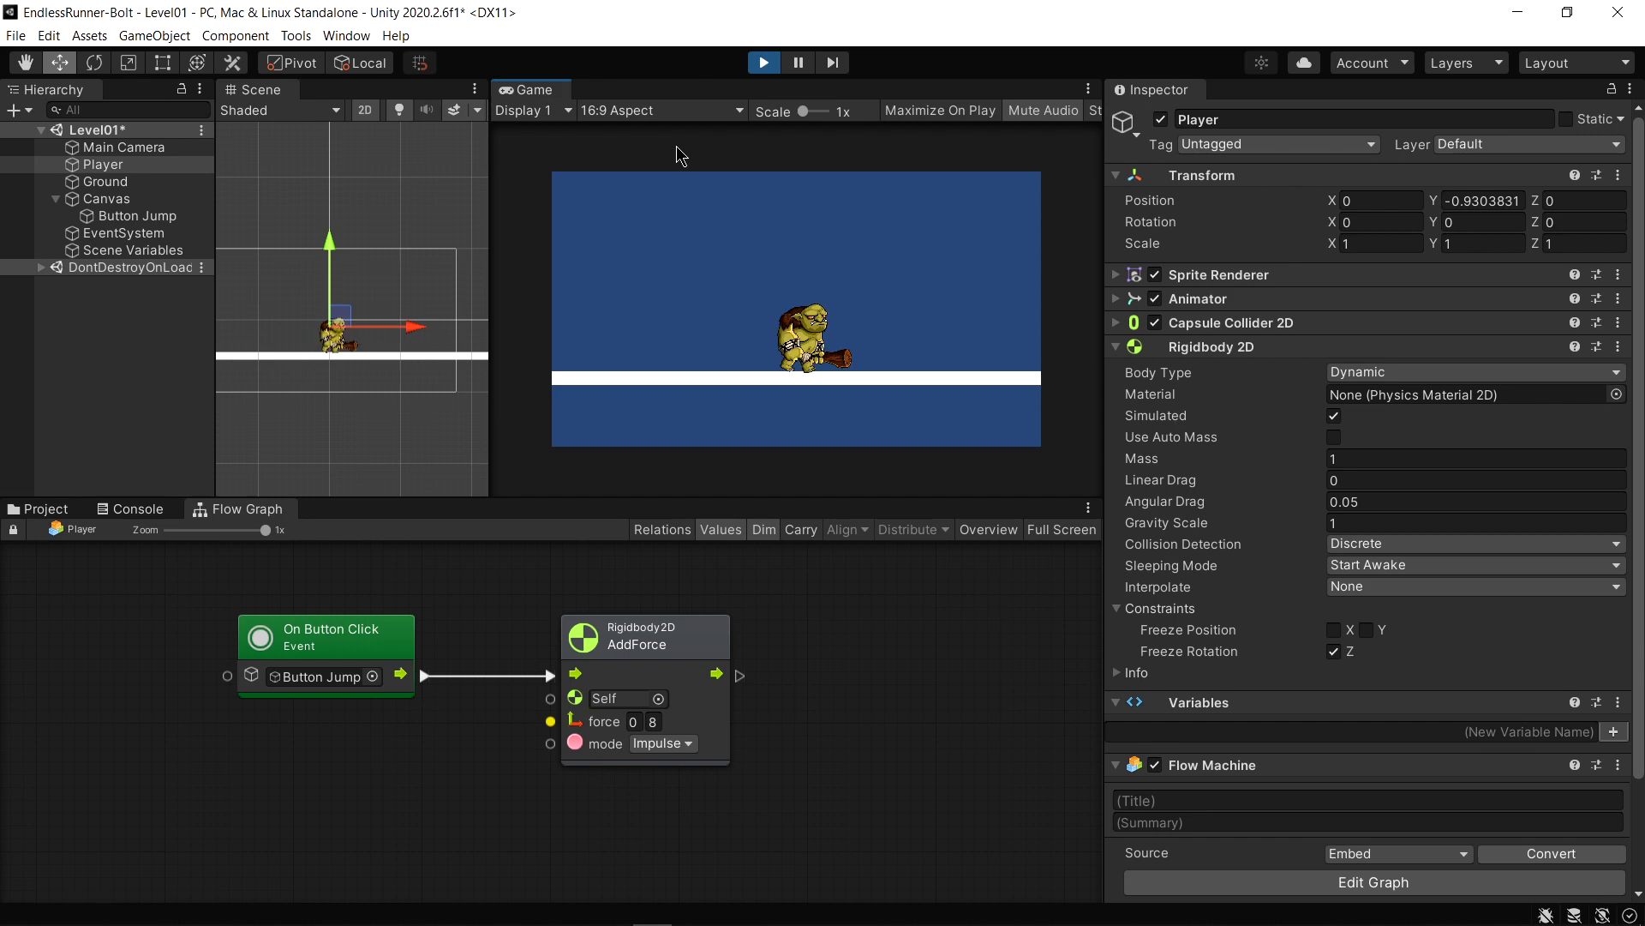
key(ctrl+p)
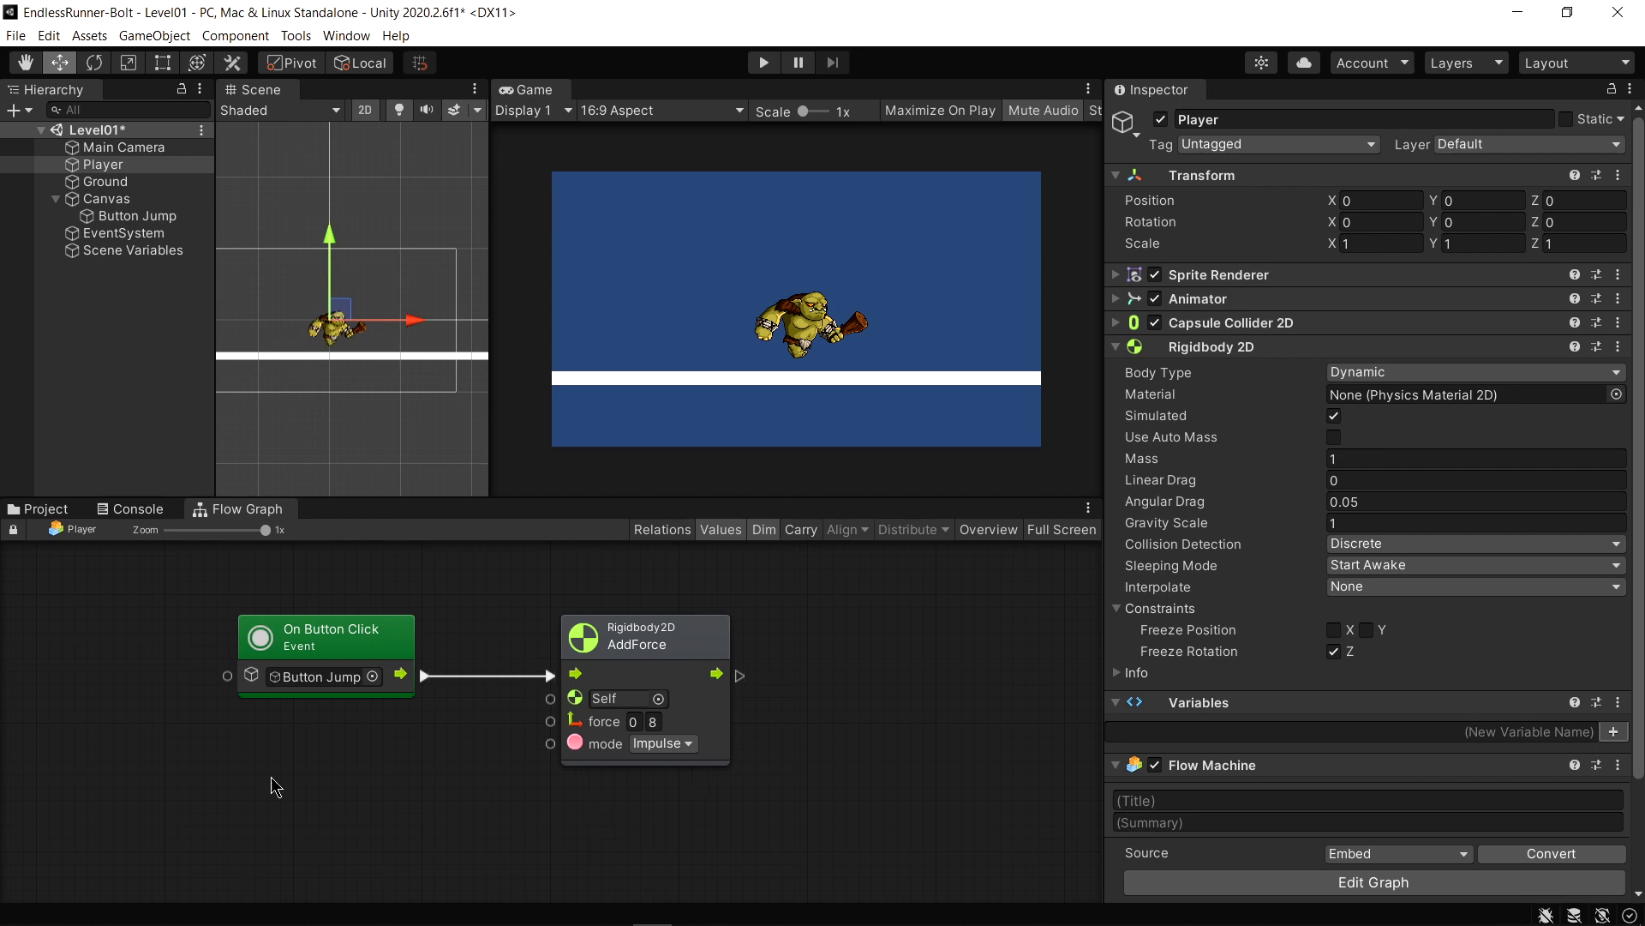
key(shift+space)
key(shift+space)
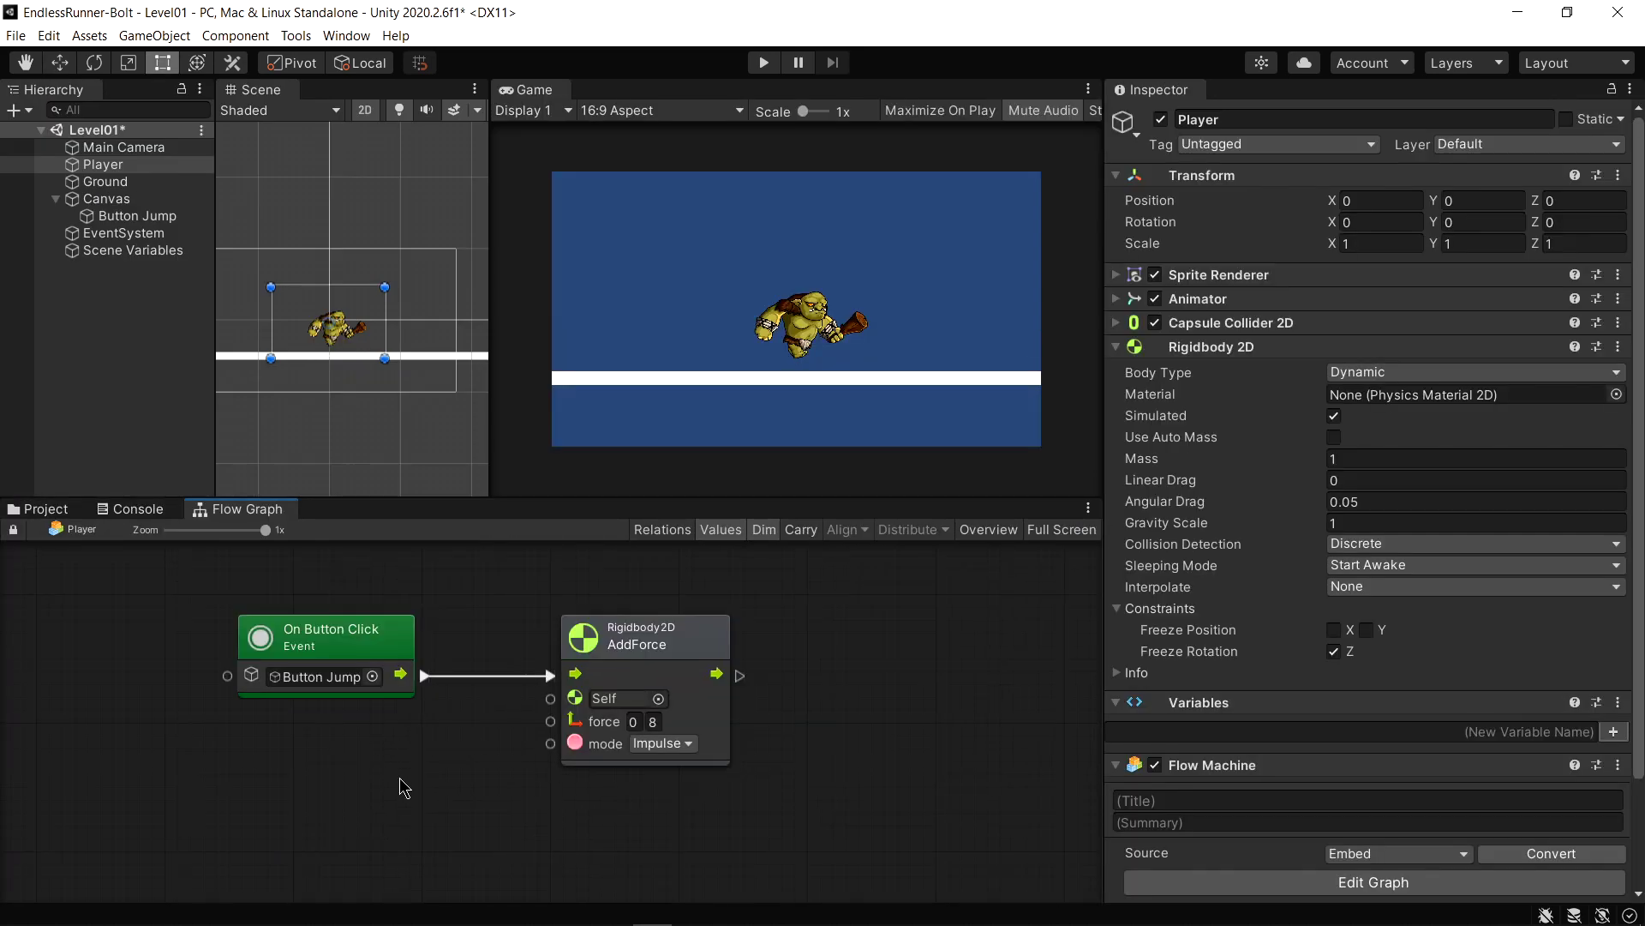
key(shift+space)
key(shift+space)
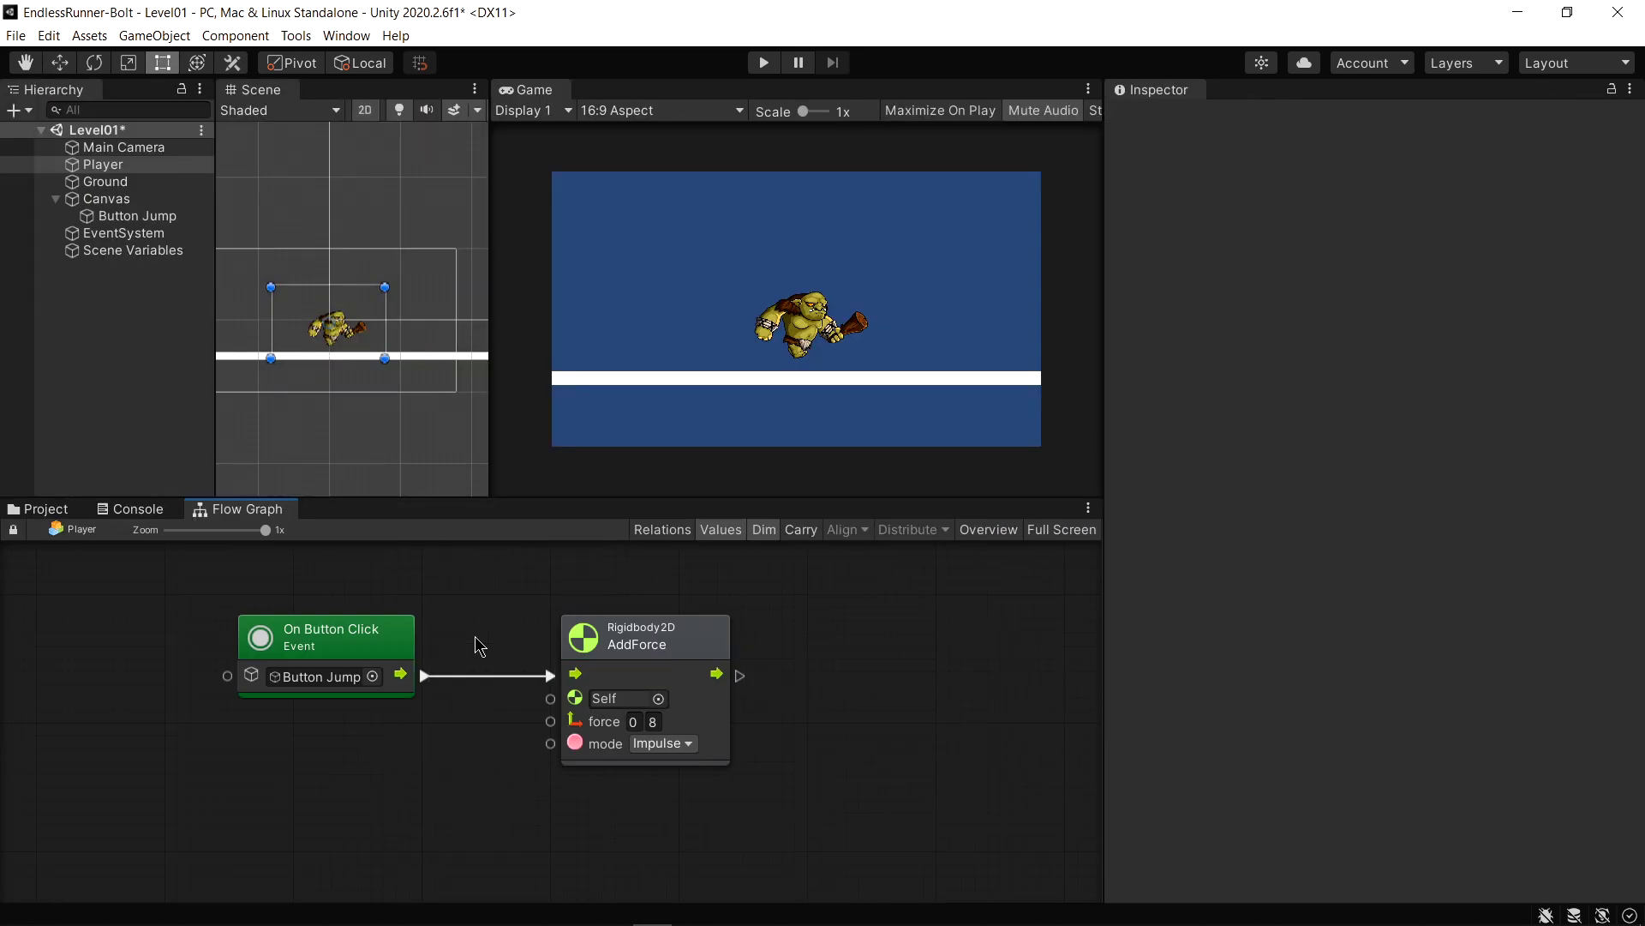
Show the graph full screen and add a bool Object variable named isGrounded
click(1061, 531)
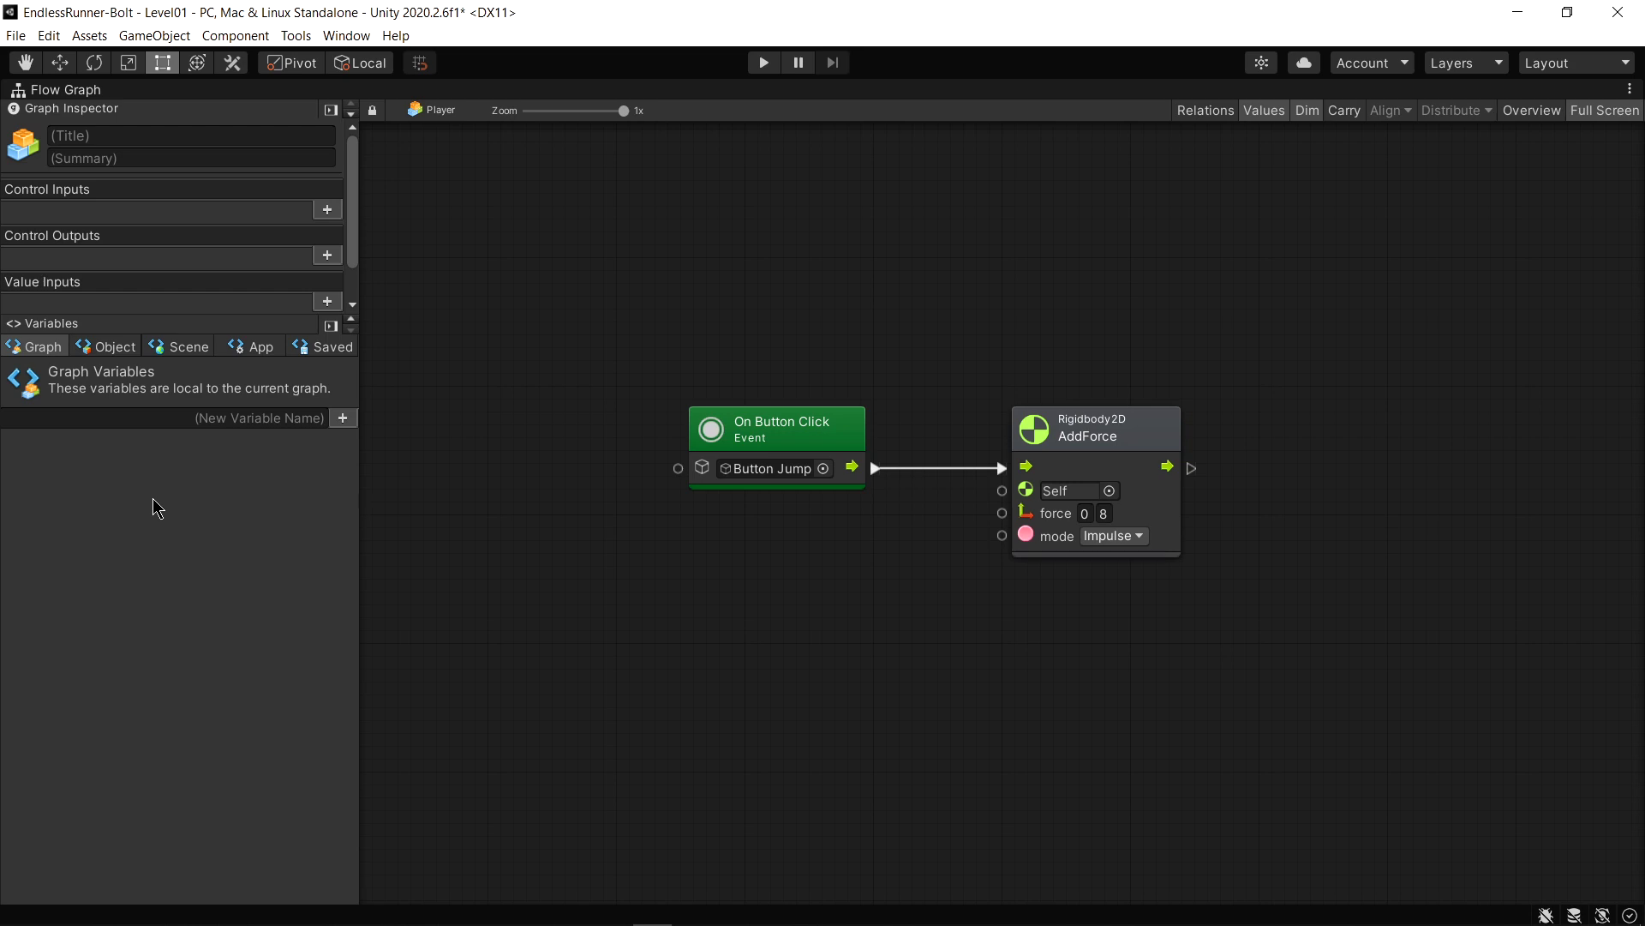
click(112, 346)
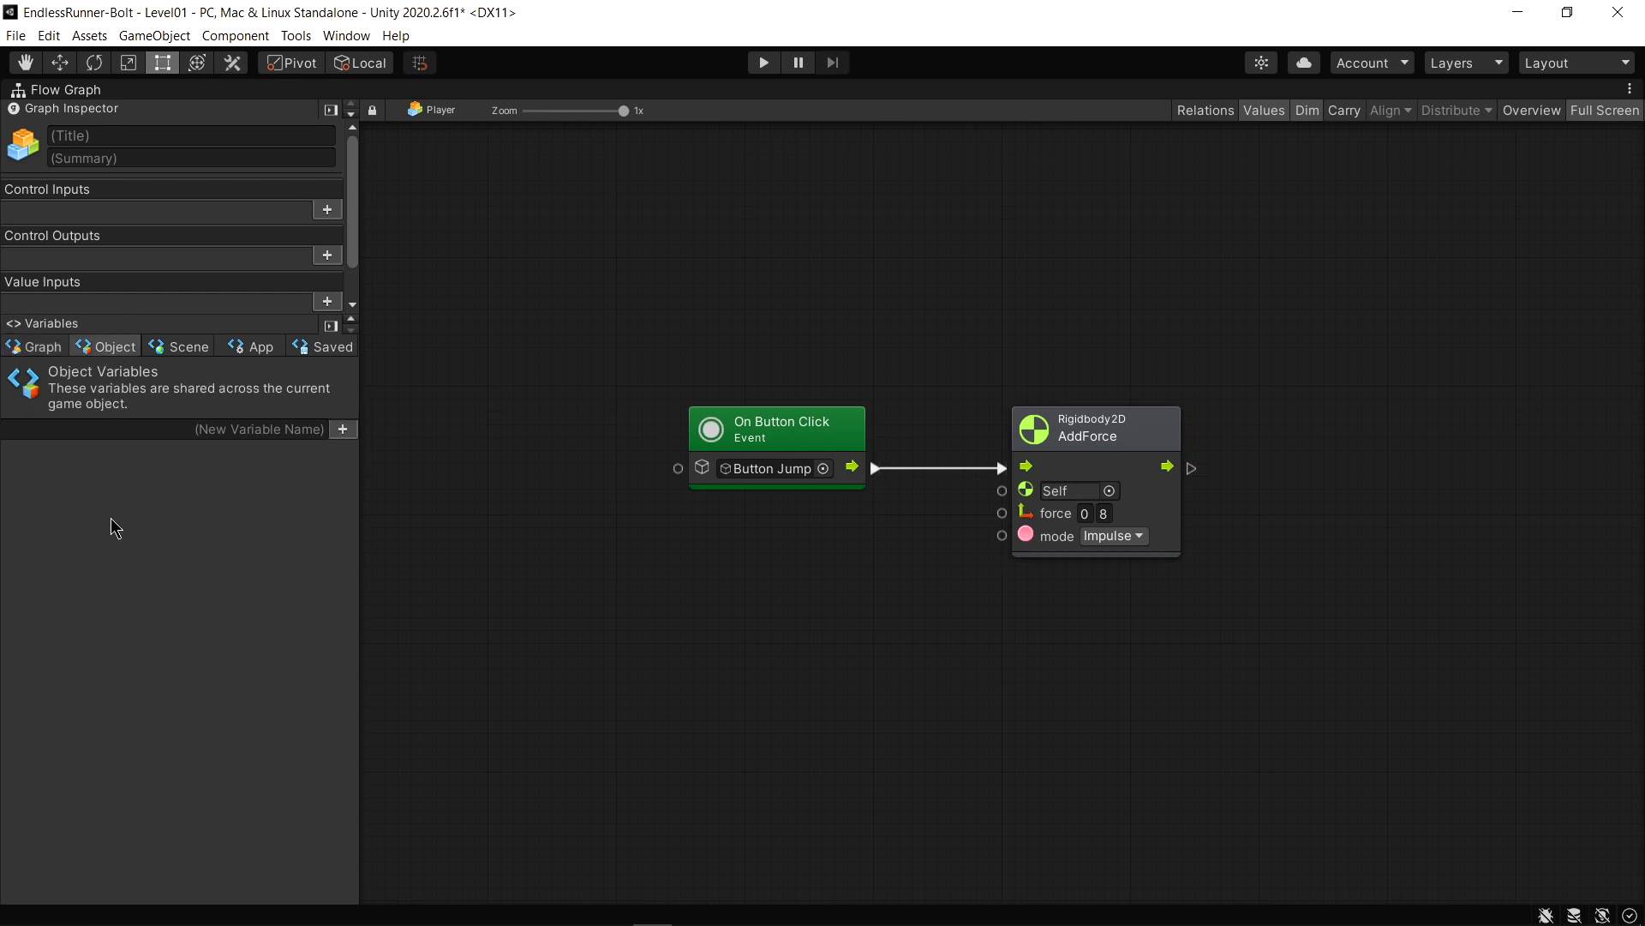
click(144, 435)
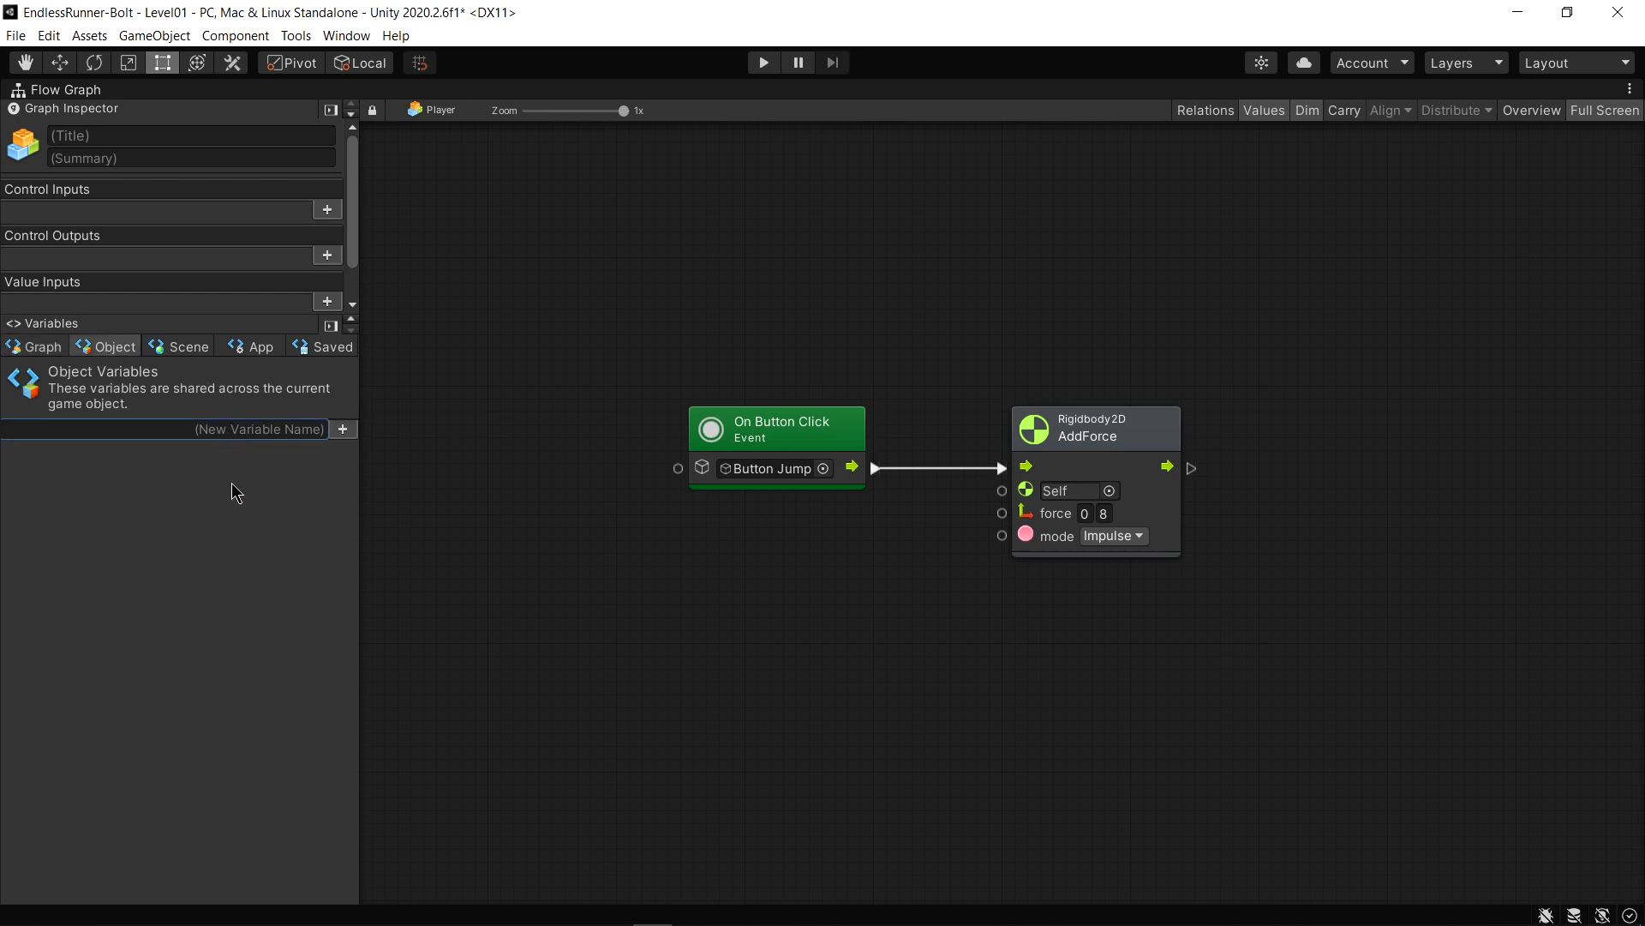
text(isGrou)
text(nded)
click(343, 429)
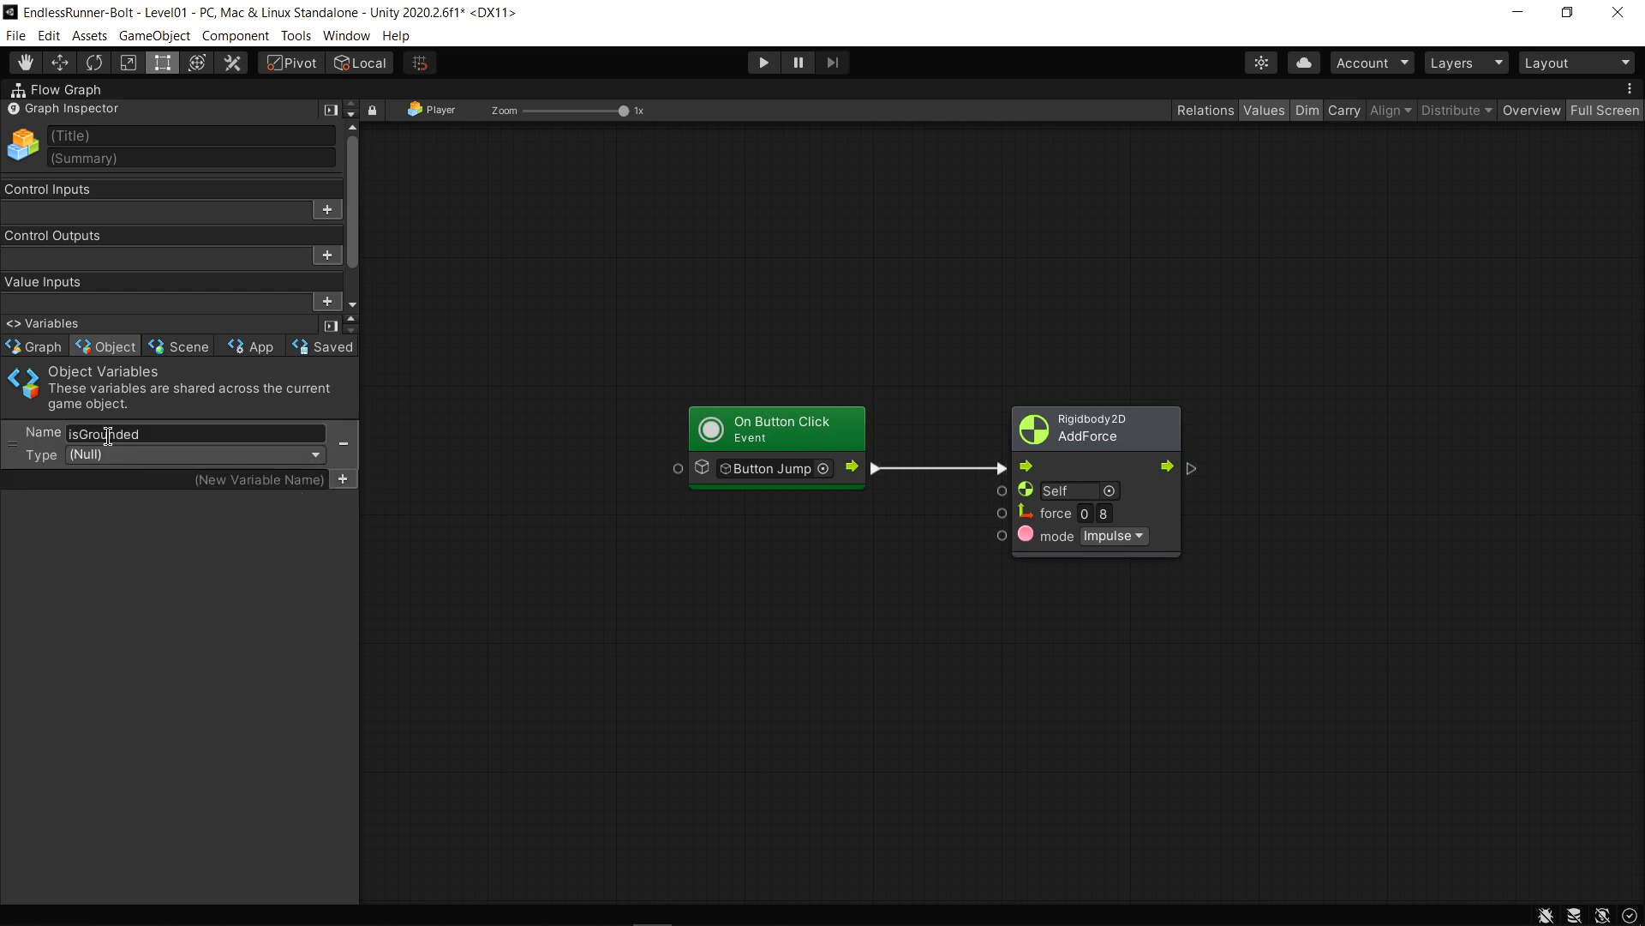
click(178, 457)
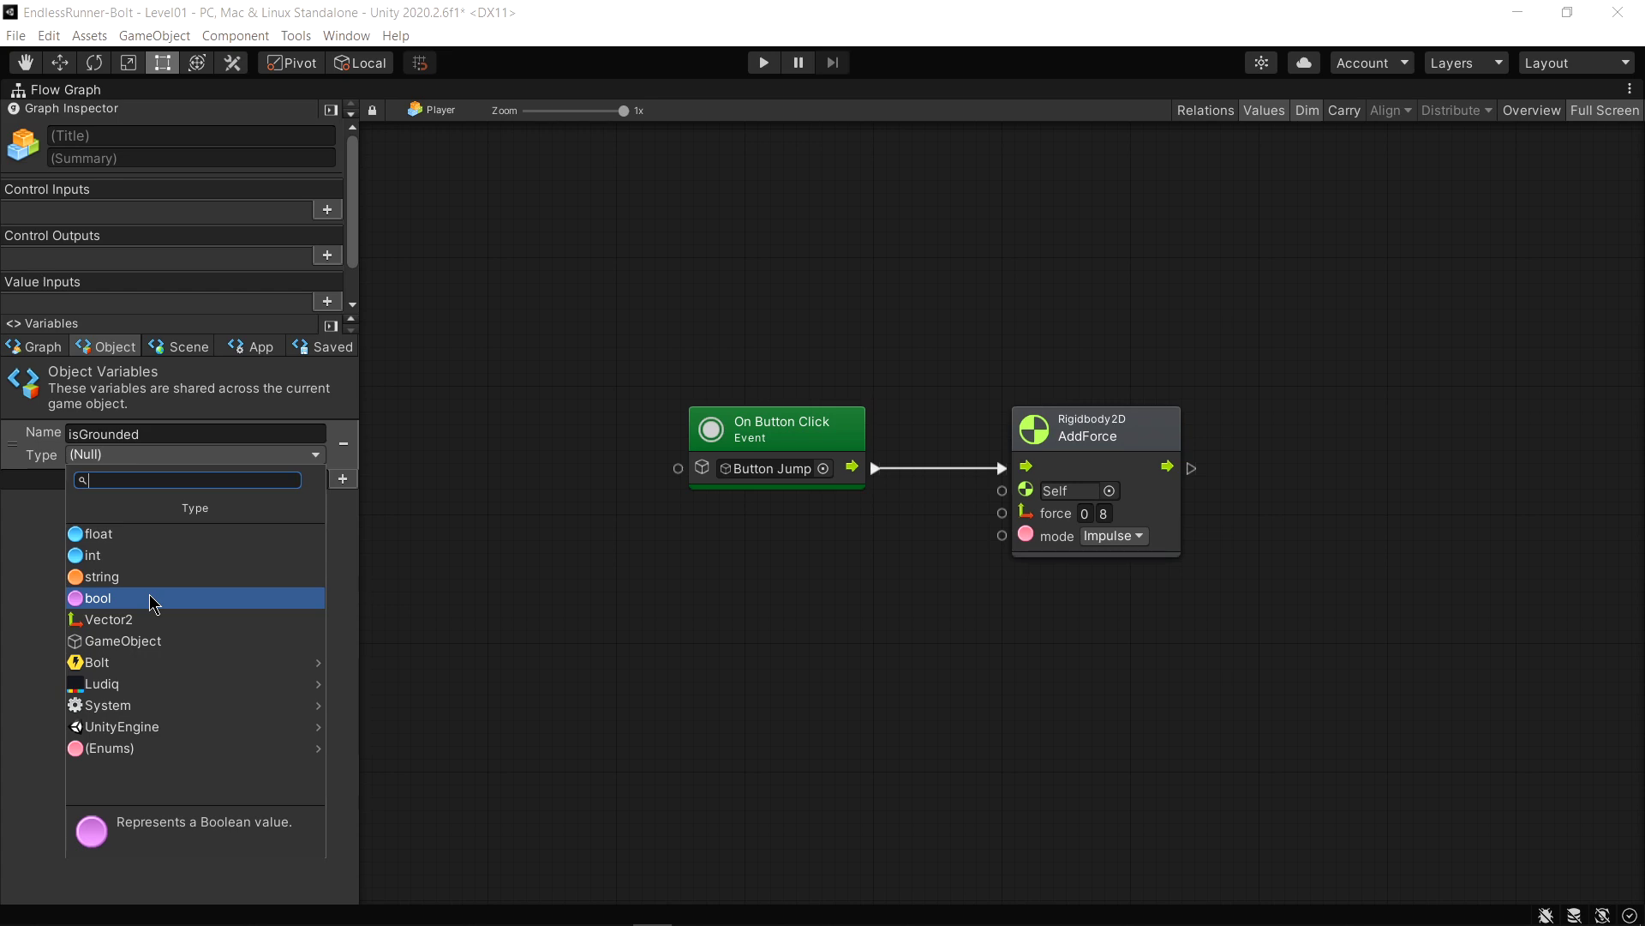
click(153, 602)
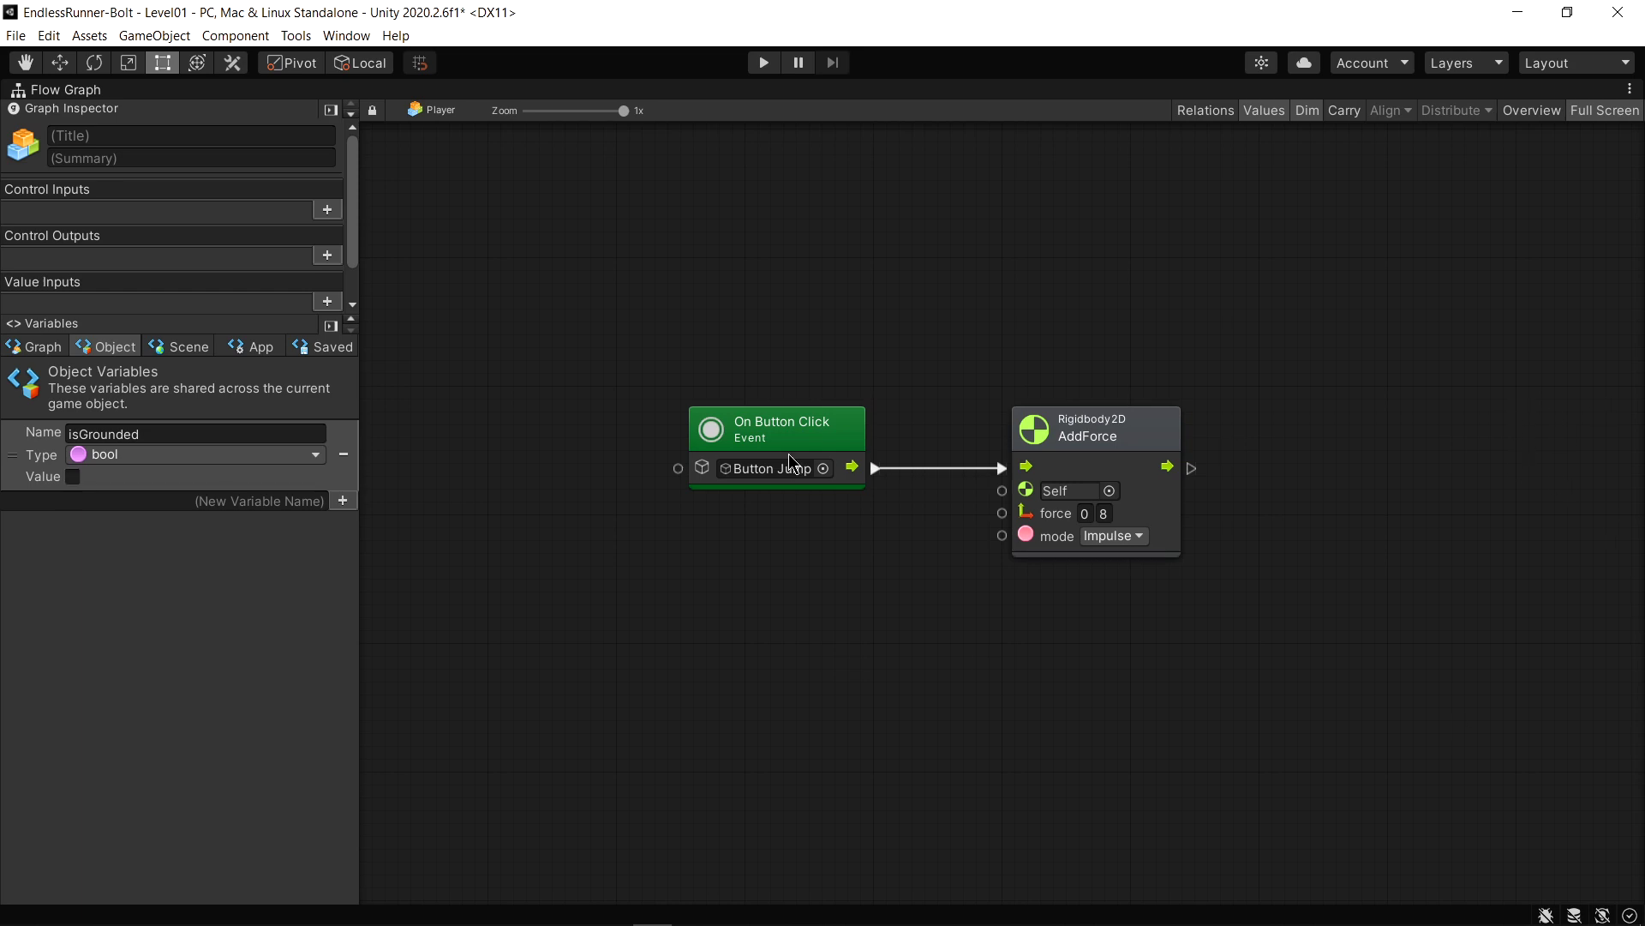
Box-select both graph nodes and move them higher up
drag(1190, 309, 679, 645)
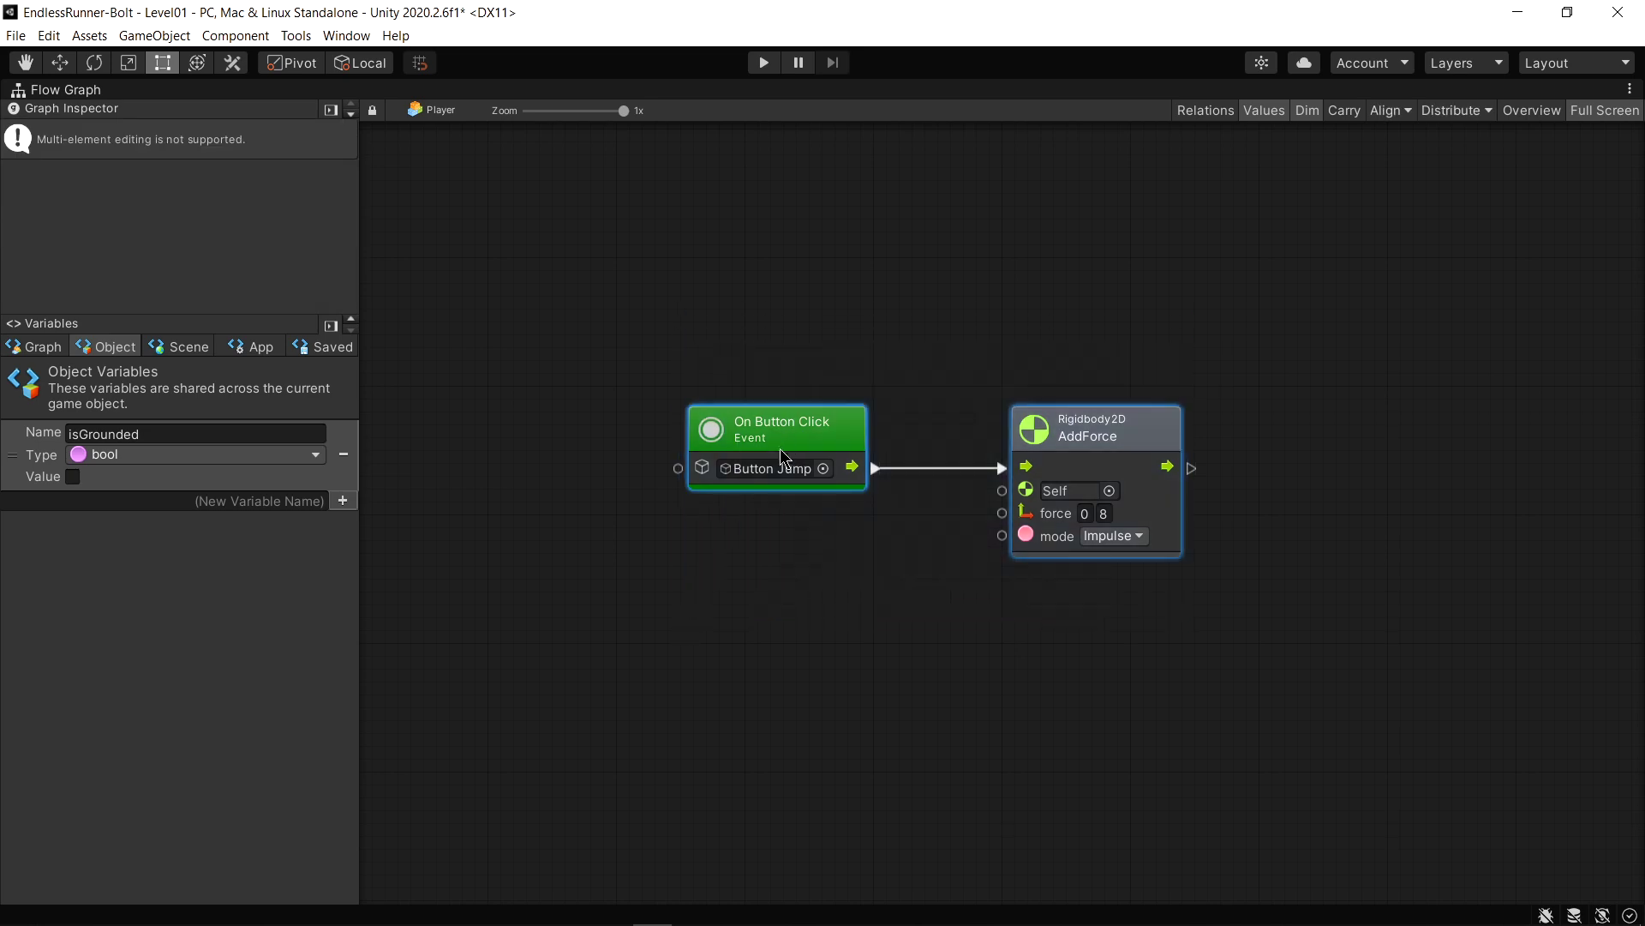
drag(779, 449, 772, 319)
click(817, 546)
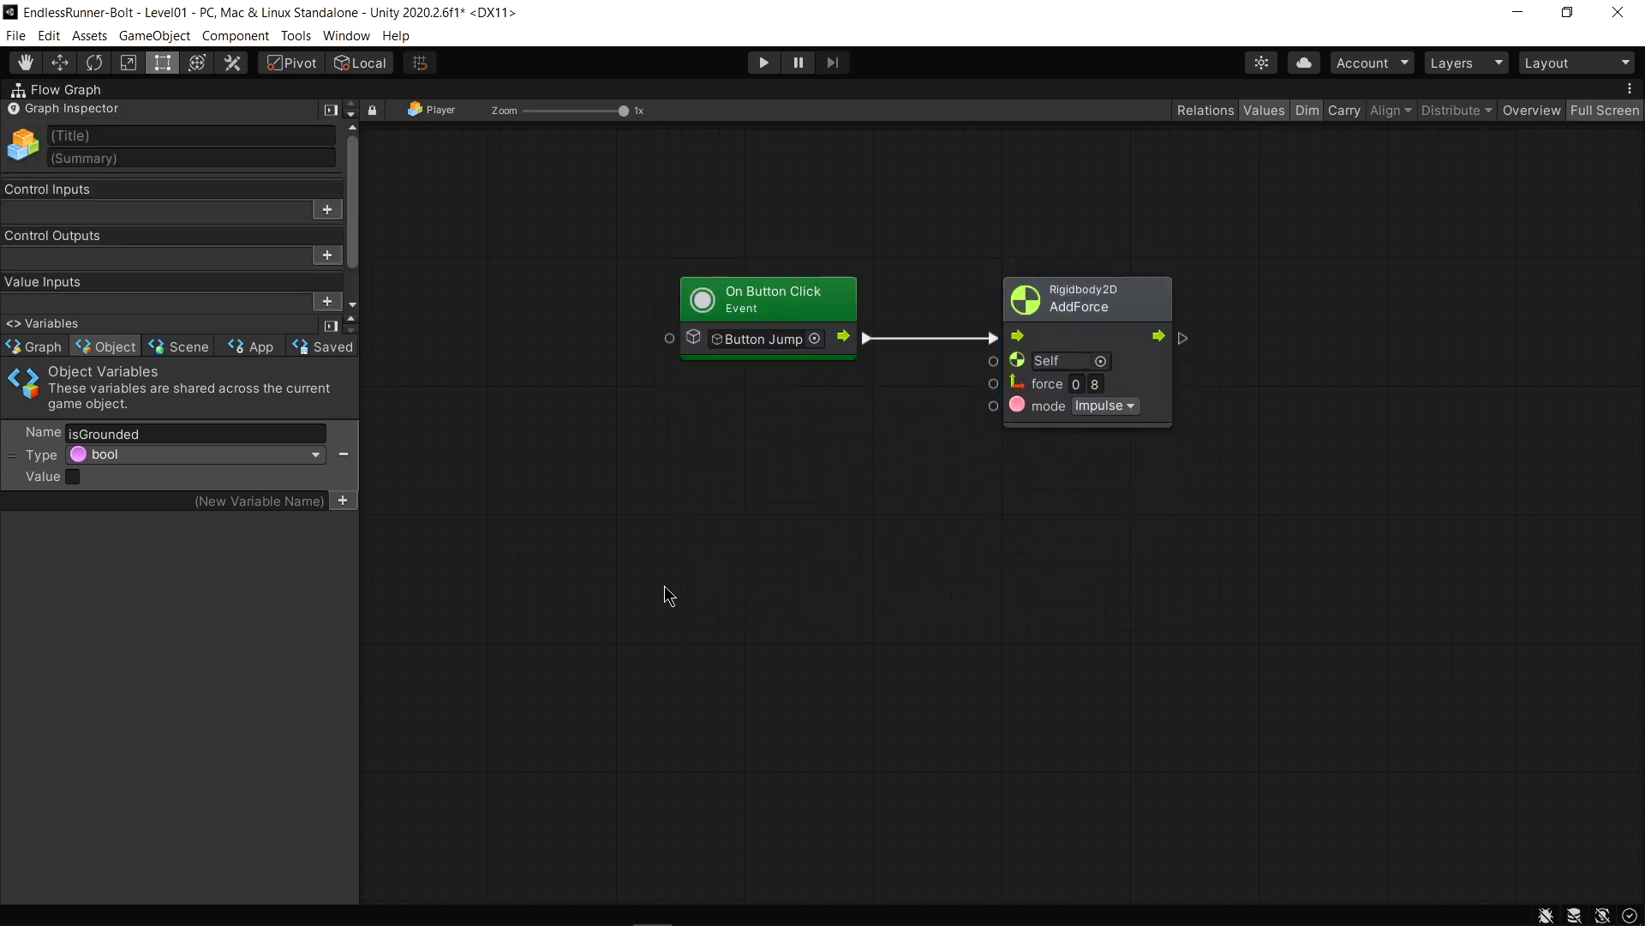
Add an On Collision Enter 2D event node below On Button Click and draw a connection from its output
right_click(690, 572)
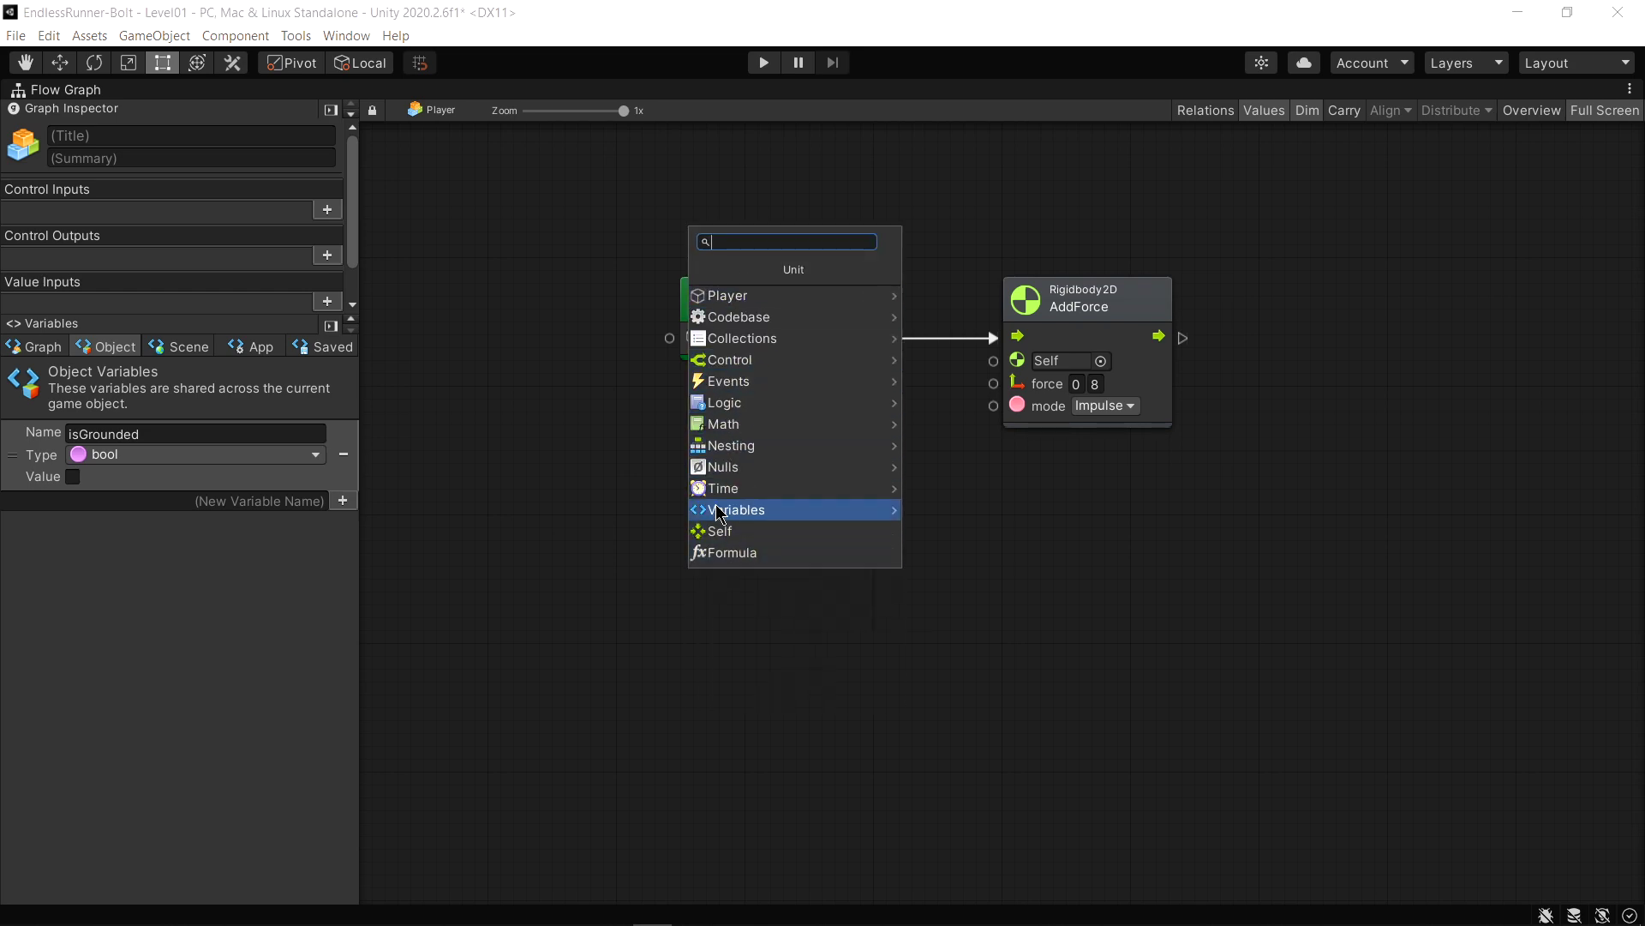
click(739, 382)
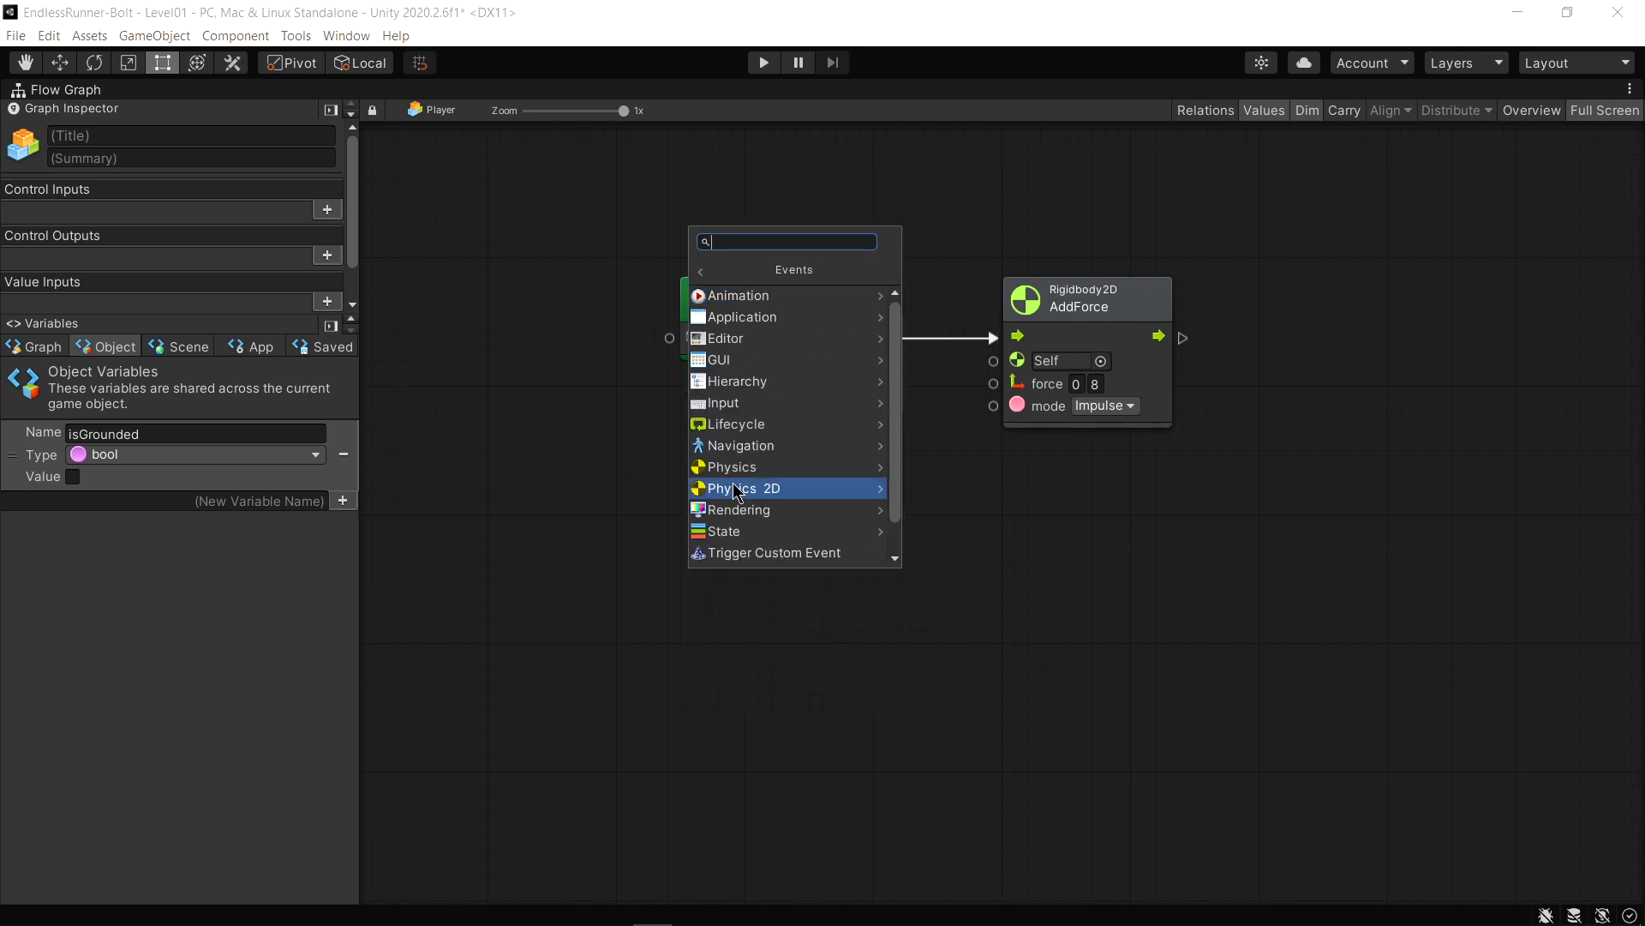
click(728, 490)
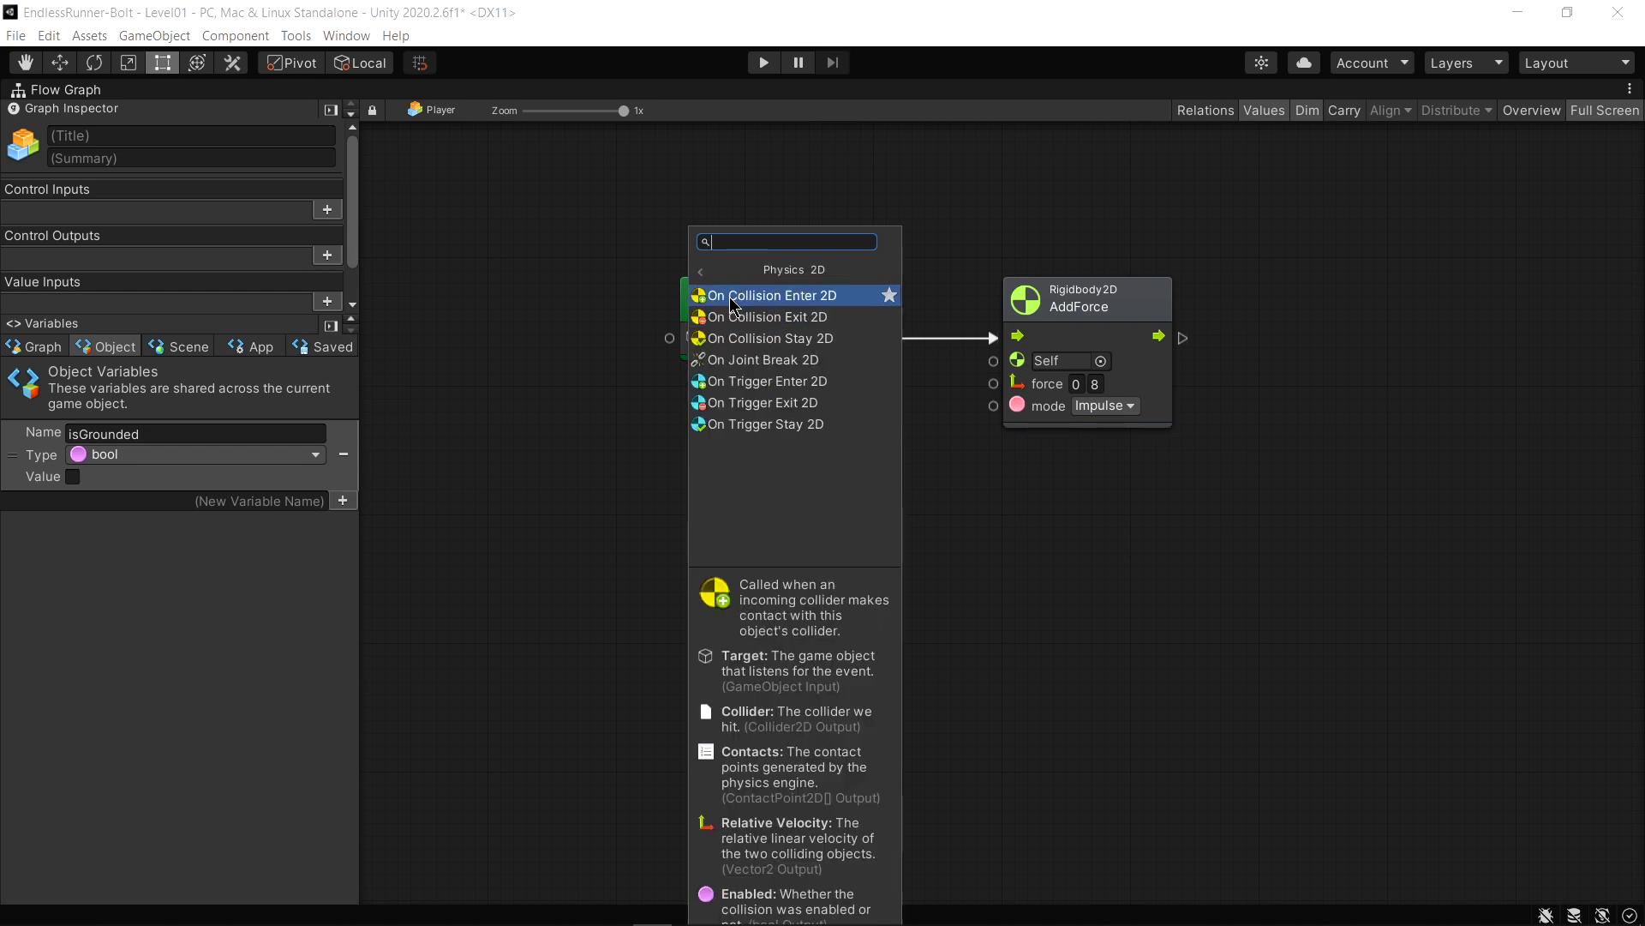
click(767, 301)
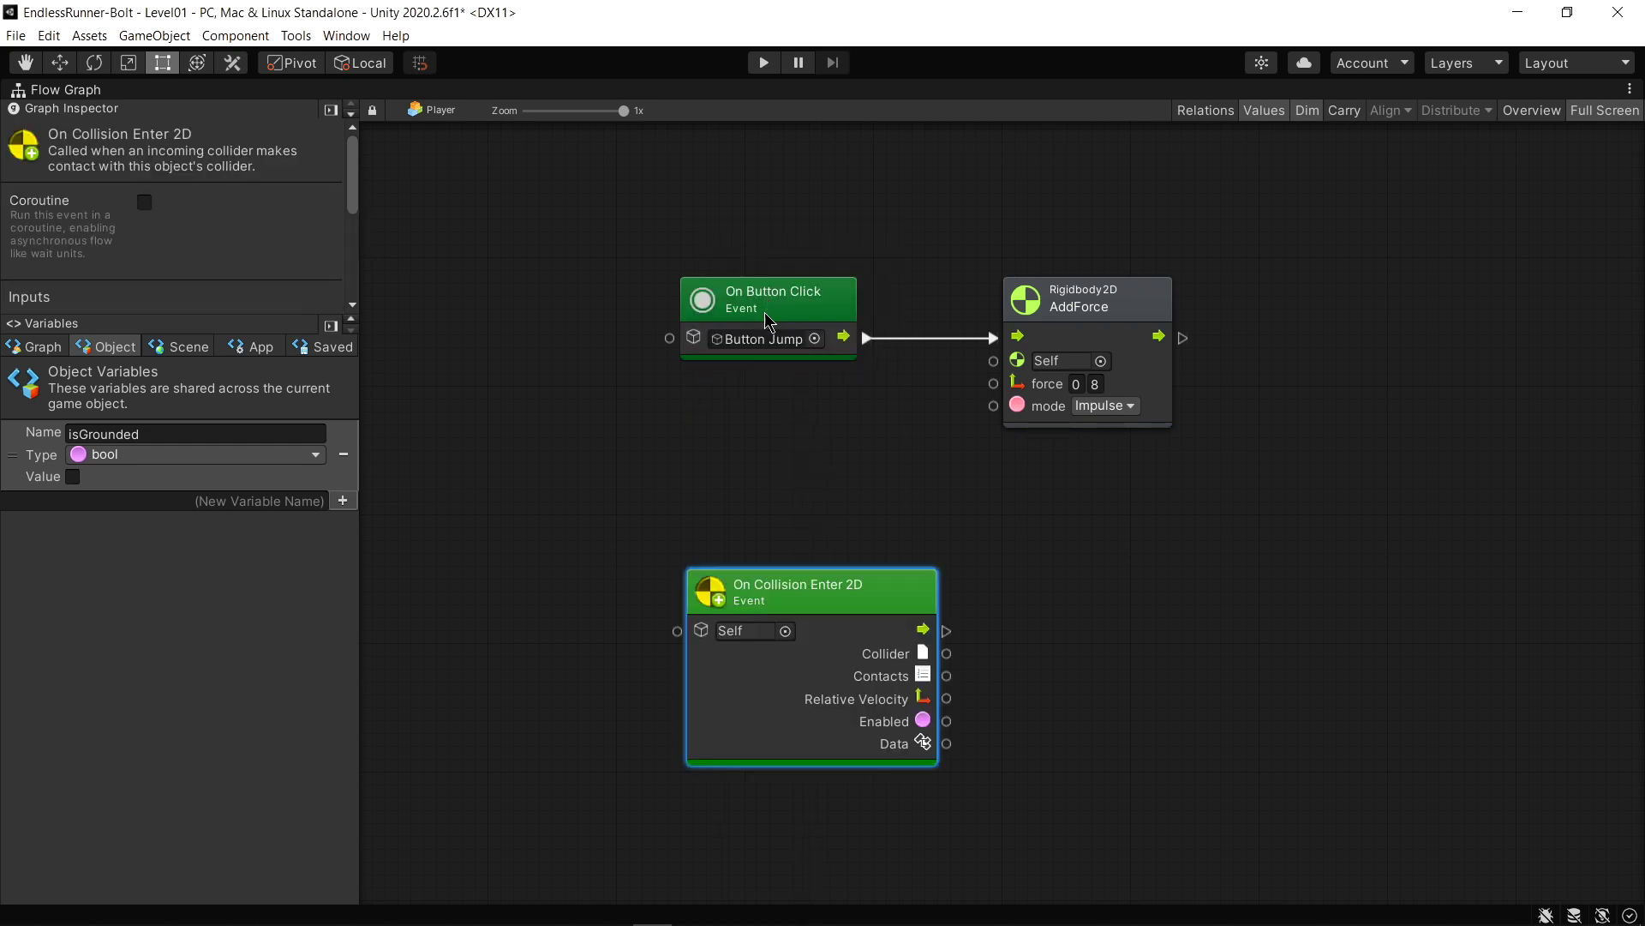
drag(752, 591, 673, 545)
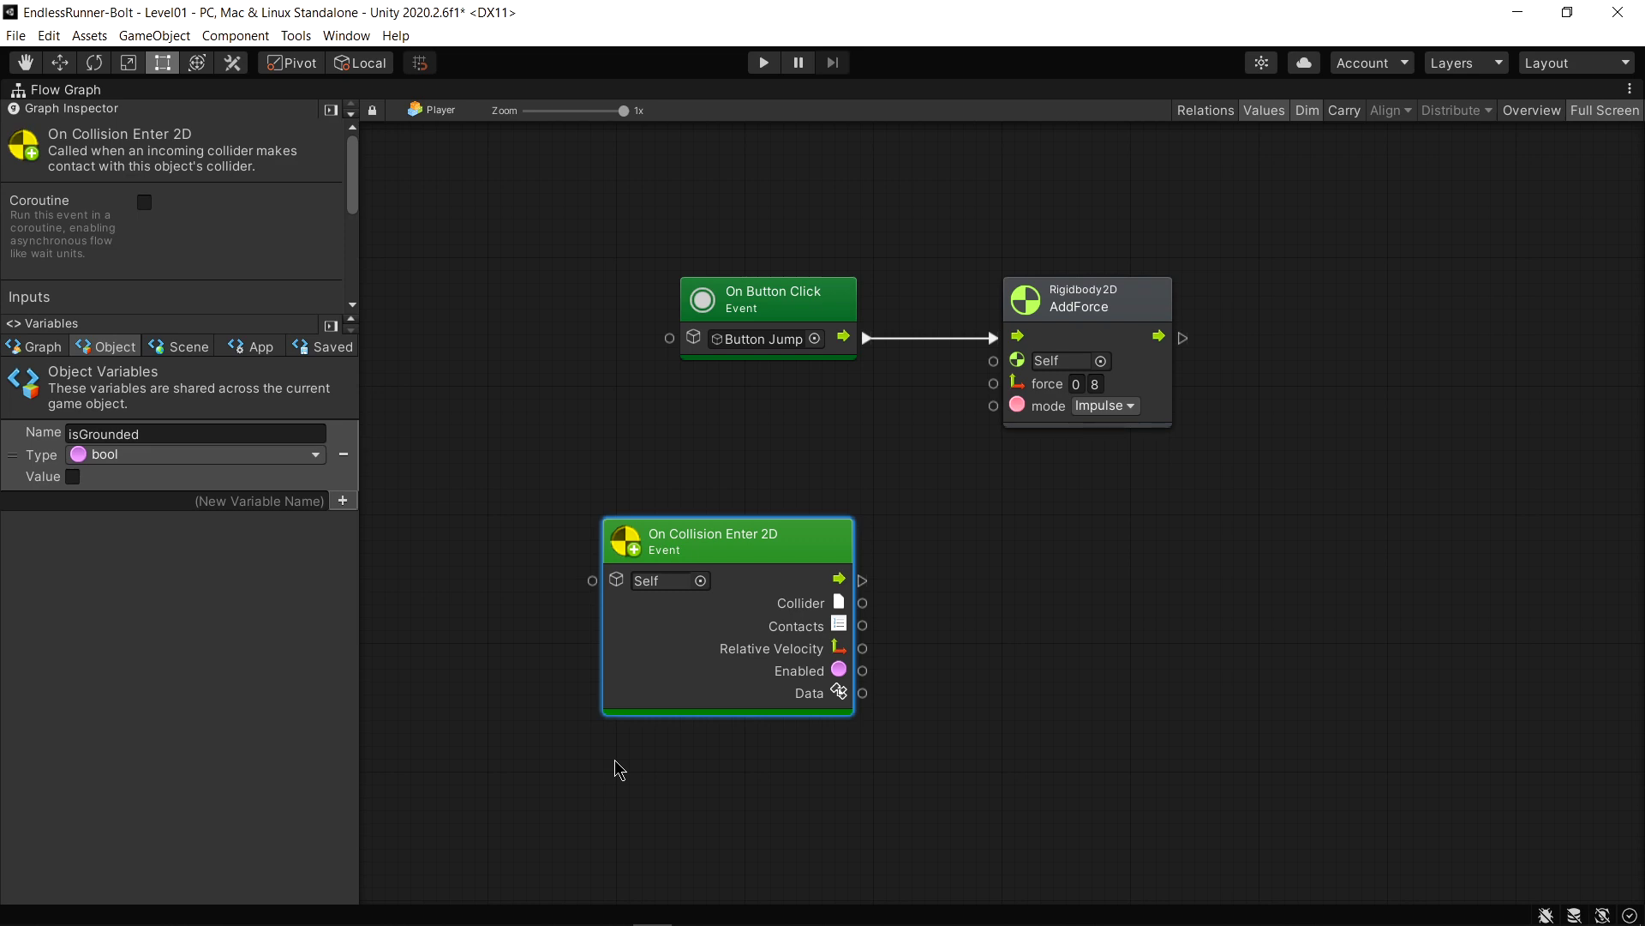
drag(643, 710, 576, 699)
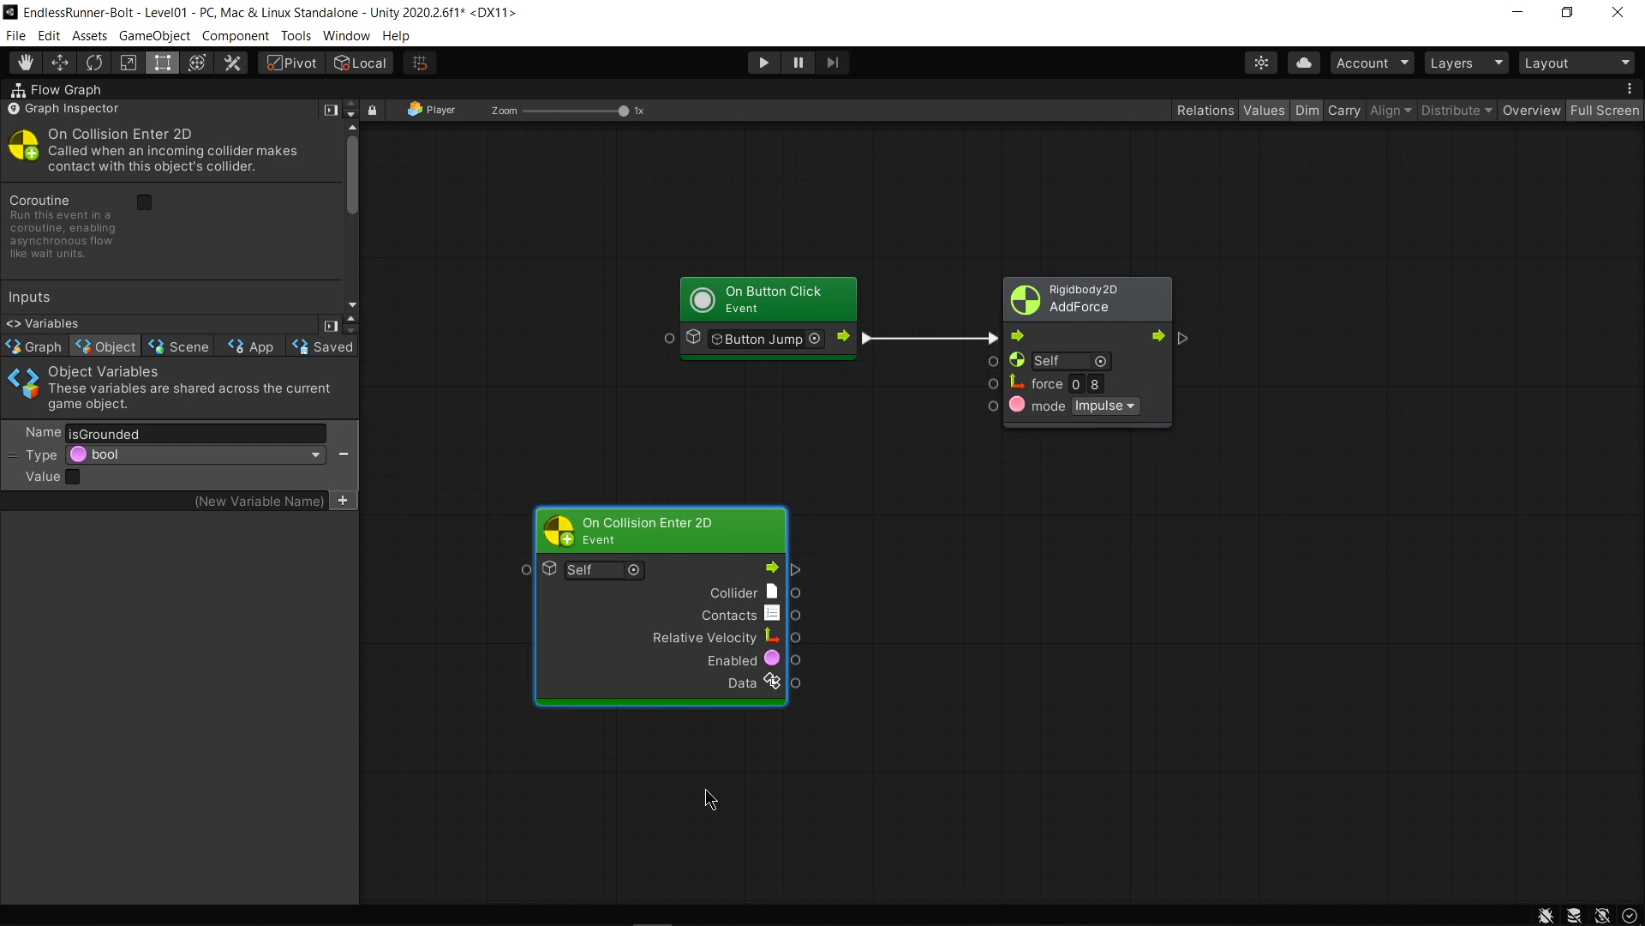
drag(795, 569, 956, 571)
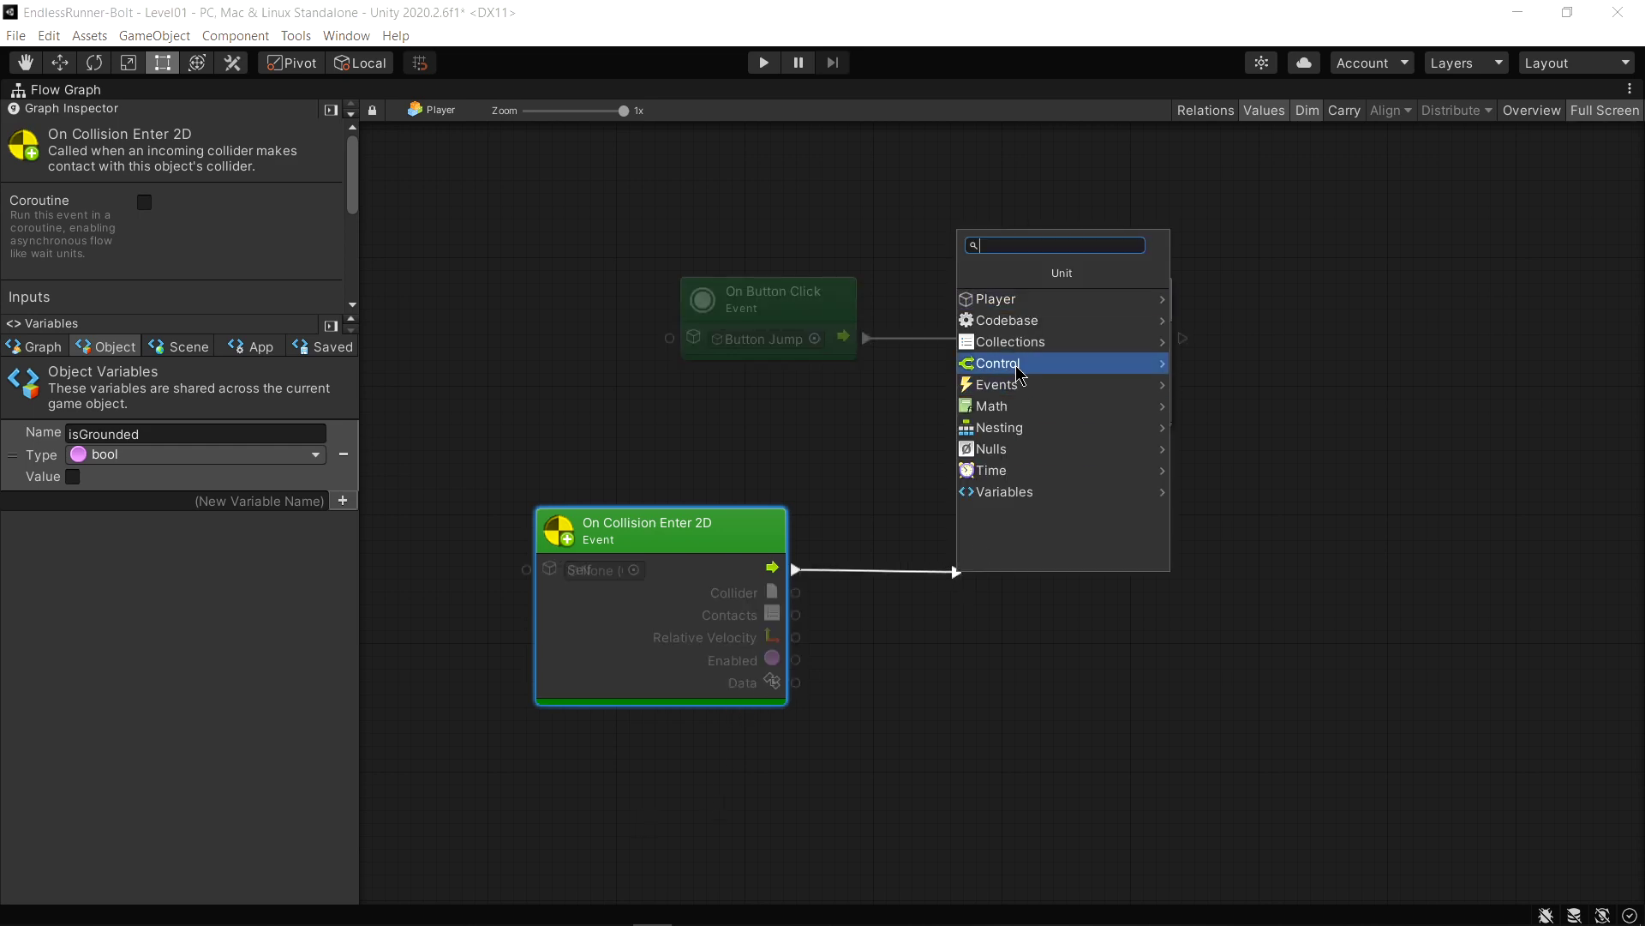
Add a Switch On String node after the collision event
click(1001, 362)
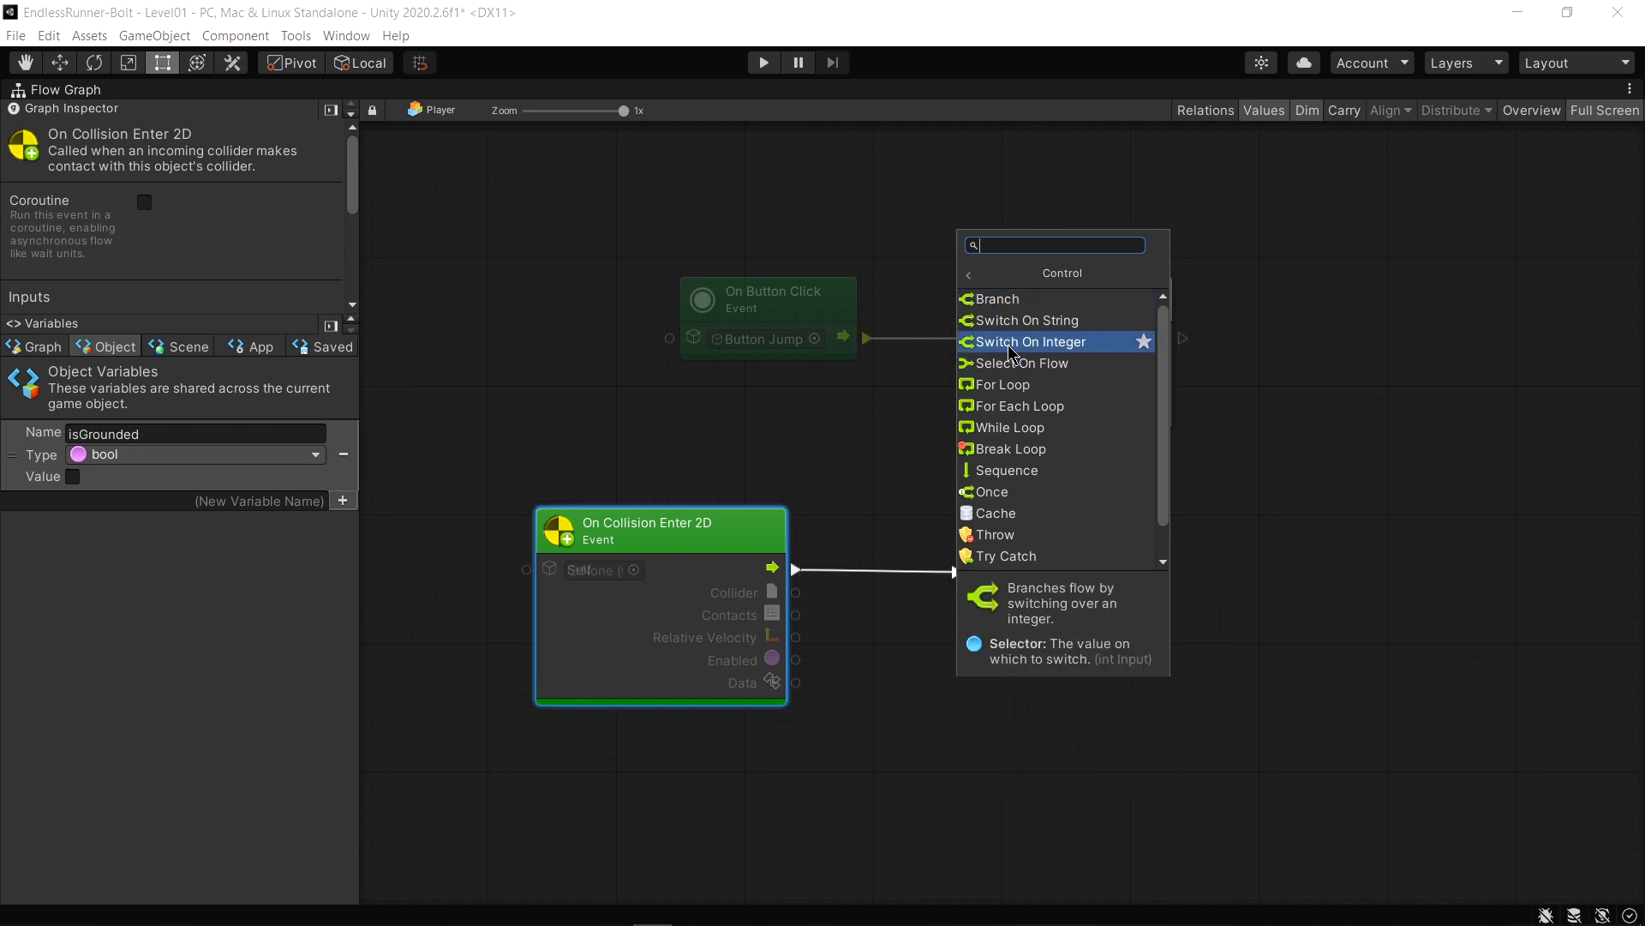
click(1017, 319)
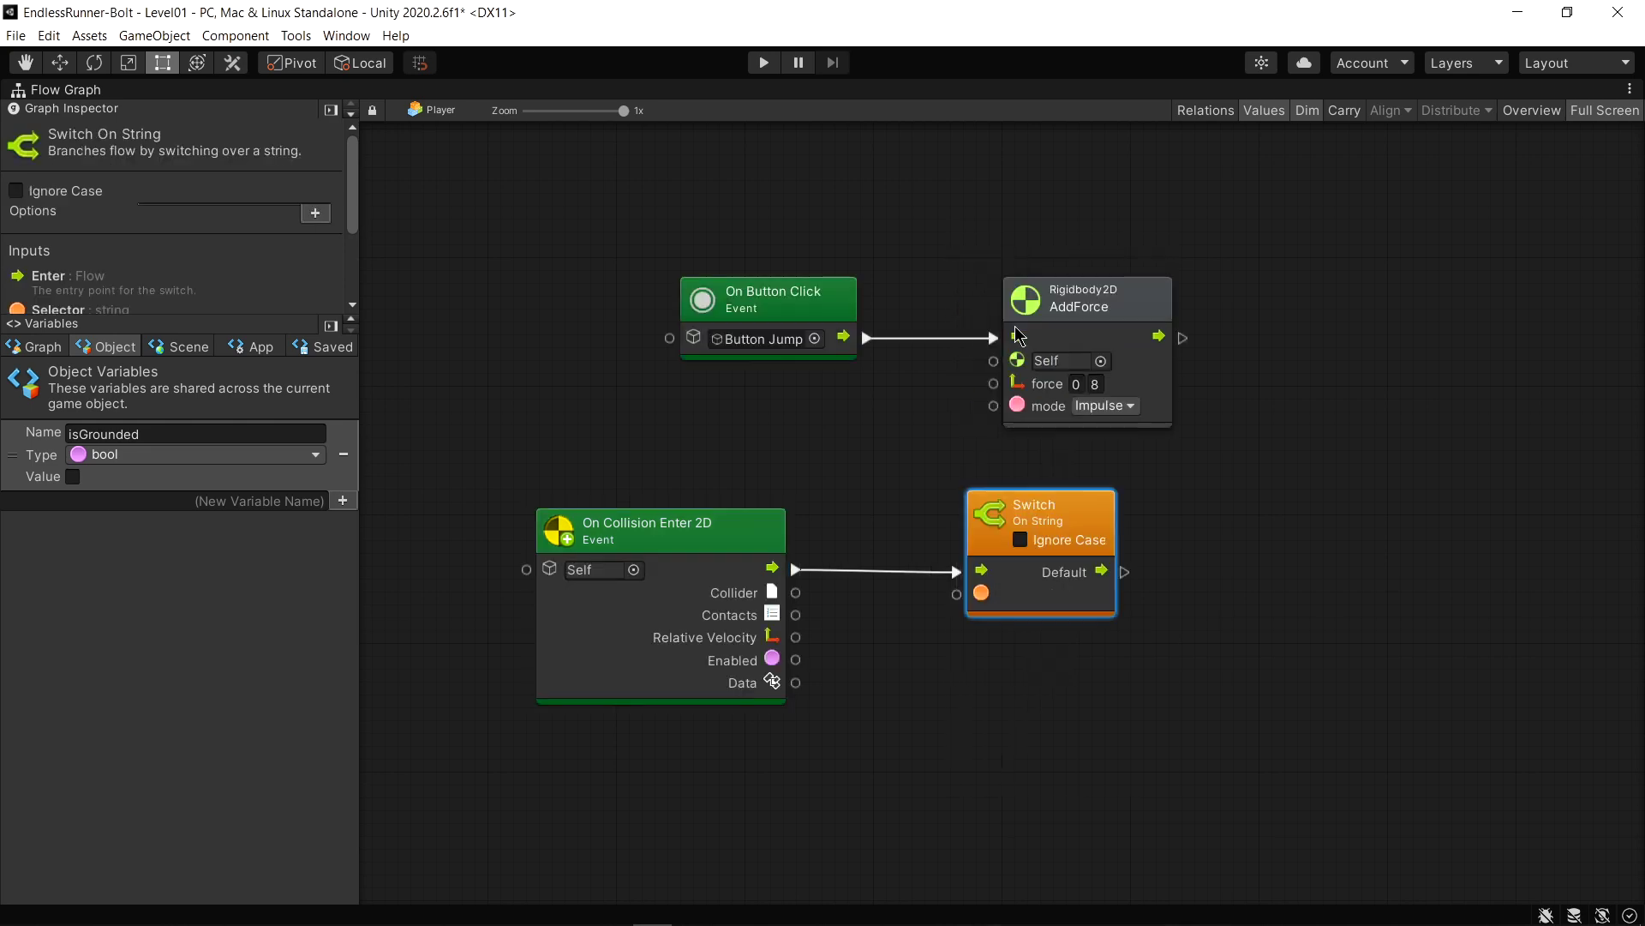
drag(1021, 513, 1020, 506)
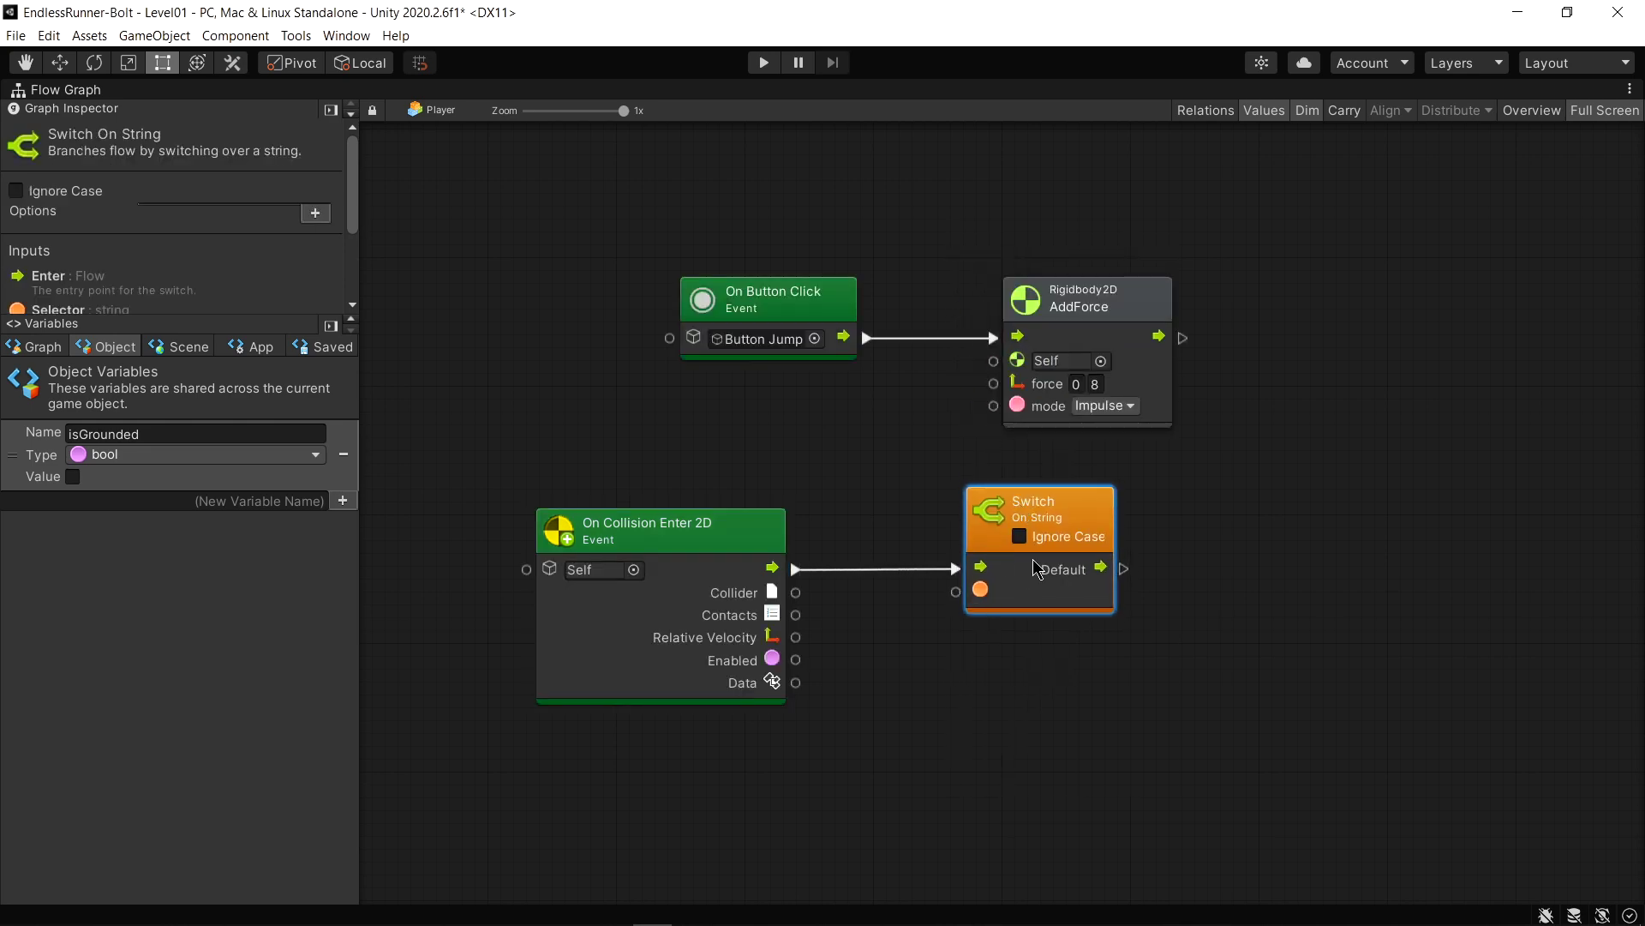
click(961, 648)
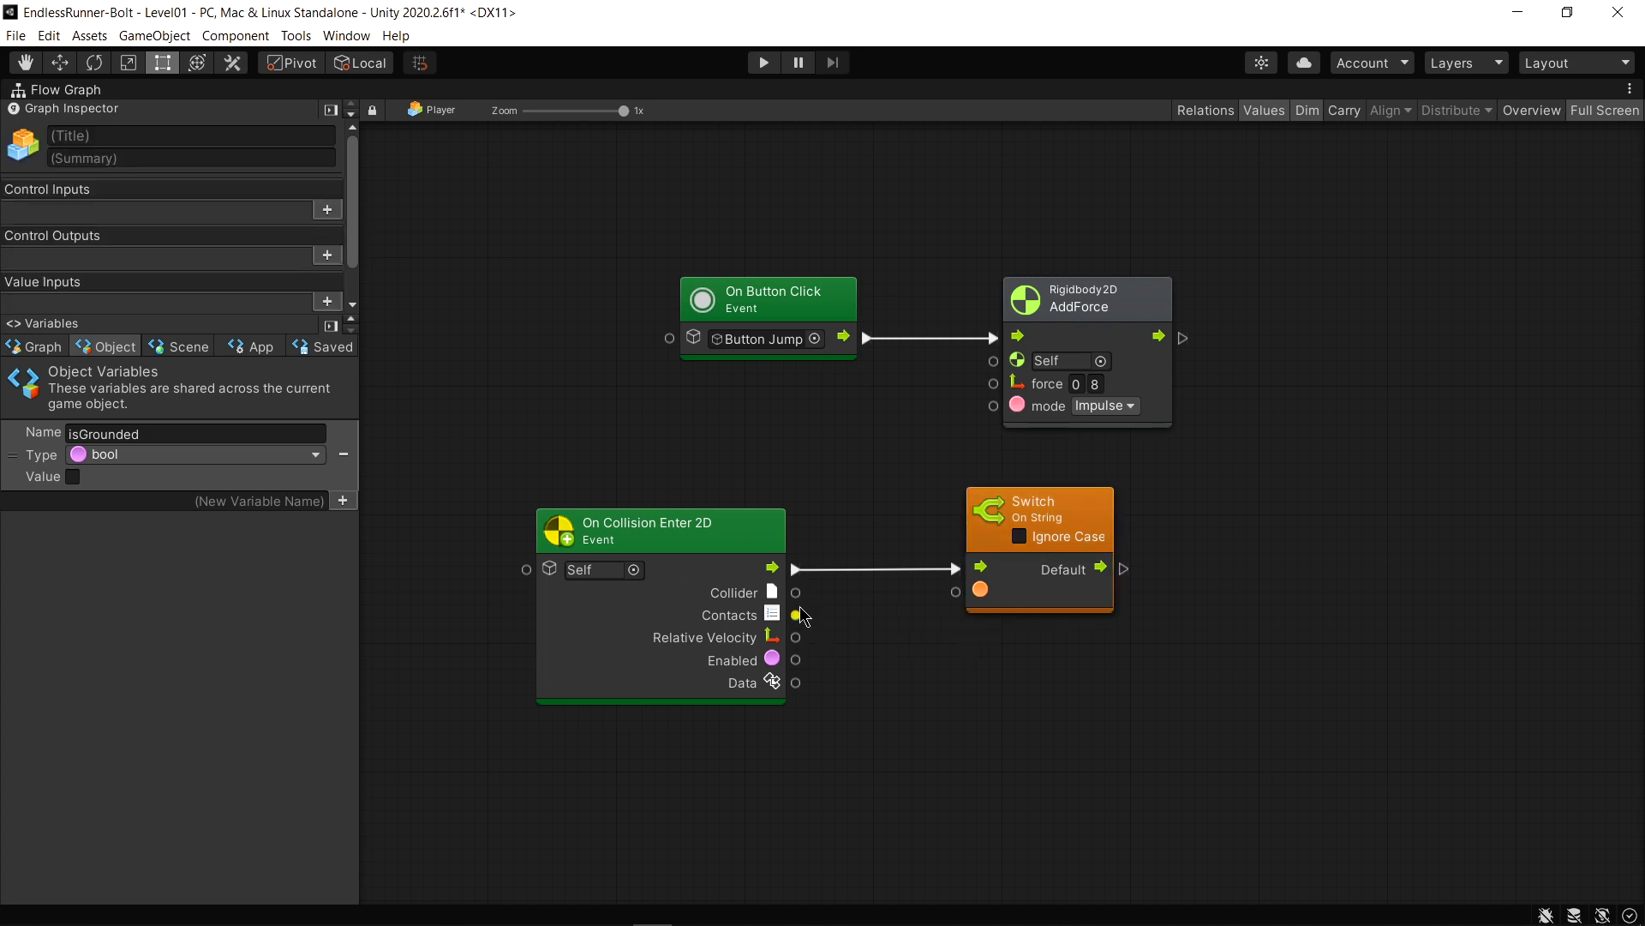
Create a GameObject tag (get) node from the Collider output and wire it into the Switch's Selector
drag(796, 593, 722, 591)
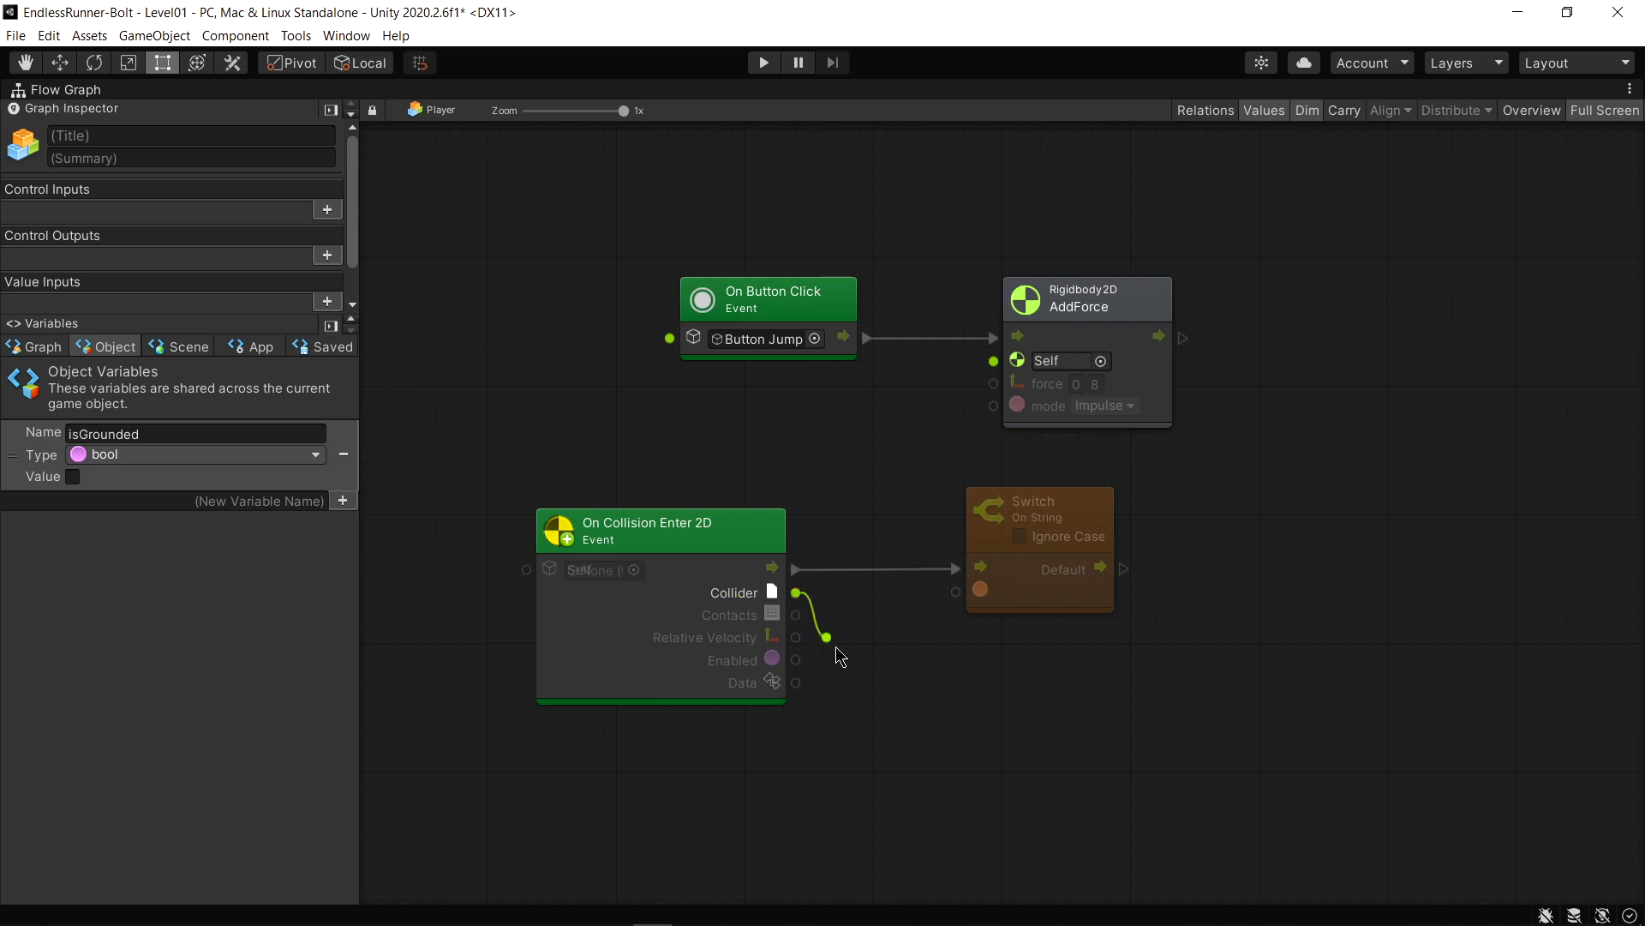
drag(733, 610, 877, 660)
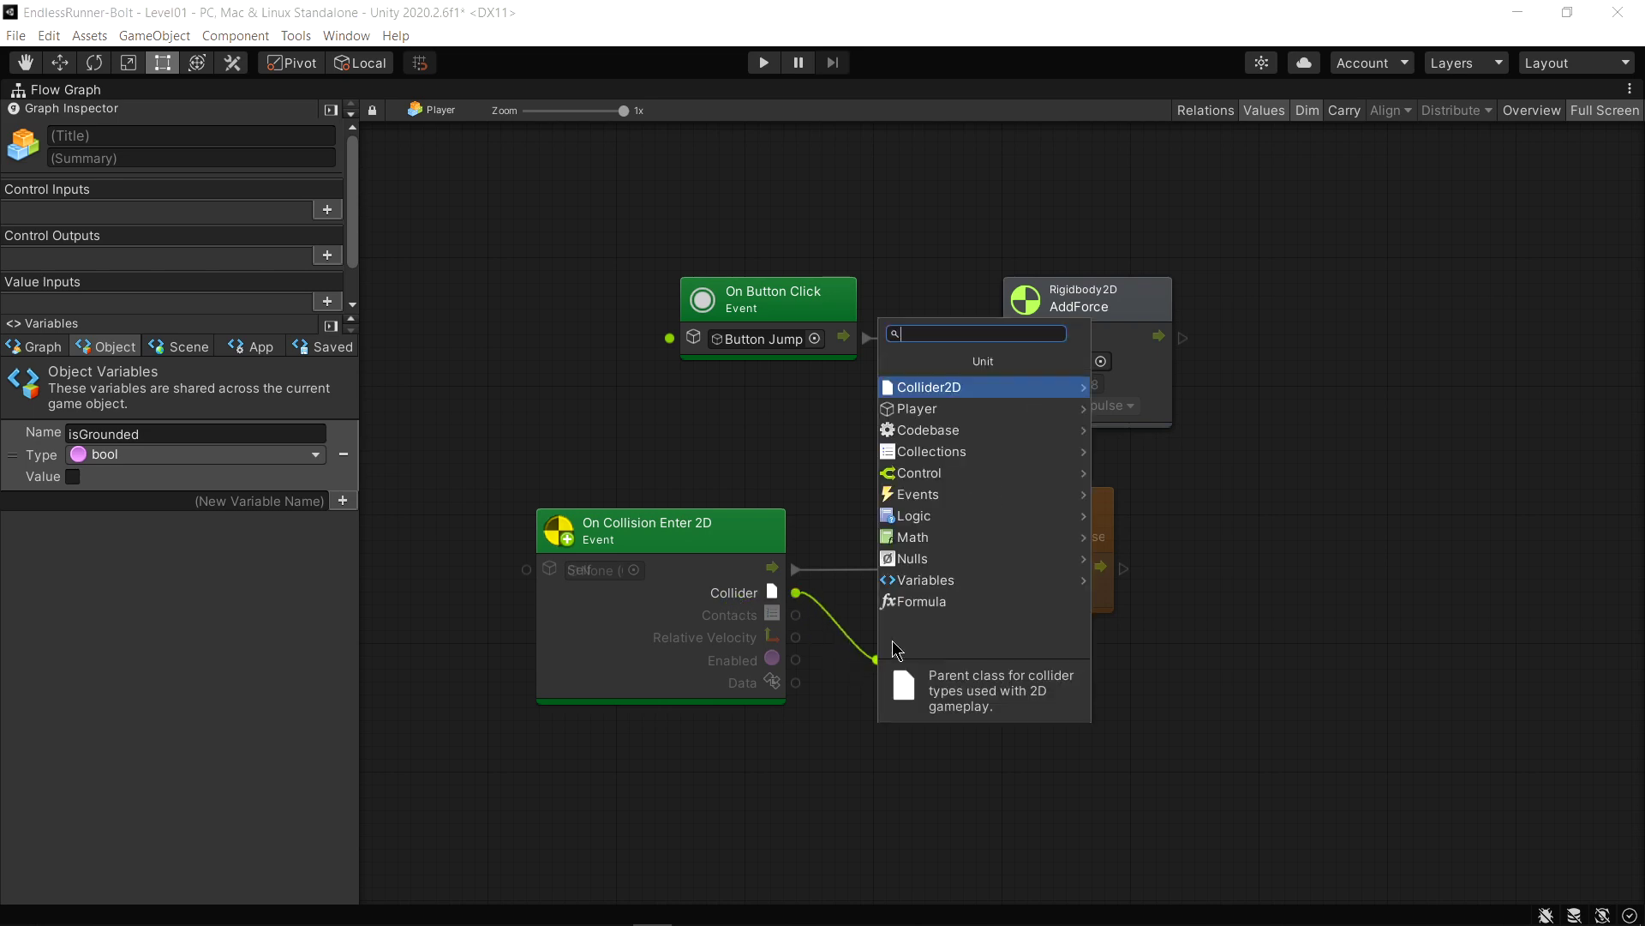
click(917, 413)
click(931, 390)
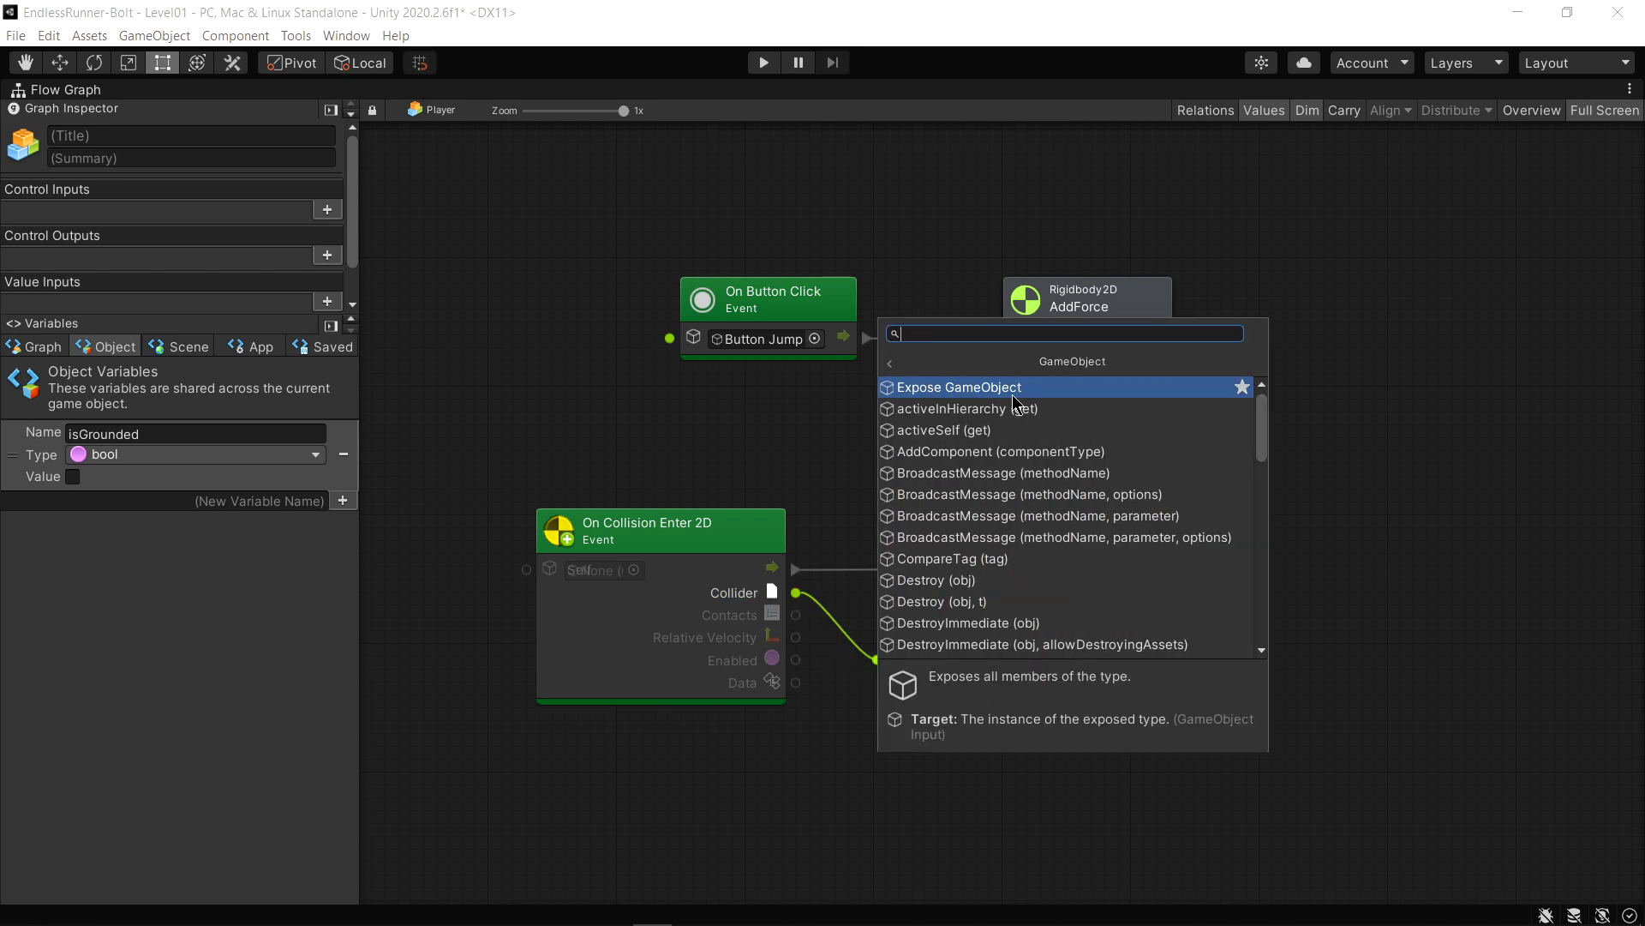
drag(1261, 425, 1272, 607)
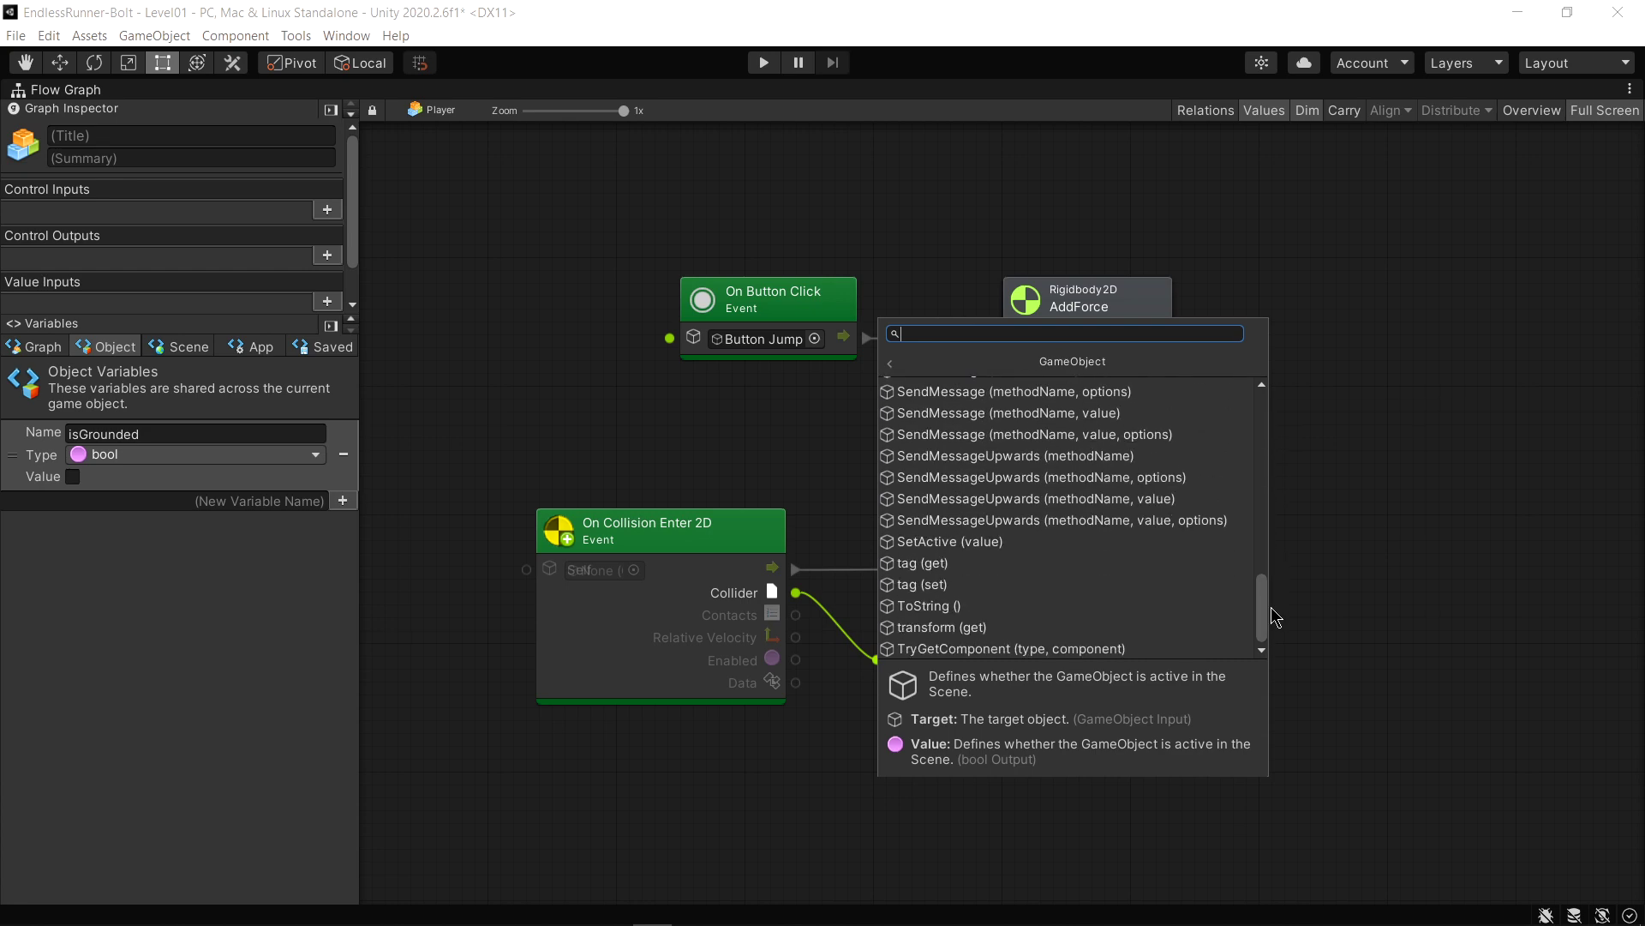
click(908, 563)
drag(941, 644, 896, 653)
drag(674, 548, 573, 549)
drag(885, 623, 797, 623)
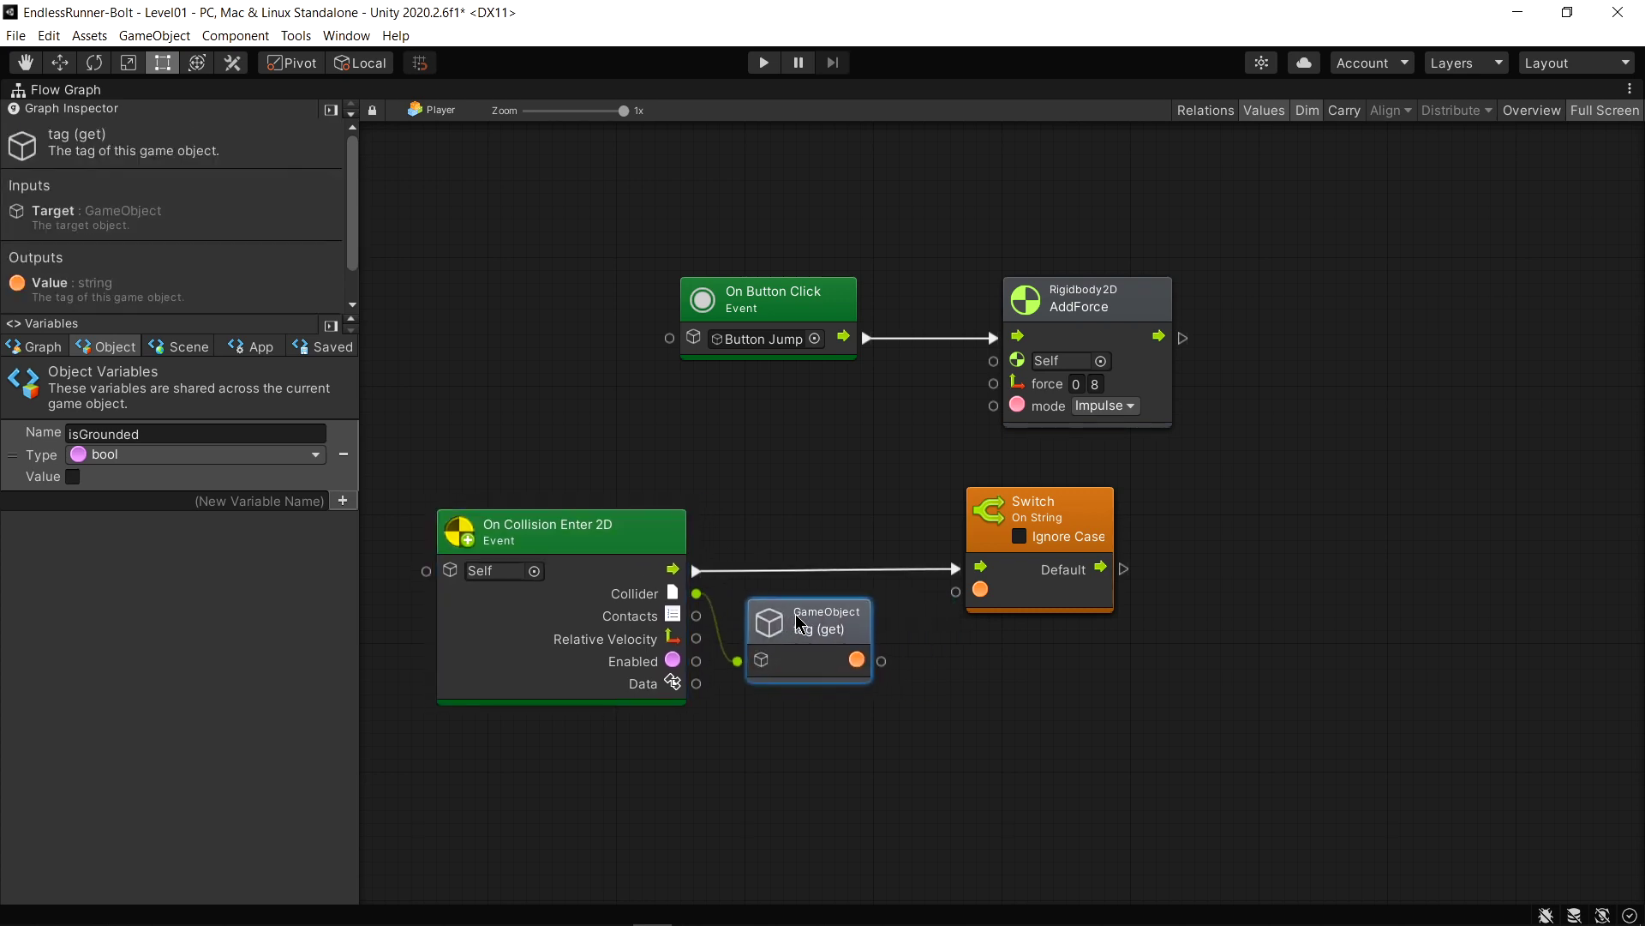
drag(884, 659, 989, 600)
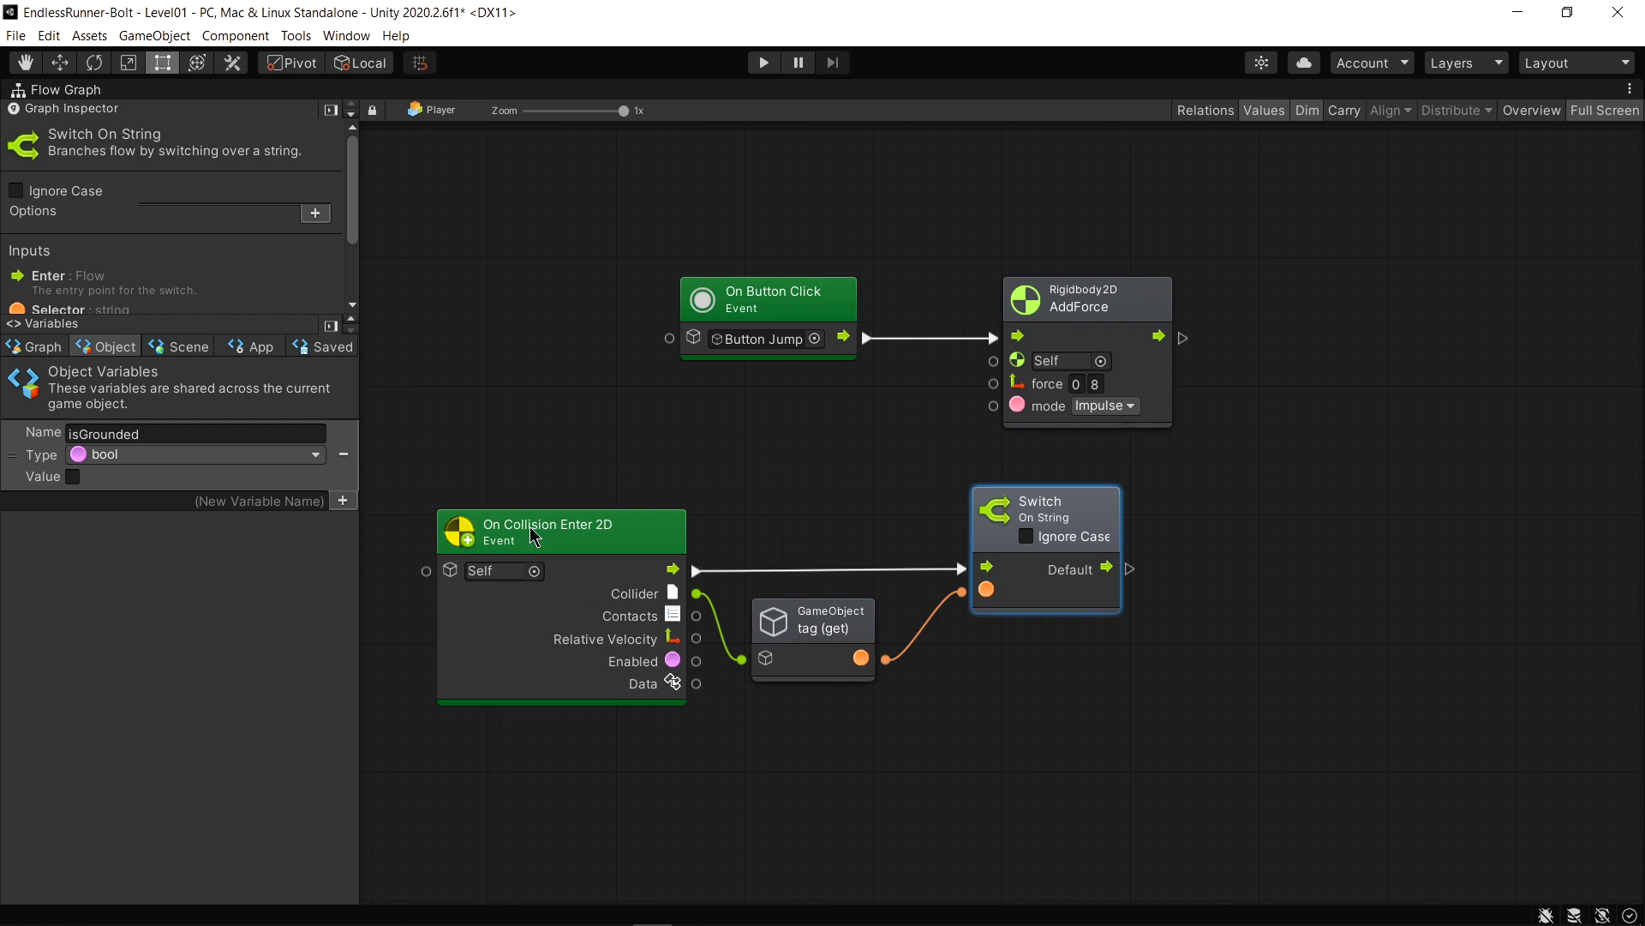
Add a 'Ground' option to the Switch on String node's Options list
click(1069, 723)
click(1078, 517)
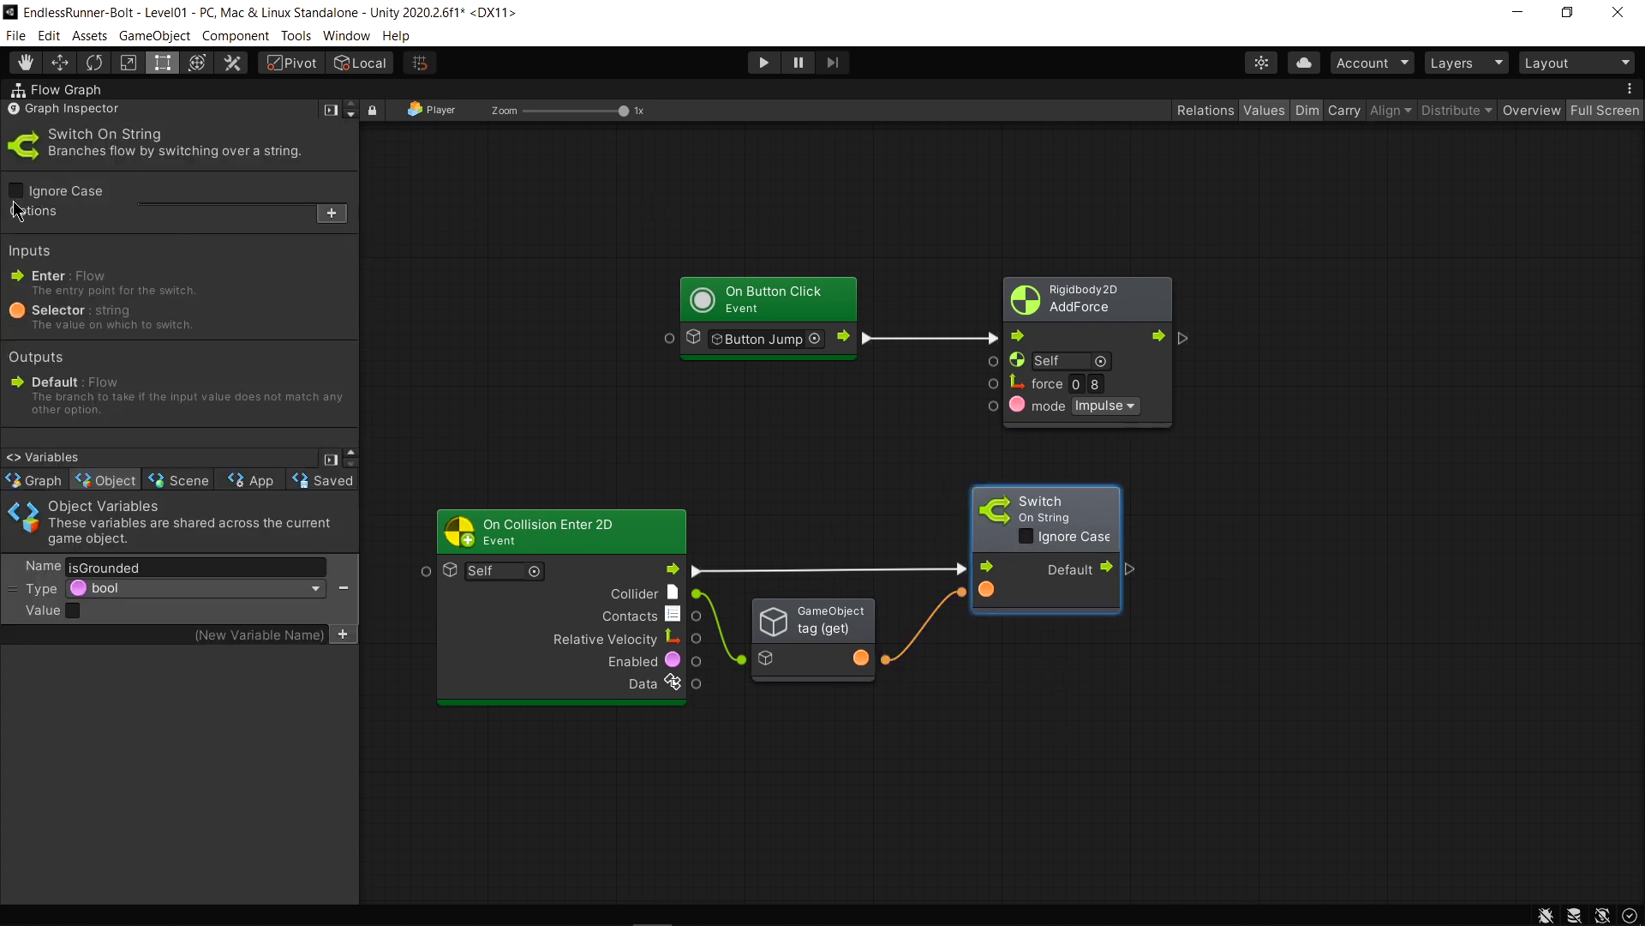
click(331, 213)
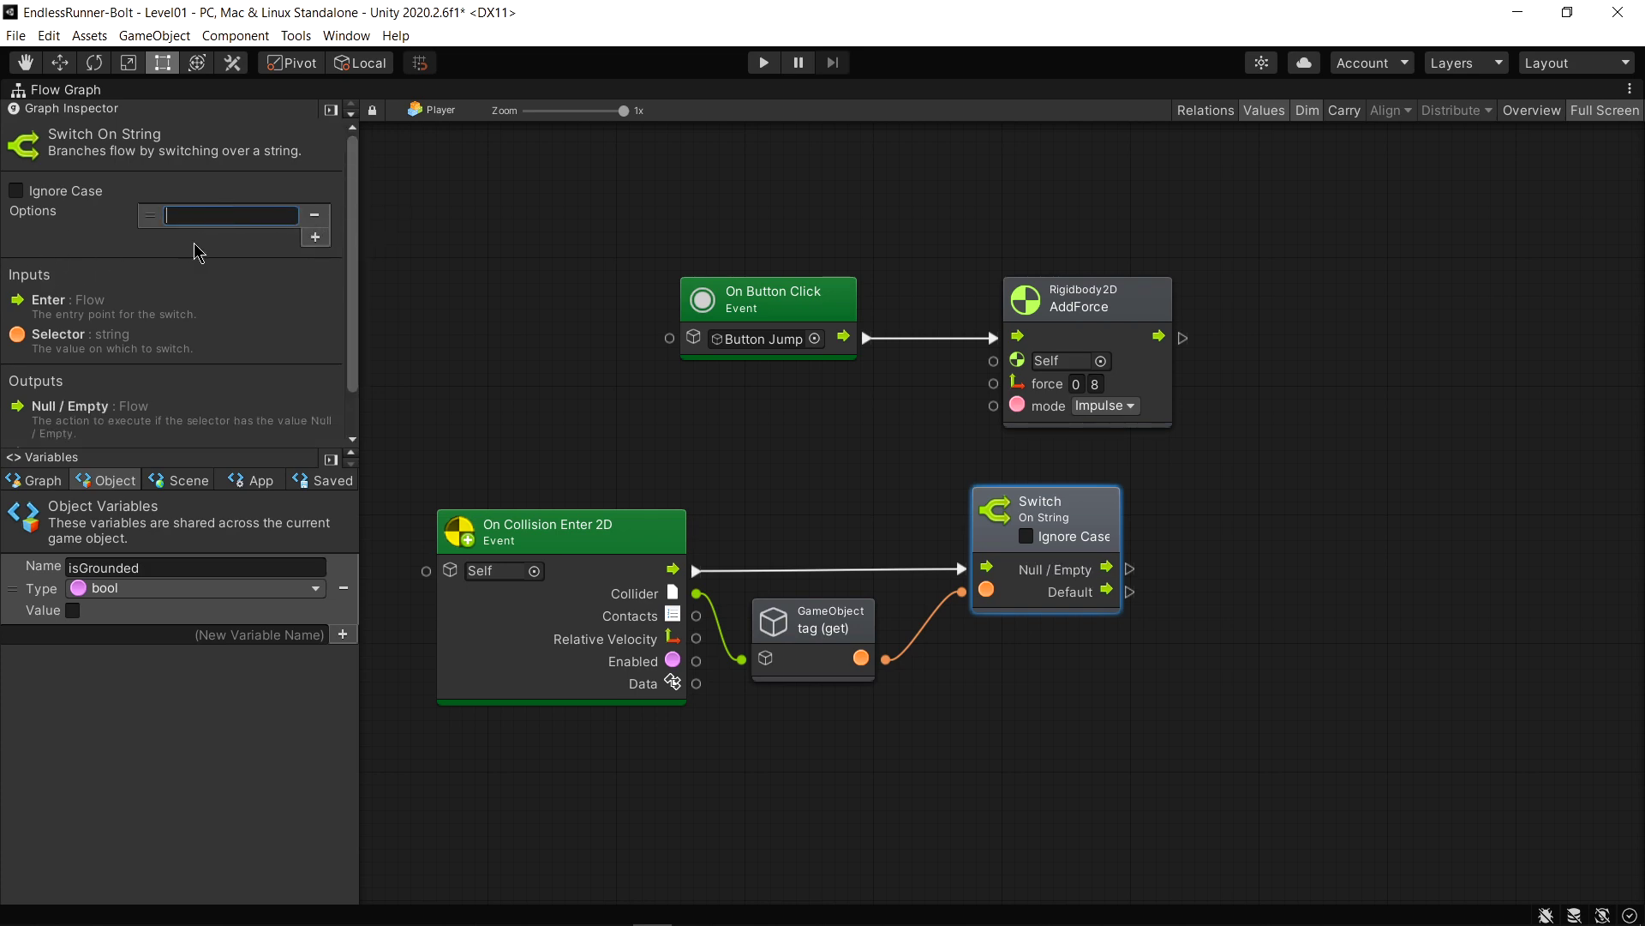
text(Ground)
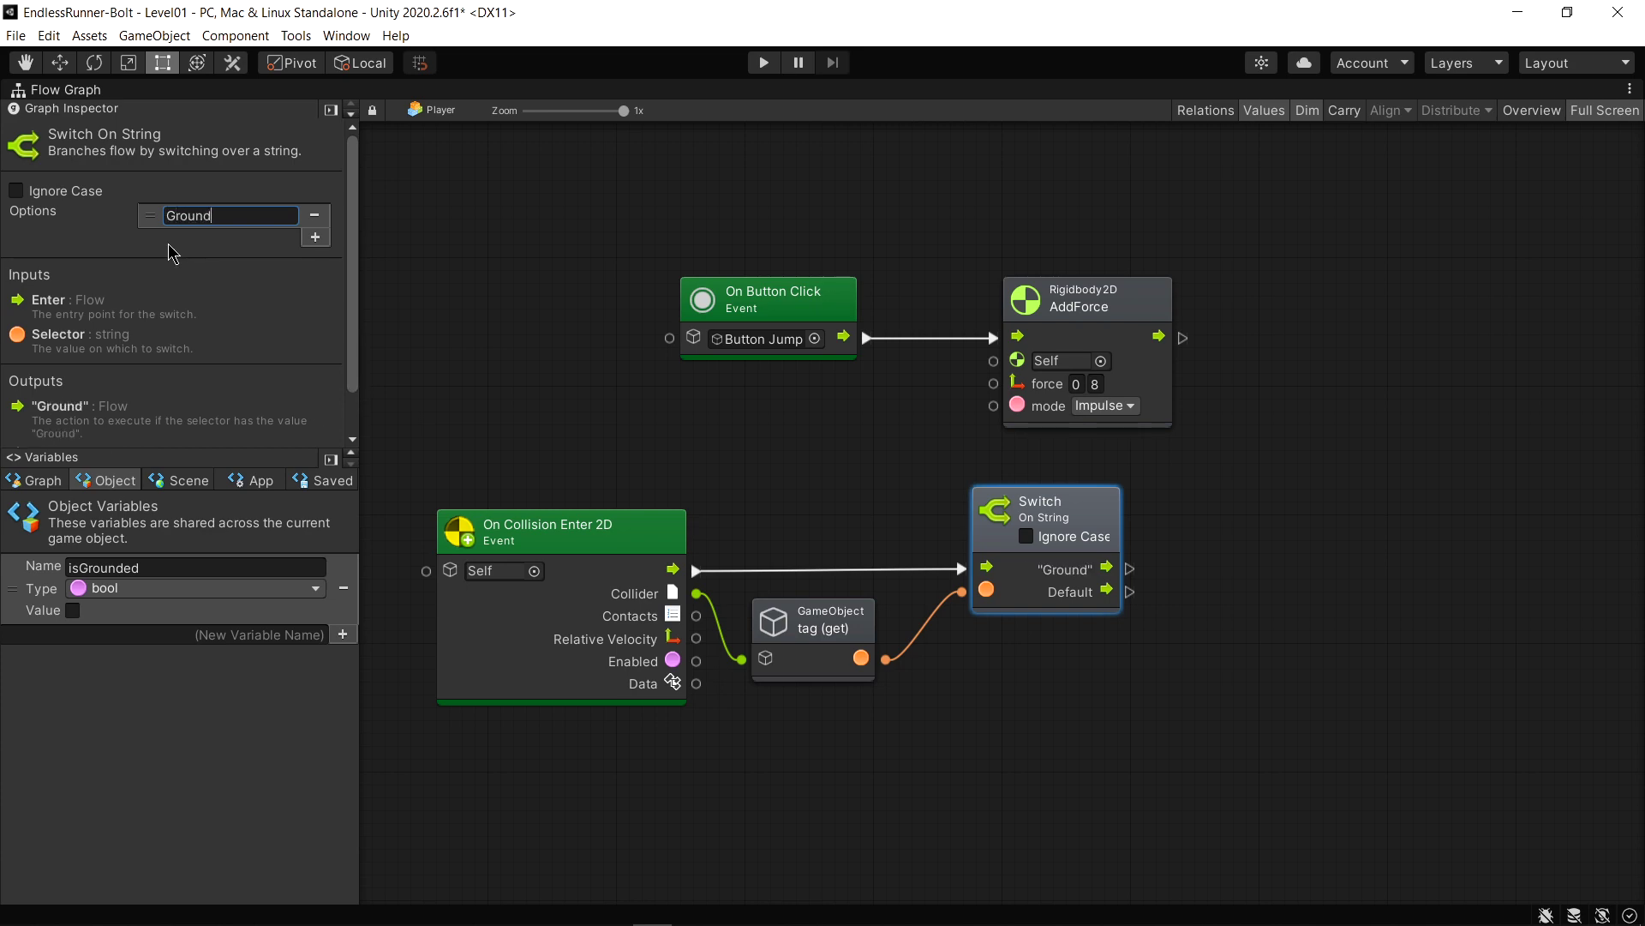
double_click(166, 215)
Connect a Set isGrounded node to the Switch's Ground output
drag(1129, 568, 1287, 571)
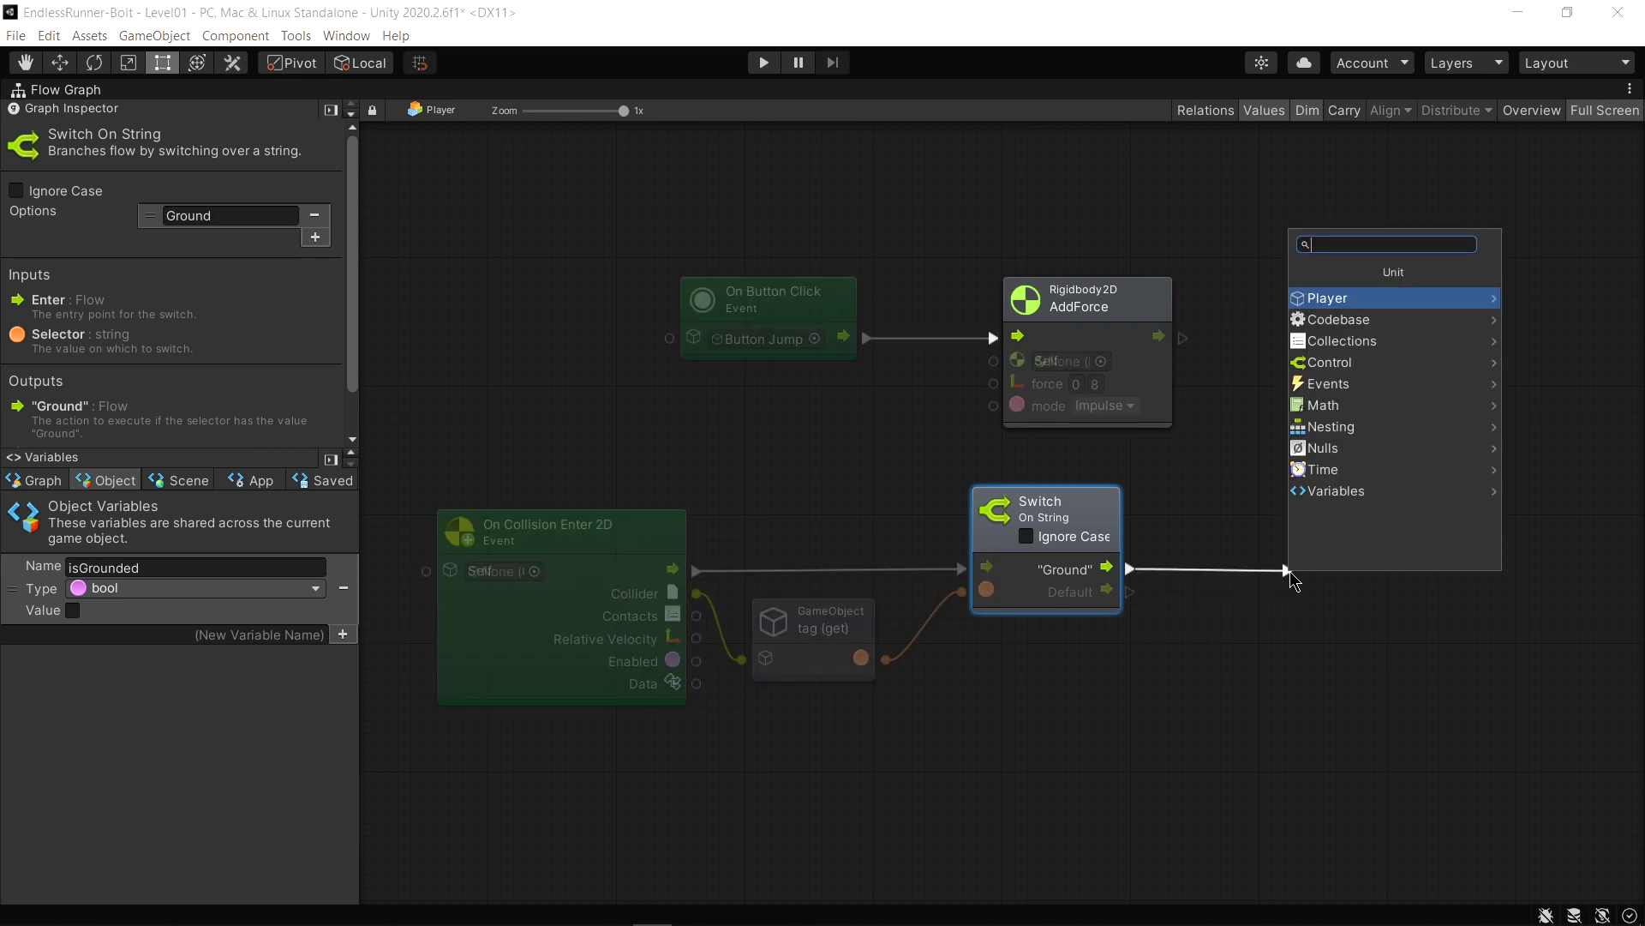
text(isgrounded)
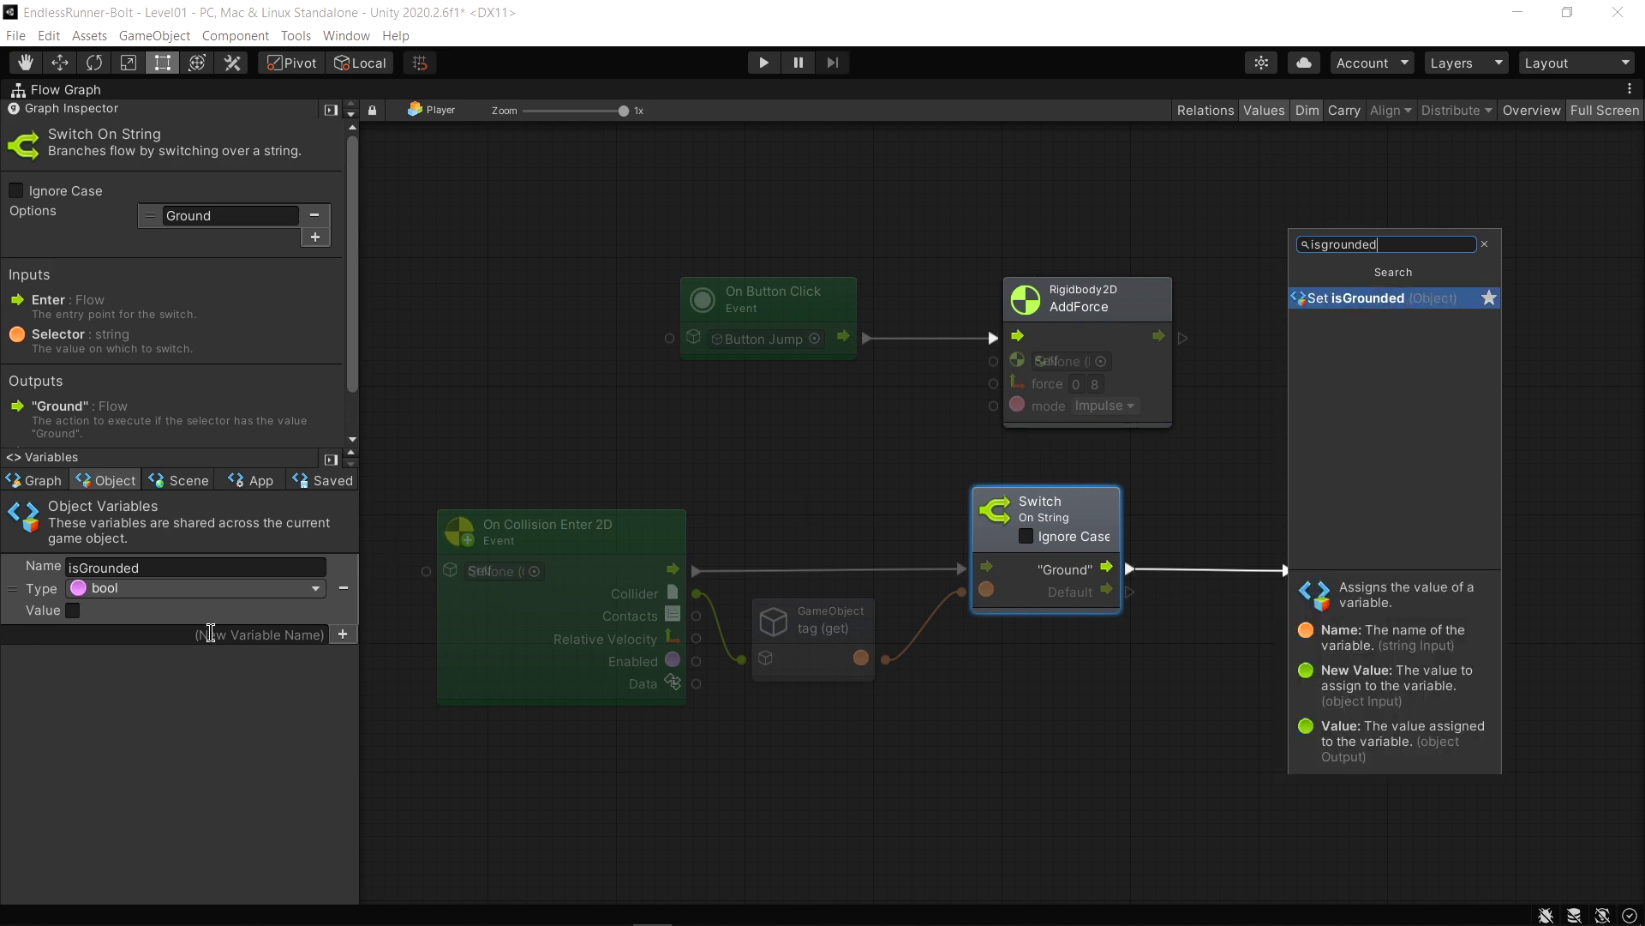
click(1391, 300)
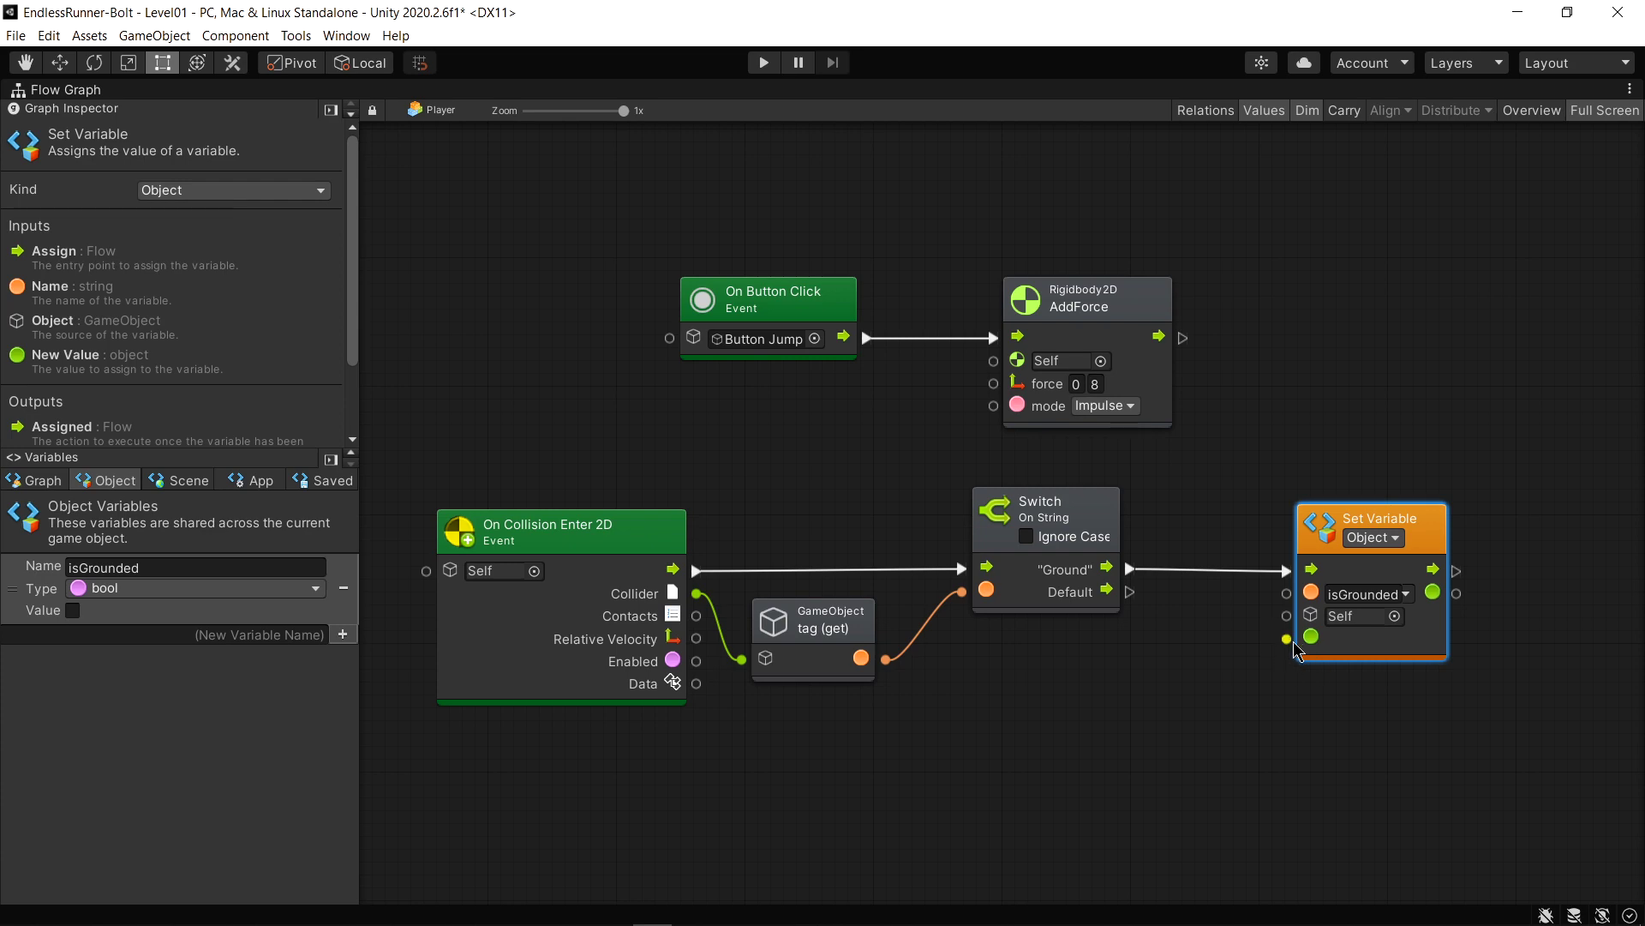
Feed a true bool literal into Set isGrounded and move the collision nodes lower
drag(1291, 647, 1144, 710)
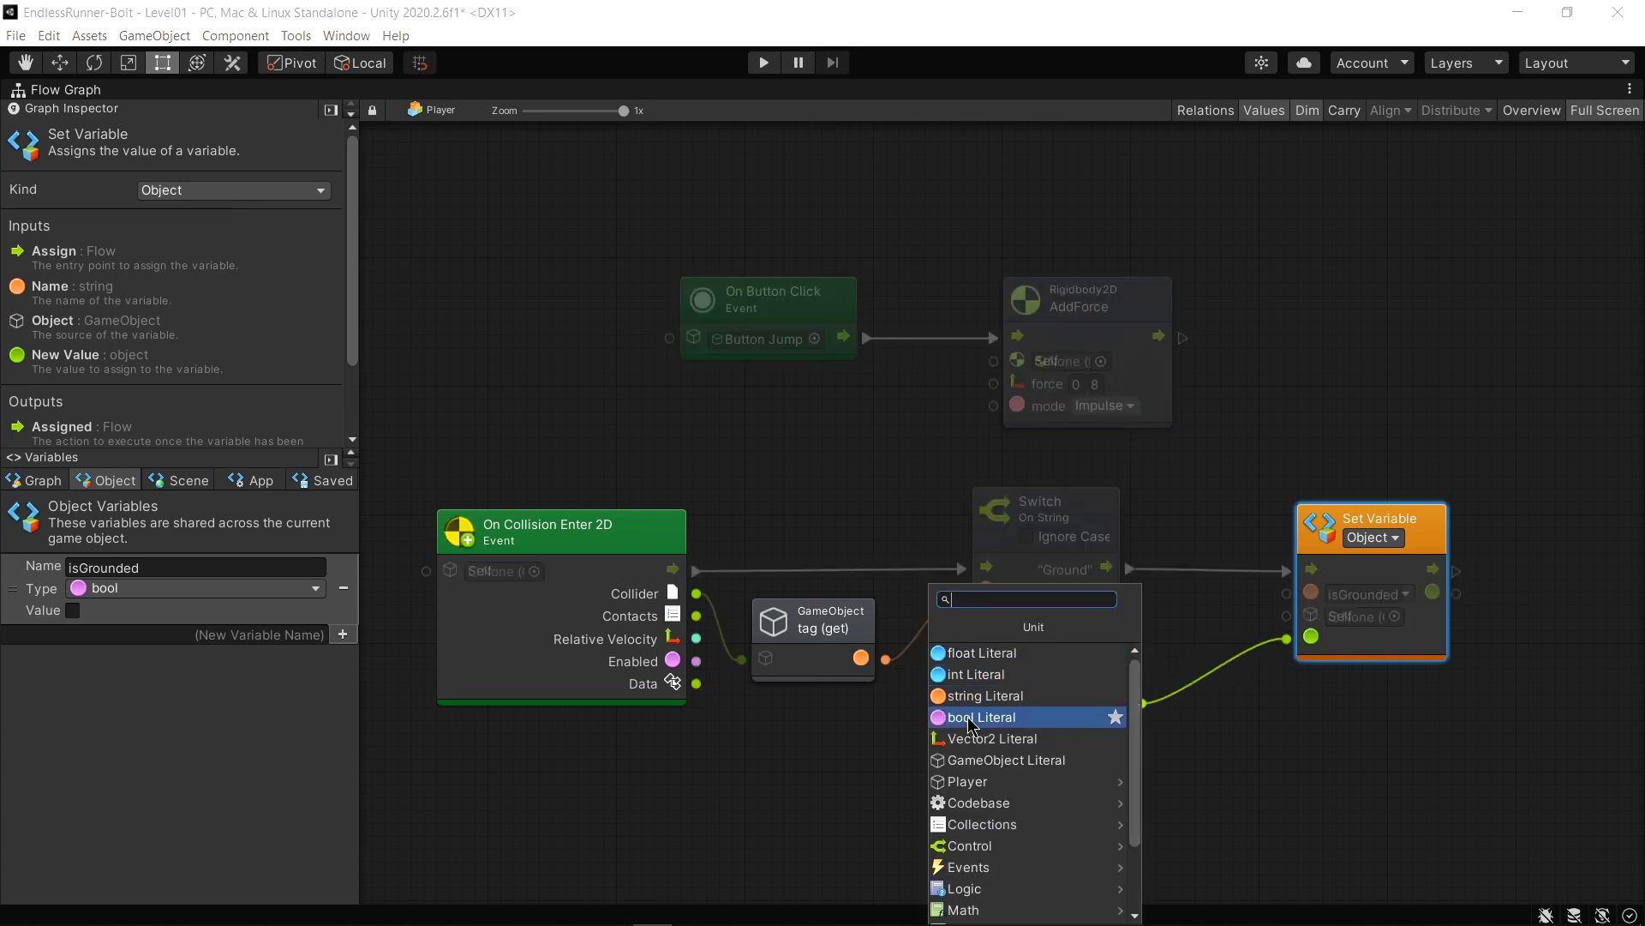
click(954, 722)
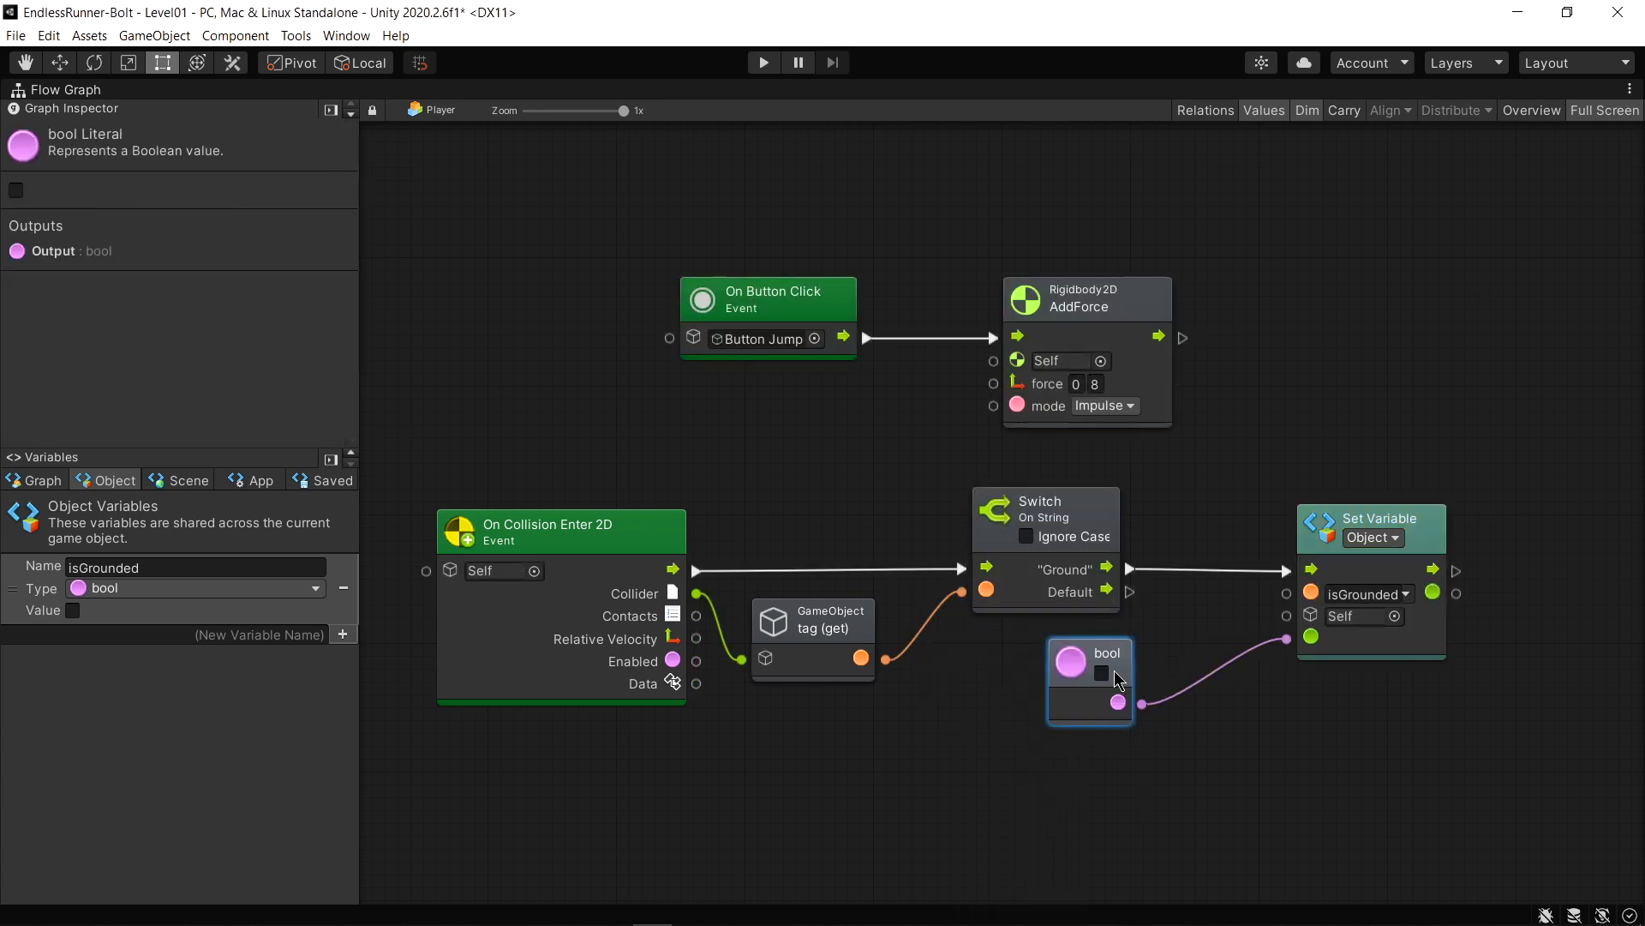
drag(1092, 660, 1187, 656)
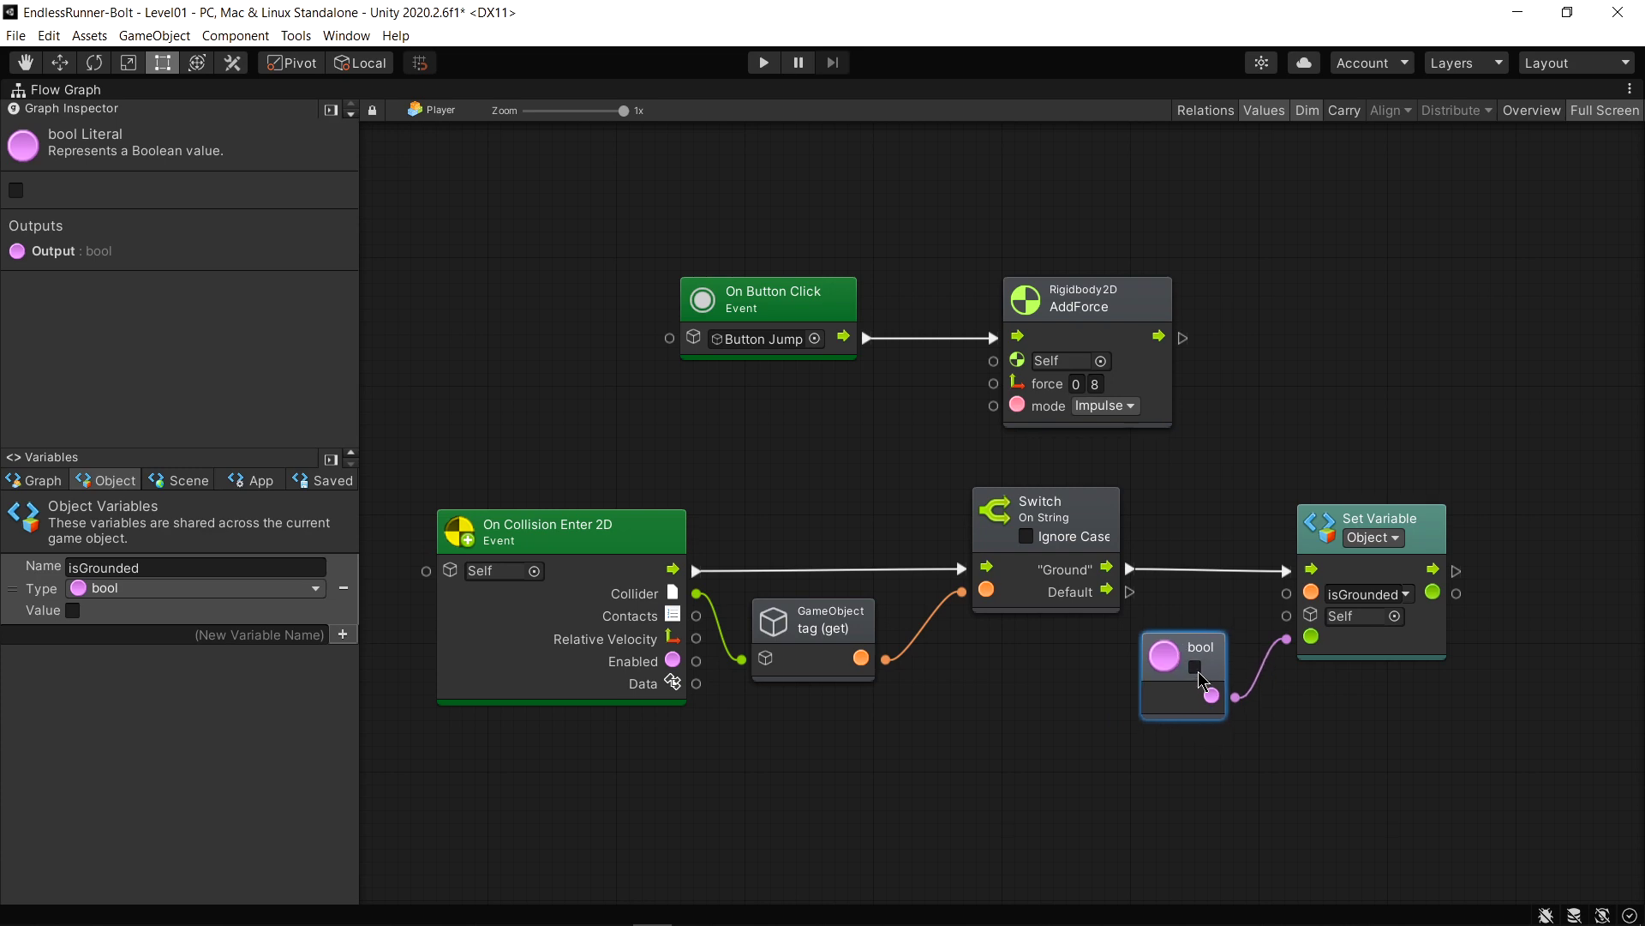
click(1196, 669)
click(1077, 748)
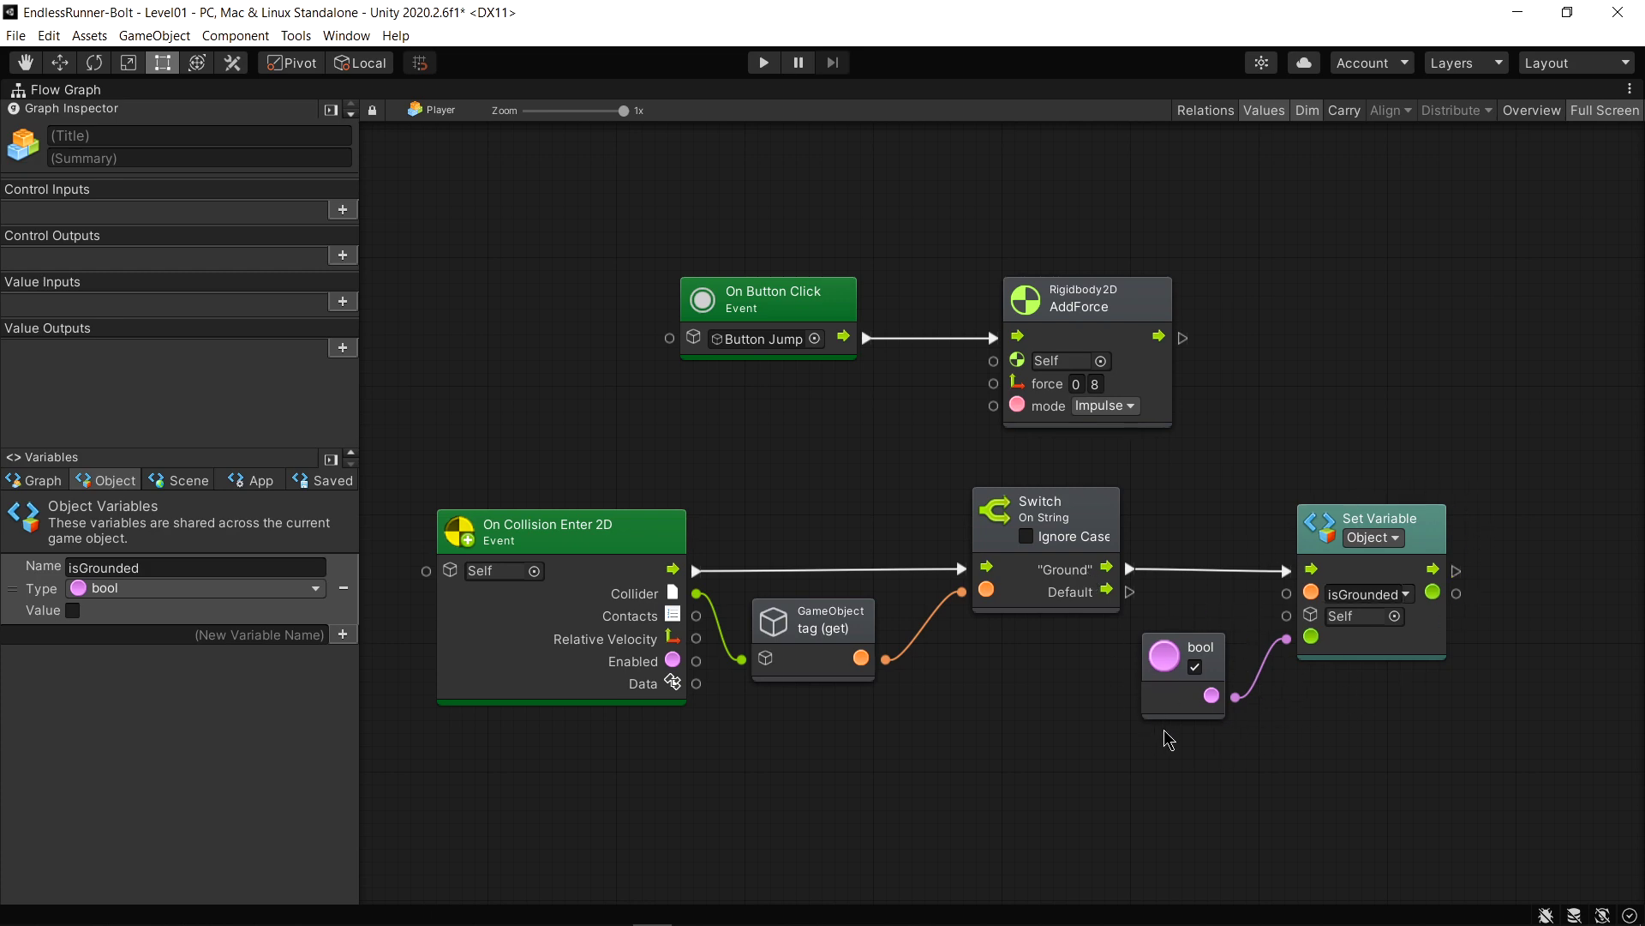
drag(1164, 730, 1350, 527)
click(1111, 492)
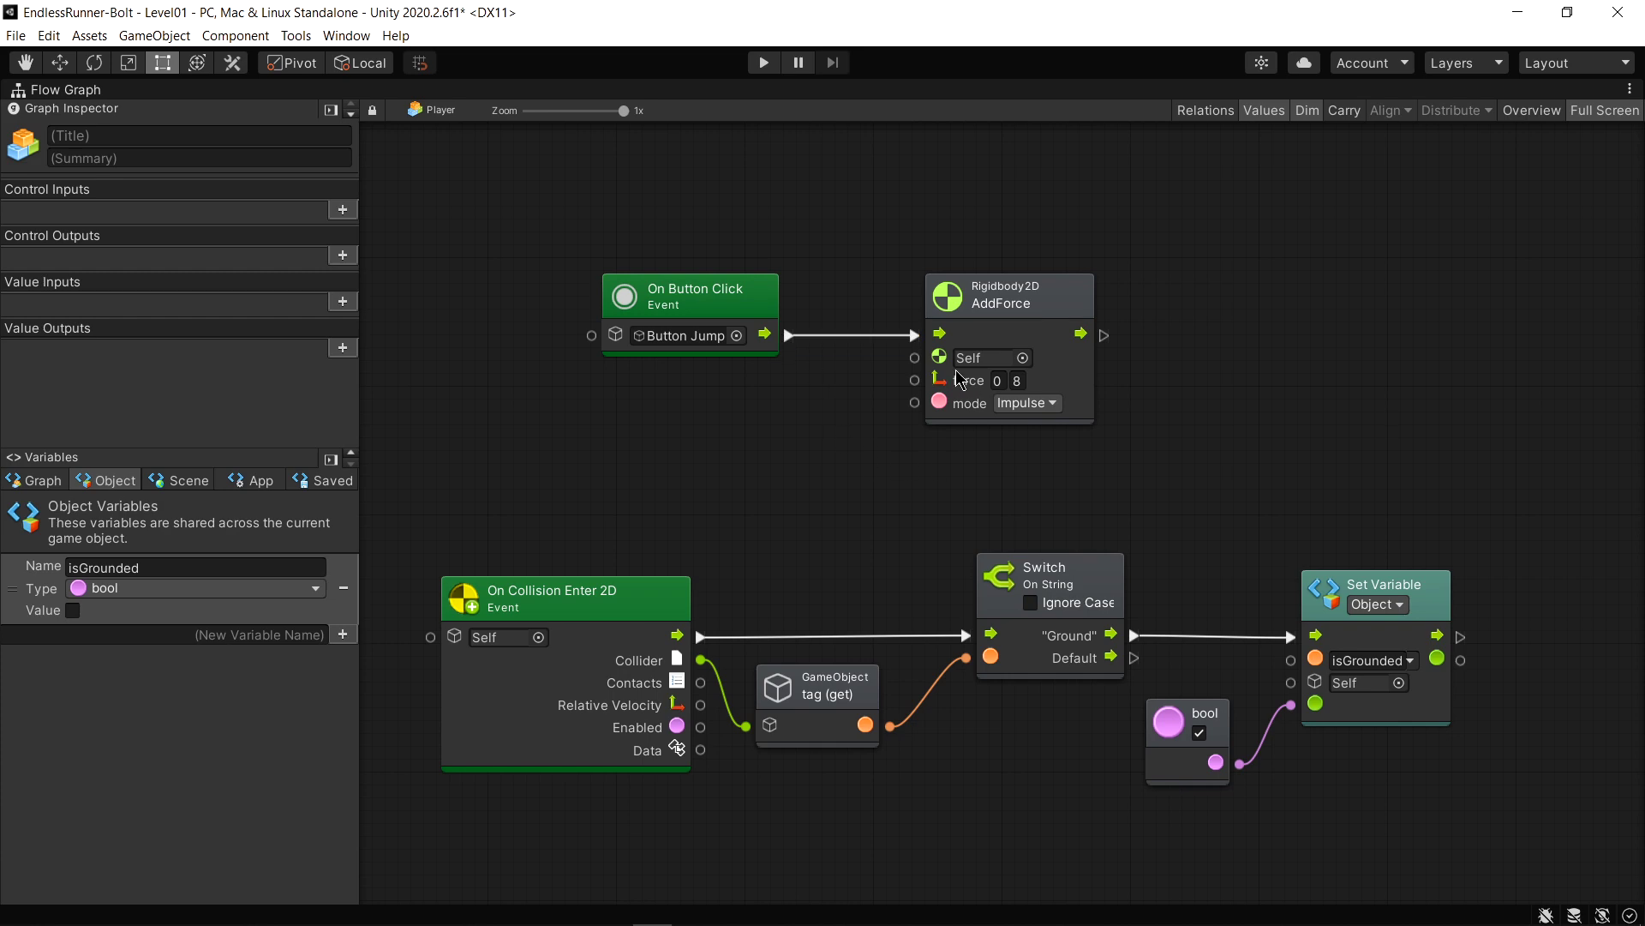
Insert a Branch node between On Button Click and AddForce
drag(699, 285, 630, 283)
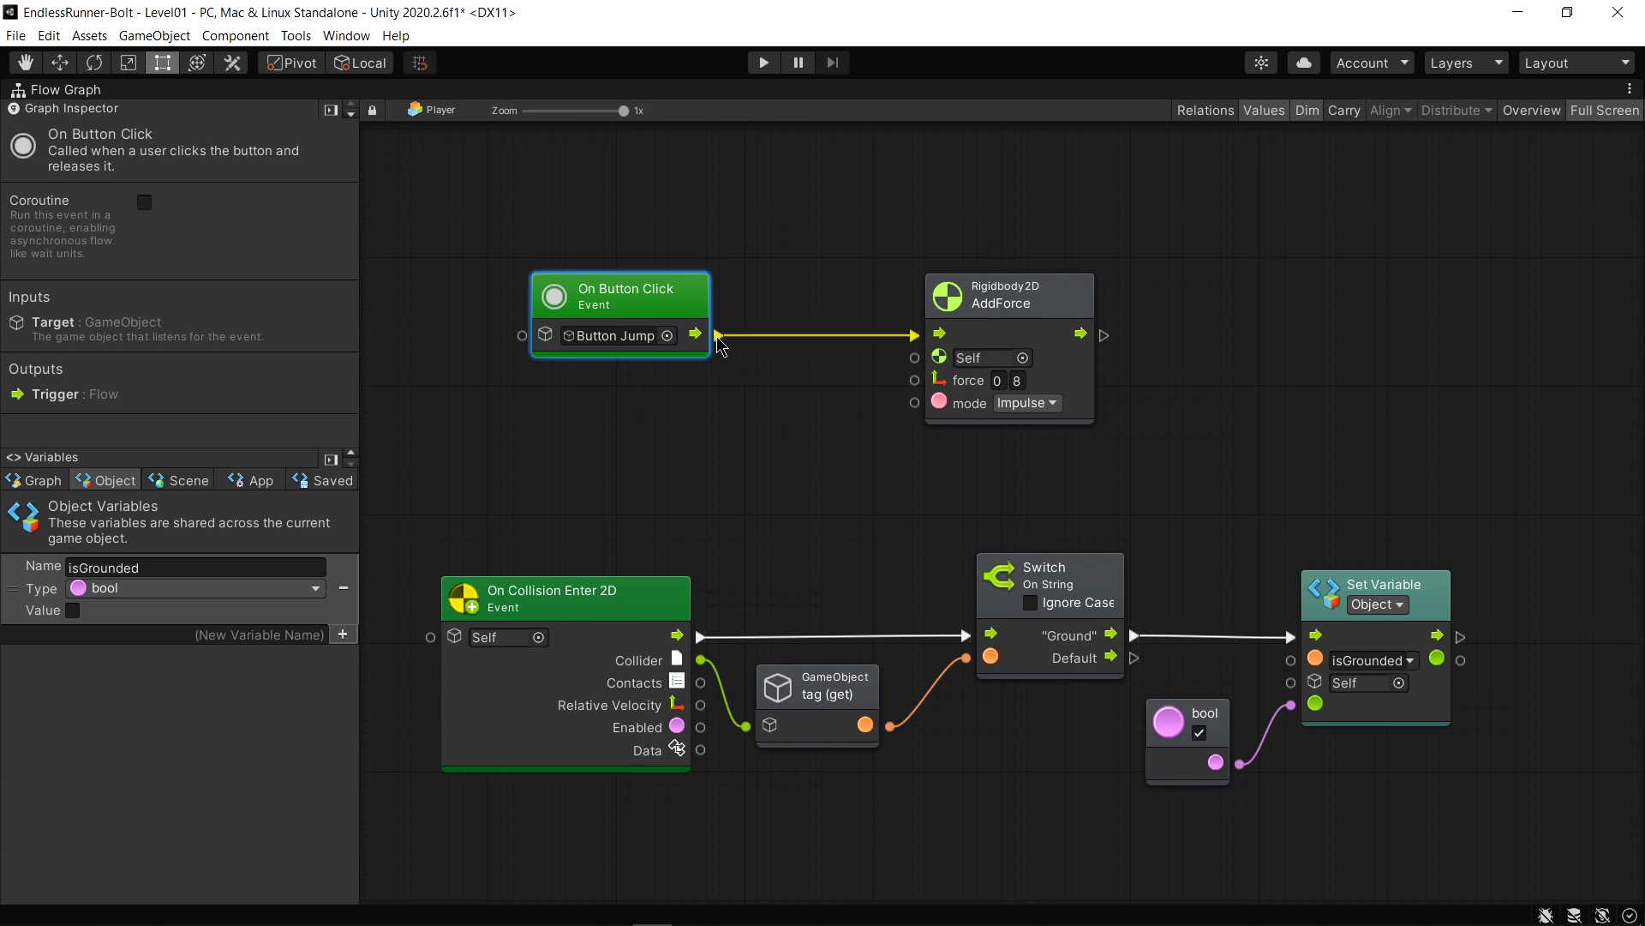
mouse_move(1022, 300)
mouse_down()
mouse_move(1297, 300)
mouse_move(1208, 300)
mouse_up()
drag(694, 307, 684, 292)
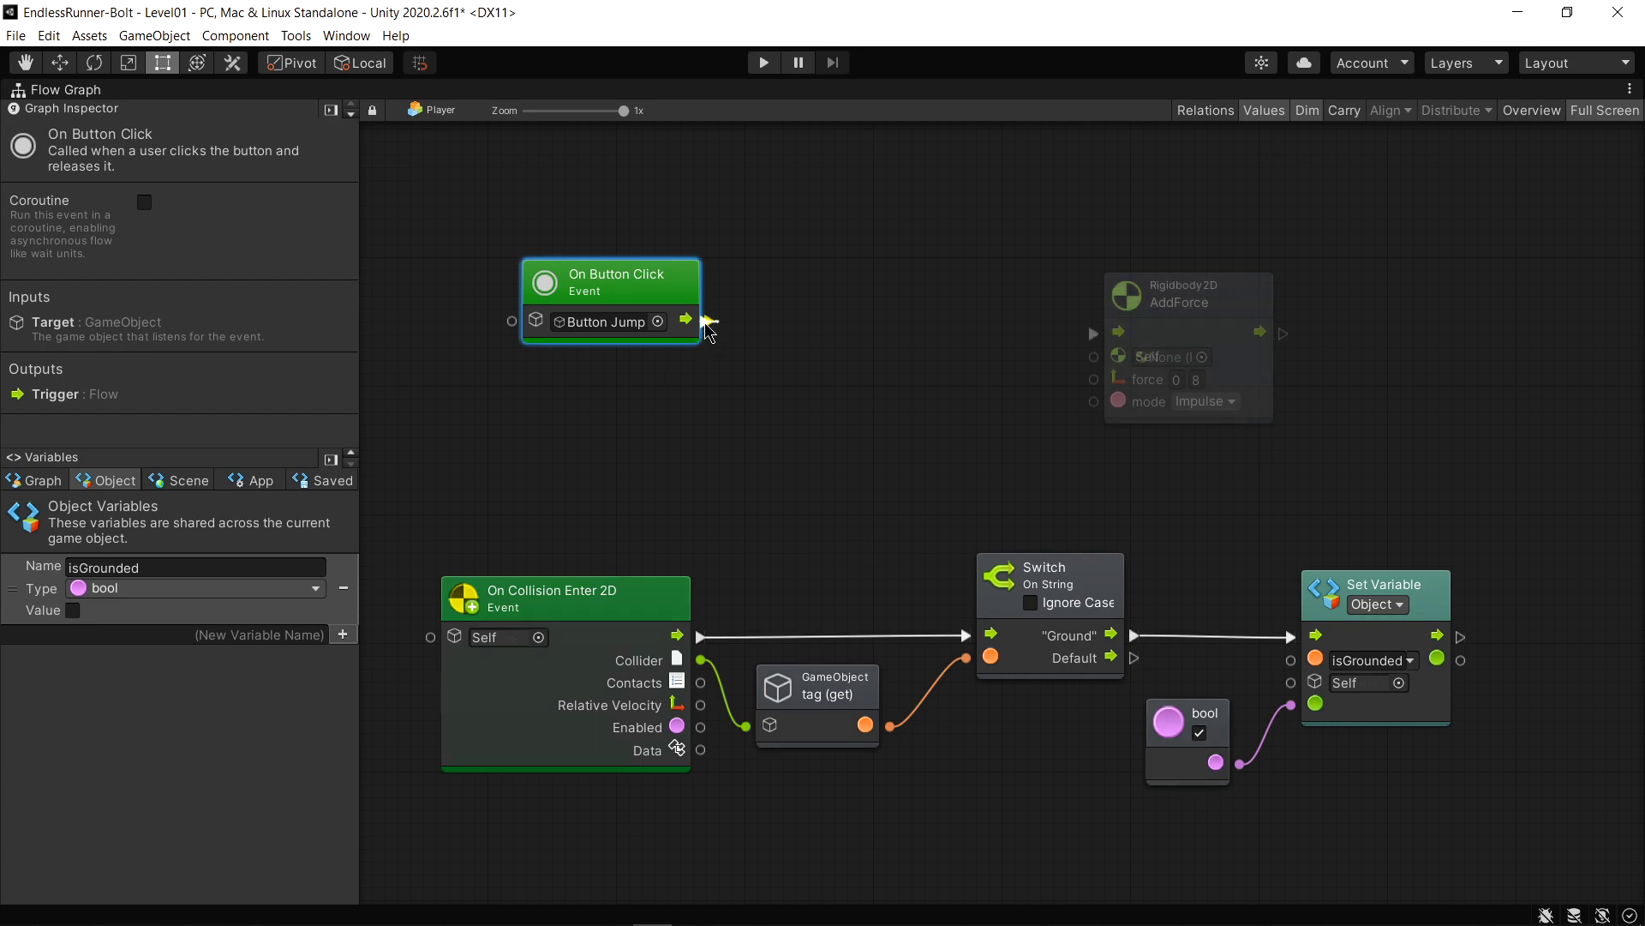
drag(709, 320, 839, 341)
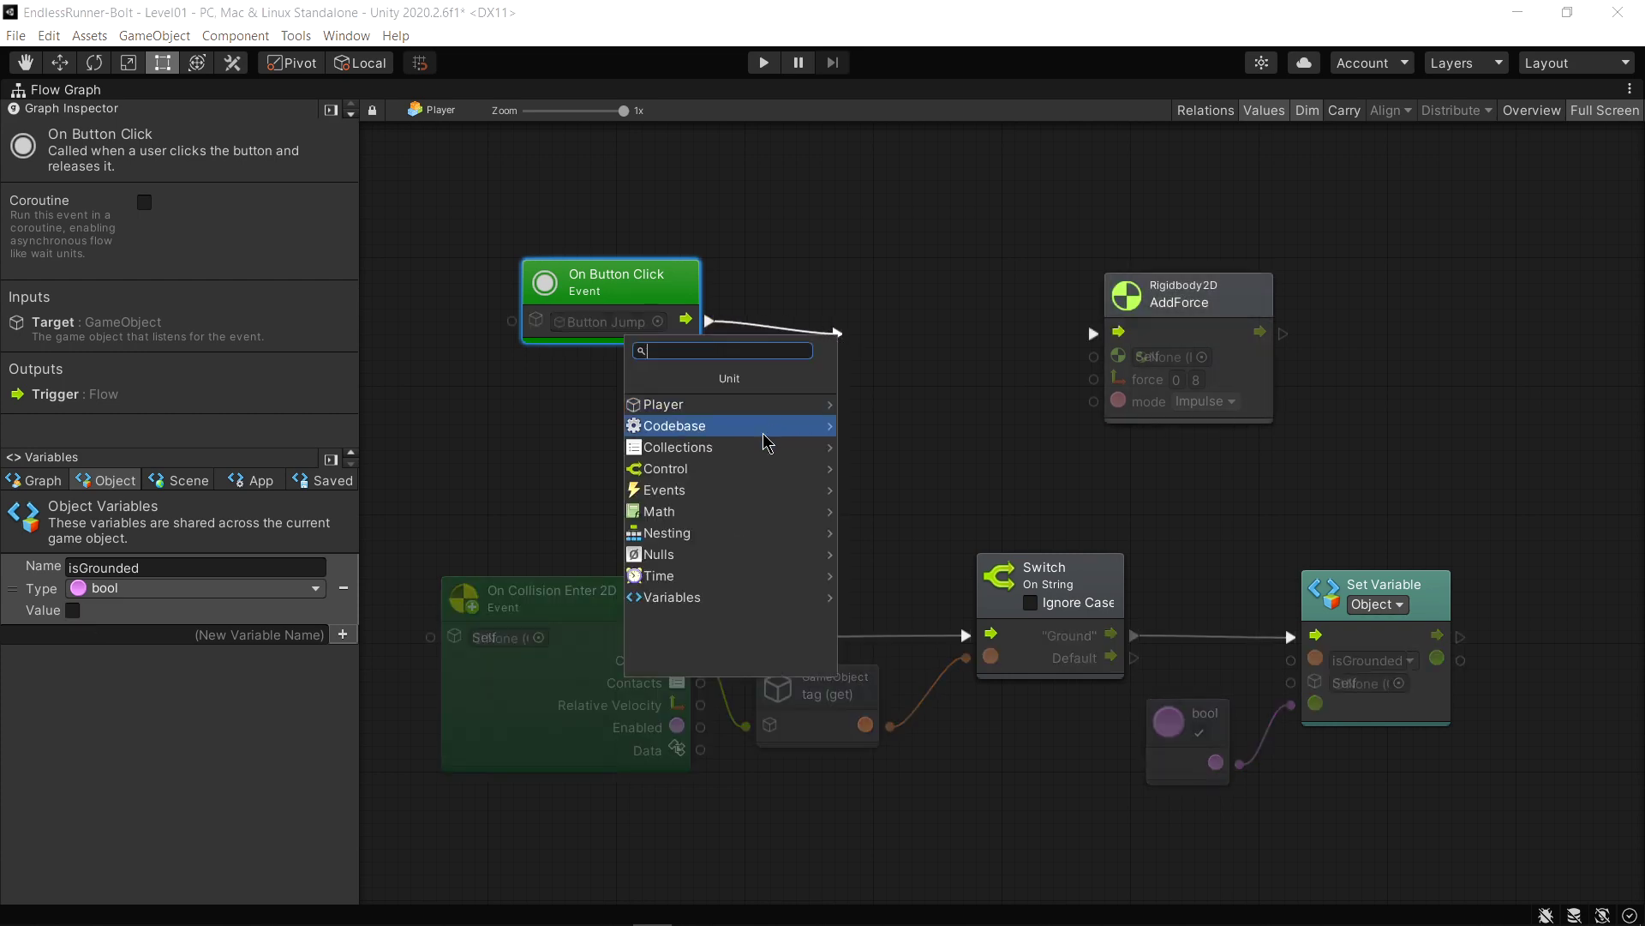
click(734, 468)
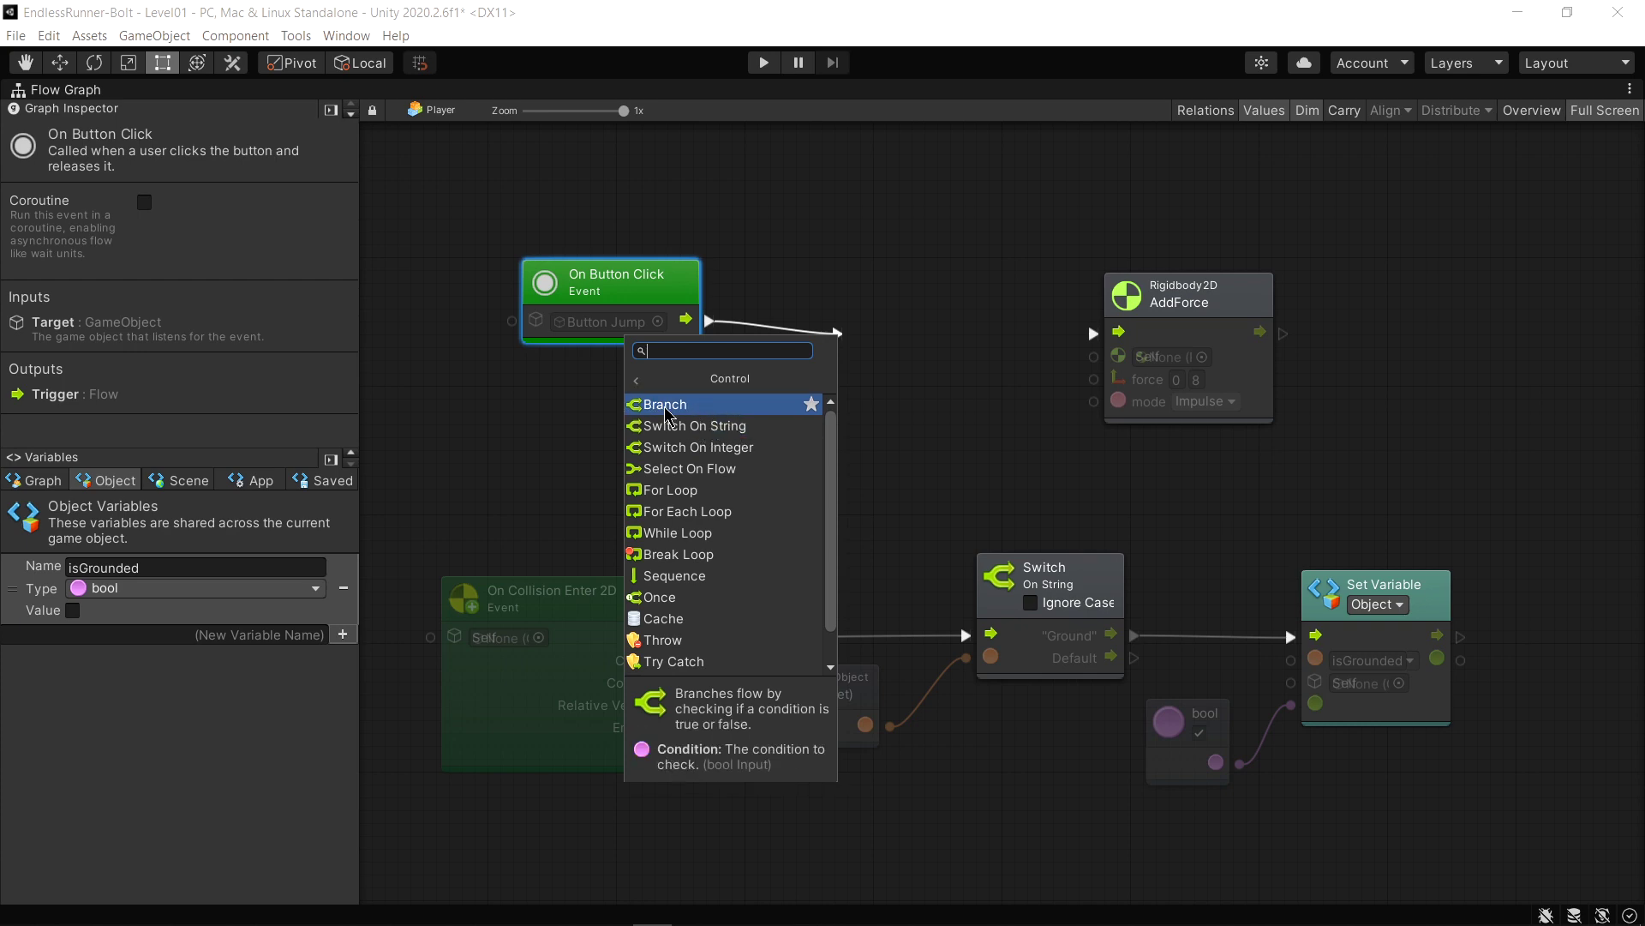
click(683, 404)
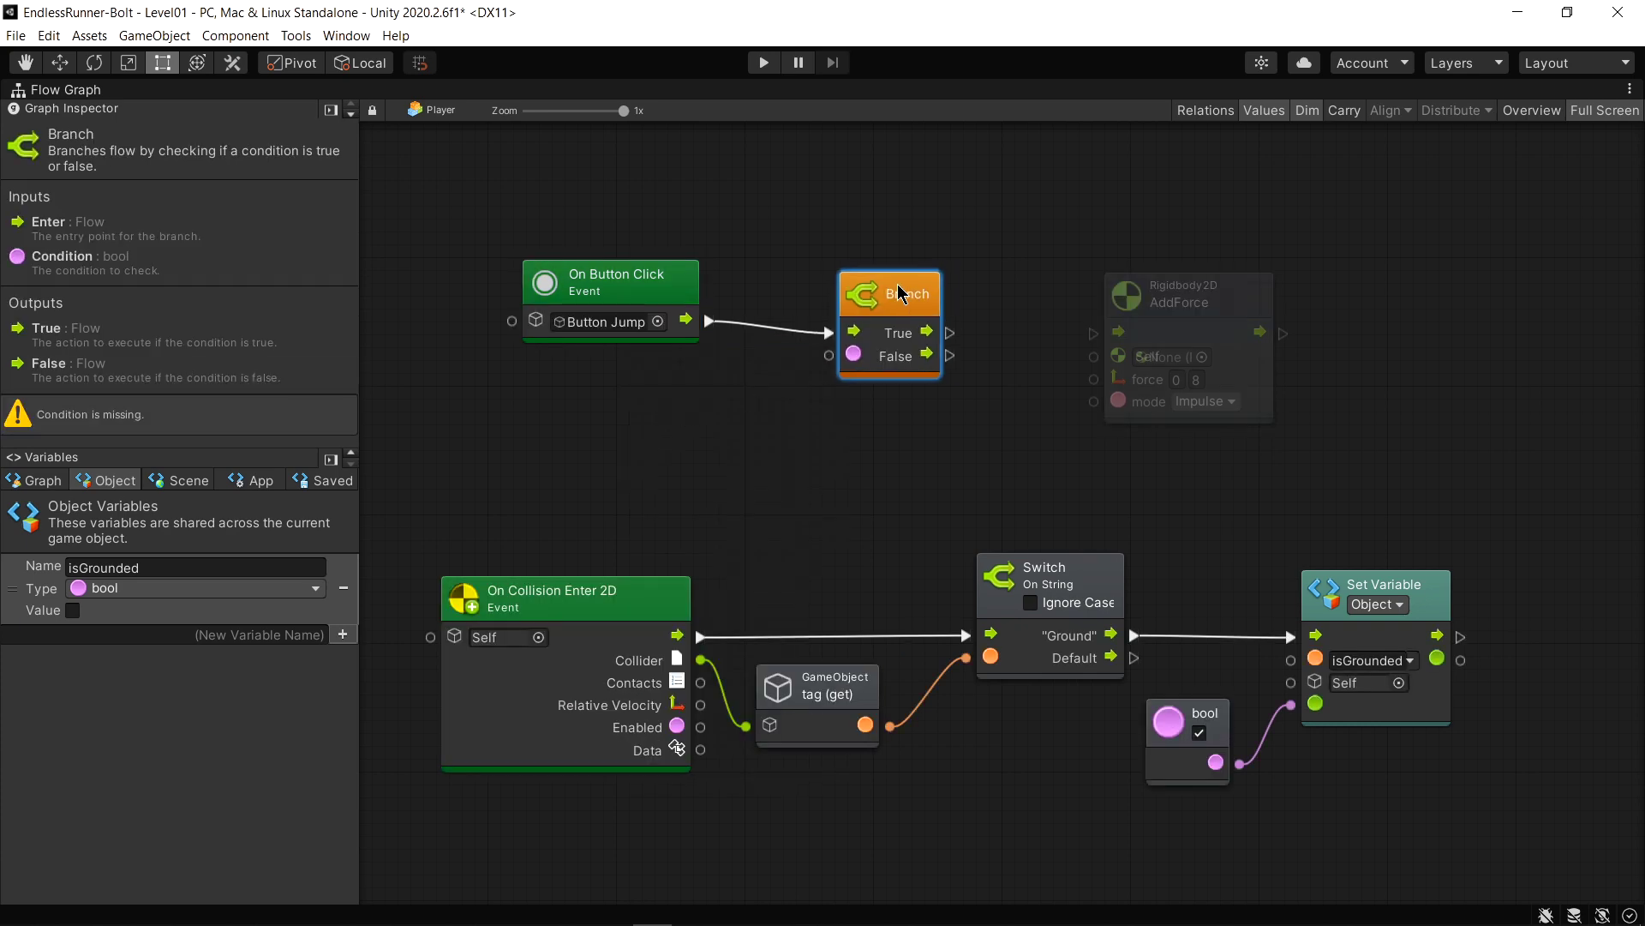
drag(900, 295, 883, 282)
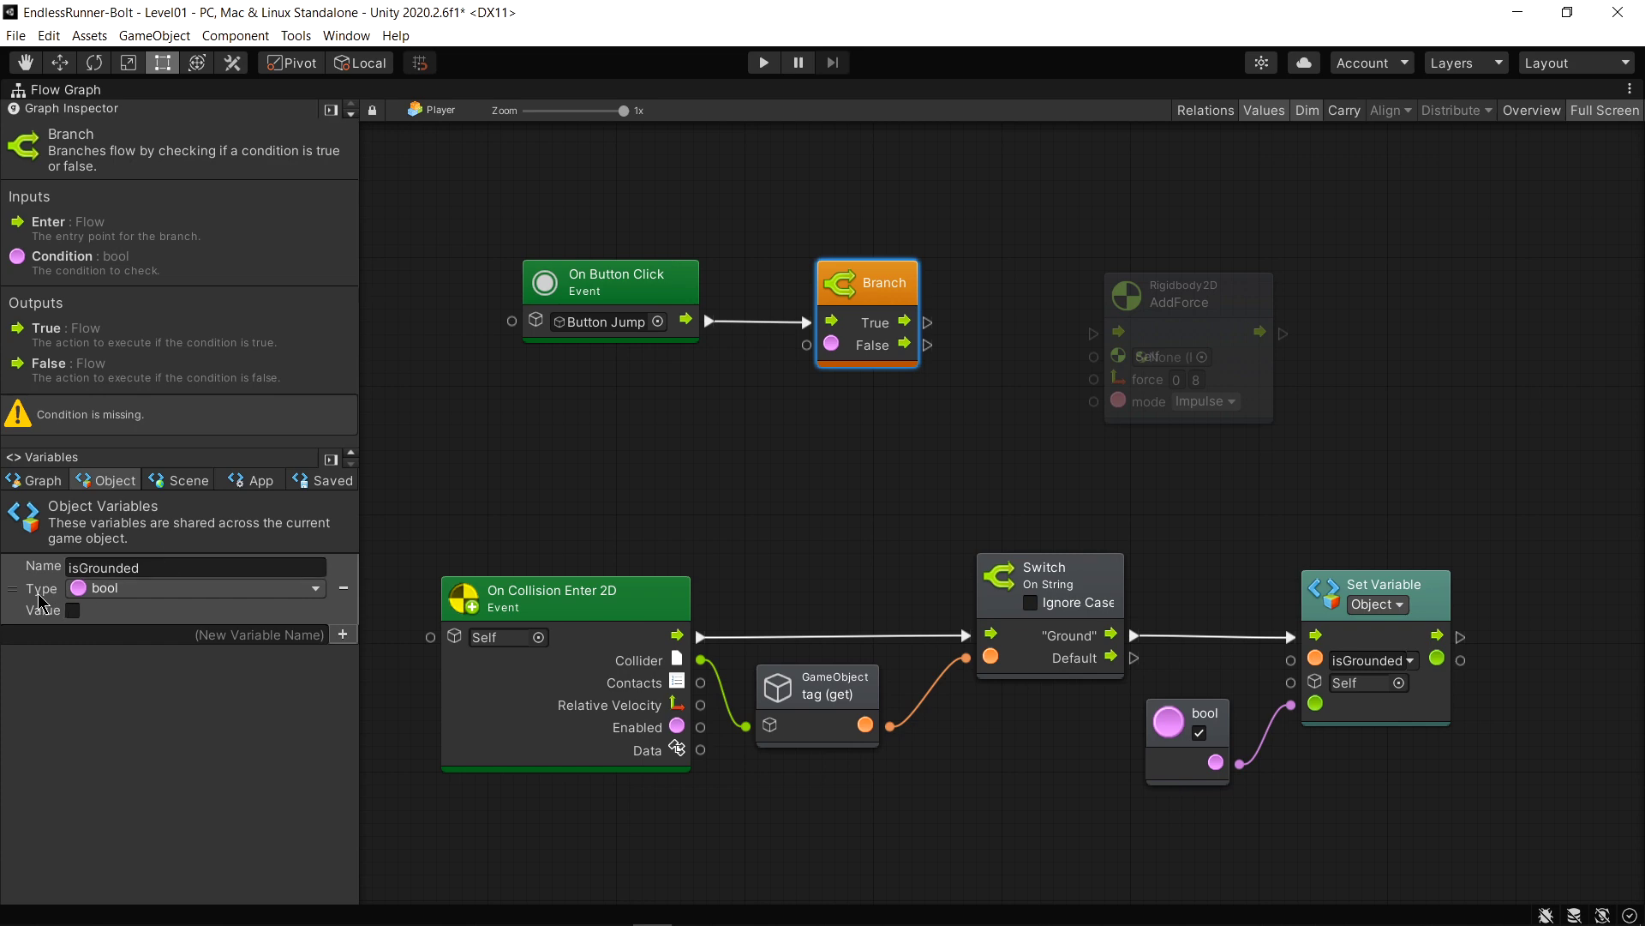
Use a Get isGrounded variable as the Branch condition and wire True to AddForce
drag(39, 600, 686, 387)
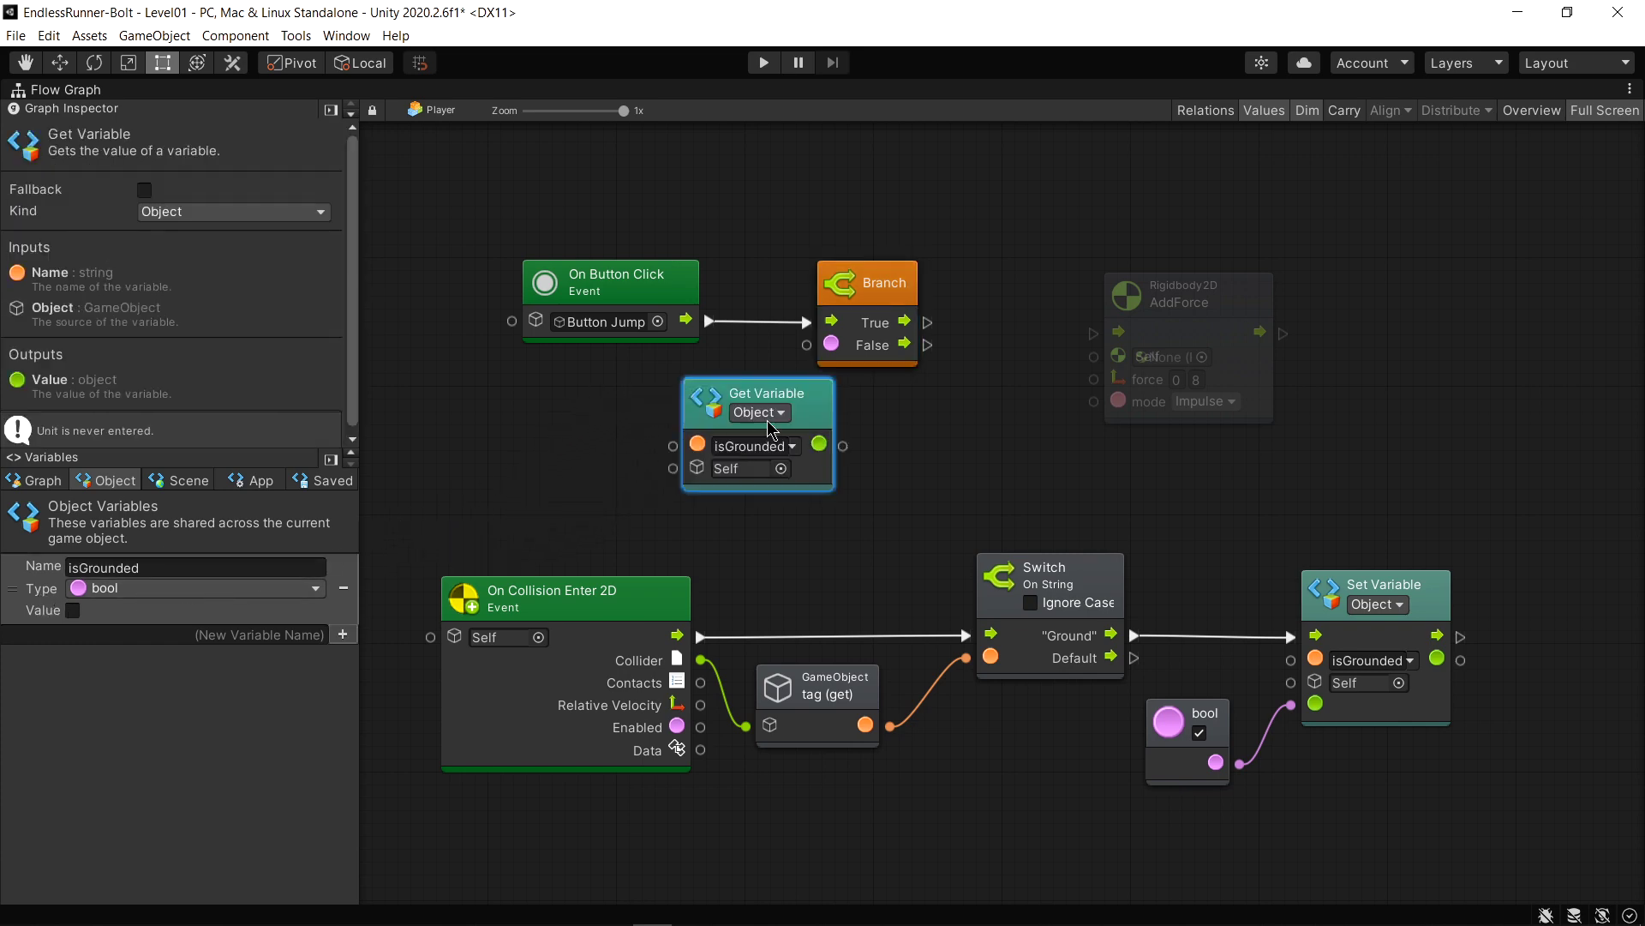
mouse_move(768, 426)
mouse_down()
mouse_move(639, 416)
mouse_move(807, 368)
mouse_up()
middle_drag(855, 237, 851, 263)
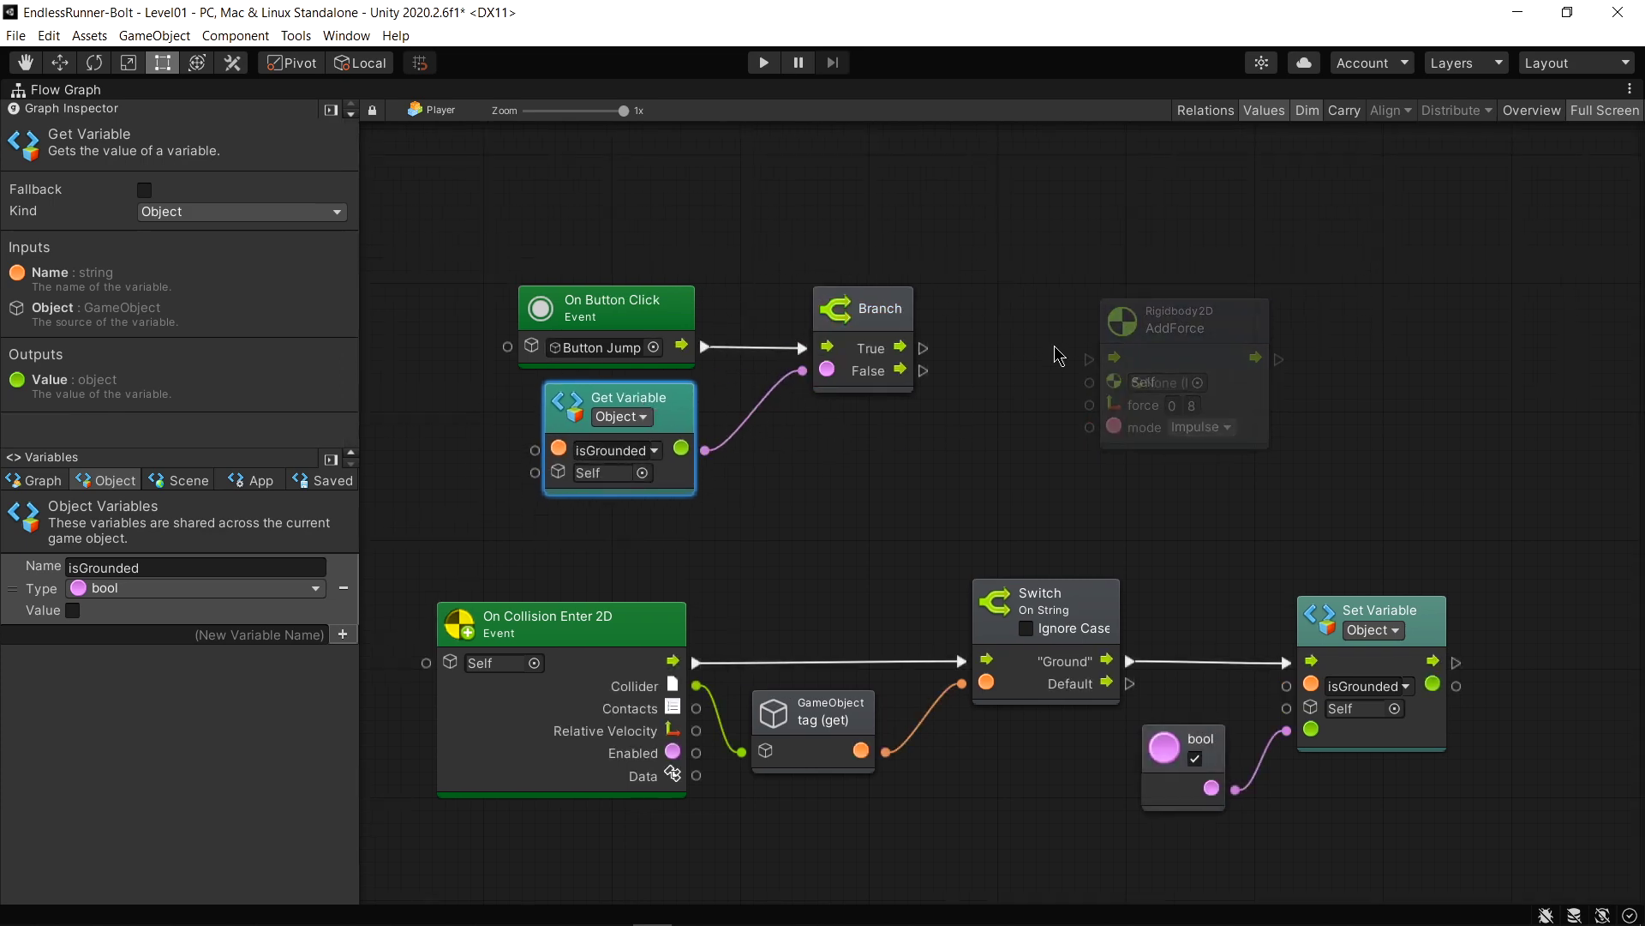
drag(1177, 330, 1187, 316)
drag(923, 347, 1102, 353)
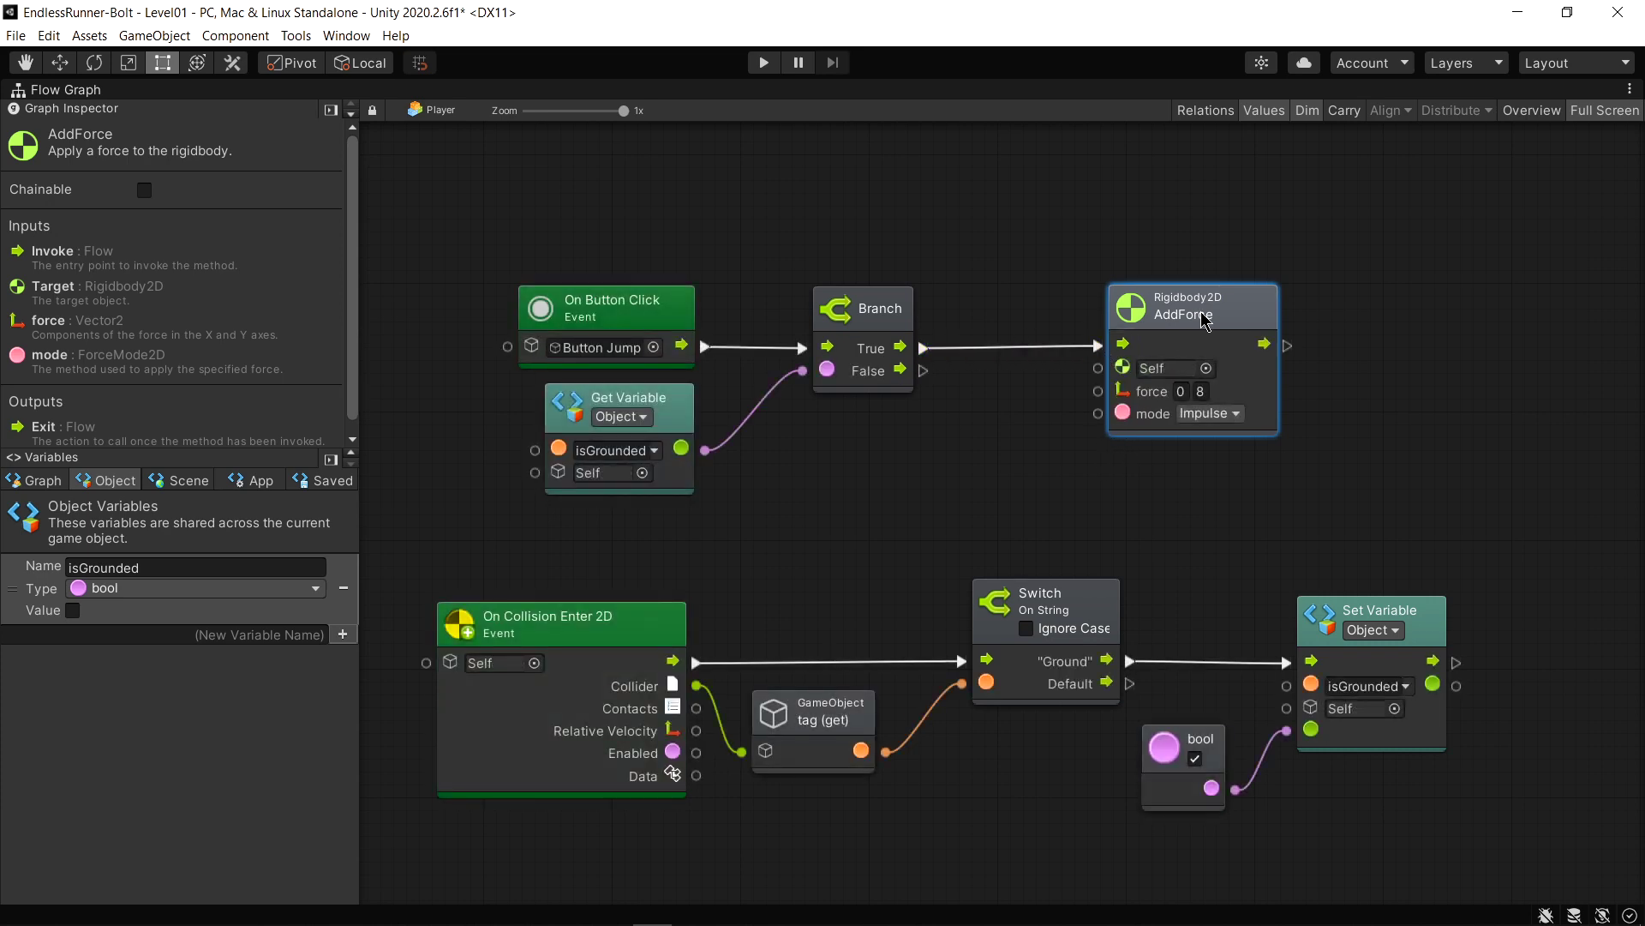
Chain a Set isGrounded node after AddForce's output
drag(1207, 318, 1129, 320)
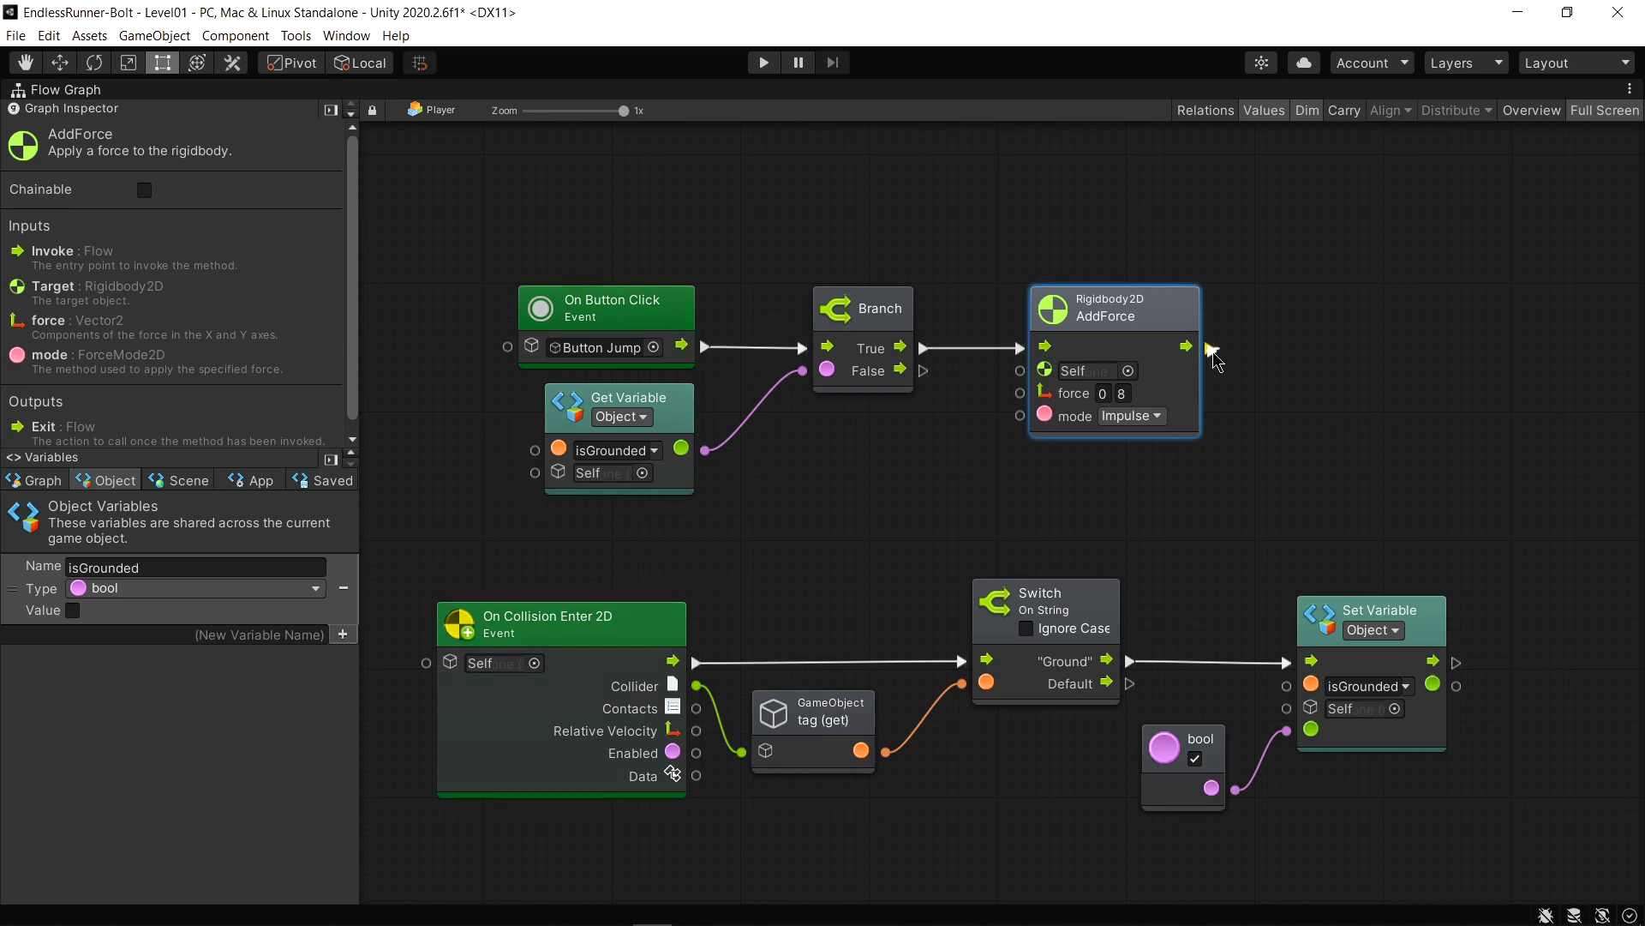
drag(1210, 347, 1360, 353)
text(isgrounded)
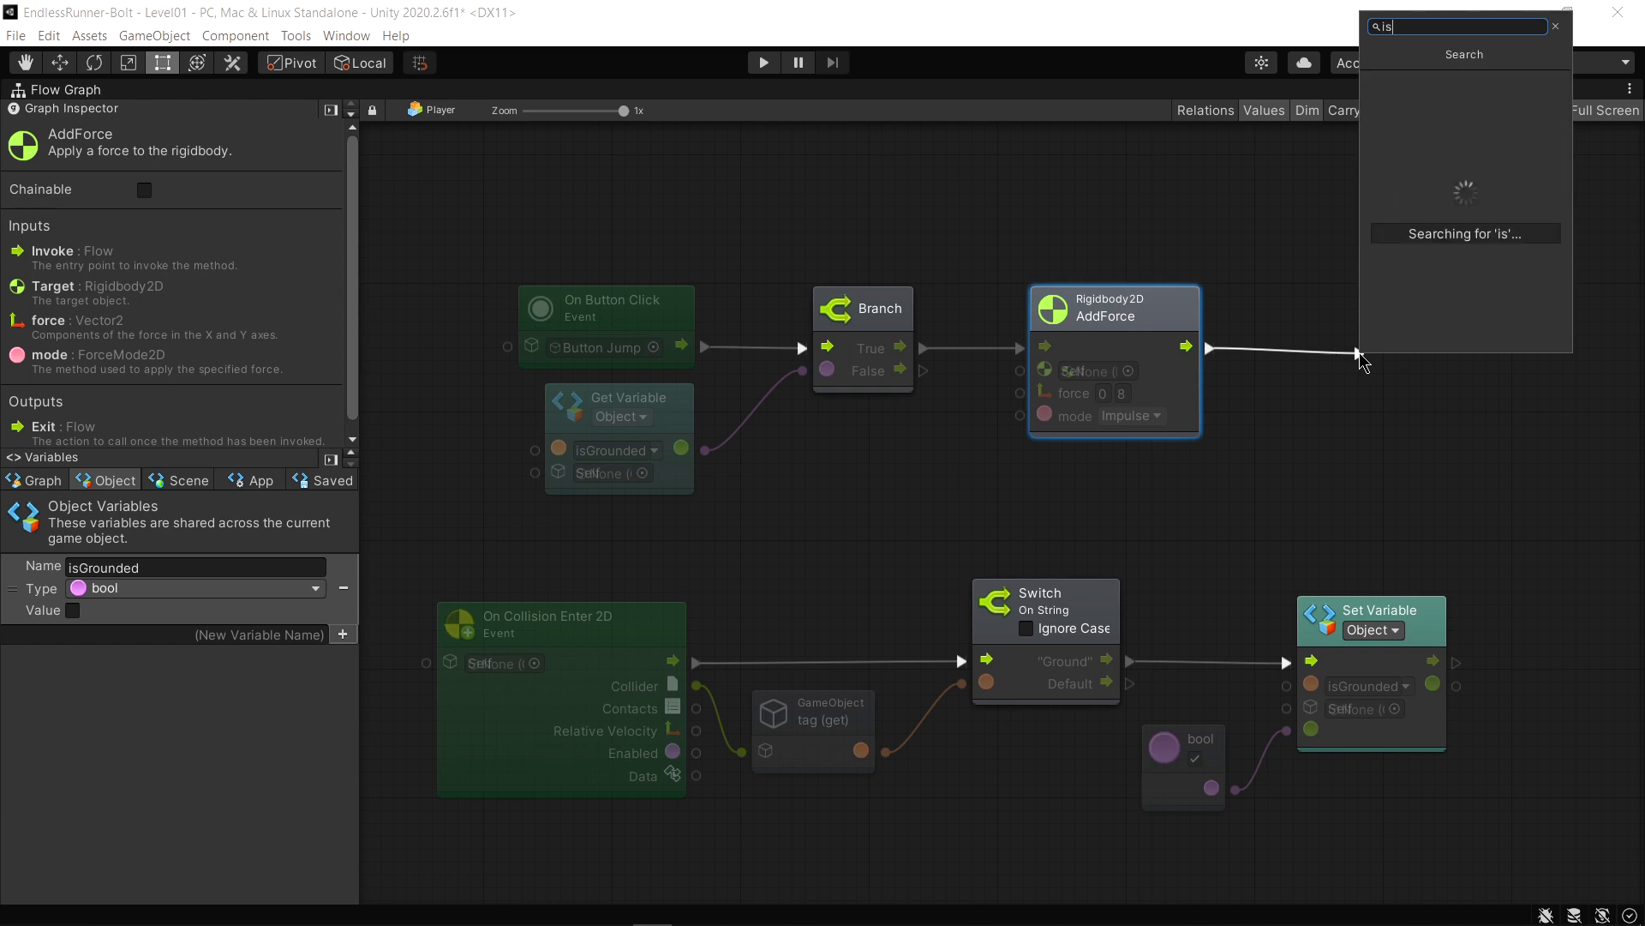
key(Return)
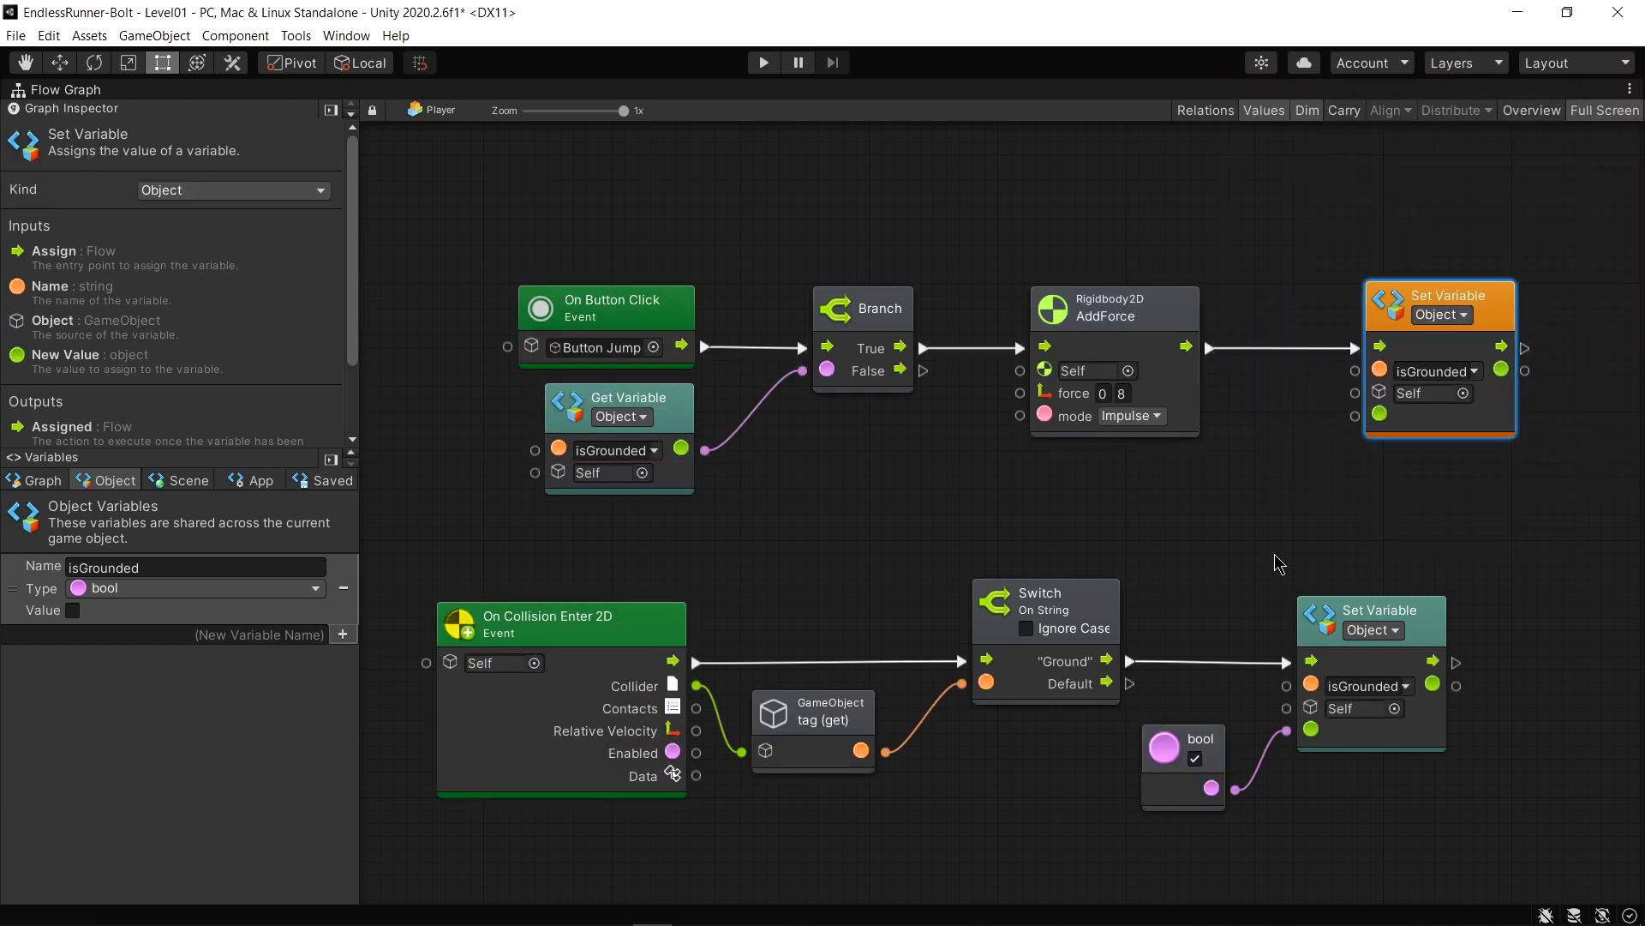
Feed an unchecked (false) bool literal into the new Set isGrounded value
drag(1379, 414, 1273, 463)
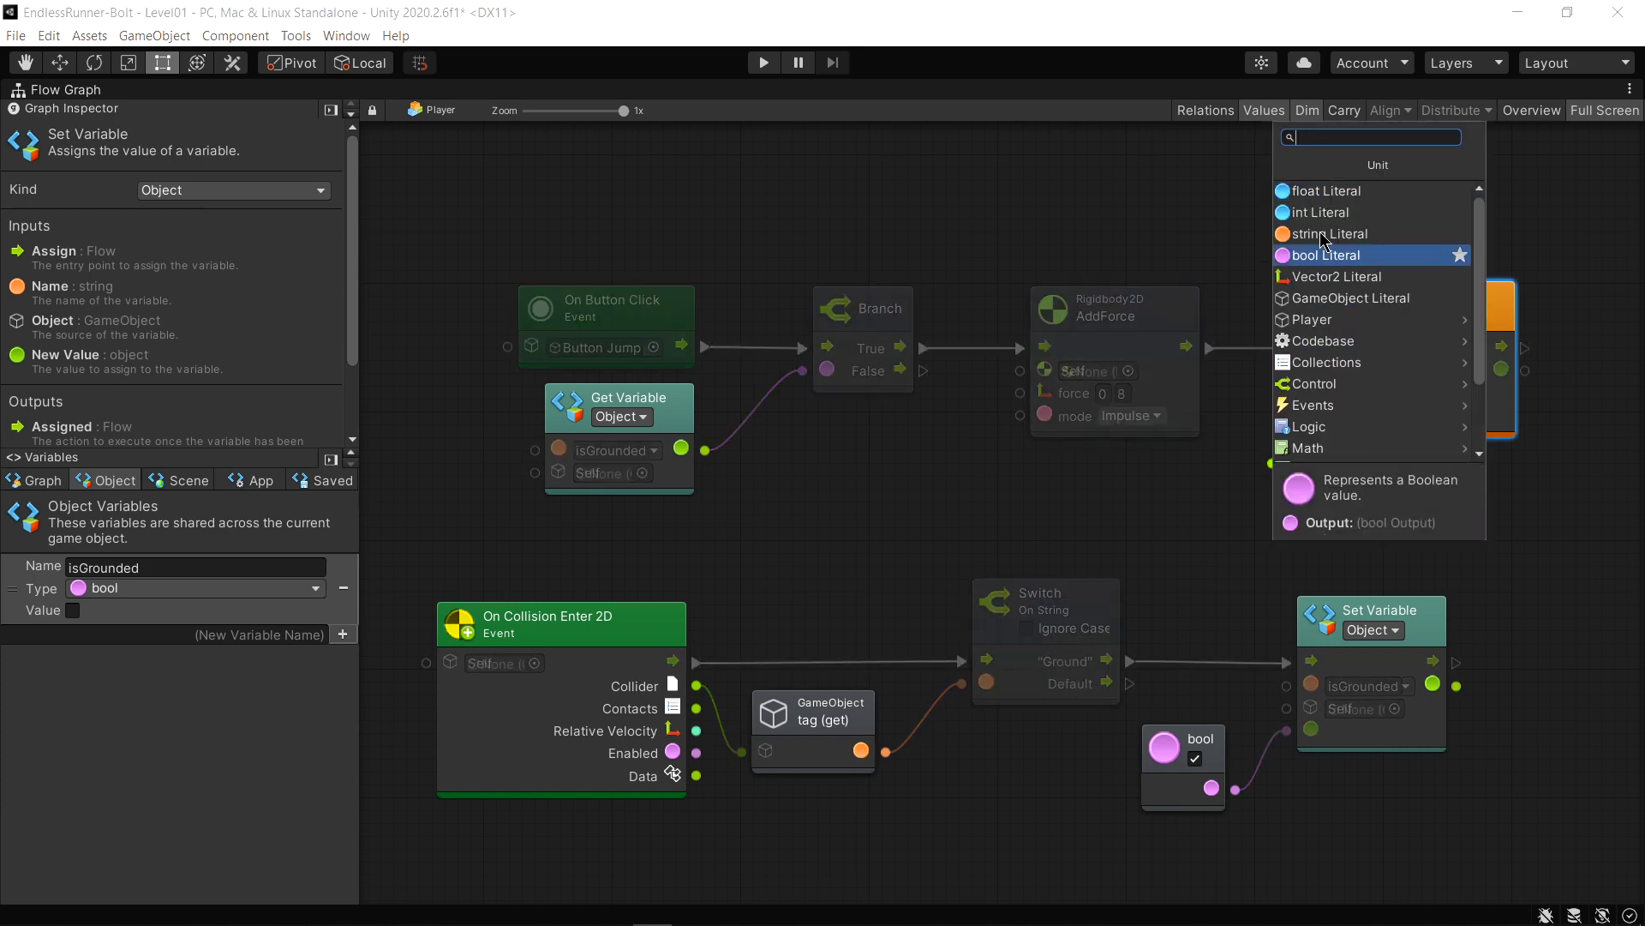
click(1333, 255)
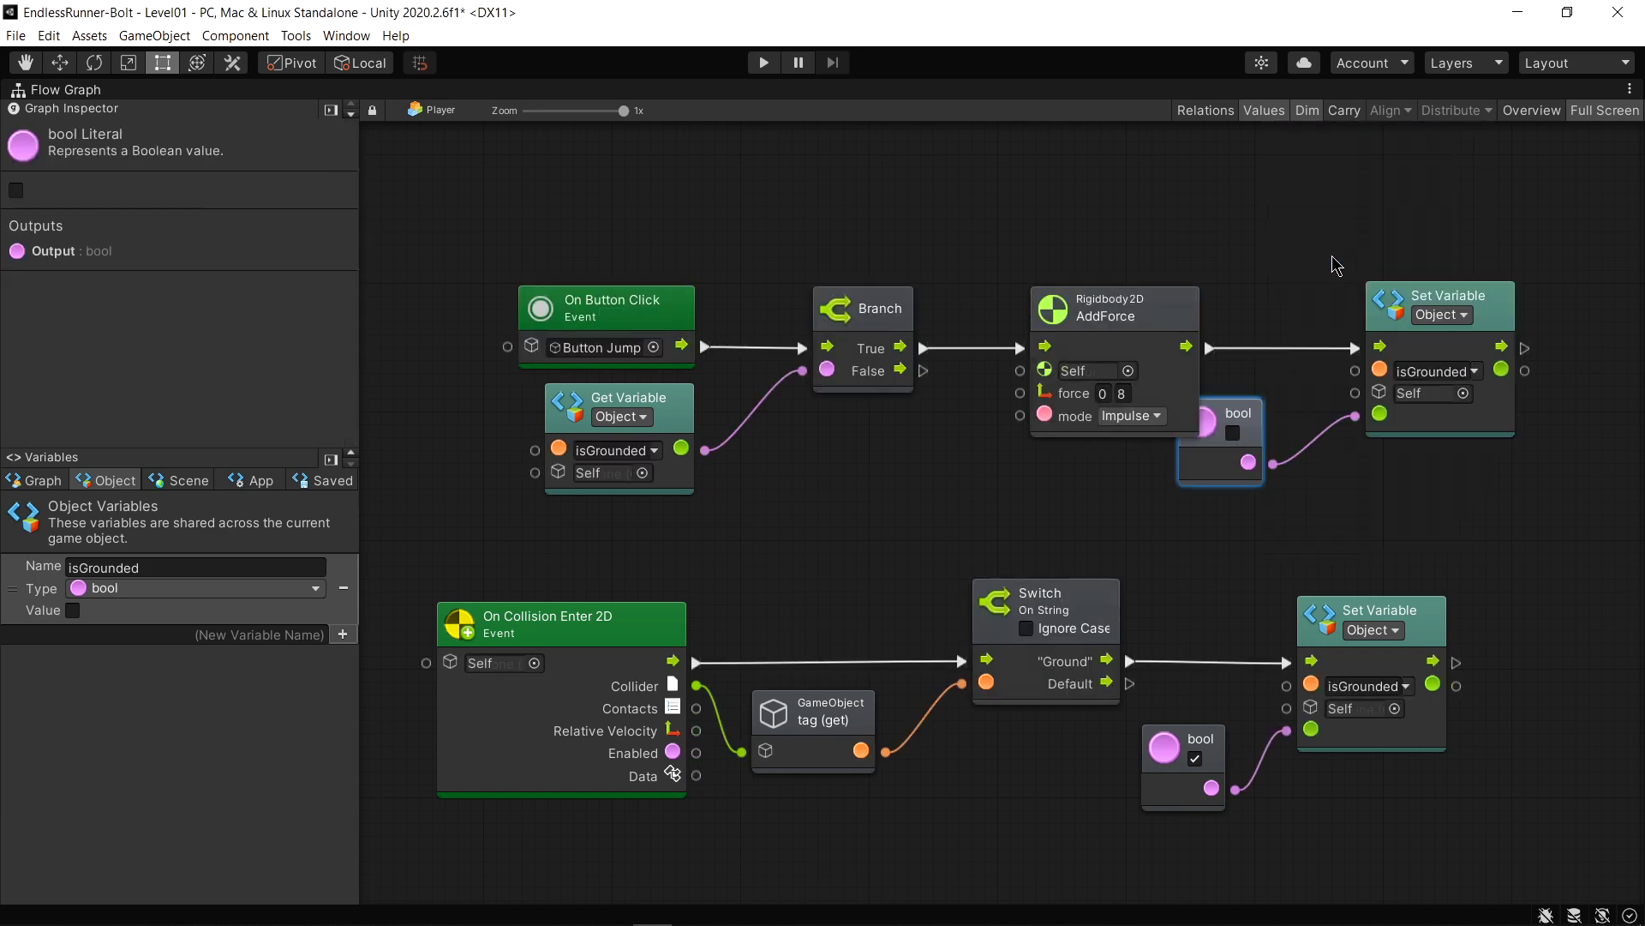
drag(1234, 412, 1277, 449)
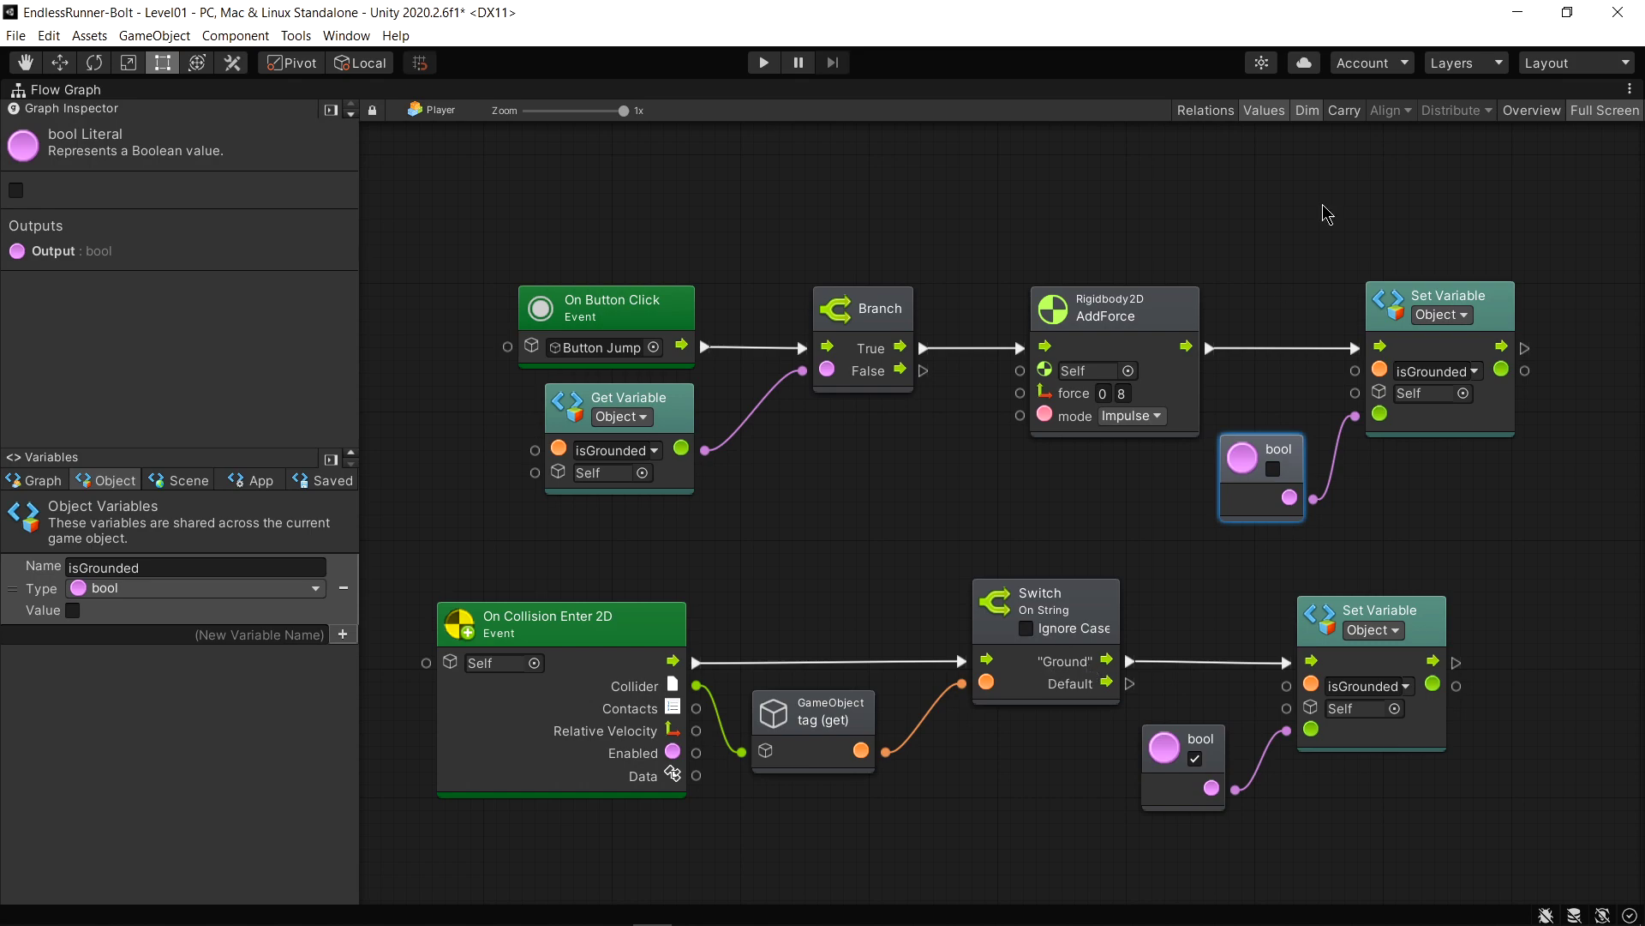
Exit the full-screen Flow Graph, widen the Scene view, and select Ground in the Hierarchy
click(1601, 113)
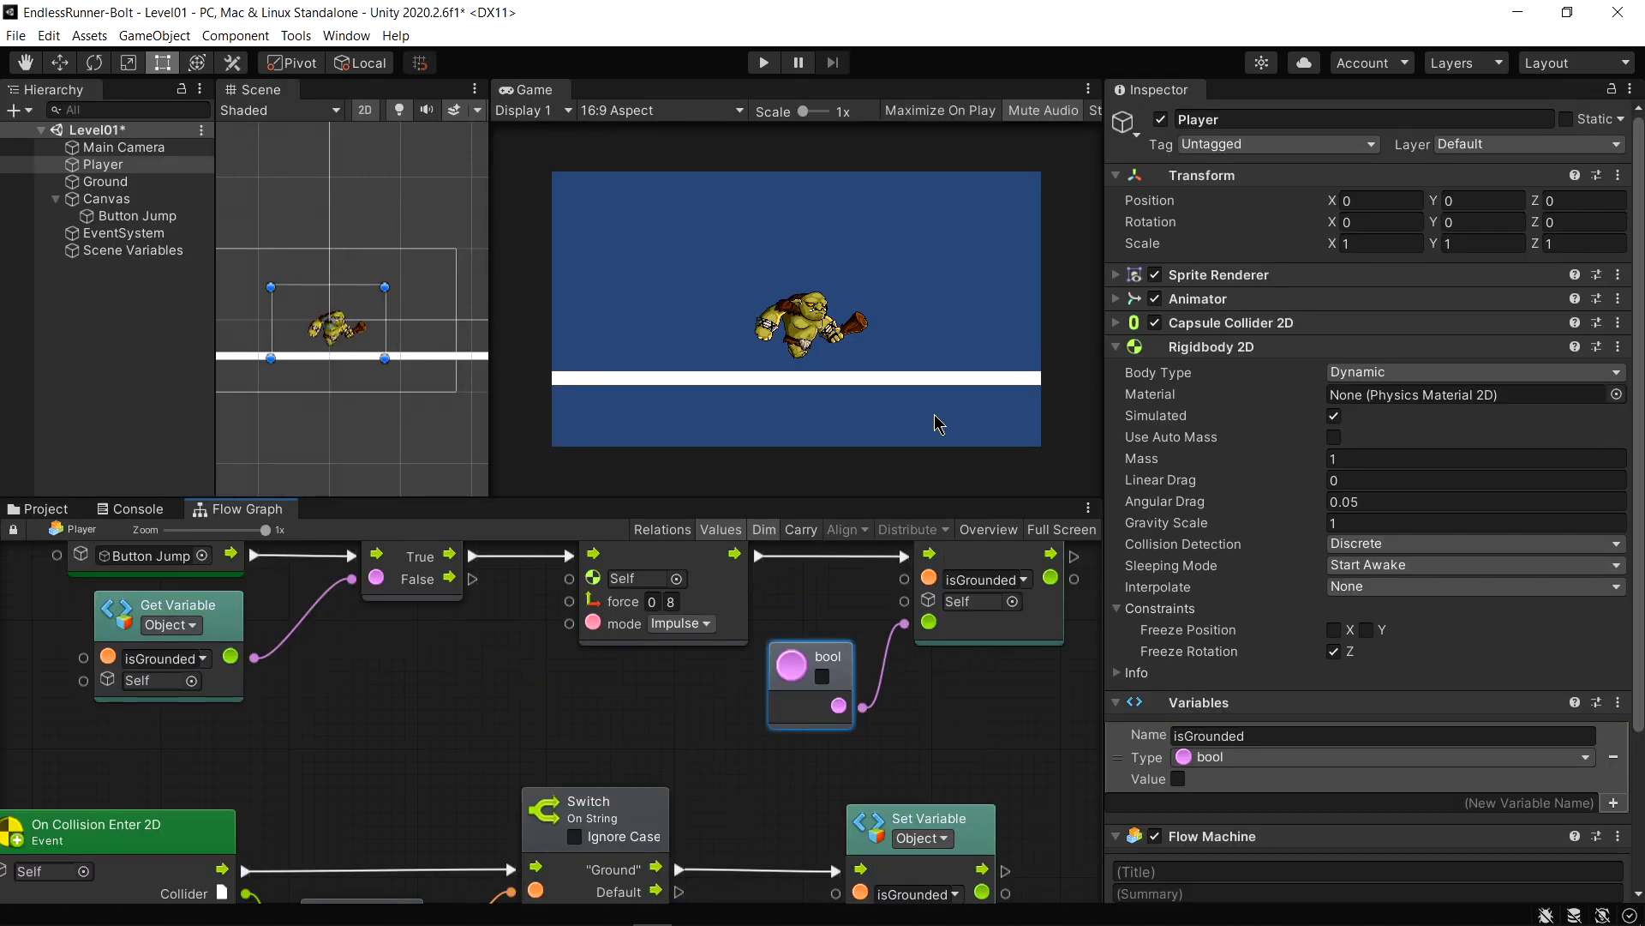
drag(490, 424, 522, 423)
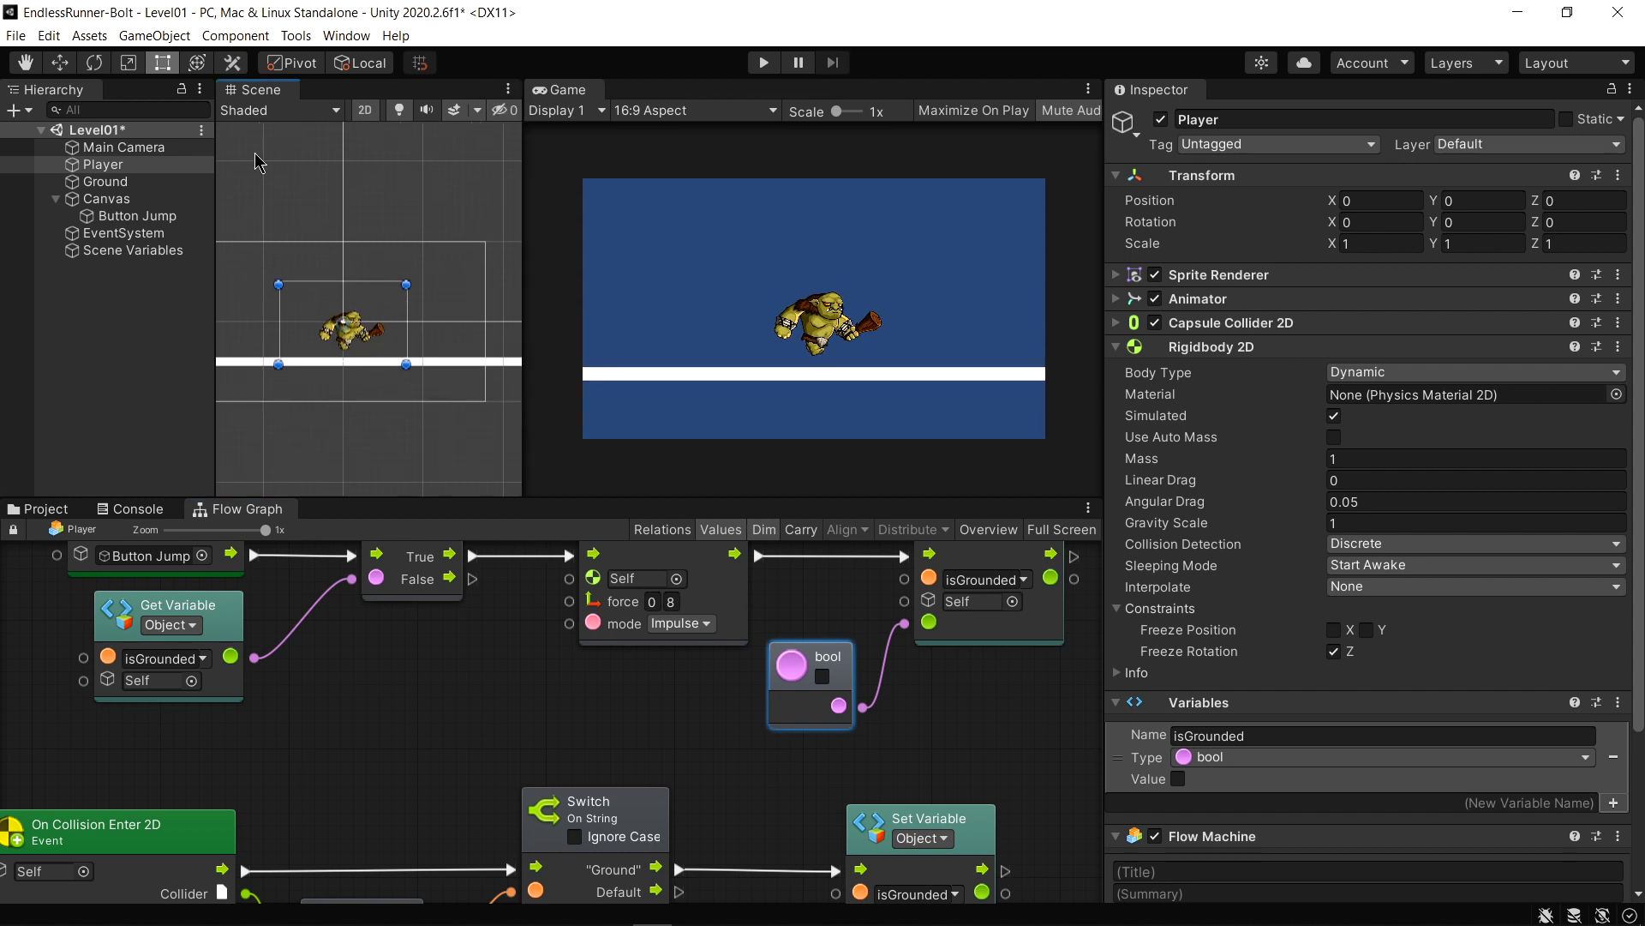
click(104, 187)
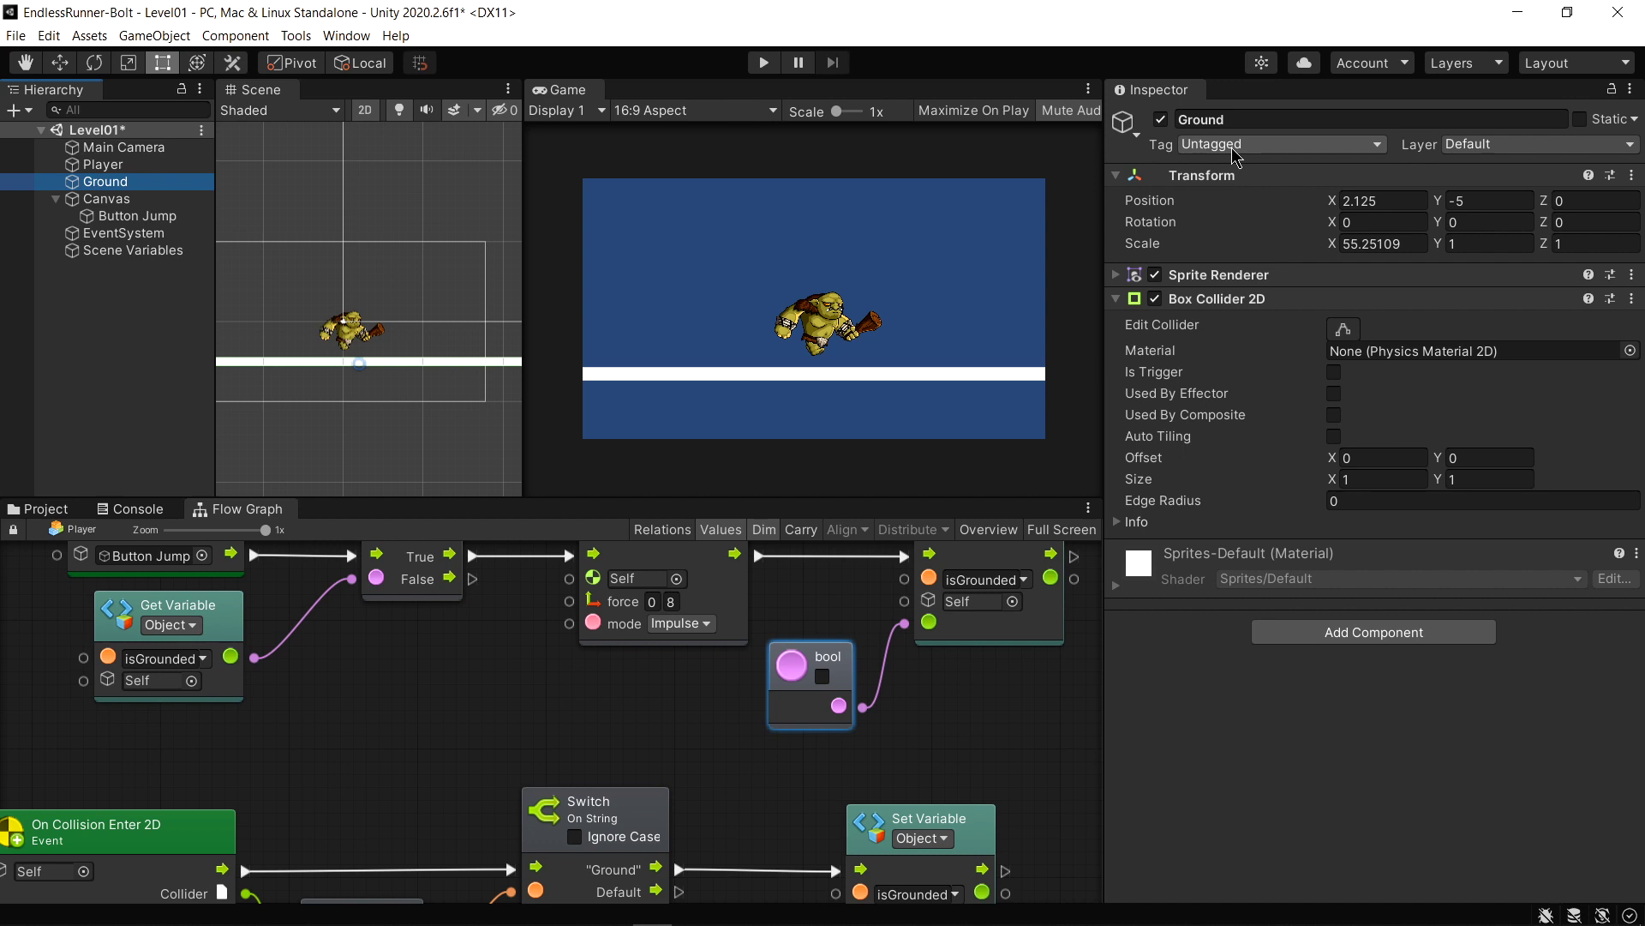
Create a new tag named Ground in the Tags list
click(1235, 148)
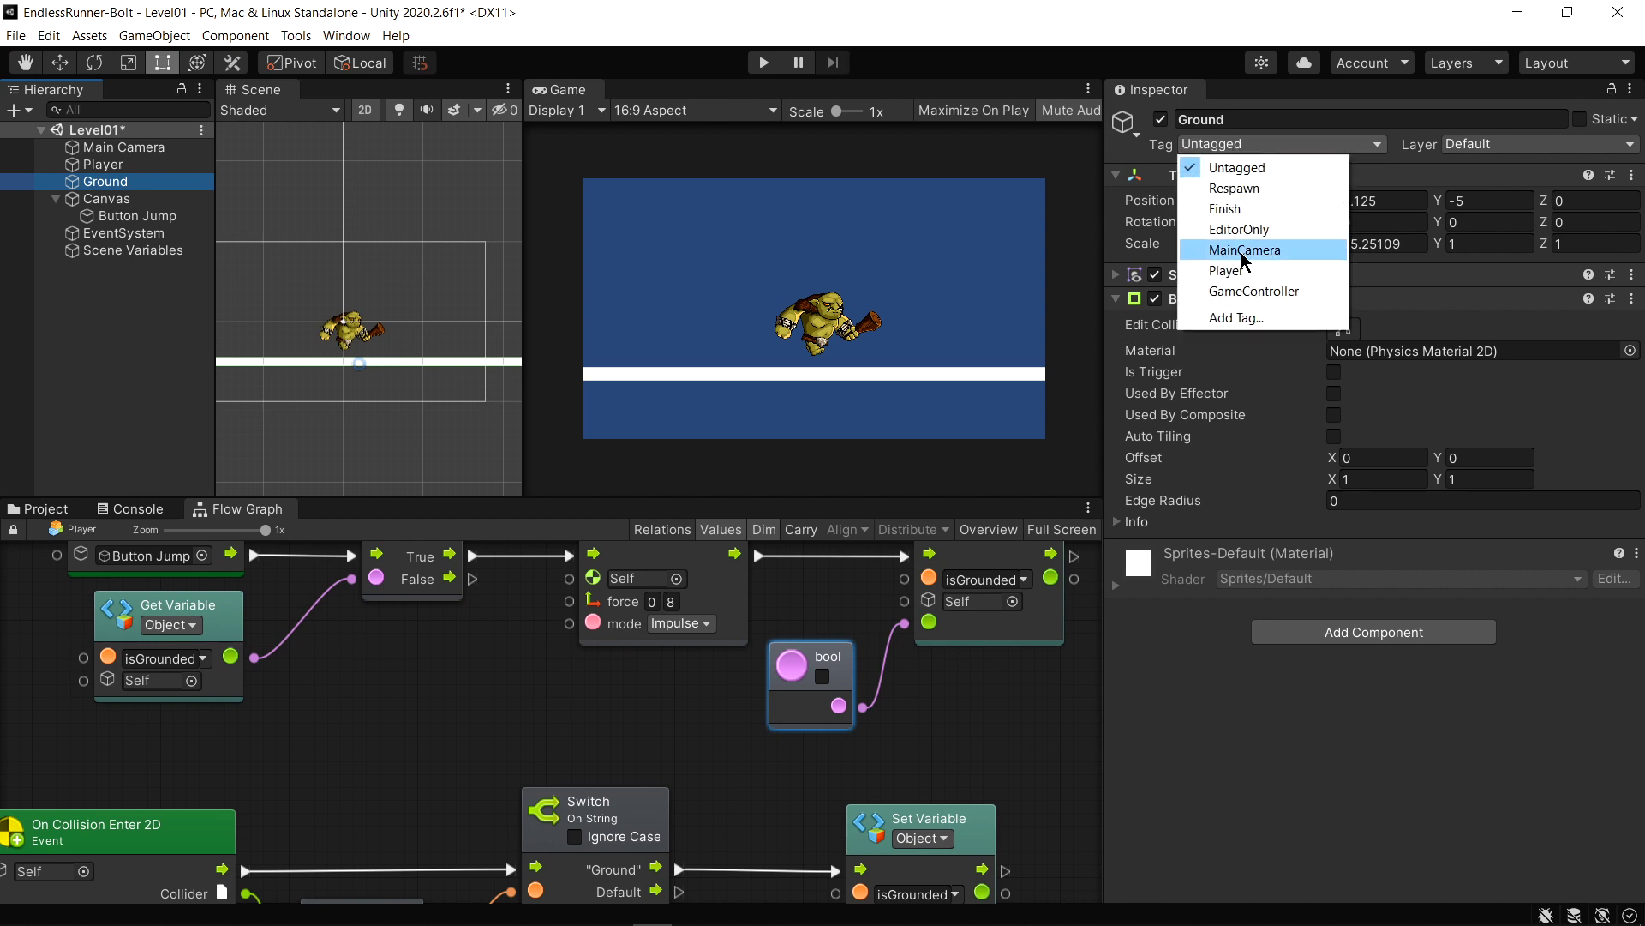
click(1241, 324)
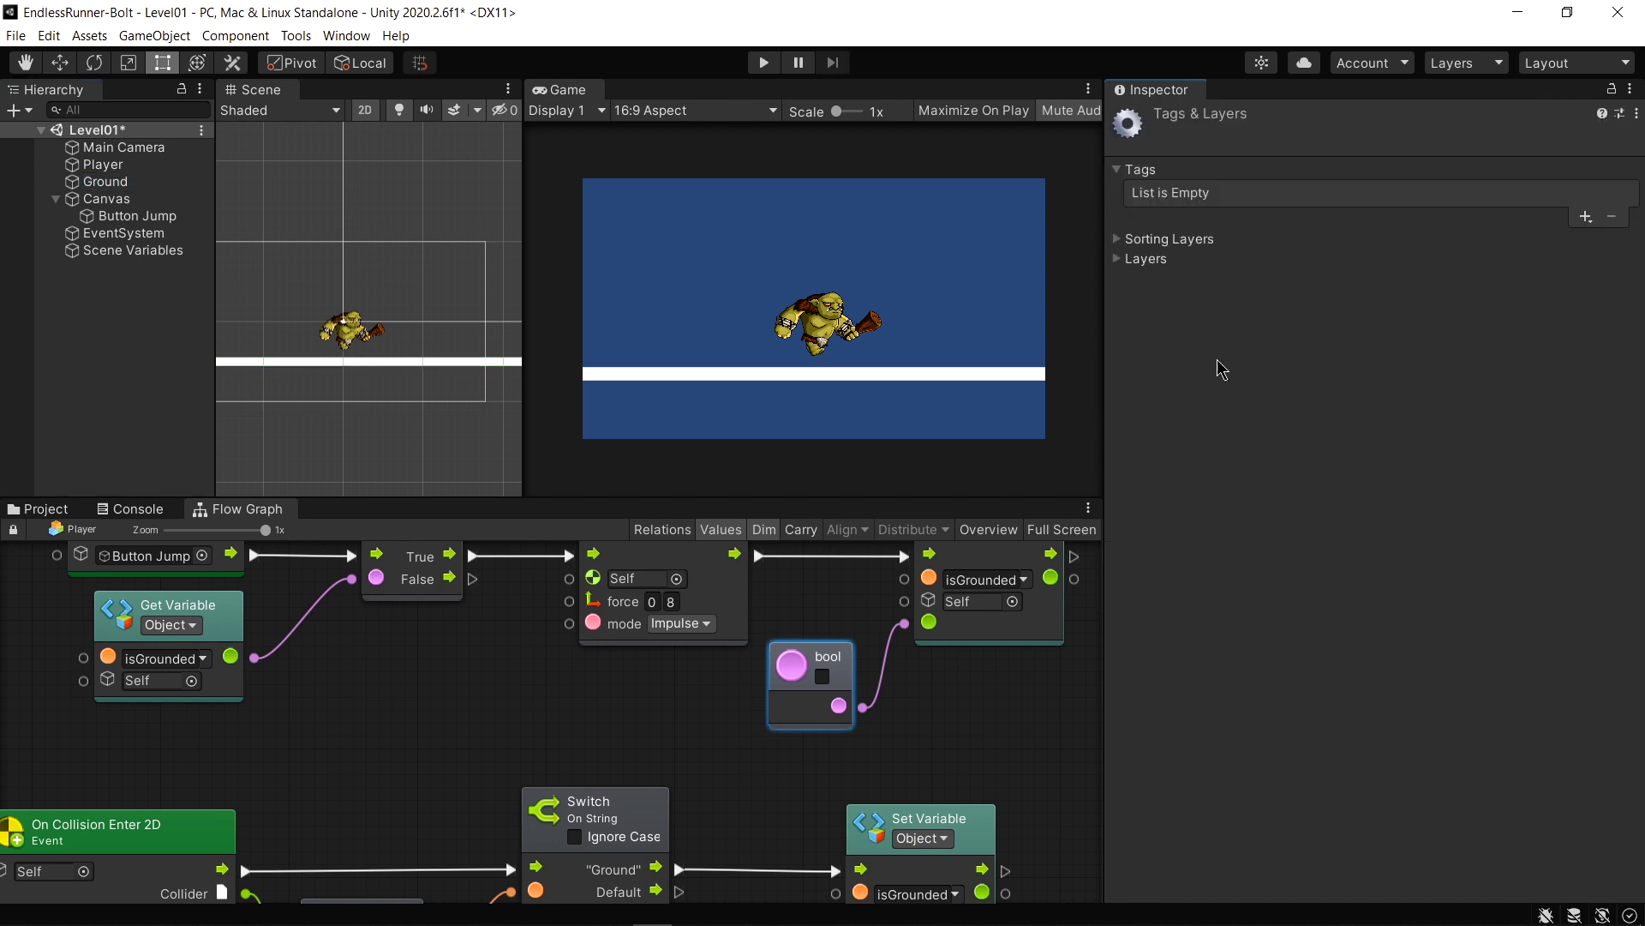
click(1586, 218)
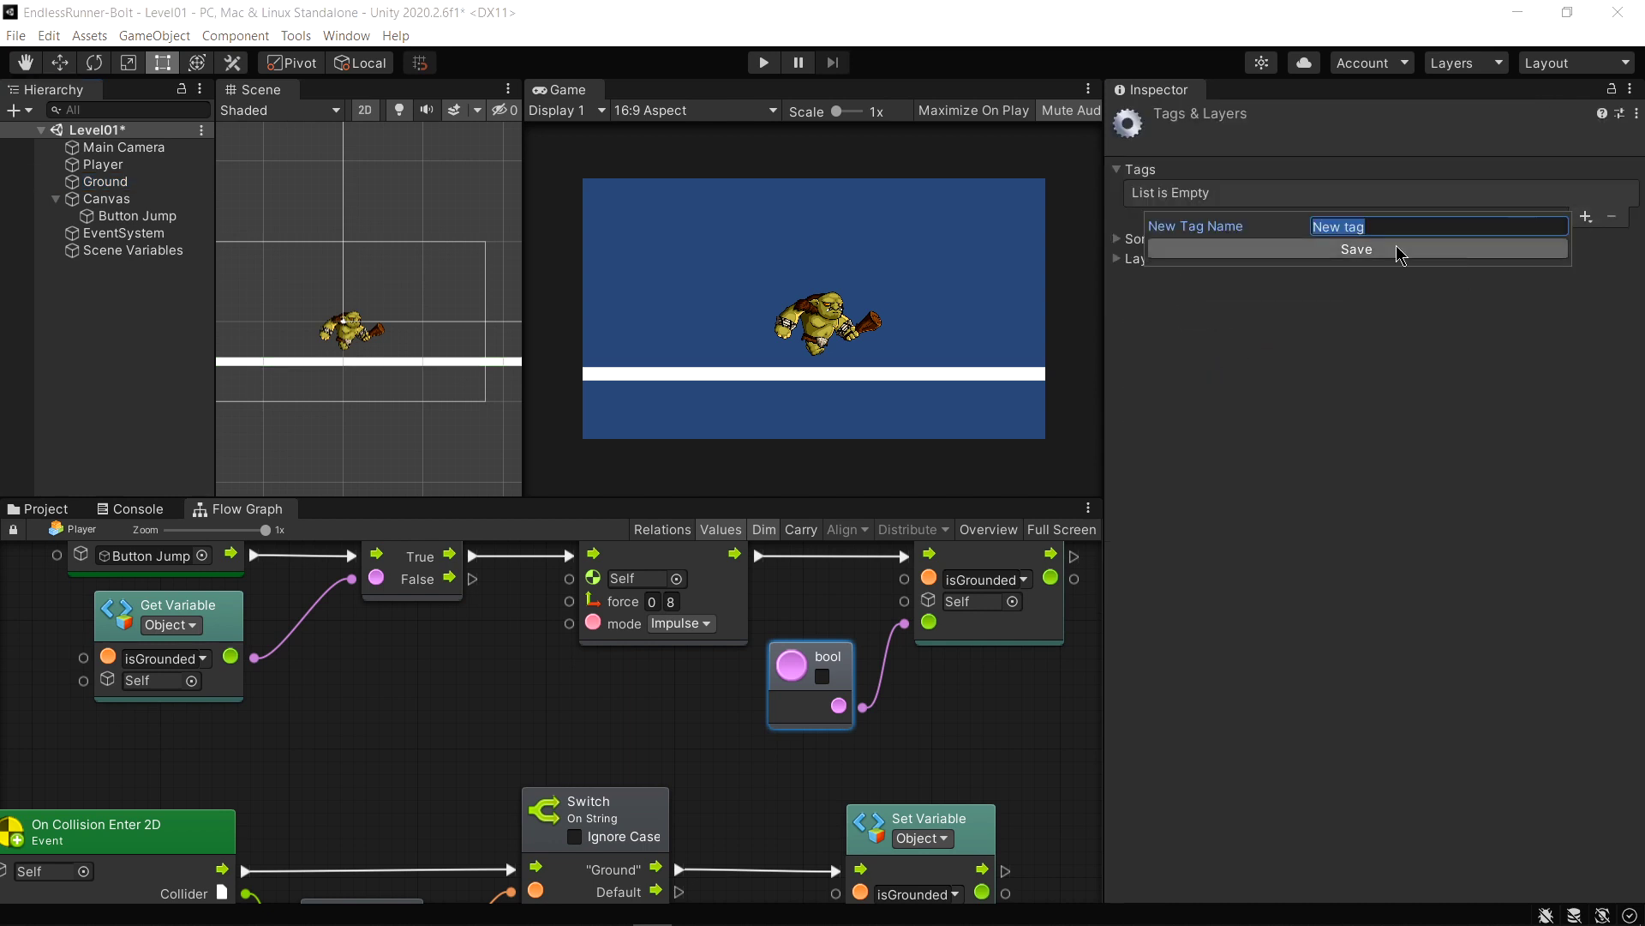
text(Ground)
click(1390, 249)
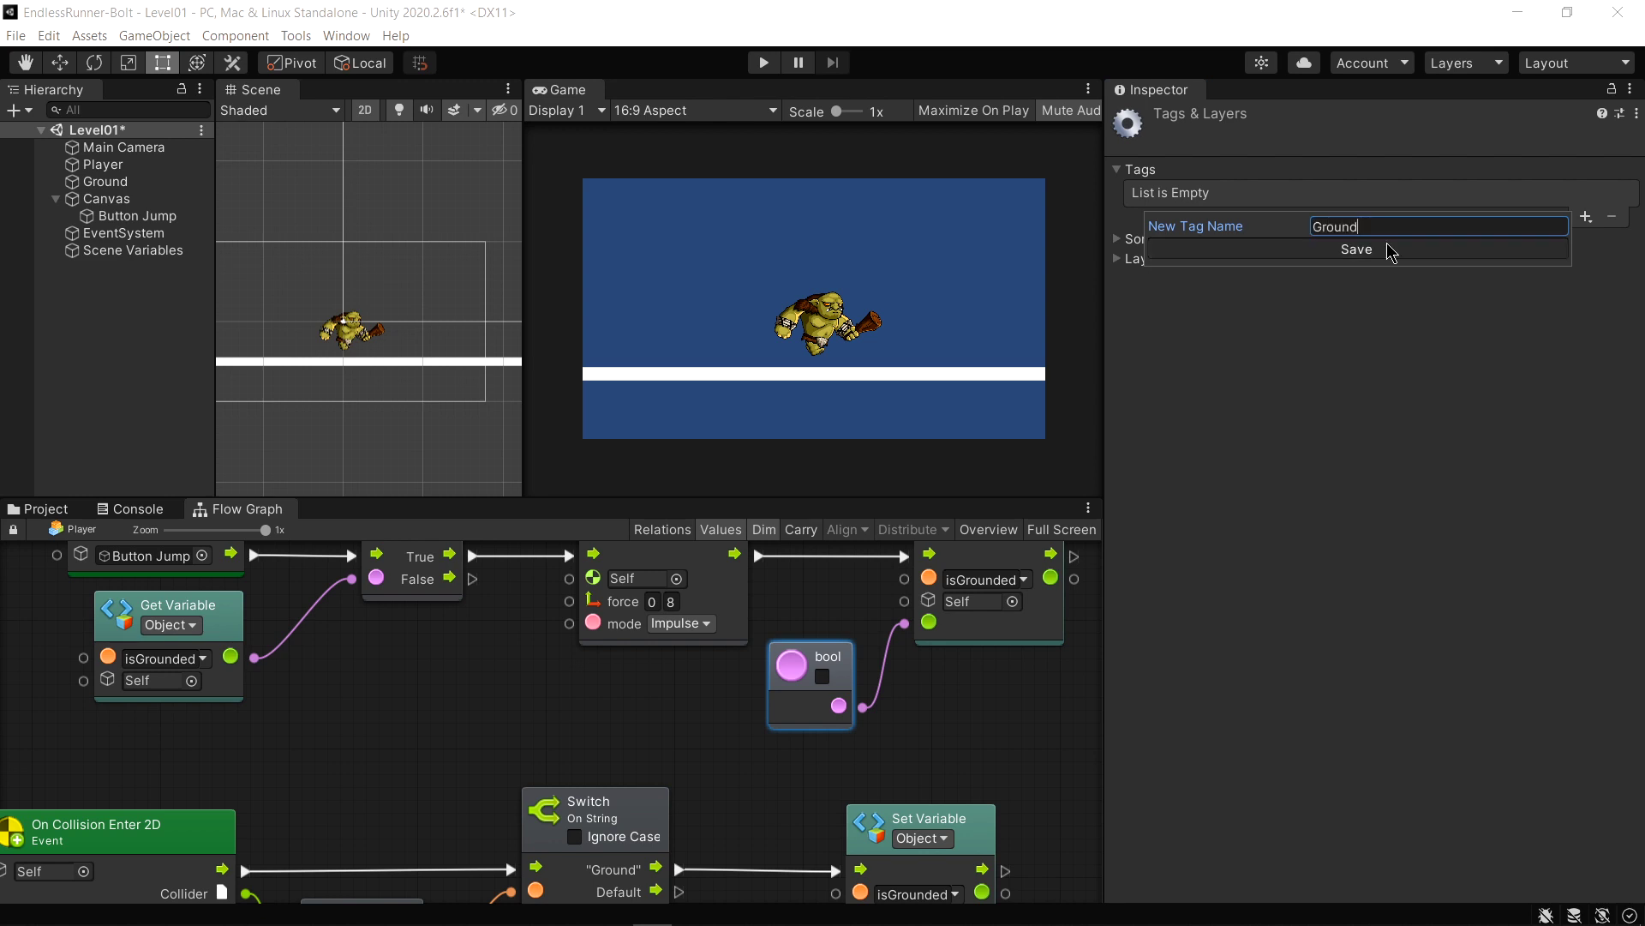
Assign the Ground tag to the Ground object and save the scene
click(107, 182)
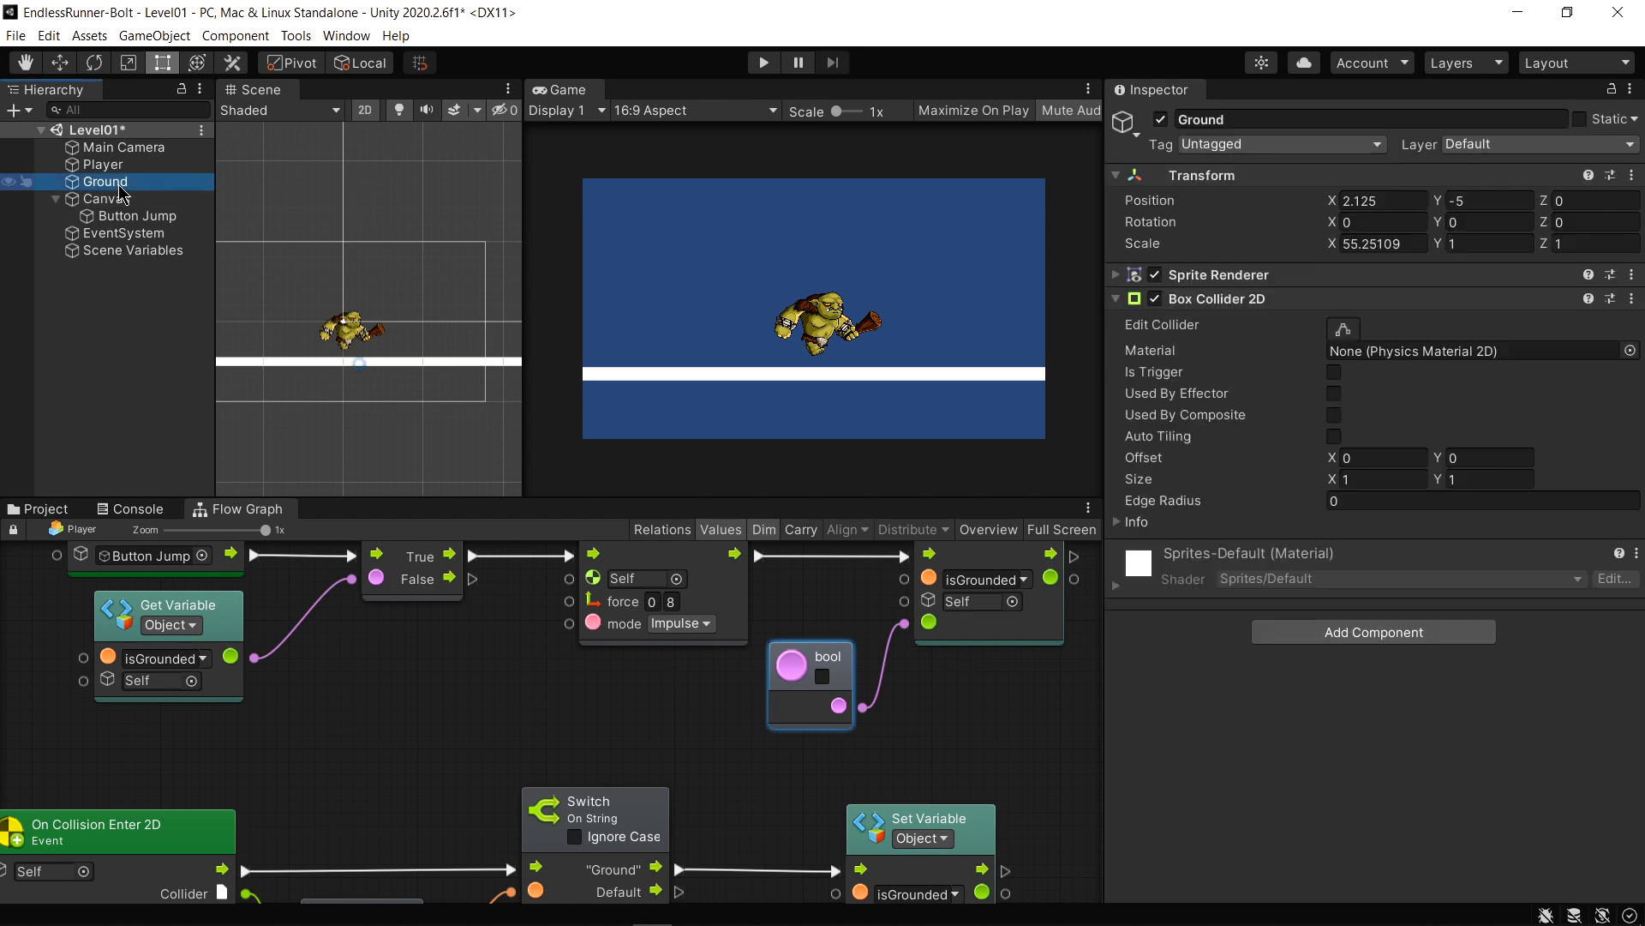
click(1234, 144)
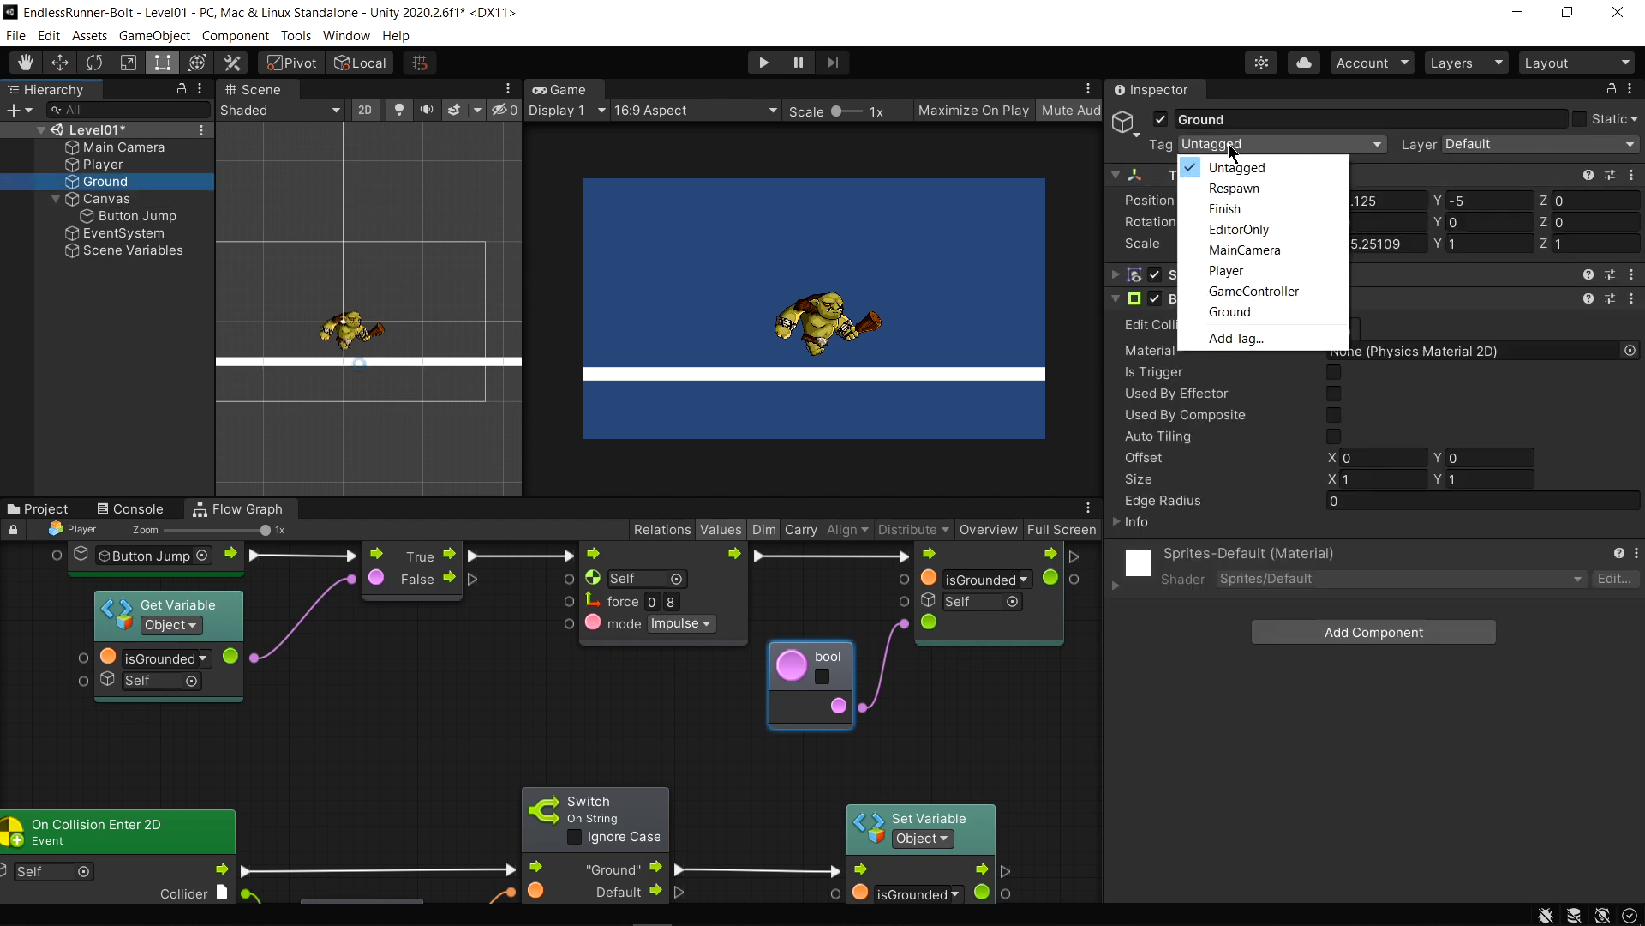
click(1241, 313)
key(ctrl+s)
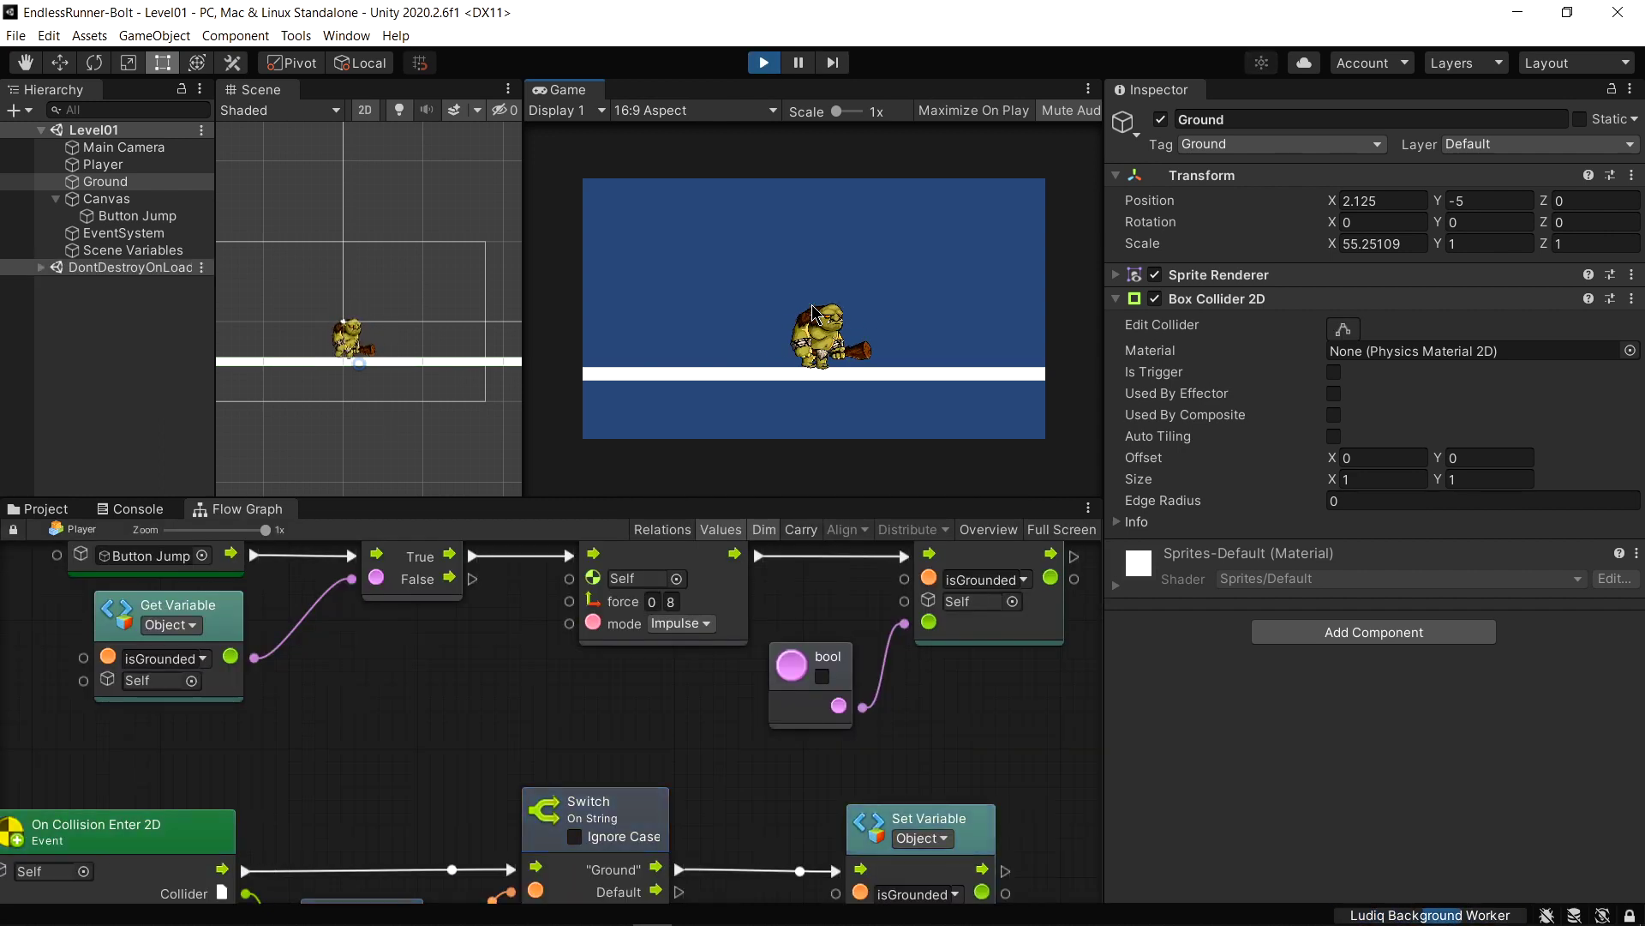
Enlarge the Flow Graph panel and frame both event chains
drag(842, 501, 842, 377)
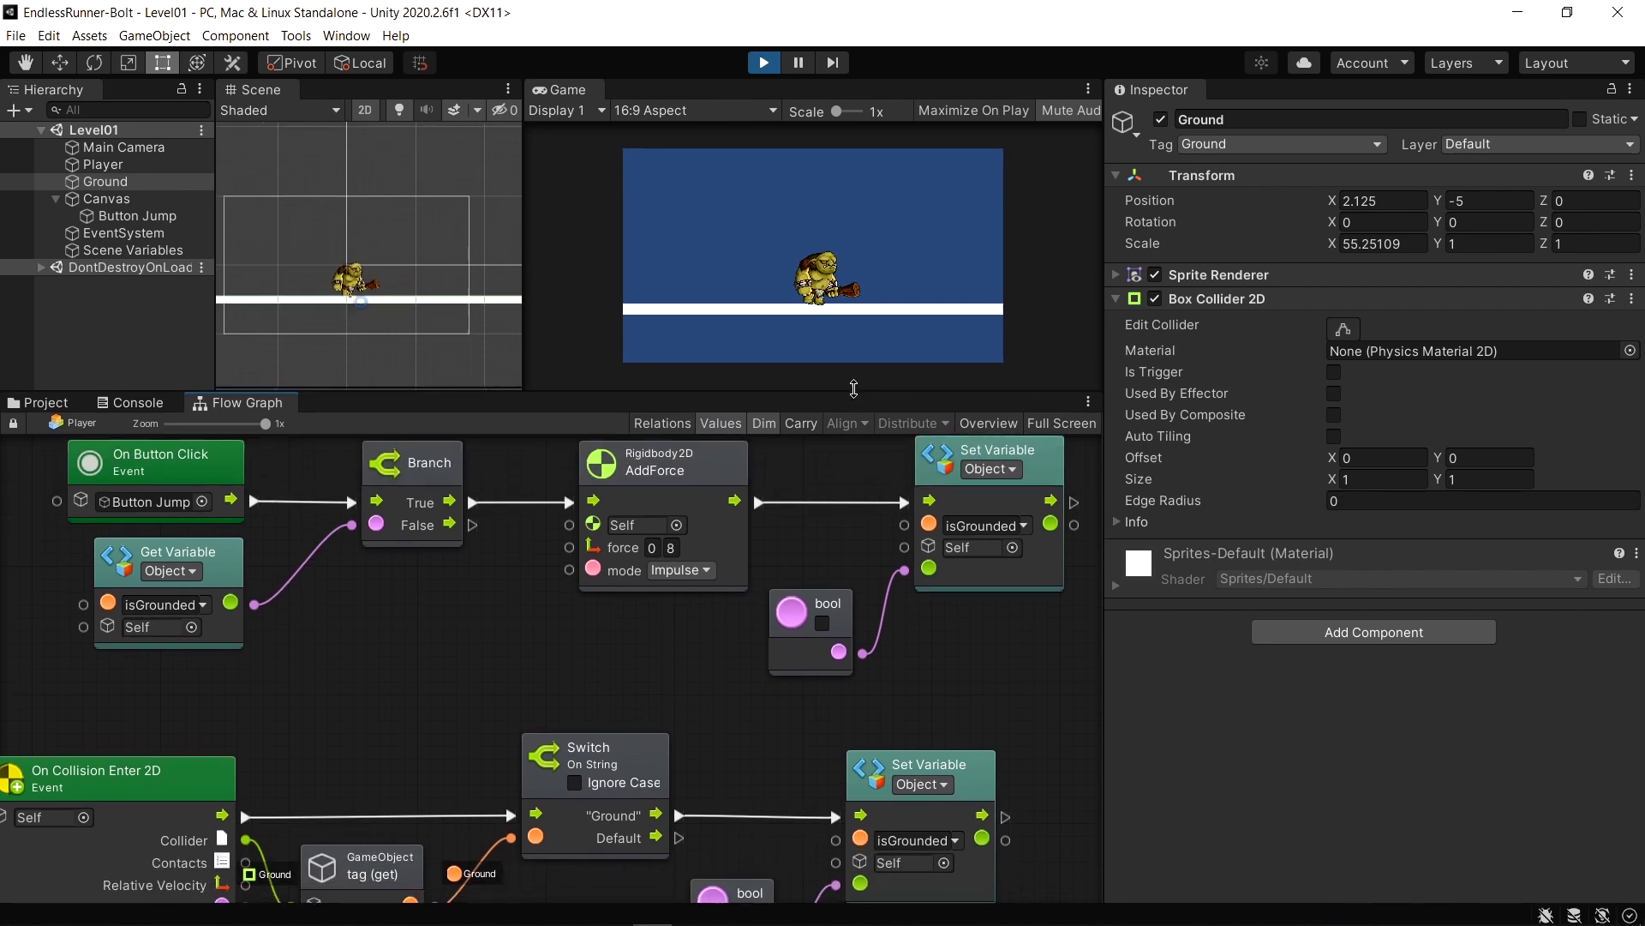
ctrl+scroll(631, 655, down, 1)
middle_drag(657, 634, 700, 612)
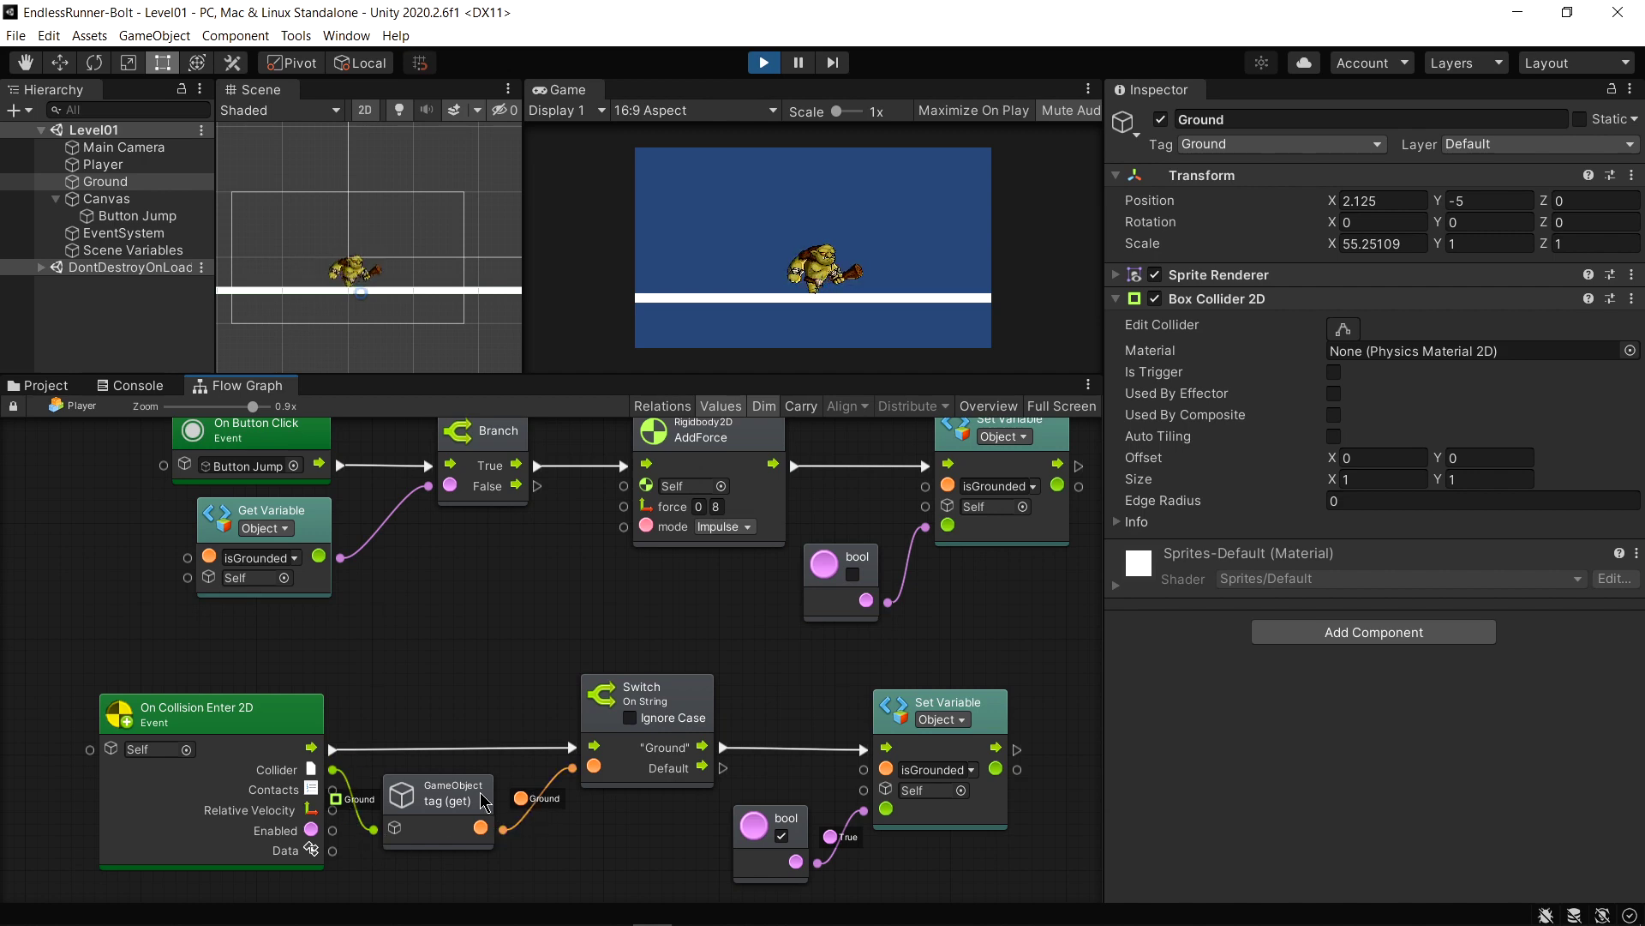
ctrl+scroll(668, 767, up, 1)
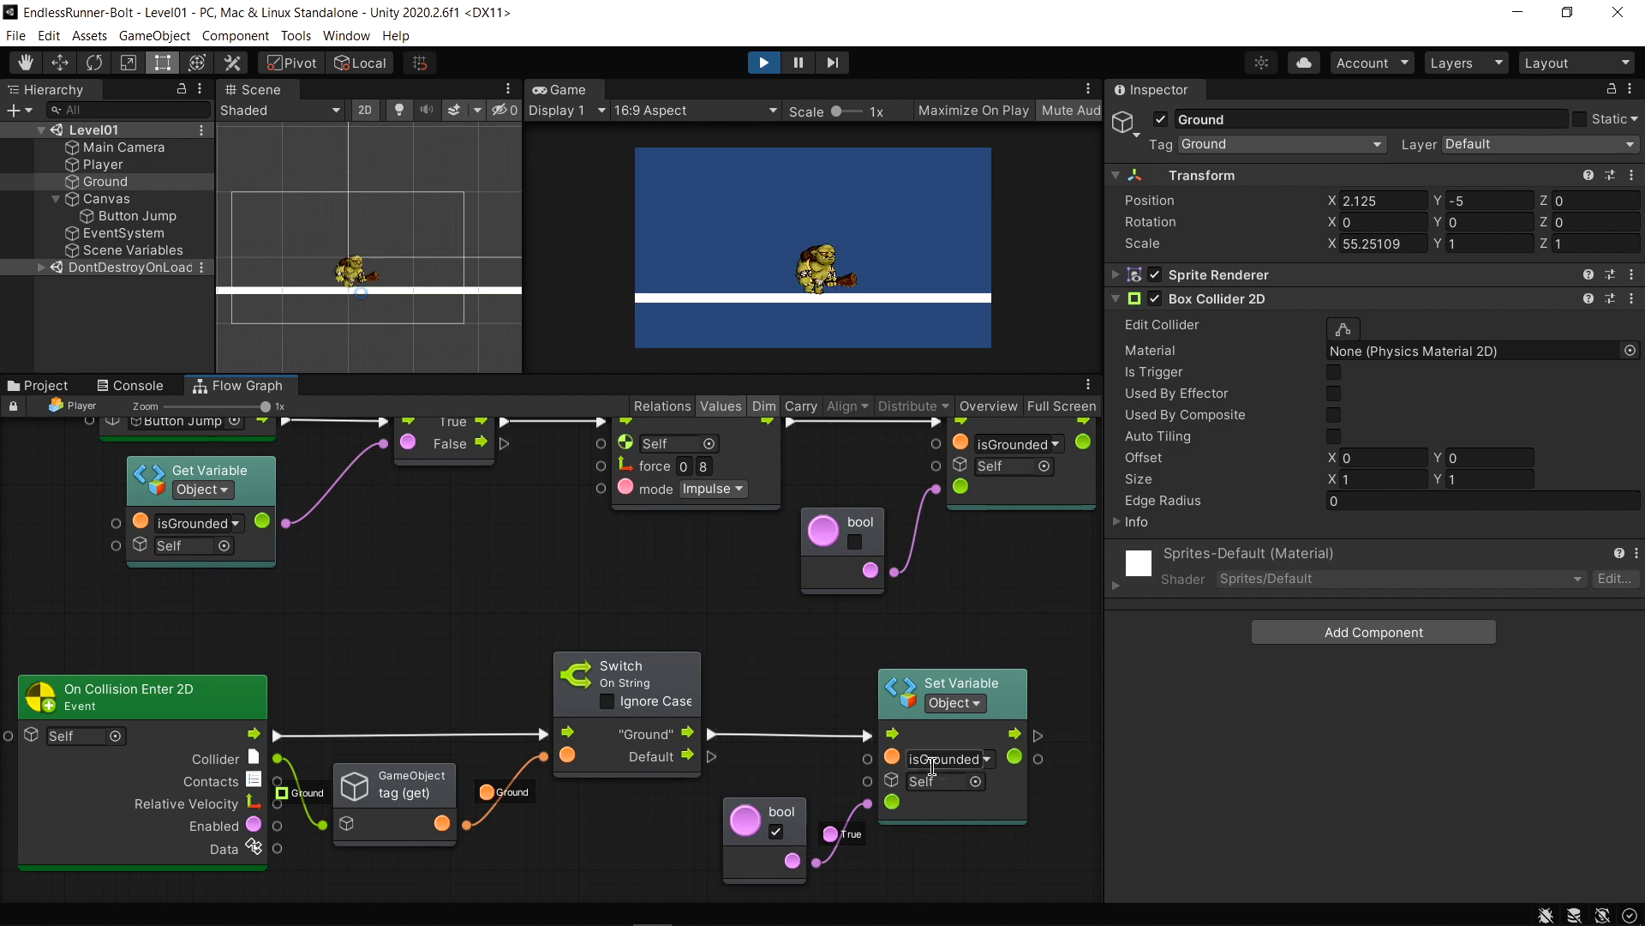
ctrl+scroll(334, 668, down, 2)
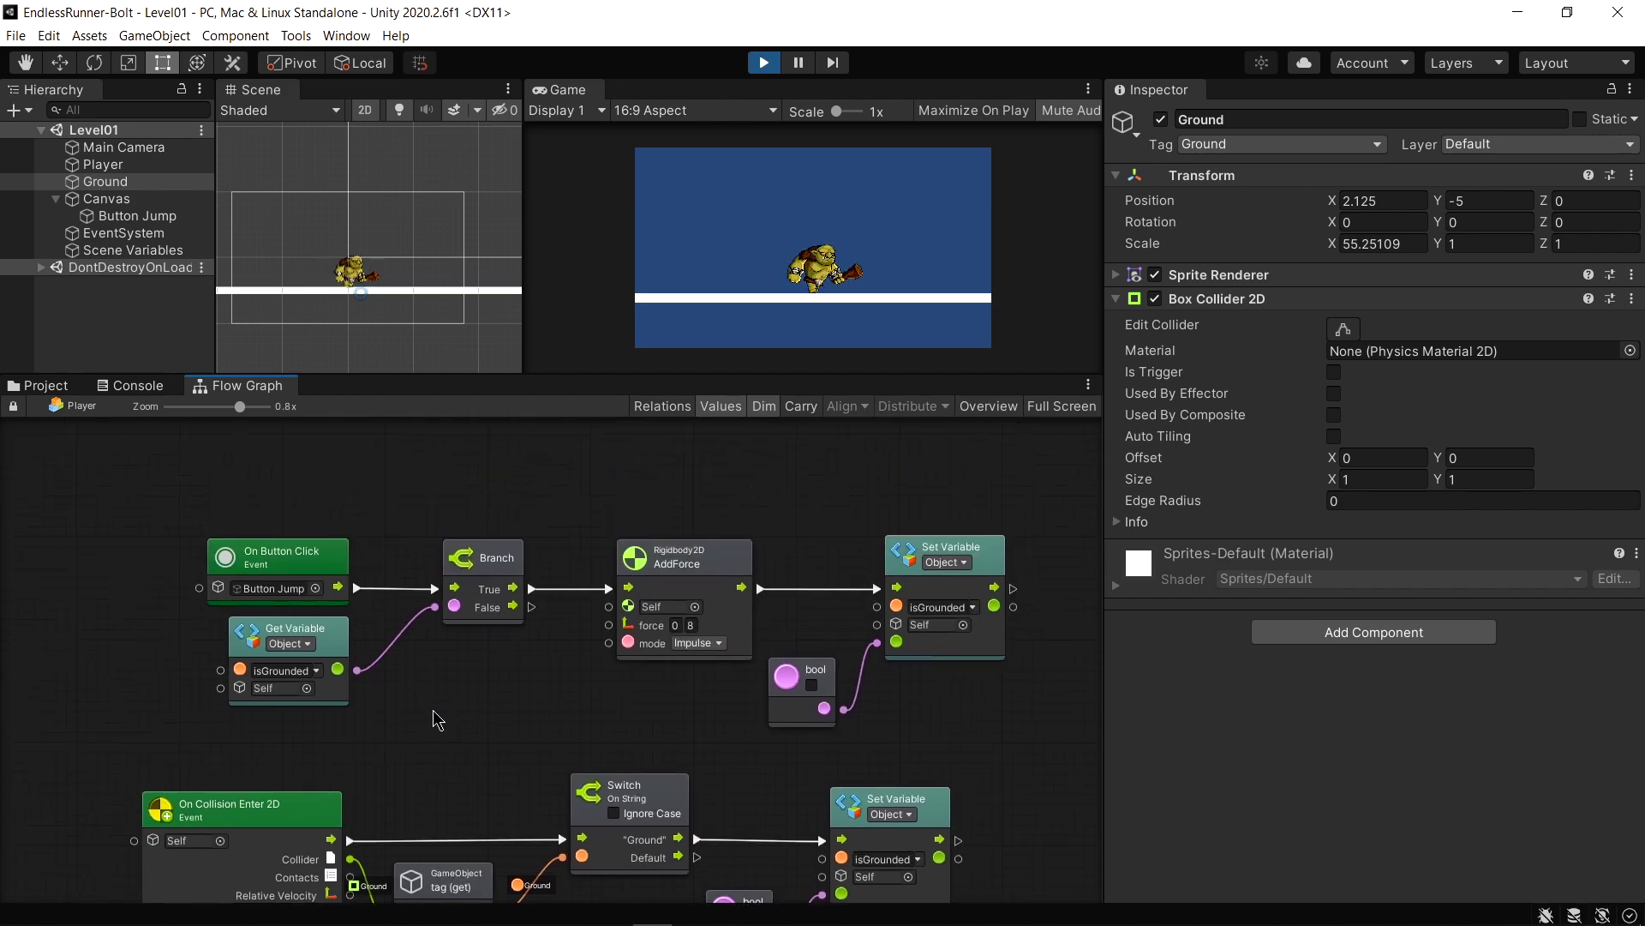
ctrl+scroll(437, 717, up, 2)
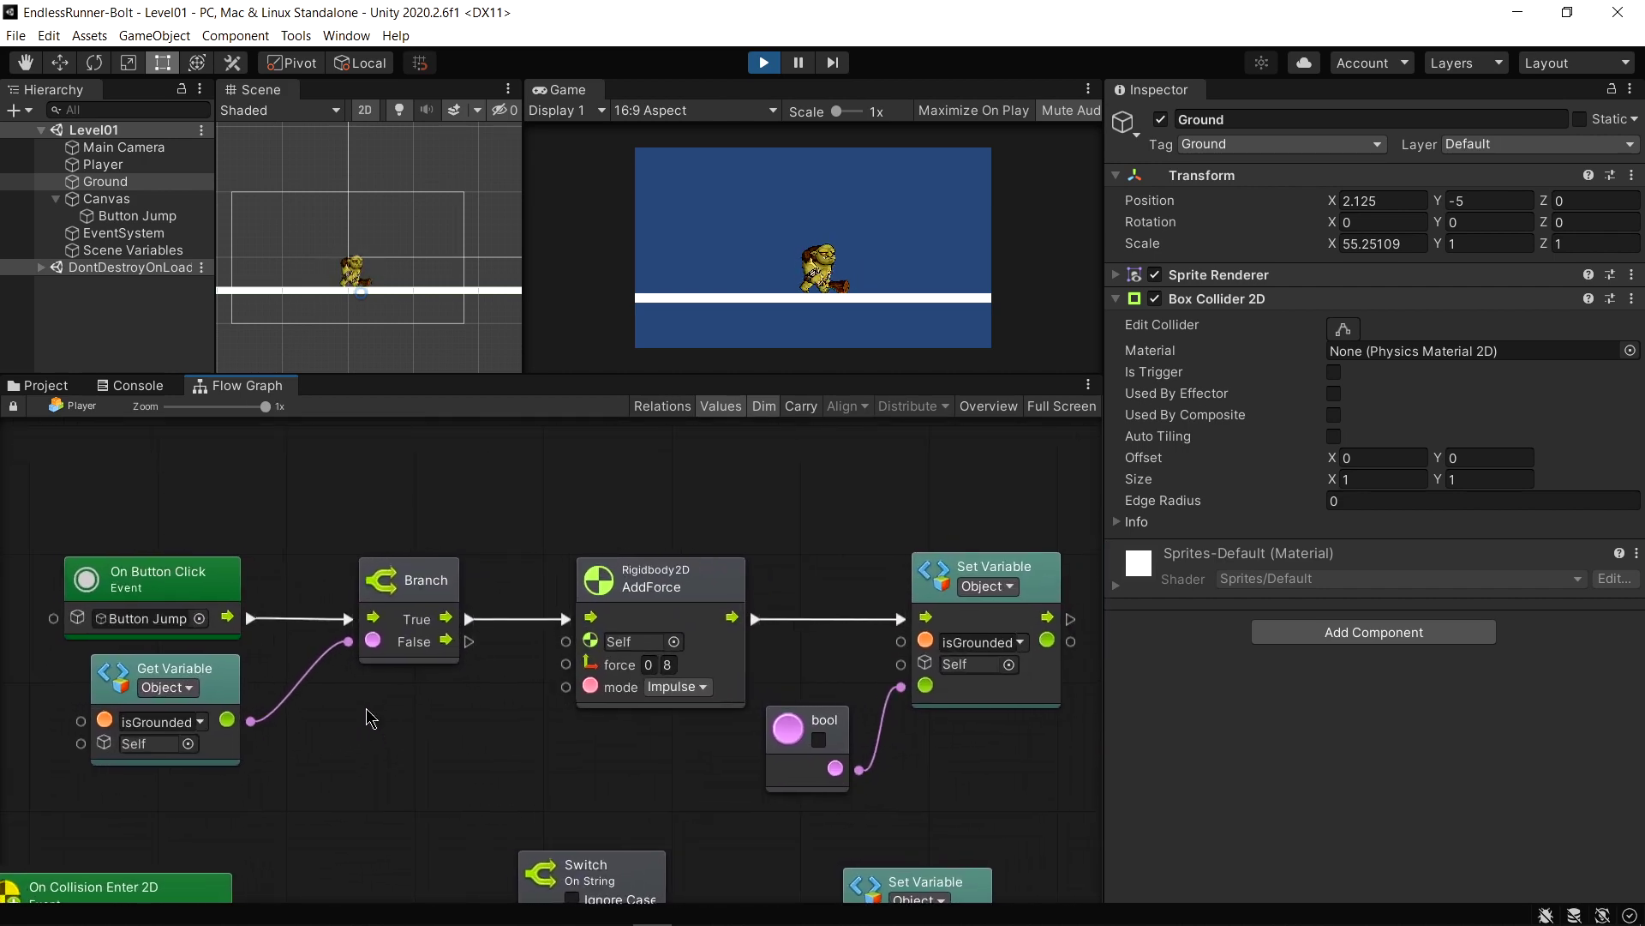
Press the Jump button several times in the running game while watching the graph's True/False checks
click(861, 246)
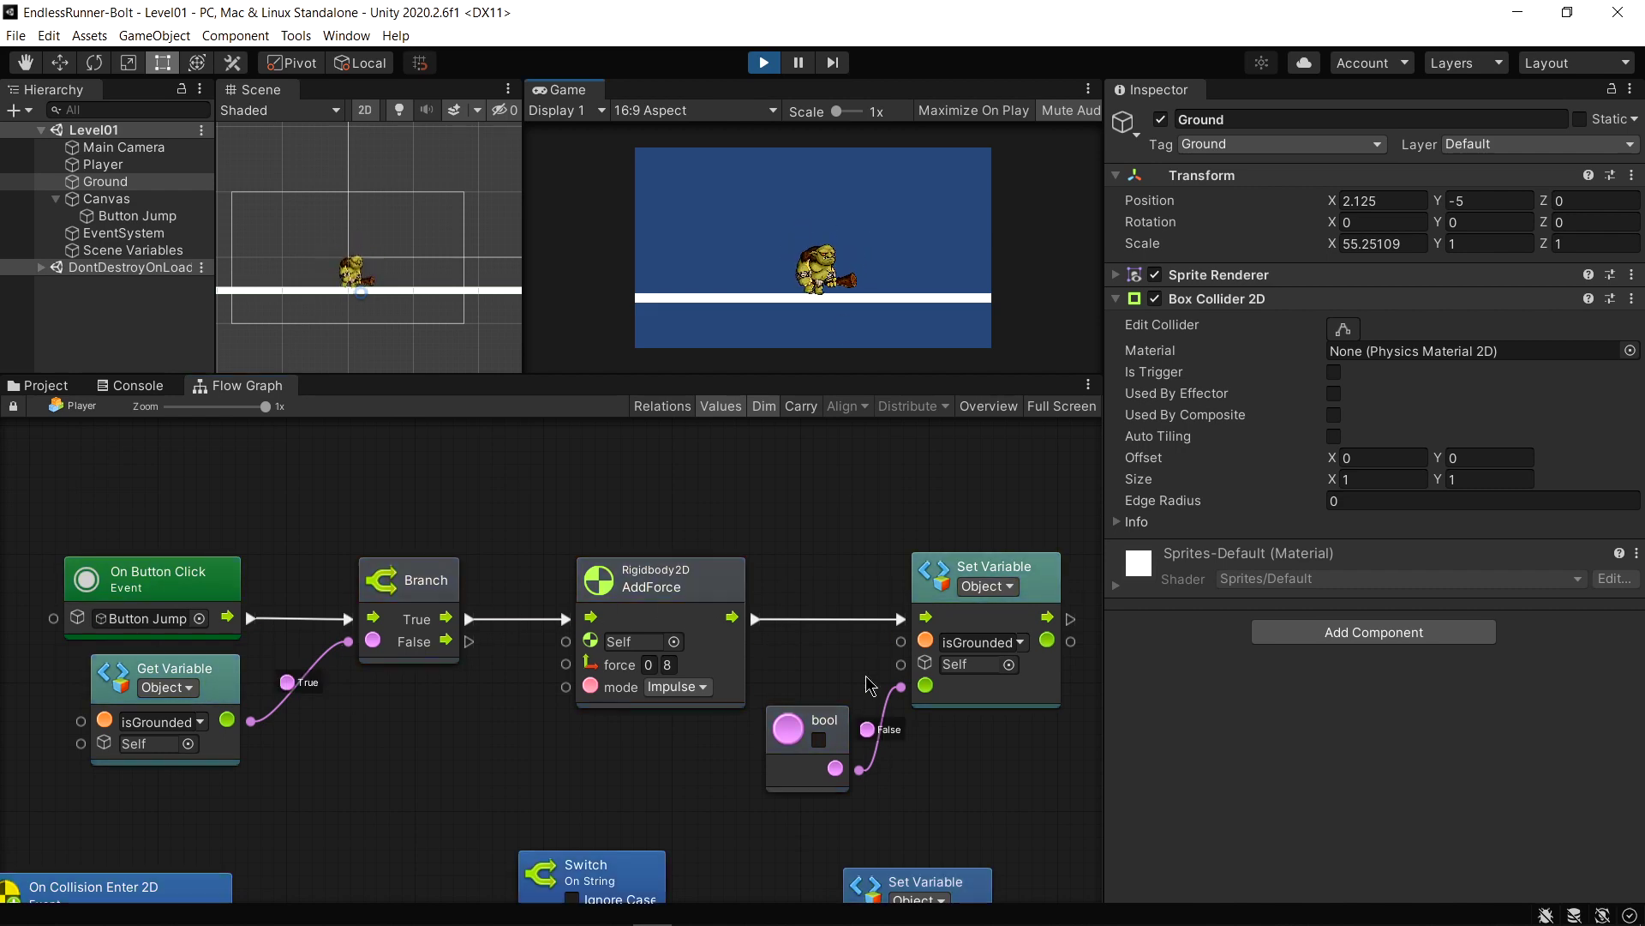
ctrl+scroll(718, 836, down, 2)
scroll(719, 836, down, 3)
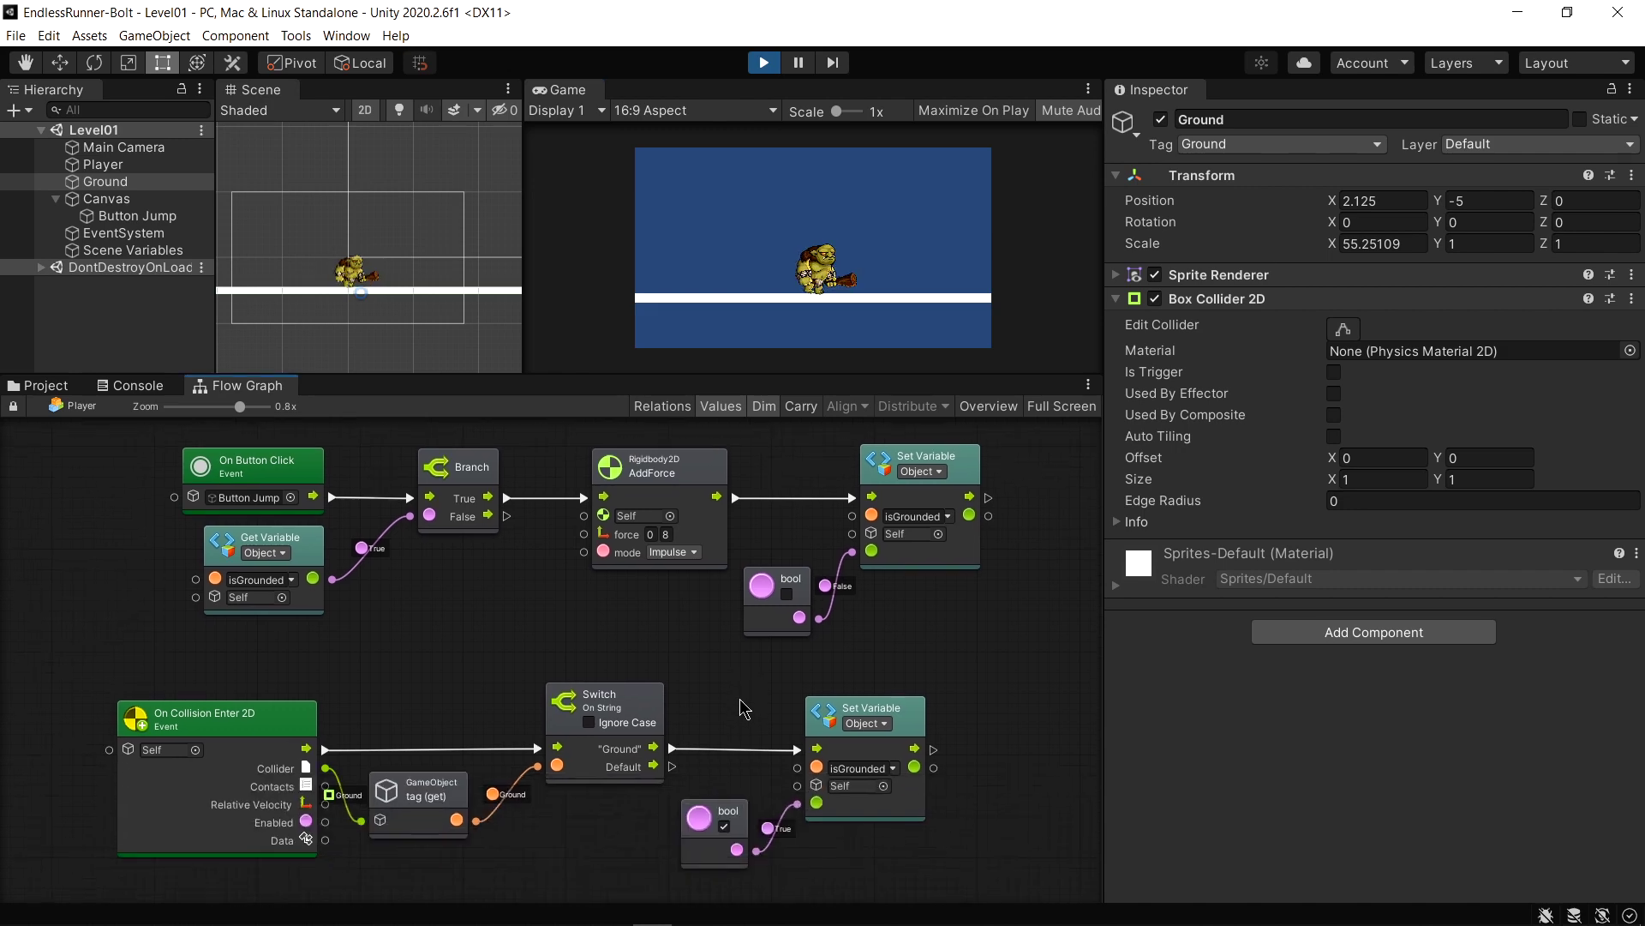
scroll(789, 528, up, 2)
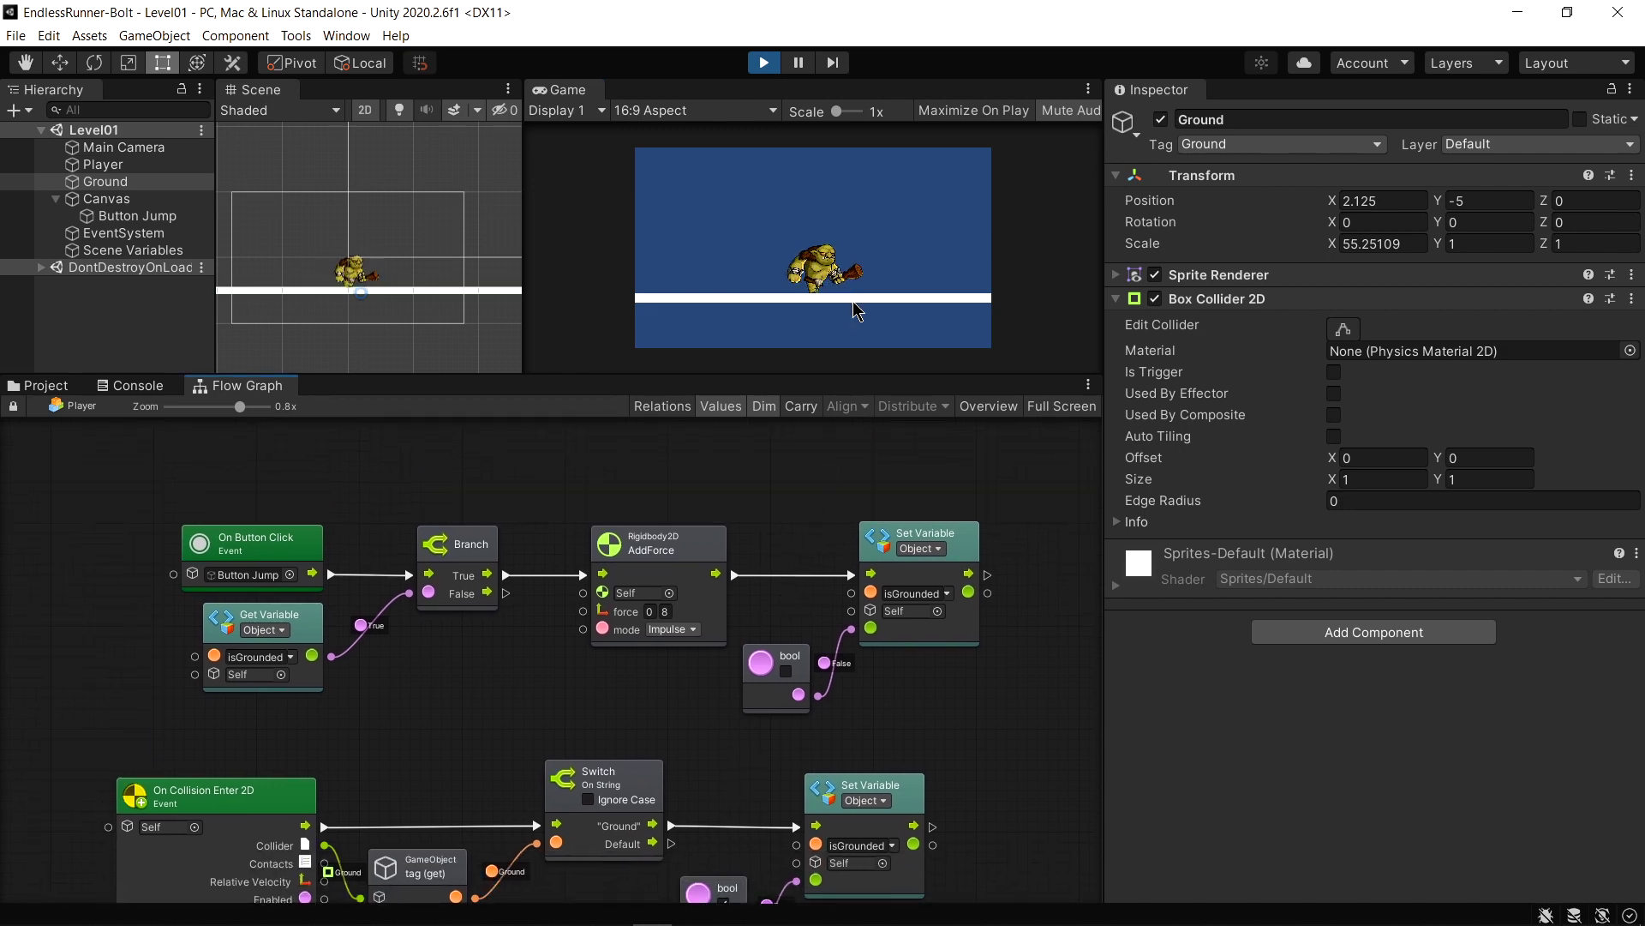
click(855, 312)
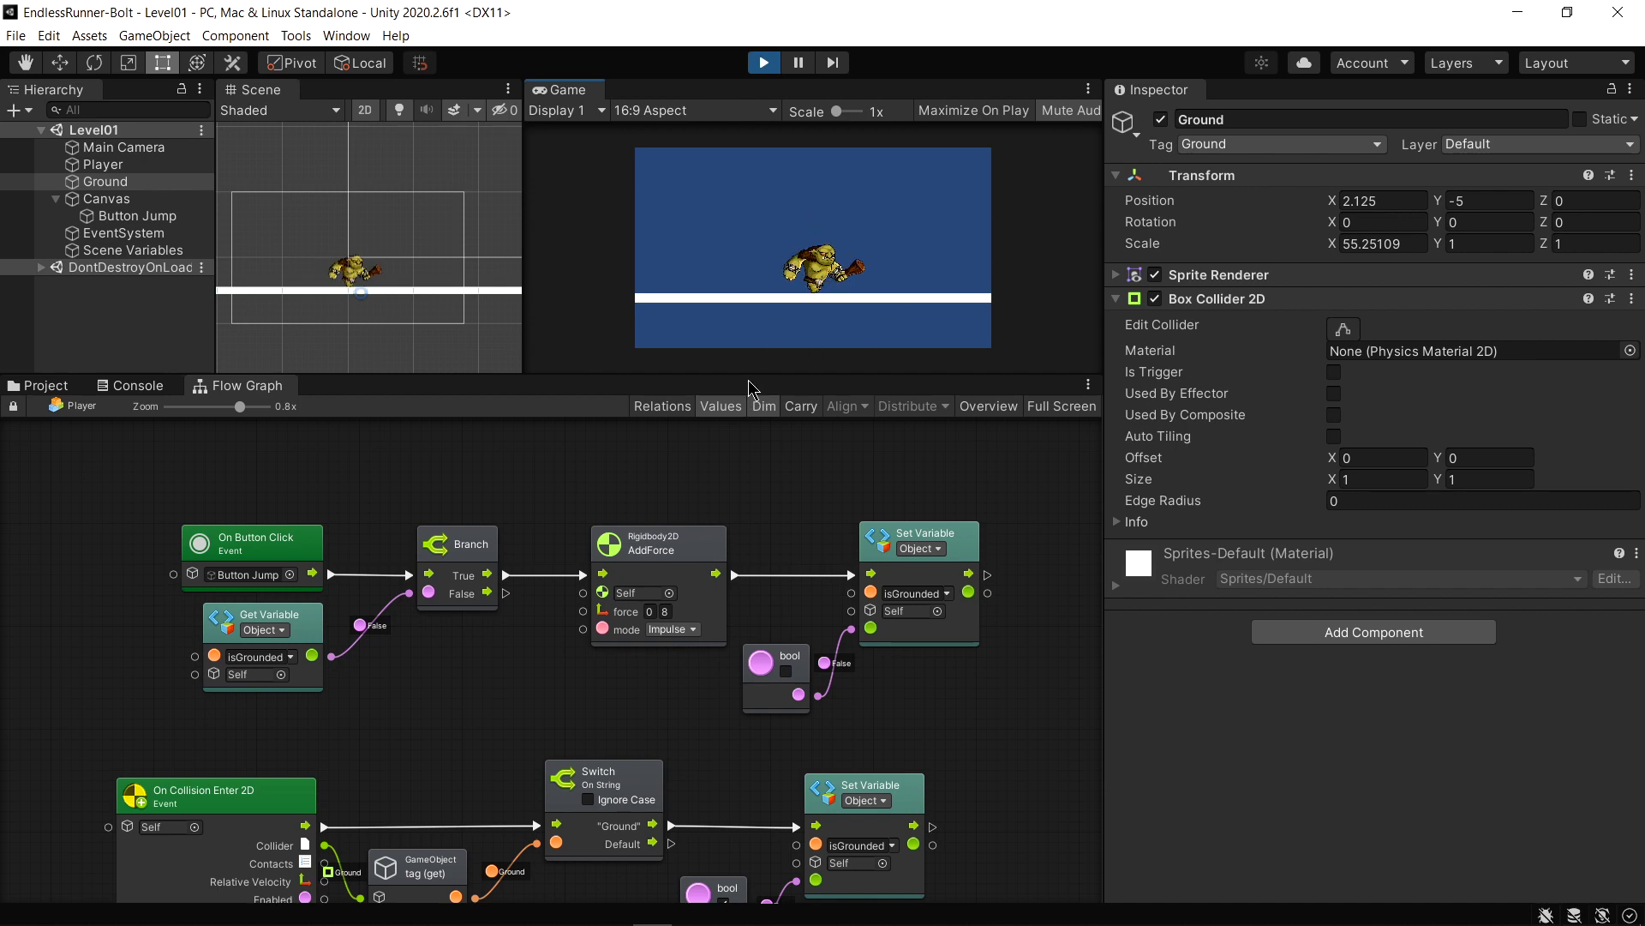
drag(757, 376, 767, 468)
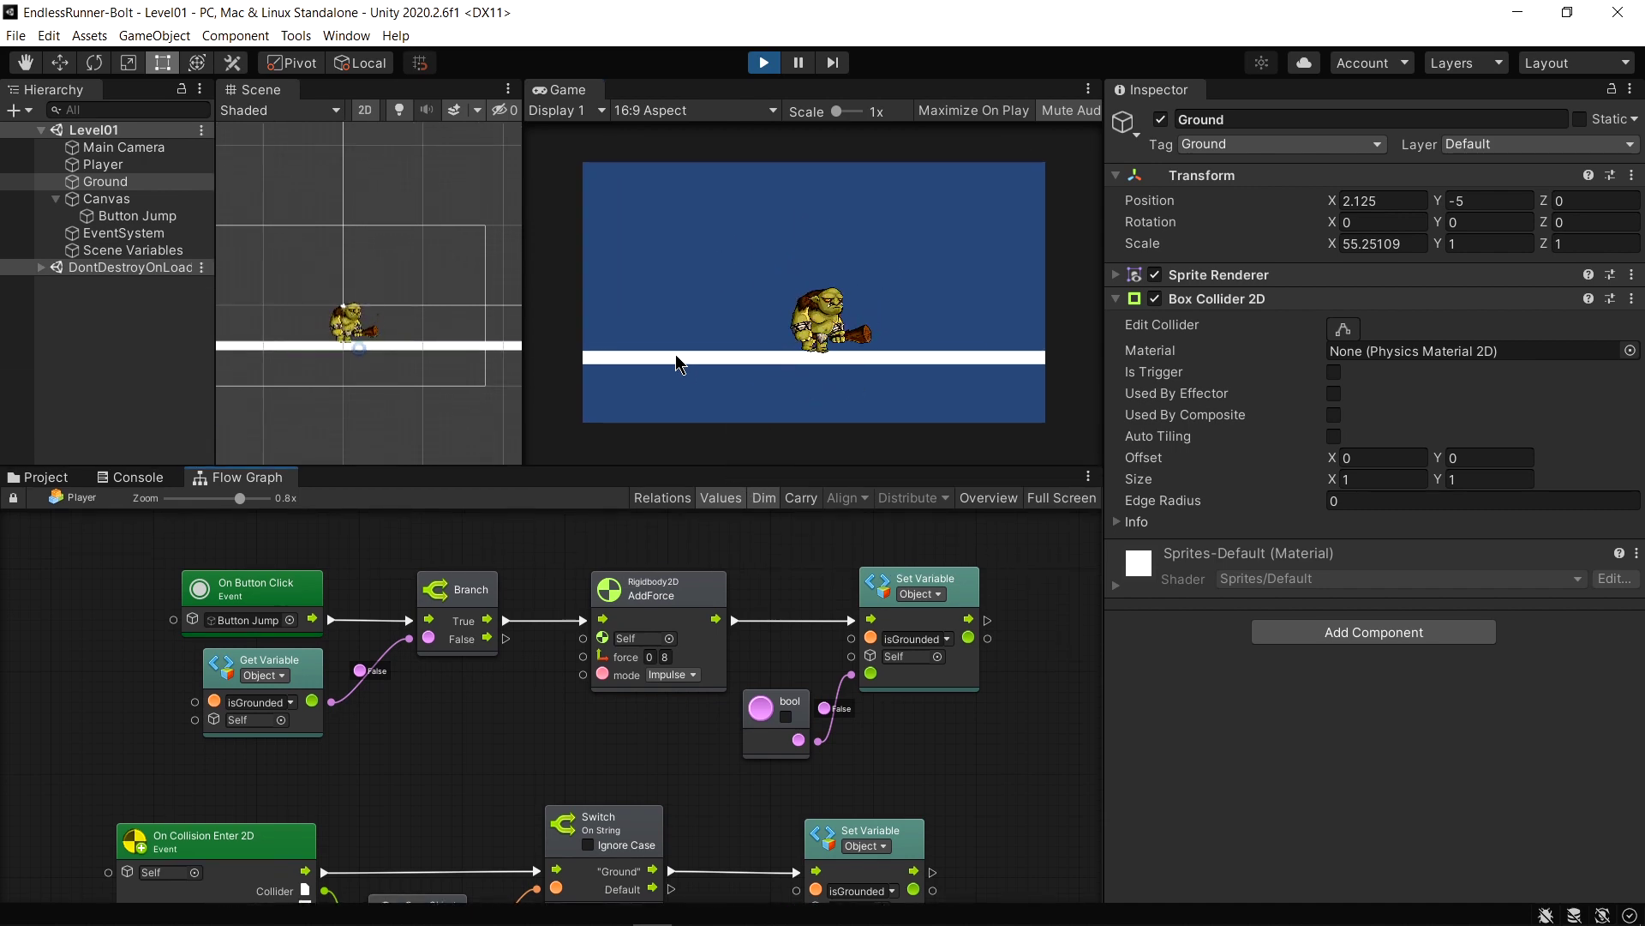
click(784, 400)
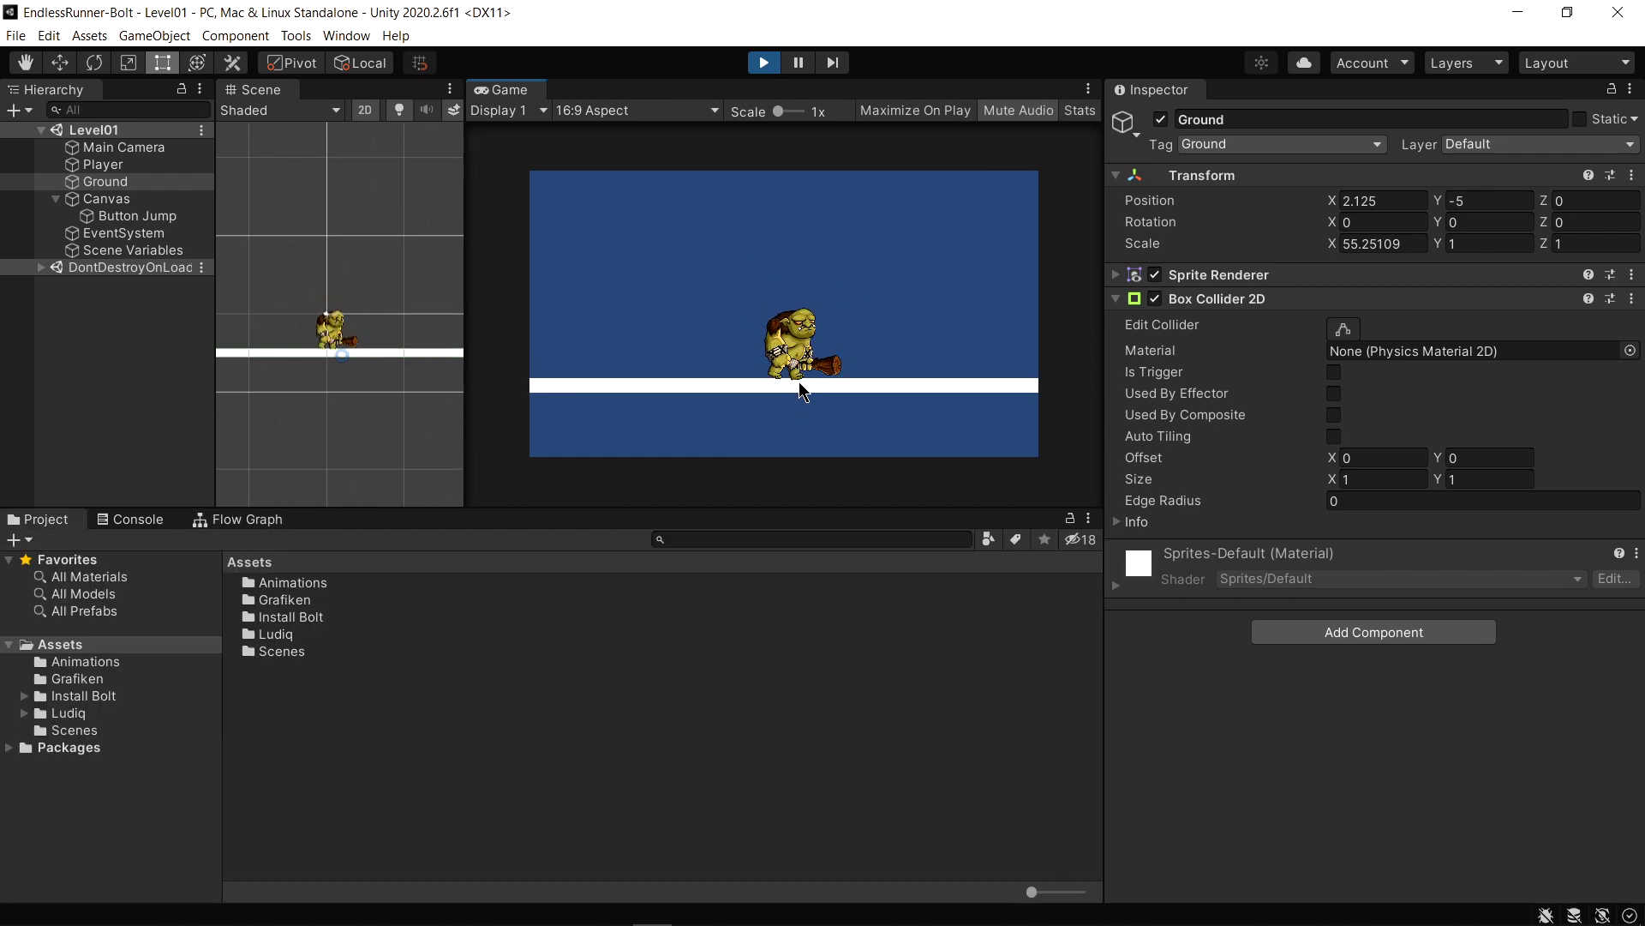
click(800, 387)
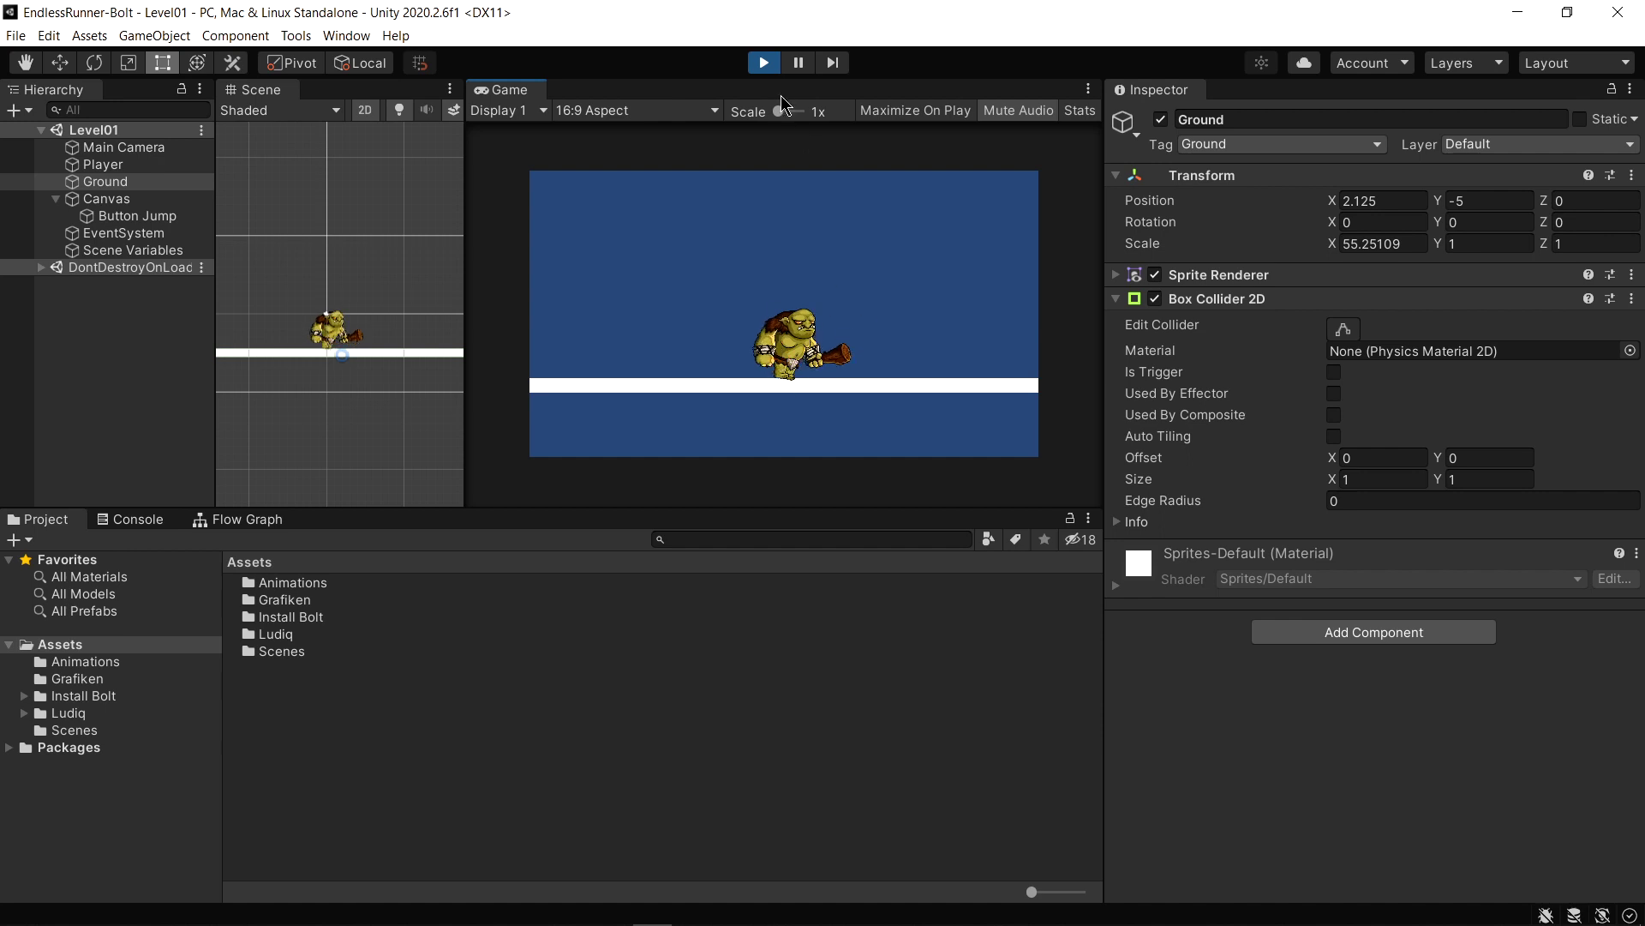
Stop Play mode and drag Troll_01_1_JUMP_000–009 from Grafiken into the Hierarchy
key(ctrl+p)
drag(512, 309, 690, 309)
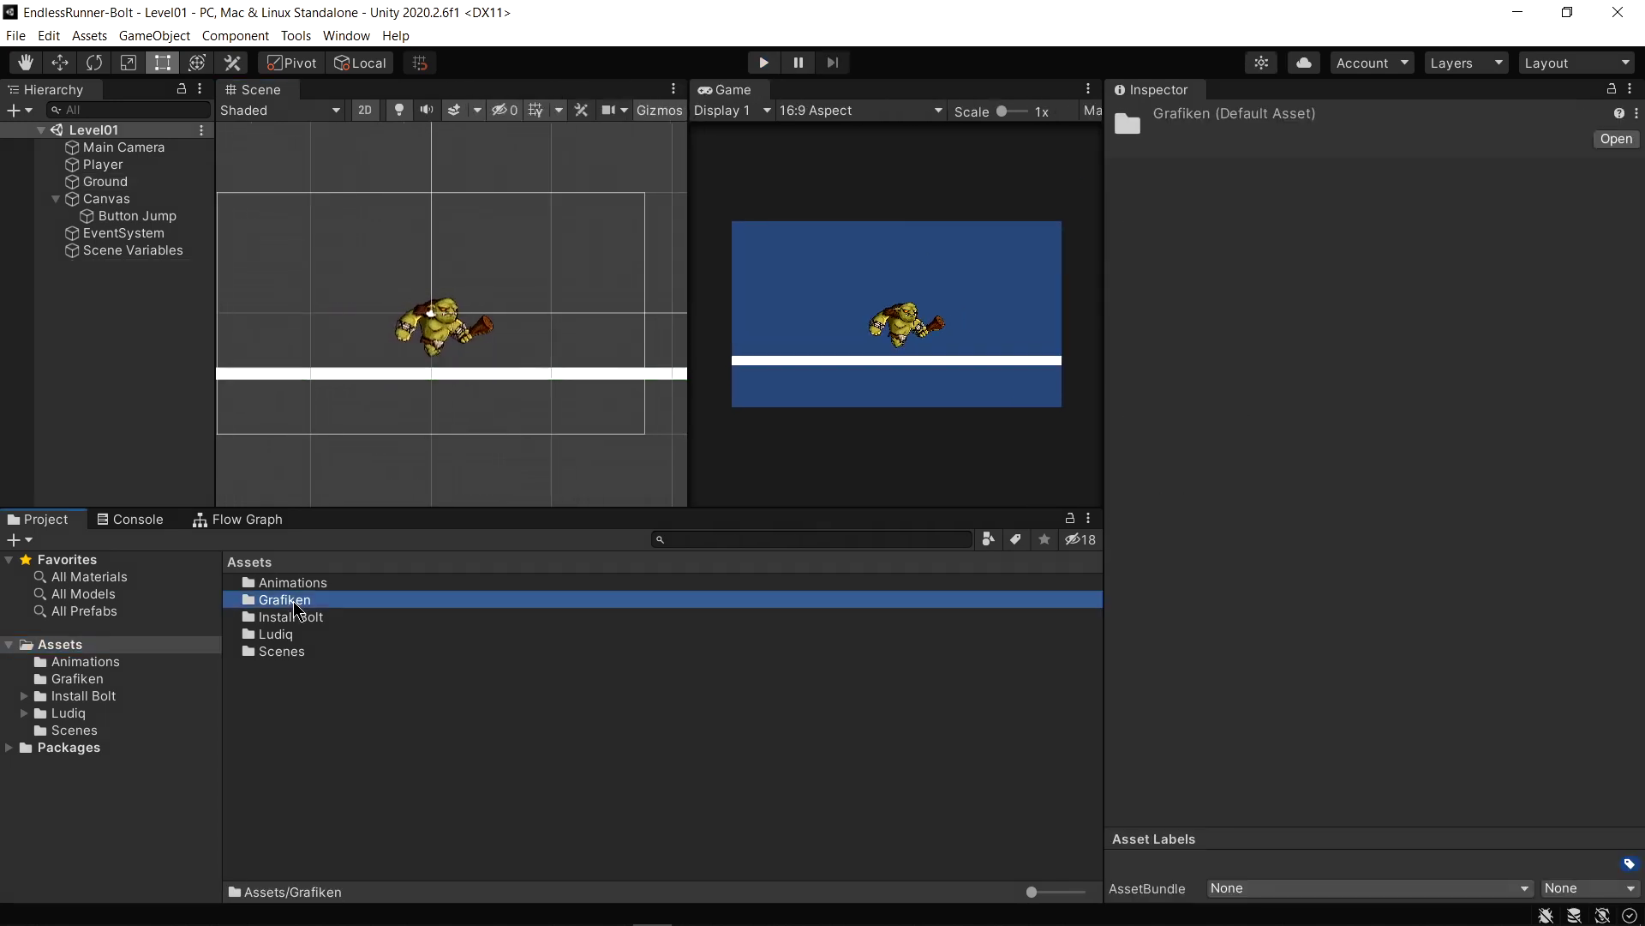
double_click(284, 599)
click(396, 657)
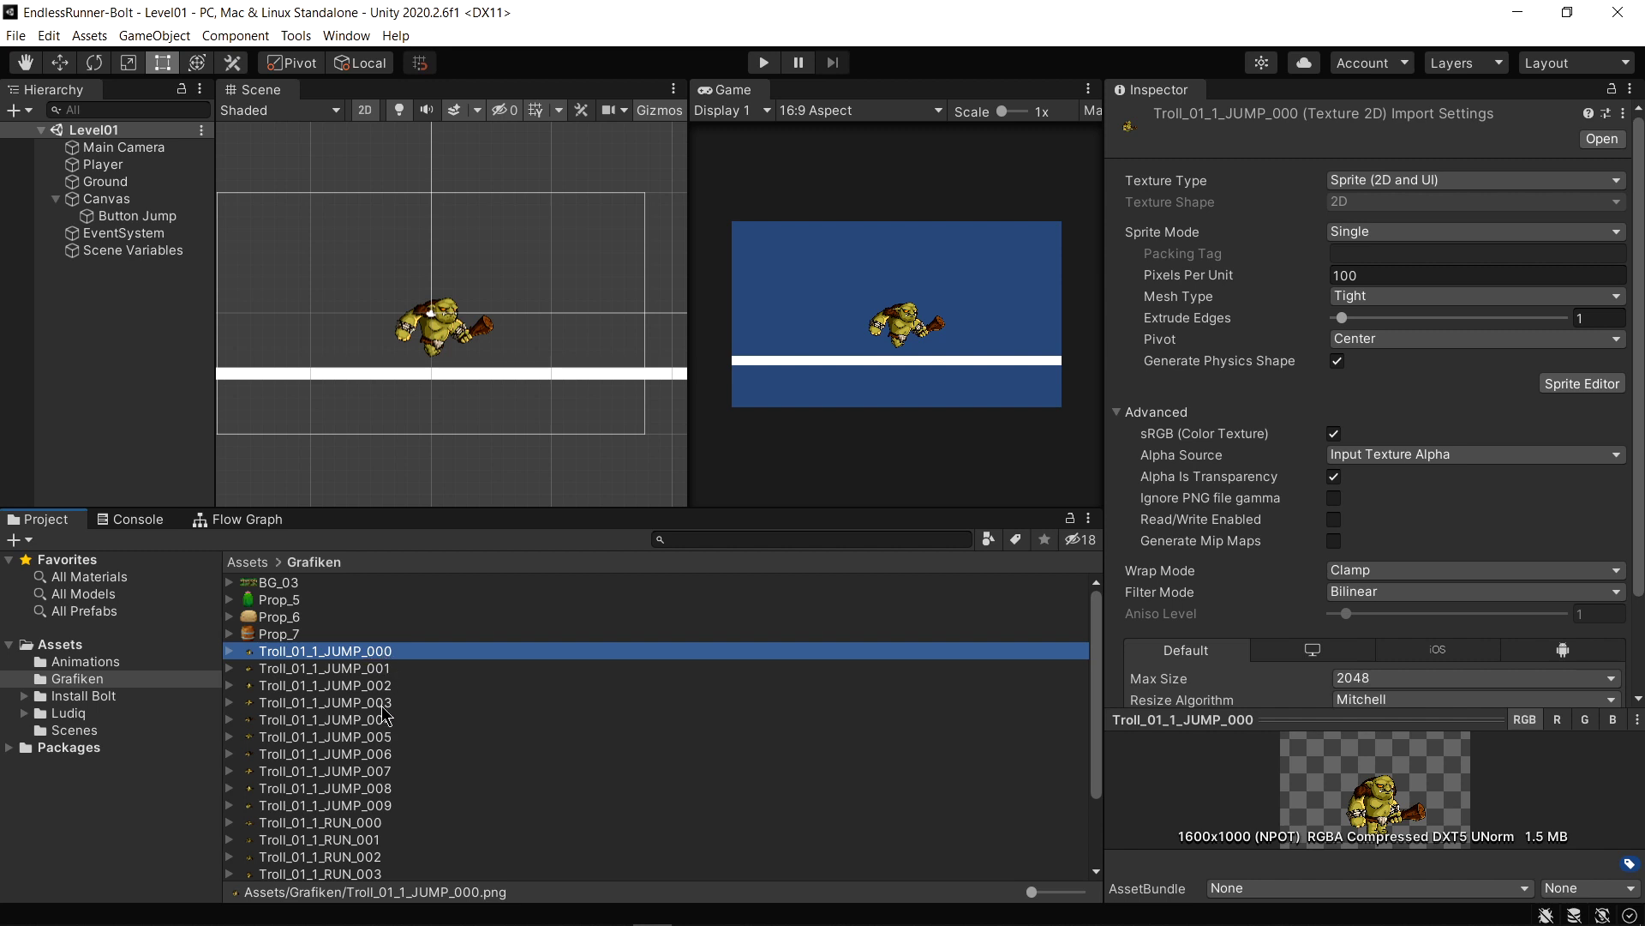
shift+click(377, 809)
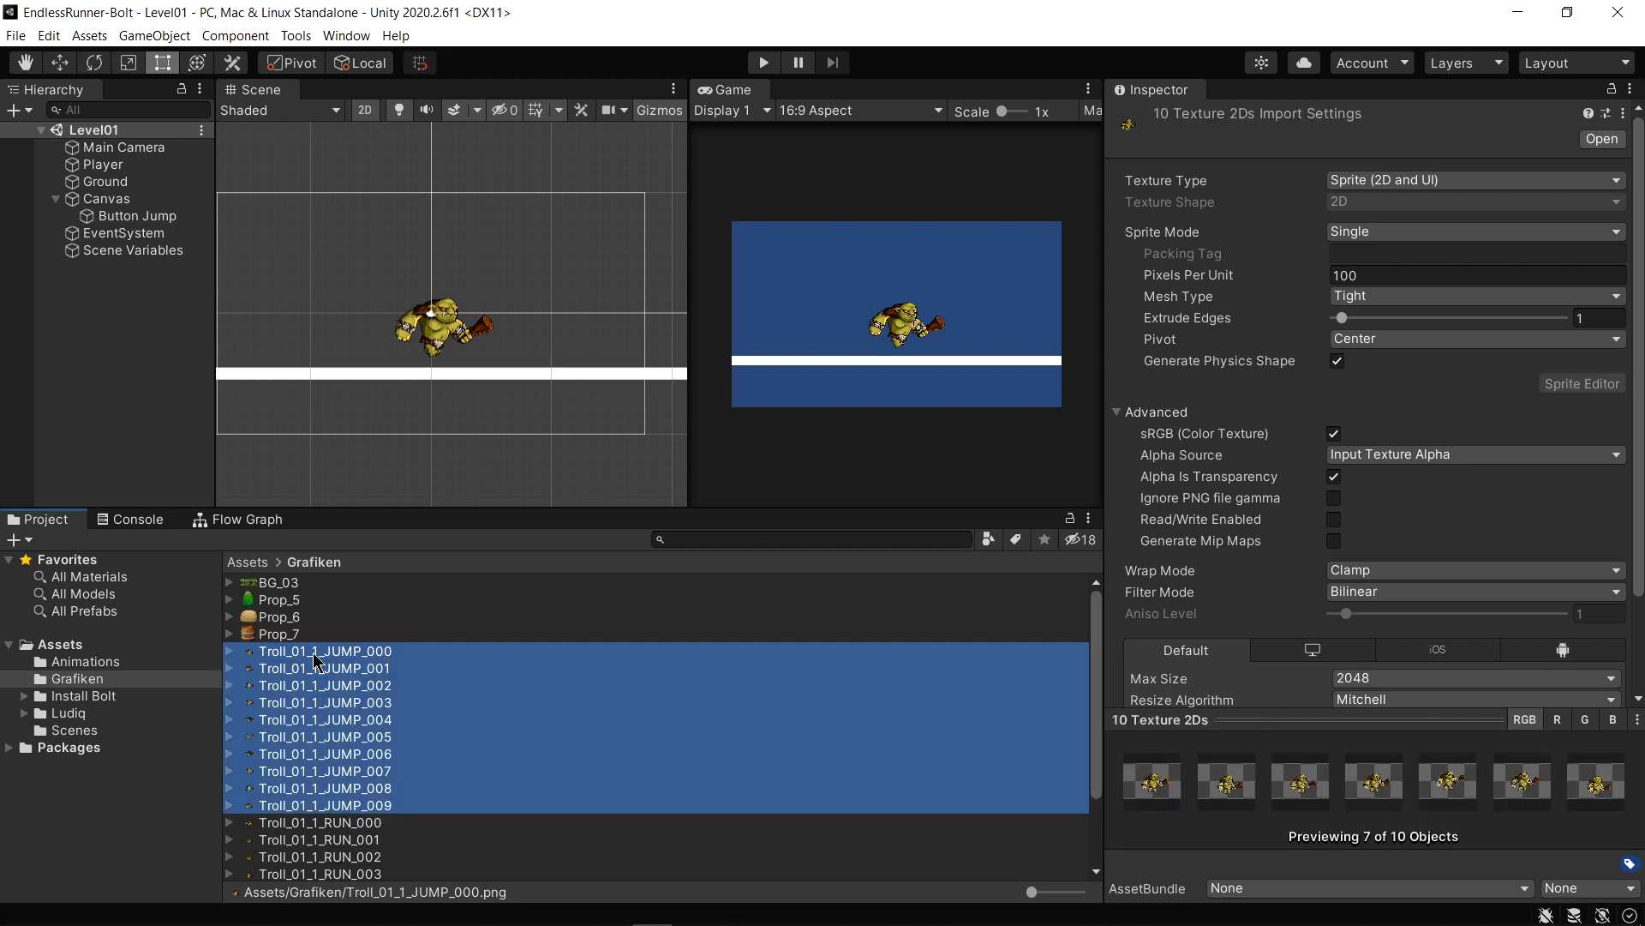
drag(318, 658, 91, 310)
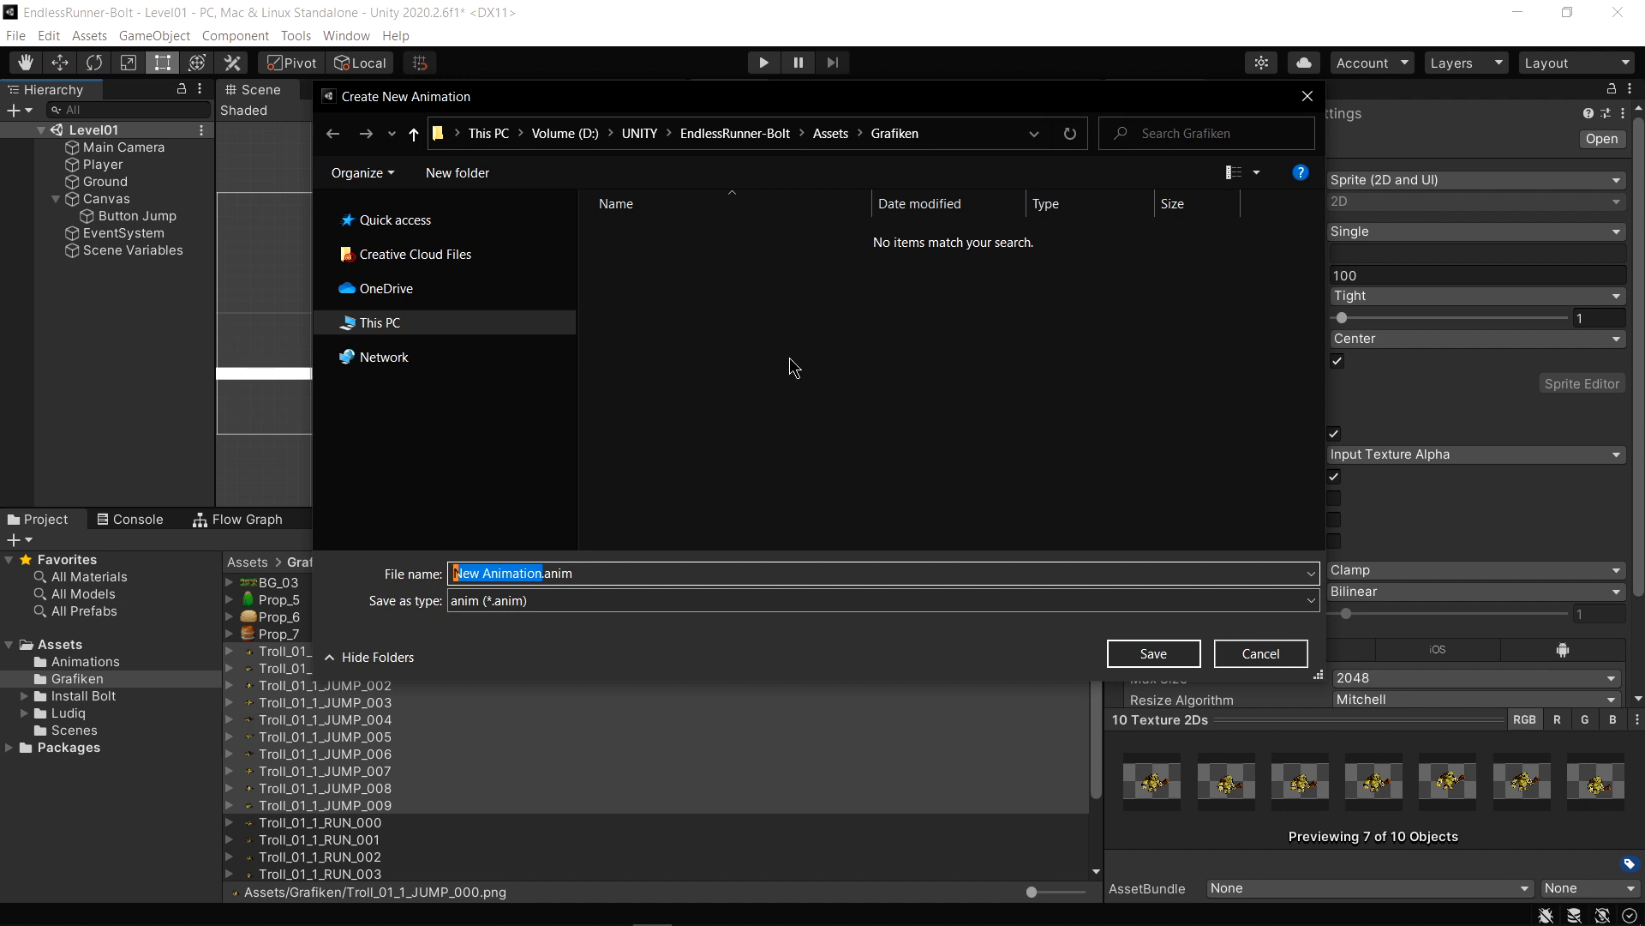
Save the new clip as 'Player Animation Jump' in Assets/Animations
click(830, 138)
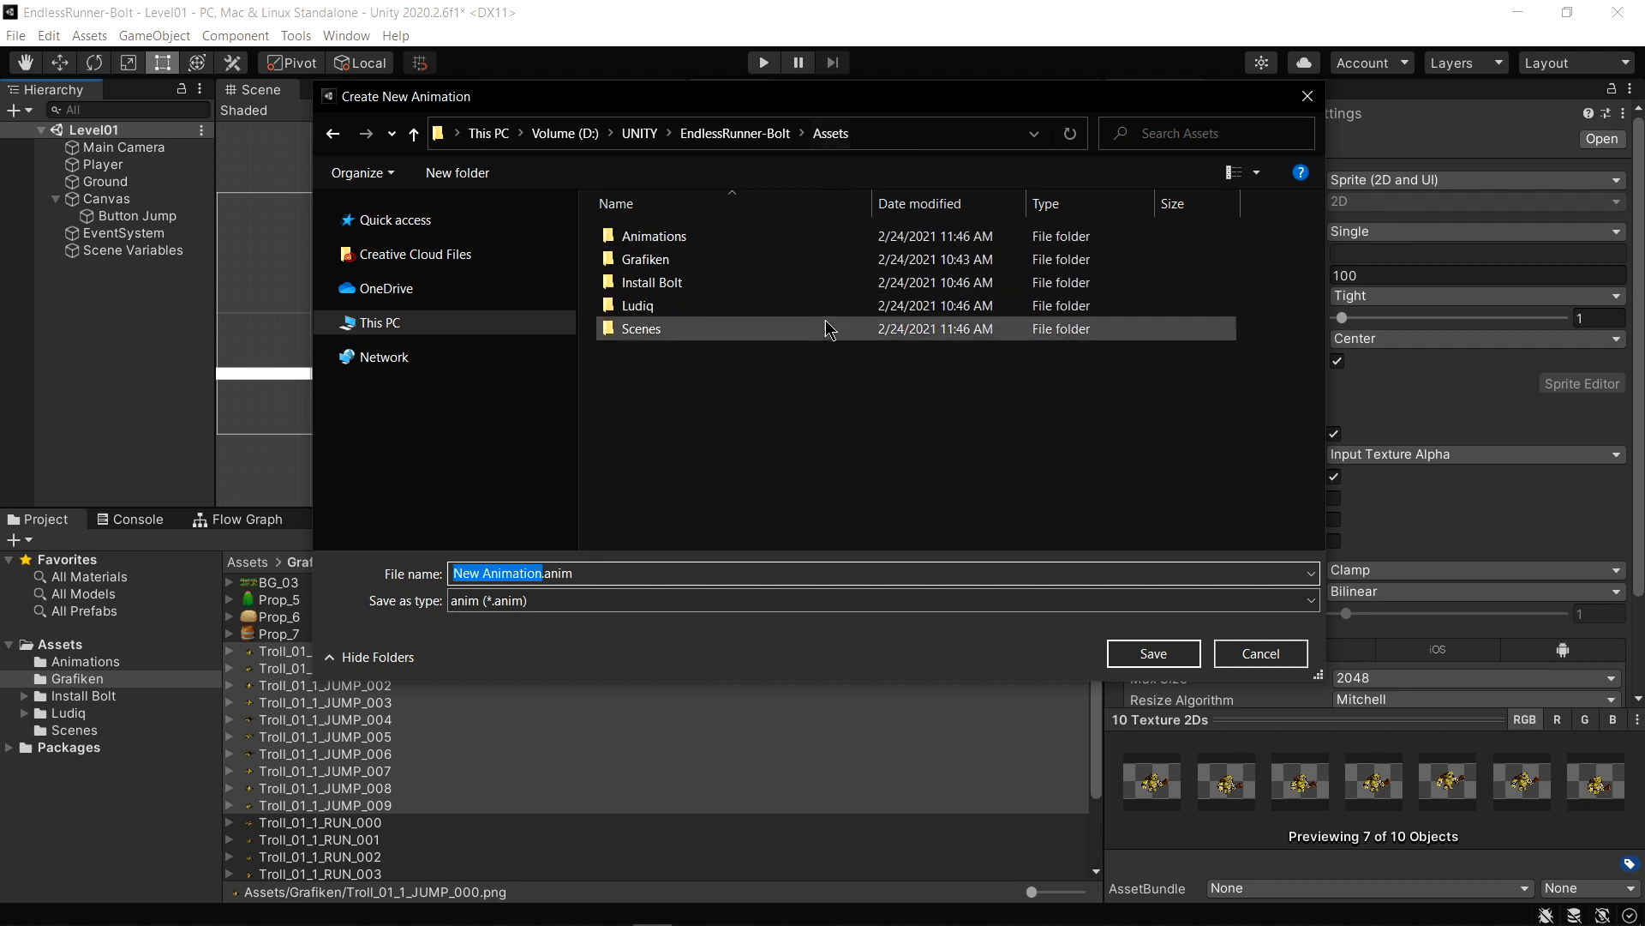
double_click(644, 243)
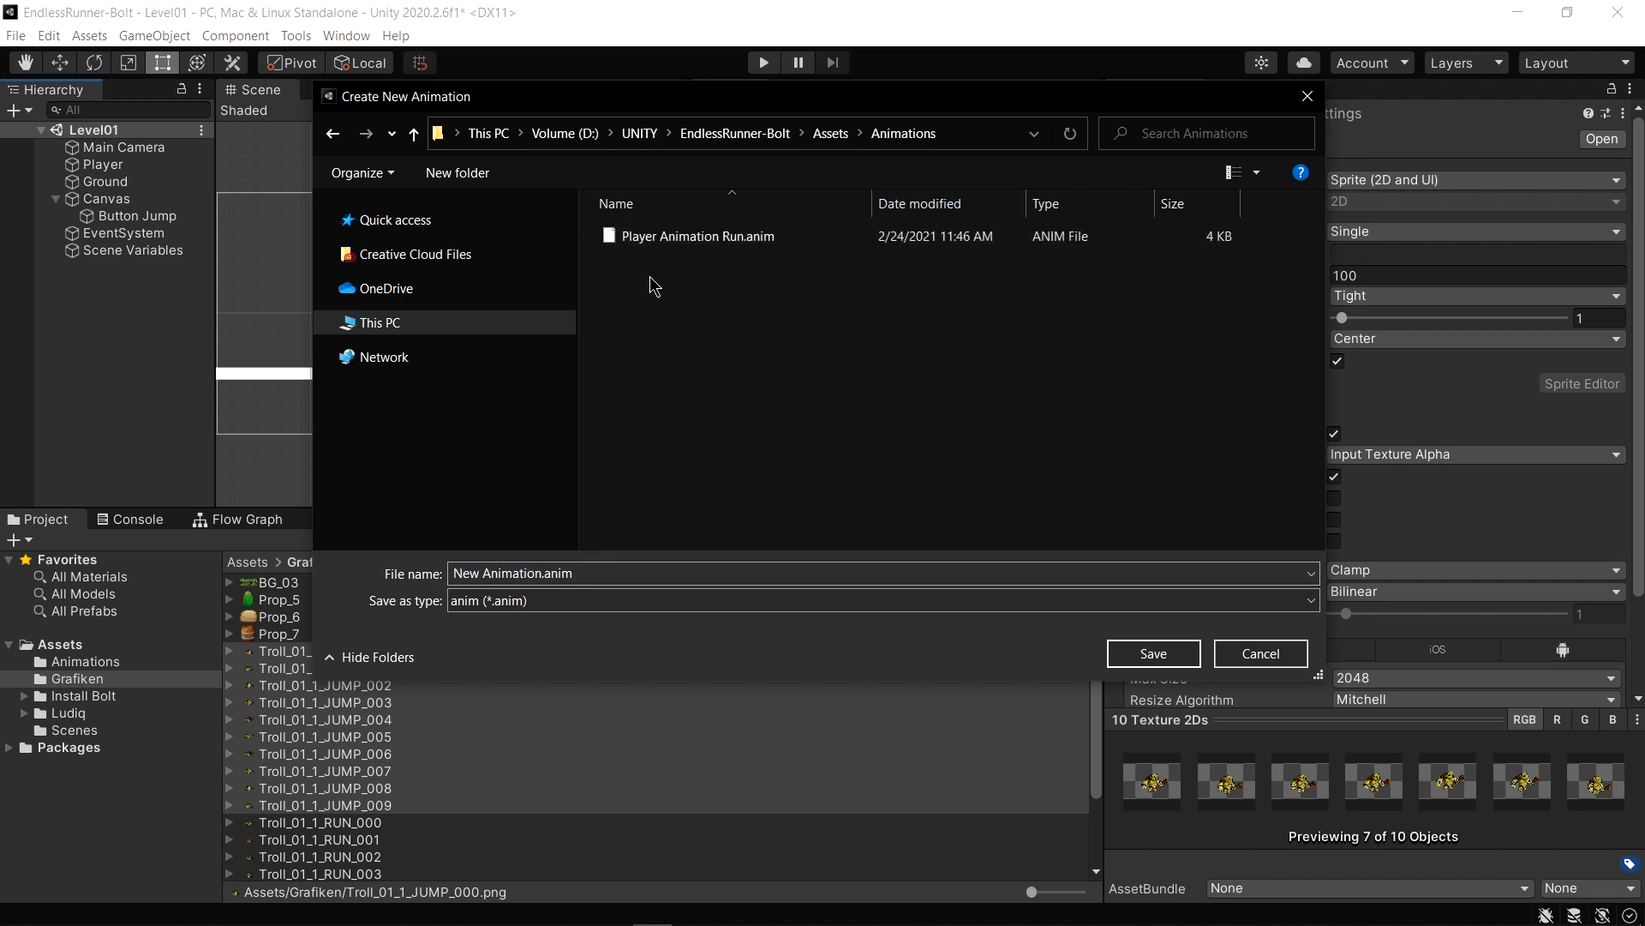
click(528, 573)
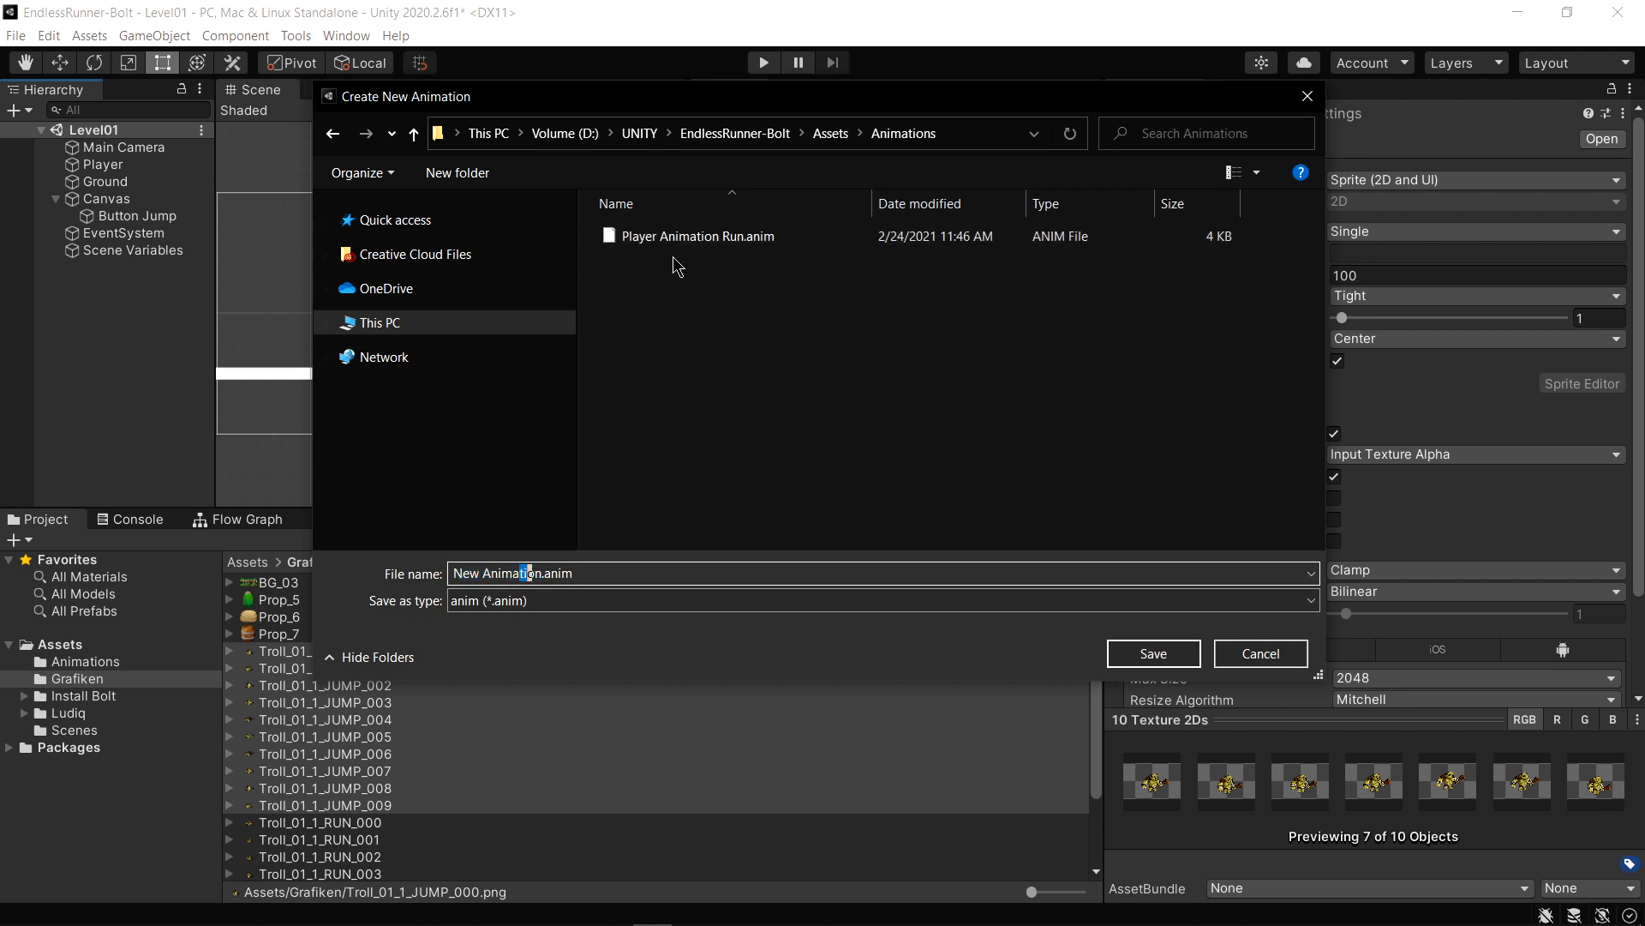
drag(538, 579, 276, 550)
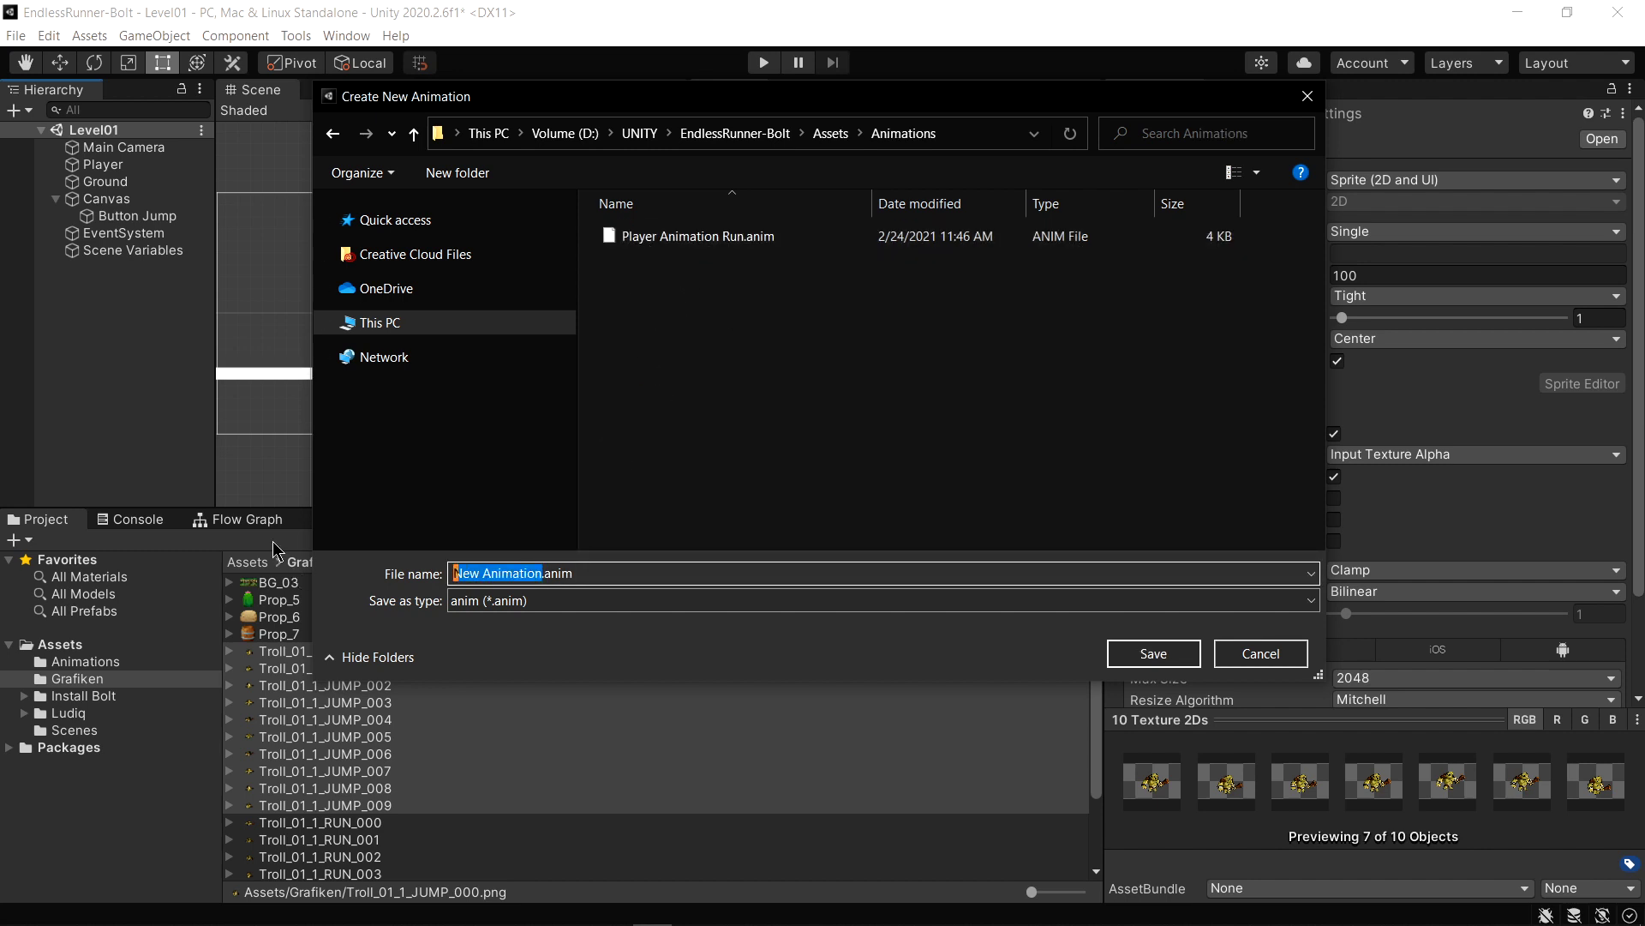
text(Player Animation Ju)
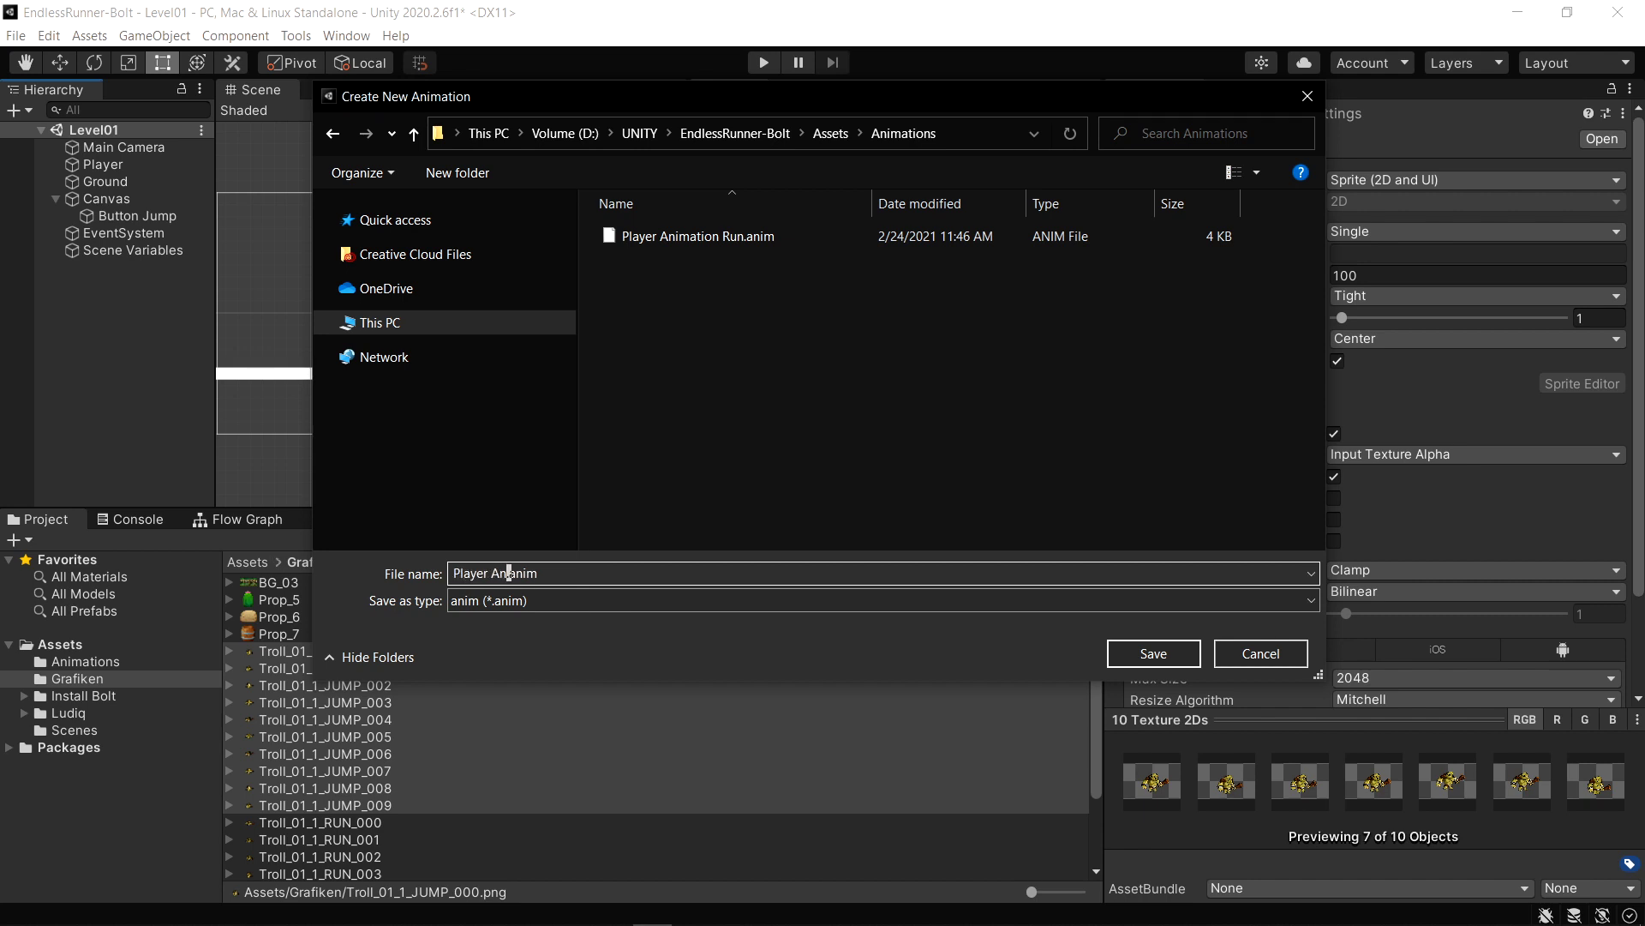
text(mp)
click(1134, 652)
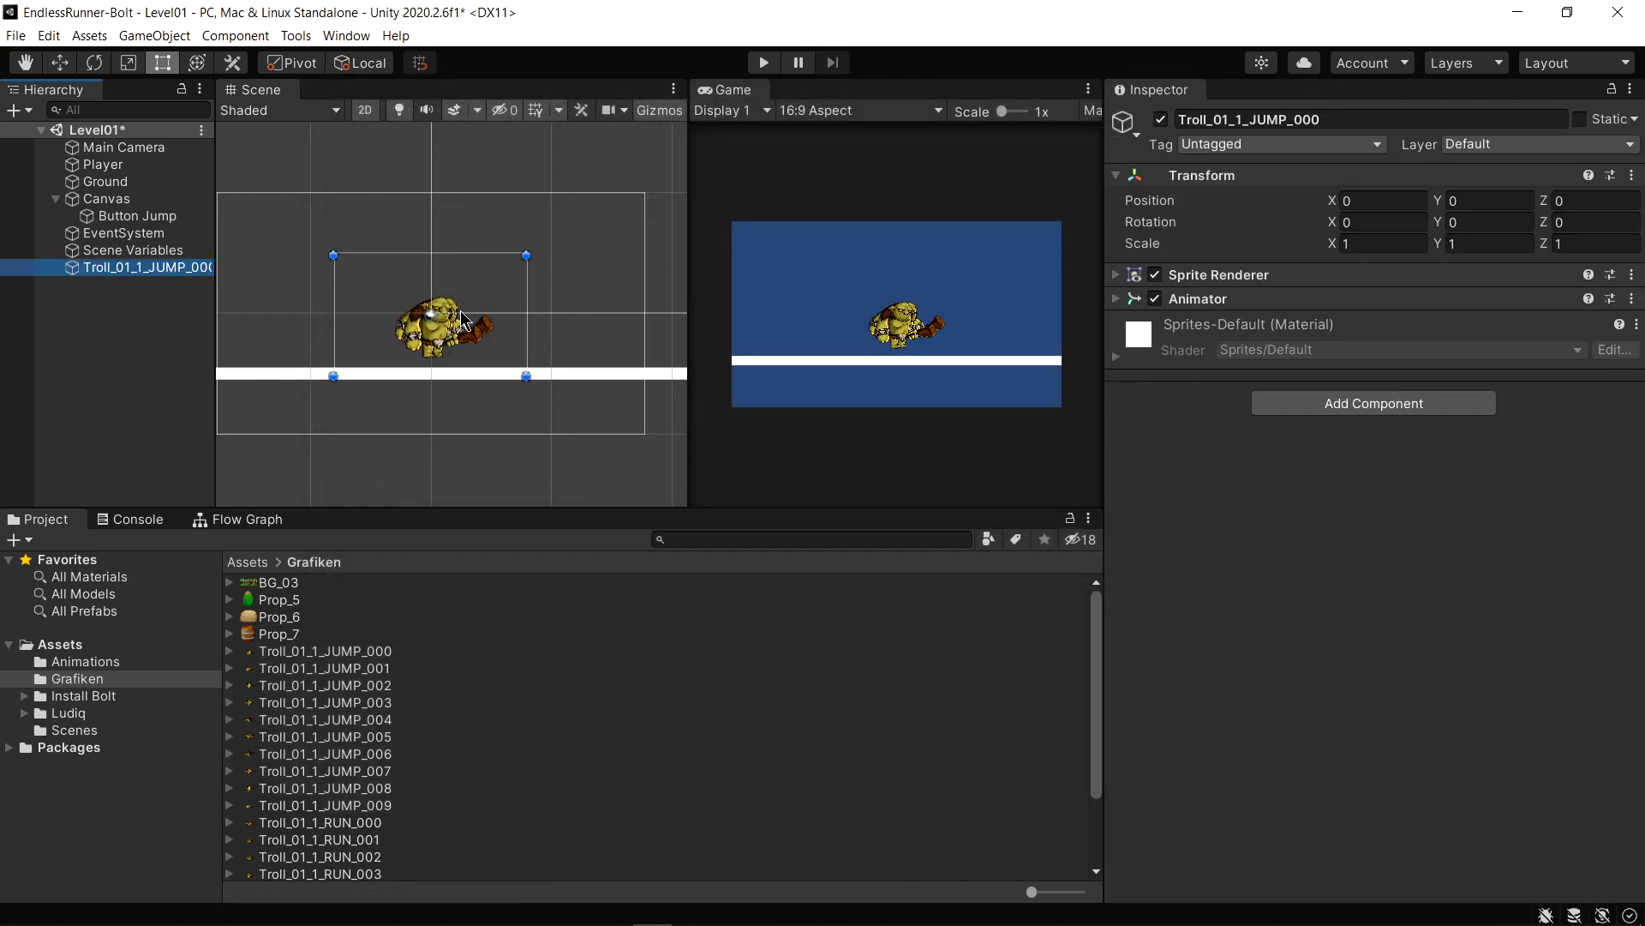
Delete Troll_01_1_JUMP_000 from the Hierarchy, show the Animations folder, and select Player
drag(217, 321, 238, 320)
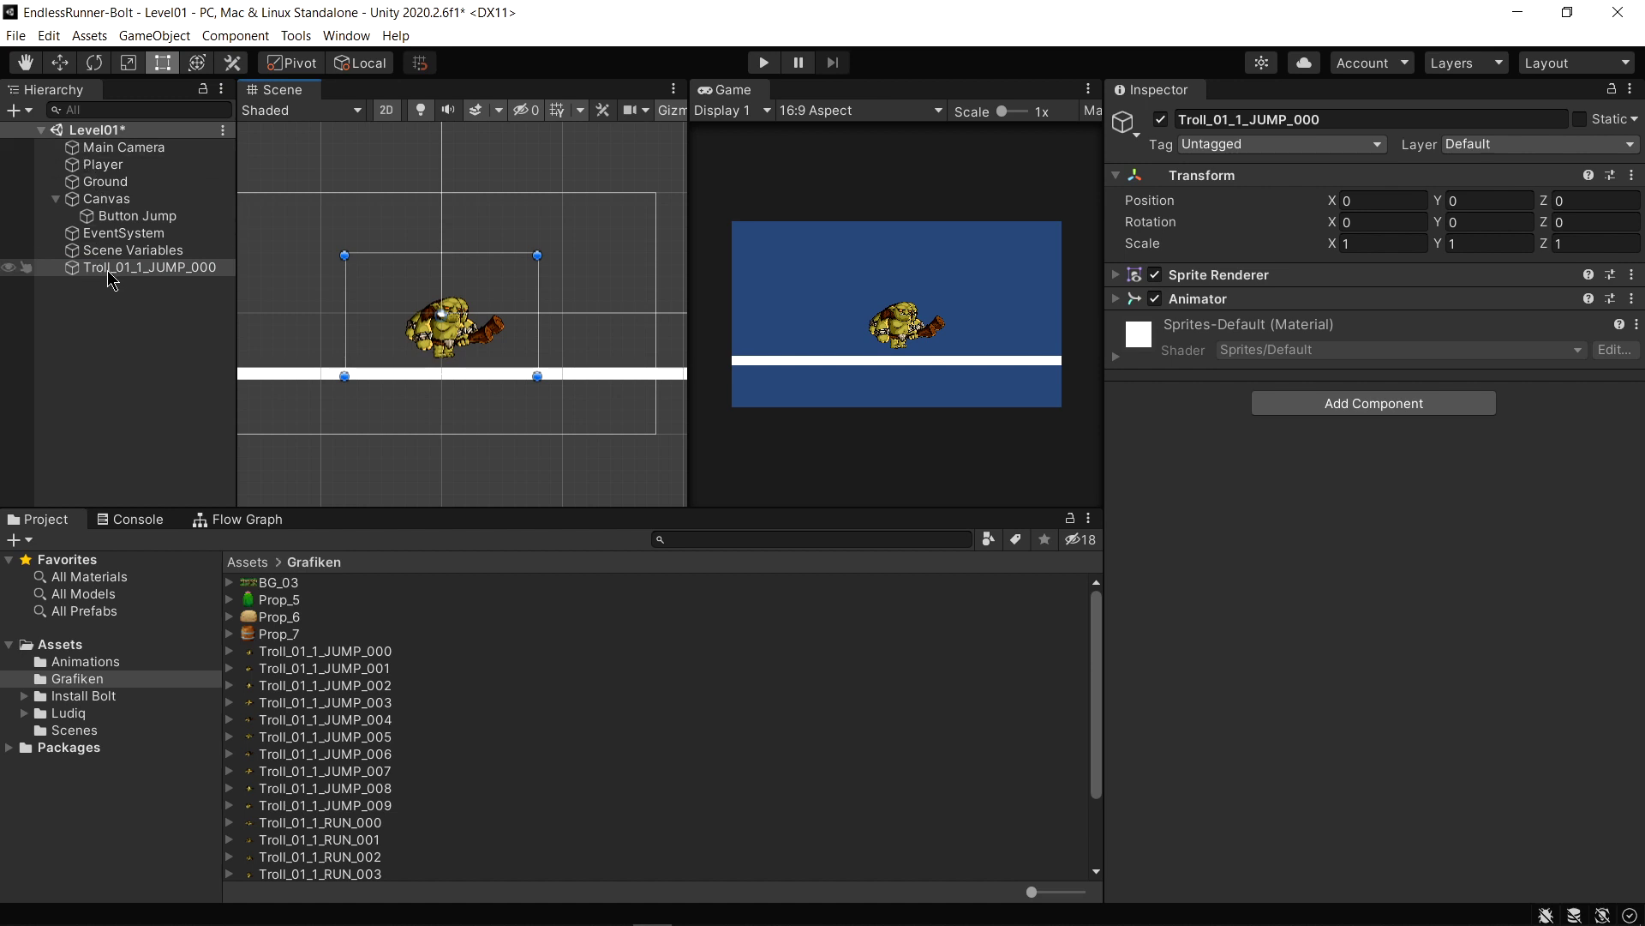
right_click(134, 268)
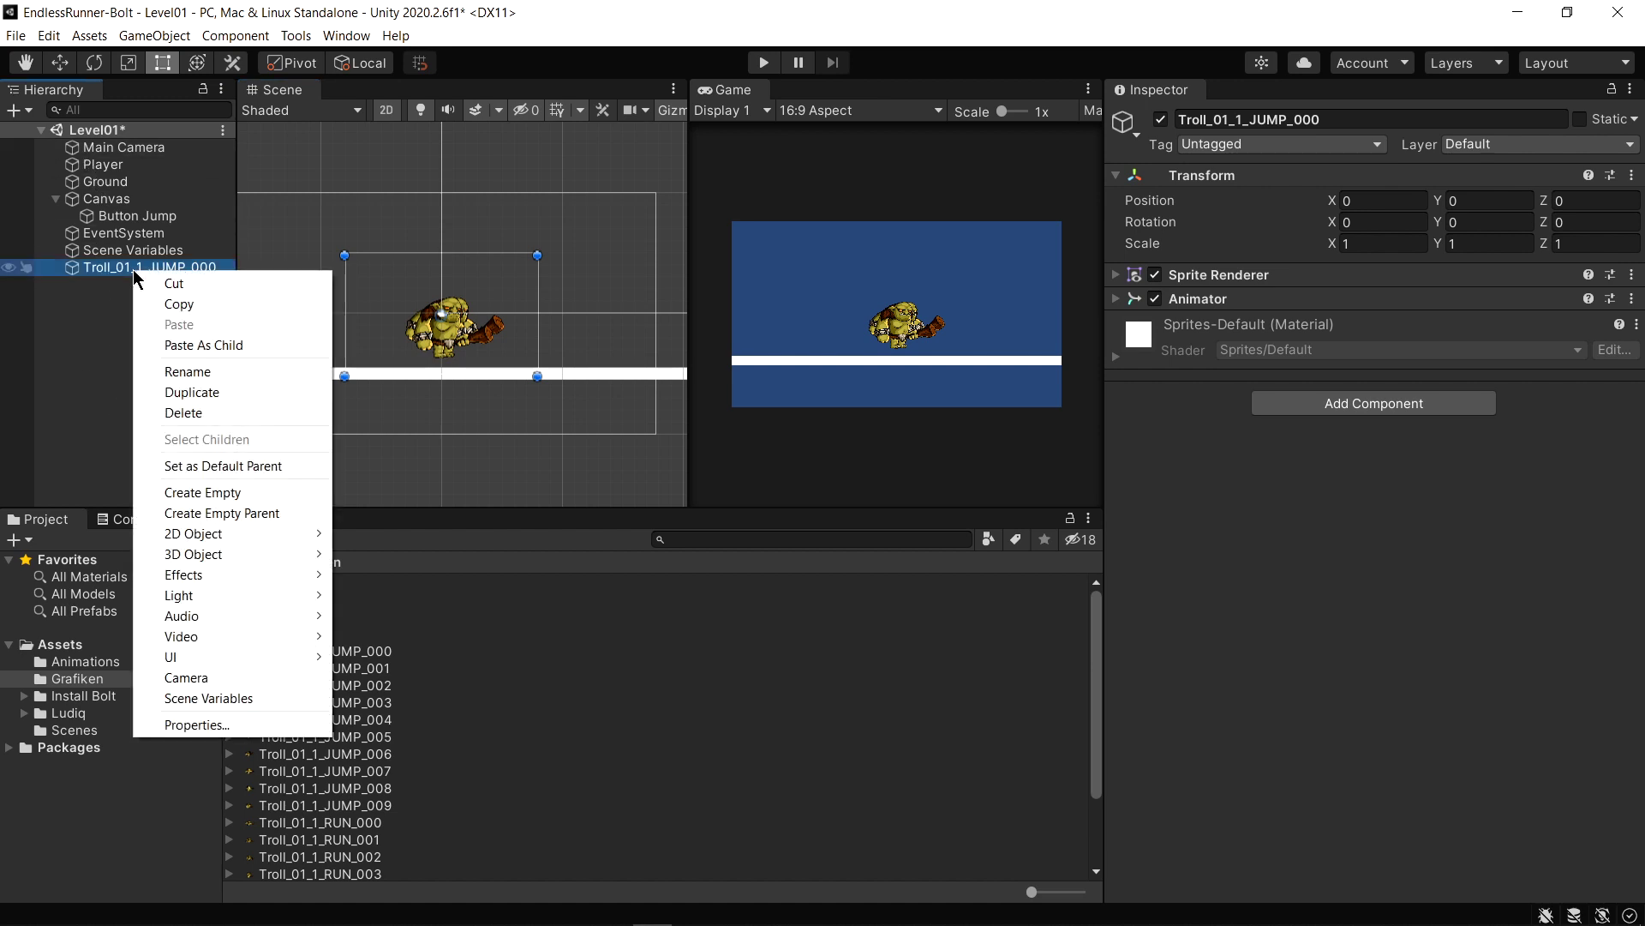
click(181, 415)
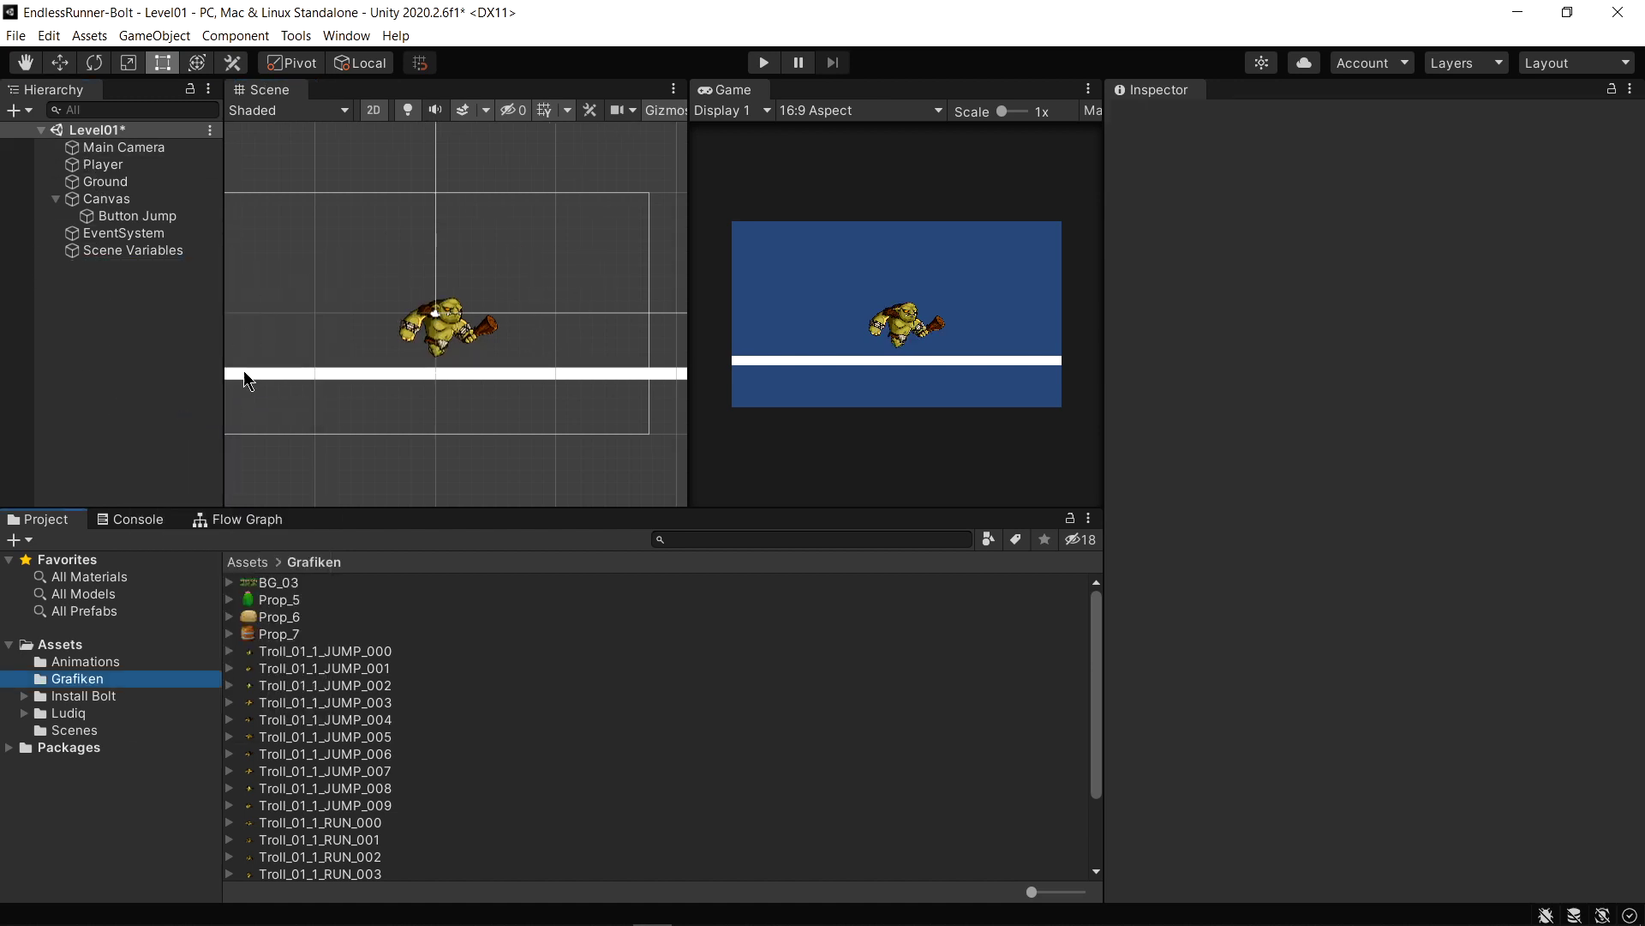
scroll(428, 319, up, 2)
scroll(445, 306, up, 1)
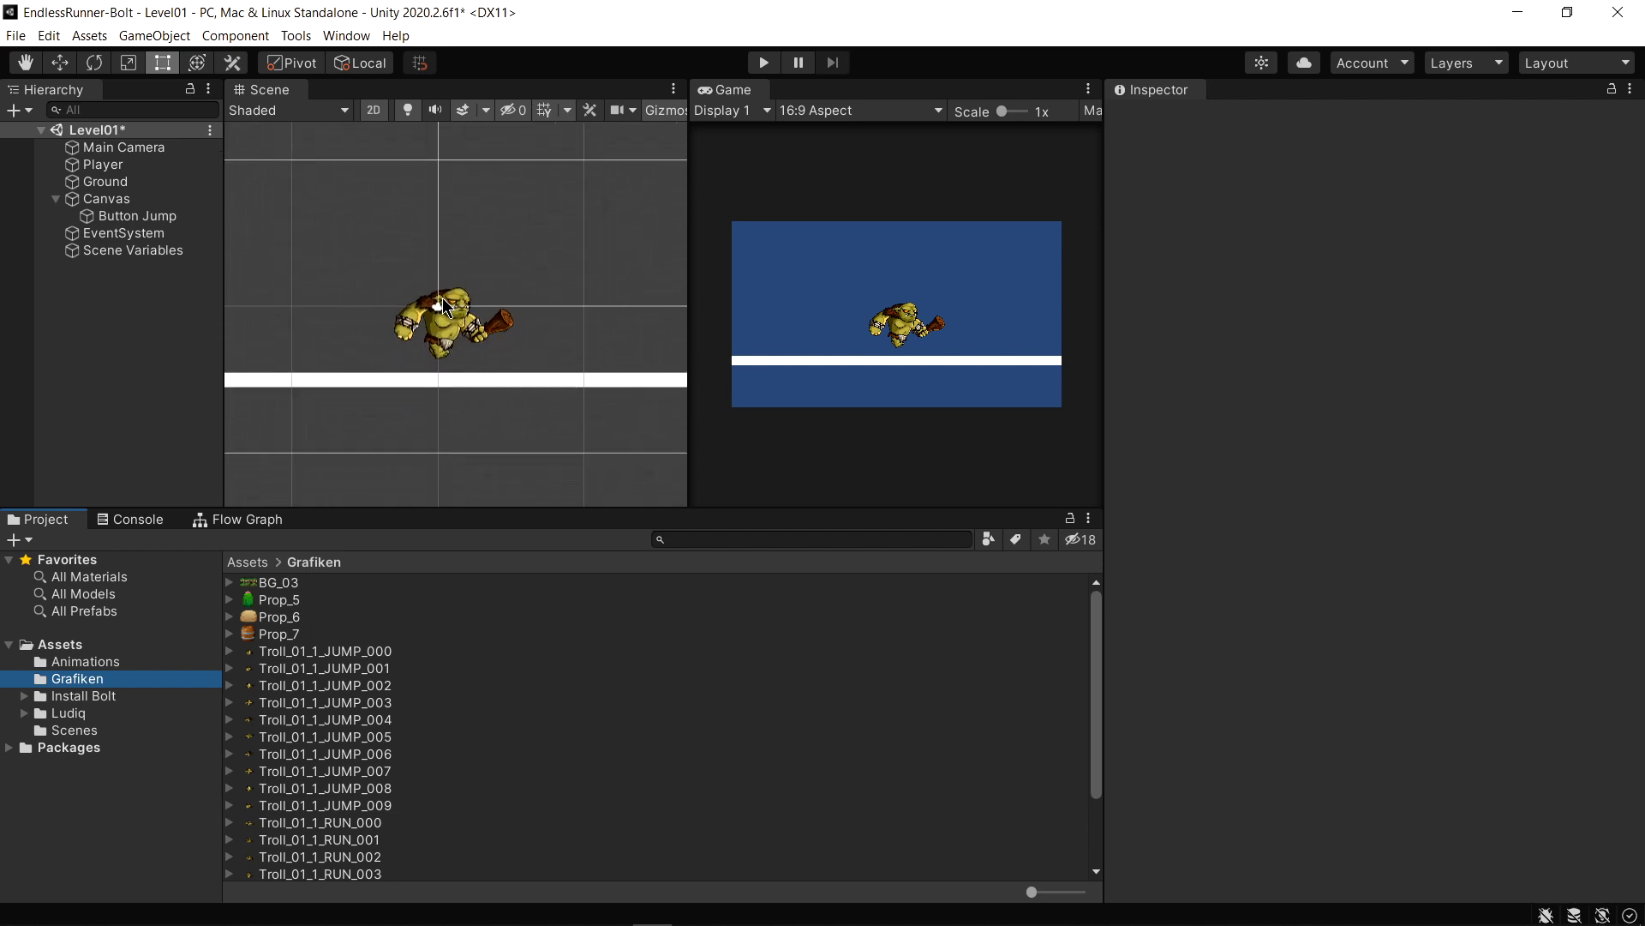
click(95, 662)
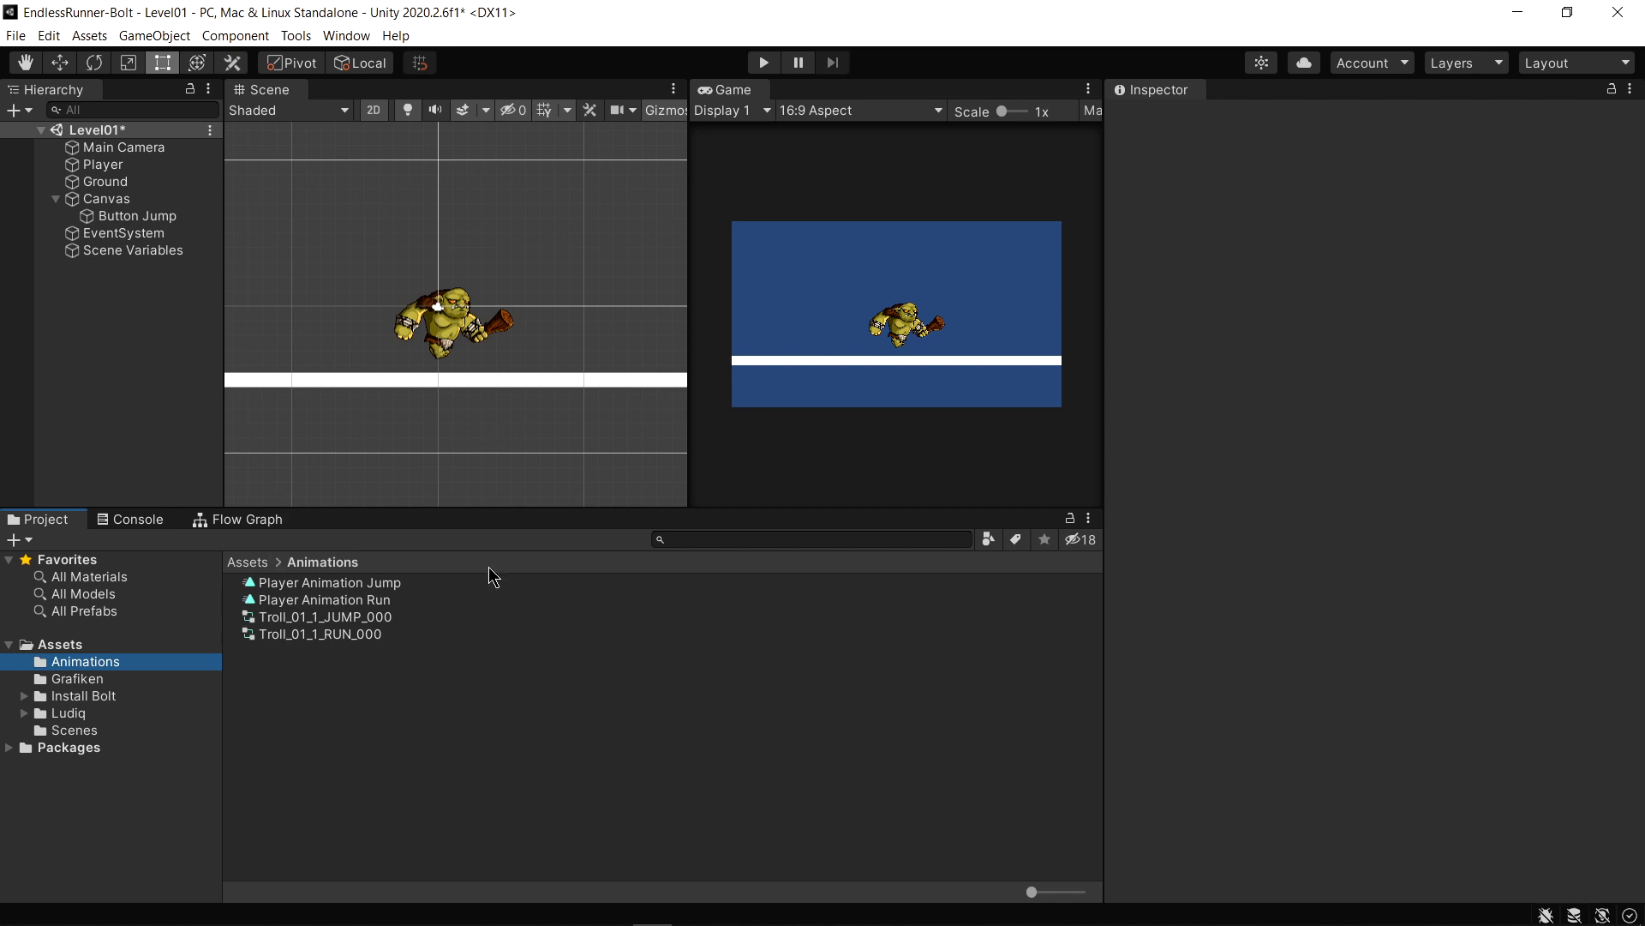
click(102, 168)
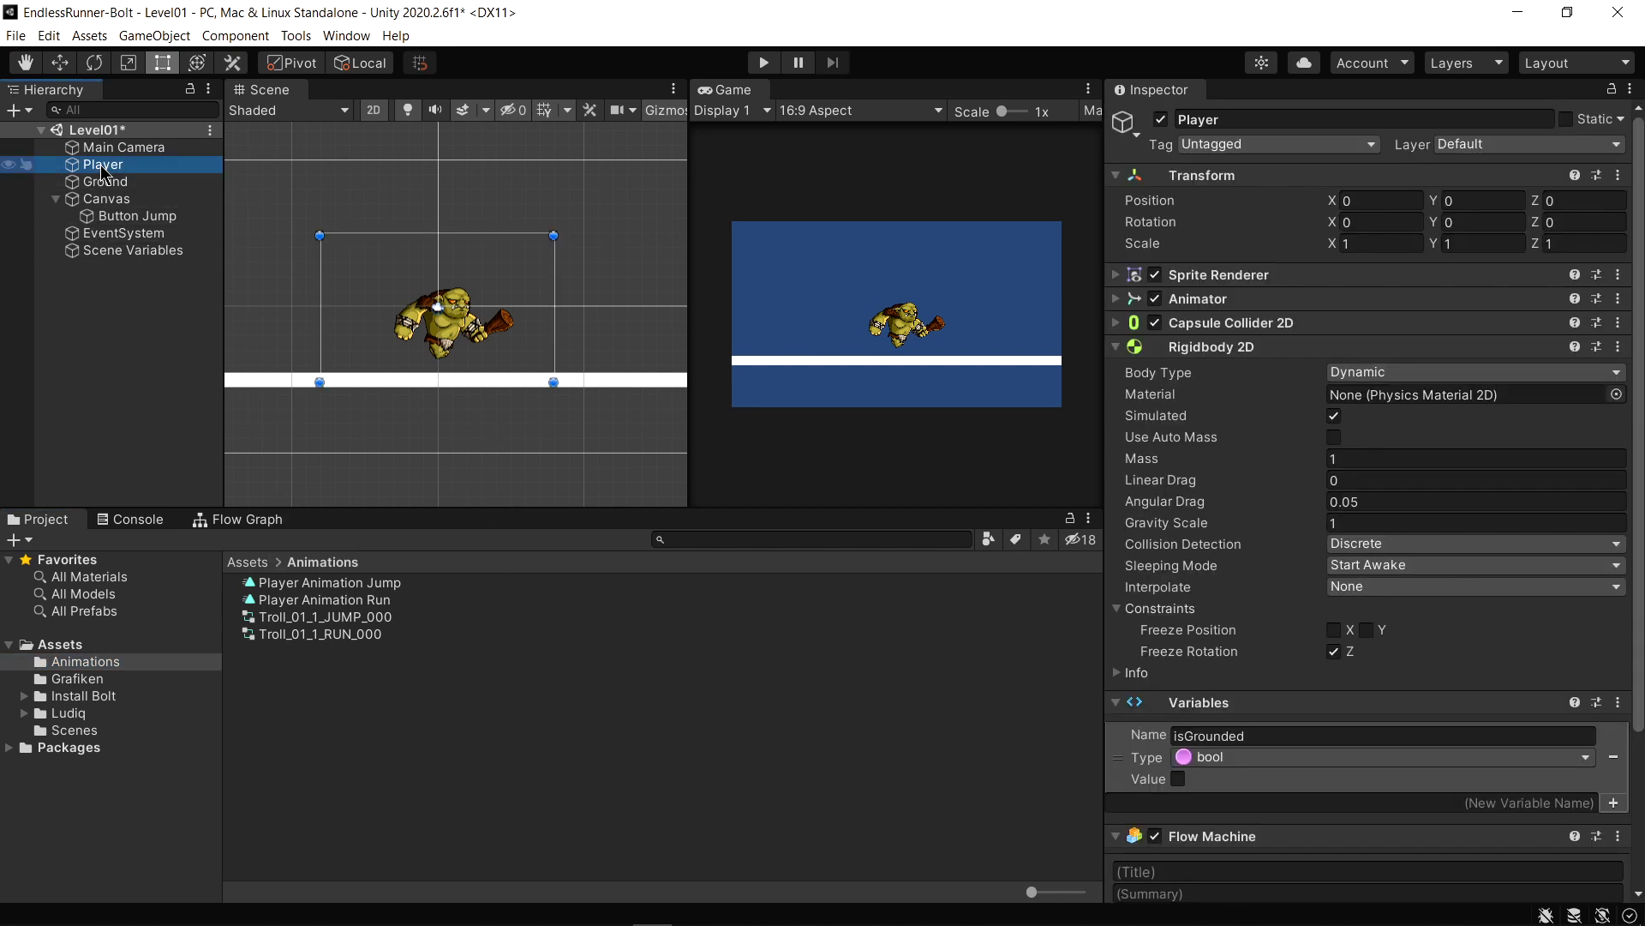
Open the Player's Troll_01_1_RUN_000 controller in the Animator, docked below the Scene view
click(1166, 301)
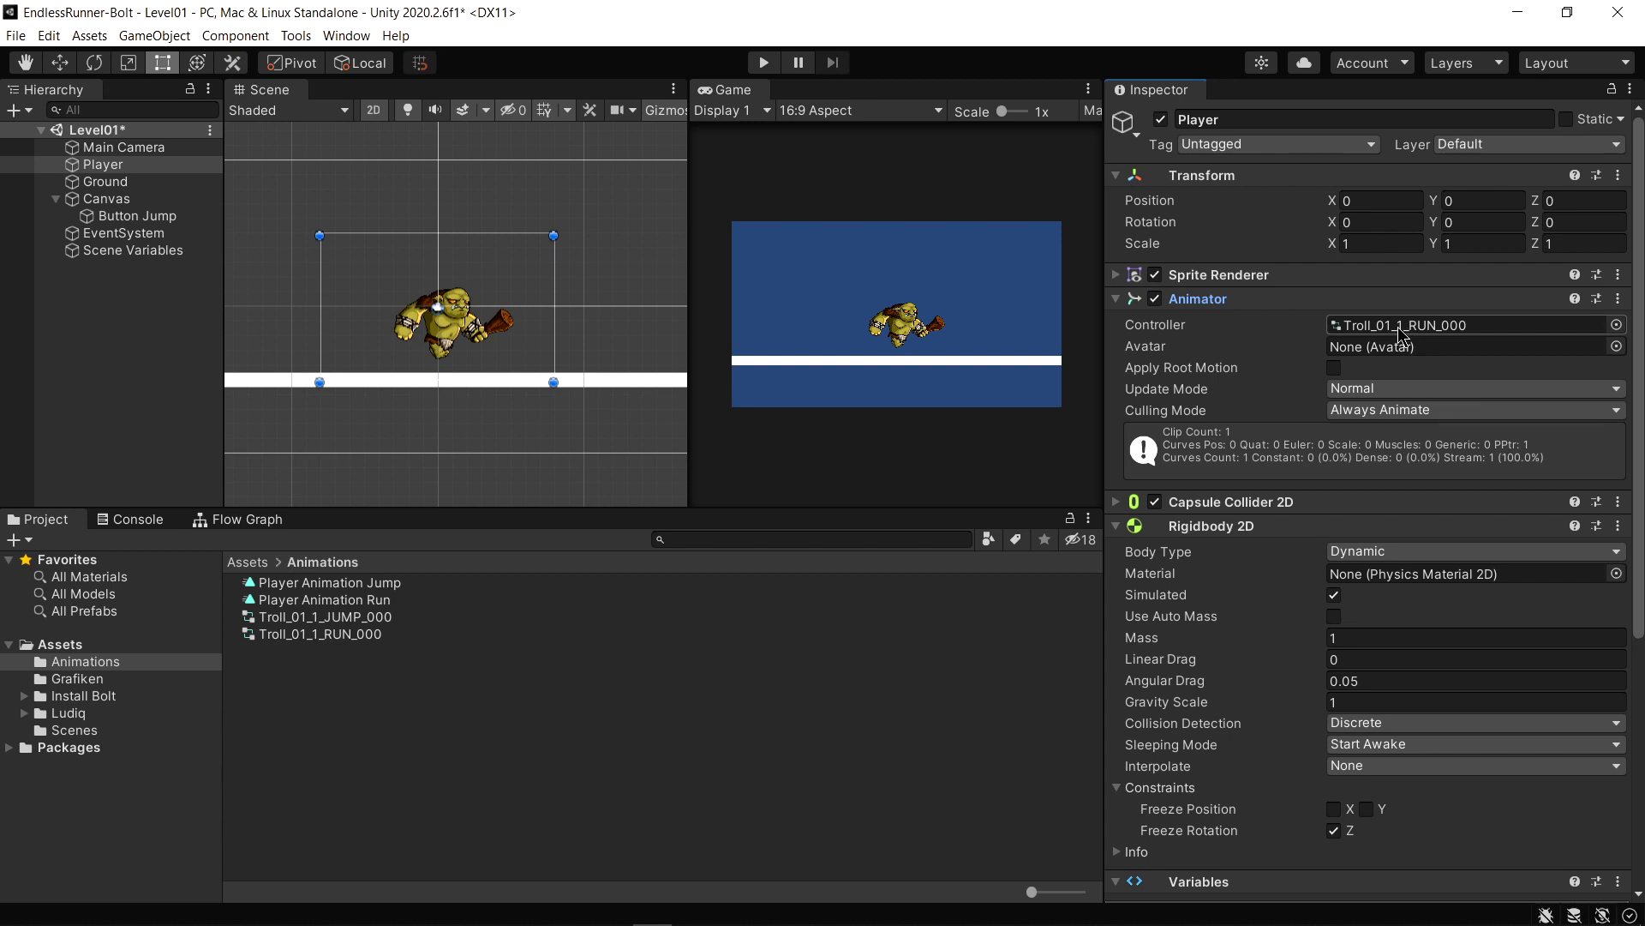
double_click(1399, 330)
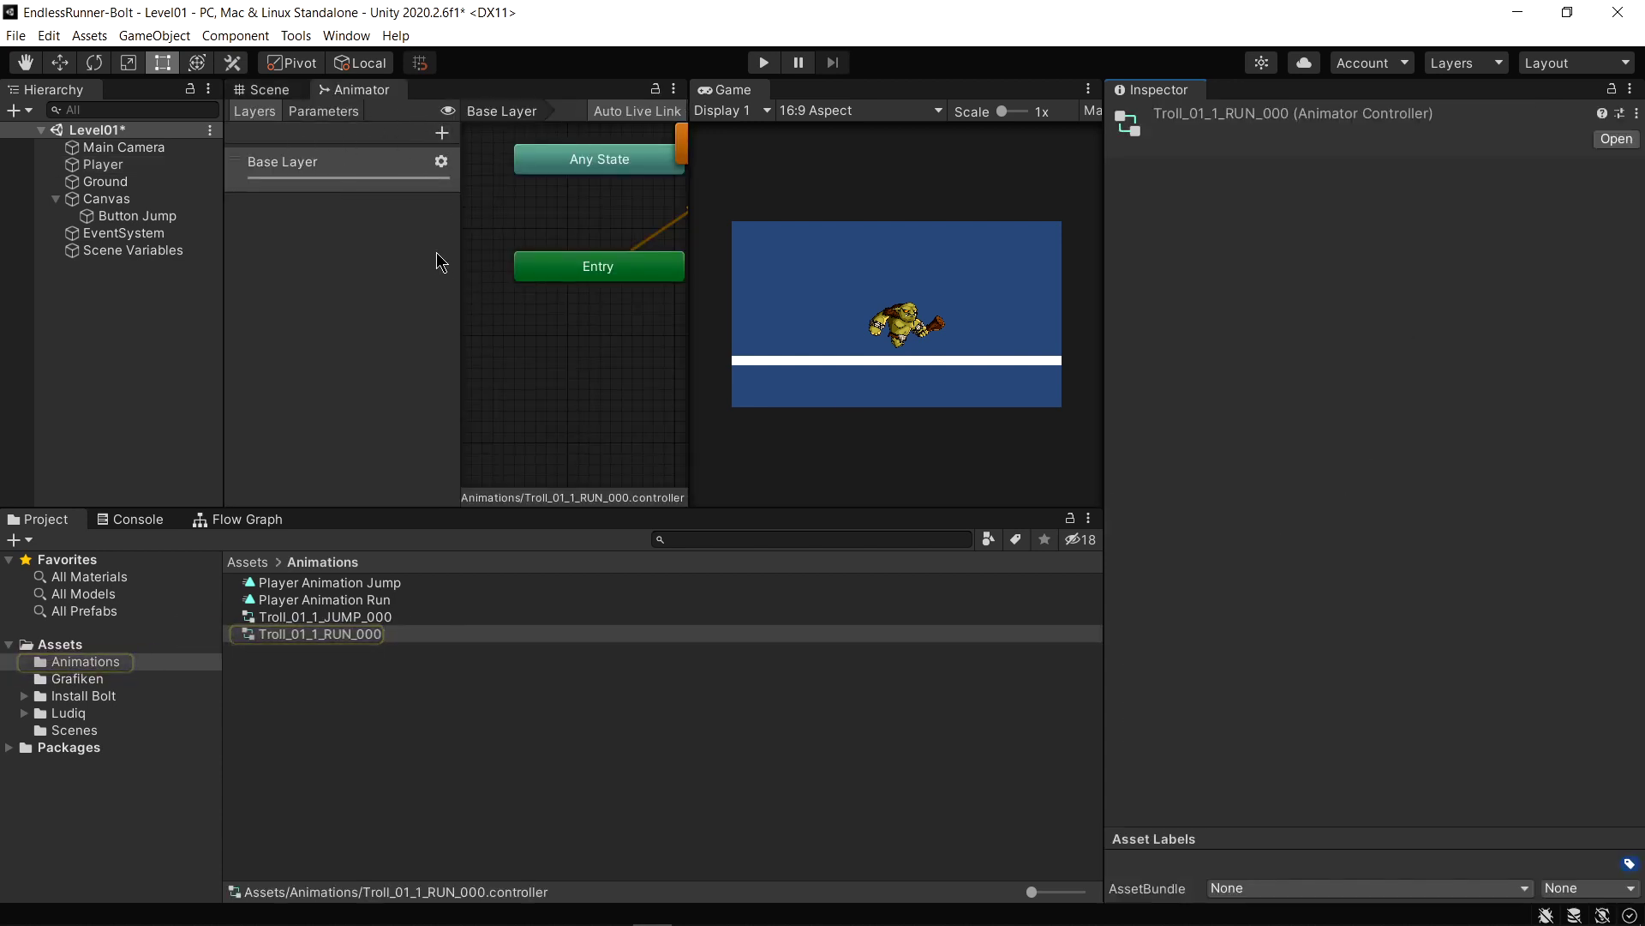
drag(355, 89, 229, 538)
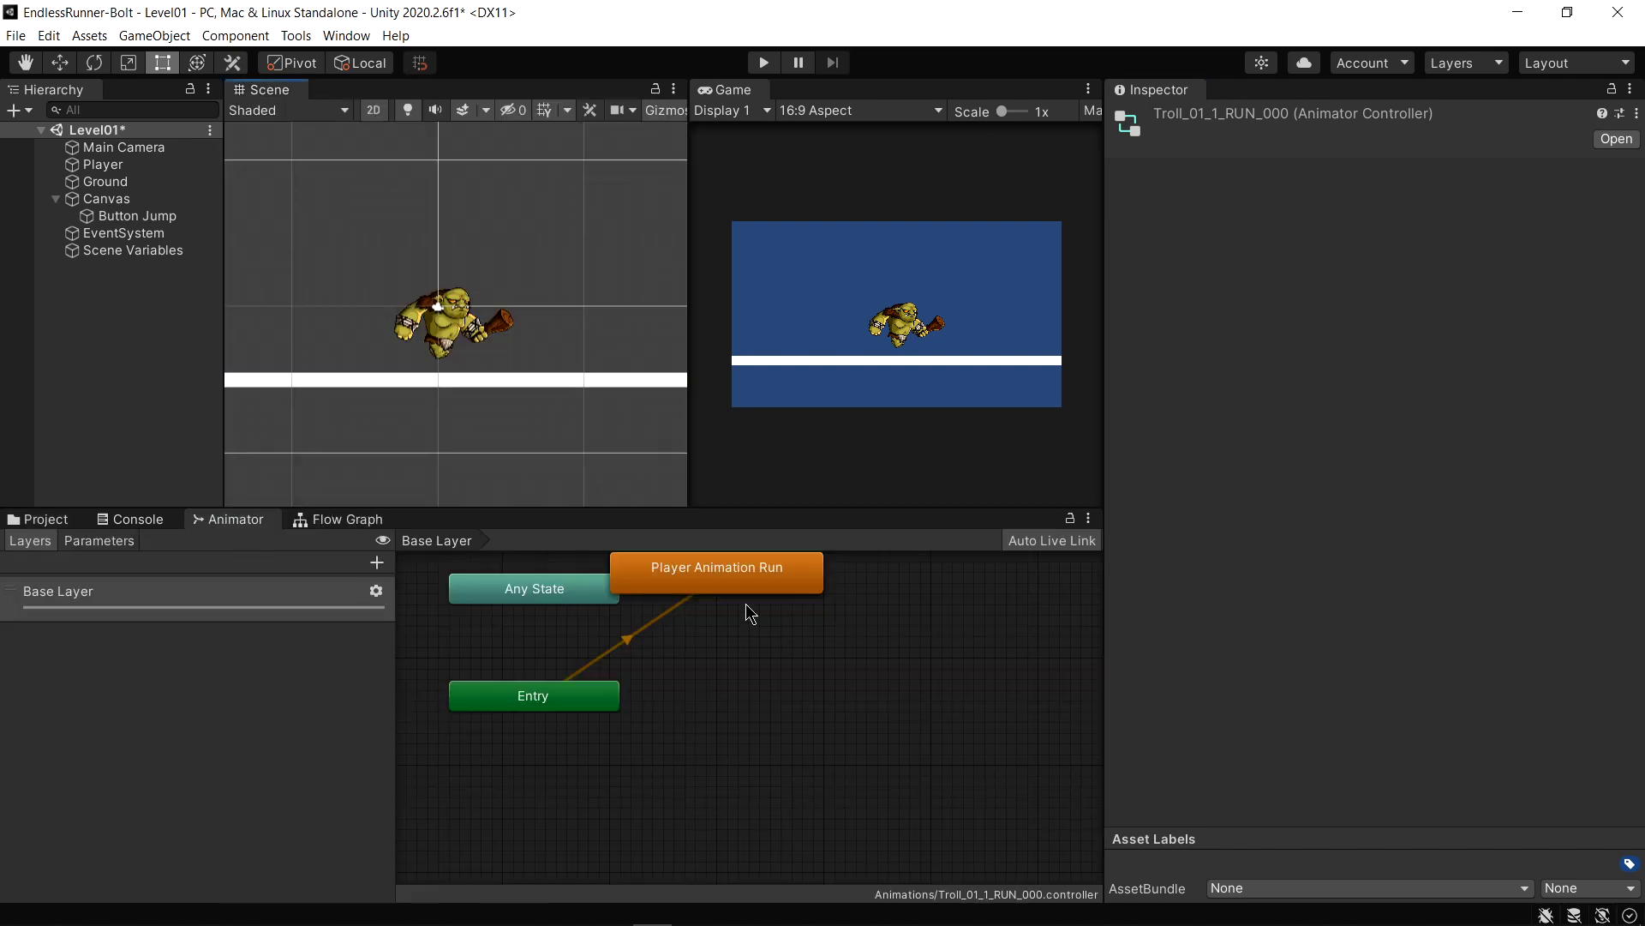
Arrange the Animator nodes: Player Animation Run beside Entry, Exit above Any State, Entry nudged up
scroll(750, 613, down, 5)
drag(767, 639, 799, 680)
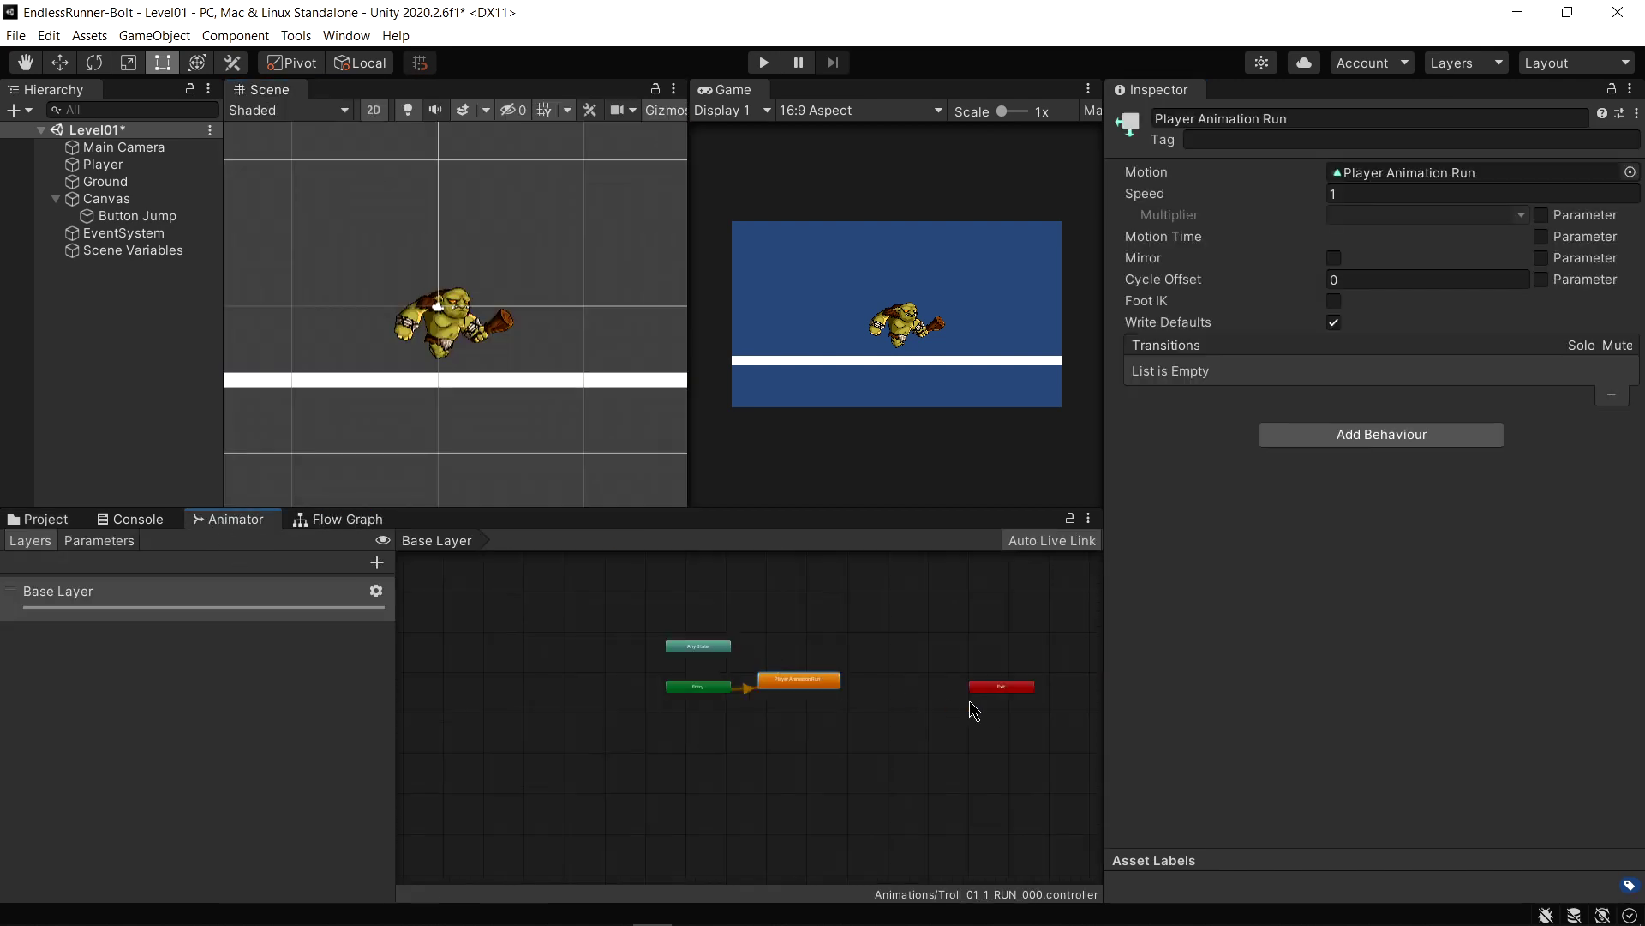
drag(999, 679, 693, 630)
scroll(724, 672, up, 2)
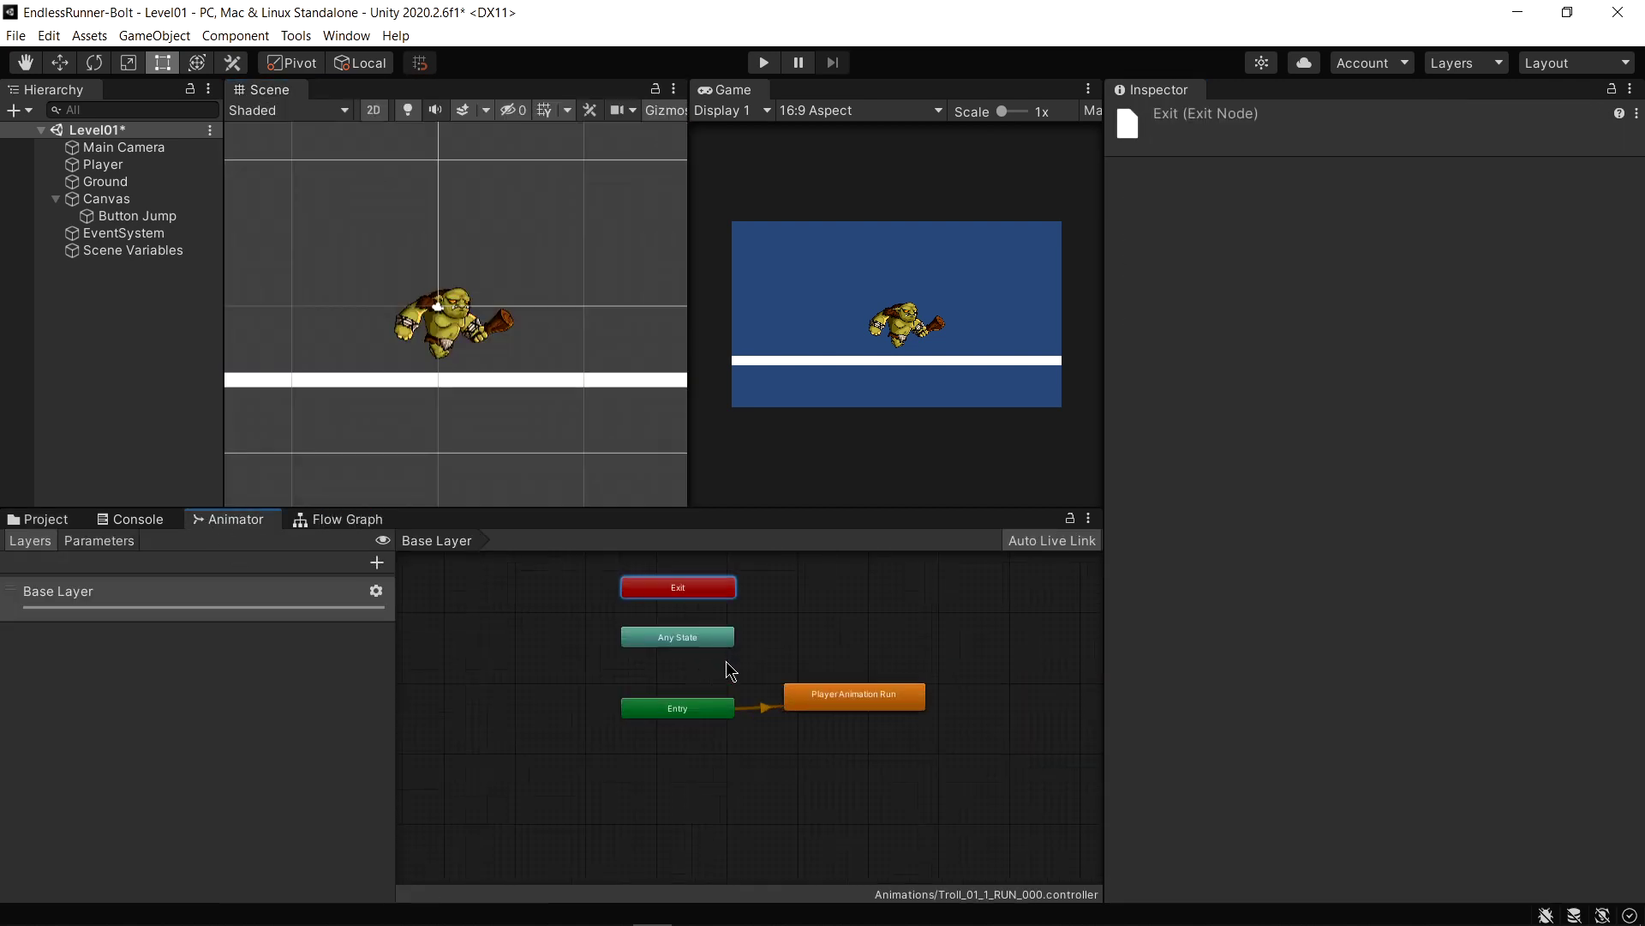
scroll(852, 653, up, 2)
scroll(806, 688, up, 2)
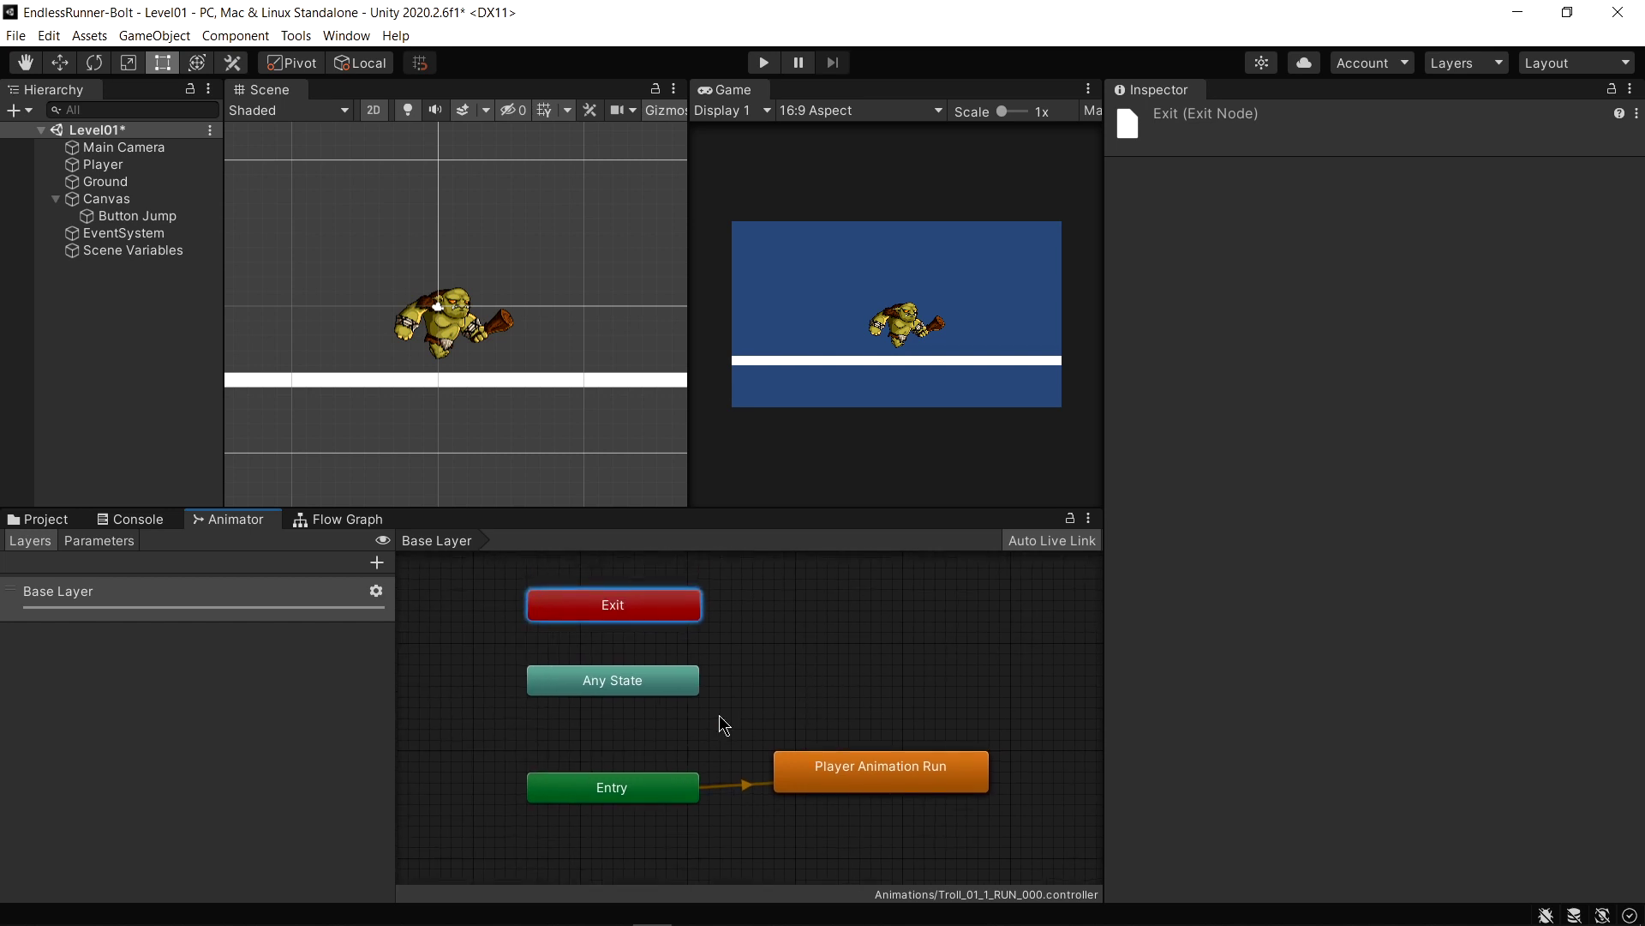
click(346, 35)
mouse_move(439, 383)
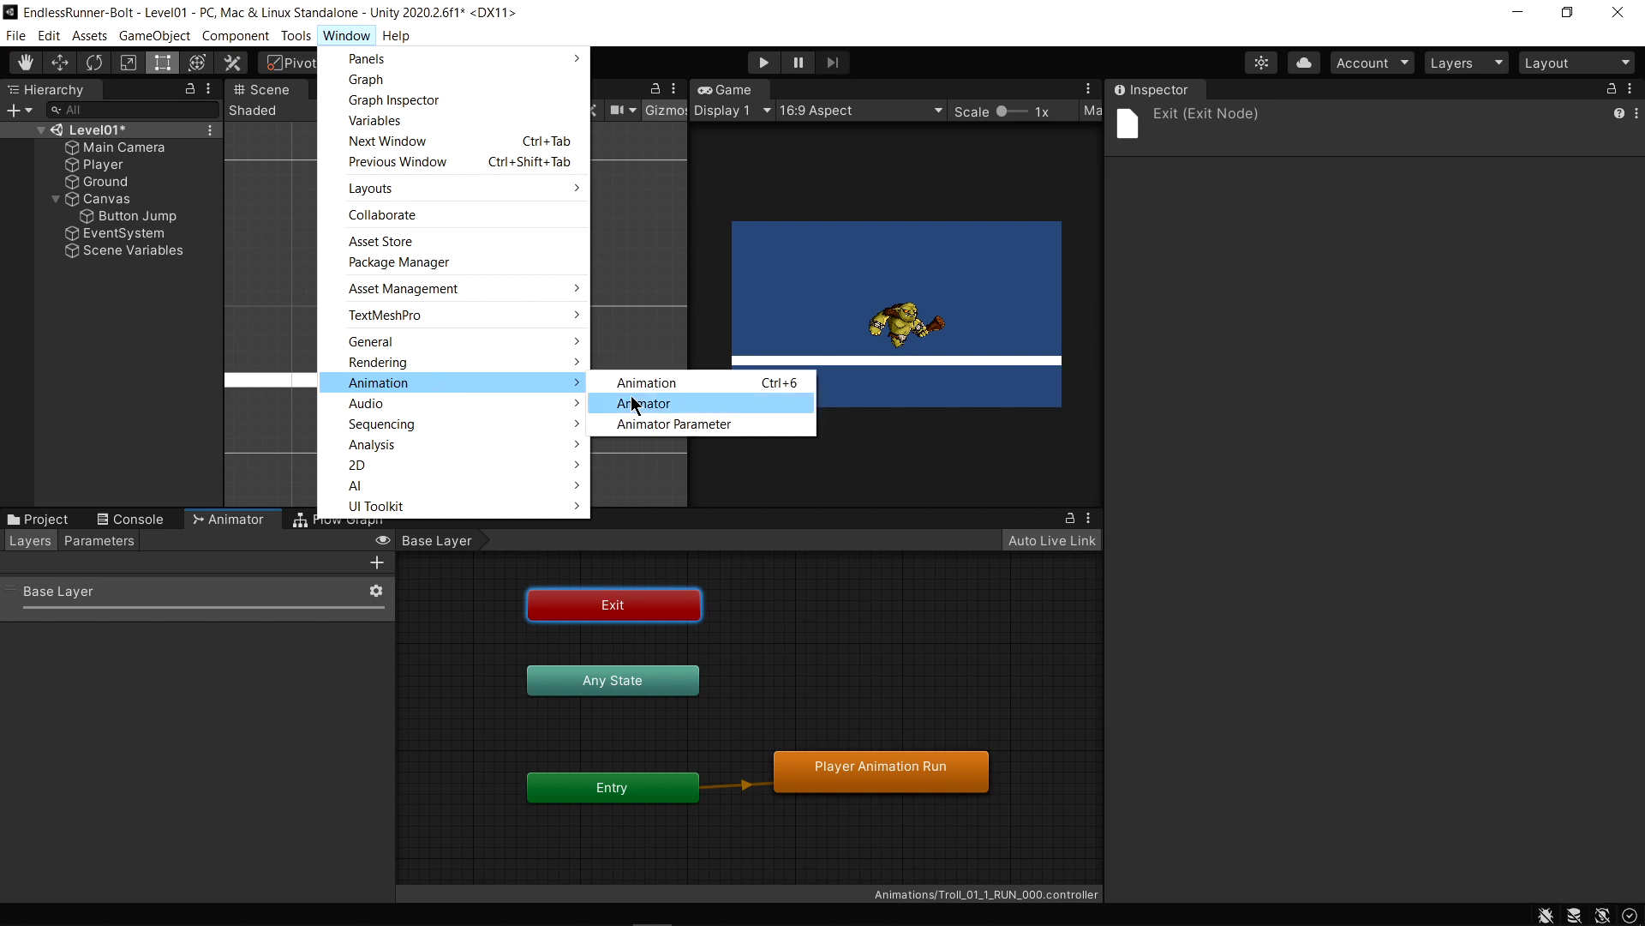
click(102, 165)
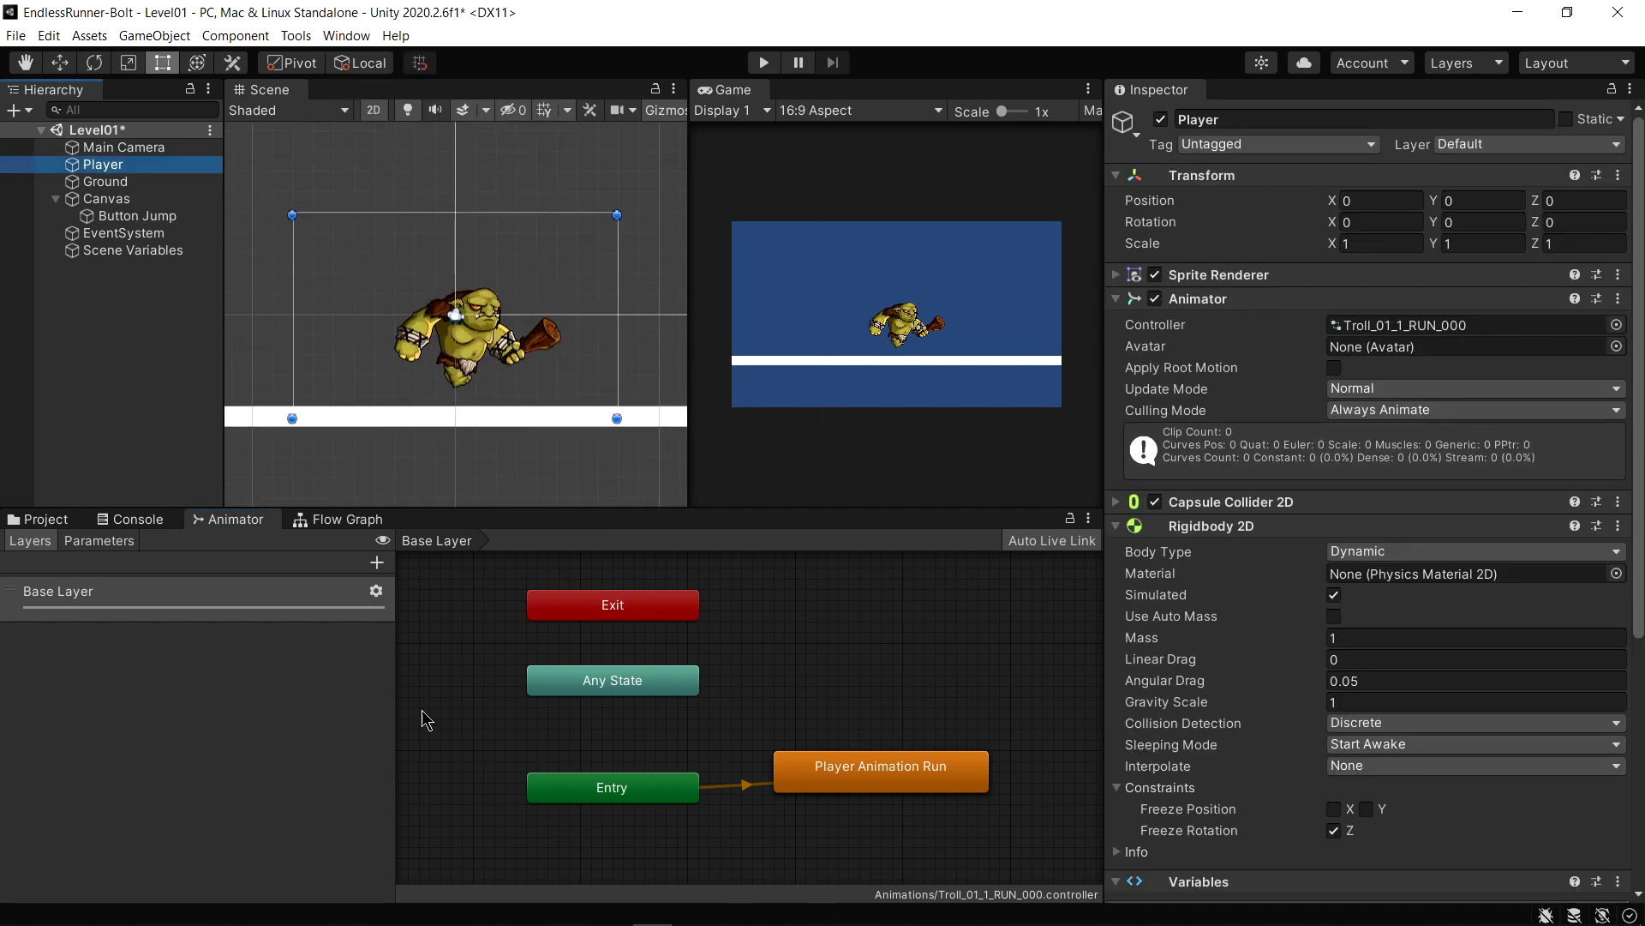
drag(611, 784, 589, 763)
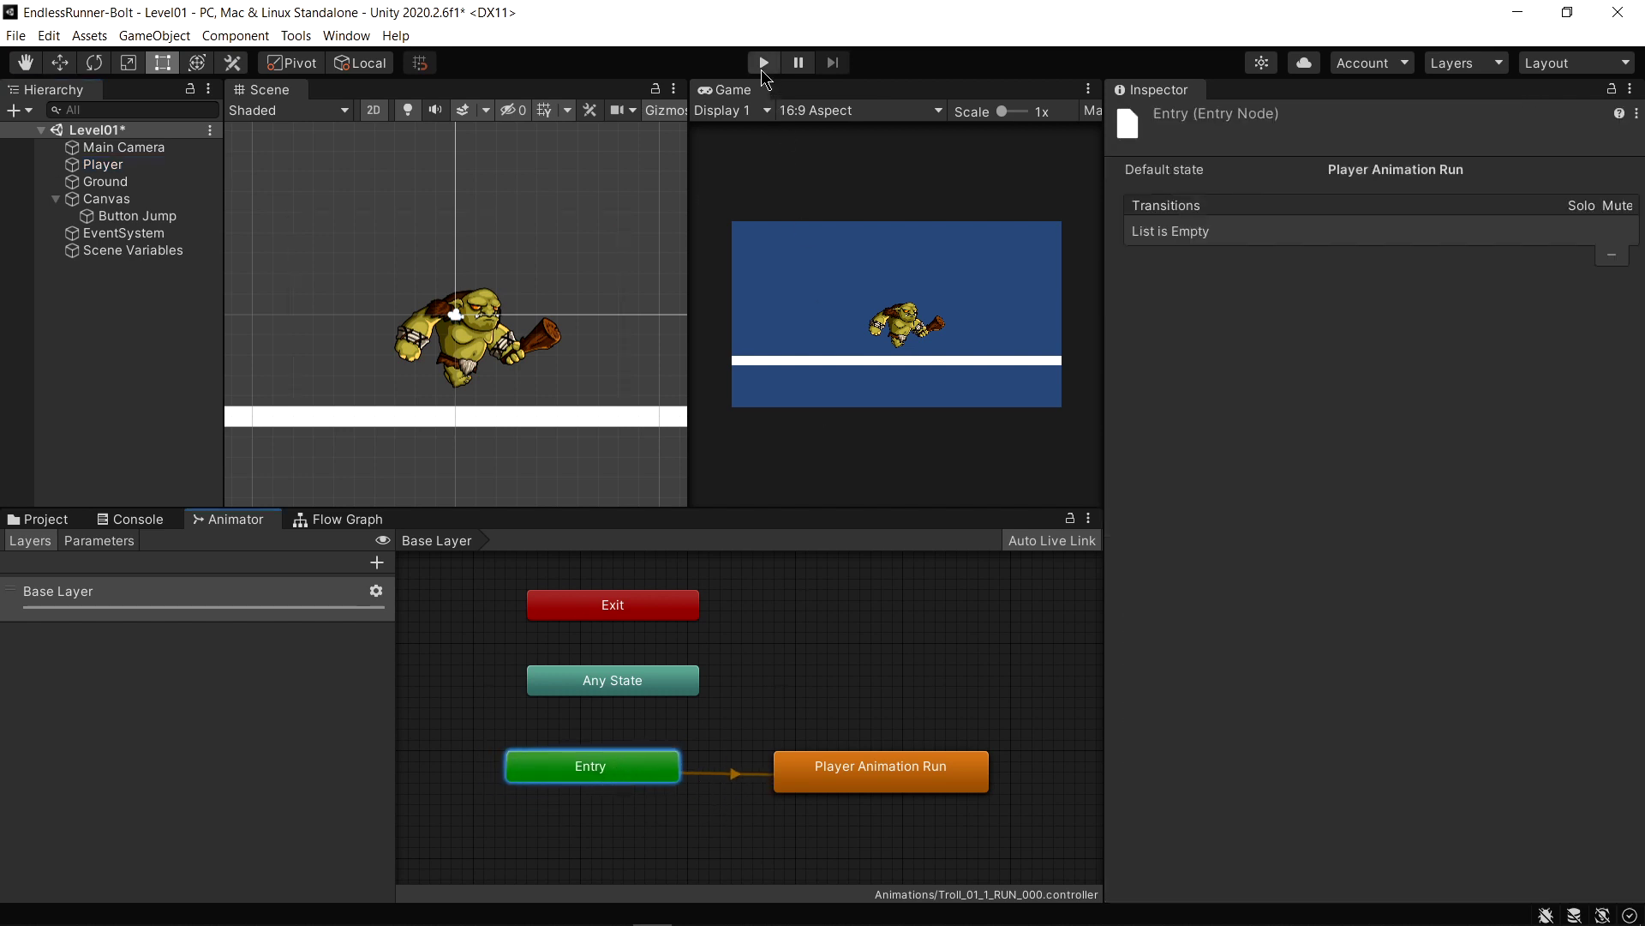
Play-test the running troll briefly, then stop Play mode
click(763, 63)
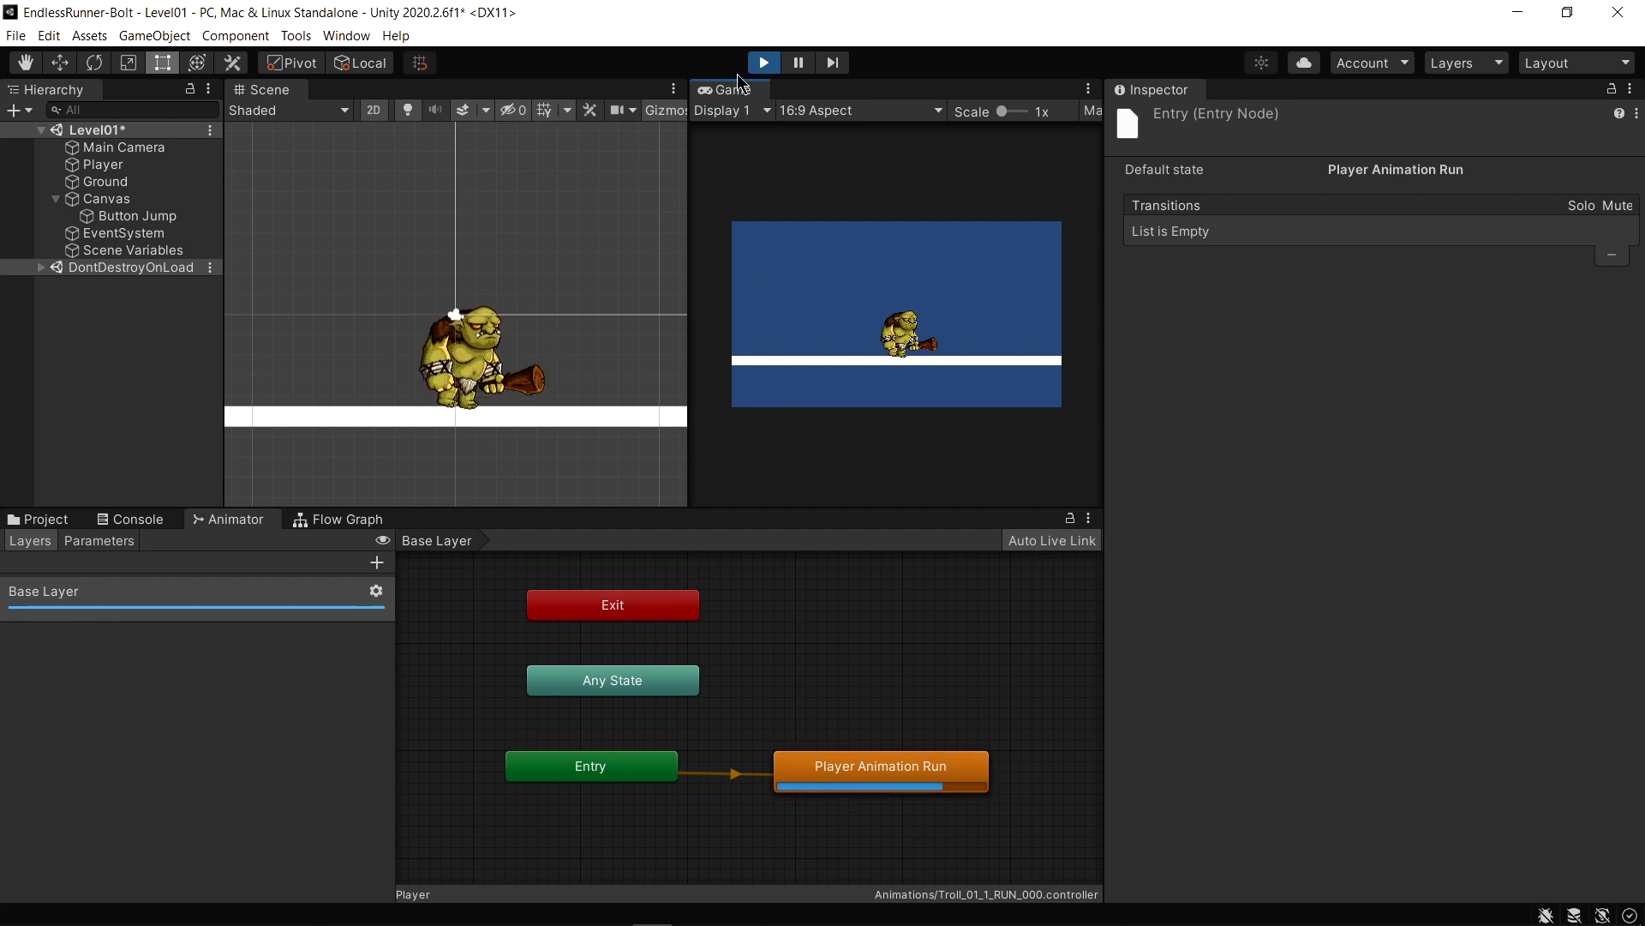
click(764, 63)
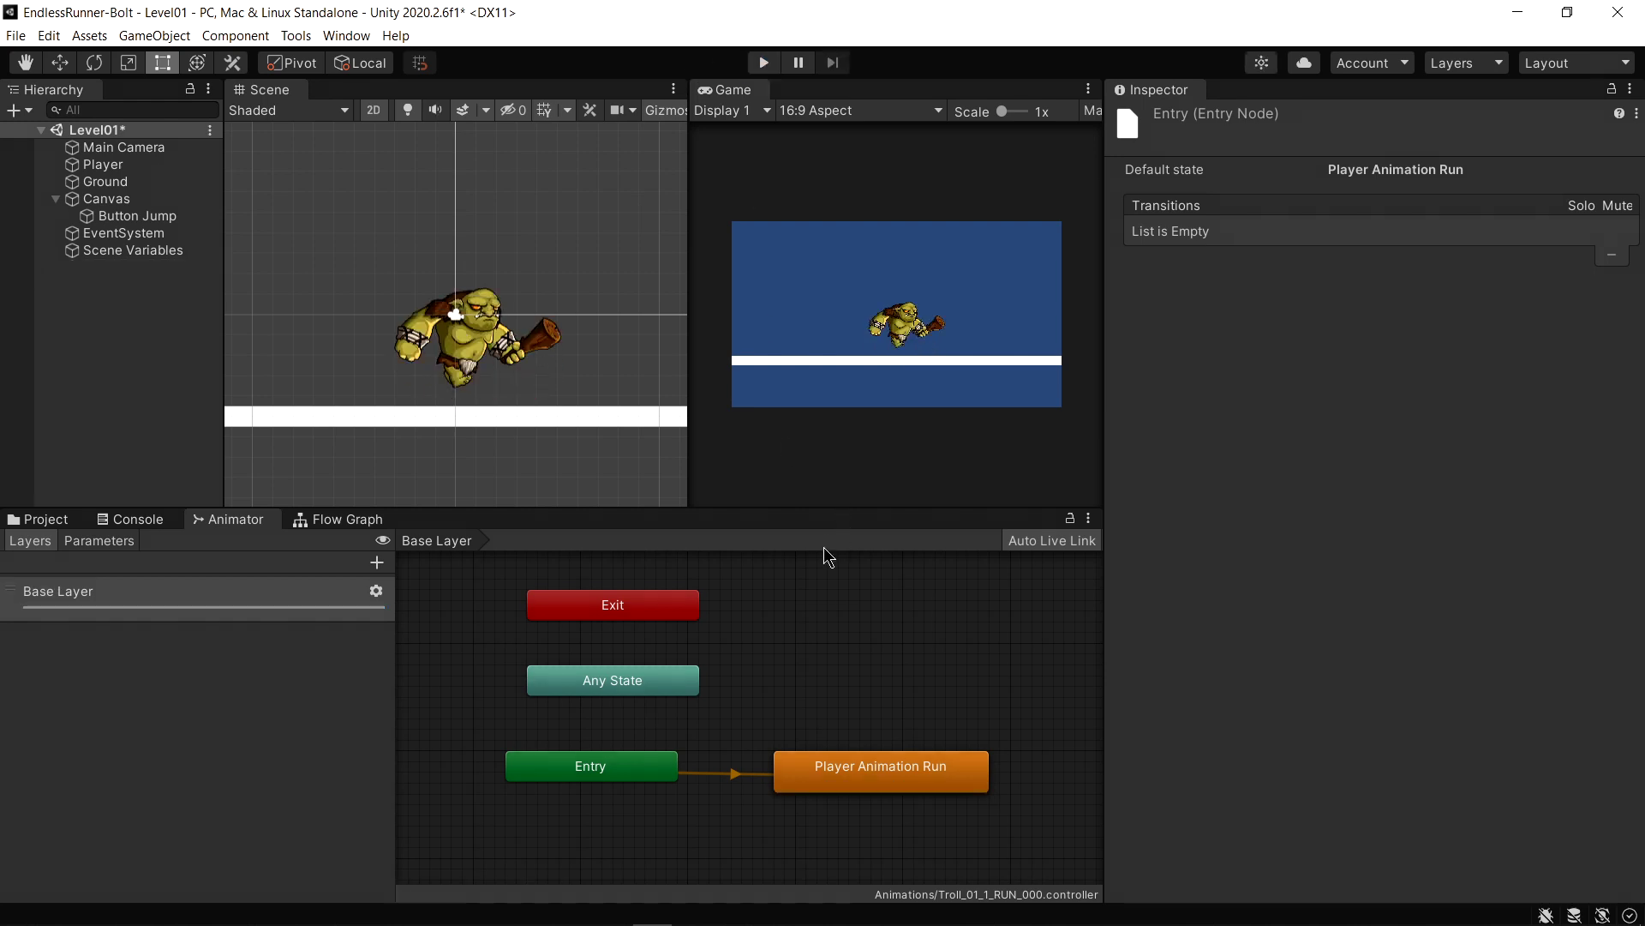
scroll(831, 691, up, 3)
scroll(797, 690, down, 4)
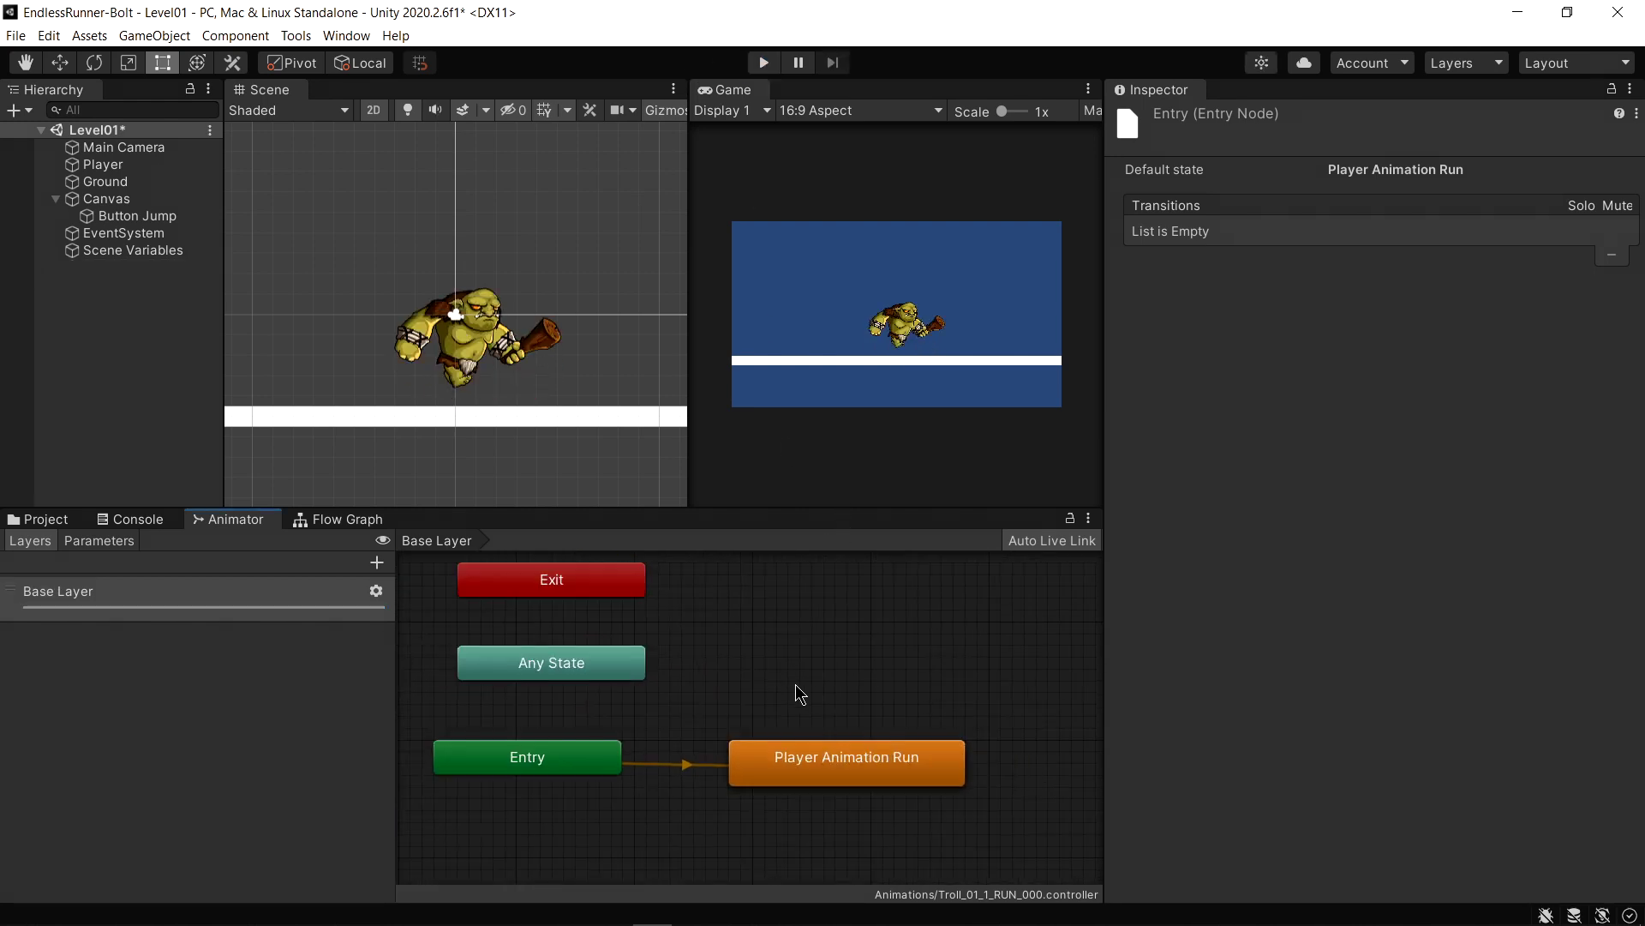
Create an empty animator state named 'Player Animation Jump' above the run state
right_click(828, 676)
mouse_move(874, 692)
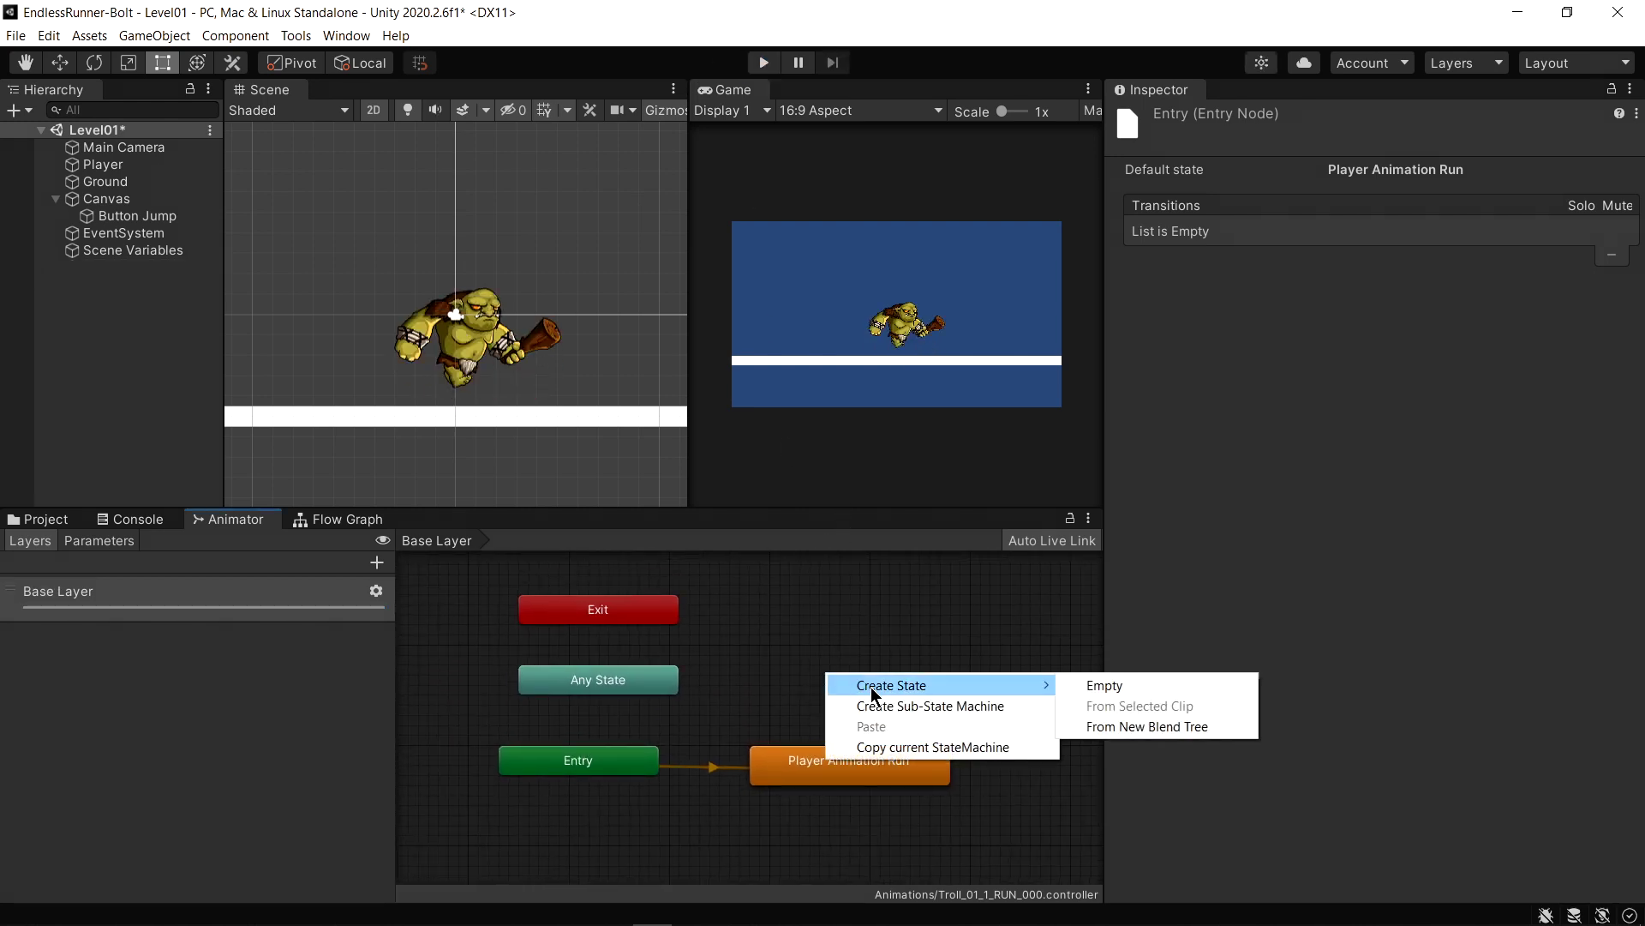
click(1106, 685)
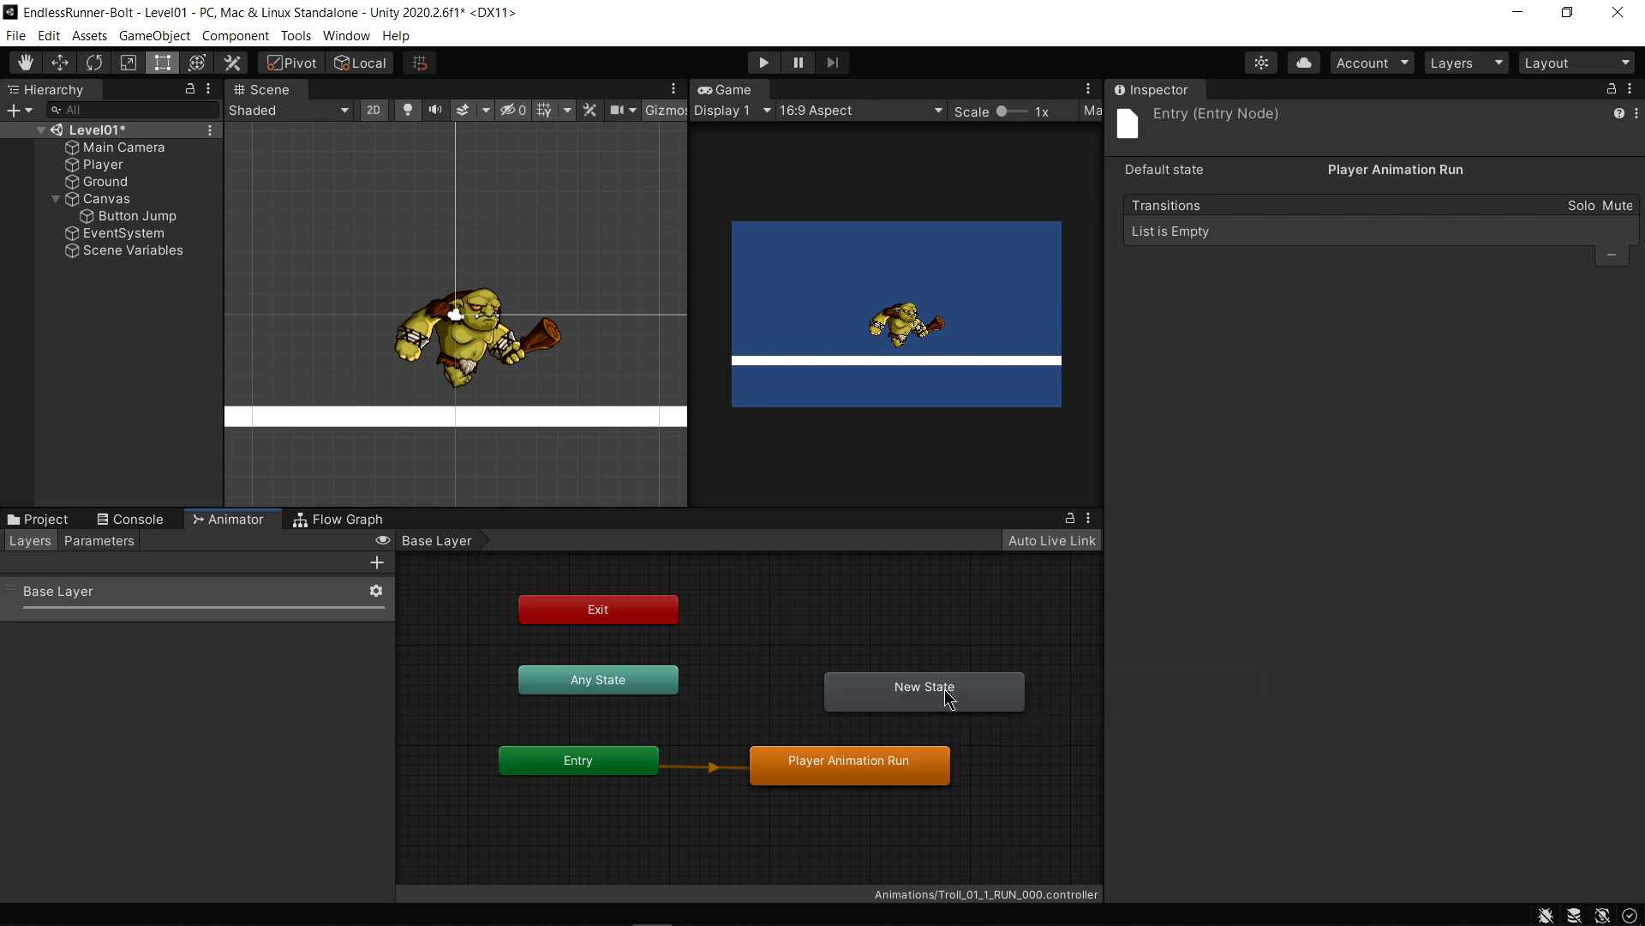
drag(945, 684, 879, 673)
click(1179, 118)
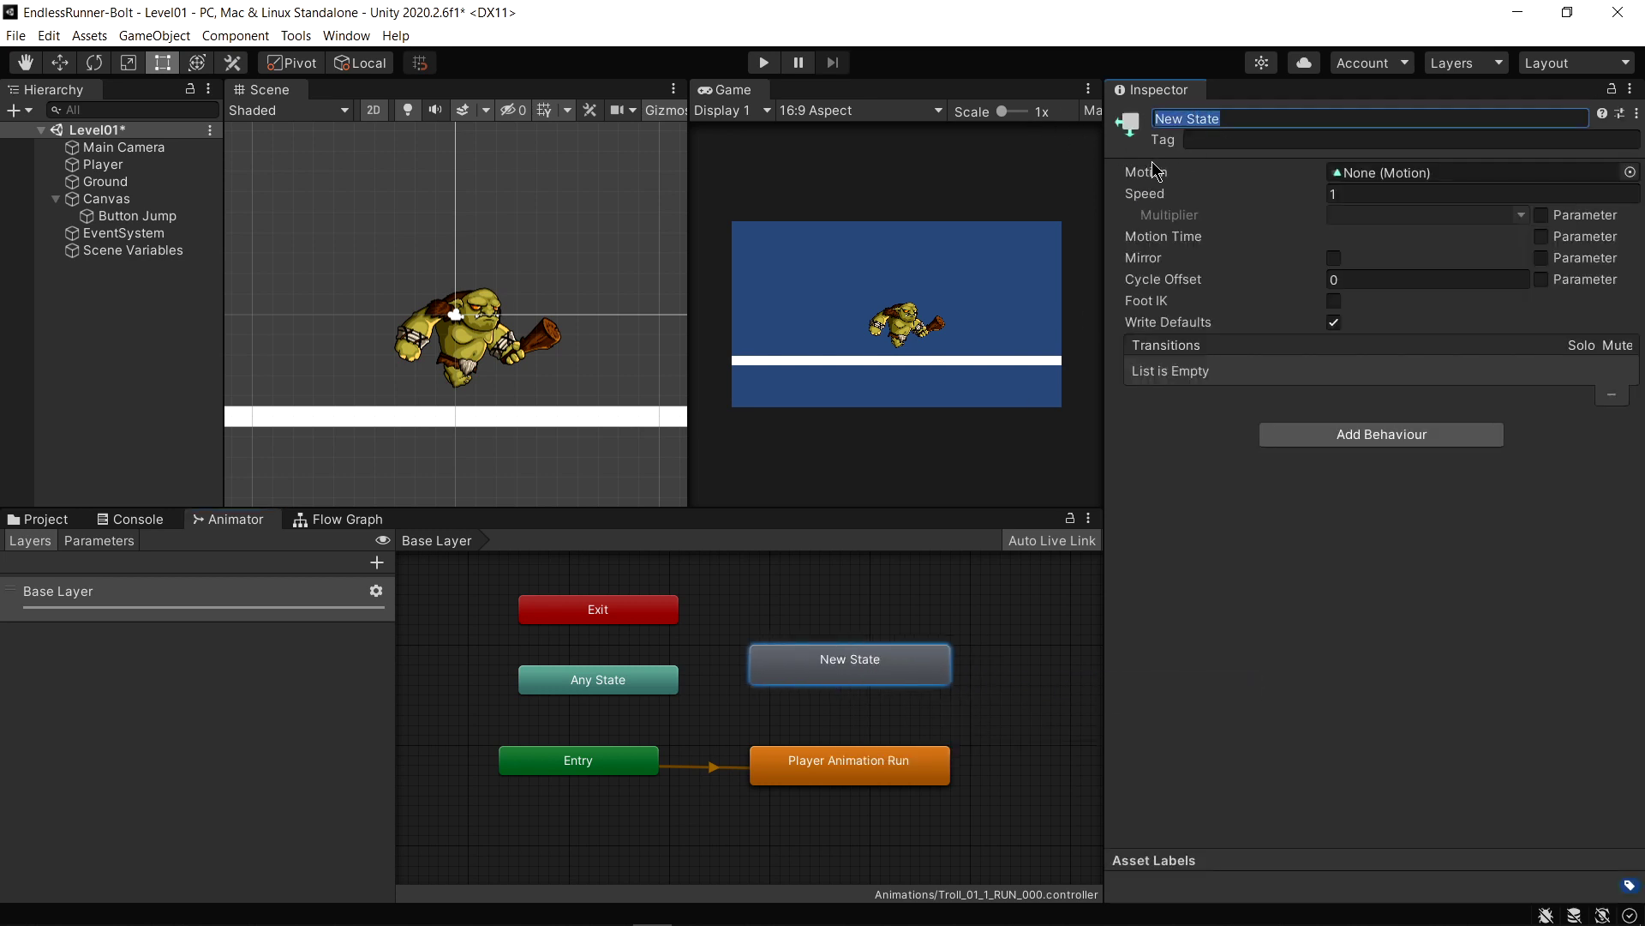
text(Player Animation Jump)
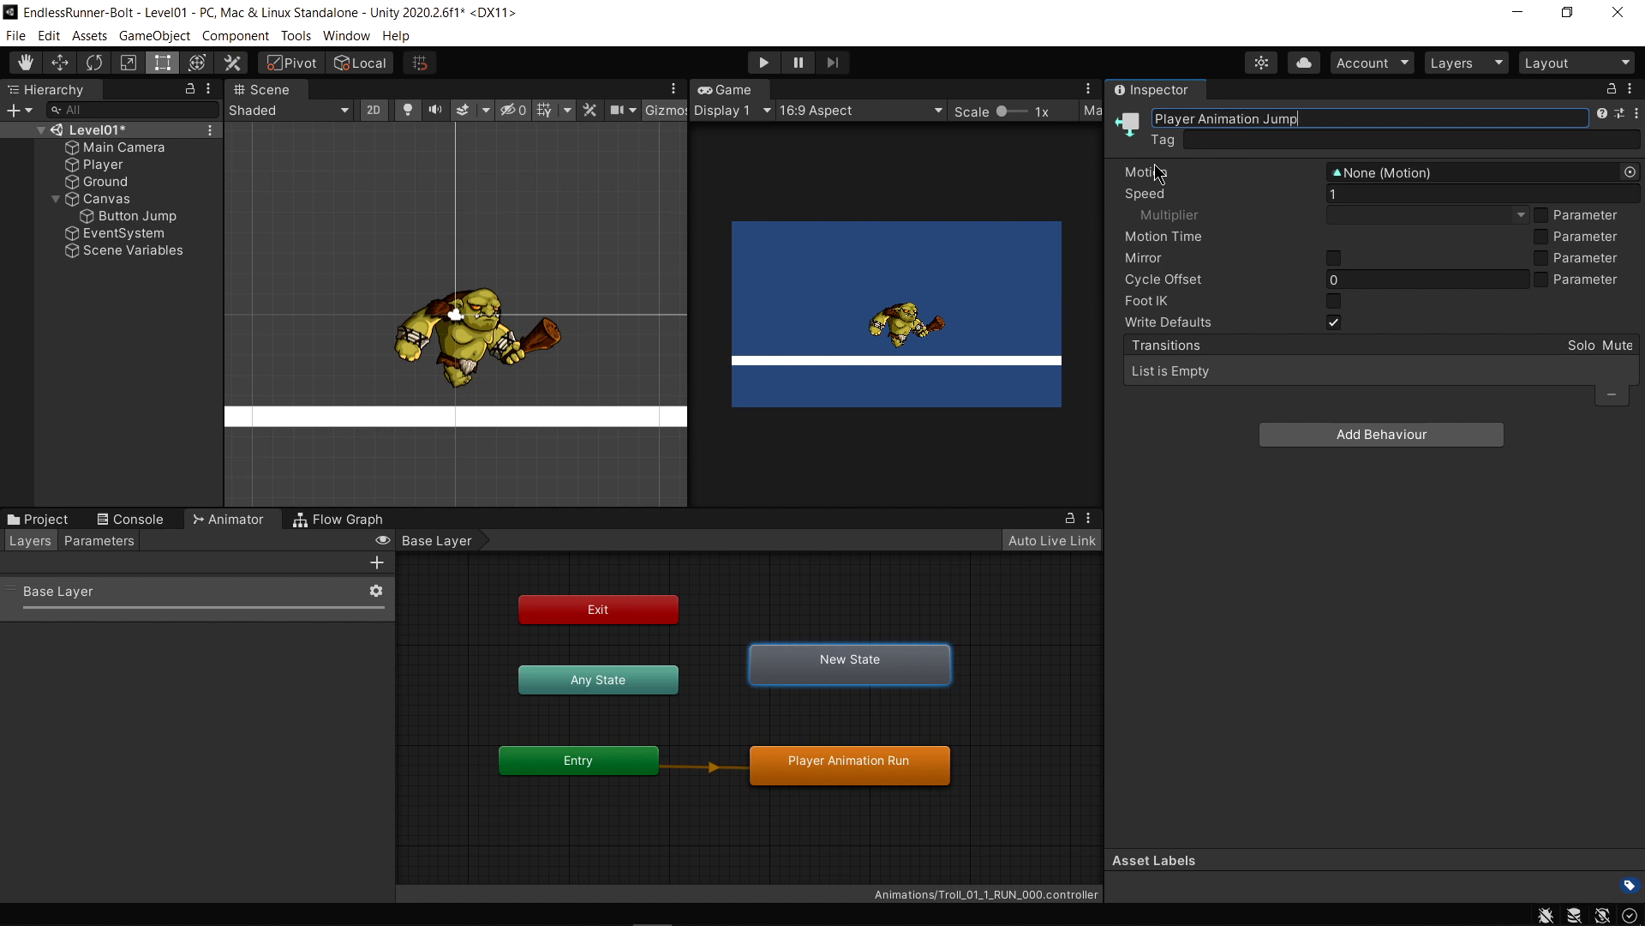
key(Return)
Set the state's Motion to the Player Animation Jump clip and shift the Run state lower
click(1630, 172)
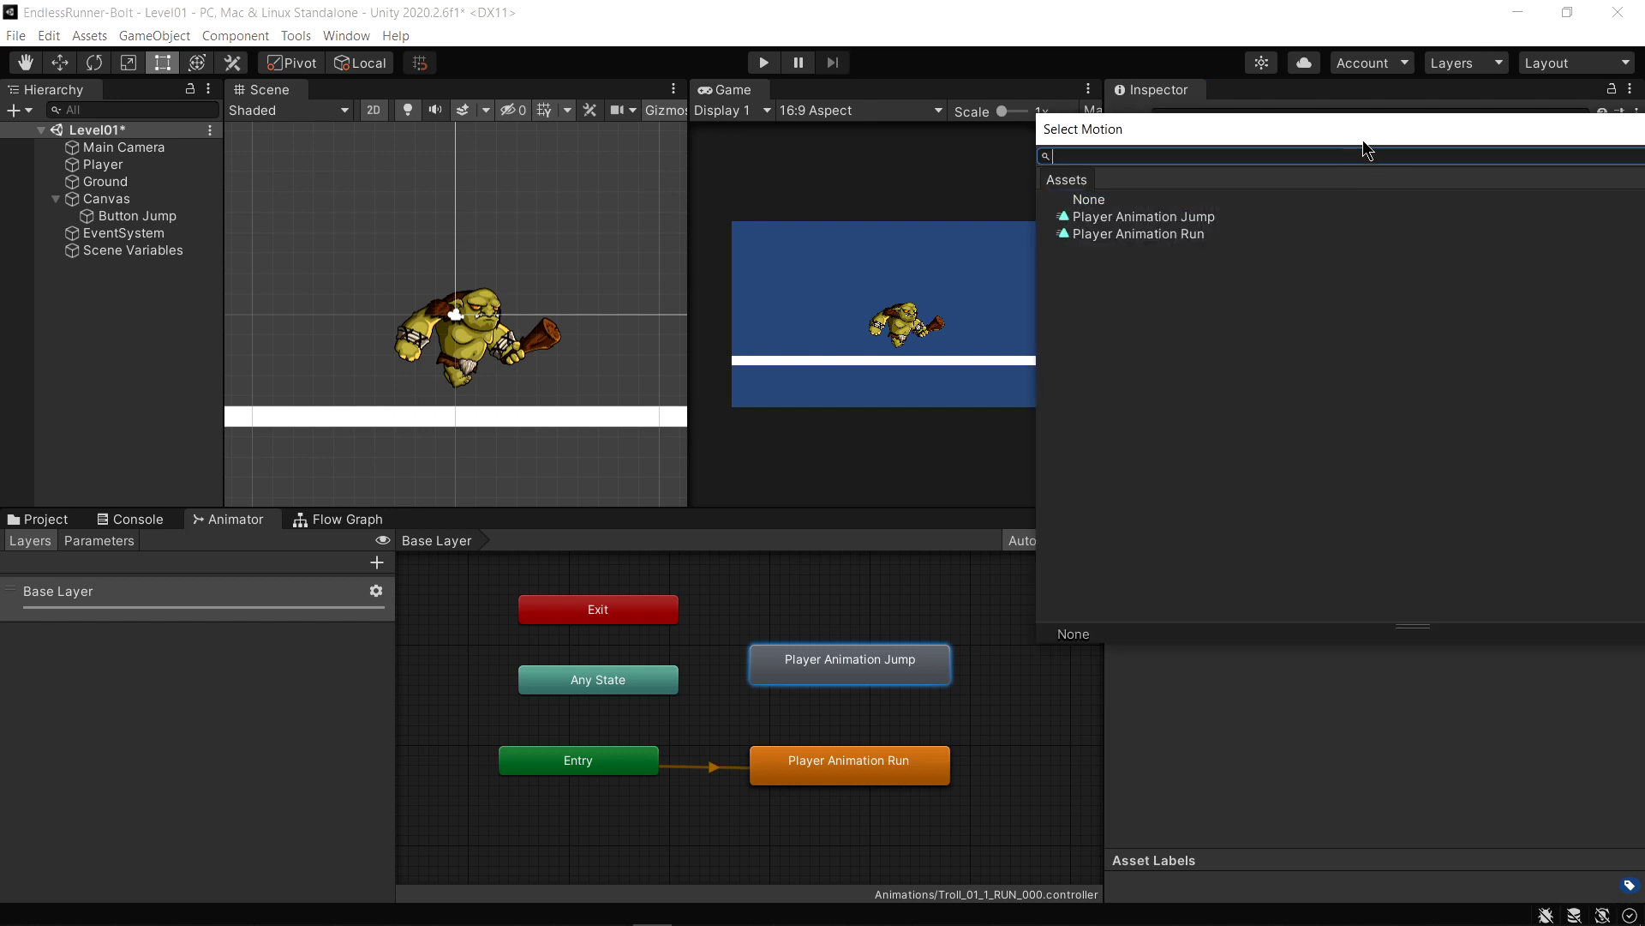
drag(1366, 145, 915, 140)
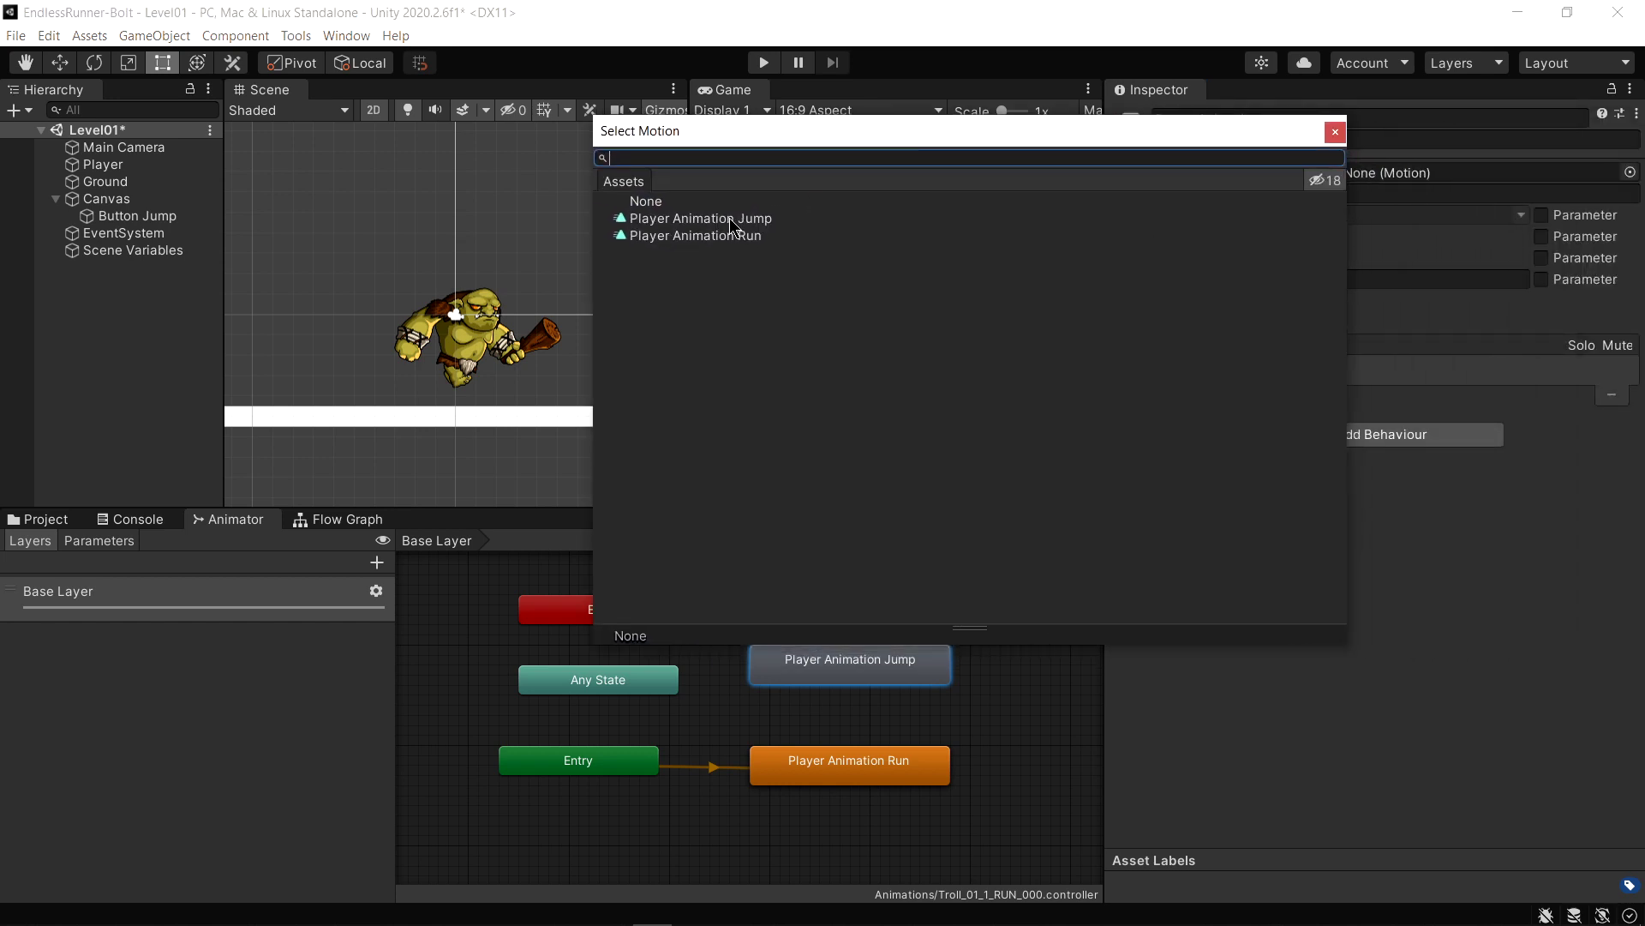
click(731, 219)
click(812, 758)
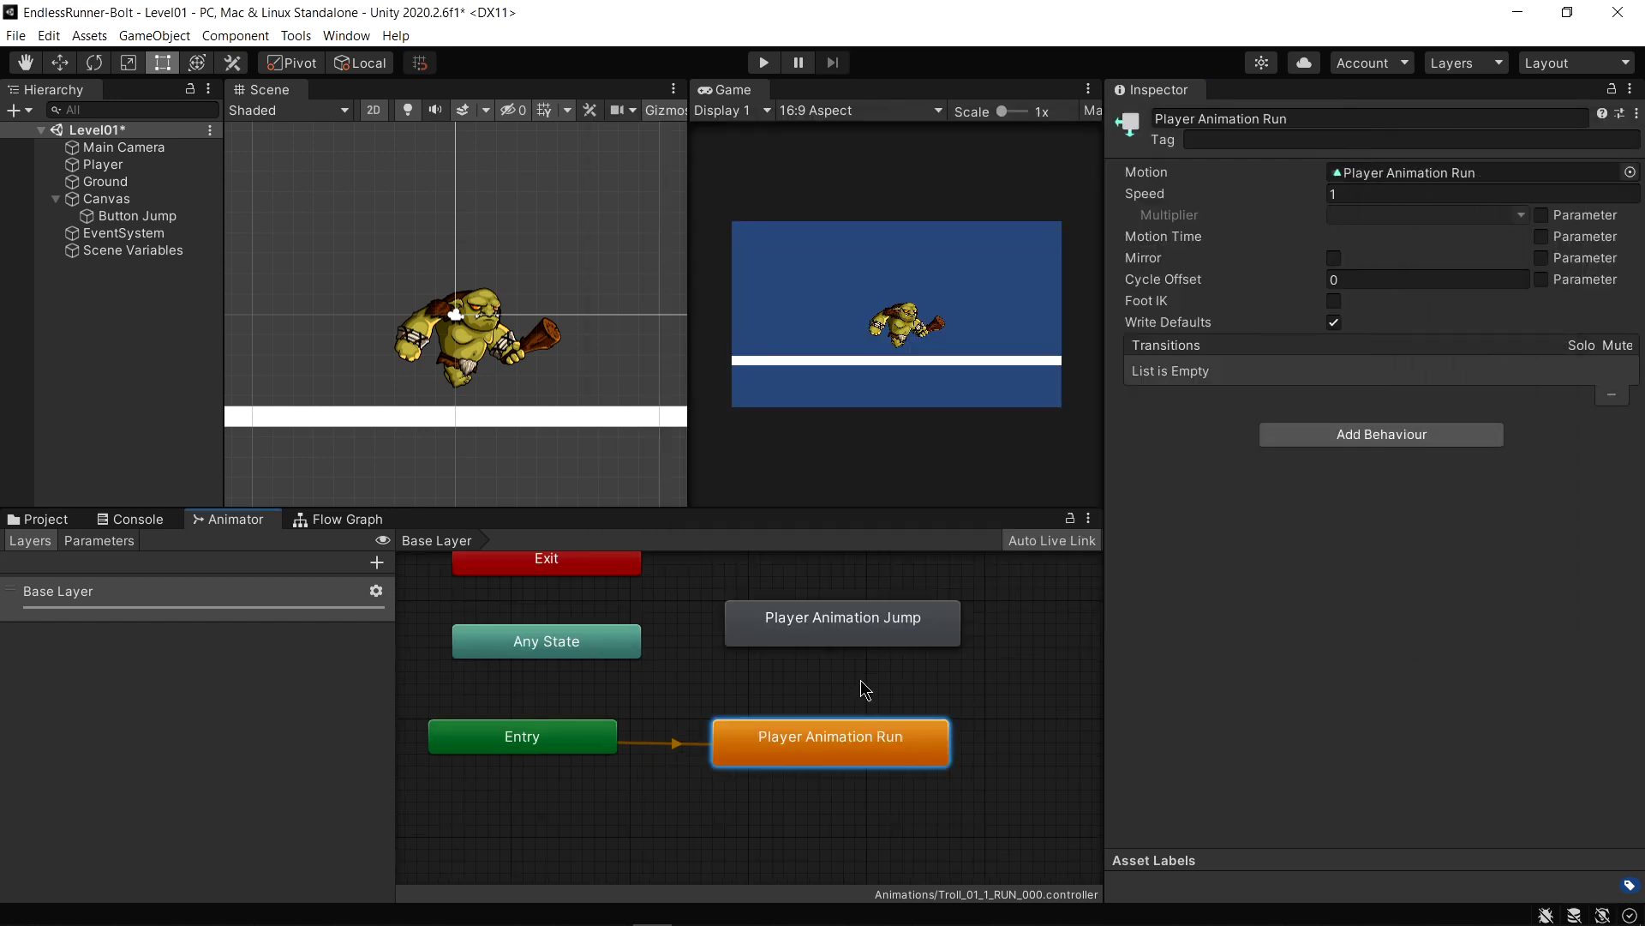
drag(886, 774, 853, 785)
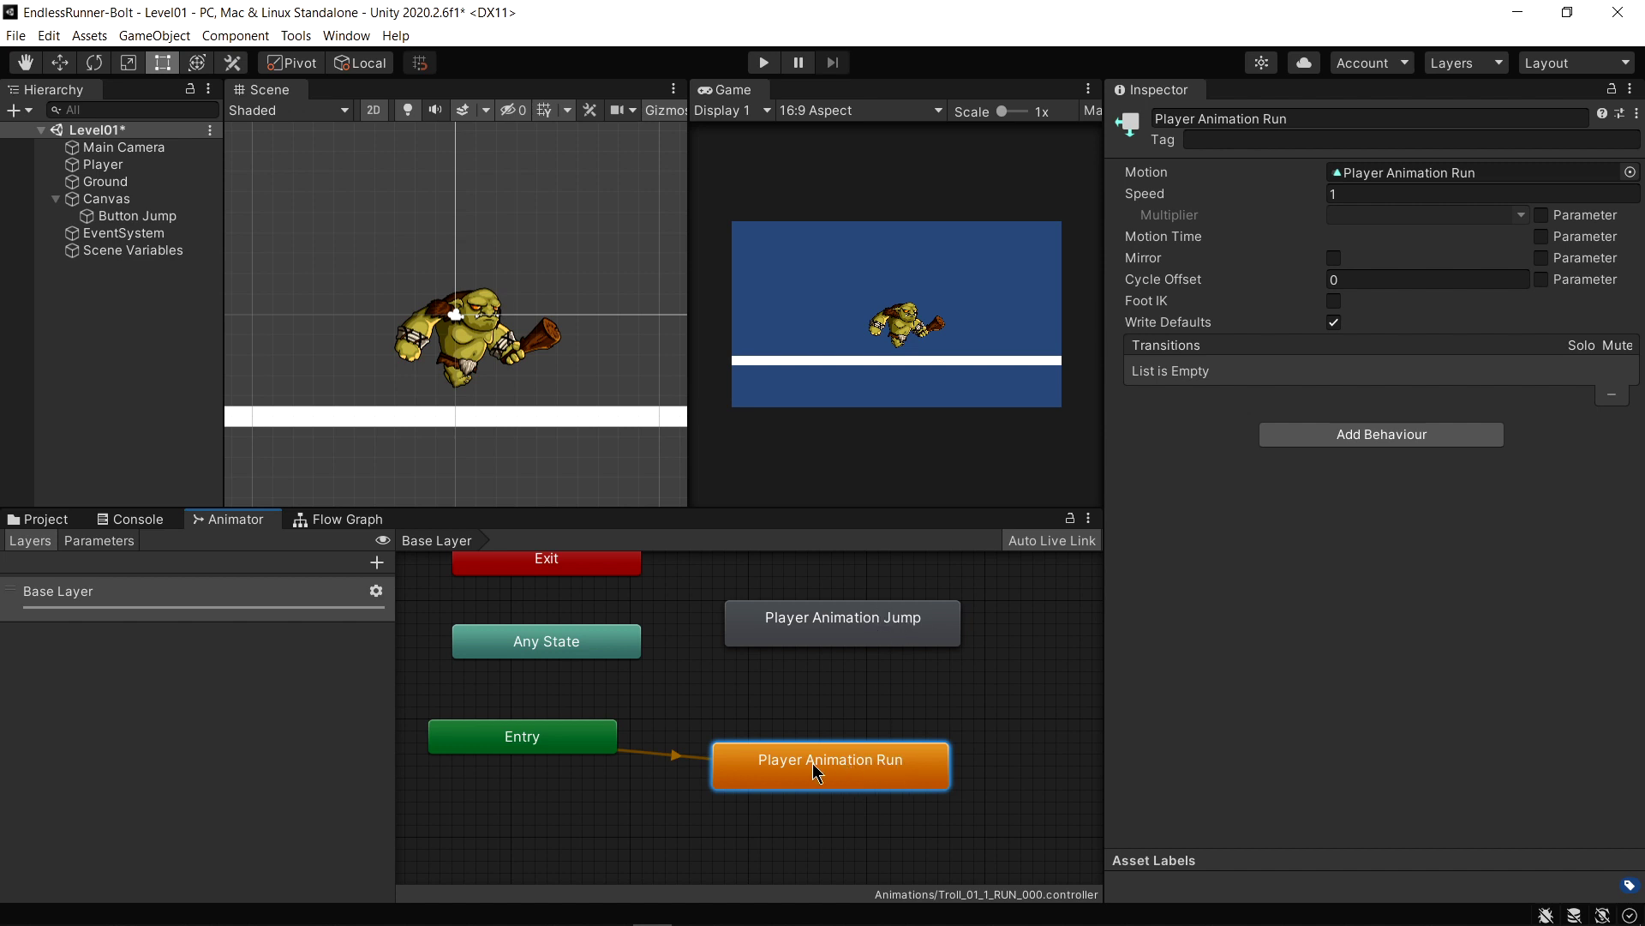
Add transitions Run→Jump and Jump→Run between the animation states, then start Play mode
right_click(852, 769)
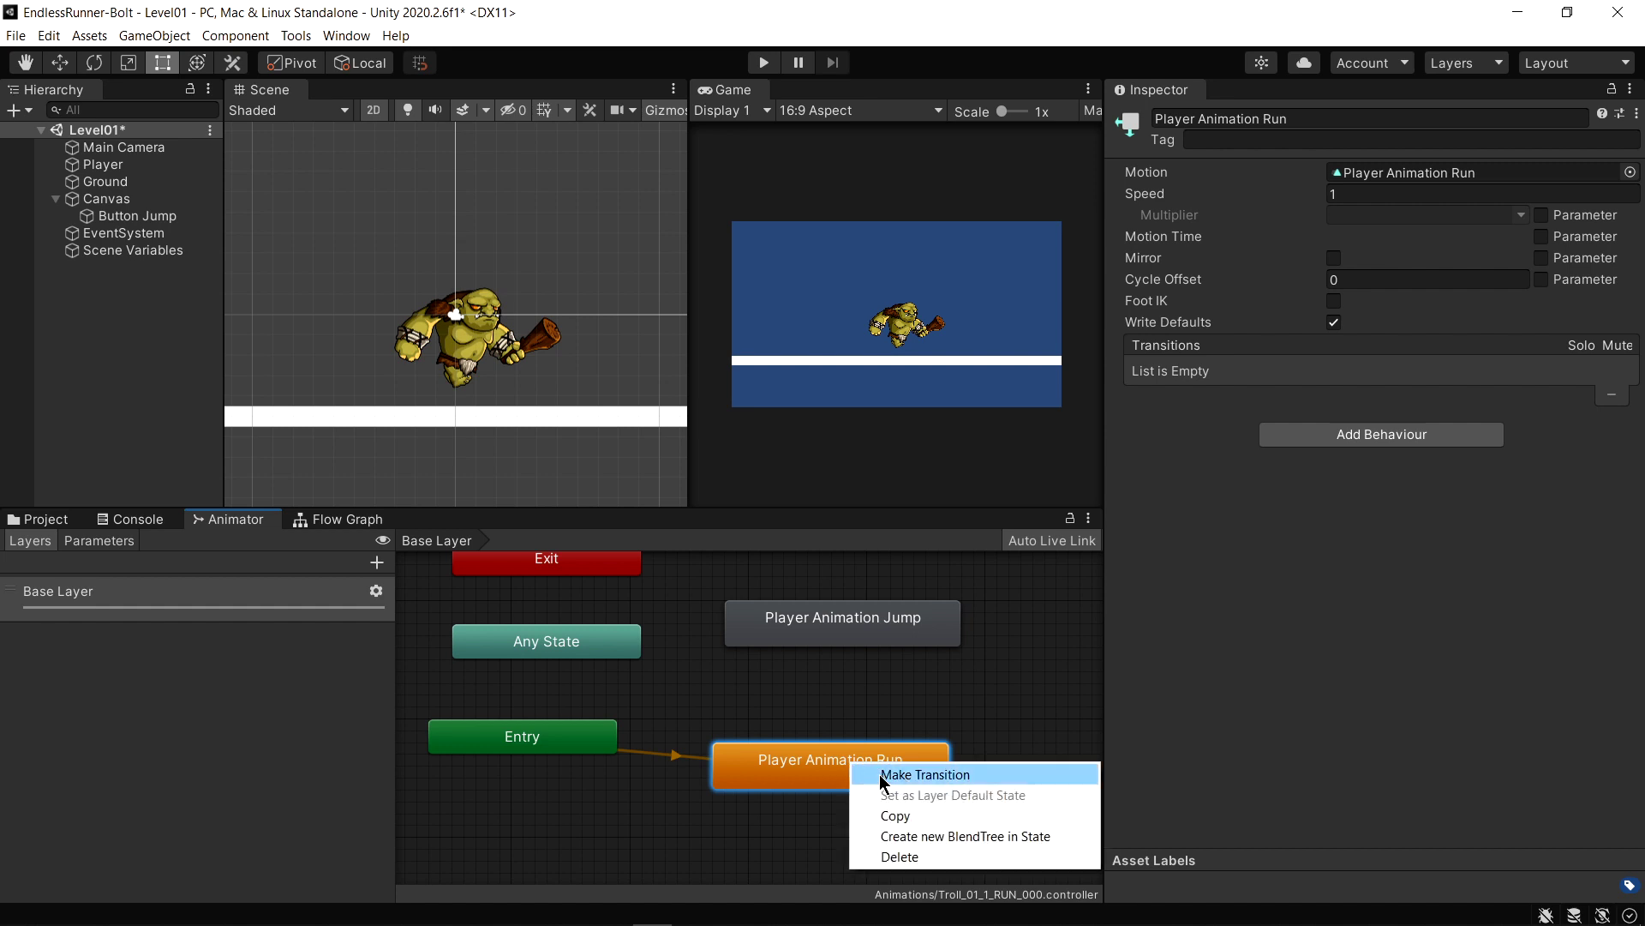
click(965, 776)
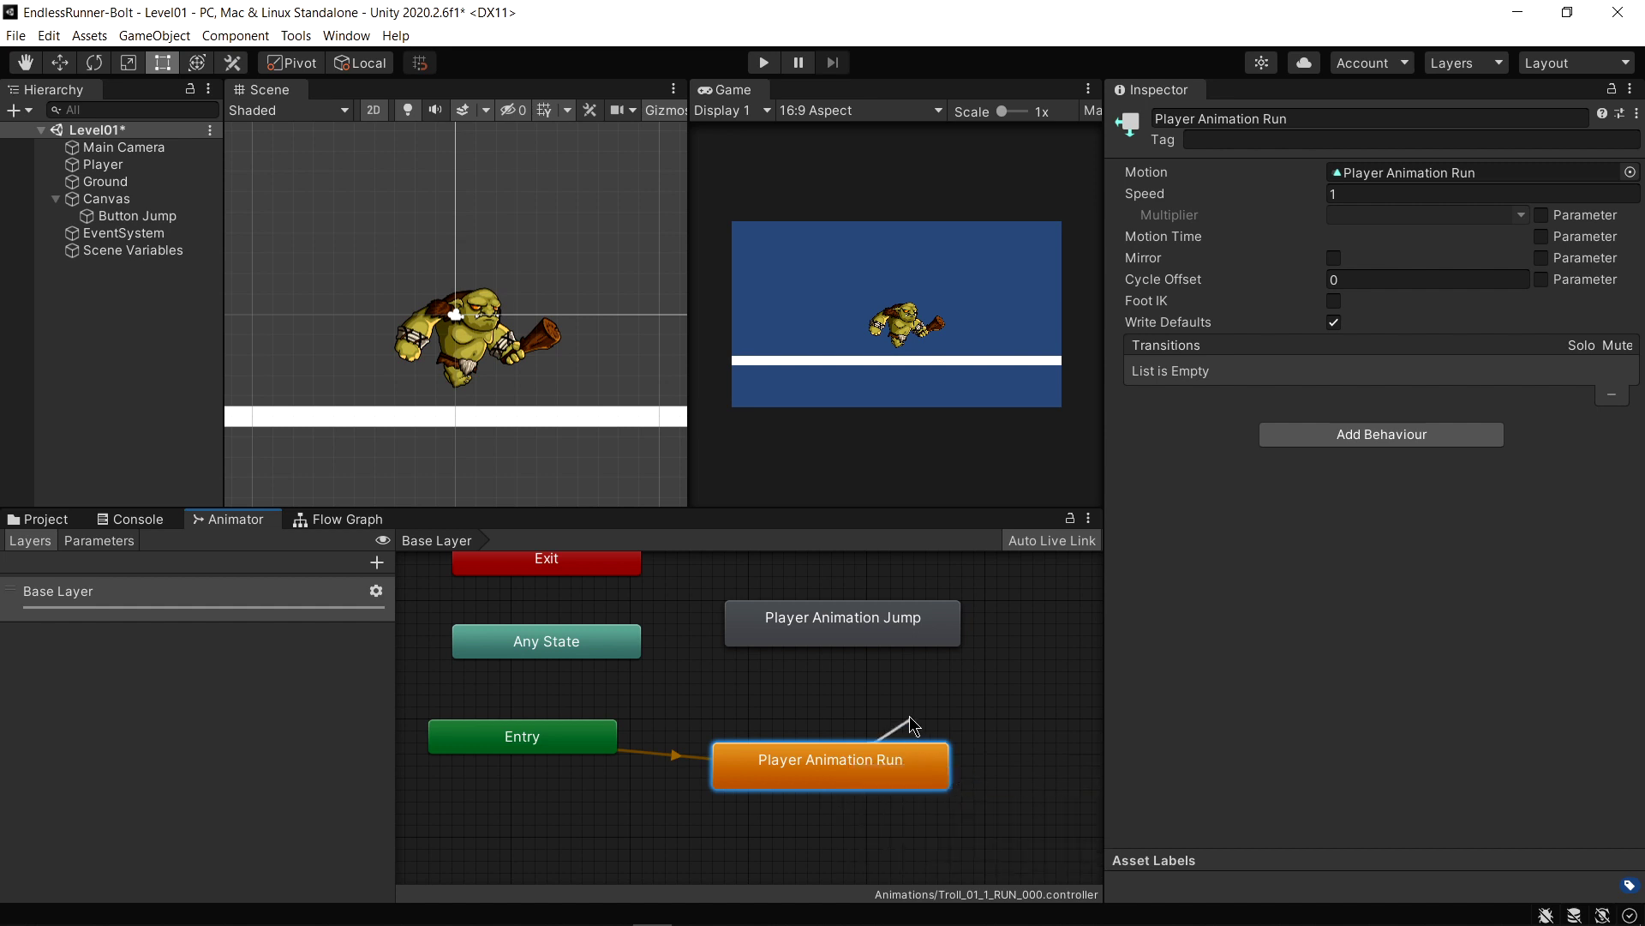
click(853, 641)
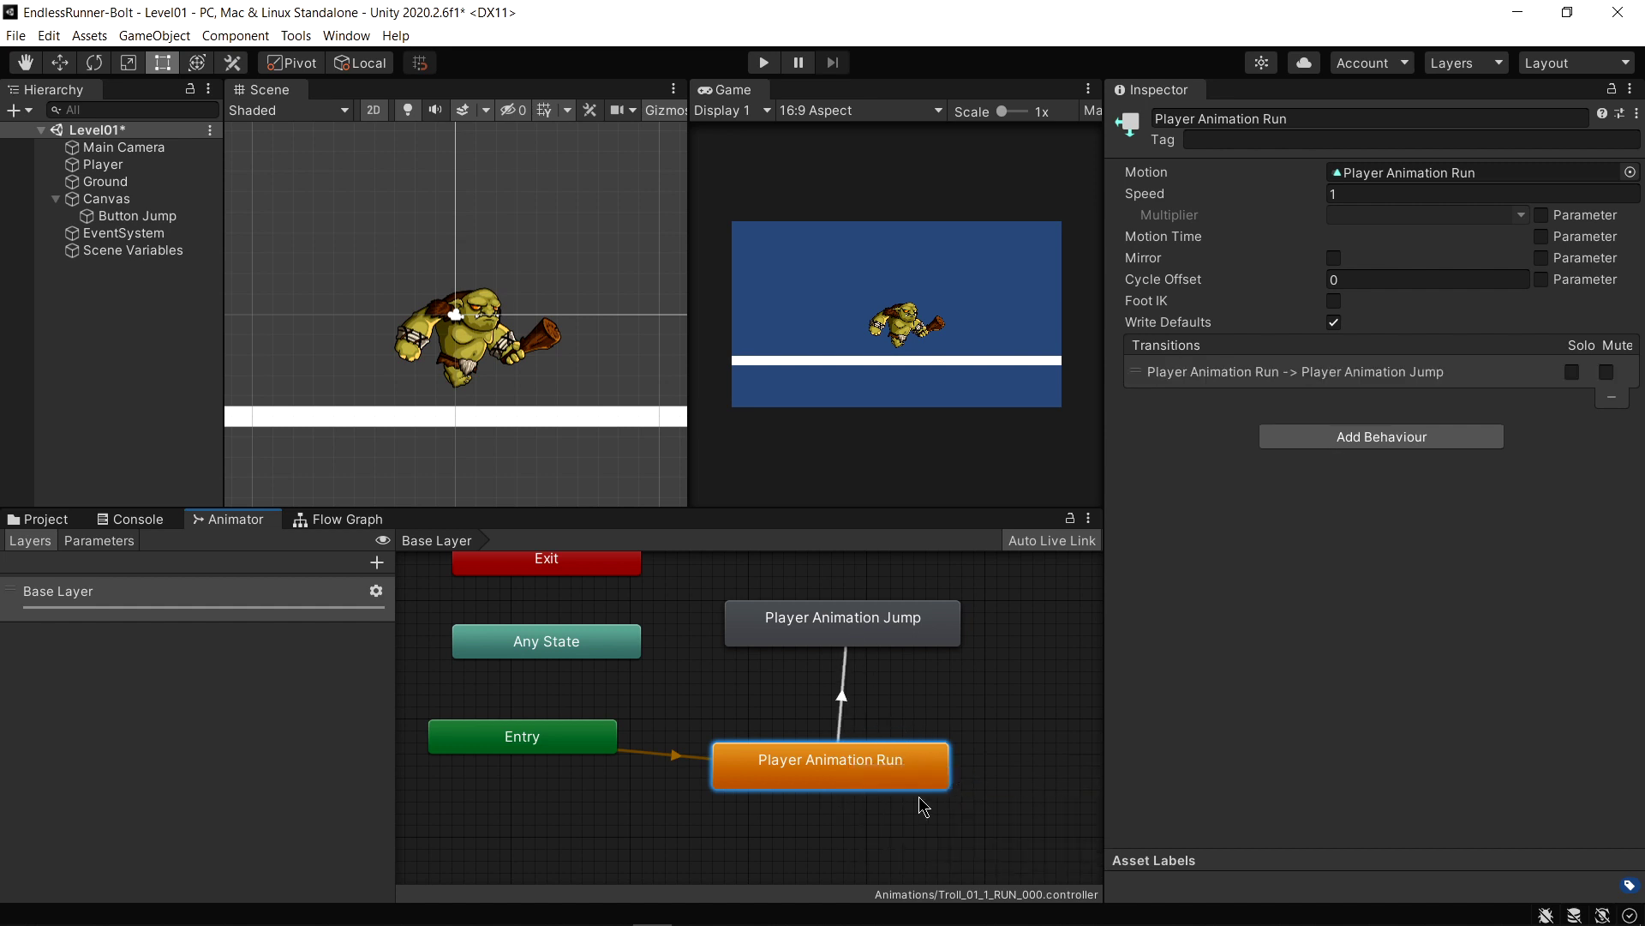
right_click(873, 627)
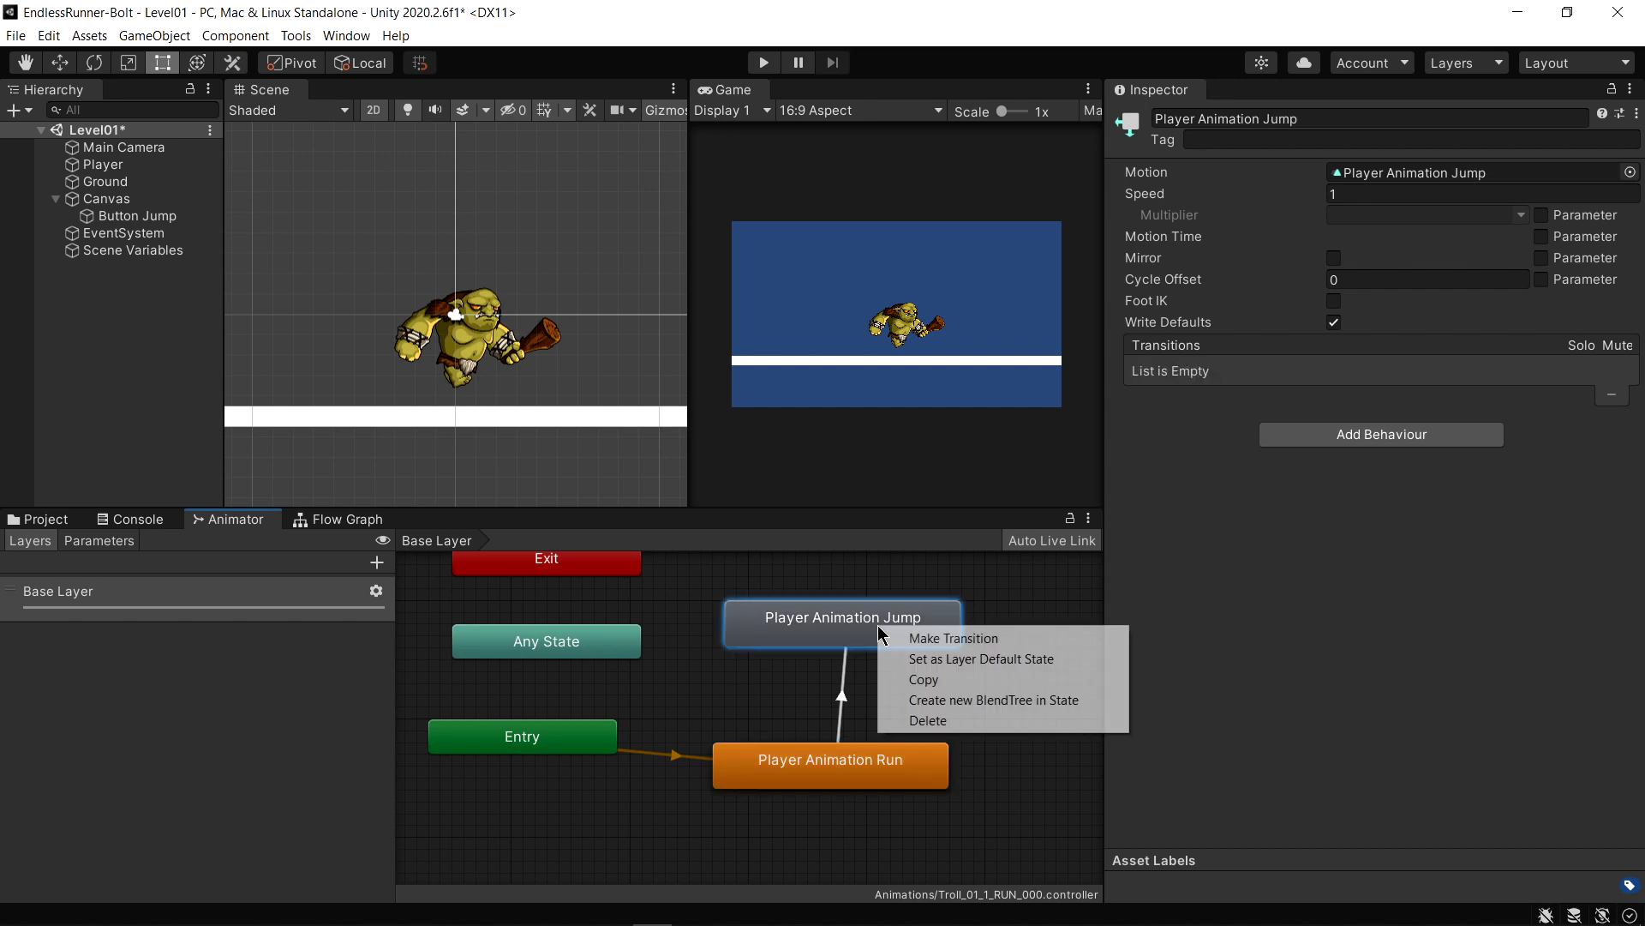
click(929, 640)
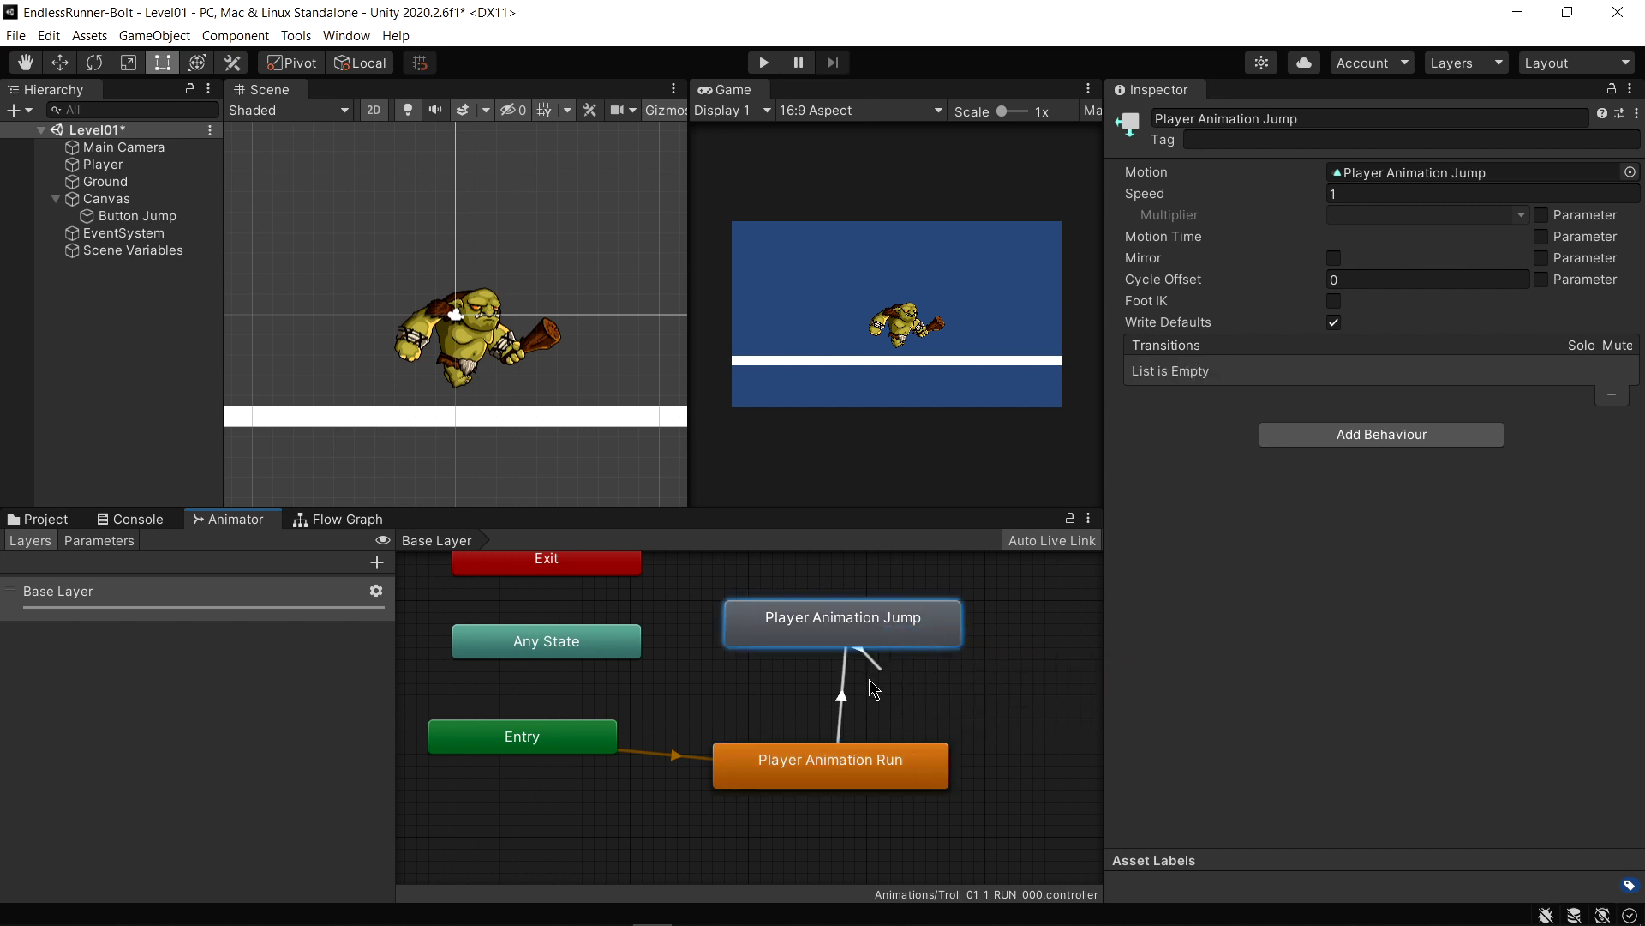
click(817, 776)
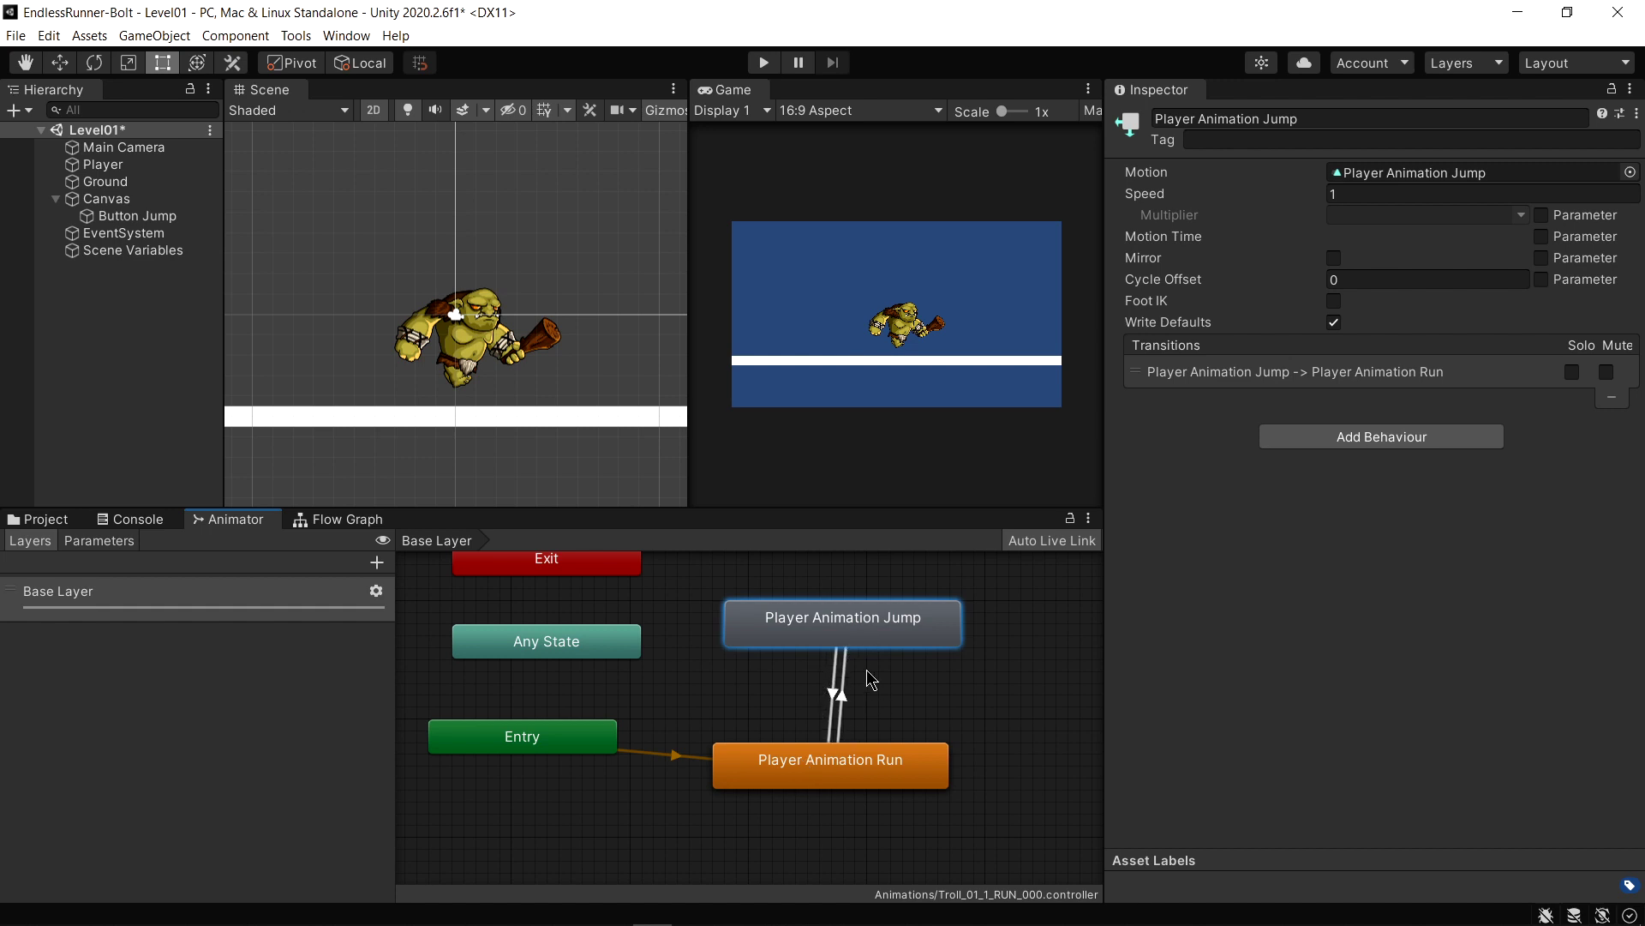
click(763, 63)
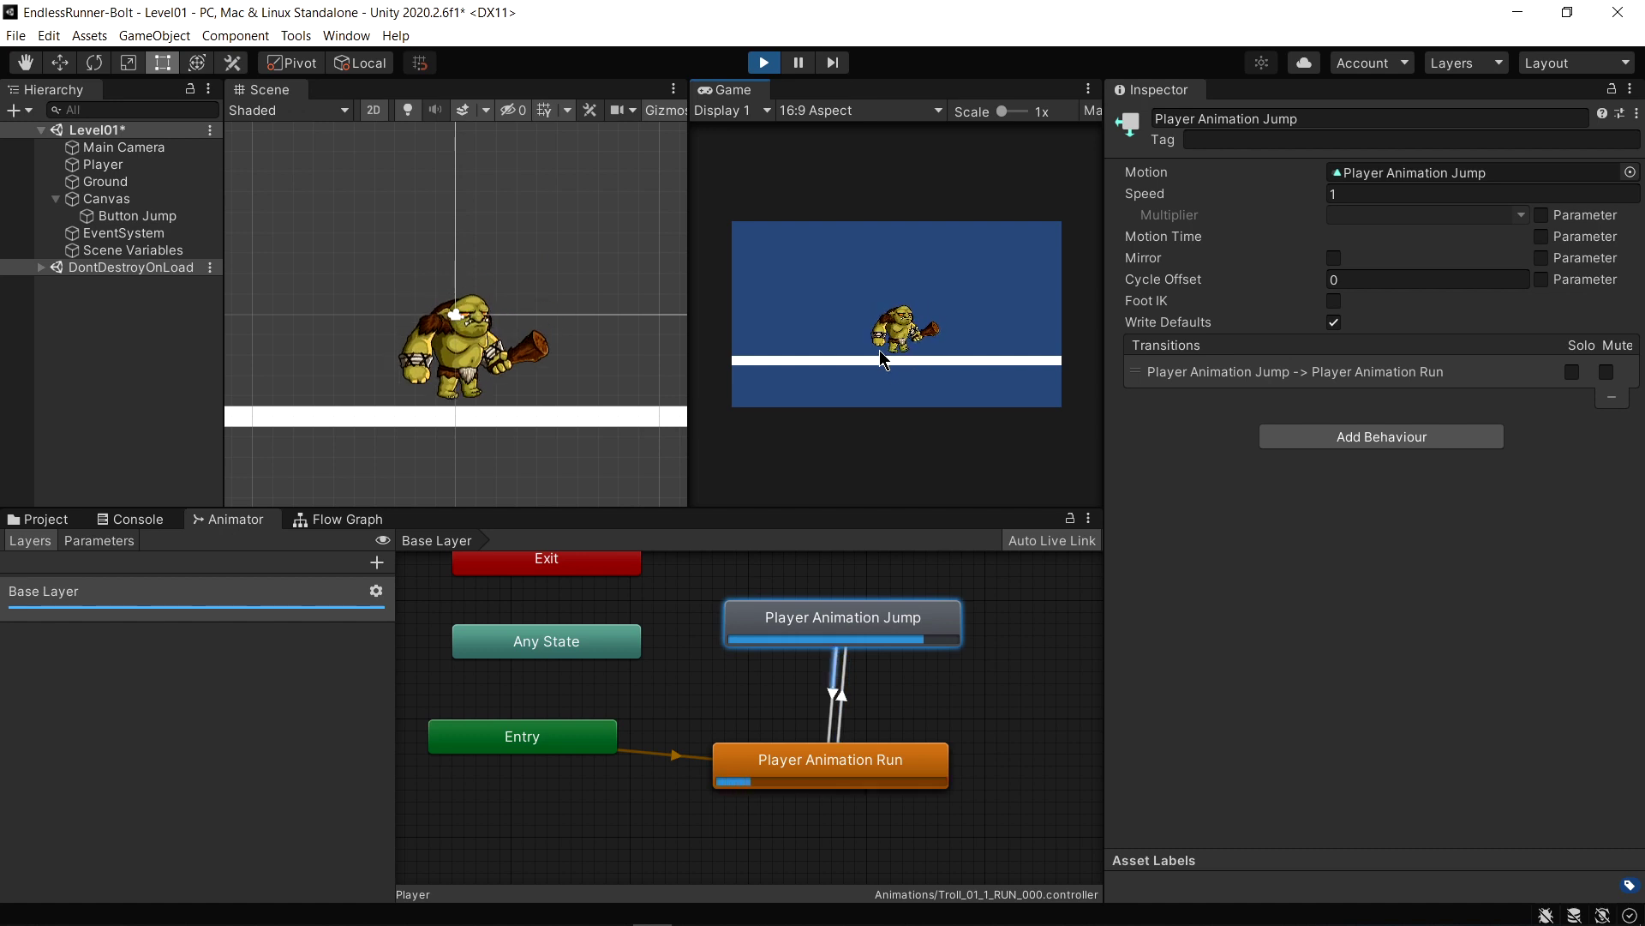
Stop Play mode and add a Bool parameter named 'Jumping' to the Animator
click(767, 64)
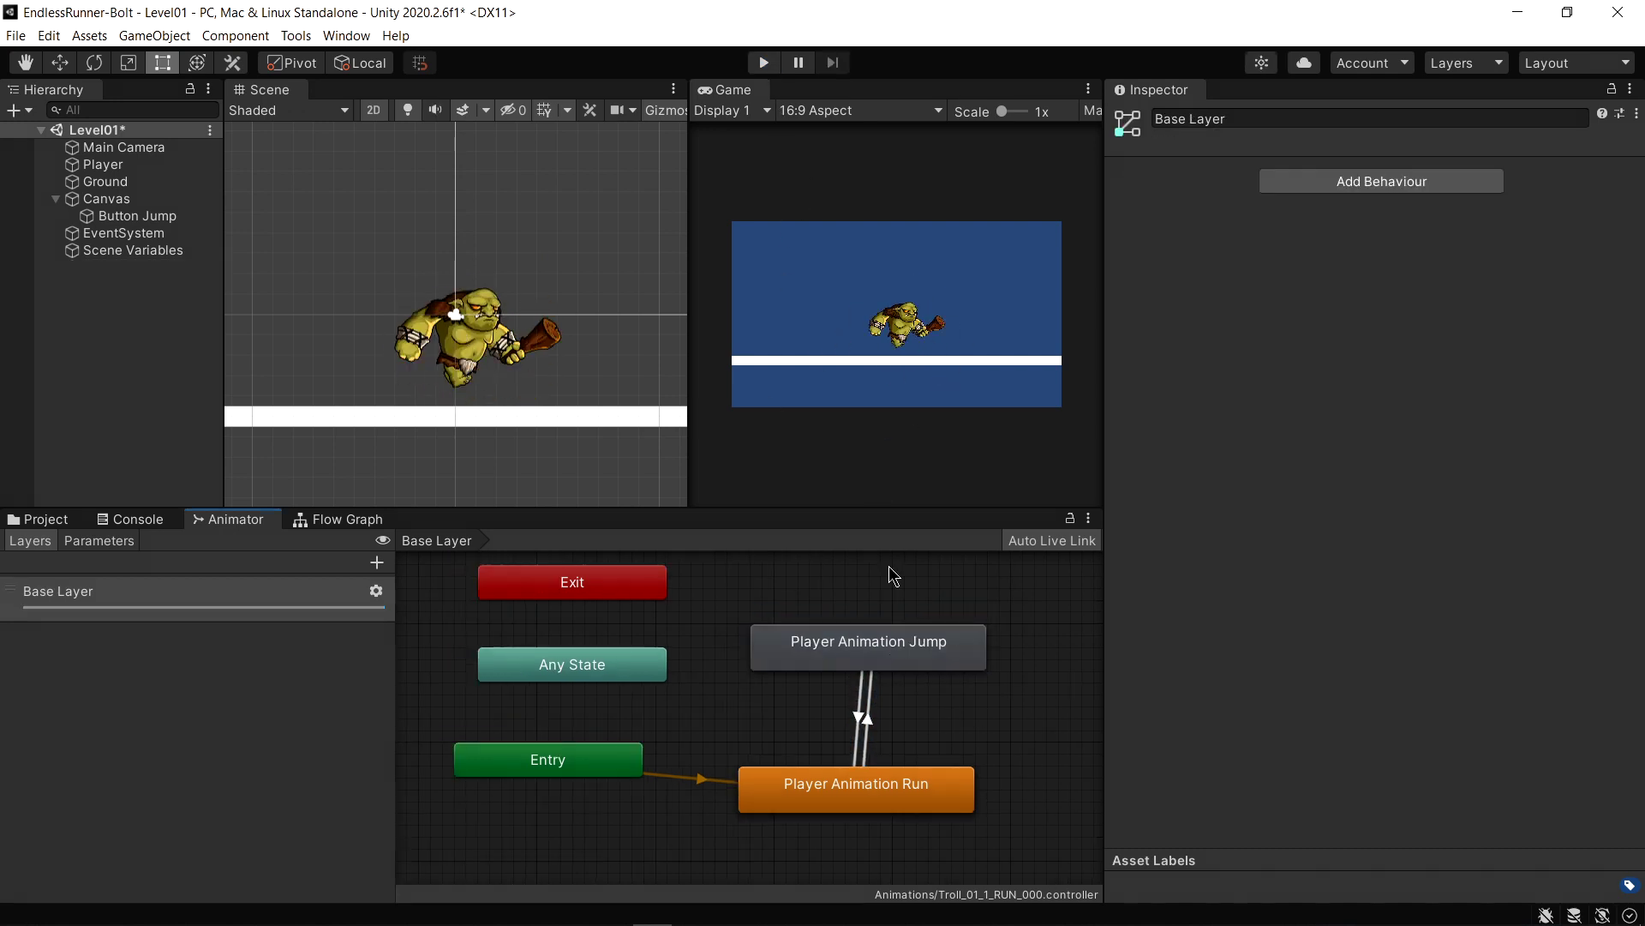
click(86, 545)
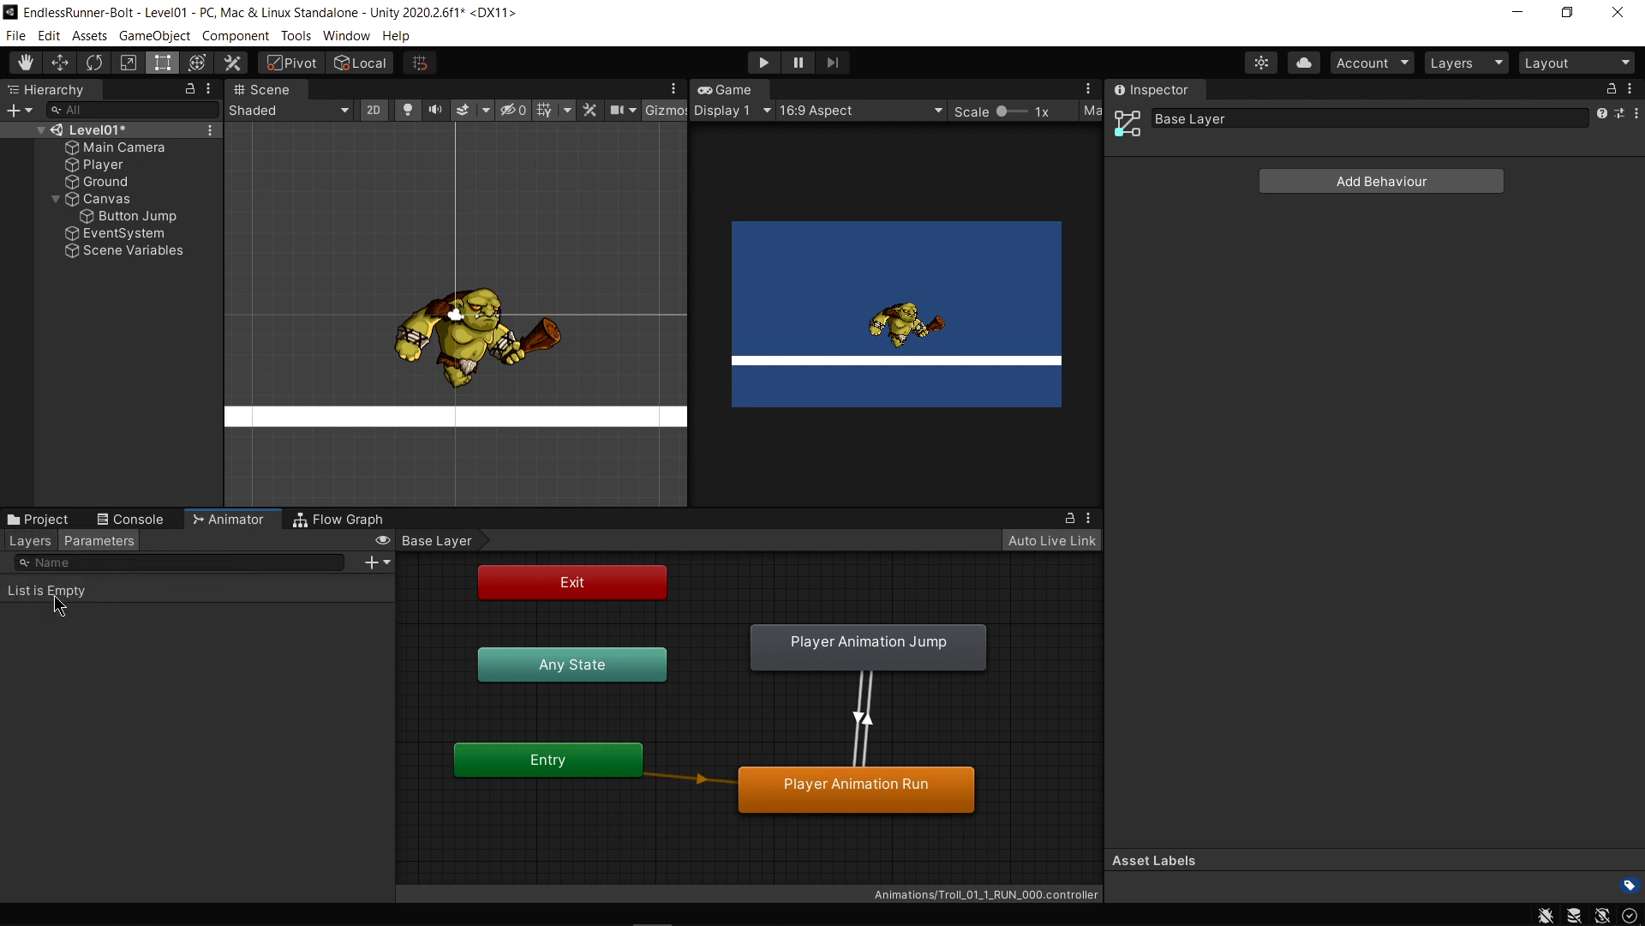
click(381, 567)
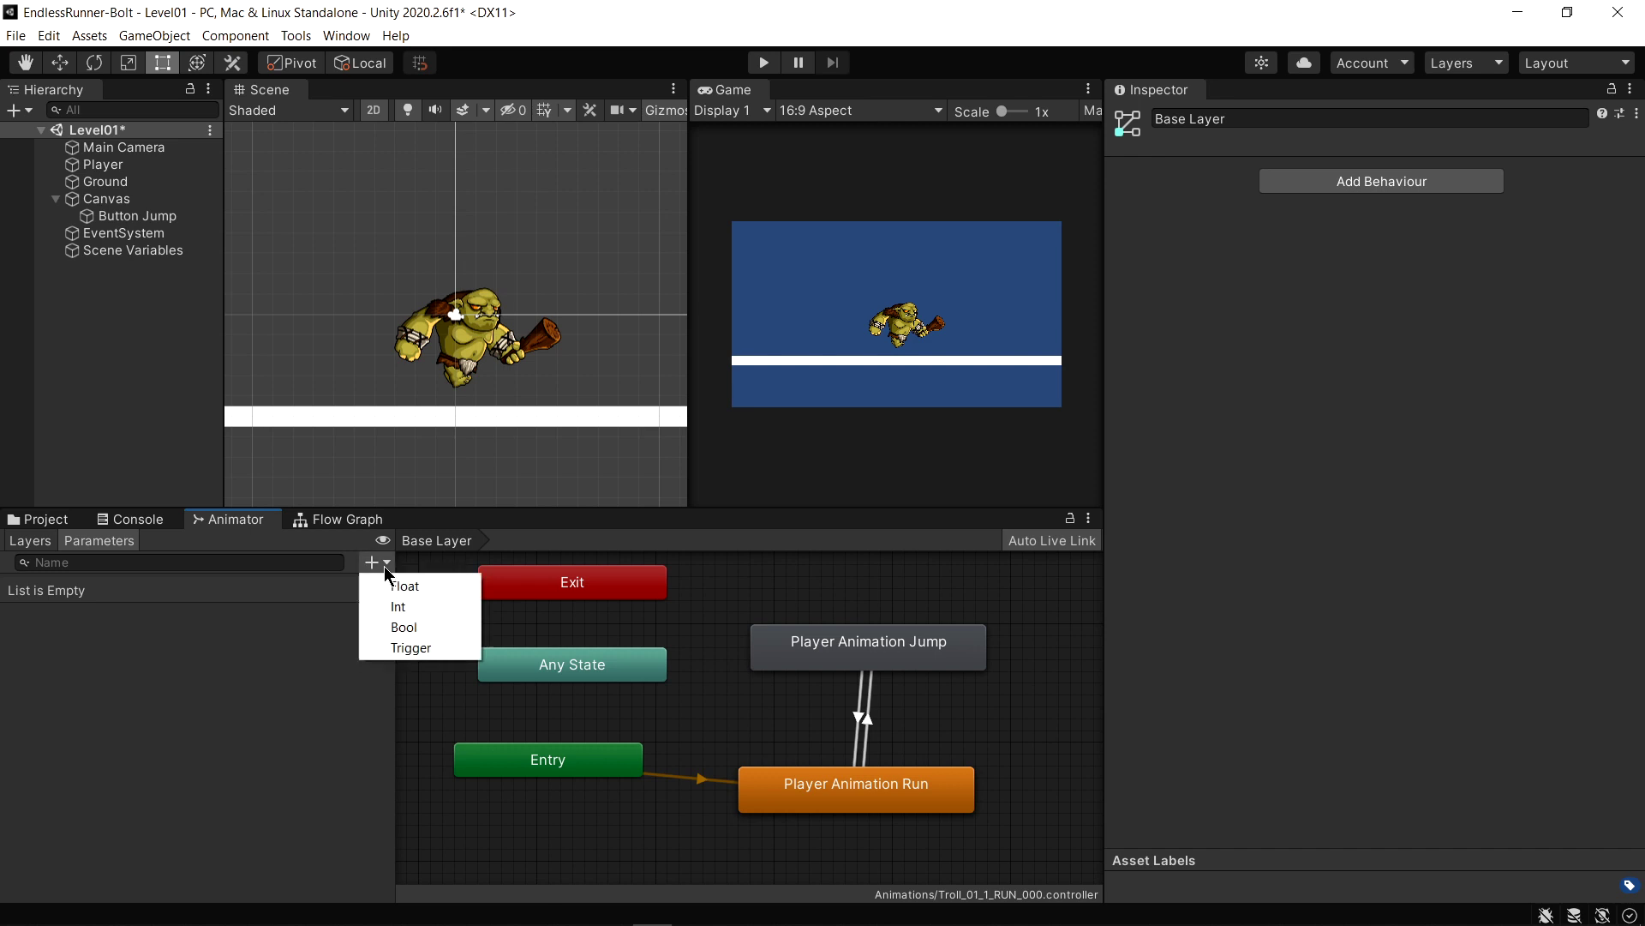
click(400, 630)
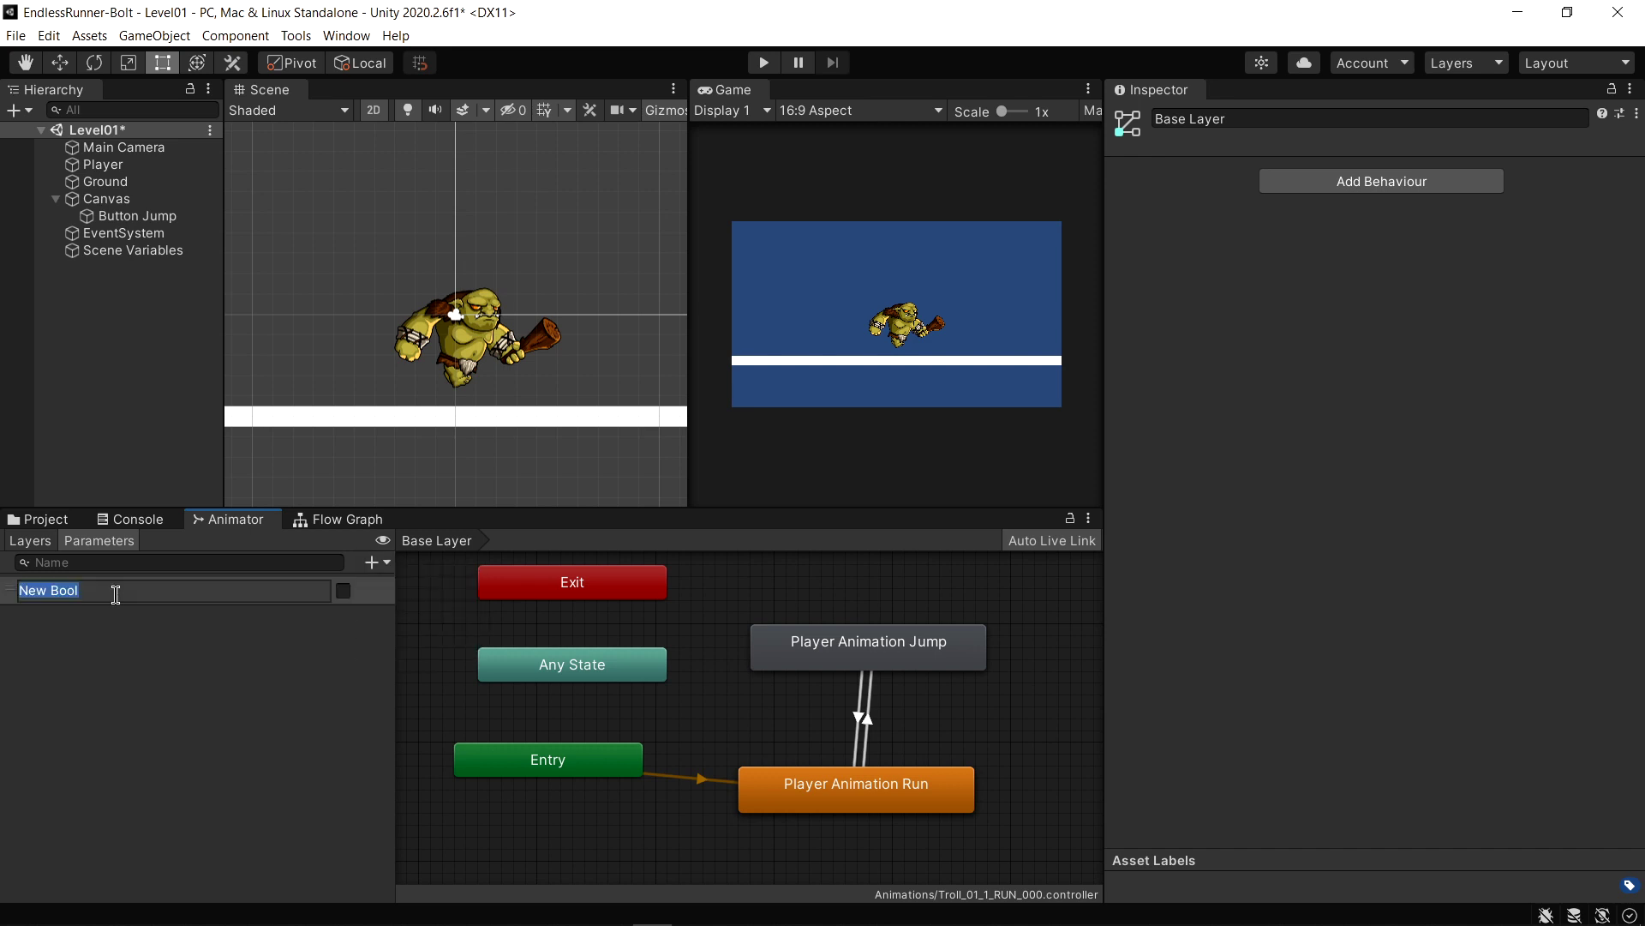
text(Jumping)
key(Return)
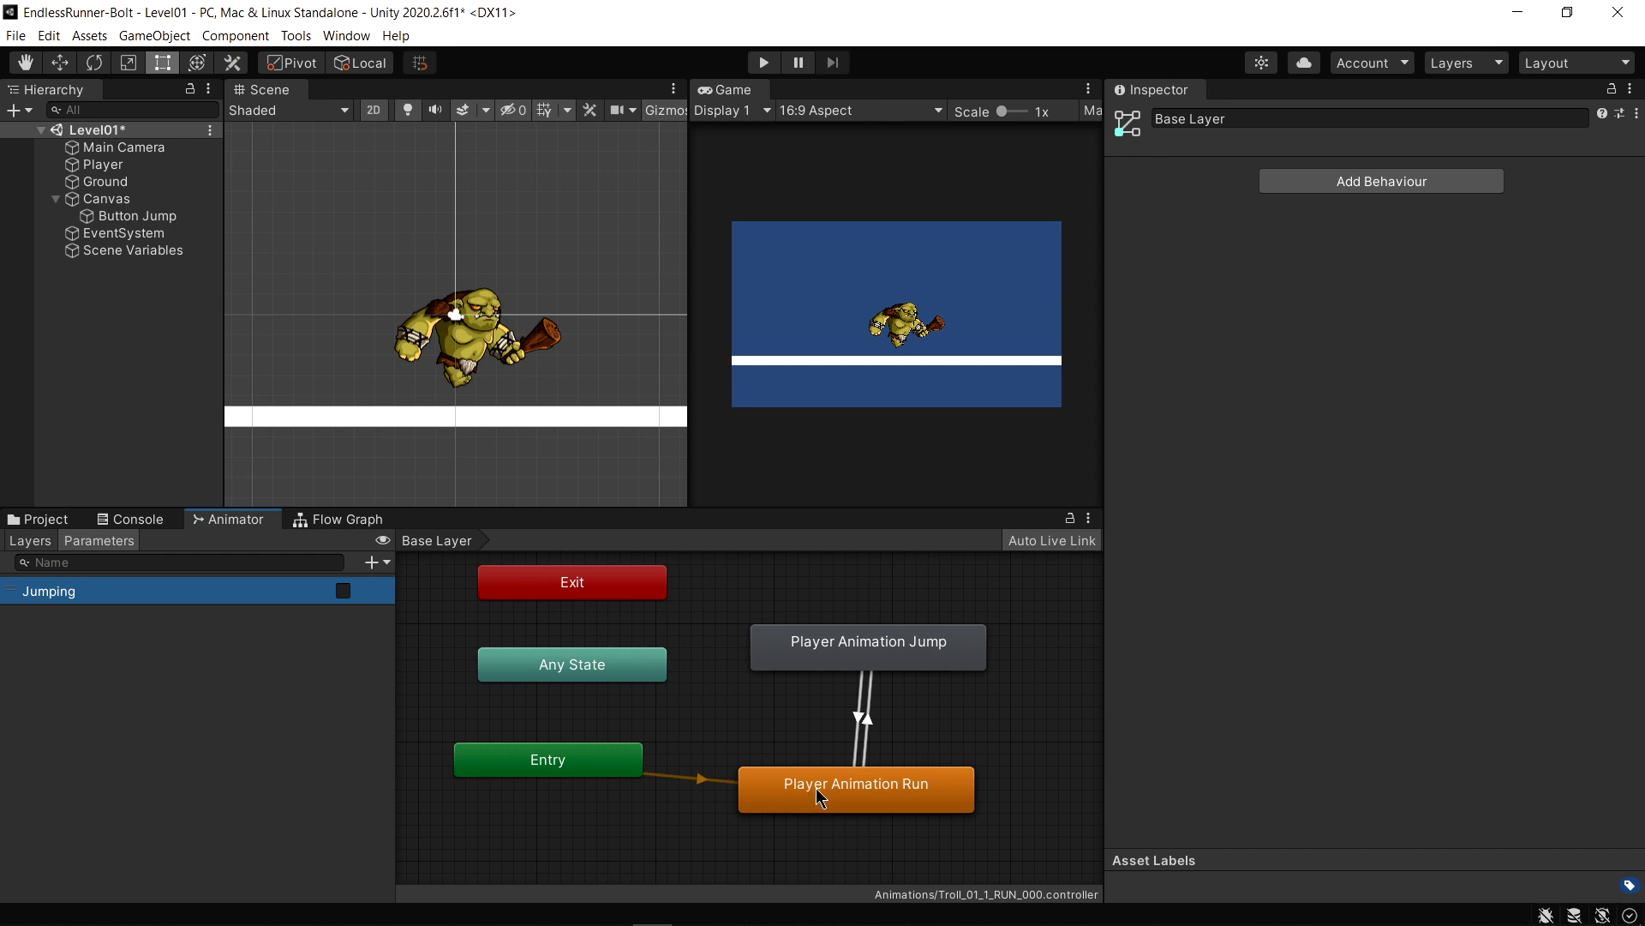
click(883, 781)
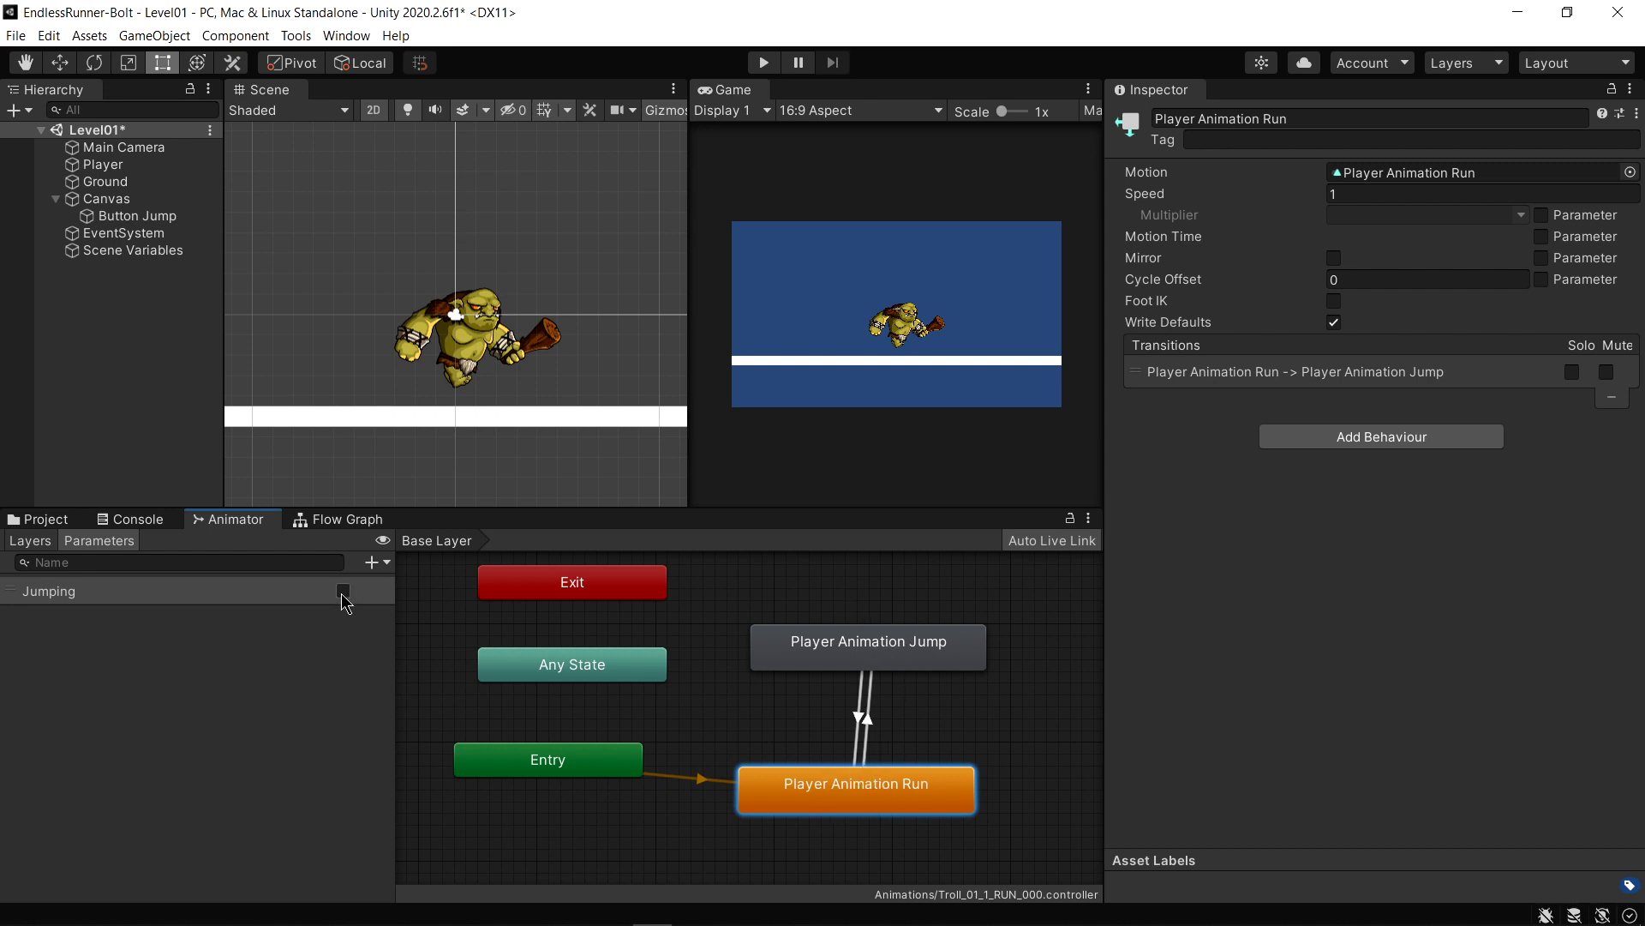
Give the Run→Jump transition condition Jumping true and turn off Has Exit Time
click(944, 742)
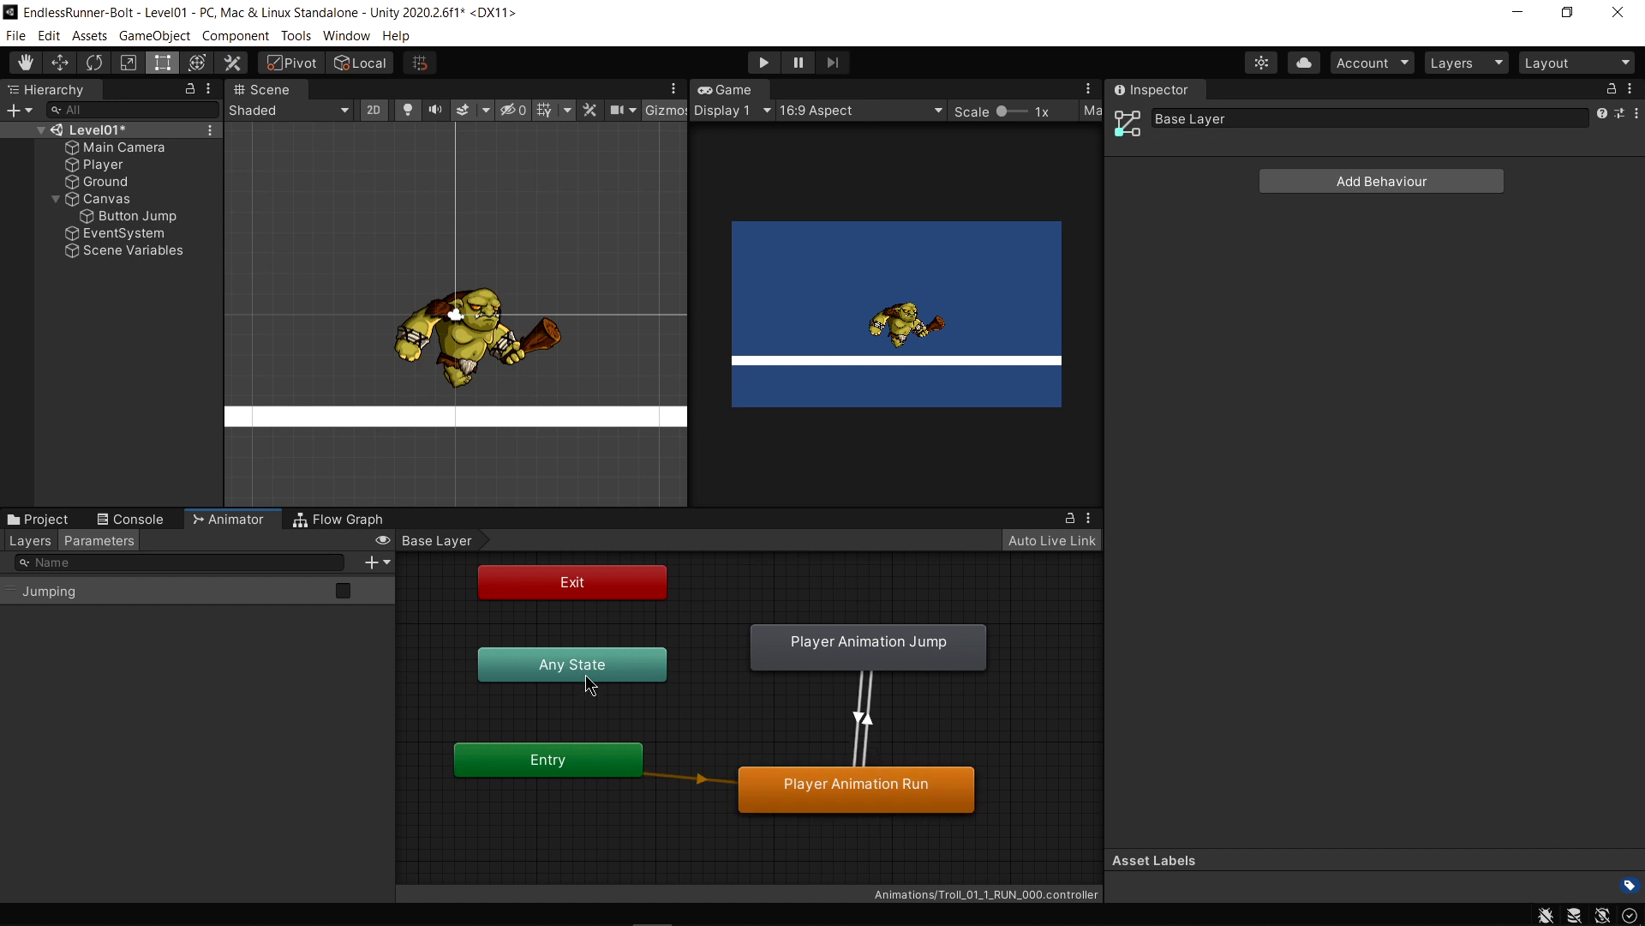
click(869, 728)
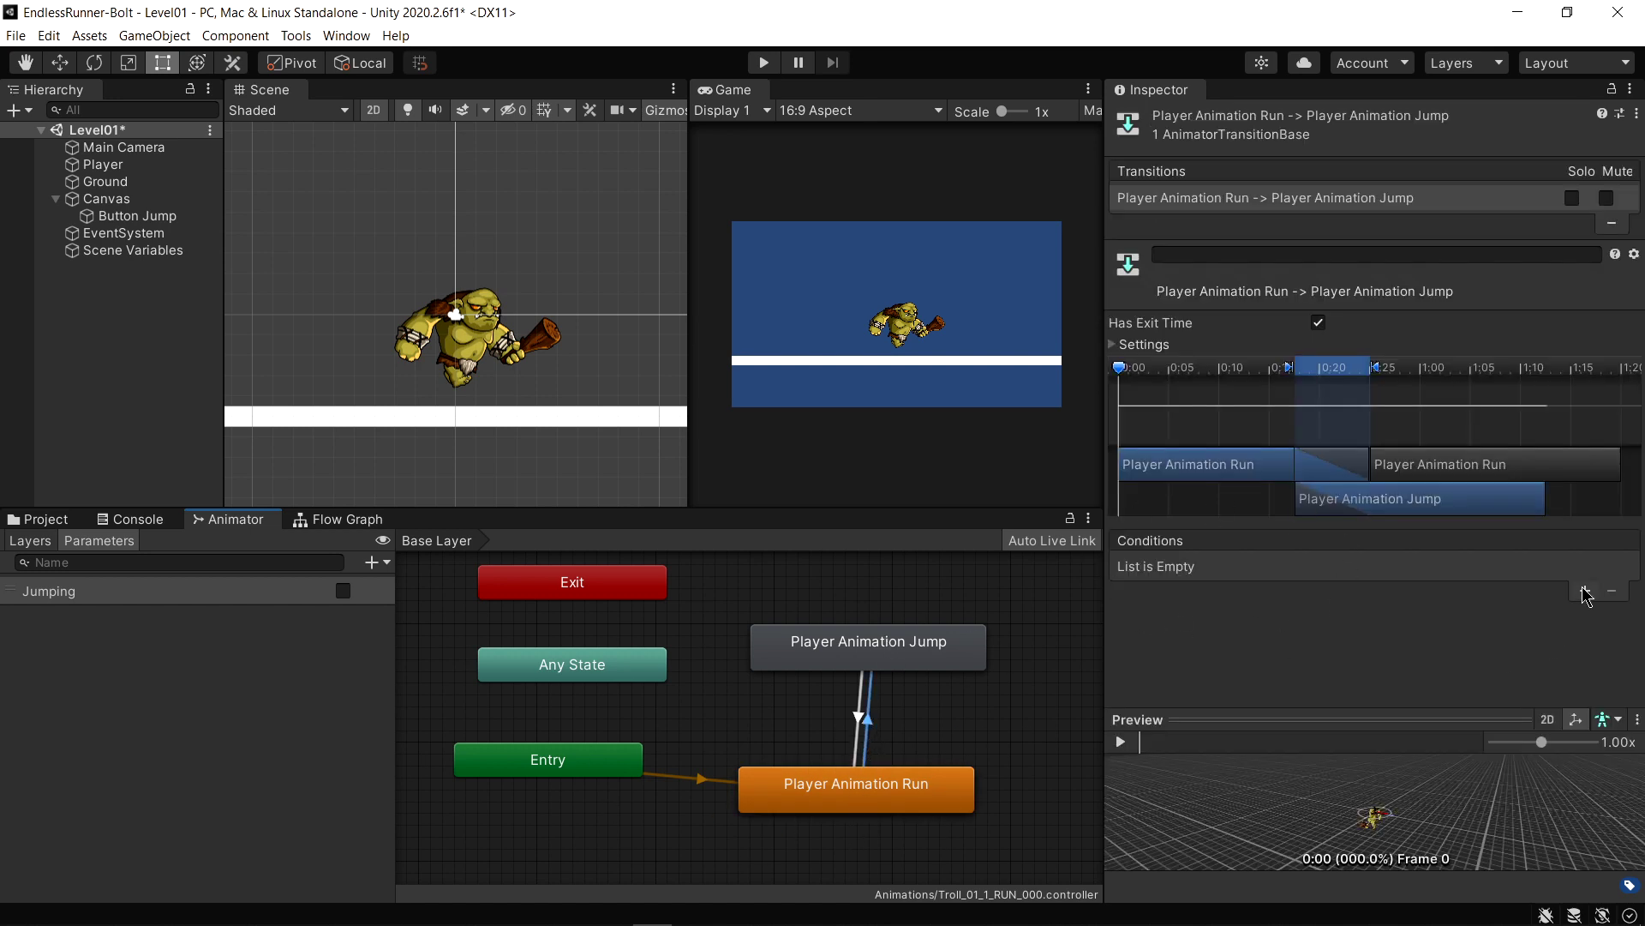
click(1585, 592)
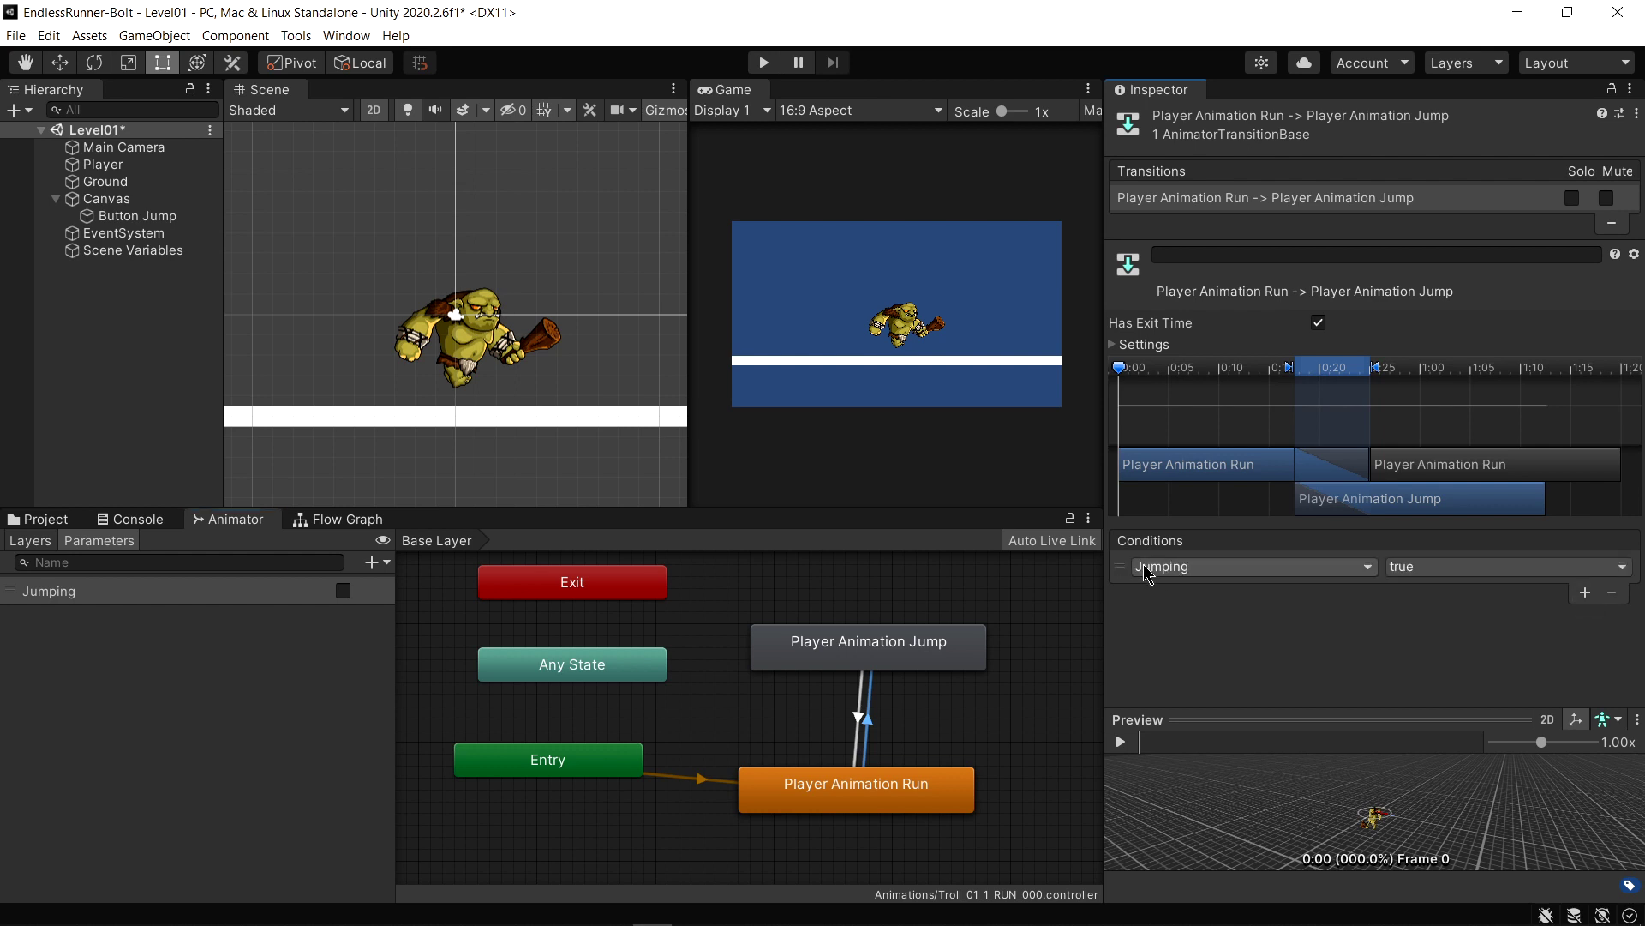
click(1152, 567)
click(1166, 638)
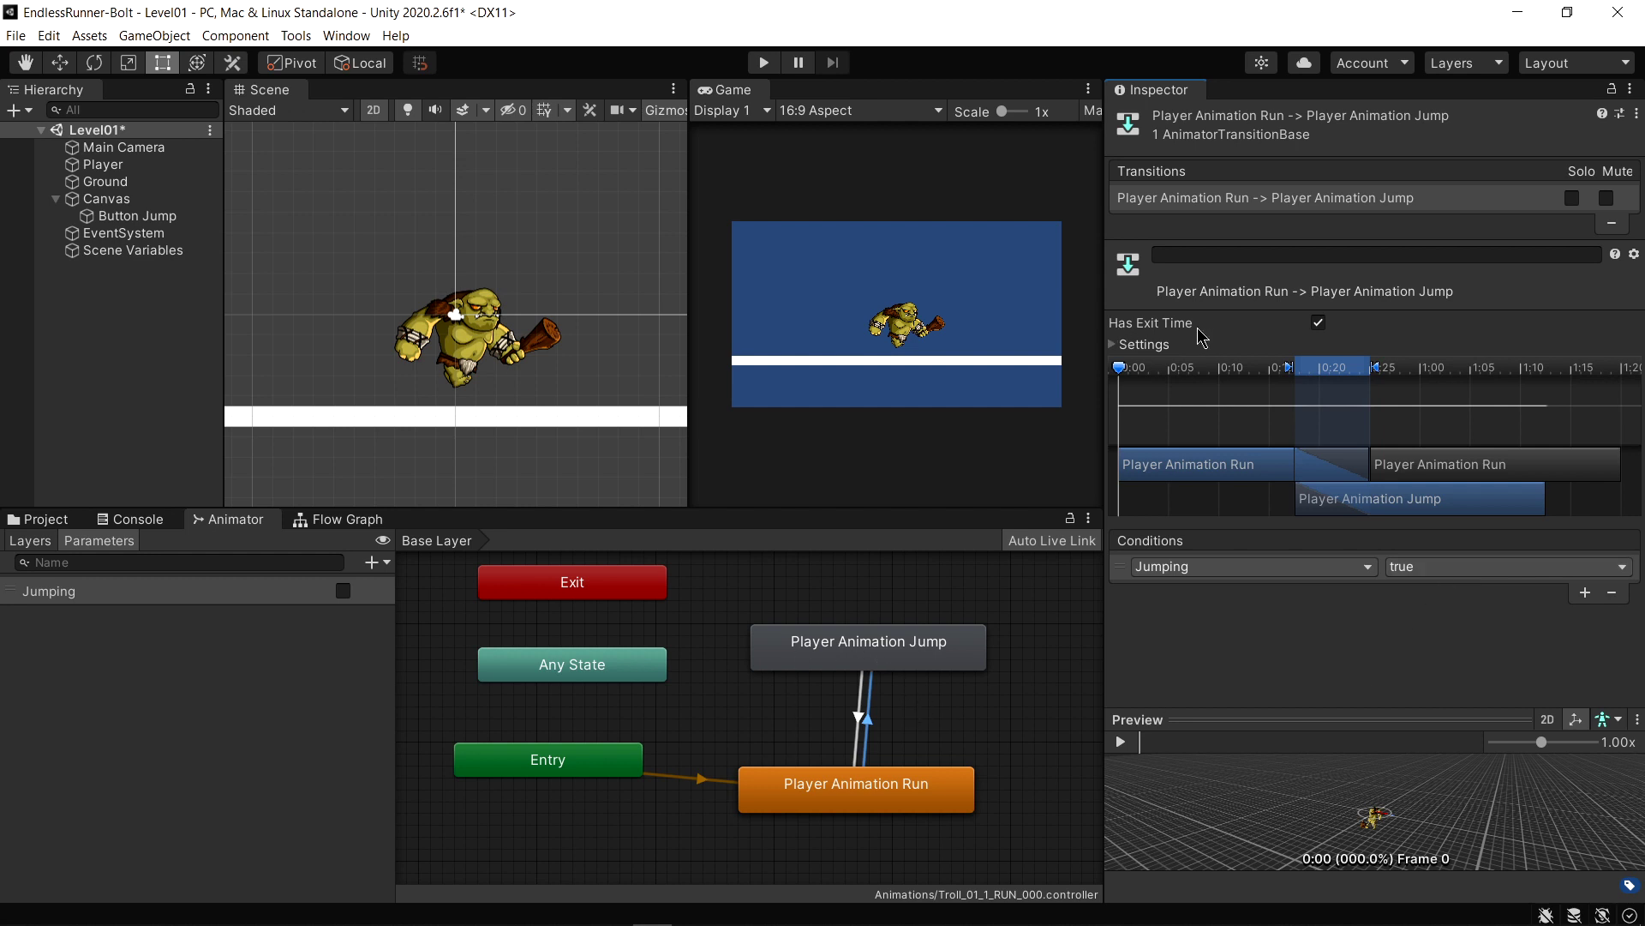
click(1320, 323)
Give the Jump→Run transition condition Jumping false, no exit time, then enter Play mode
click(856, 735)
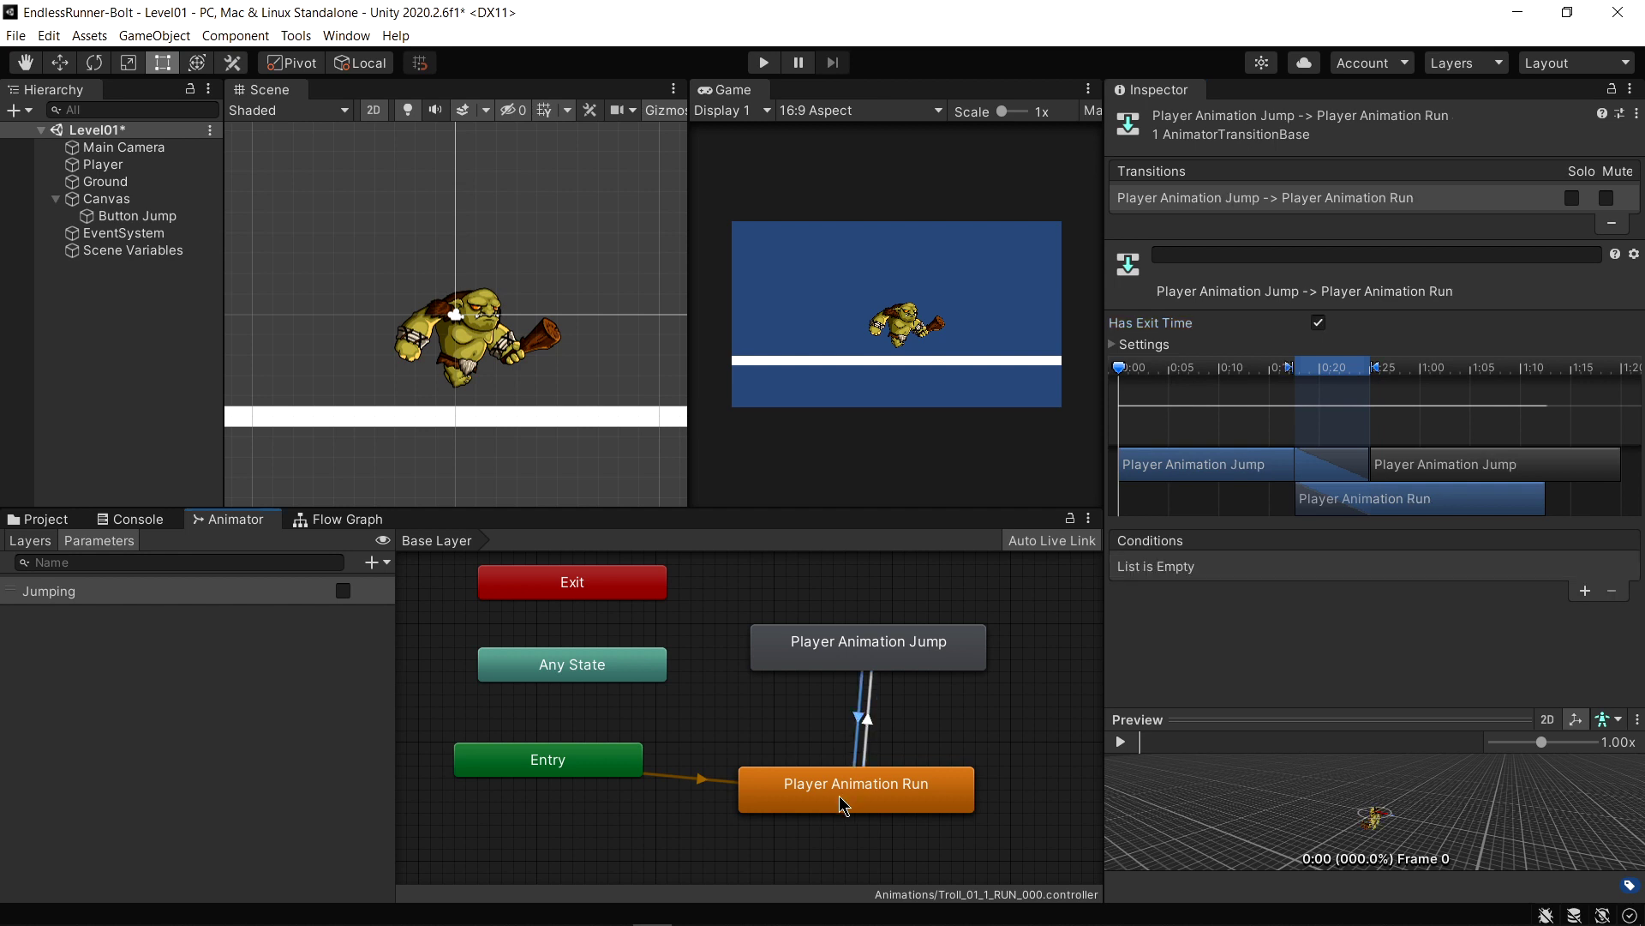
click(1585, 591)
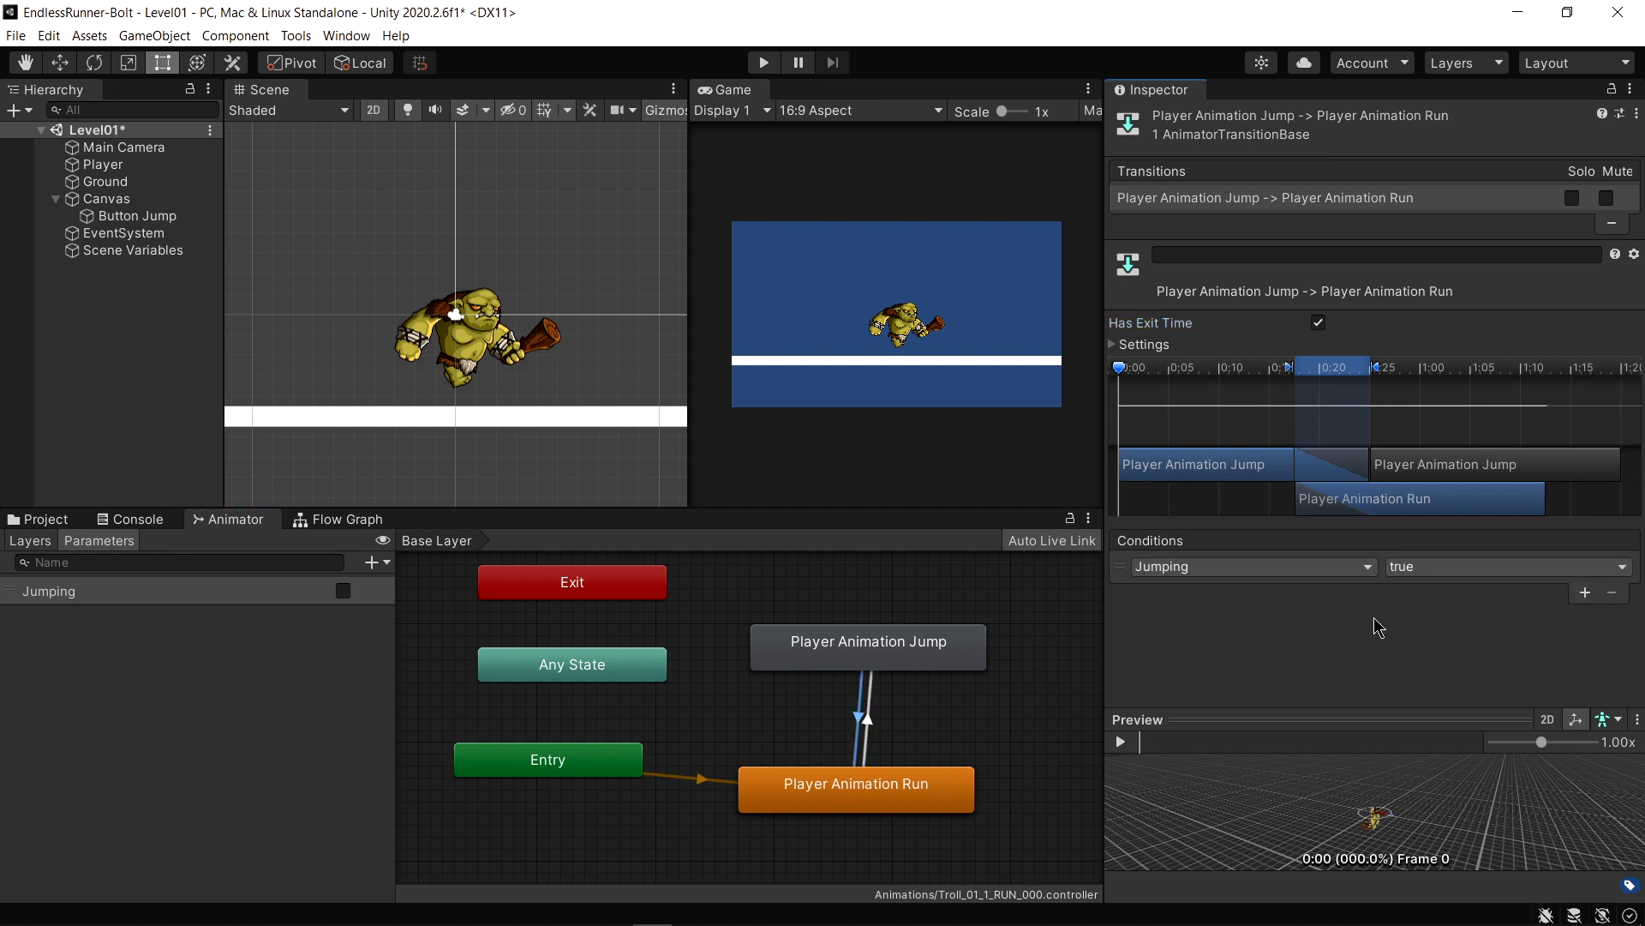
click(1438, 581)
click(1447, 615)
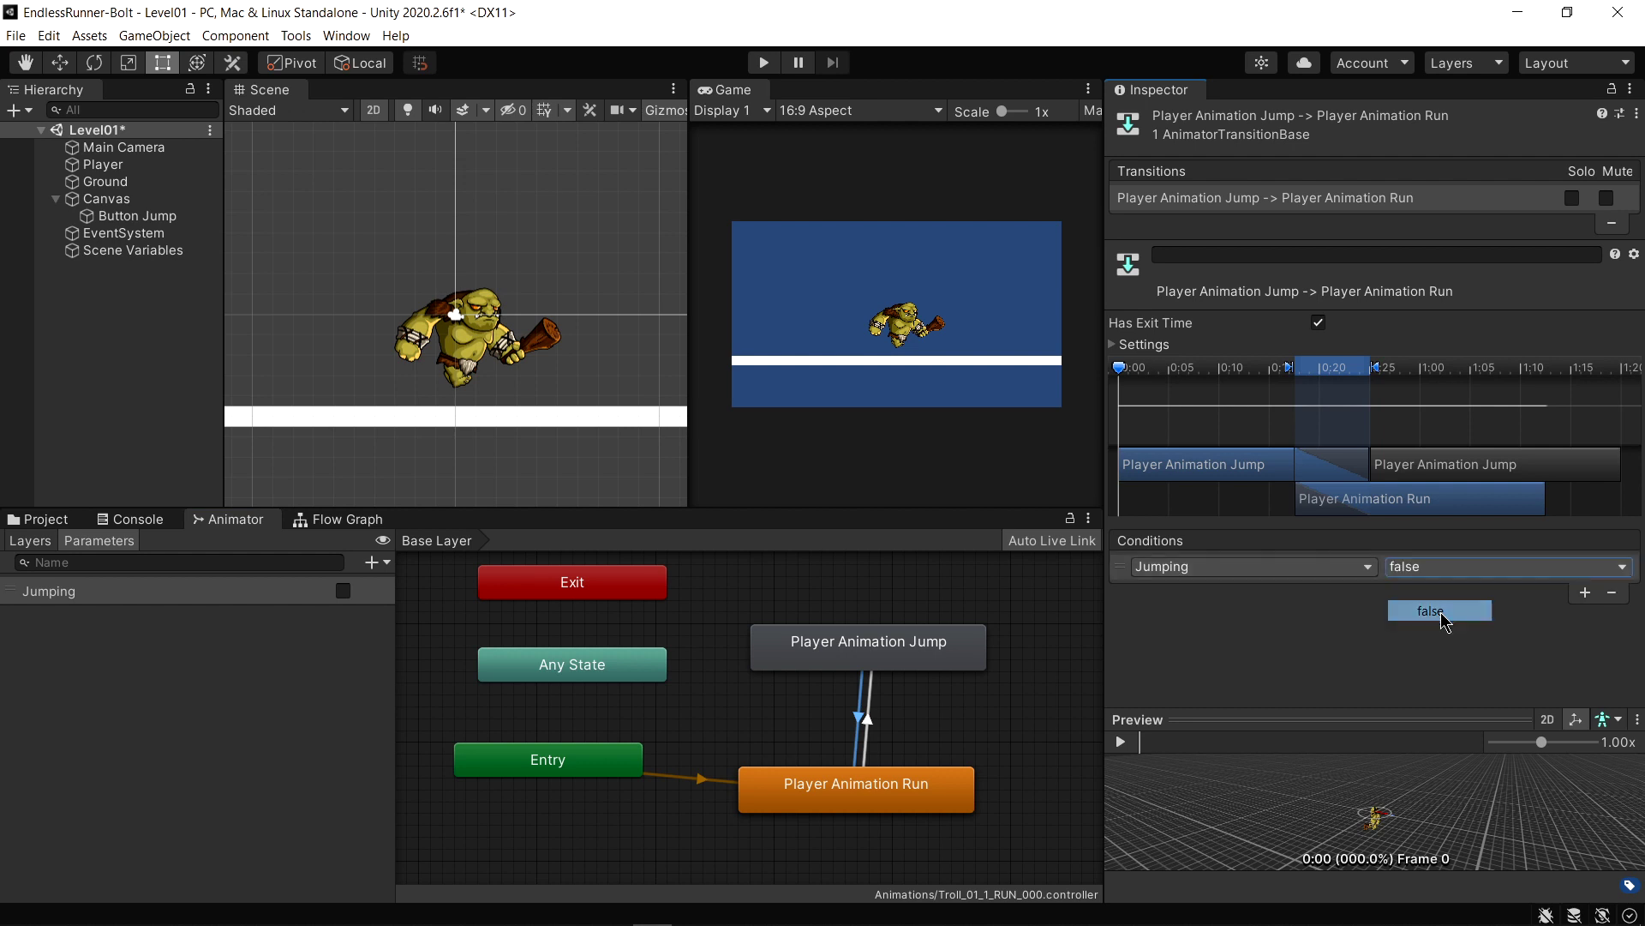
click(1319, 326)
key(ctrl+p)
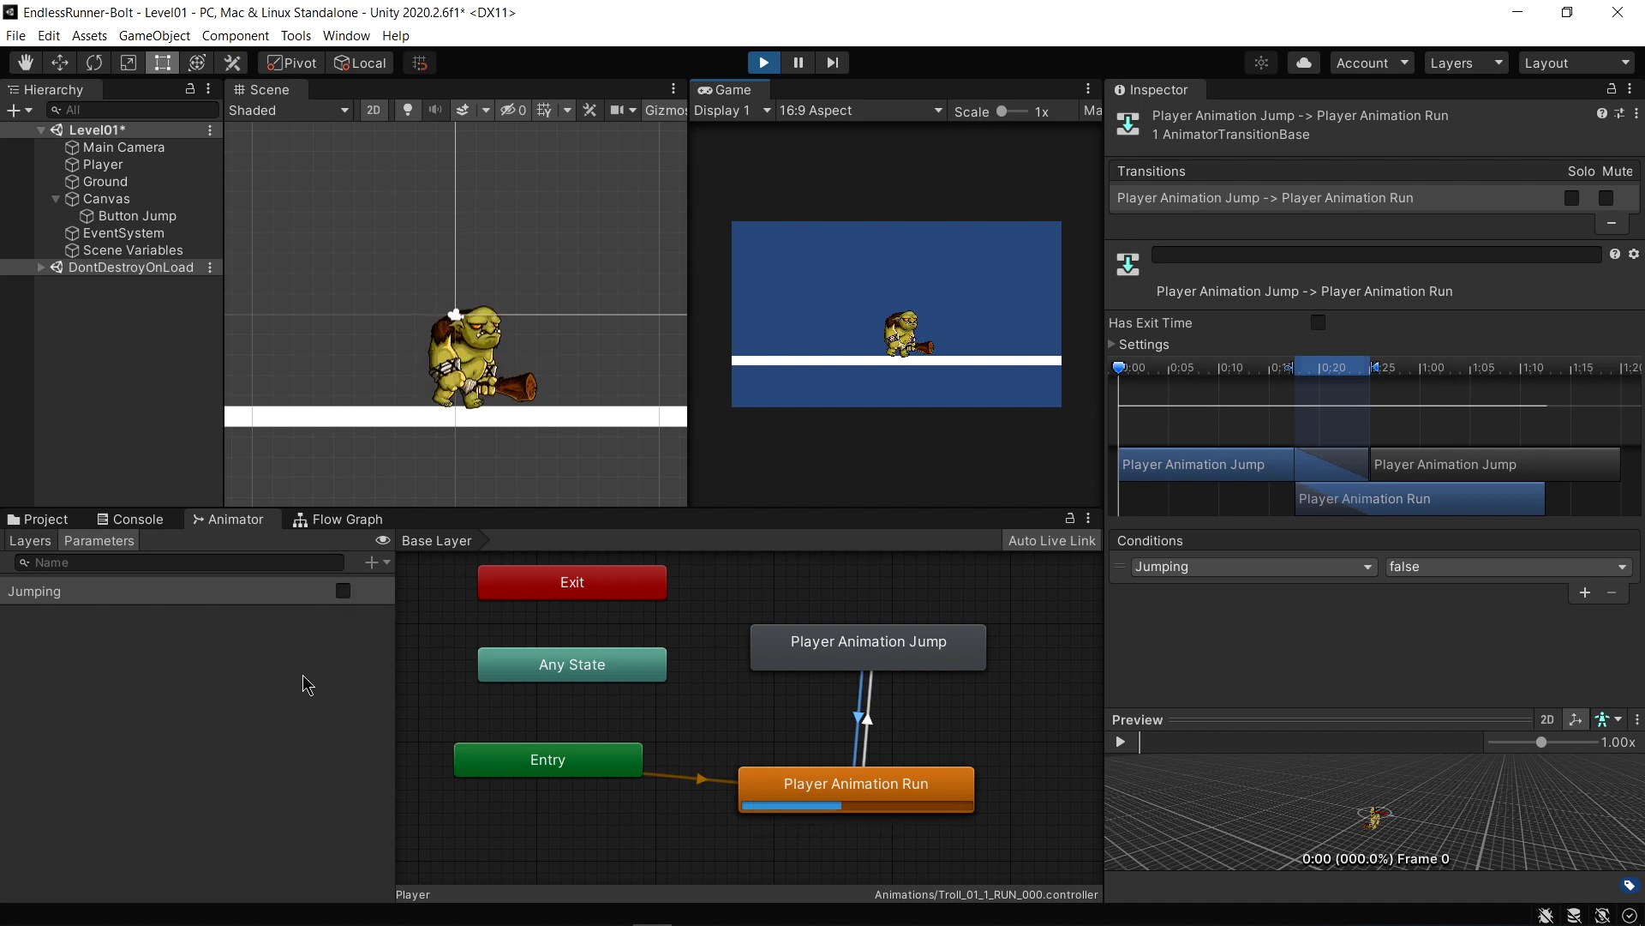
Test the jump with Jumping ticked, then turn off Loop Time on the Player Animation Jump clip
click(343, 591)
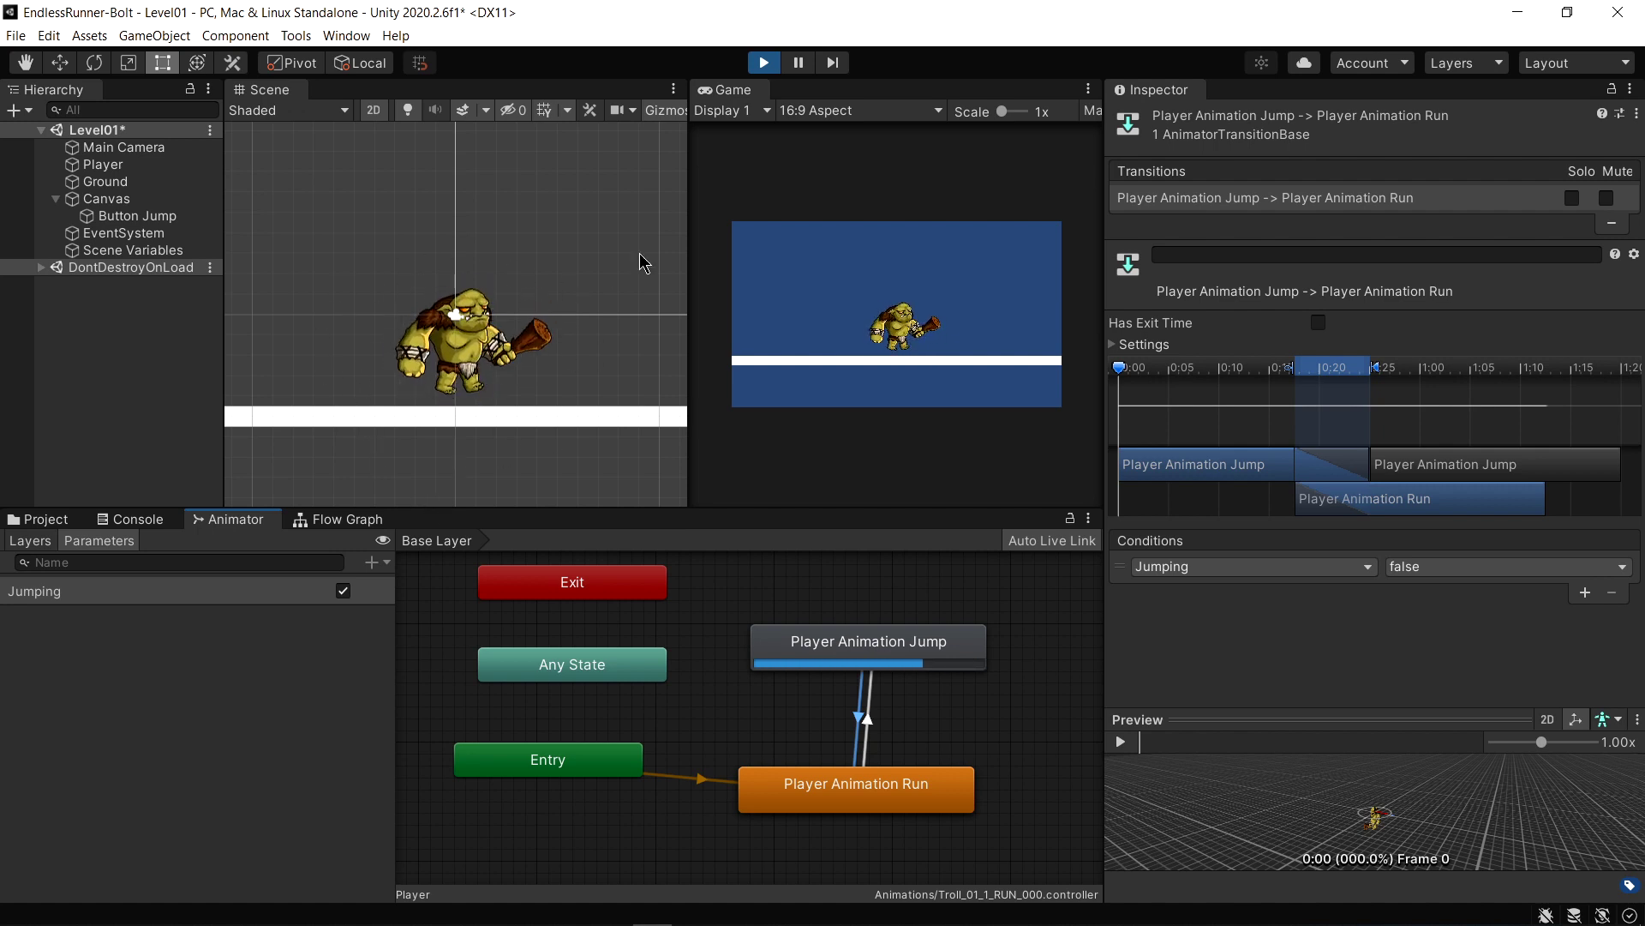
click(764, 62)
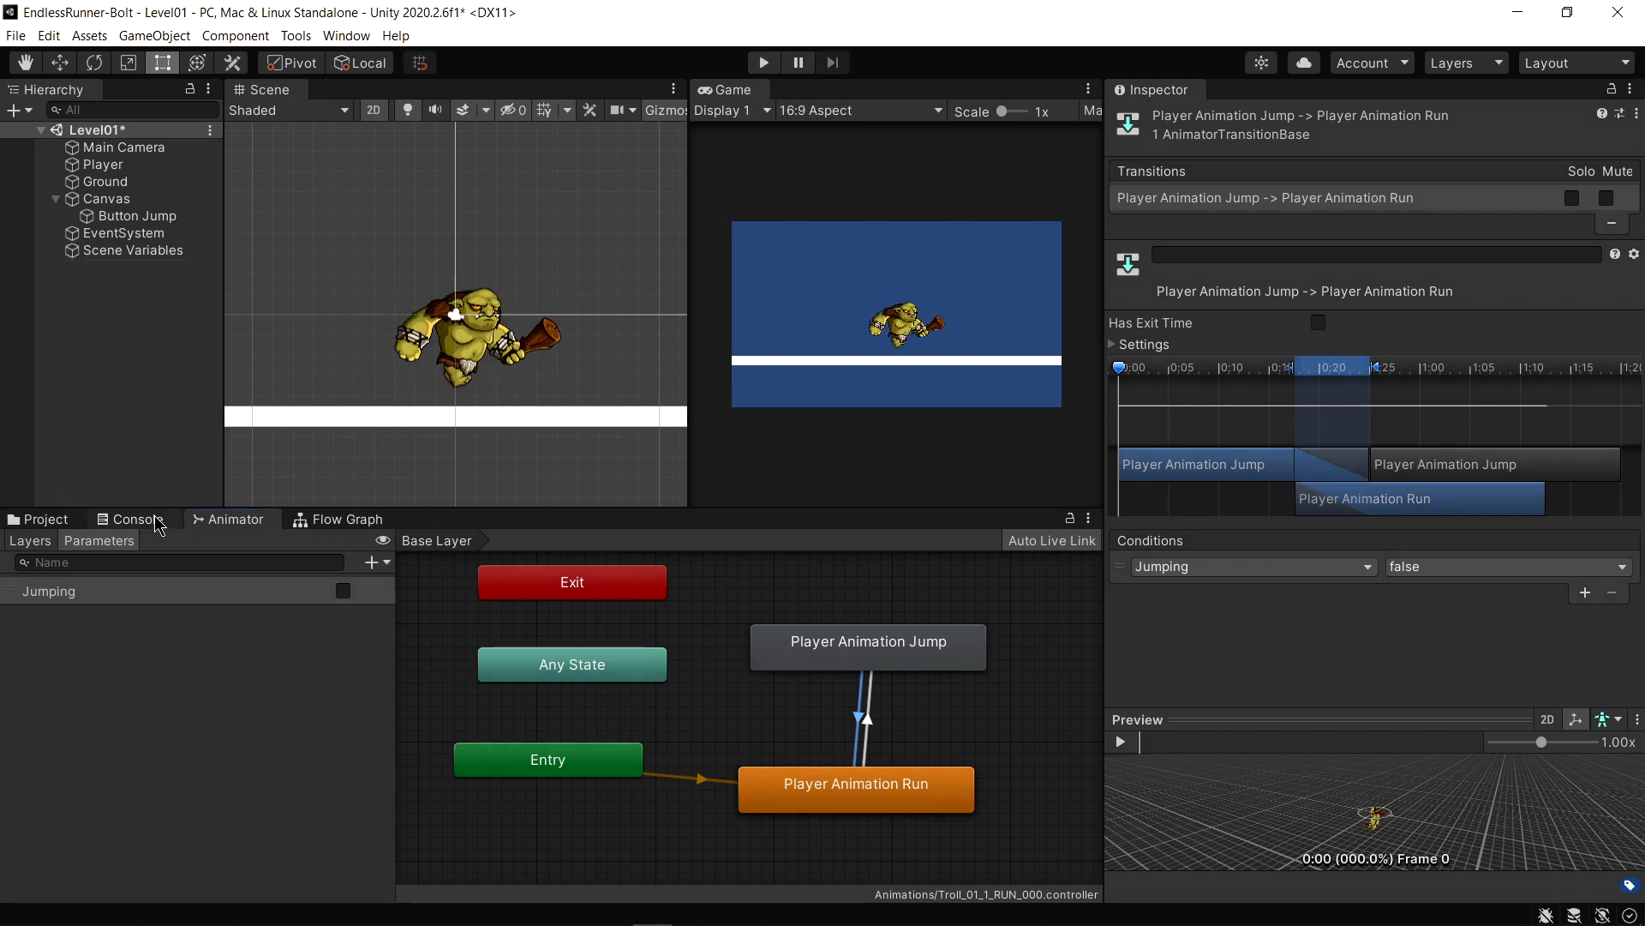
click(36, 518)
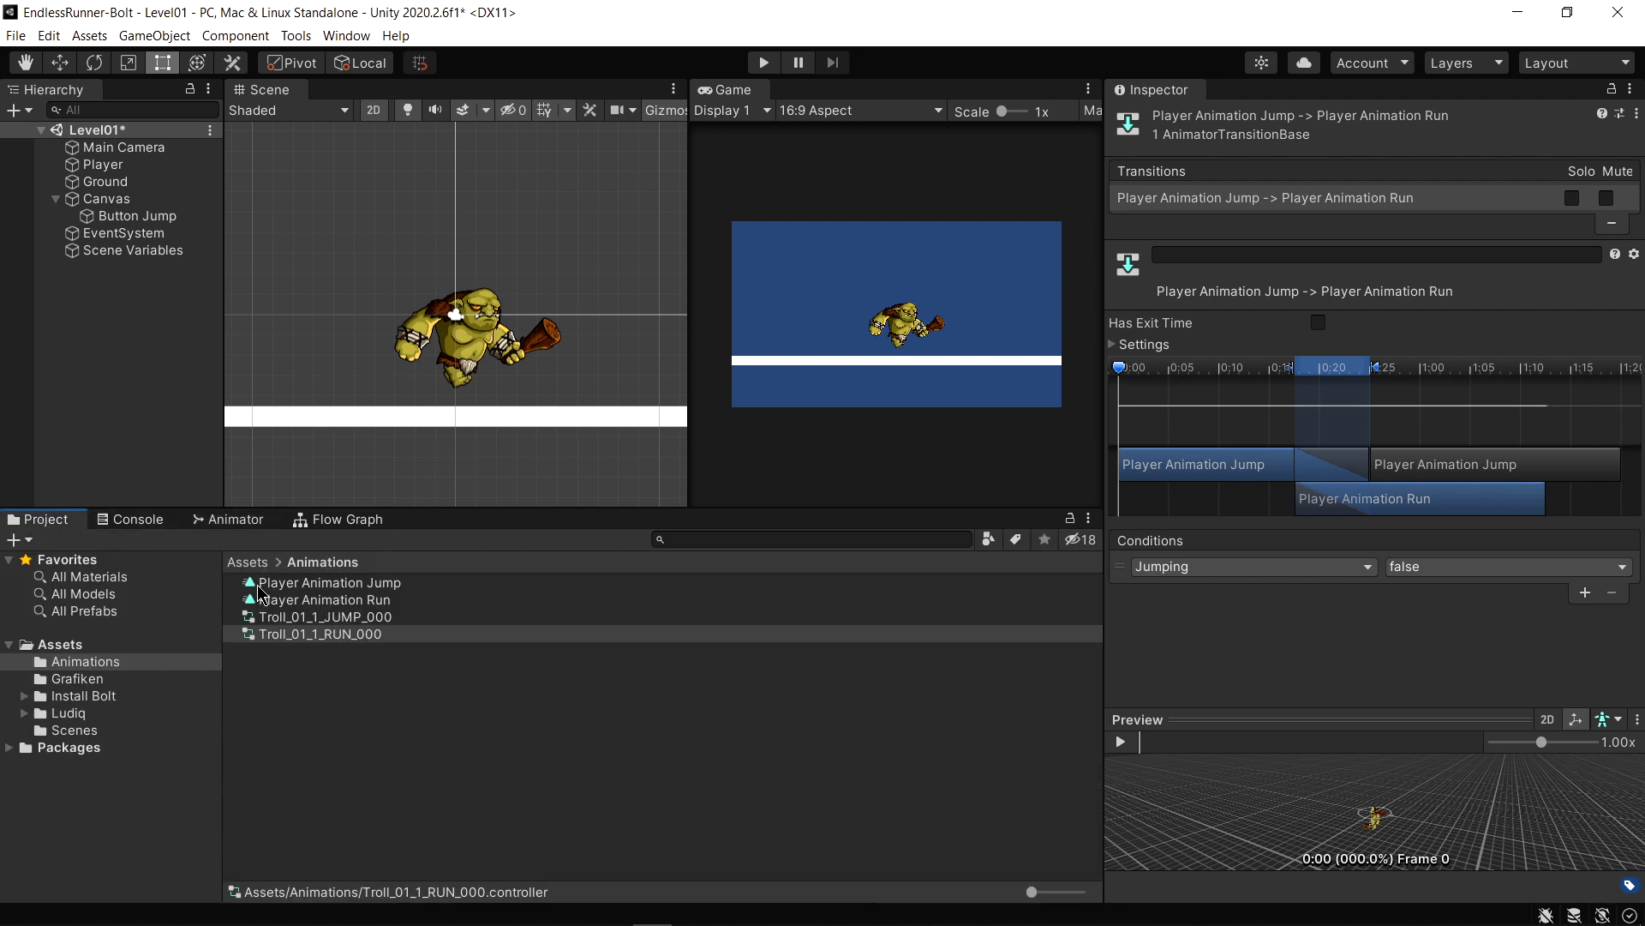
click(348, 587)
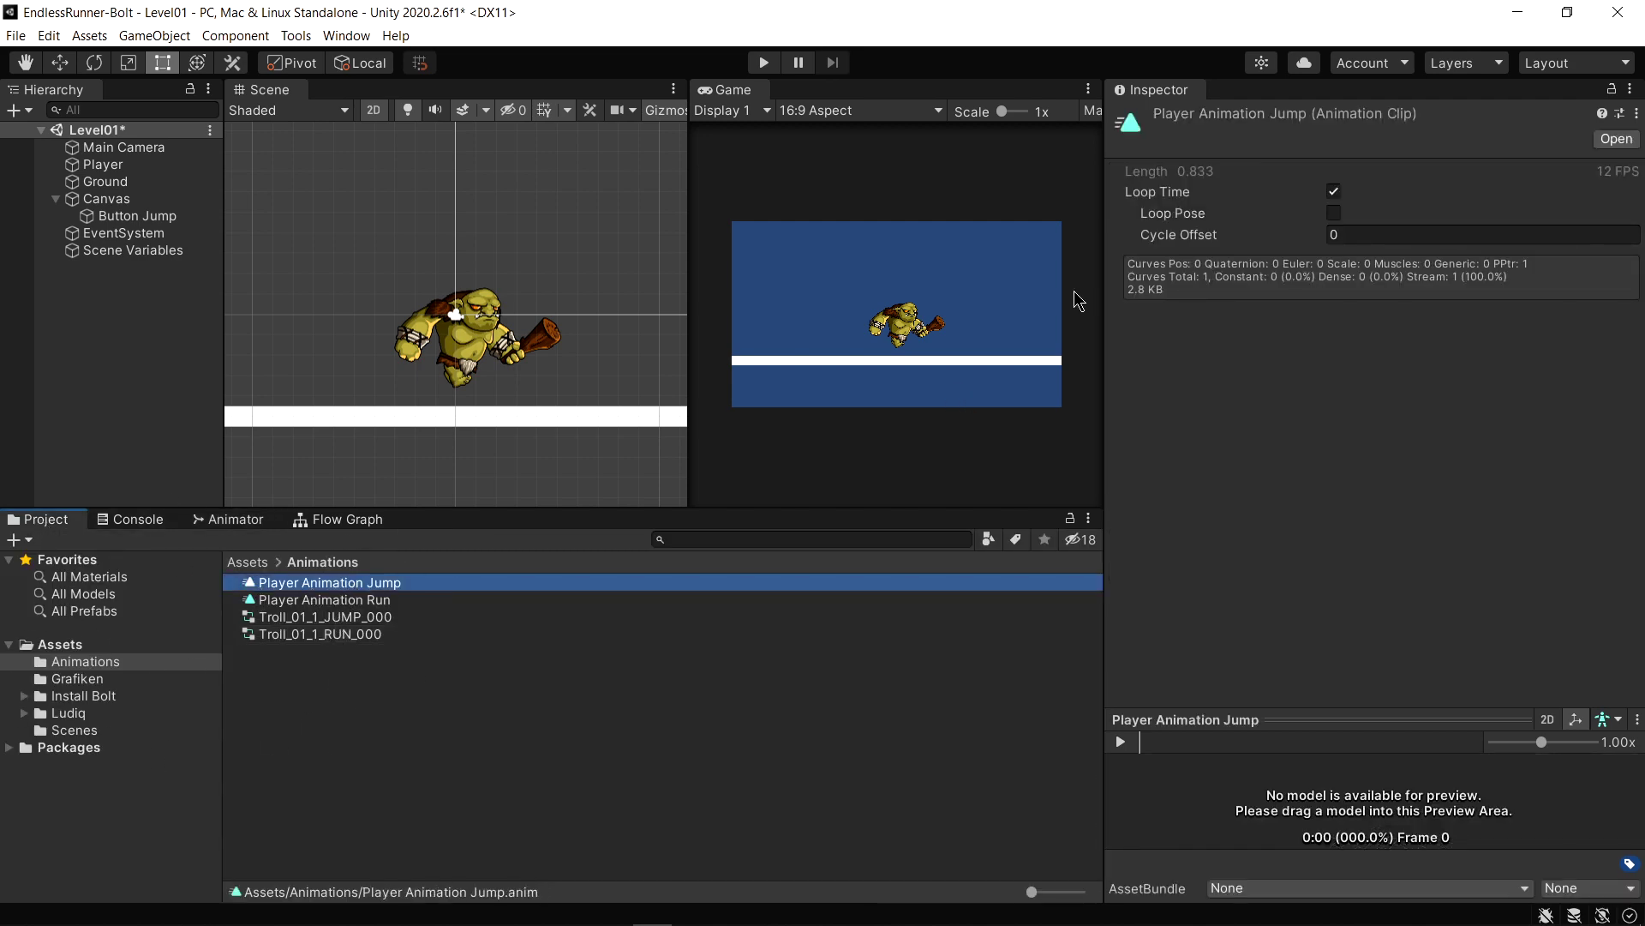
click(1333, 192)
Retest the non-looping jump in Play mode from the Animator view
click(228, 519)
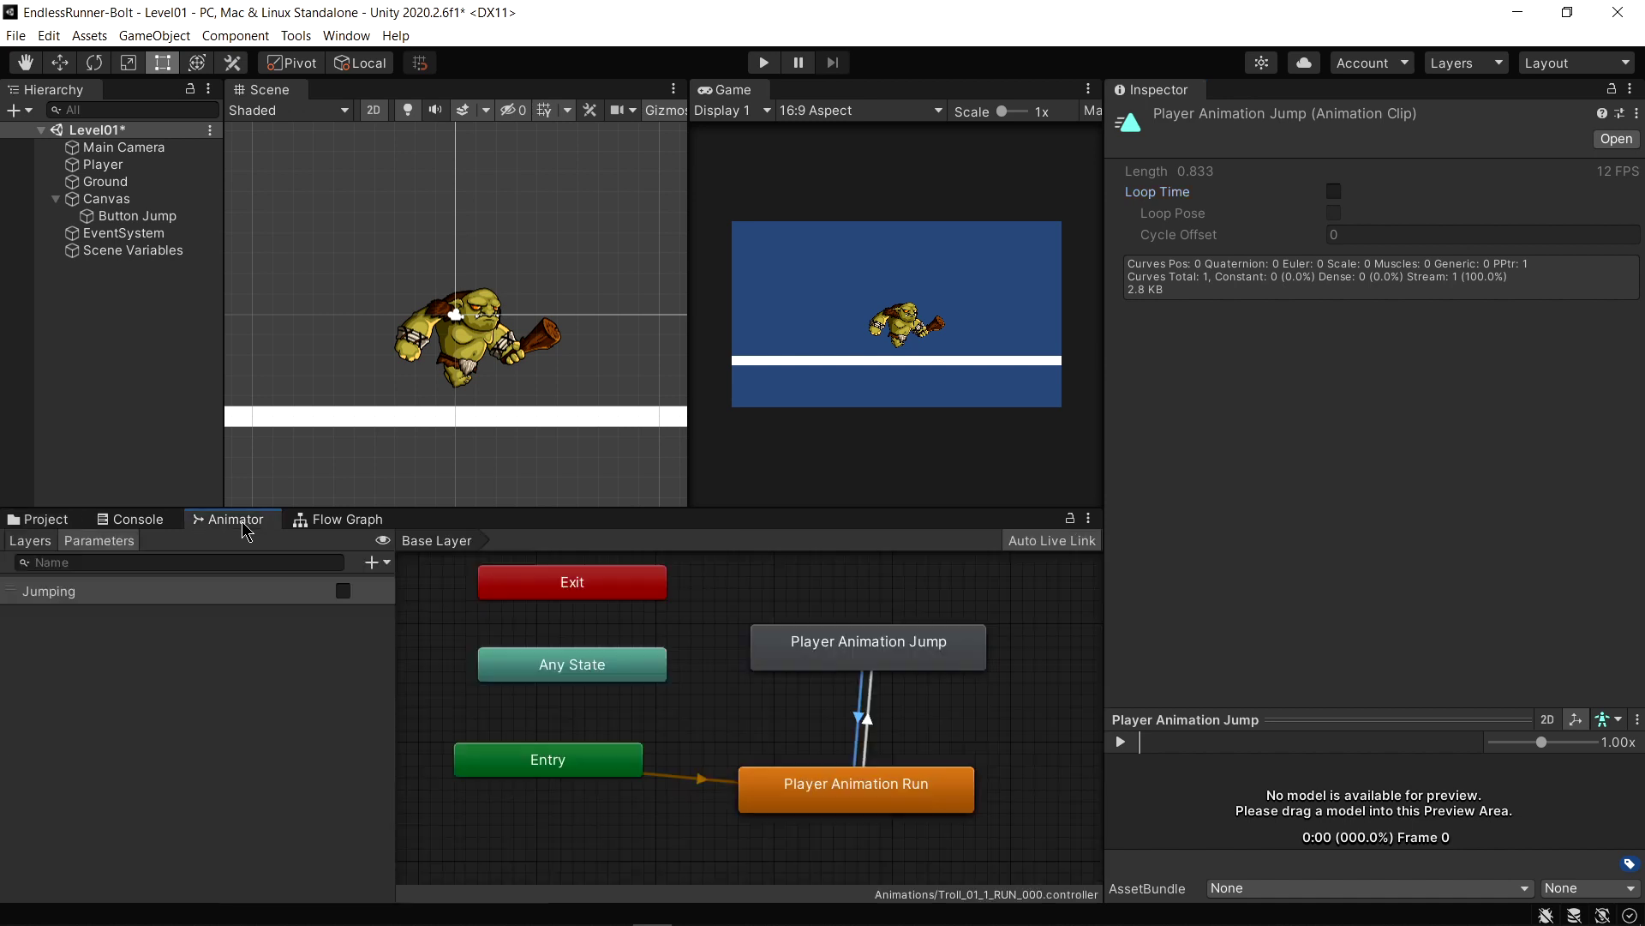
click(764, 63)
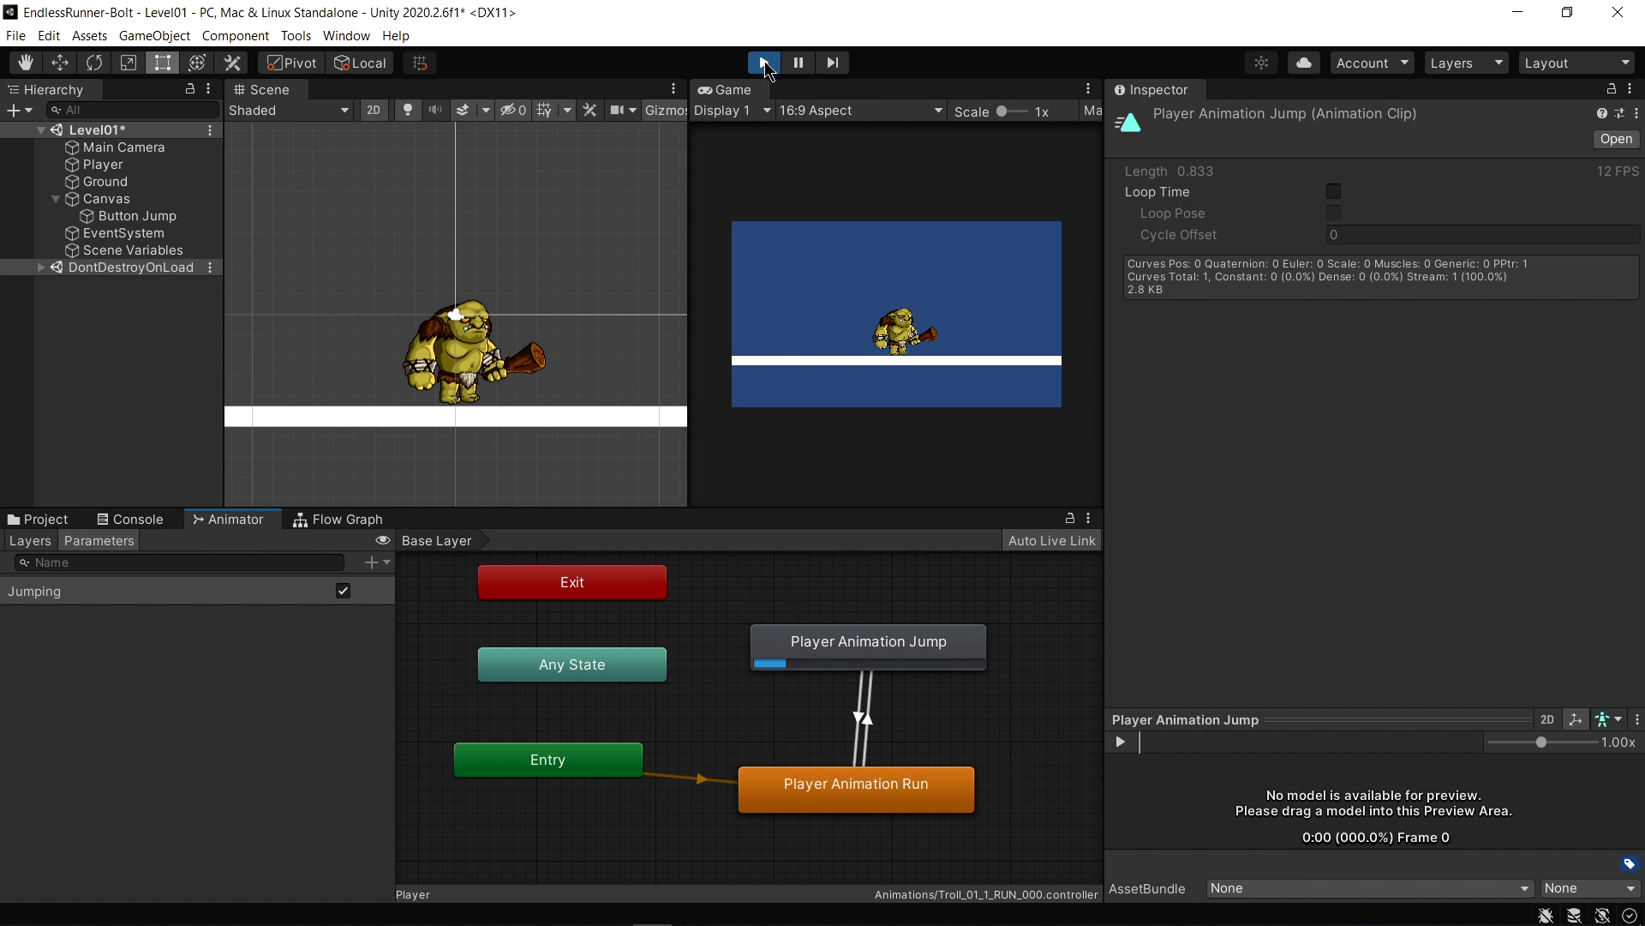
click(765, 64)
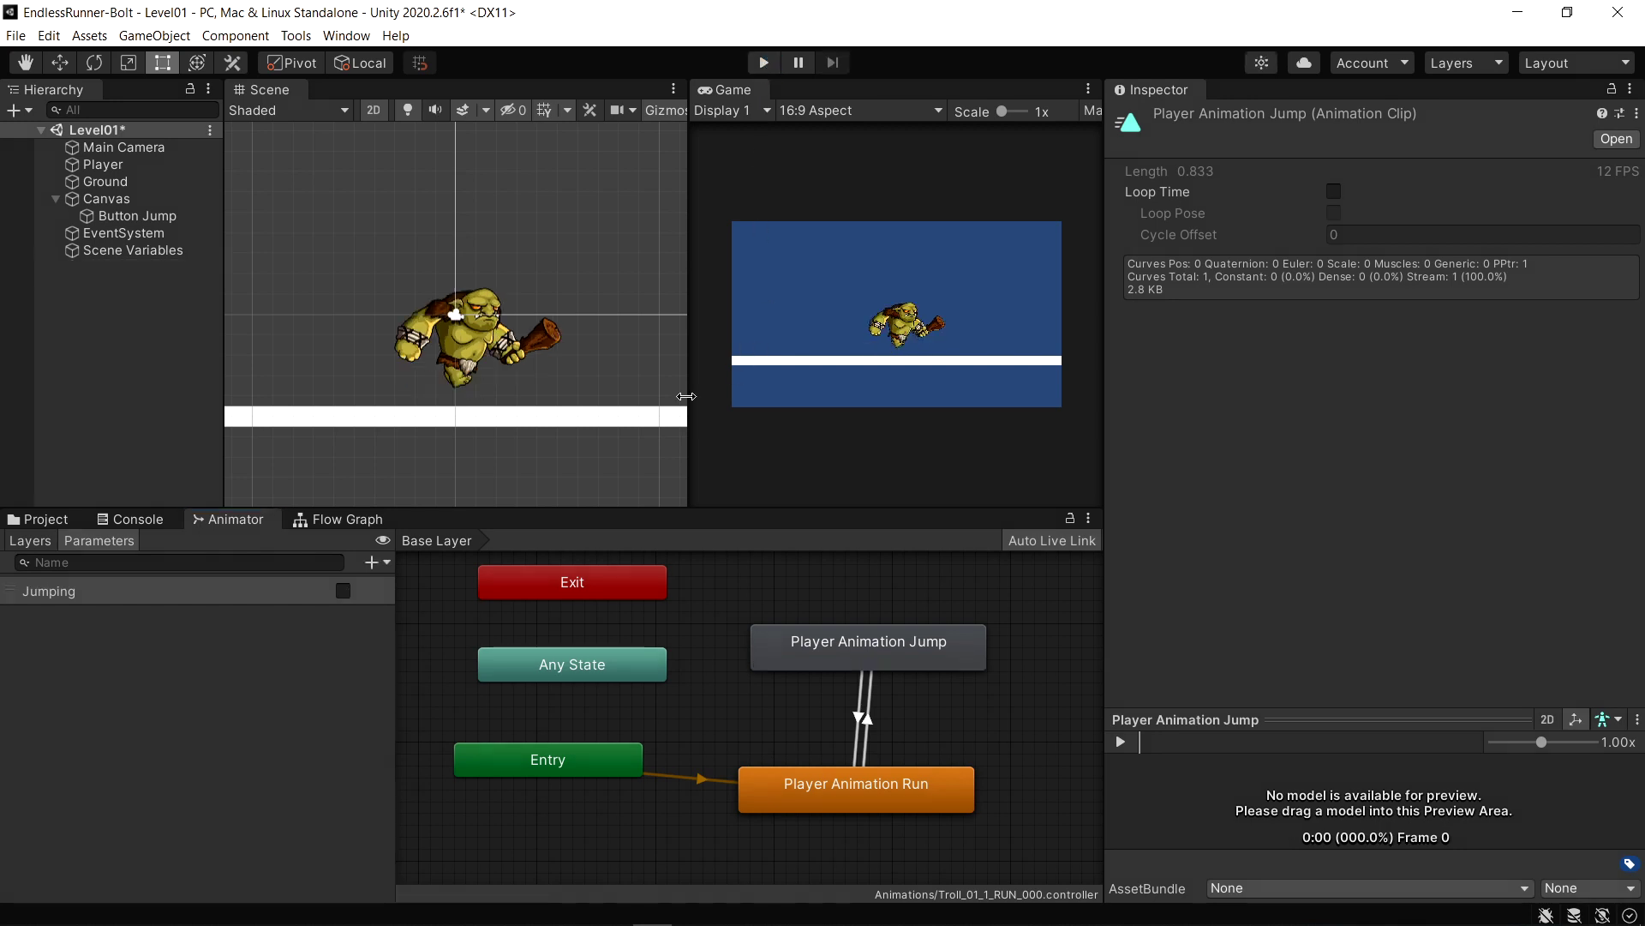
click(38, 518)
Open the Player's flow graph full screen and reposition the top and bottom node rows
click(89, 163)
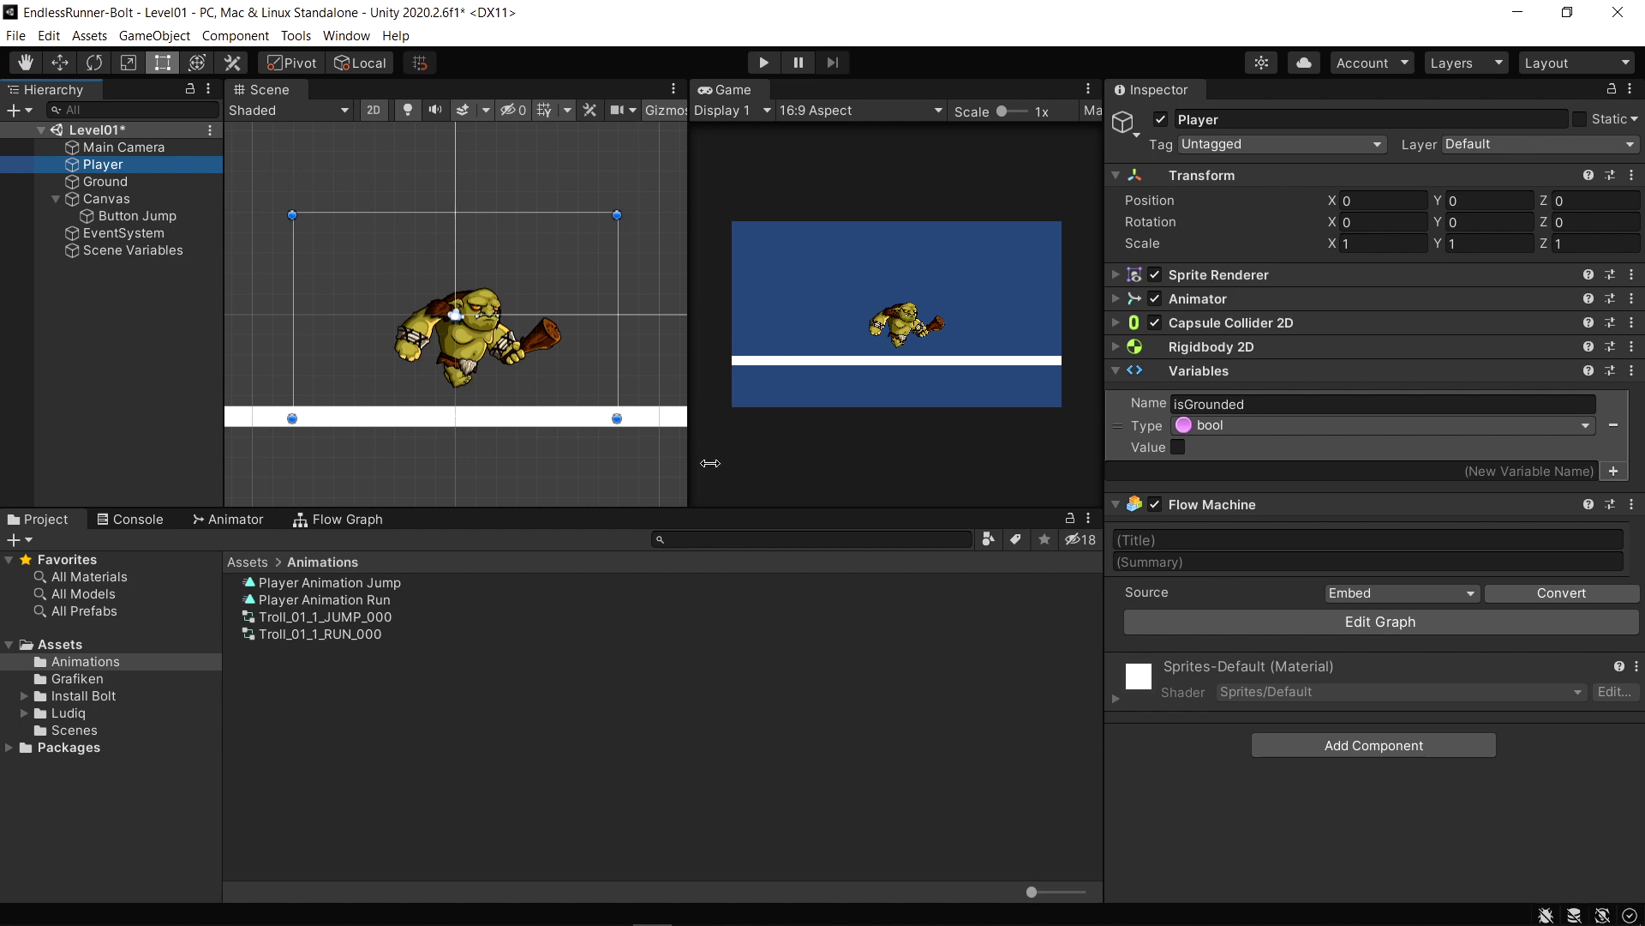
click(1374, 630)
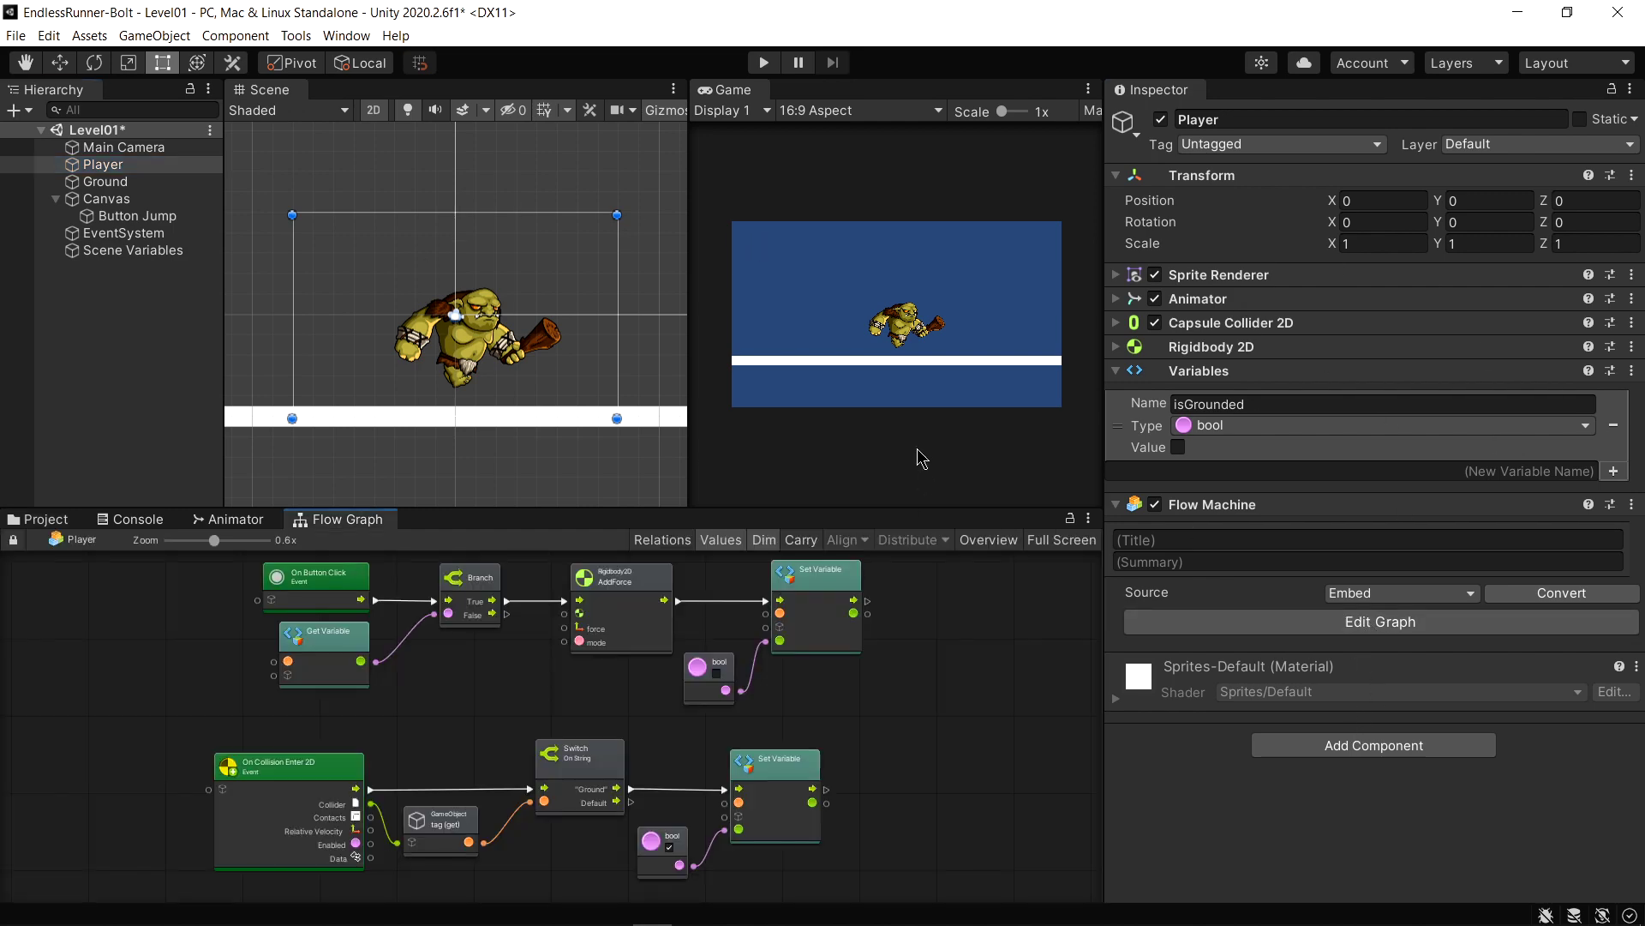
click(1061, 540)
scroll(734, 510, up, 2)
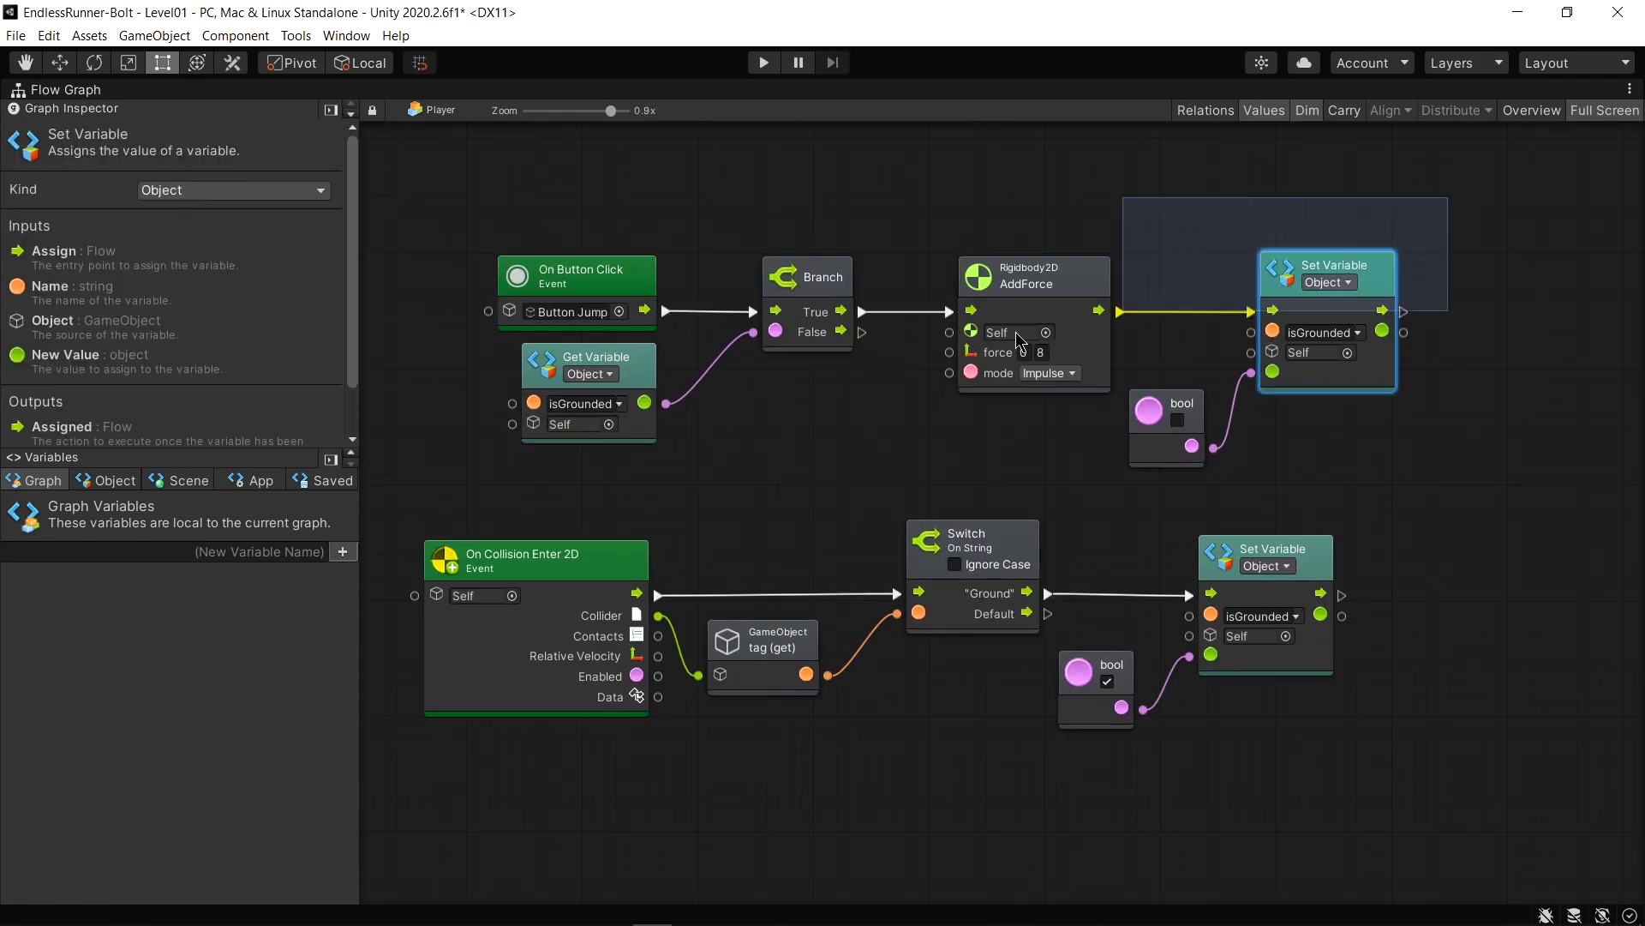
drag(1435, 202, 429, 467)
drag(575, 286, 565, 249)
click(907, 484)
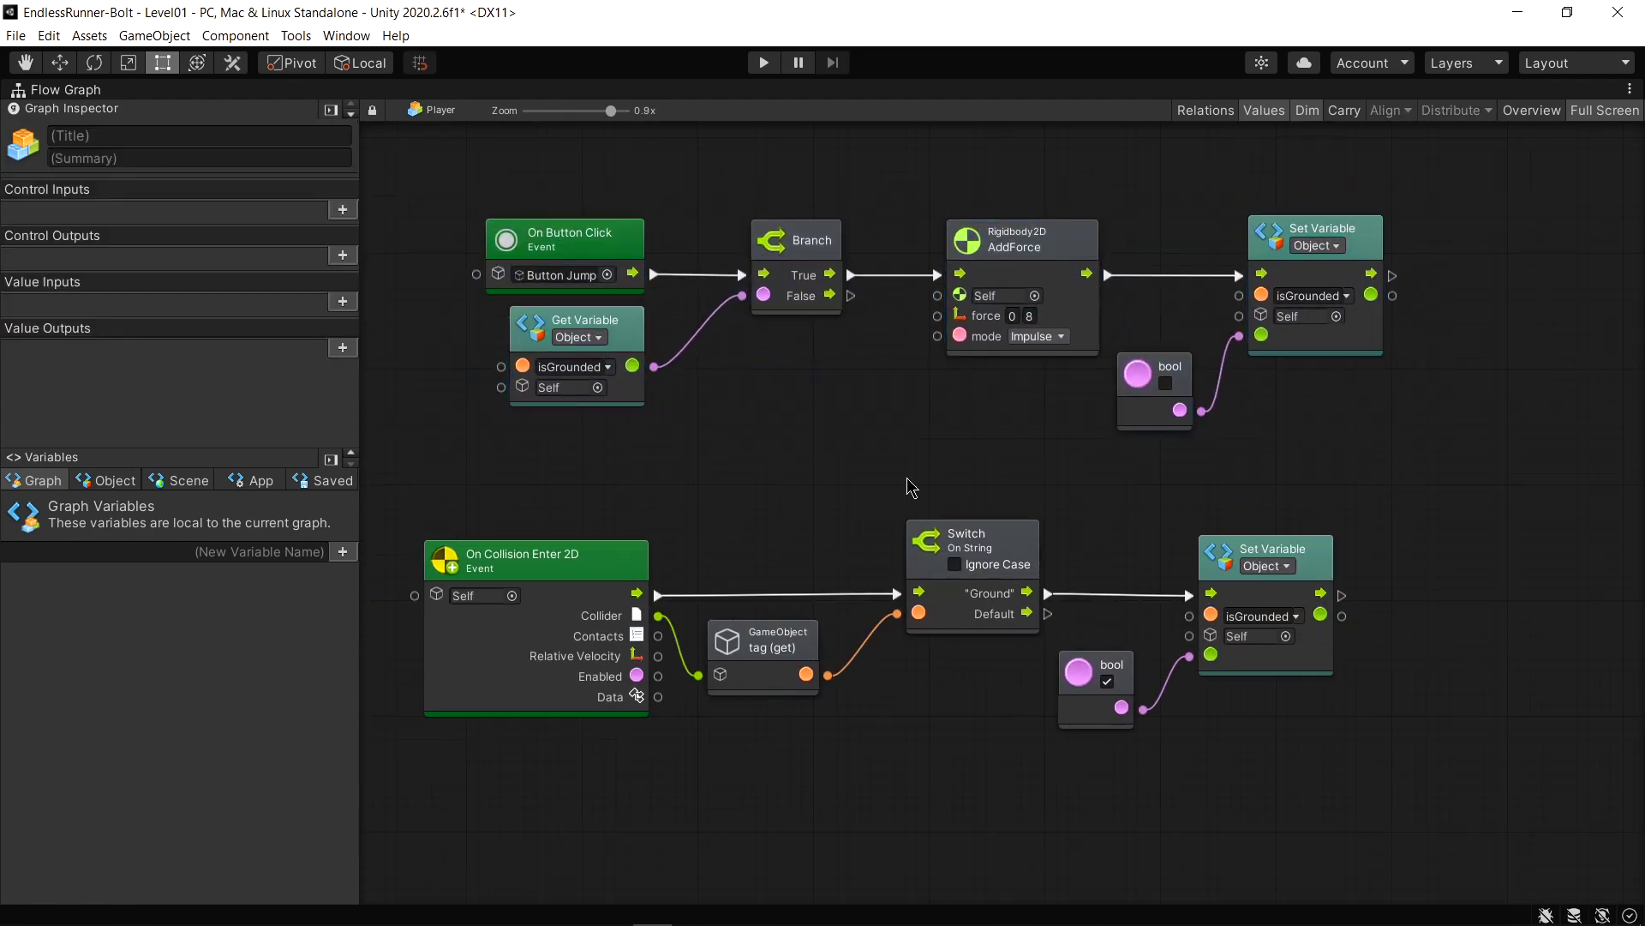
drag(1463, 481, 471, 745)
drag(972, 540, 1022, 523)
click(910, 848)
Check the isGrounded variable, then drag a new connection out of the jump Set Variable node
click(110, 482)
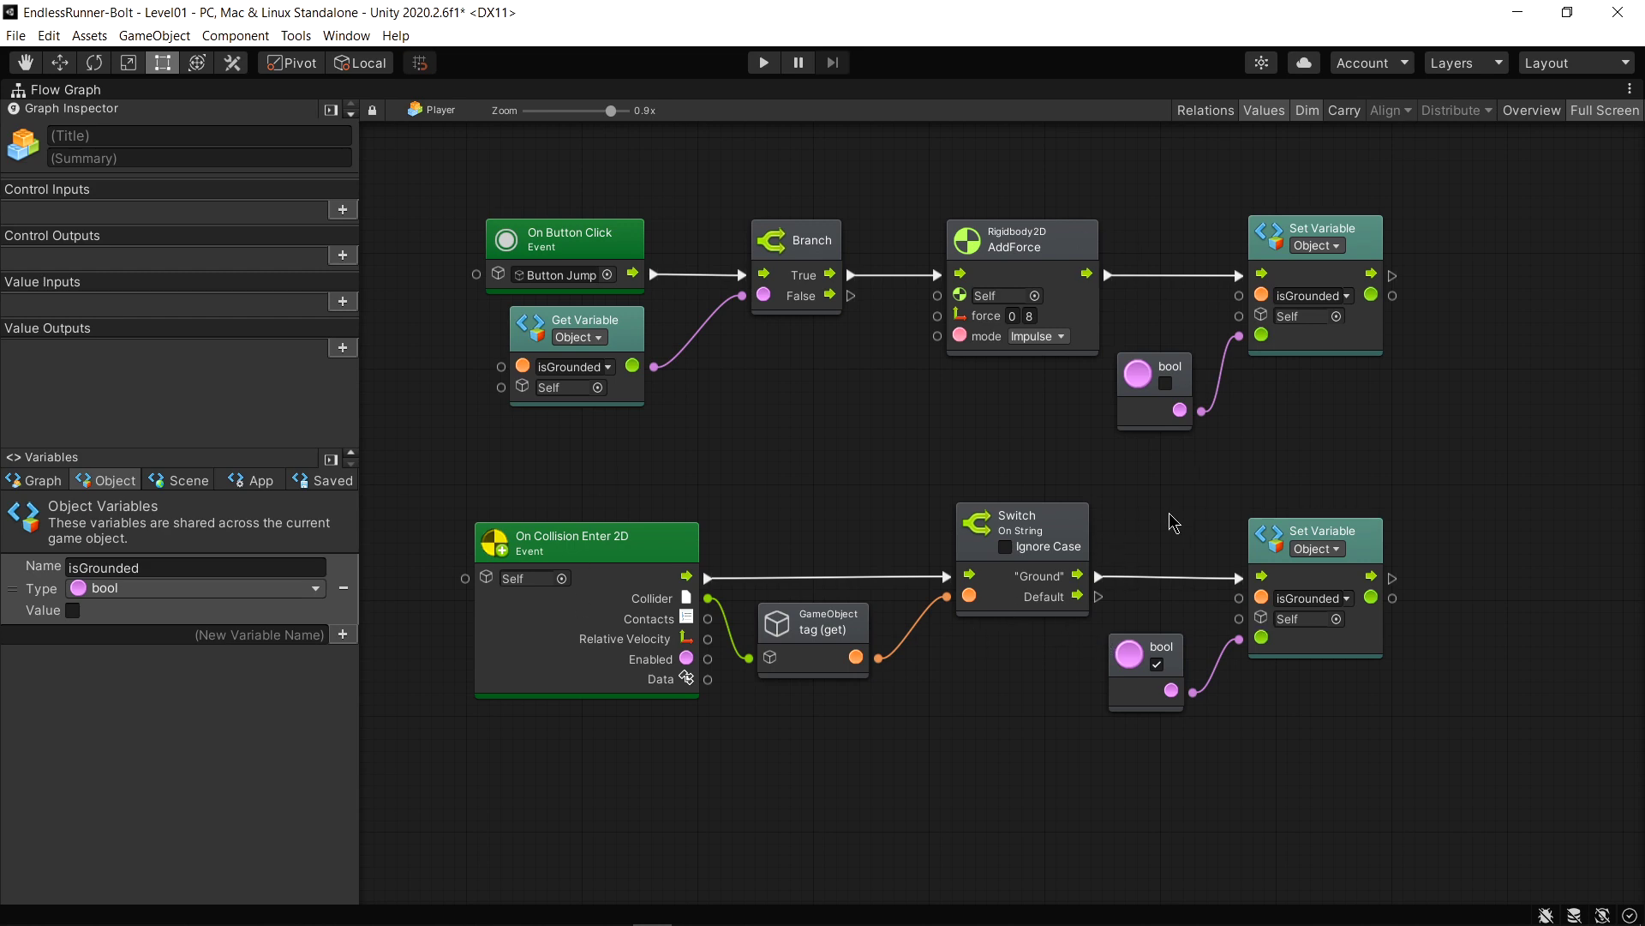
scroll(1304, 487, down, 1)
middle_drag(1244, 514, 1228, 515)
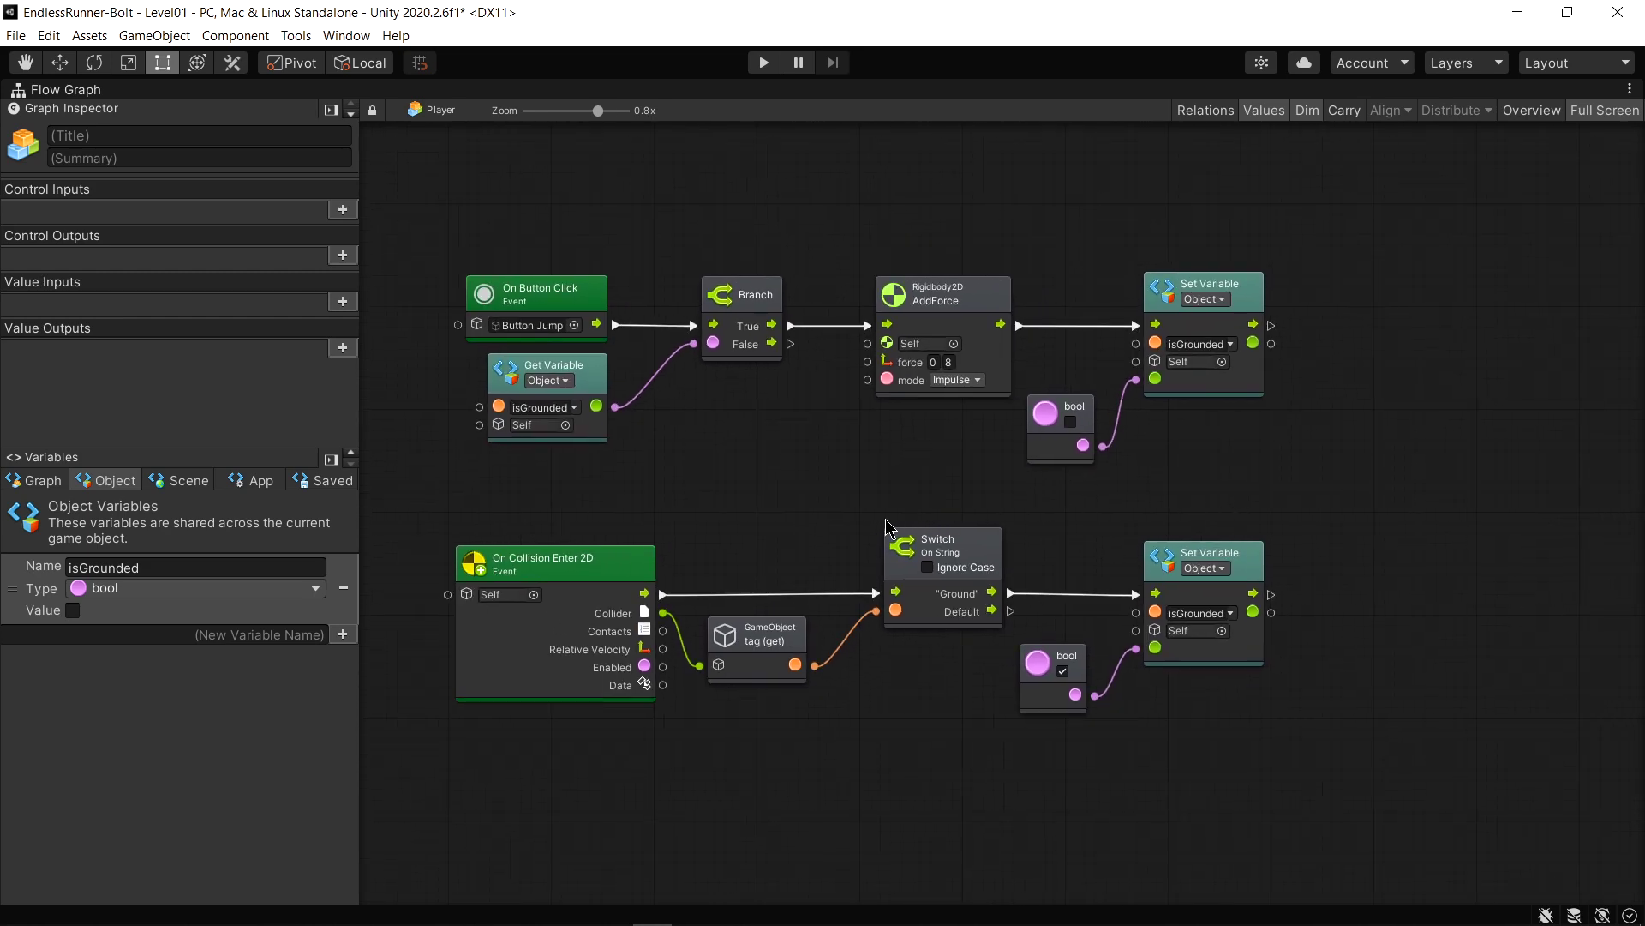
scroll(786, 544, up, 1)
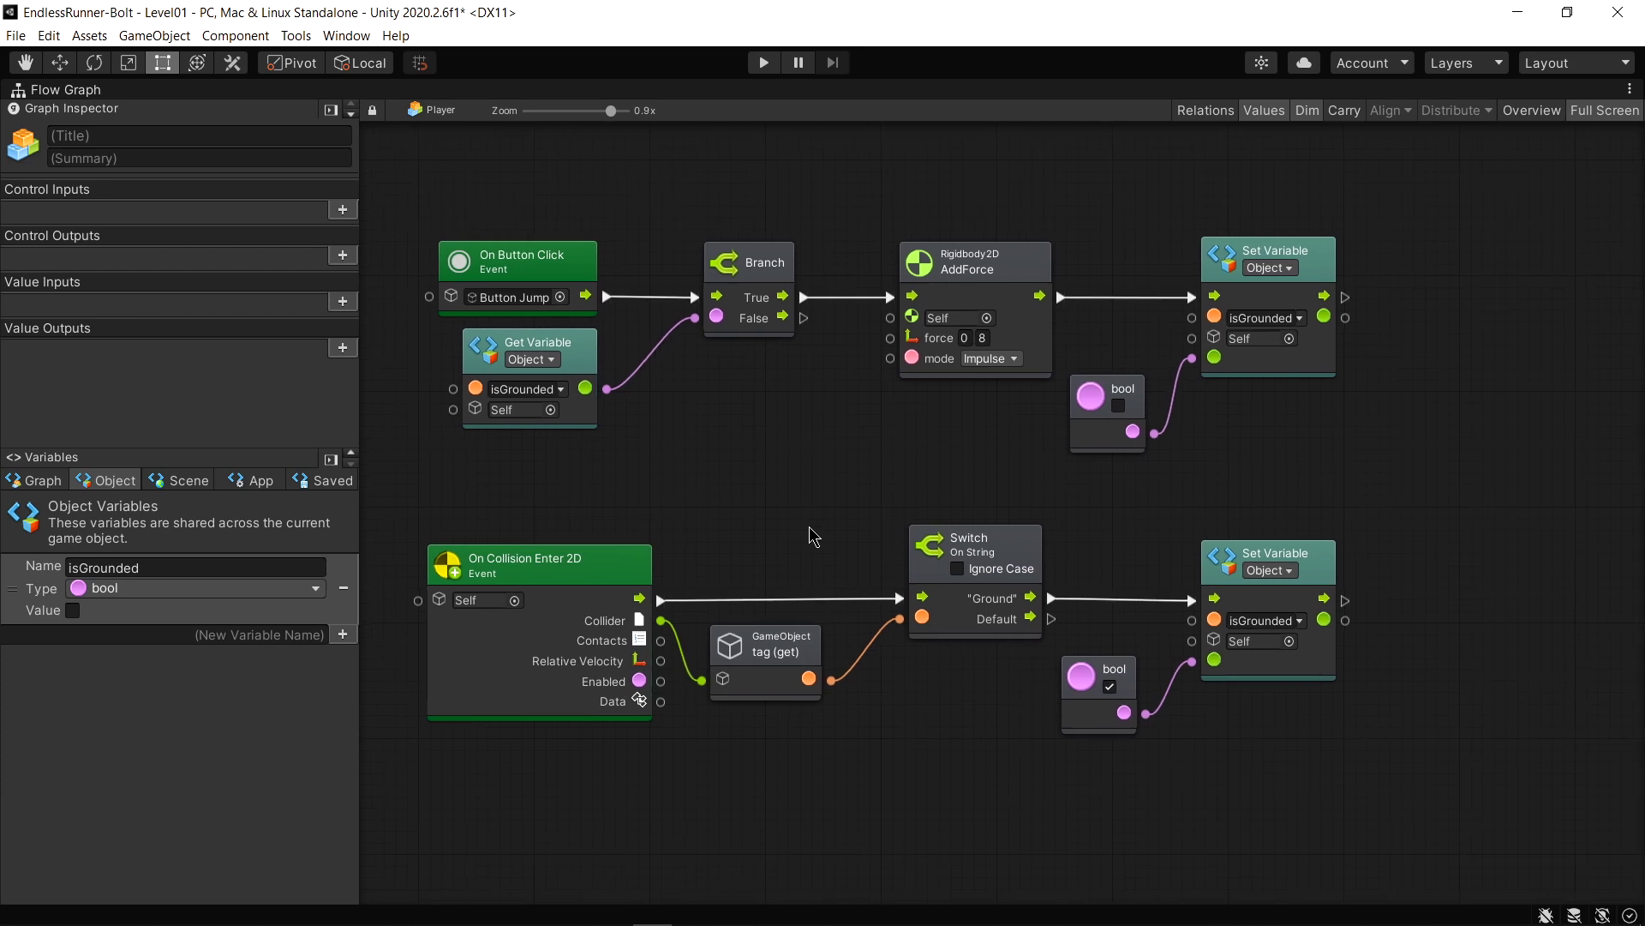
scroll(1200, 480, right, 5)
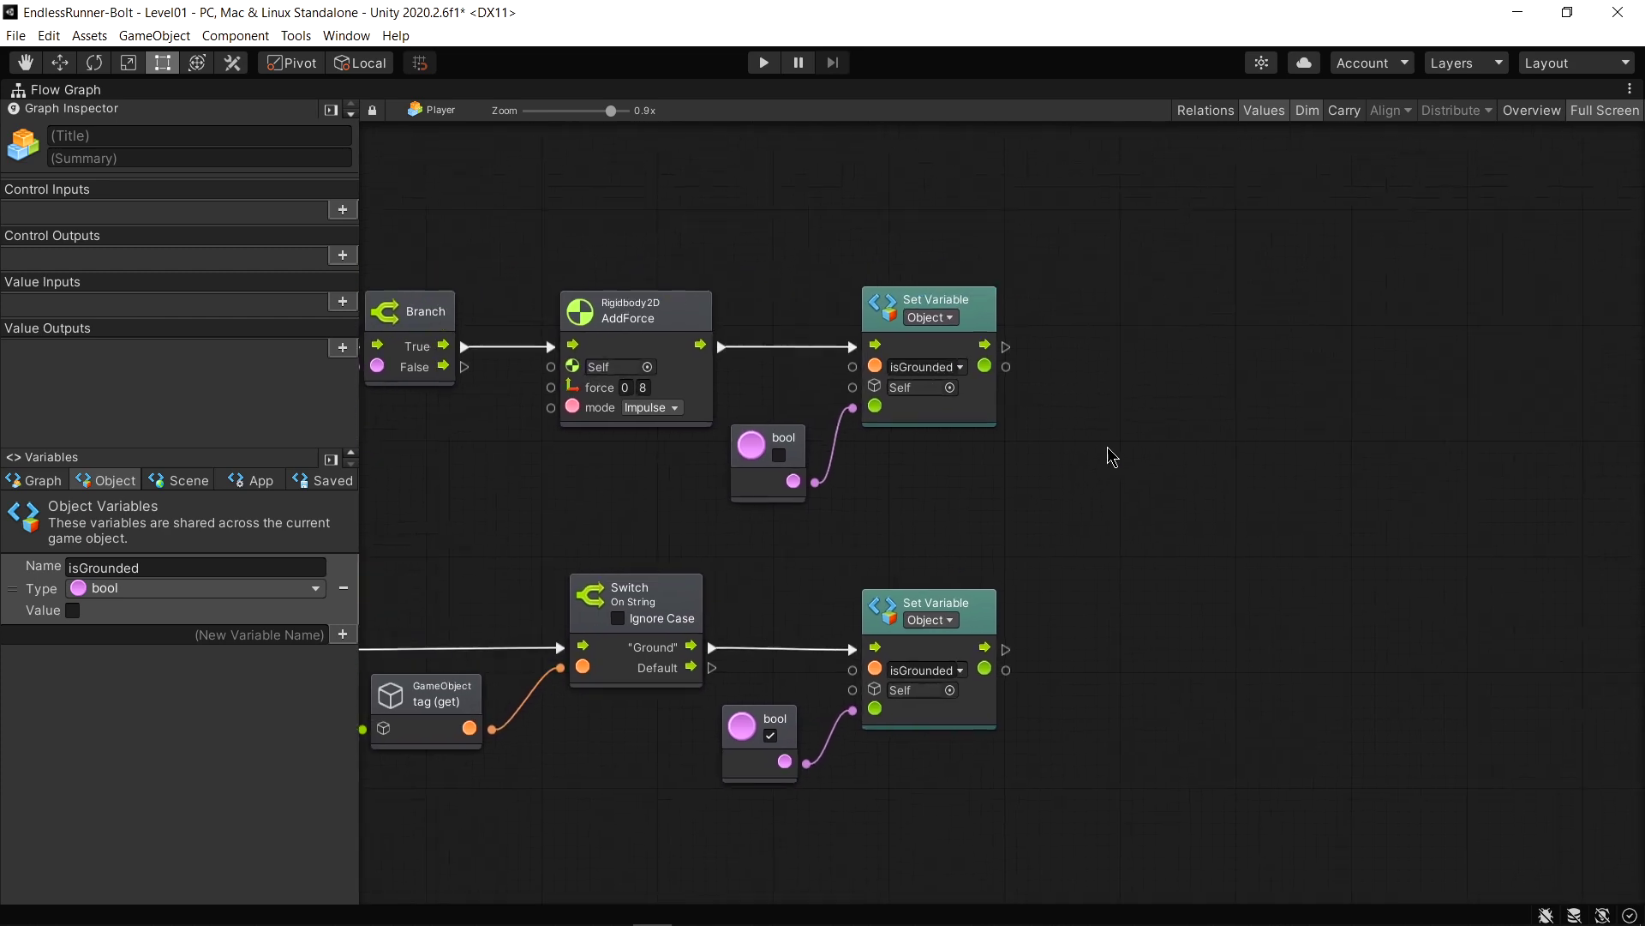
scroll(771, 402, left, 5)
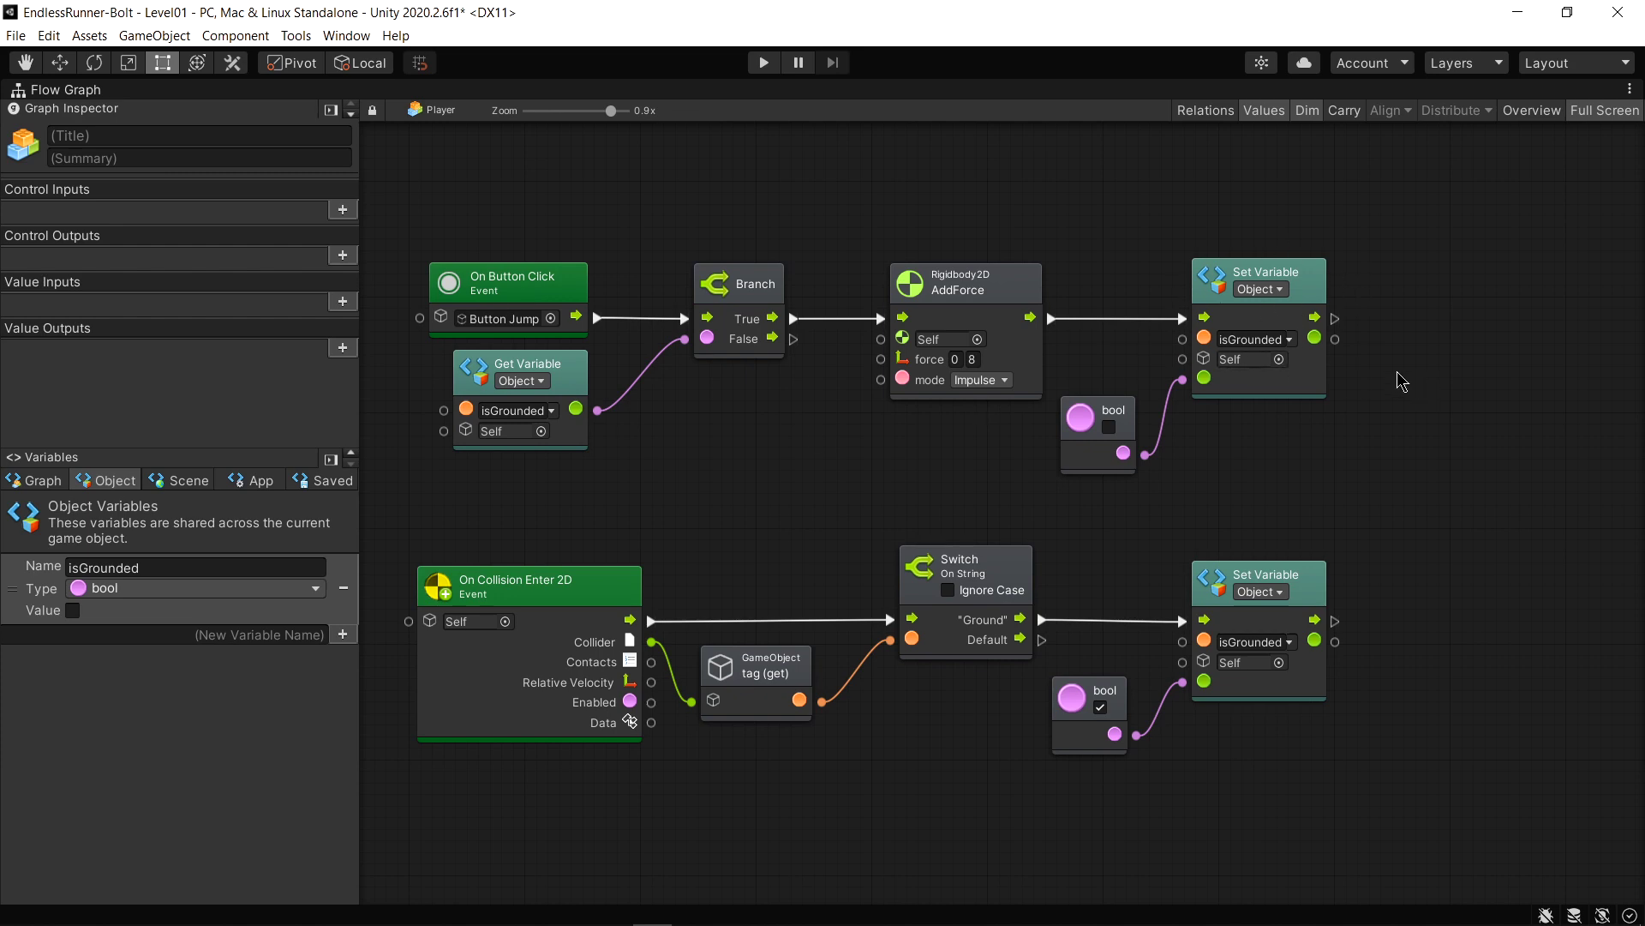
middle_drag(1396, 374, 1103, 388)
middle_drag(663, 445, 951, 404)
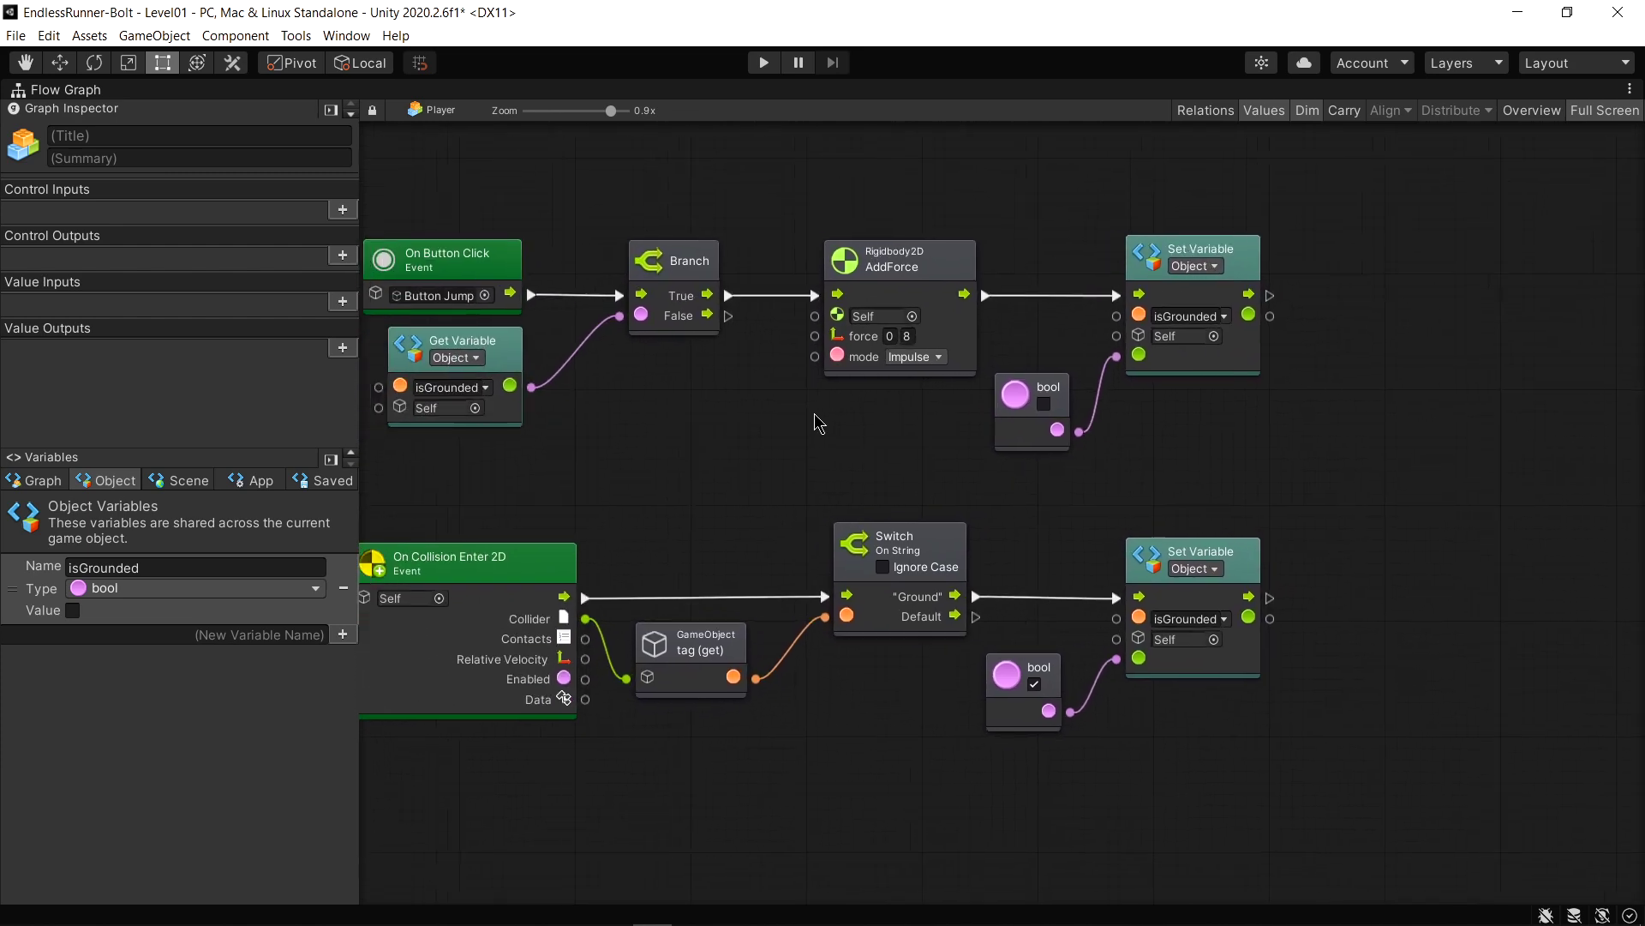
drag(1334, 296, 1454, 291)
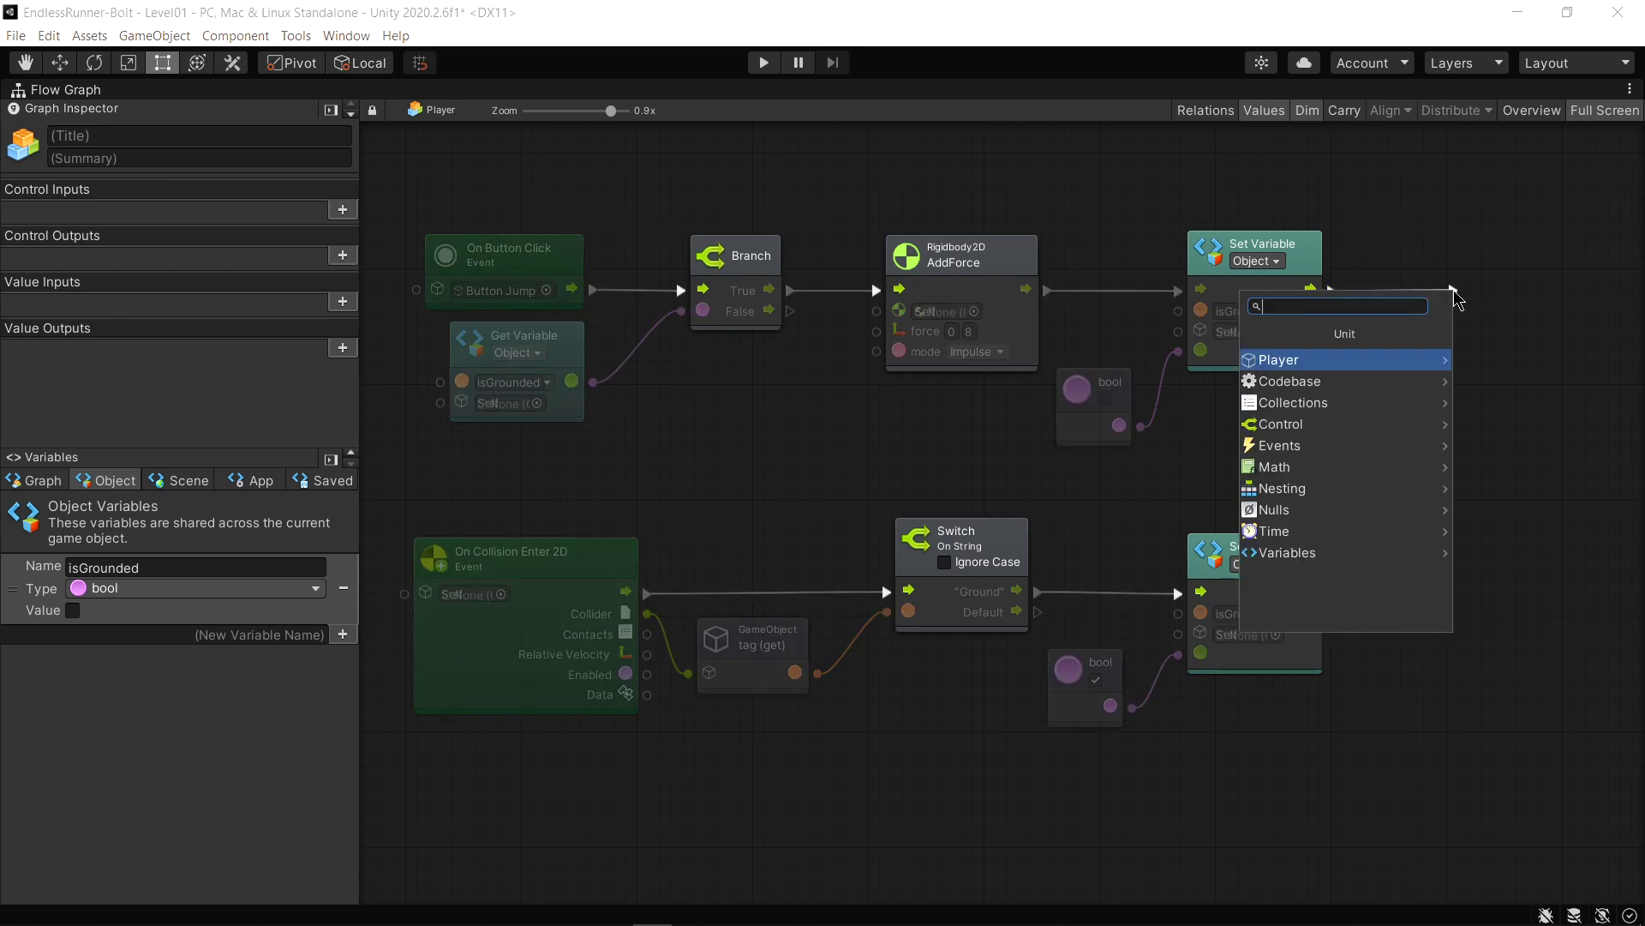
Add the Player > Animator > SetBool (name, value) unit after Set Variable
click(1291, 366)
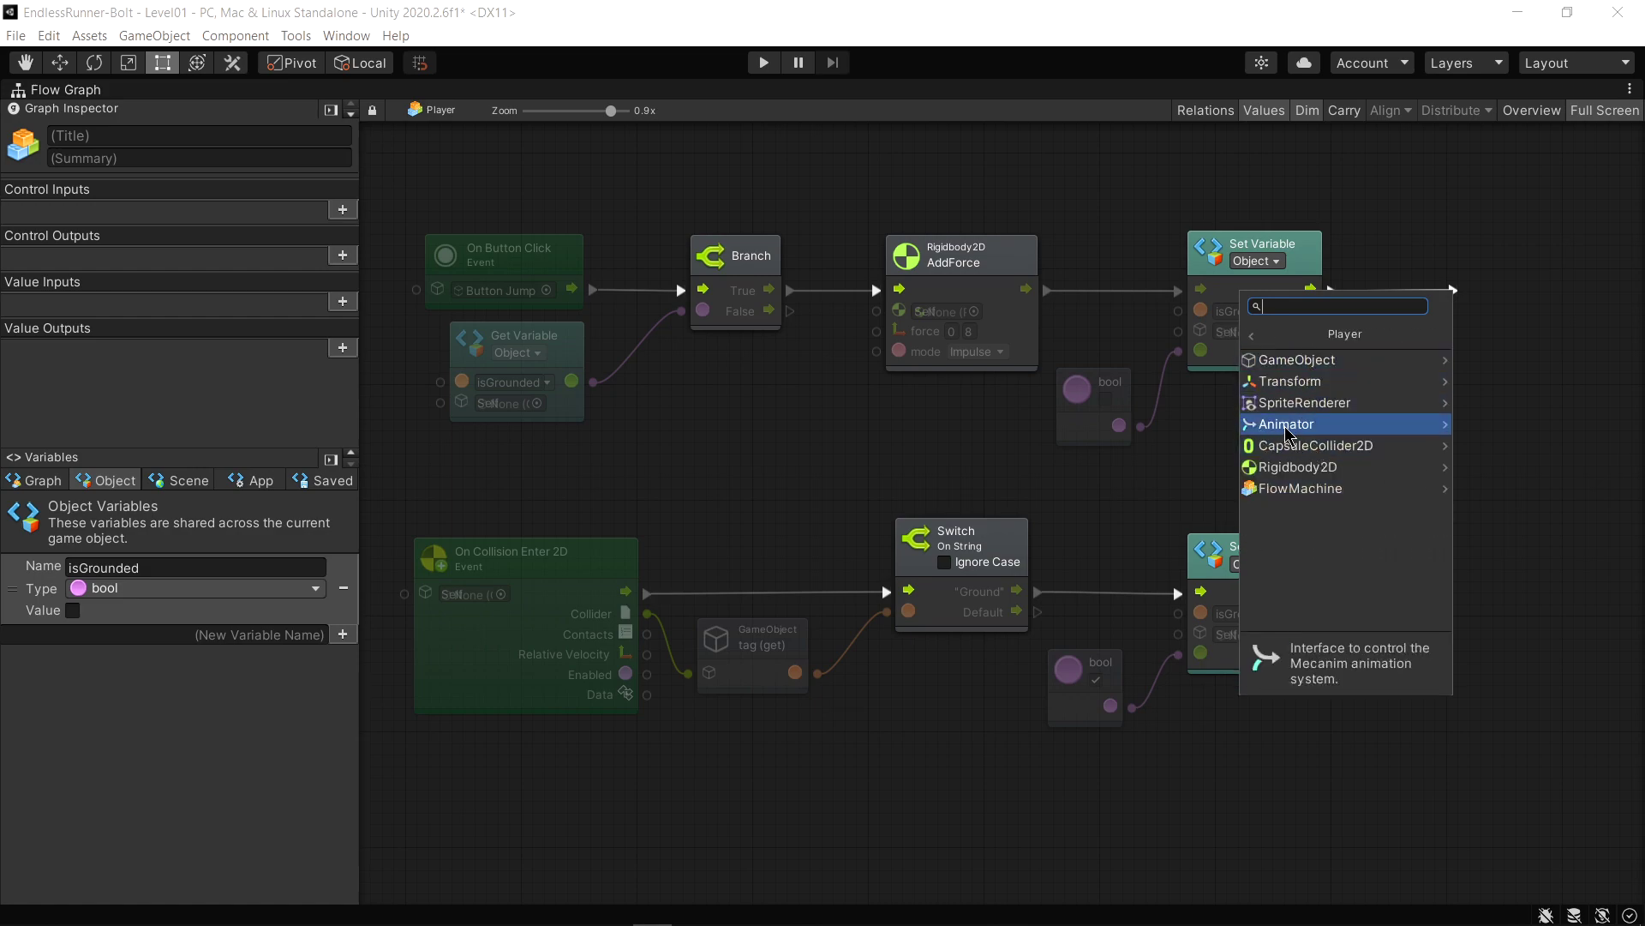
click(1286, 426)
scroll(677, 399, down, 2)
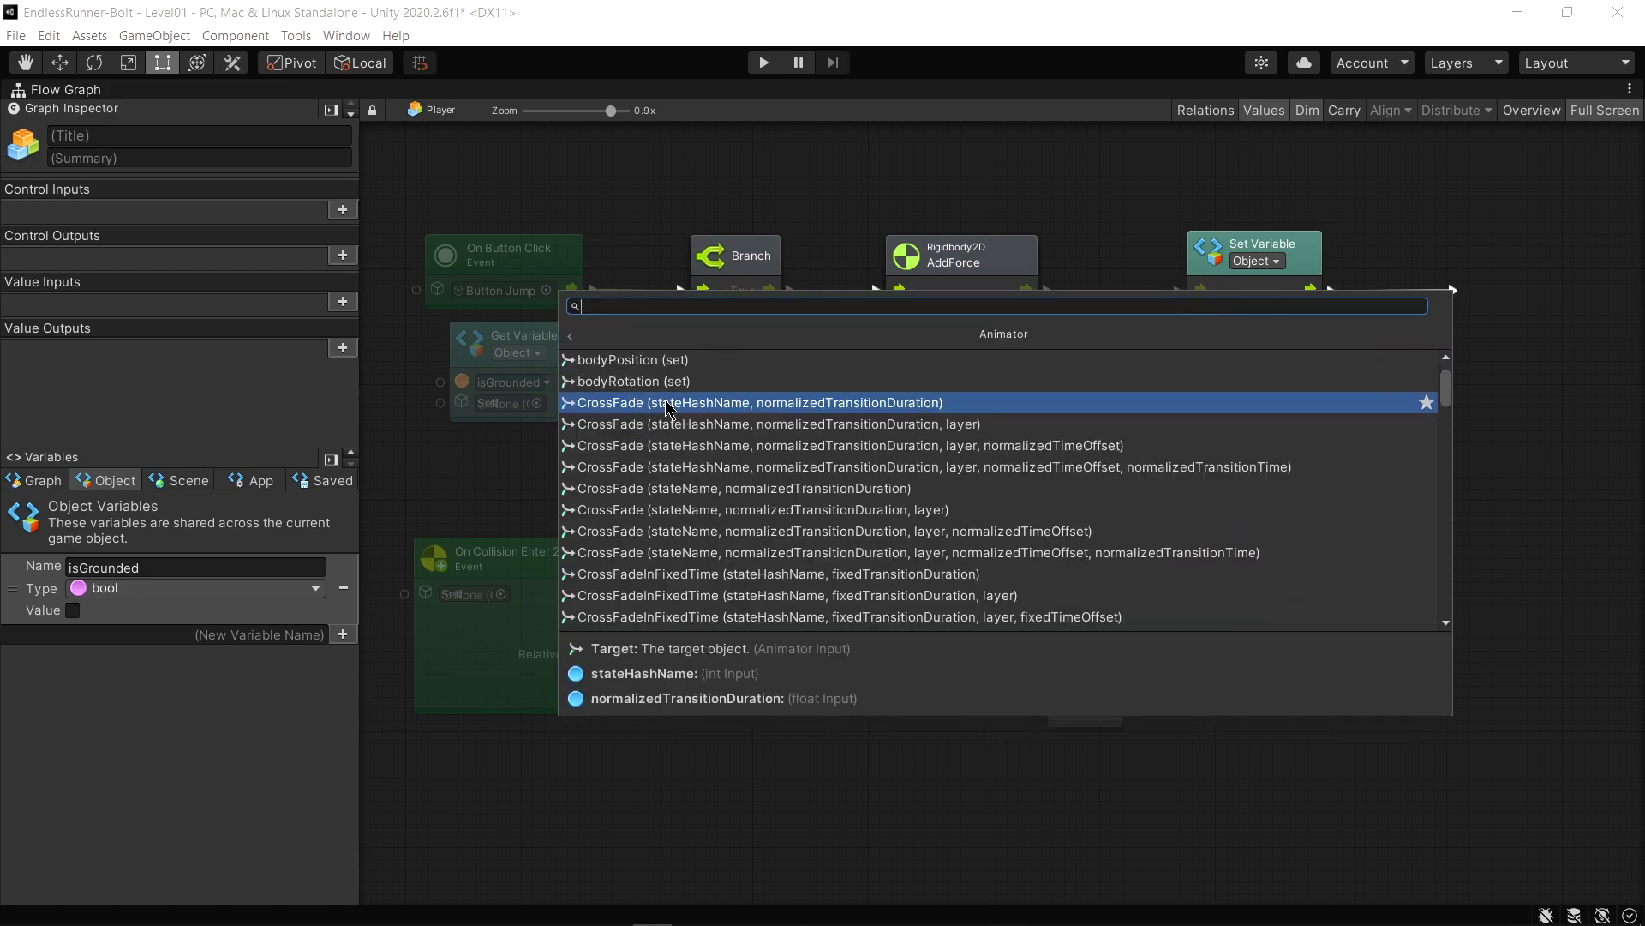
scroll(676, 411, down, 8)
scroll(674, 433, down, 6)
scroll(673, 454, down, 6)
scroll(673, 459, down, 5)
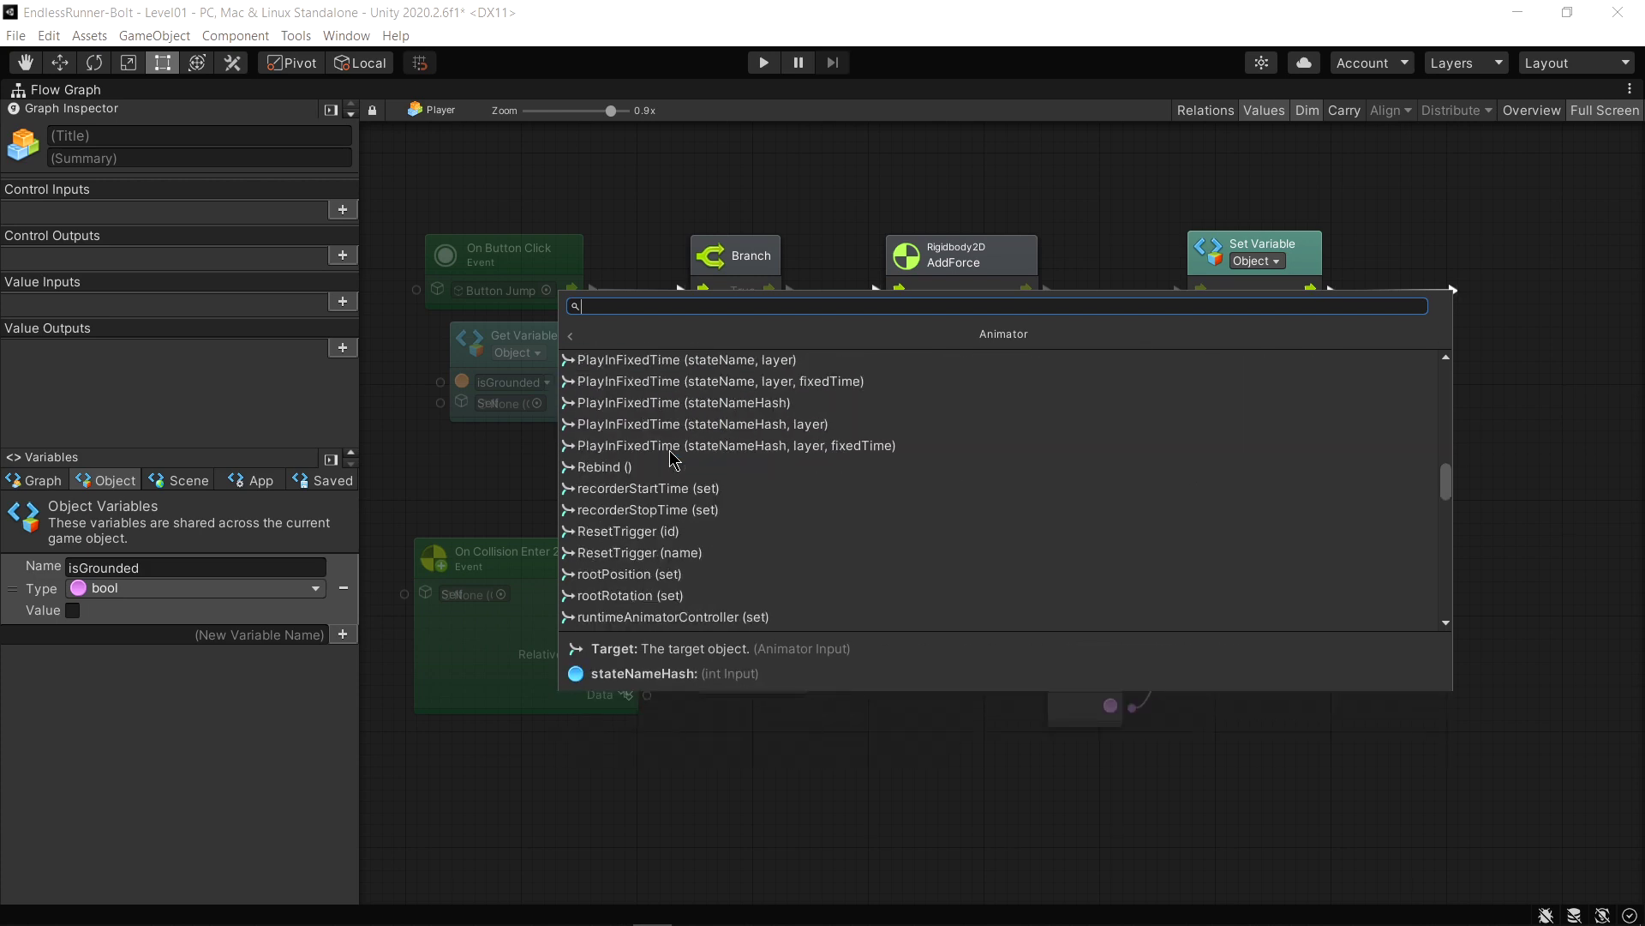
scroll(672, 460, down, 3)
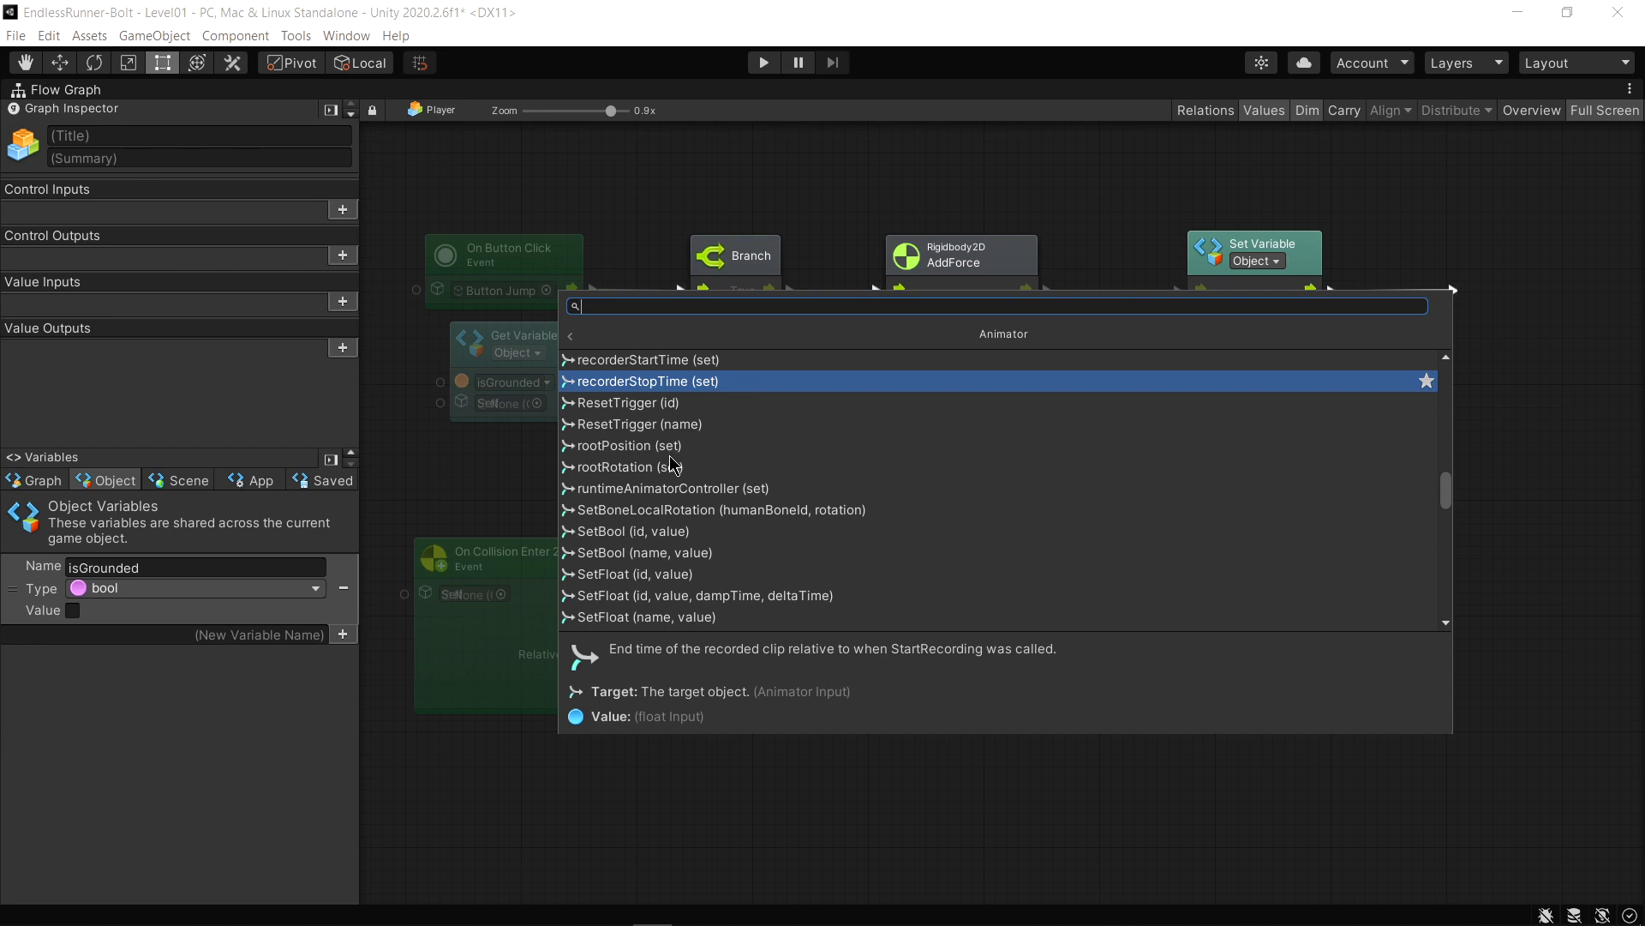
click(670, 558)
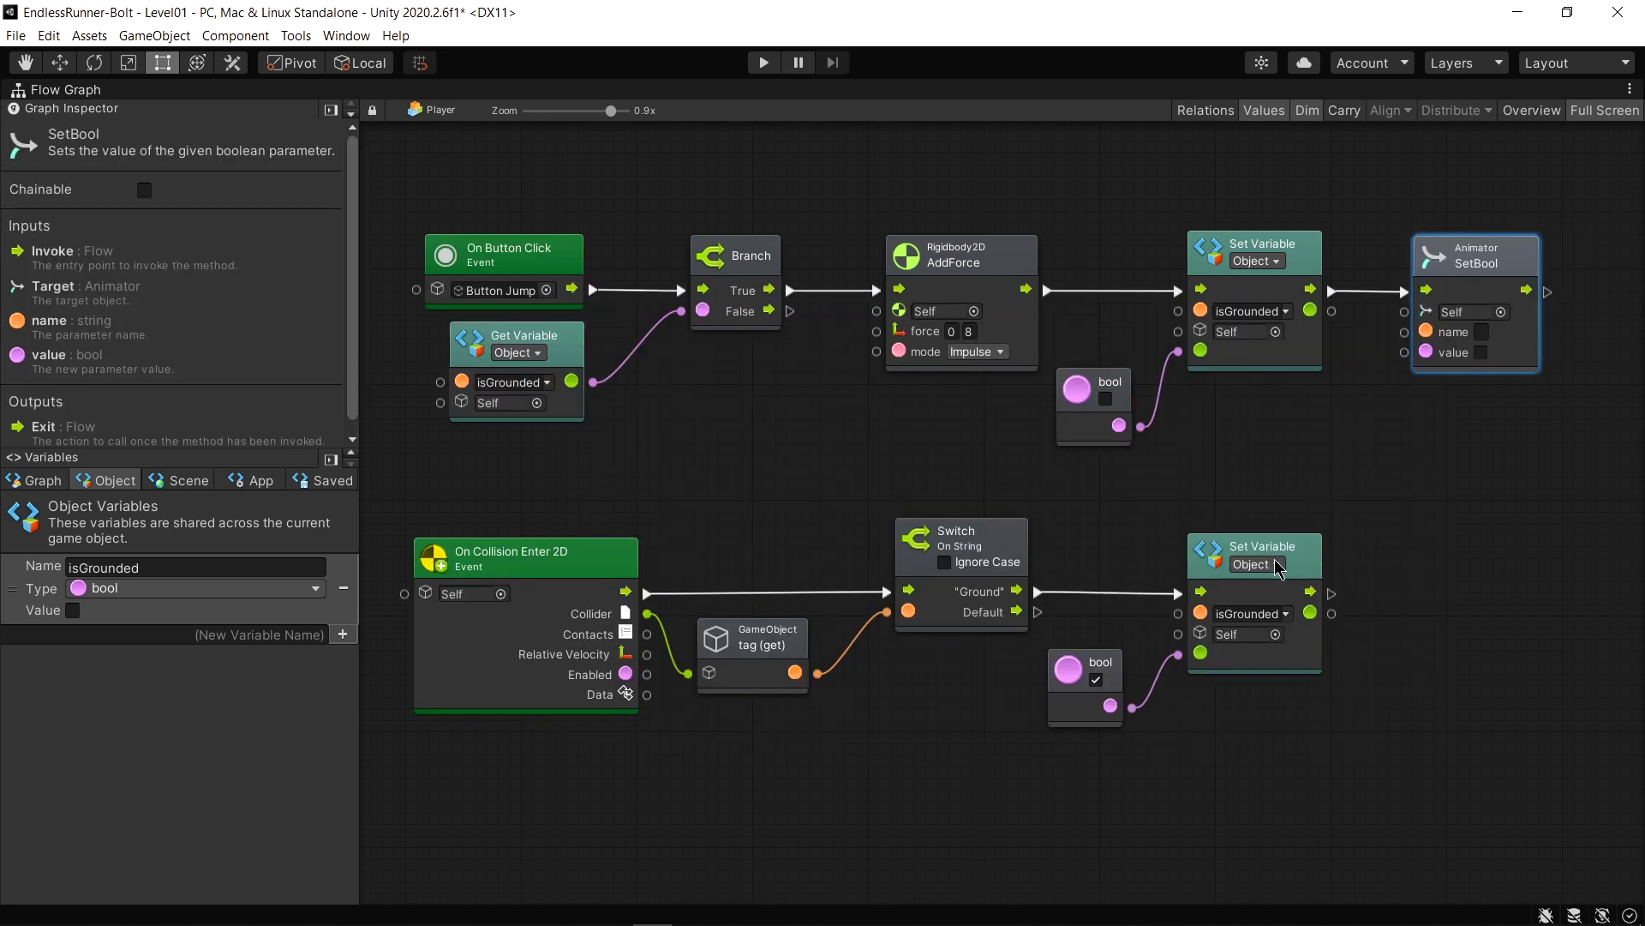
Enter Jumping as the SetBool parameter name and restore the docked layout
click(1483, 334)
text(umping)
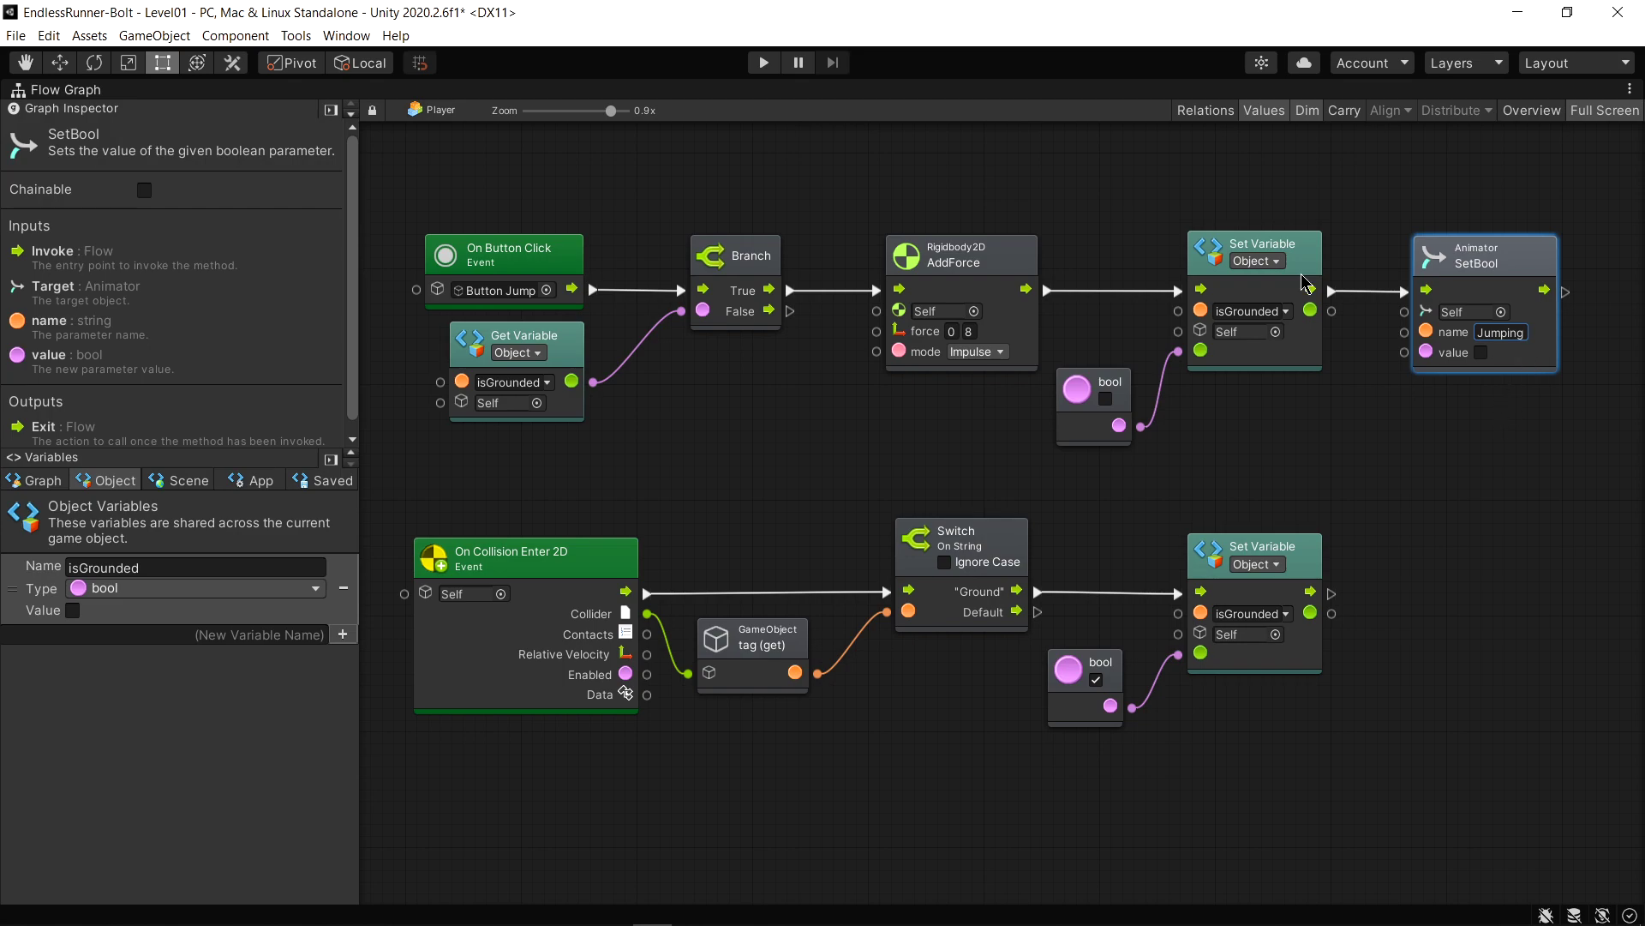
click(1193, 191)
key(shift+space)
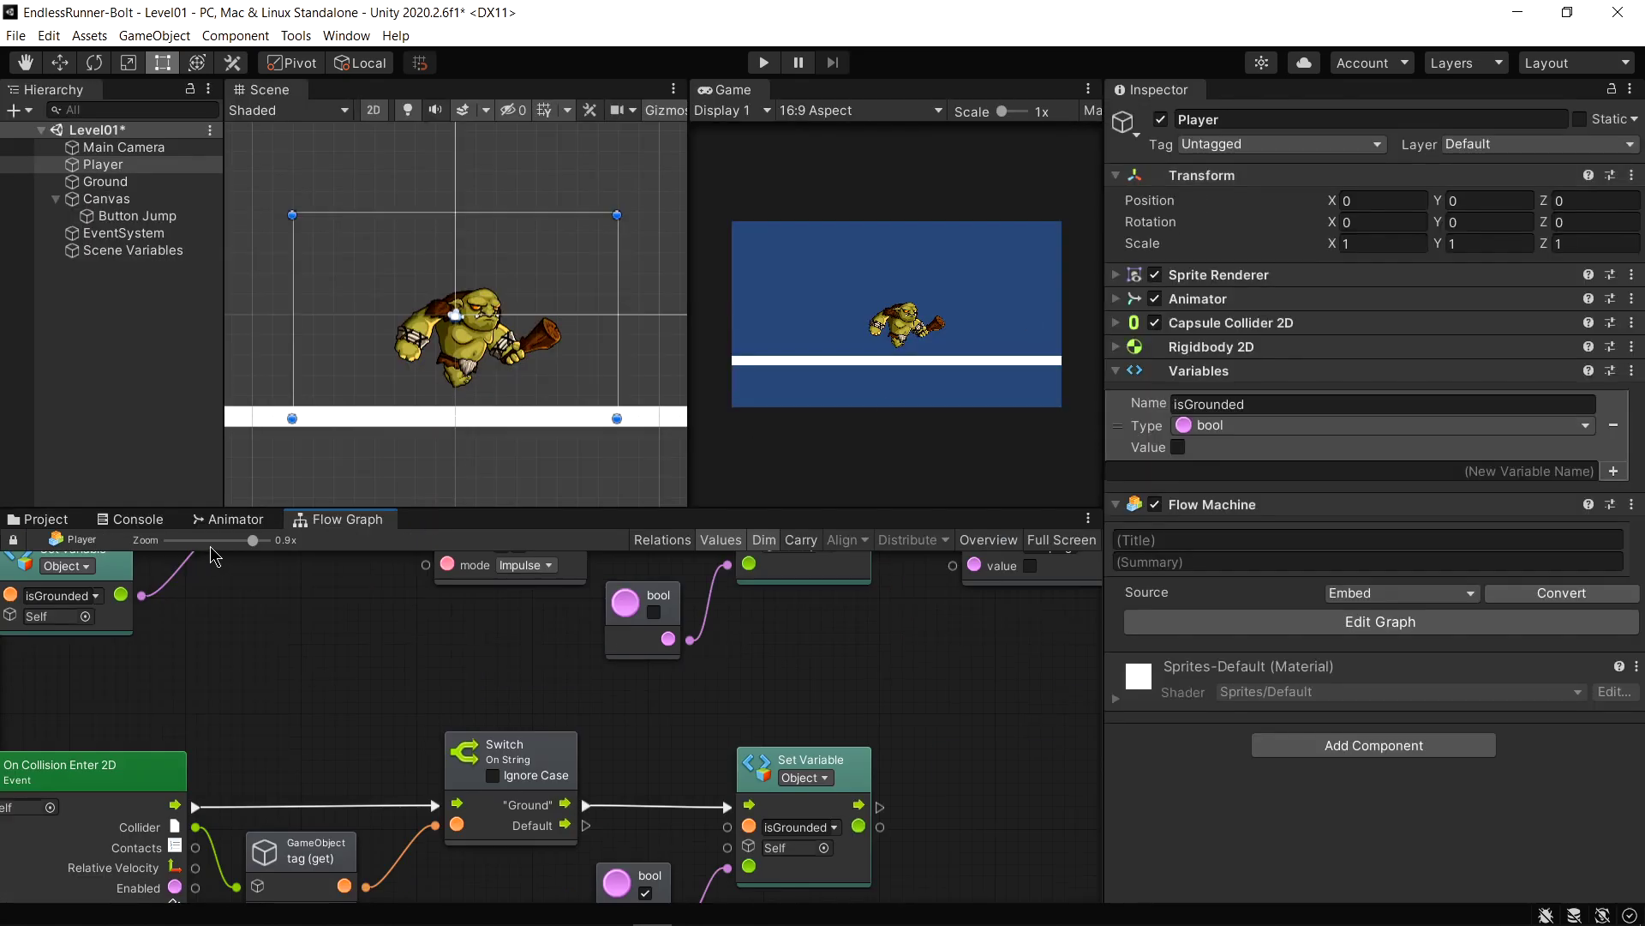
Review the Animator's Jumping parameter, then return to the maximized flow graph
click(230, 520)
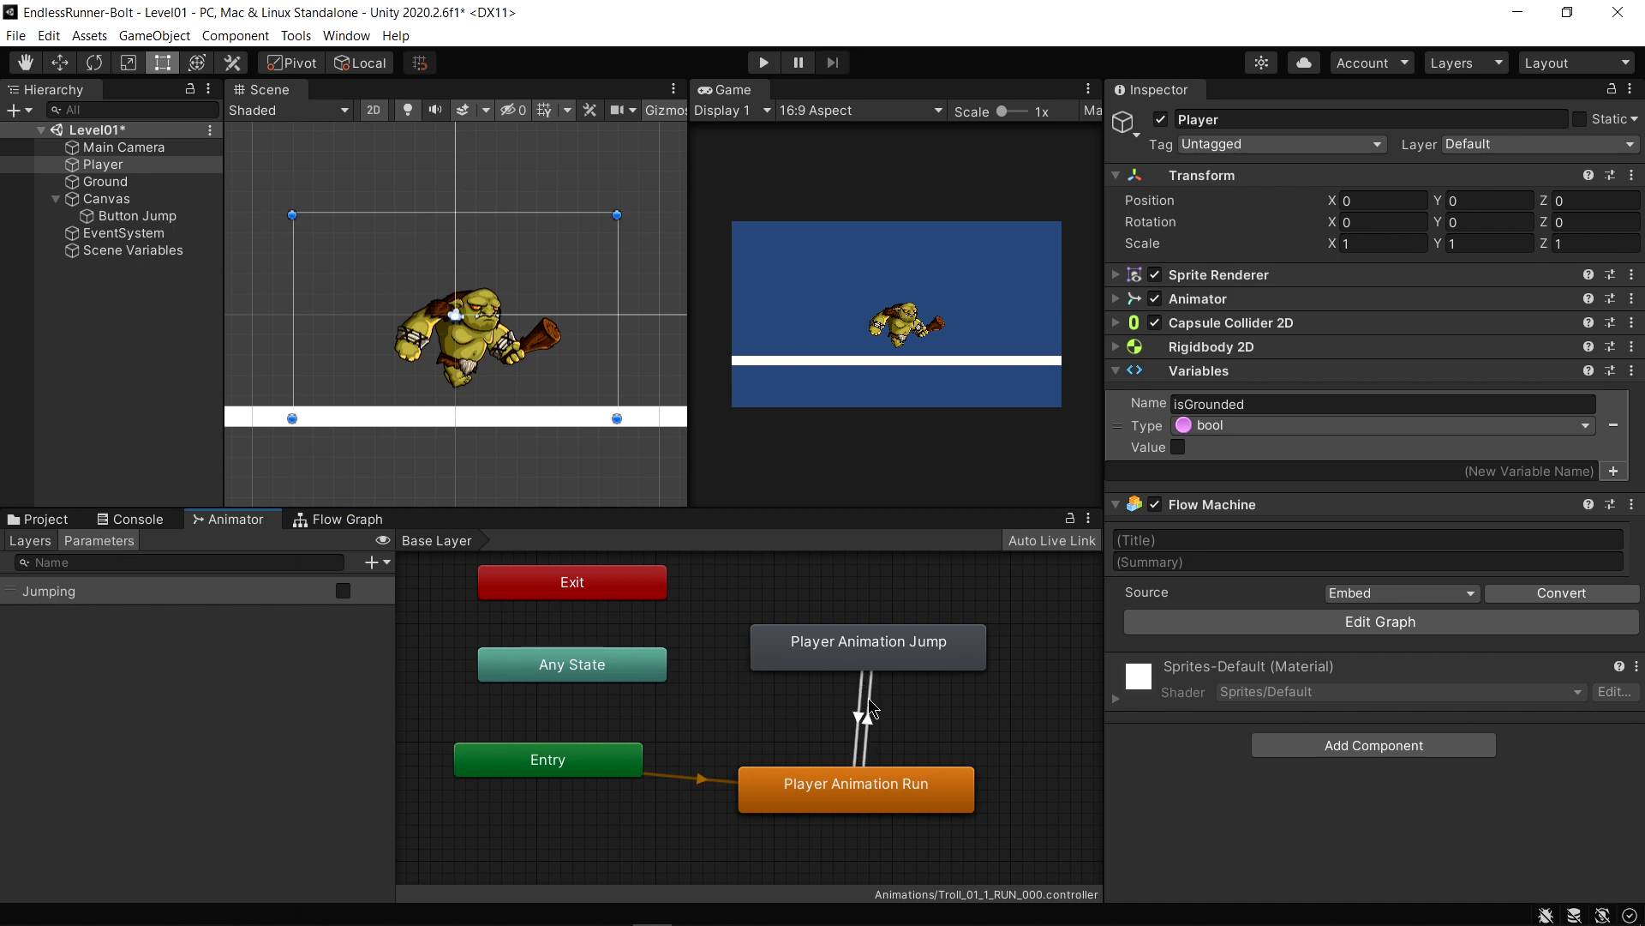
click(347, 521)
key(shift+space)
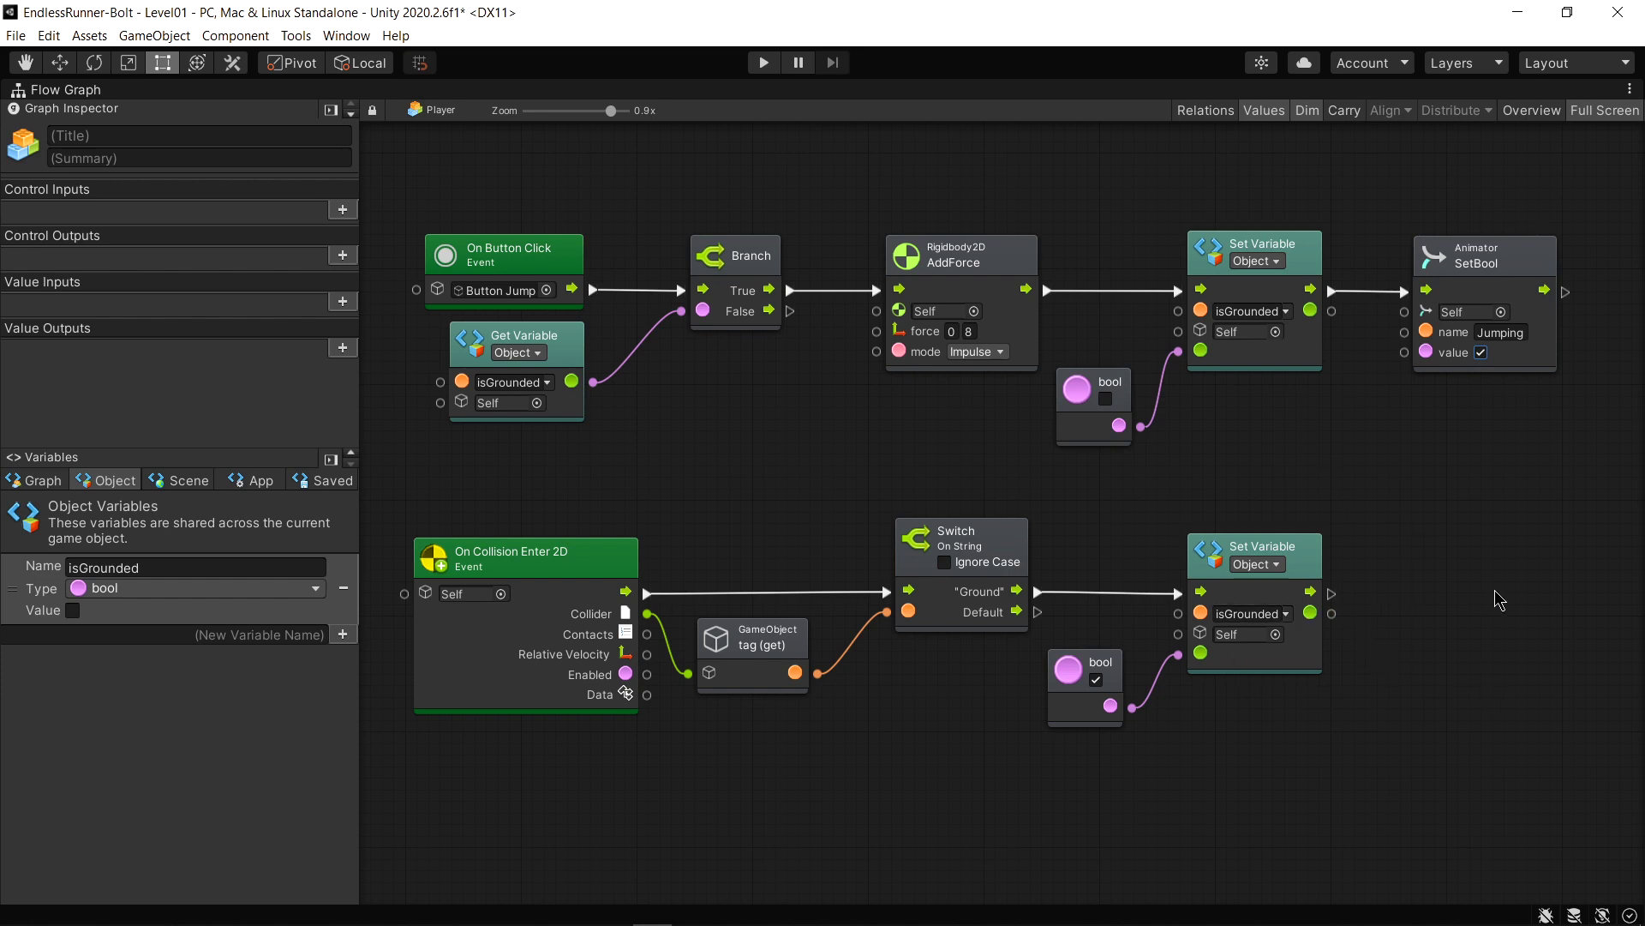
Duplicate the SetBool node, wire it after the landing Set Variable, and set its value false
right_click(1491, 262)
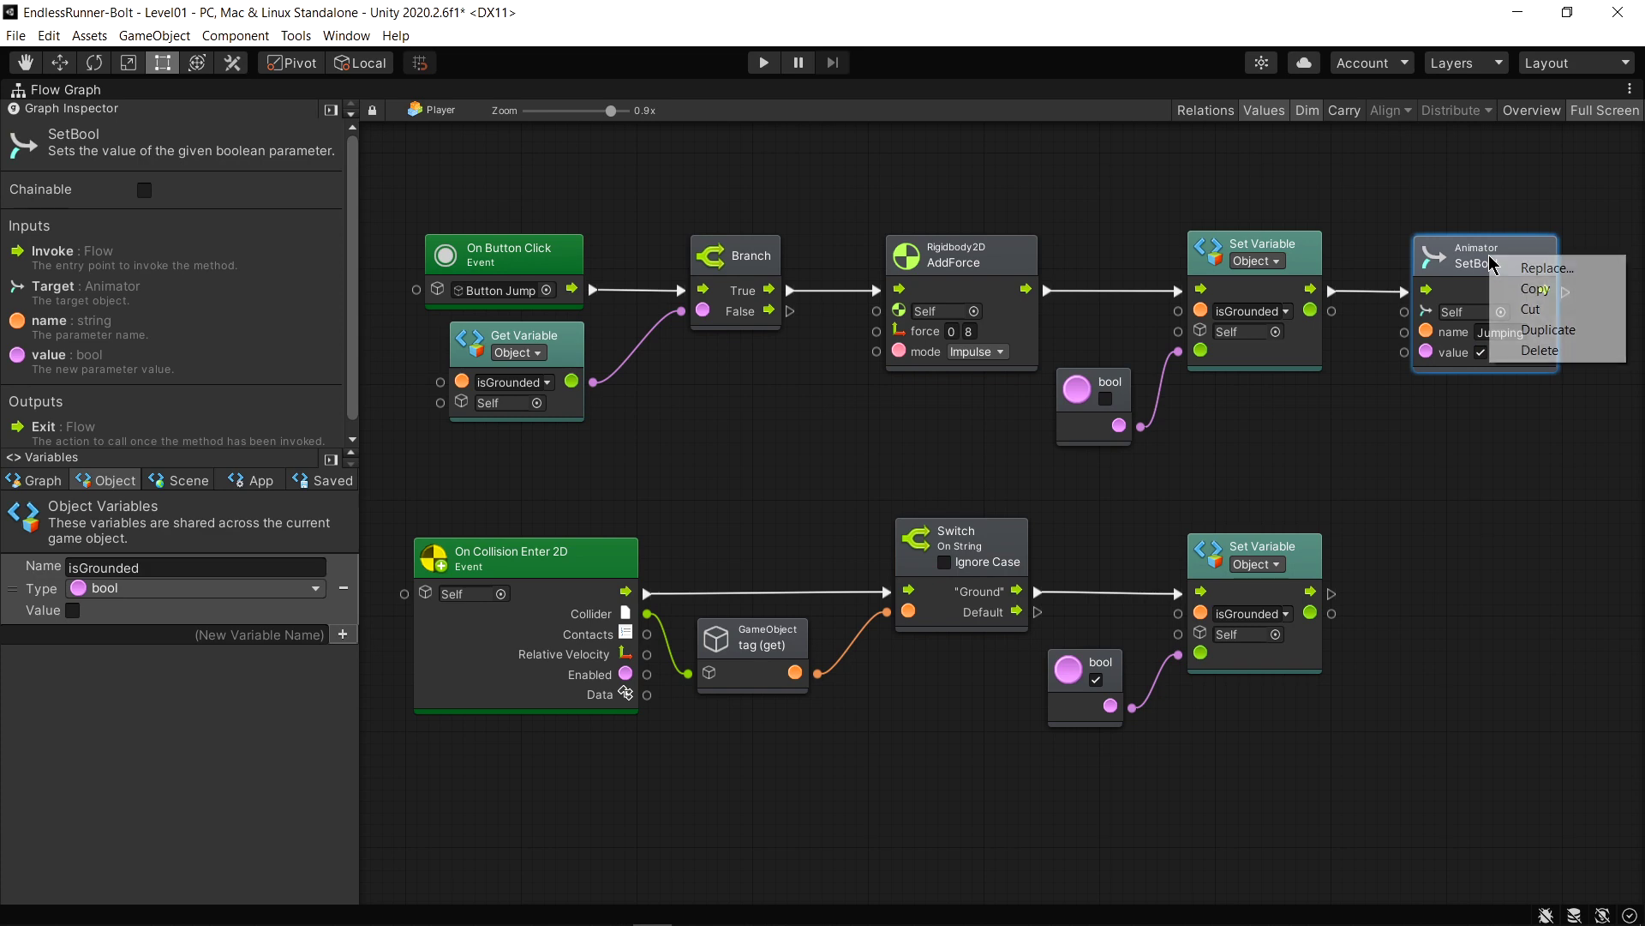
click(1539, 330)
drag(1498, 296, 1481, 580)
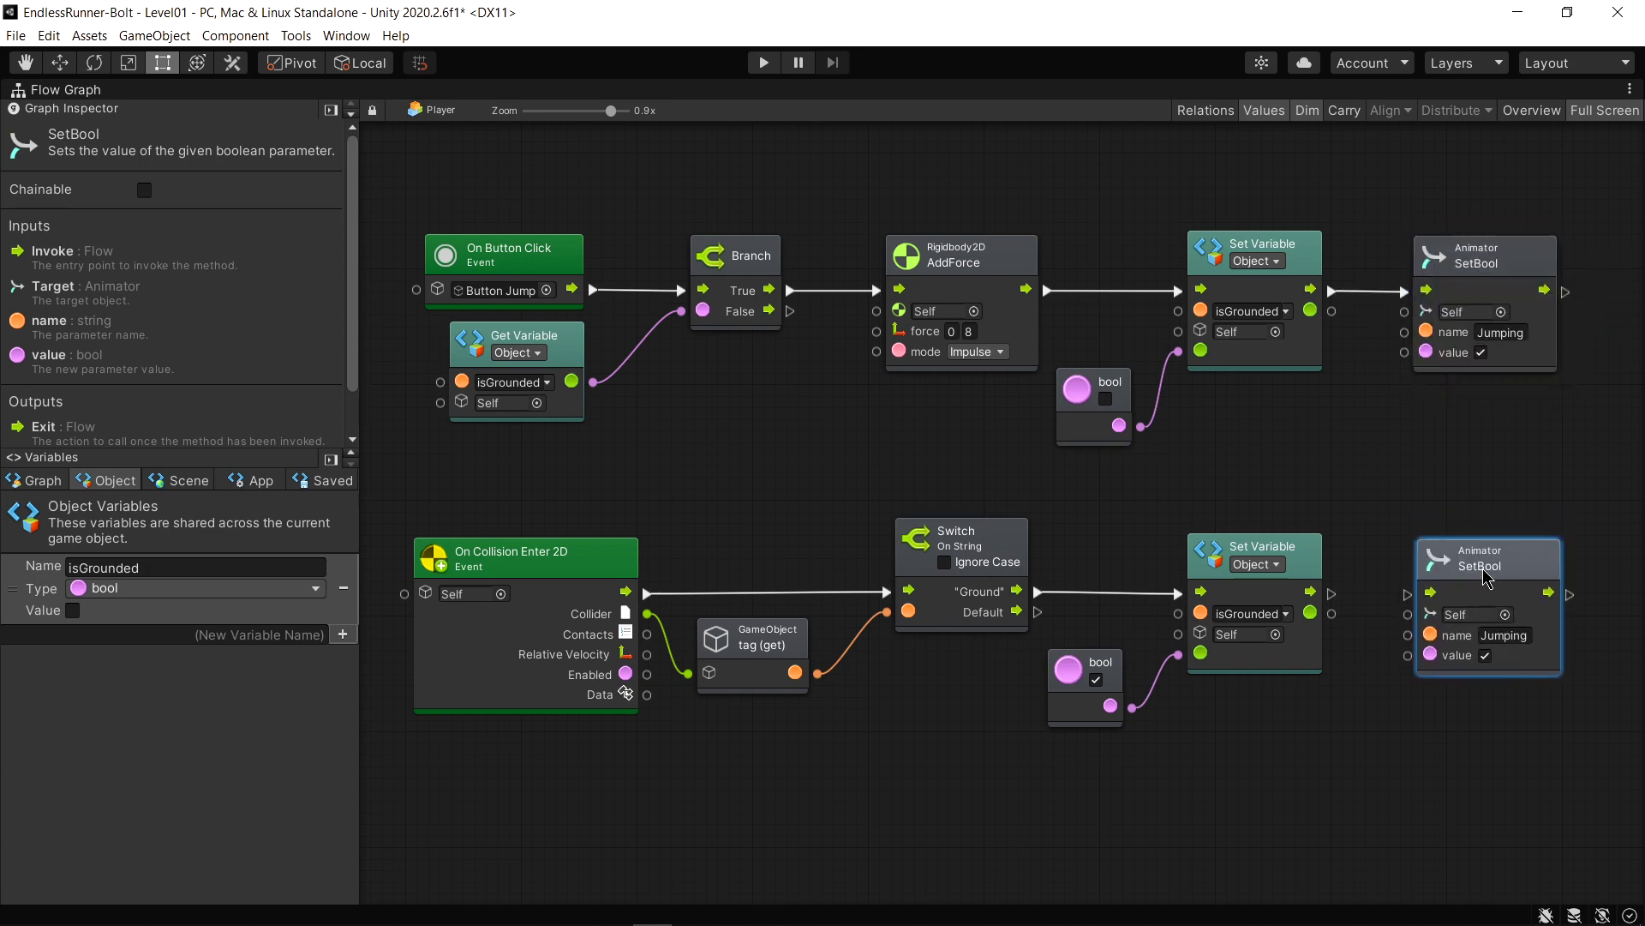
drag(1331, 593, 1405, 595)
click(1486, 656)
click(1239, 455)
Check the Animator parameters, return to the flow graph, and start Play mode
key(shift+space)
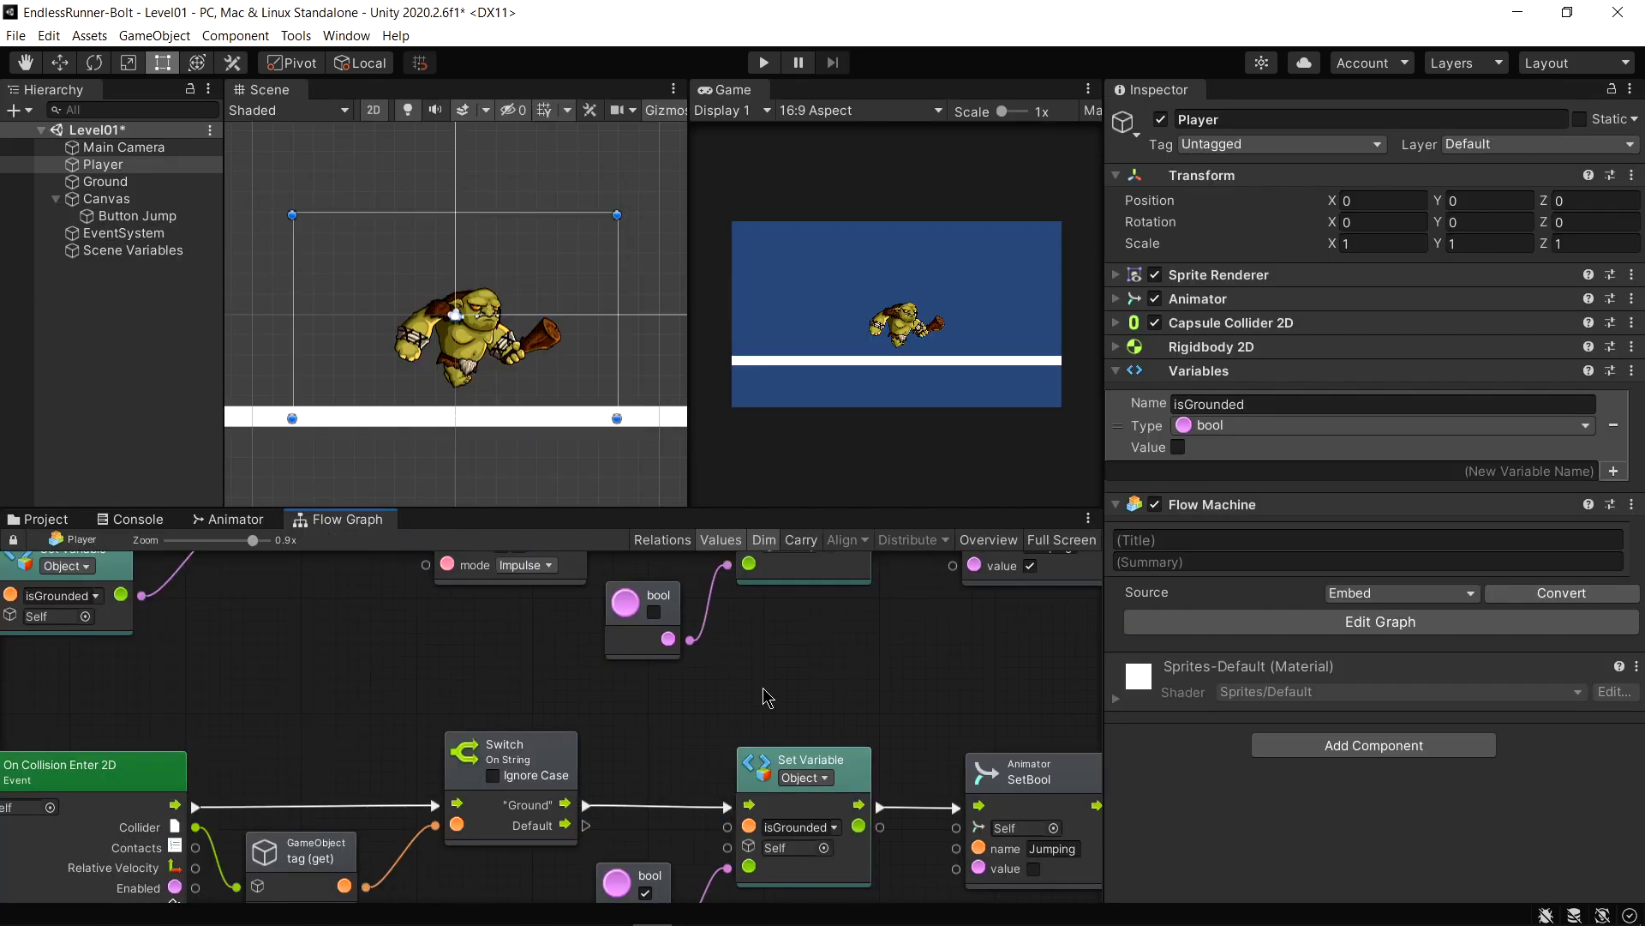
click(255, 519)
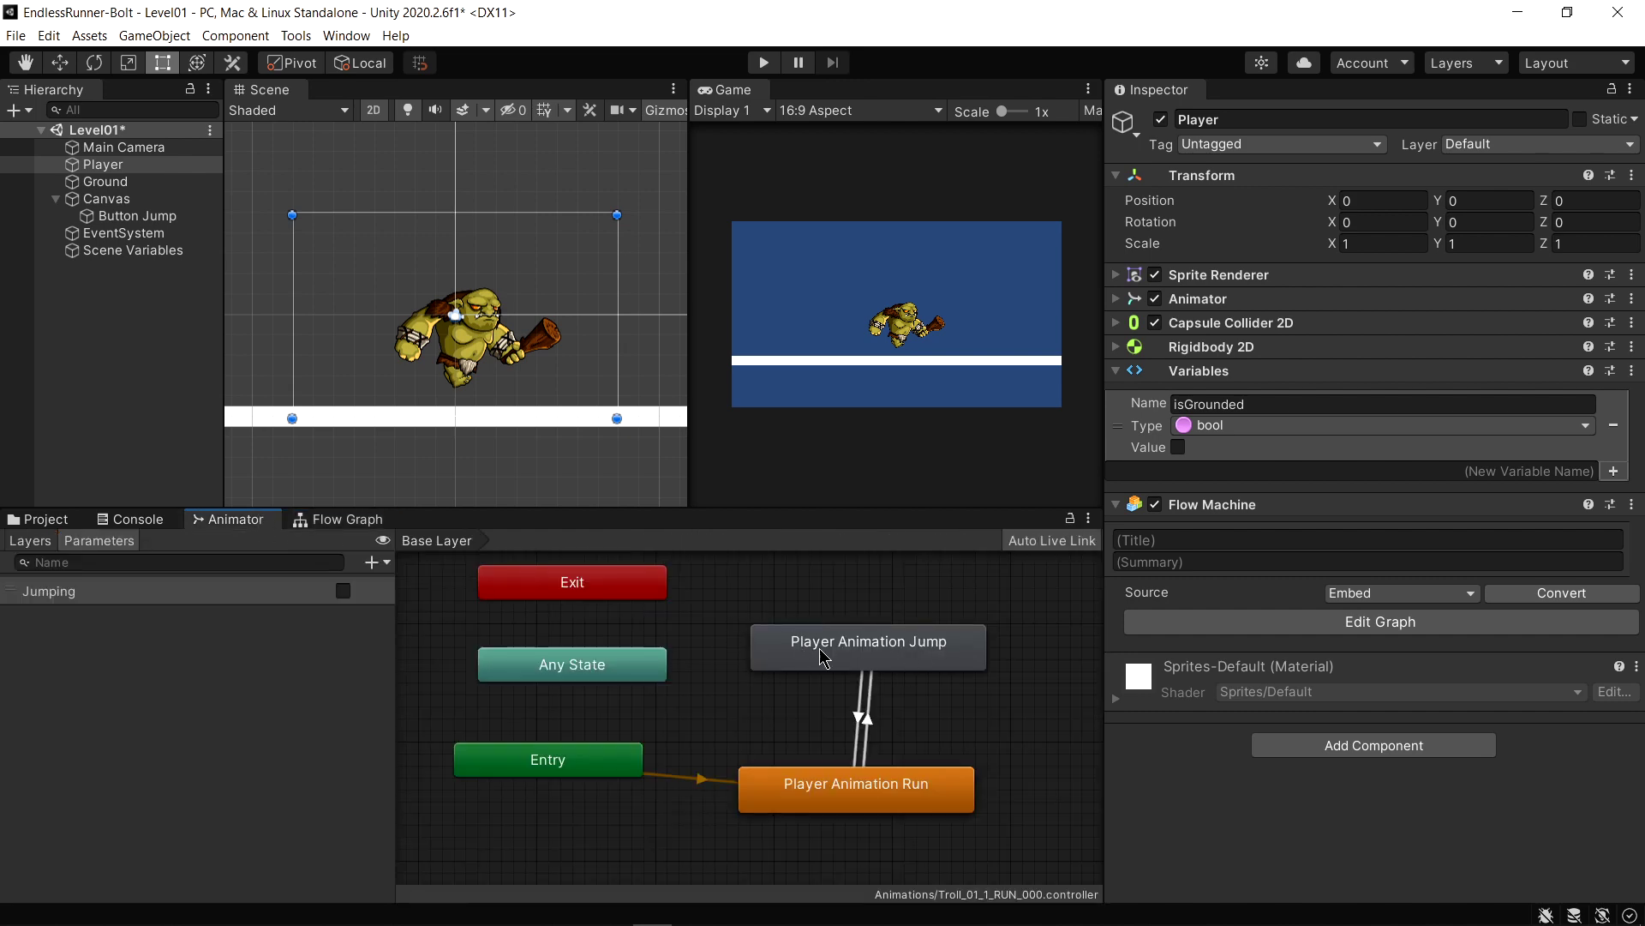
double_click(339, 520)
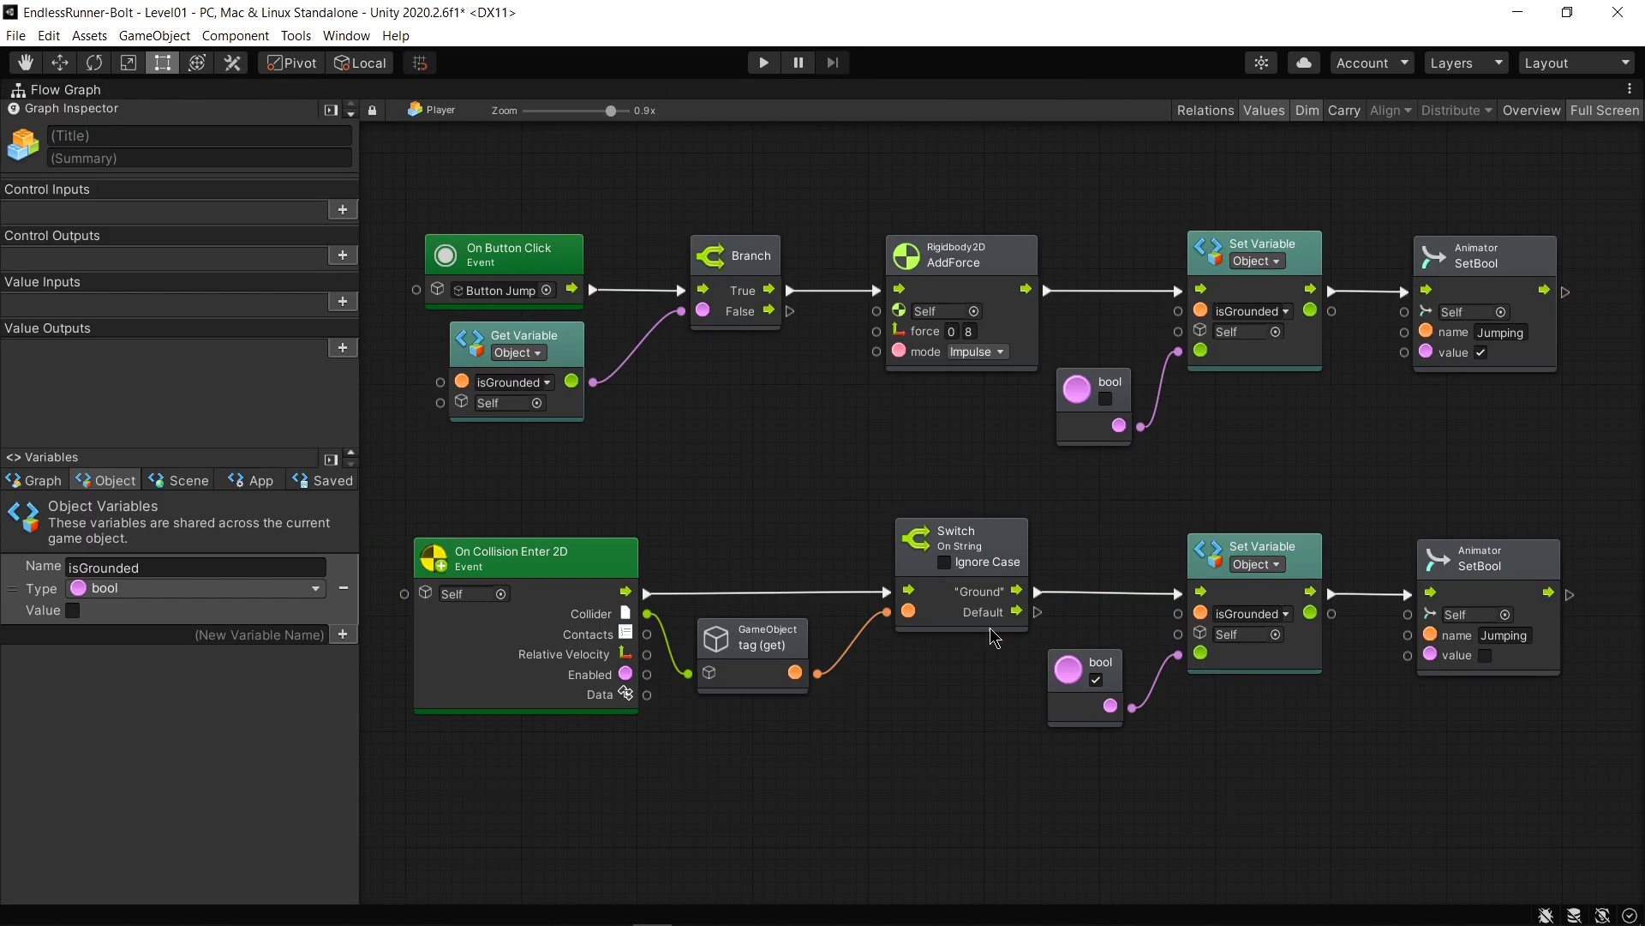
drag(1596, 228, 1432, 732)
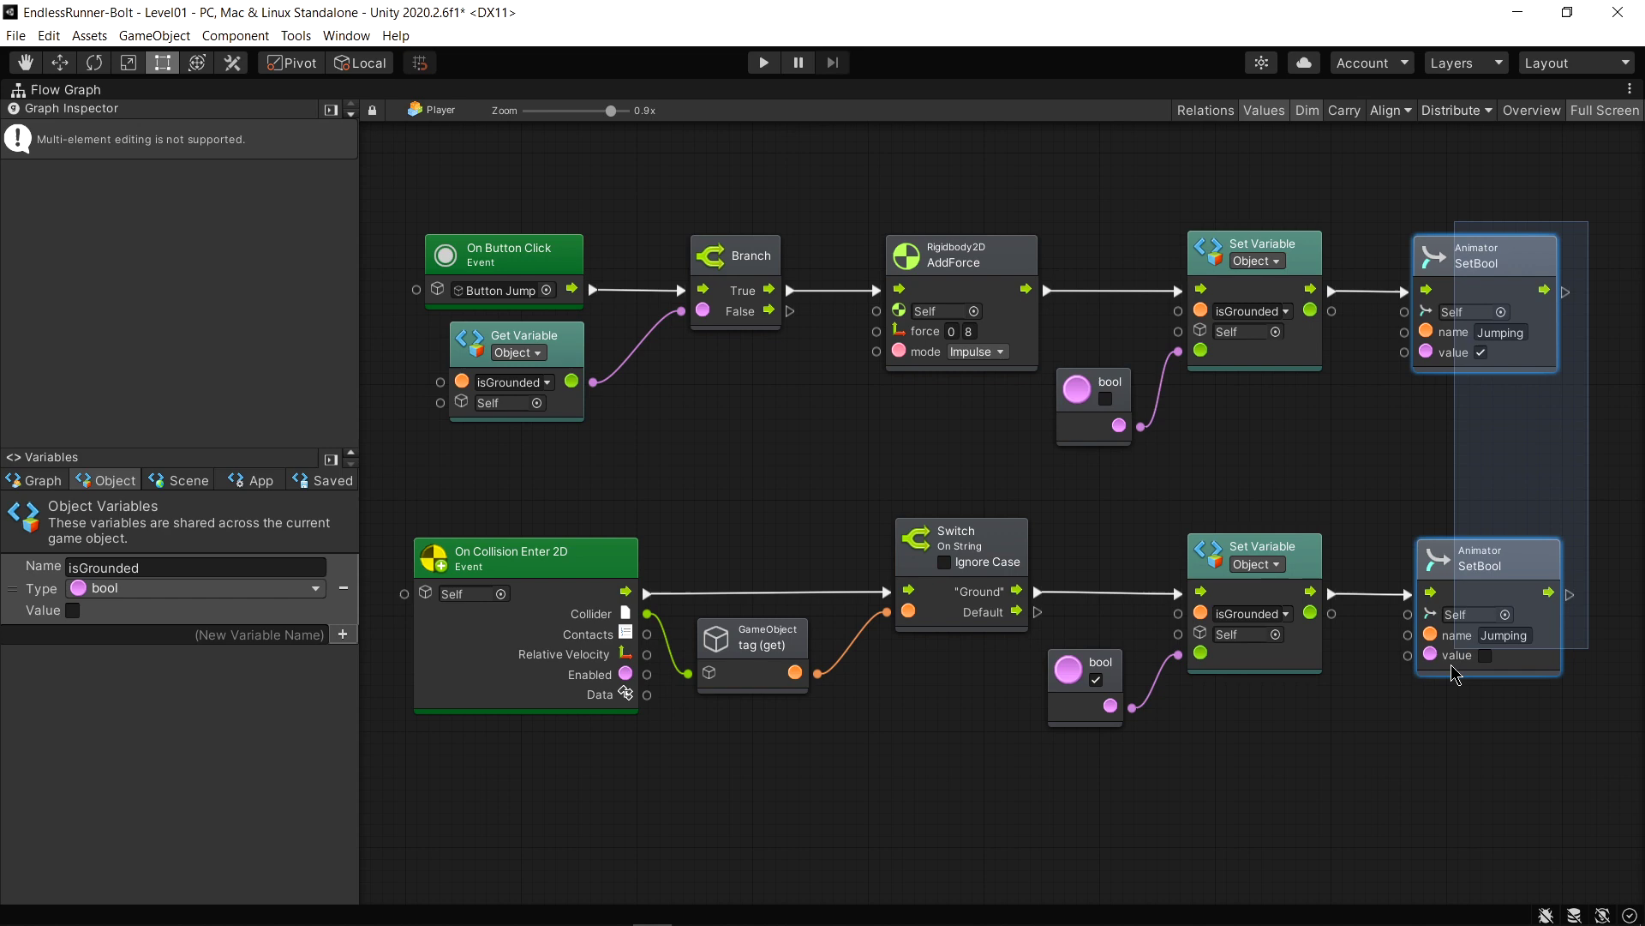
click(1429, 730)
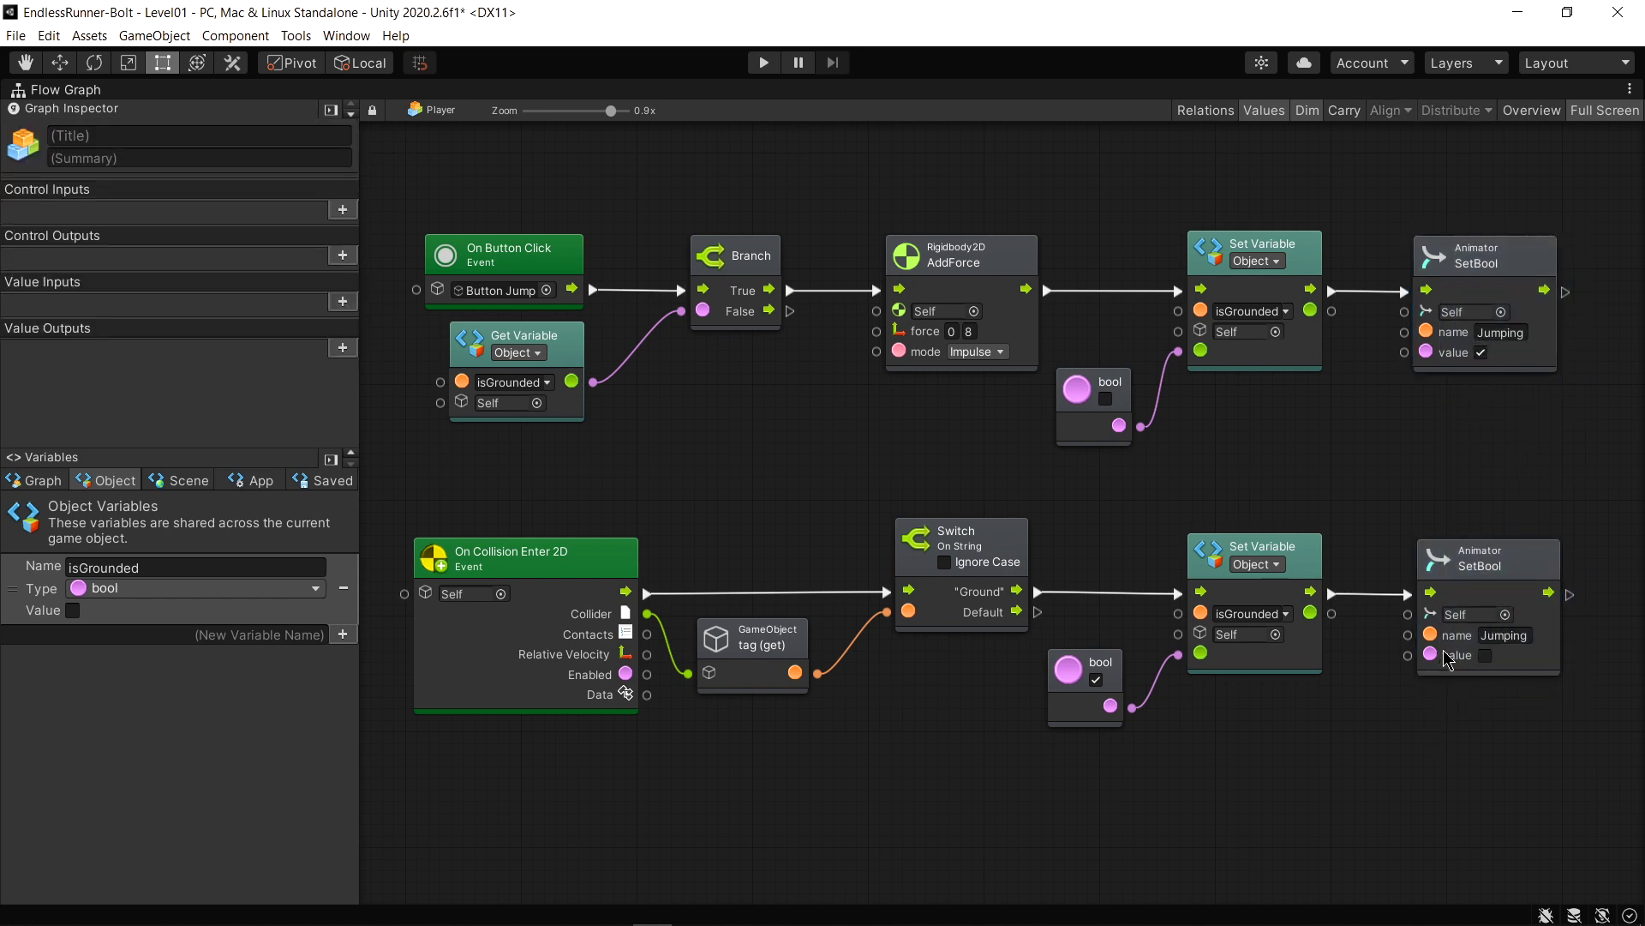
key(ctrl+p)
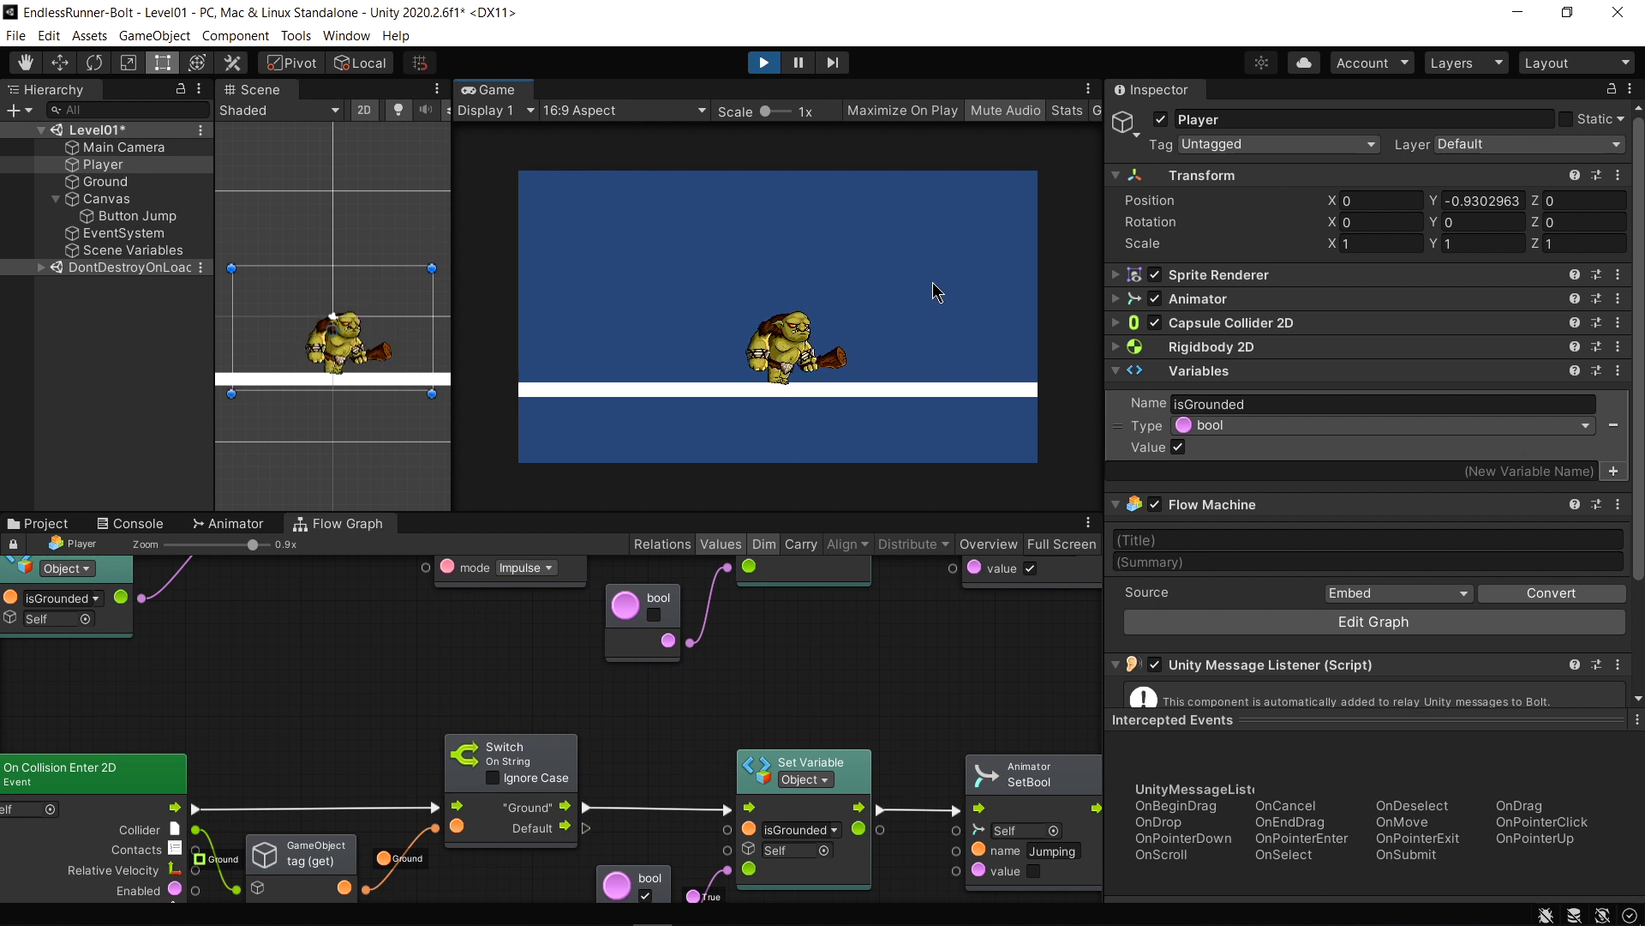
Make the troll jump and land twice with the Jump button, then exit Play mode
click(892, 404)
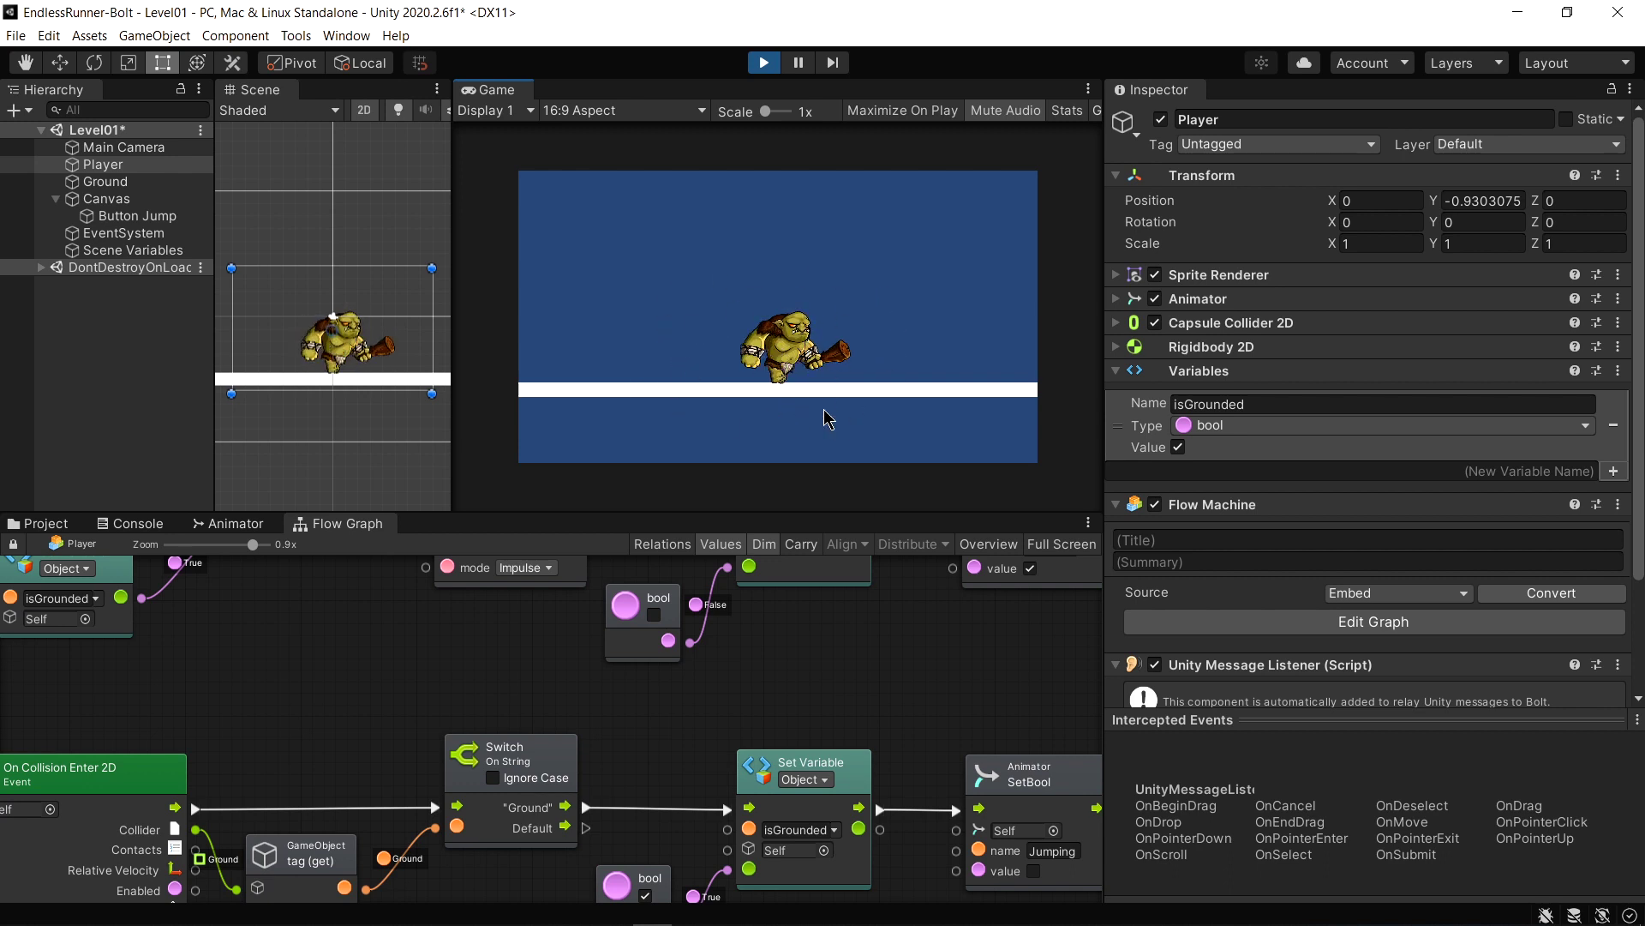
click(942, 343)
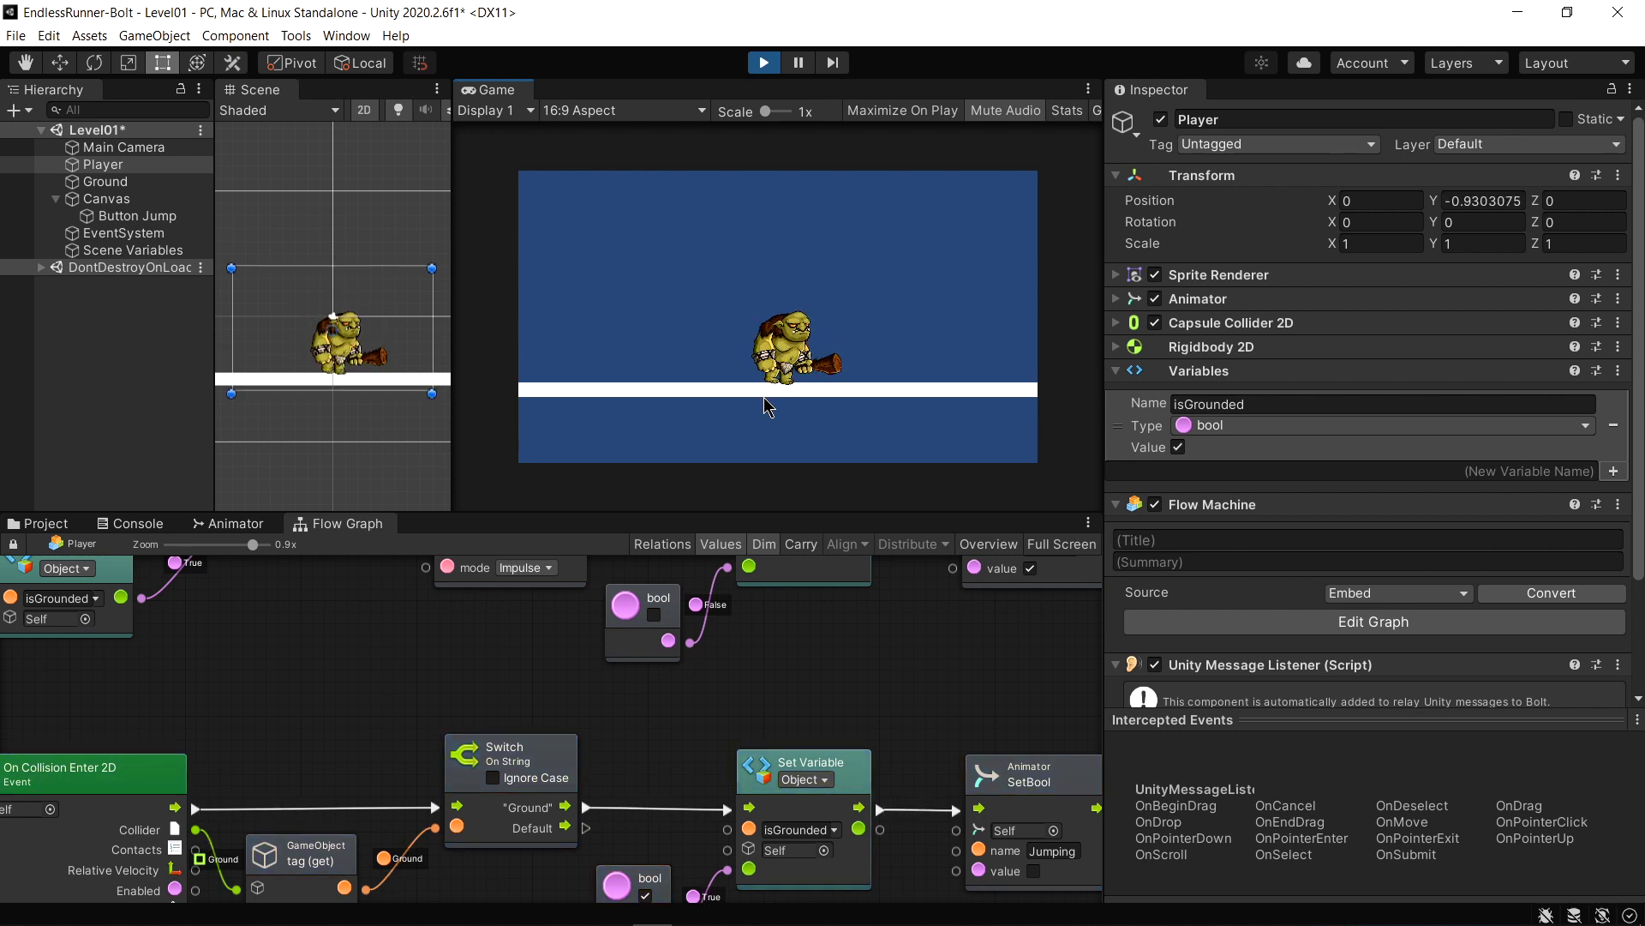
key(ctrl+p)
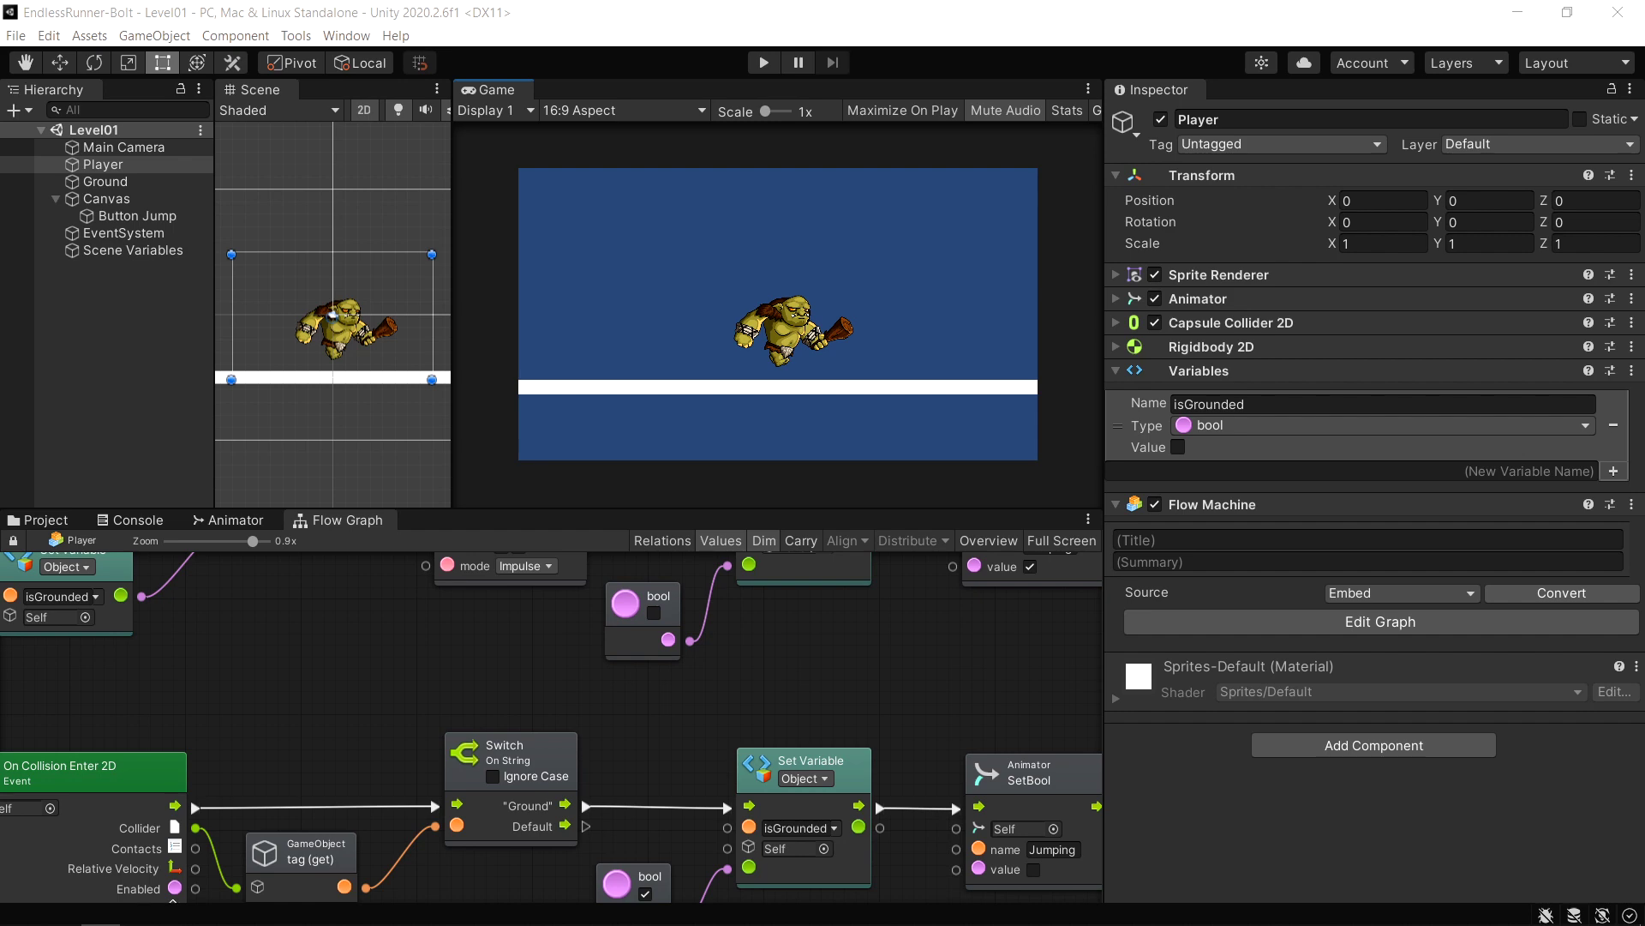
Select the BG_03 background texture in the Grafiken folder
click(51, 519)
drag(418, 510, 415, 477)
click(91, 653)
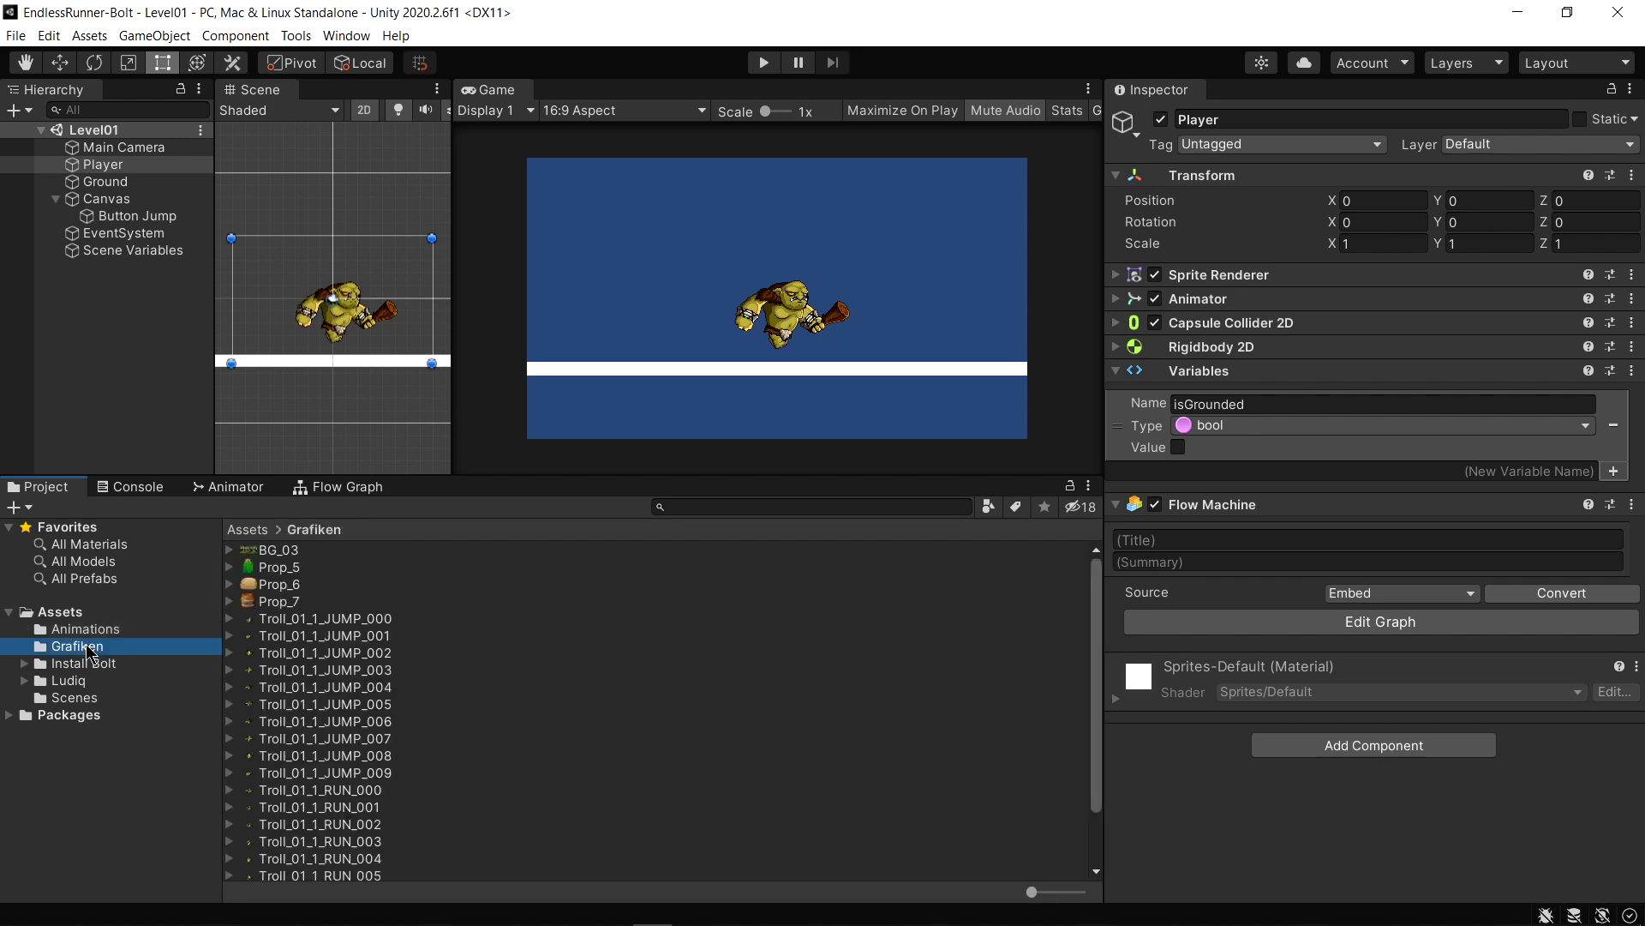
click(286, 553)
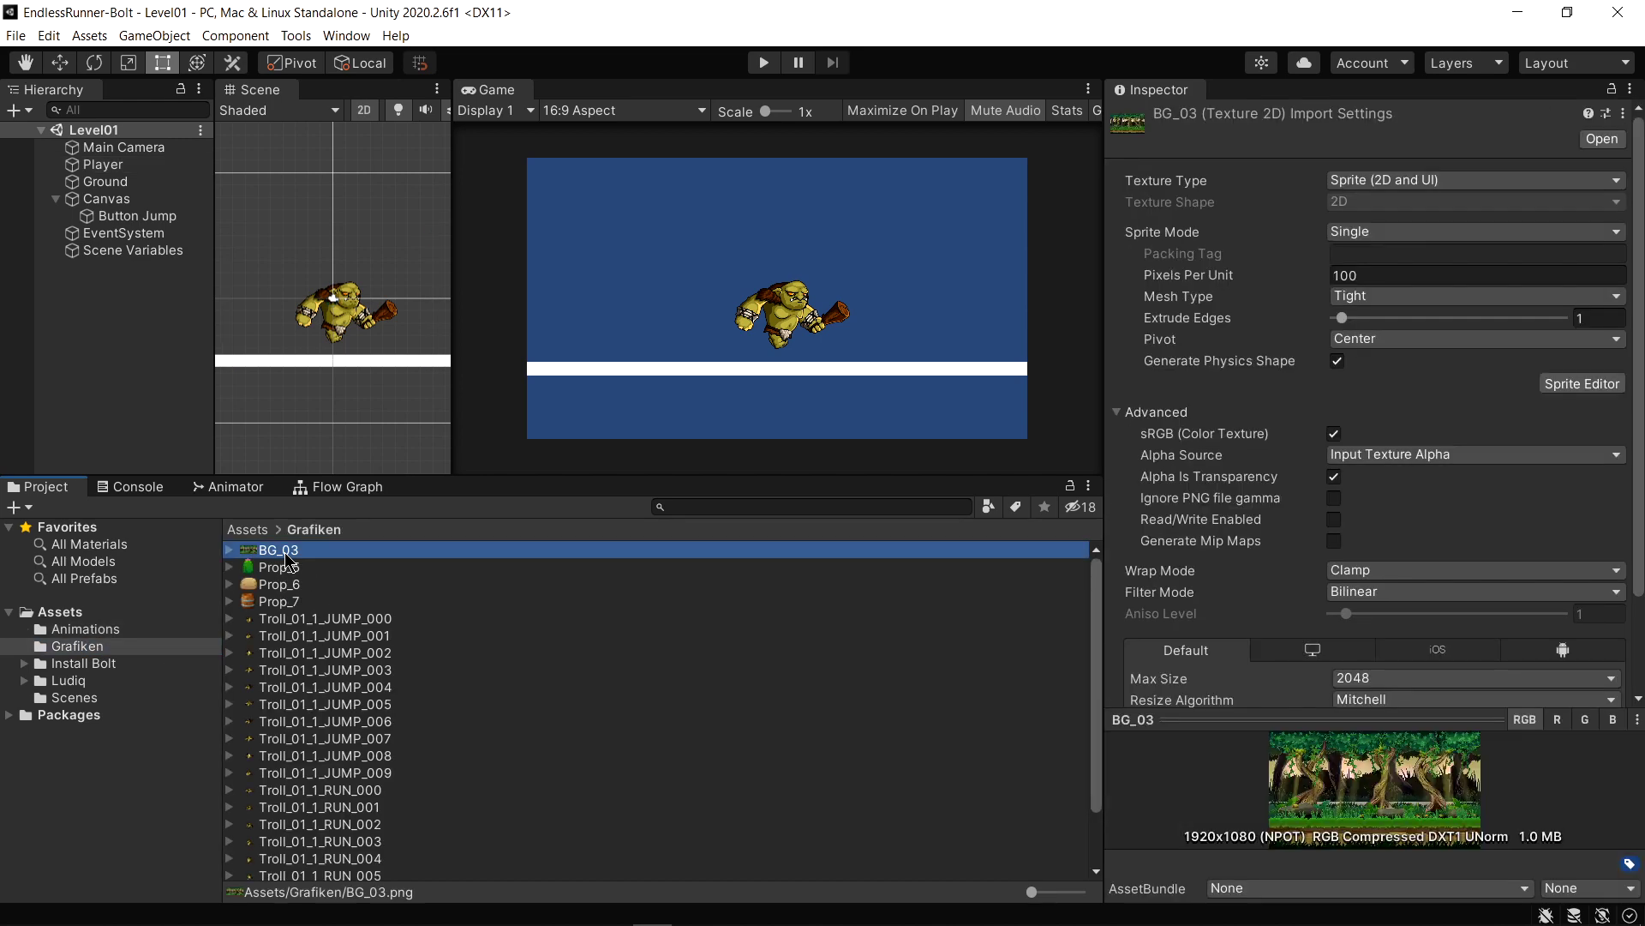
drag(1128, 719, 1128, 575)
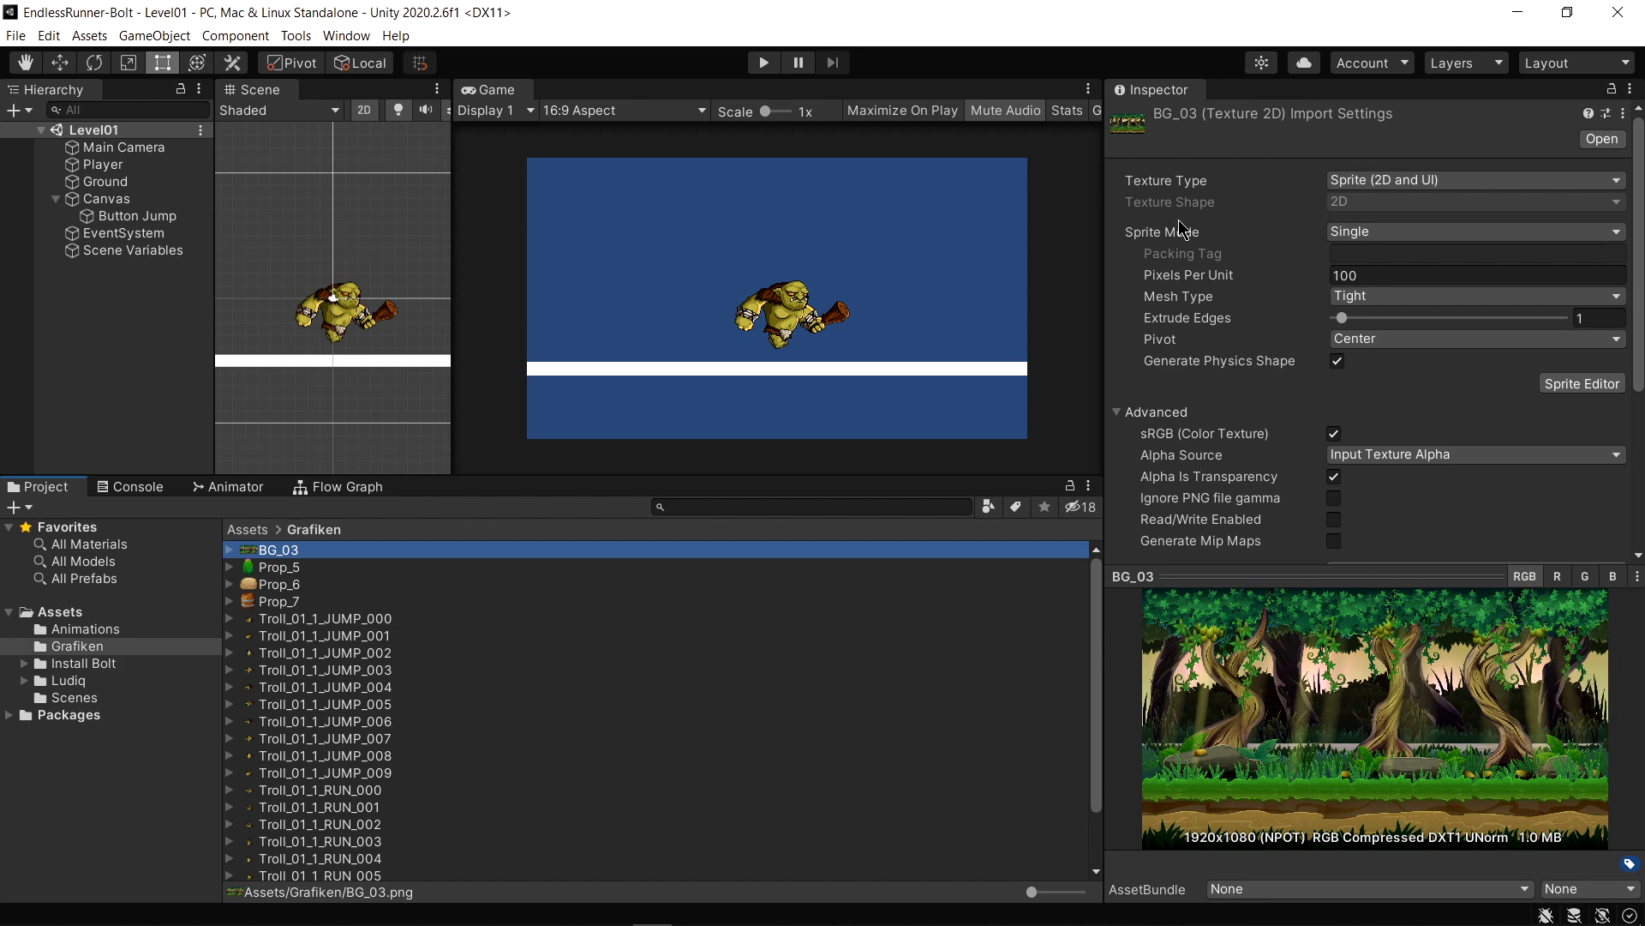
Set BG_03 to Default texture type with Repeat wrap mode and apply the change
click(1418, 182)
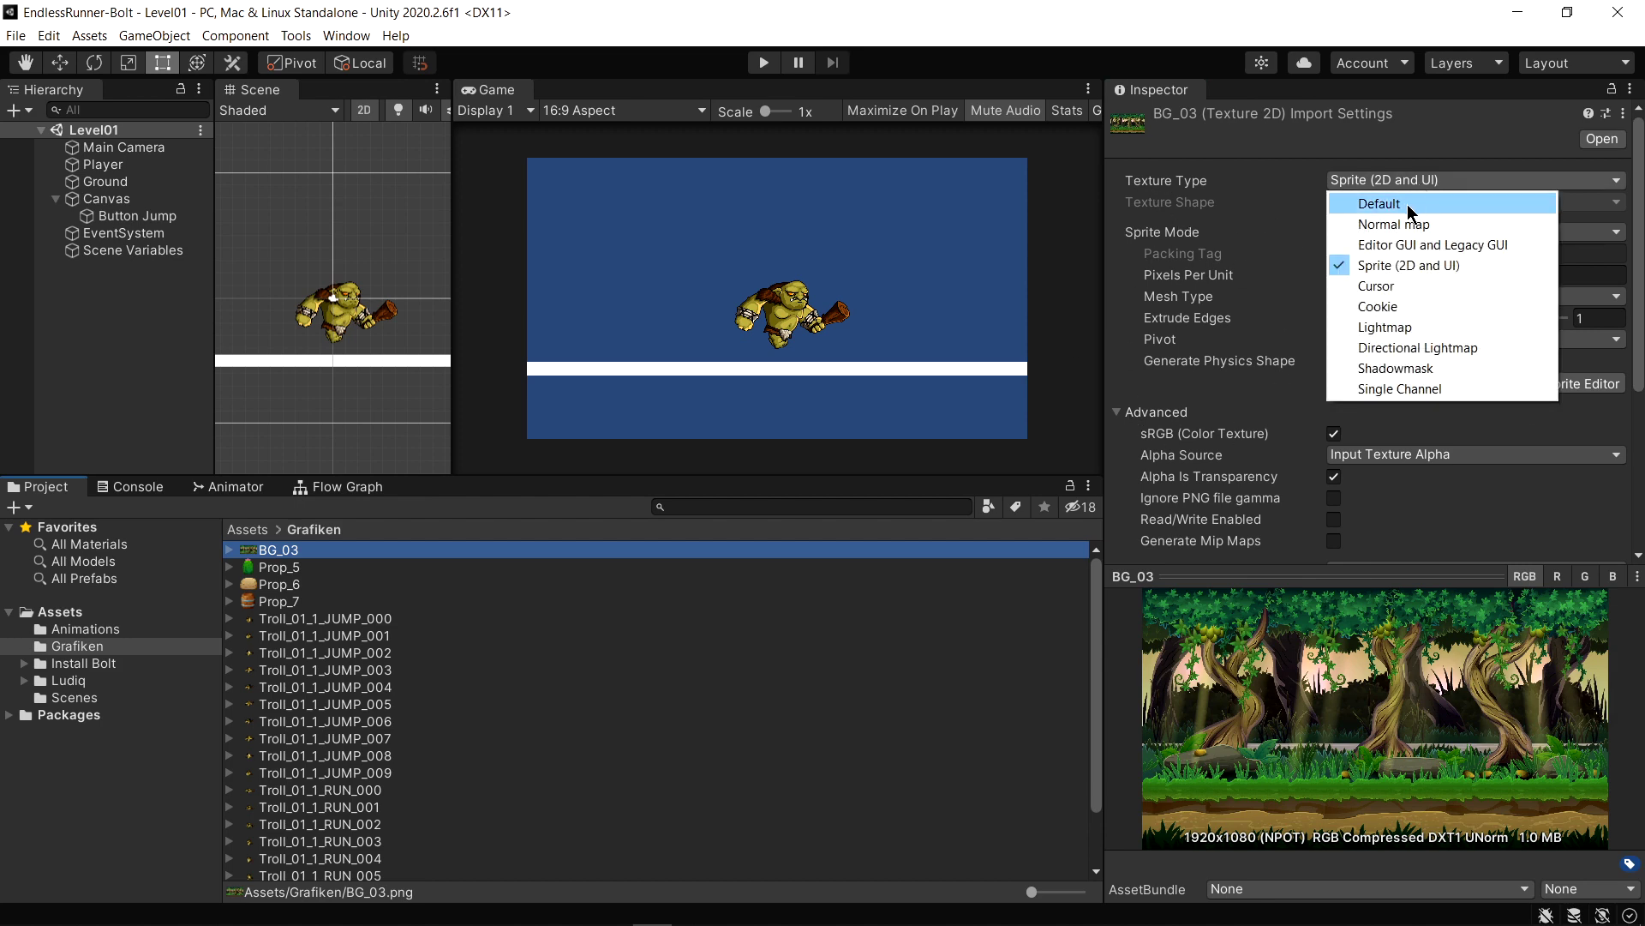
click(1408, 204)
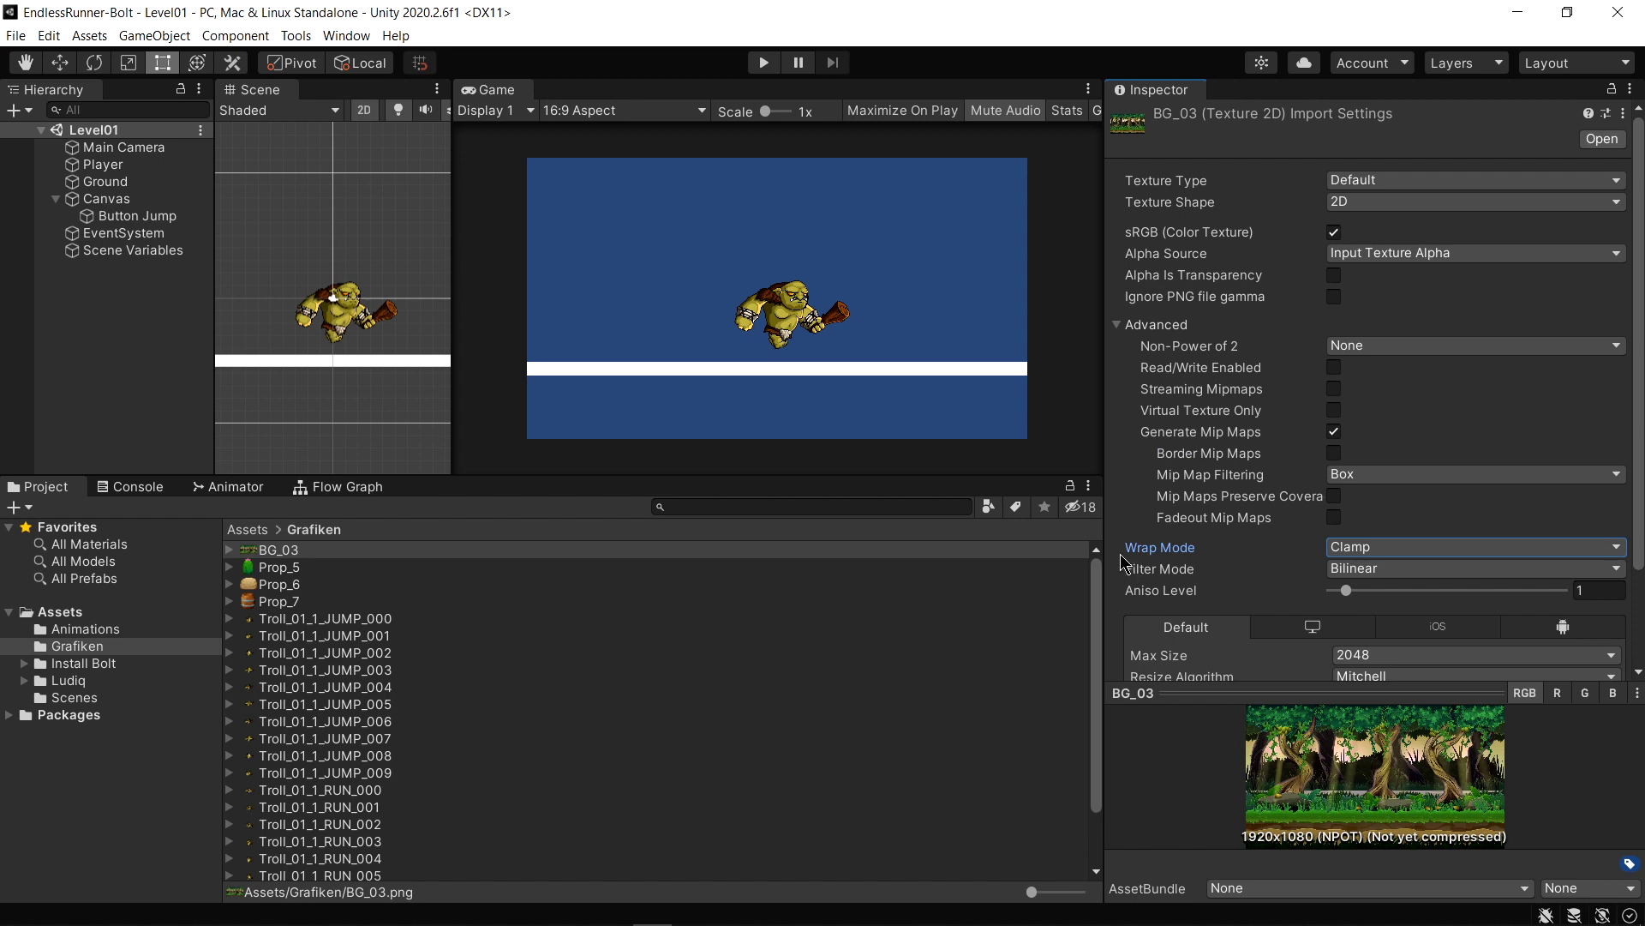
click(1368, 554)
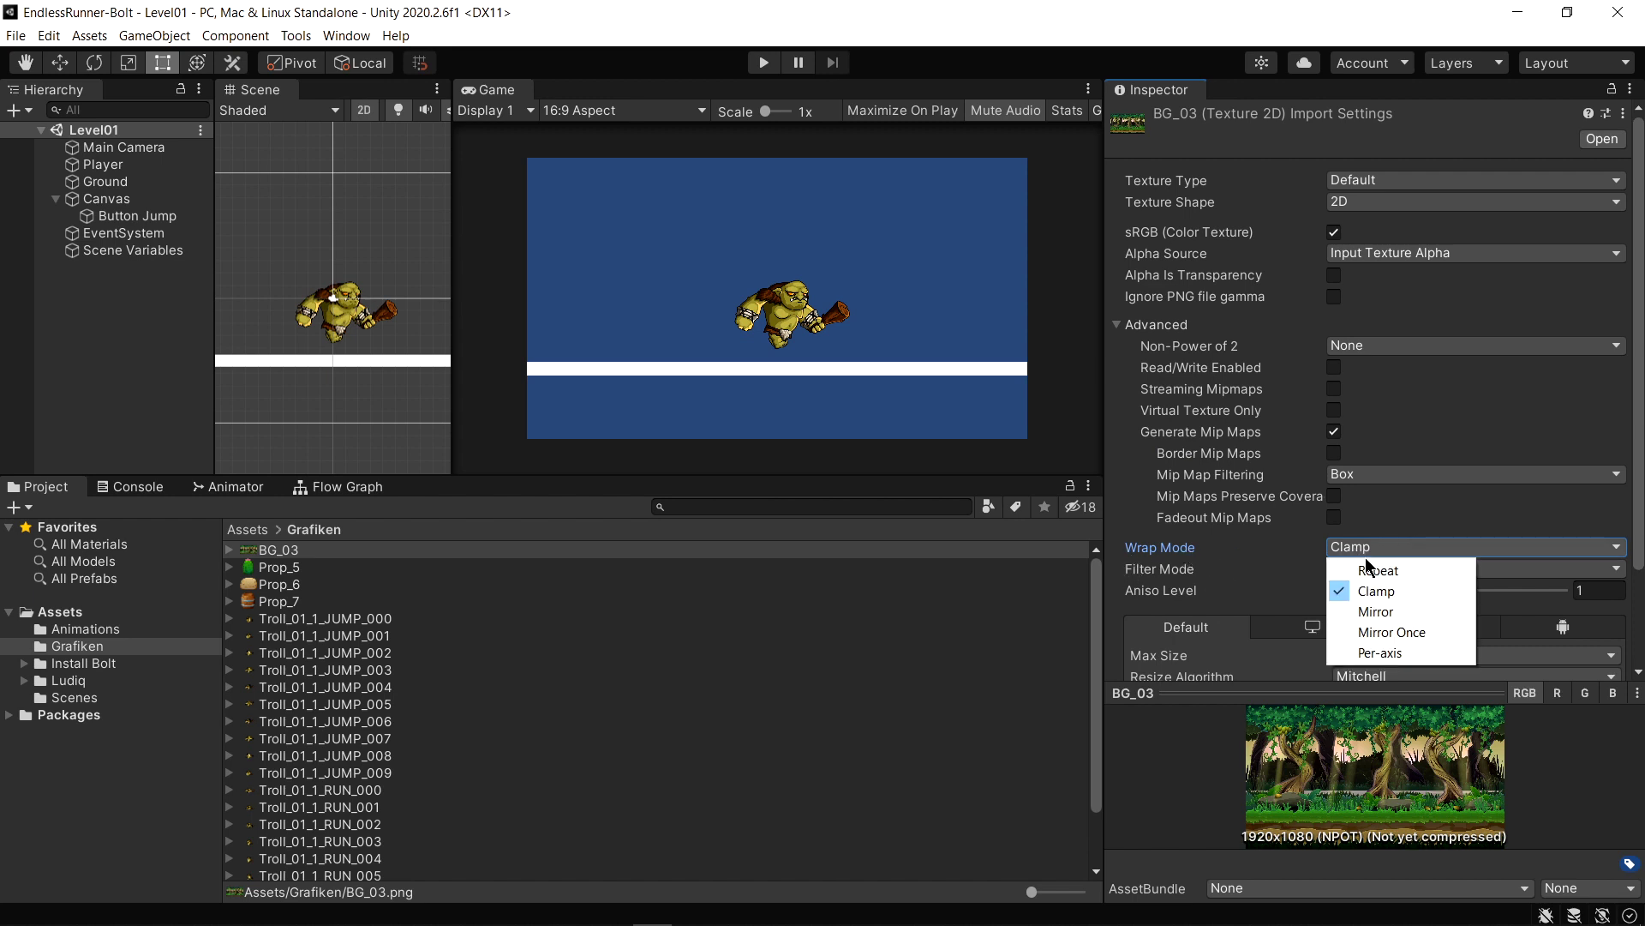
click(1378, 572)
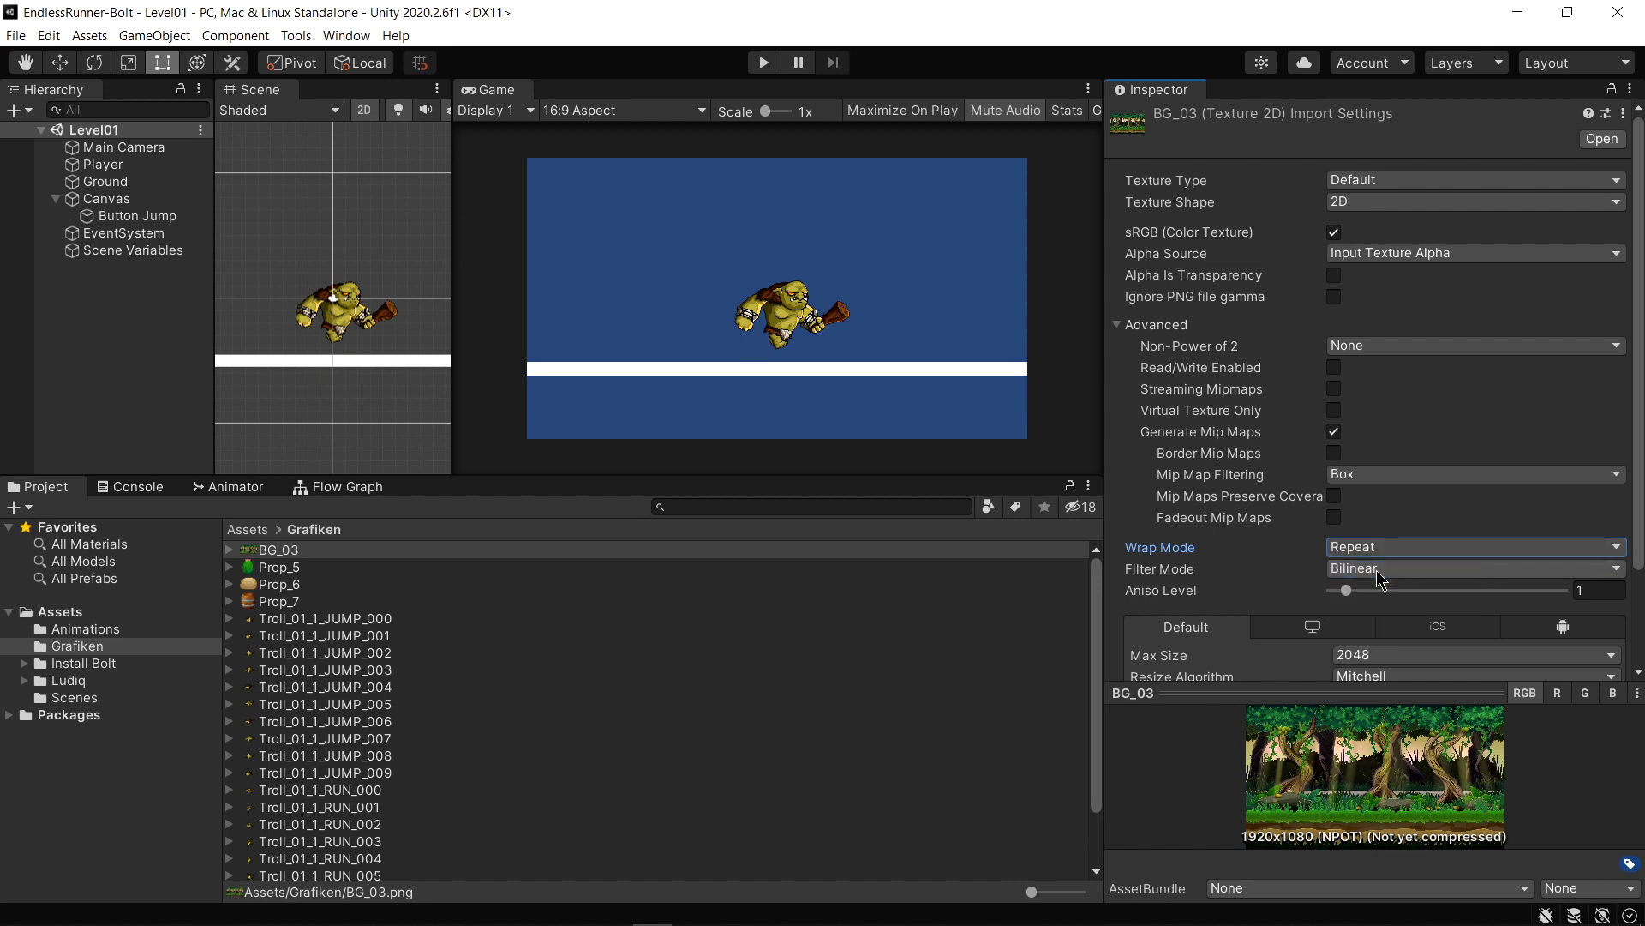
scroll(1635, 382, down, 3)
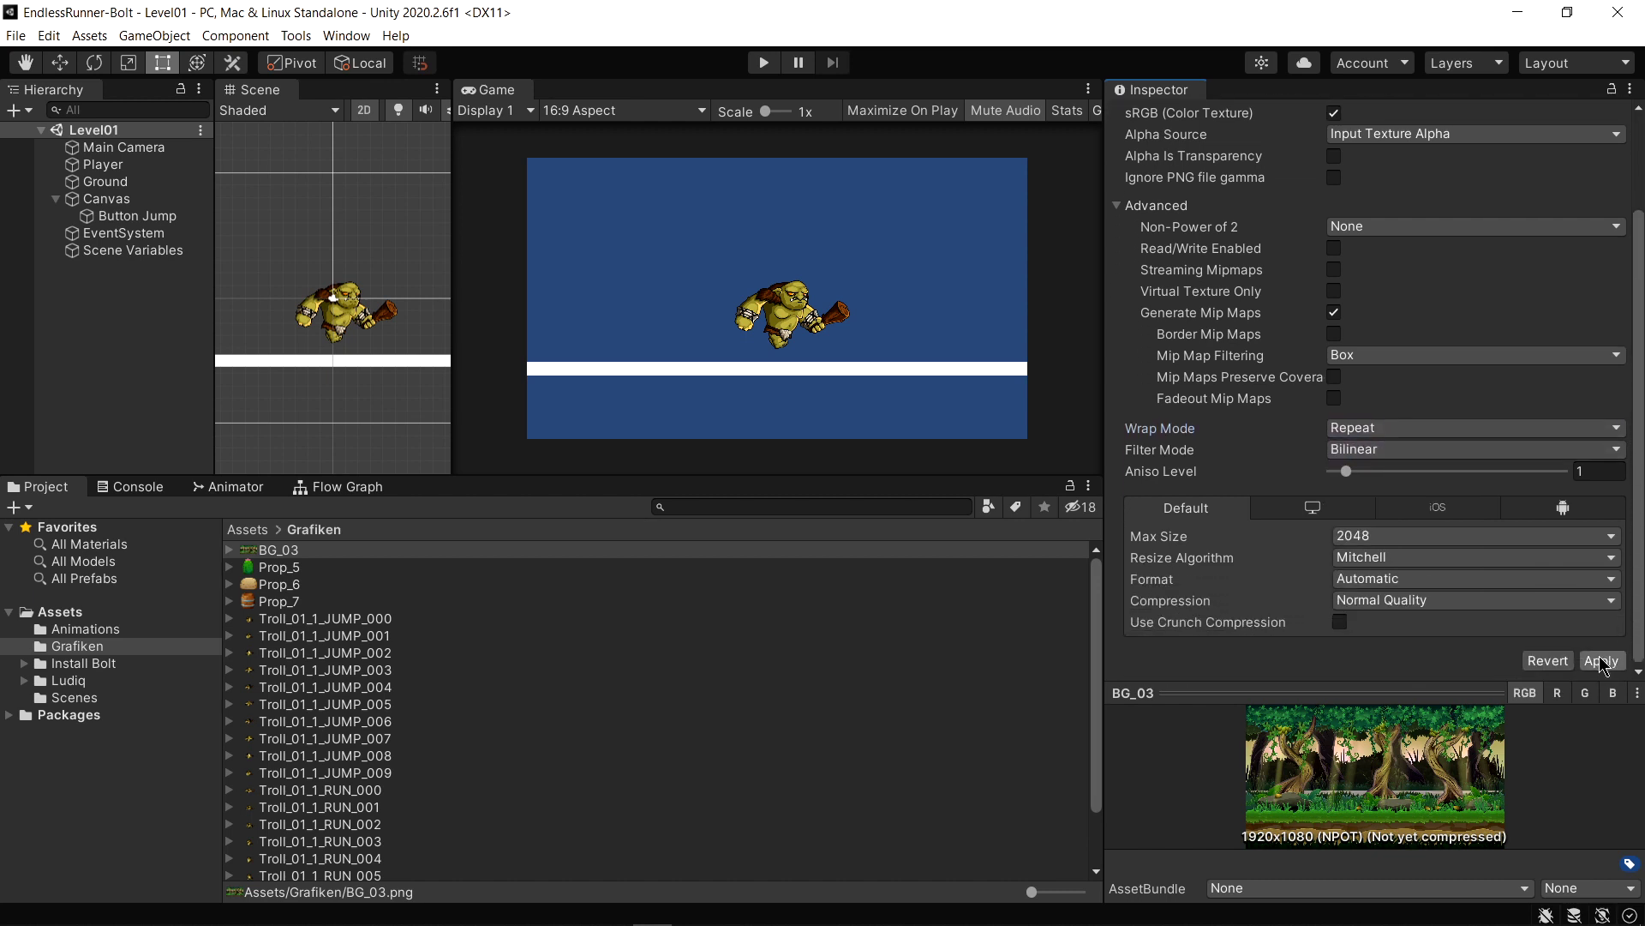
click(1603, 665)
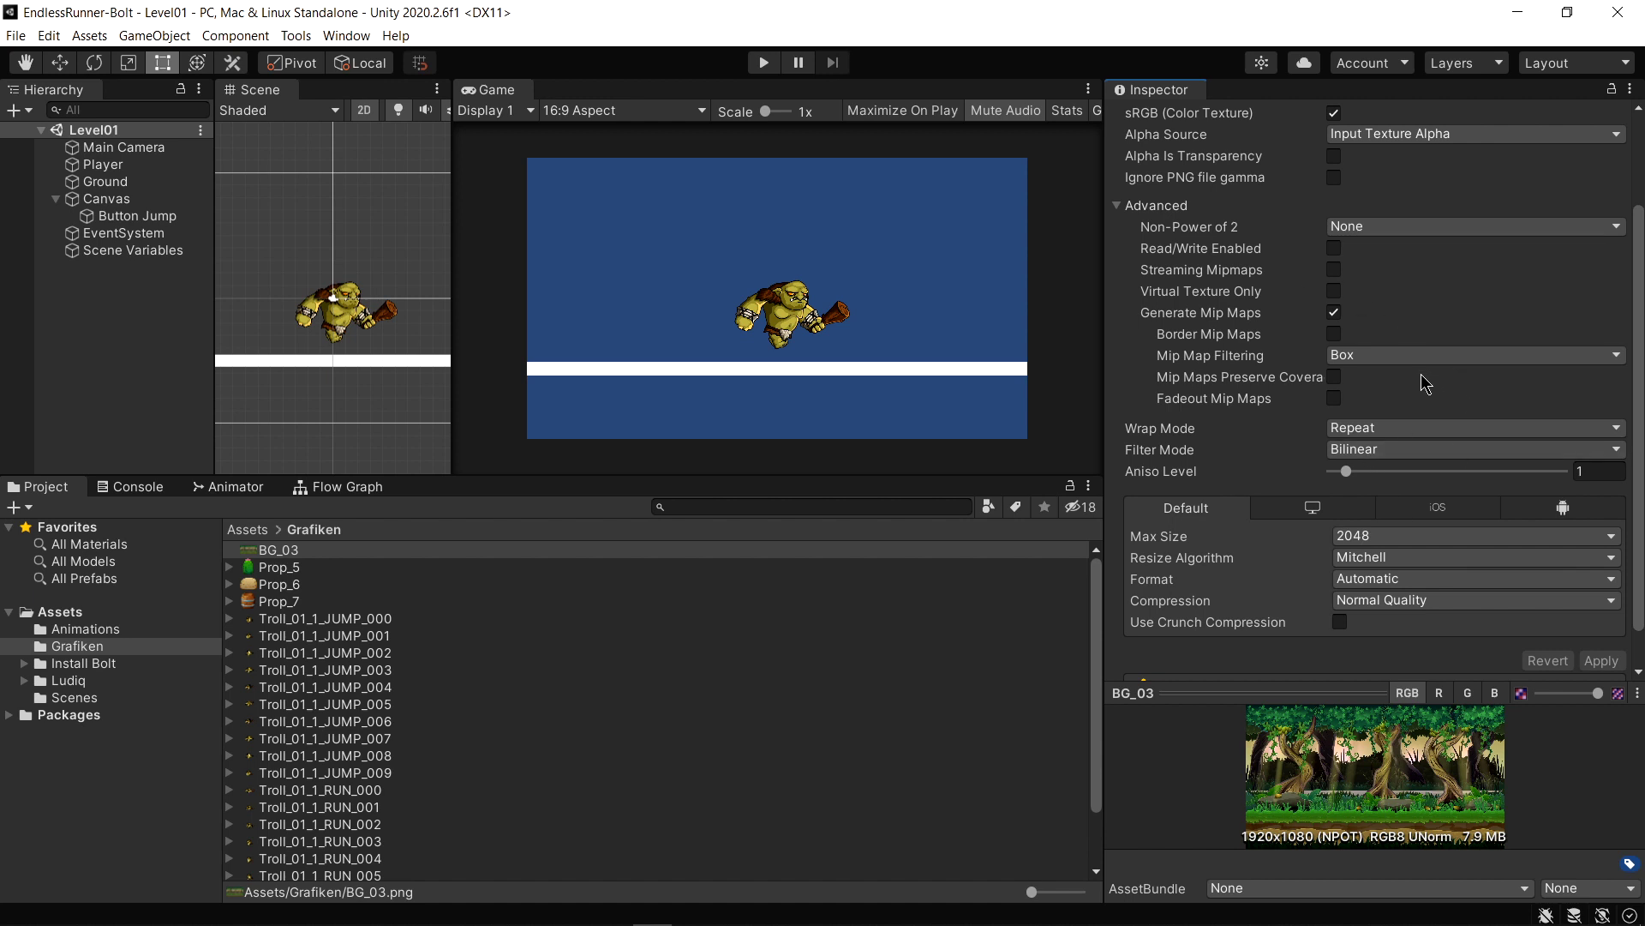
drag(817, 473, 821, 563)
drag(452, 351, 660, 346)
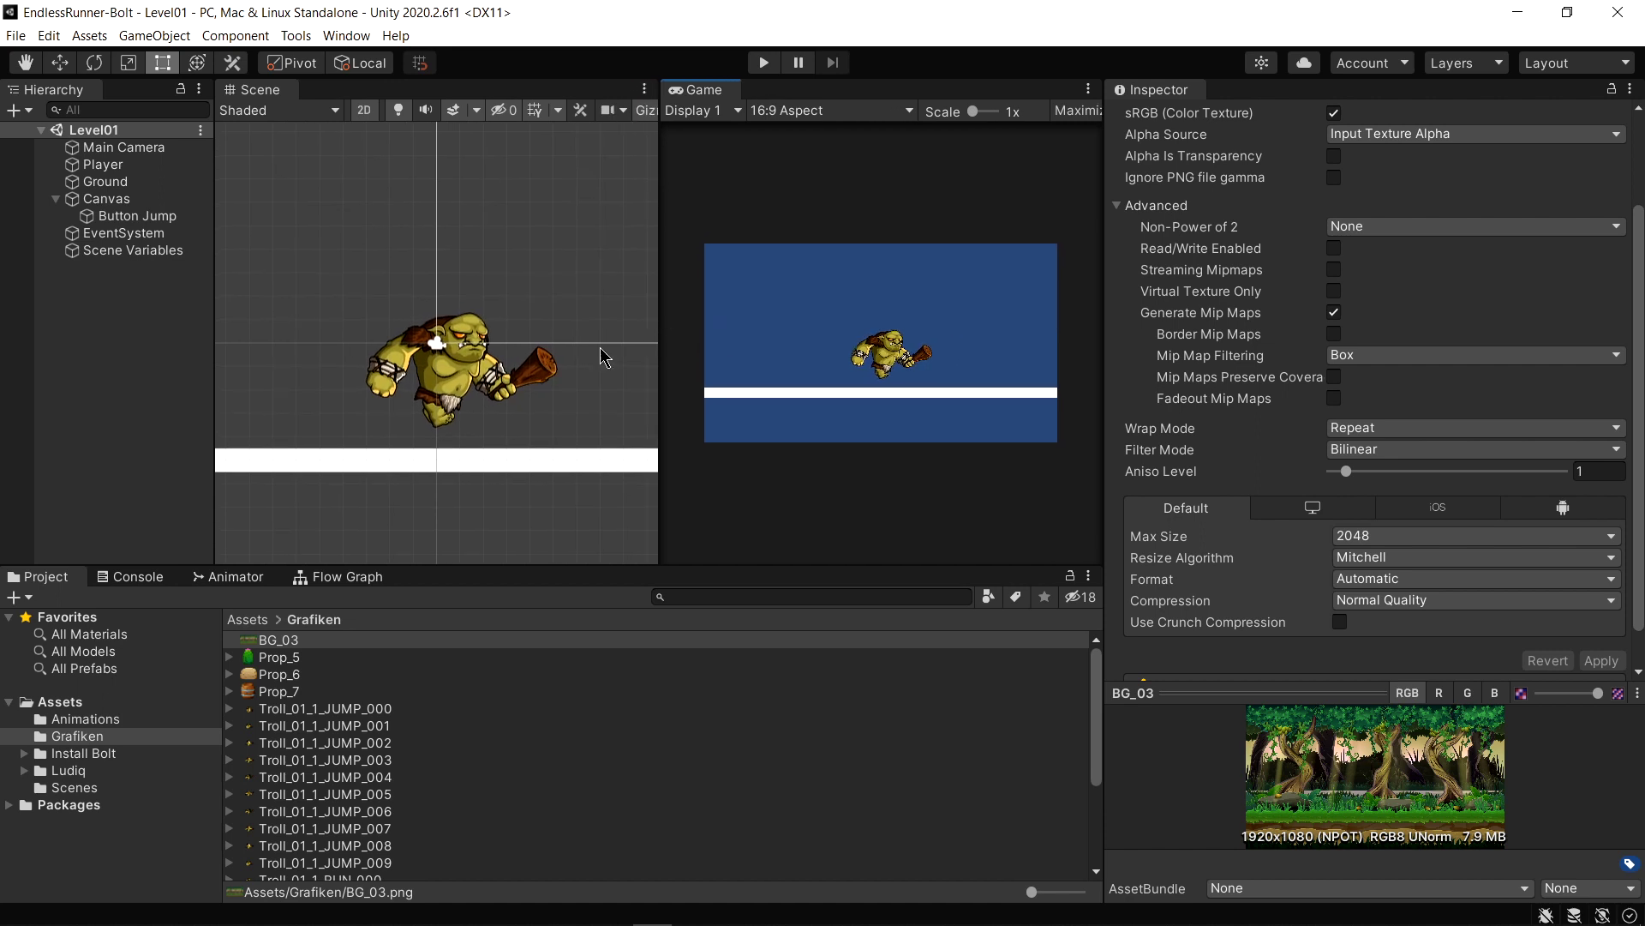
Add a Quad 3D object to the scene
click(13, 111)
mouse_move(54, 220)
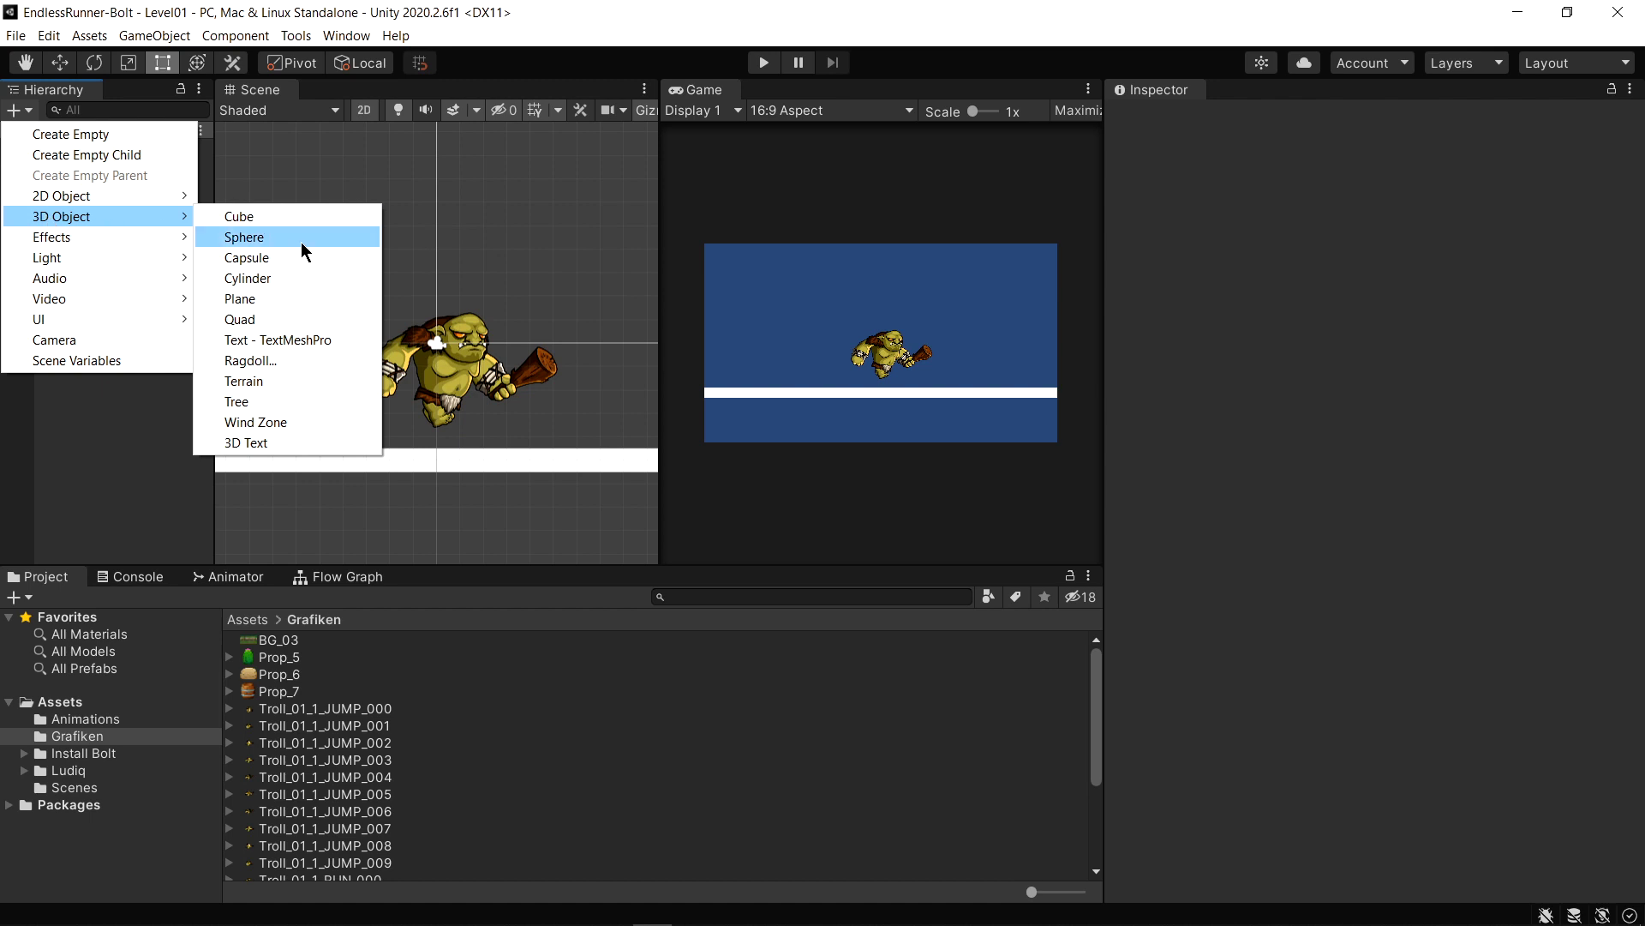
click(265, 327)
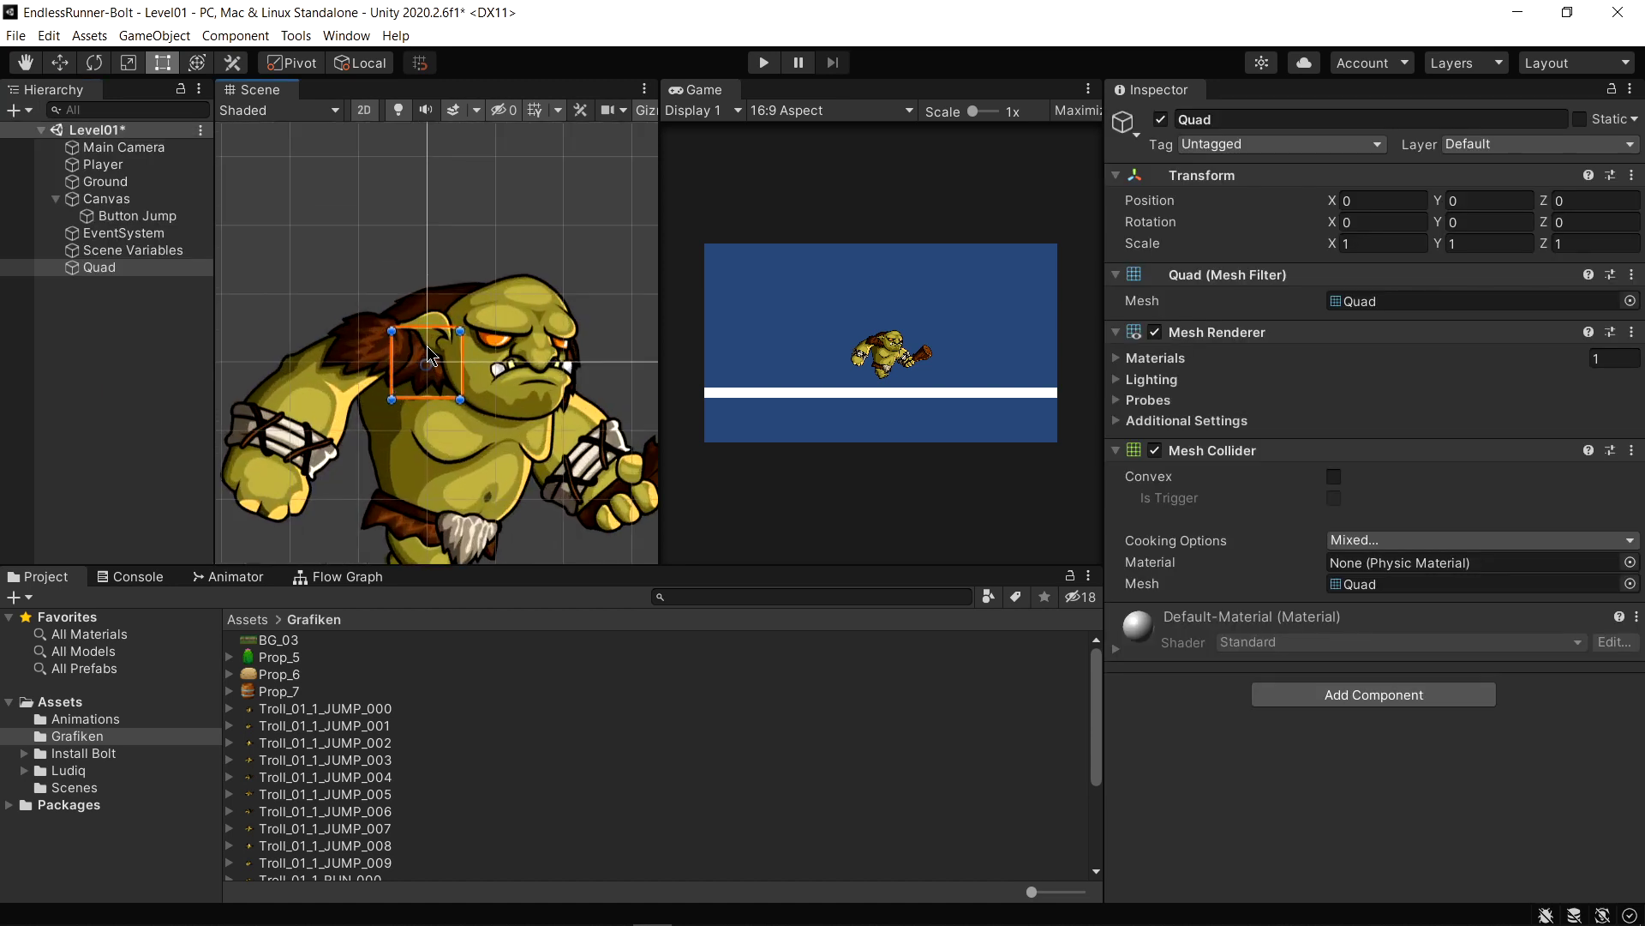
Raise the Quad to Y 2 and scale it uniformly to 3.1219
key(w)
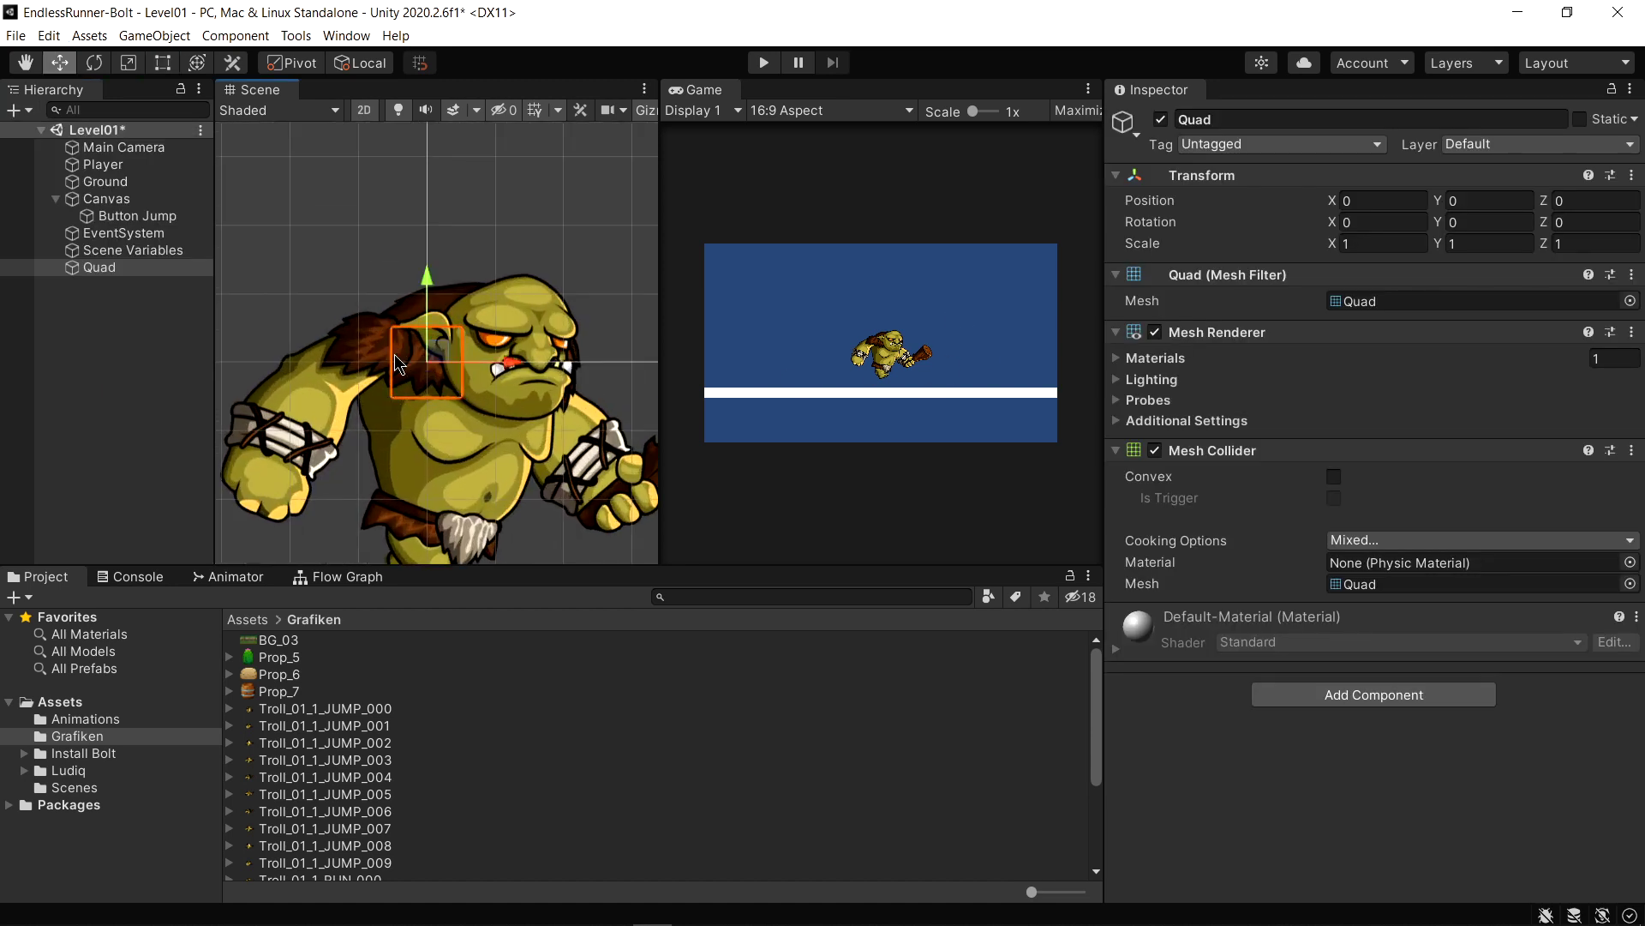
drag(426, 276, 422, 142)
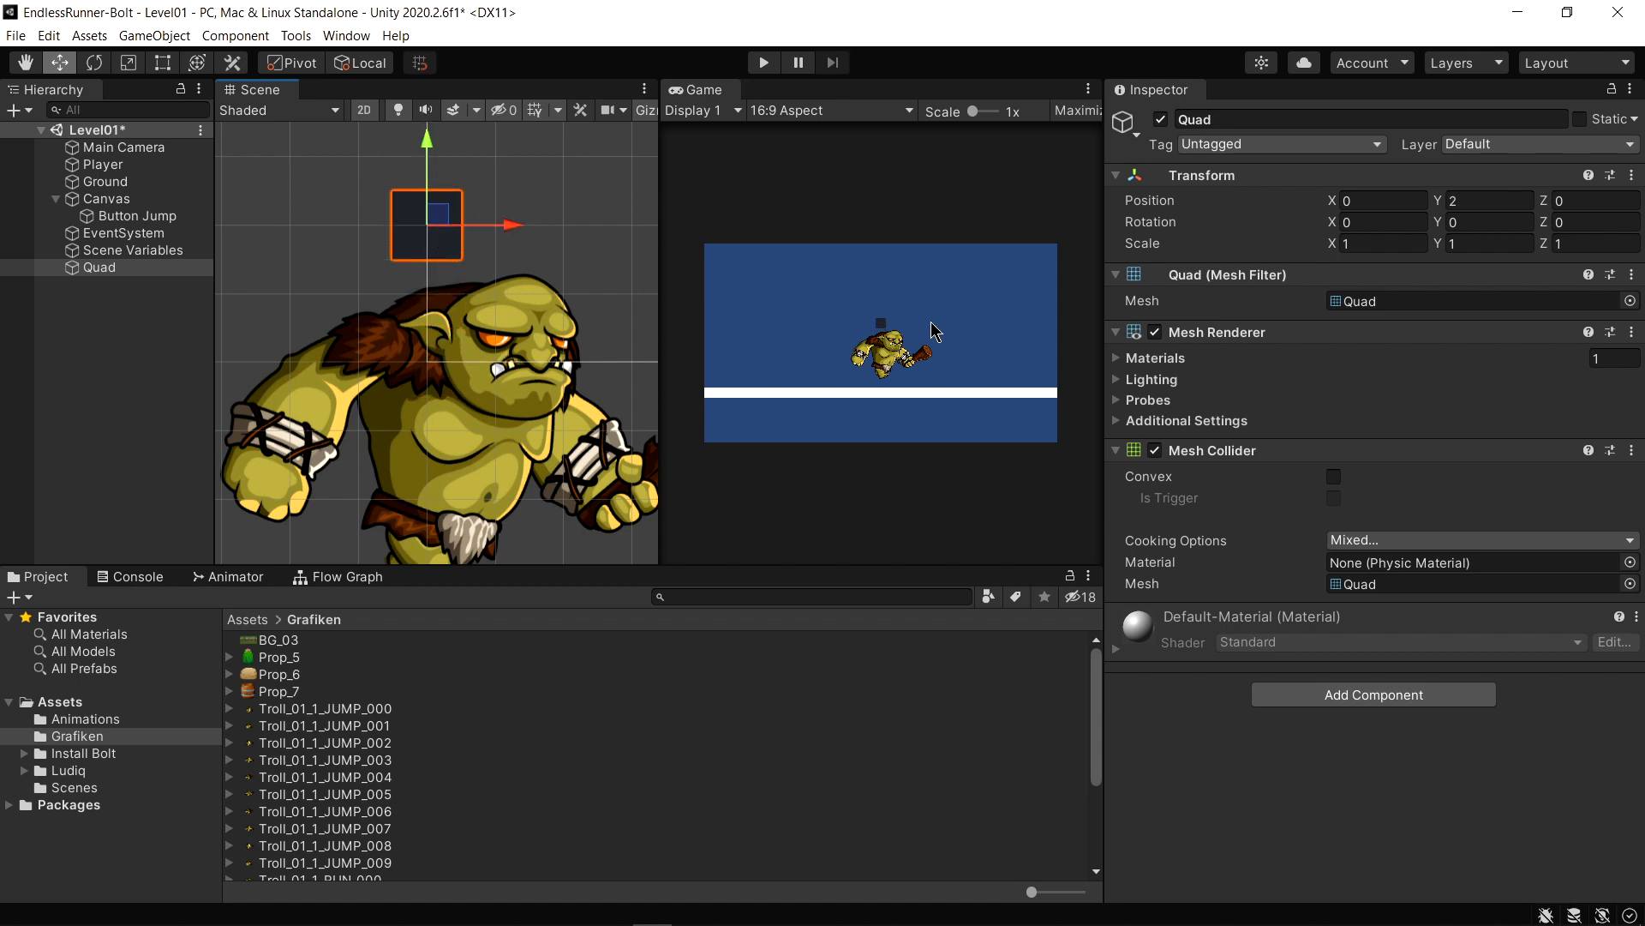
key(r)
scroll(445, 257, up, 3)
scroll(452, 296, down, 4)
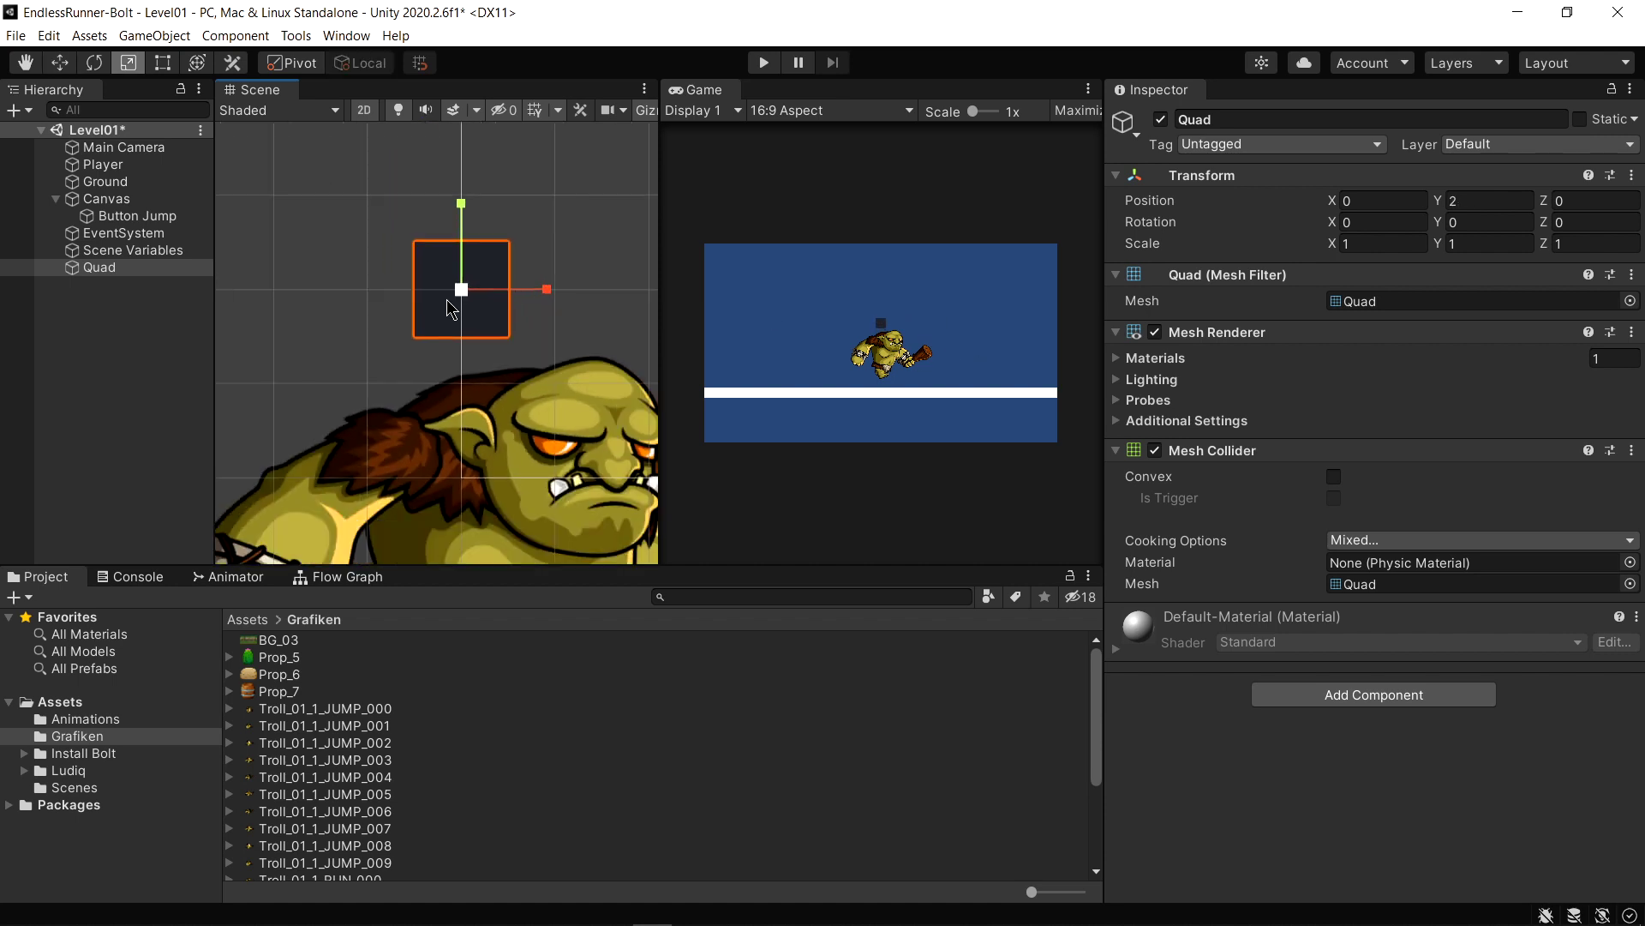
drag(457, 295, 536, 420)
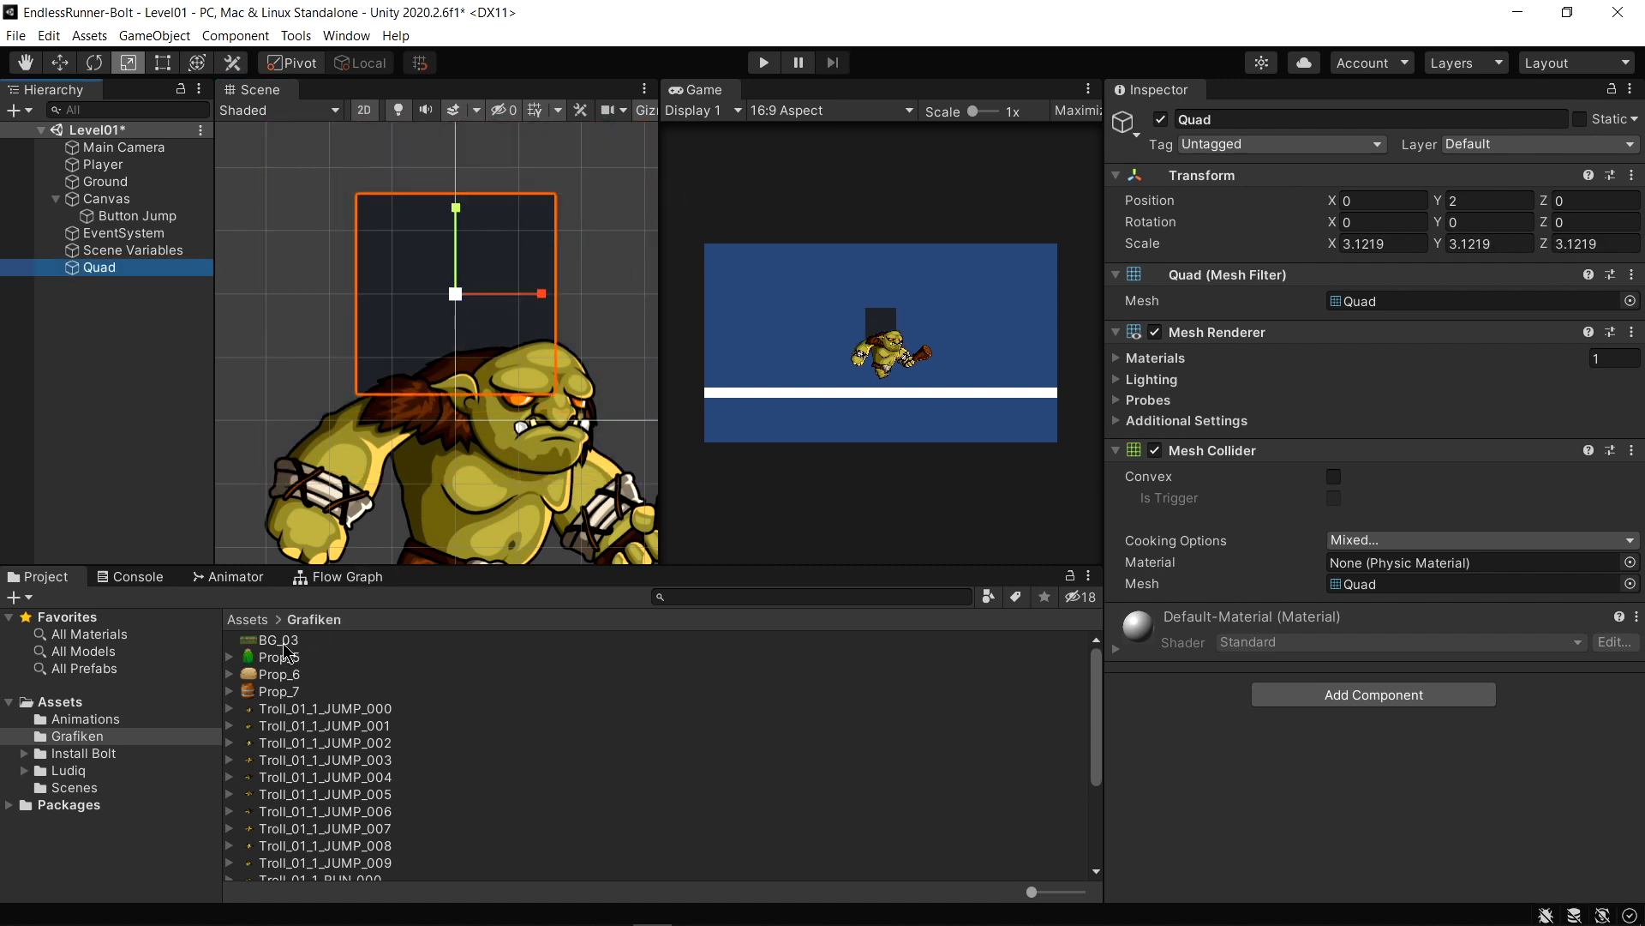
Drop the BG_03 texture onto the Quad, creating a BG_03 material in Grafiken/Materials
drag(284, 646, 100, 276)
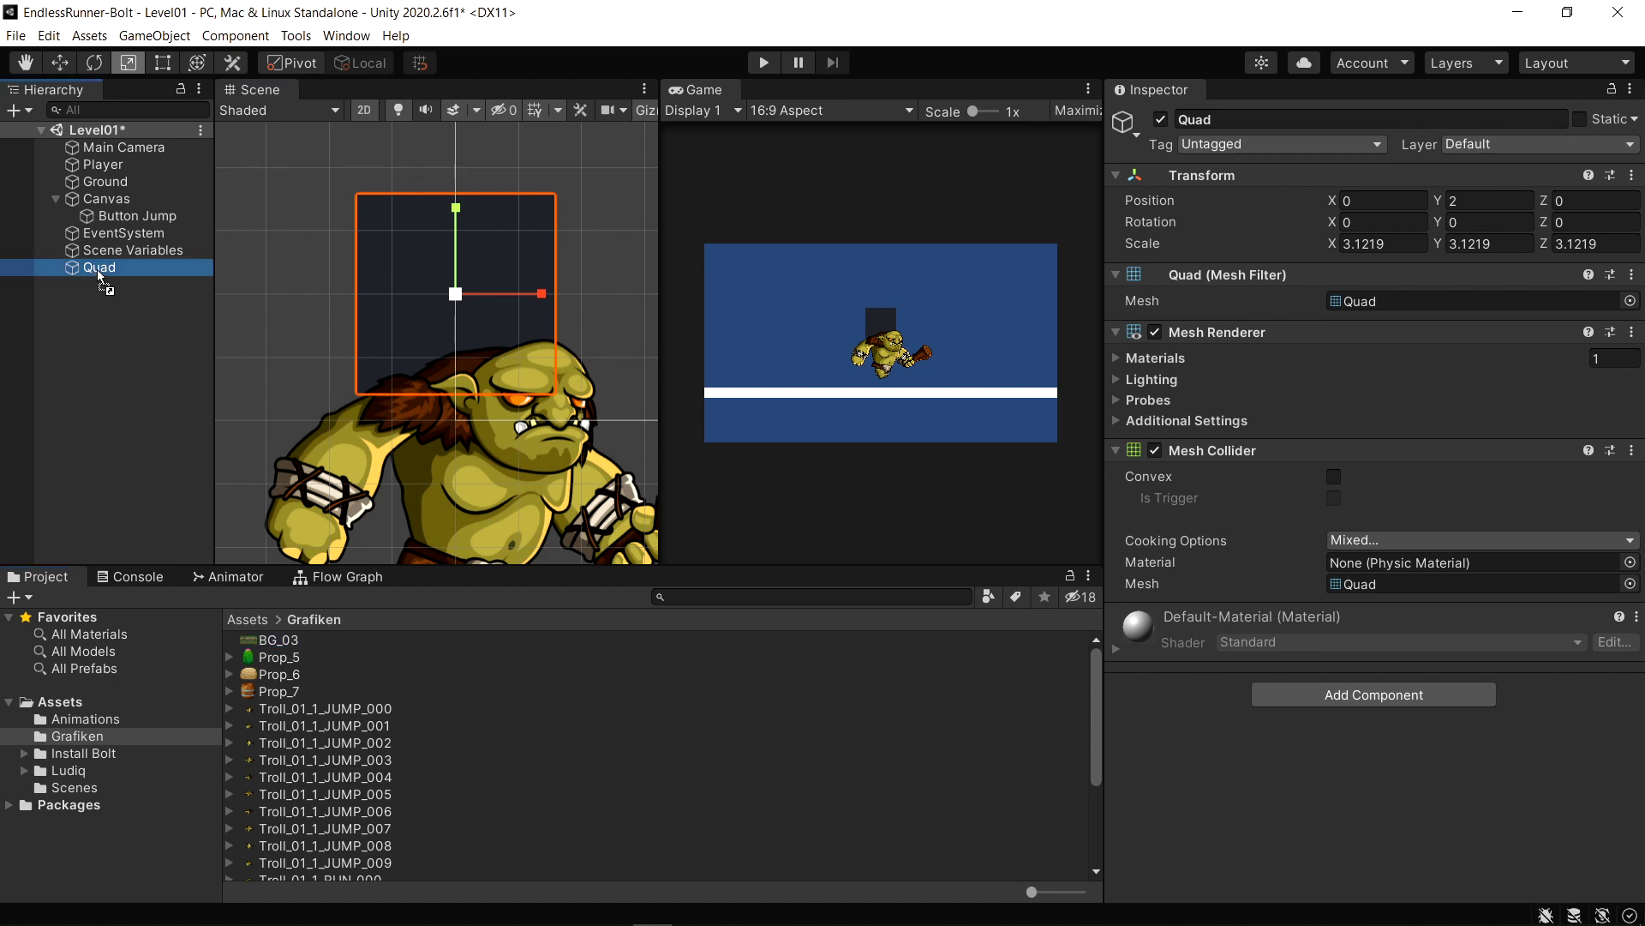
drag(100, 276, 100, 276)
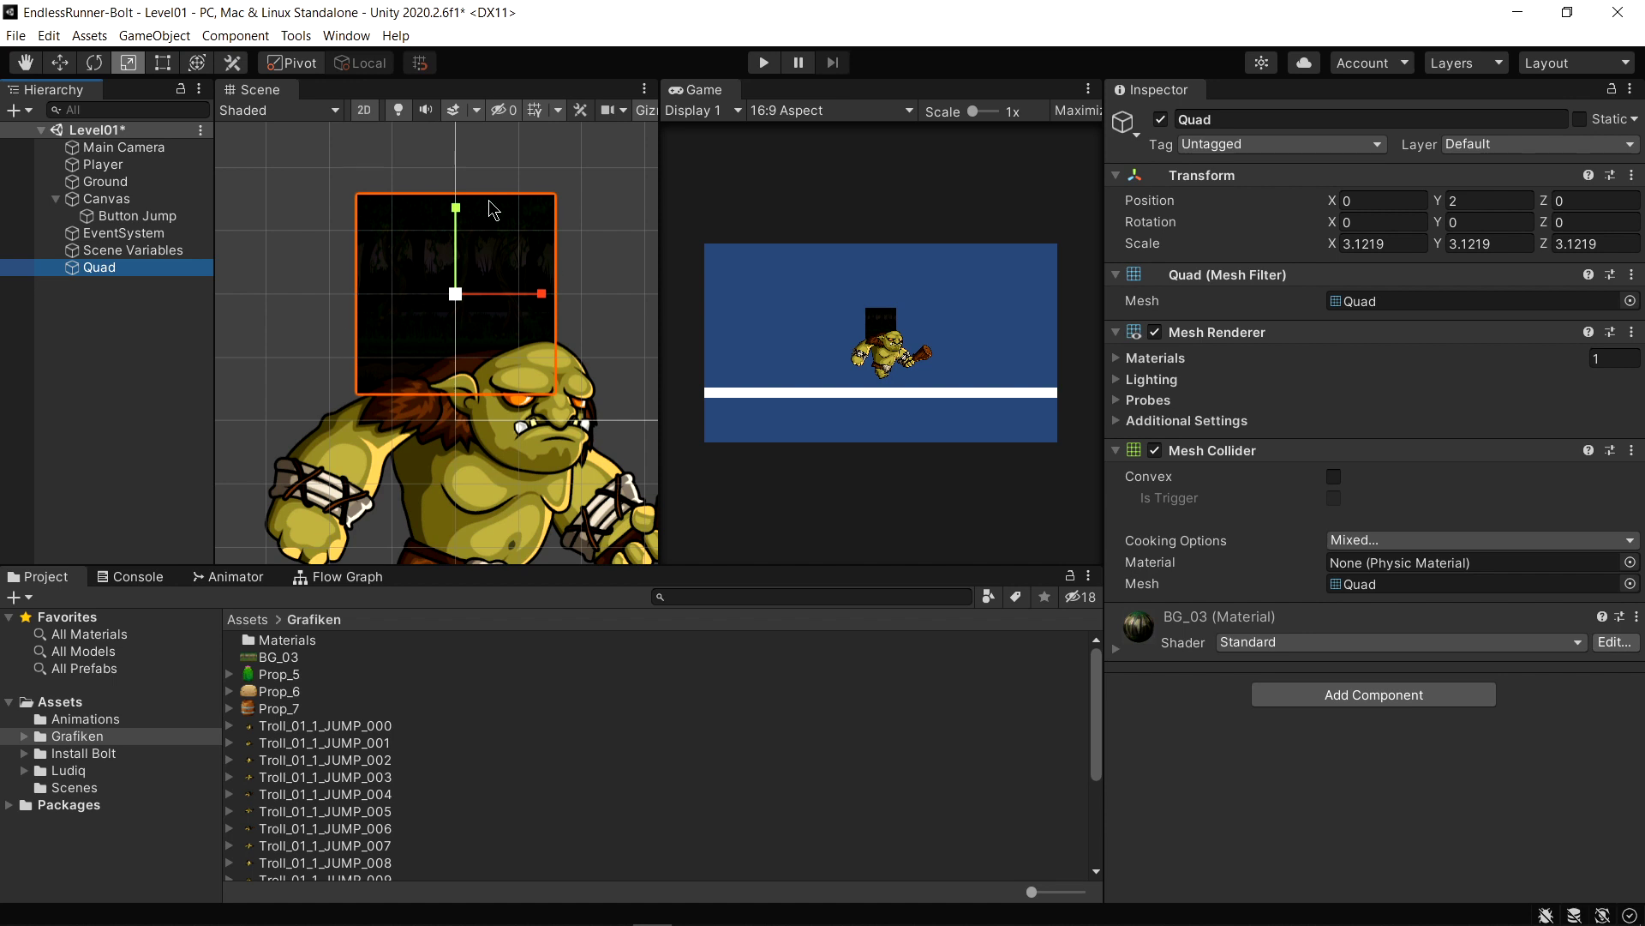
click(1117, 647)
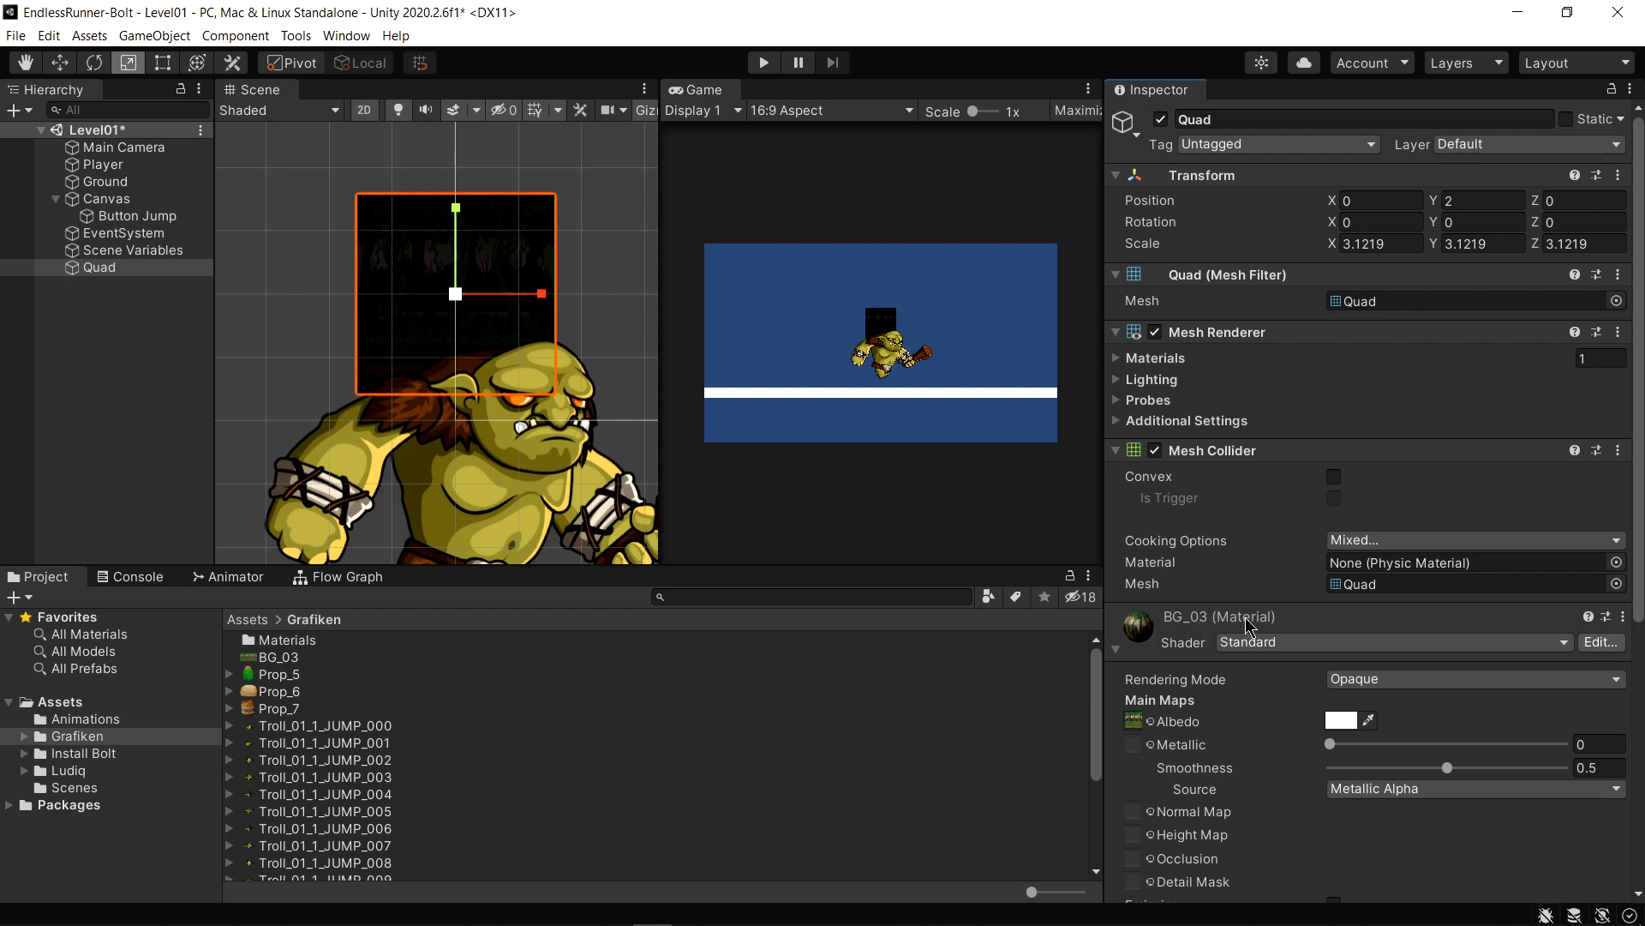
double_click(290, 643)
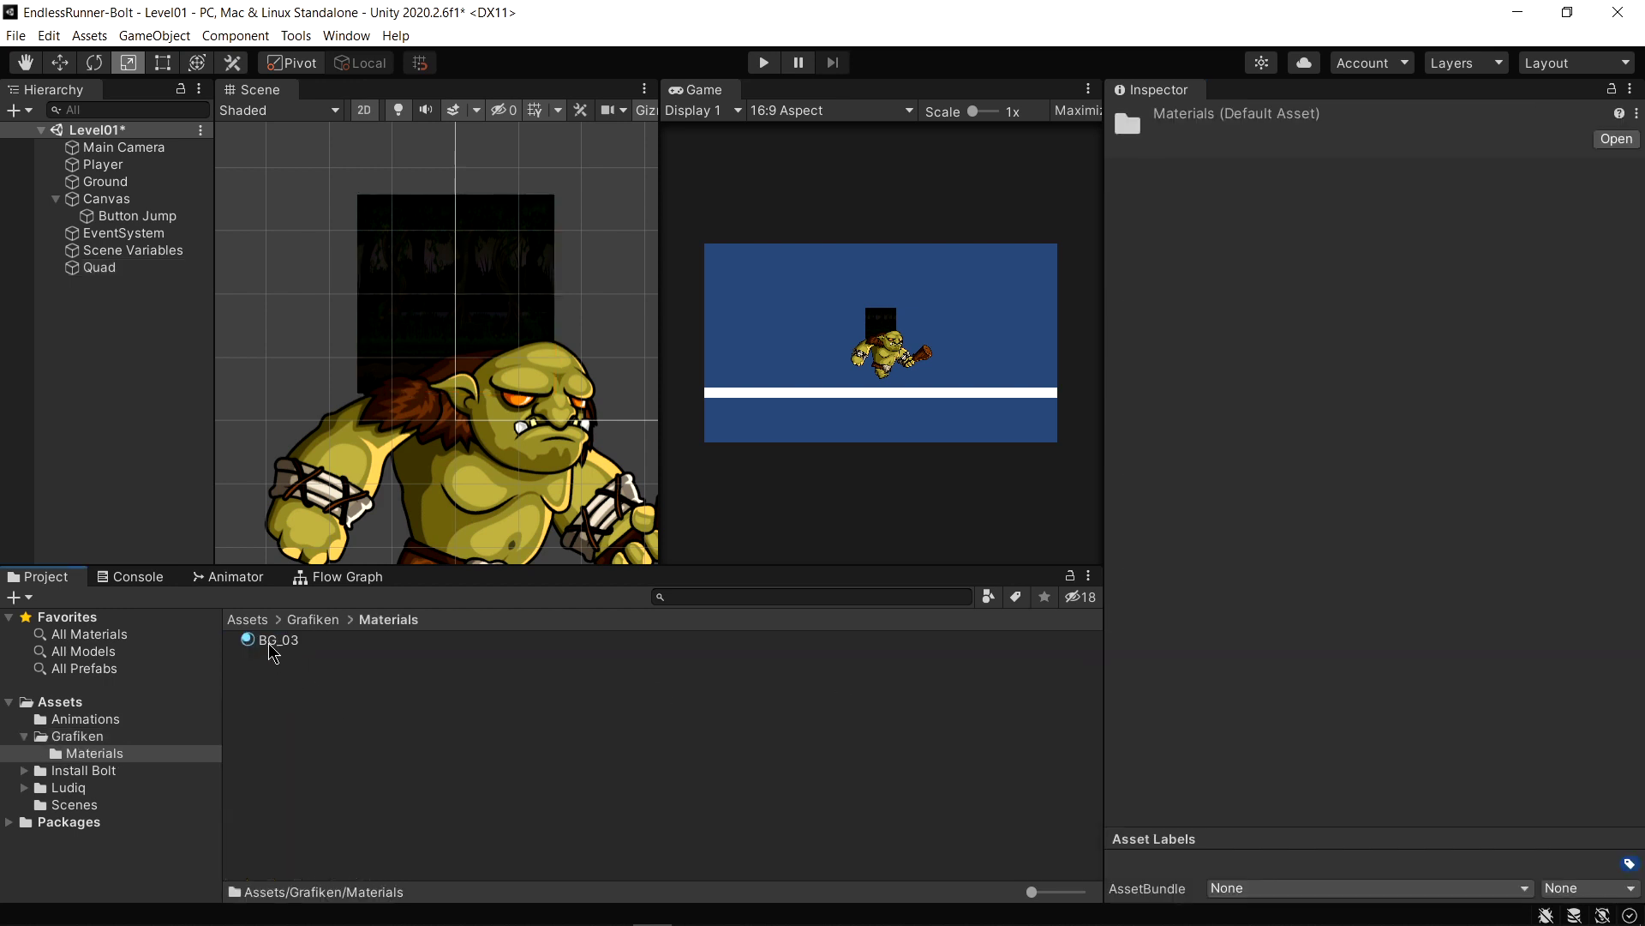
click(99, 267)
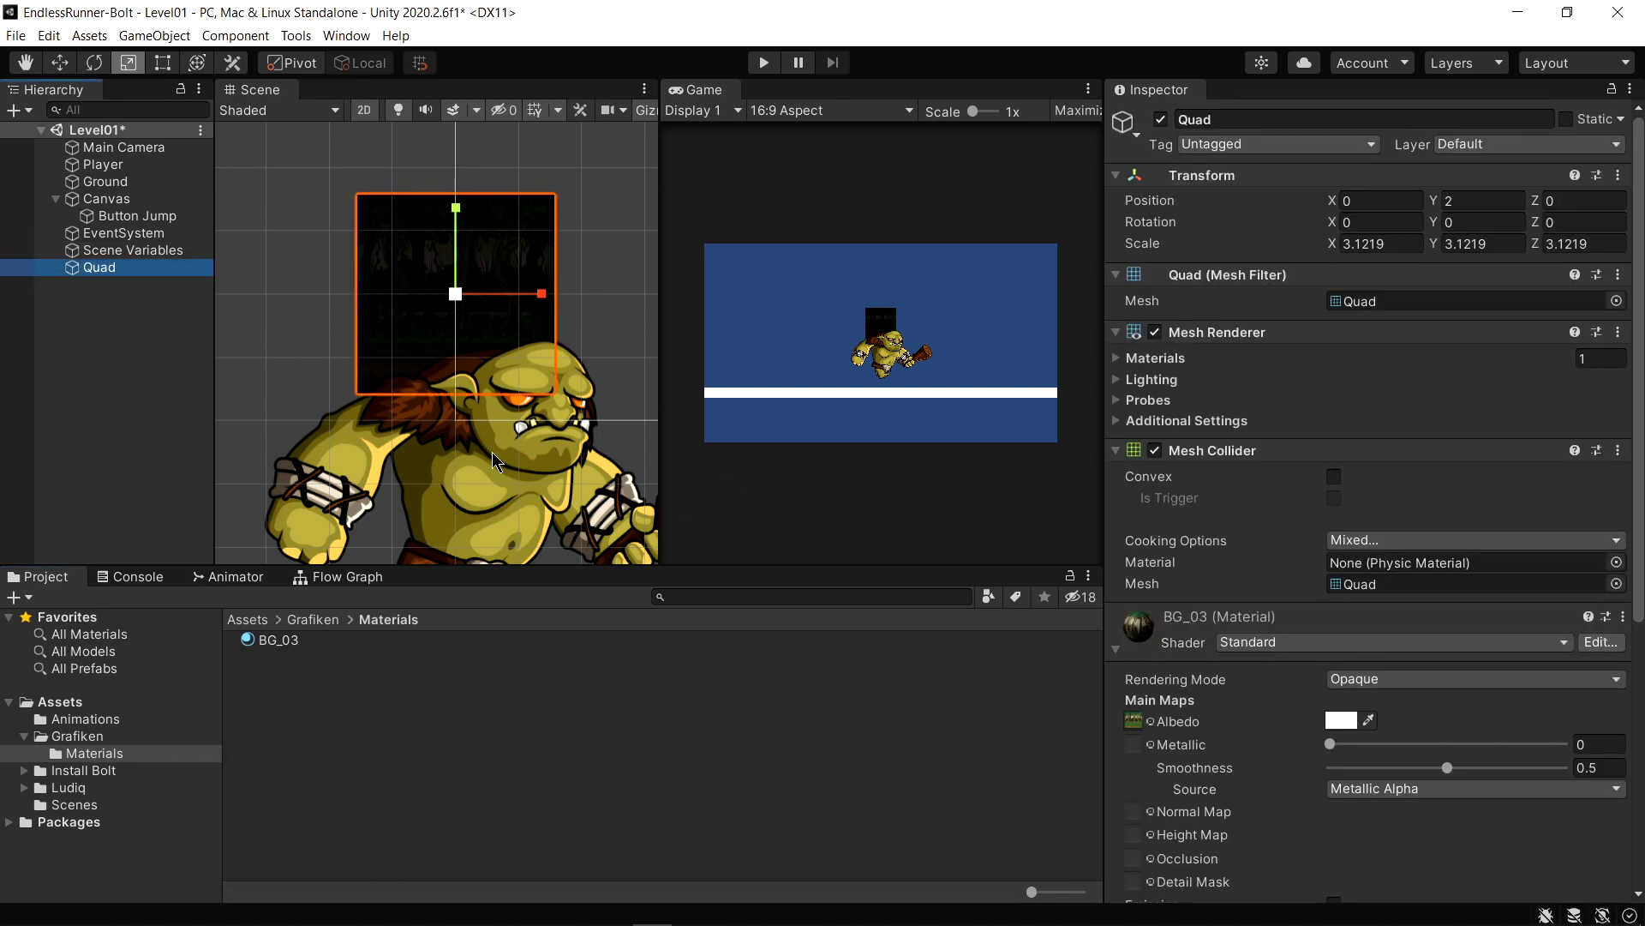
scroll(589, 447, down, 1)
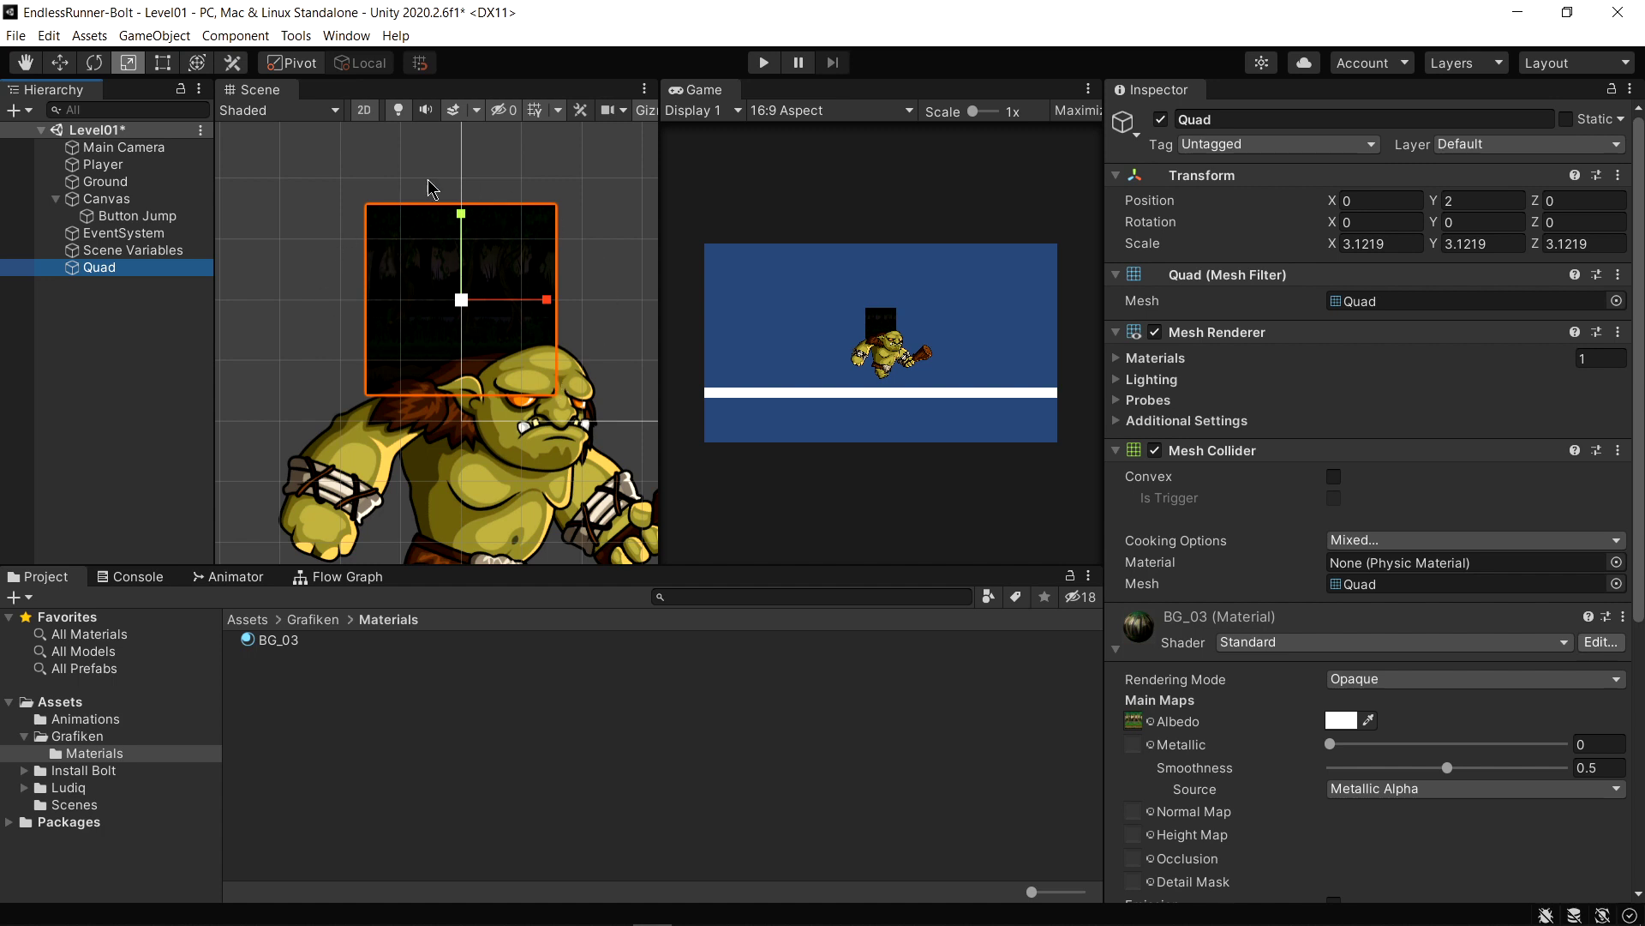
click(100, 269)
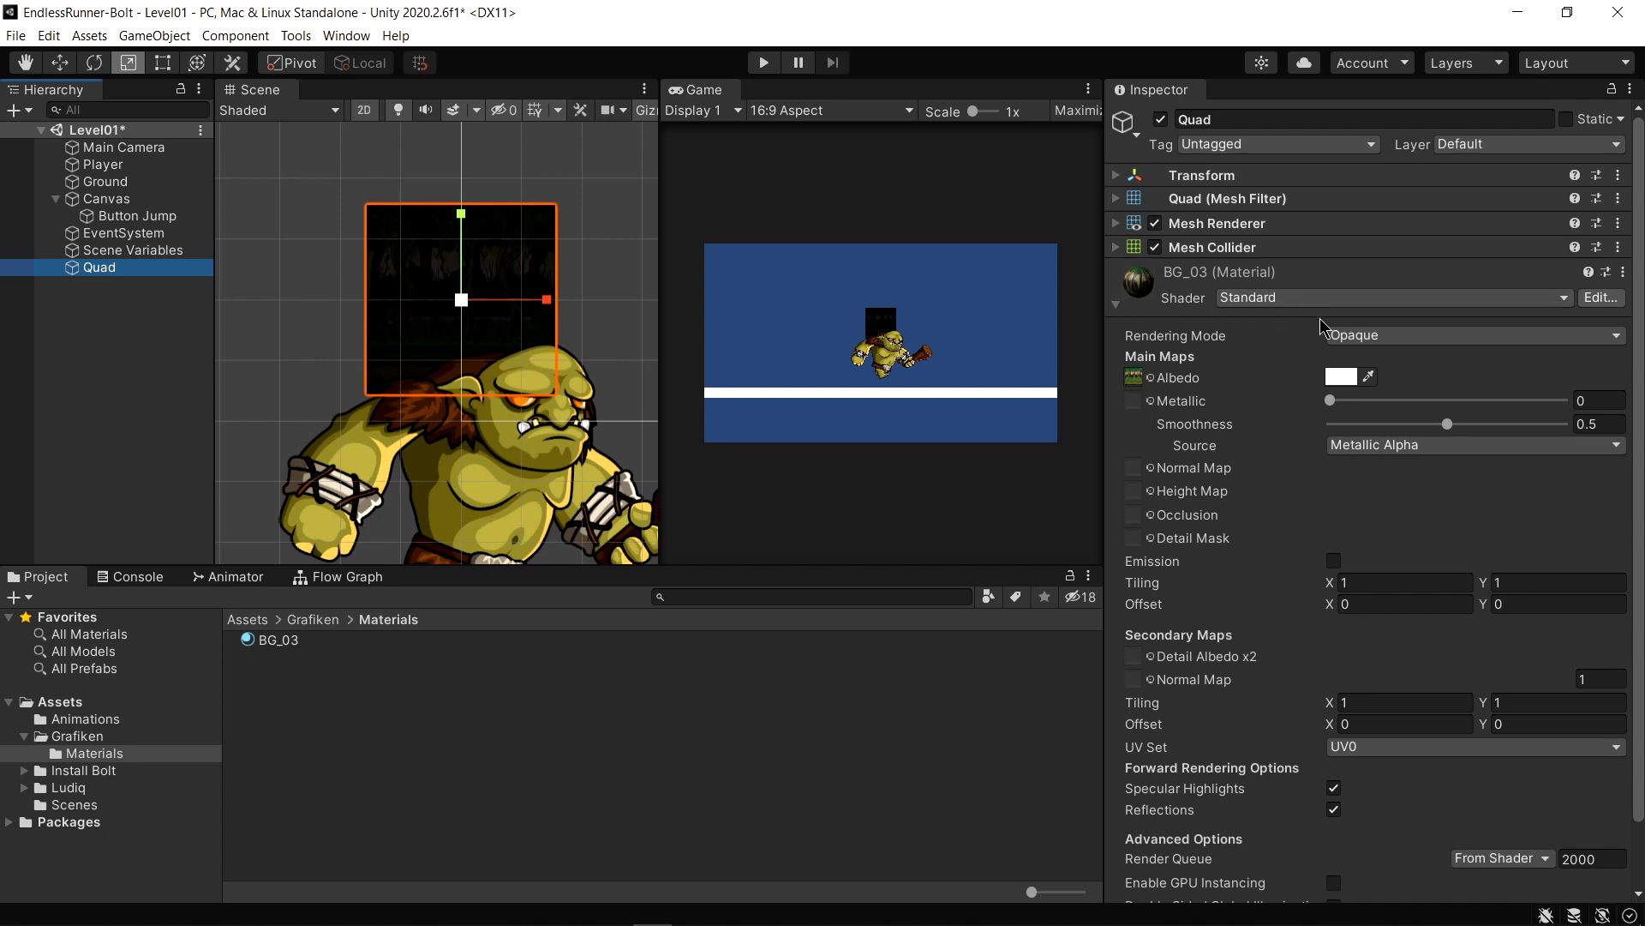
Switch the BG_03 material's shader to Unlit/Texture
click(1248, 298)
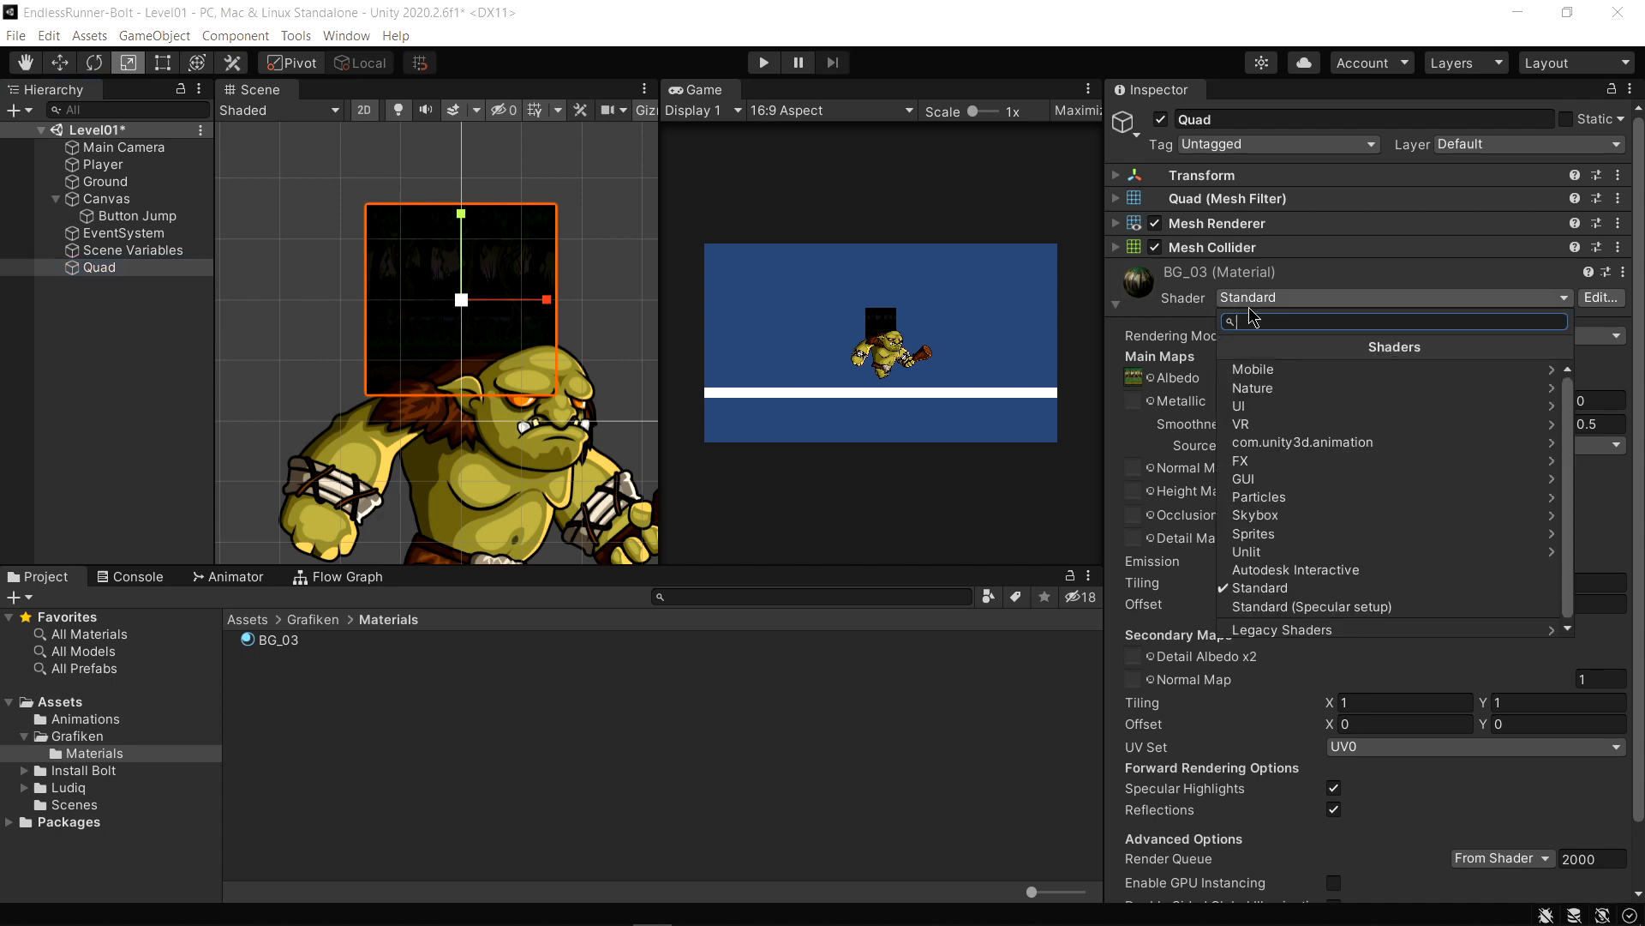
click(1262, 552)
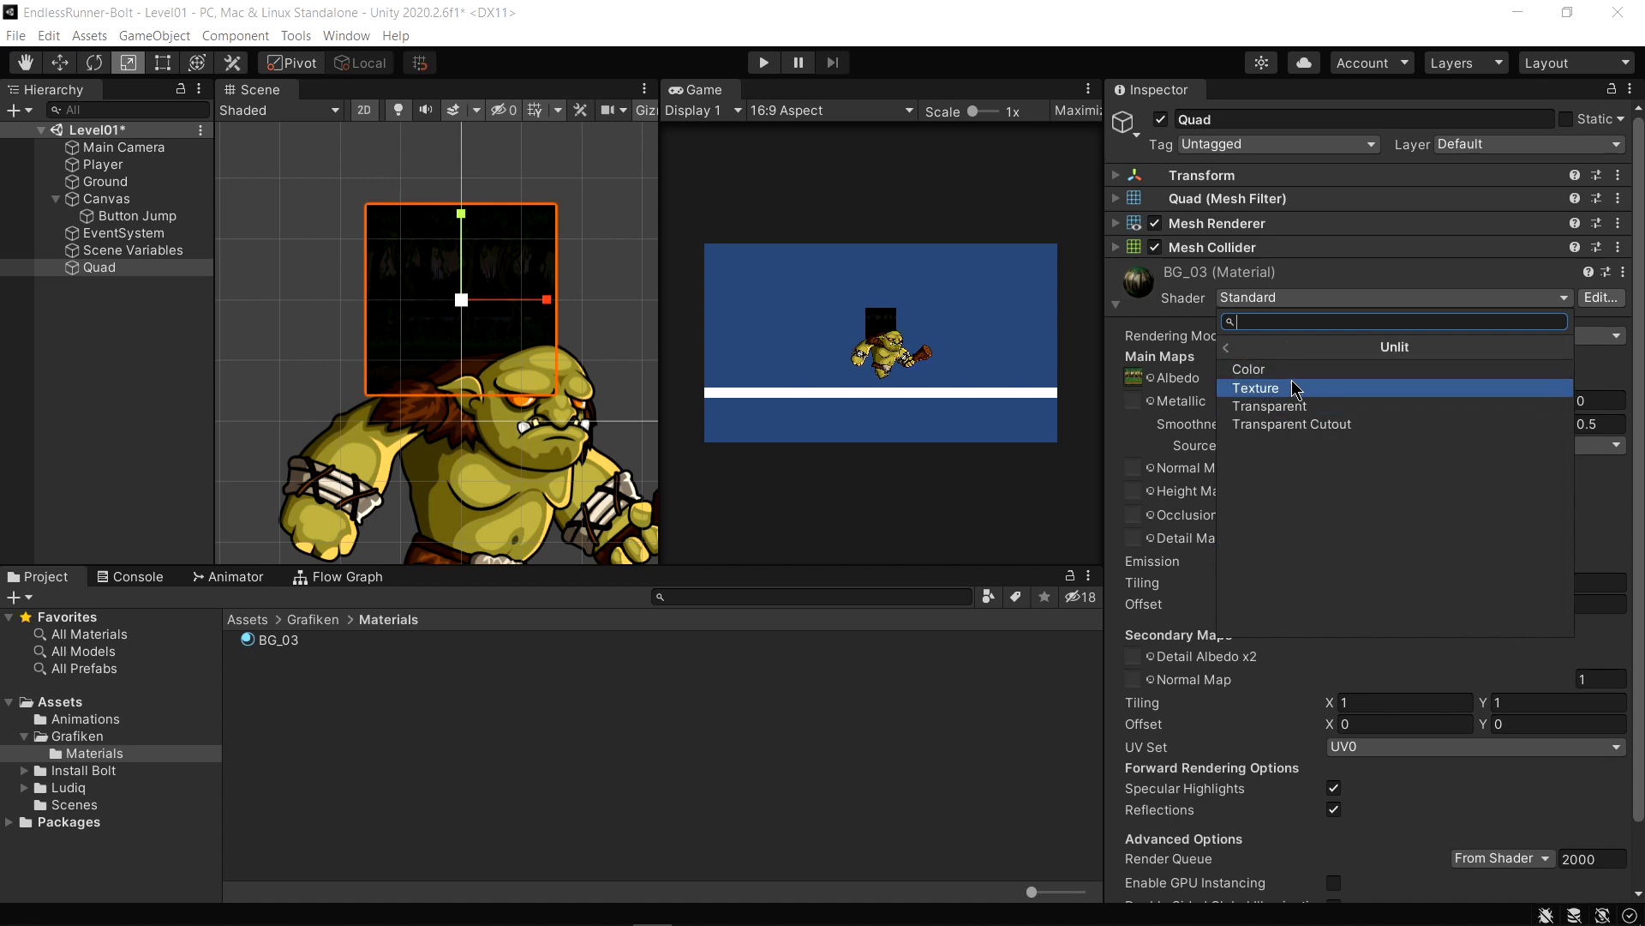
click(1227, 347)
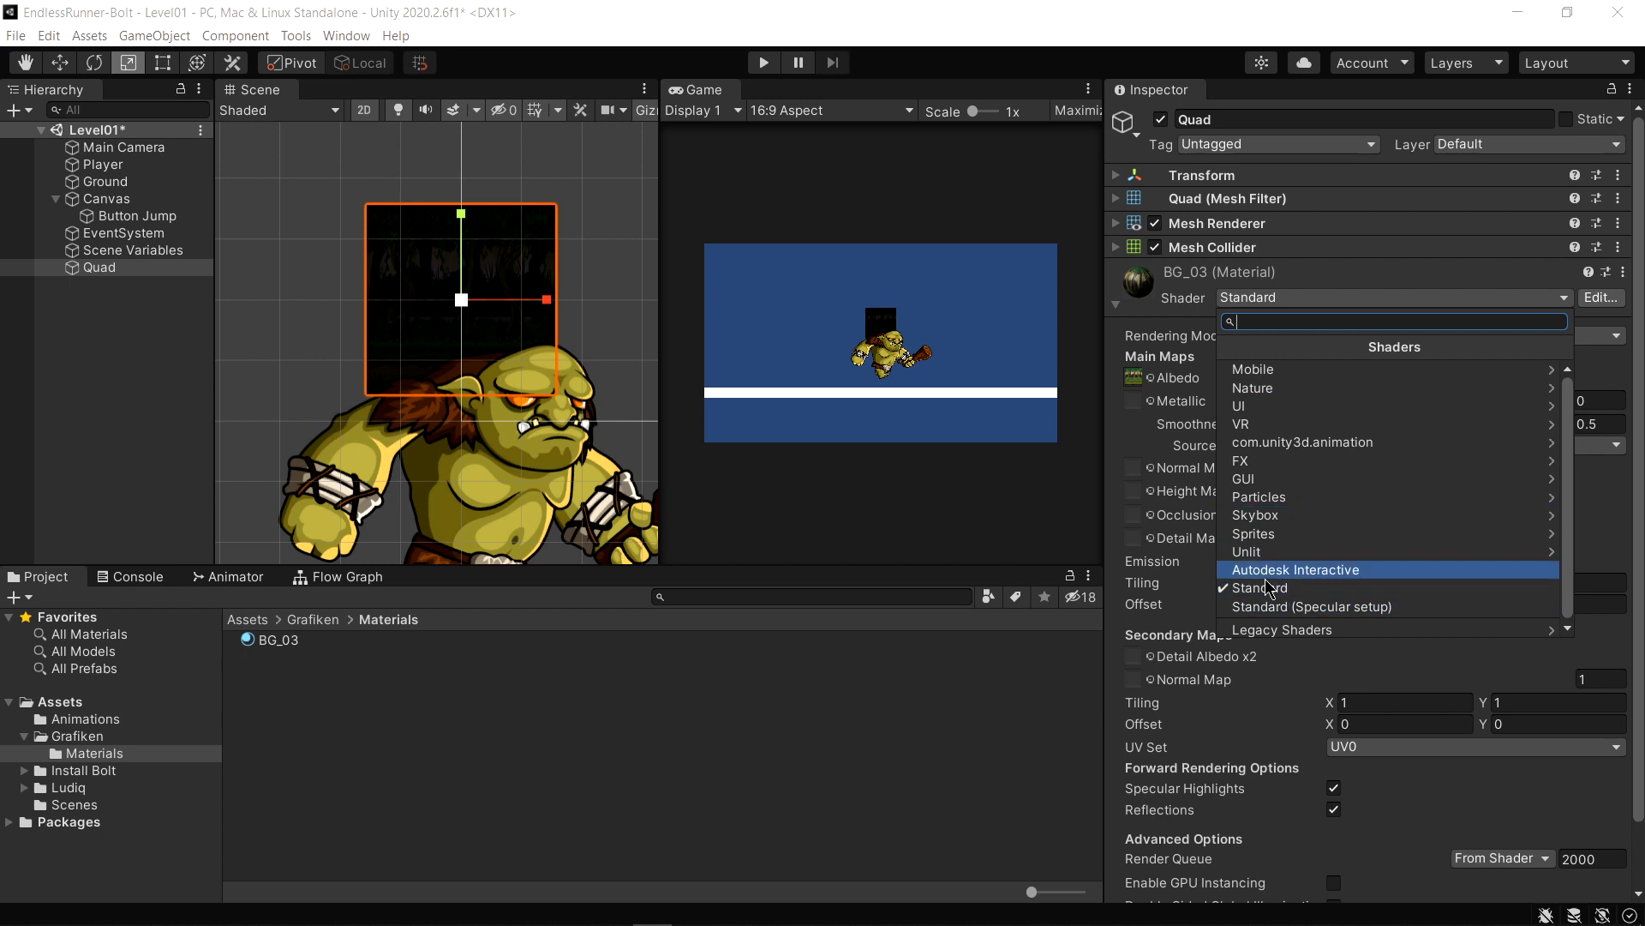
click(1268, 551)
click(1261, 390)
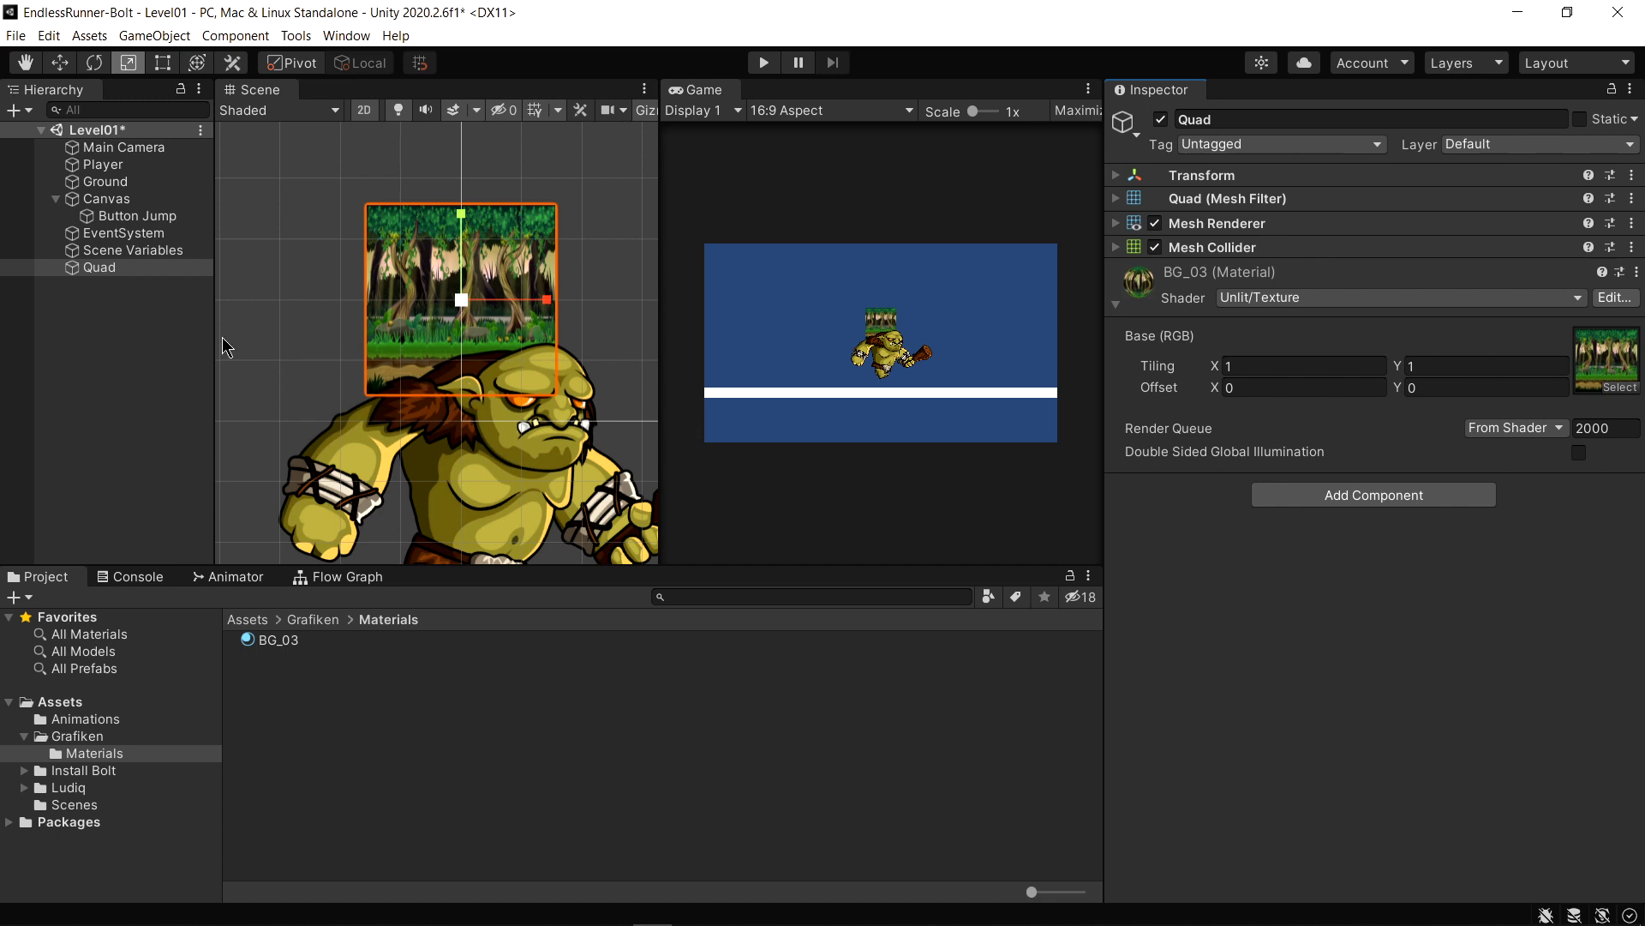
click(129, 250)
Set the Quad's Transform scale to X 1.92 and Y 1.08 for a 16:9 shape
click(409, 280)
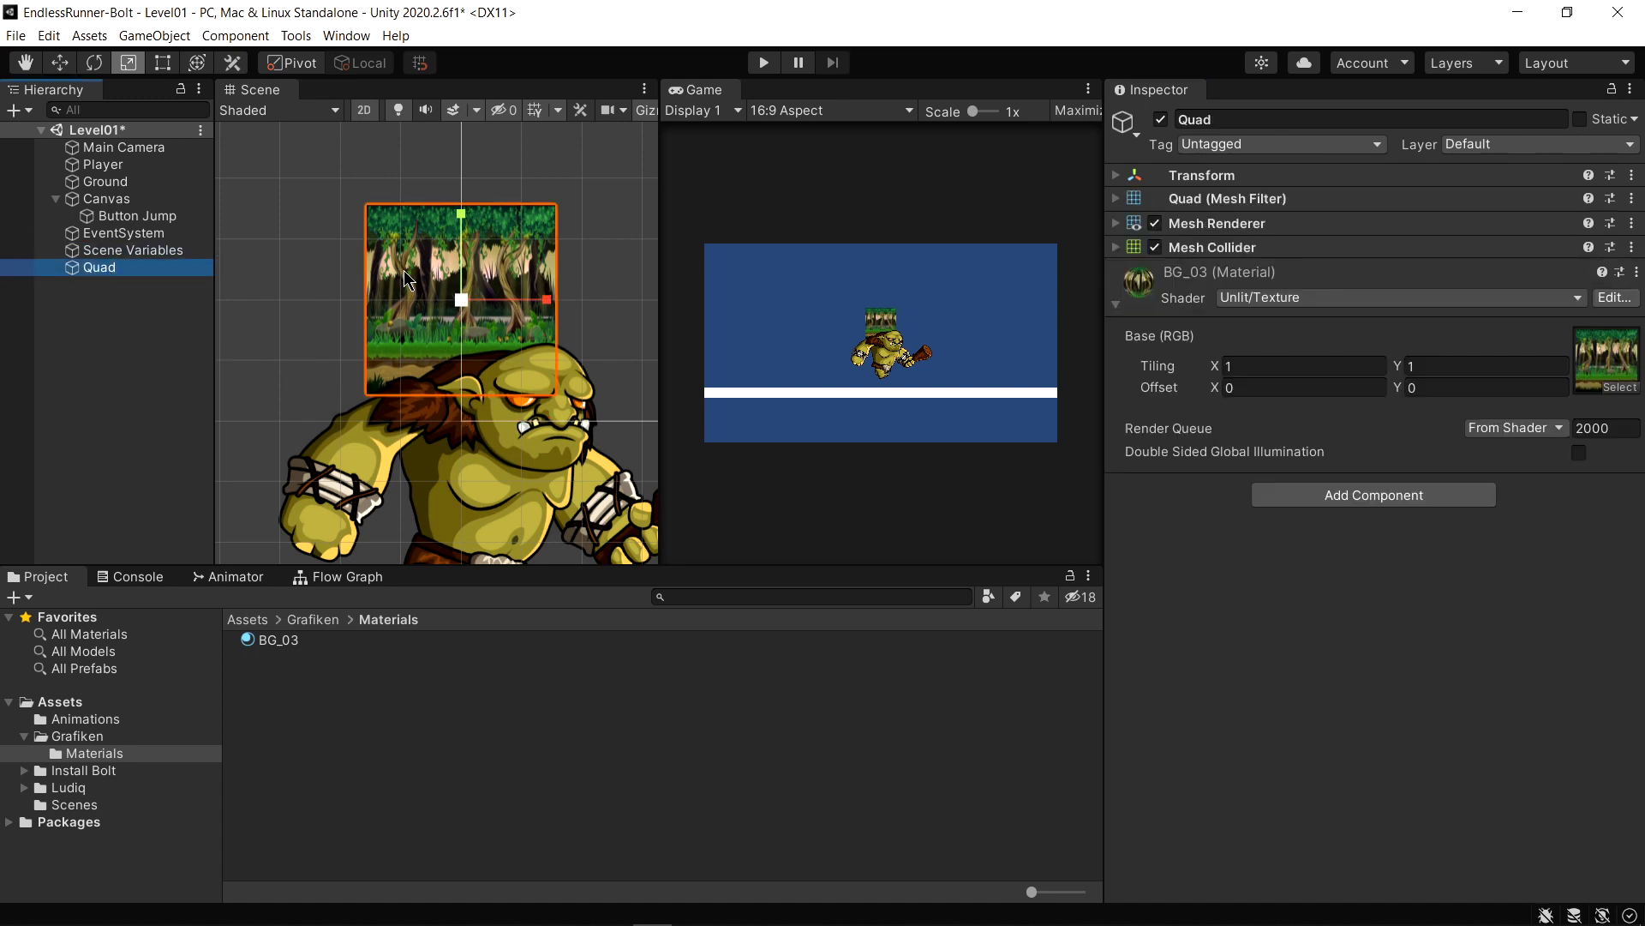
click(1202, 175)
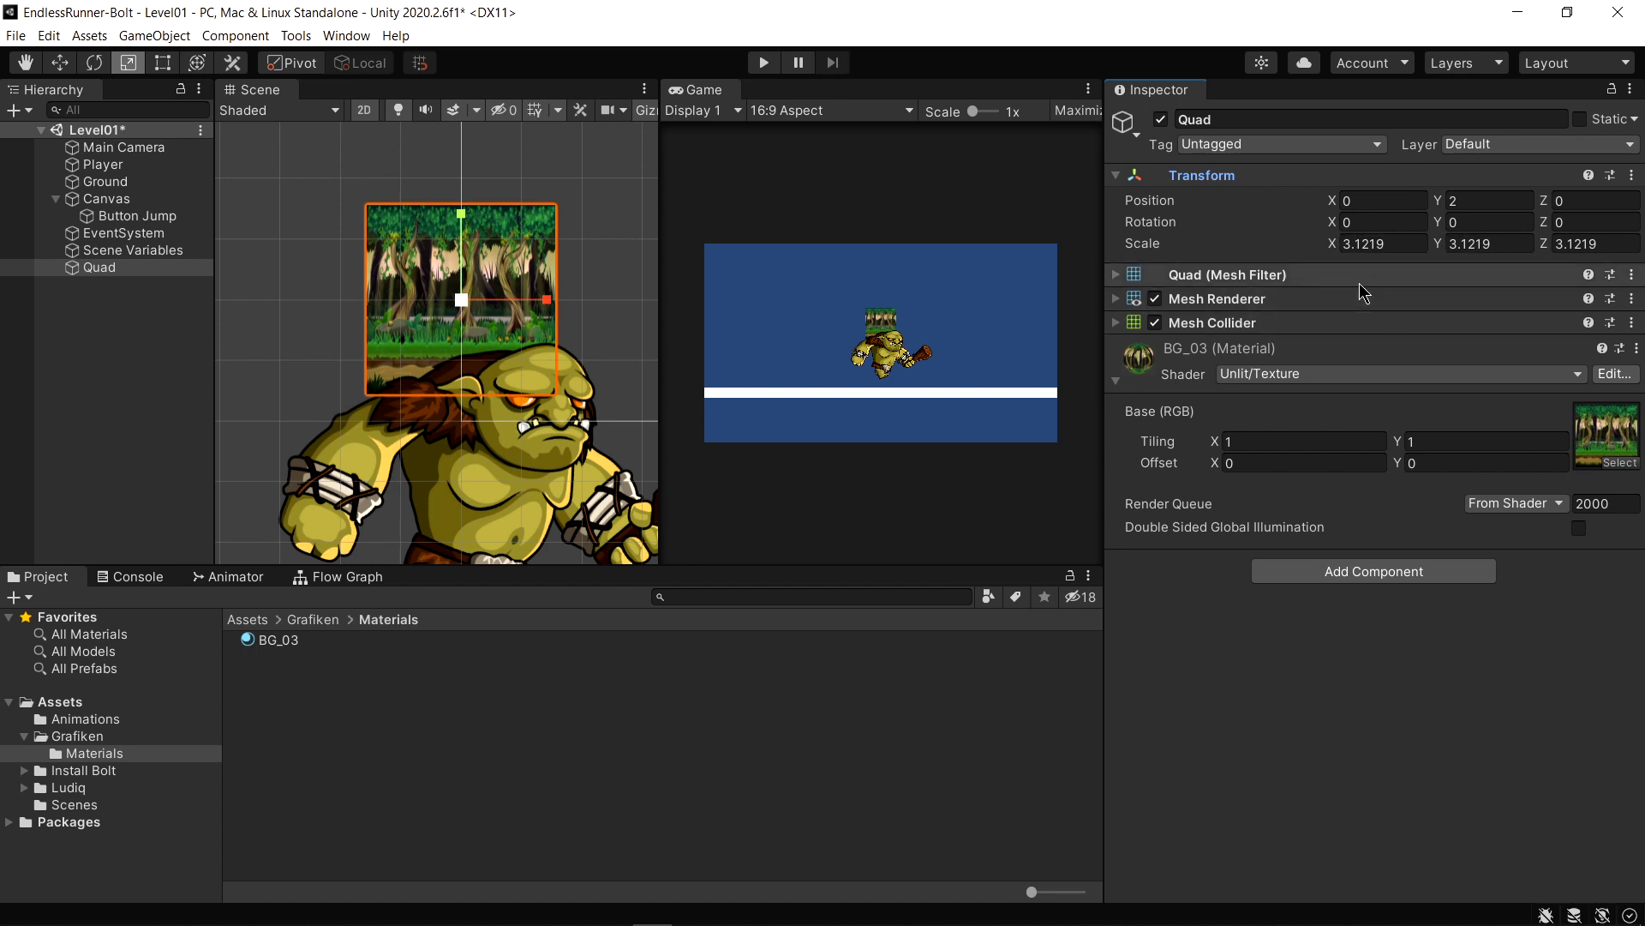
click(1379, 244)
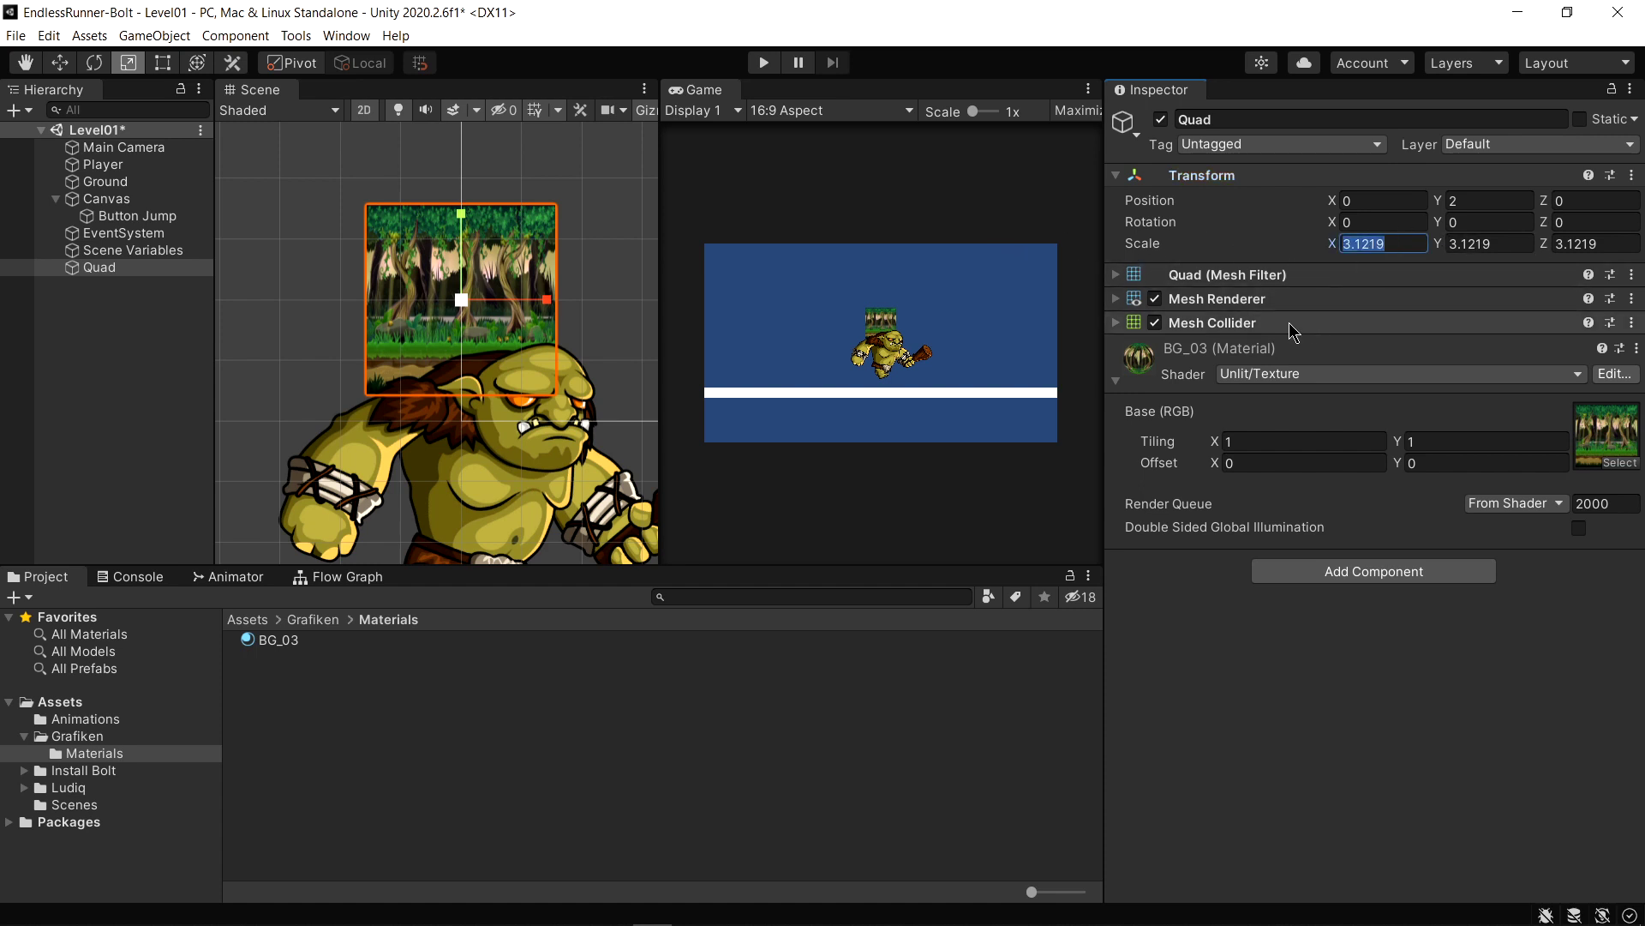
text(1)
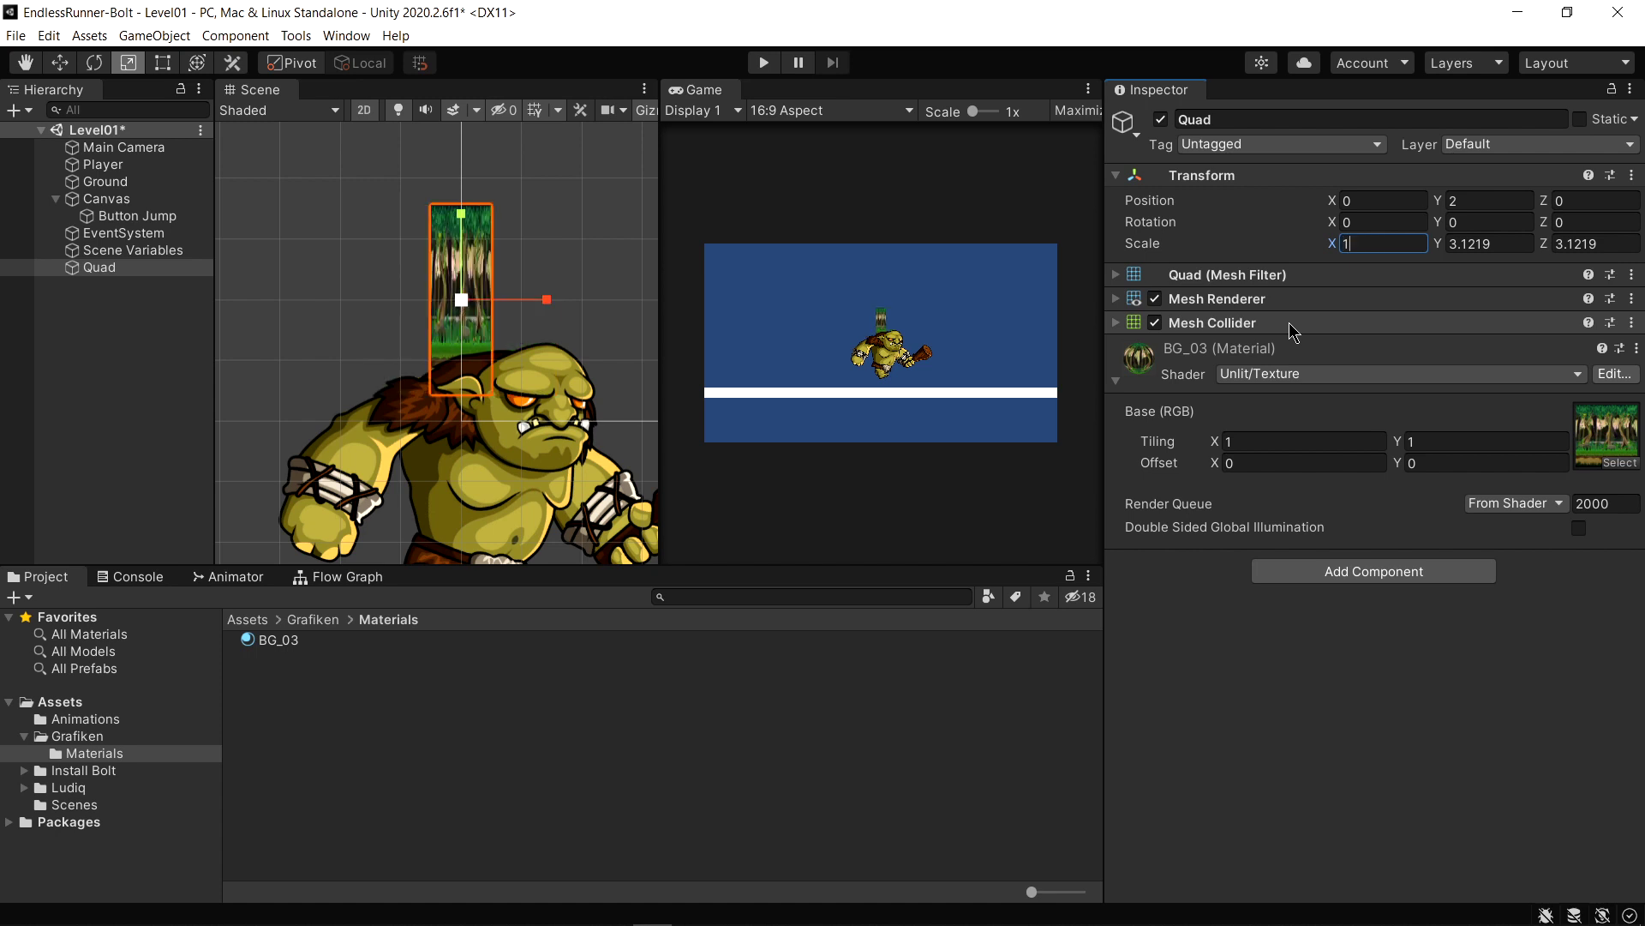
text(.92)
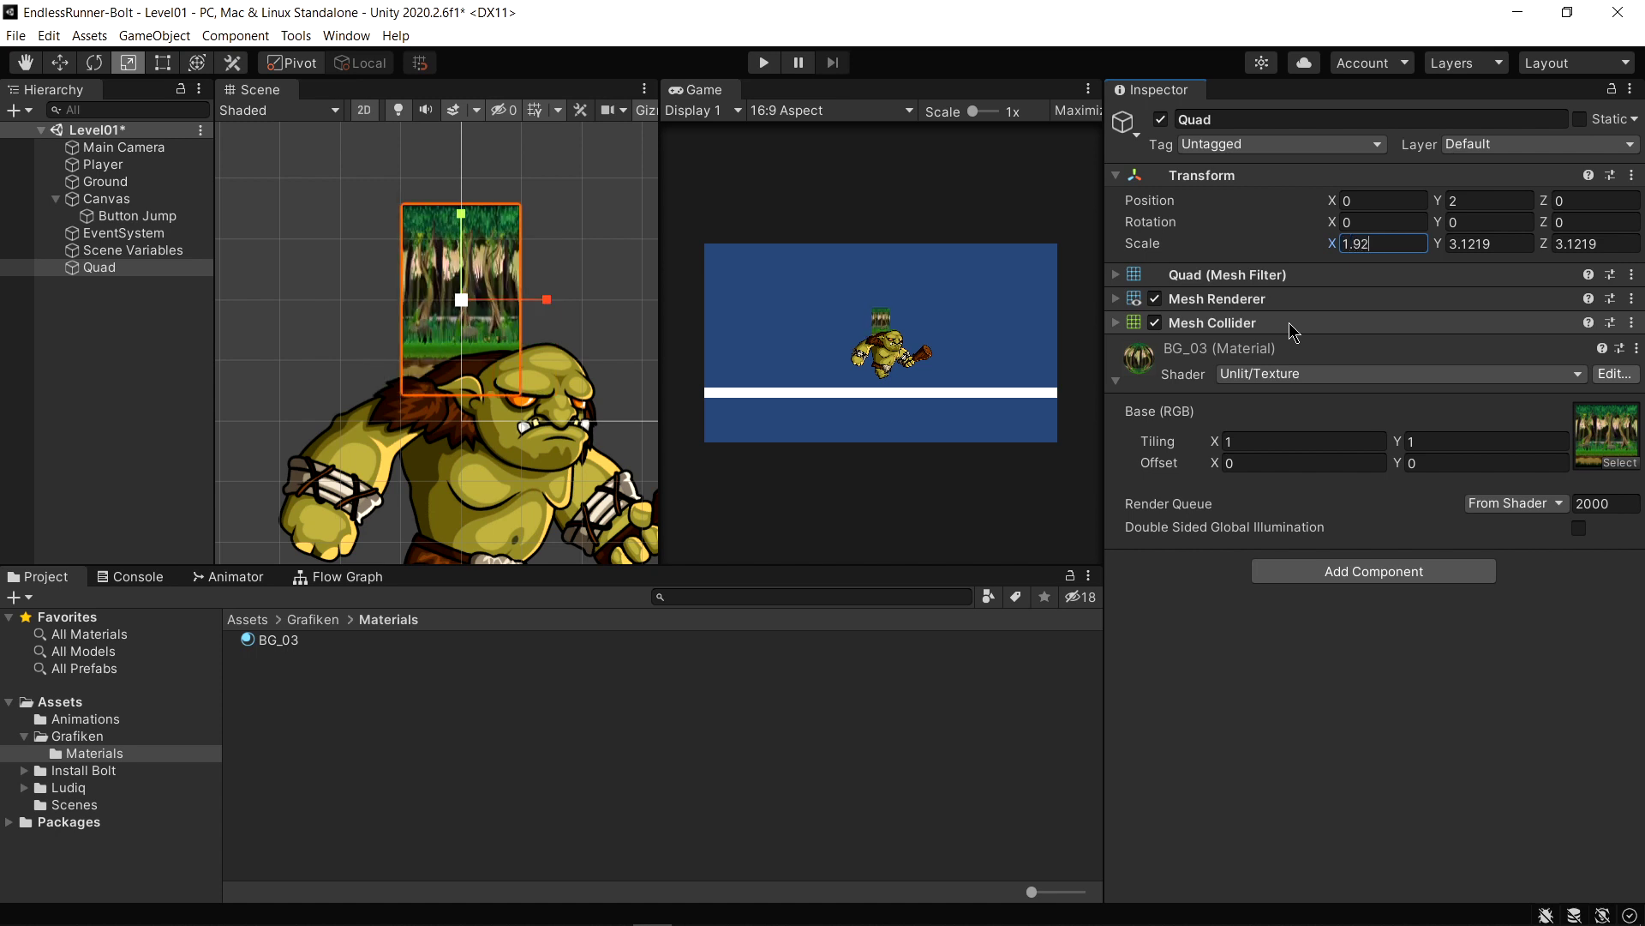
click(1489, 246)
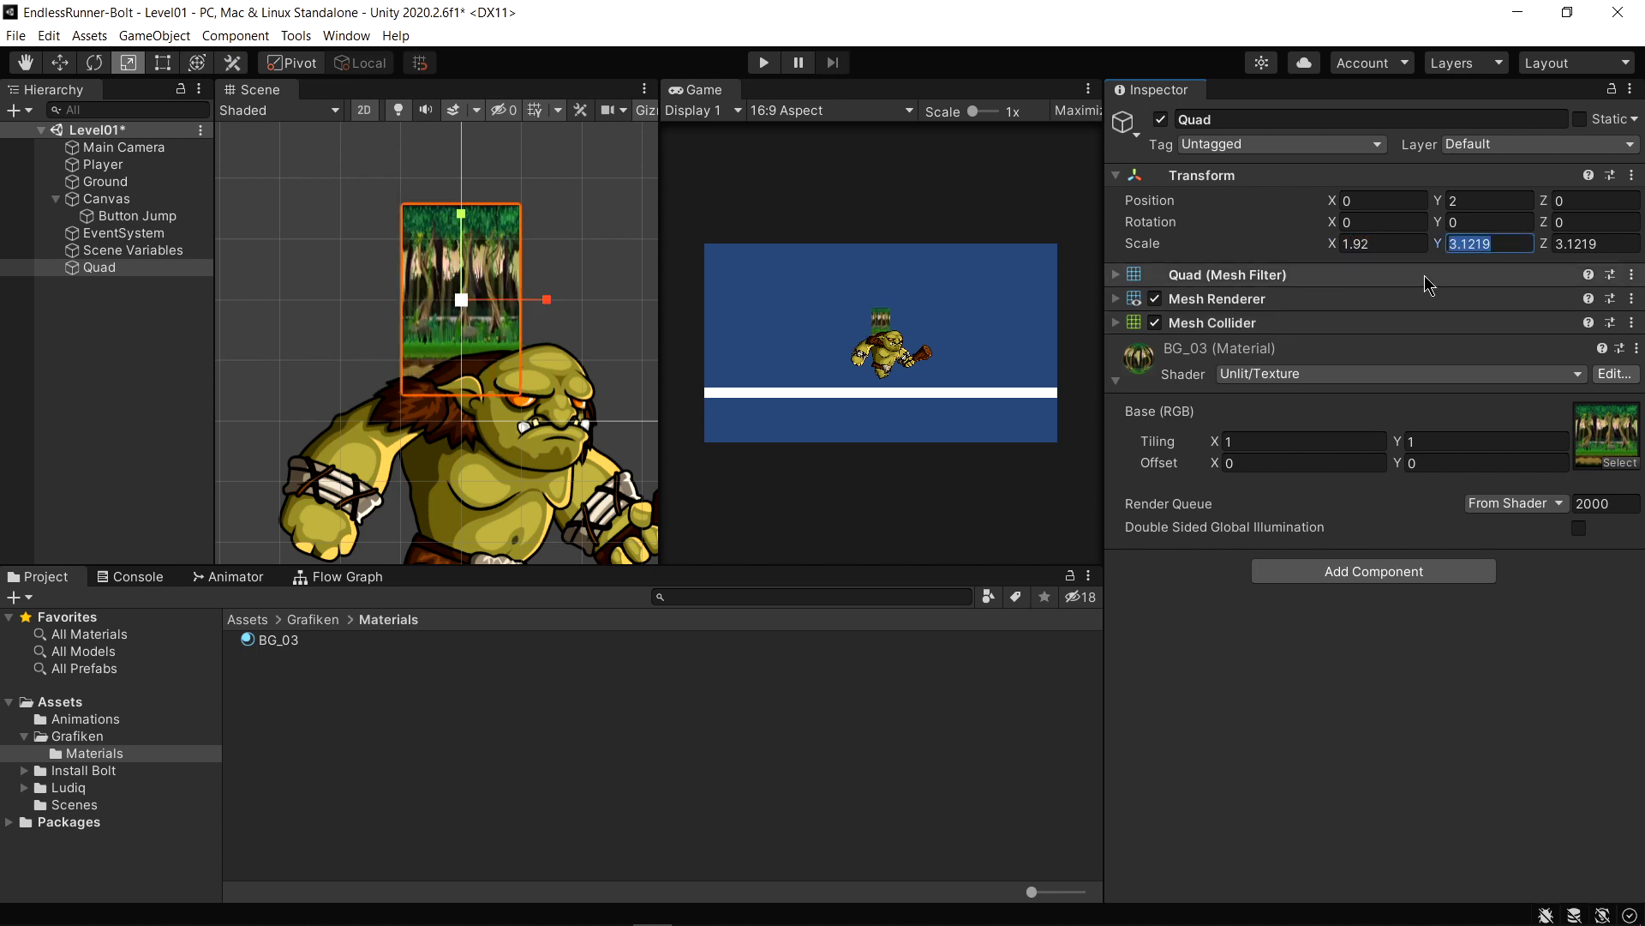
text(1)
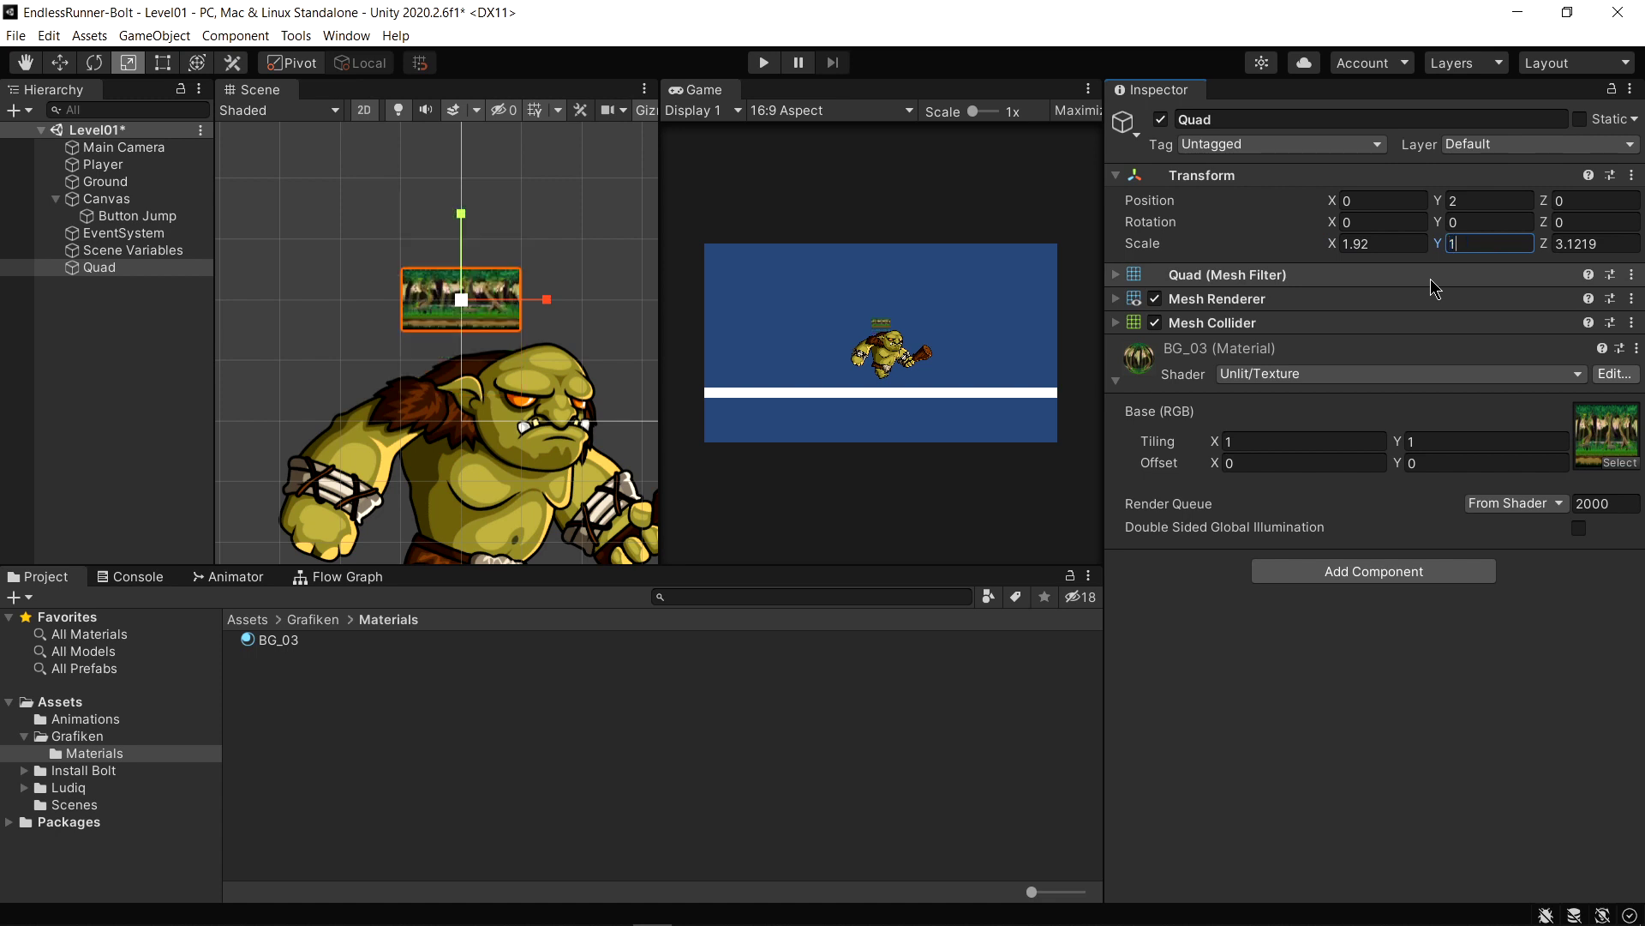
text(.08)
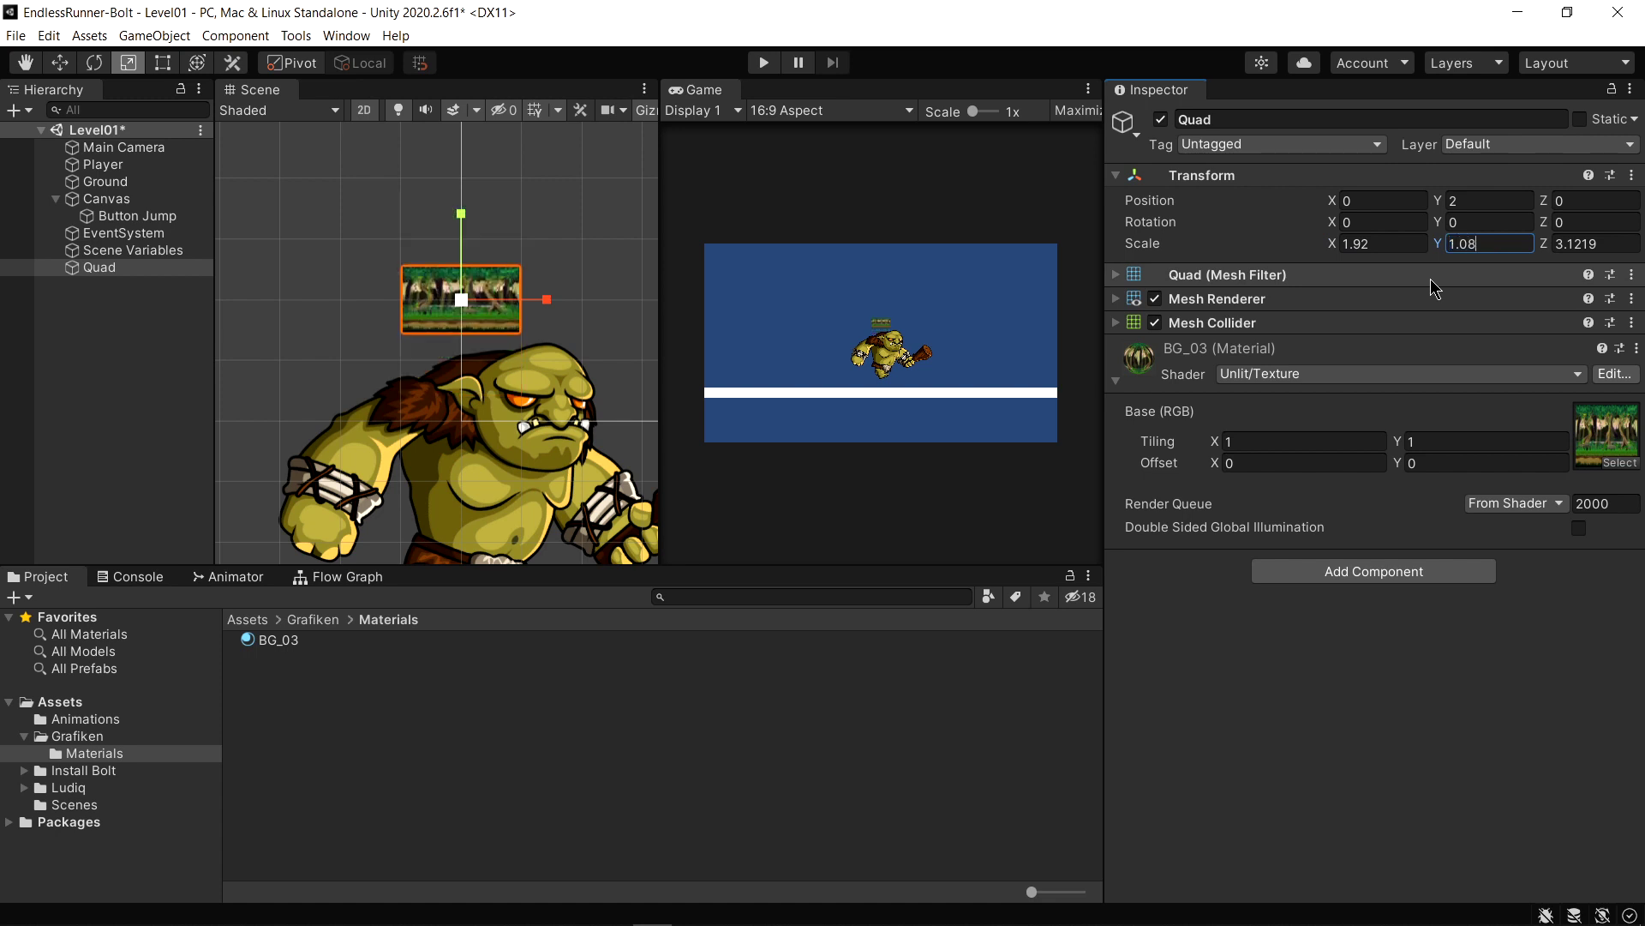
key(Return)
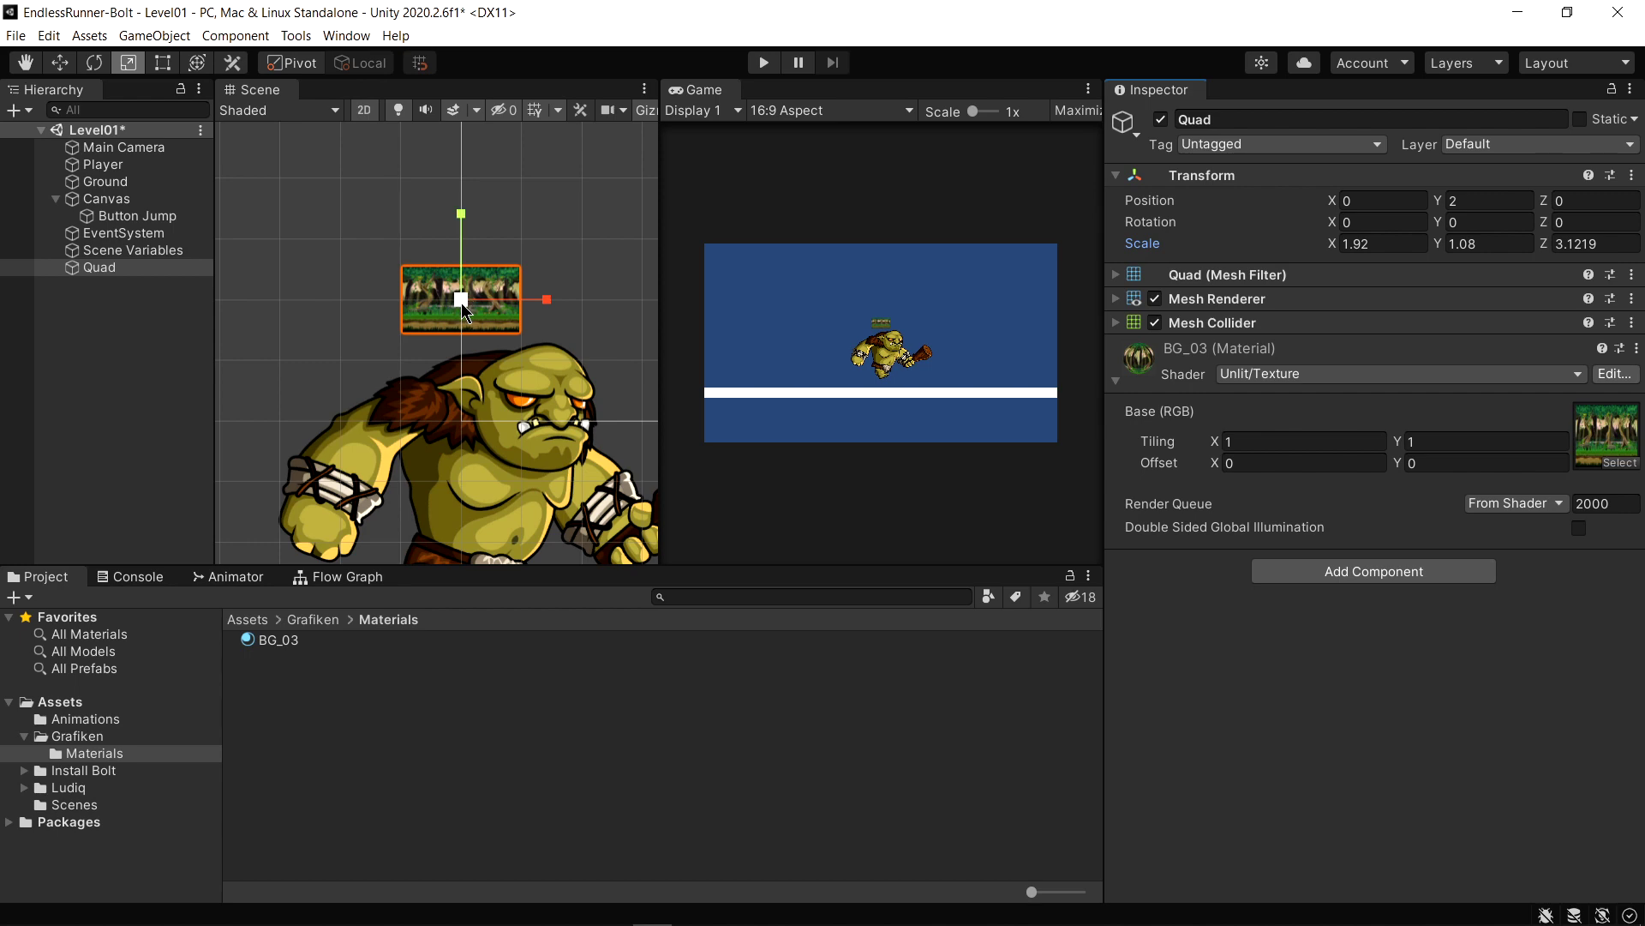
Enlarge the Quad proportionally and move it down to Y -0.1 to fill the view
drag(462, 300, 759, 220)
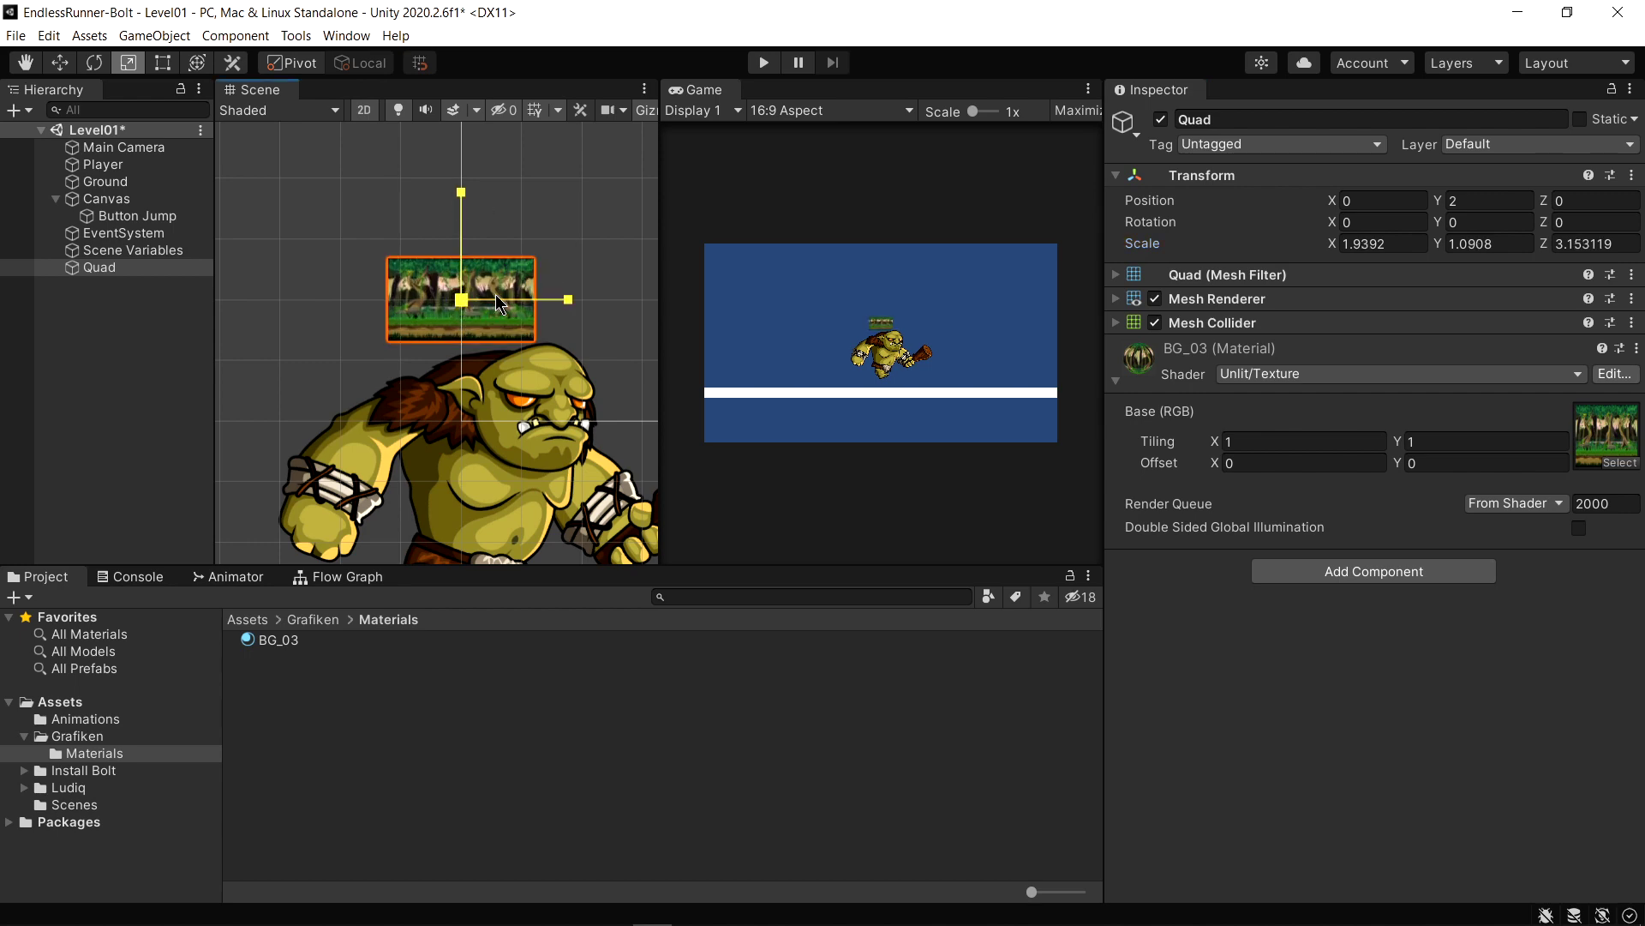
drag(461, 300, 698, 220)
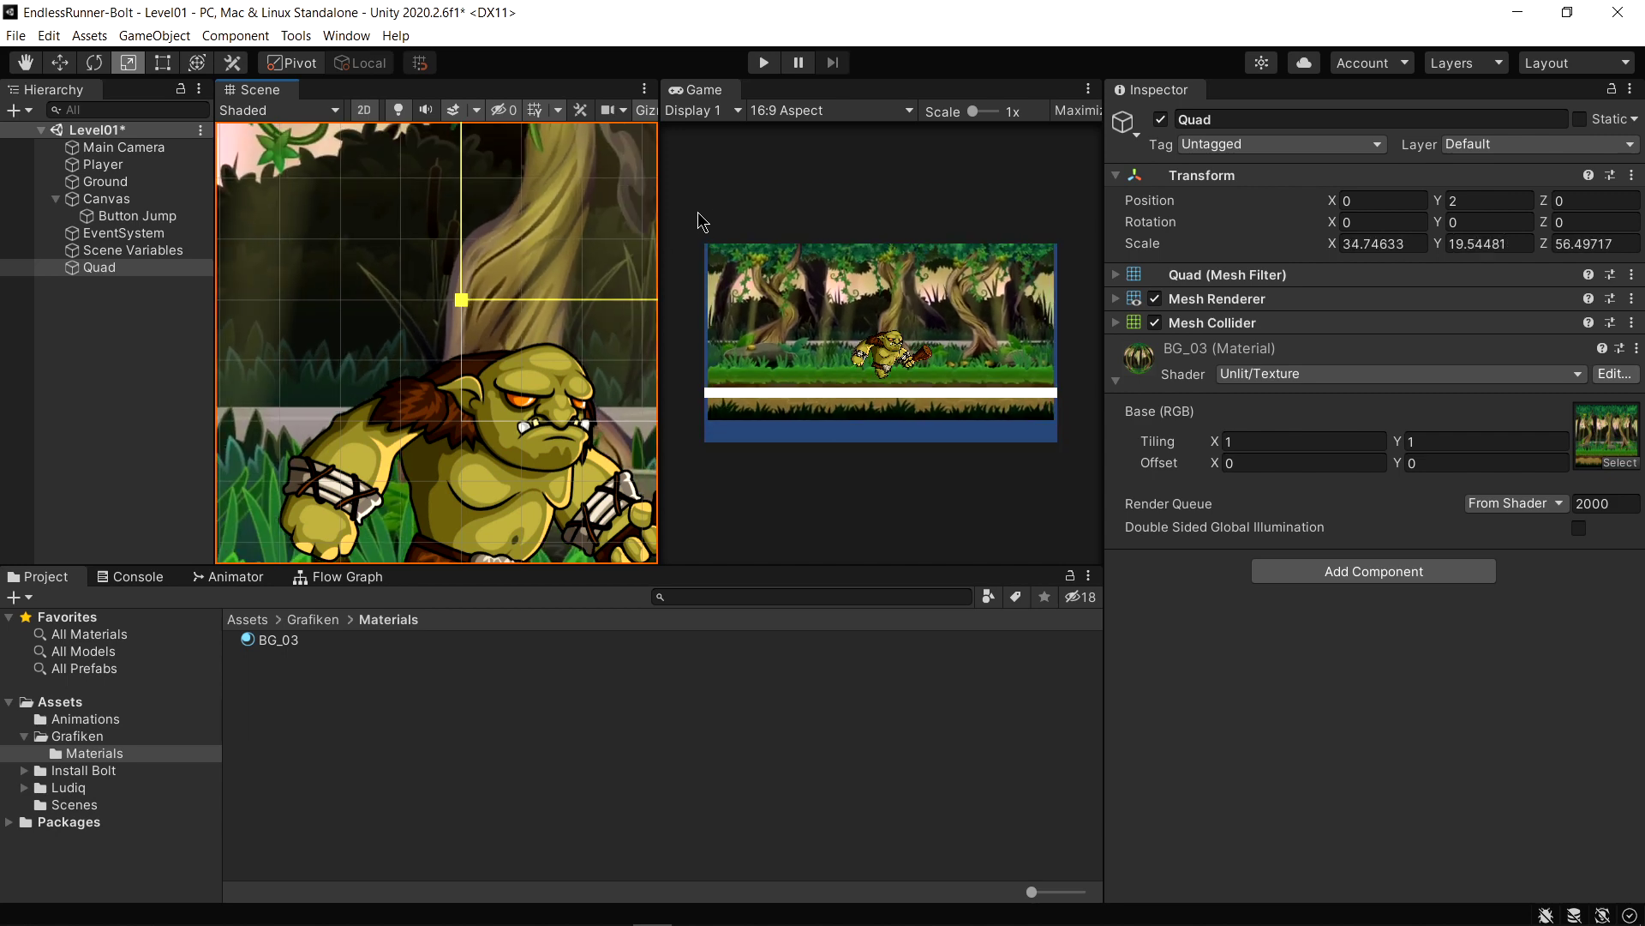
key(w)
drag(462, 216, 463, 310)
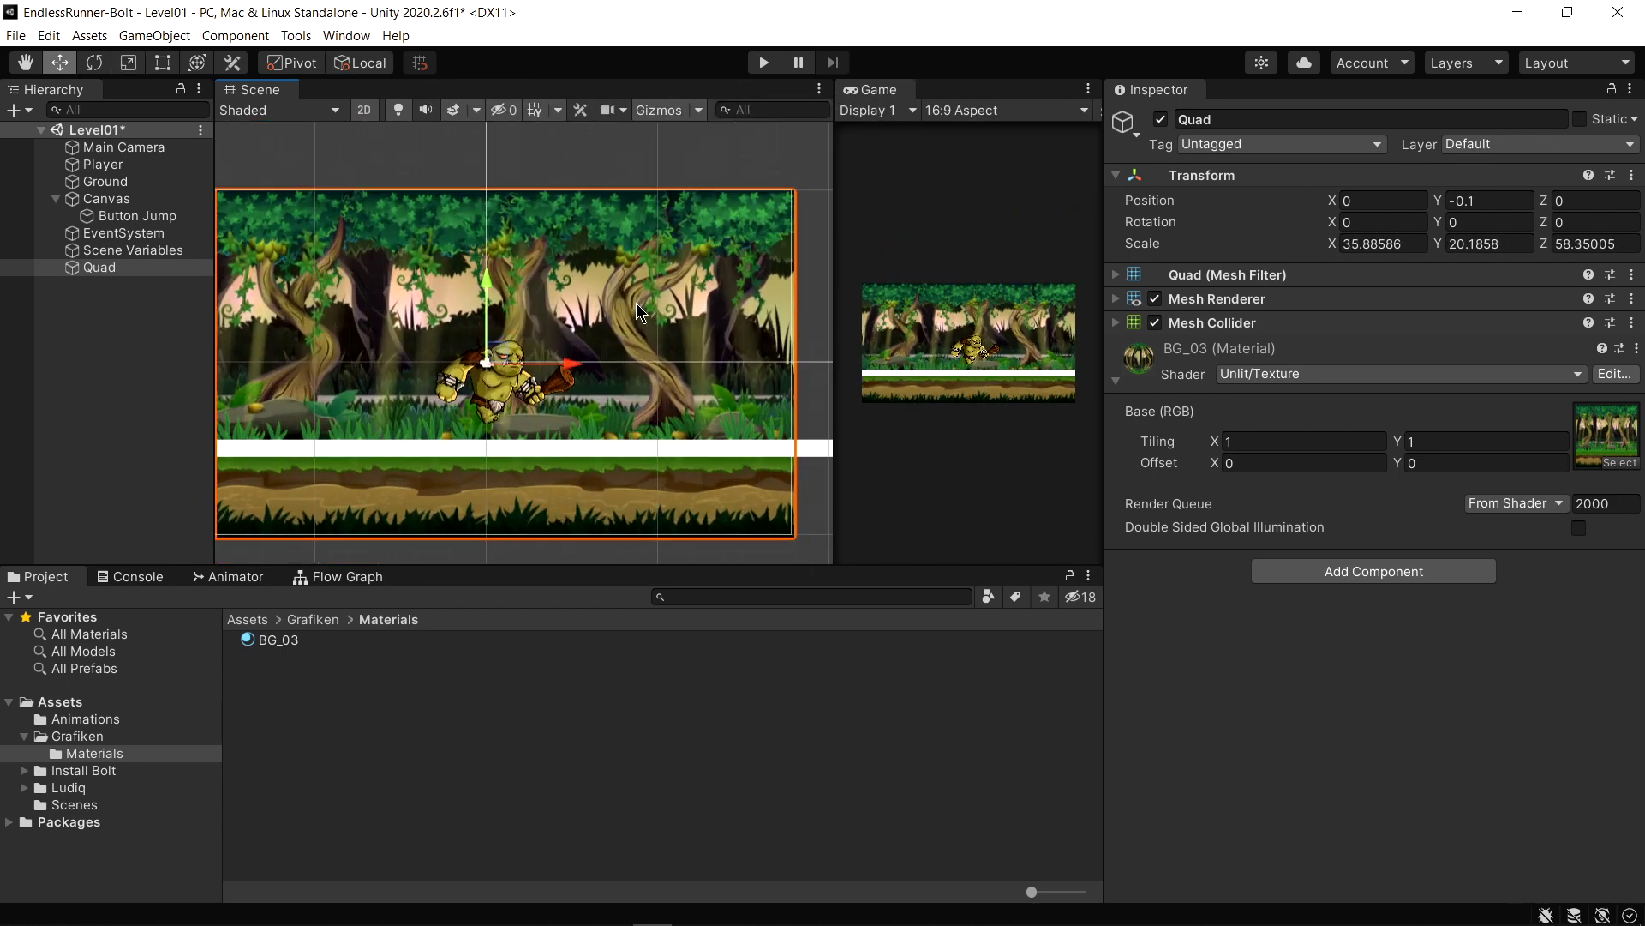
click(78, 268)
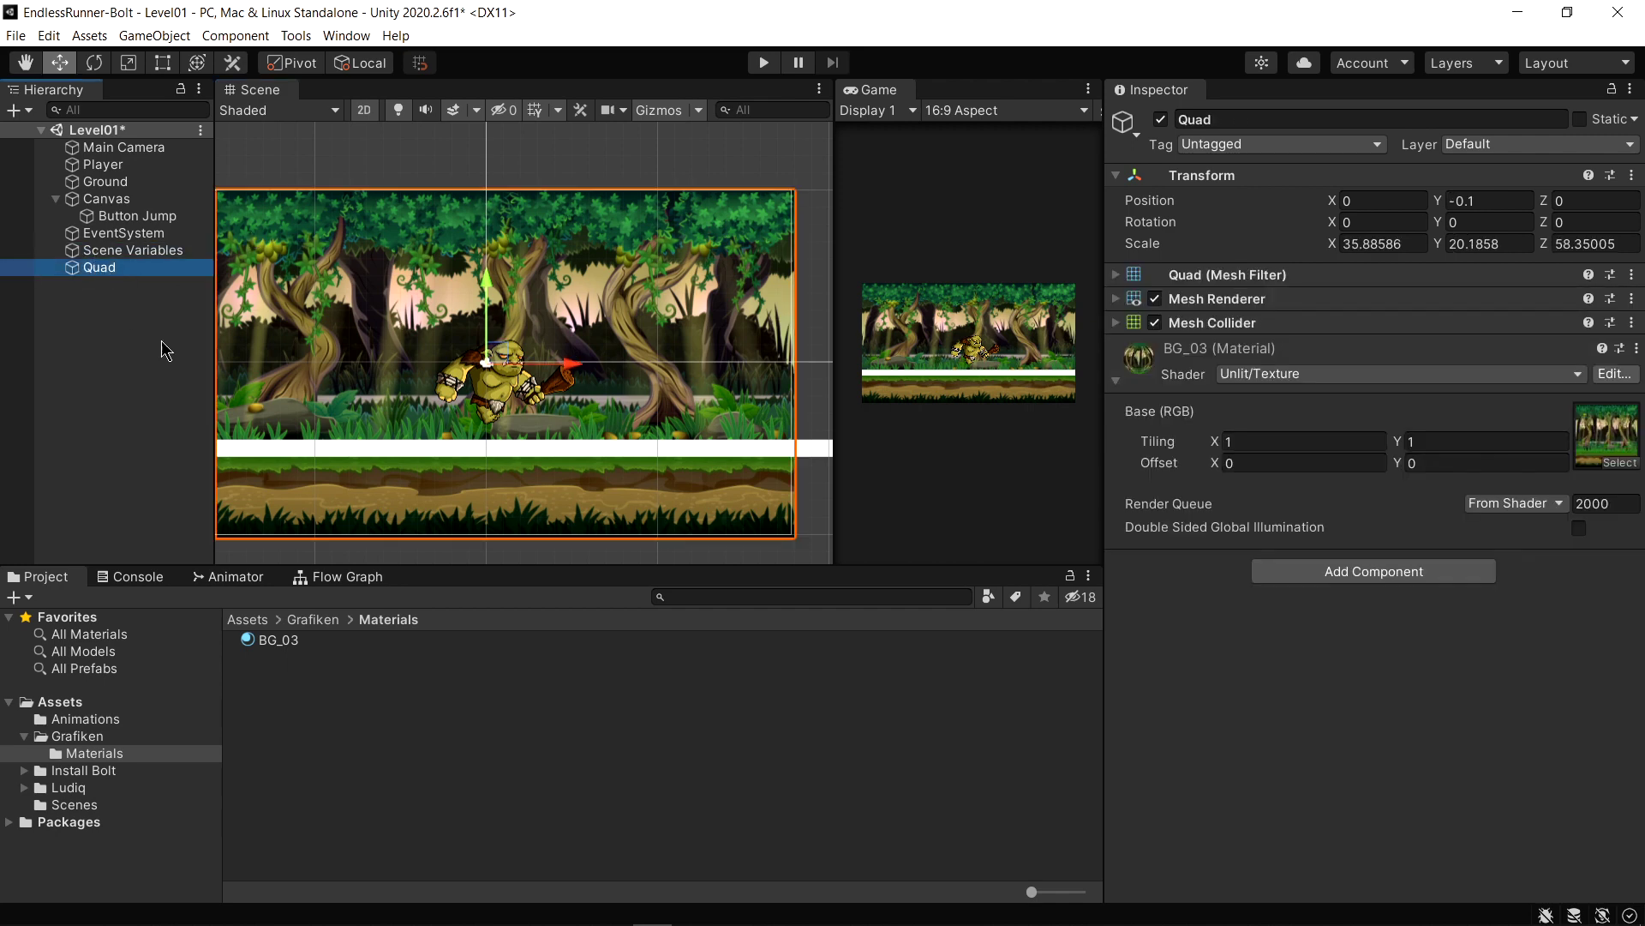
Rename the Quad to Background
right_click(109, 276)
click(150, 363)
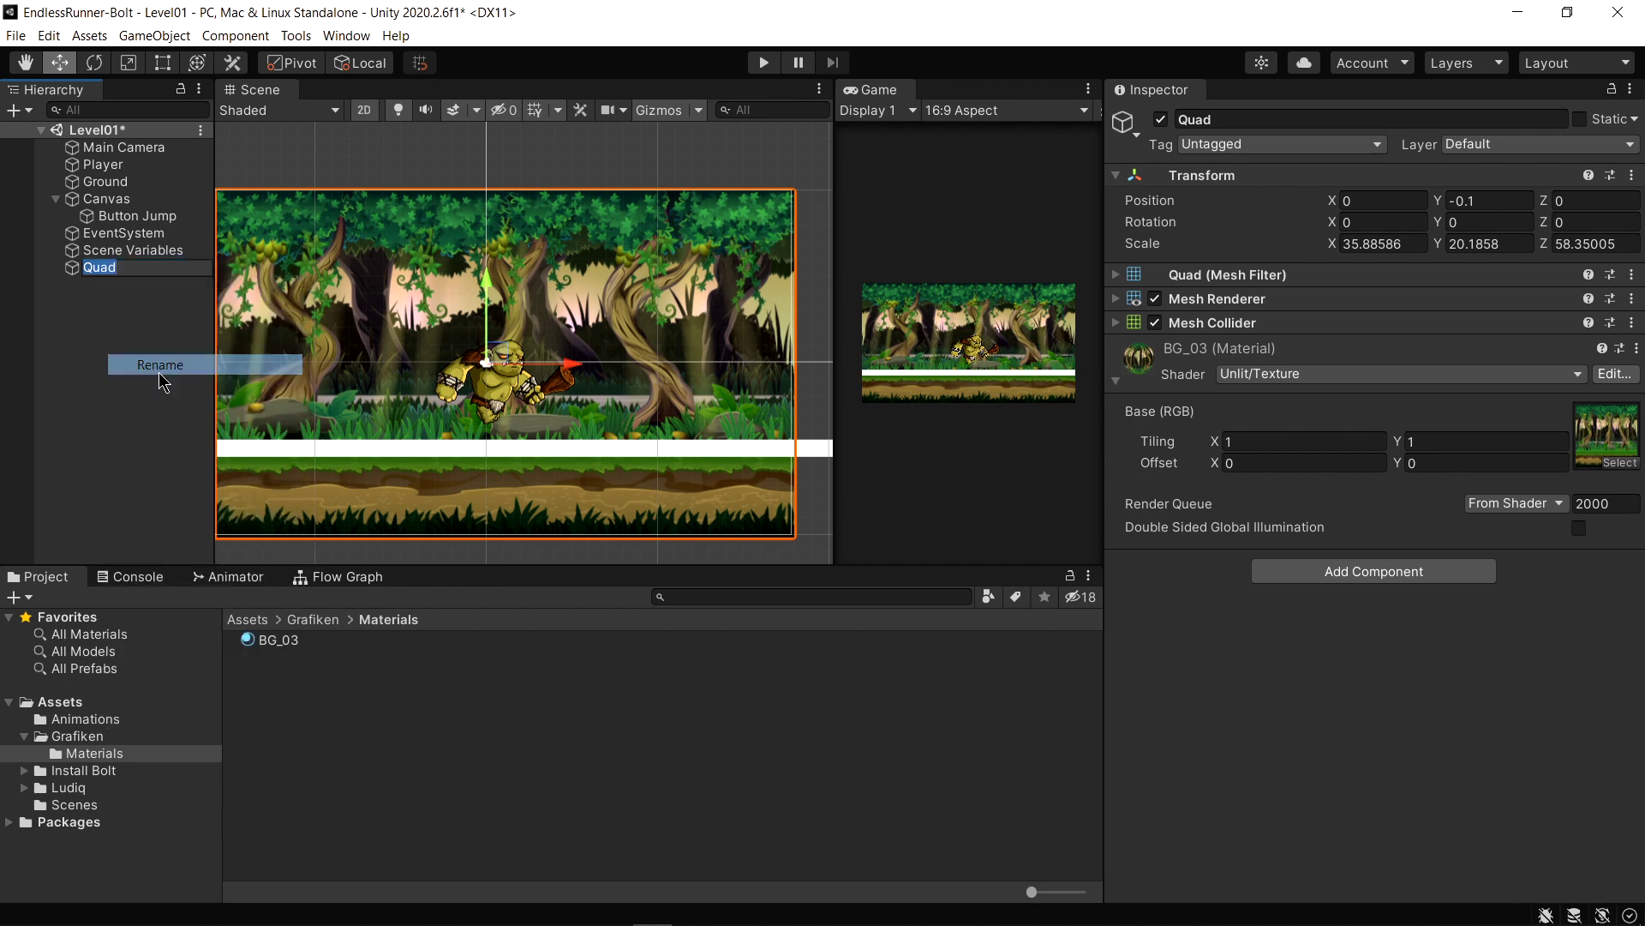
text(Backgroun)
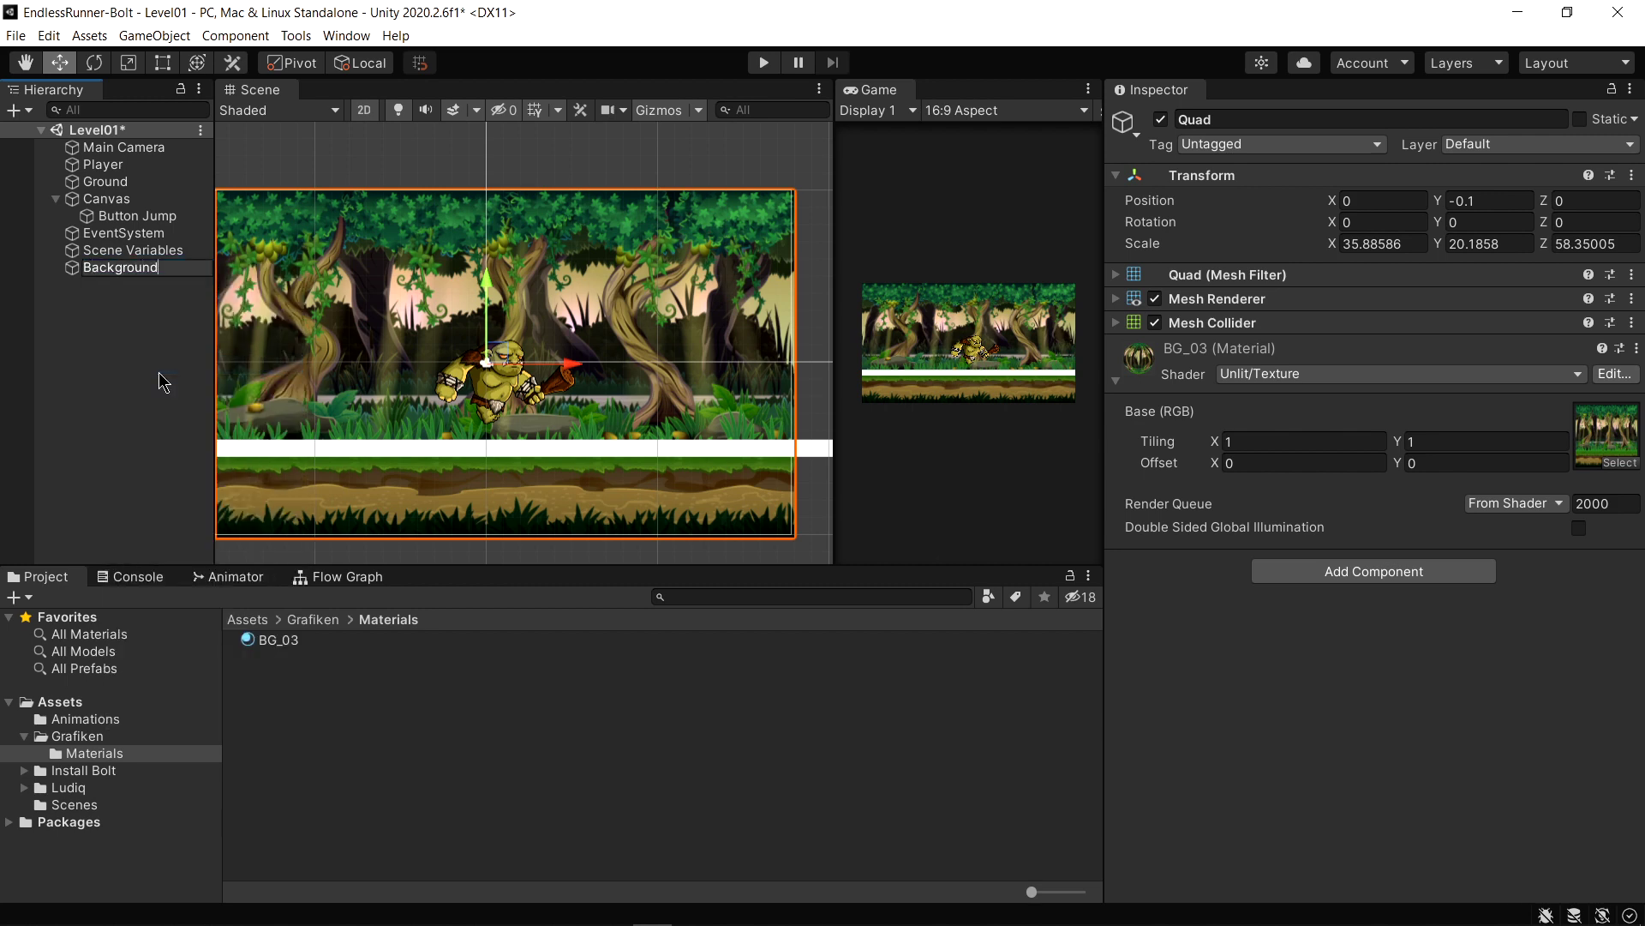
key(Return)
Preview the texture sliding by raising the material's X offset to 1.7, then reset it to 0
scroll(722, 380, down, 2)
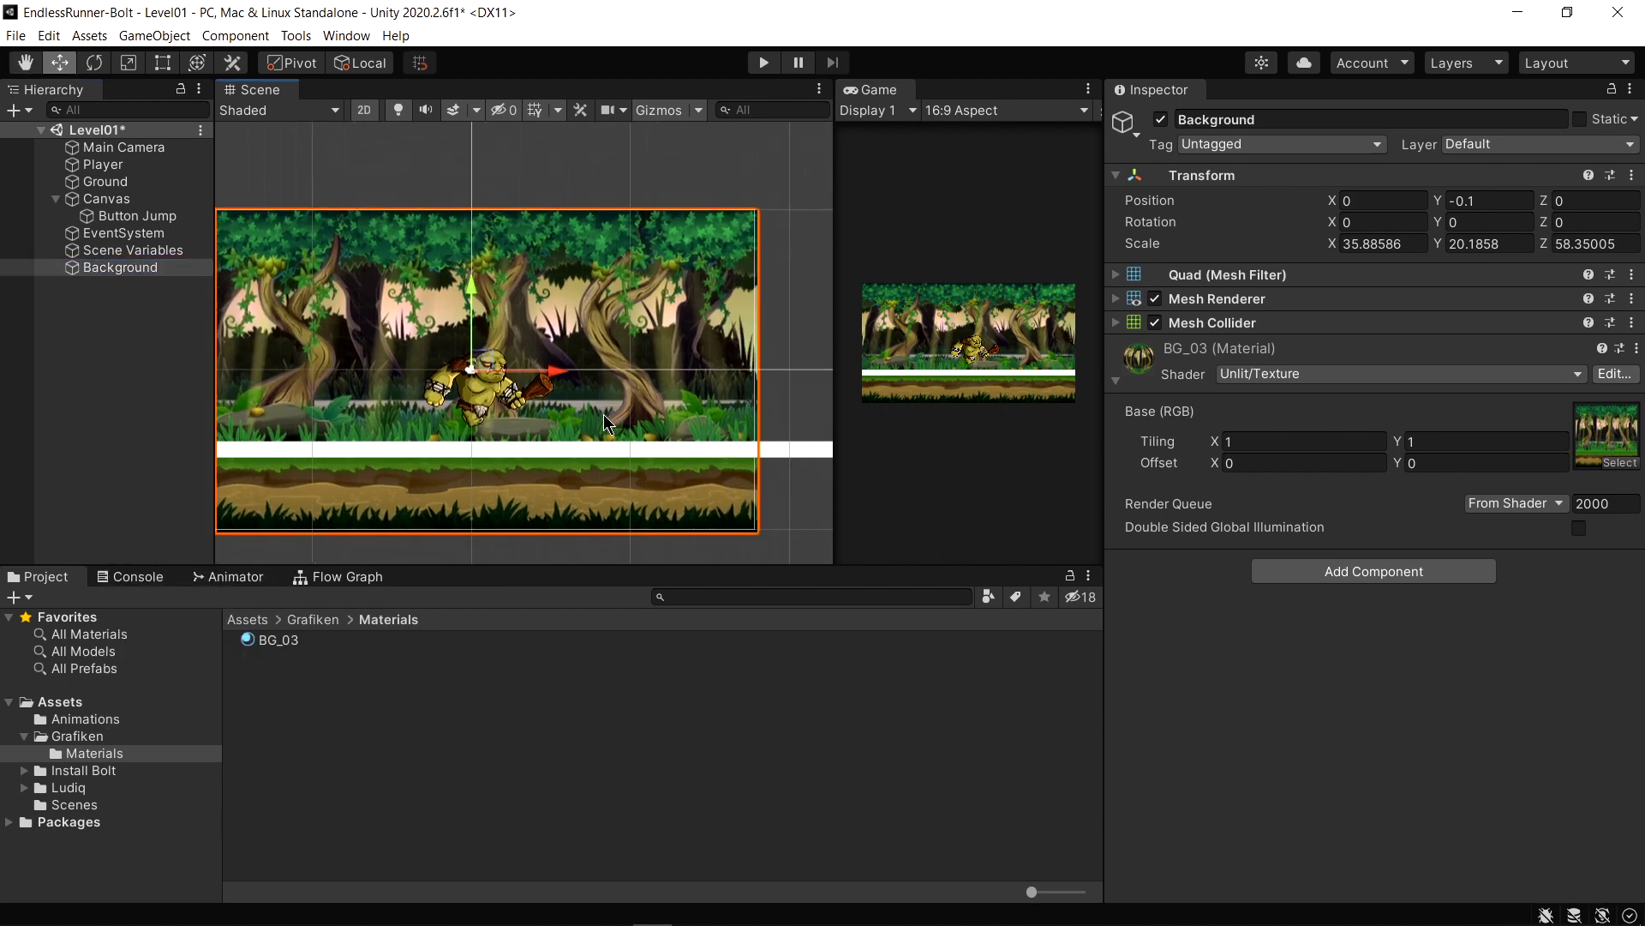
middle_drag(471, 372, 476, 371)
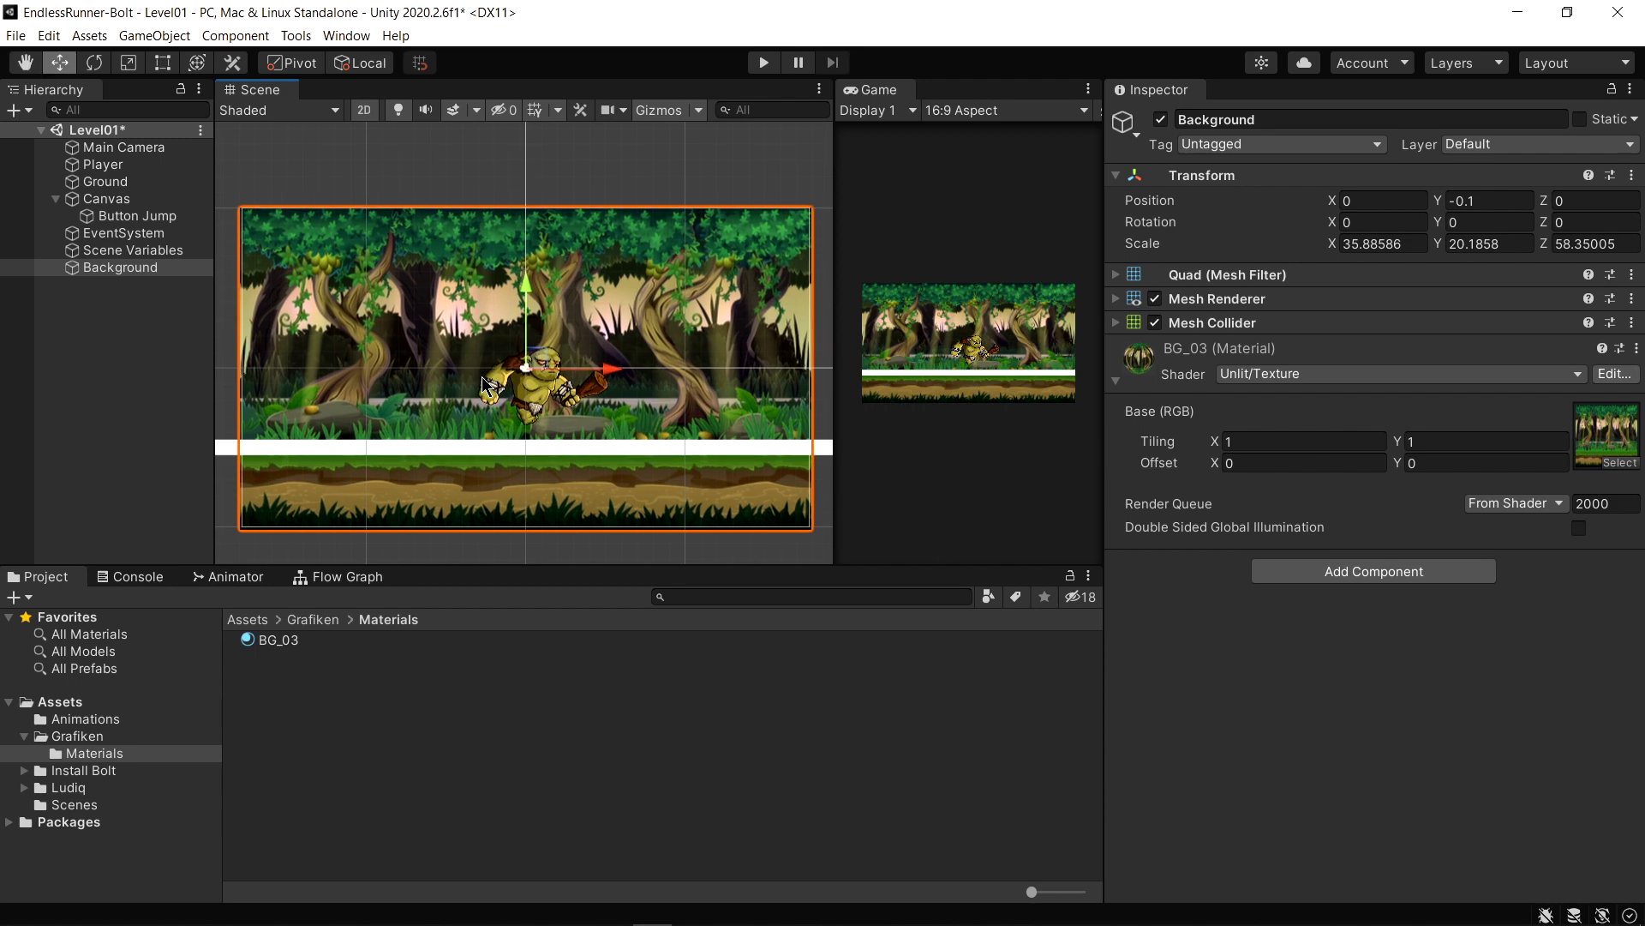
drag(1216, 463, 1246, 473)
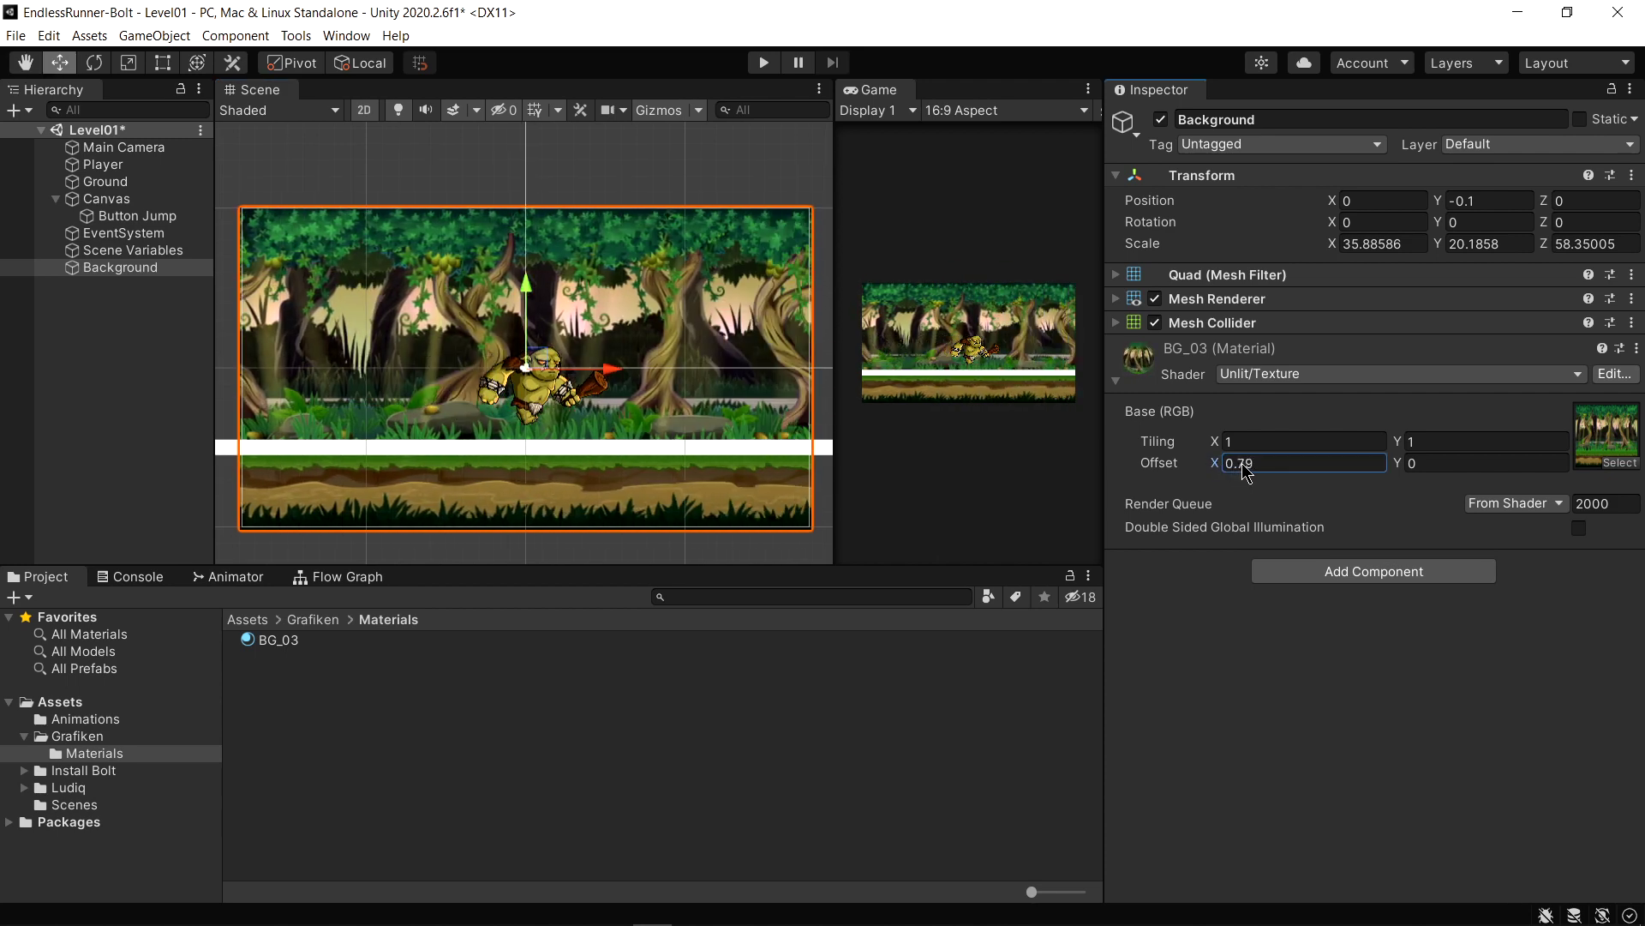
drag(1246, 473, 1264, 474)
text(1.7)
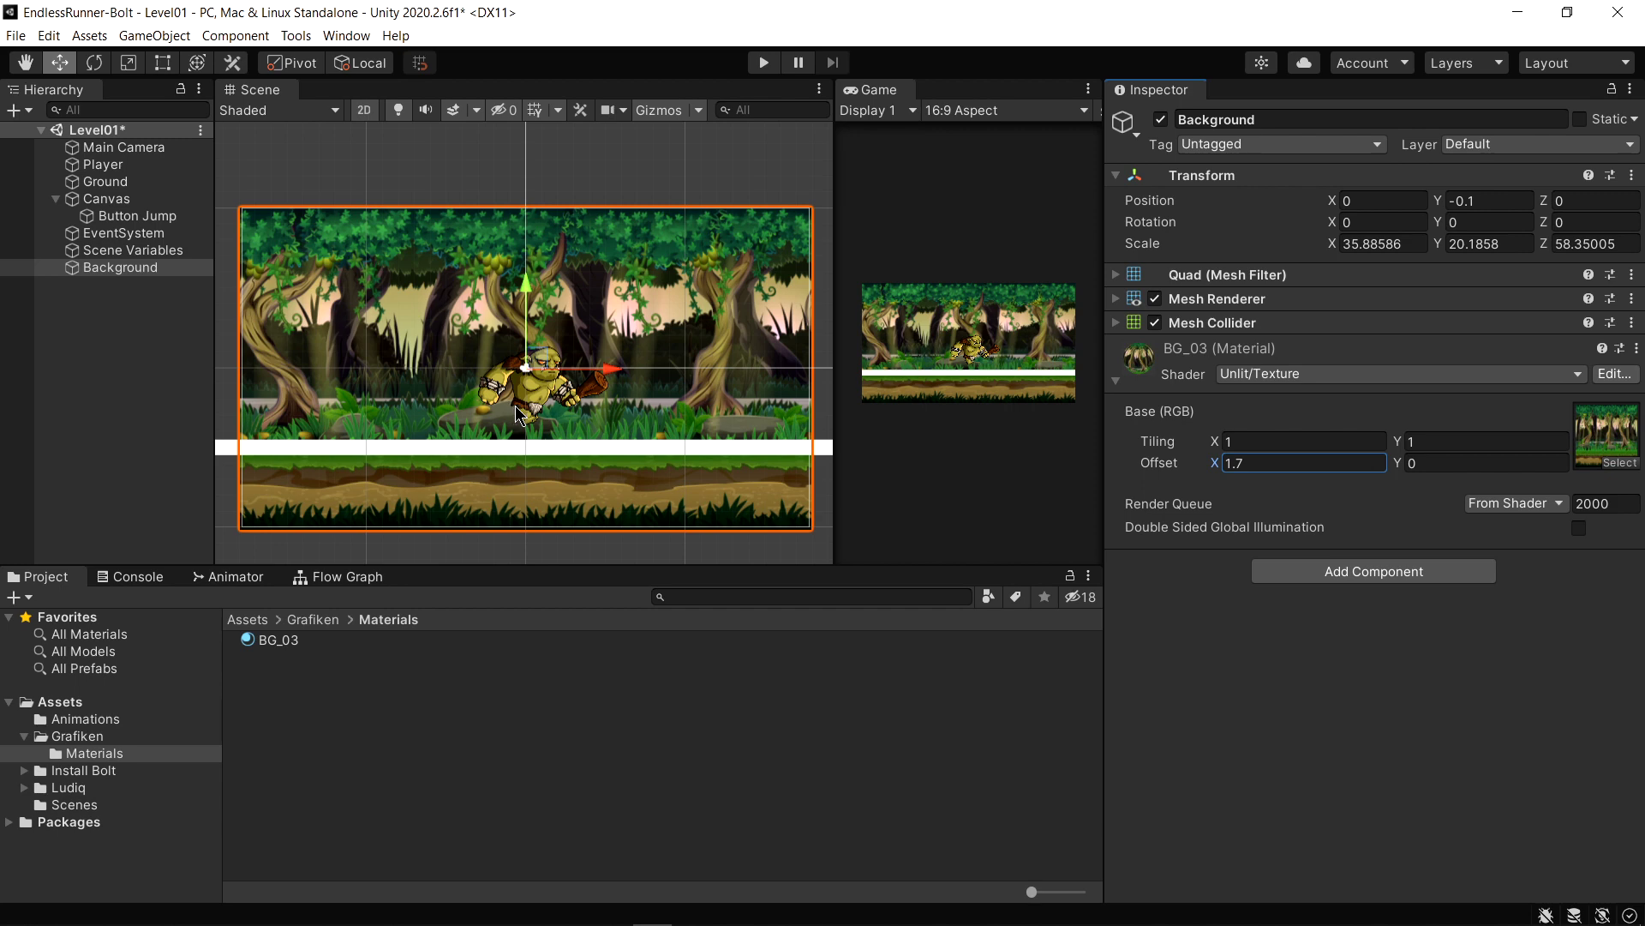
key(Return)
text(0)
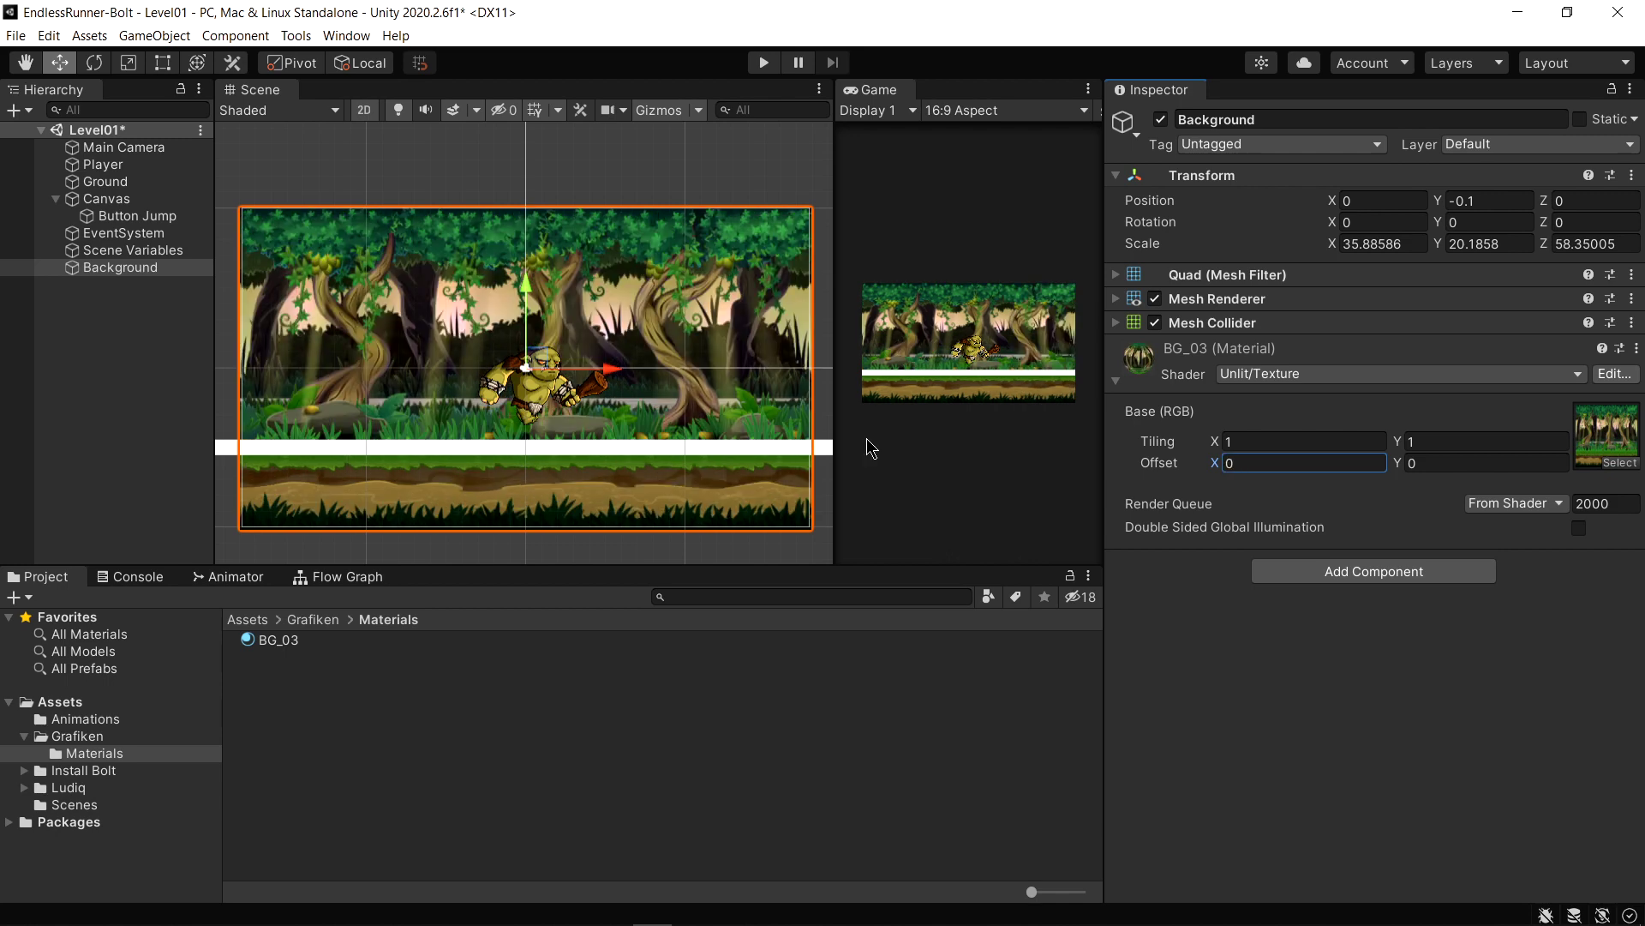
Run a quick Play-mode test of the scene, then stop it and reselect Background
click(764, 62)
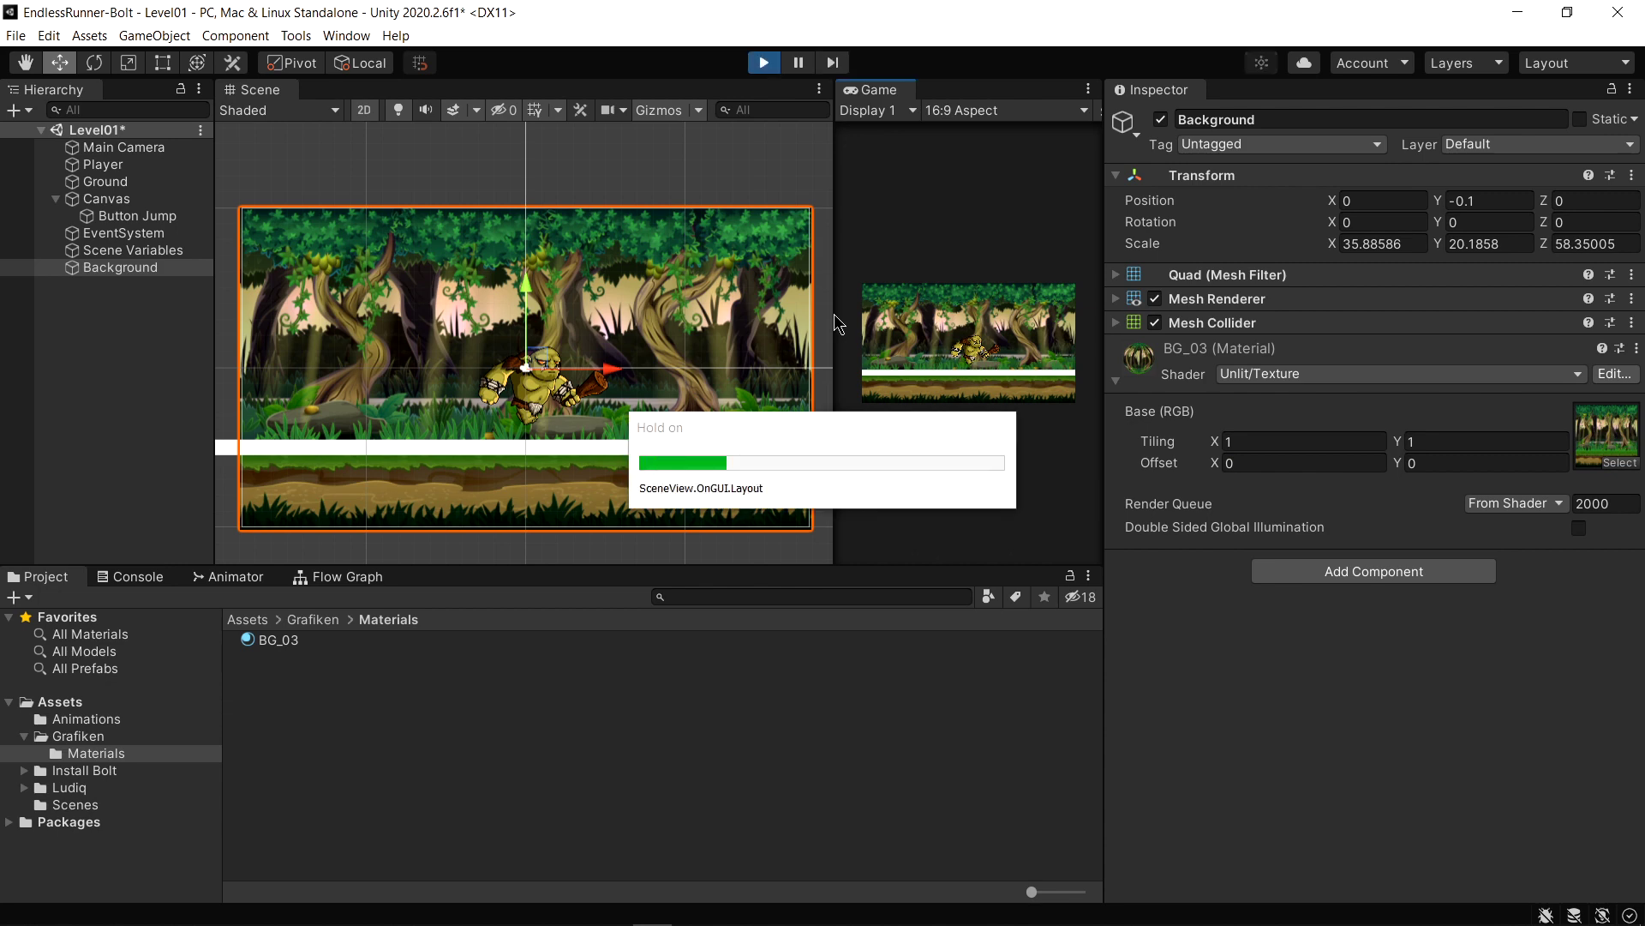
drag(835, 324, 451, 295)
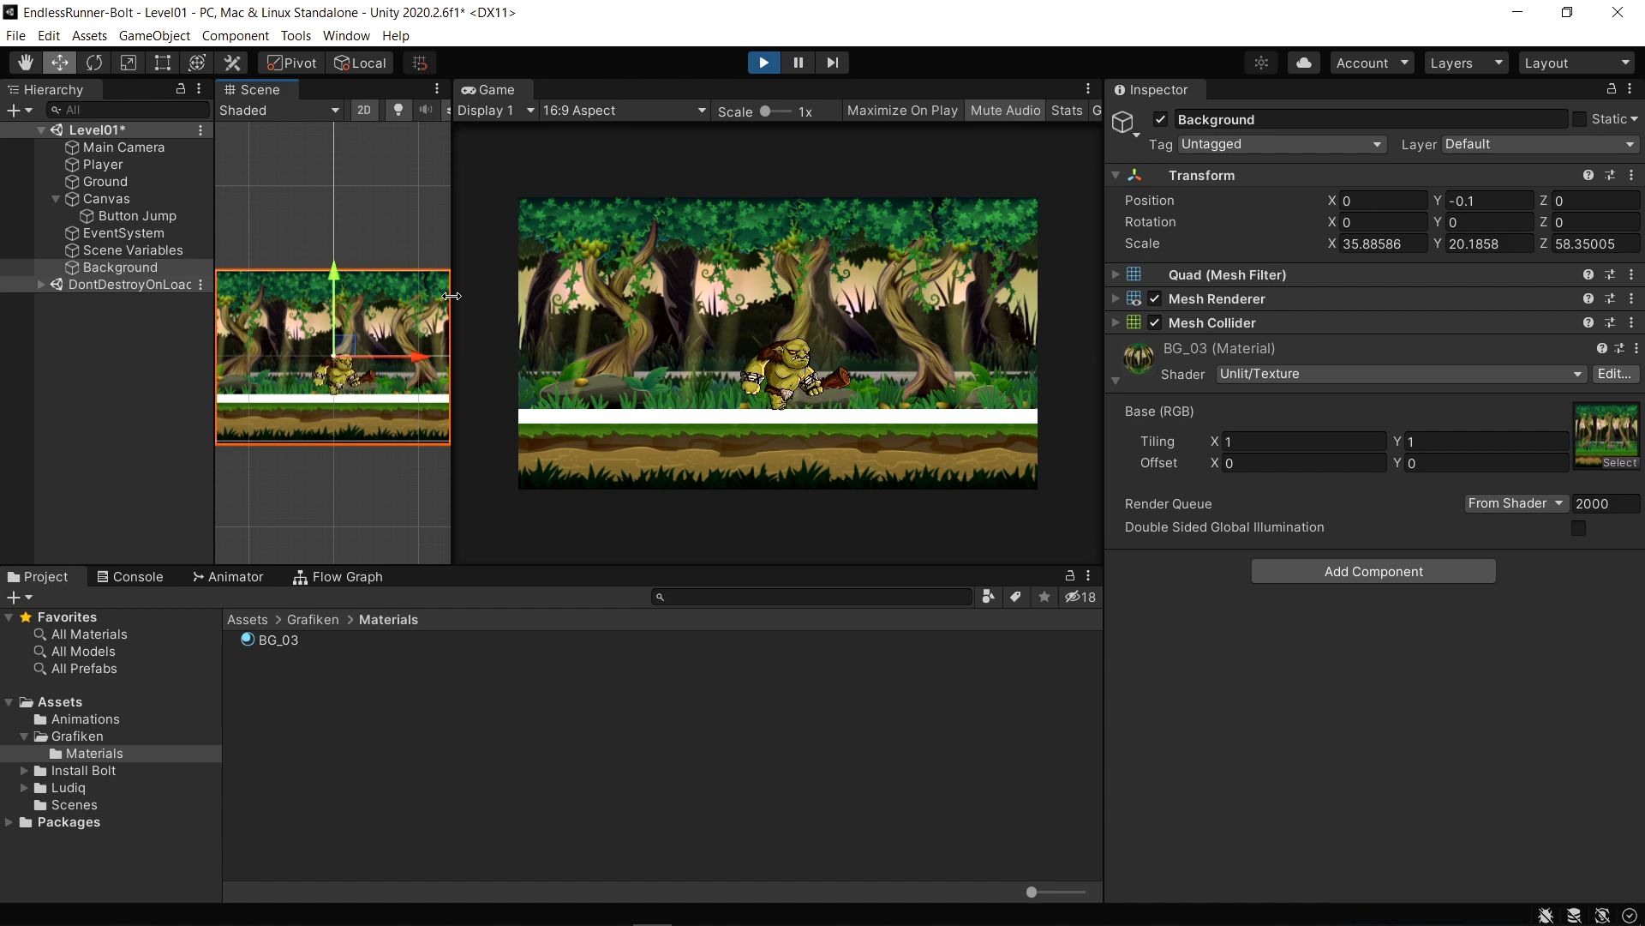
drag(452, 296, 673, 295)
key(ctrl+p)
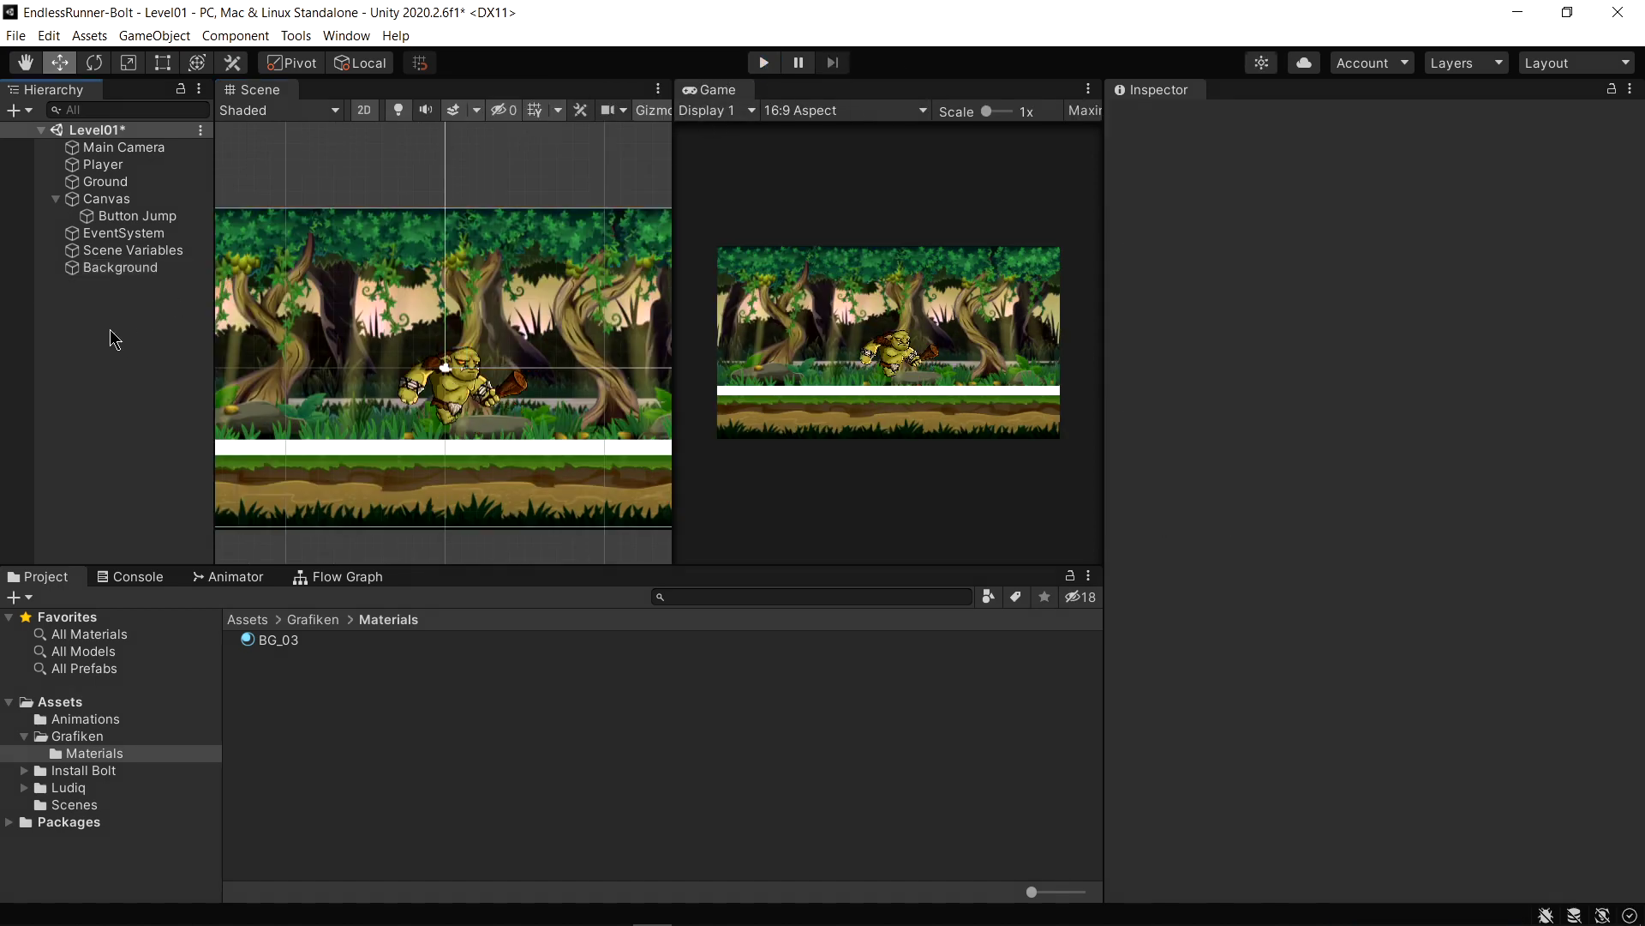
click(120, 268)
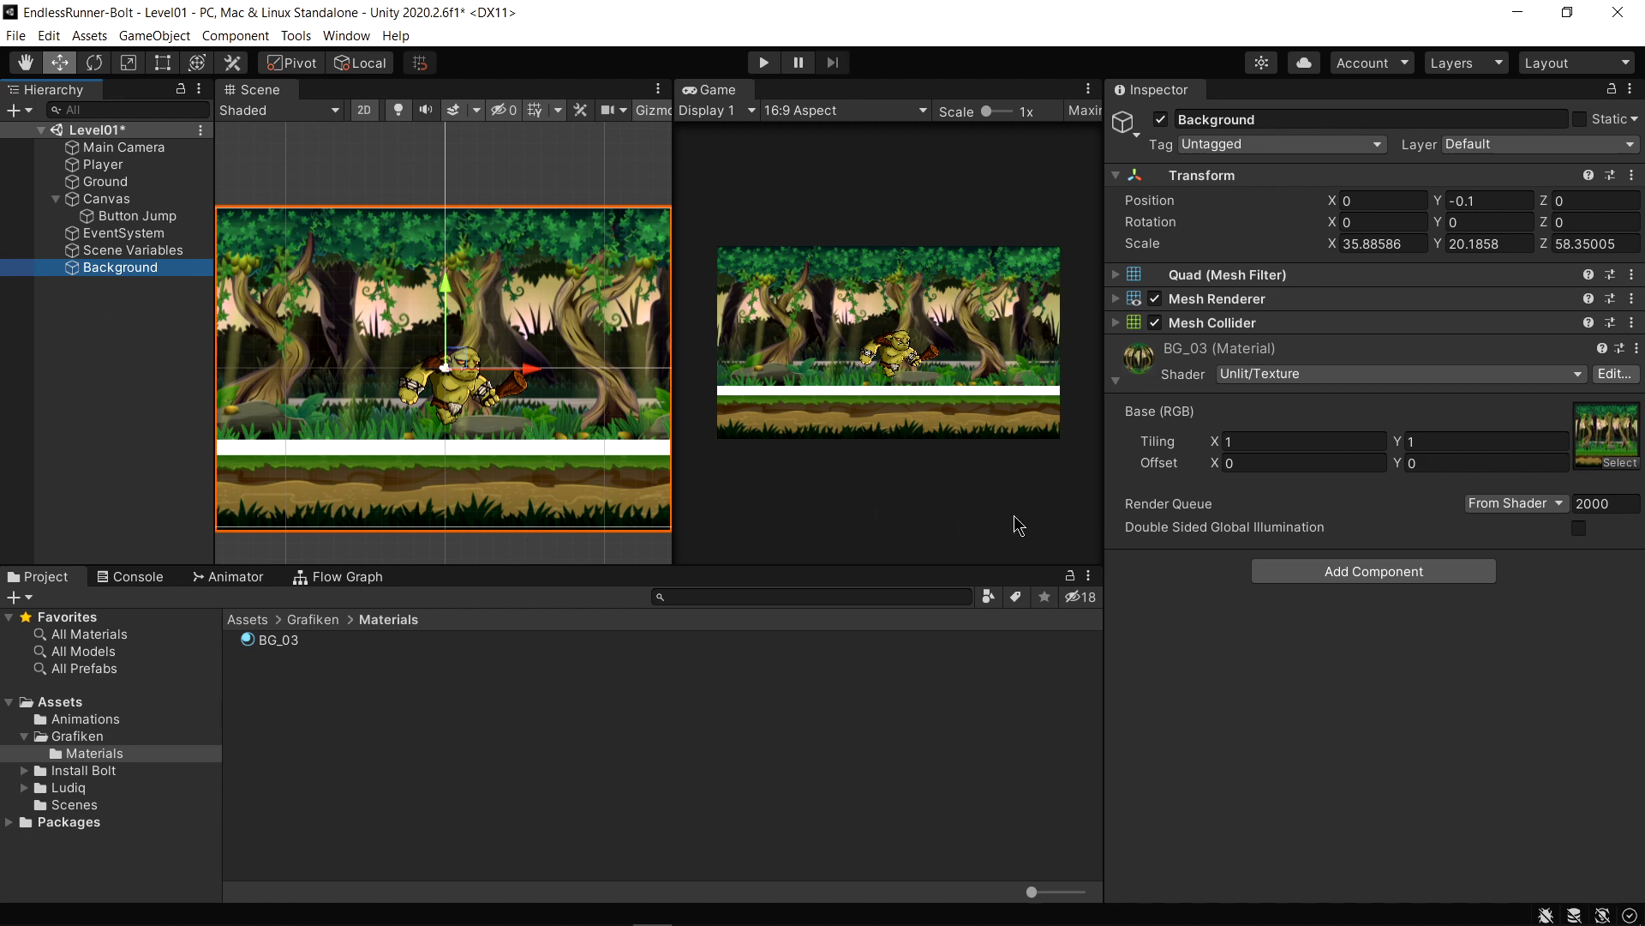
Add a Bolt Flow Machine to Background with an embedded graph source and open it
drag(673, 373, 757, 373)
click(1369, 577)
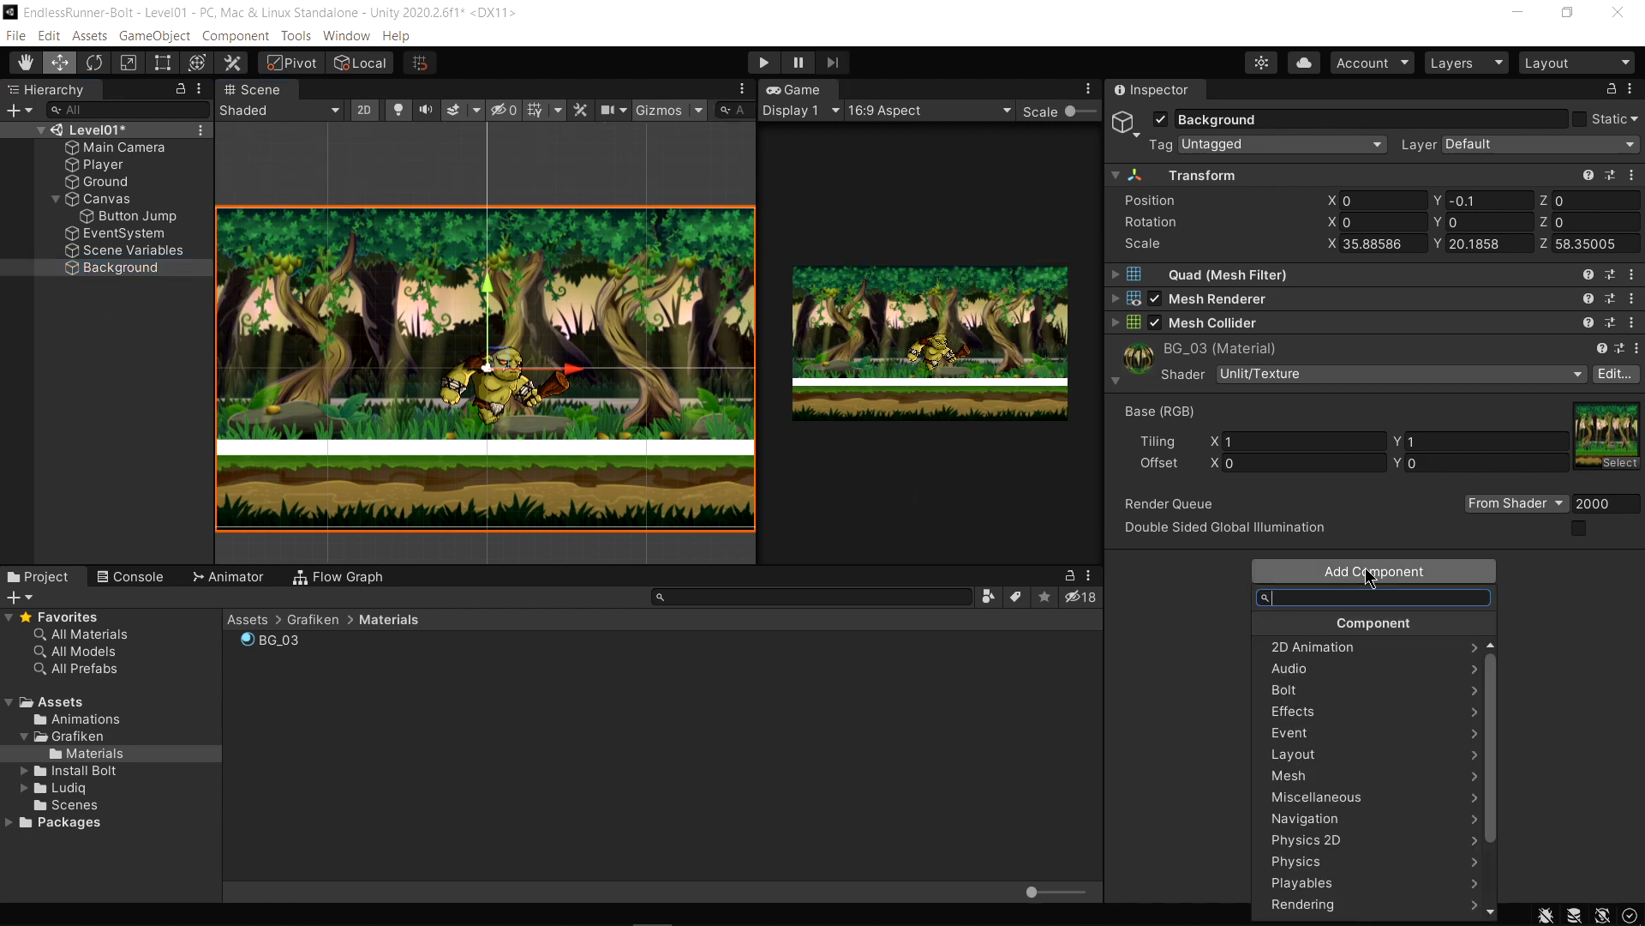
click(1335, 693)
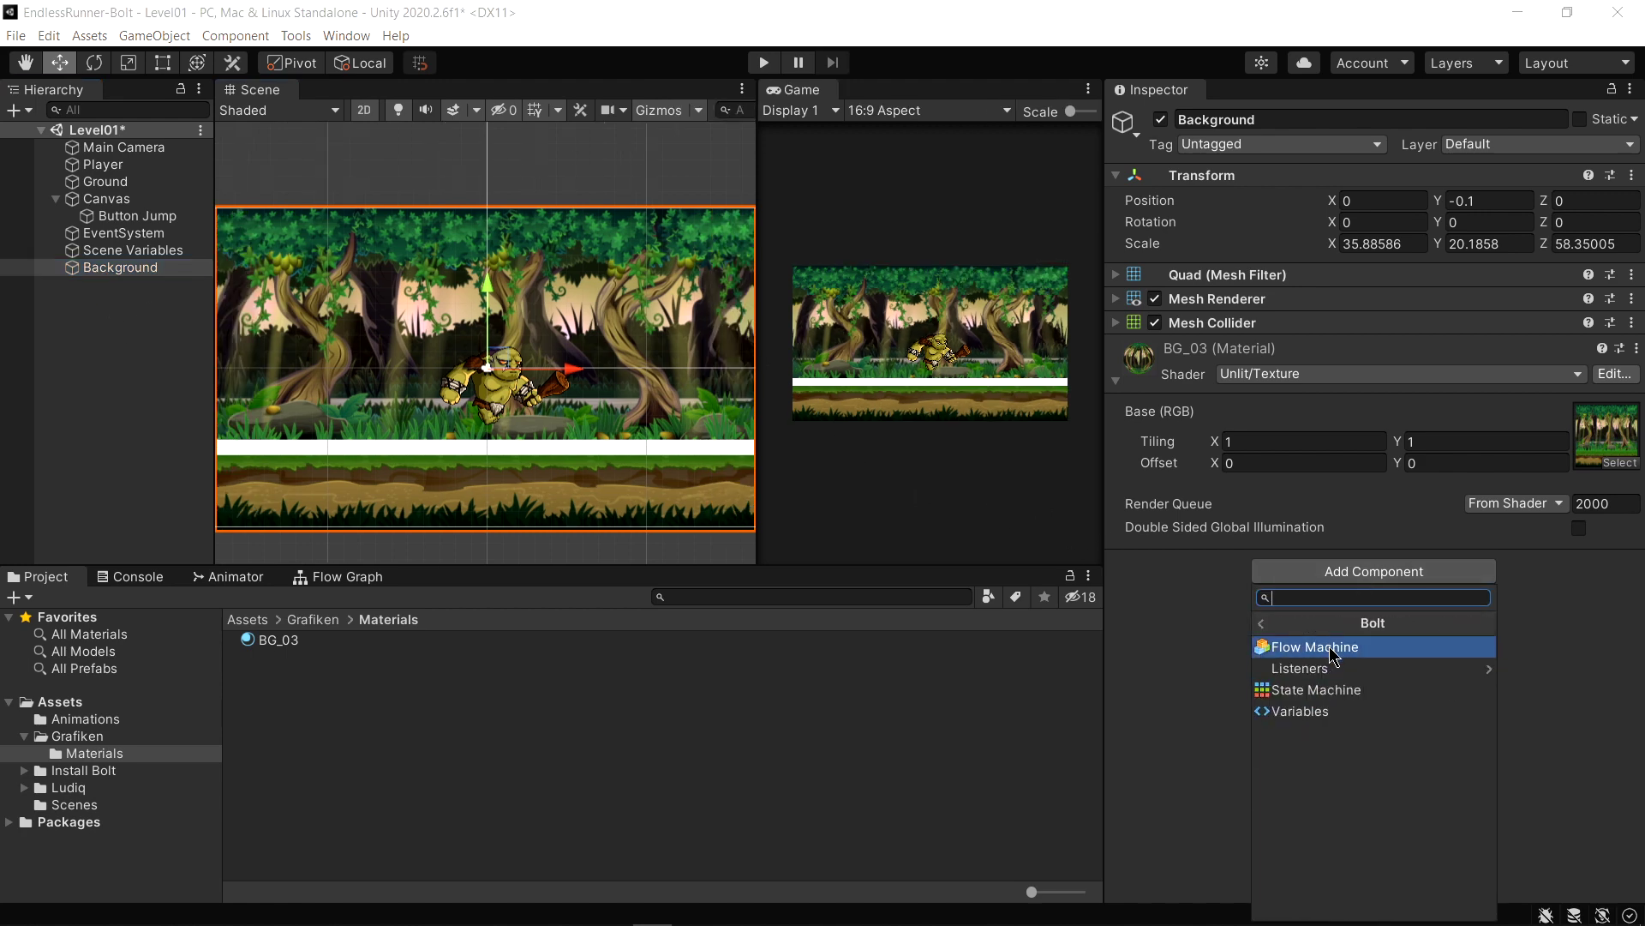
click(1333, 651)
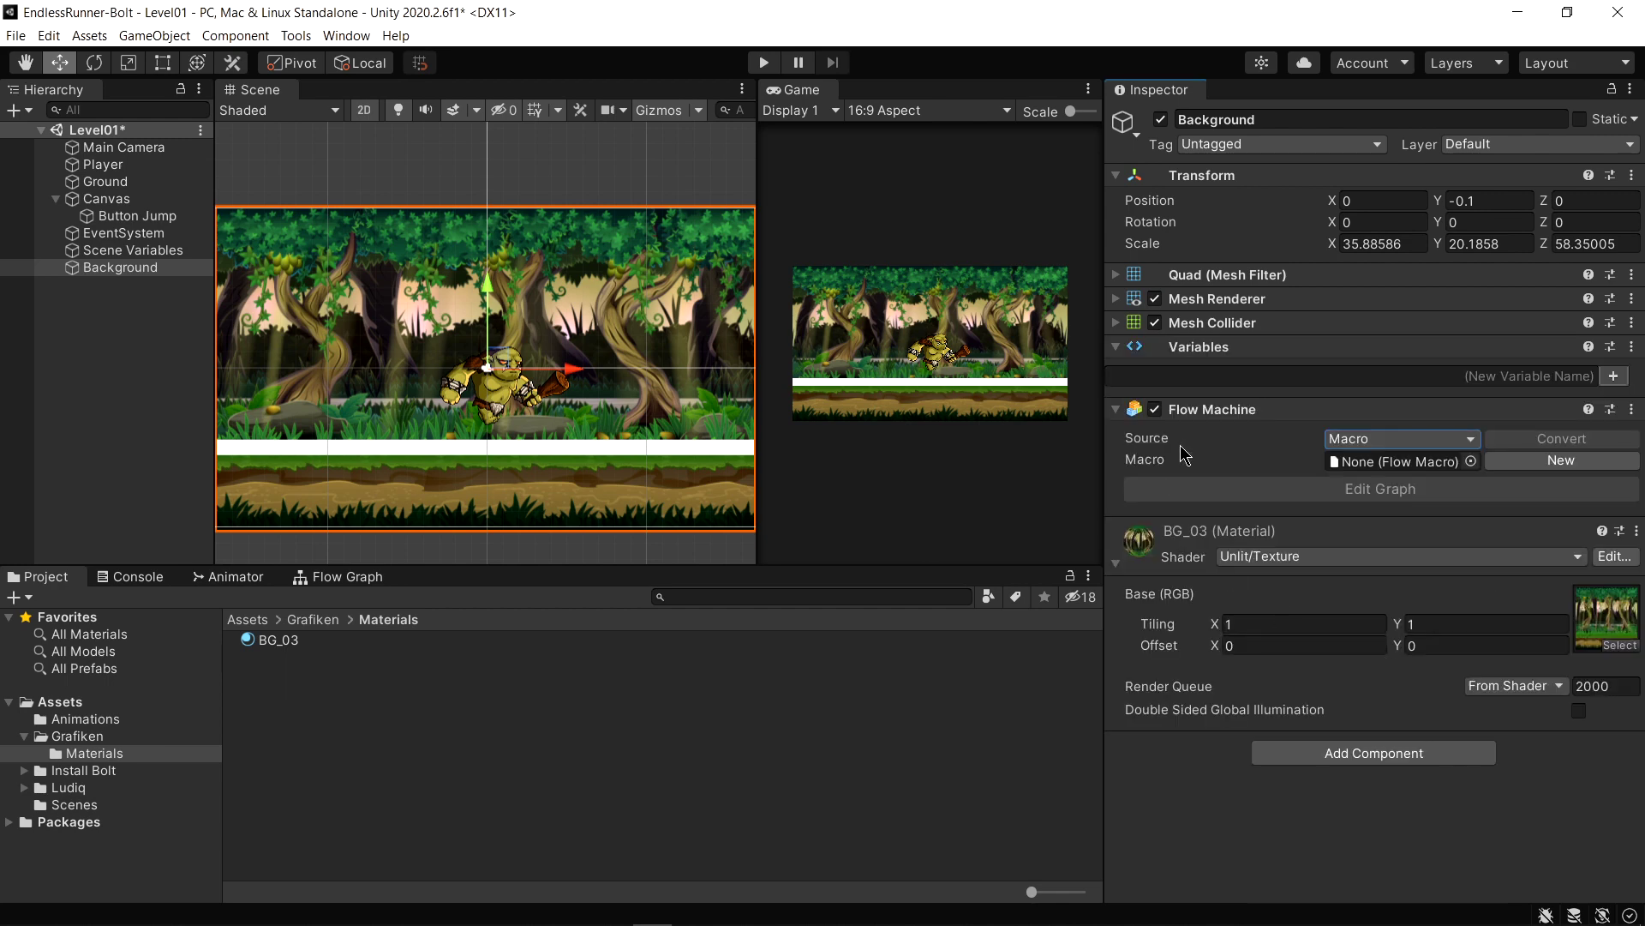
click(1414, 439)
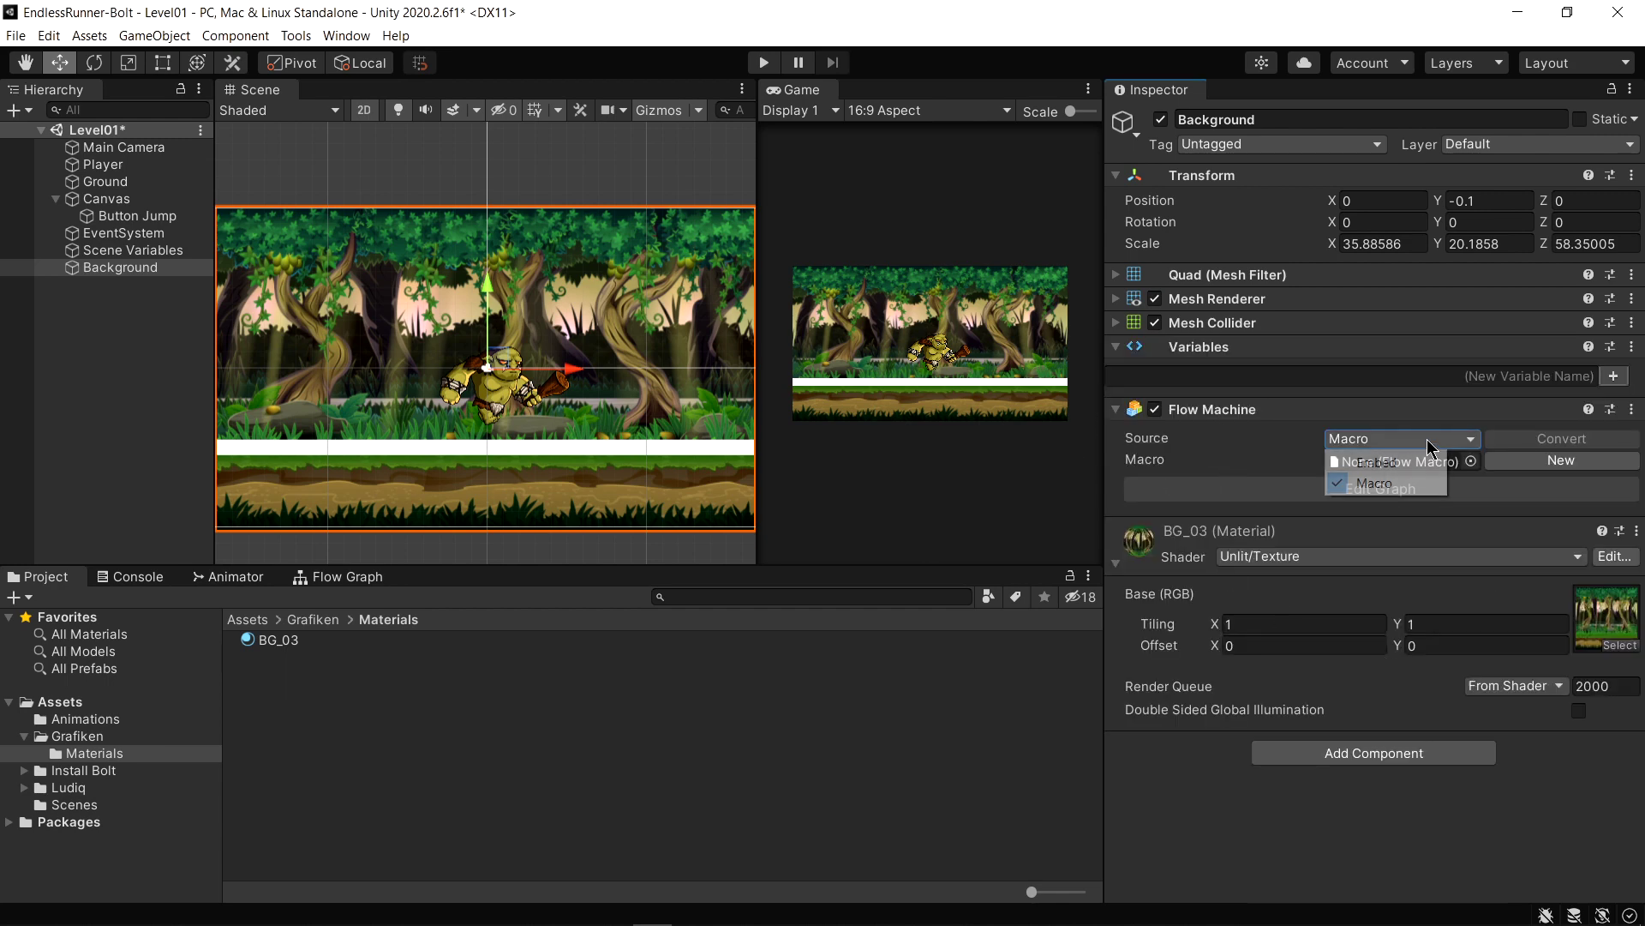
click(1399, 471)
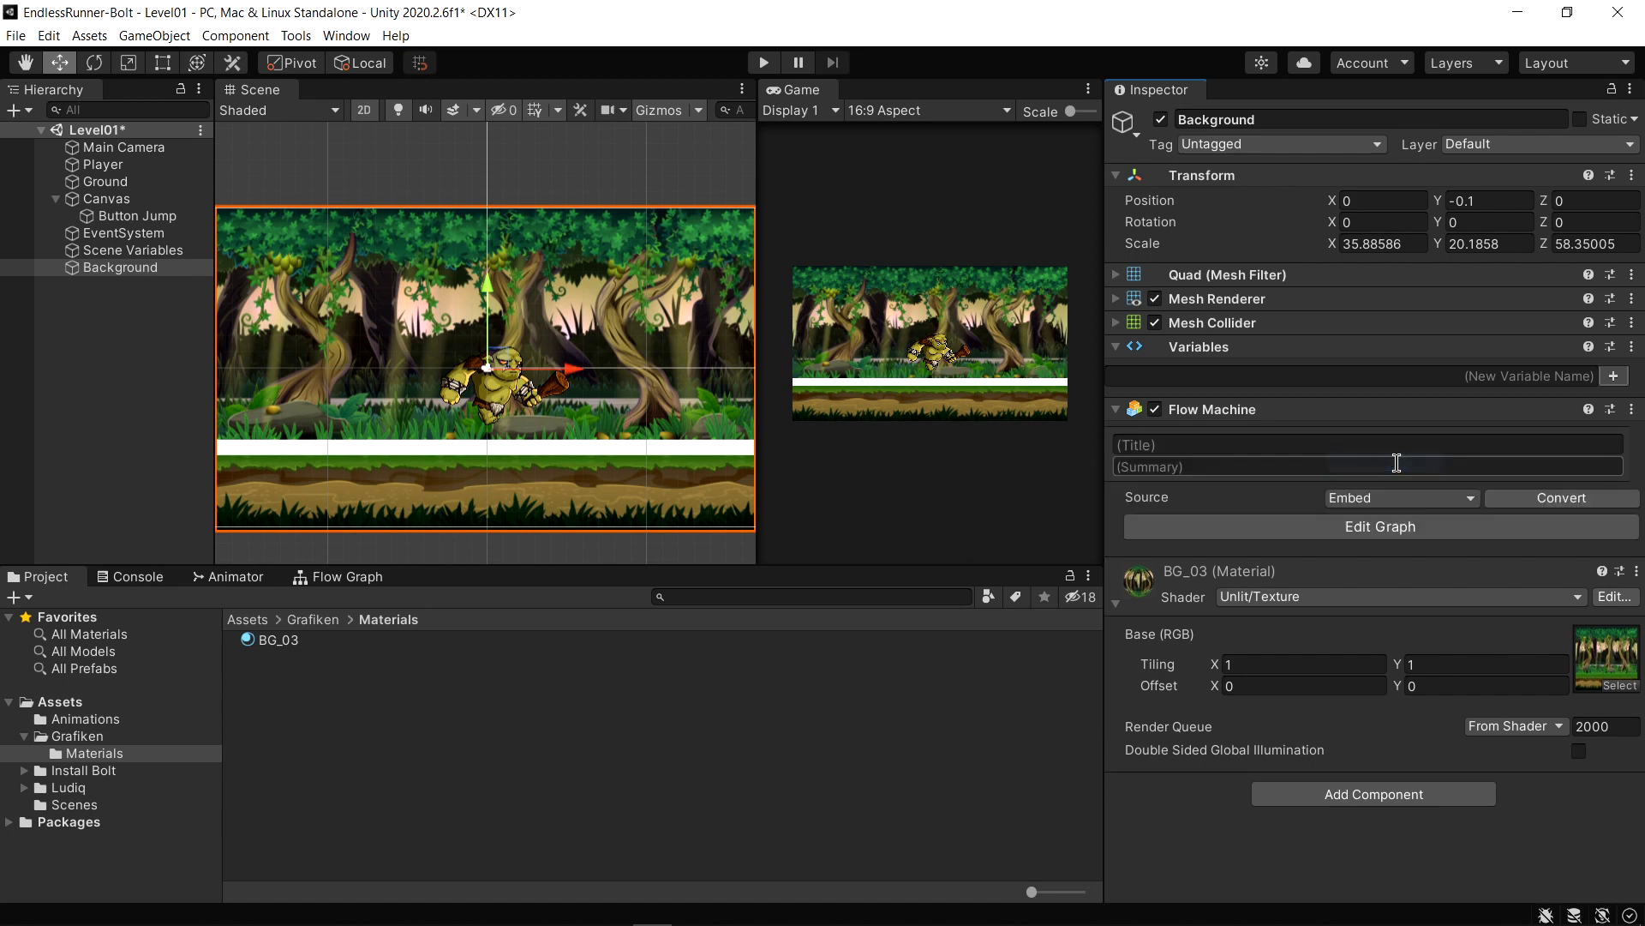
click(1373, 533)
Delete the default Start and Update event nodes and show the graph full screen
drag(371, 784, 365, 681)
click(397, 576)
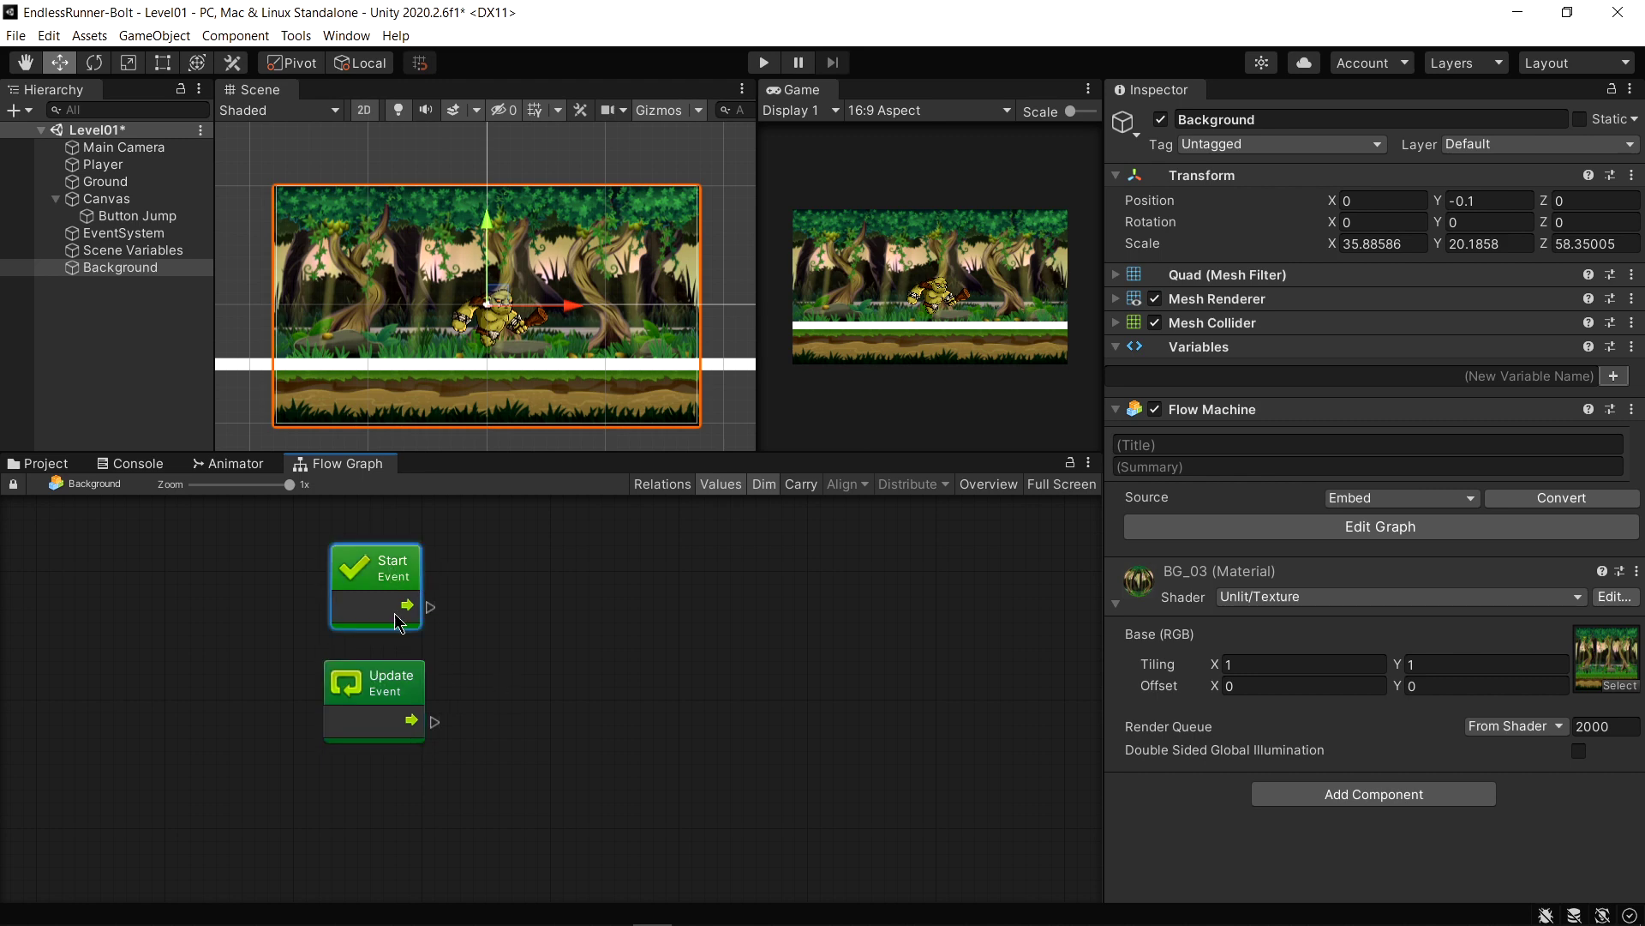
click(393, 673)
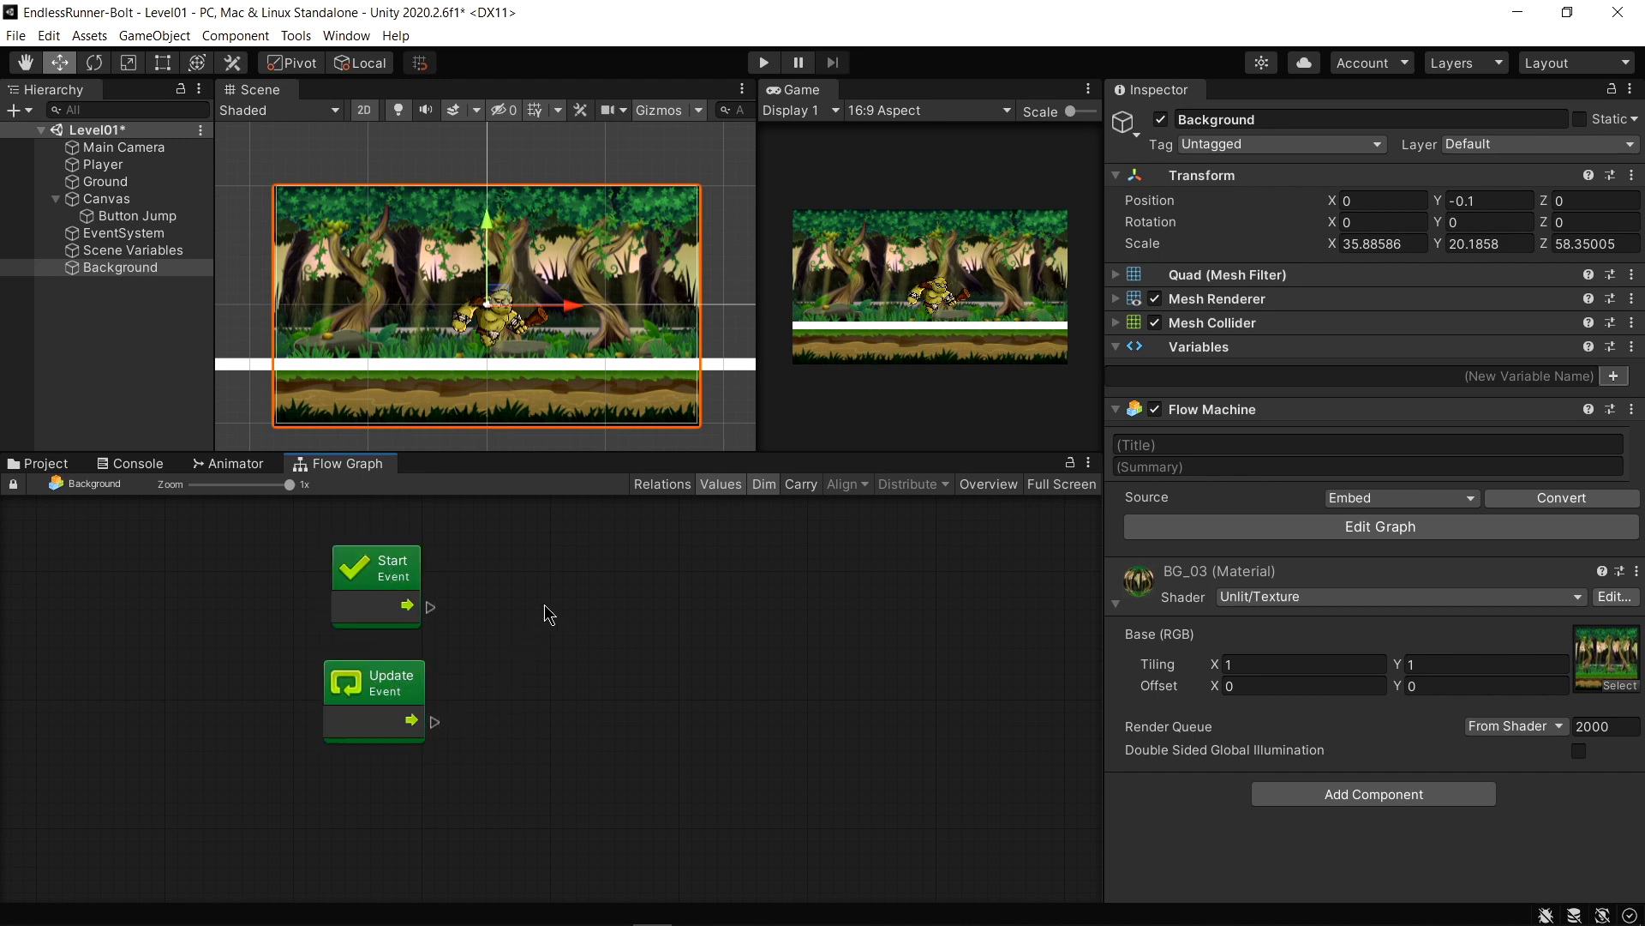
drag(574, 535, 277, 715)
right_click(355, 589)
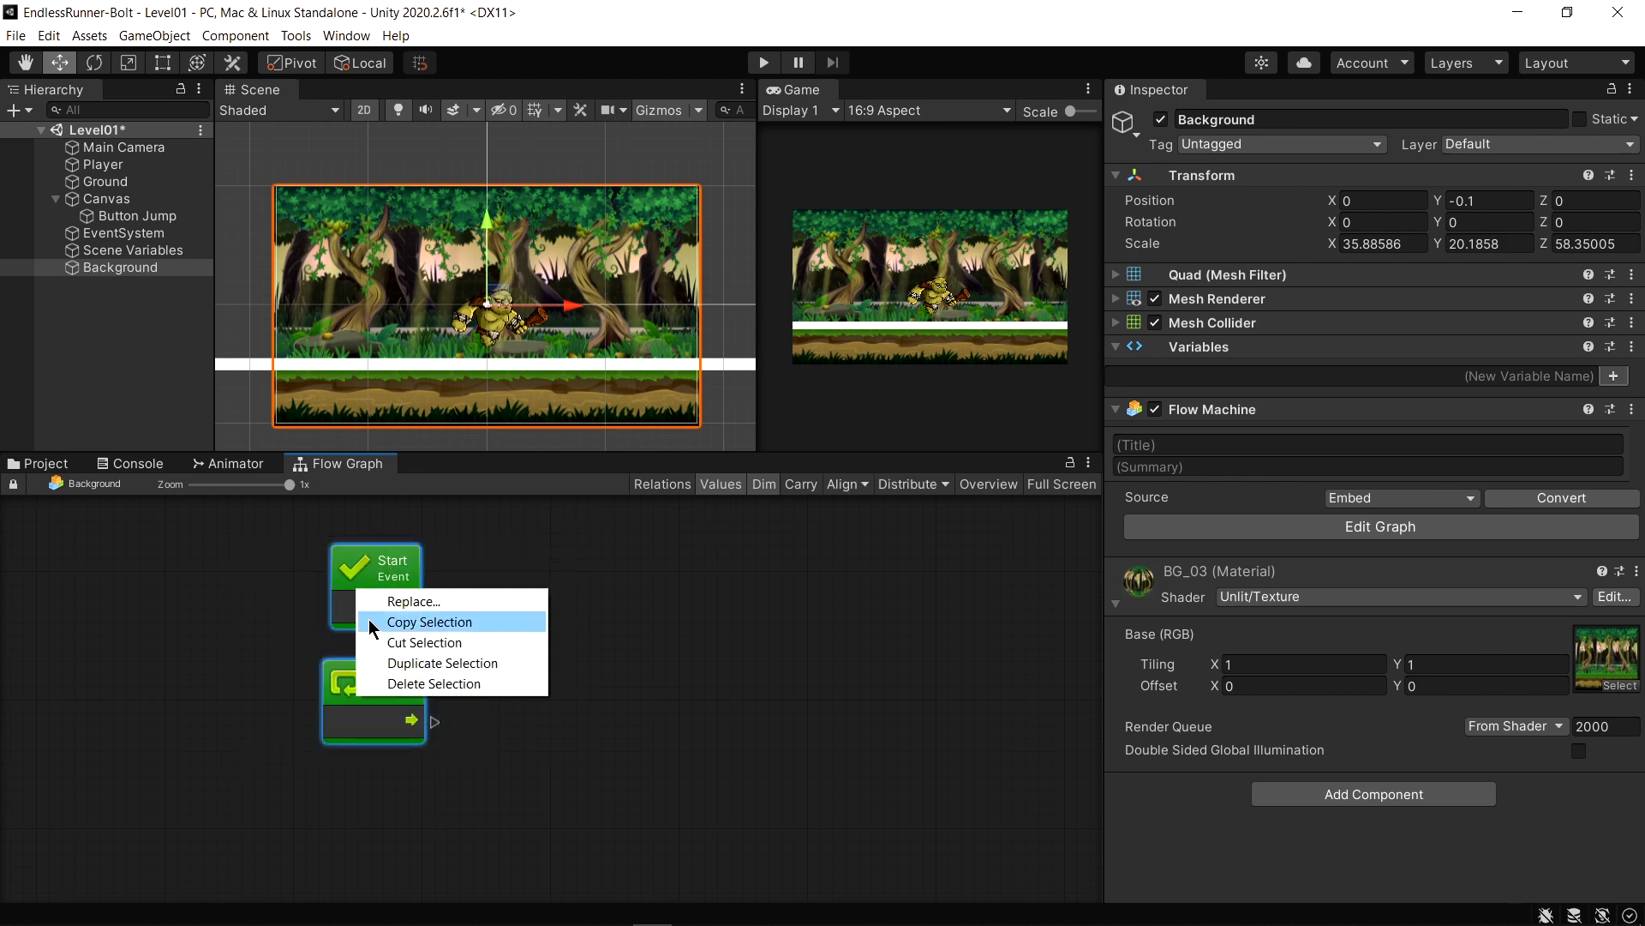
click(414, 684)
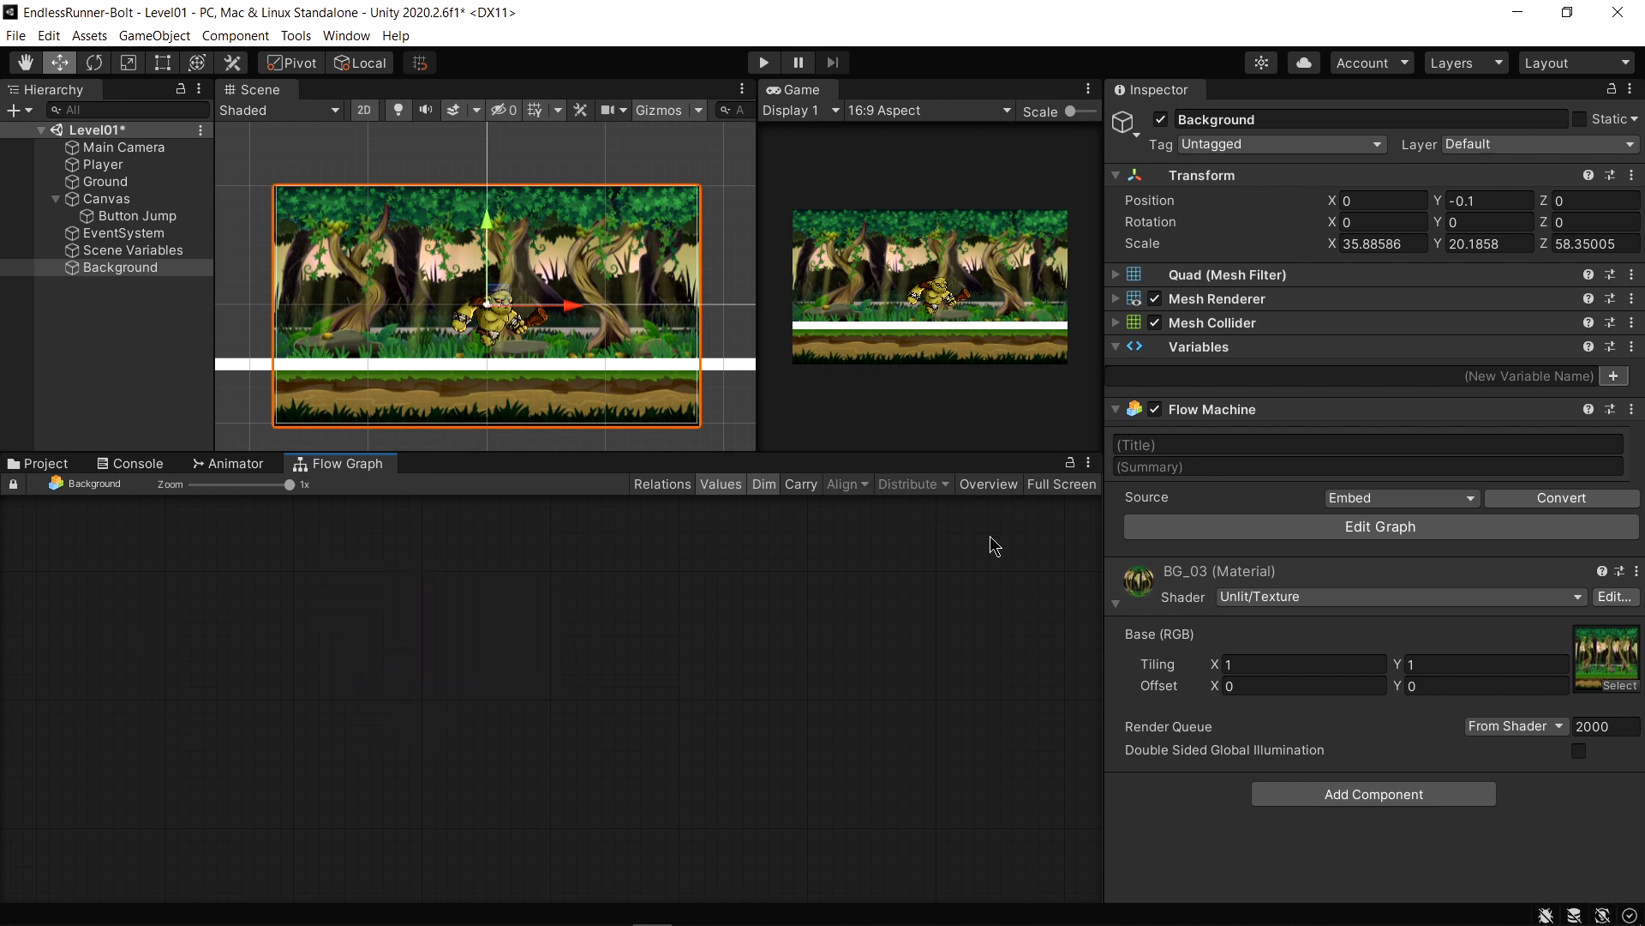
click(1047, 485)
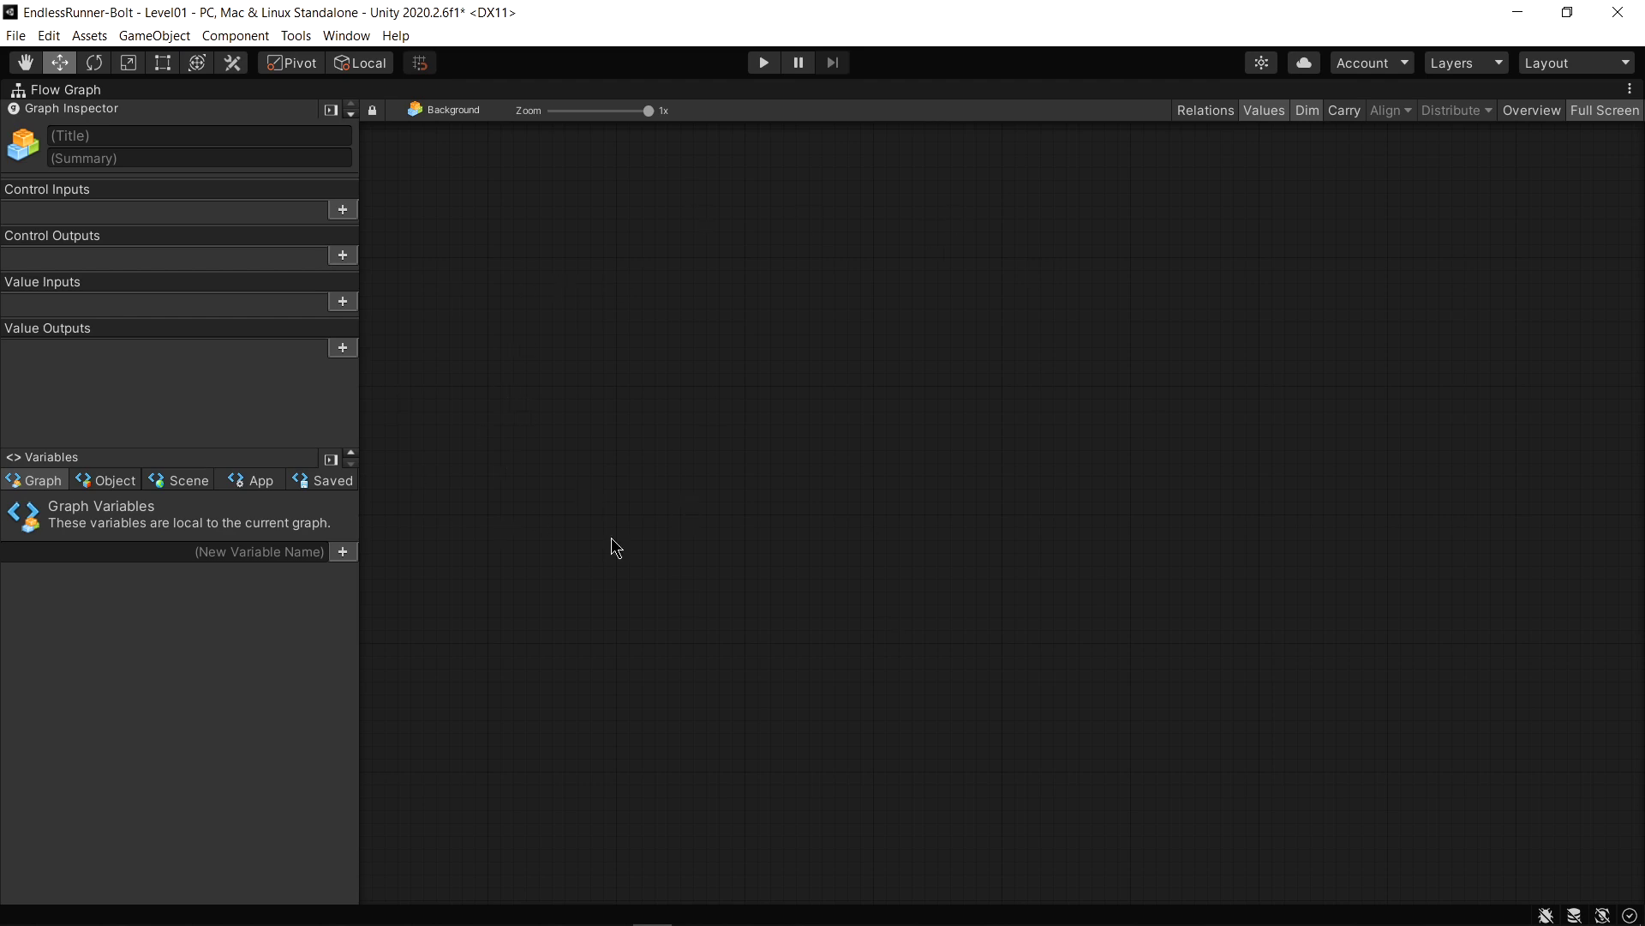
Add a Lifecycle Fixed Update event node to the graph
right_click(636, 301)
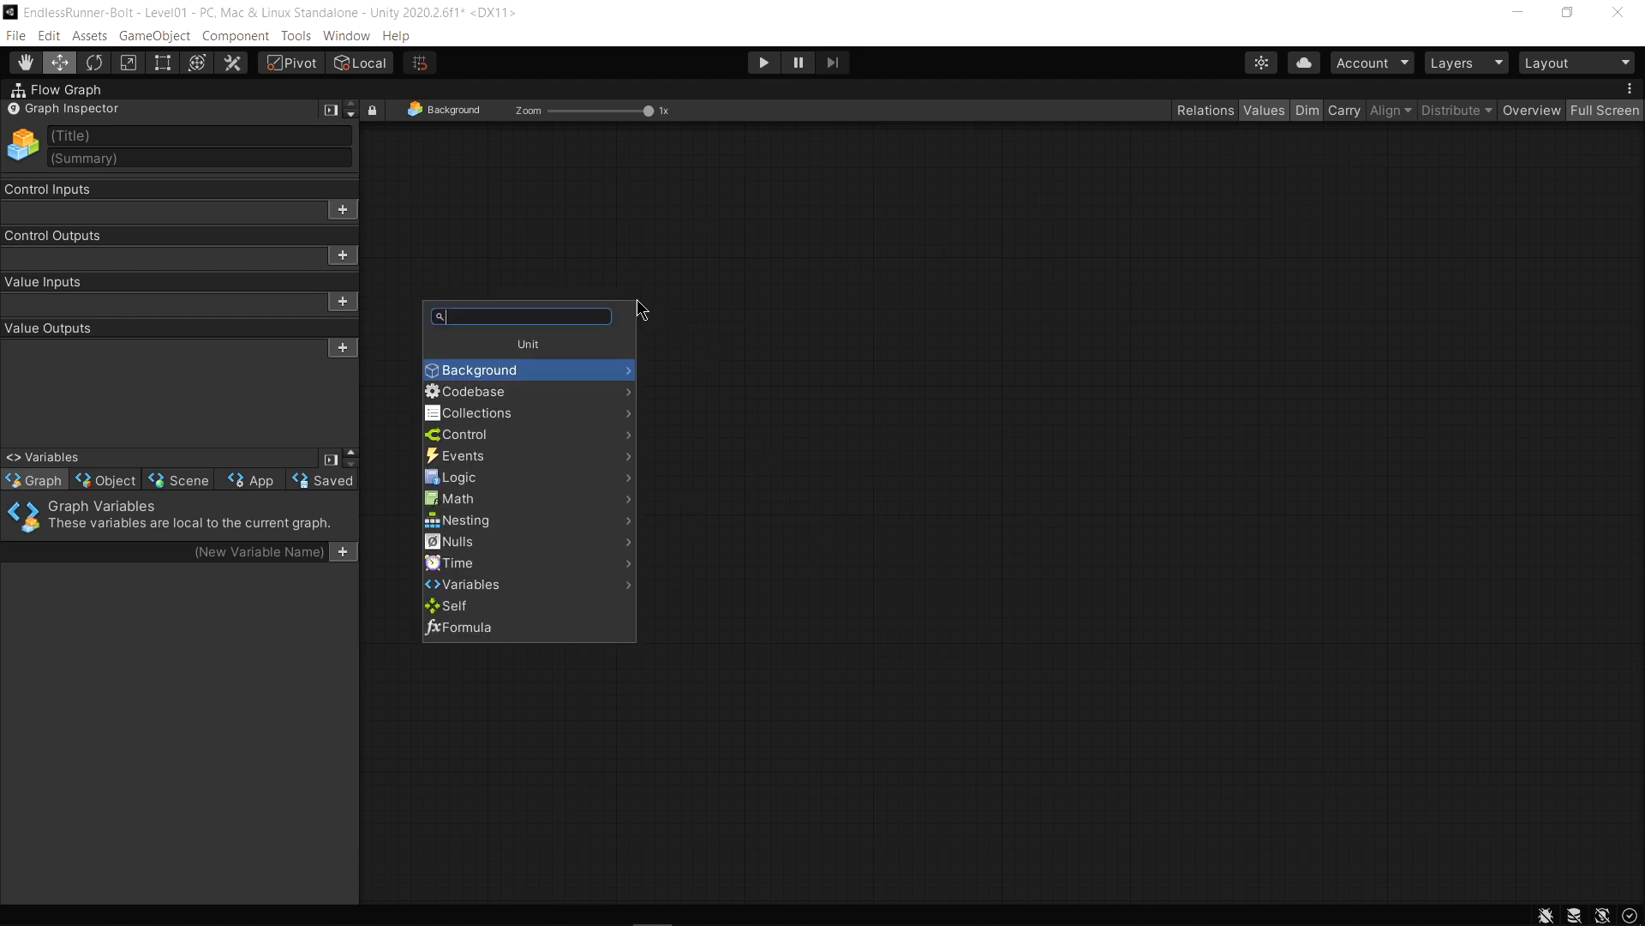
click(533, 456)
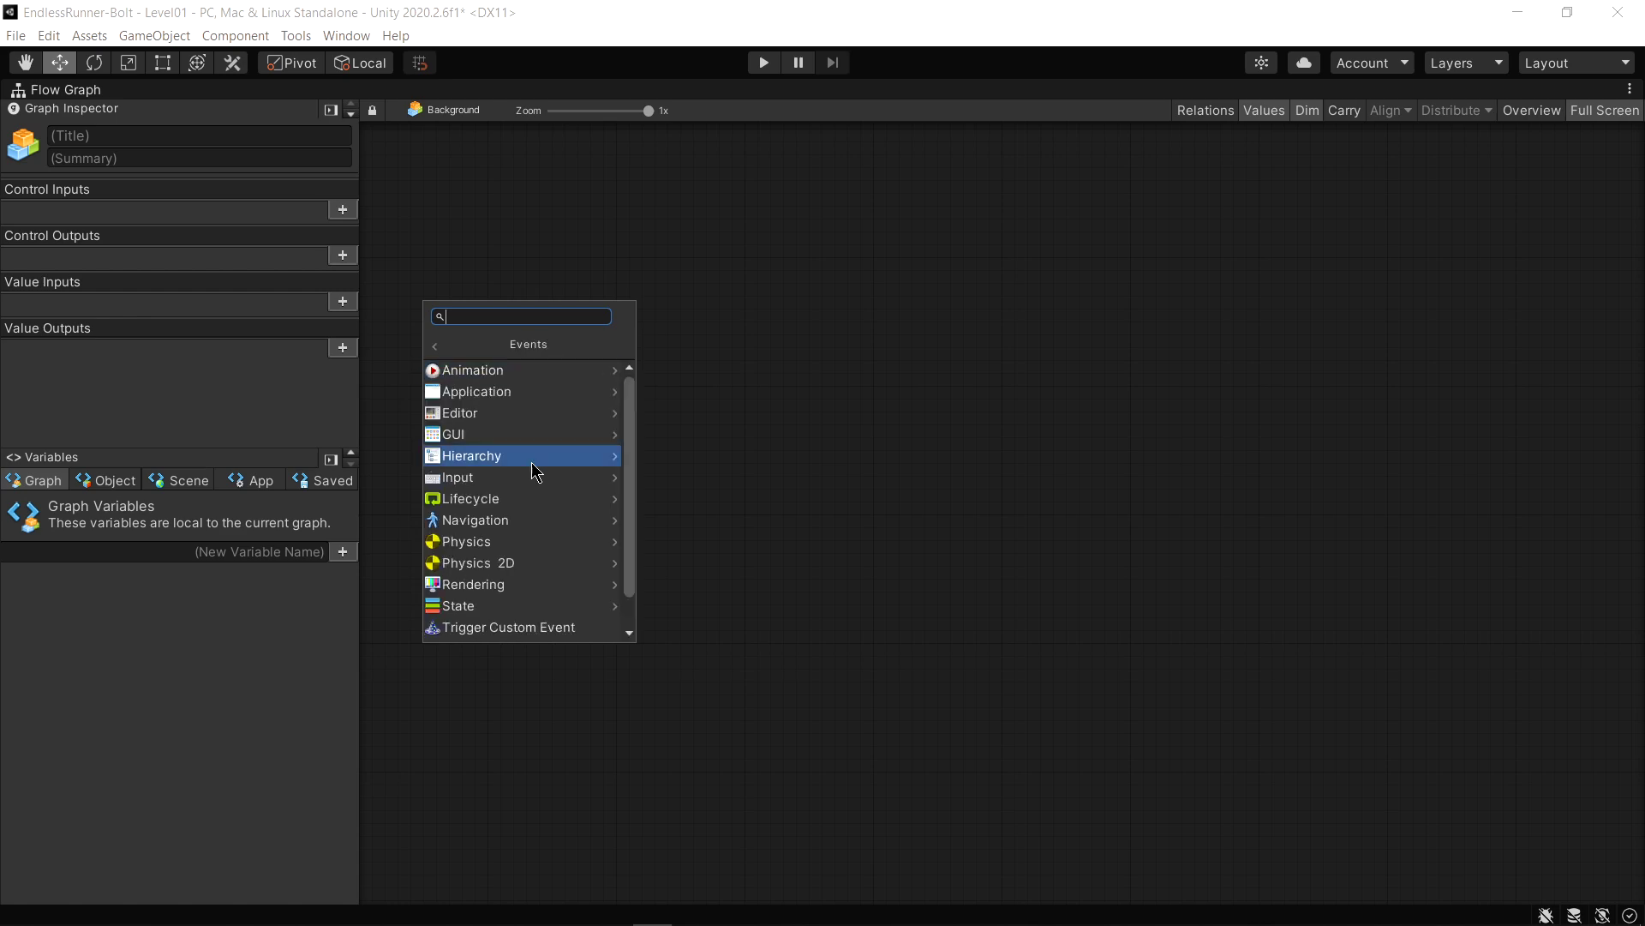
click(525, 497)
click(494, 435)
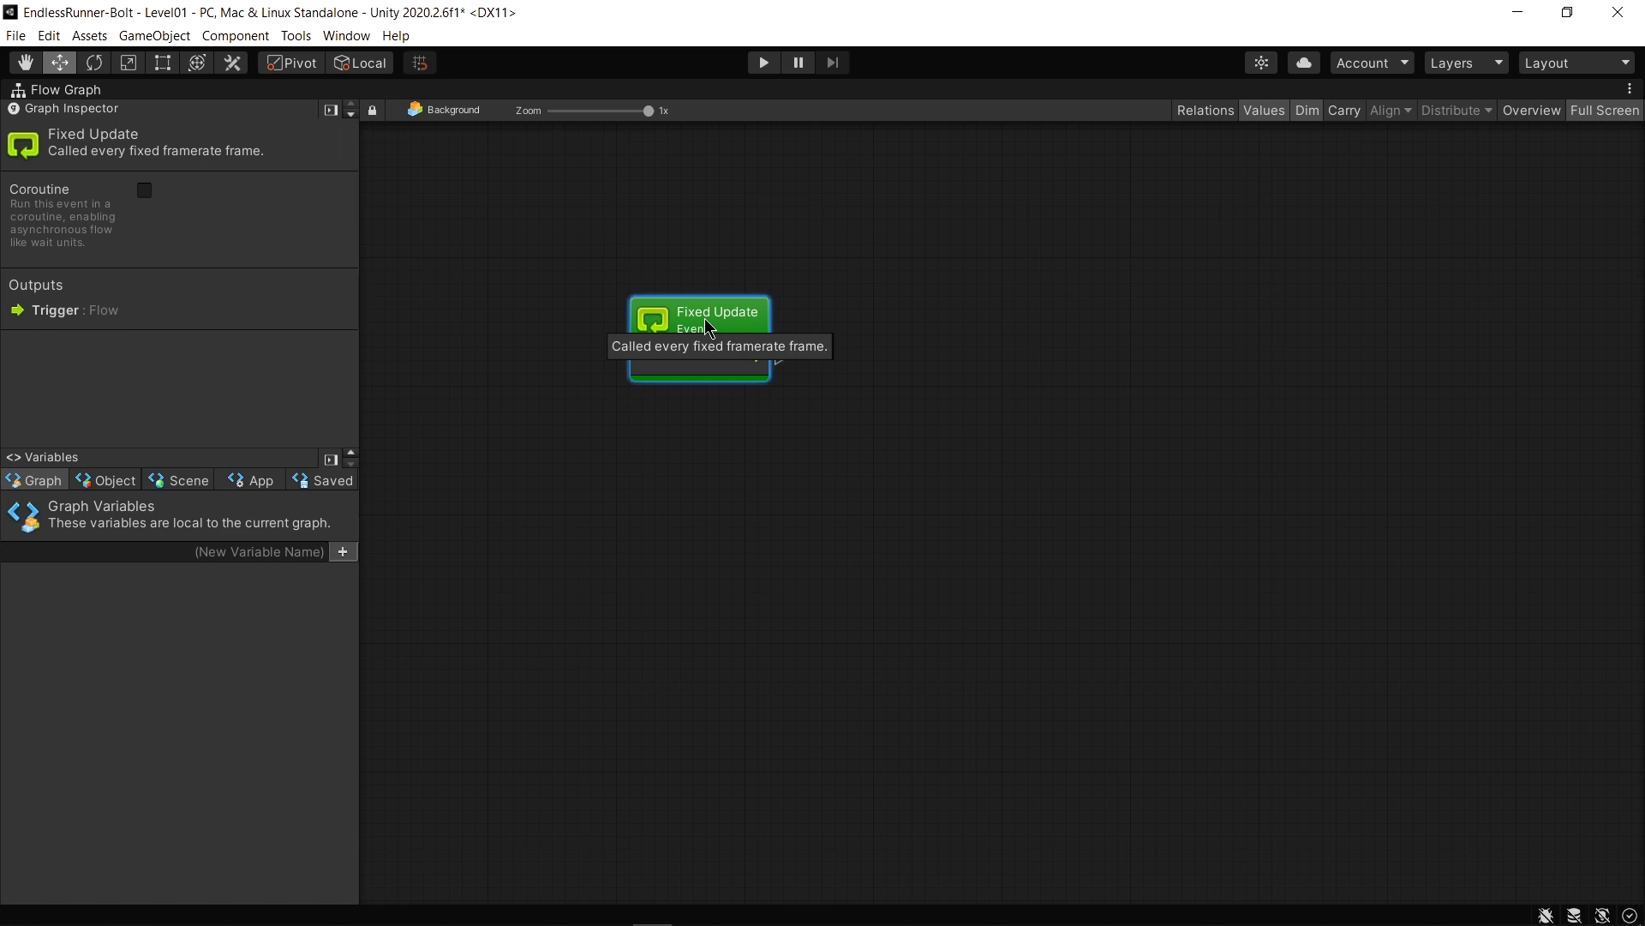
click(775, 422)
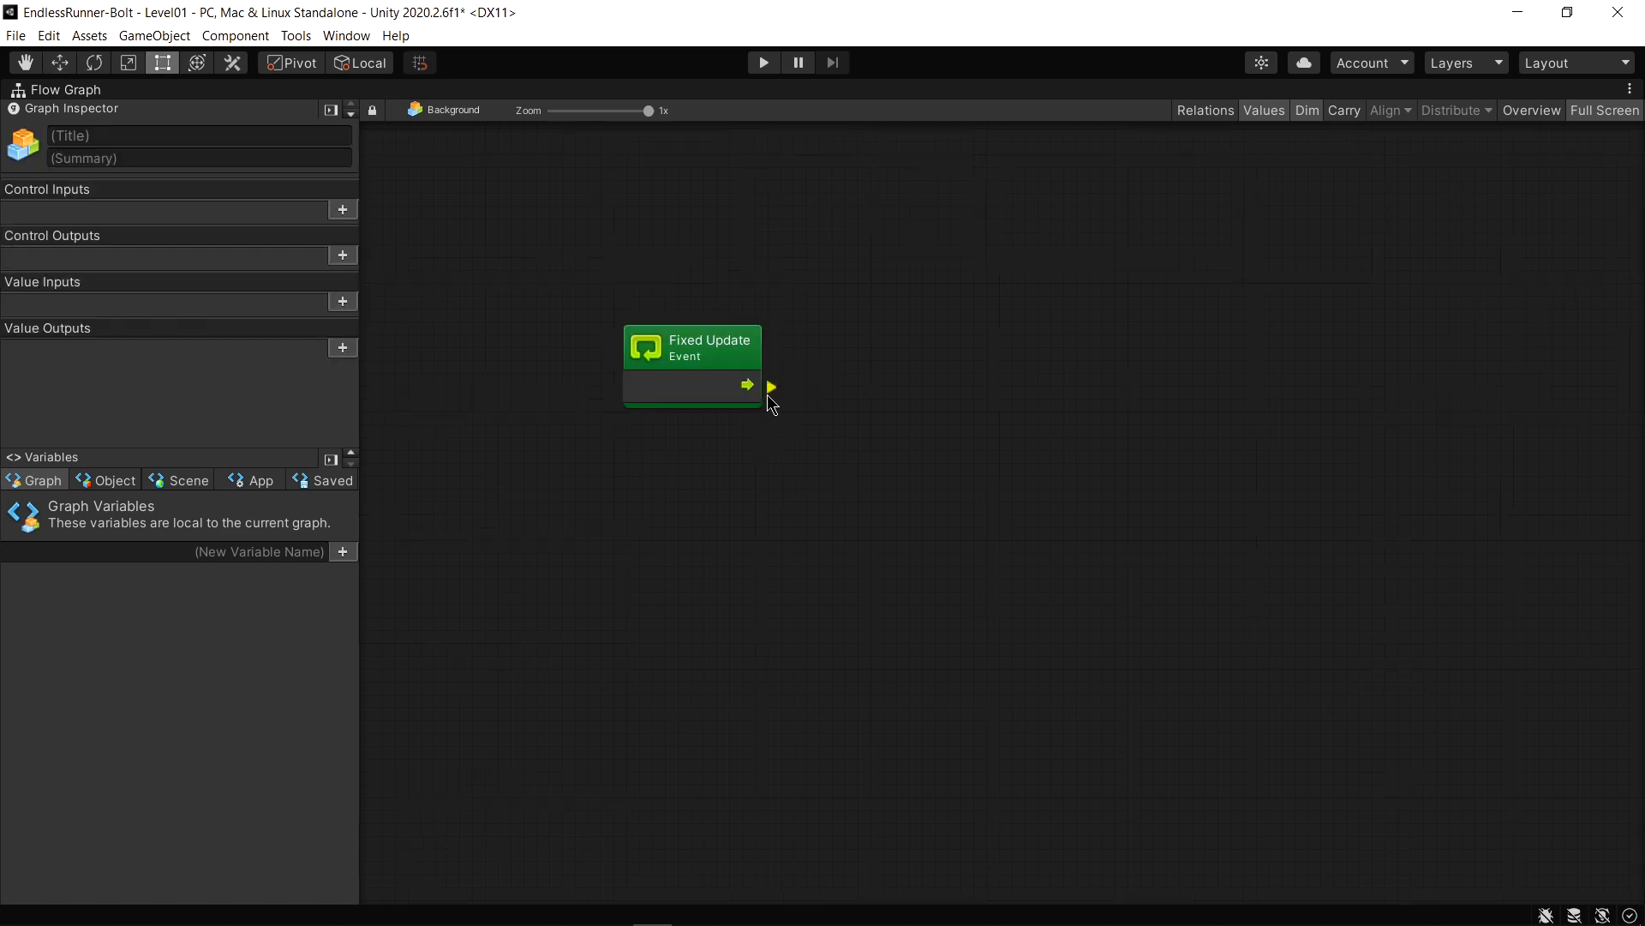
Connect Fixed Update to a mainTextureOffset (set) node targeting the BG_03 material
drag(772, 388, 997, 387)
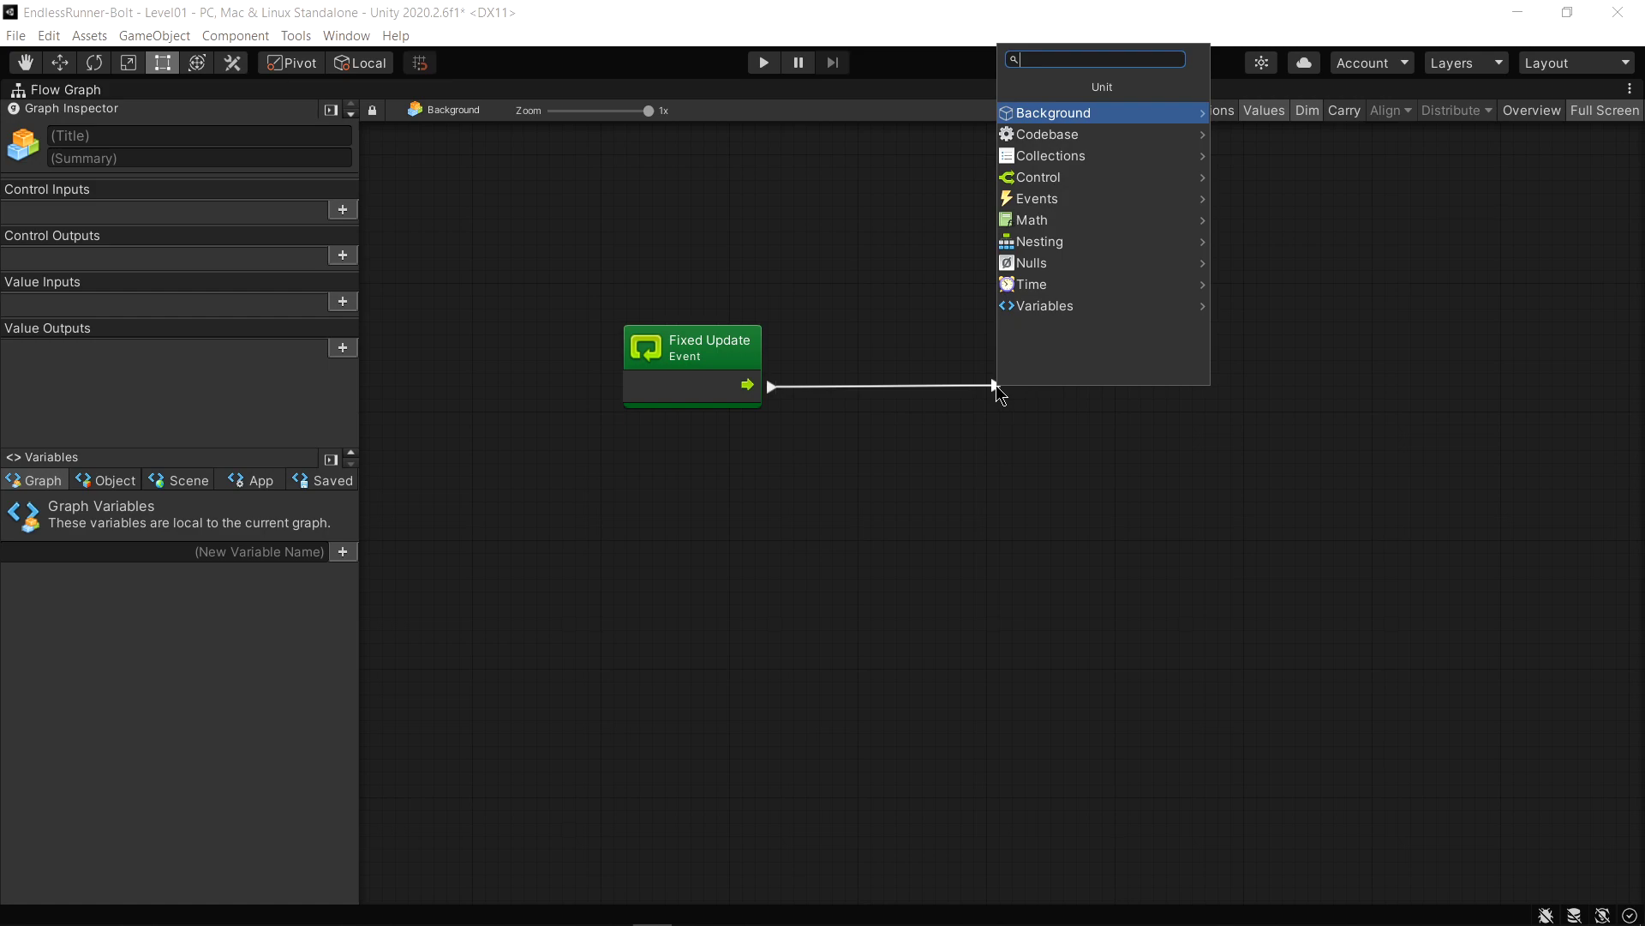
text(material )
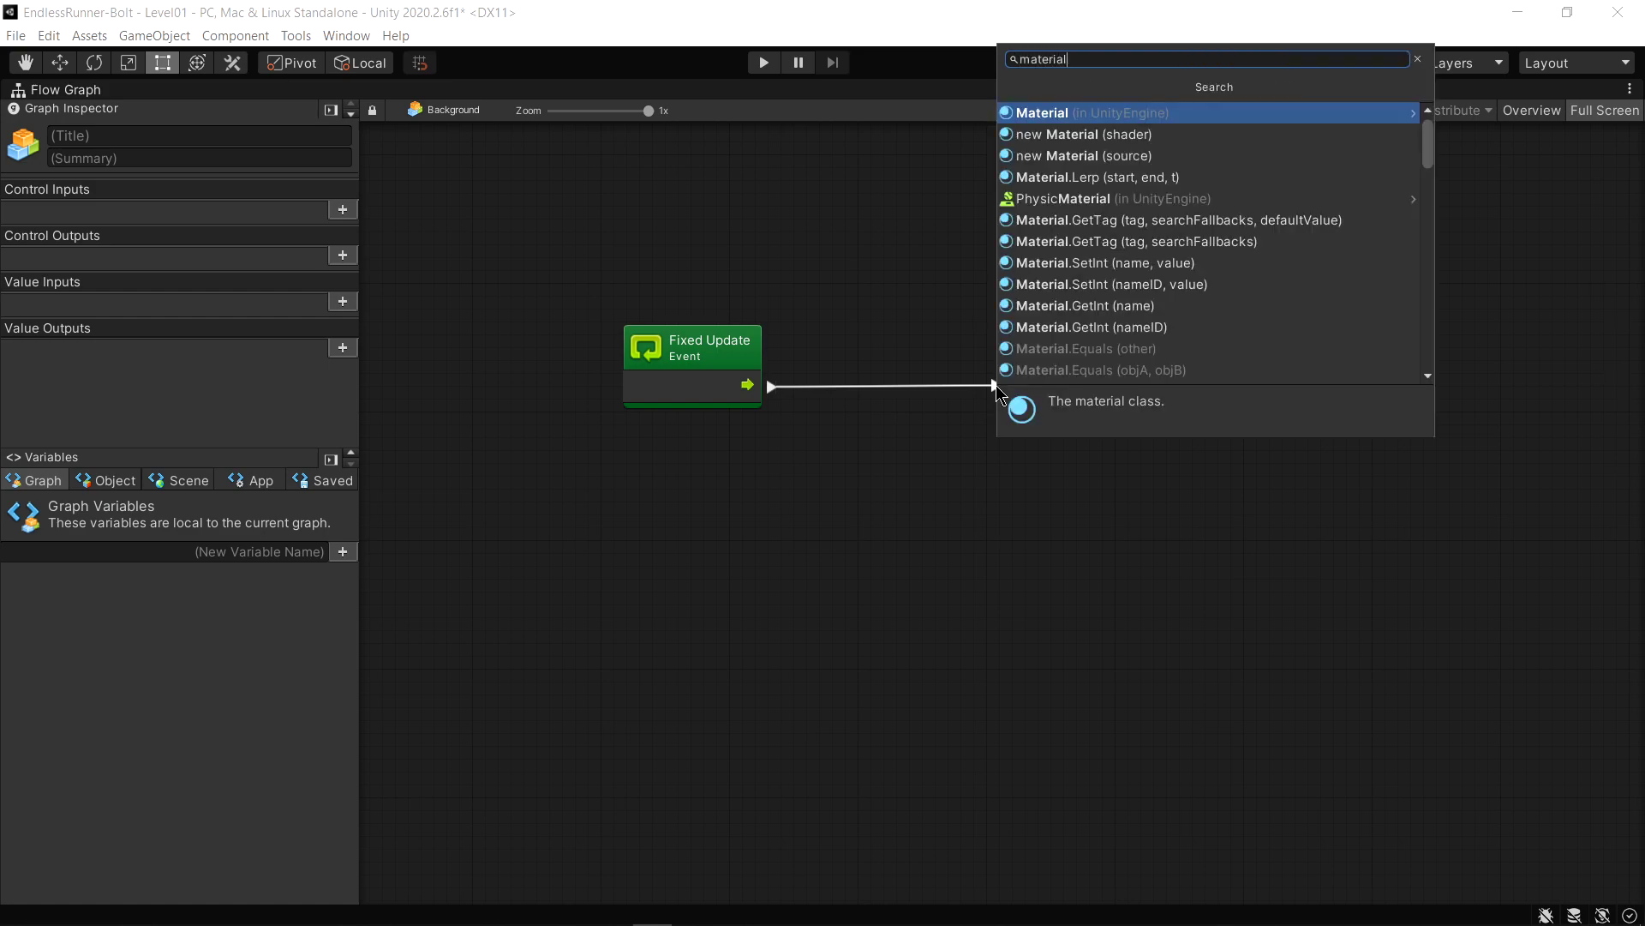
text(offset)
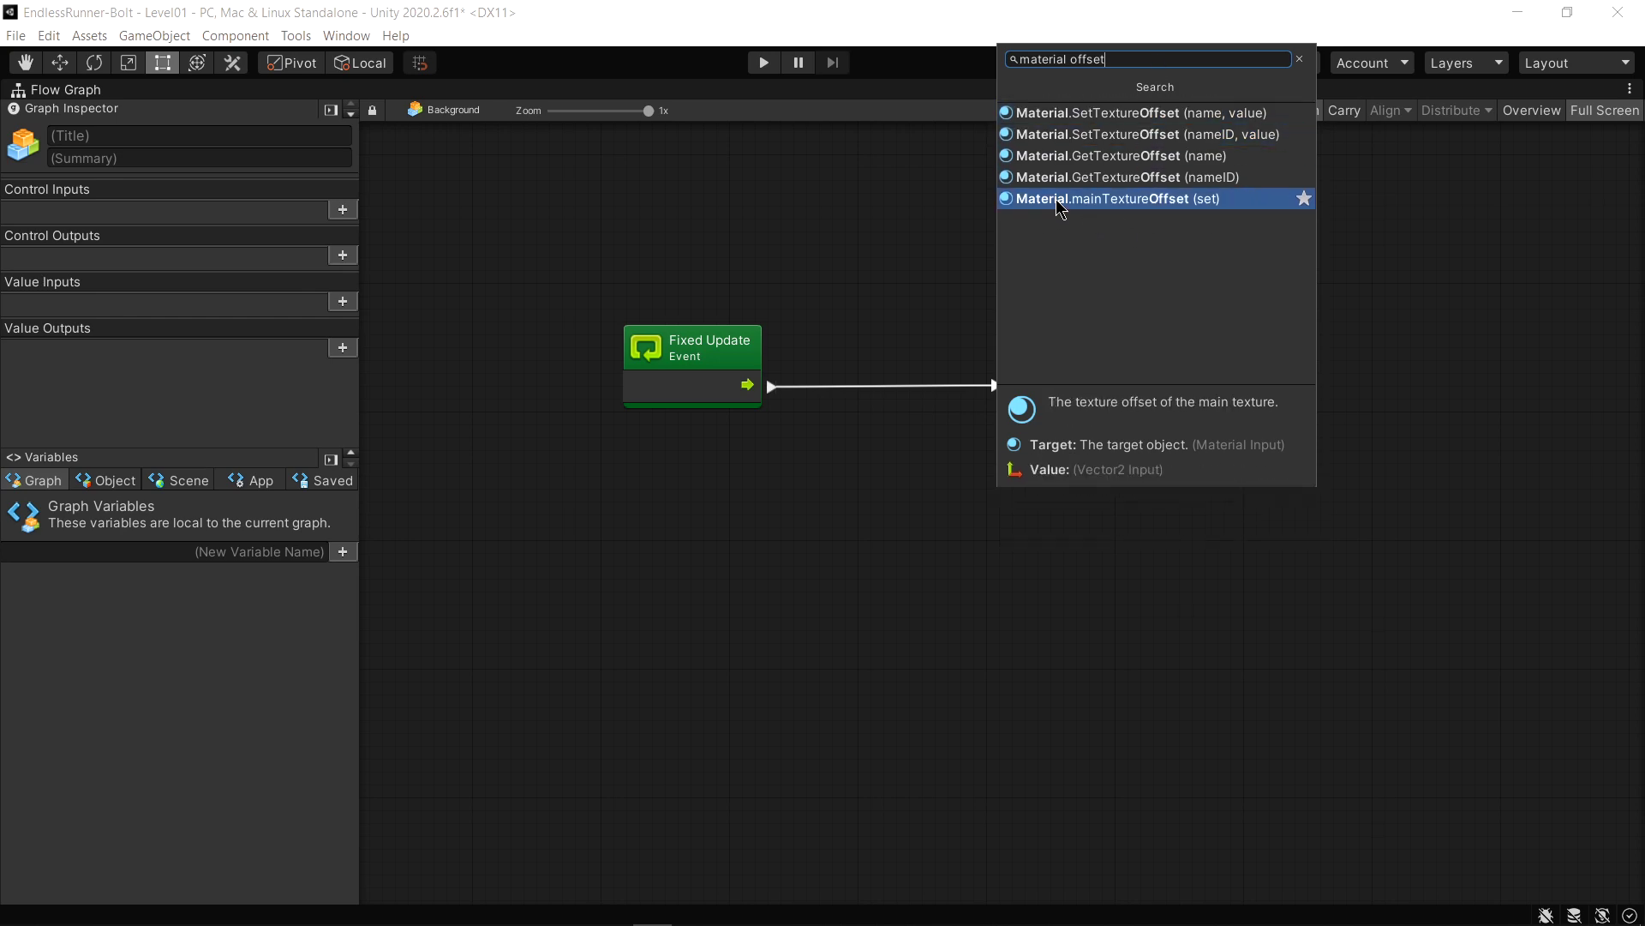
click(1204, 204)
click(1063, 415)
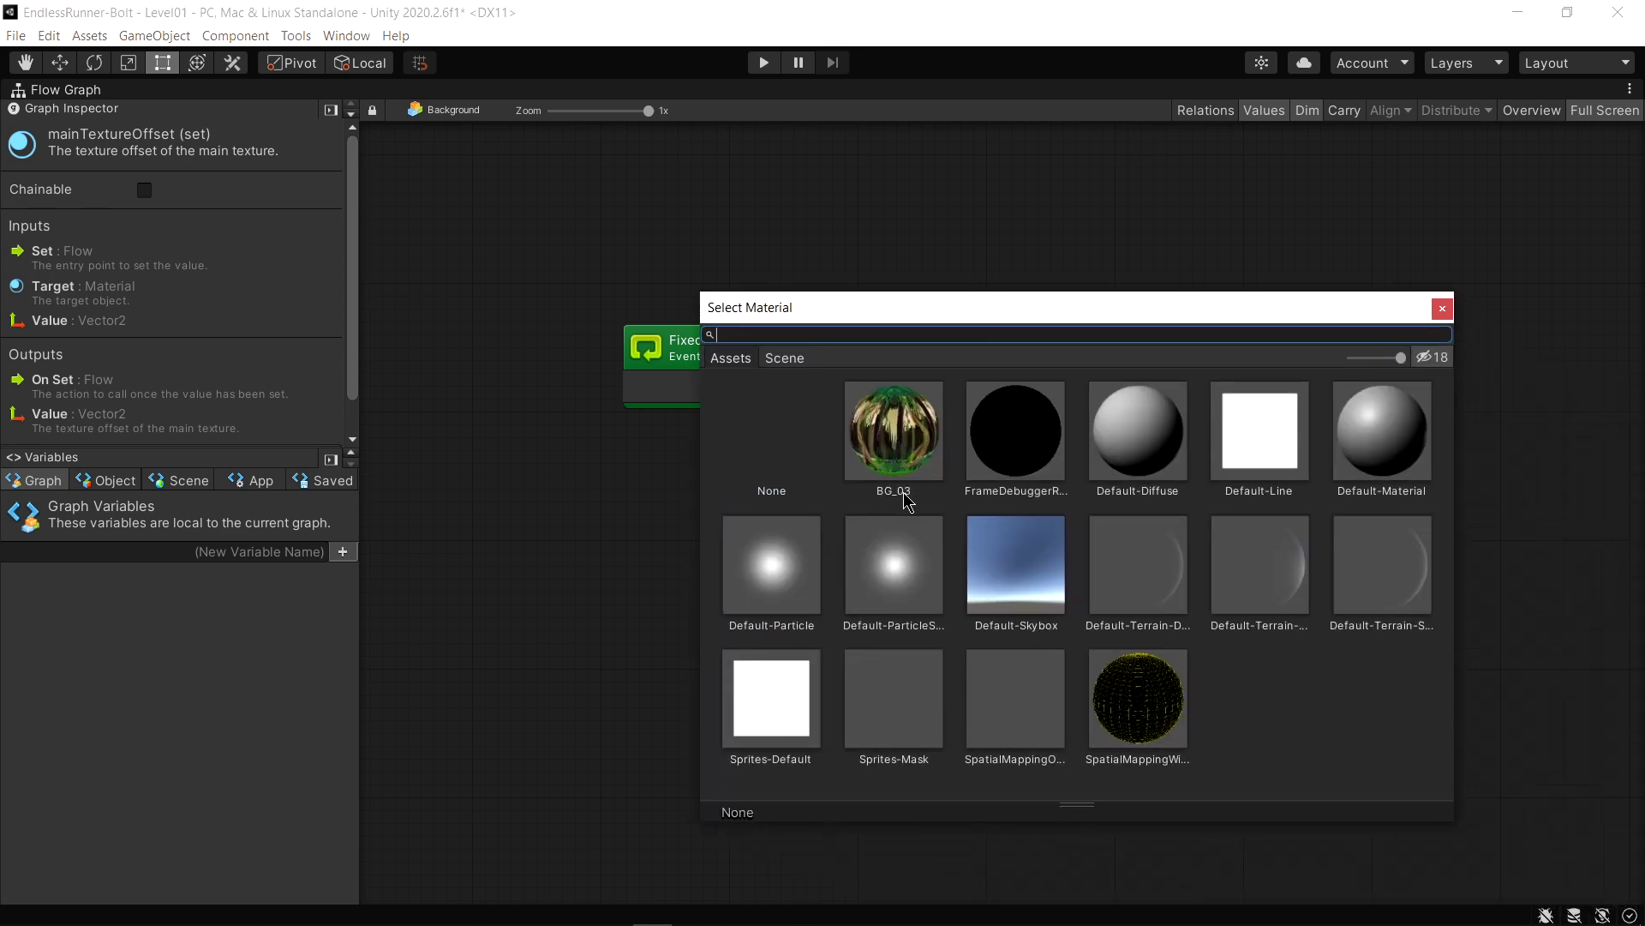
double_click(893, 425)
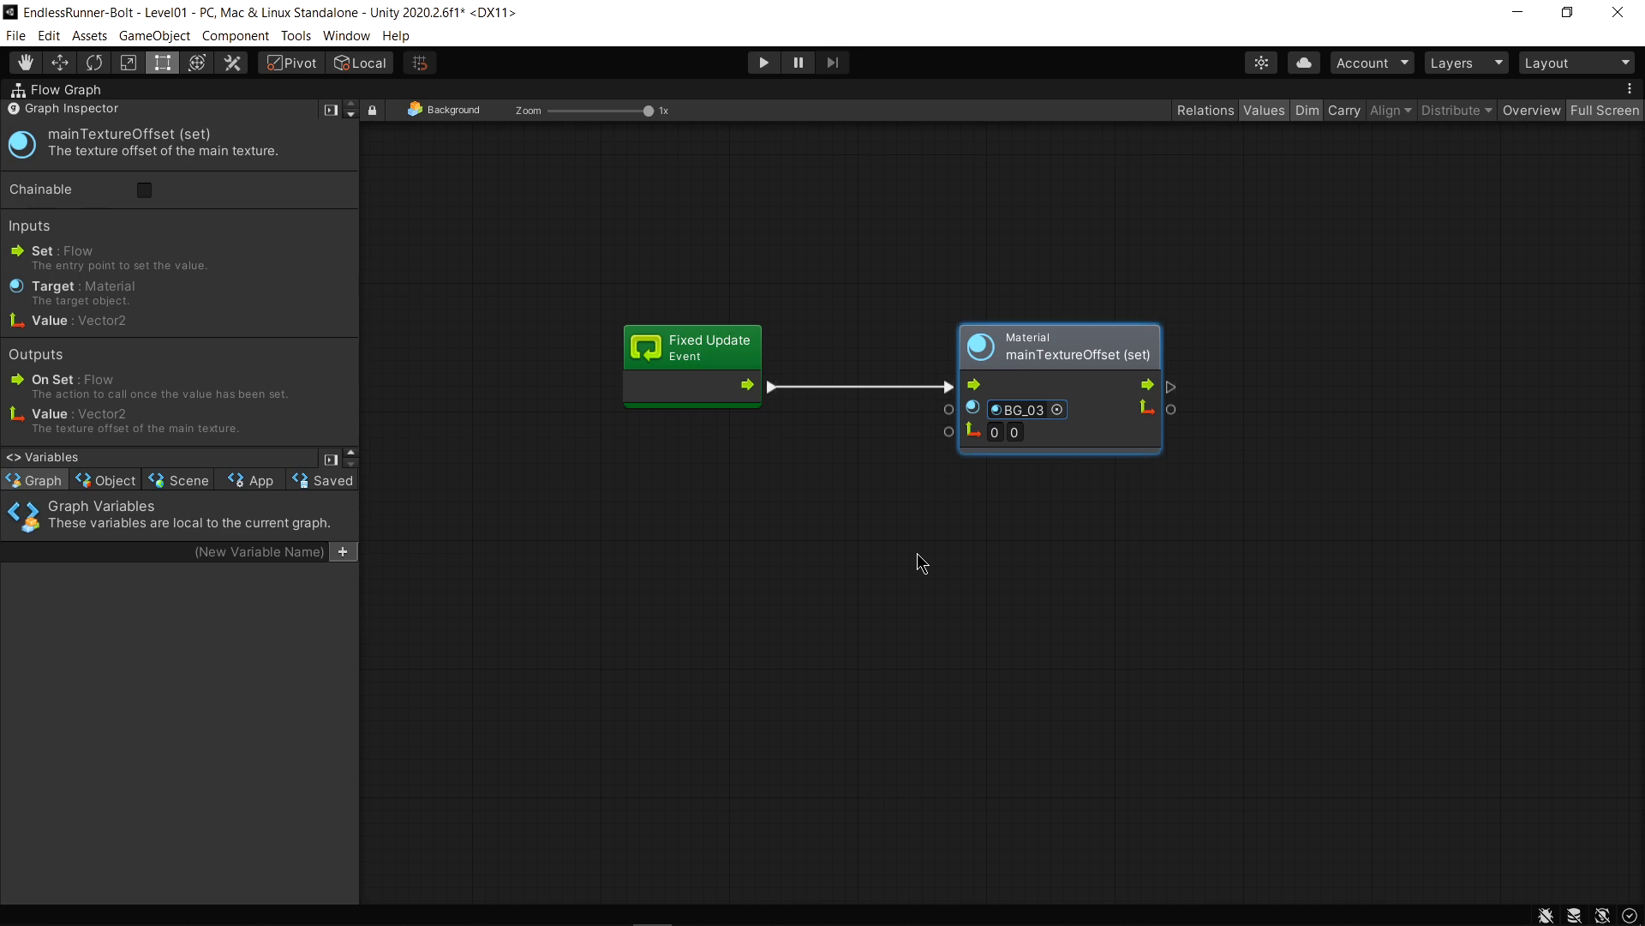
Create a float object variable 'speed' of 0.2 and drop a Get Variable speed node below the event
click(106, 482)
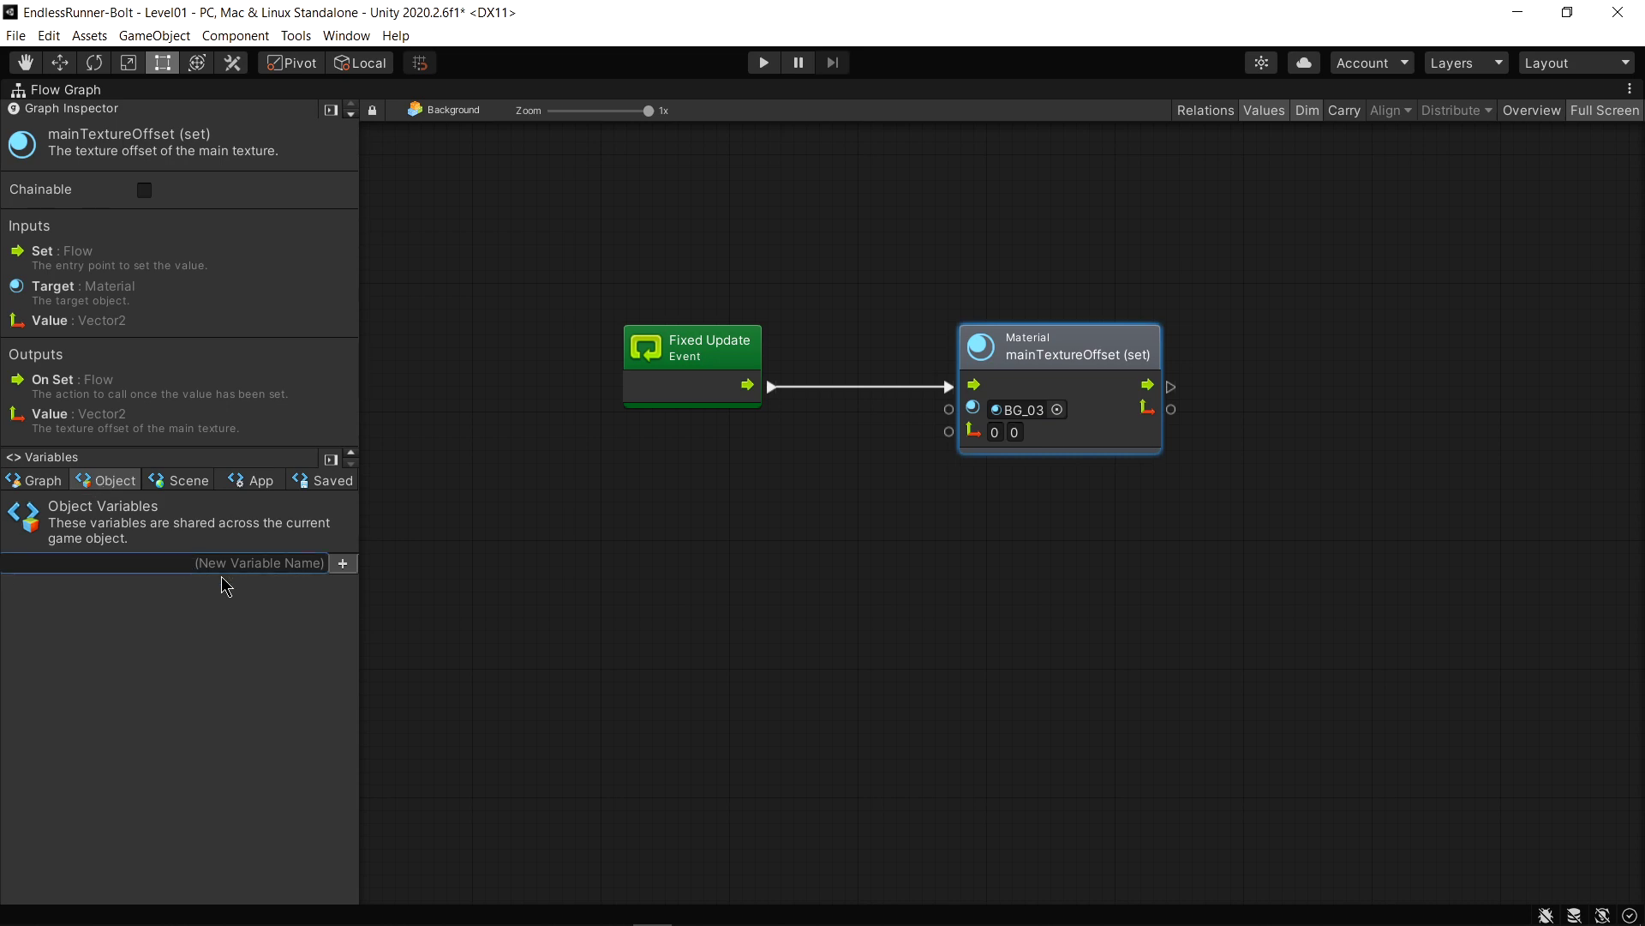
text(speed)
click(342, 563)
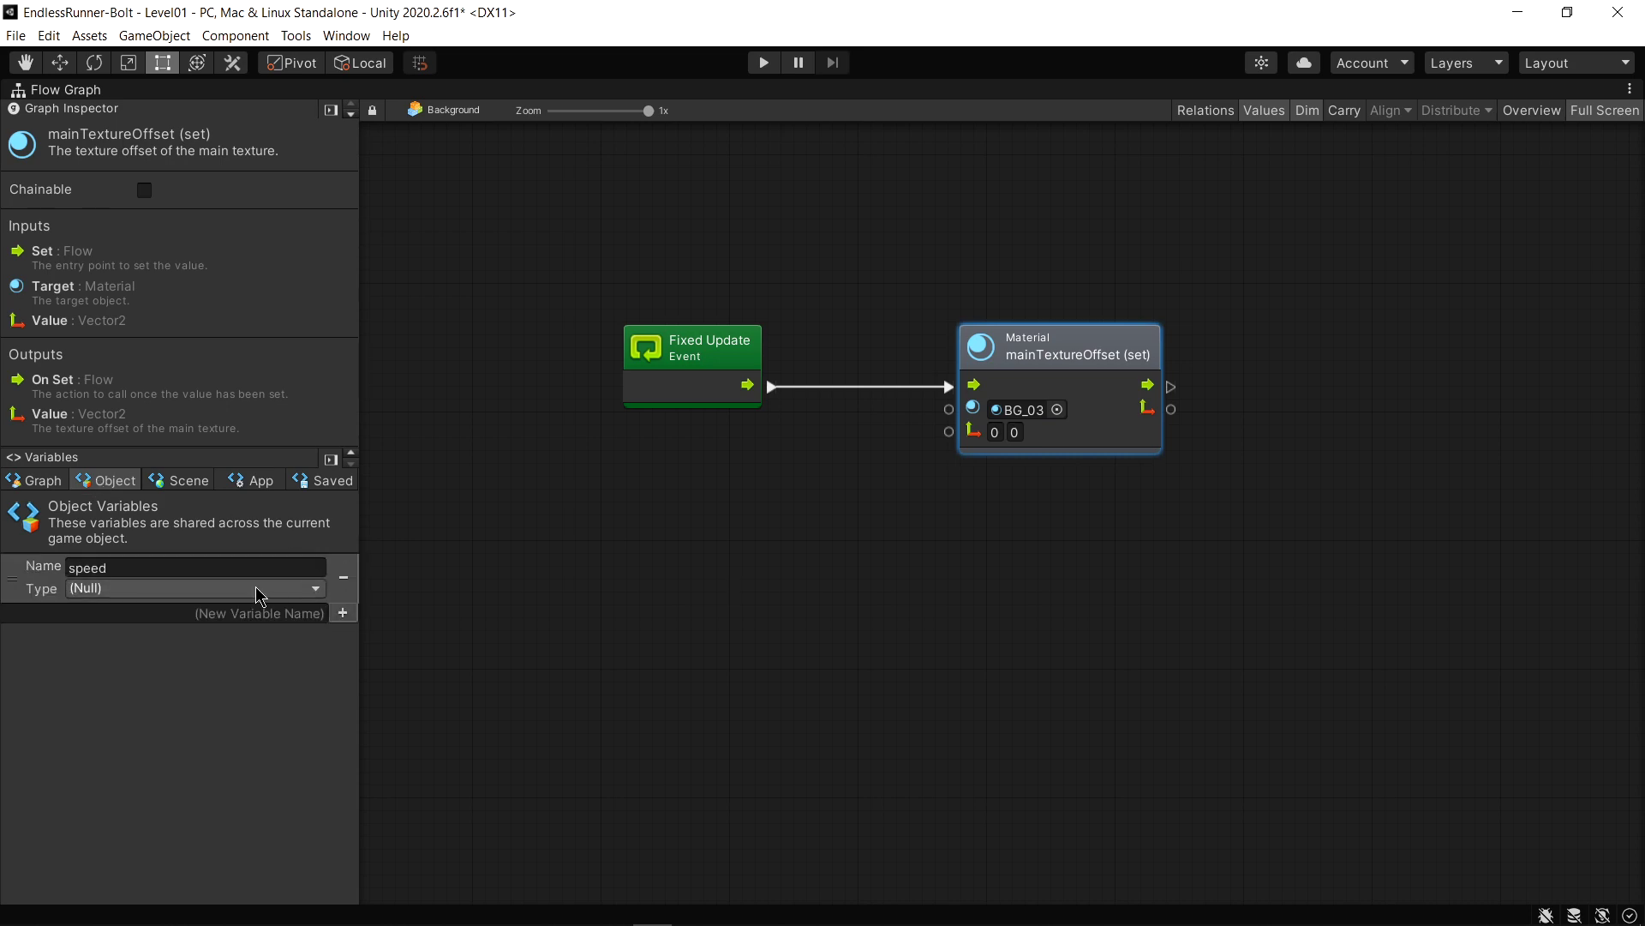
click(210, 588)
click(137, 306)
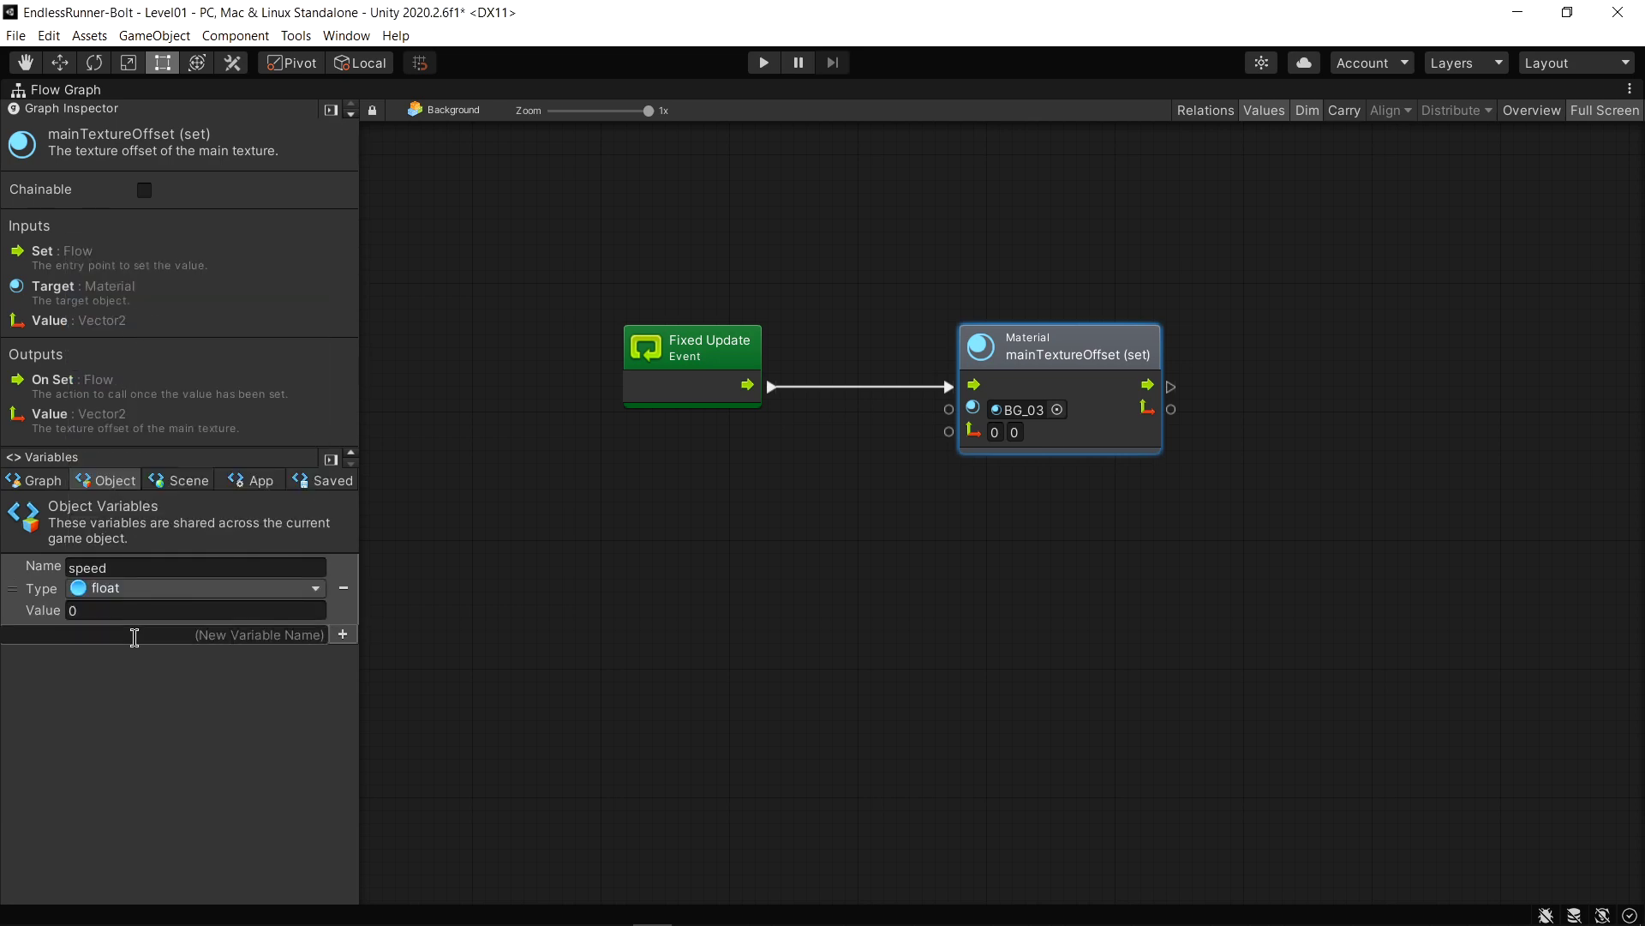
click(132, 610)
text(.2)
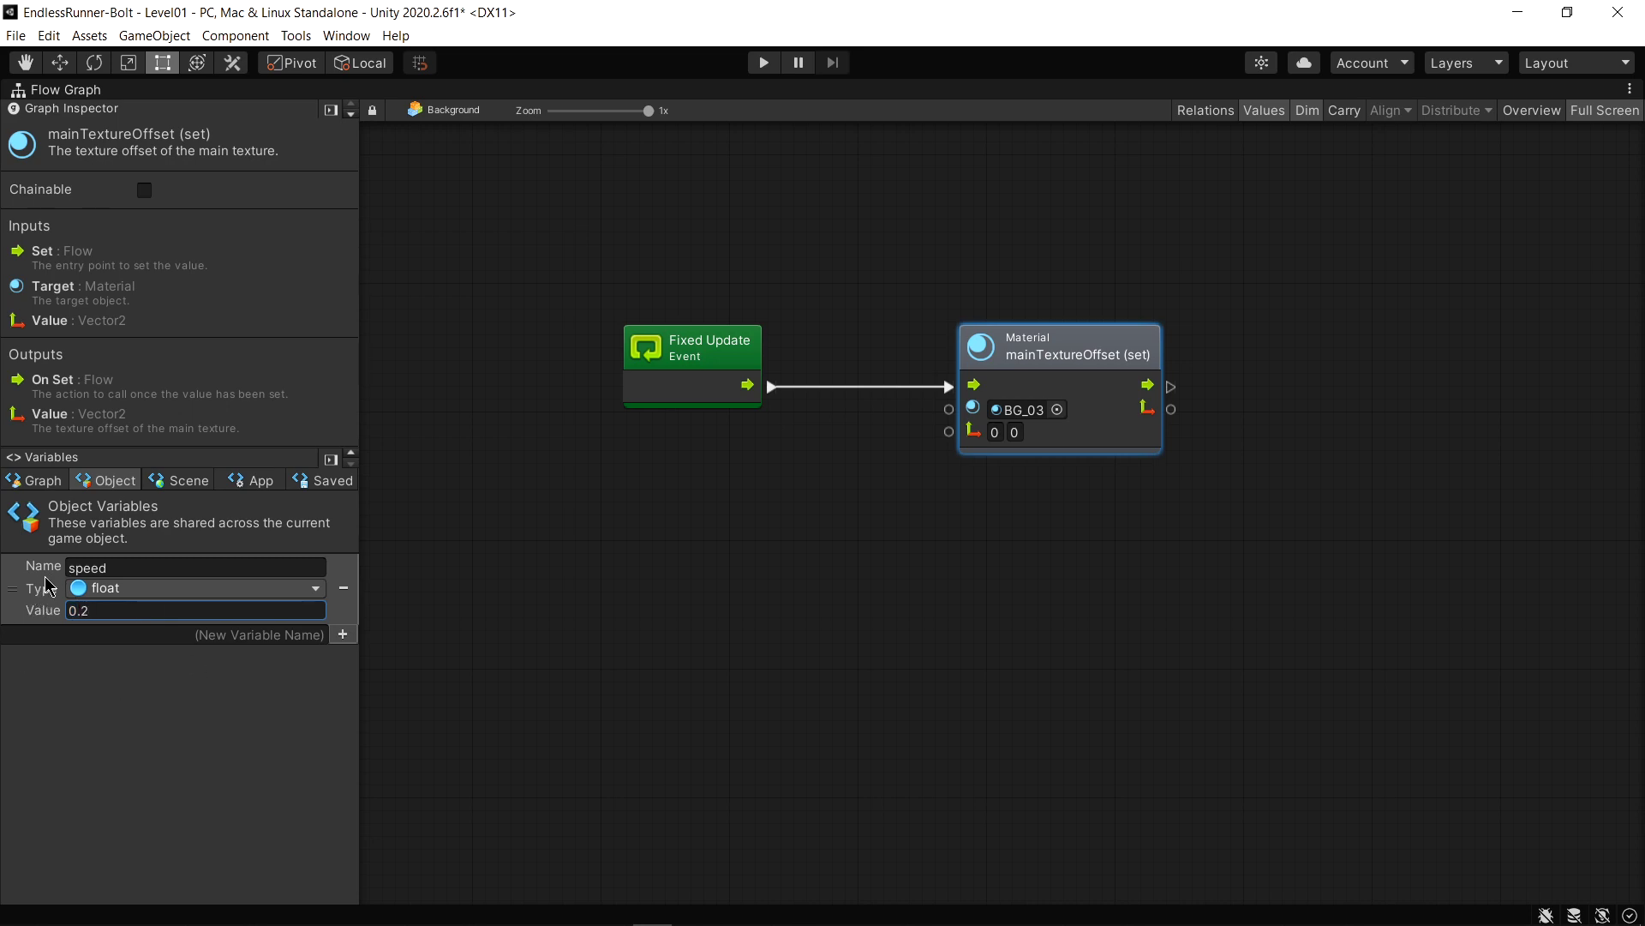
mouse_move(41, 600)
mouse_down()
mouse_move(519, 574)
mouse_move(580, 594)
mouse_up()
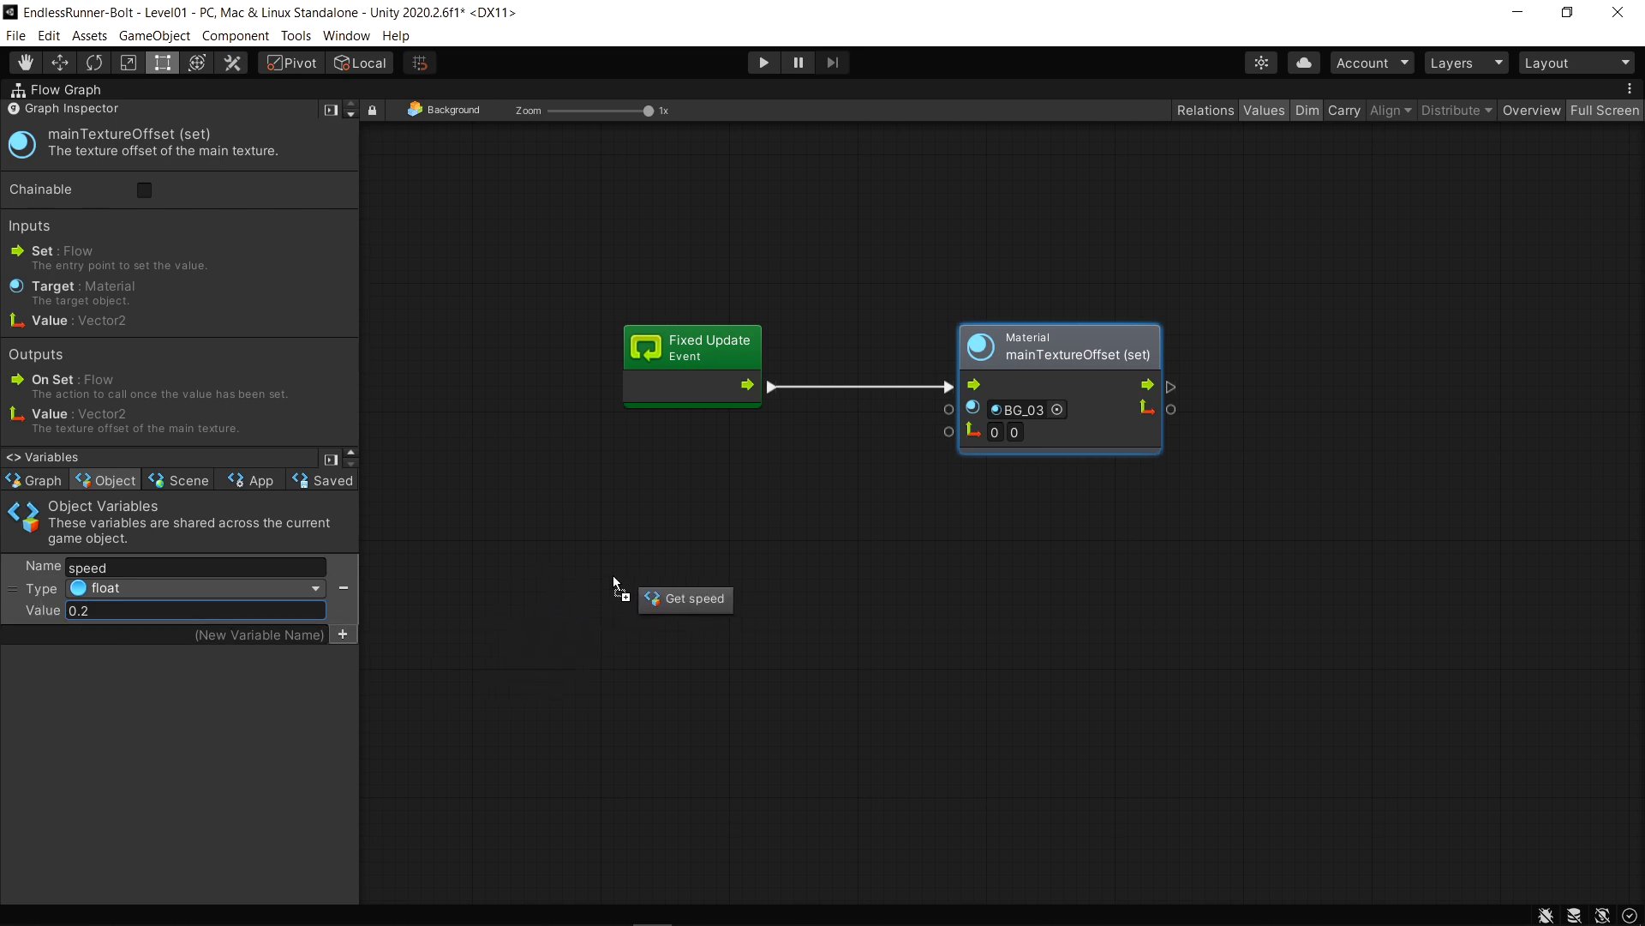
mouse_move(622, 587)
mouse_down()
mouse_move(613, 574)
mouse_move(642, 639)
mouse_up()
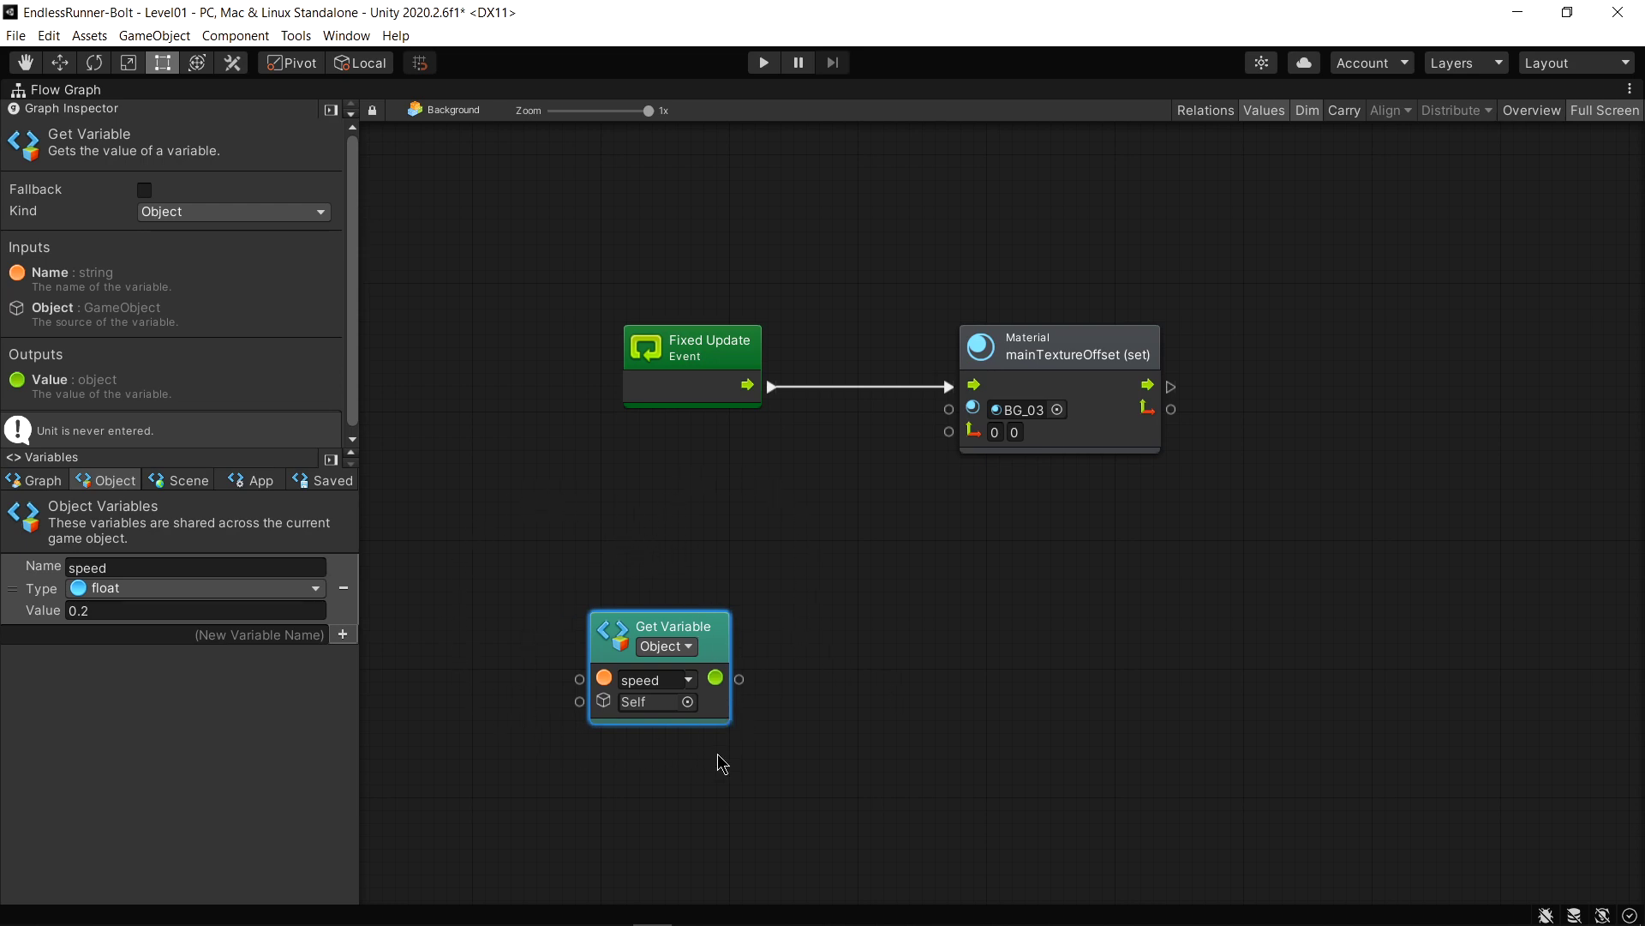
Add a Time time (get) node and multiply it by speed in a Multiply node
right_click(627, 511)
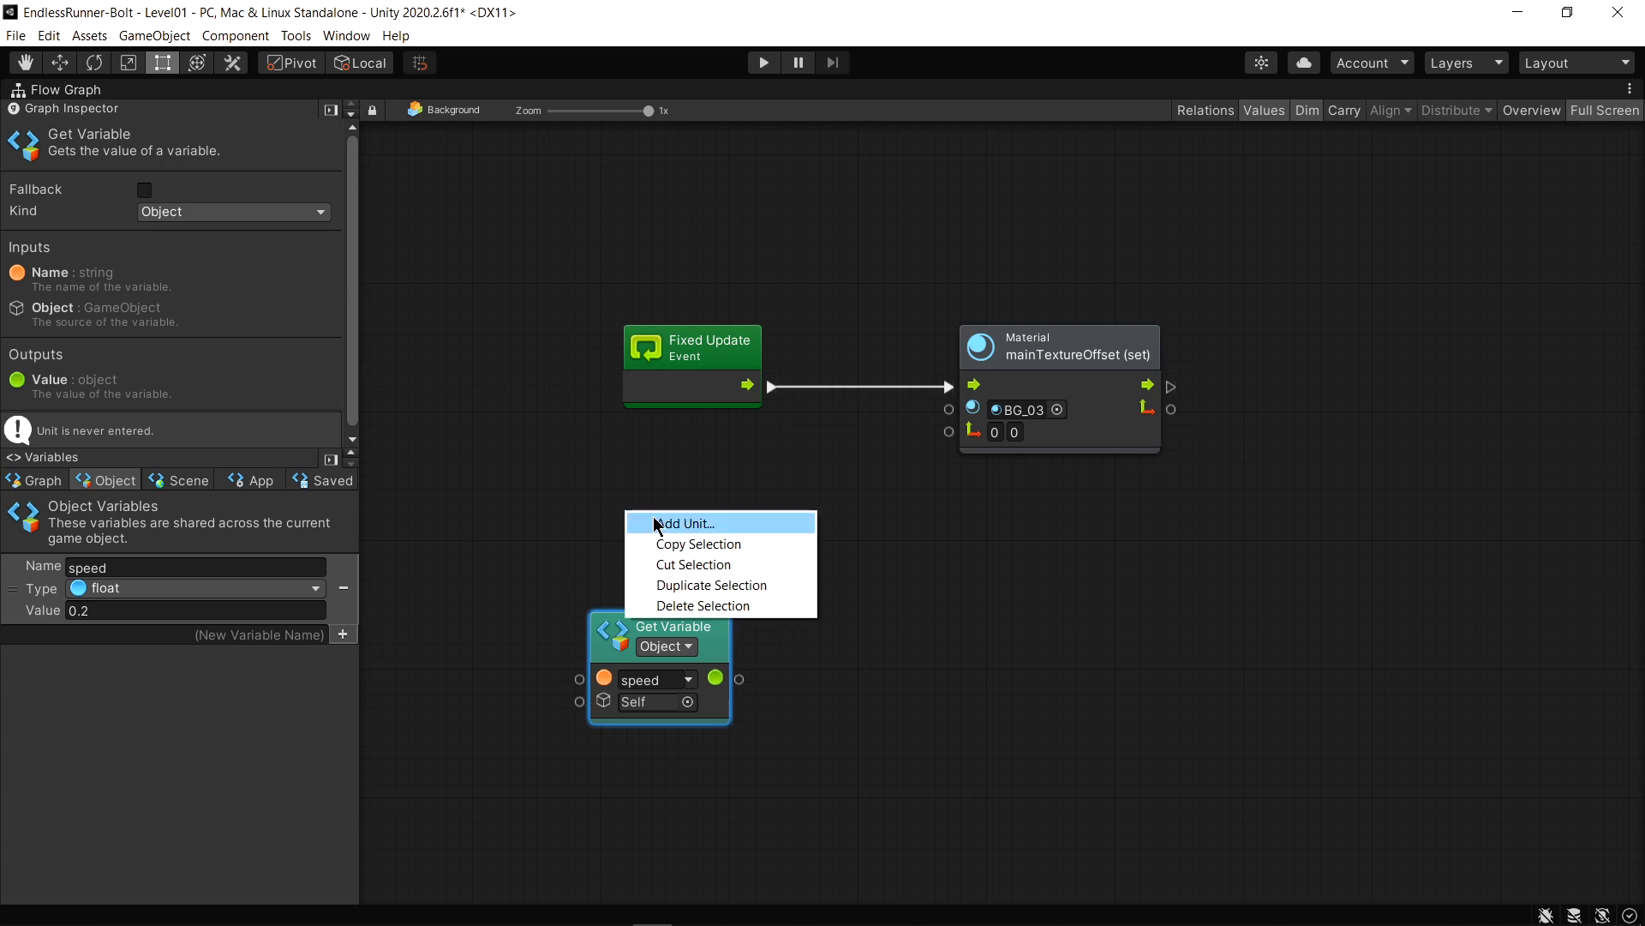
click(658, 523)
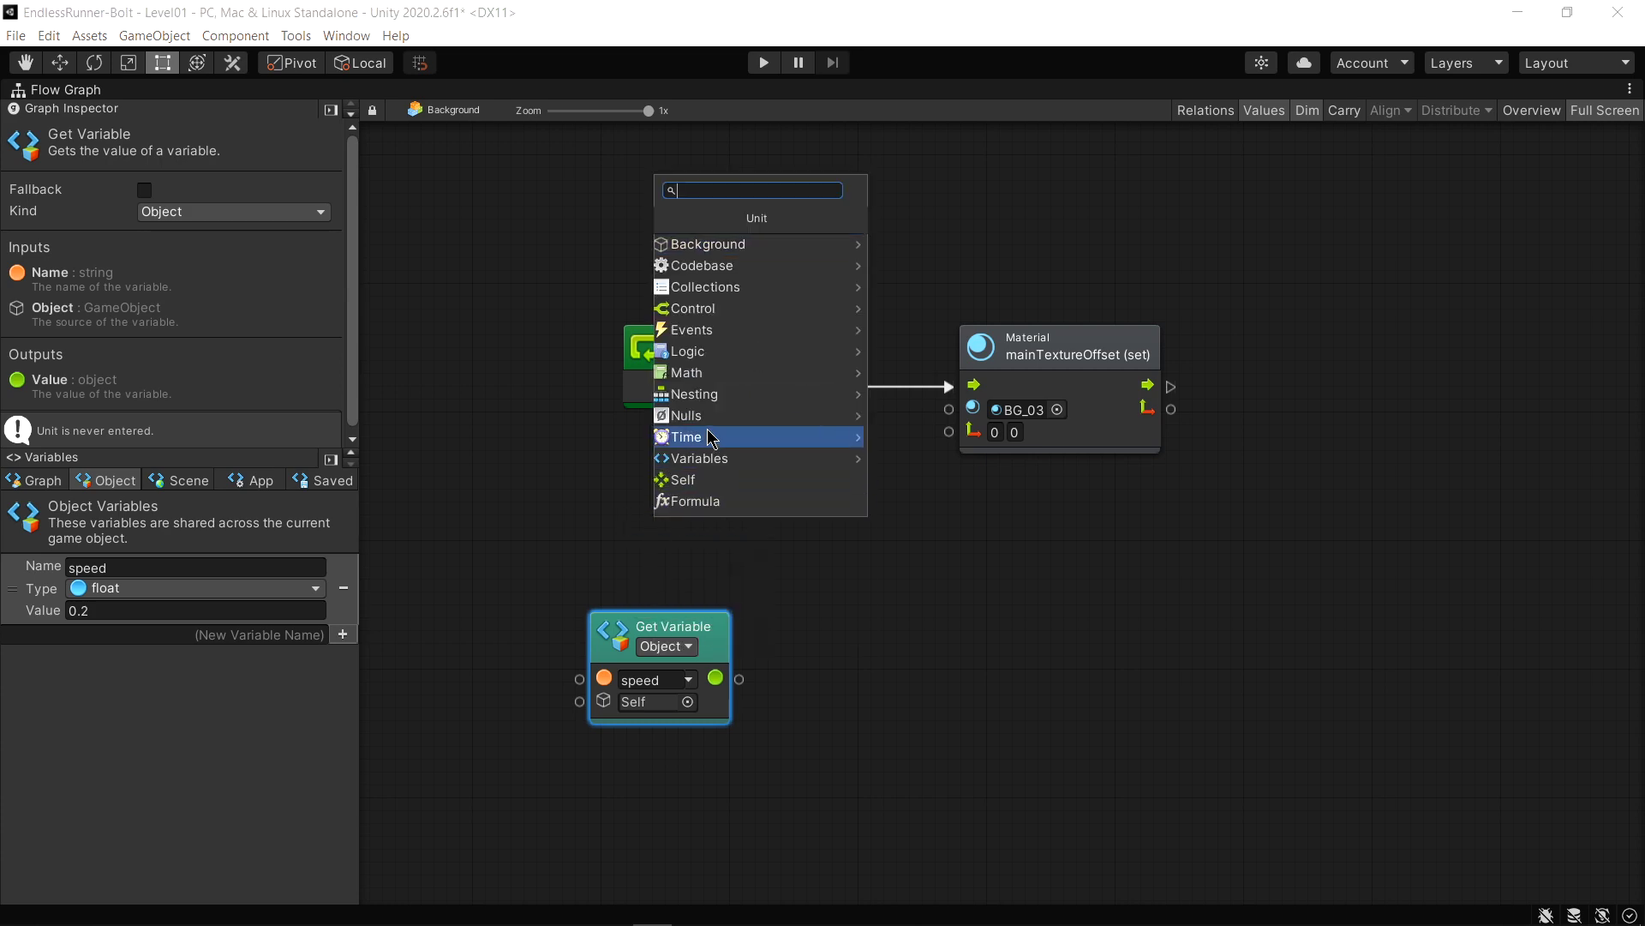
click(689, 436)
scroll(696, 364, down, 8)
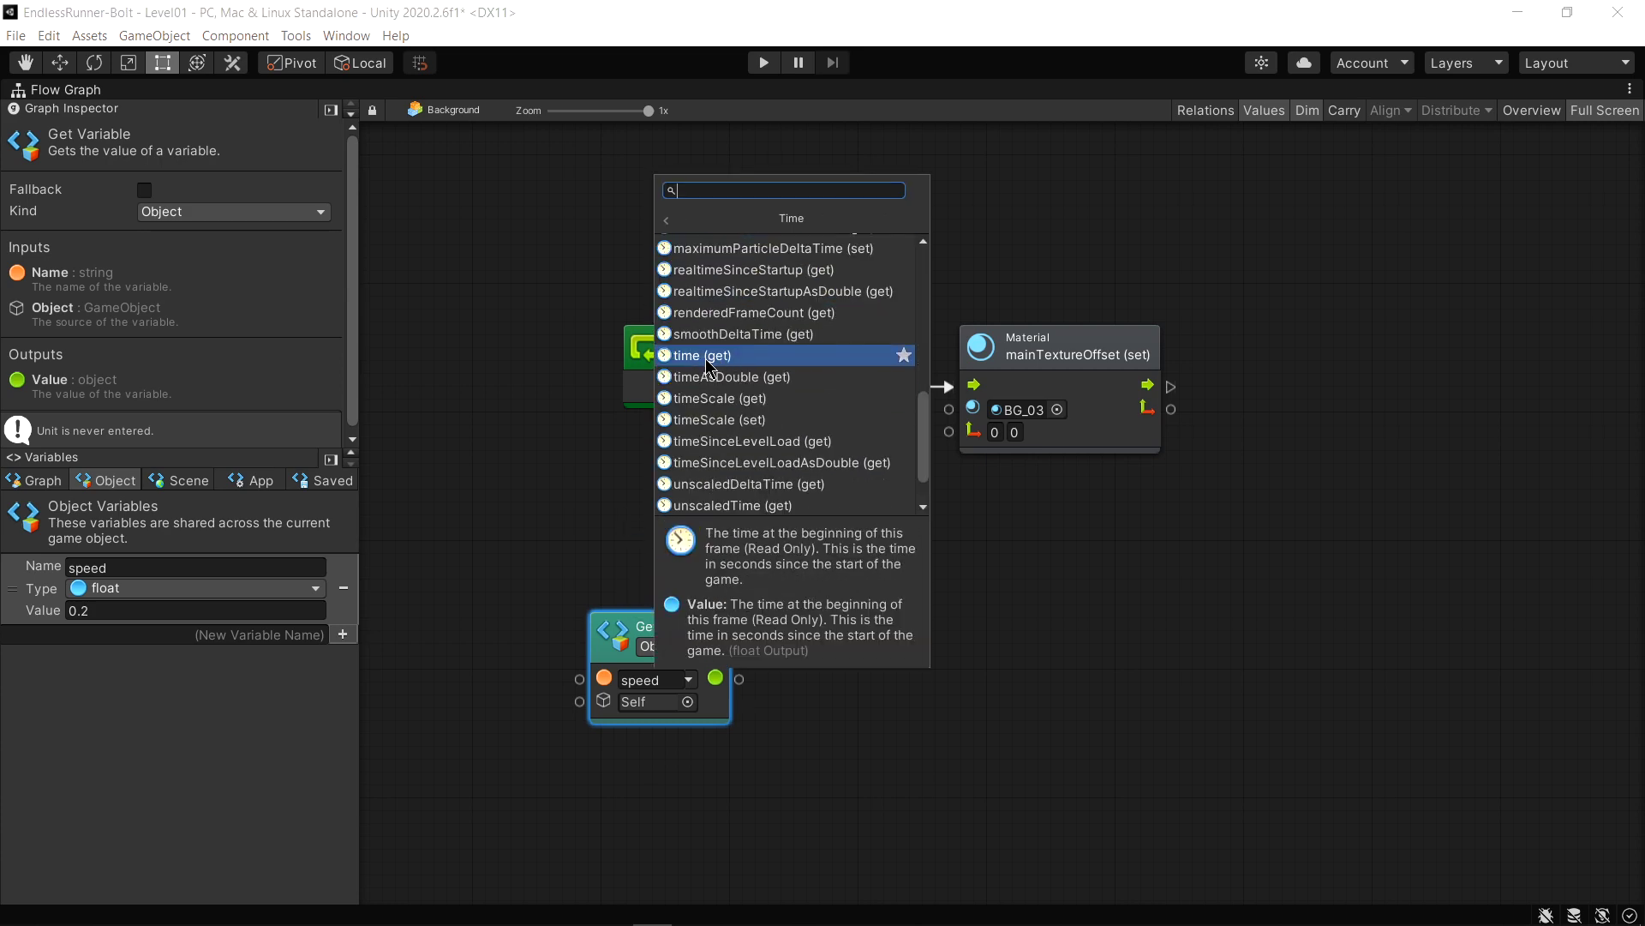
click(694, 355)
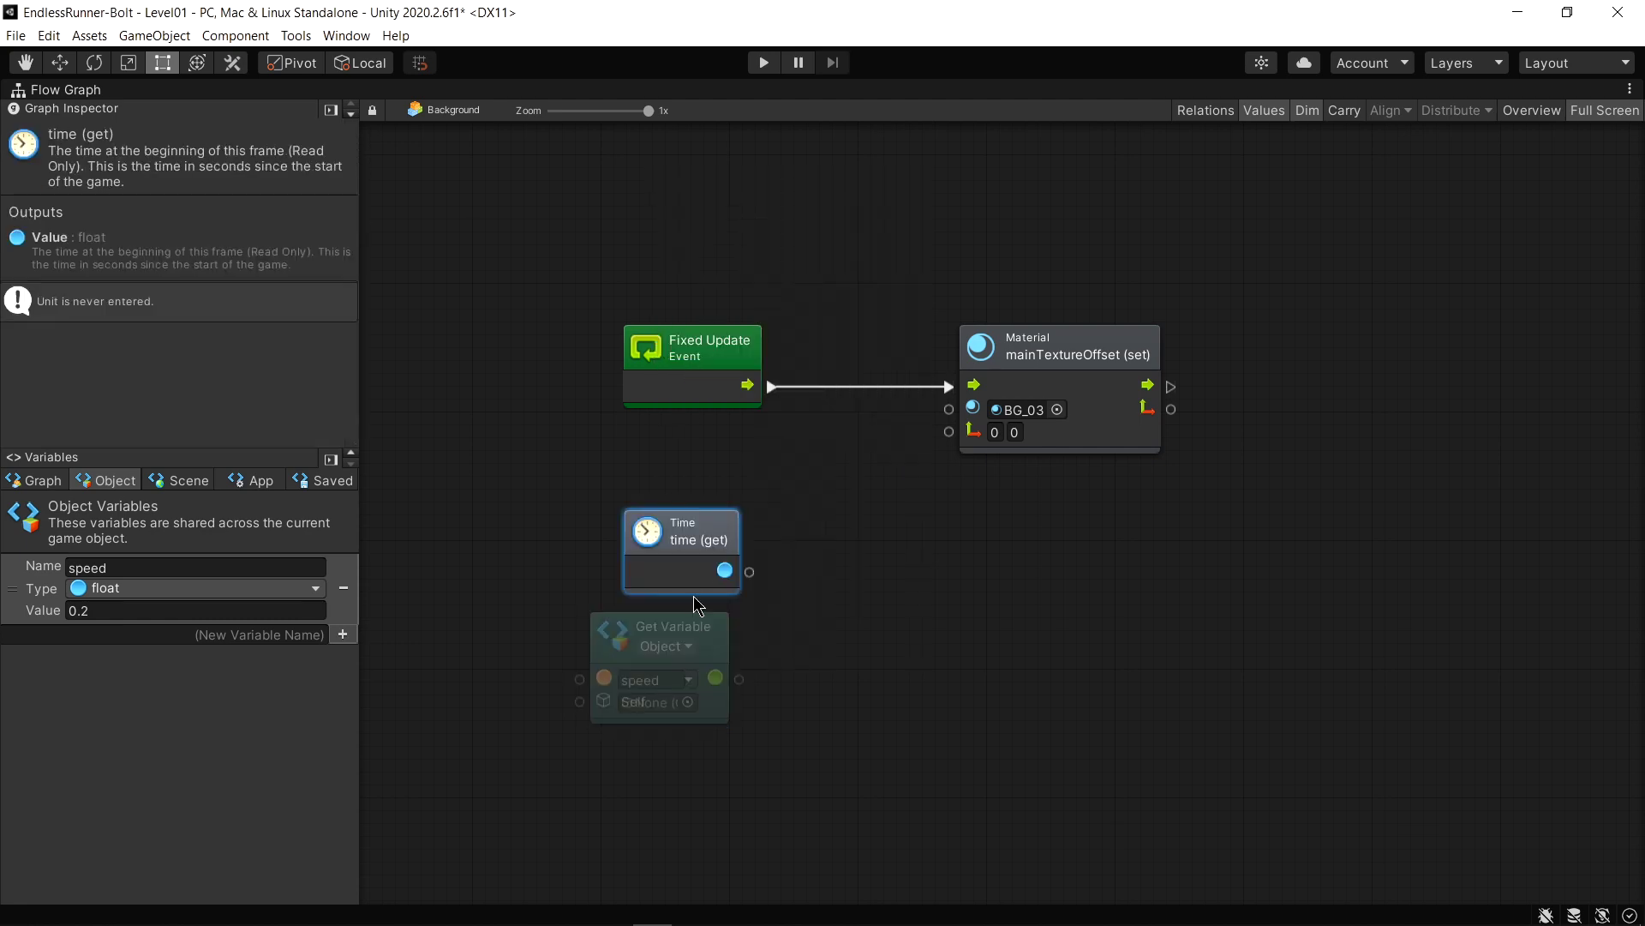
drag(690, 540, 661, 526)
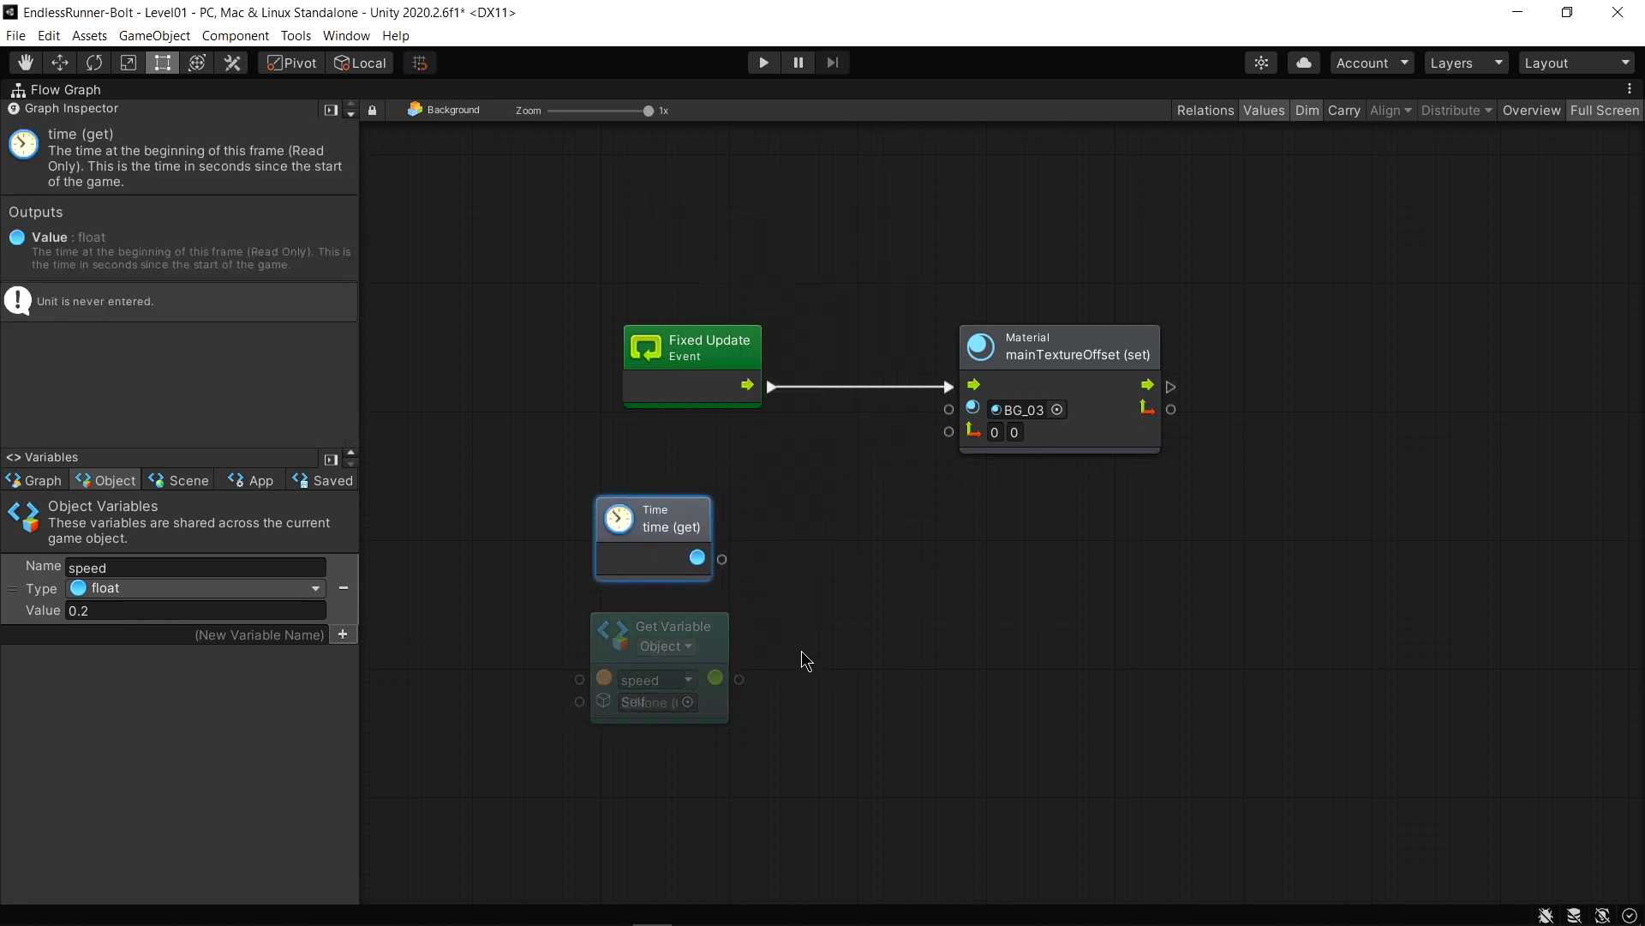
click(790, 678)
drag(723, 559, 845, 597)
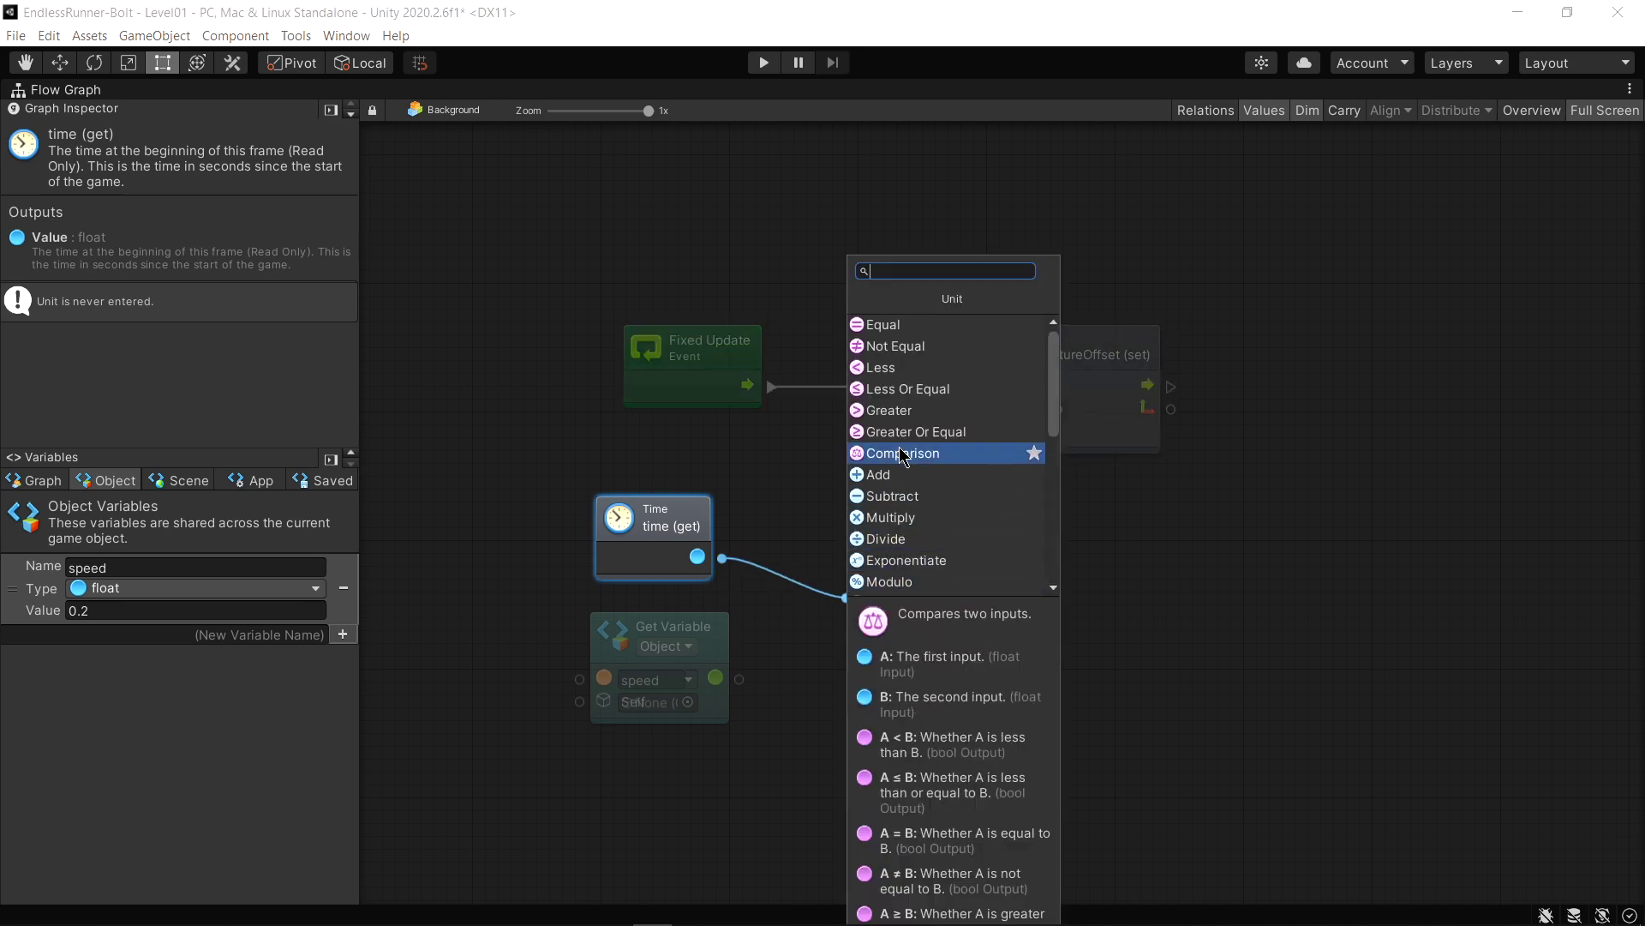
click(890, 455)
drag(739, 678, 864, 626)
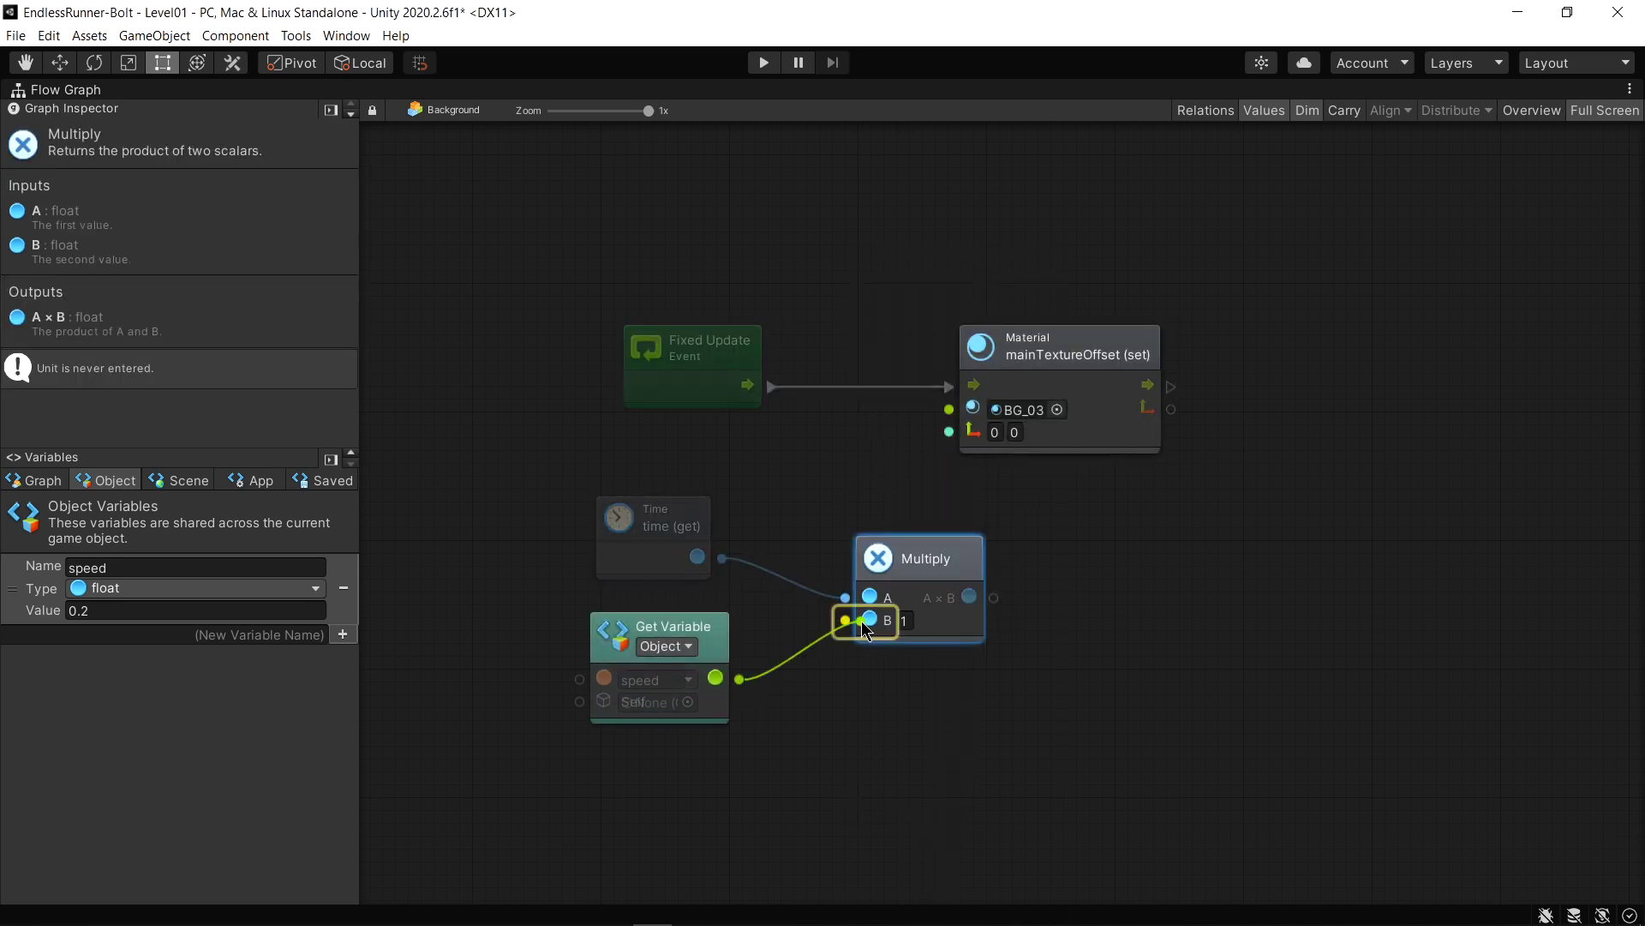
drag(921, 558, 873, 548)
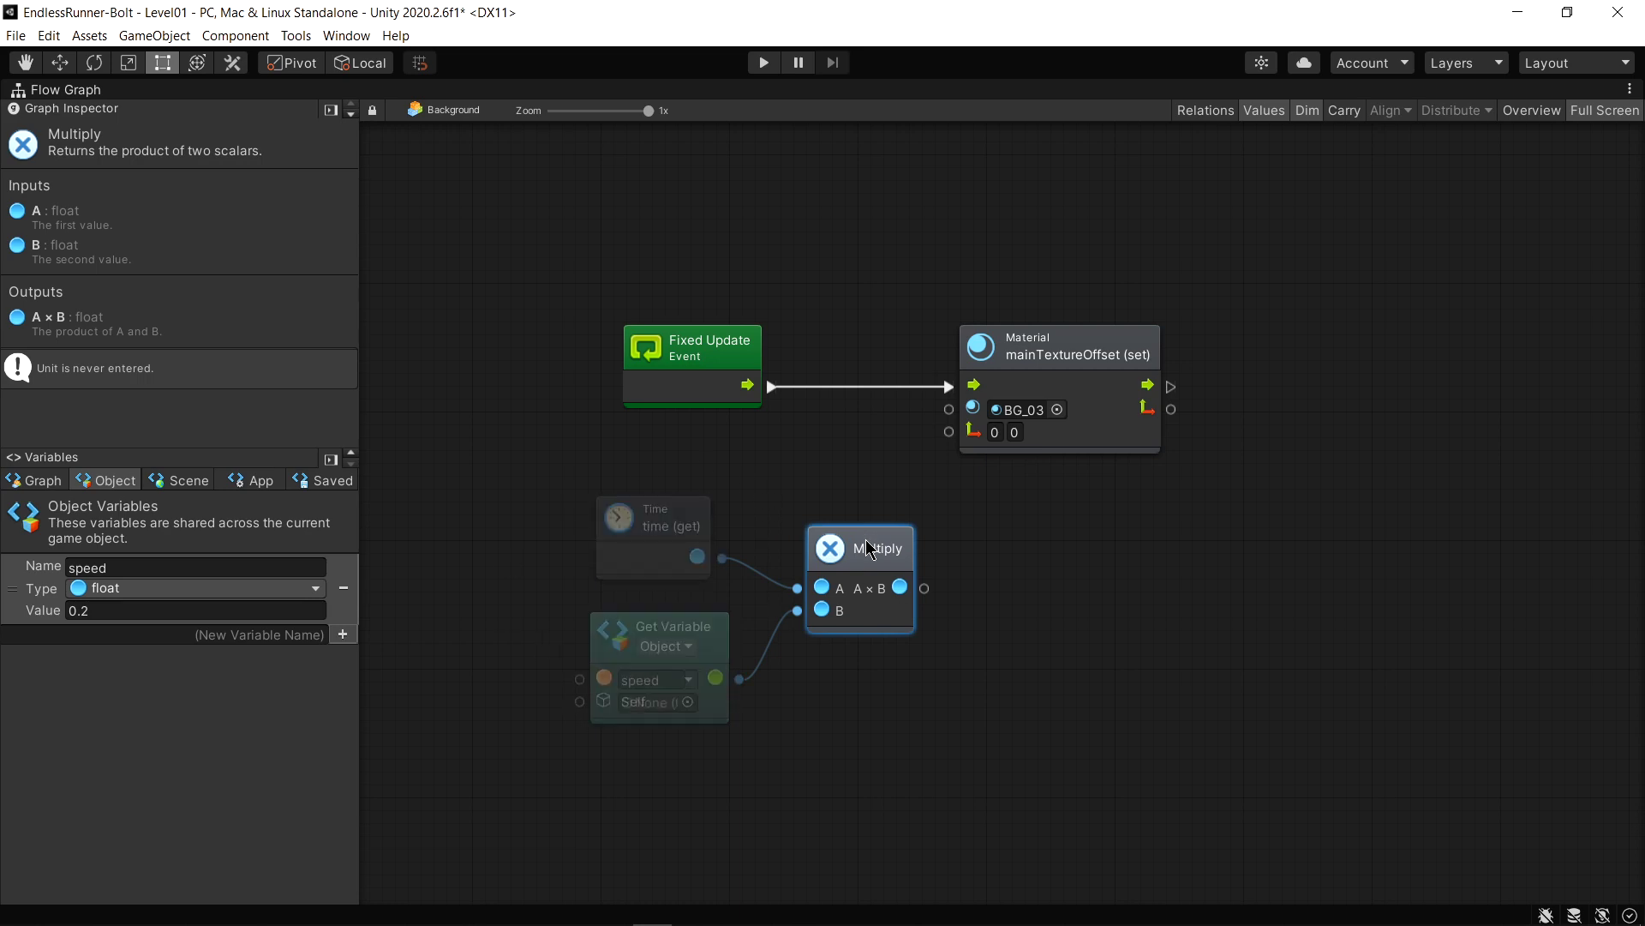
Feed the product as x of a new Vector2 into mainTextureOffset's Value
drag(1108, 361, 1269, 359)
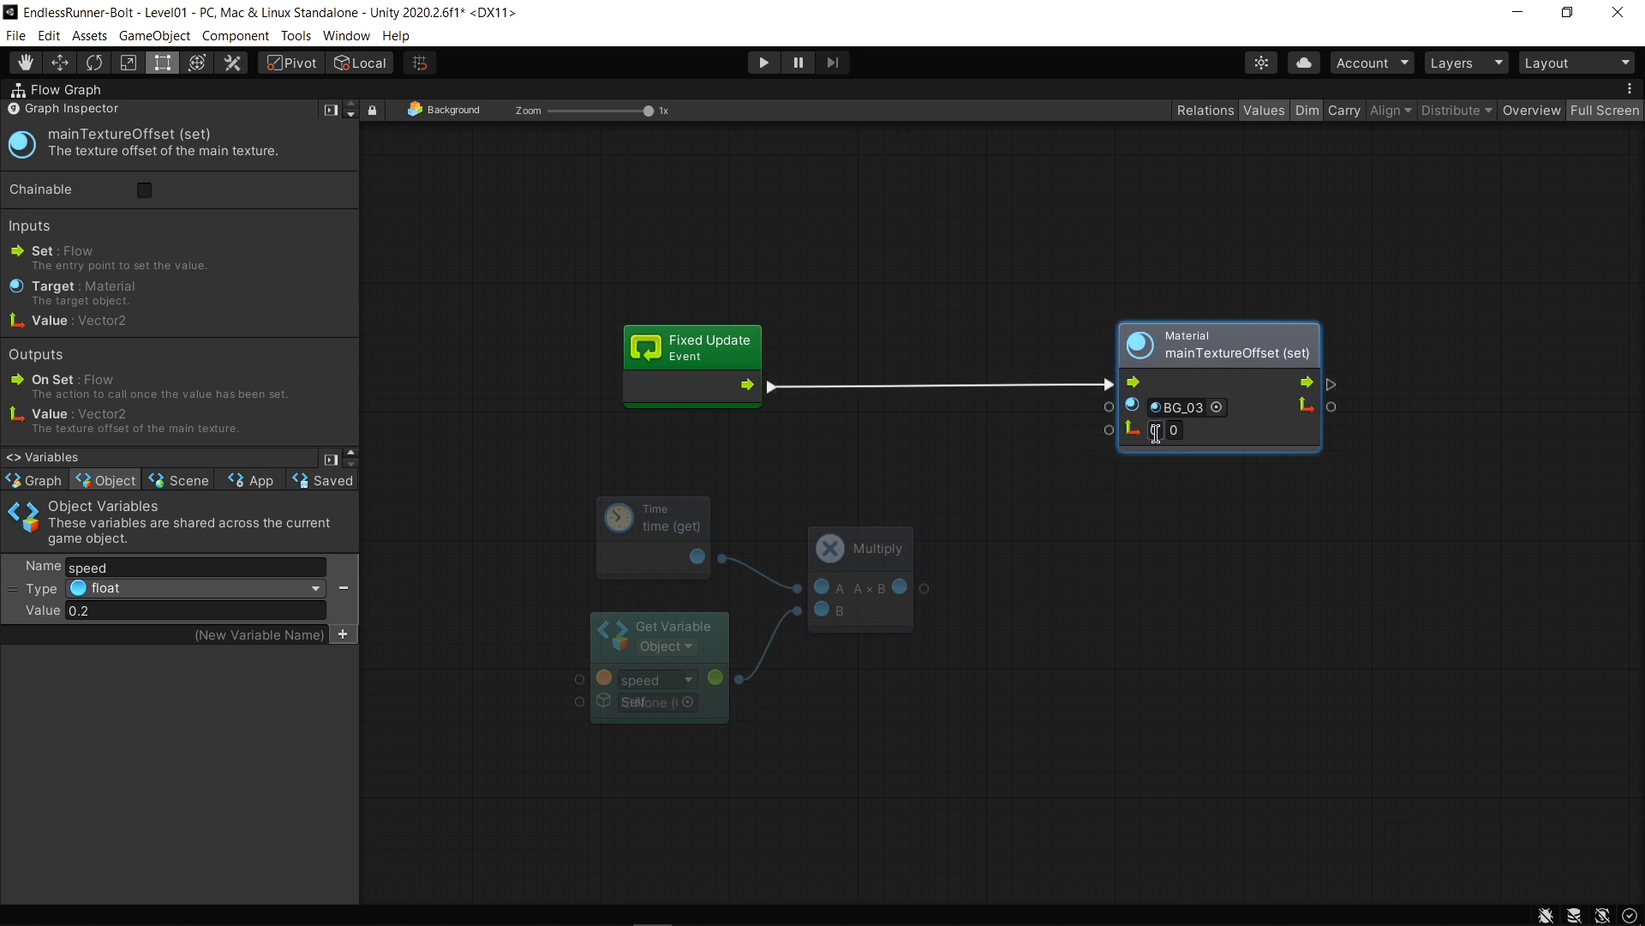
drag(1205, 354, 1213, 355)
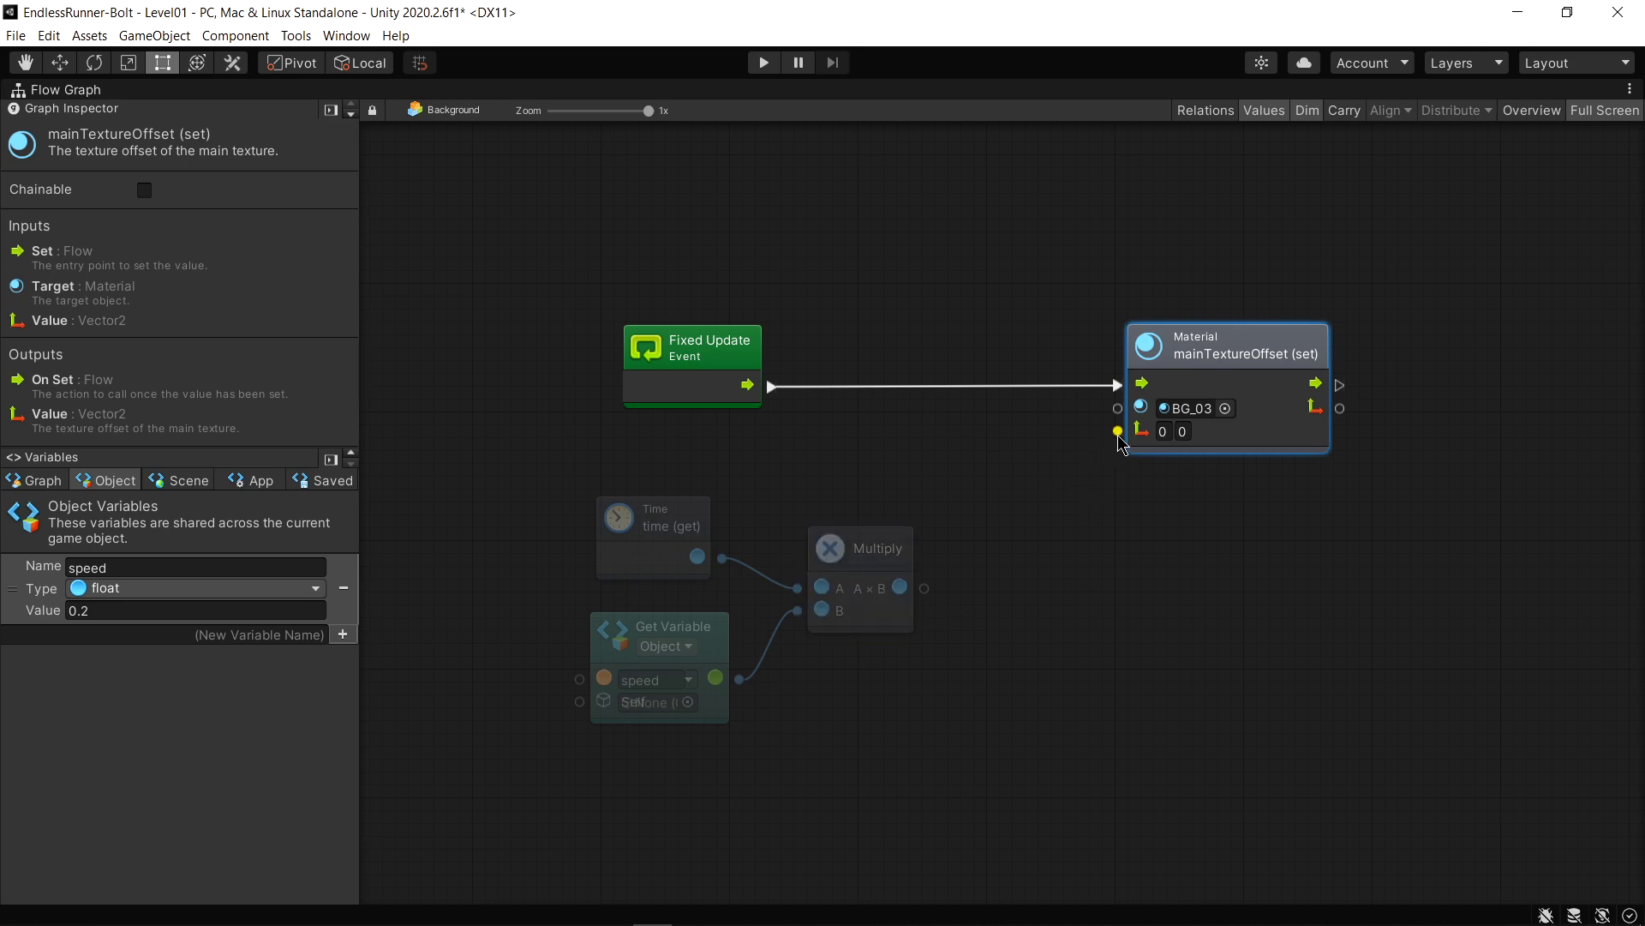
drag(1118, 431, 1061, 561)
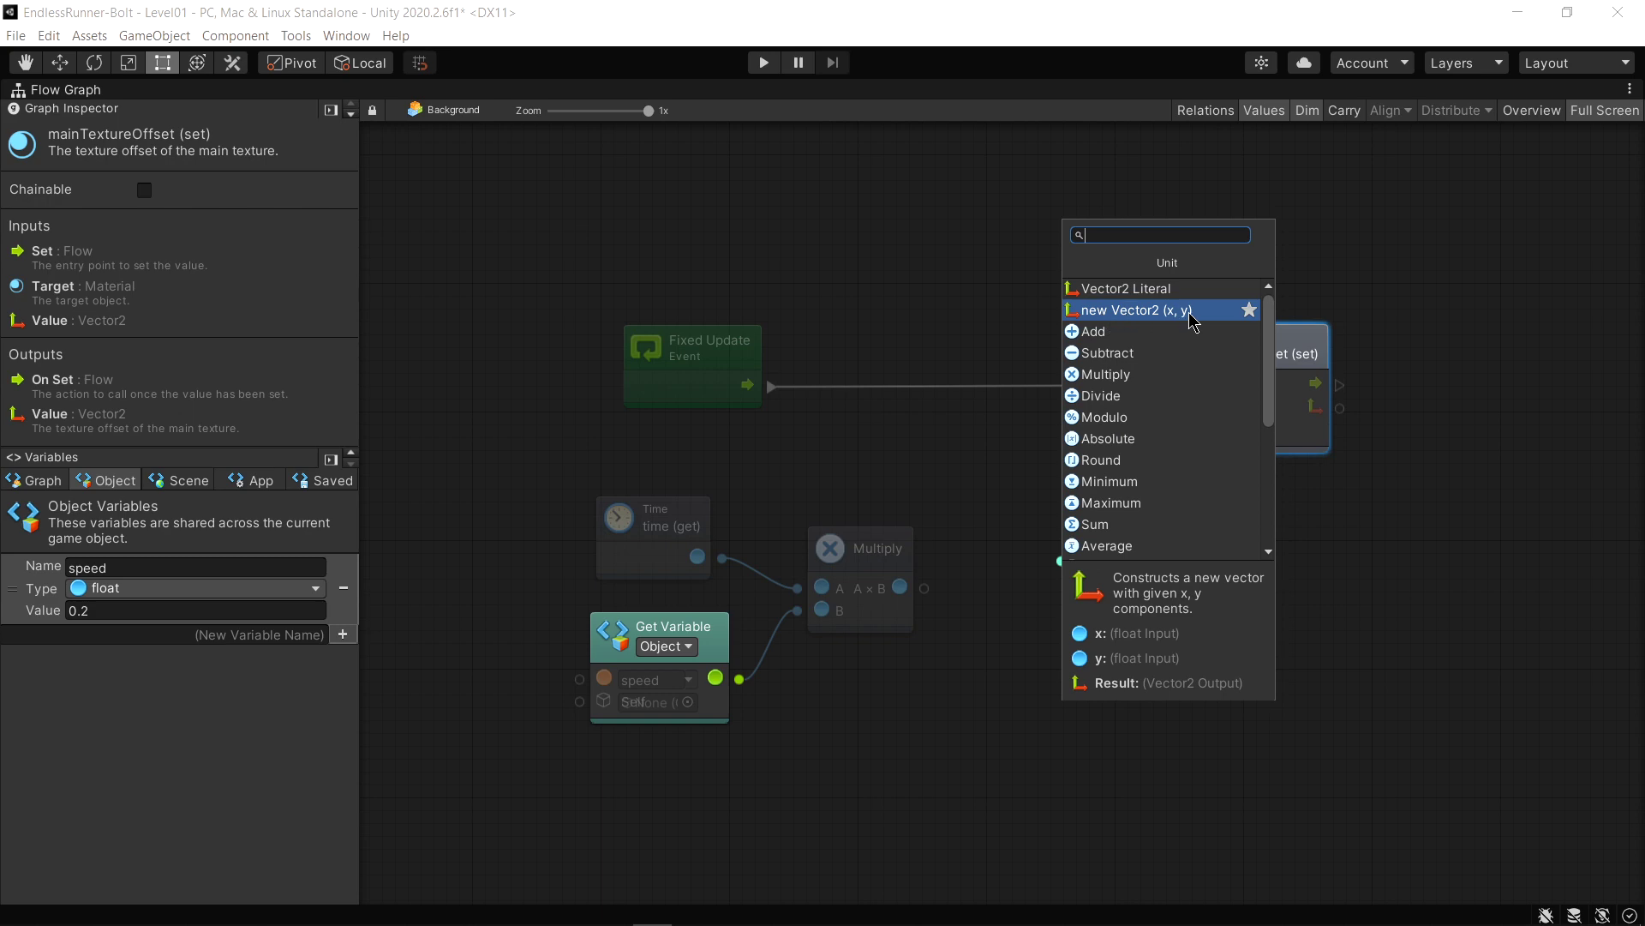
click(1153, 321)
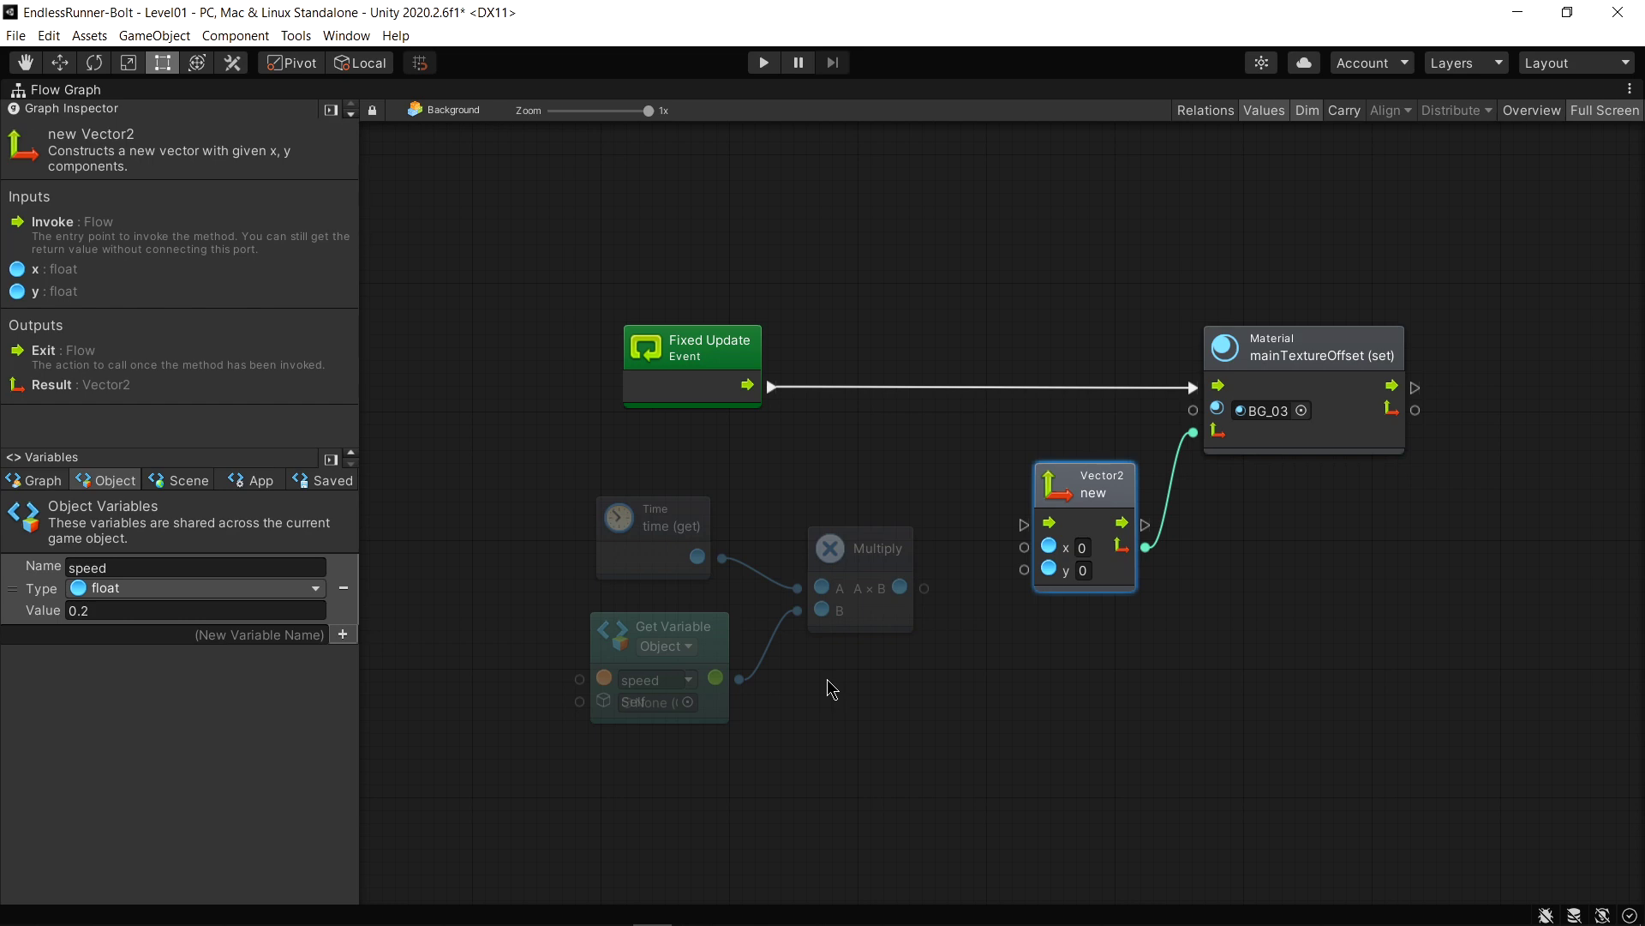
mouse_move(924, 588)
mouse_down()
mouse_move(1024, 547)
mouse_move(1049, 501)
mouse_up()
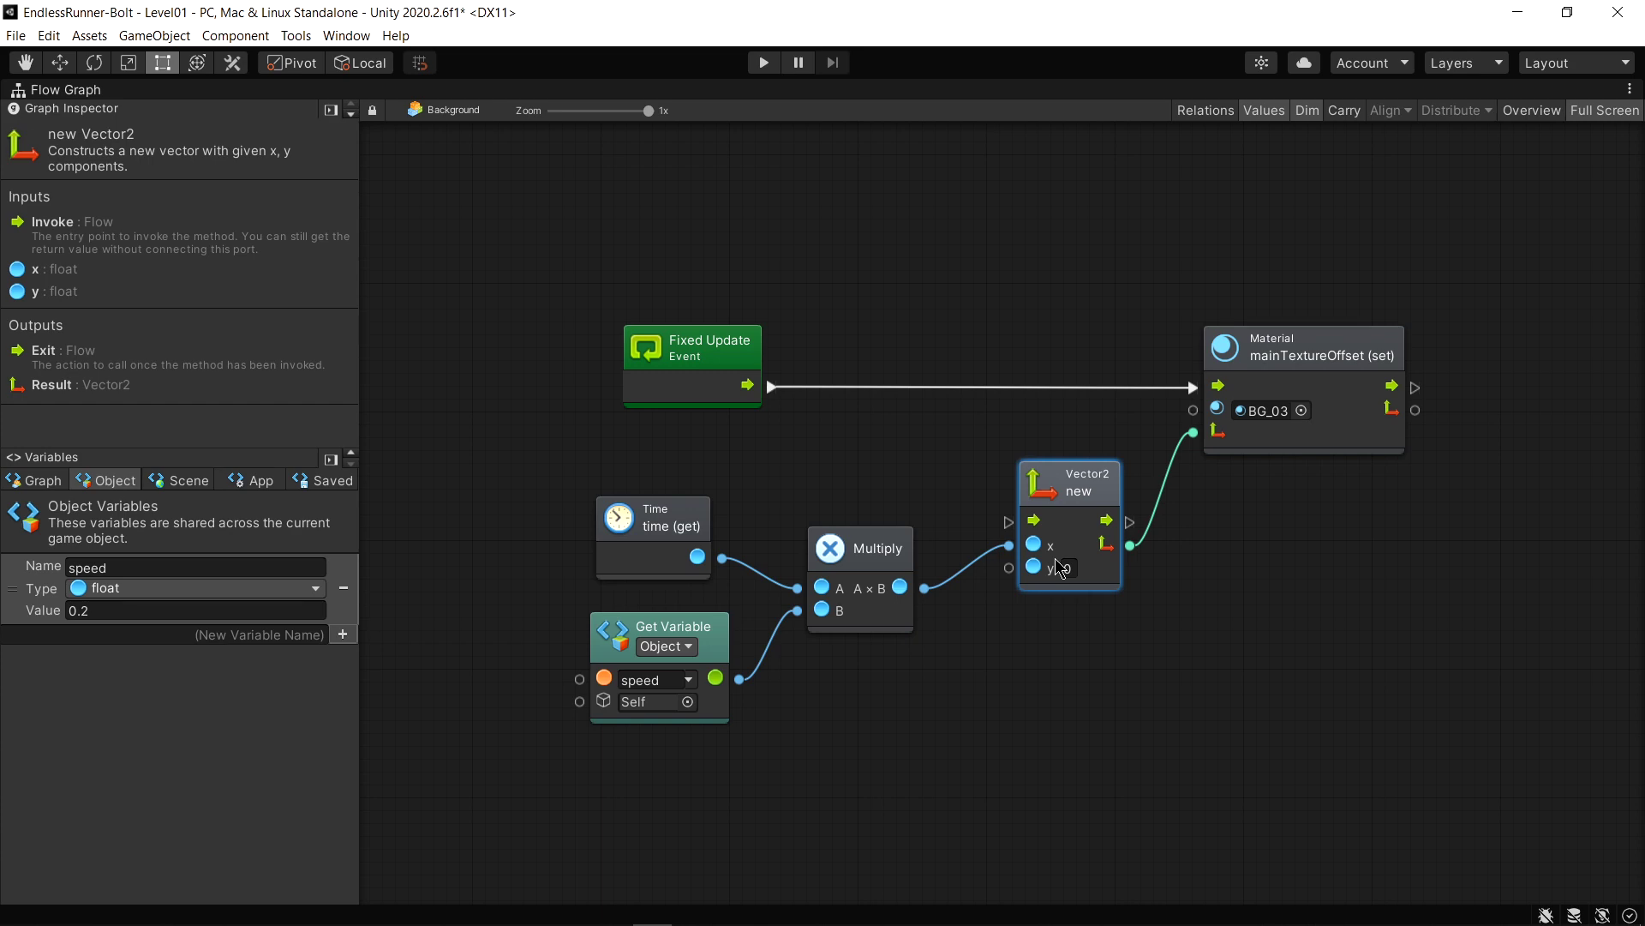
click(1040, 340)
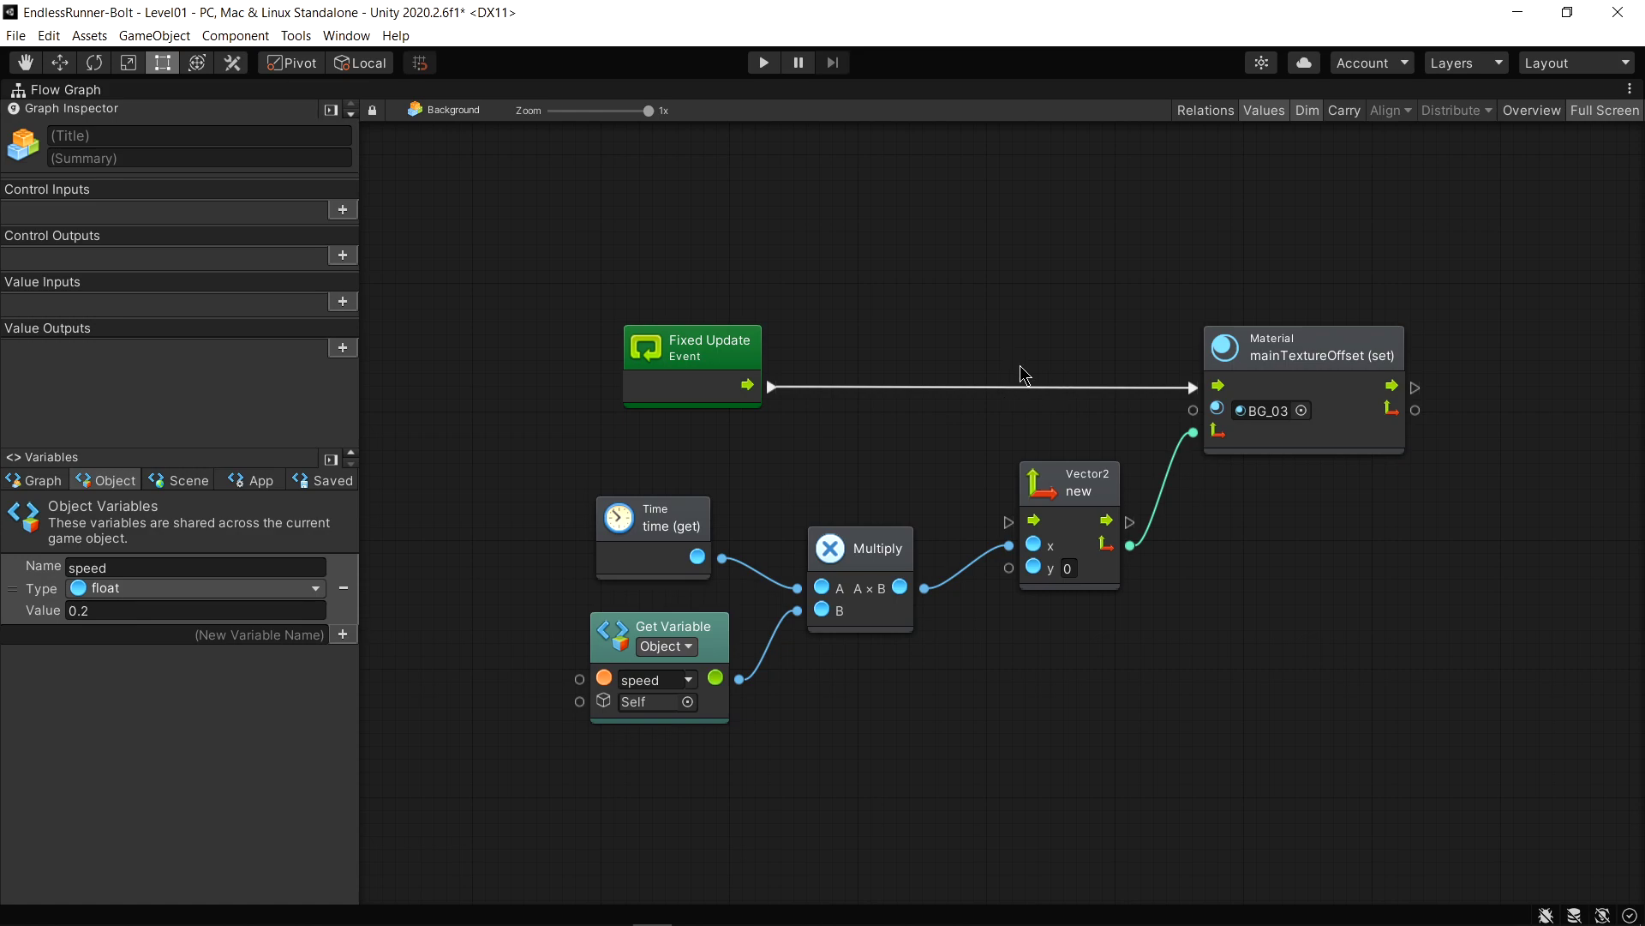
Leave the full-screen graph and enter Play mode to watch the background scroll
click(1609, 121)
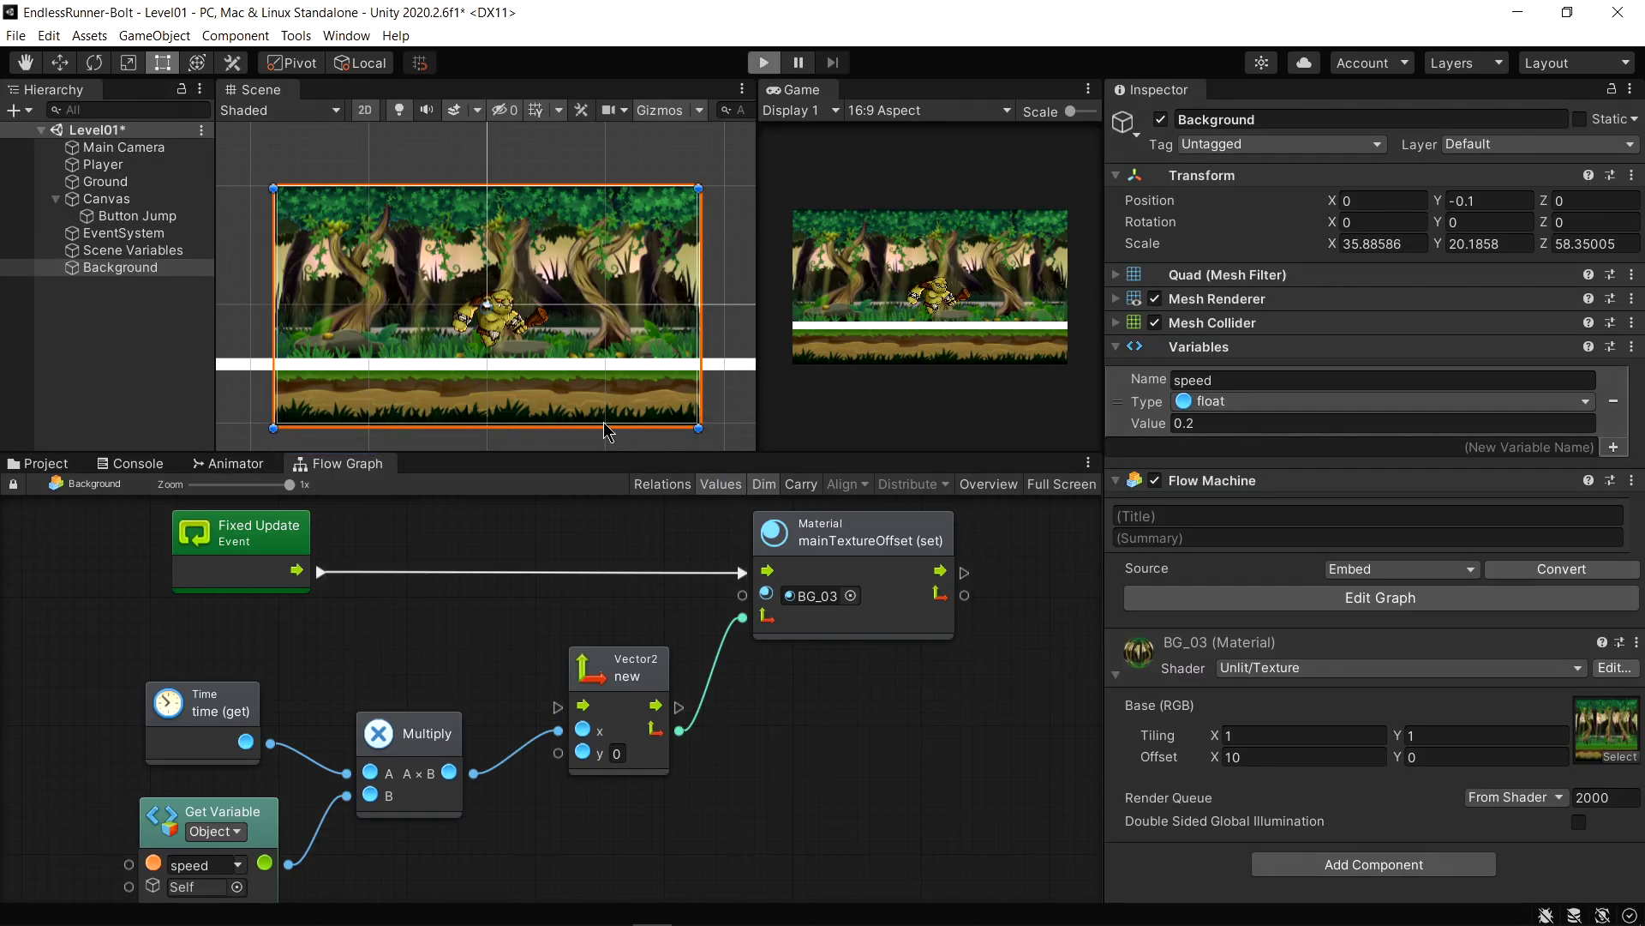
key(ctrl+p)
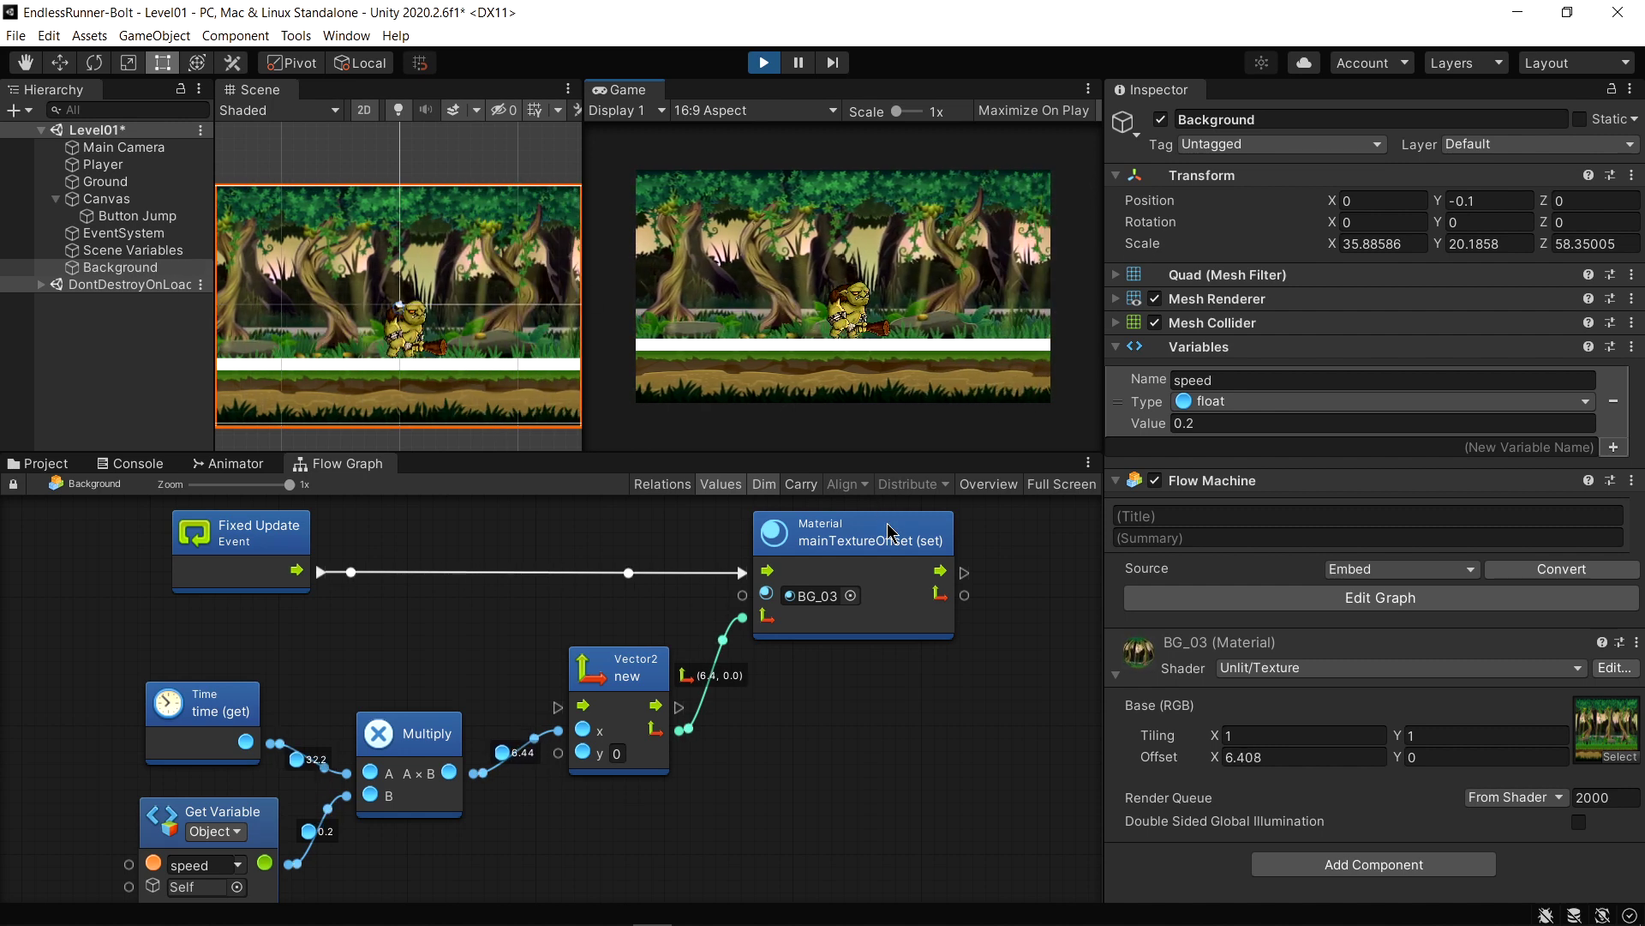
scroll(503, 380, up, 5)
mouse_move(503, 380)
middle_down()
mouse_move(485, 272)
mouse_move(459, 367)
middle_up()
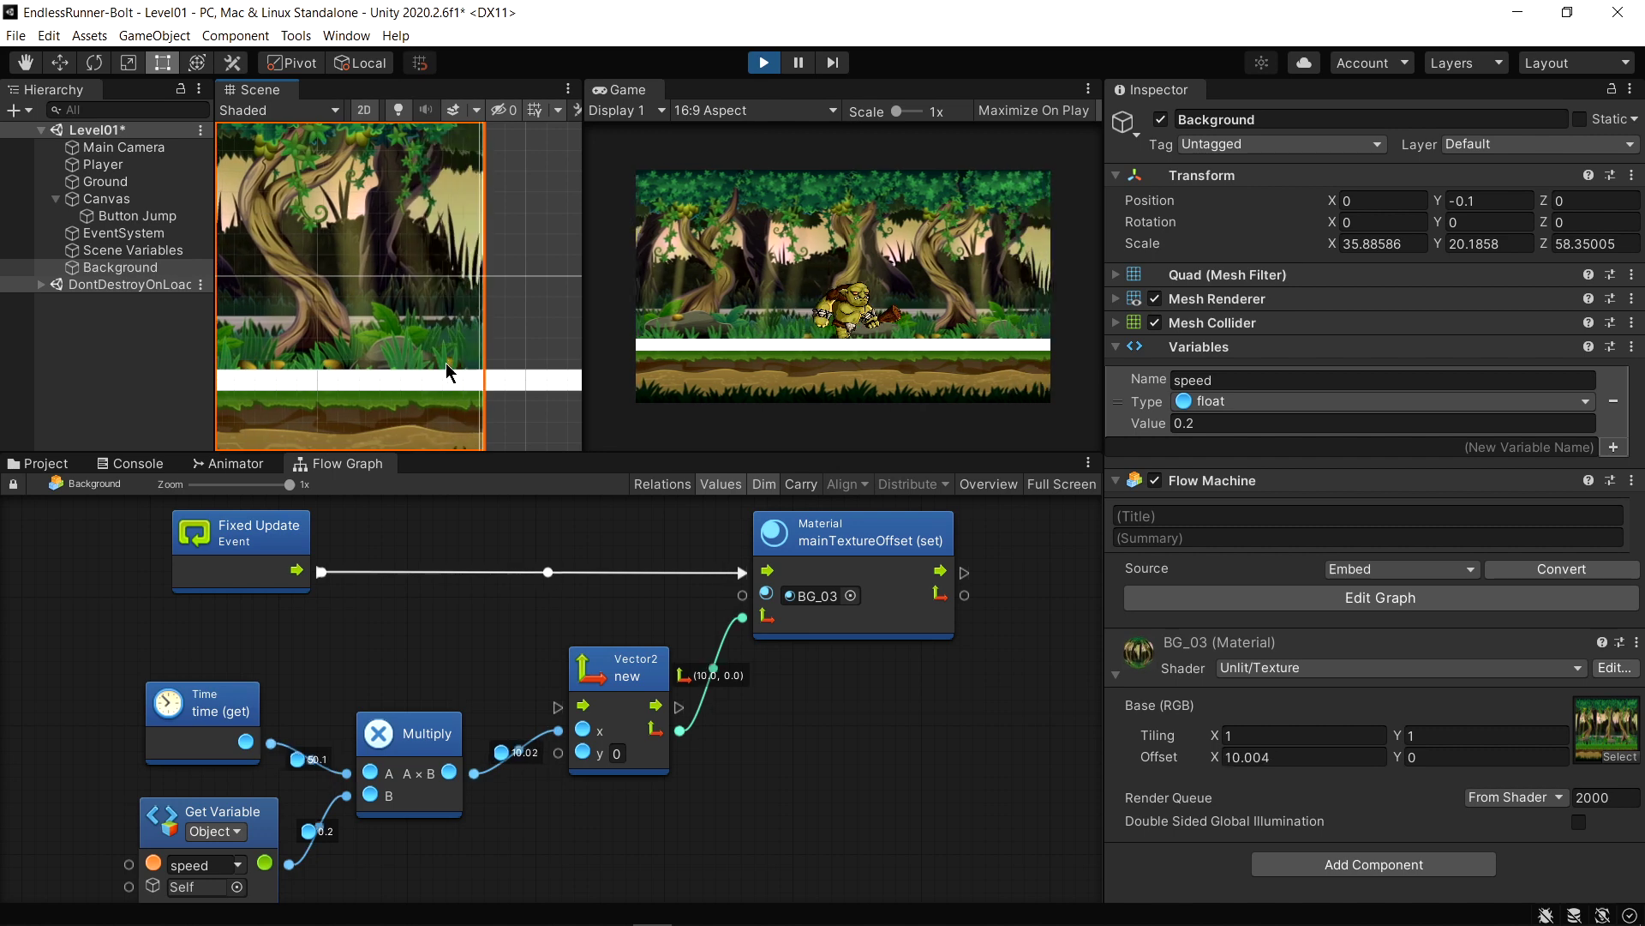
scroll(407, 362, down, 3)
drag(450, 400, 551, 400)
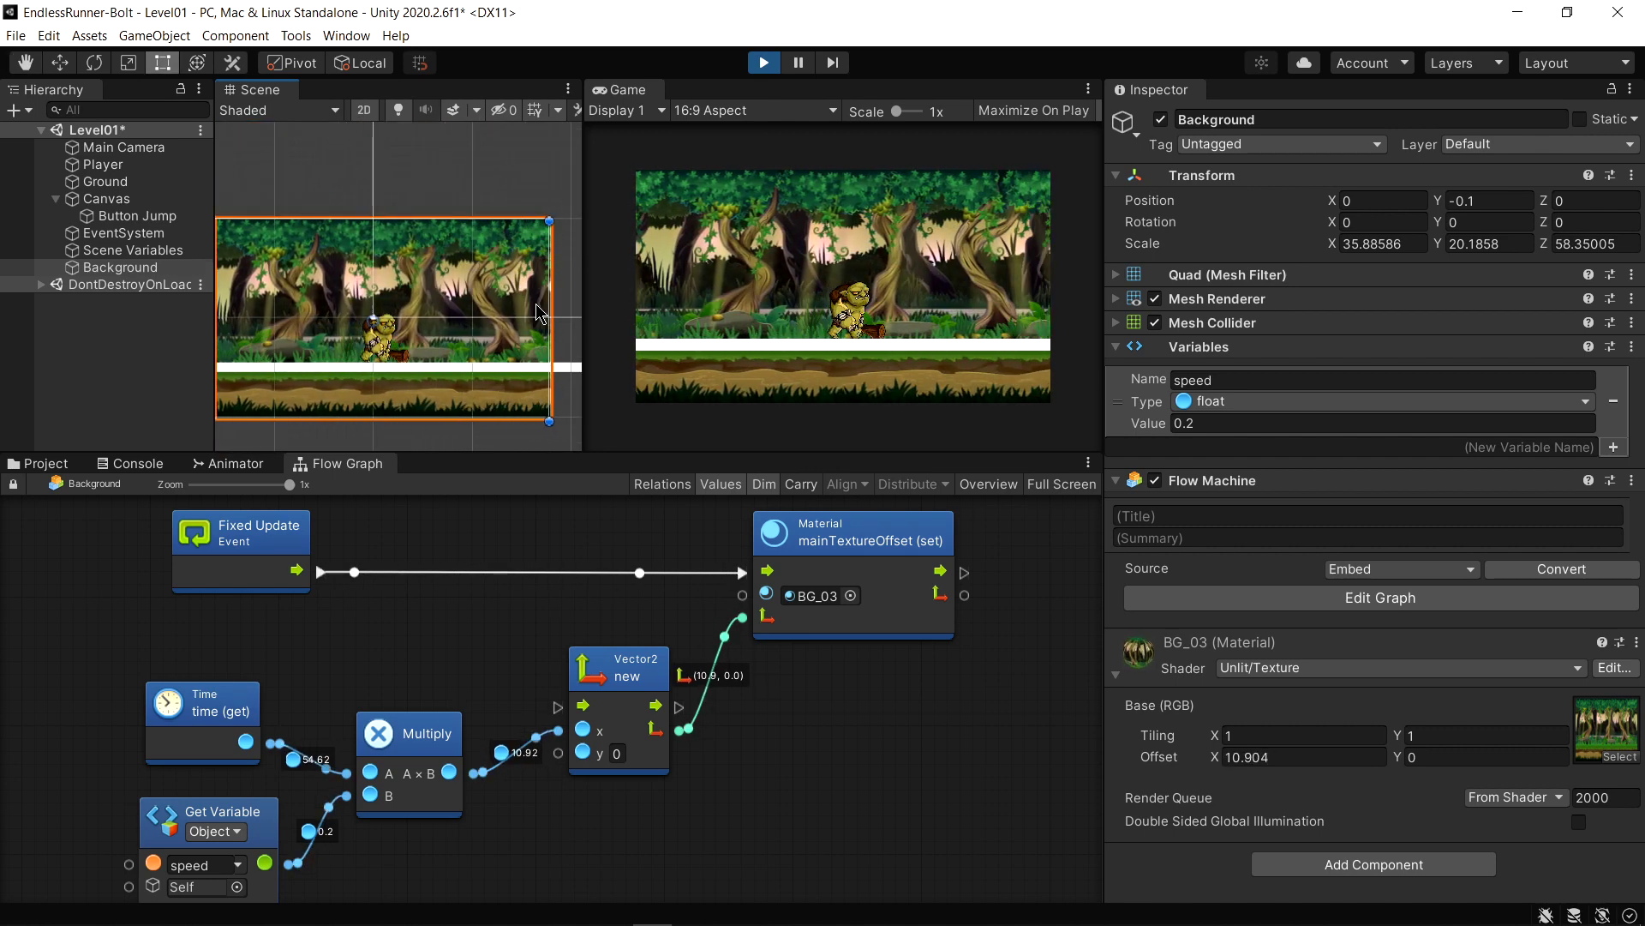
scroll(345, 381, down, 2)
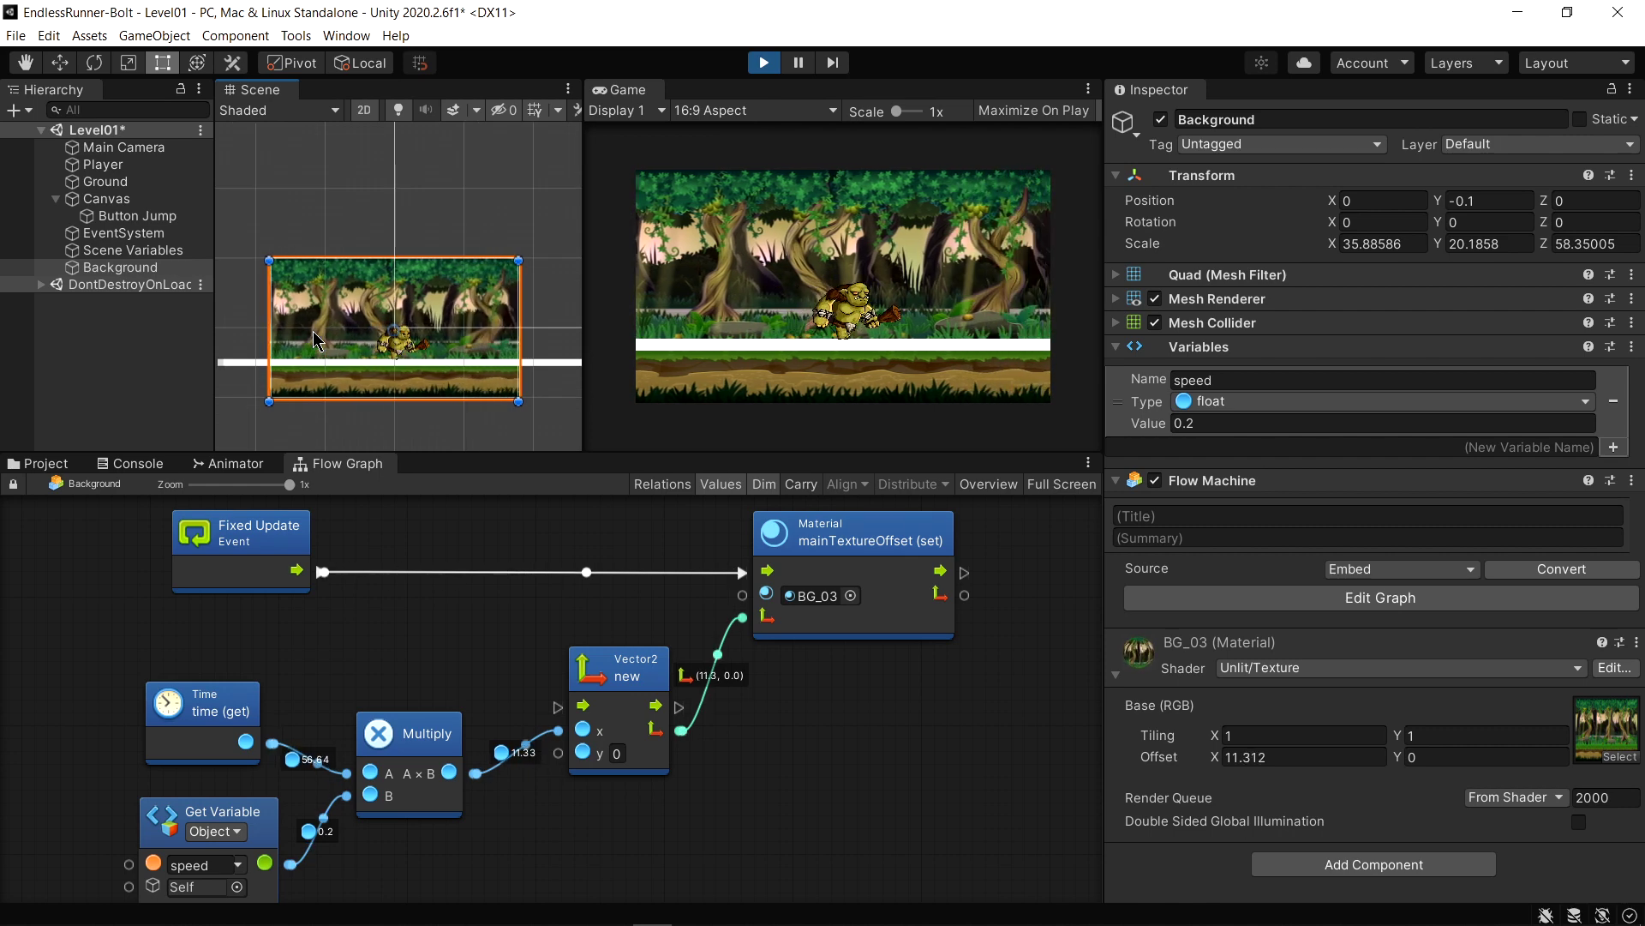
scroll(488, 283, up, 2)
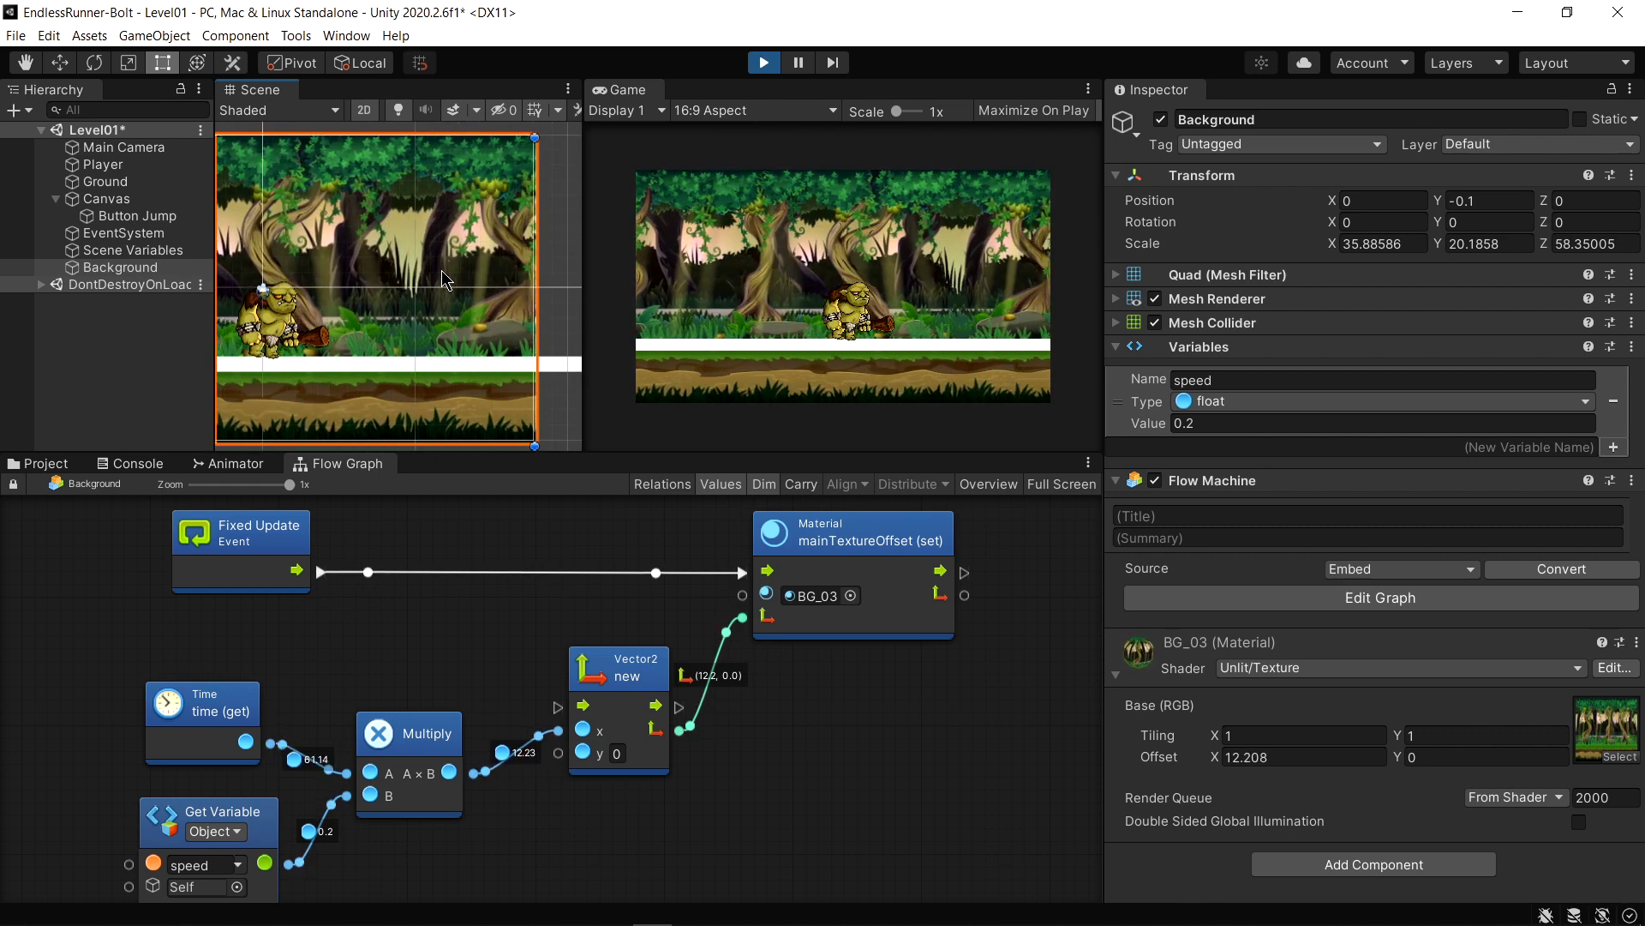
scroll(433, 341, down, 1)
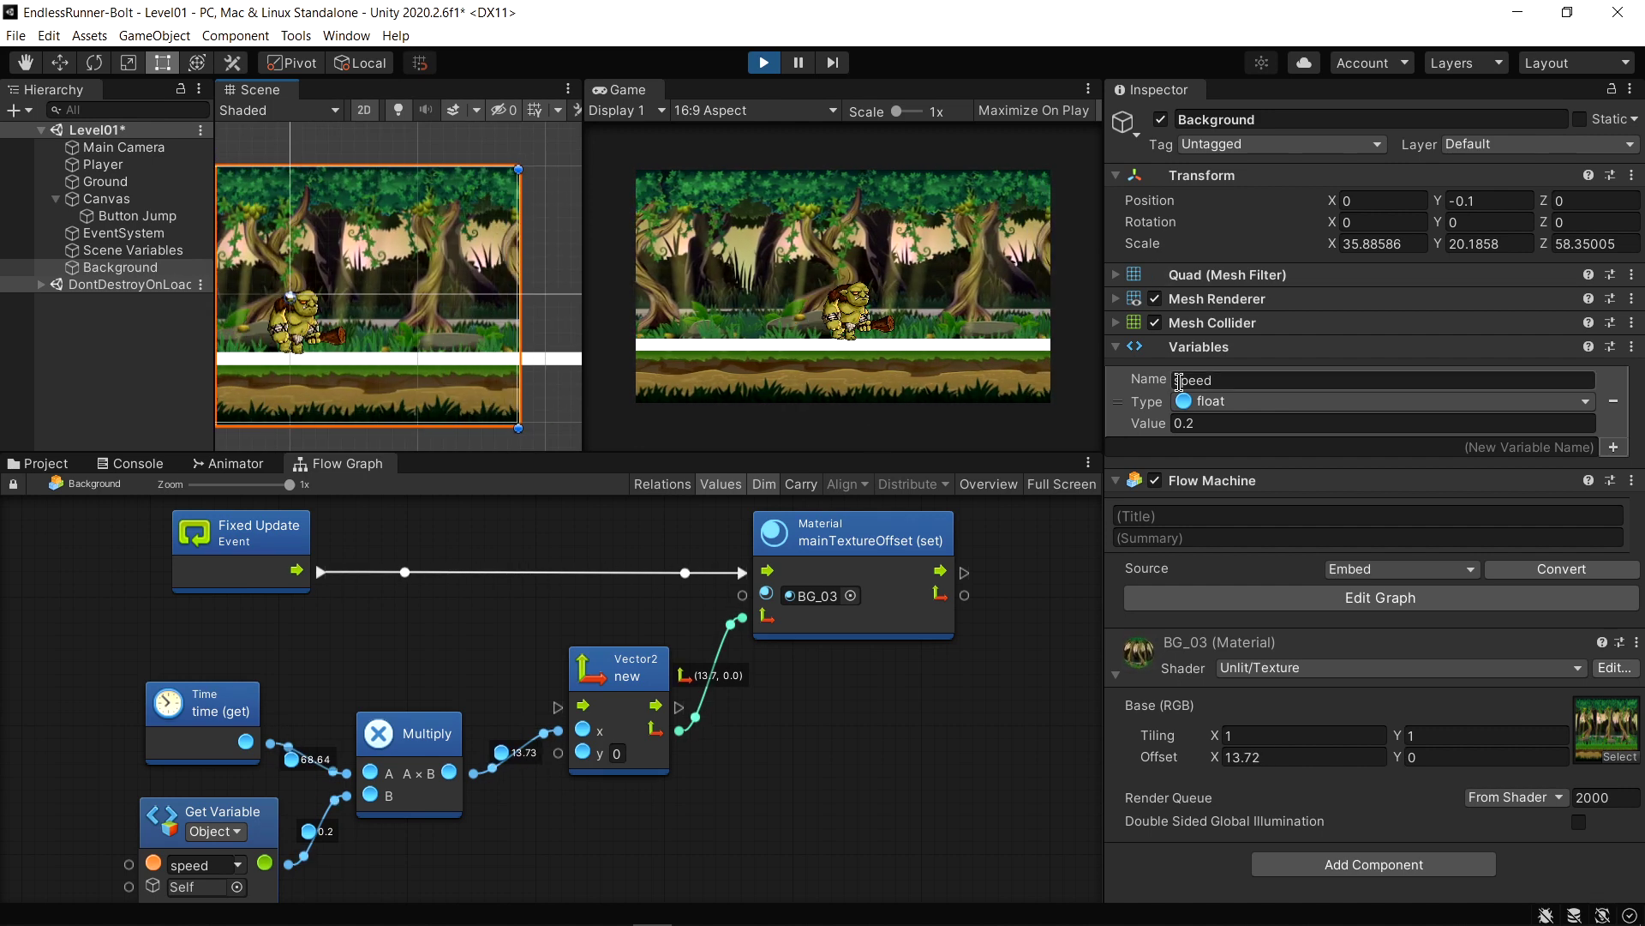
Try different speed values during play, ending at 2, then stop Play mode
click(1204, 424)
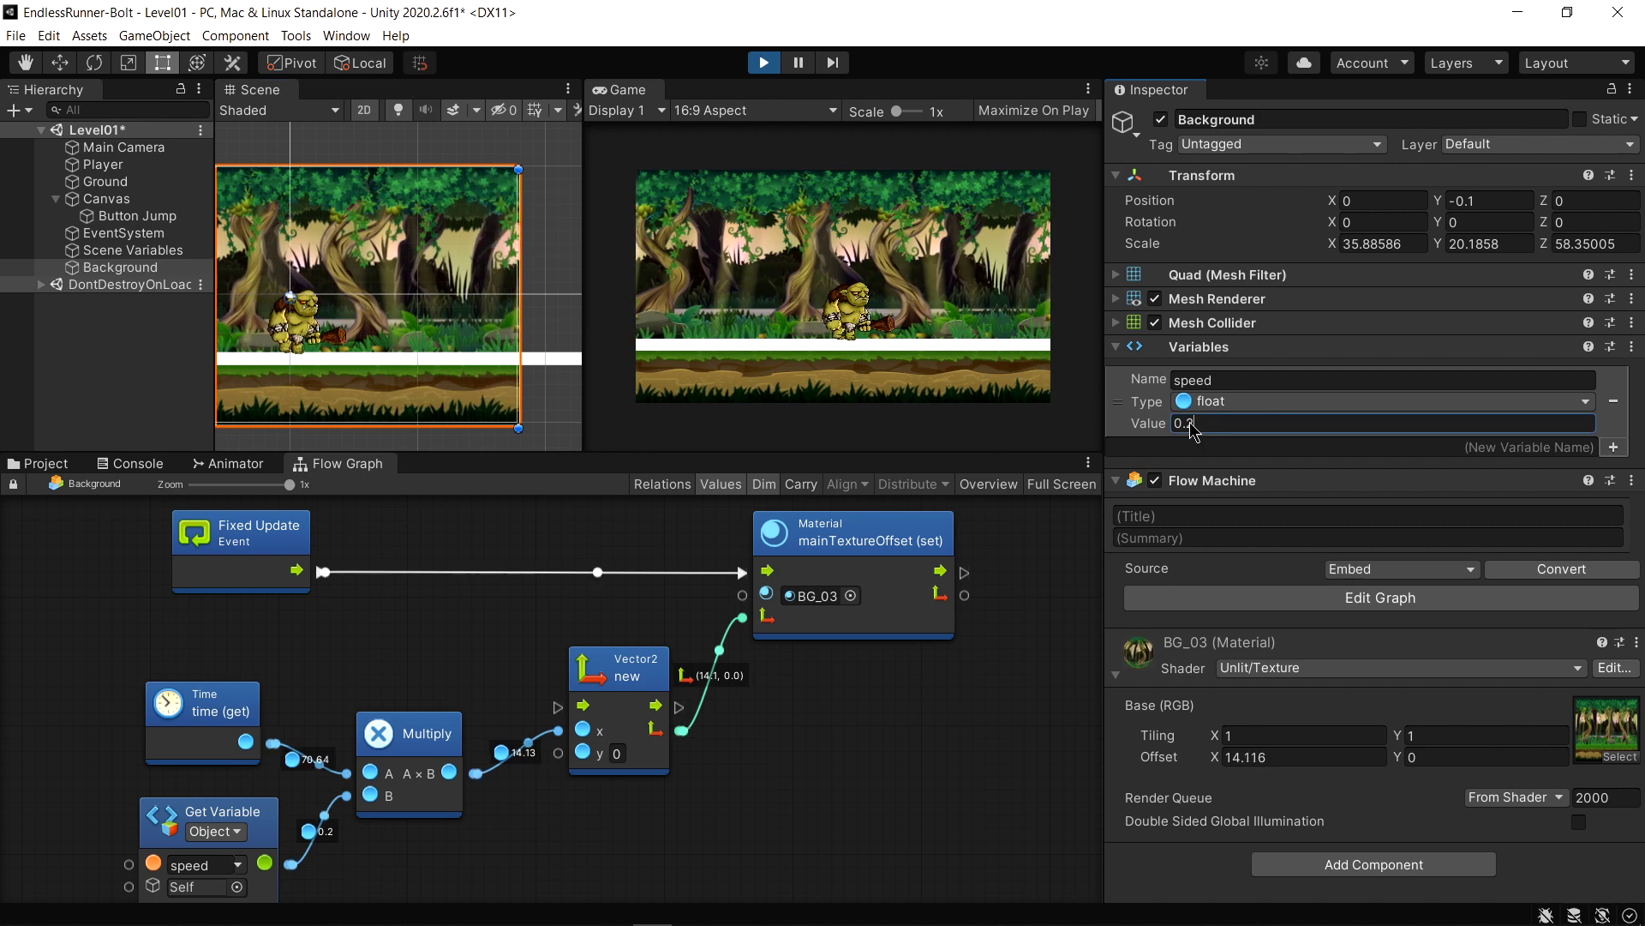
text(0.1)
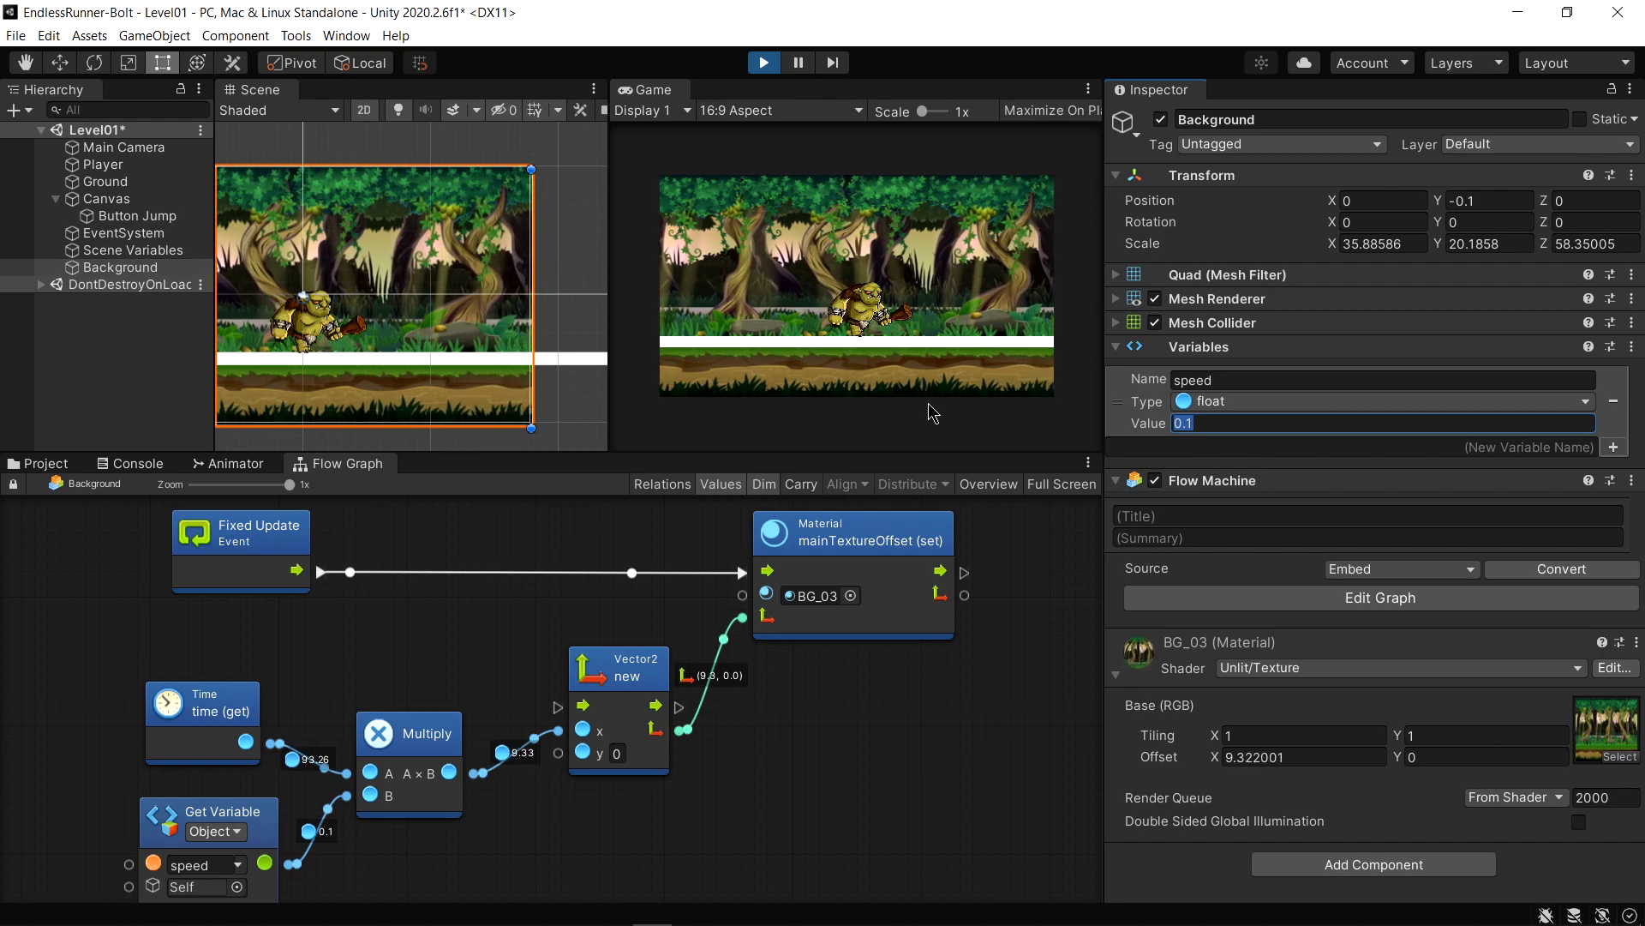
text(1)
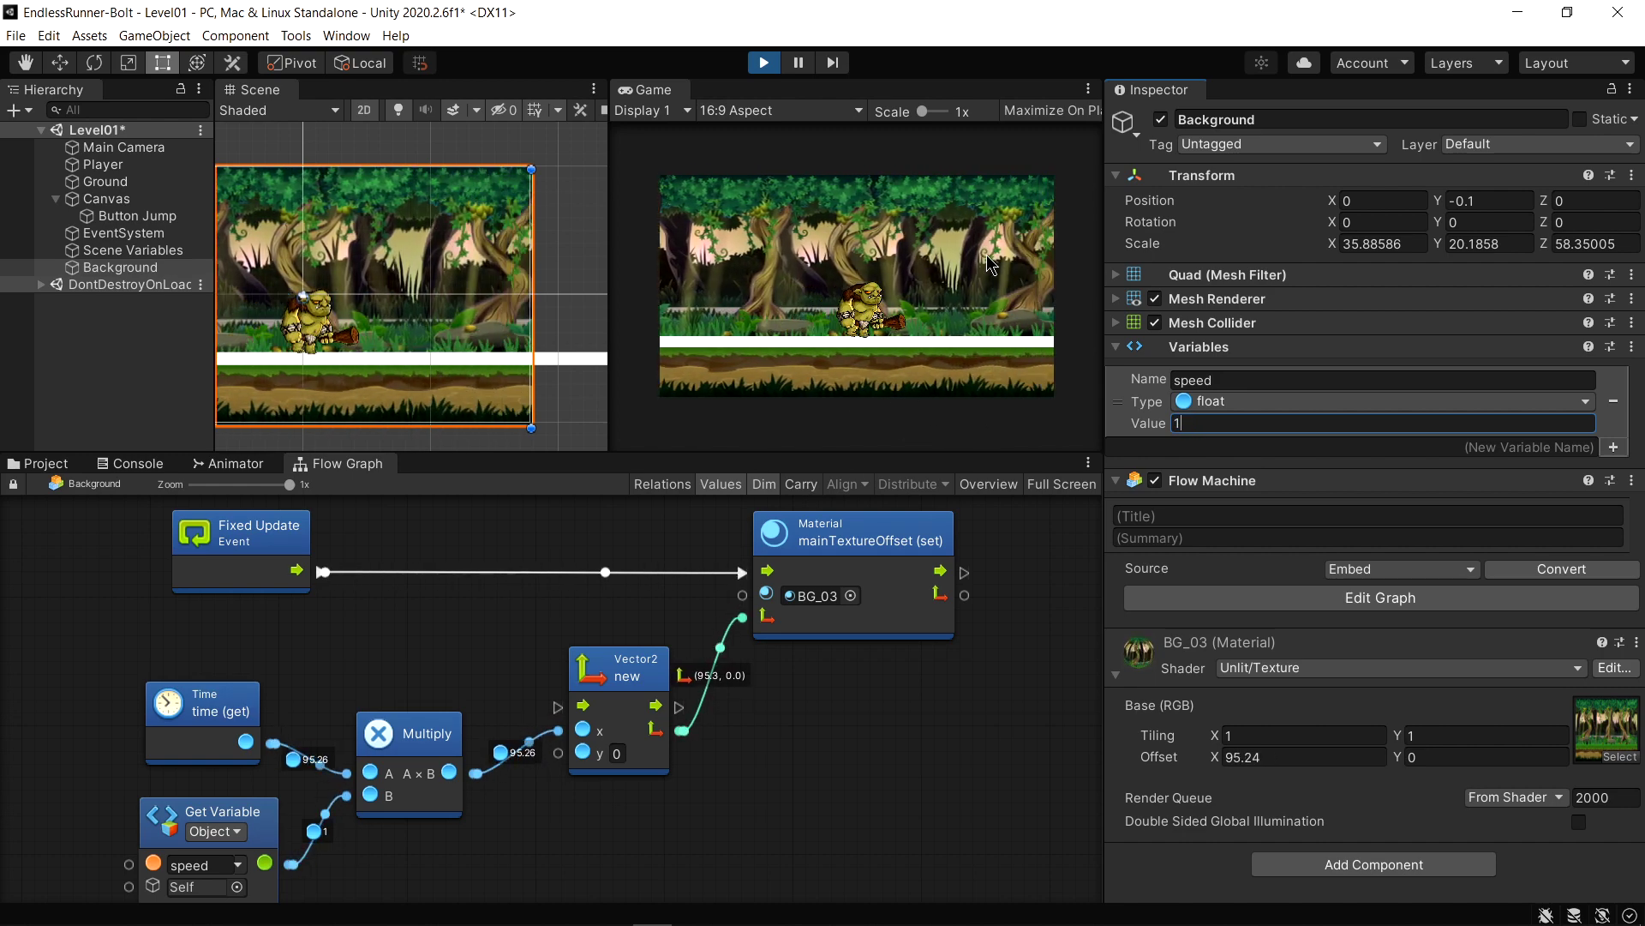
key(BackSpace)
text(2)
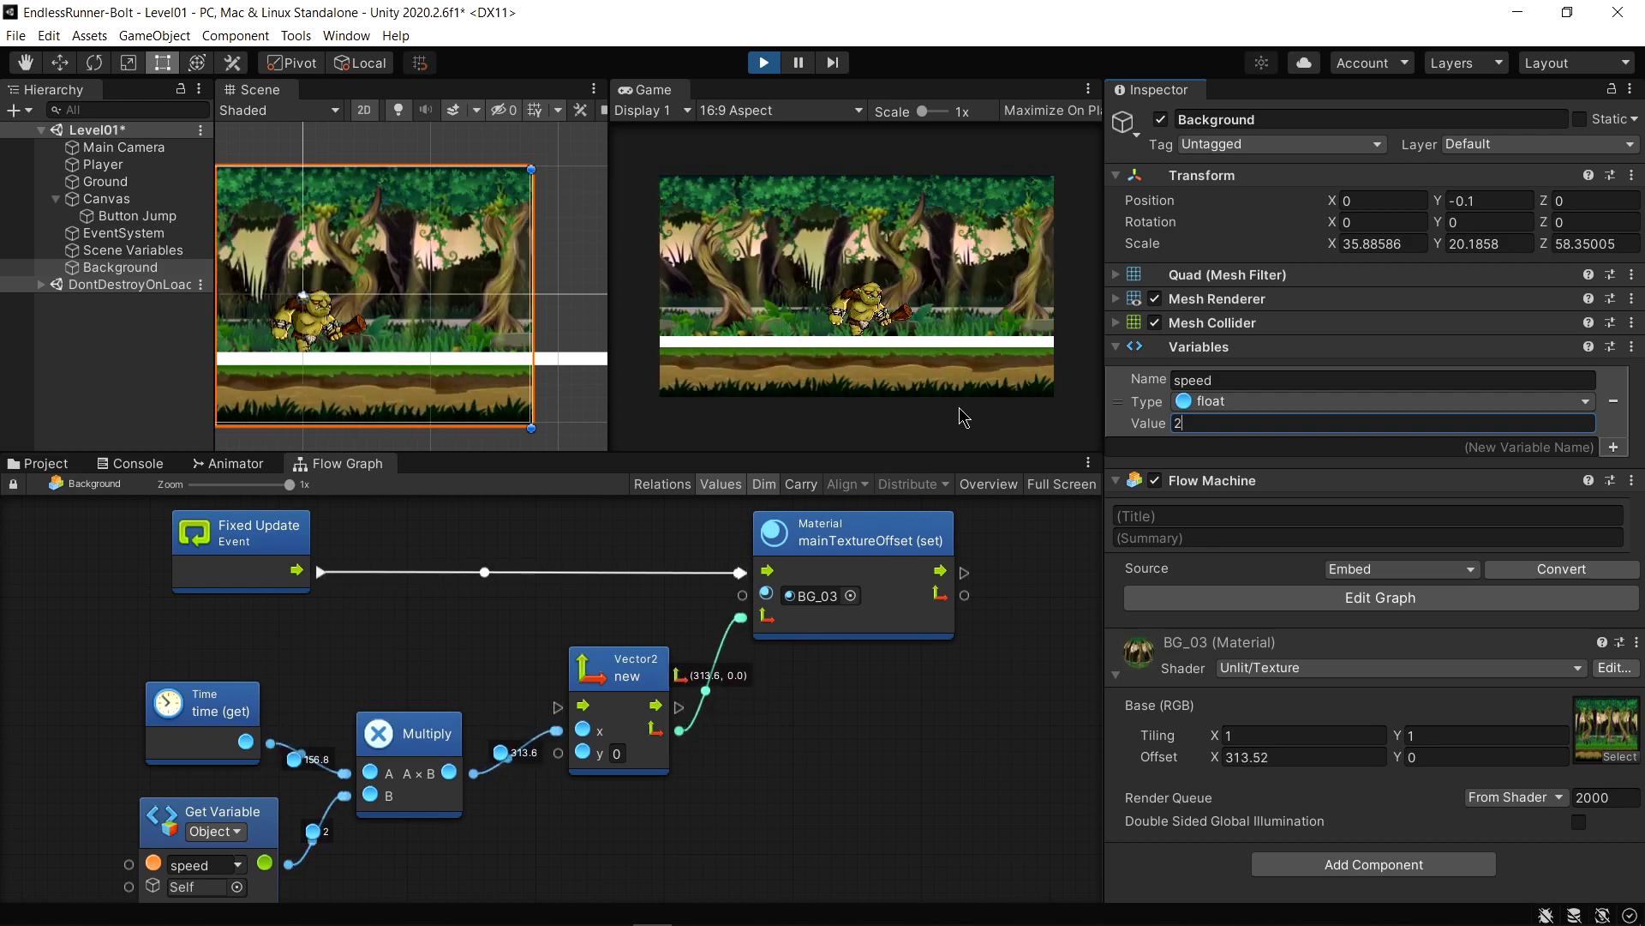
key(ctrl+p)
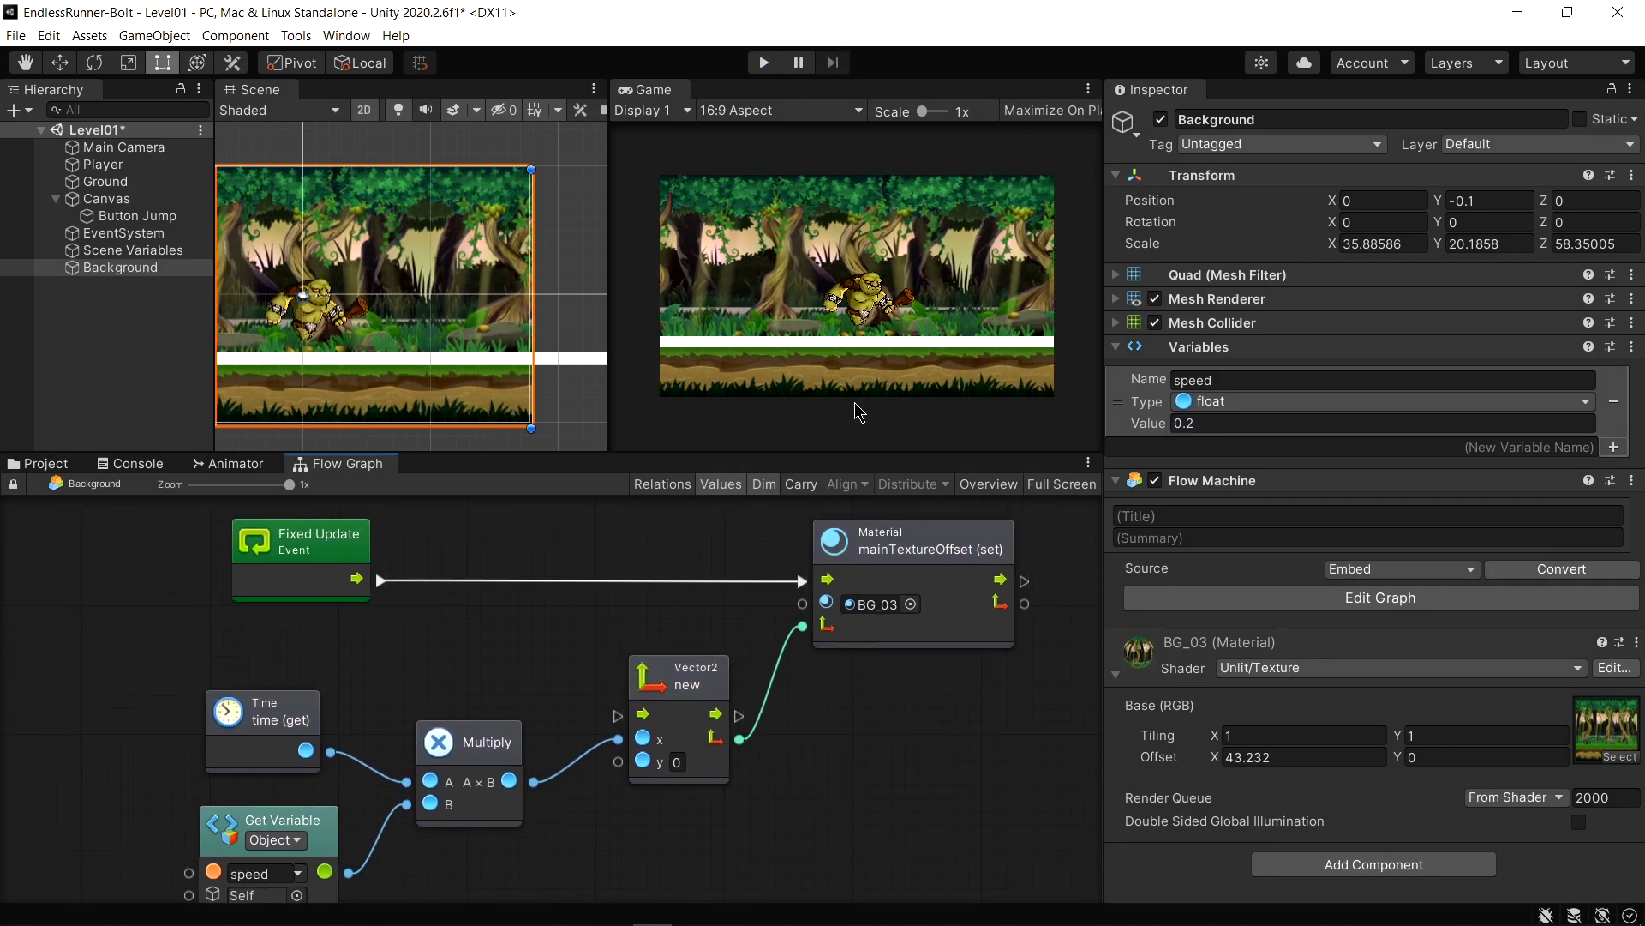
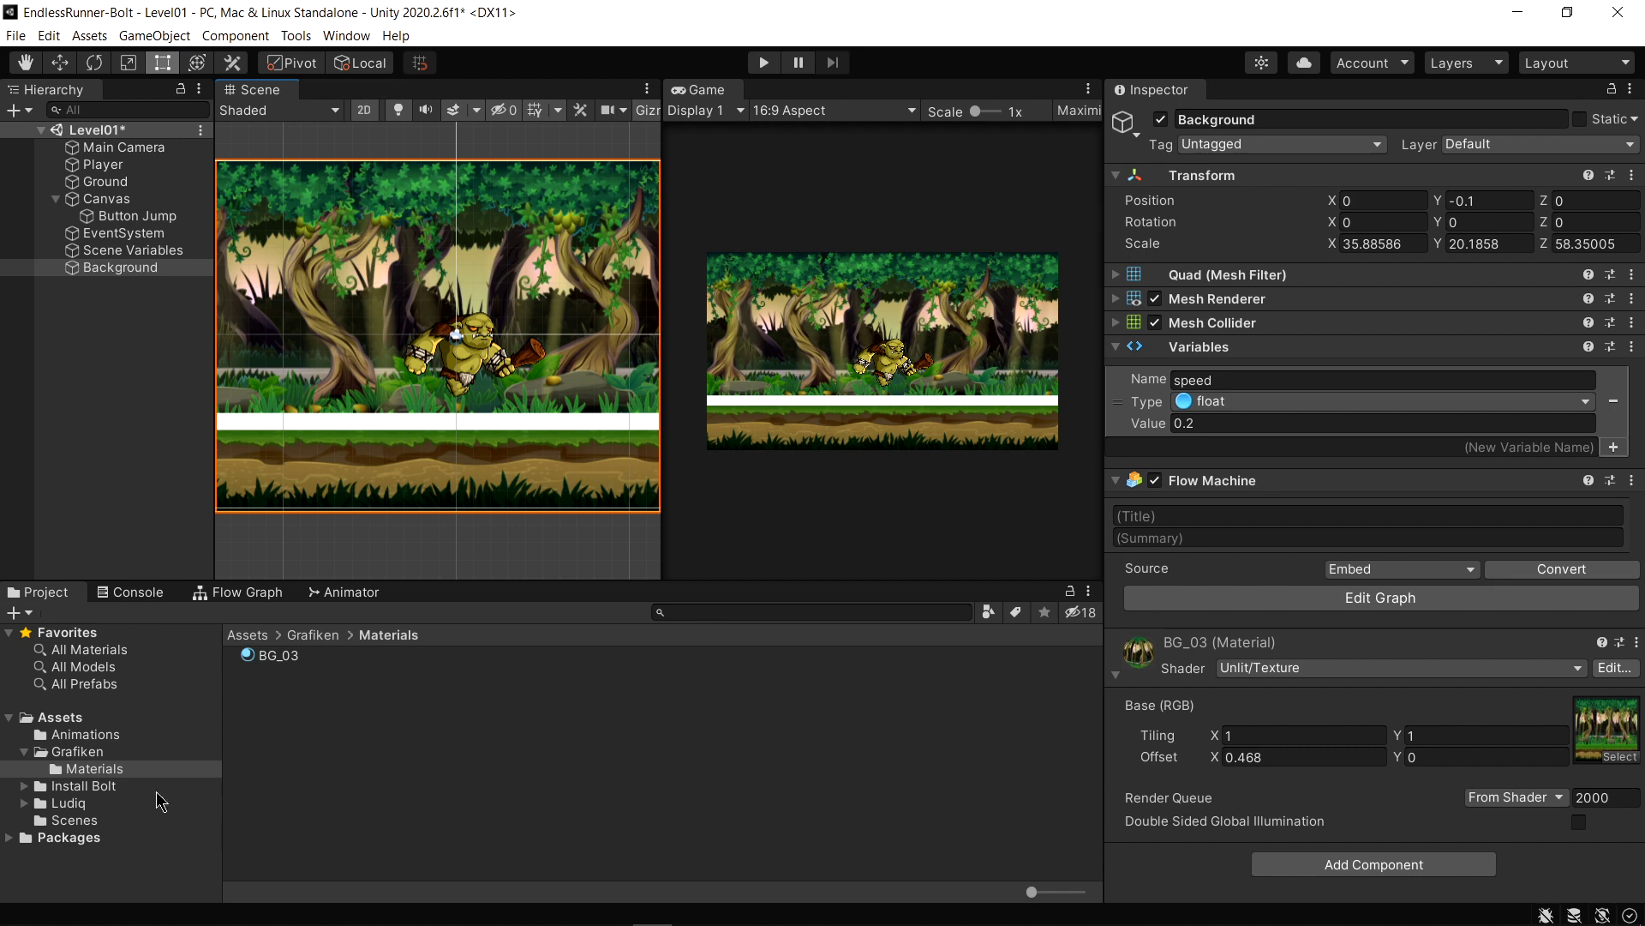
In the Grafiken folder, preview the Prop_5, Prop_6 and Prop_7 sprites, enlarging the barrel preview
click(78, 753)
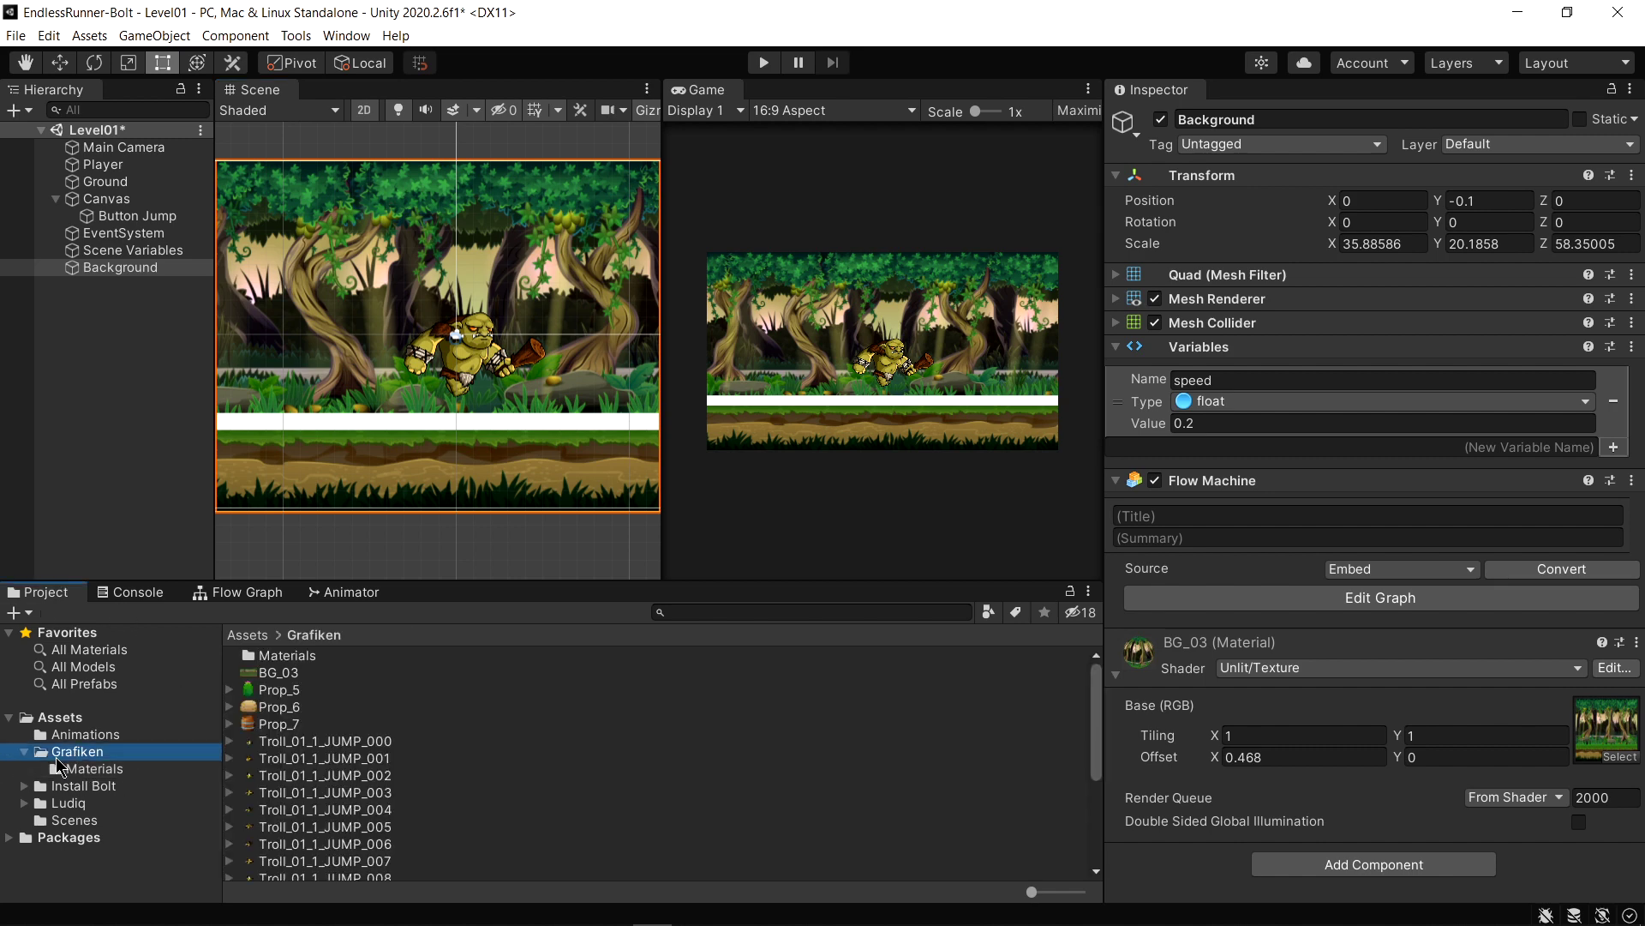
click(275, 691)
click(280, 708)
click(280, 725)
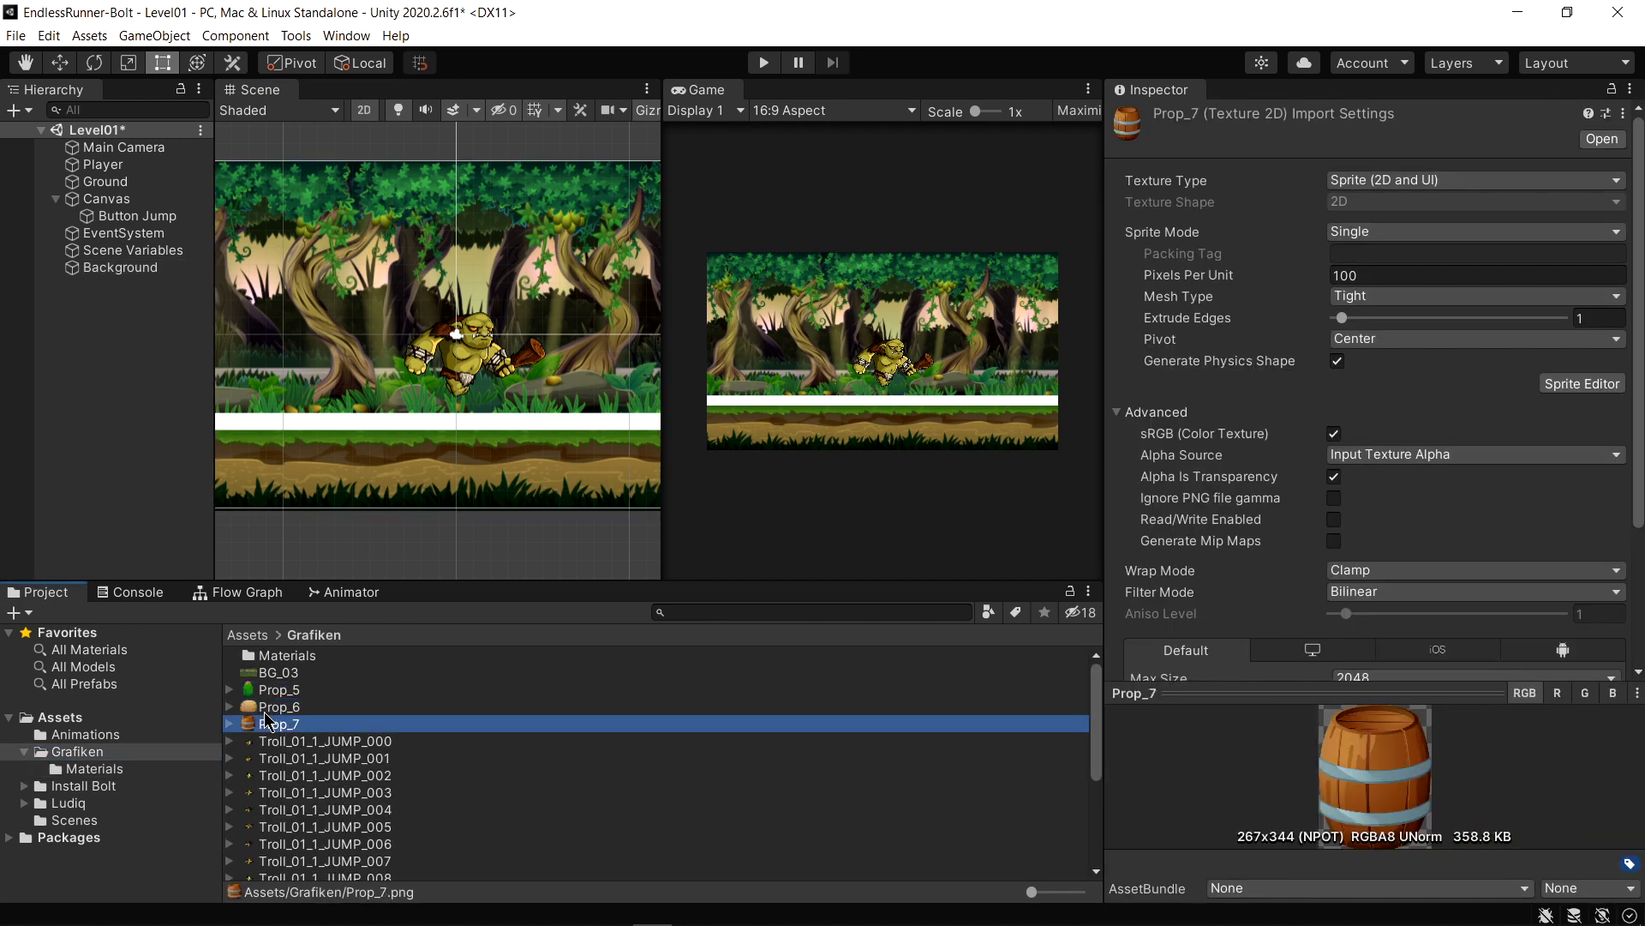
drag(1310, 696, 1304, 493)
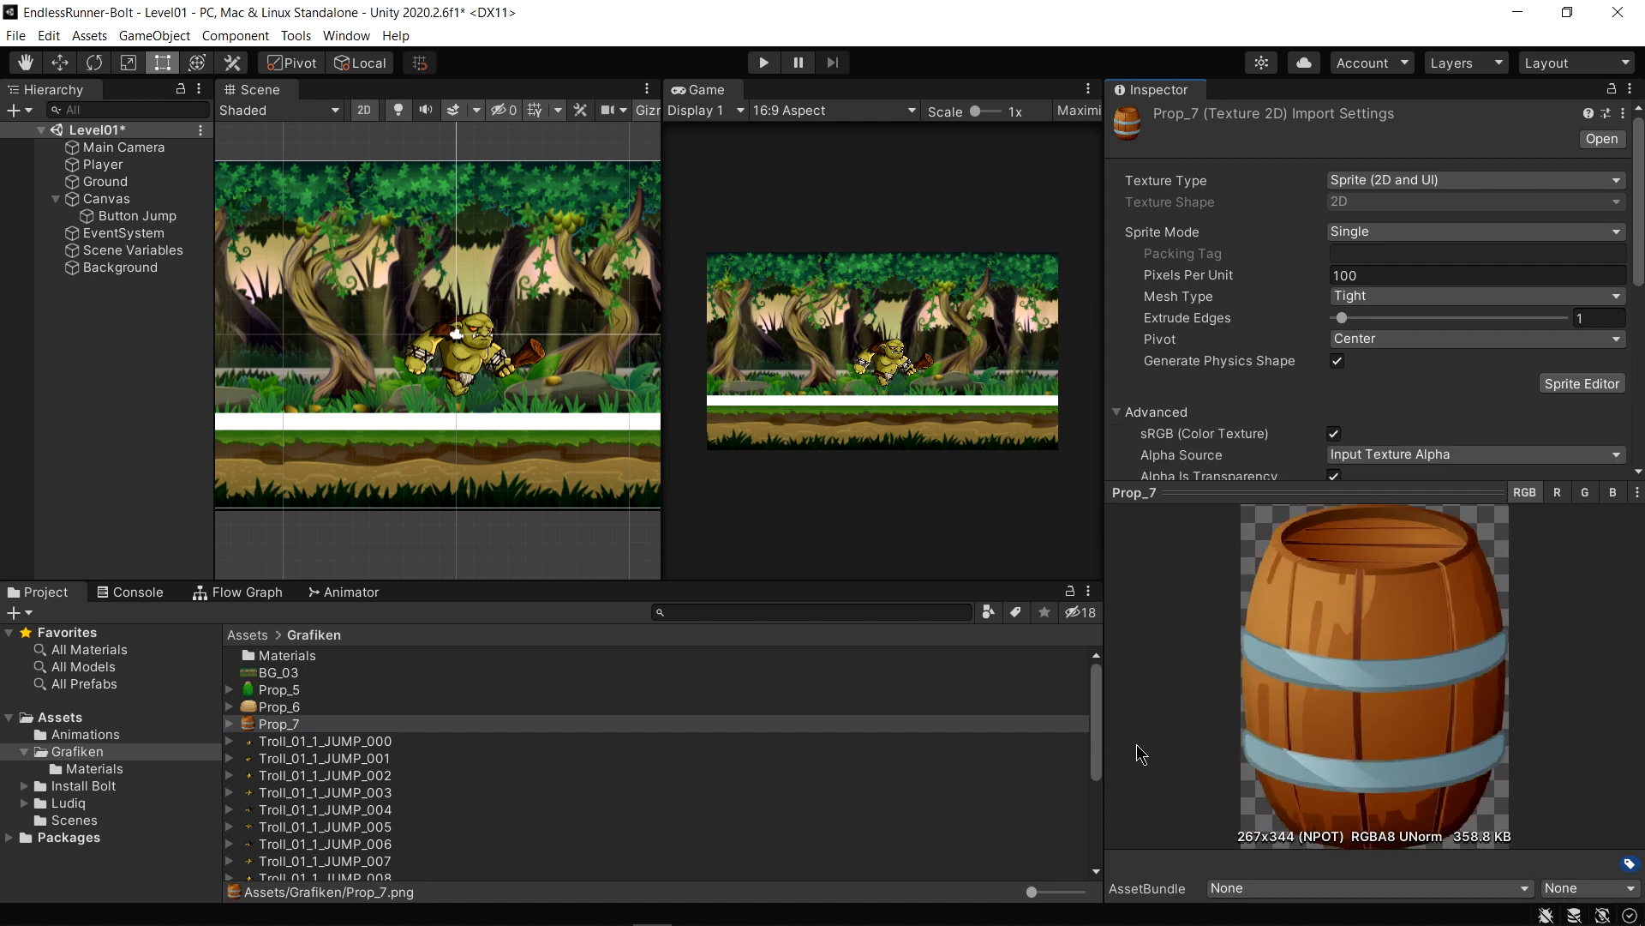
Drag the Prop_7 barrel into the Hierarchy and switch to the Move tool
drag(273, 725, 90, 321)
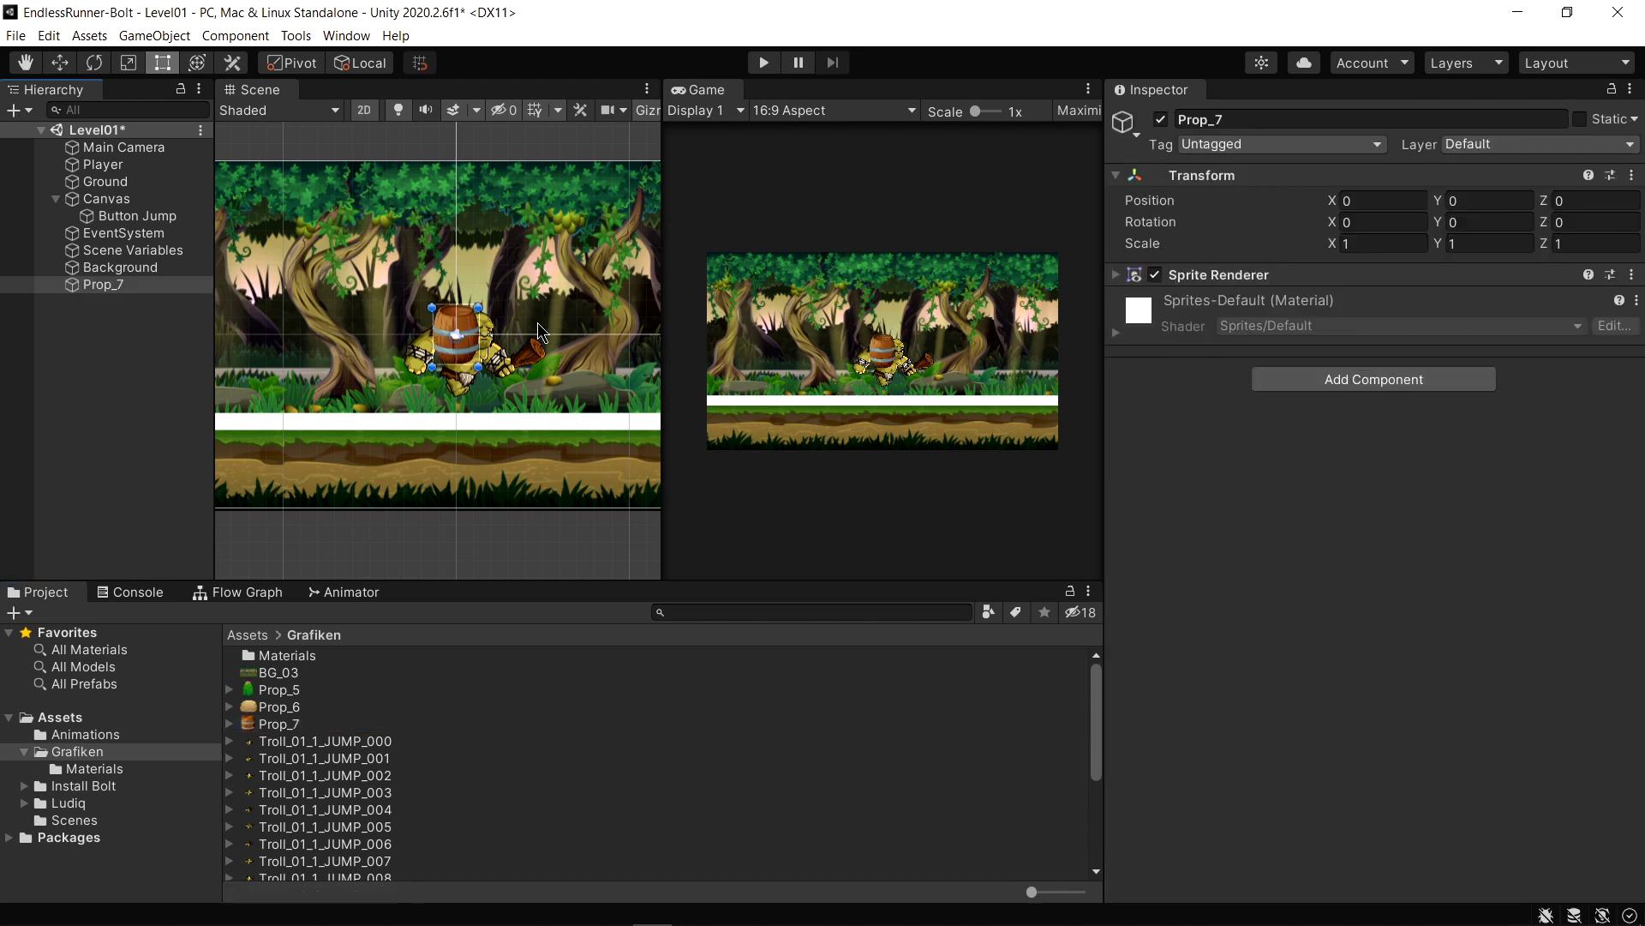
scroll(485, 319, up, 3)
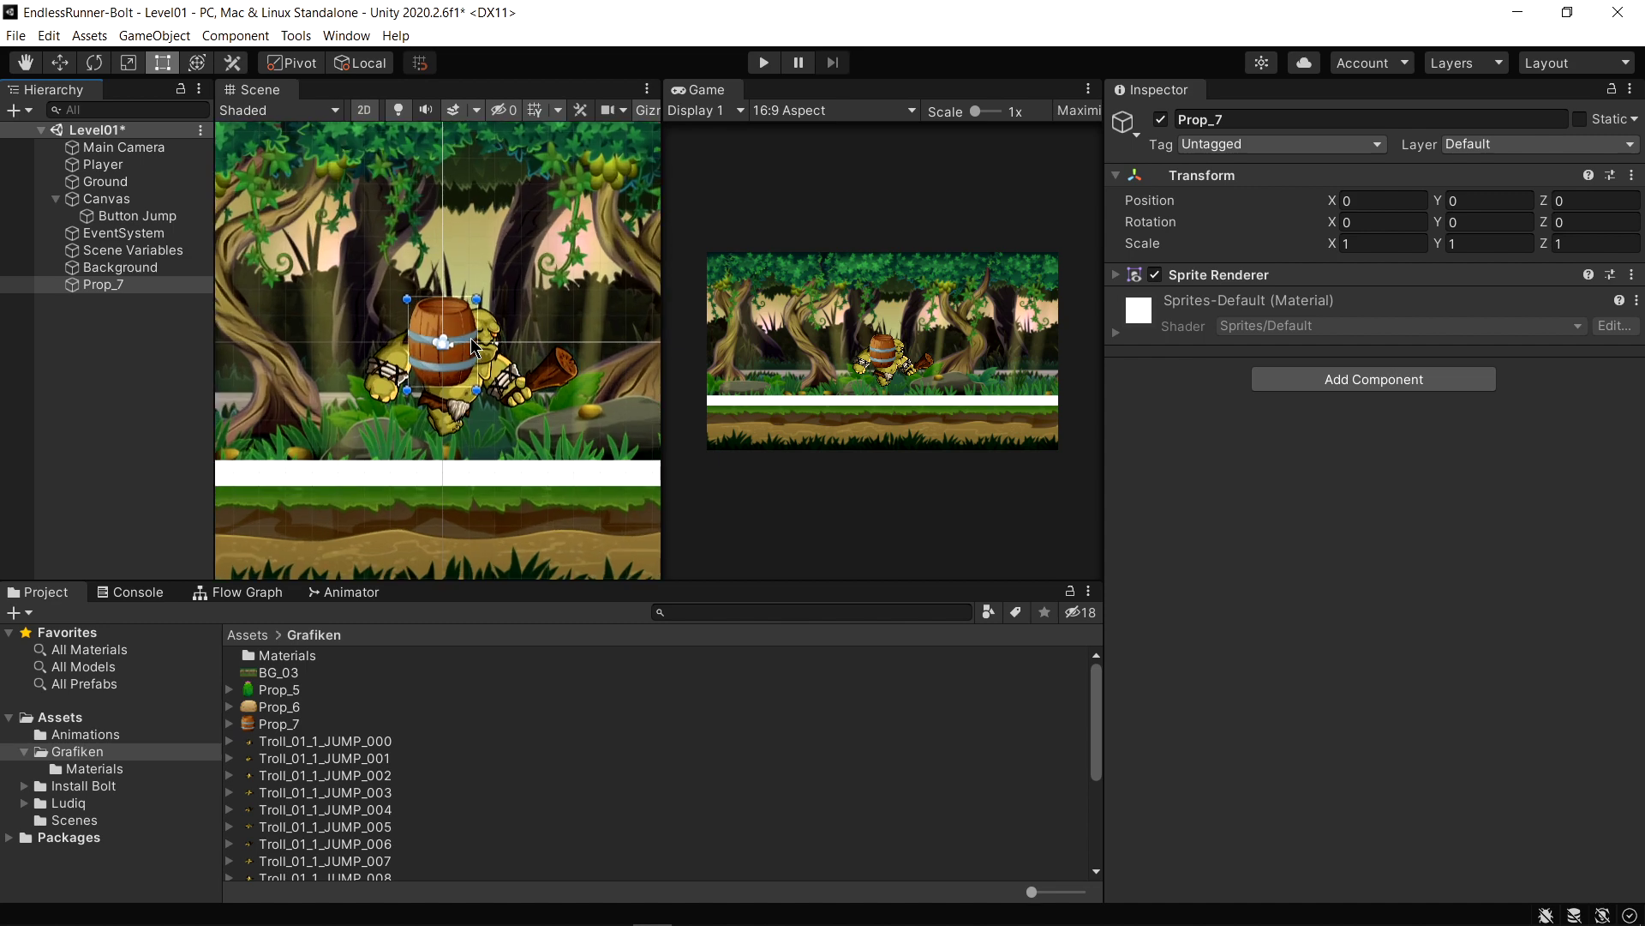
scroll(474, 345, down, 3)
scroll(428, 368, up, 4)
scroll(390, 390, down, 1)
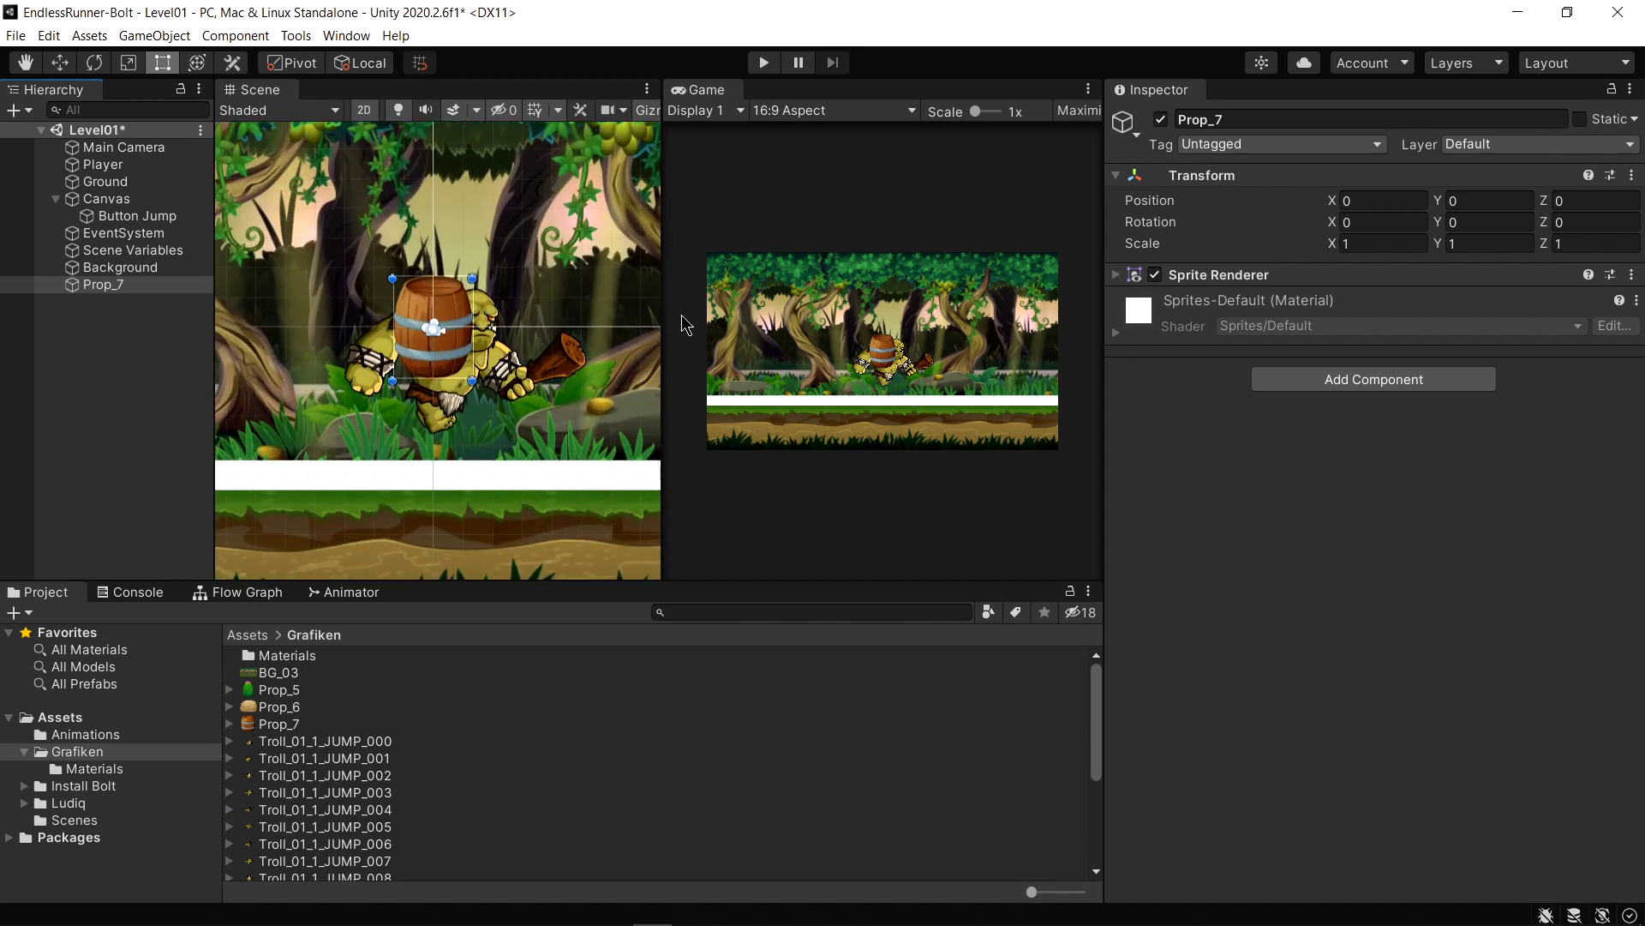
drag(663, 323, 833, 317)
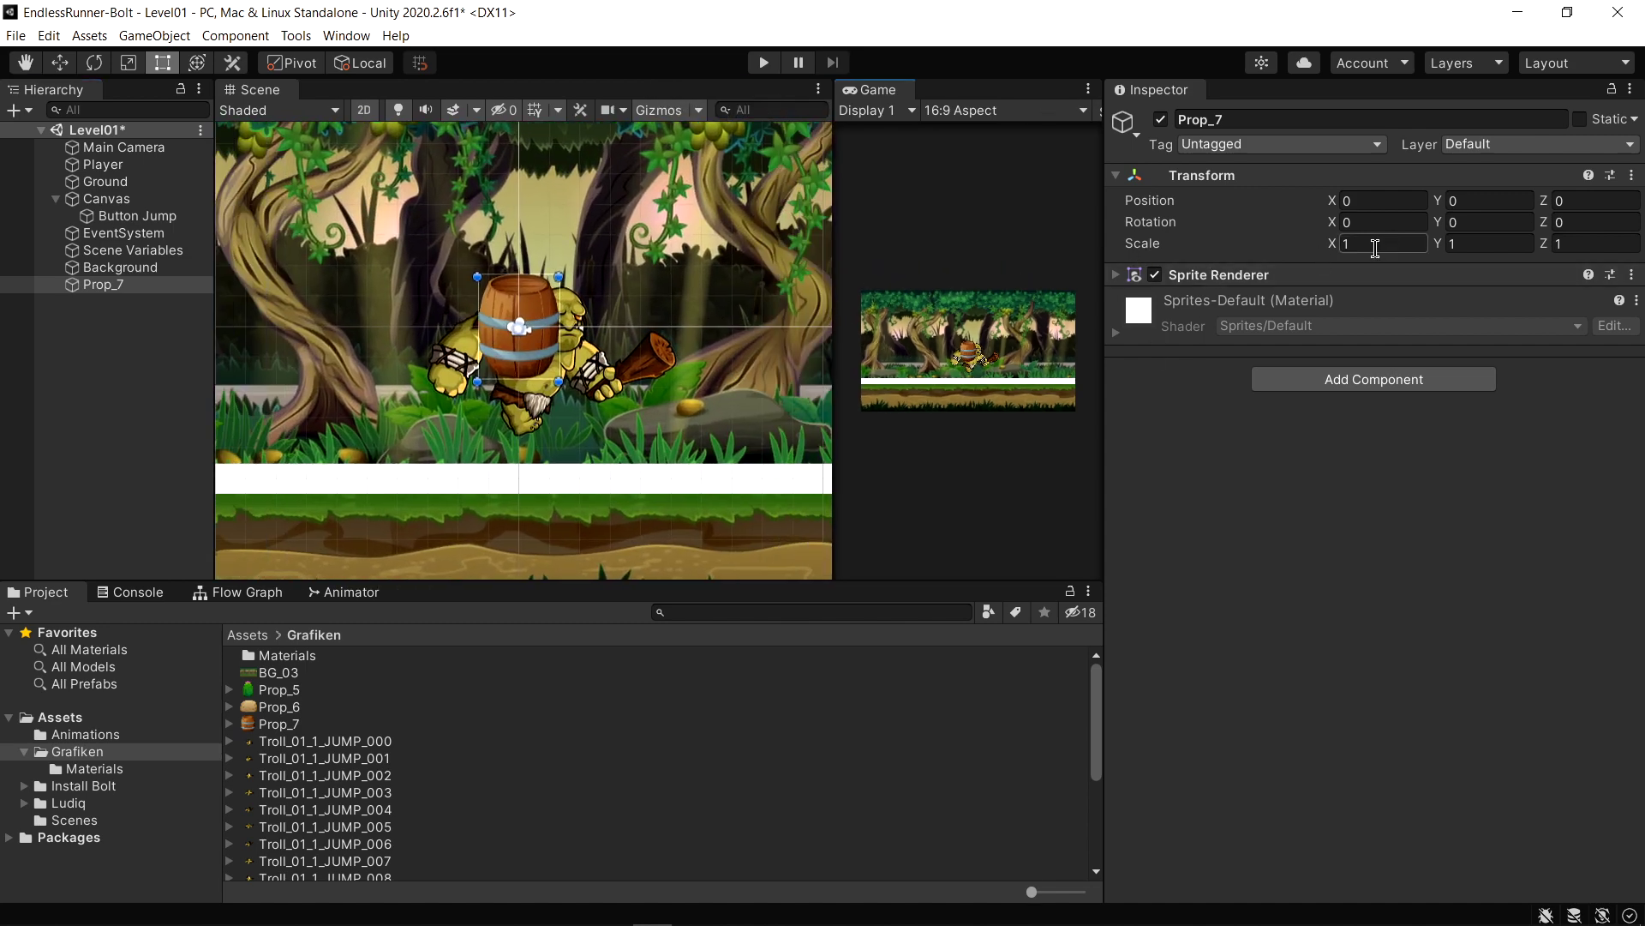
scroll(658, 420, down, 2)
scroll(618, 378, down, 2)
drag(618, 378, 520, 378)
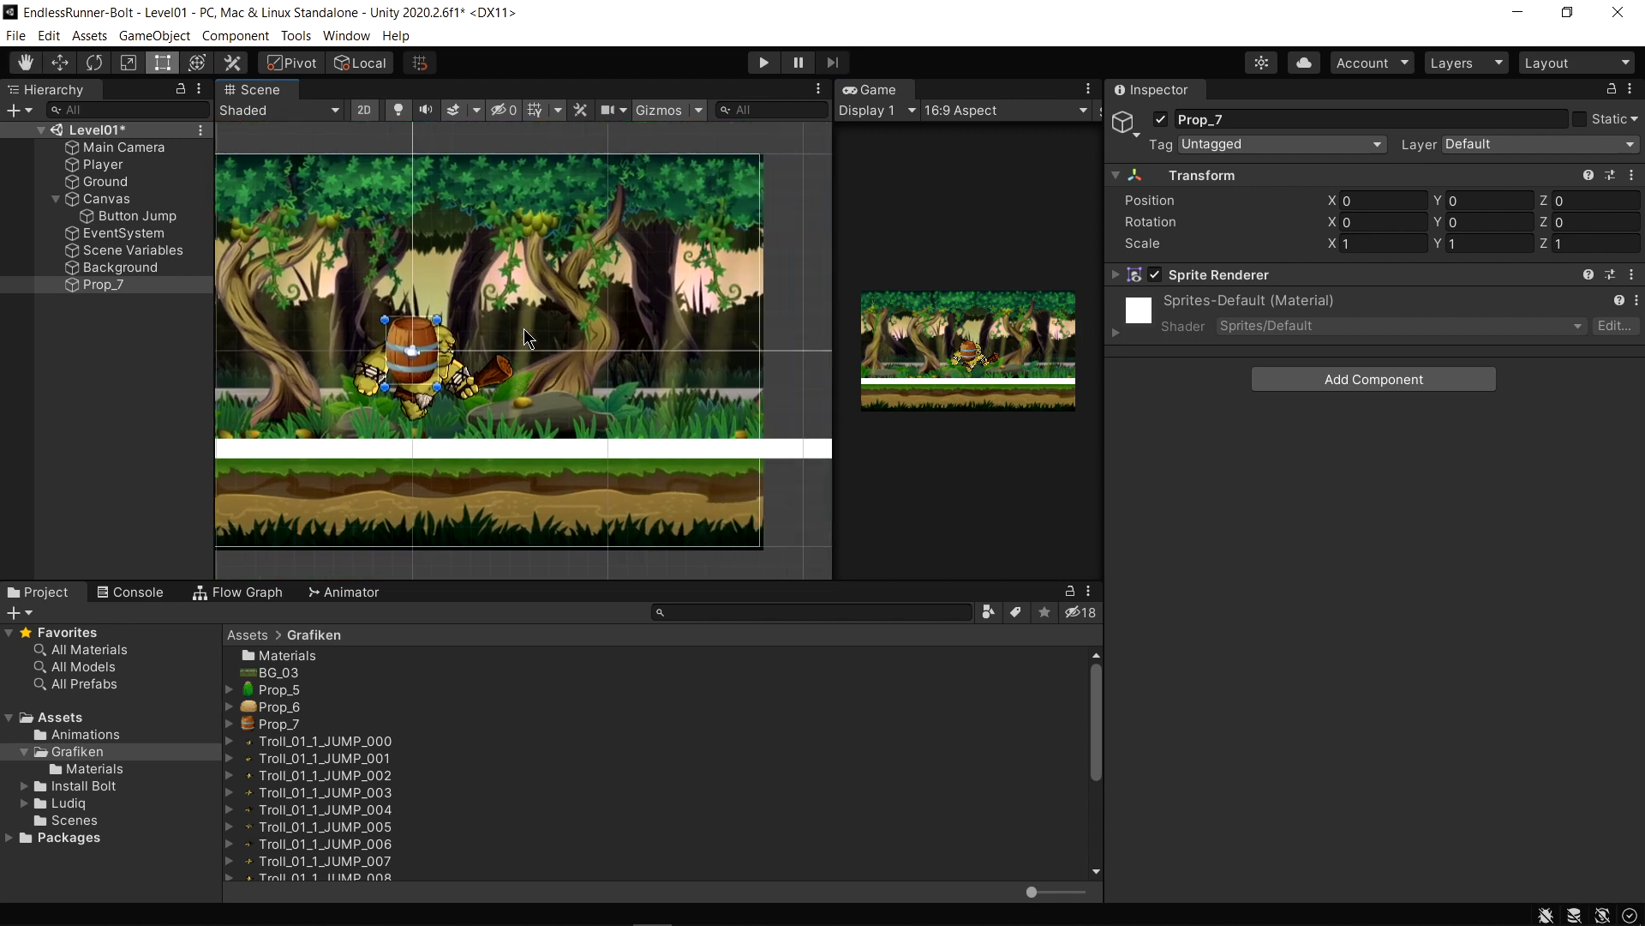
key(w)
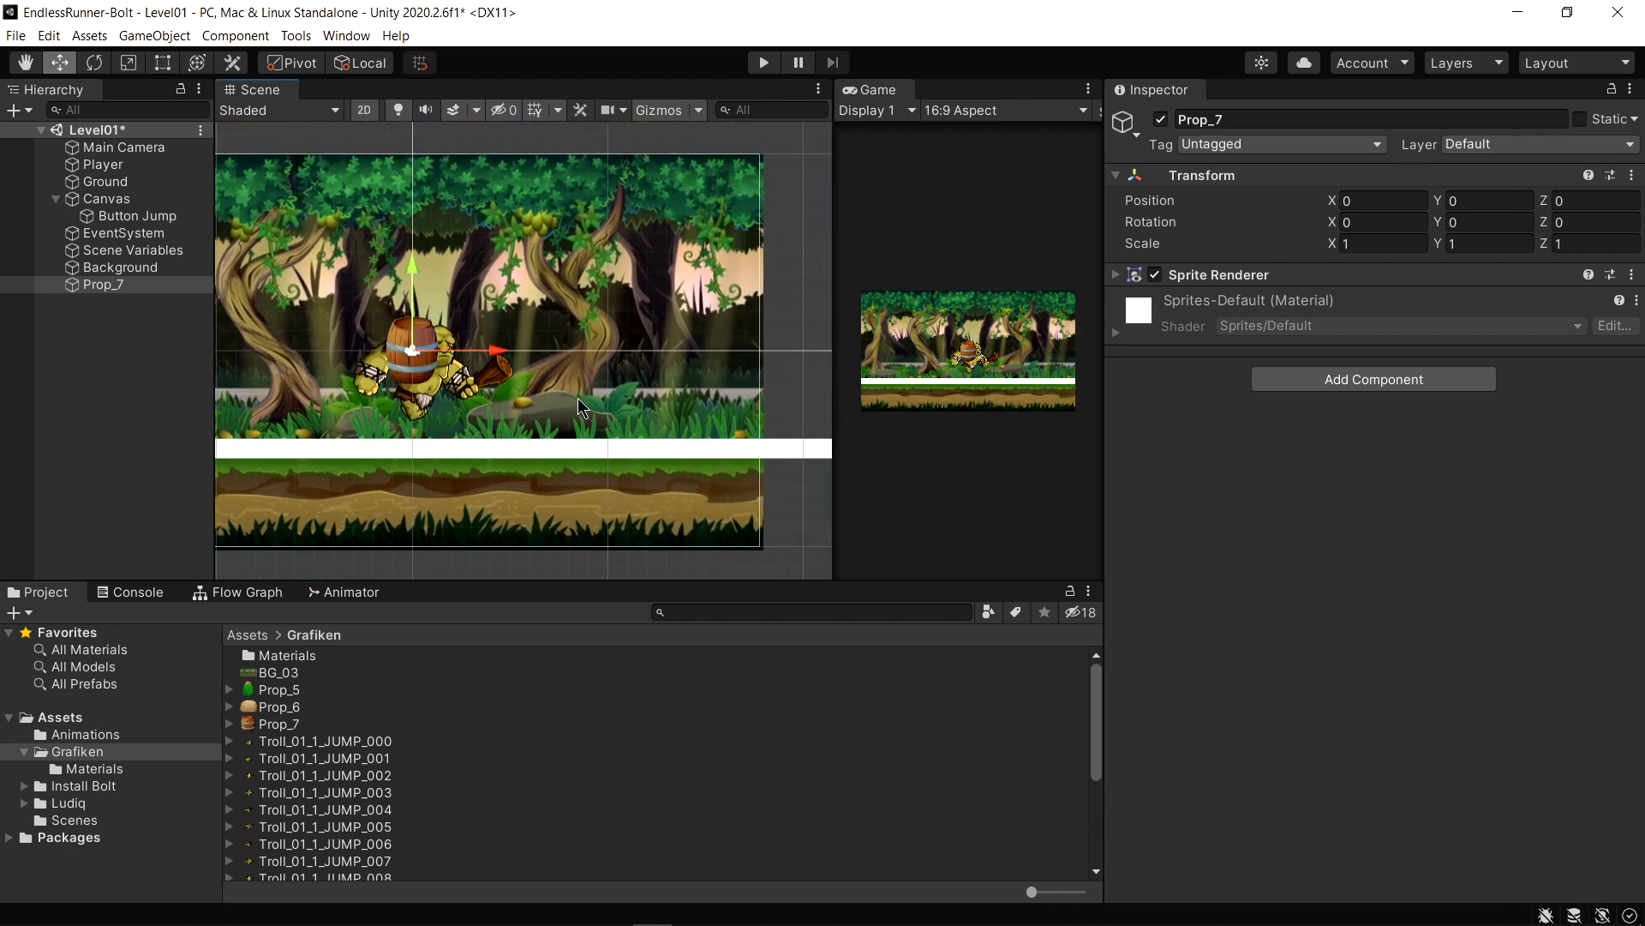
Move the barrel right to X 16.1 and give it a Rigidbody 2D
drag(561, 355, 631, 347)
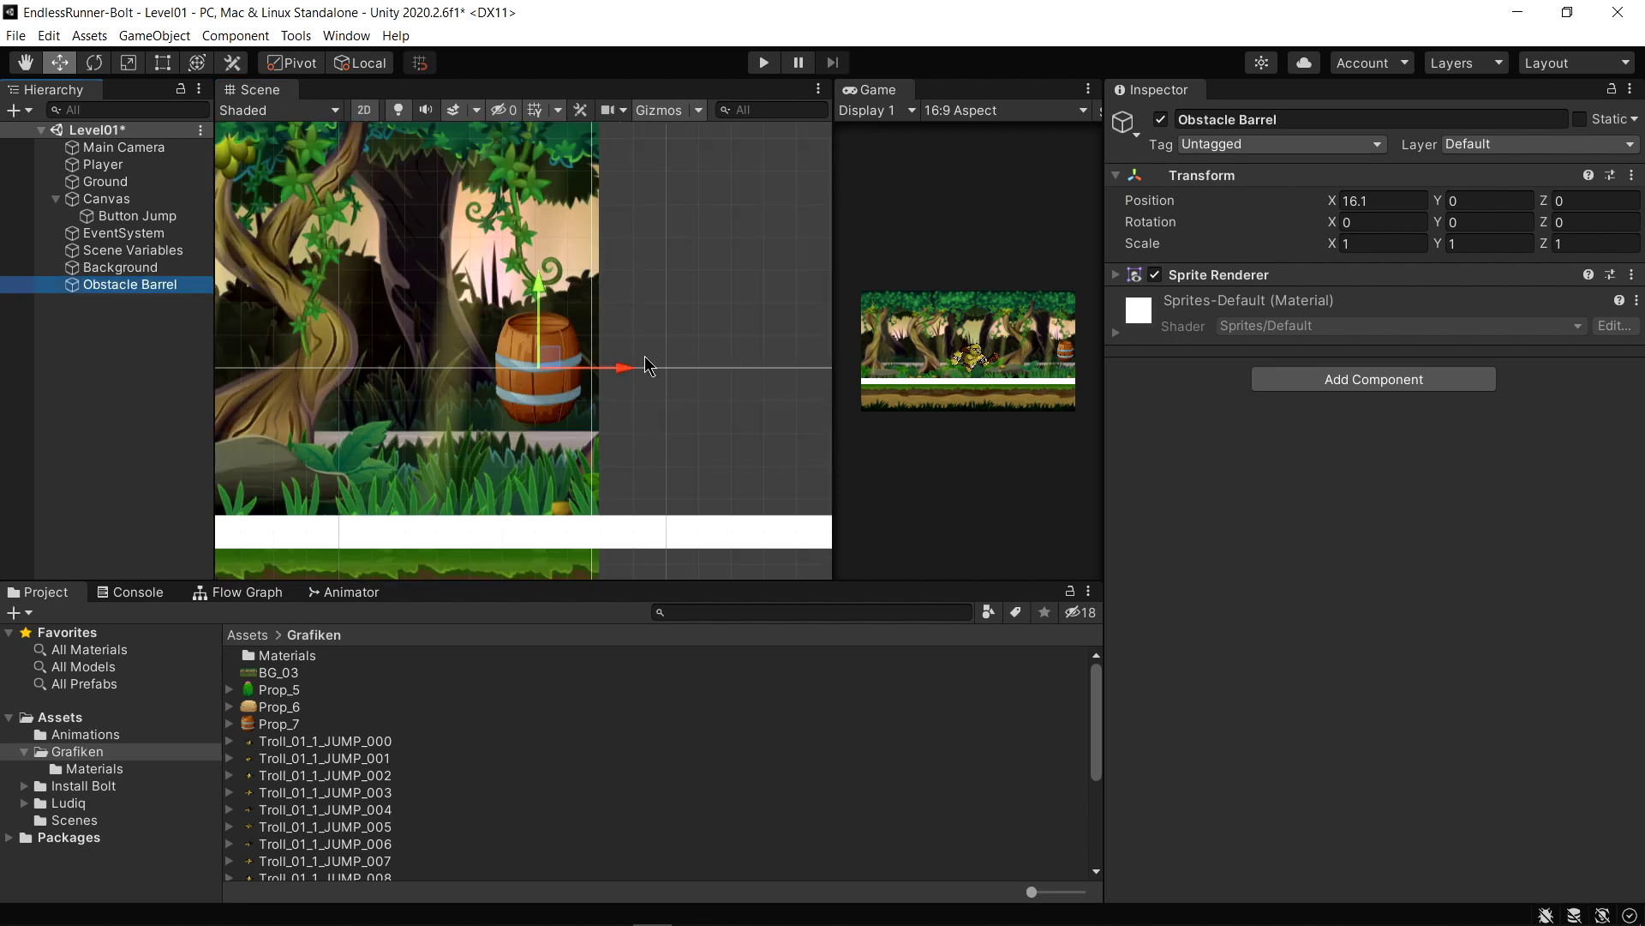
click(1375, 380)
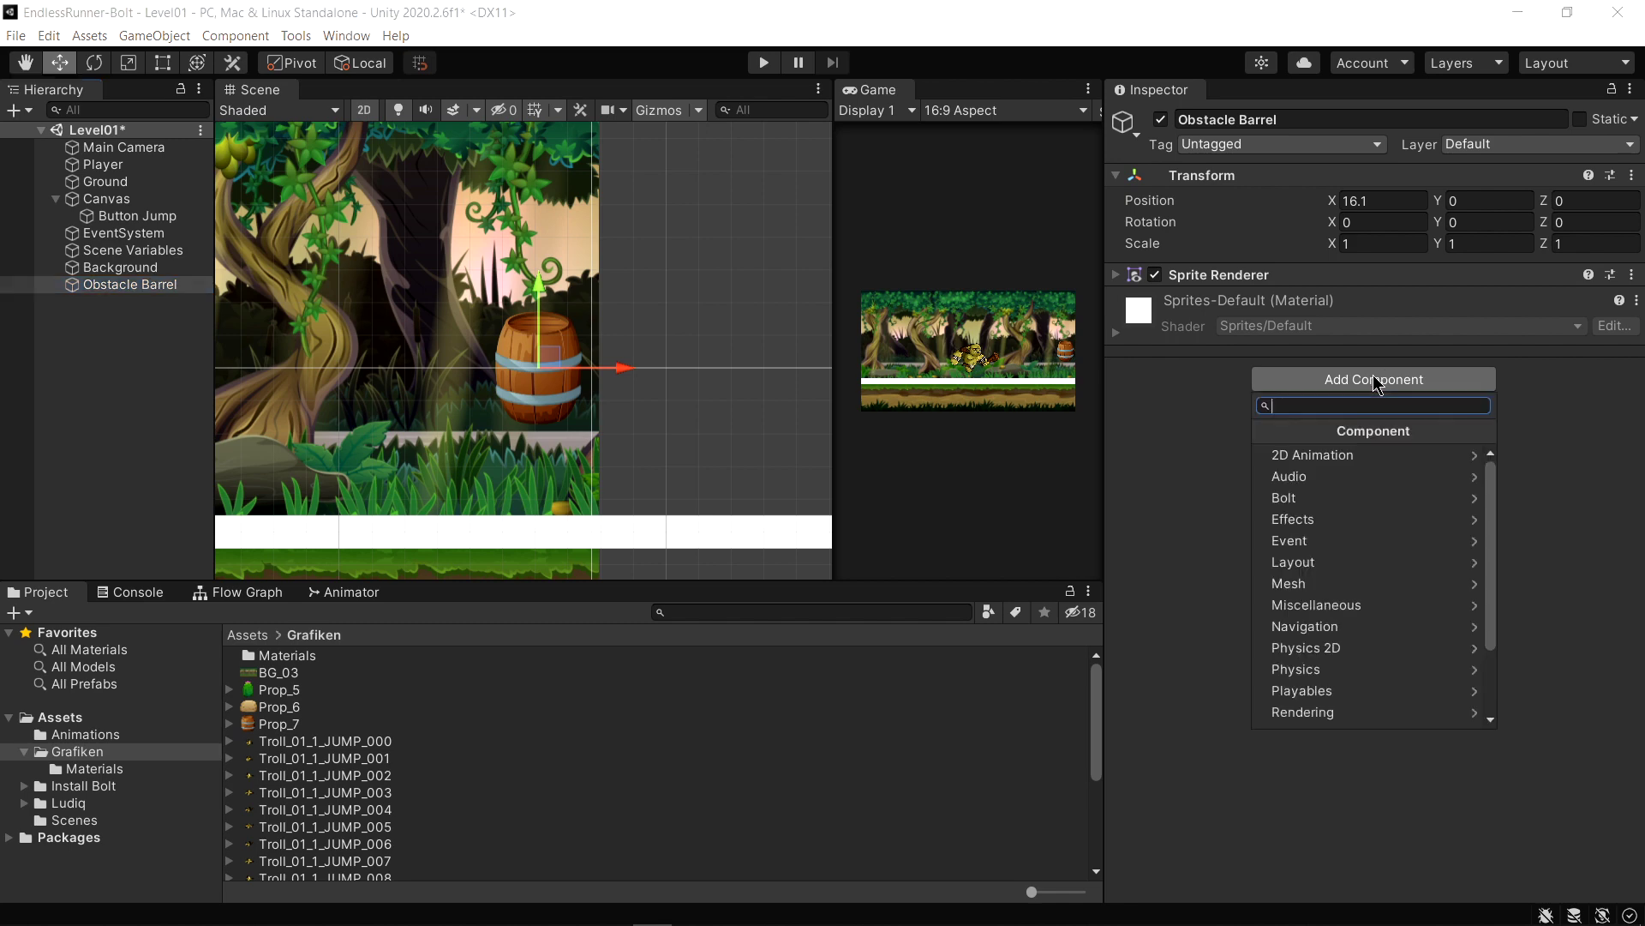
click(1303, 653)
scroll(1309, 652, down, 3)
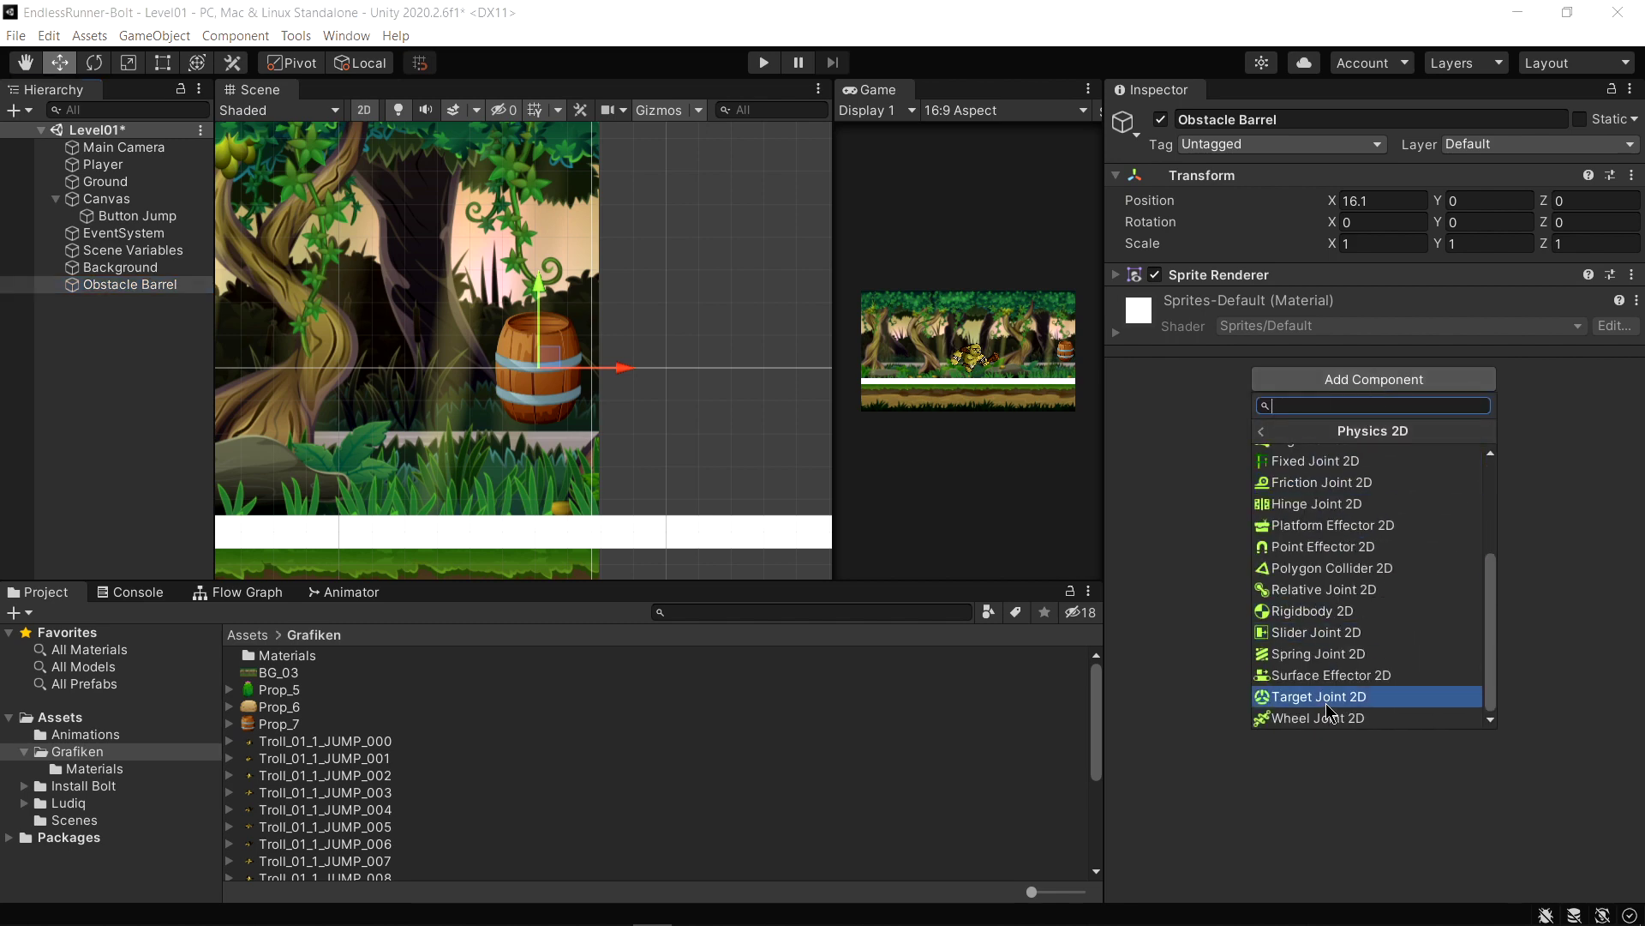
click(1311, 612)
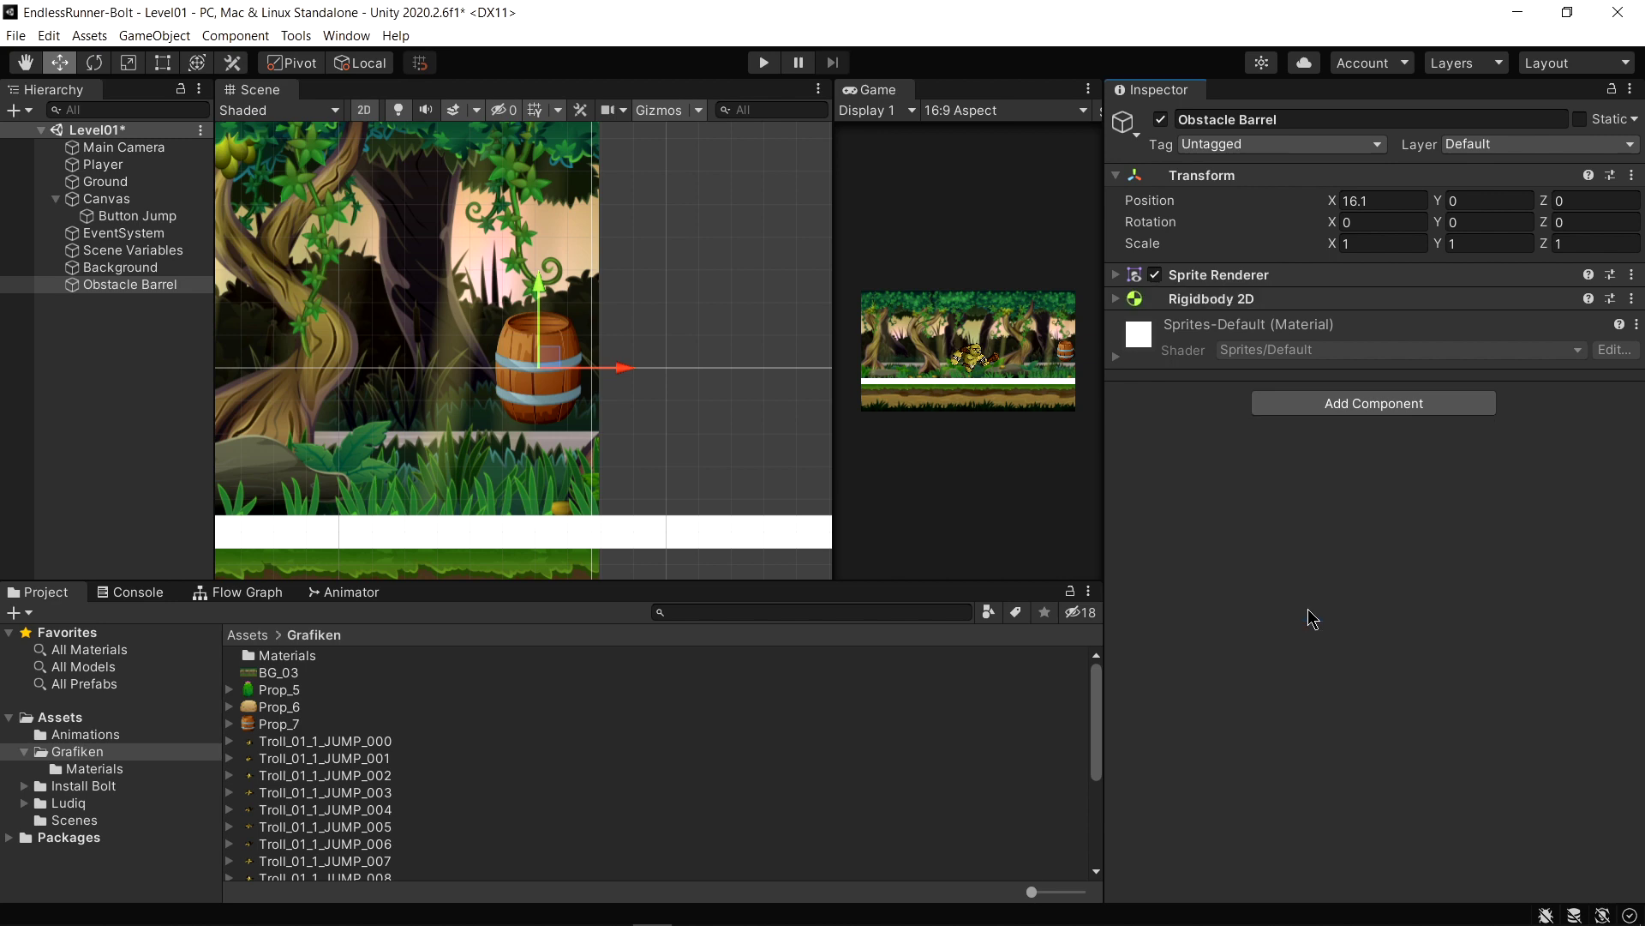
Add a Capsule Collider 2D to the barrel
click(1344, 410)
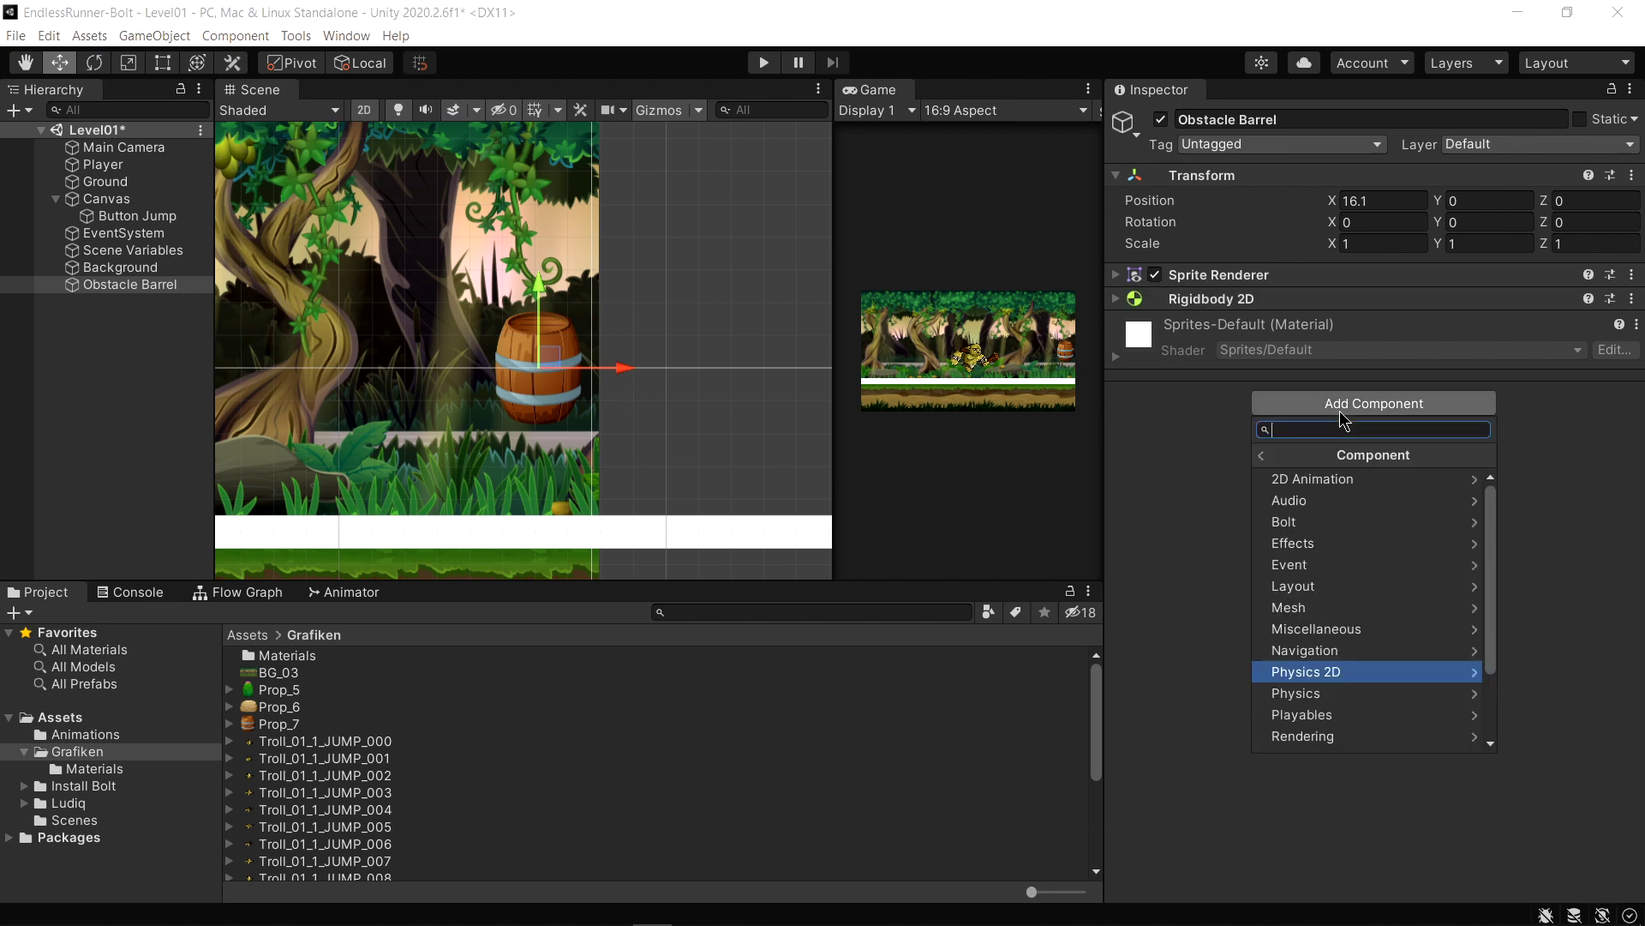
click(1349, 677)
scroll(1354, 600, up, 3)
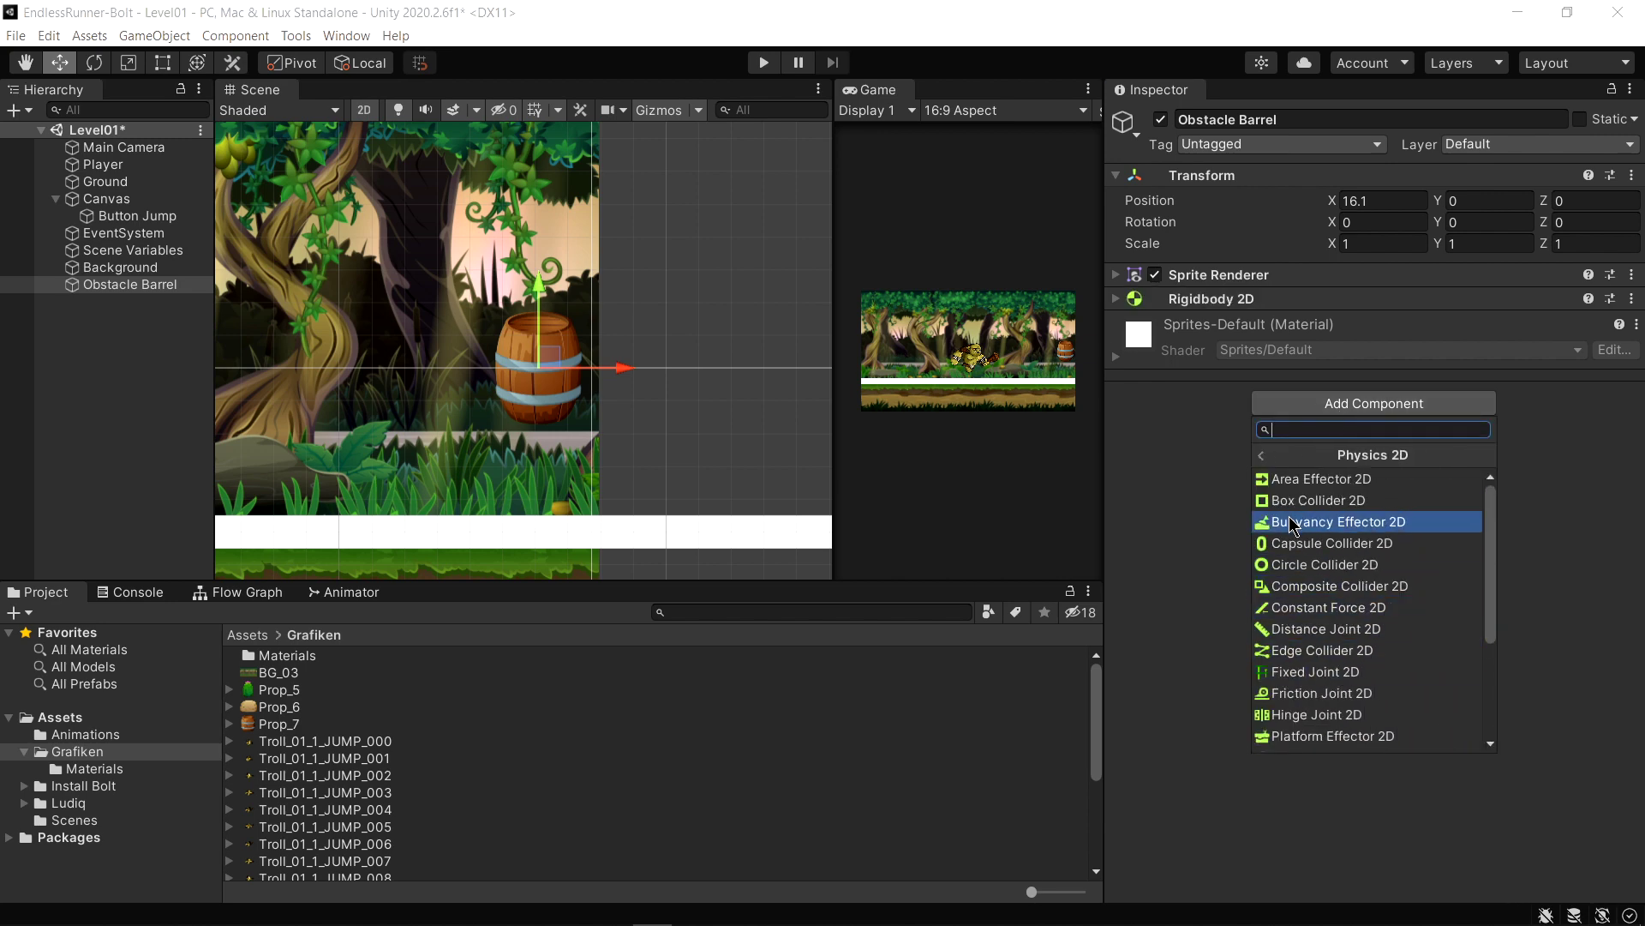
click(1327, 545)
scroll(557, 341, up, 3)
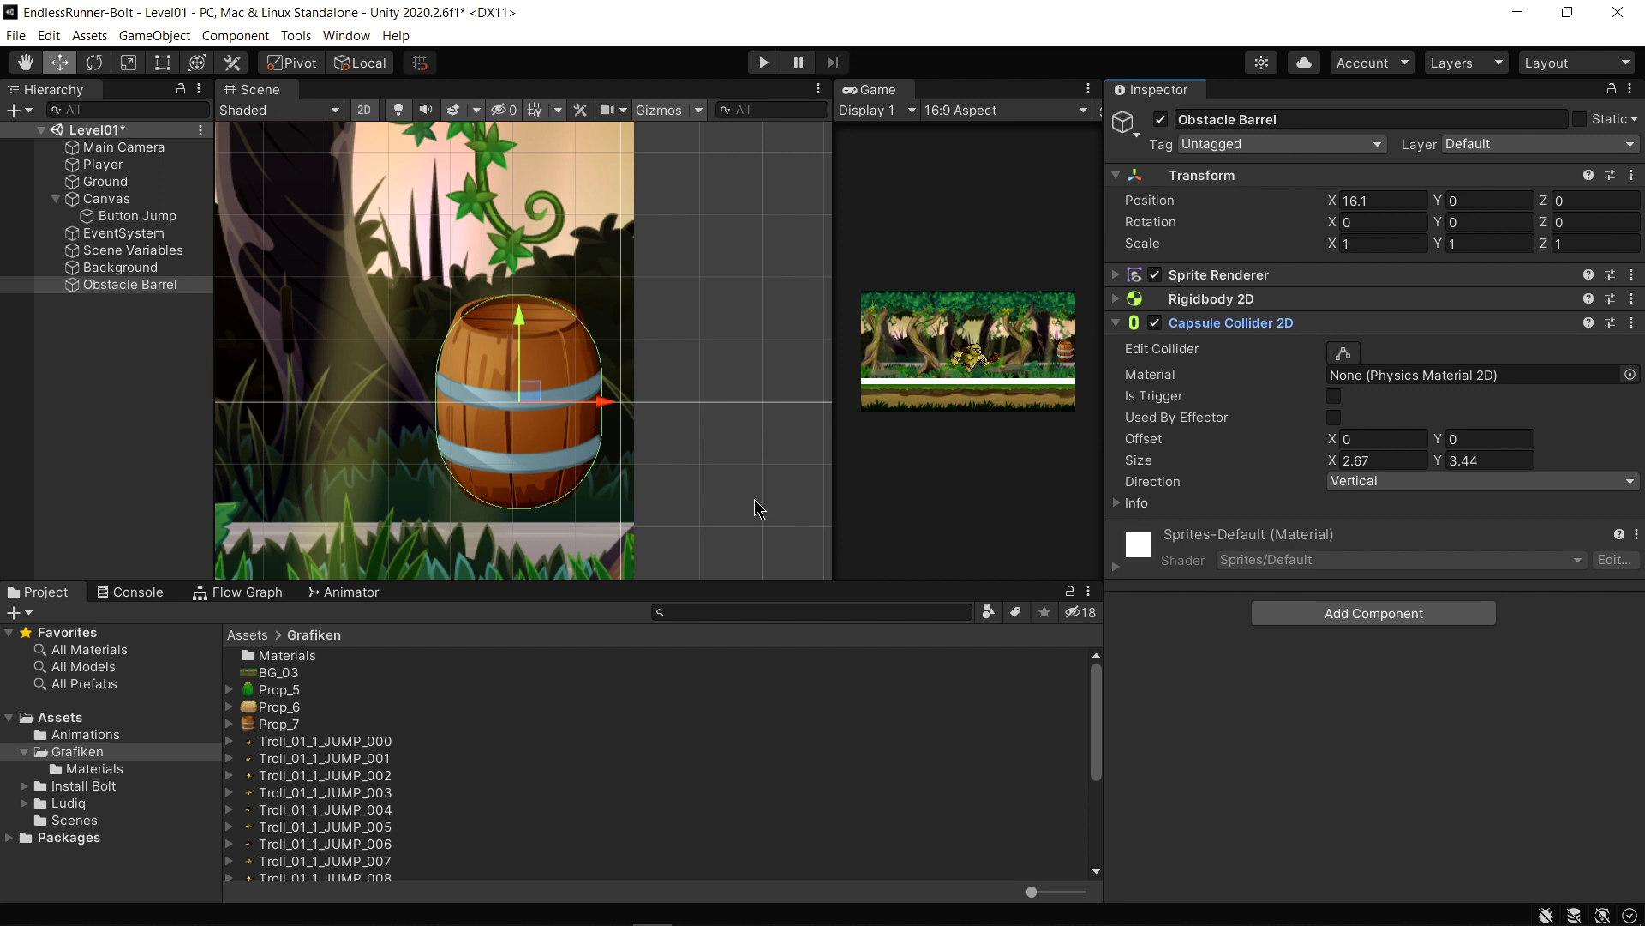
Stretch the barrel's capsule collider to cover its full height
click(1344, 353)
drag(519, 295, 519, 292)
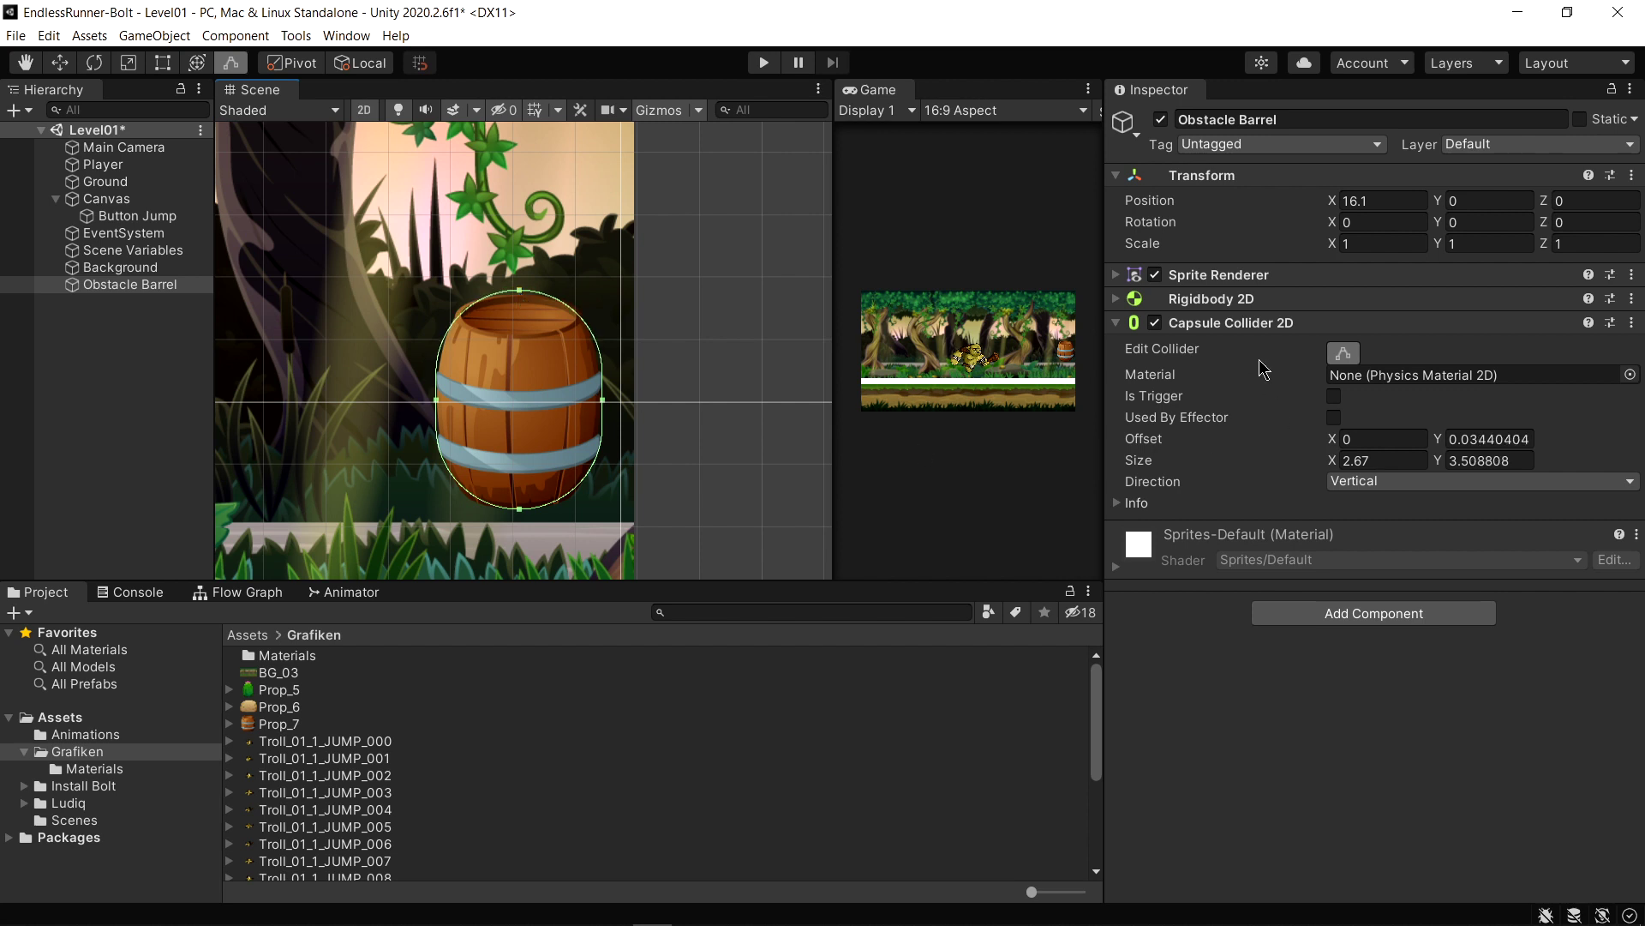
key(w)
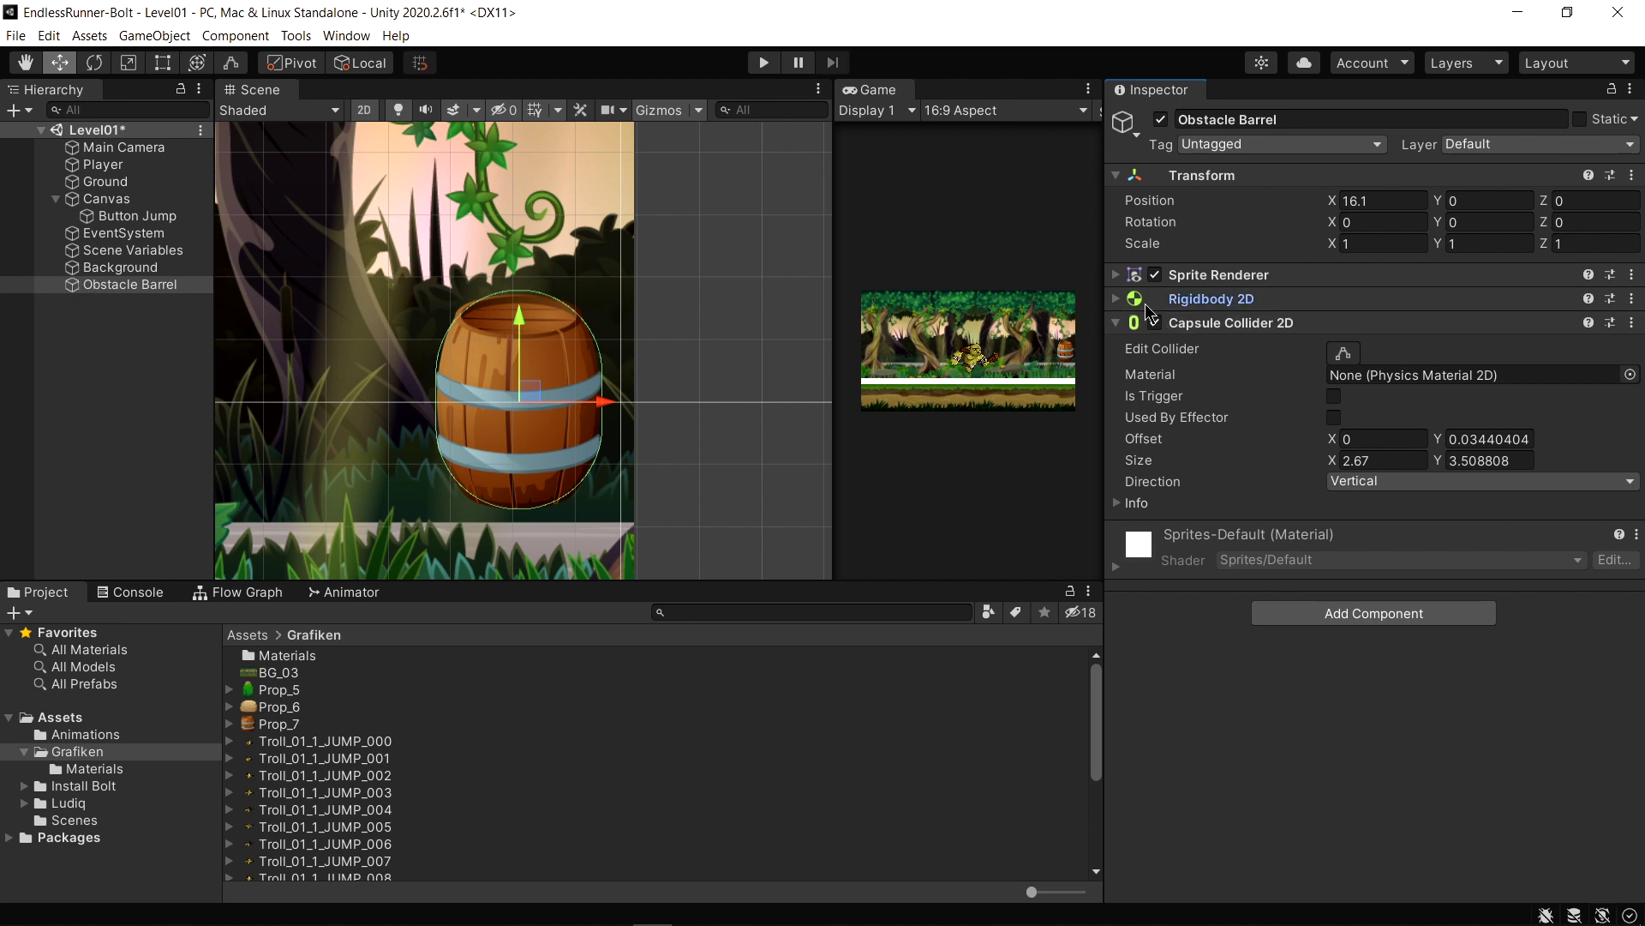
Freeze the Rigidbody 2D's Z rotation and save the scene with Ctrl+S
click(1220, 299)
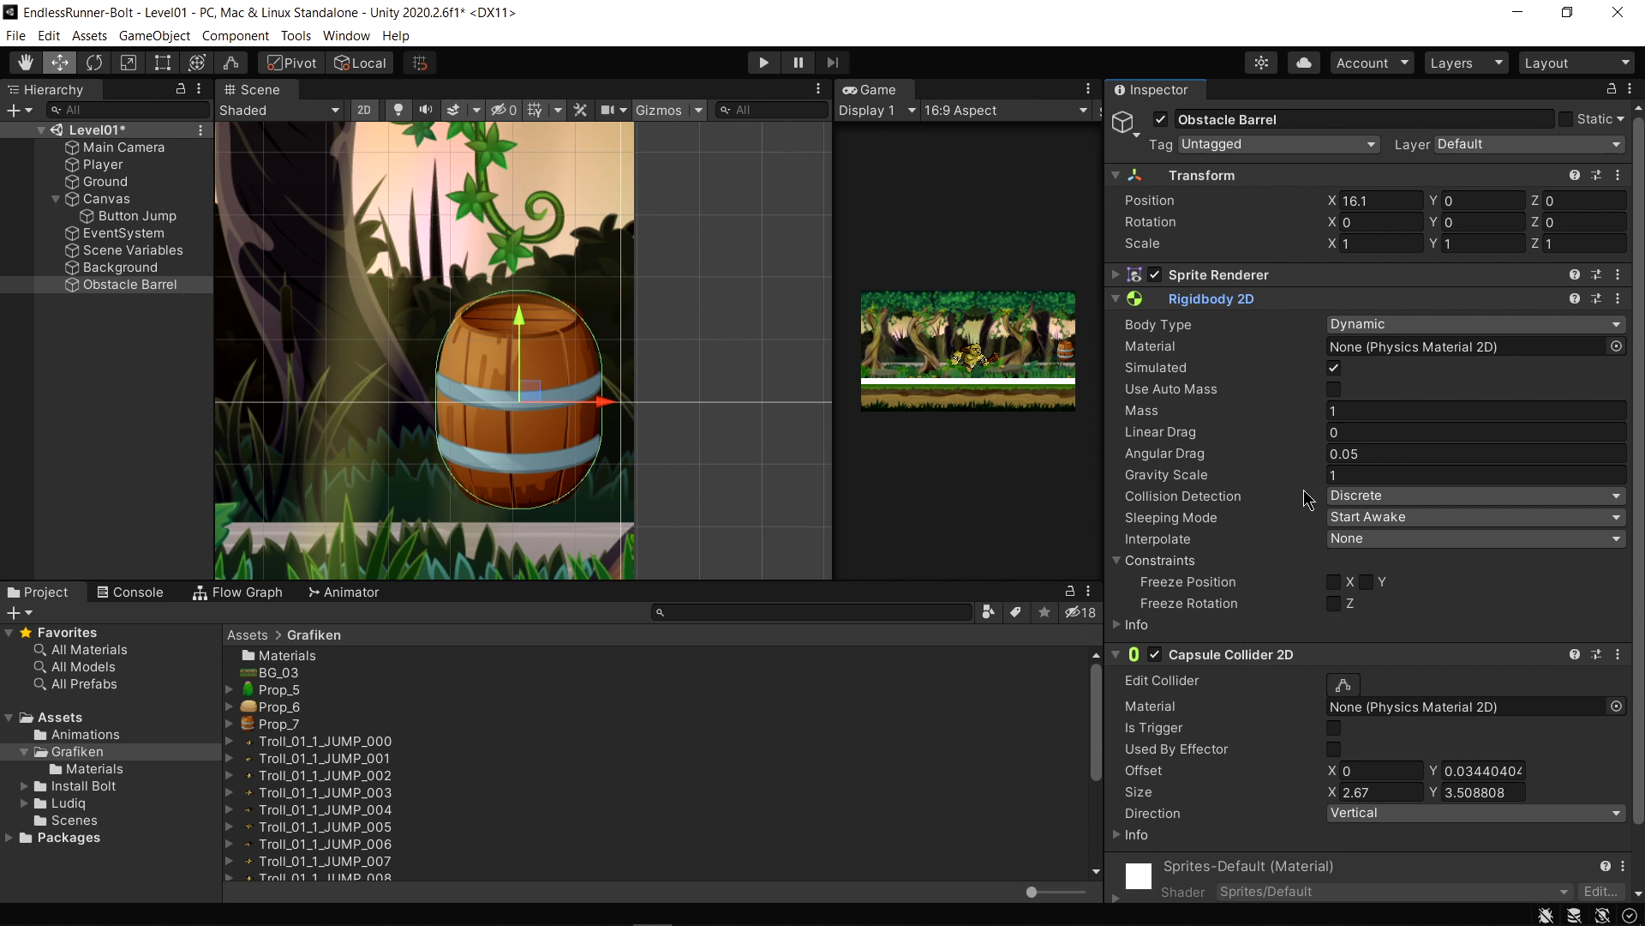
click(1334, 603)
key(ctrl+s)
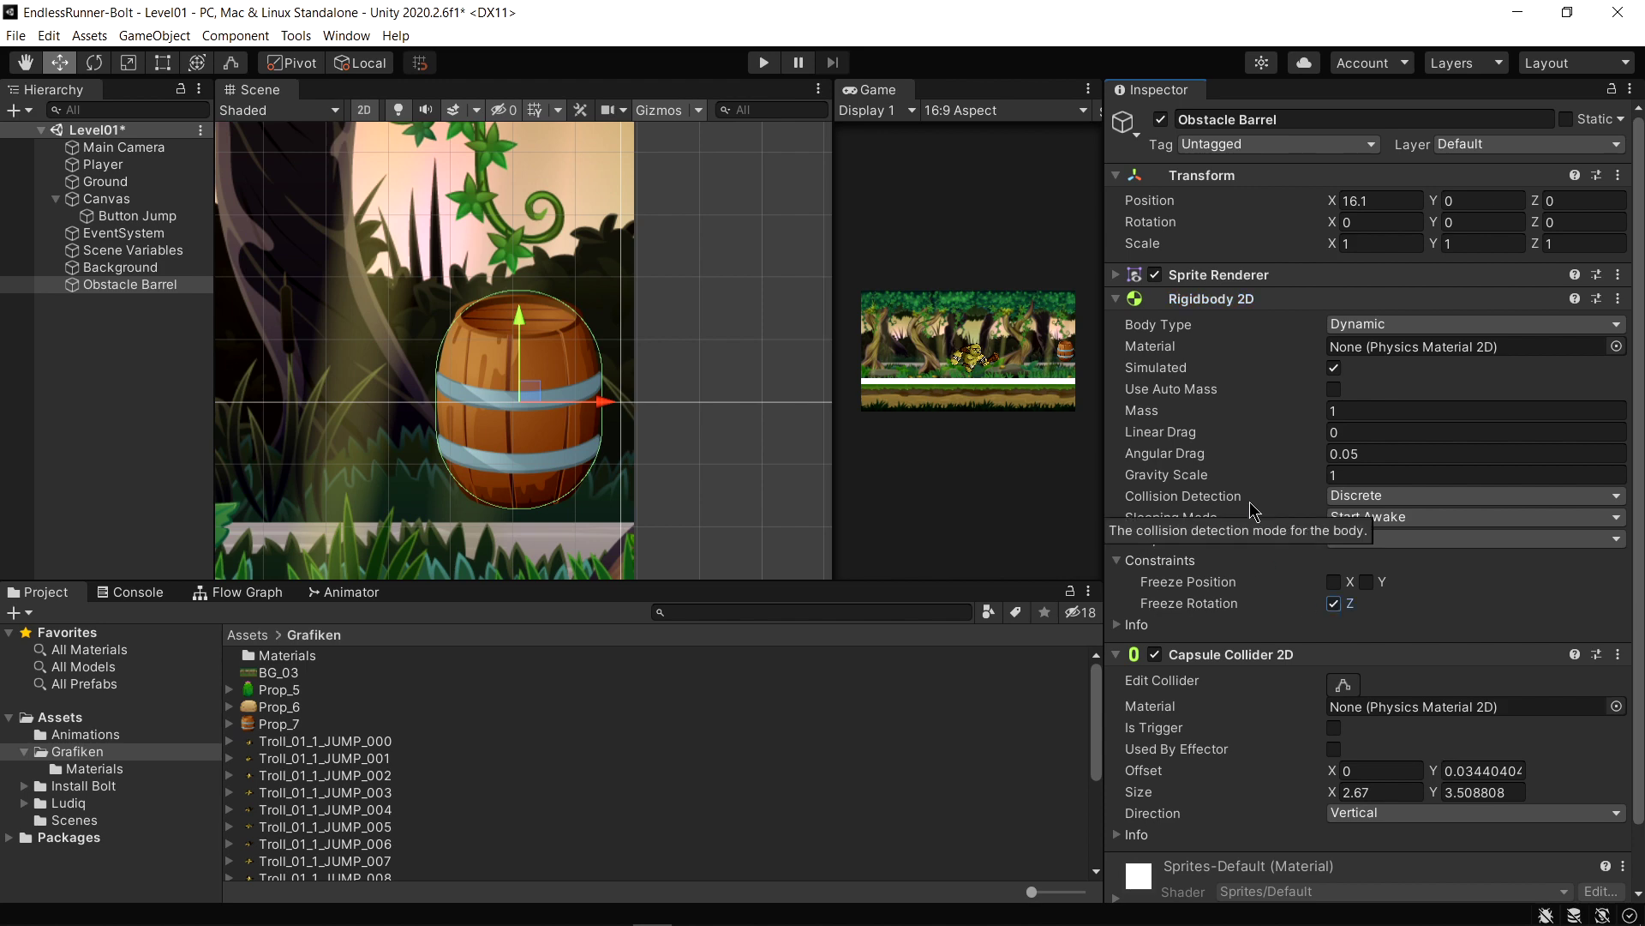
scroll(614, 376, down, 5)
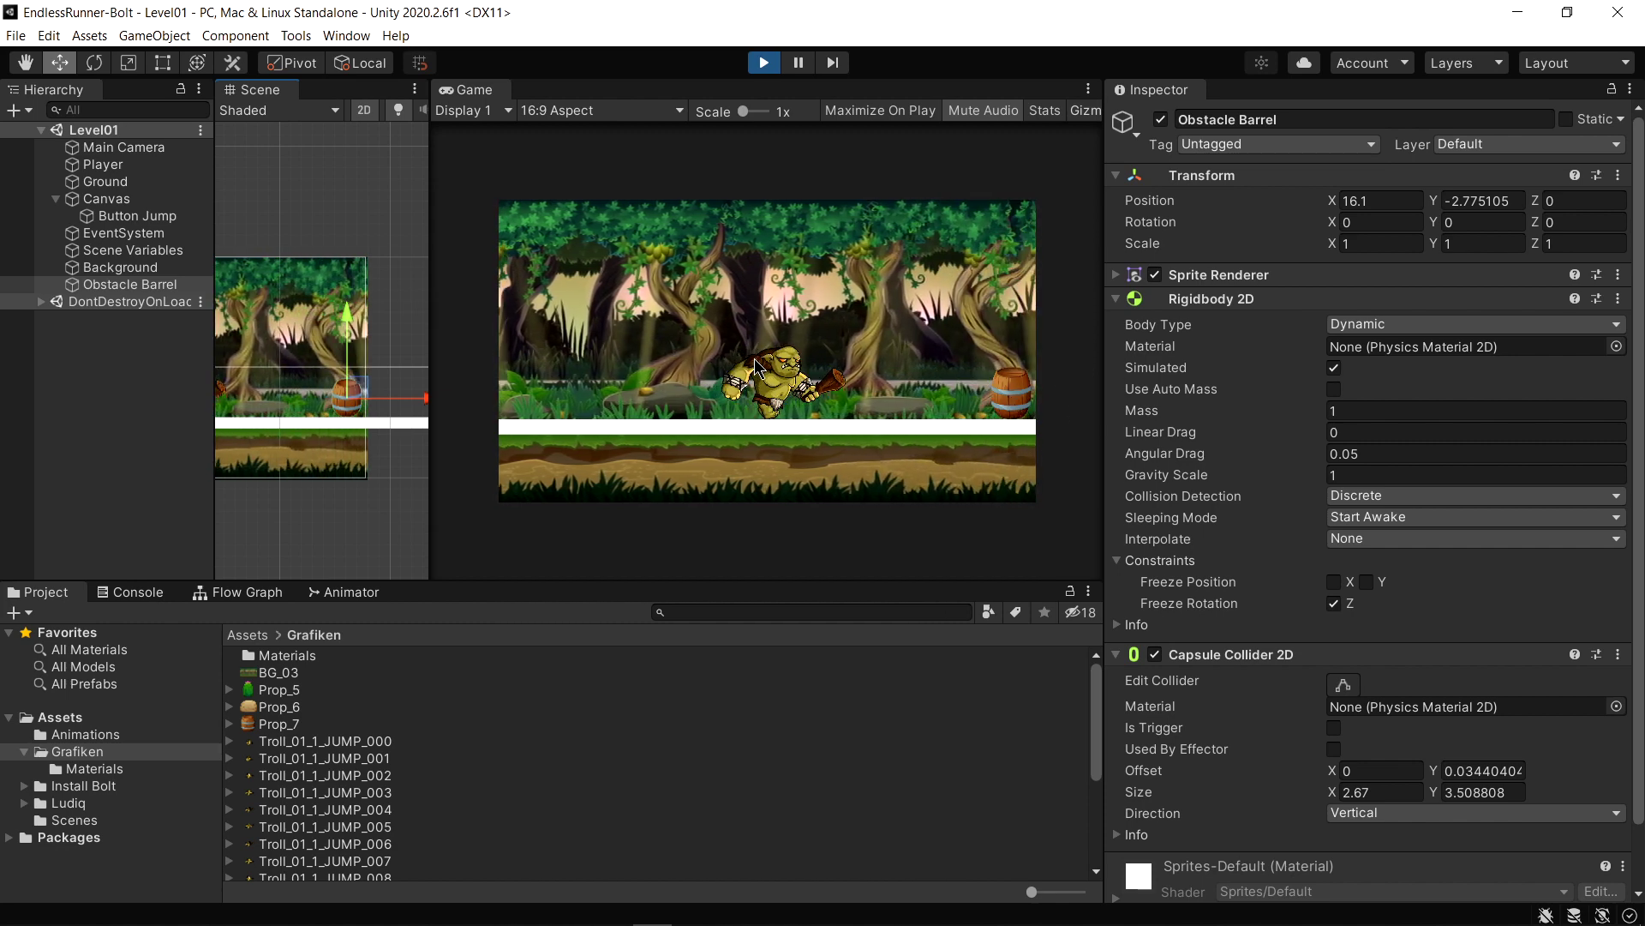
Stop the running game and show the top-level Assets folder in the Project window
drag(429, 342, 612, 342)
scroll(448, 491, up, 3)
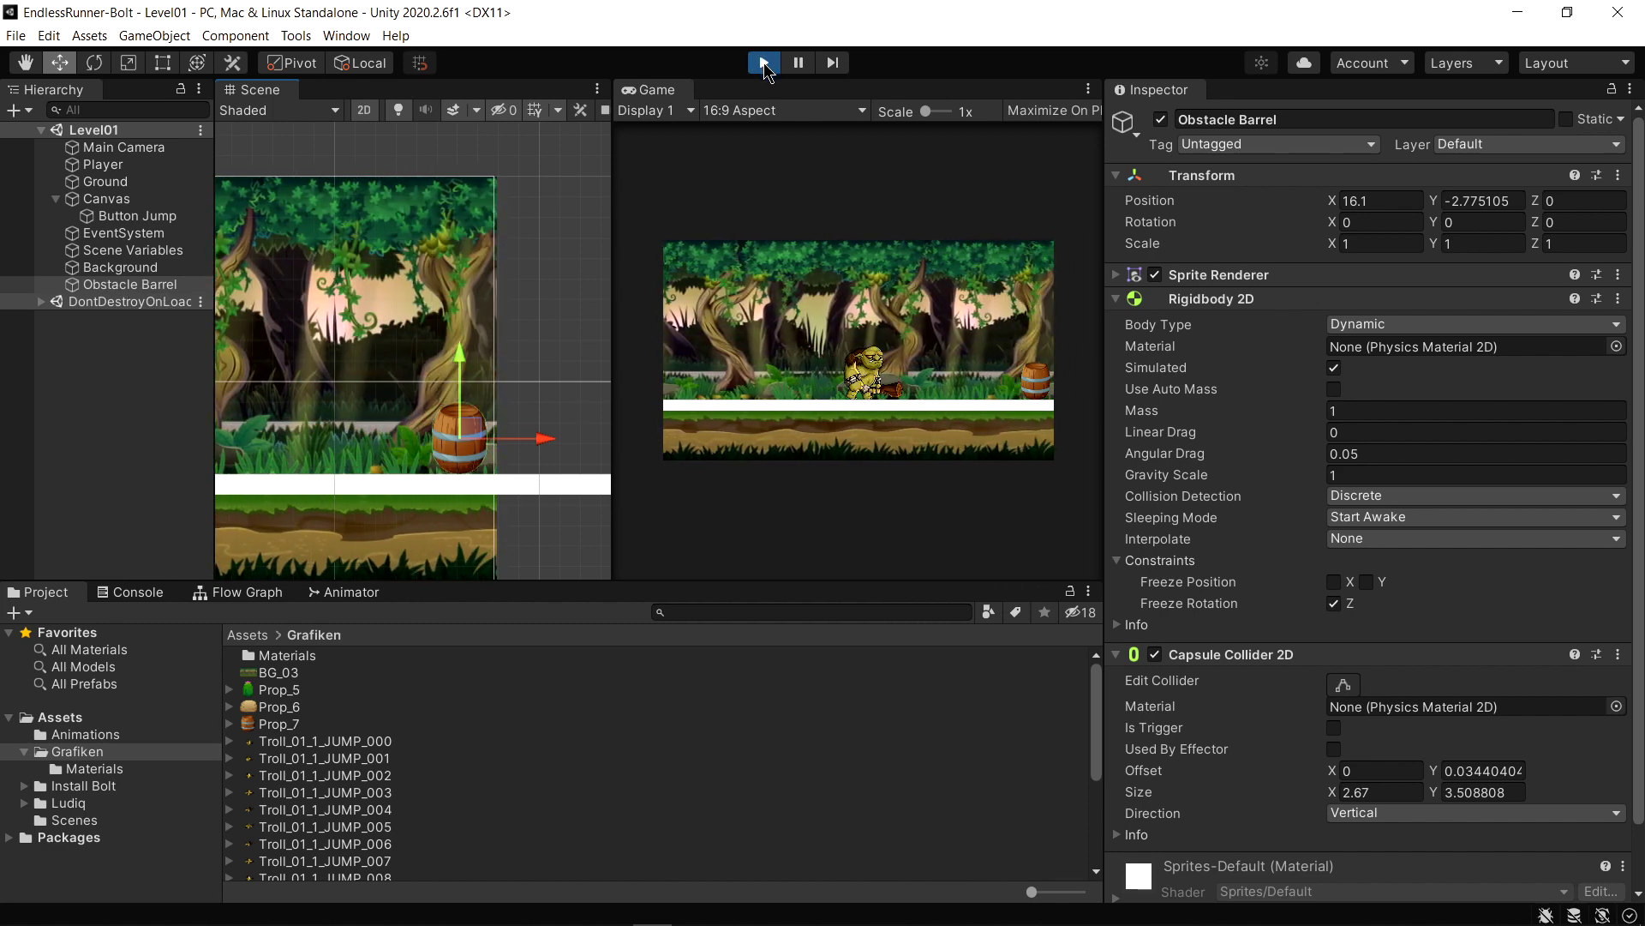
click(763, 63)
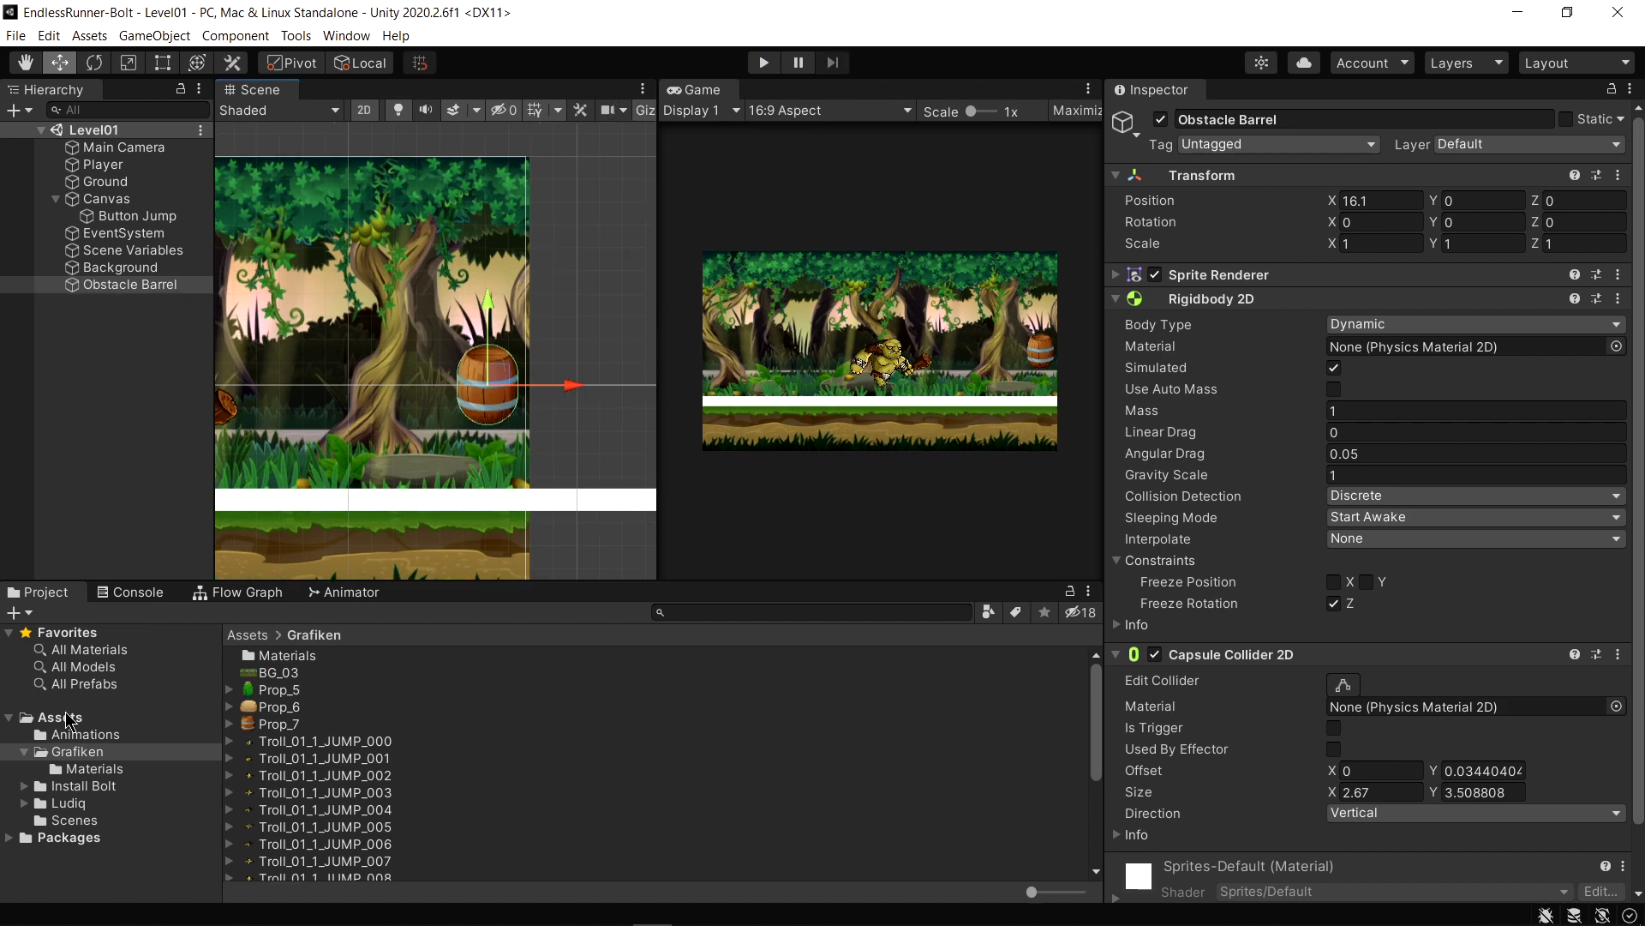
click(60, 720)
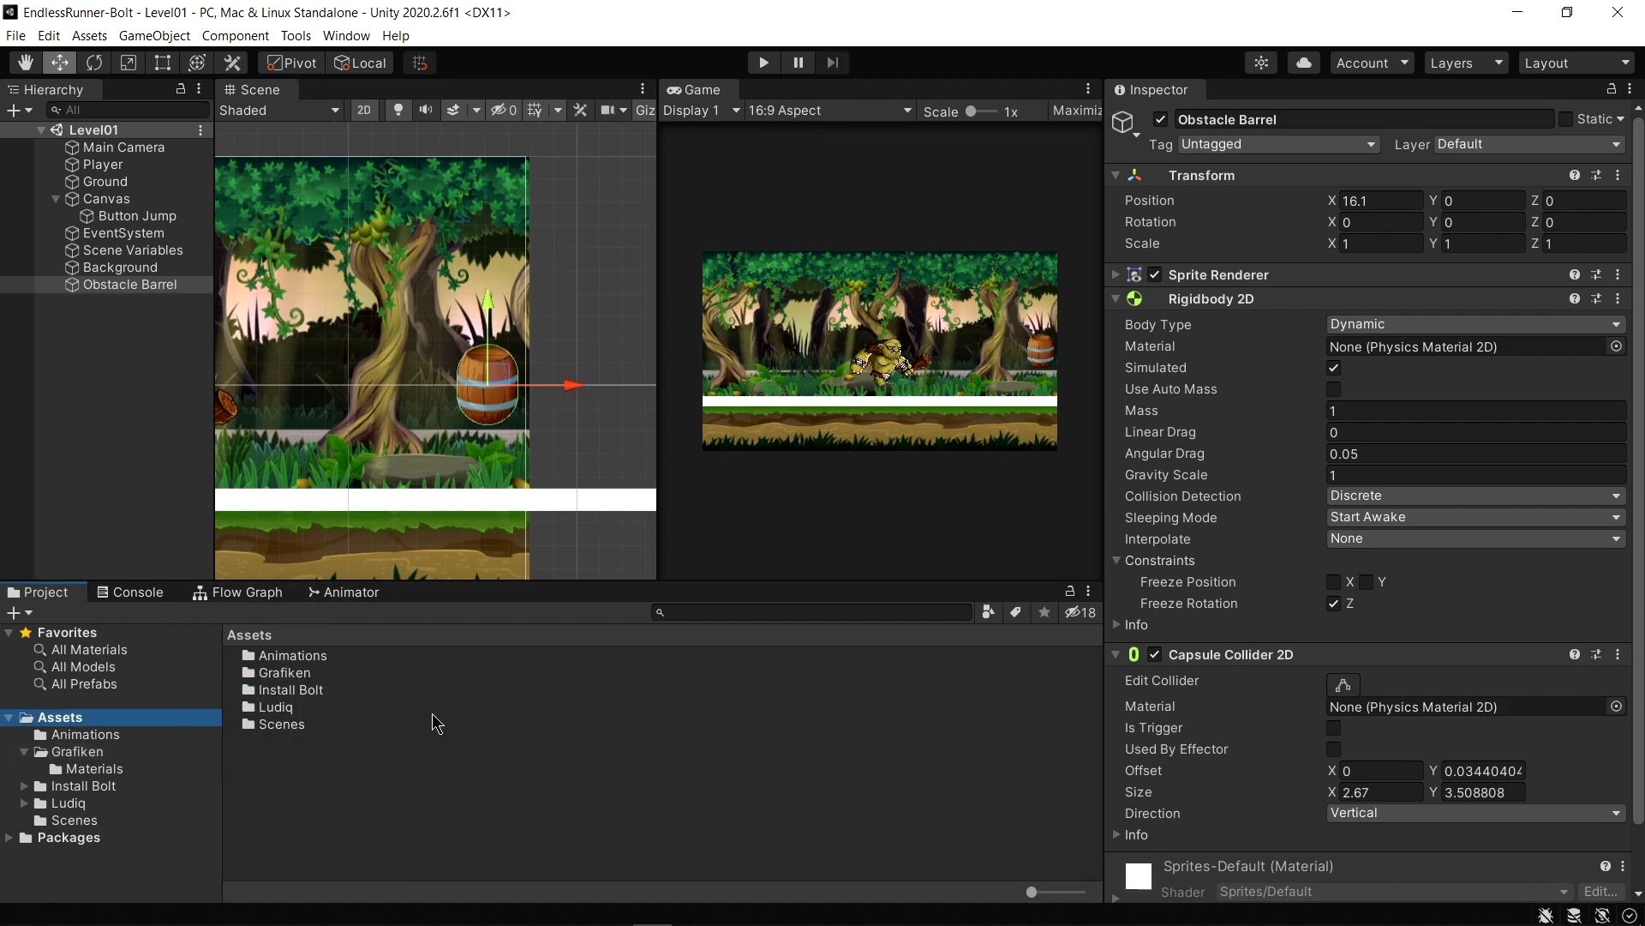
Create a new folder named Prefabs in Assets and open it
right_click(279, 770)
mouse_move(370, 265)
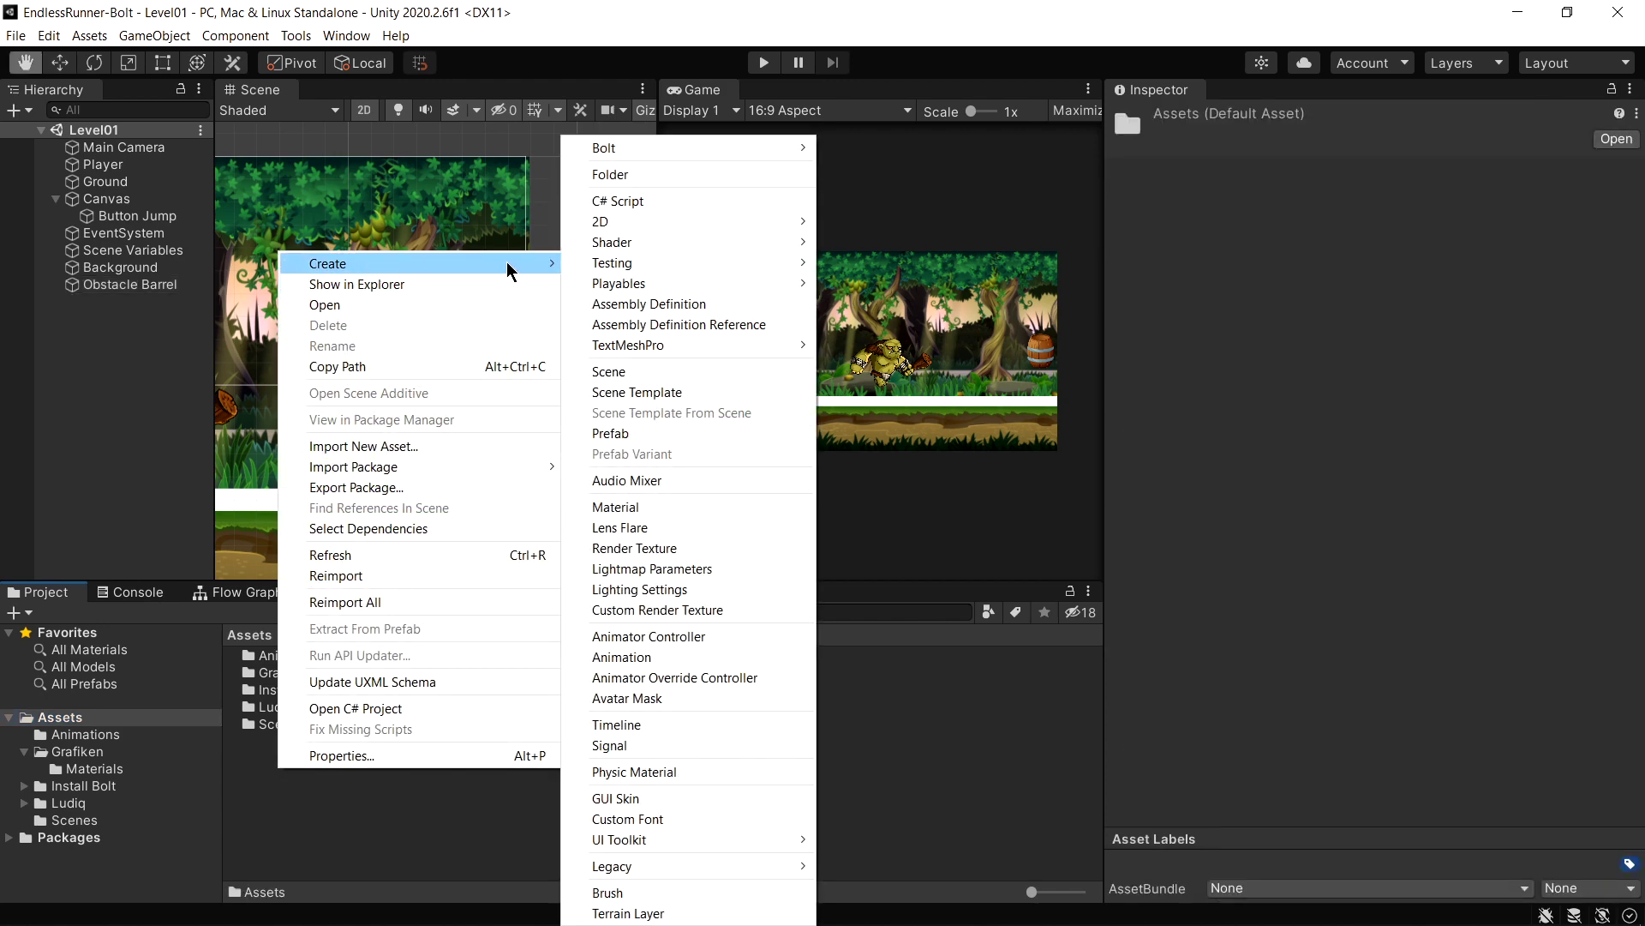
click(626, 175)
text(Prefabs)
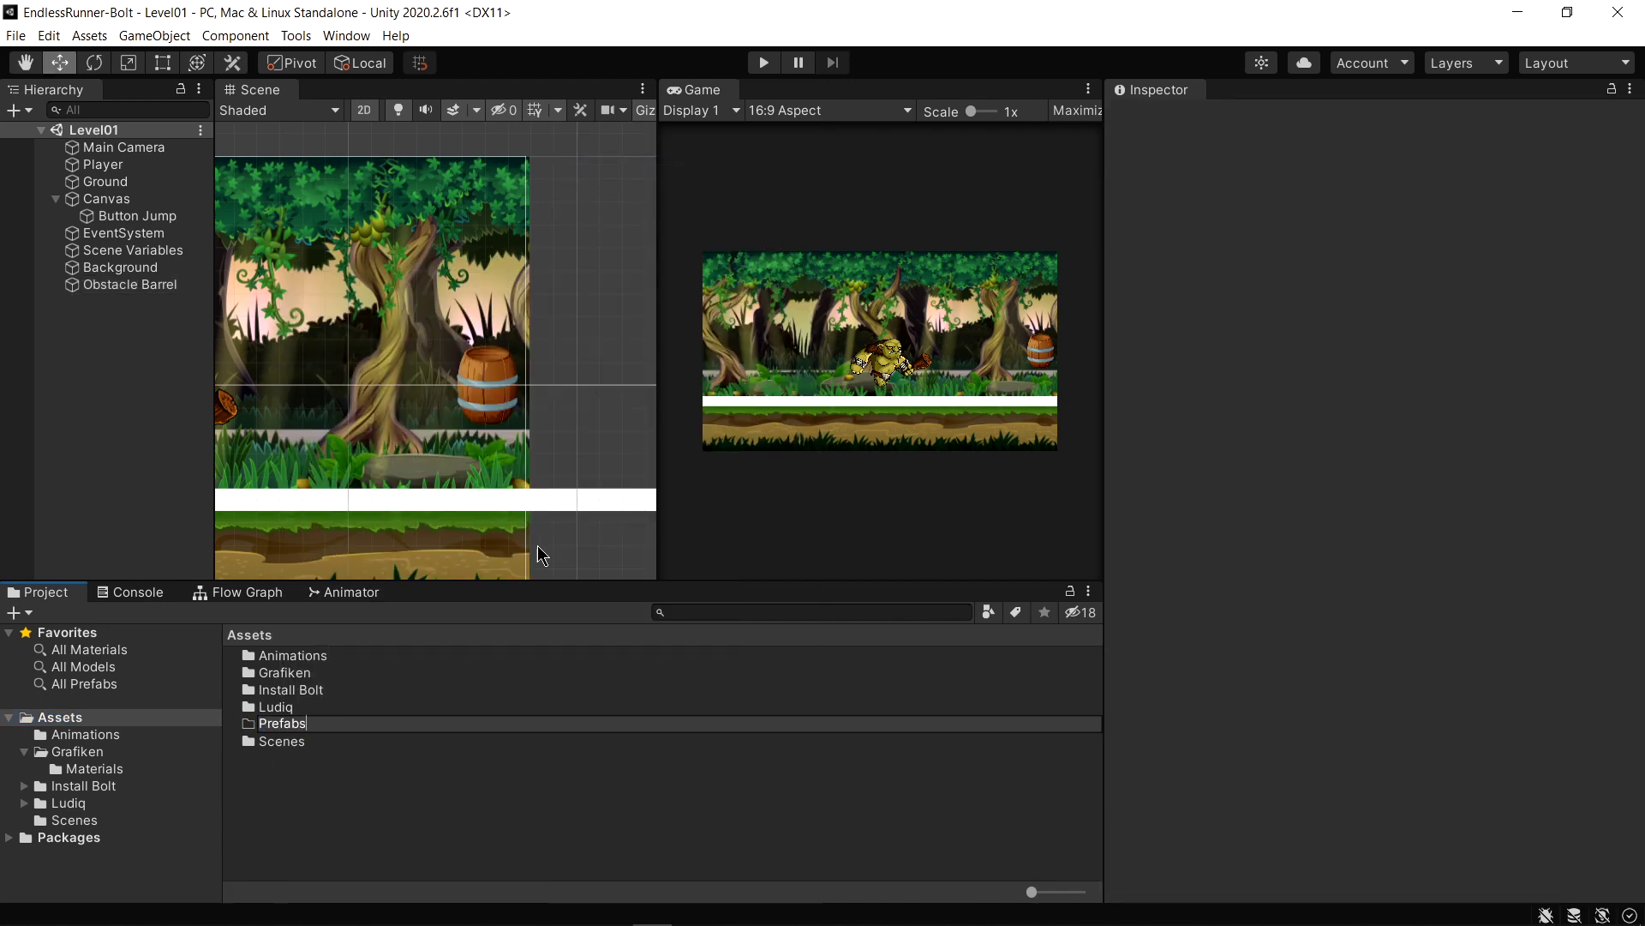
key(Return)
double_click(310, 724)
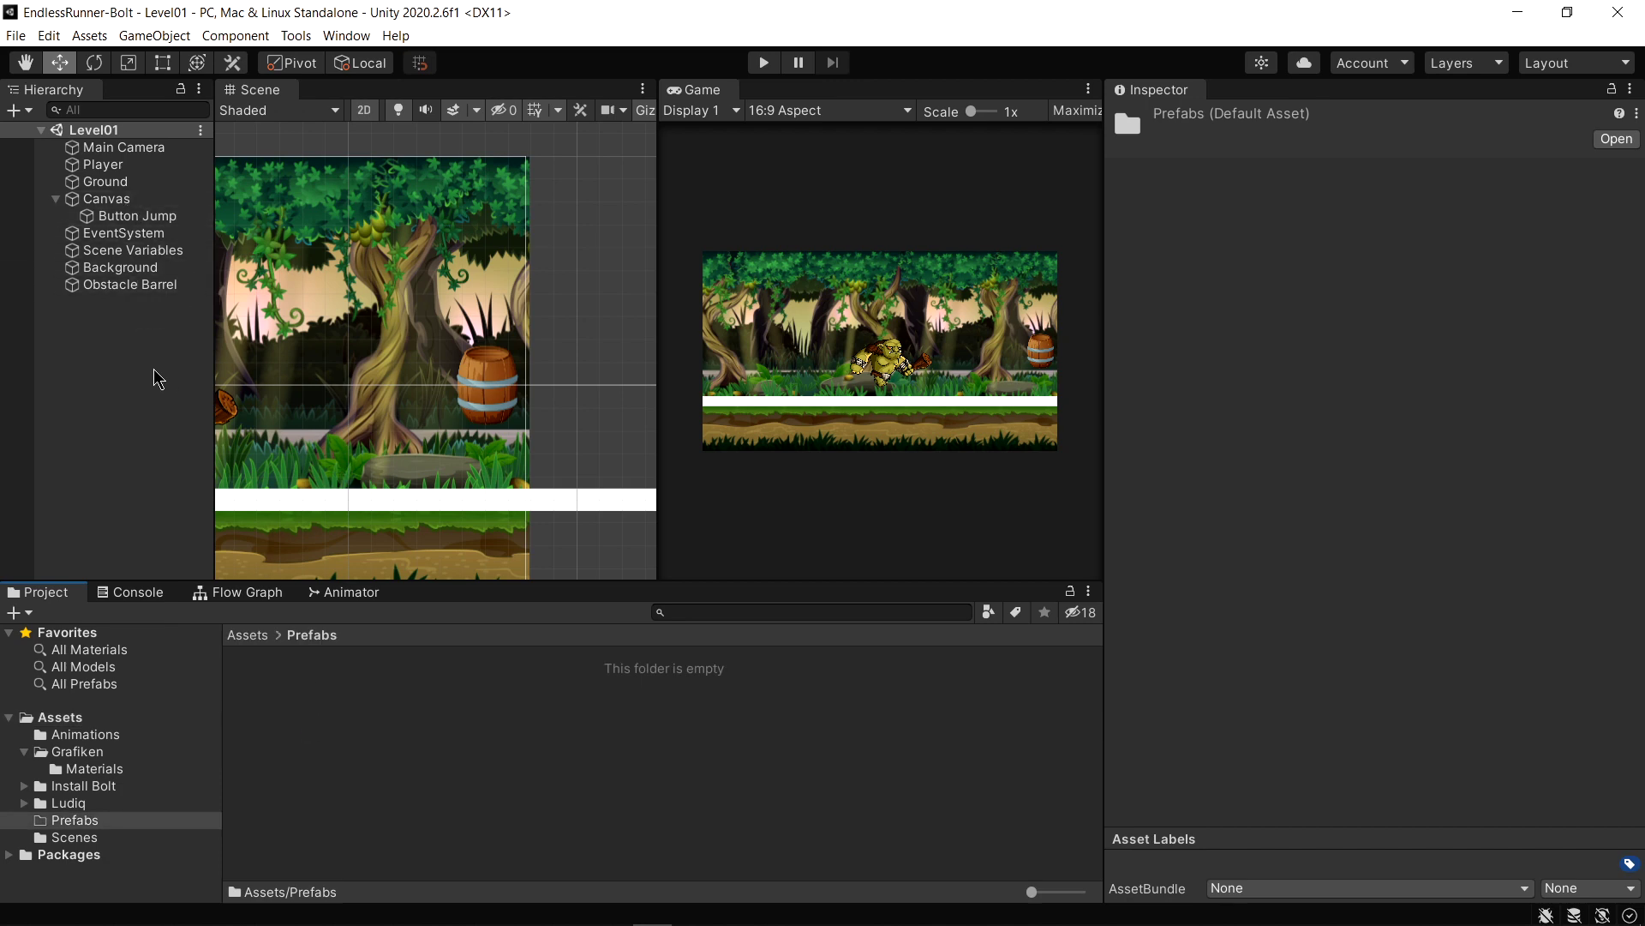
Drag Obstacle Barrel from the Hierarchy into Prefabs to make it a prefab
drag(112, 291, 392, 763)
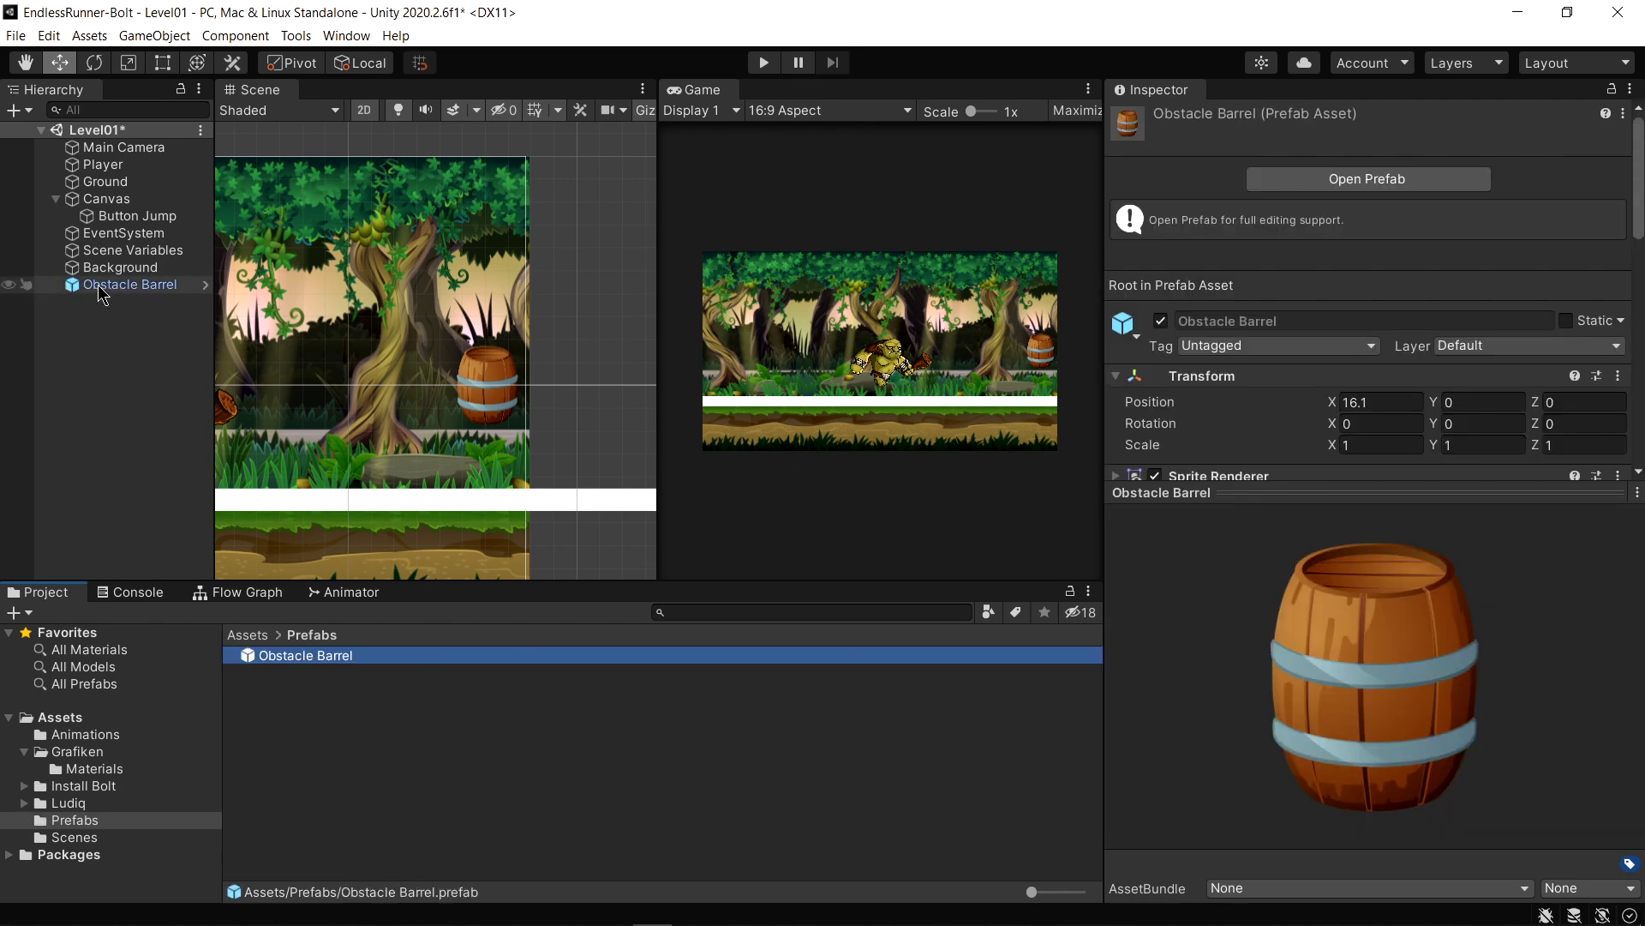
click(1269, 494)
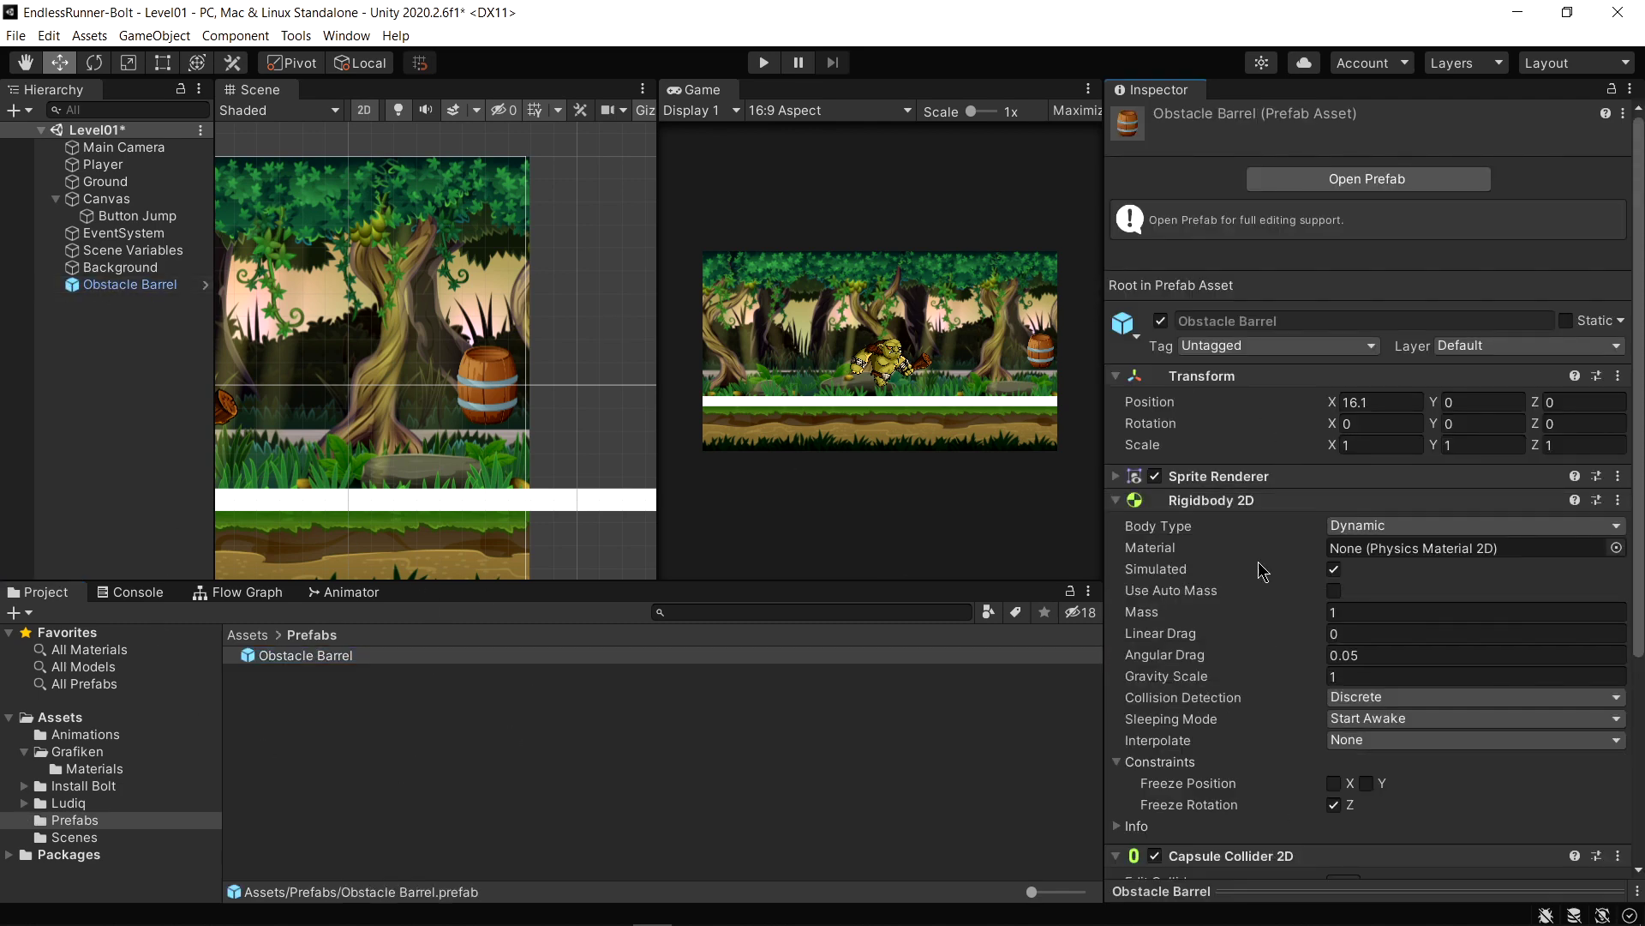
scroll(1269, 531, down, 5)
scroll(1185, 752, up, 5)
click(155, 377)
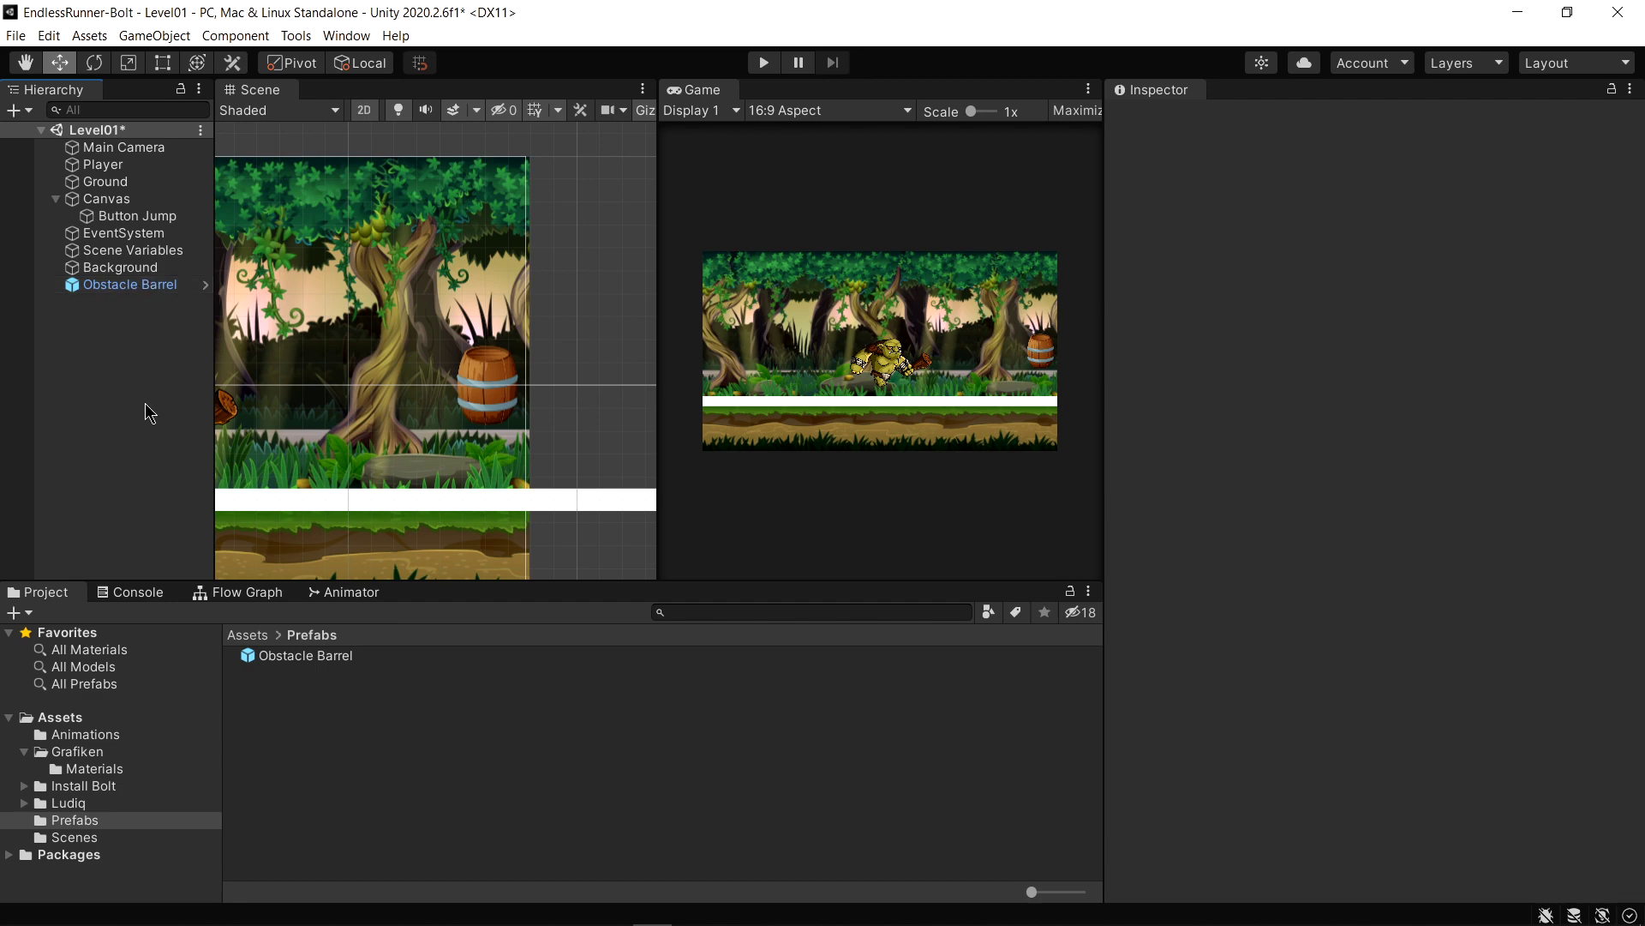
Delete the Obstacle Barrel instance and create an empty GameObject named ObstacleSpawner
right_click(131, 286)
click(169, 428)
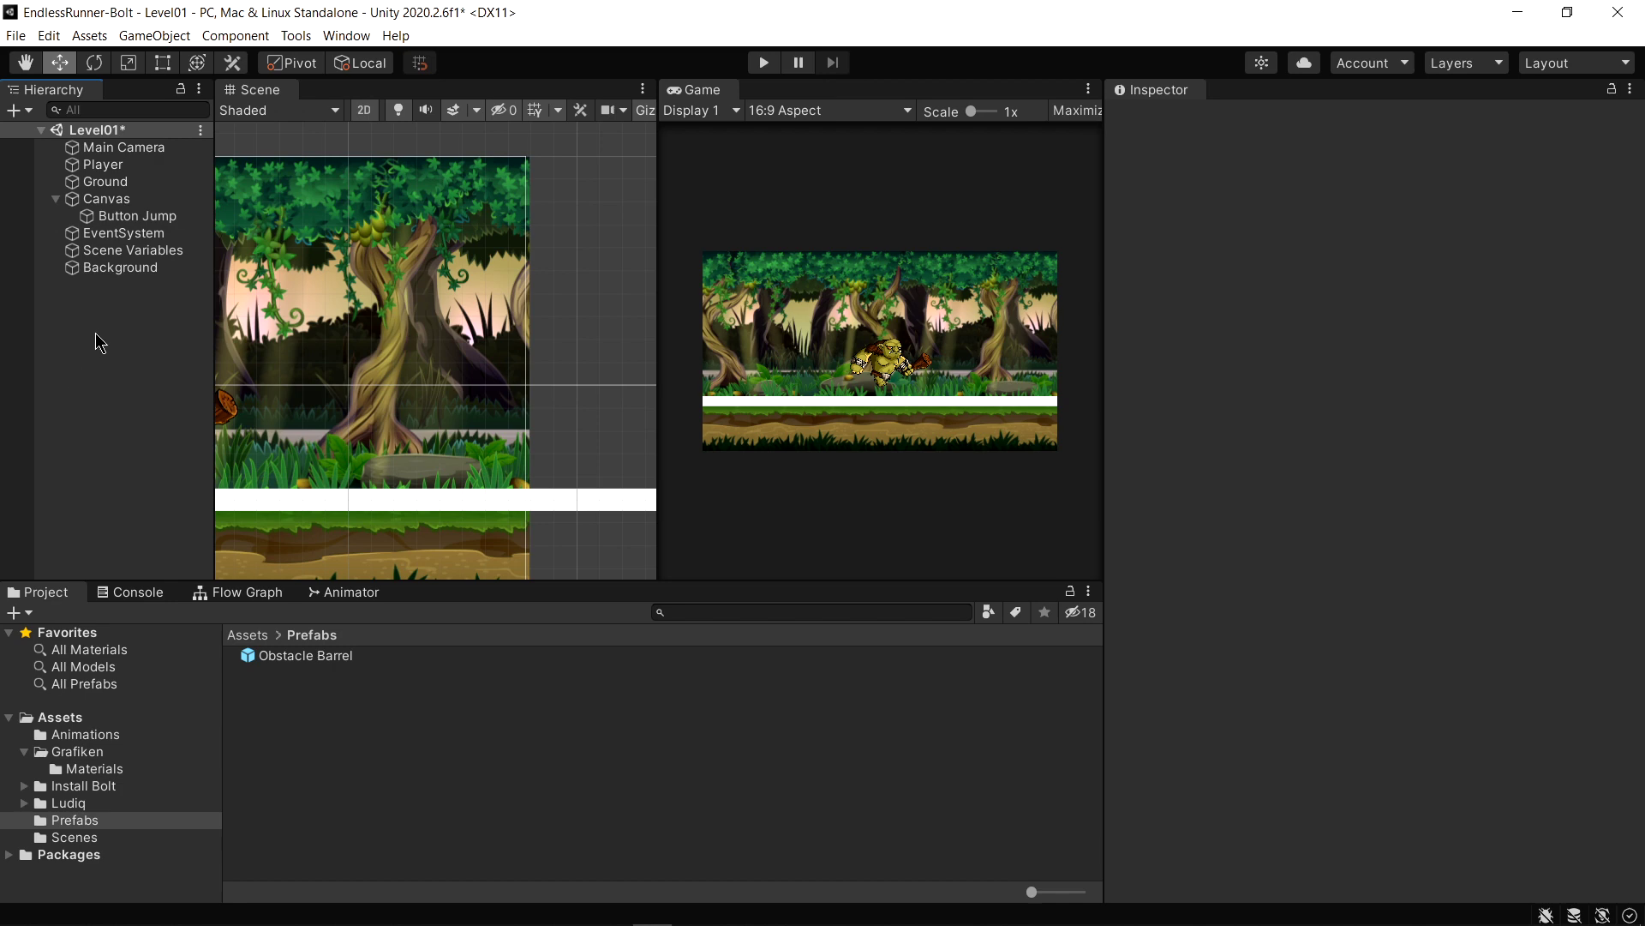
click(15, 109)
click(87, 137)
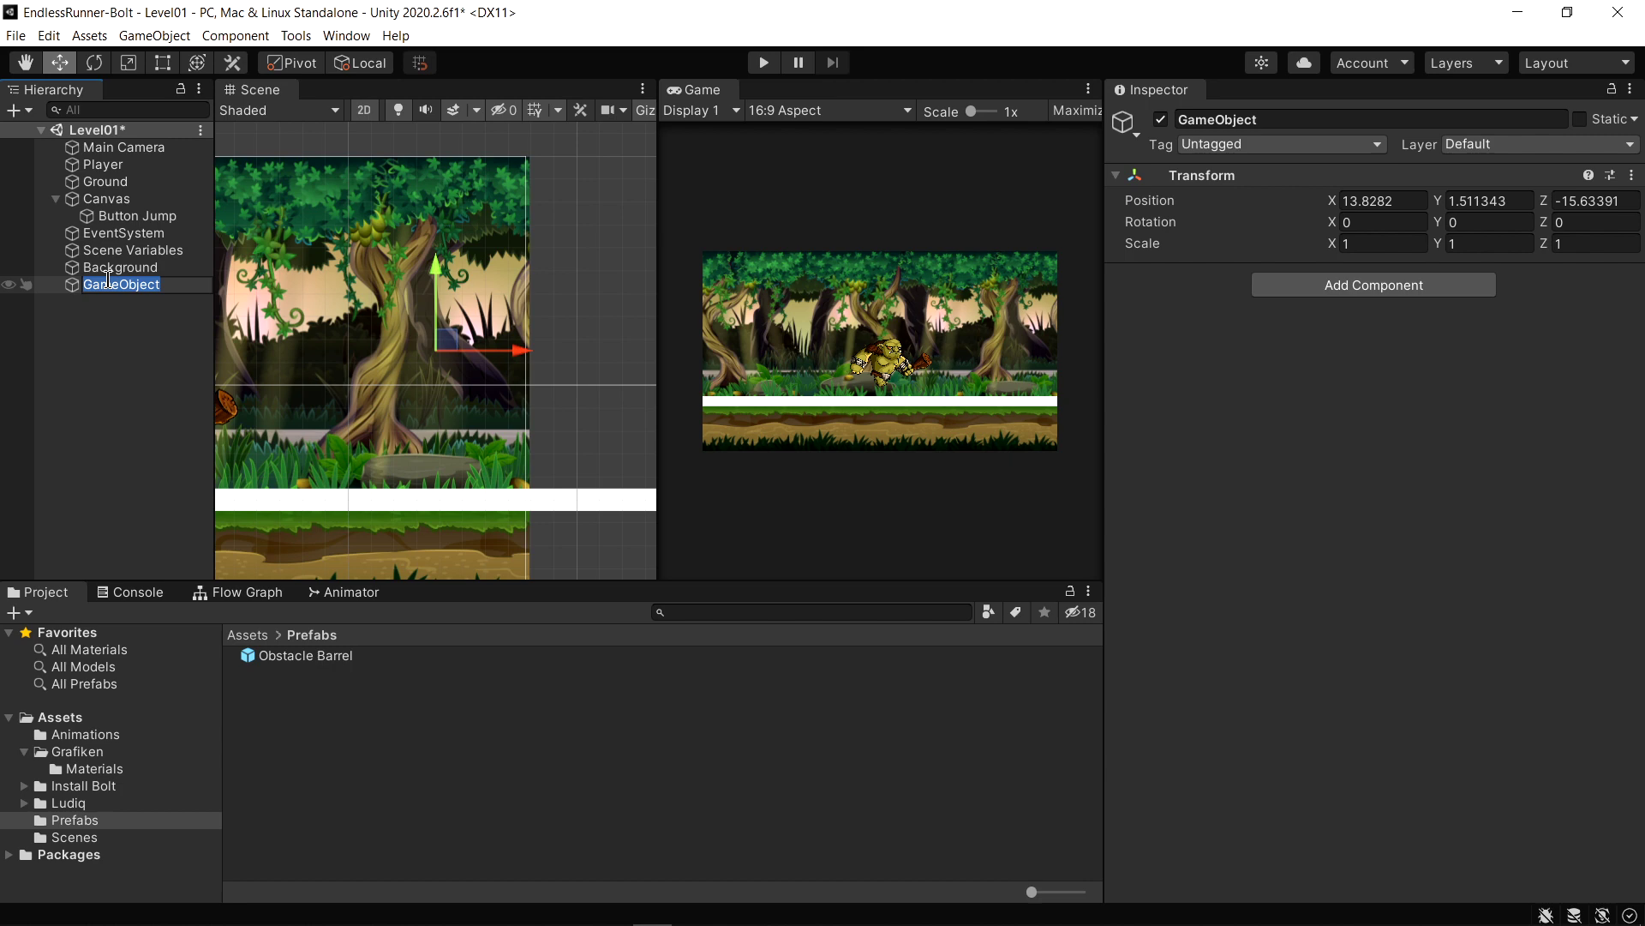
text(ObstacleSpawner)
key(Return)
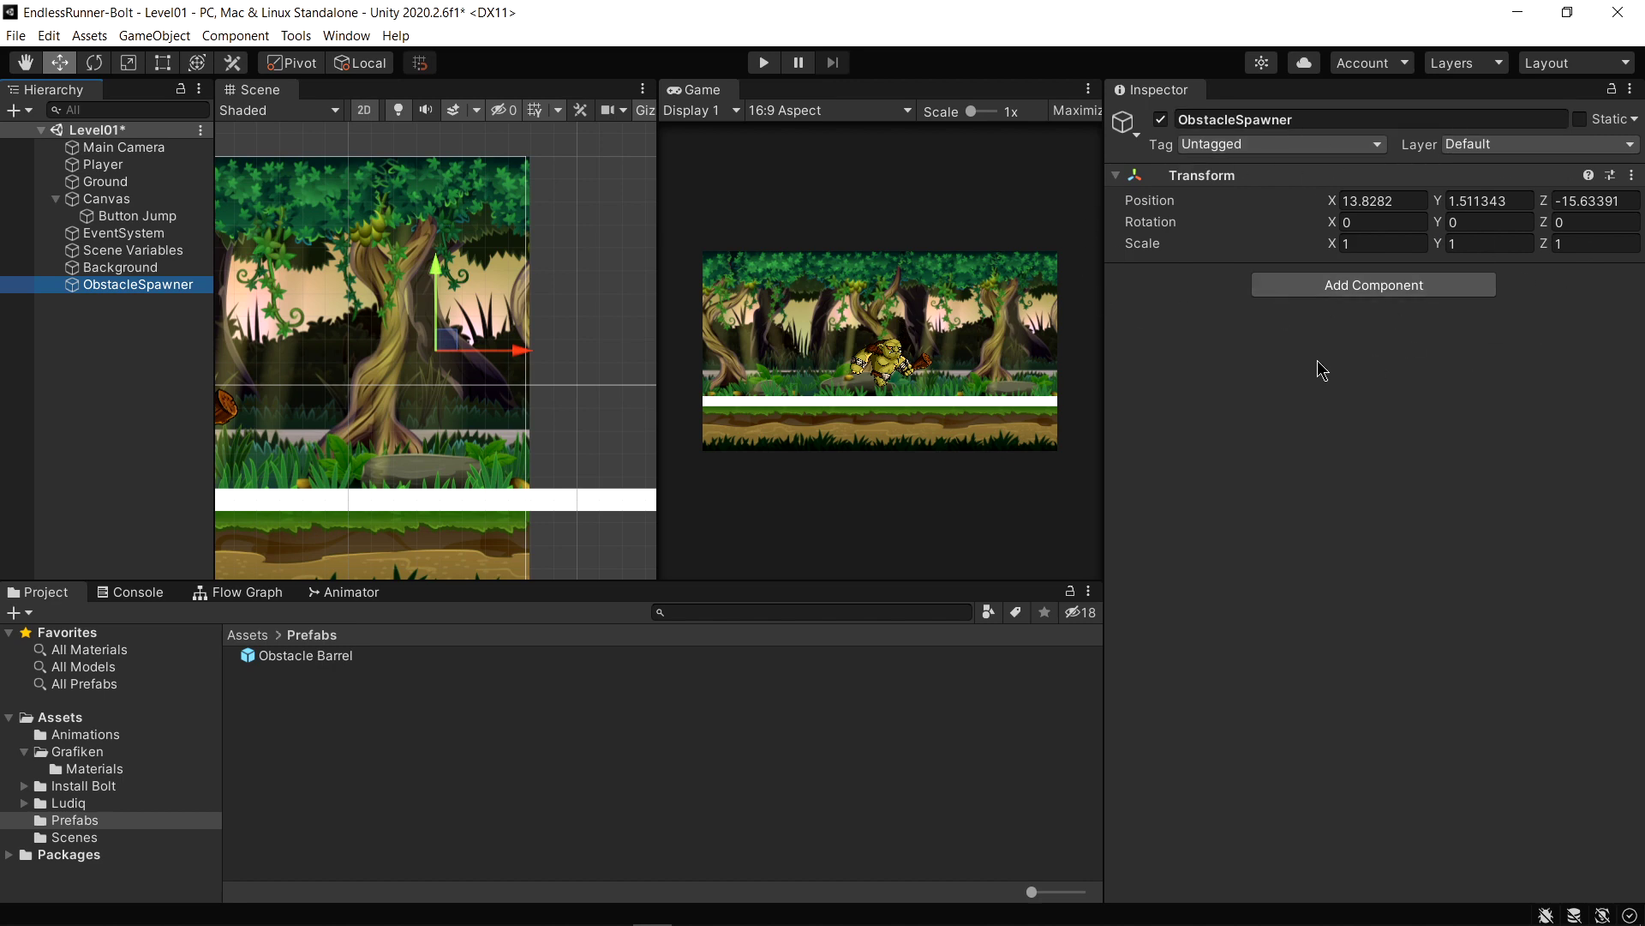
Add a Bolt Flow Machine to ObstacleSpawner, set its Source to Embed, and edit the graph
click(1344, 294)
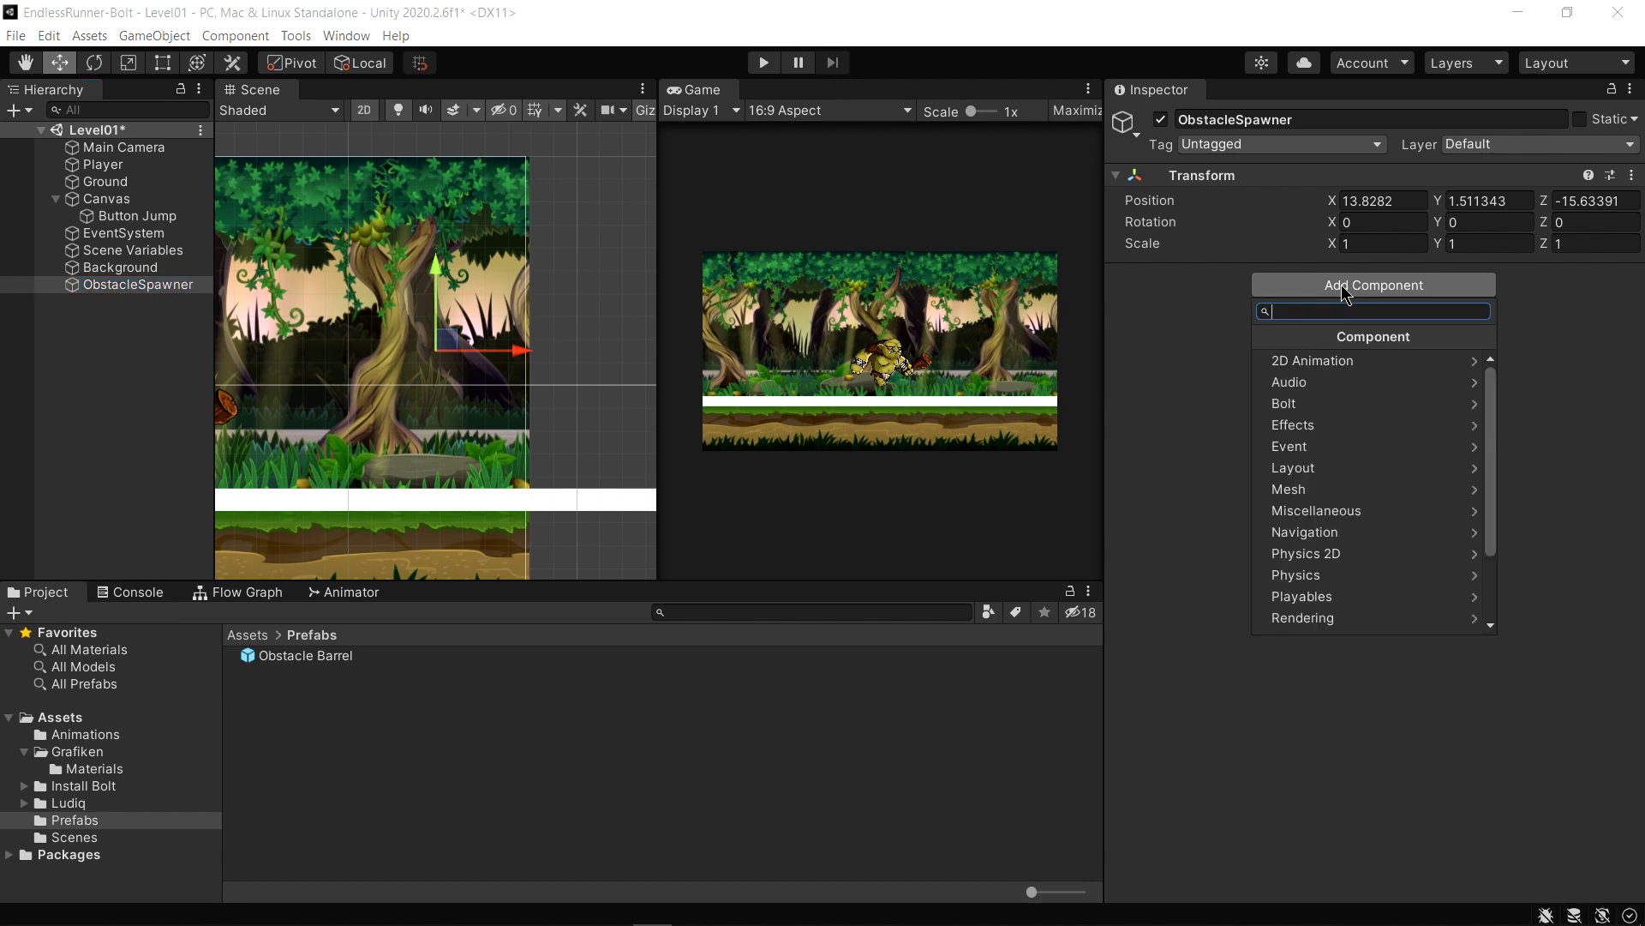
click(1324, 403)
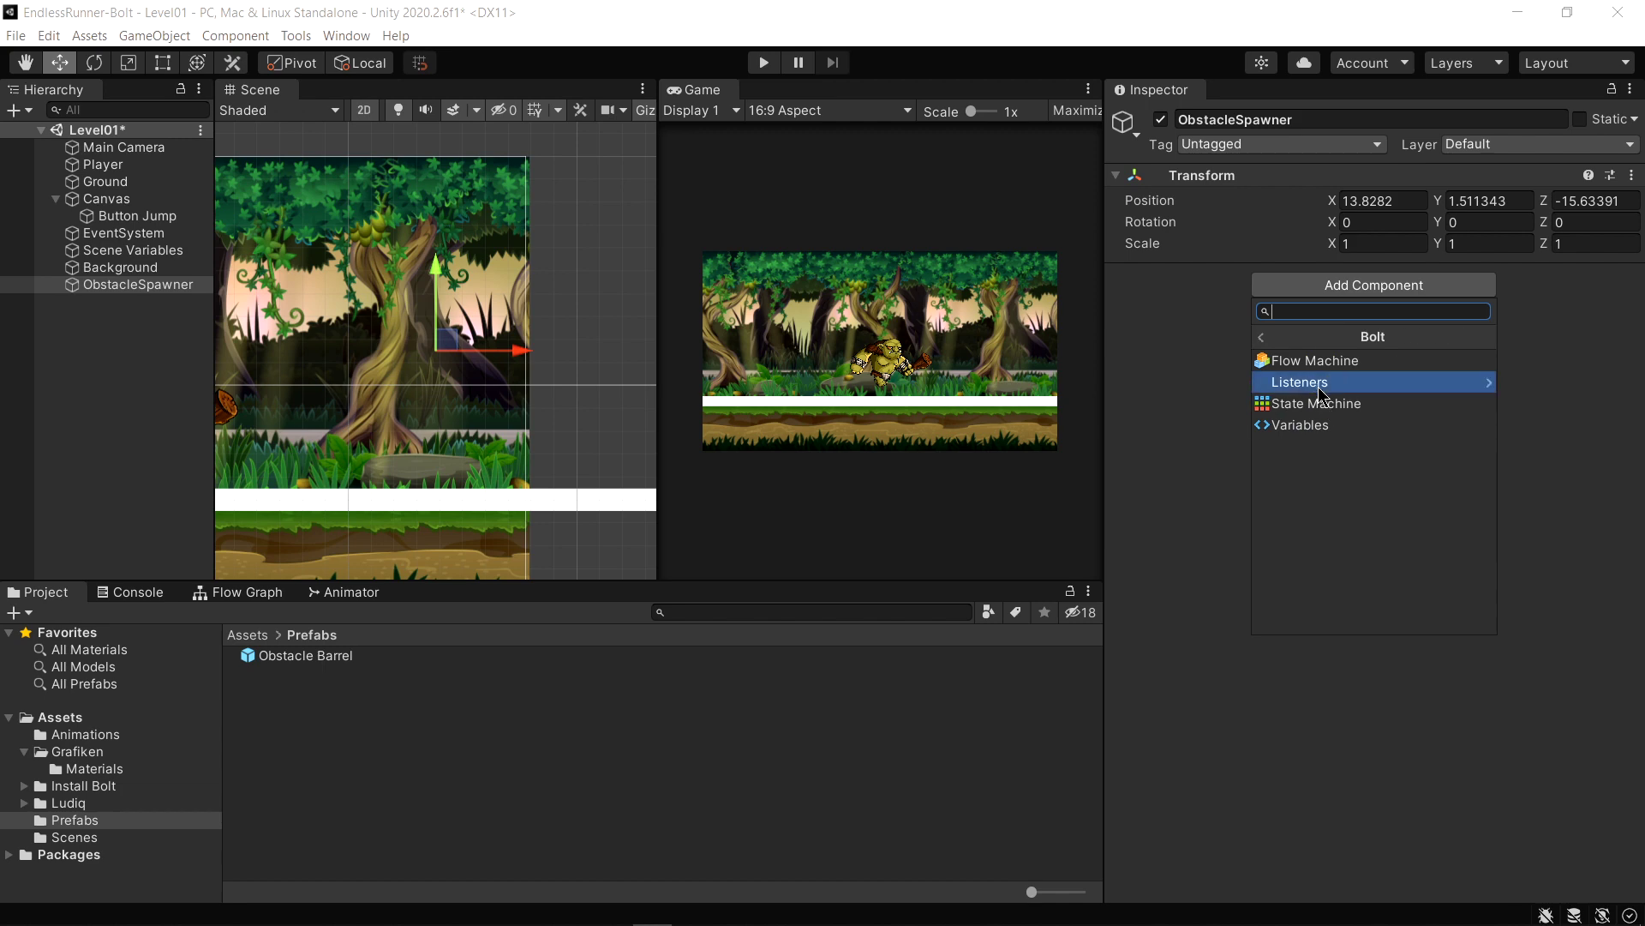
click(1313, 360)
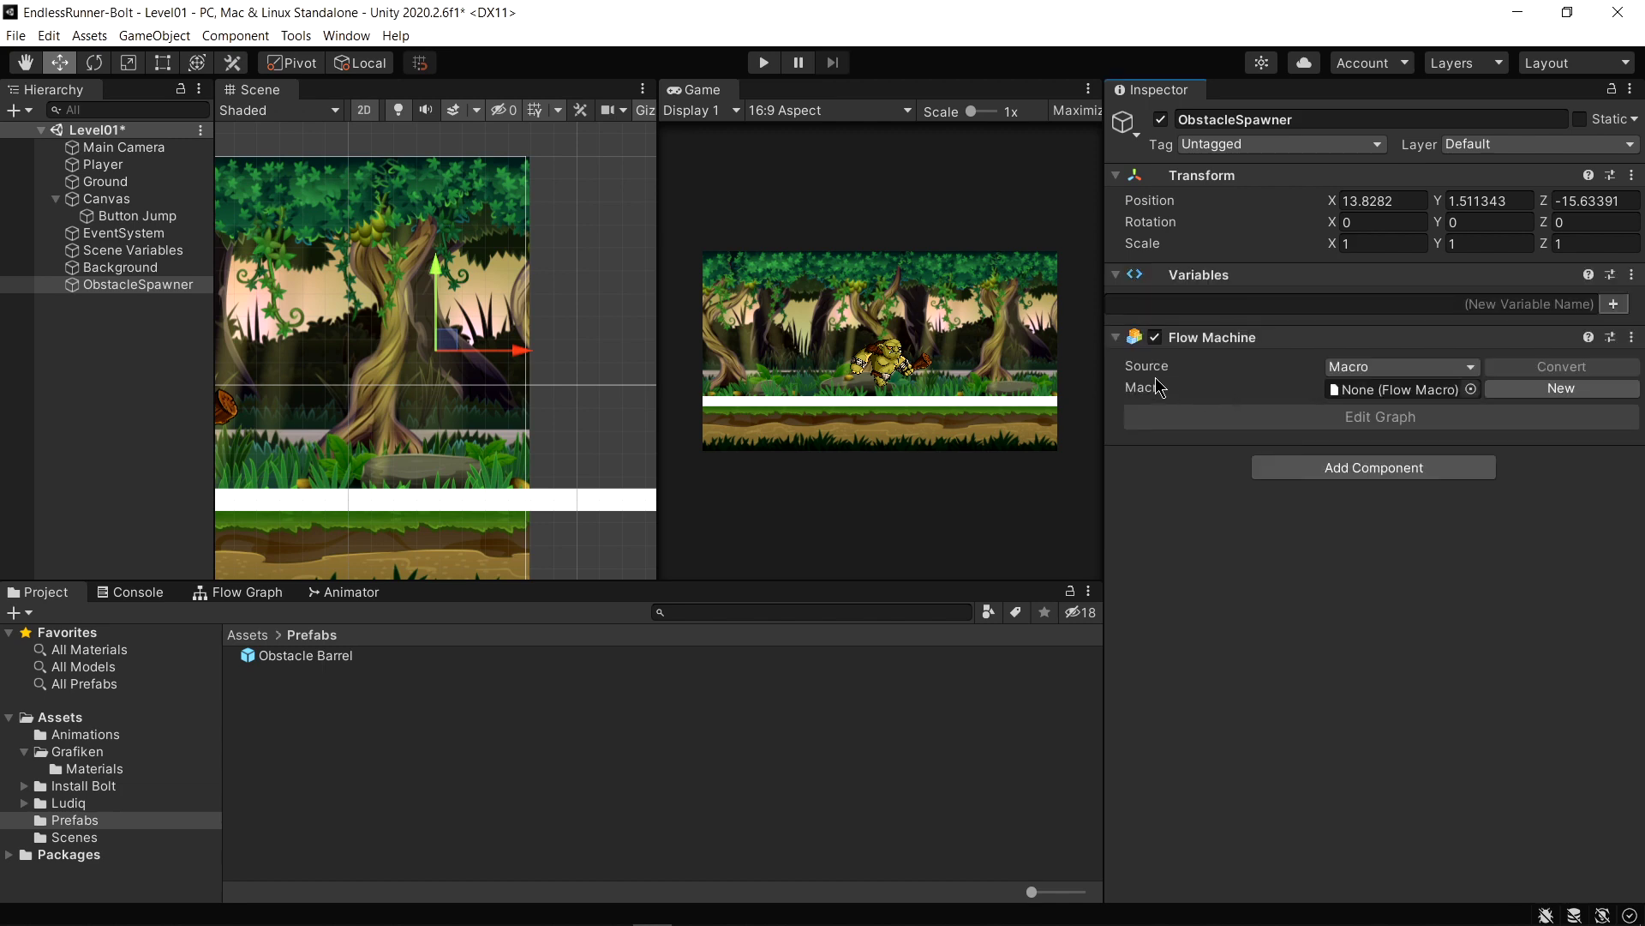
click(1372, 366)
click(1371, 392)
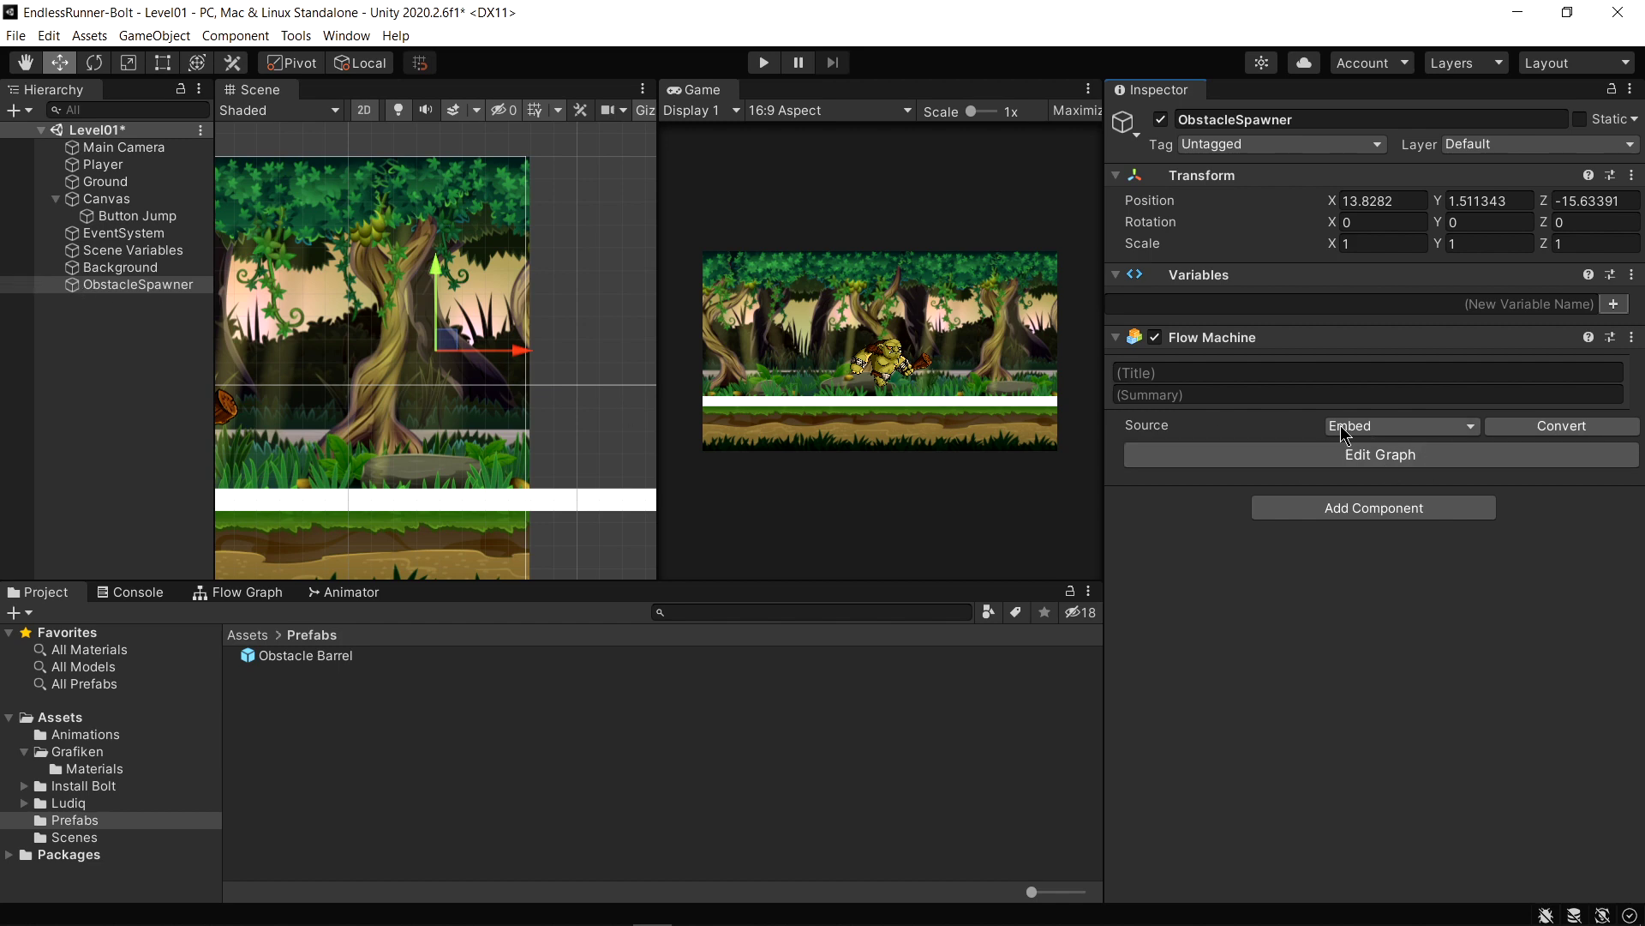
click(1346, 459)
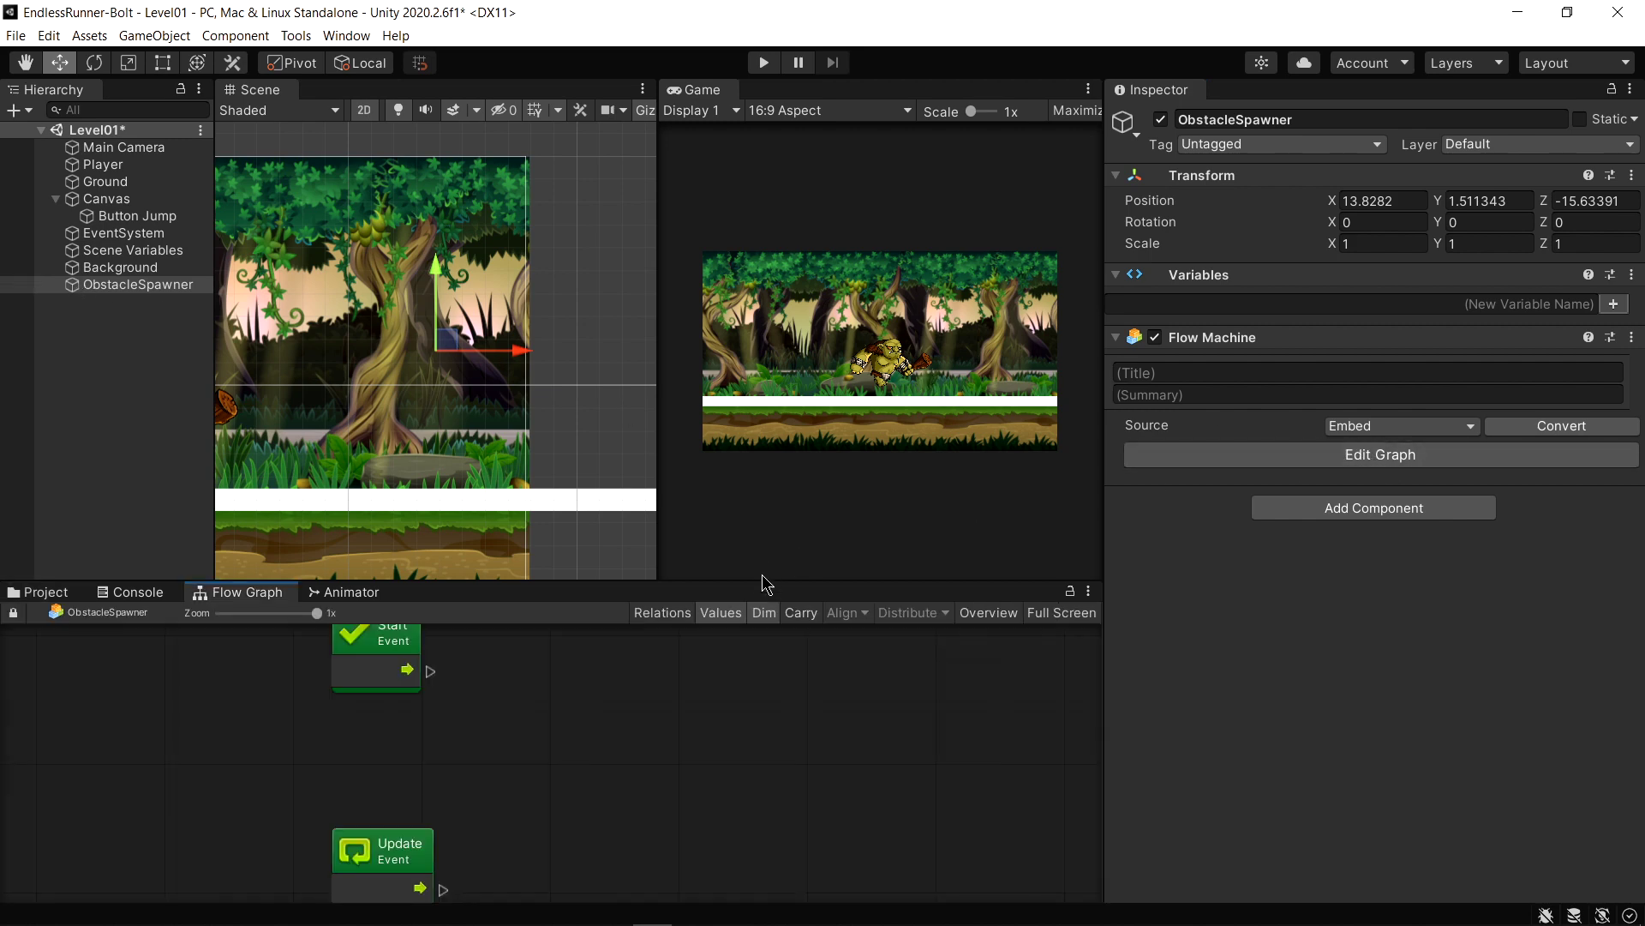
Enlarge the Flow Graph panel, zoom out, and drag the Update event node upward
drag(766, 584, 771, 483)
scroll(497, 660, down, 1)
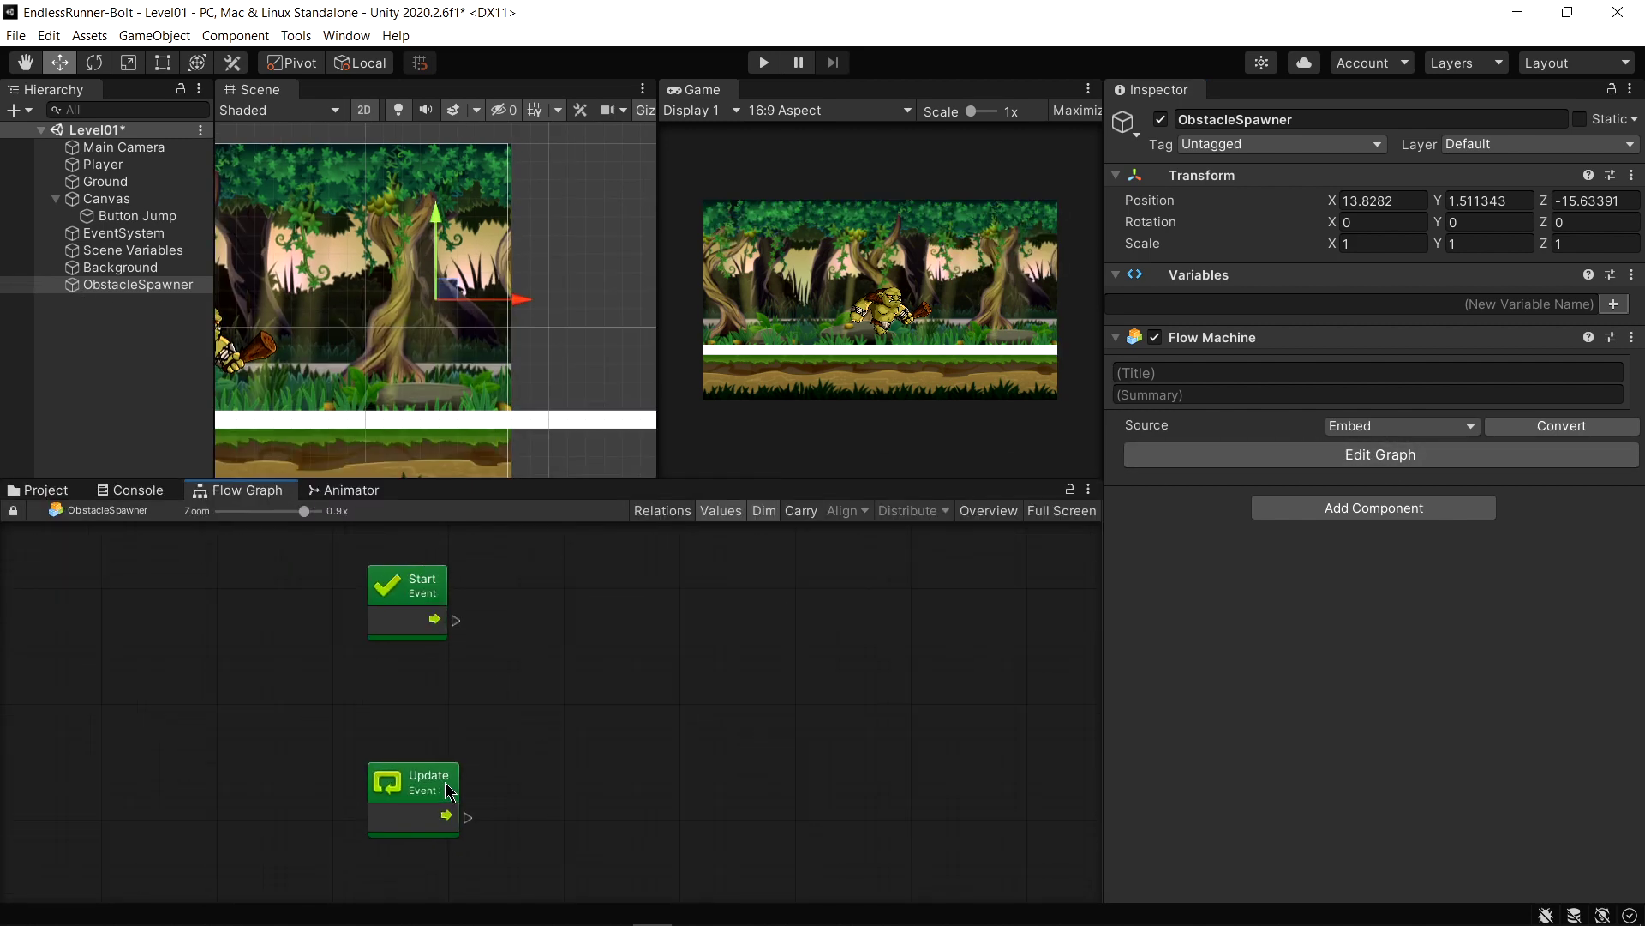
drag(433, 767, 432, 725)
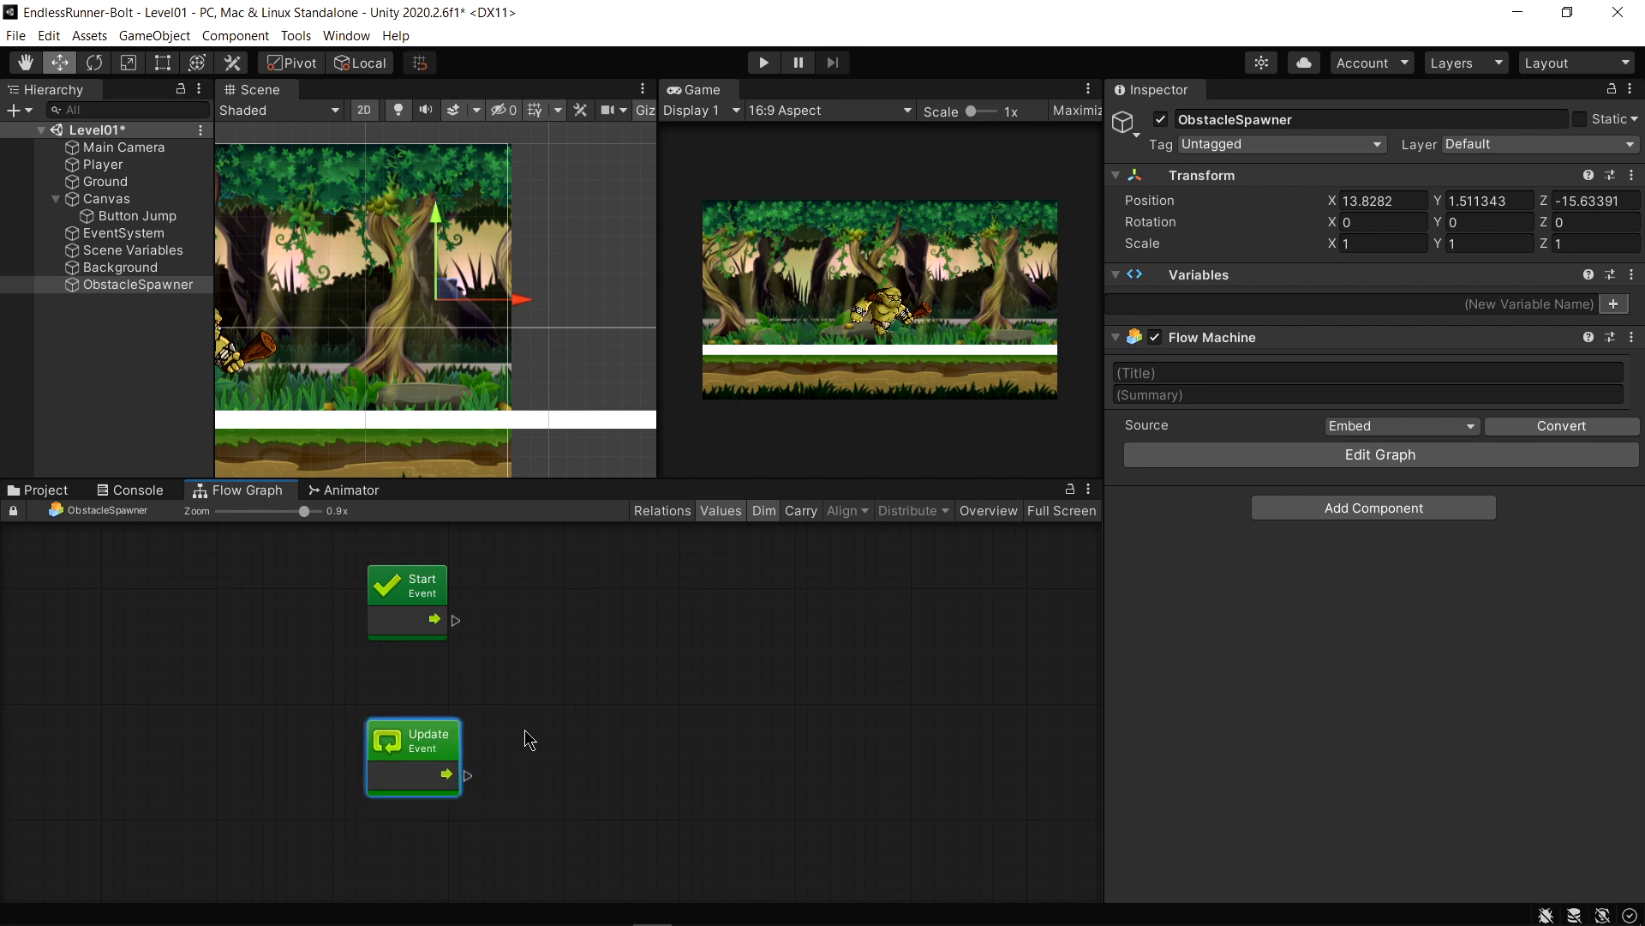
drag(627, 680, 207, 825)
click(240, 810)
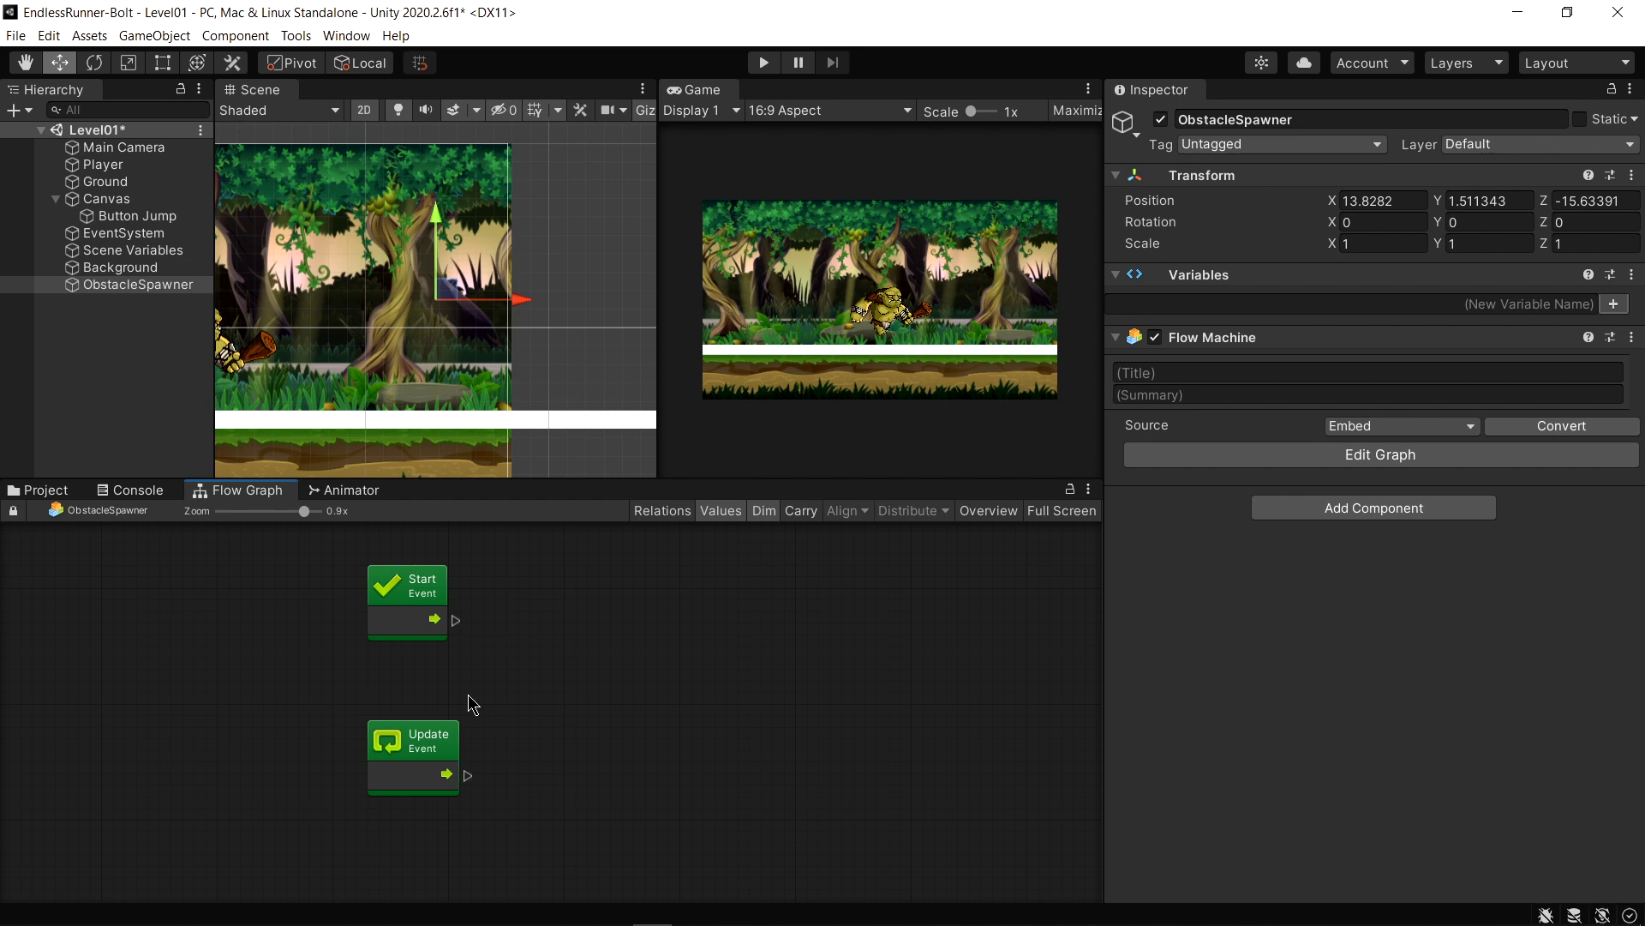
Delete the Update event node and shift the Start node down and left
drag(560, 715, 146, 879)
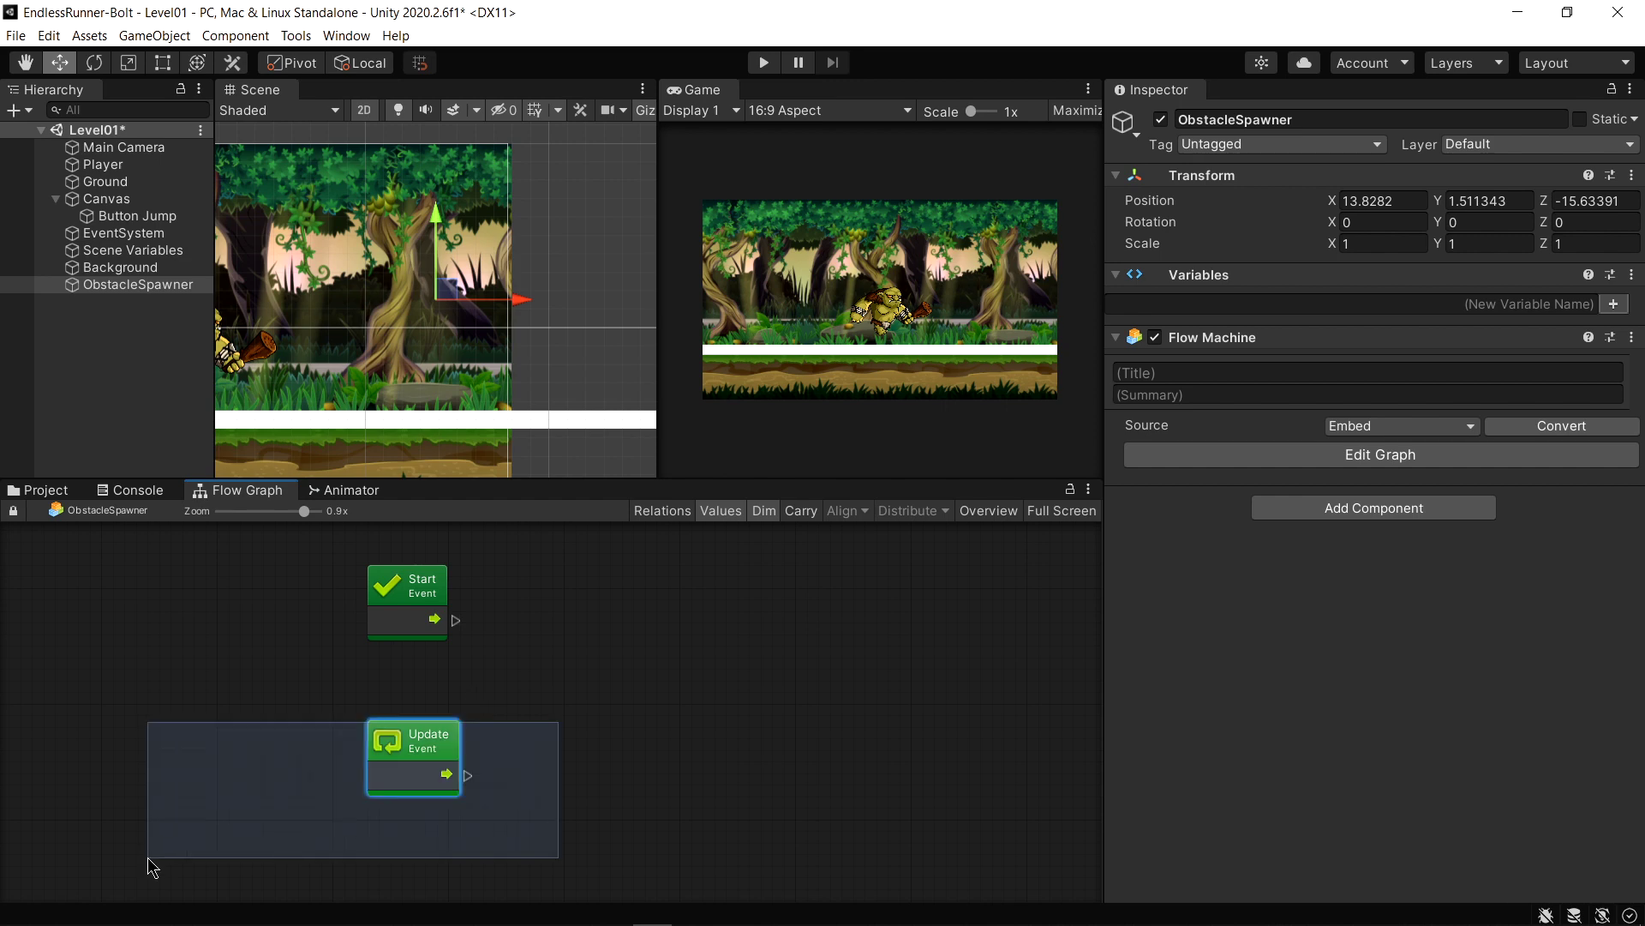
scroll(383, 805, up, 1)
right_click(435, 737)
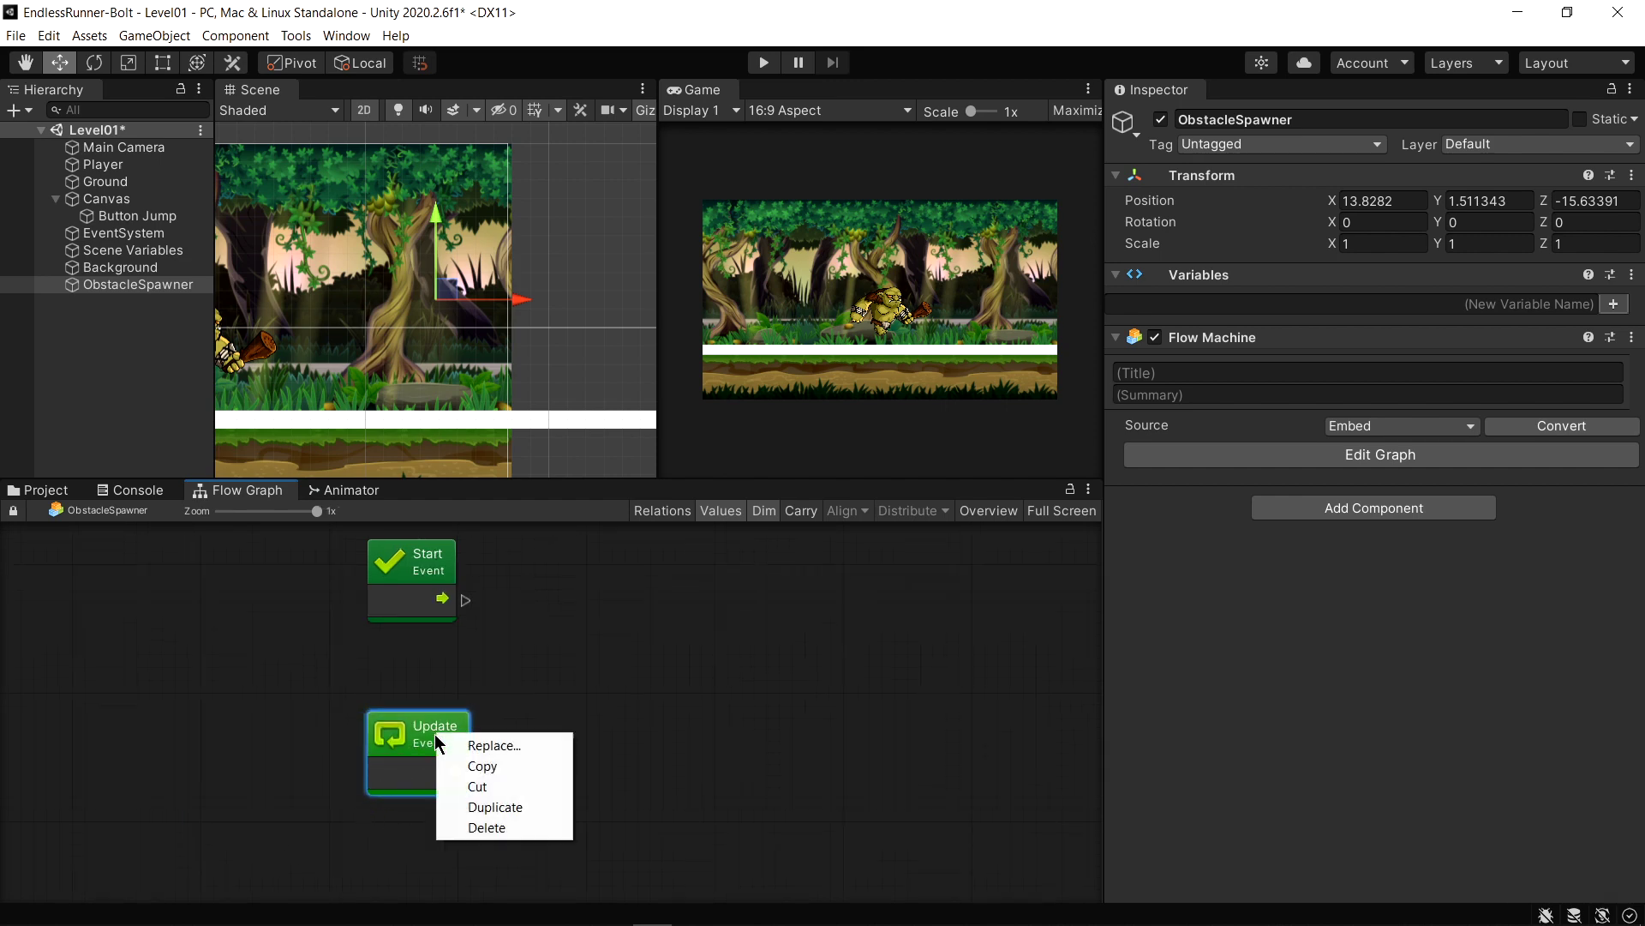
click(487, 827)
mouse_move(412, 578)
mouse_down()
mouse_move(324, 674)
mouse_move(310, 669)
mouse_move(312, 621)
mouse_up()
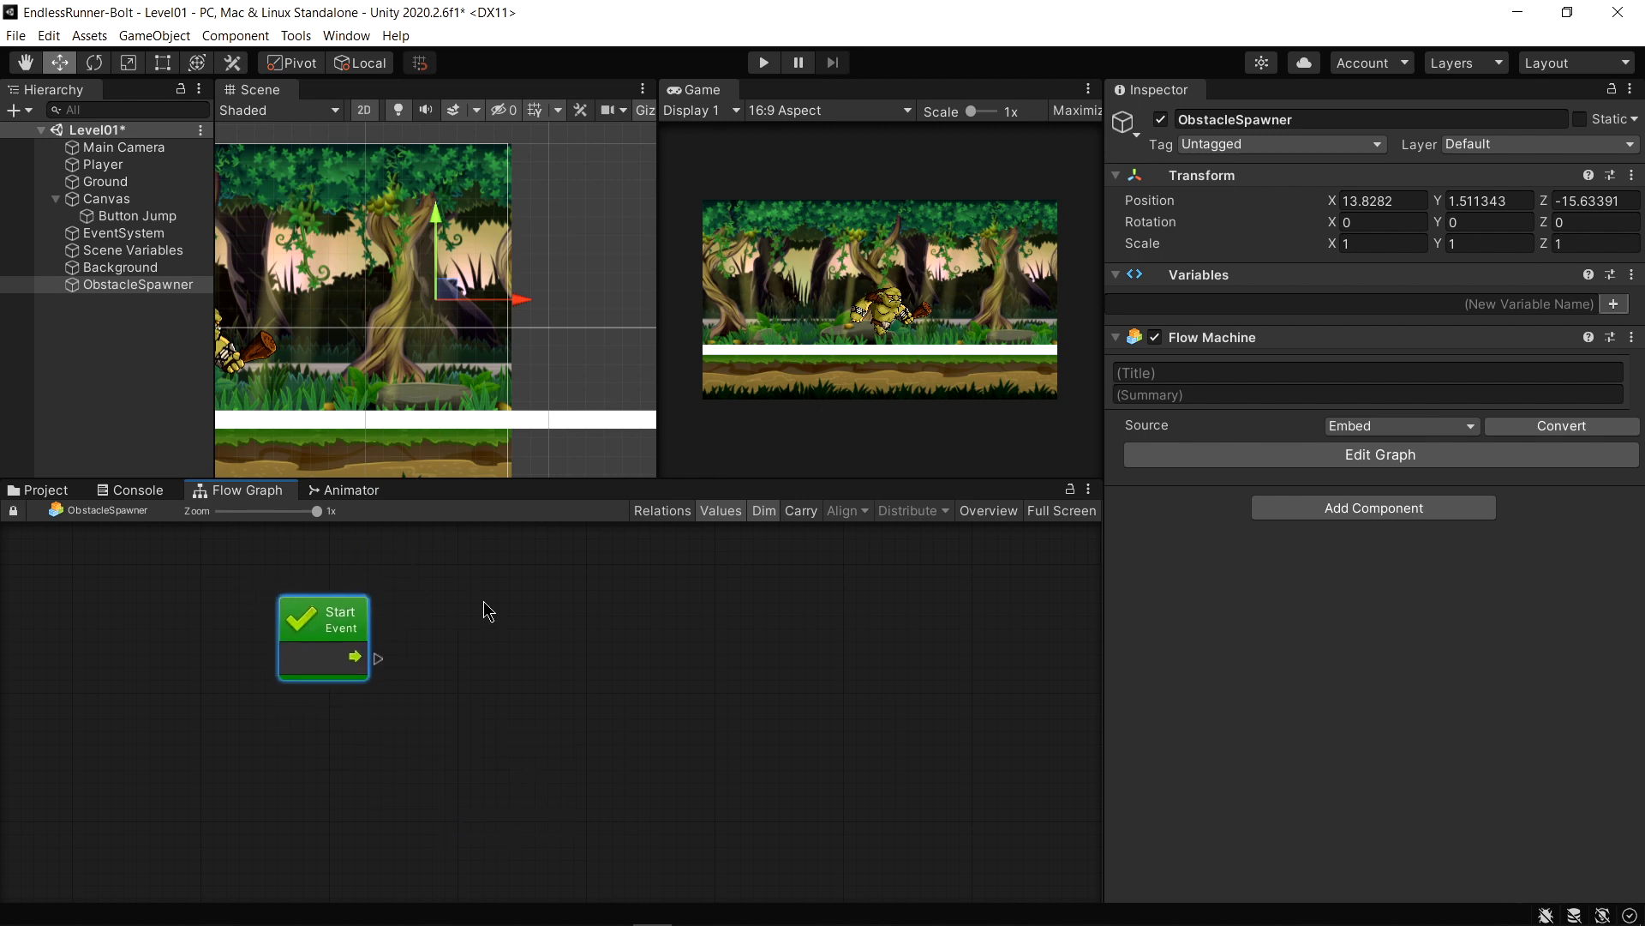
click(446, 735)
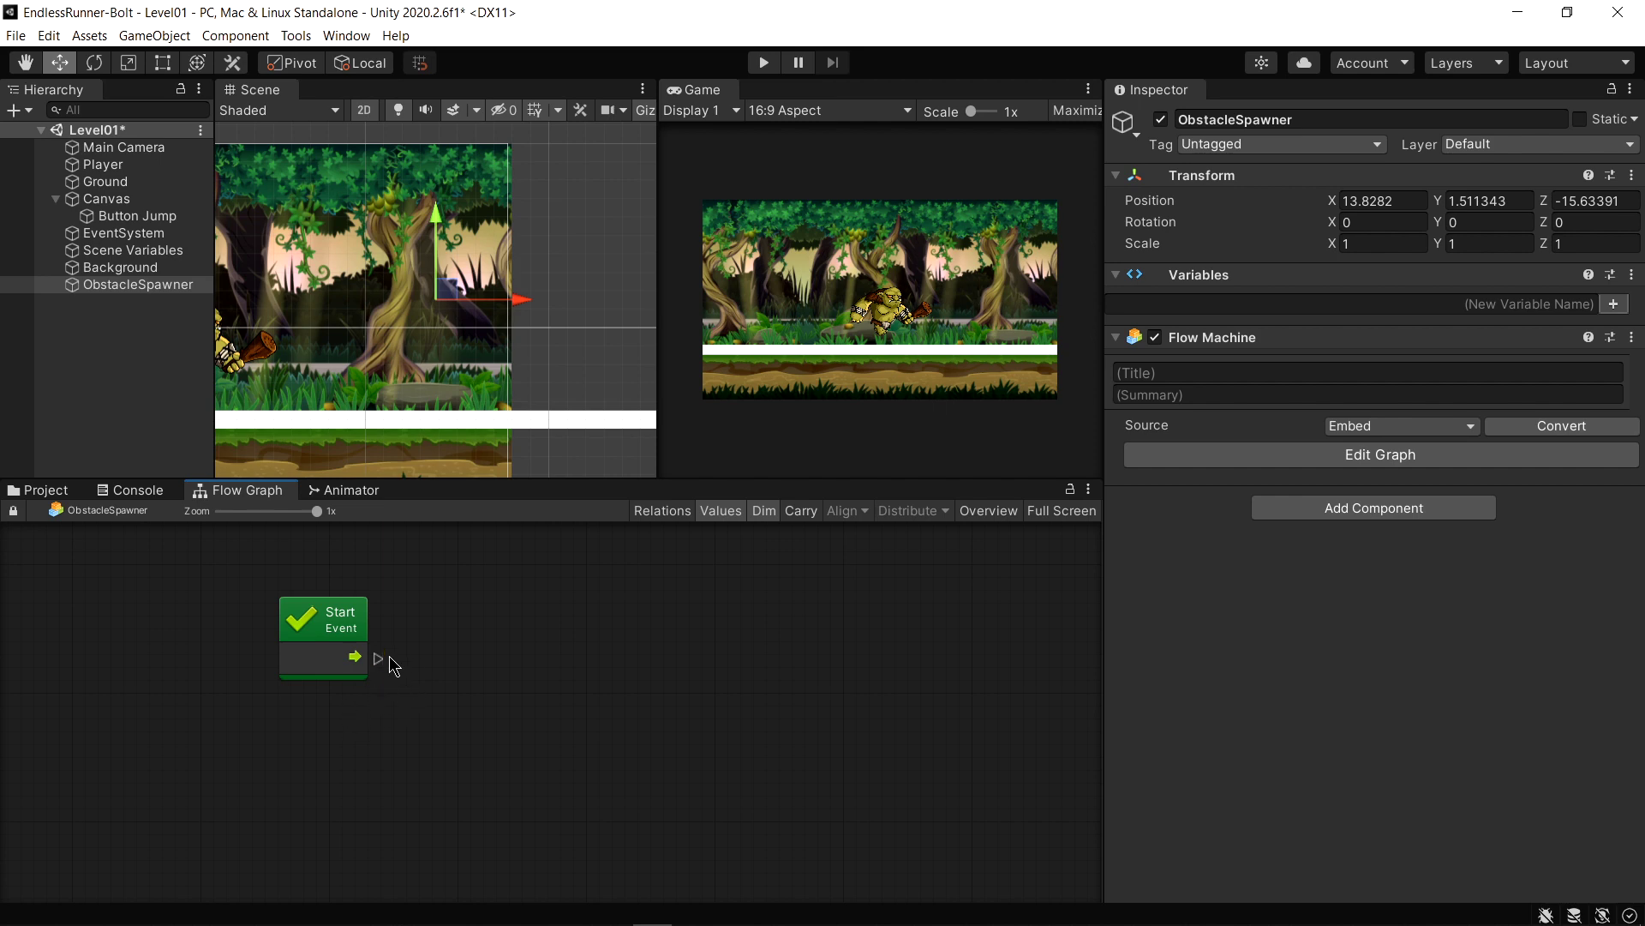
Wire a Timer node from the Start event's output port via the Time category
drag(378, 658, 541, 660)
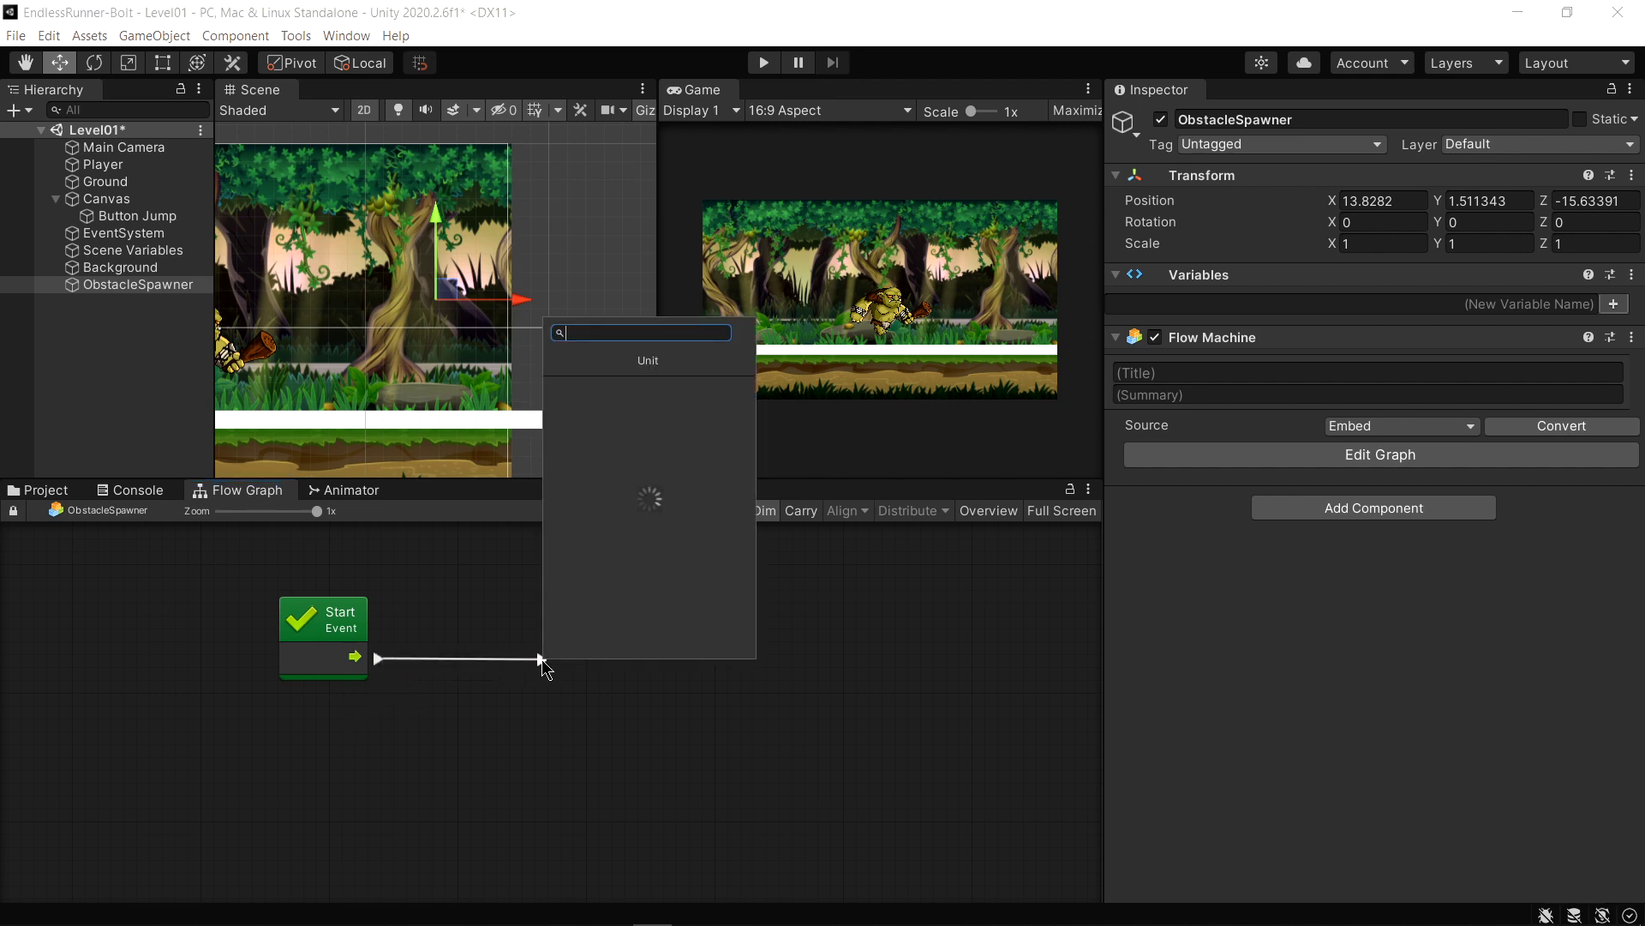
click(583, 557)
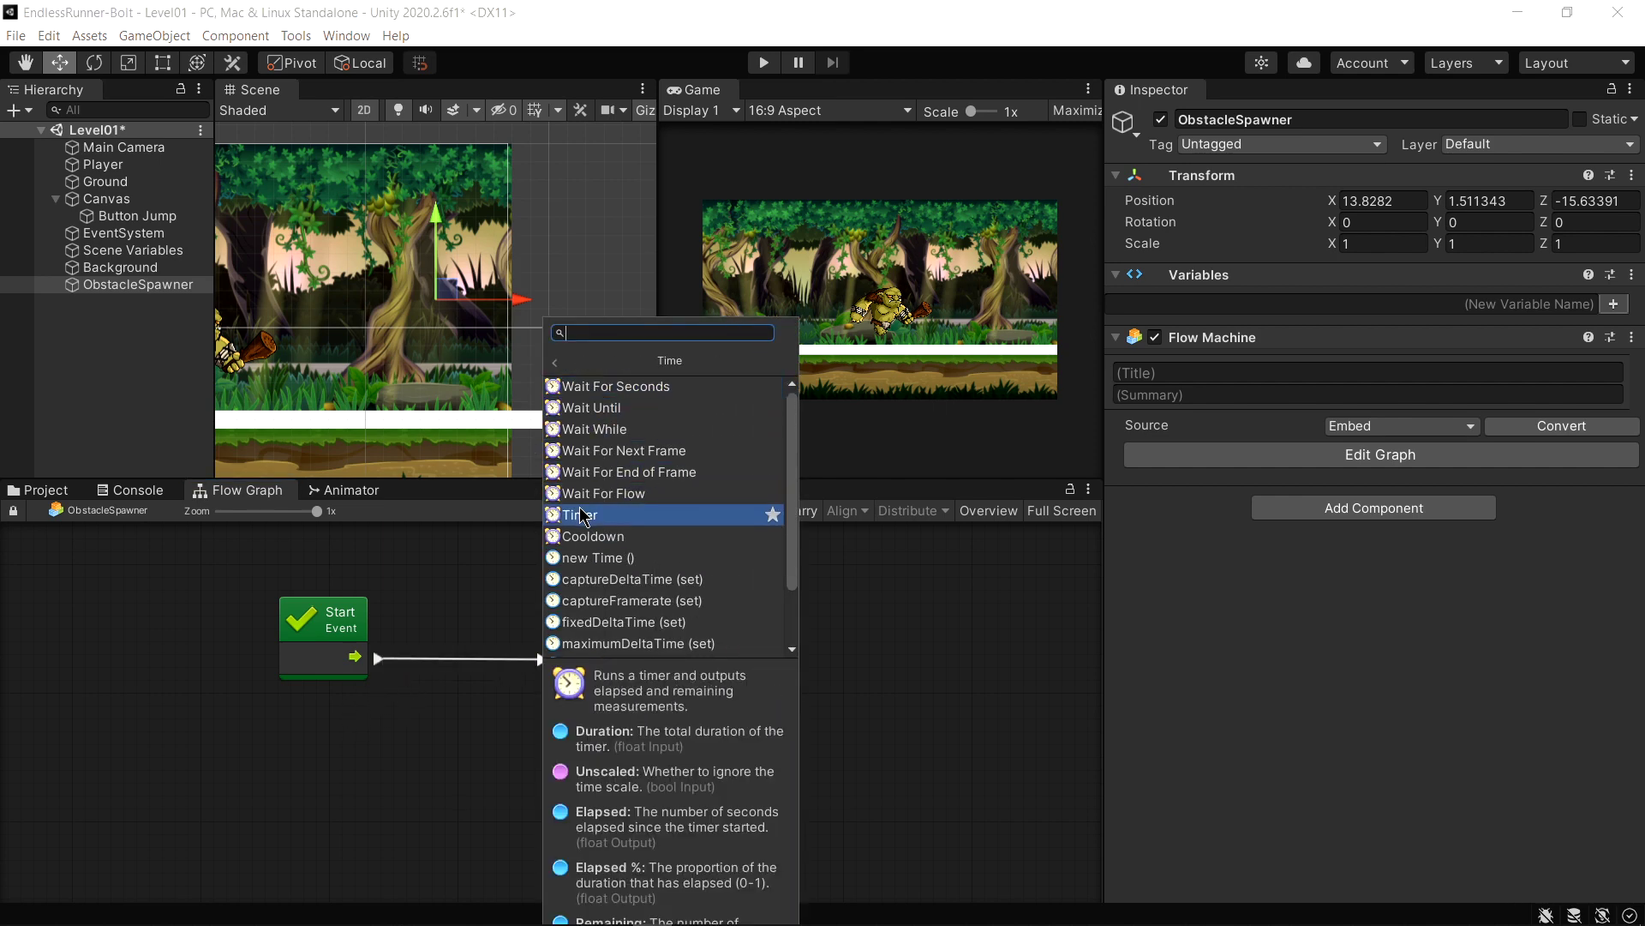
click(597, 524)
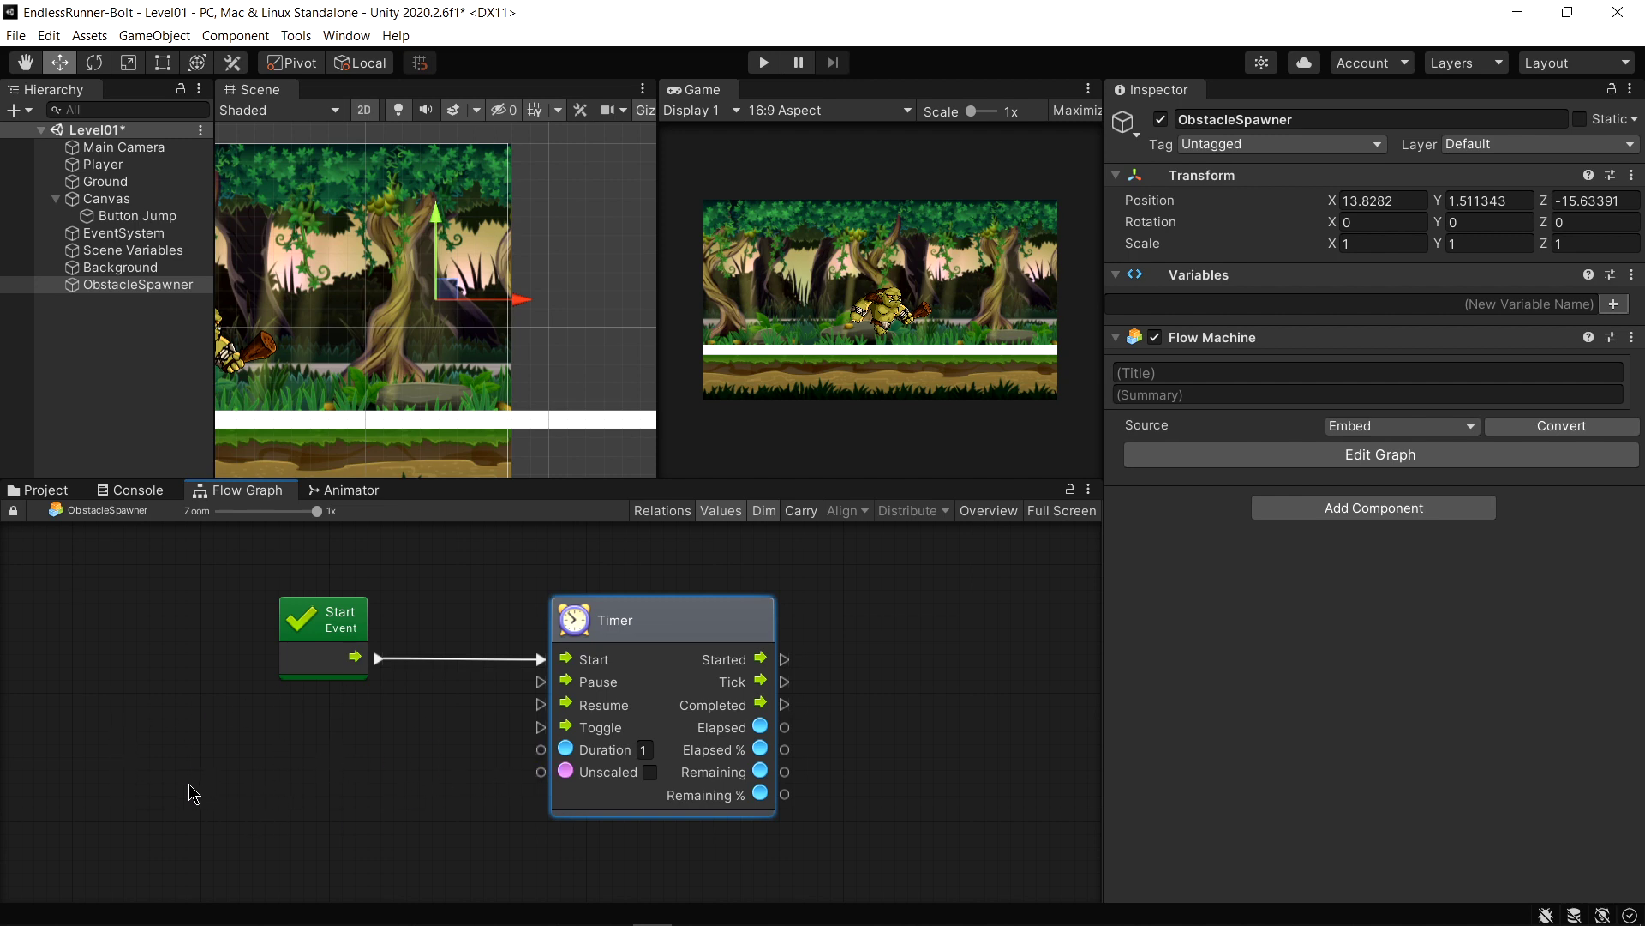
Drive the Timer's Duration with a Random.Range node set to min 2 and max 5
drag(541, 749, 321, 774)
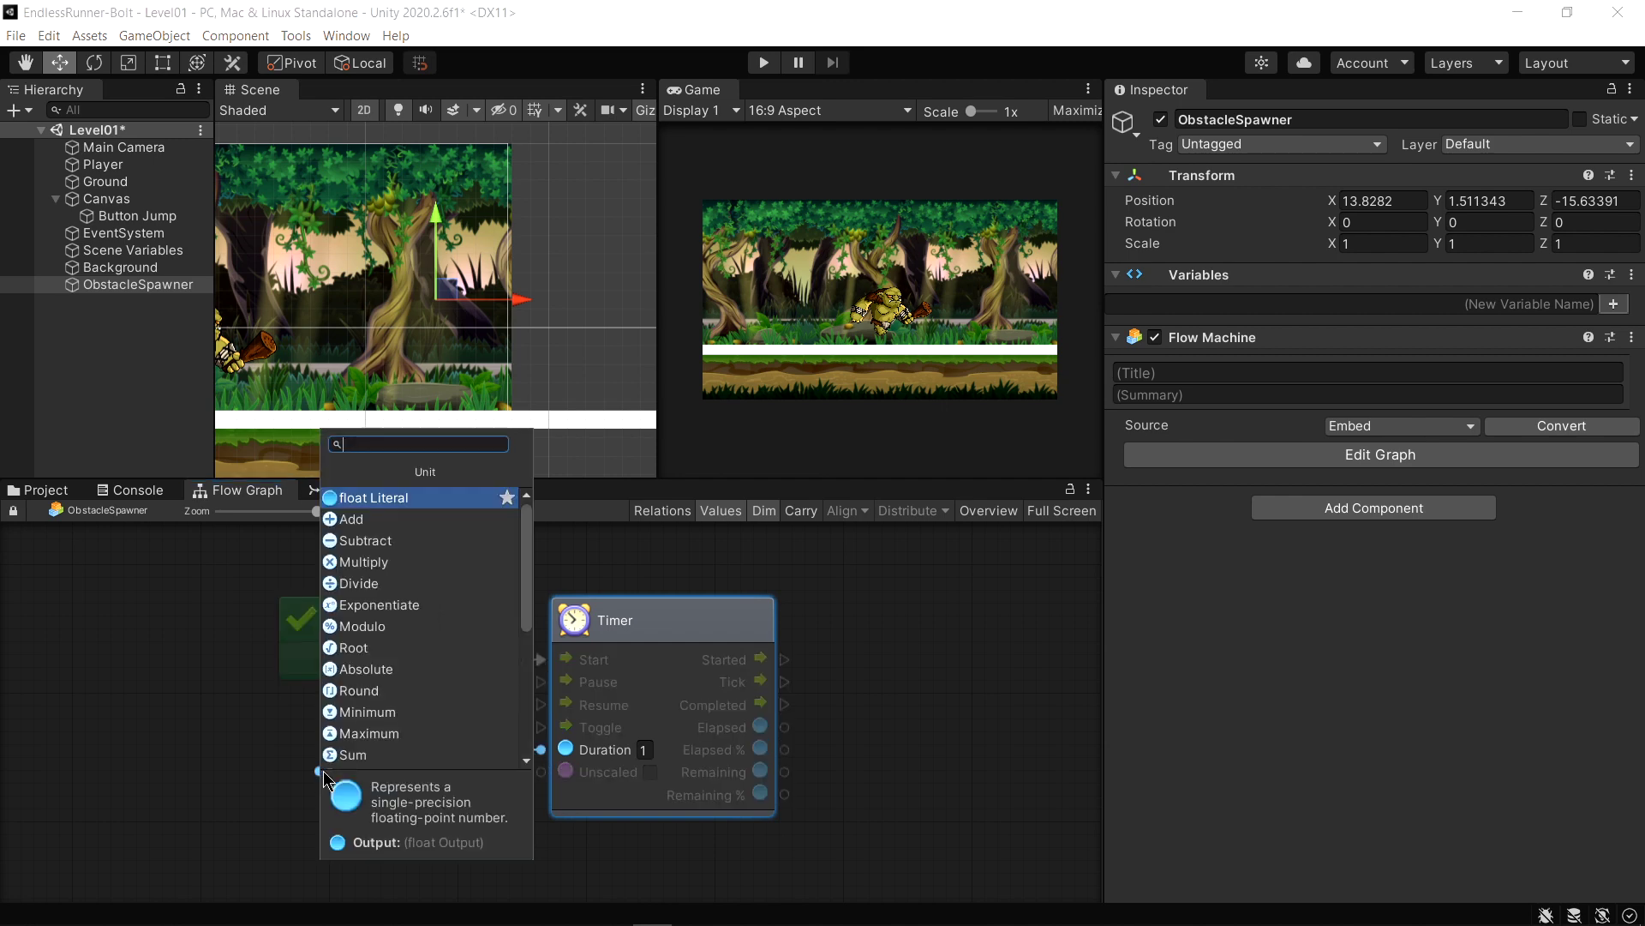
text(random range)
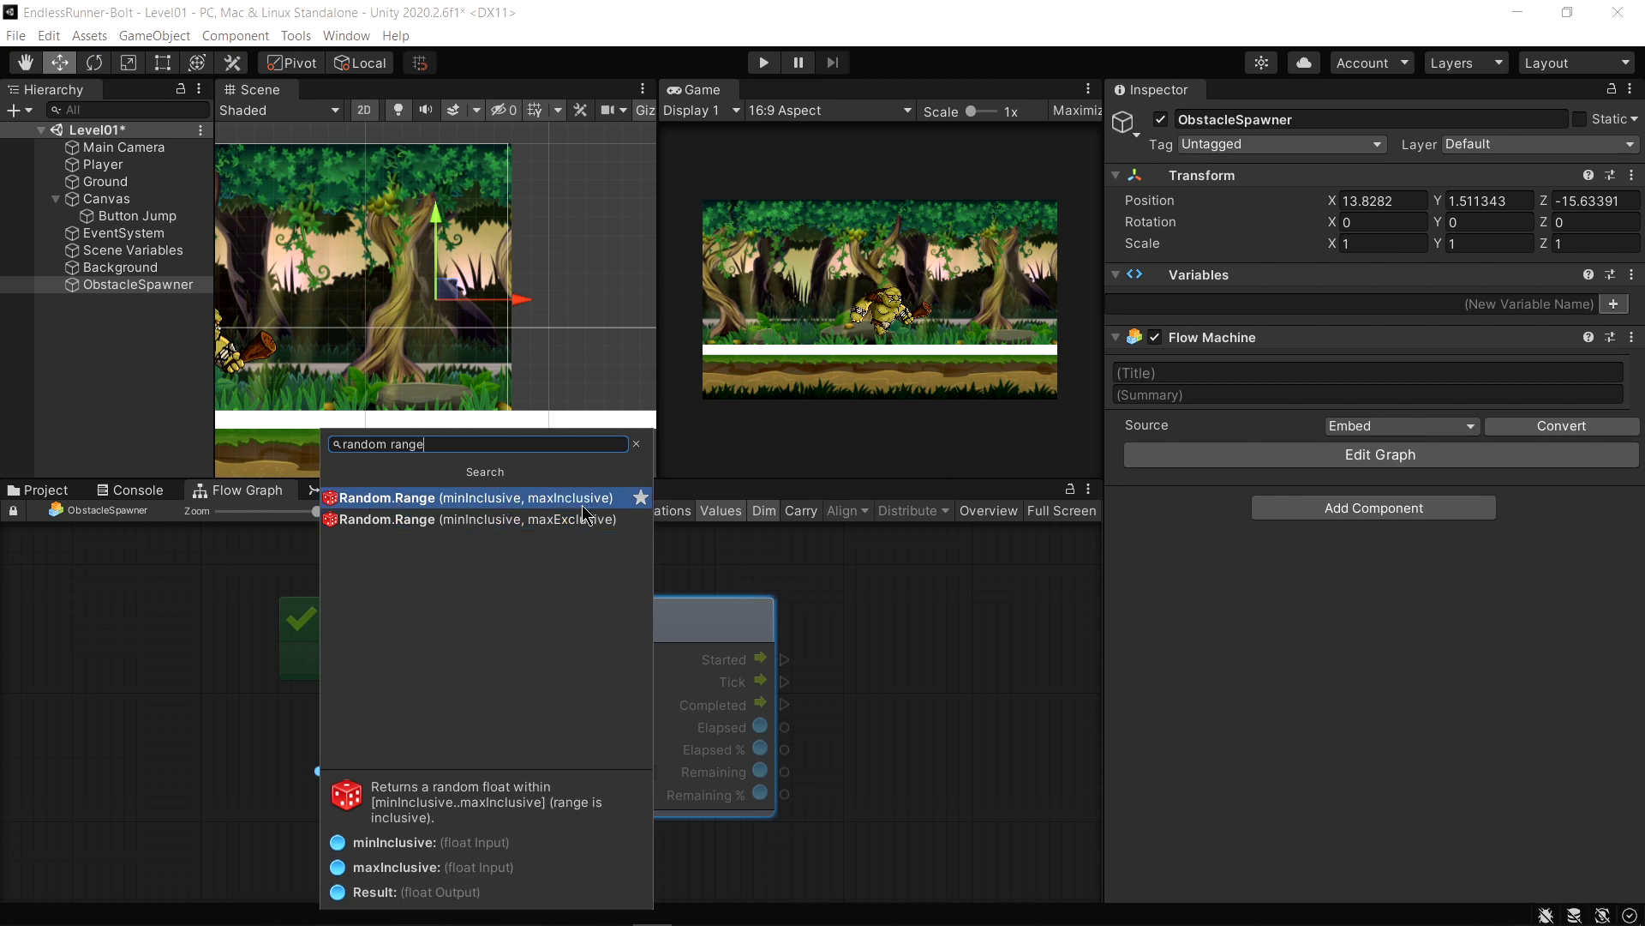
click(538, 505)
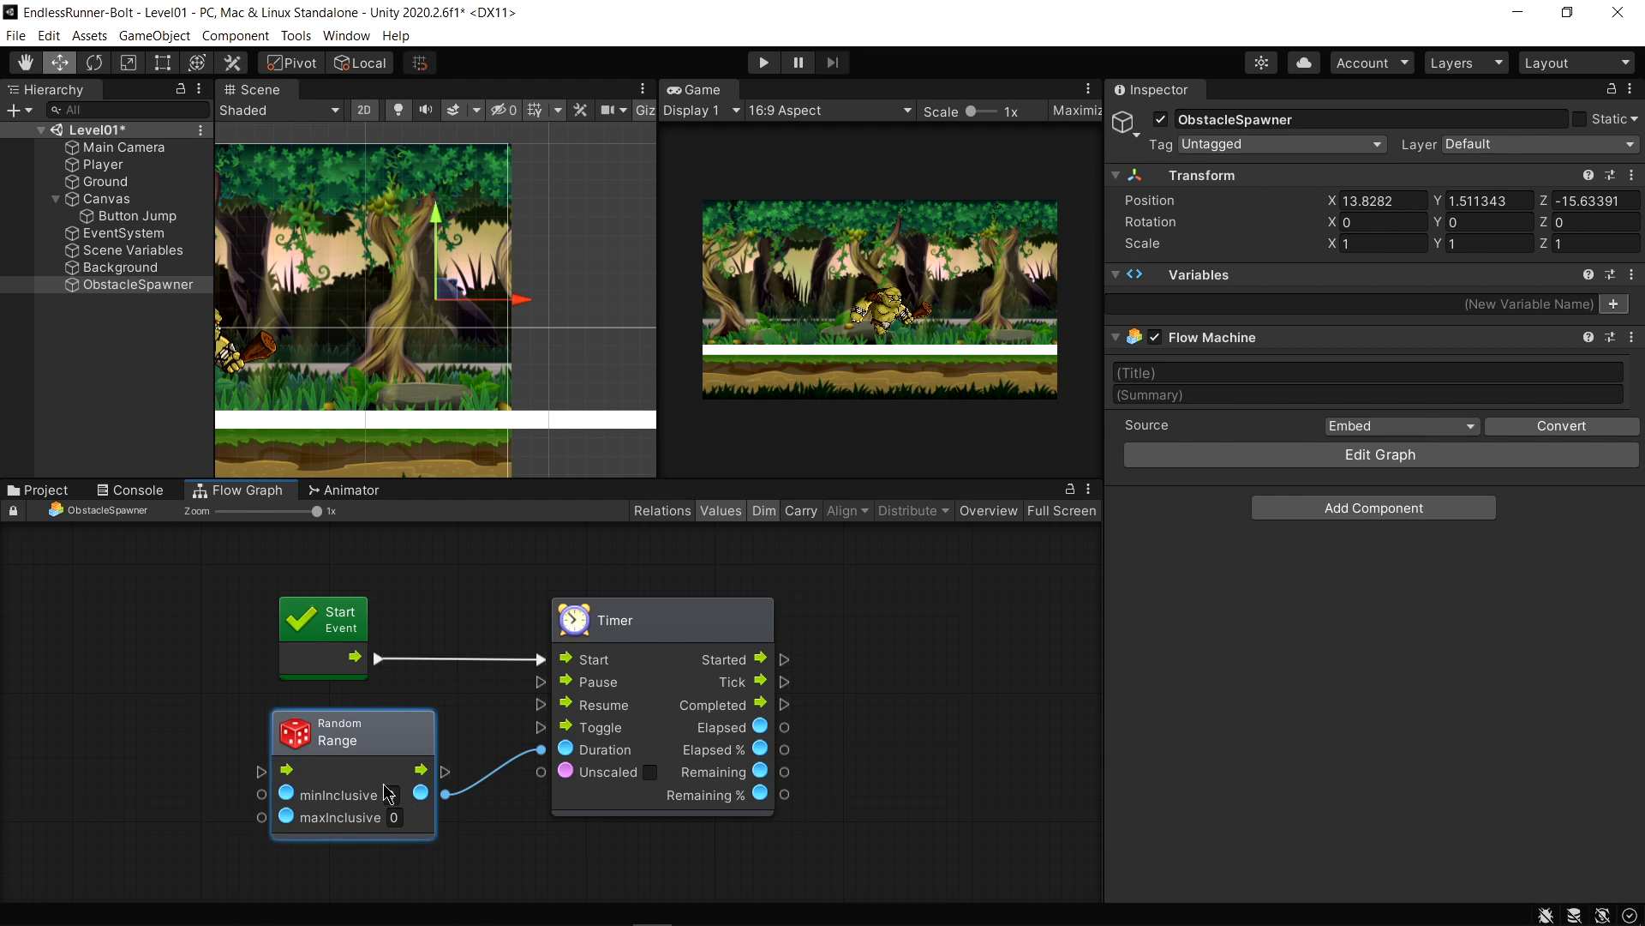
click(392, 797)
text(2)
click(394, 818)
text(5)
click(110, 763)
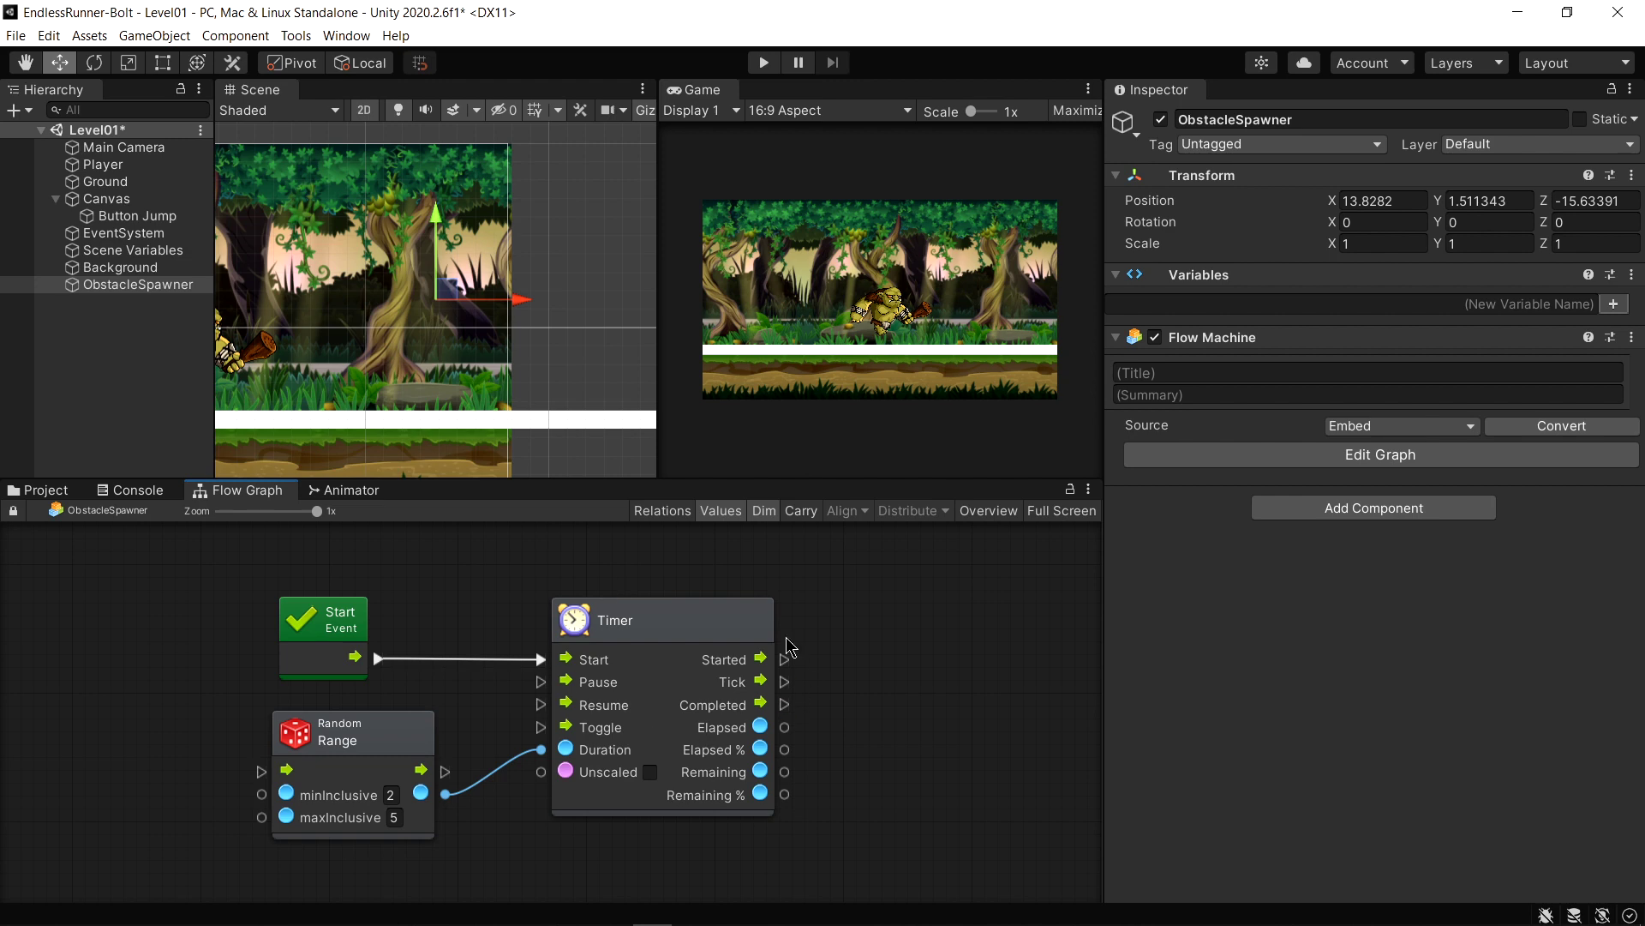
Add an Object.Instantiate node after the Timer's Completed output, cloning the Obstacle Barrel prefab
click(784, 704)
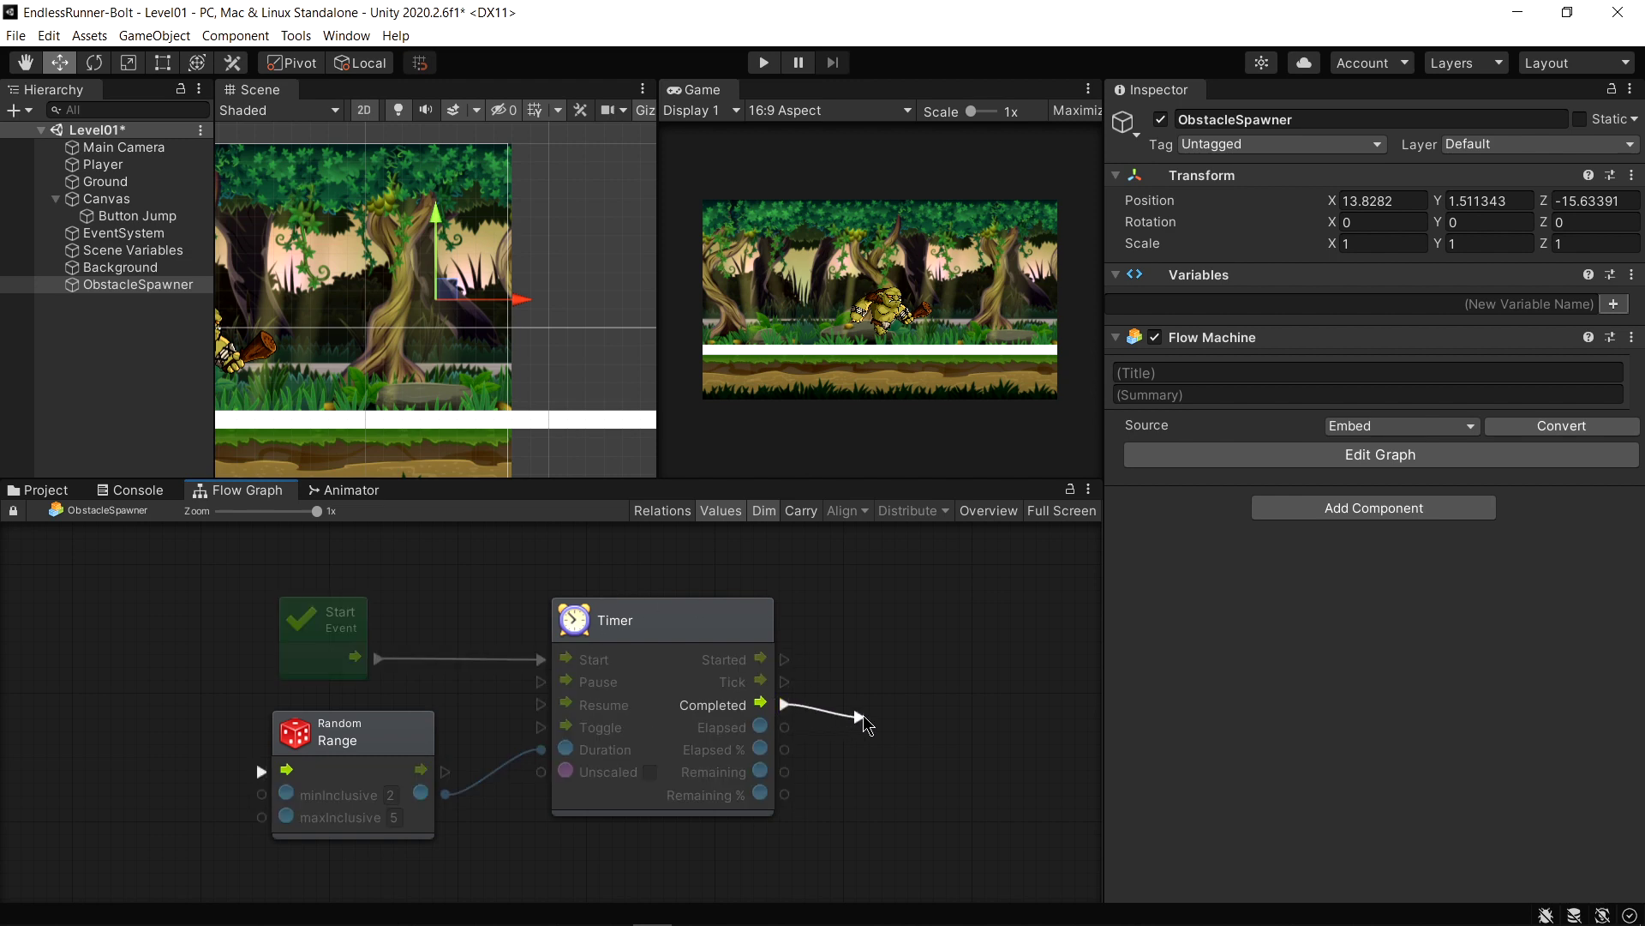
click(910, 650)
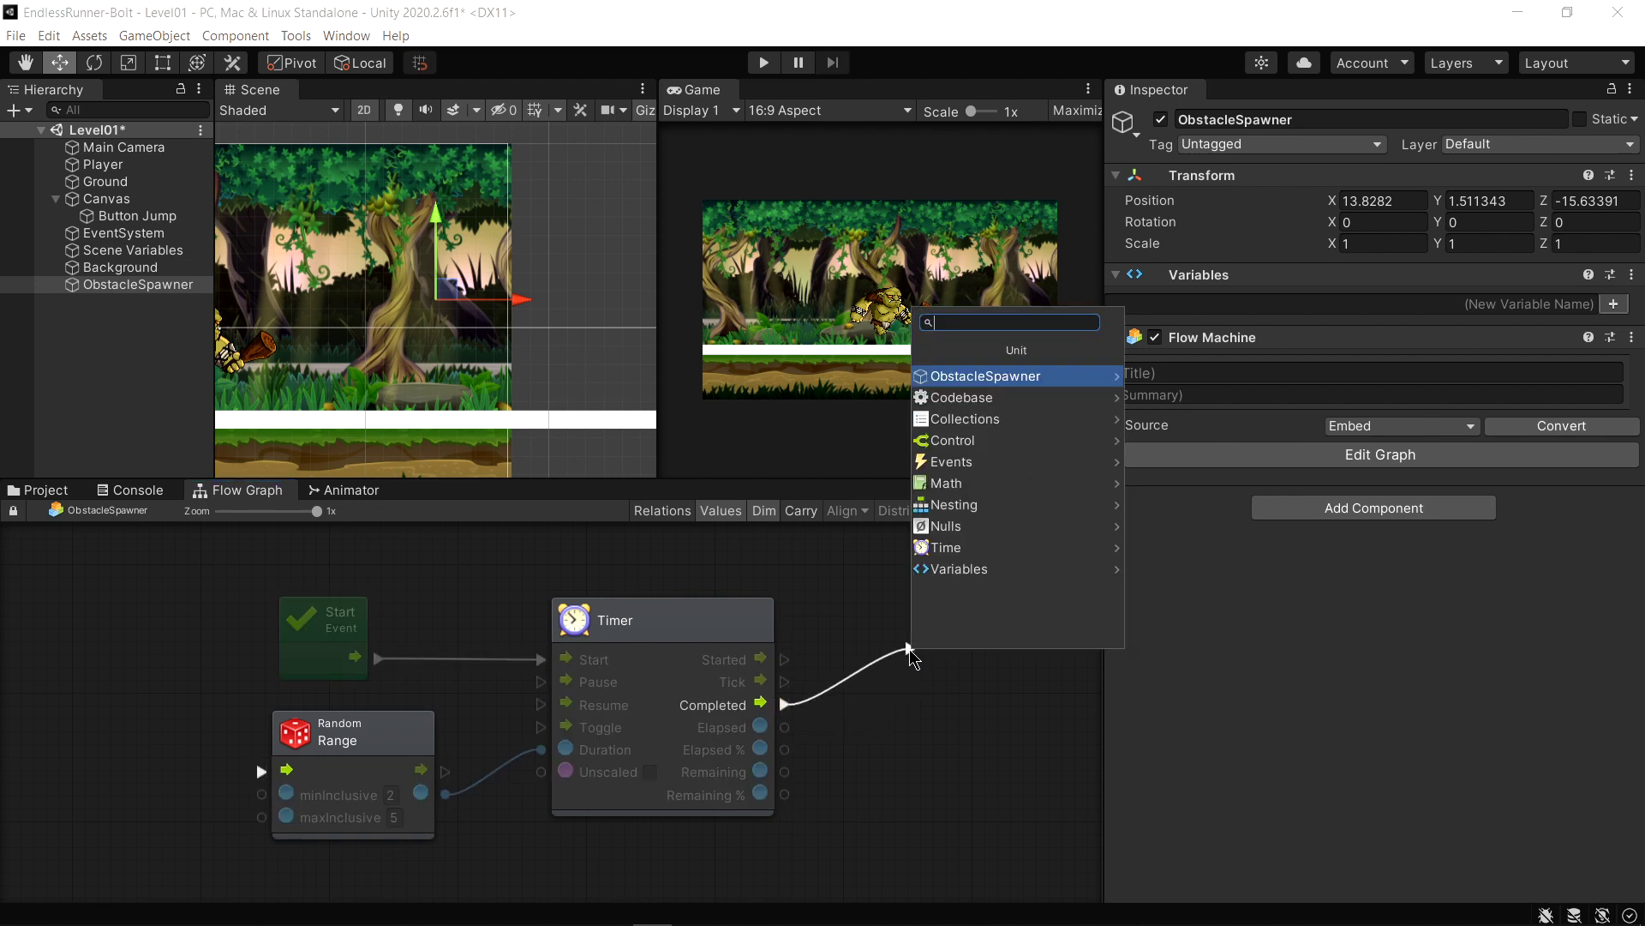
text(instantiate)
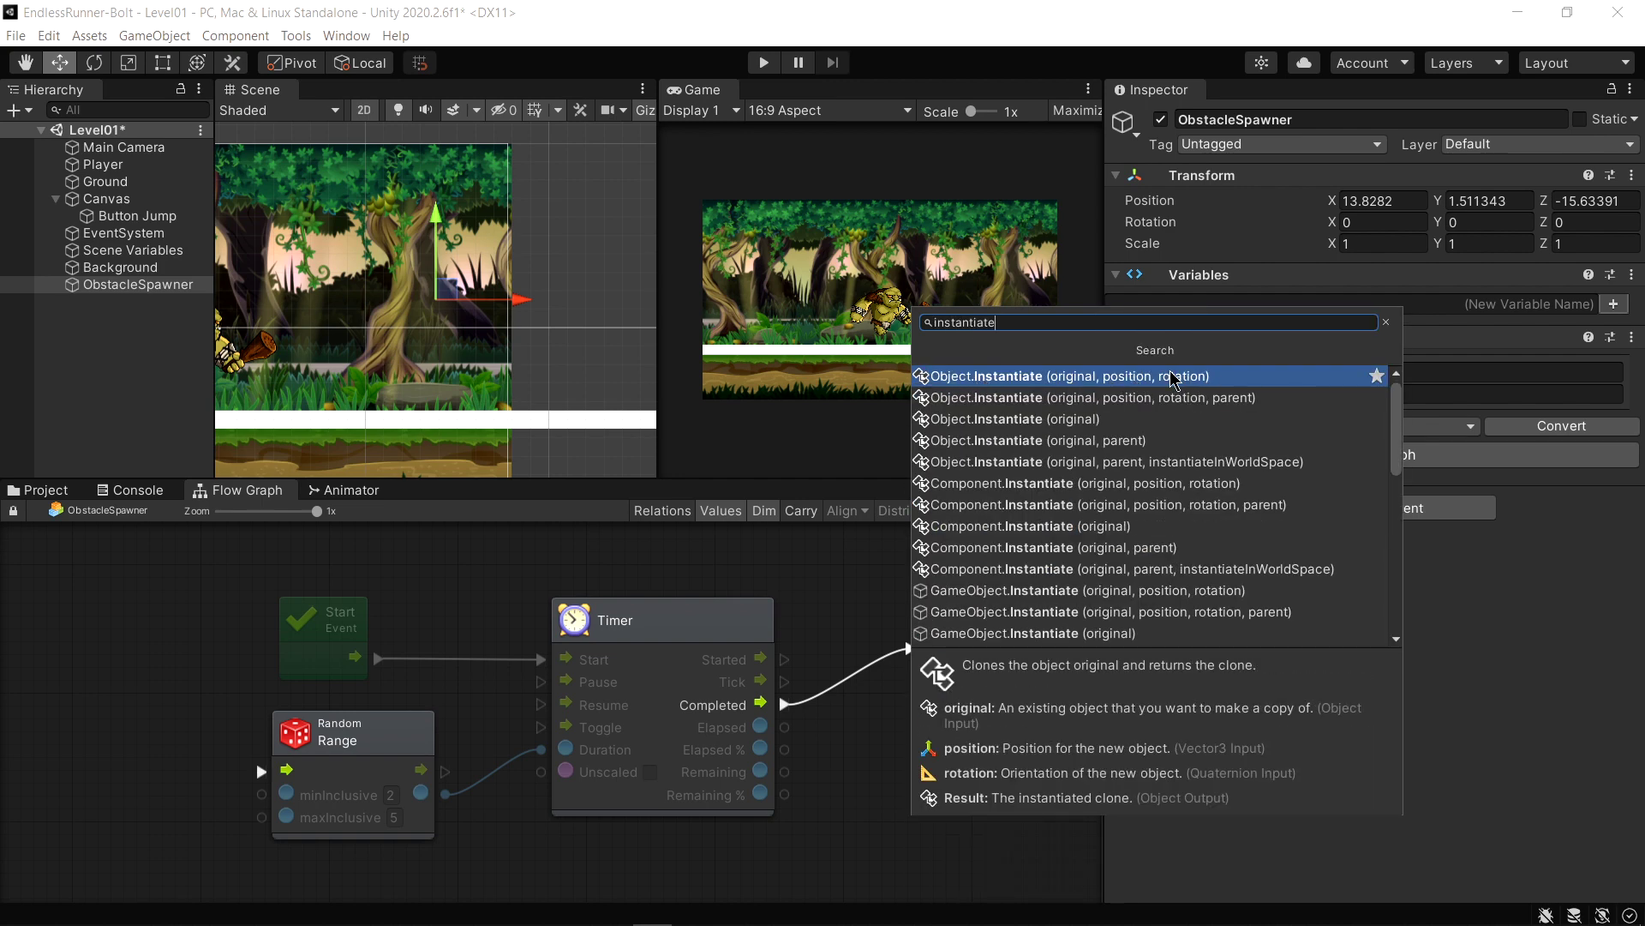
click(1151, 383)
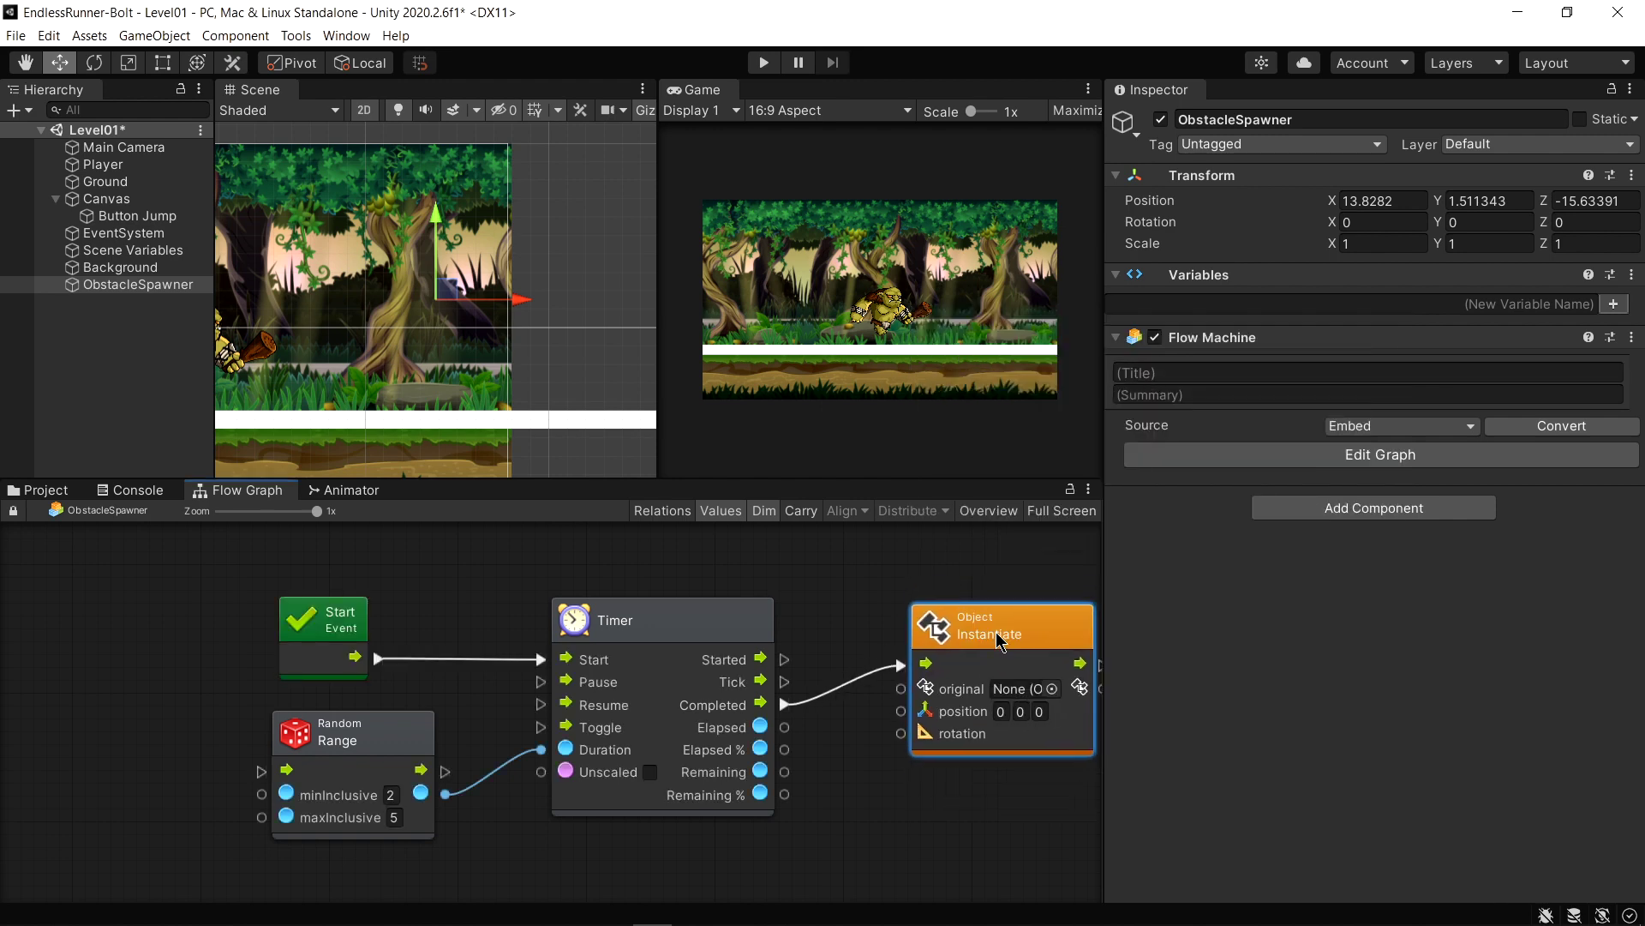
drag(993, 630, 940, 649)
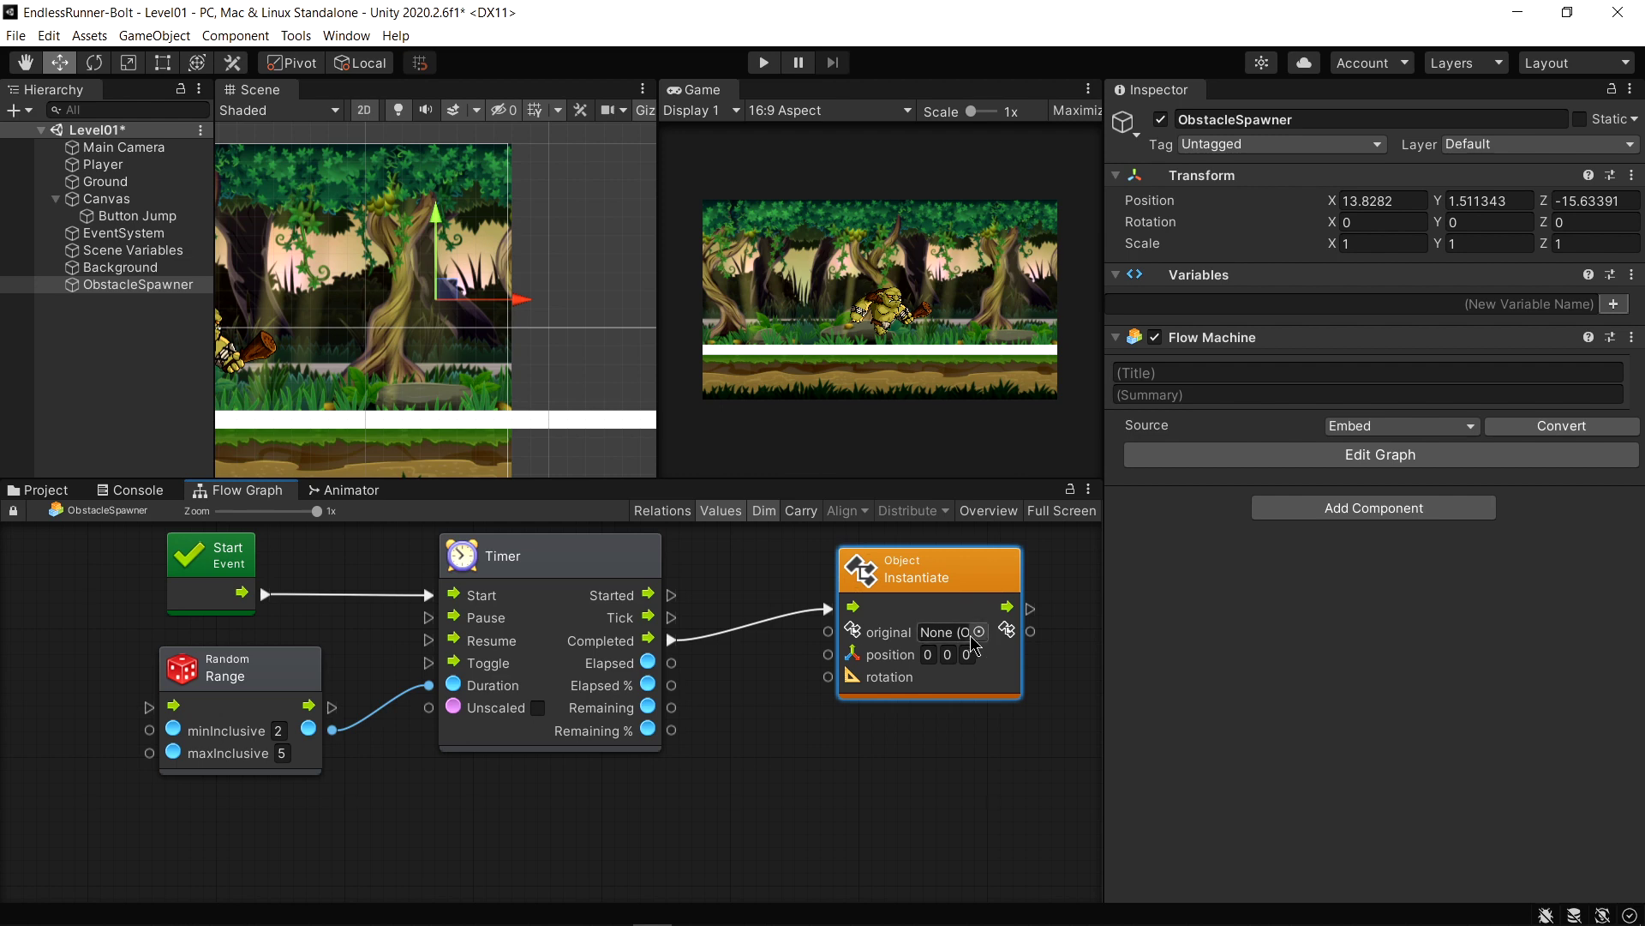
drag(979, 638, 981, 667)
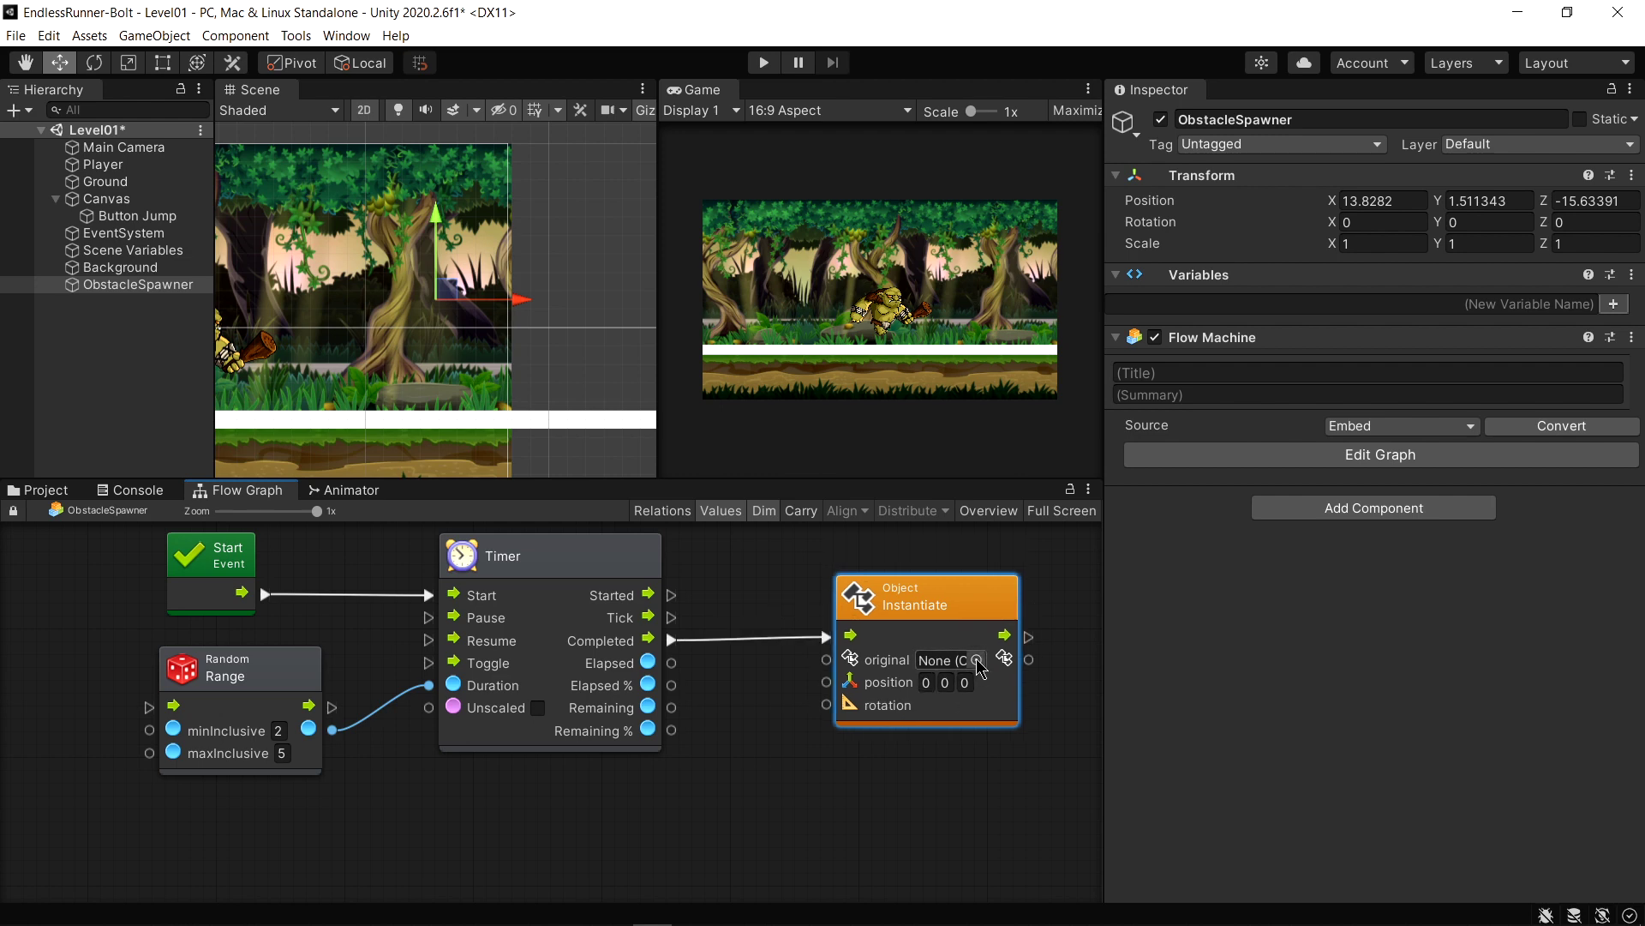
click(976, 660)
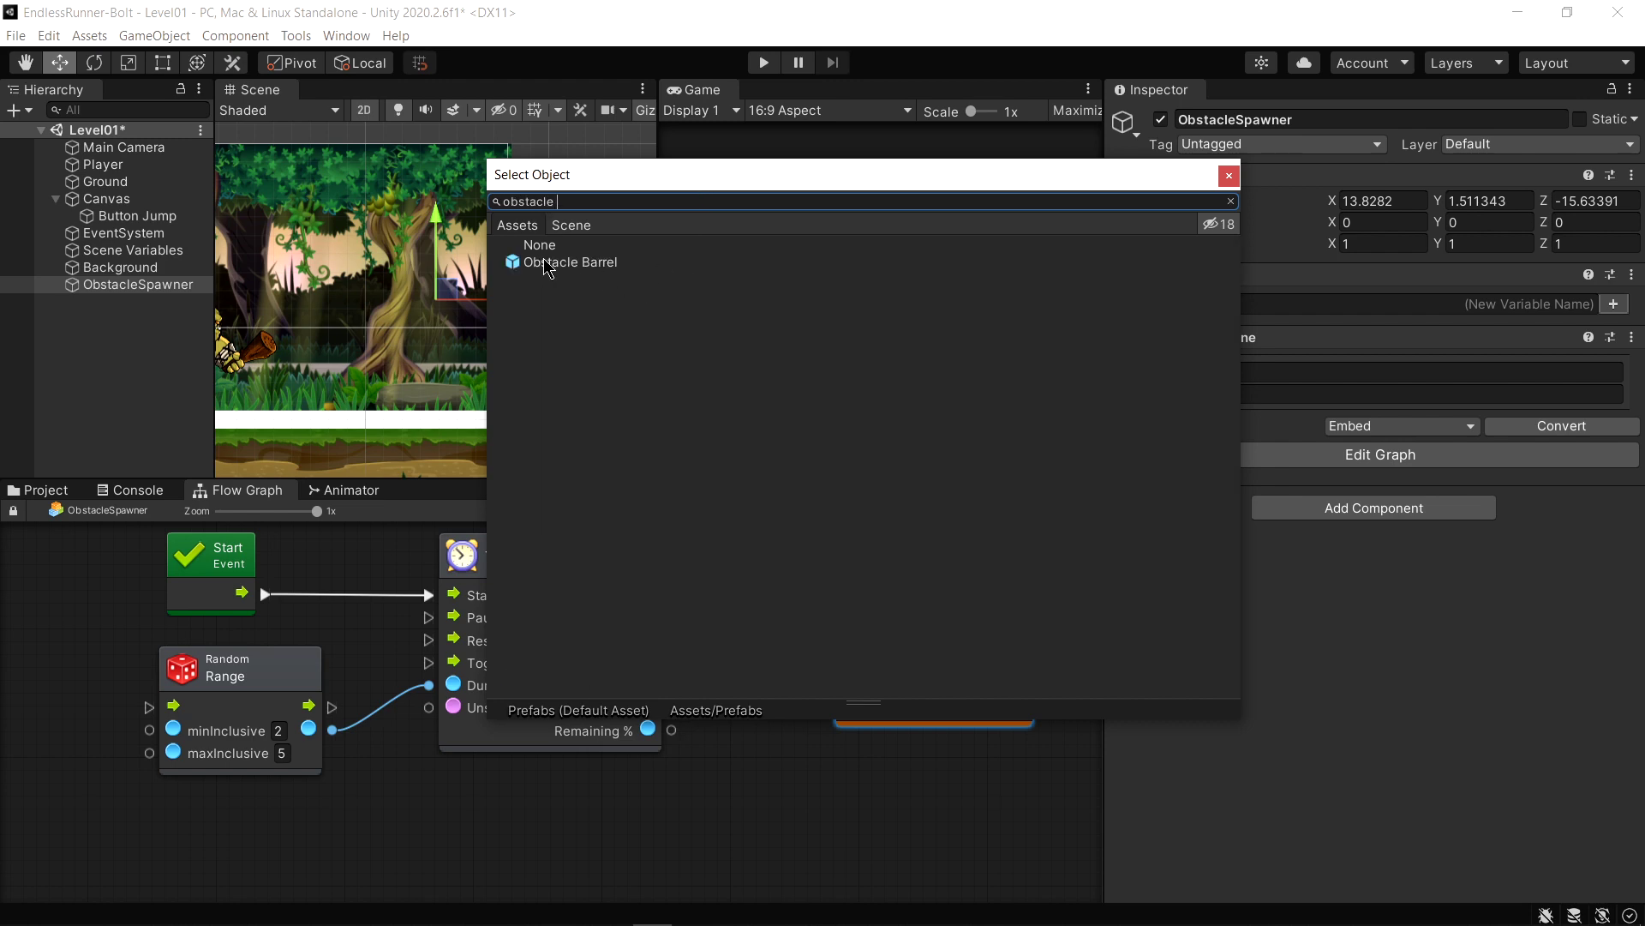
double_click(549, 263)
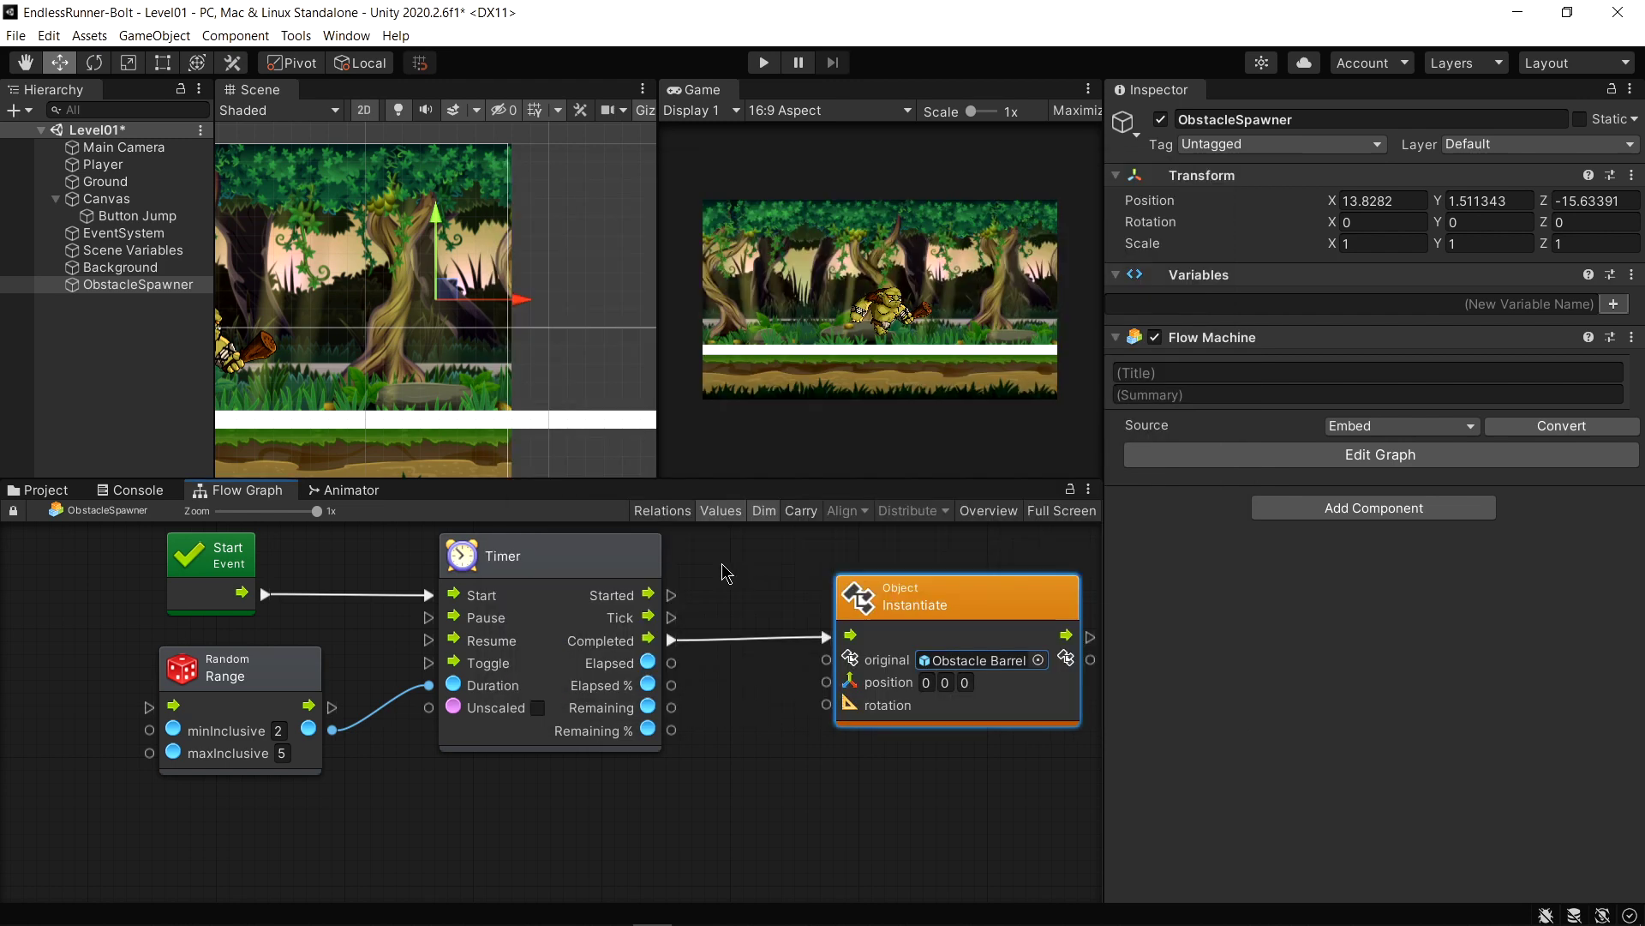
click(944, 683)
Add an ObstacleSpawner Transform position (get) node and wire it into Instantiate's position input
drag(929, 612, 931, 613)
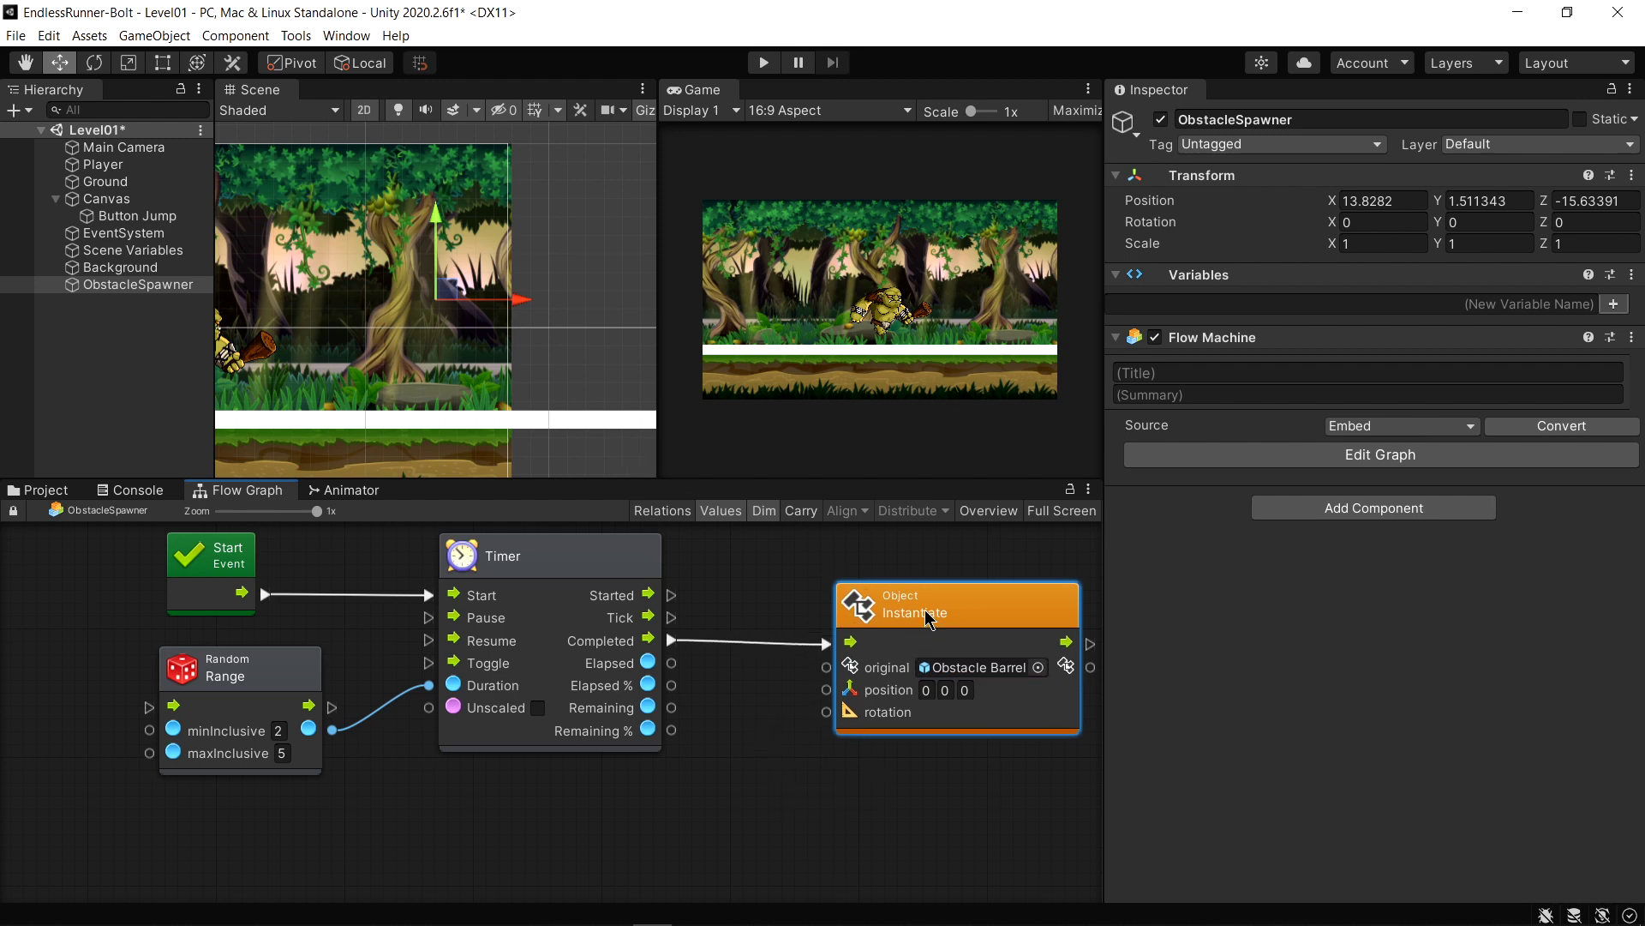
middle_drag(957, 794, 927, 769)
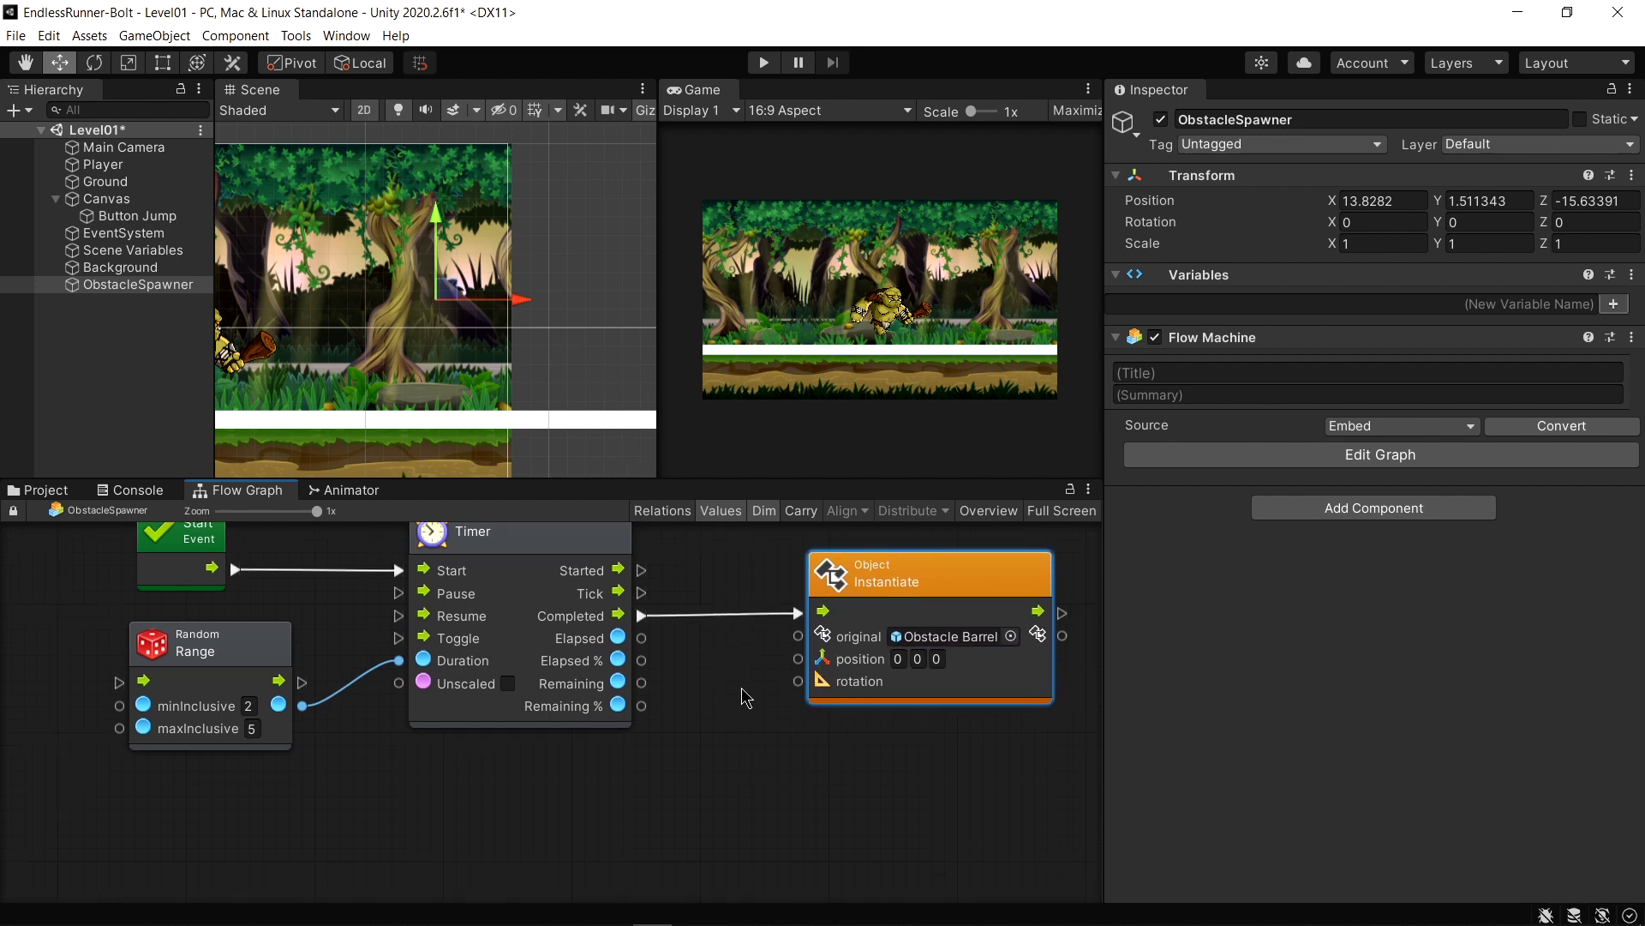
scroll(744, 711, up, 2)
scroll(742, 737, down, 1)
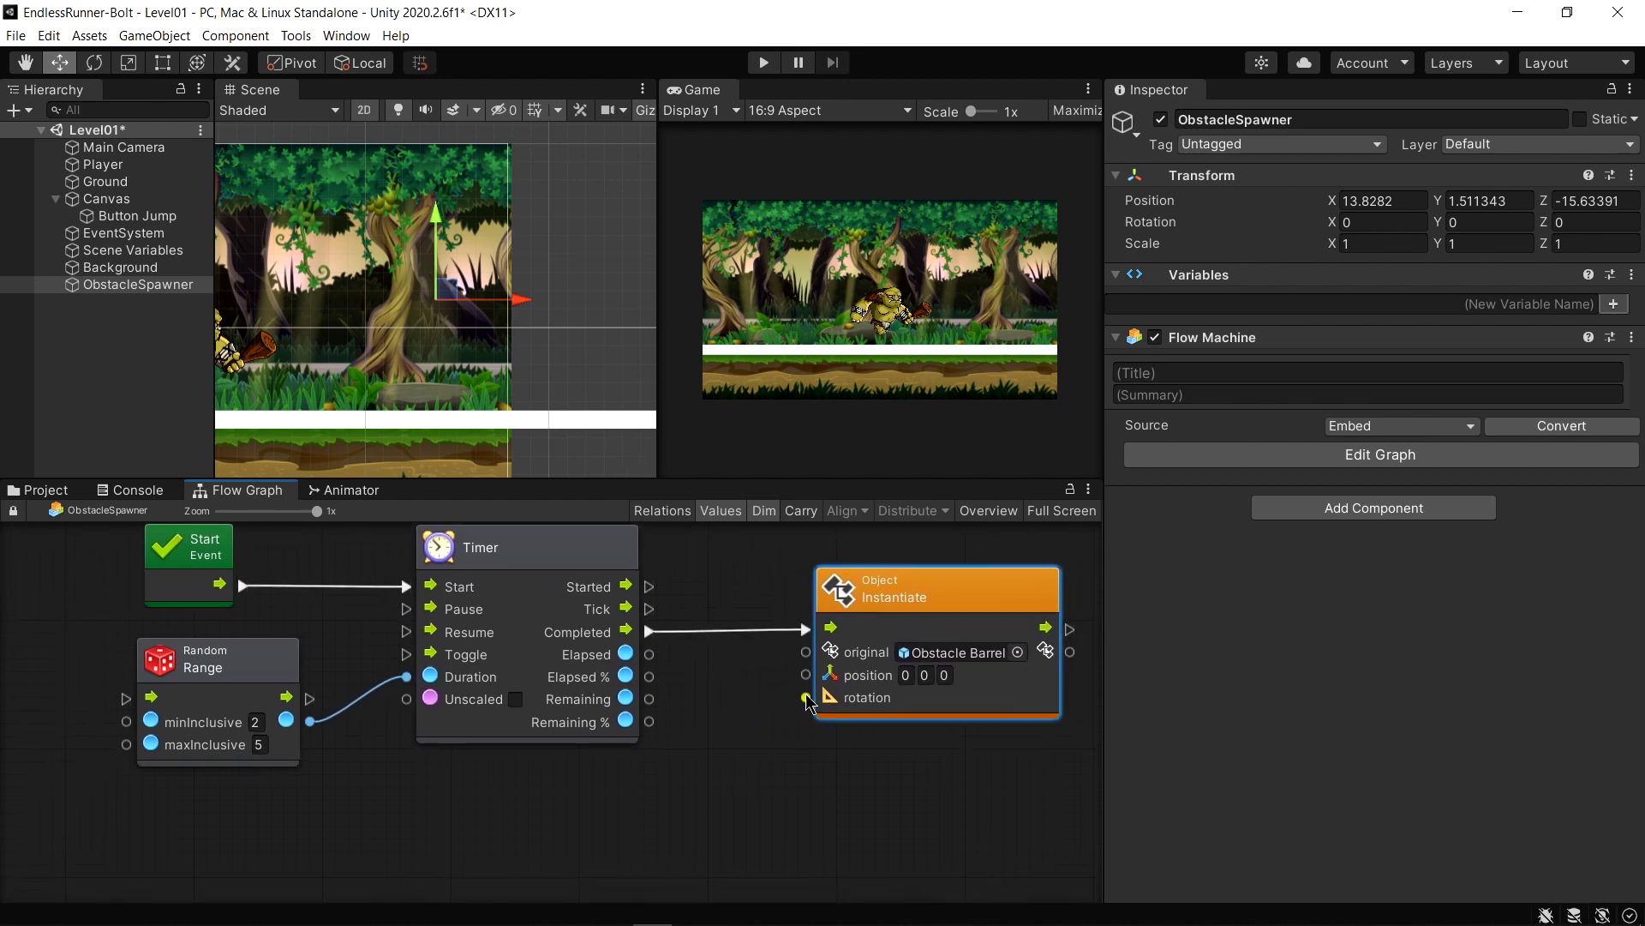
right_click(683, 782)
click(724, 782)
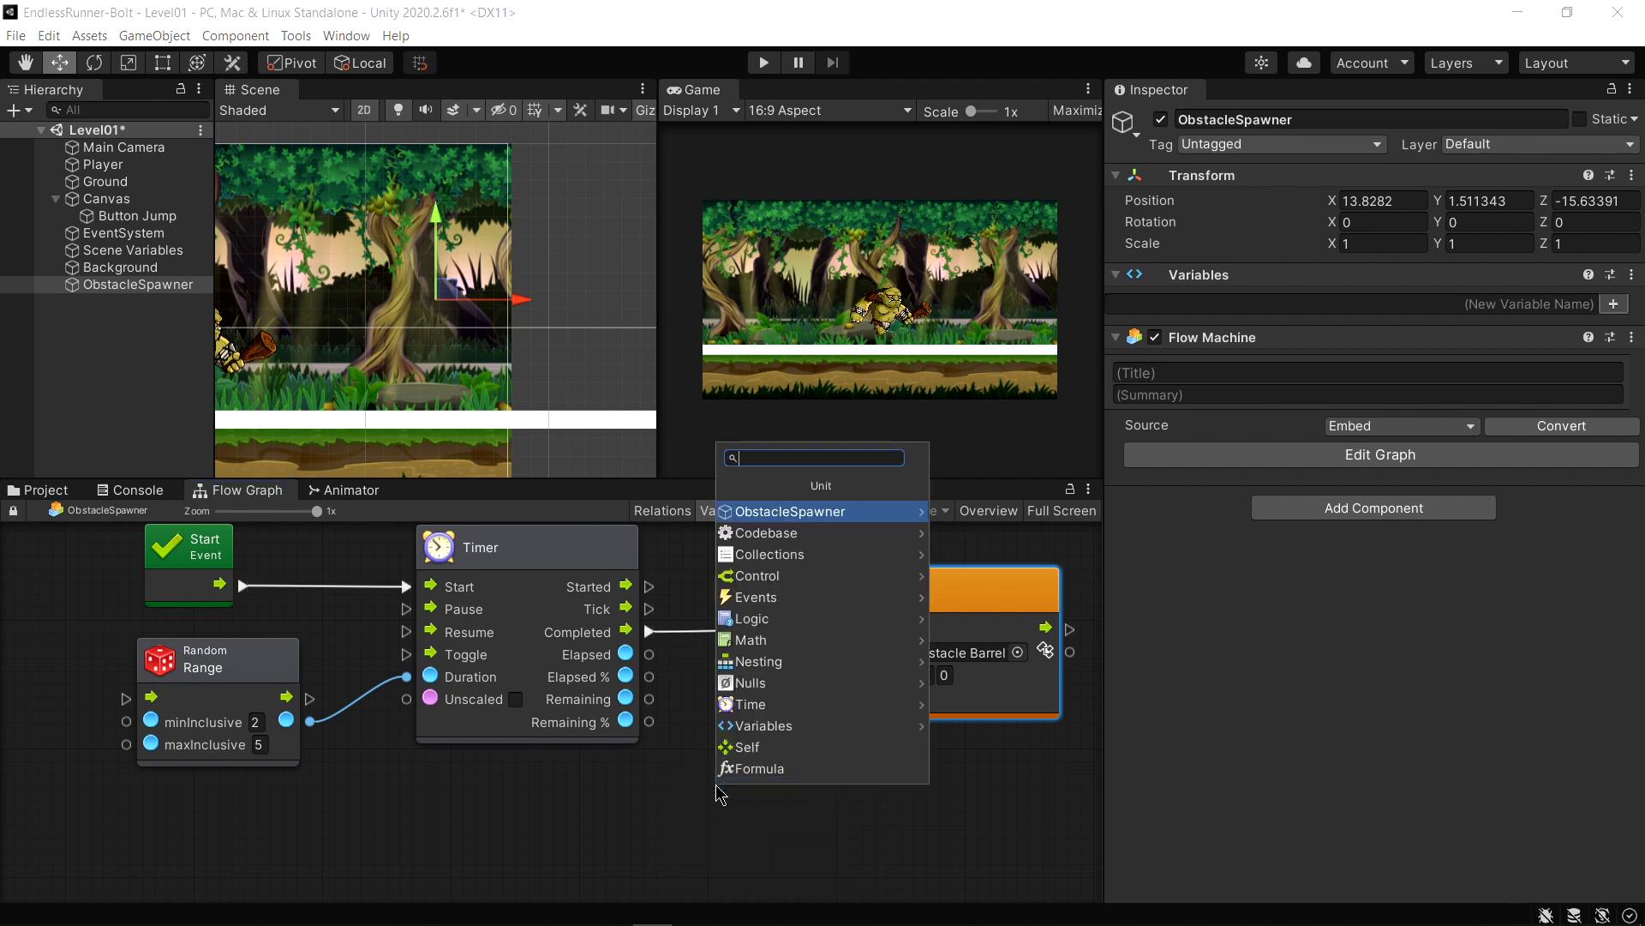
click(785, 512)
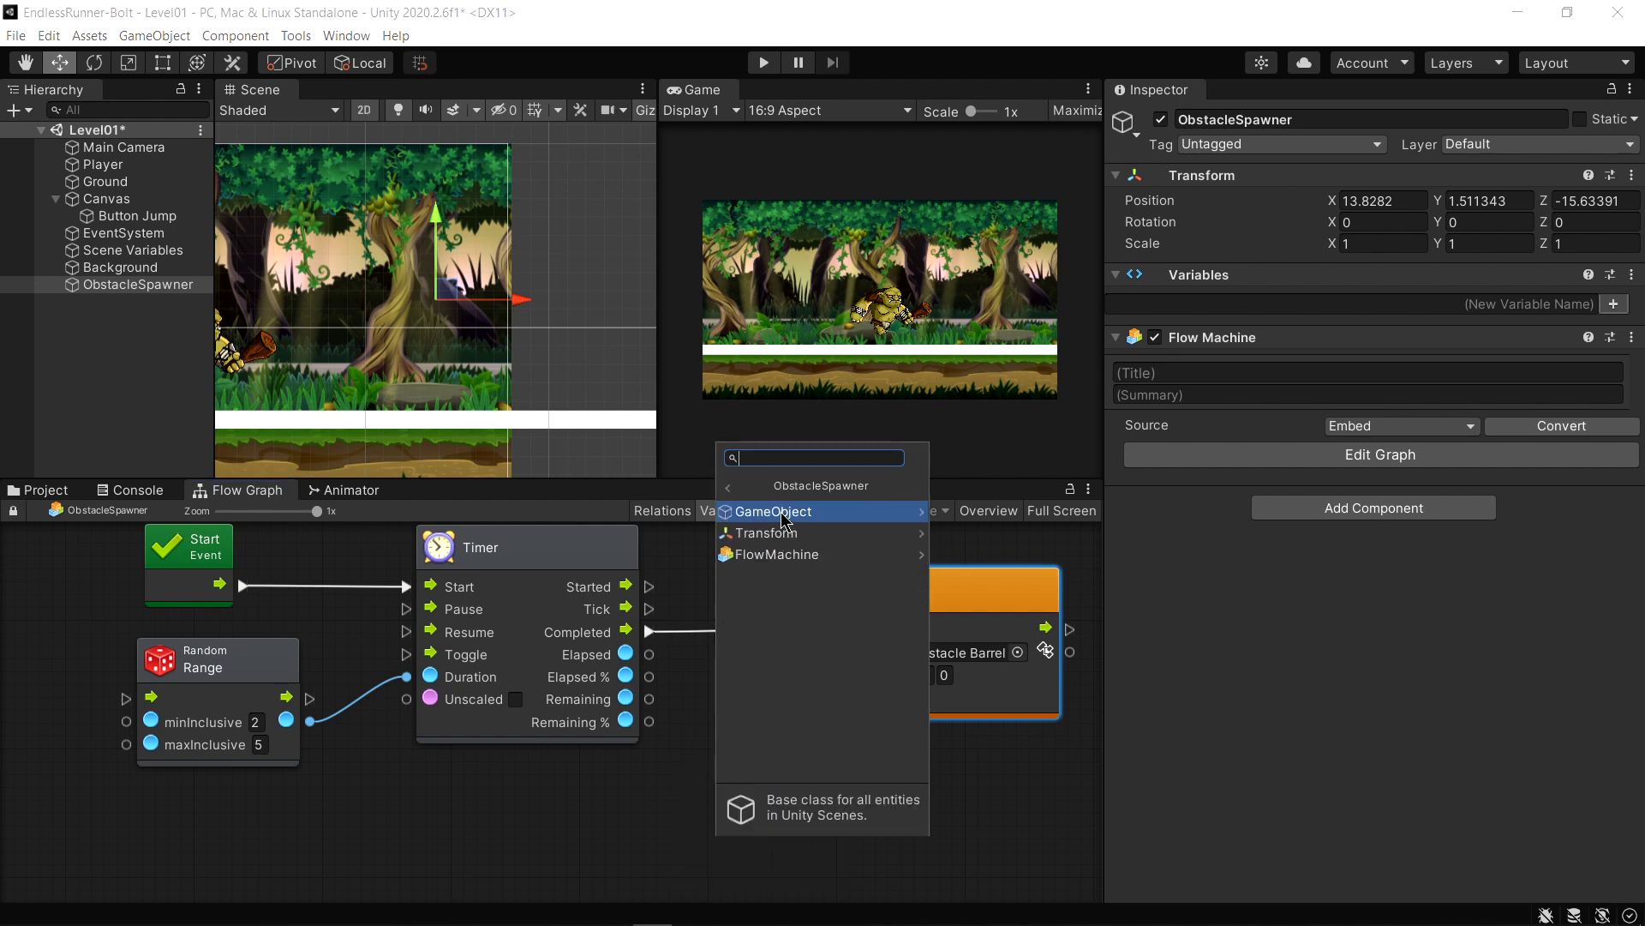
click(773, 537)
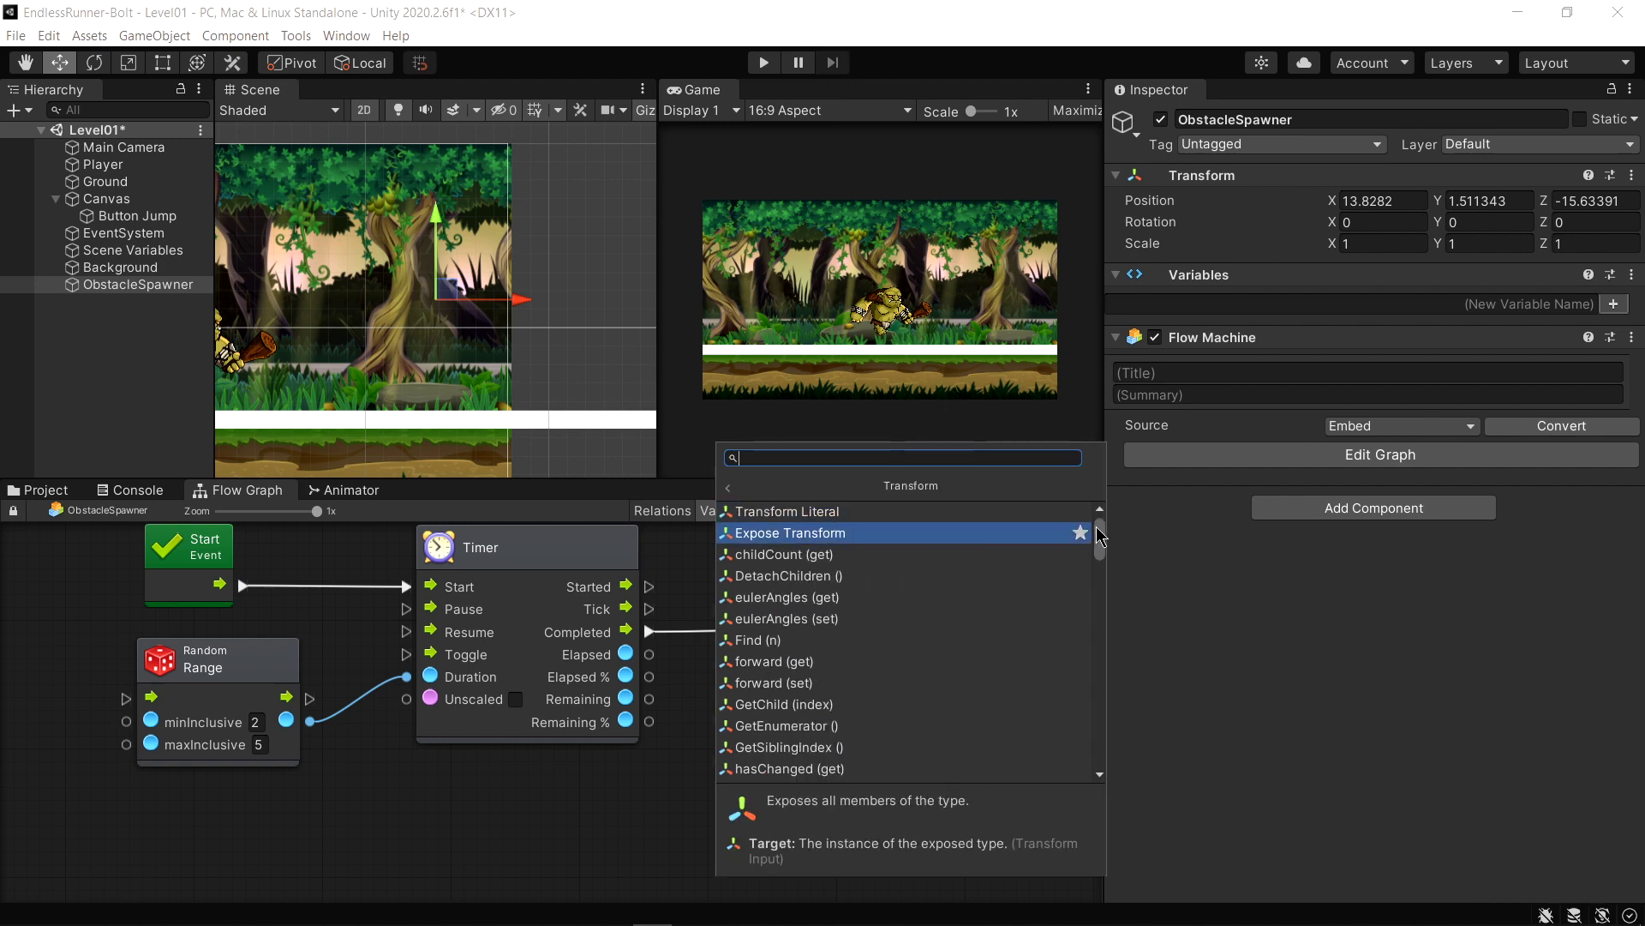
scroll(1105, 543, down, 1)
mouse_move(1100, 540)
mouse_down()
mouse_move(1099, 678)
mouse_move(1101, 599)
mouse_up()
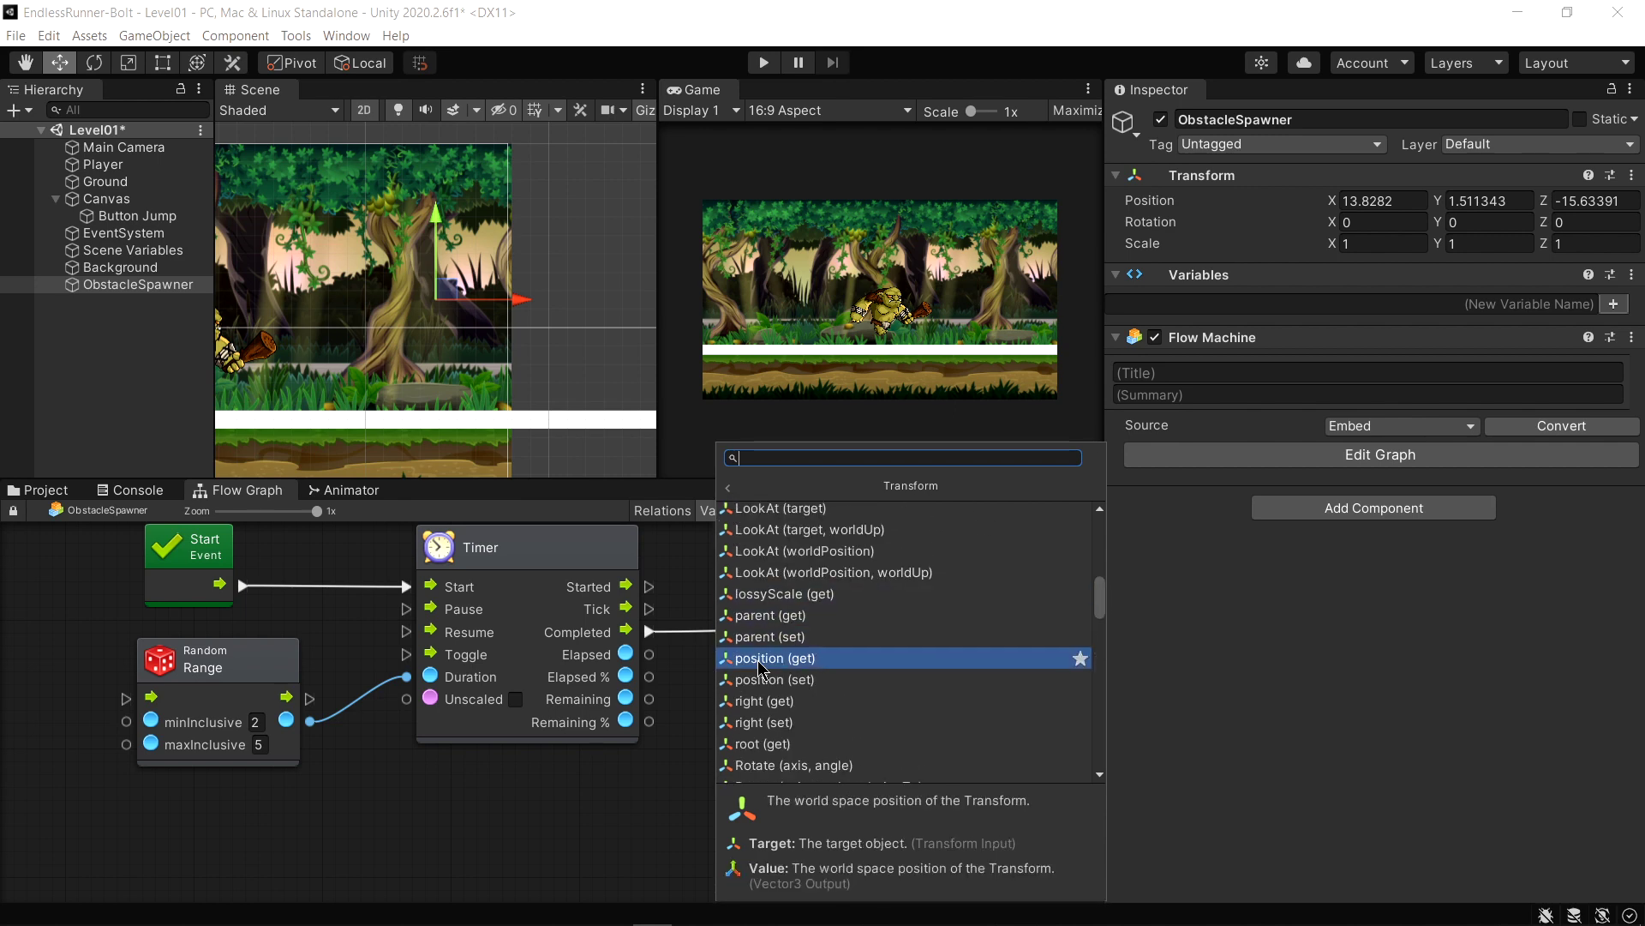
click(773, 666)
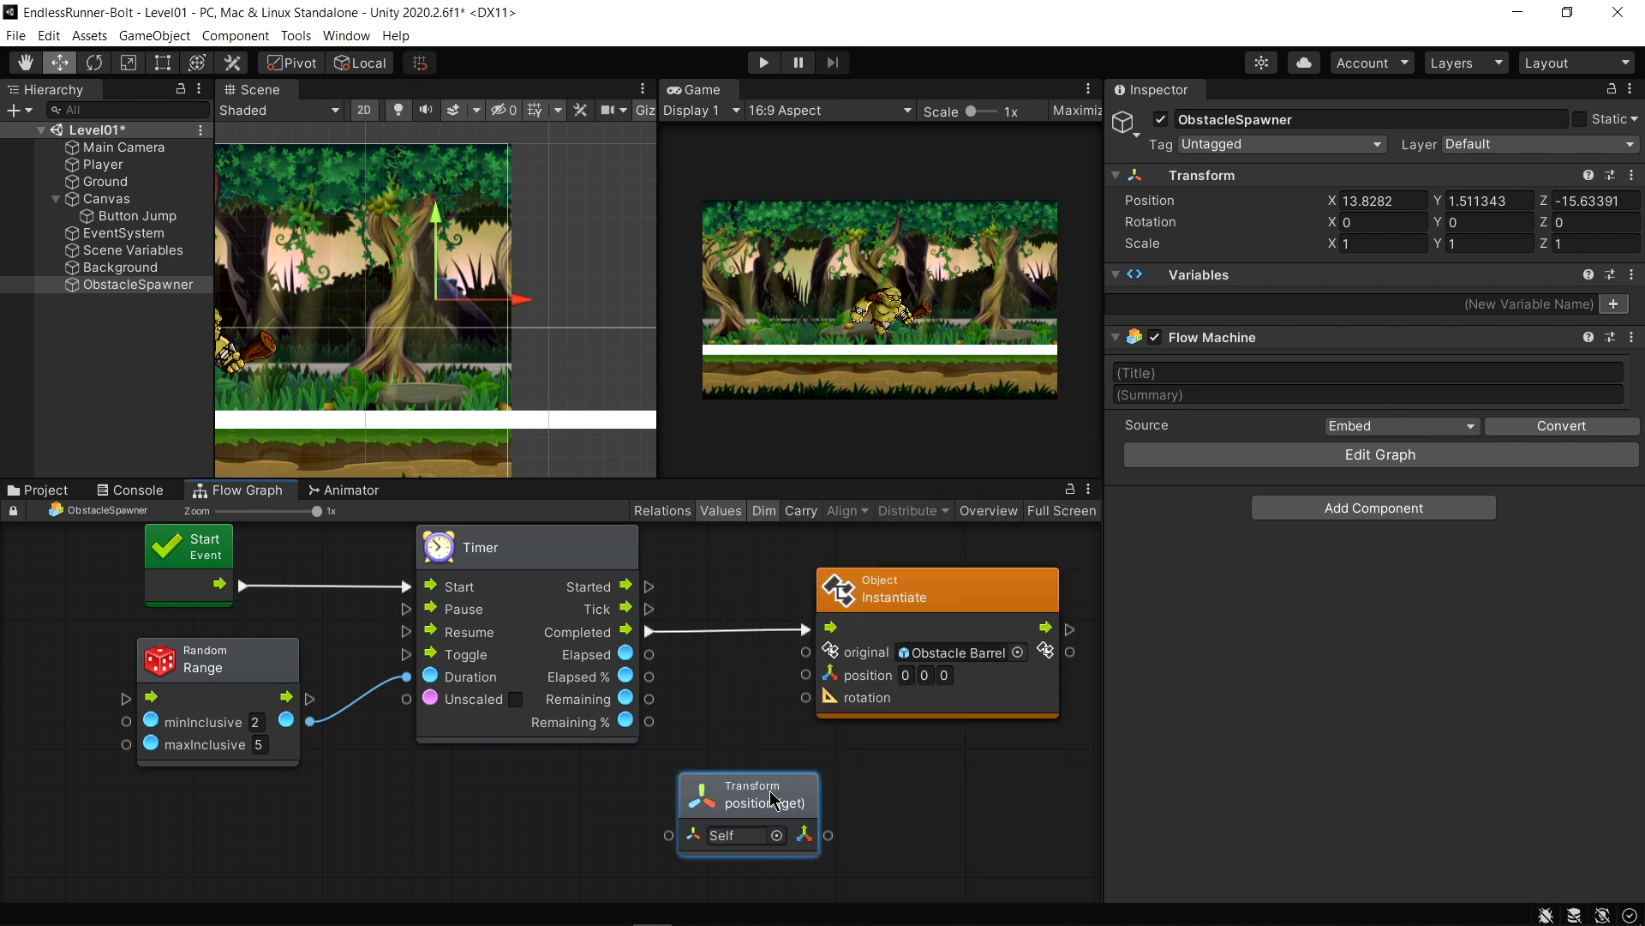
mouse_move(772, 799)
mouse_down()
mouse_move(683, 790)
mouse_move(810, 677)
mouse_up()
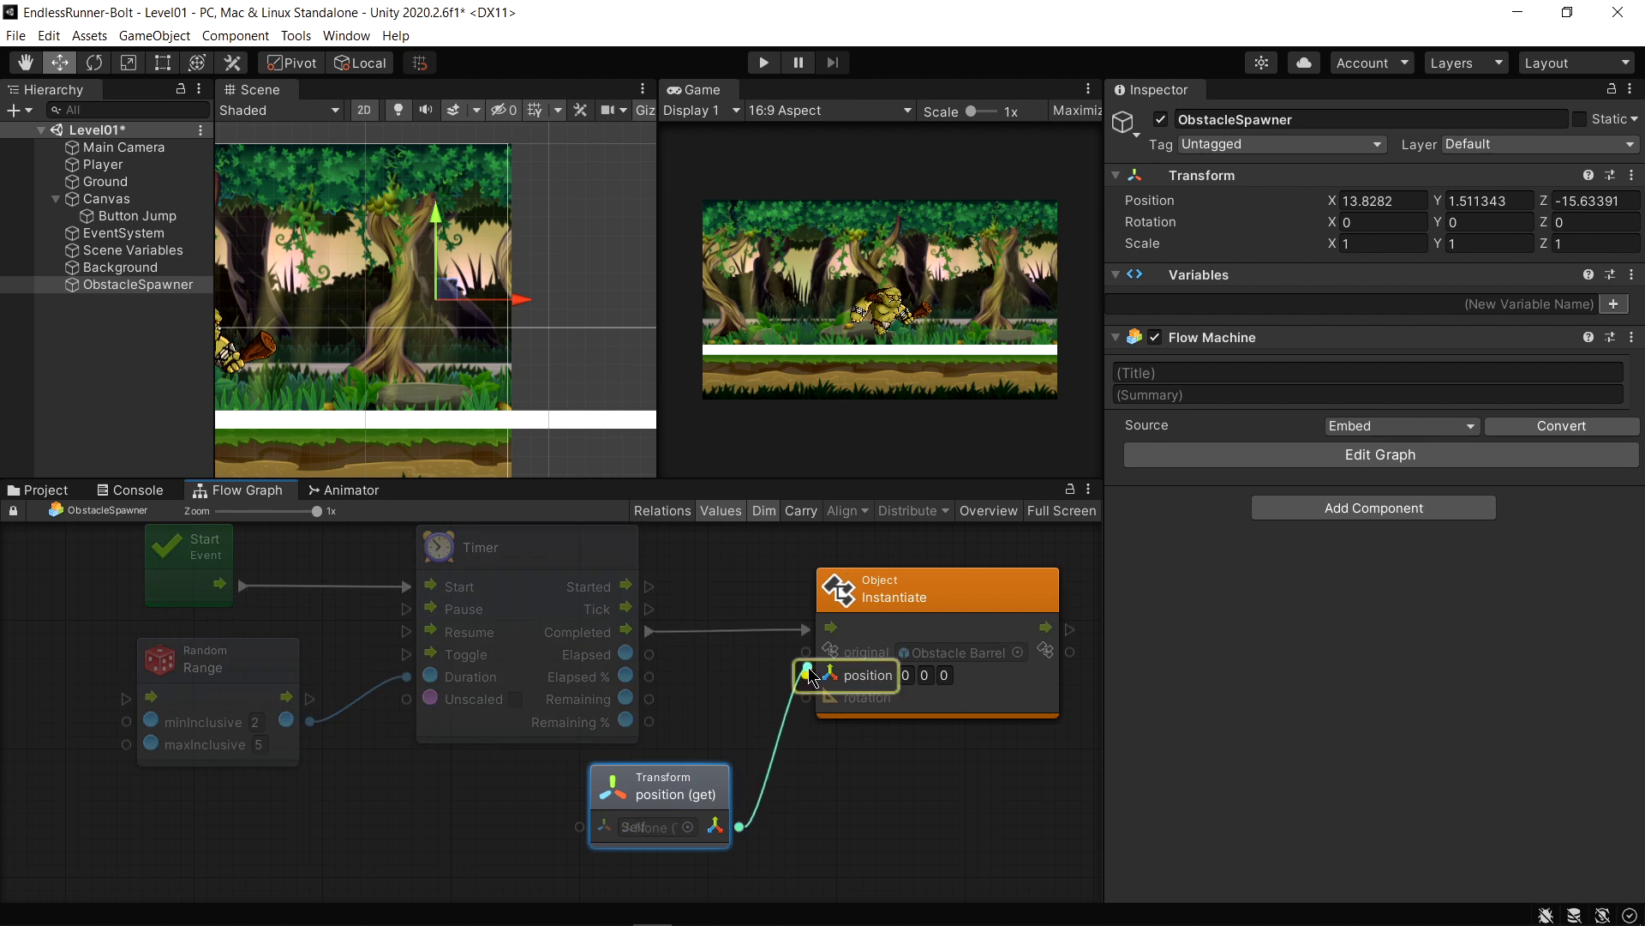
click(948, 588)
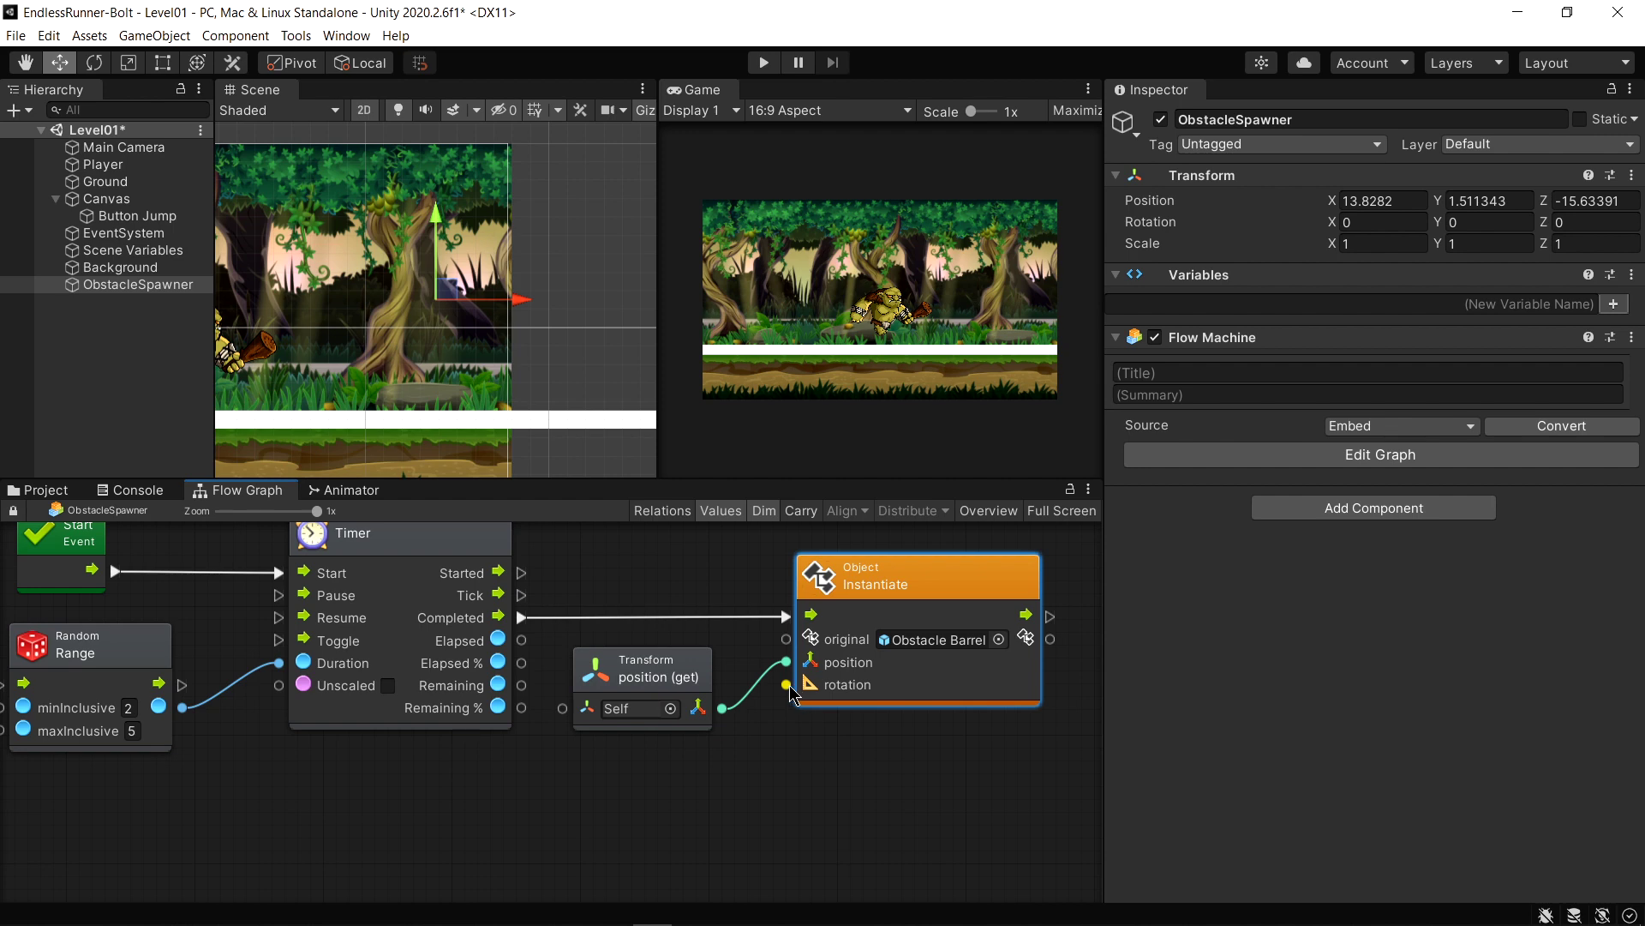
Feed Instantiate's rotation from a Quaternion literal 0,0,0,0 and re-enter Random Range max as 5
drag(788, 686, 718, 773)
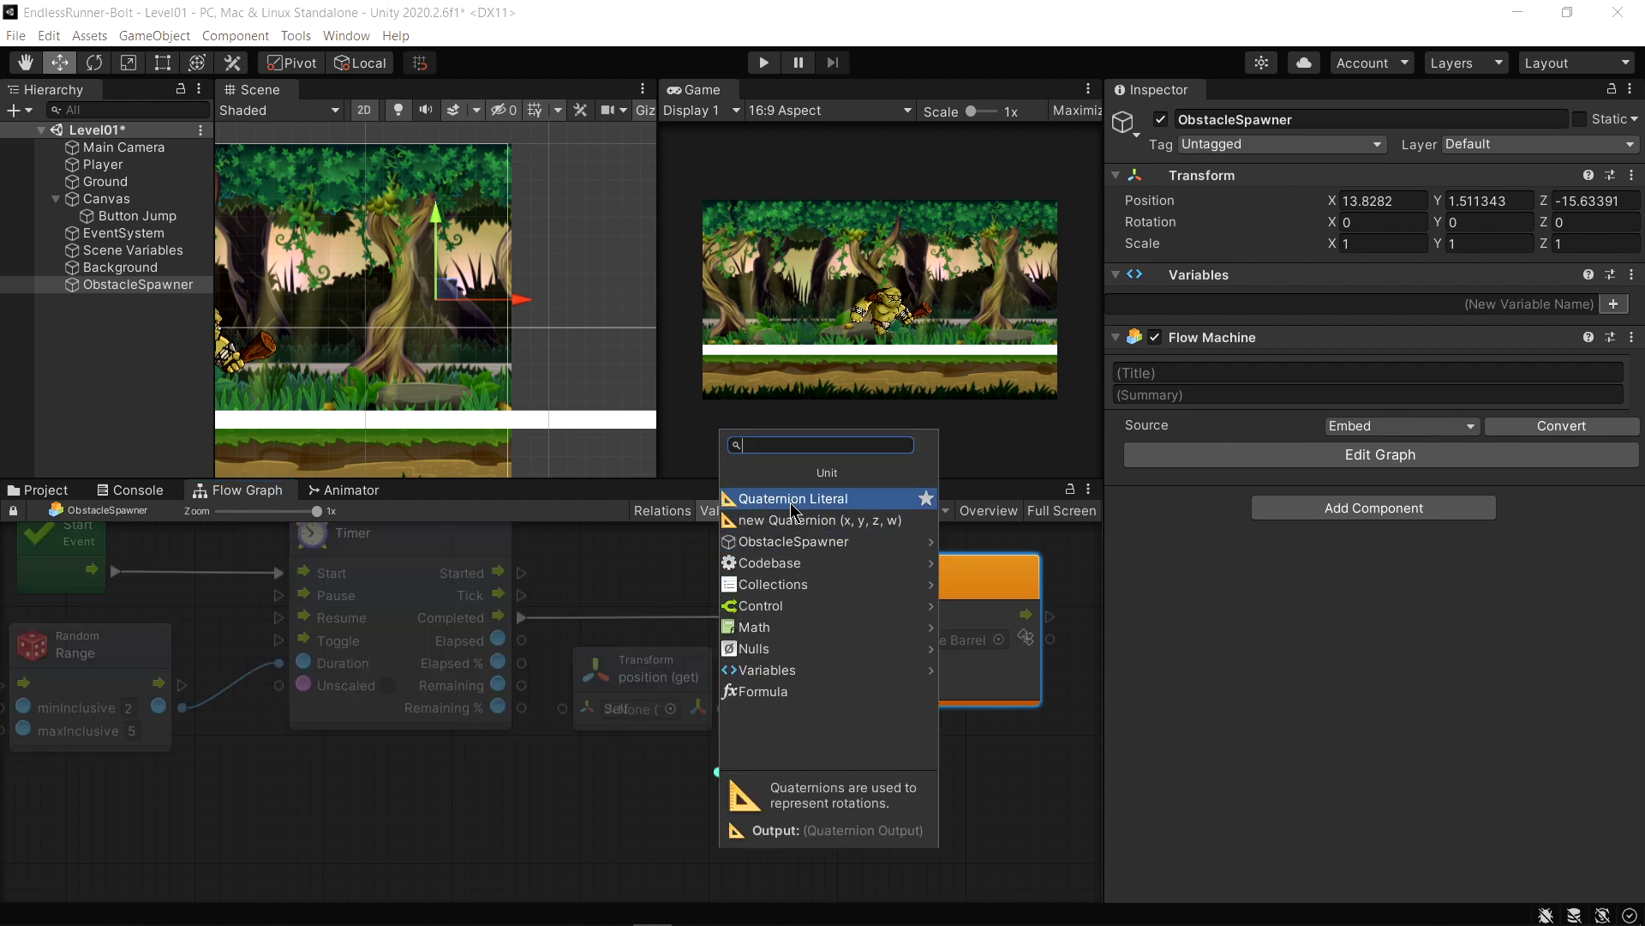
click(794, 500)
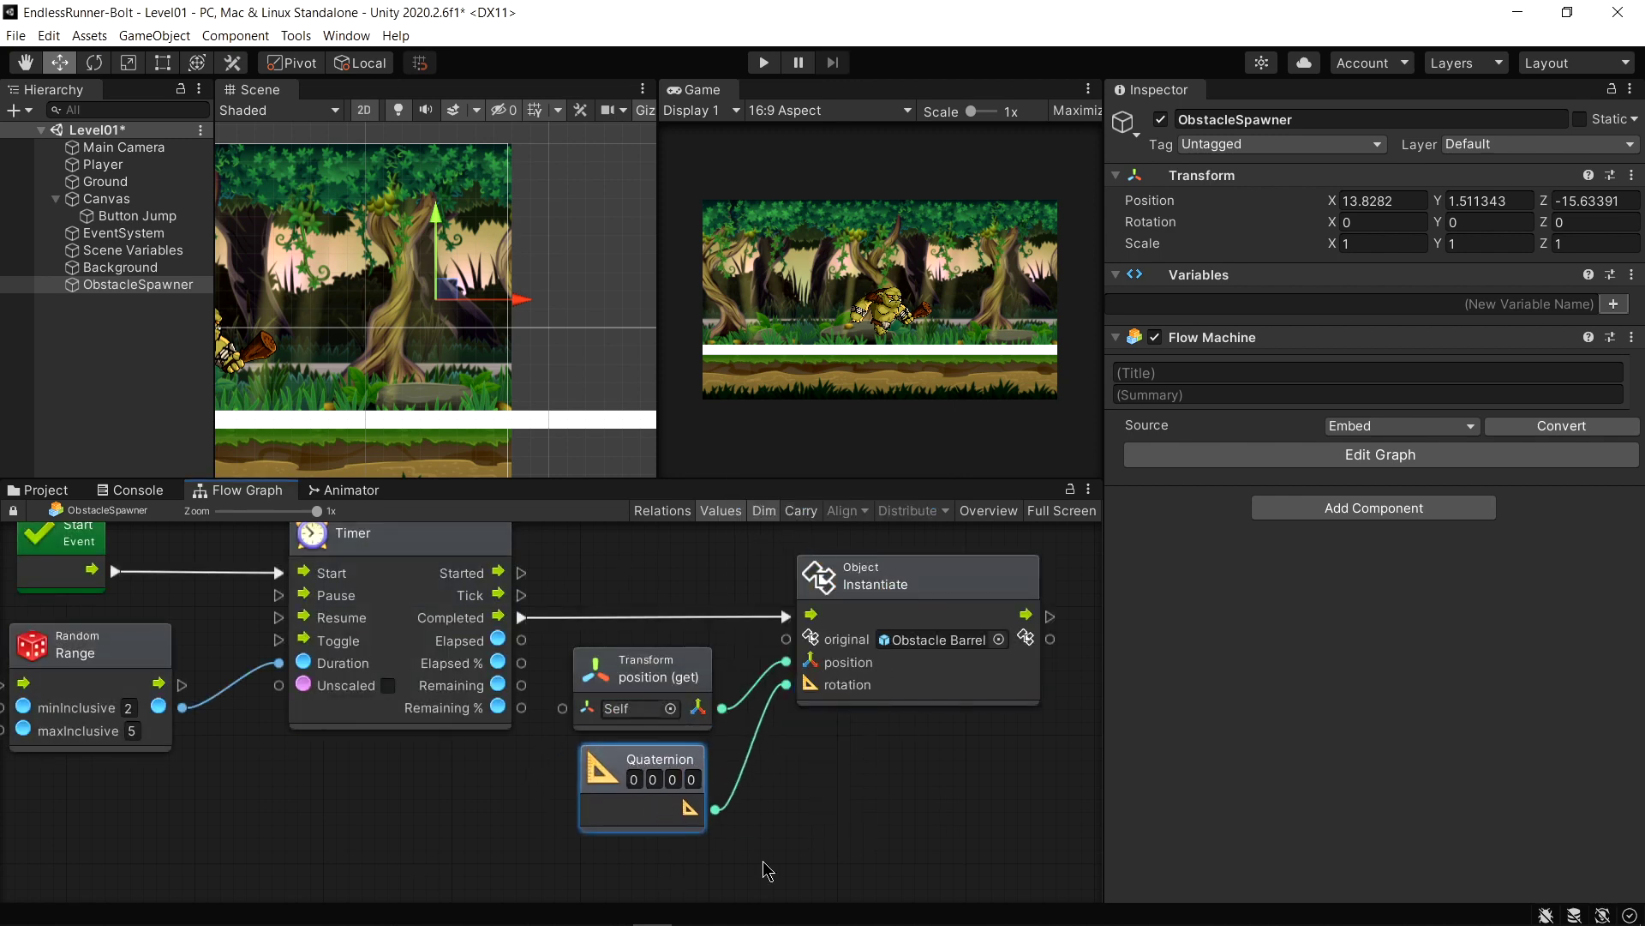
scroll(412, 813, down, 4)
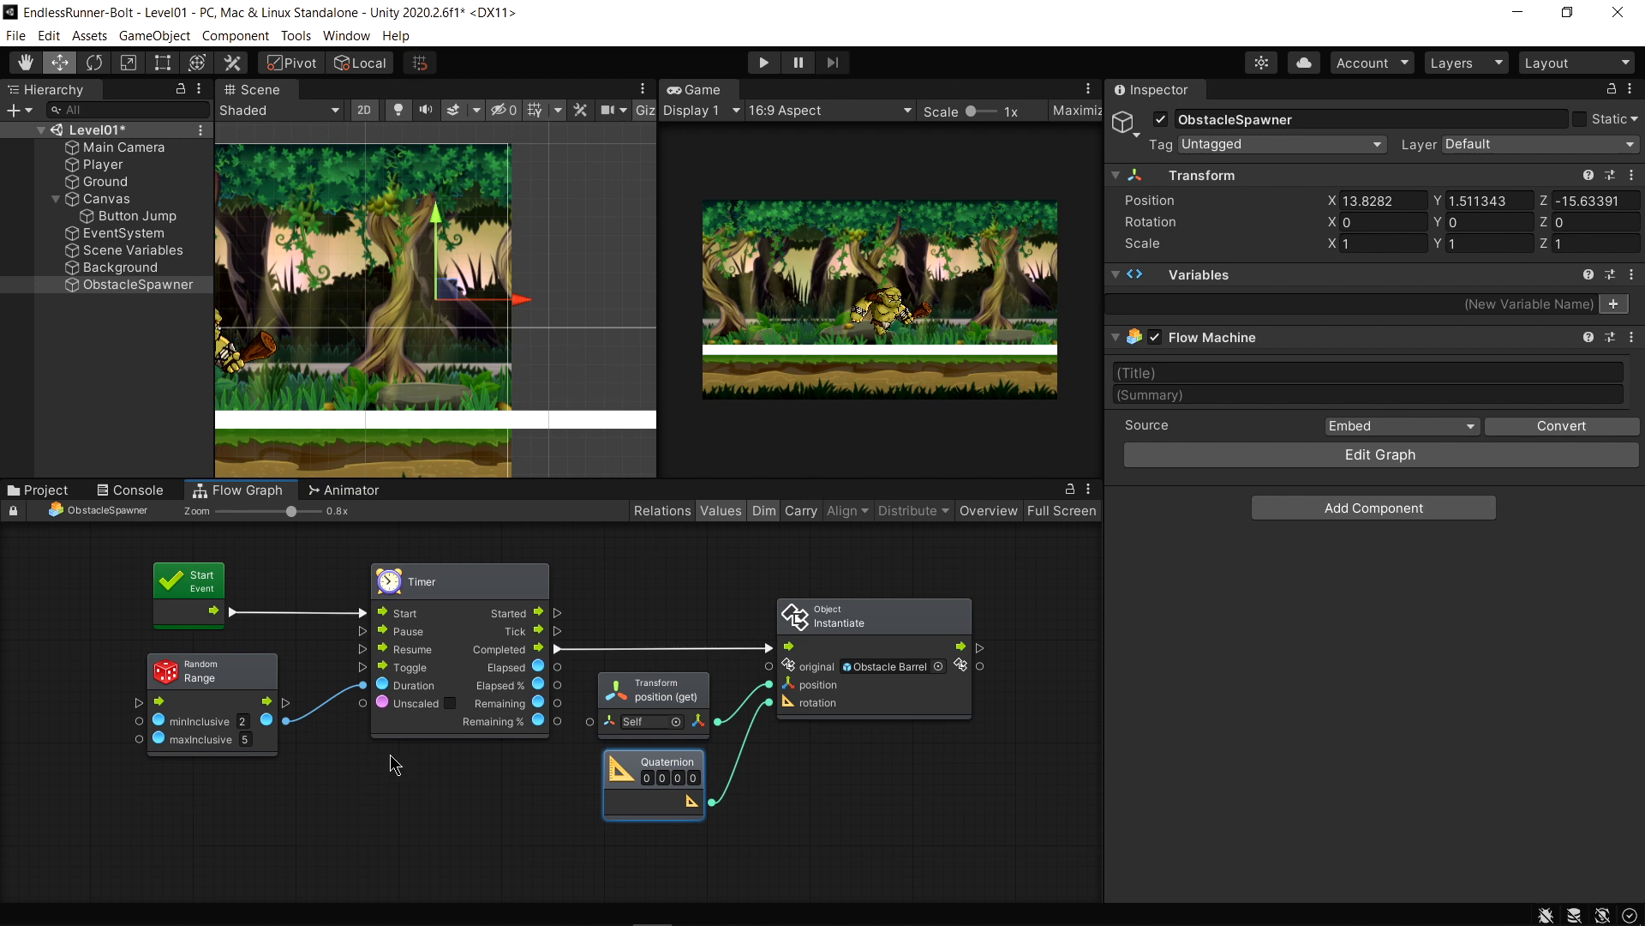
scroll(392, 763, up, 1)
click(892, 610)
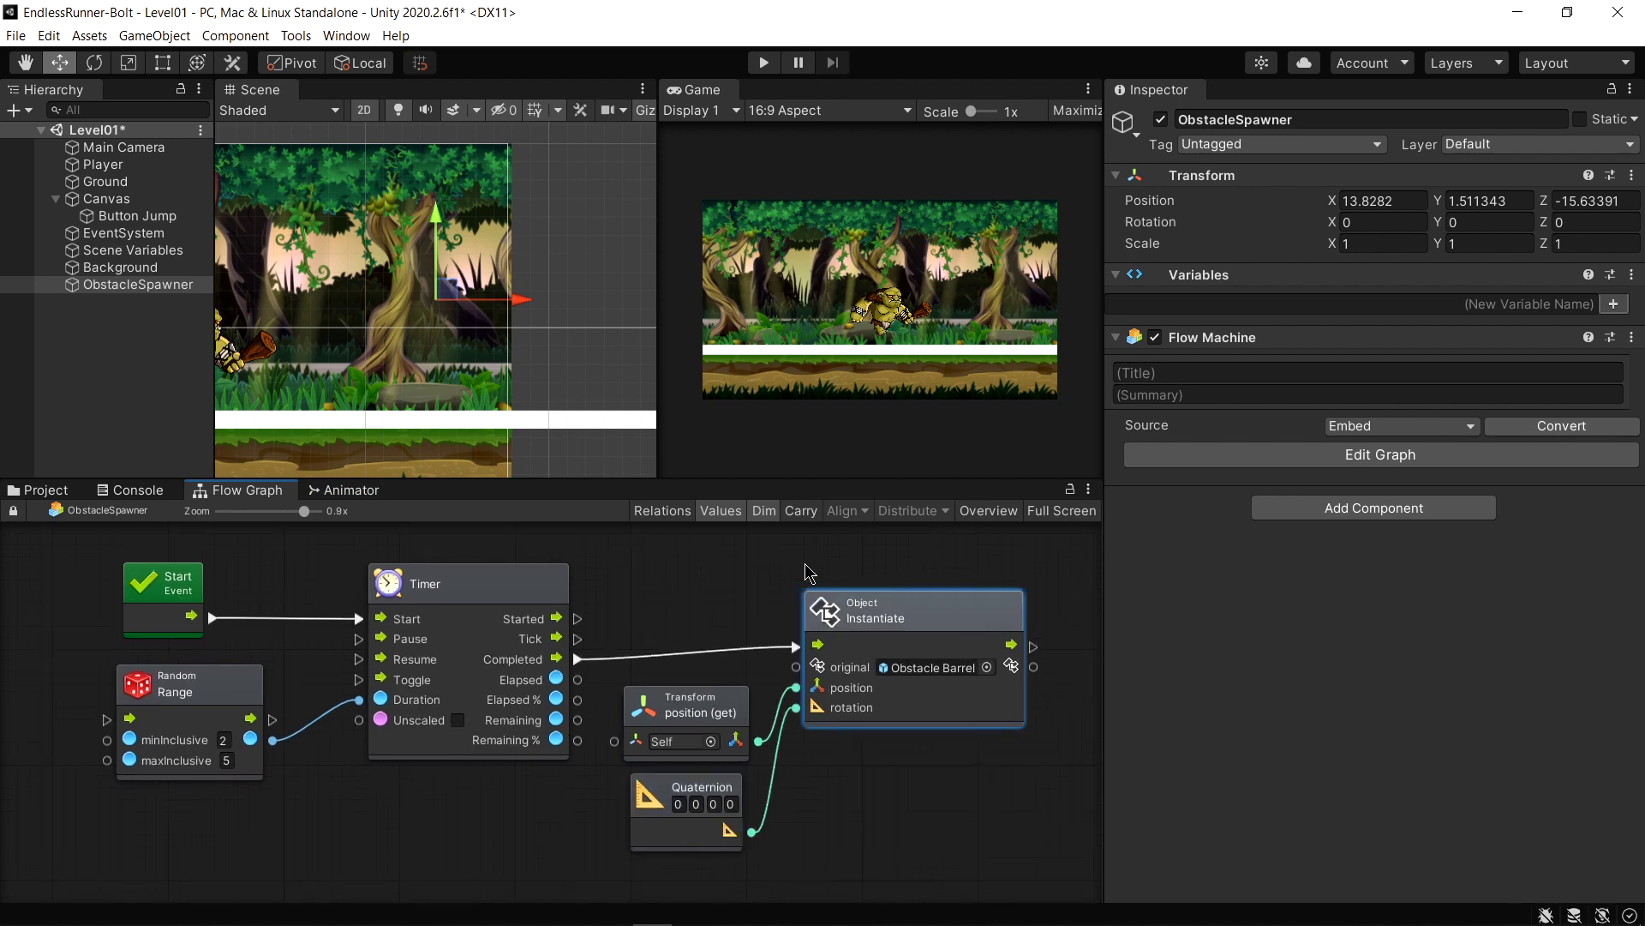
click(227, 760)
text(5)
Wire Instantiate's output back into the Timer's Start input to loop spawning
drag(1034, 650, 914, 549)
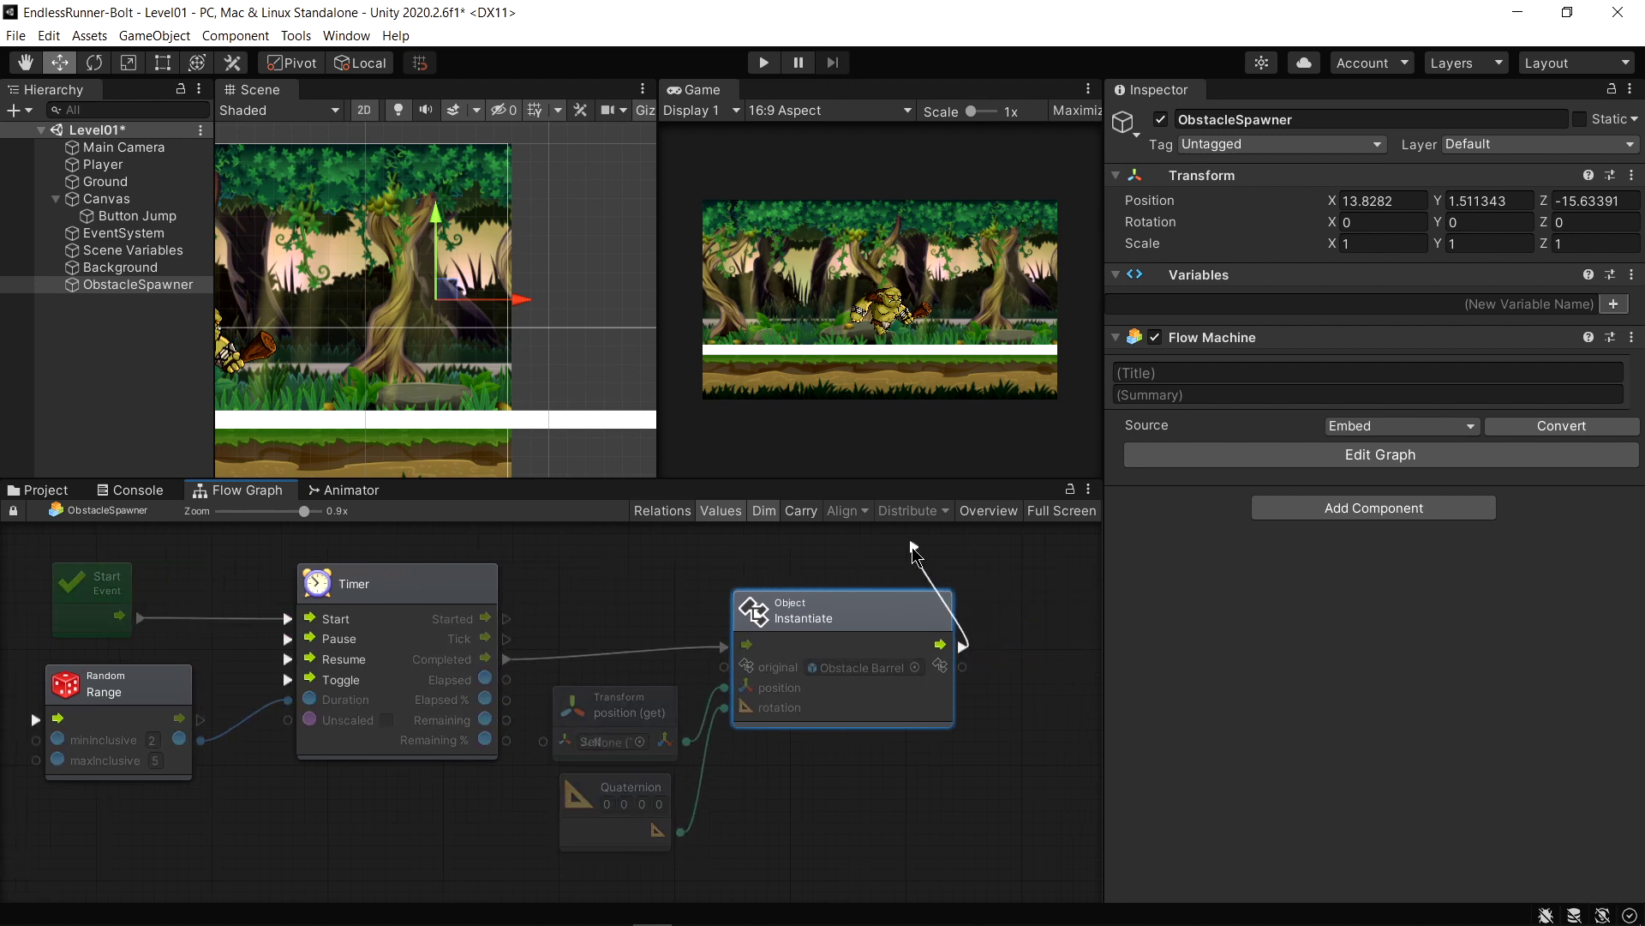
drag(913, 548, 287, 754)
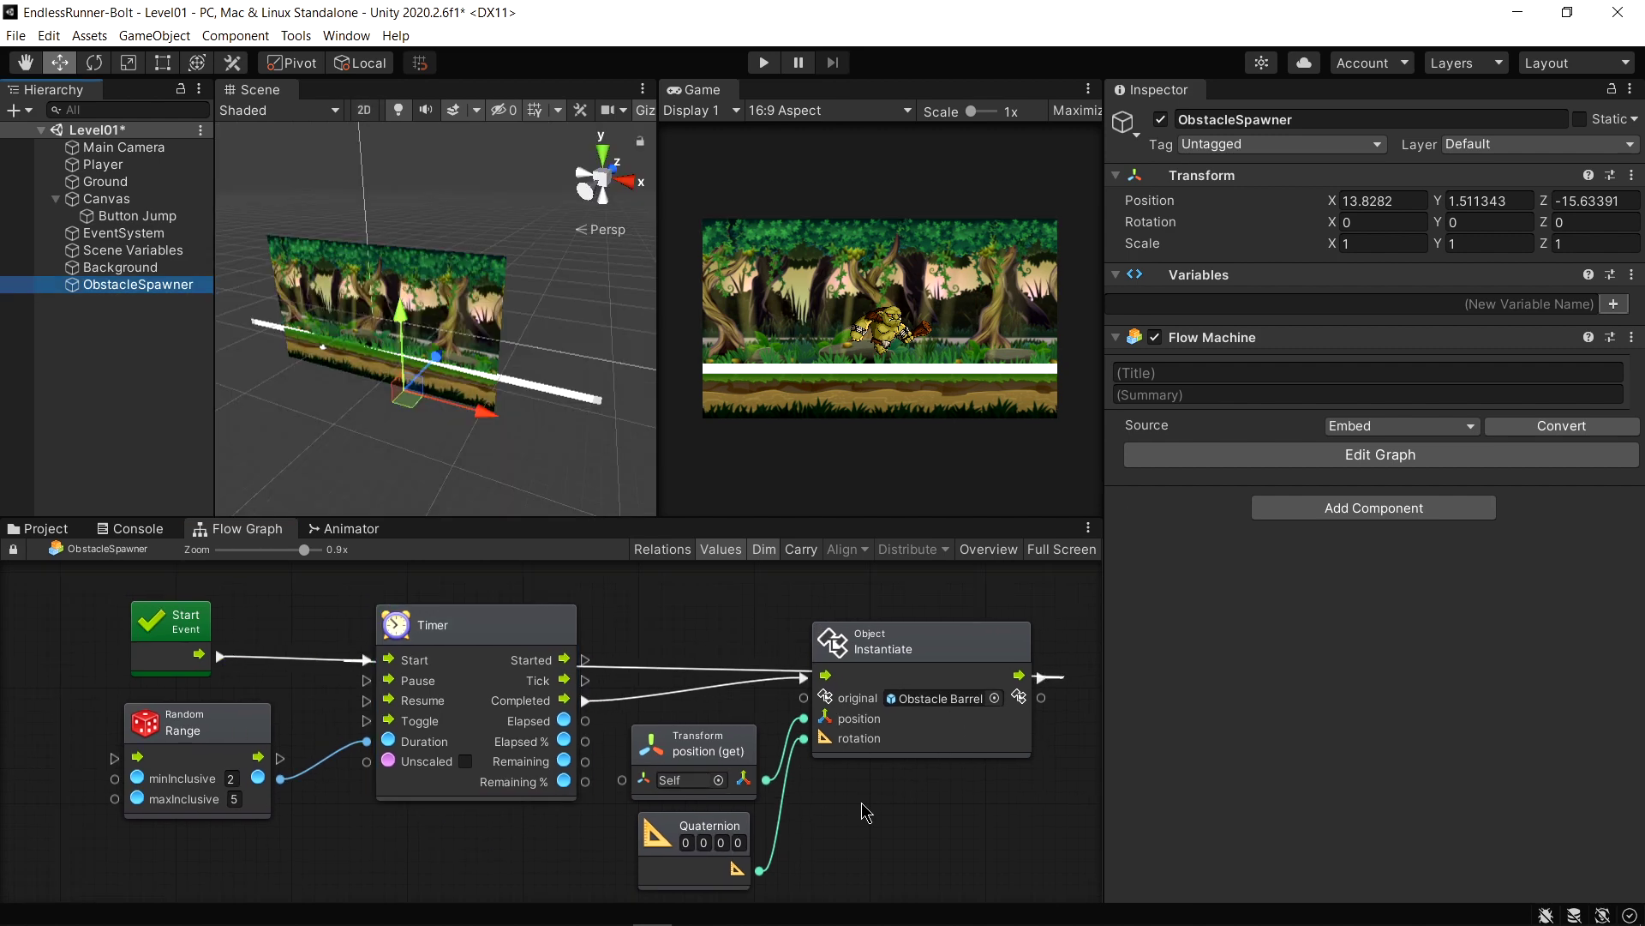
Set the ObstacleSpawner's Transform Position Z to 0
right_drag(476, 437, 473, 384)
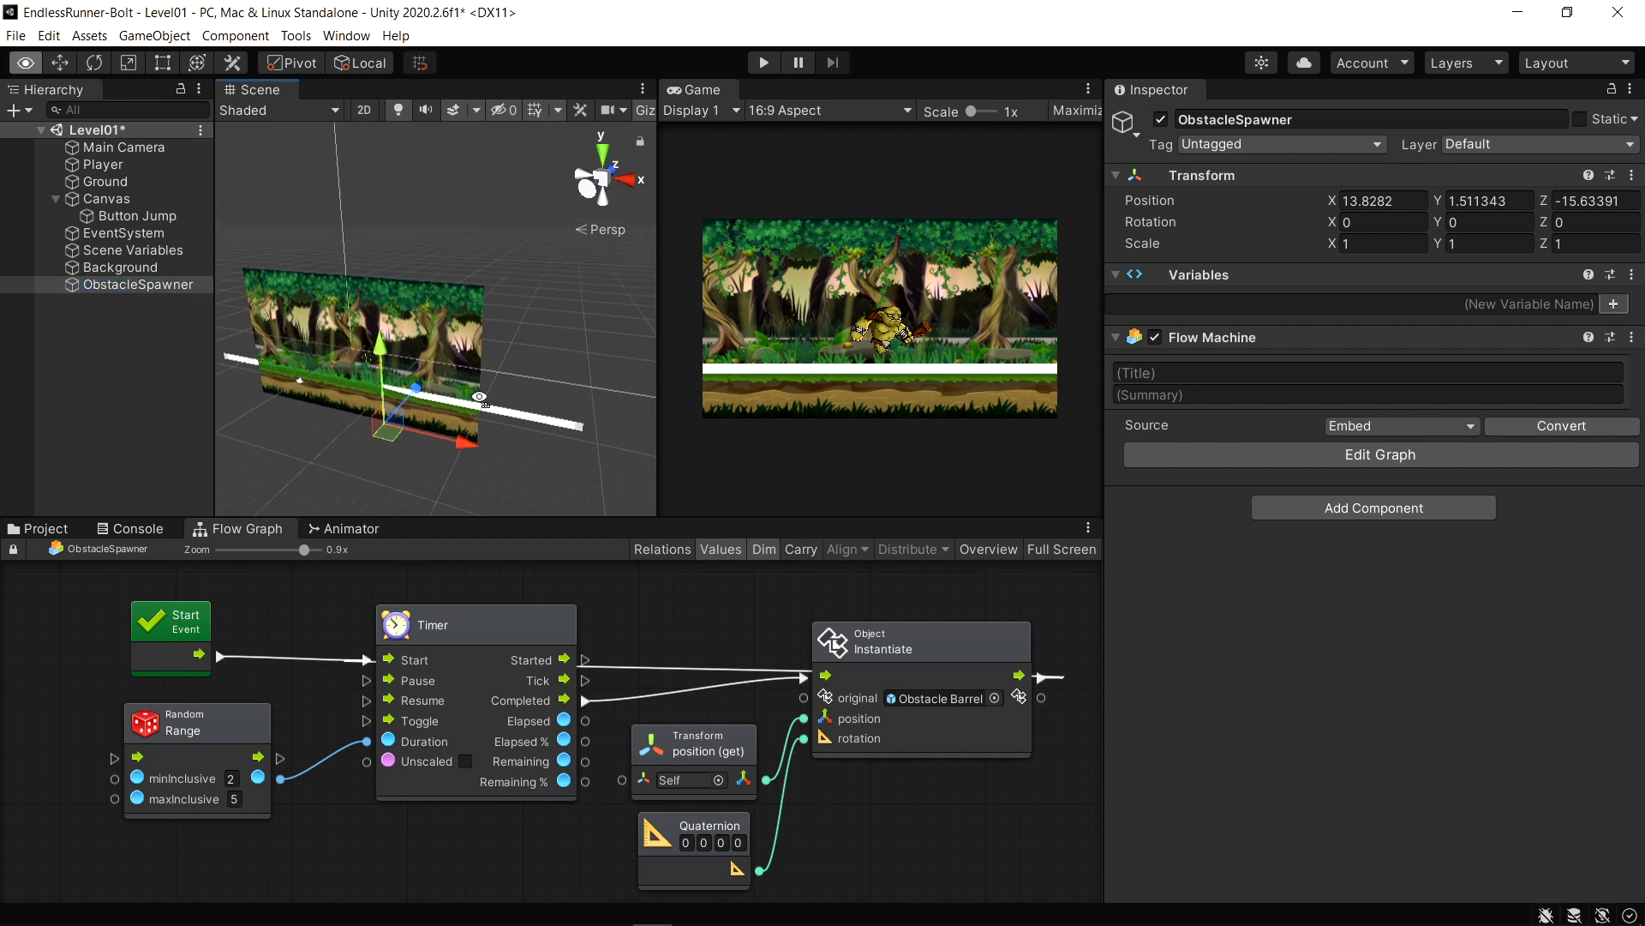
mouse_move(356, 166)
right_down()
mouse_move(527, 361)
mouse_move(388, 401)
right_up()
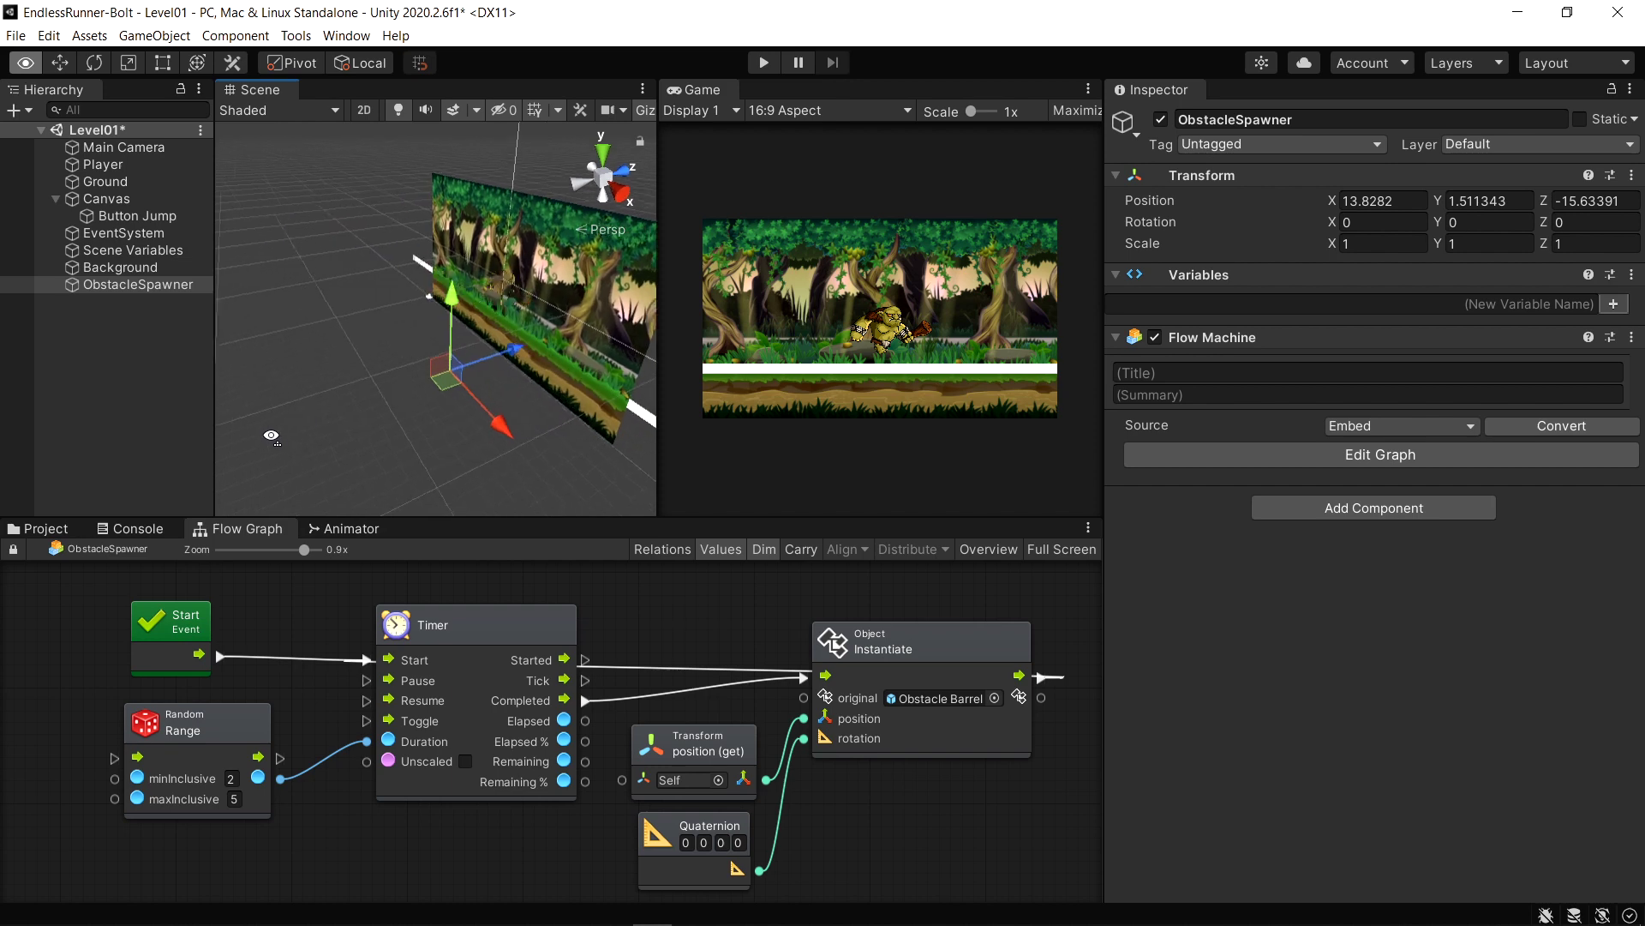
click(399, 302)
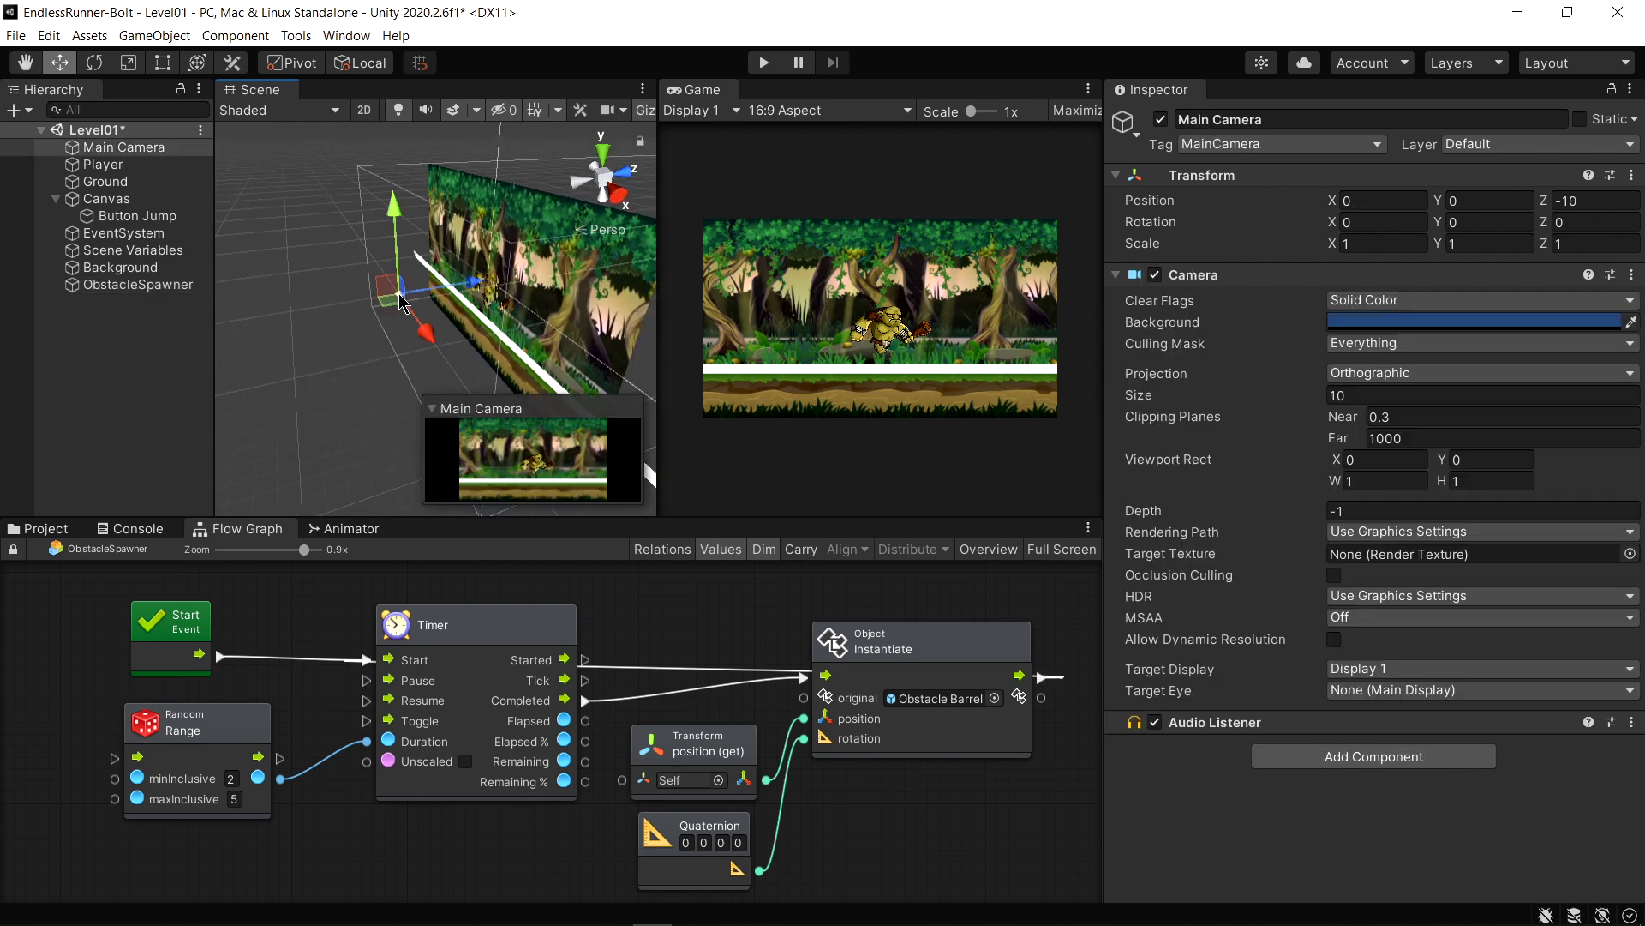
click(174, 286)
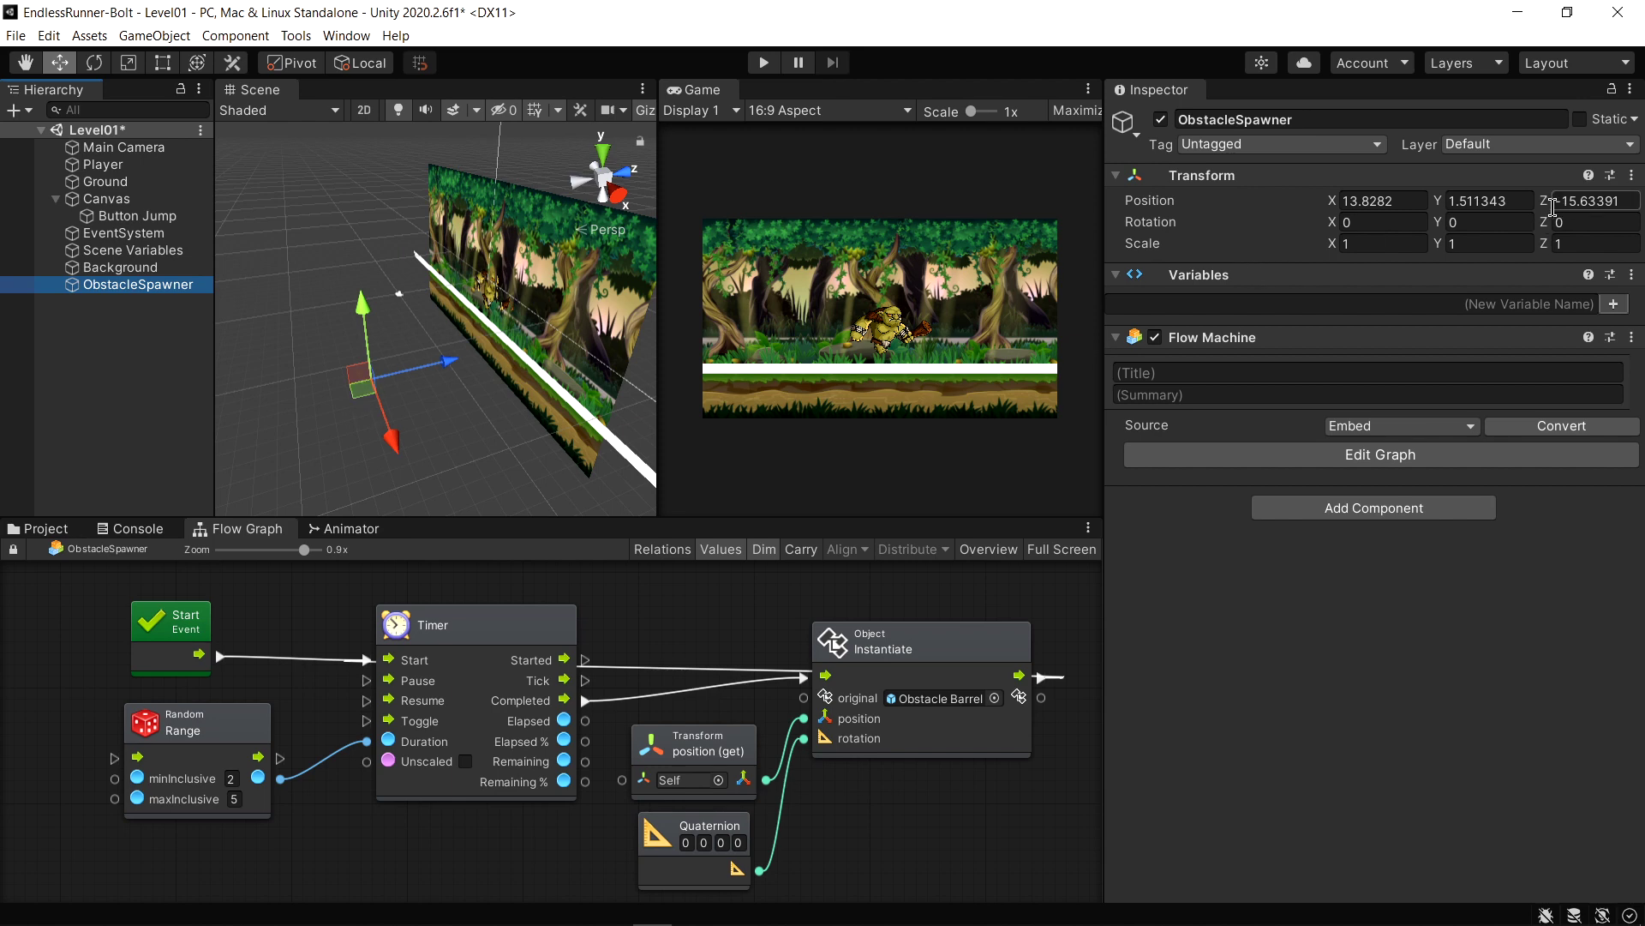
click(1622, 201)
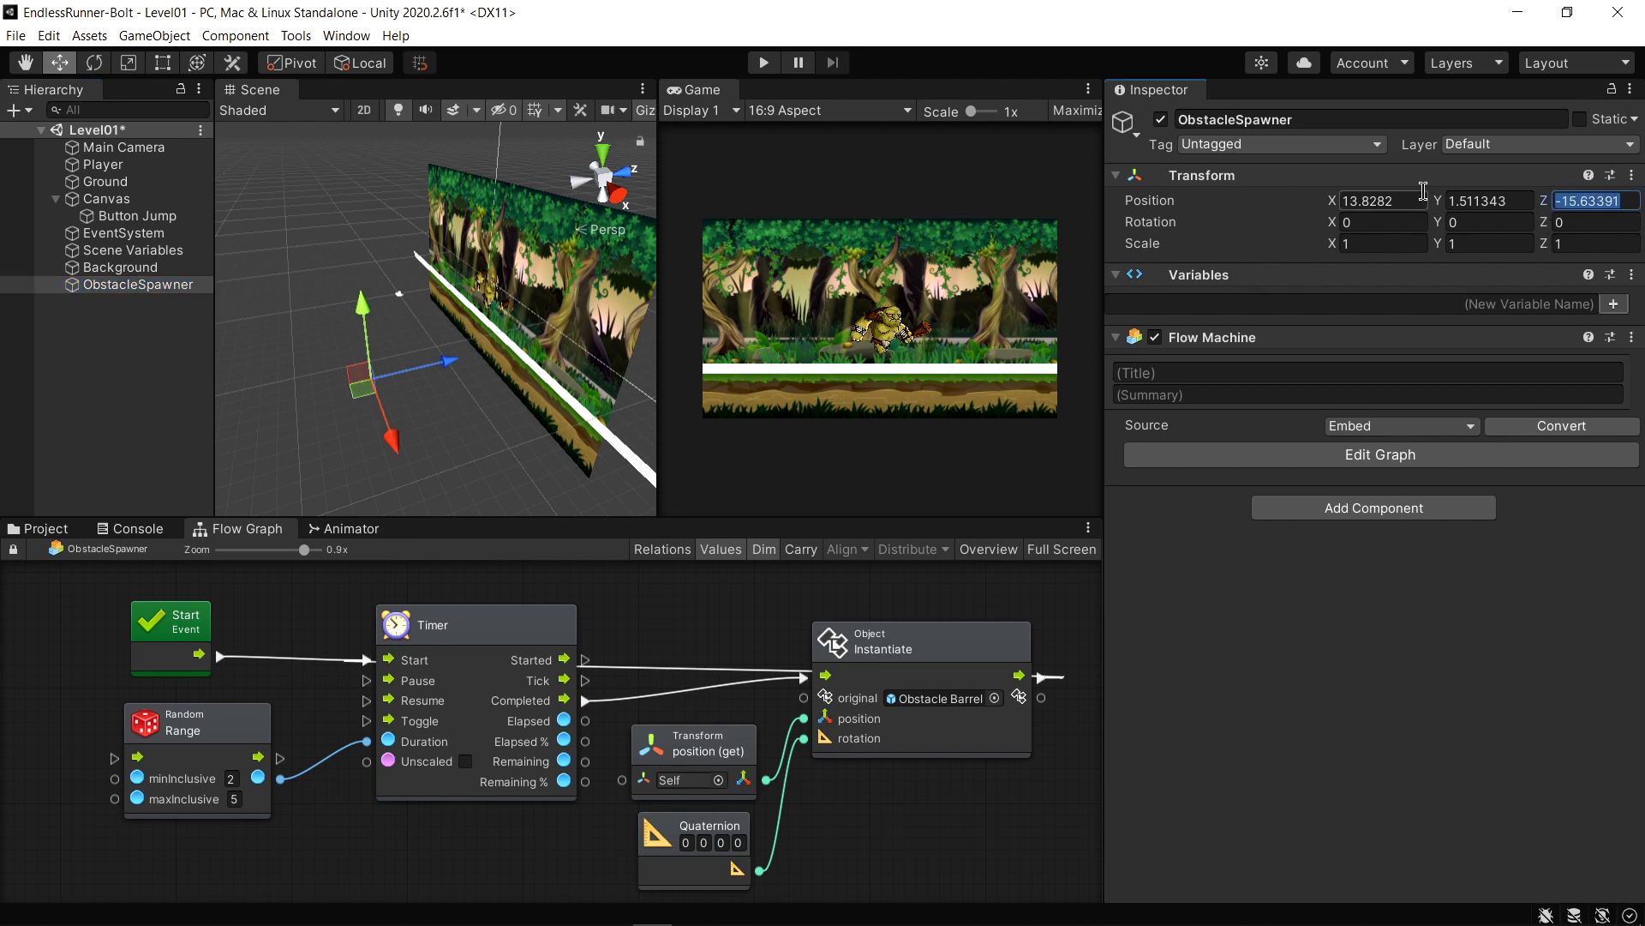
text(0)
Turn the Scene view back toward the background and run the game to test spawning
mouse_move(480, 352)
right_down()
mouse_move(527, 362)
mouse_move(477, 346)
right_up()
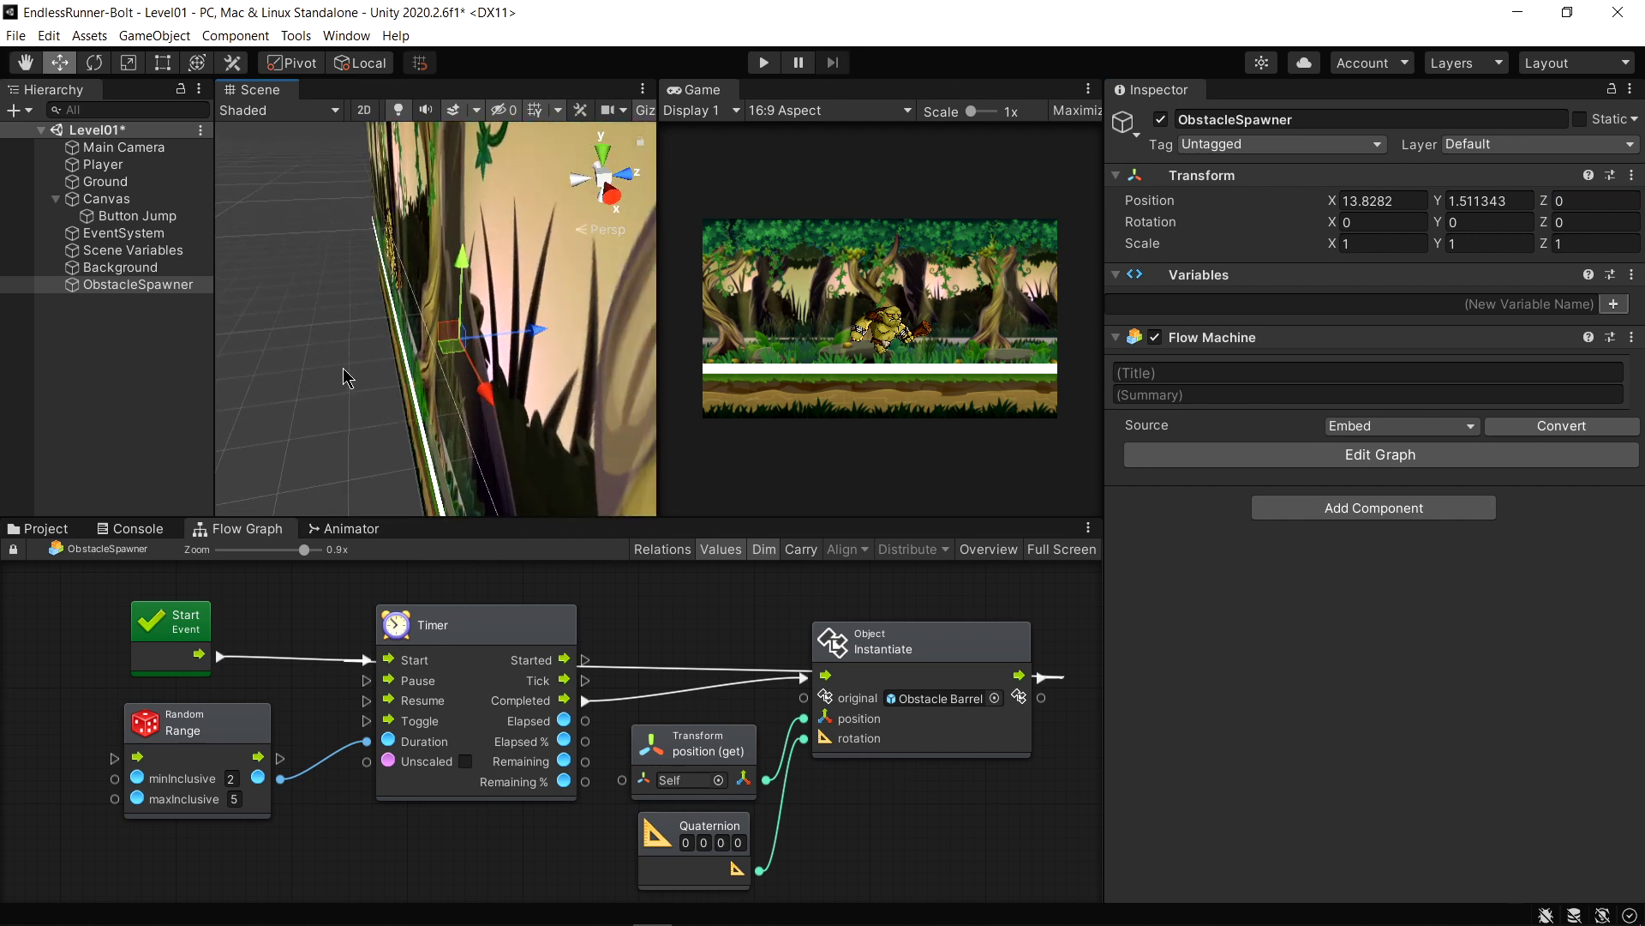
right_drag(343, 377, 886, 681)
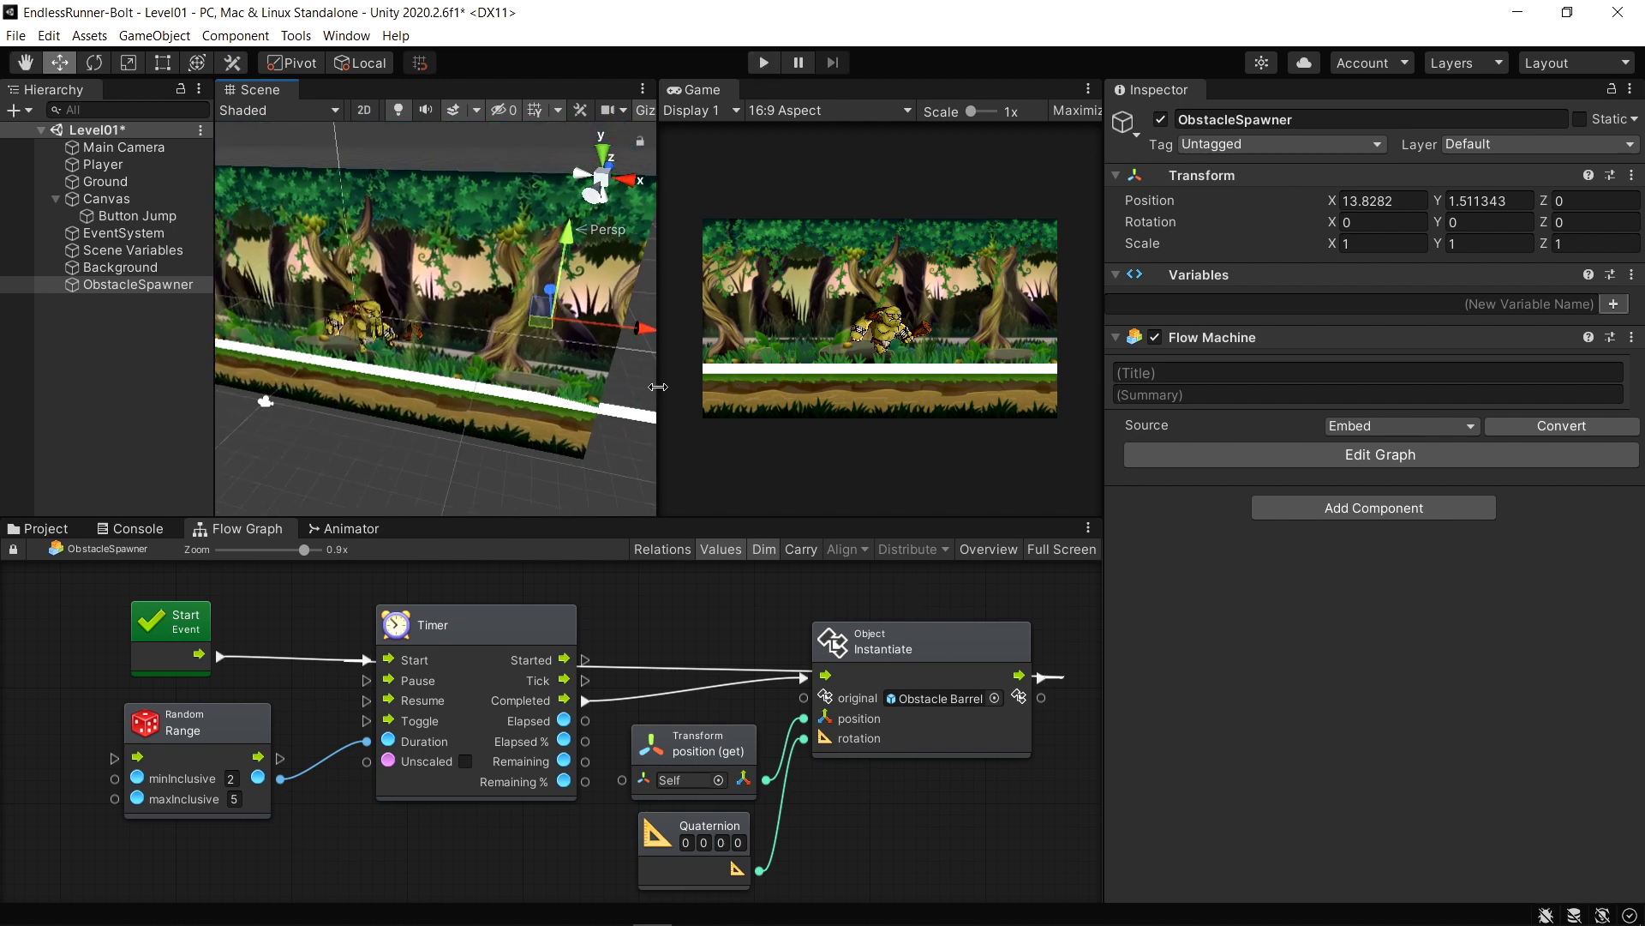
click(764, 63)
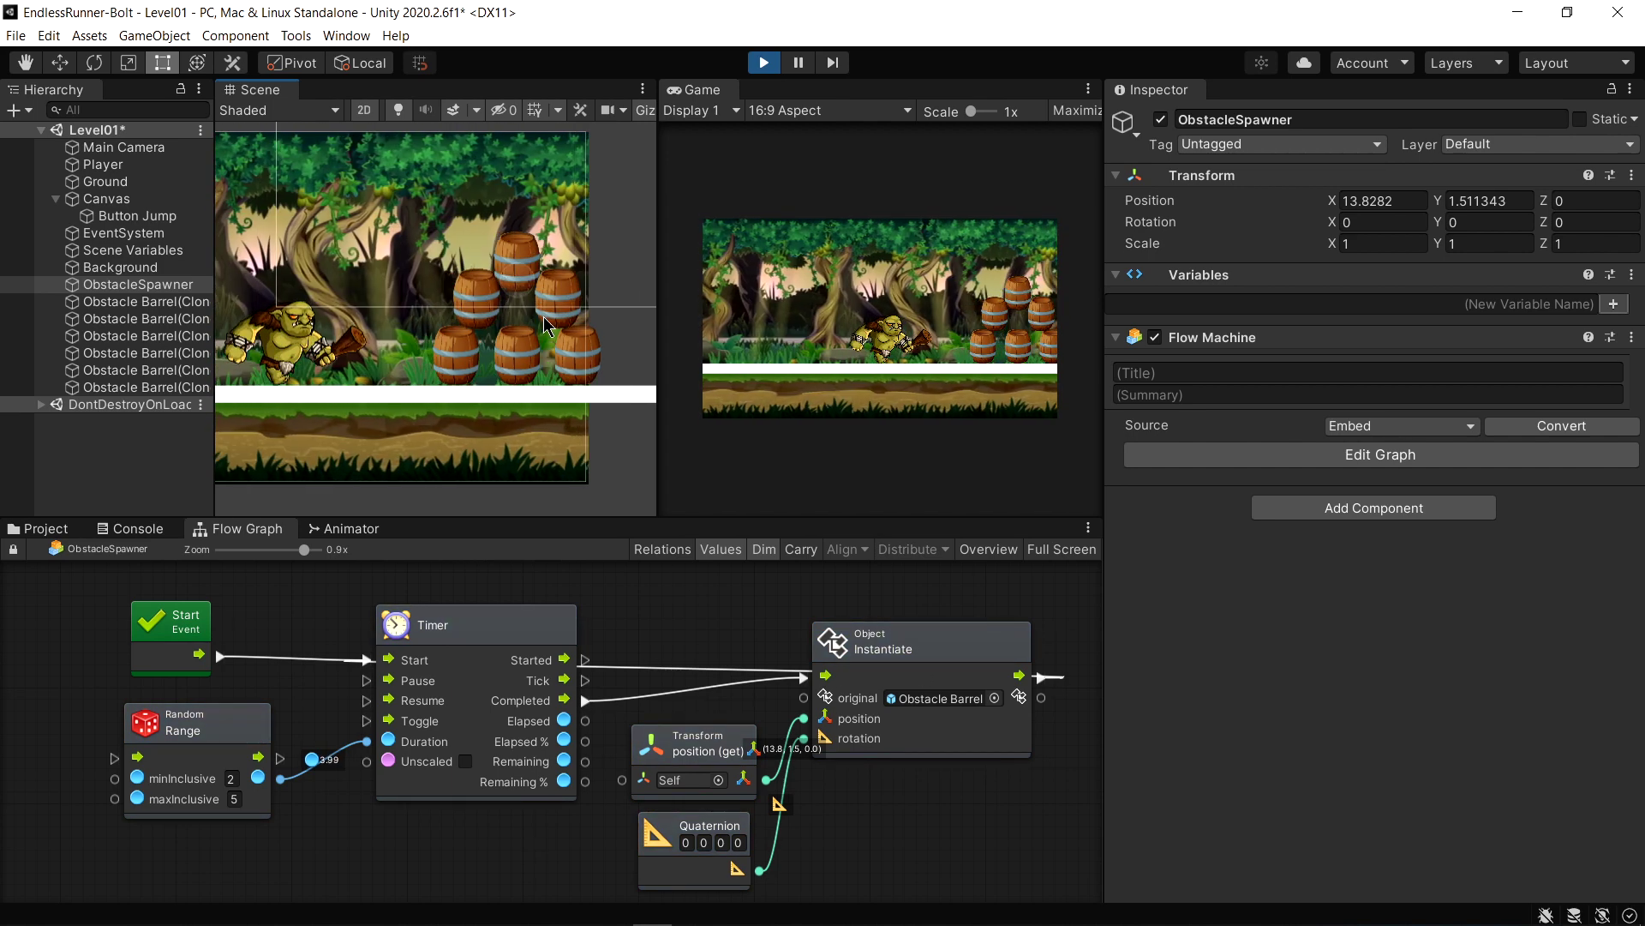
Stop the running game and select the ObstacleSpawner
click(763, 62)
click(134, 270)
click(135, 284)
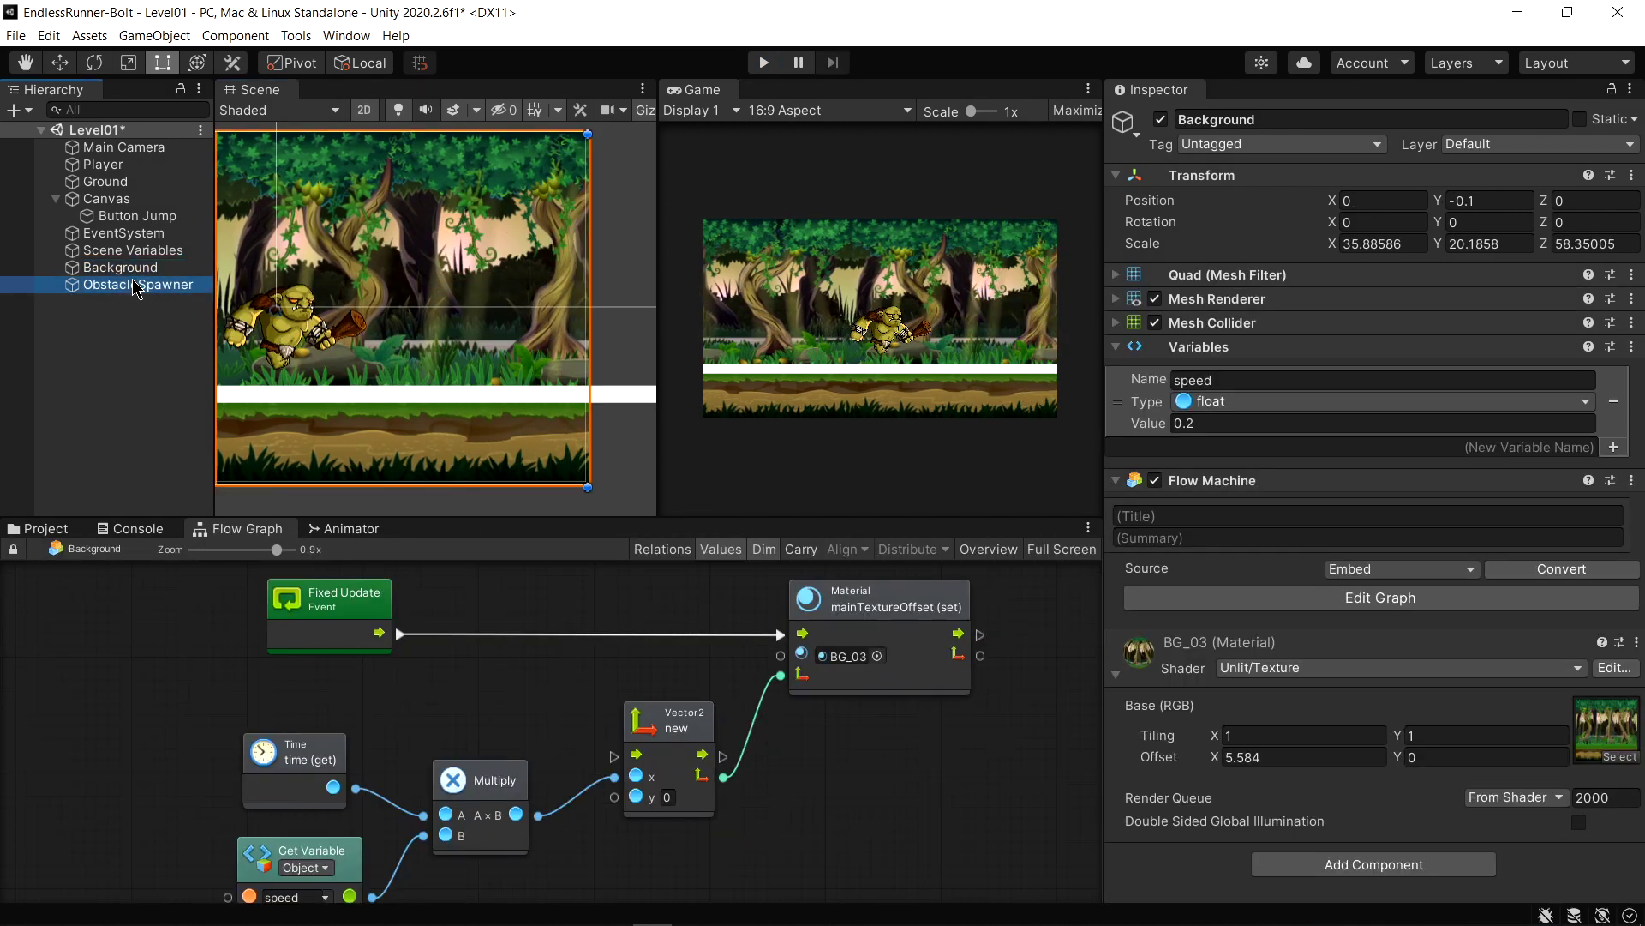
scroll(625, 299, down, 5)
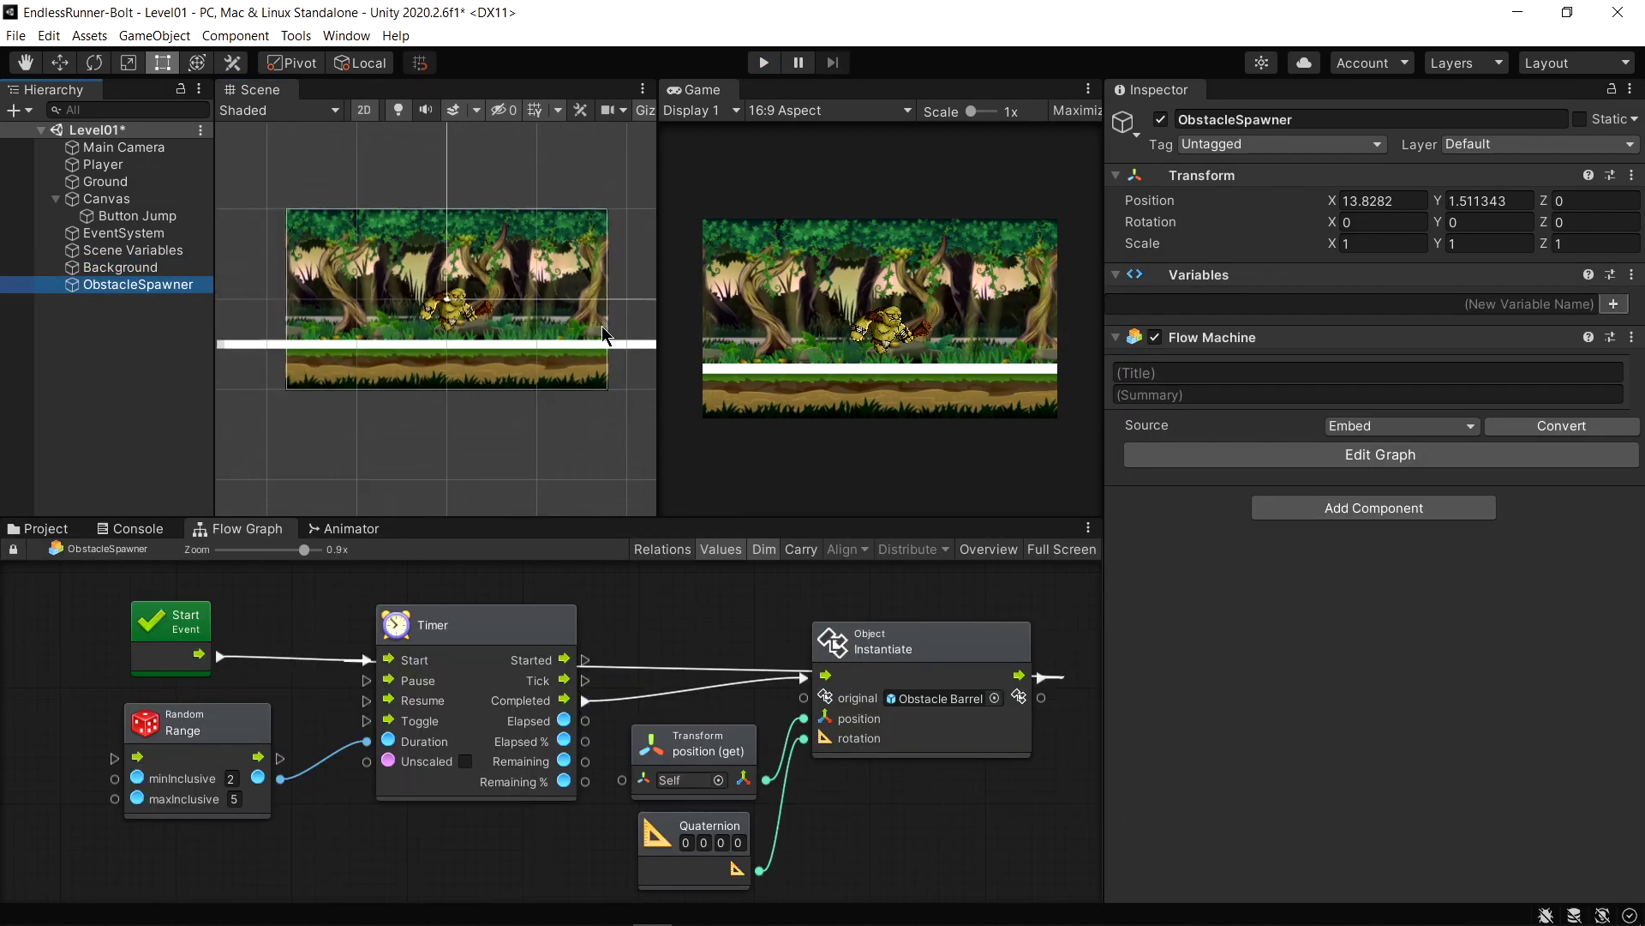
Move the spawner right to X 19.95 and play-test the spawning again
click(60, 65)
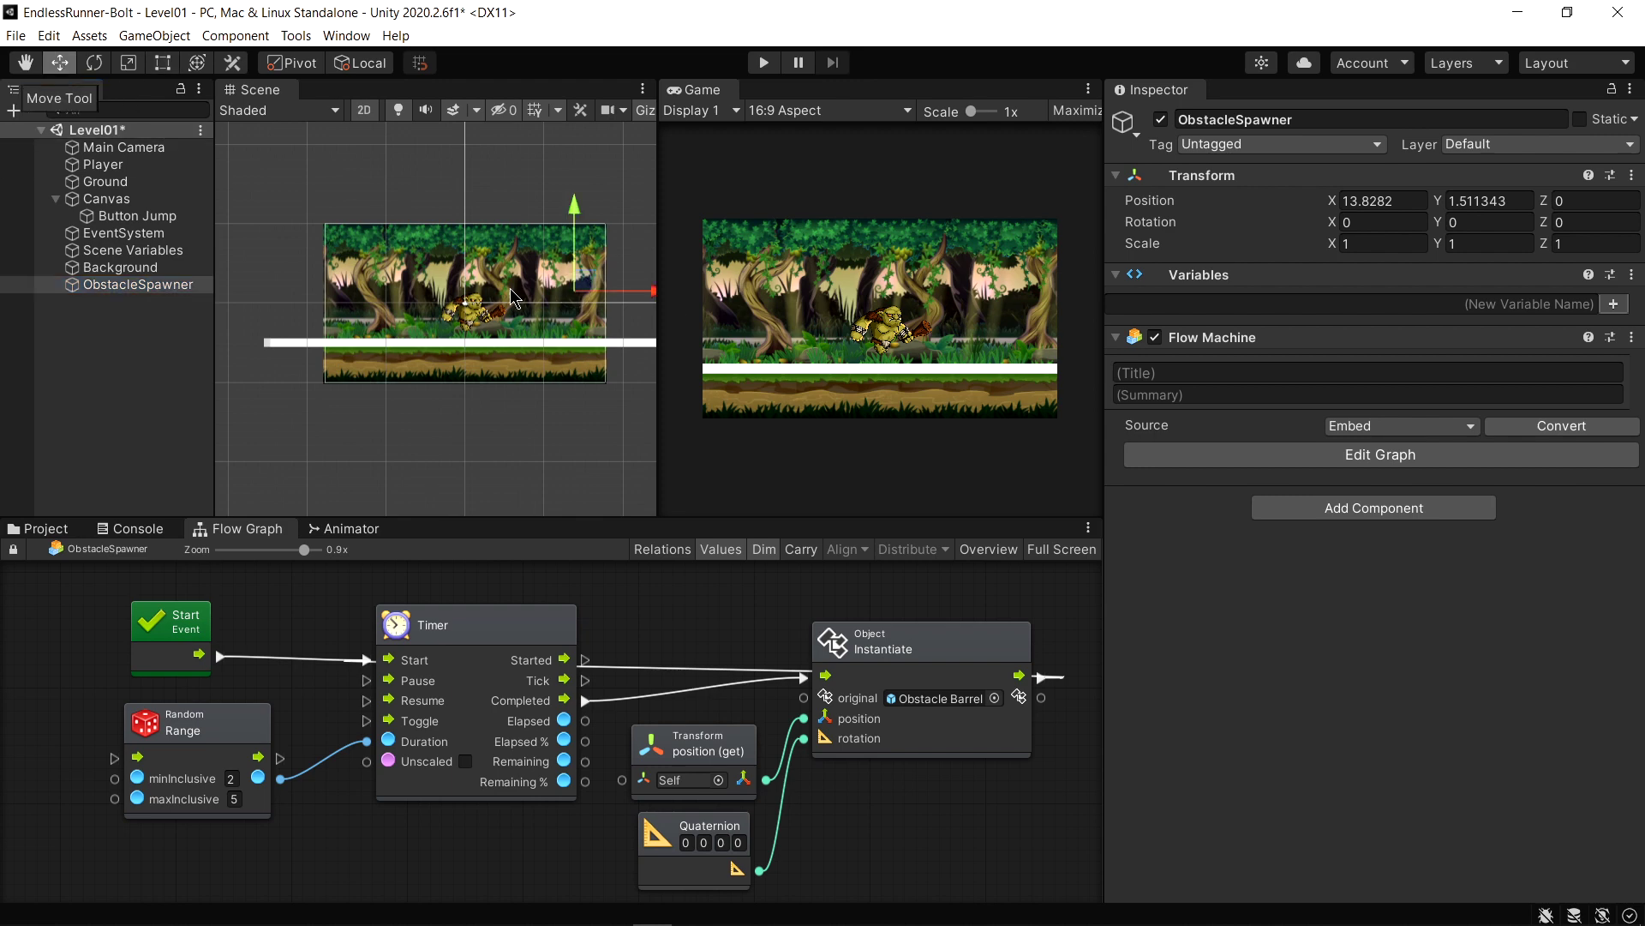
middle_drag(566, 356, 407, 410)
scroll(439, 369, up, 3)
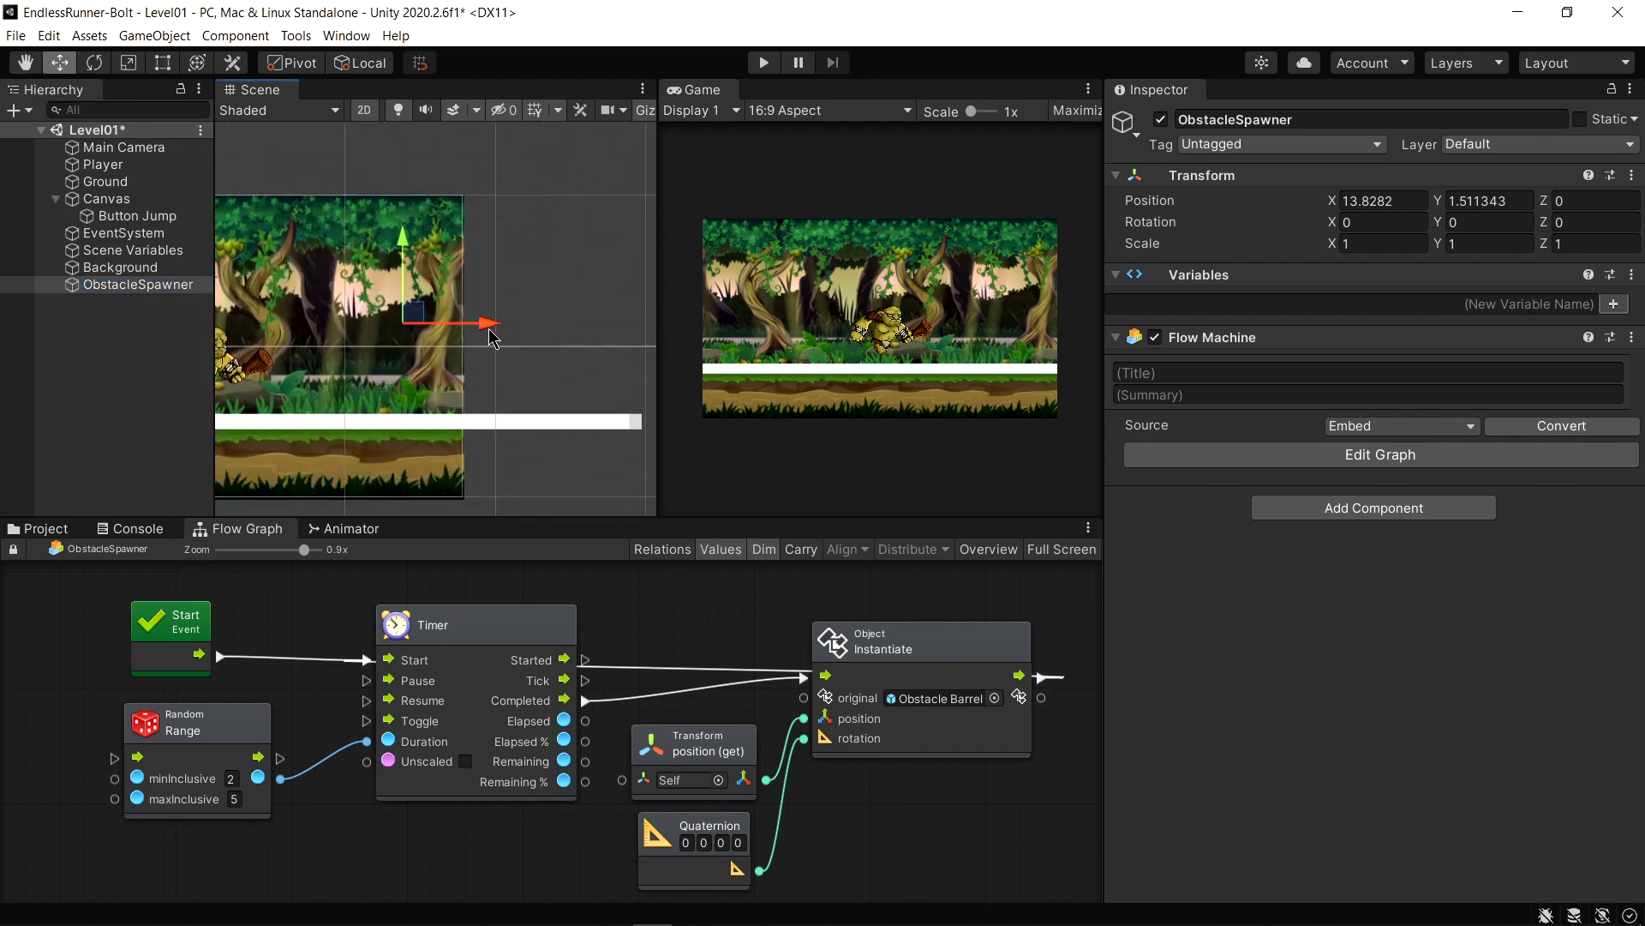
drag(492, 344, 583, 345)
key(ctrl+p)
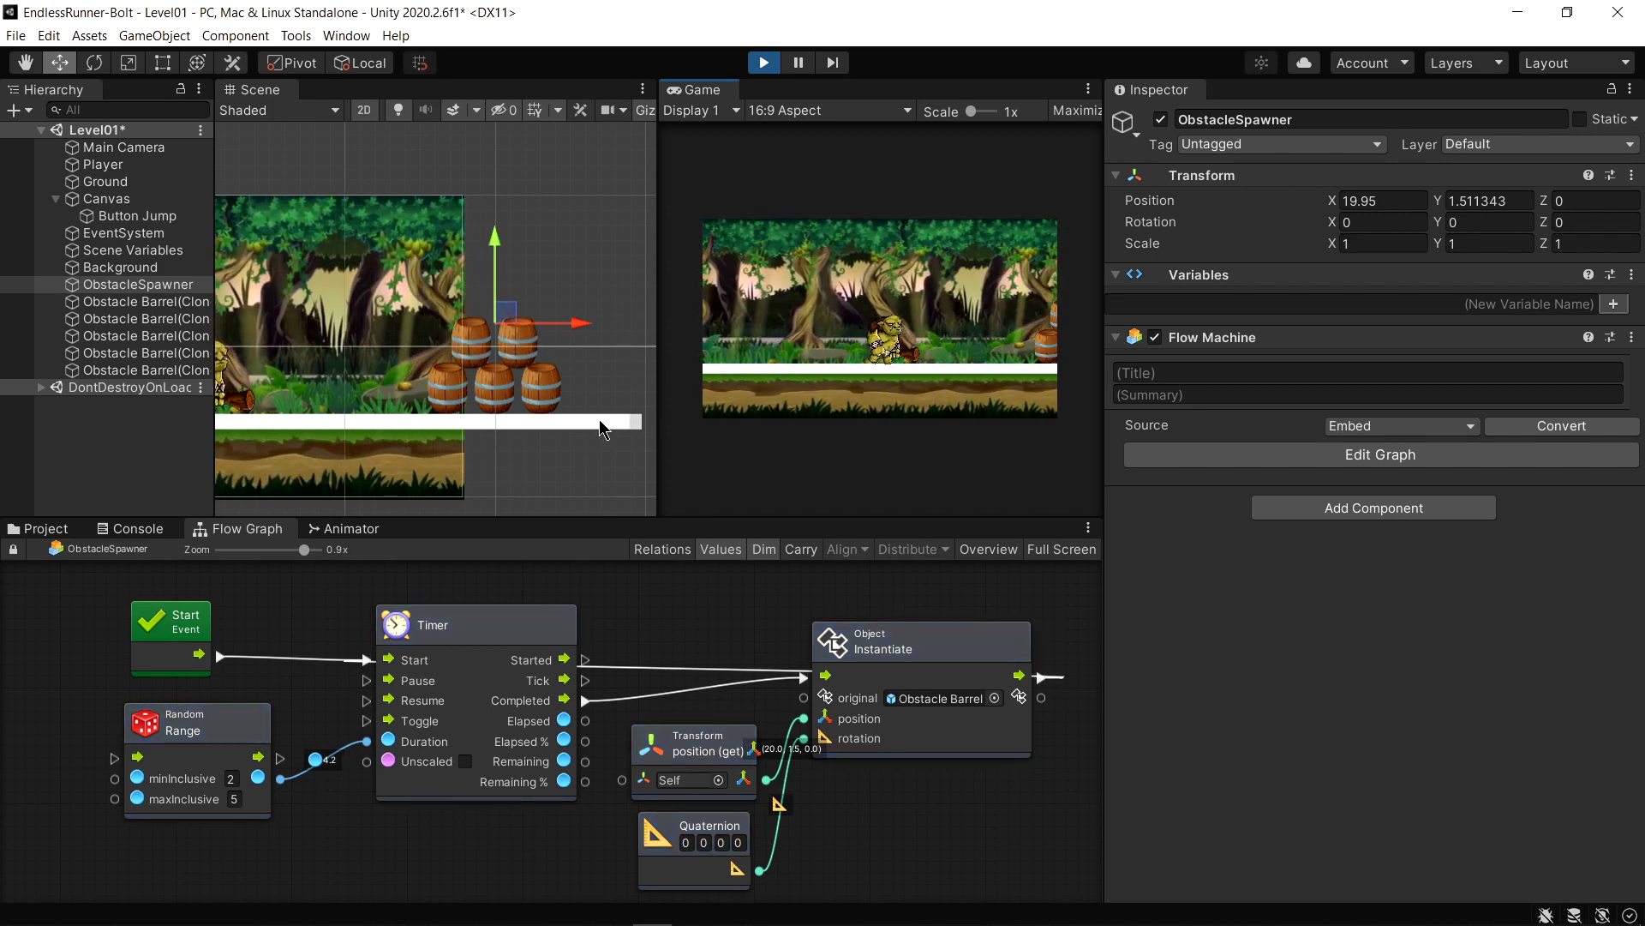
key(ctrl+p)
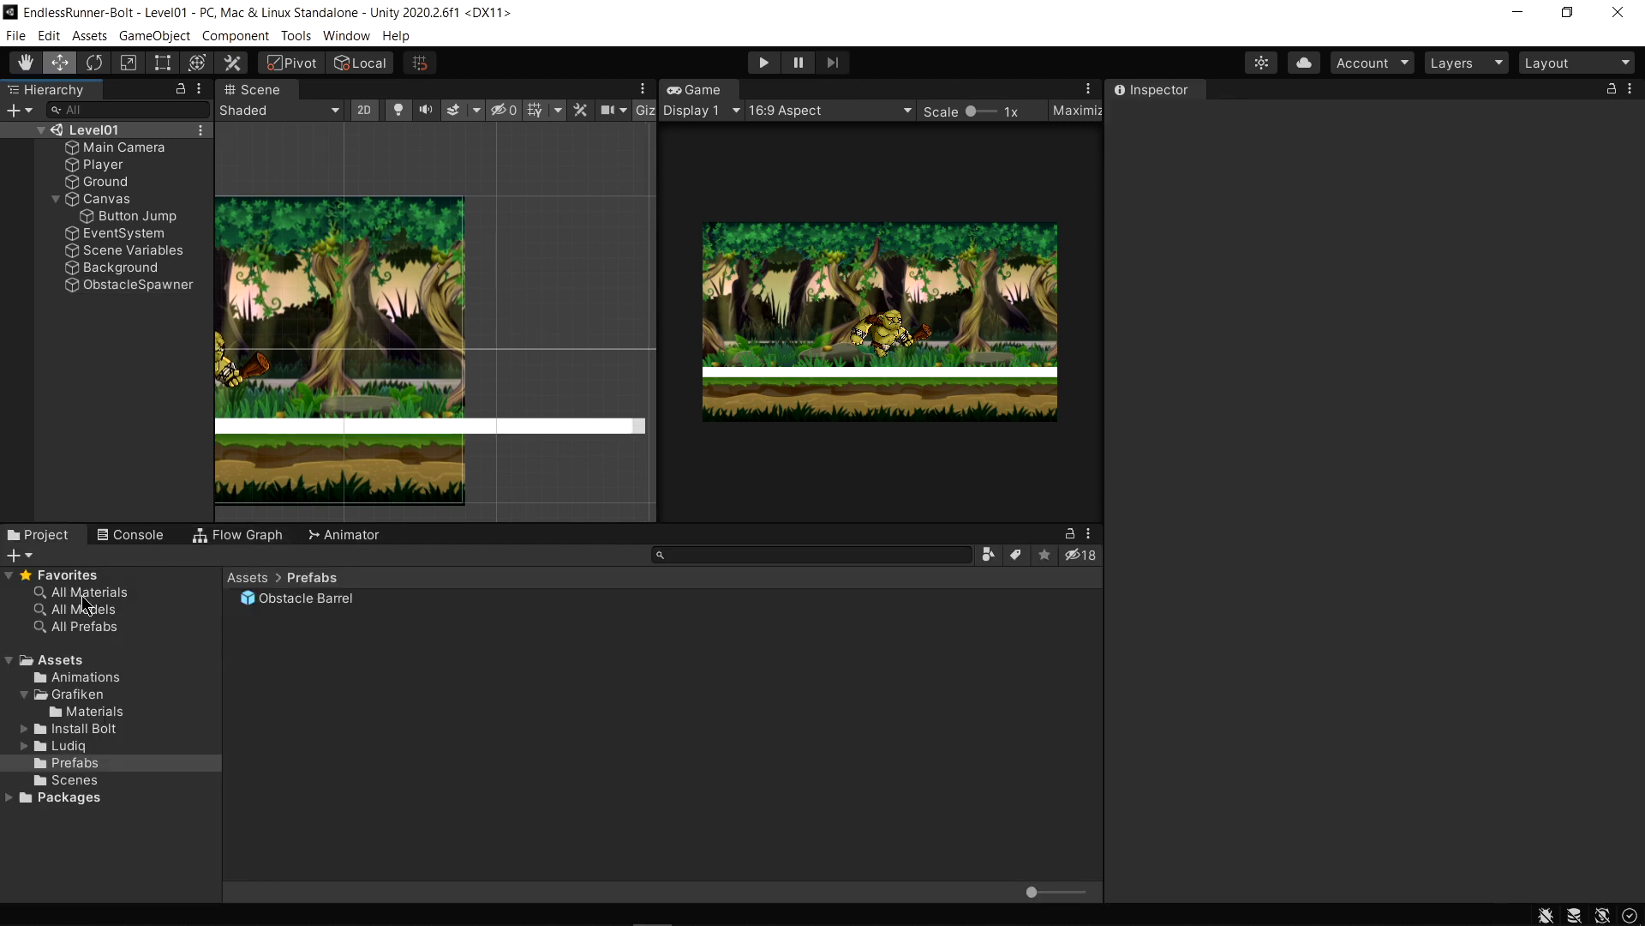
Select the Obstacle Barrel prefab in the Assets > Prefabs folder
click(71, 662)
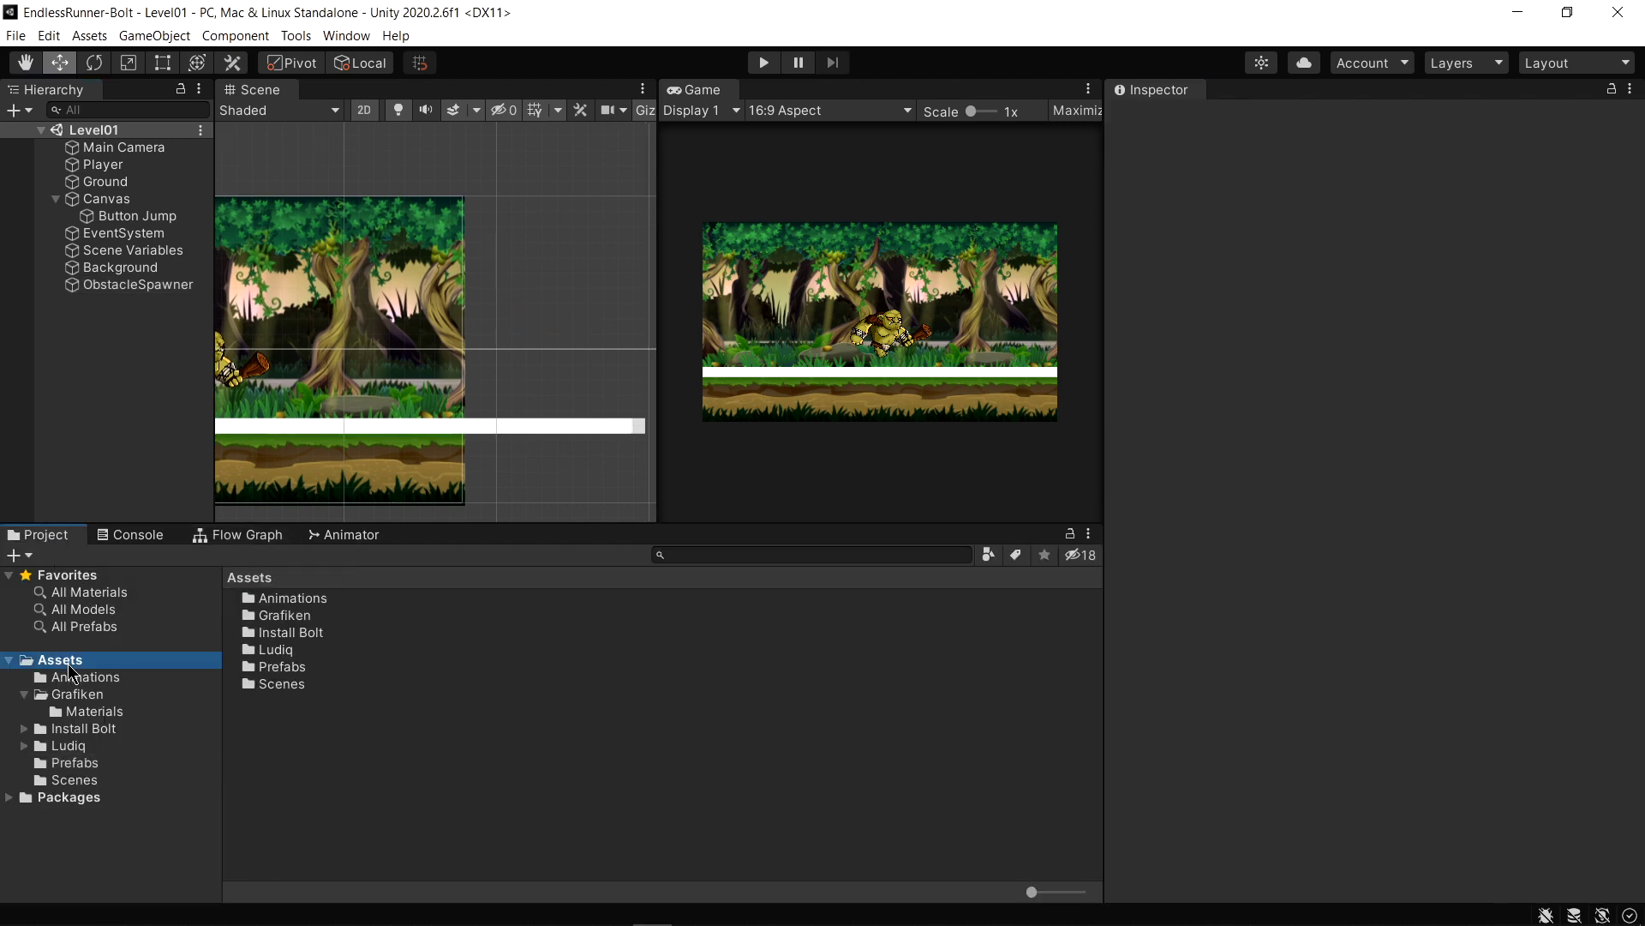
click(69, 745)
click(95, 762)
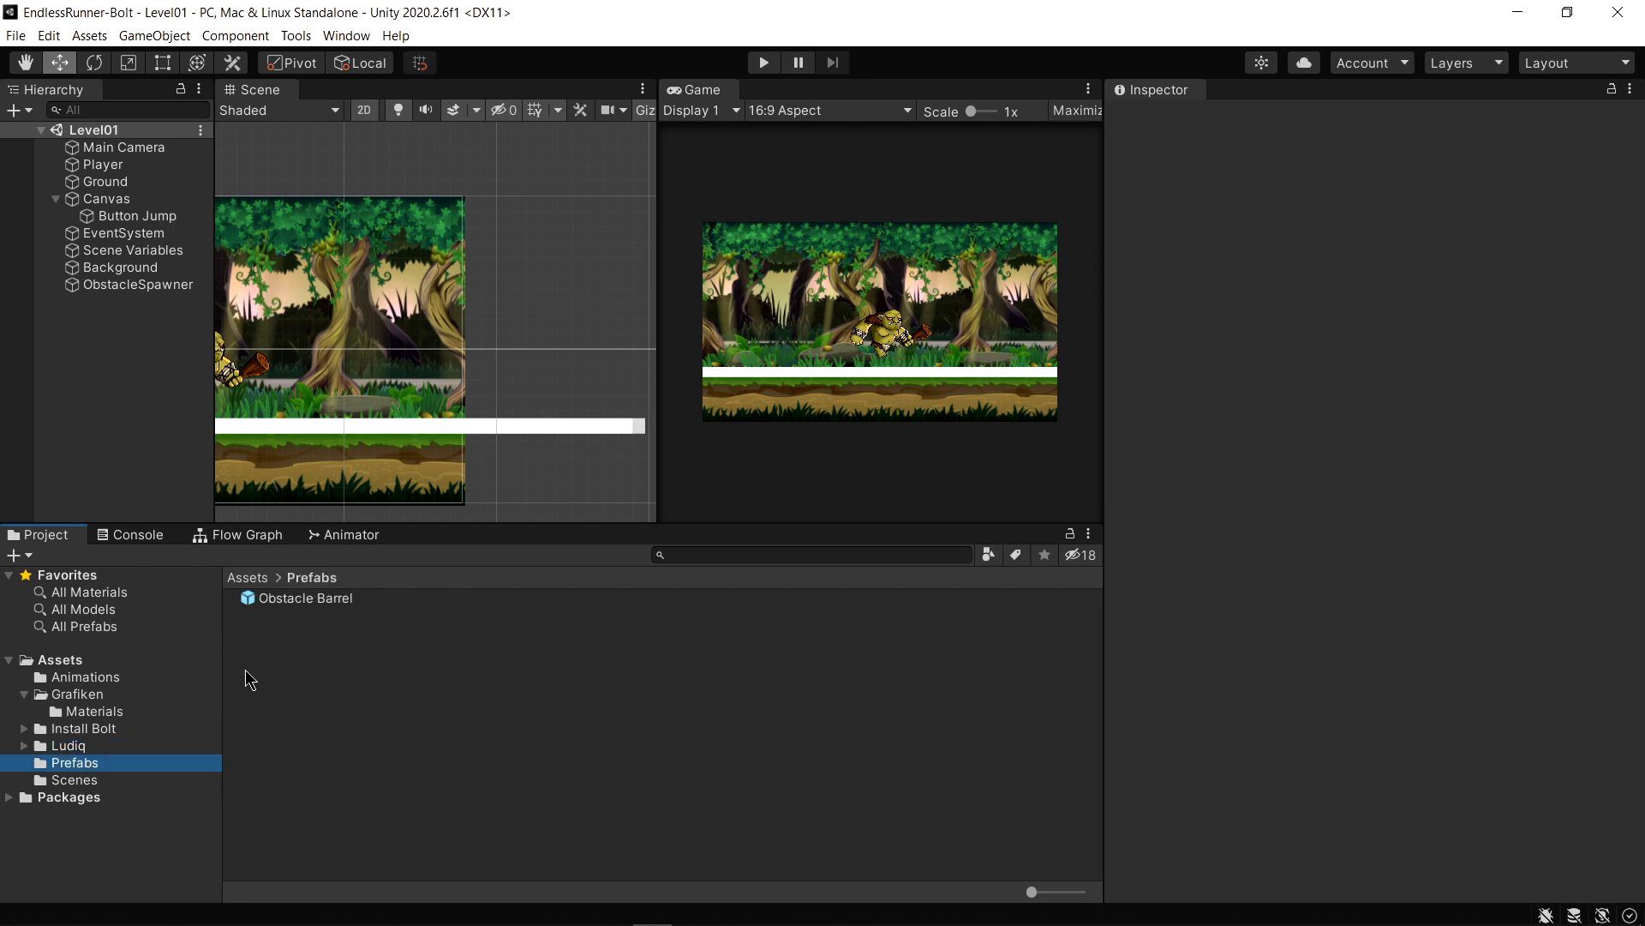
click(306, 598)
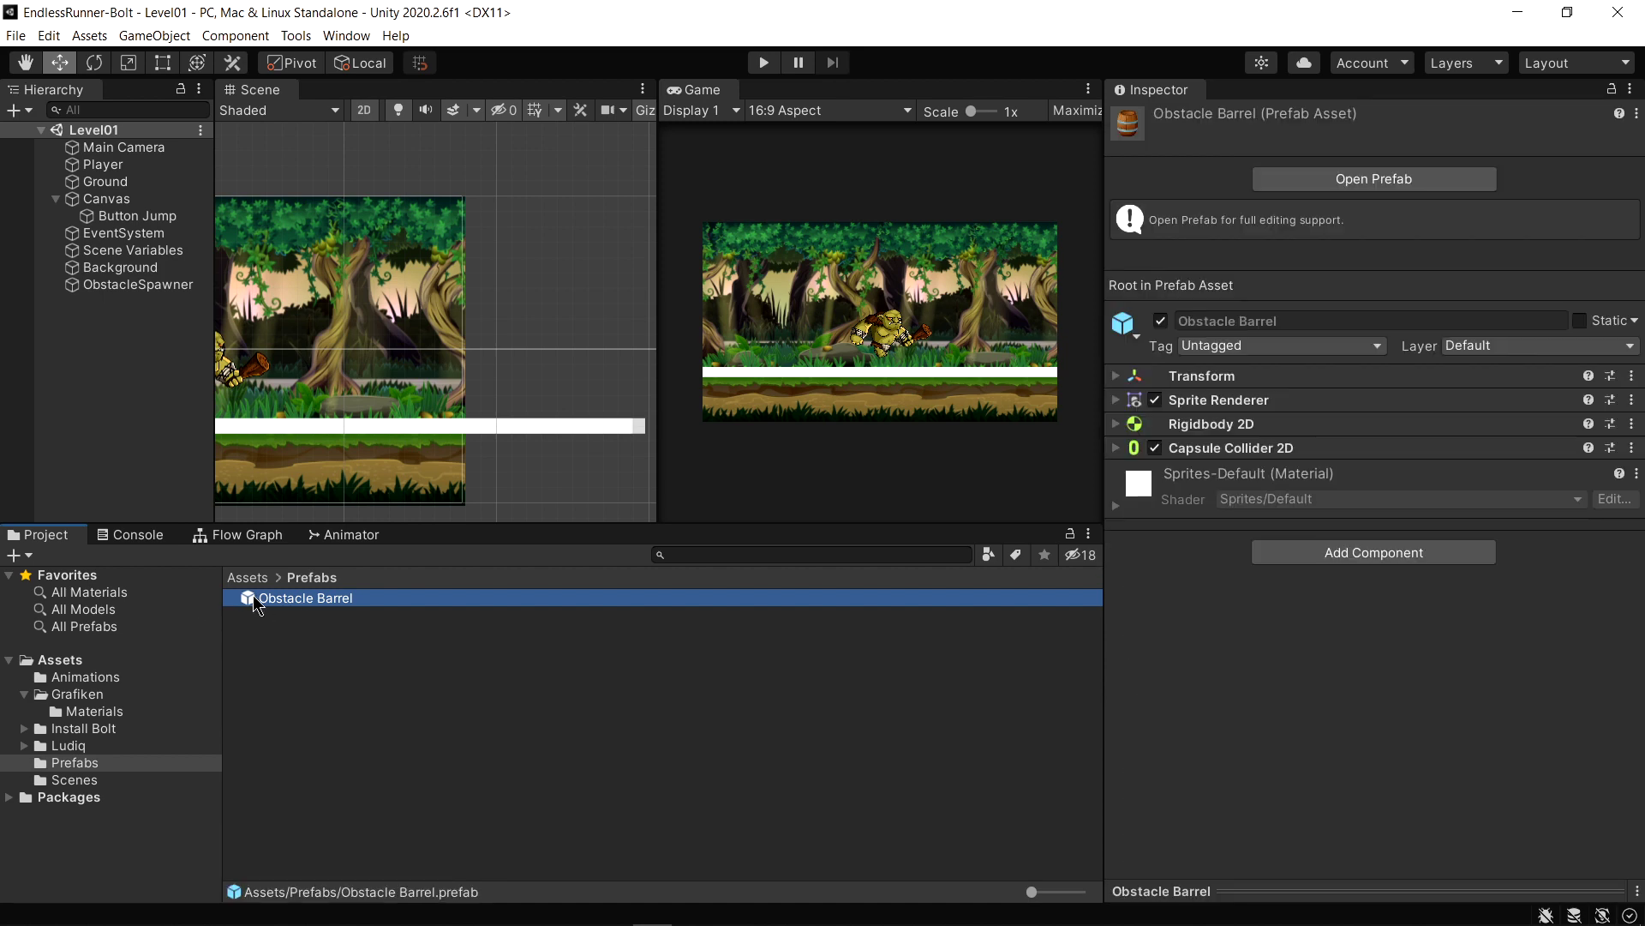
Add a Bolt Flow Machine with Source set to Embed and open its graph
click(1350, 555)
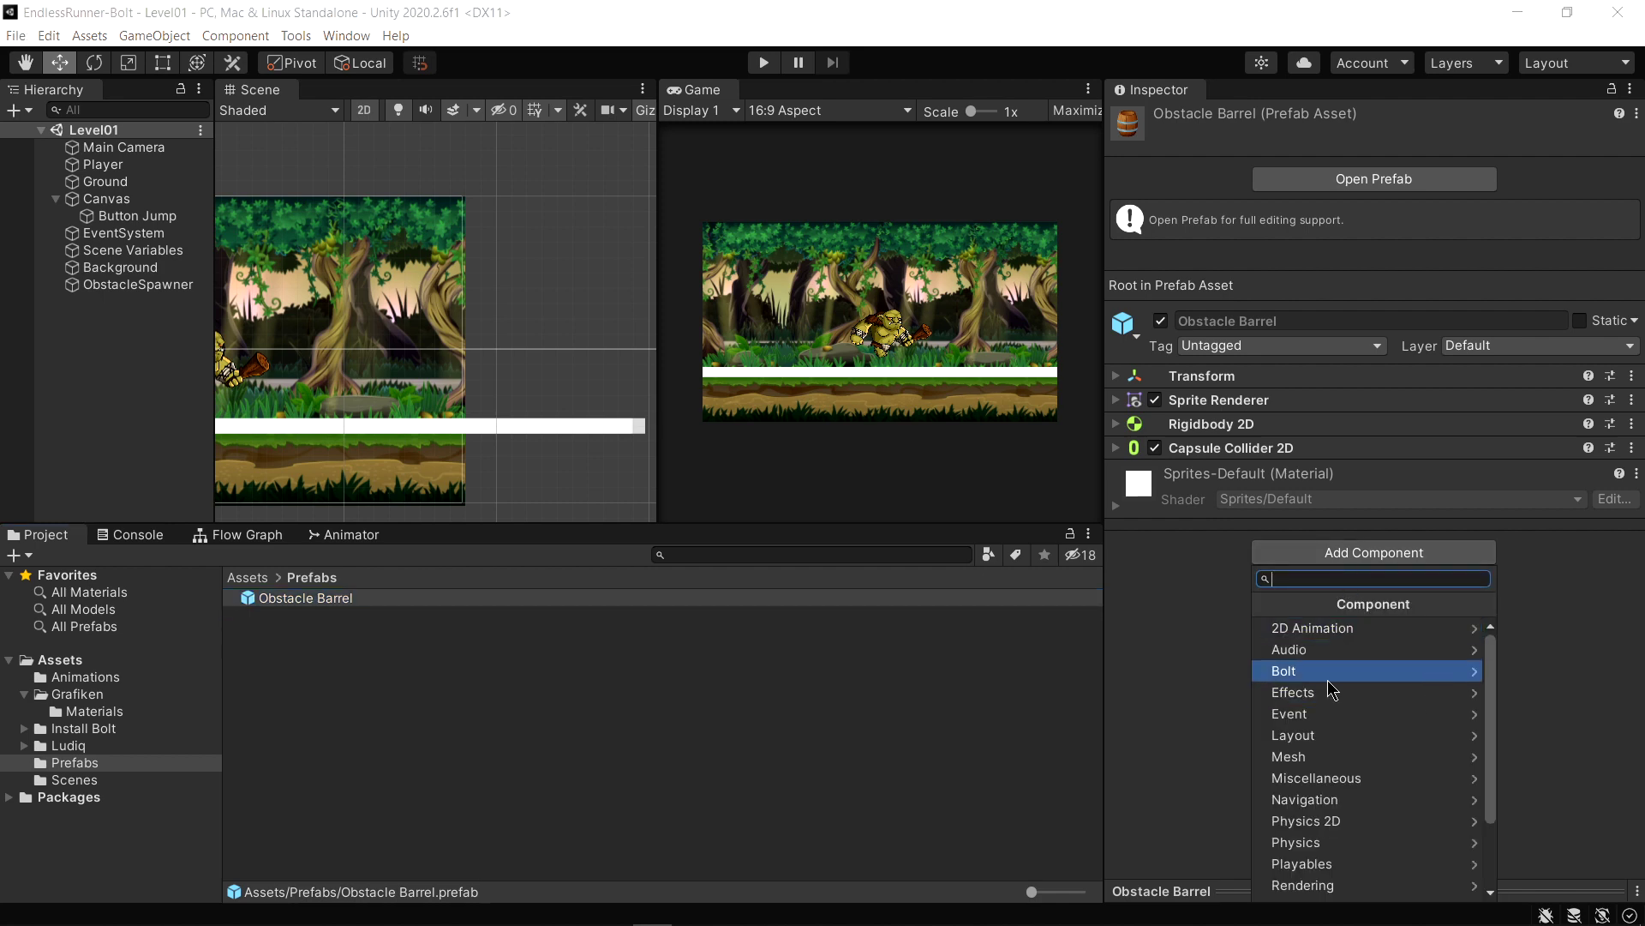
click(1298, 672)
click(1298, 630)
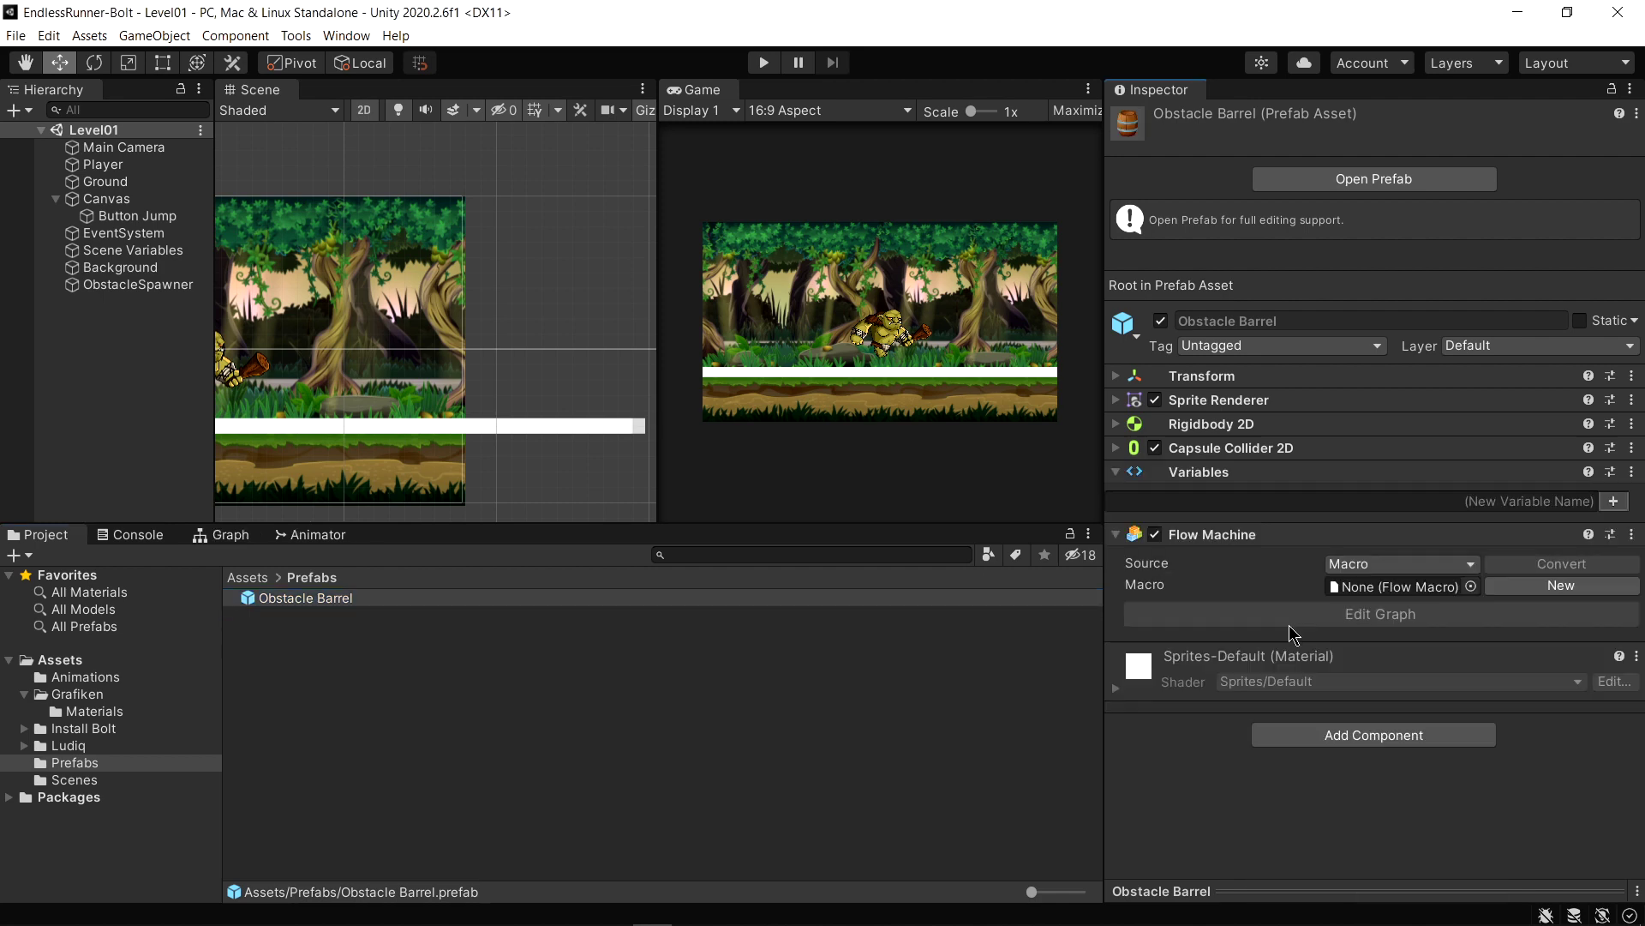
click(1380, 568)
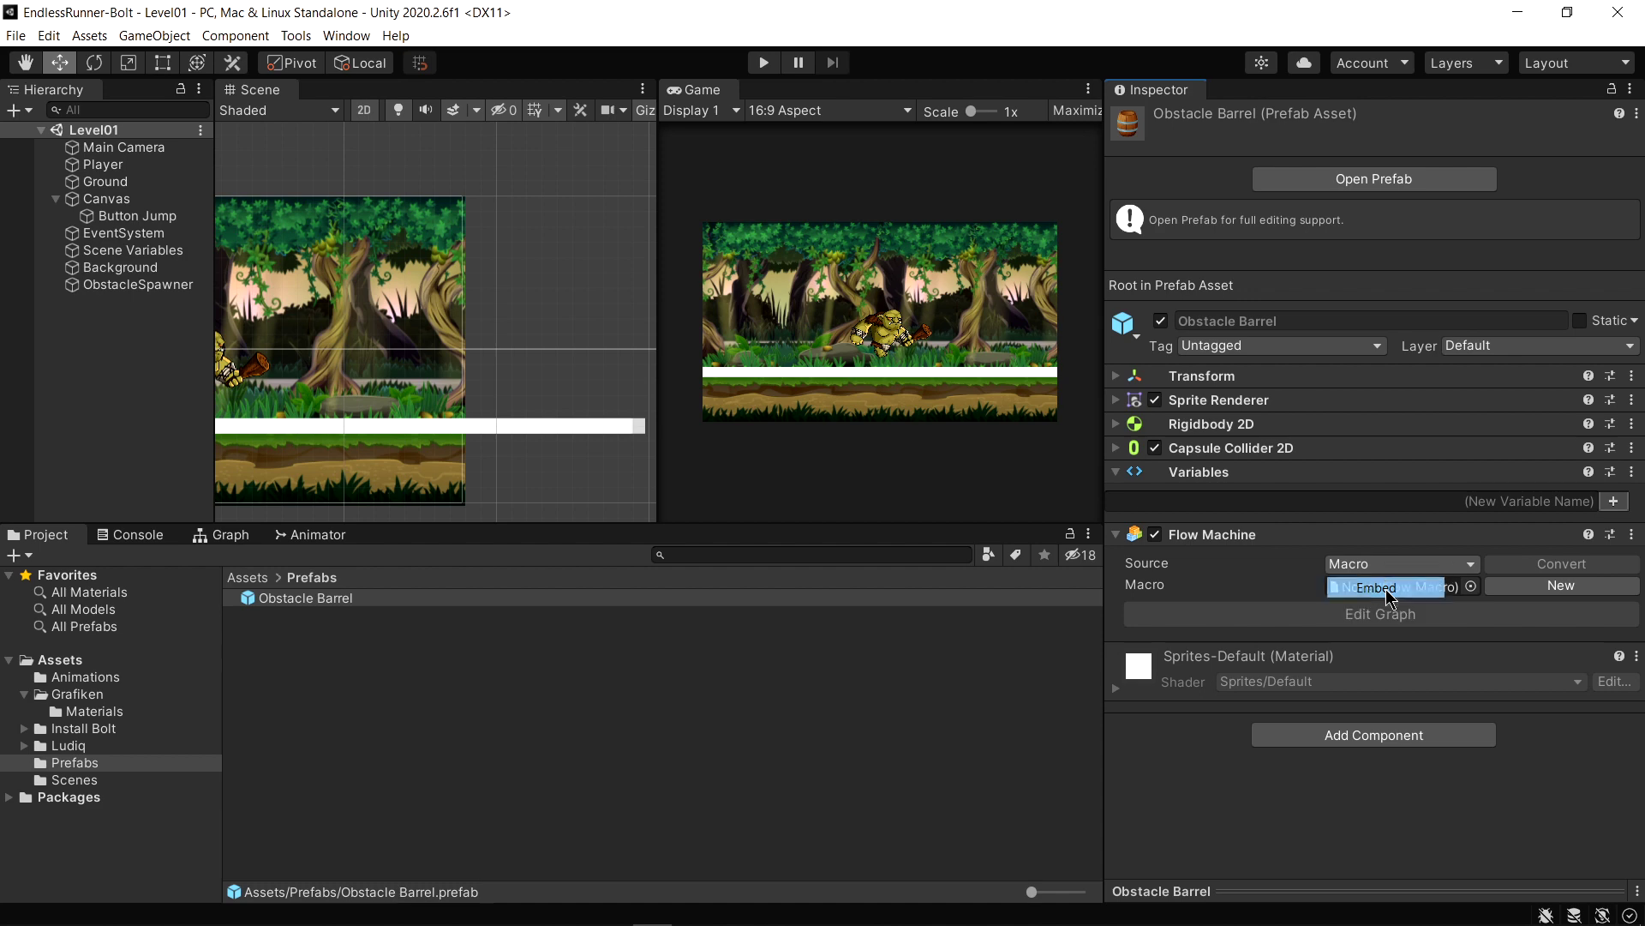
click(1386, 589)
click(1282, 657)
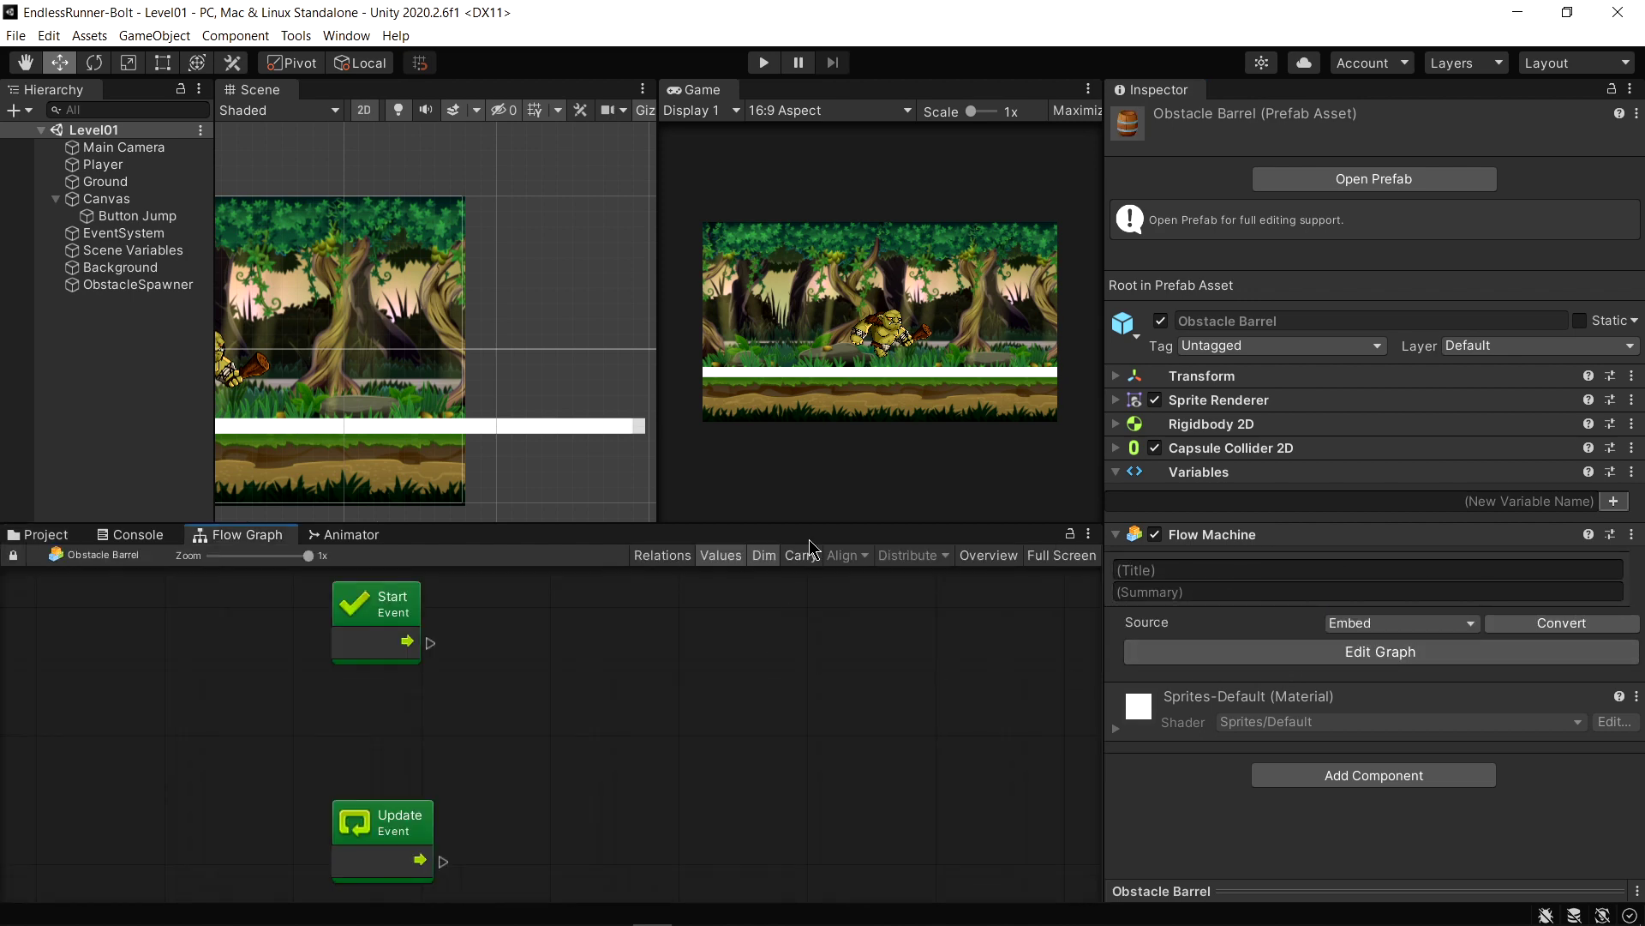
Enlarge the Flow Graph panel and delete the Start and Update event nodes
drag(821, 525, 830, 446)
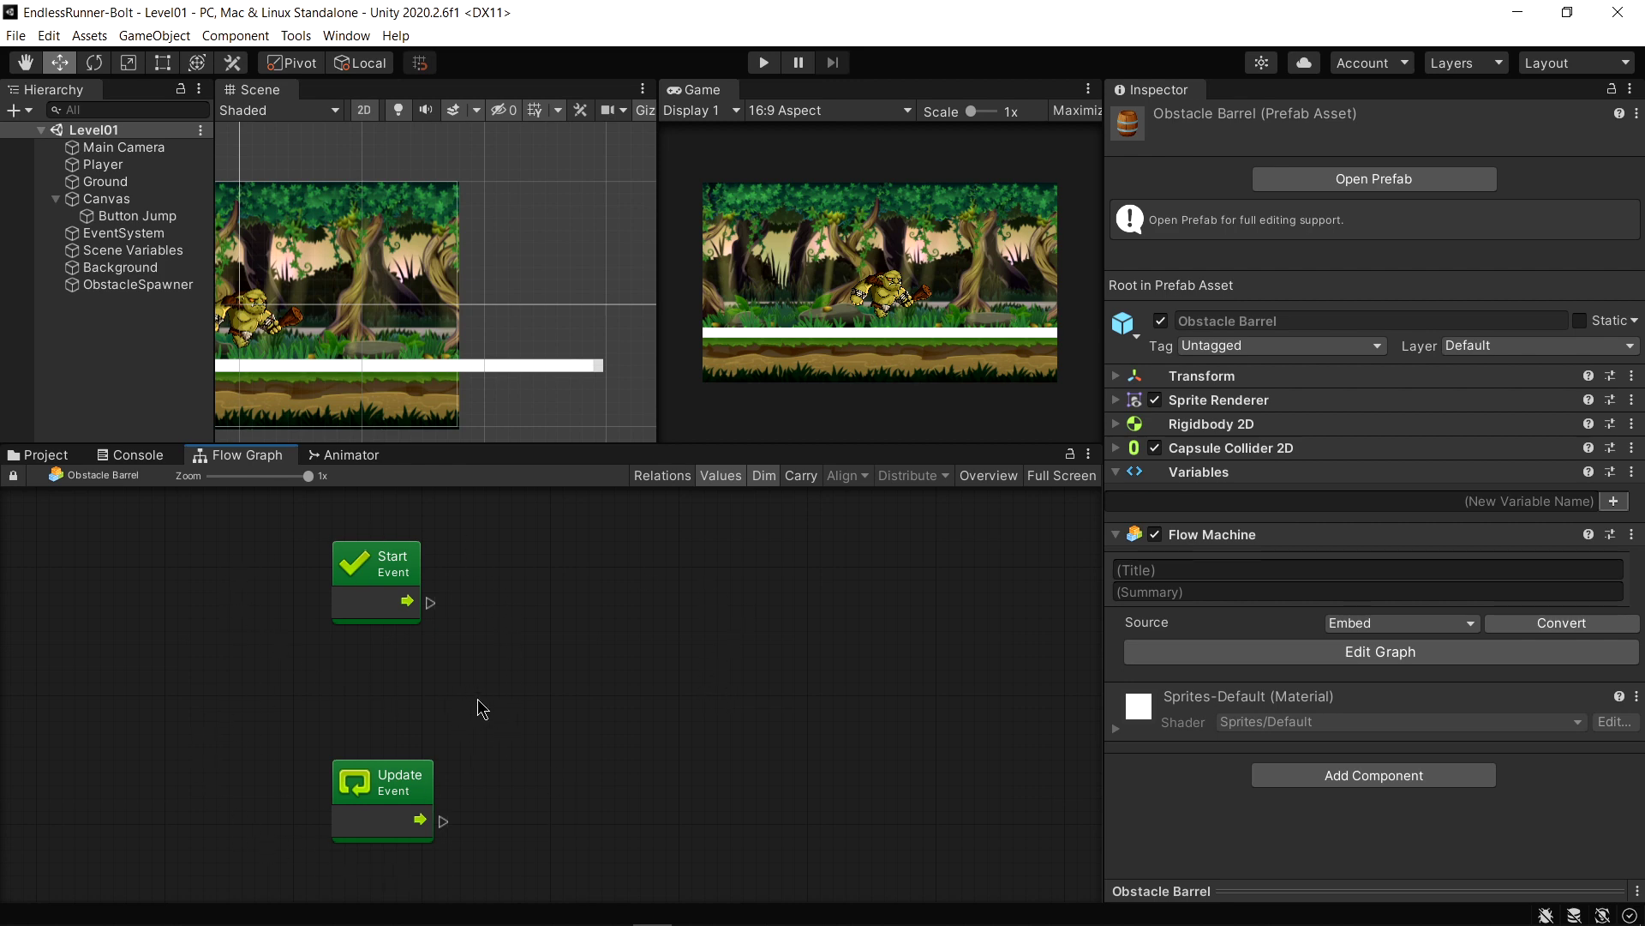
drag(560, 562, 236, 857)
right_click(390, 597)
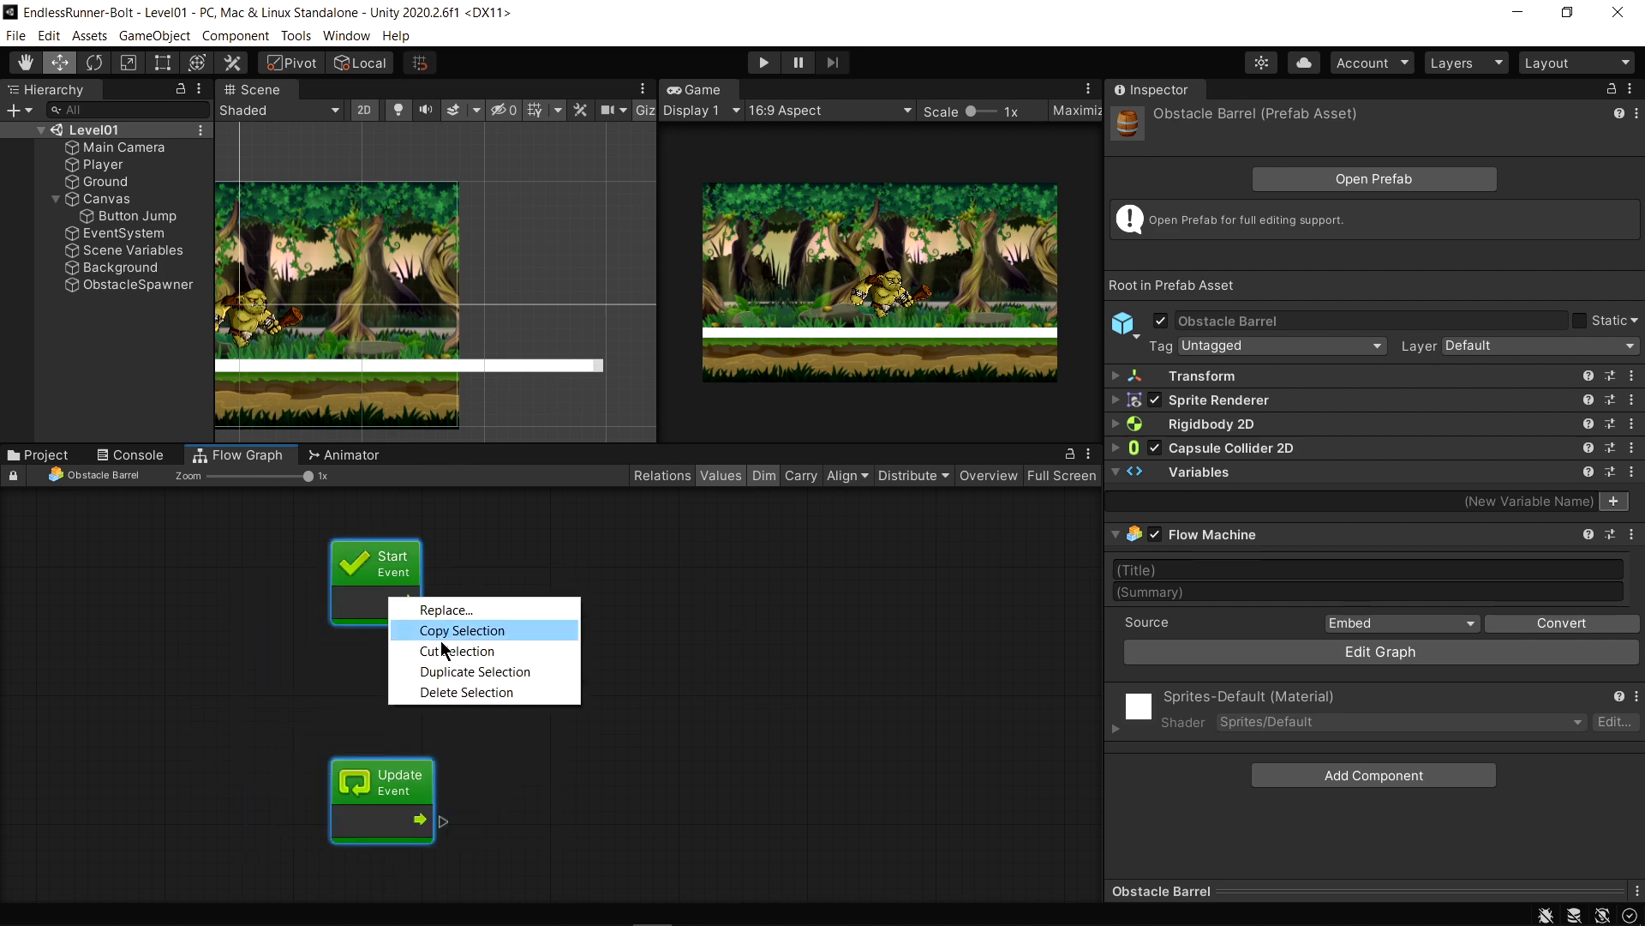
click(444, 691)
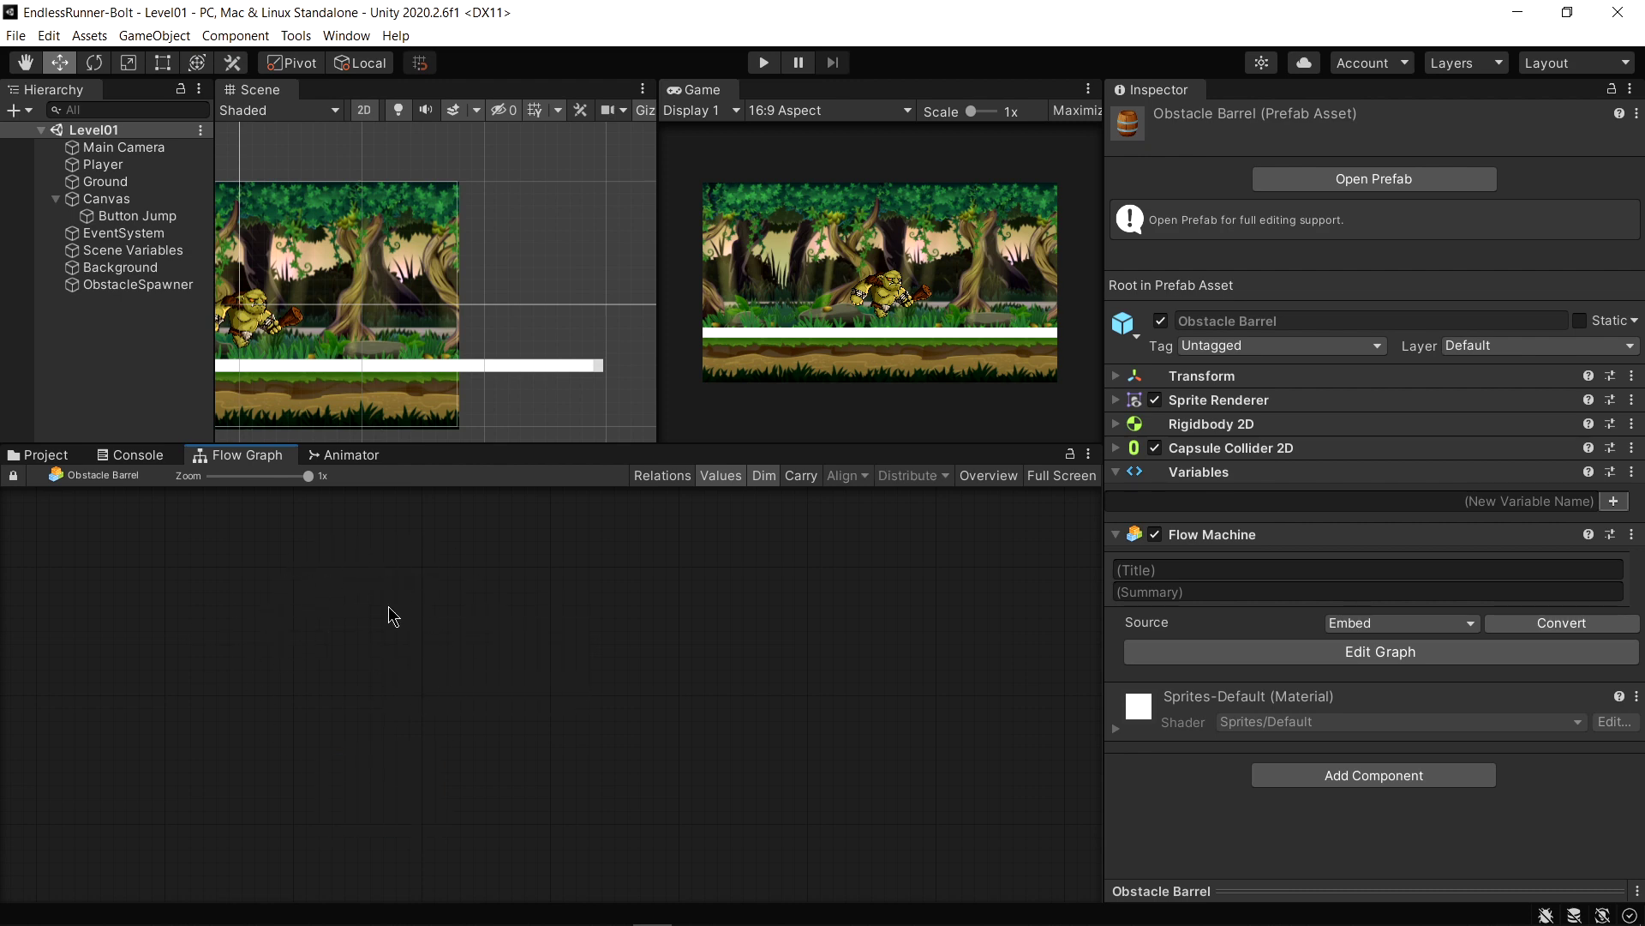
Add a Lifecycle Fixed Update event node to the graph
right_click(298, 604)
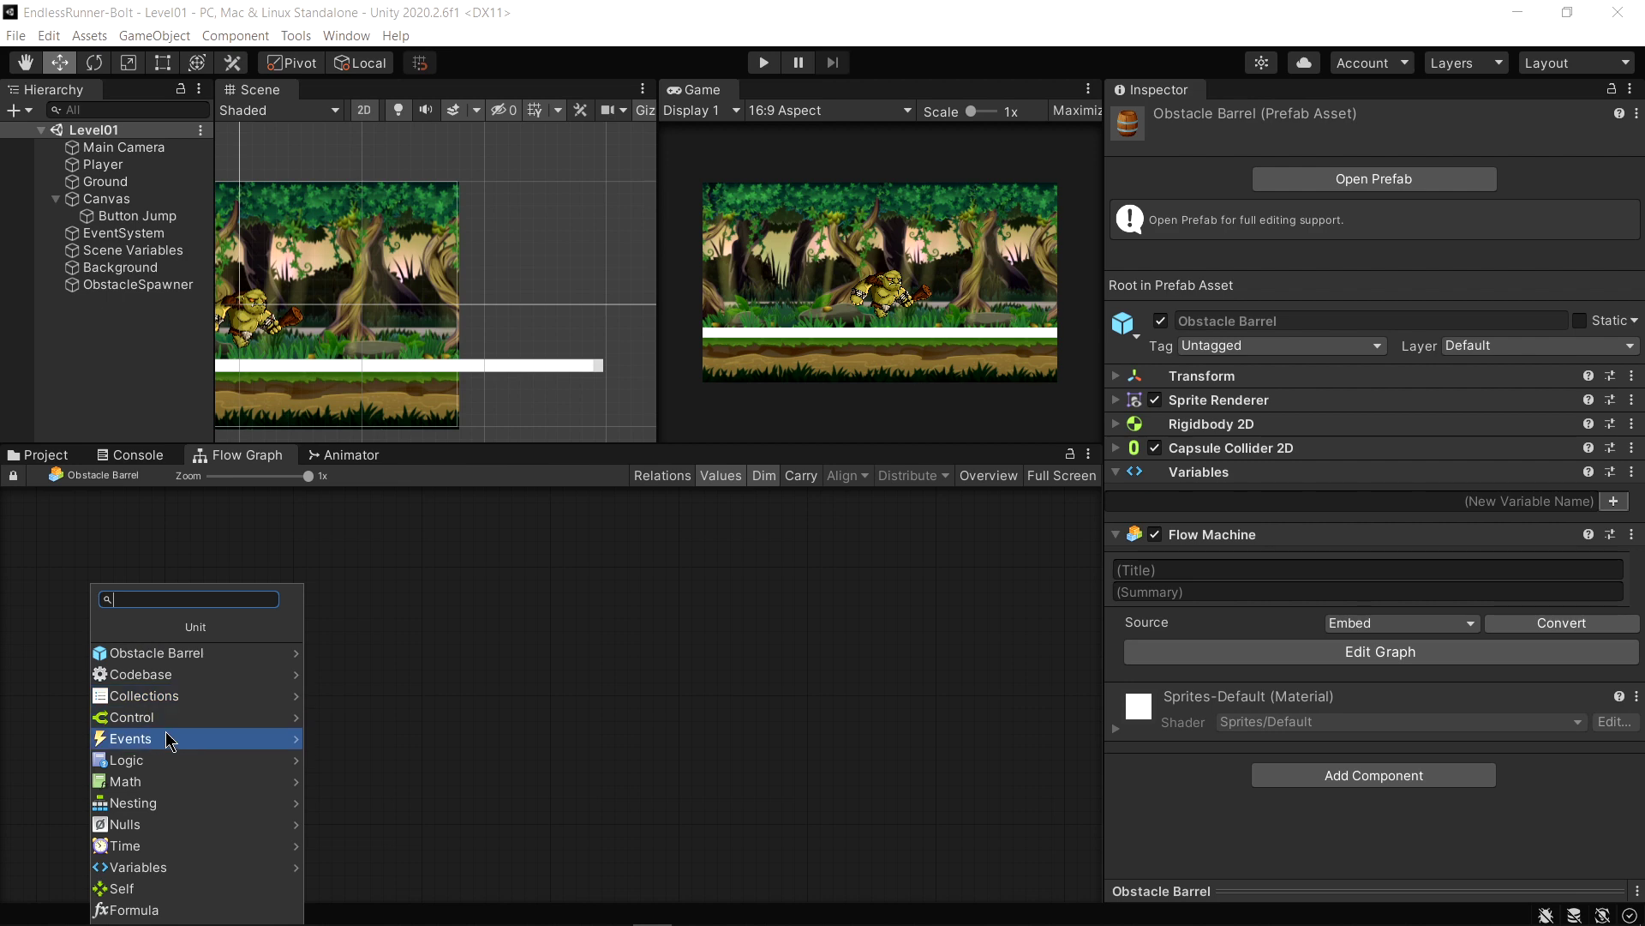
click(165, 738)
click(169, 780)
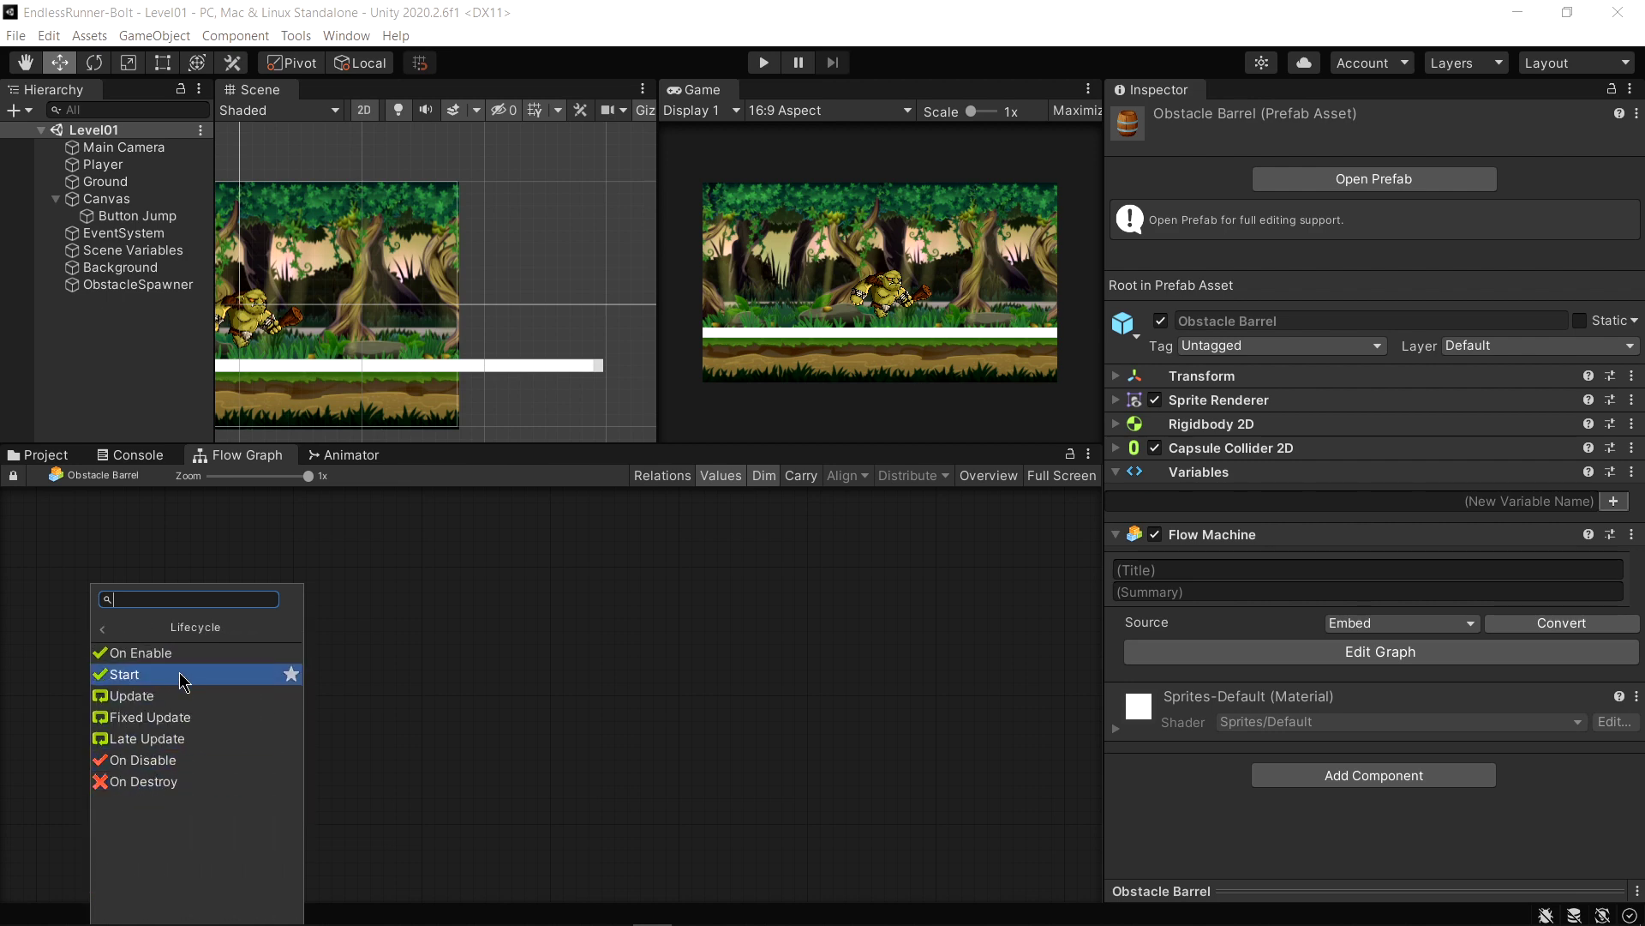
click(163, 727)
drag(356, 656, 236, 605)
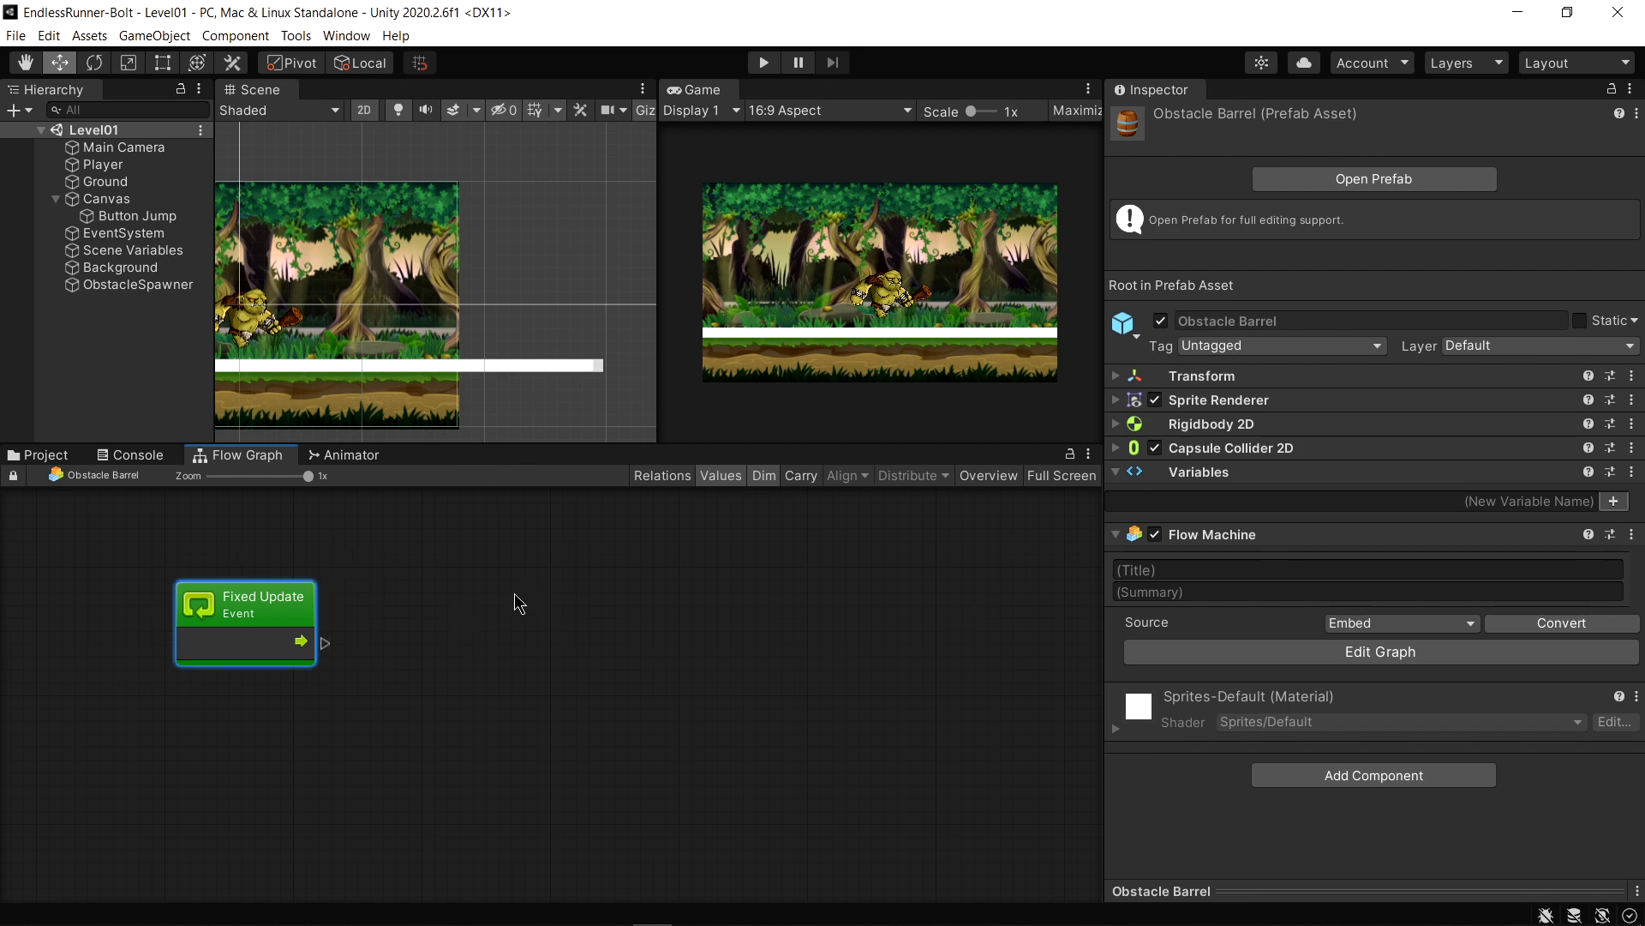
Draw a connection from Fixed Update and browse the Obstacle Barrel's Rigidbody2D members
drag(257, 600, 355, 586)
drag(421, 629, 779, 626)
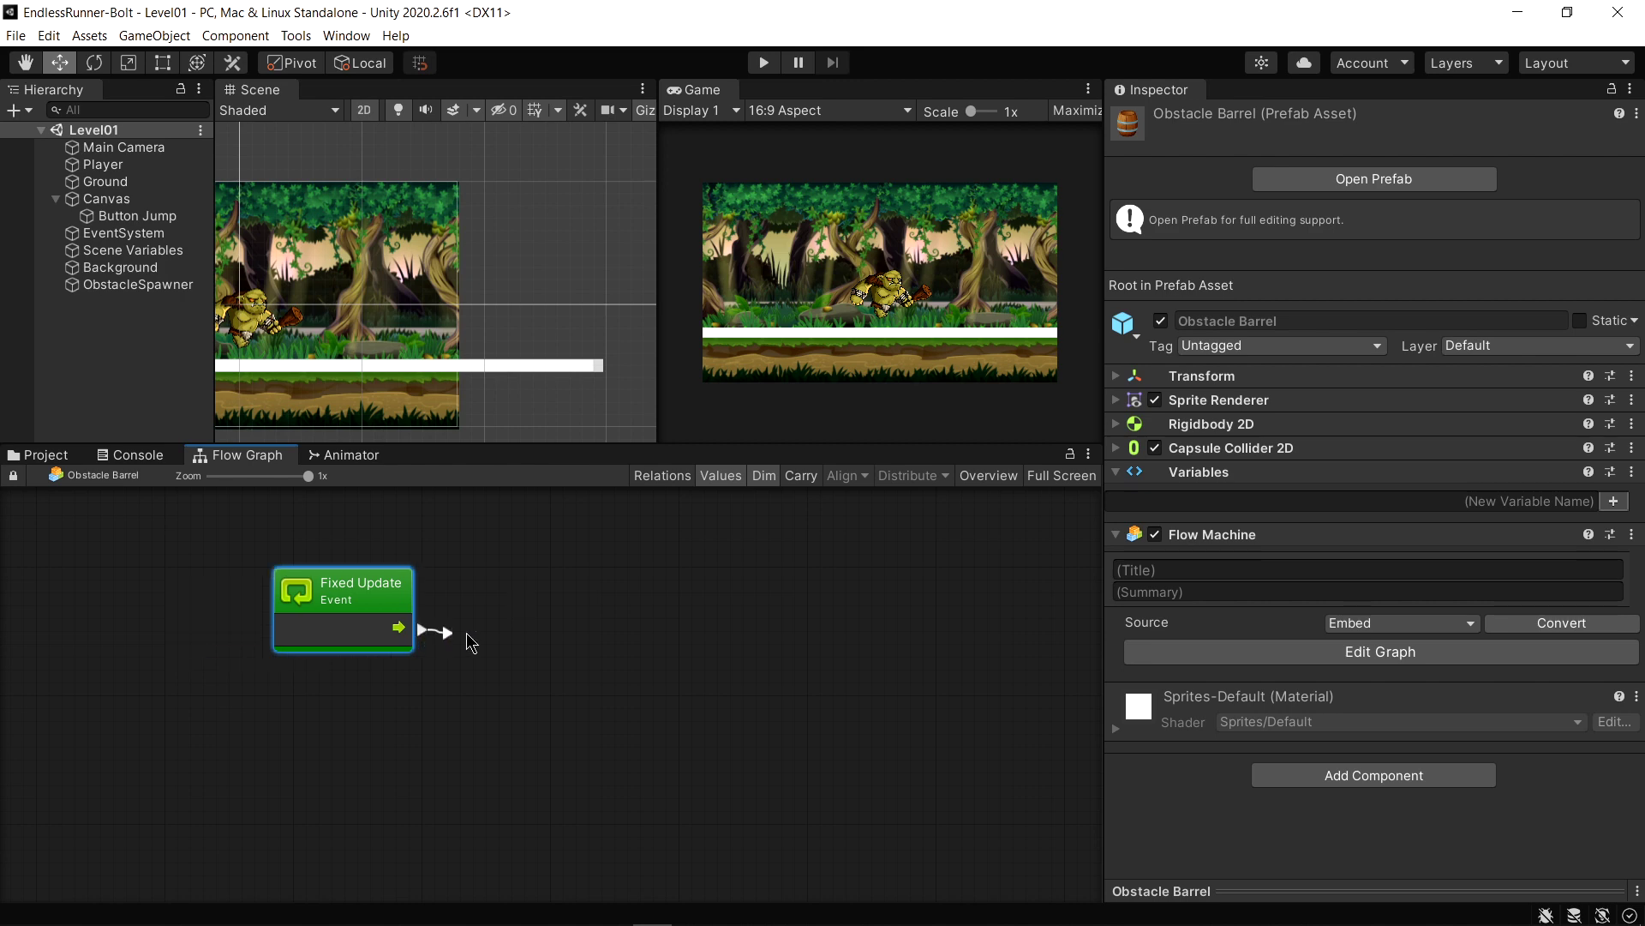
click(779, 626)
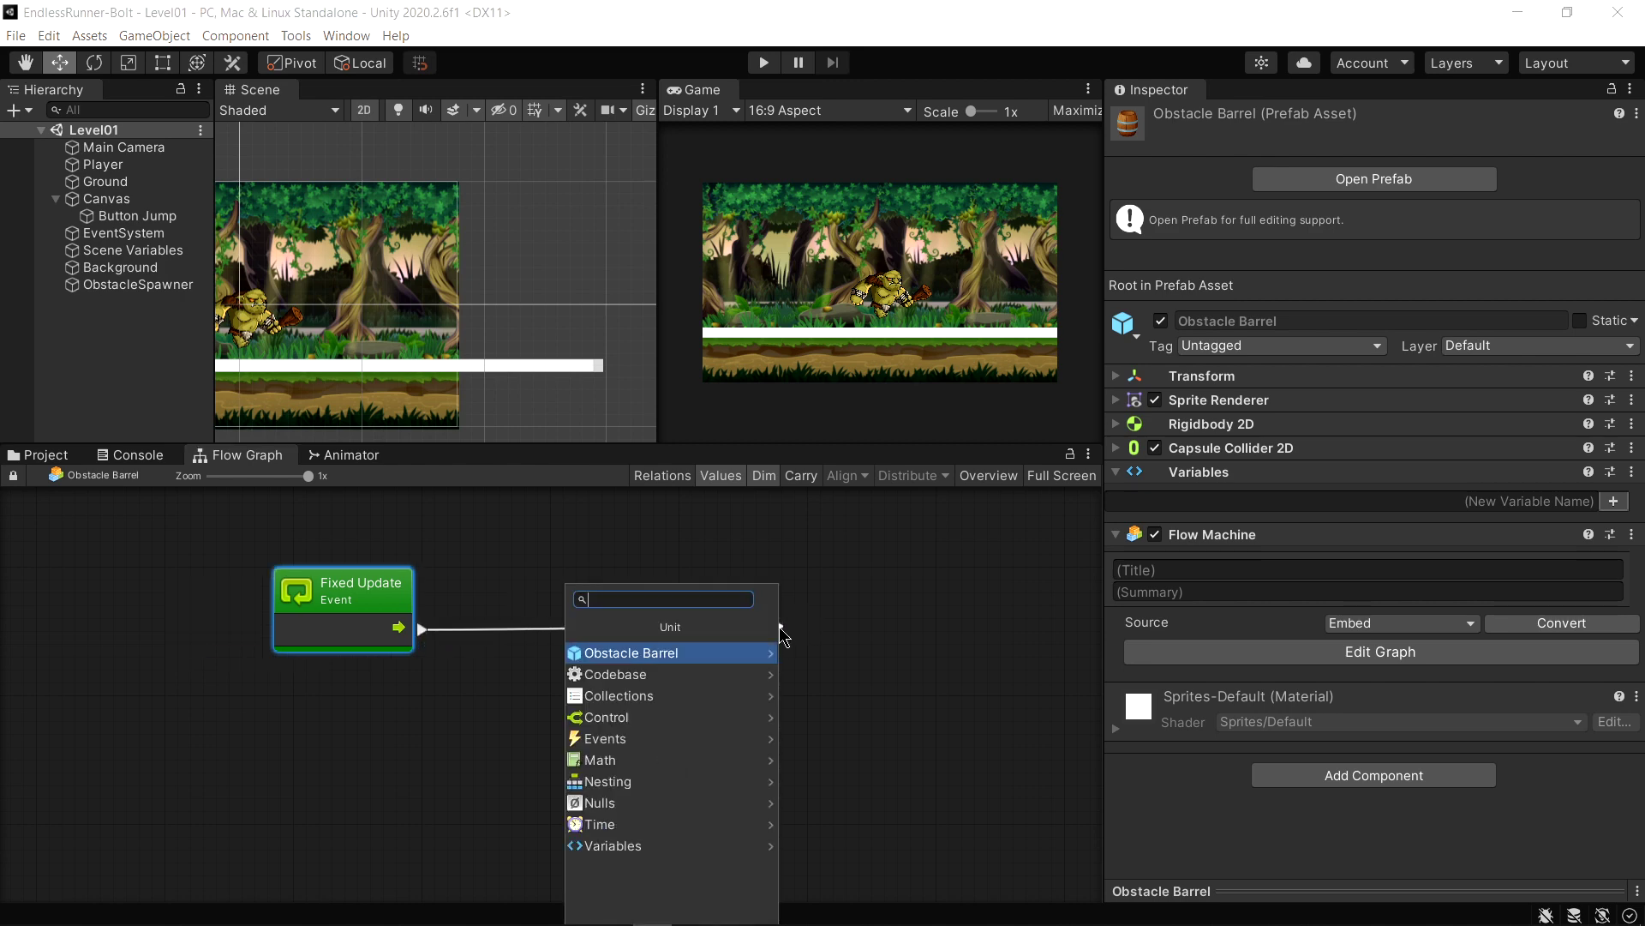
click(649, 656)
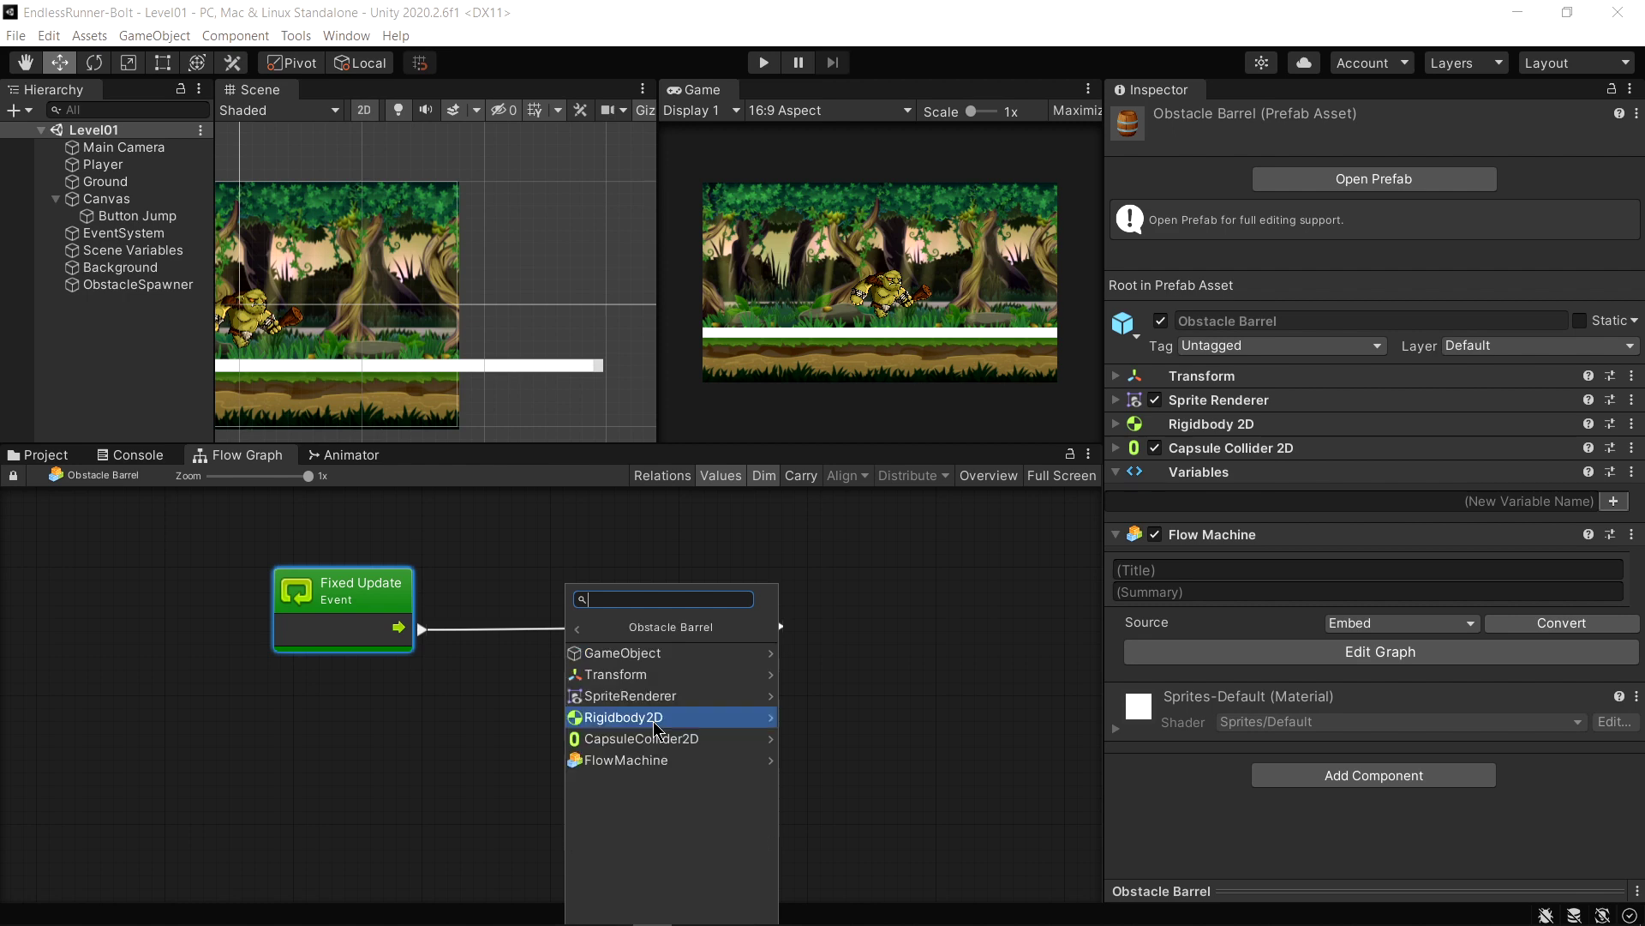
click(656, 727)
Add a Rigidbody2D velocity (set) node and pull a connection from its velocity input
scroll(1079, 696, down, 1)
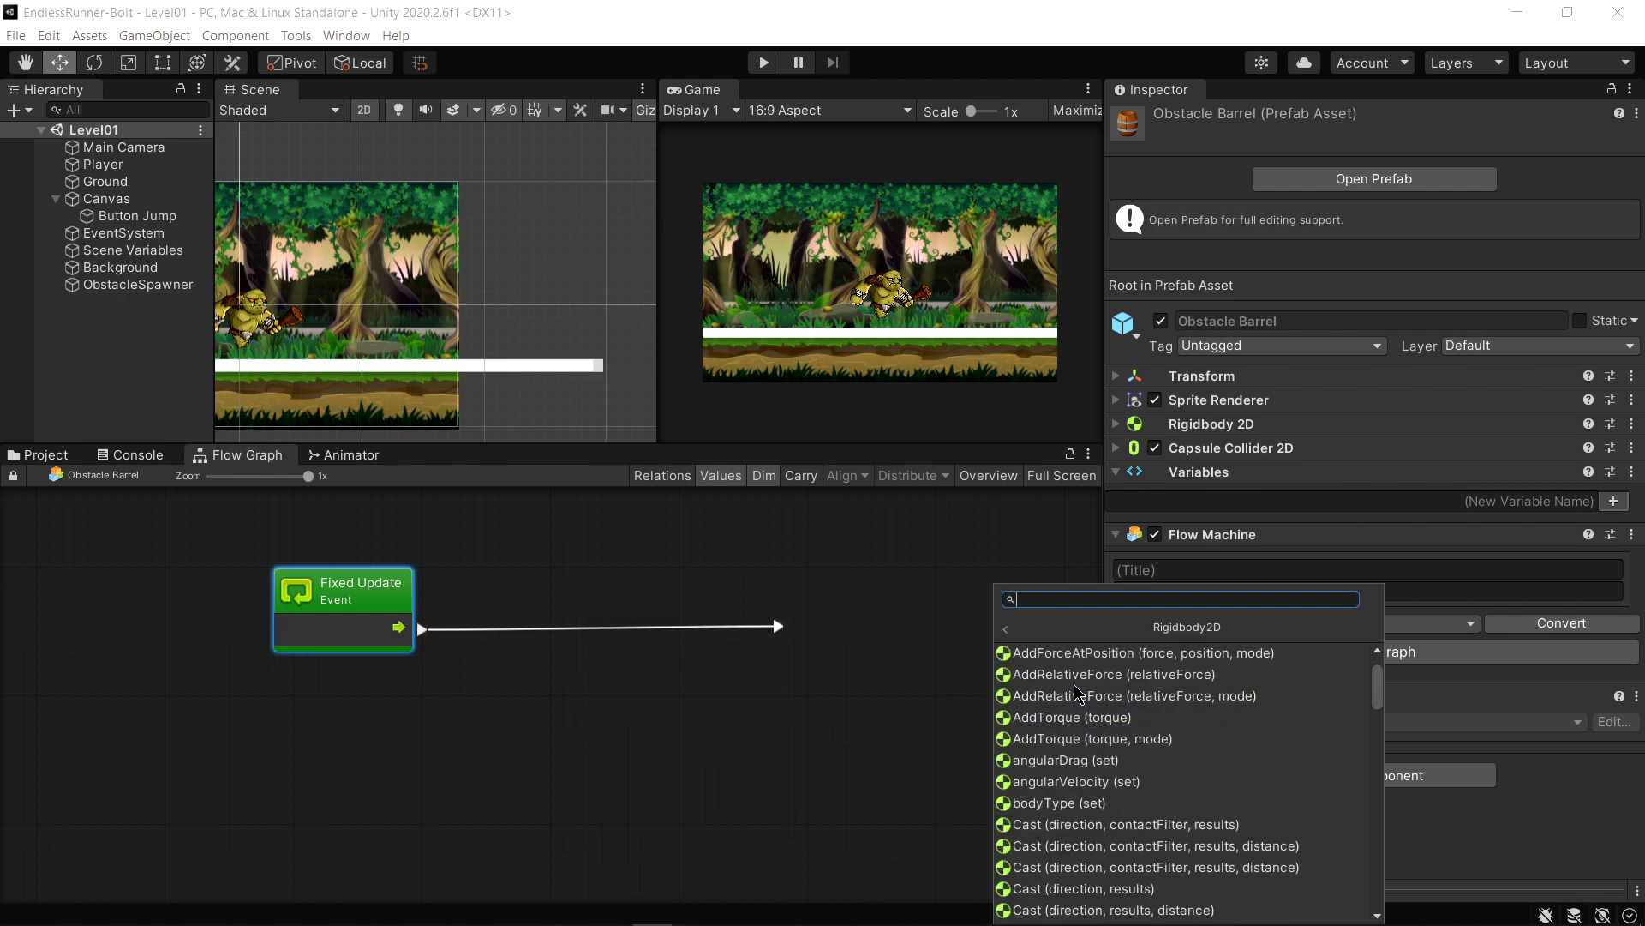
scroll(1079, 695, down, 1)
scroll(1079, 696, down, 4)
scroll(1079, 696, down, 3)
scroll(1078, 696, down, 3)
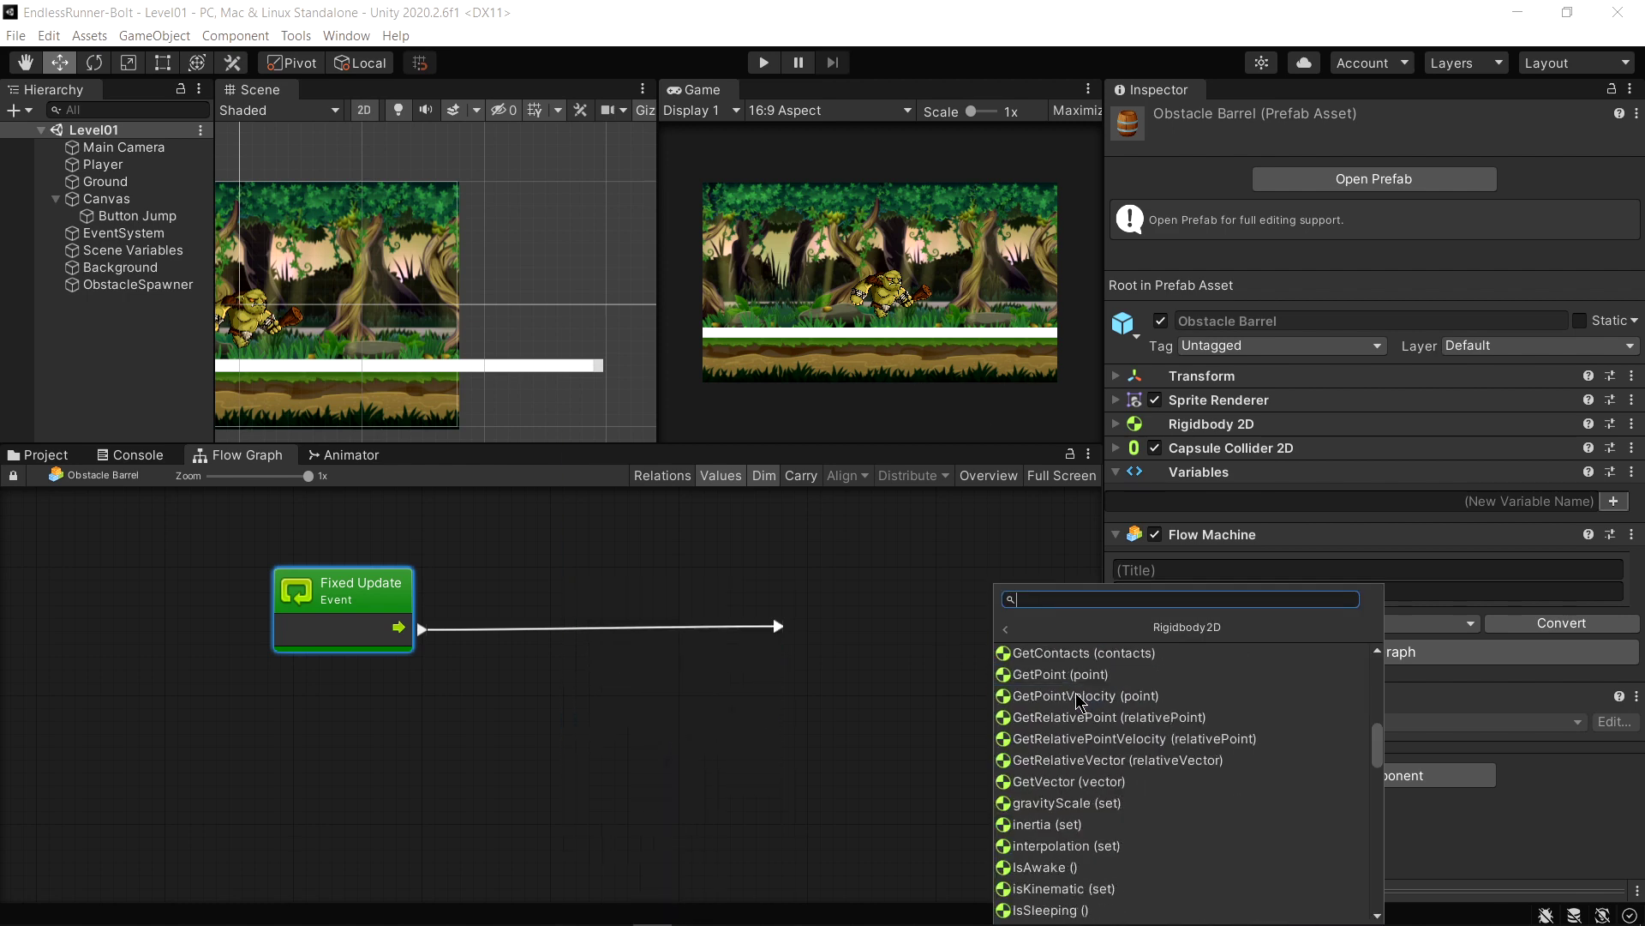
scroll(1079, 696, down, 3)
scroll(1079, 698, down, 5)
click(1065, 822)
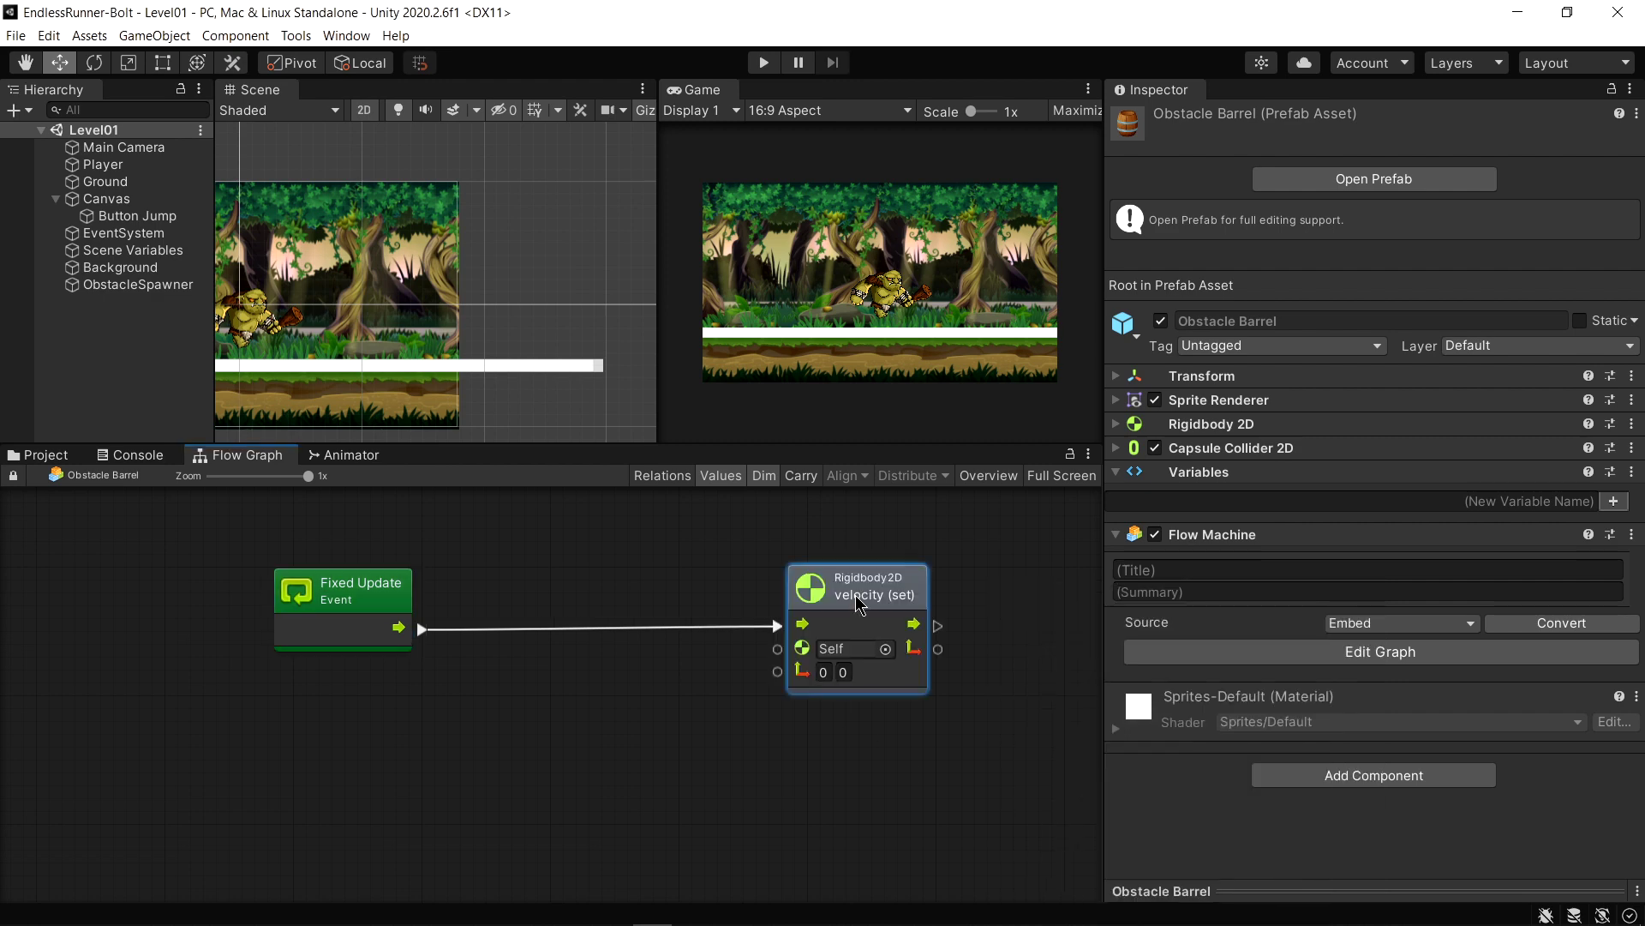
drag(857, 602, 776, 604)
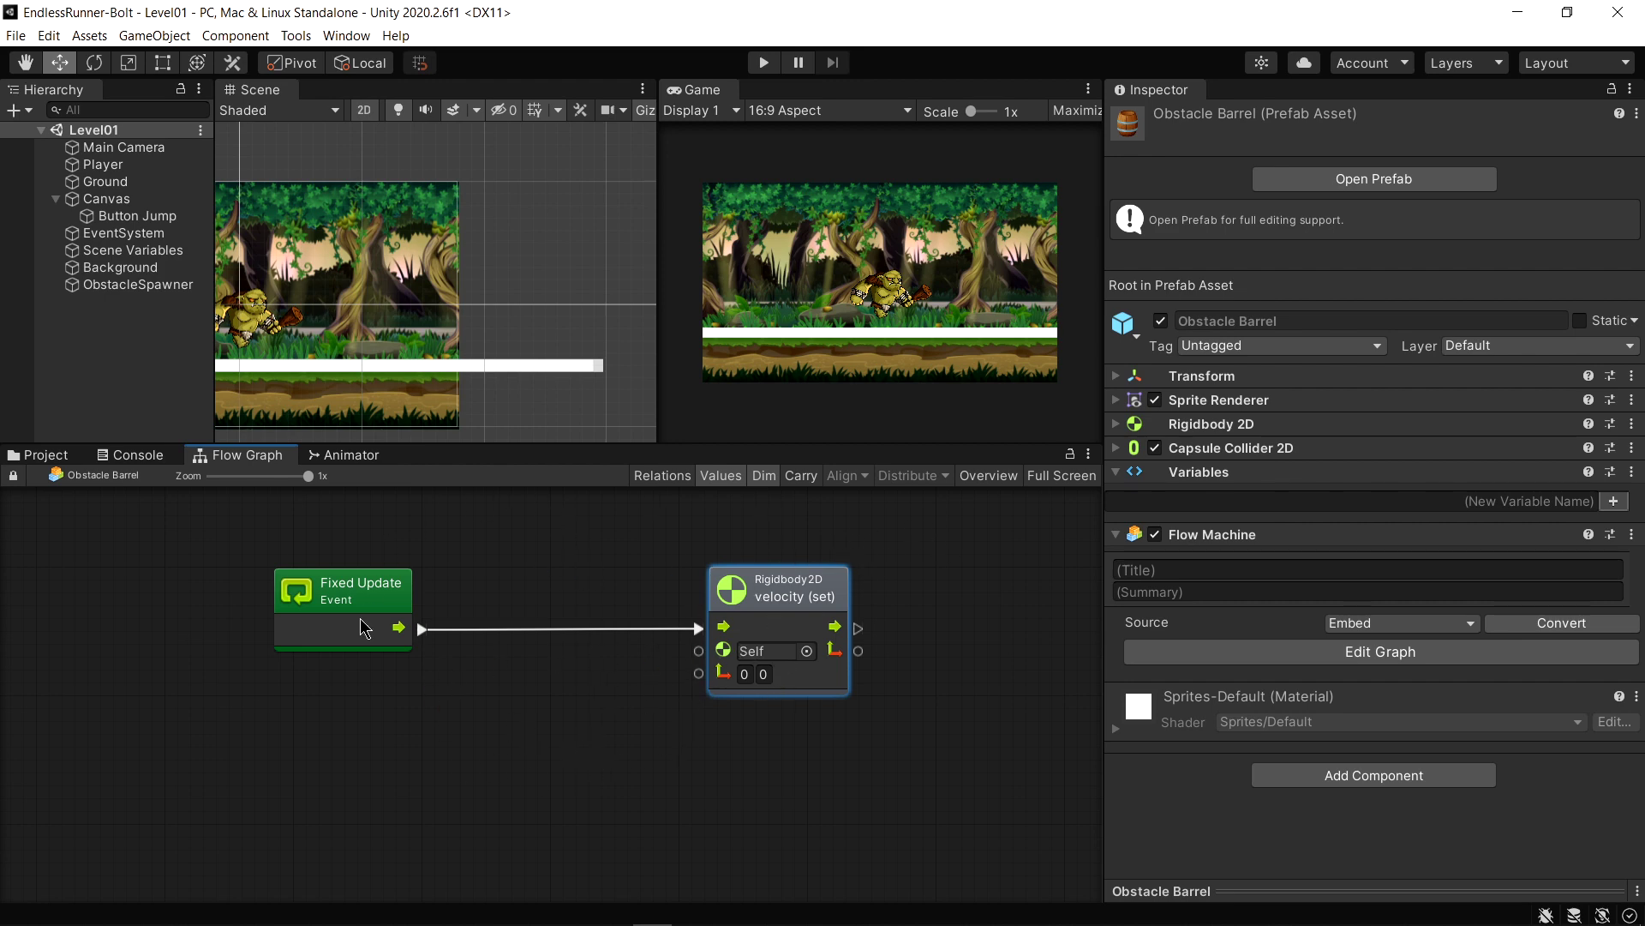
drag(699, 653, 599, 703)
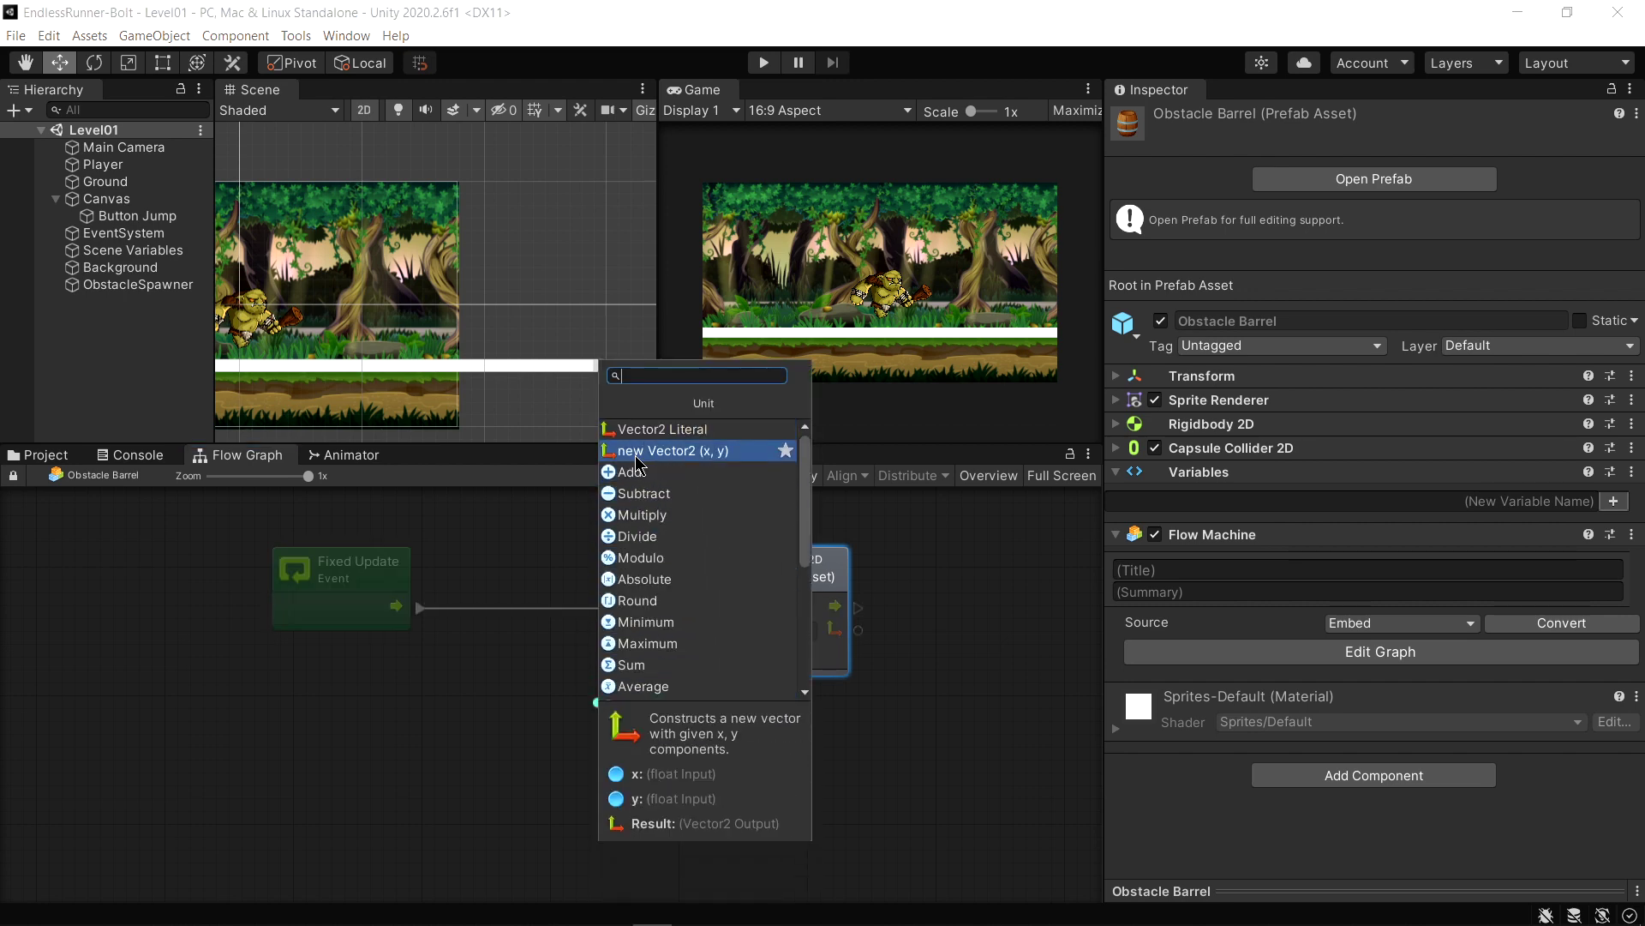
Feed a new Vector2 with x = -2 into the barrel's velocity and start the game
click(691, 451)
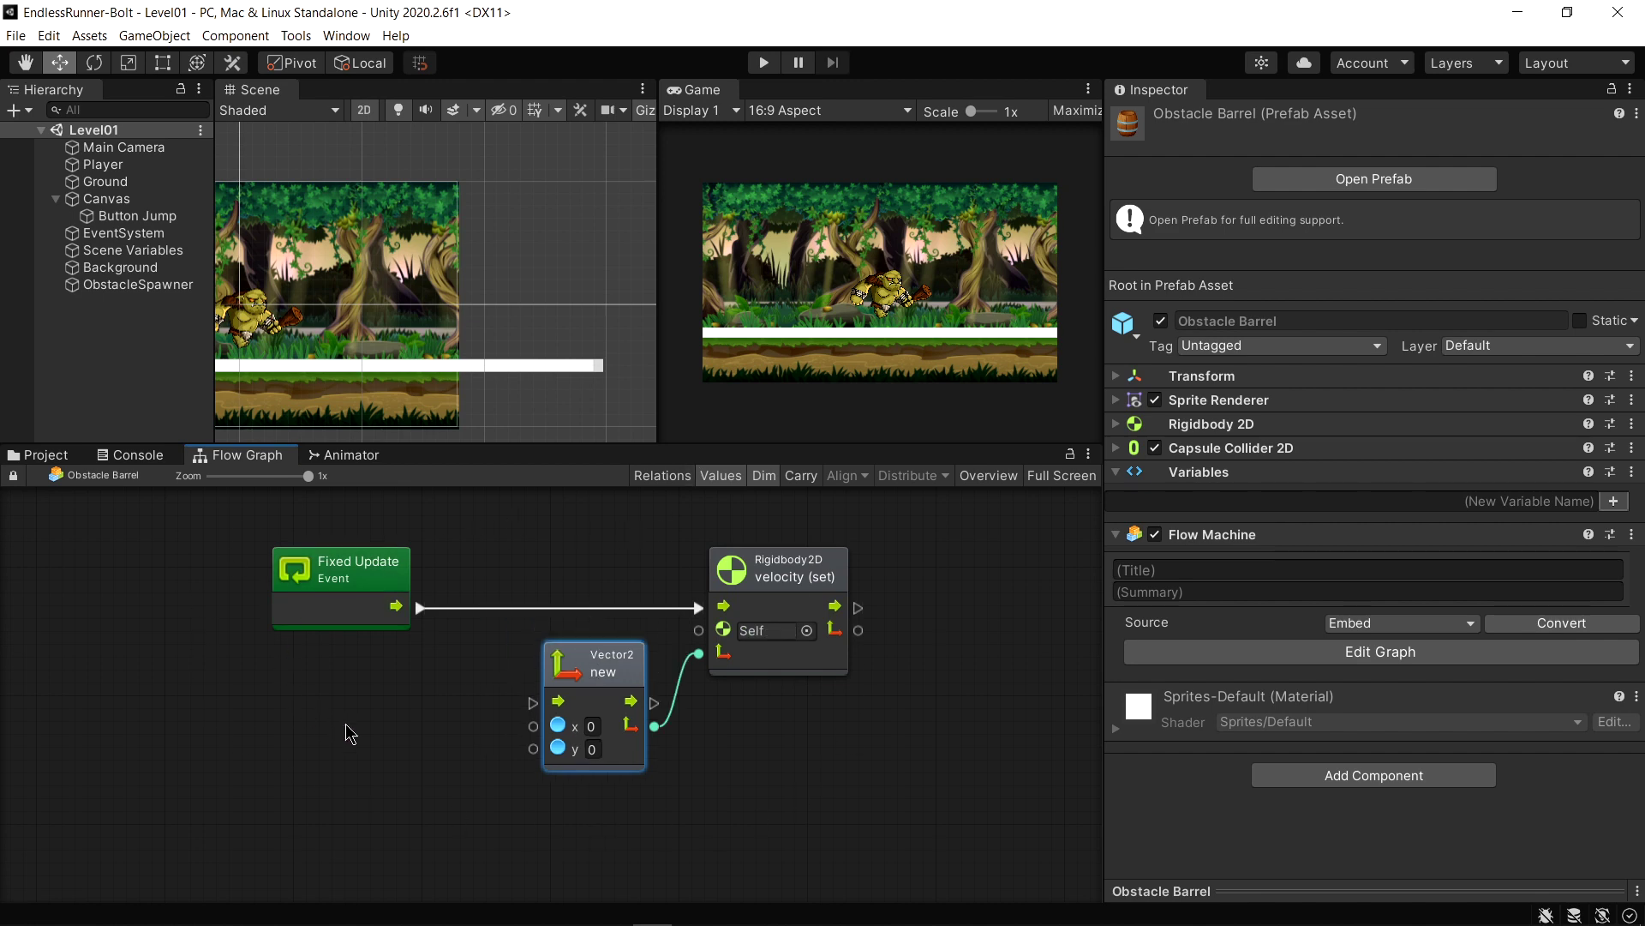
click(832, 733)
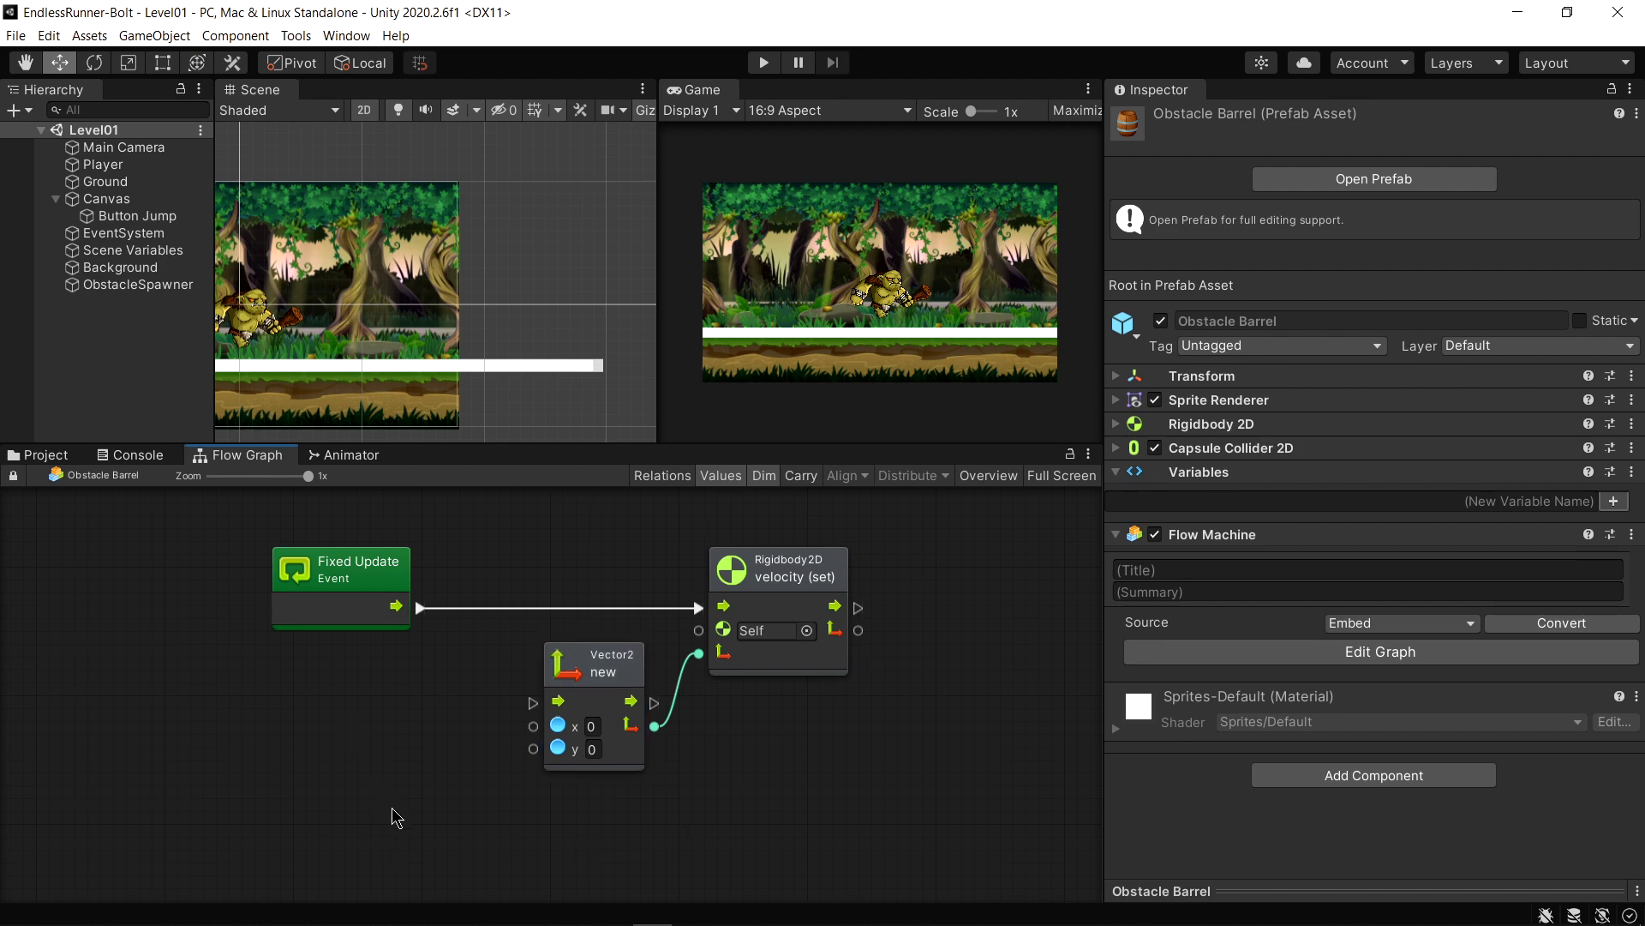
click(590, 726)
text(-2)
click(764, 62)
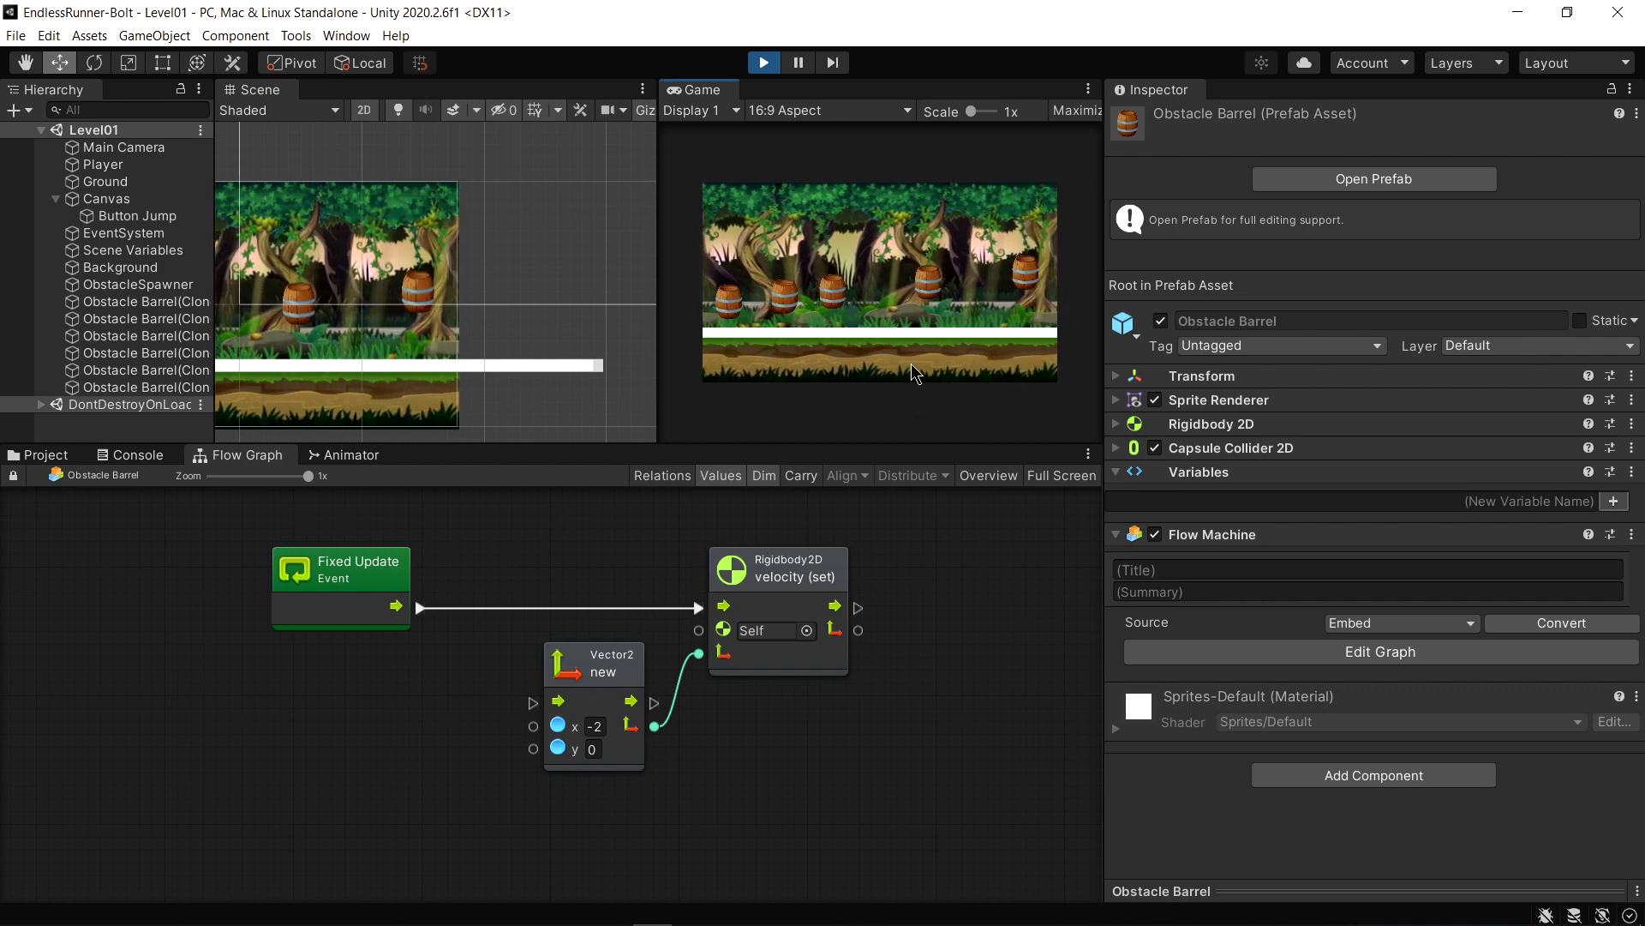
Exit play mode with Ctrl+P, clearing the spawned barrel clones
key(ctrl+p)
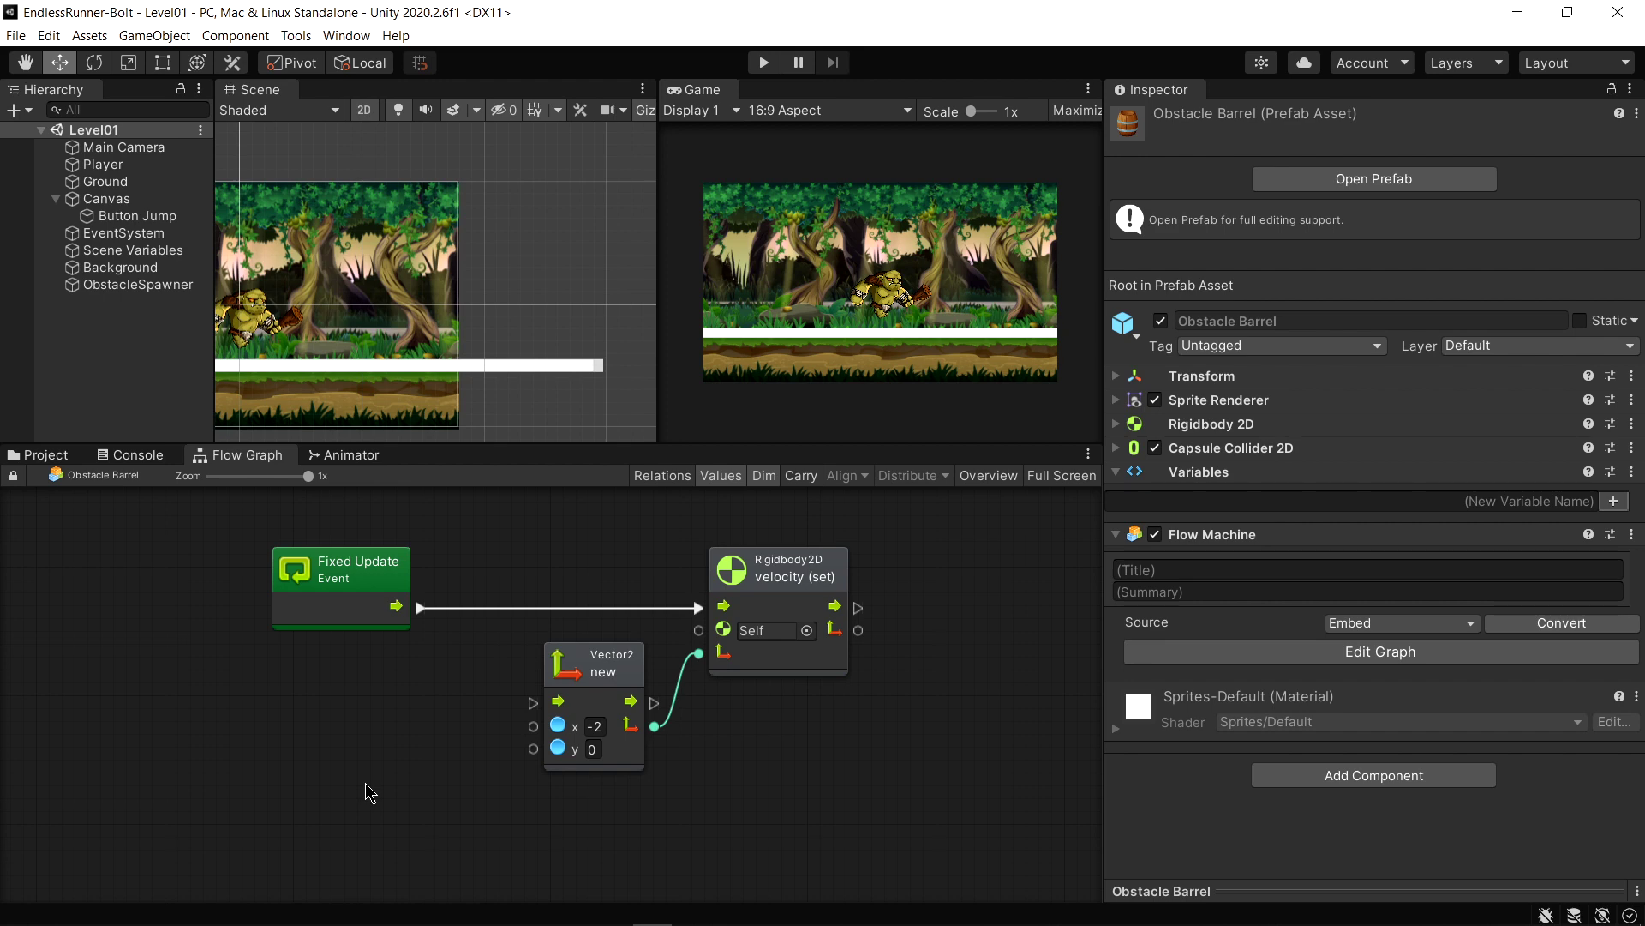
Add a Rigidbody2D velocity (get) node from the Obstacle Barrel's components
right_click(243, 765)
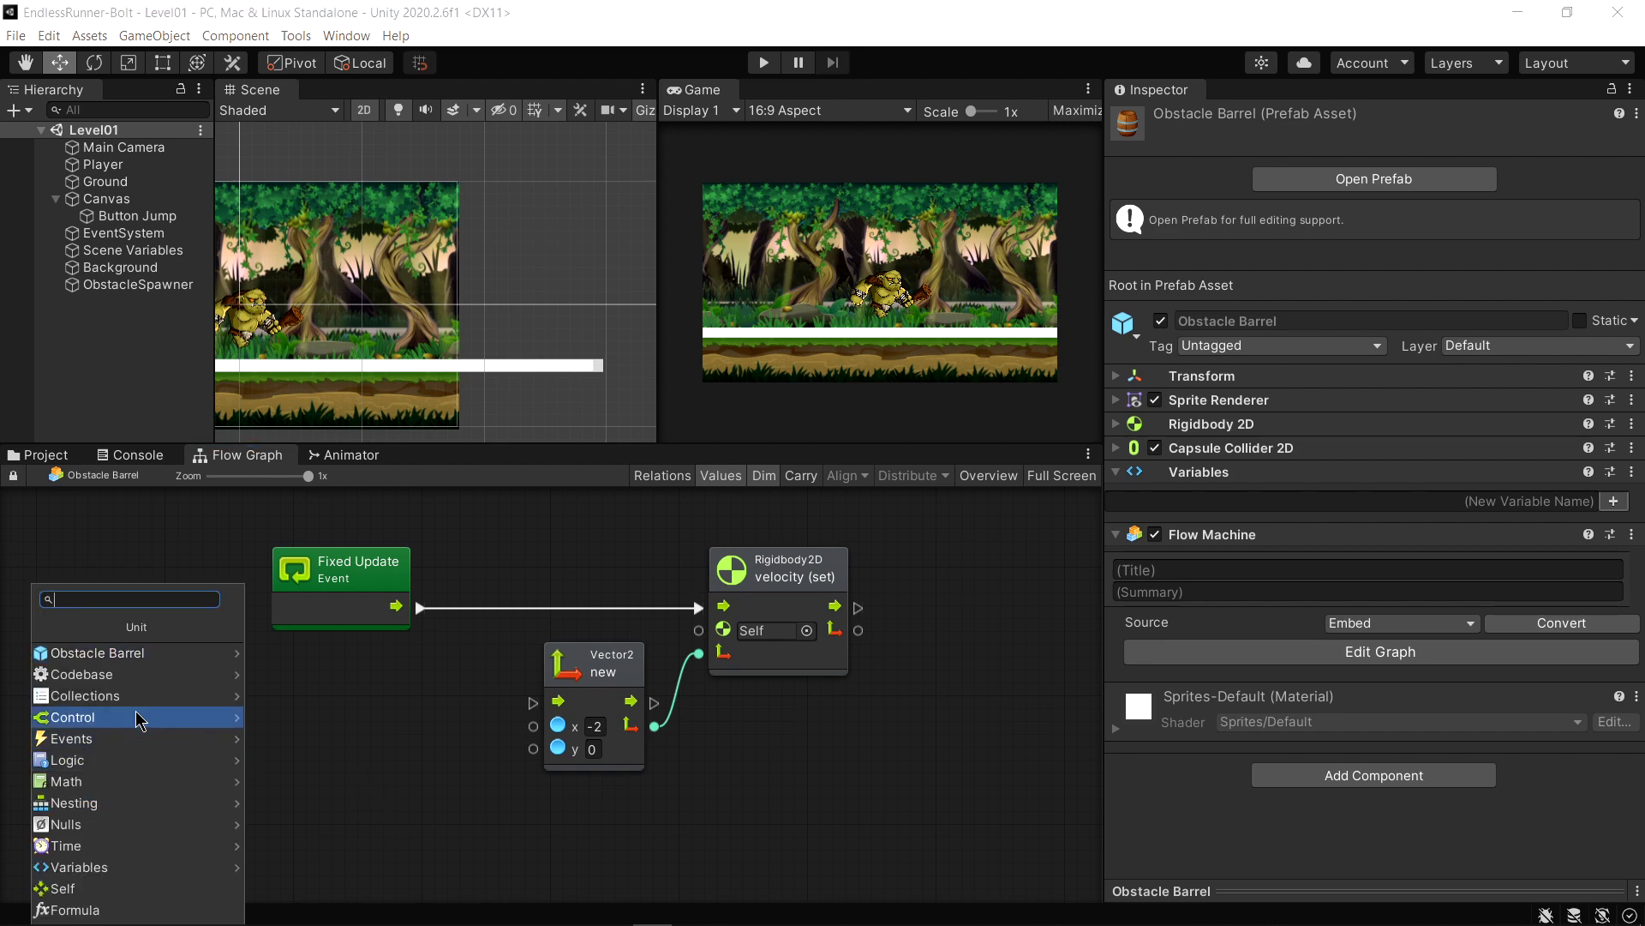
click(128, 655)
click(136, 718)
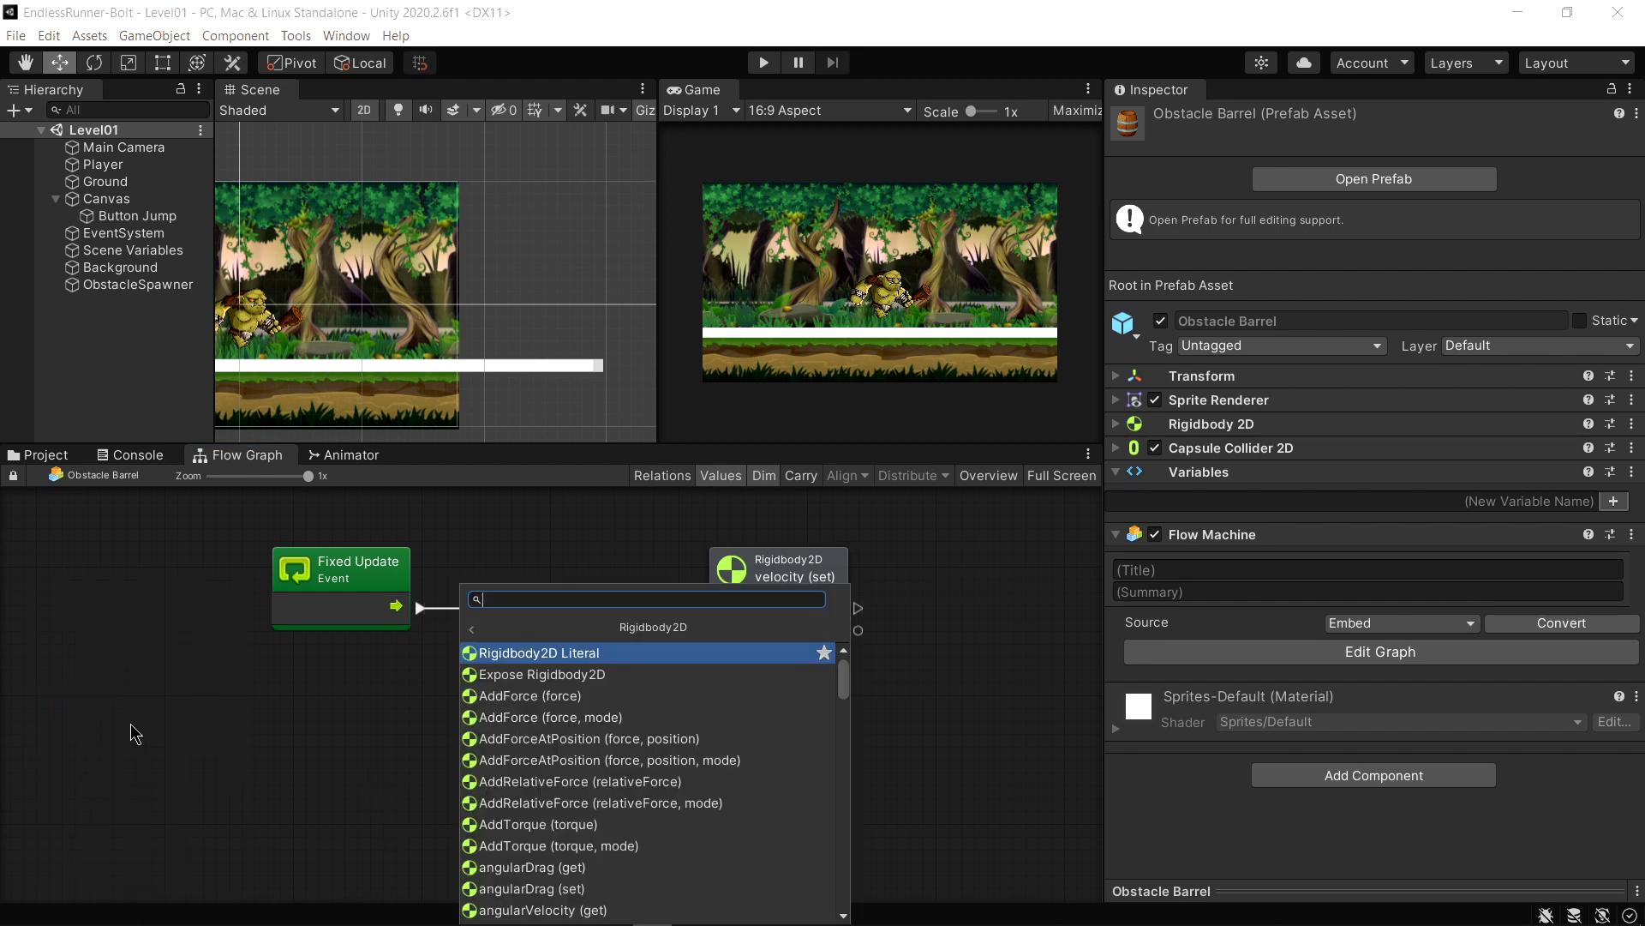
scroll(556, 758, down, 5)
scroll(555, 757, down, 5)
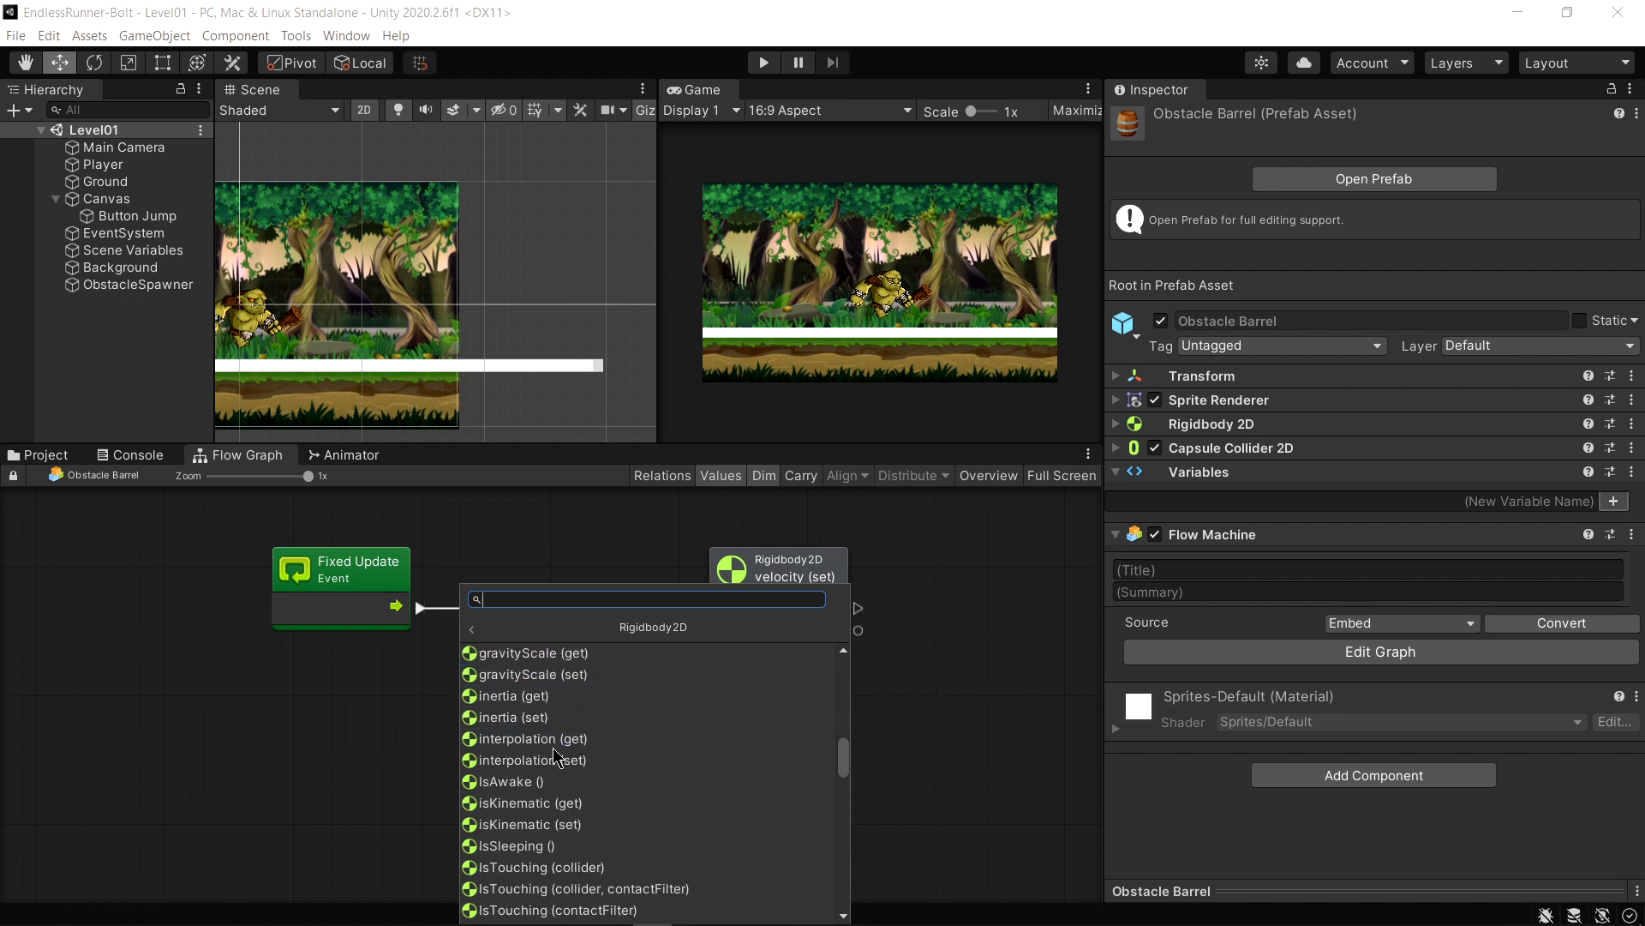
scroll(555, 758, down, 5)
scroll(556, 758, down, 3)
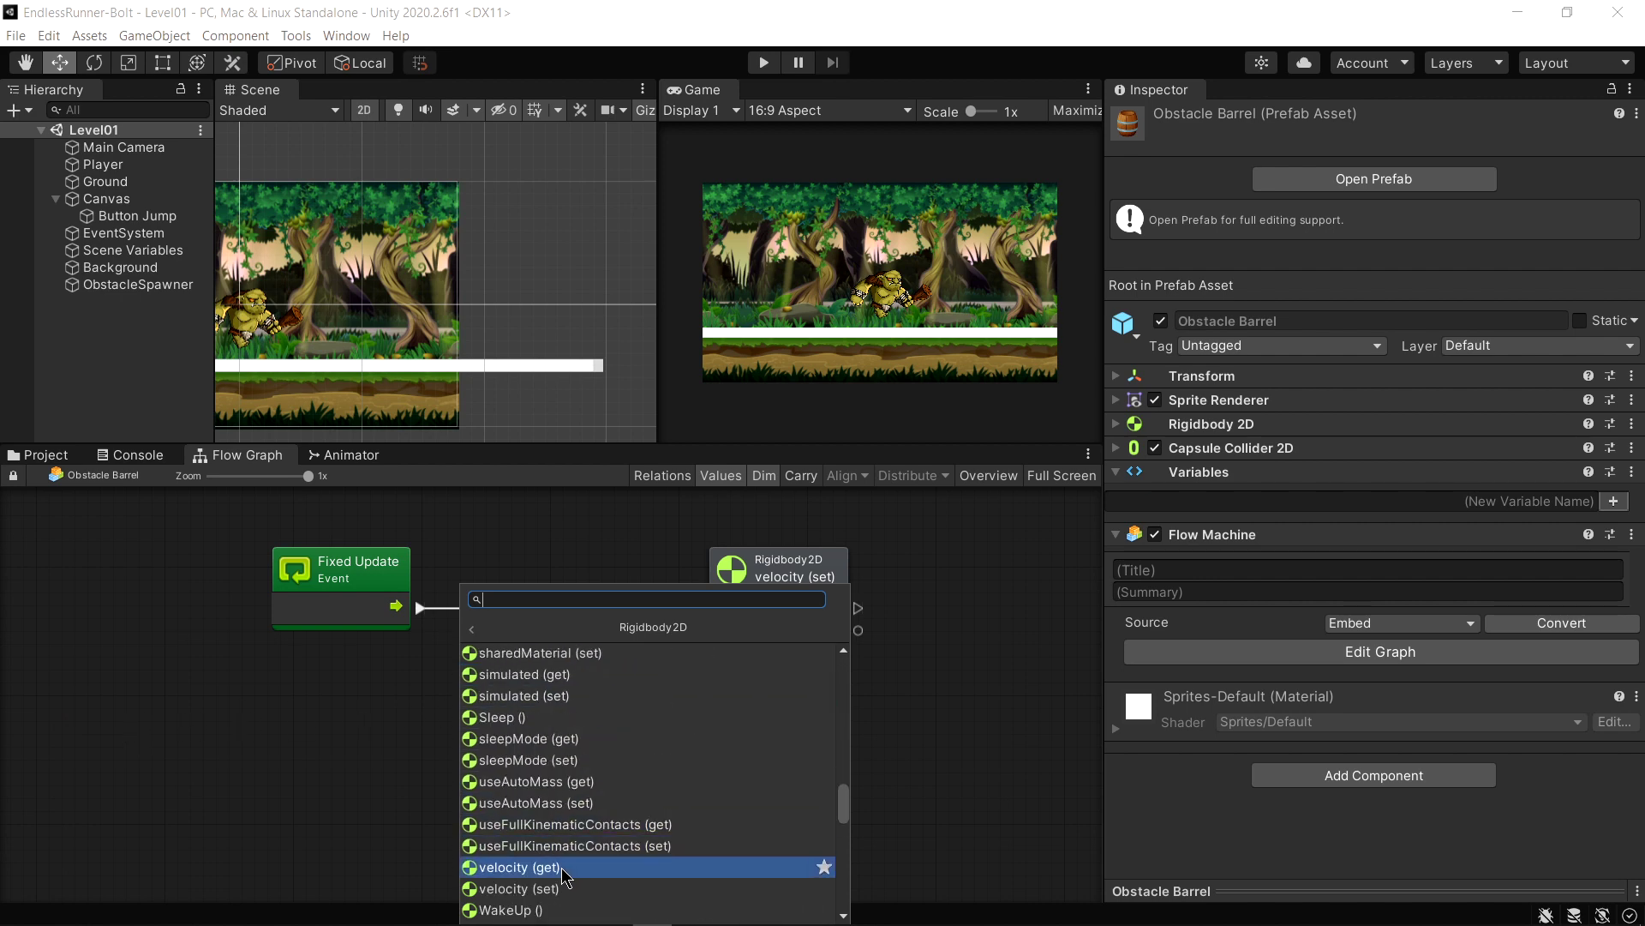
click(562, 868)
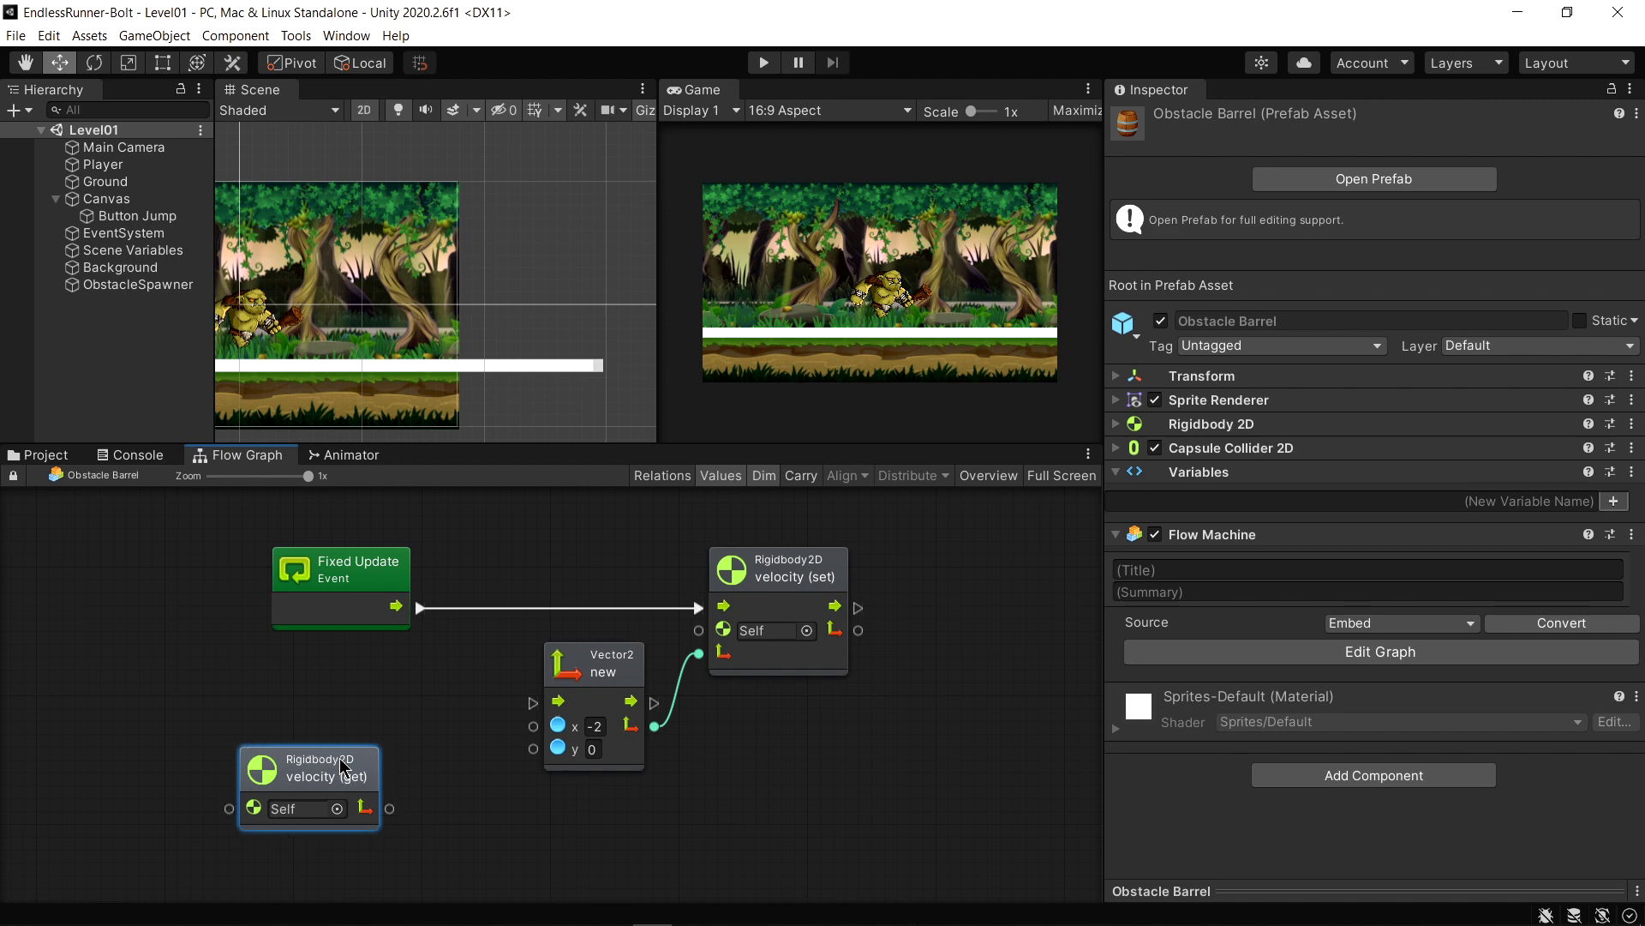
drag(341, 751, 241, 758)
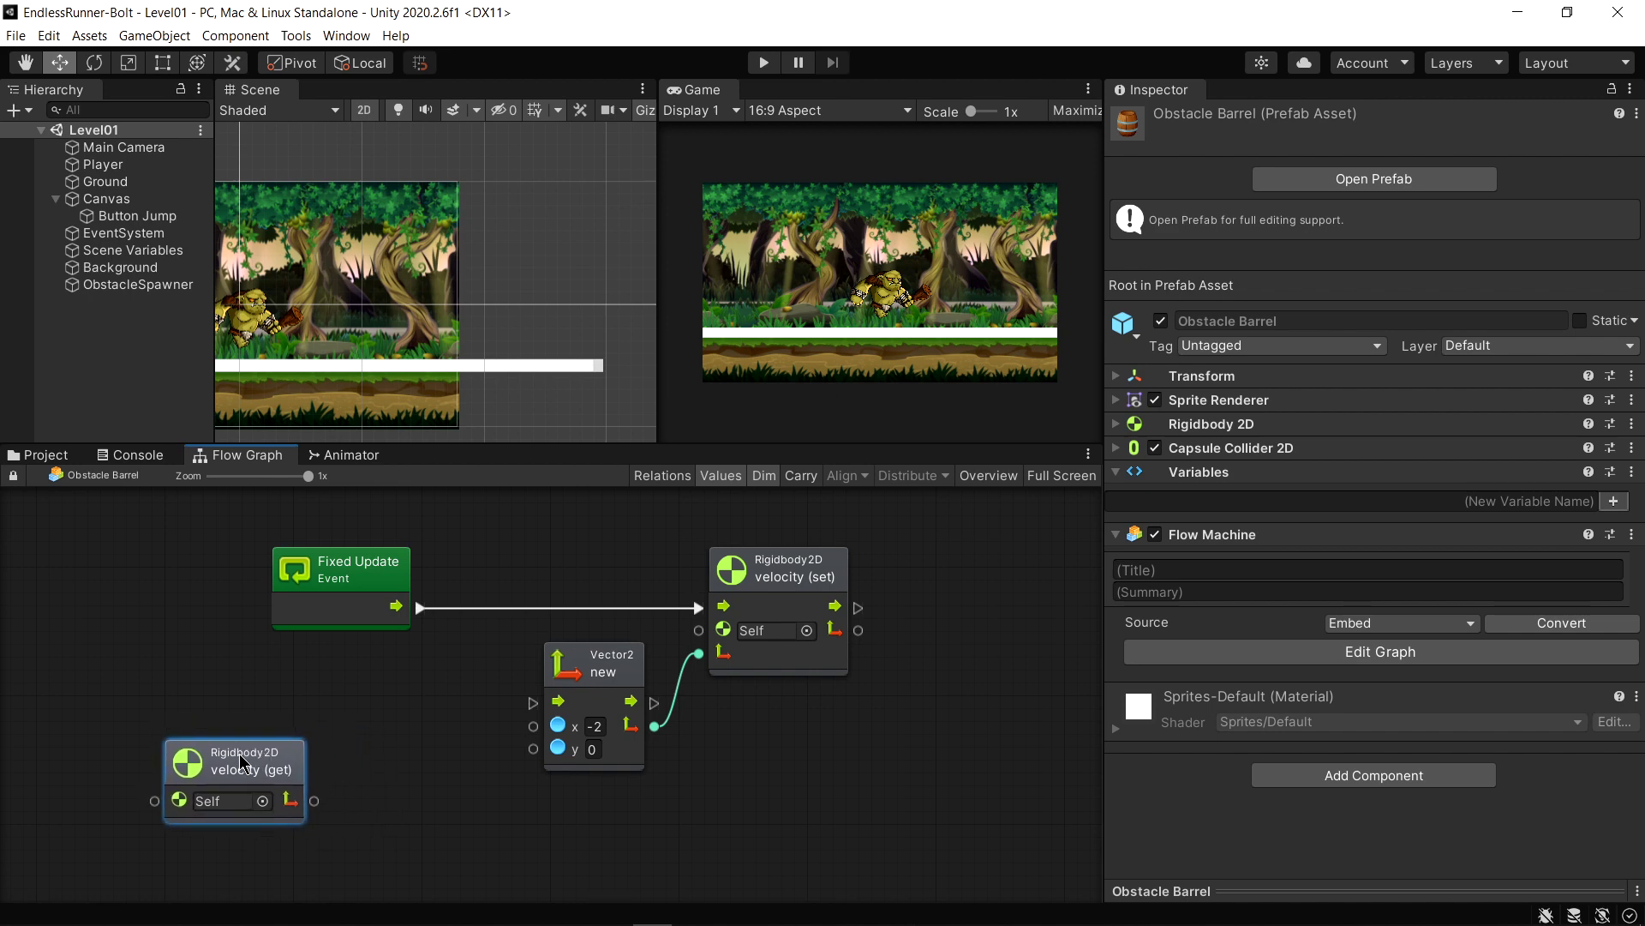
Read the velocity's y component and wire it into the new Vector2's y input
drag(316, 802, 406, 805)
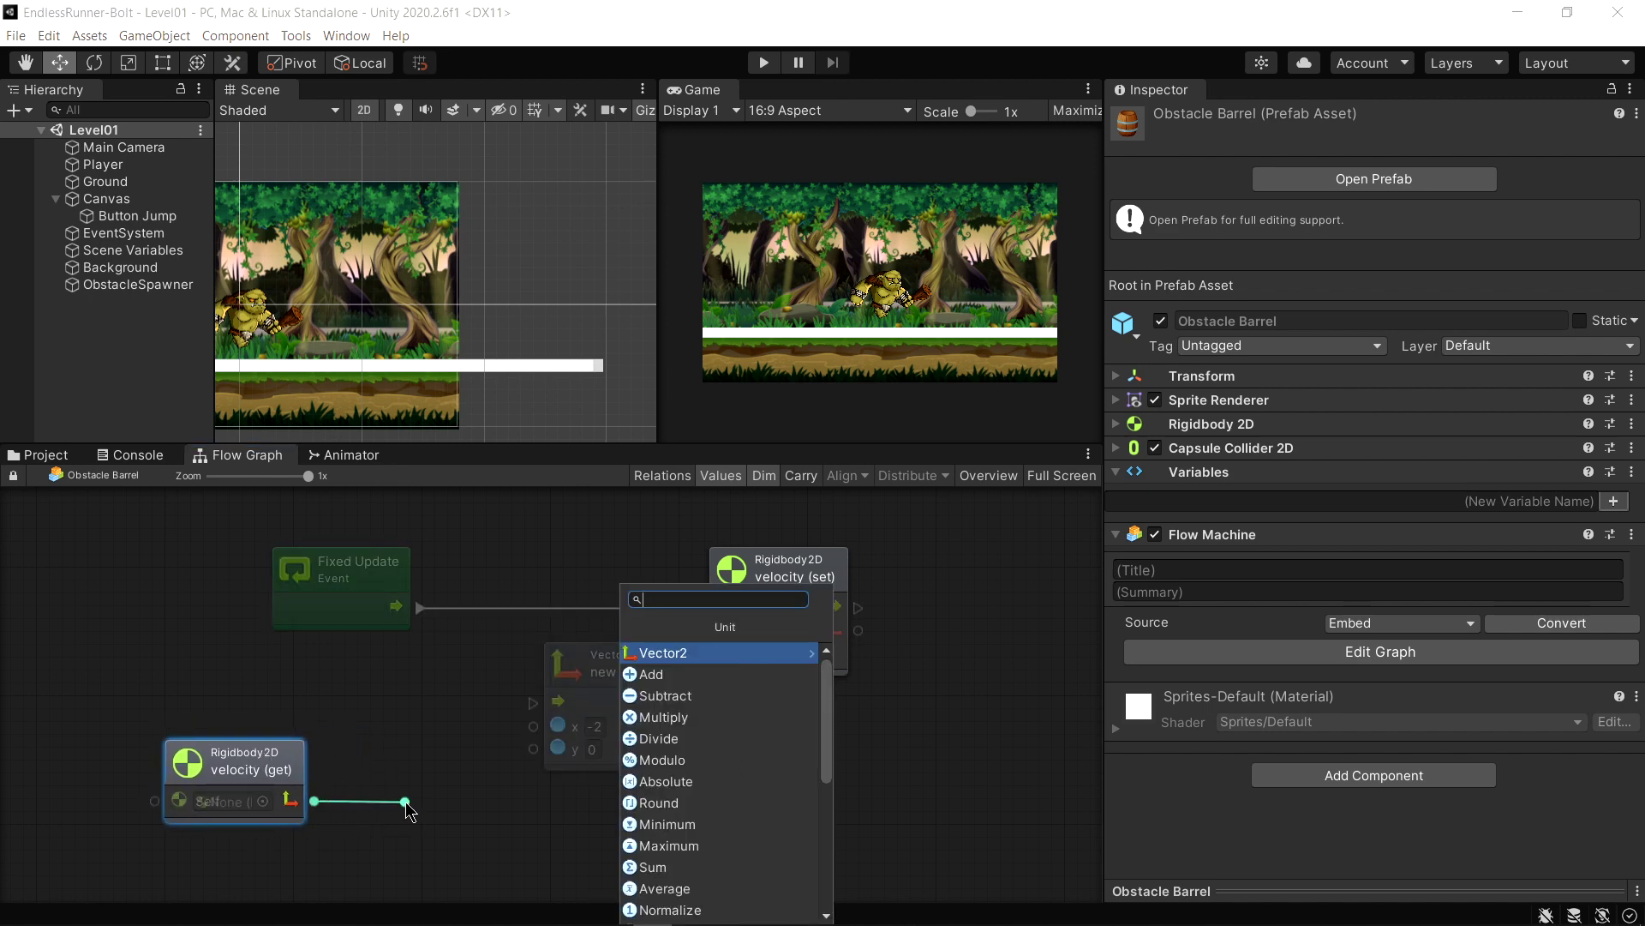
click(702, 653)
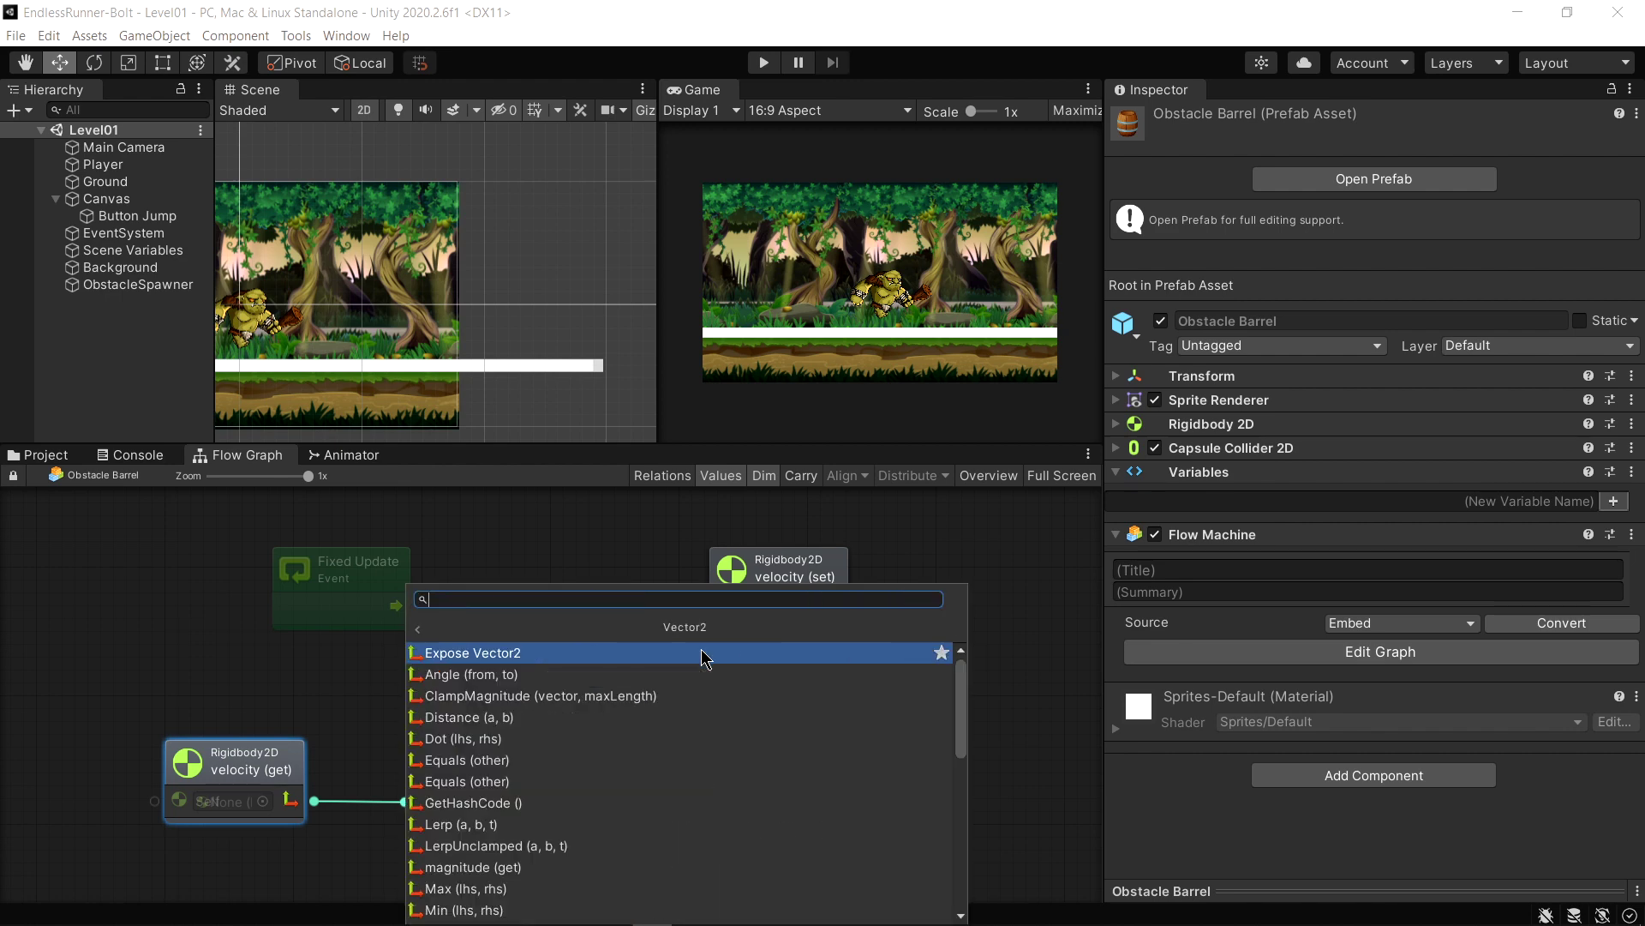
scroll(436, 852, down, 10)
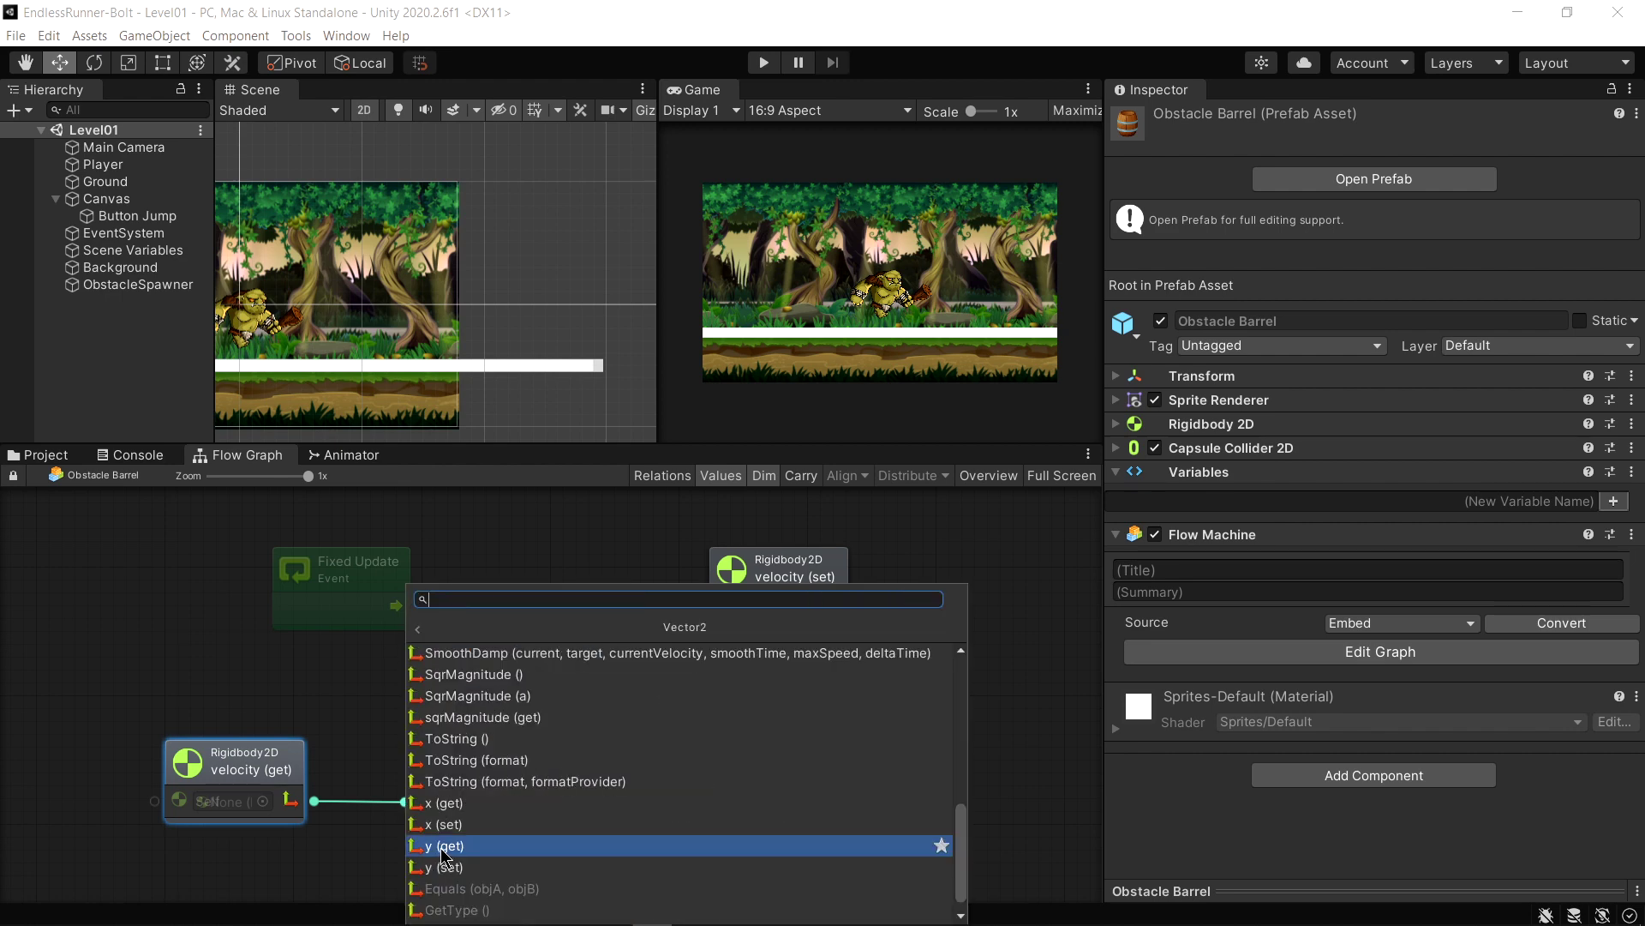
click(441, 847)
drag(448, 811, 533, 757)
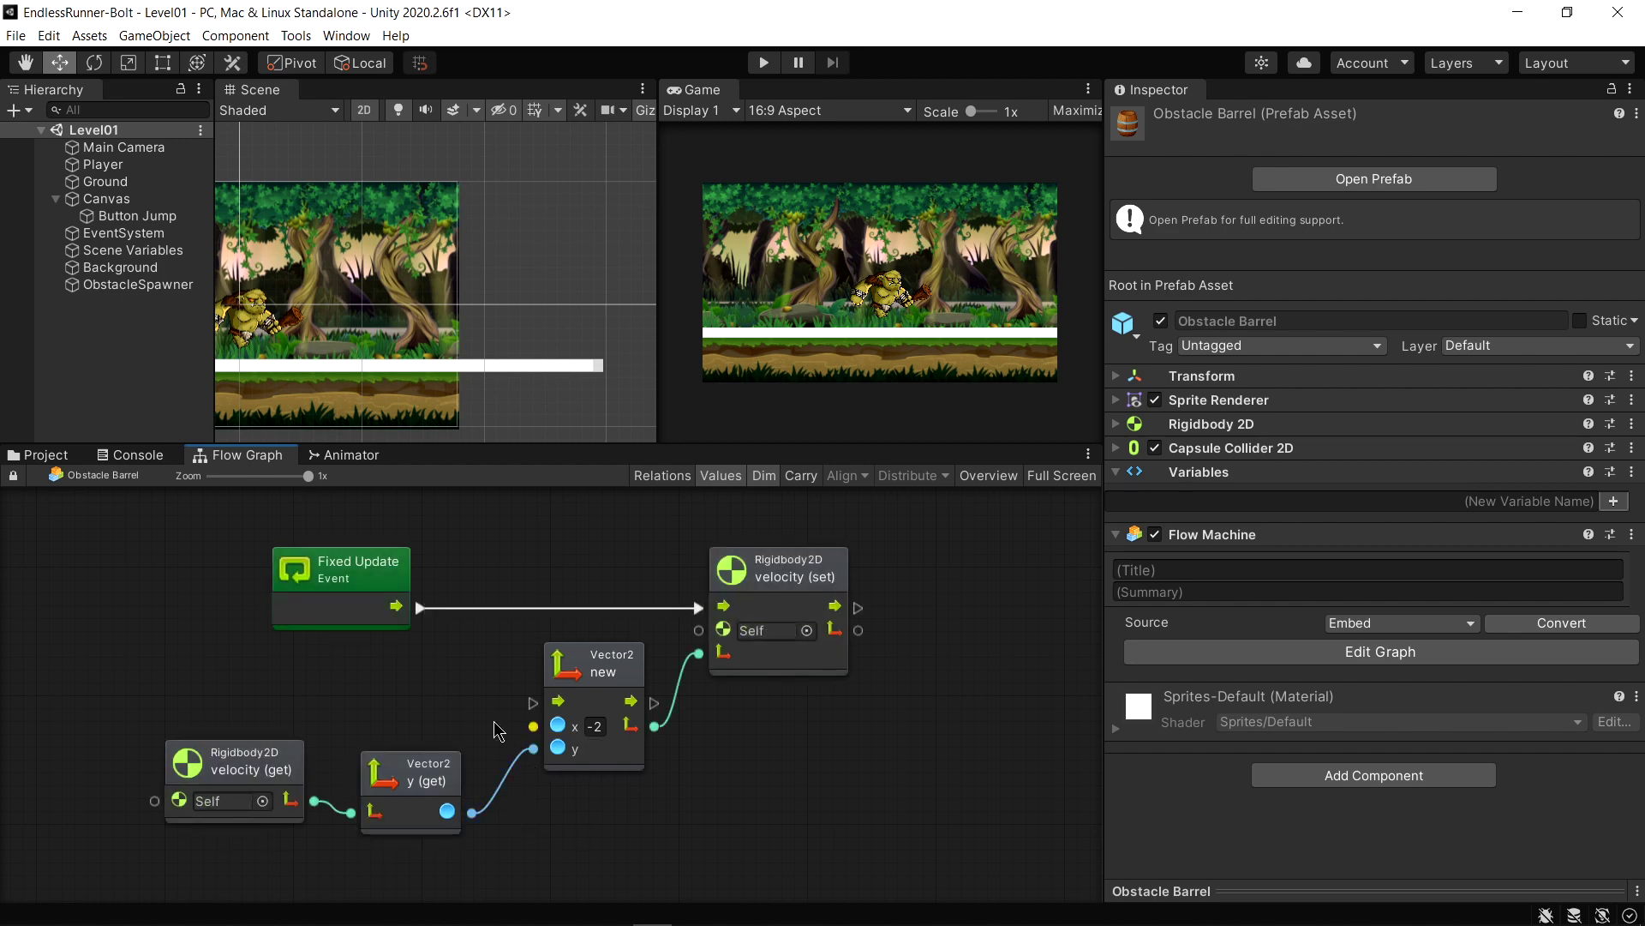
drag(238, 763, 237, 775)
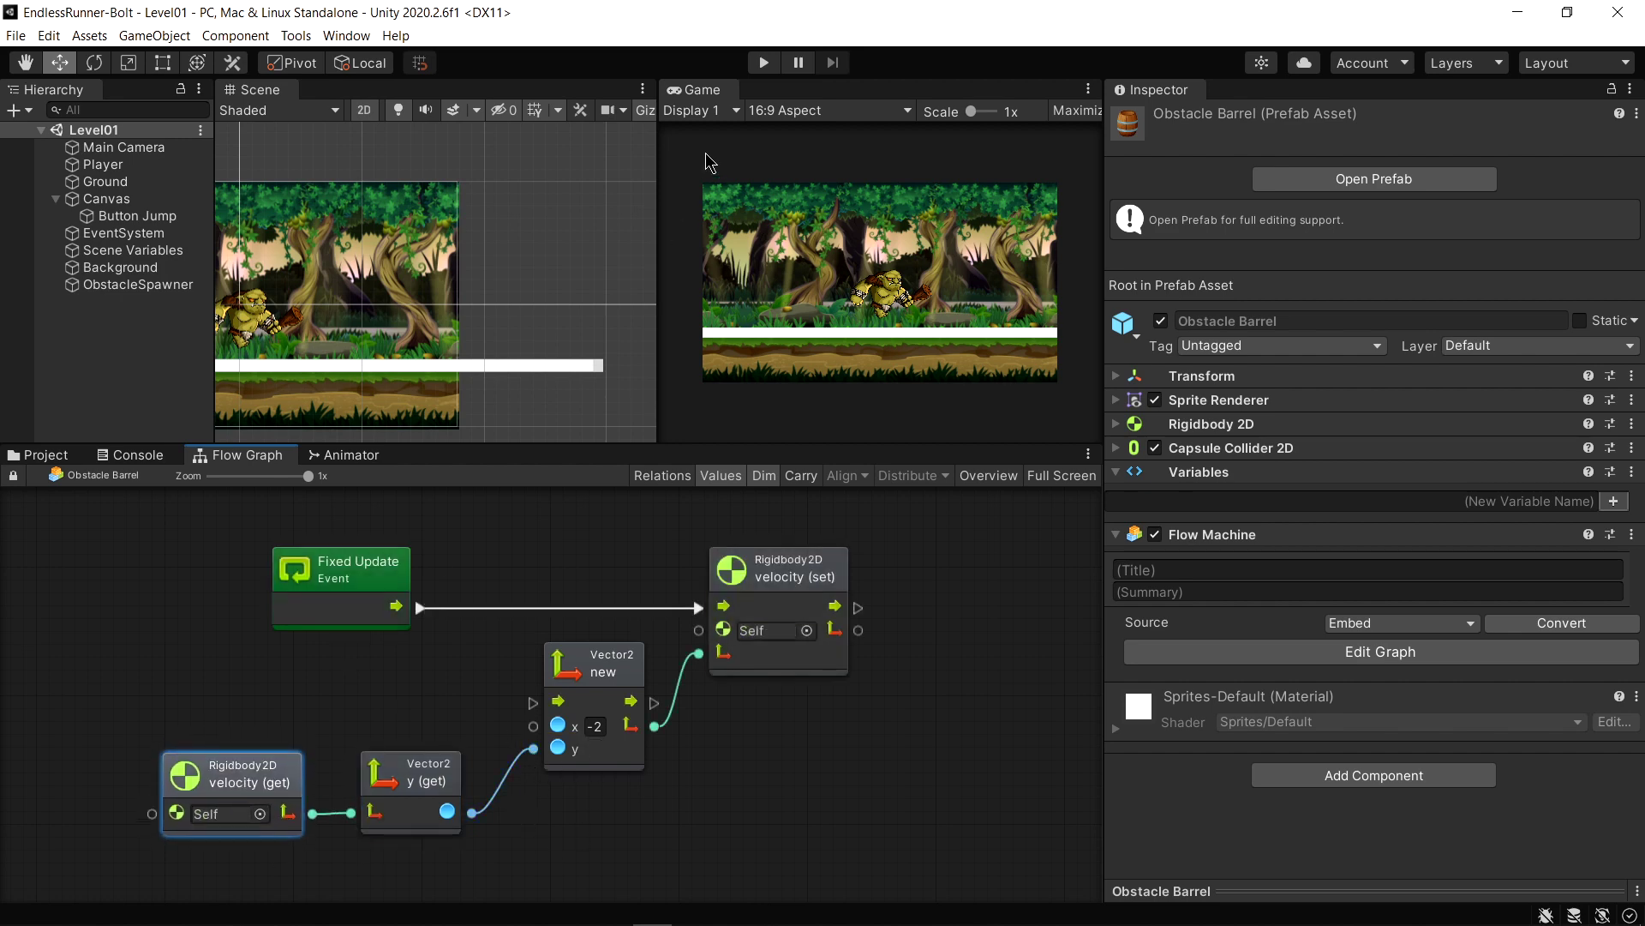
click(759, 65)
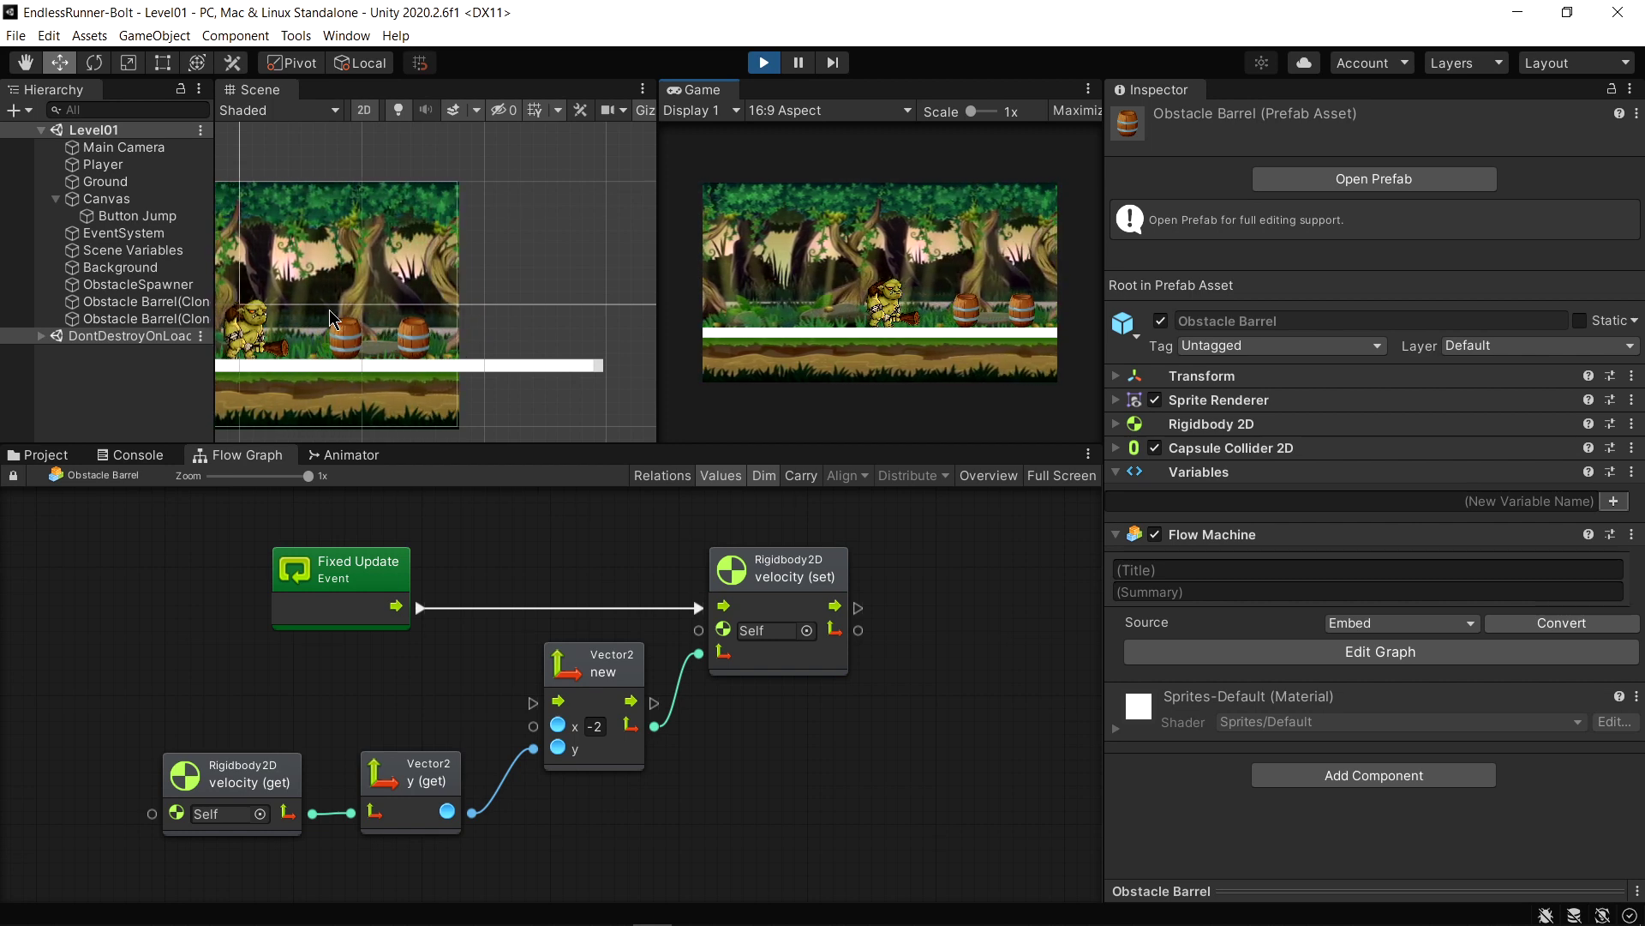
key(ctrl+p)
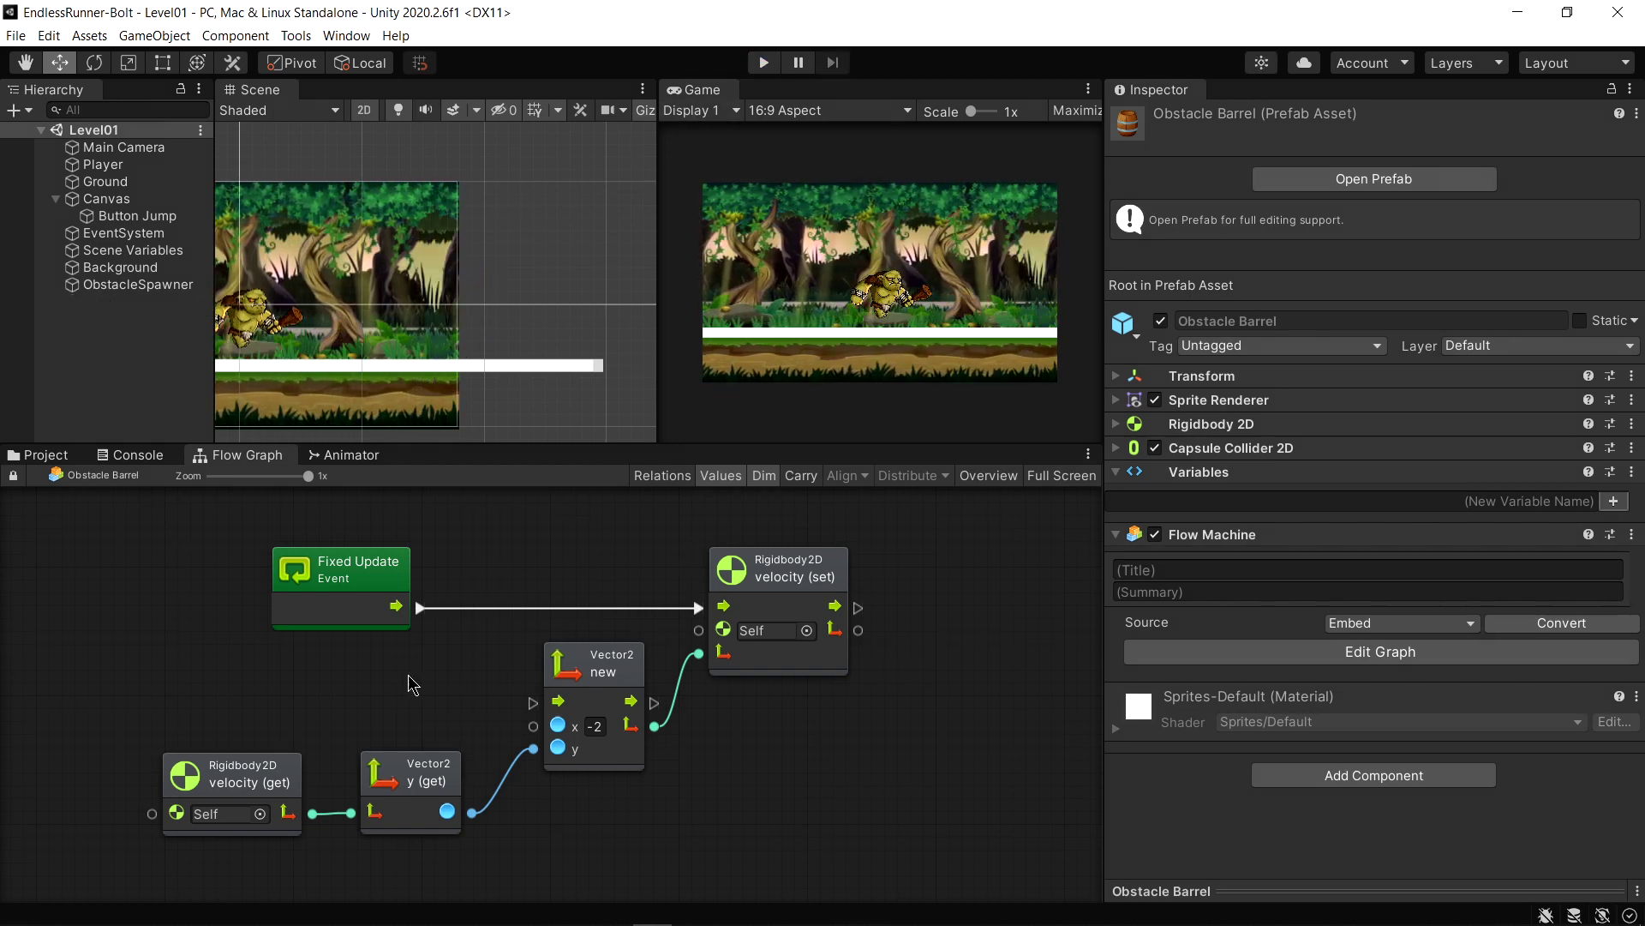
middle_drag(411, 681, 507, 656)
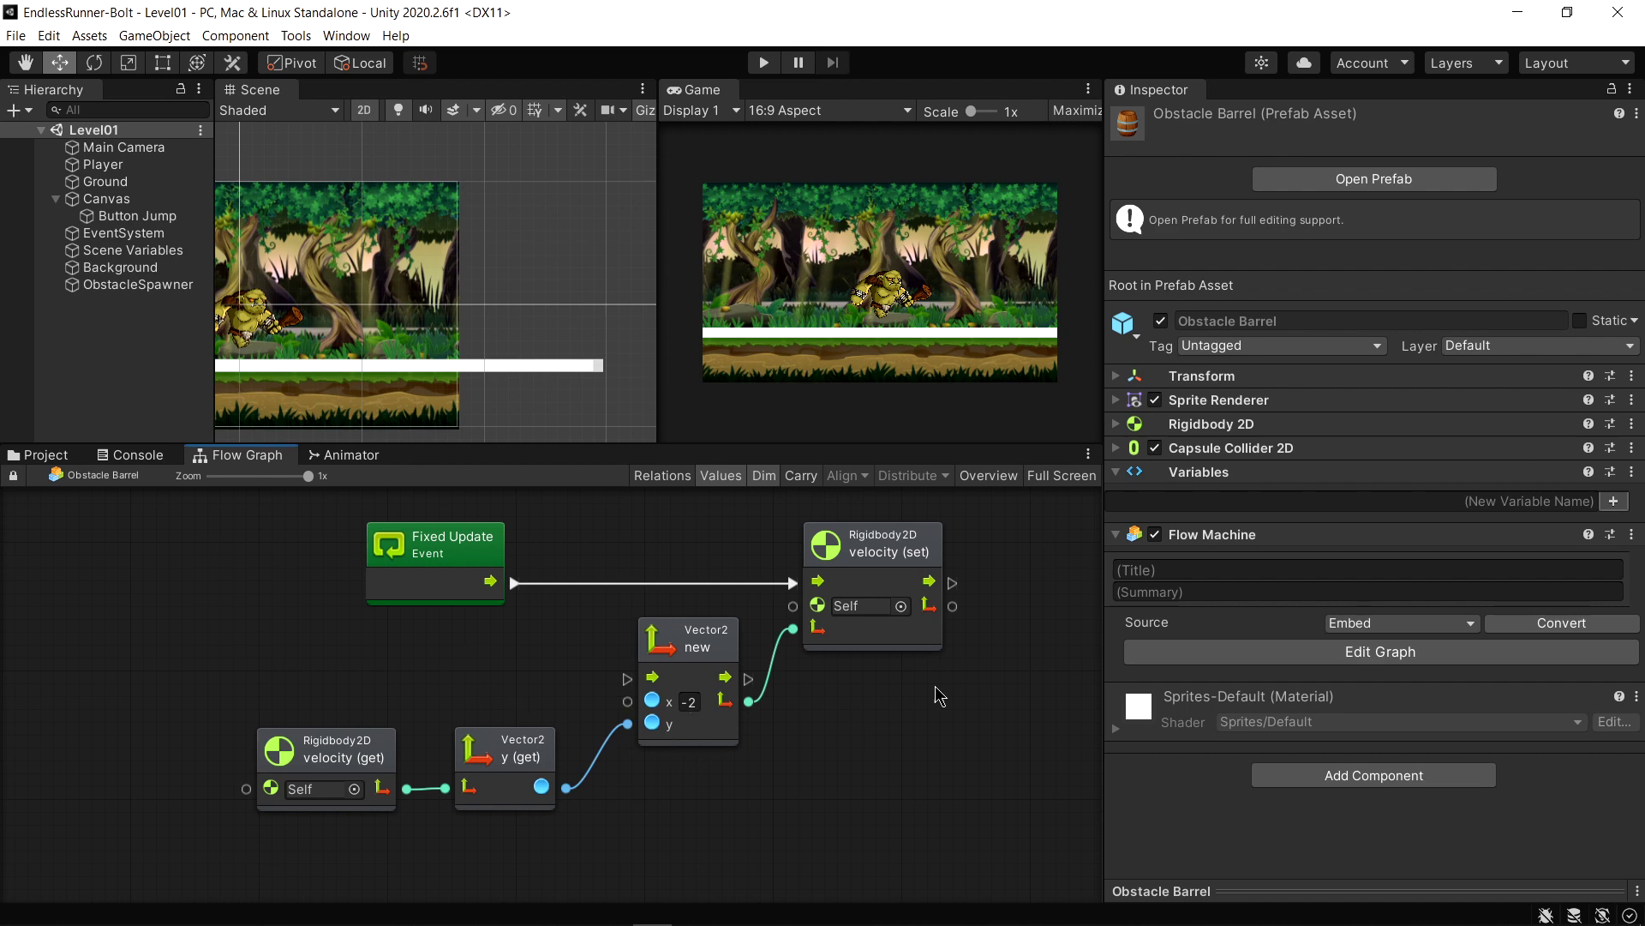
In the full-screen graph, create a float object variable speed with value -1
click(1046, 479)
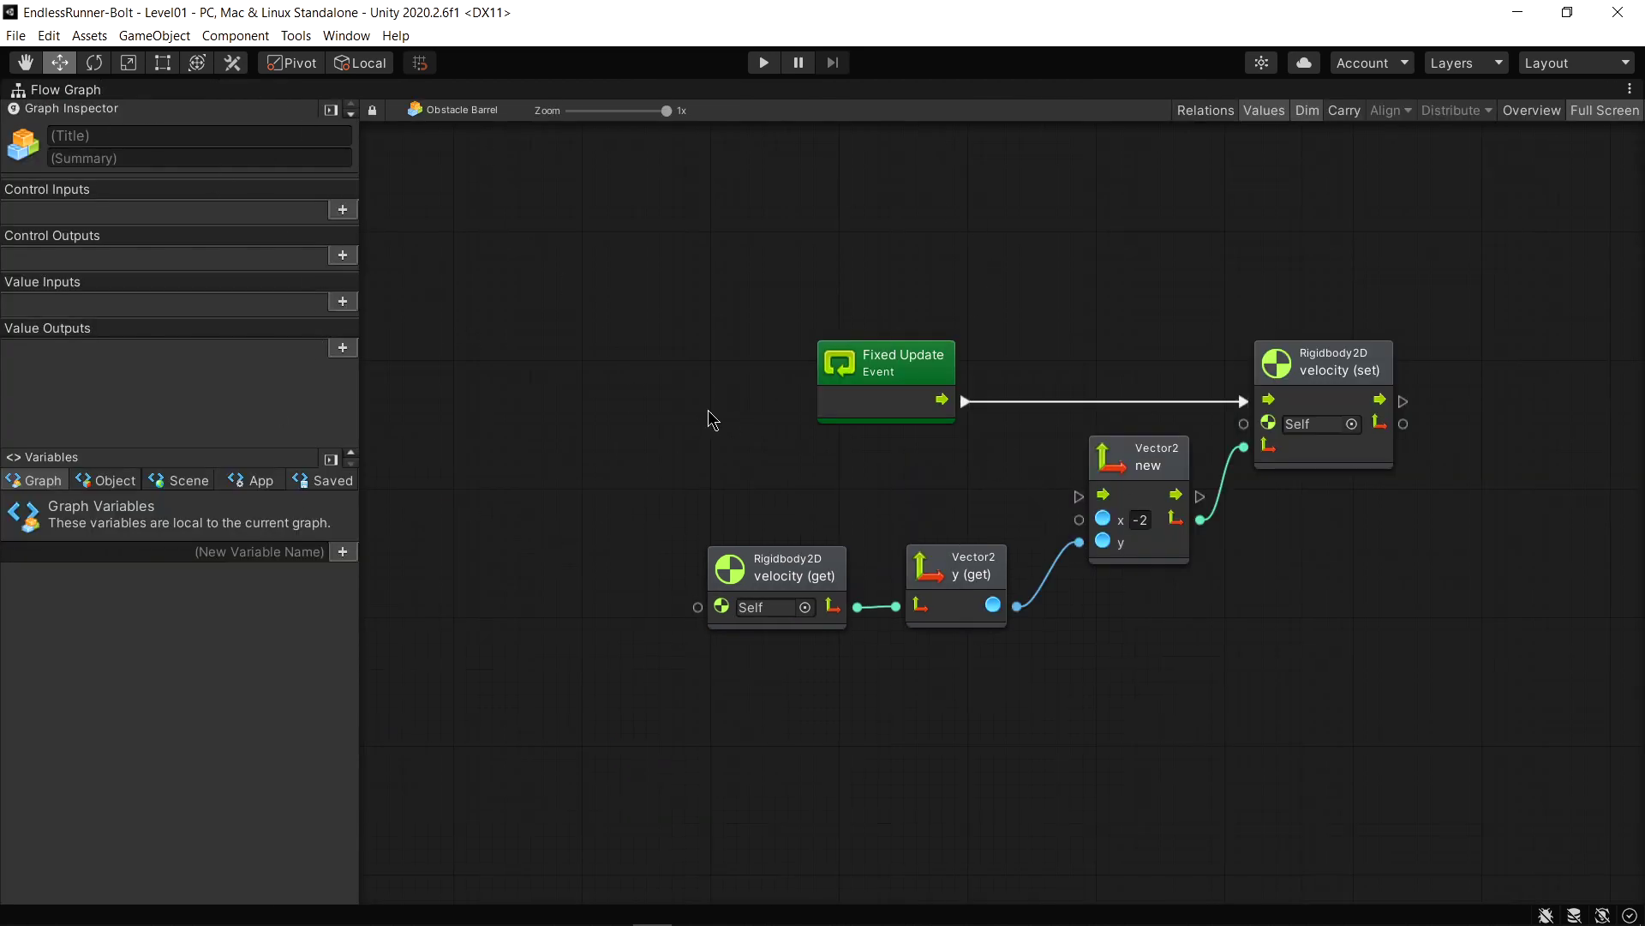
middle_drag(708, 410, 617, 401)
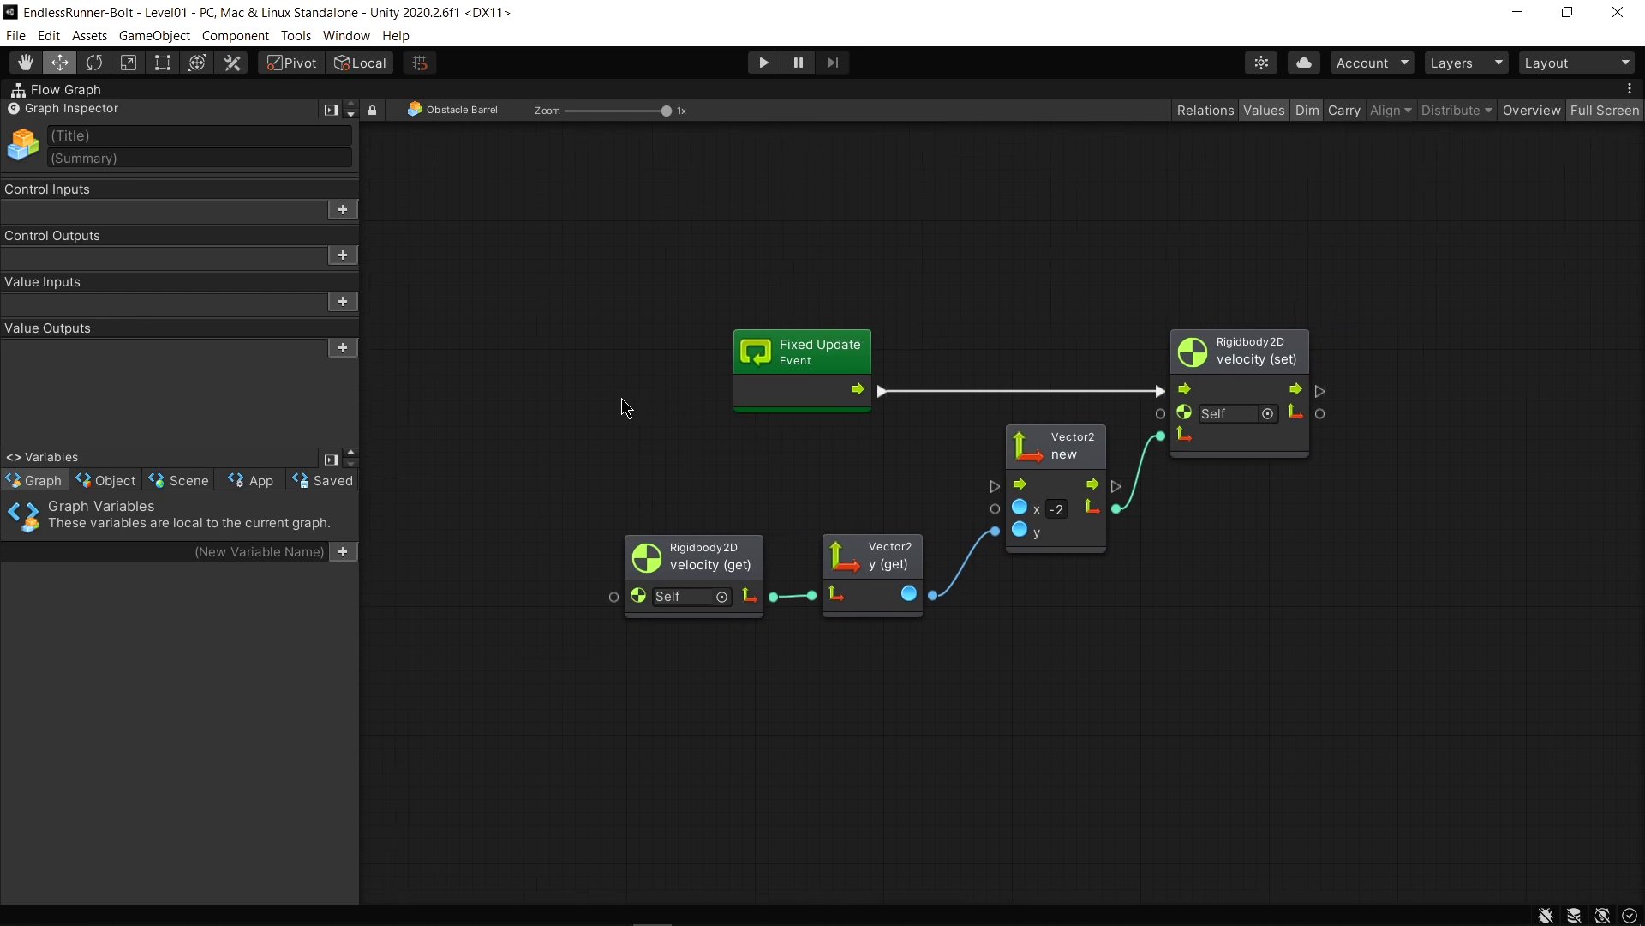
click(118, 482)
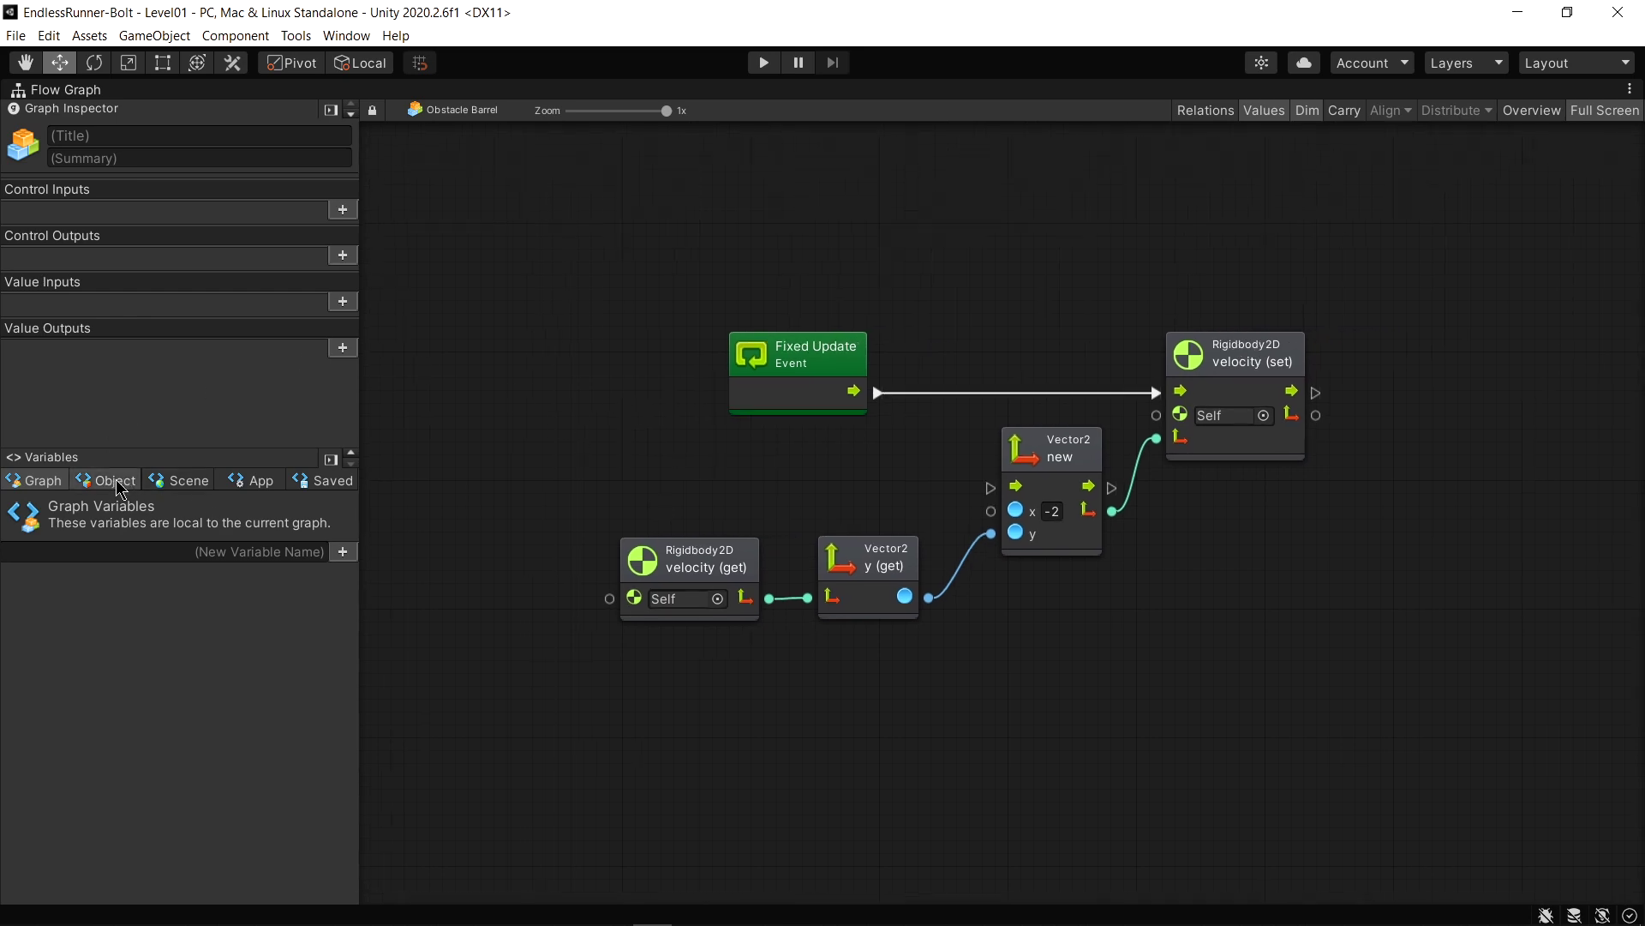
click(233, 563)
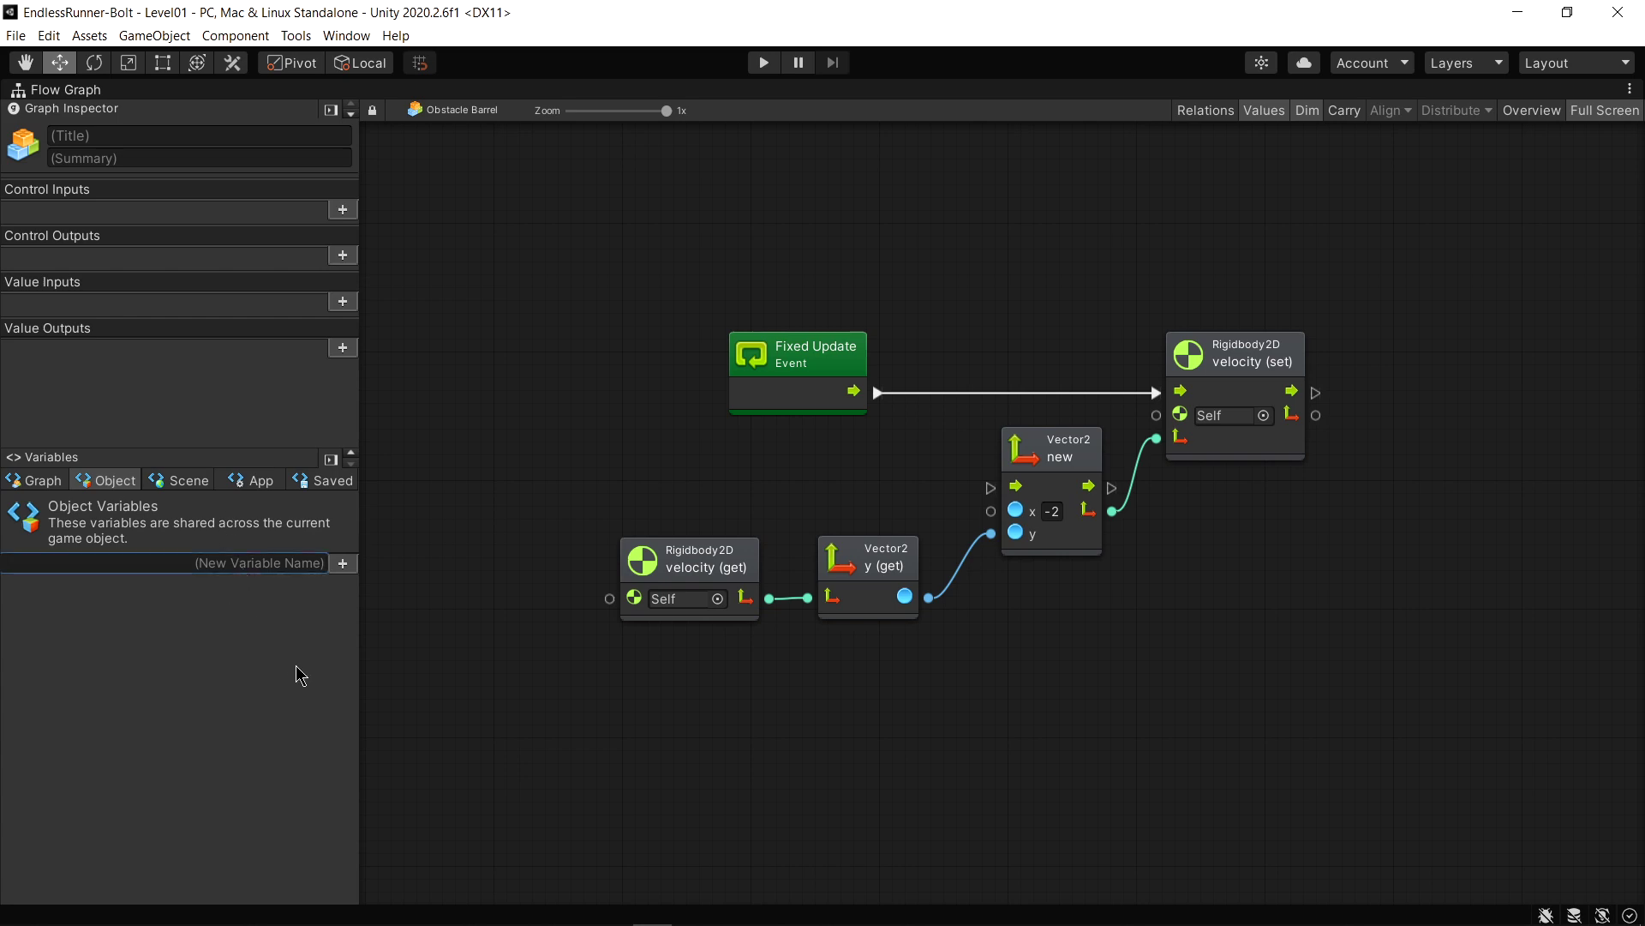
text(speed)
key(Return)
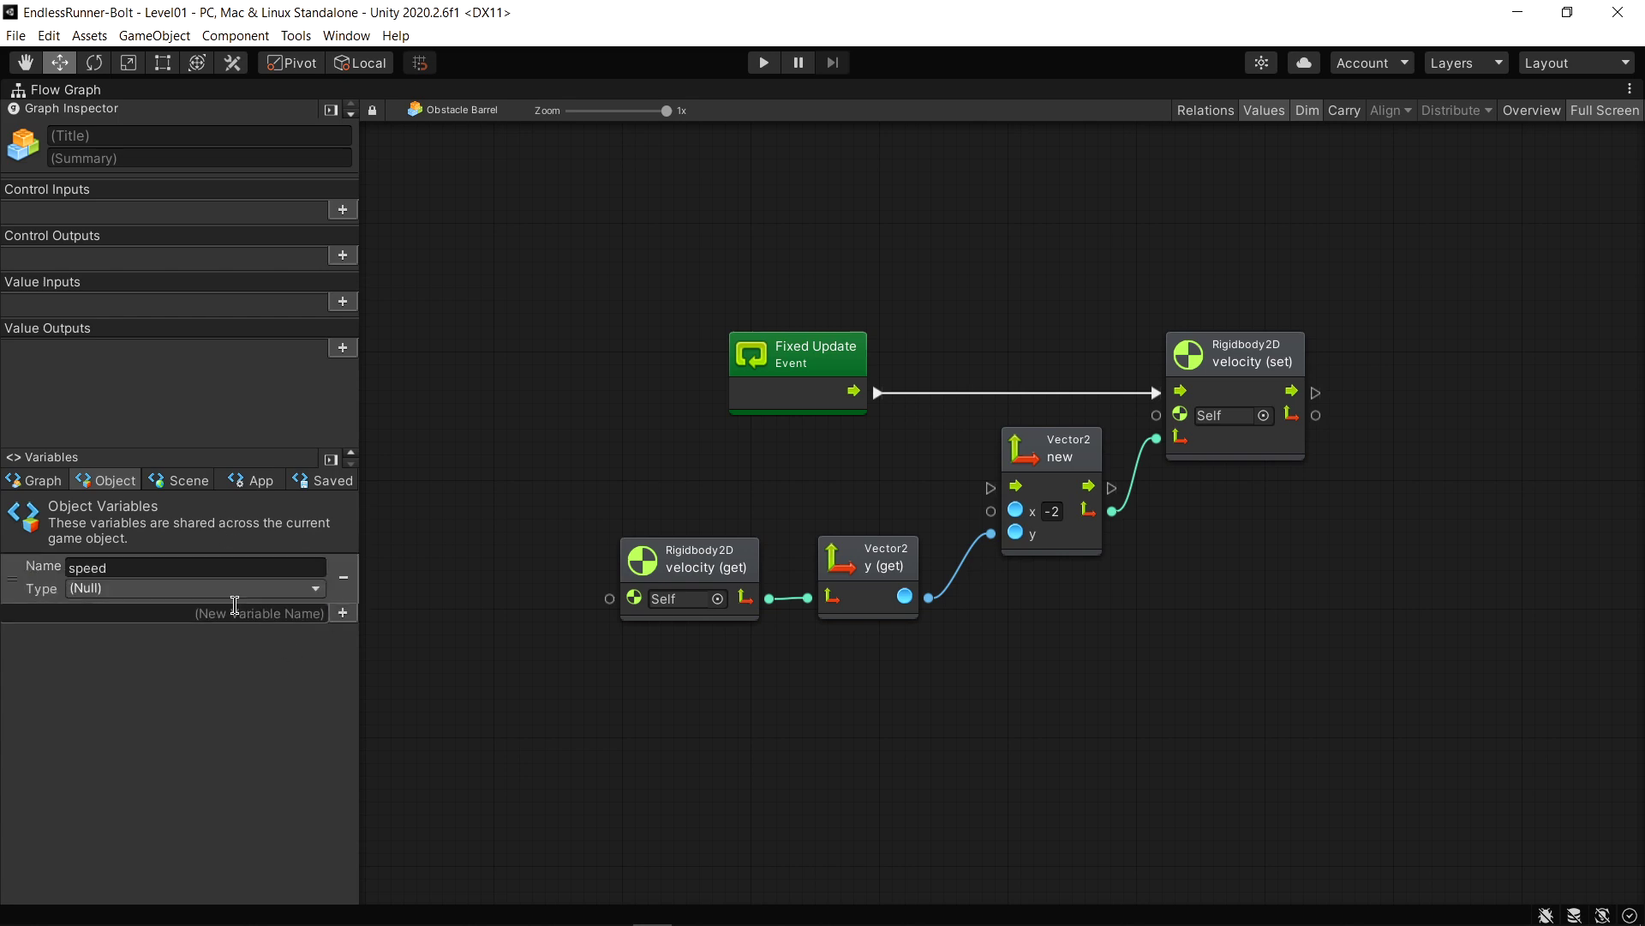
click(234, 588)
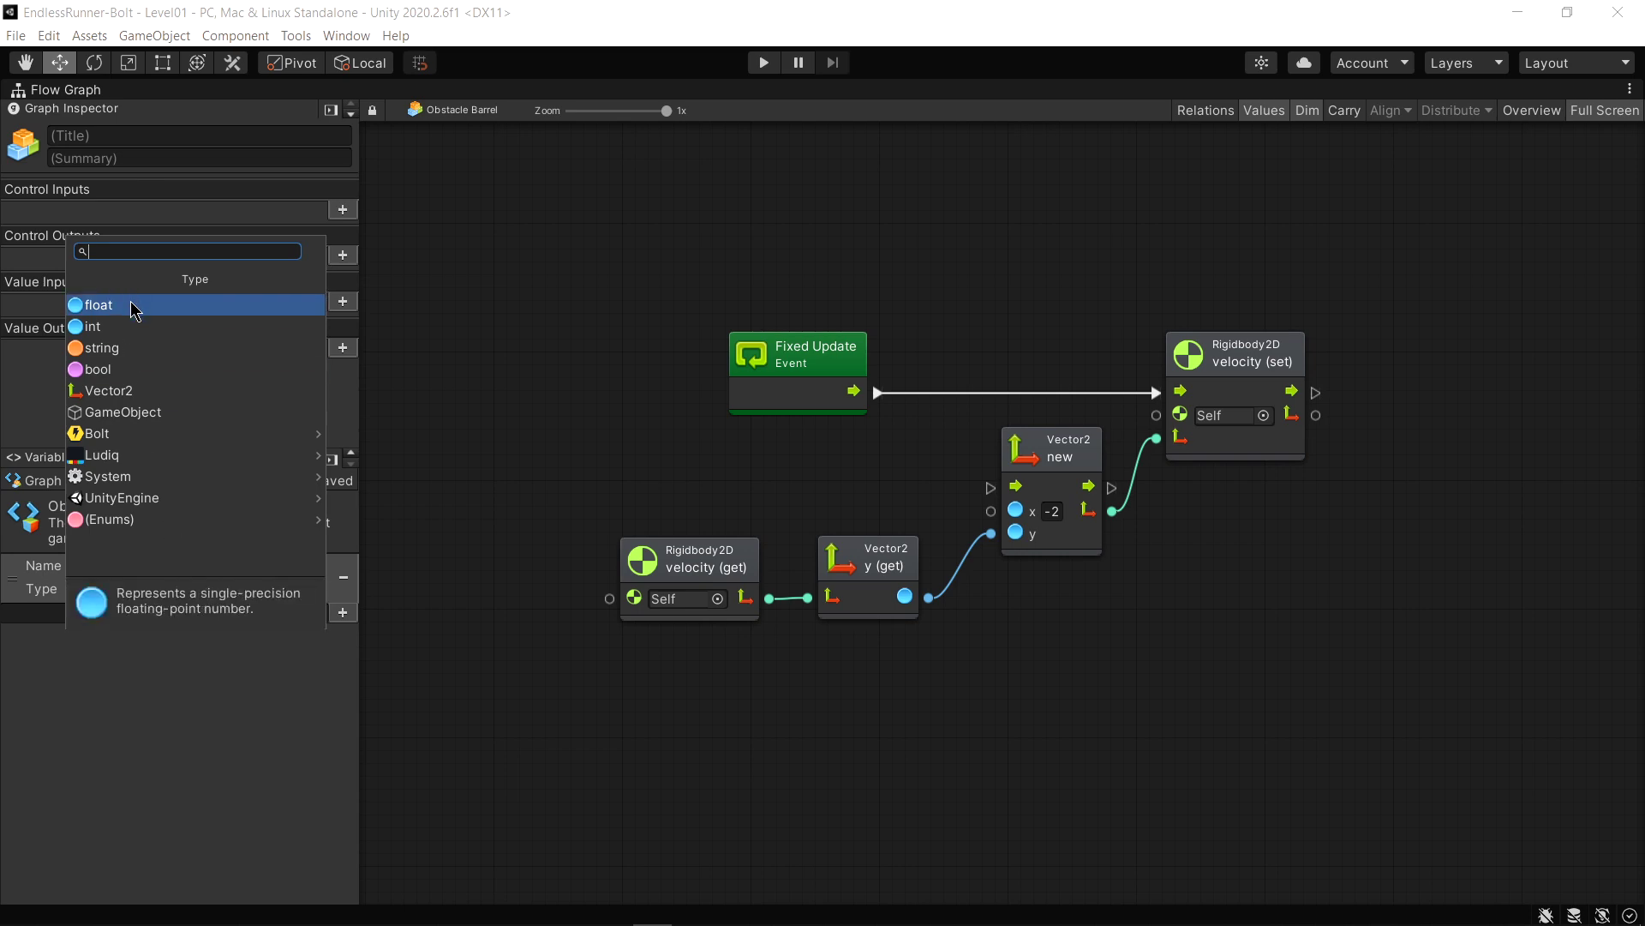
click(130, 306)
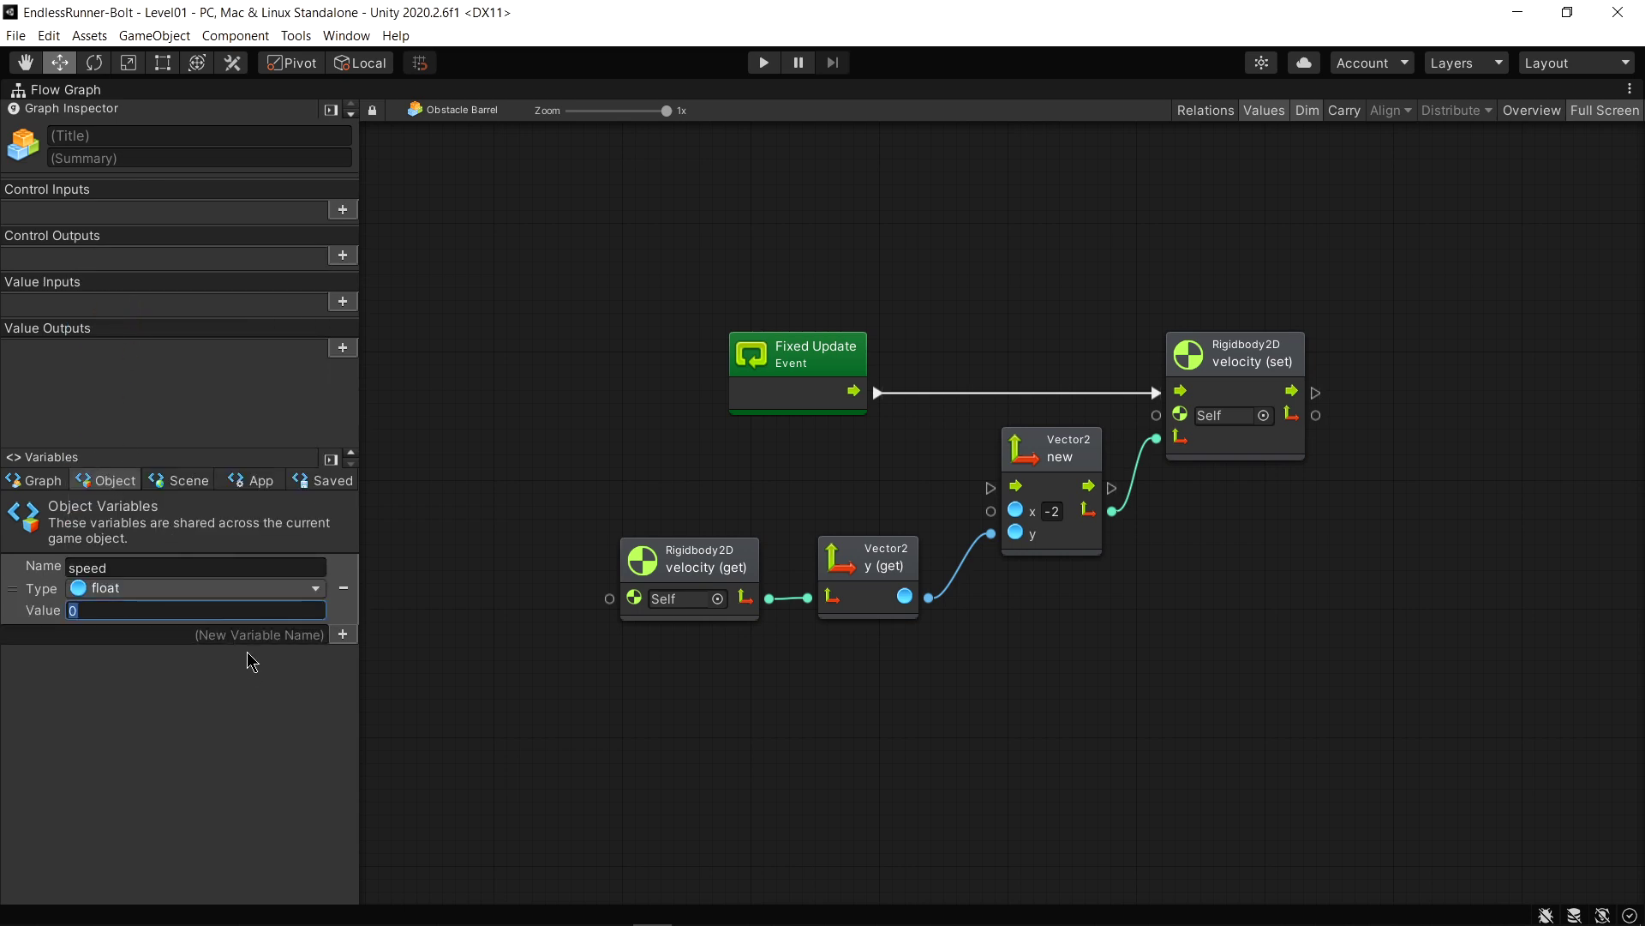
text(-1)
Place a speed Get Variable node, wire it into the Vector2's x, and restore the docked layout
drag(12, 588, 765, 485)
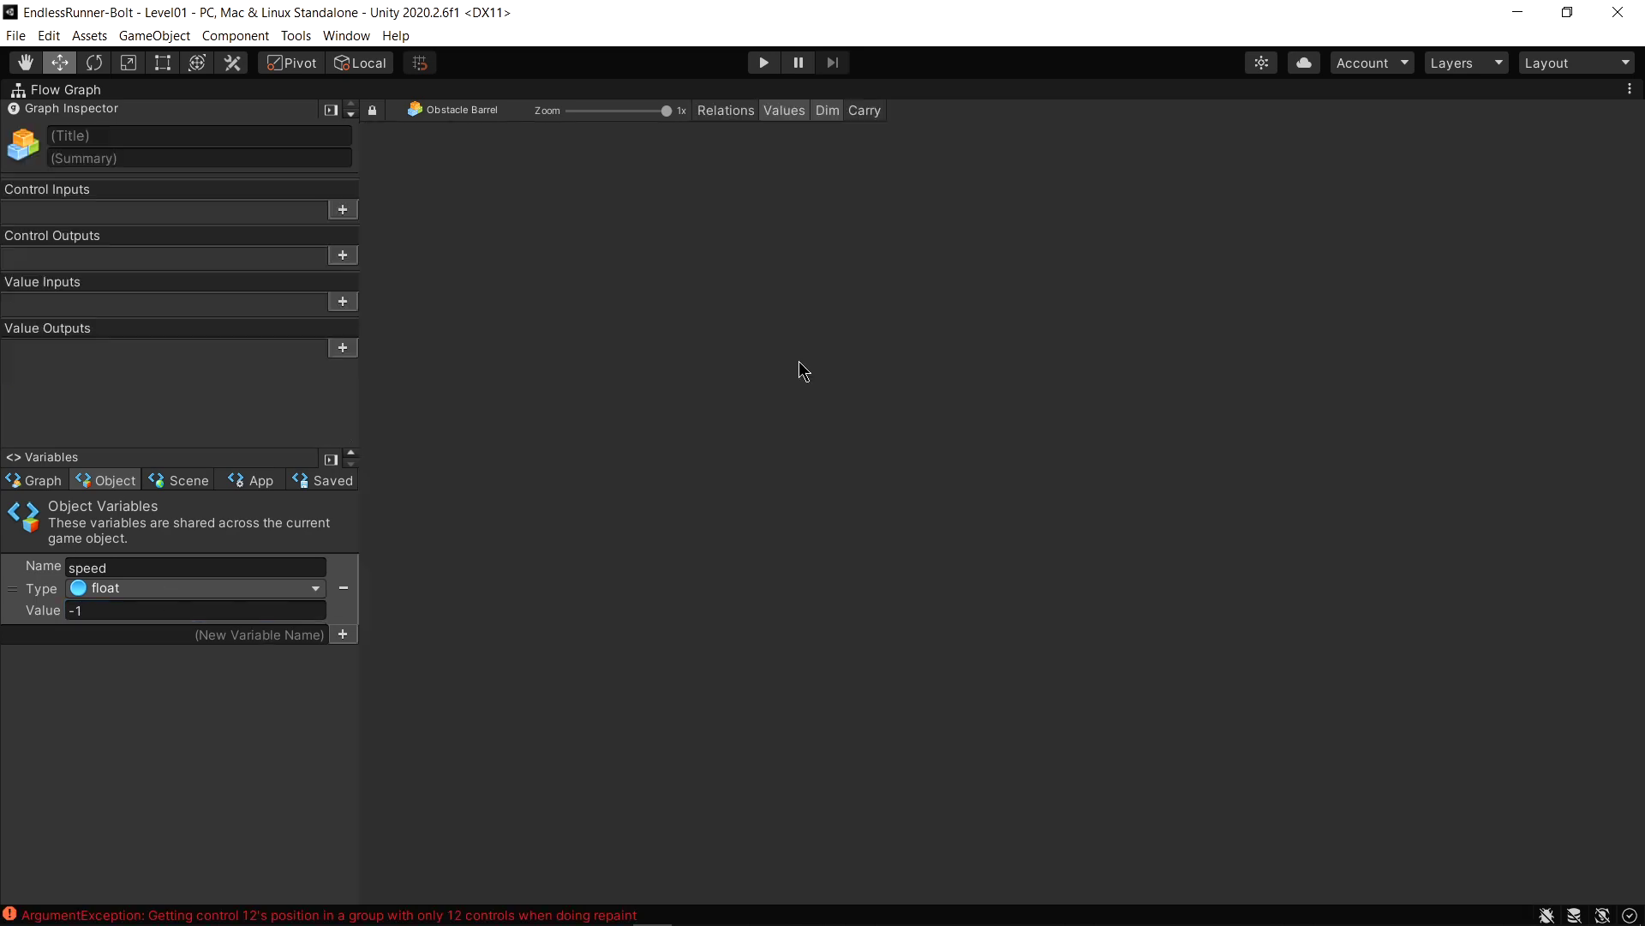
drag(787, 350, 681, 268)
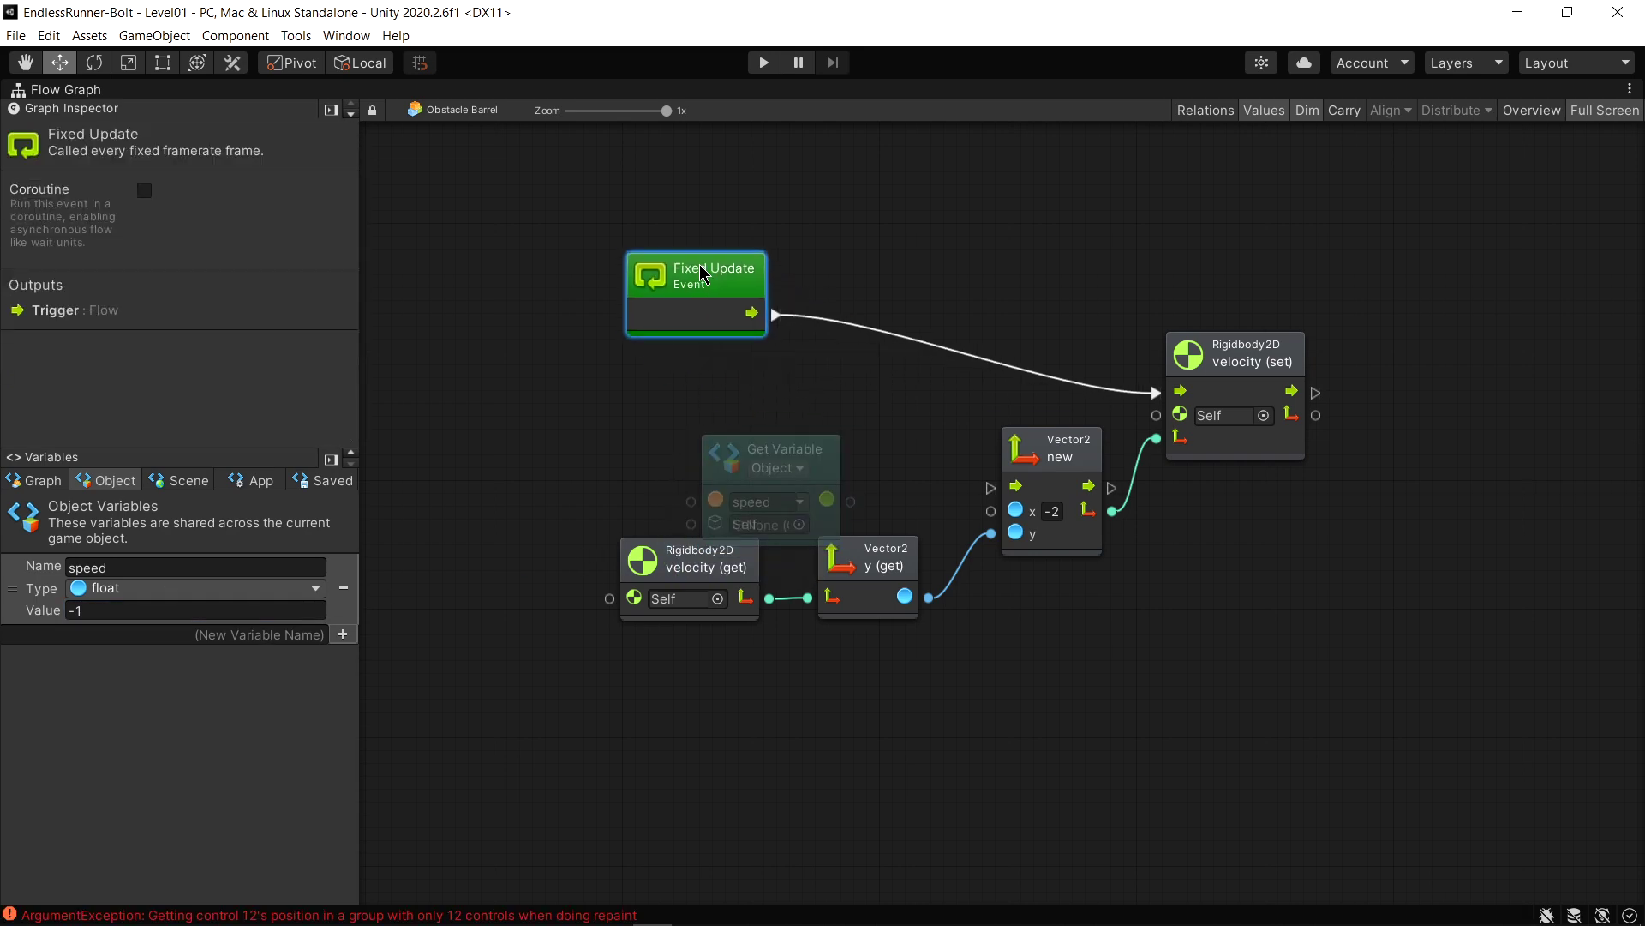
click(841, 466)
drag(840, 465, 996, 509)
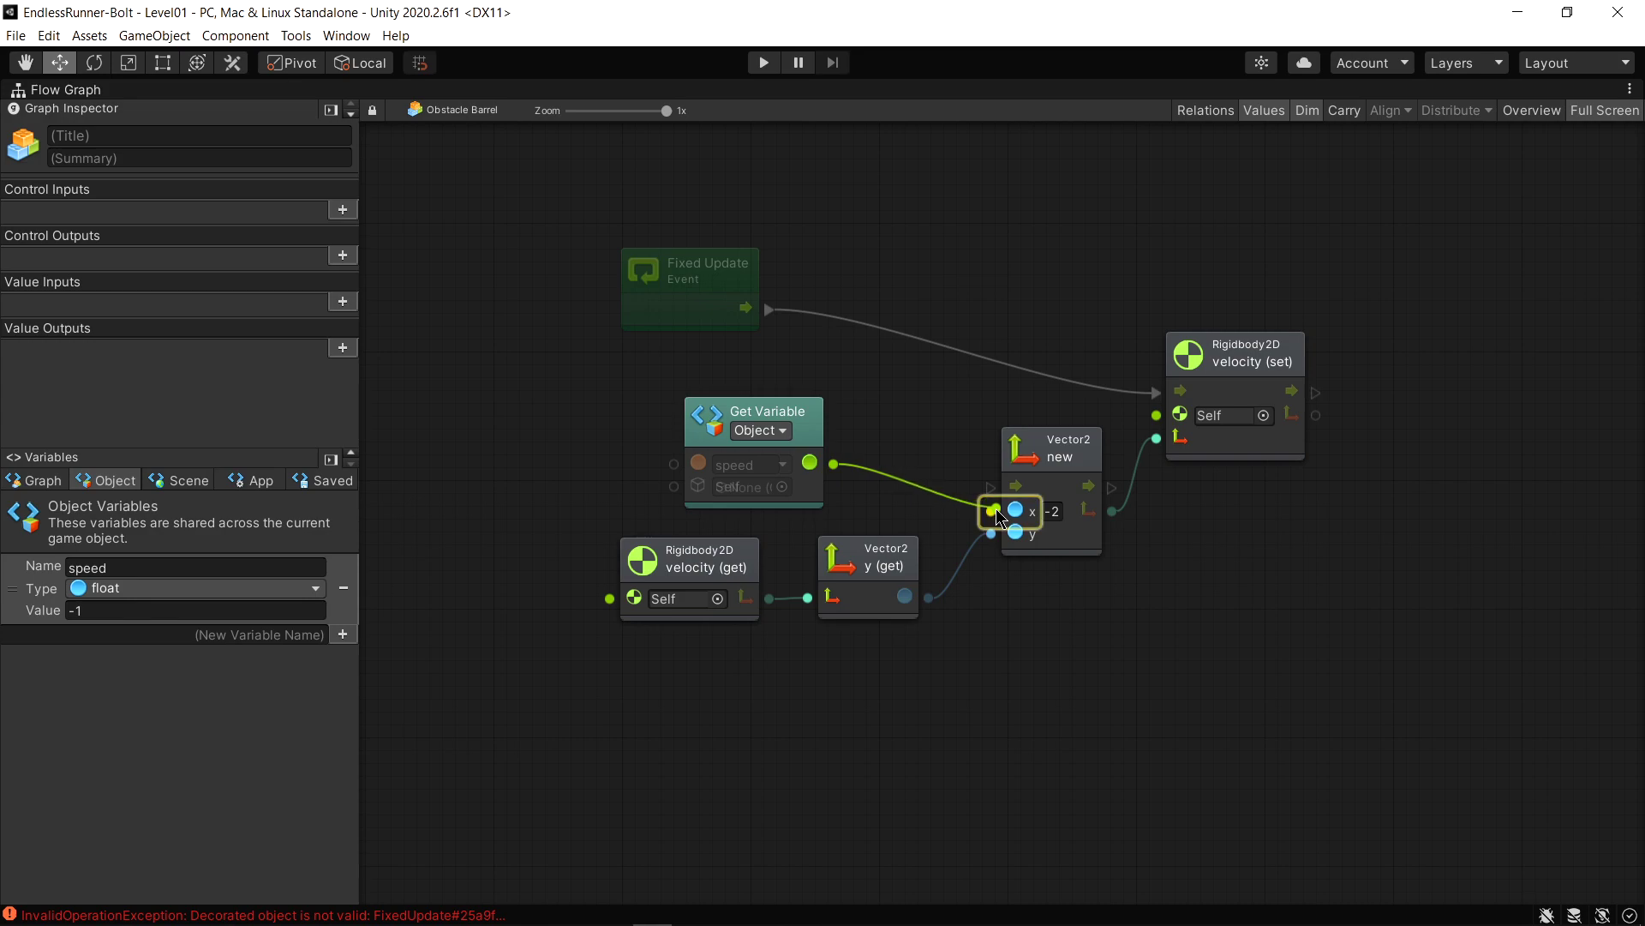
drag(793, 411, 825, 418)
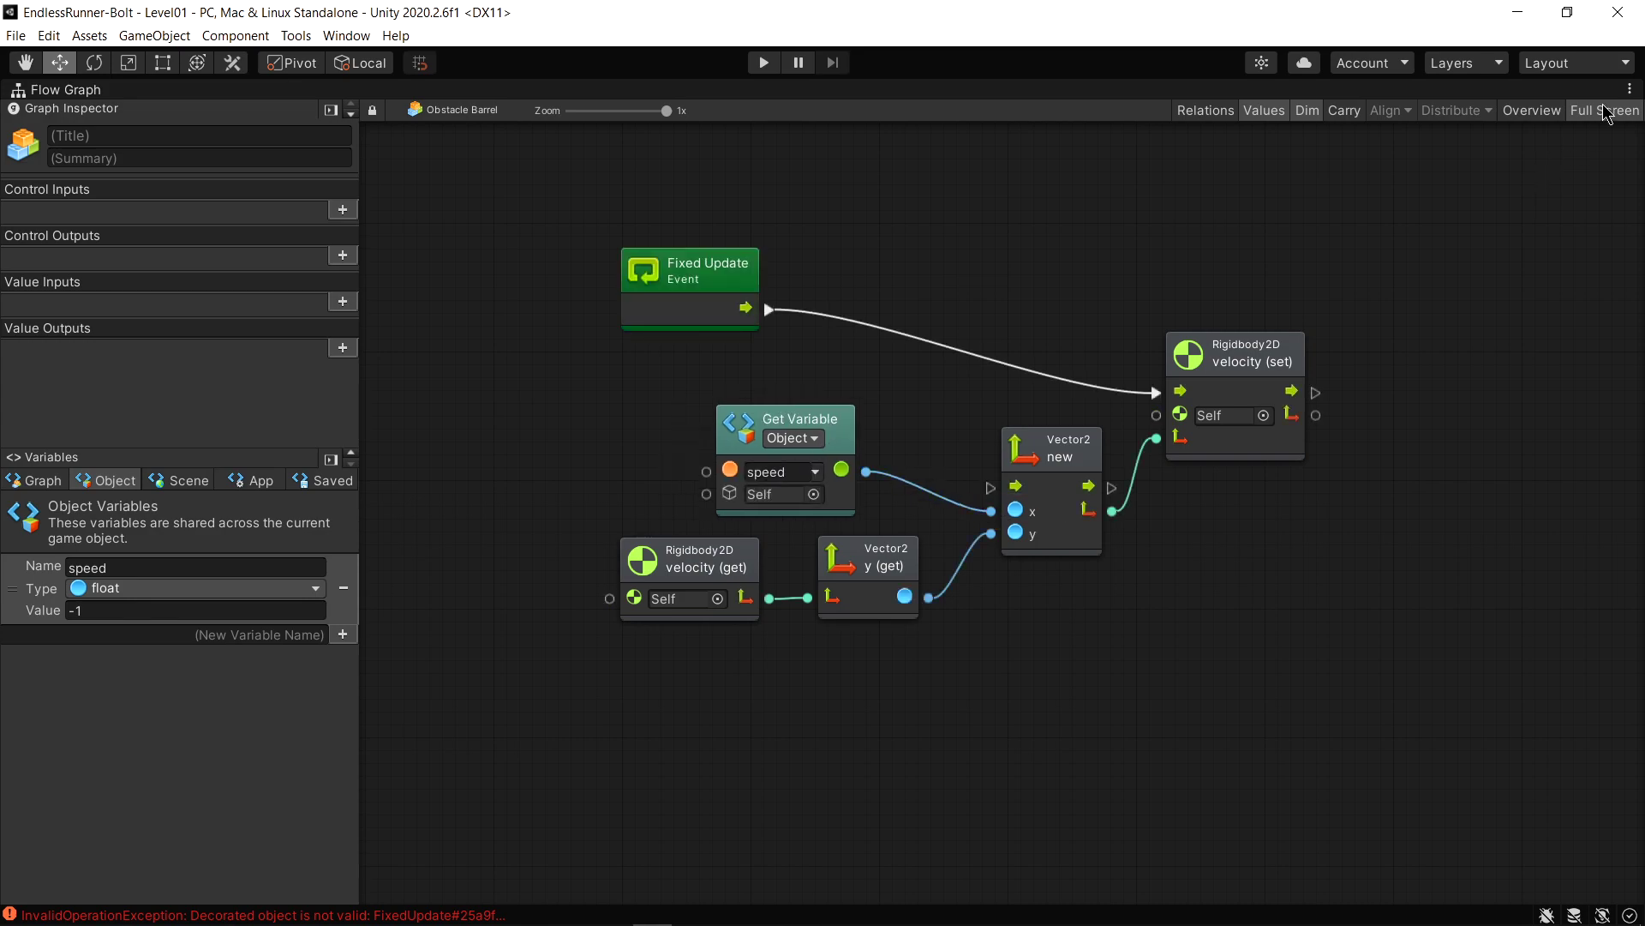
click(1605, 118)
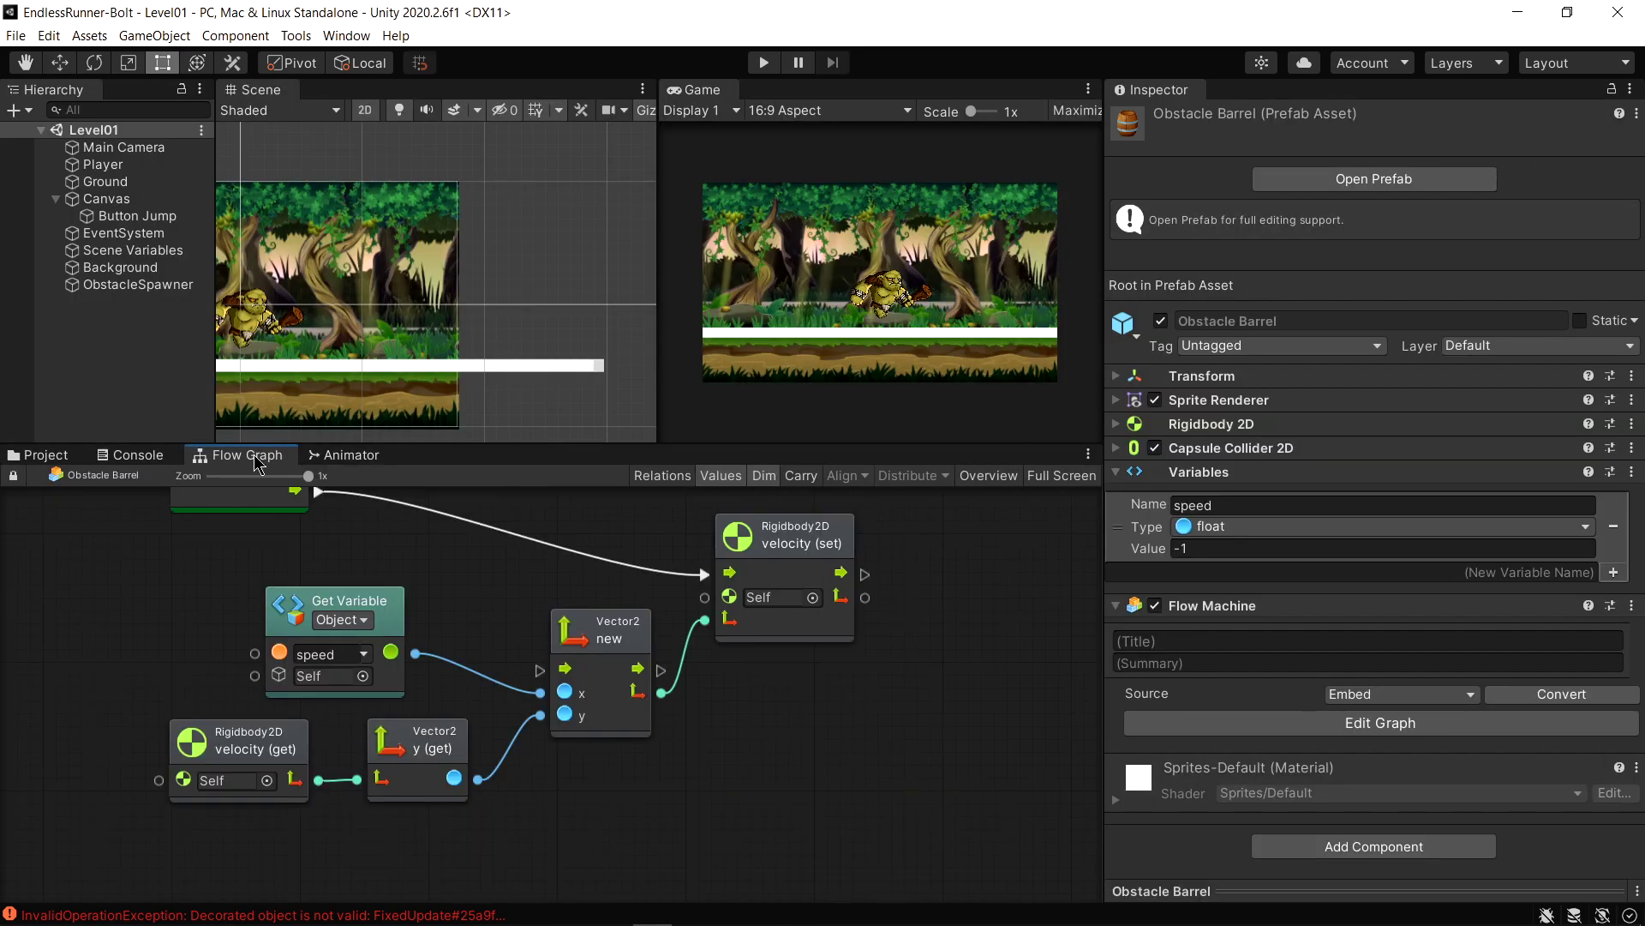
Run a quick test of the barrels' current speed, then stop the game
scroll(544, 691, down, 4)
scroll(585, 769, up, 2)
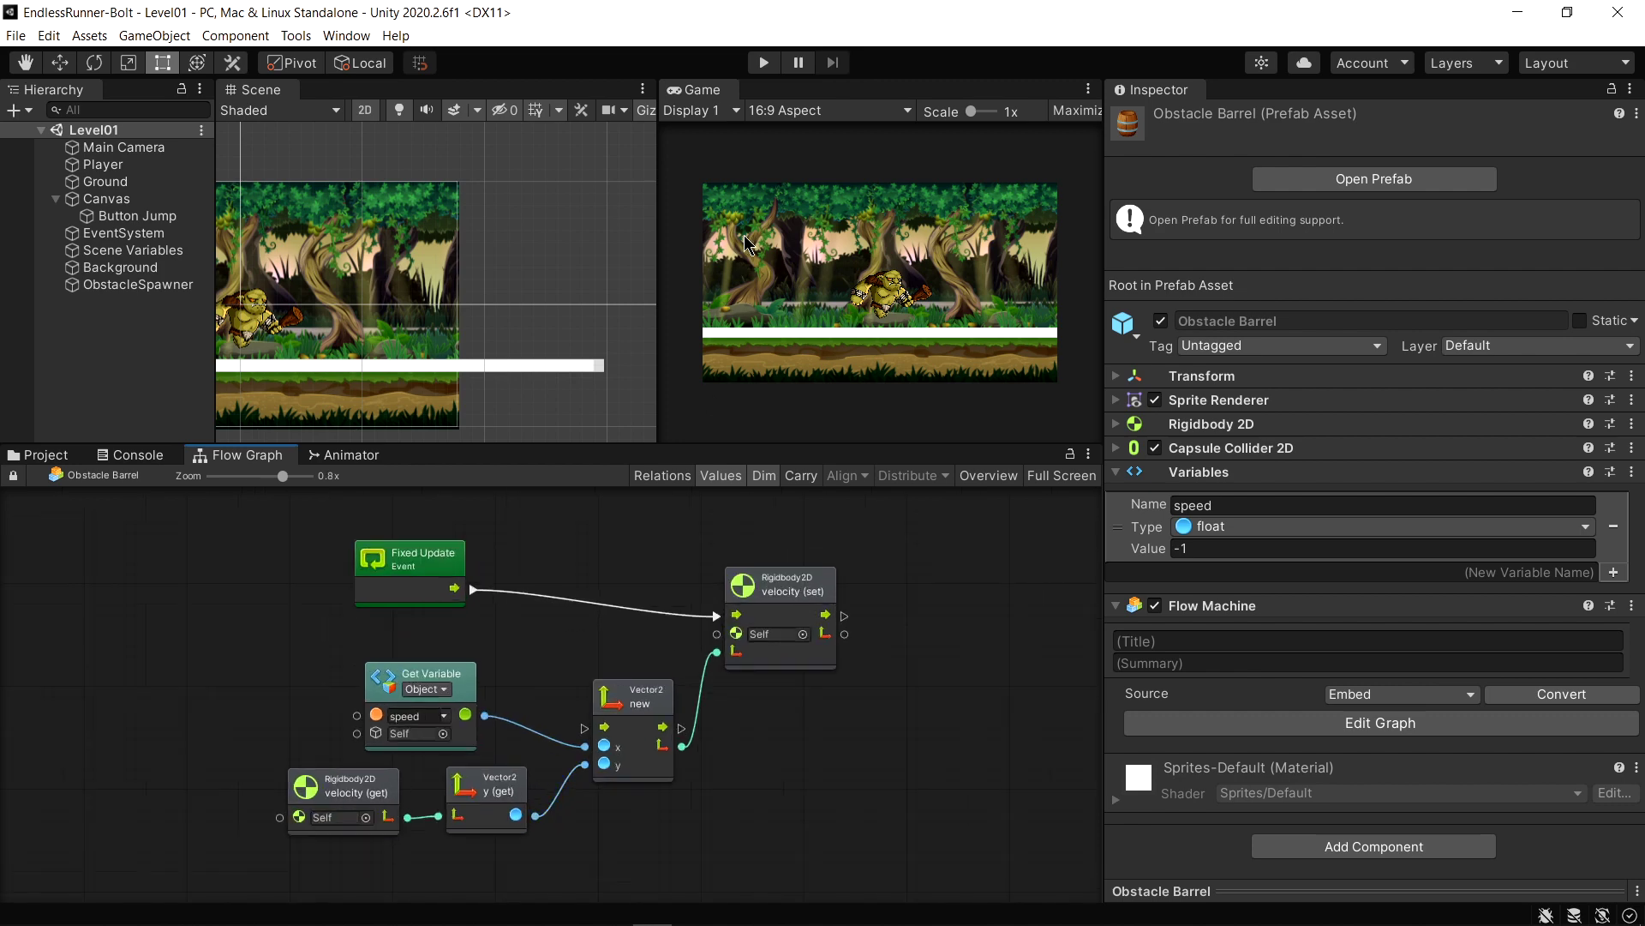
click(764, 62)
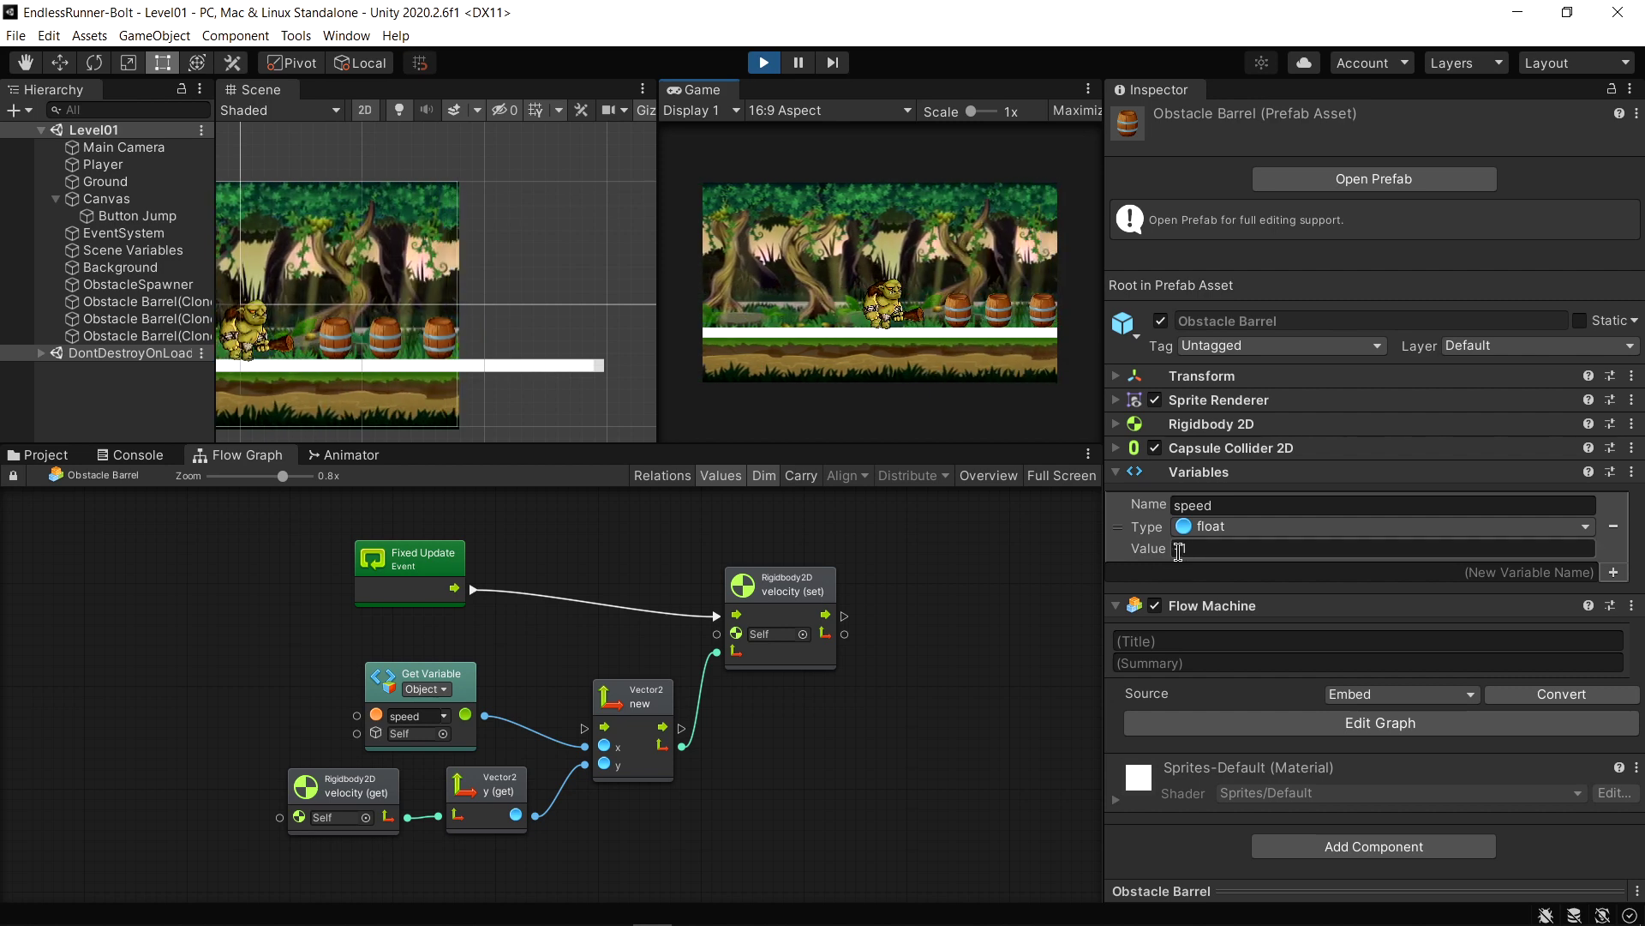
text(-)
click(764, 63)
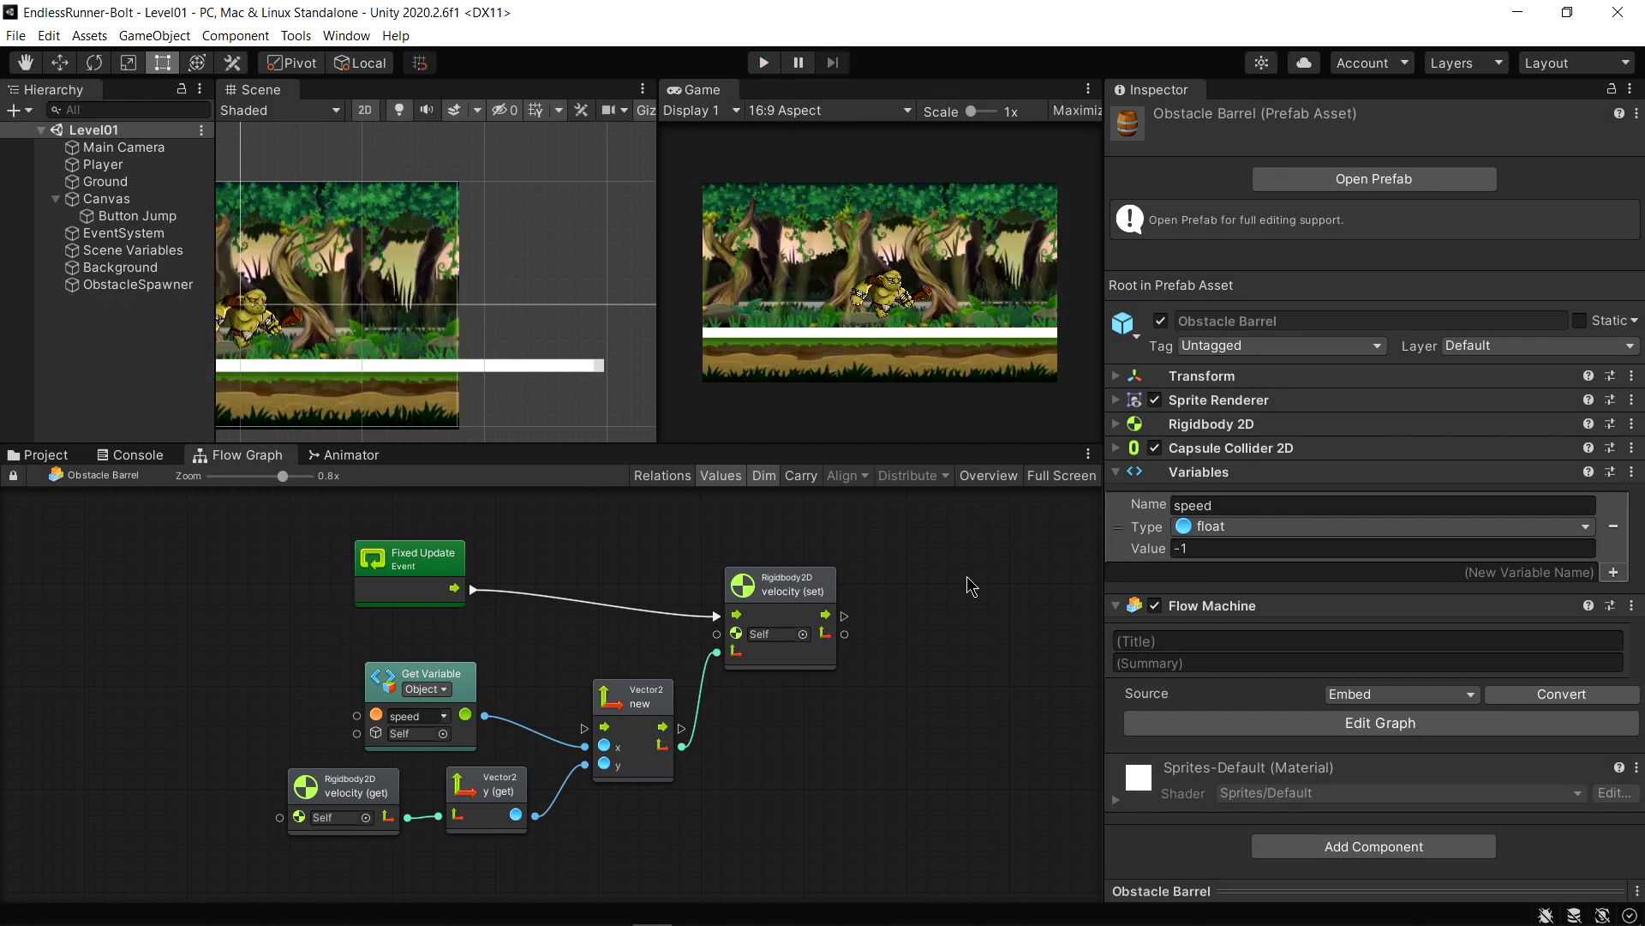
Set speed to -5, replay and jump over a barrel, then stop
click(1180, 548)
text(-5)
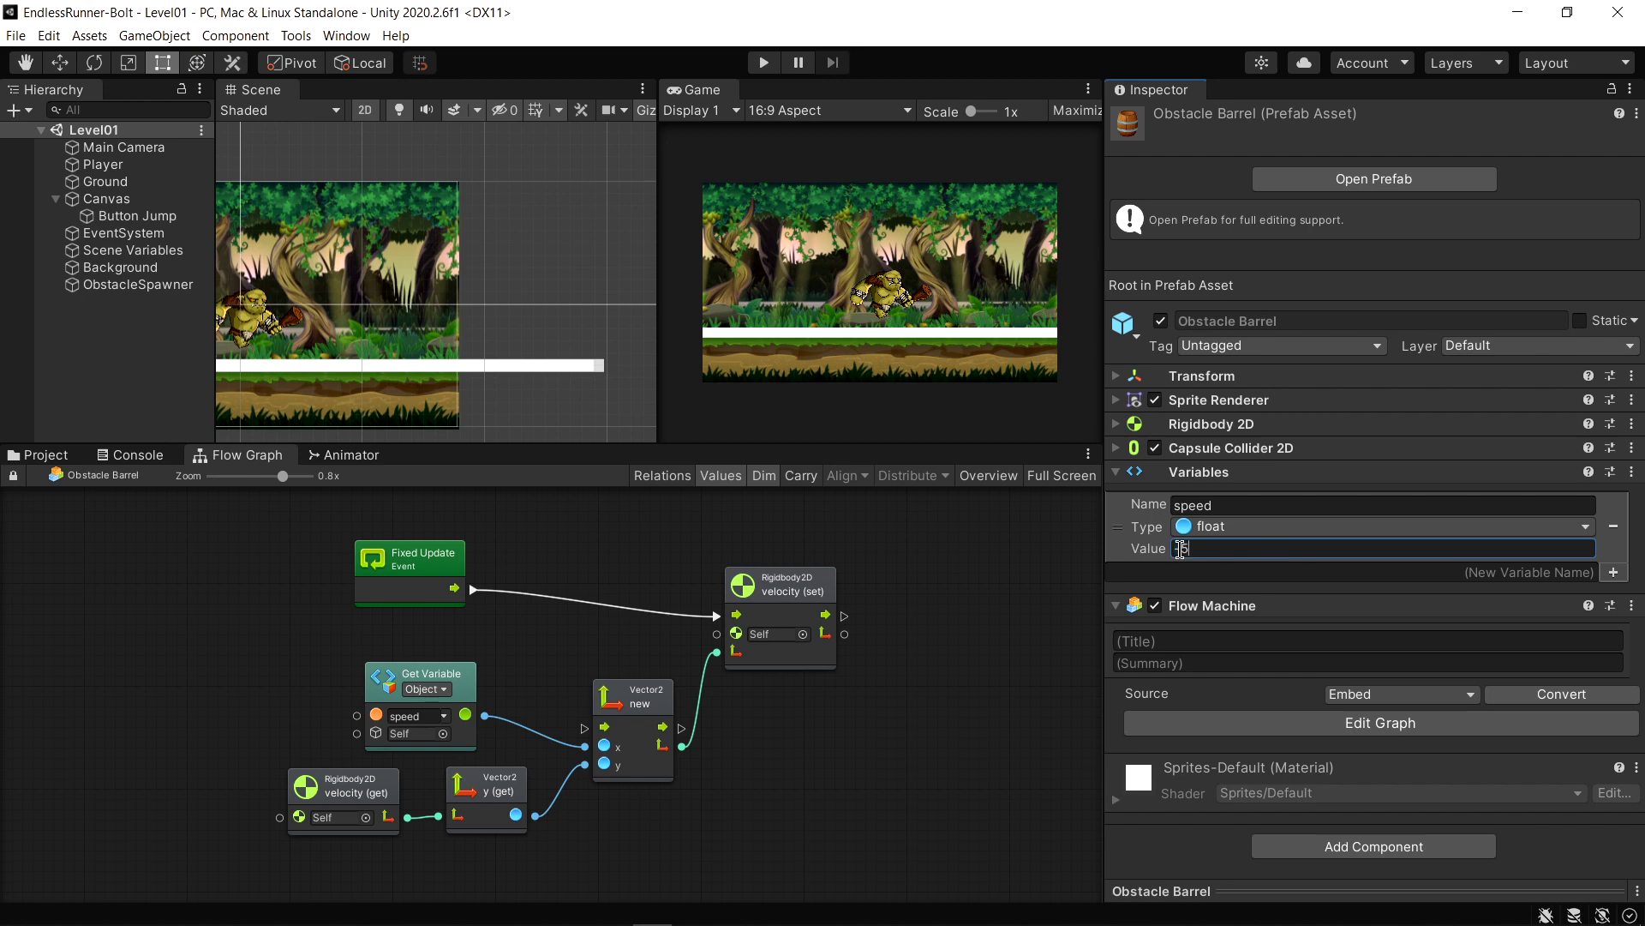
key(Return)
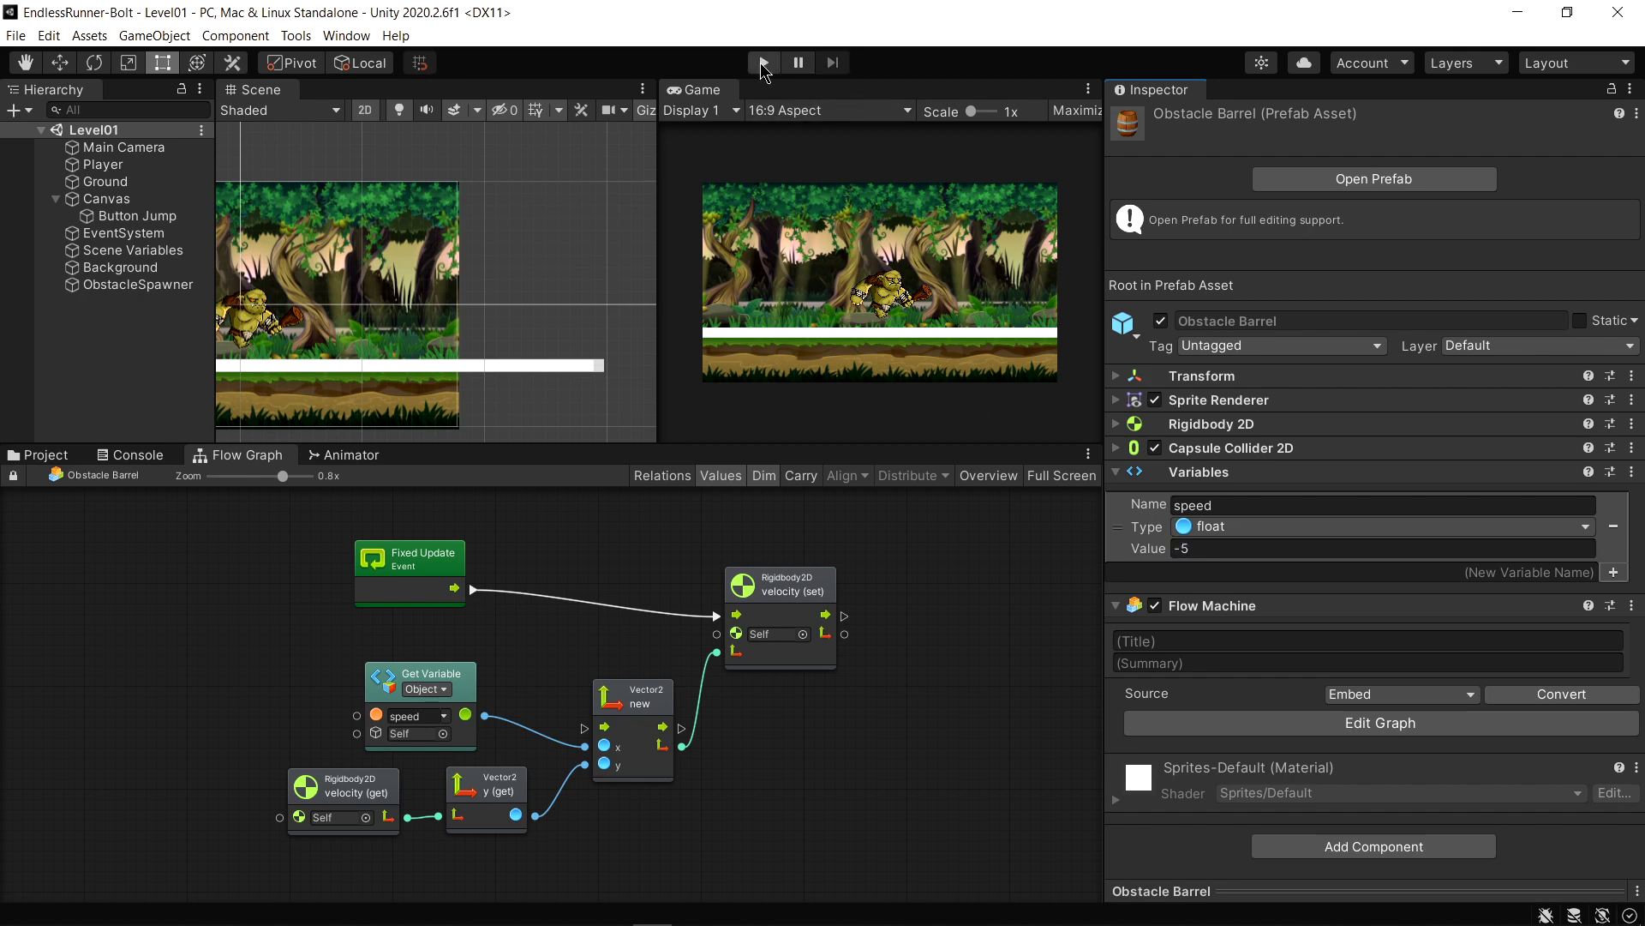
click(764, 62)
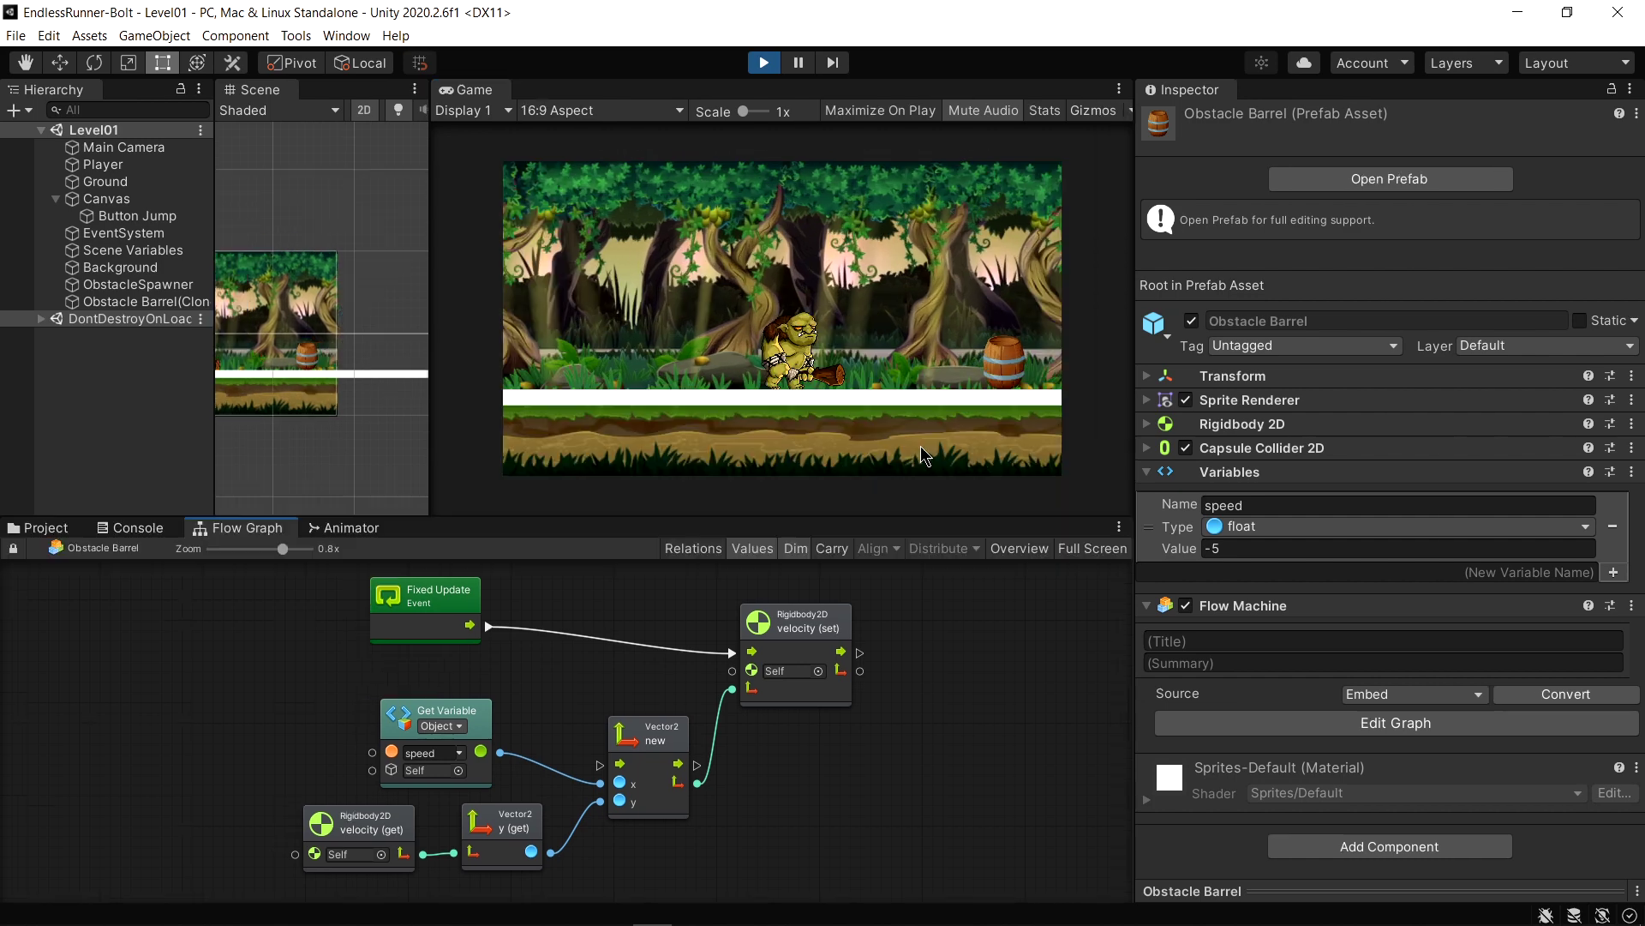
click(827, 414)
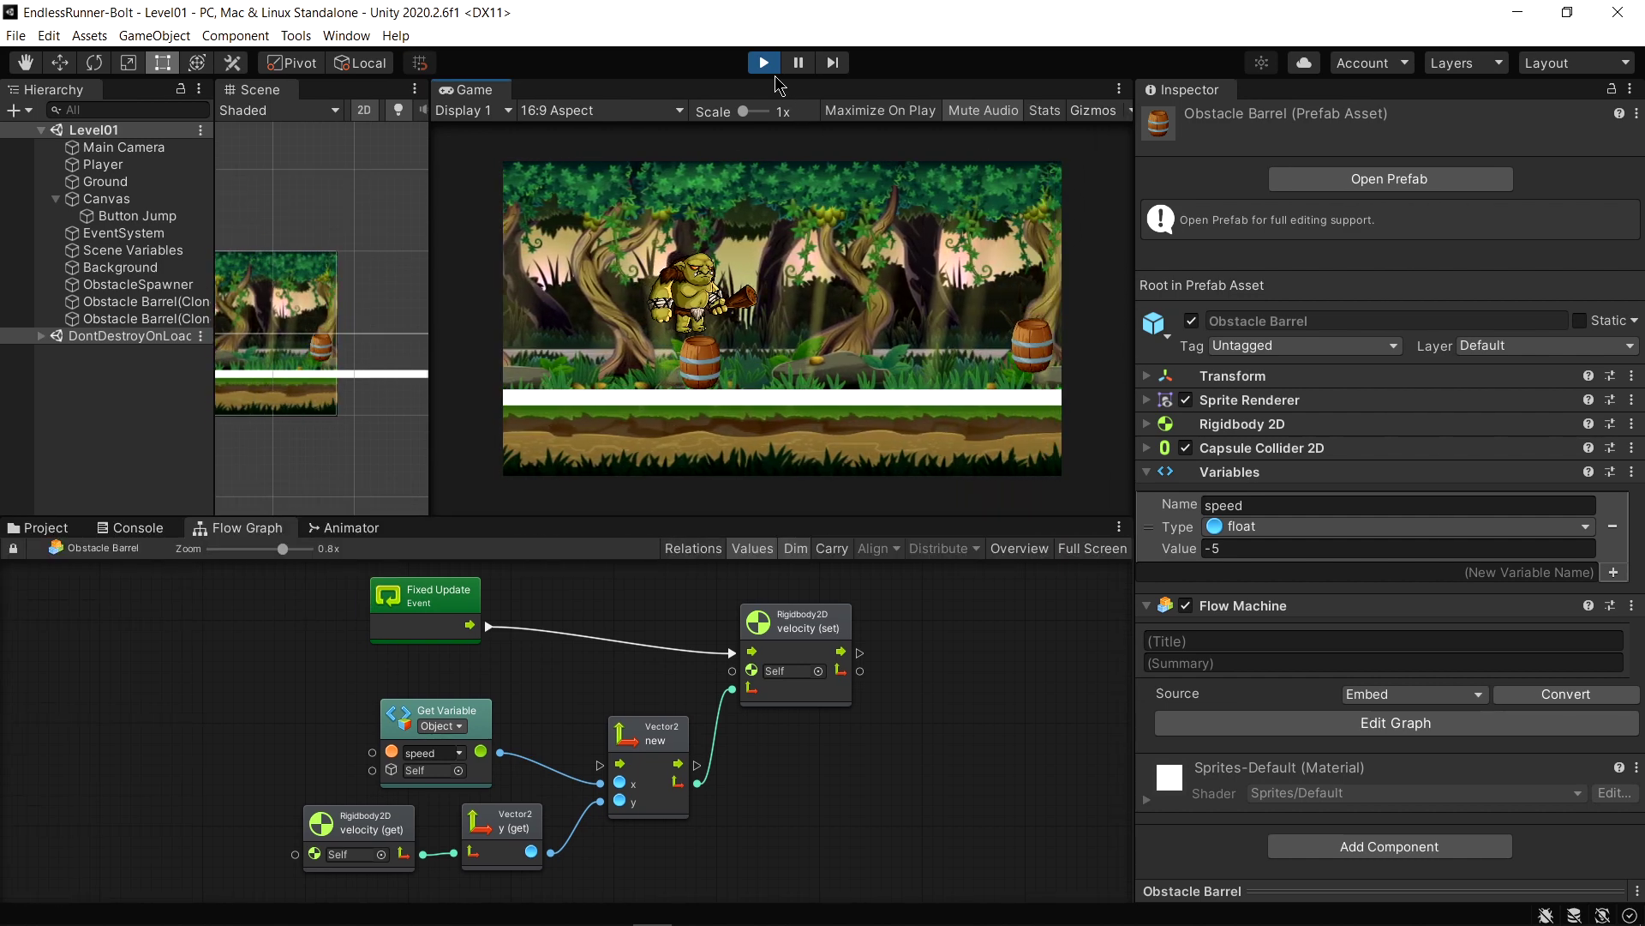
click(769, 67)
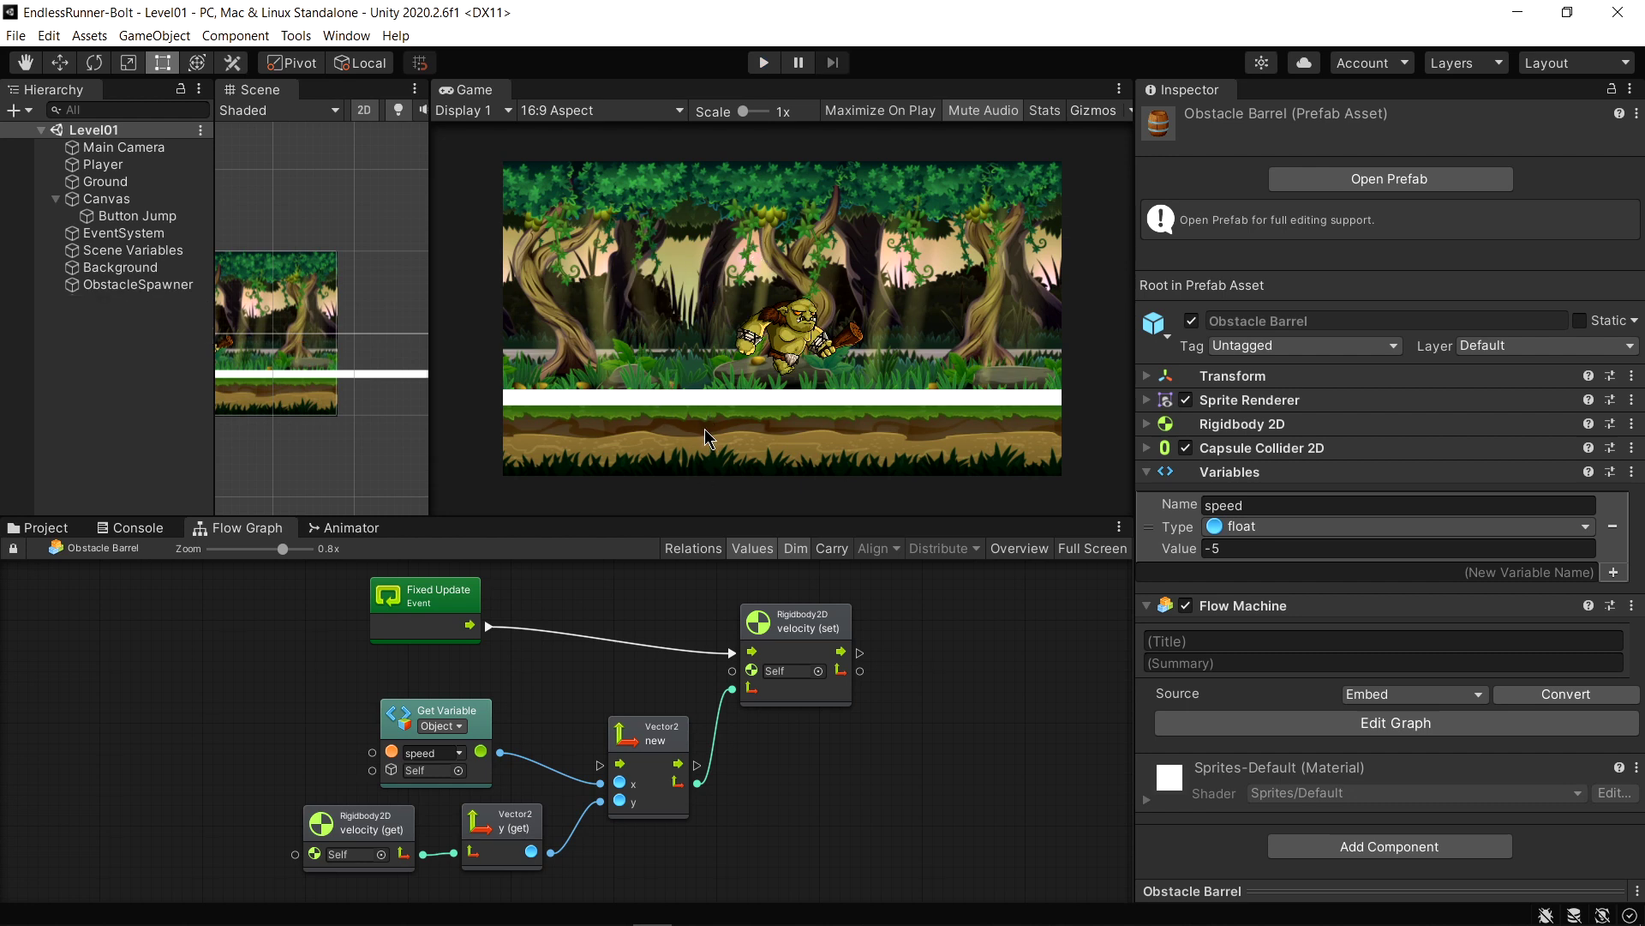
Select the Player and expand its flow graph to full screen
click(104, 166)
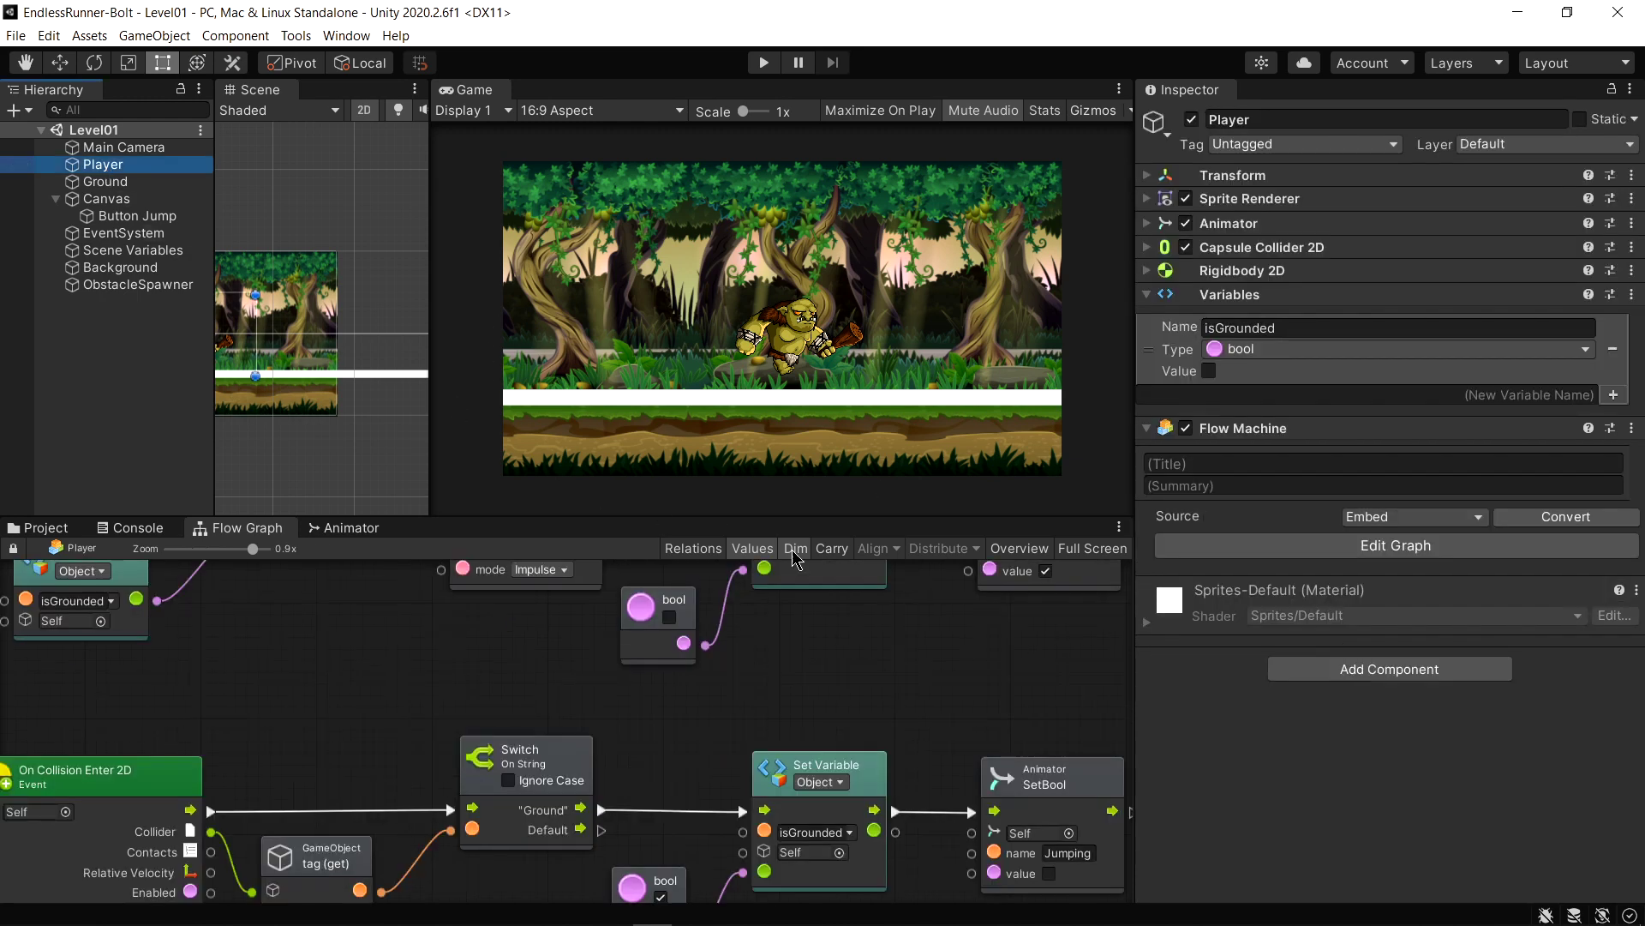
scroll(416, 744, down, 3)
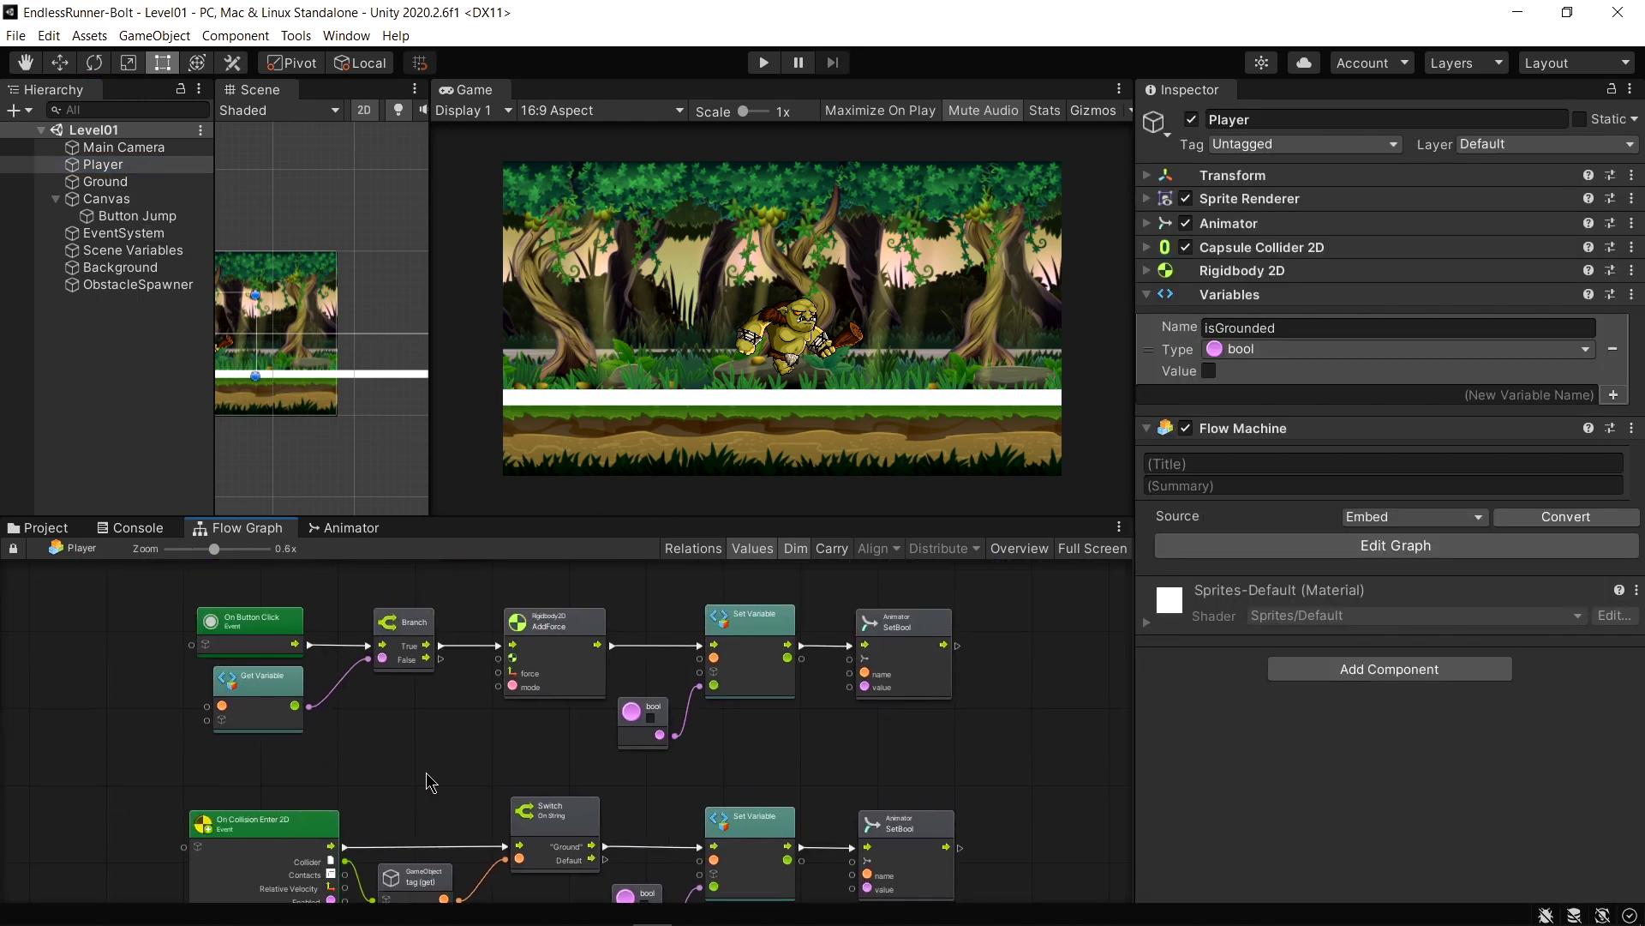
scroll(419, 621, up, 4)
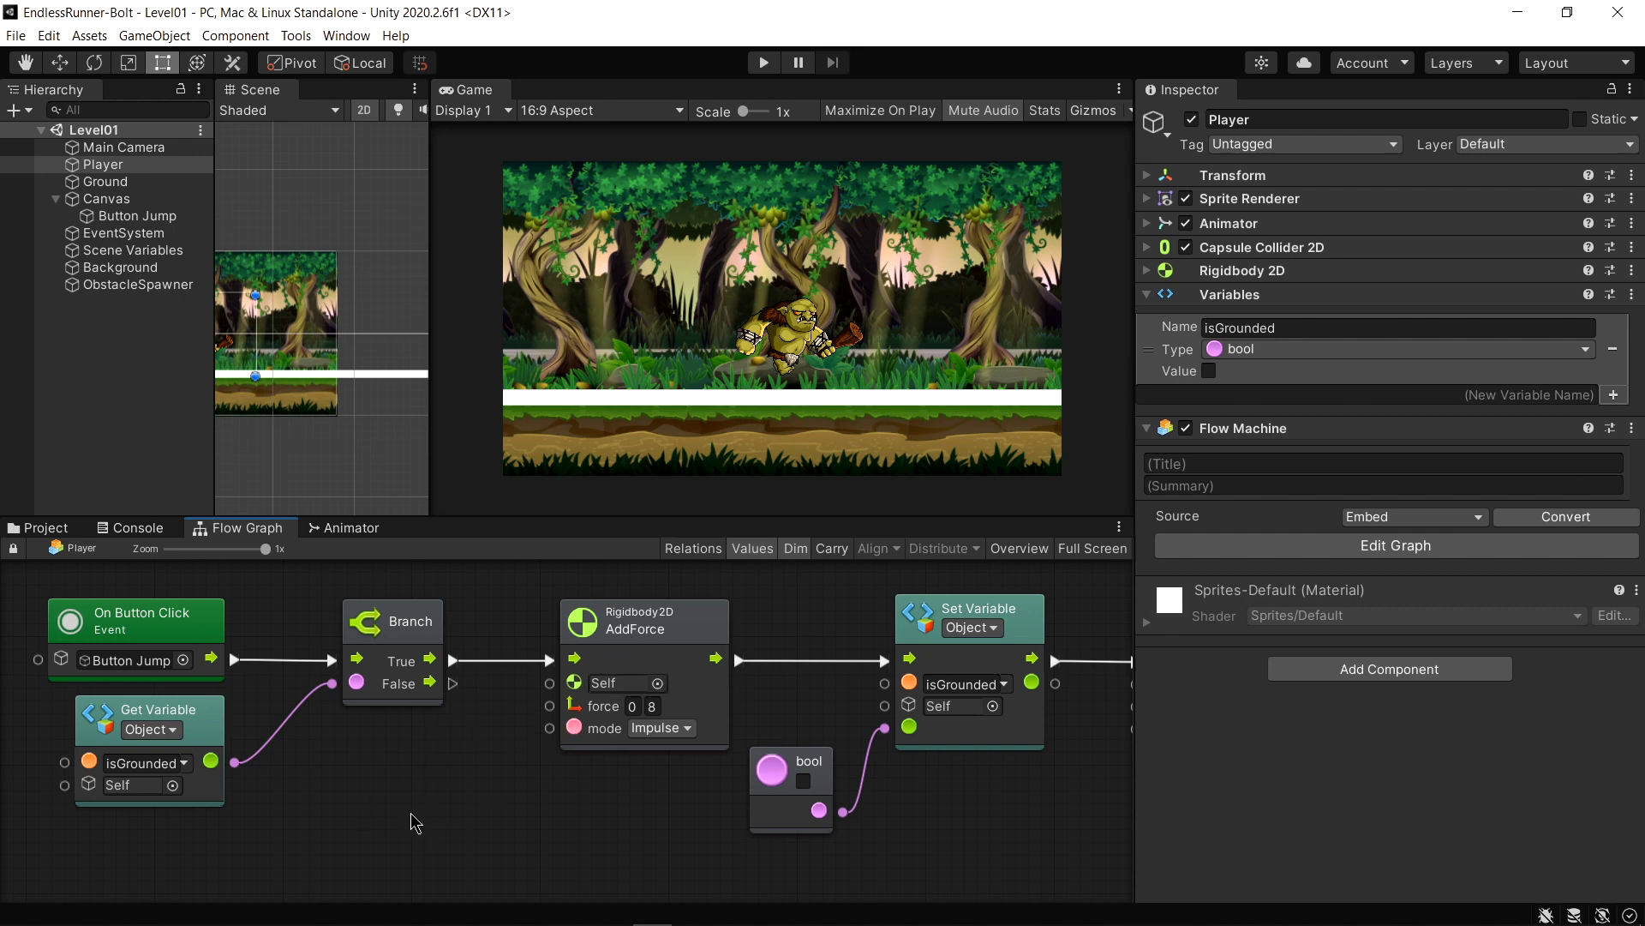
scroll(369, 855, up, 1)
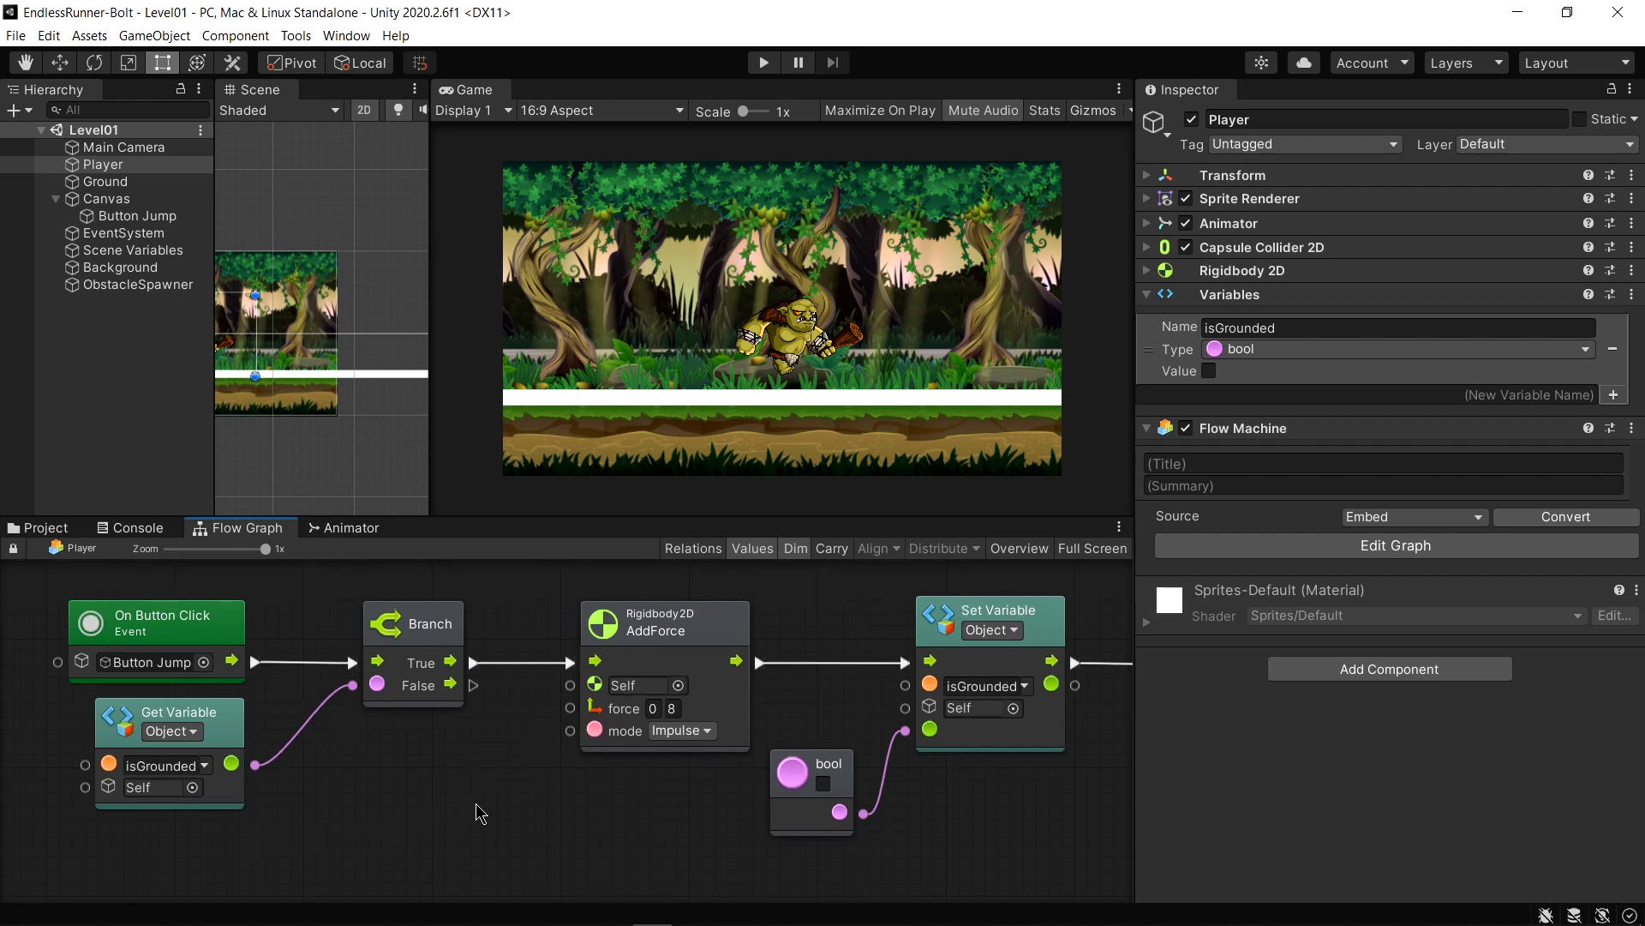
click(1093, 548)
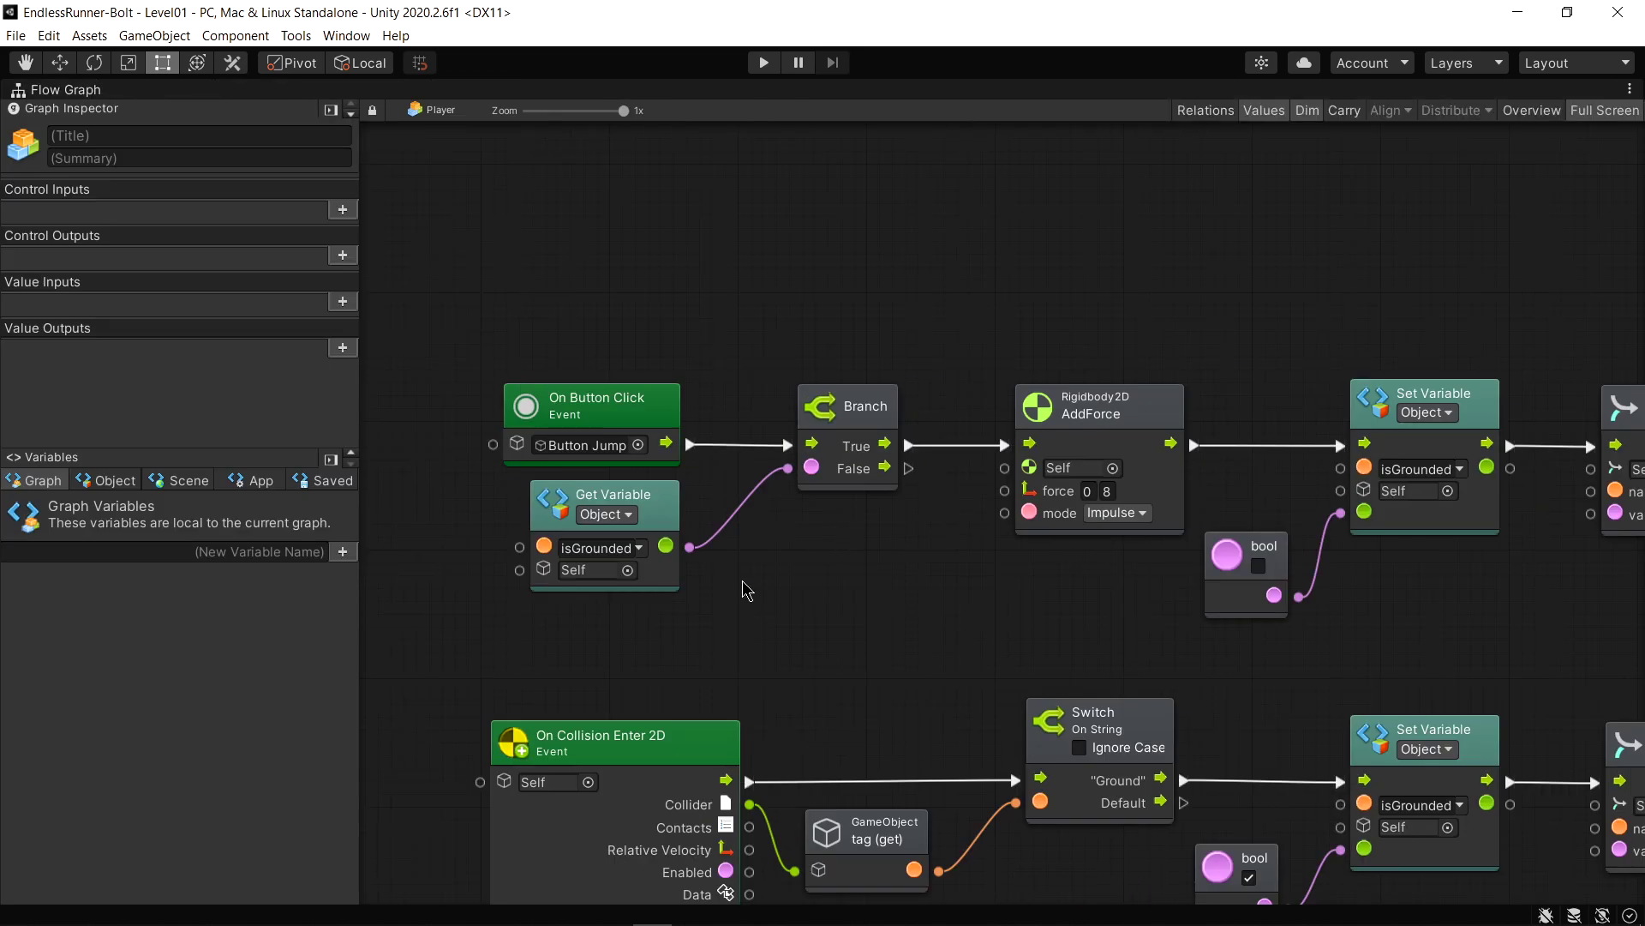
scroll(744, 590, down, 2)
Add a Vector2 object variable jumpForce, place its getter beside AddForce, and exit full screen
click(124, 487)
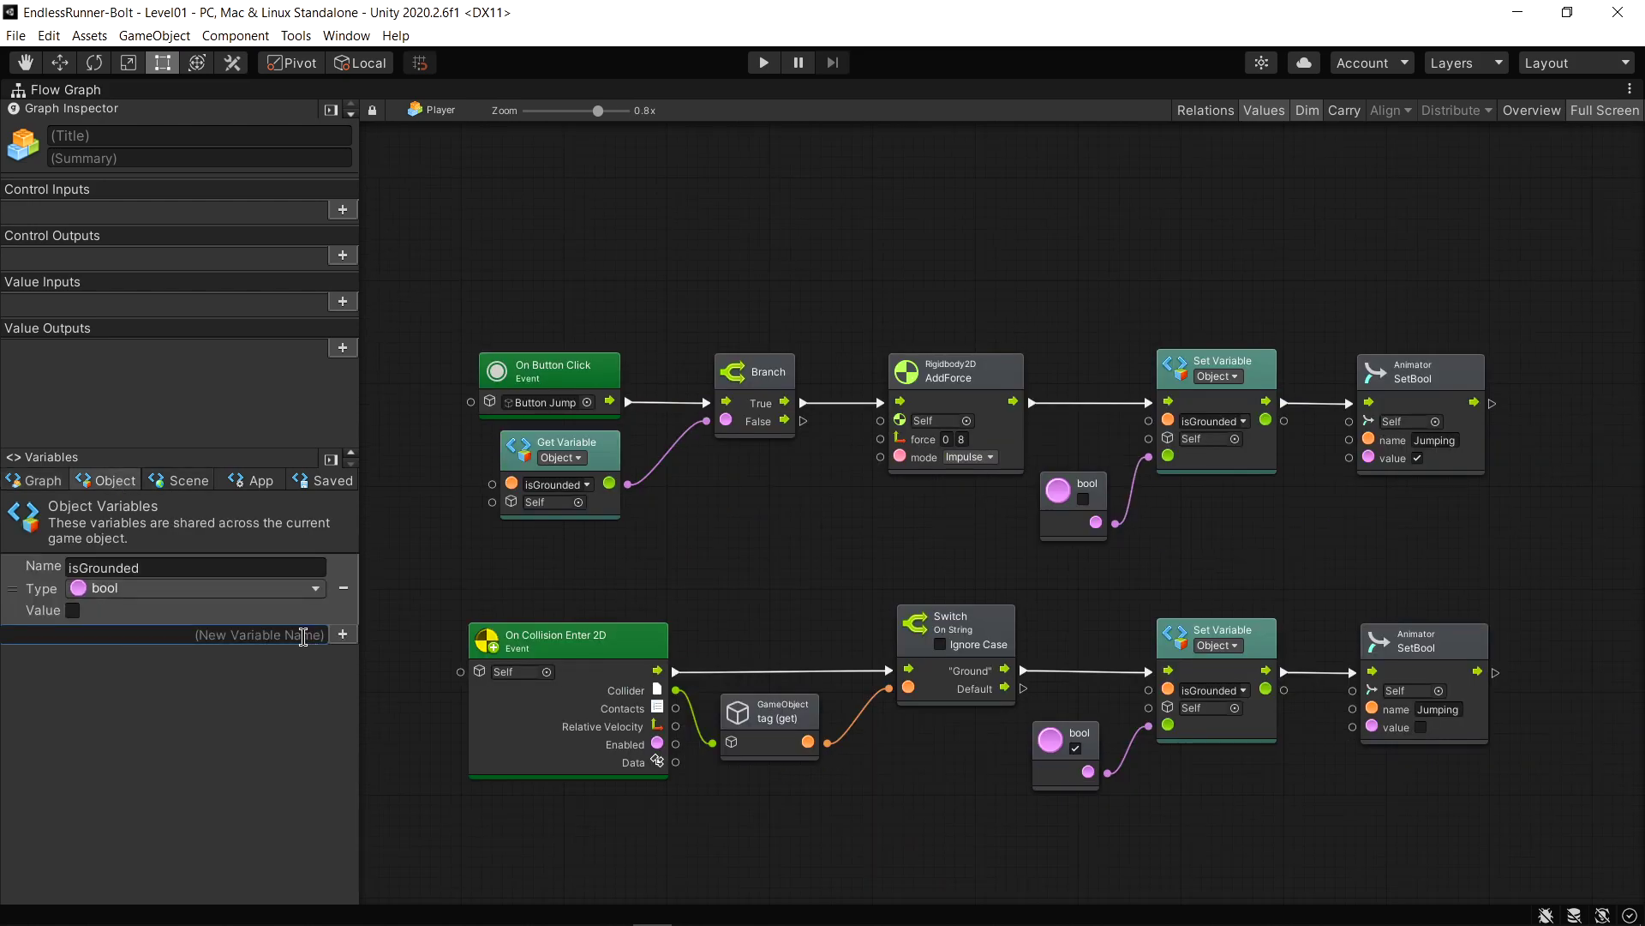
text(Jumce)
click(342, 634)
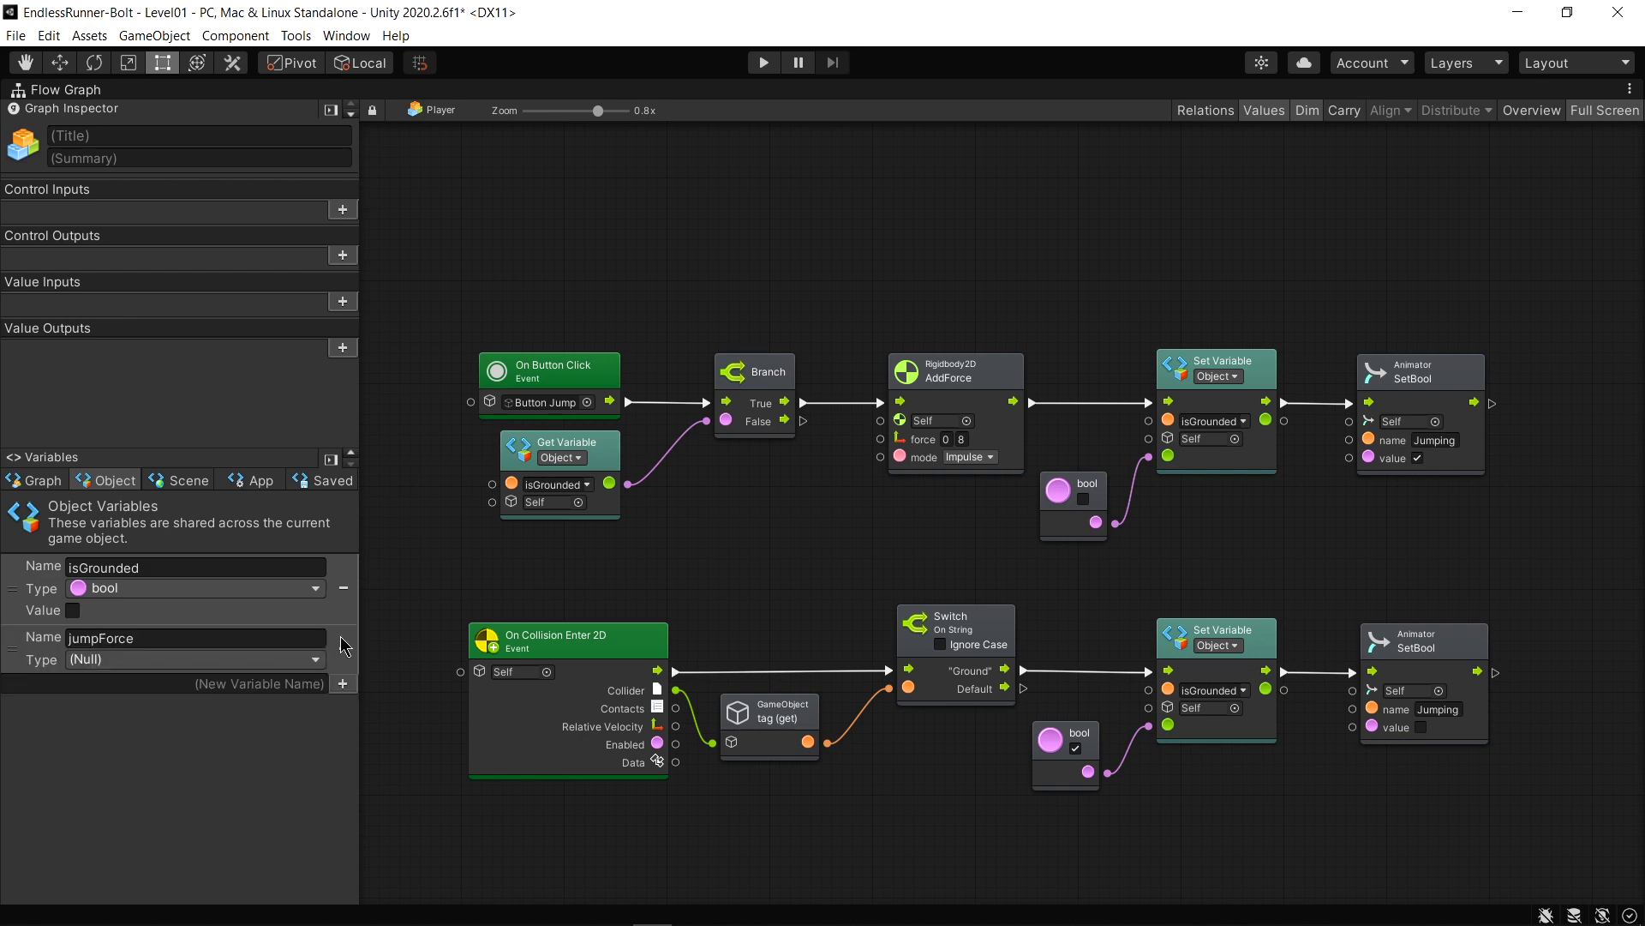
click(176, 659)
click(138, 464)
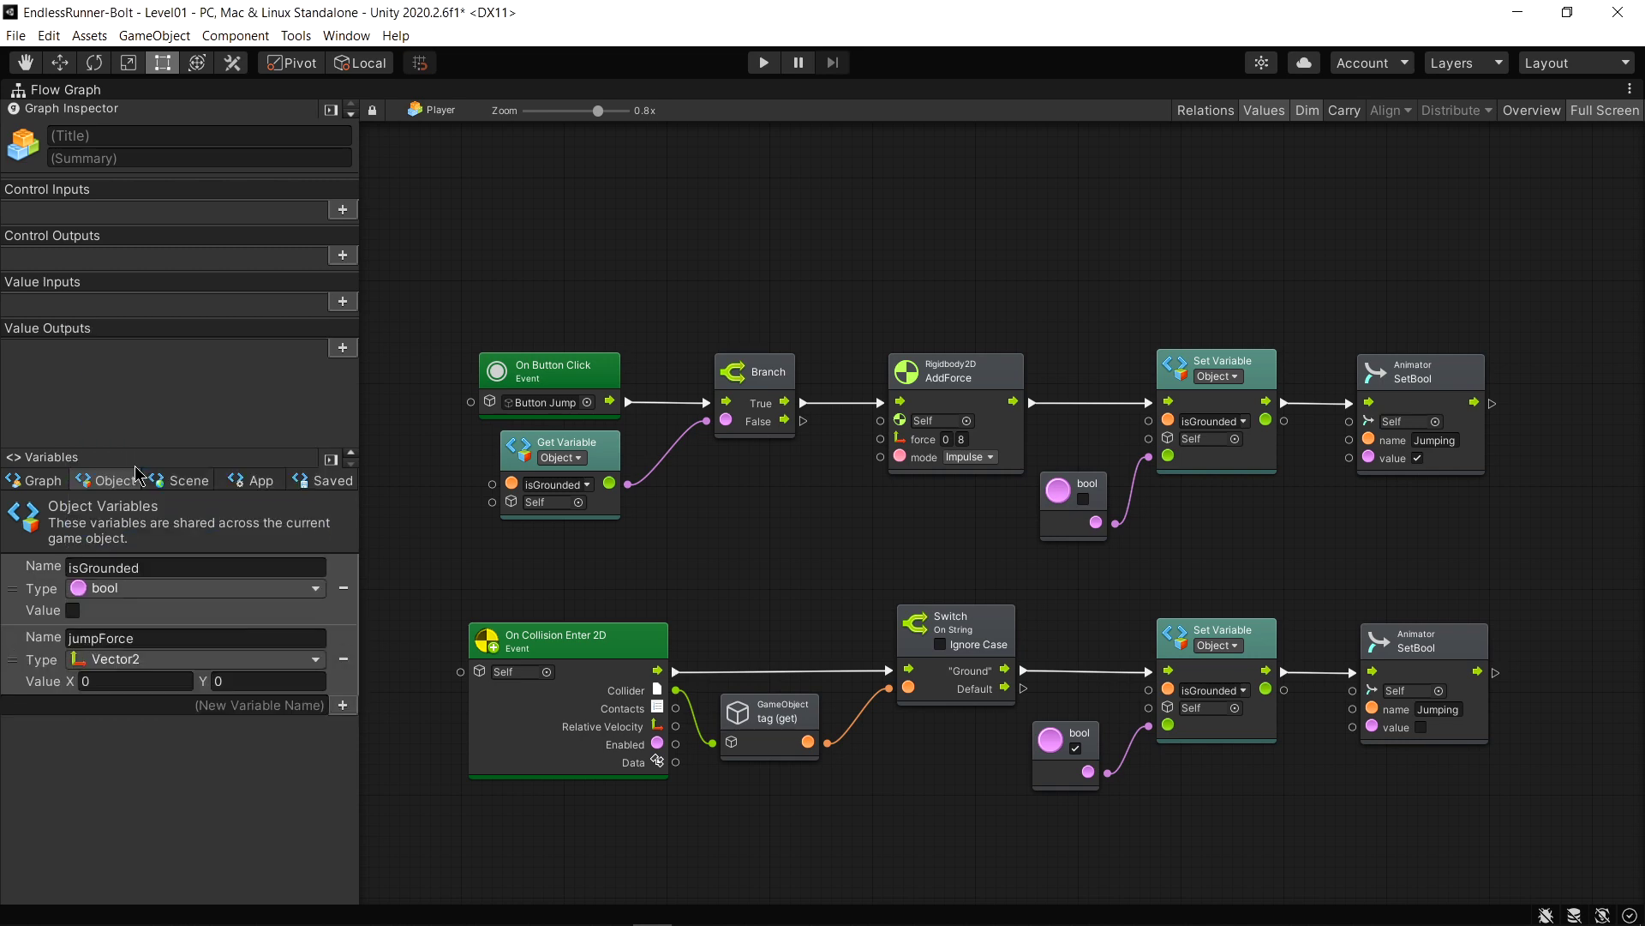
mouse_move(48, 658)
mouse_down()
mouse_move(732, 513)
mouse_move(886, 447)
mouse_up()
drag(773, 510, 779, 484)
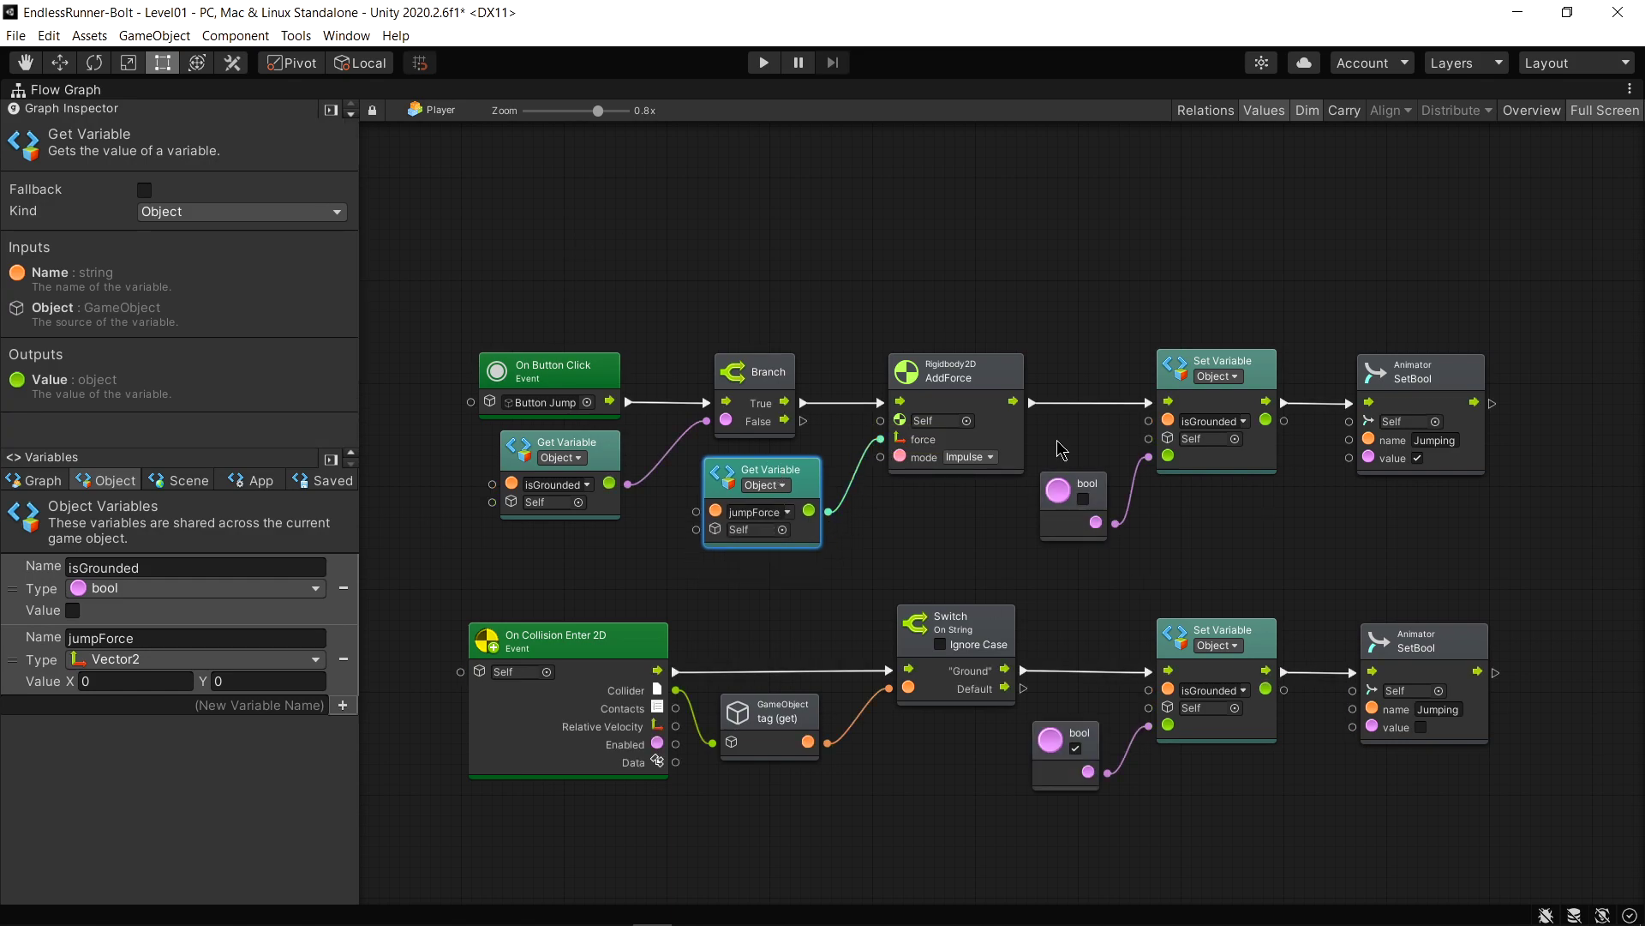
click(1598, 116)
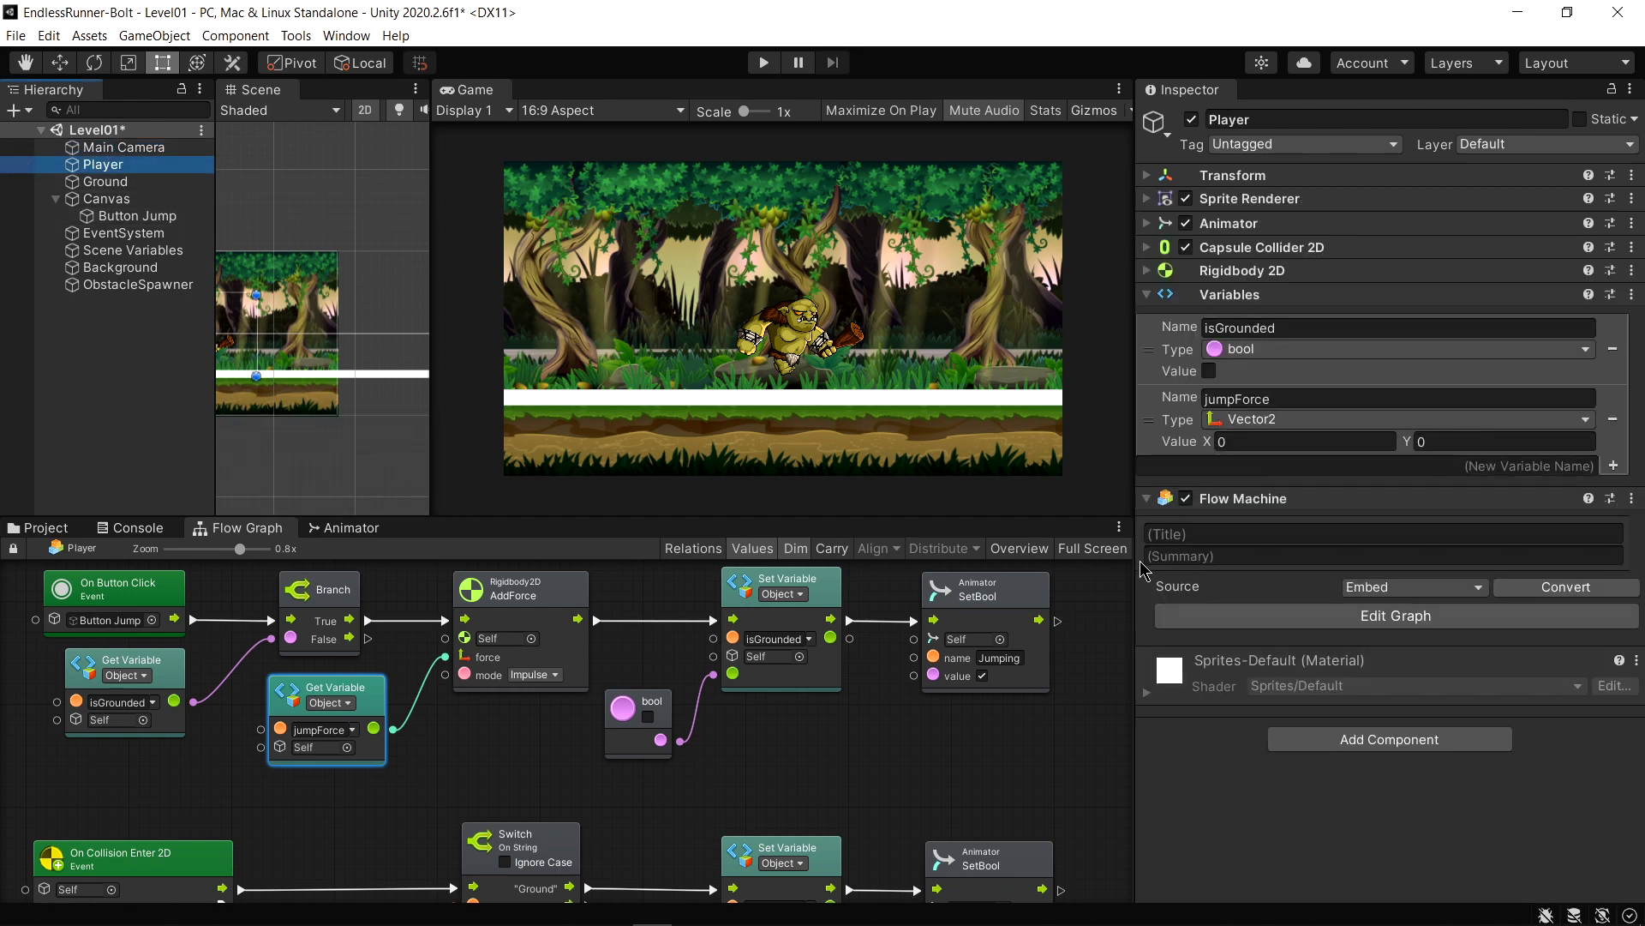
Set jumpForce Y to 12 and test jumping in play mode, then stop
click(1353, 462)
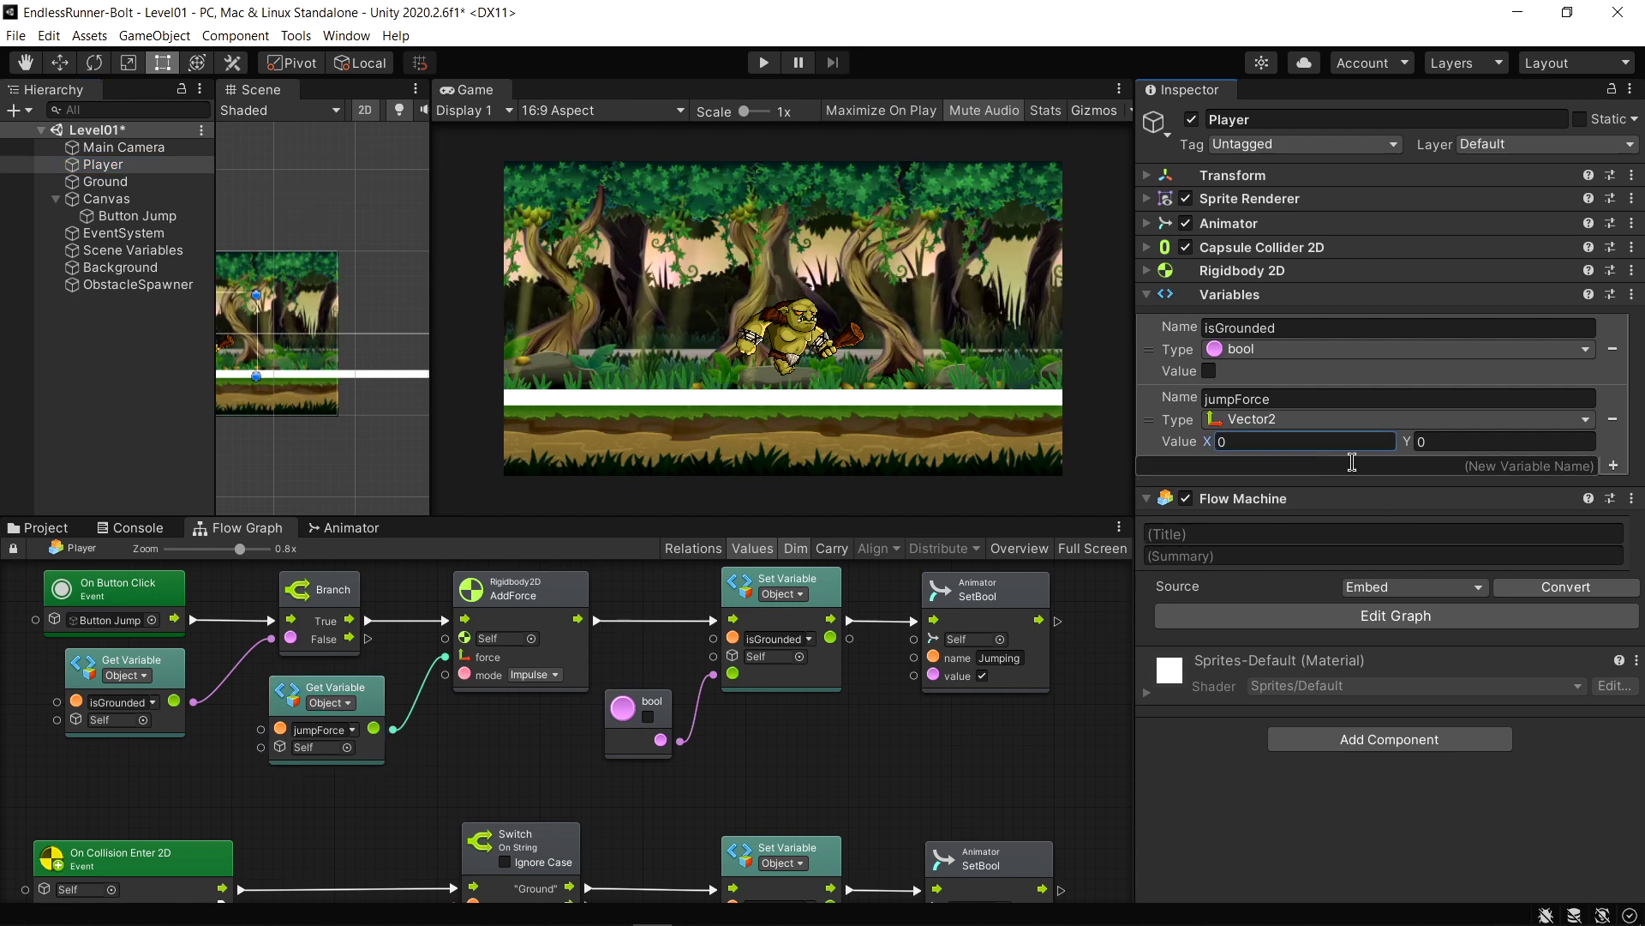
key(Tab)
text(12)
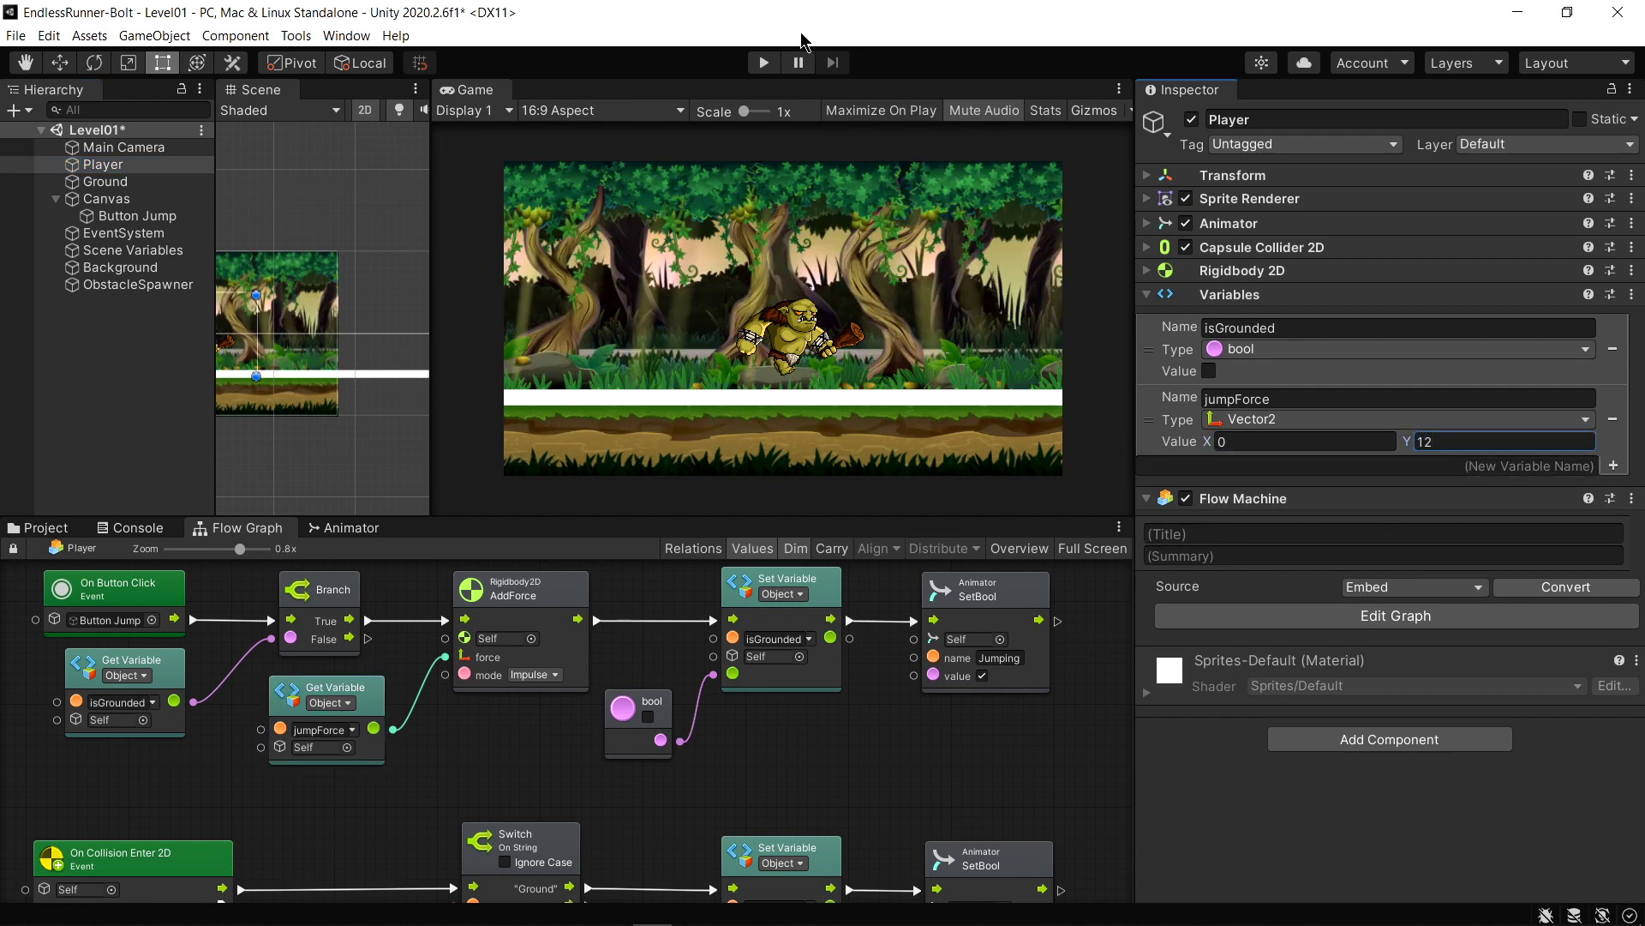
click(764, 63)
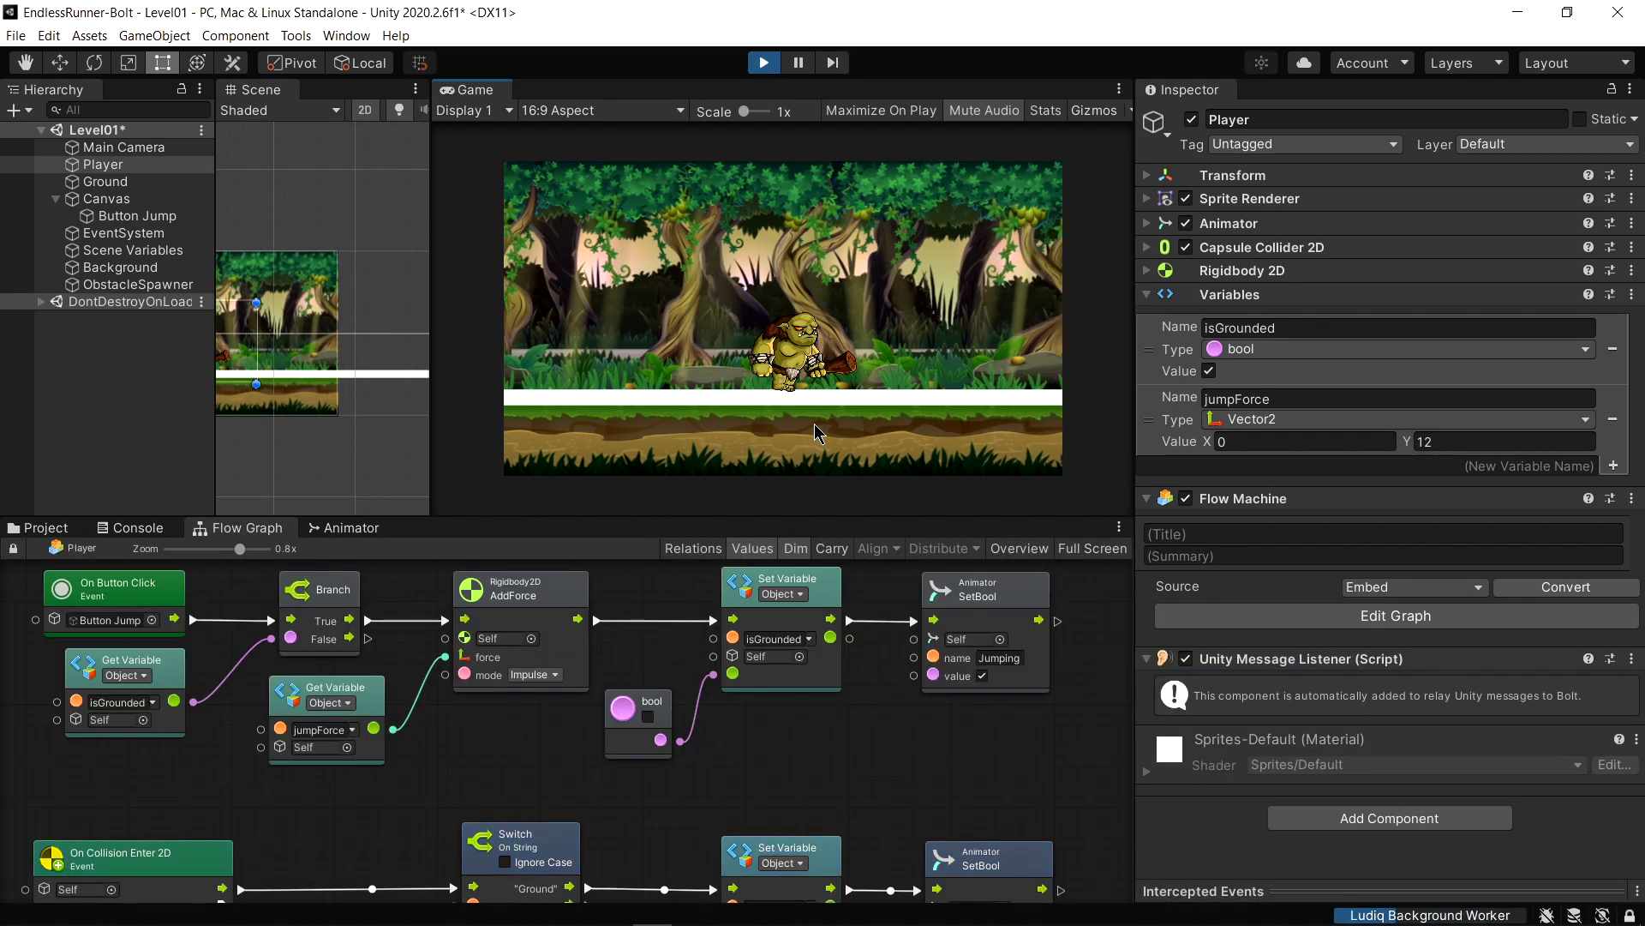
click(806, 373)
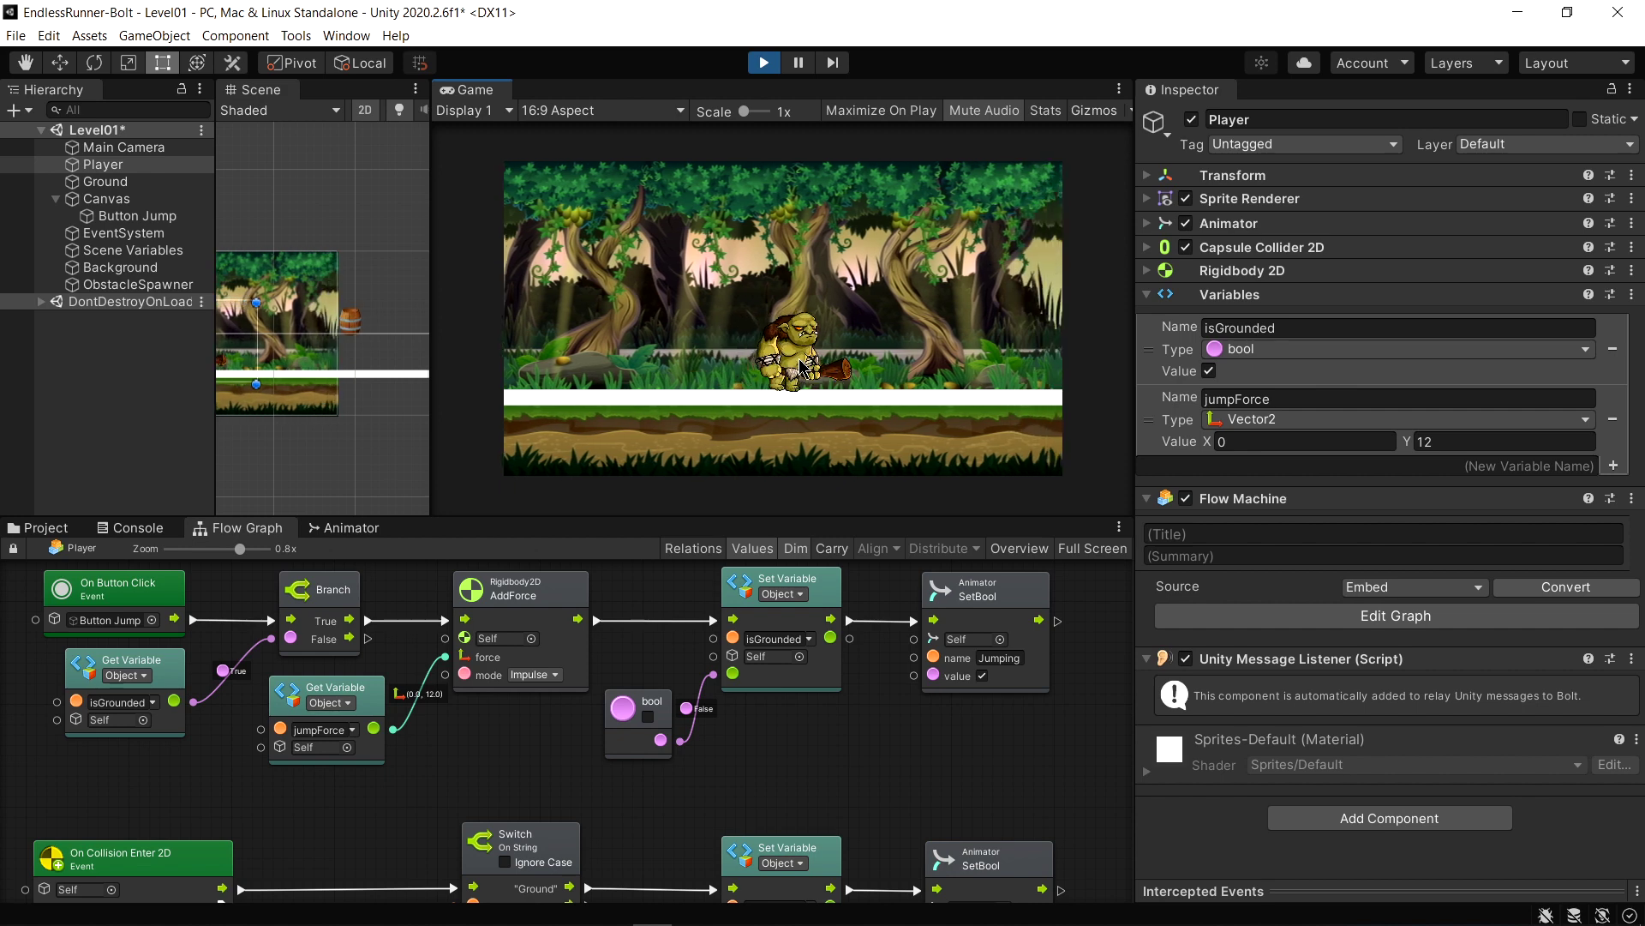
click(821, 379)
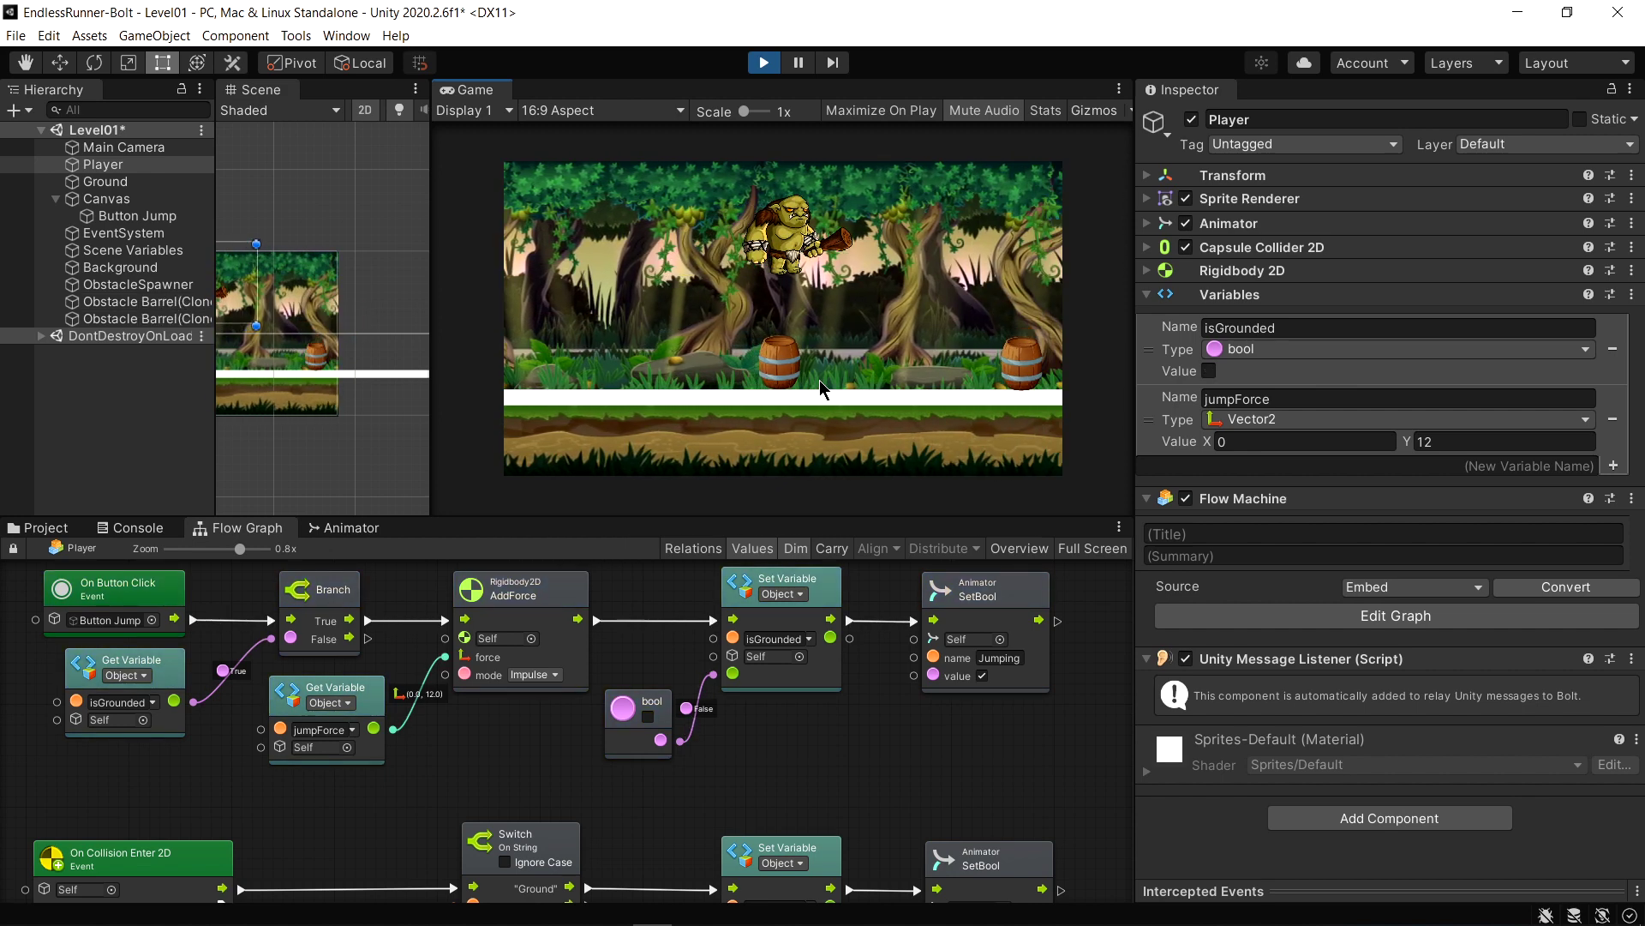
click(120, 267)
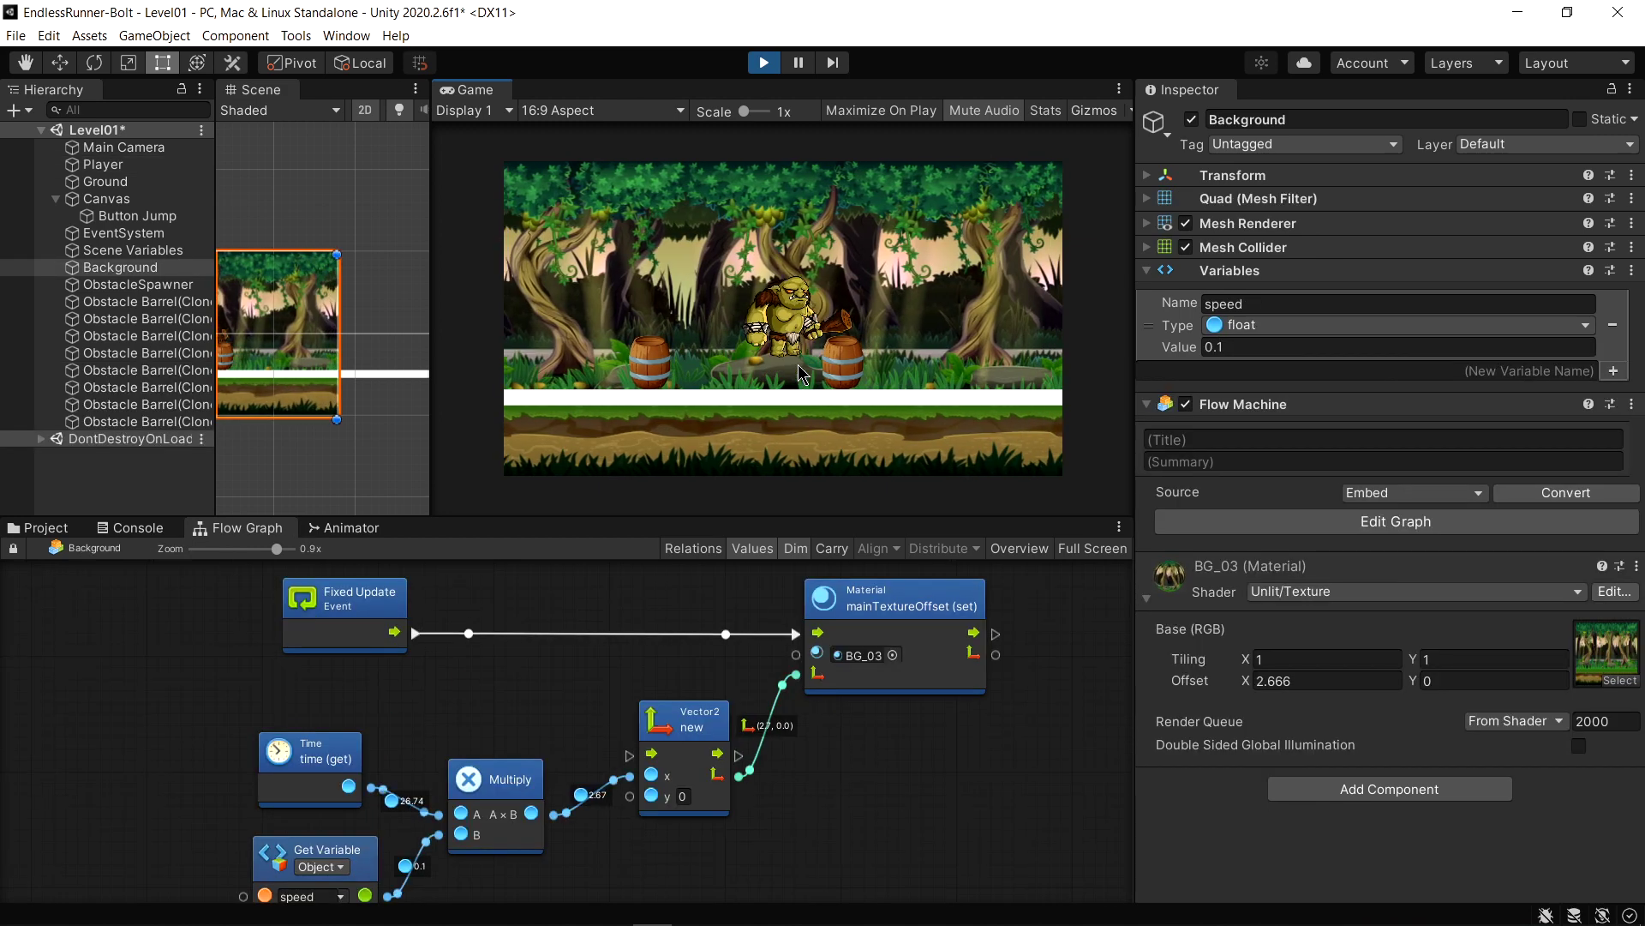
click(765, 69)
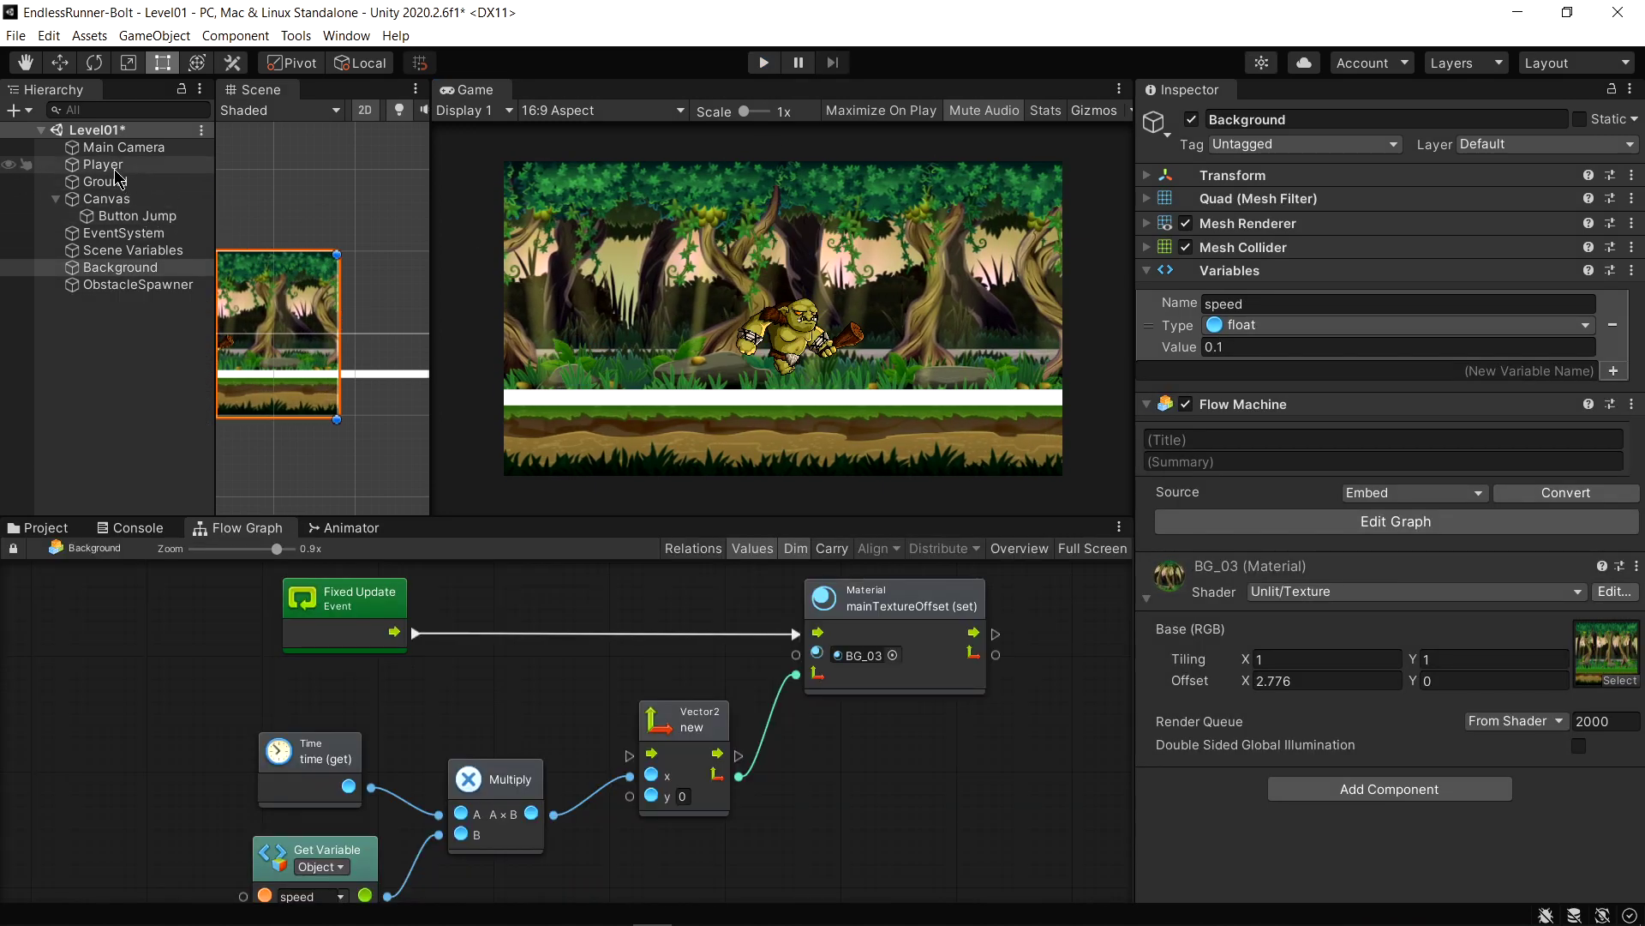
Lower the Player's jumpForce Y to 10 and run another test
click(103, 163)
click(1430, 445)
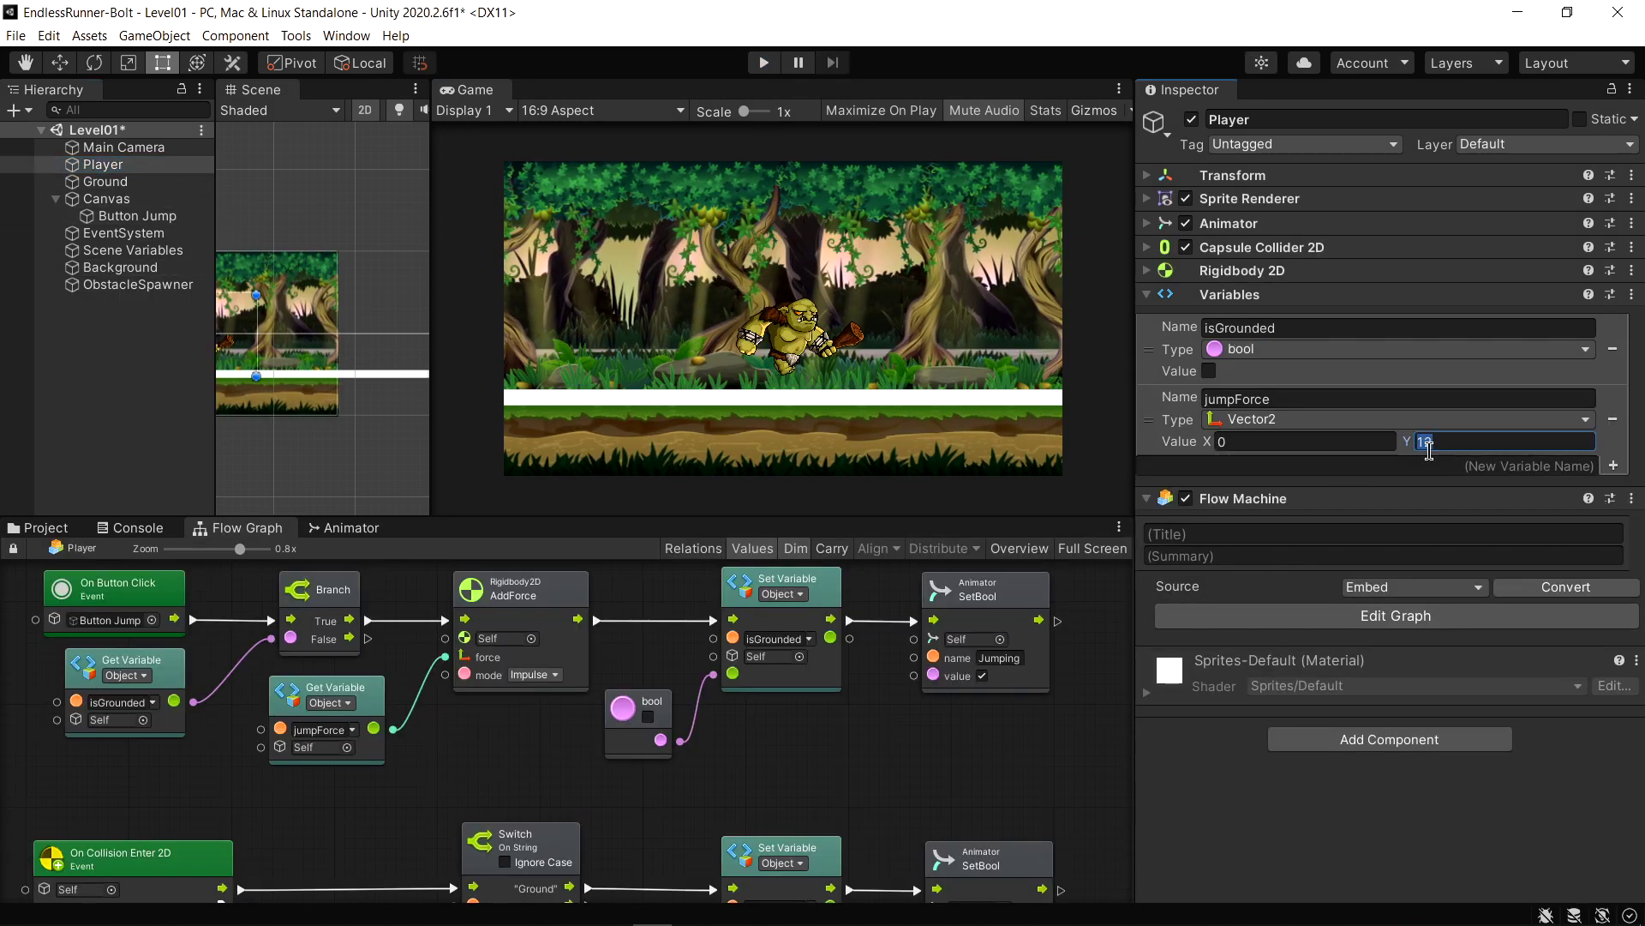
click(764, 63)
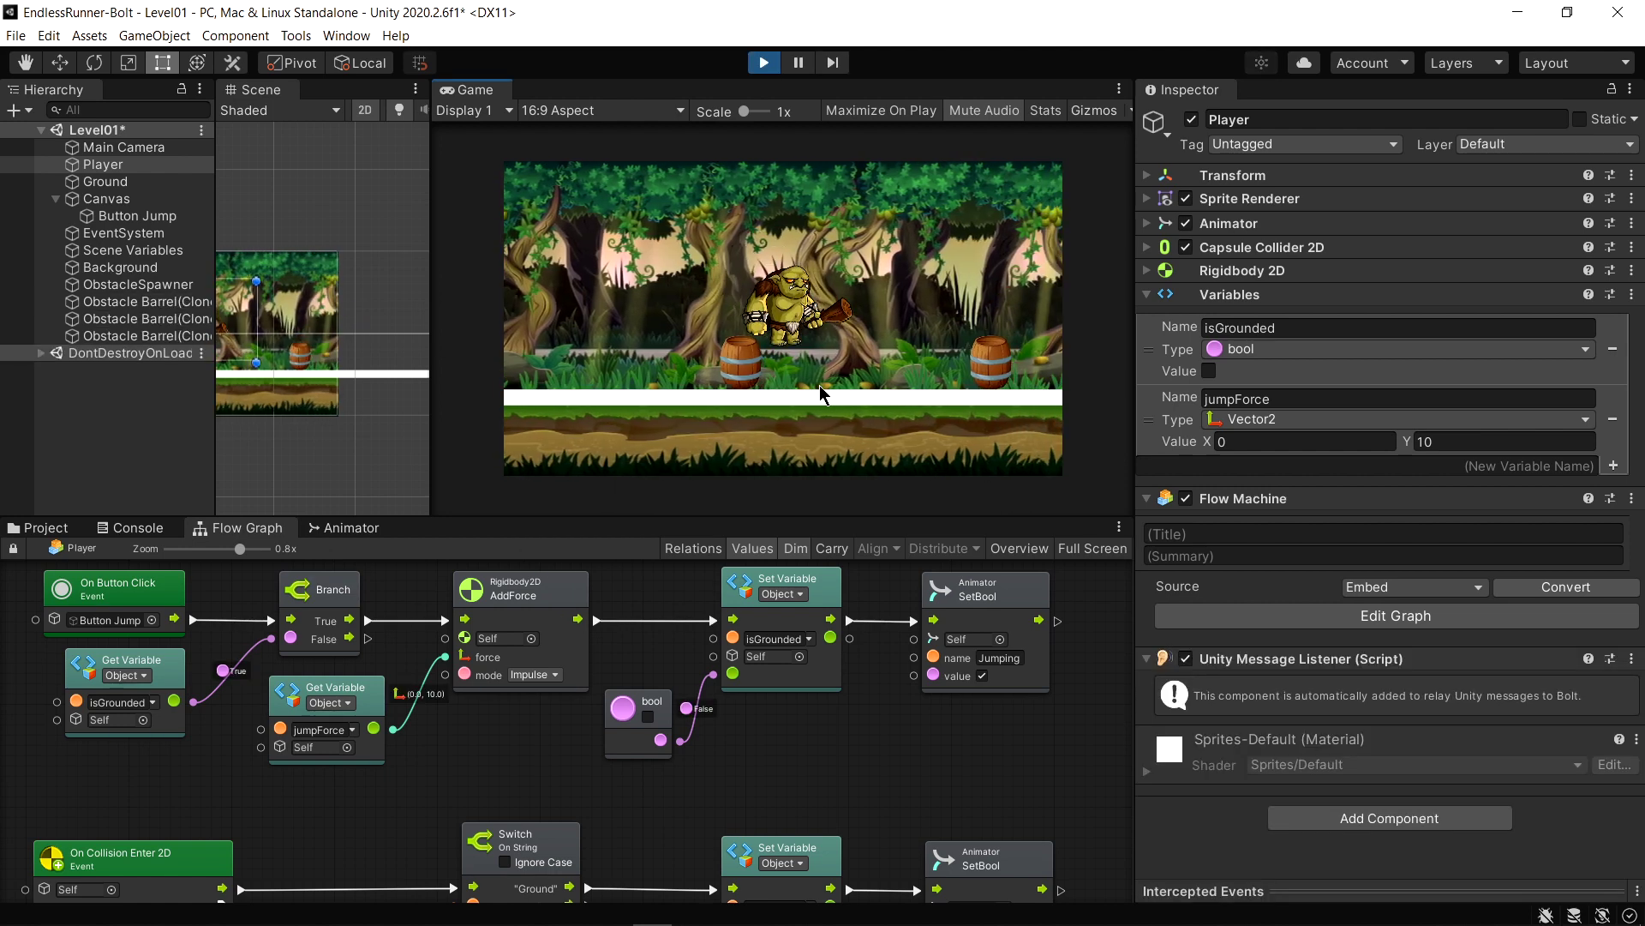
key(ctrl+p)
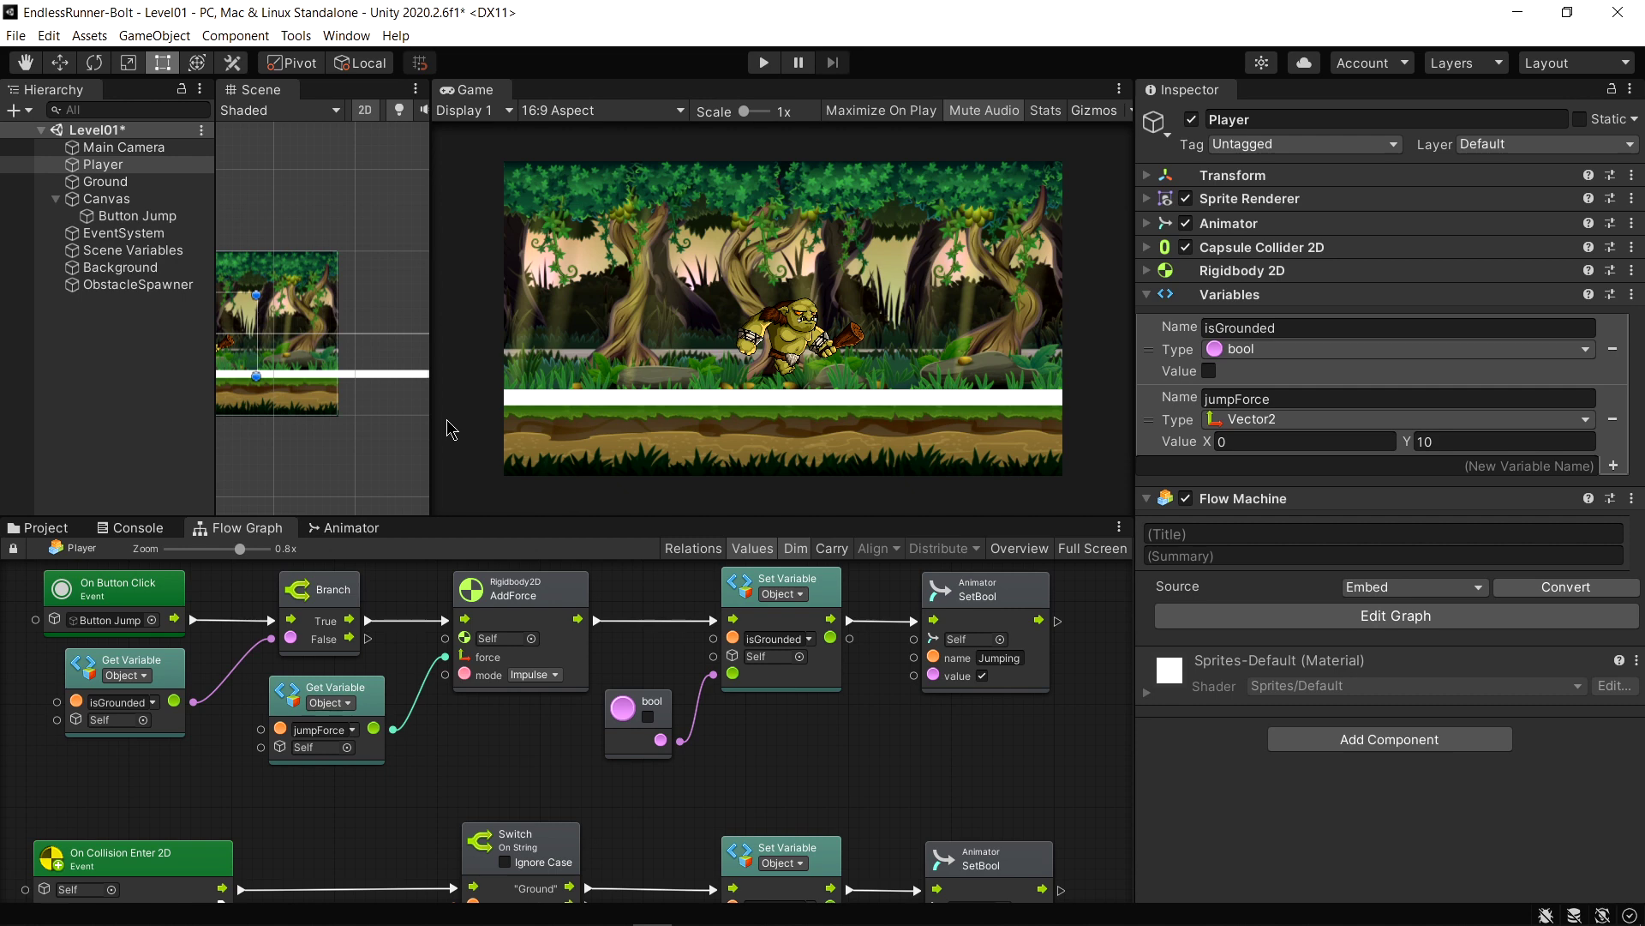
Move the Ground up to the grass level and disable its Sprite Renderer
click(86, 181)
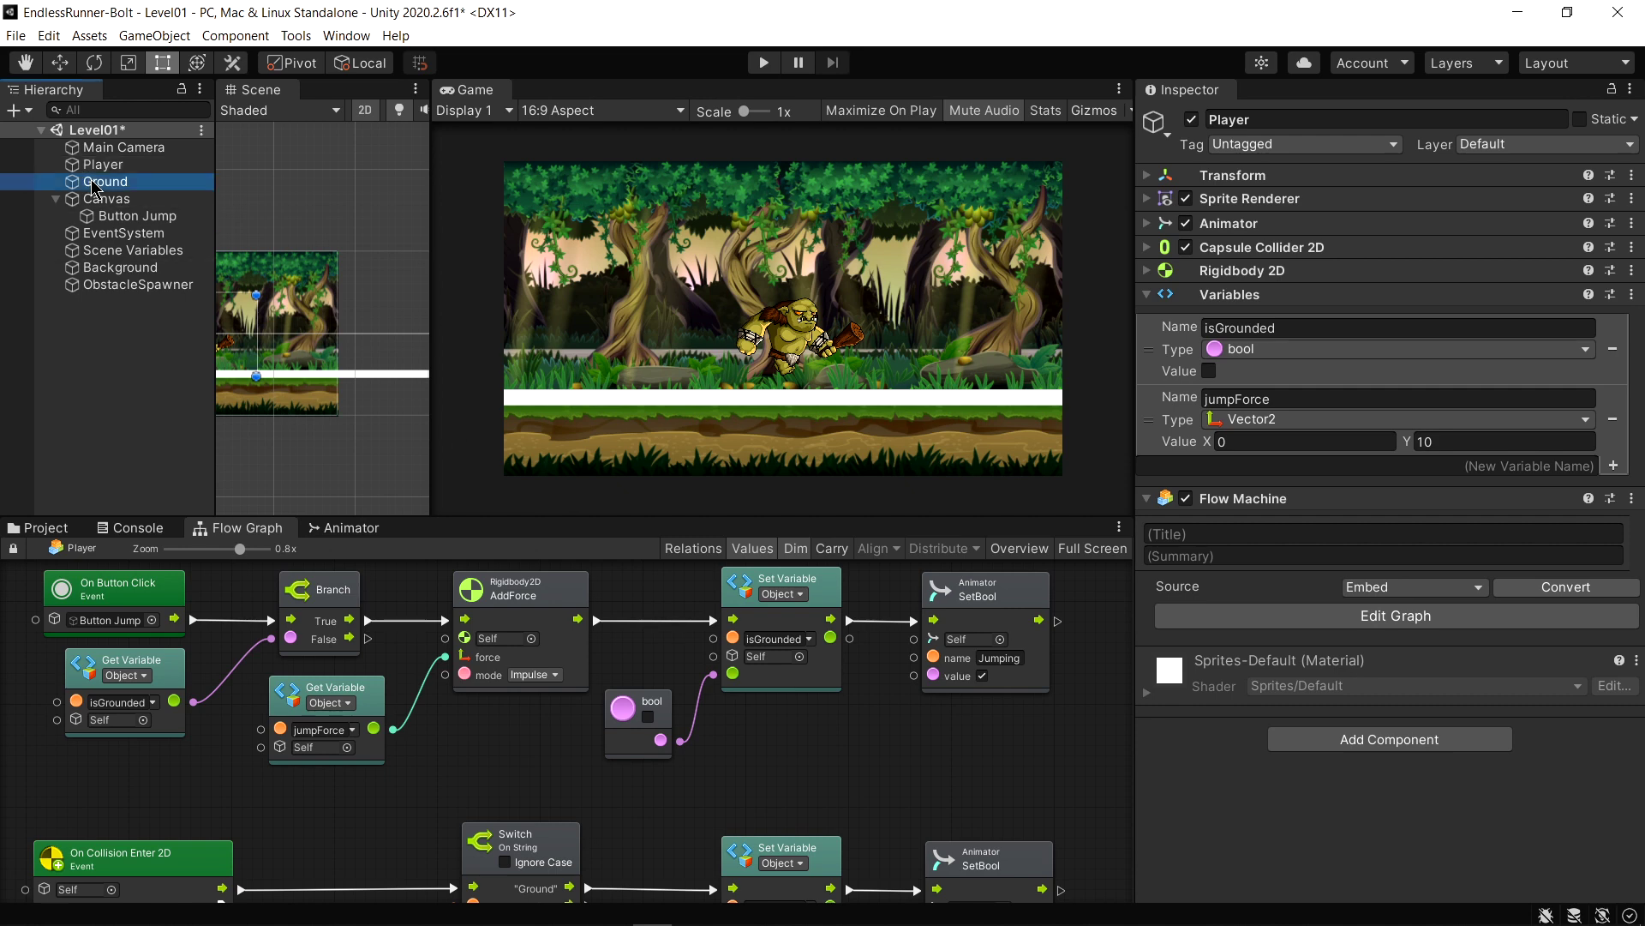
drag(466, 344, 917, 343)
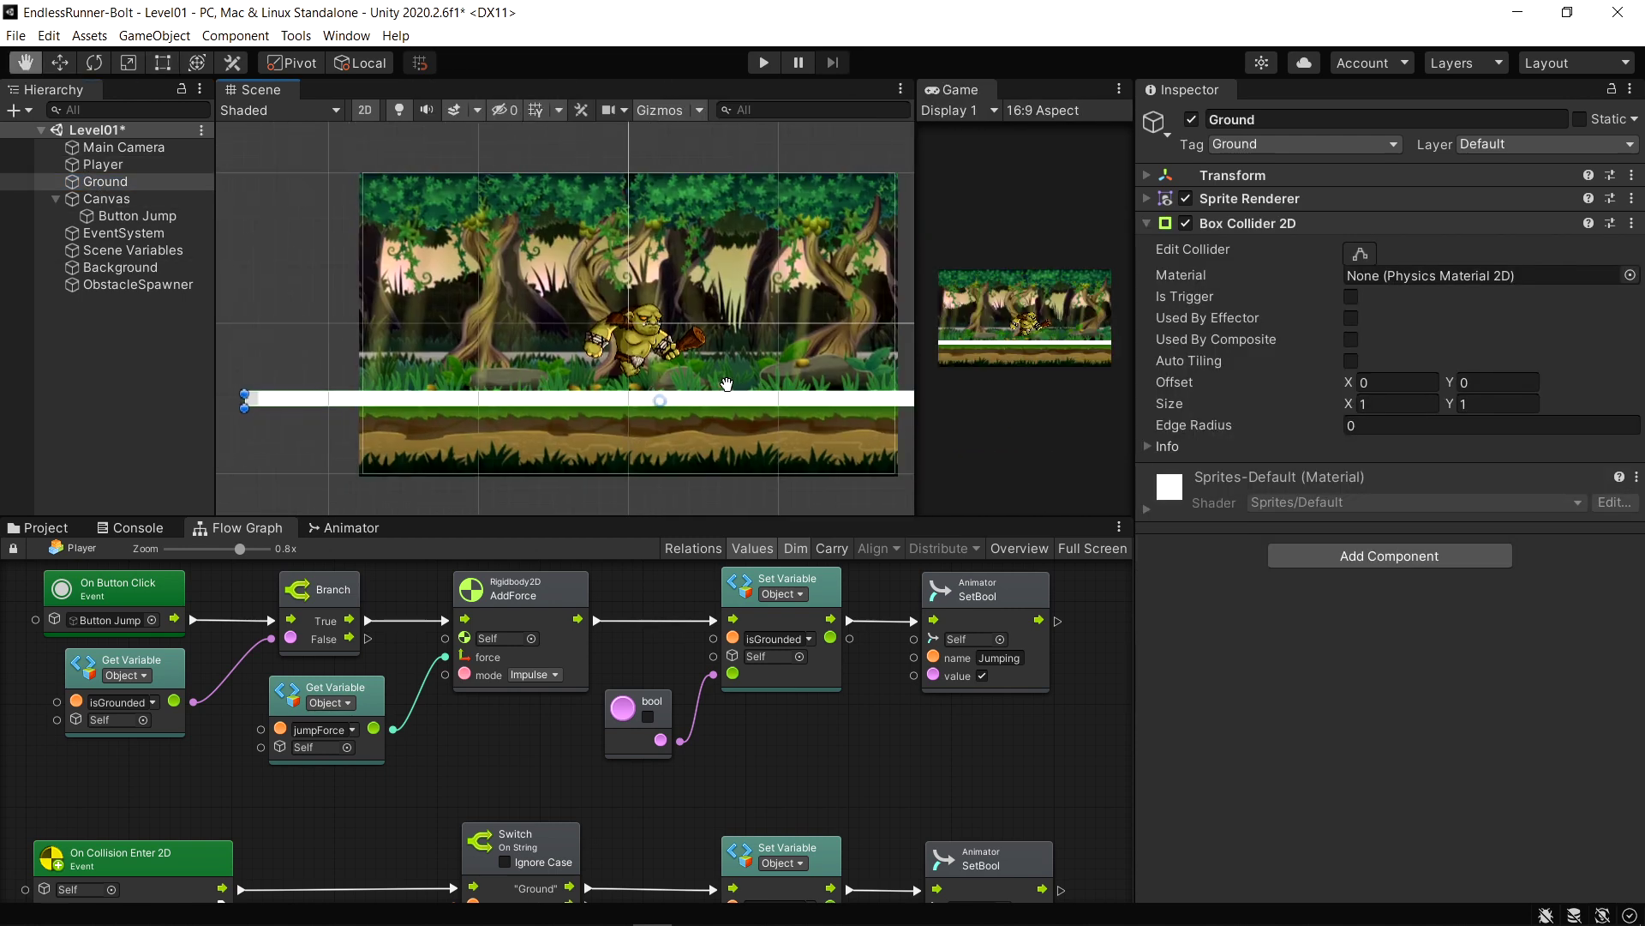
key(w)
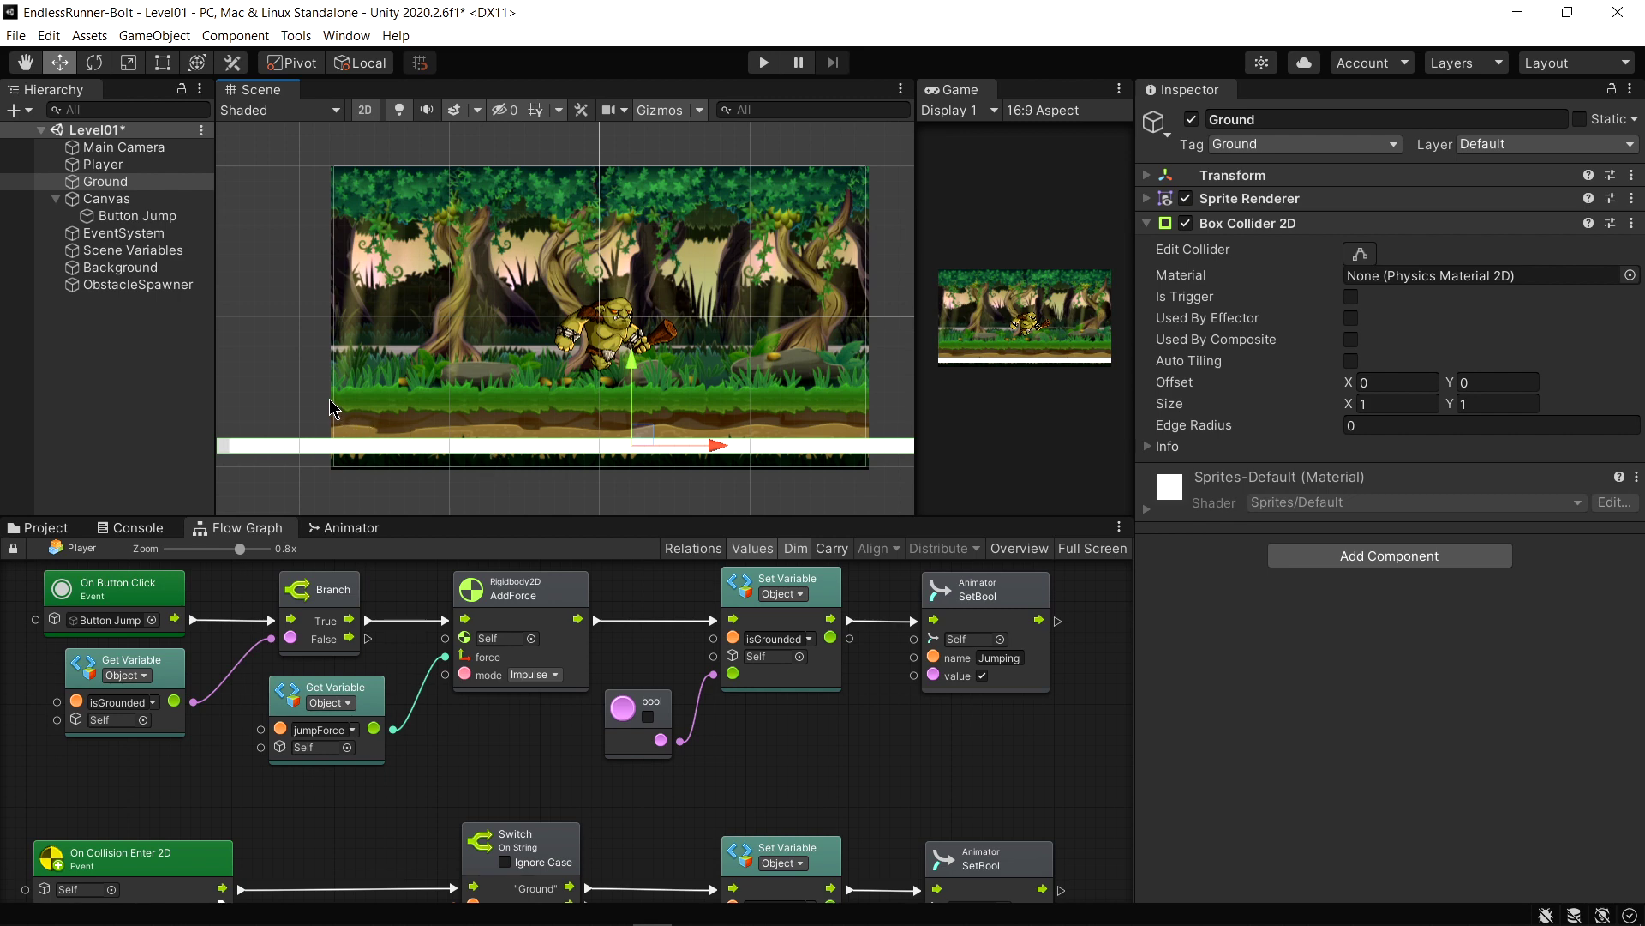
drag(631, 371, 634, 335)
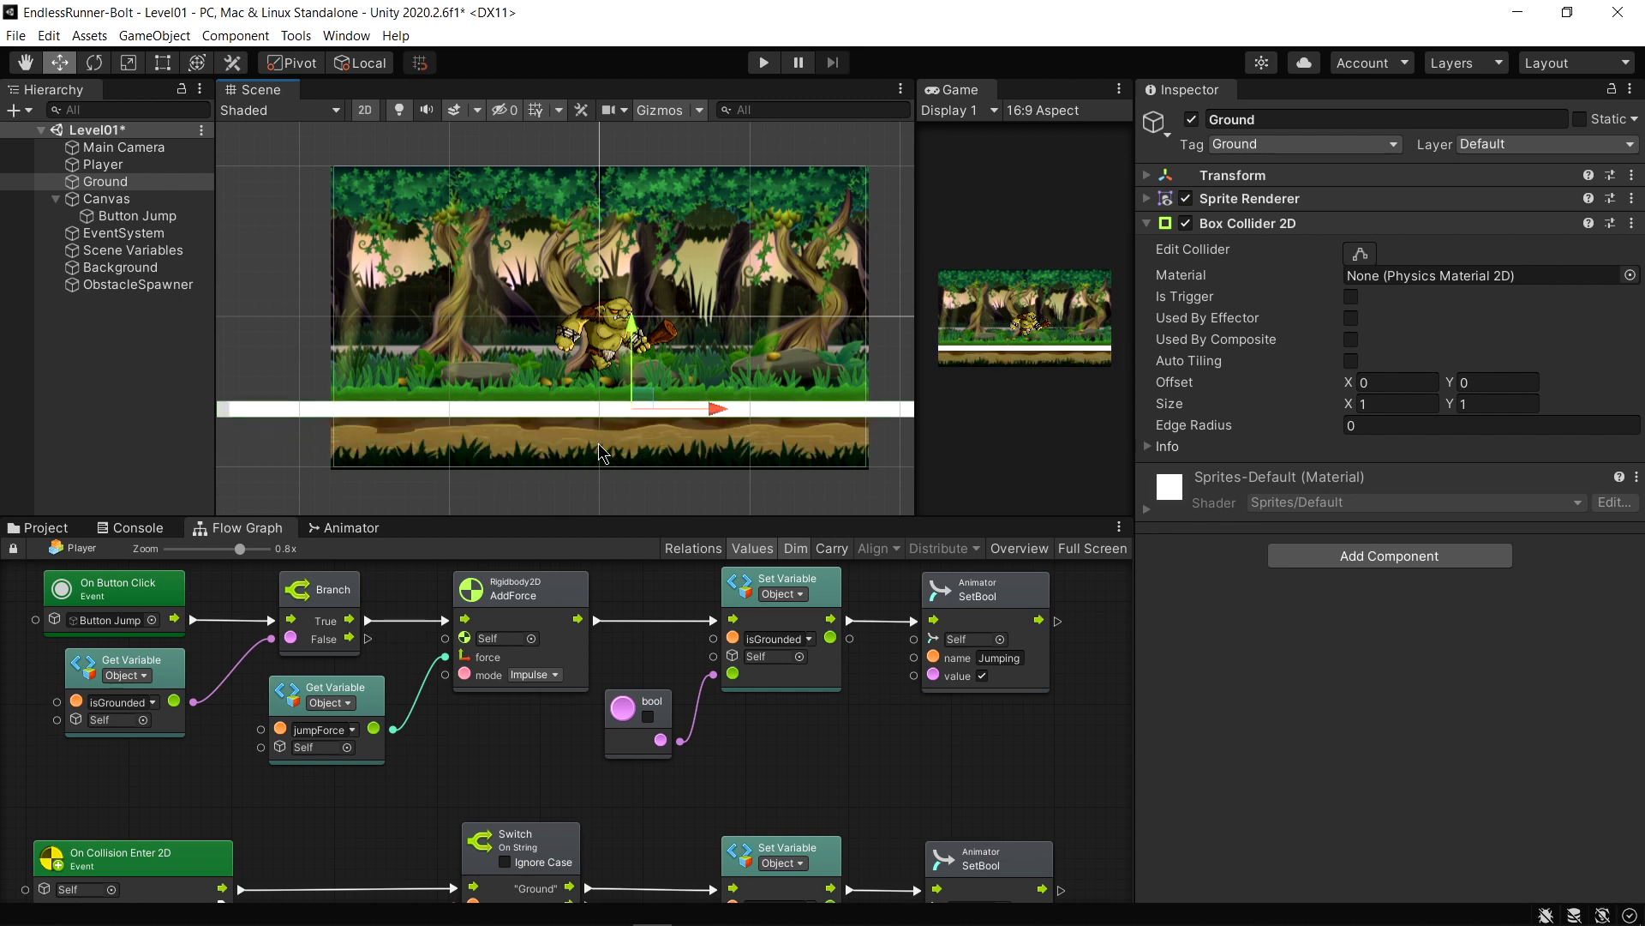
click(1166, 203)
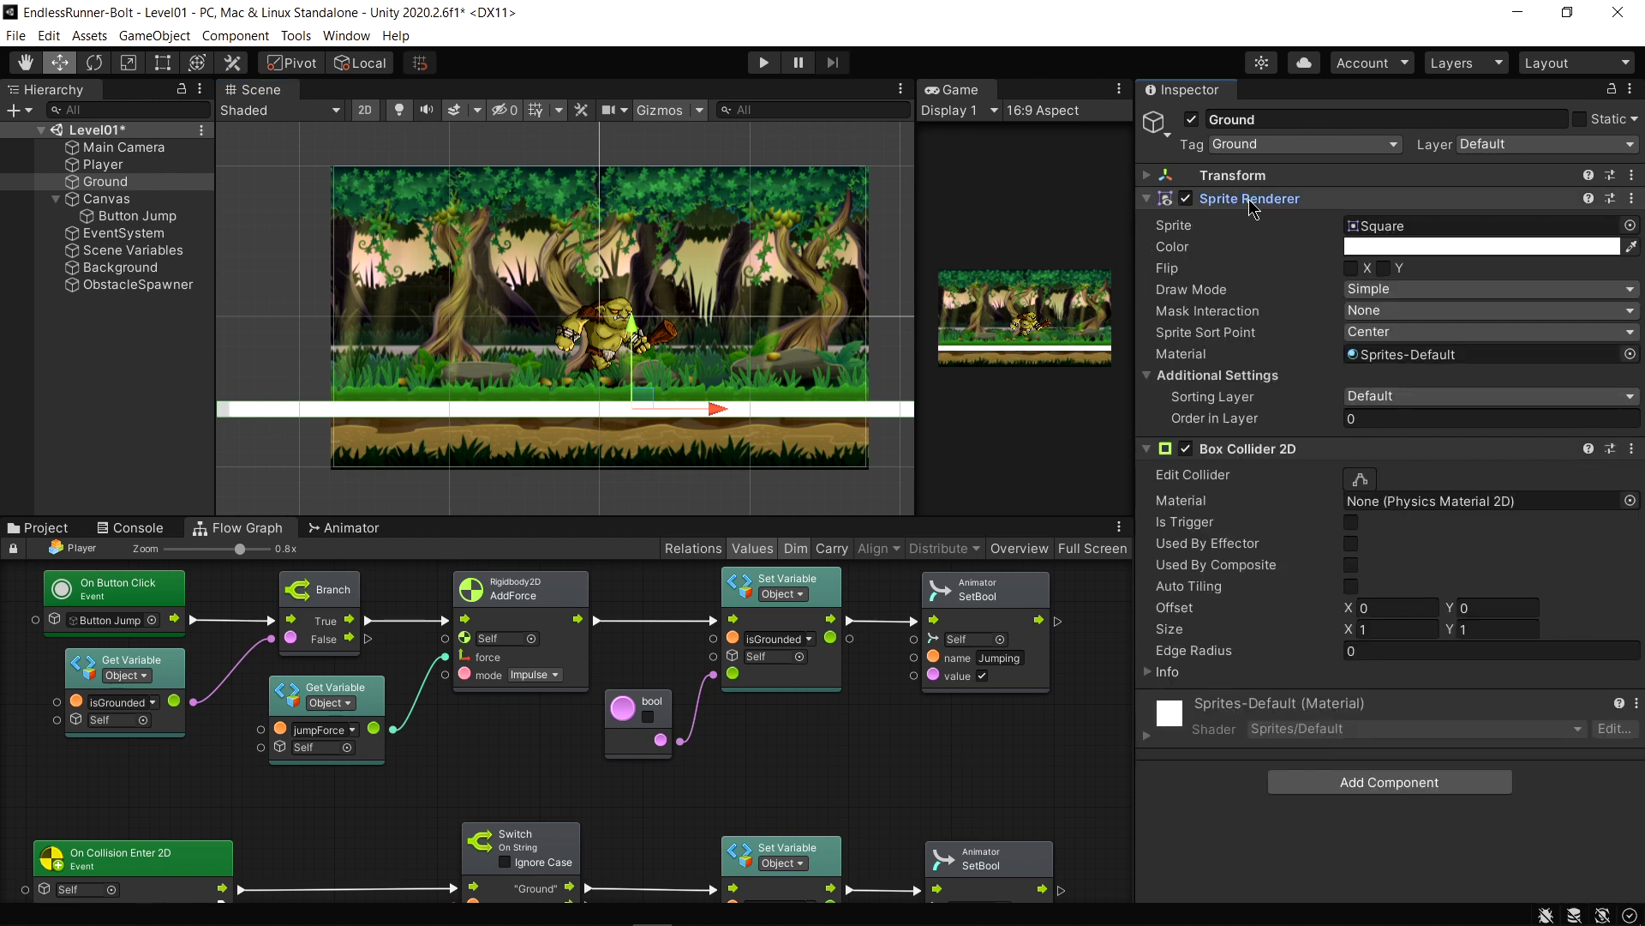
click(1186, 200)
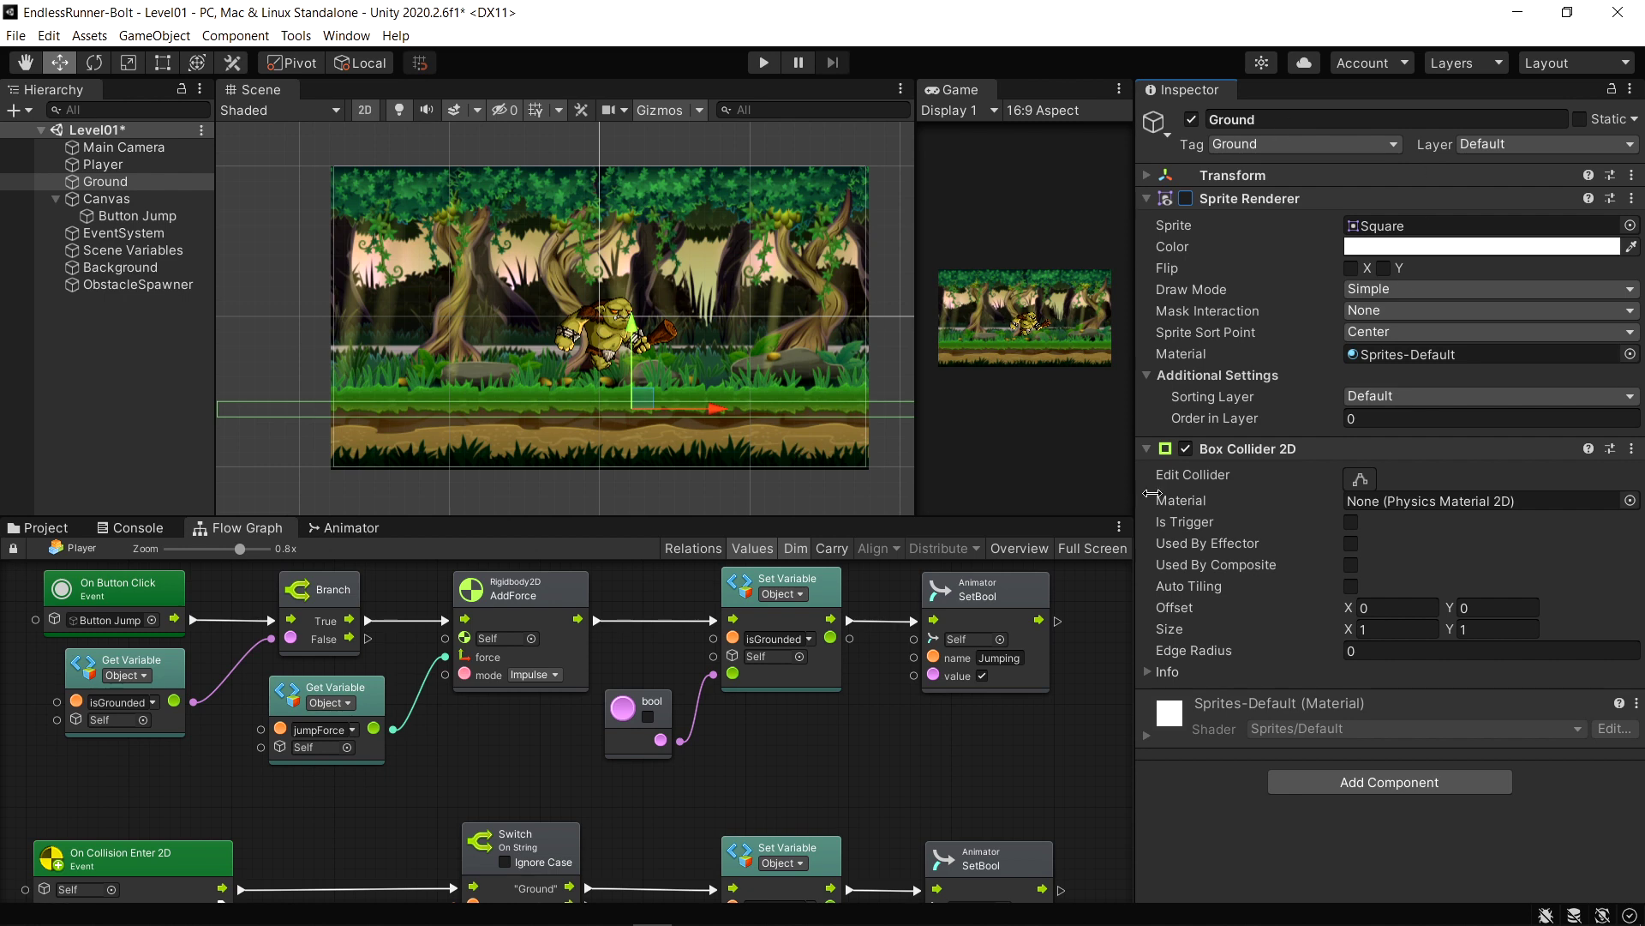
Play the level, jumping over several barrels, then stop
click(756, 63)
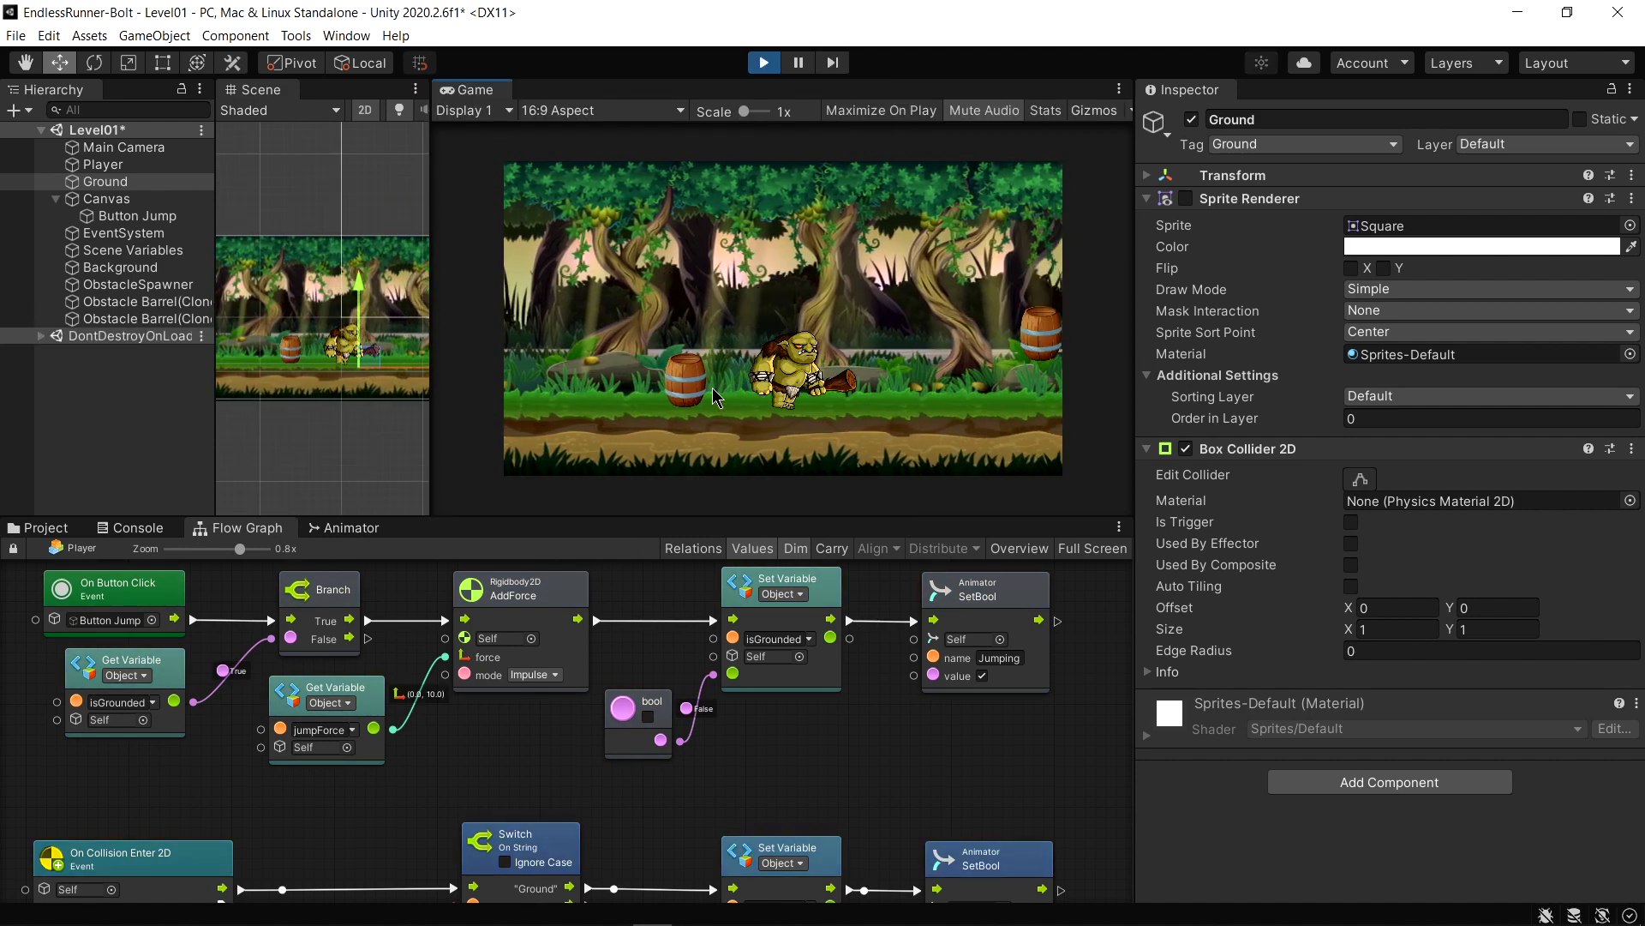
click(830, 422)
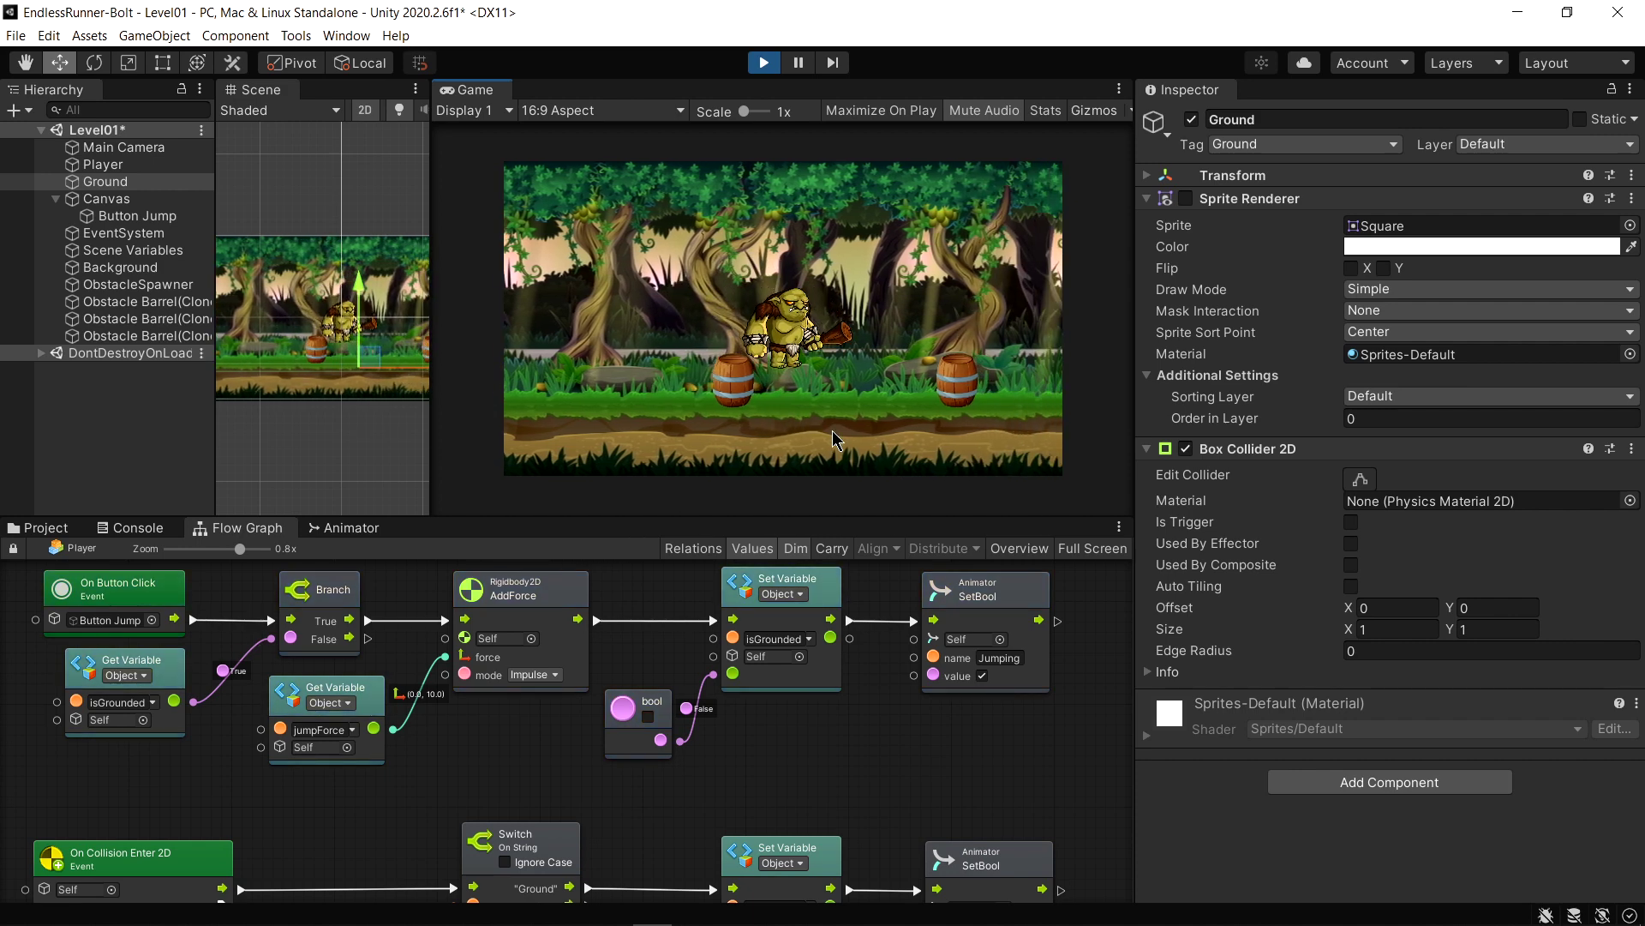
click(934, 431)
click(1001, 405)
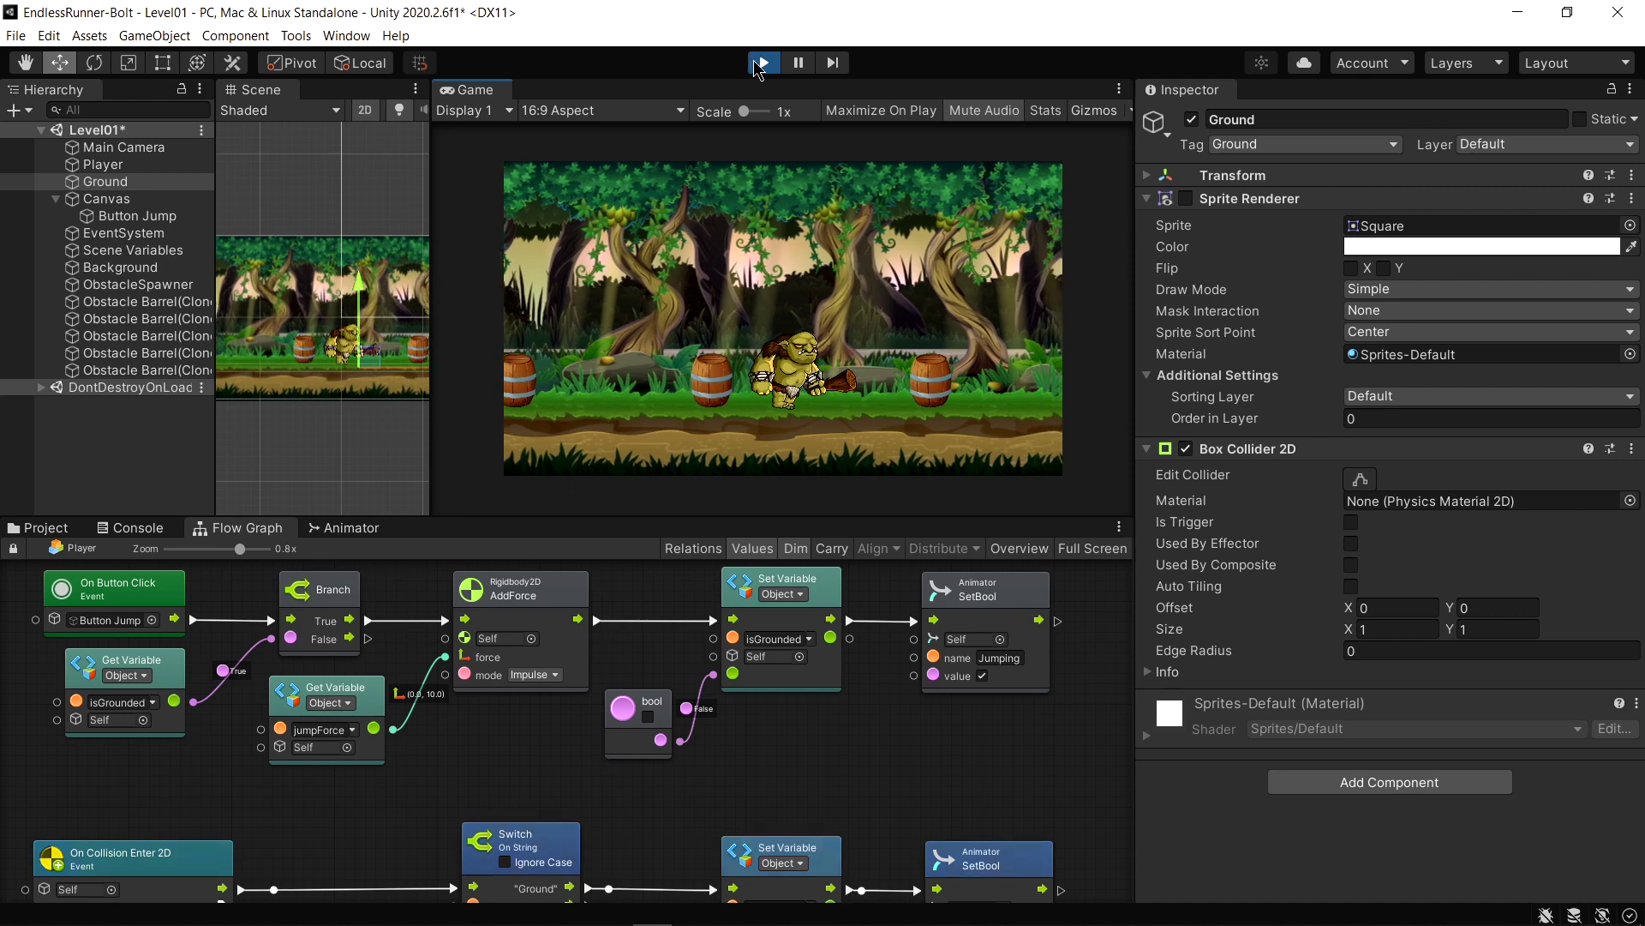
key(ctrl+p)
Review the ObstacleSpawner and Ground in a widened Scene view and run a brief test
drag(433, 322, 761, 321)
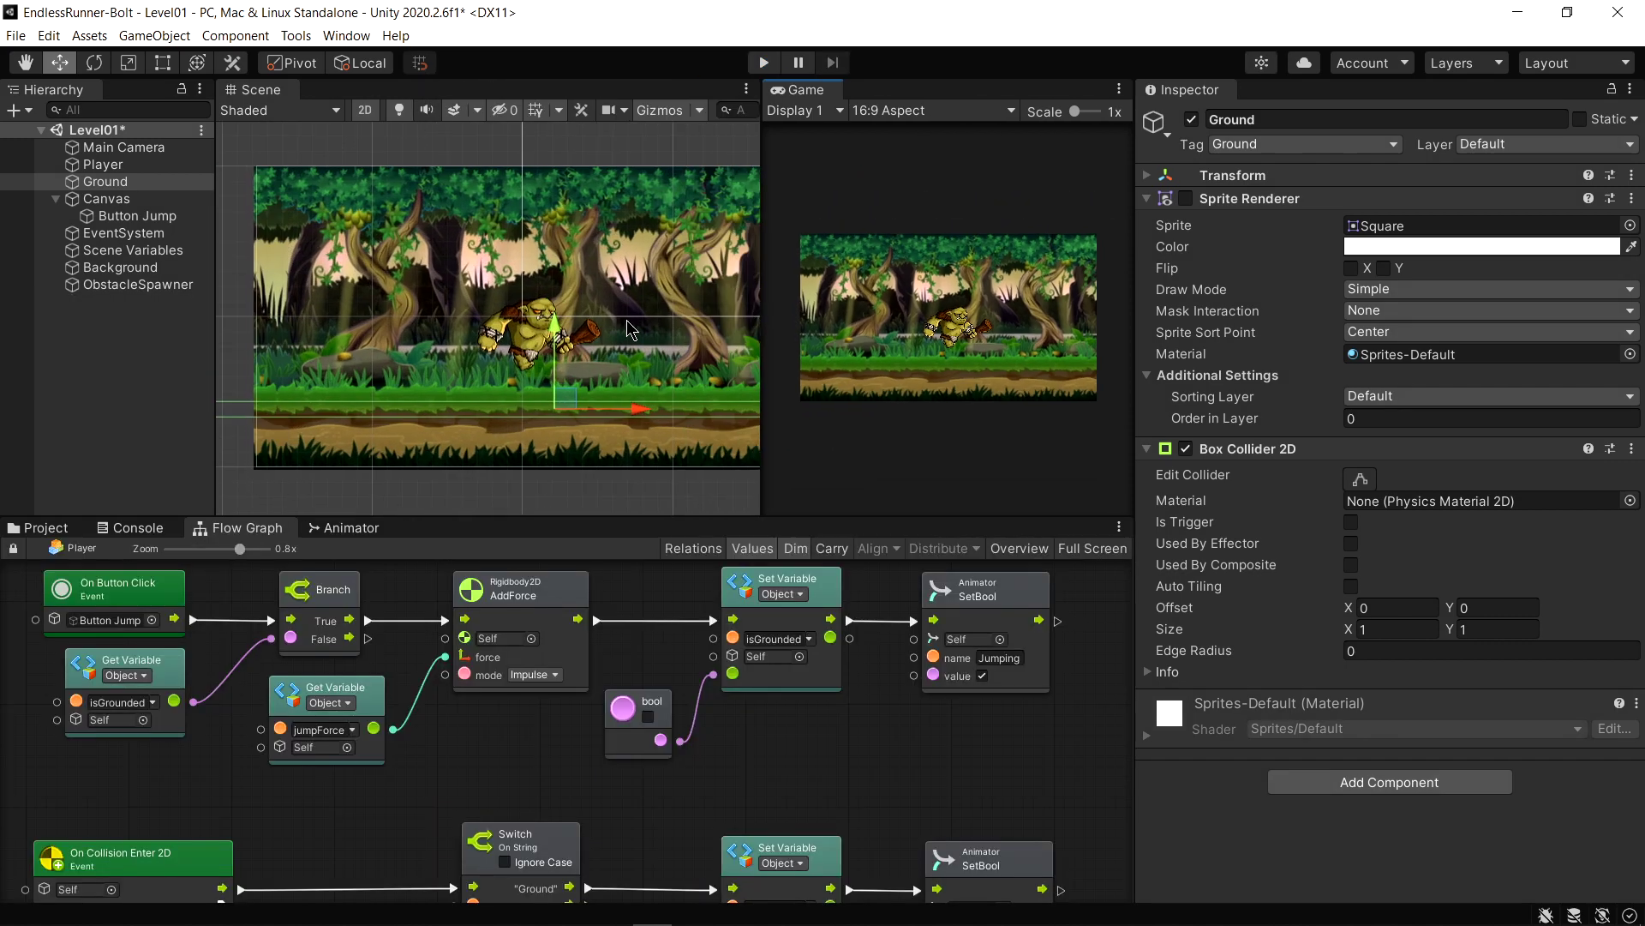
click(137, 285)
scroll(730, 387, down, 2)
middle_drag(730, 387, 605, 379)
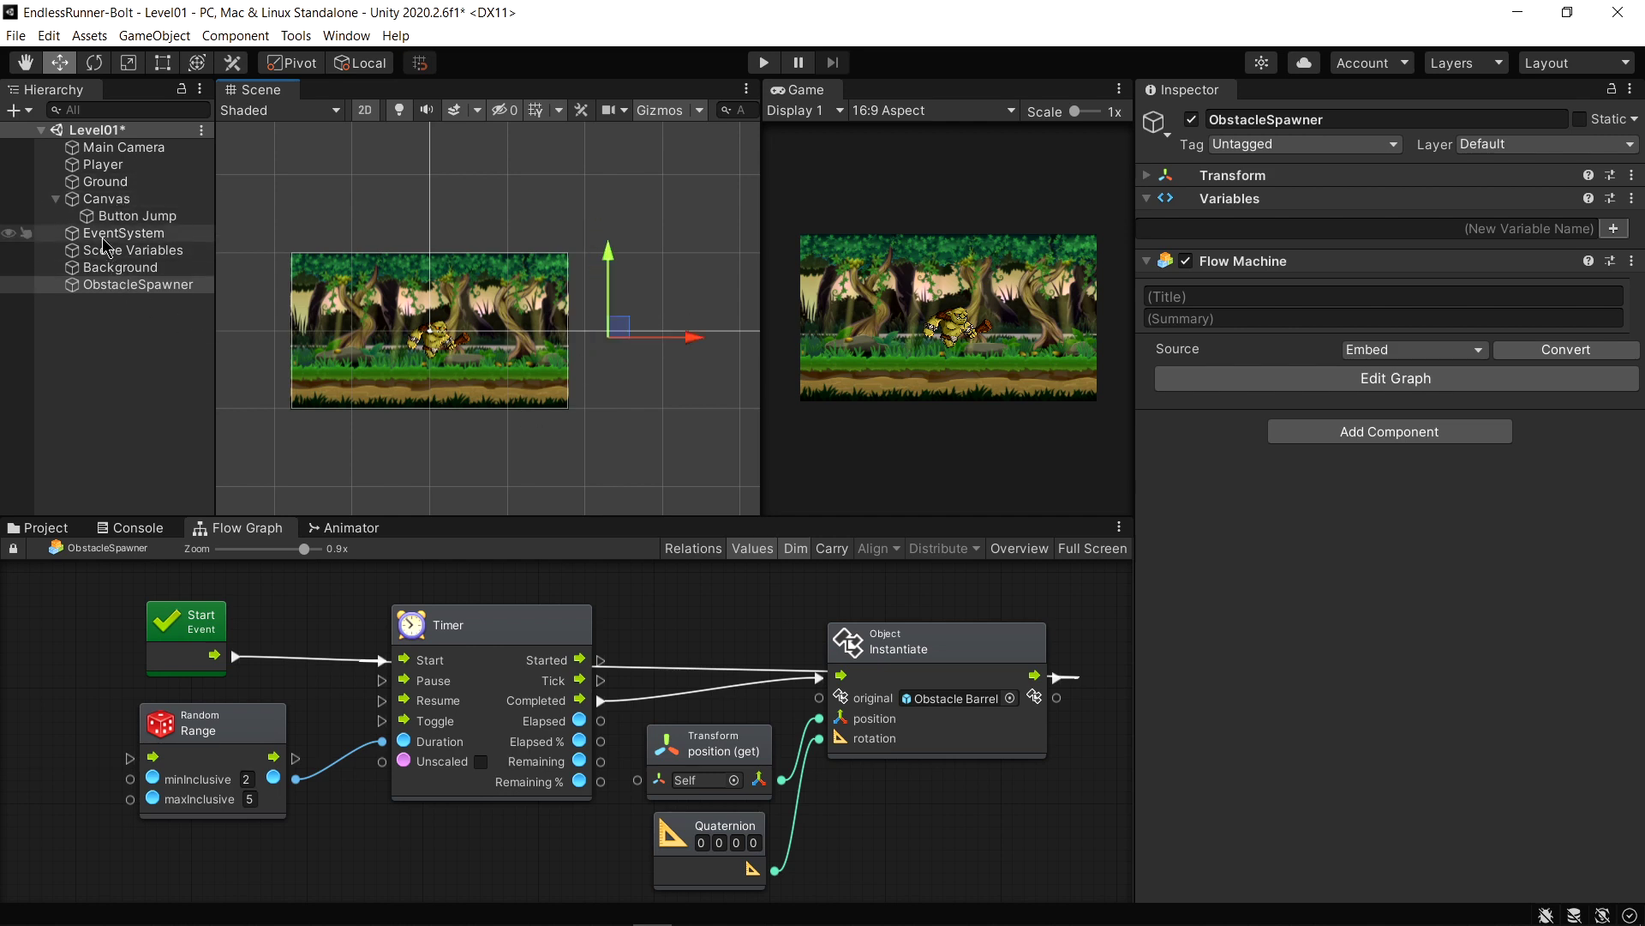
click(105, 182)
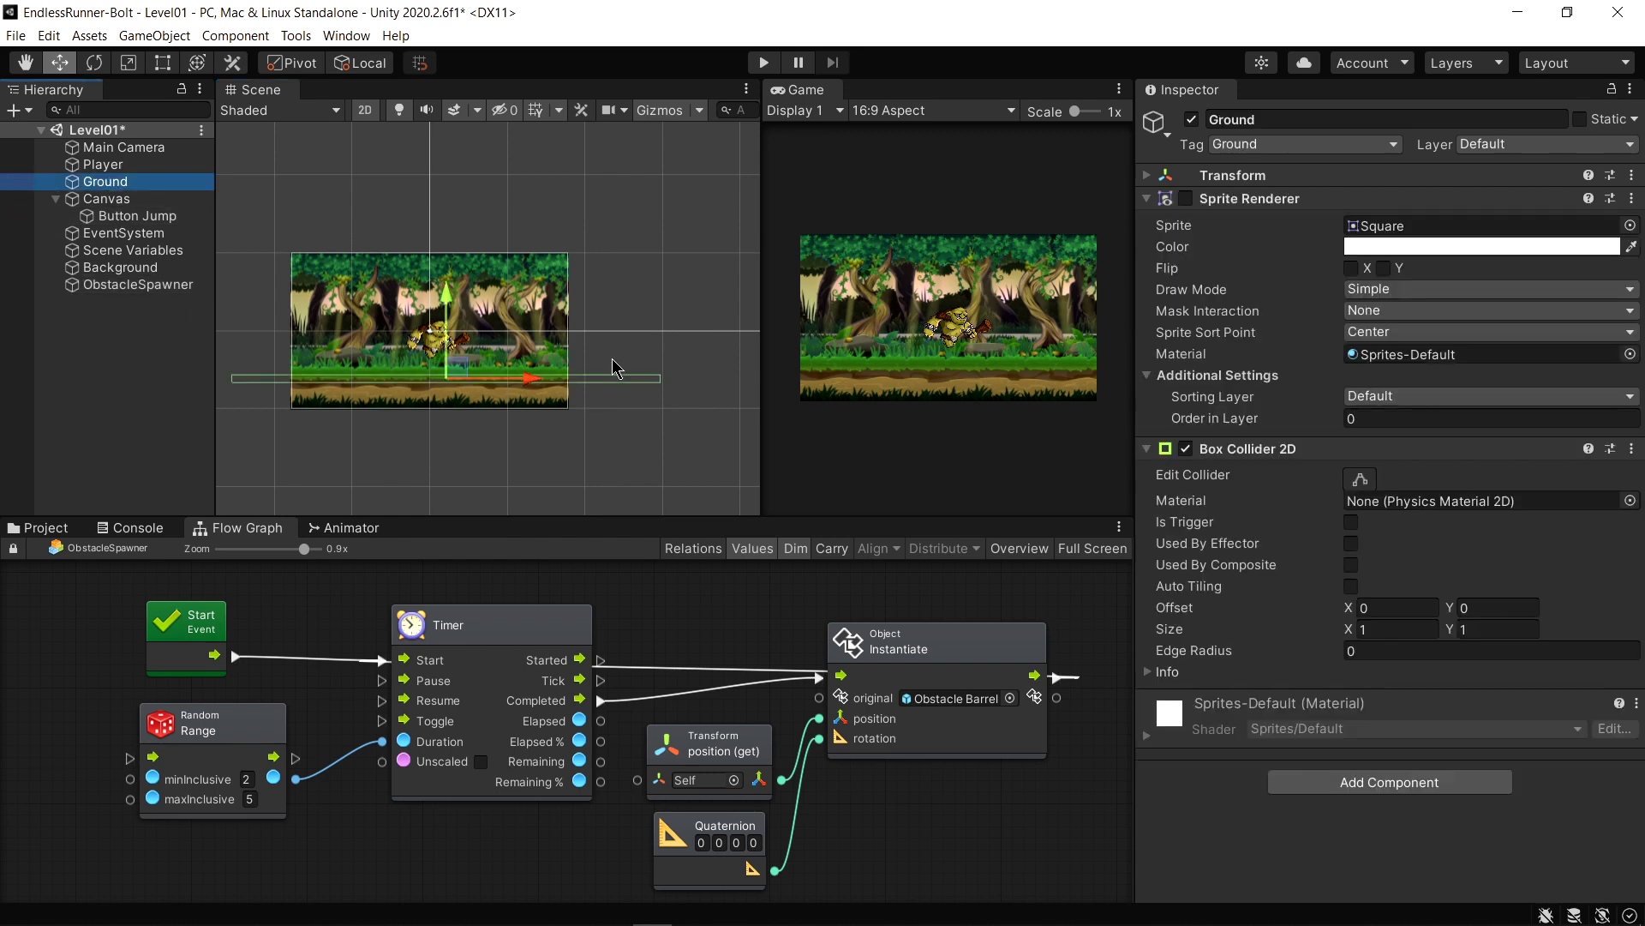
click(137, 285)
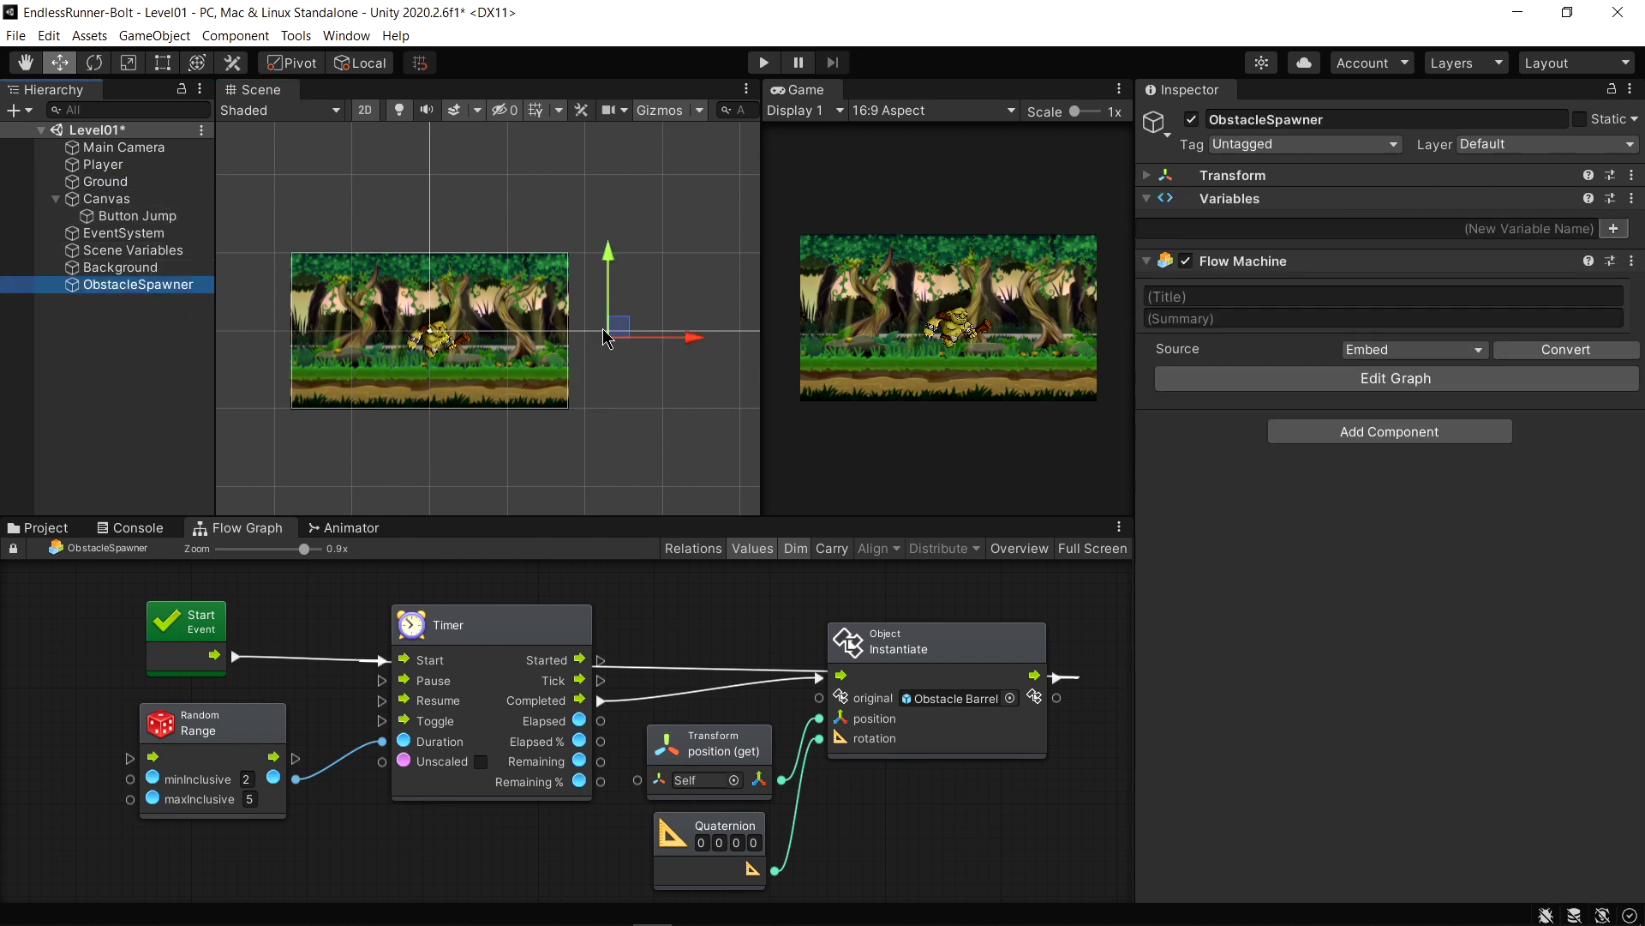
key(ctrl+p)
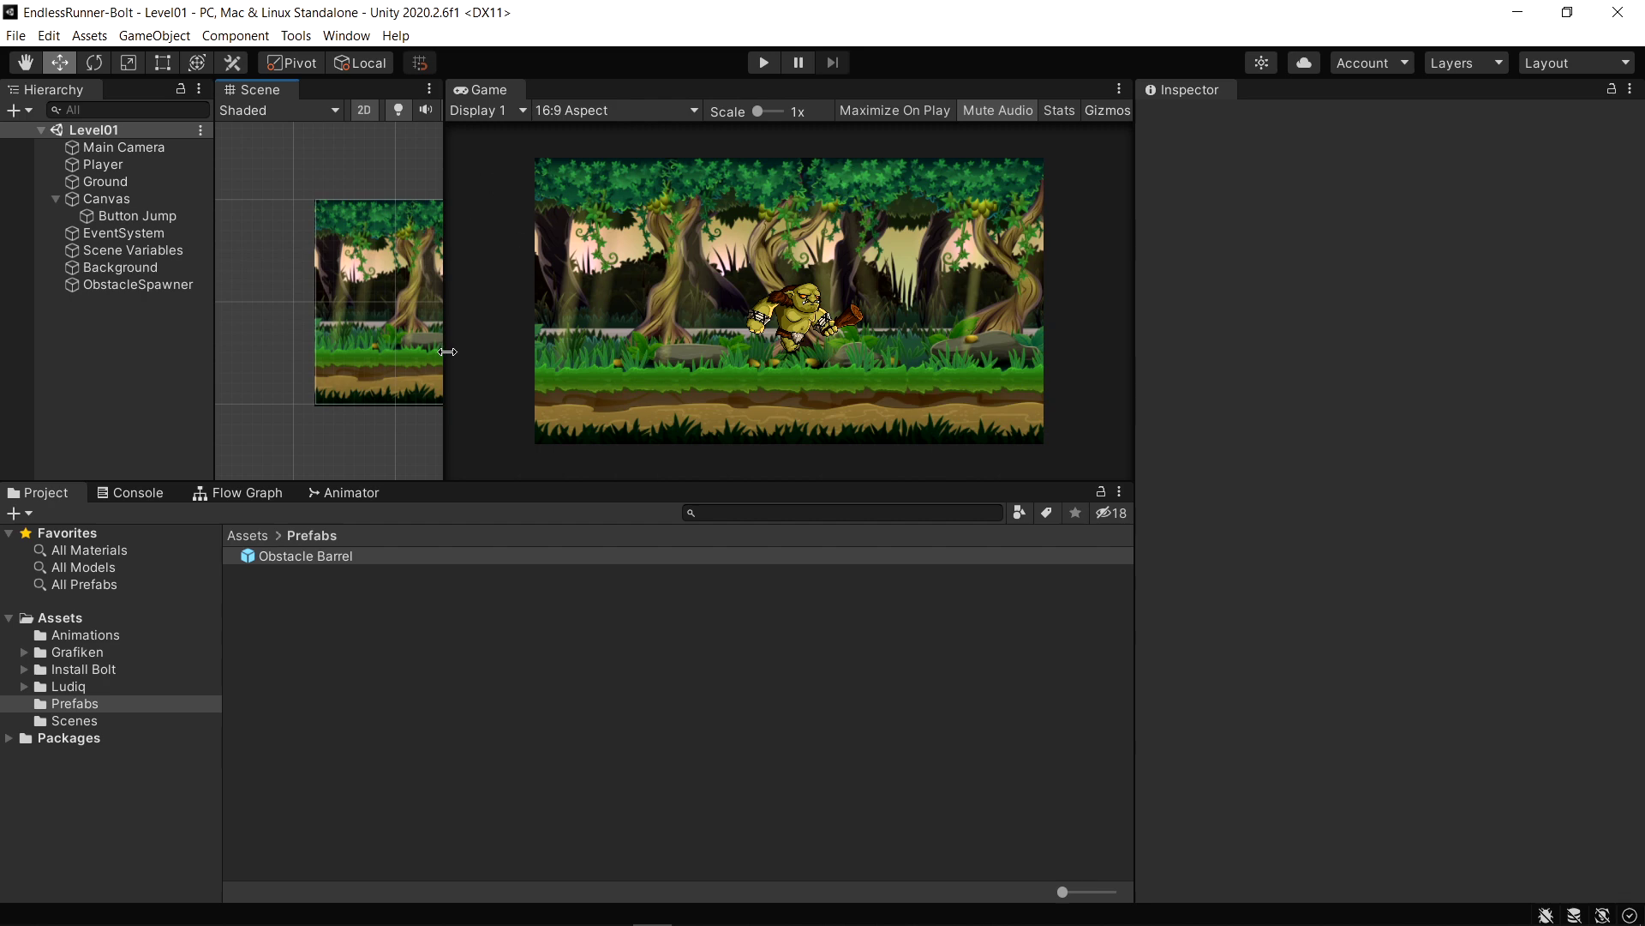
drag(447, 351, 694, 351)
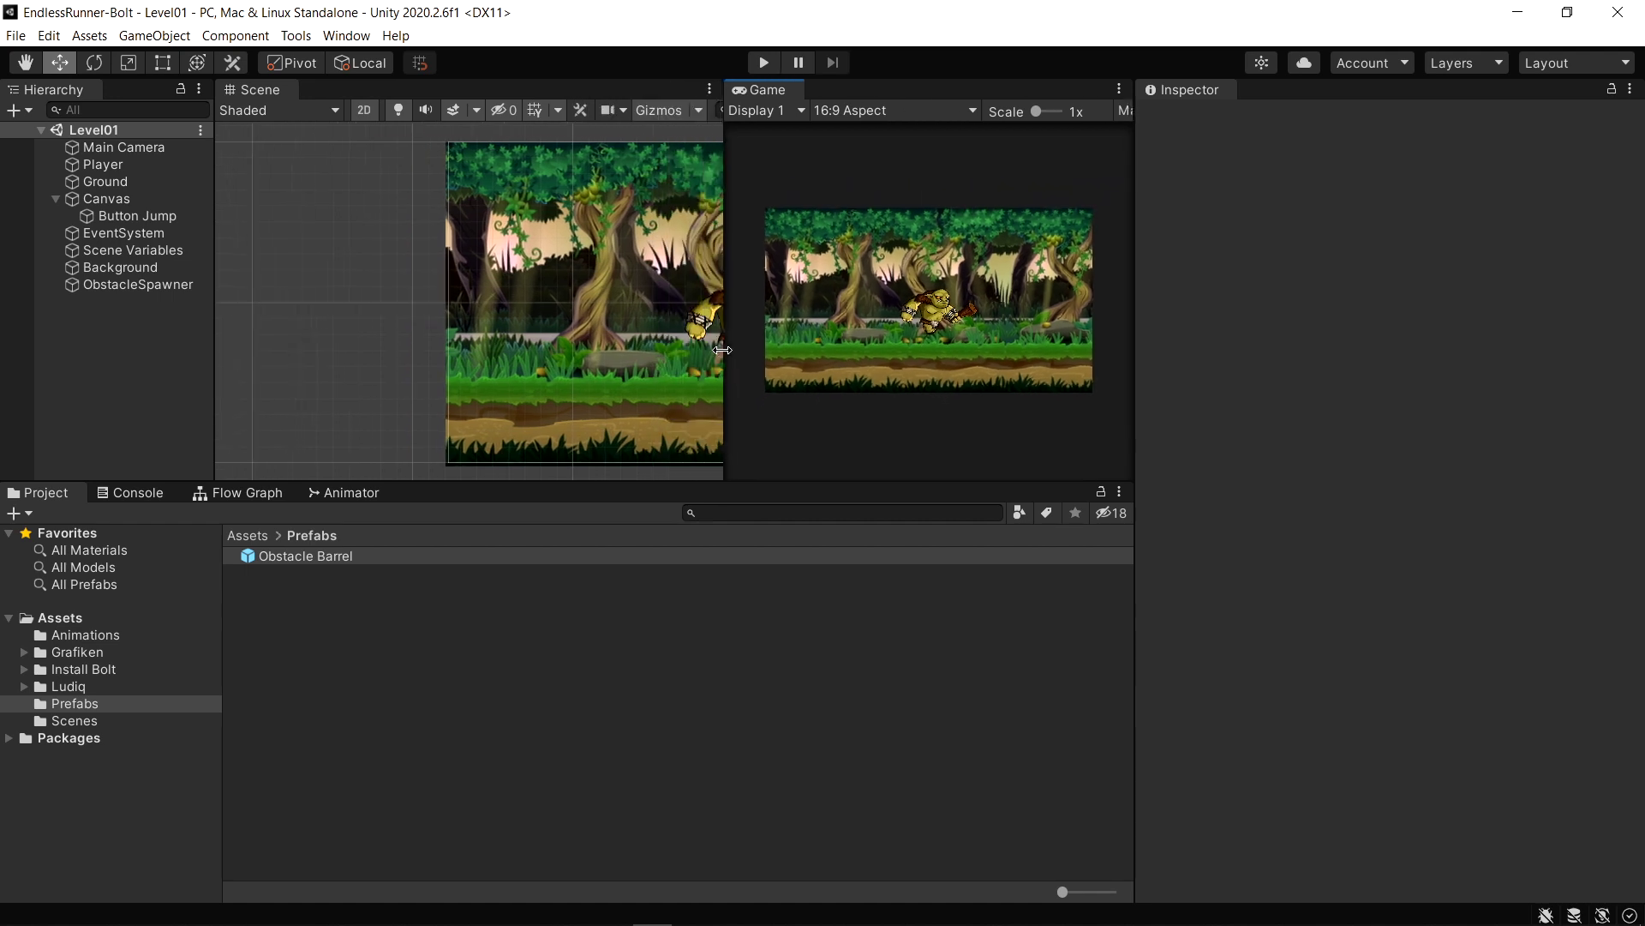
Create an empty GameObject named ObstacleCollector
click(14, 109)
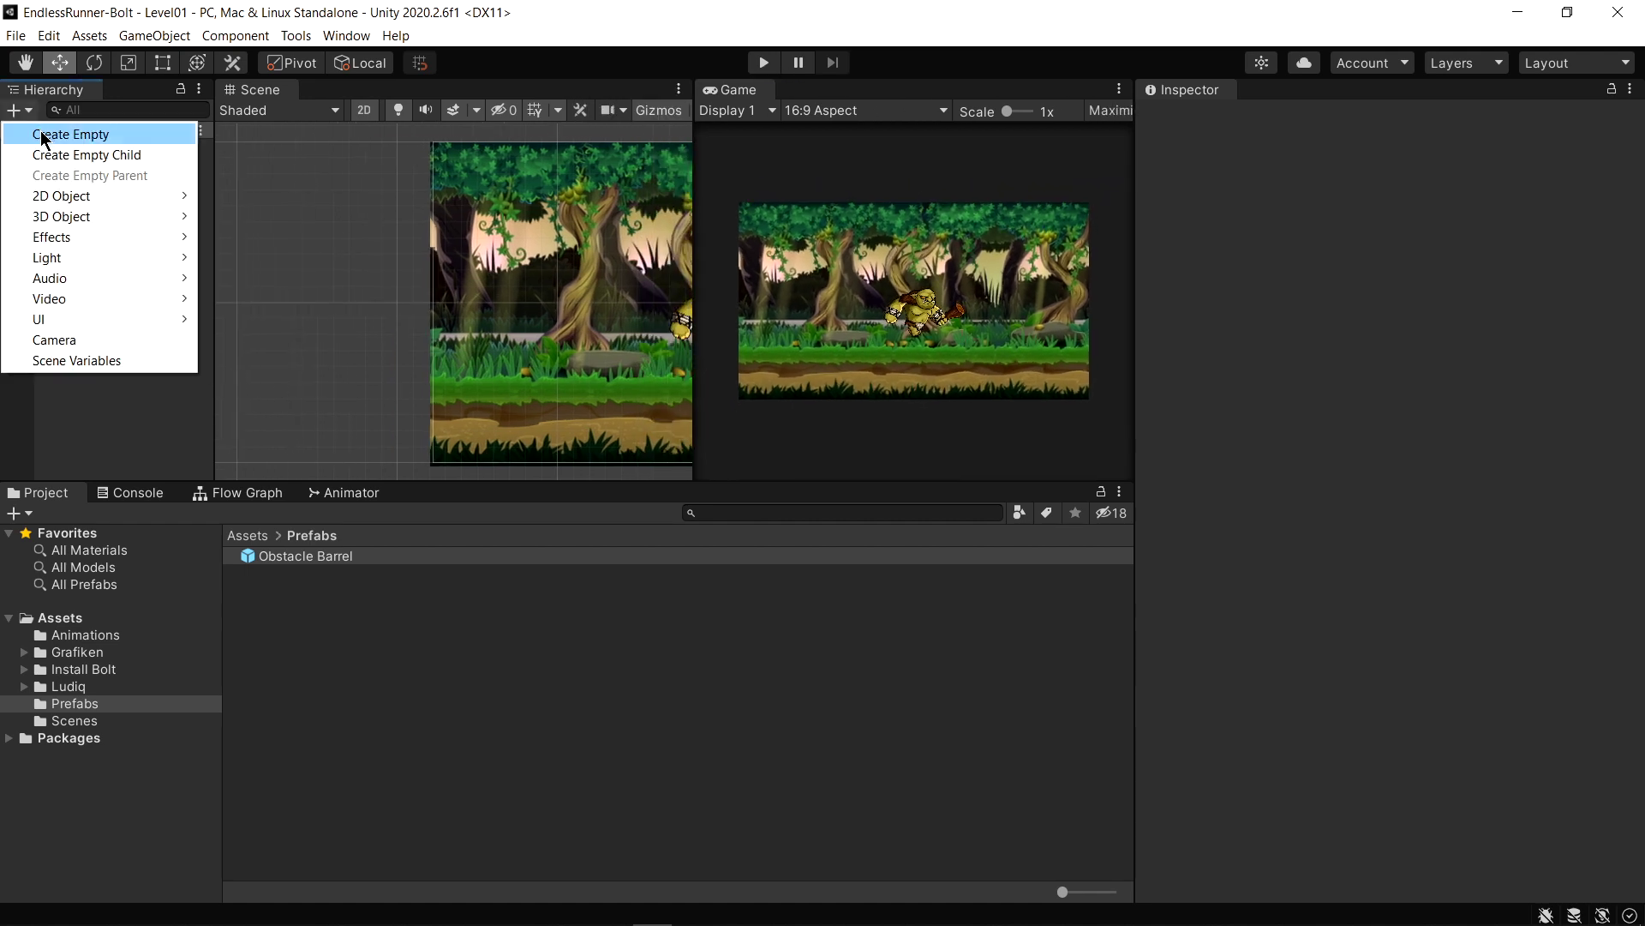
click(43, 131)
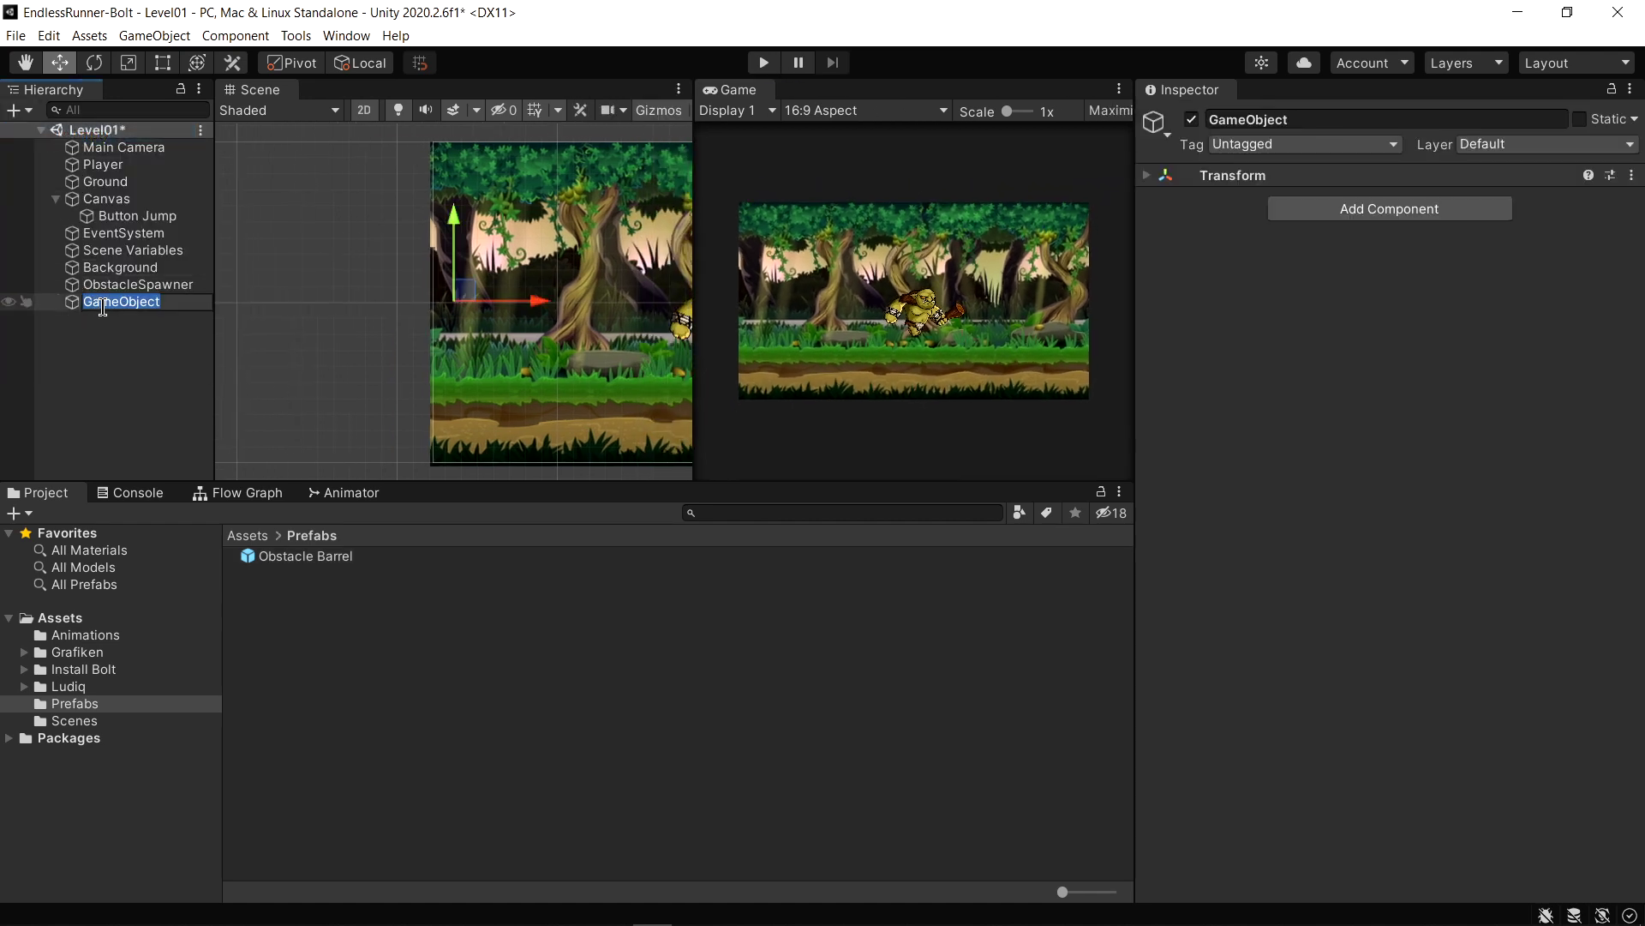
text(Ob)
text(Co)
text(or)
key(Return)
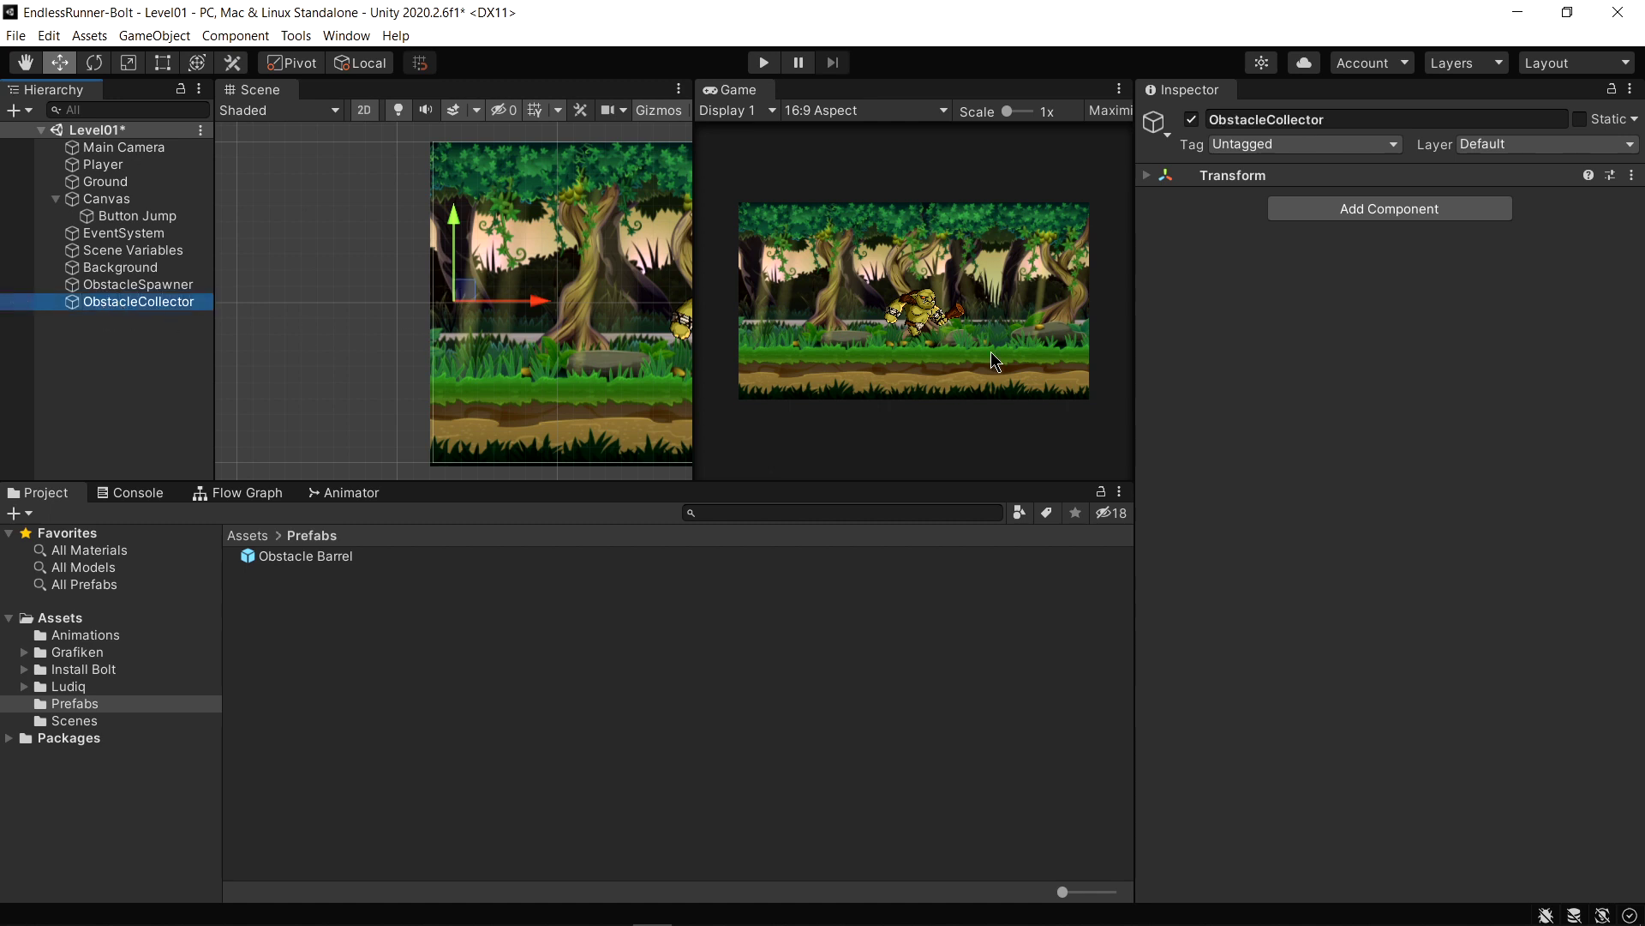
Add a Physics 2D Box Collider 2D to ObstacleCollector
click(1348, 209)
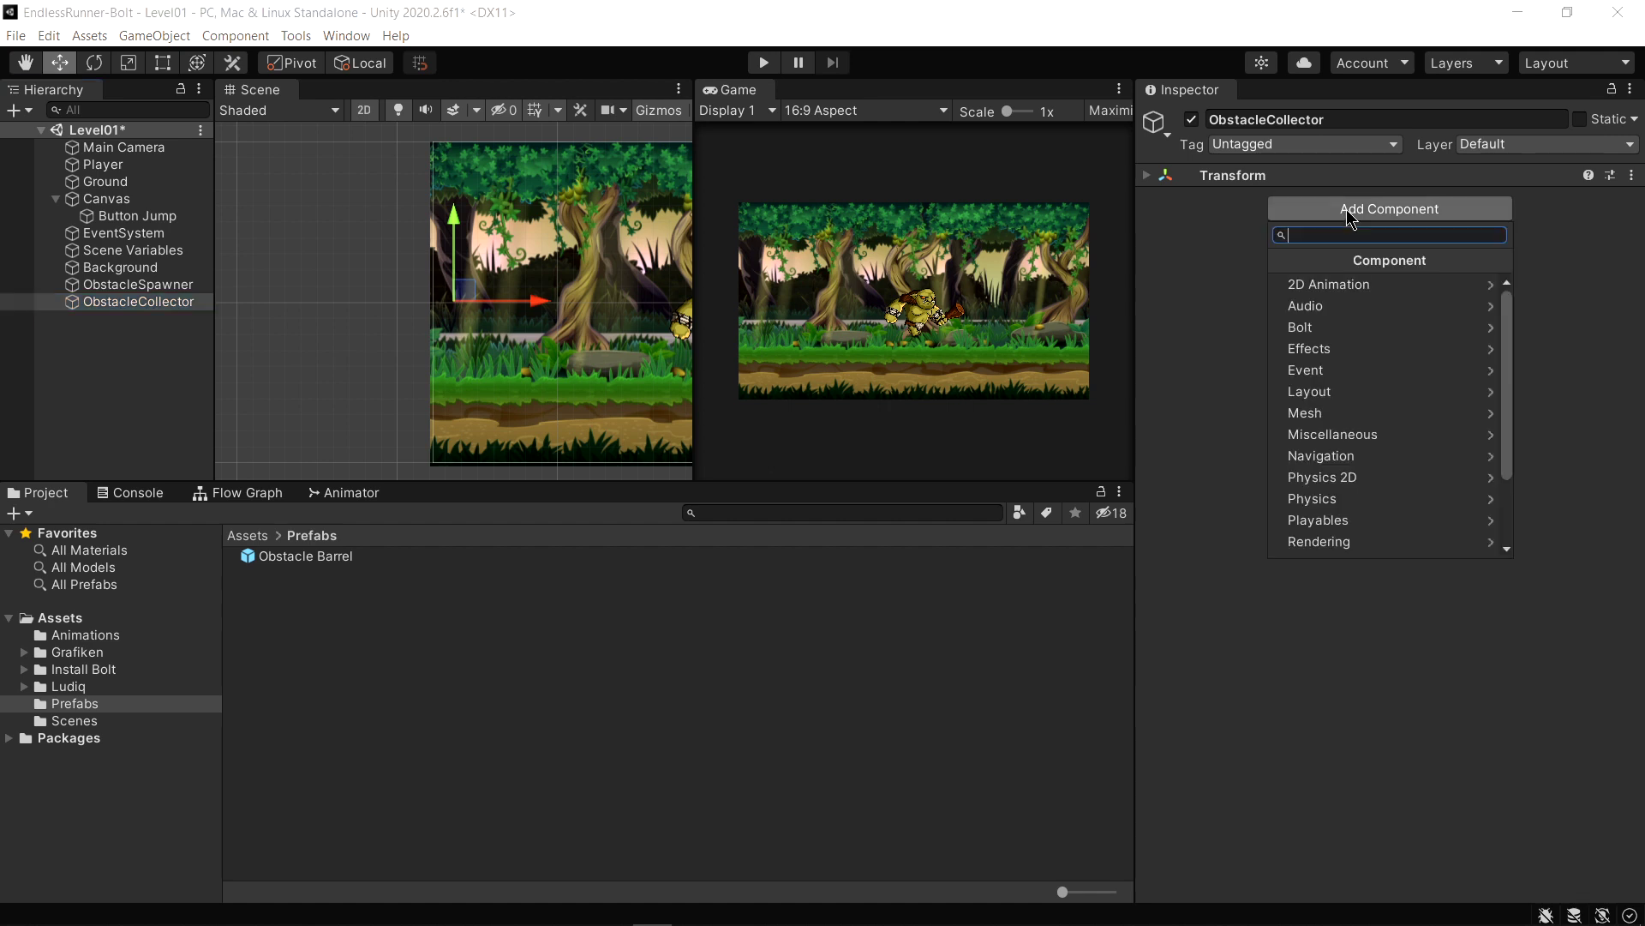
click(1325, 476)
click(1335, 309)
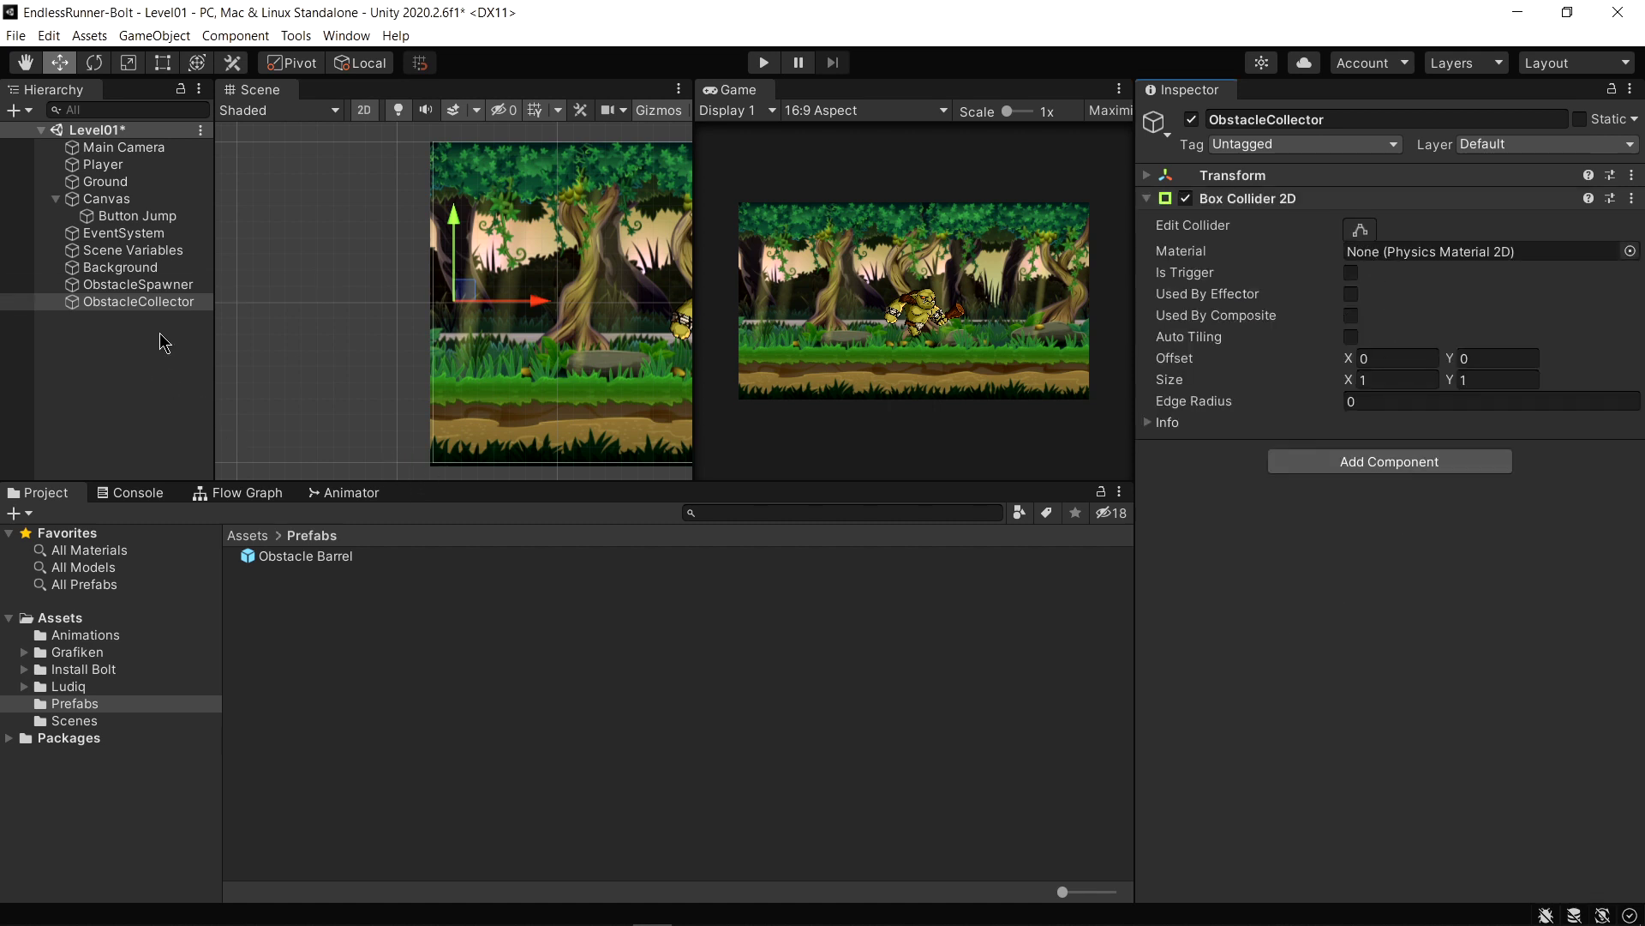
Move ObstacleCollector to the left of the level and leave it as the only selected object
scroll(514, 351, down, 3)
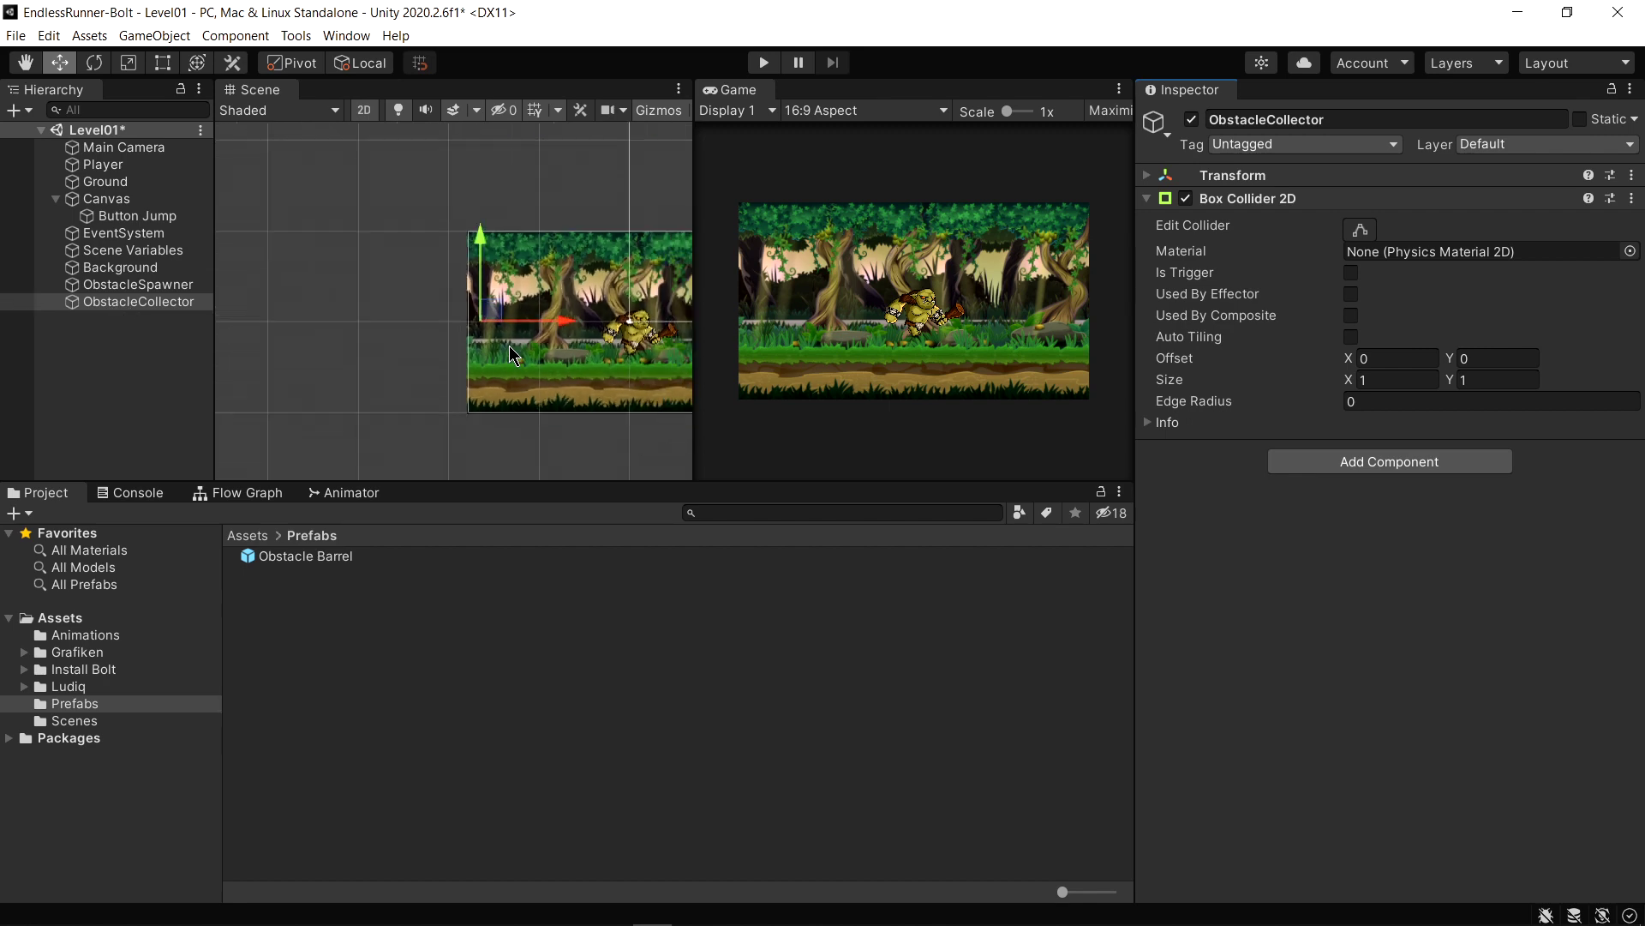
scroll(512, 353, down, 2)
scroll(506, 359, down, 2)
scroll(497, 368, up, 2)
scroll(489, 377, up, 2)
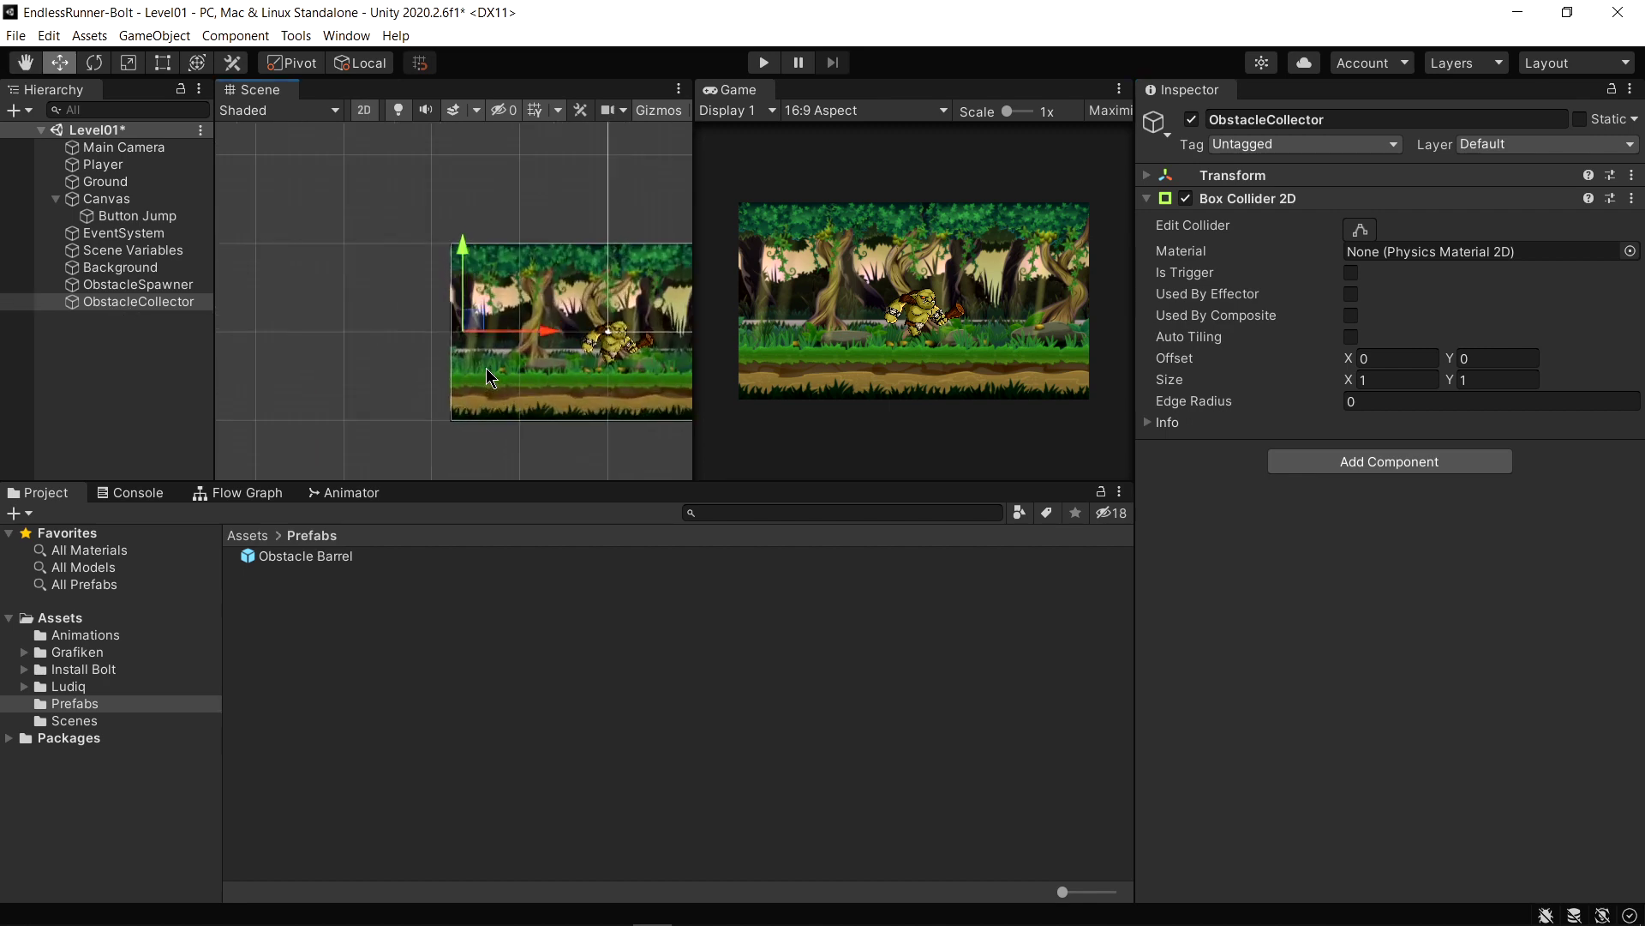
scroll(490, 377, up, 2)
drag(557, 331, 467, 332)
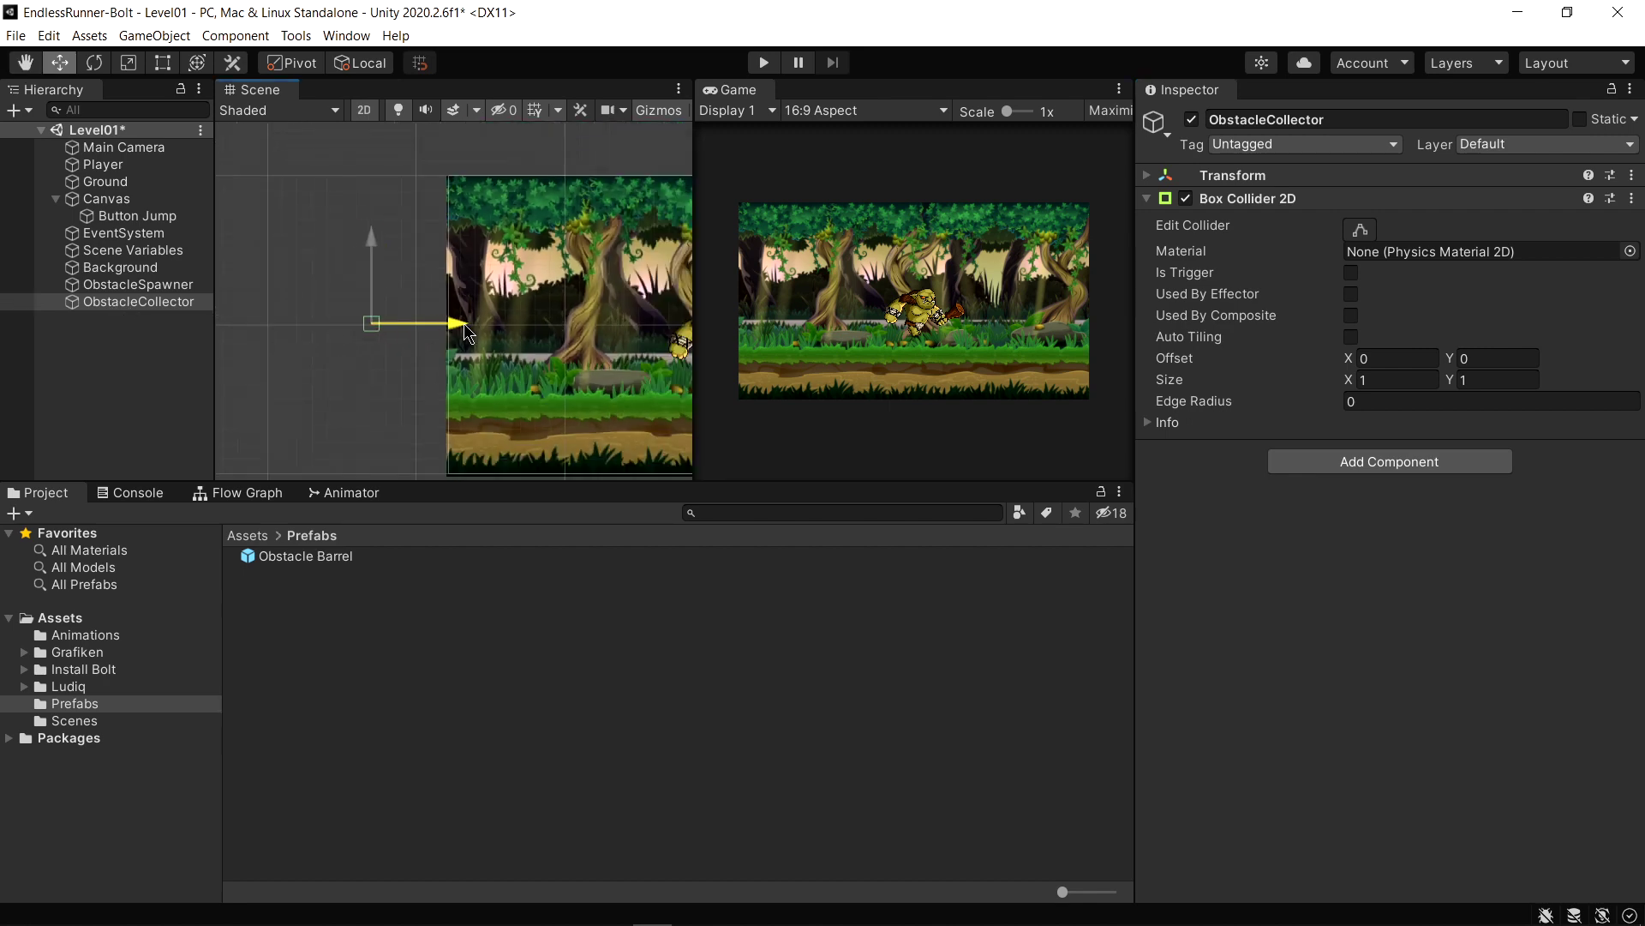
click(104, 181)
ctrl+click(139, 301)
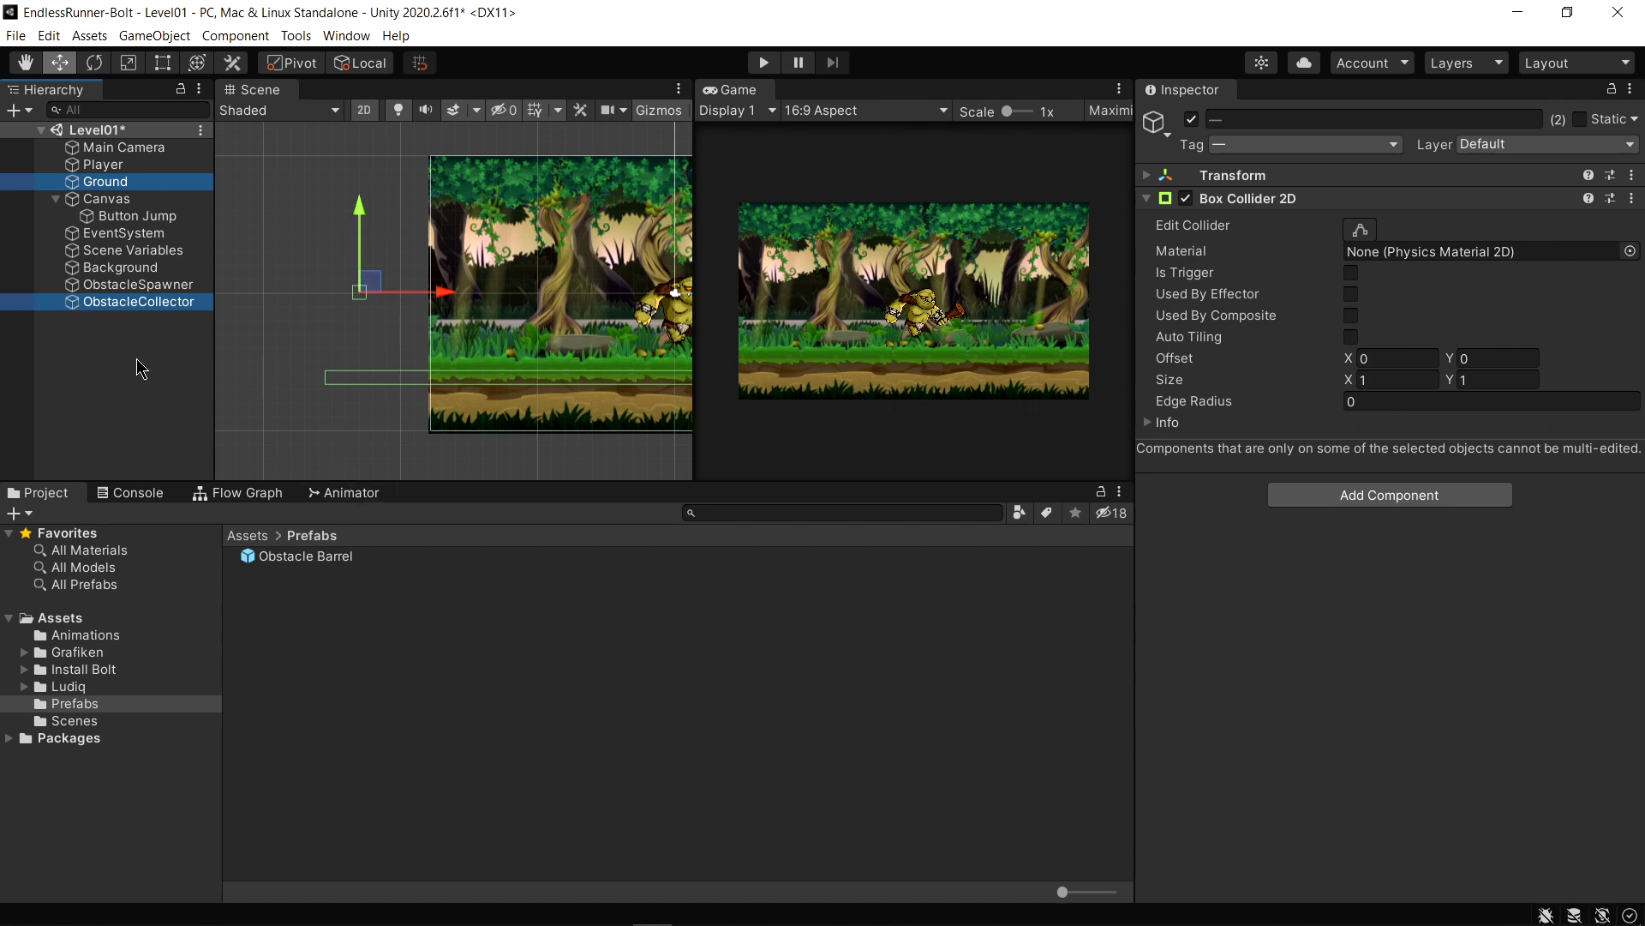
click(141, 302)
Stretch ObstacleCollector's collider into a tall strip about 23.5 units high
scroll(359, 296, up, 2)
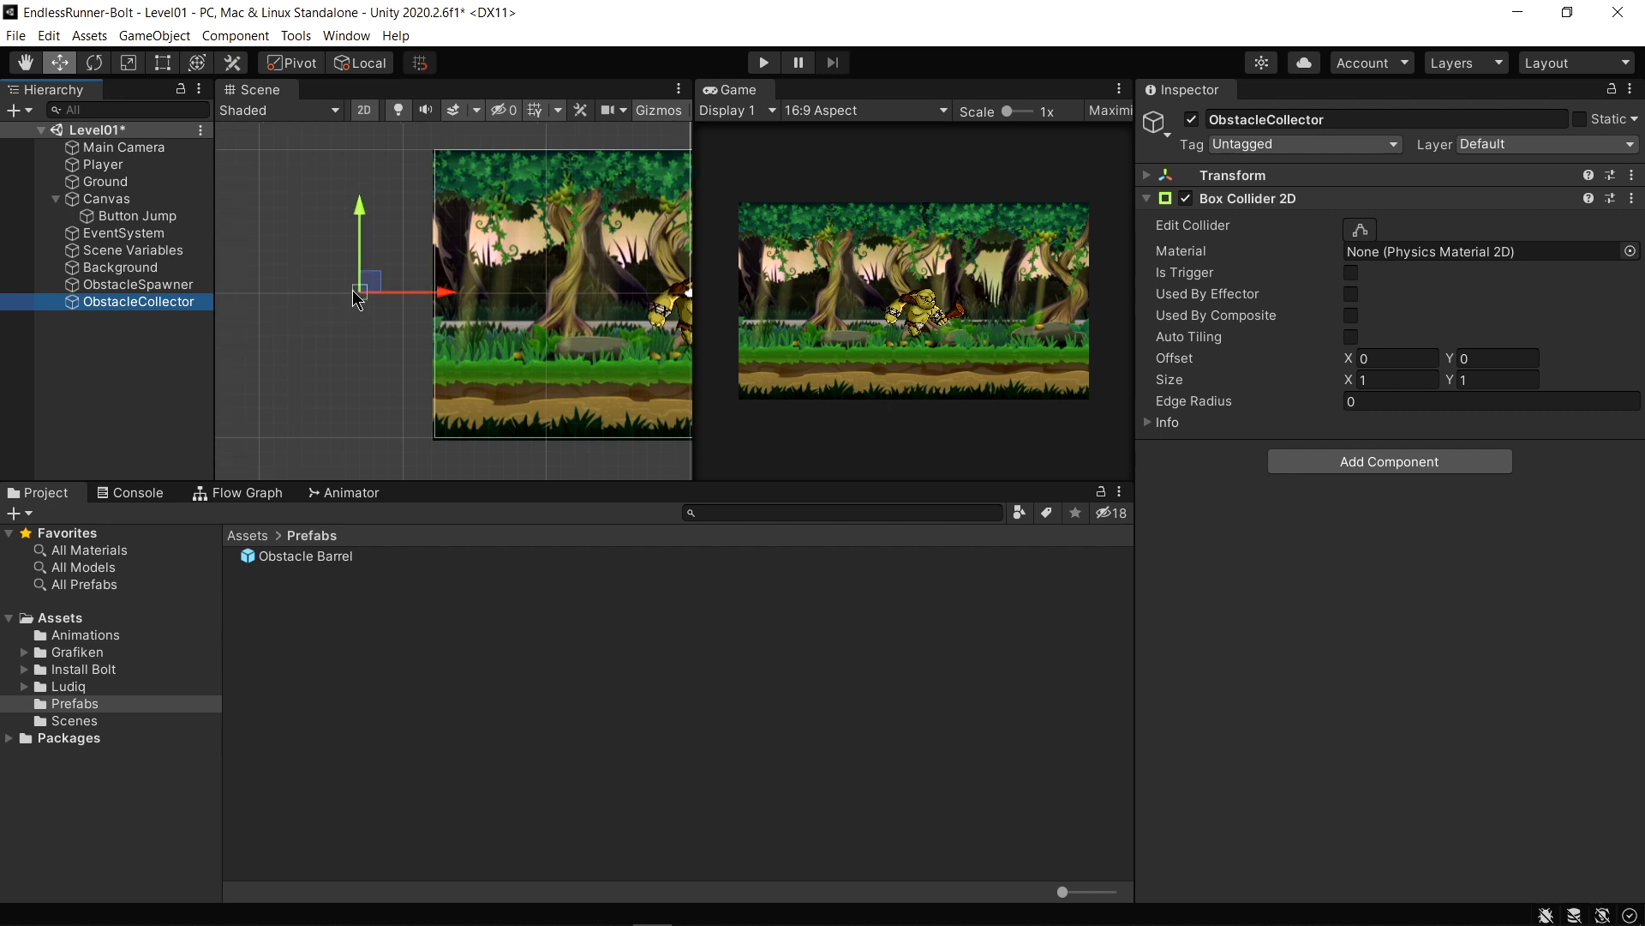
click(1360, 230)
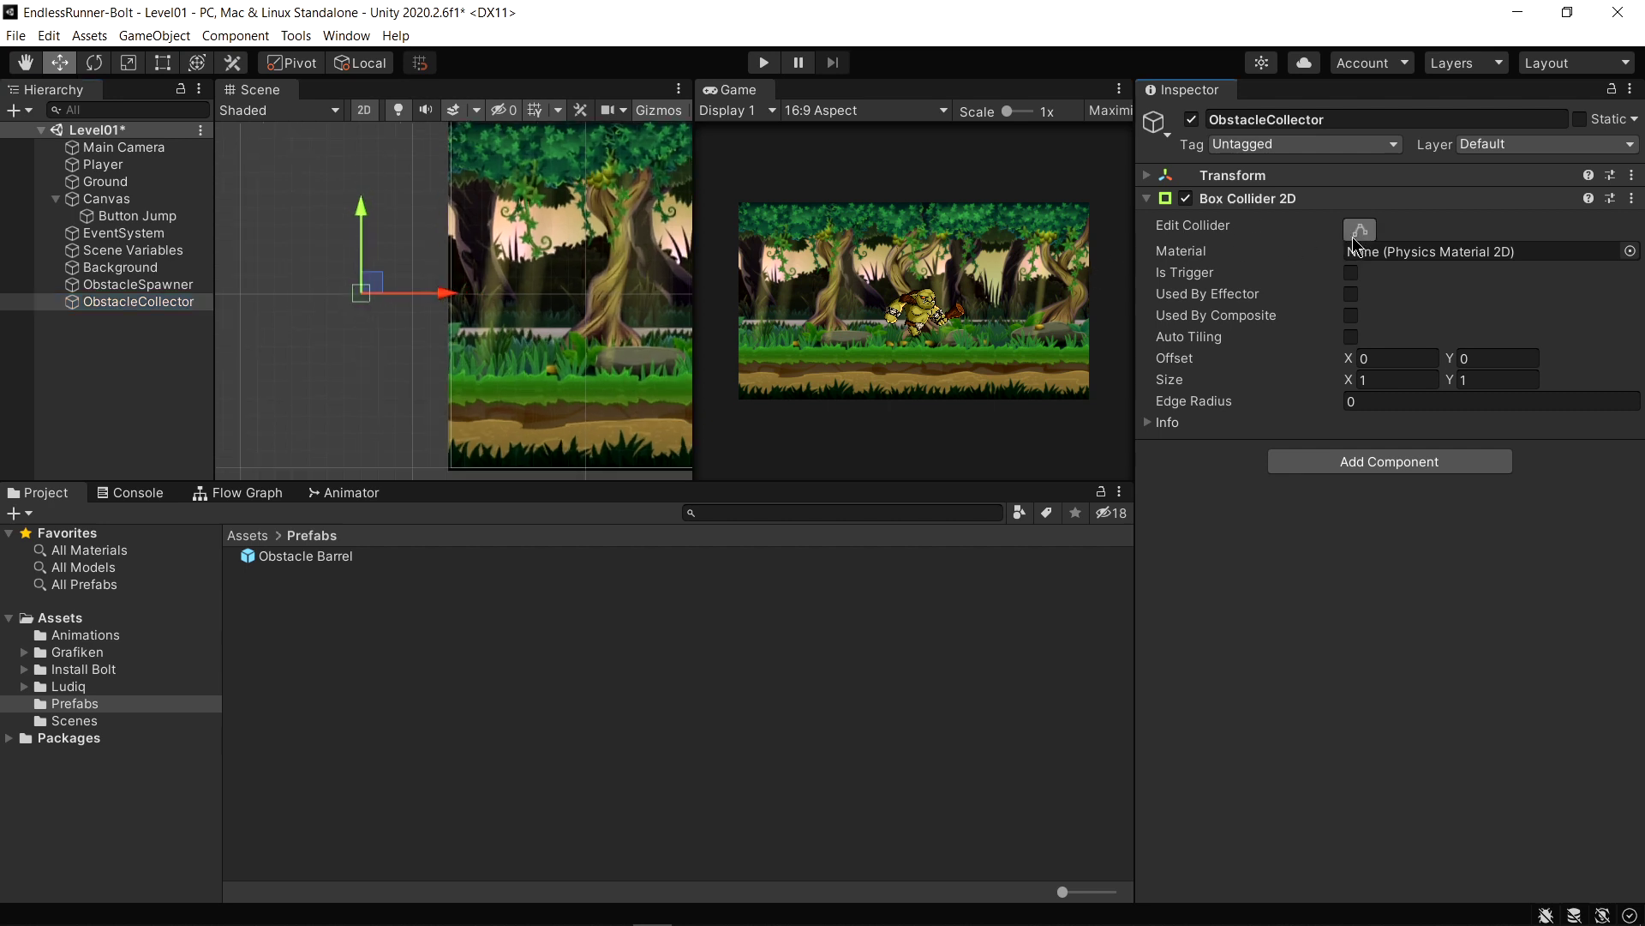
drag(358, 285, 352, 125)
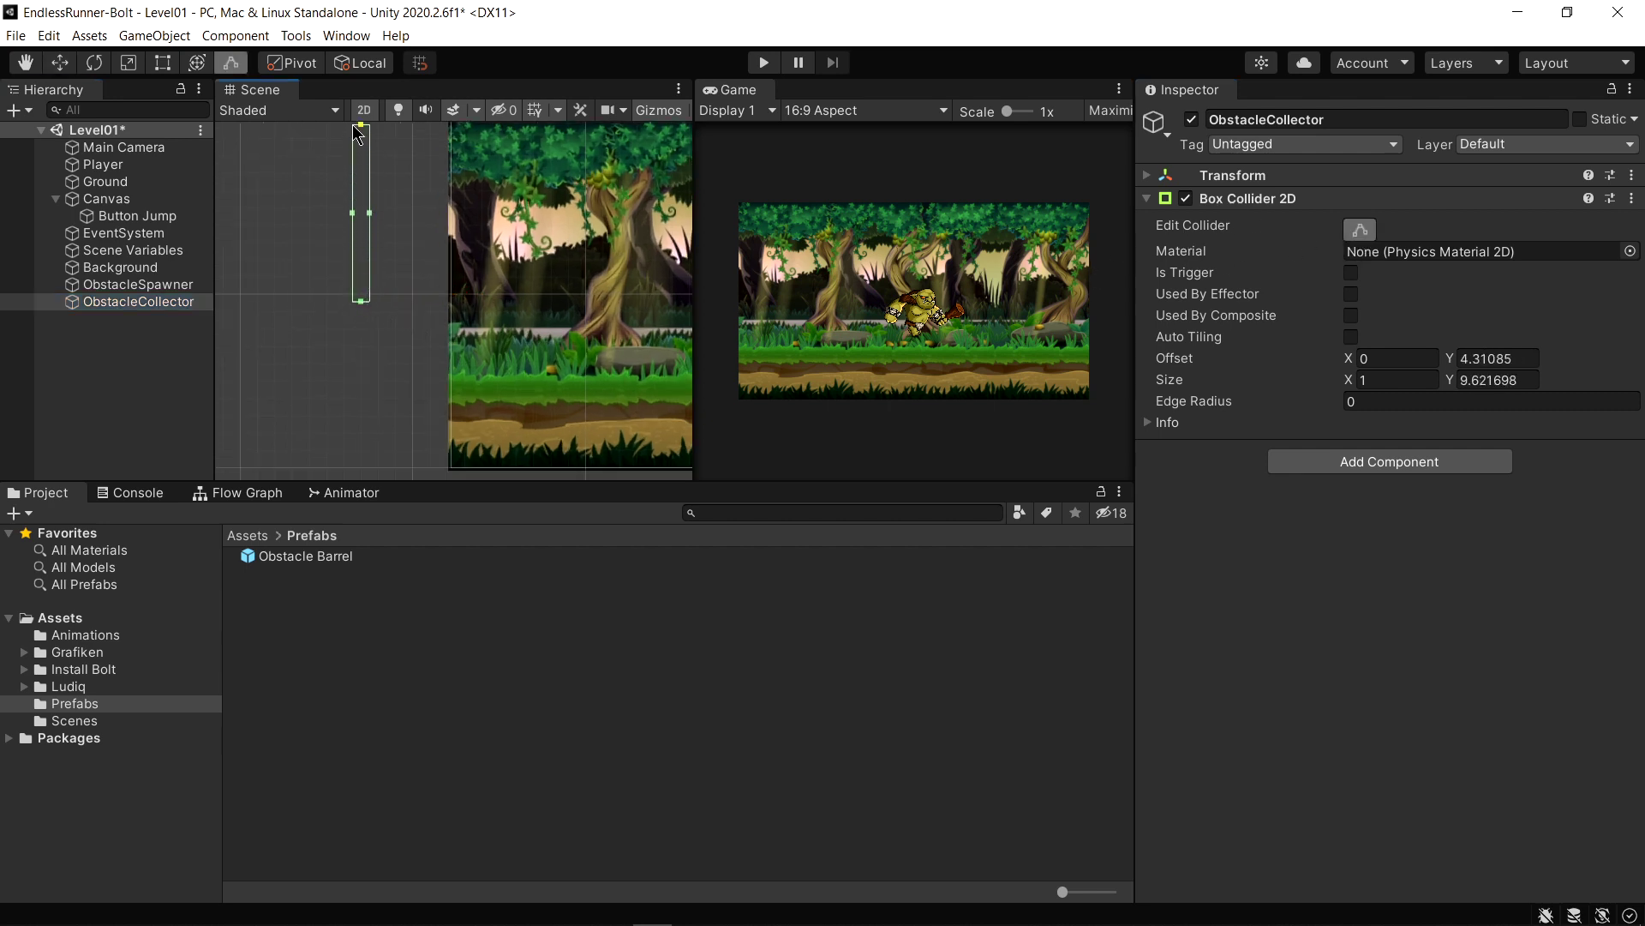
drag(361, 304, 379, 505)
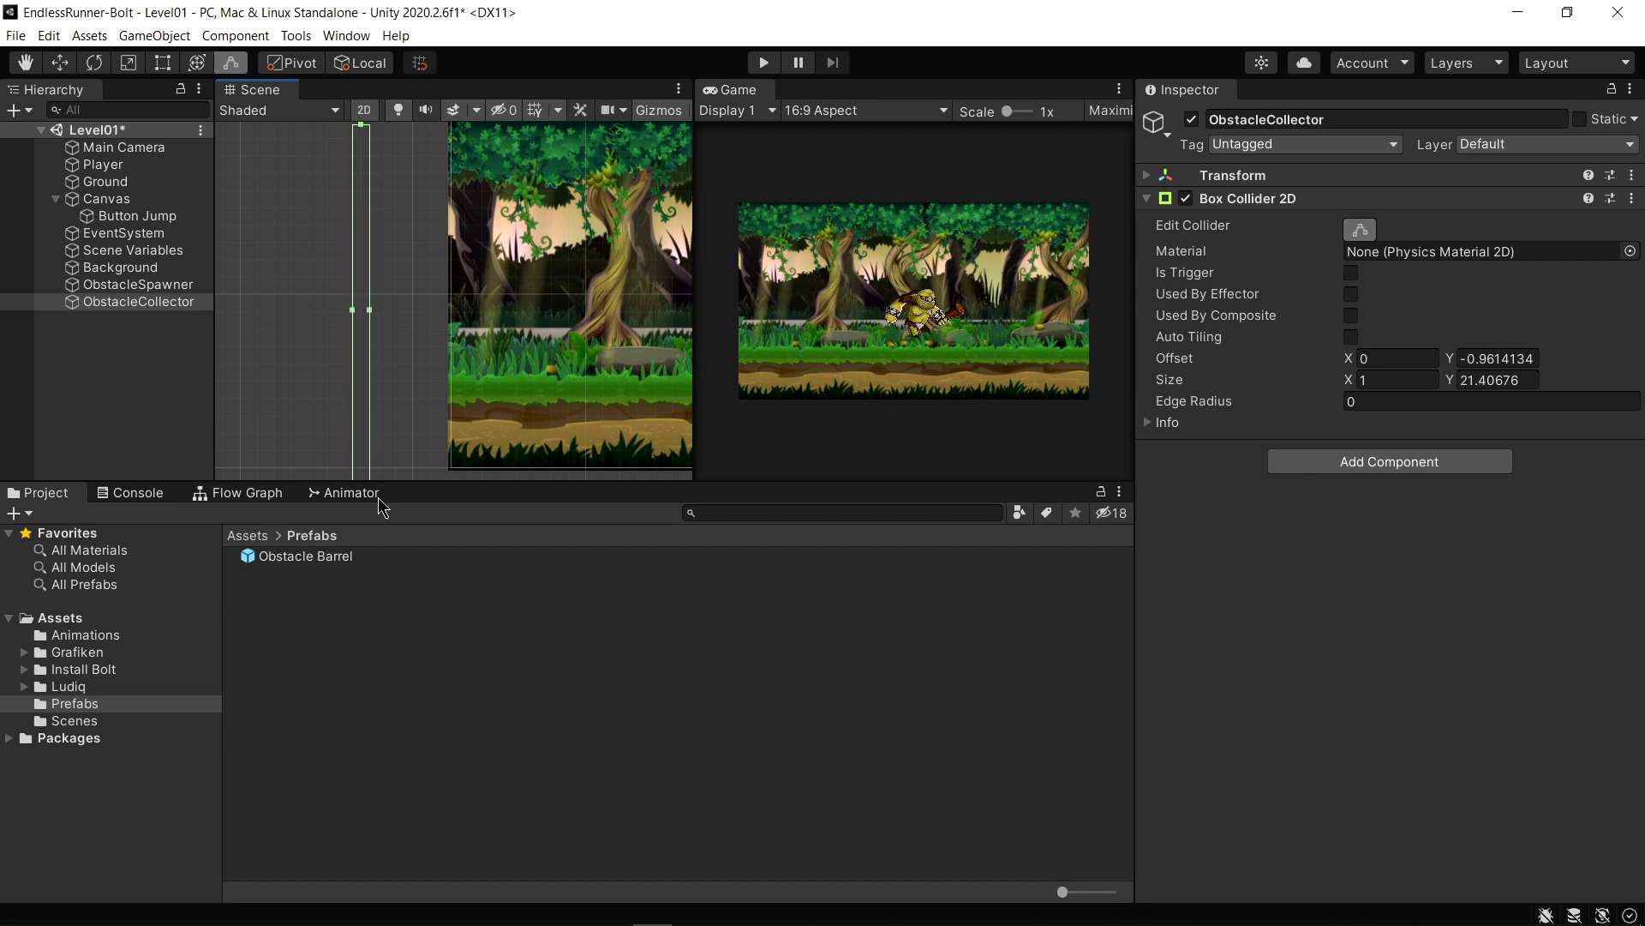
scroll(390, 291, down, 2)
scroll(371, 268, down, 1)
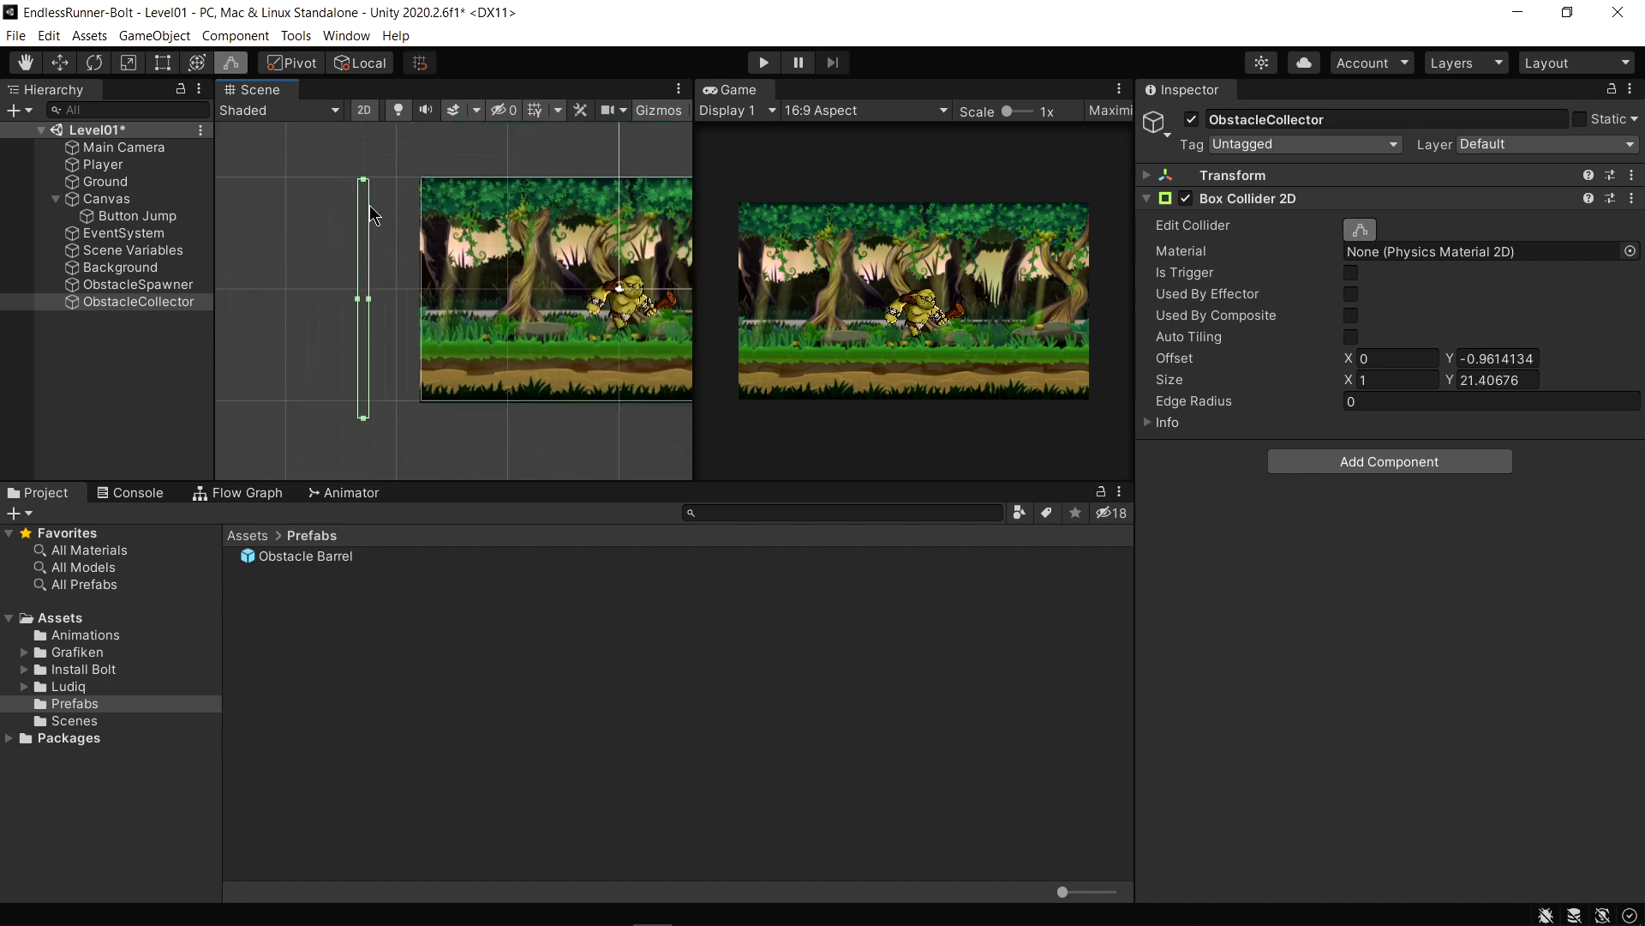
drag(364, 182, 363, 157)
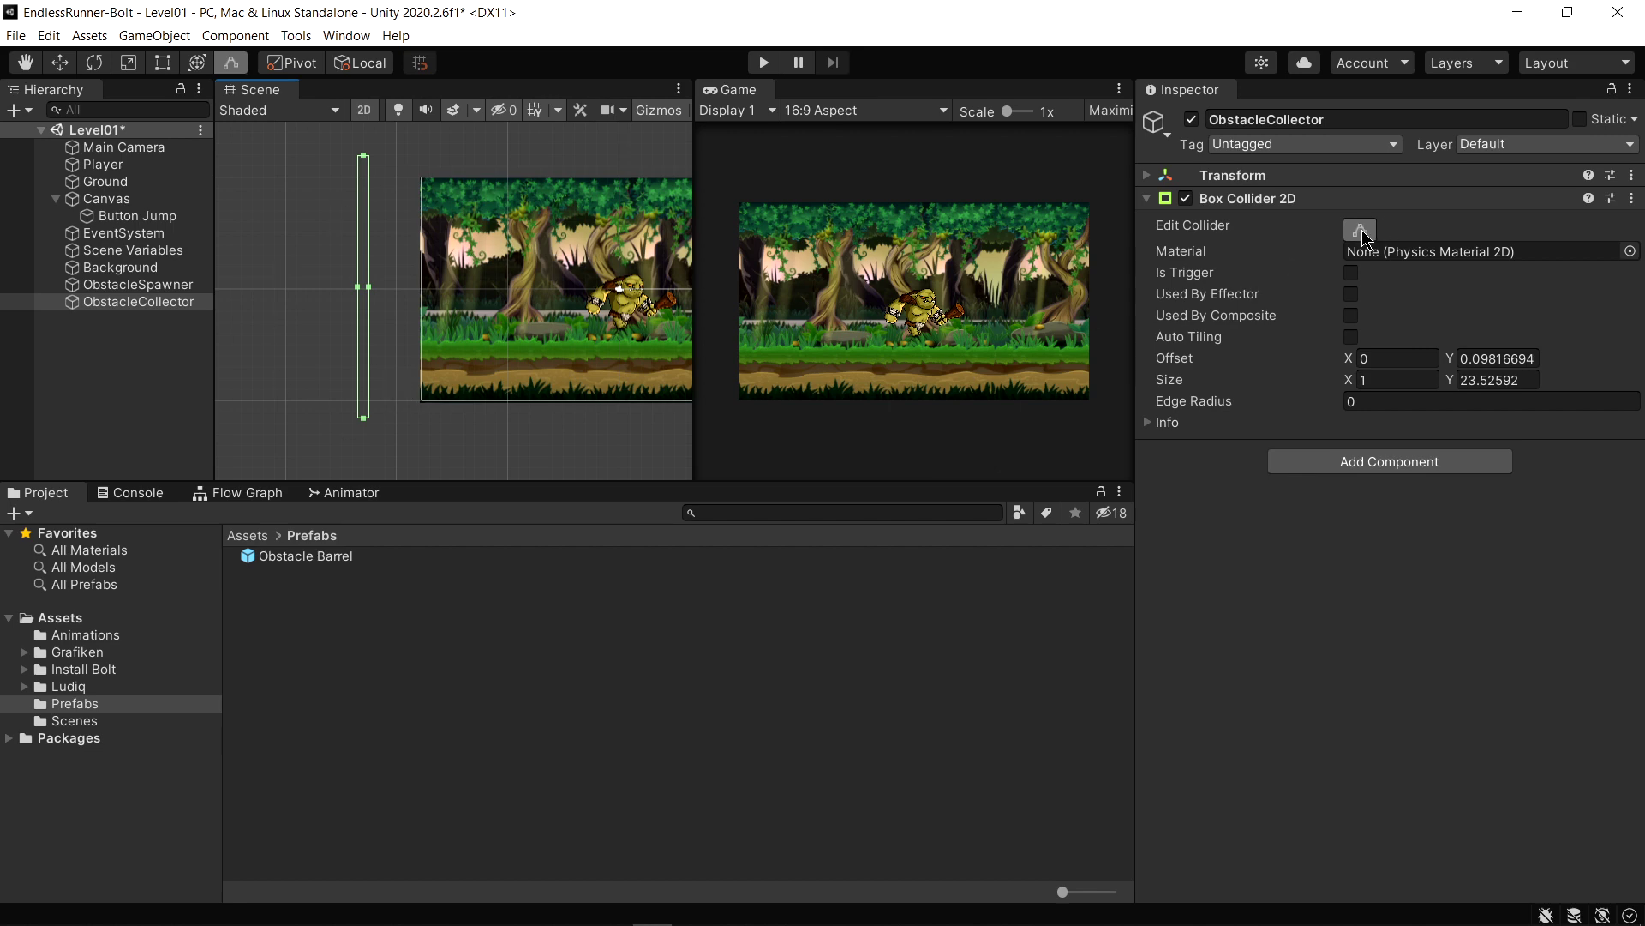
click(1362, 234)
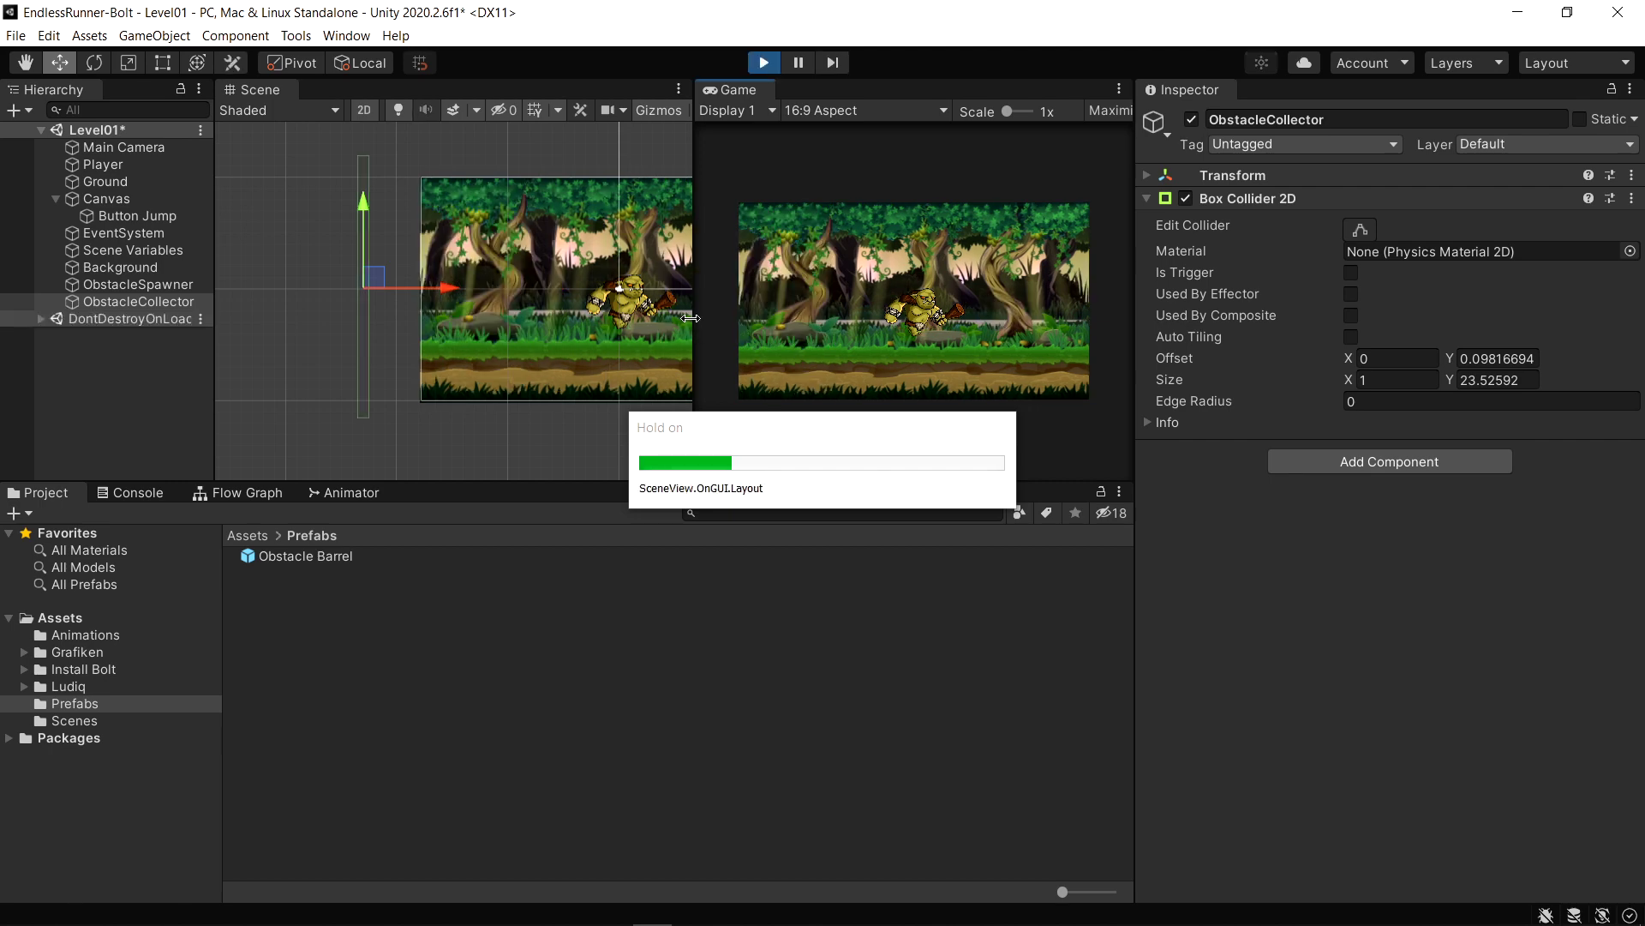
Widen the Game view, then playtest by jumping the ogre over a barrel, pausing, resuming, and stopping
drag(693, 329, 539, 331)
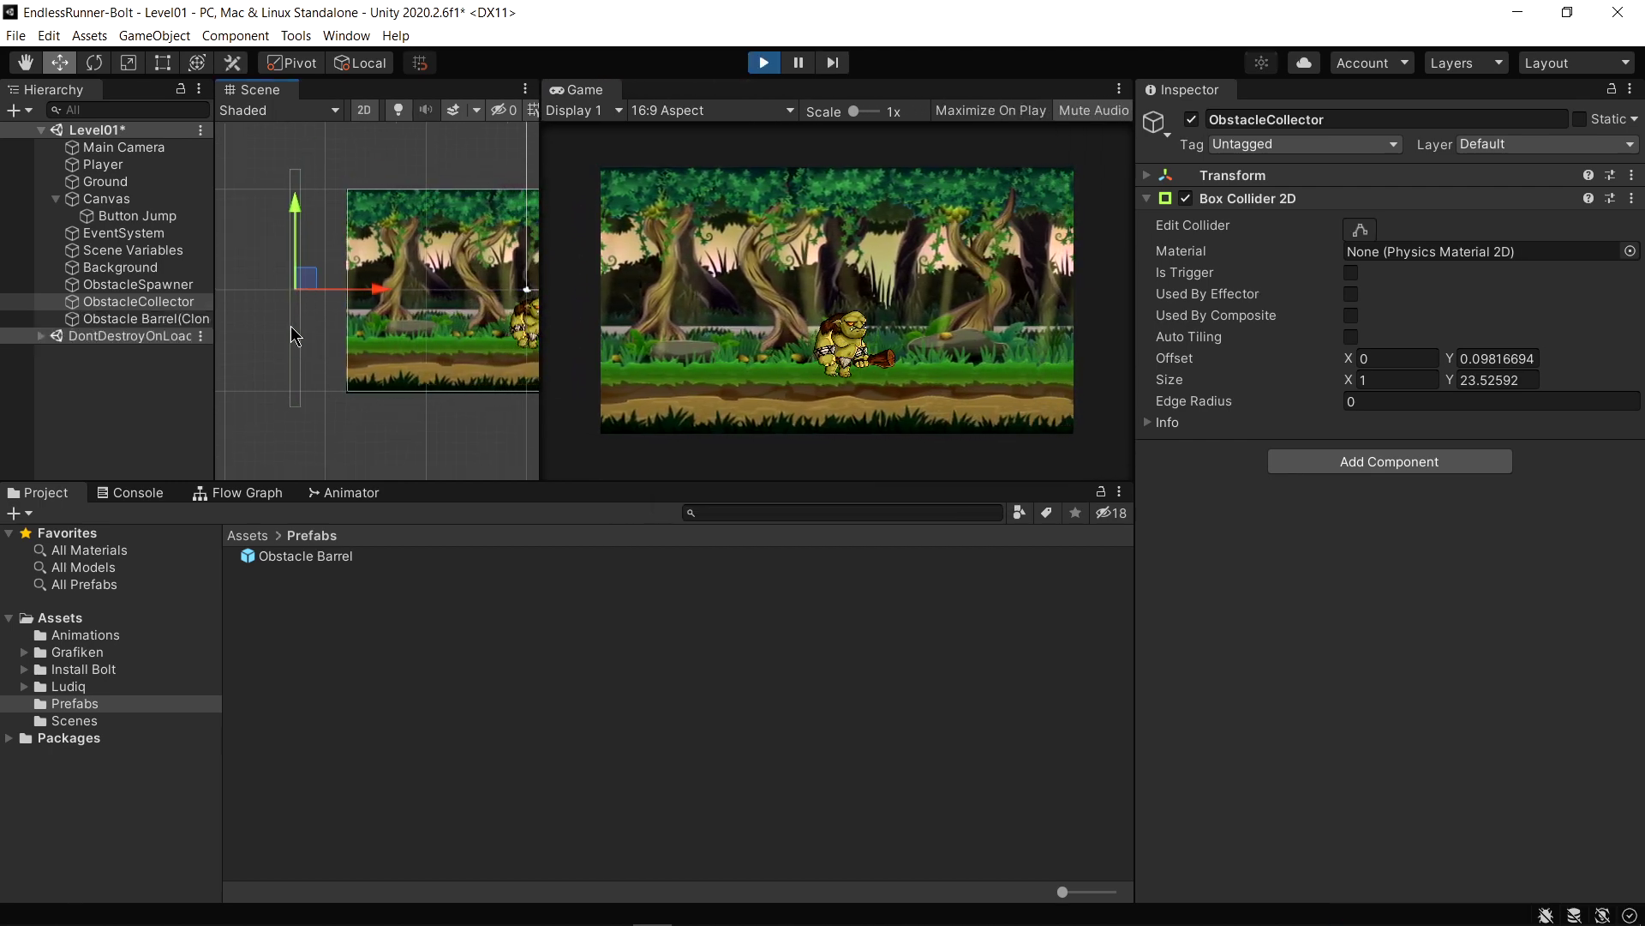
click(867, 387)
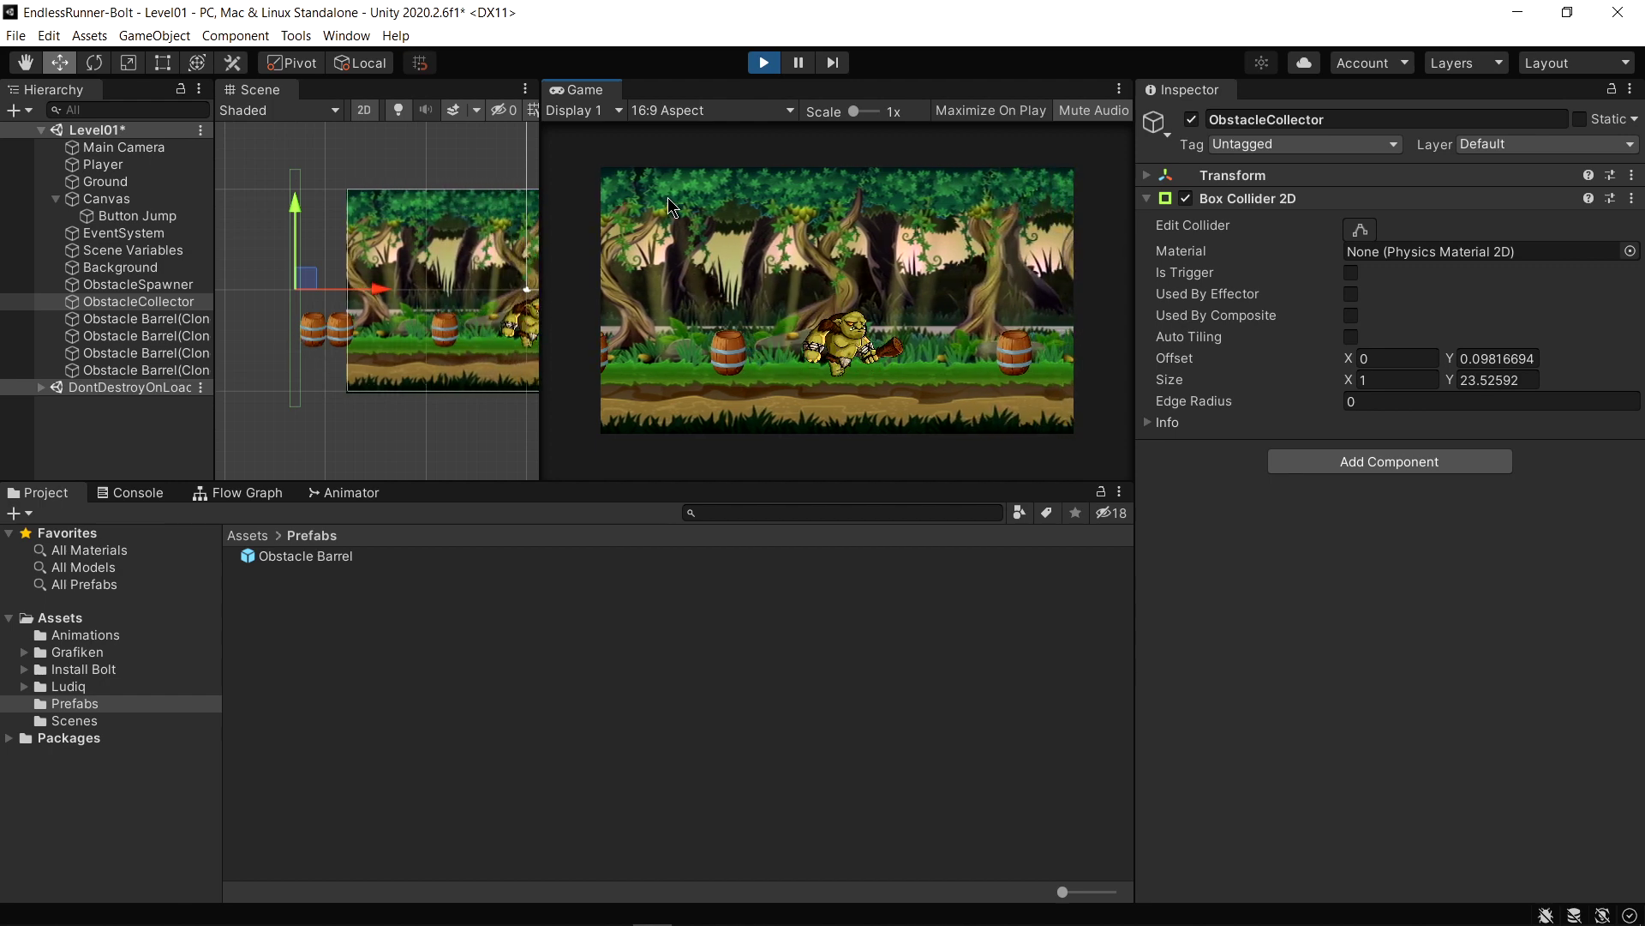
click(800, 65)
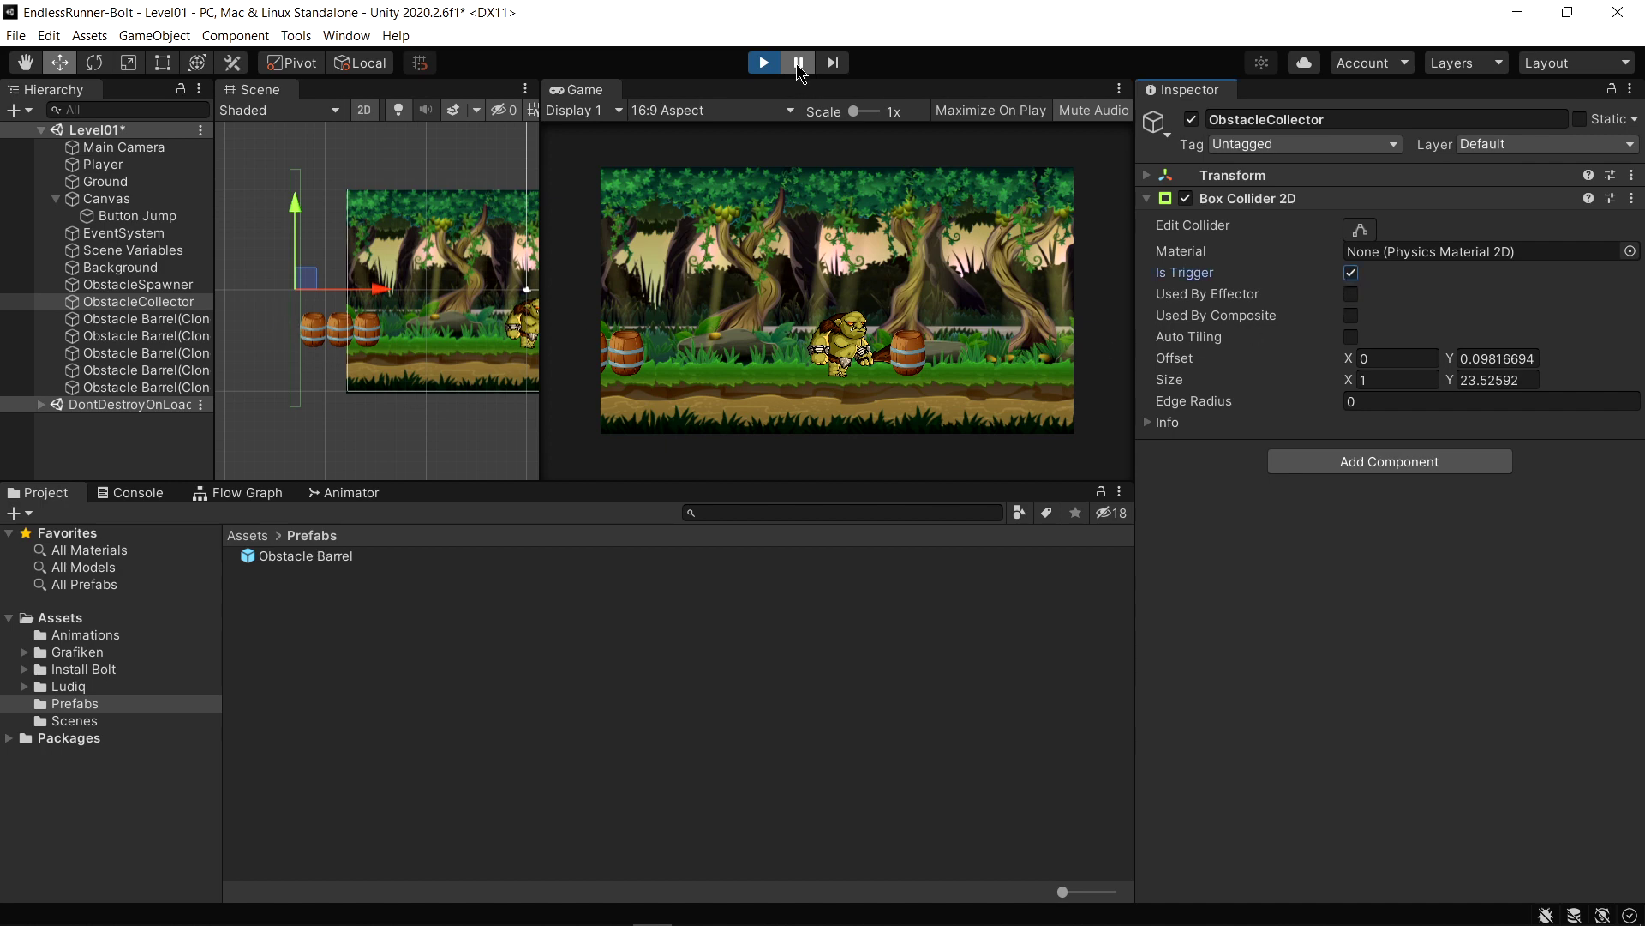
click(796, 67)
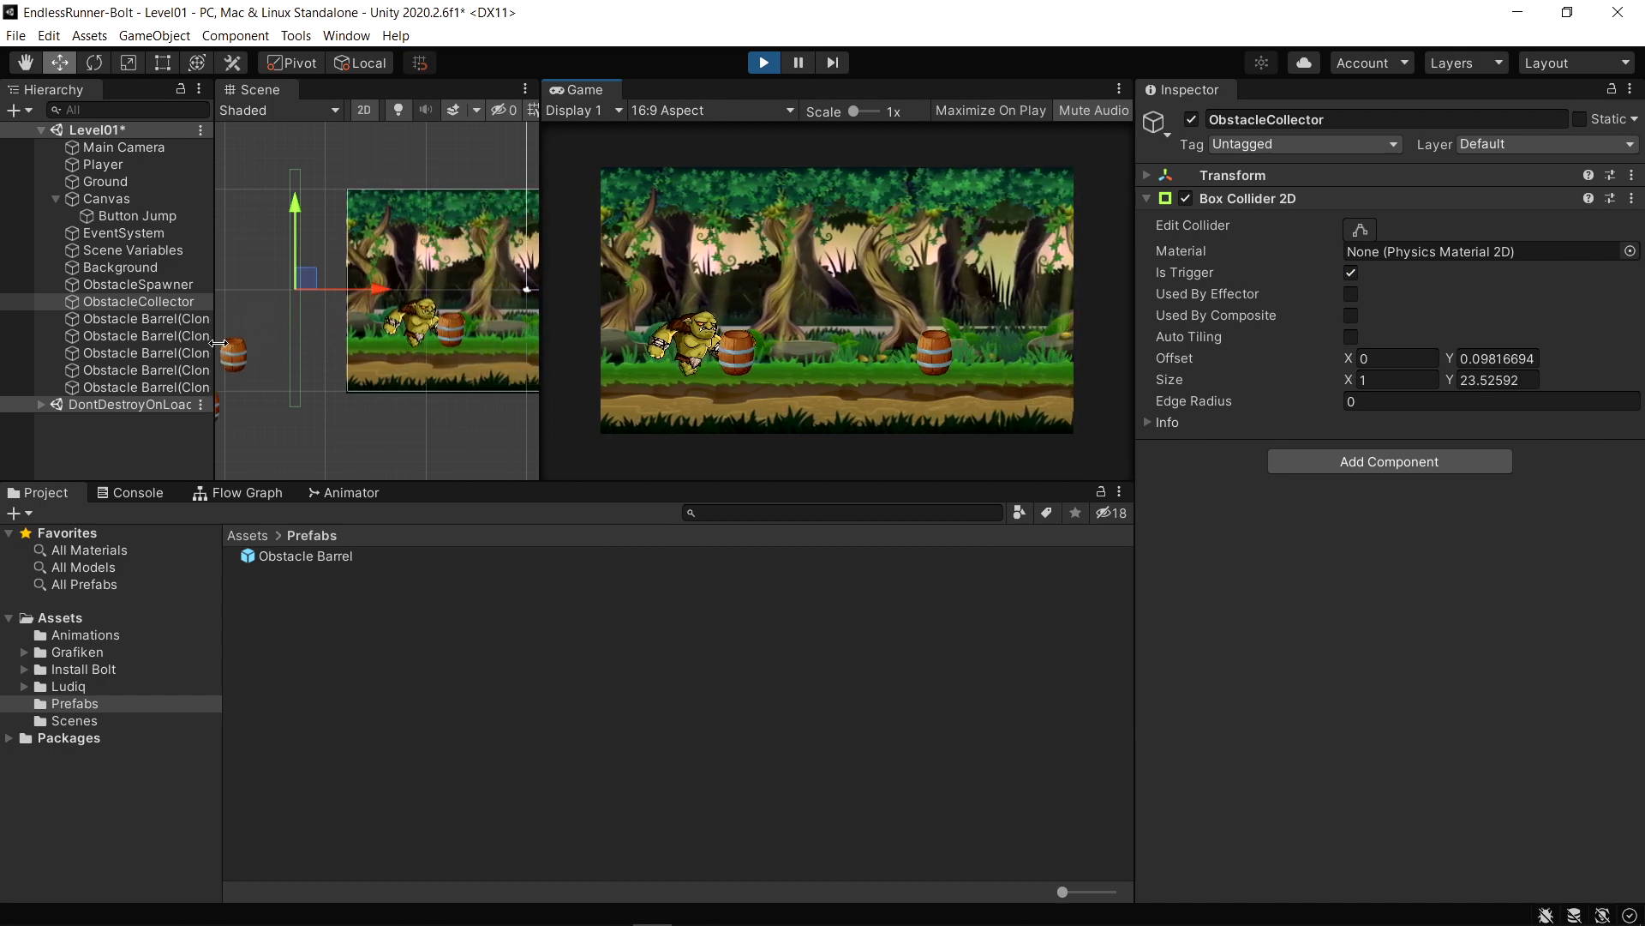
click(798, 63)
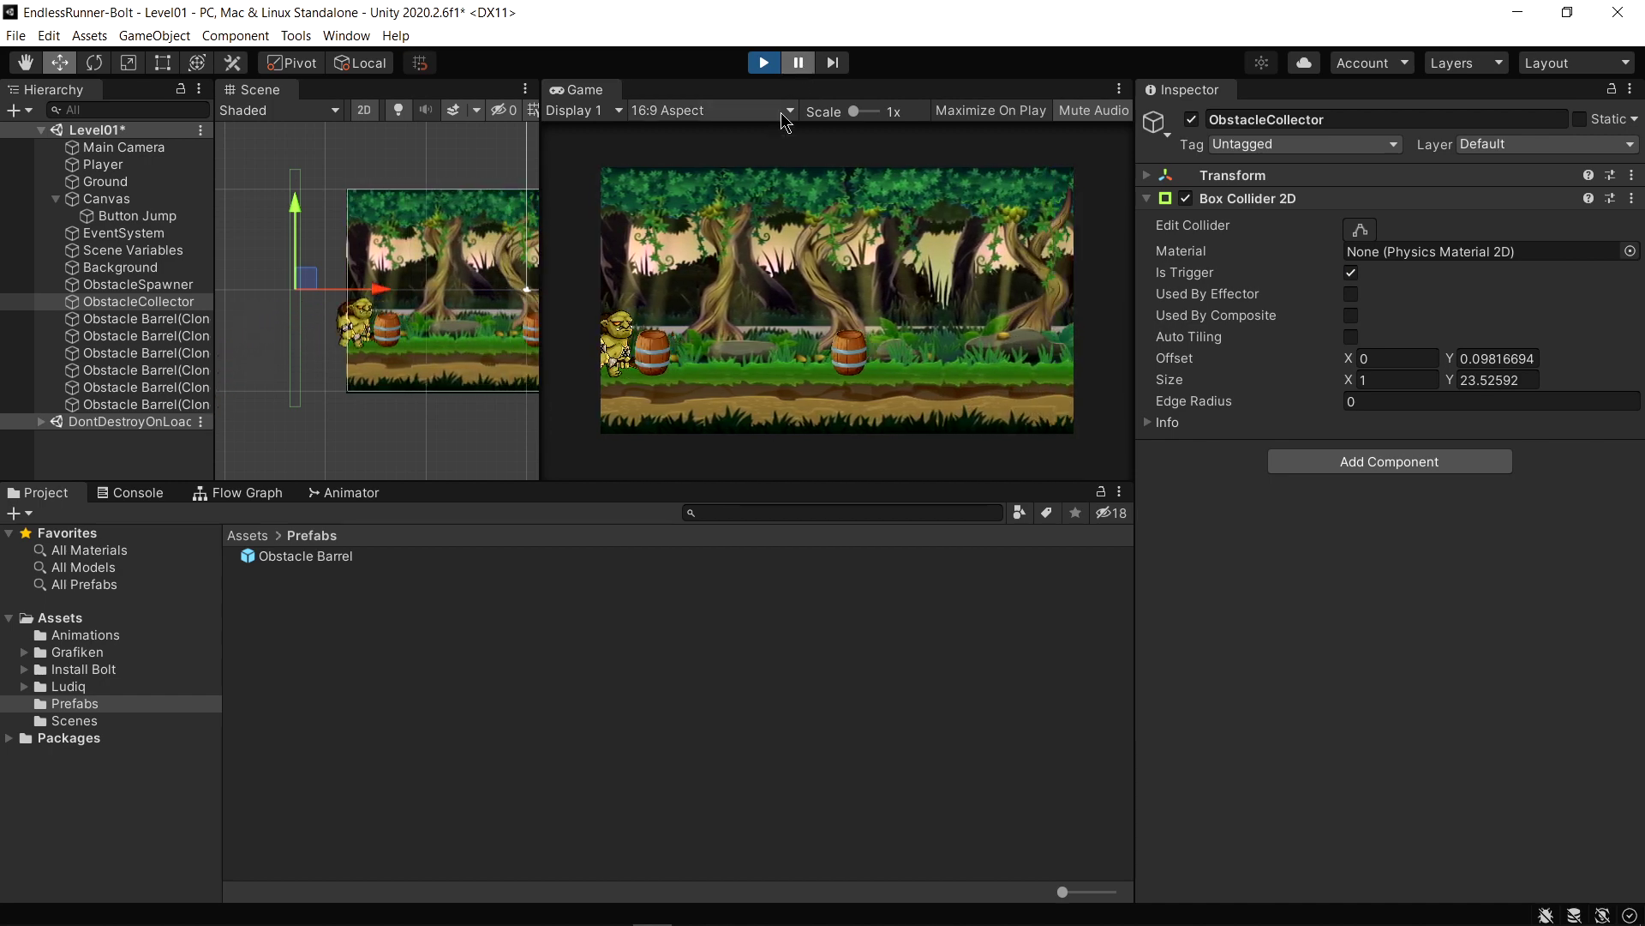
click(764, 65)
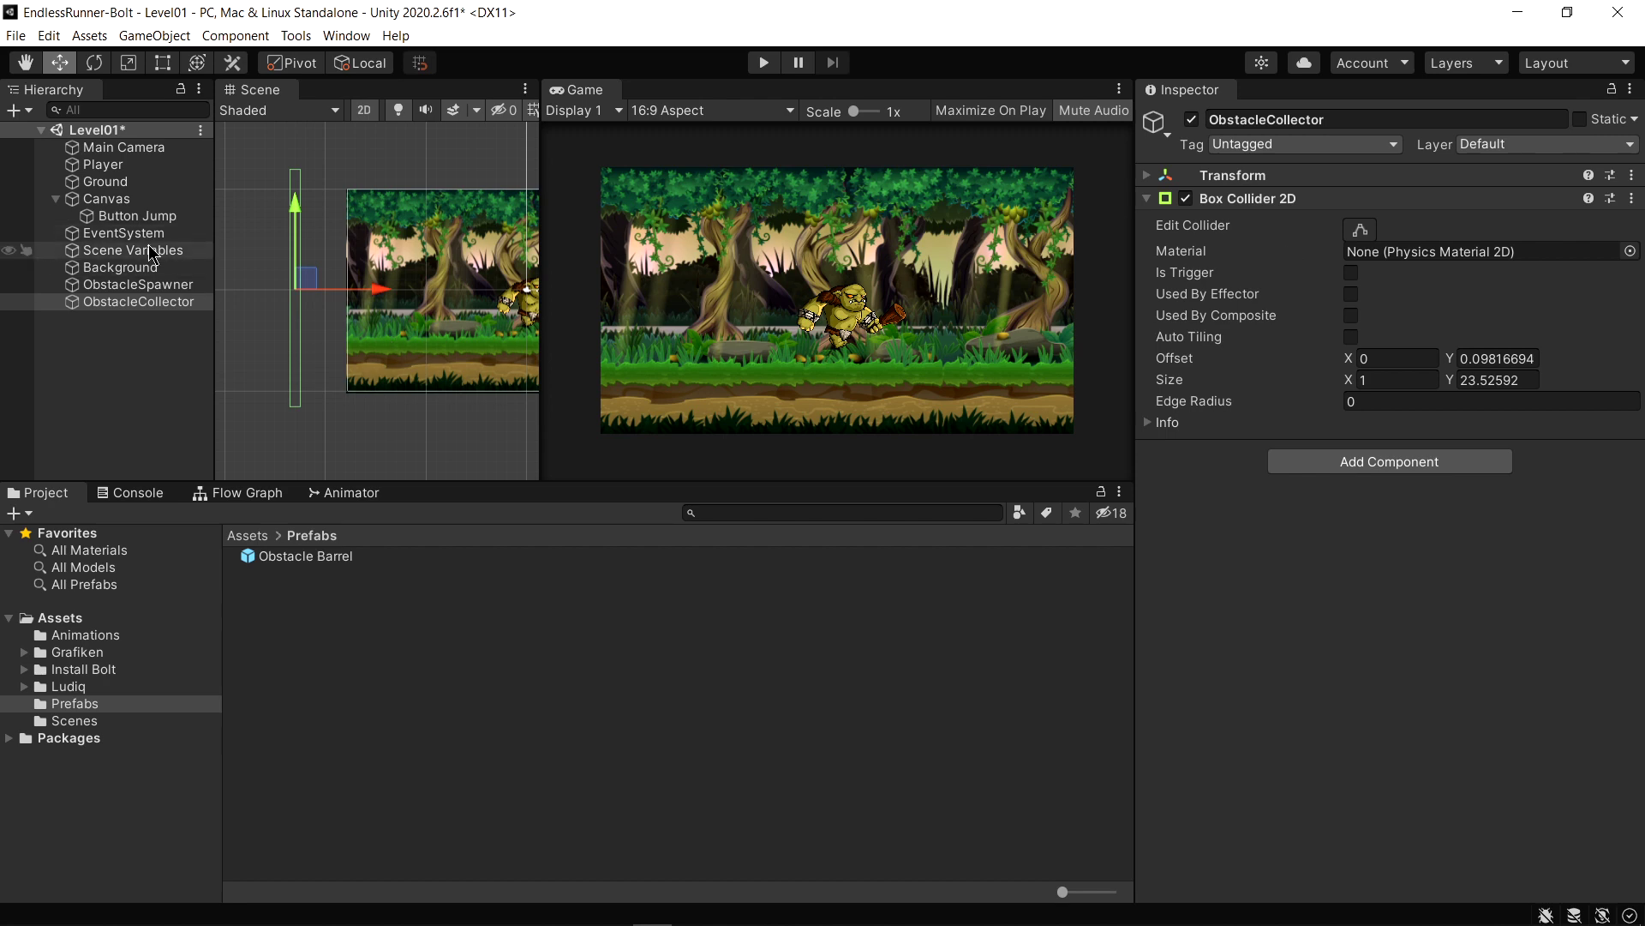
Turn on Is Trigger for ObstacleCollector's Box Collider 2D
click(141, 285)
click(116, 301)
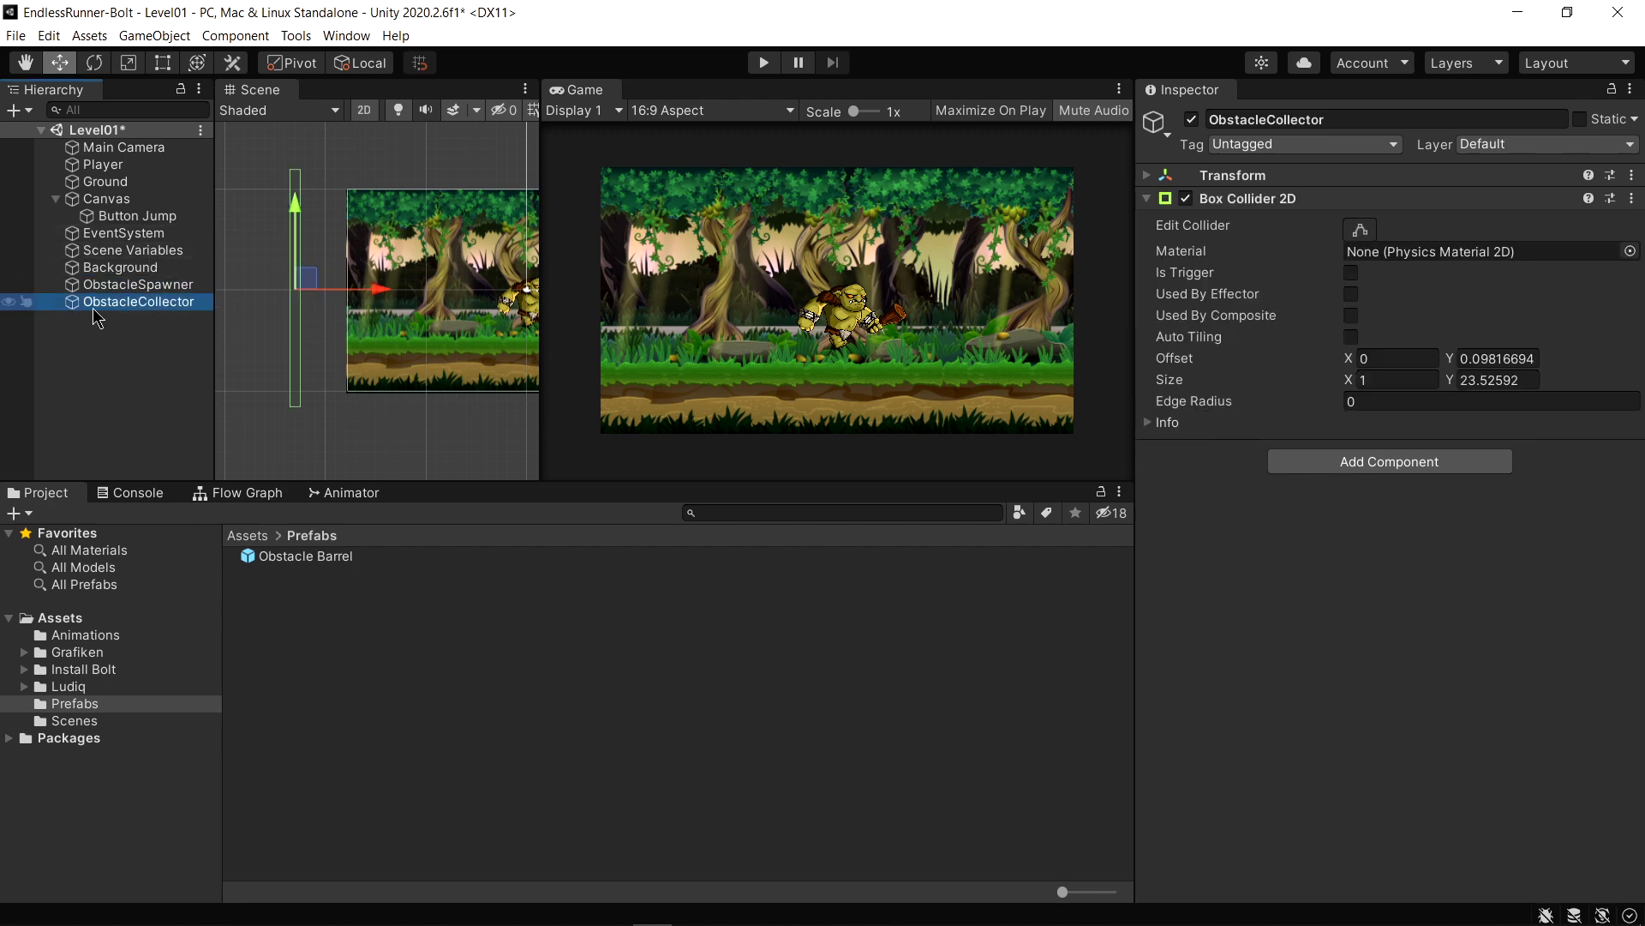
click(1351, 273)
Add a Bolt Flow Machine to ObstacleCollector with its graph source set to Embed
click(1294, 463)
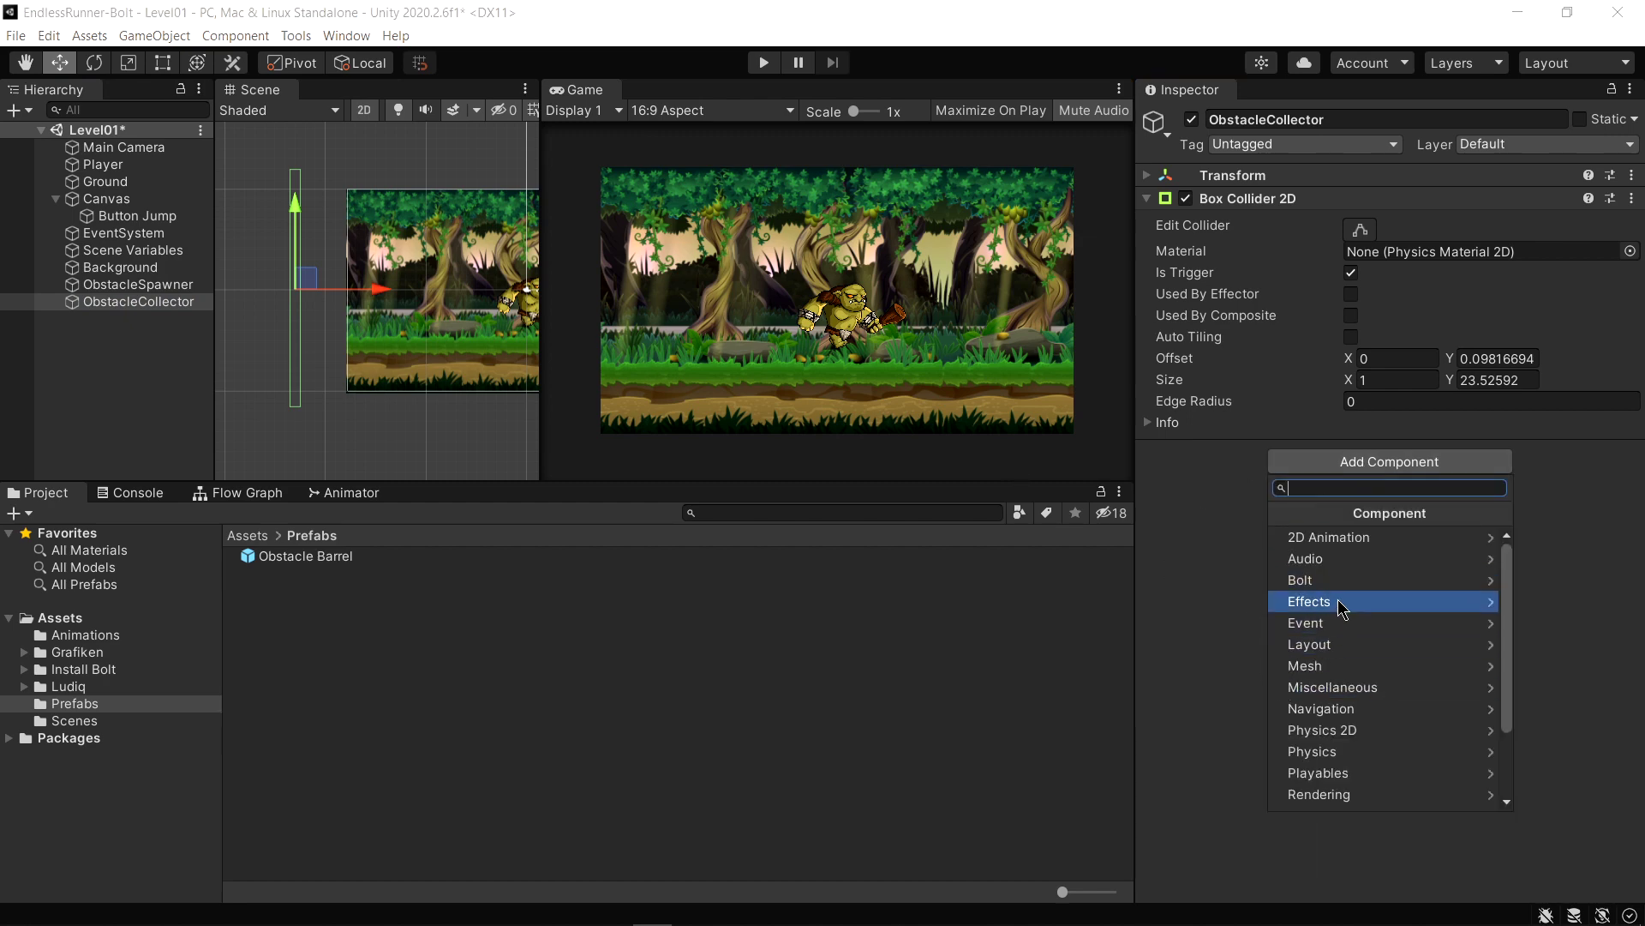
click(1341, 580)
click(1354, 547)
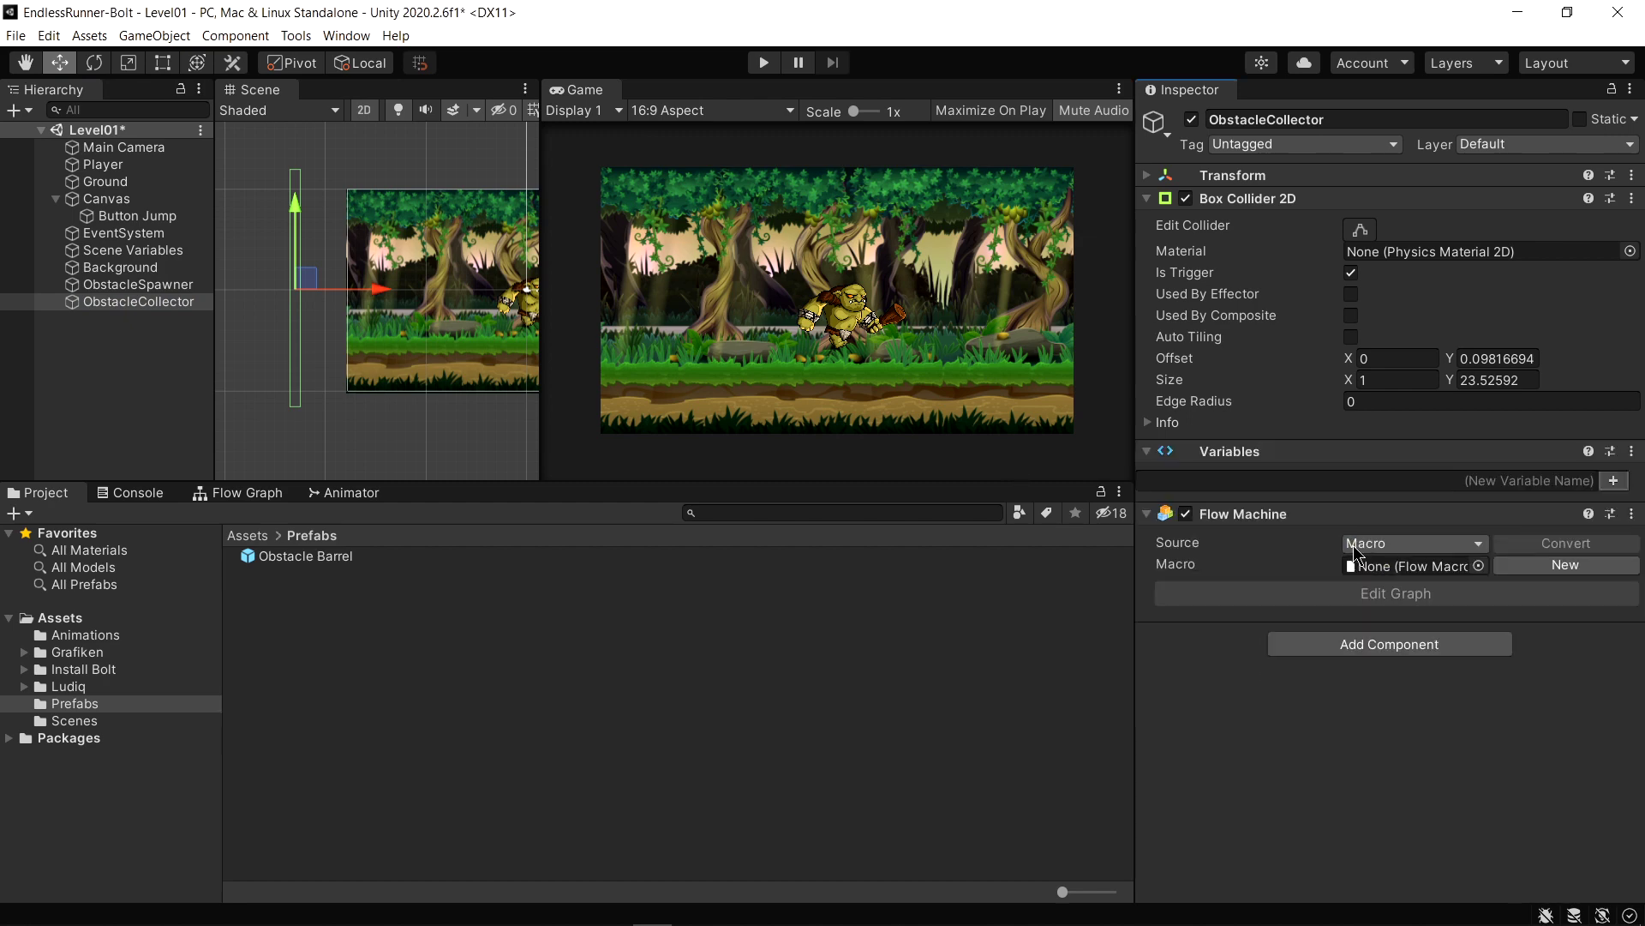
click(1386, 547)
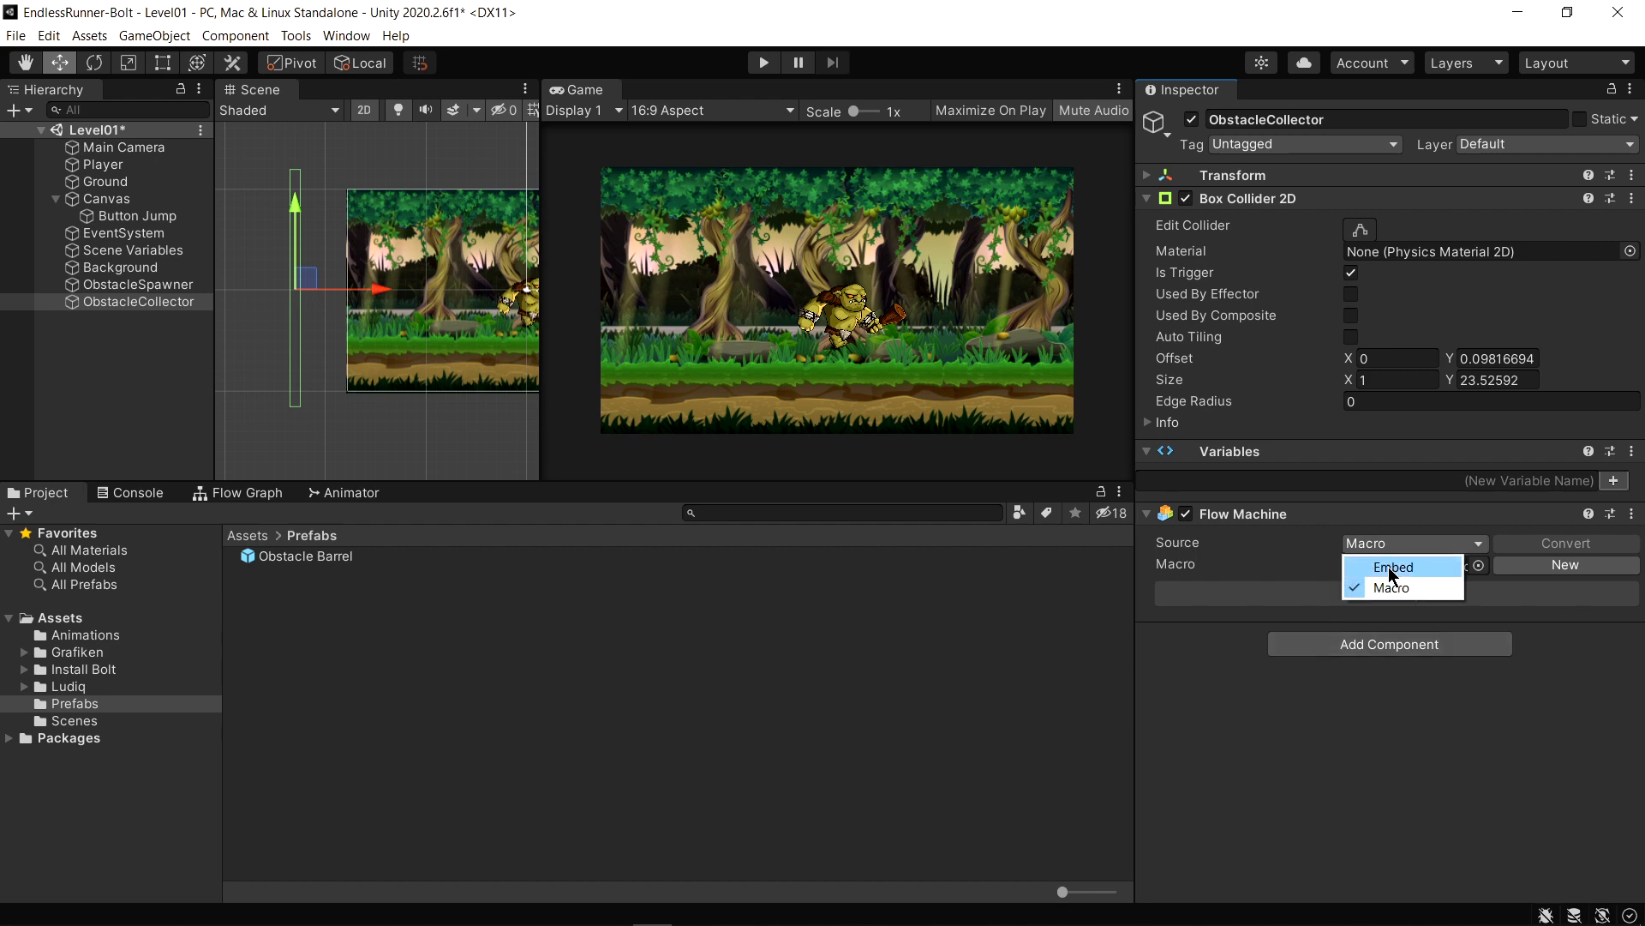
click(1392, 569)
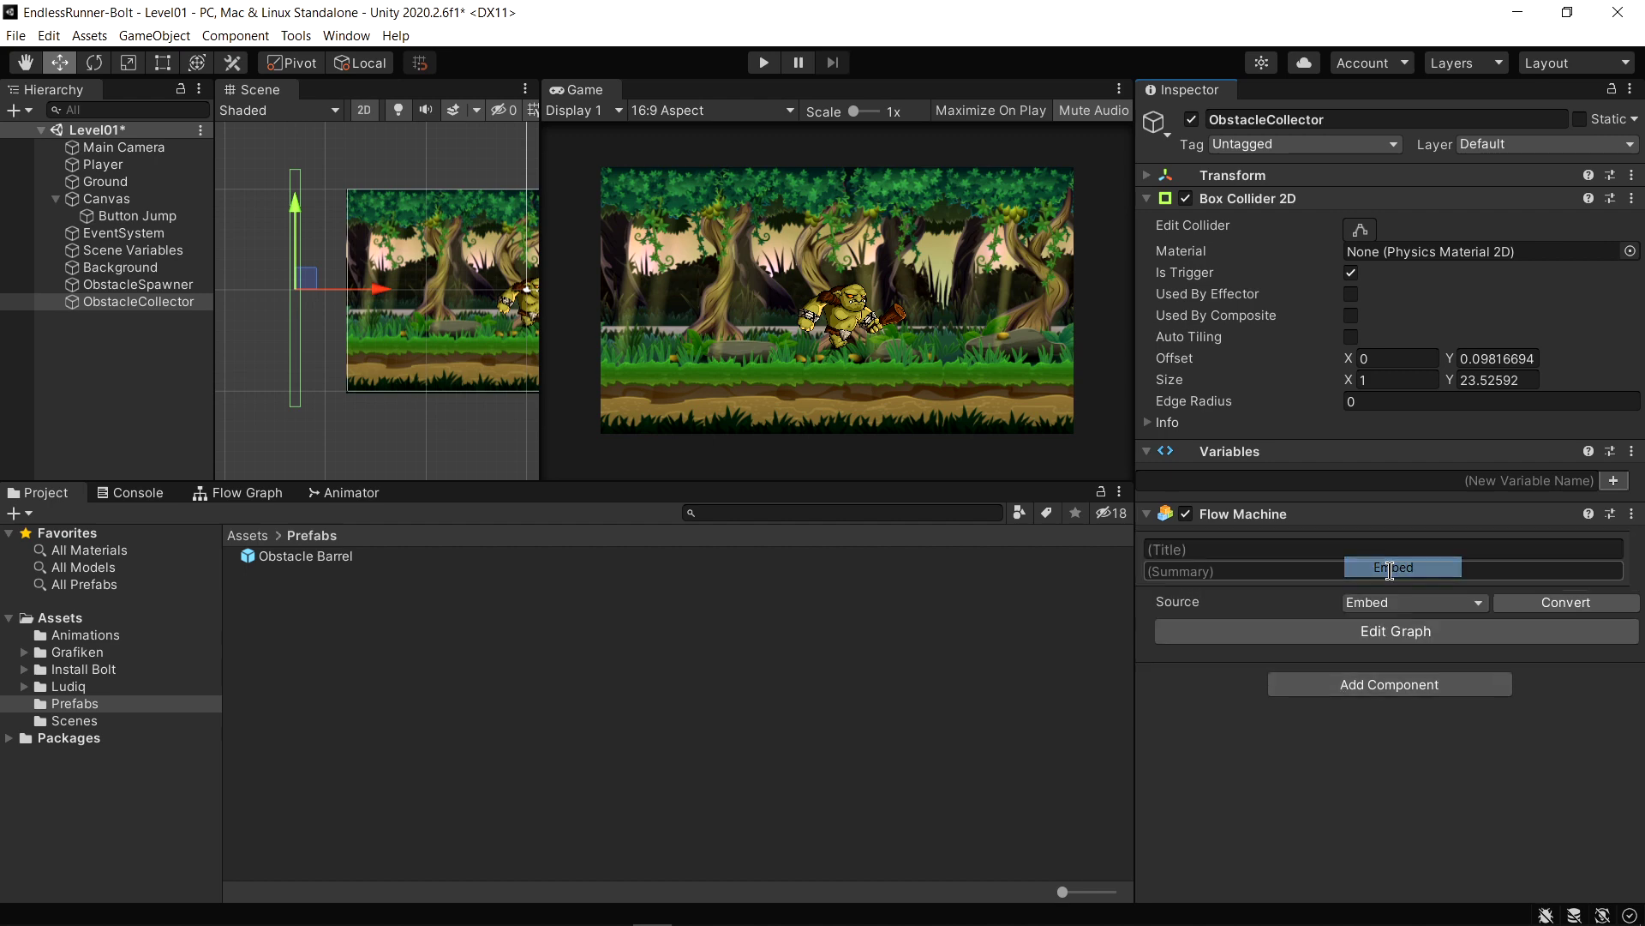
Open the embedded graph and delete the default Start and Update event nodes
click(1382, 634)
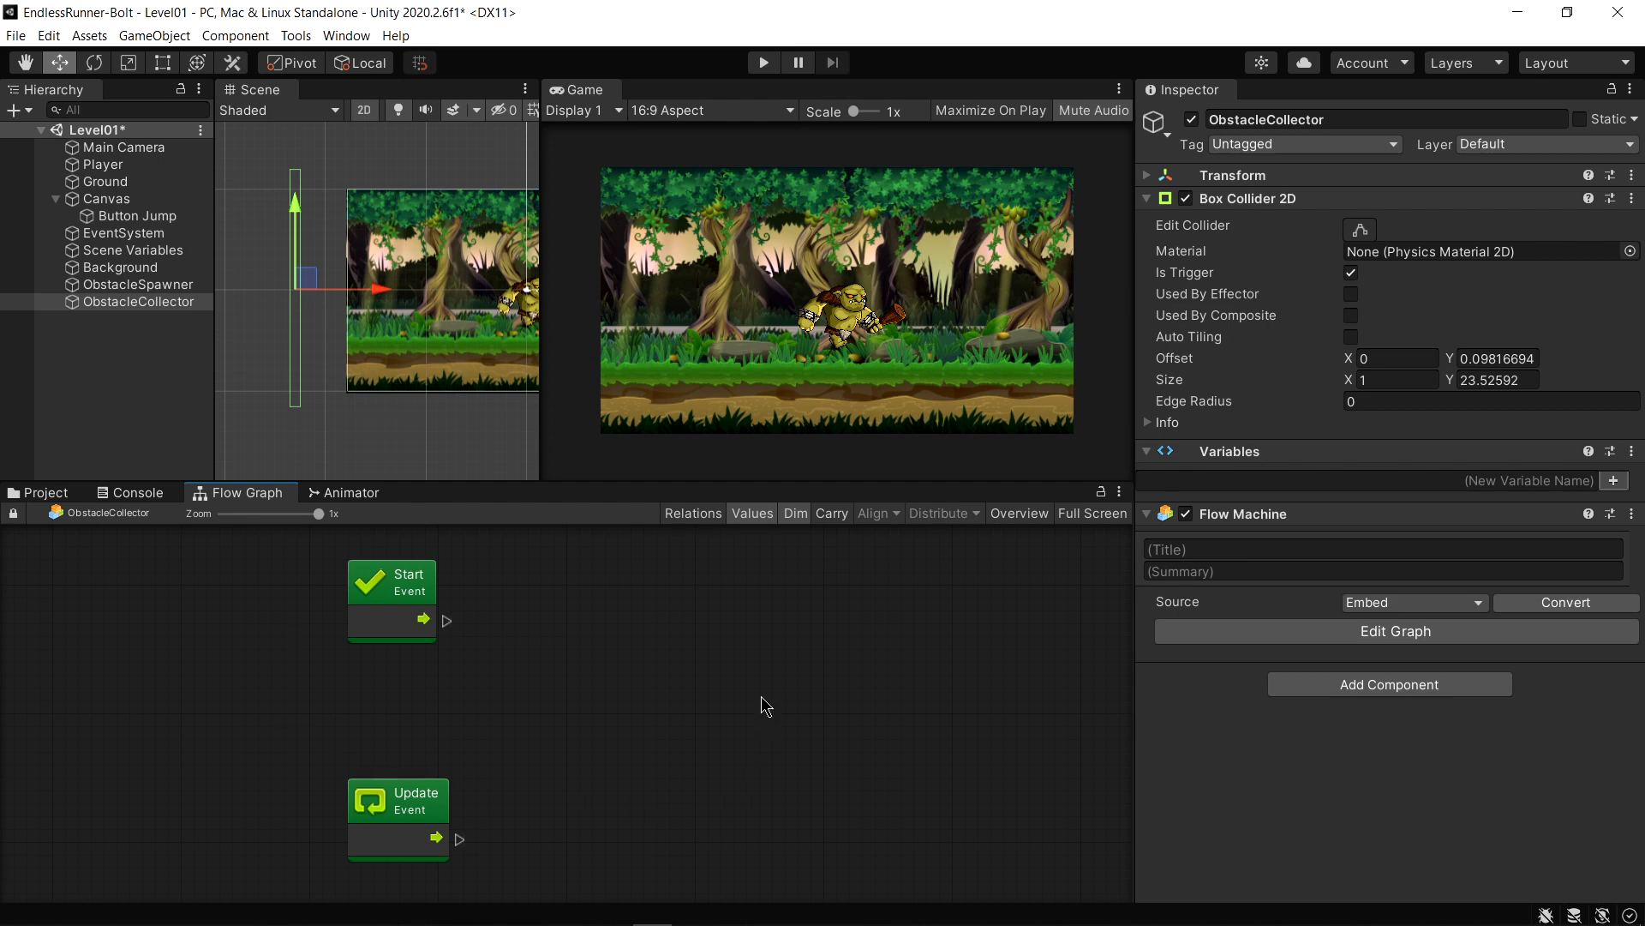
drag(604, 603, 255, 872)
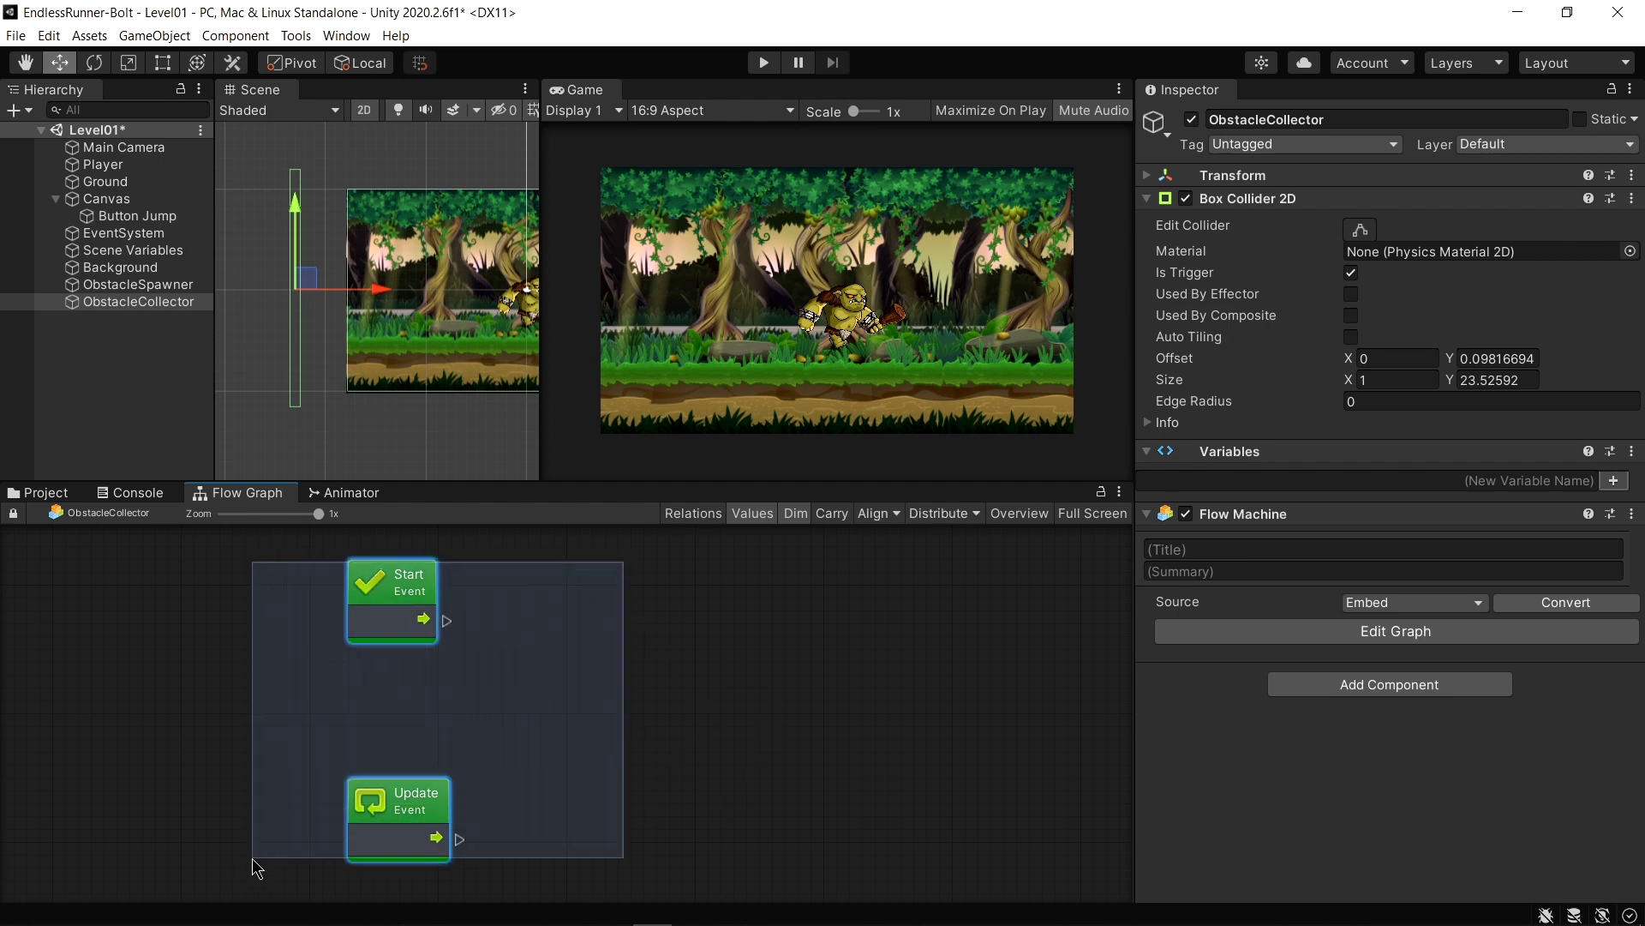
right_click(397, 612)
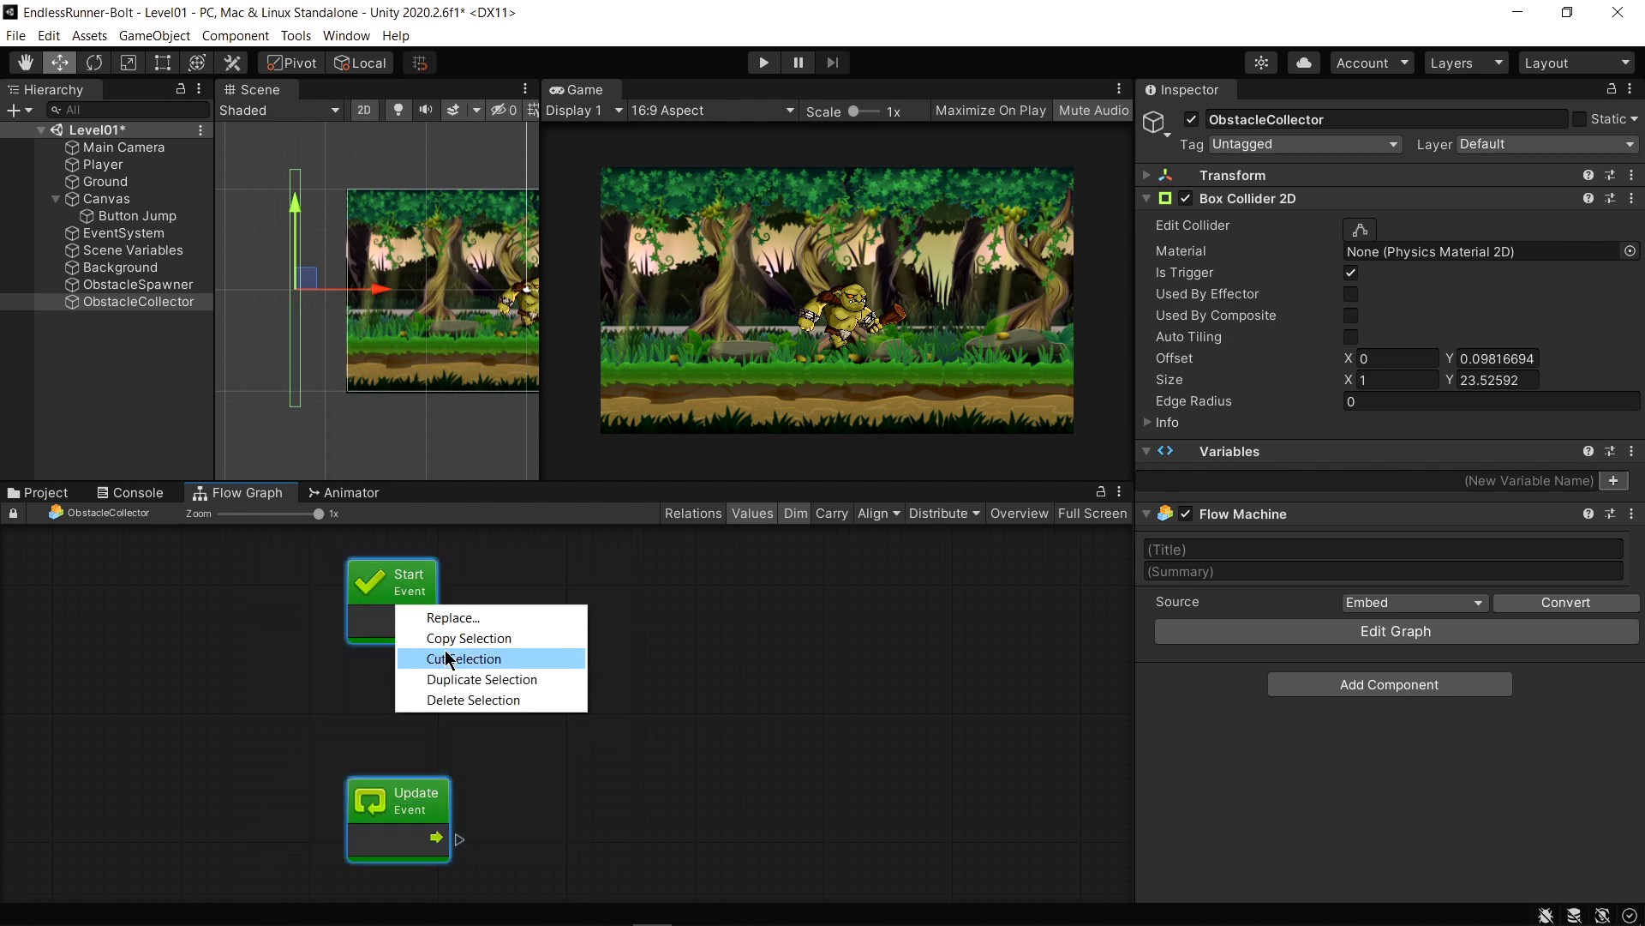
click(454, 700)
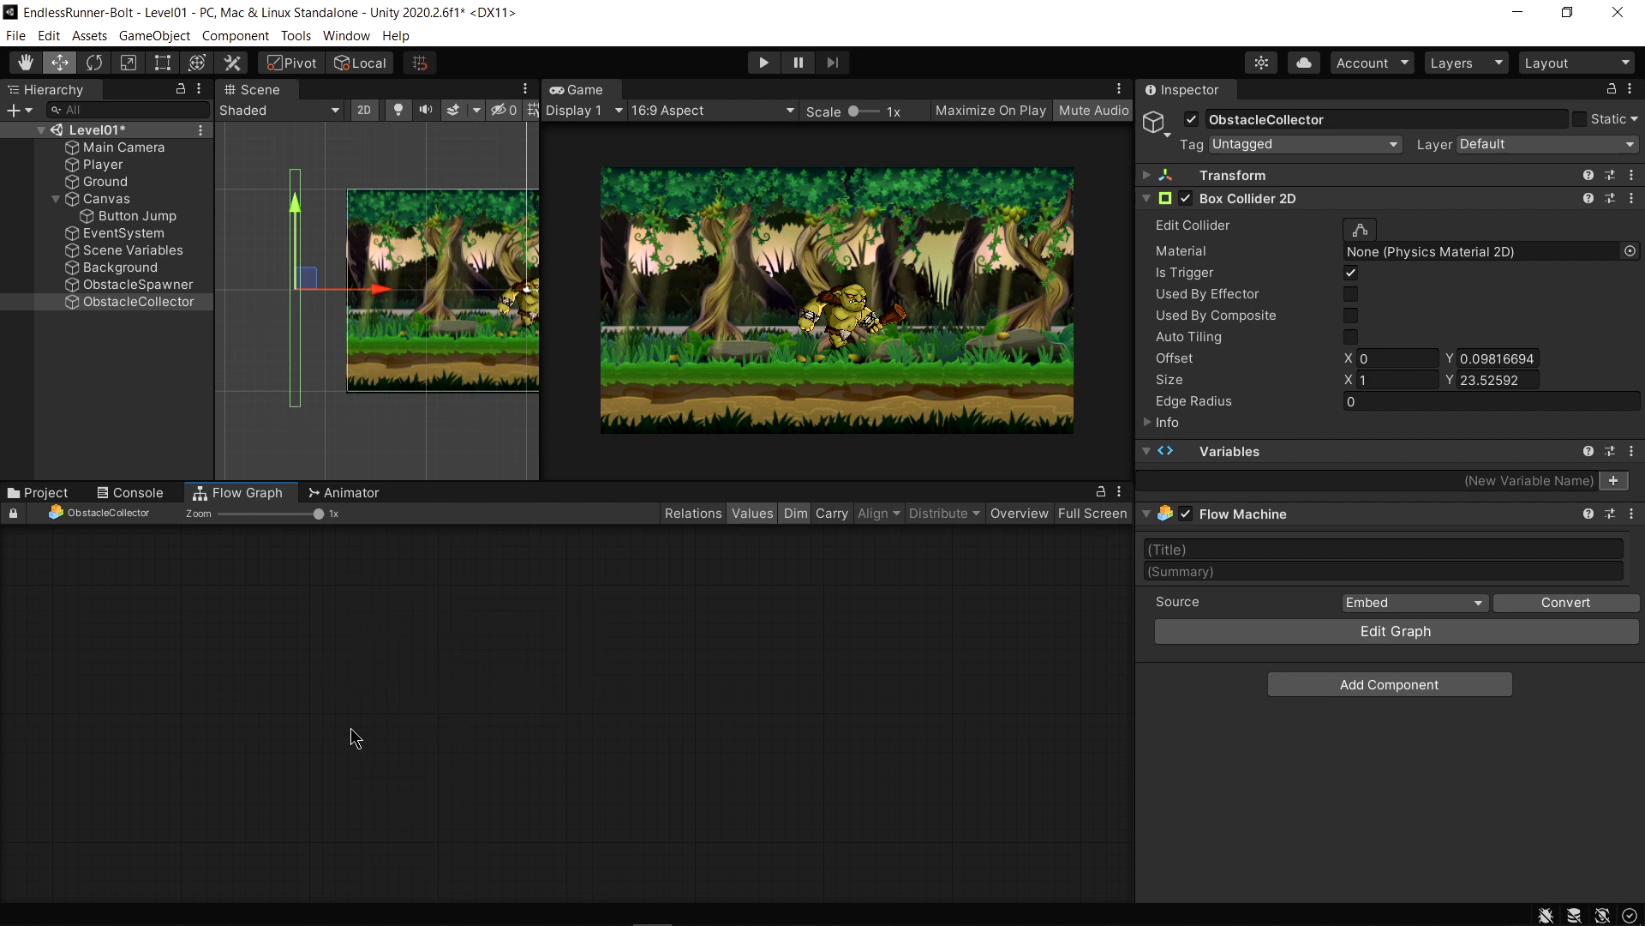
Add an On Trigger Enter 2D event and pull its flow output toward the Control units
right_click(294, 644)
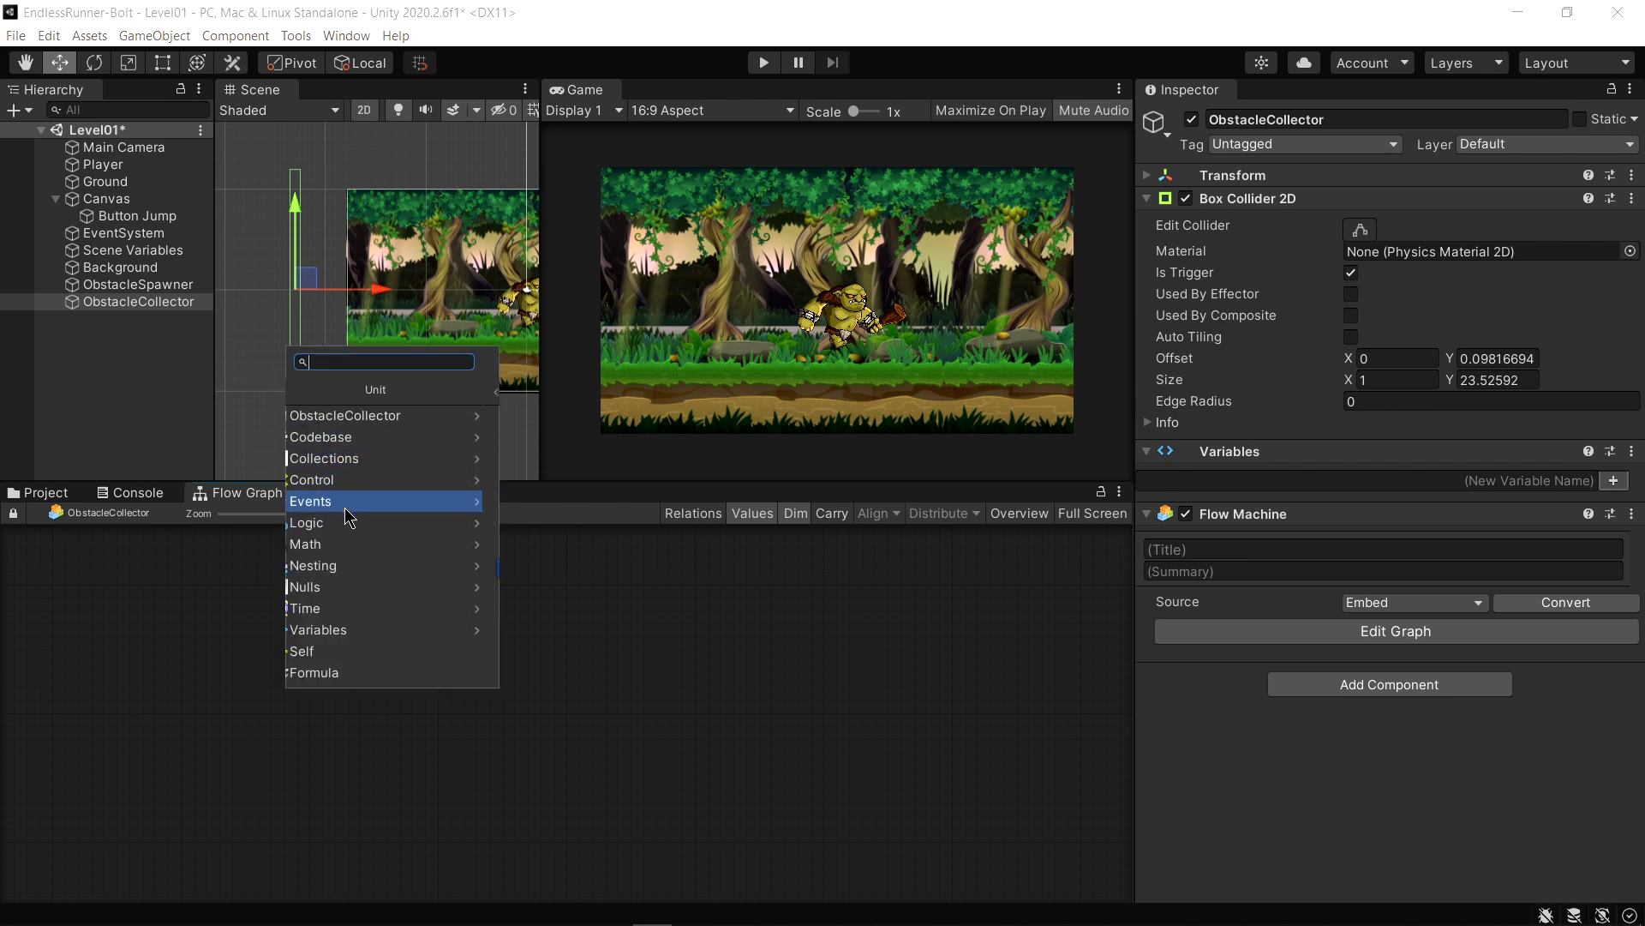
click(334, 497)
click(364, 607)
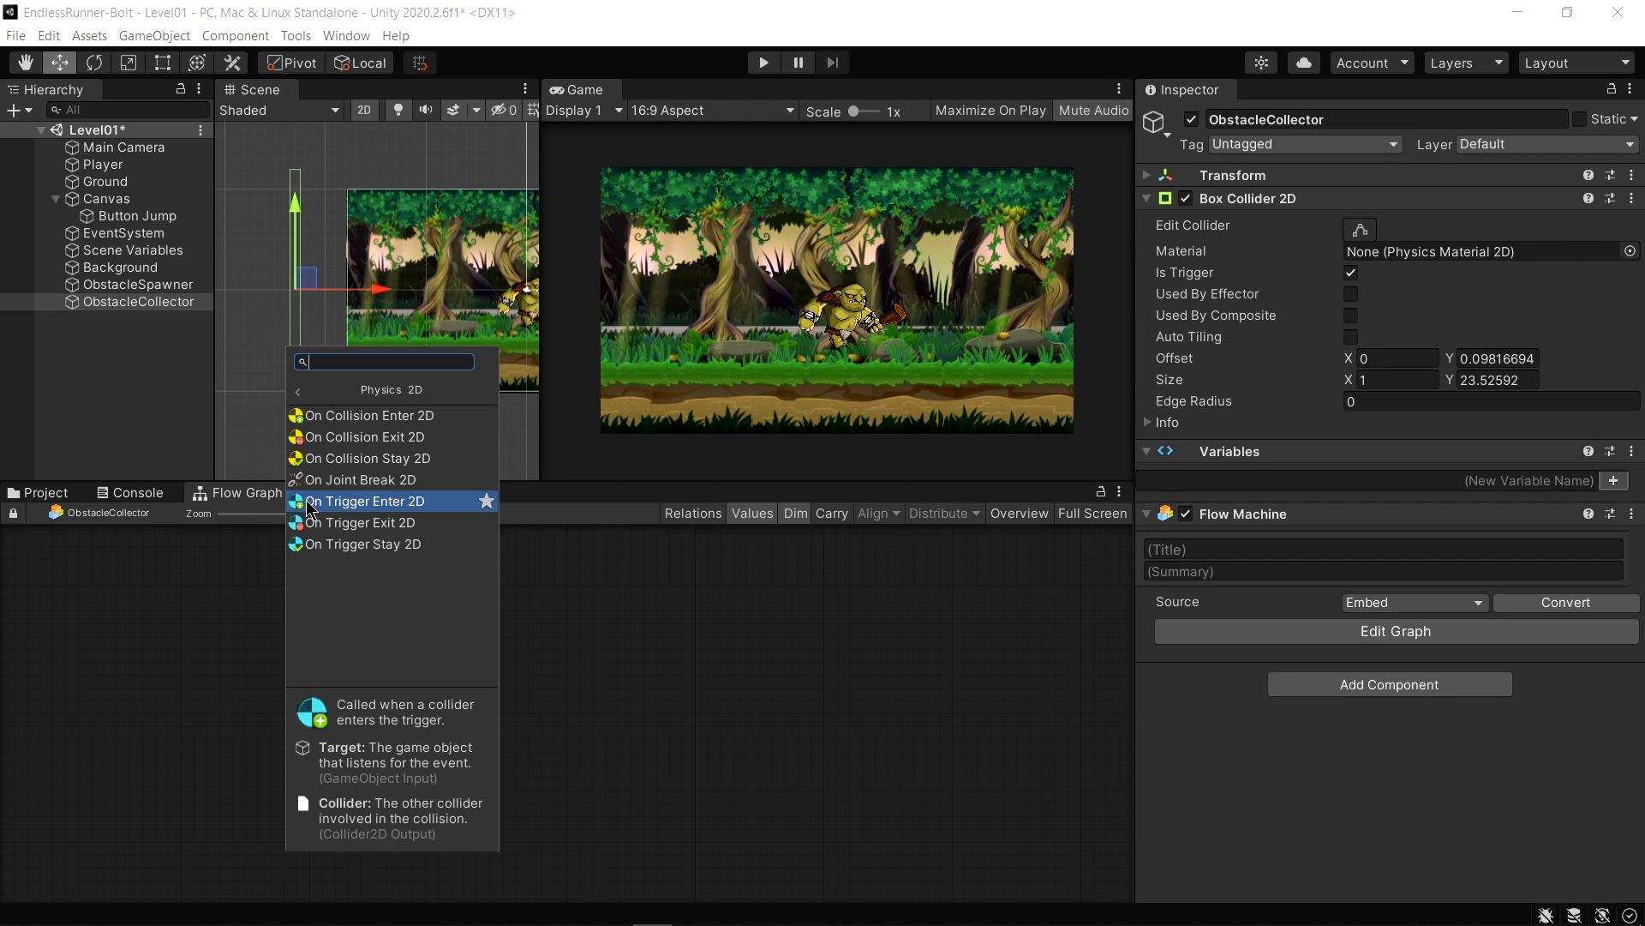
click(335, 509)
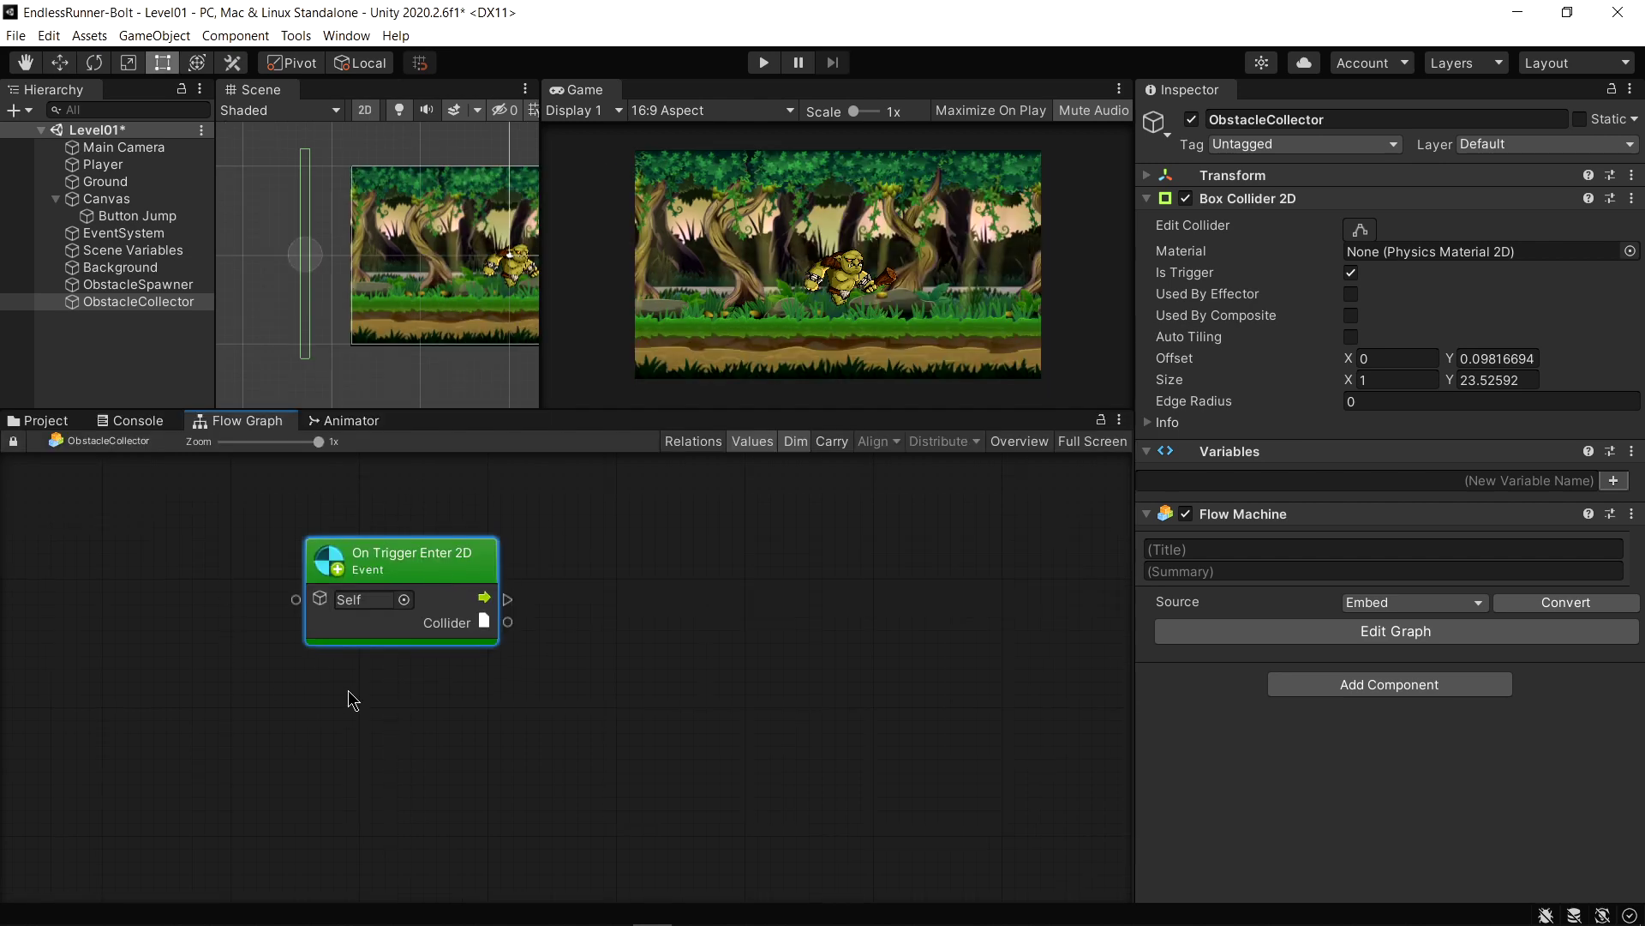
mouse_move(484, 567)
mouse_down()
mouse_move(485, 581)
mouse_move(750, 614)
mouse_up()
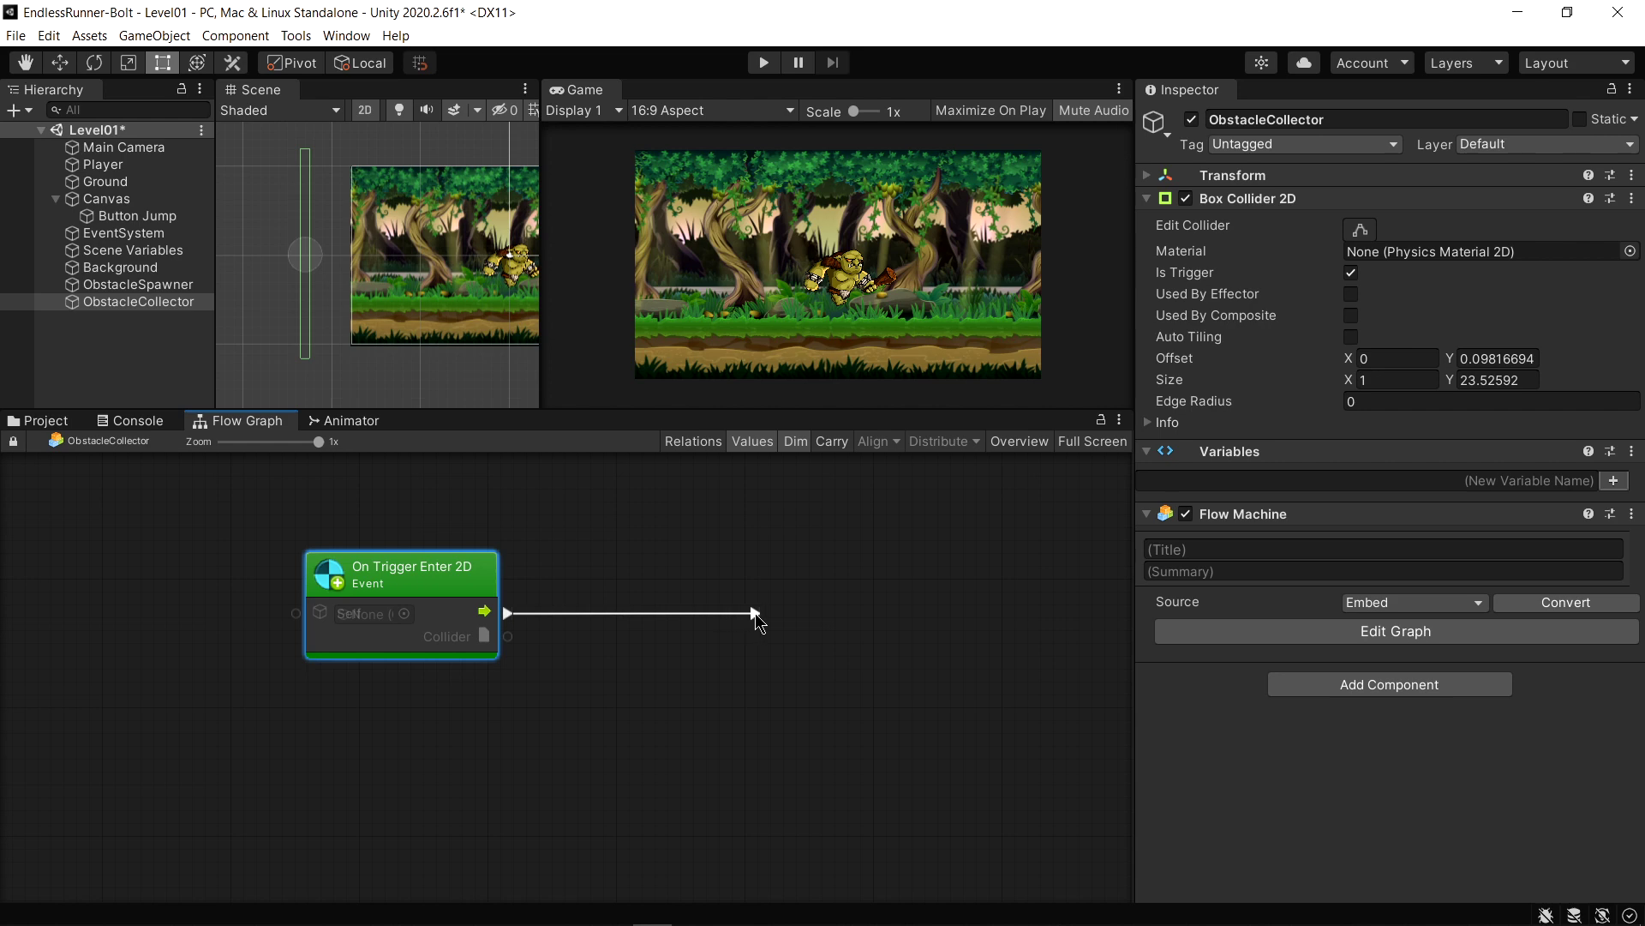
drag(761, 614, 795, 612)
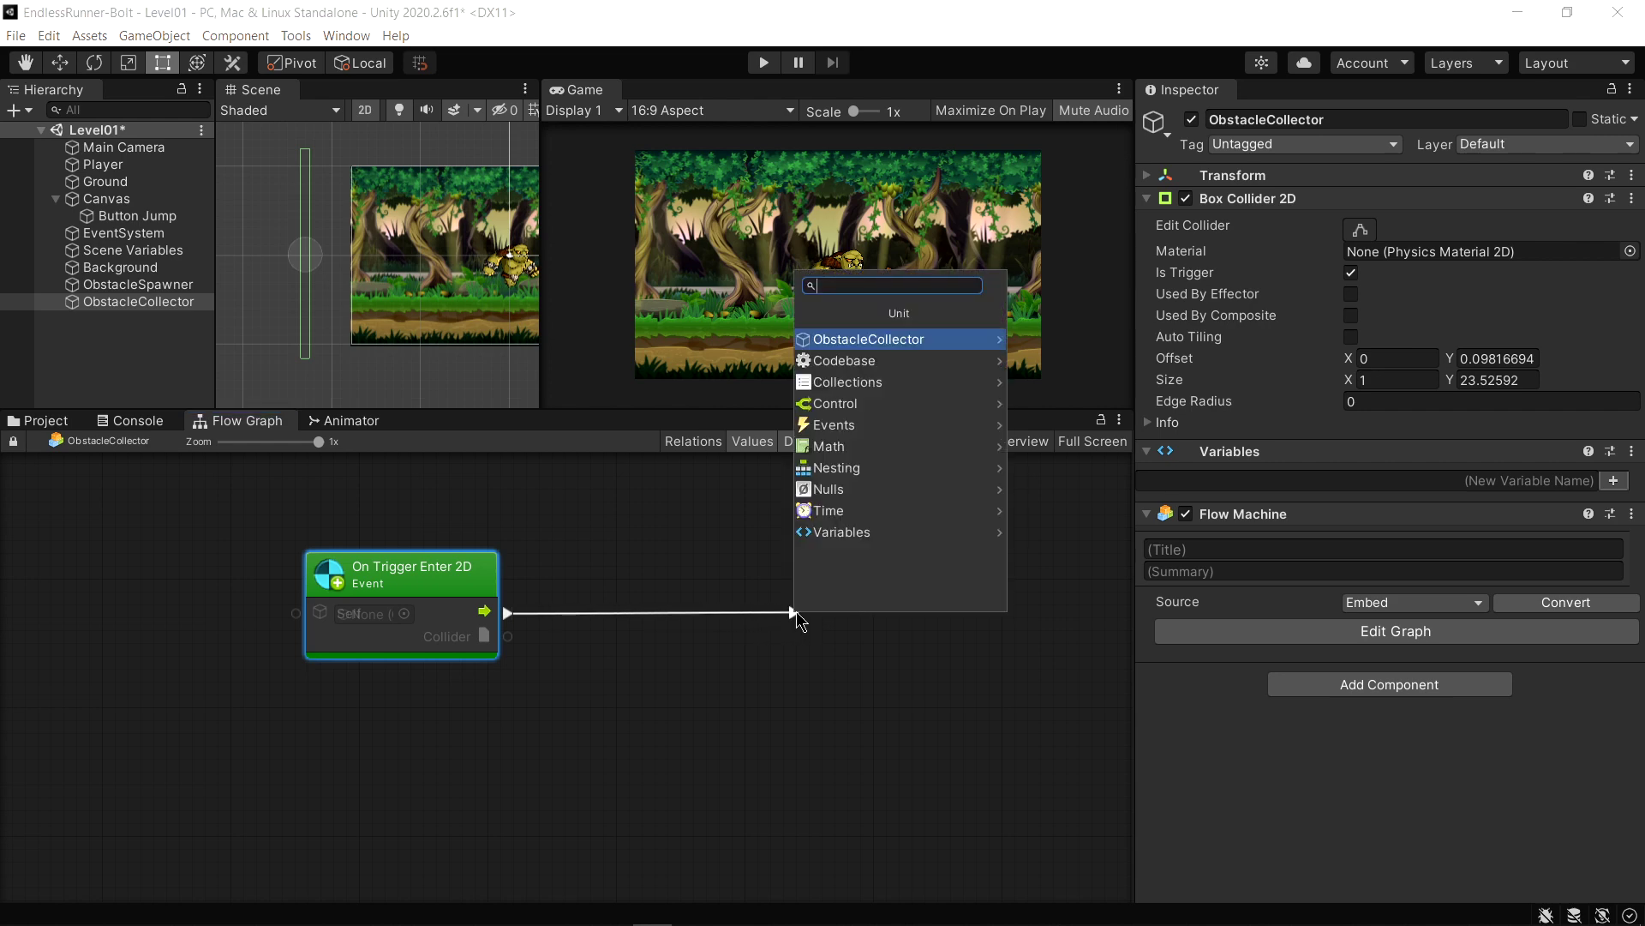
click(874, 402)
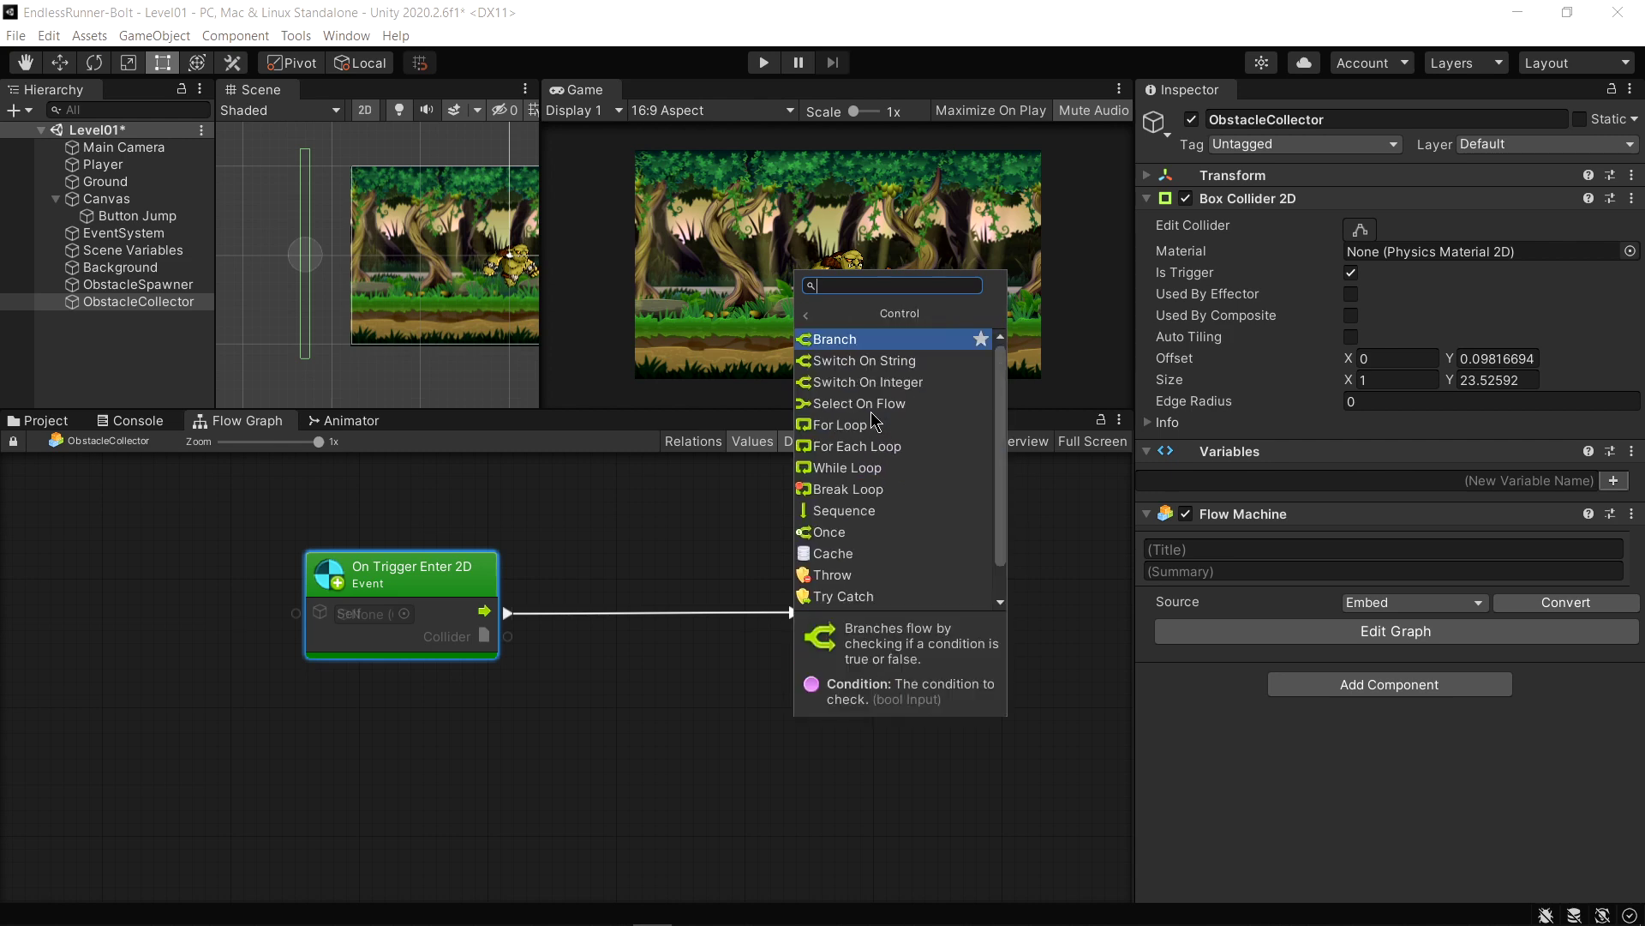
Add a Switch On String unit after the trigger event, maximize the graph, and give it an 'Obstacle' case
click(880, 370)
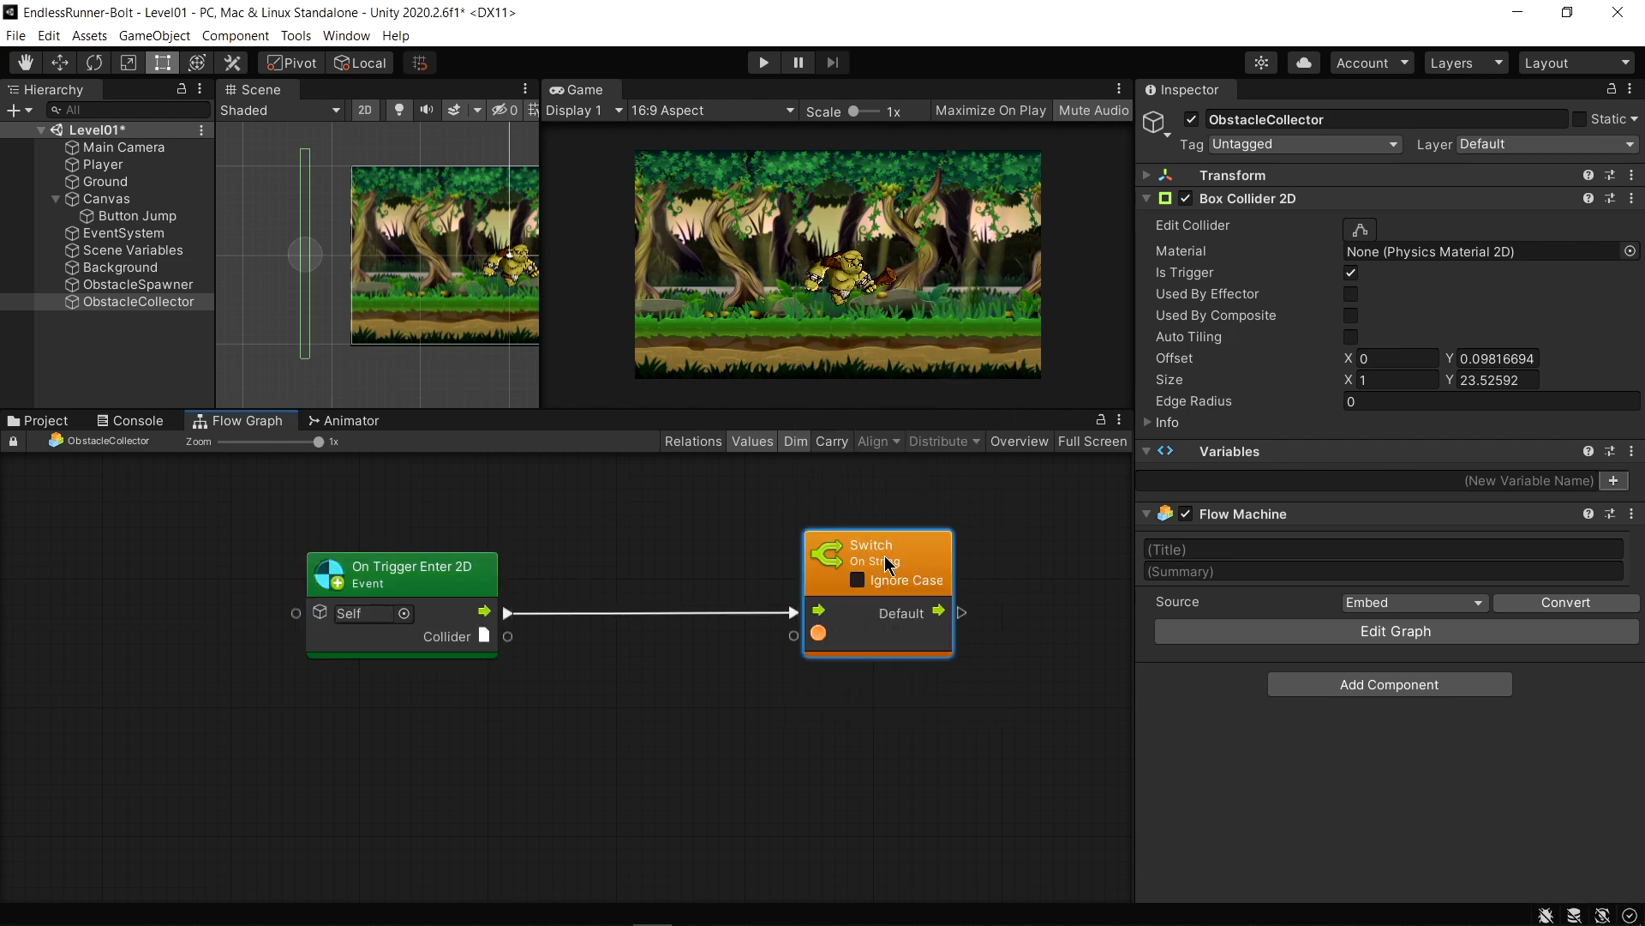
key(shift+space)
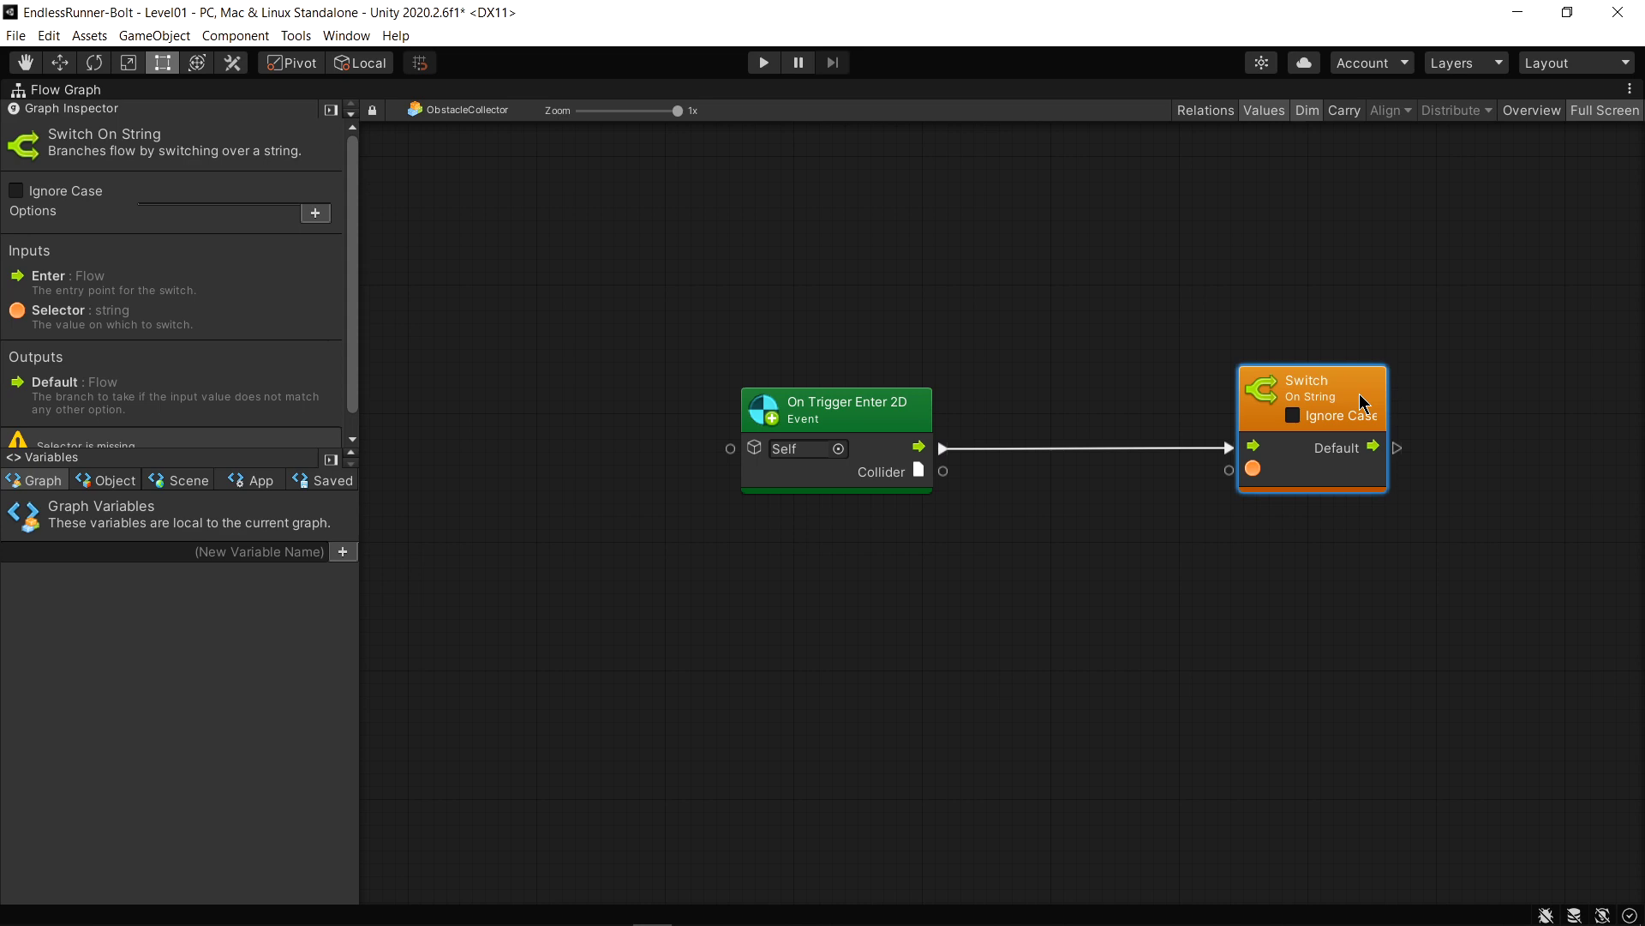
click(316, 212)
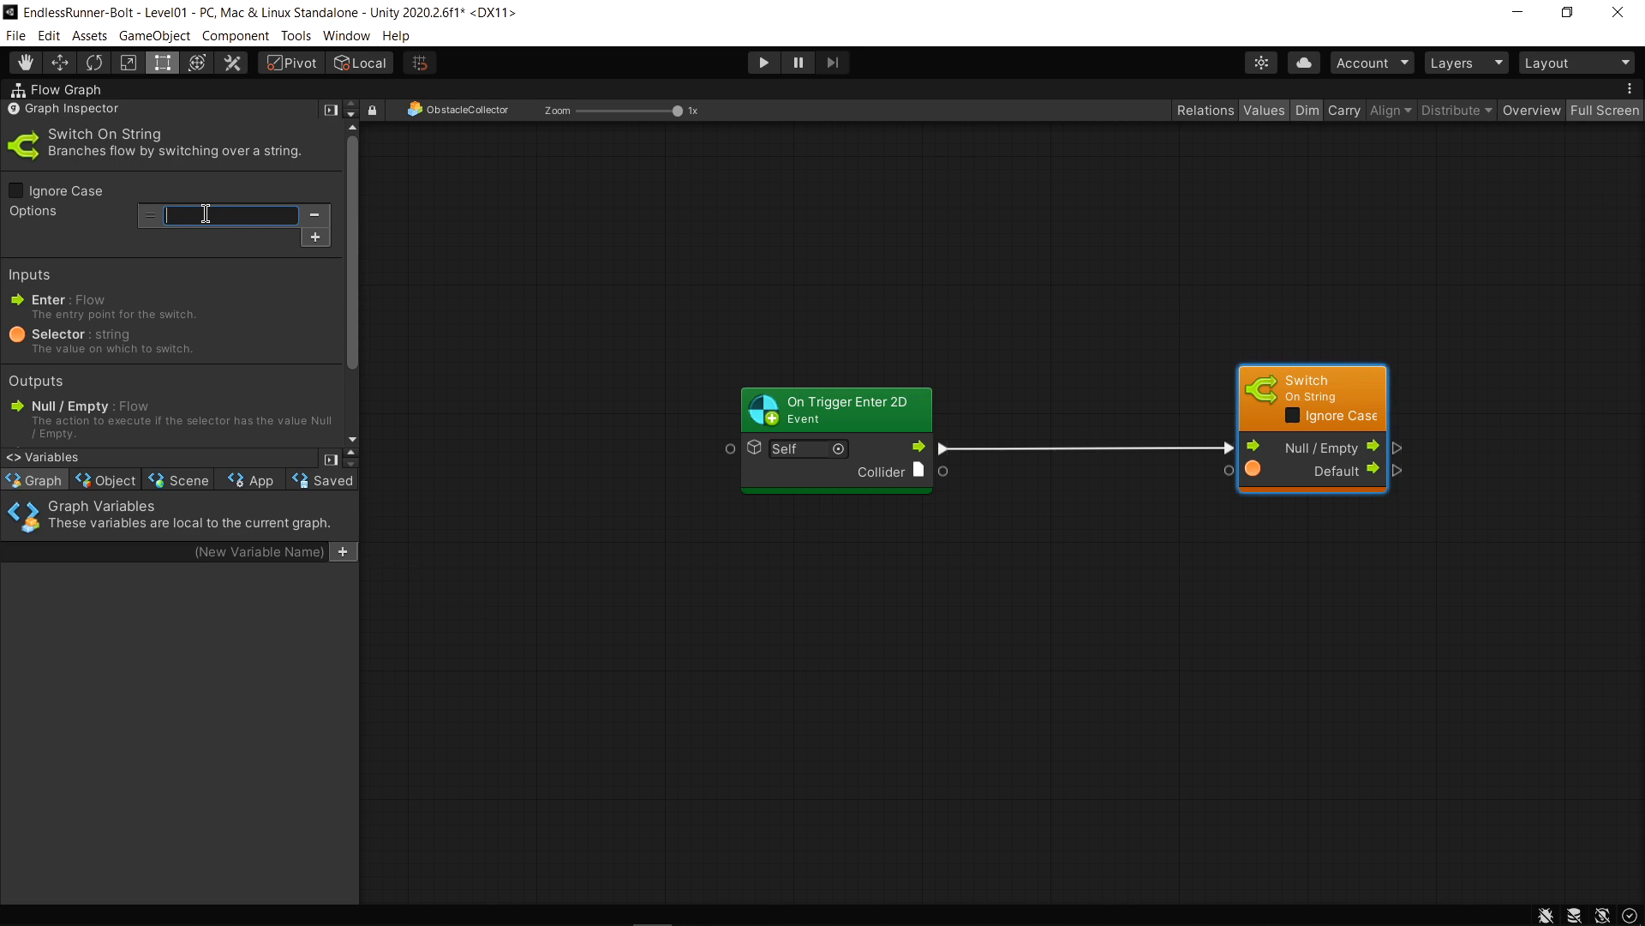
text(Ob)
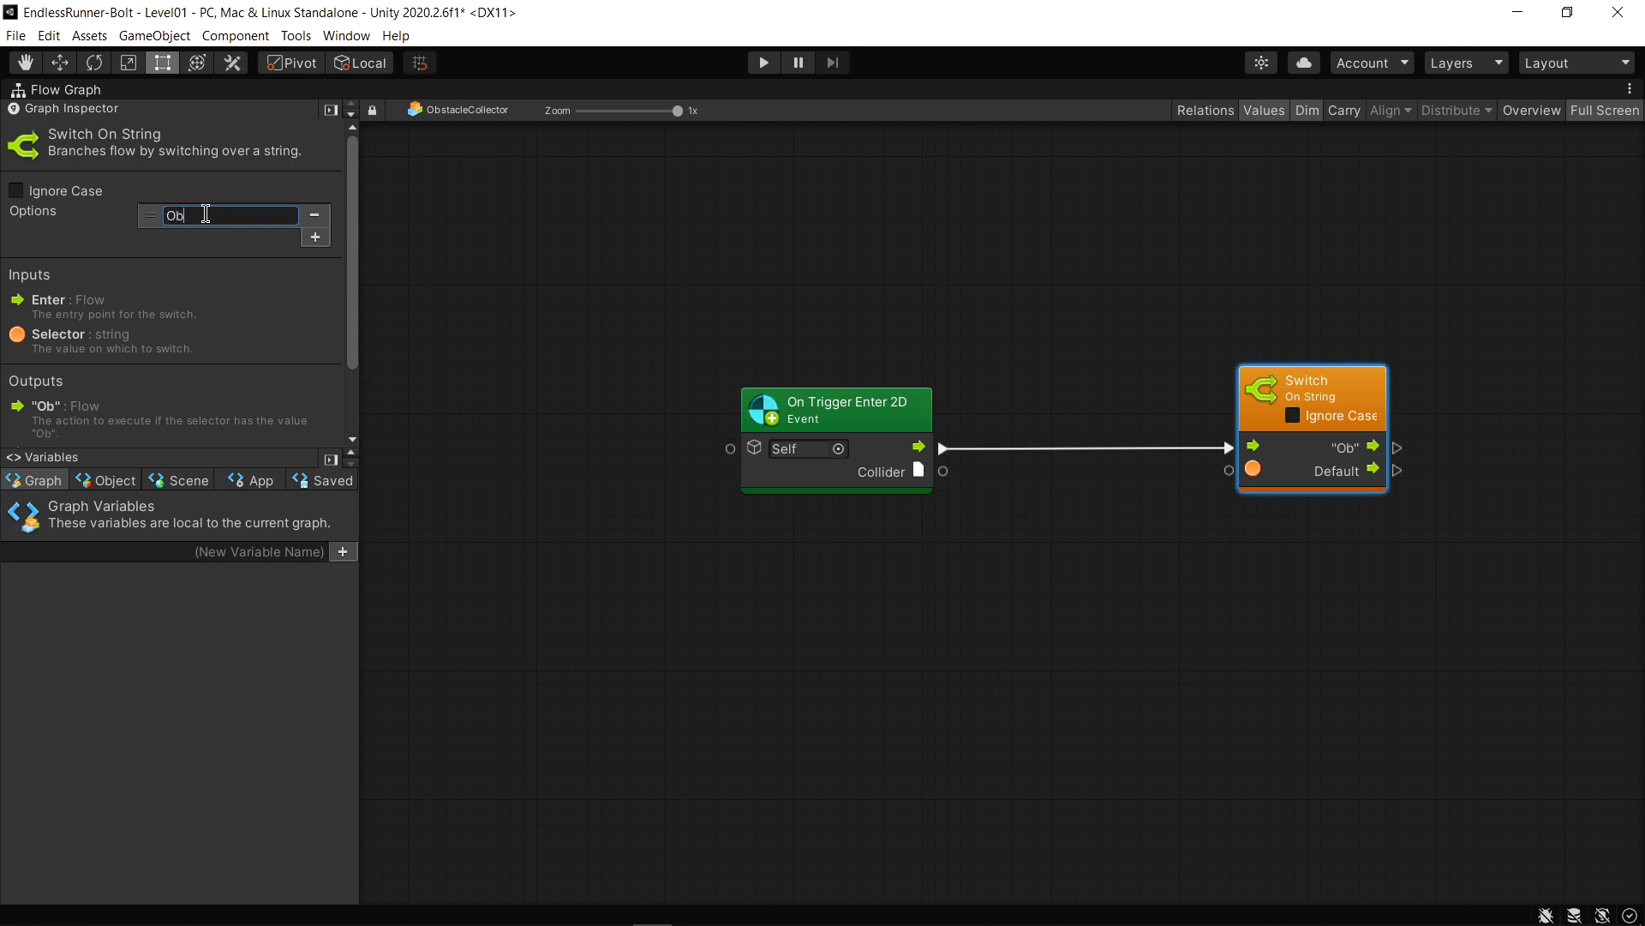
text(stacle)
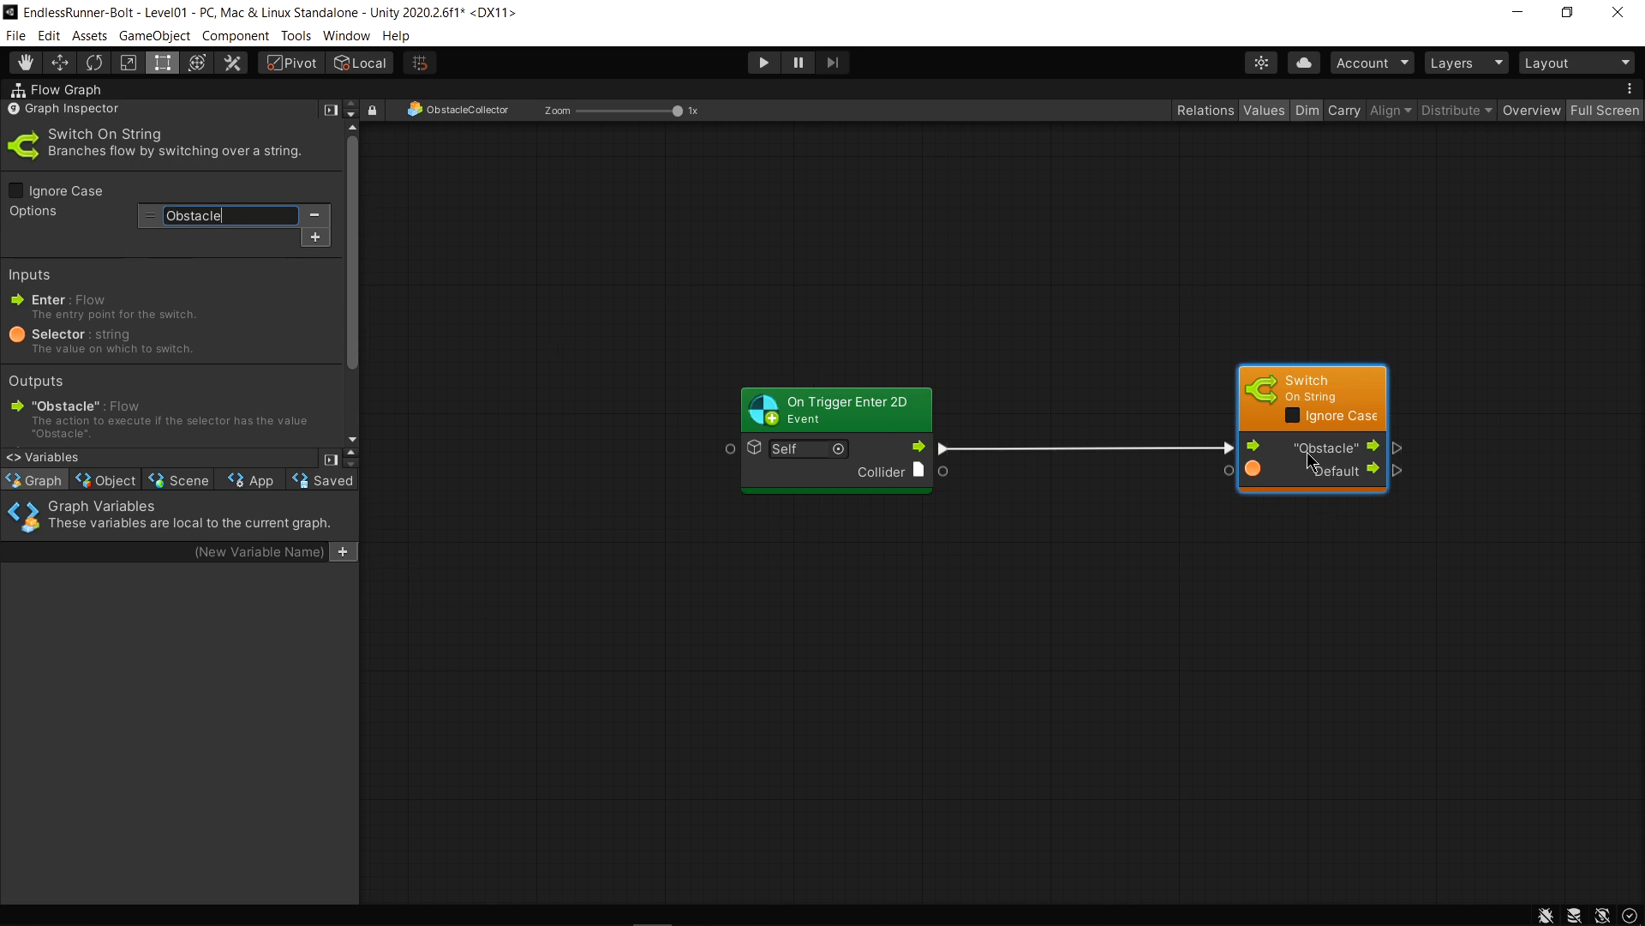
drag(1315, 394, 1221, 395)
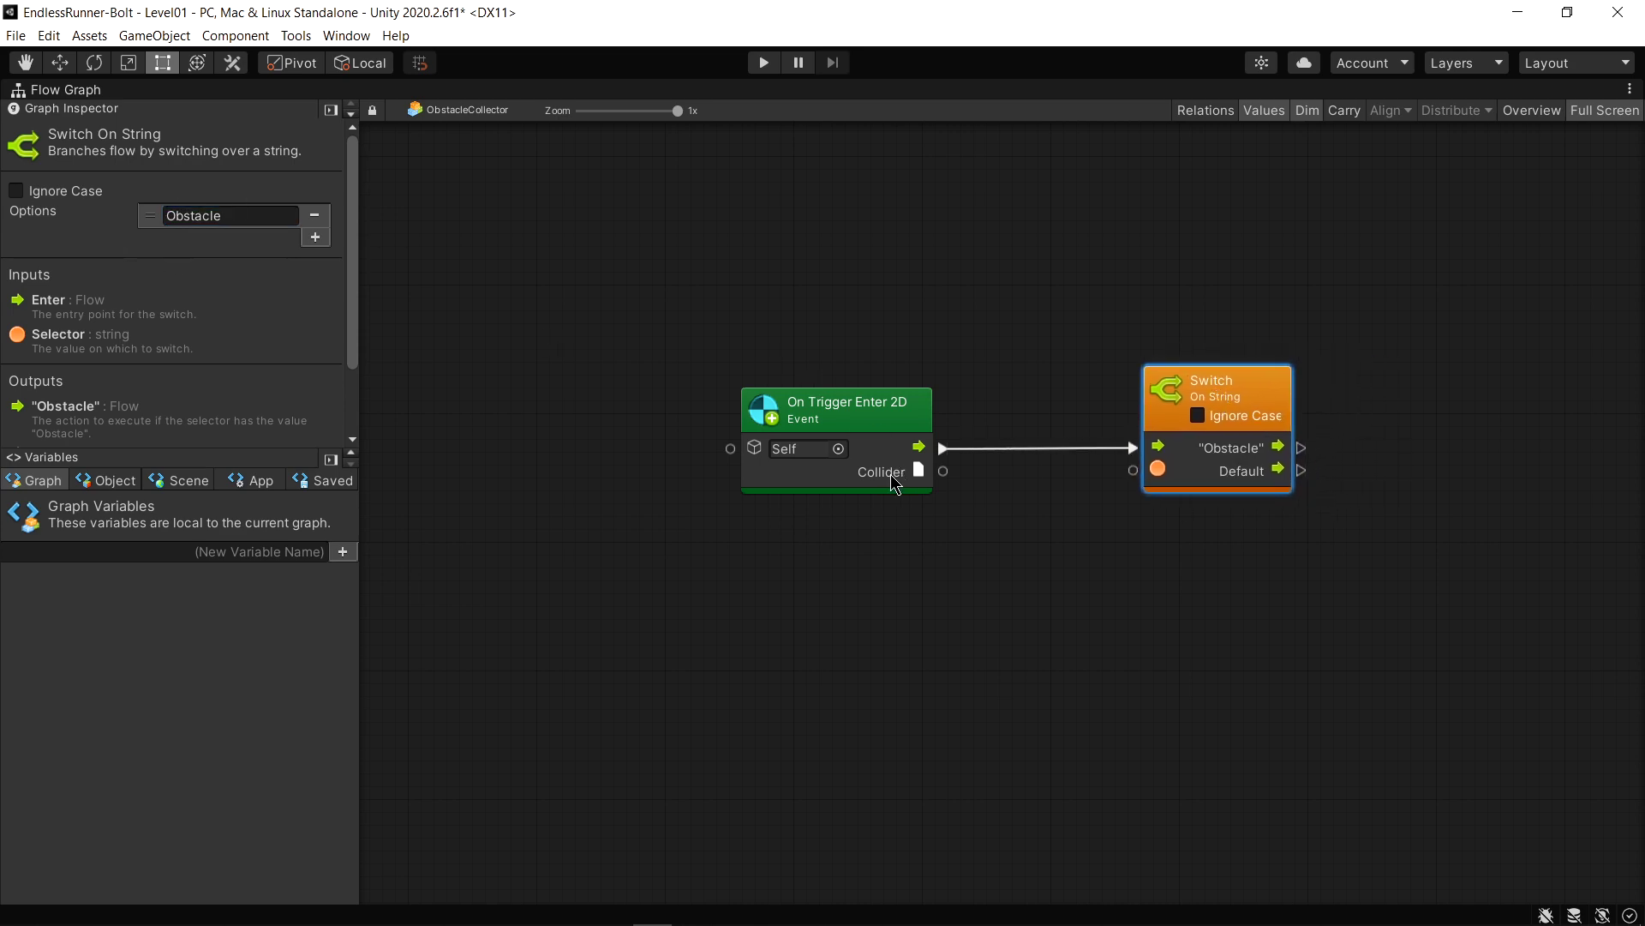
drag(943, 470, 965, 629)
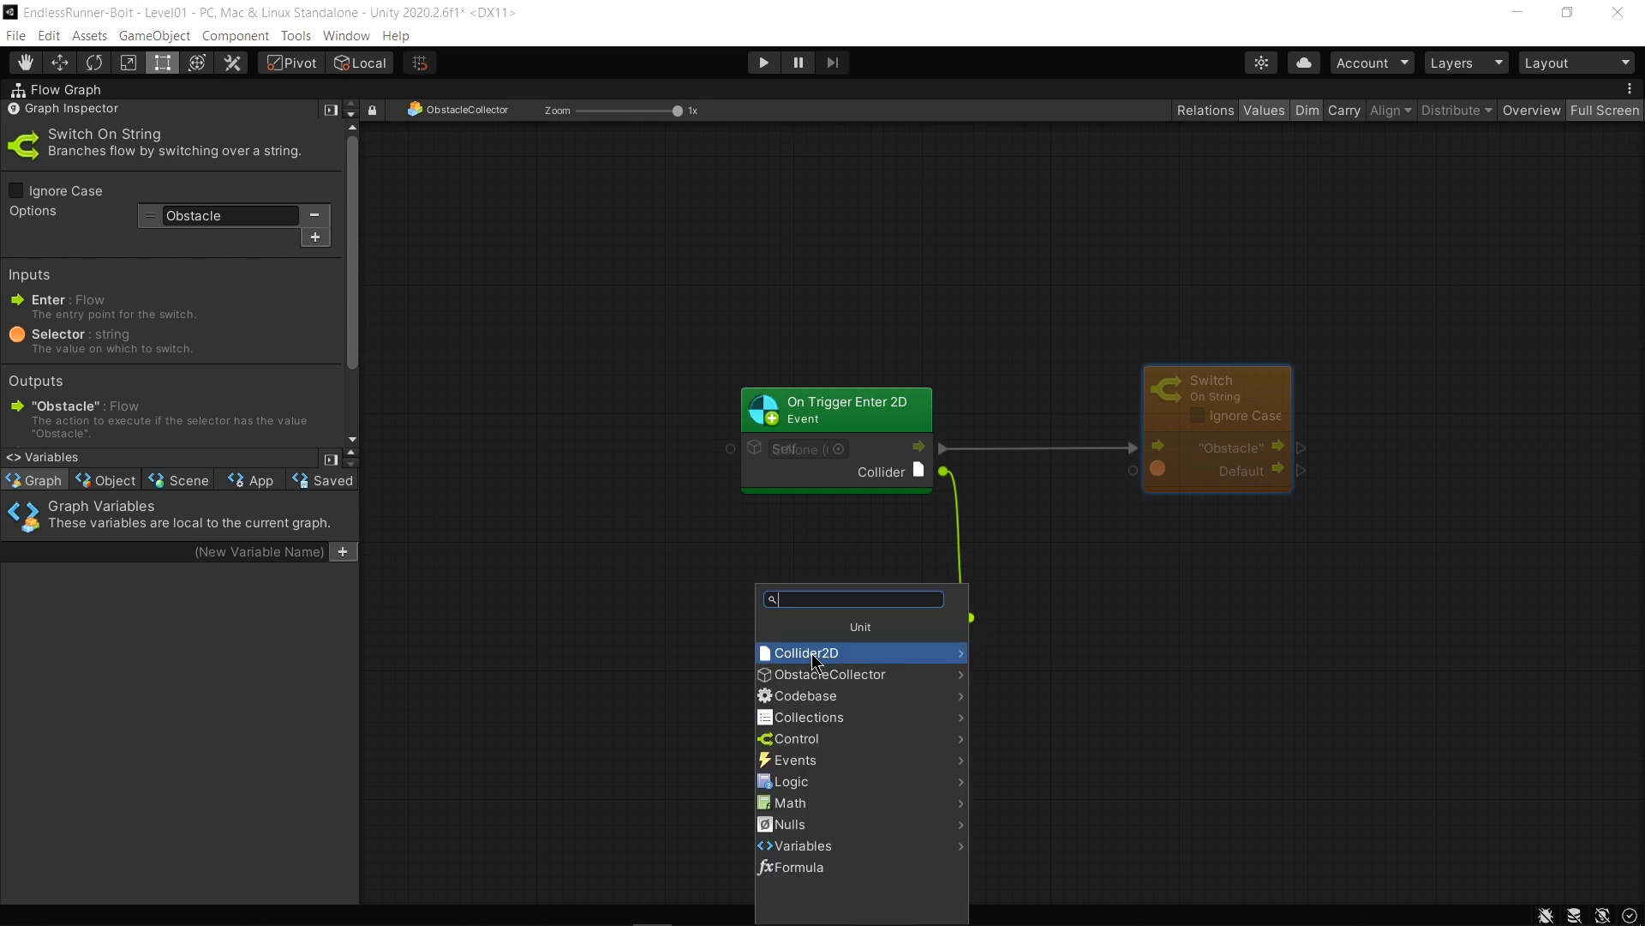
Add an Expose Collider2D unit on the trigger's Collider output and arrange the nodes
click(817, 656)
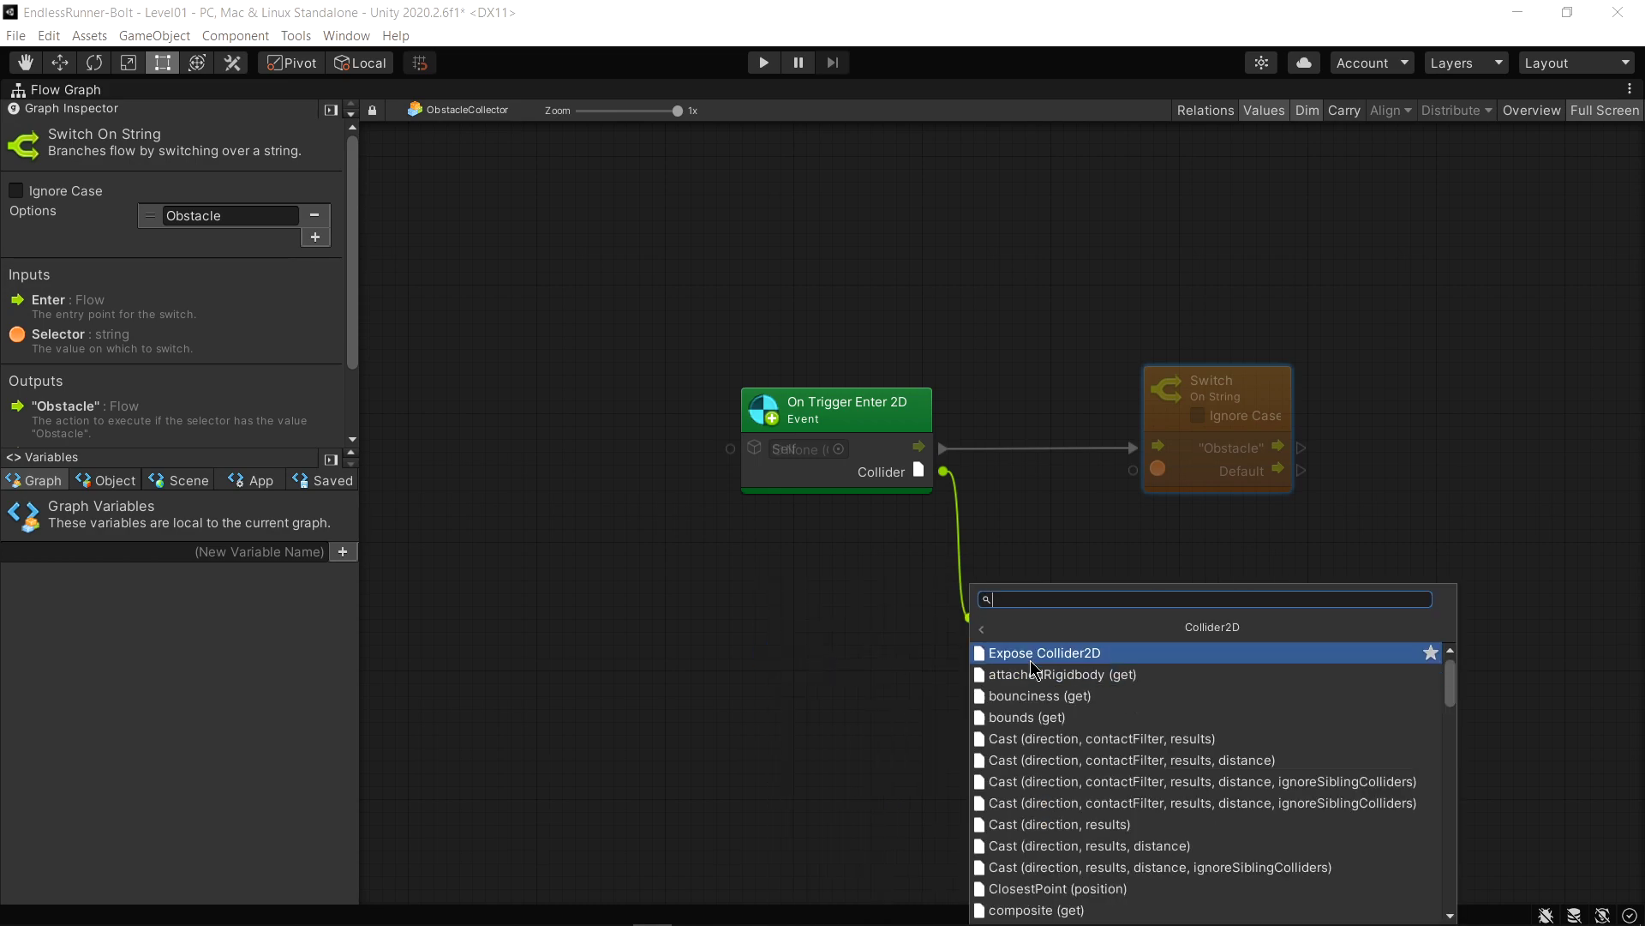
click(1068, 656)
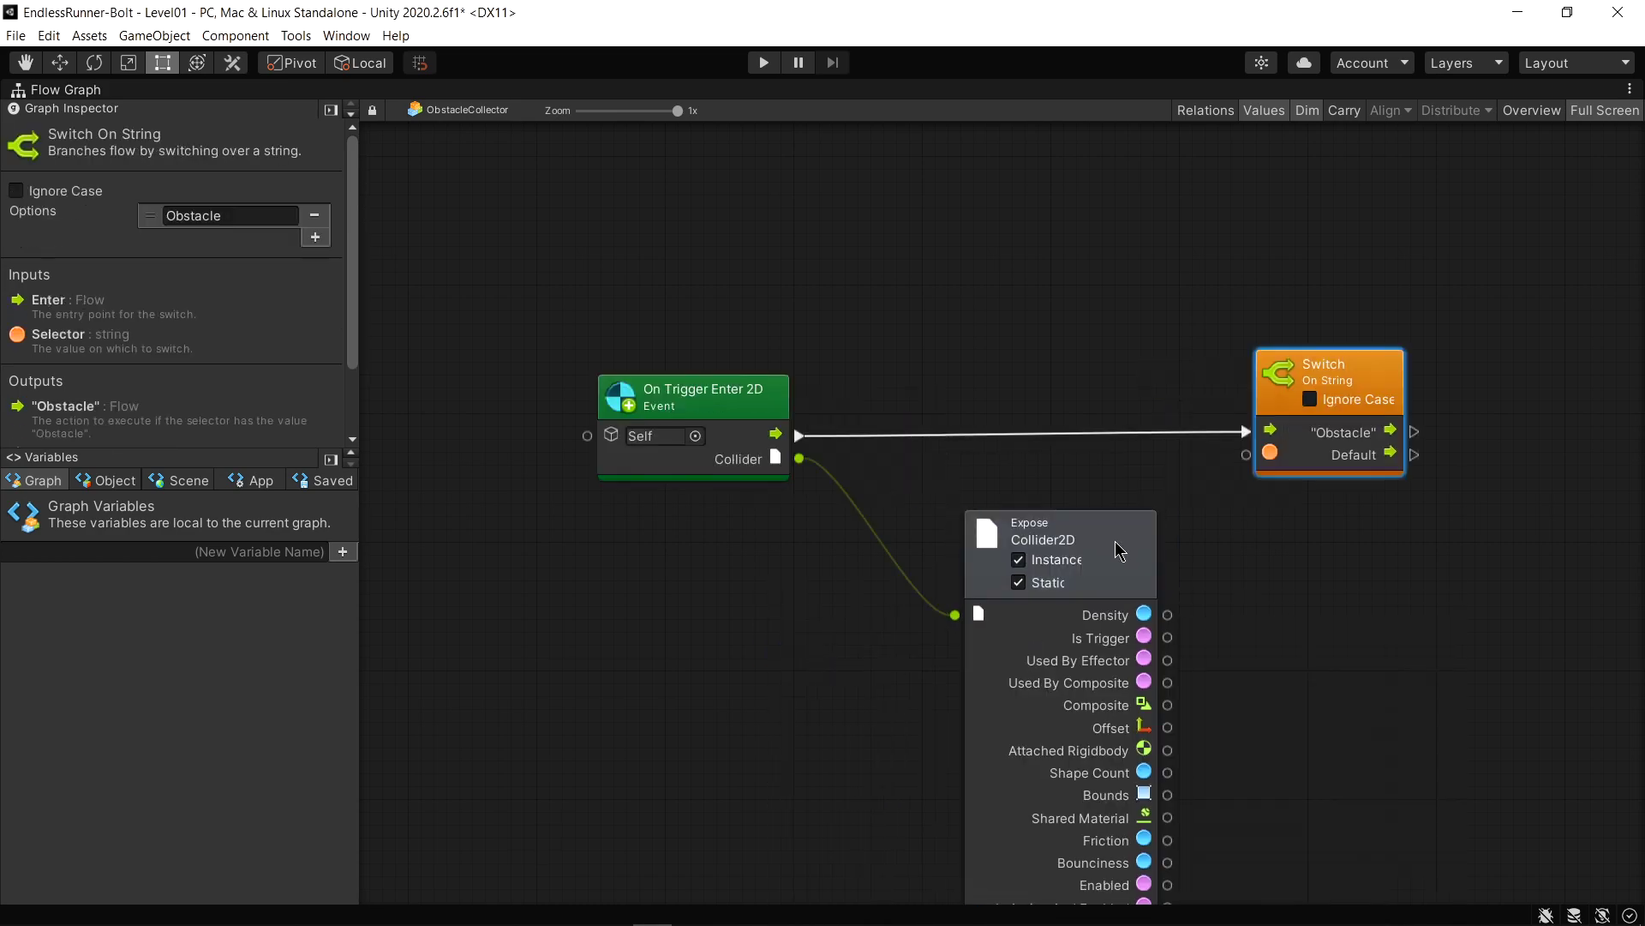
scroll(1068, 514, down, 2)
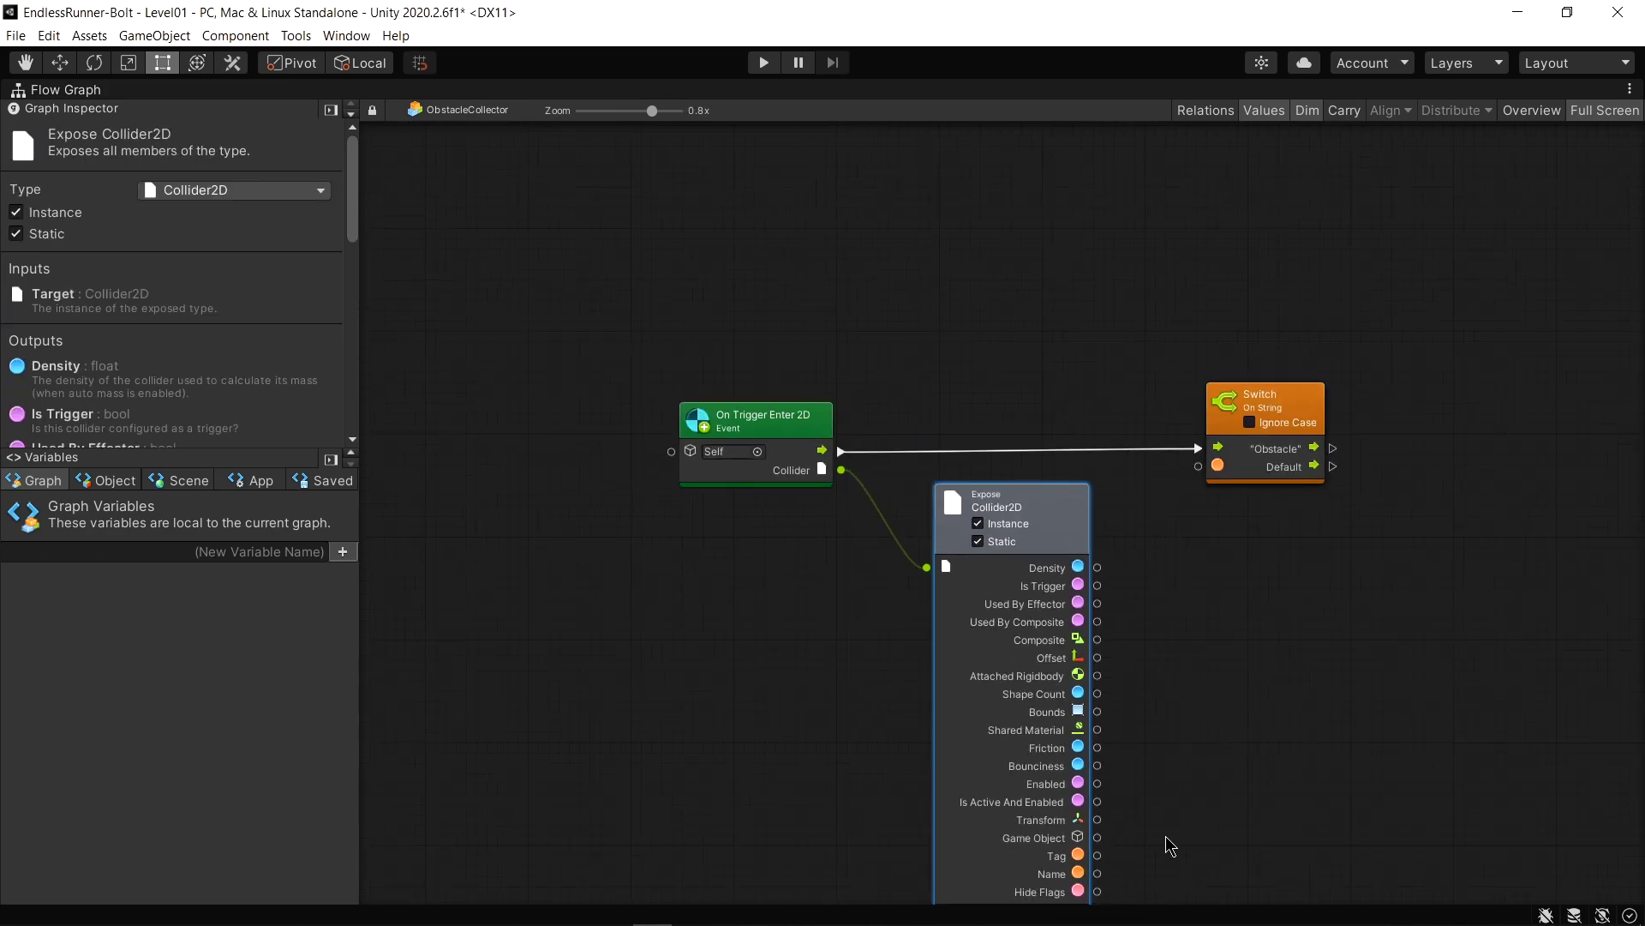
middle_drag(1197, 706, 1065, 635)
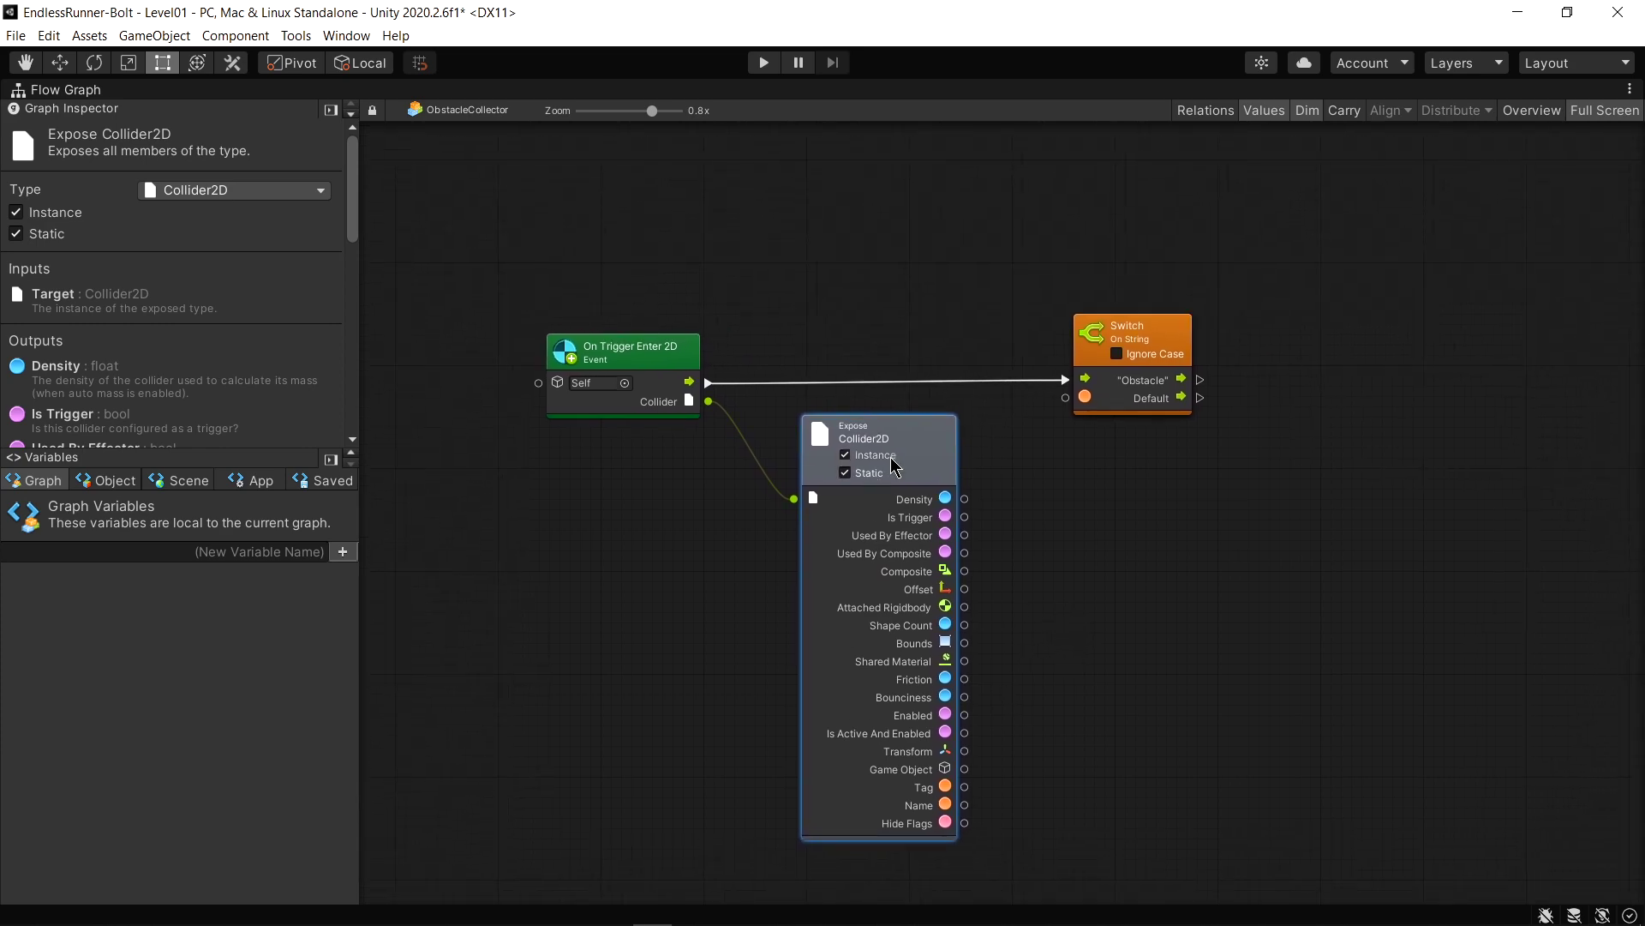
drag(892, 466, 853, 461)
drag(1166, 334, 1102, 334)
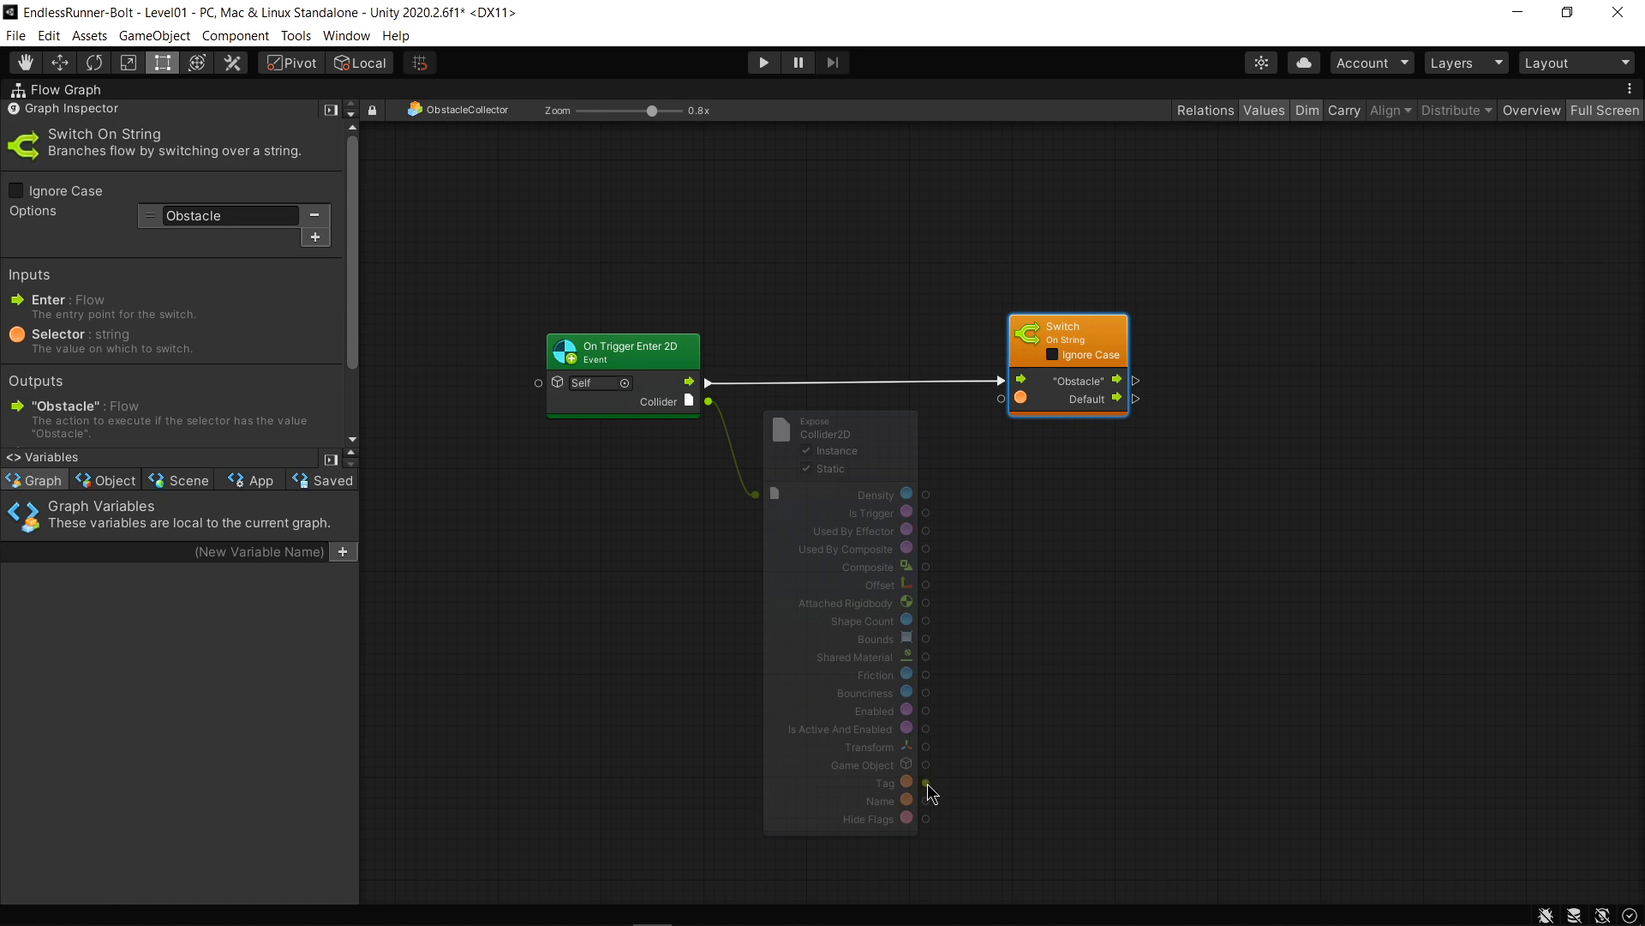
Connect the collider's Tag output to the Switch On String selector input
drag(927, 785, 1001, 399)
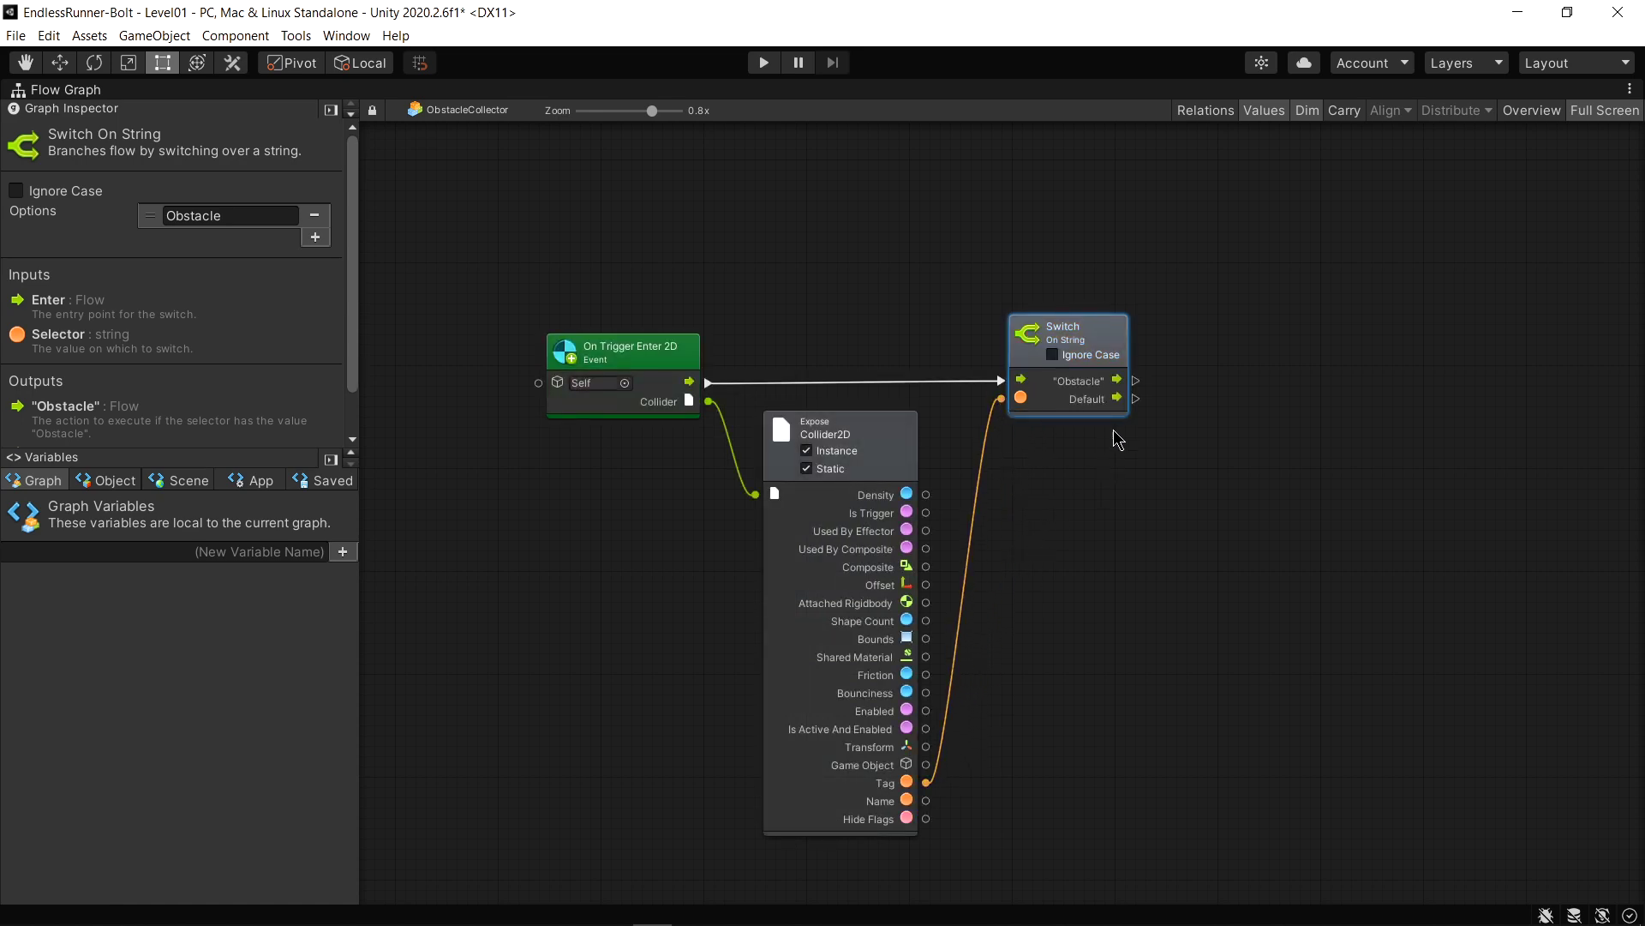
middle_drag(1117, 439, 1054, 418)
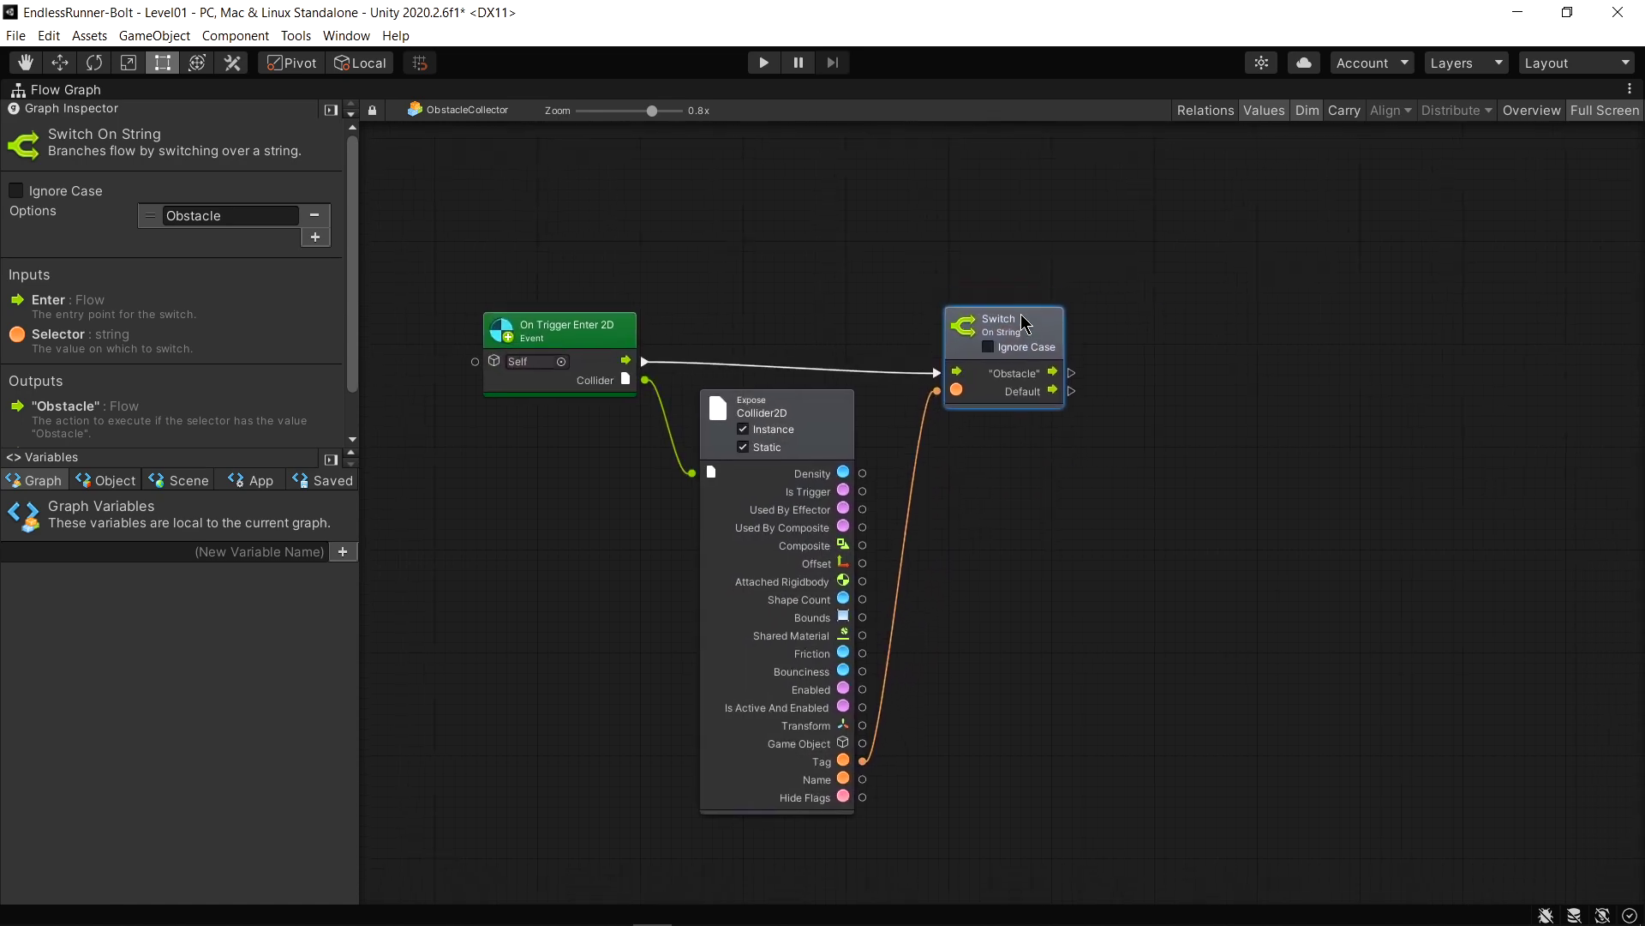
drag(1023, 322, 1024, 309)
scroll(1041, 374, up, 2)
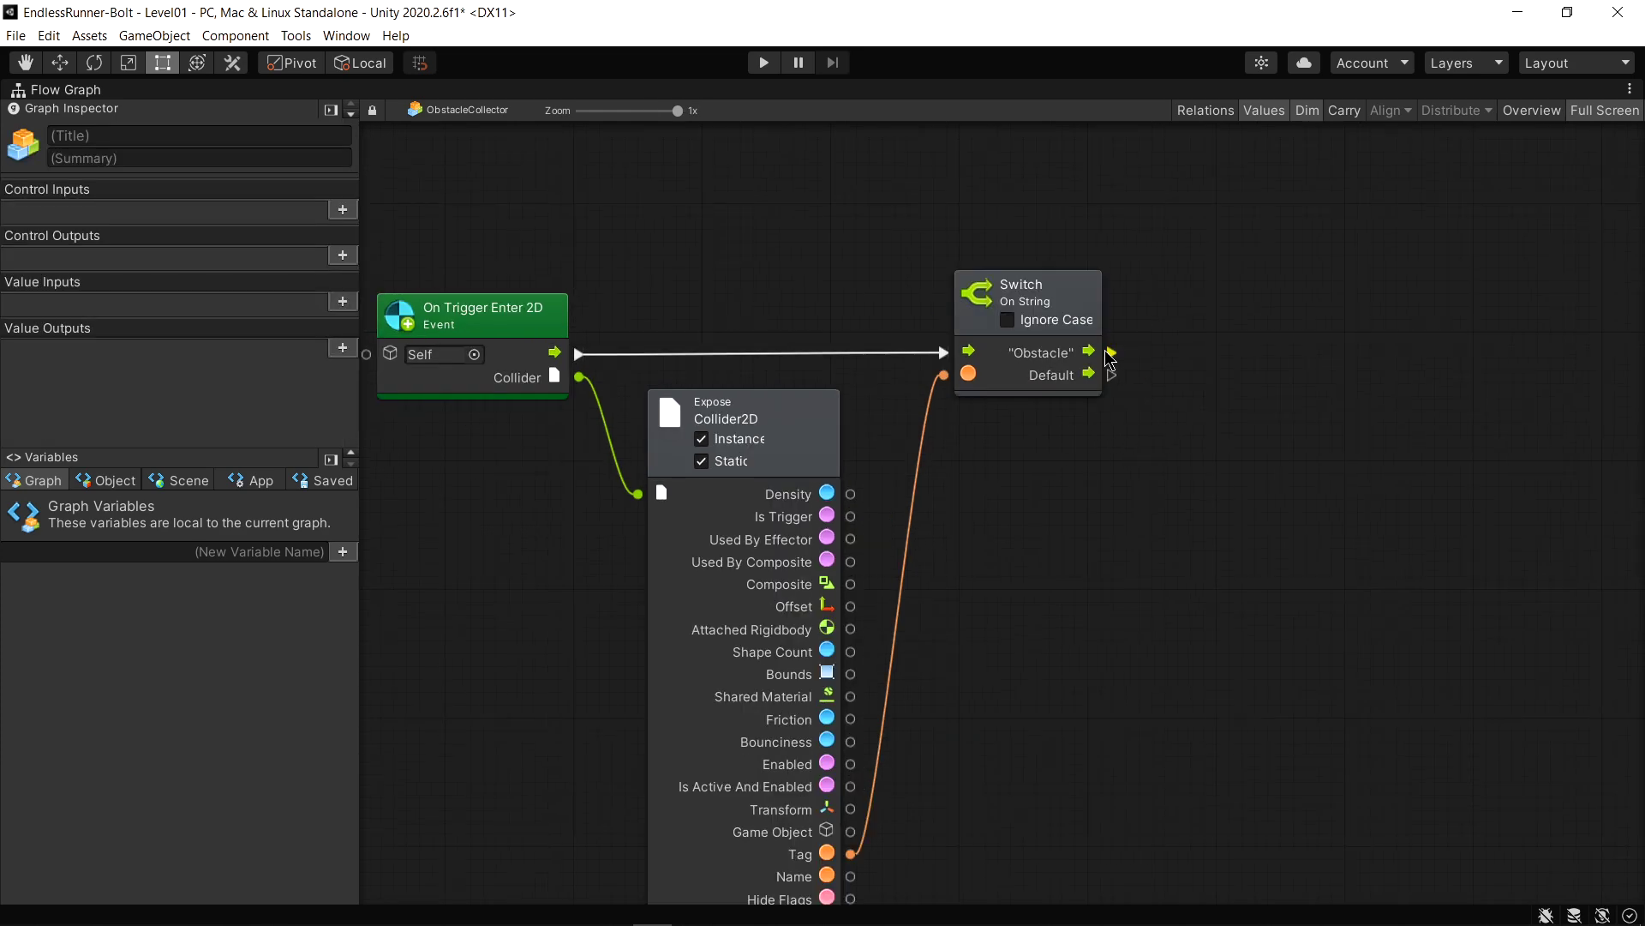
drag(1112, 352, 1253, 352)
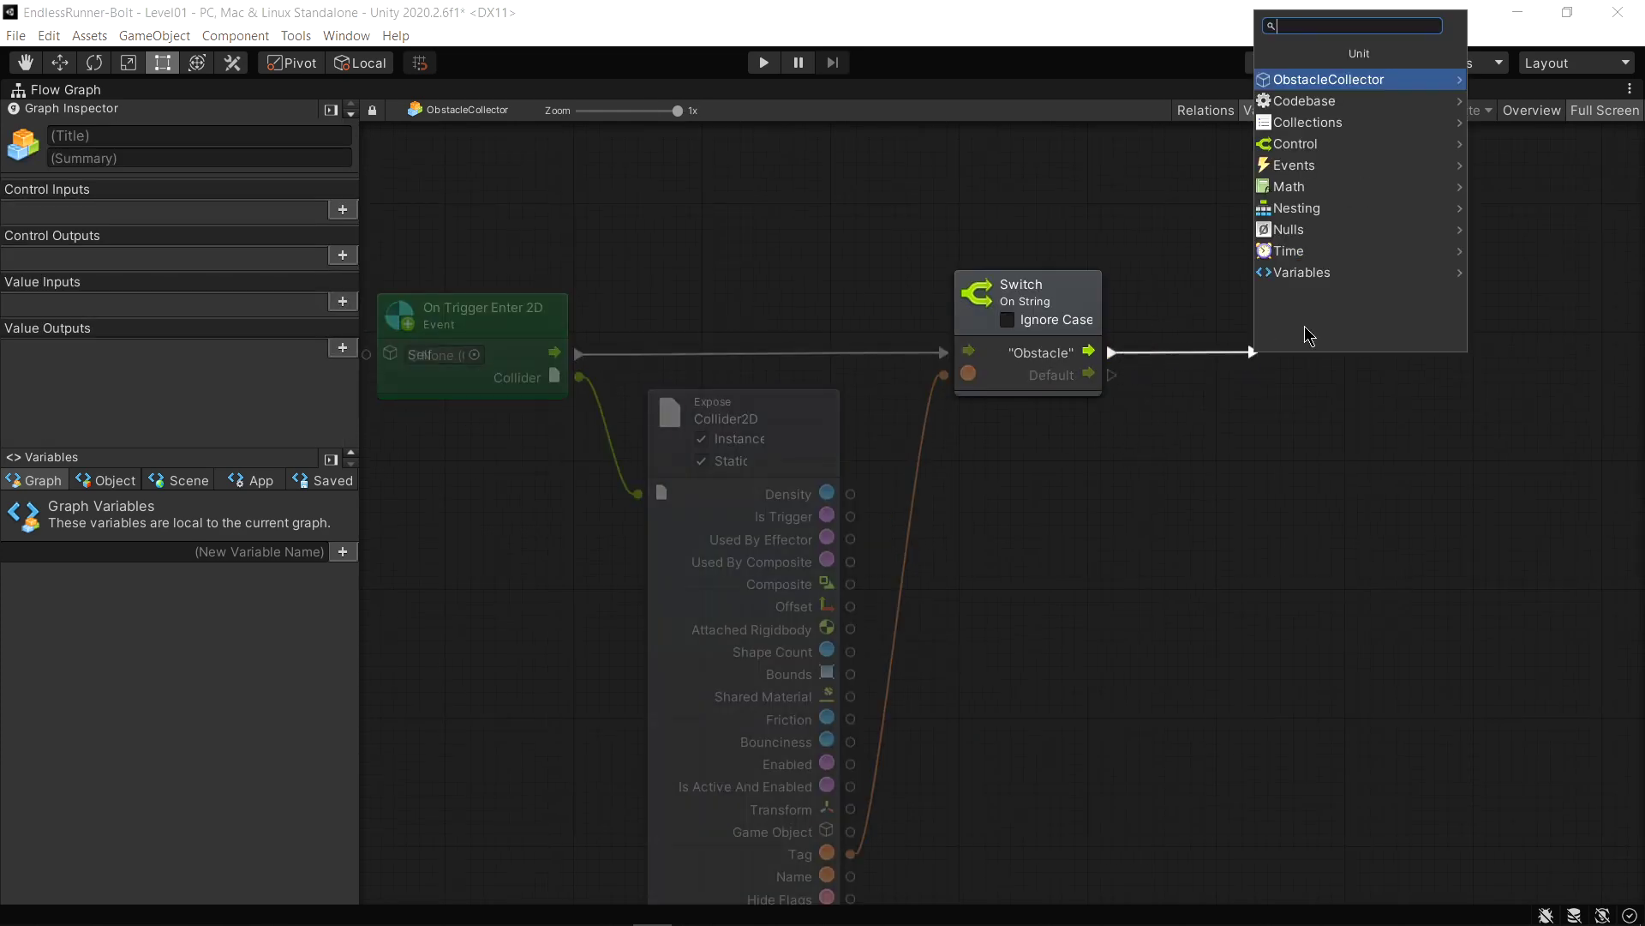
Attach a GameObject Destroy unit to the Switch's 'Obstacle' output and frame the graph
click(1325, 81)
click(1303, 79)
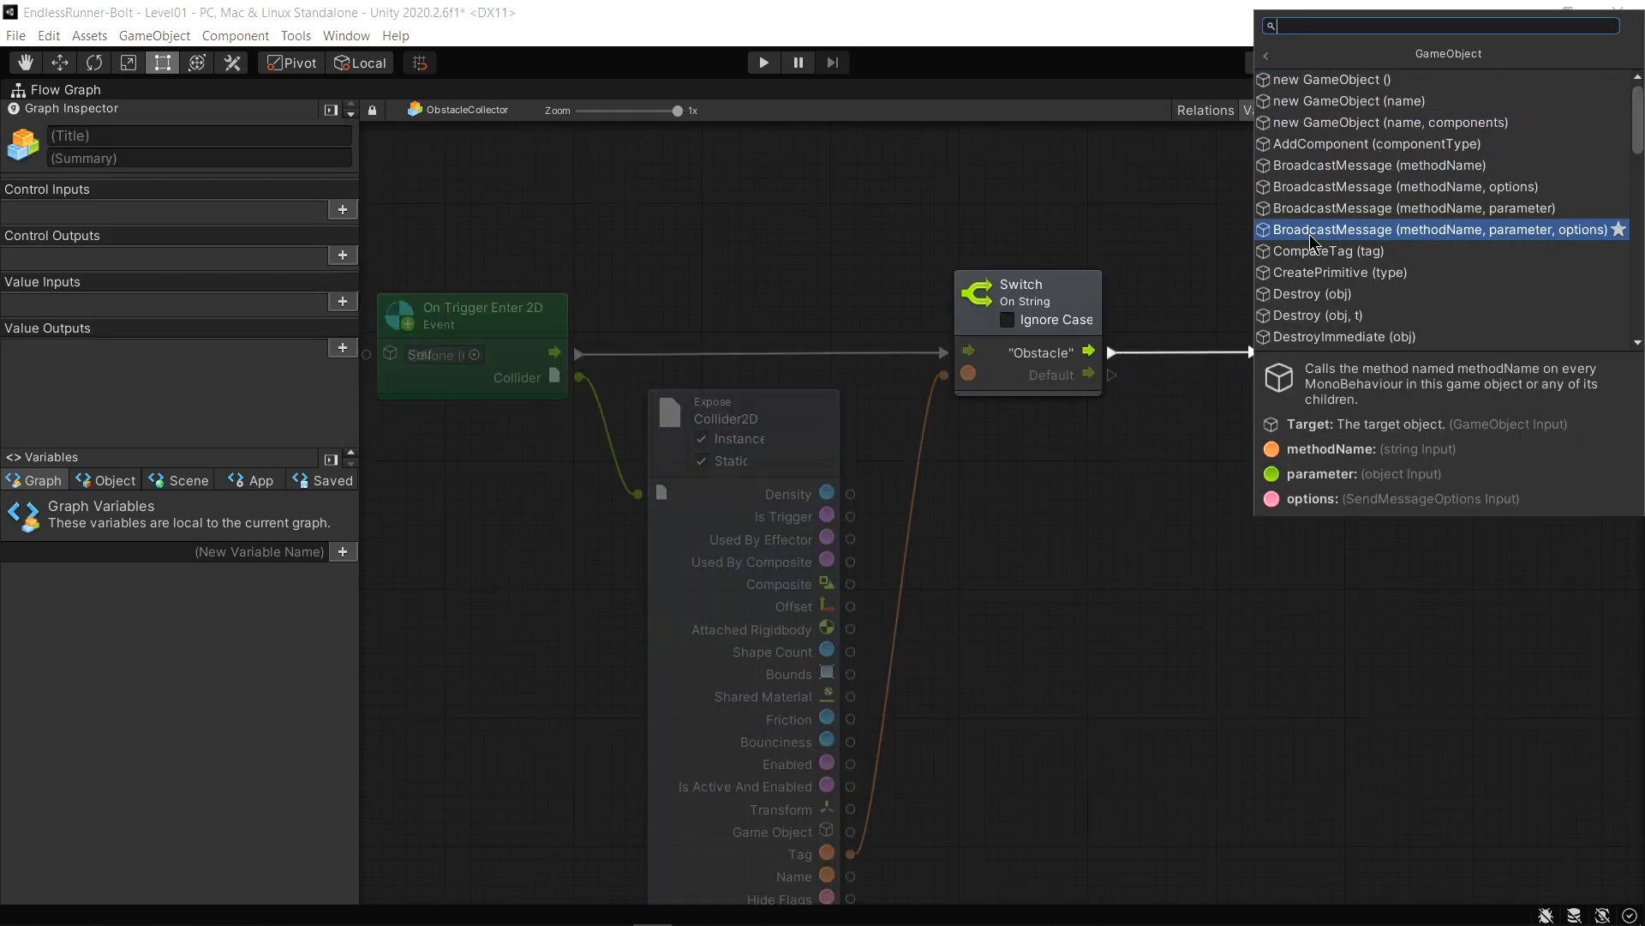
click(1304, 294)
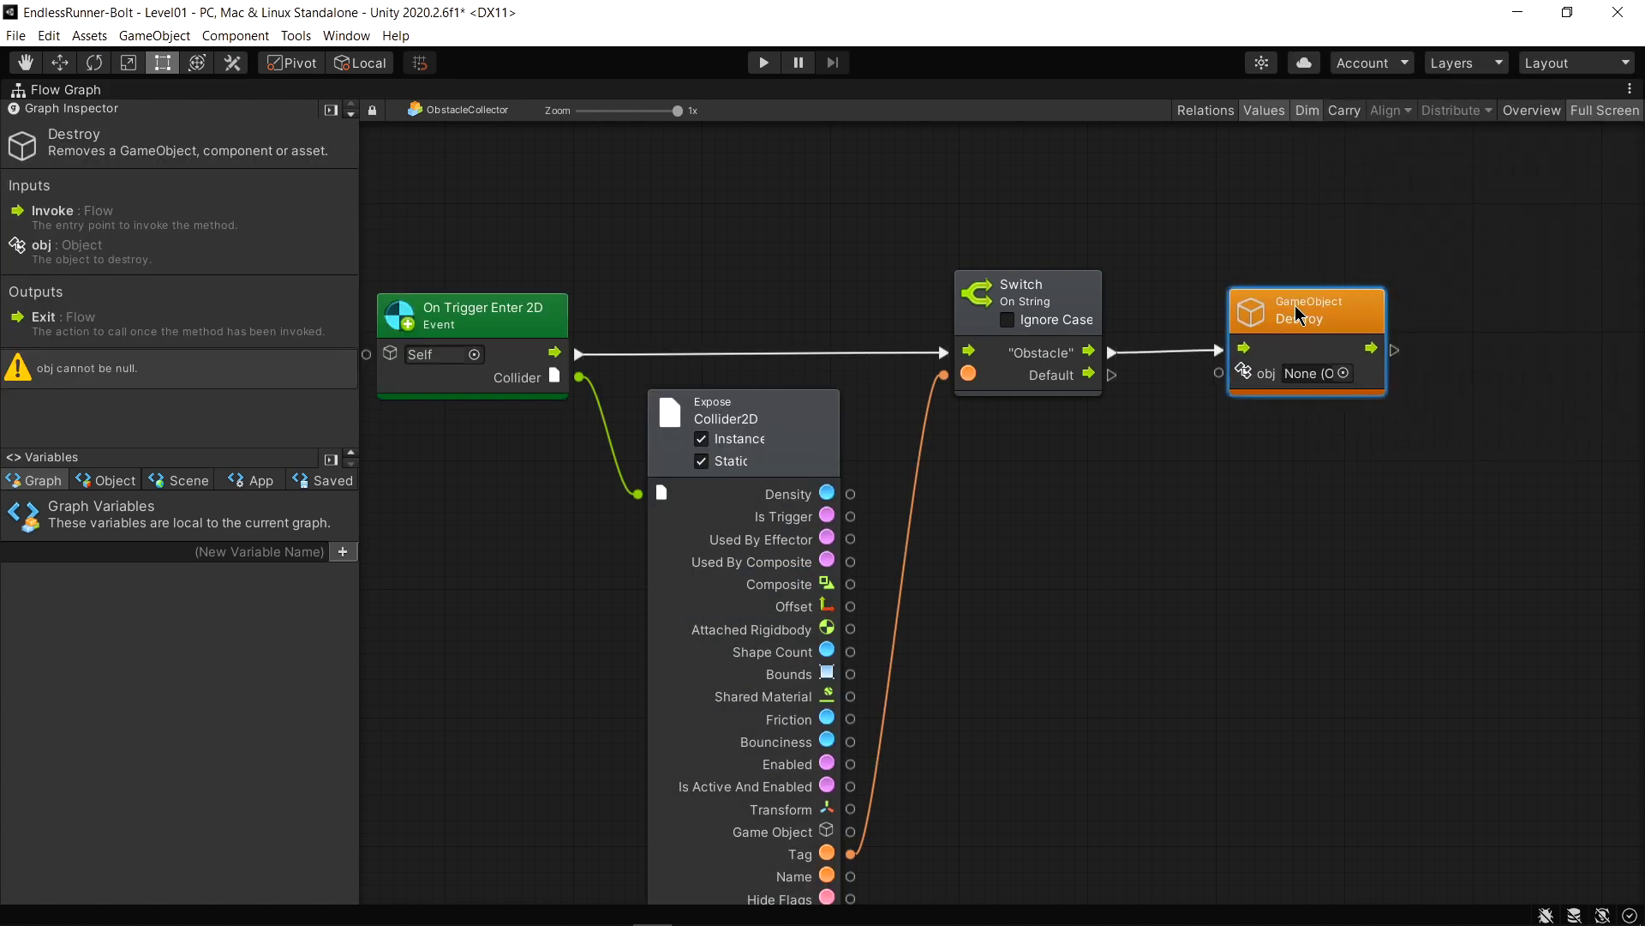
drag(1297, 314, 1308, 317)
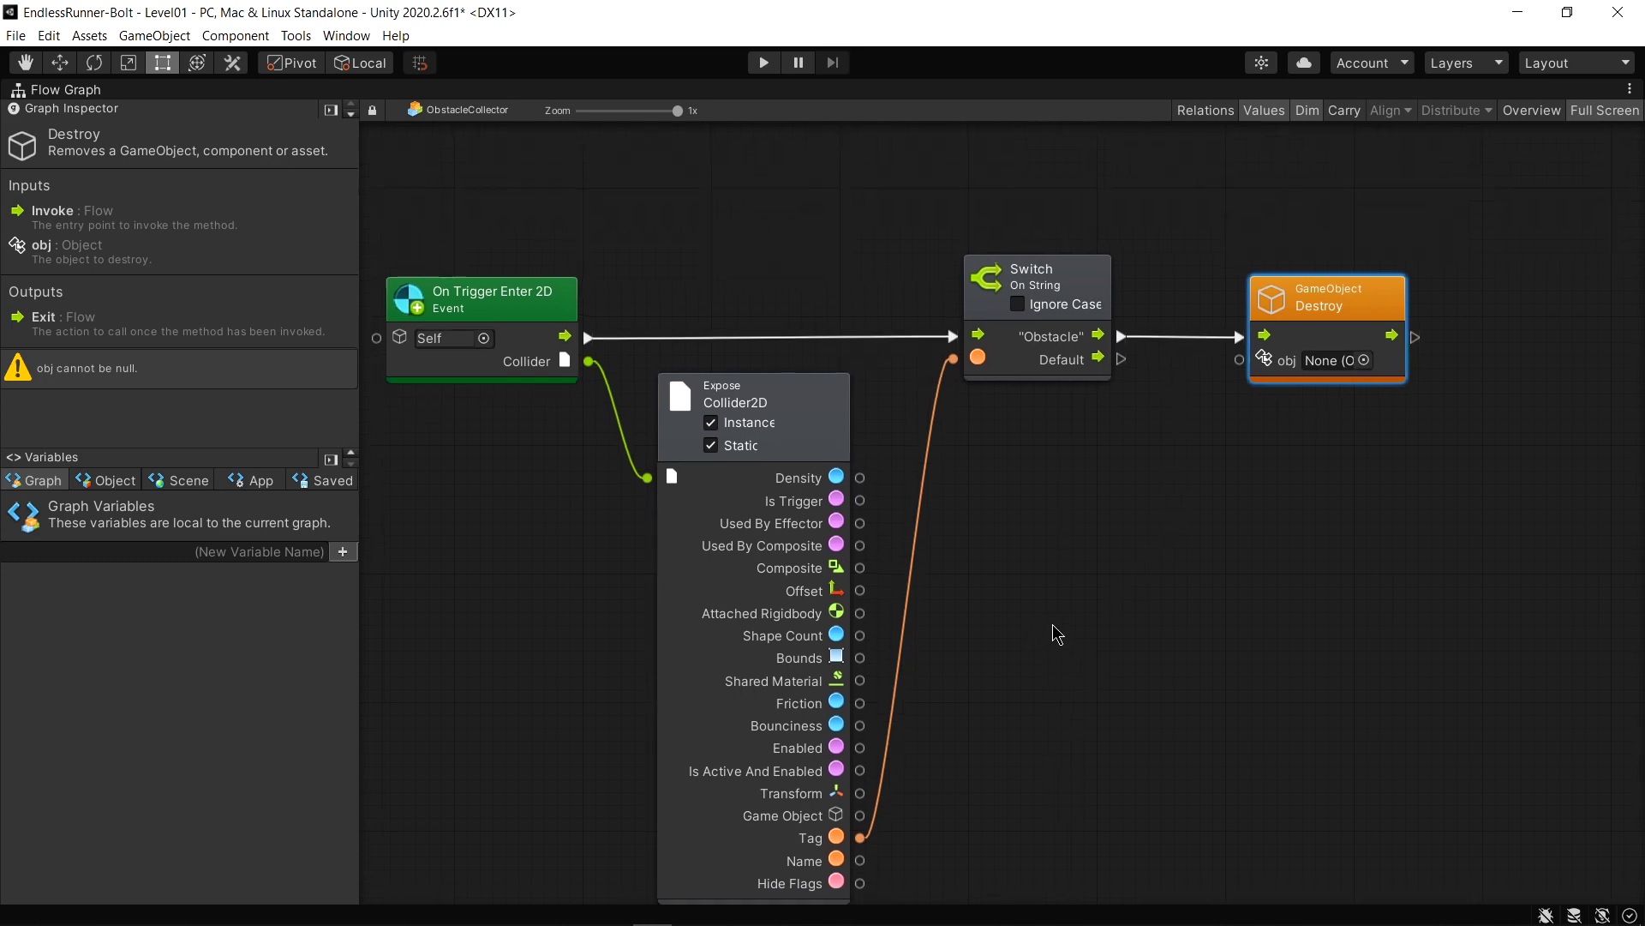
middle_drag(1067, 661, 1143, 566)
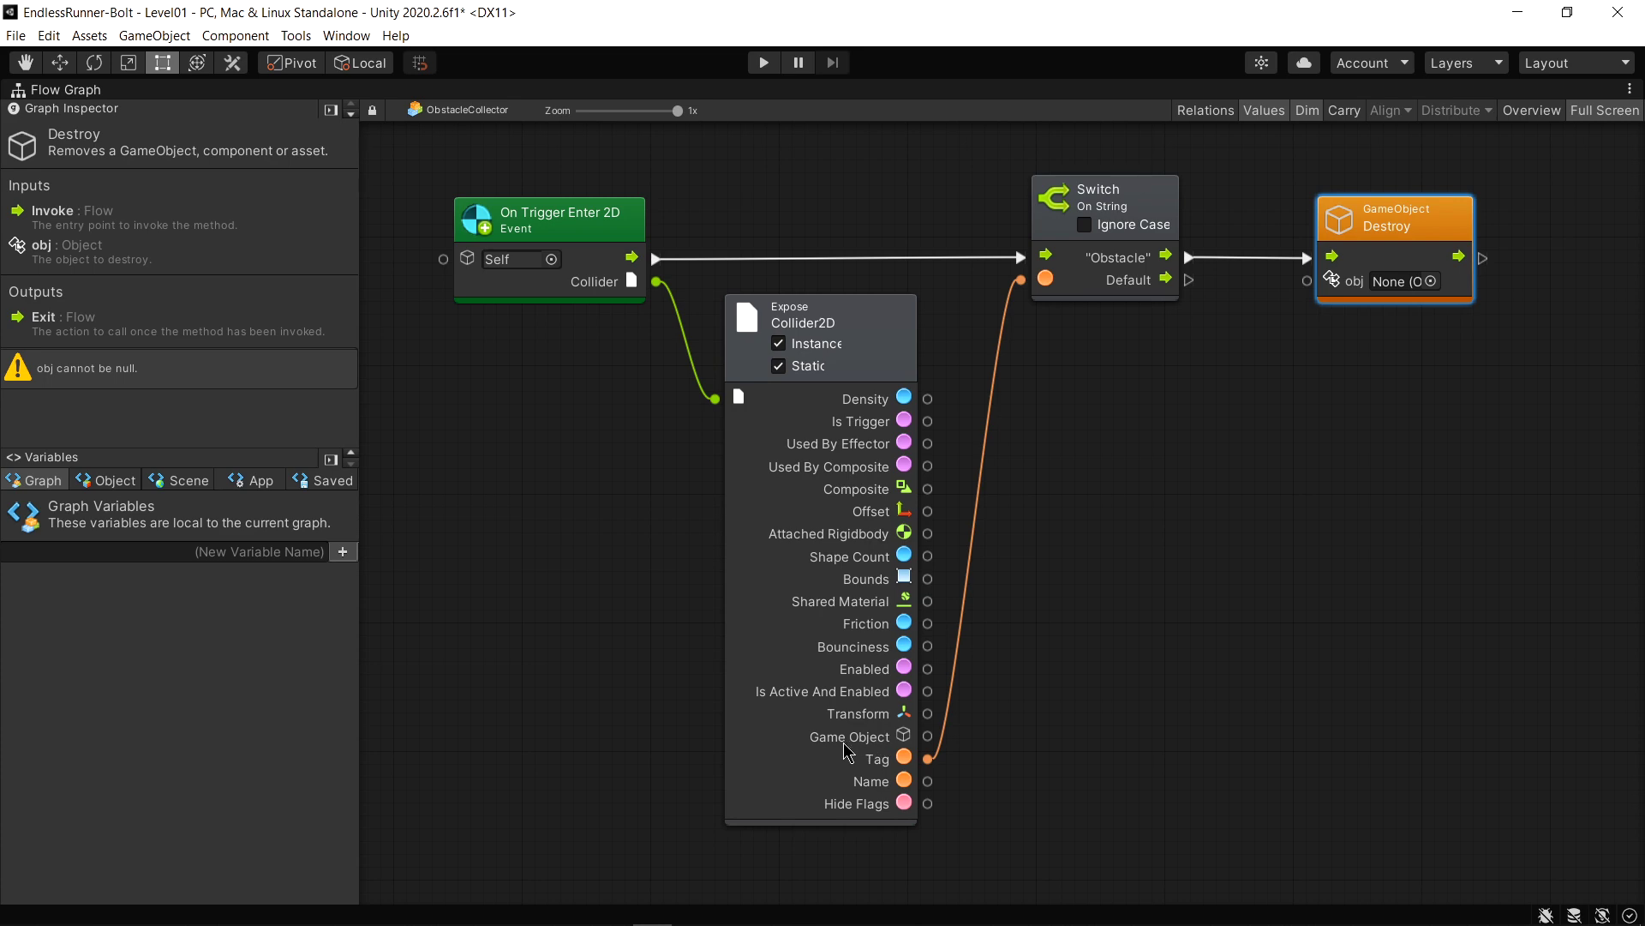
Connect the Expose Collider2D node's Game Object output to the Destroy node's obj input
drag(927, 736, 1305, 291)
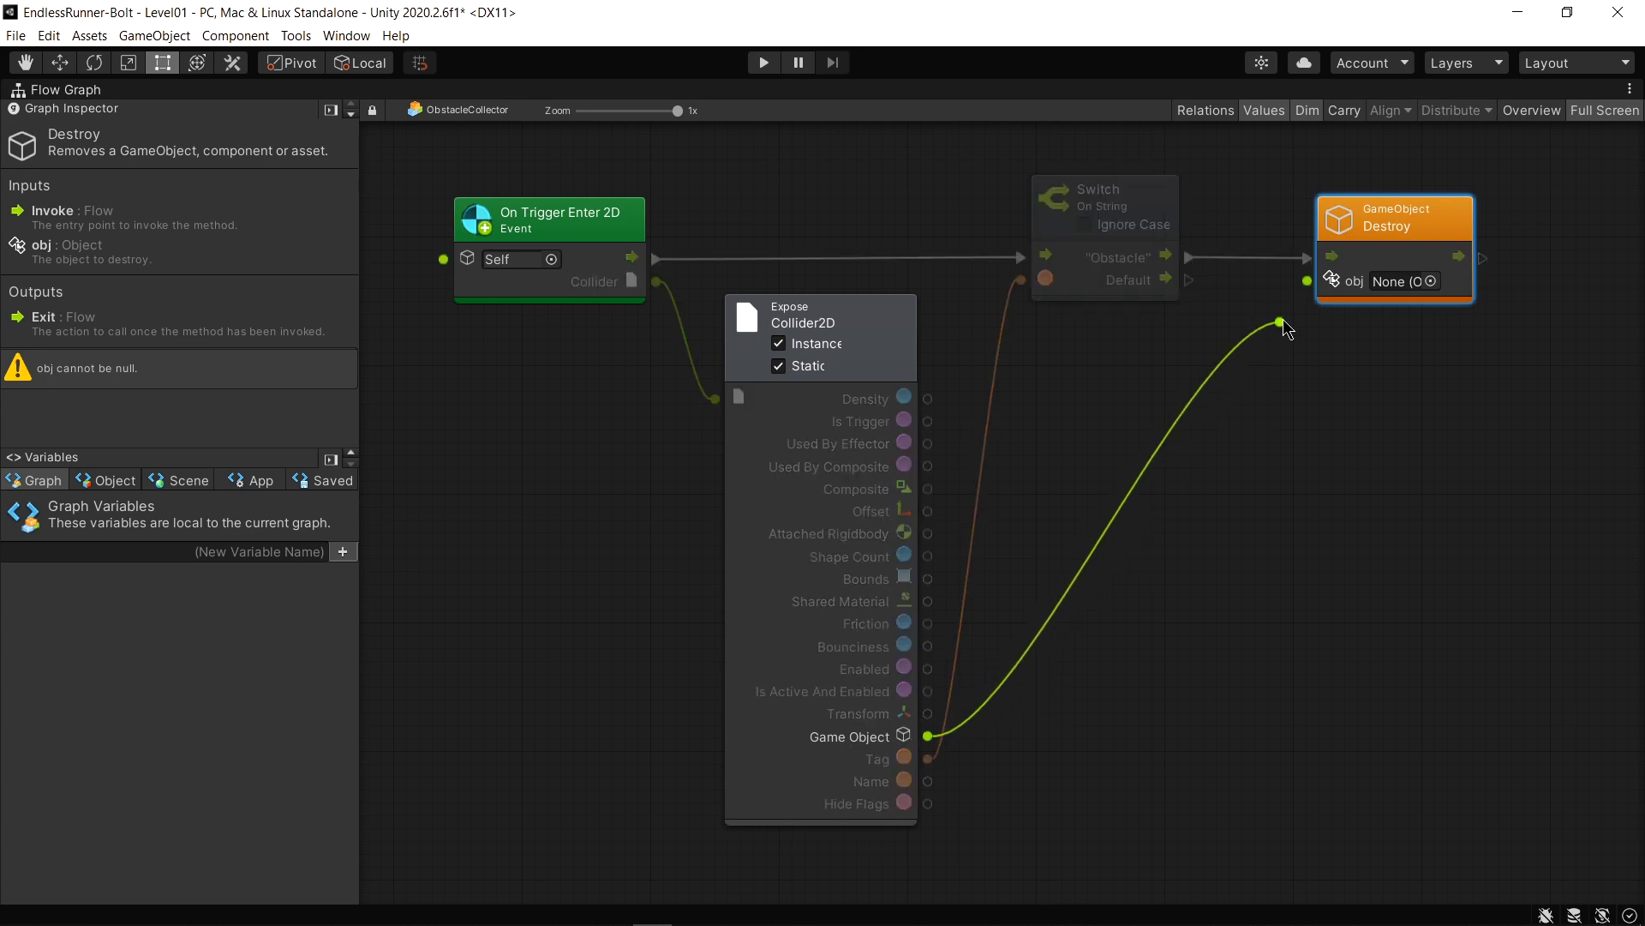
click(1230, 540)
key(Home)
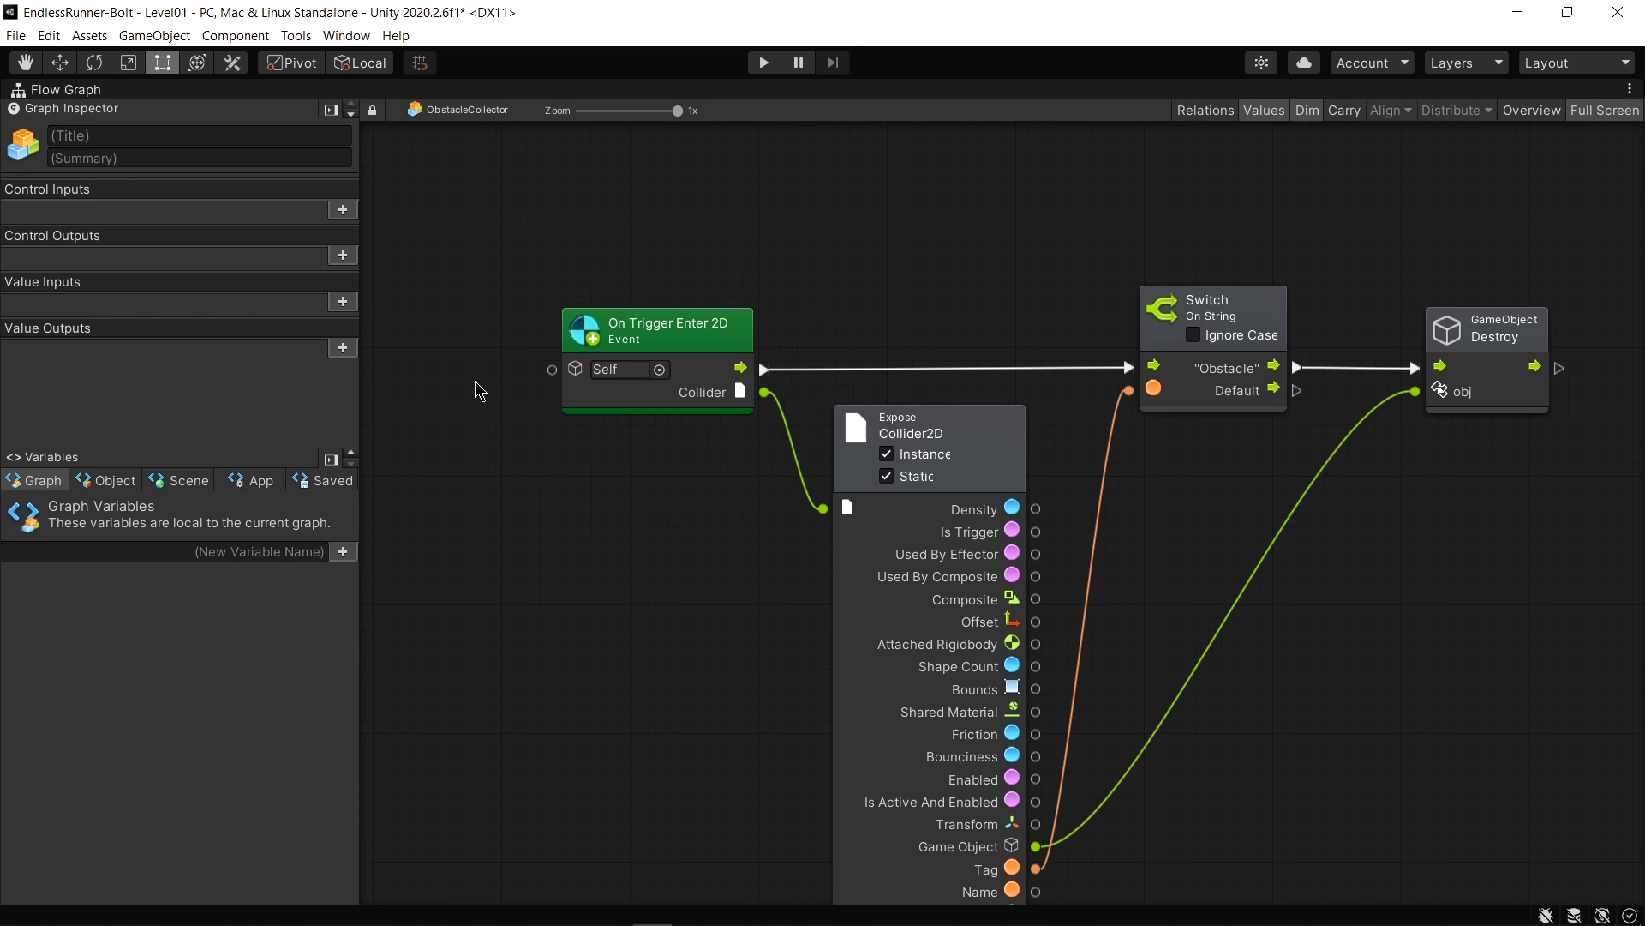
middle_drag(717, 690, 614, 582)
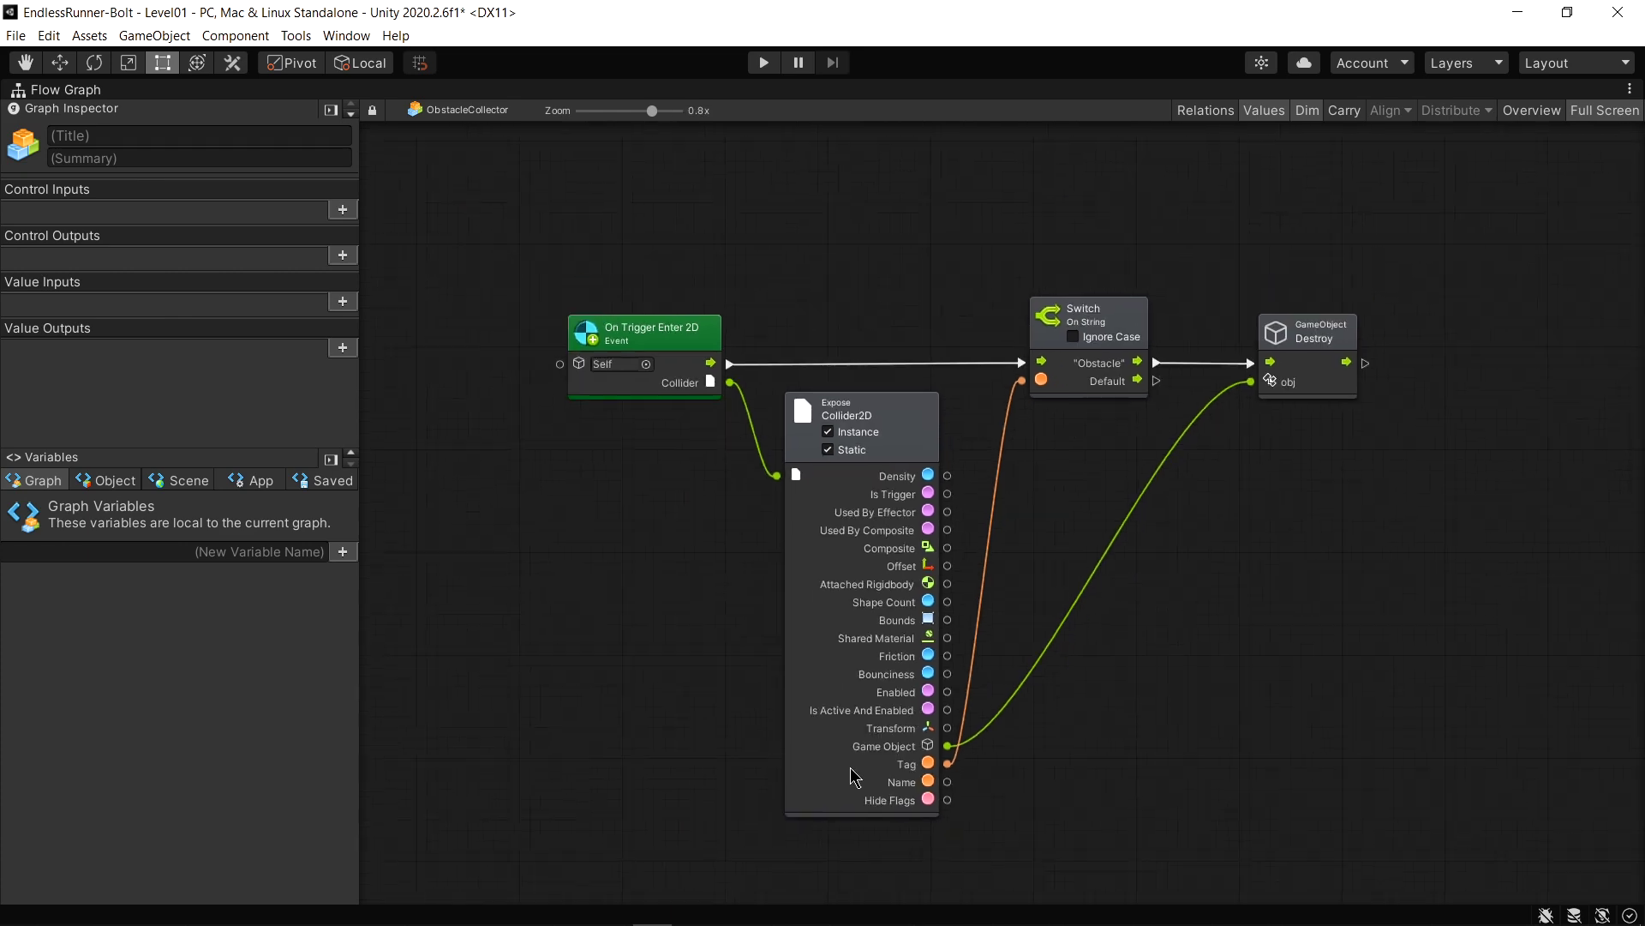
scroll(988, 588, down, 1)
middle_drag(1007, 547, 1015, 542)
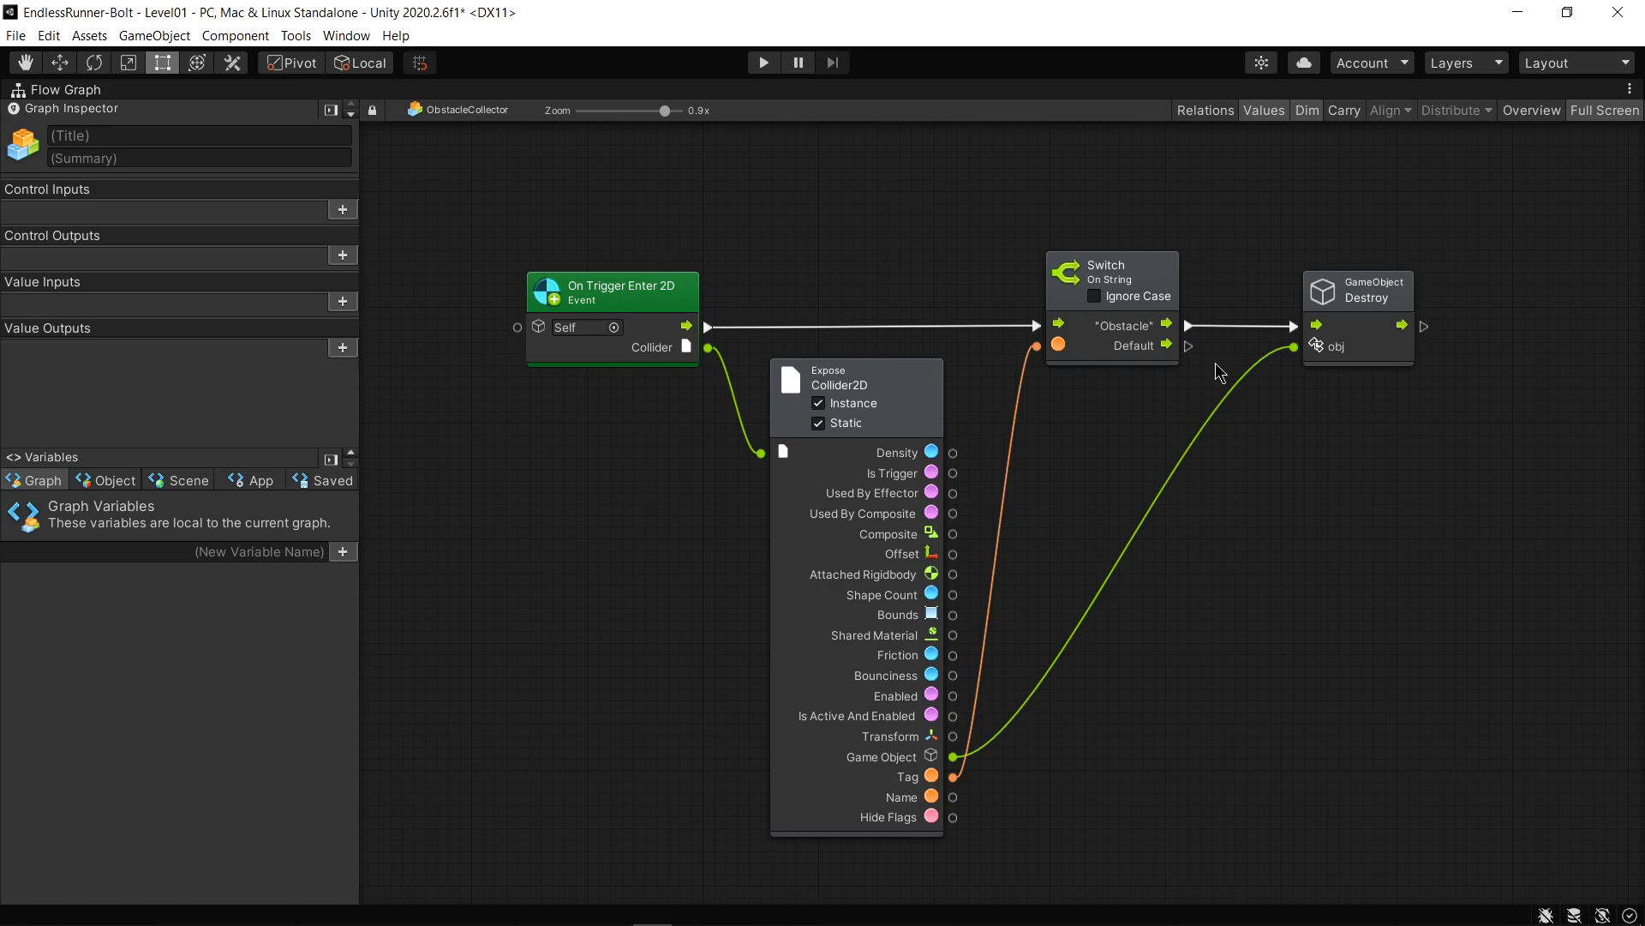
From ObstacleCollector's Tag dropdown, add and save a new project tag named Obstacle
click(1598, 119)
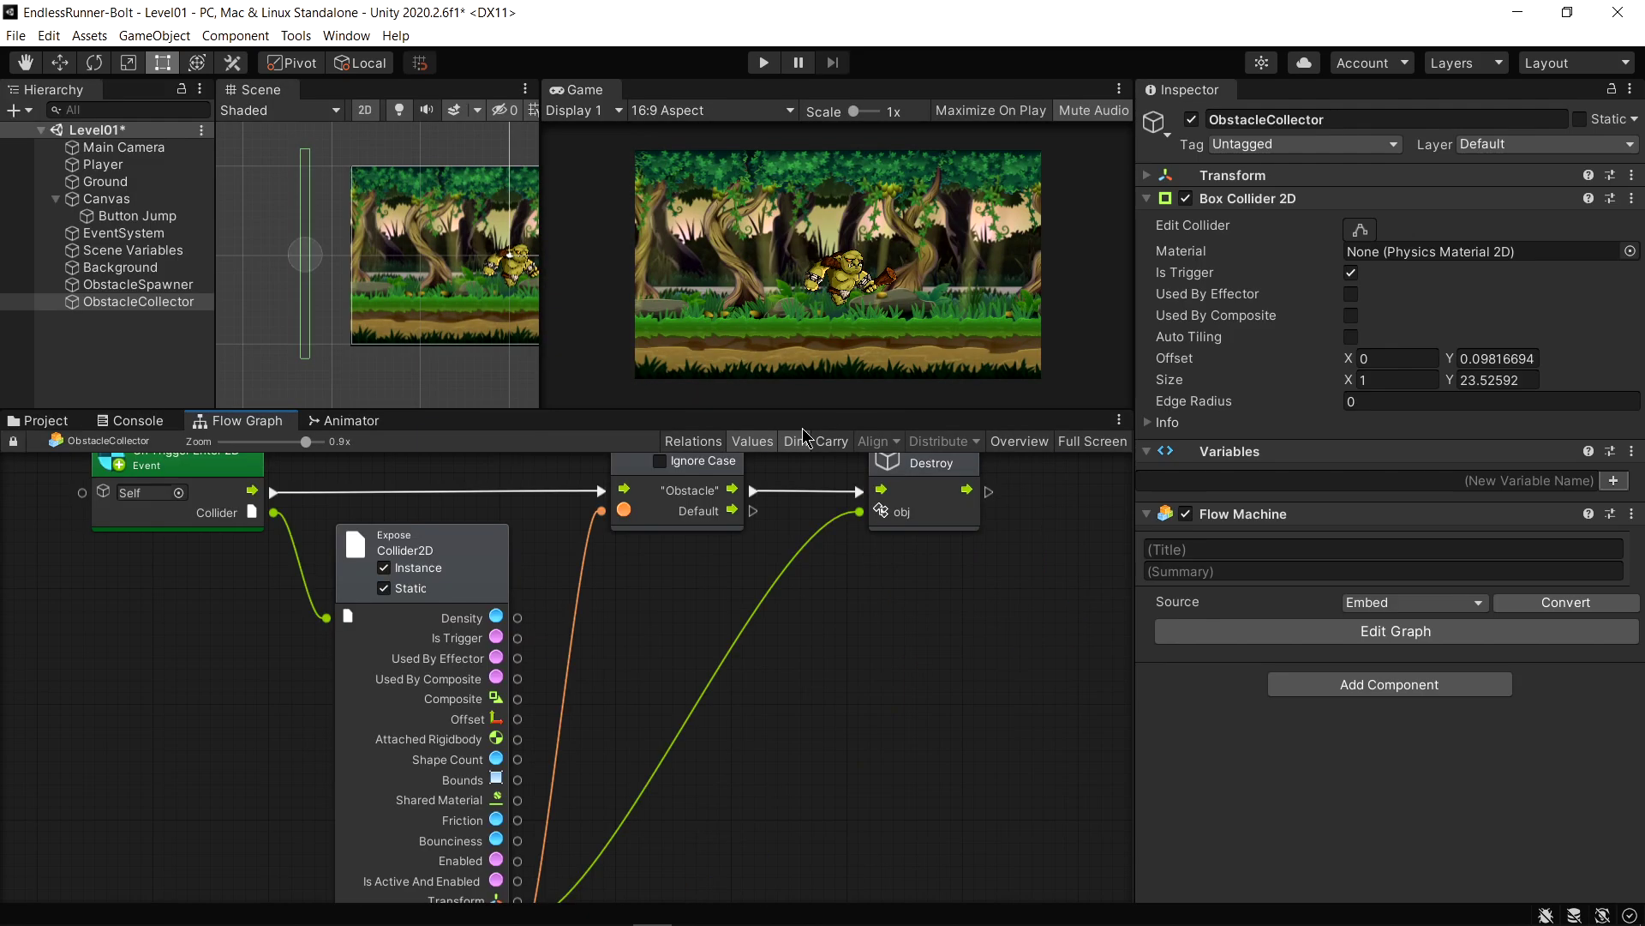
click(144, 301)
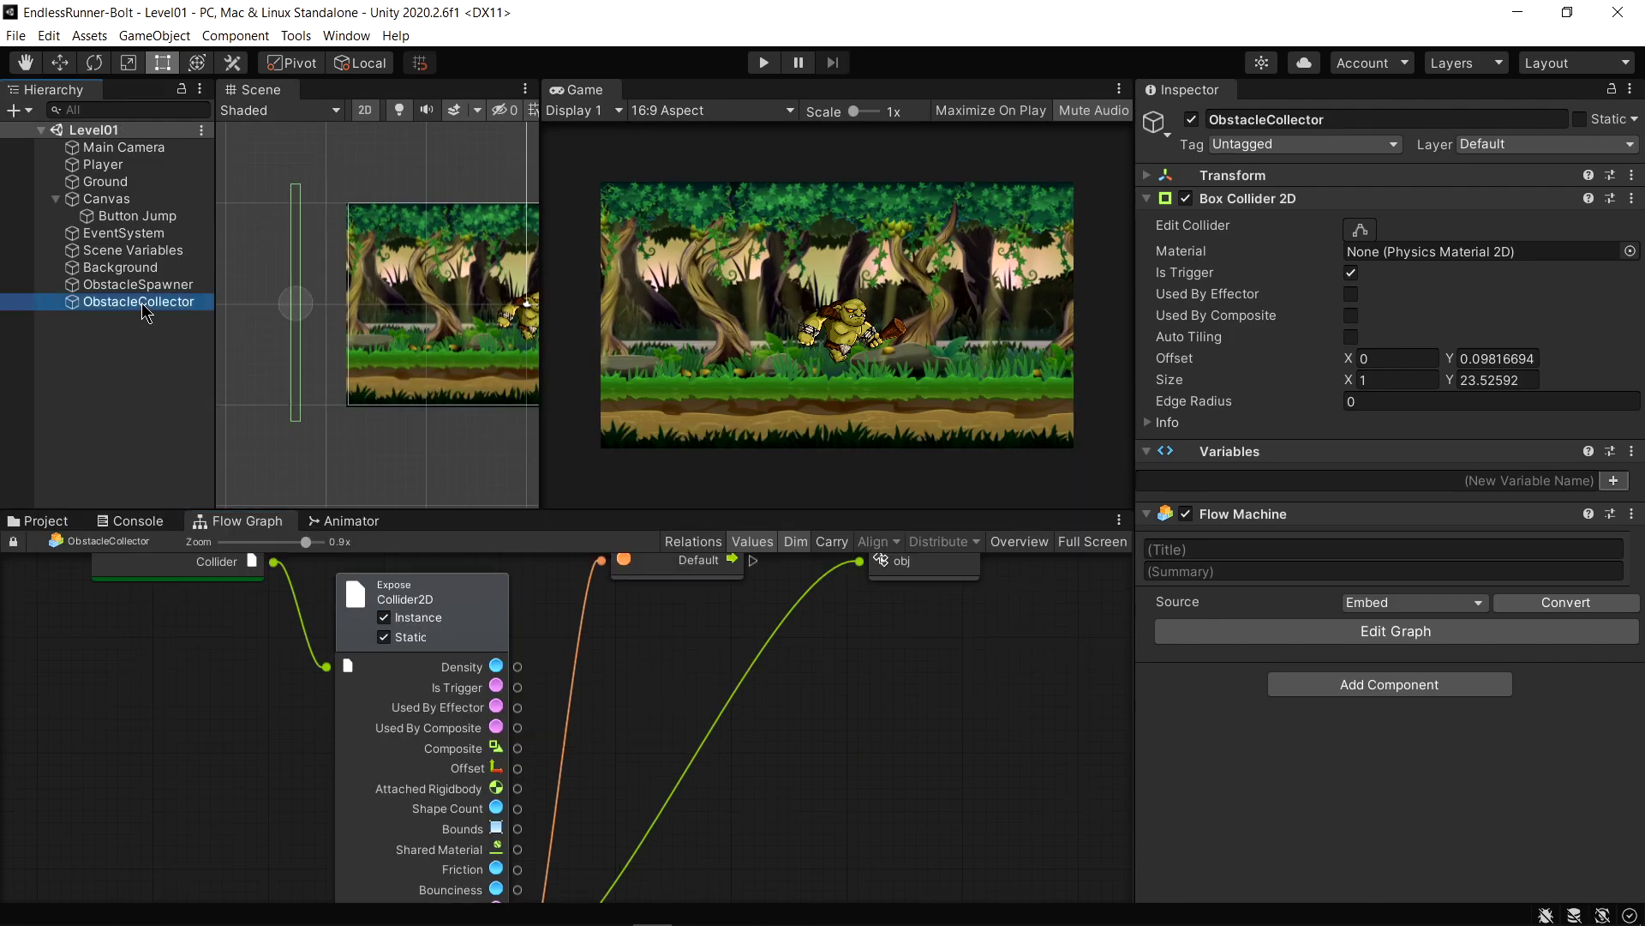
click(1281, 148)
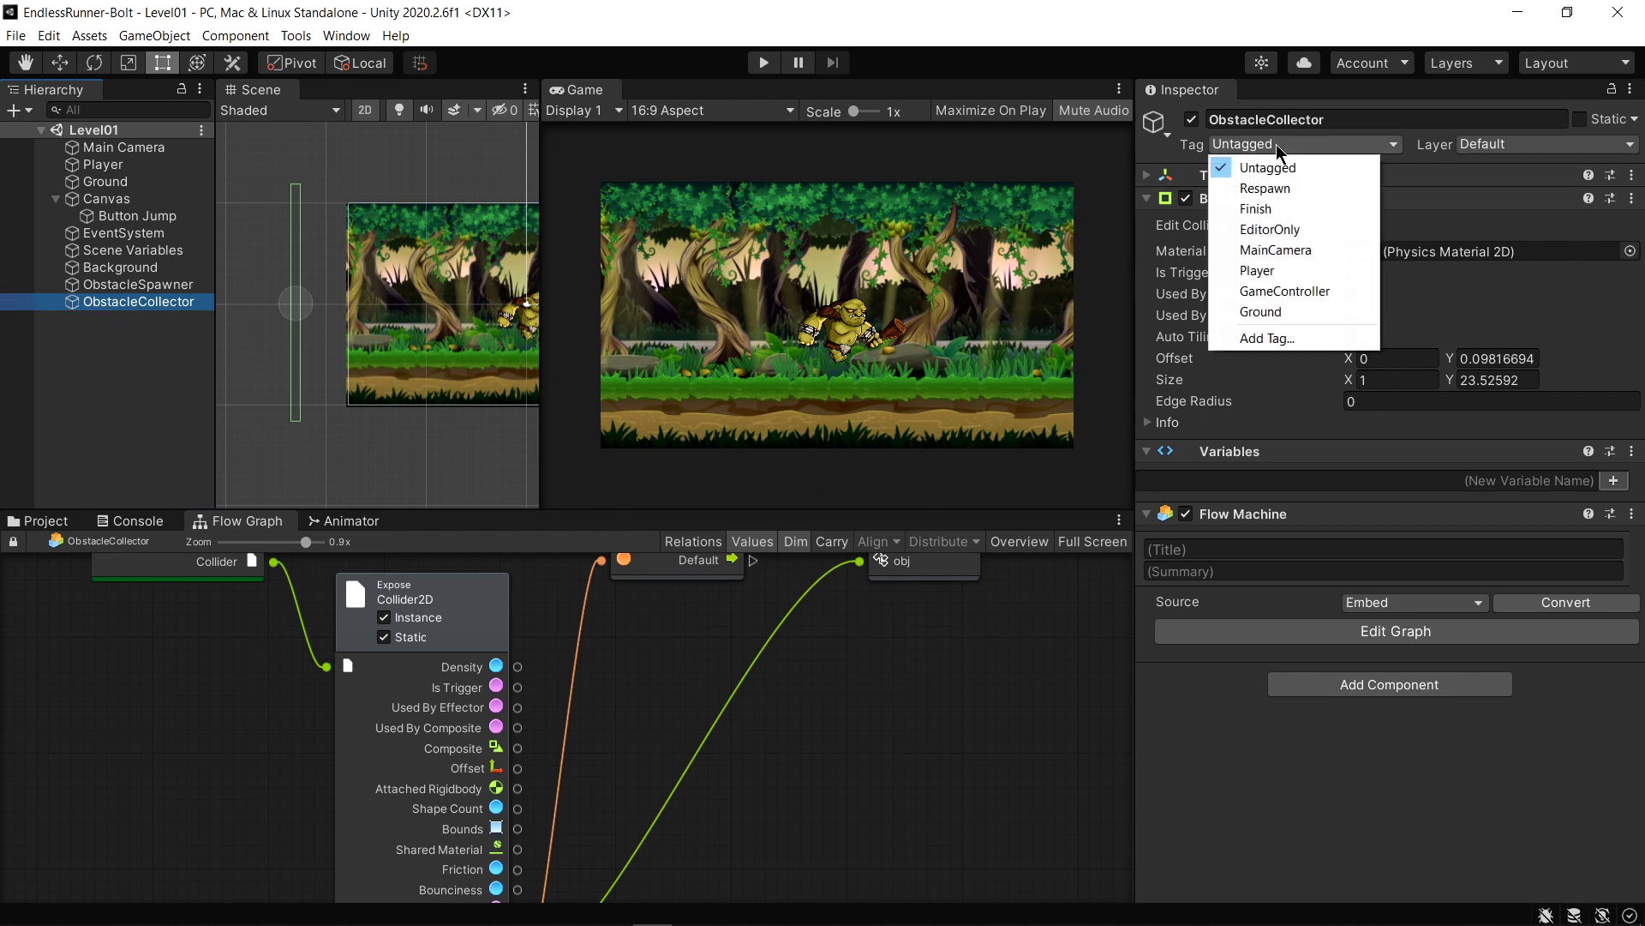
click(1282, 341)
click(1586, 268)
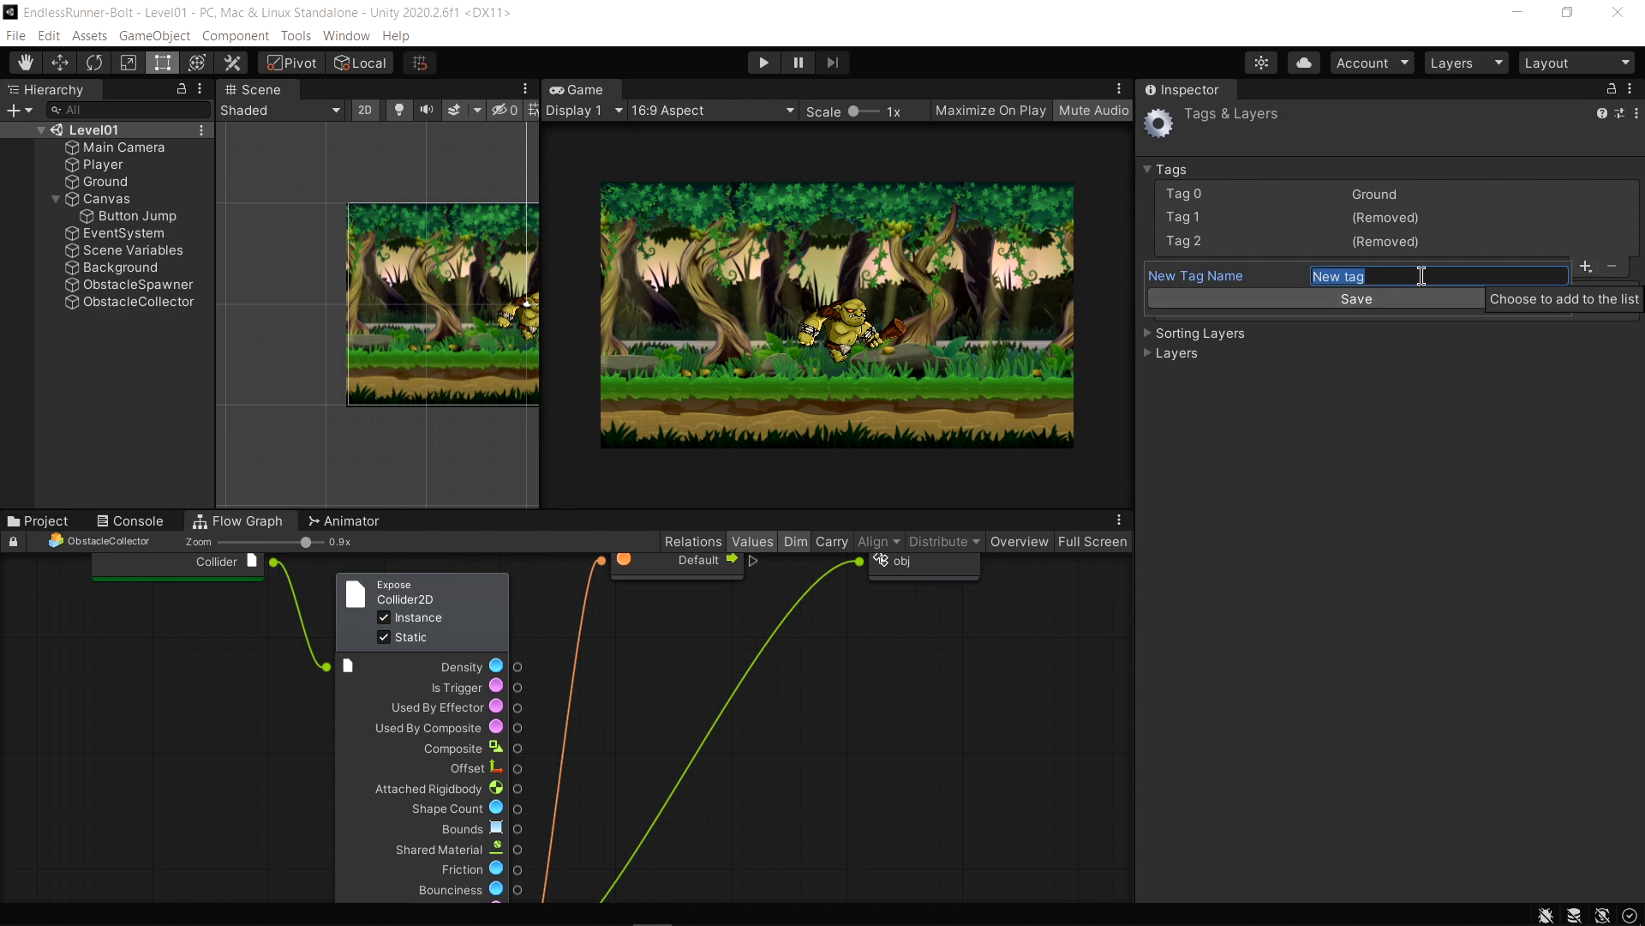
text(Obstacle)
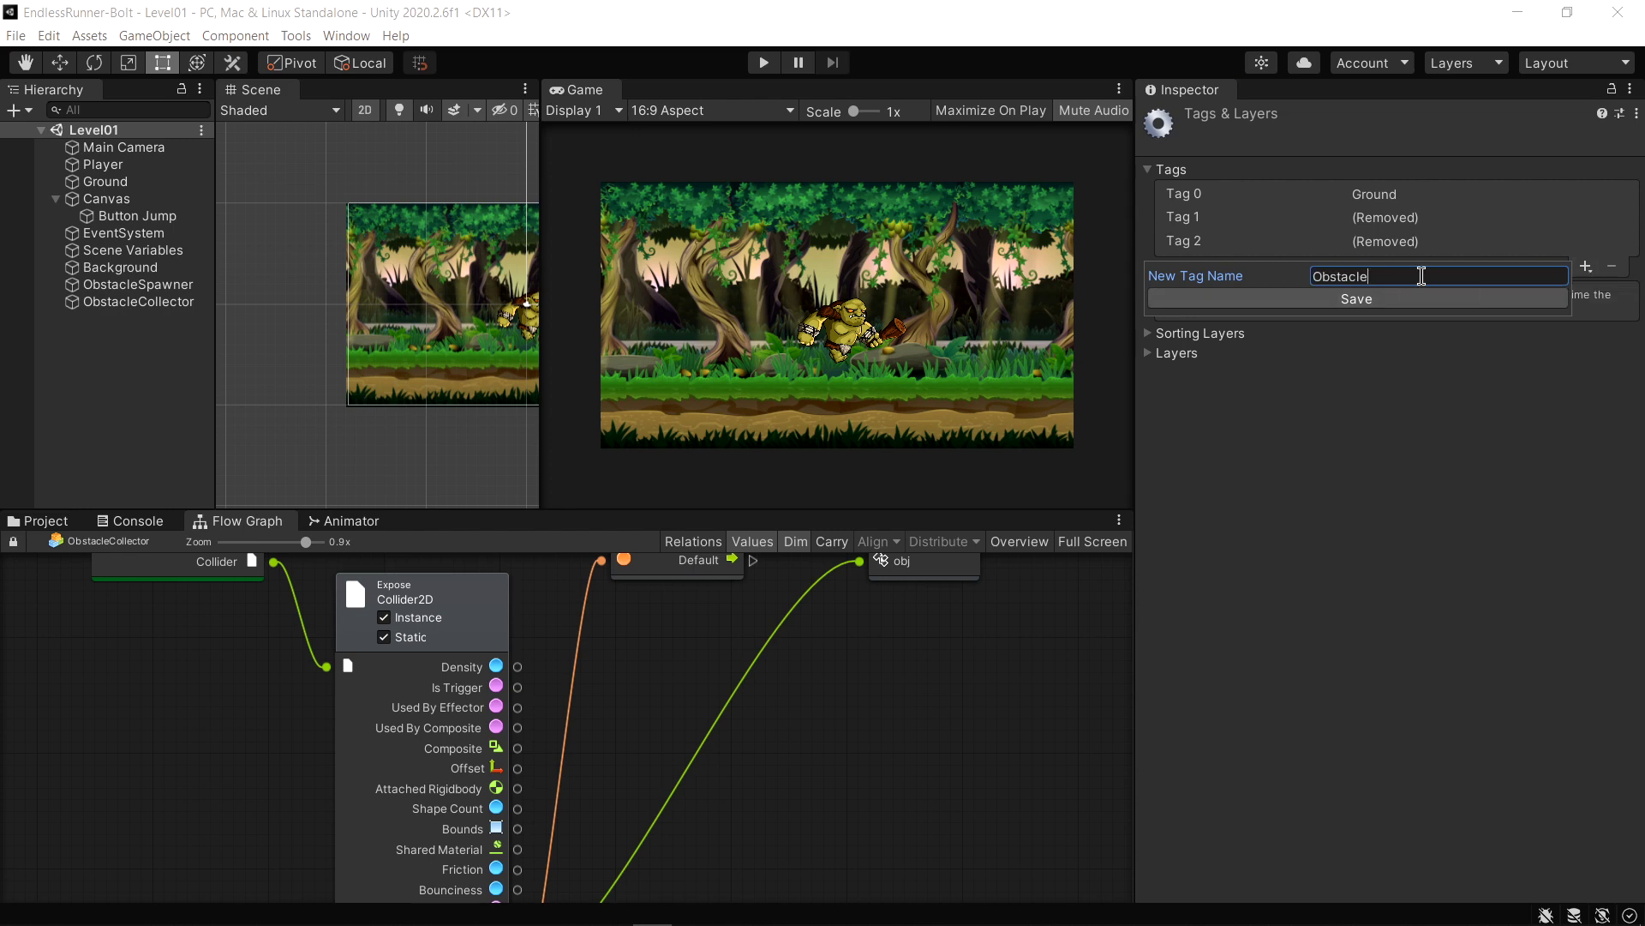
scroll(643, 711, up, 3)
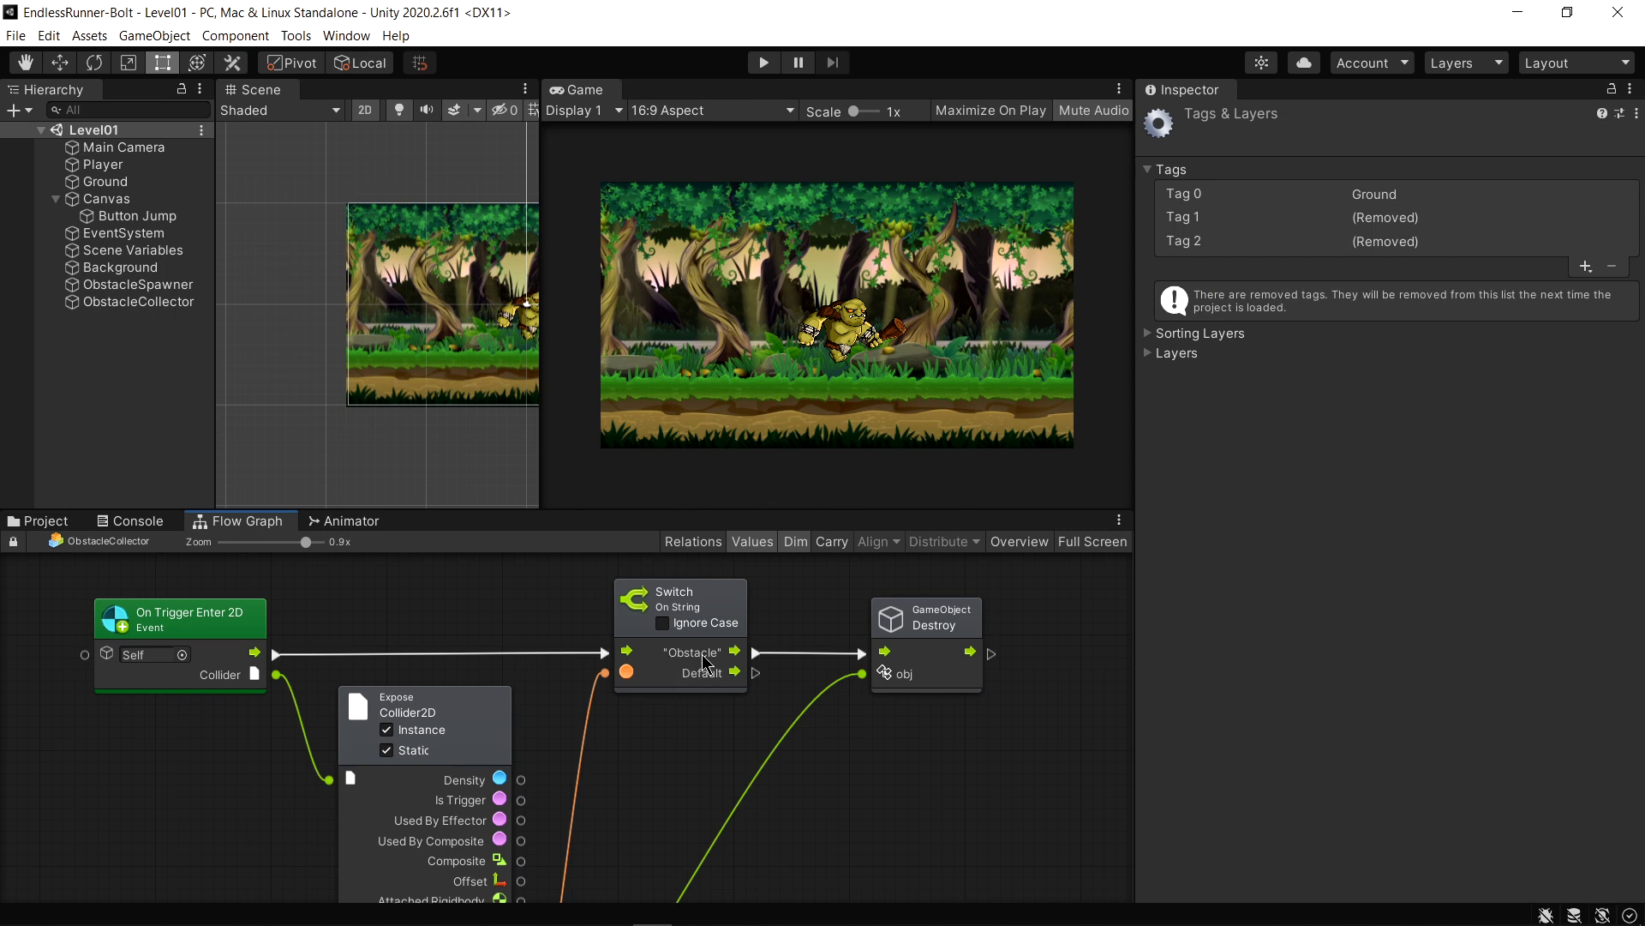
click(1586, 266)
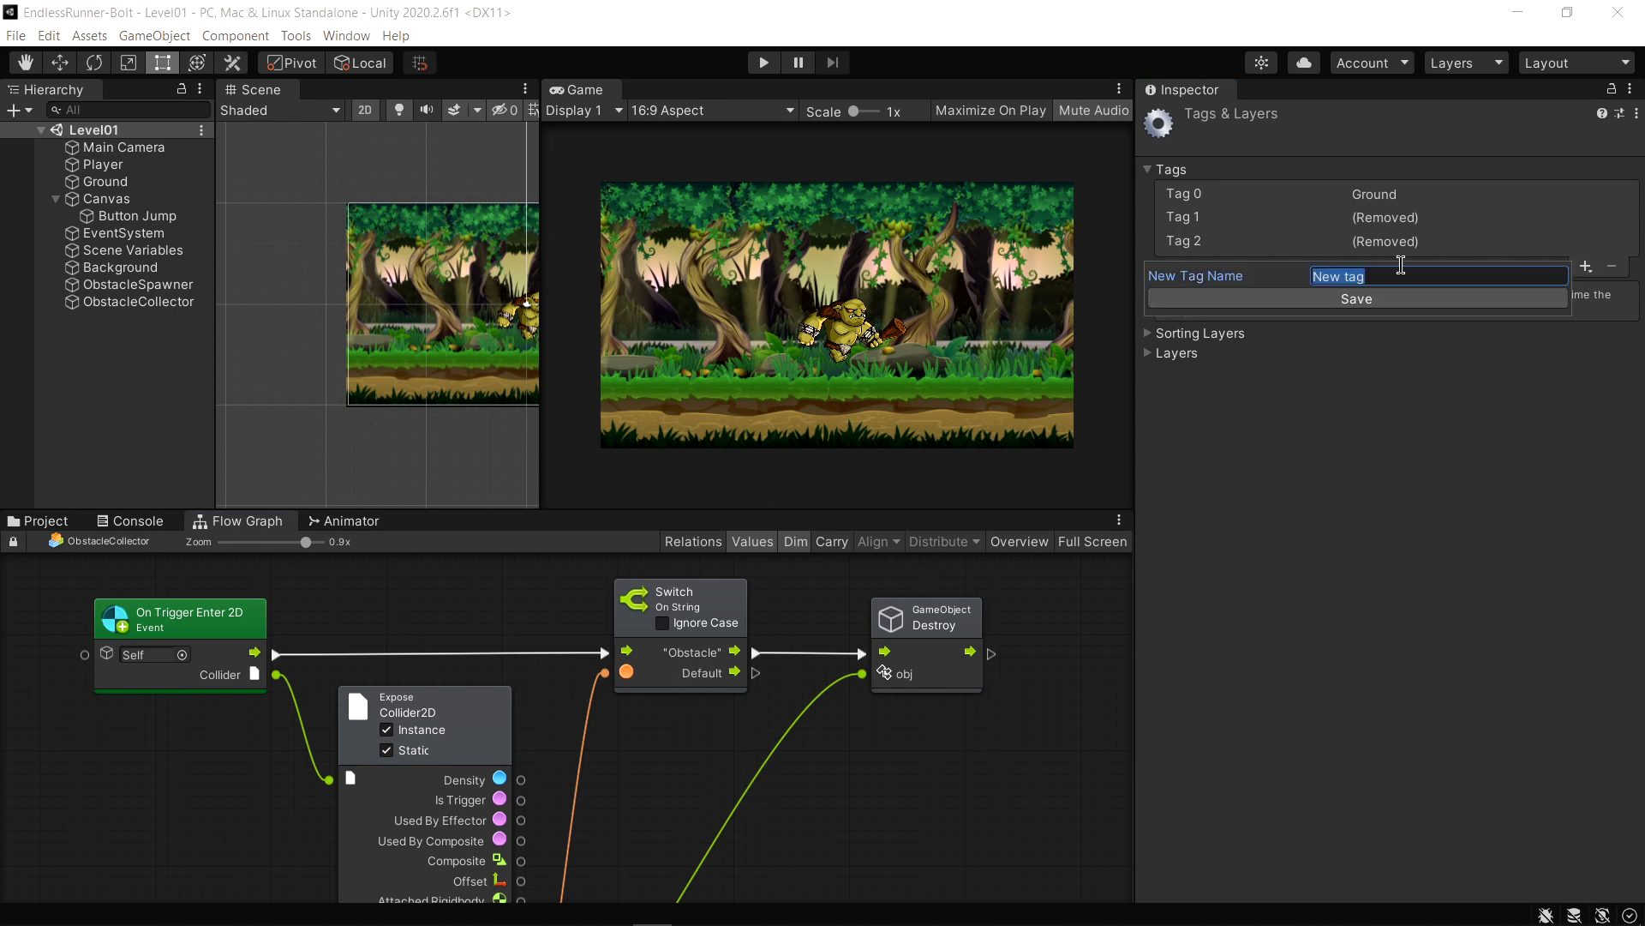
text(Obstacle)
click(1405, 298)
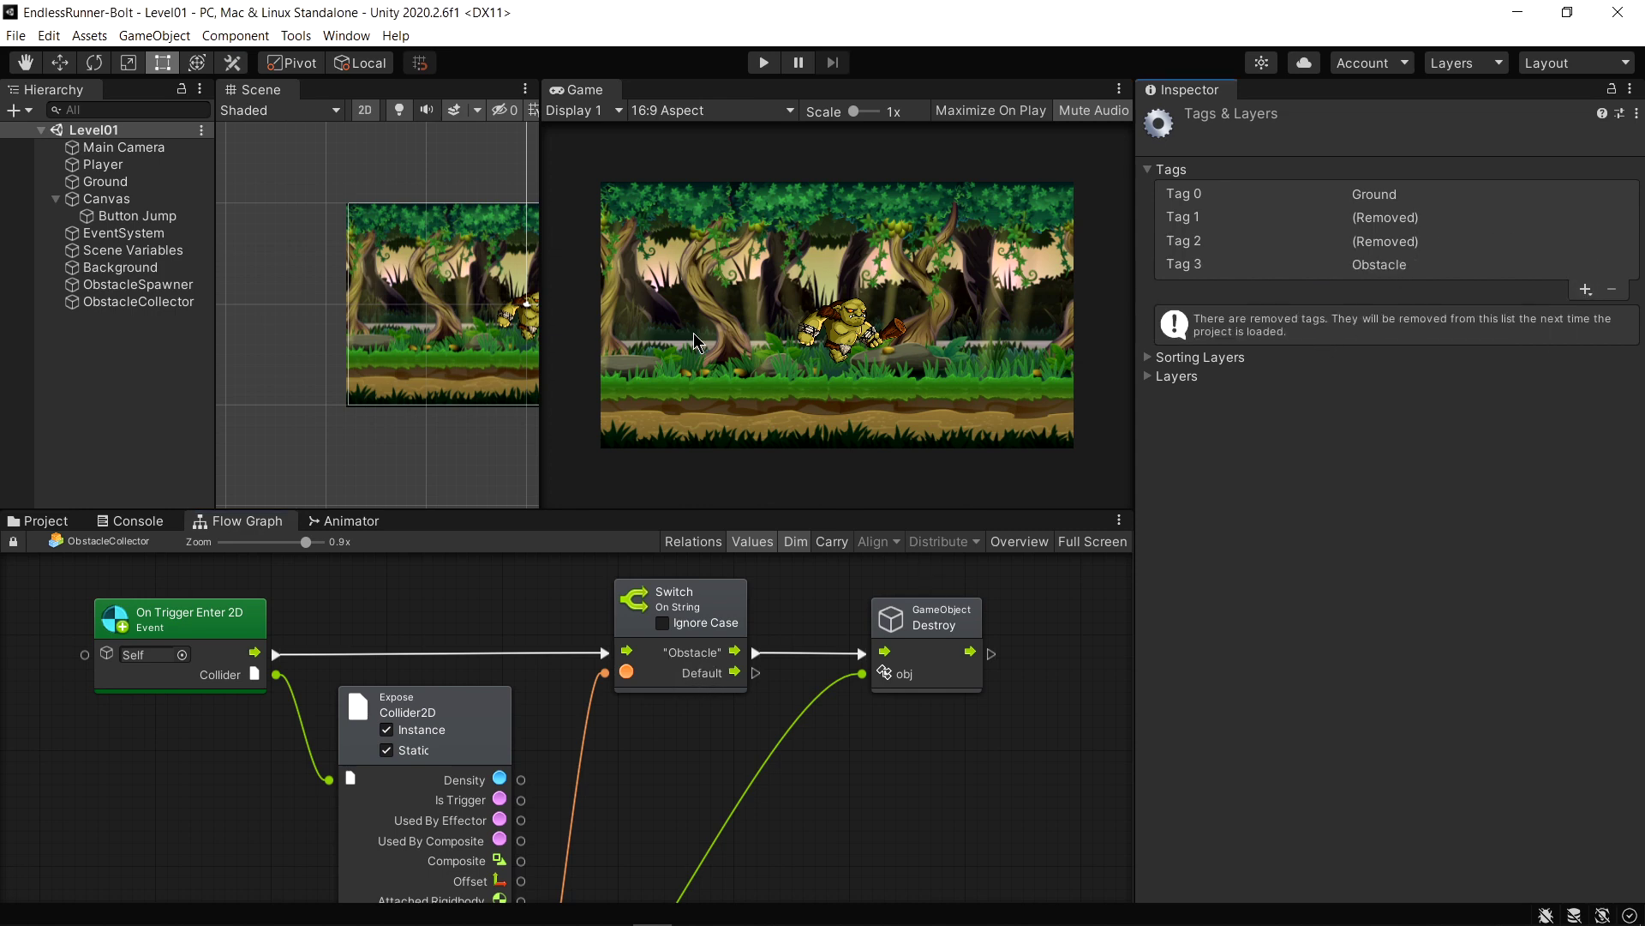
click(73, 520)
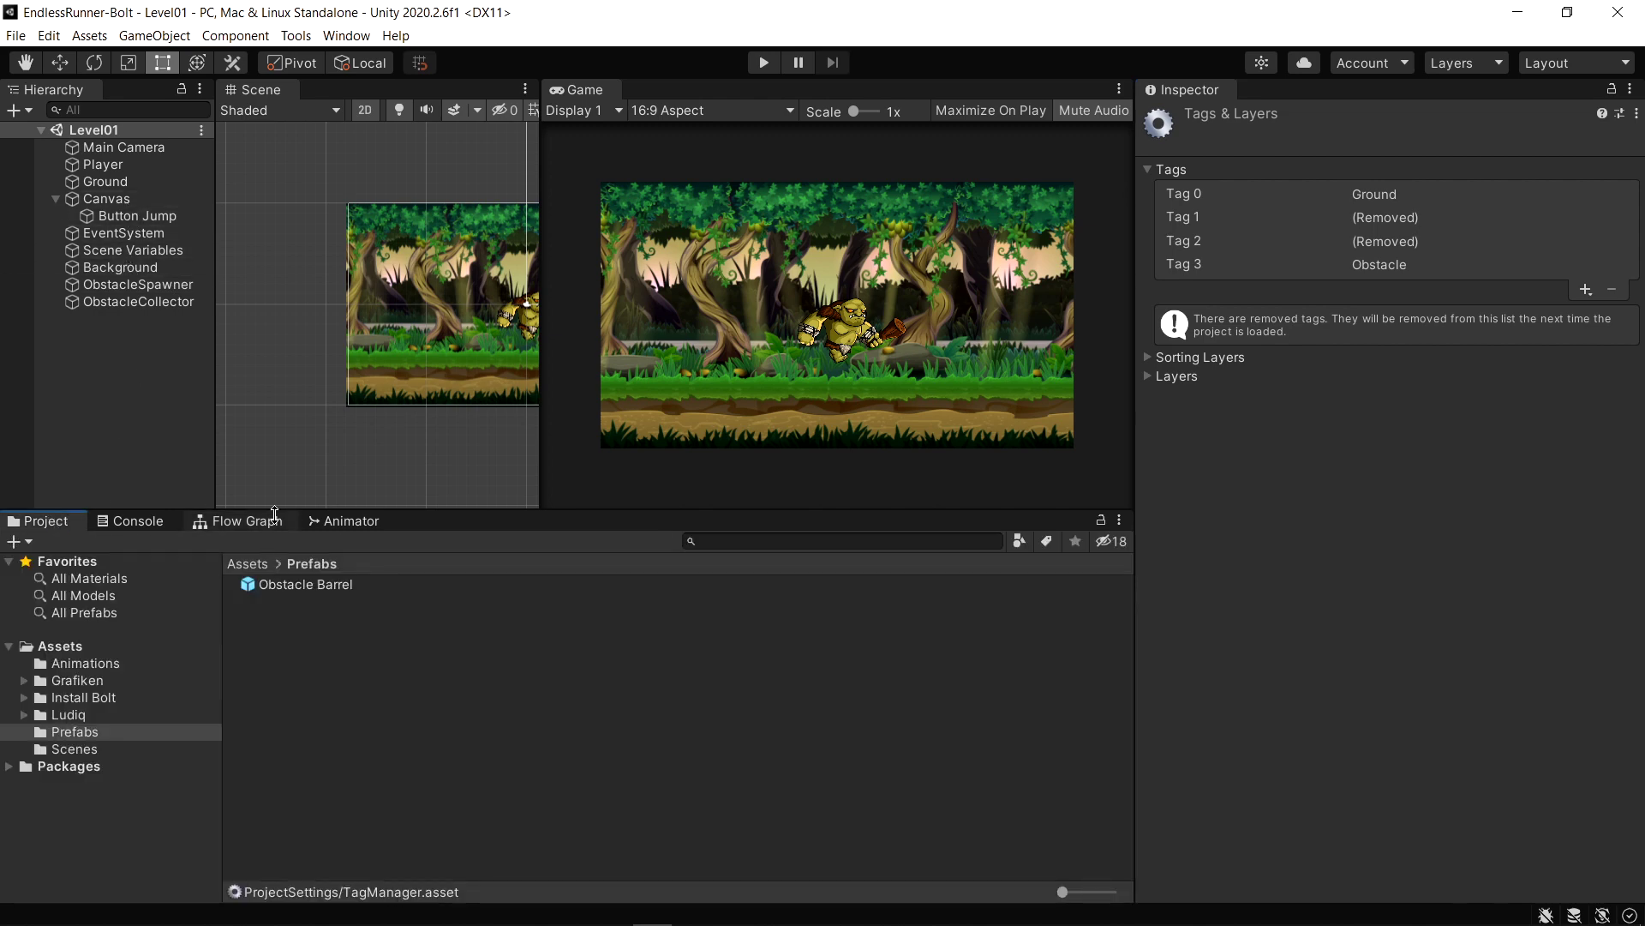
Set the Obstacle Barrel prefab's tag to Obstacle
drag(283, 520, 261, 555)
click(262, 553)
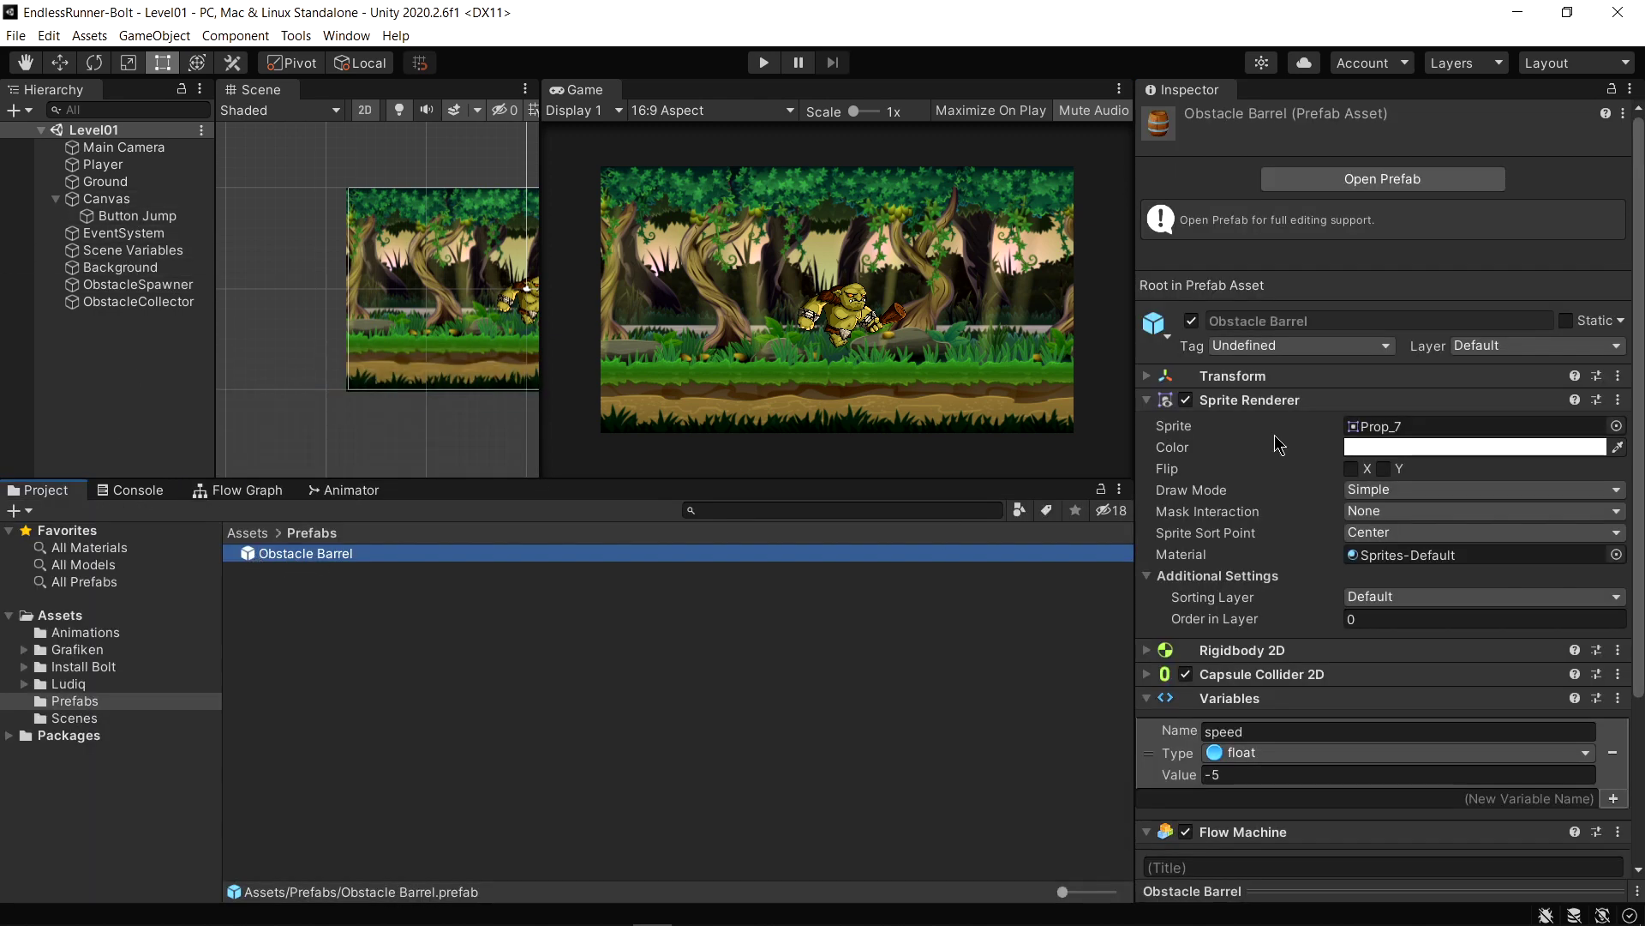
click(1277, 344)
click(1251, 533)
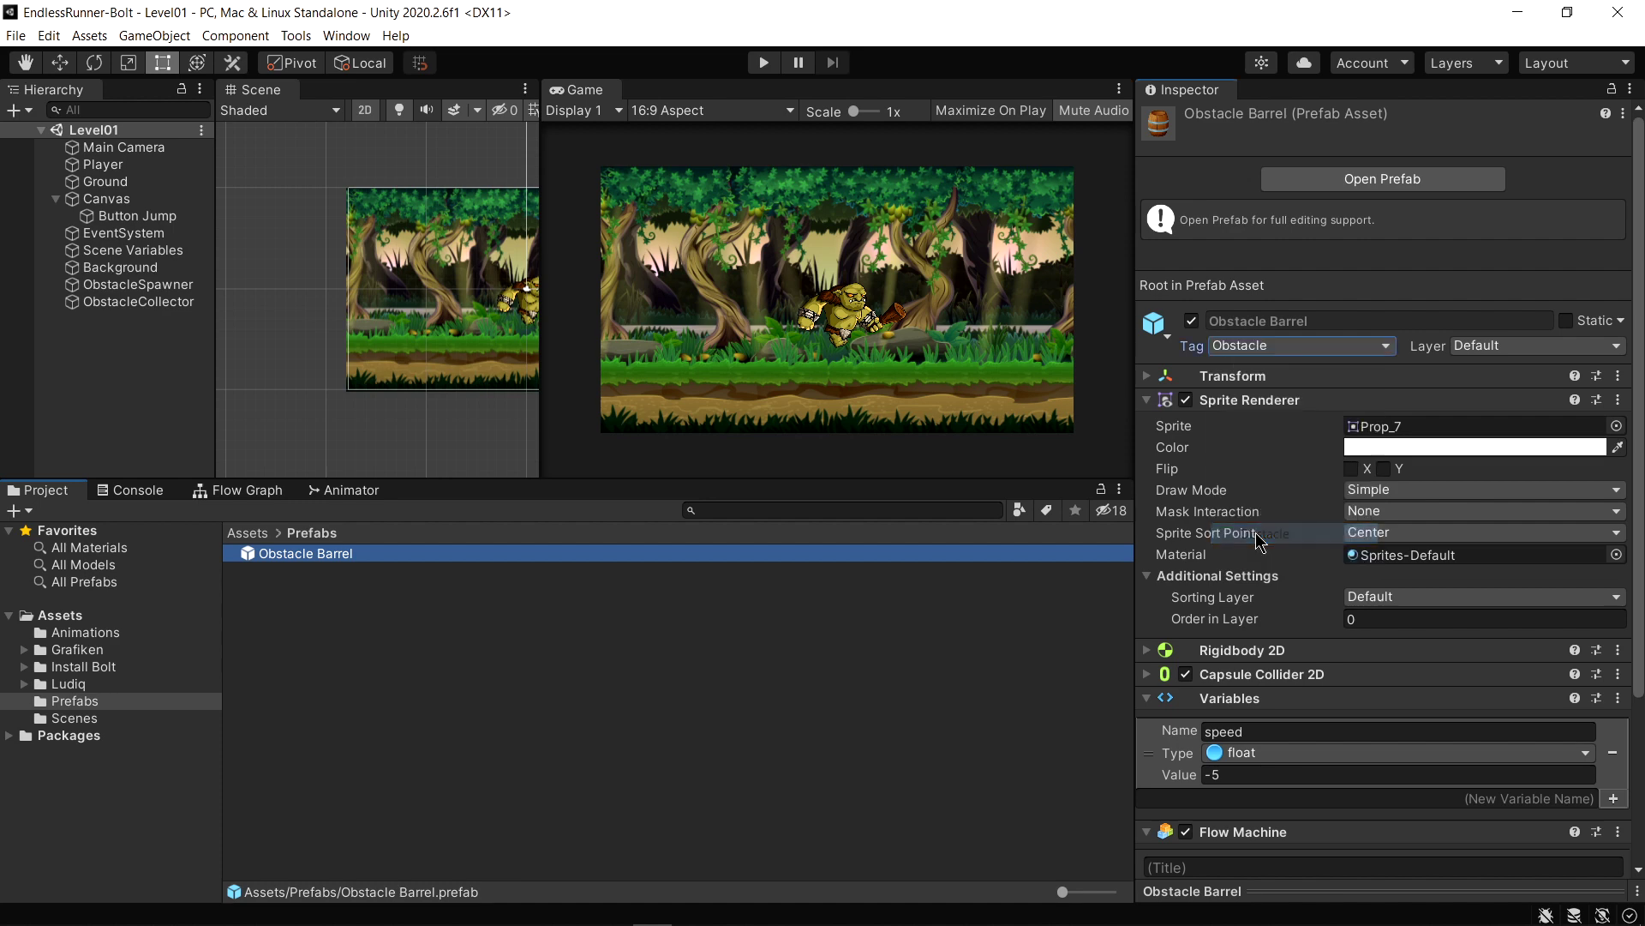
Playtest the game, jumping the ogre as barrels scroll past, then stop
click(763, 62)
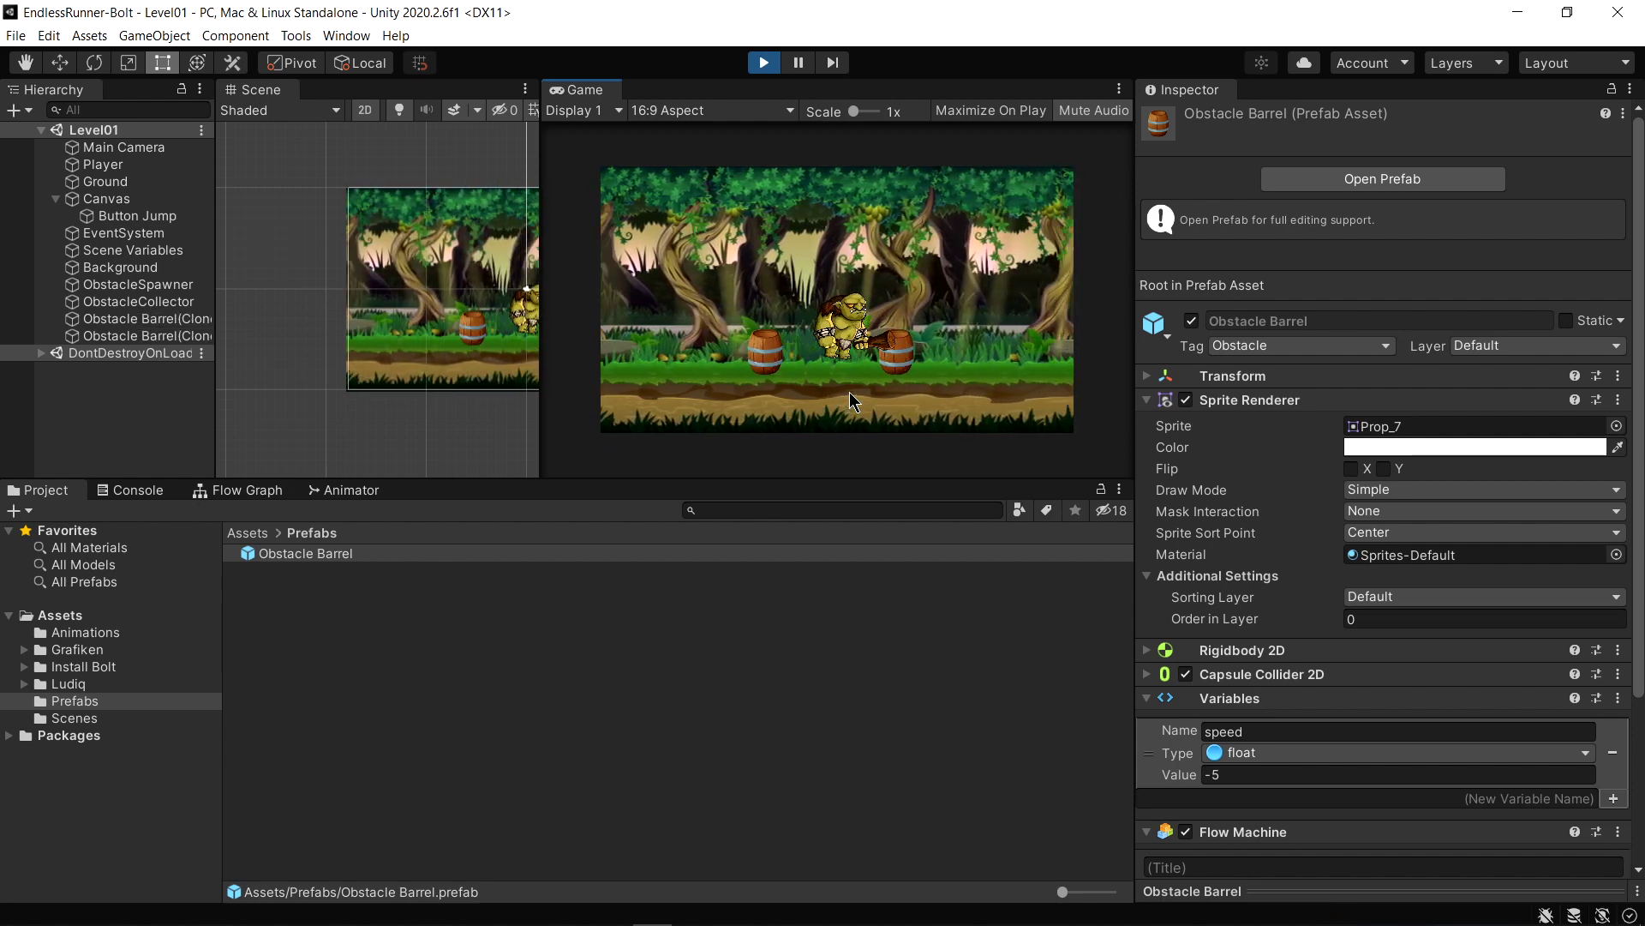
click(126, 303)
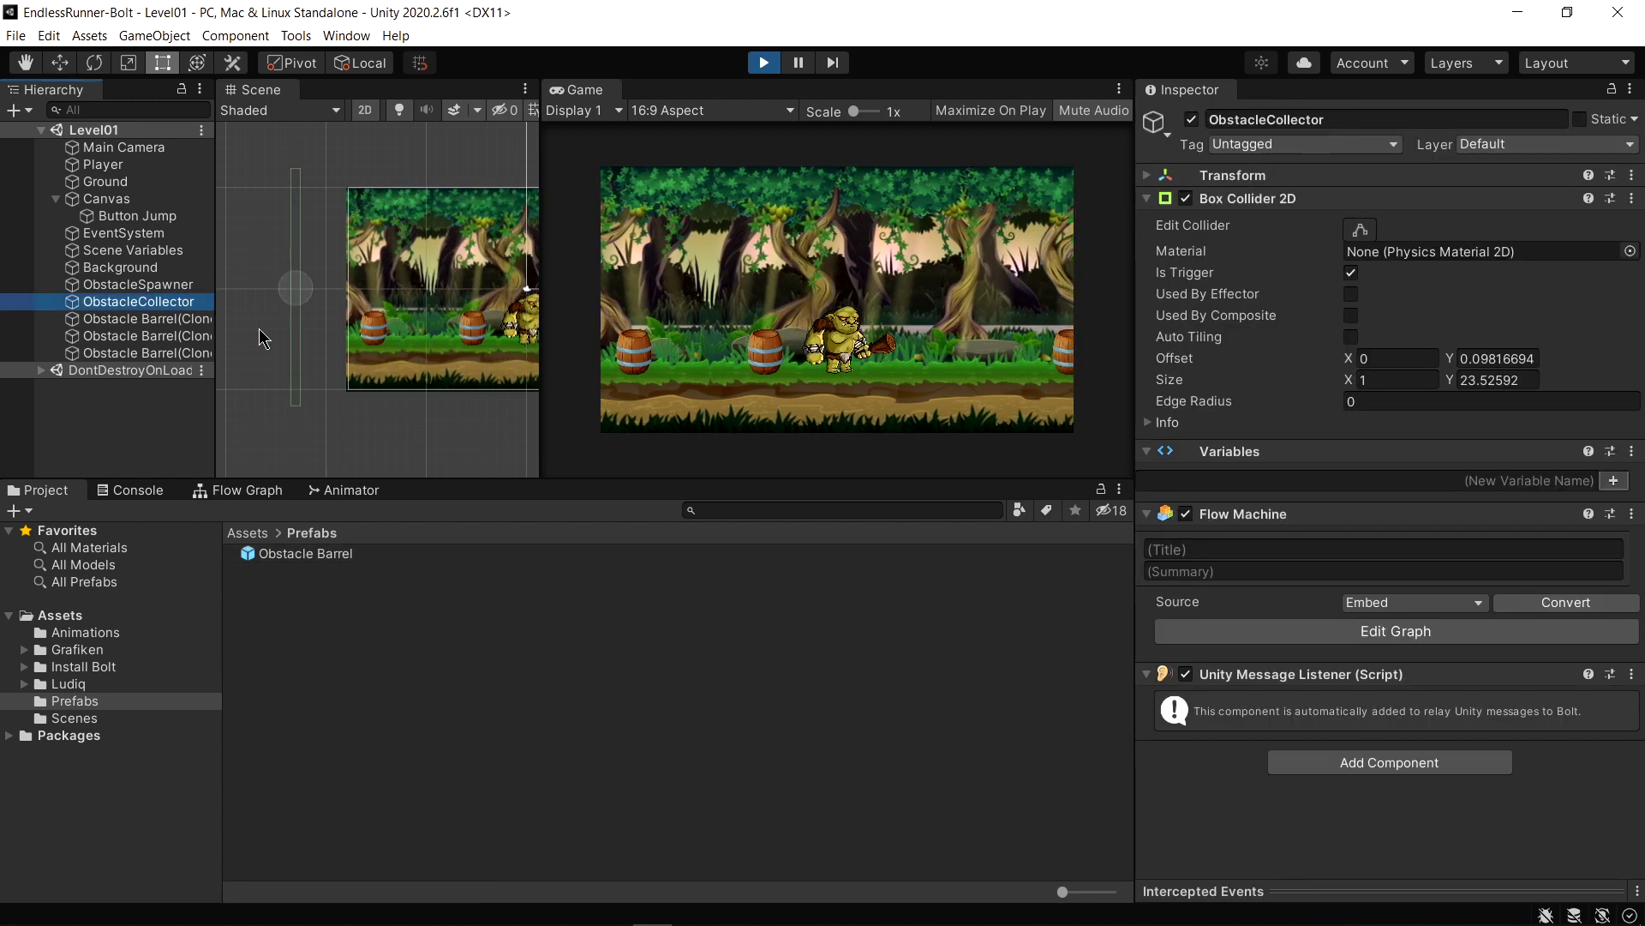
click(882, 382)
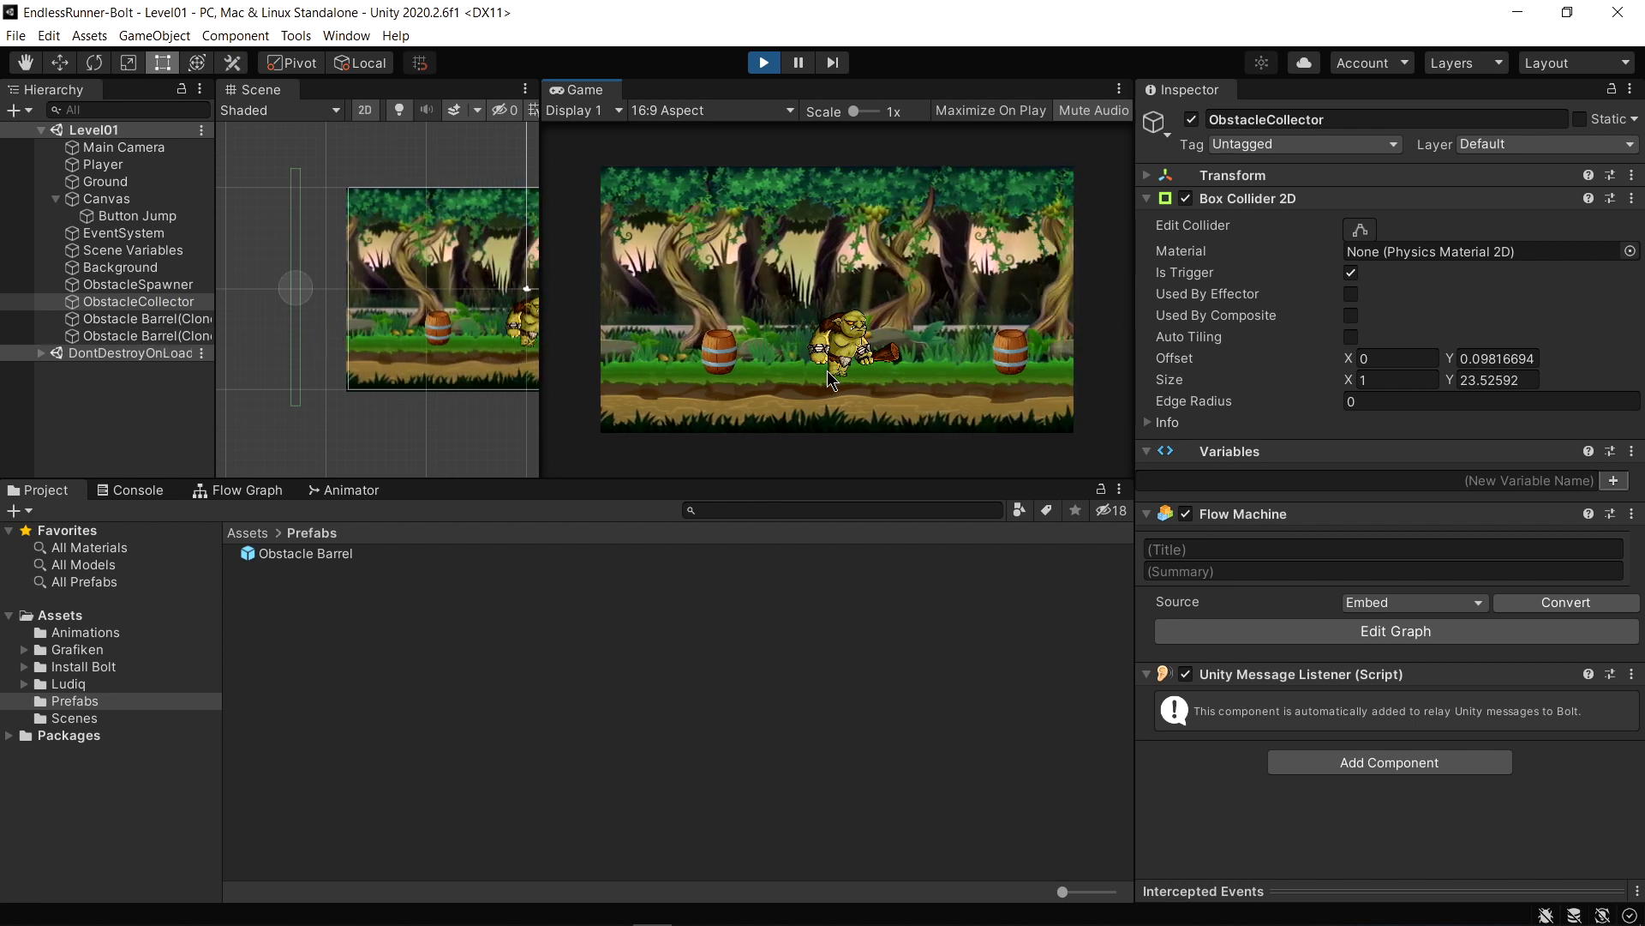
key(ctrl+p)
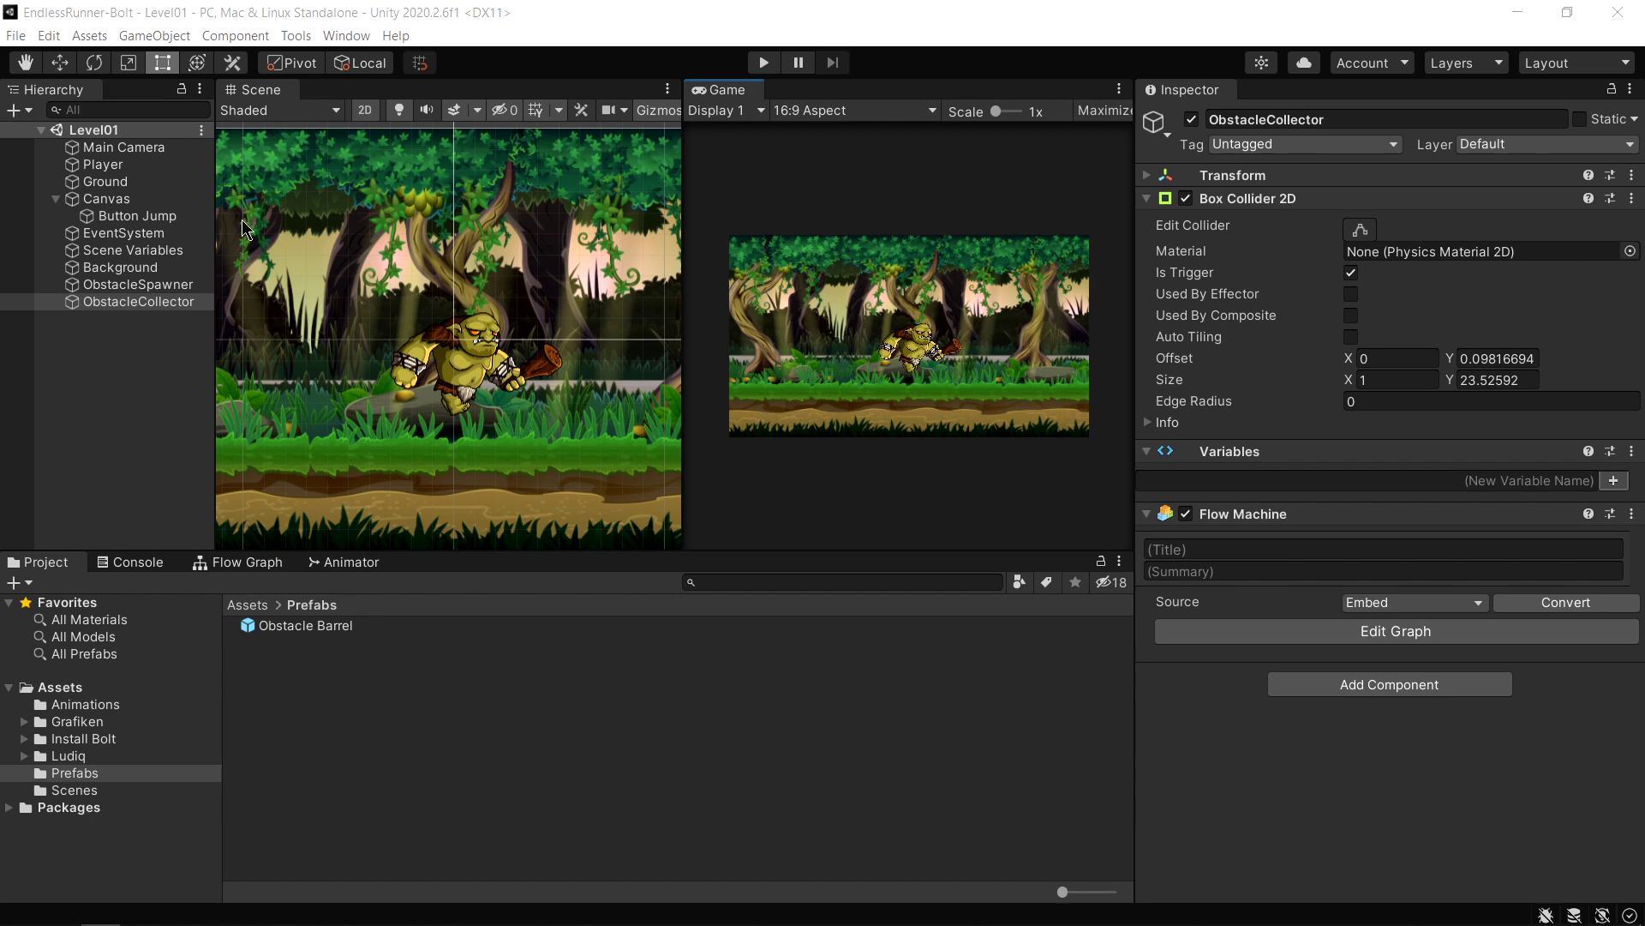
Open the Player's flow graph for editing and expand it to full screen
click(101, 165)
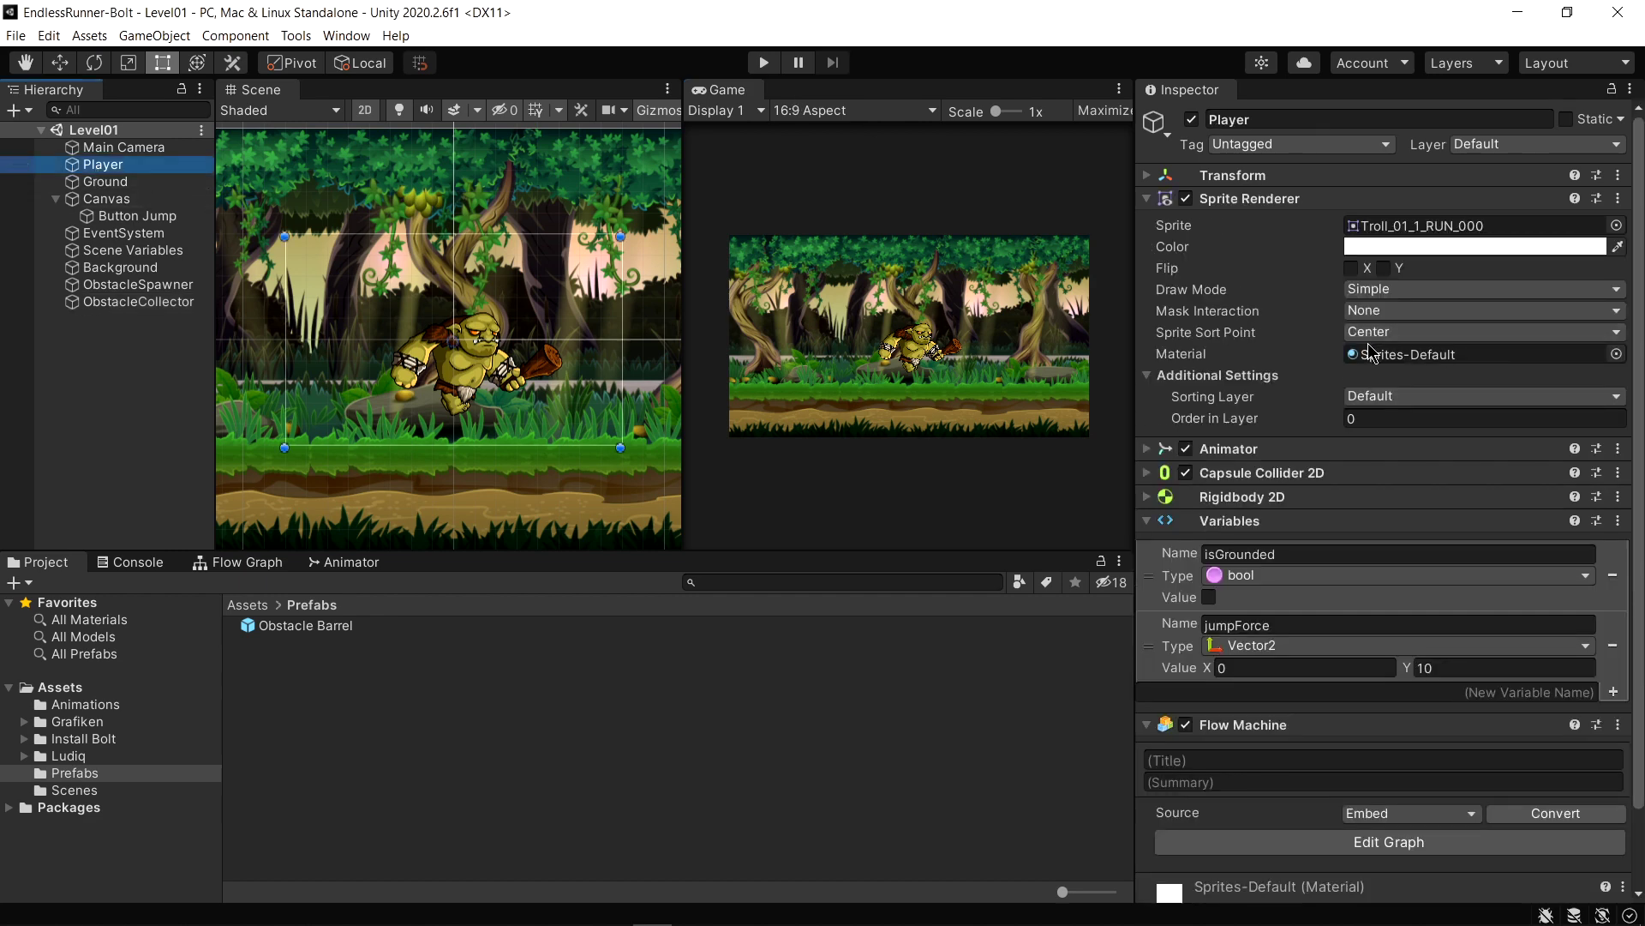
scroll(1211, 470, down, 2)
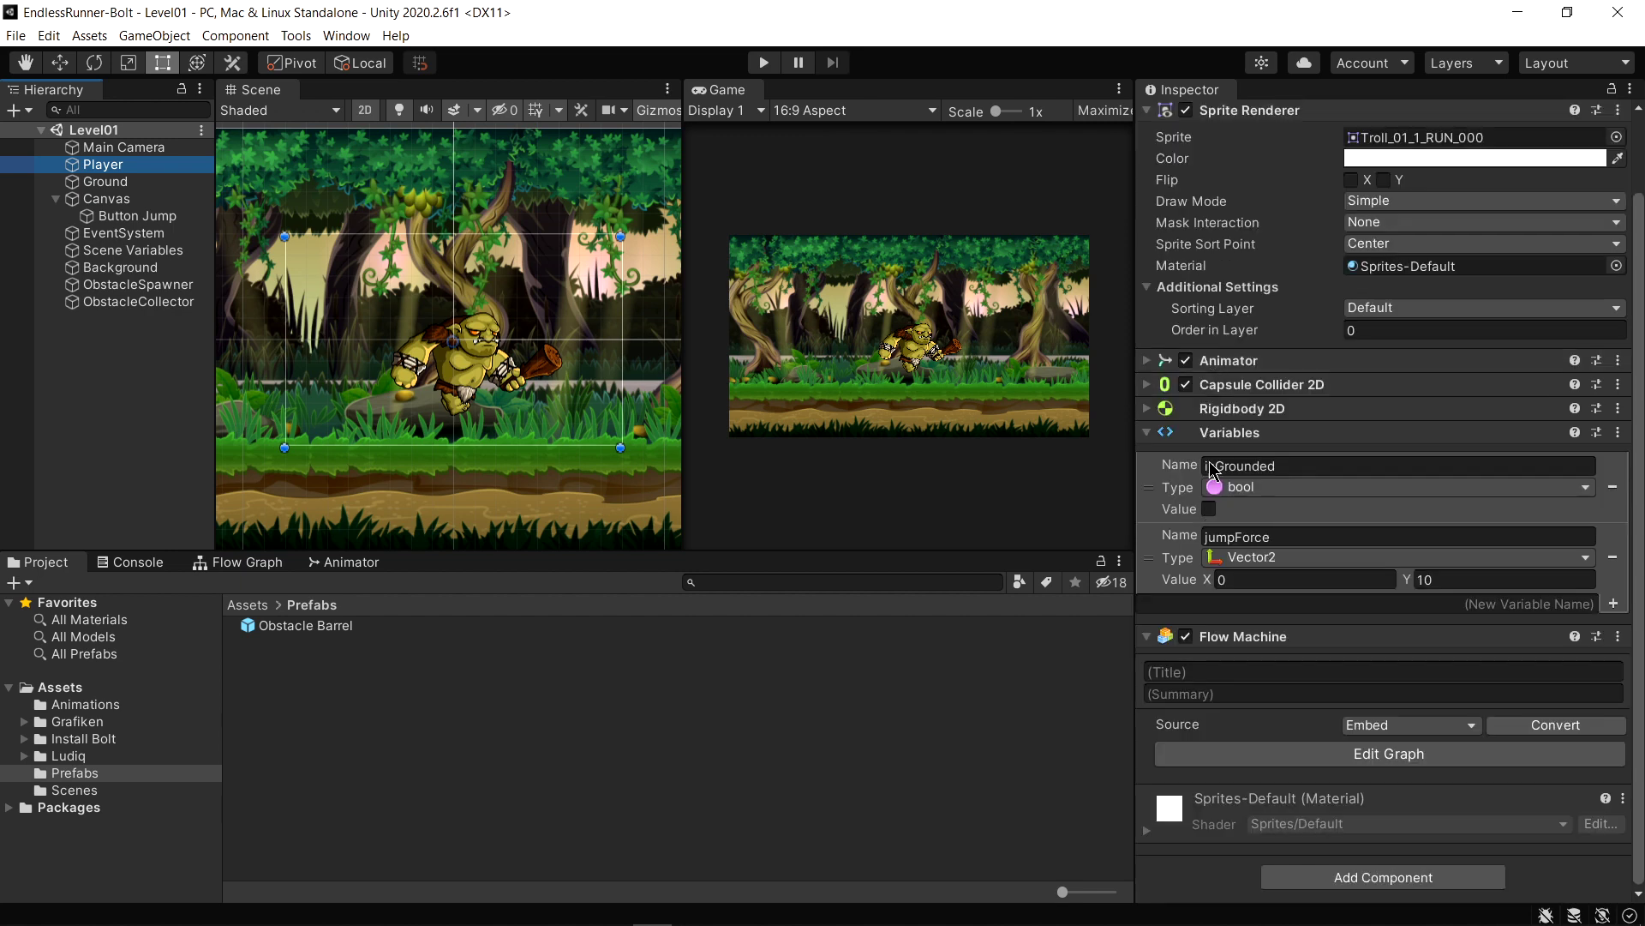
click(1406, 754)
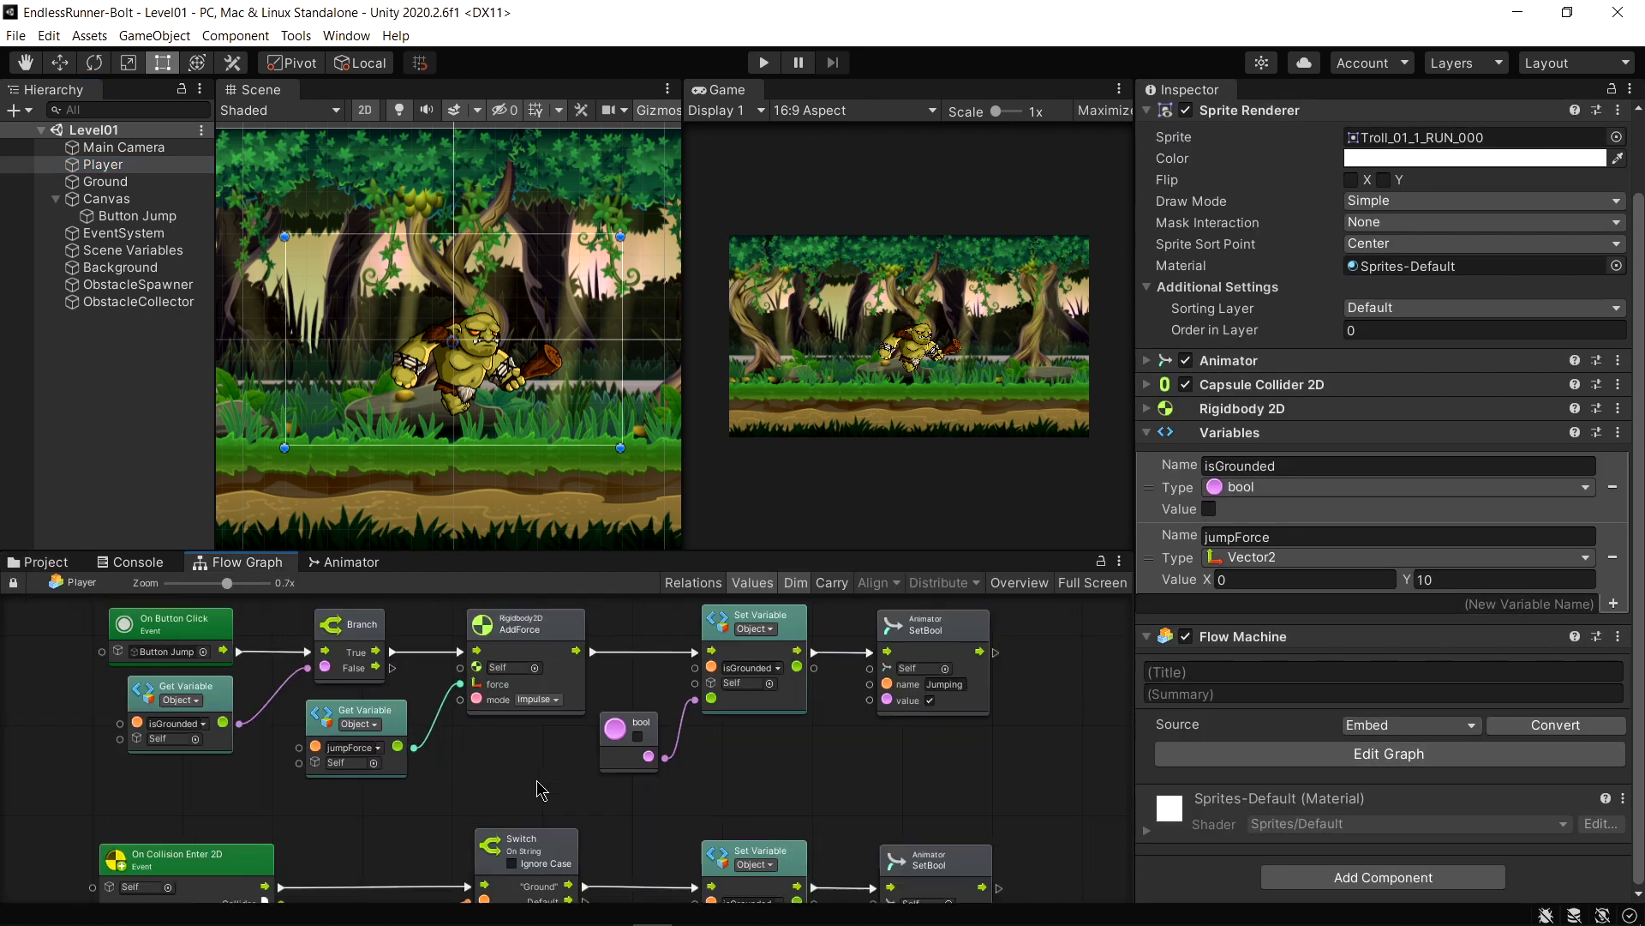
scroll(450, 716, up, 4)
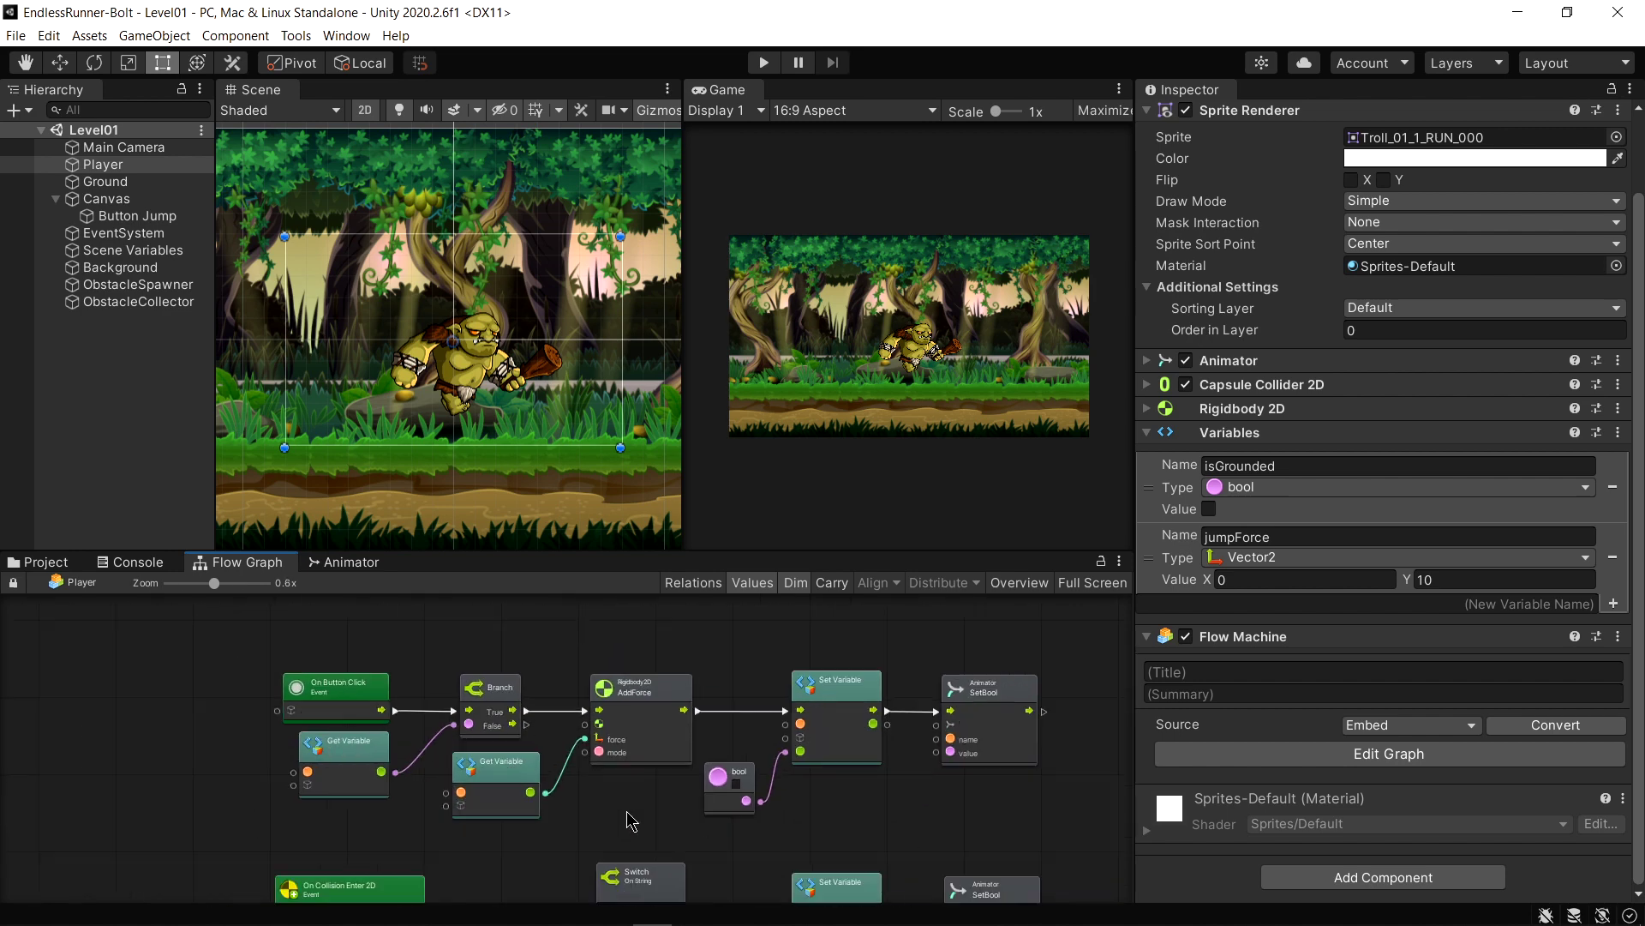
scroll(395, 765, down, 2)
middle_drag(617, 806, 598, 602)
scroll(540, 702, up, 2)
mouse_move(540, 703)
middle_down()
mouse_move(360, 707)
mouse_move(476, 649)
middle_up()
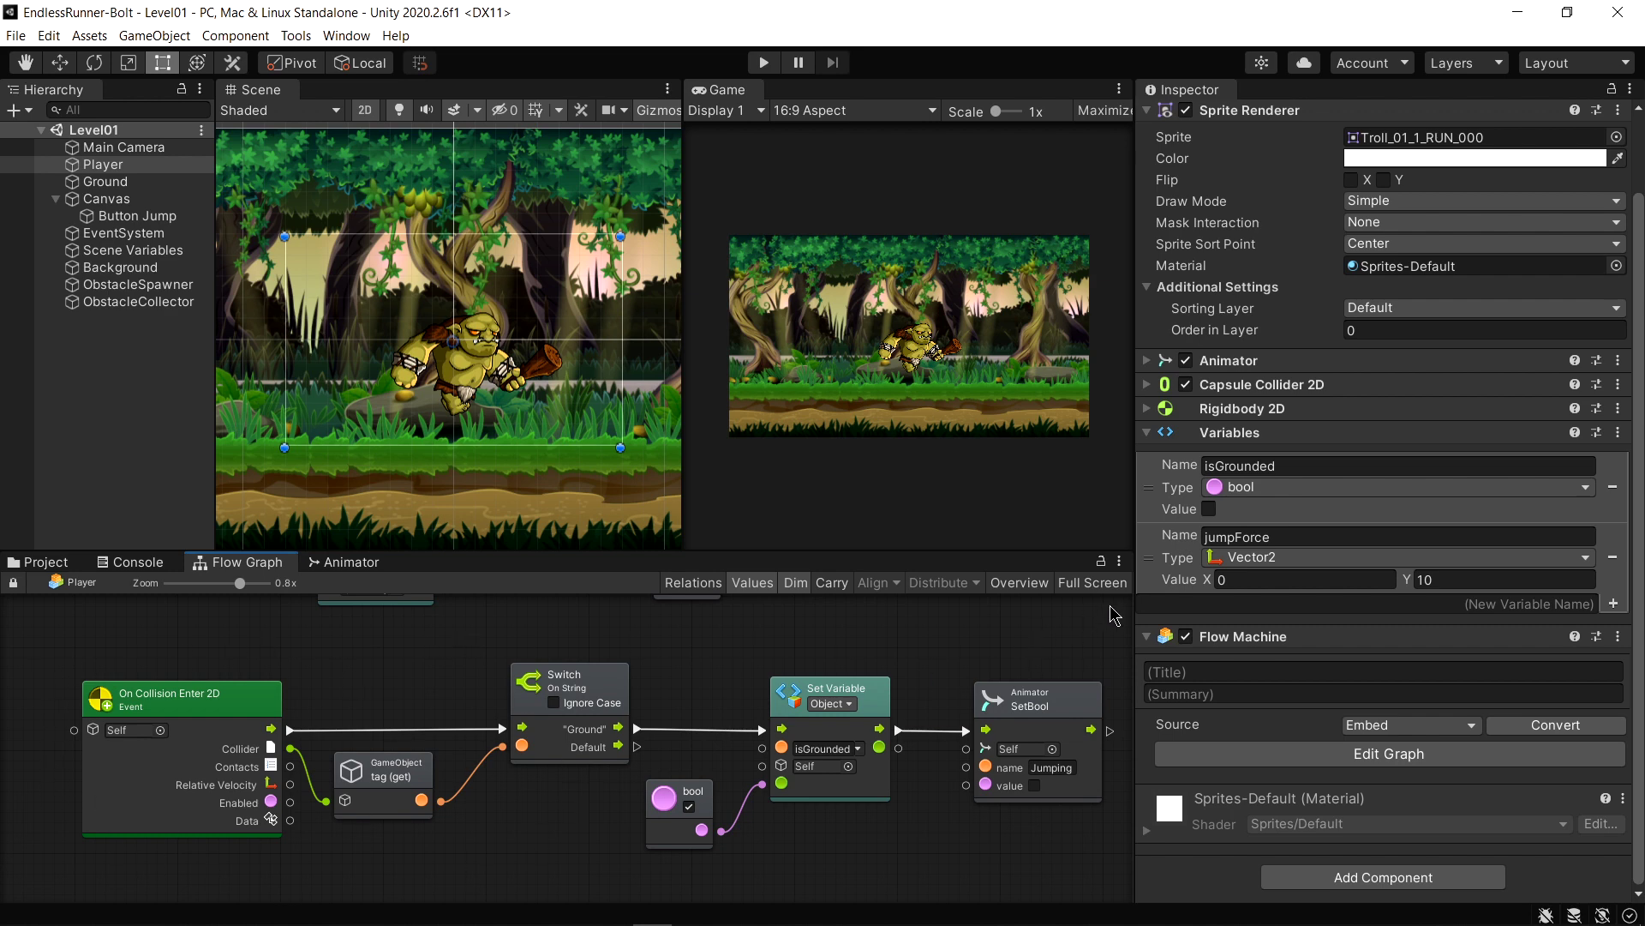
click(1092, 586)
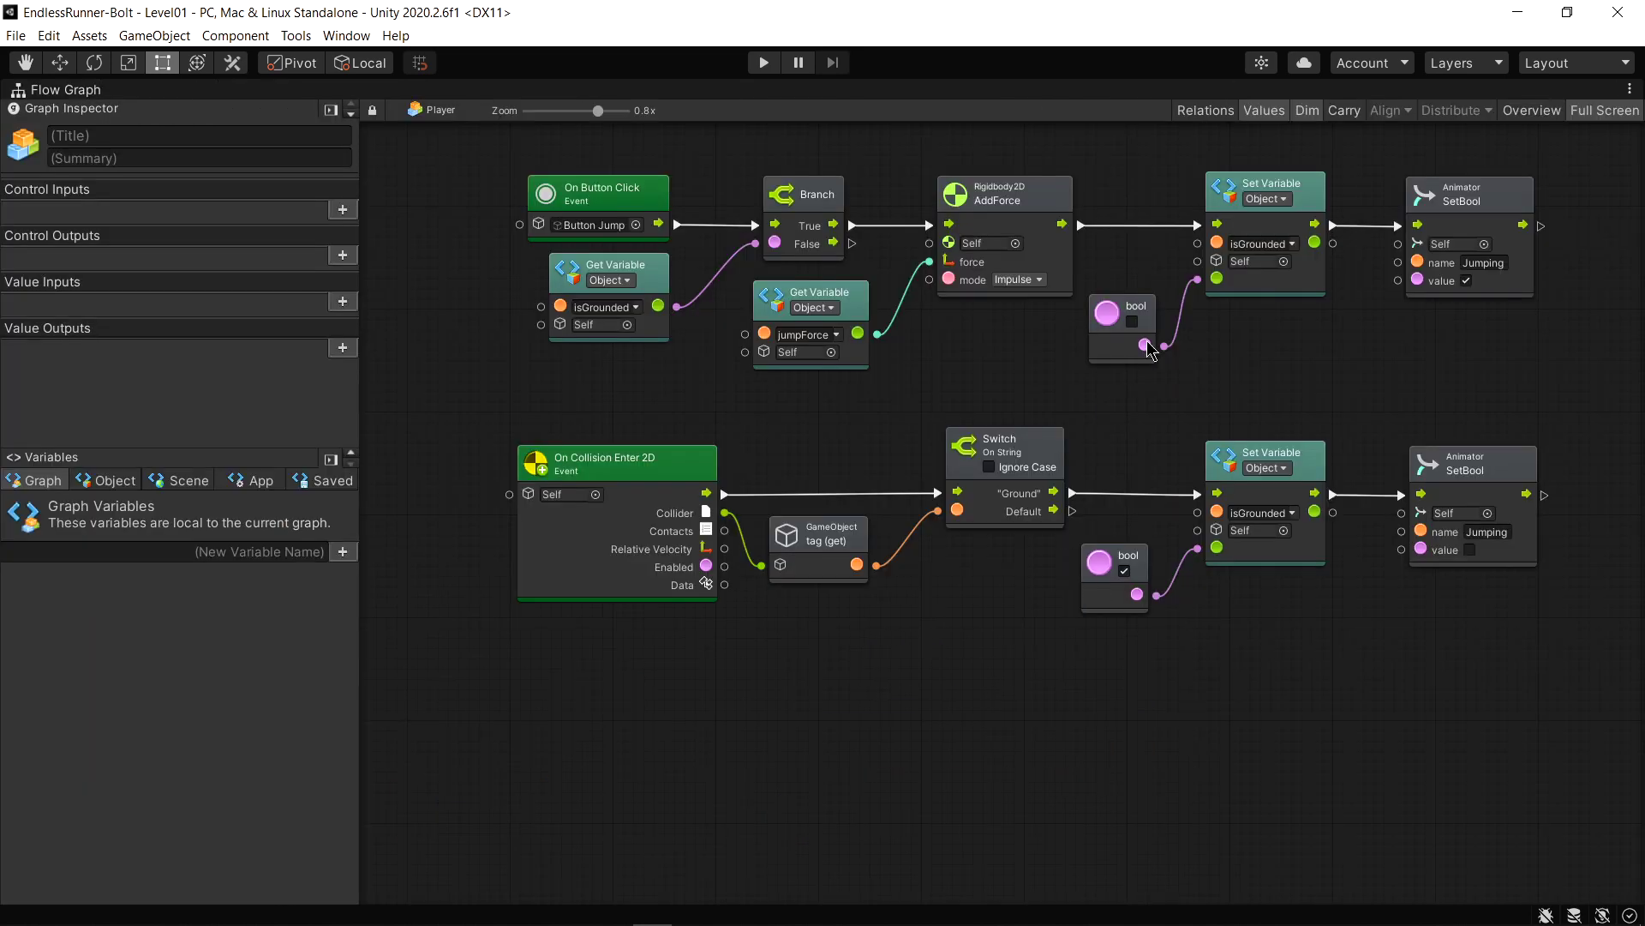
scroll(1148, 349, up, 2)
scroll(1013, 500, down, 3)
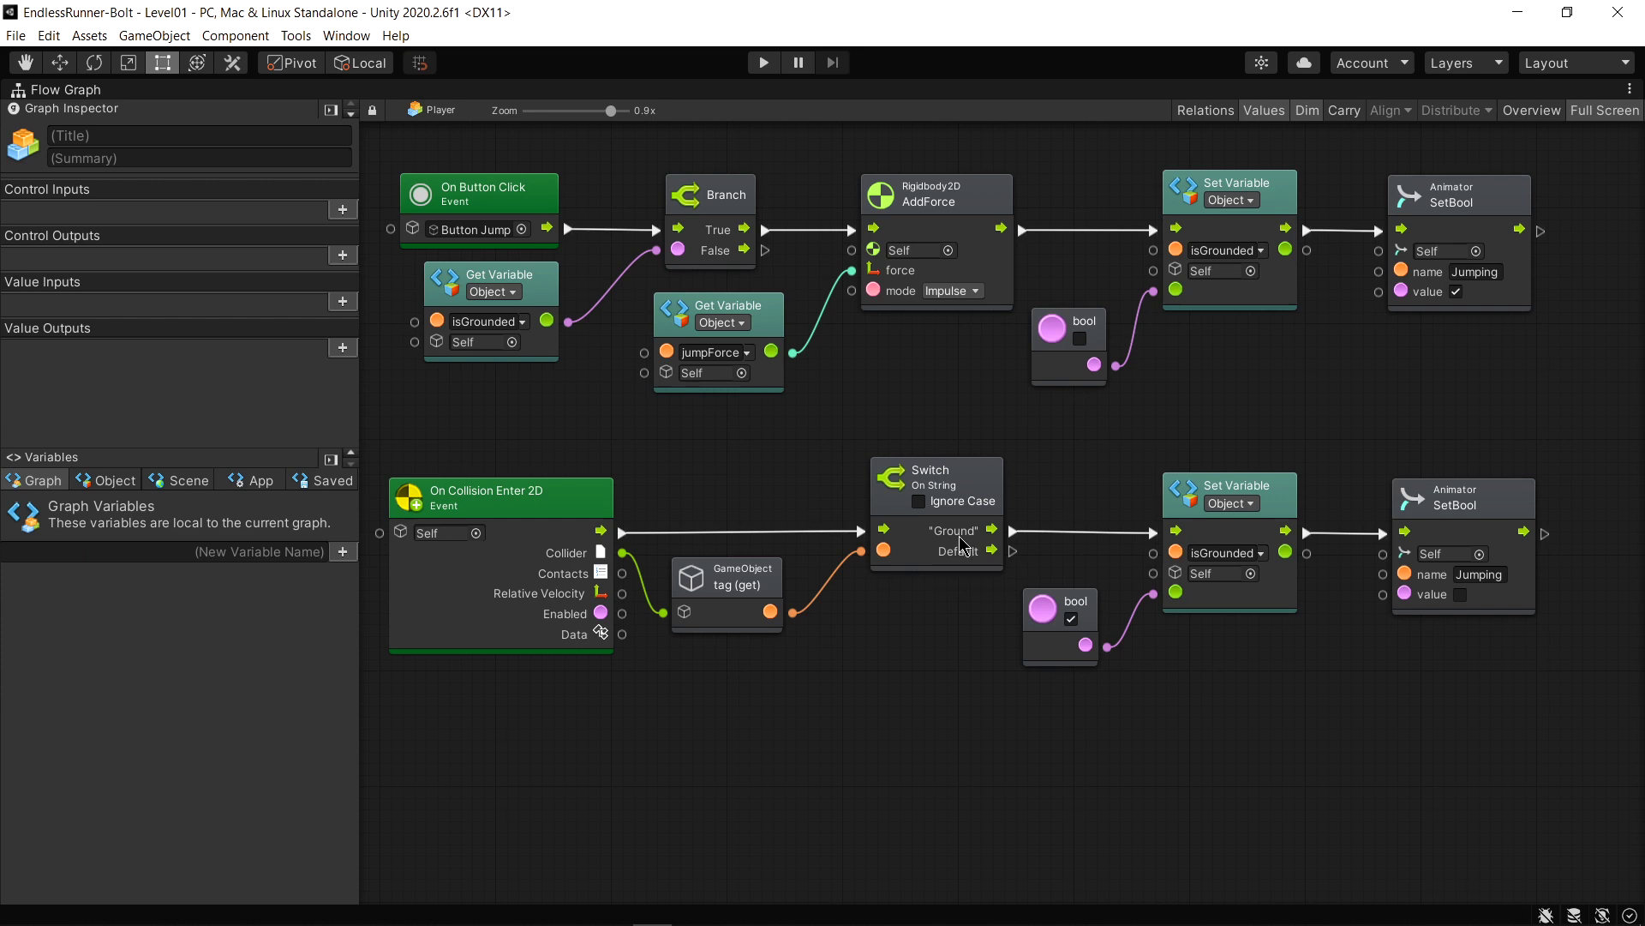
Move the lower Set Variable, bool and SetBool nodes up and to the right
scroll(1161, 750, right, 5)
drag(1286, 409, 772, 653)
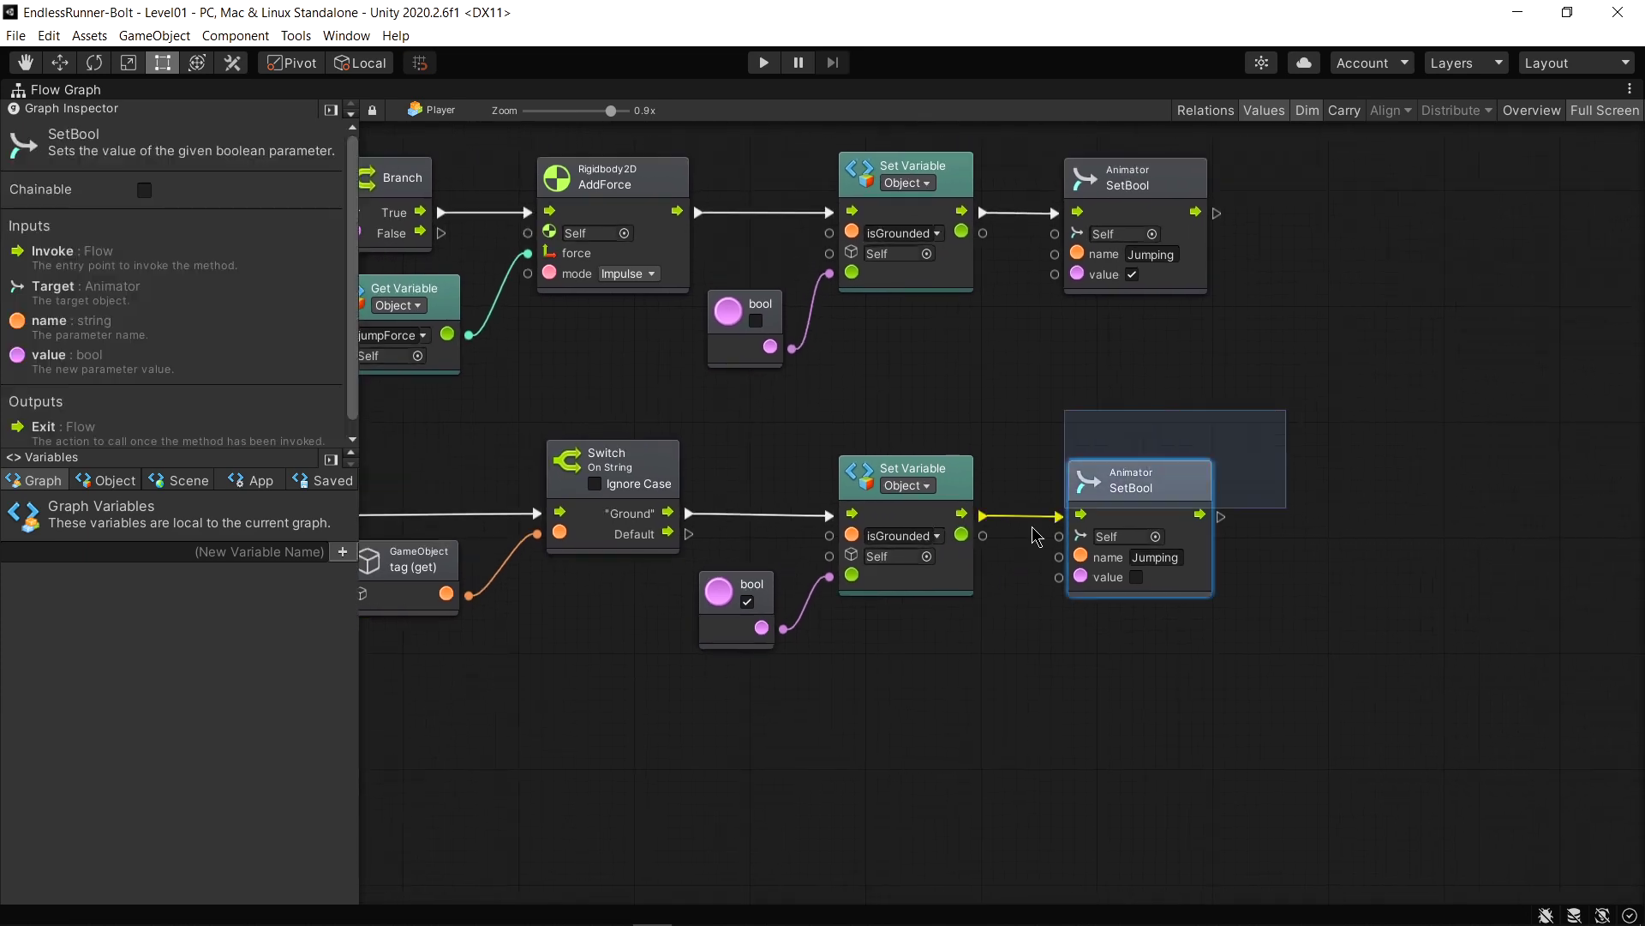
drag(948, 472, 1038, 398)
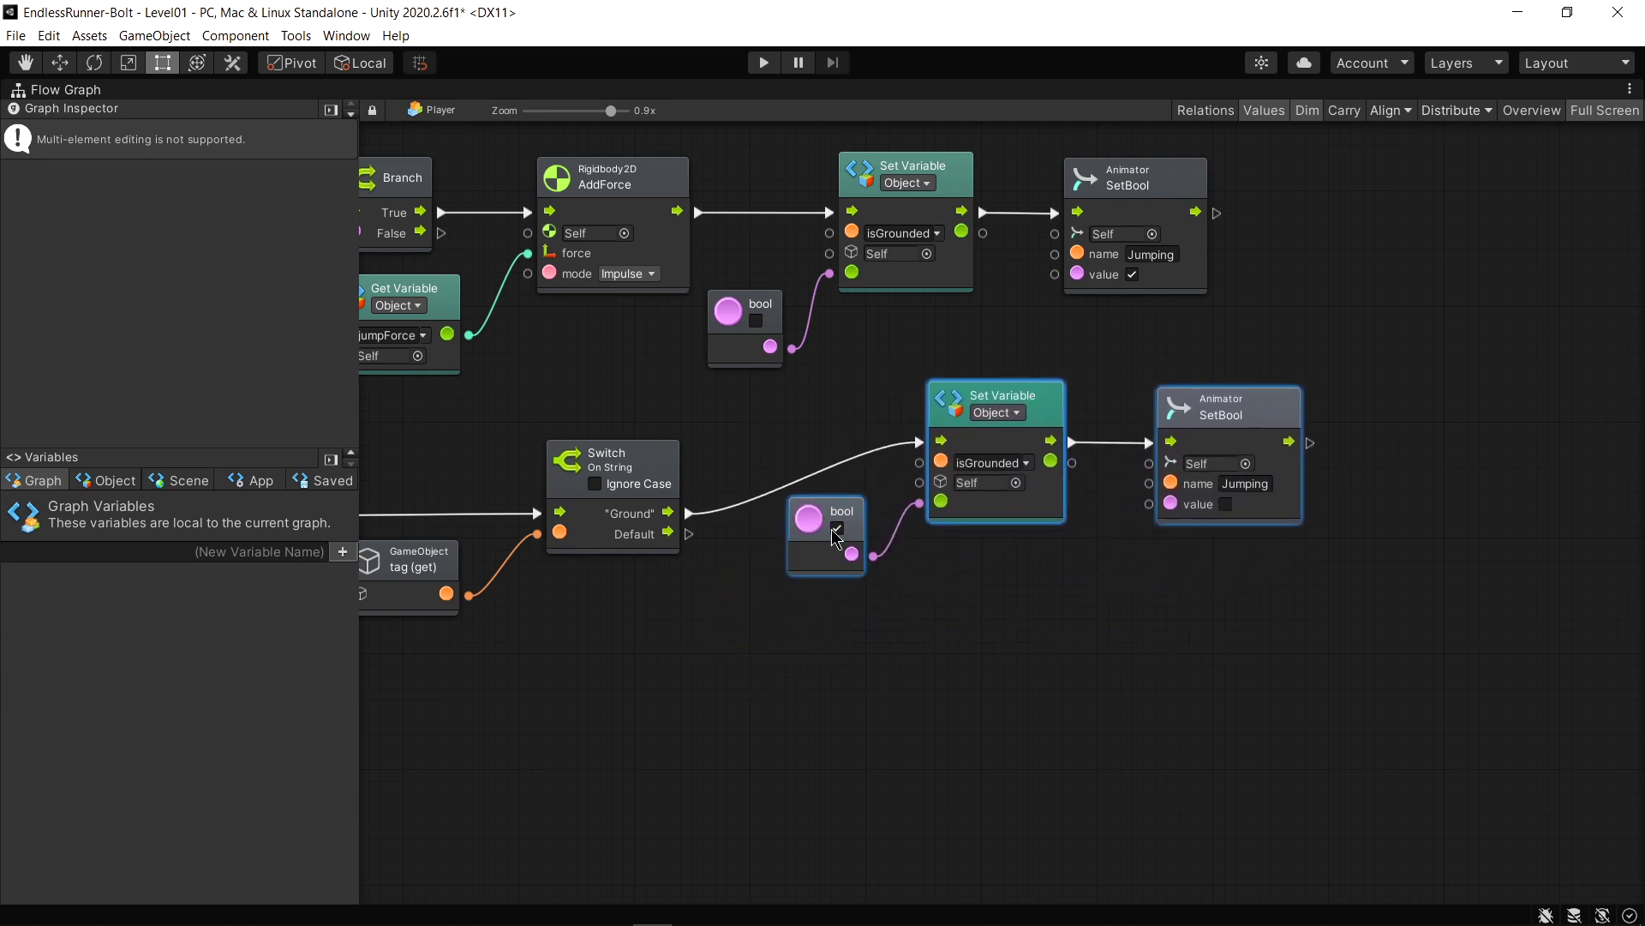
click(844, 596)
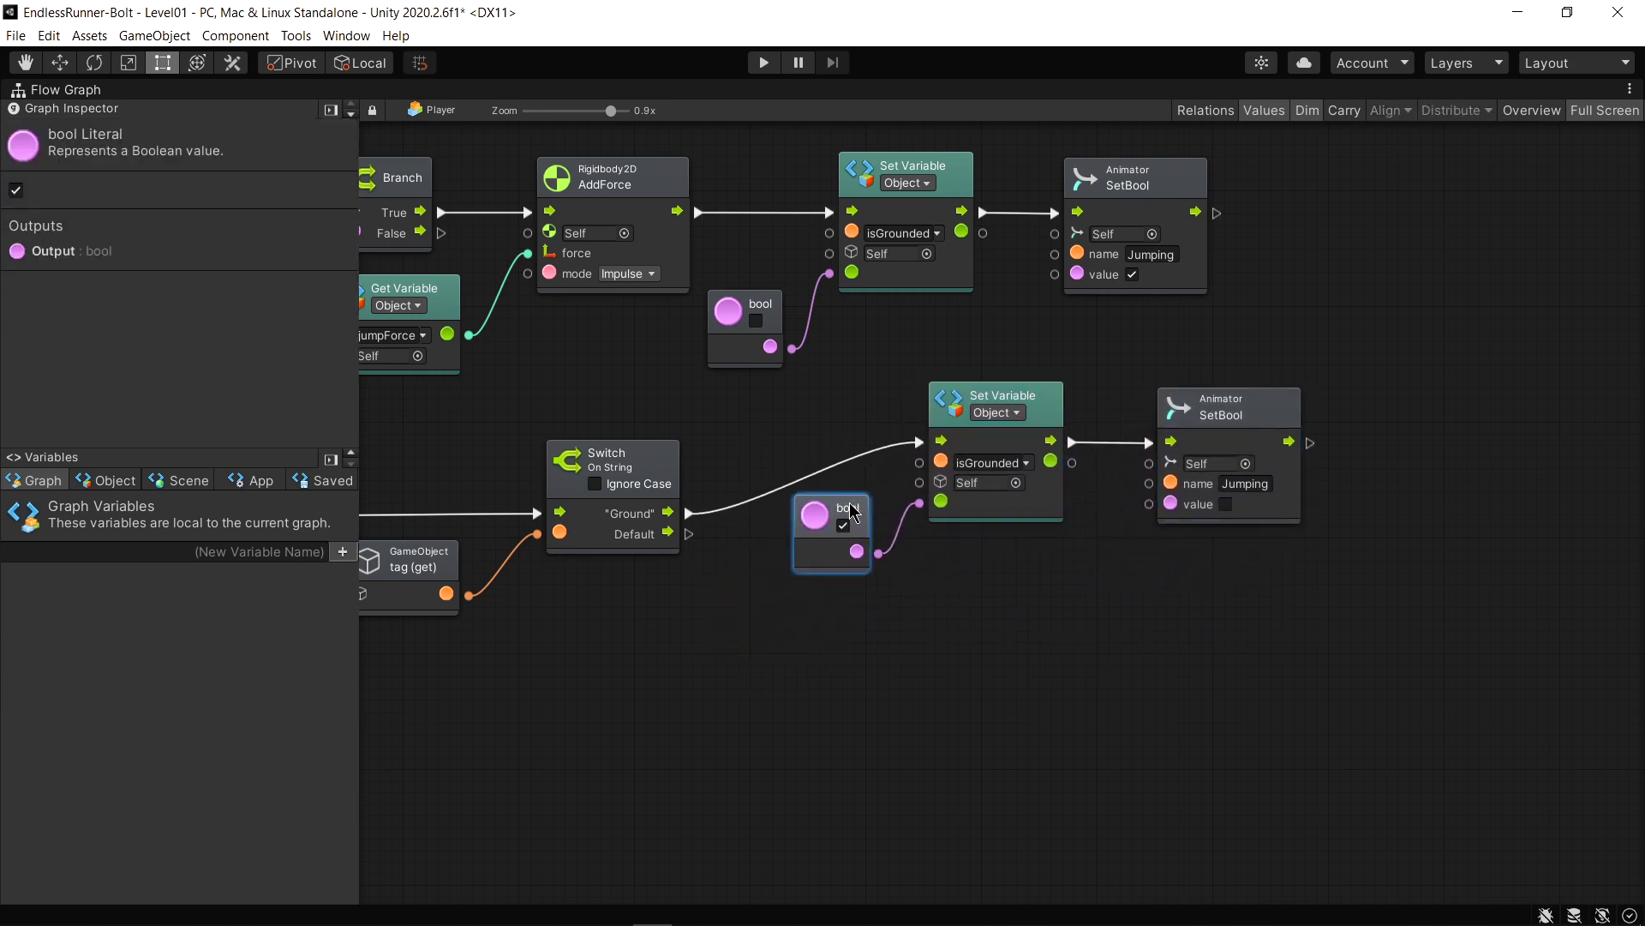
drag(846, 518, 869, 497)
mouse_move(617, 625)
middle_down()
mouse_move(845, 617)
mouse_move(921, 581)
middle_up()
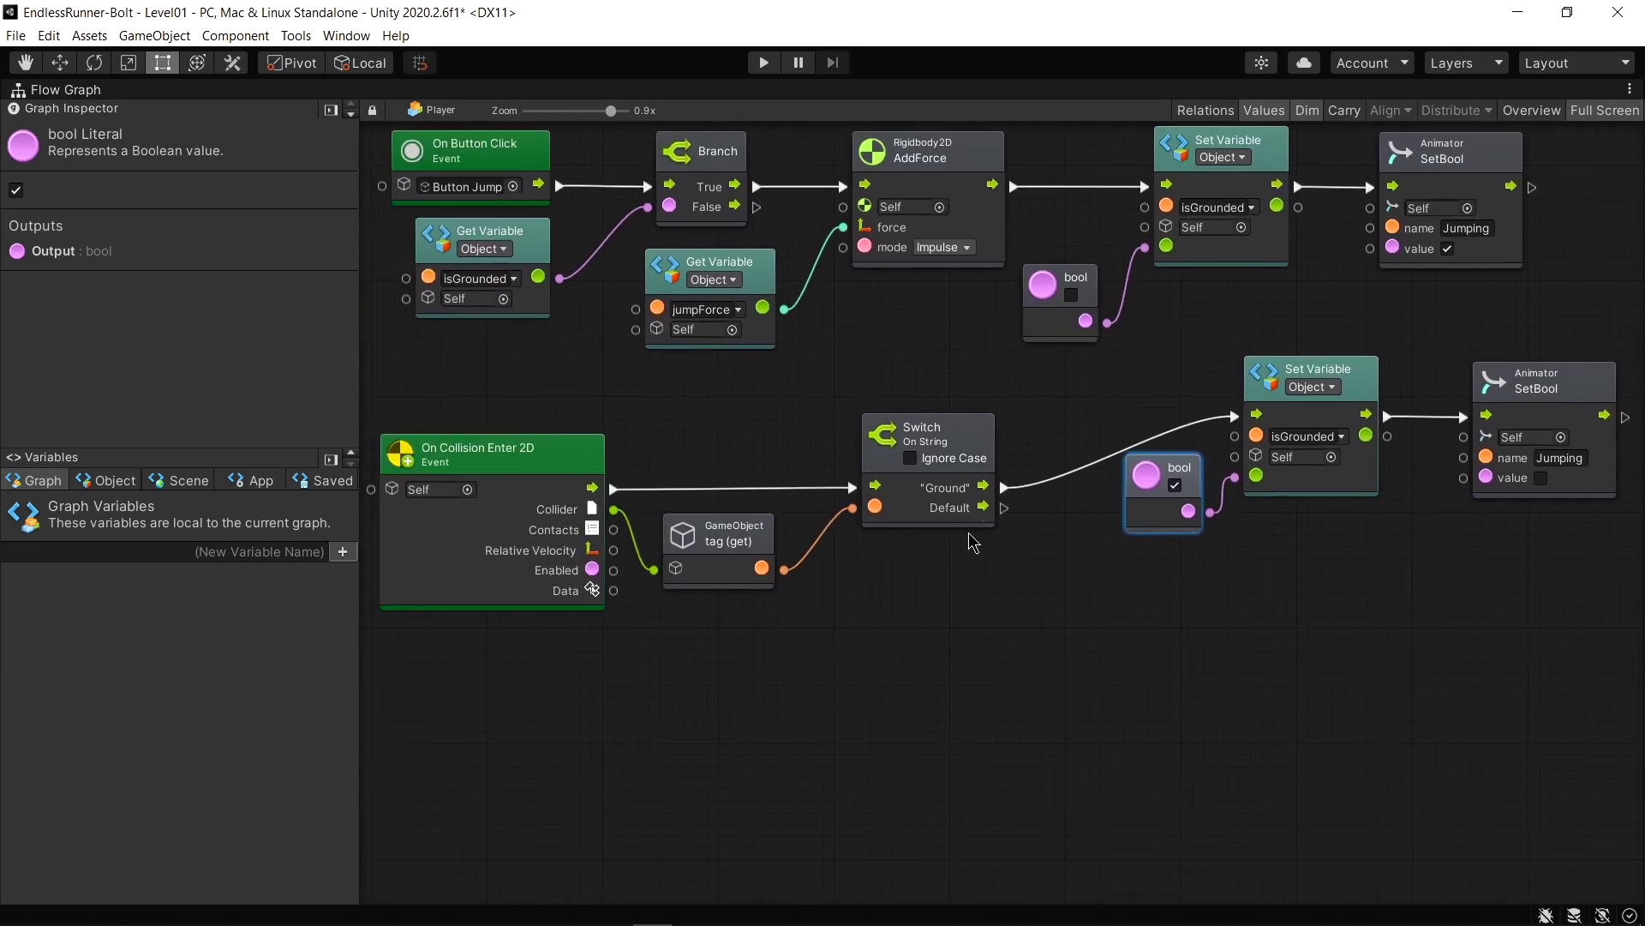
Add an 'Obstacle' case option to the Switch On String node
click(928, 443)
click(315, 236)
click(206, 239)
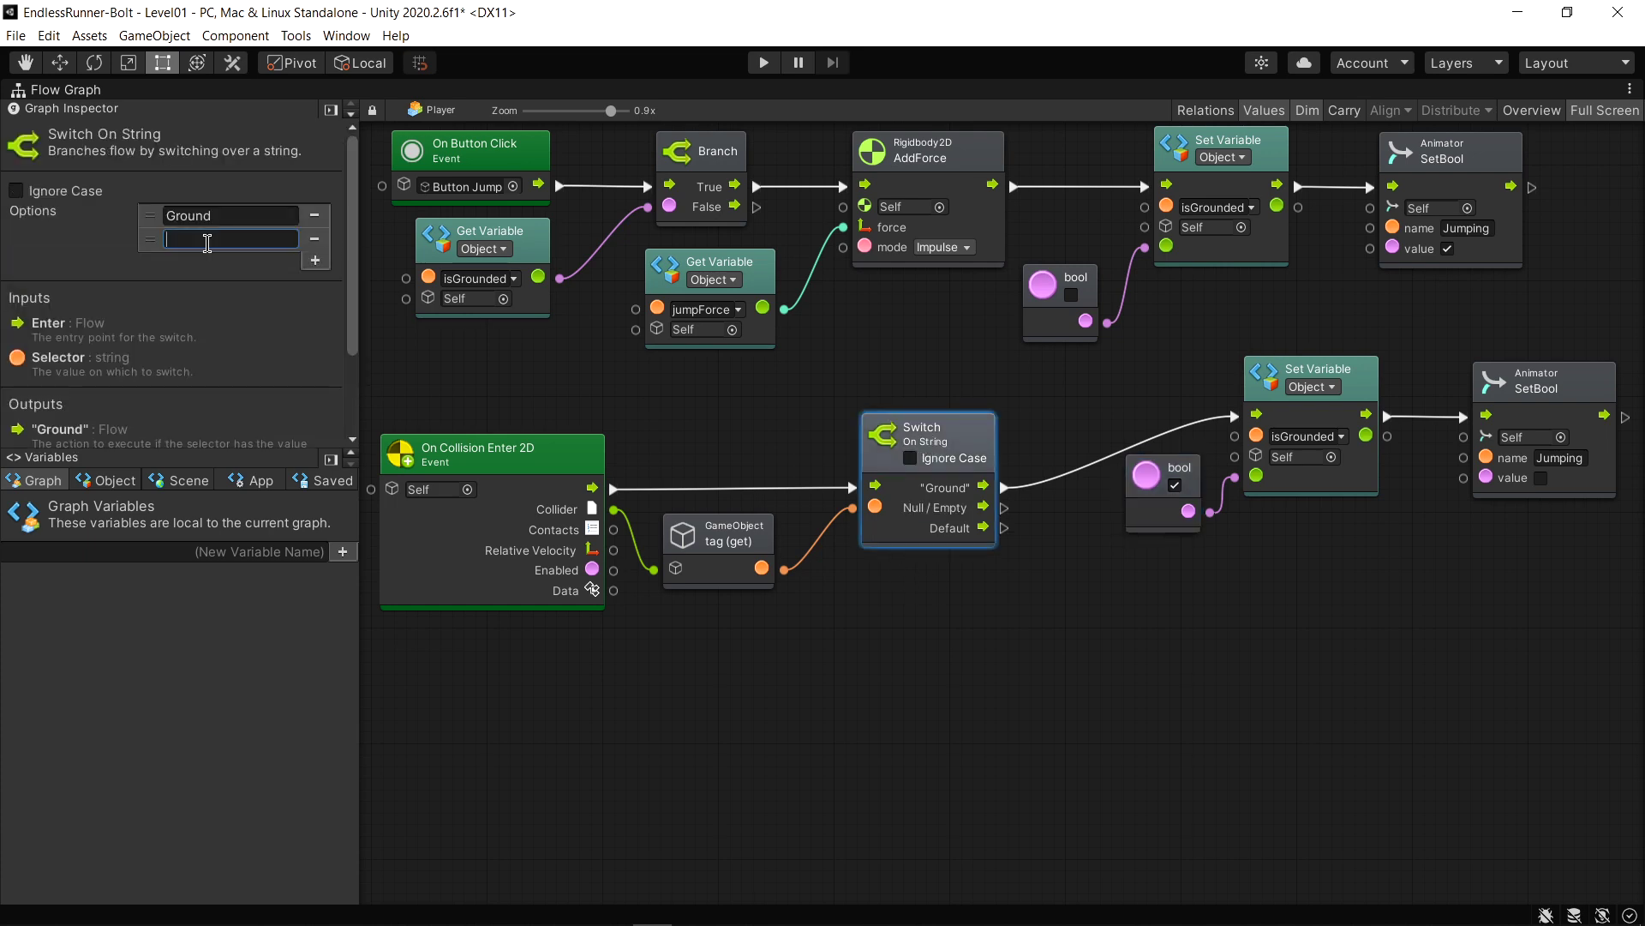
text(Obstacle)
shift+scroll(955, 680, right, 2)
shift+scroll(822, 543, right, 4)
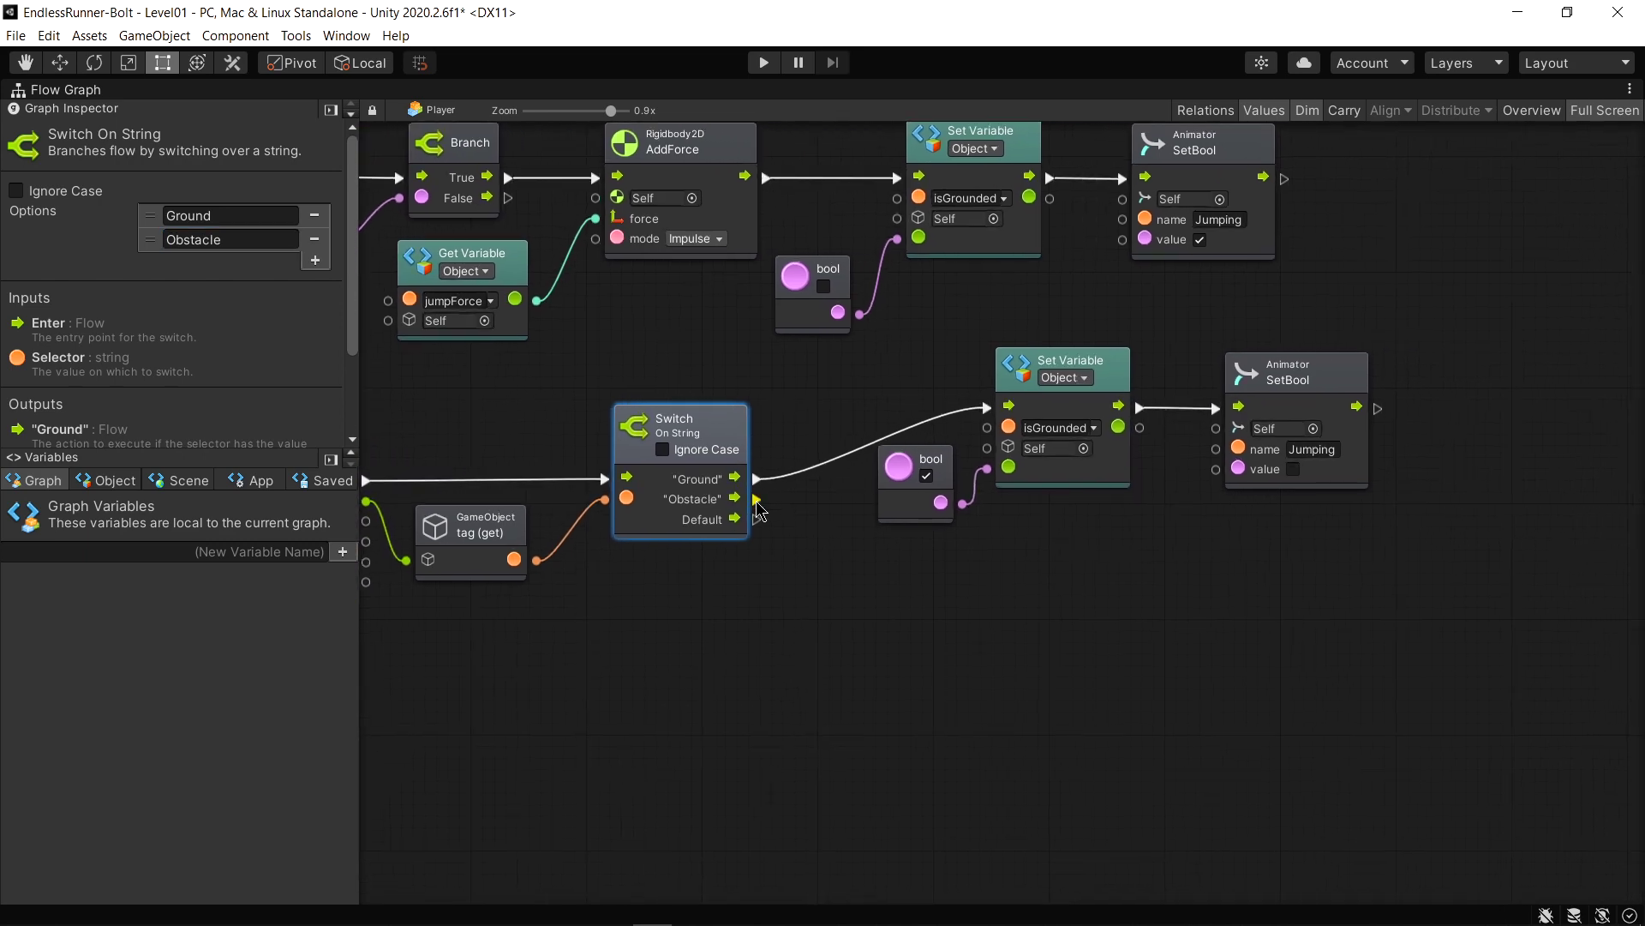
Wire the Obstacle case to a new SceneManager.LoadScene node, then leave full screen
drag(757, 499, 932, 644)
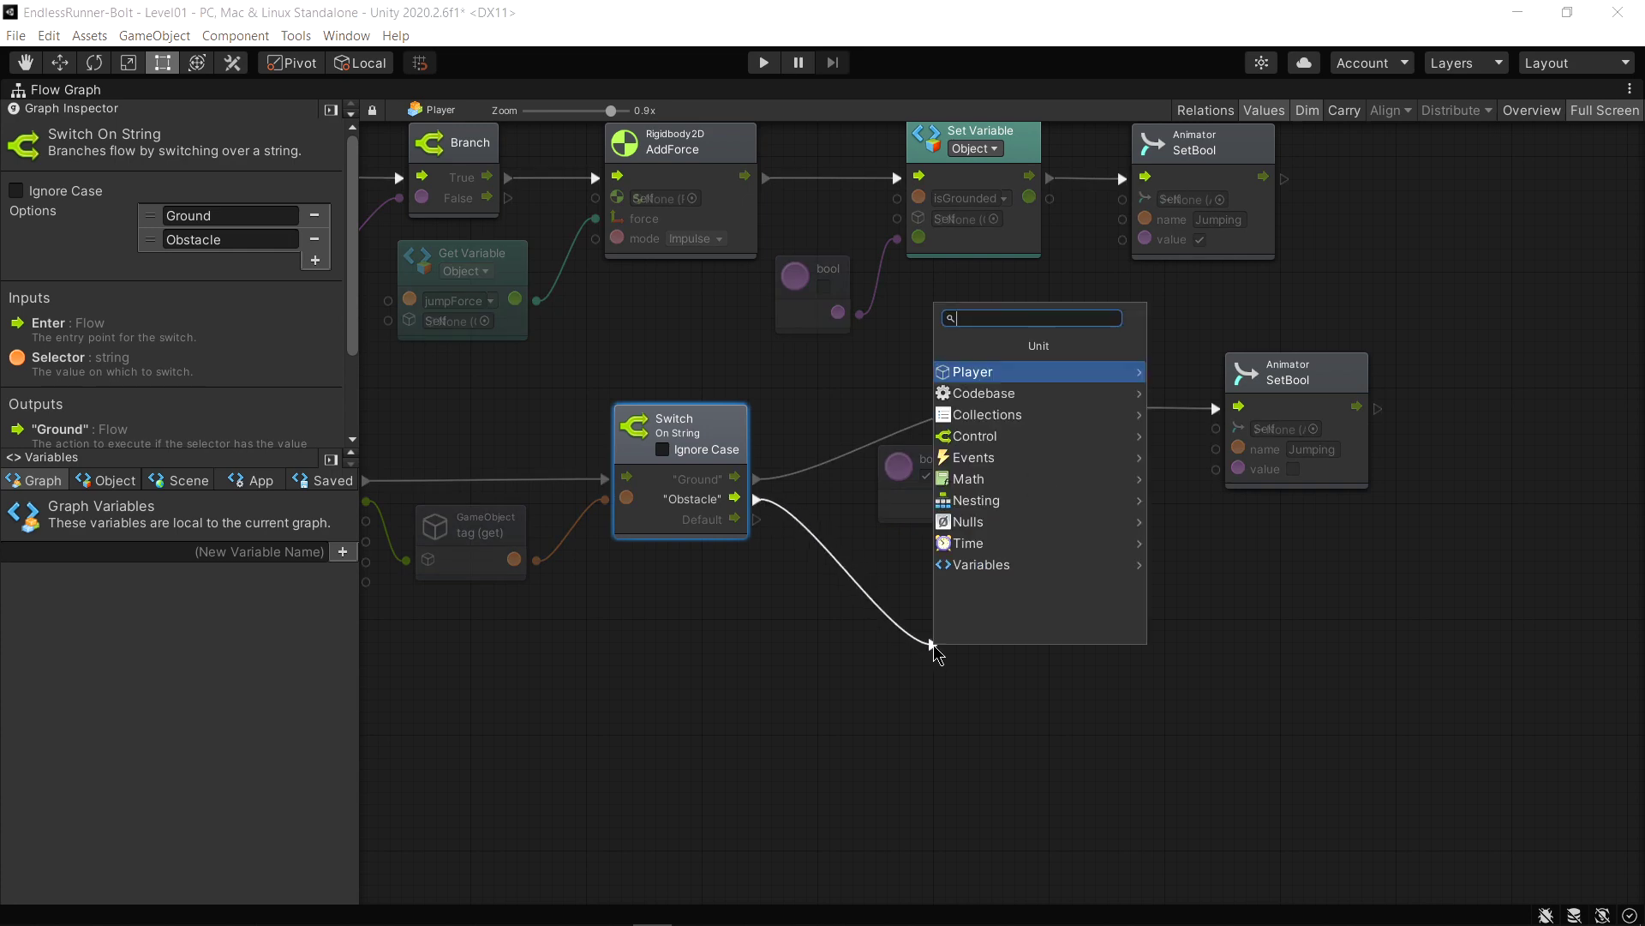
text(load scene)
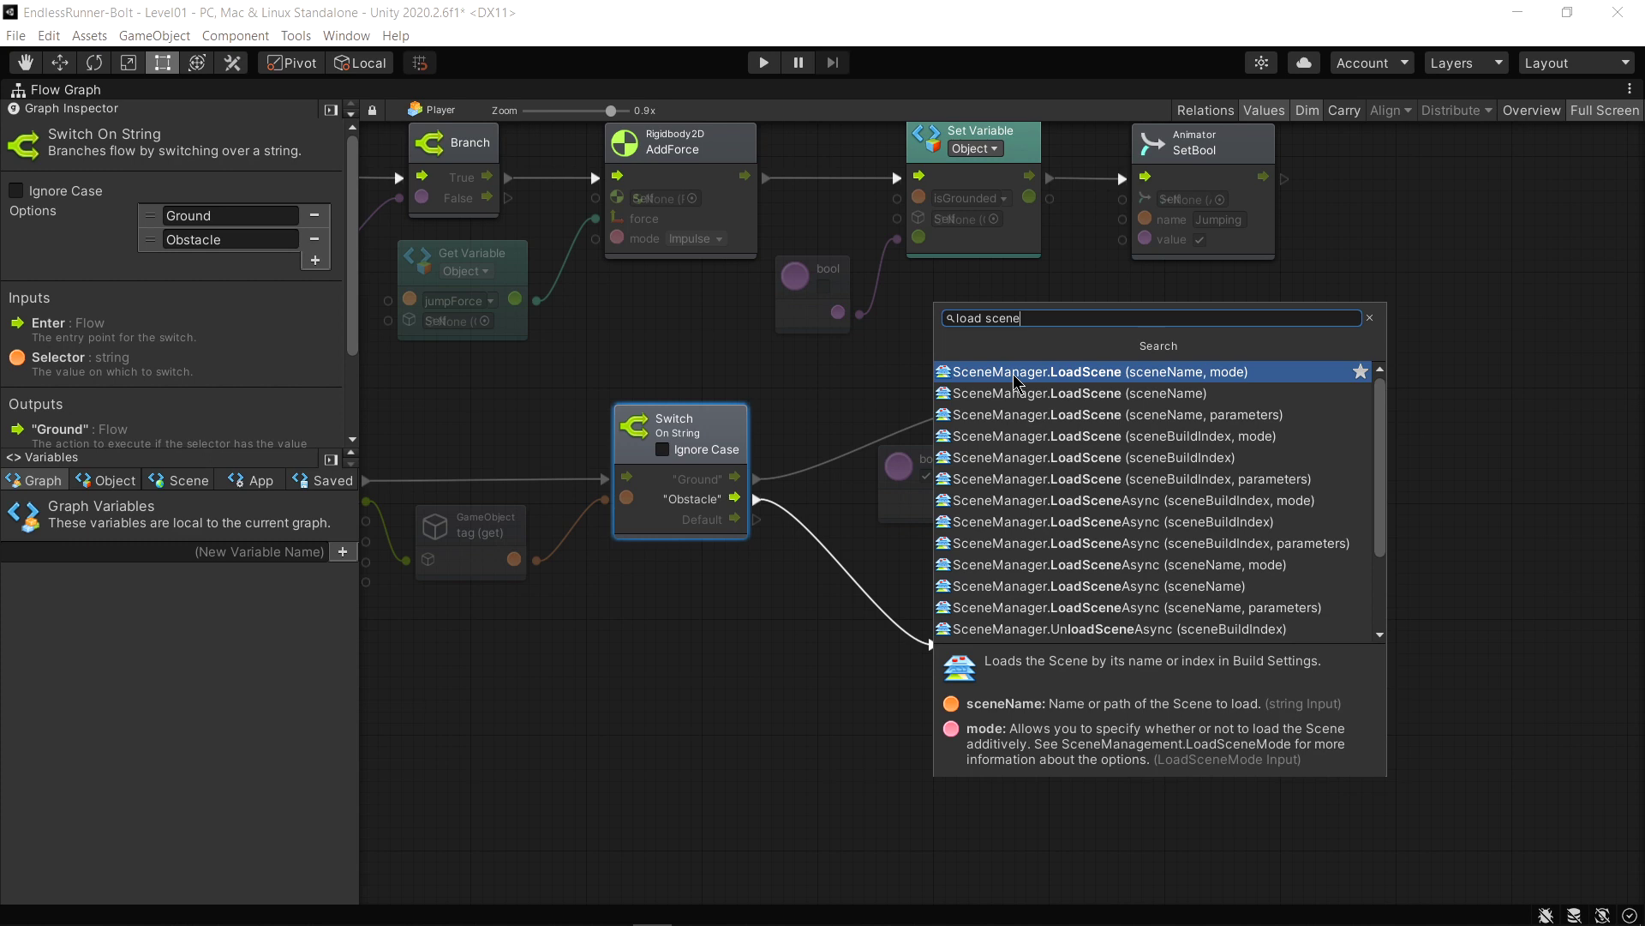
click(1112, 377)
drag(1059, 623, 998, 590)
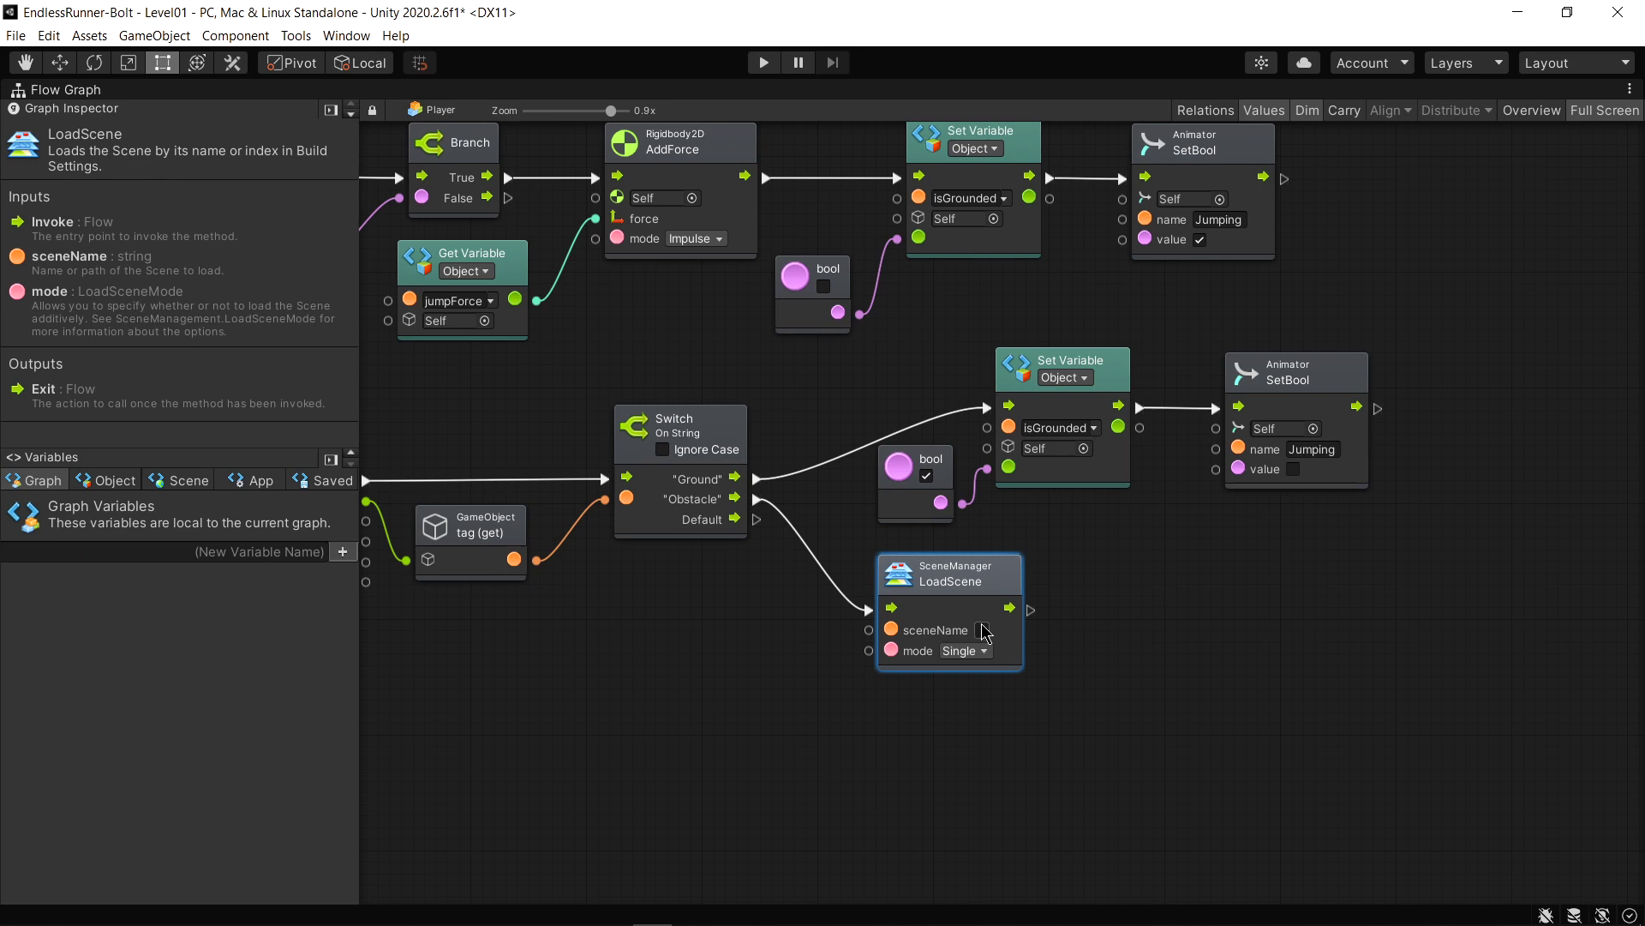
click(1605, 111)
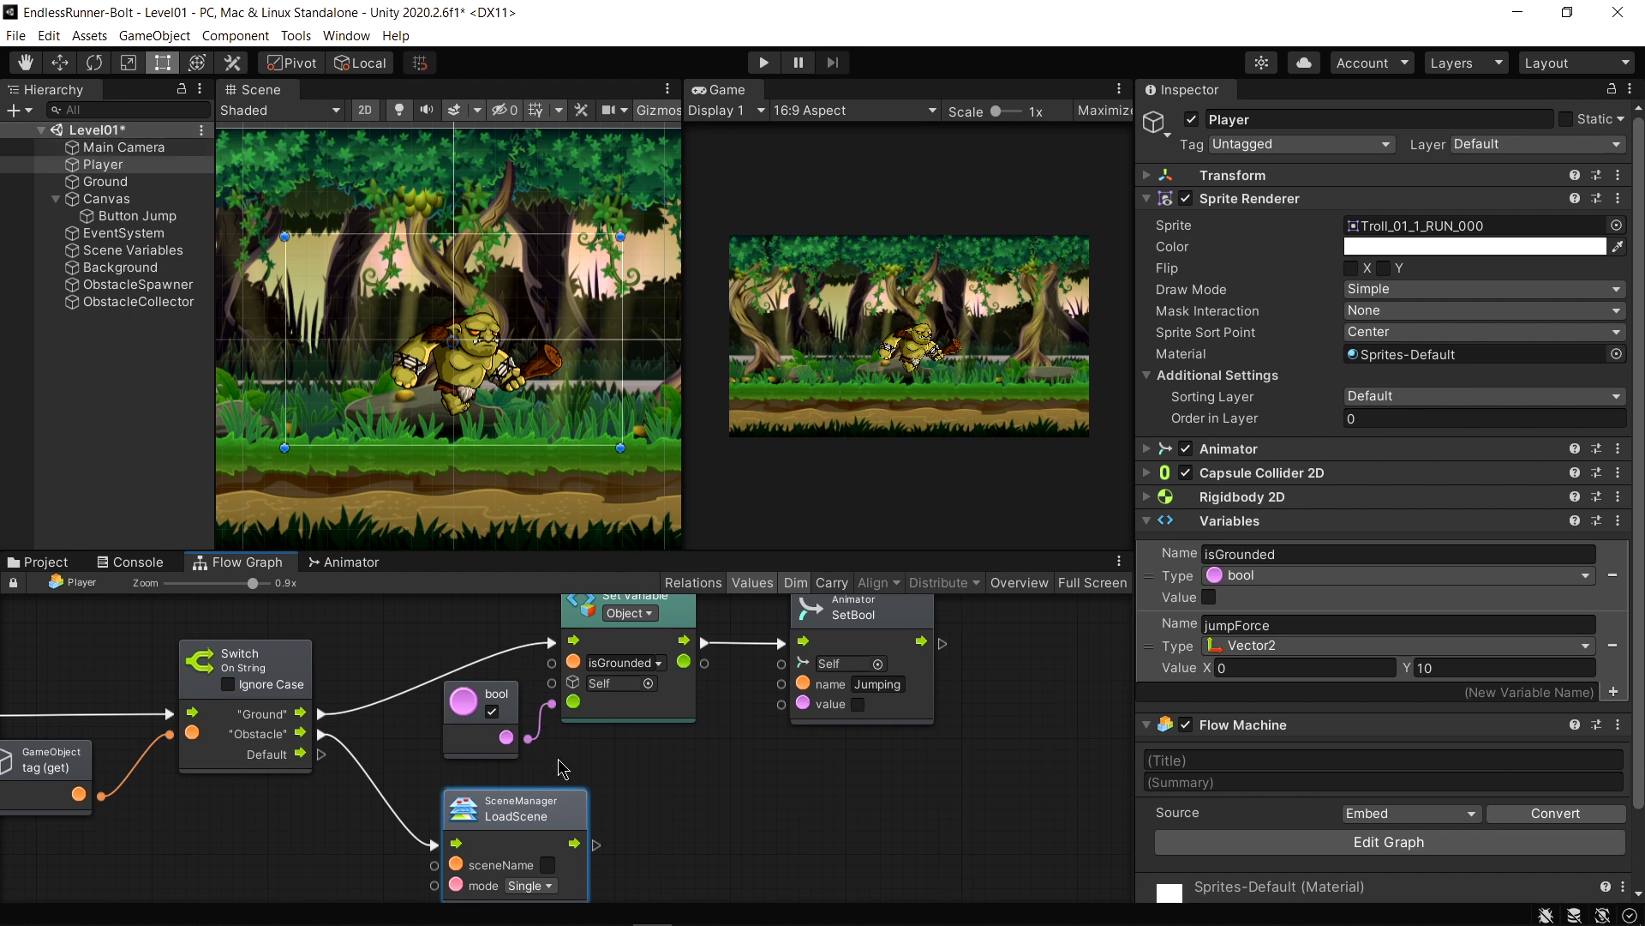
Set the LoadScene node's sceneName to Level01 with load mode Single
click(1092, 583)
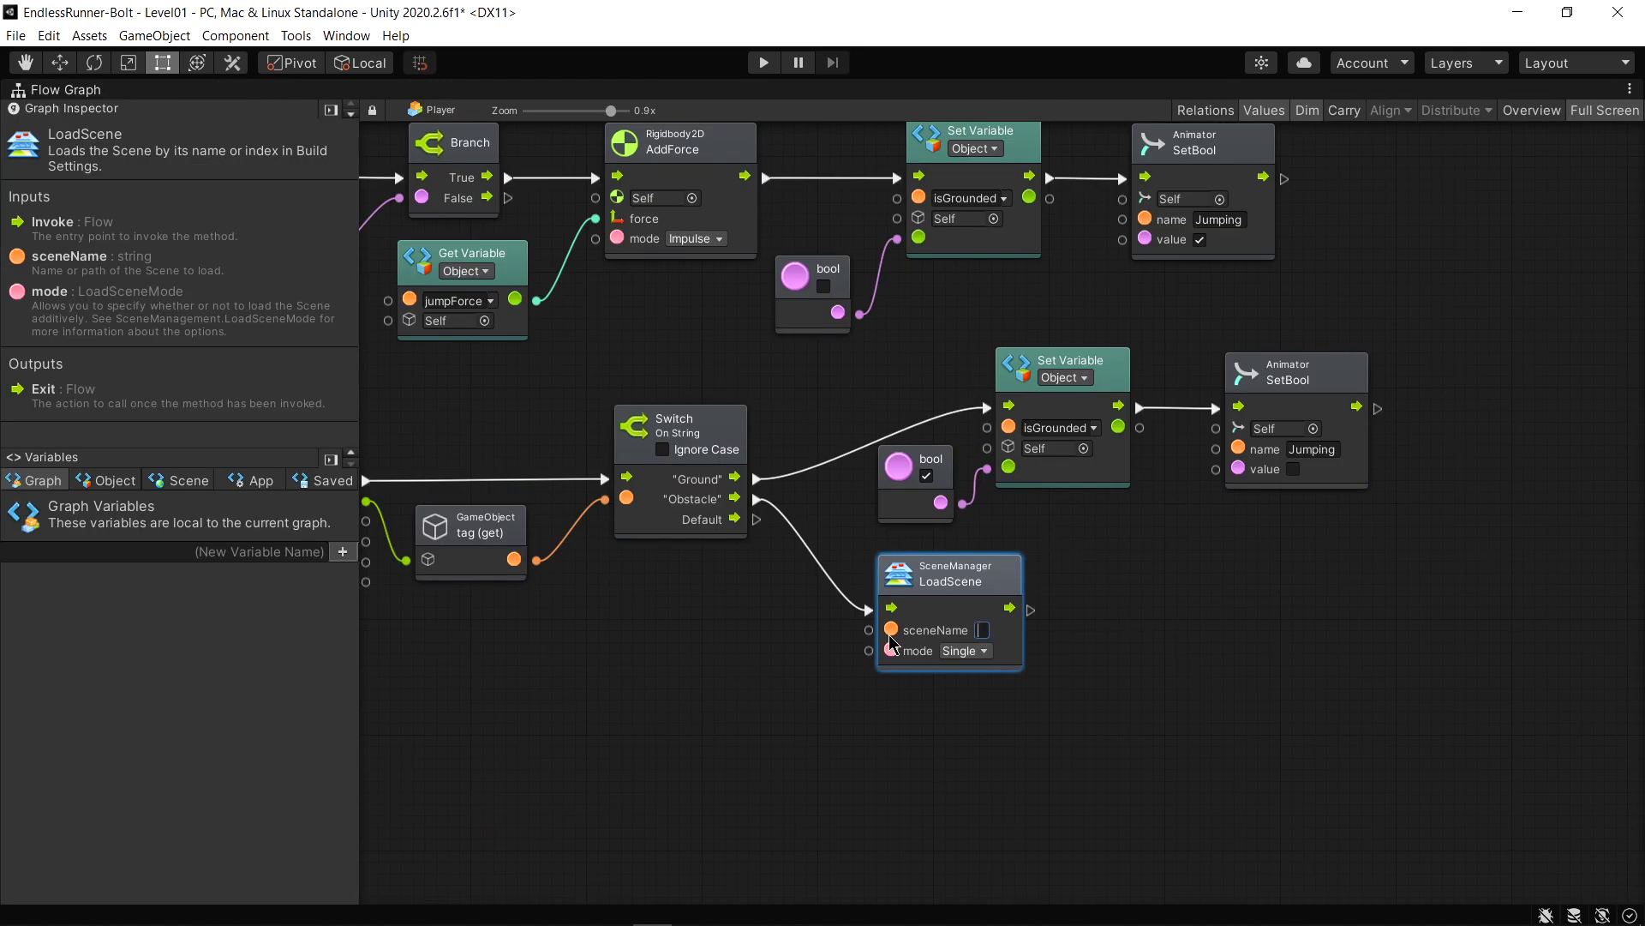
text(Level01)
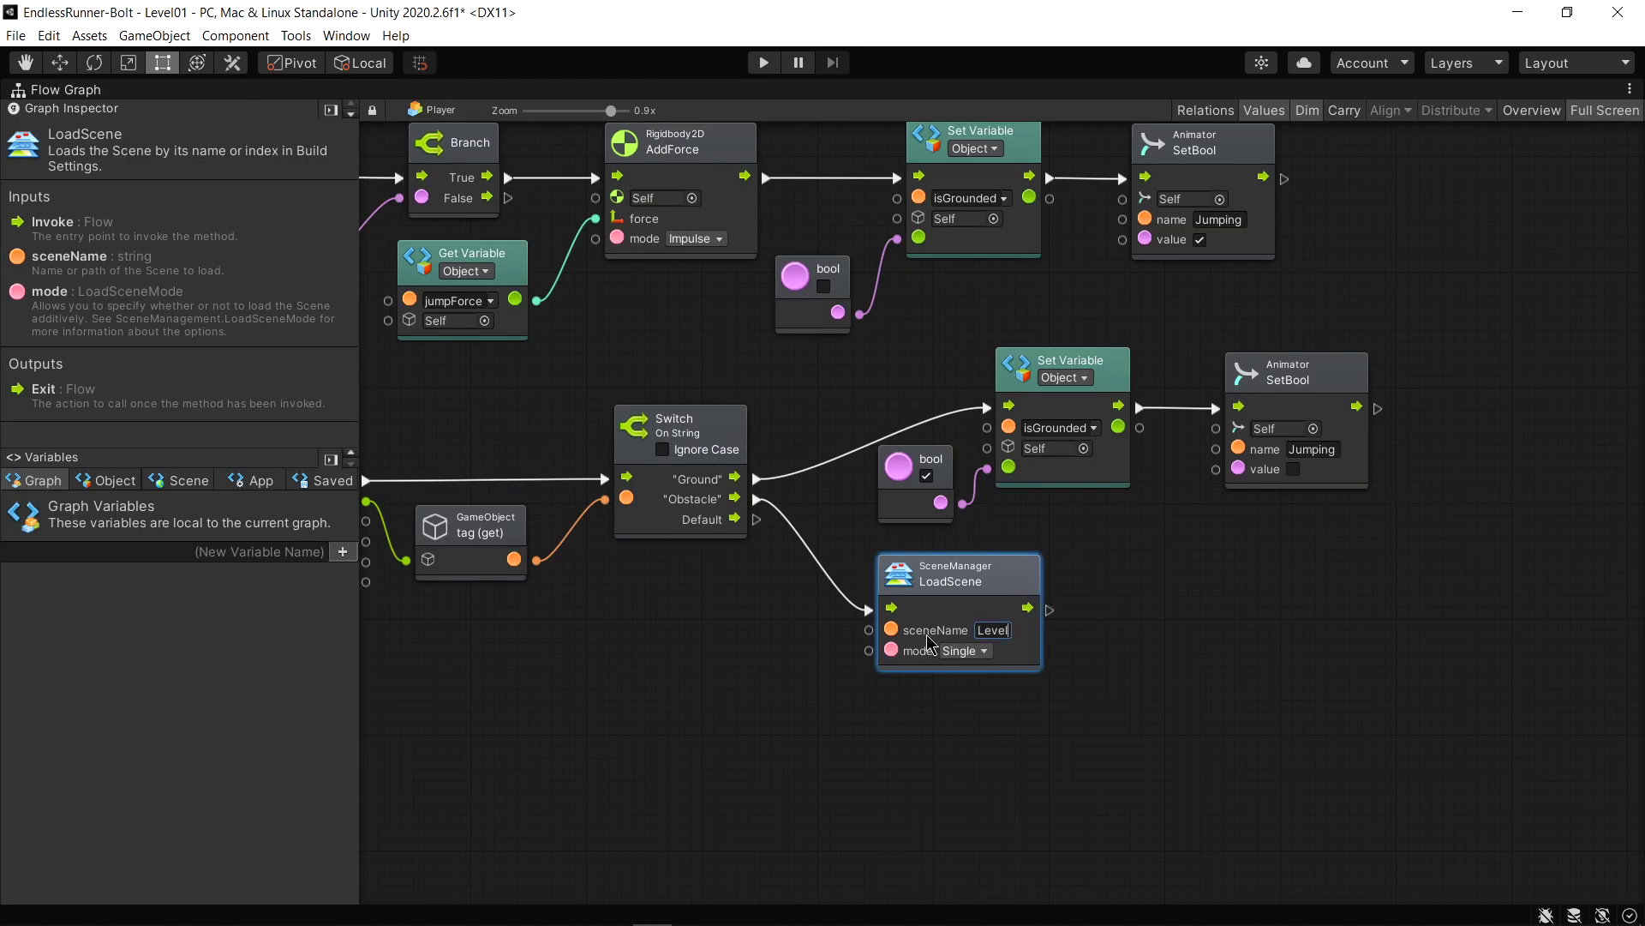
scroll(1032, 673, up, 1)
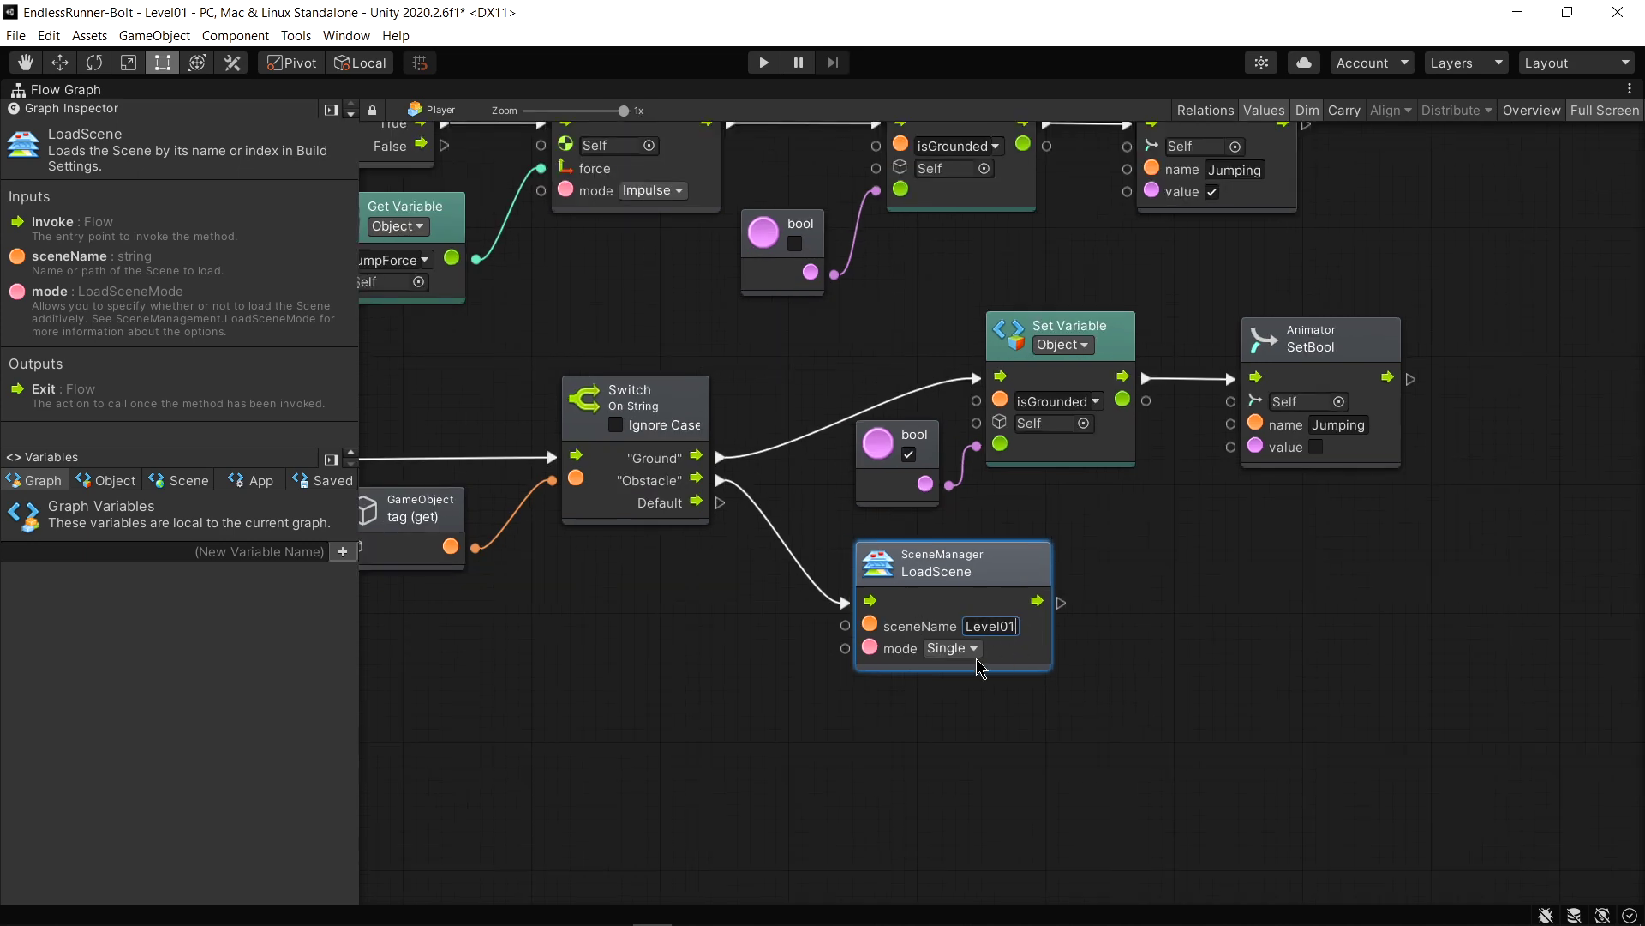
click(953, 649)
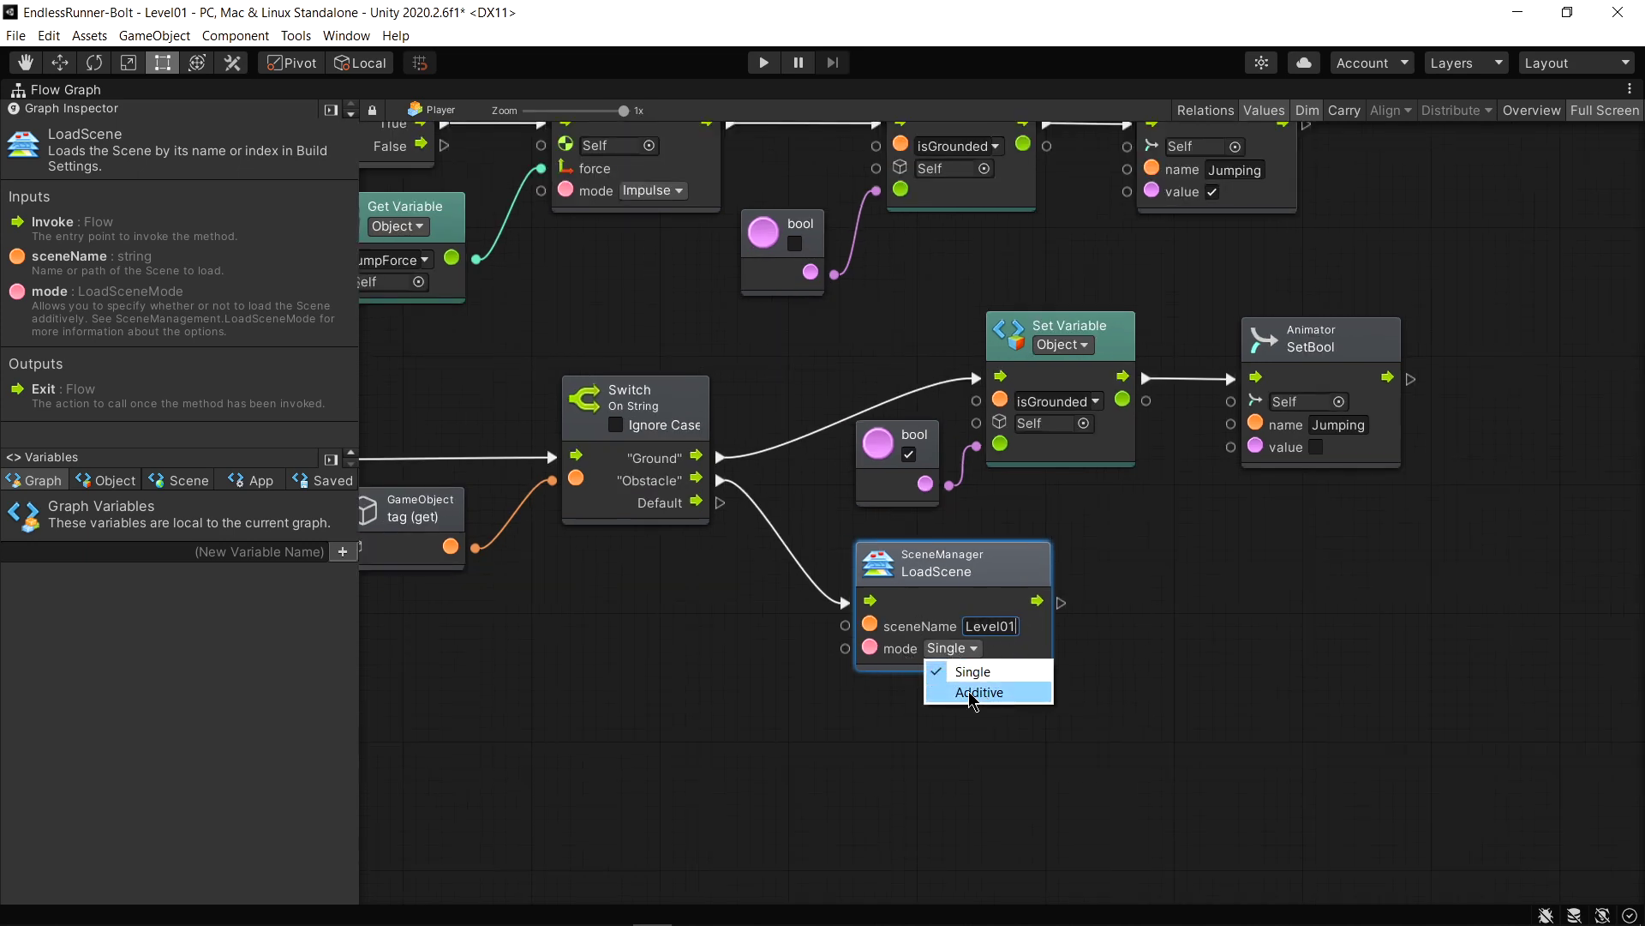
click(1000, 679)
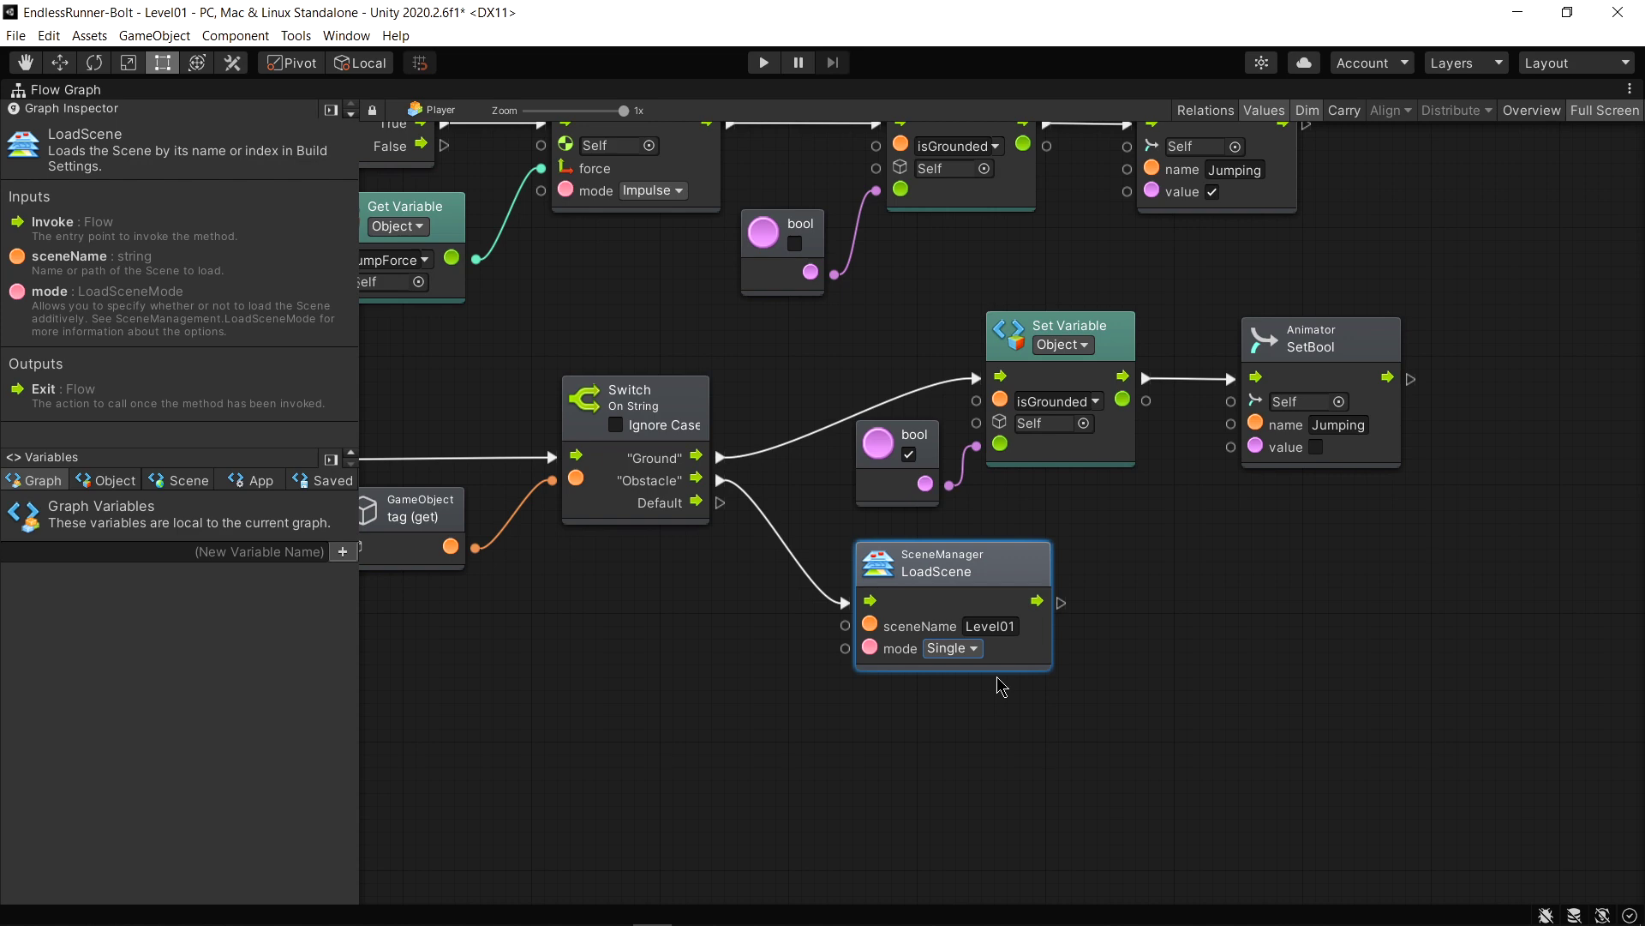
click(951, 648)
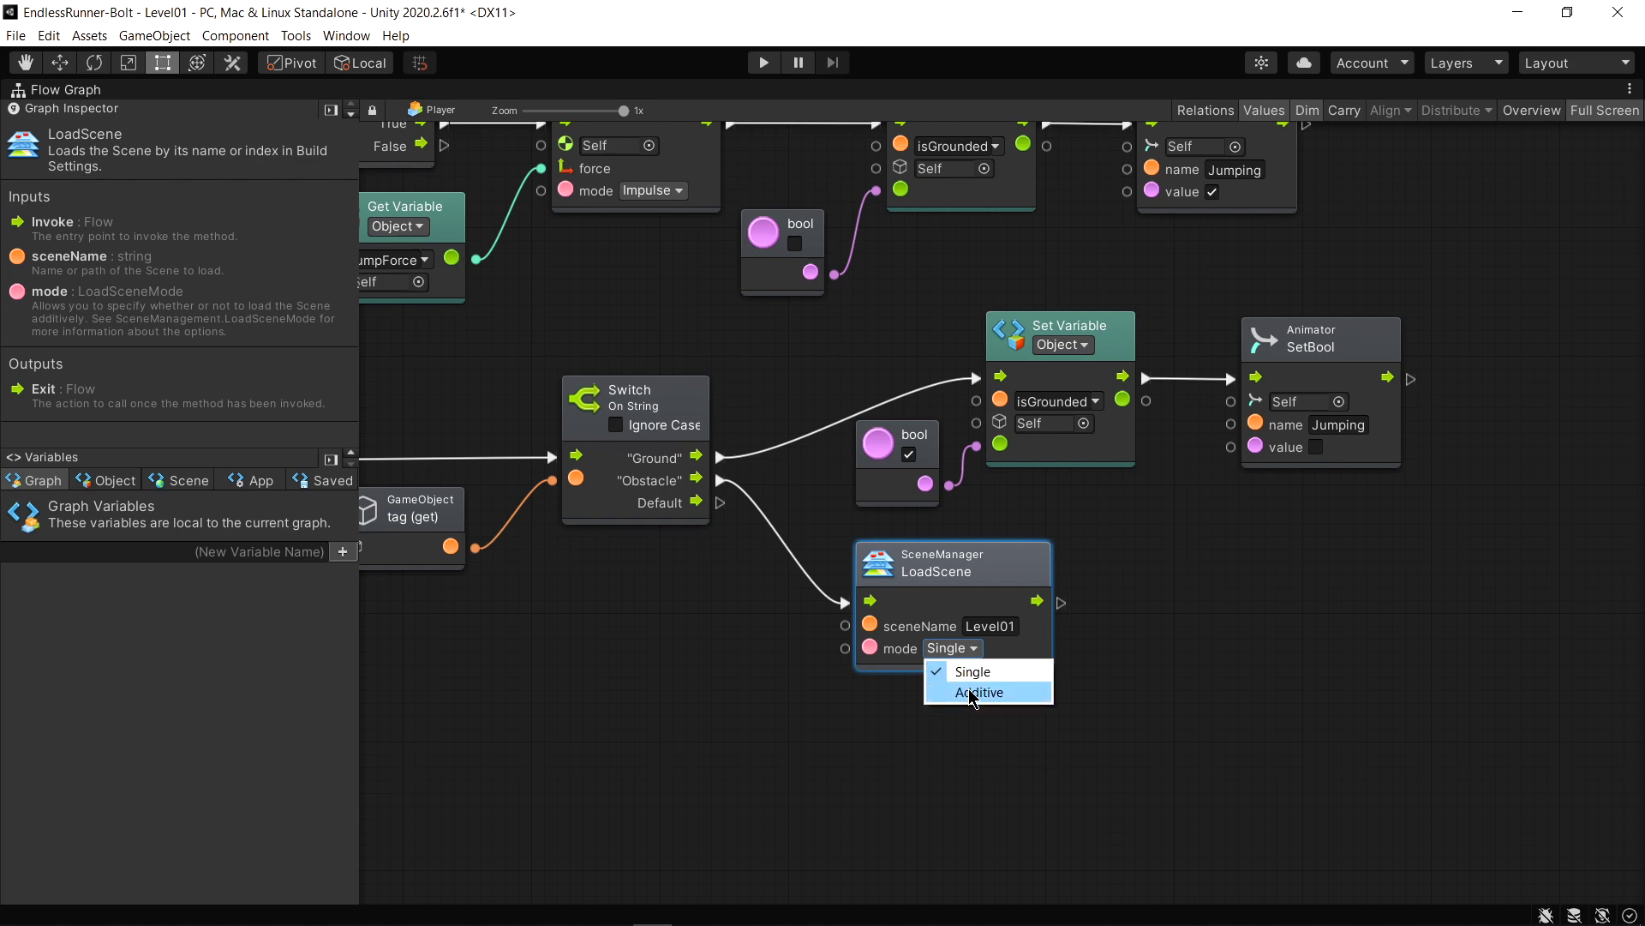
click(1050, 656)
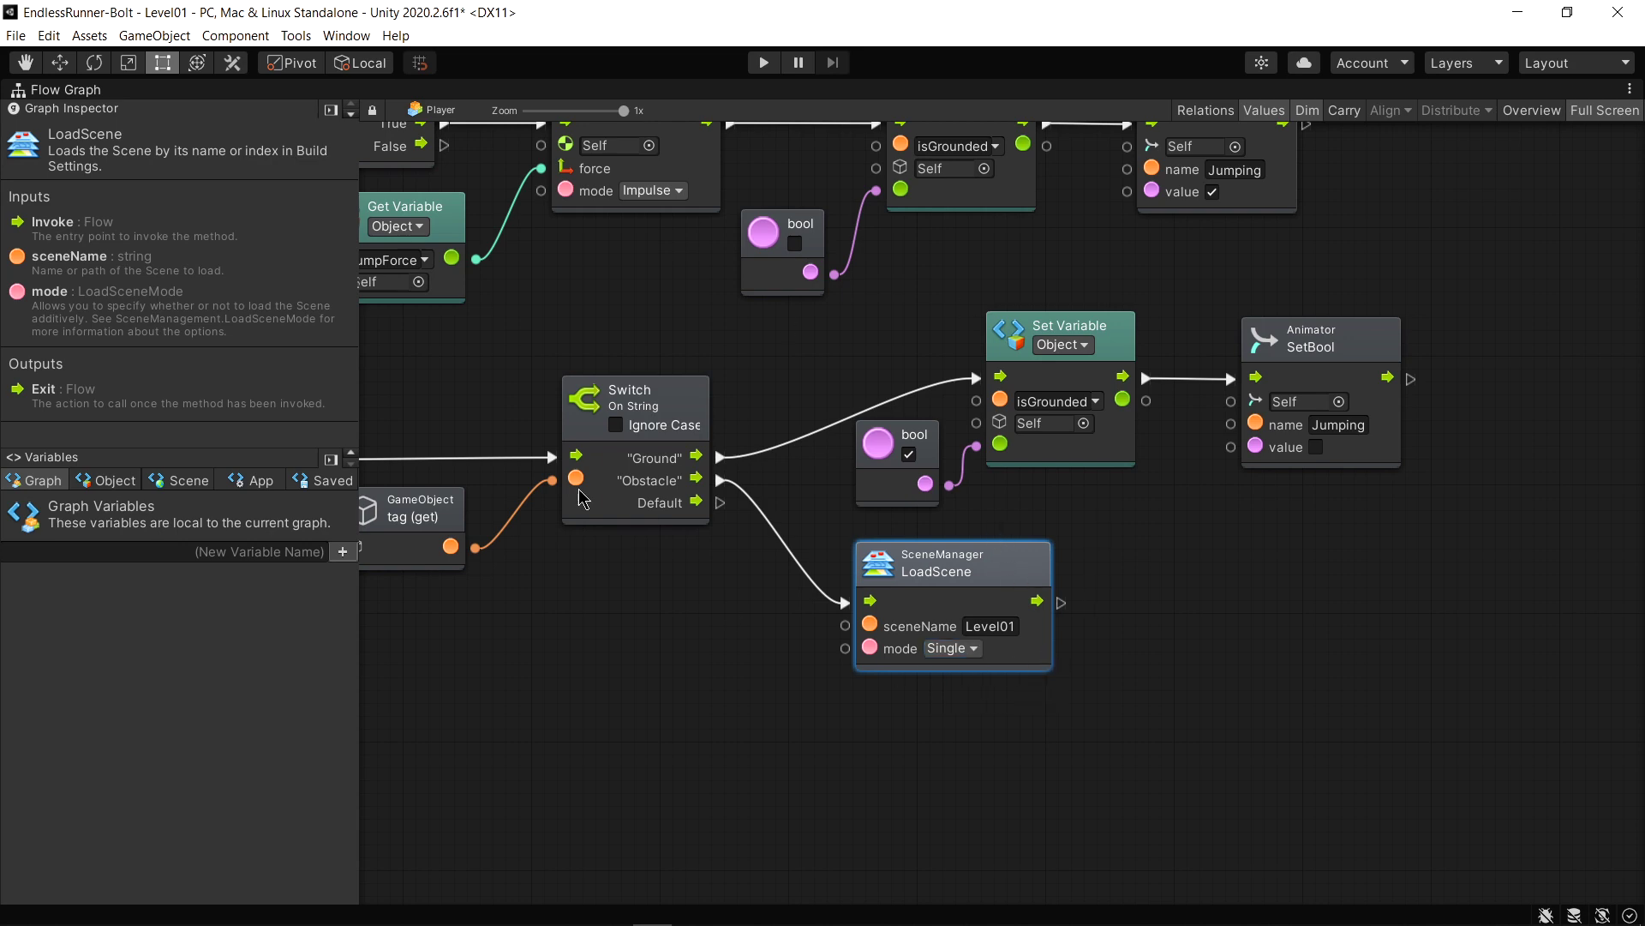
Select the Obstacle Barrel prefab and start the game
middle_drag(538, 626, 782, 646)
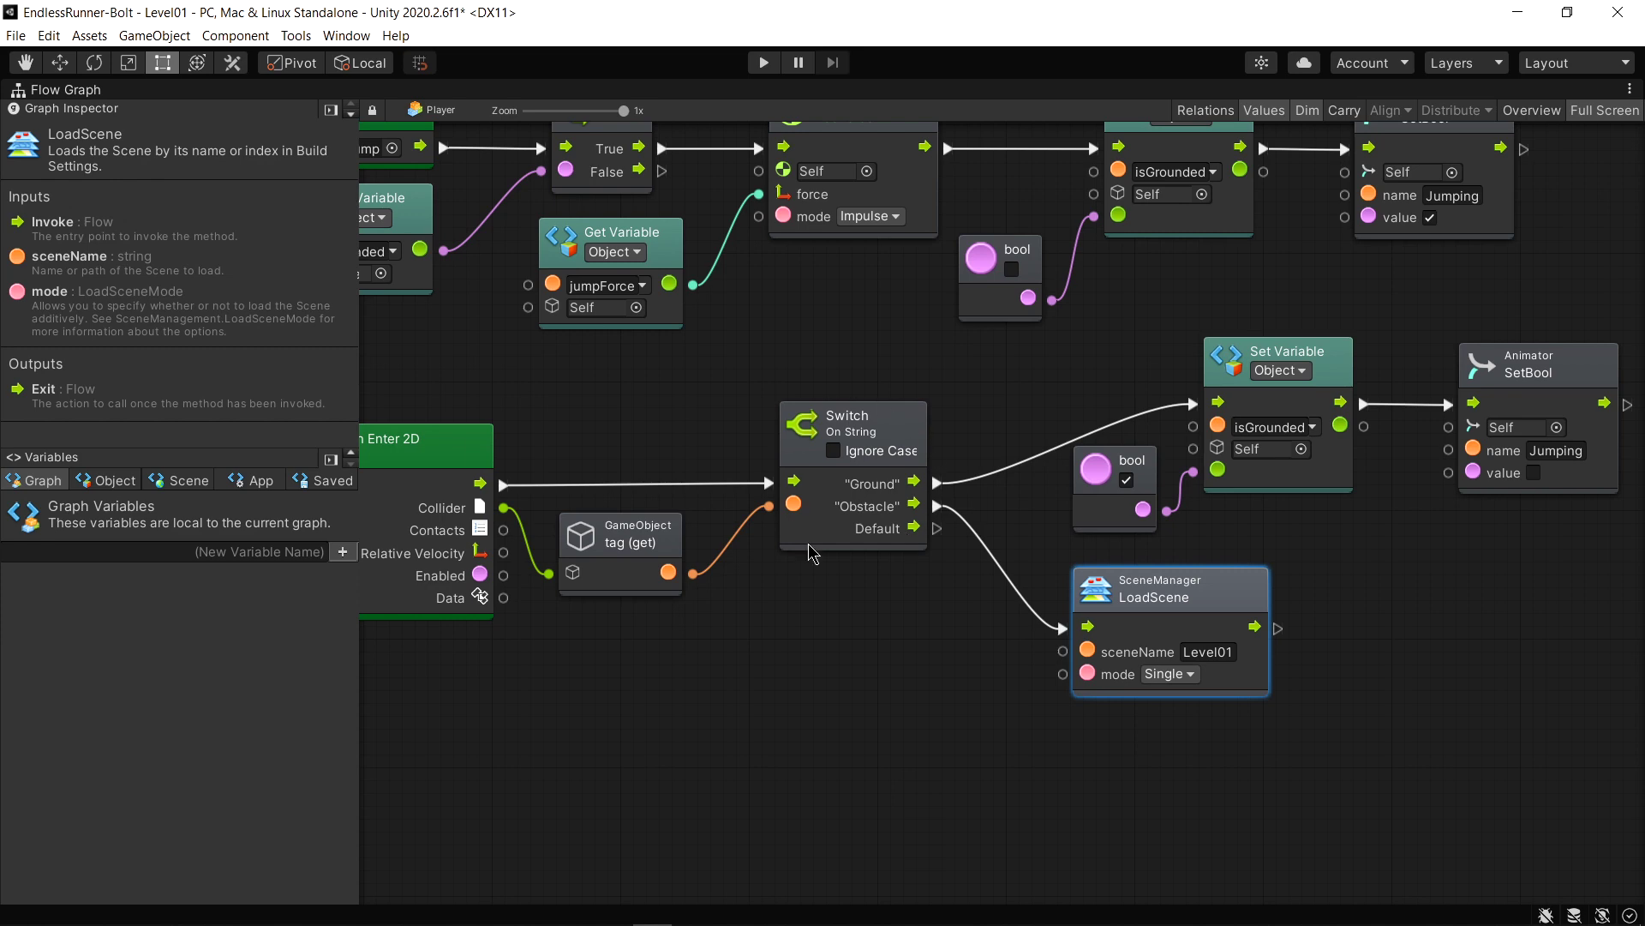
middle_drag(917, 562, 771, 559)
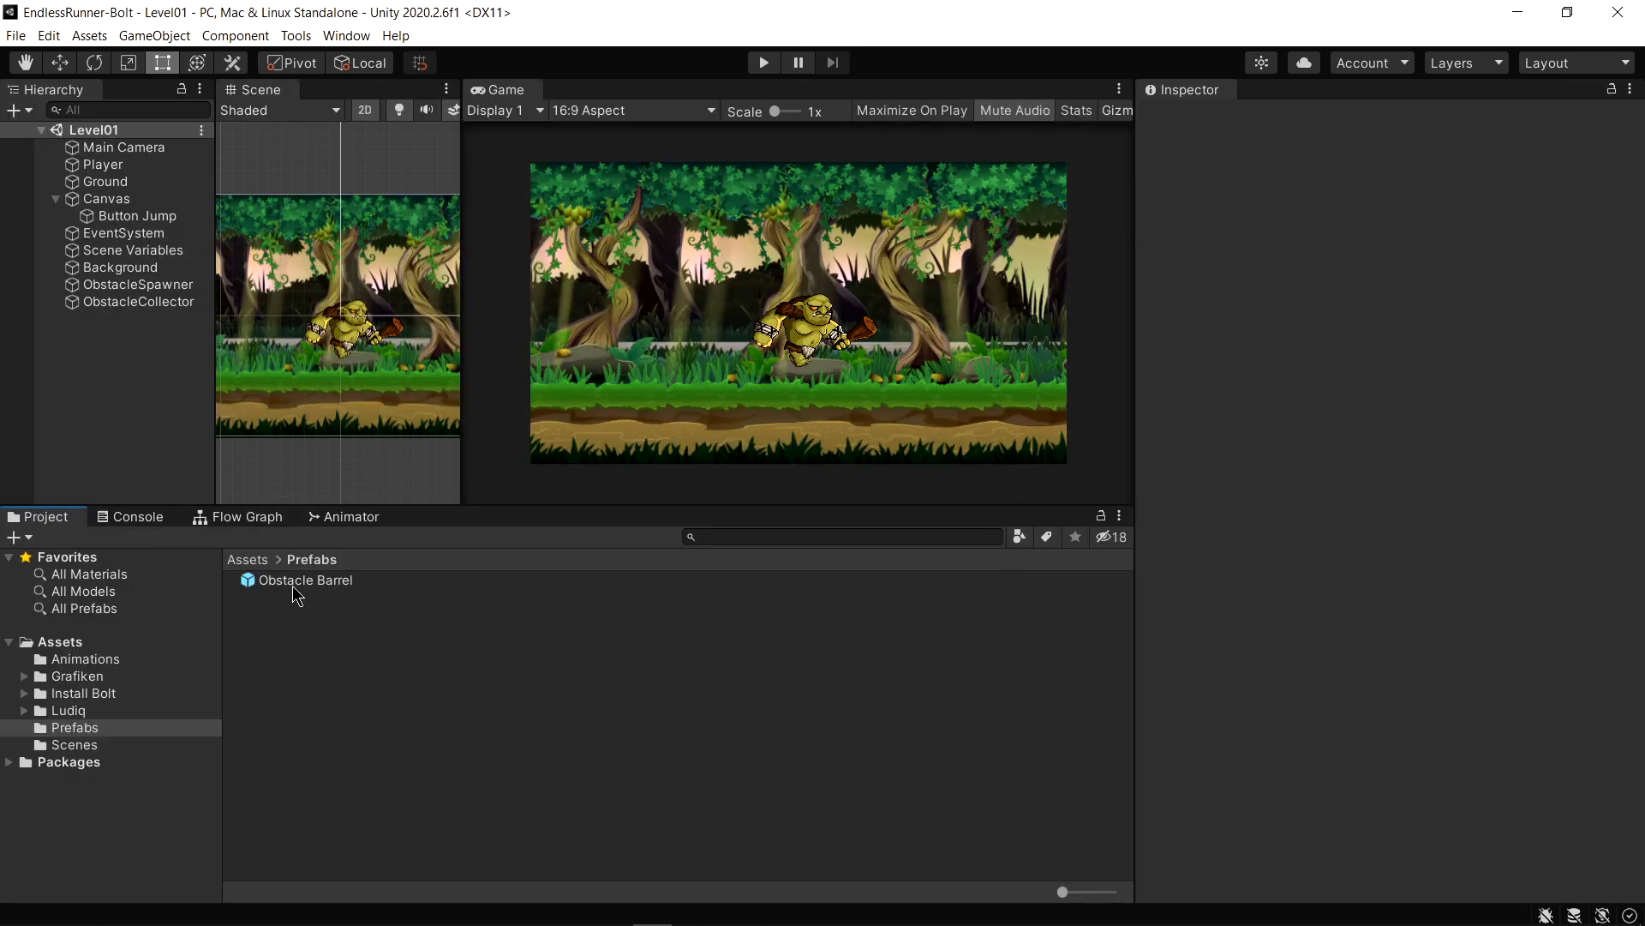
click(296, 583)
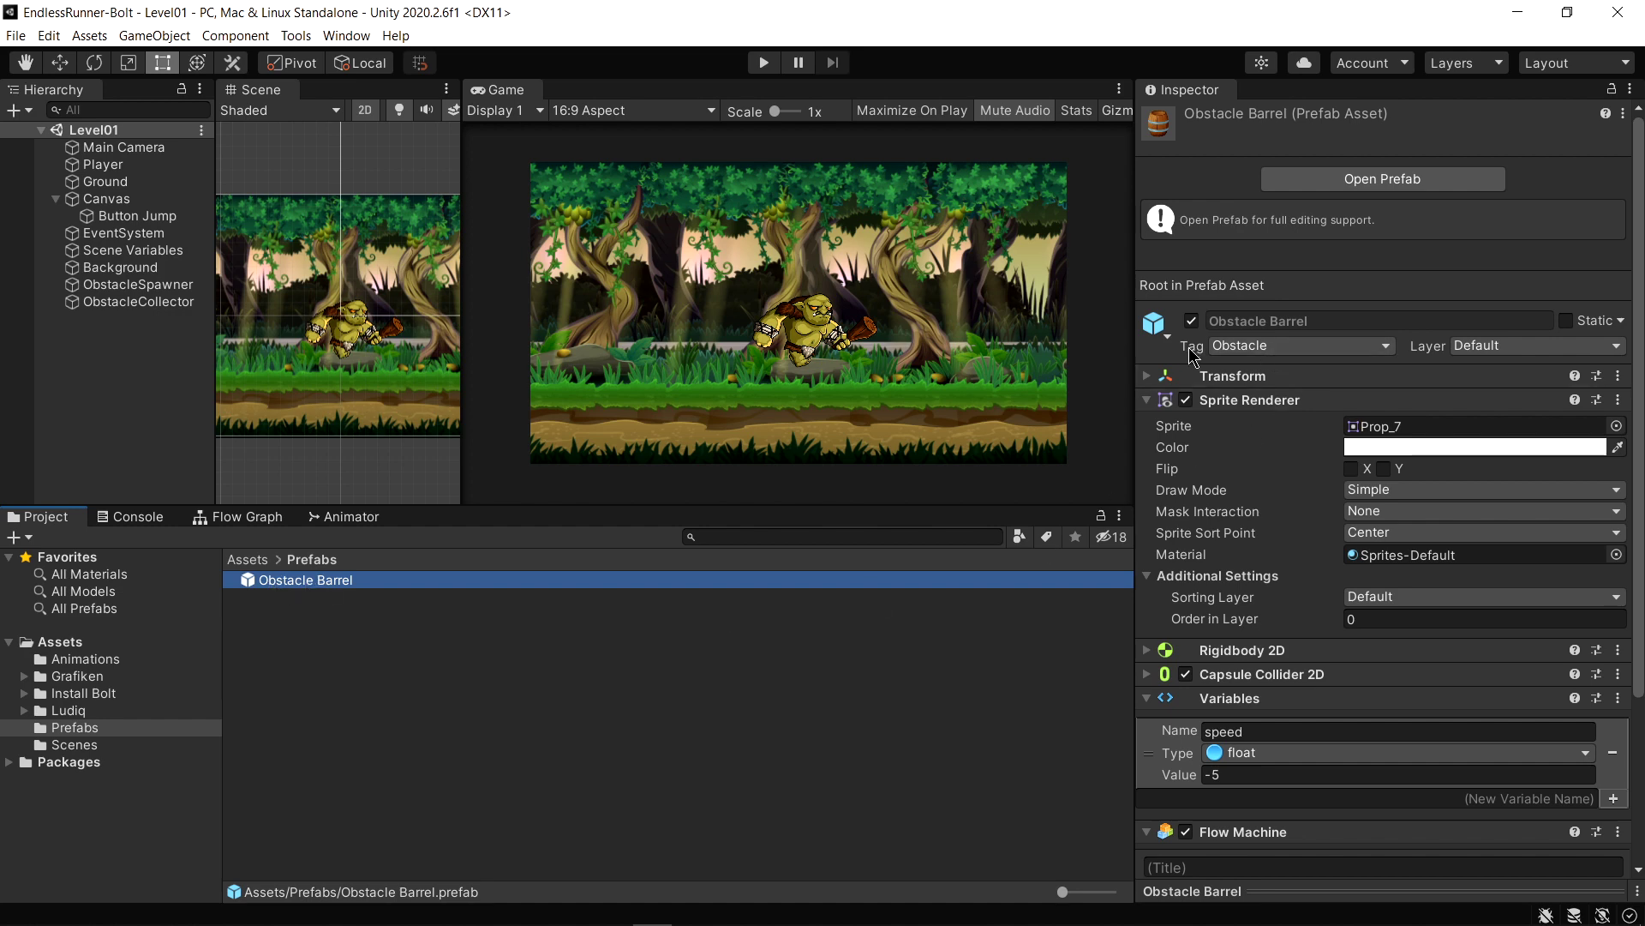
click(766, 62)
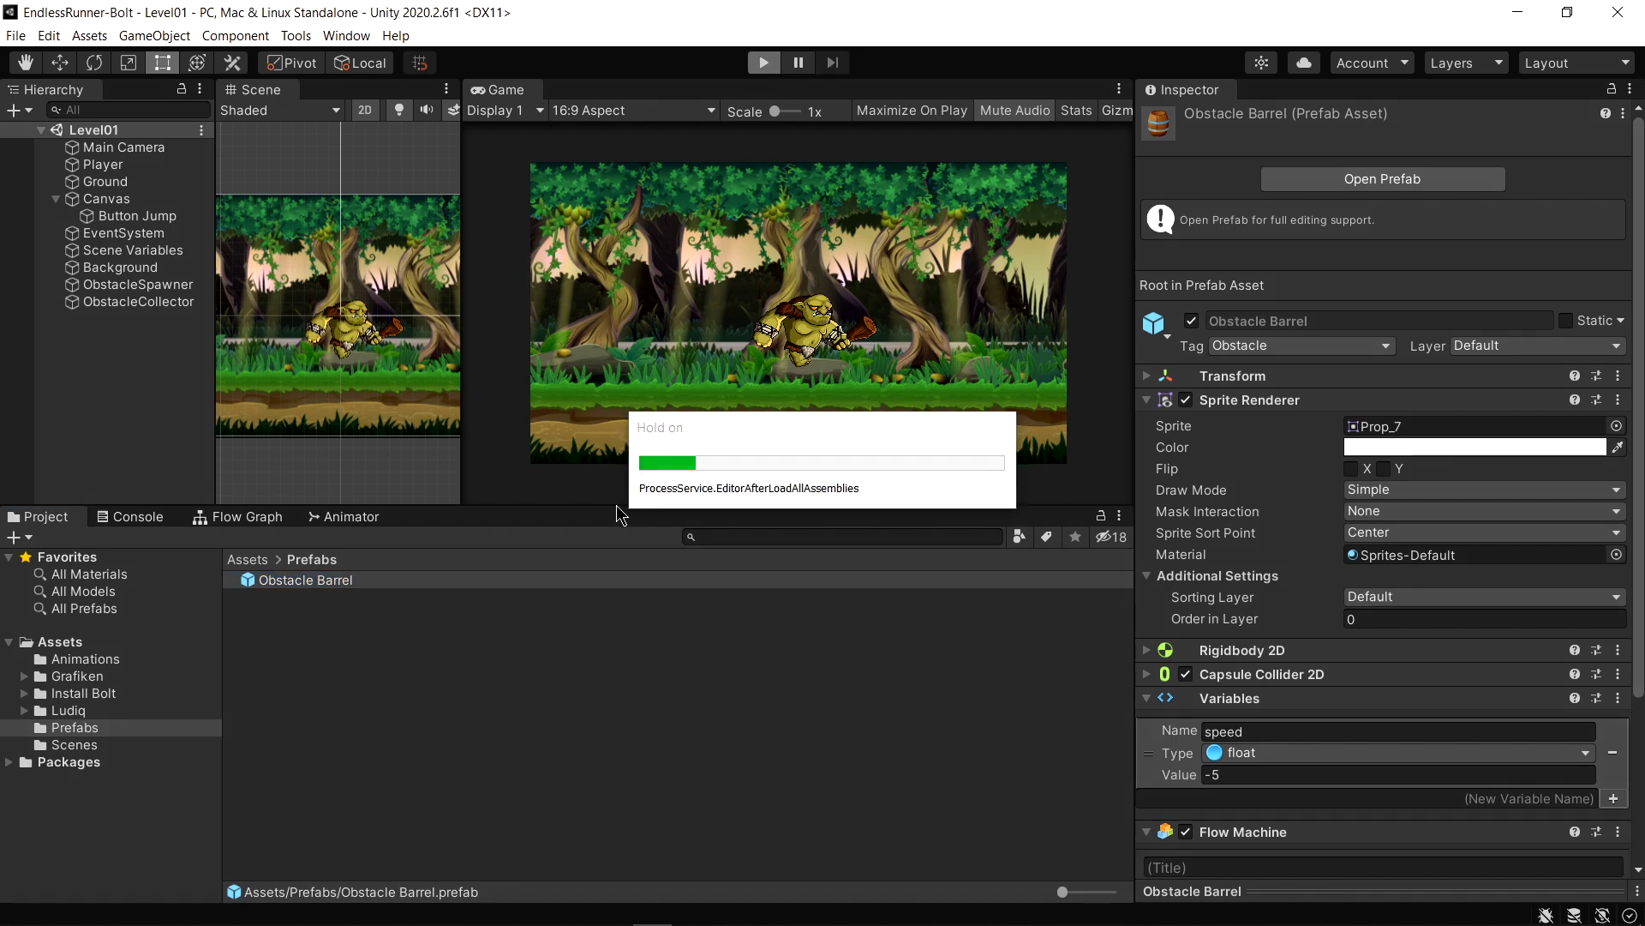
Playtest with the Obstacle Barrel prefab set to Untagged
drag(615, 506, 626, 558)
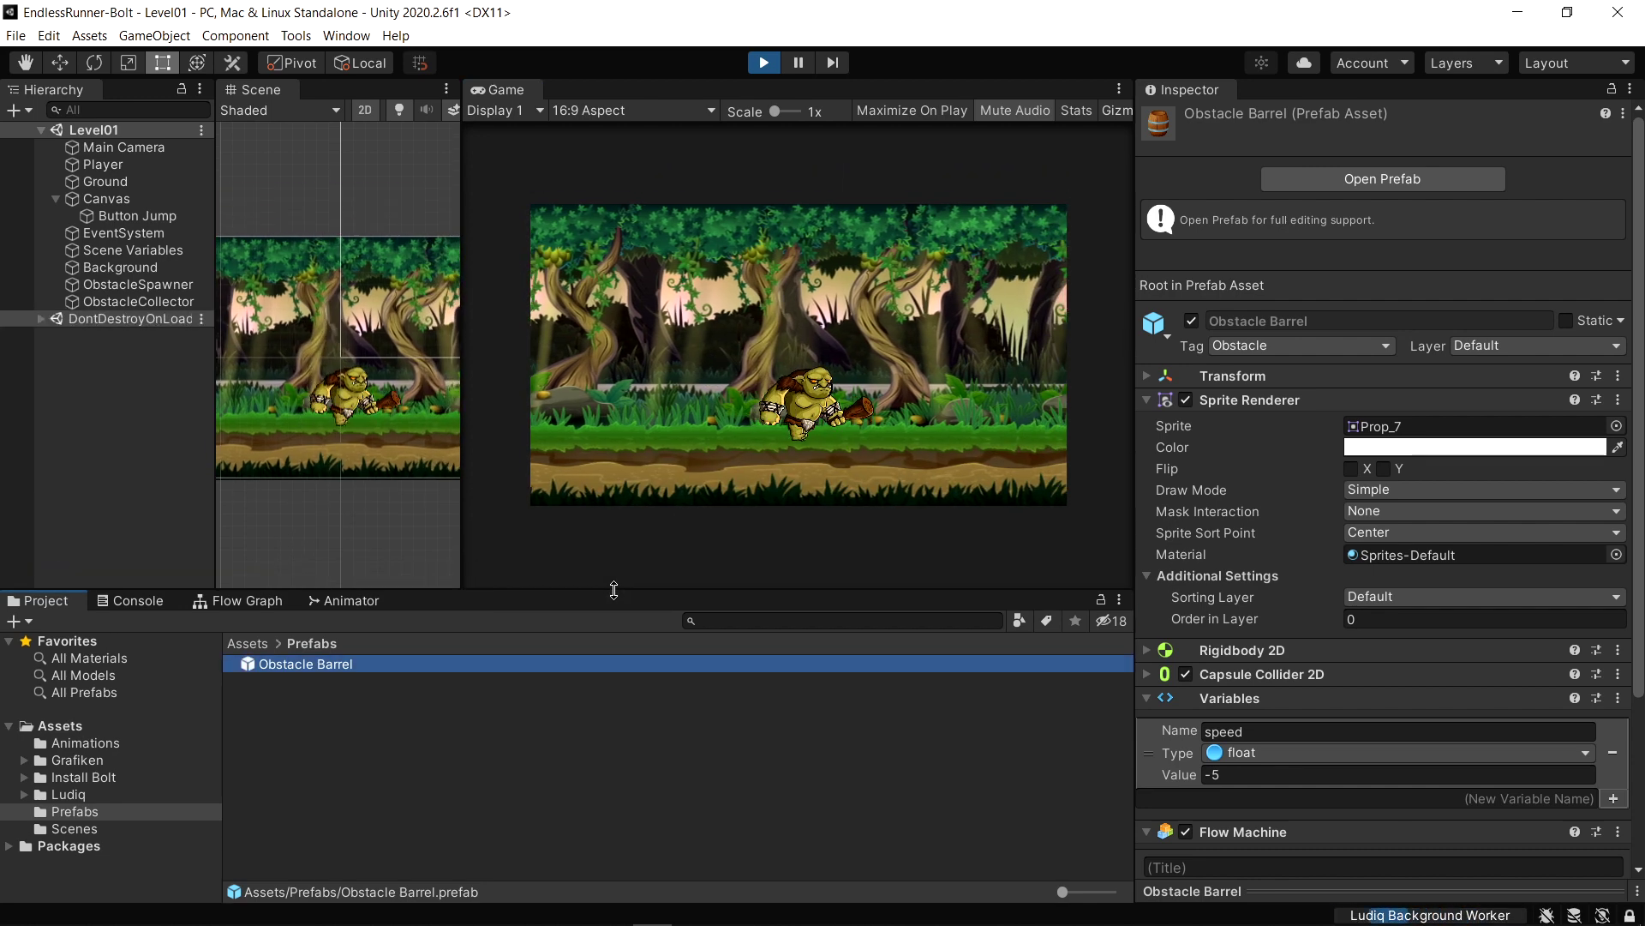
click(881, 389)
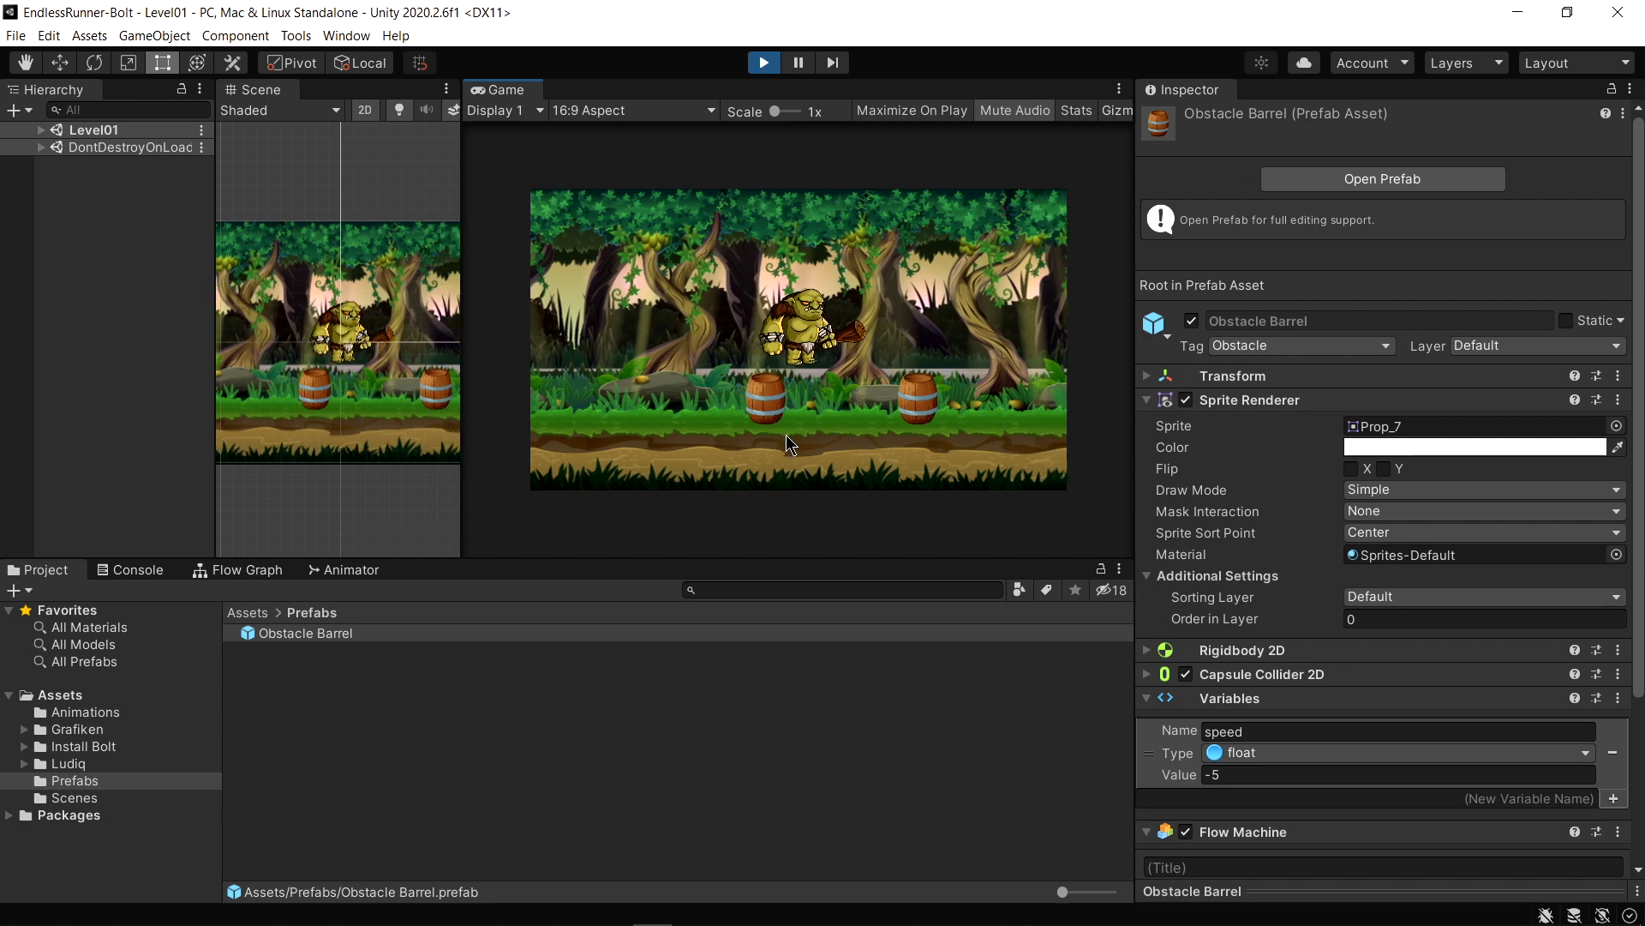
click(764, 63)
click(1226, 345)
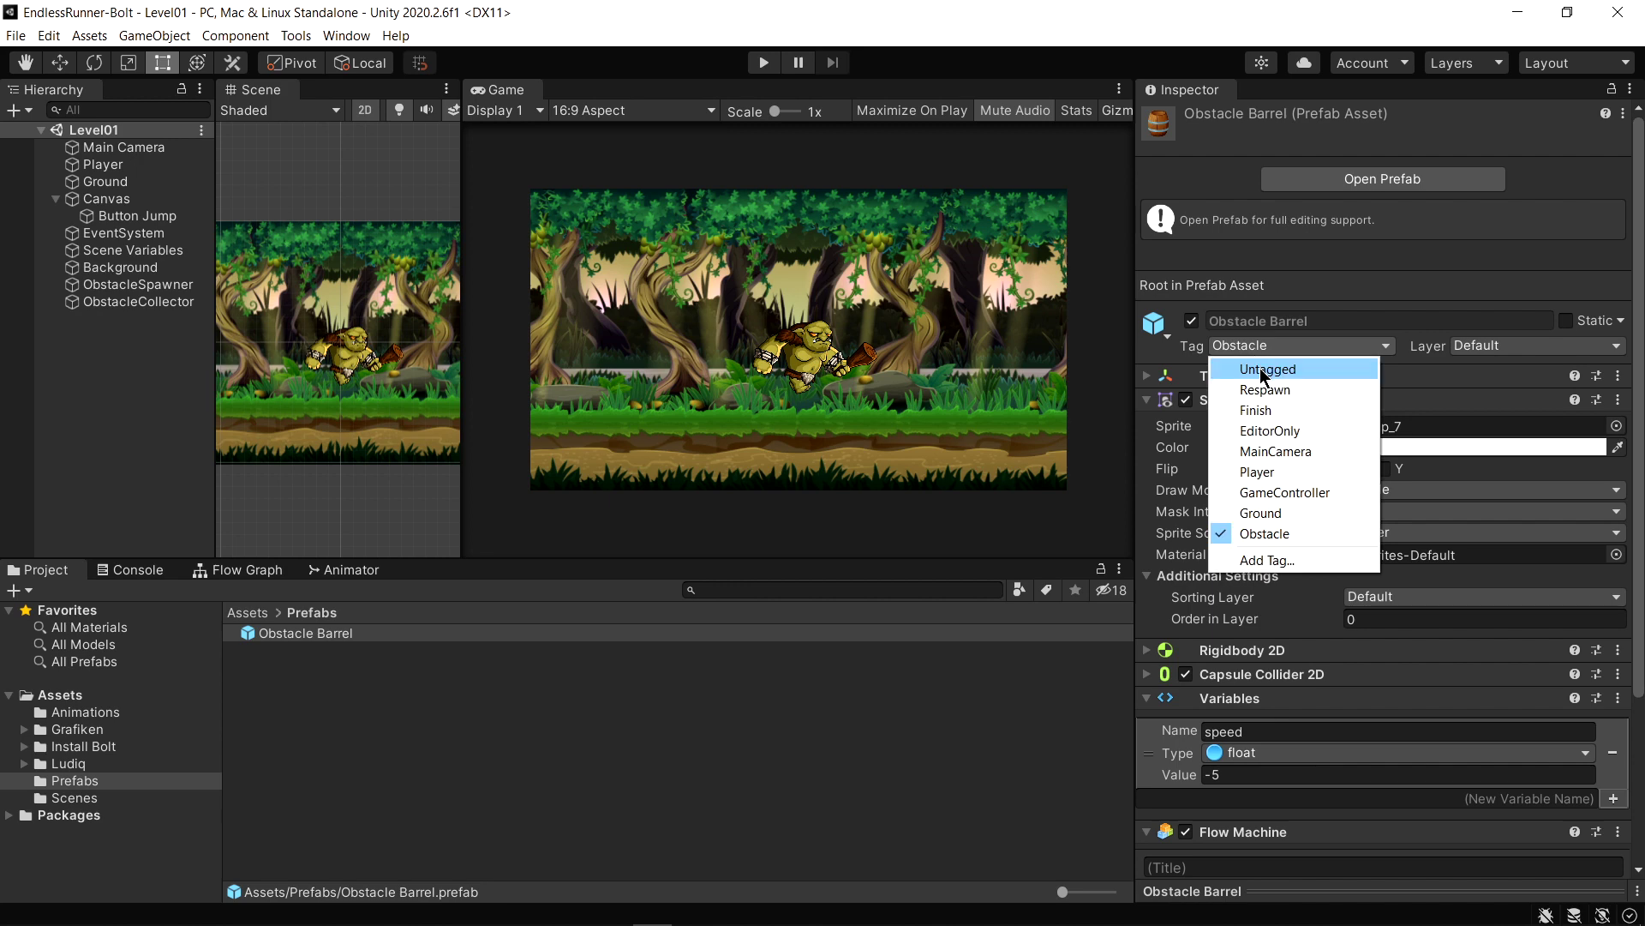
click(1260, 370)
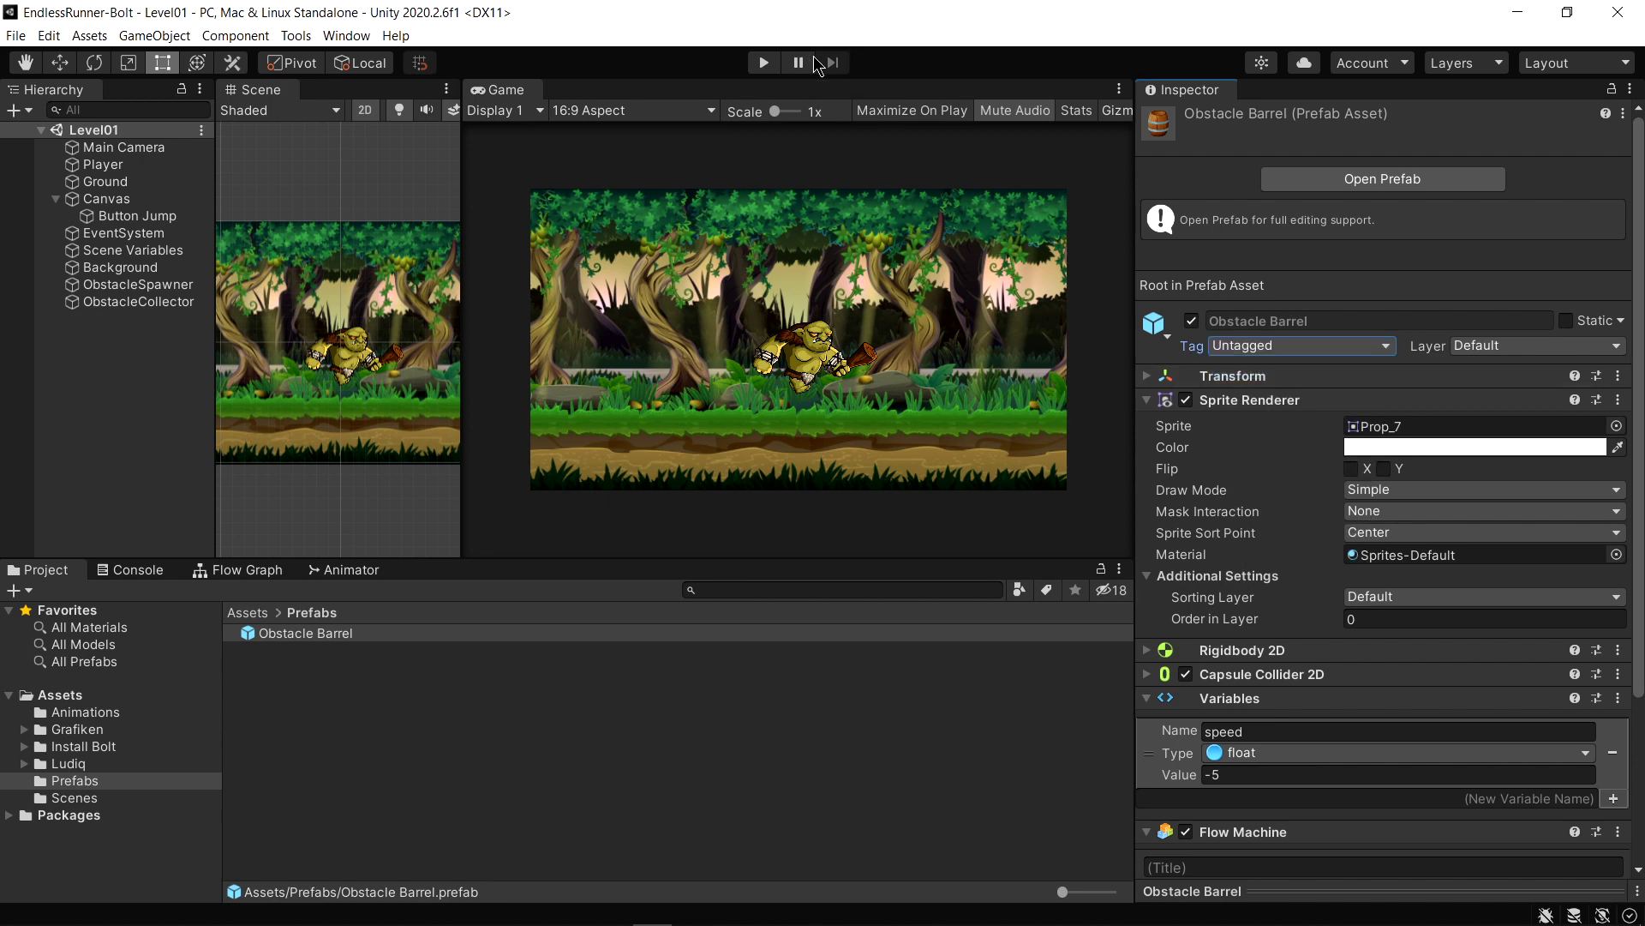
click(767, 65)
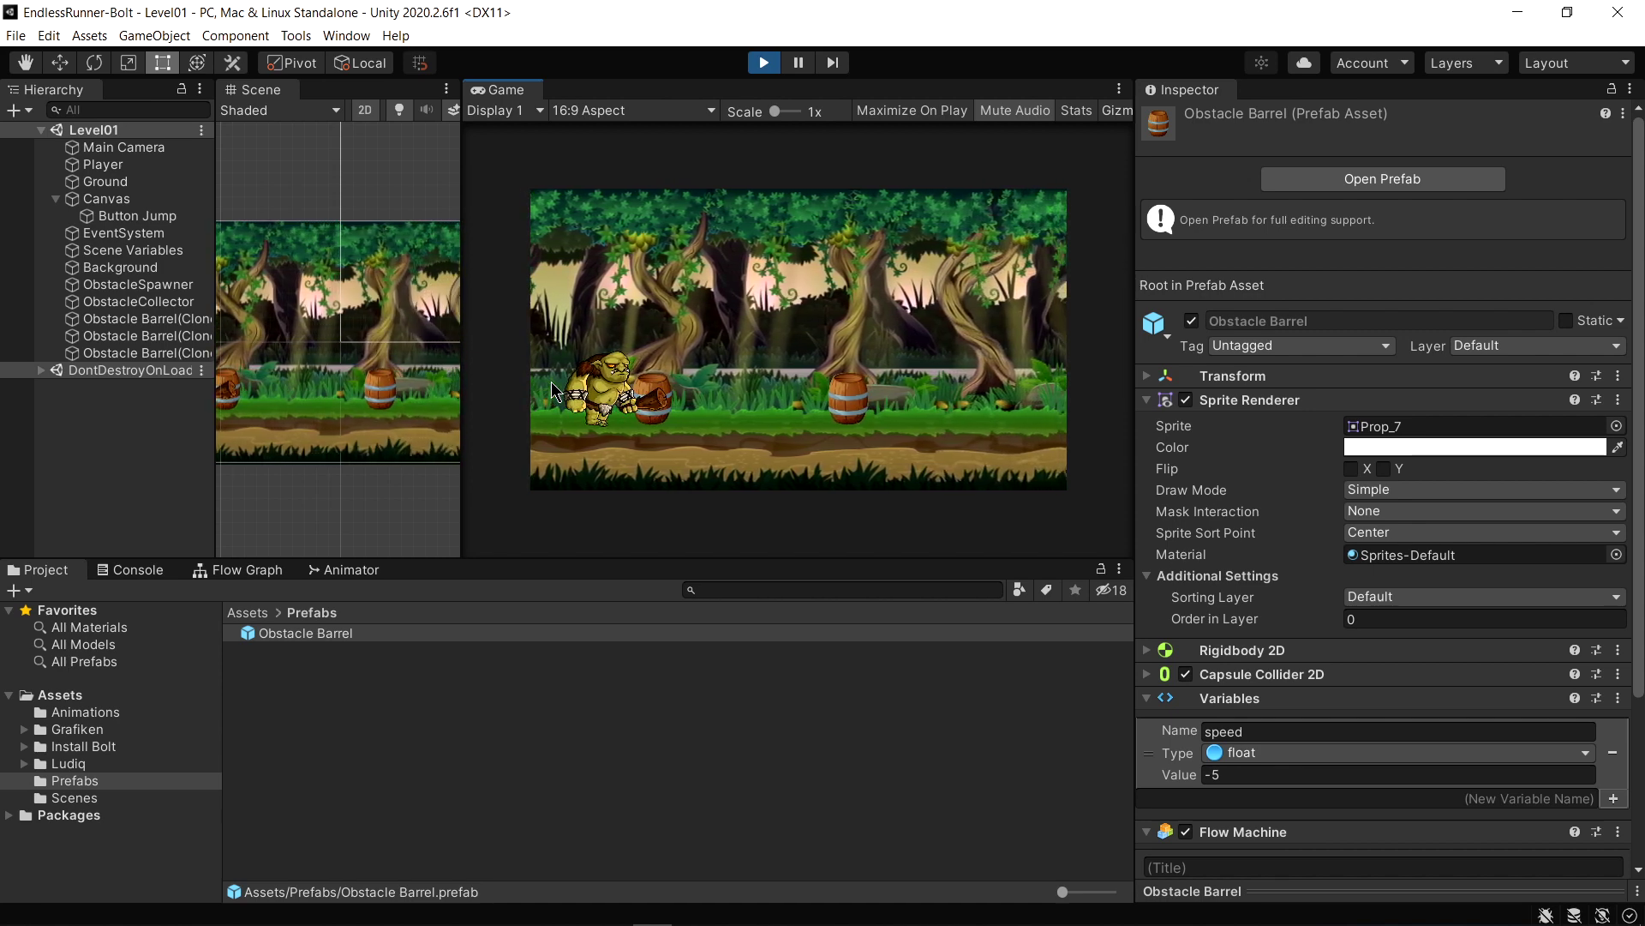
click(764, 62)
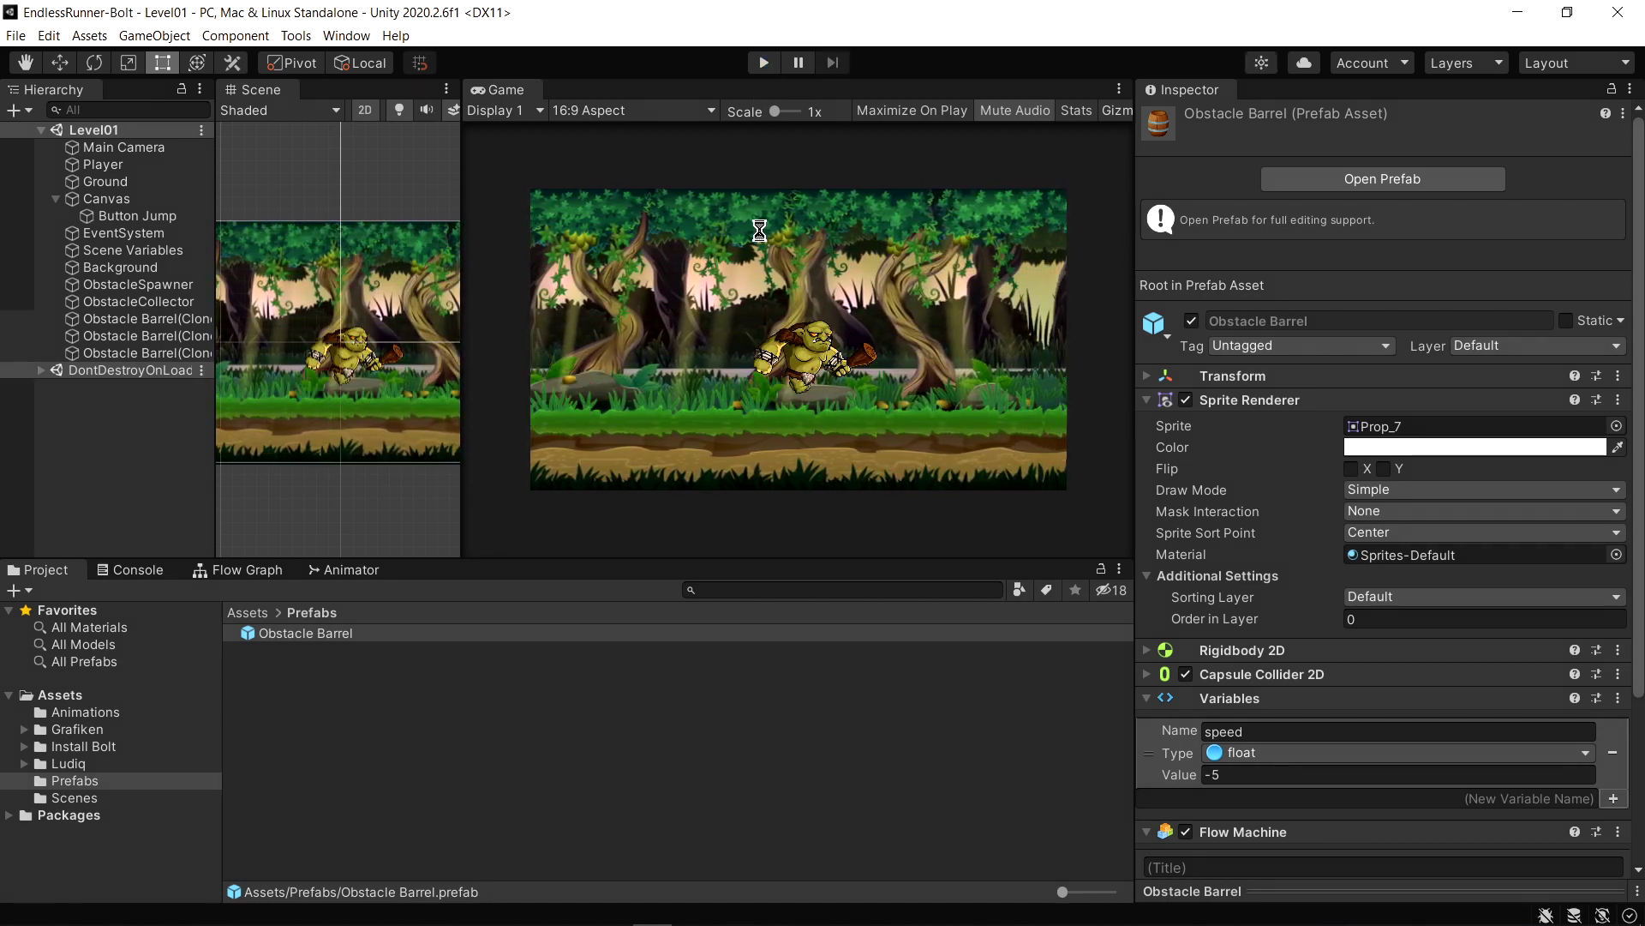
Restore the barrel's Obstacle tag and playtest again, jumping the orc over a barrel
click(1286, 346)
click(1266, 534)
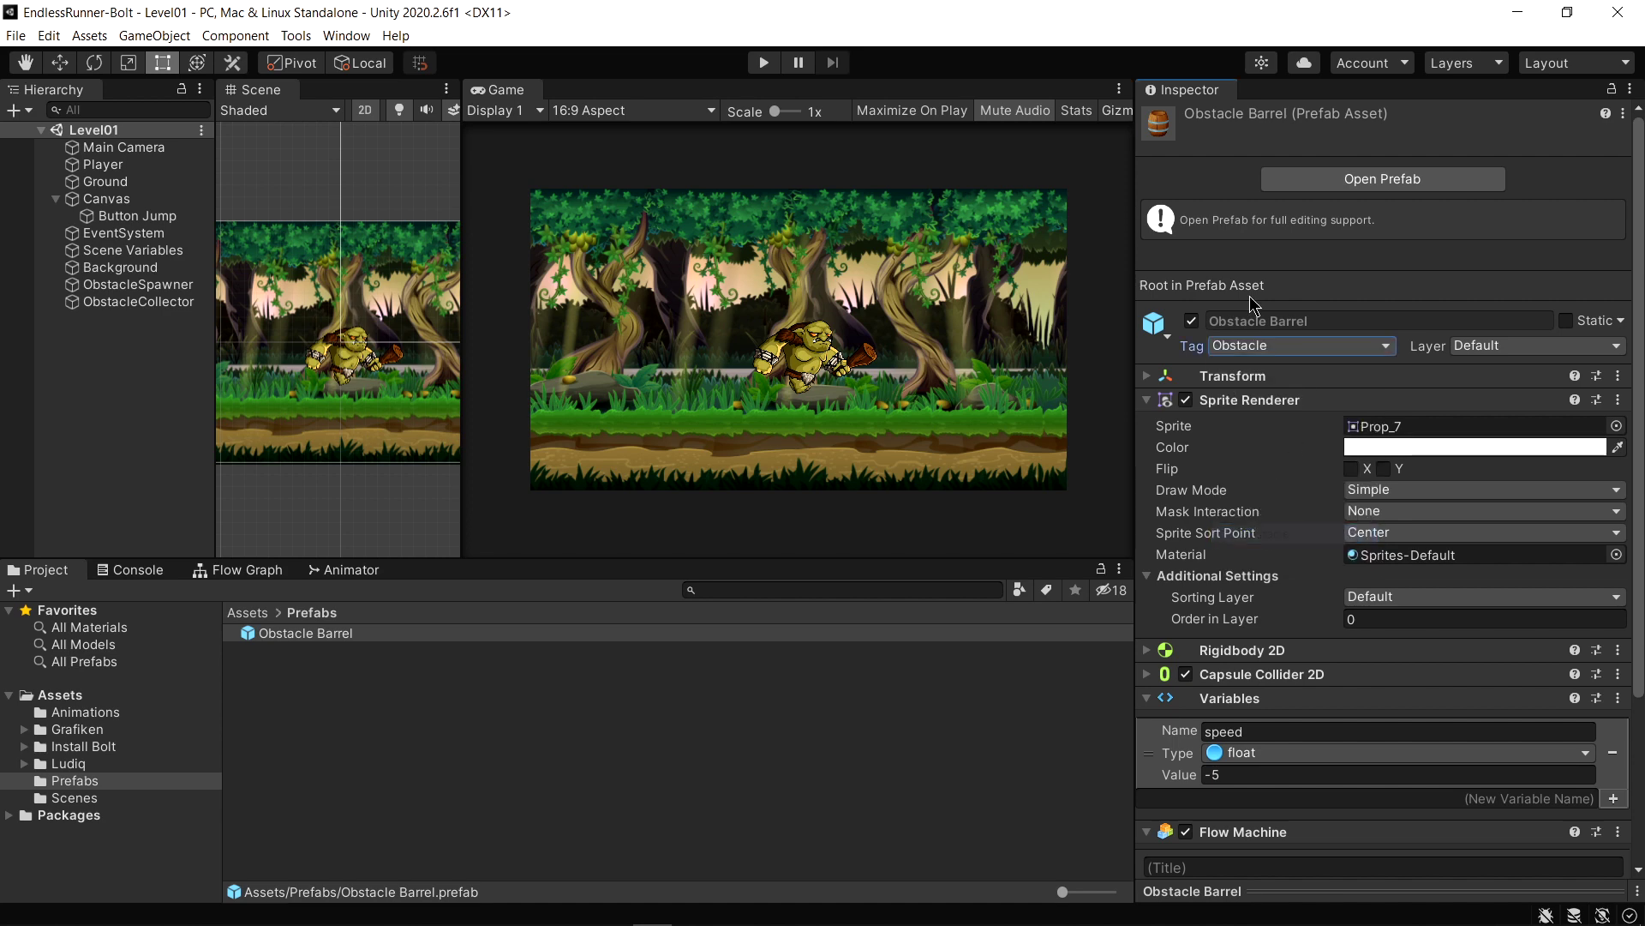
click(762, 62)
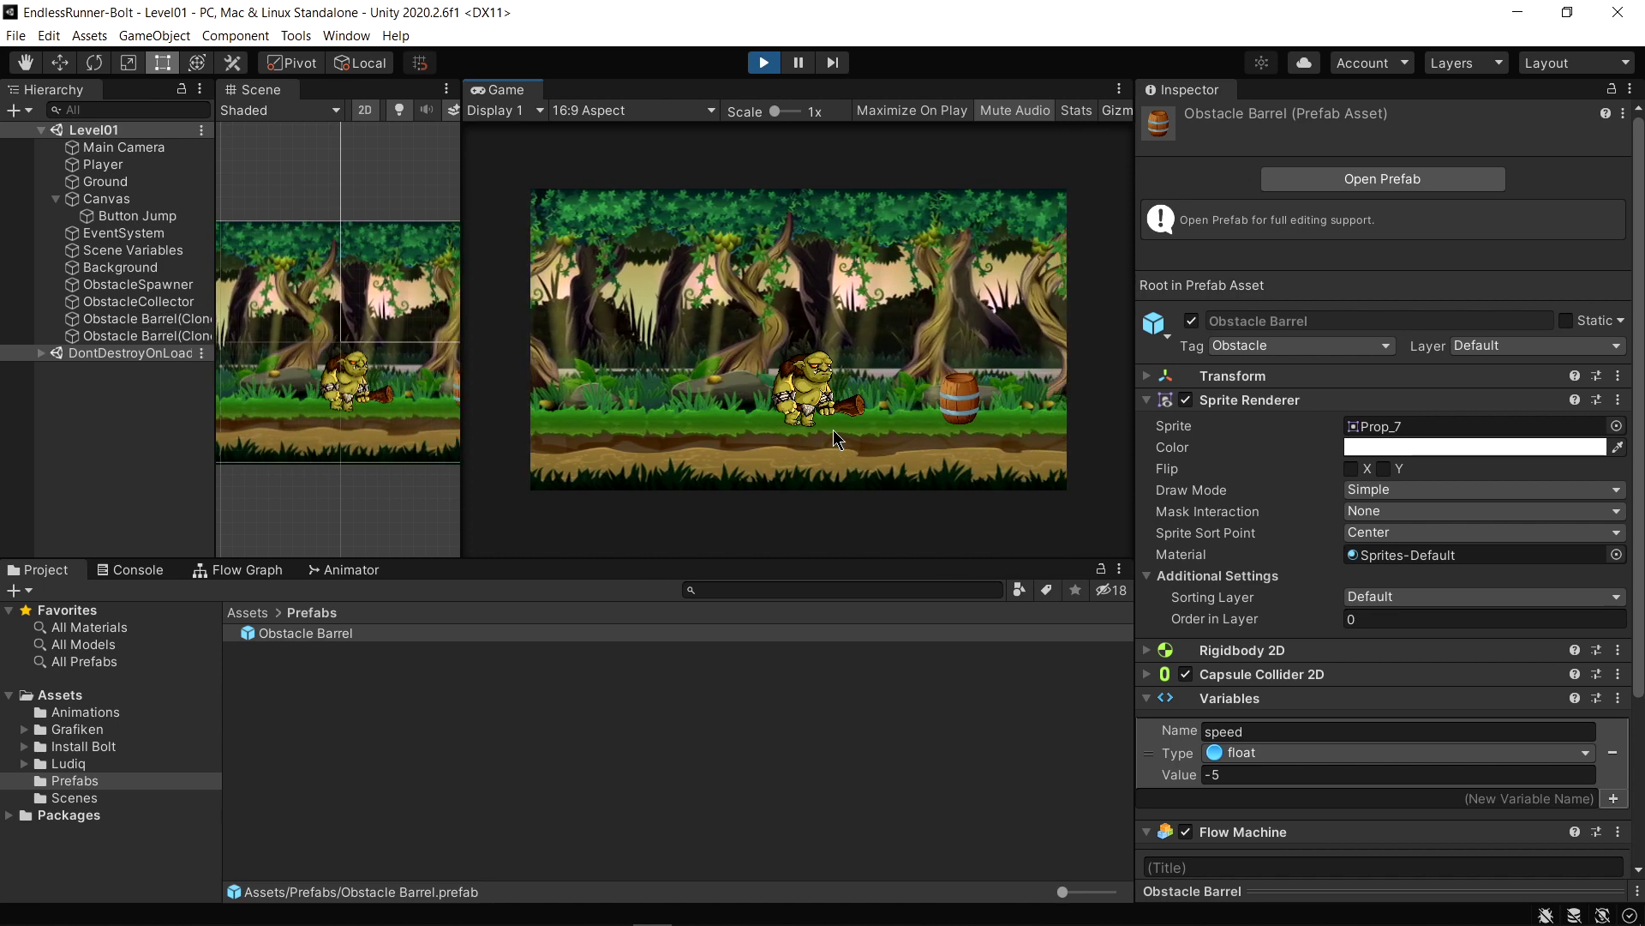
click(829, 426)
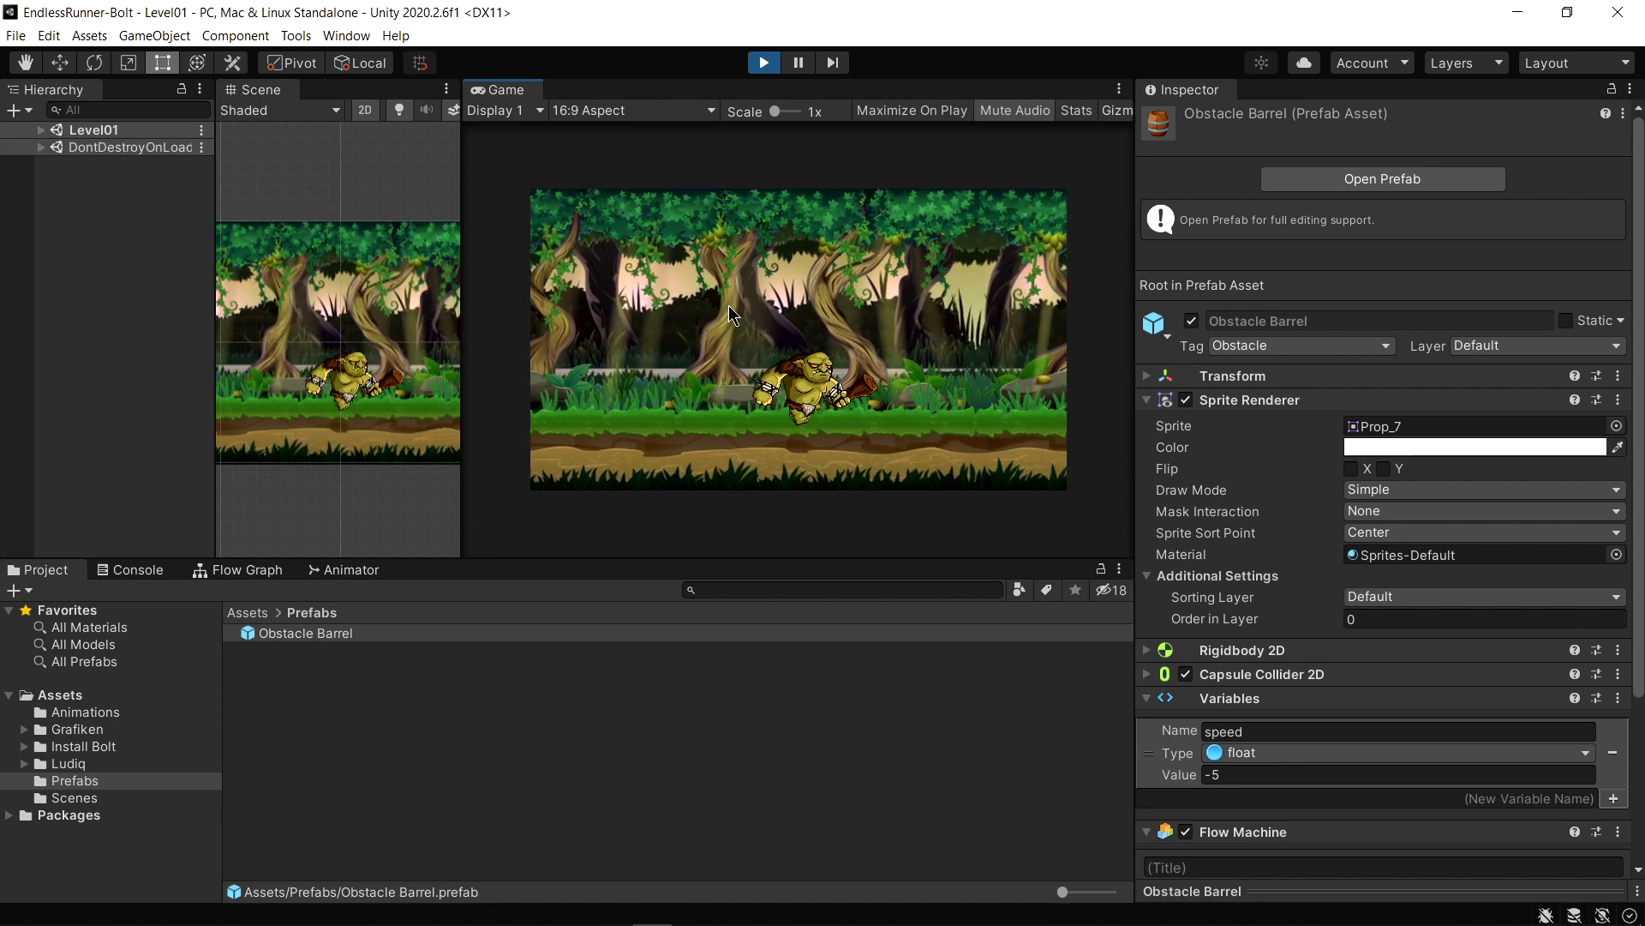
key(ctrl+p)
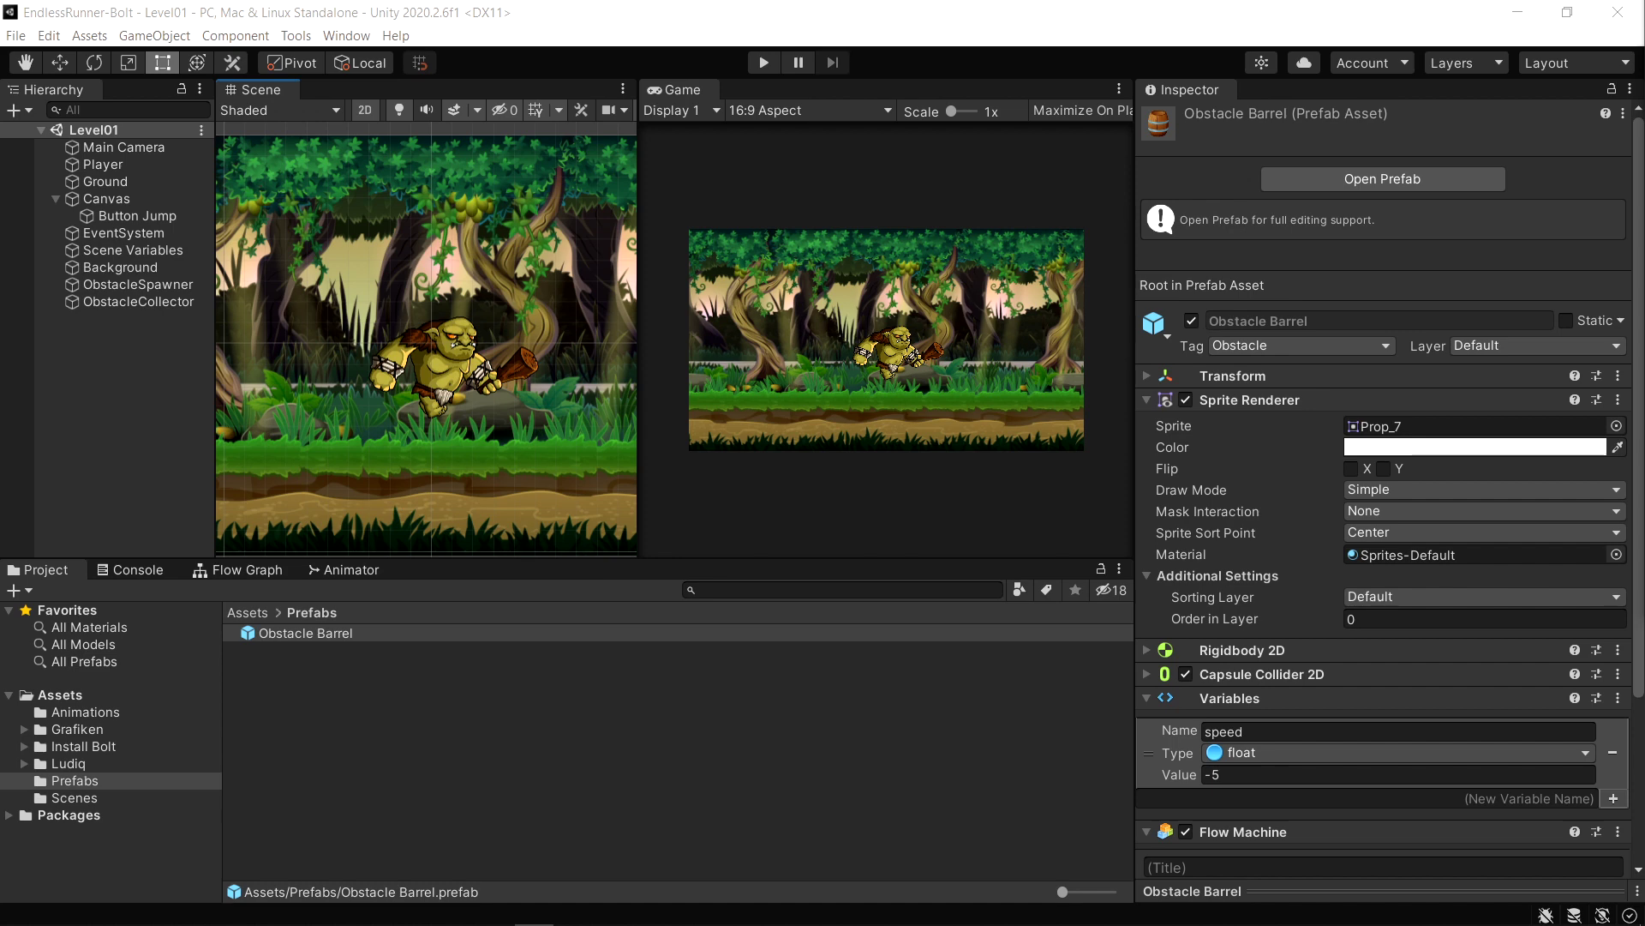
Open ObstacleCollector's flow graph full screen and center its trigger, switch and Destroy nodes
click(128, 302)
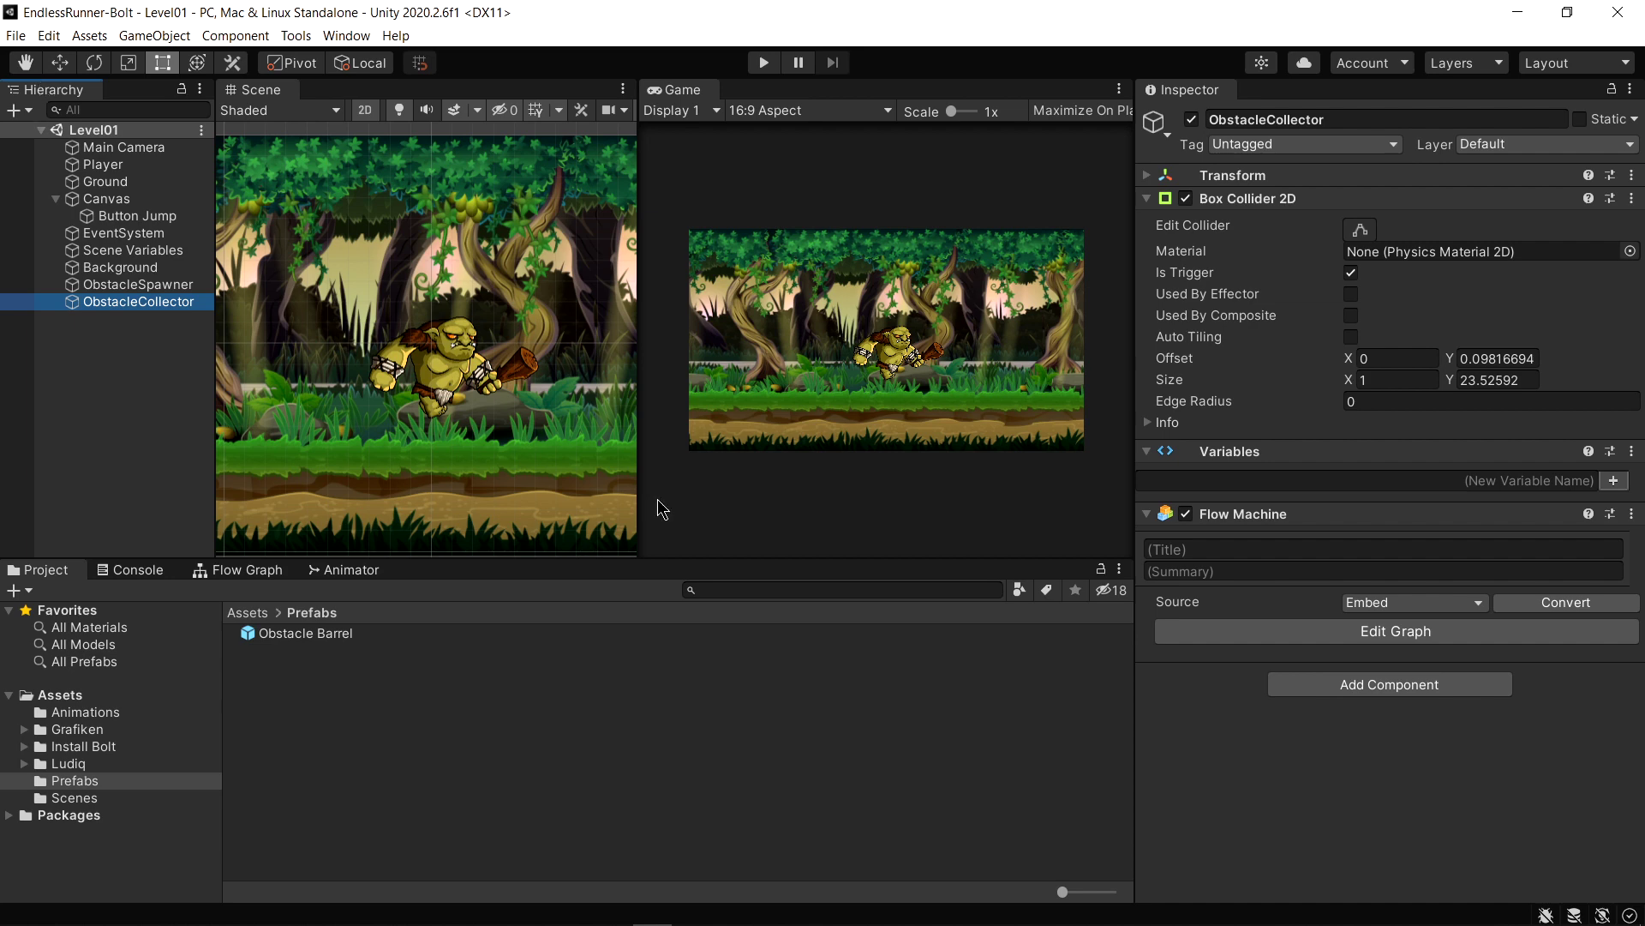
click(1427, 631)
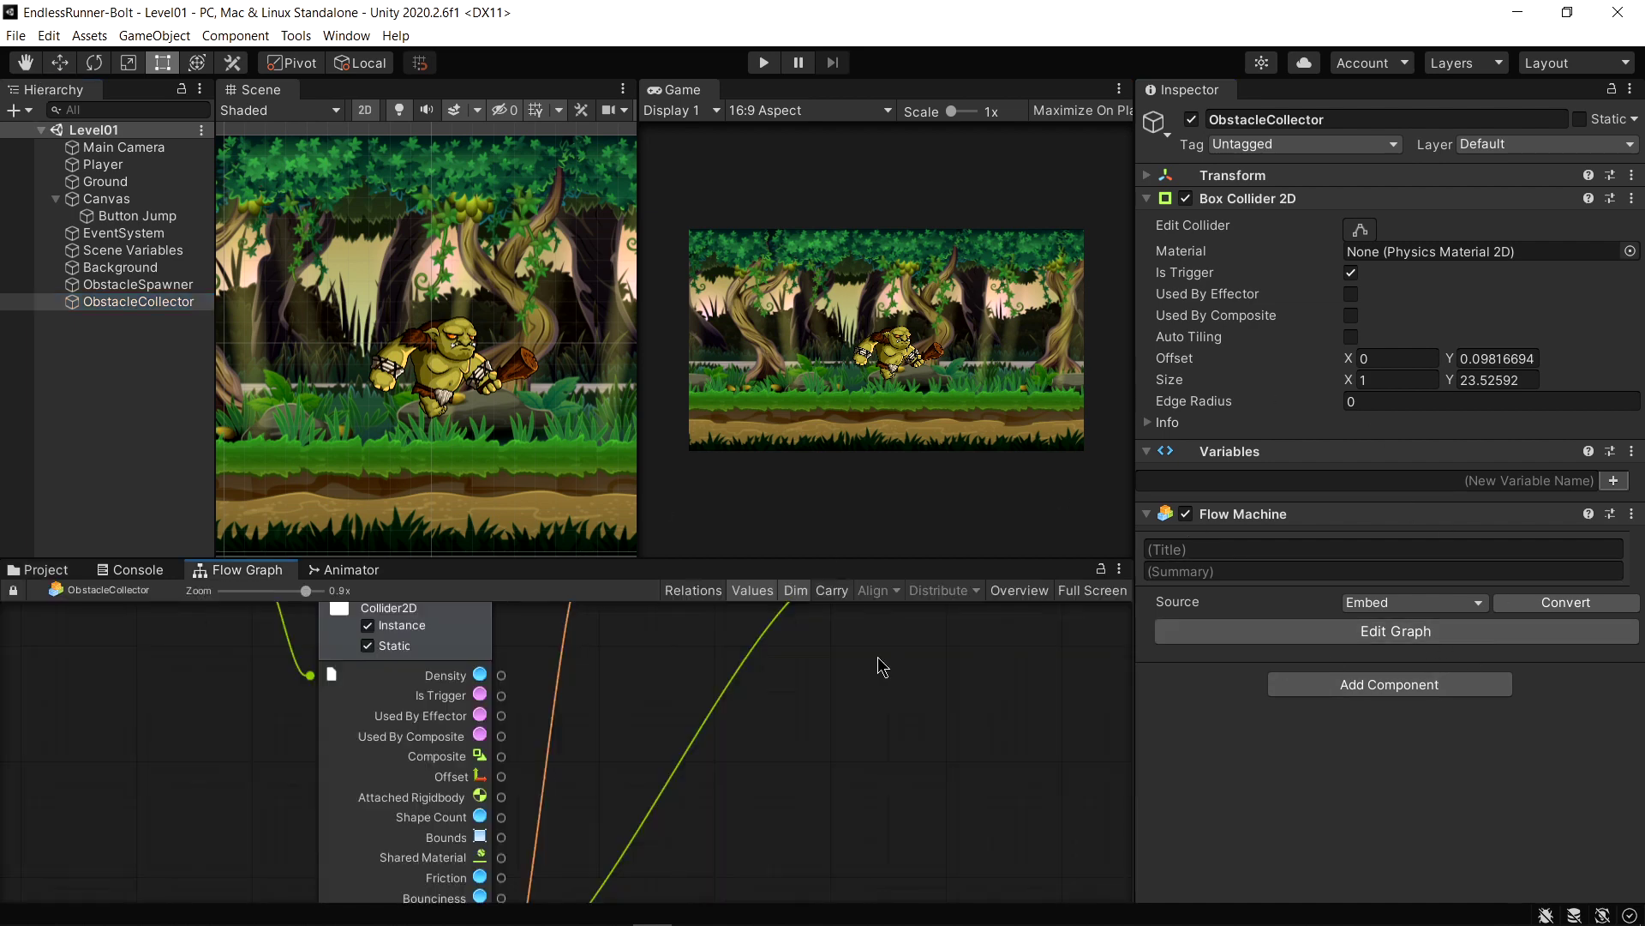
scroll(634, 754, down, 4)
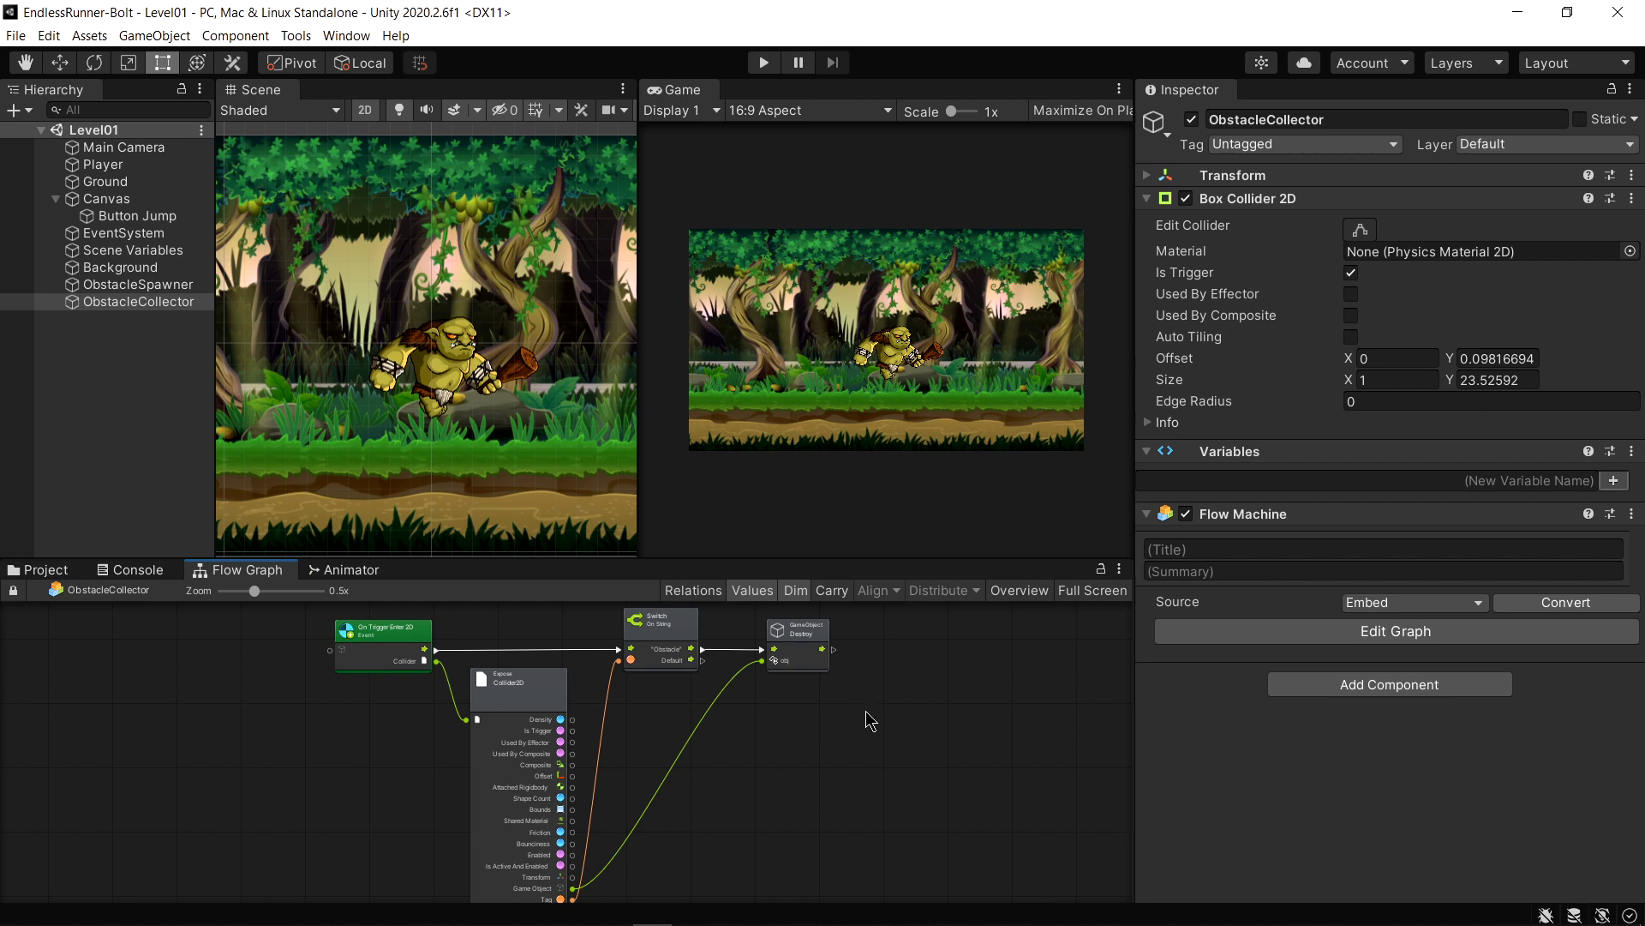
middle_drag(867, 720, 872, 716)
click(1093, 591)
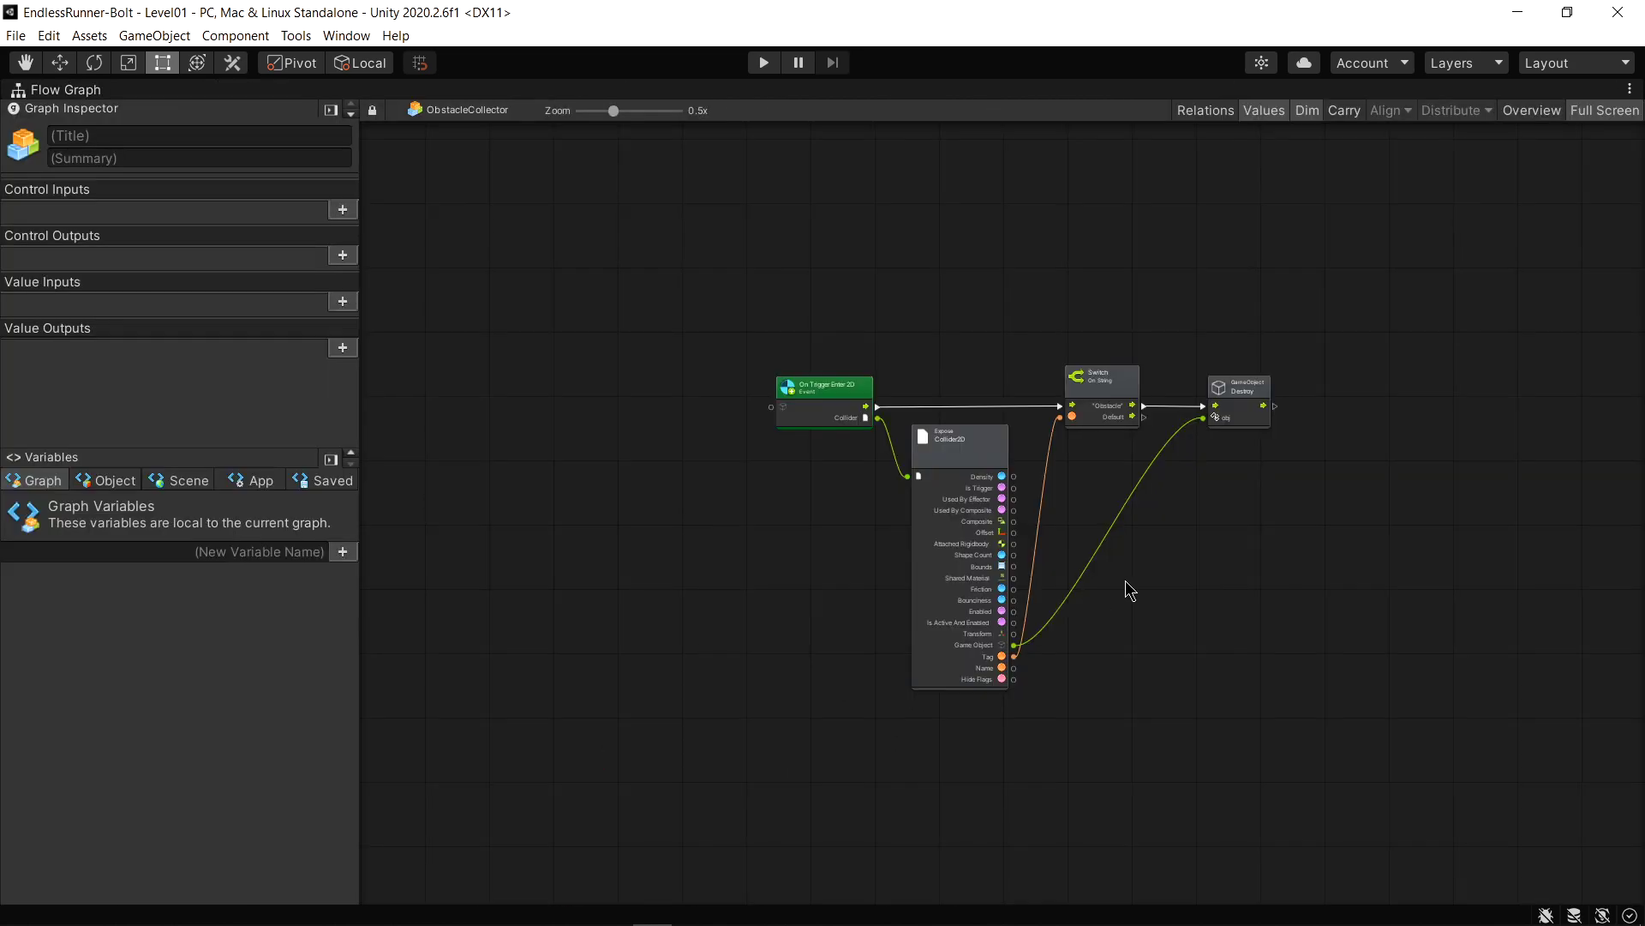
scroll(980, 466, up, 4)
middle_drag(1036, 454, 1109, 439)
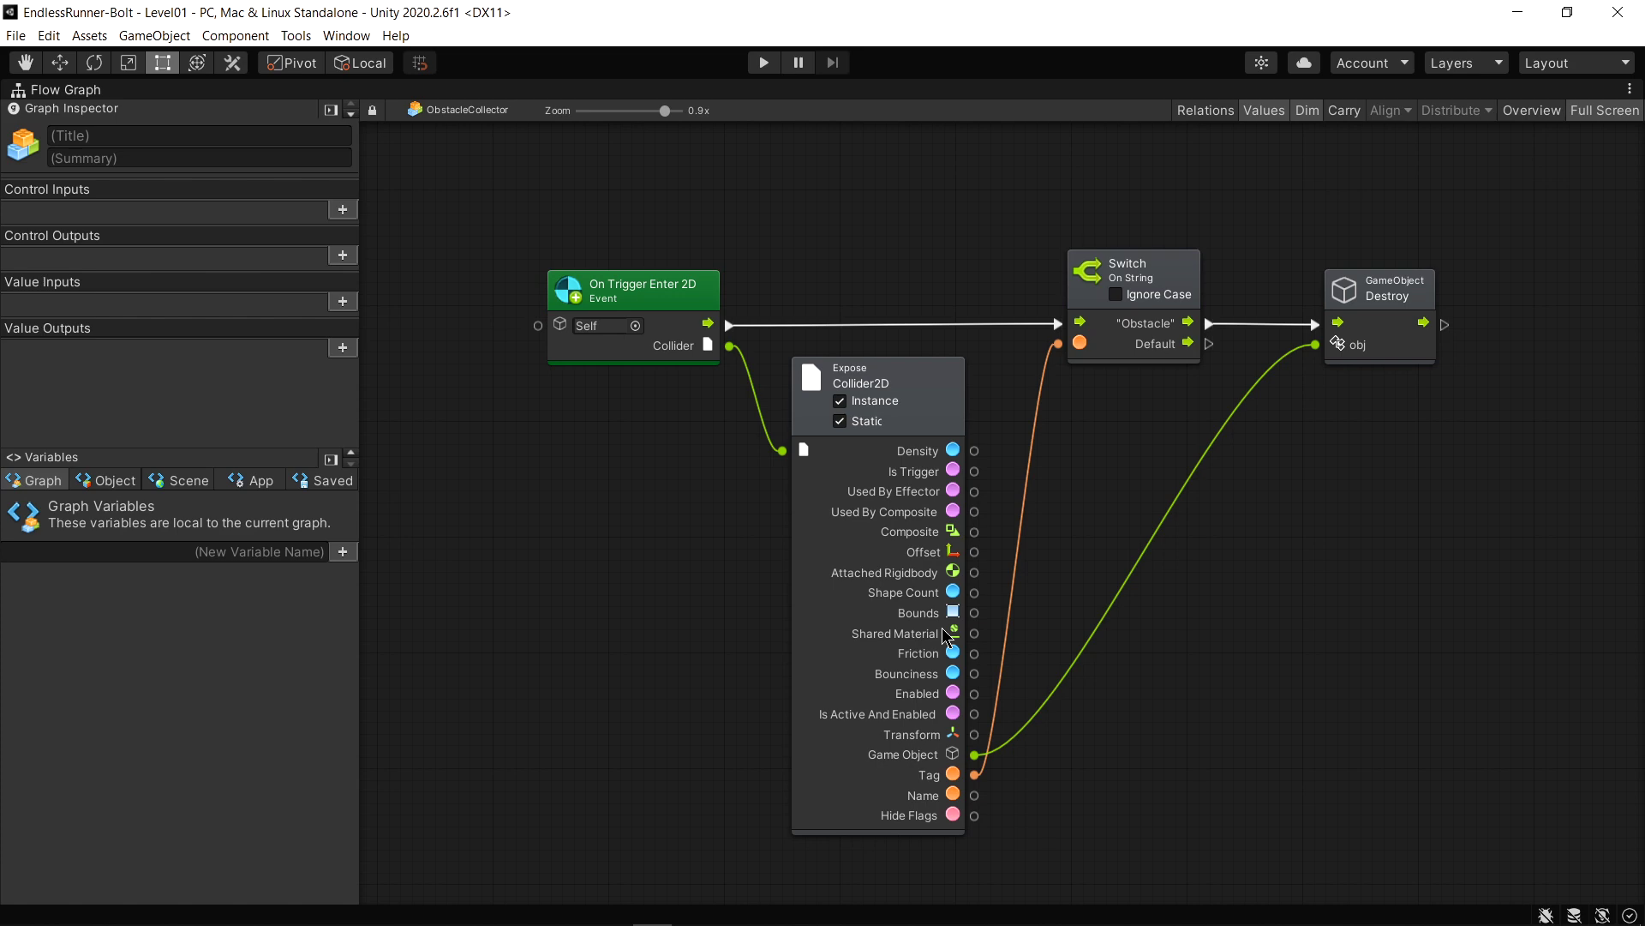
In the Variables panel's Scene tab, add an int variable named score with value 0
click(175, 482)
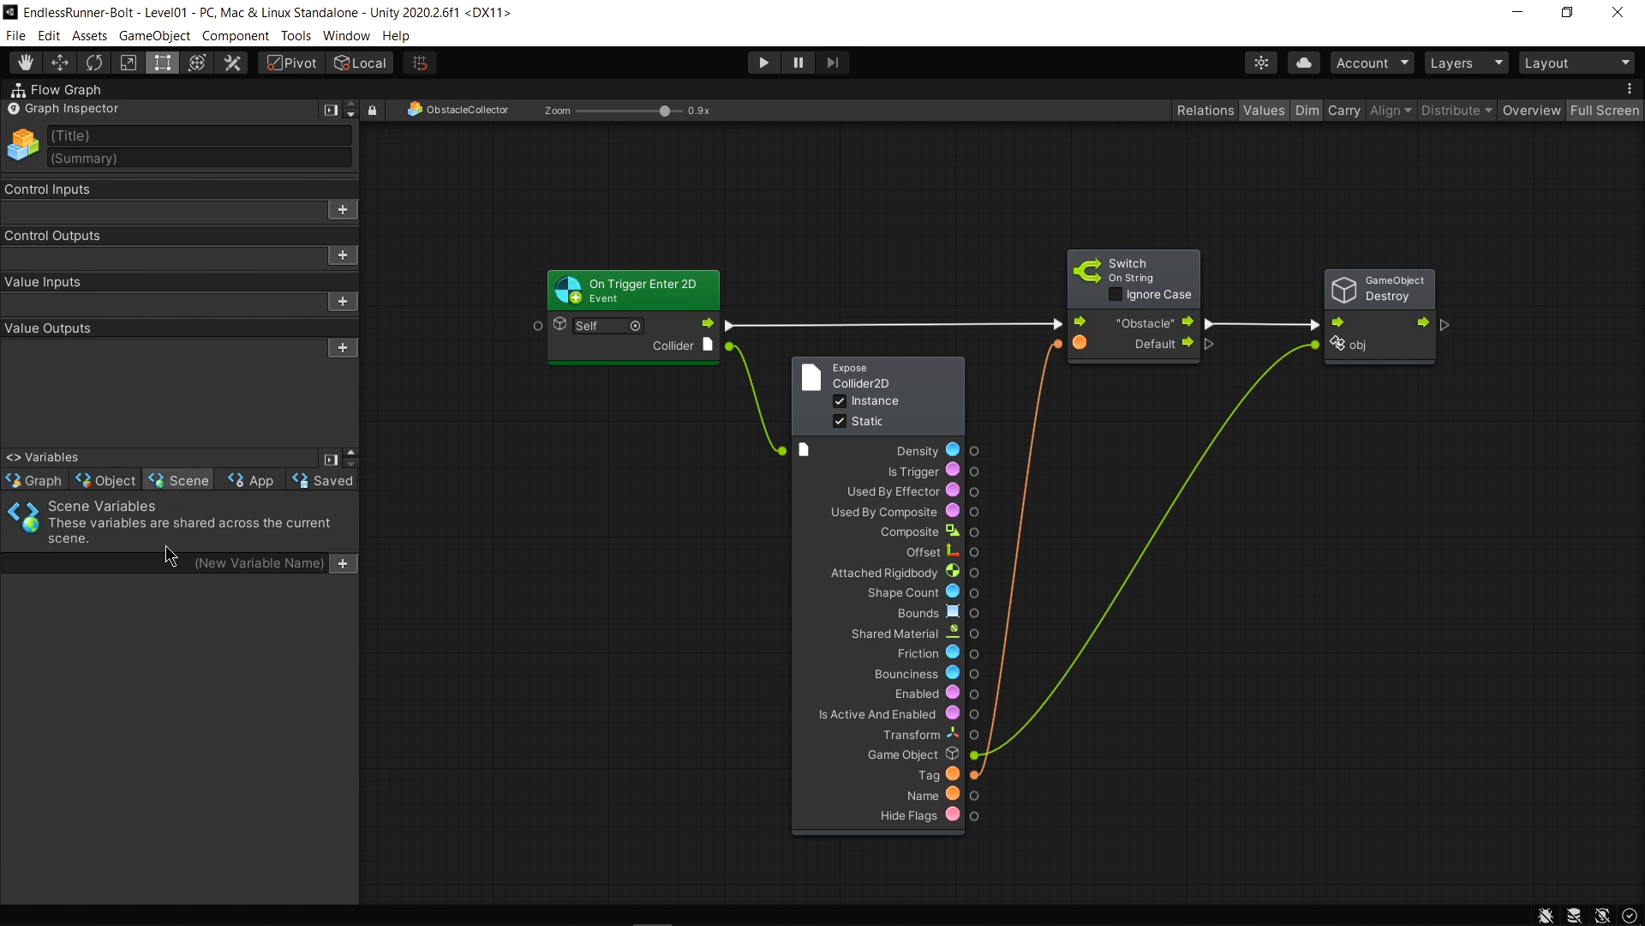
text(score)
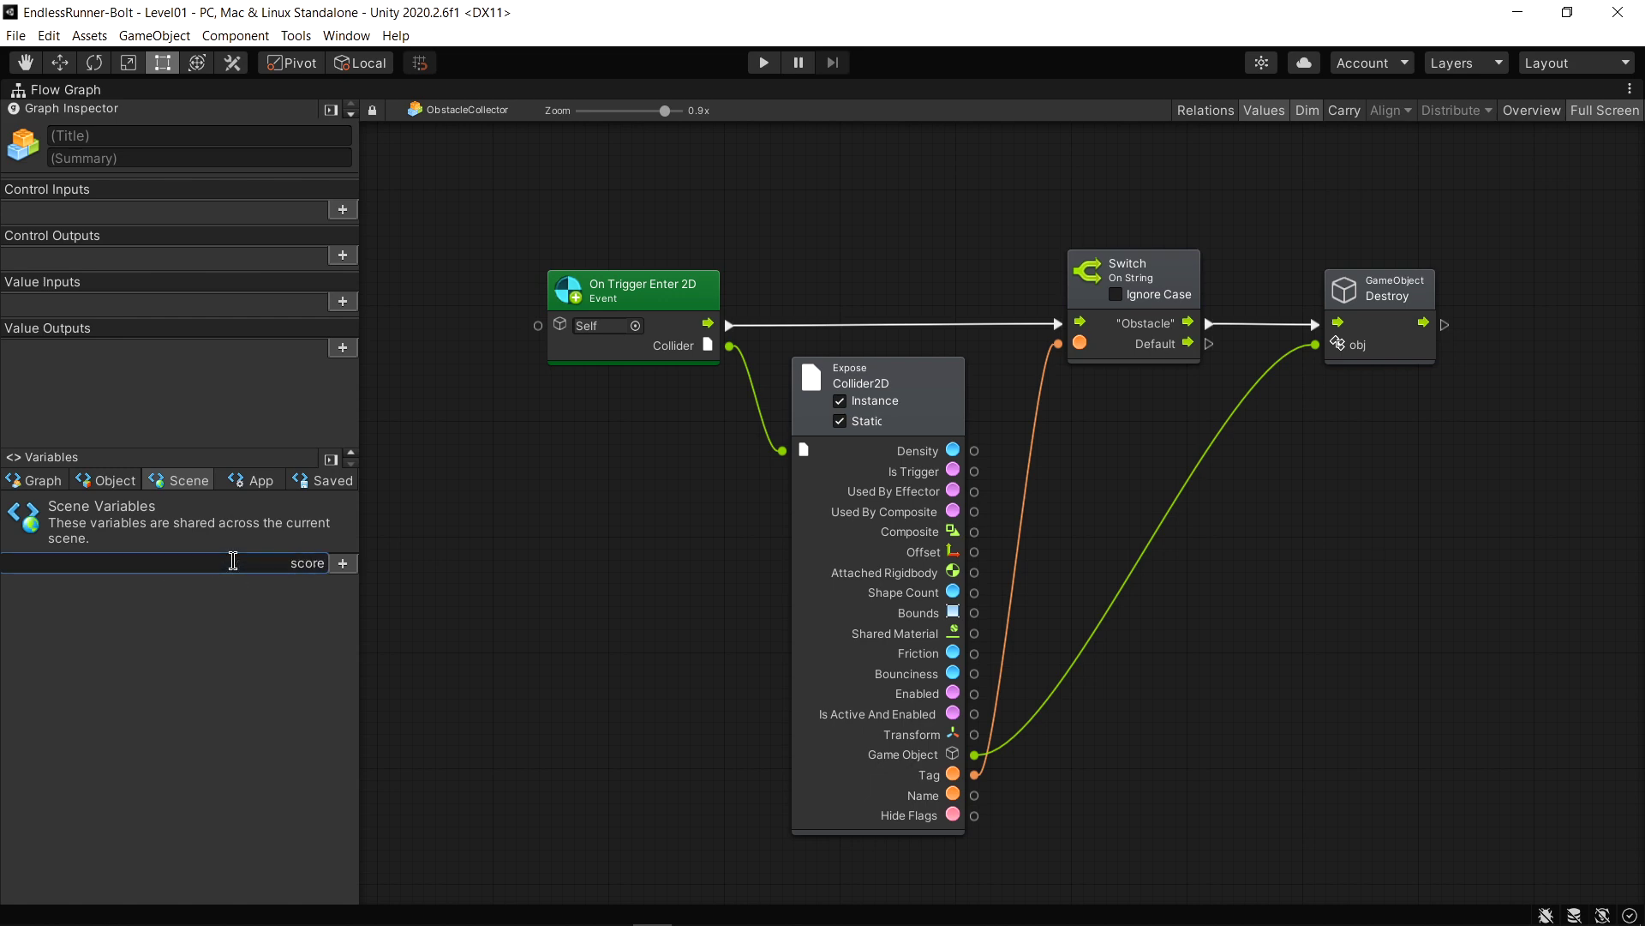
key(Return)
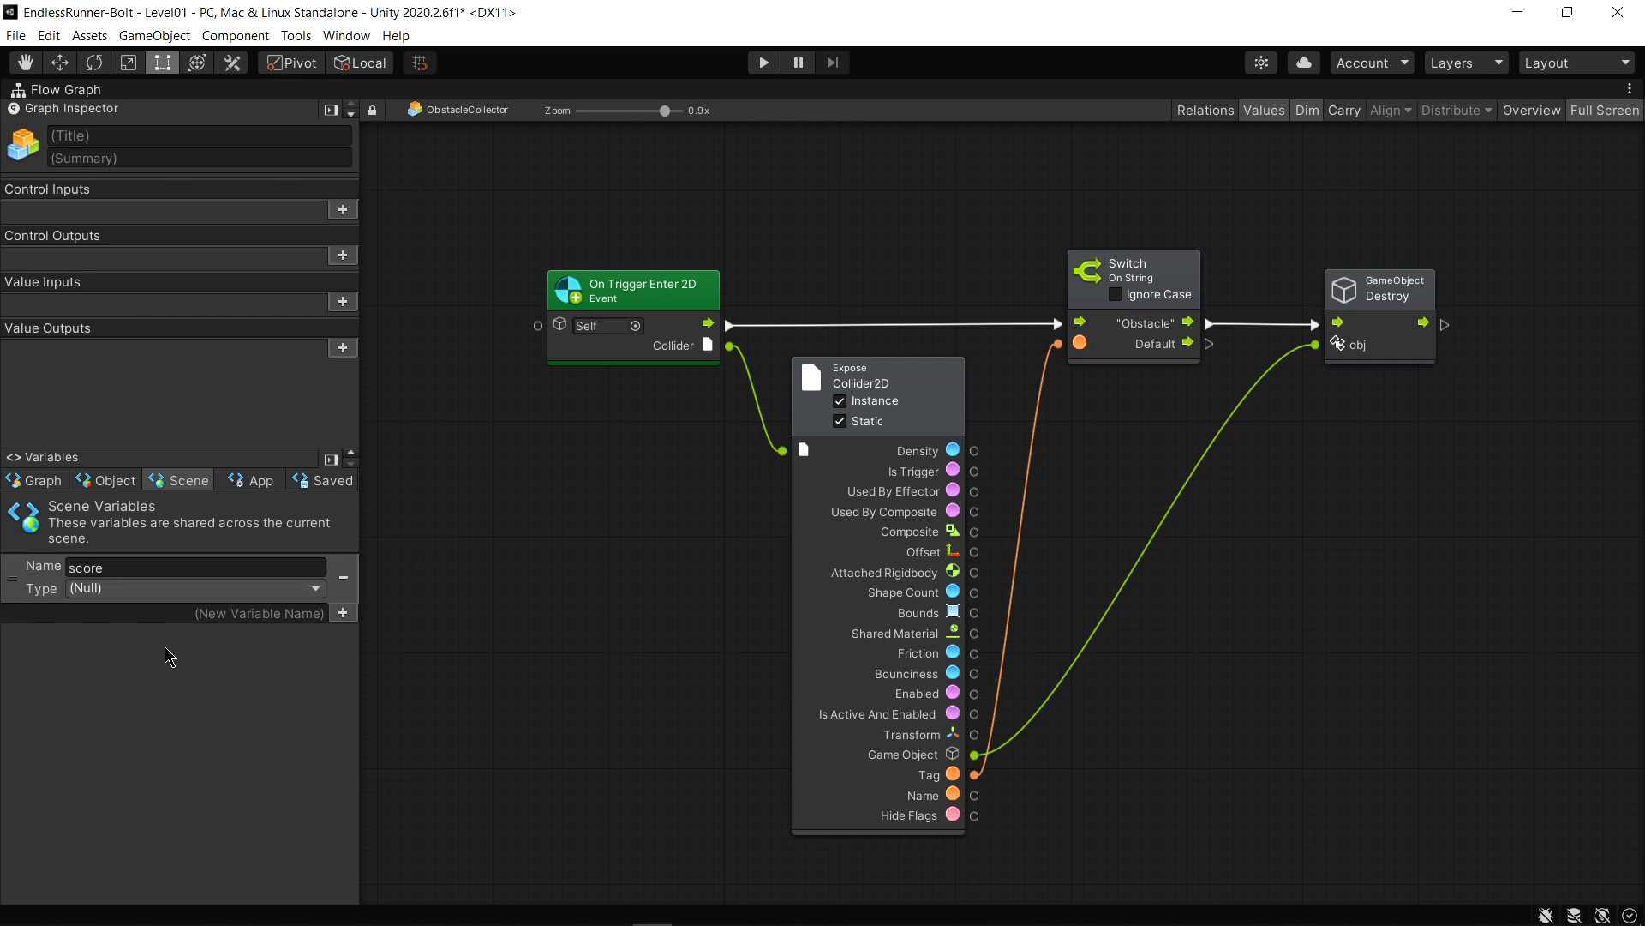
click(59, 596)
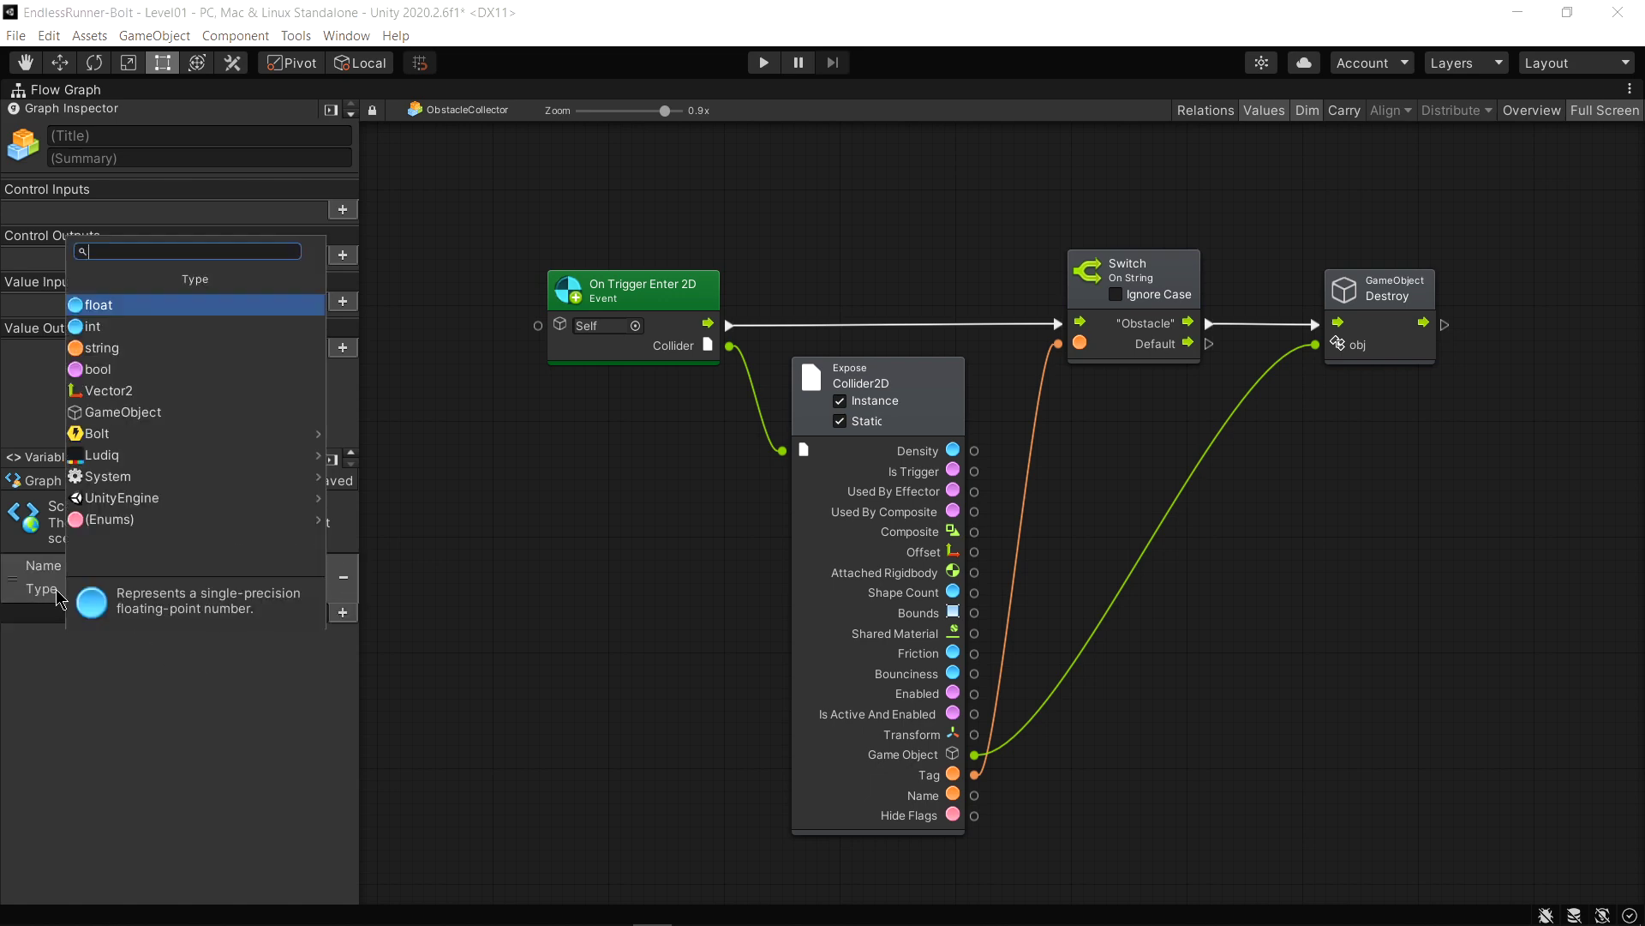
click(128, 325)
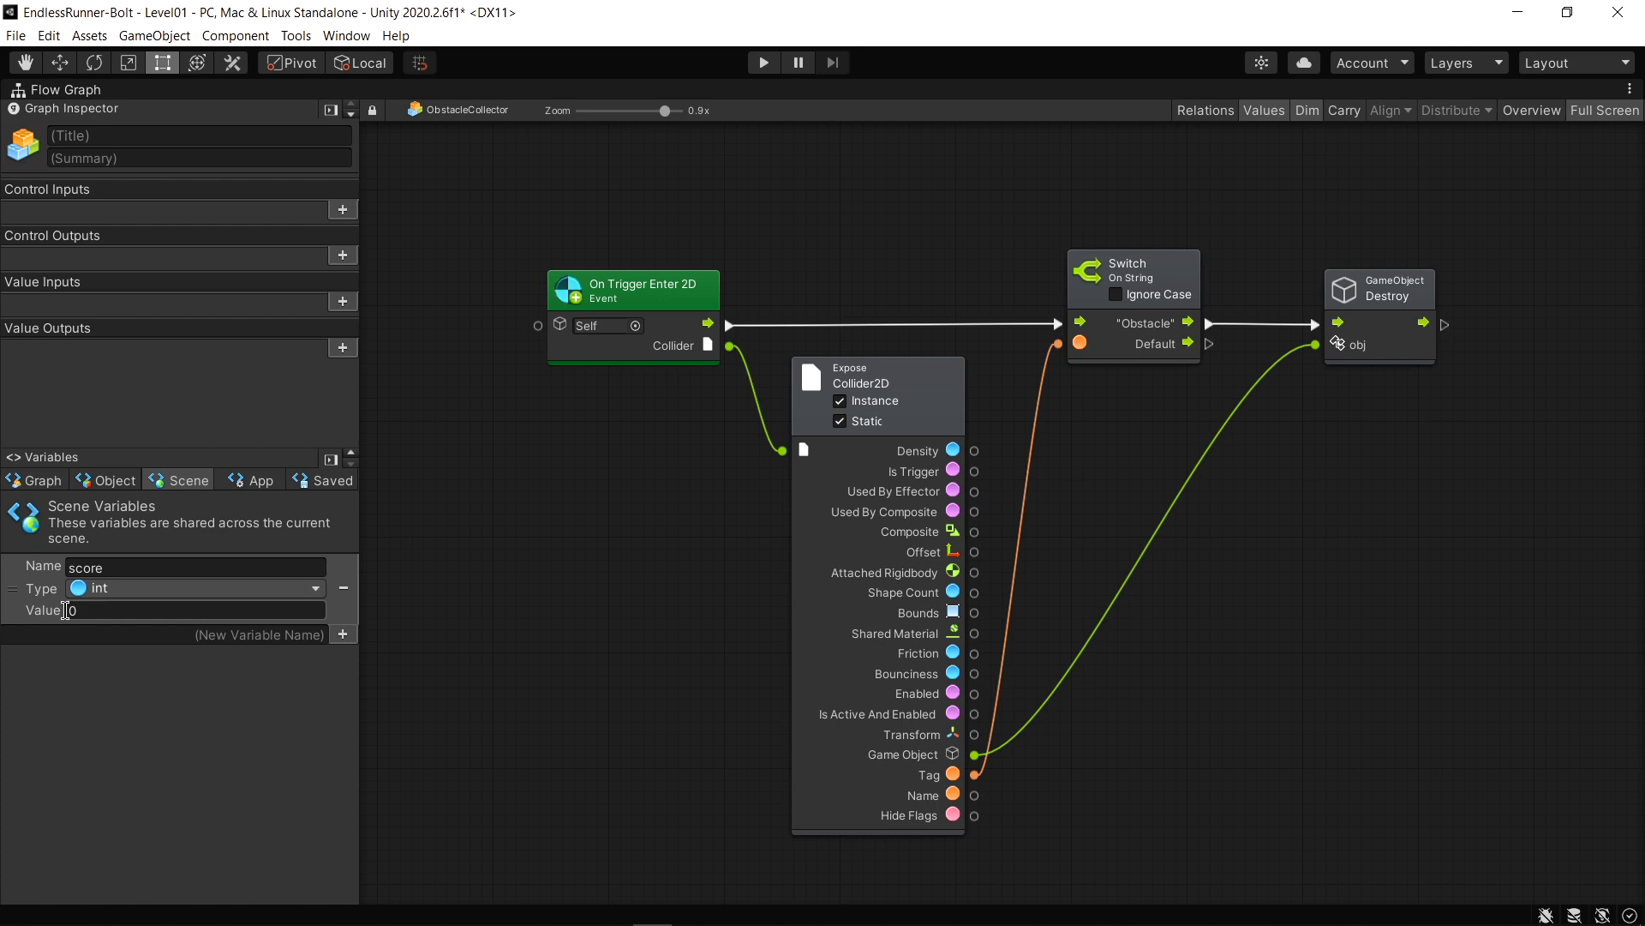
scroll(1286, 600, up, 1)
middle_drag(1329, 651, 742, 649)
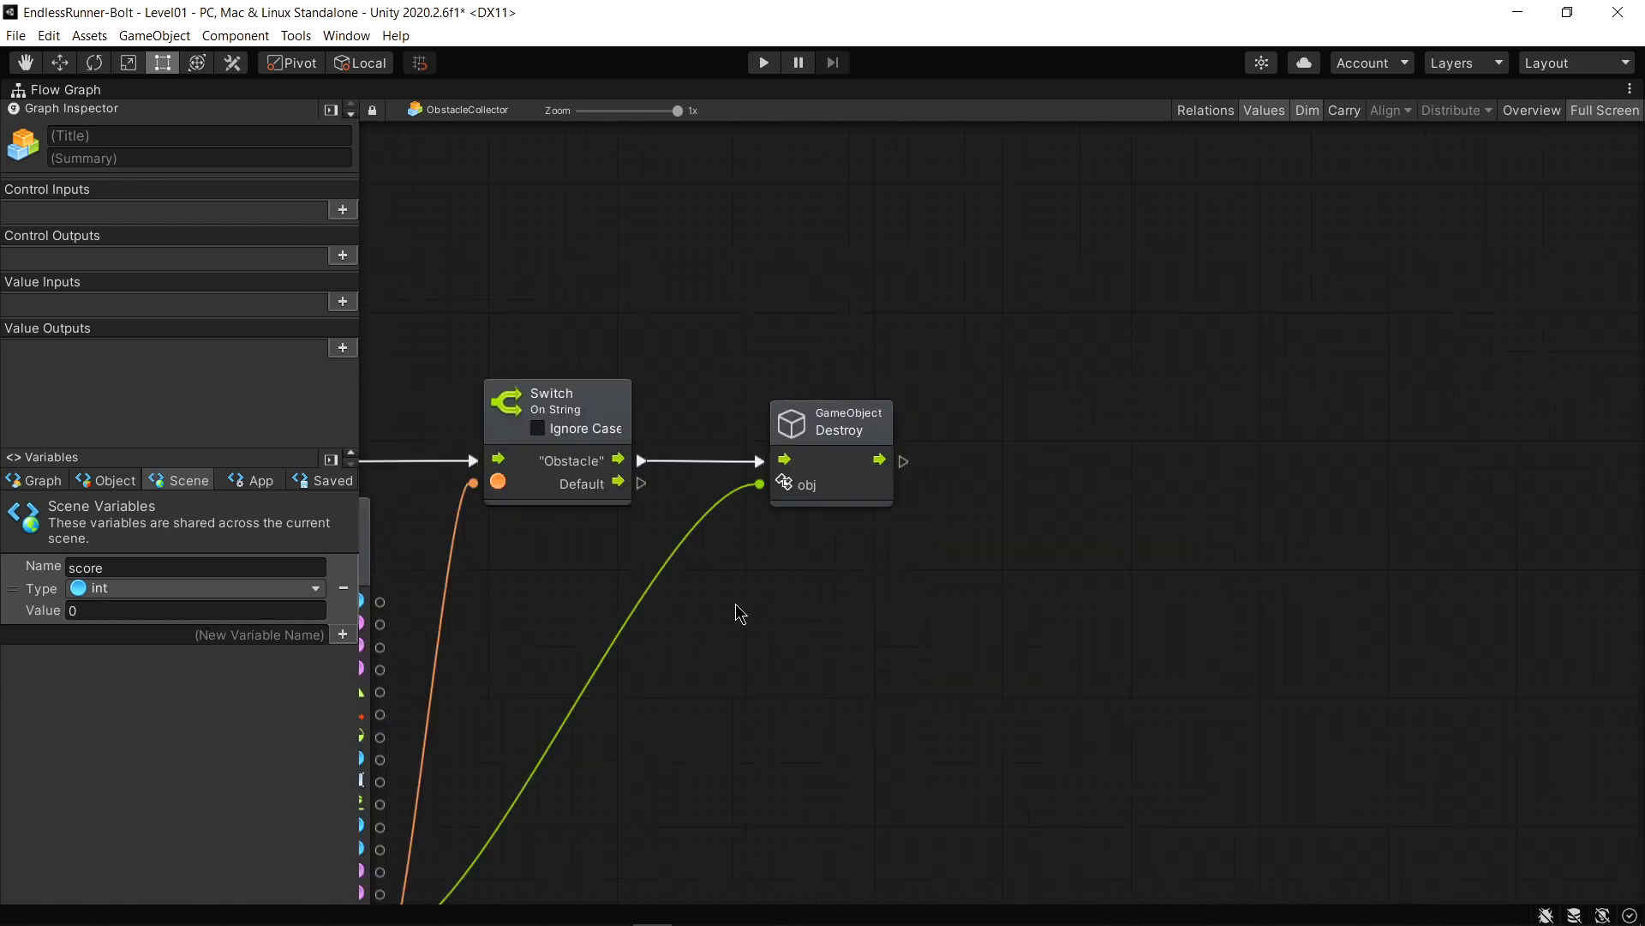
Add a Set Variable score node running after the Destroy node
right_click(1053, 454)
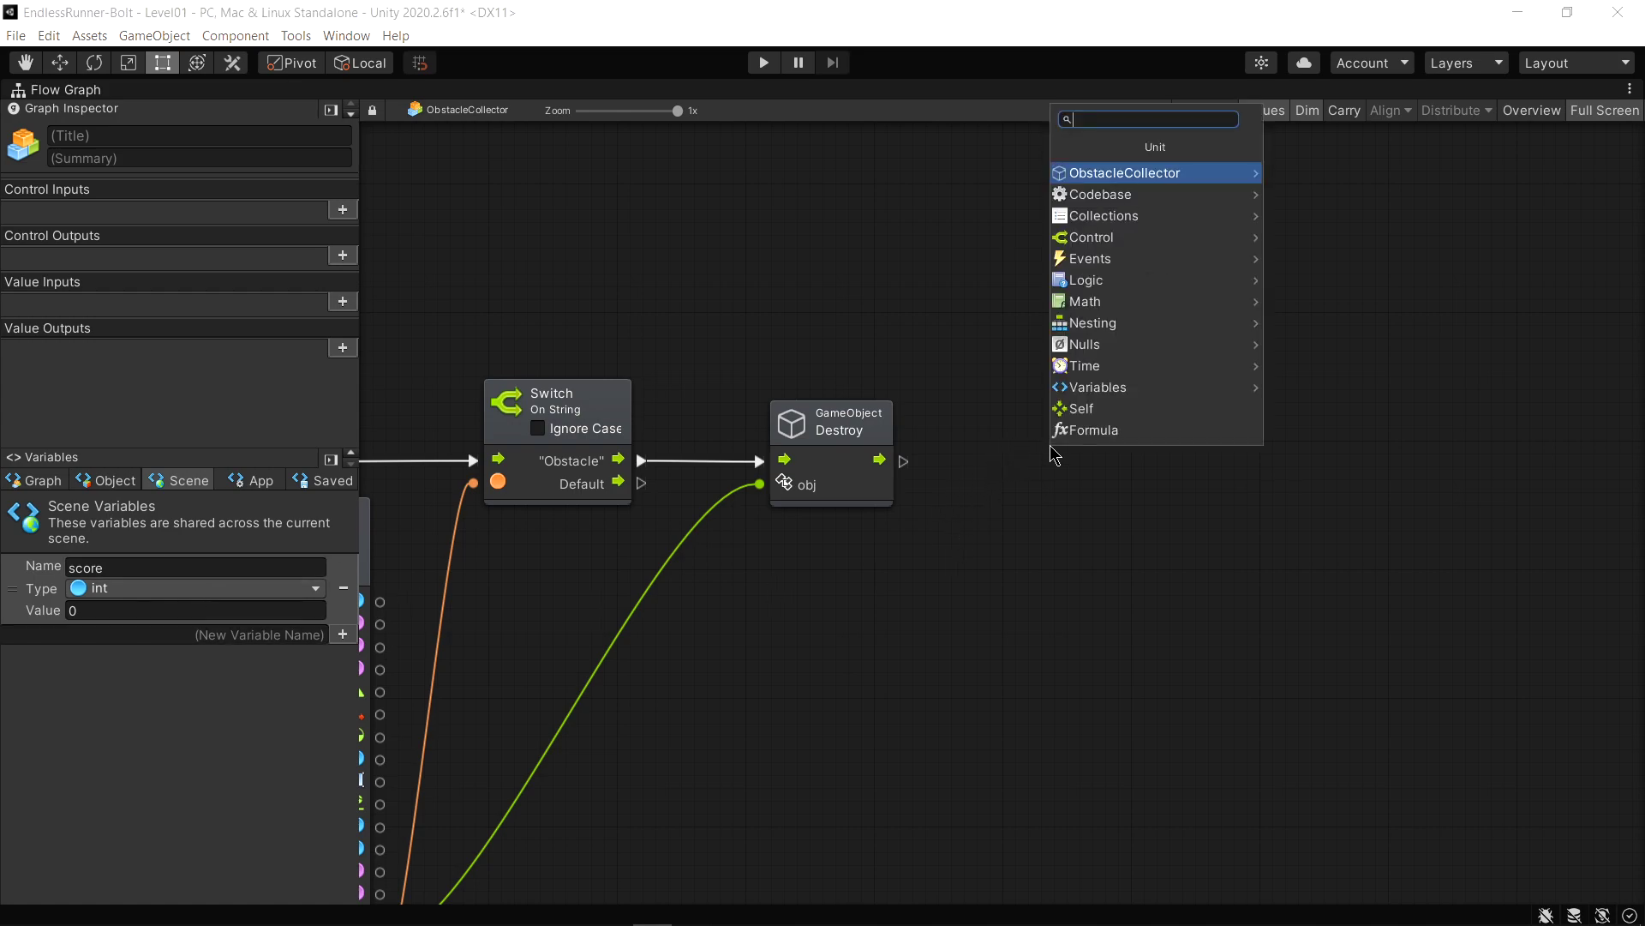
text(score)
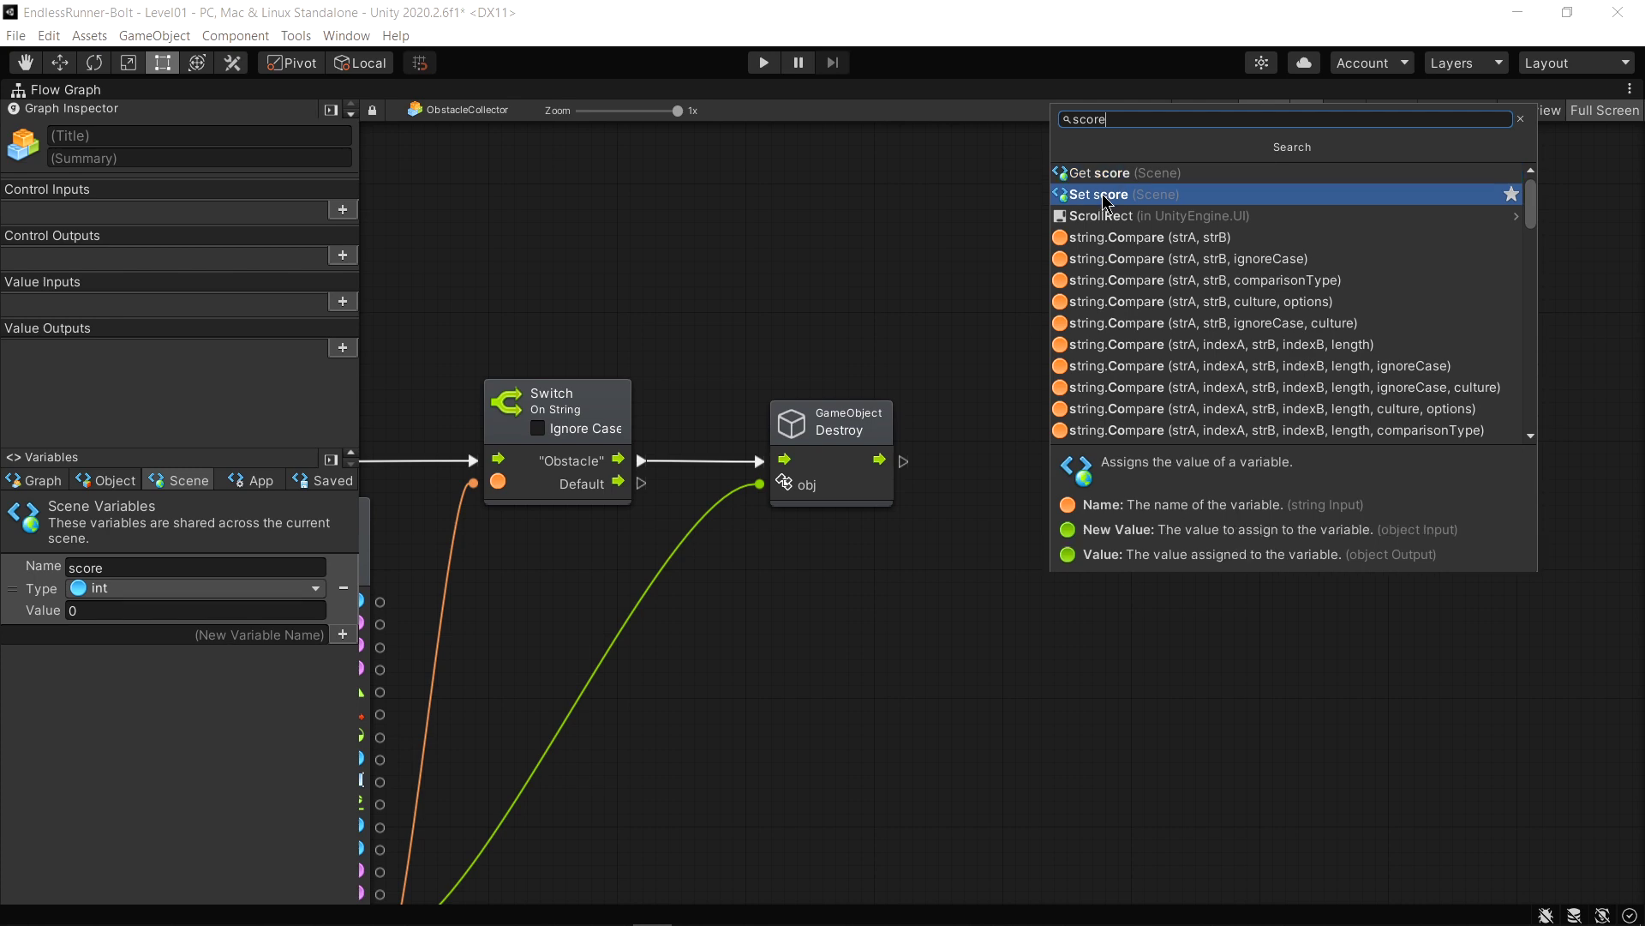
click(1103, 204)
drag(880, 460, 1047, 461)
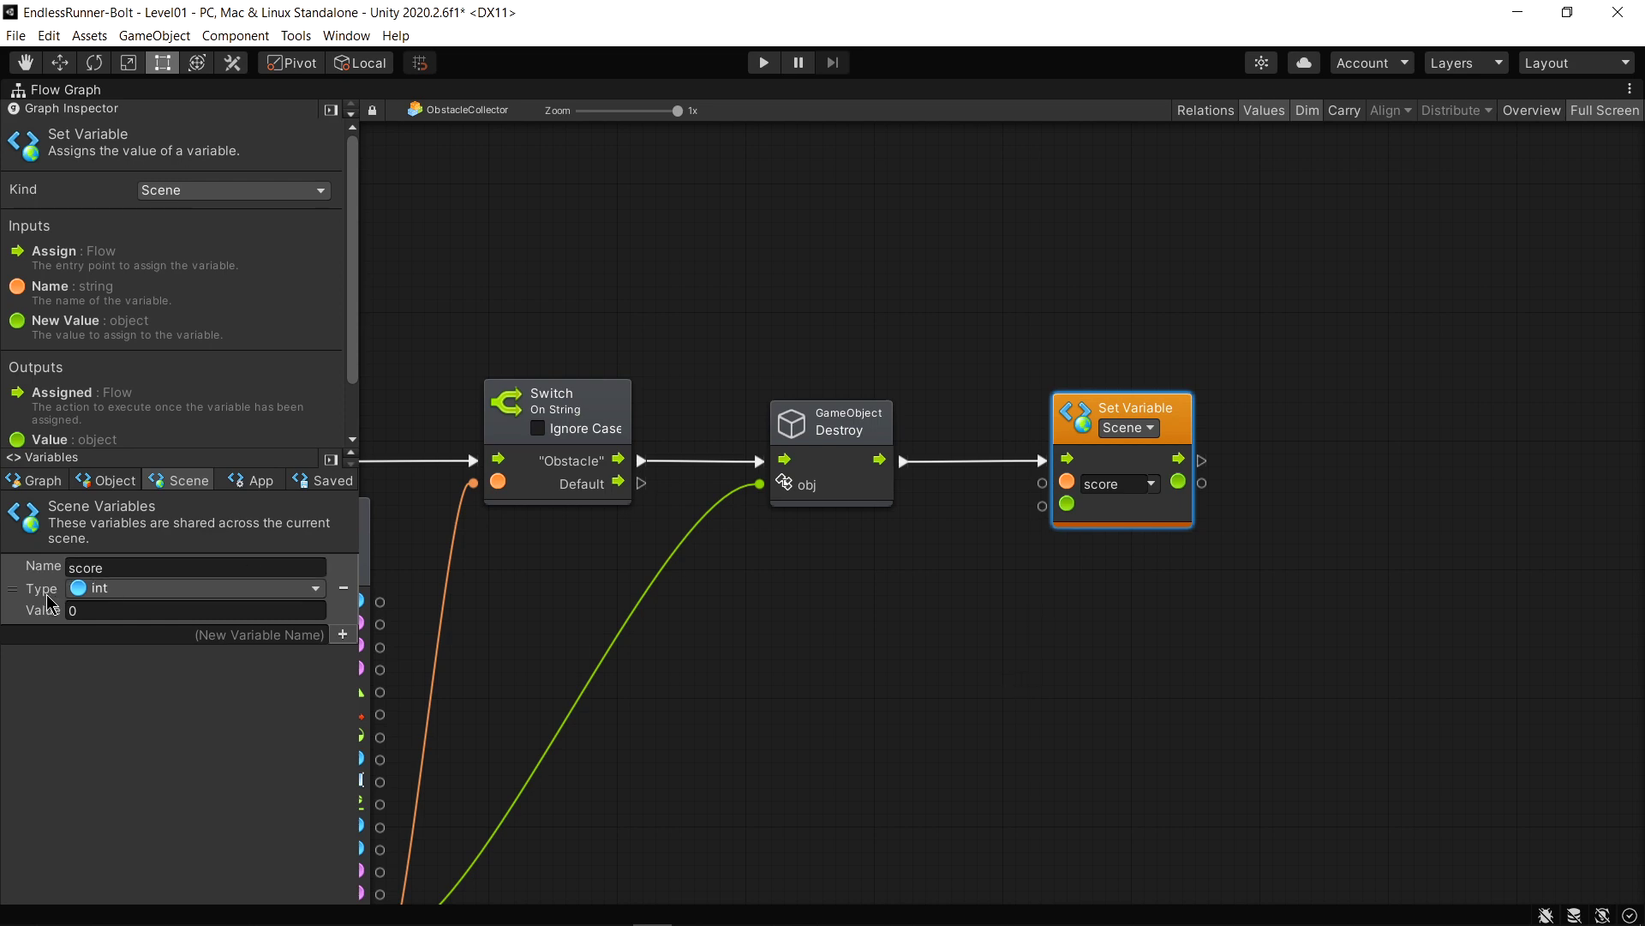
Feed a Get Variable score node and an integer literal 1 into an Add node
mouse_move(47, 600)
mouse_down()
mouse_move(823, 586)
mouse_move(840, 566)
mouse_up()
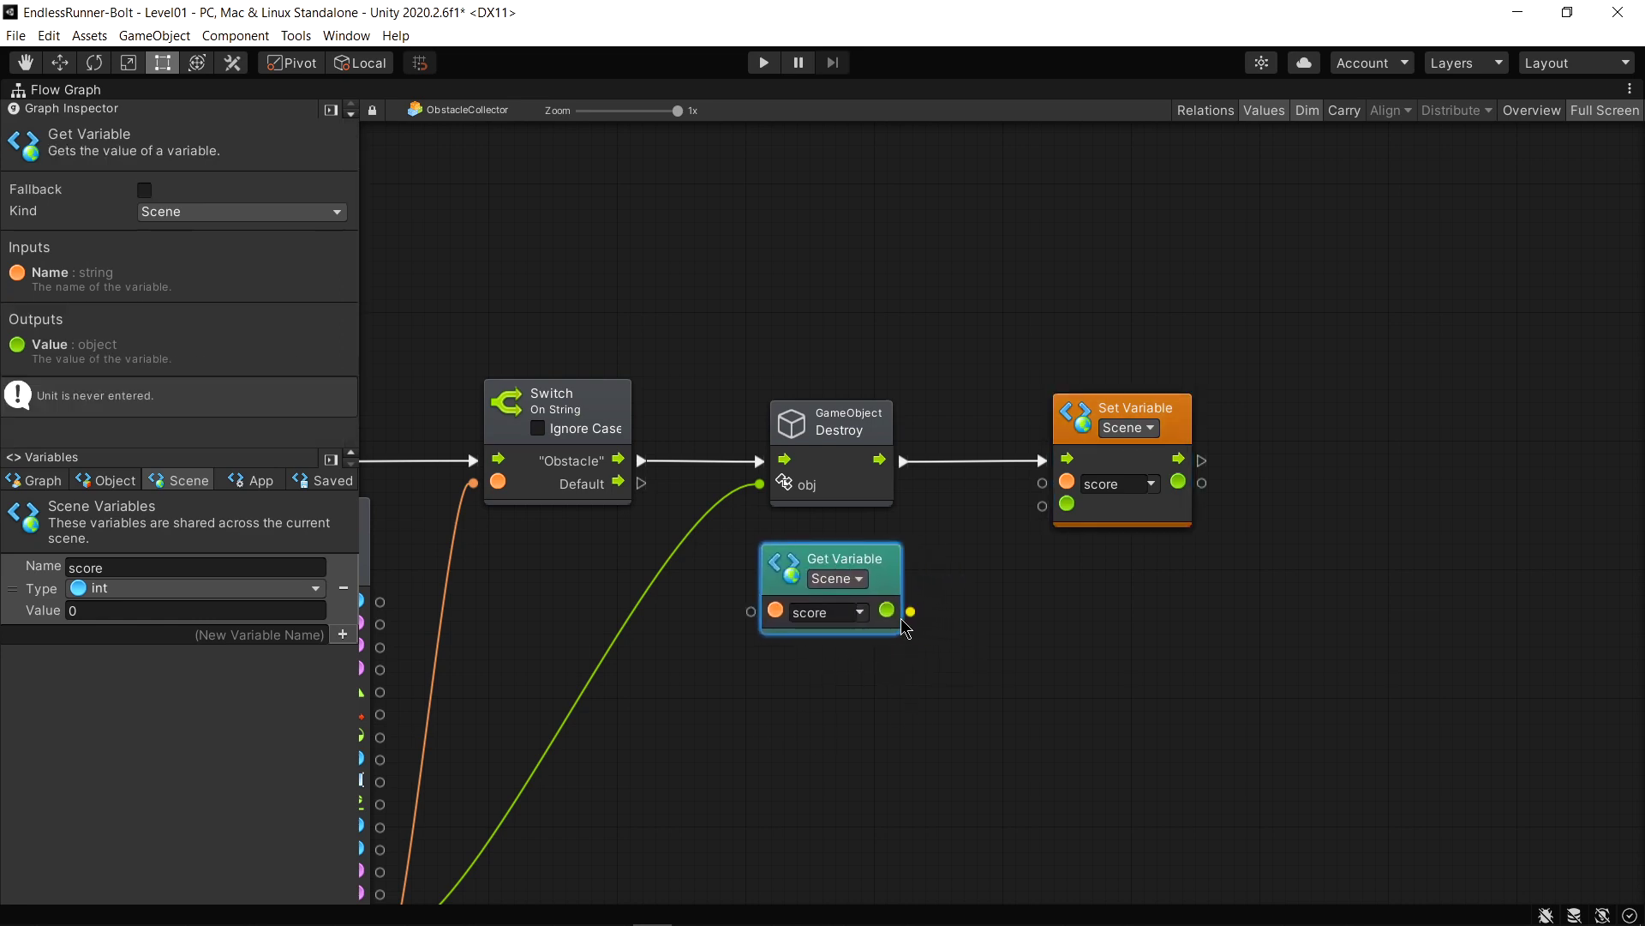
drag(911, 611, 1017, 624)
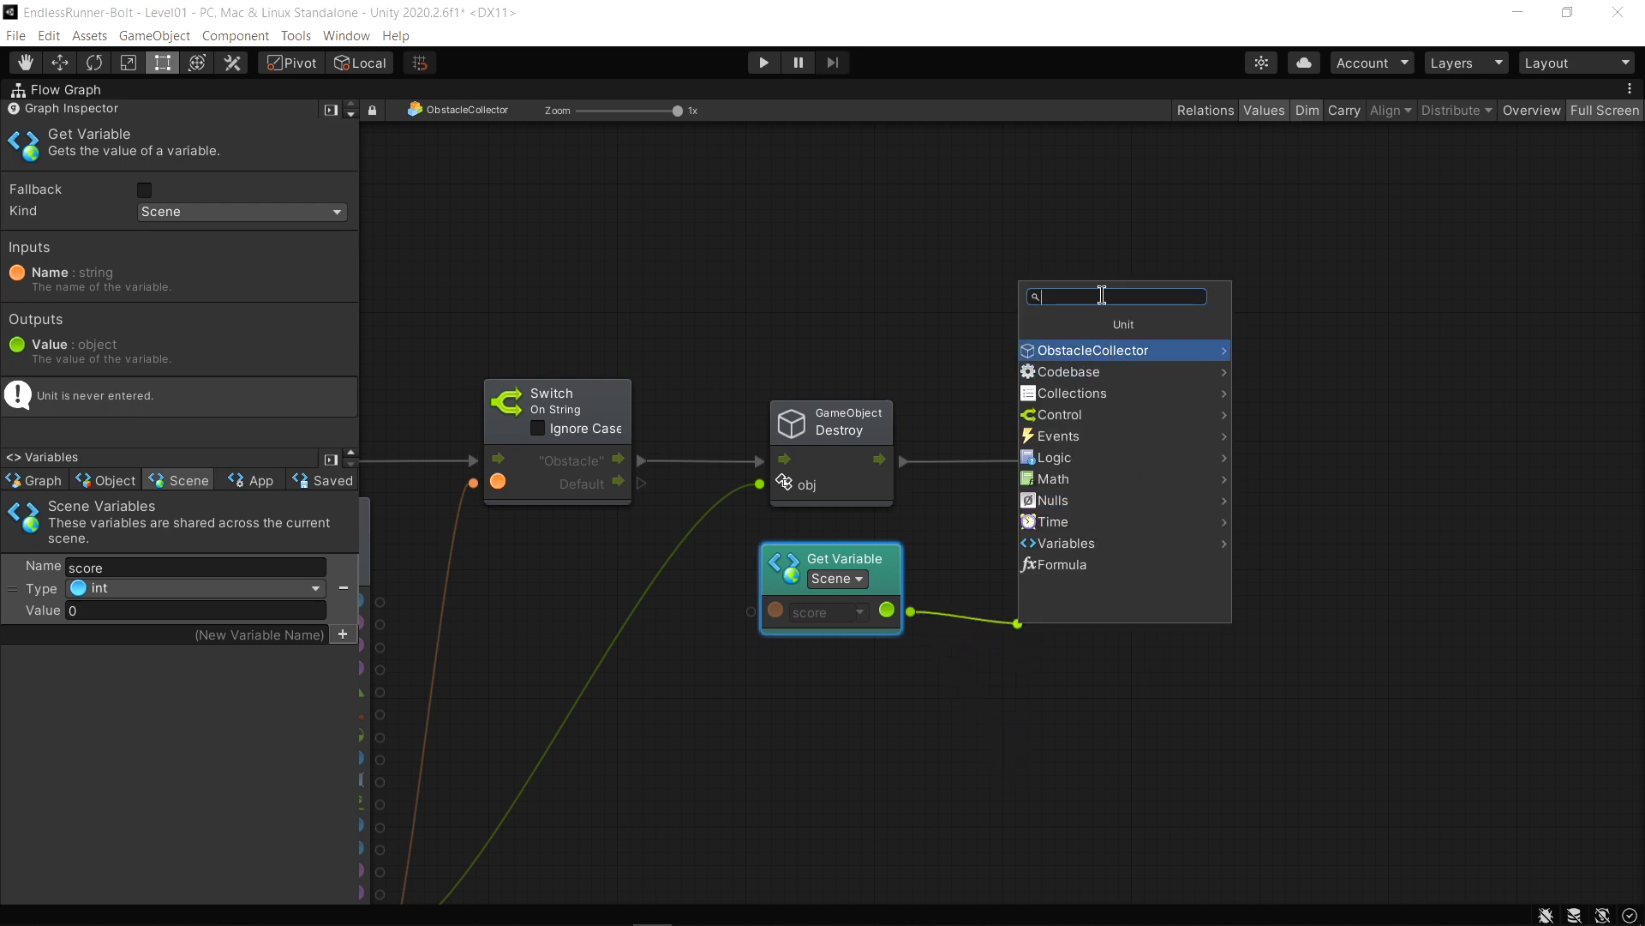
text(add)
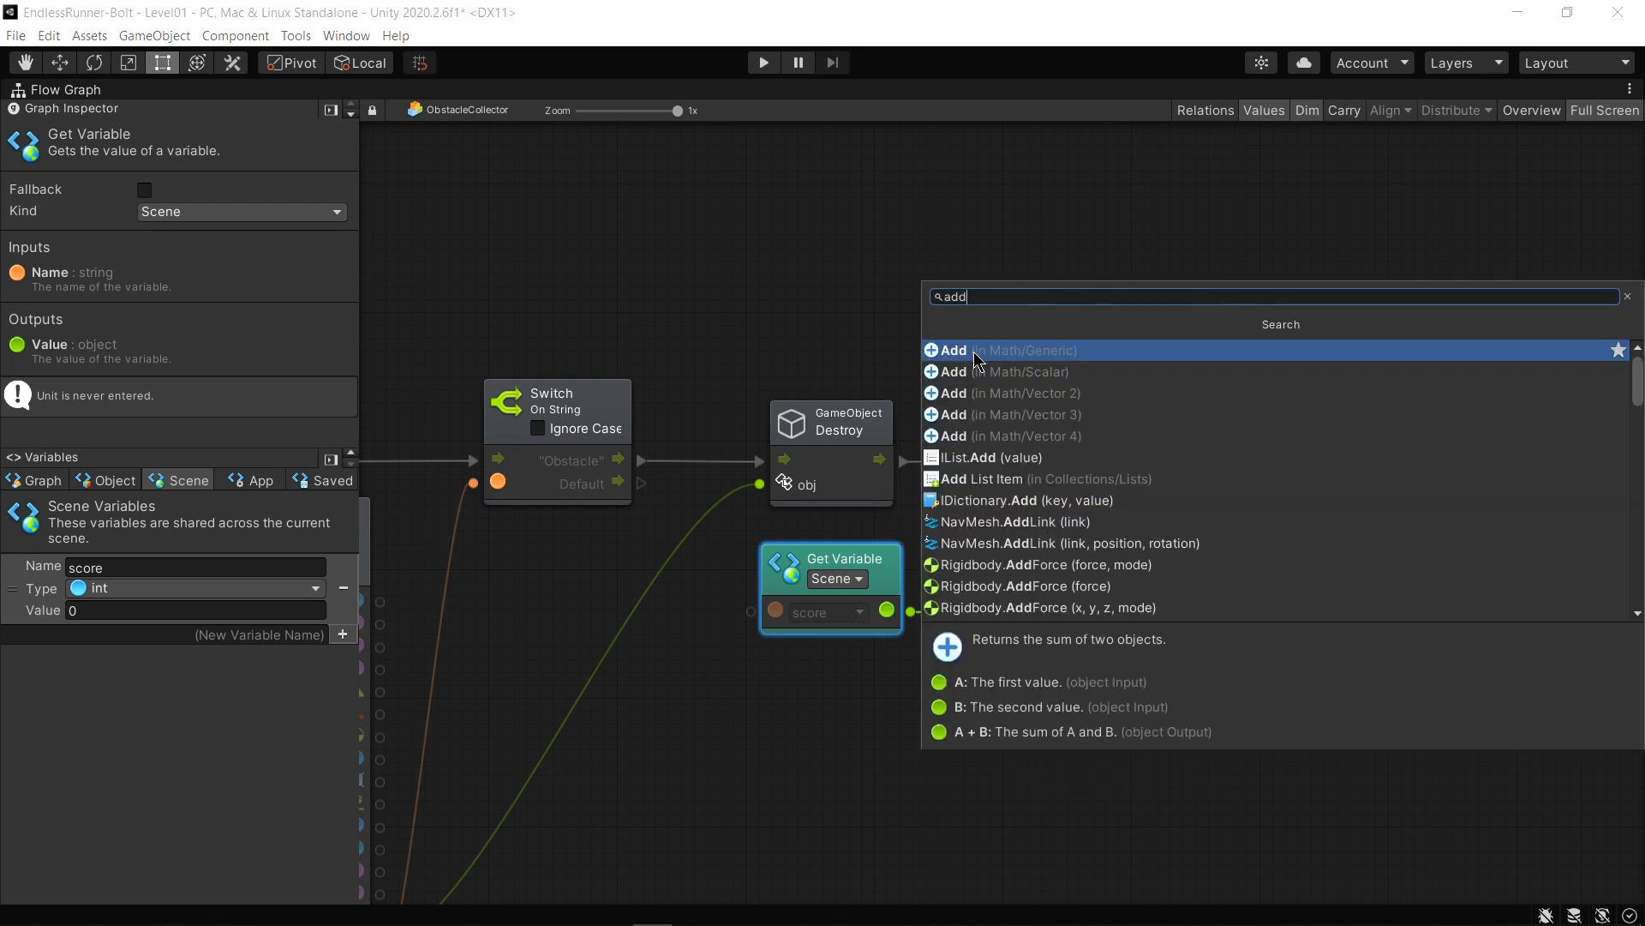
click(1070, 358)
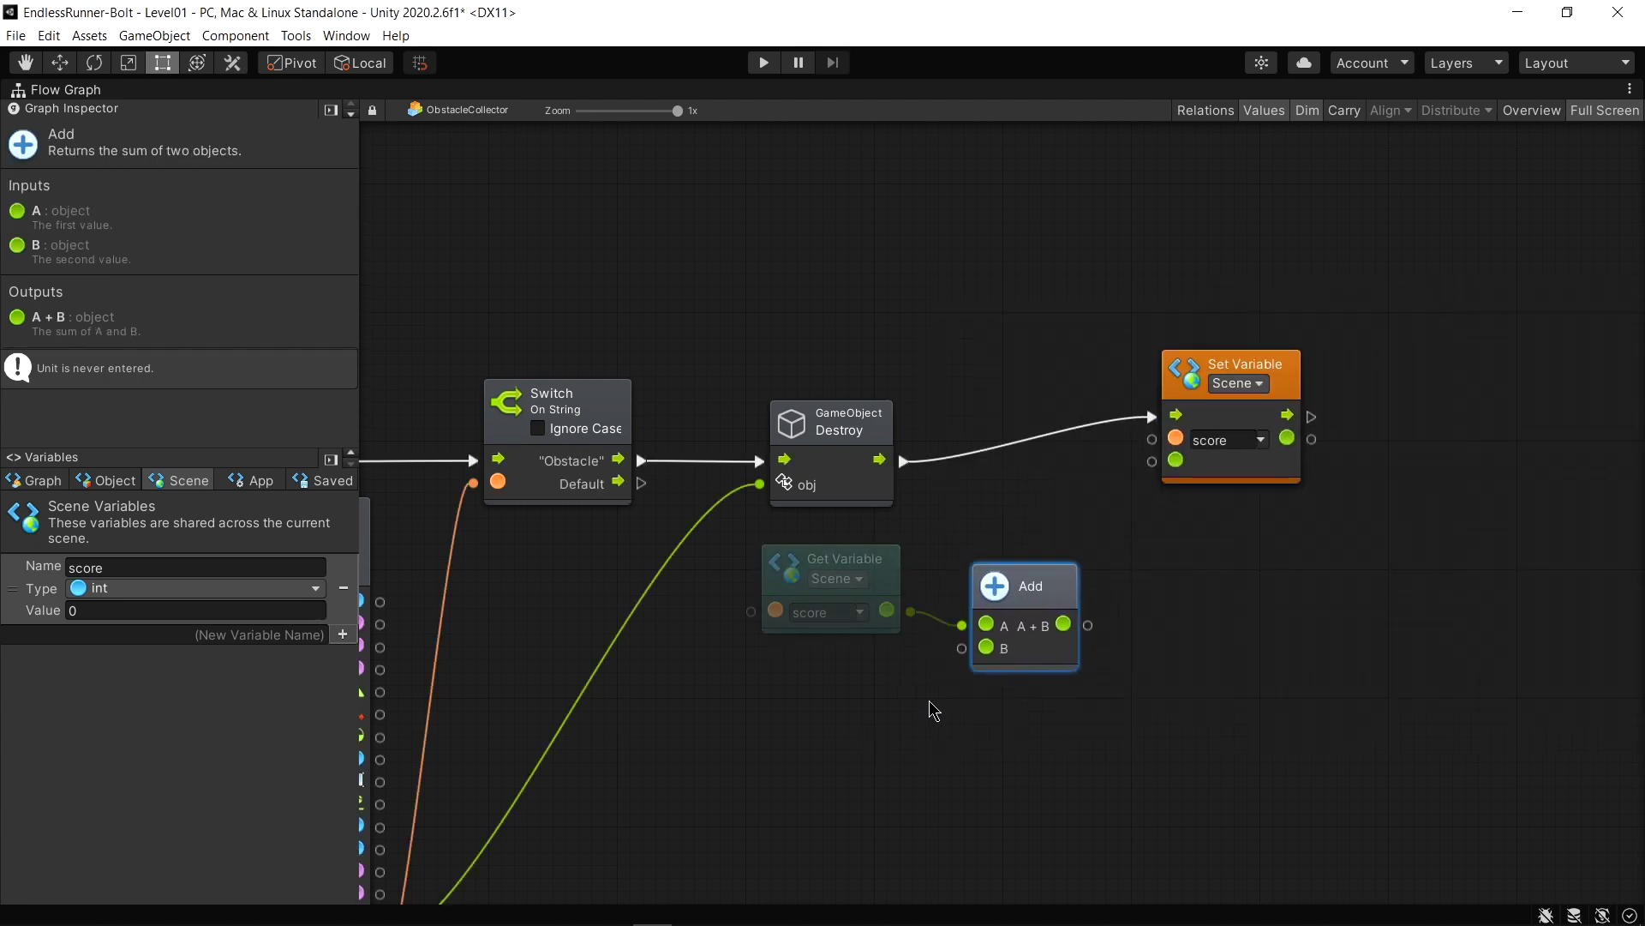
drag(985, 647, 852, 723)
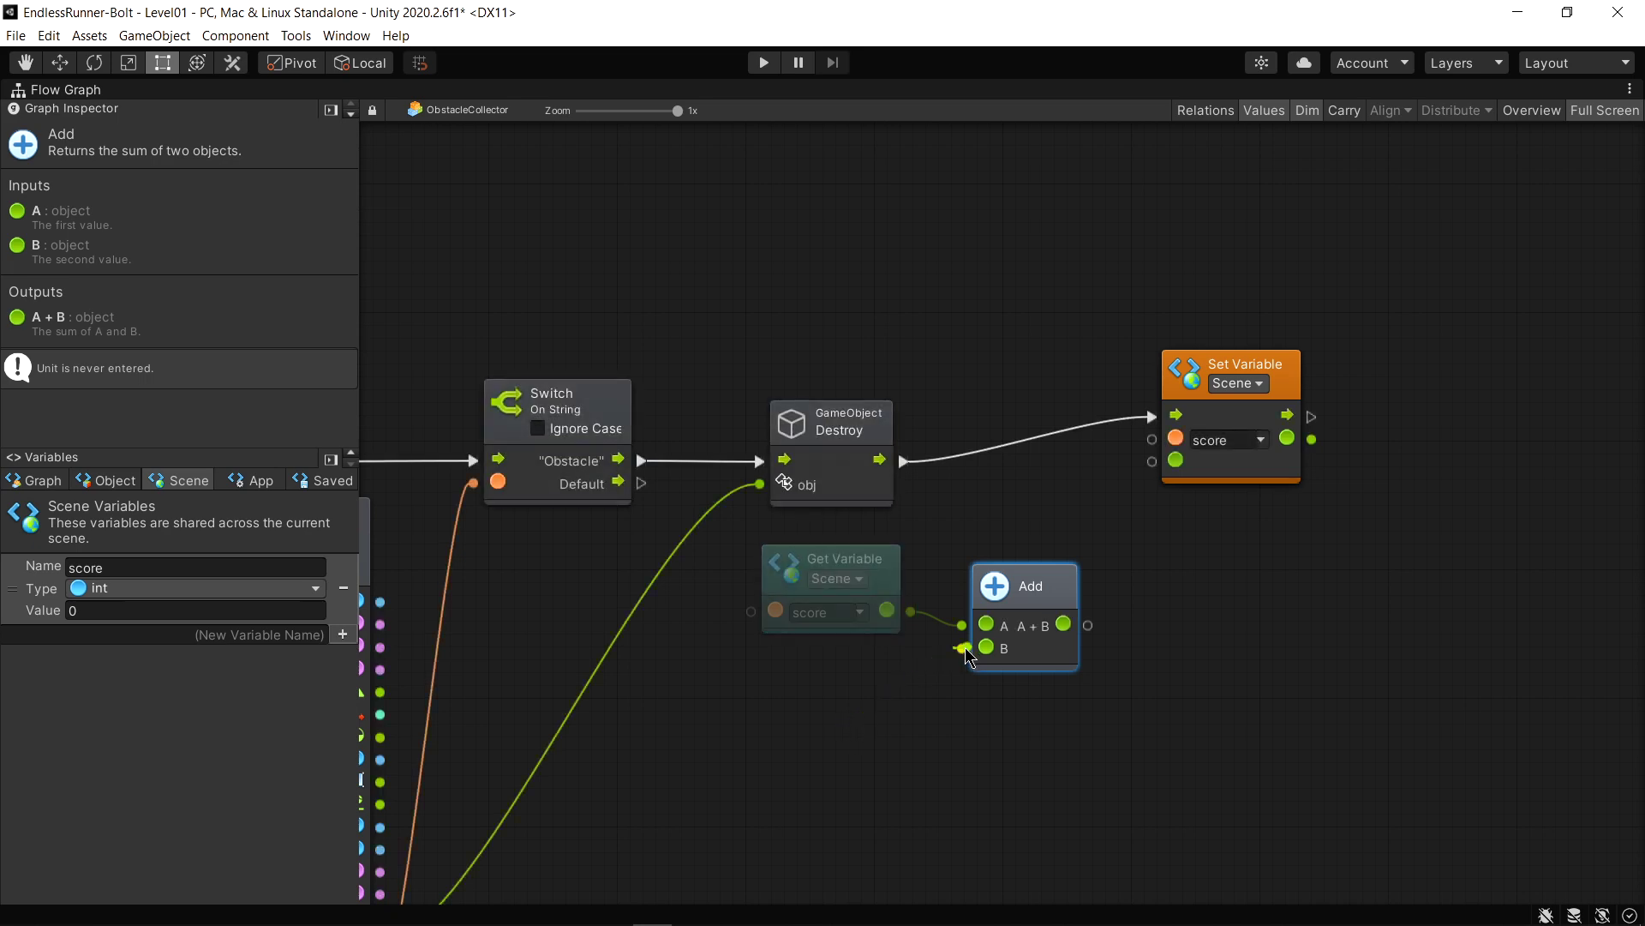
mouse_move(852, 725)
mouse_down()
mouse_move(838, 736)
mouse_move(870, 668)
mouse_up()
click(881, 493)
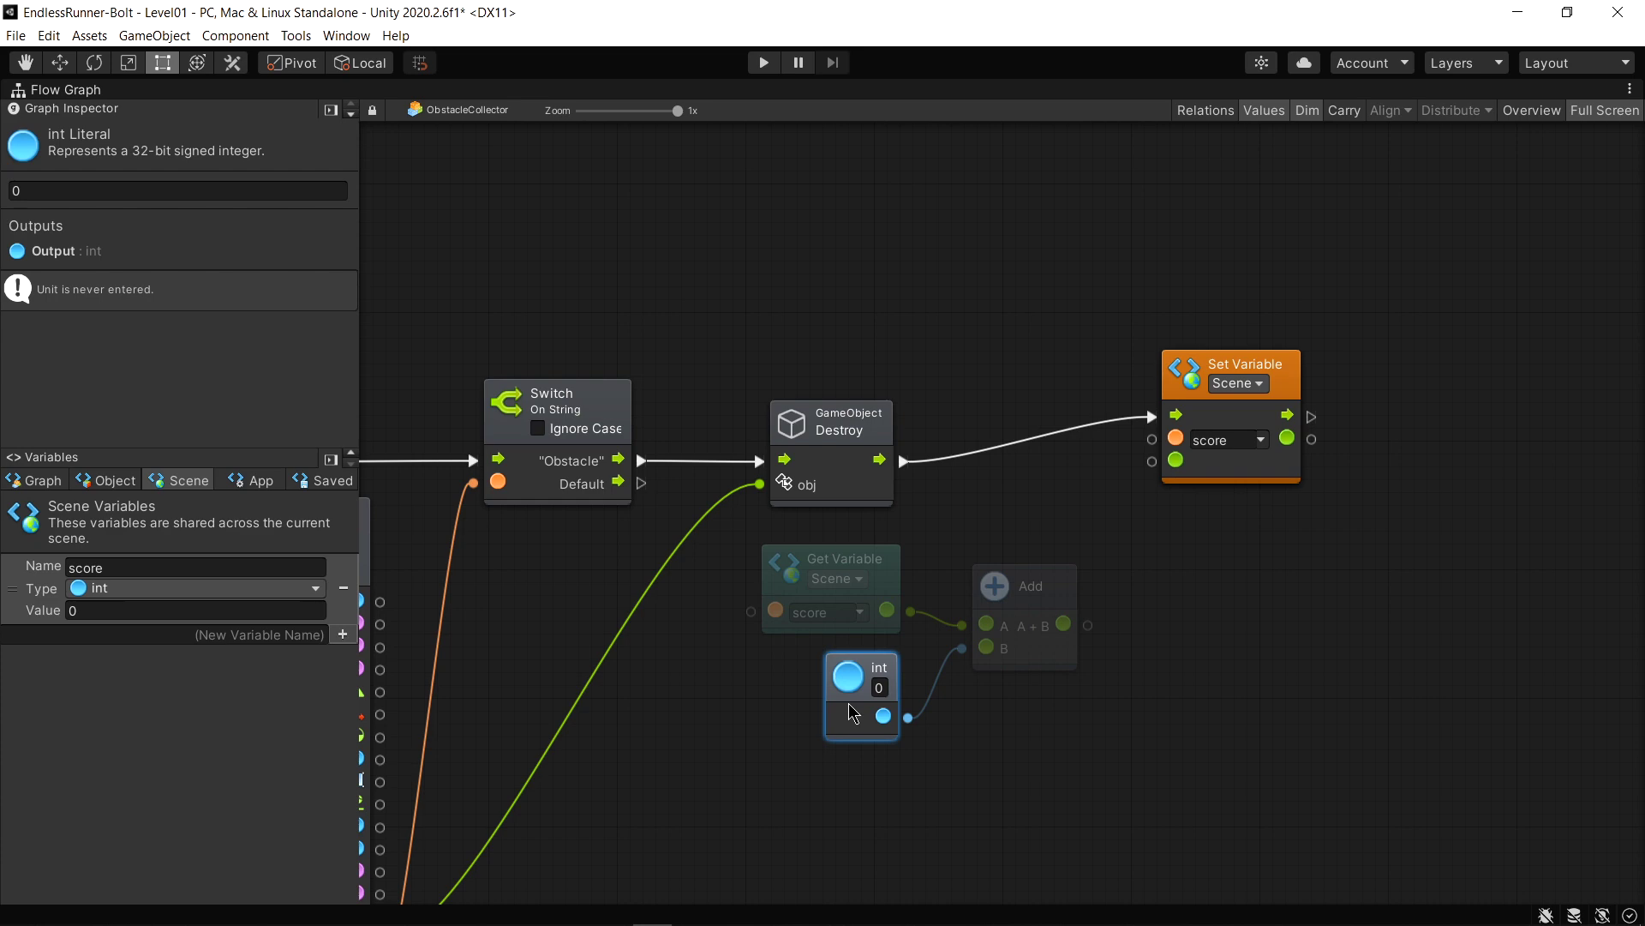
click(873, 688)
text(1)
click(935, 766)
Connect the Add node's sum into Set Variable score's new value
click(1039, 585)
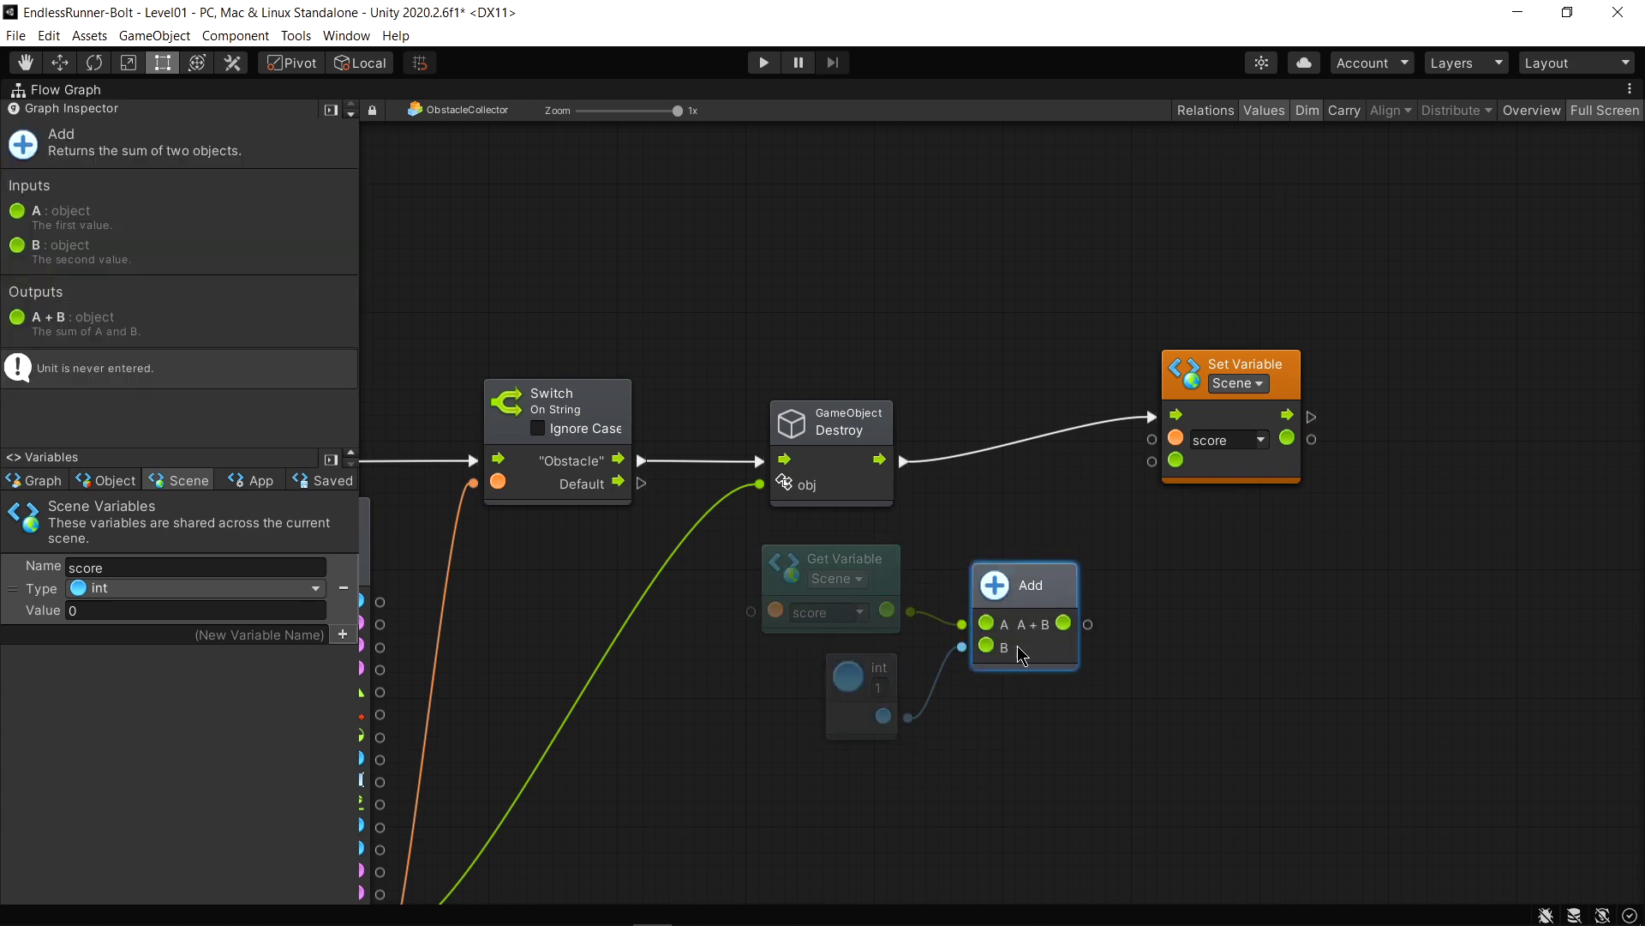
drag(1088, 624, 1156, 463)
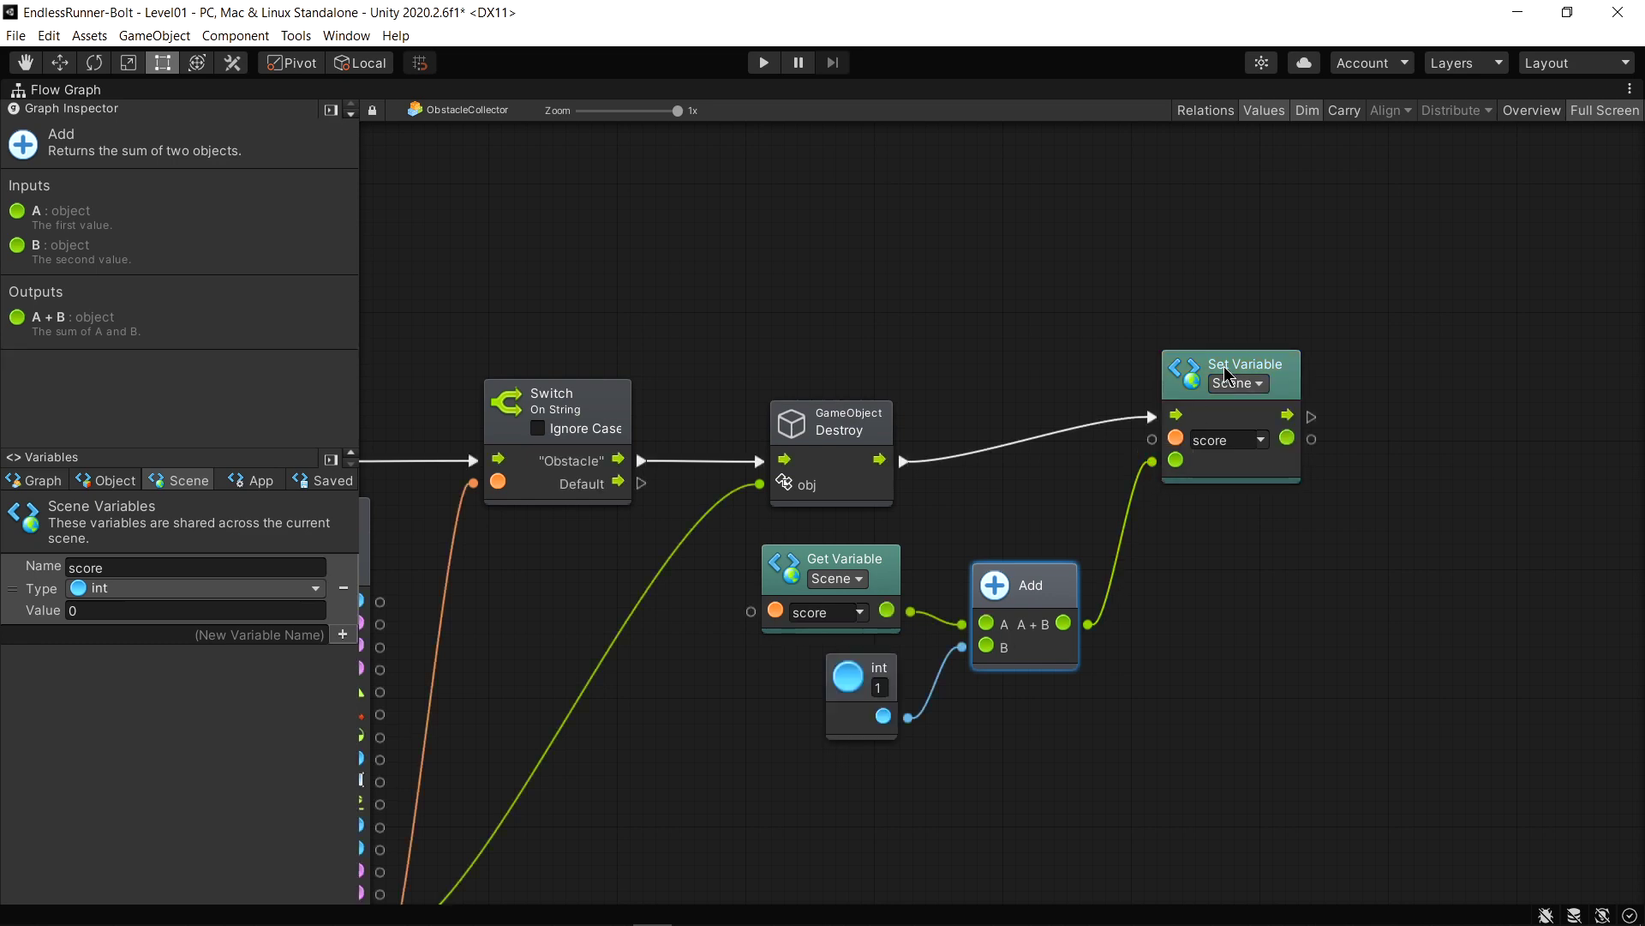
drag(1224, 366, 1225, 407)
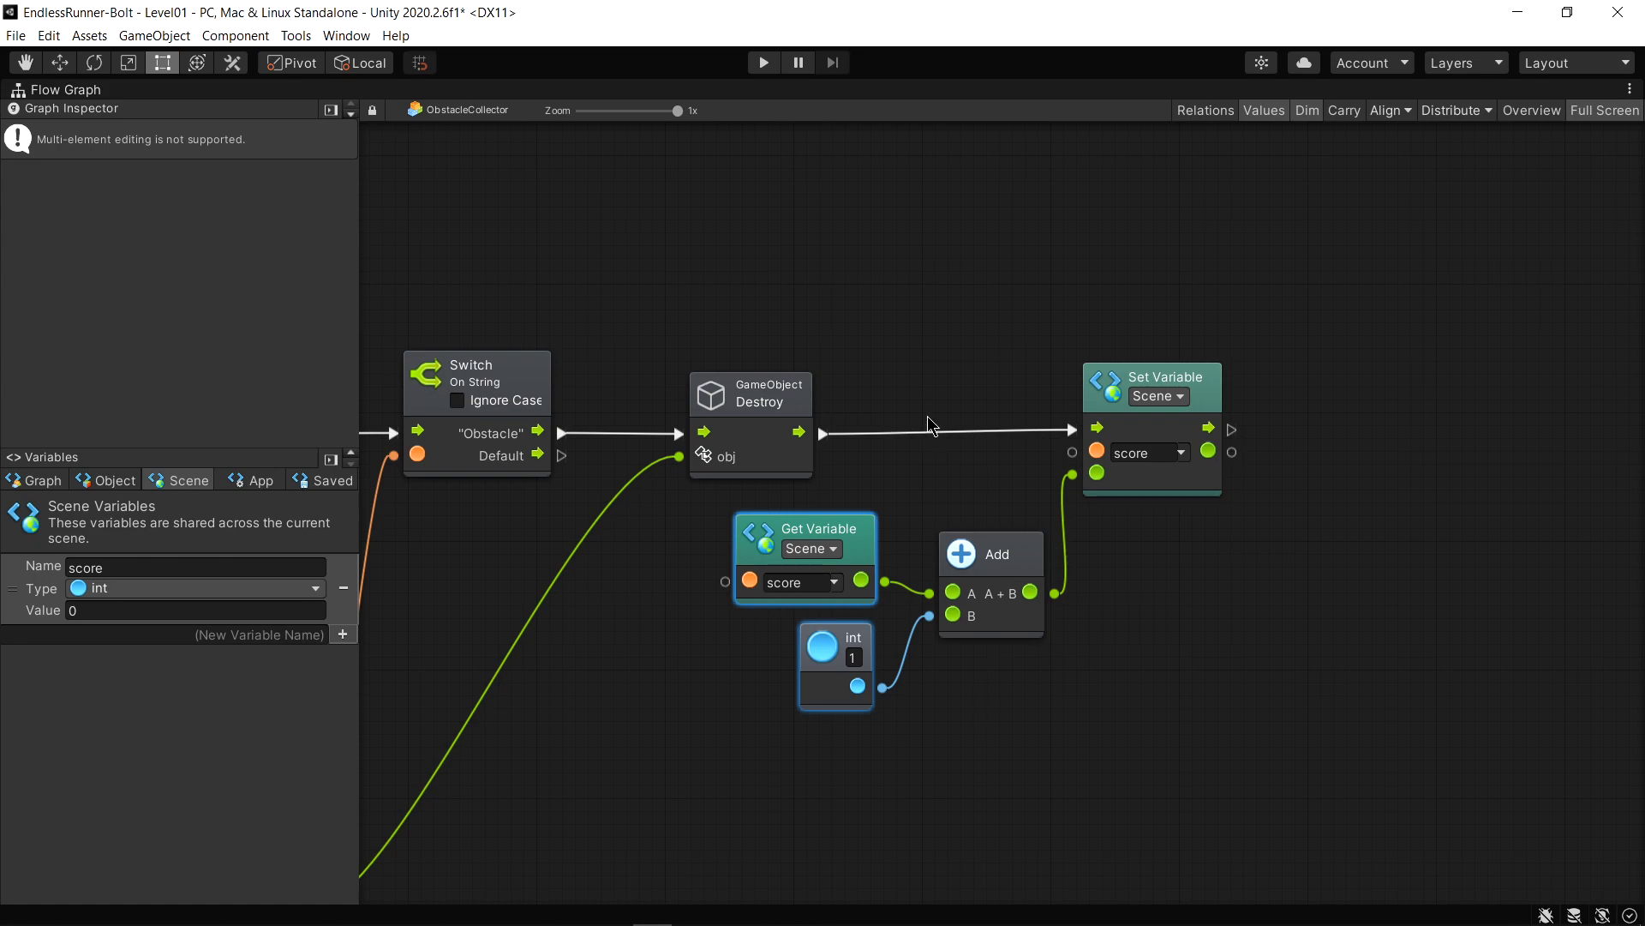
Leave the full-screen graph, start the level, and make the orc jump over two barrels
click(1577, 112)
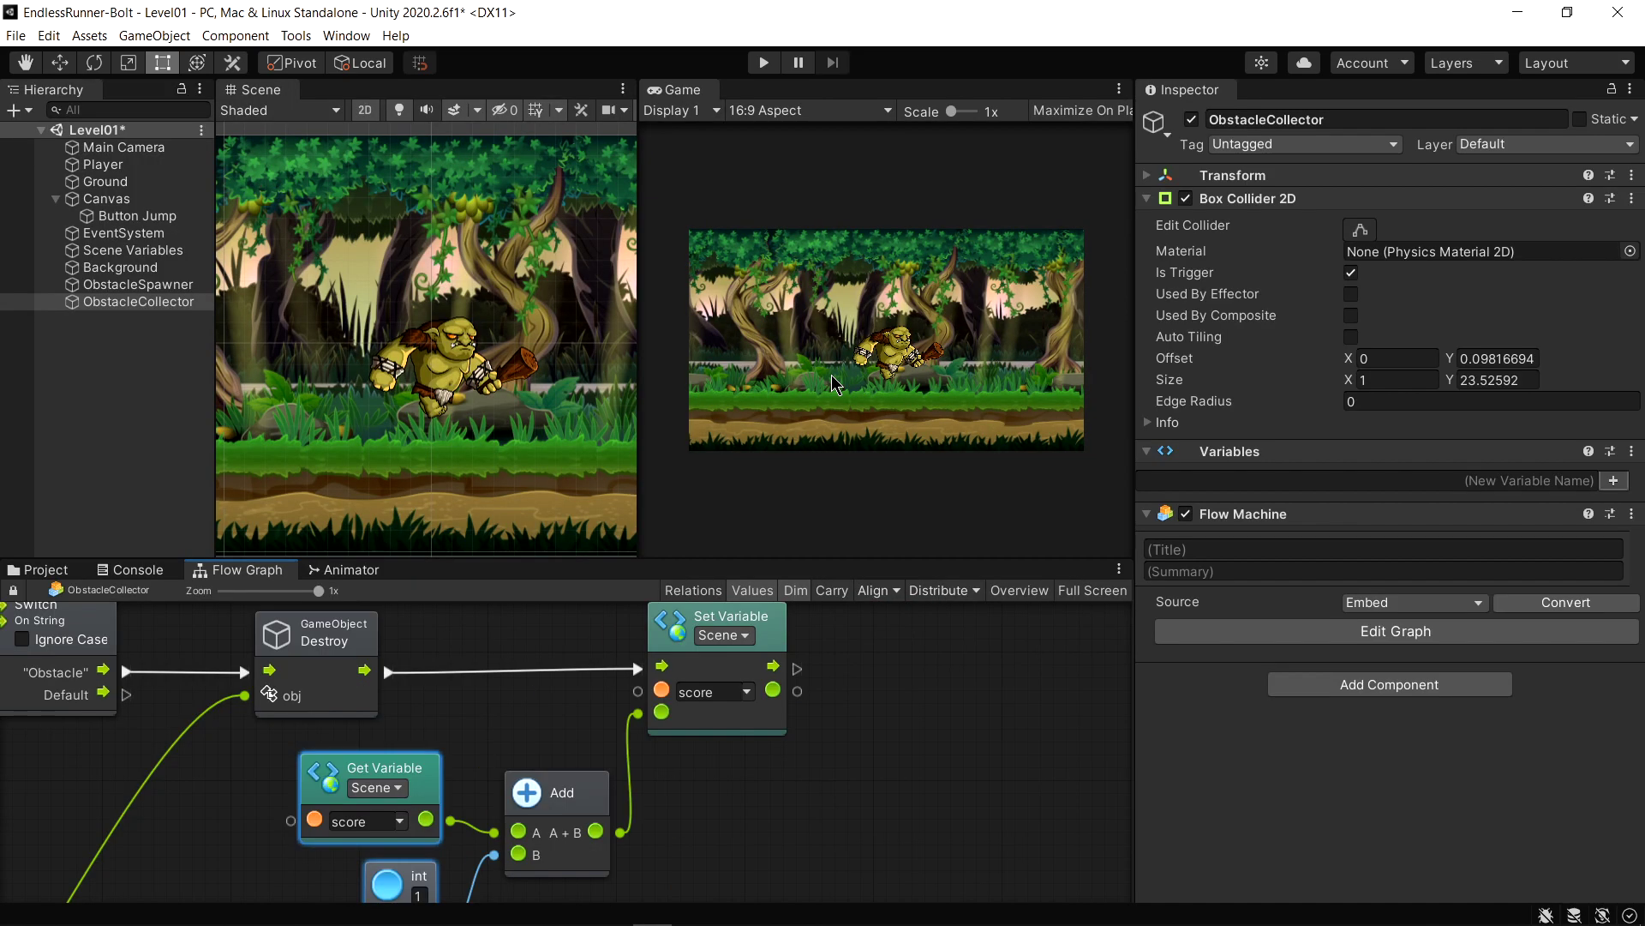
click(763, 63)
click(97, 304)
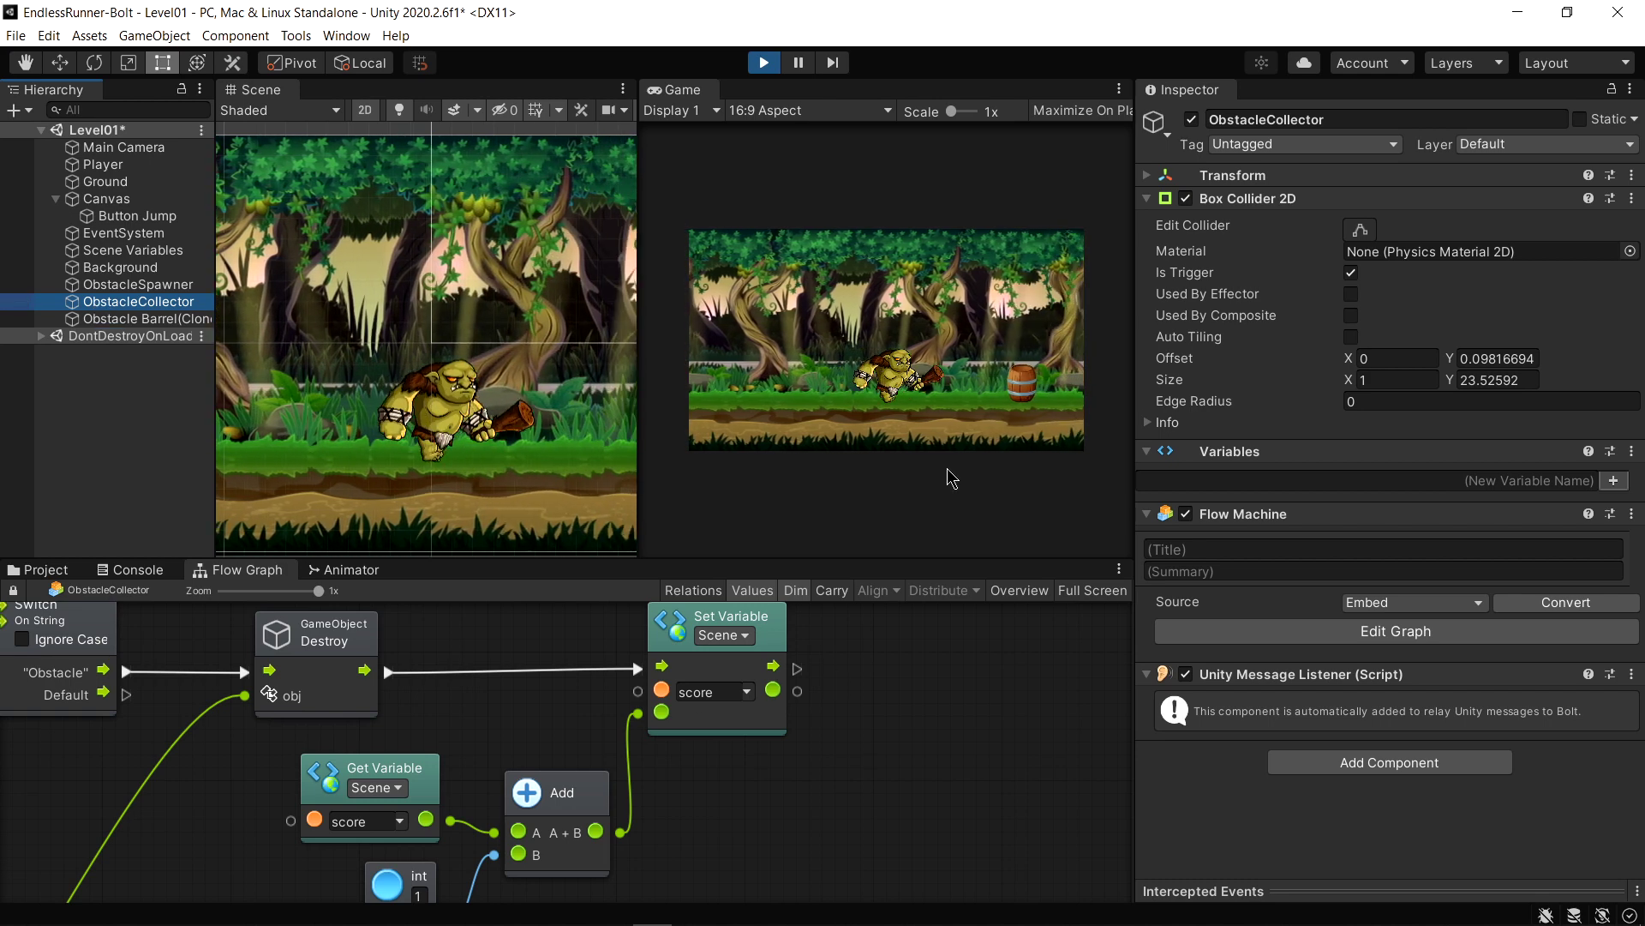
click(914, 439)
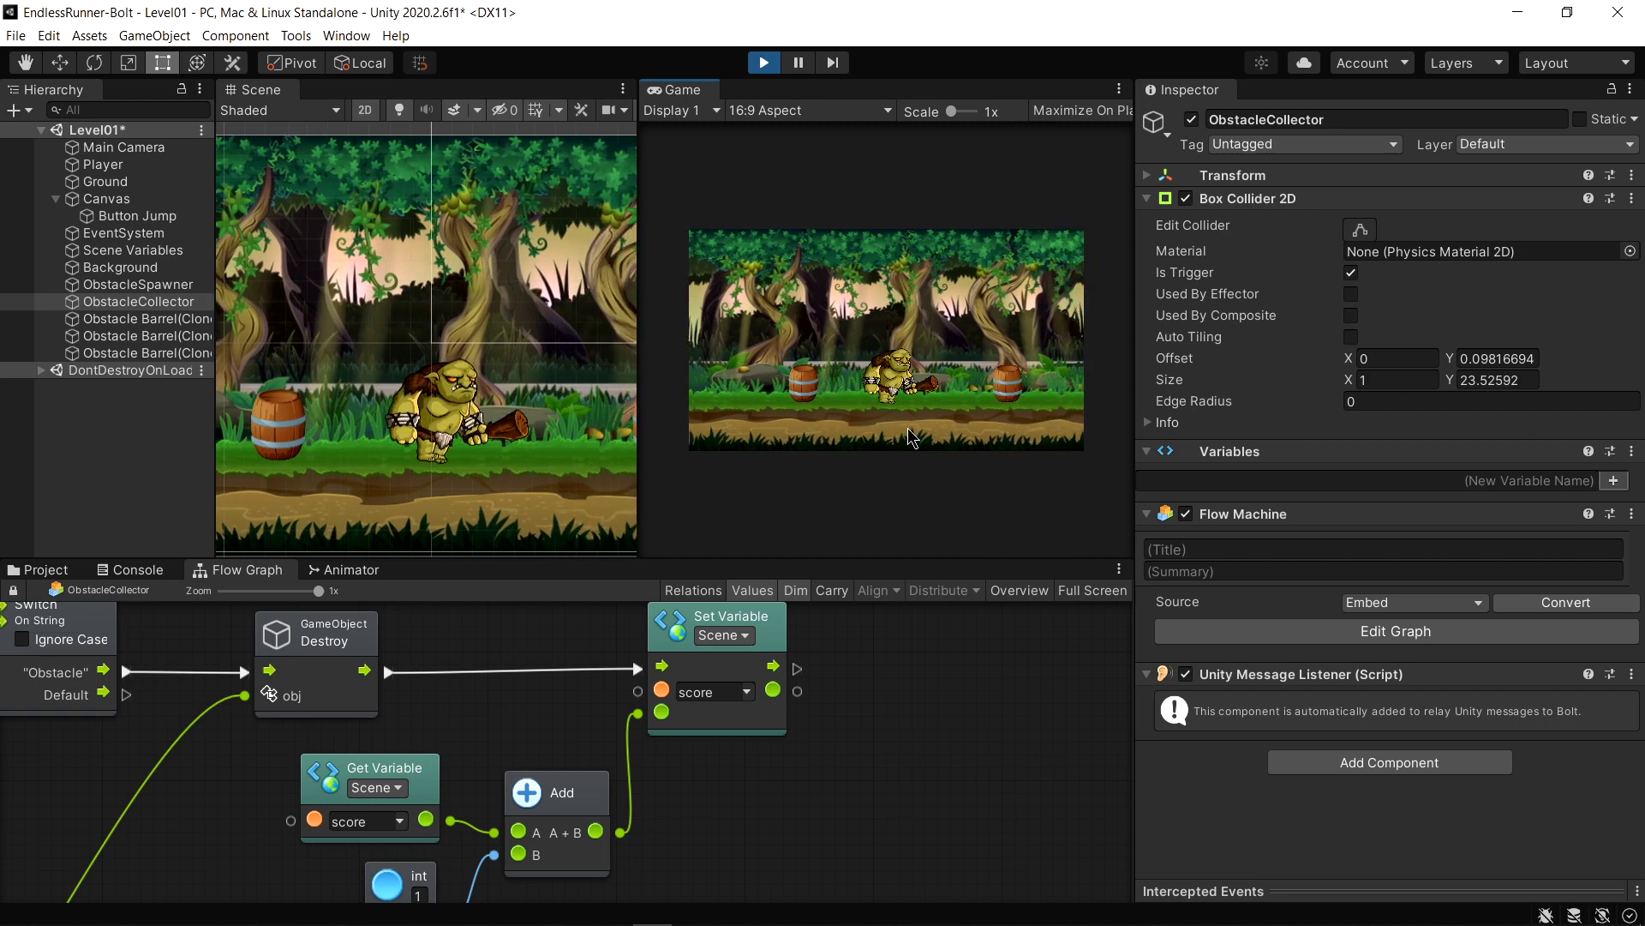
click(911, 439)
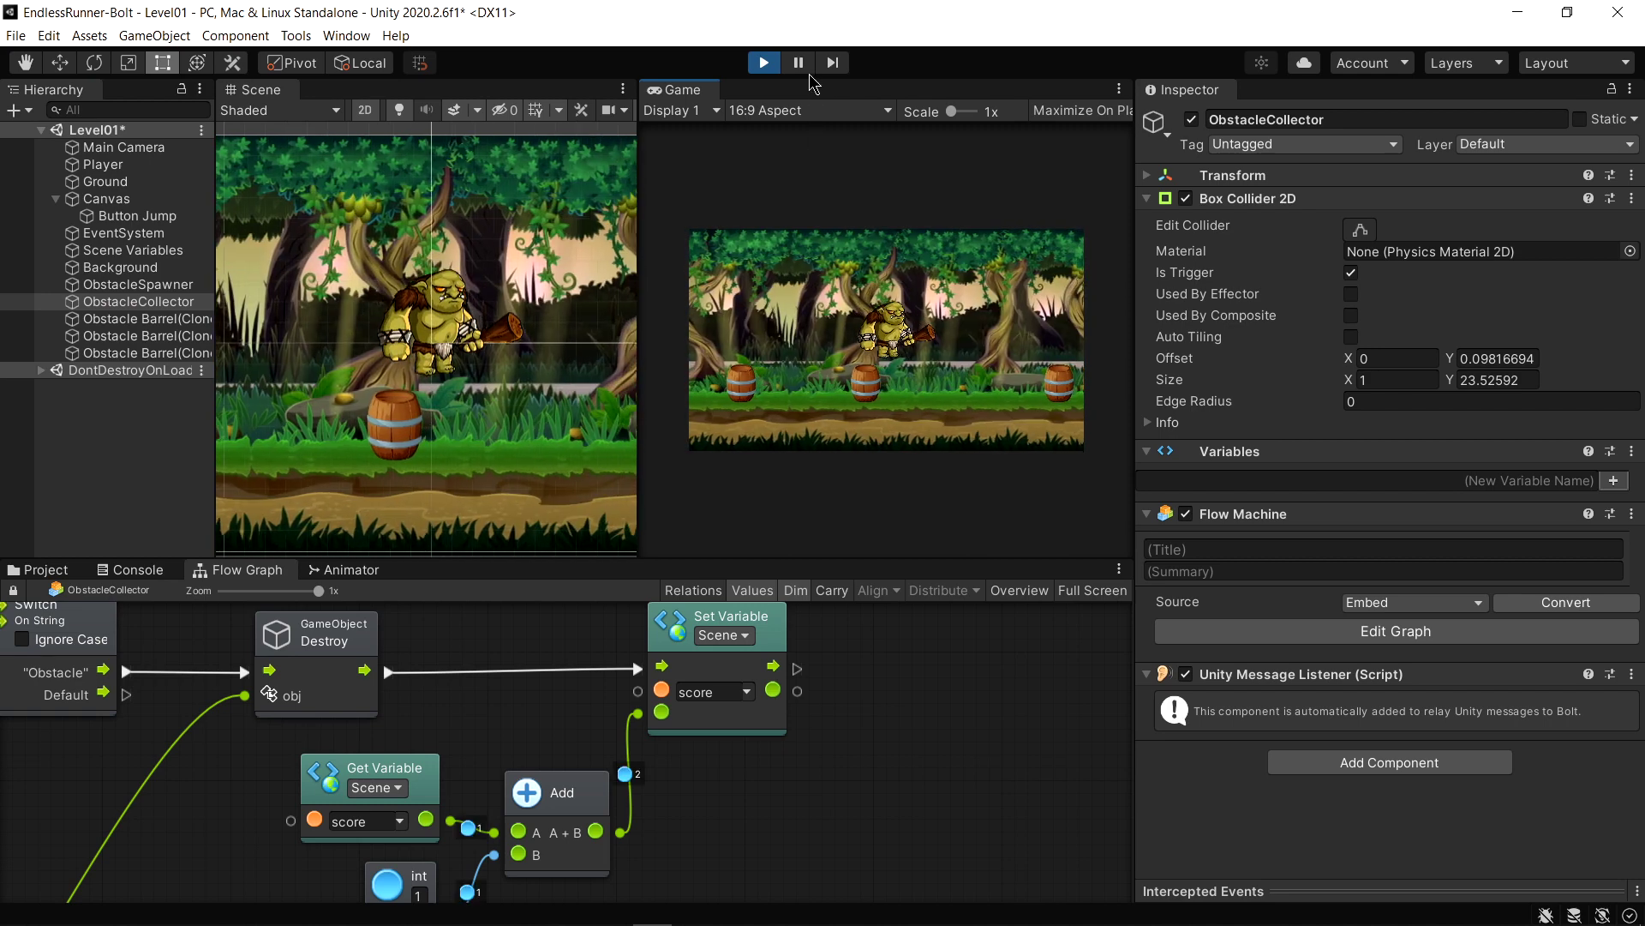
Pause the game, inspect the graph's live score values, then stop play mode
click(799, 65)
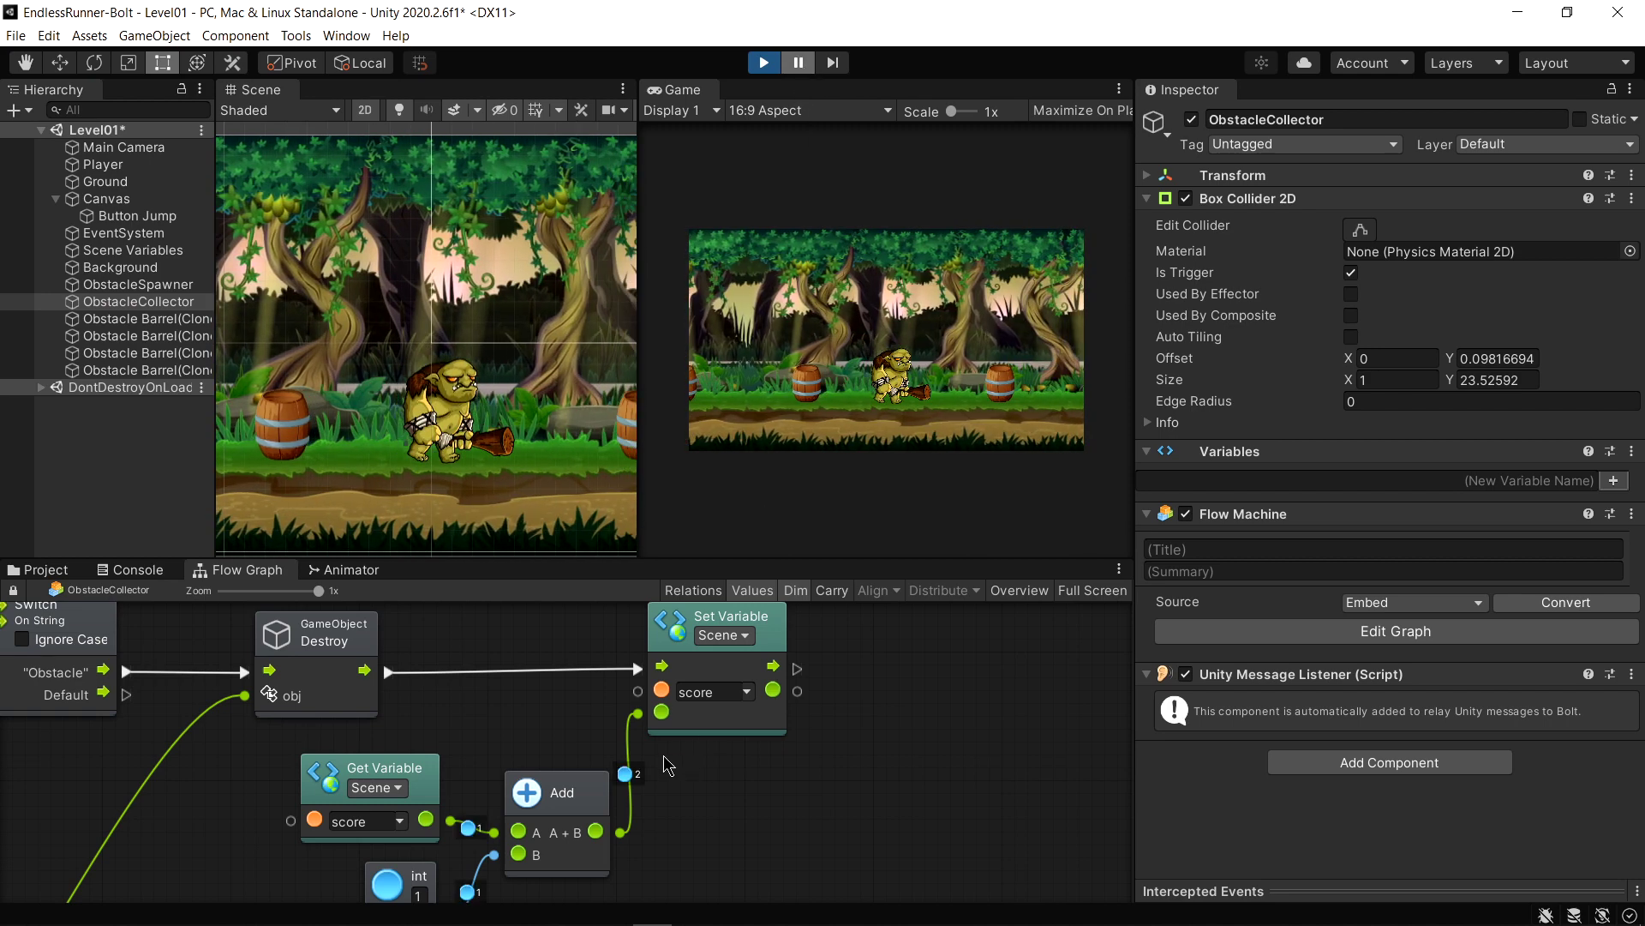
middle_drag(668, 765, 727, 708)
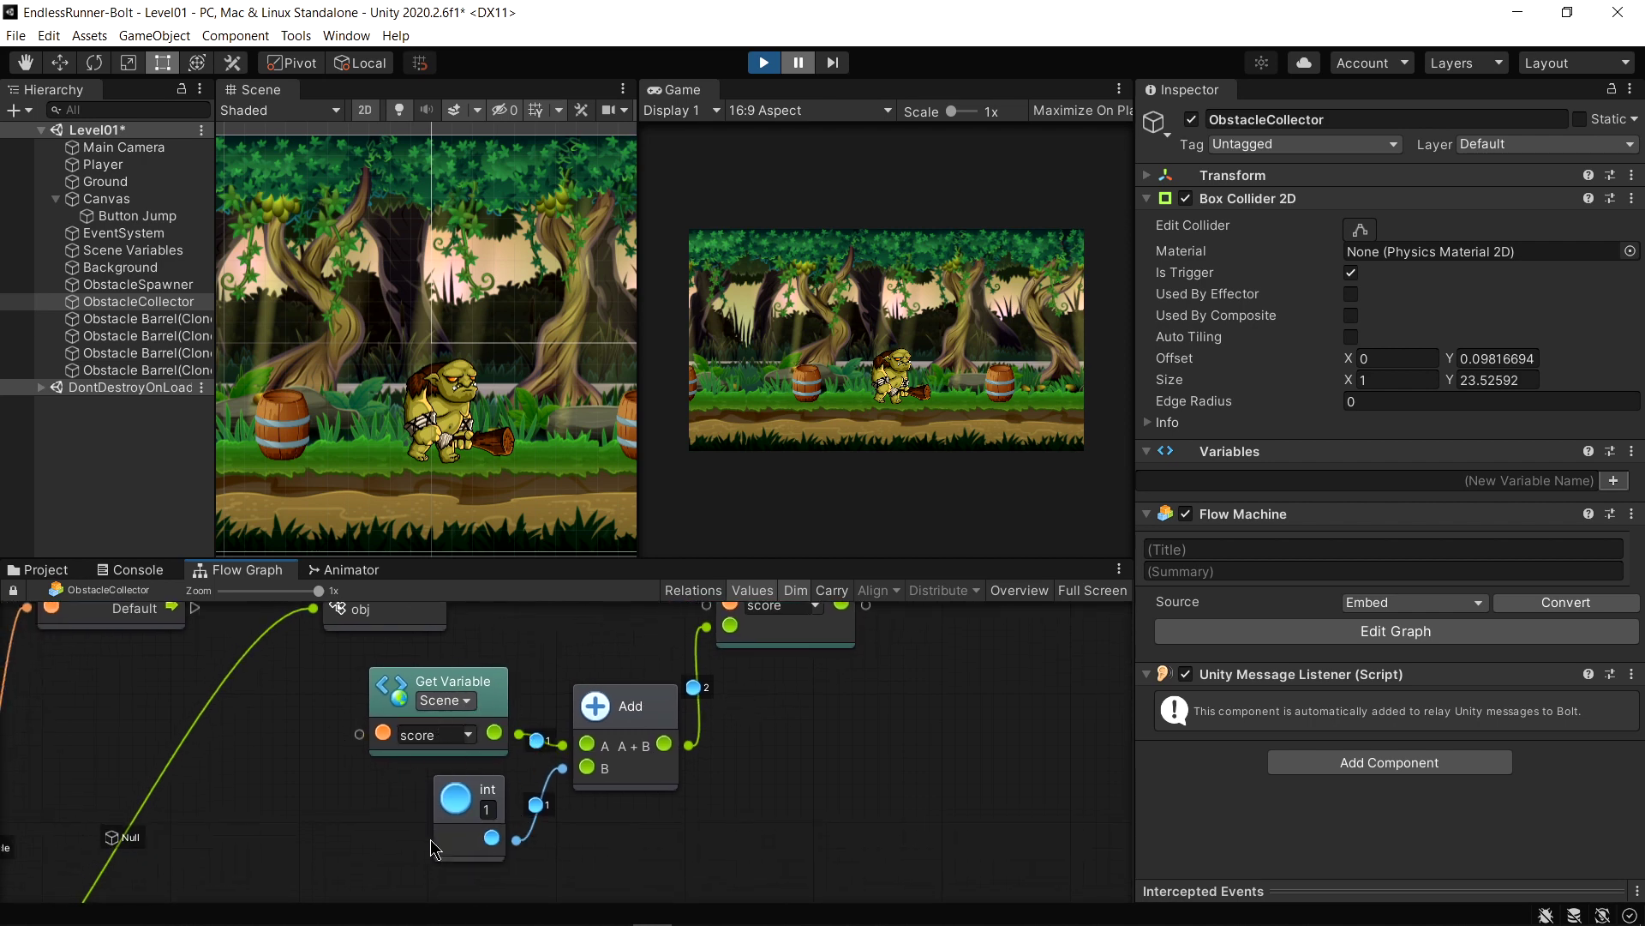
scroll(697, 766, up, 3)
scroll(672, 786, left, 2)
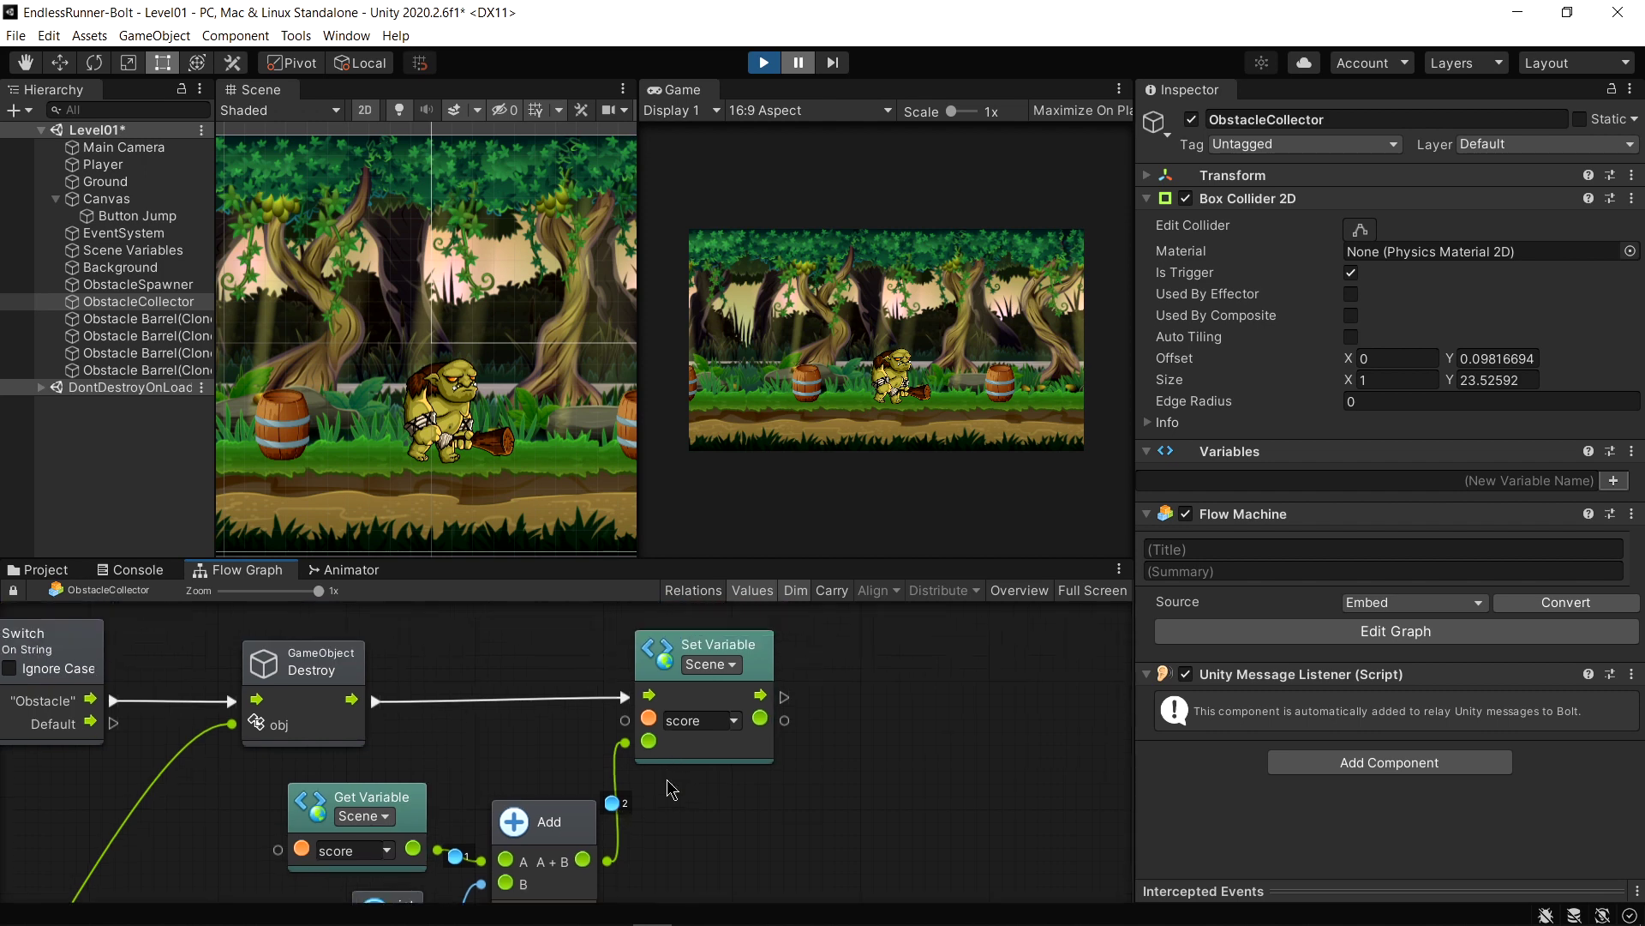
key(ctrl+p)
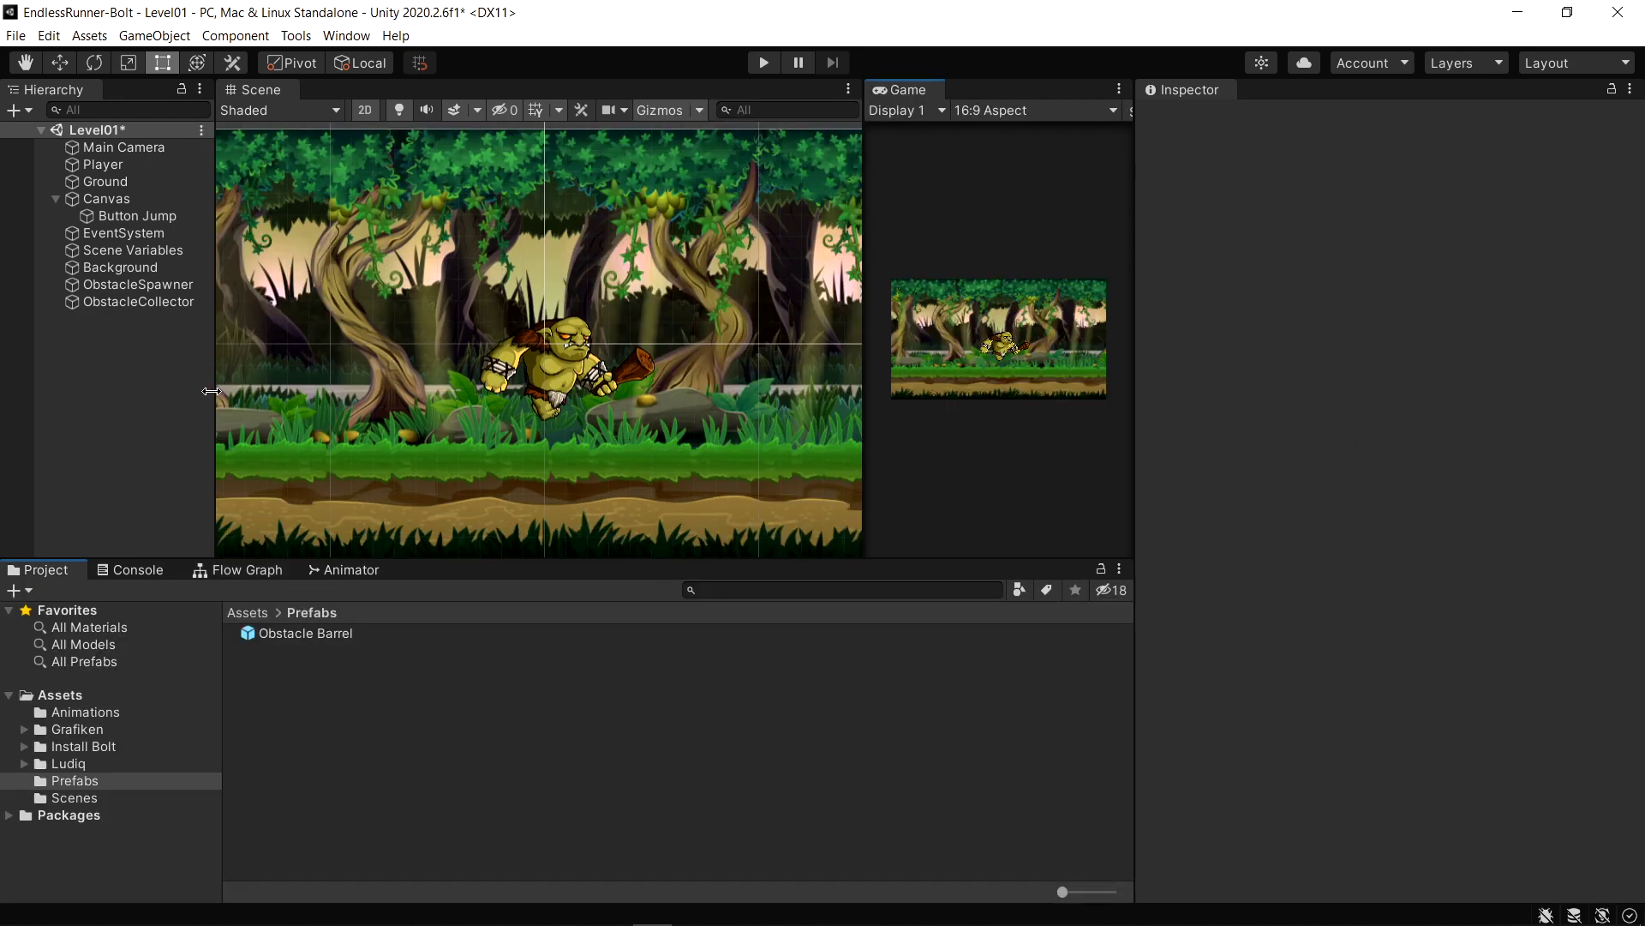
Add a Text - TextMeshPro object to the canvas and import the TMP Essential Resources
drag(211, 390, 271, 391)
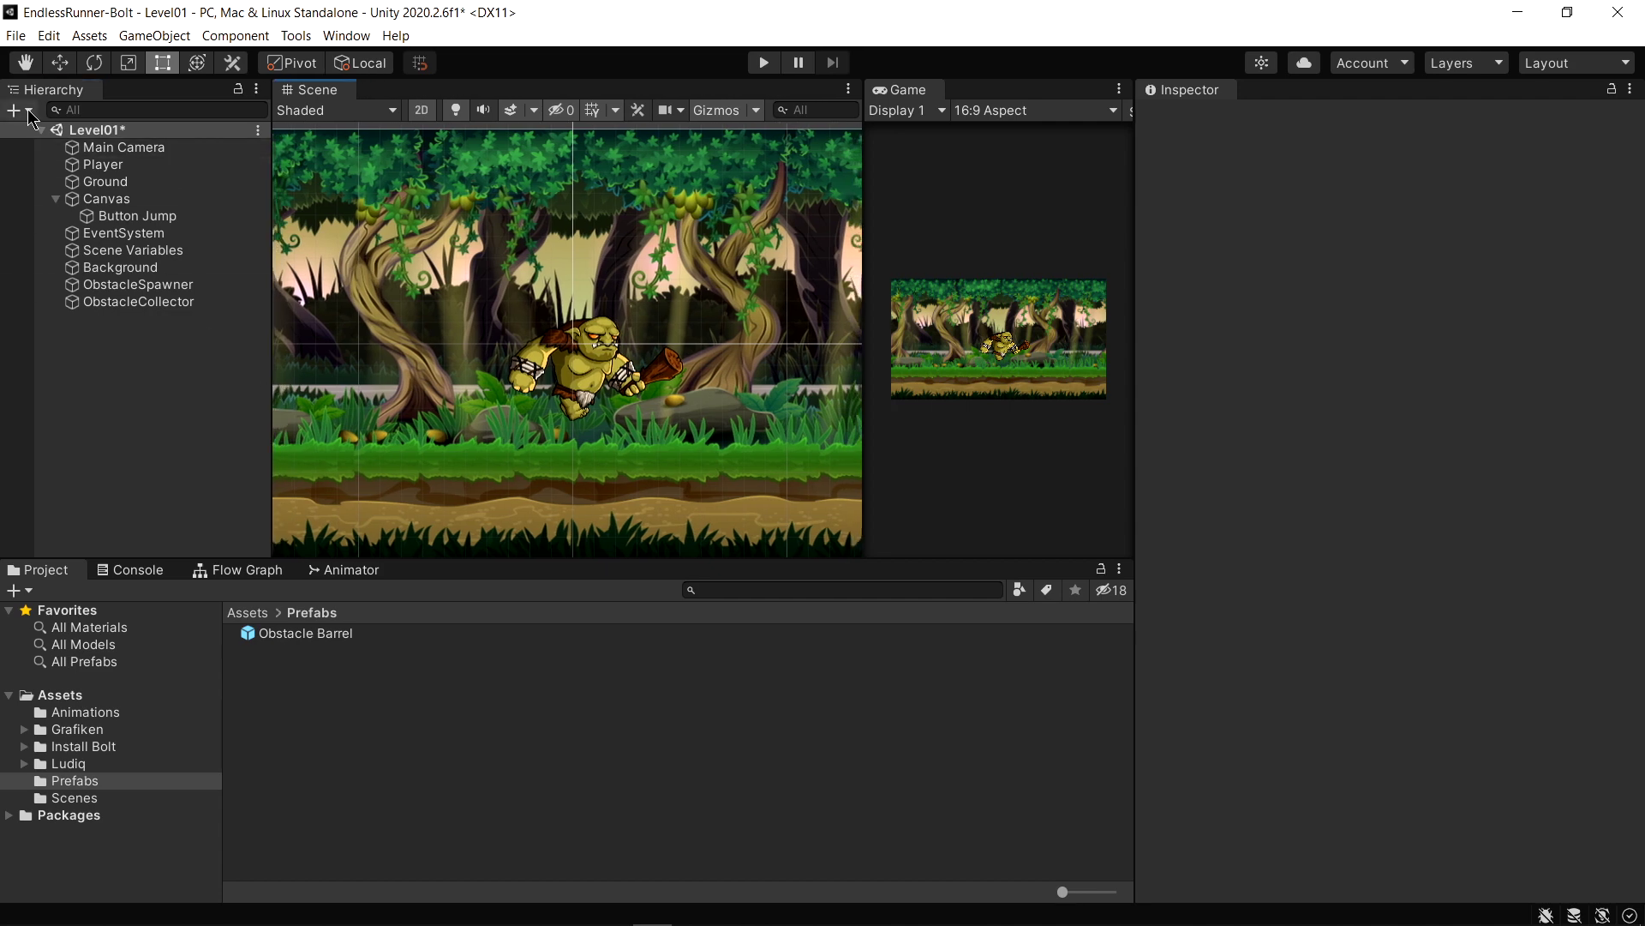
click(16, 110)
mouse_move(54, 327)
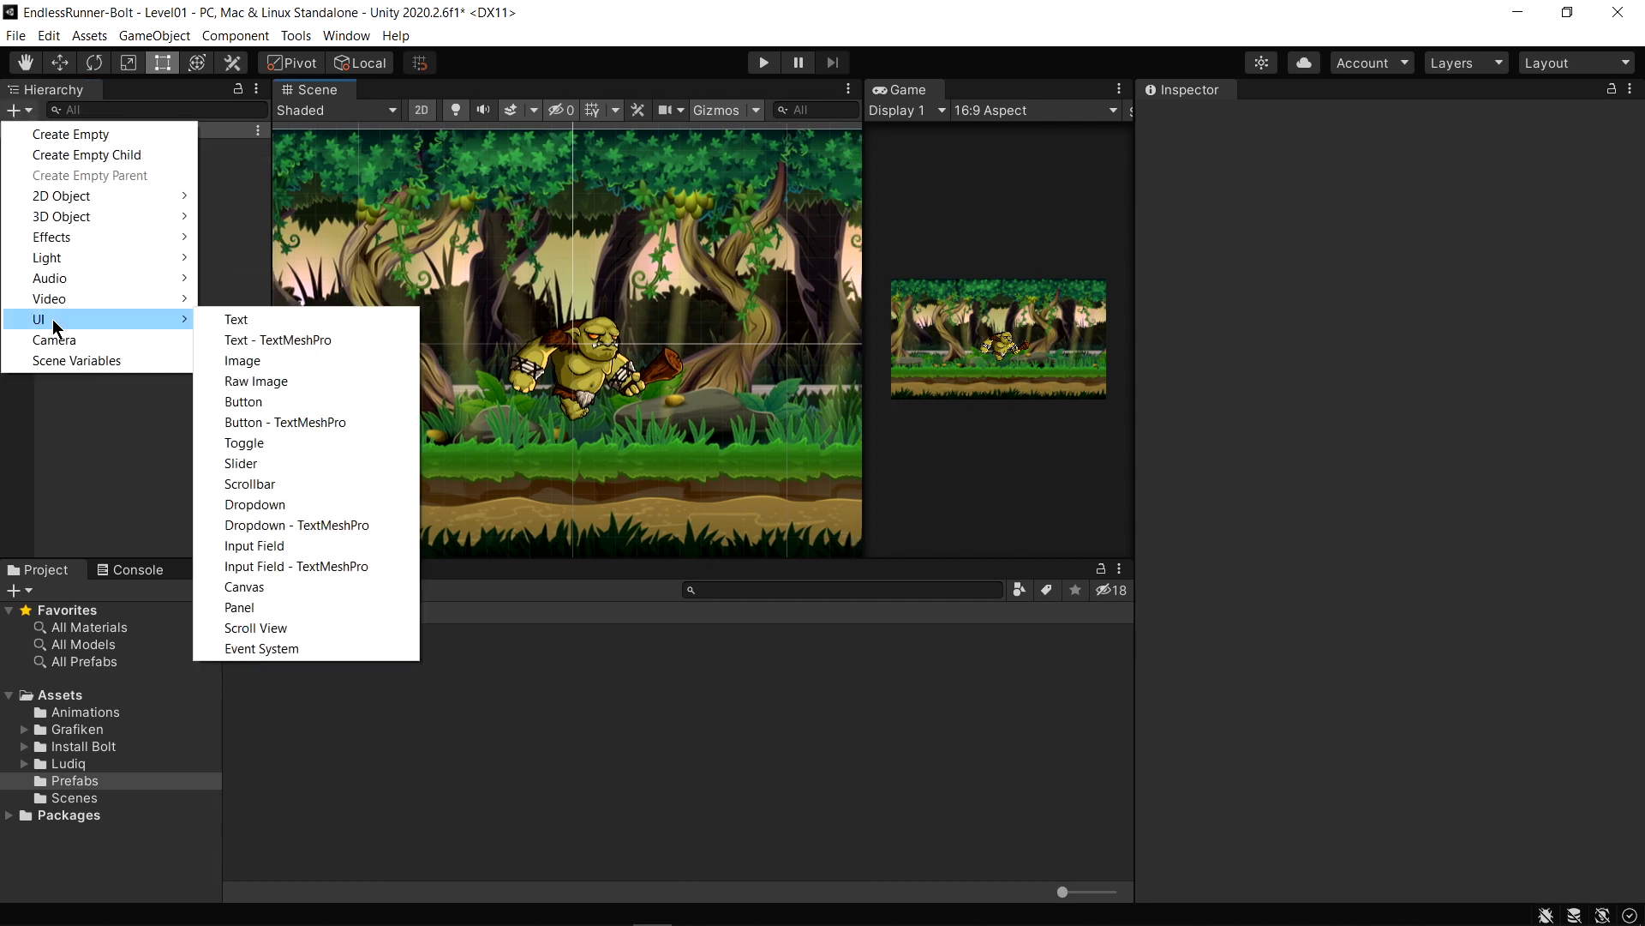
click(253, 340)
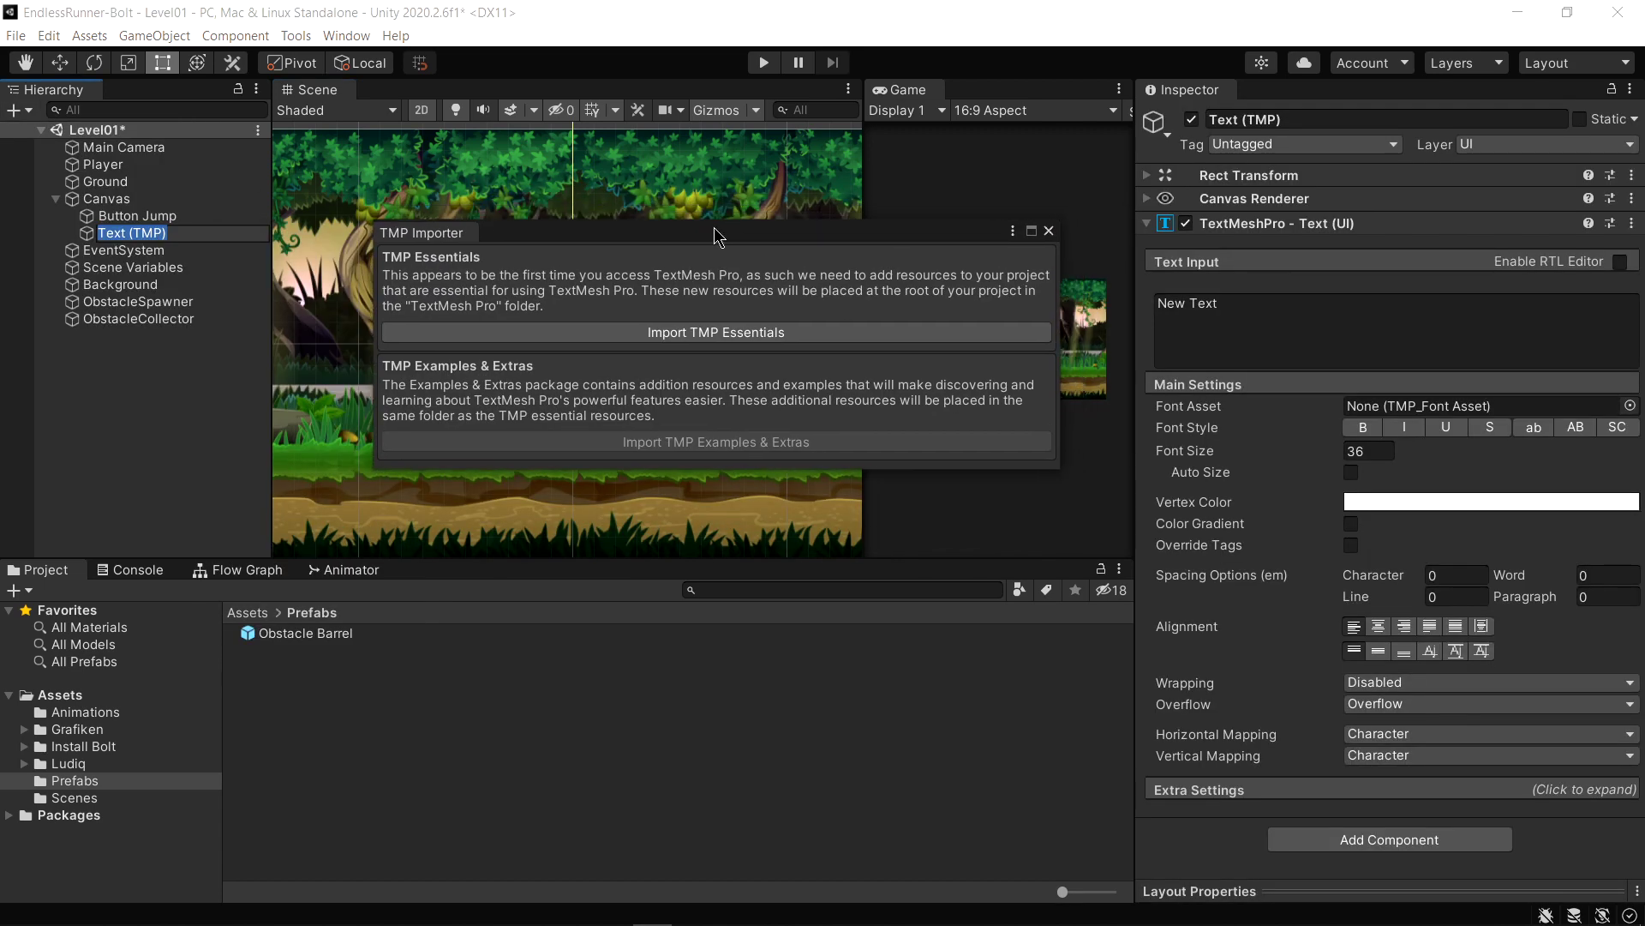
click(690, 342)
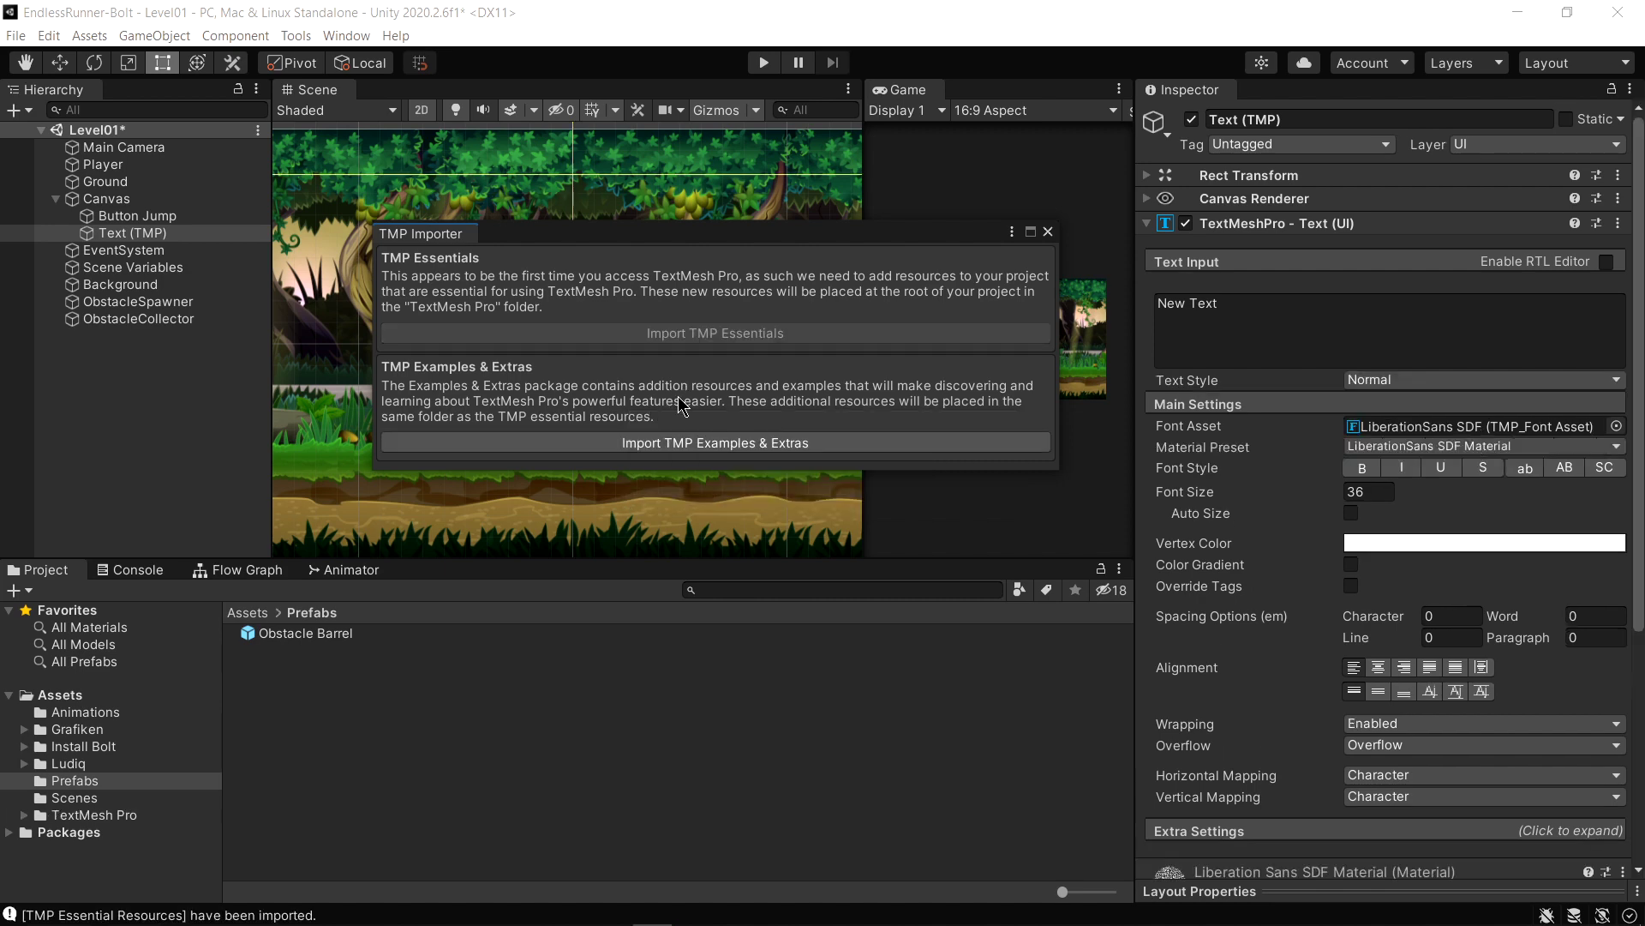
click(1047, 232)
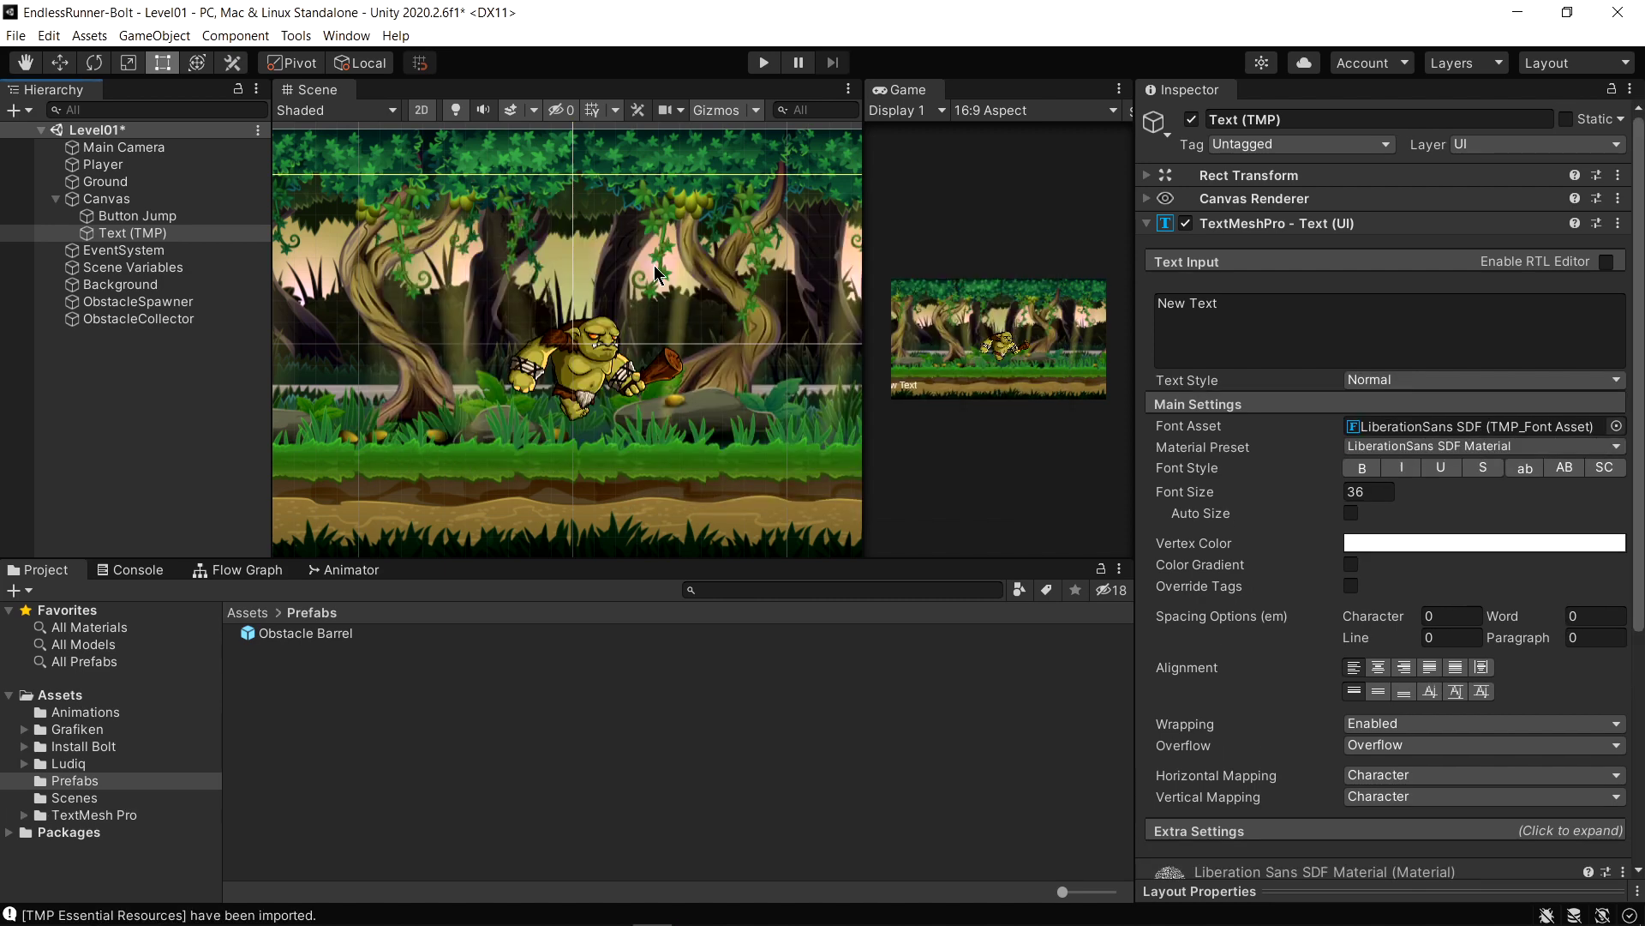
Move the TextMeshPro text to the canvas's top-left corner
scroll(597, 343, down, 2)
key(f)
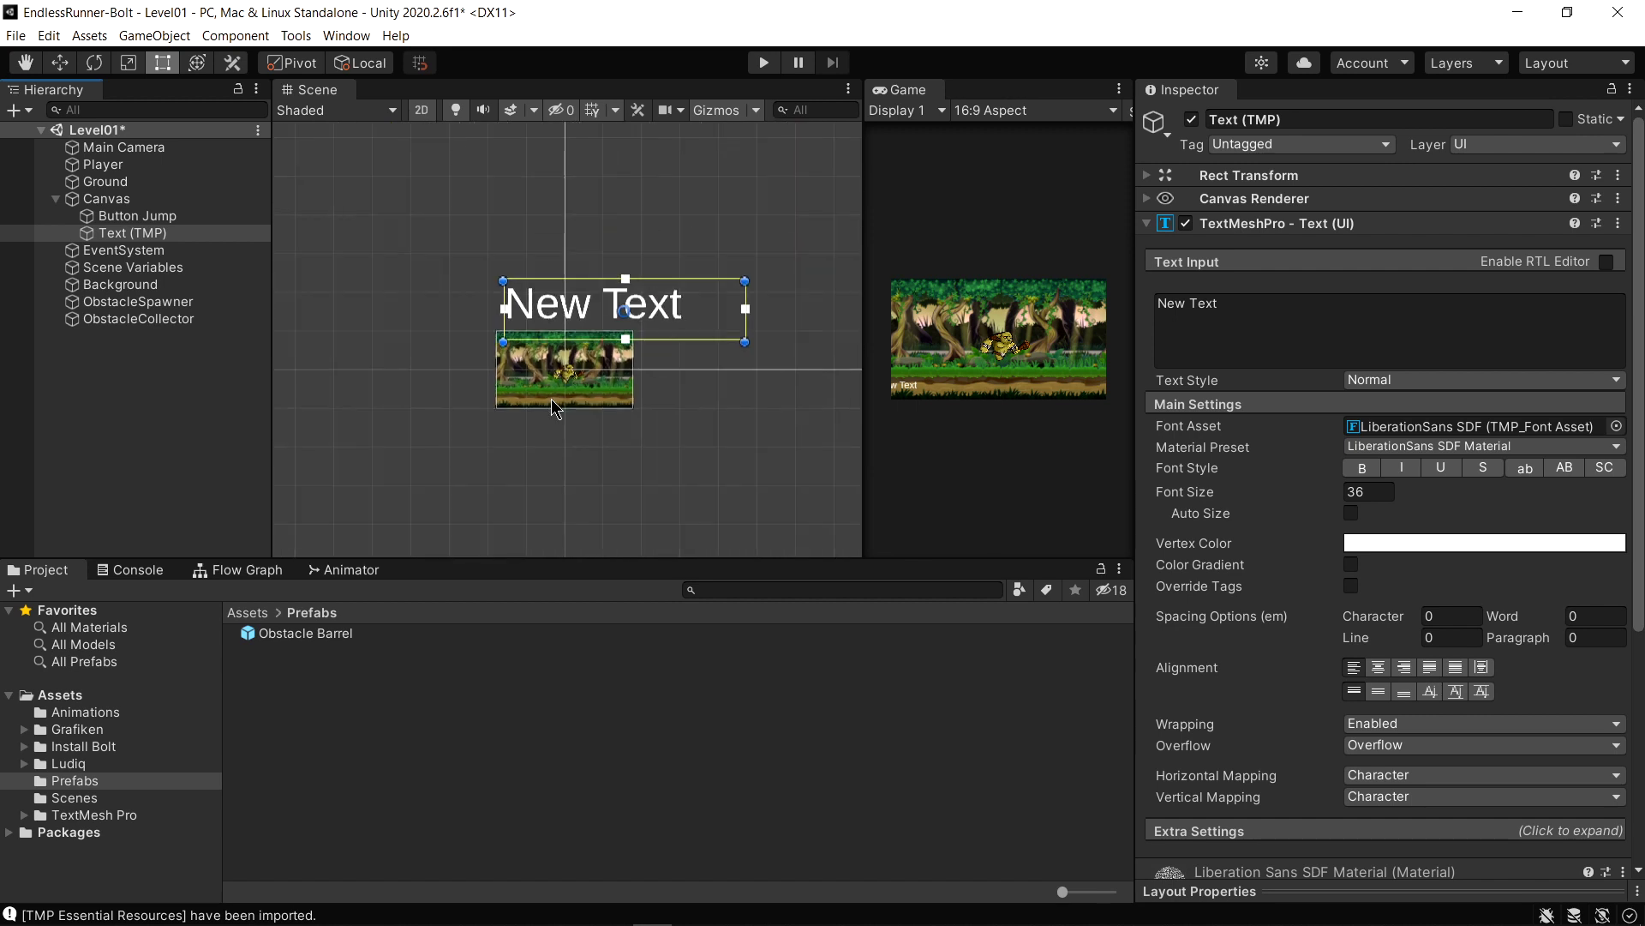
middle_drag(669, 308, 595, 383)
key(w)
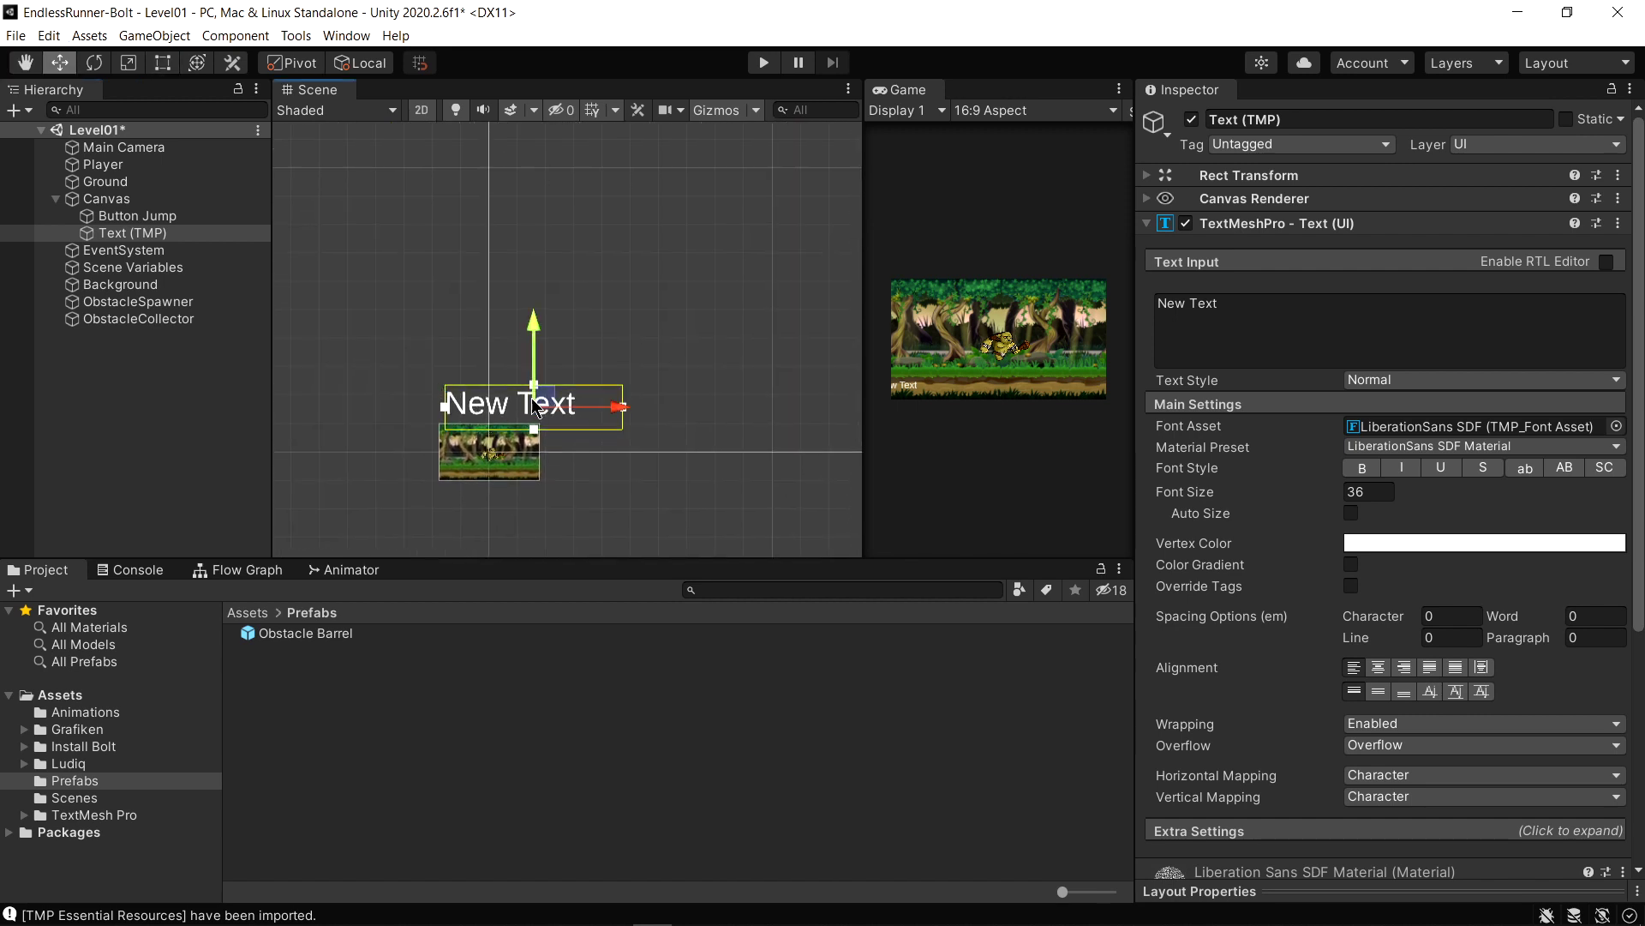
drag(545, 331, 546, 90)
middle_drag(600, 189, 489, 489)
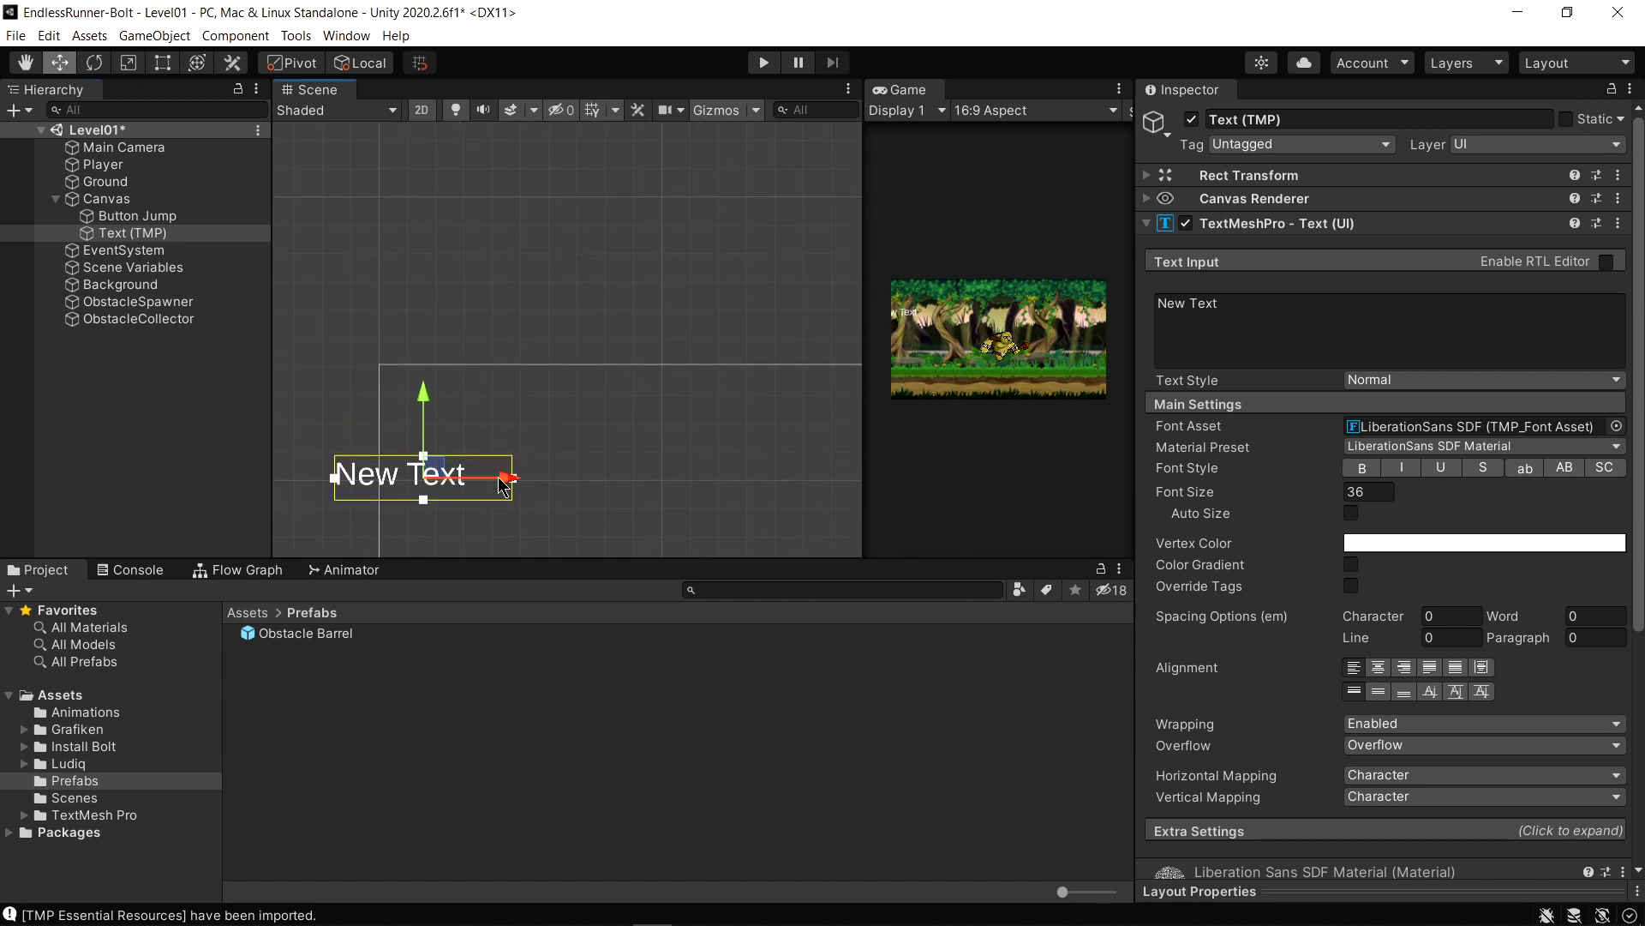
mouse_move(508, 483)
mouse_down()
mouse_move(588, 483)
mouse_move(599, 413)
mouse_move(574, 413)
mouse_up()
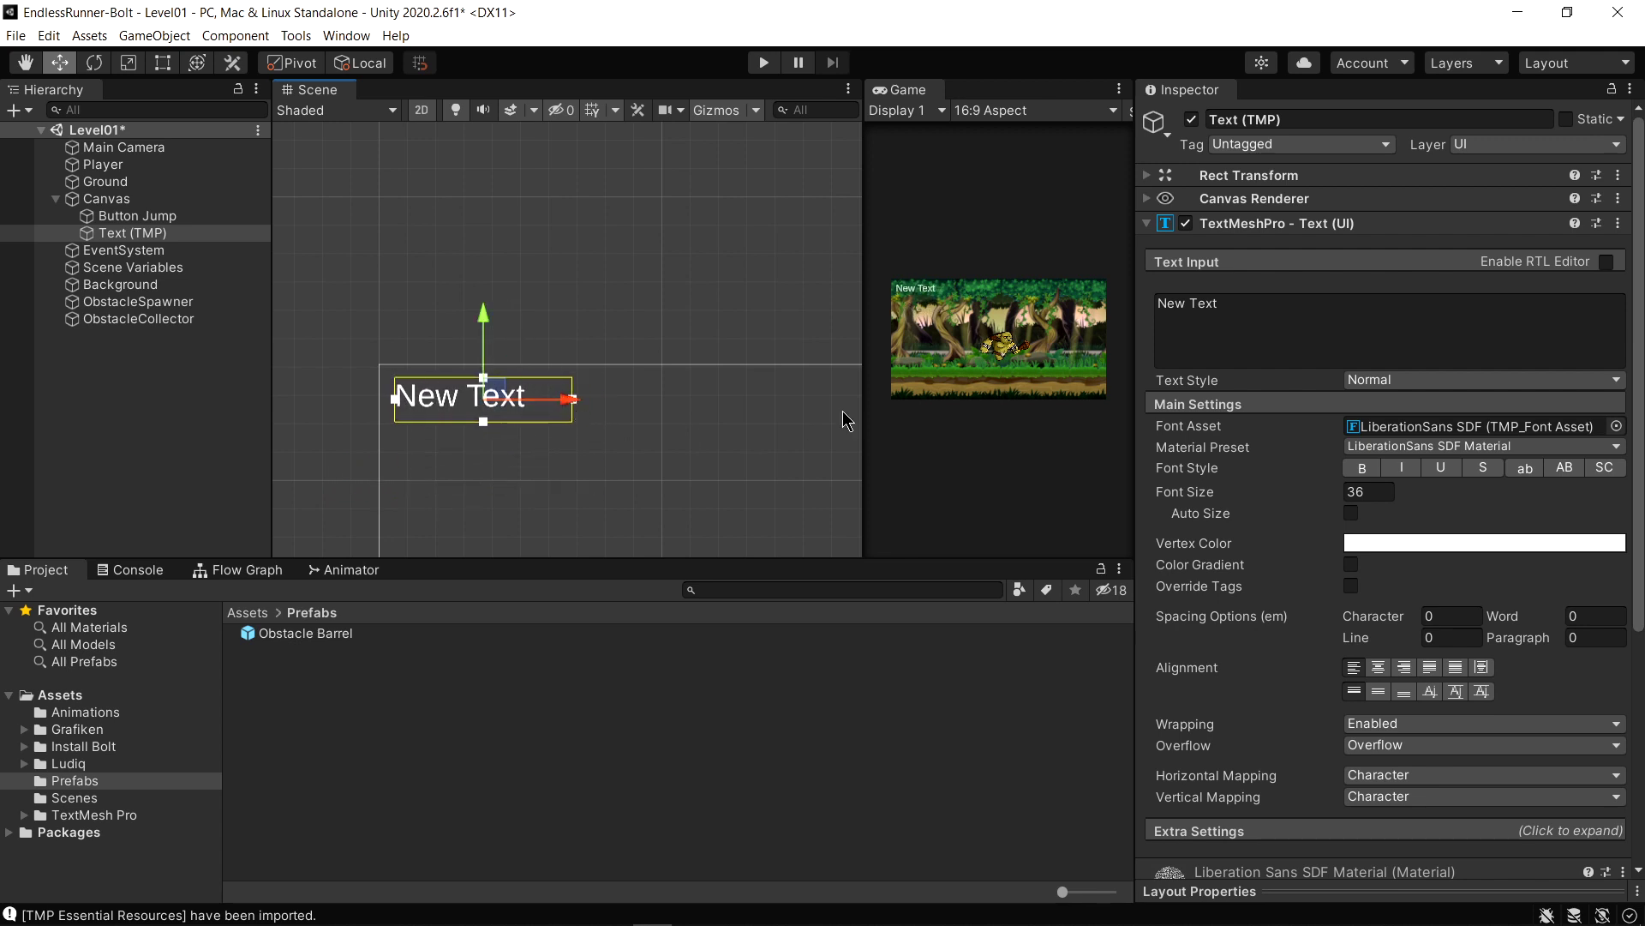
mouse_move(862, 340)
mouse_down()
mouse_move(445, 341)
mouse_move(786, 328)
mouse_up()
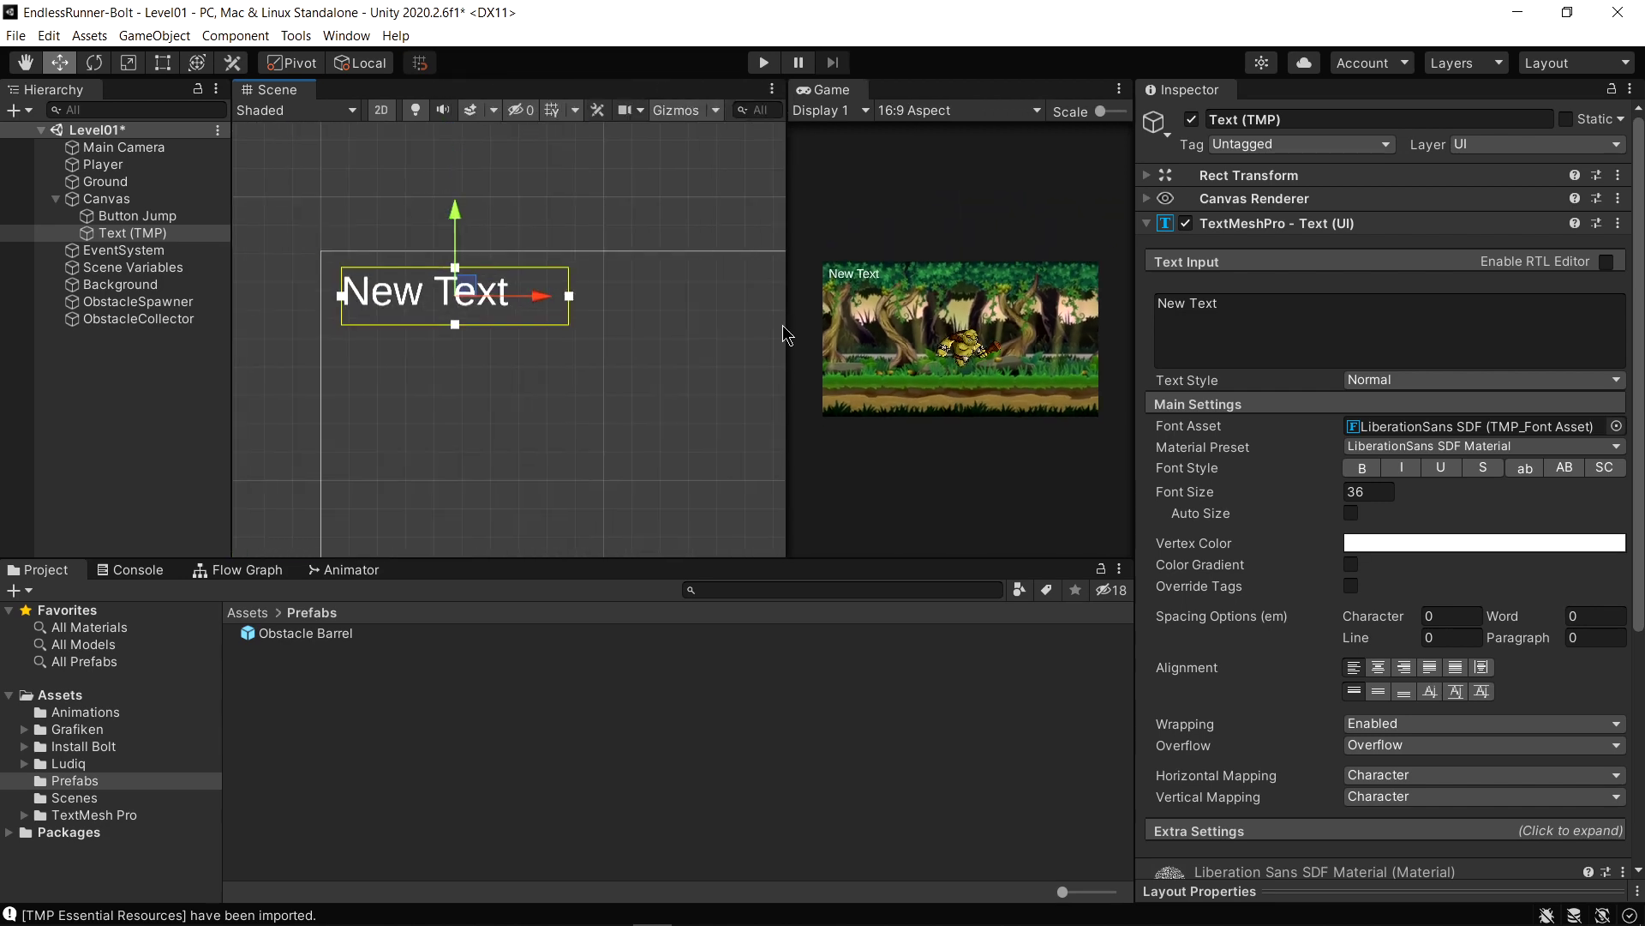
Set the label's font size to 30 and its text to 100
mouse_move(1218, 494)
mouse_down()
mouse_move(844, 476)
mouse_move(1148, 478)
mouse_up()
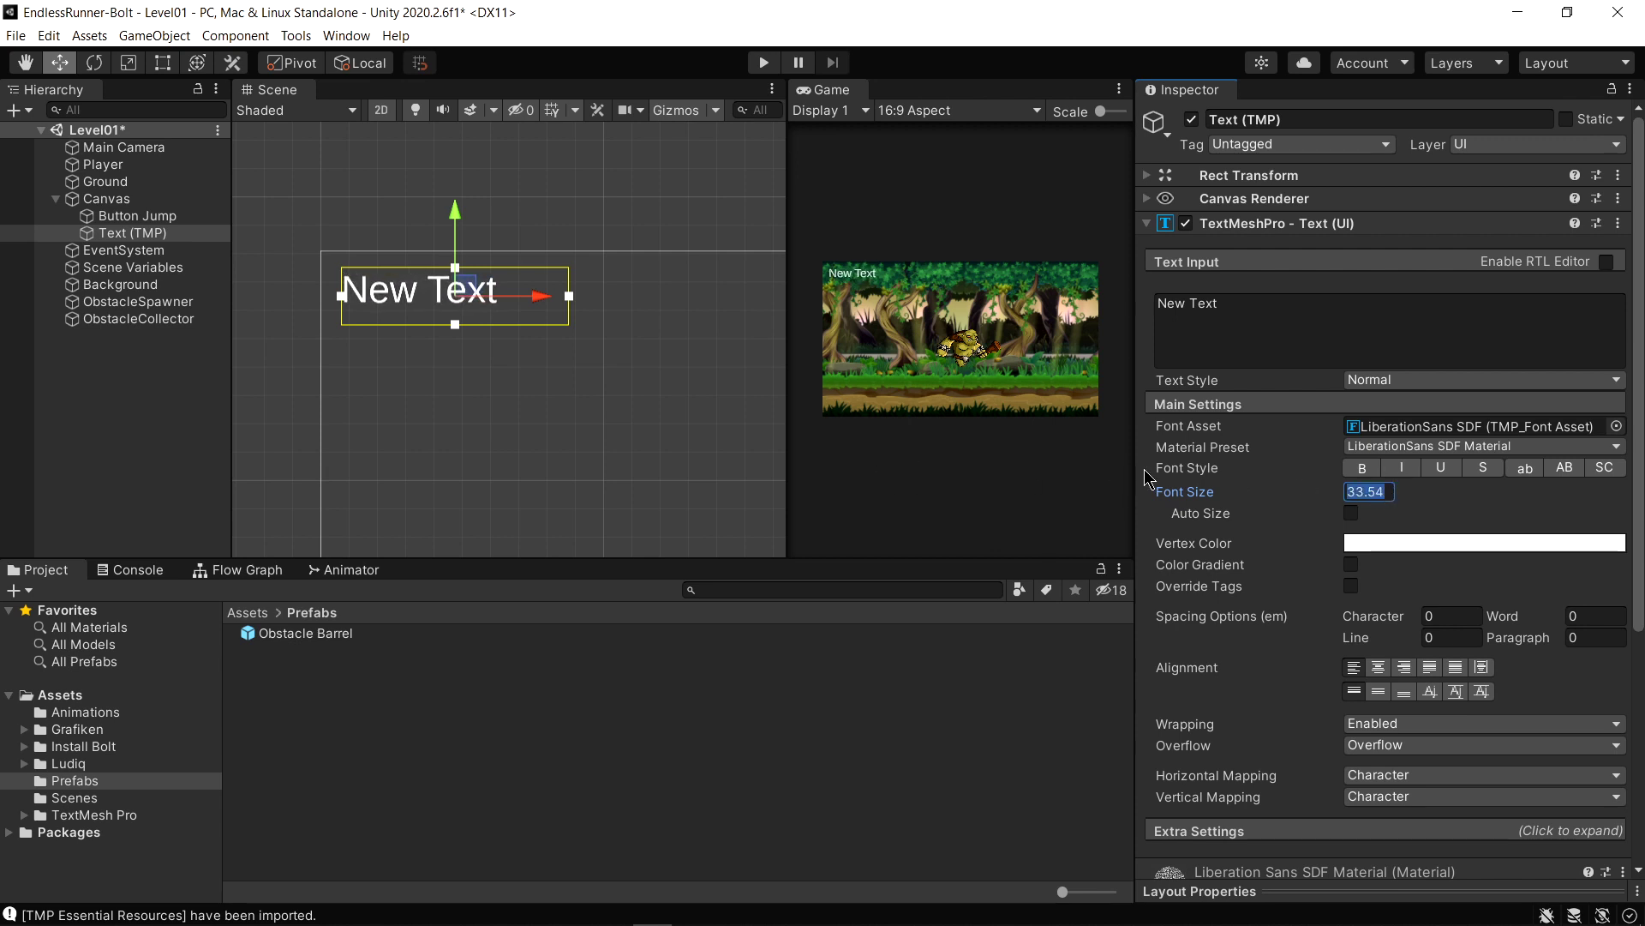
text(30)
key(Tab)
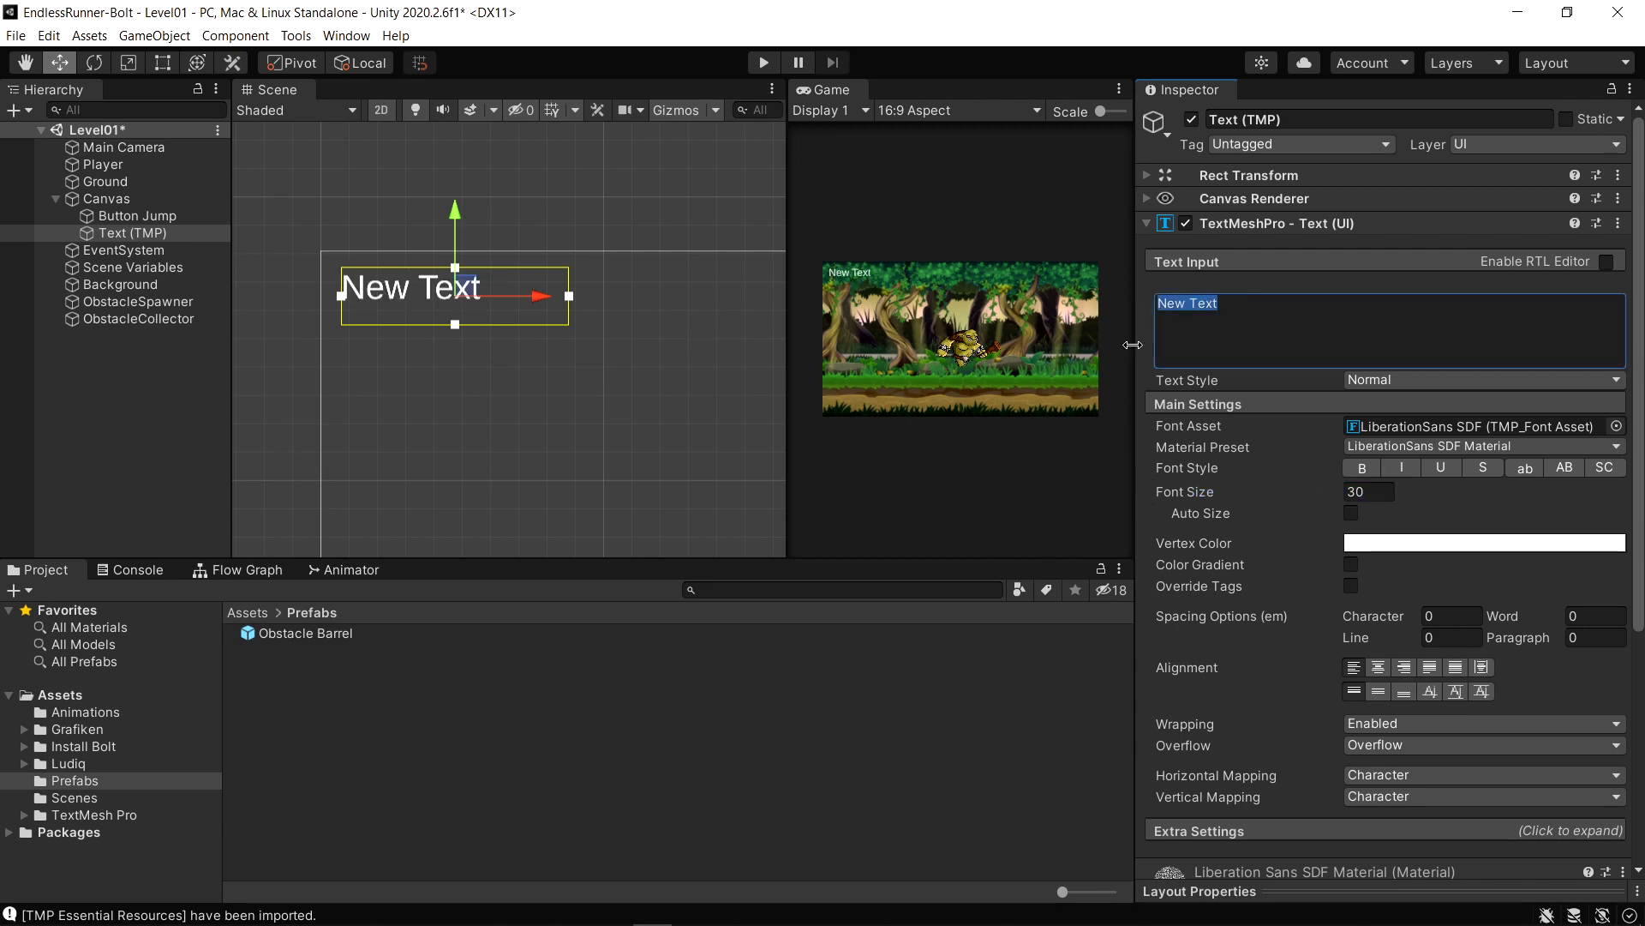
text(100)
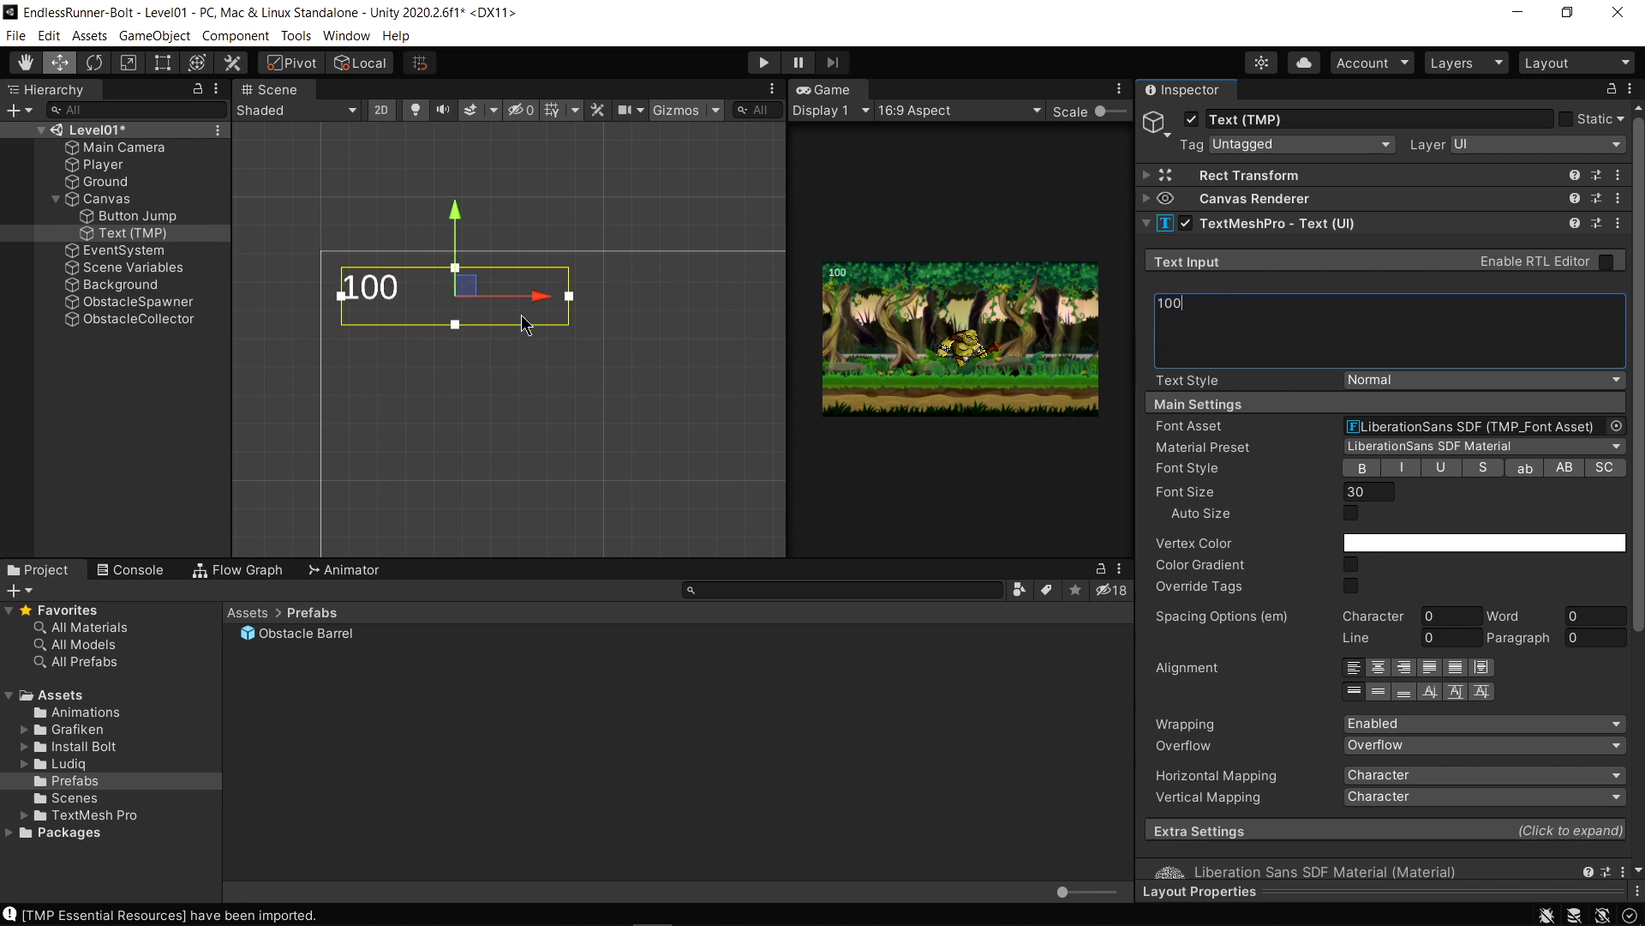
mouse_move(787, 339)
mouse_down()
mouse_move(340, 302)
mouse_move(699, 300)
mouse_up()
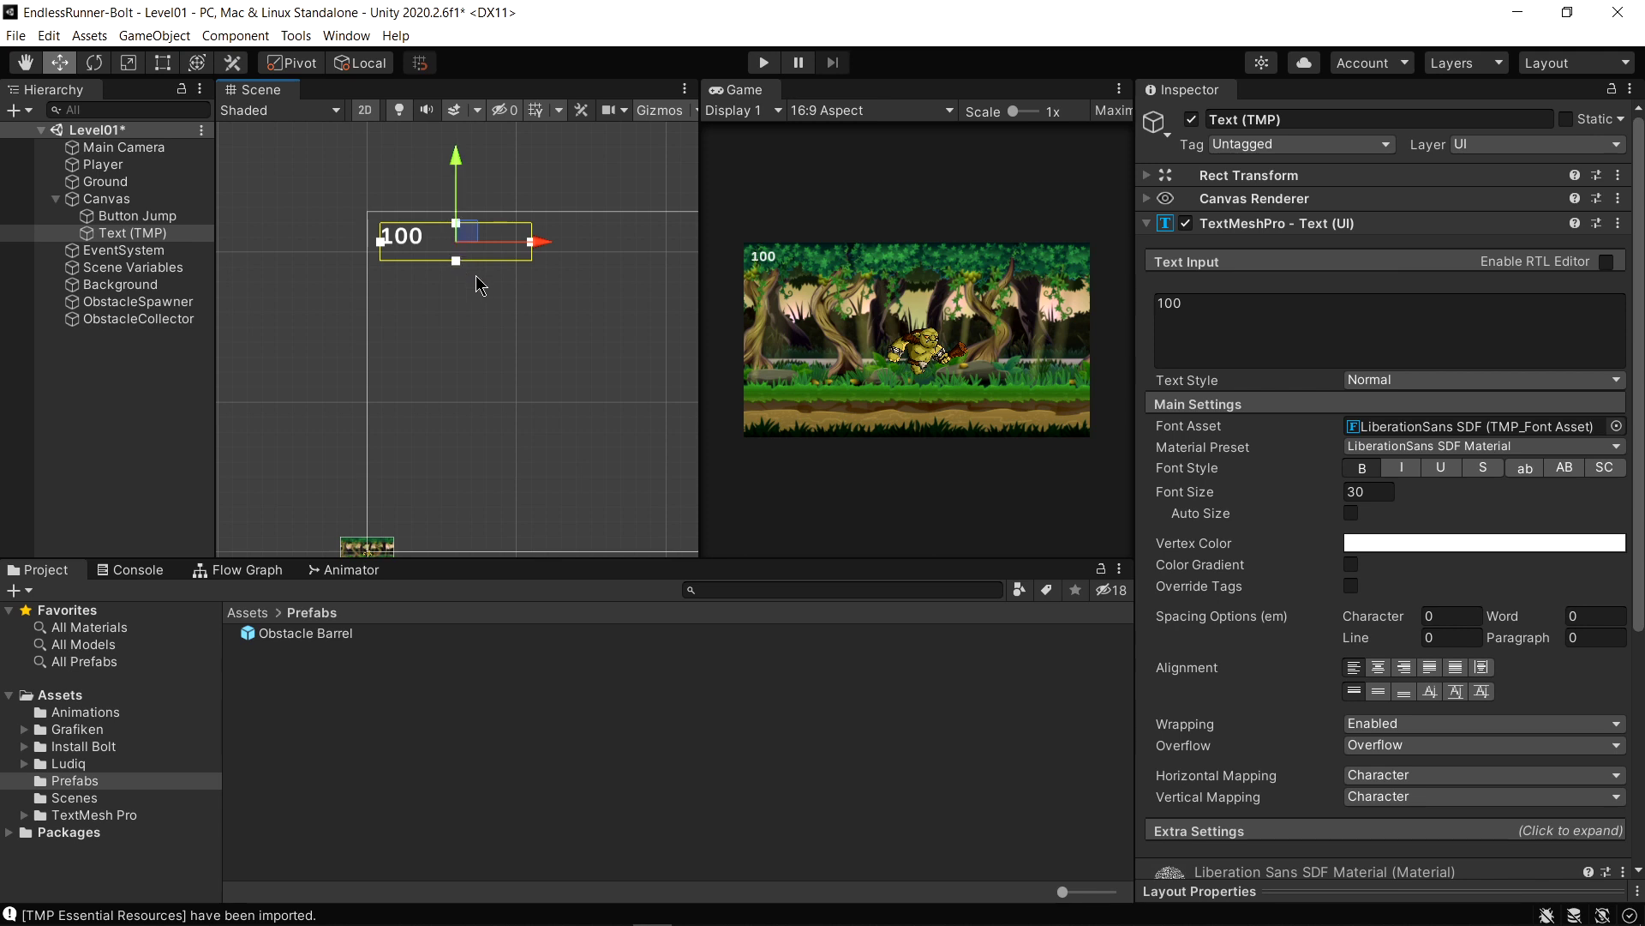
click(107, 321)
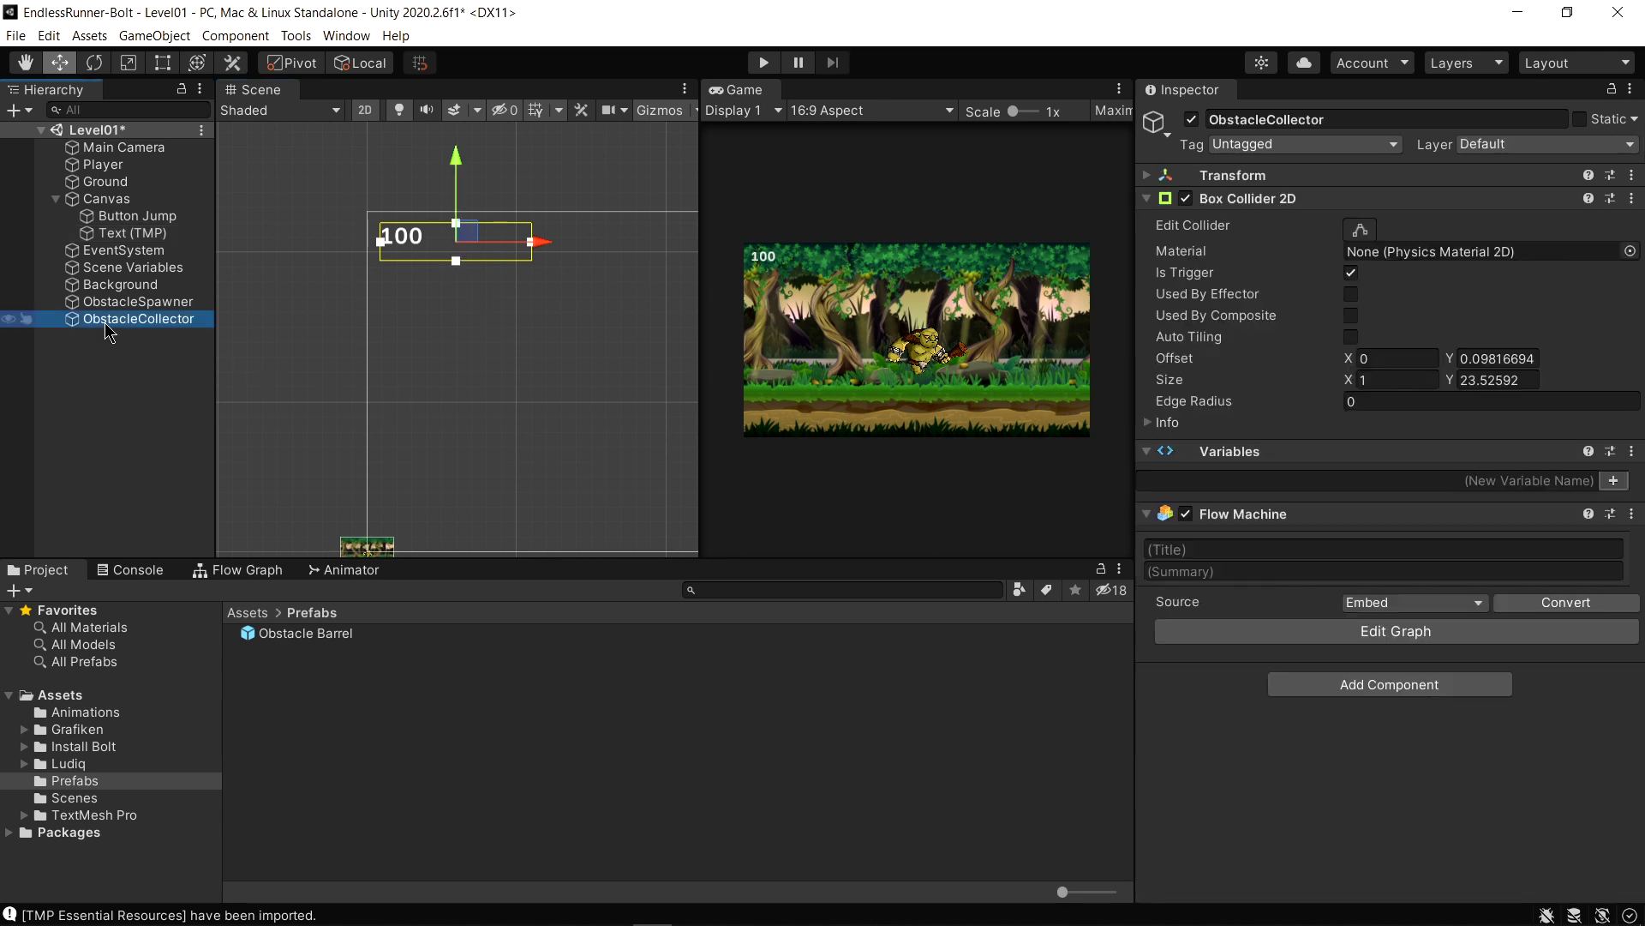
Open ObstacleCollector's flow graph full screen, showing the trigger, Destroy and score nodes
click(1335, 631)
key(shift+space)
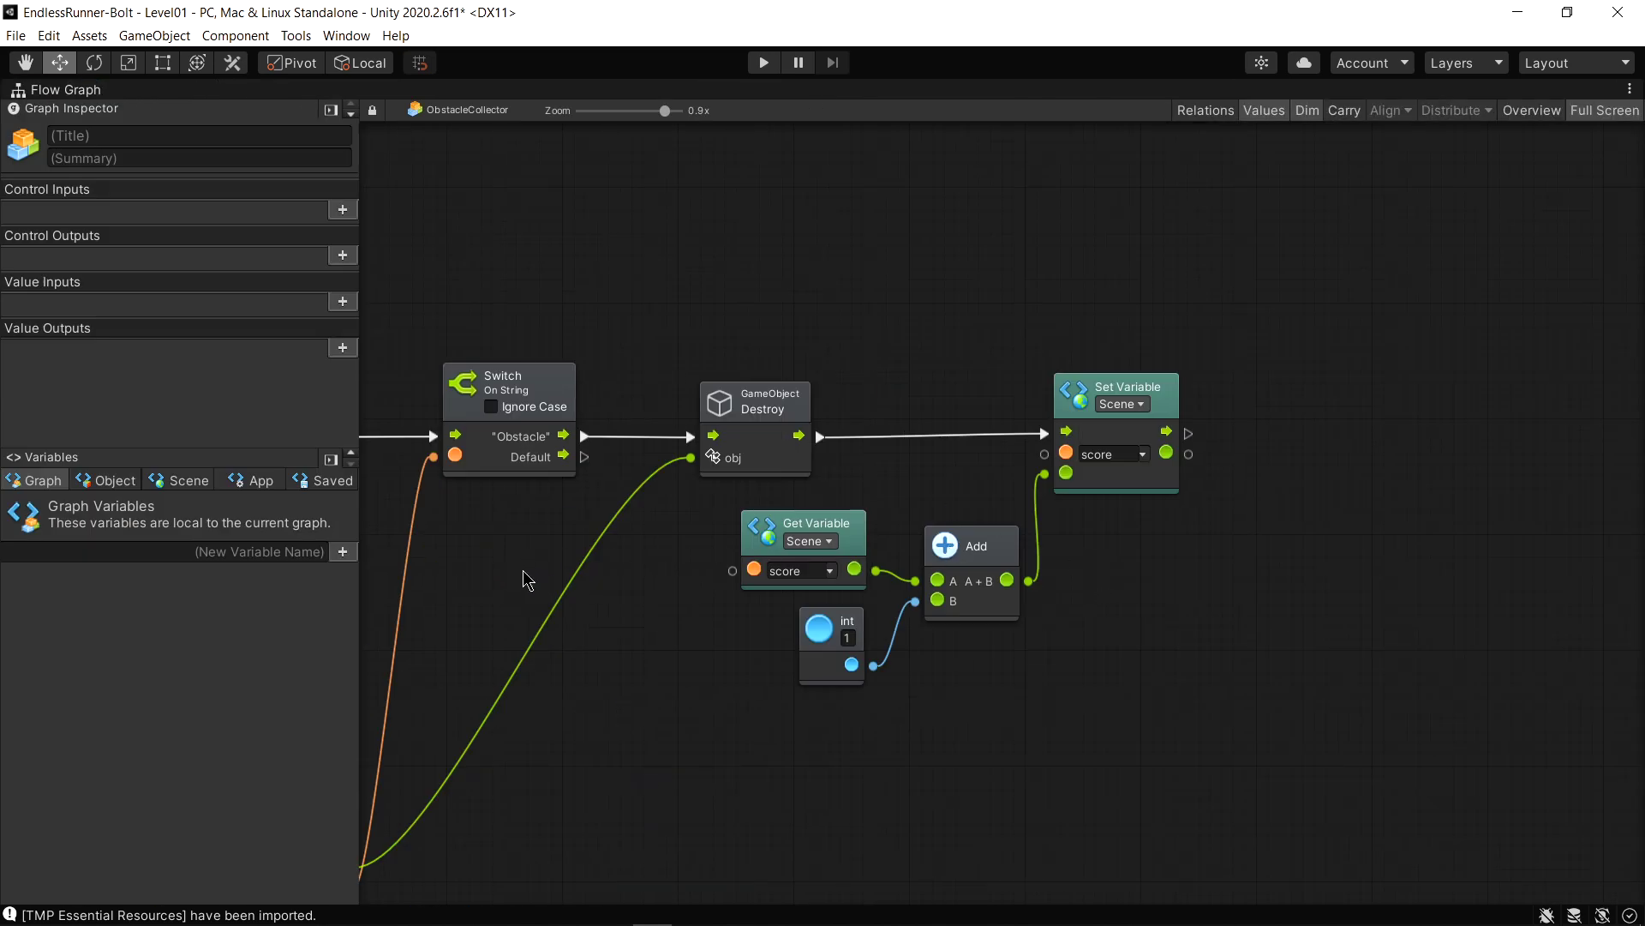
middle_drag(527, 581, 1098, 539)
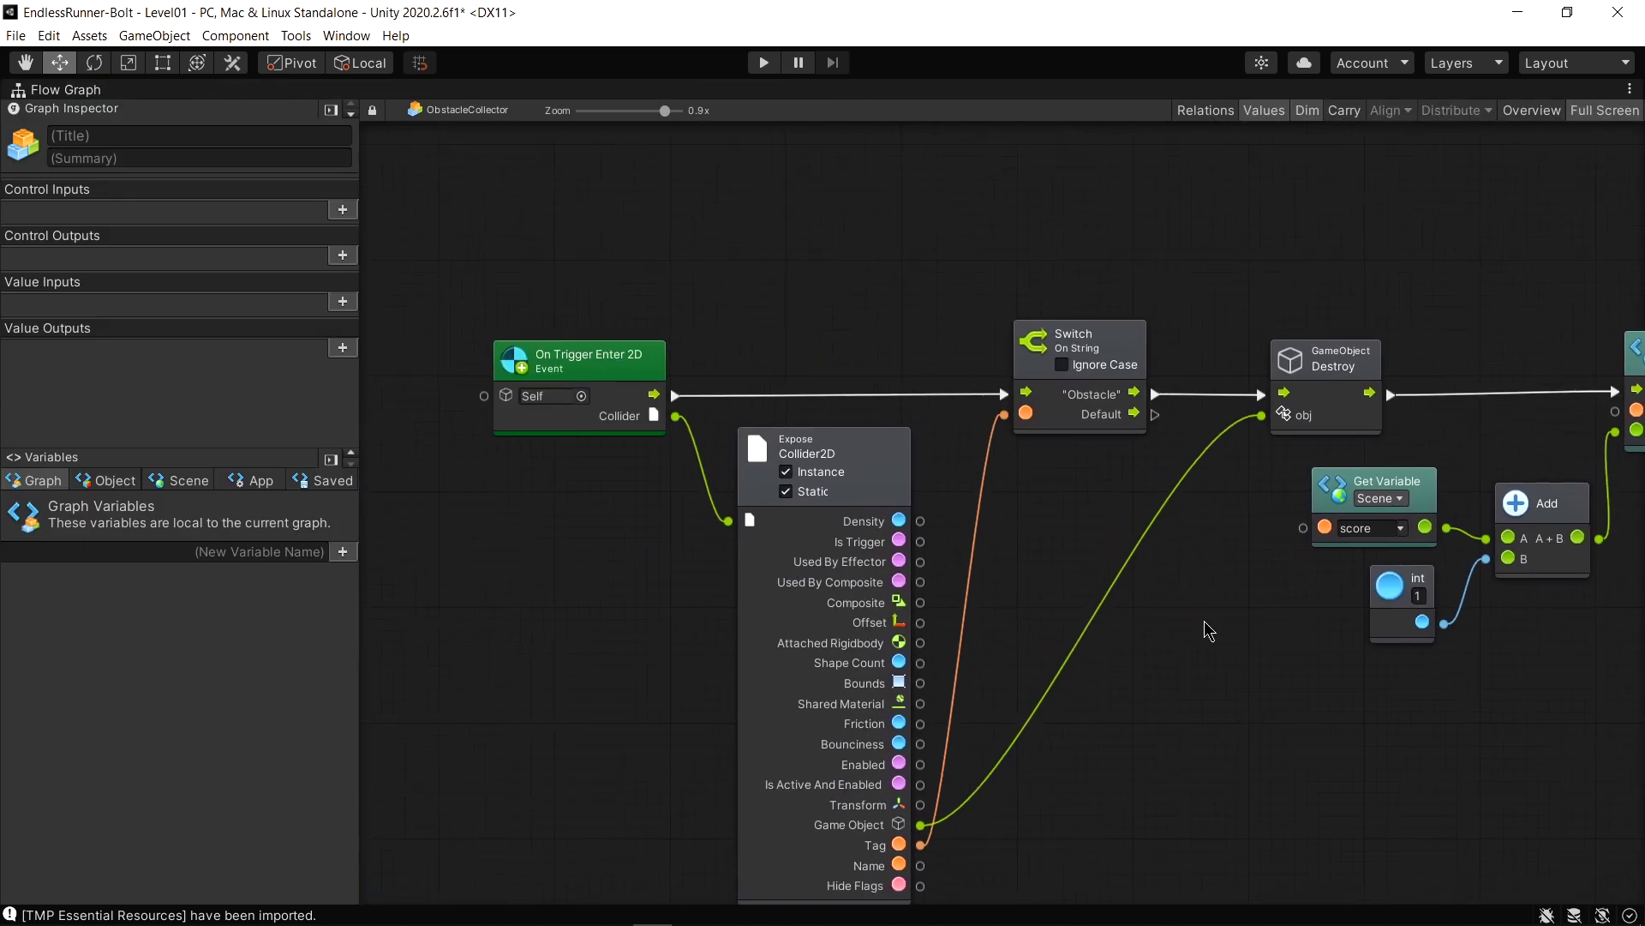
middle_drag(1208, 632, 848, 628)
mouse_move(1369, 576)
middle_down()
mouse_move(1078, 615)
mouse_move(922, 580)
middle_up()
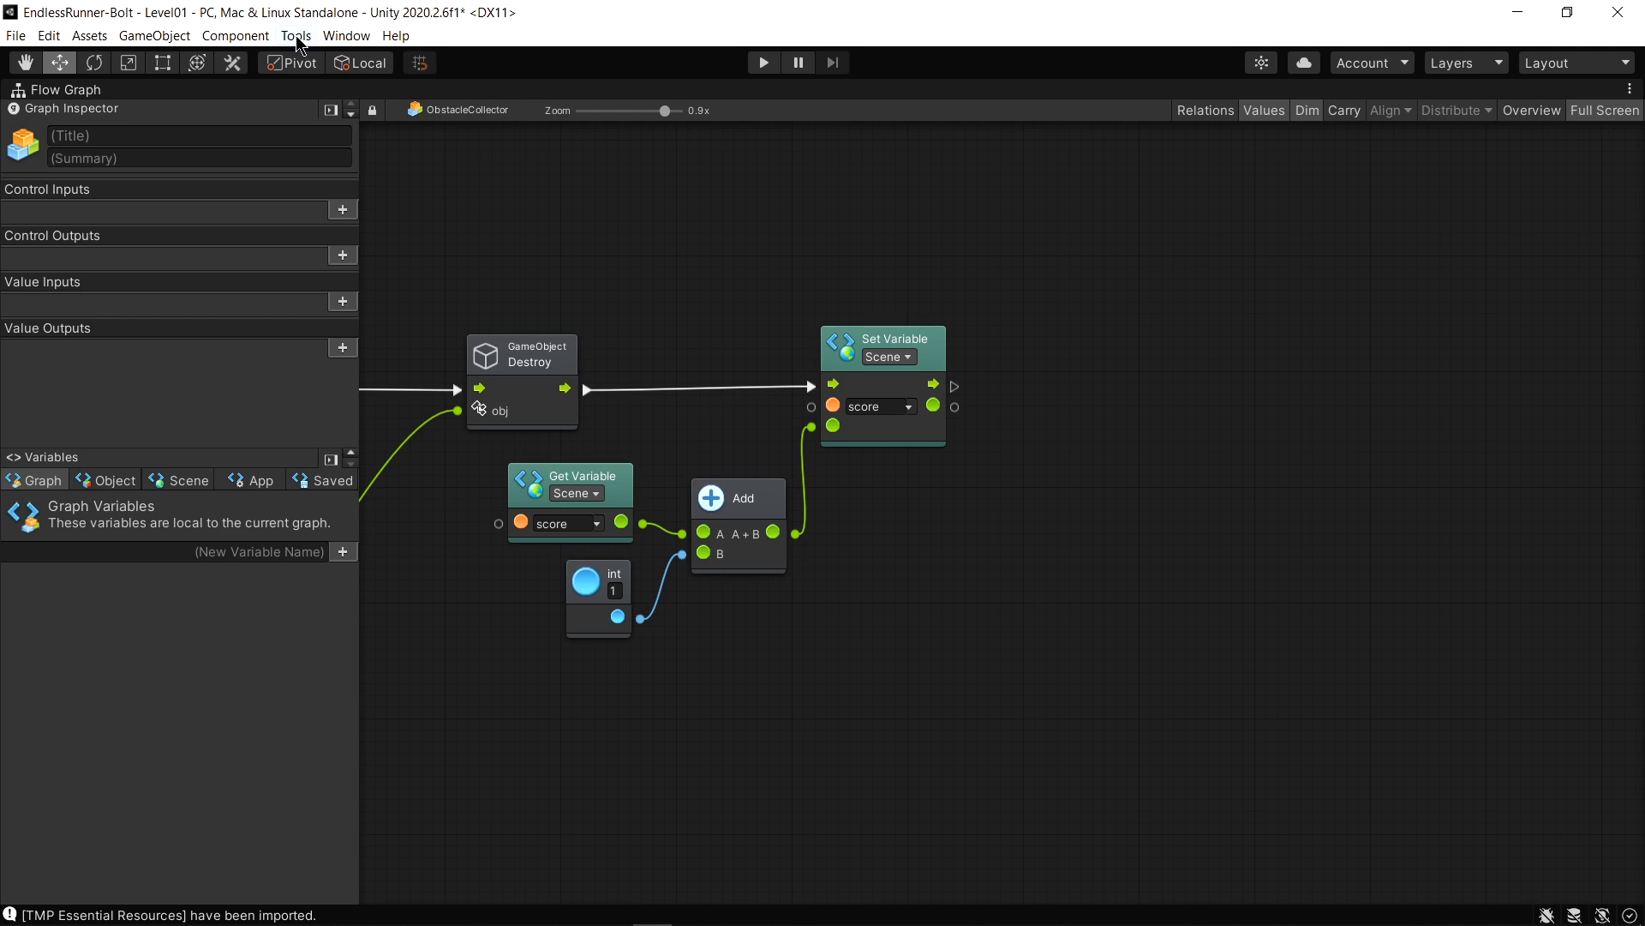
In Bolt's Unit Options Wizard, add the Unity.TextMeshPro assembly
click(296, 37)
mouse_move(318, 59)
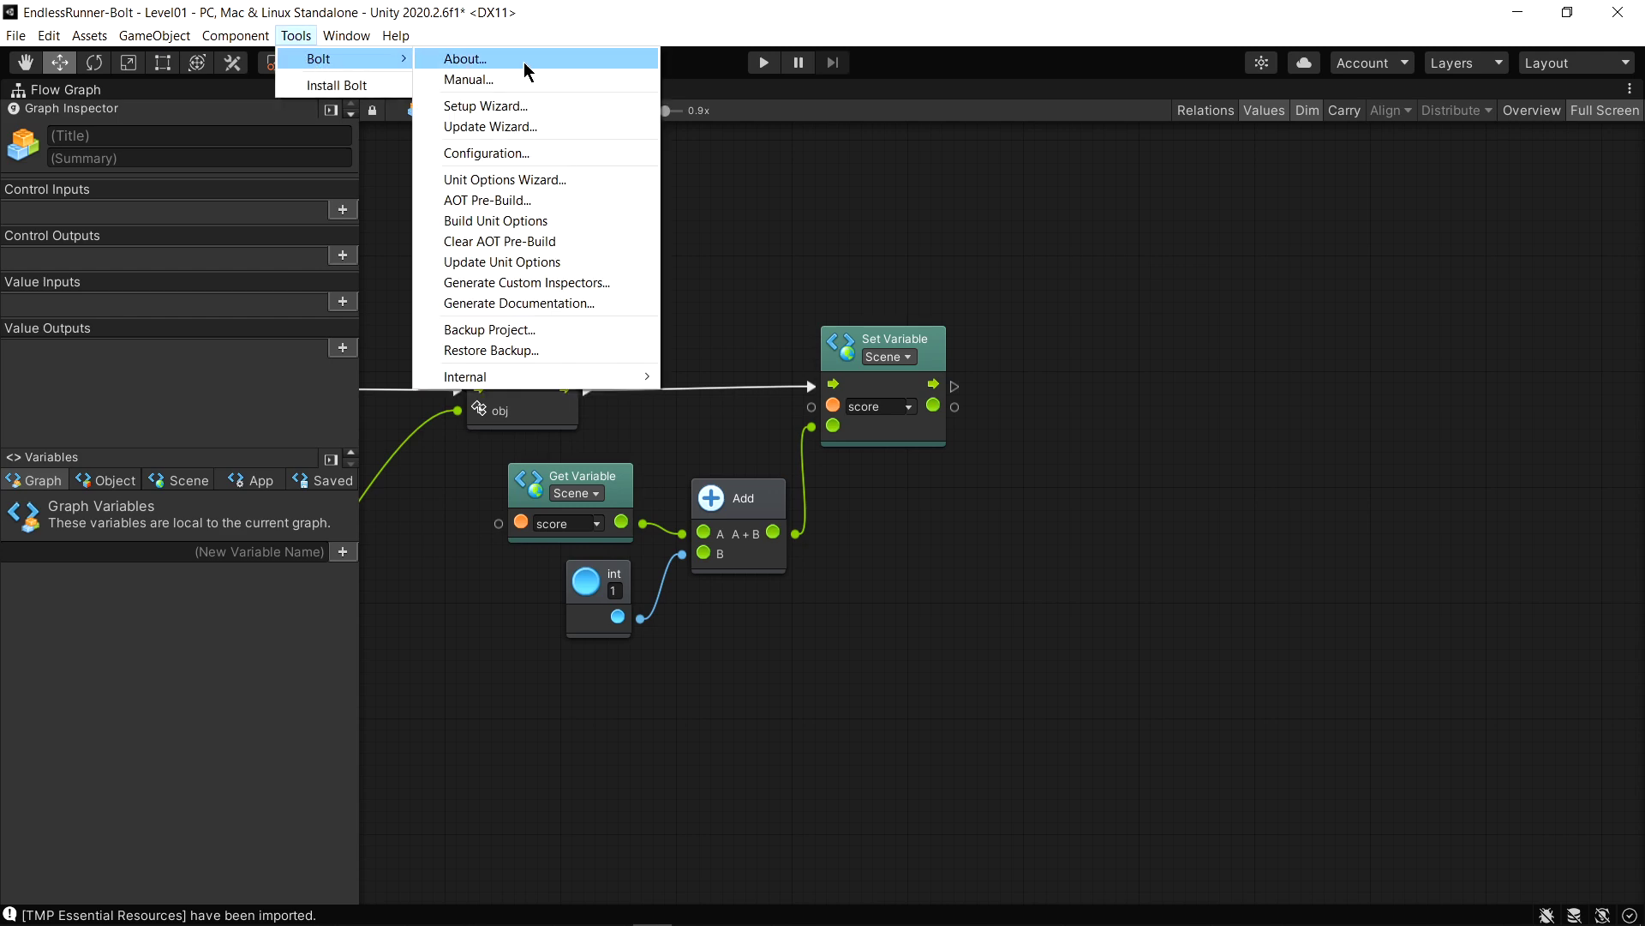
click(522, 182)
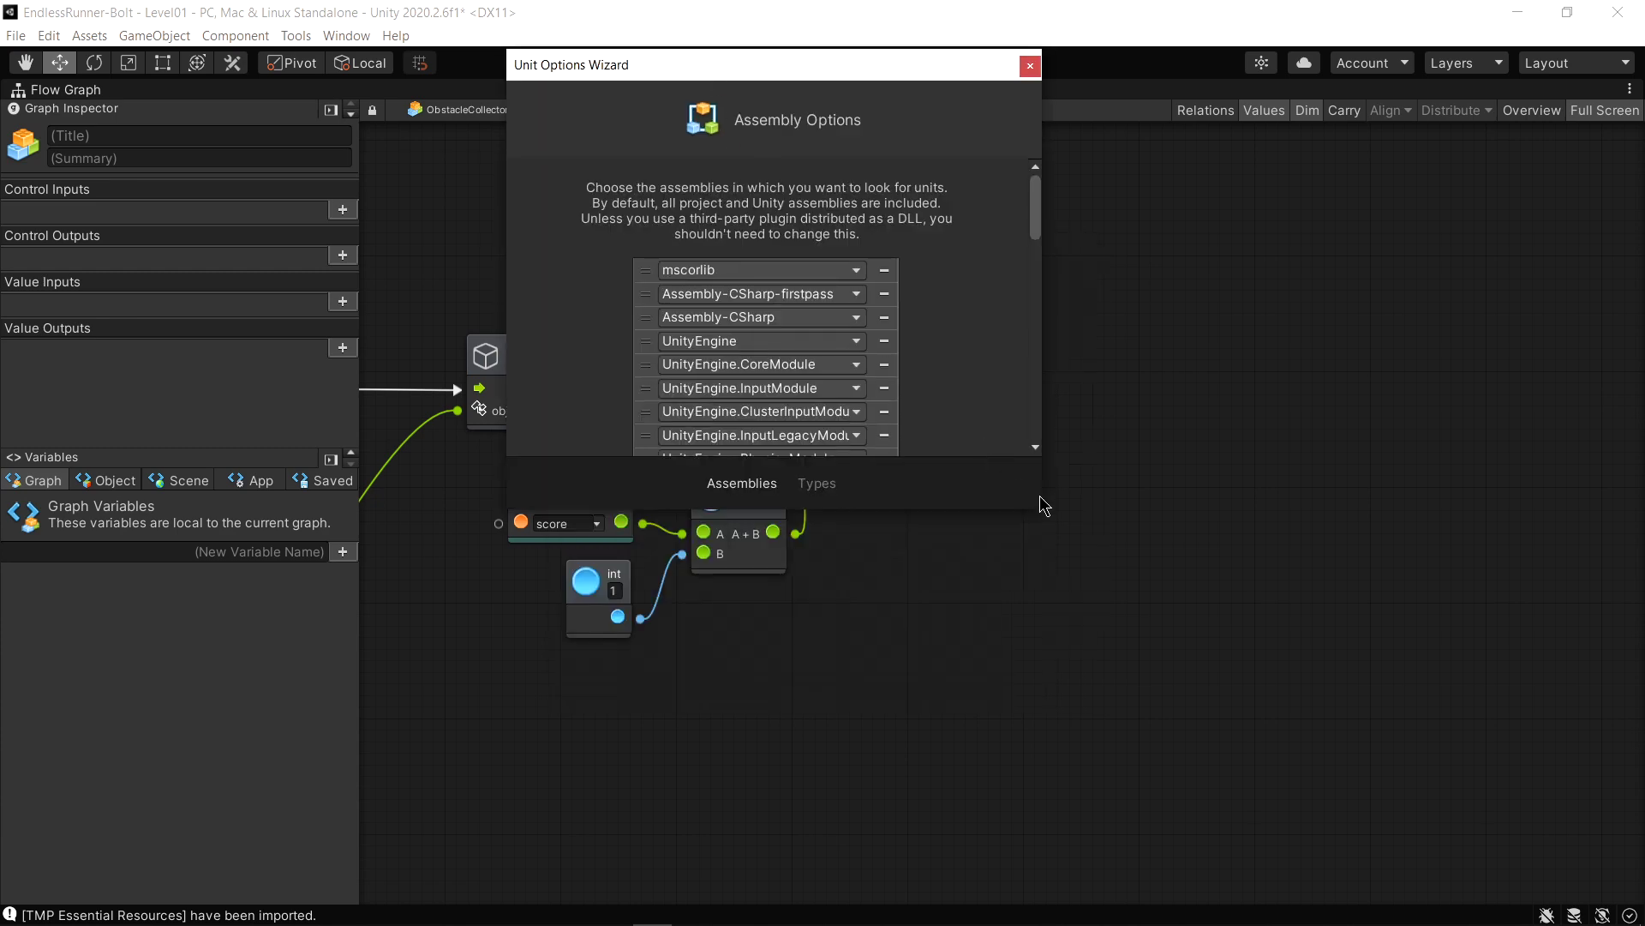
drag(1036, 206, 1020, 417)
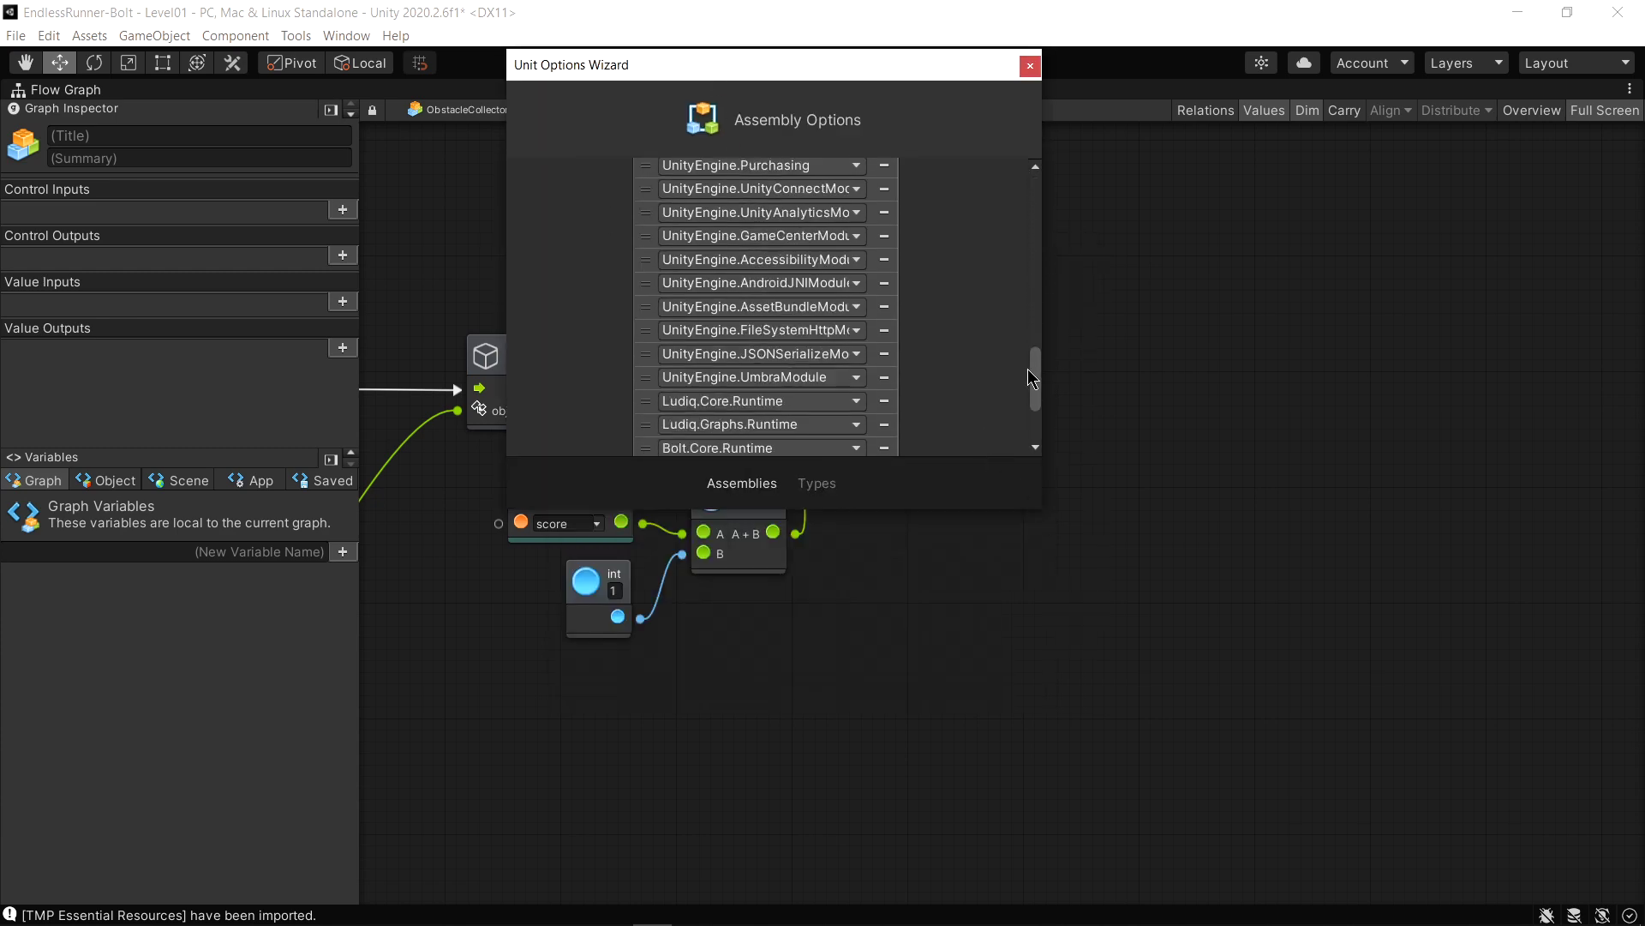
click(882, 340)
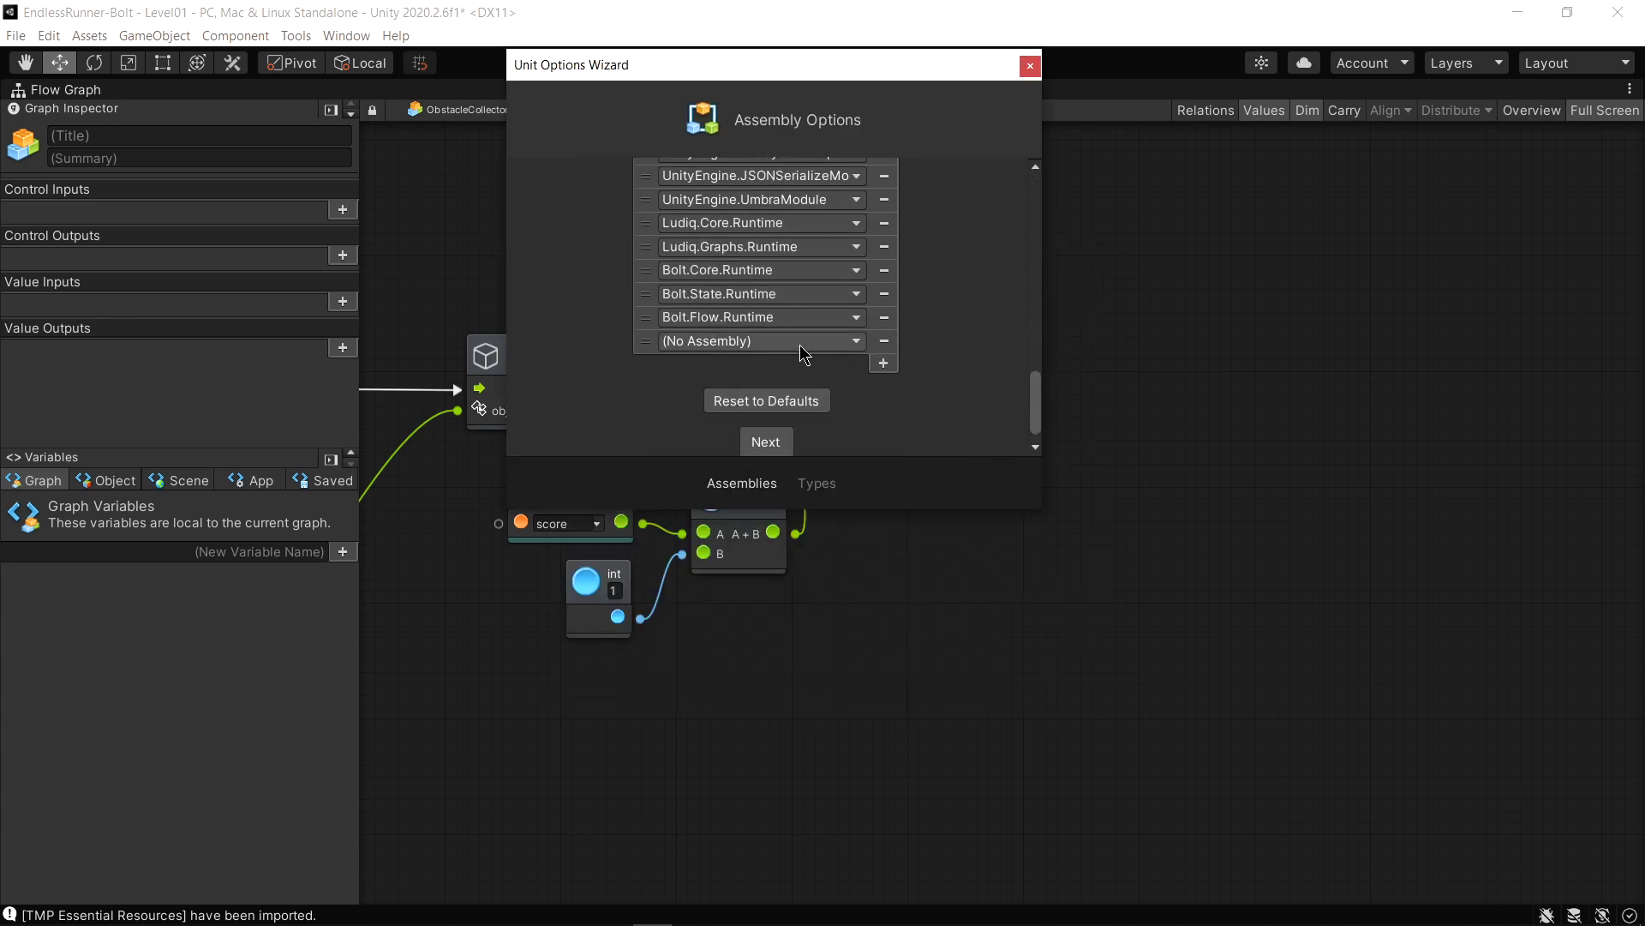
click(663, 345)
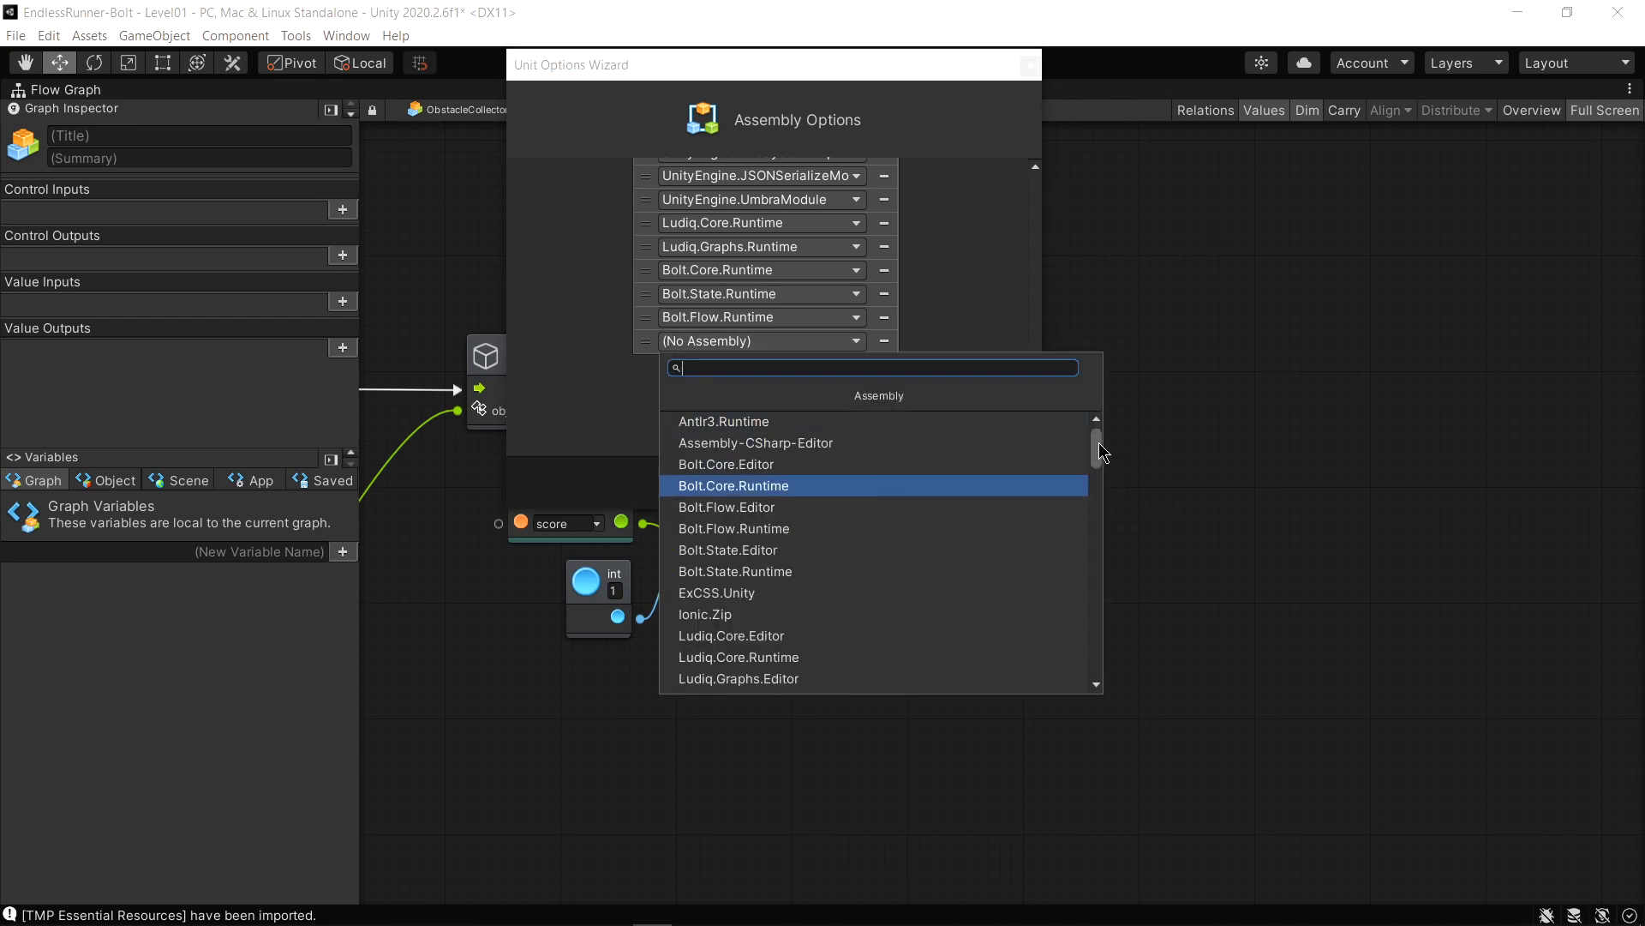
drag(1098, 446, 1109, 560)
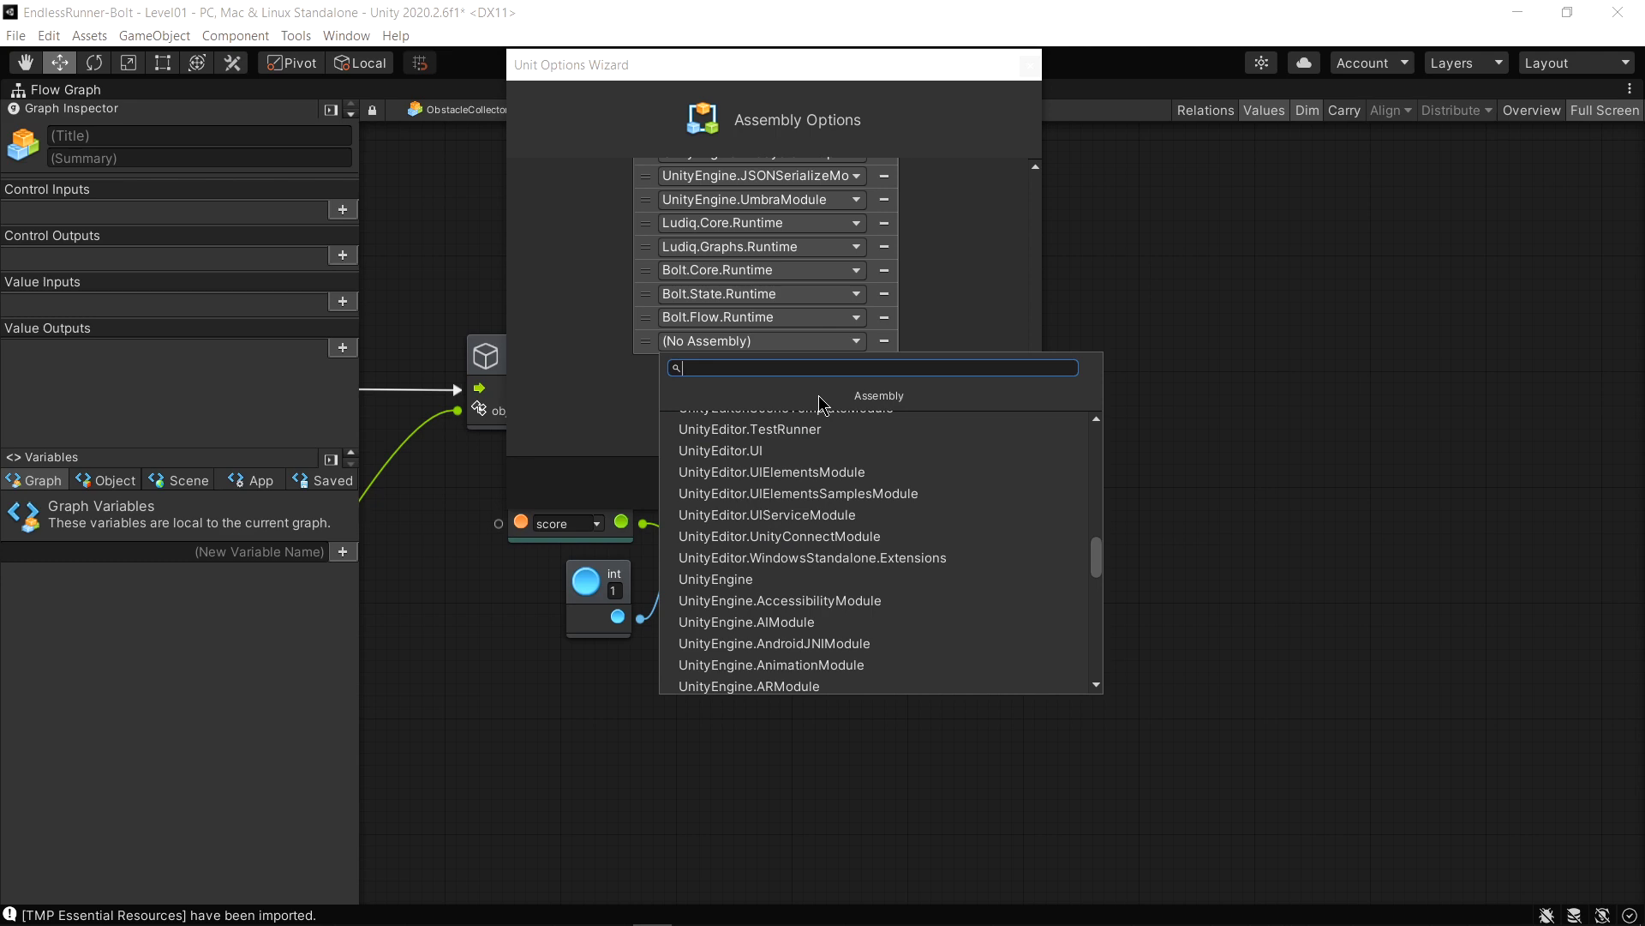
text(text)
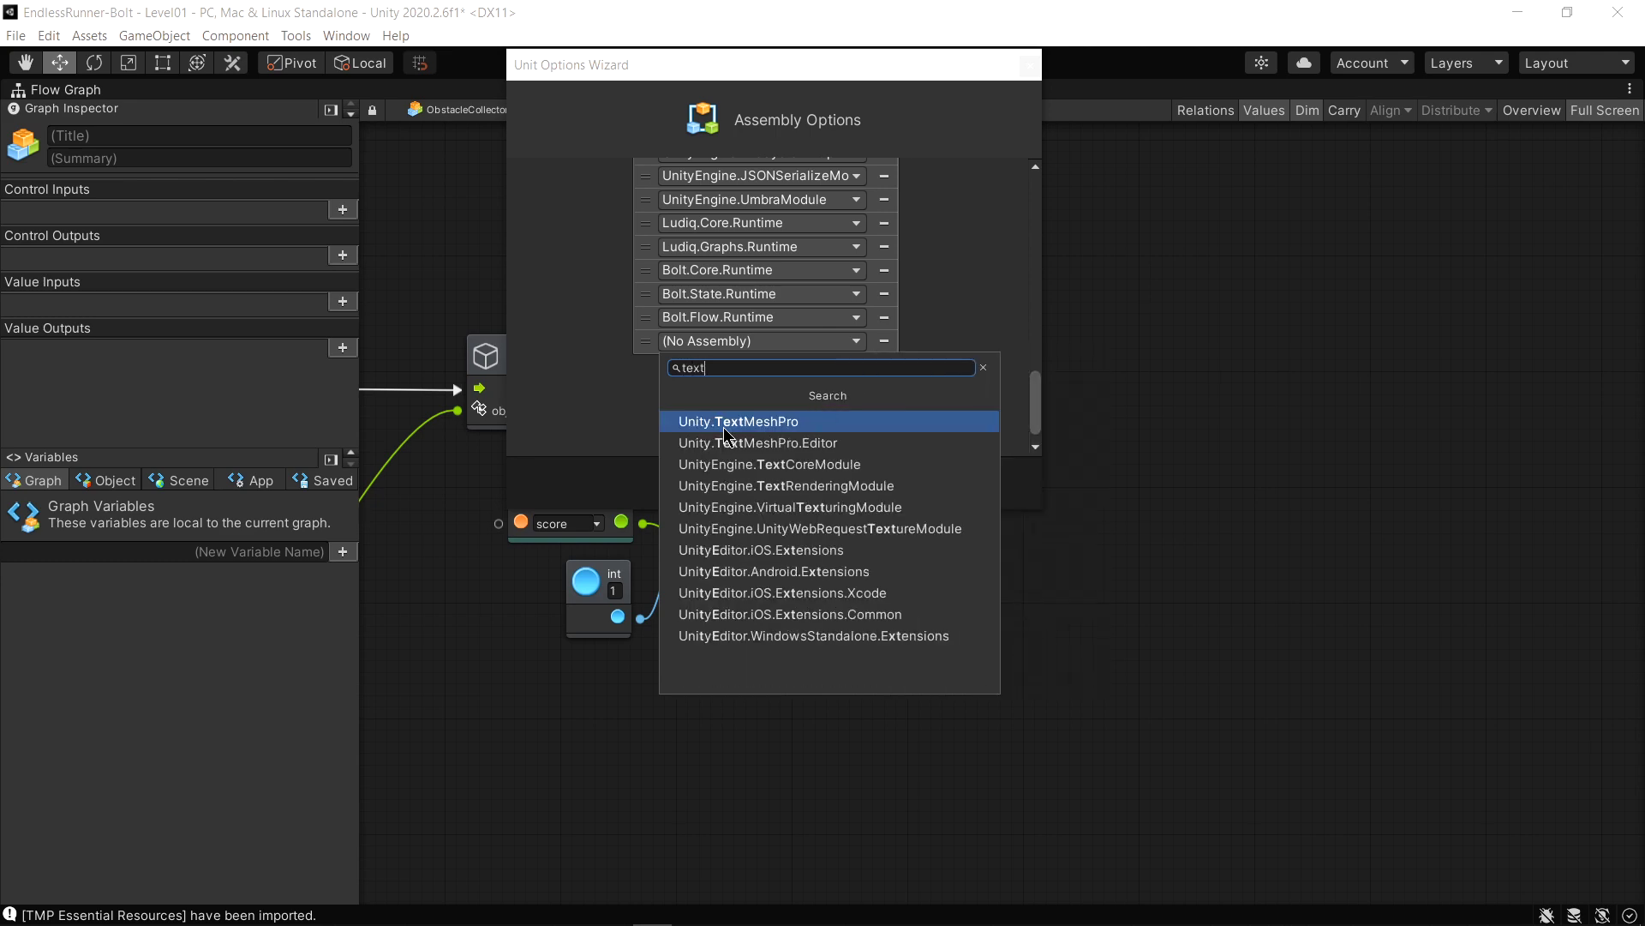
click(724, 428)
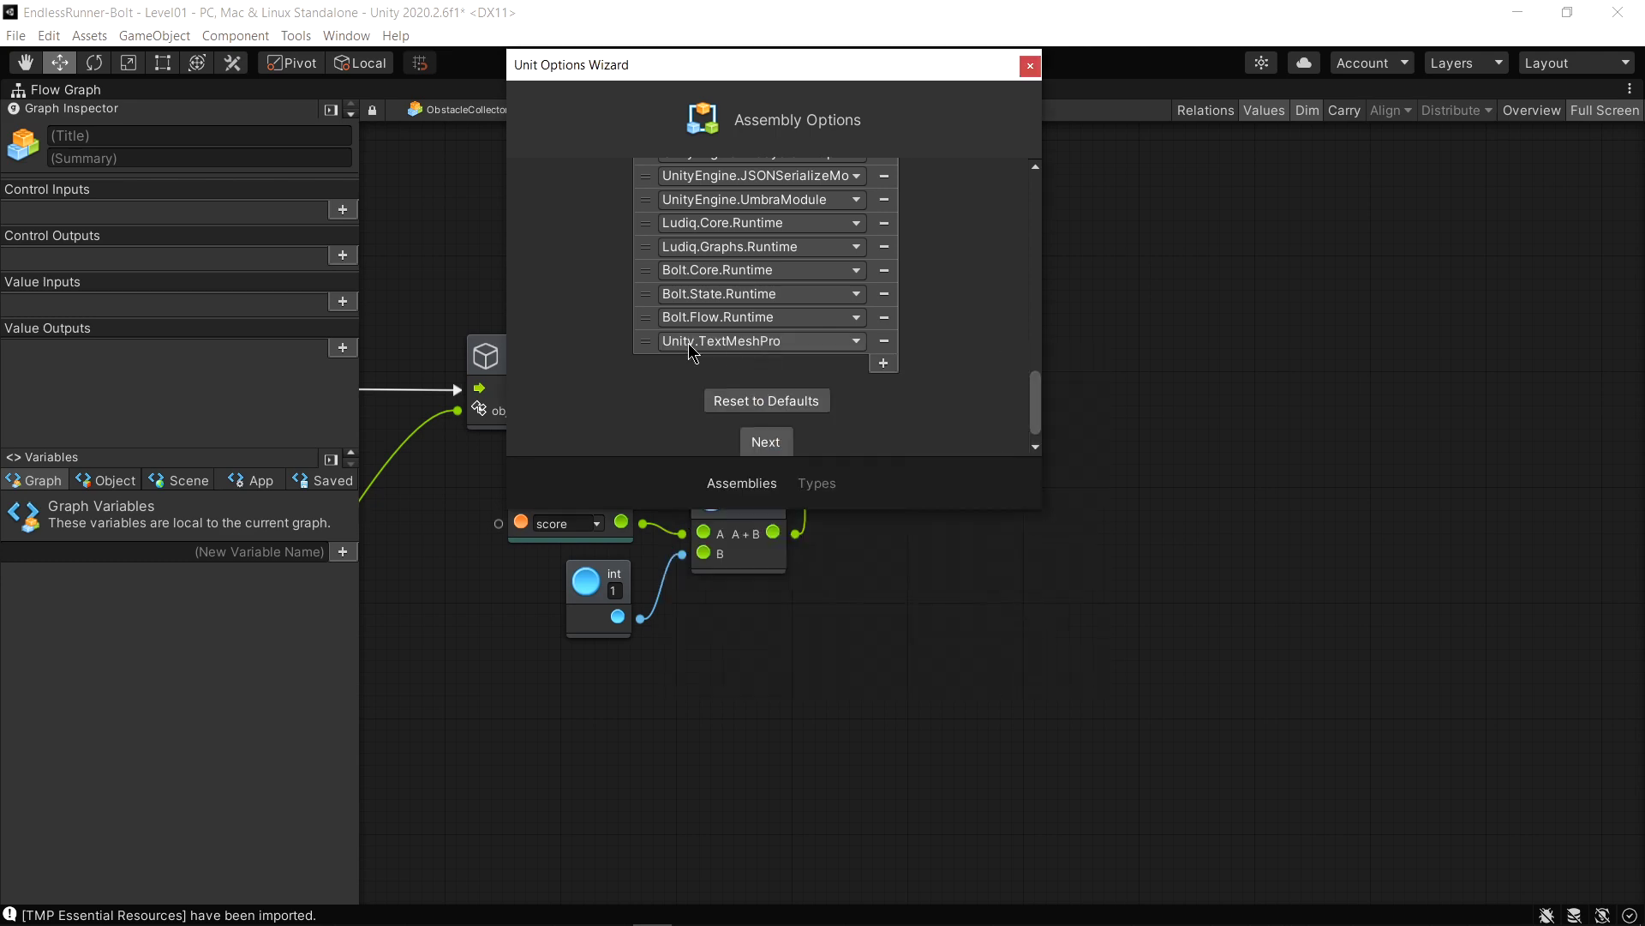
Regenerate the units with TextMeshPro included and return the graph to the docked layout
click(767, 441)
scroll(776, 398, down, 10)
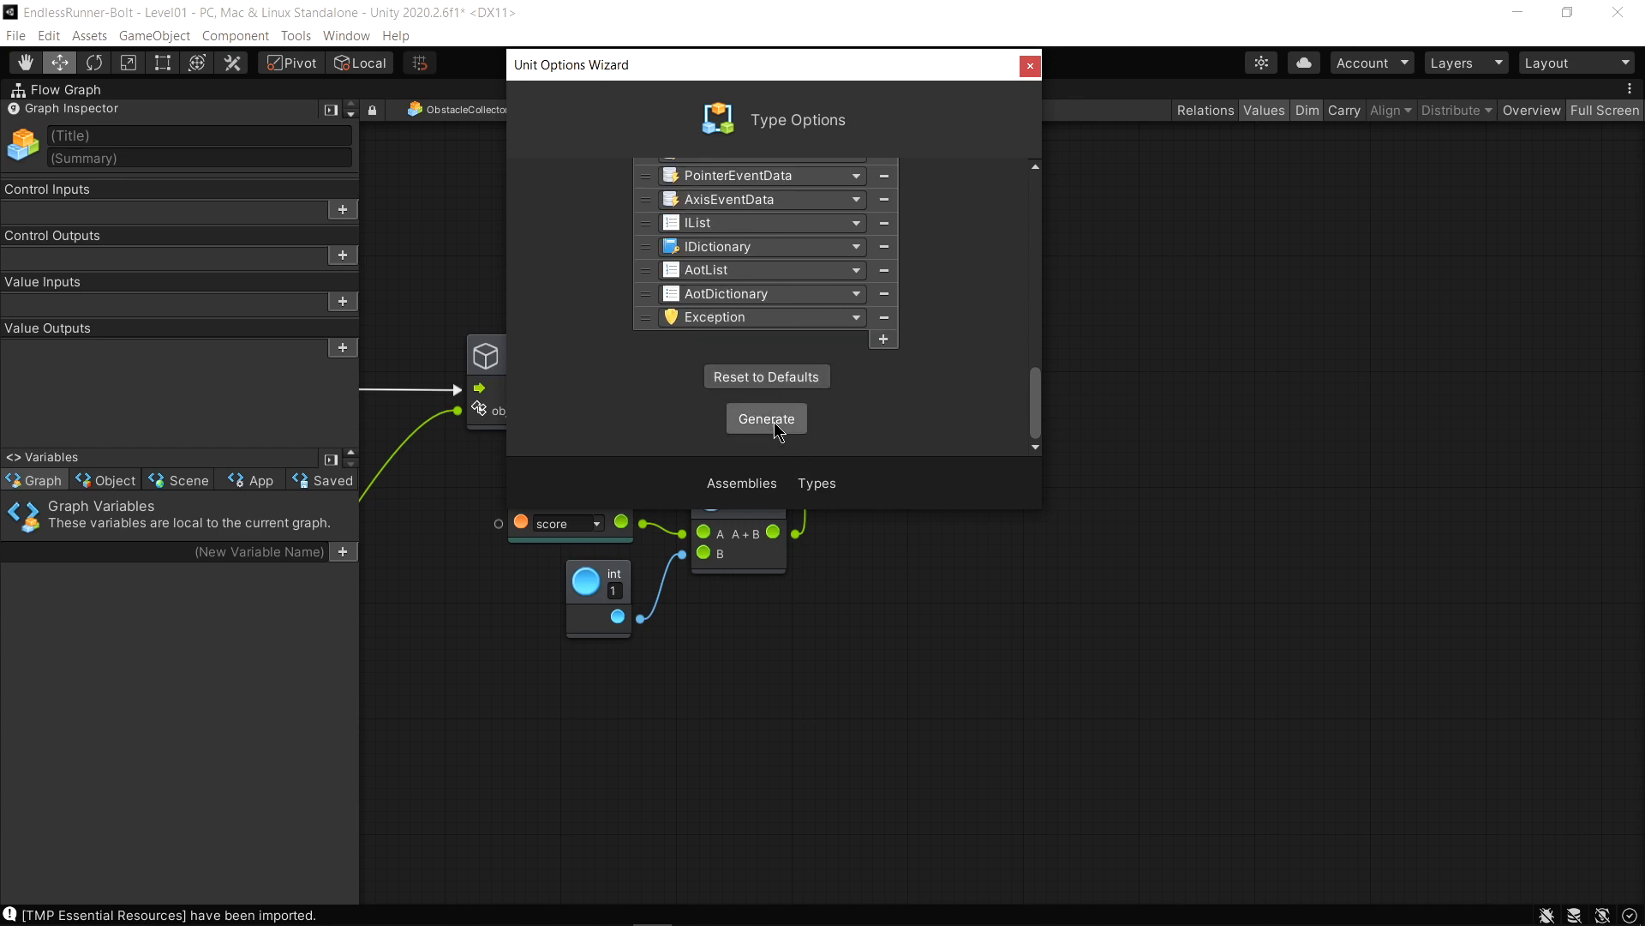
click(776, 425)
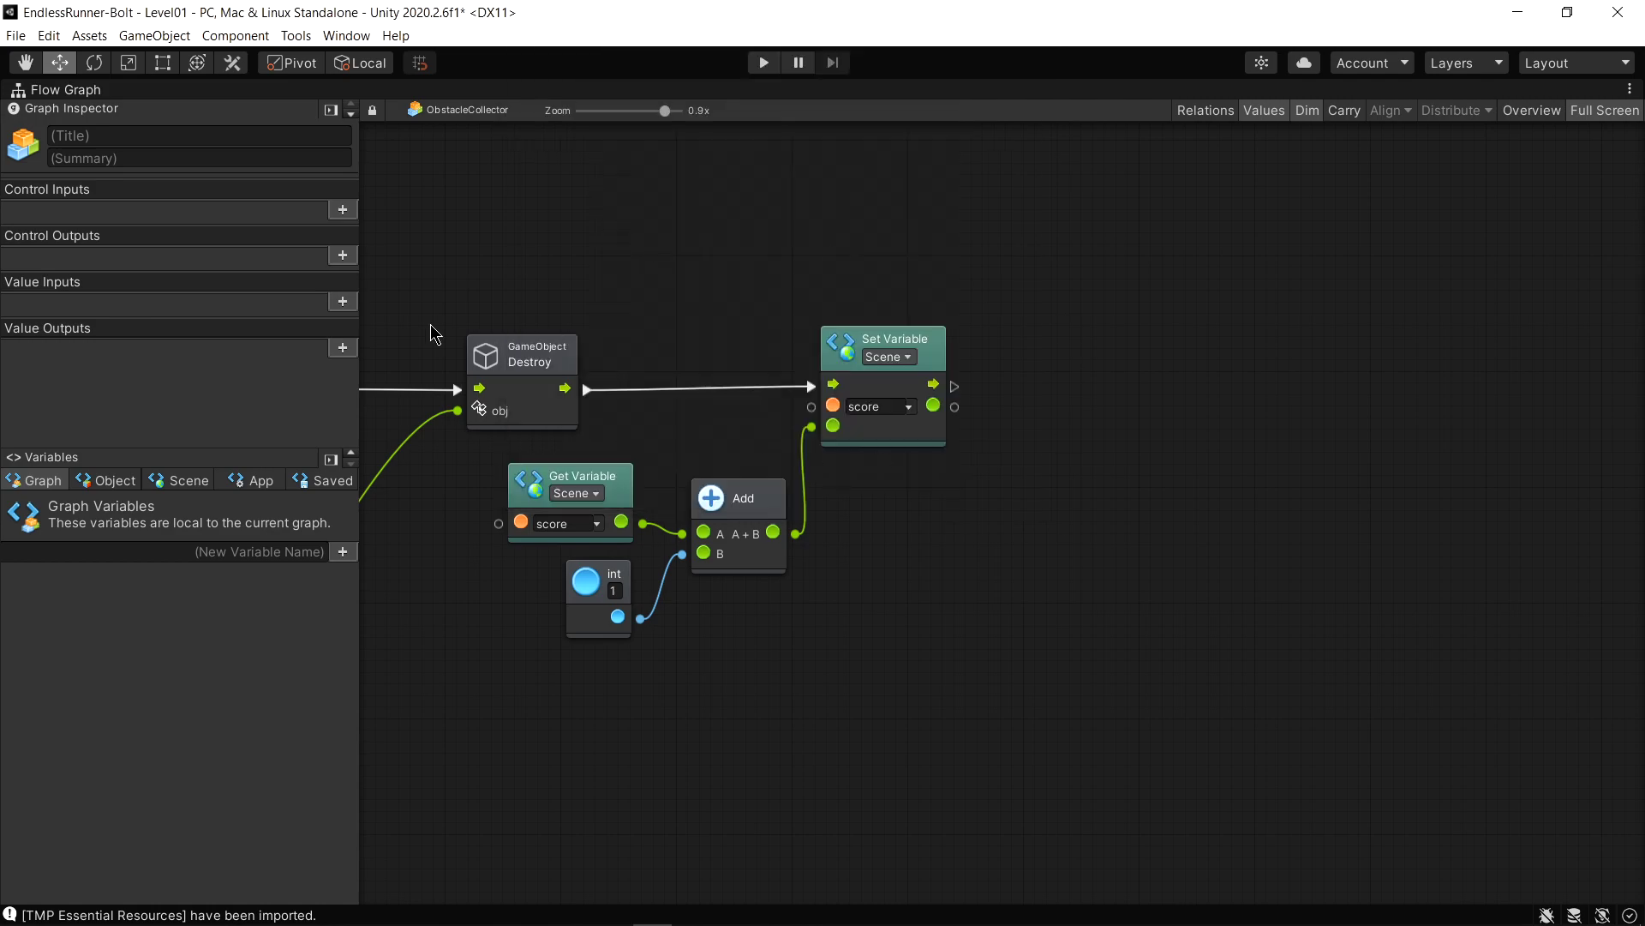
click(1599, 111)
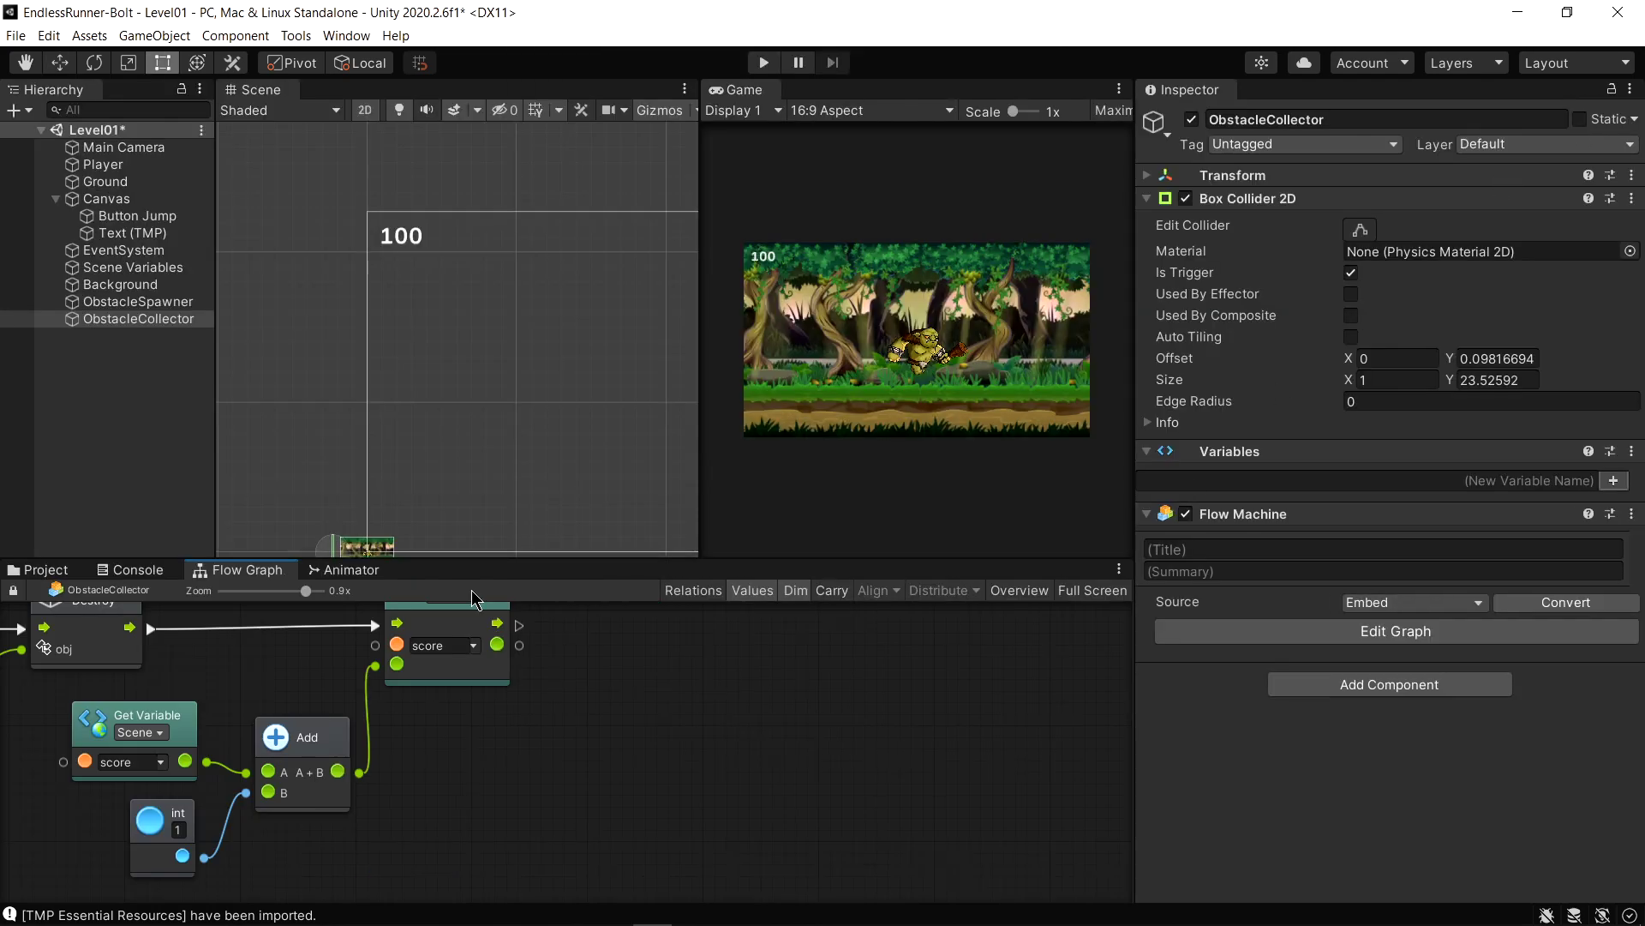
Rename the Text (TMP) object to Score Text
middle_drag(354, 713, 491, 808)
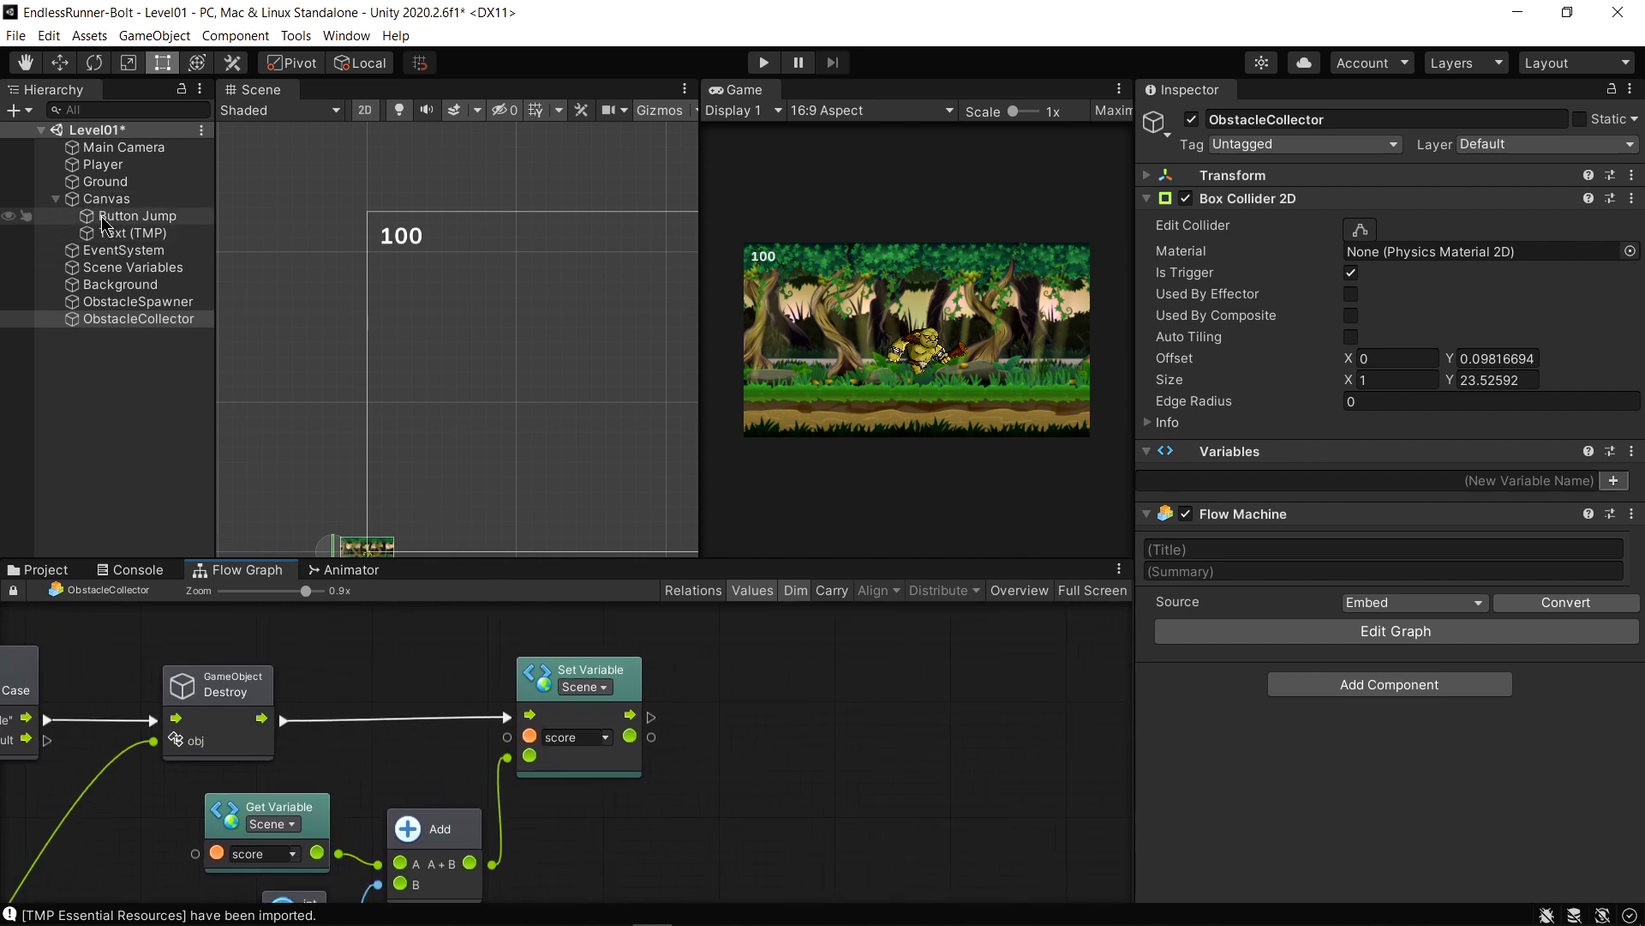
click(120, 234)
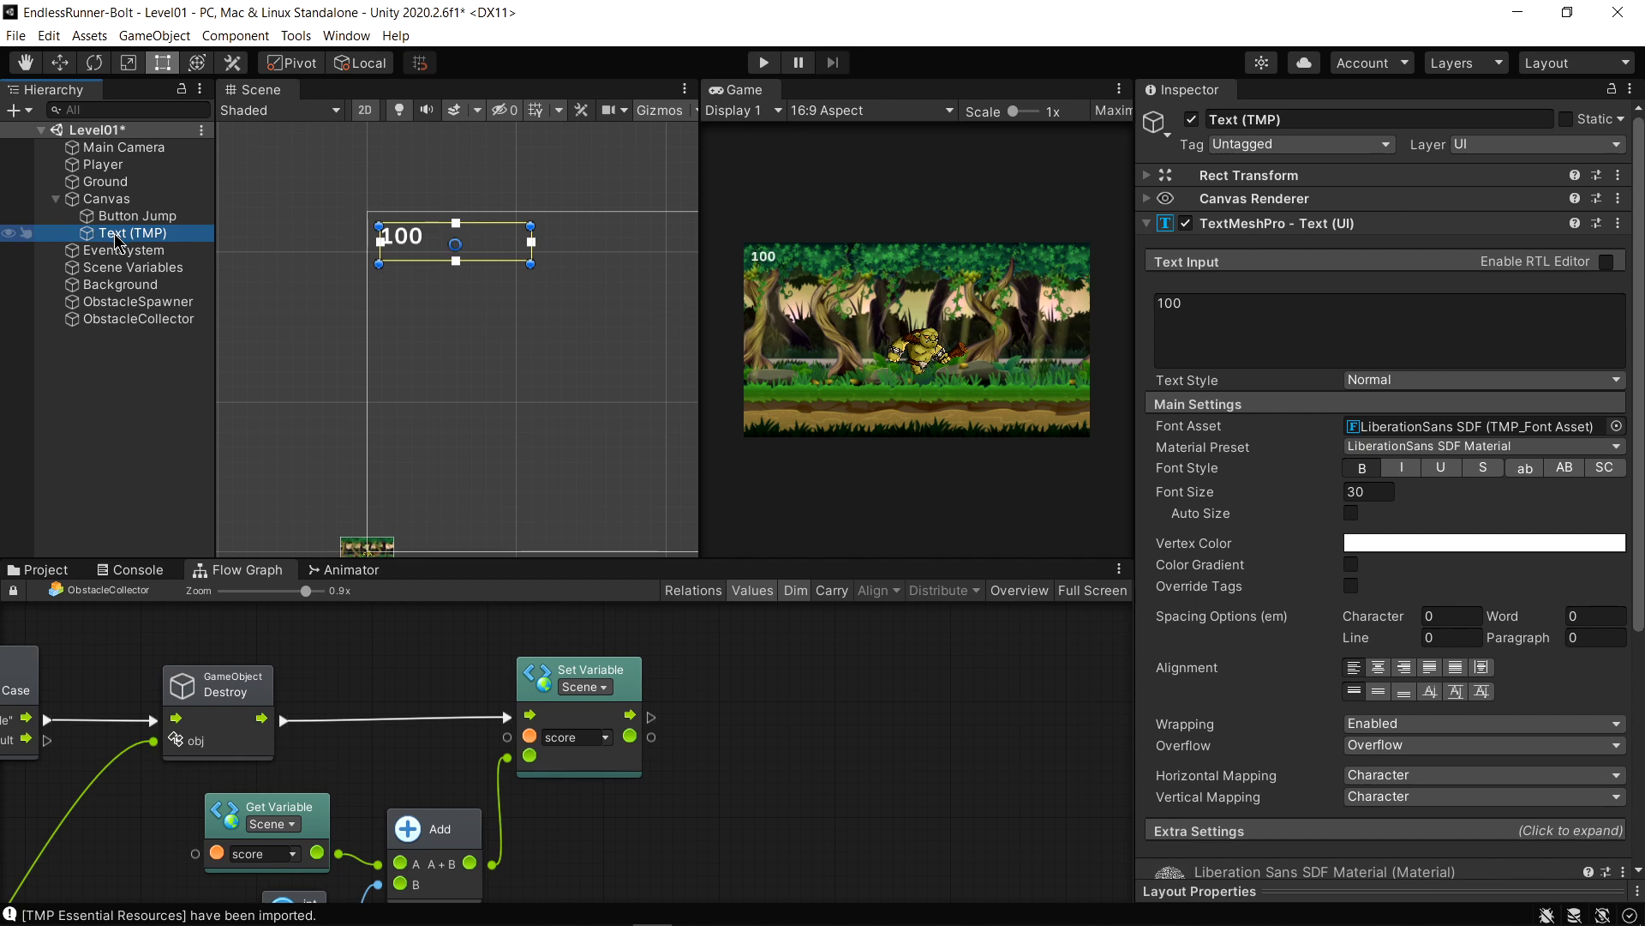
click(112, 236)
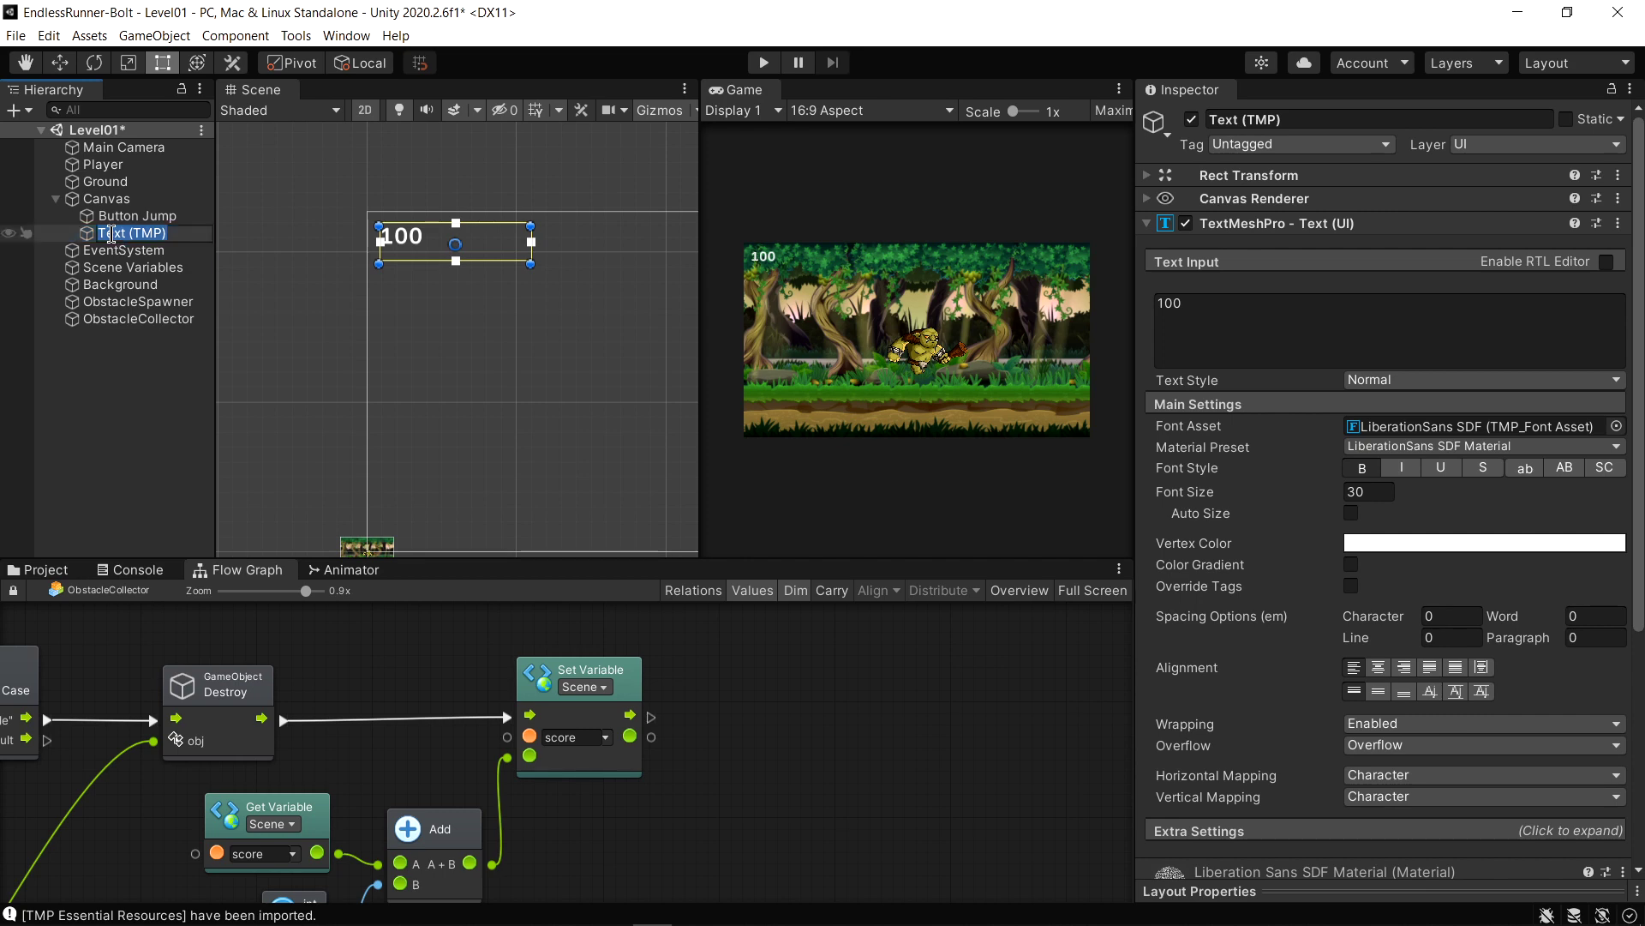
right_click(89, 234)
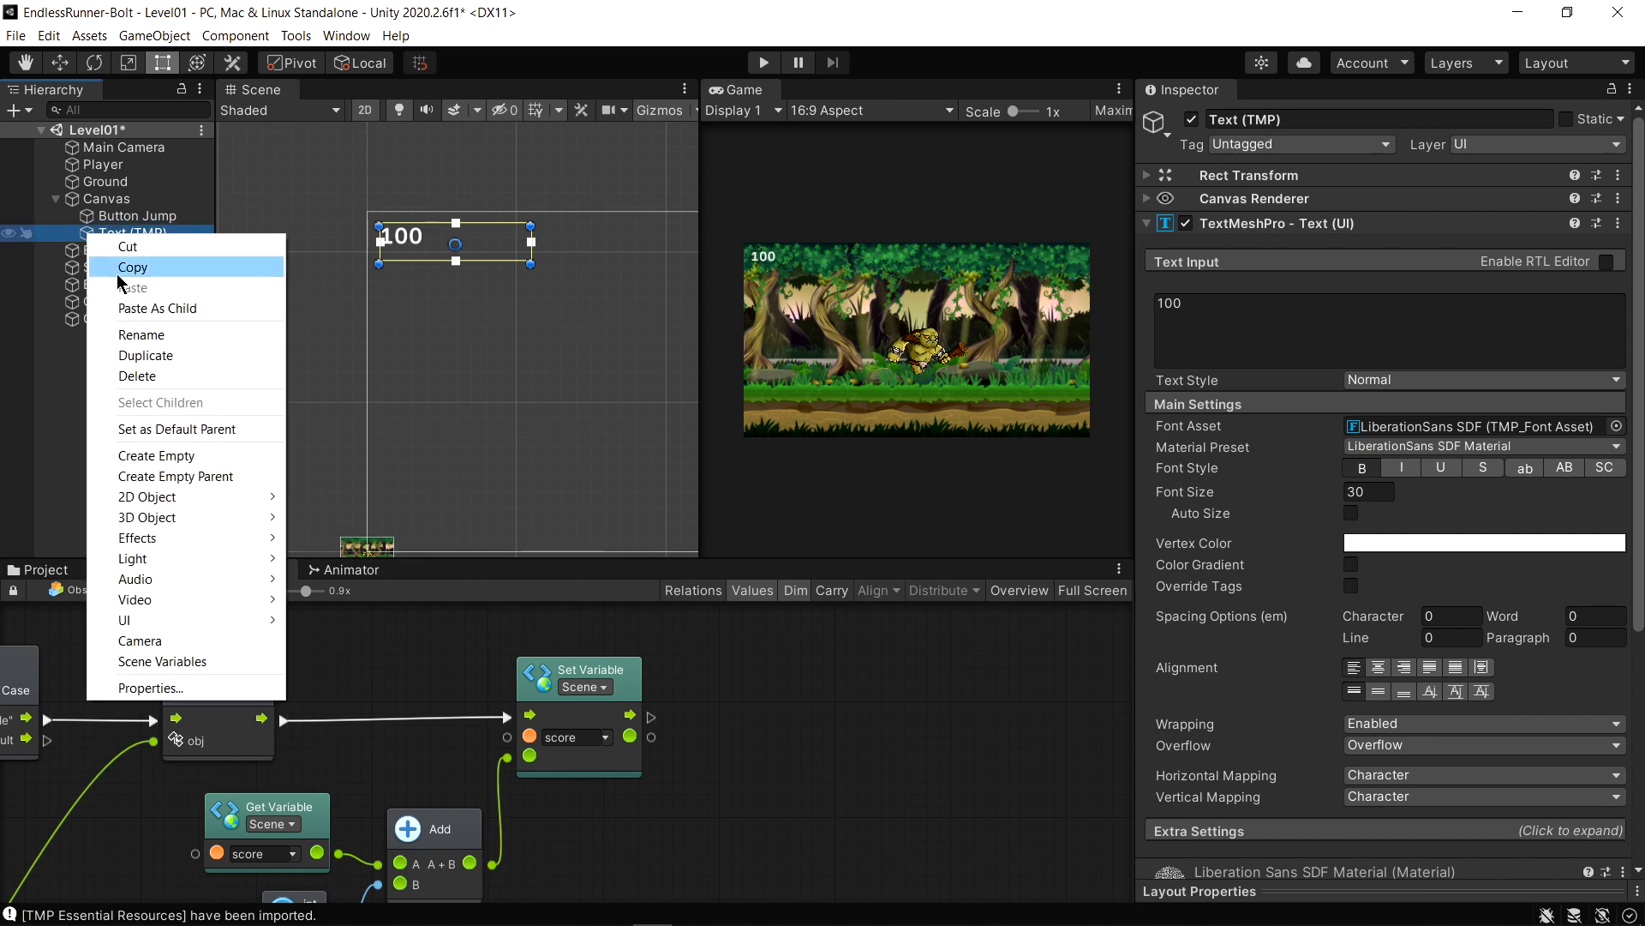
click(144, 334)
key(BackSpace)
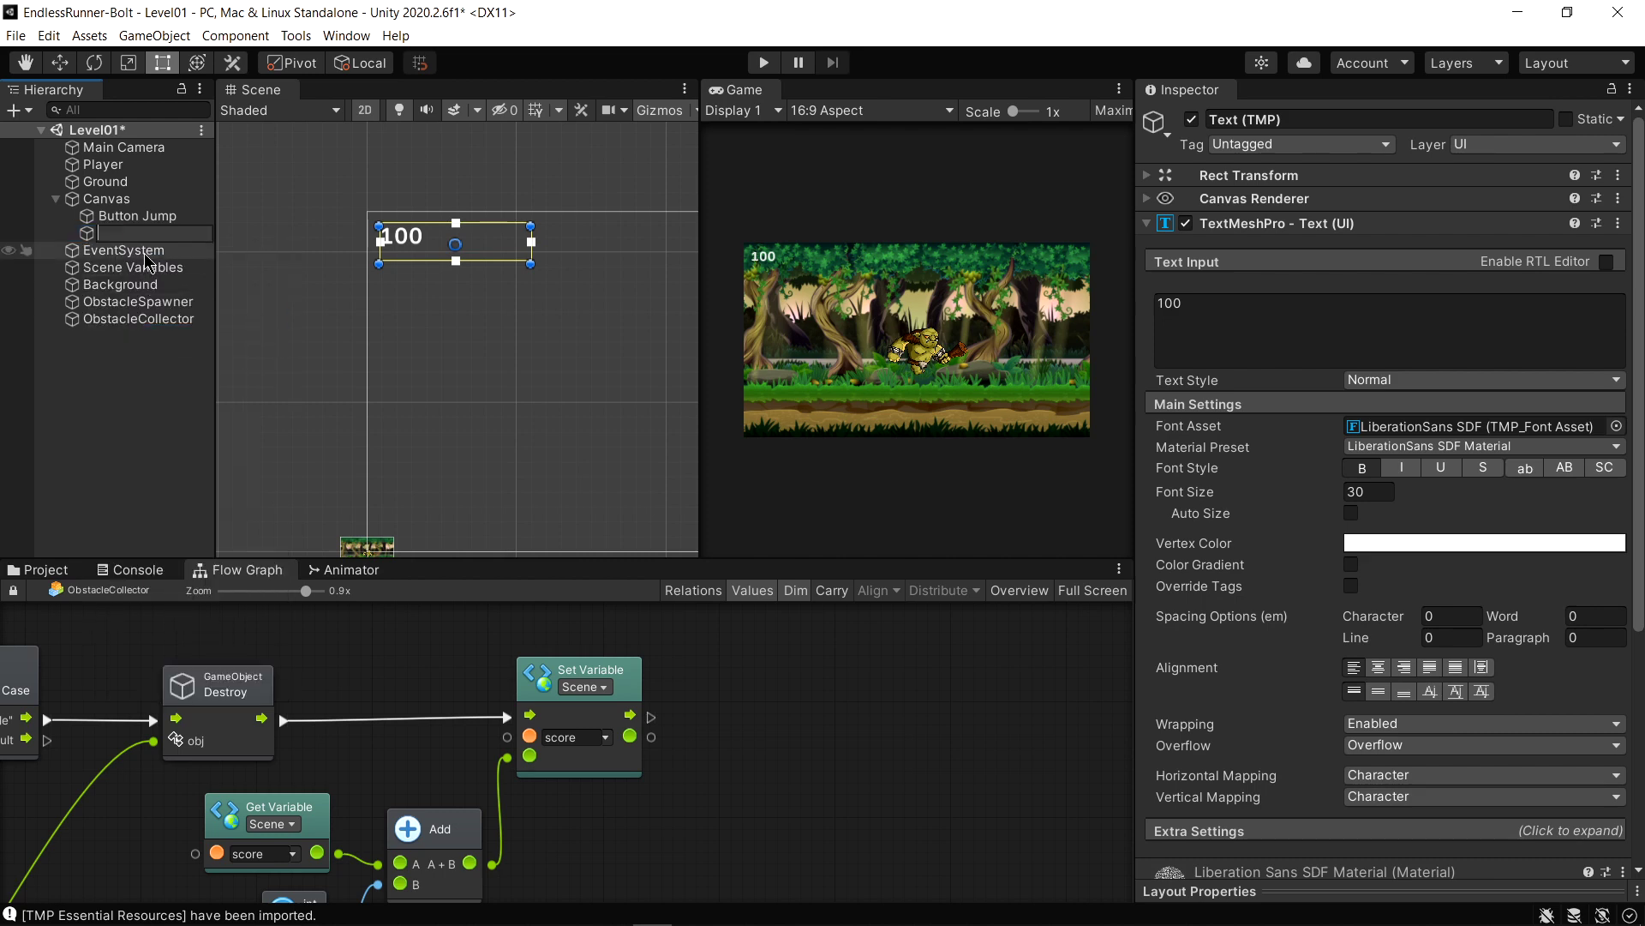
text(Score Text)
key(Return)
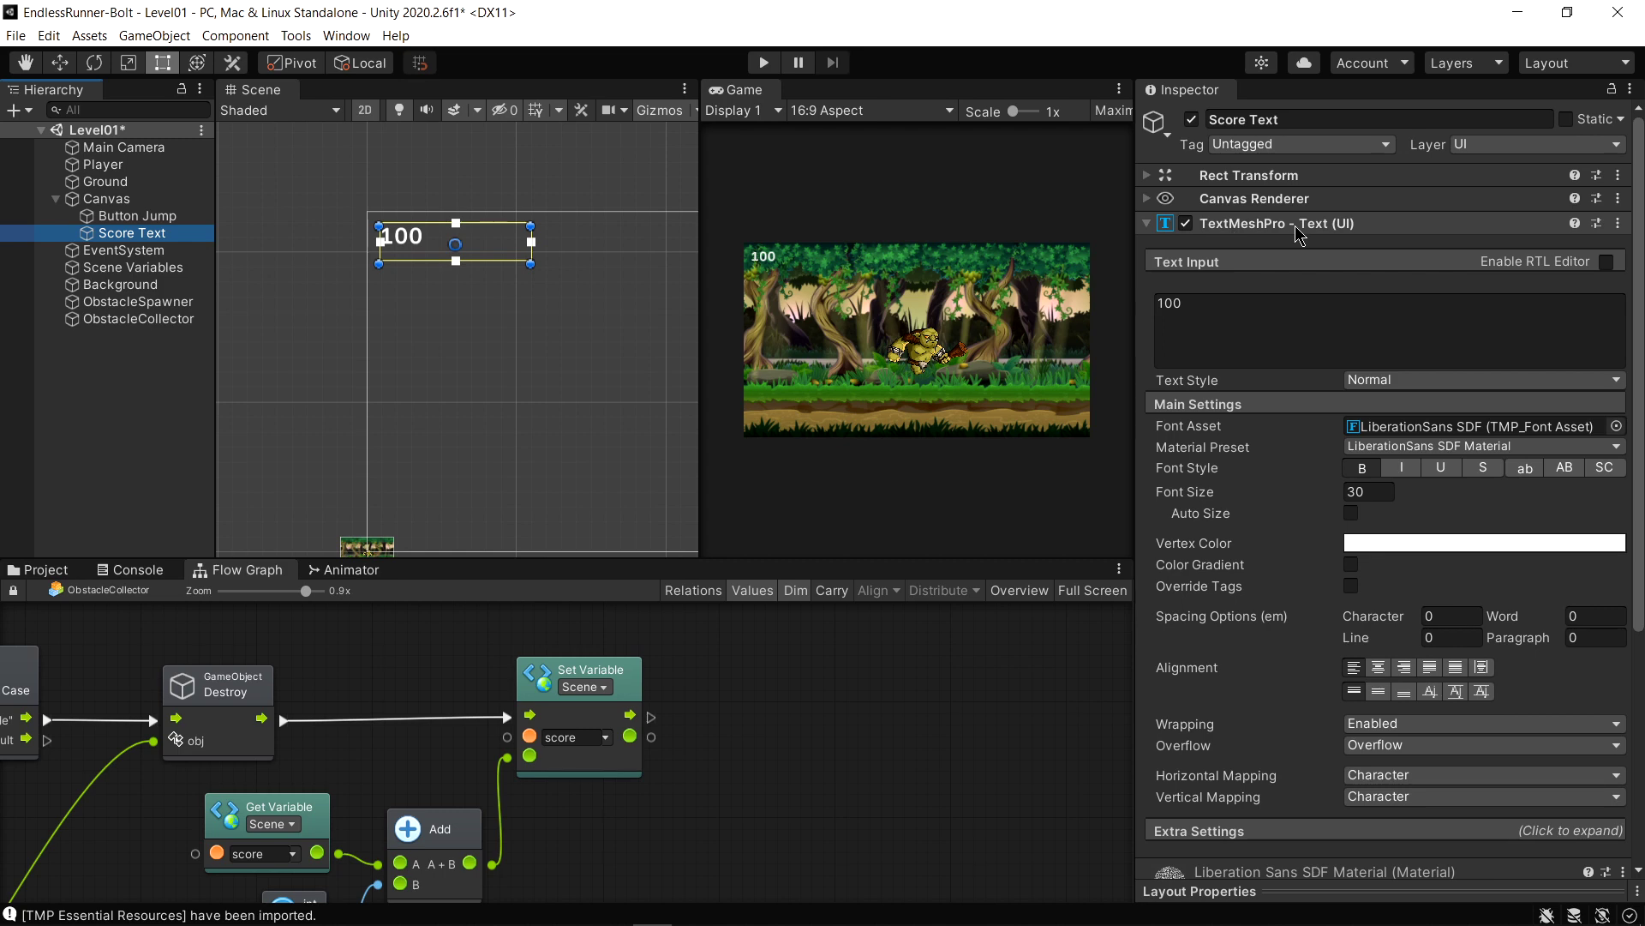
Drag Score Text into the flow graph and add a TextMeshProUGUI text (set) node
drag(126, 240, 796, 740)
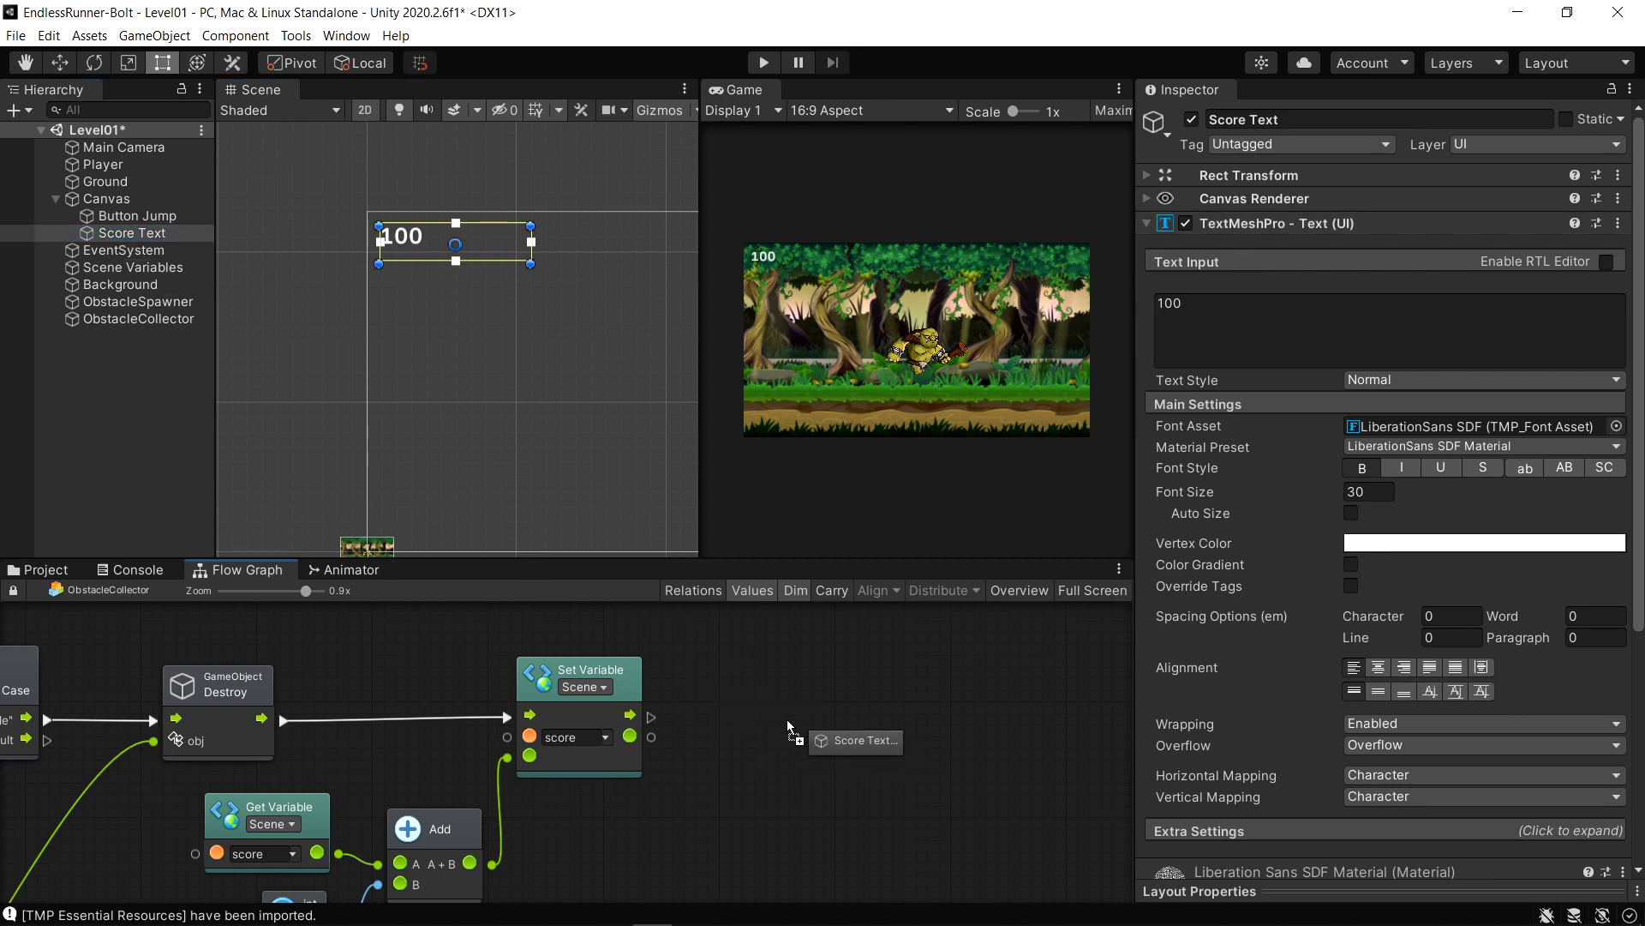
drag(795, 737, 788, 722)
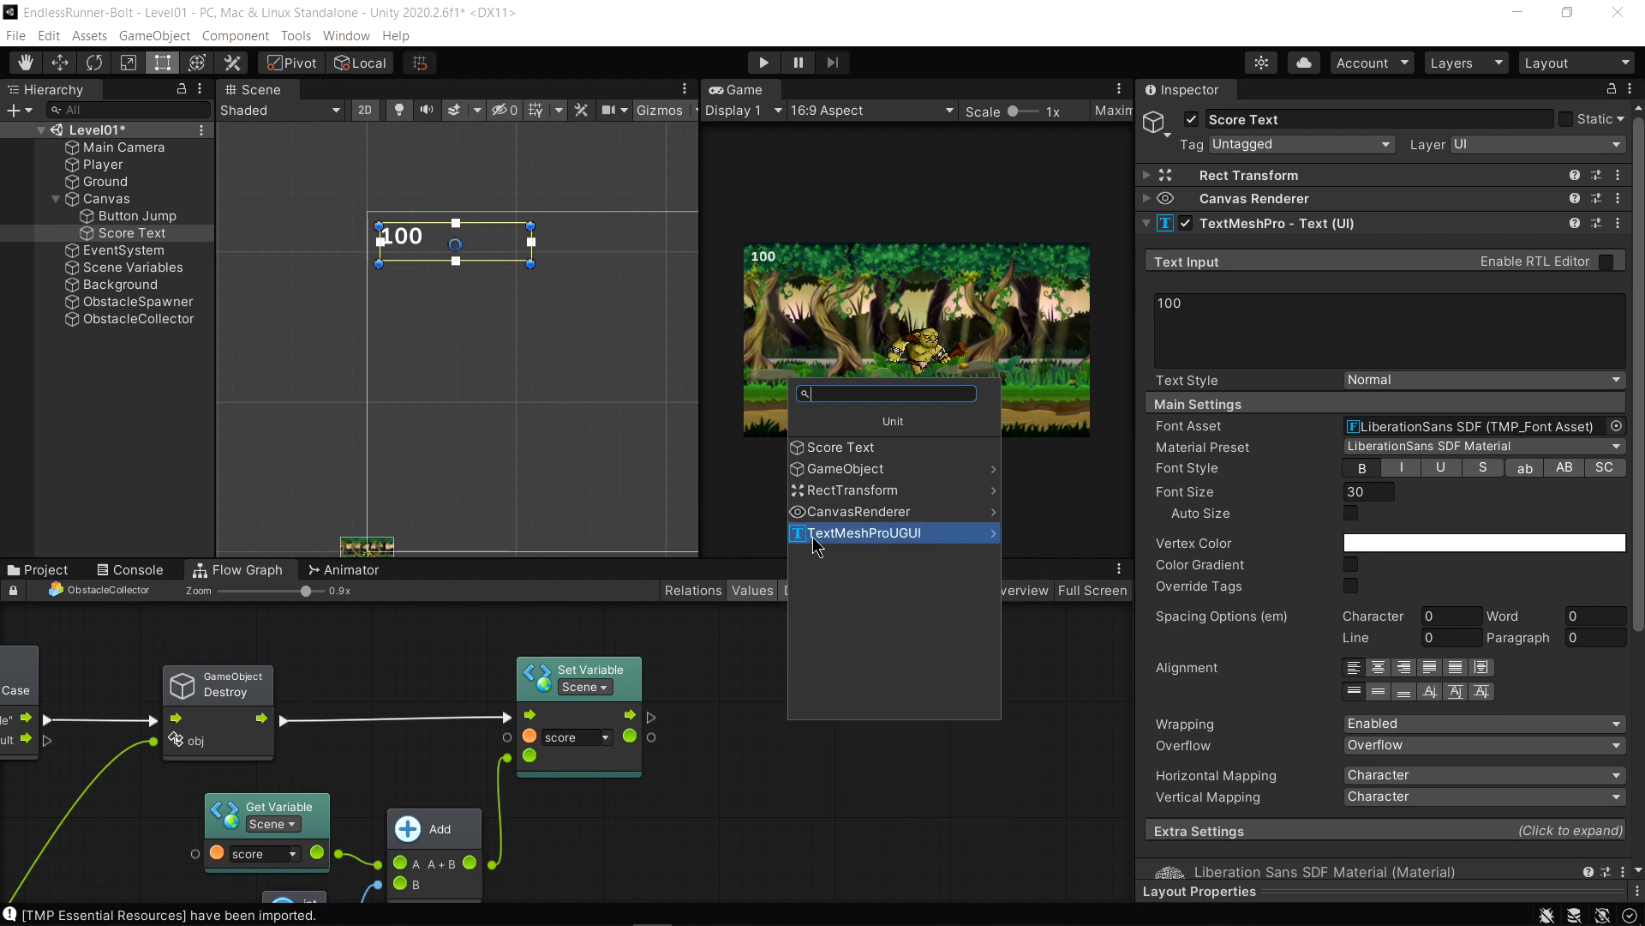
click(909, 537)
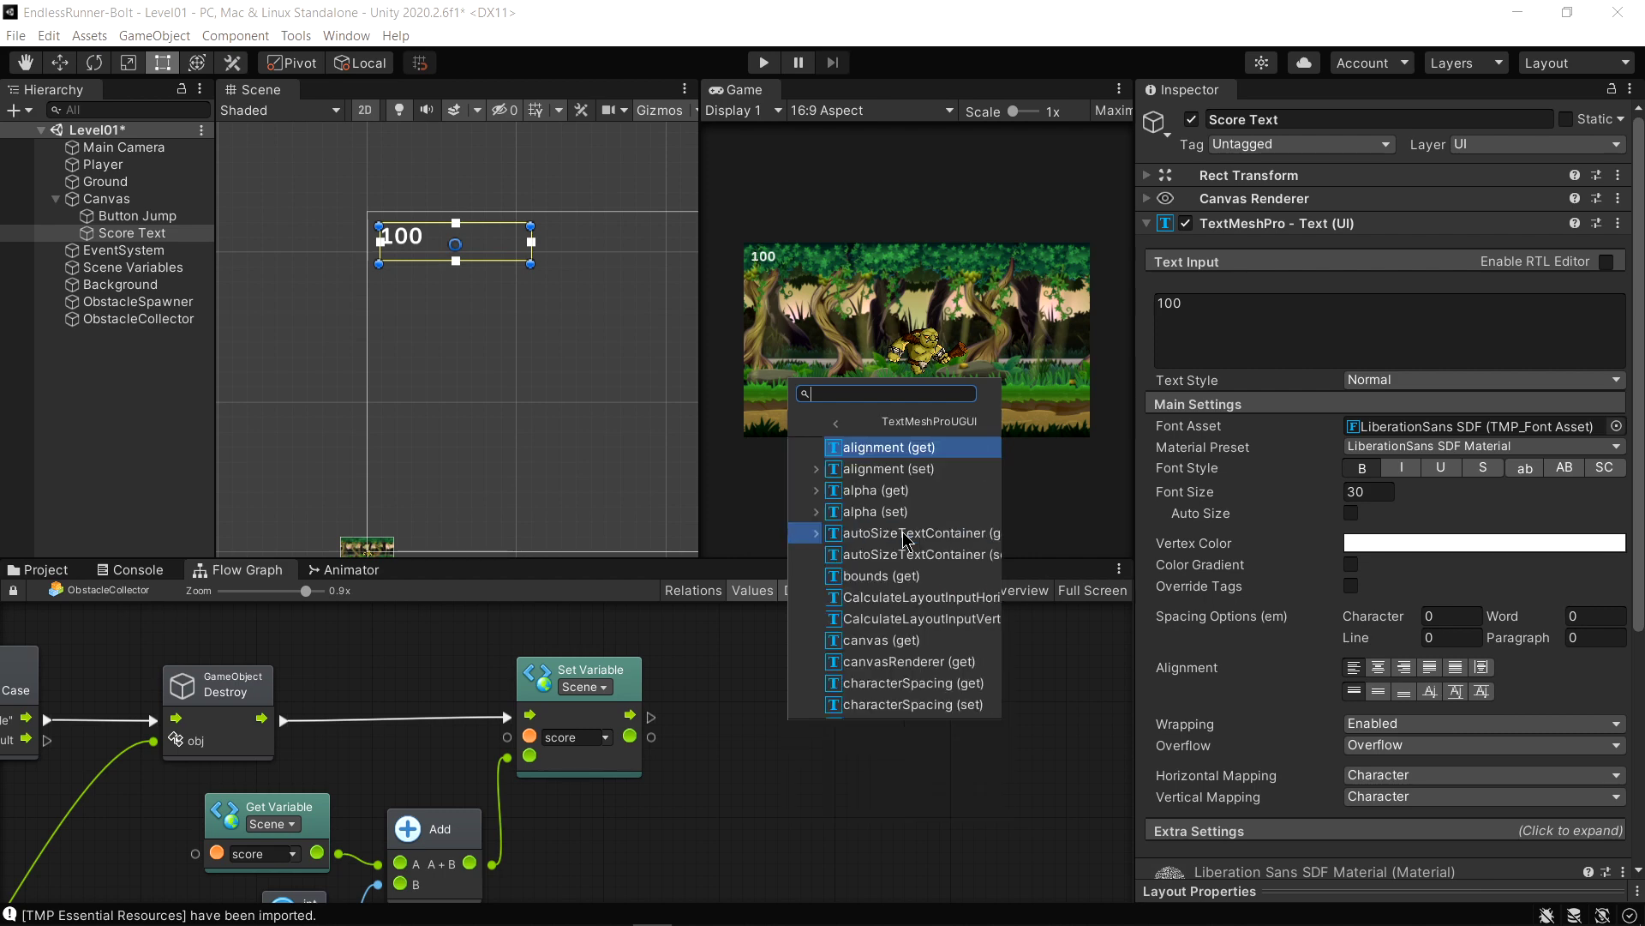
scroll(890, 476, down, 5)
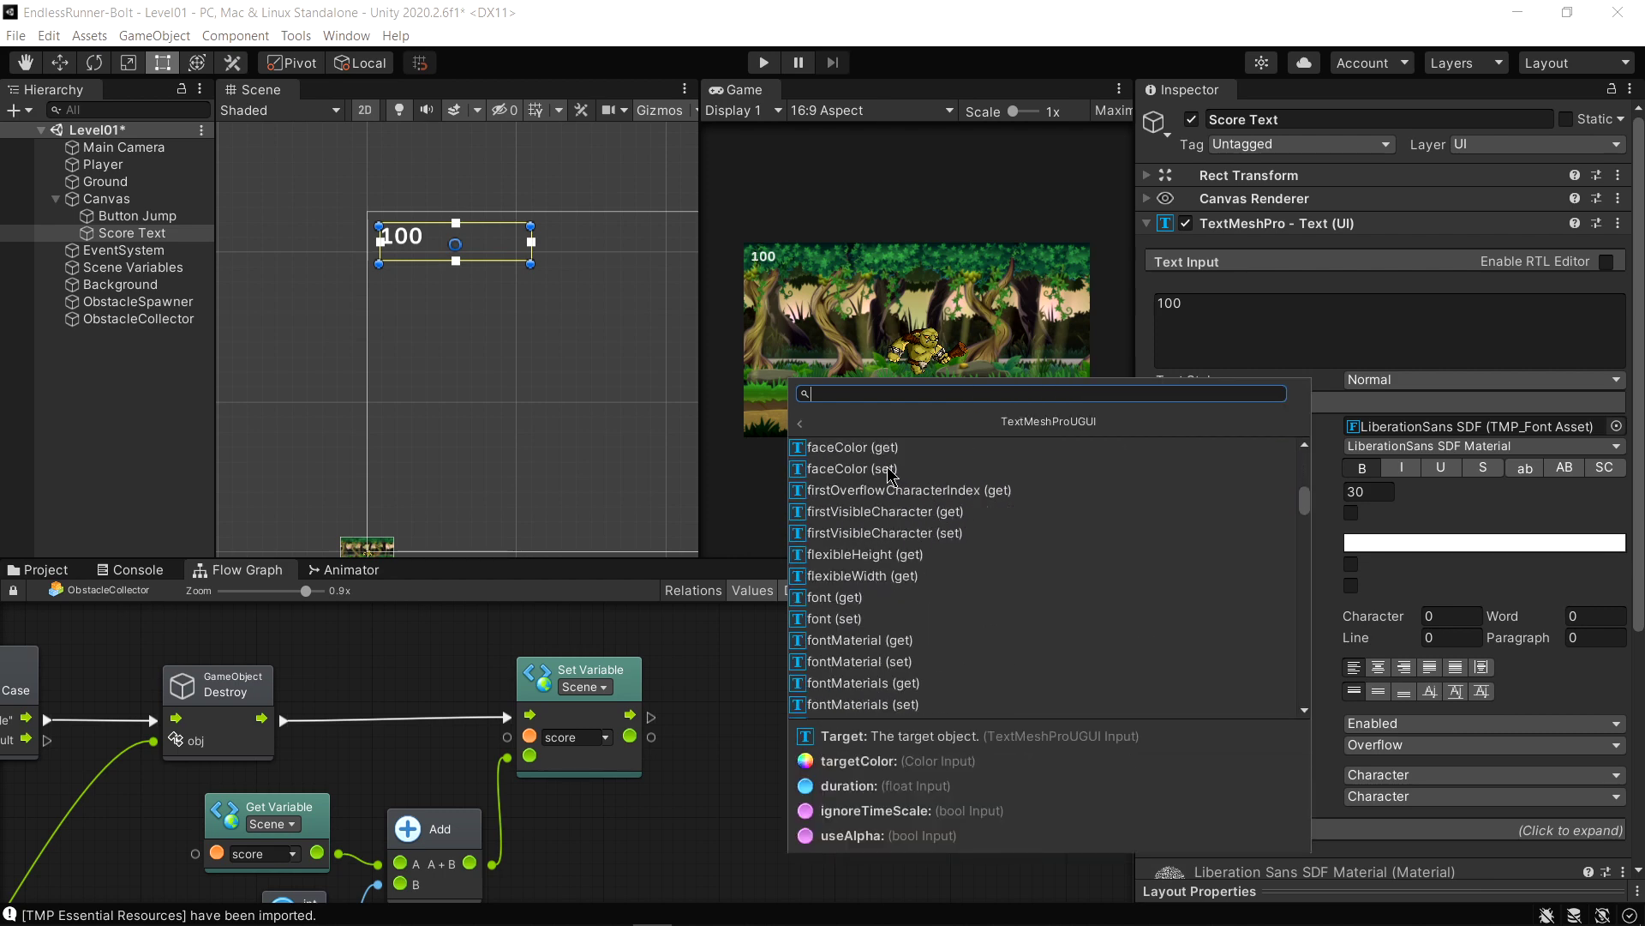
scroll(890, 478, down, 5)
scroll(890, 480, down, 5)
scroll(890, 482, down, 5)
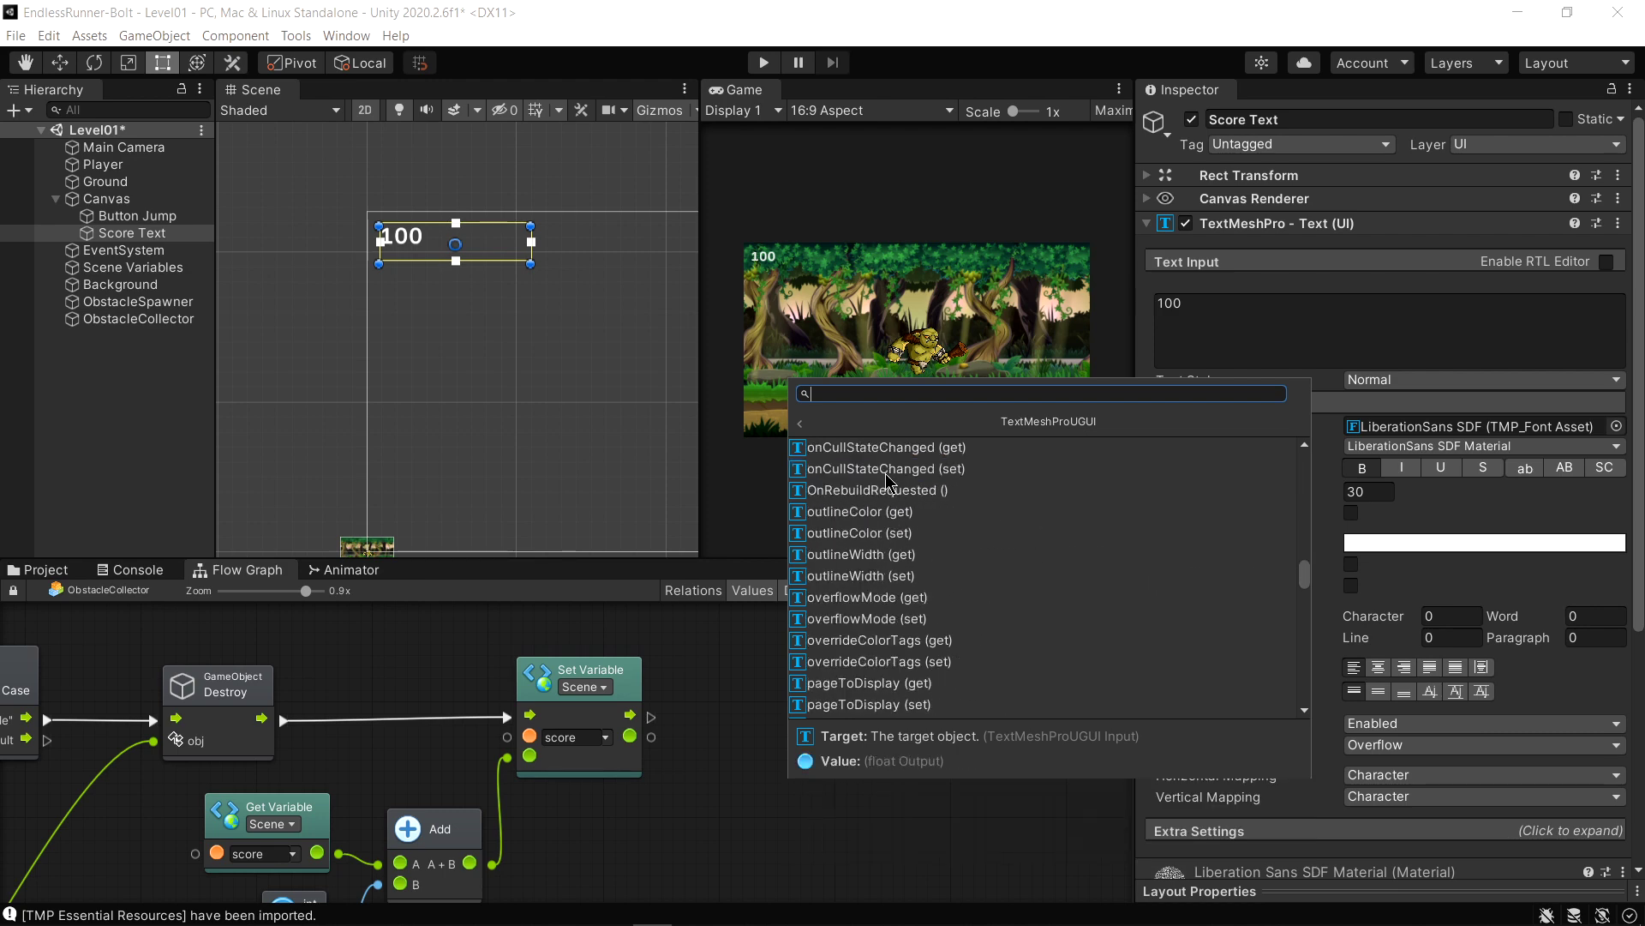
scroll(890, 485, down, 5)
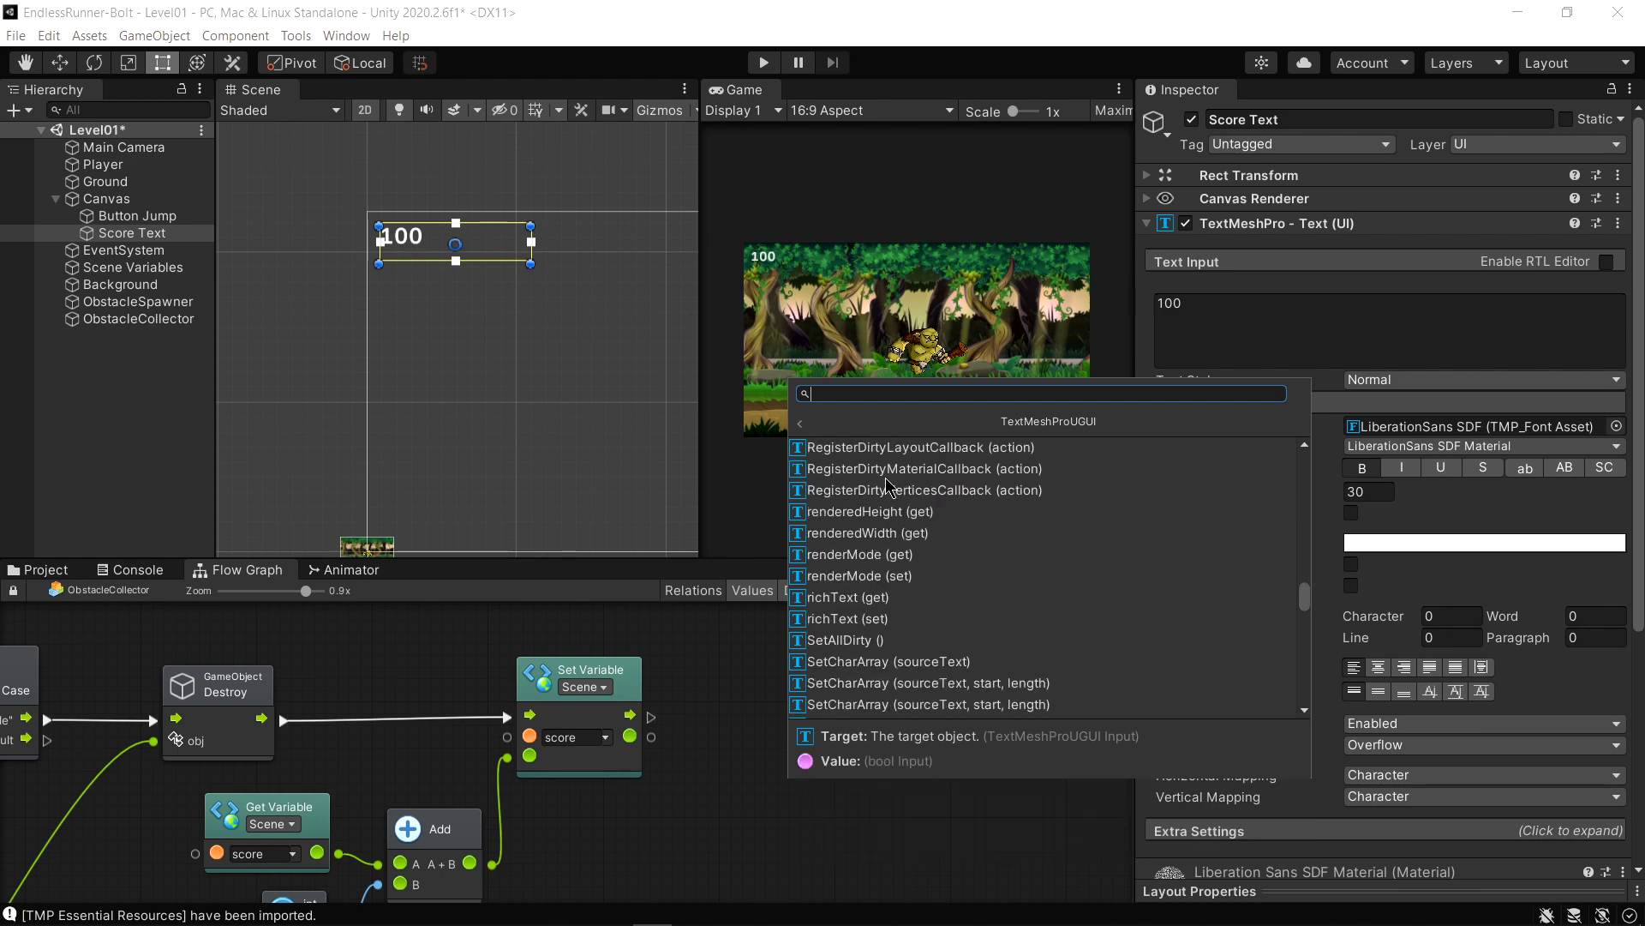
scroll(893, 497, down, 5)
scroll(896, 510, down, 5)
scroll(901, 524, up, 3)
scroll(902, 524, down, 3)
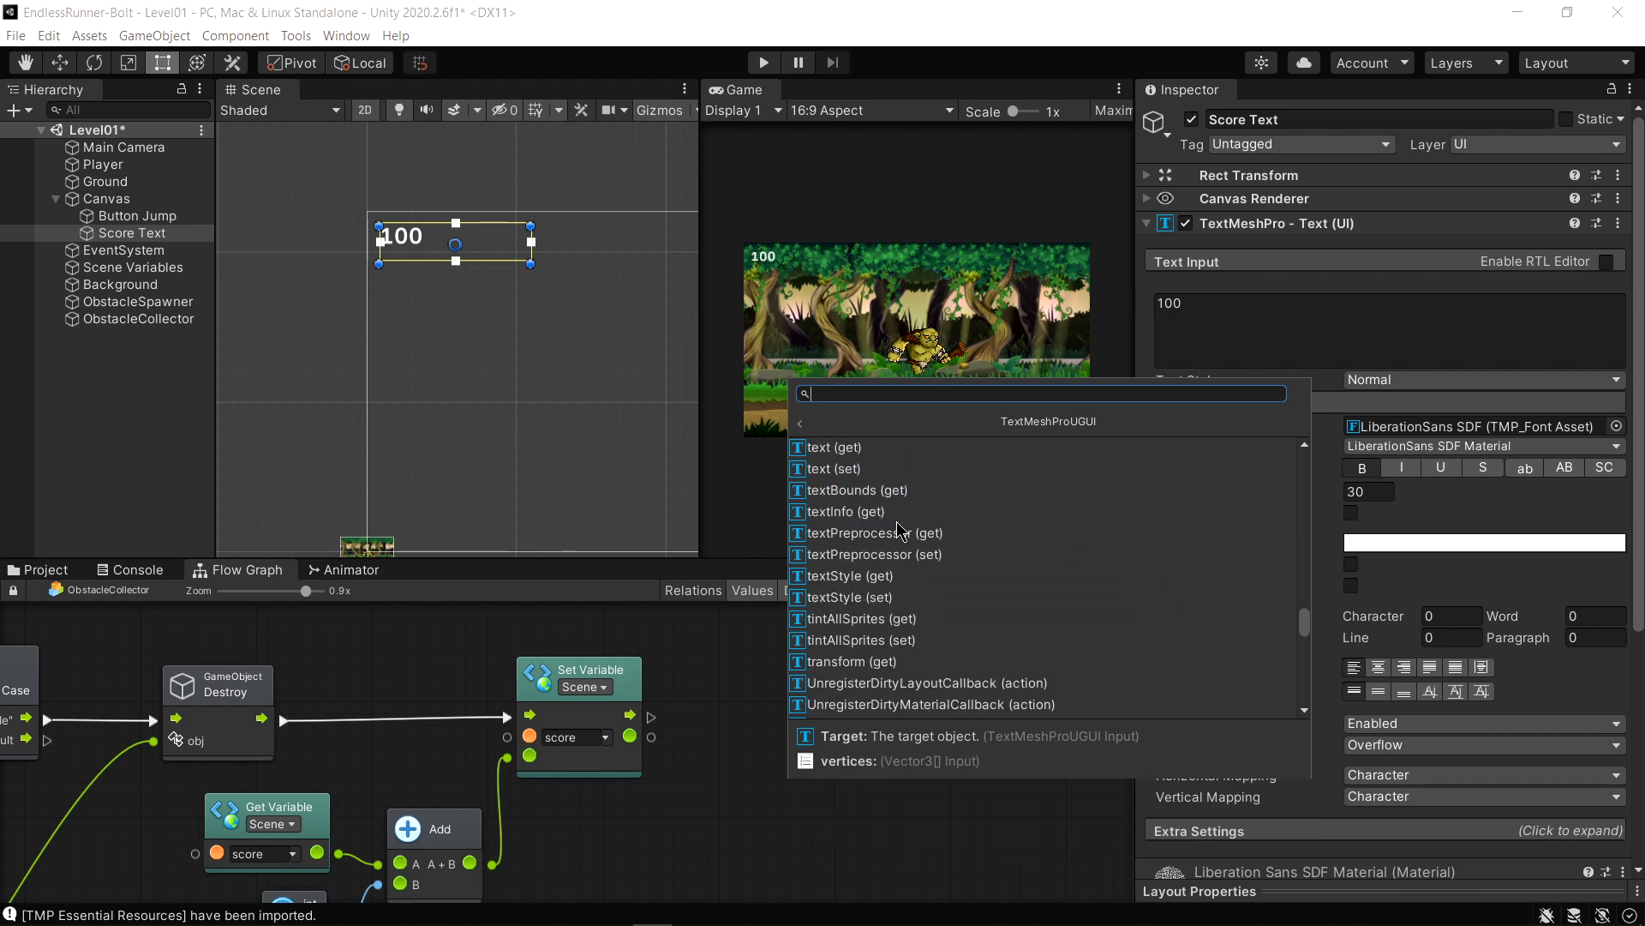
scroll(863, 576, up, 1)
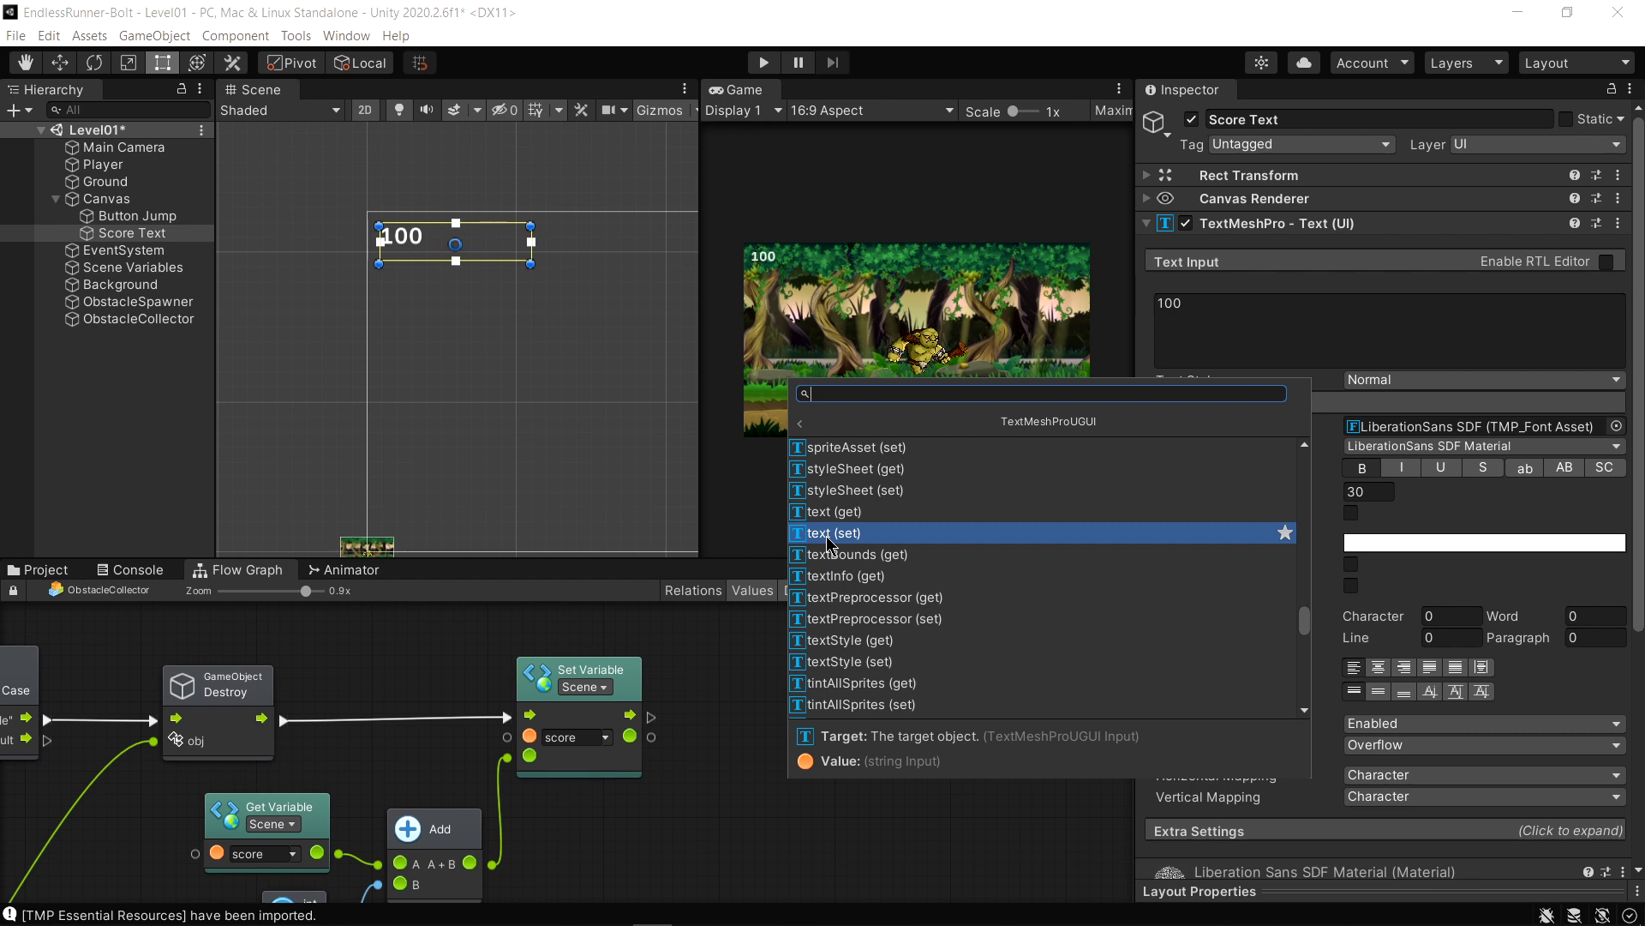
click(829, 532)
Place the text (set) node beside Set Variable and run it right after the score update
drag(874, 753, 840, 701)
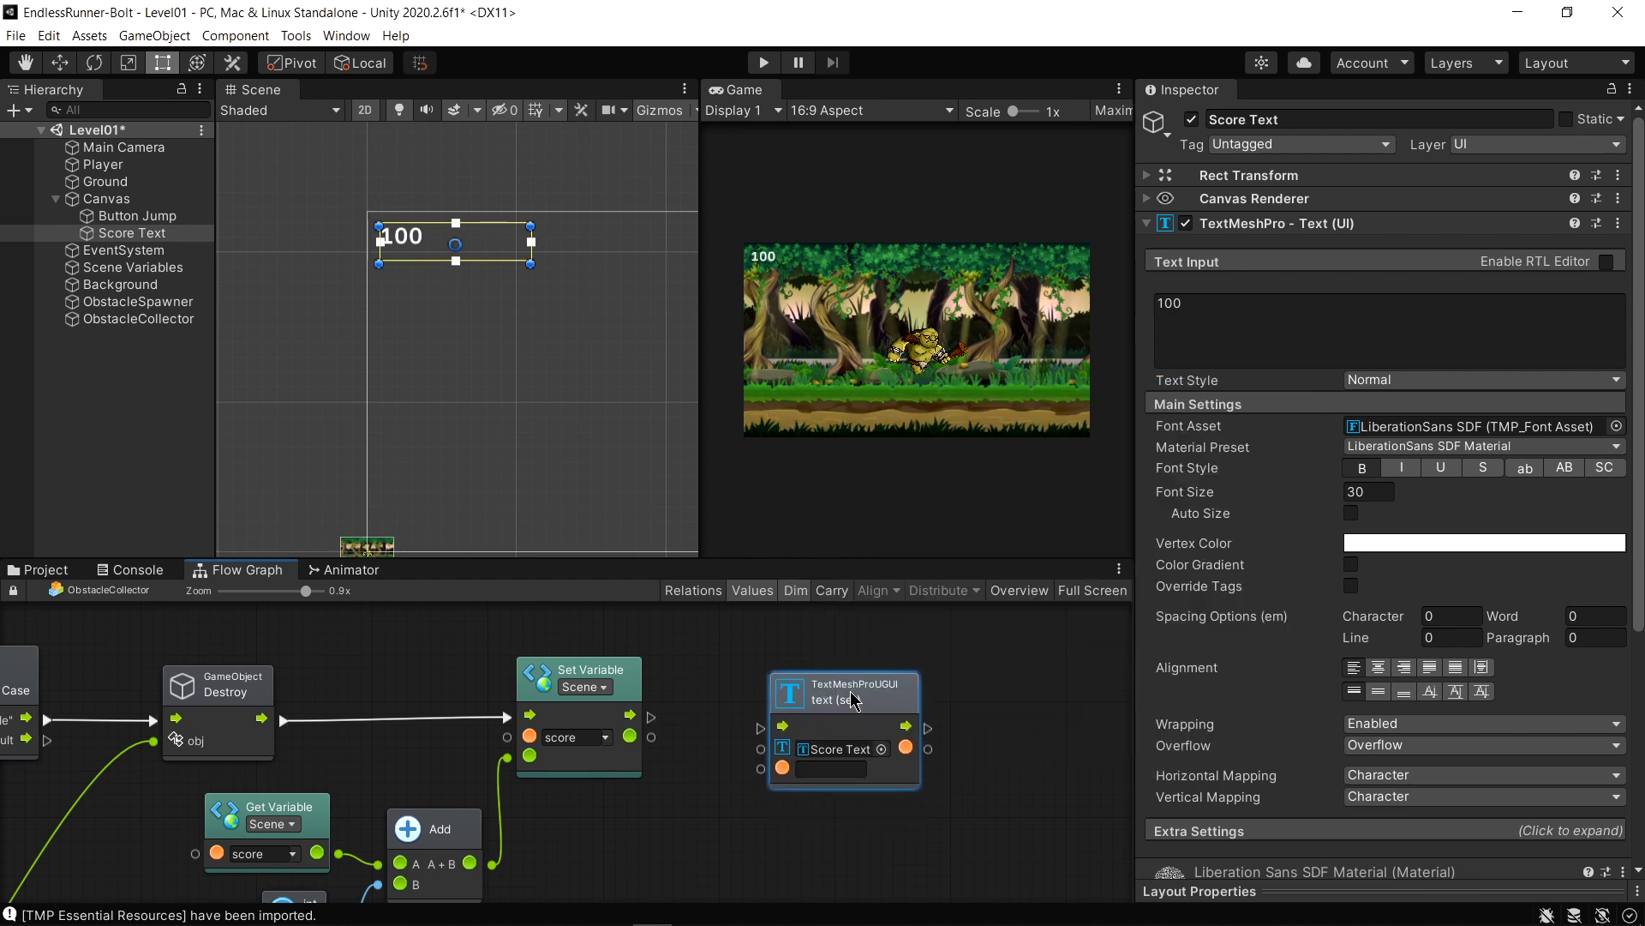
drag(651, 717, 830, 709)
key(shift+space)
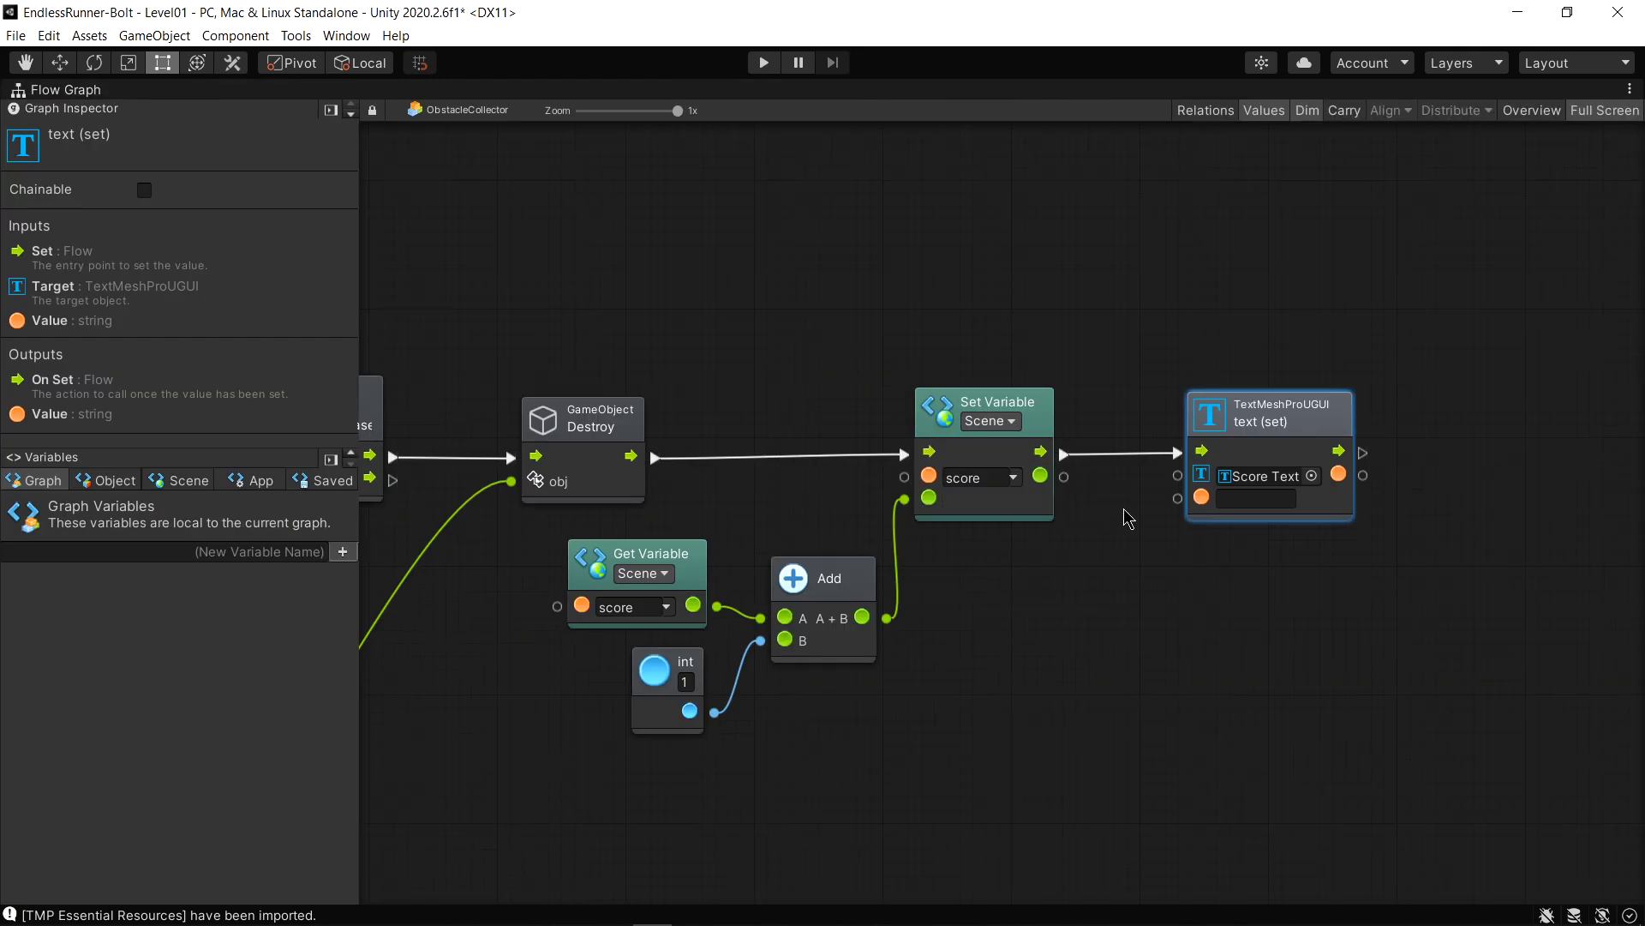
Add a Get Variable node reading the scene variable score
middle_drag(1329, 548, 1118, 566)
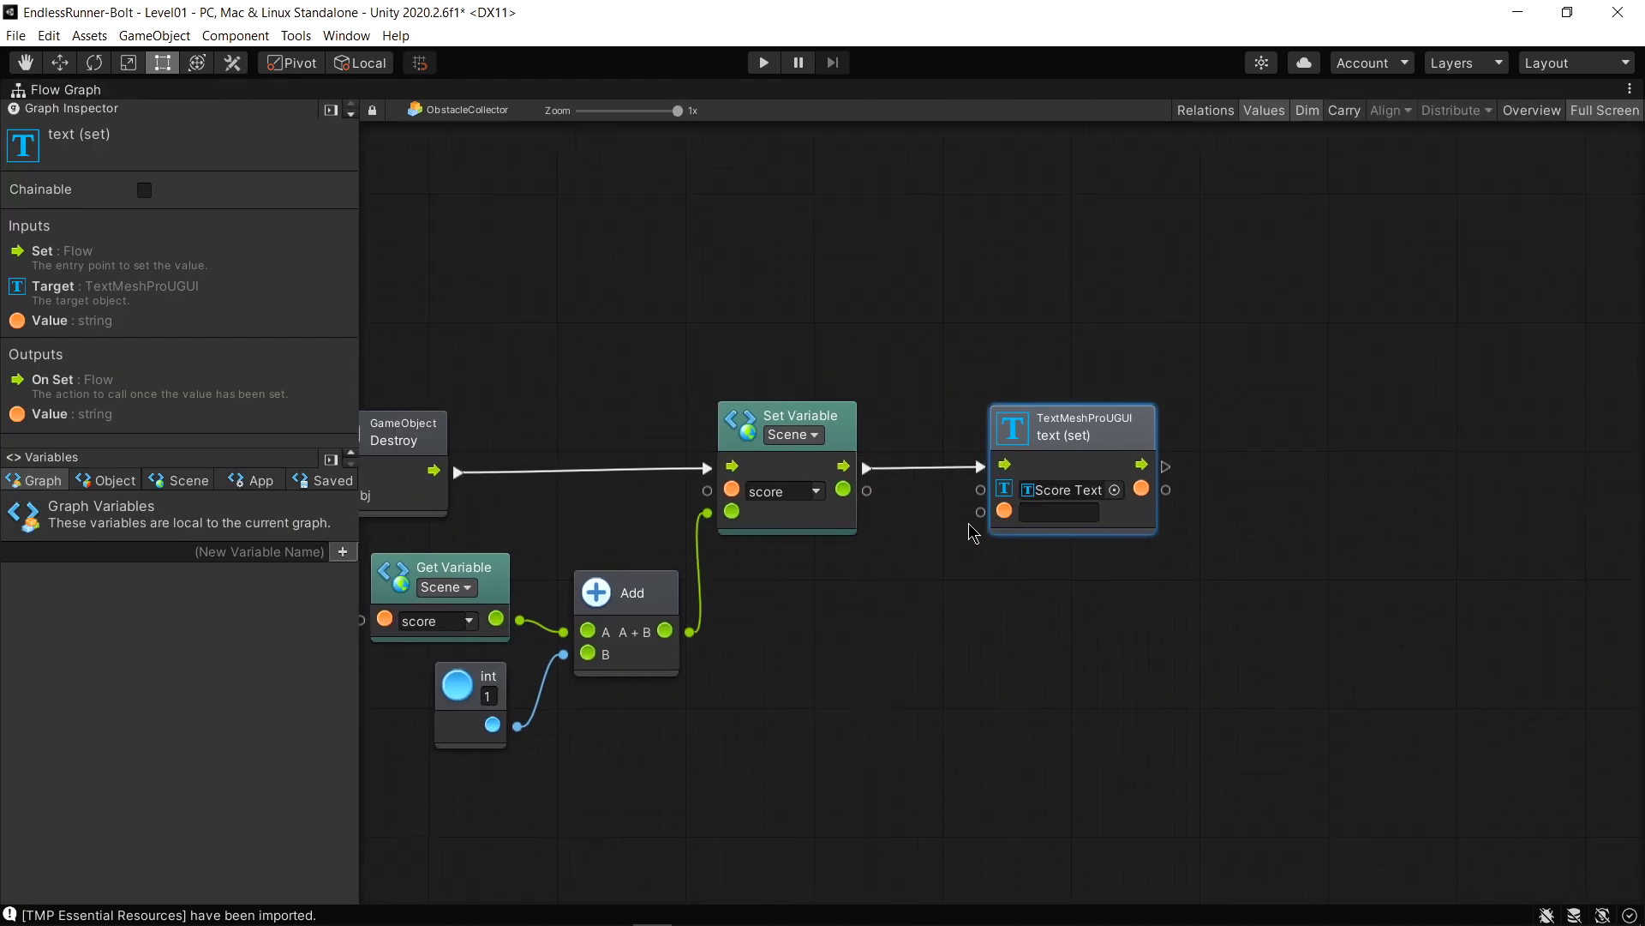
shift+scroll(863, 665, left, 1)
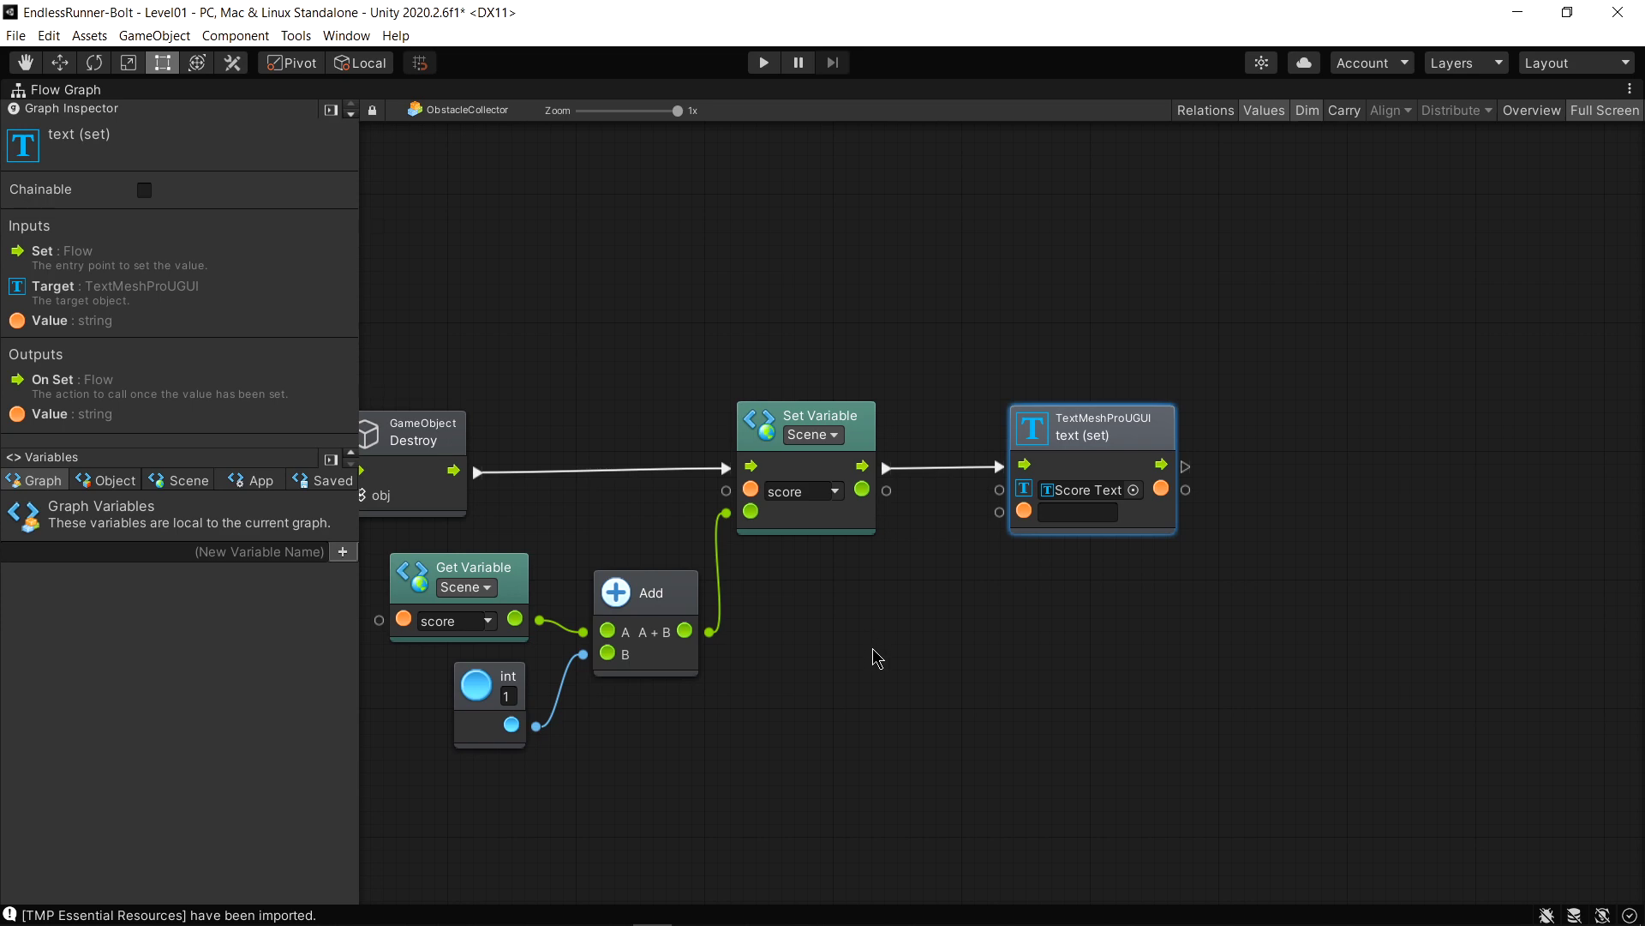
click(176, 482)
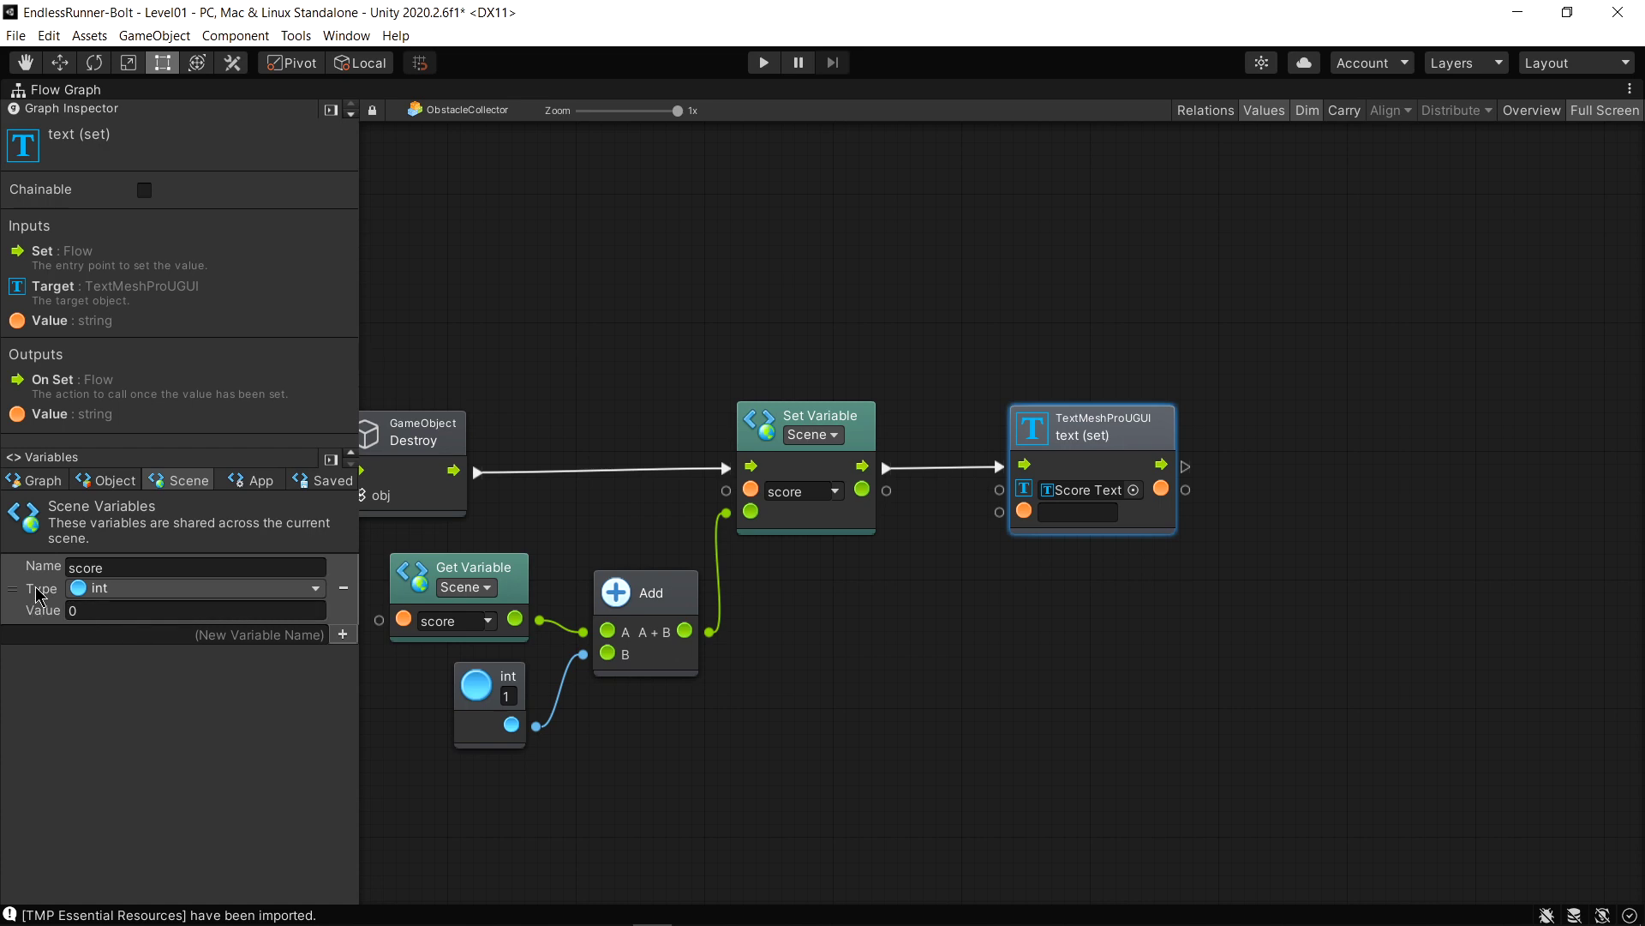
drag(36, 590, 855, 611)
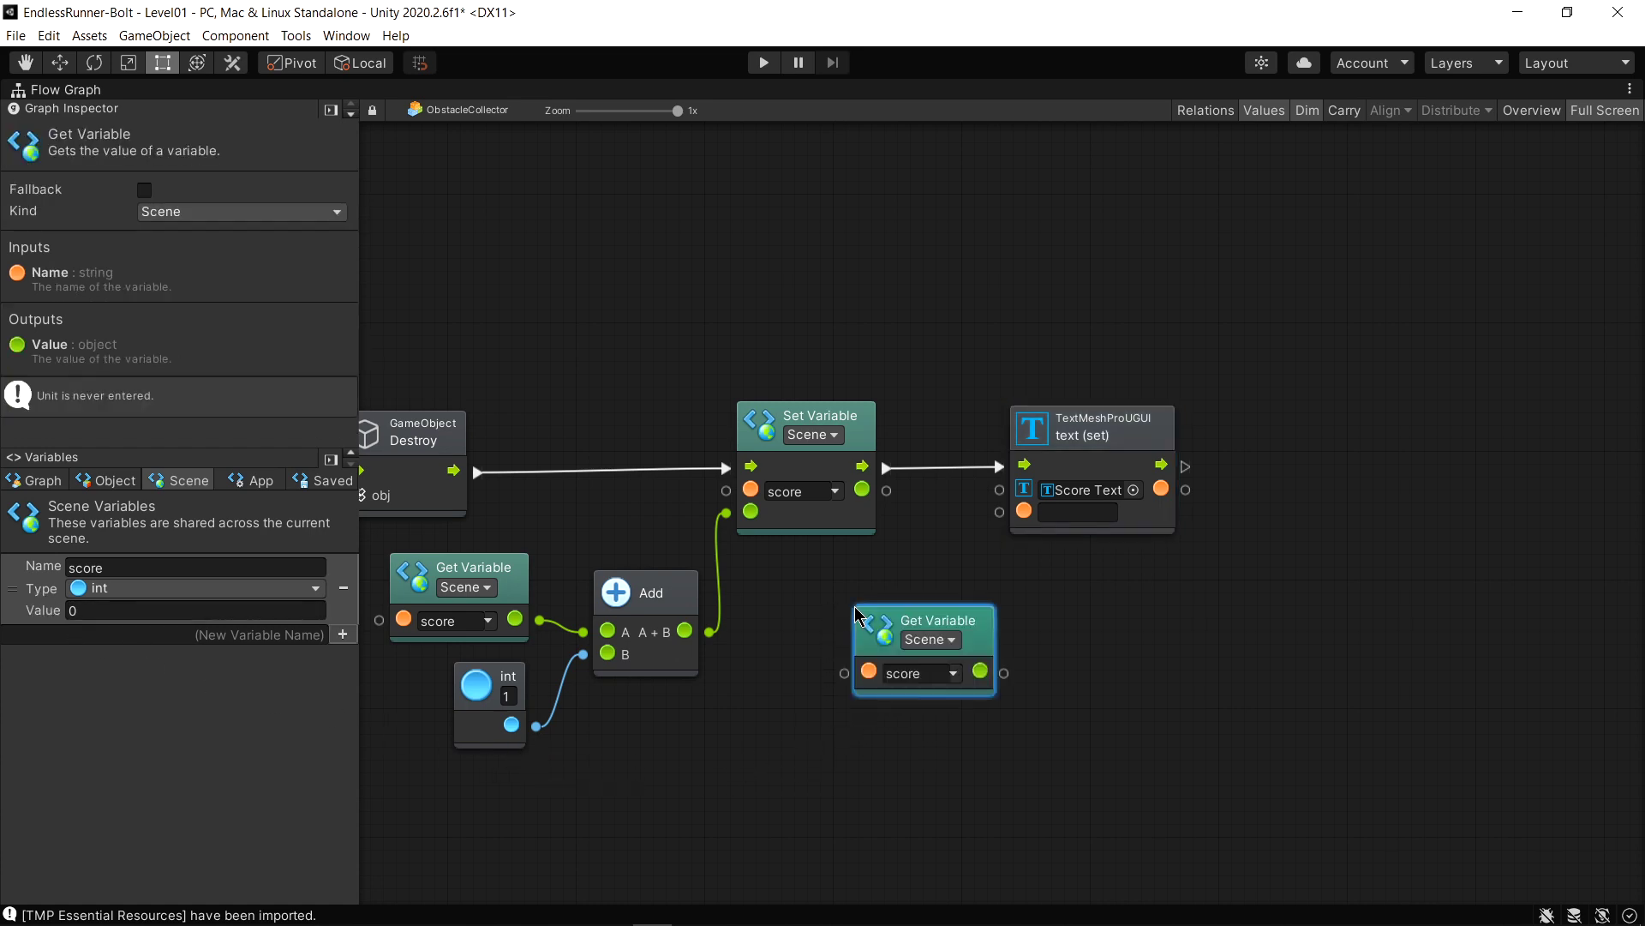
drag(1139, 416, 1252, 415)
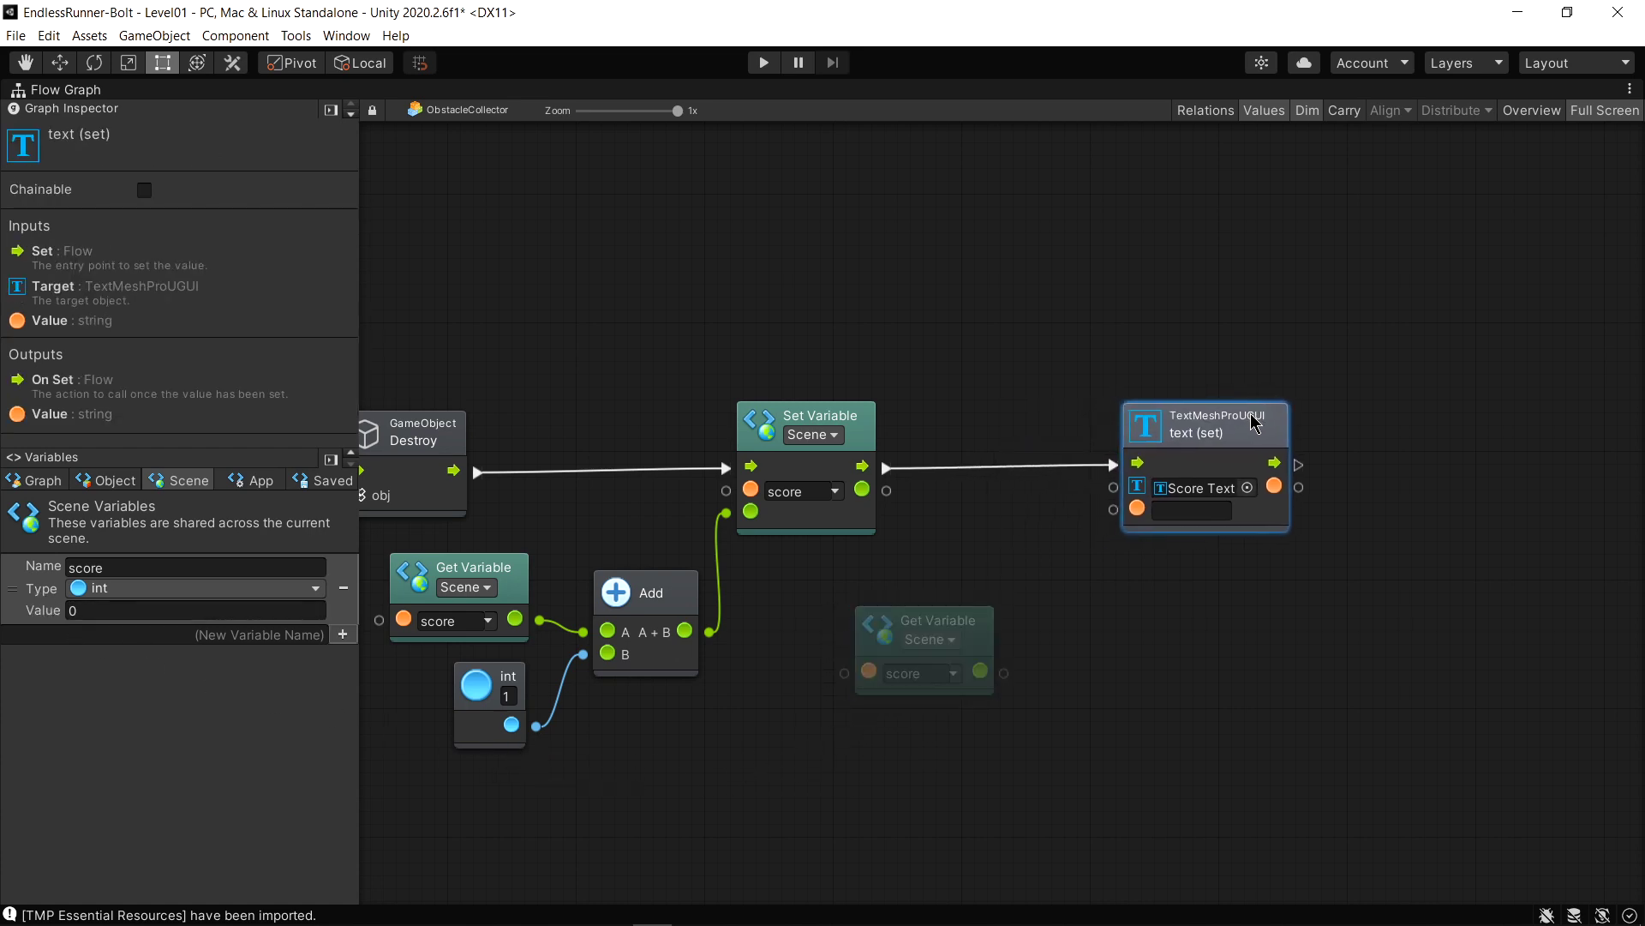
click(962, 634)
drag(962, 634, 997, 588)
key(ctrl+z)
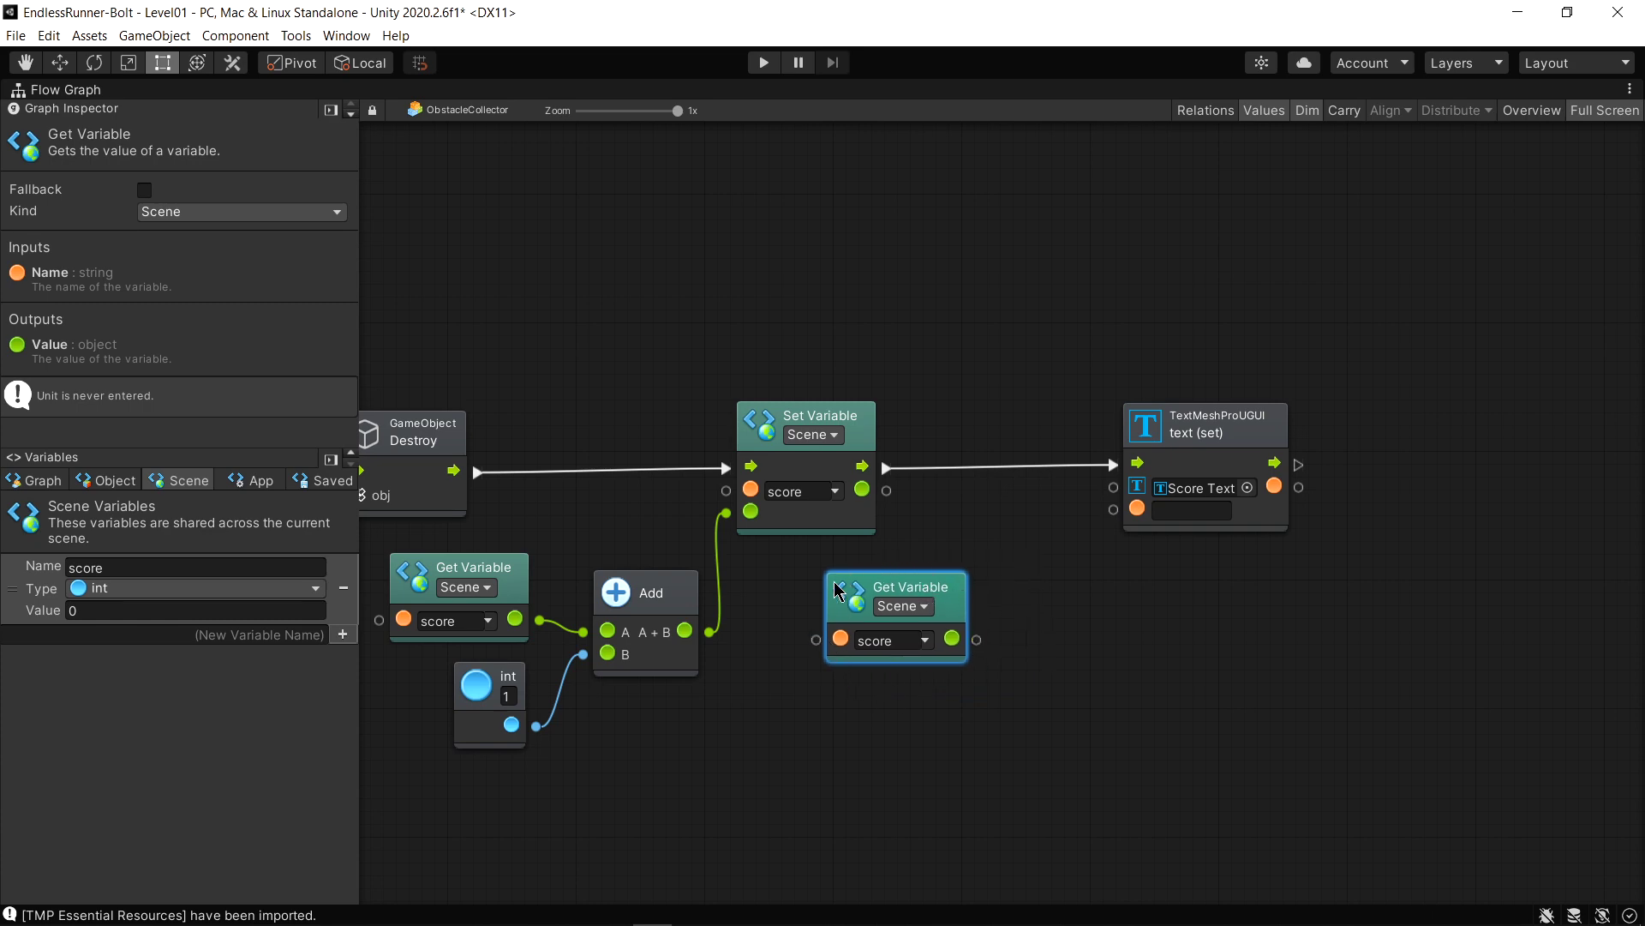
Convert score with an int ToString node and connect its result to text (set) Value
drag(977, 640, 1056, 597)
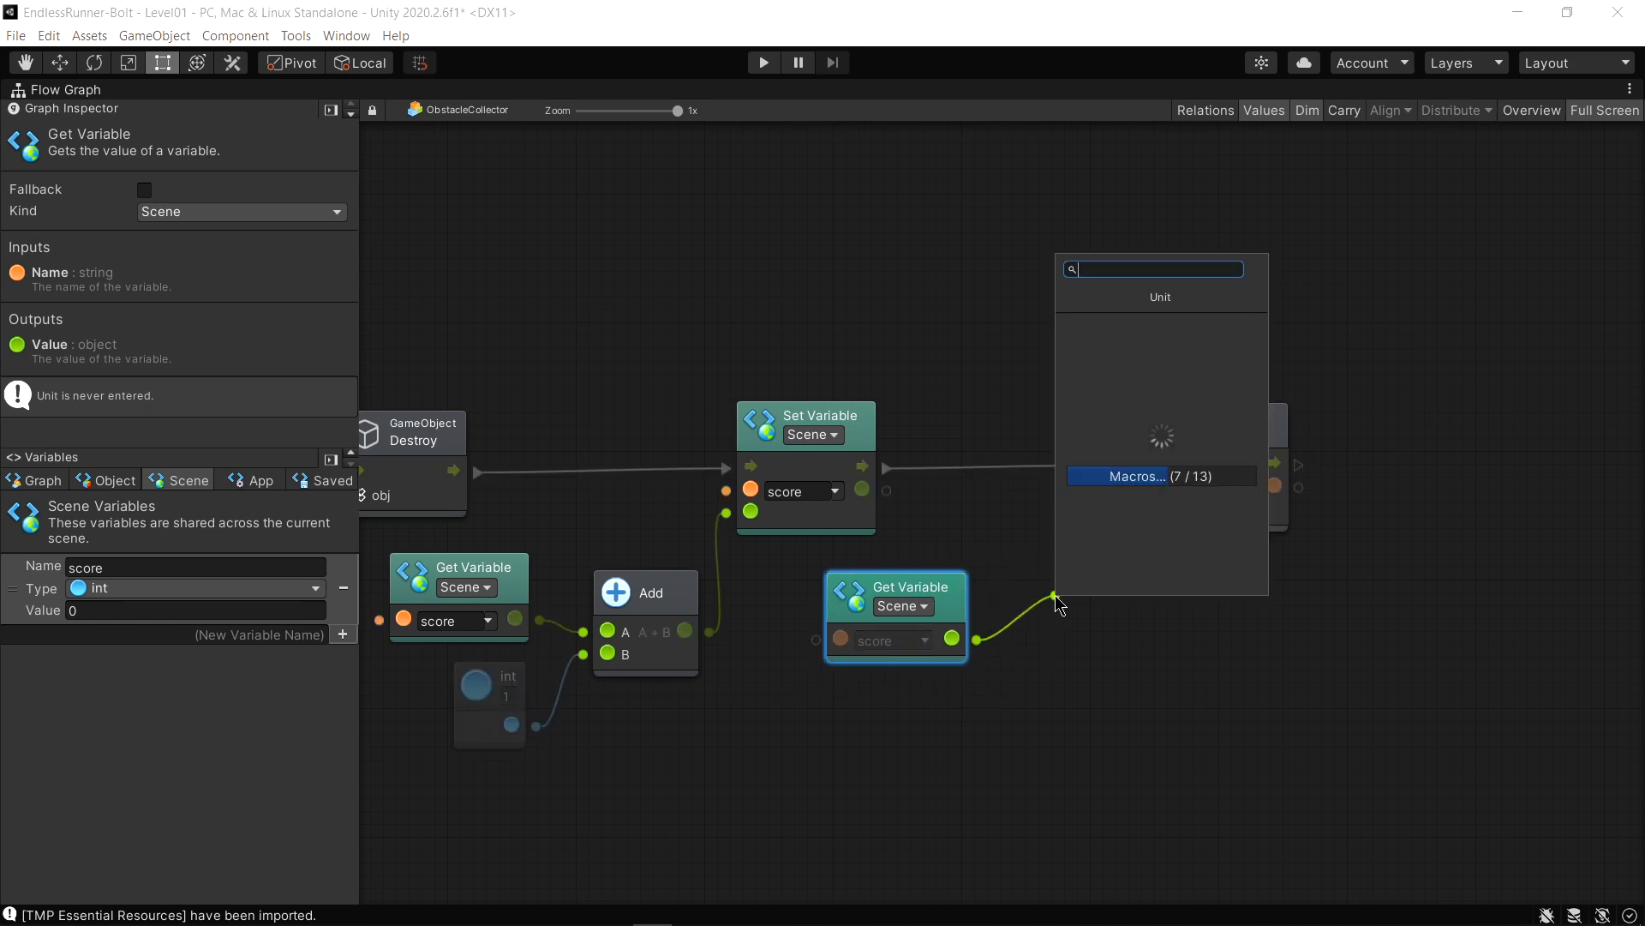
text(to string)
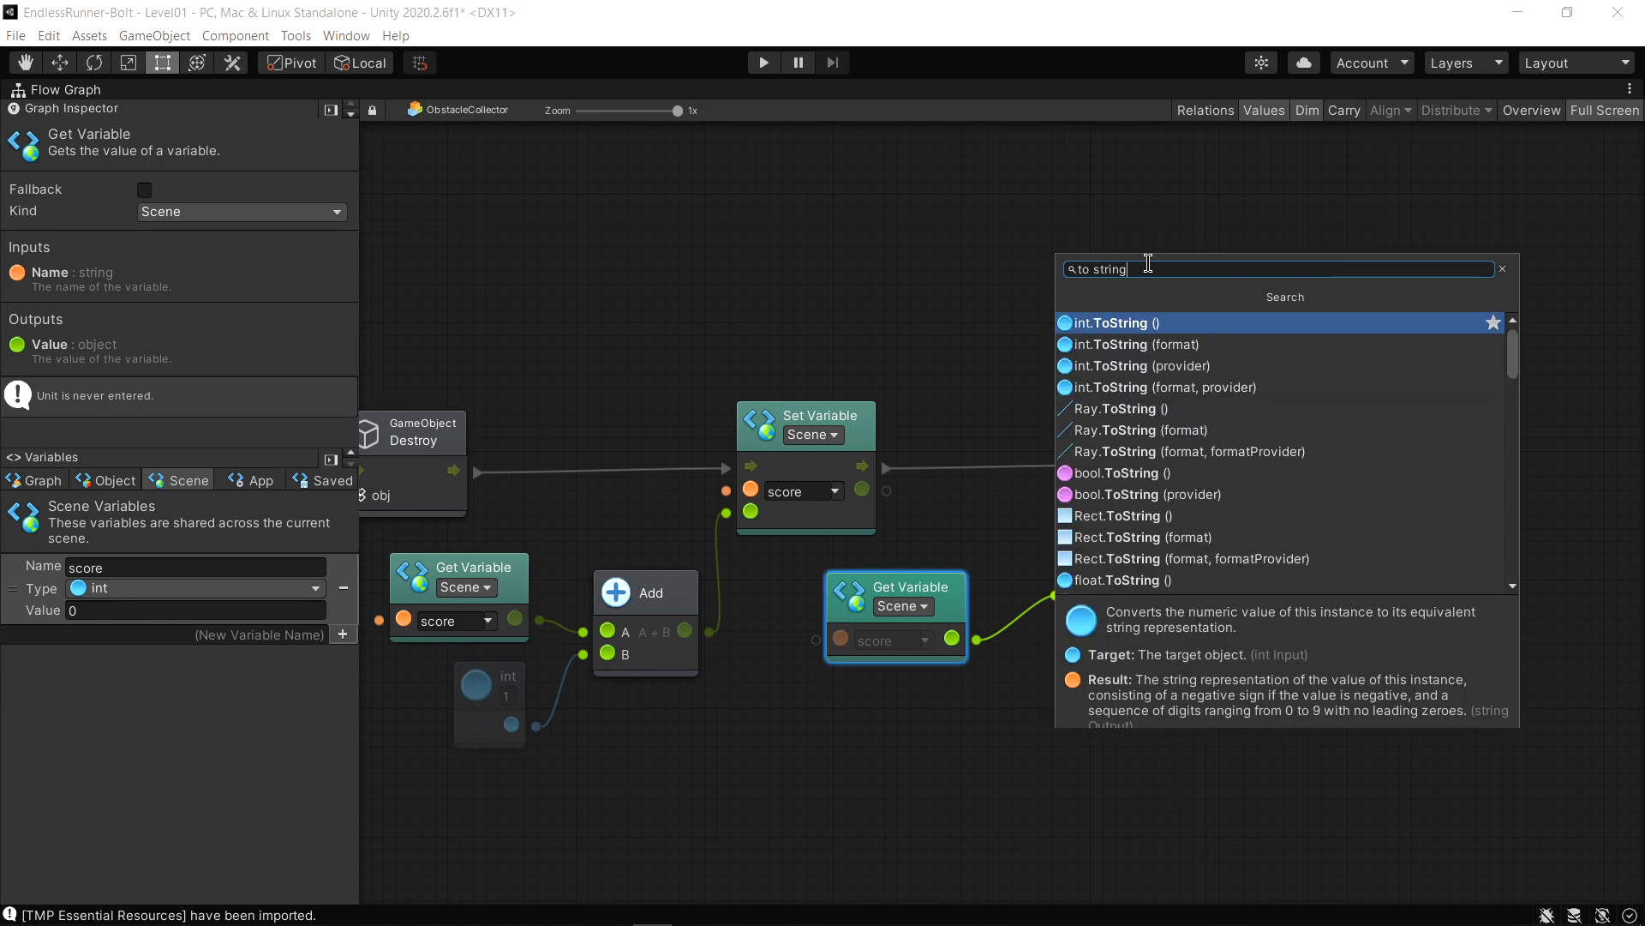
click(1103, 326)
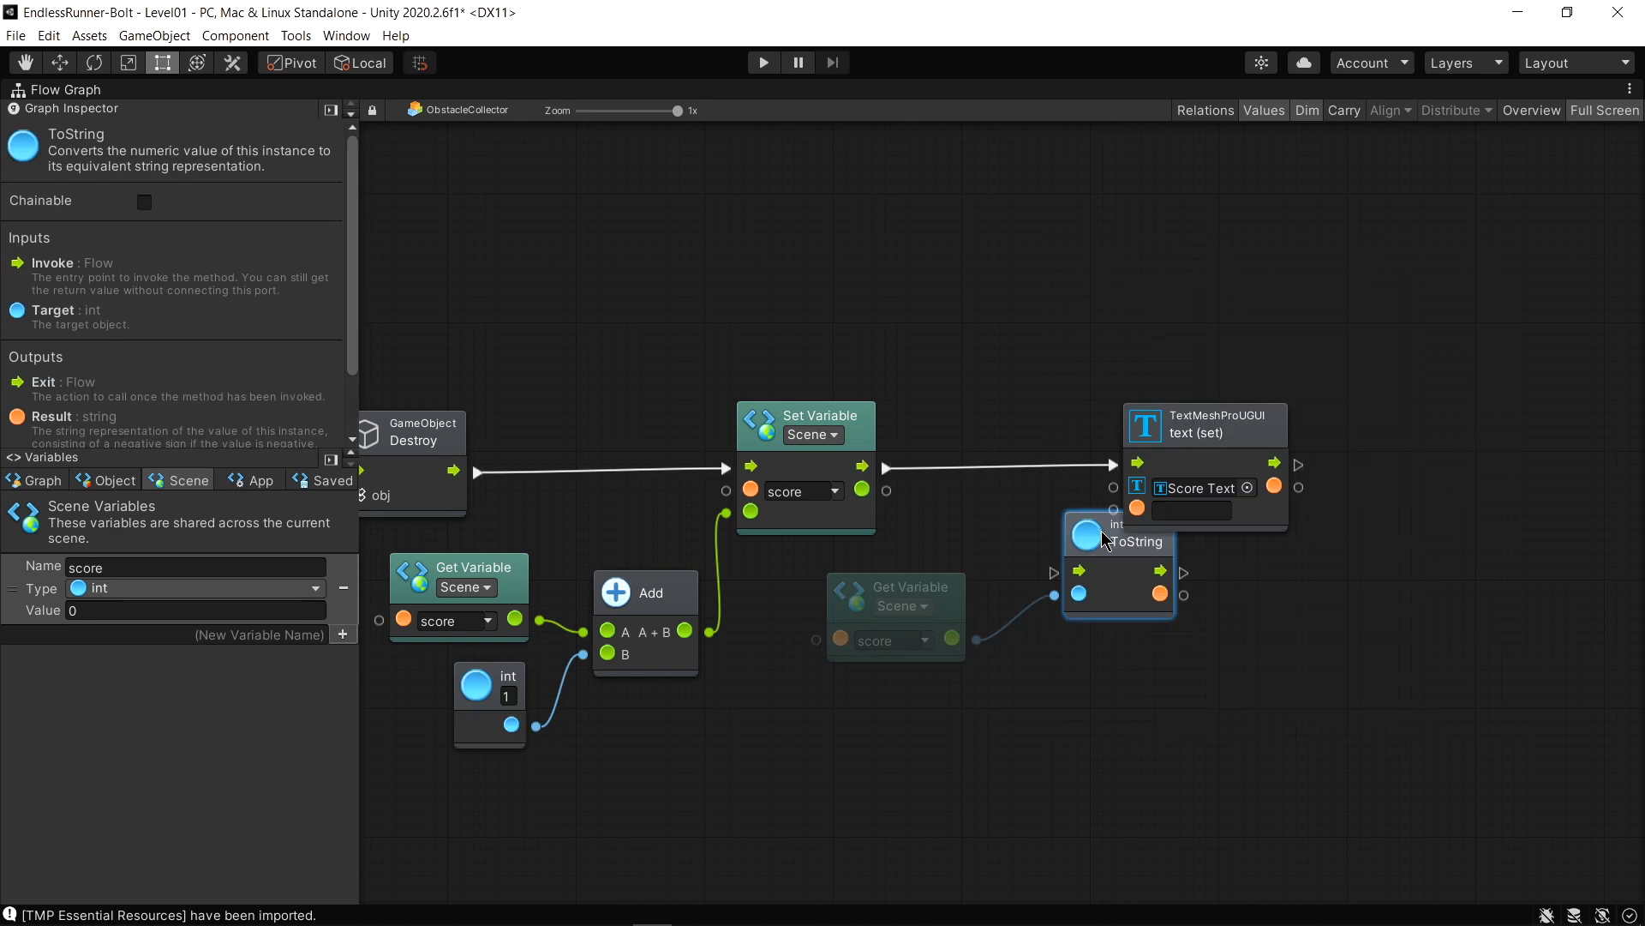
mouse_move(1093, 538)
mouse_down()
mouse_move(1045, 572)
mouse_move(1005, 536)
mouse_up()
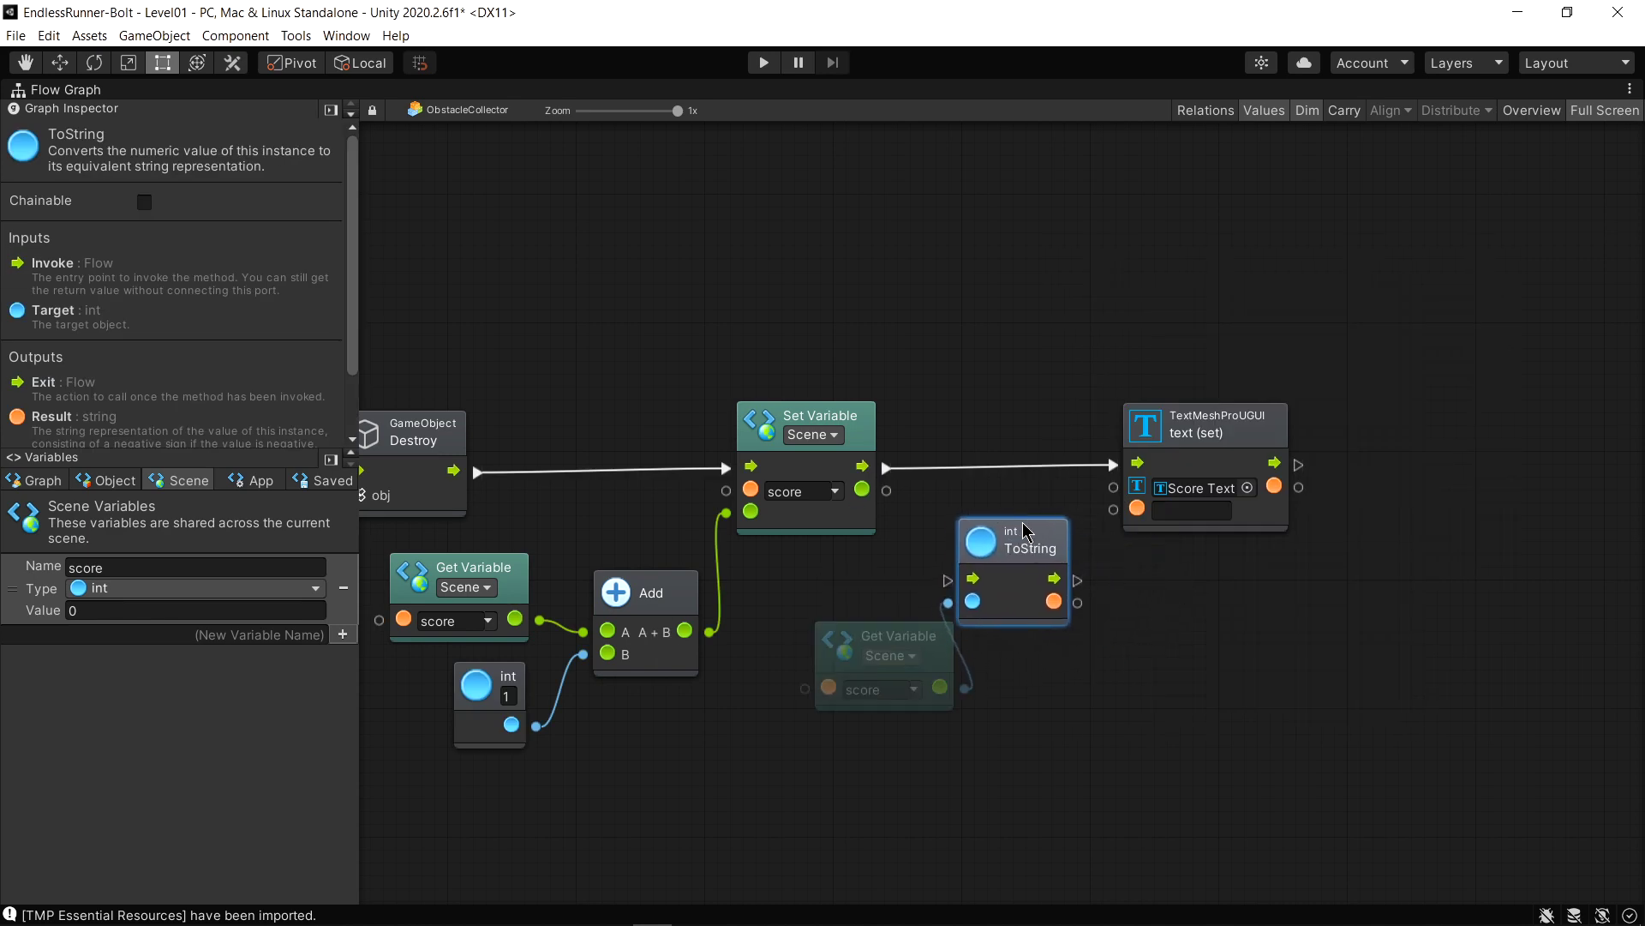
drag(1062, 597, 1114, 521)
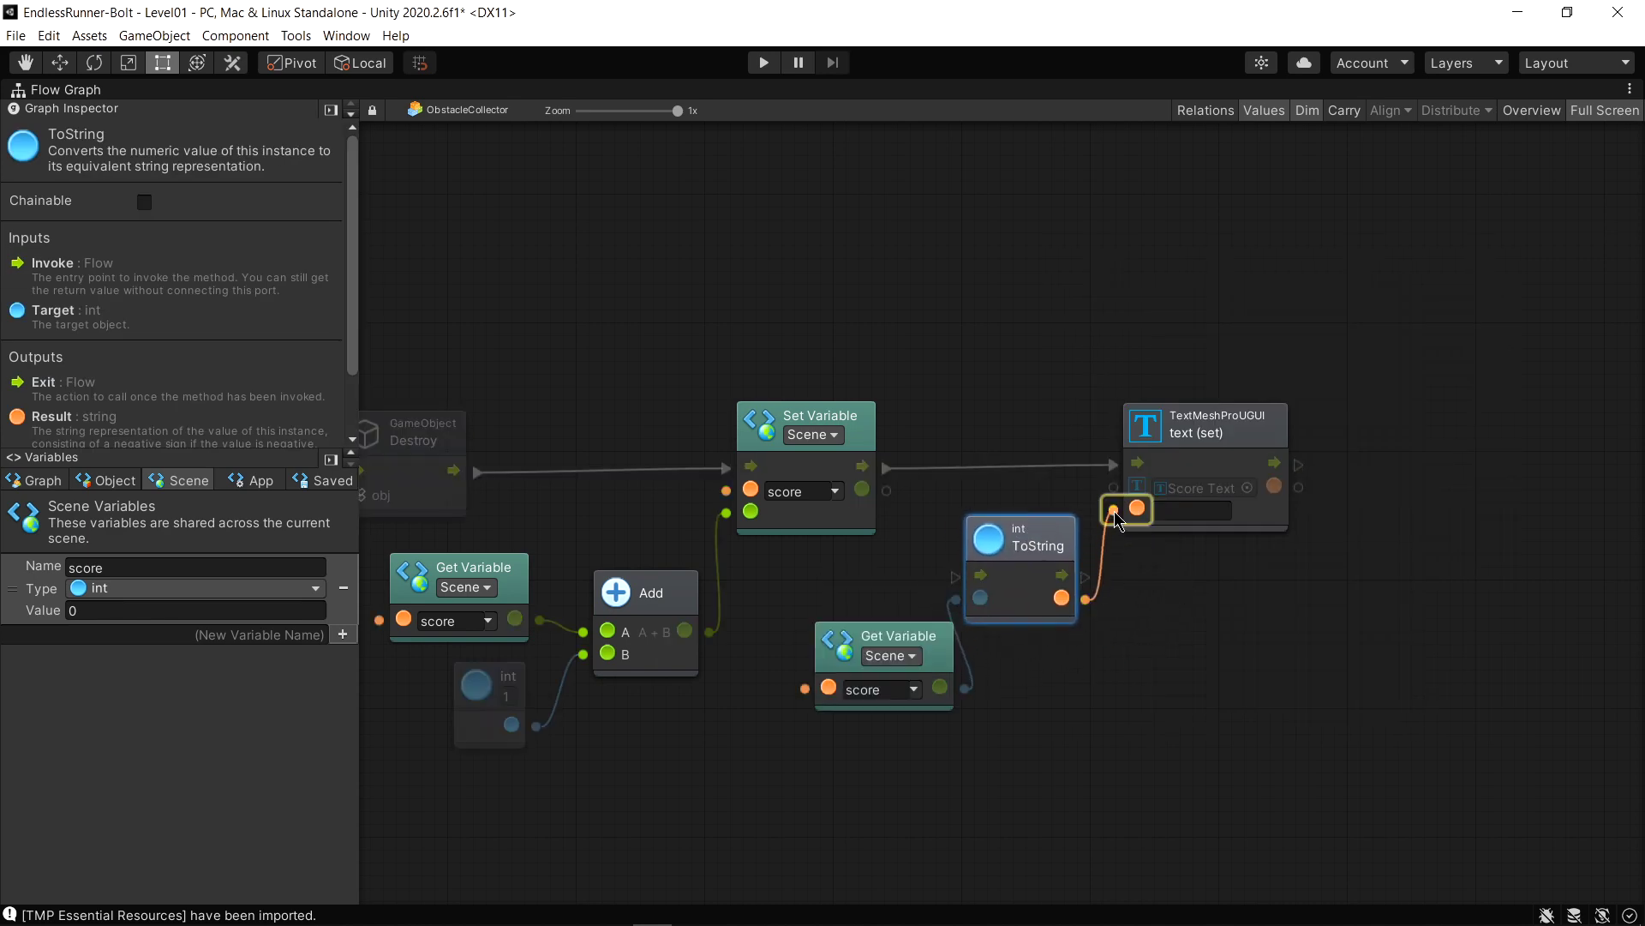
scroll(769, 609, down, 1)
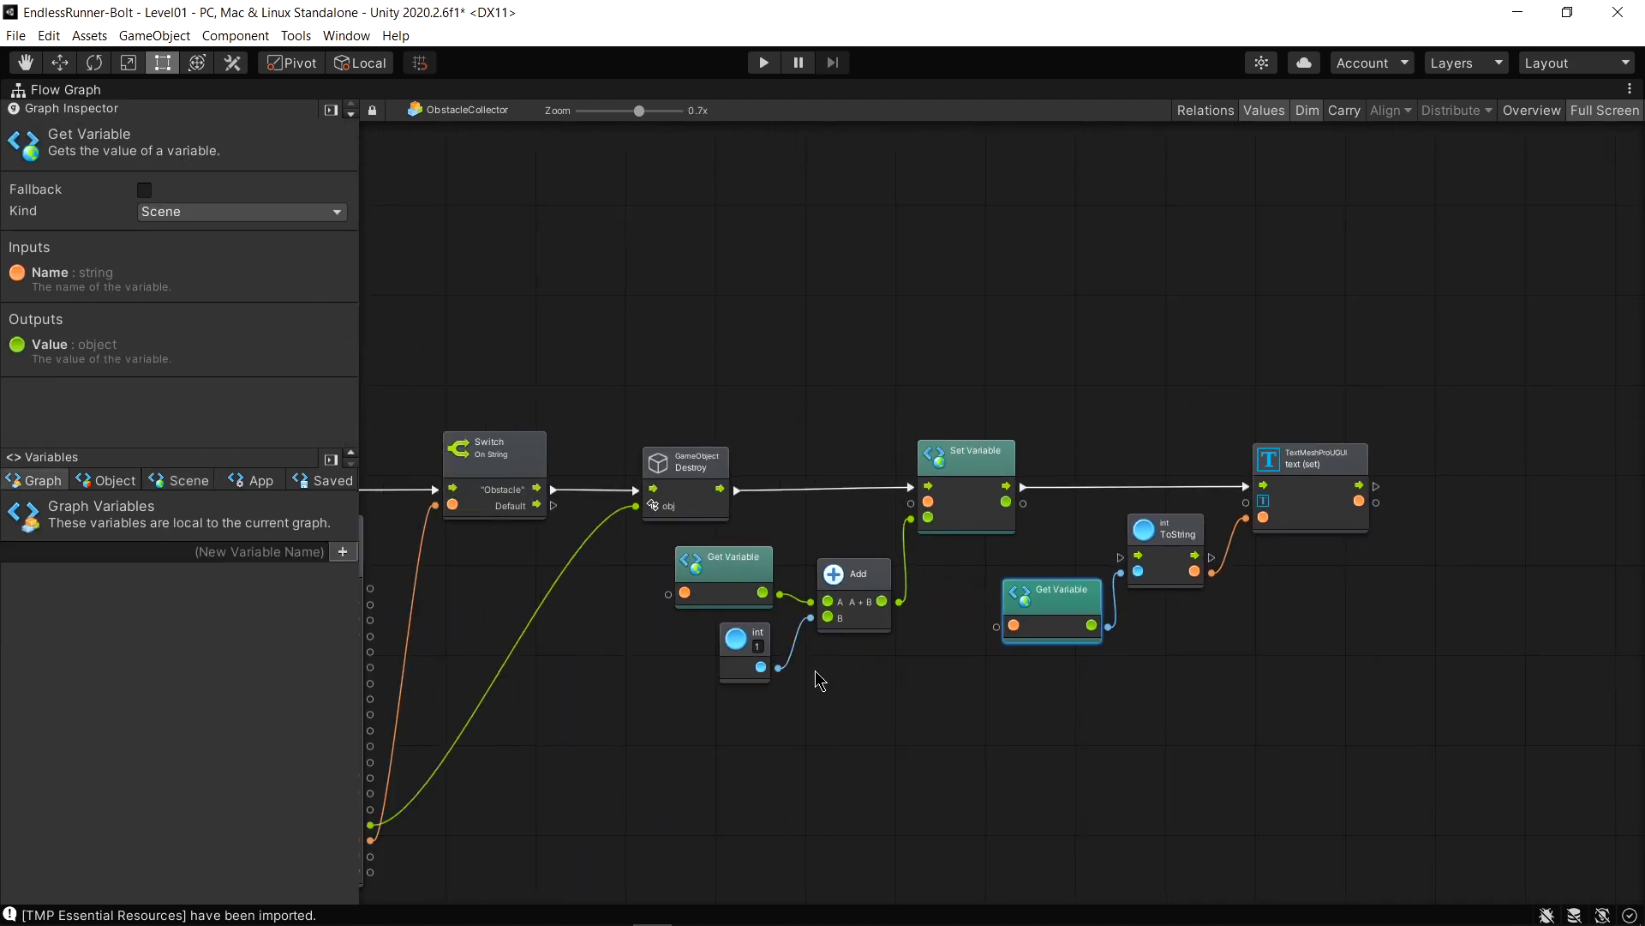
middle_drag(816, 680, 978, 673)
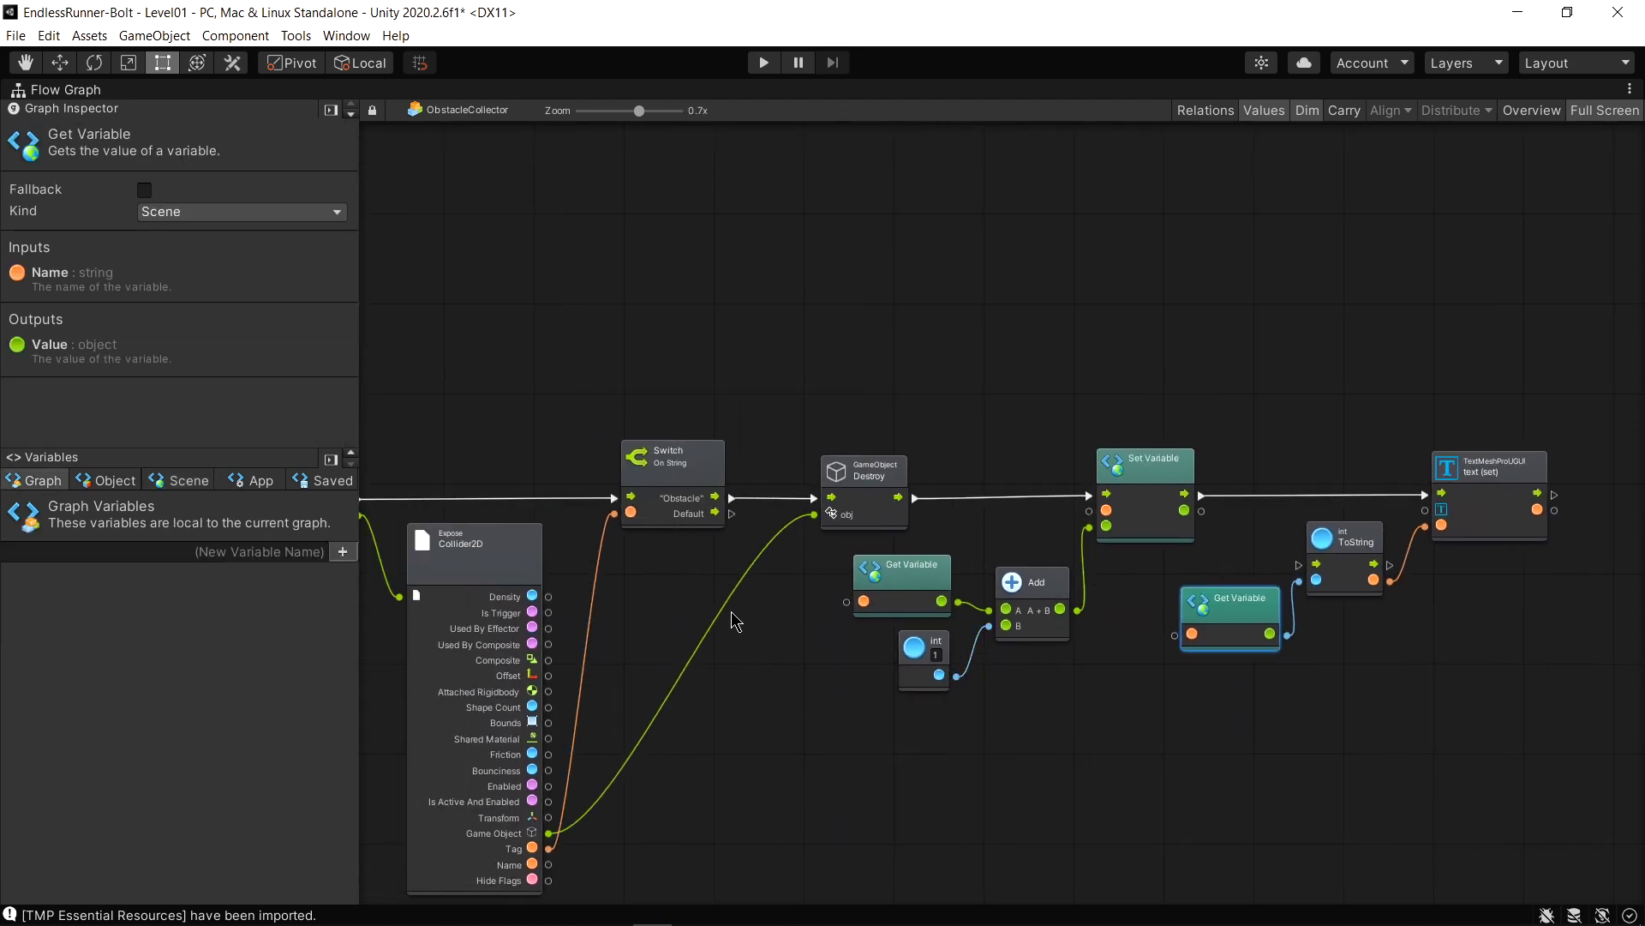
scroll(883, 514, up, 2)
middle_drag(1047, 425, 709, 440)
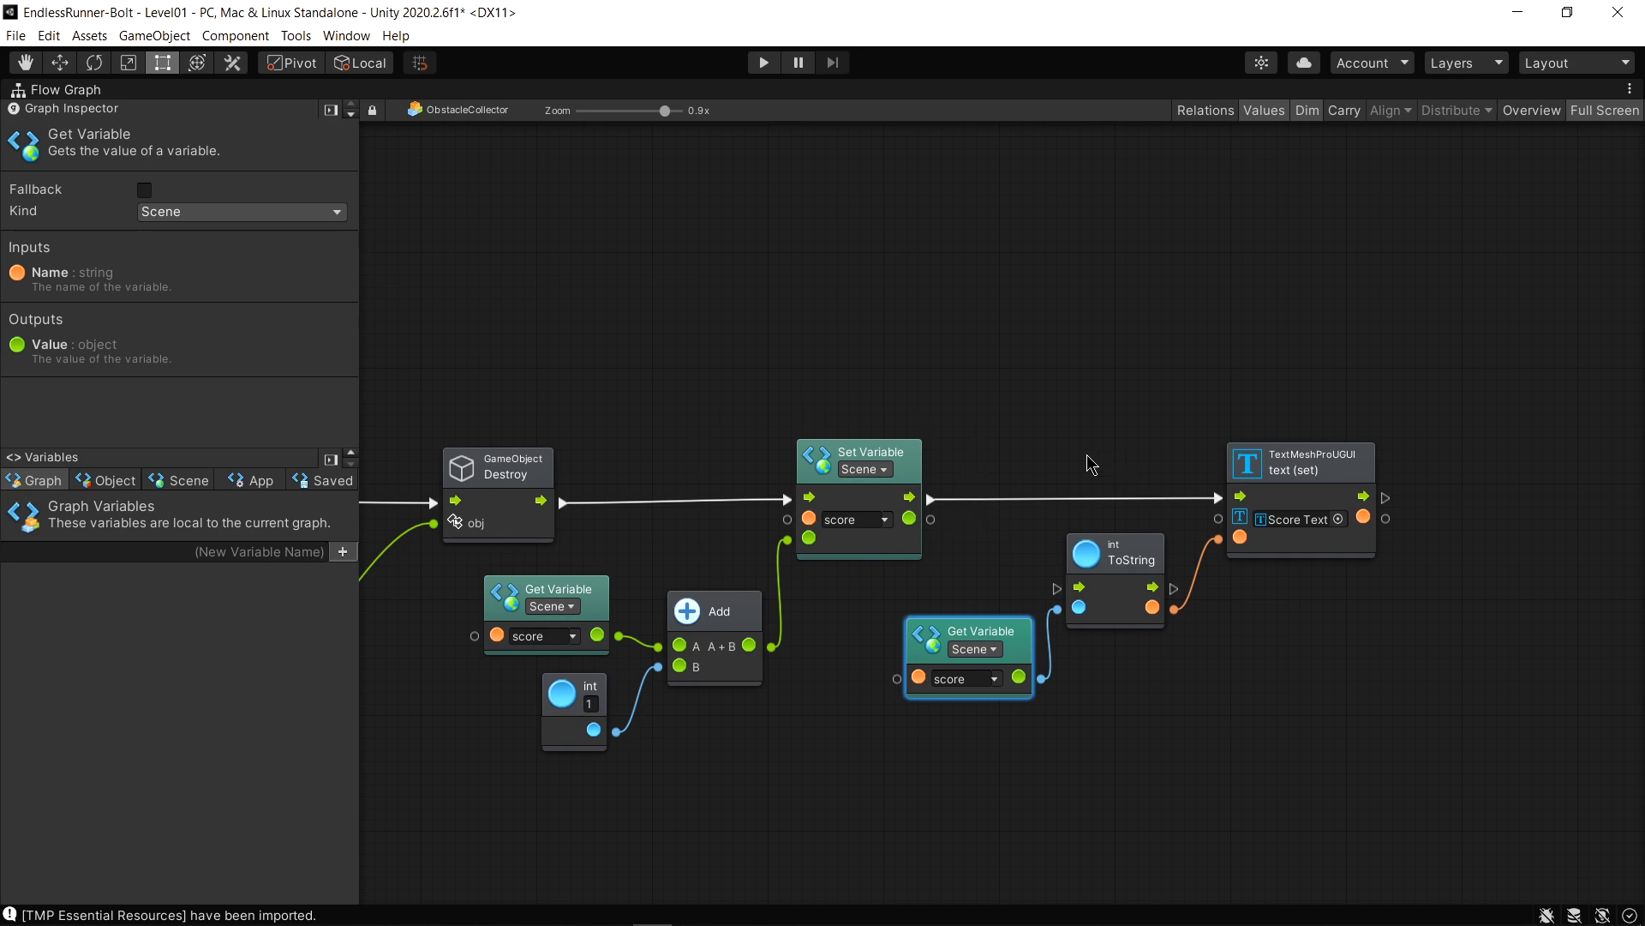
middle_drag(1298, 475, 1122, 470)
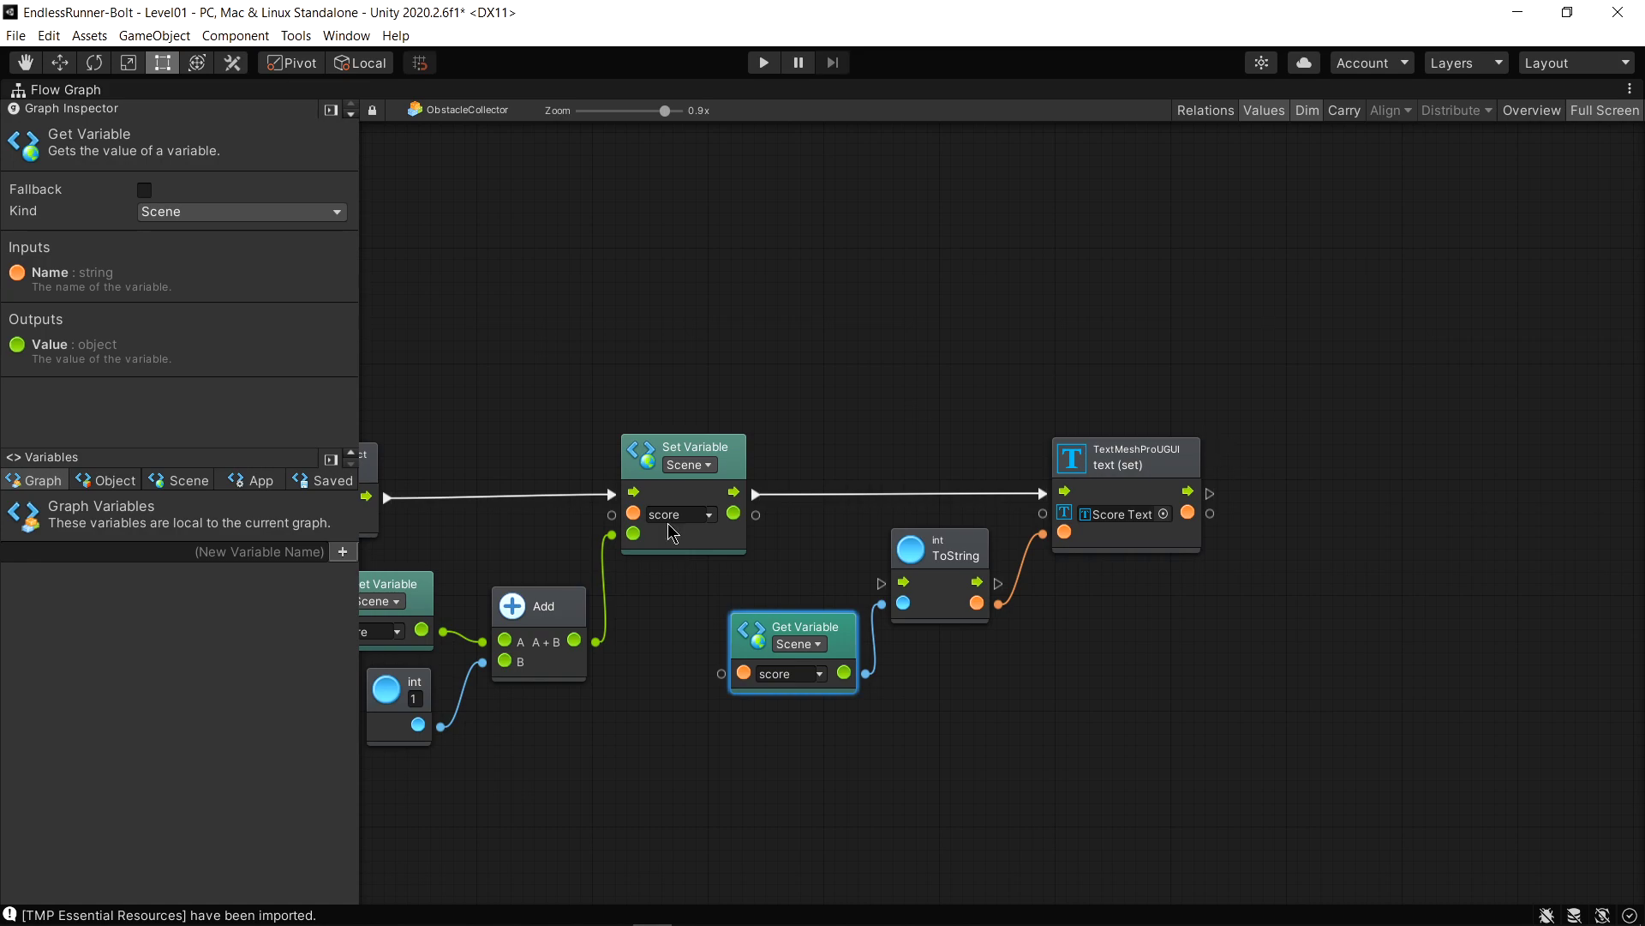
Restore the normal layout and change Score Text's starting text from 100 to 0
click(1607, 111)
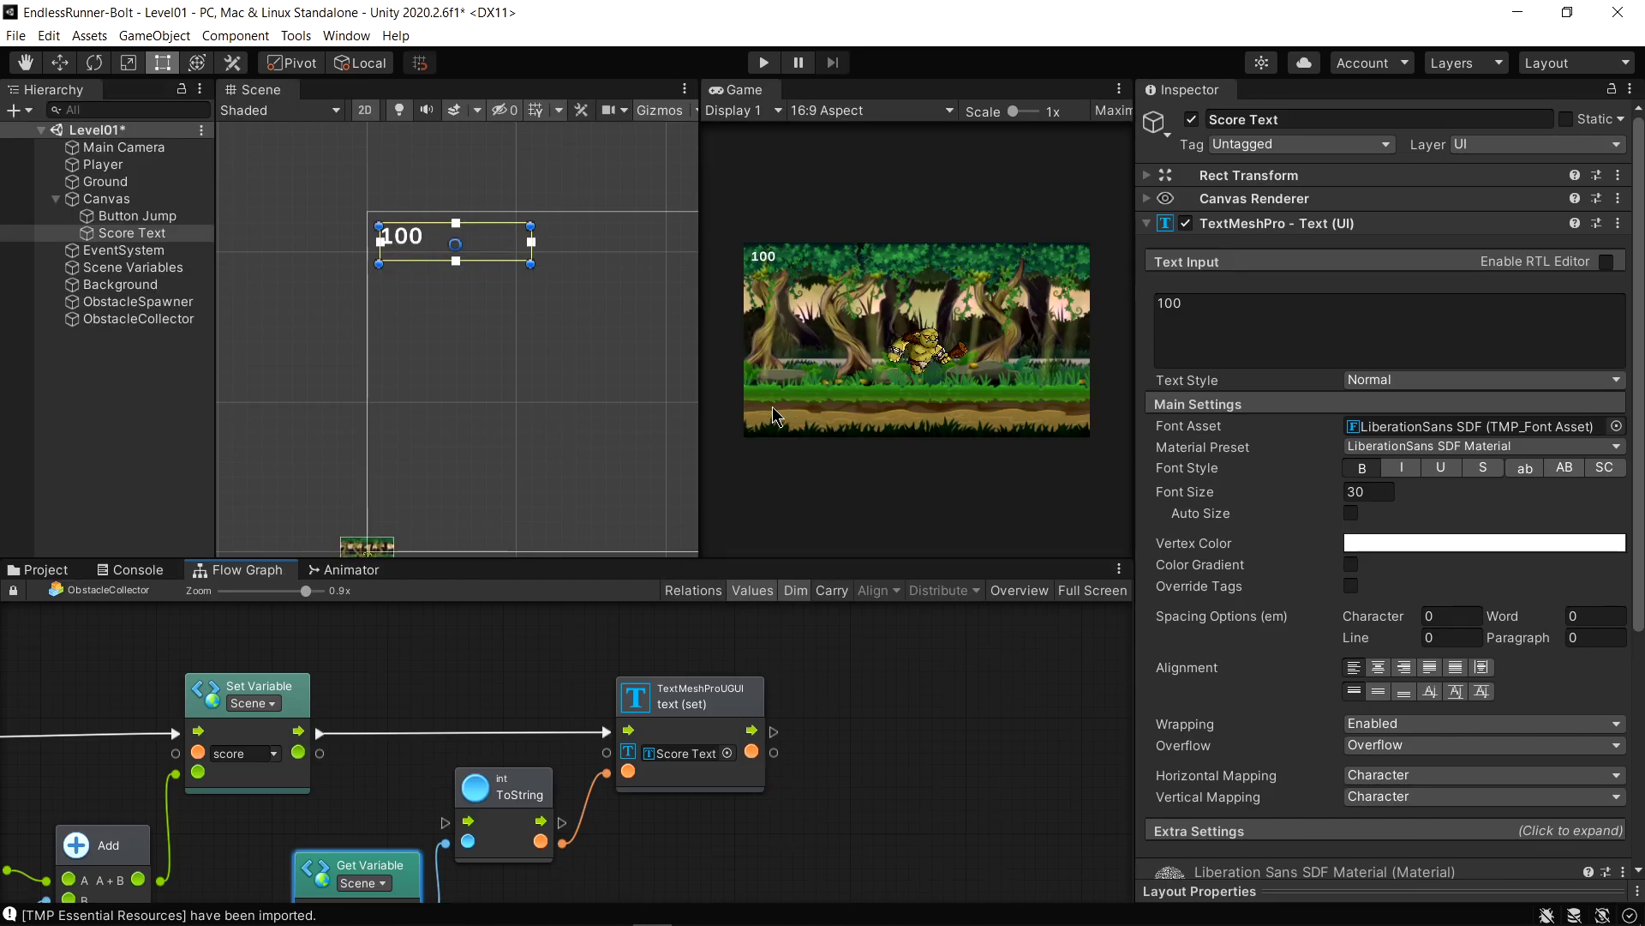
click(1166, 319)
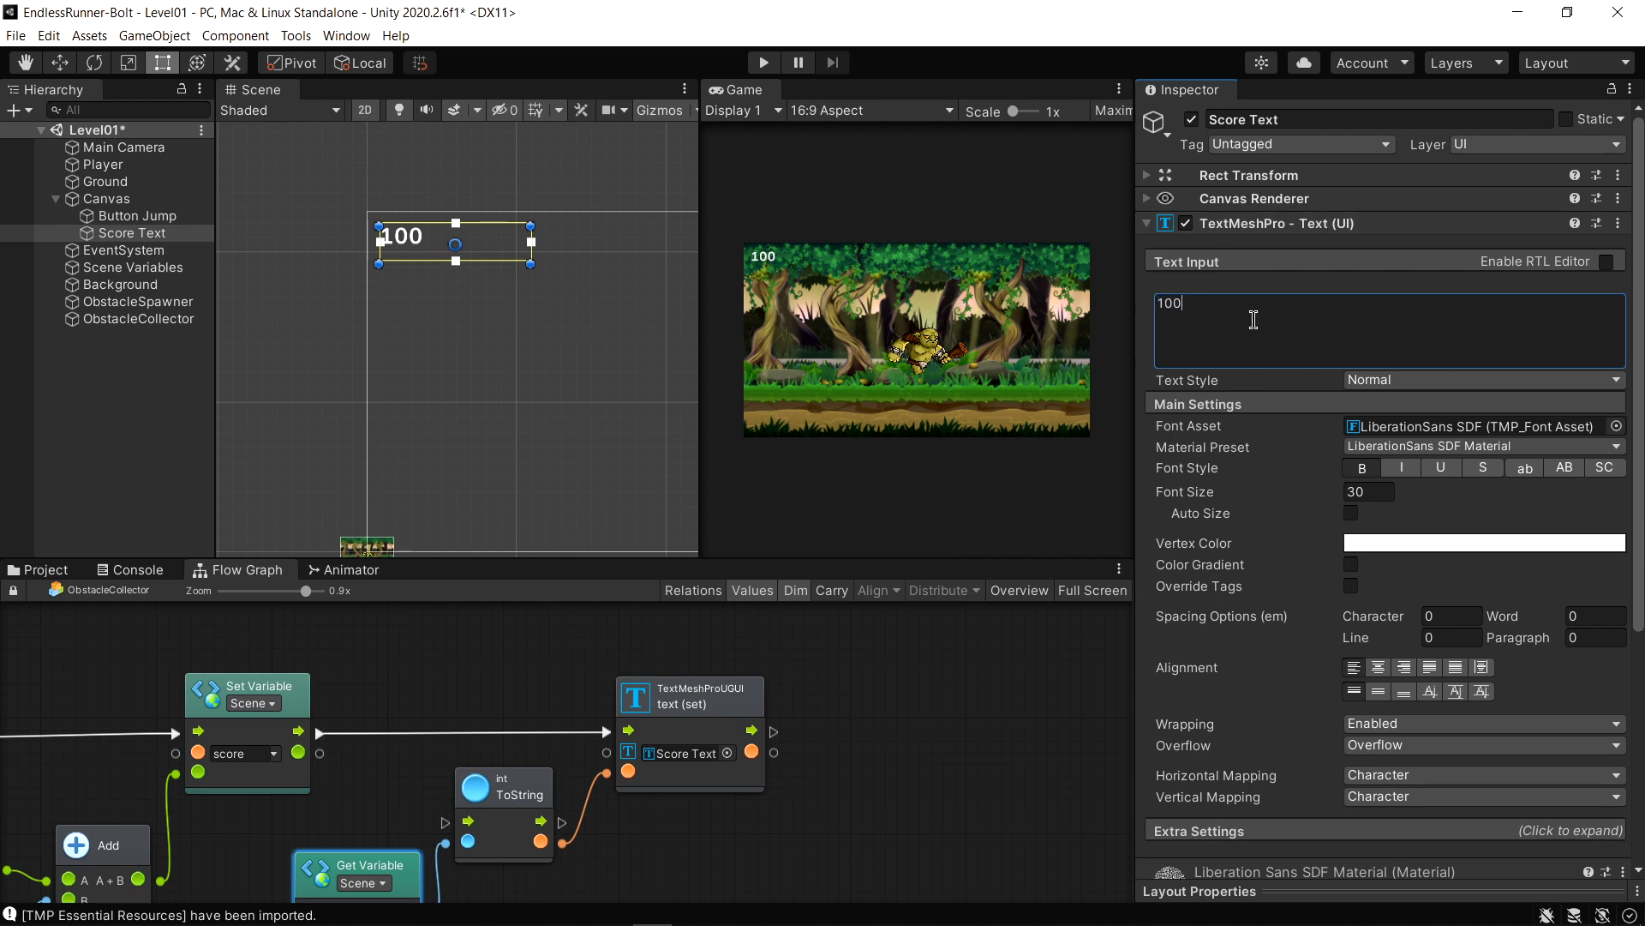
text(0)
Play-test by jumping over two barrels while watching the score, then stop play mode
mouse_move(699, 317)
mouse_down()
mouse_move(493, 315)
mouse_move(519, 324)
mouse_up()
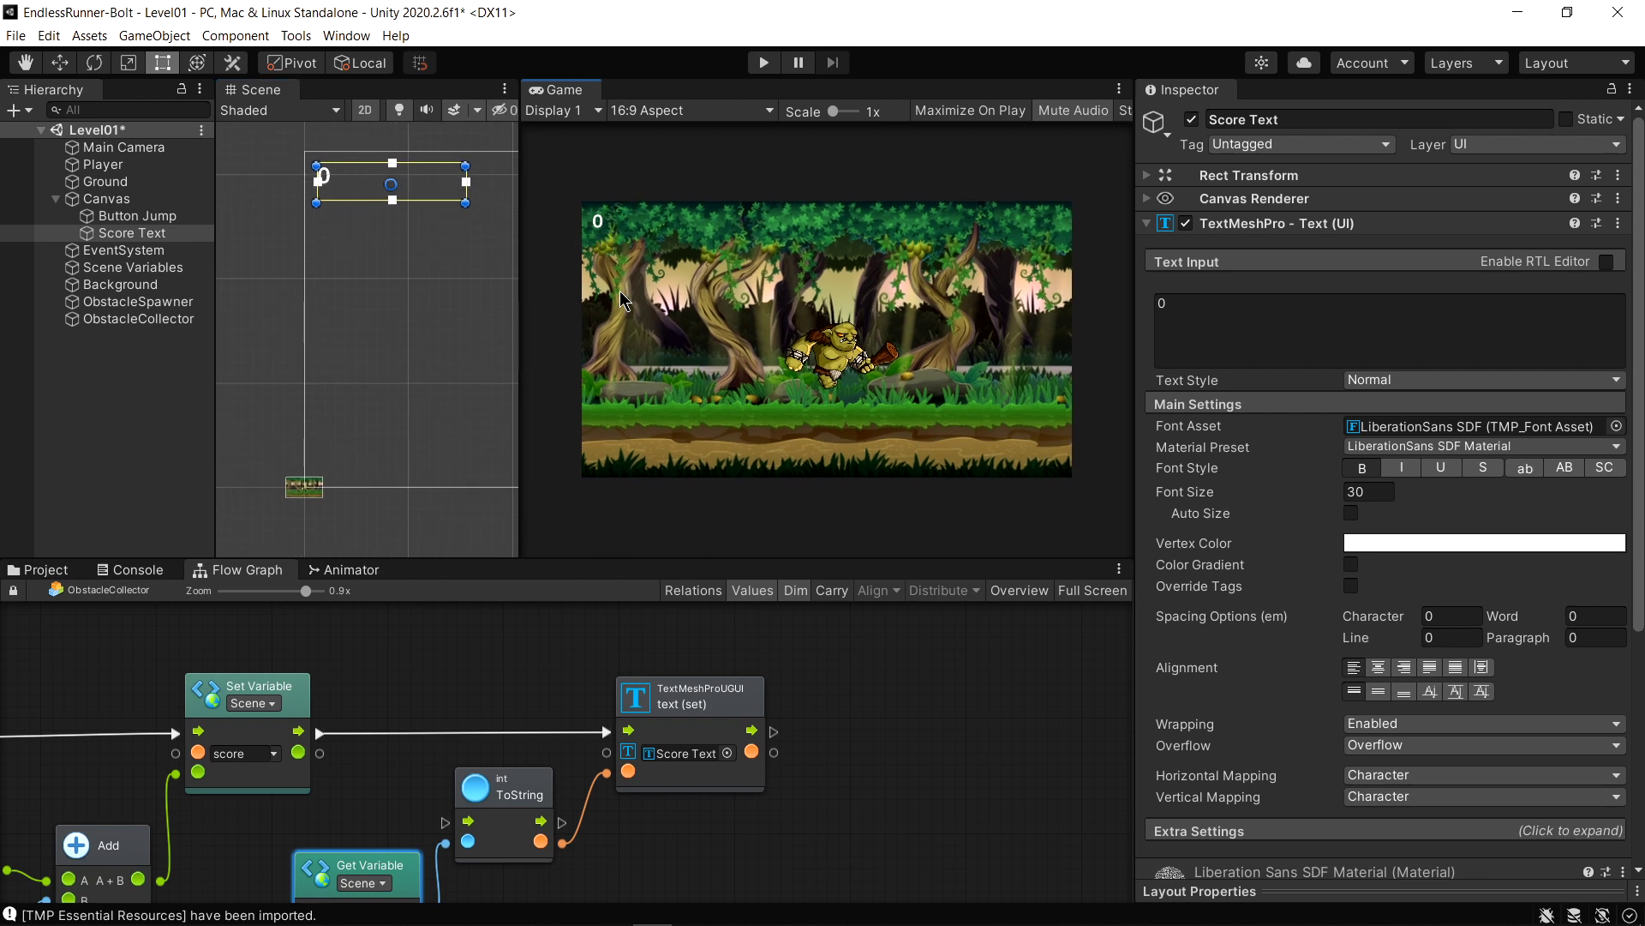
drag(517, 364, 653, 364)
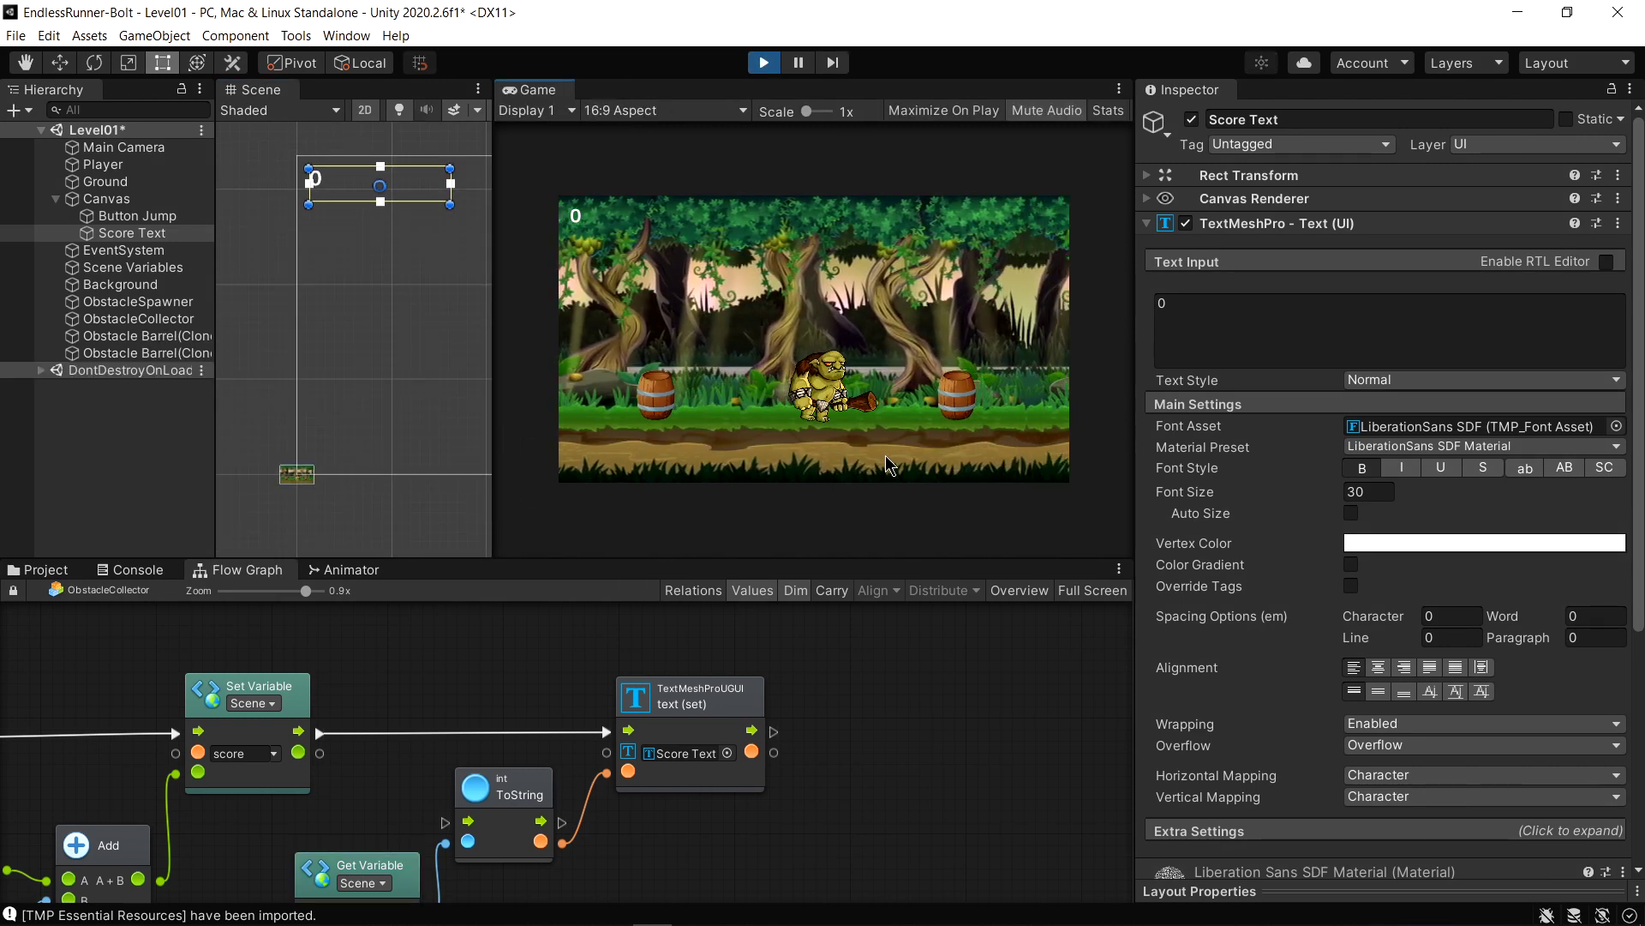
click(839, 431)
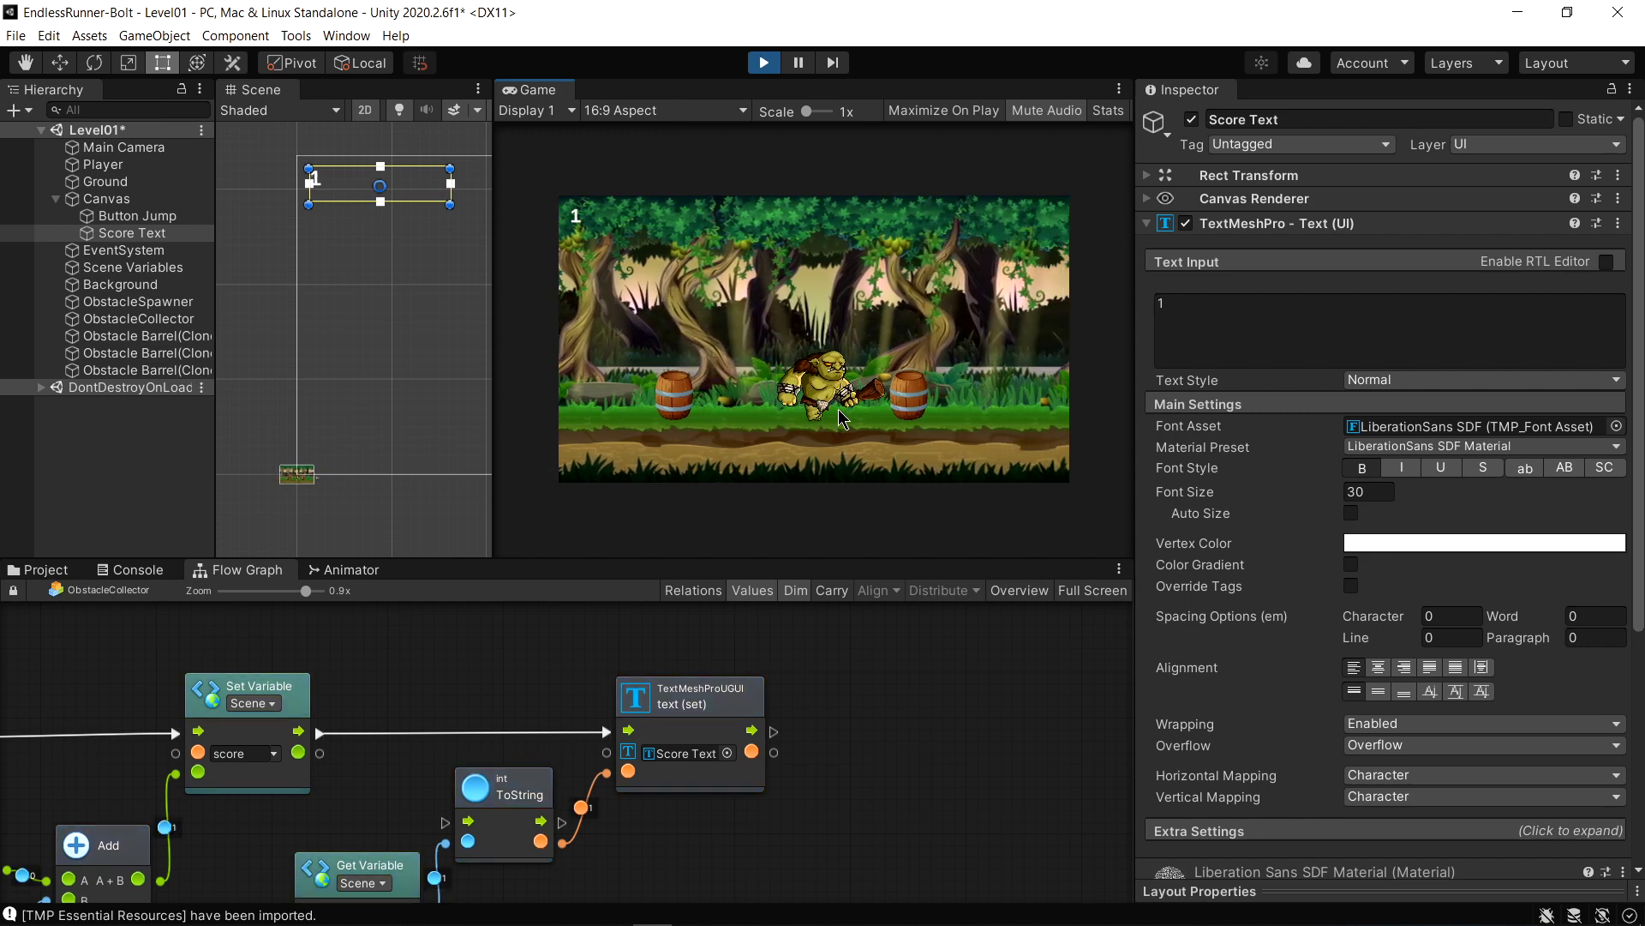
click(835, 420)
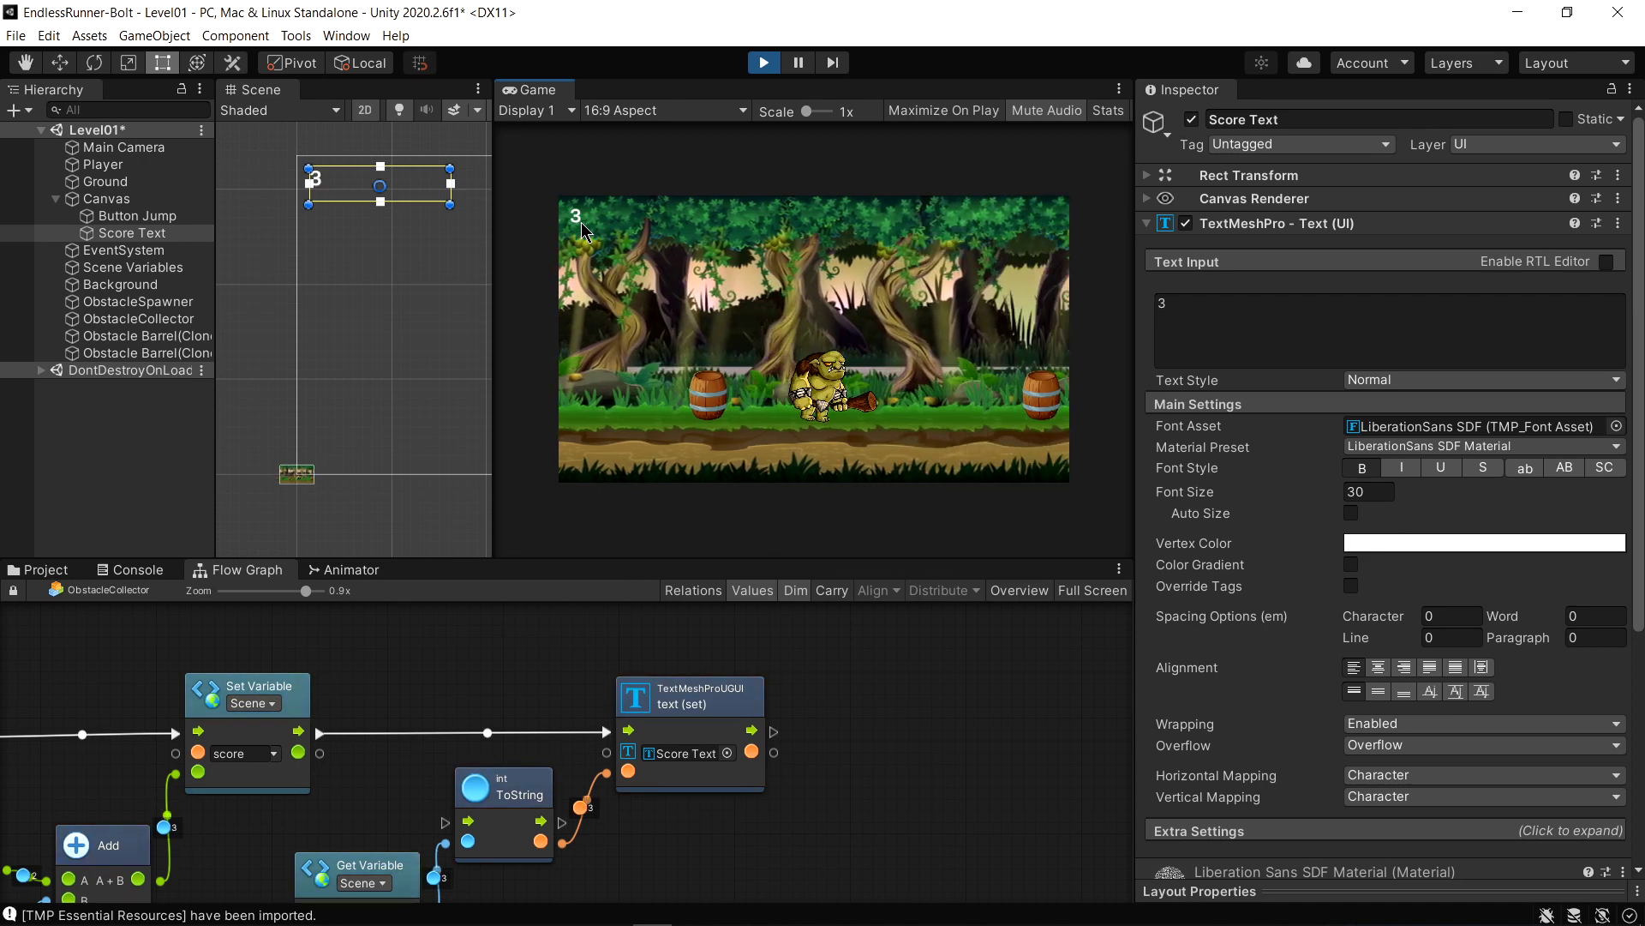
key(ctrl+p)
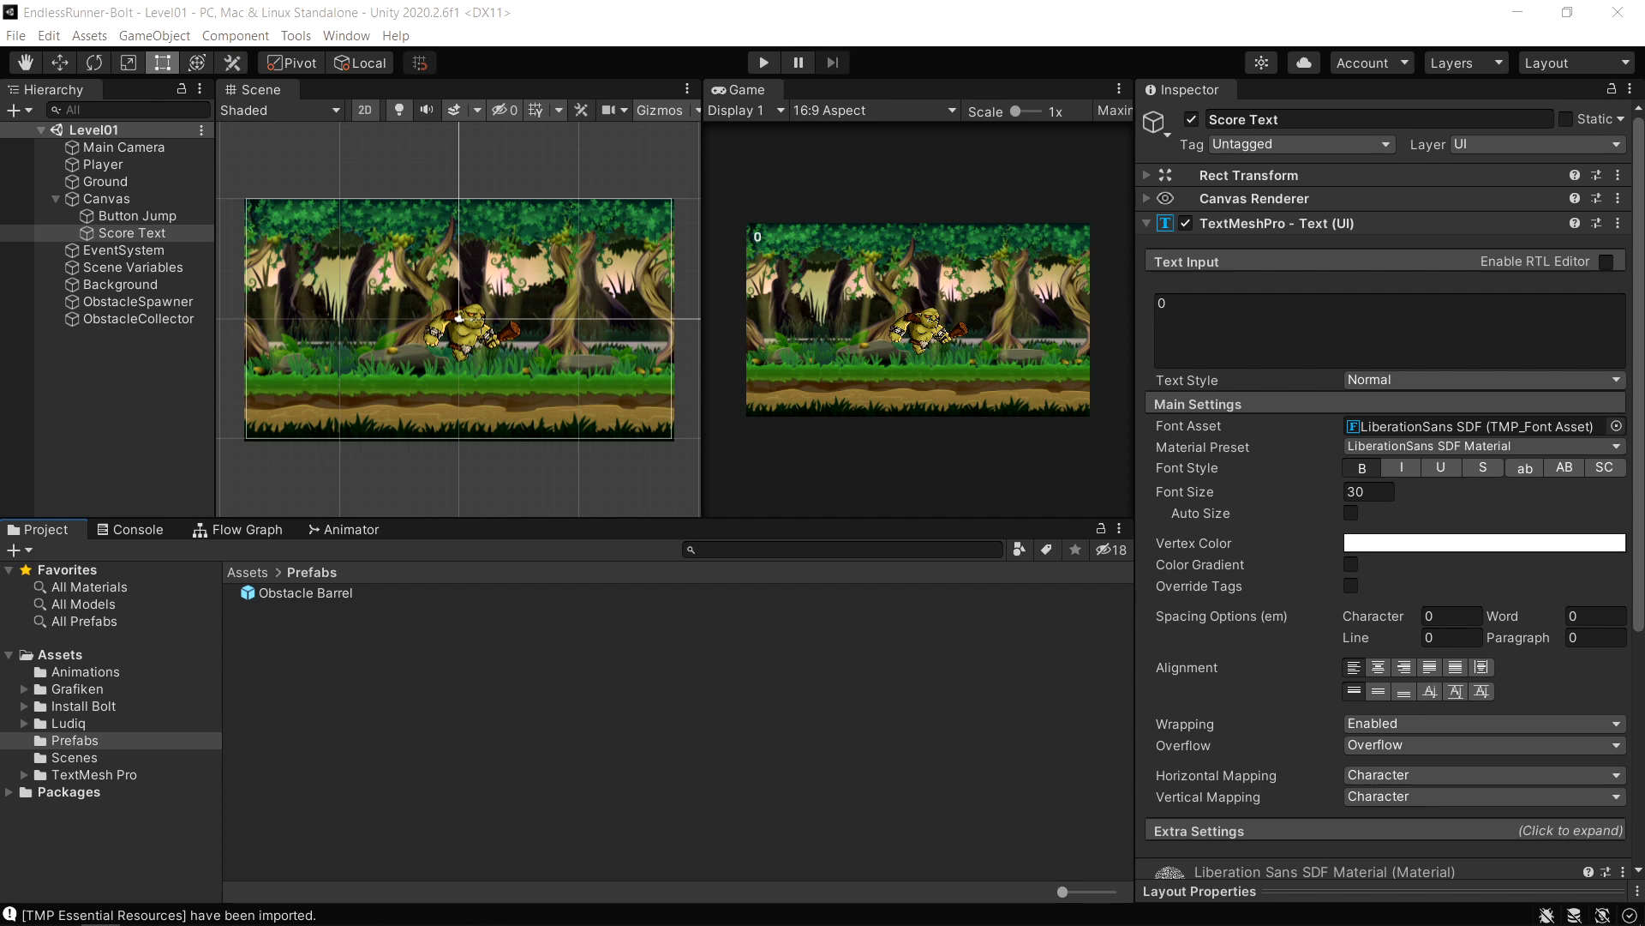
In the Prefabs folder, duplicate the Obstacle Barrel prefab
click(60, 653)
click(75, 740)
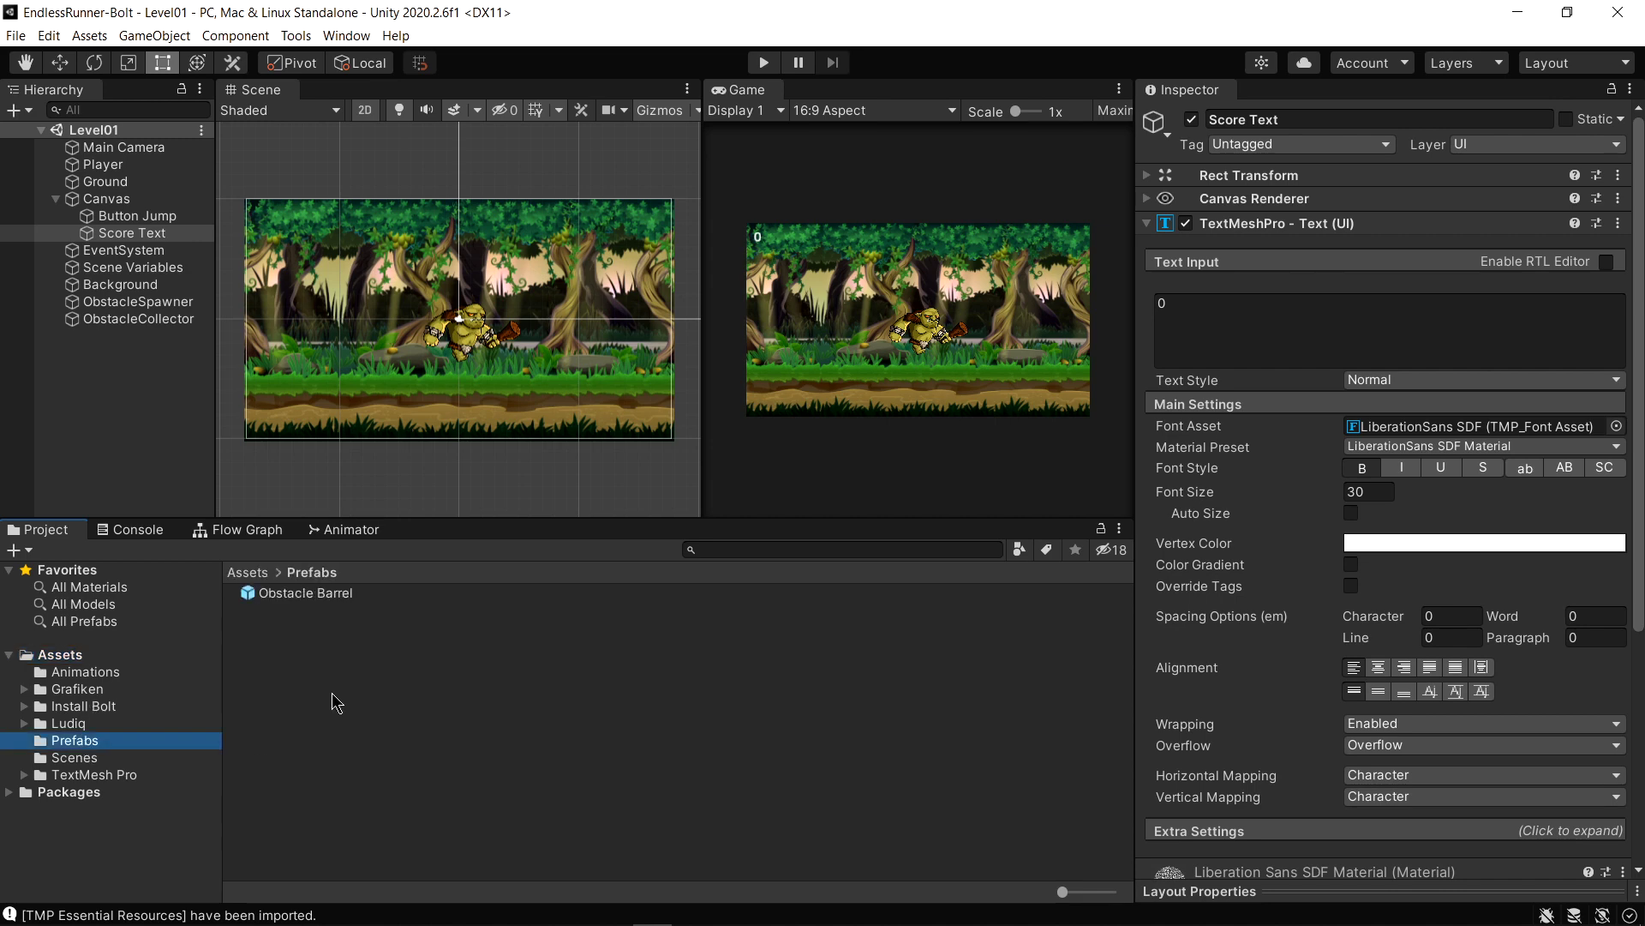
mouse_move(1060, 892)
mouse_down()
mouse_move(1110, 892)
mouse_move(1062, 892)
mouse_up()
click(305, 593)
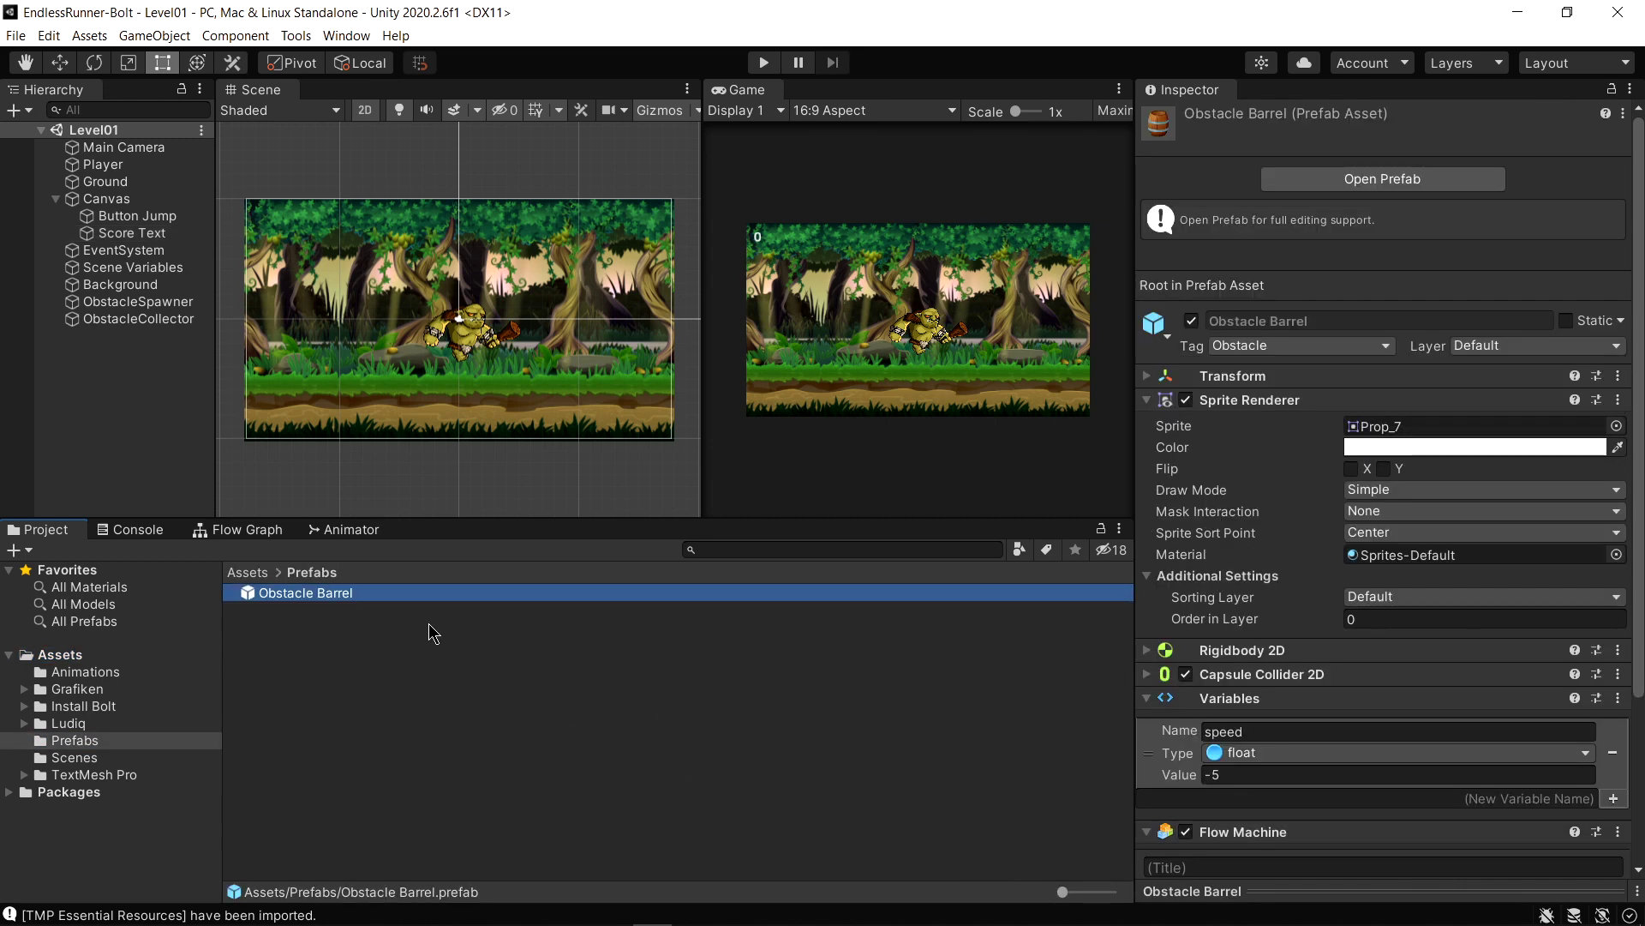
key(ctrl+d)
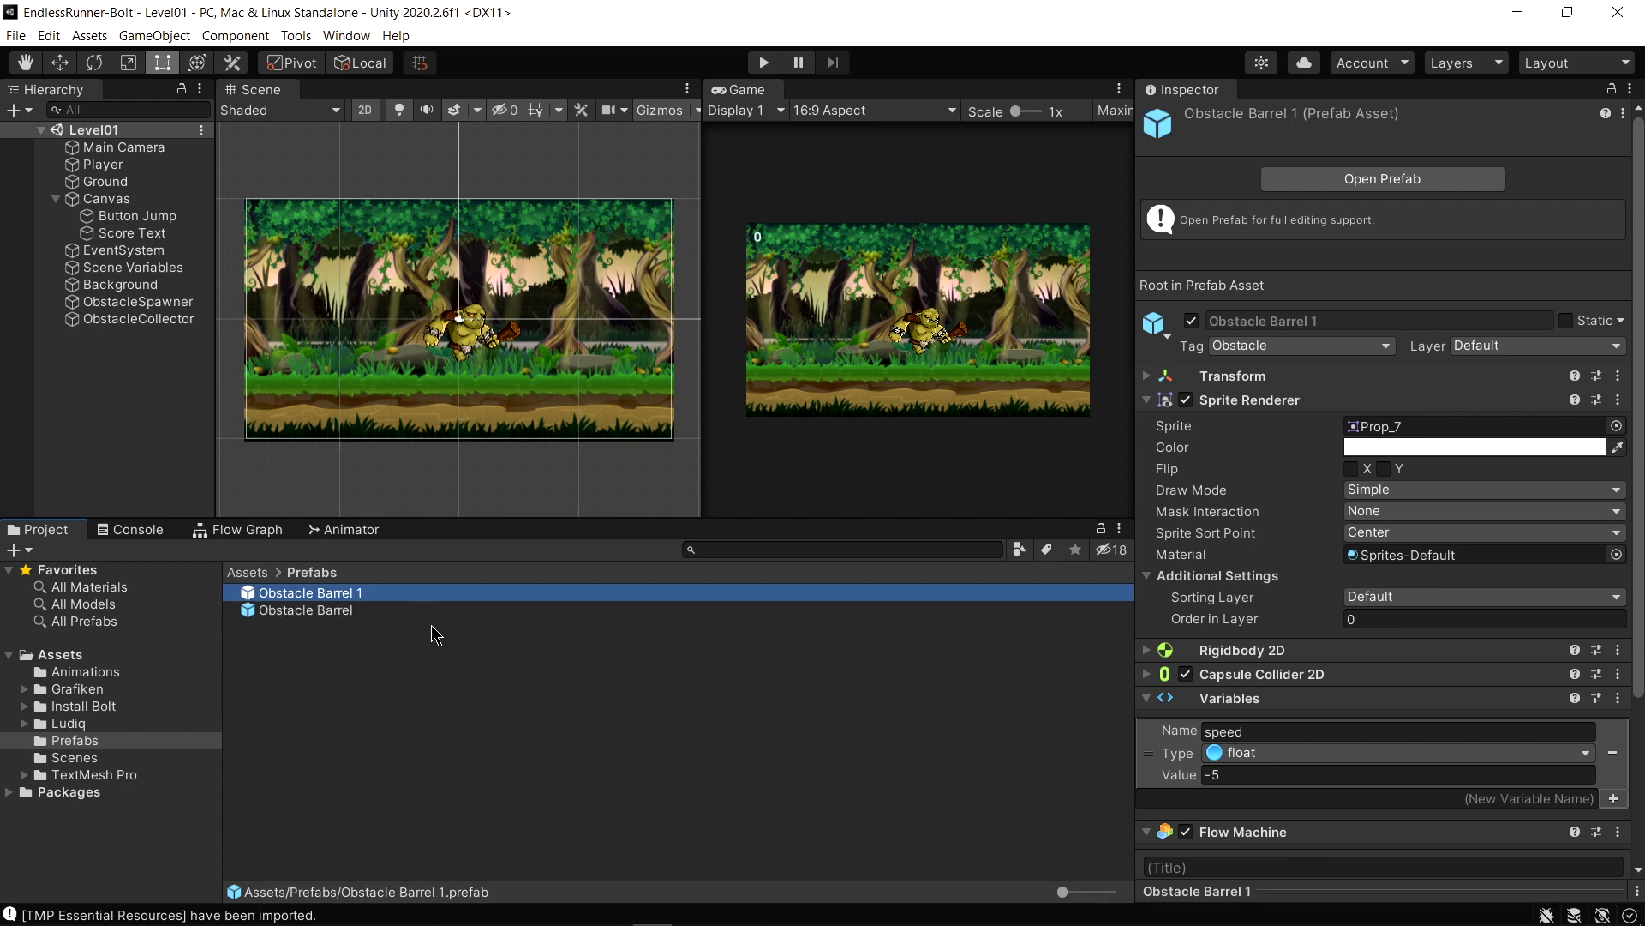
click(359, 610)
click(326, 599)
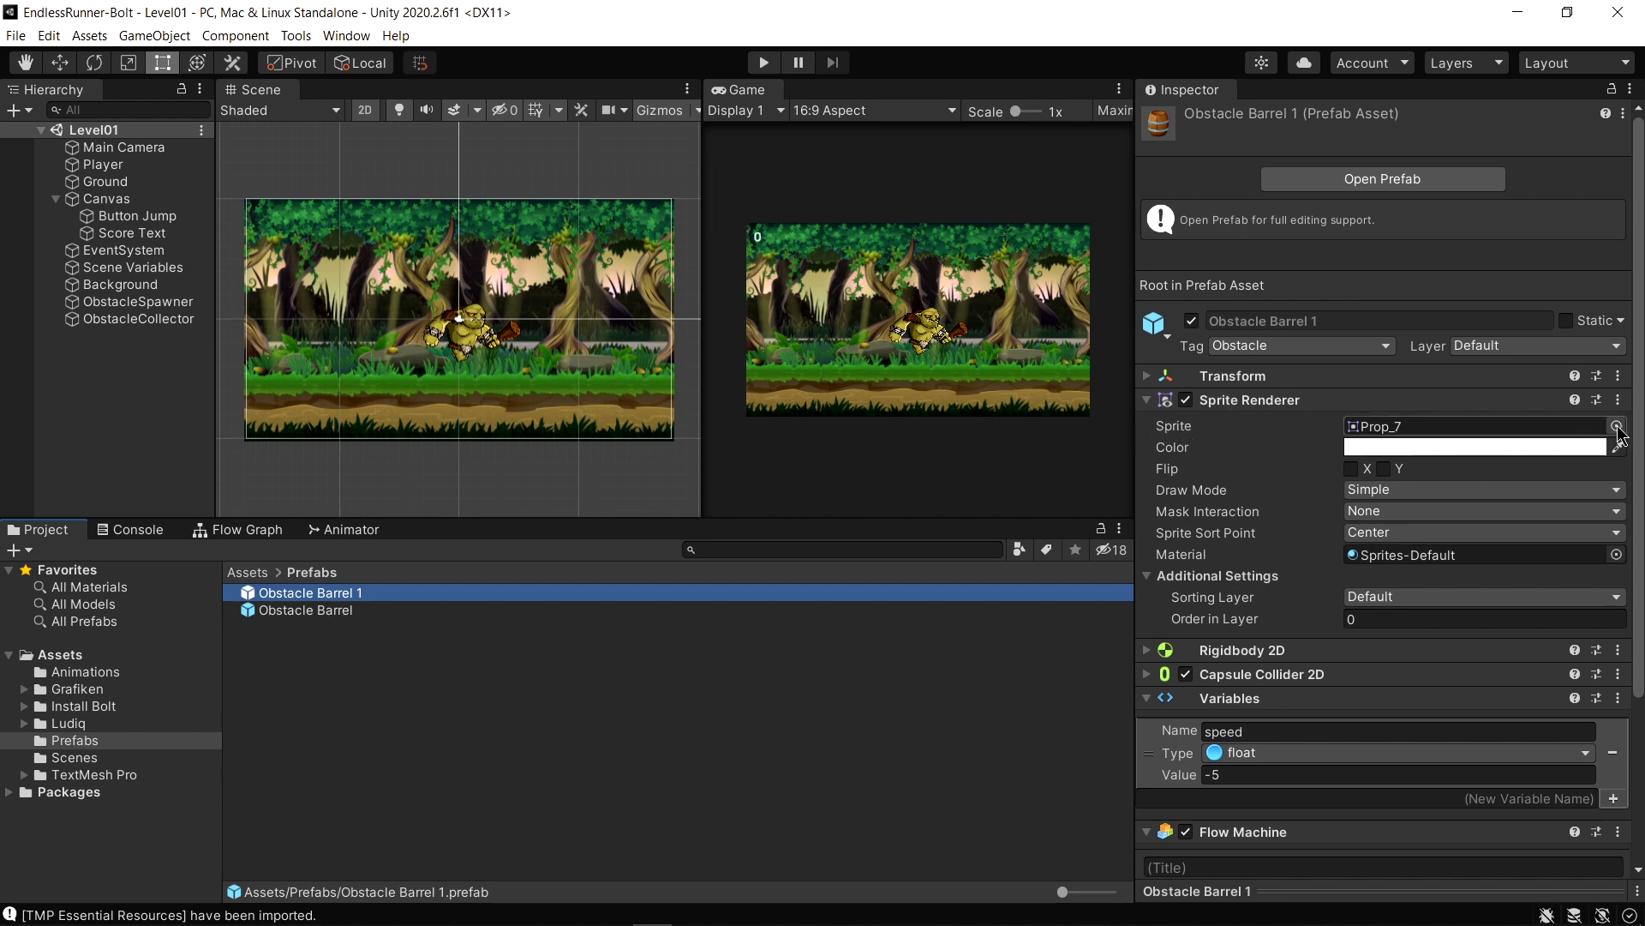
Give the copy the Prop_6 rock sprite and rename it Obstacle Rock
click(1616, 426)
drag(1348, 338, 732, 245)
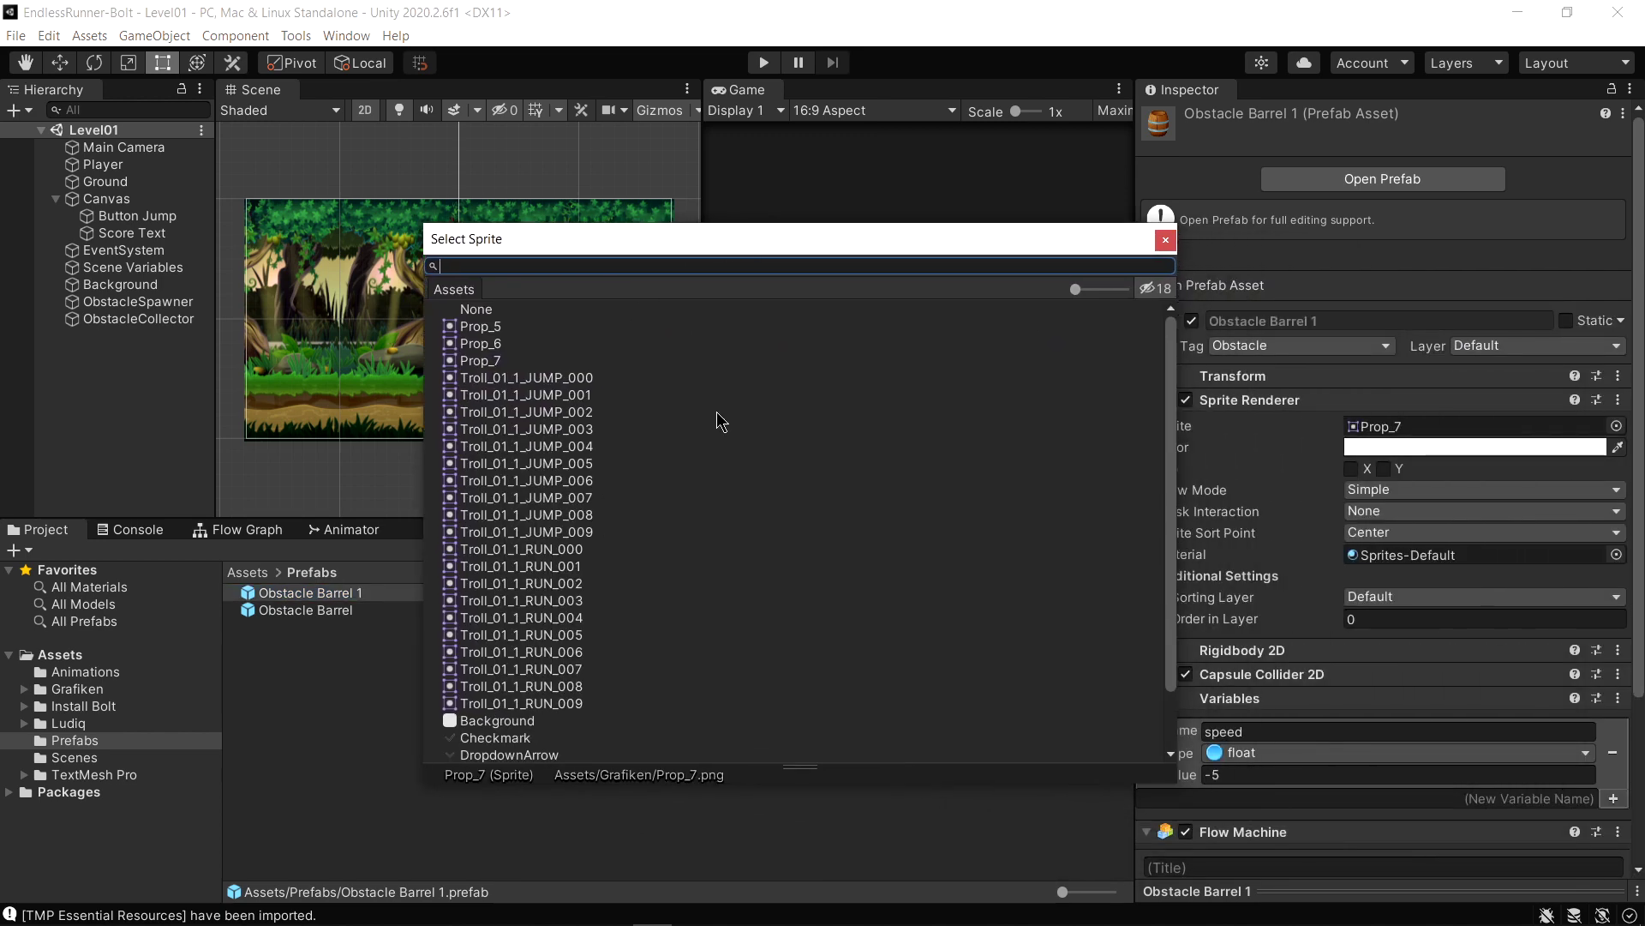
drag(1075, 289, 1124, 289)
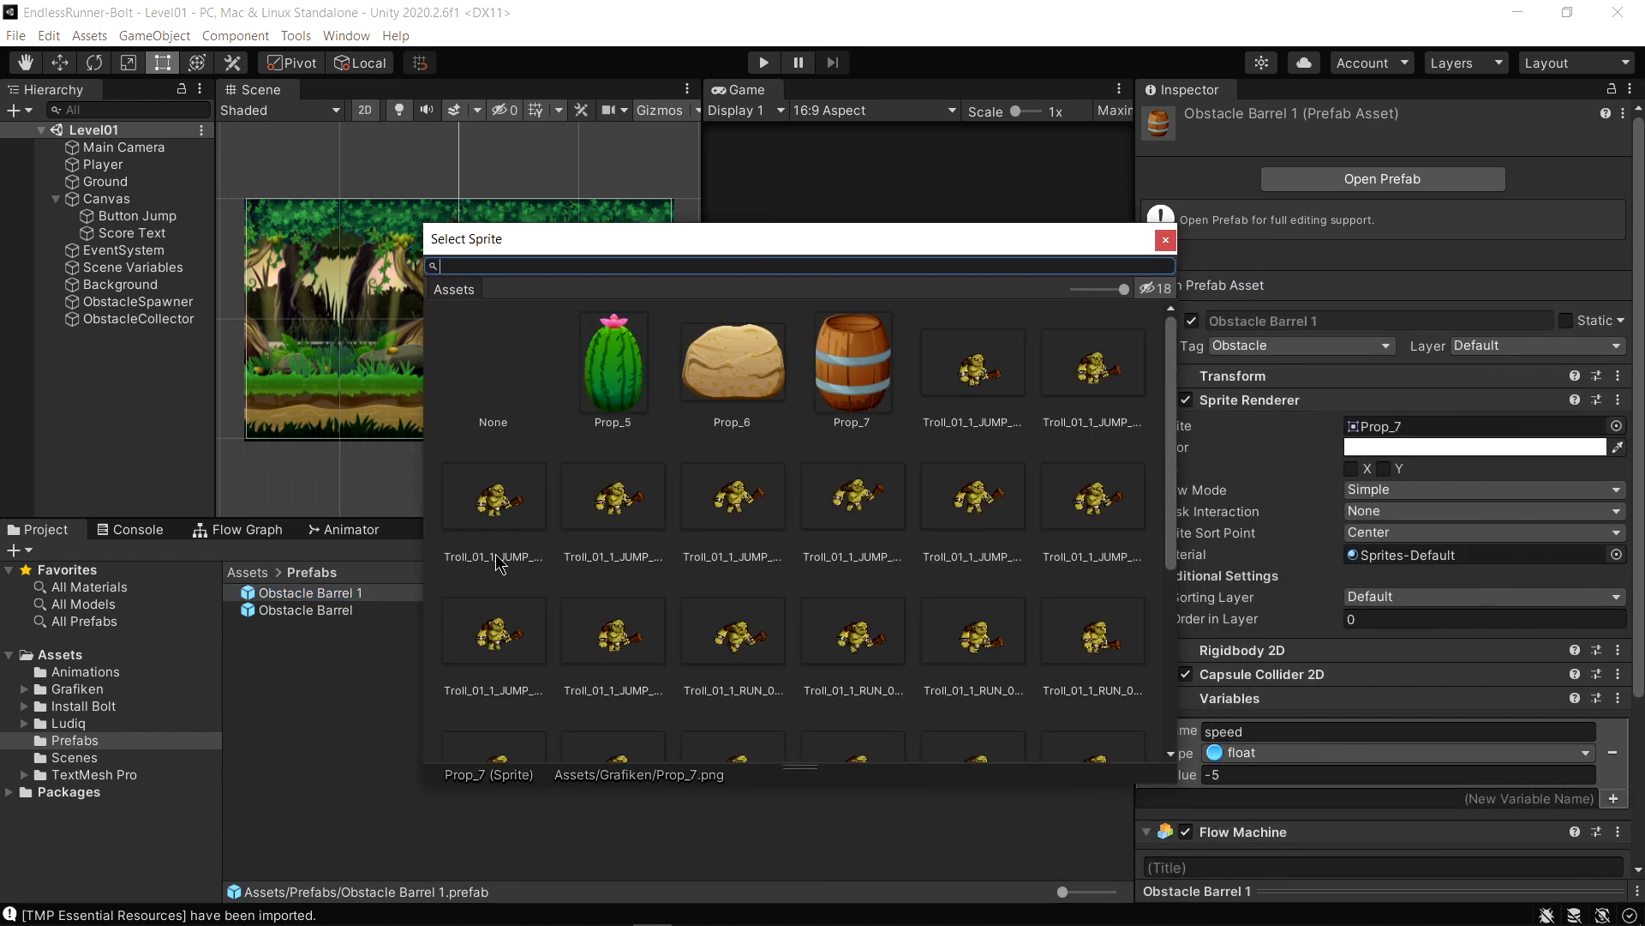
click(744, 378)
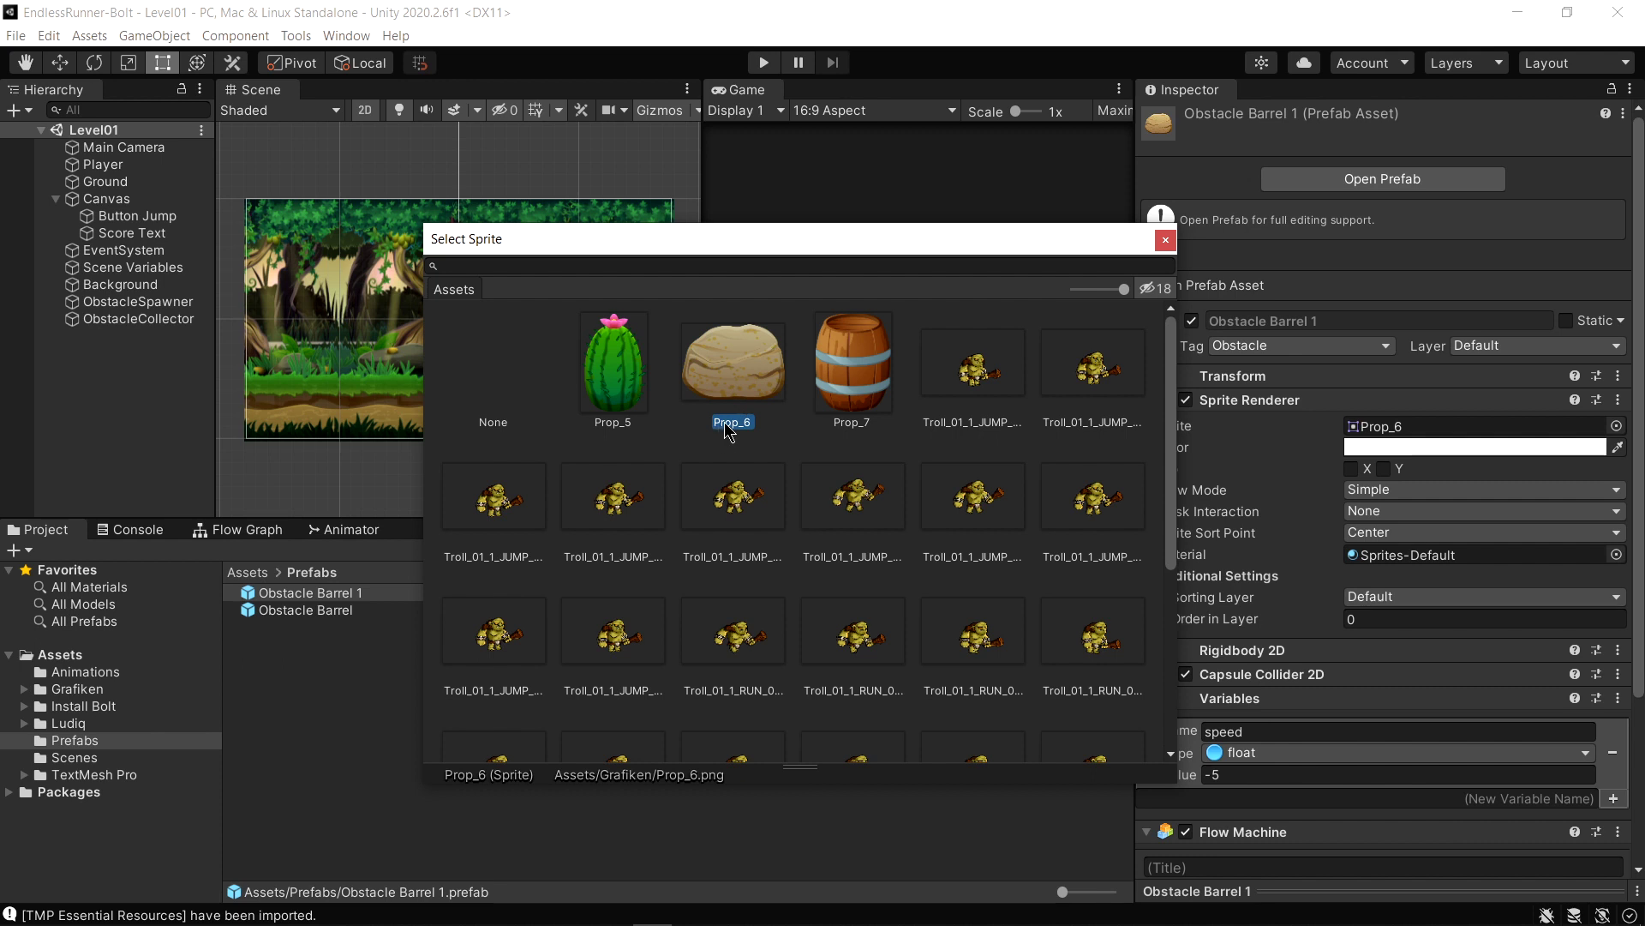
double_click(750, 371)
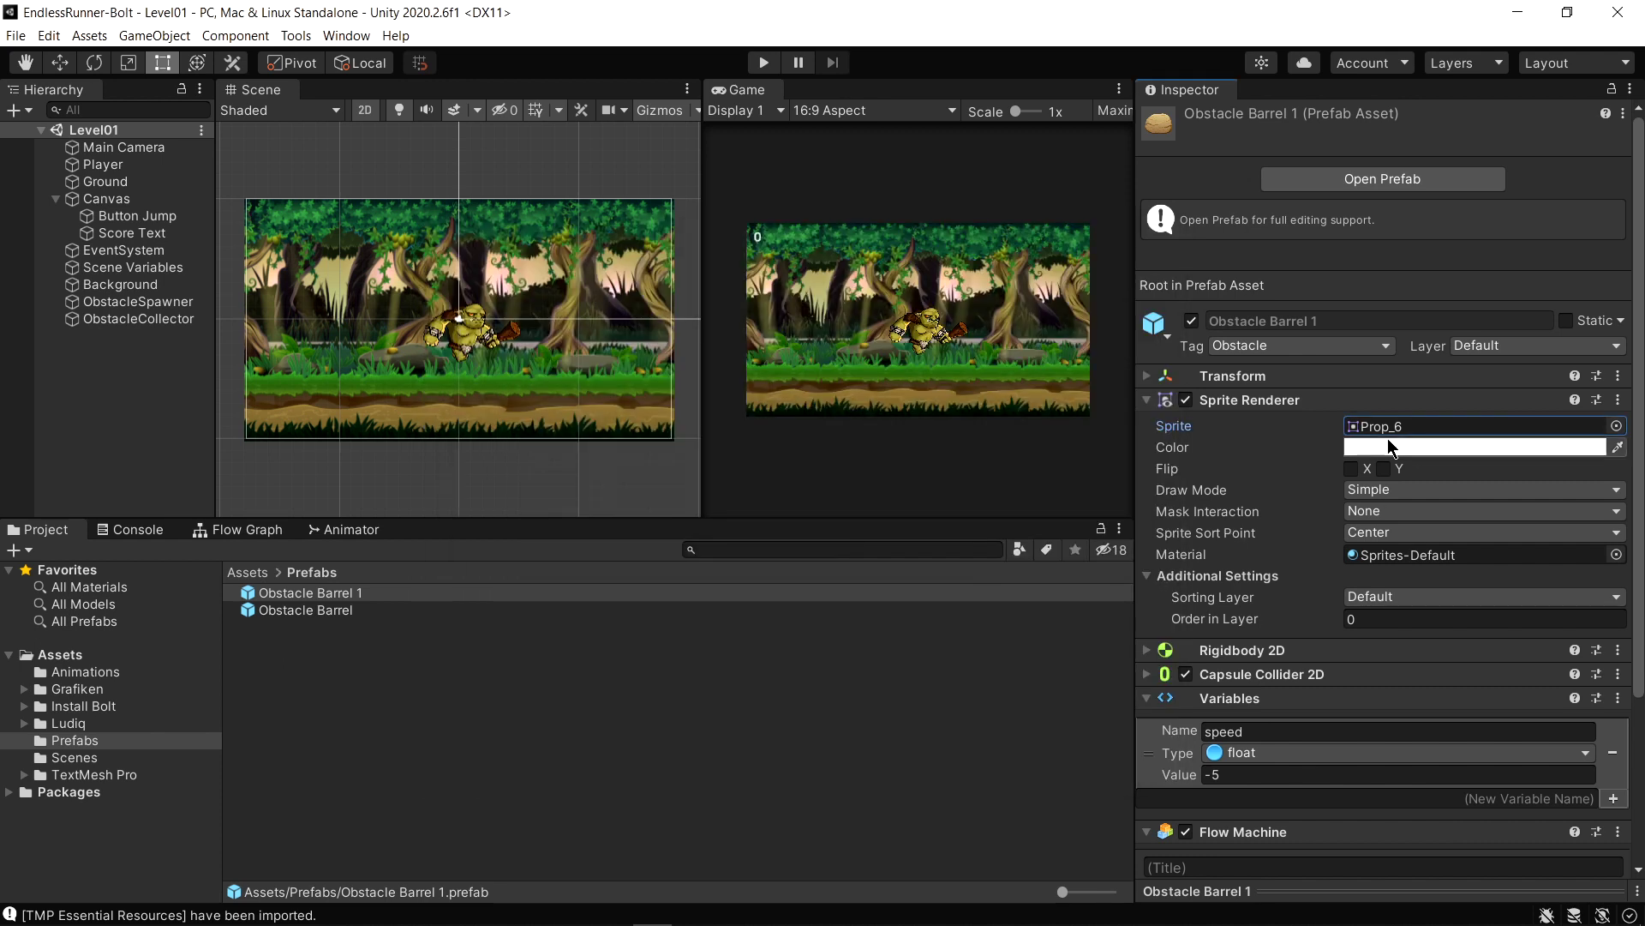
click(501, 609)
text(Rock)
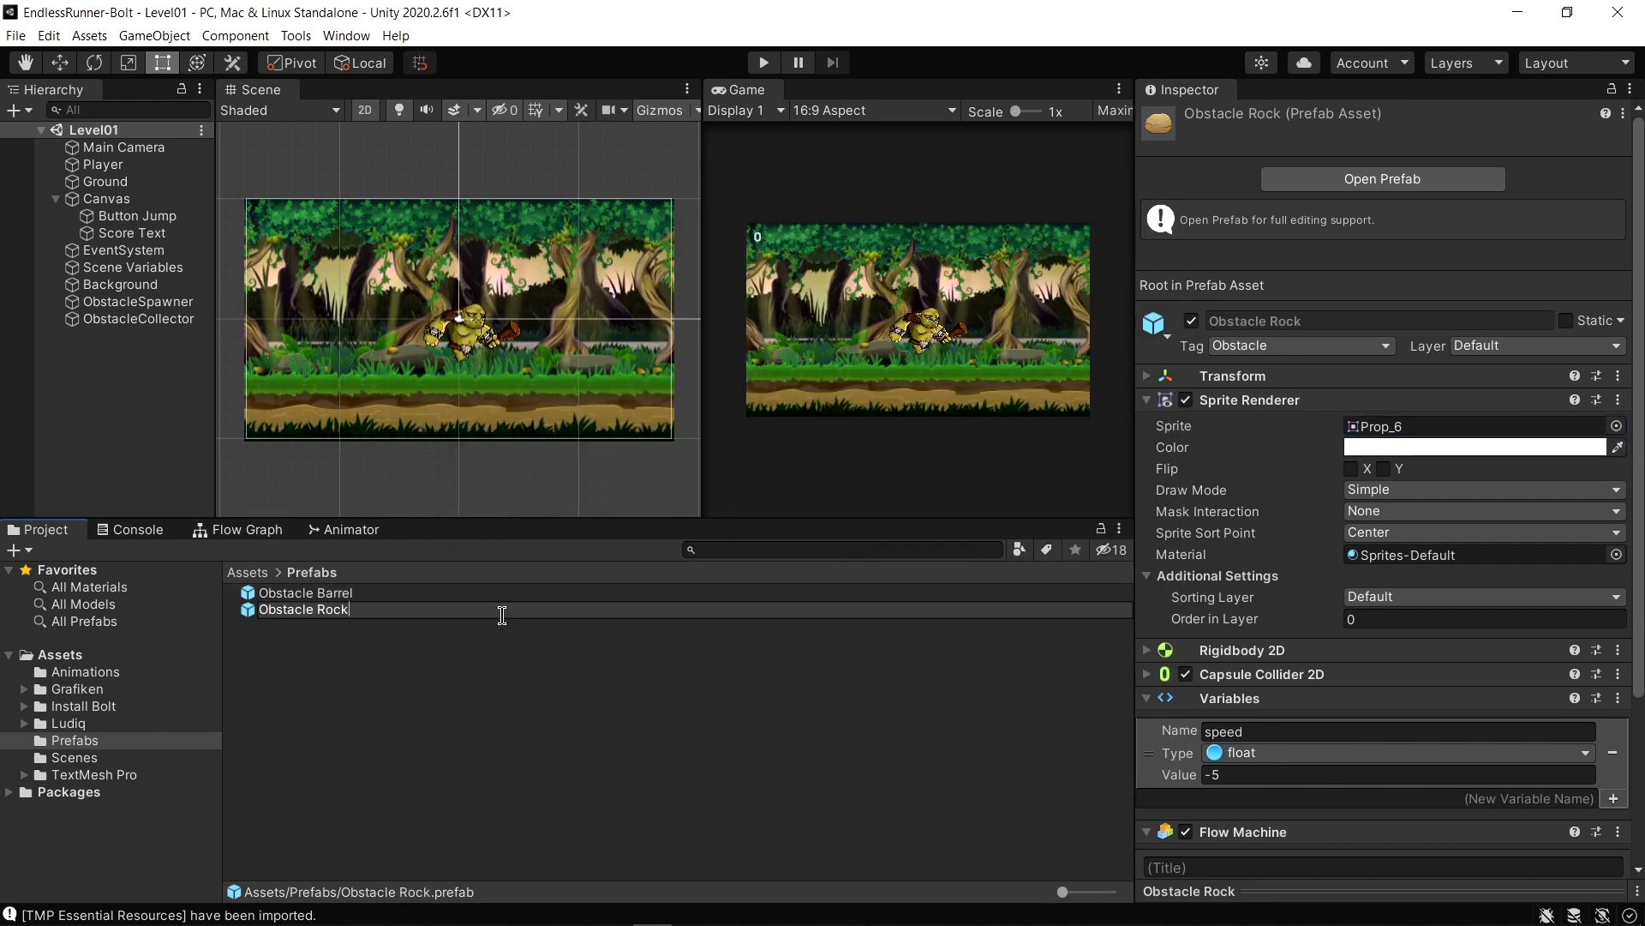
key(Return)
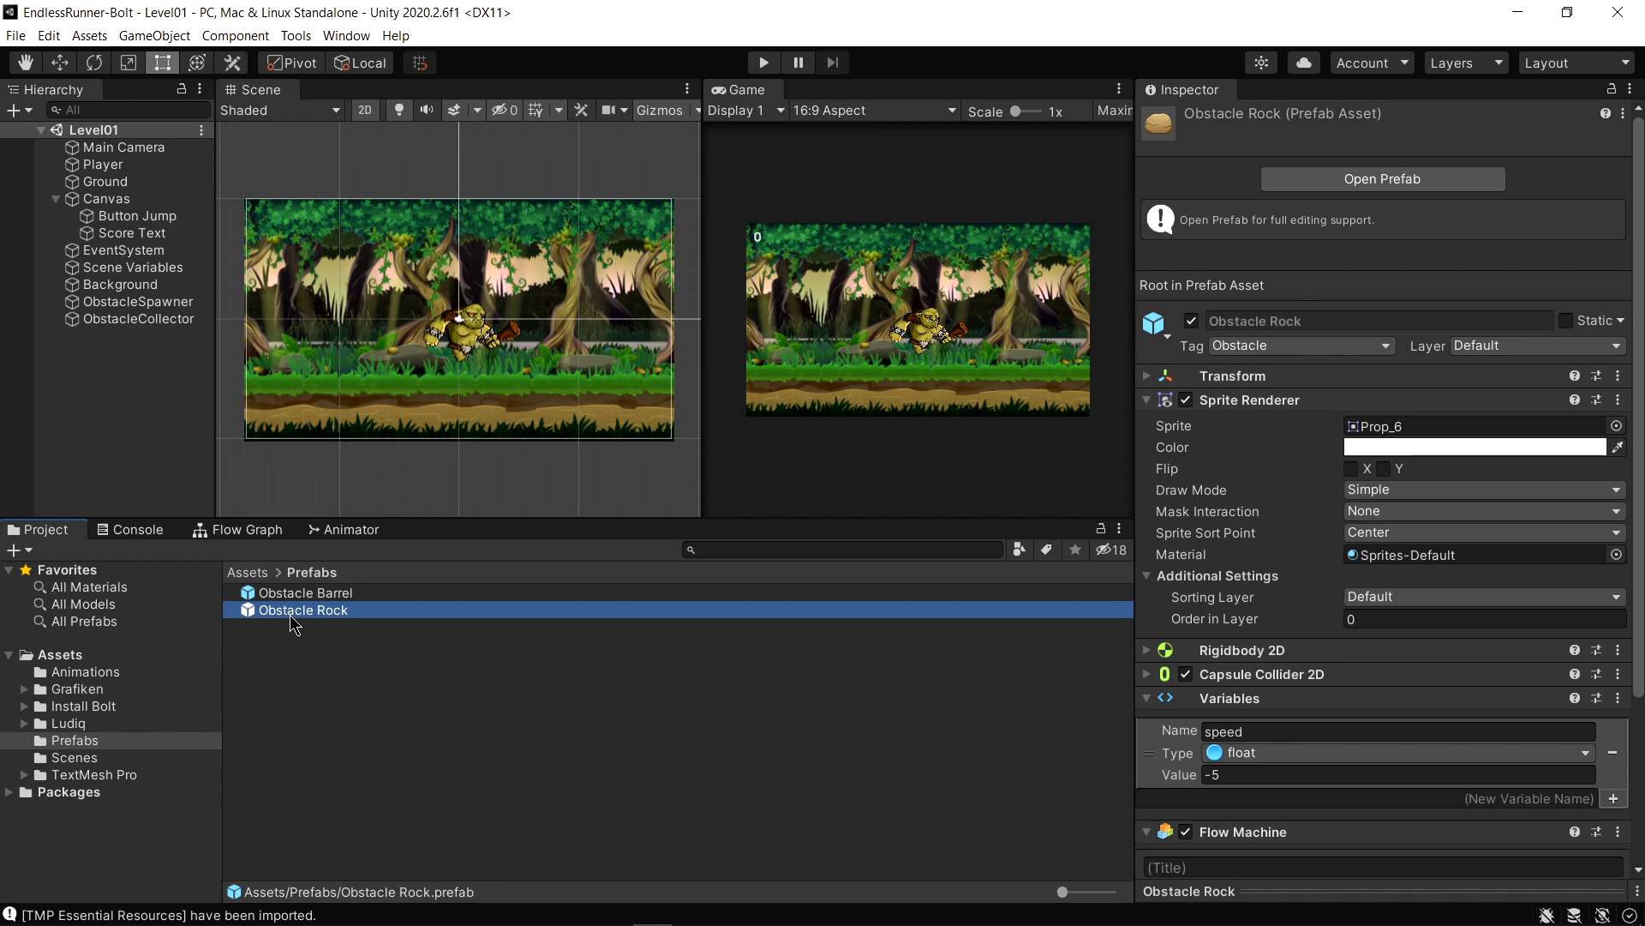
Open the Obstacle Rock prefab, reset its Capsule Collider 2D and set Direction to Horizontal
click(1372, 185)
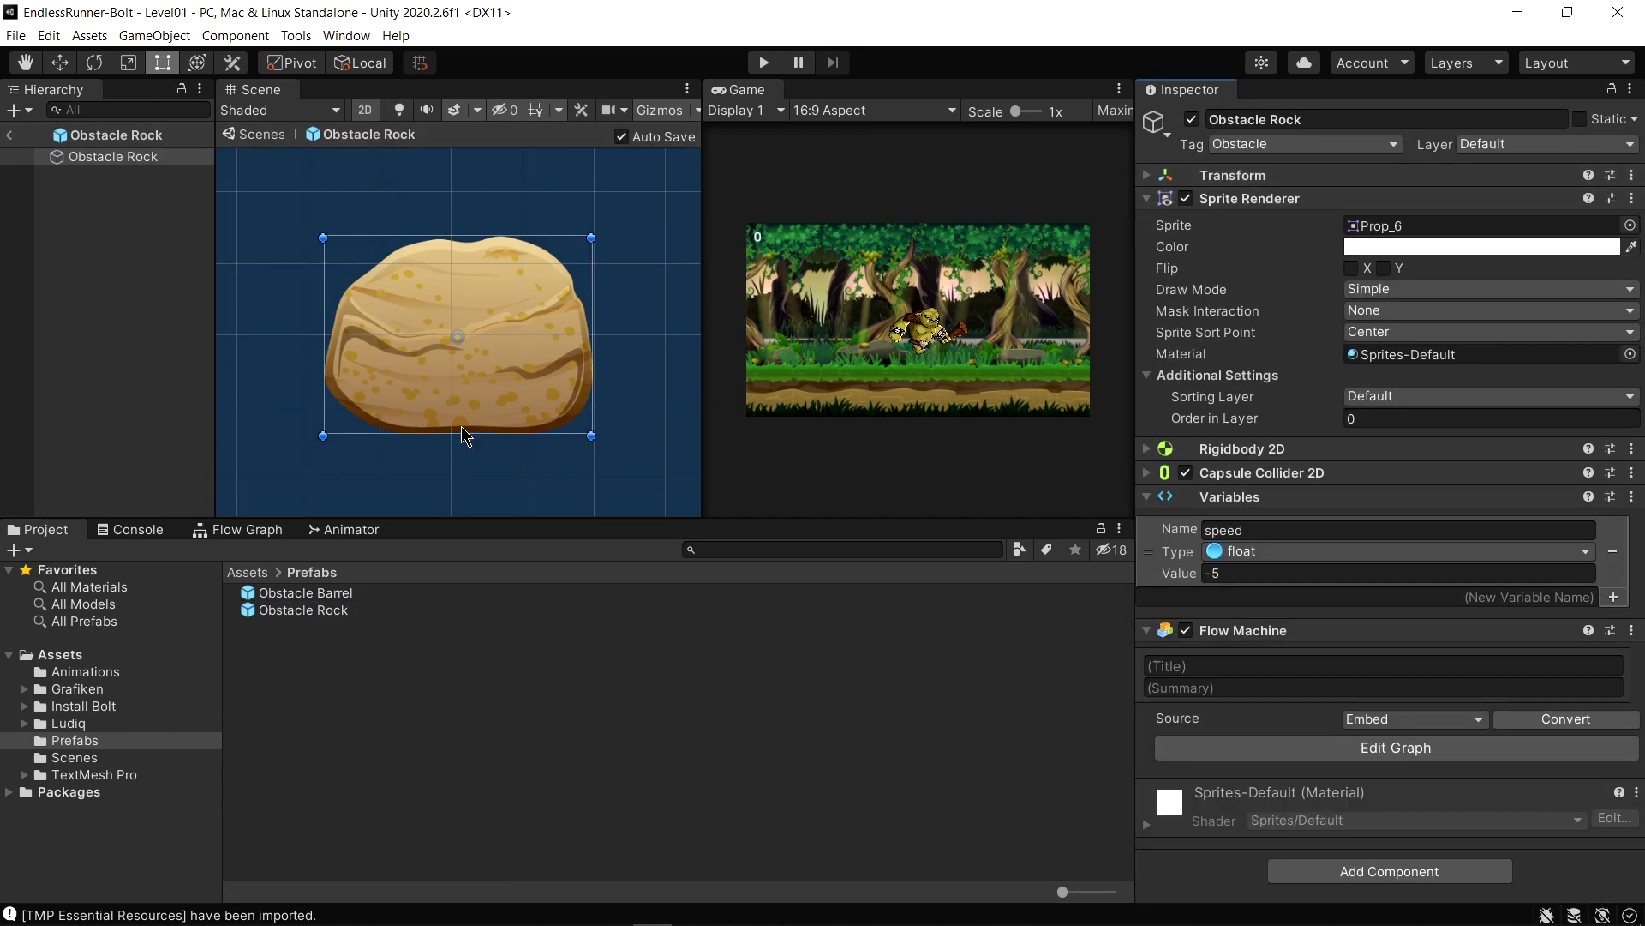
scroll(462, 436, down, 4)
scroll(451, 439, up, 1)
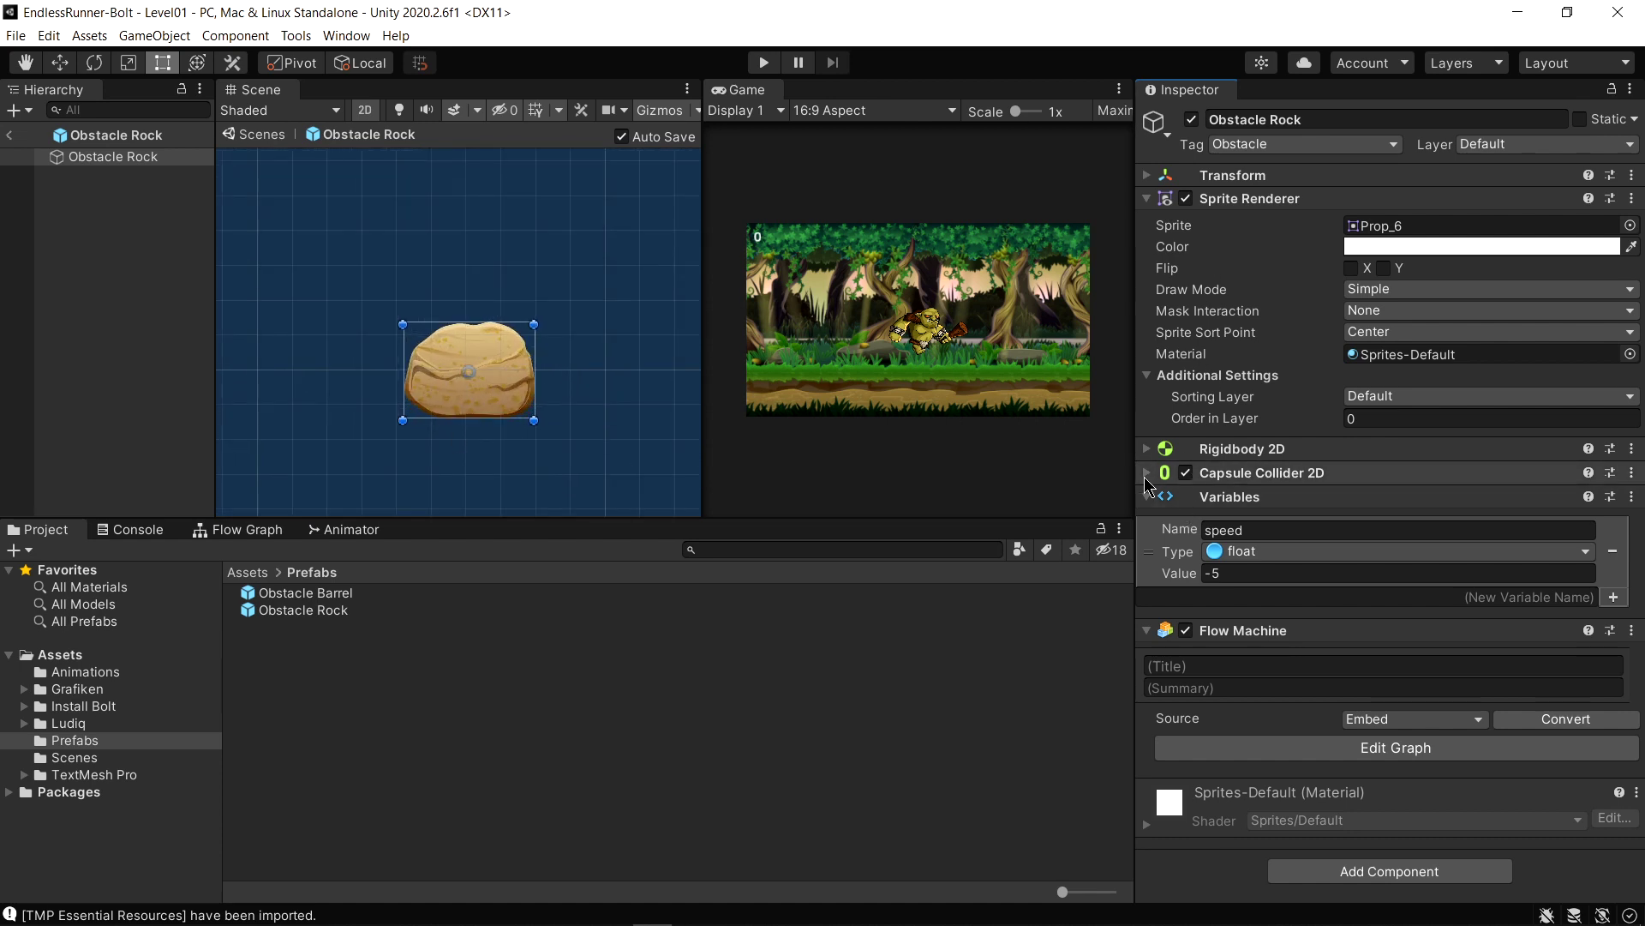
click(1147, 474)
scroll(458, 381, up, 3)
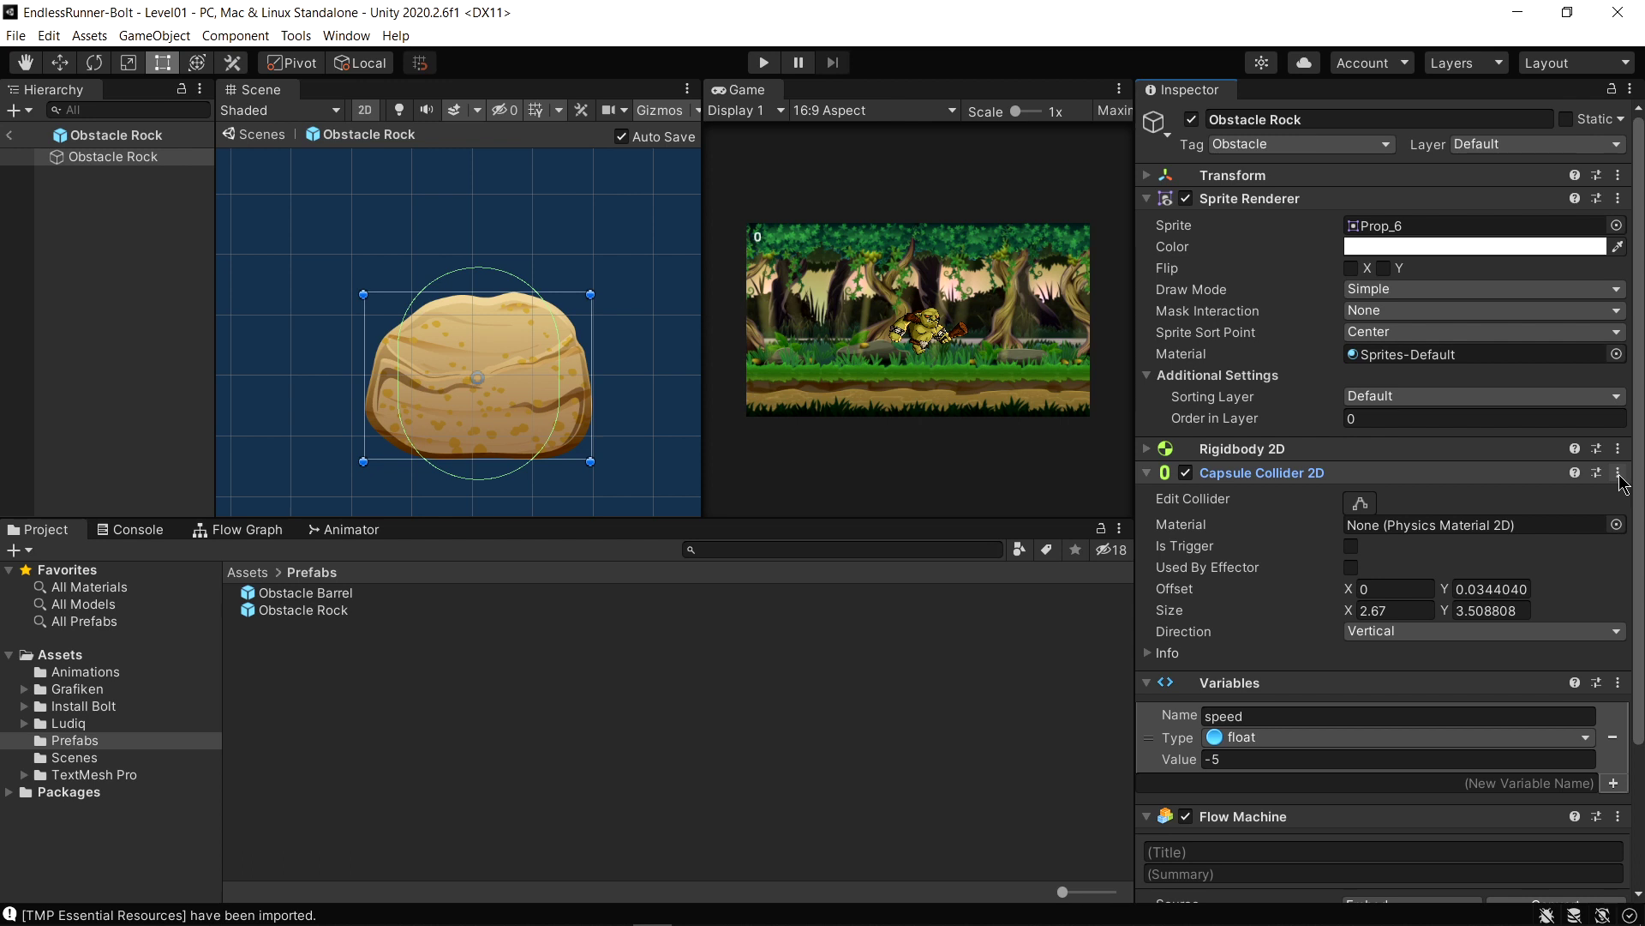
click(1618, 473)
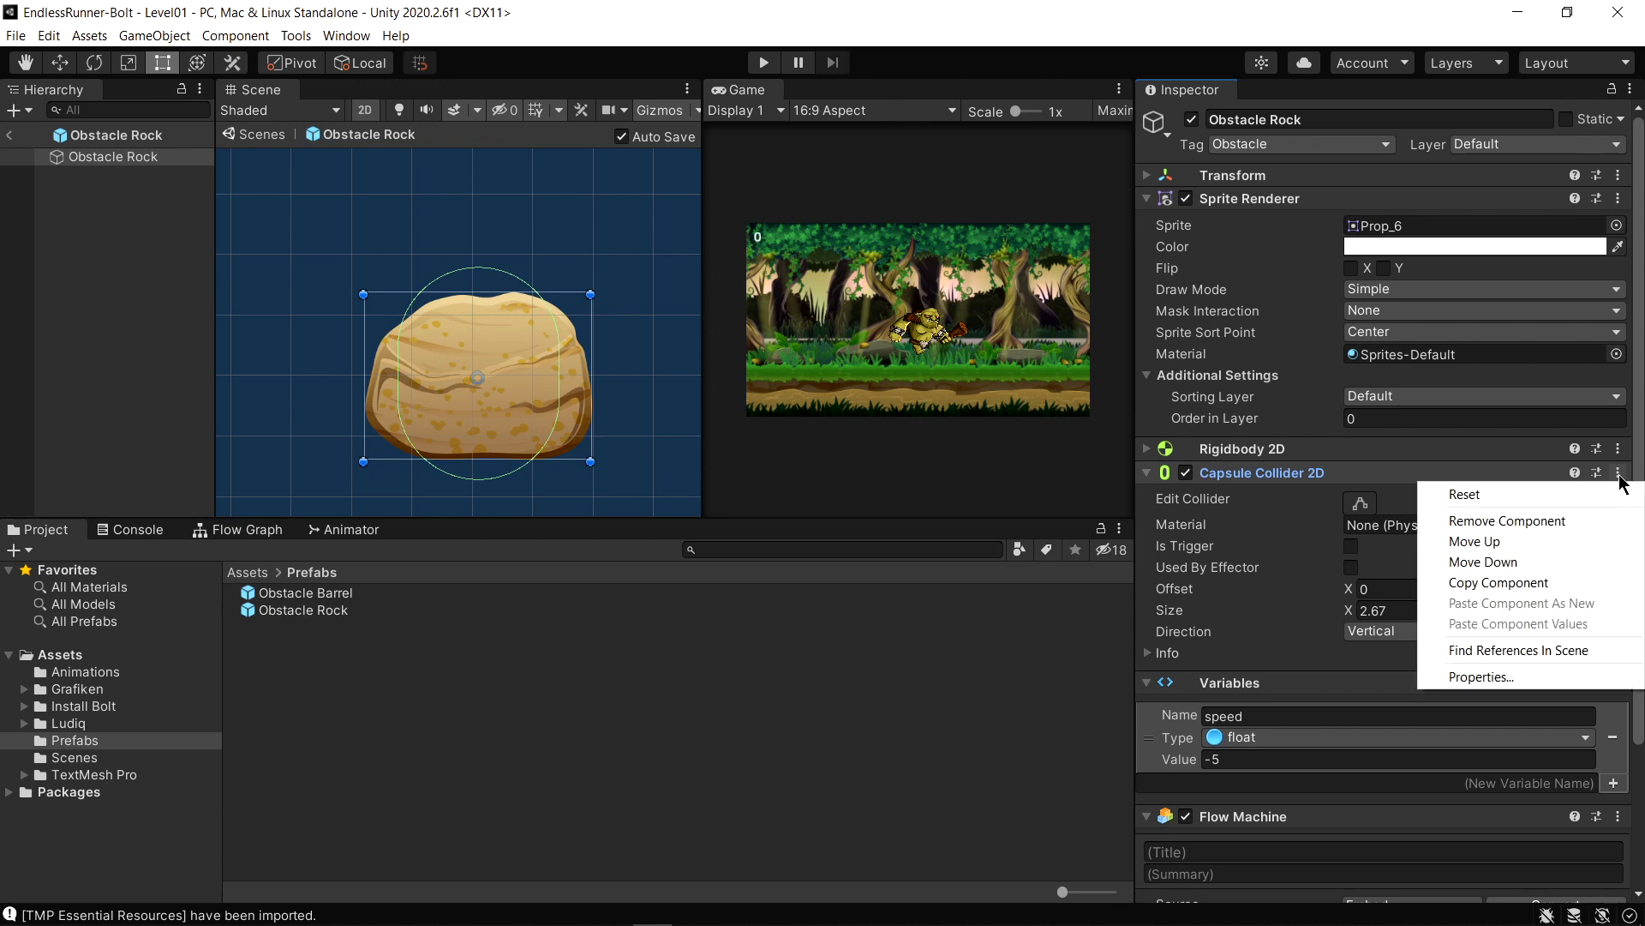
click(1549, 498)
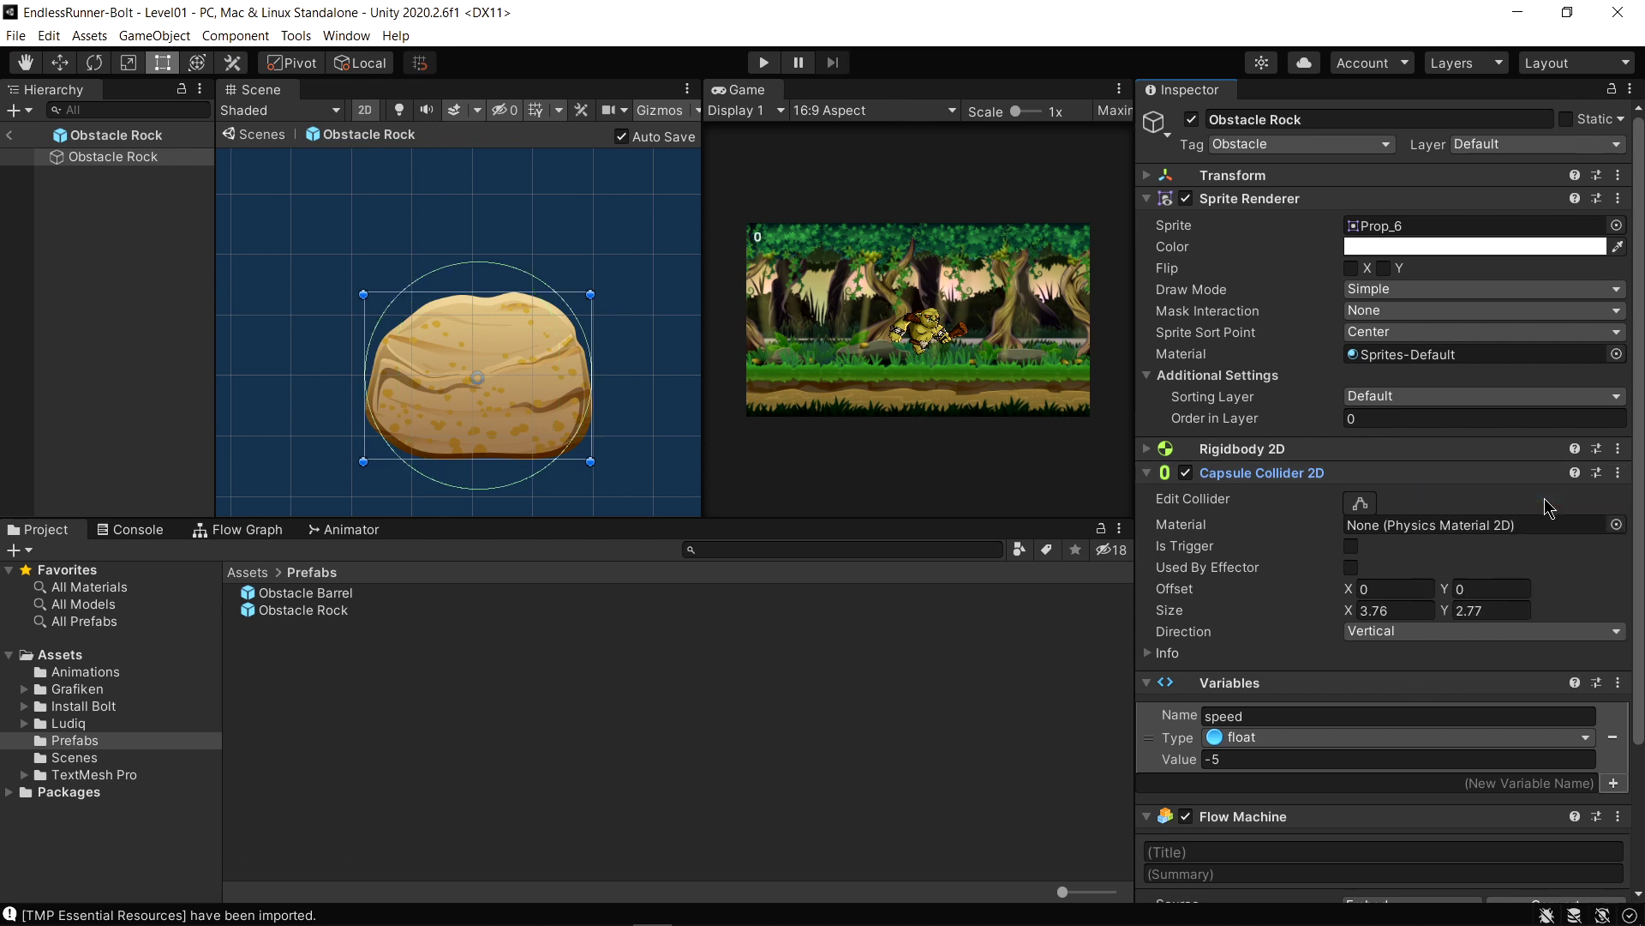
click(1414, 632)
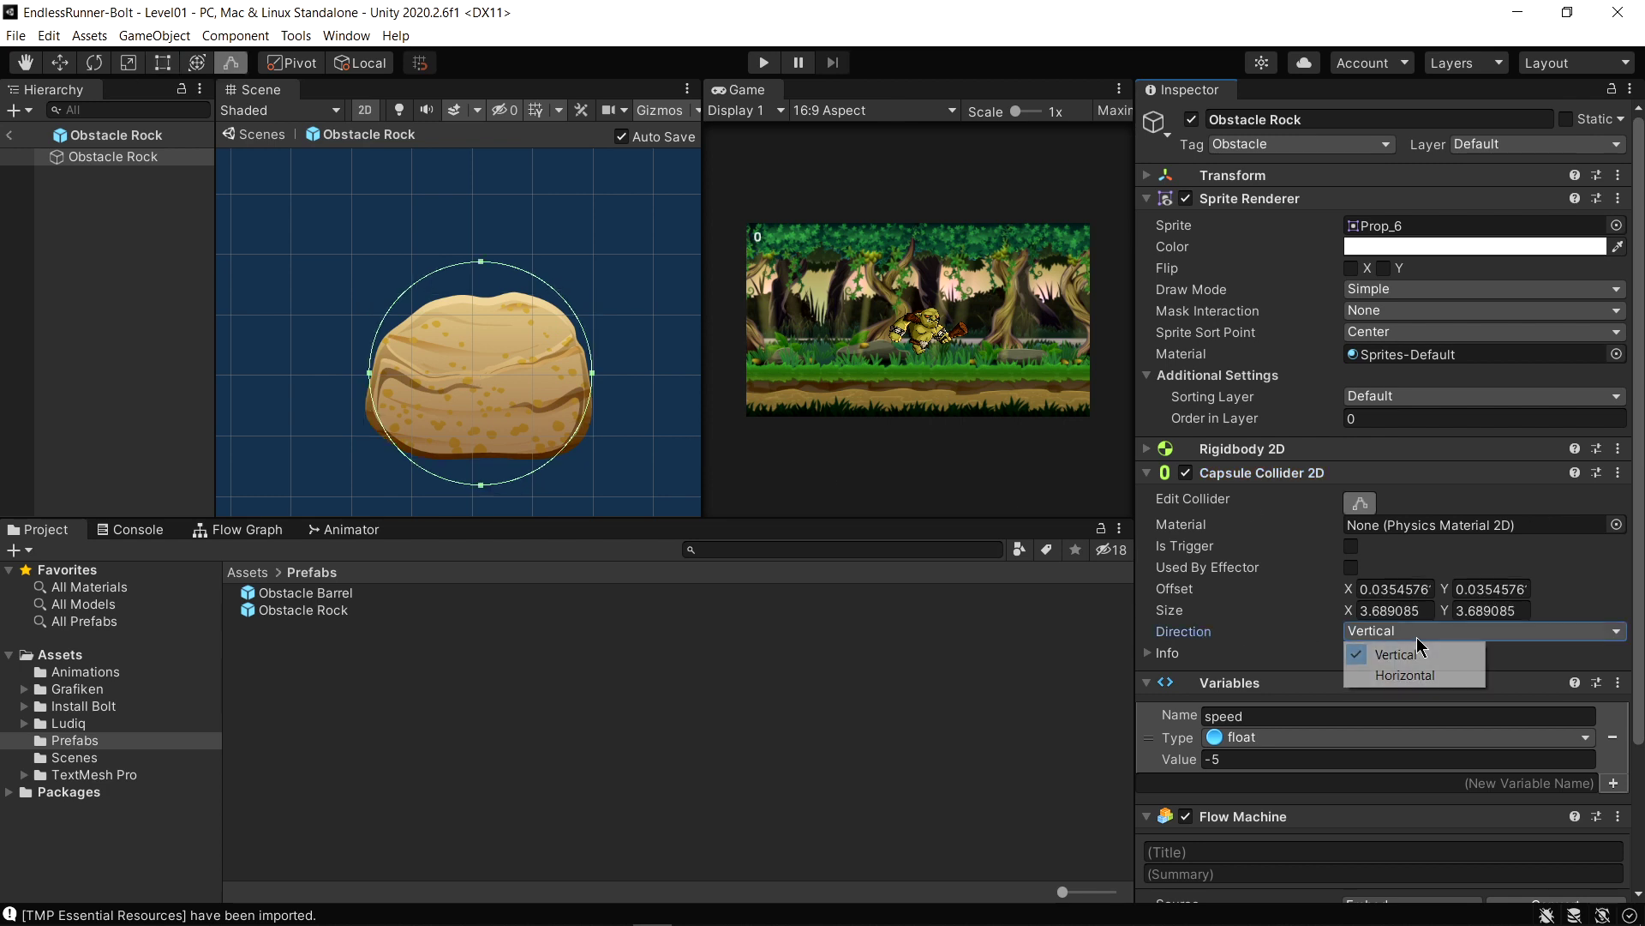
click(1417, 676)
Drag the collider's bottom and top edges to hug the rock
drag(482, 485, 481, 455)
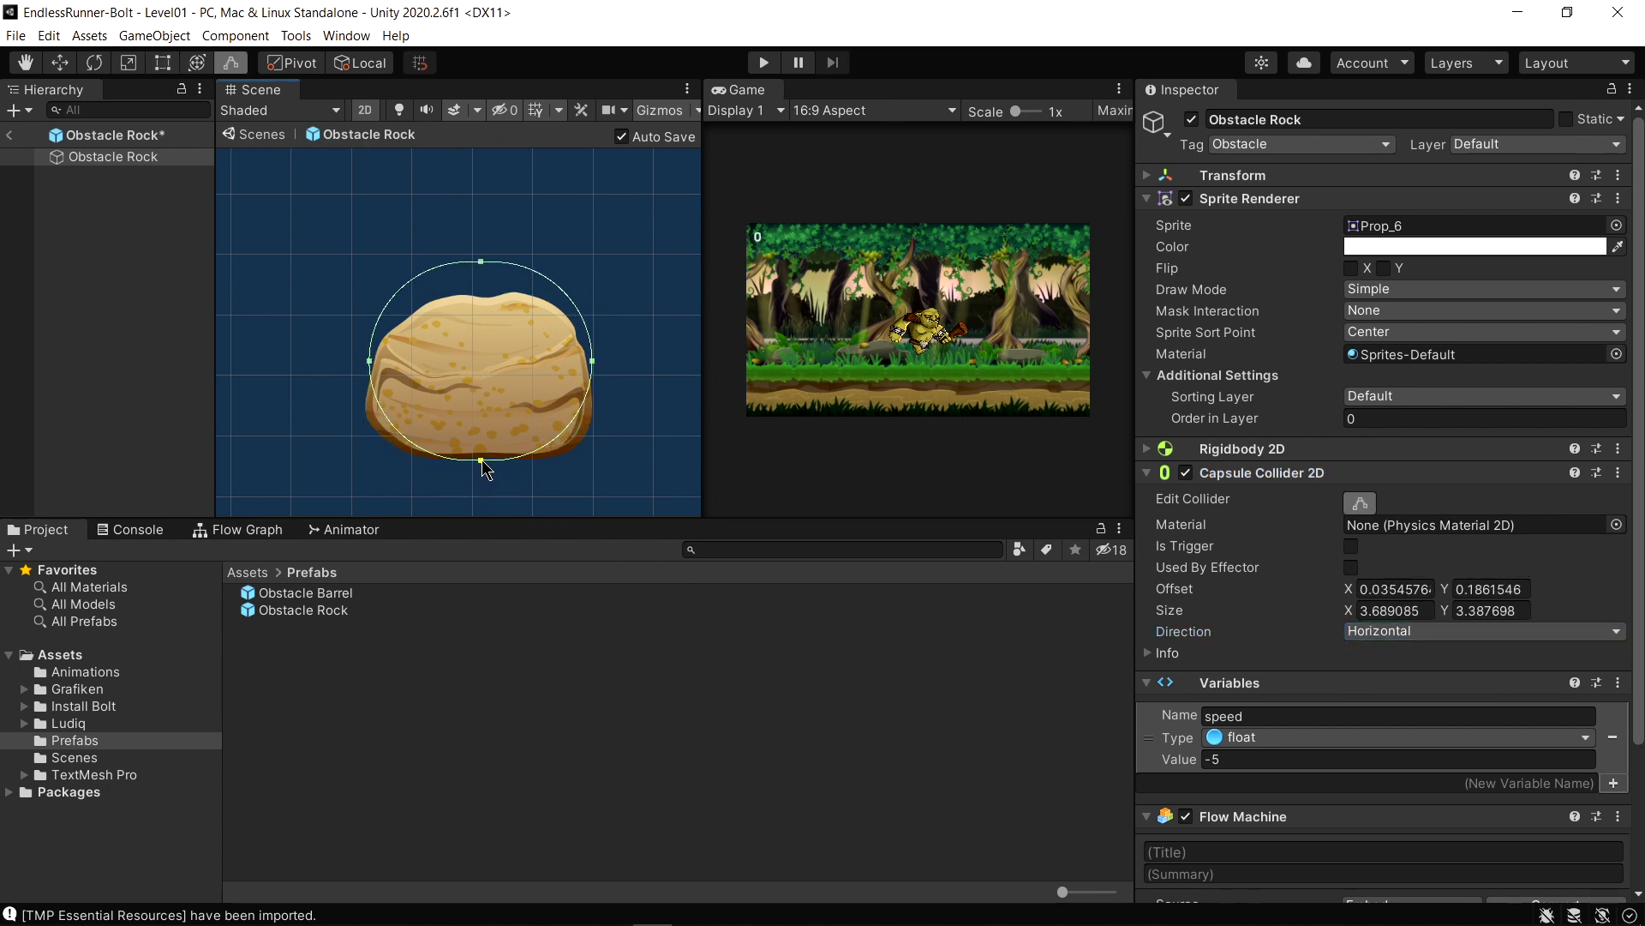
drag(481, 262, 481, 295)
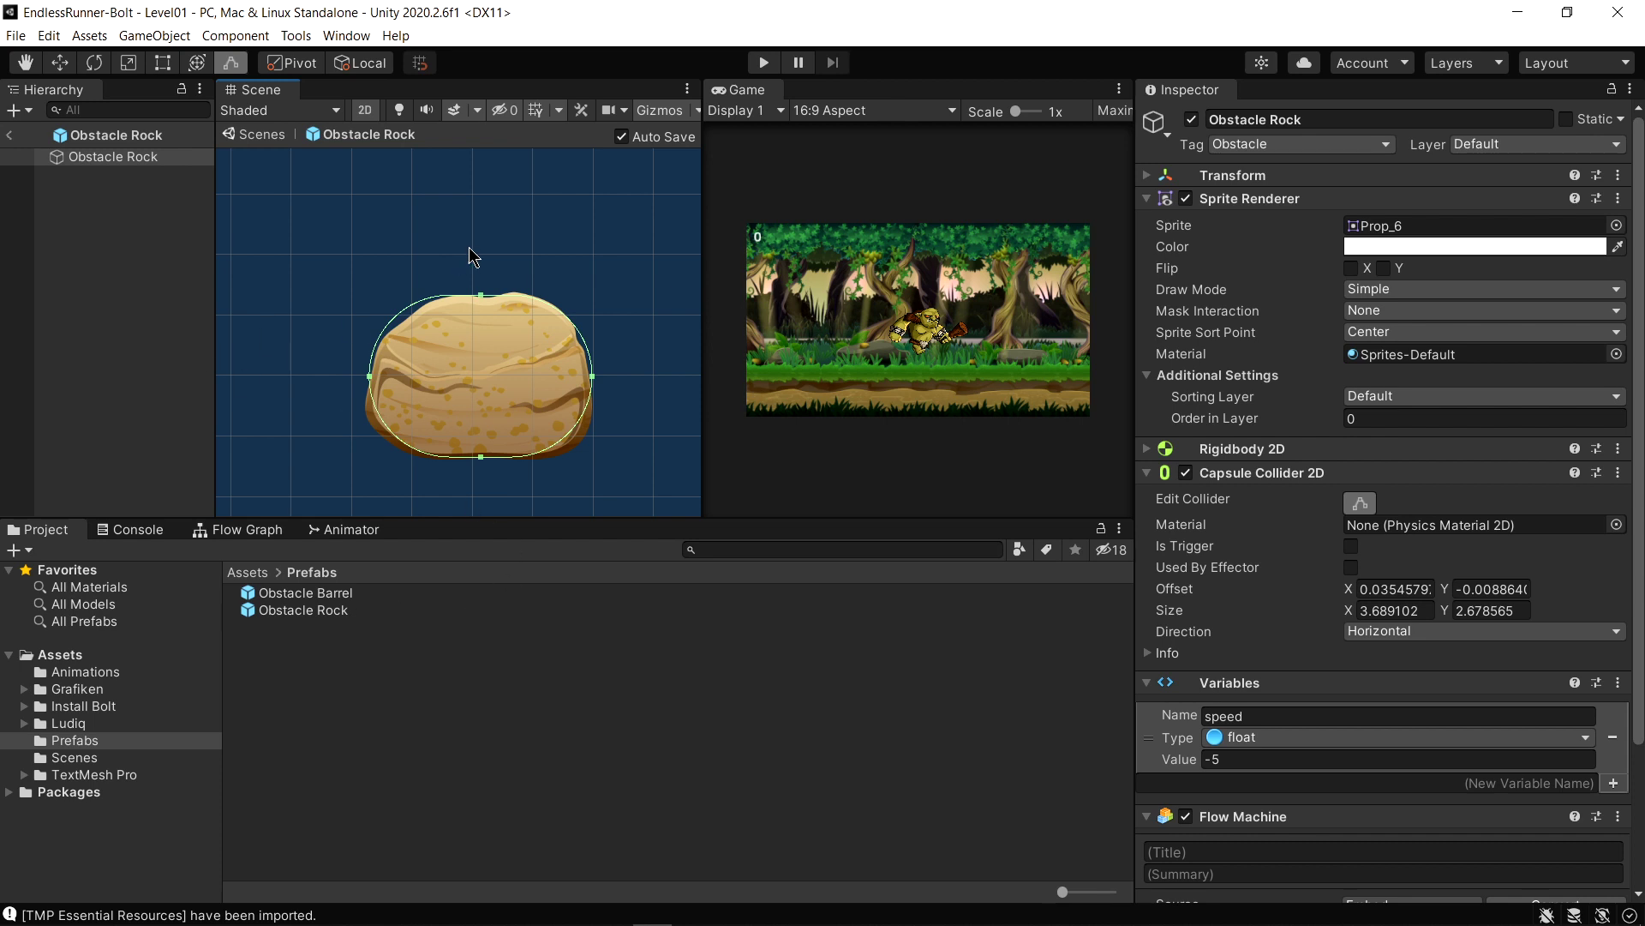
drag(703, 347, 770, 347)
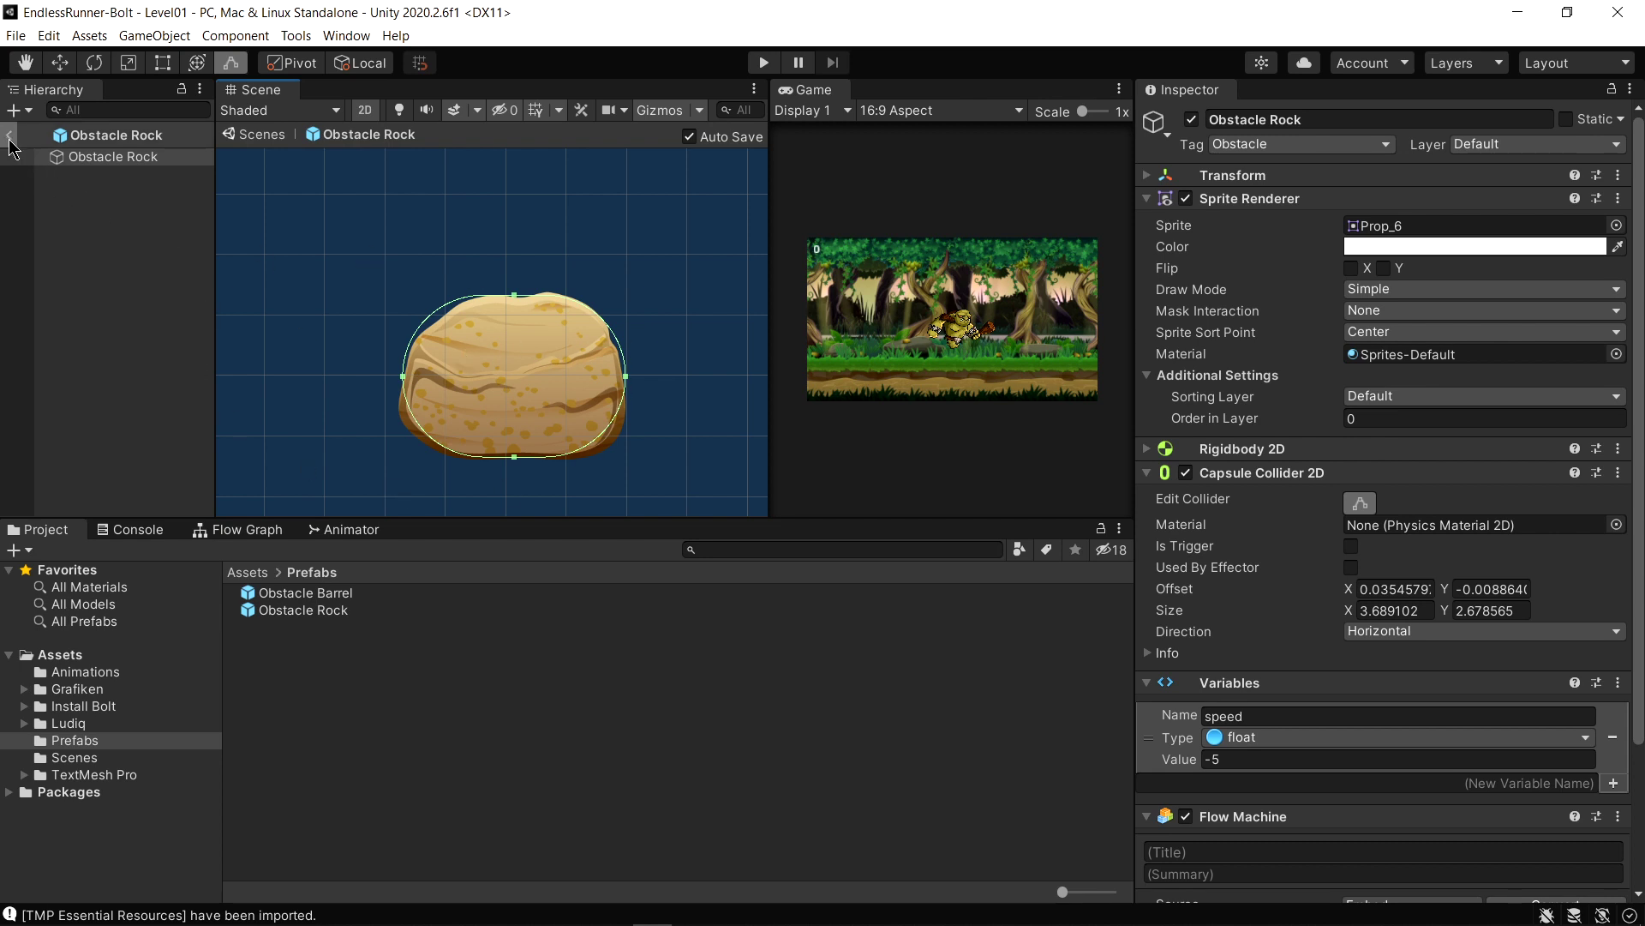
Return to Level01 and compare the Obstacle Barrel and Obstacle Rock prefabs
click(10, 137)
click(317, 593)
click(325, 610)
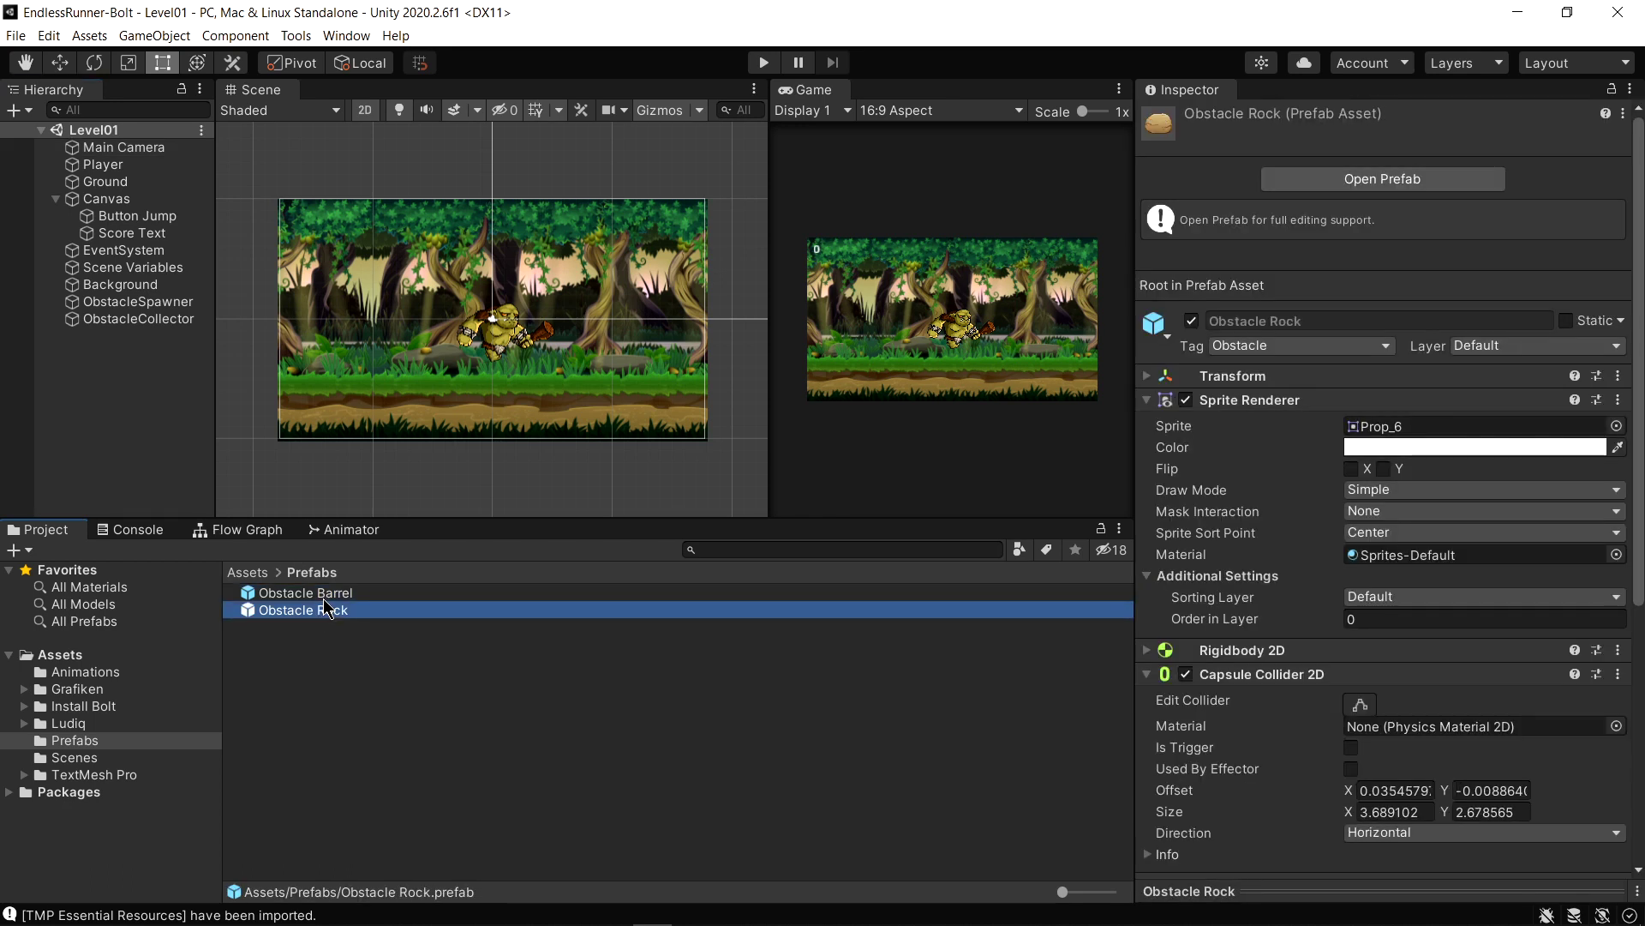
click(324, 593)
click(329, 609)
click(332, 595)
click(333, 610)
click(332, 595)
click(333, 610)
Duplicate the Obstacle Rock prefab and switch its sprite to the Prop_5 cactus
key(ctrl+d)
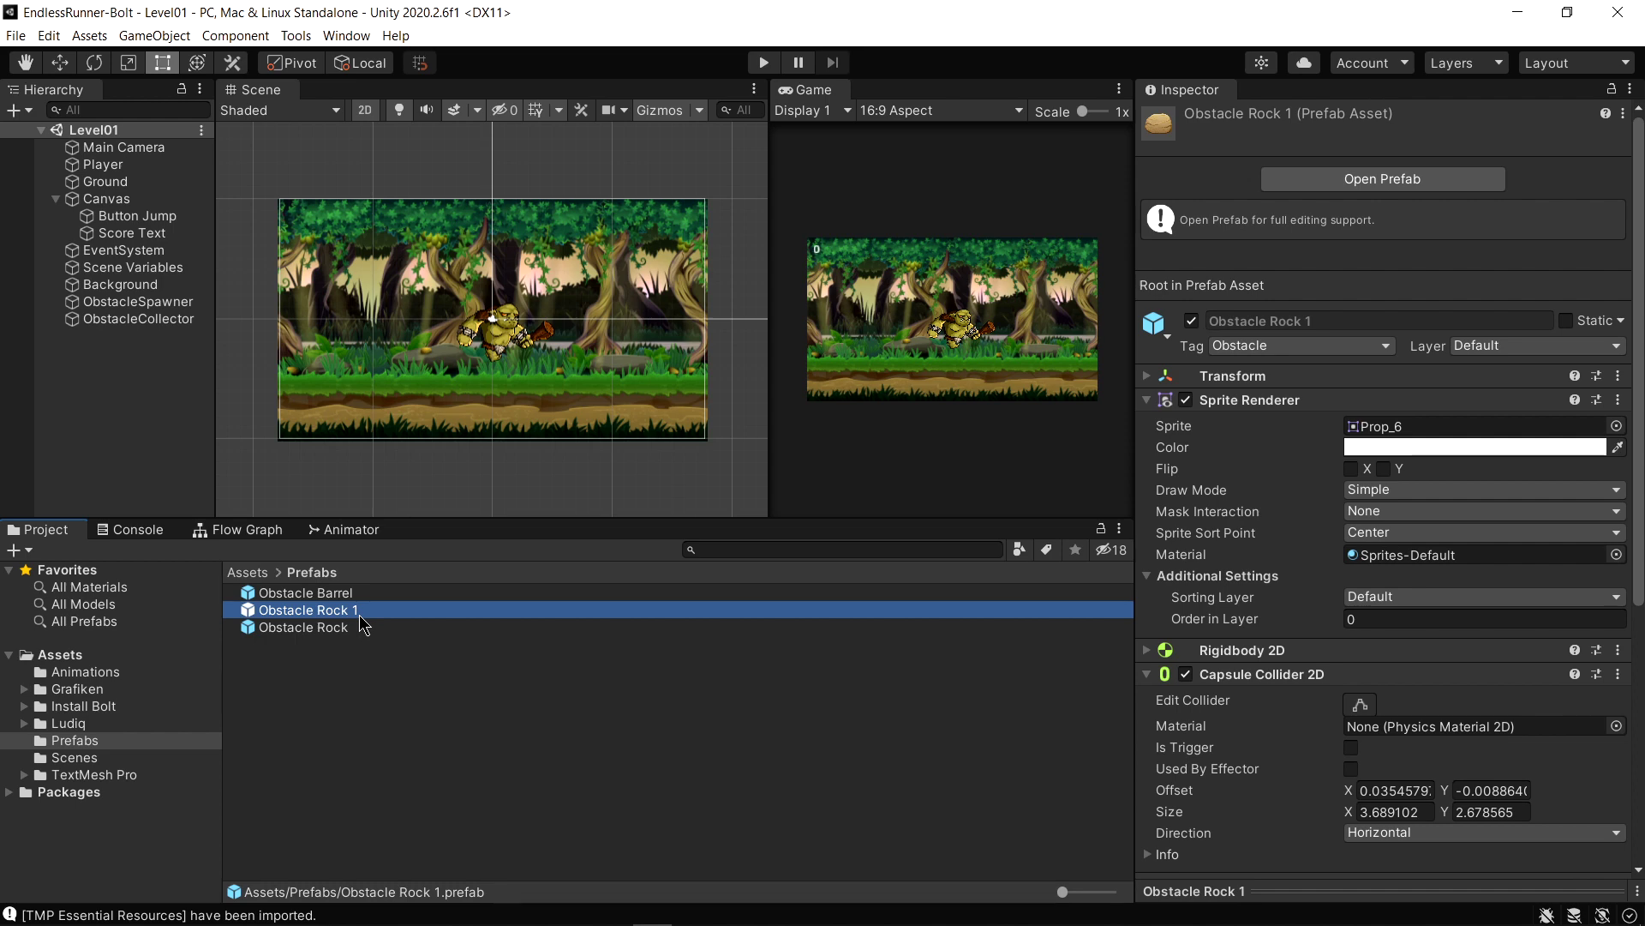
click(1357, 180)
drag(1358, 127, 1272, 127)
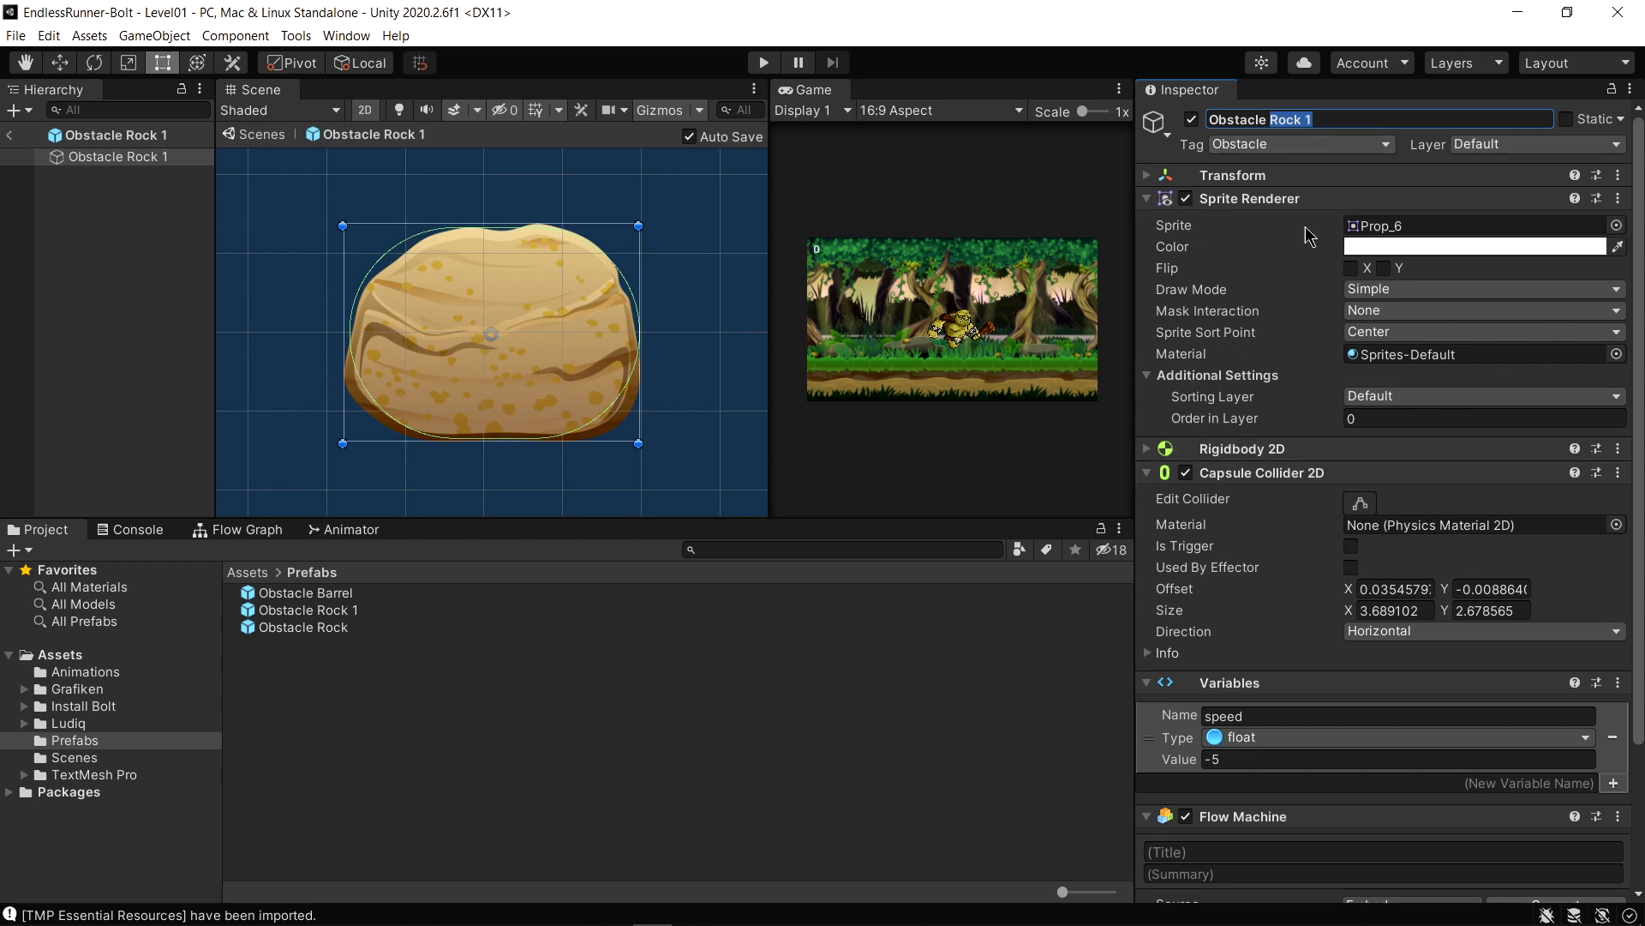
click(1617, 227)
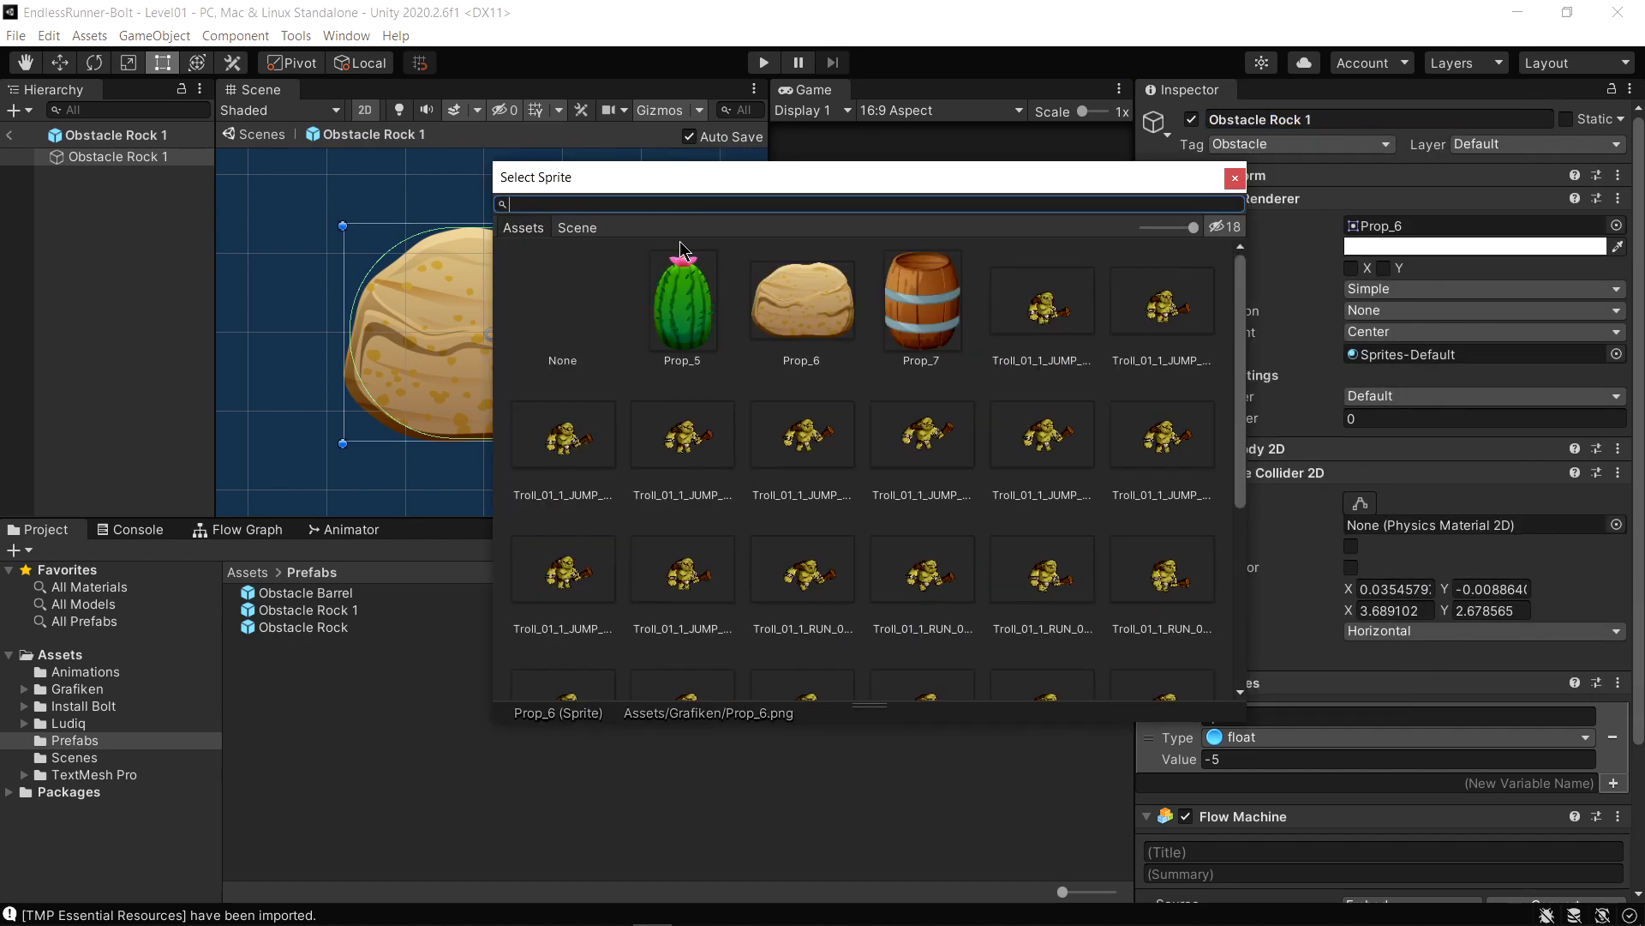
double_click(683, 322)
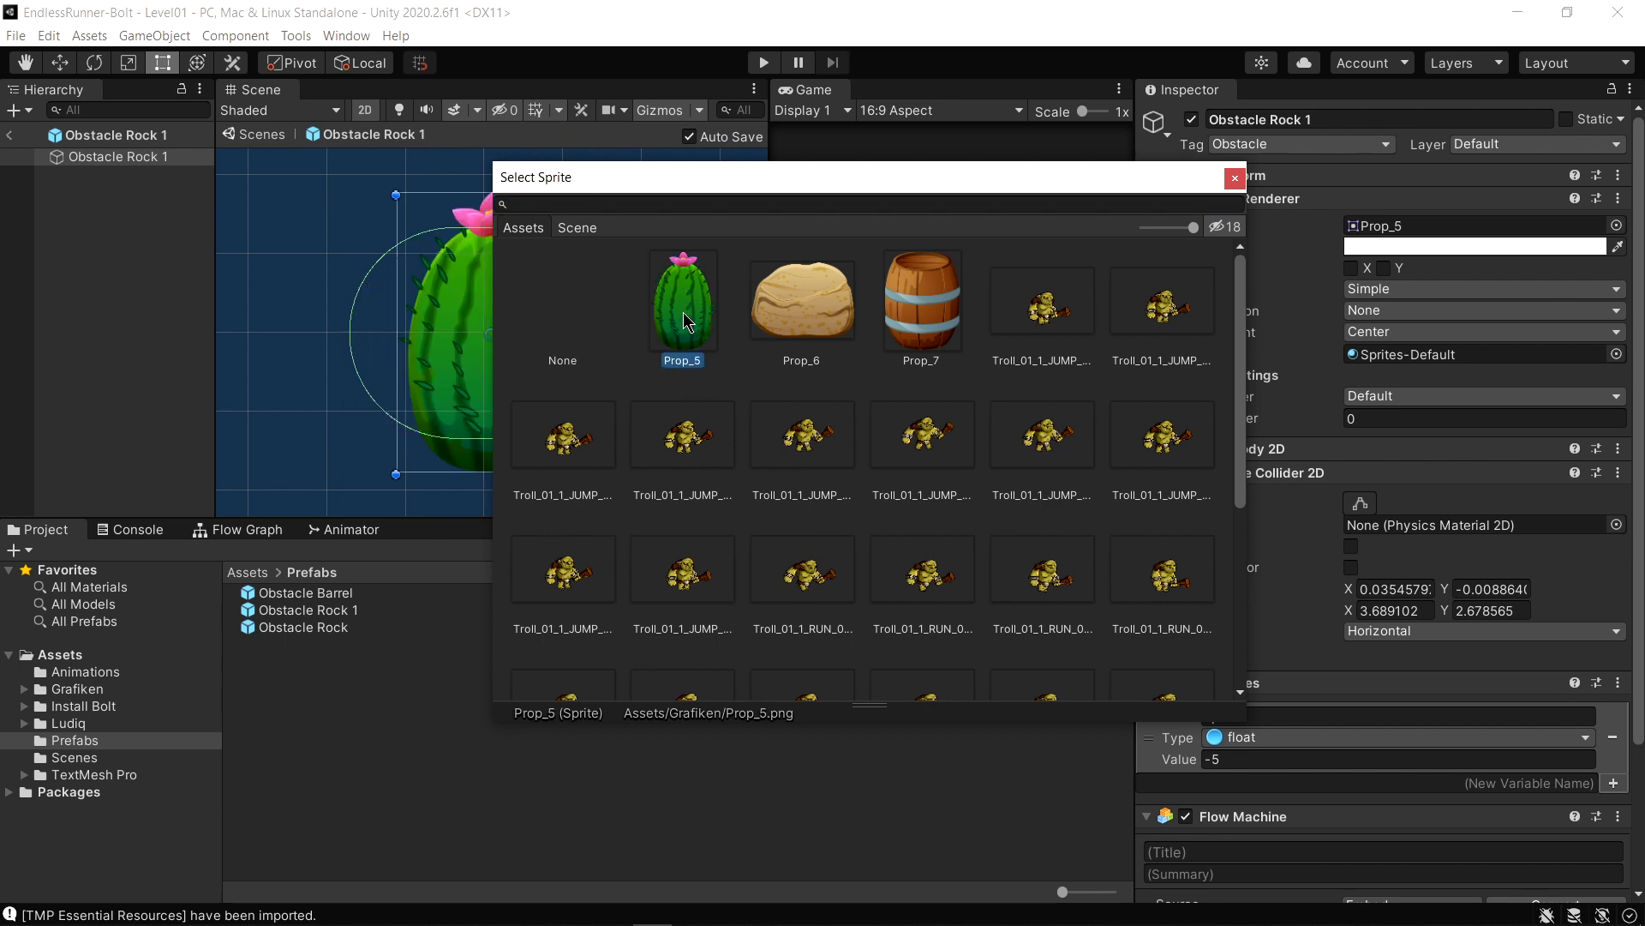
Rename the duplicate to 'Obstacle Plant' and rename its prefab file to match
click(1350, 120)
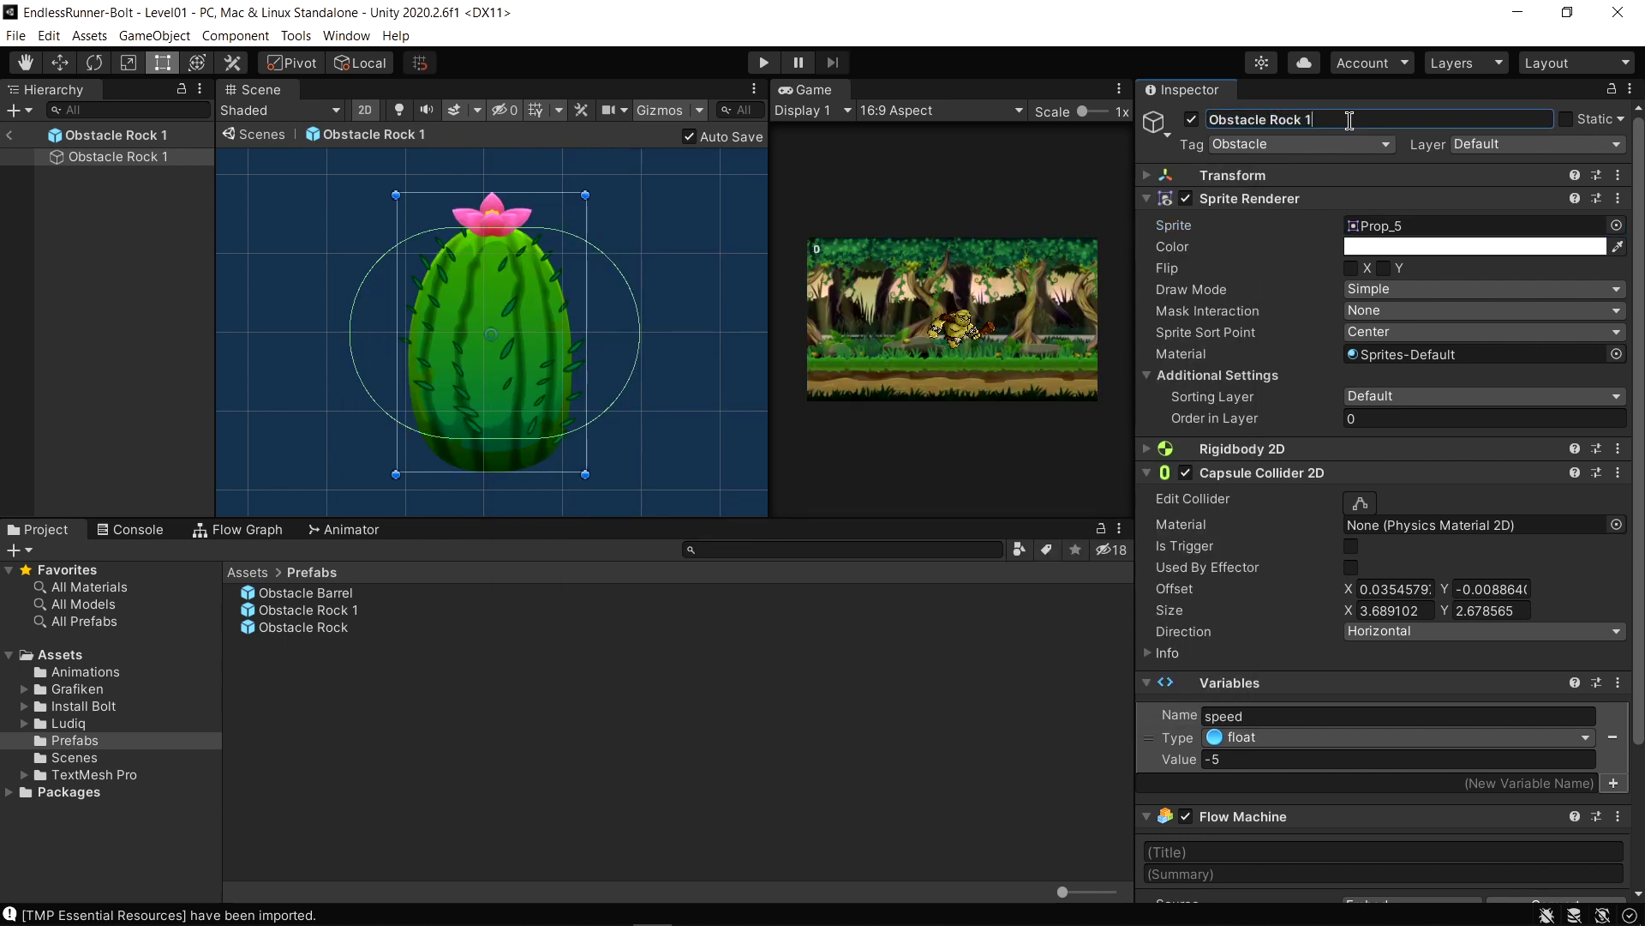
drag(1350, 120, 1270, 120)
text(Plant)
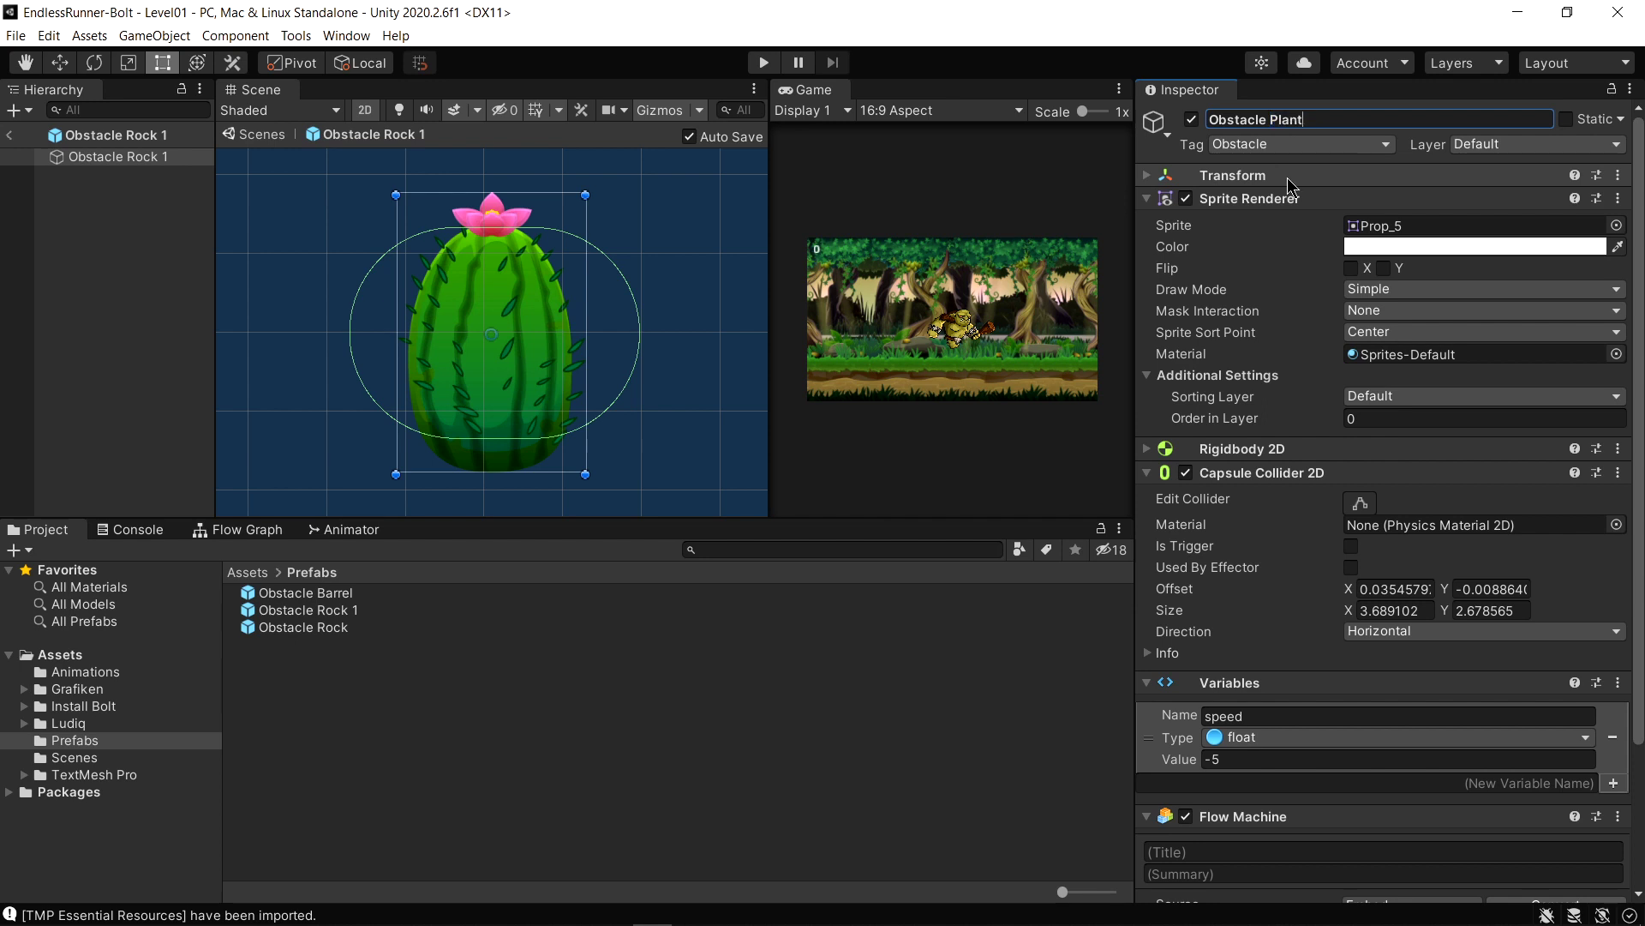
key(Return)
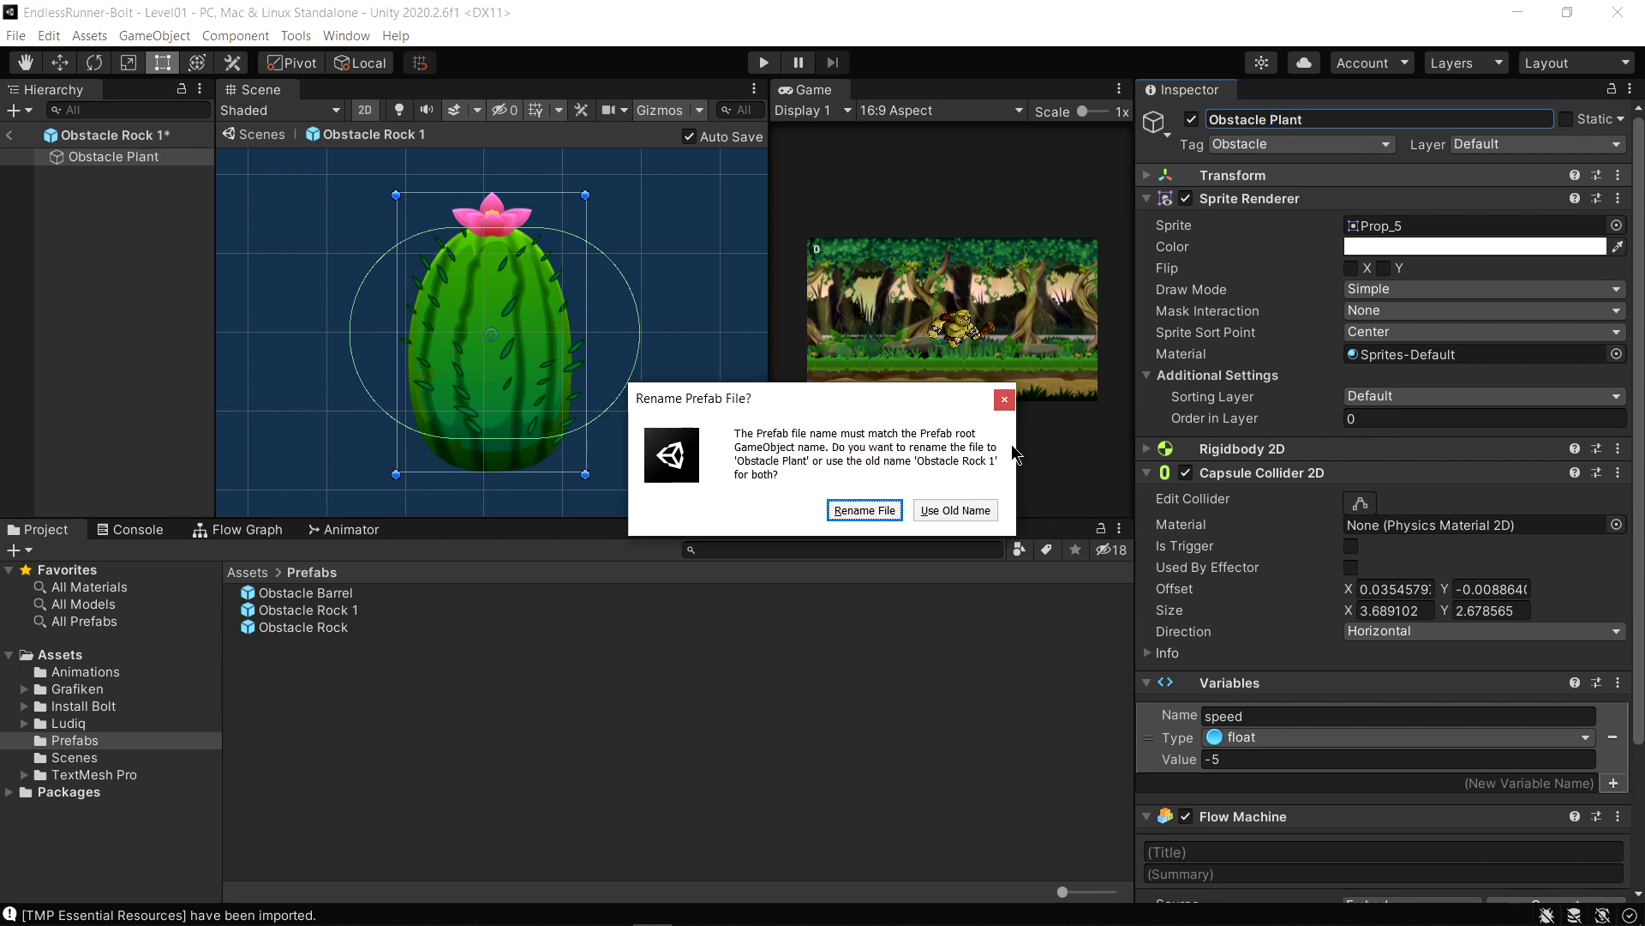
click(876, 512)
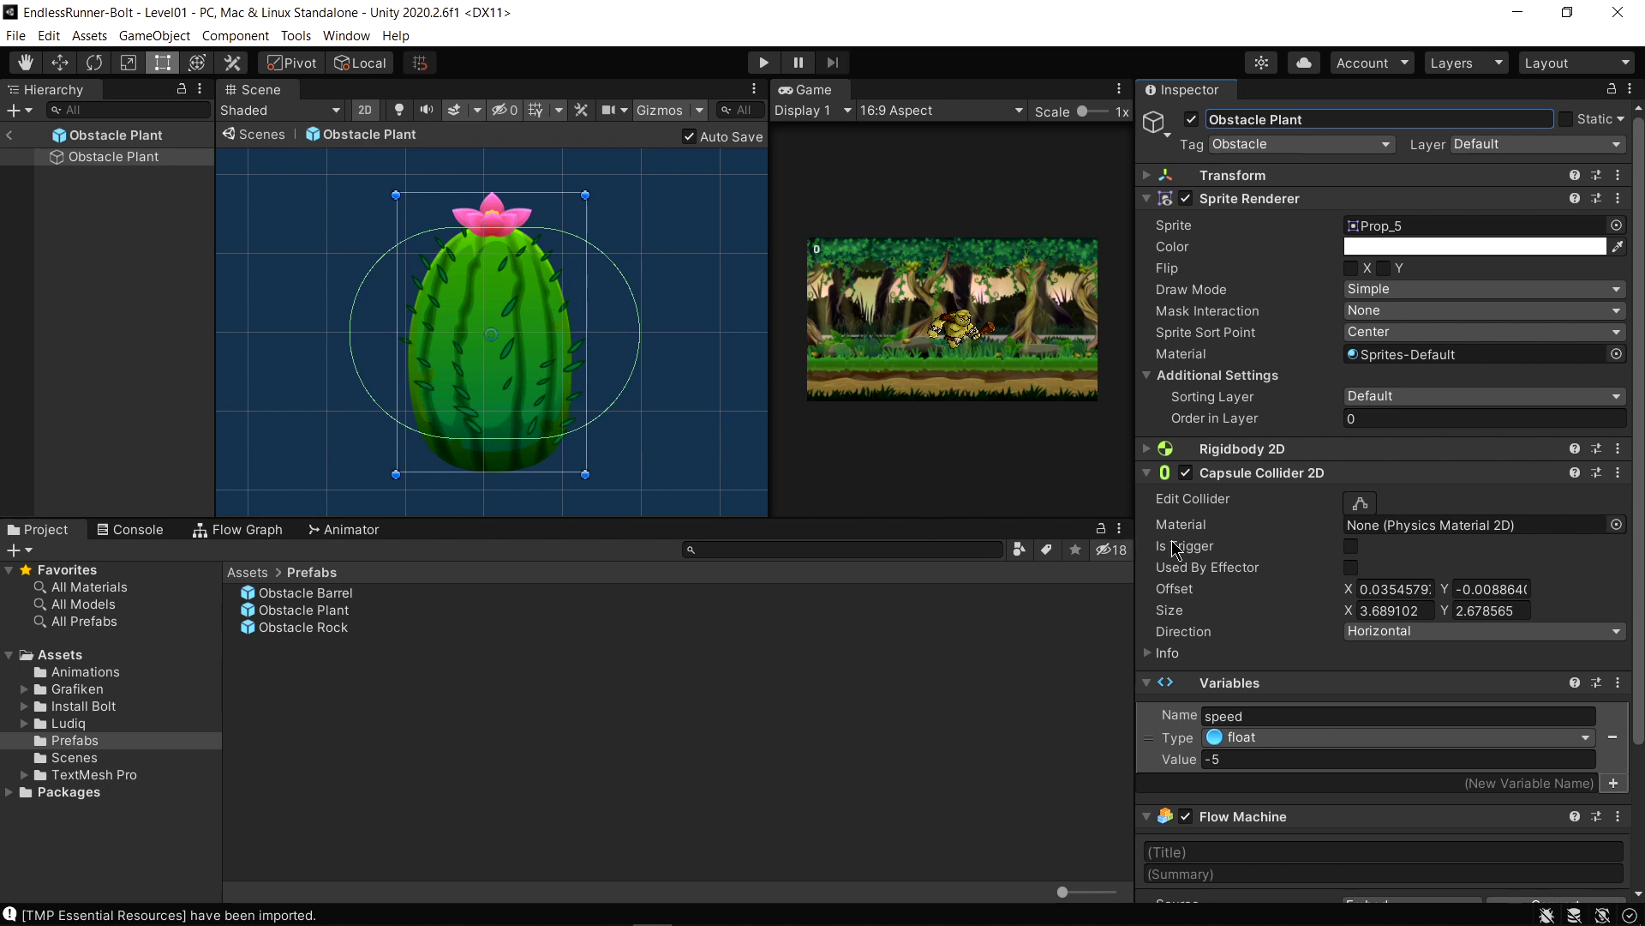
Reset the Capsule Collider 2D and drag its edges to fit around the cactus
click(1618, 472)
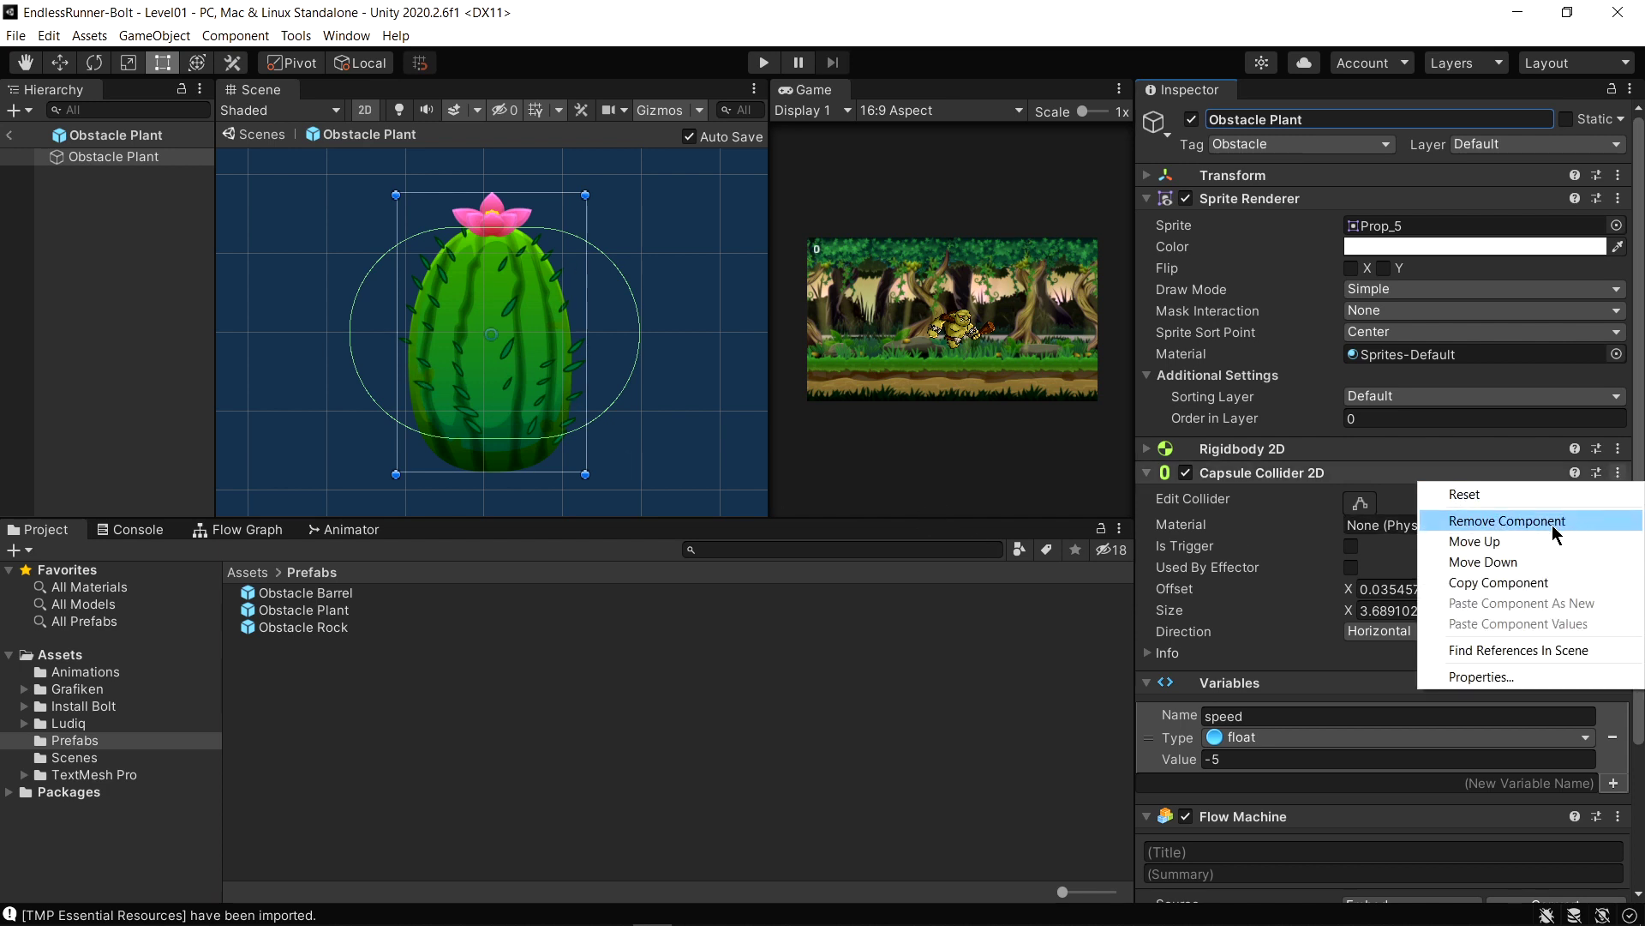
click(1524, 496)
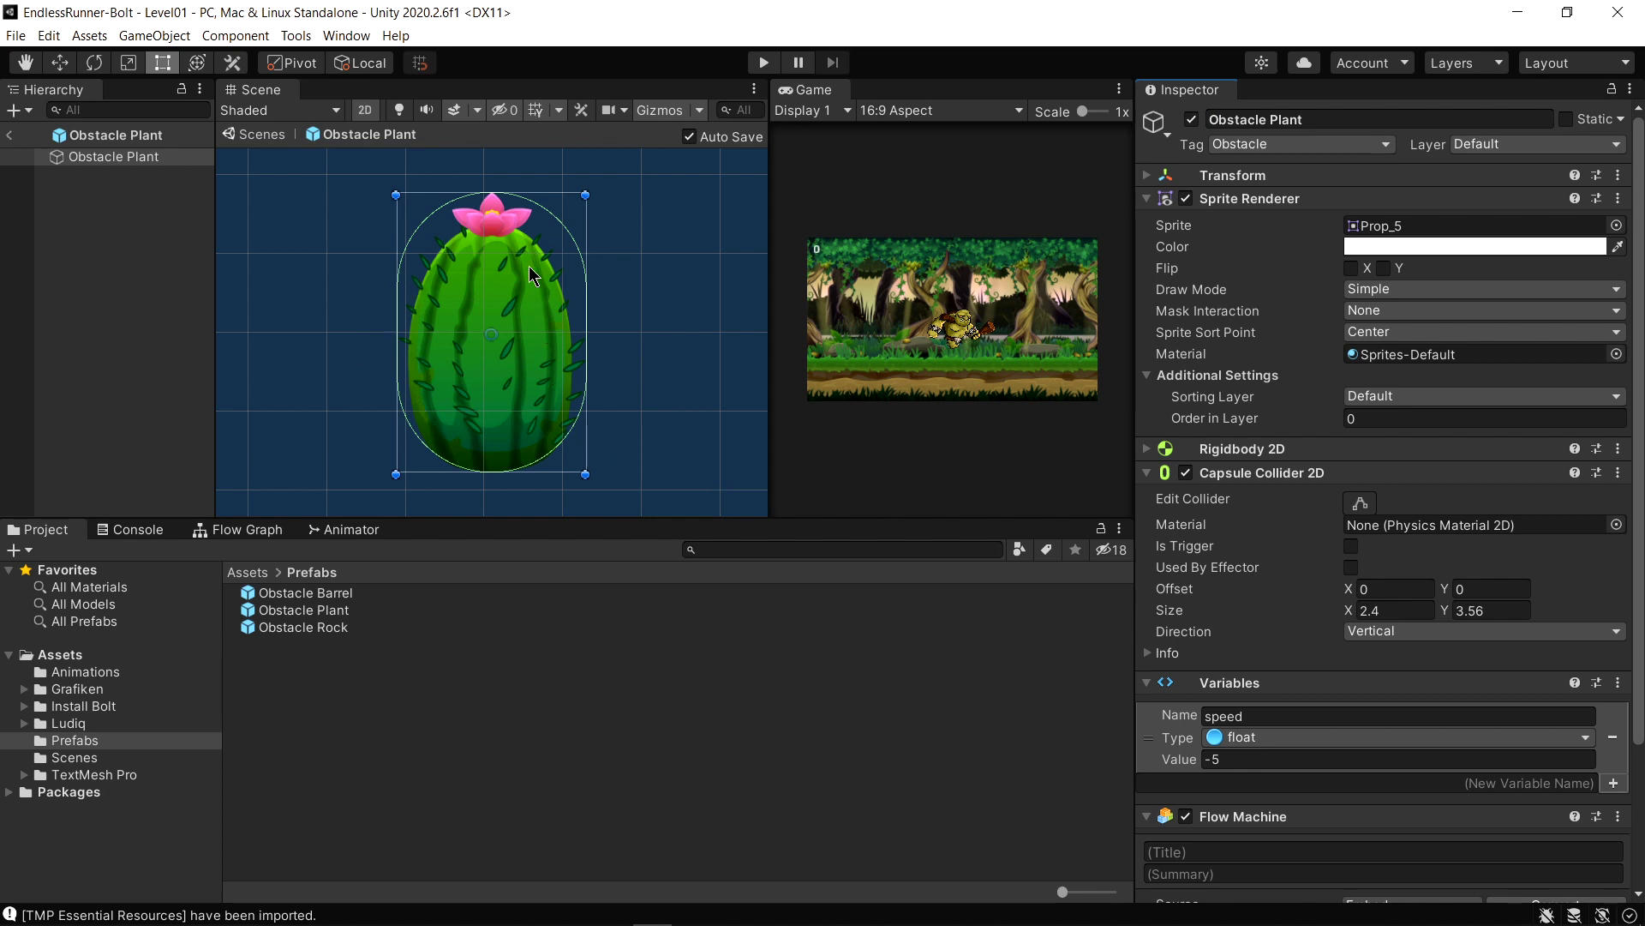
click(1359, 502)
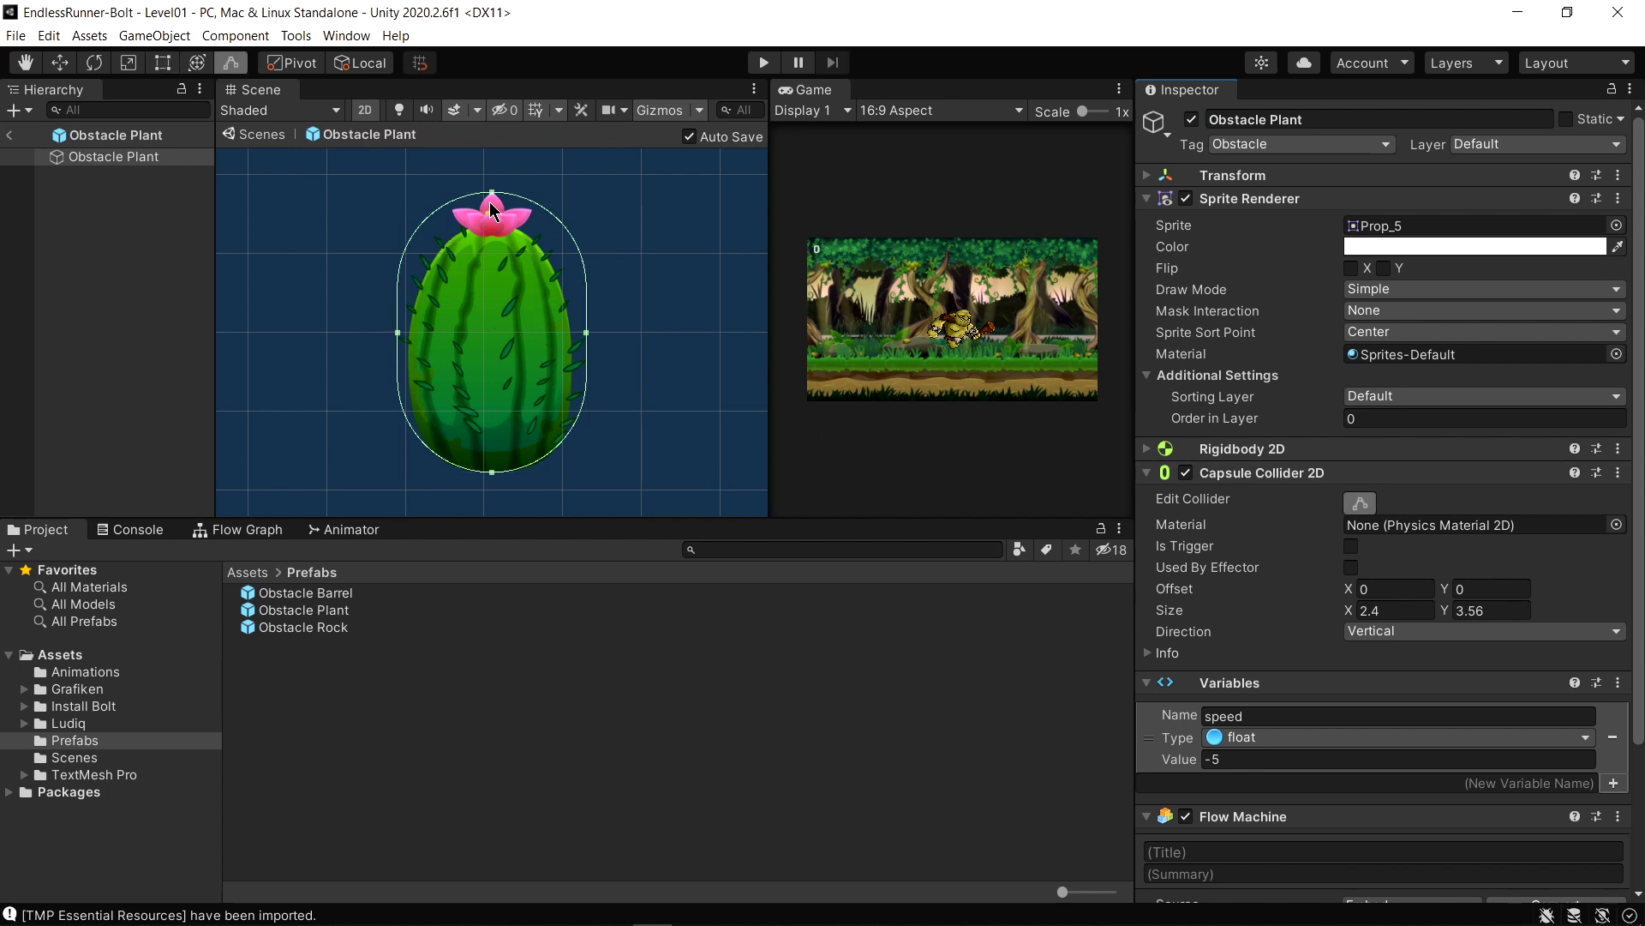
drag(492, 194, 491, 227)
drag(586, 332, 573, 349)
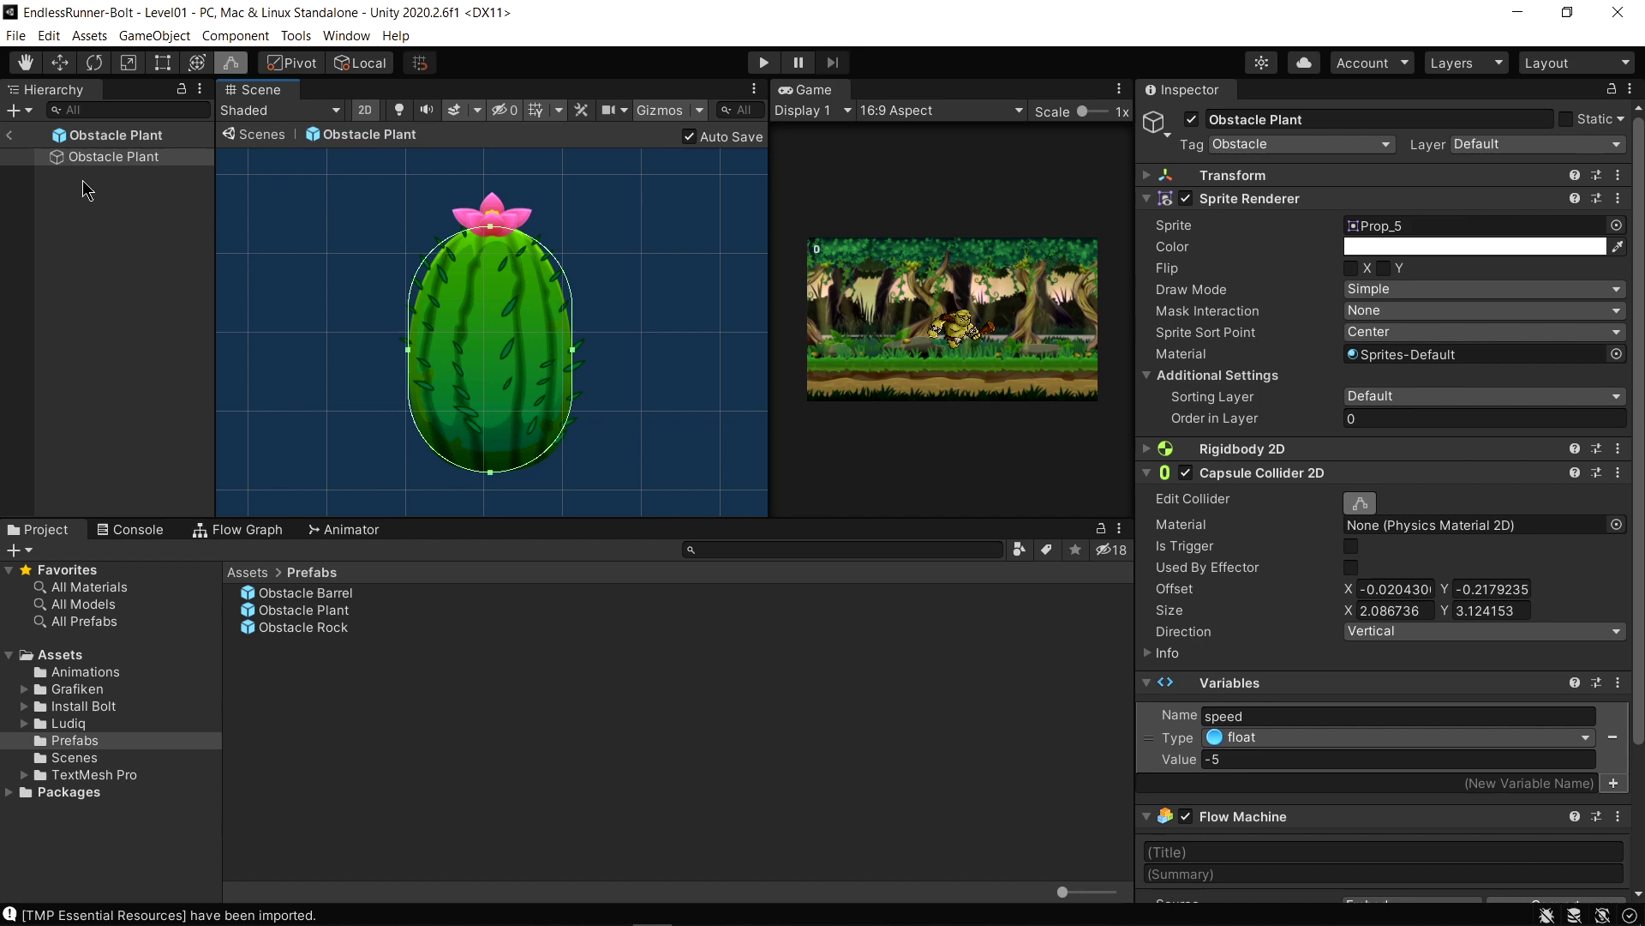
Return to Level01, select the Obstacle Plant prefab and show prefabs as large thumbnails
click(7, 138)
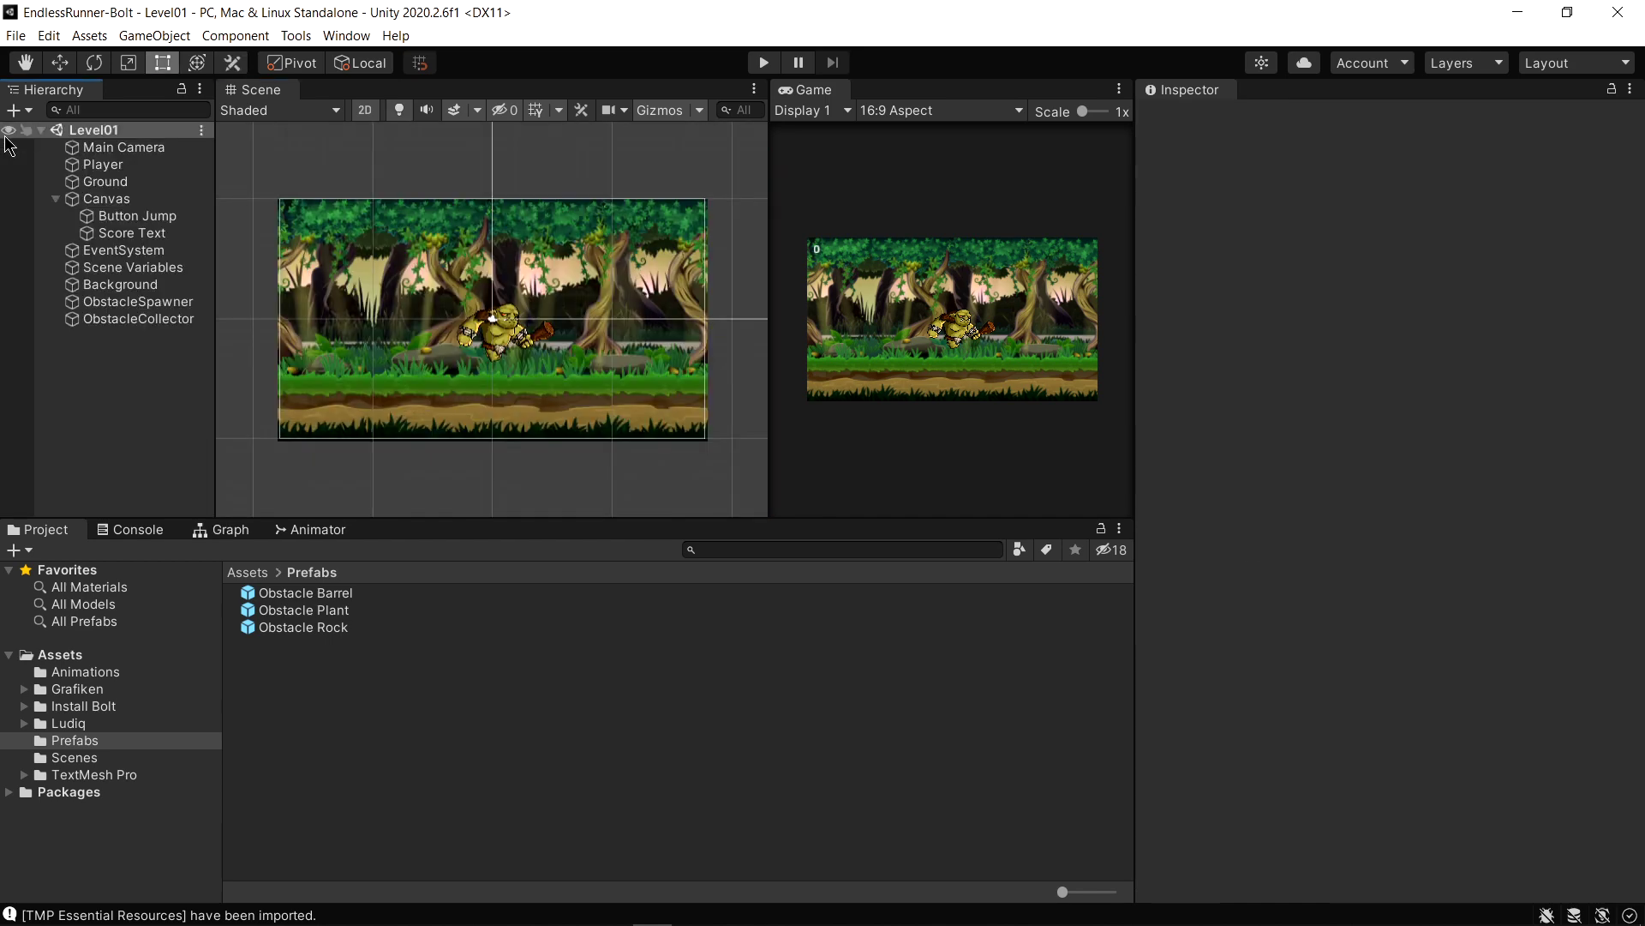
click(310, 610)
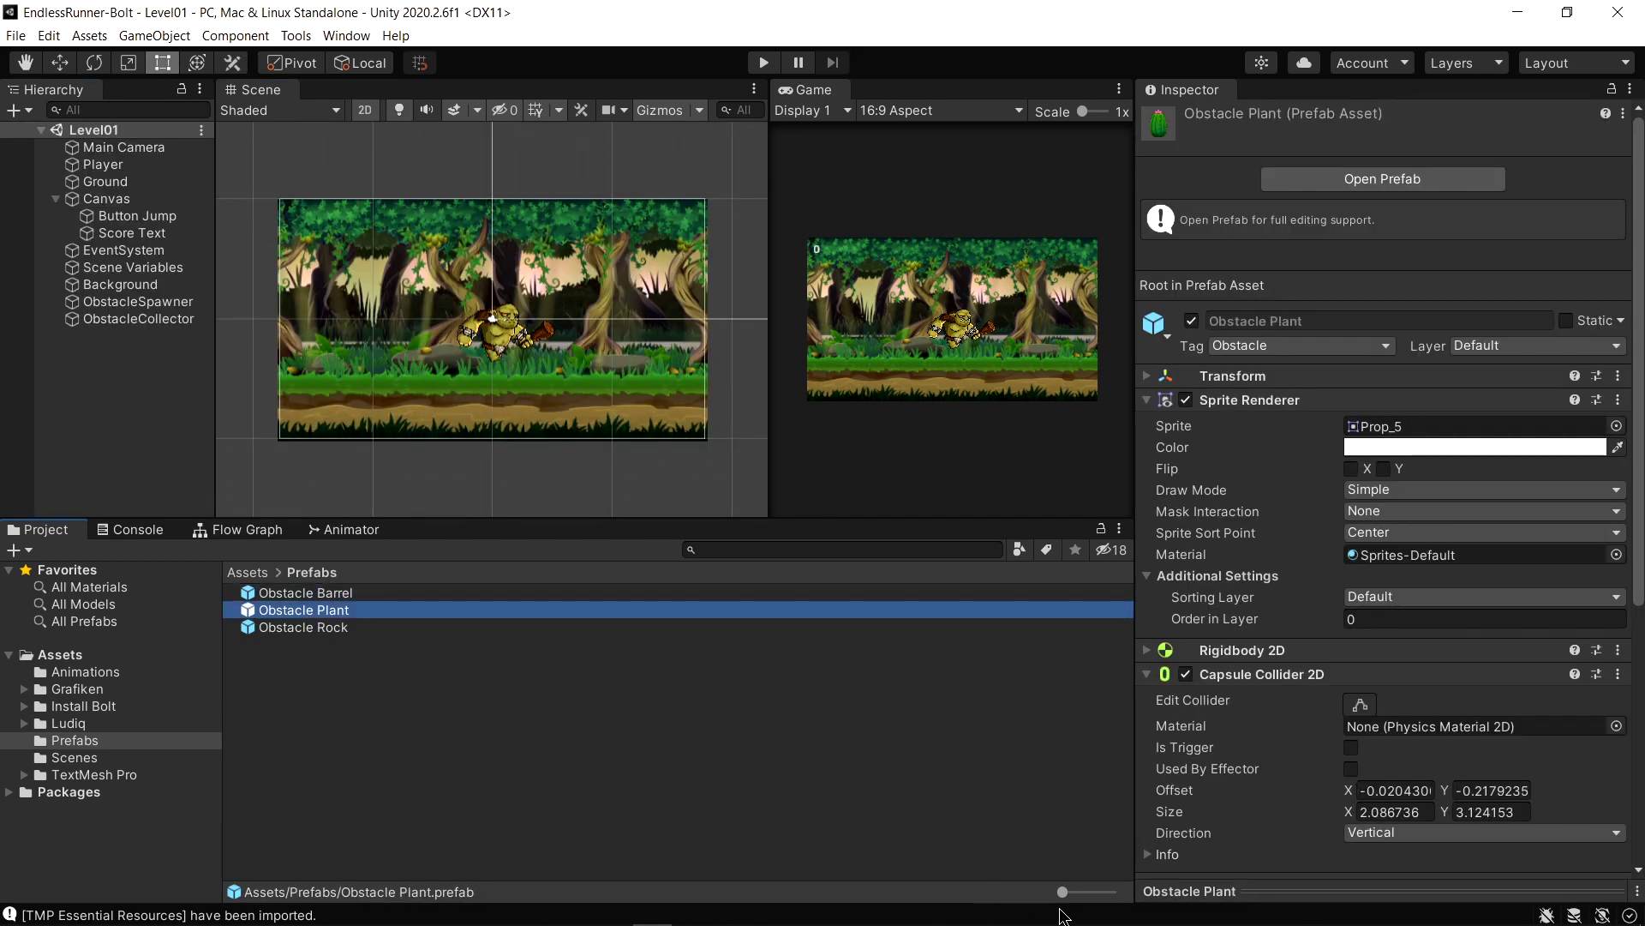
drag(1063, 891, 1110, 892)
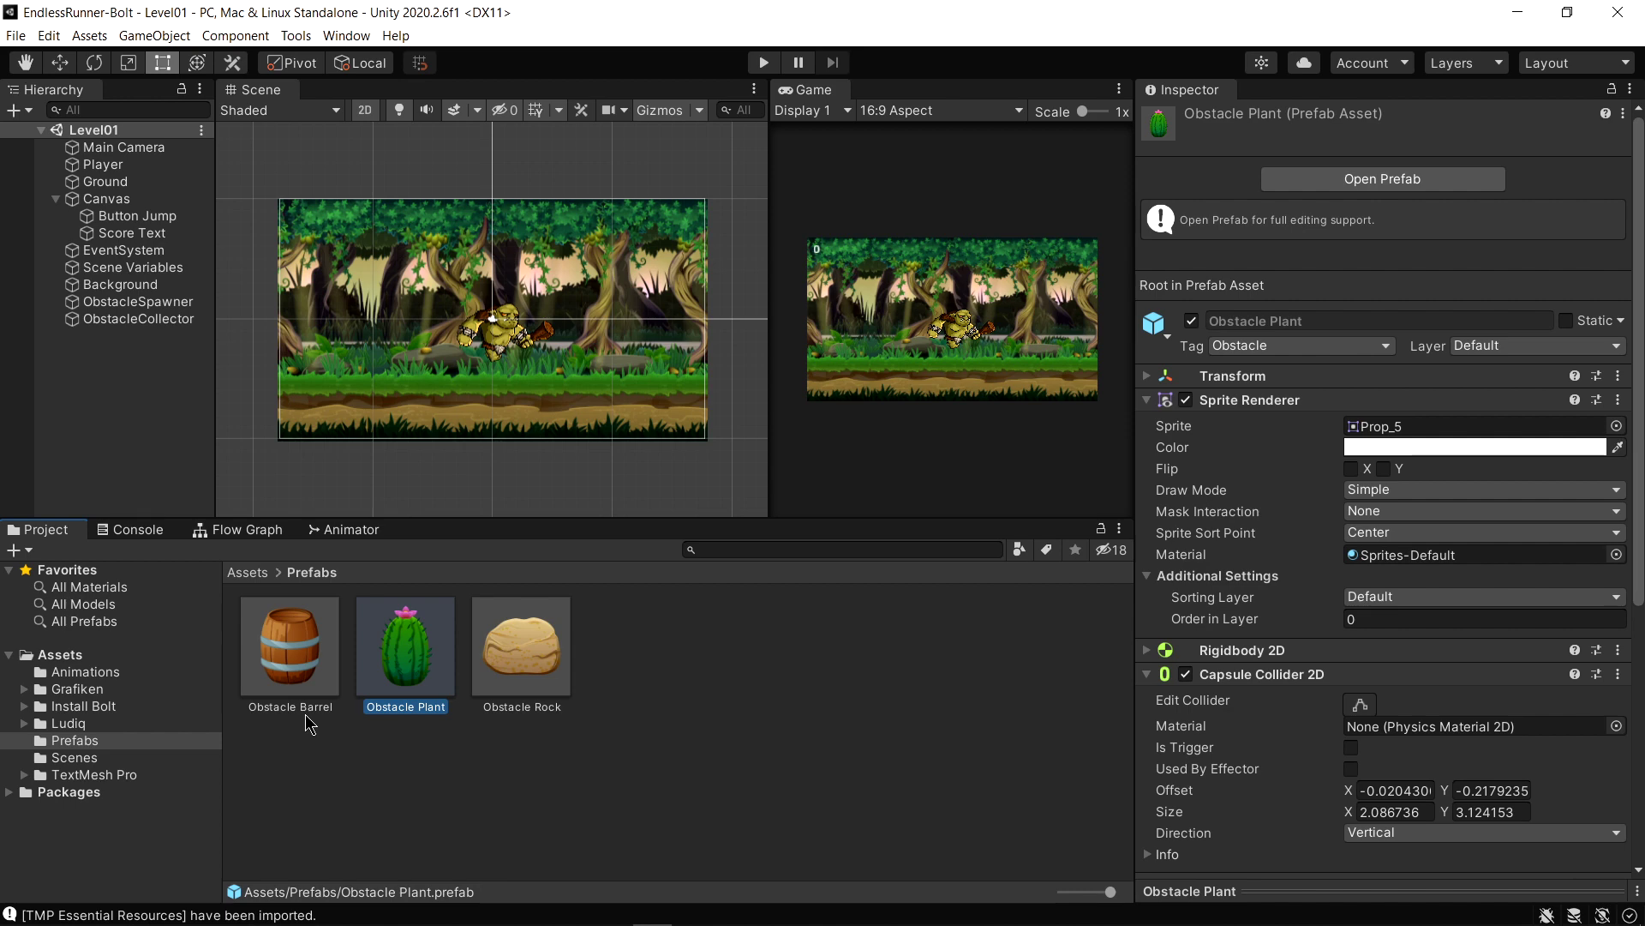
Select ObstacleSpawner and view its Start, Timer and Instantiate flow graph at full screen
click(308, 724)
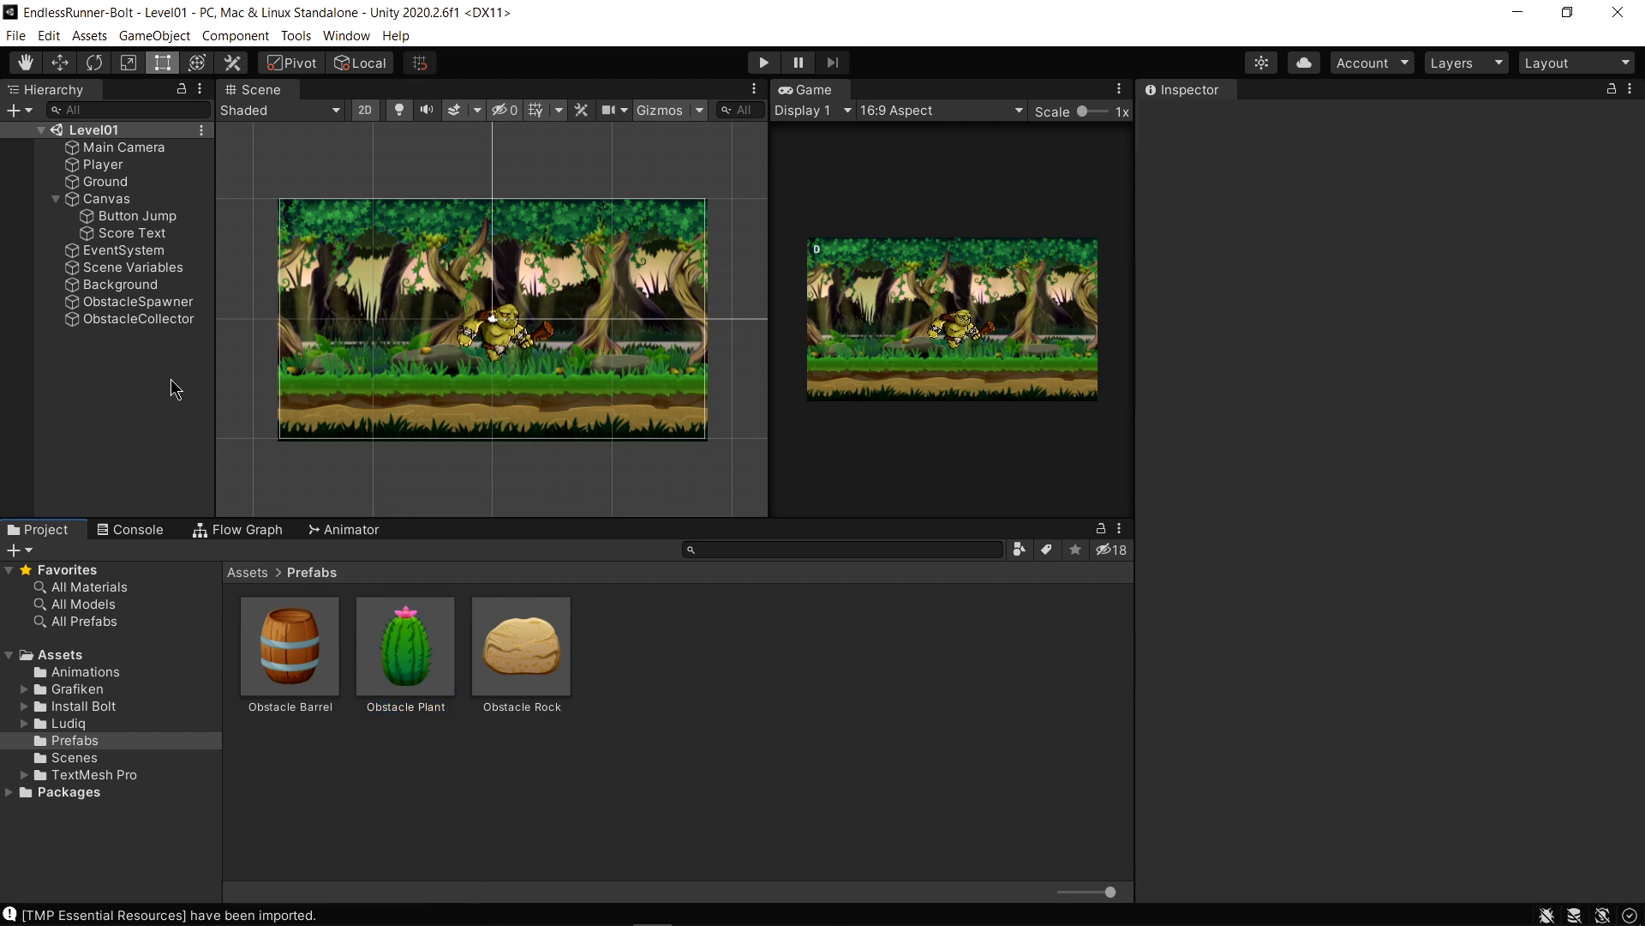
click(137, 301)
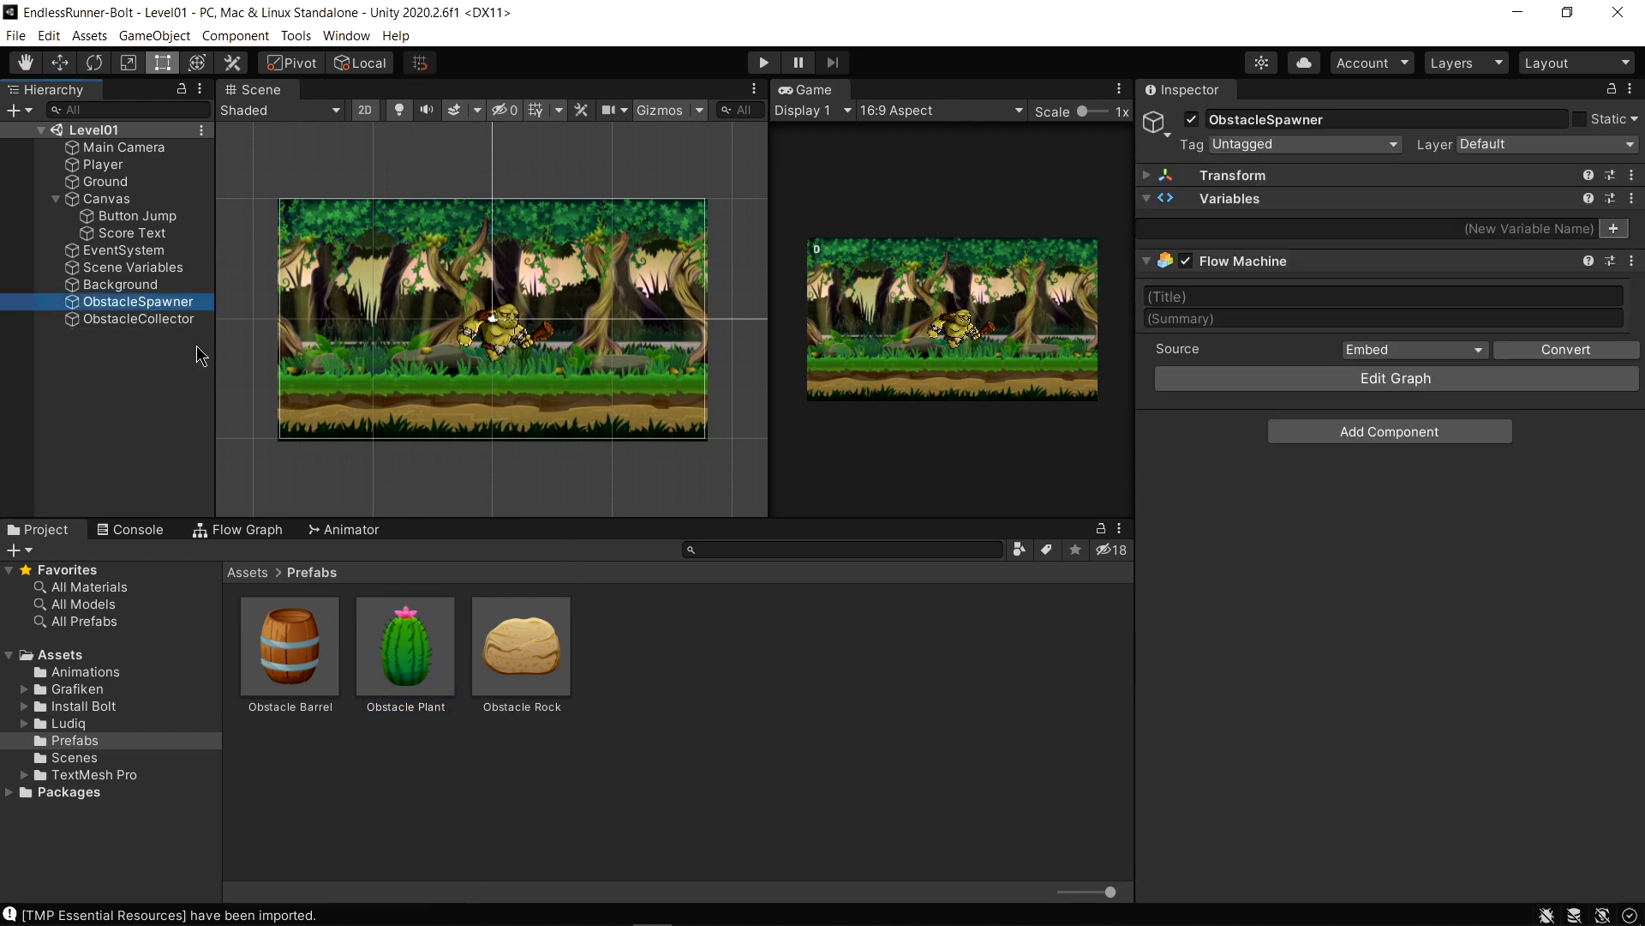
click(273, 530)
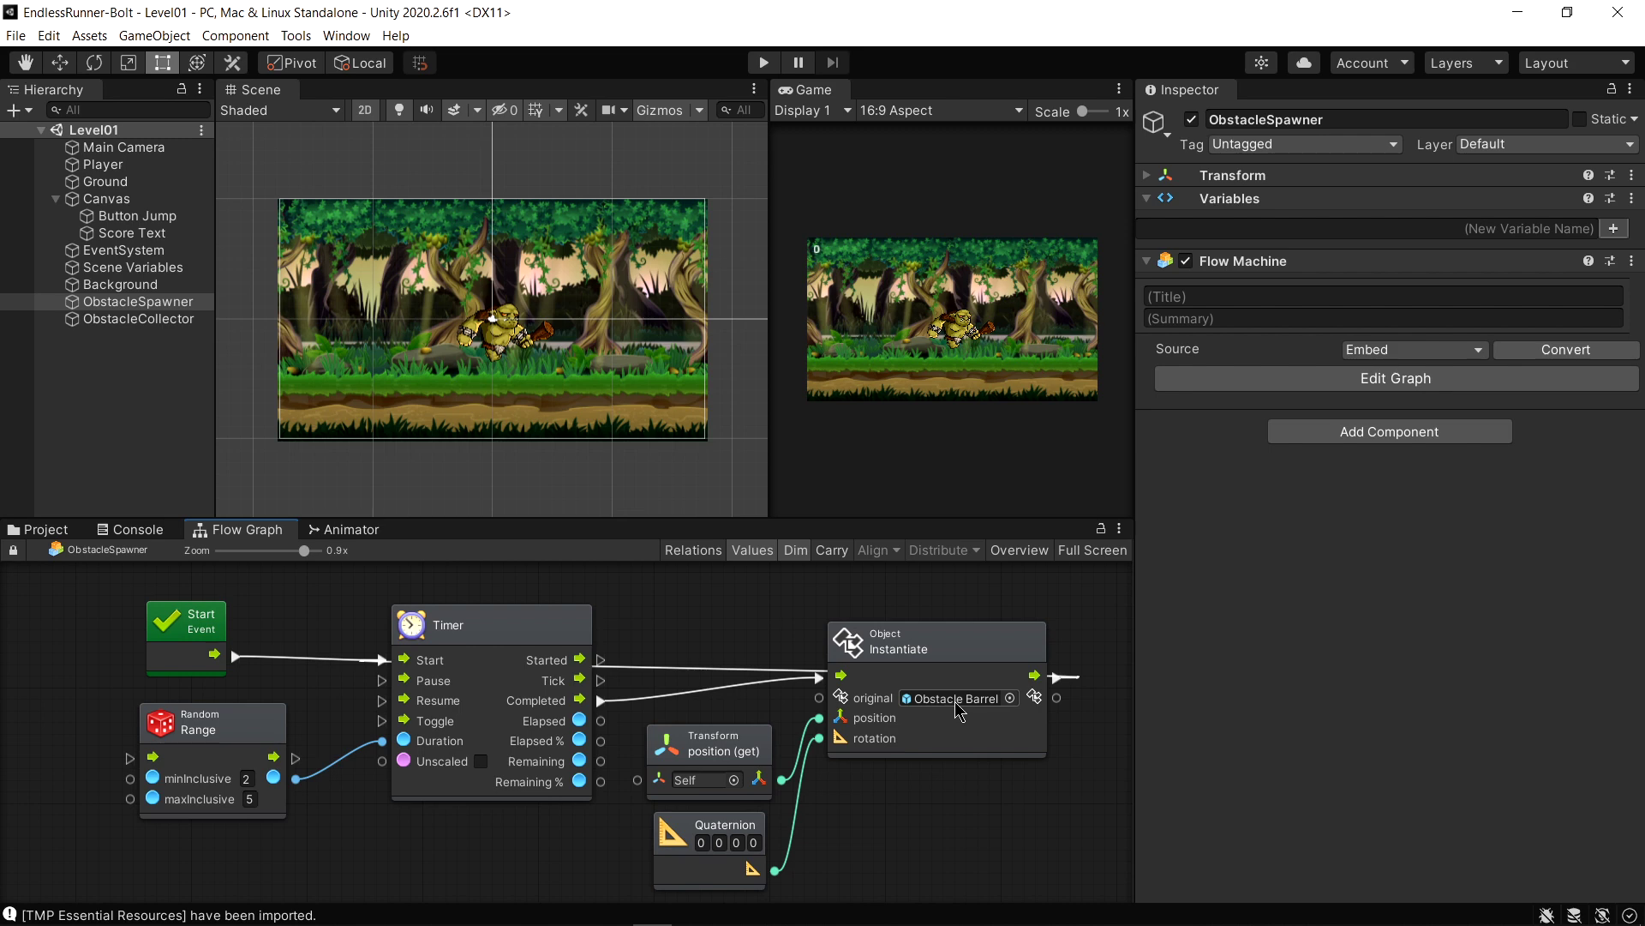
click(141, 307)
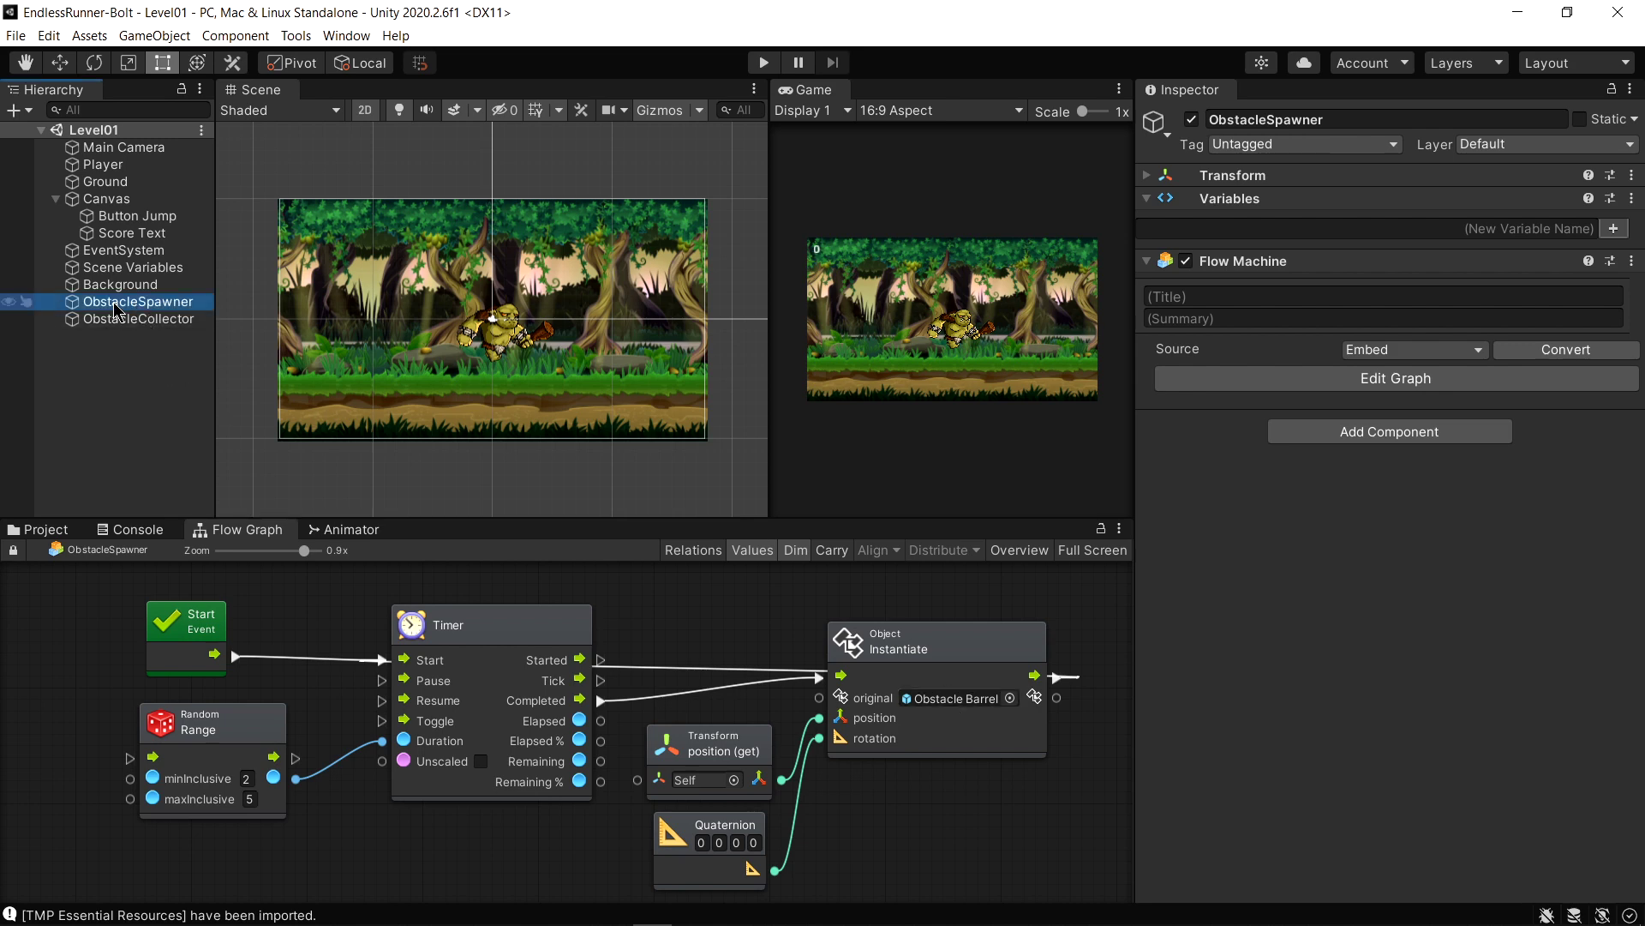
click(1103, 556)
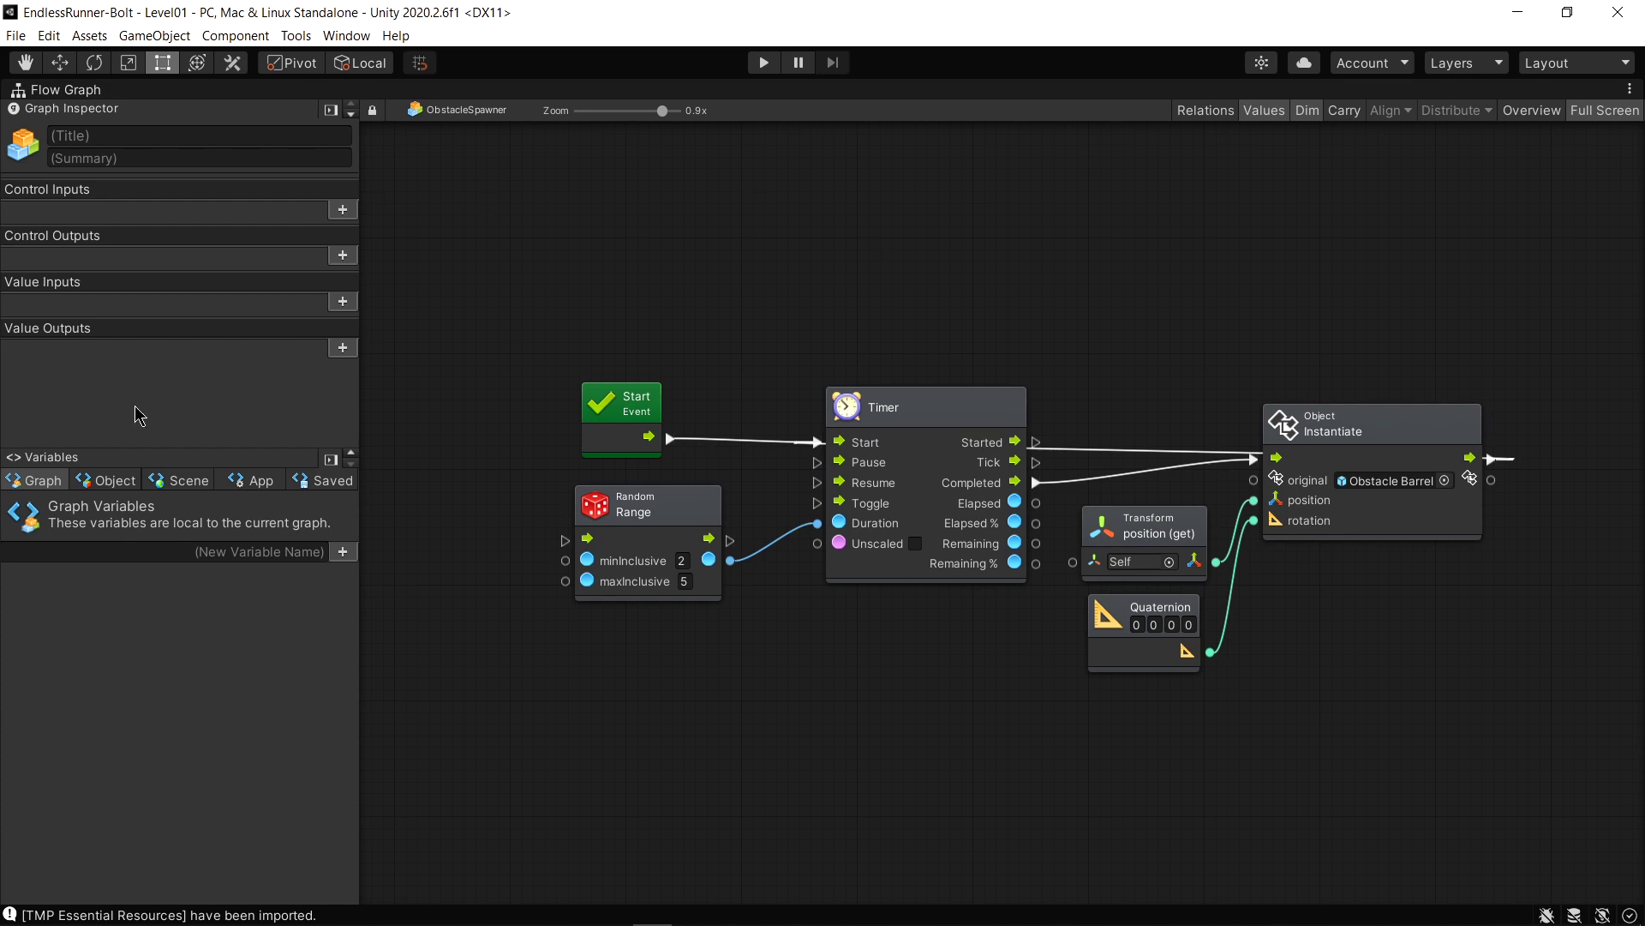
middle_drag(1265, 622, 1214, 571)
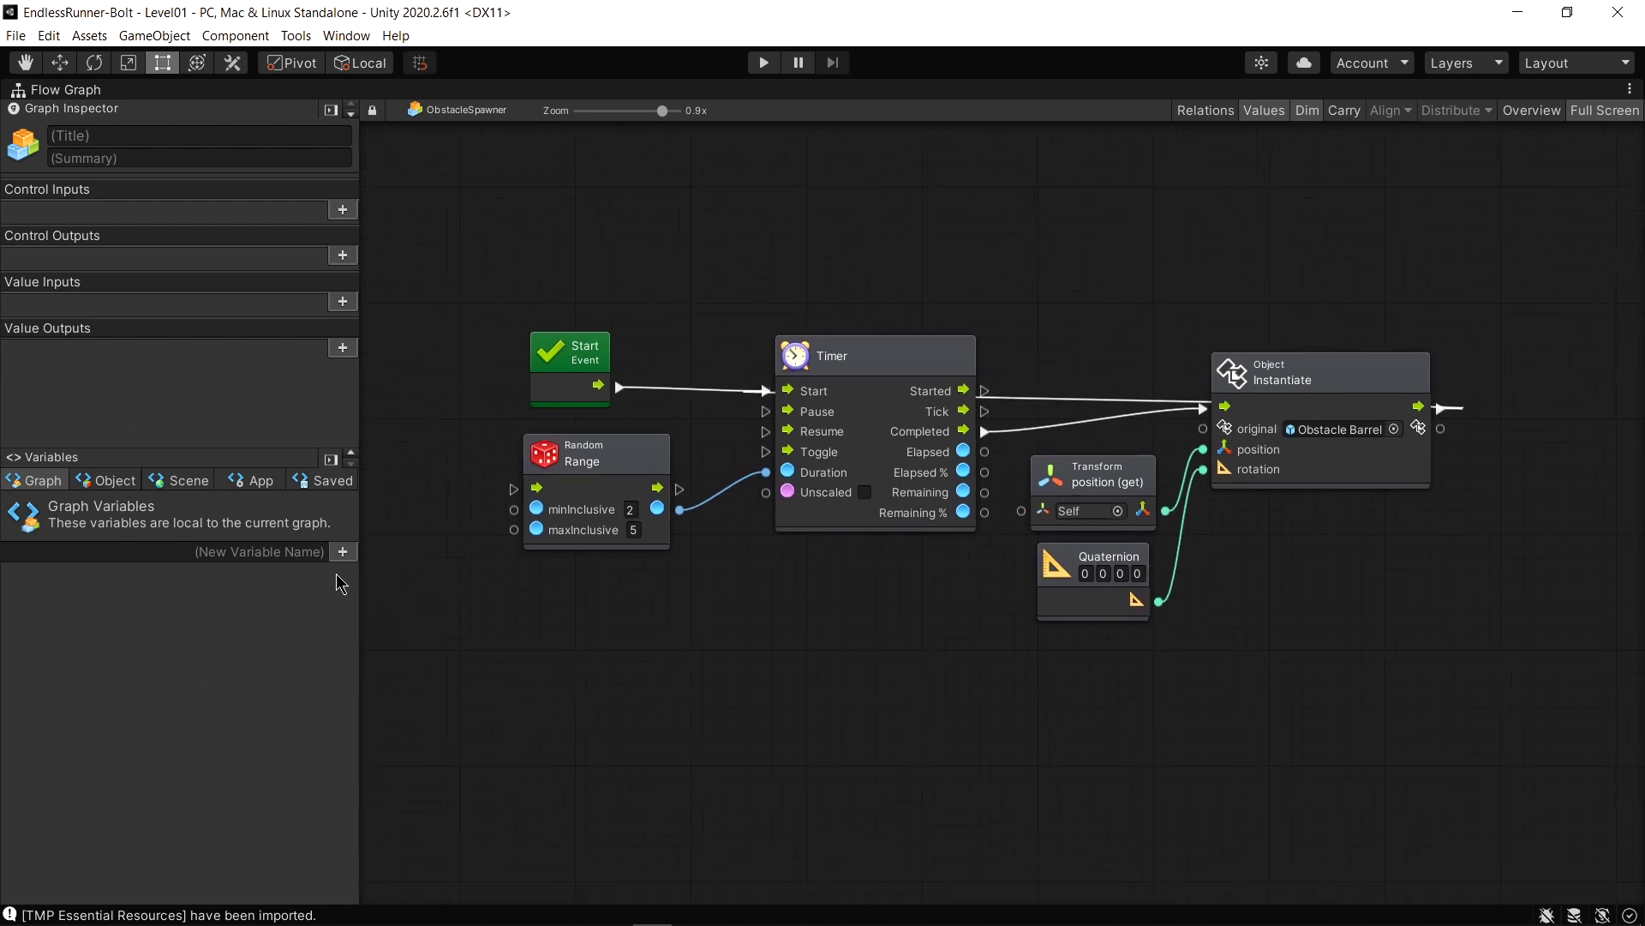
Add an object variable 'allObstacles' of type List<GameObject>
click(117, 489)
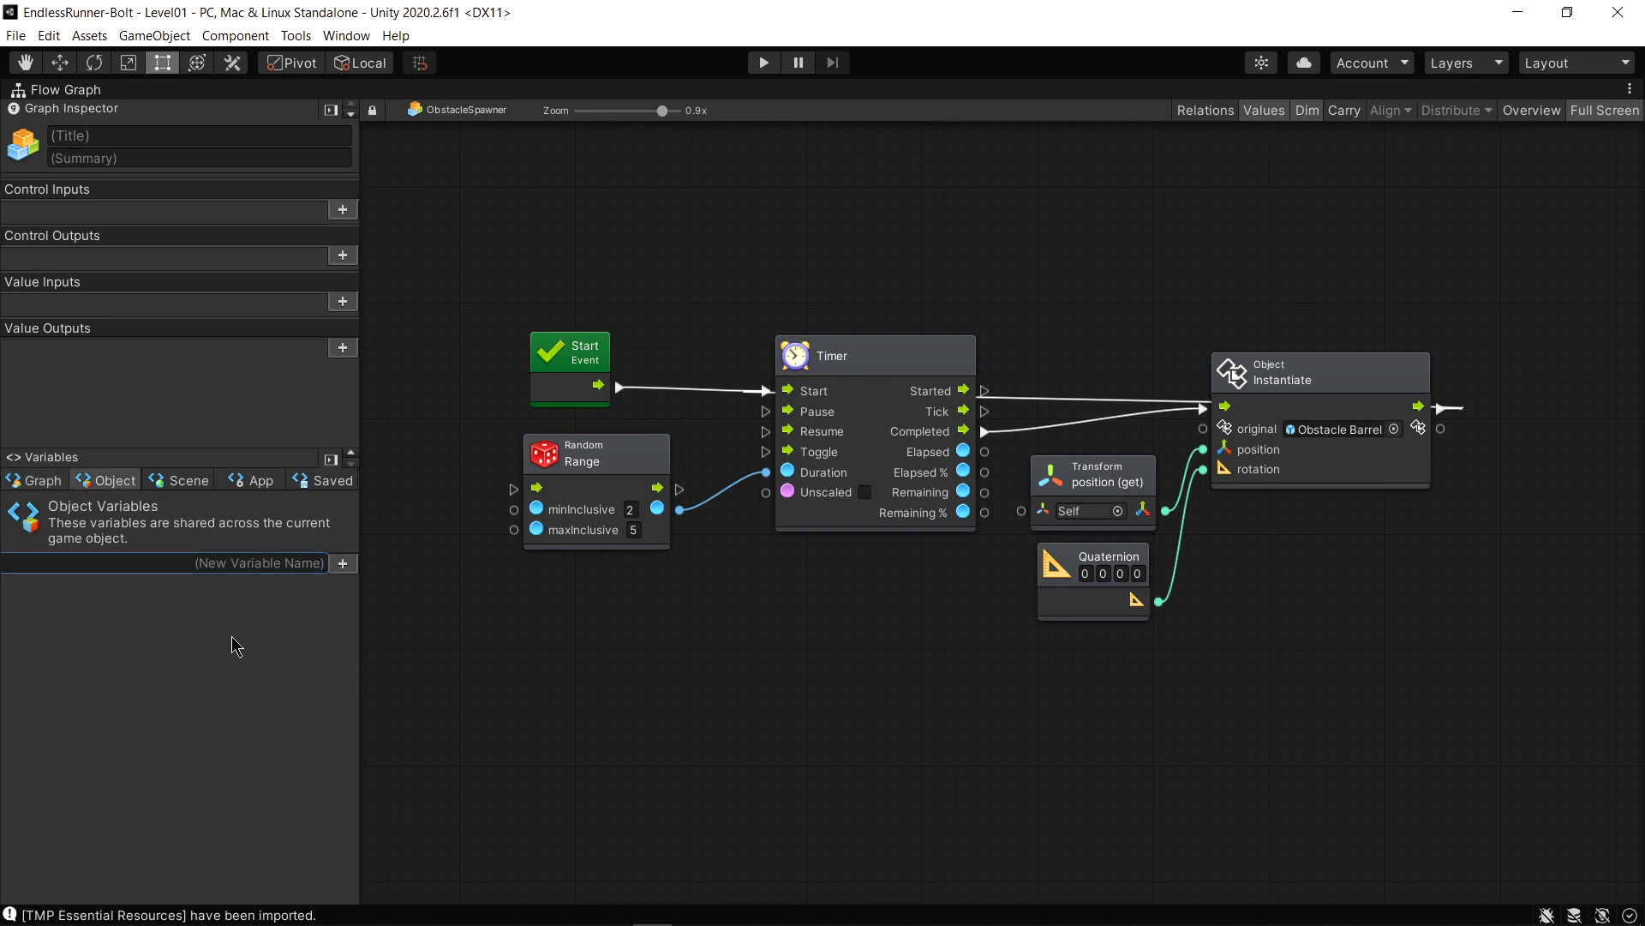
text(allO)
text(bstacles)
click(343, 566)
click(118, 590)
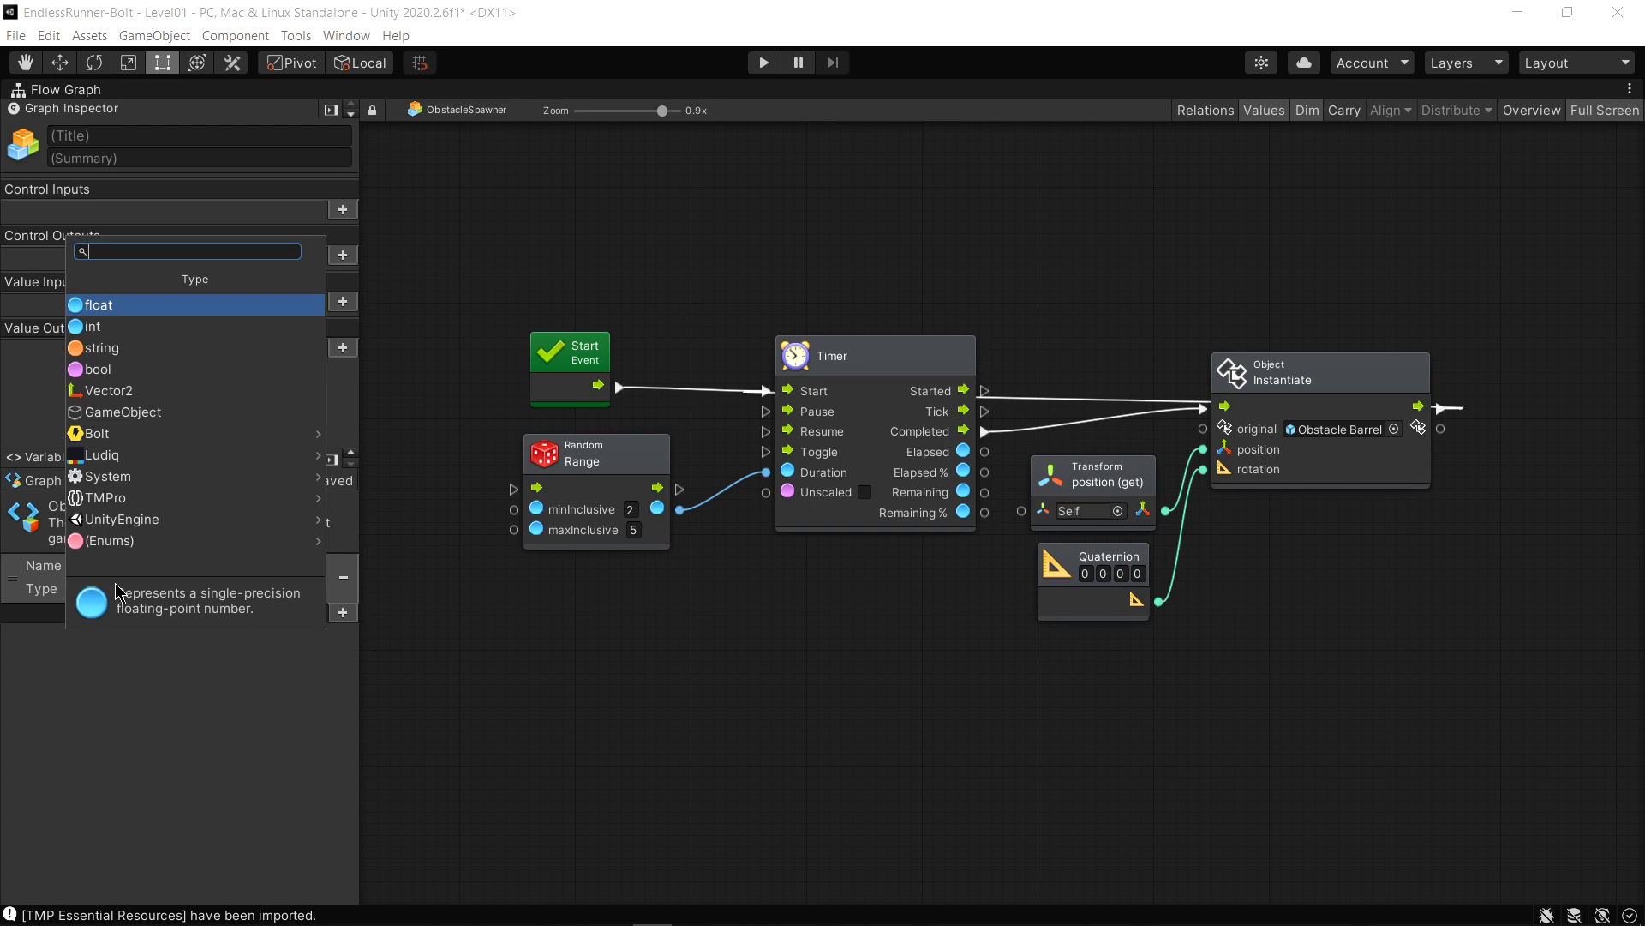
text(list gameboj)
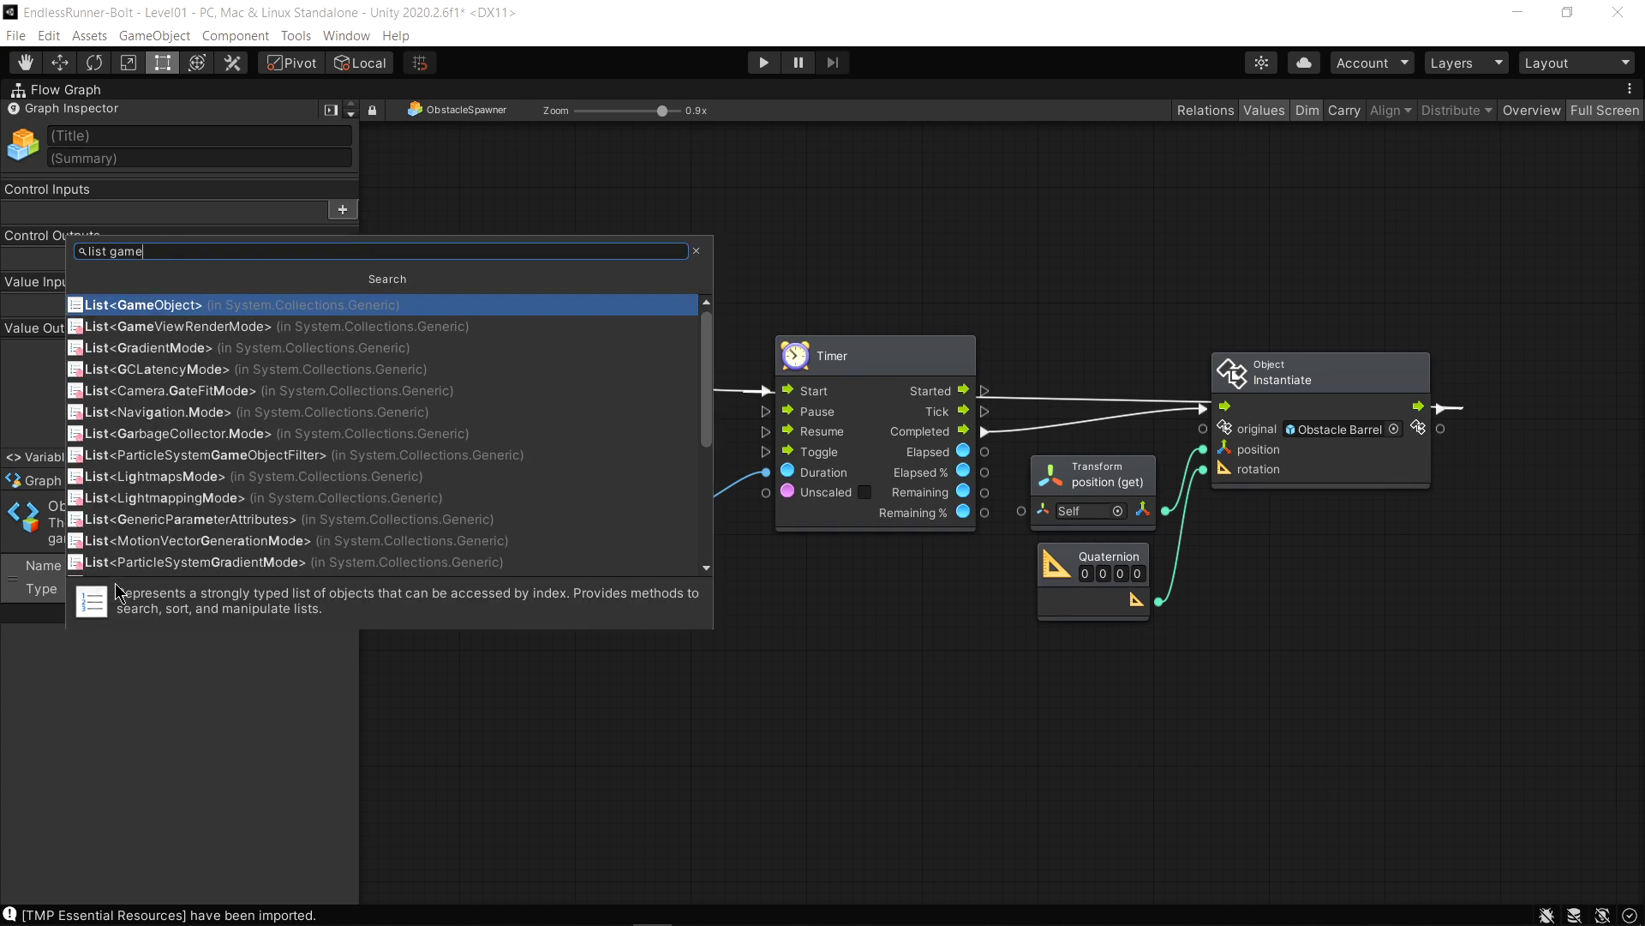
key(Return)
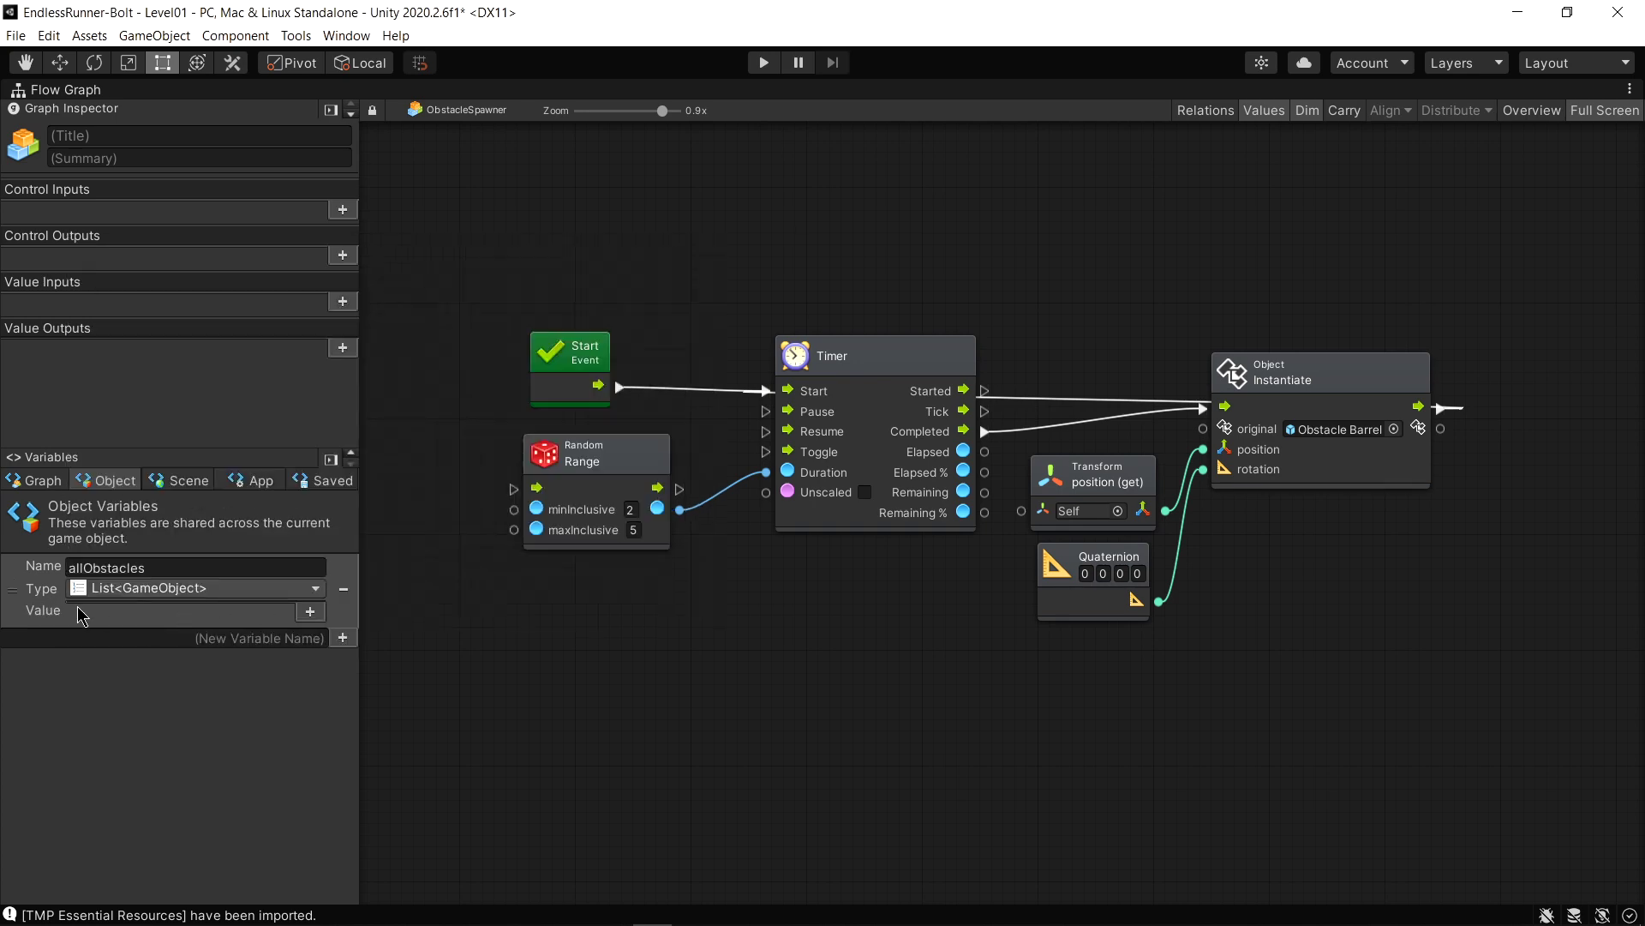
Fill the list with three prefabs: Obstacle Barrel, Obstacle Plant and Obstacle Rock
click(311, 614)
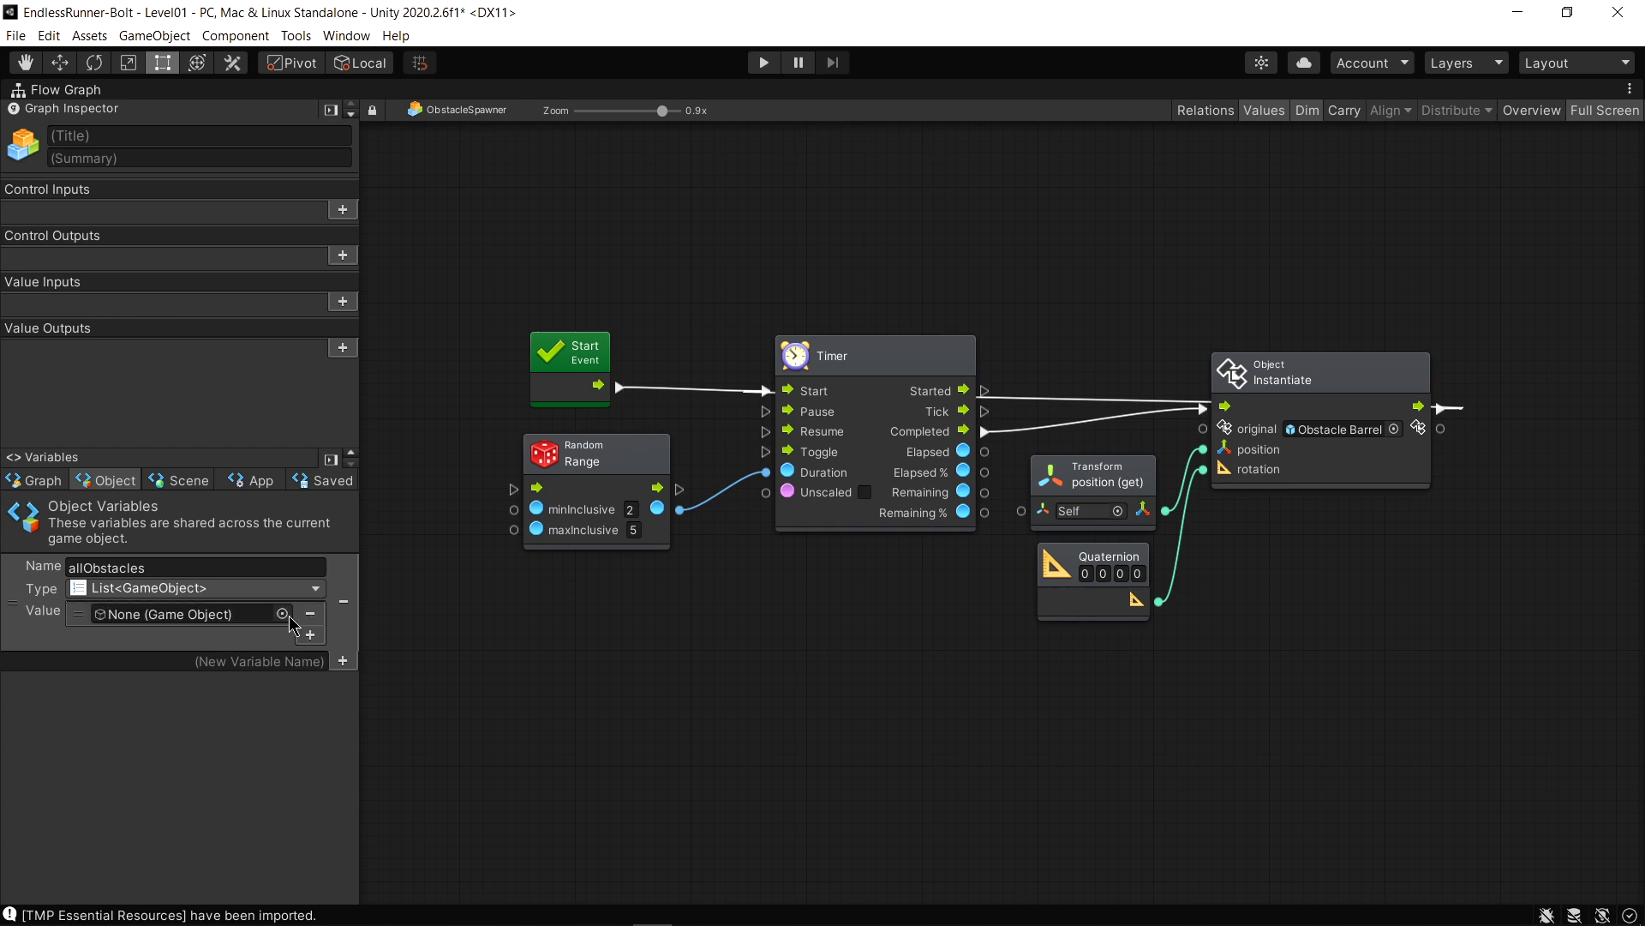
click(283, 613)
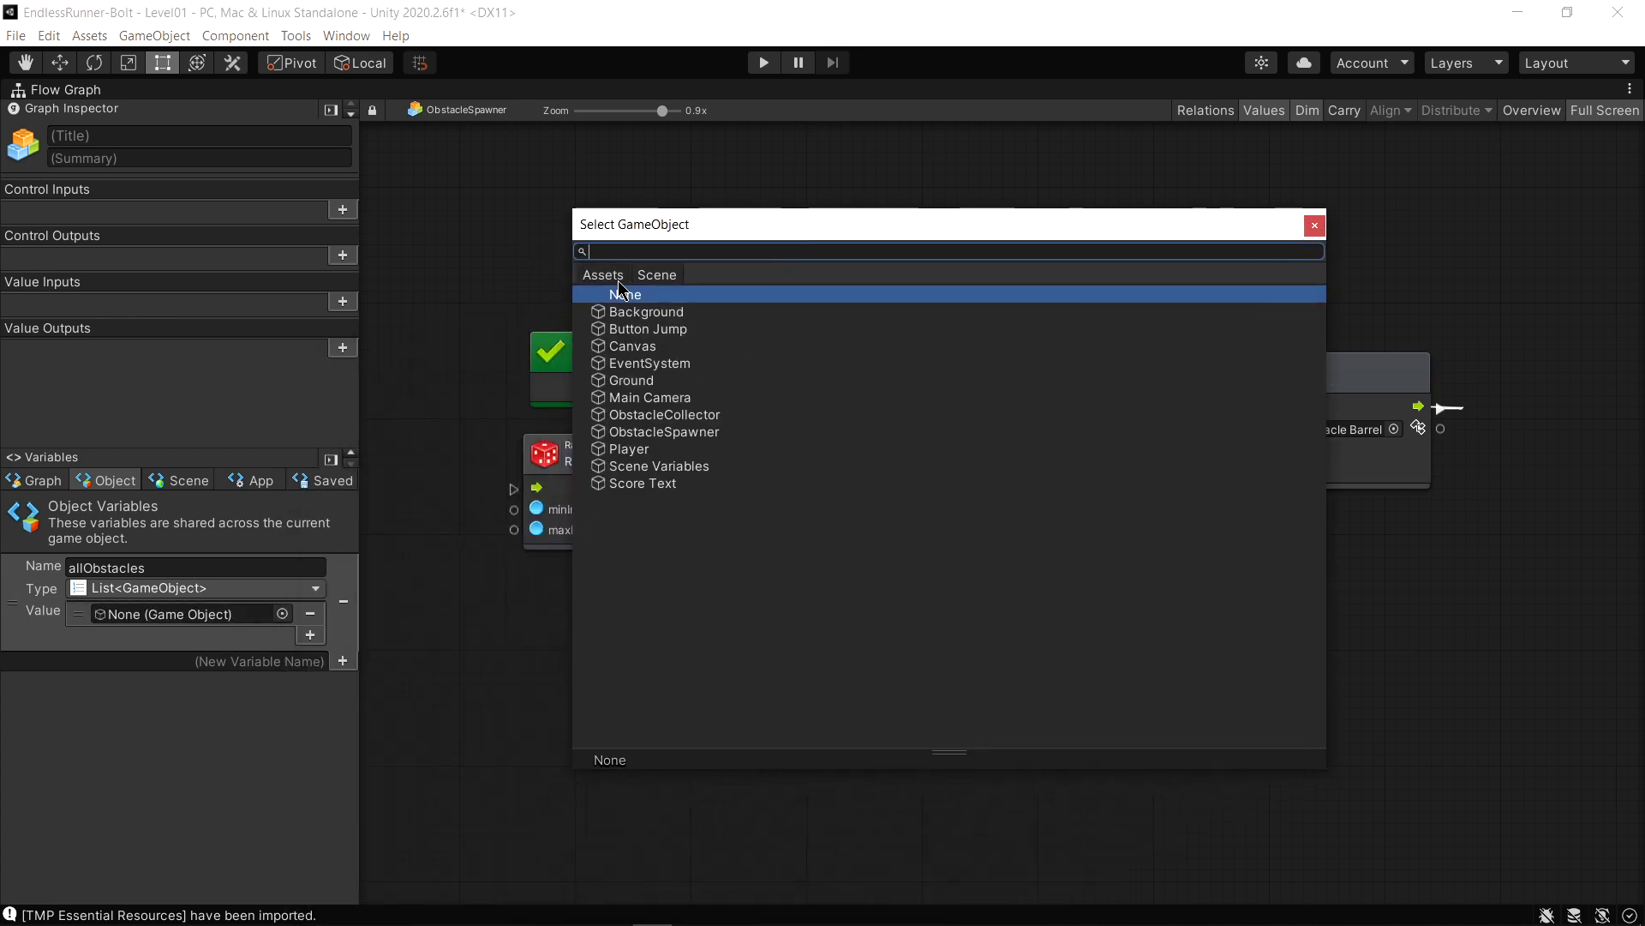
click(614, 276)
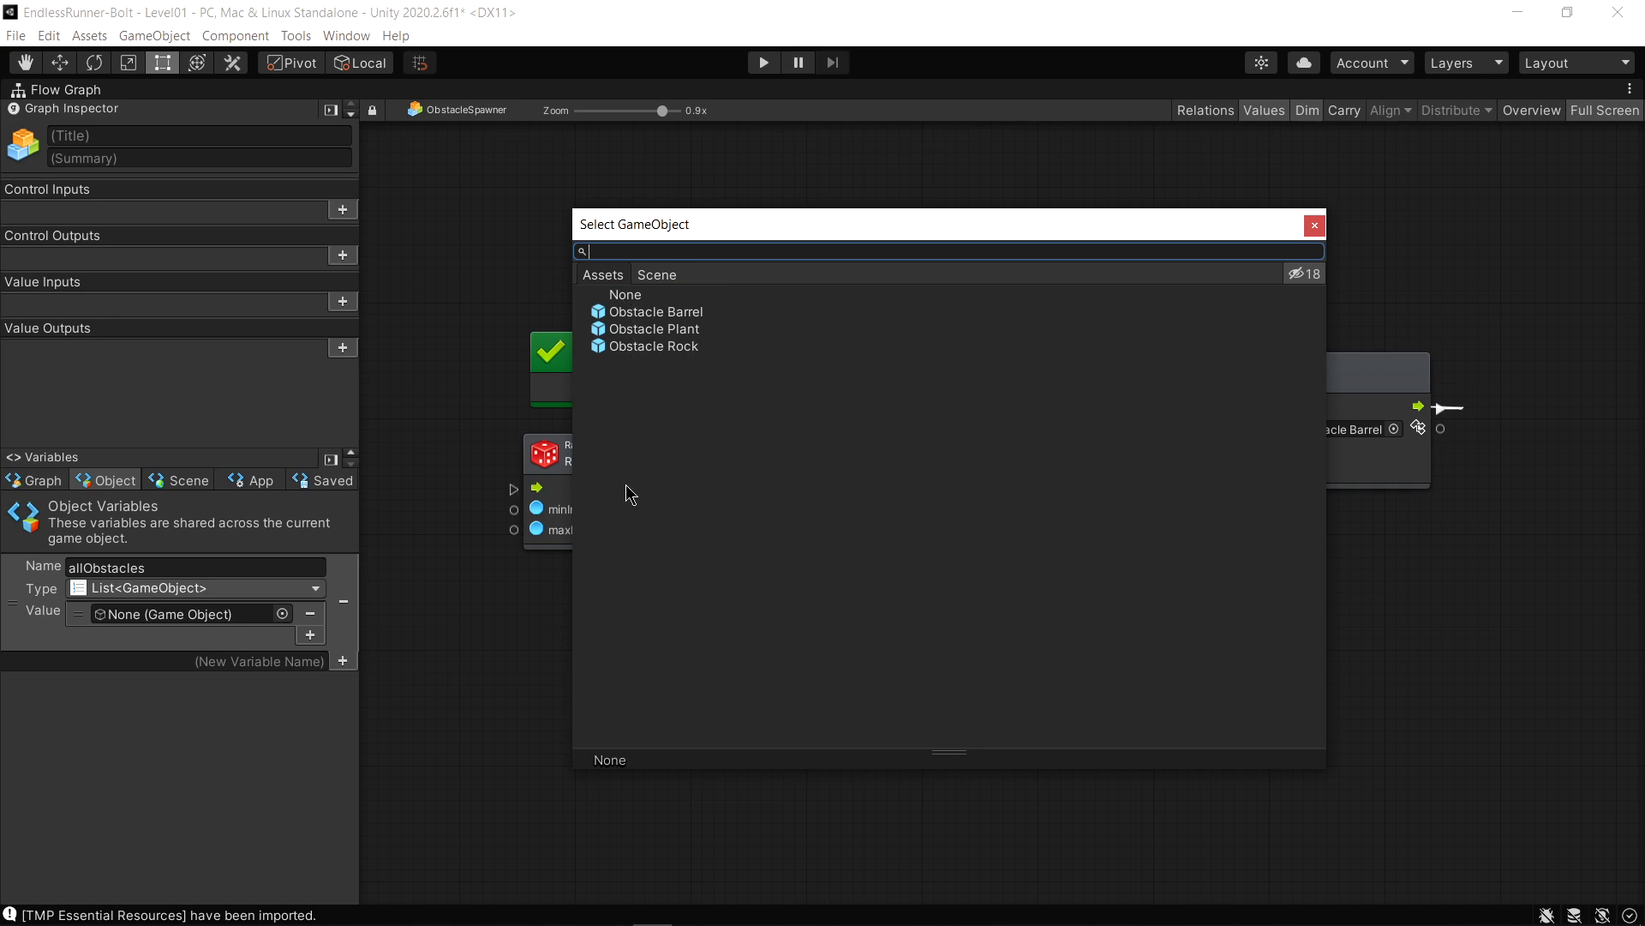
double_click(675, 321)
click(310, 634)
click(282, 636)
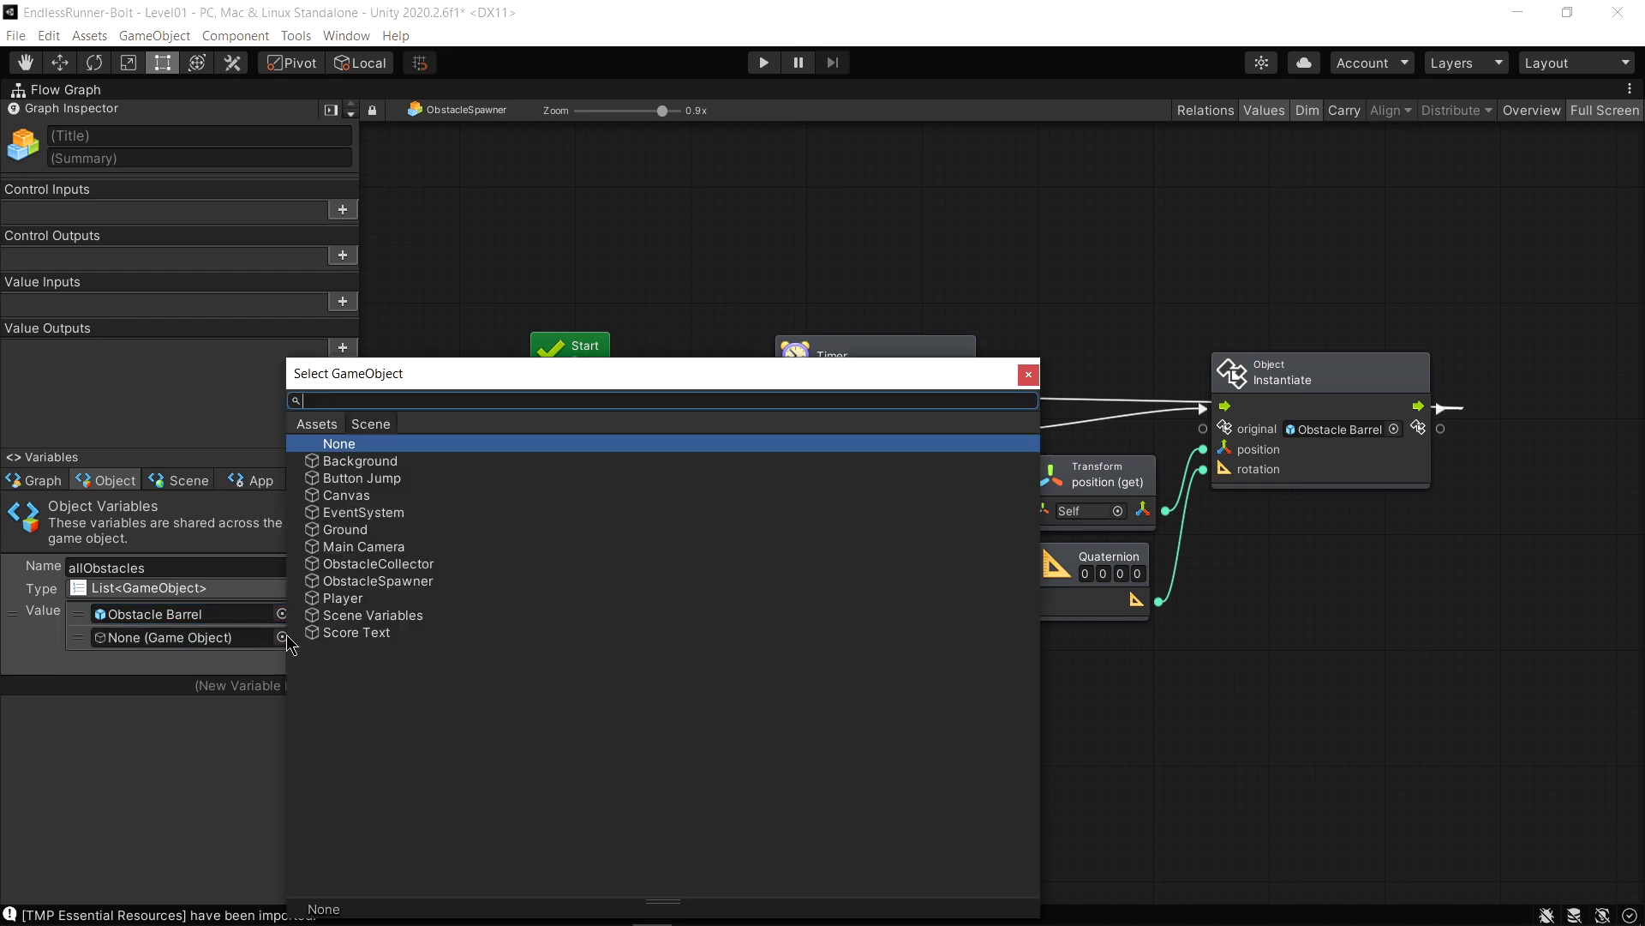
click(316, 423)
double_click(355, 460)
click(310, 658)
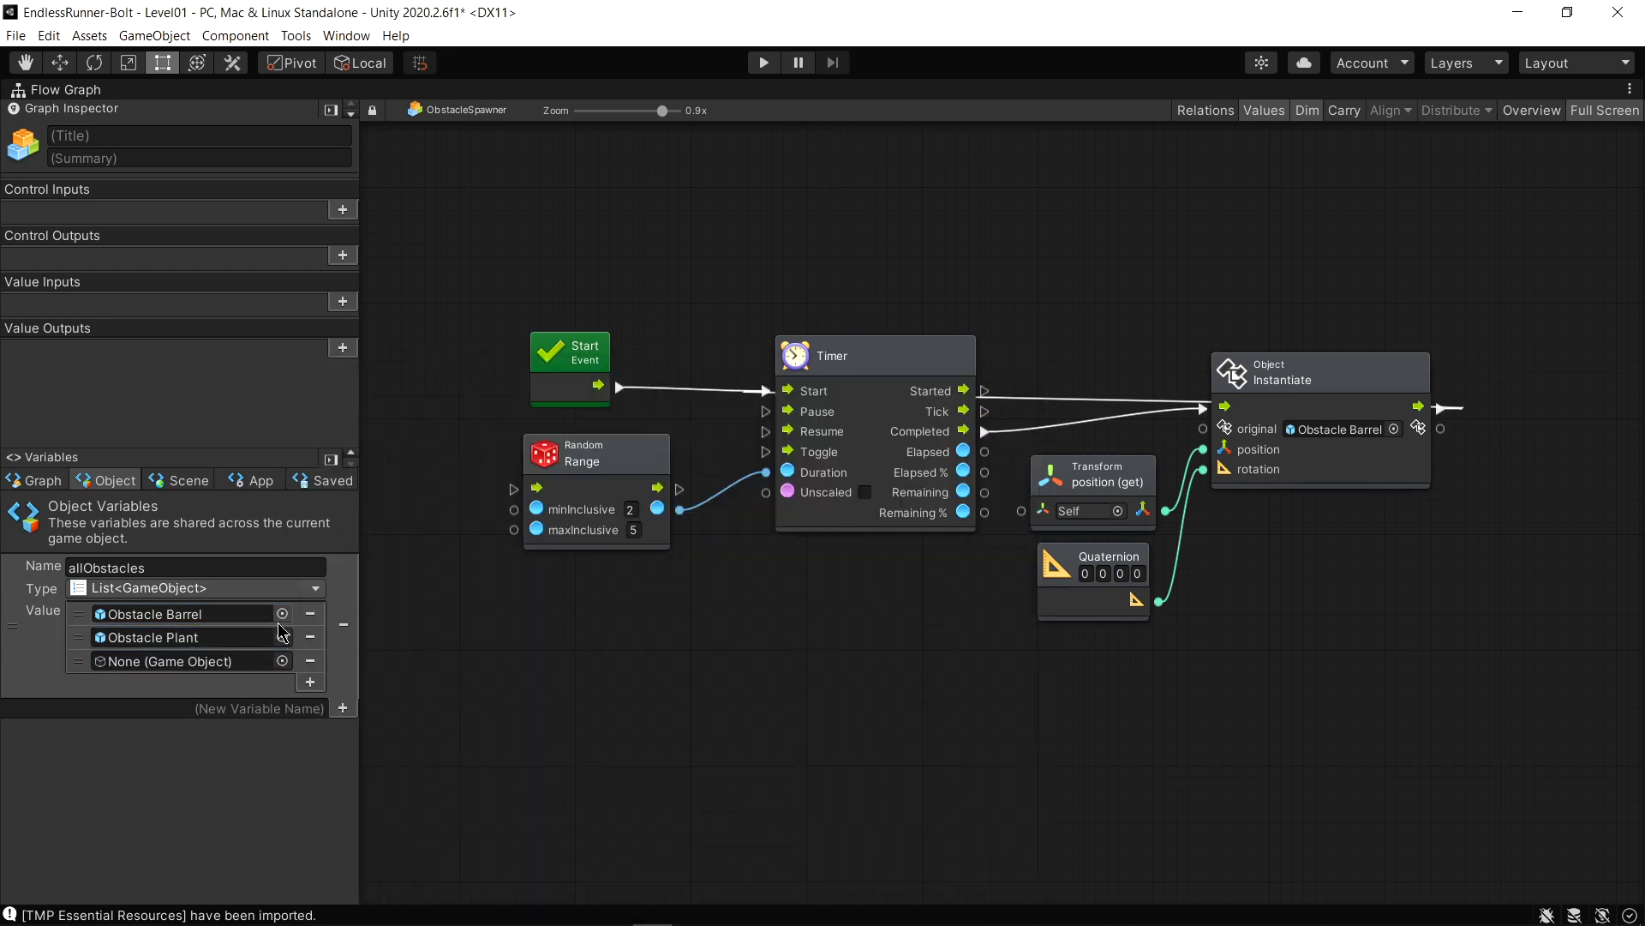
click(282, 660)
click(312, 423)
click(360, 495)
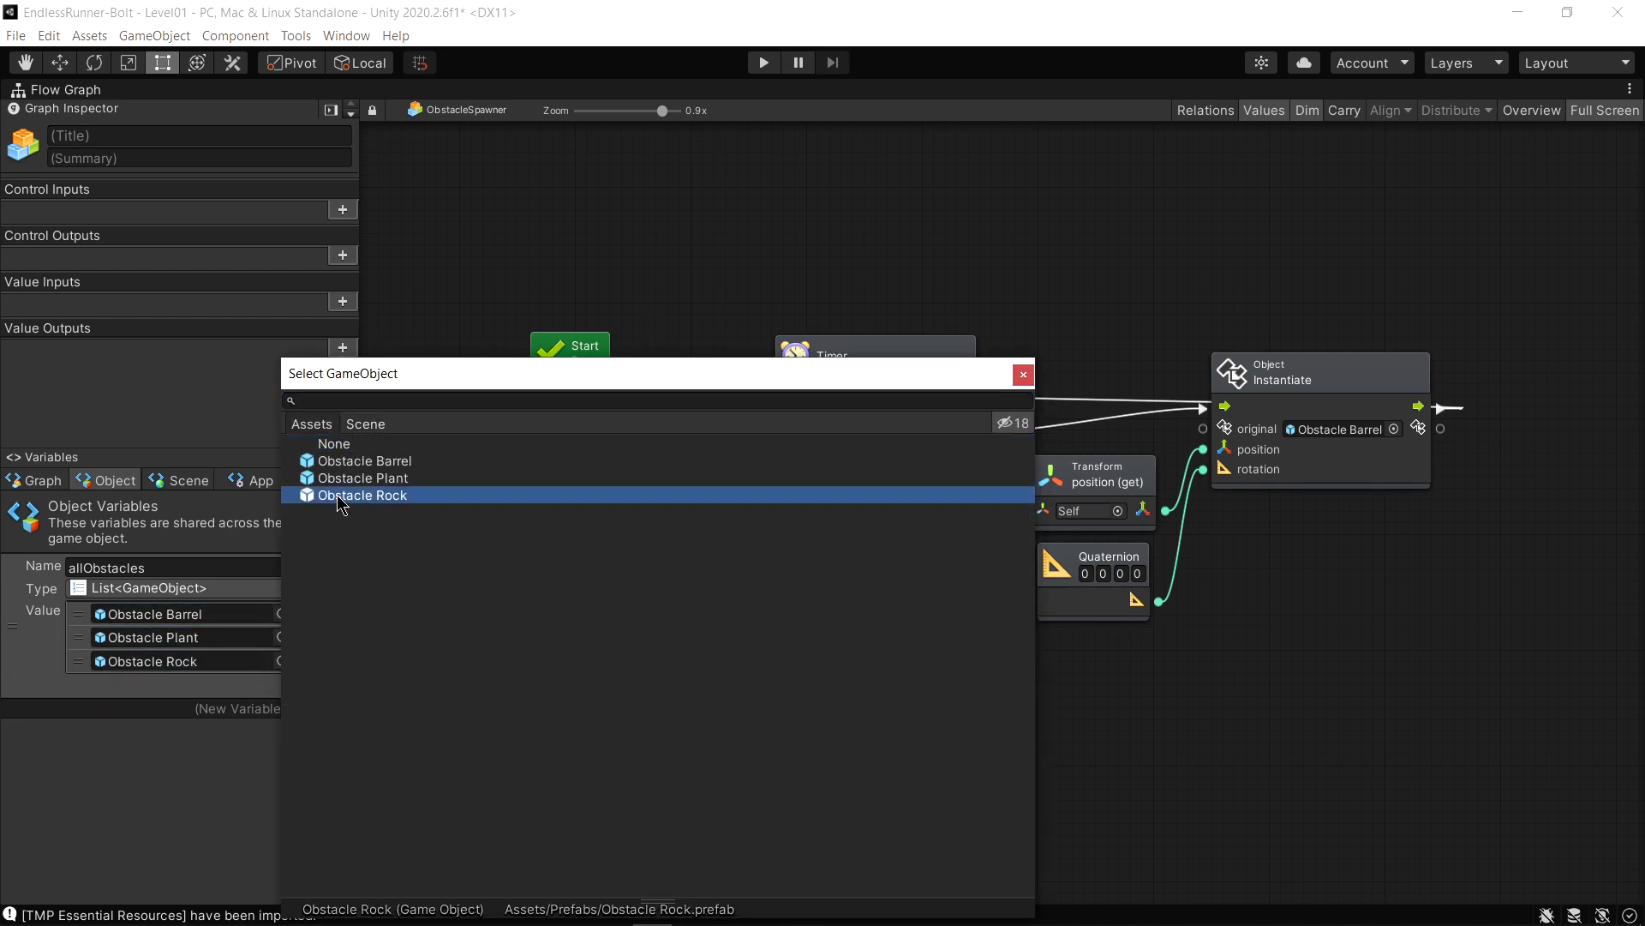
double_click(338, 497)
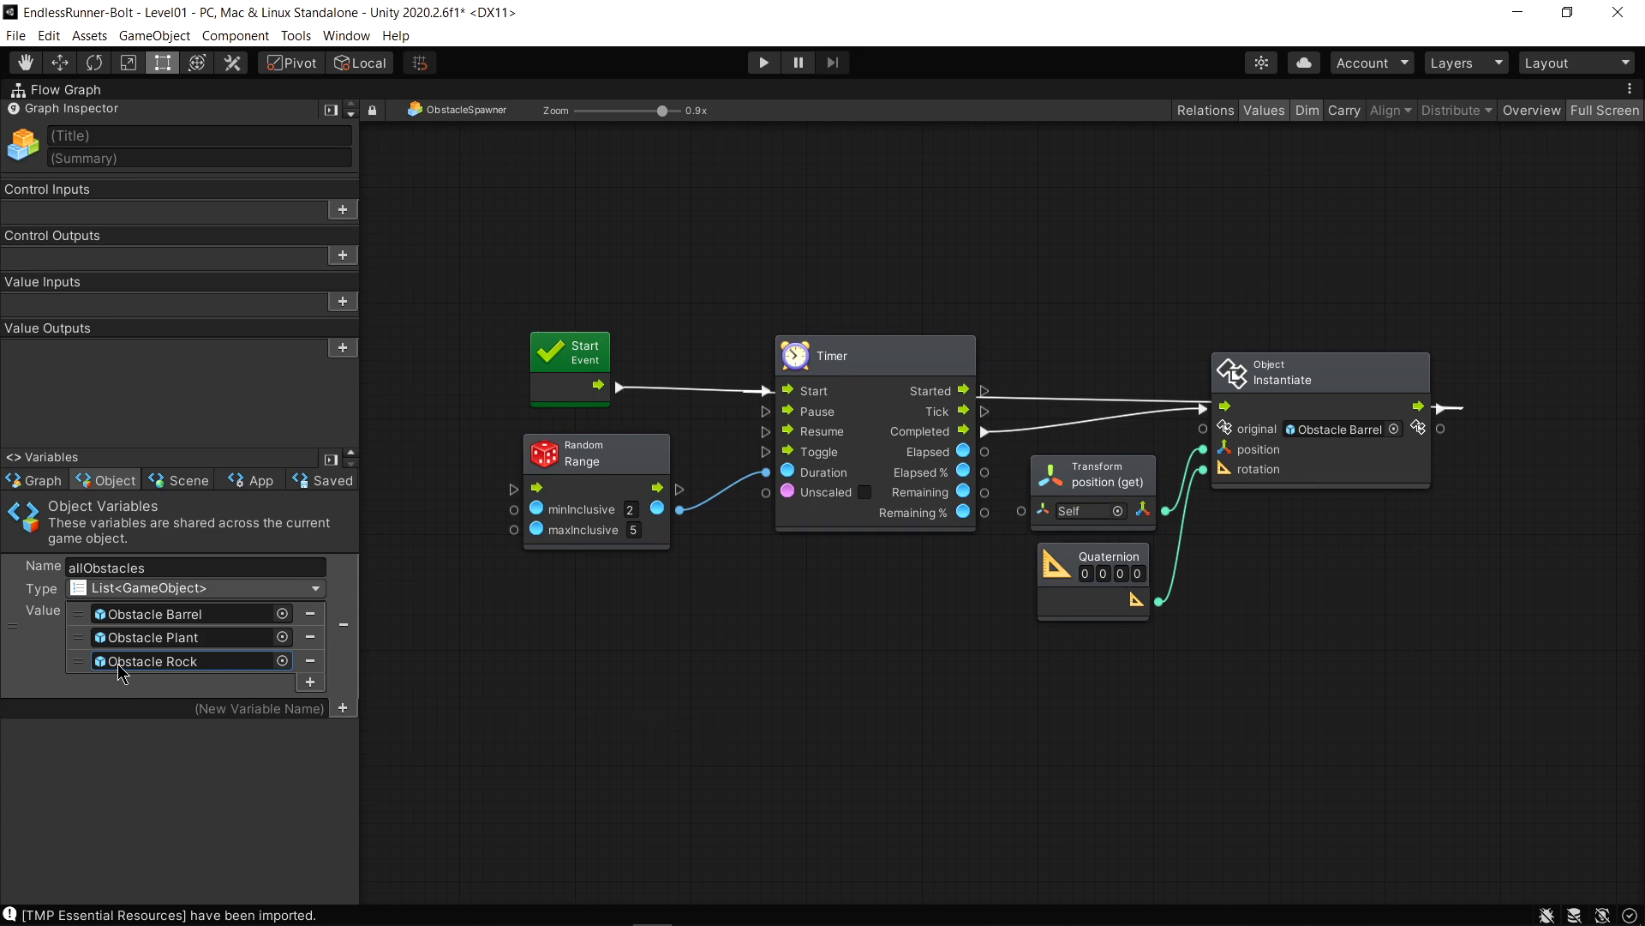
Place an allObstacles getter and attach a List Get Item node to its output
mouse_move(24, 622)
mouse_down()
mouse_move(638, 735)
mouse_move(590, 697)
mouse_up()
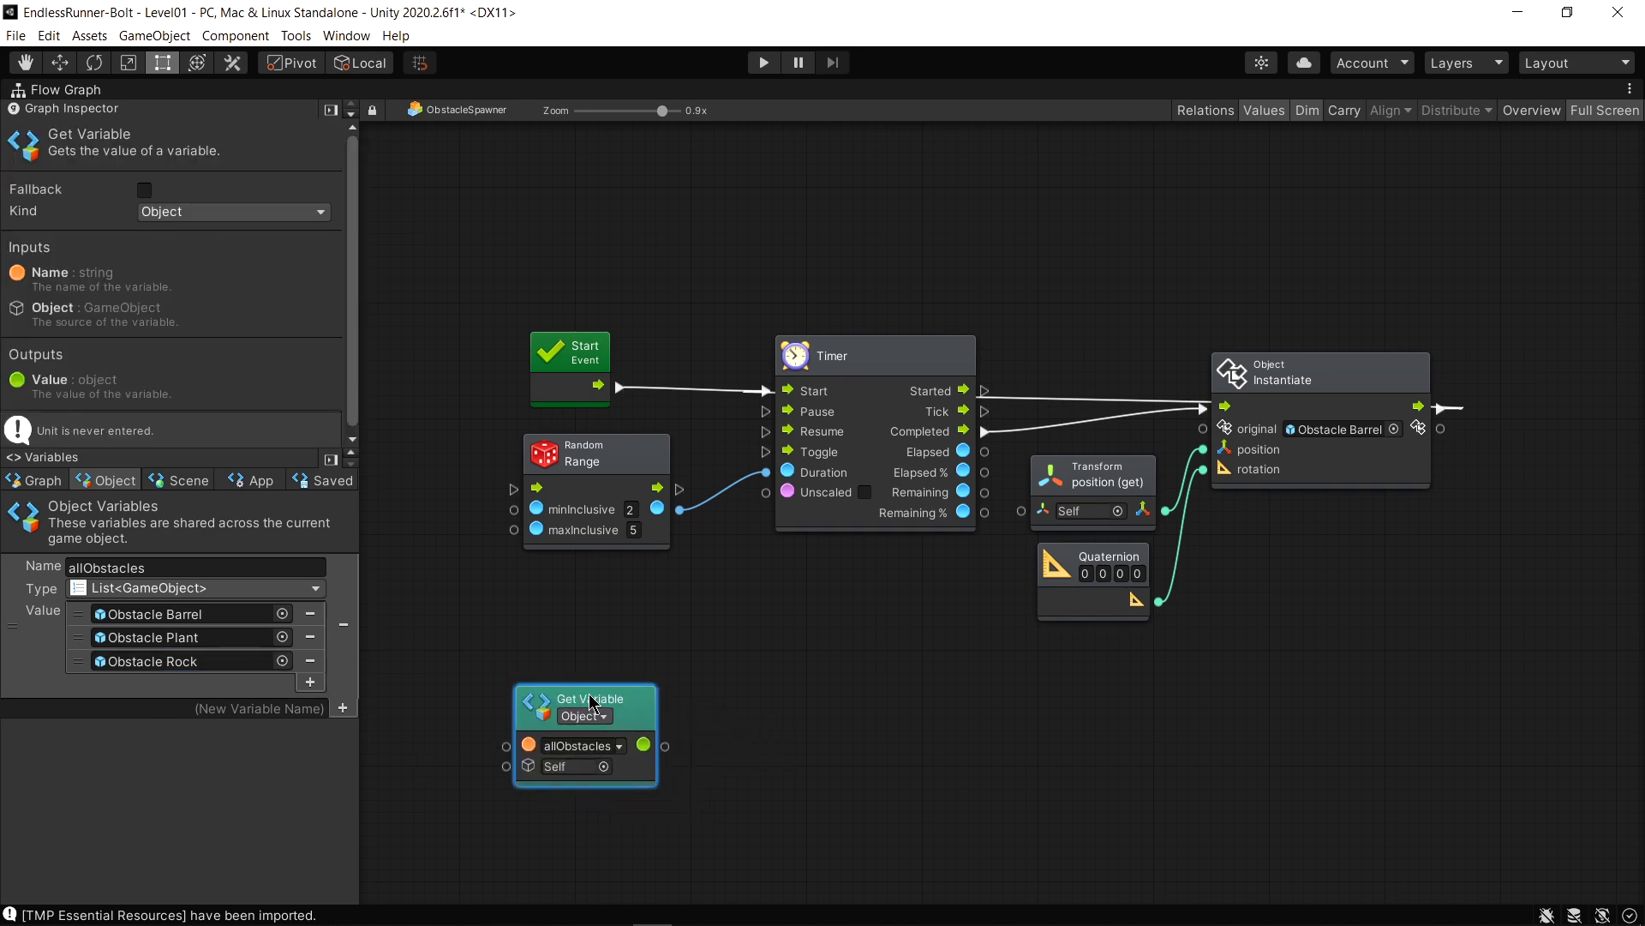
drag(643, 745, 727, 779)
drag(788, 760, 800, 750)
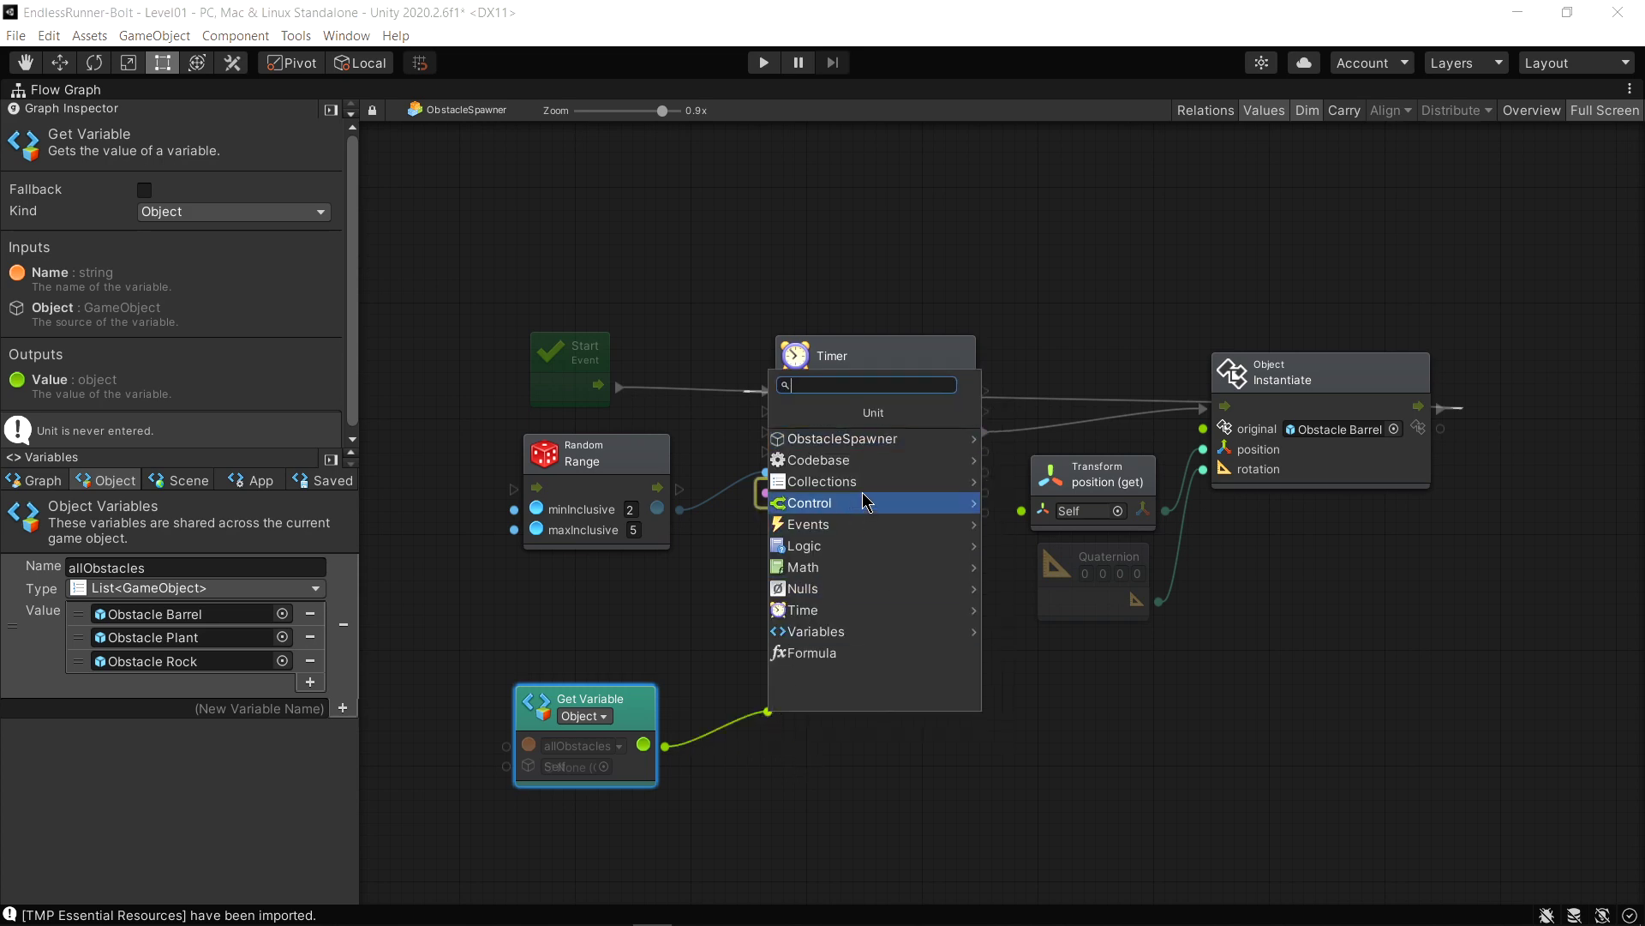
click(870, 484)
click(848, 460)
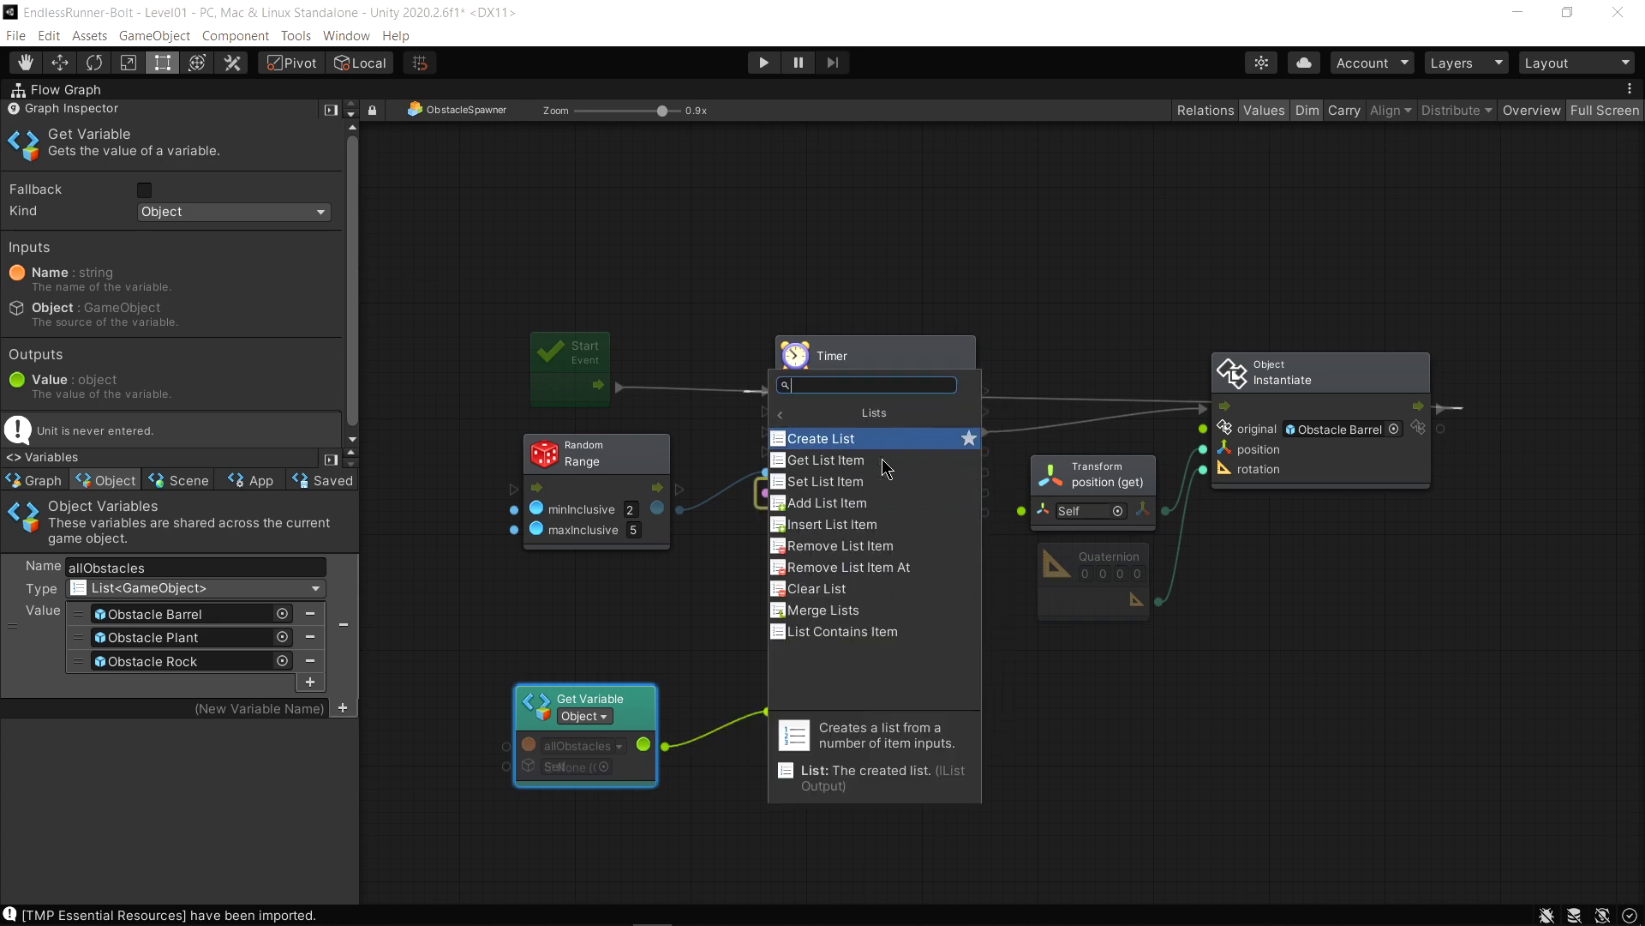
click(835, 463)
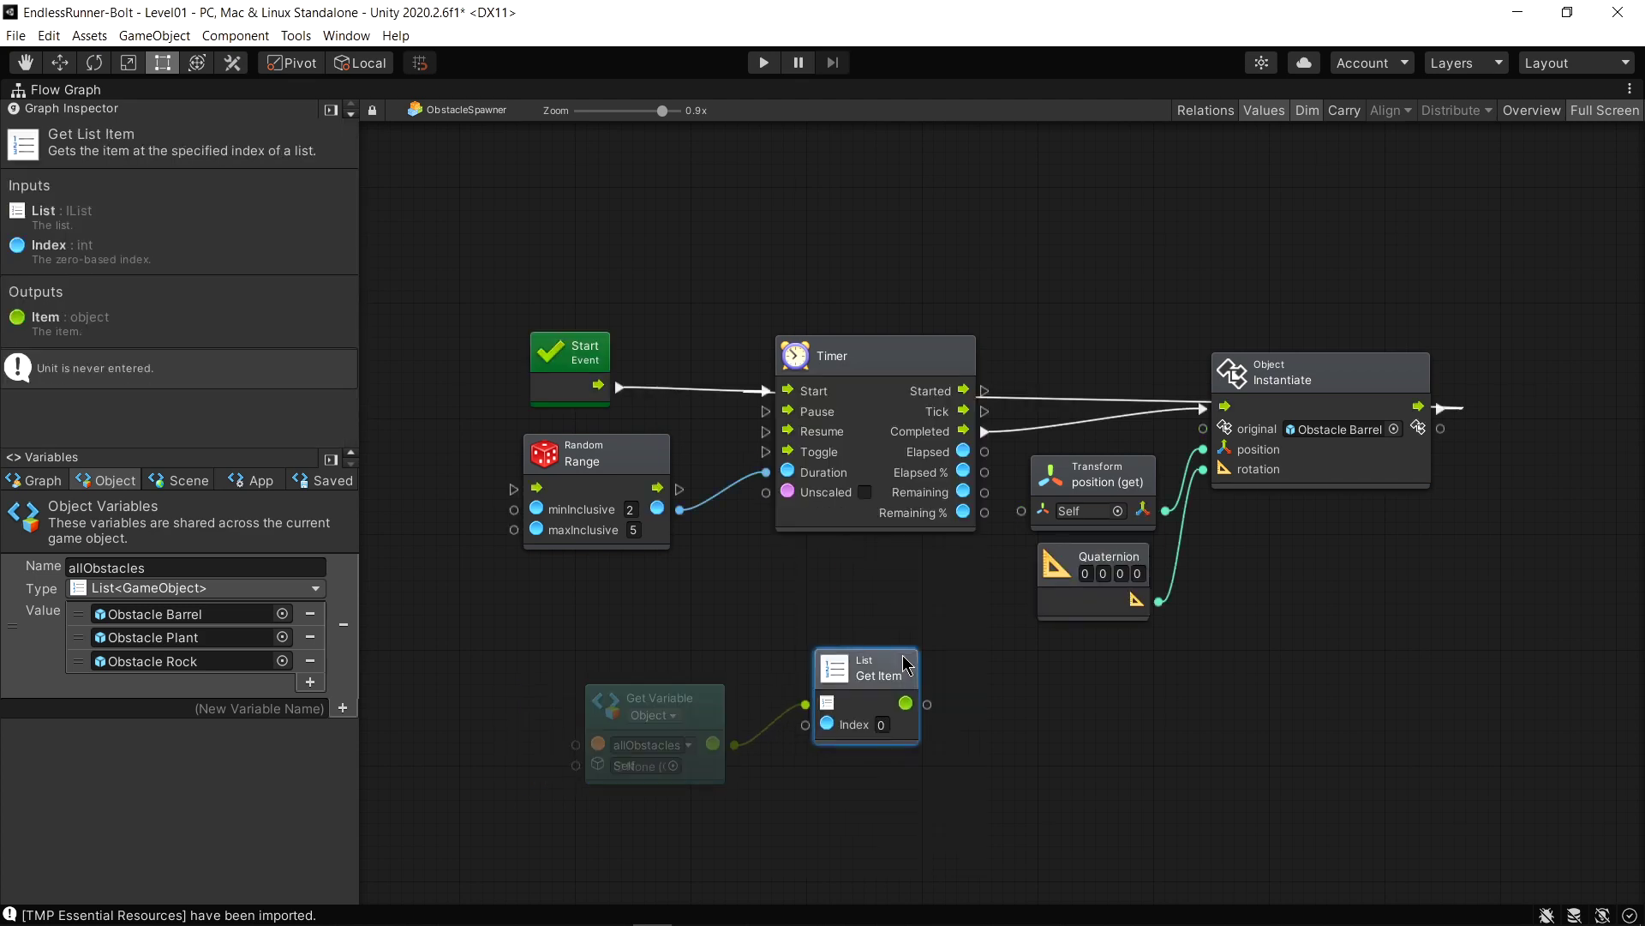
Wire Get Item into Instantiate's original, set index 2, and exit full screen
drag(896, 666, 896, 669)
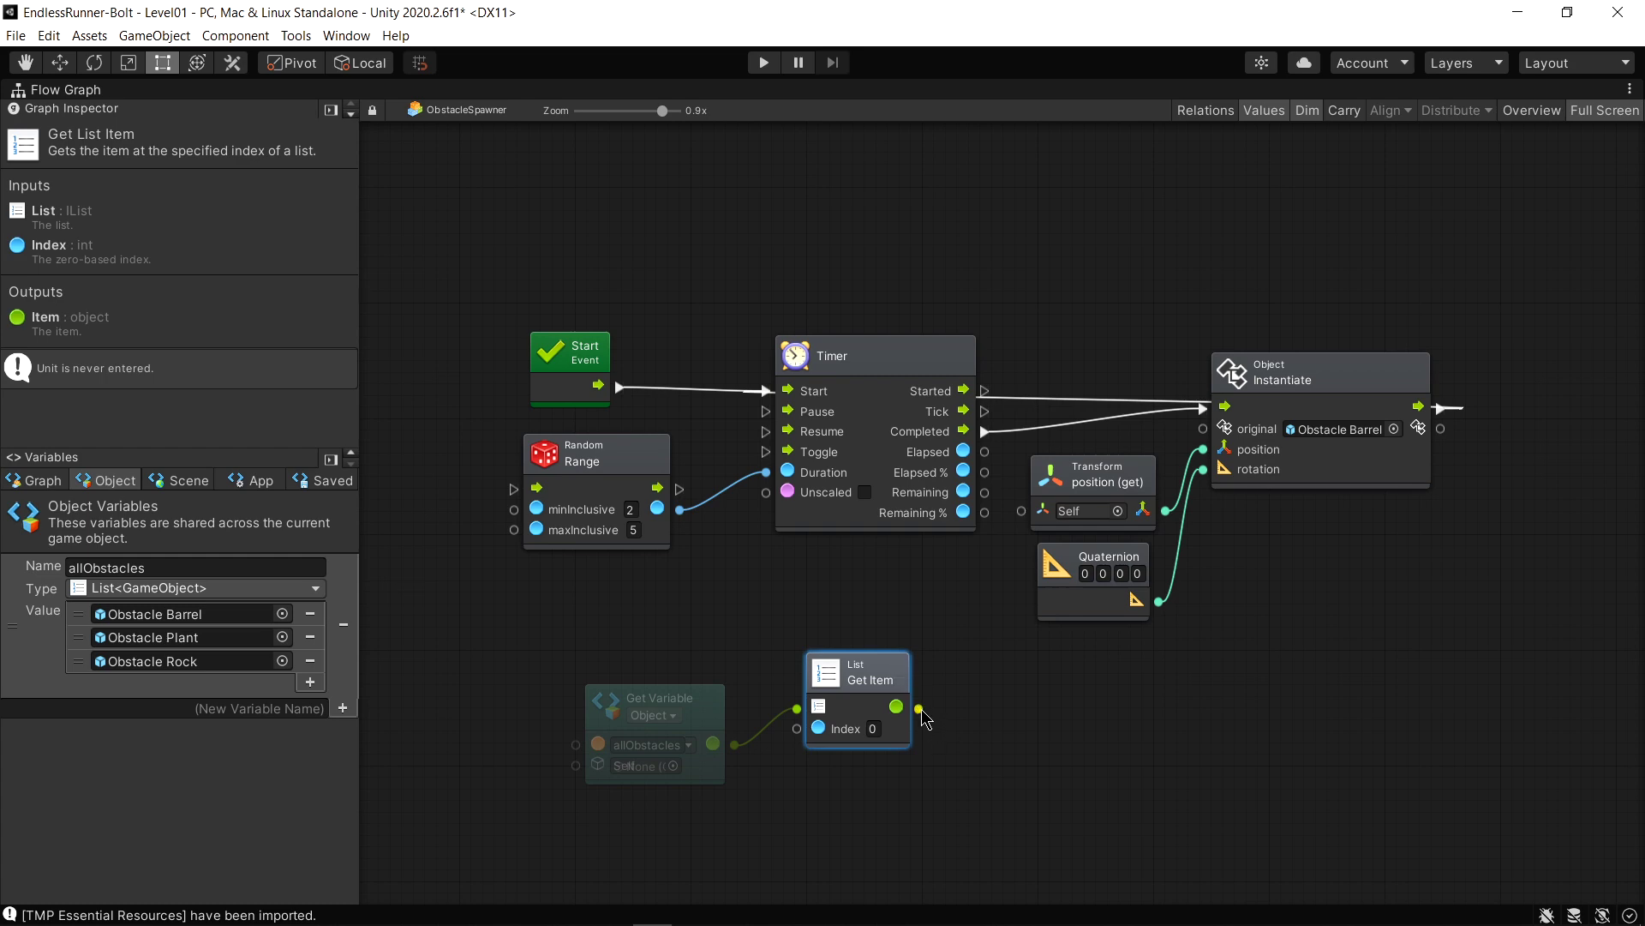
drag(920, 710, 1204, 435)
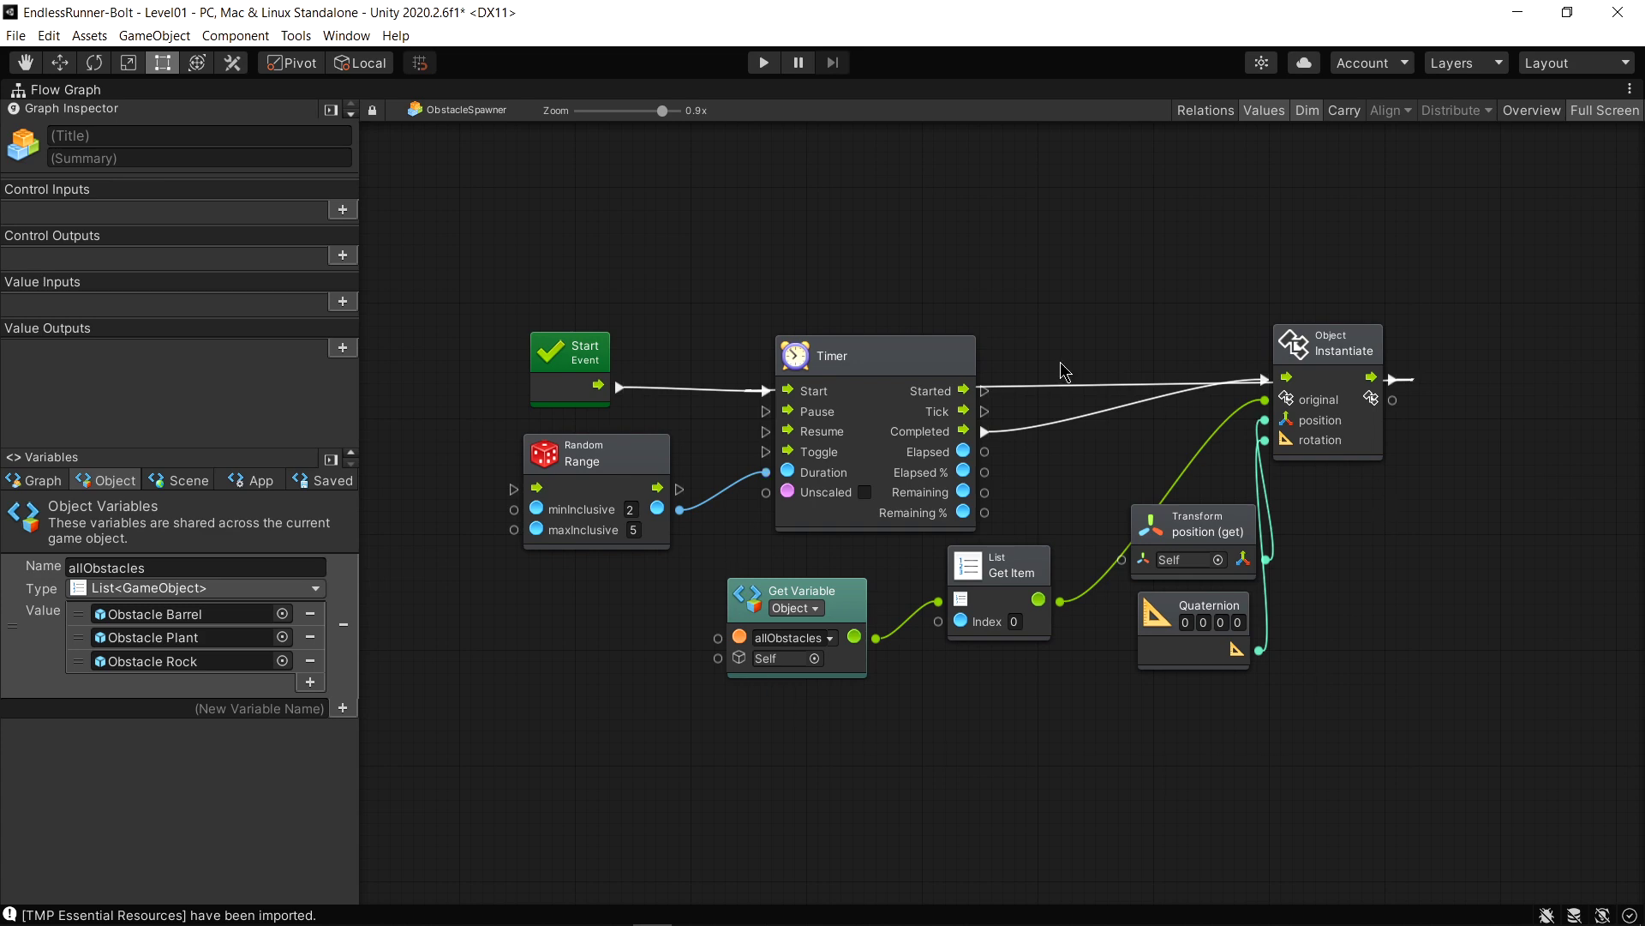
click(1014, 622)
click(1596, 112)
click(763, 62)
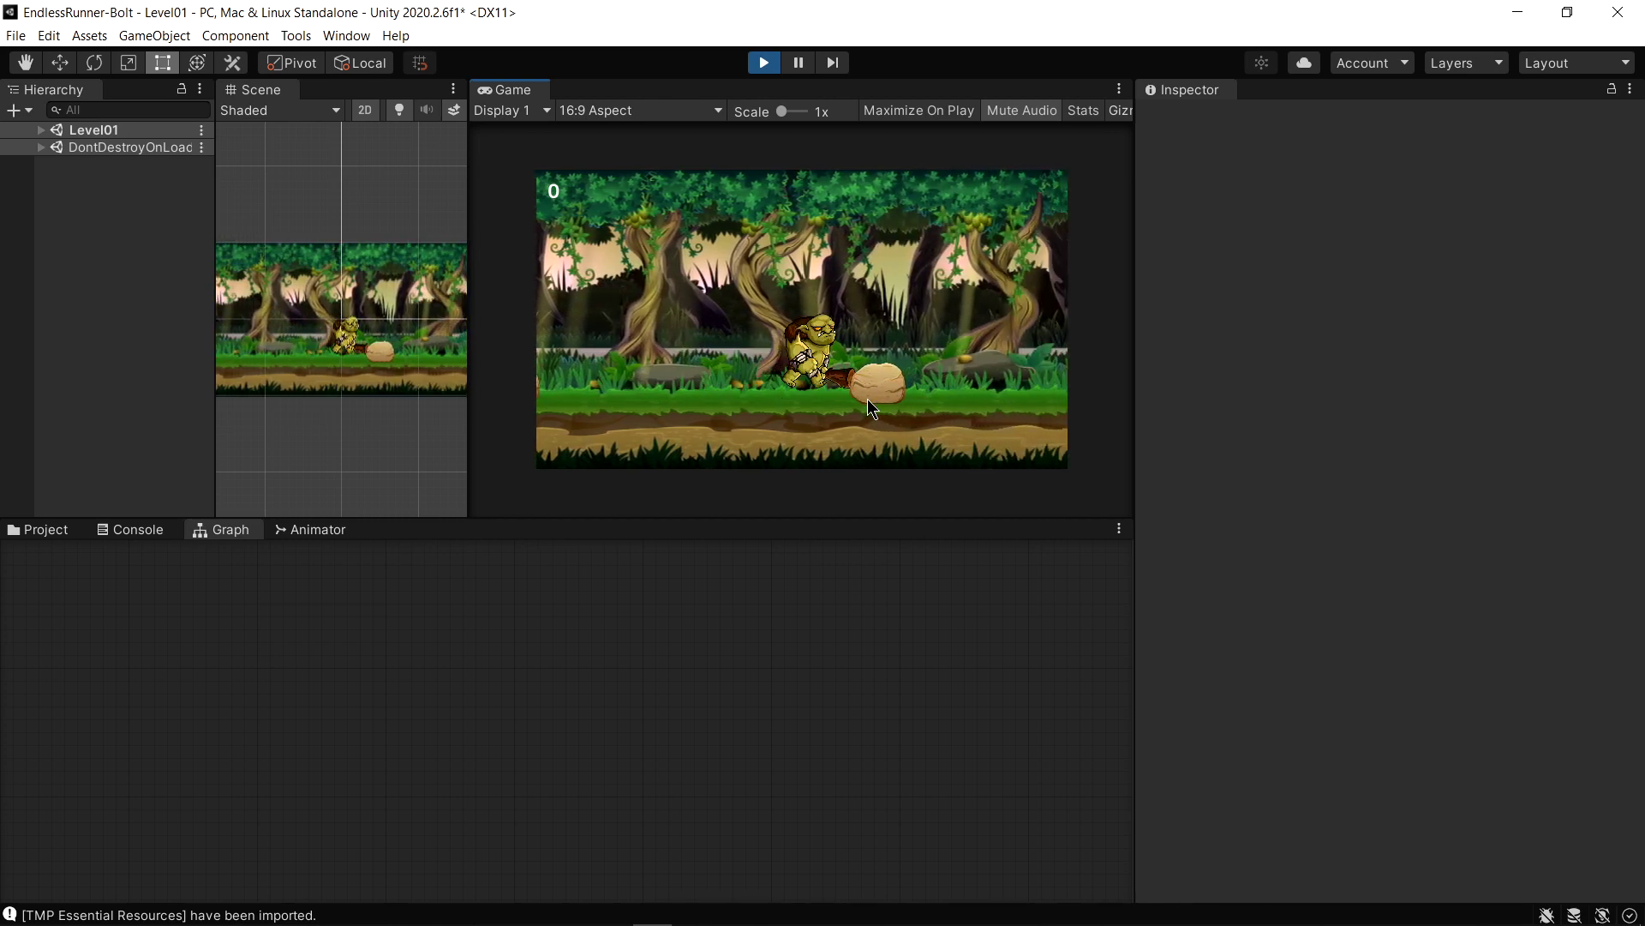
click(867, 398)
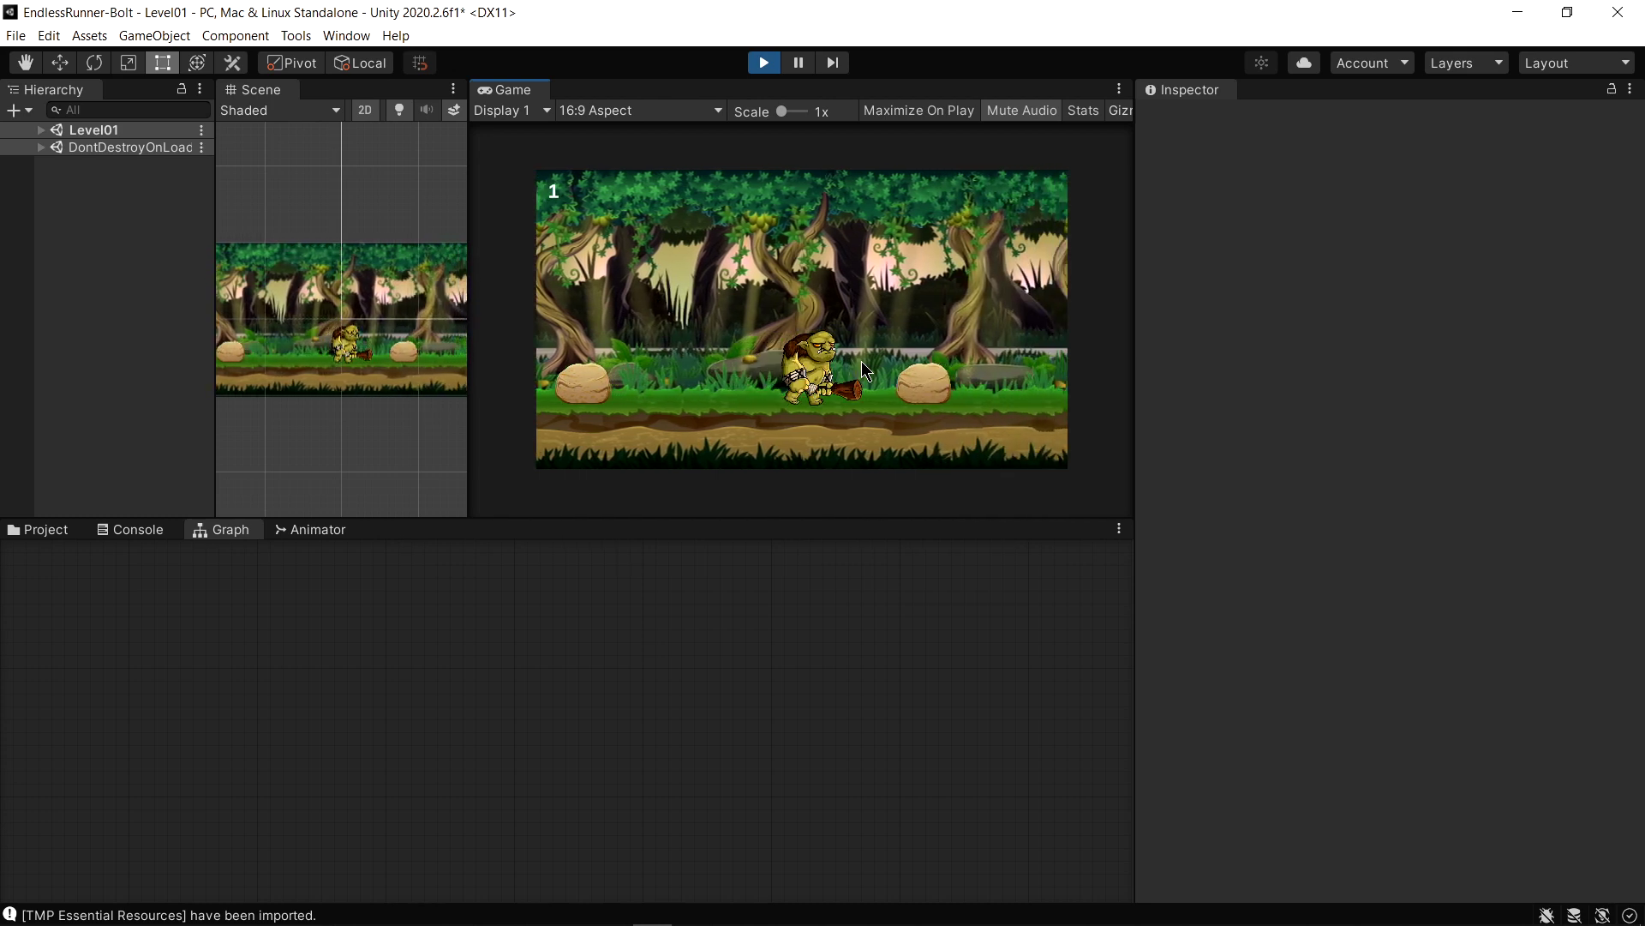
click(752, 377)
click(763, 63)
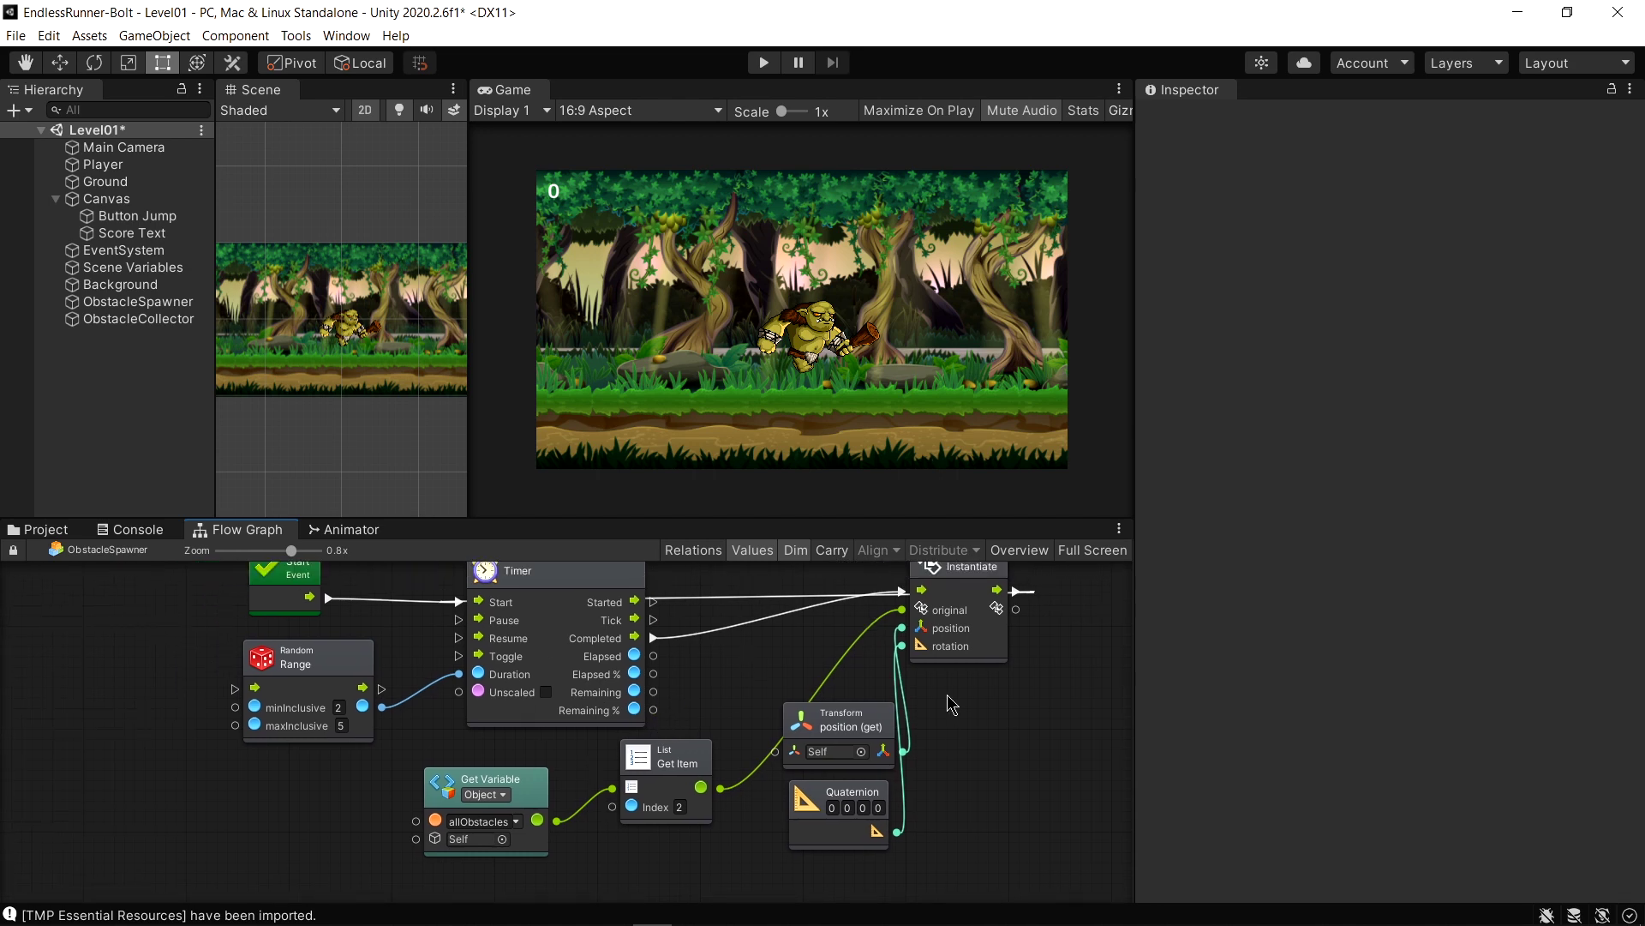
Select ObstacleSpawner and open its graph at full size
click(117, 305)
click(1093, 550)
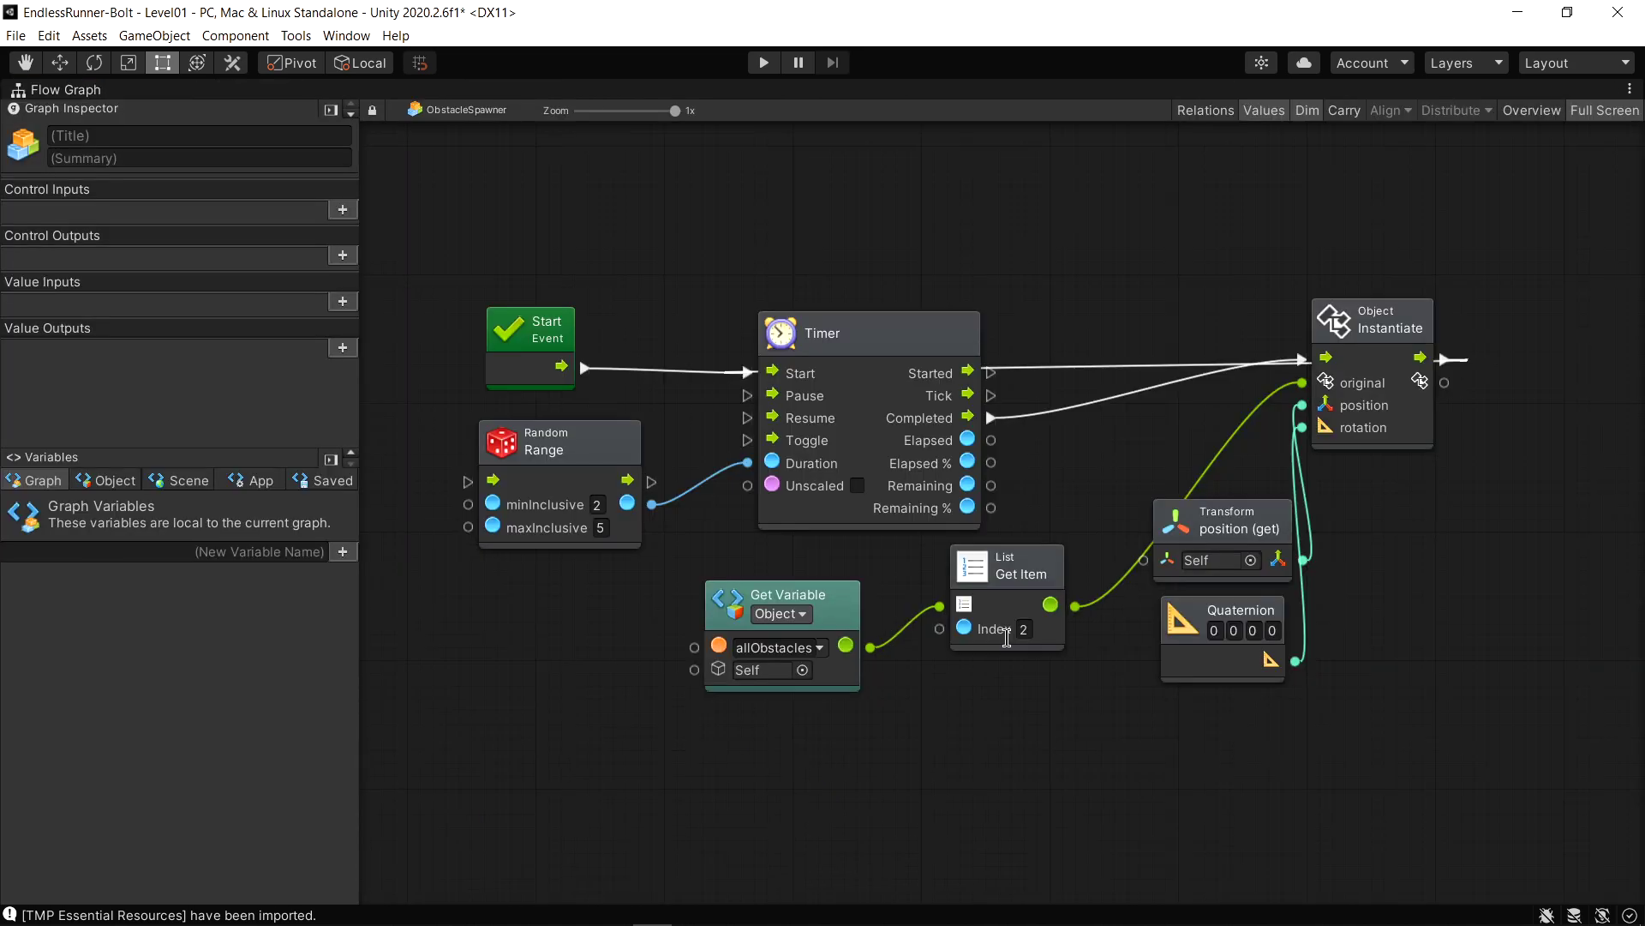
scroll(963, 571, up, 1)
scroll(963, 570, up, 1)
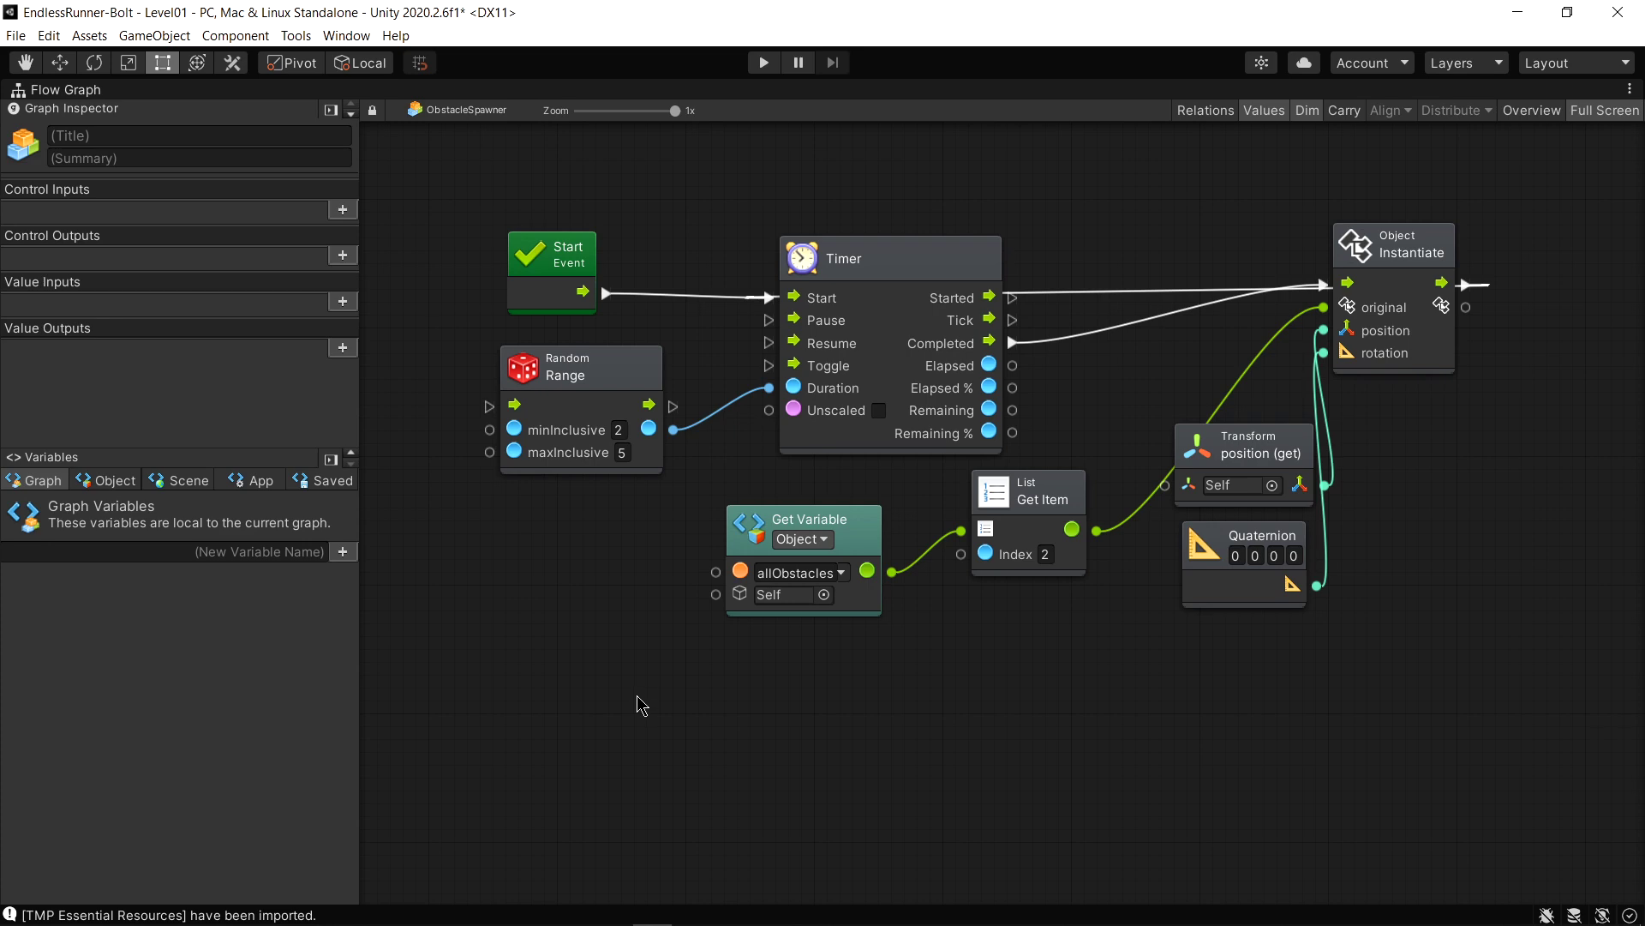
Feed Get Item's index from a new Random Range (maxExclusive) node with minInclusive 0
drag(960, 553, 875, 712)
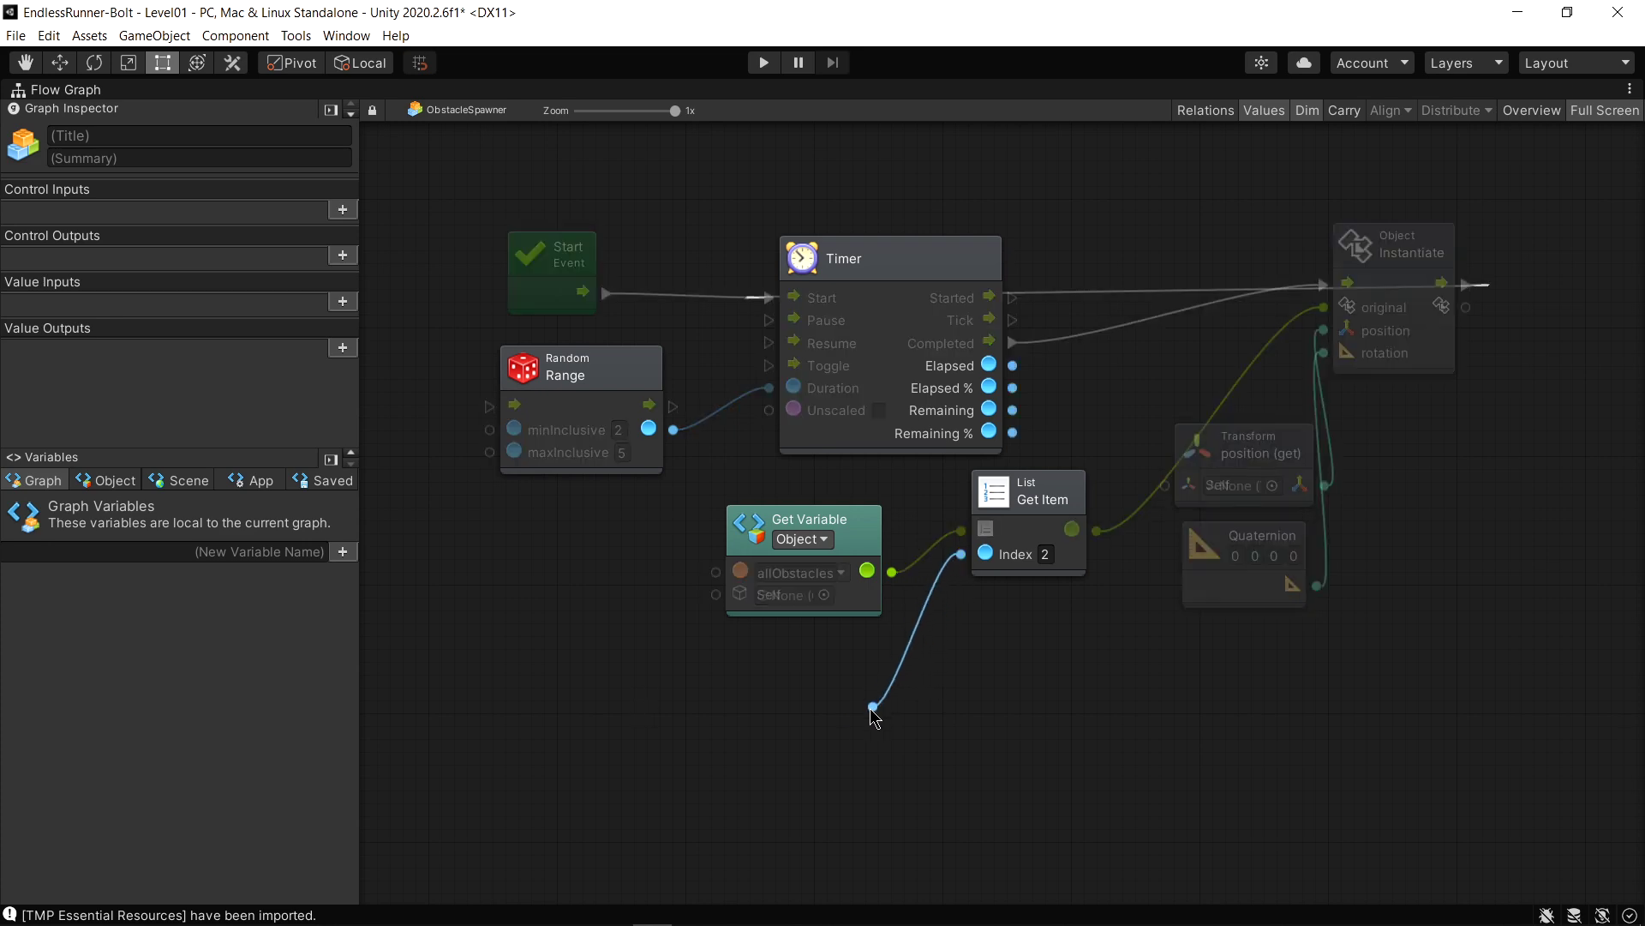
text(ran)
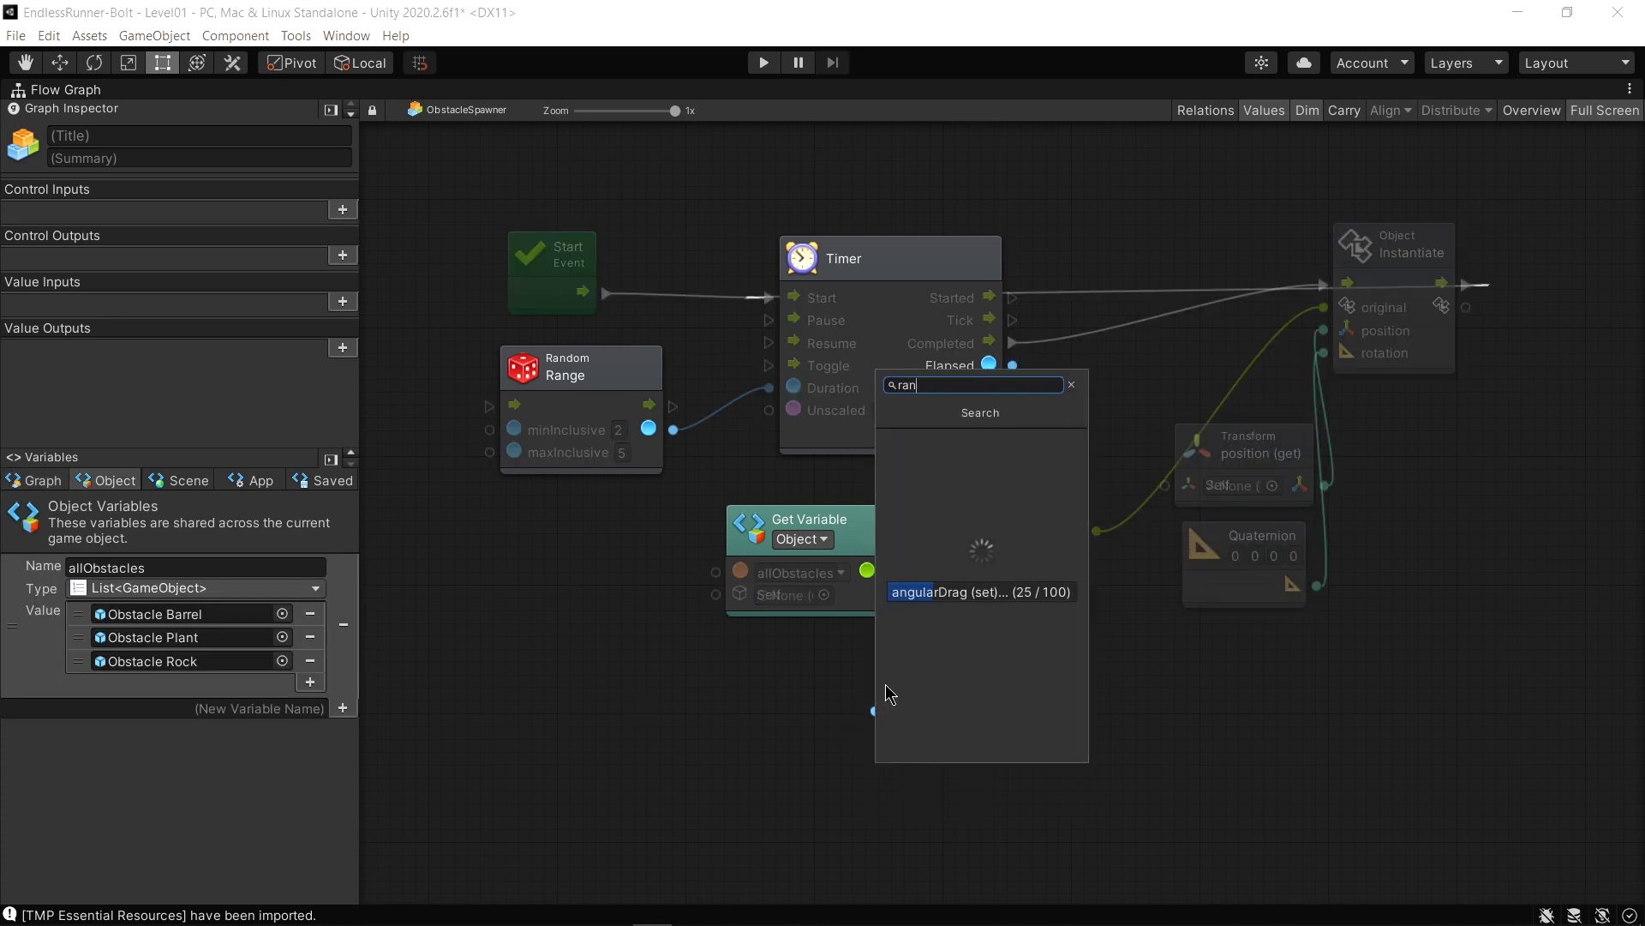
text(dom range)
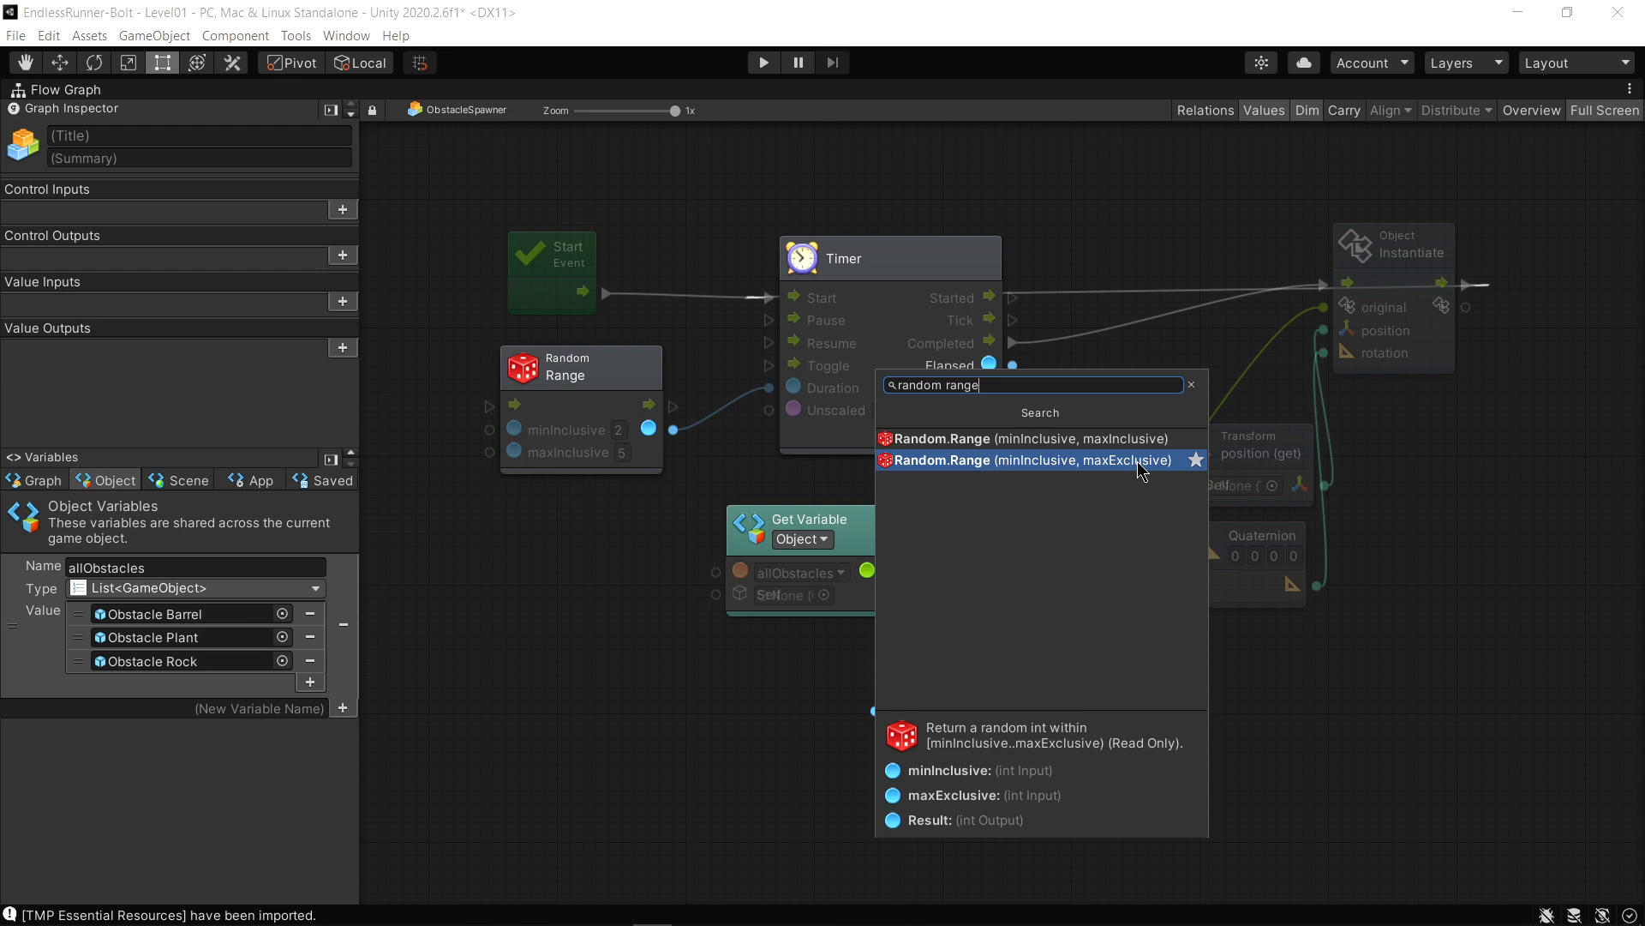
click(1140, 469)
drag(802, 652, 831, 668)
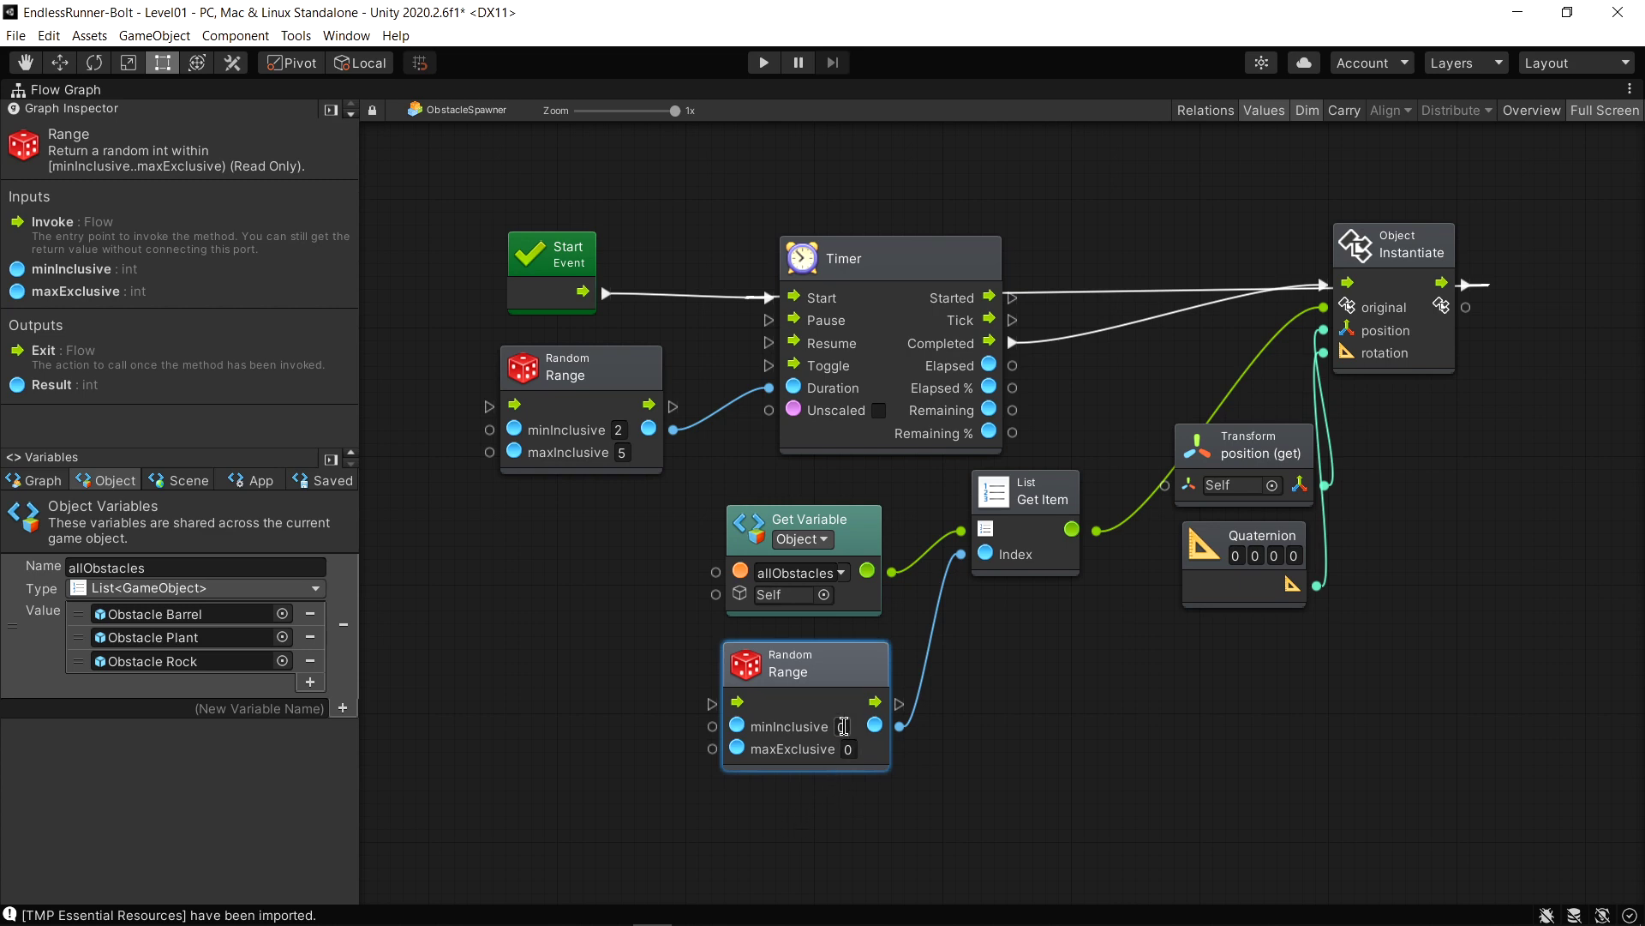
click(848, 749)
drag(814, 525, 620, 534)
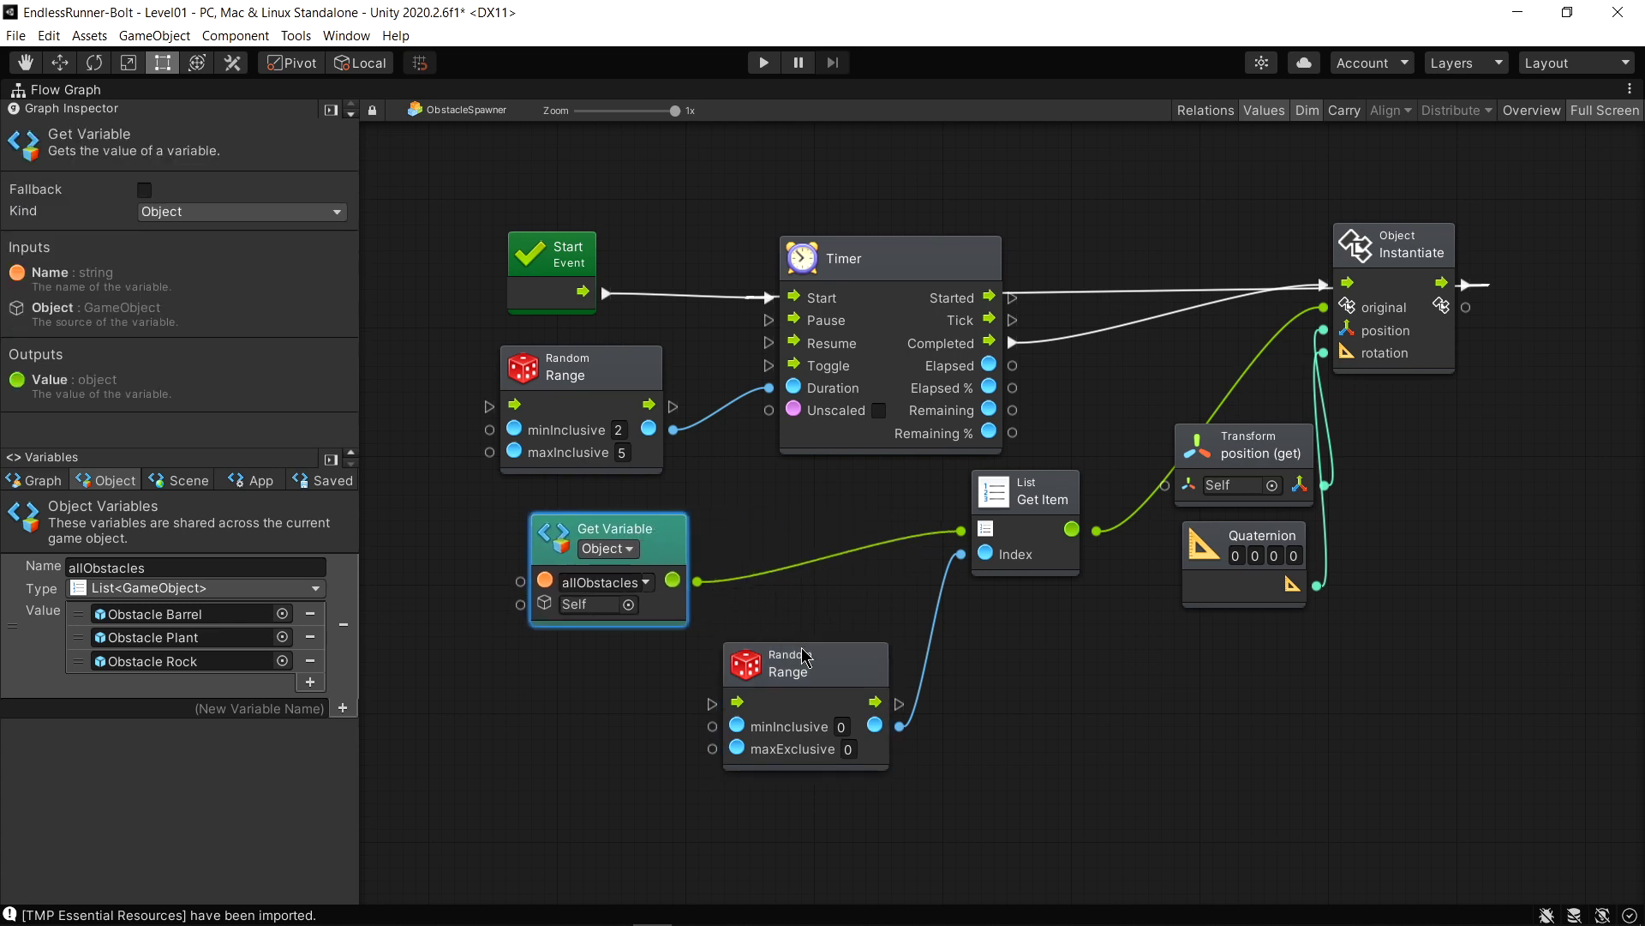
drag(804, 655, 866, 648)
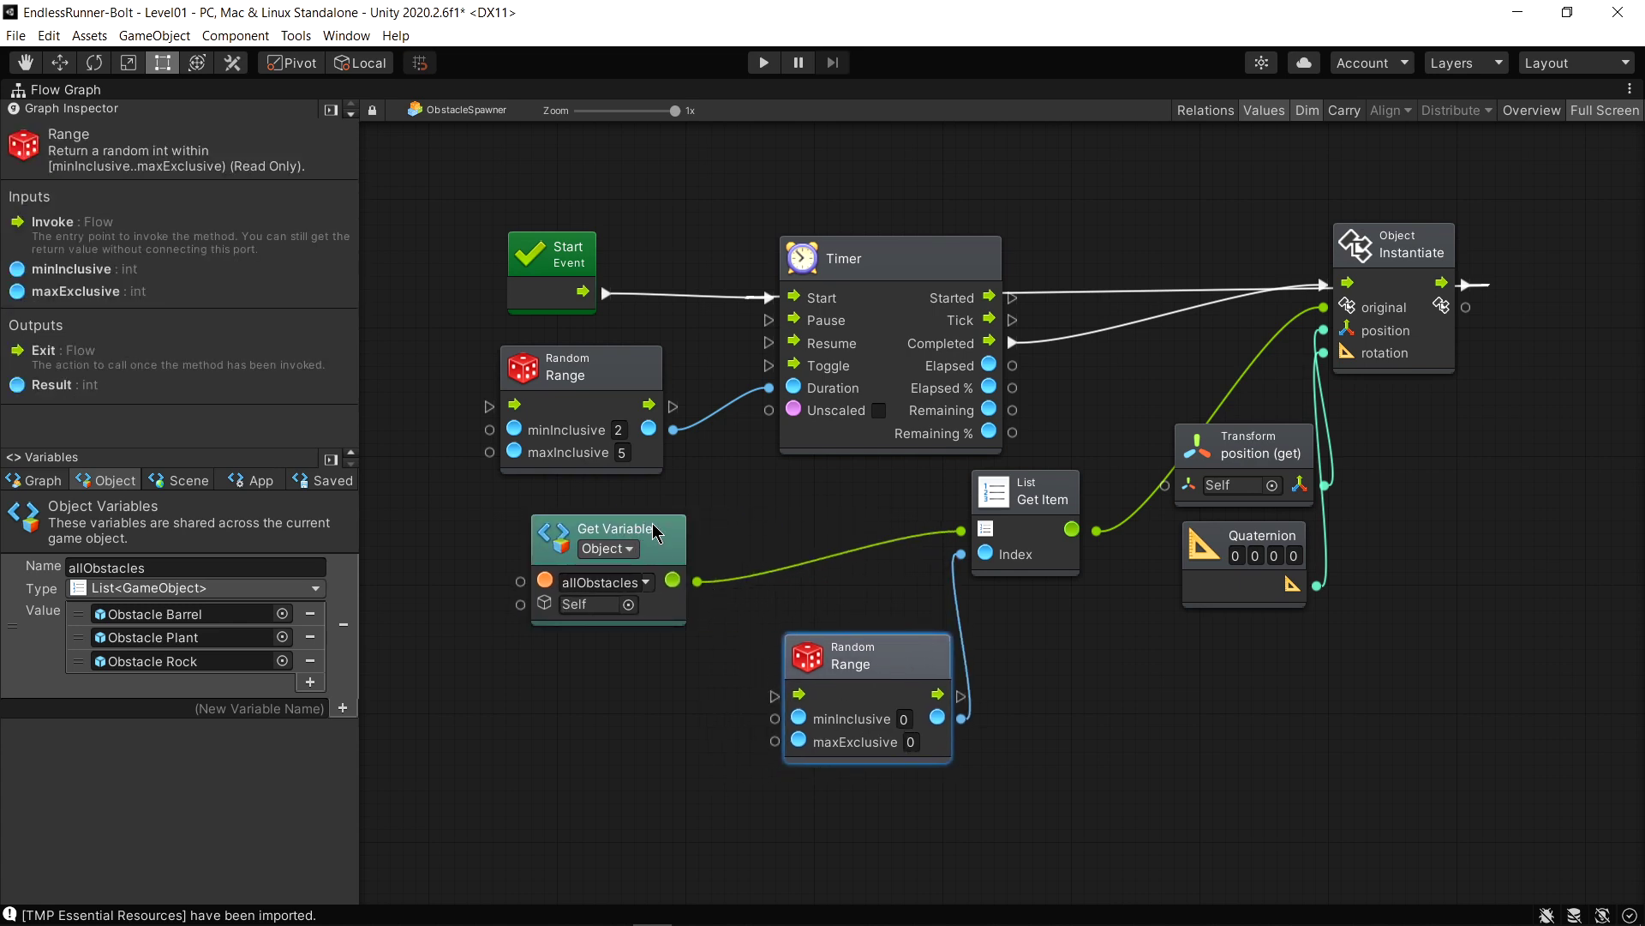
mouse_move(654, 531)
mouse_down()
mouse_move(600, 533)
mouse_move(682, 737)
mouse_up()
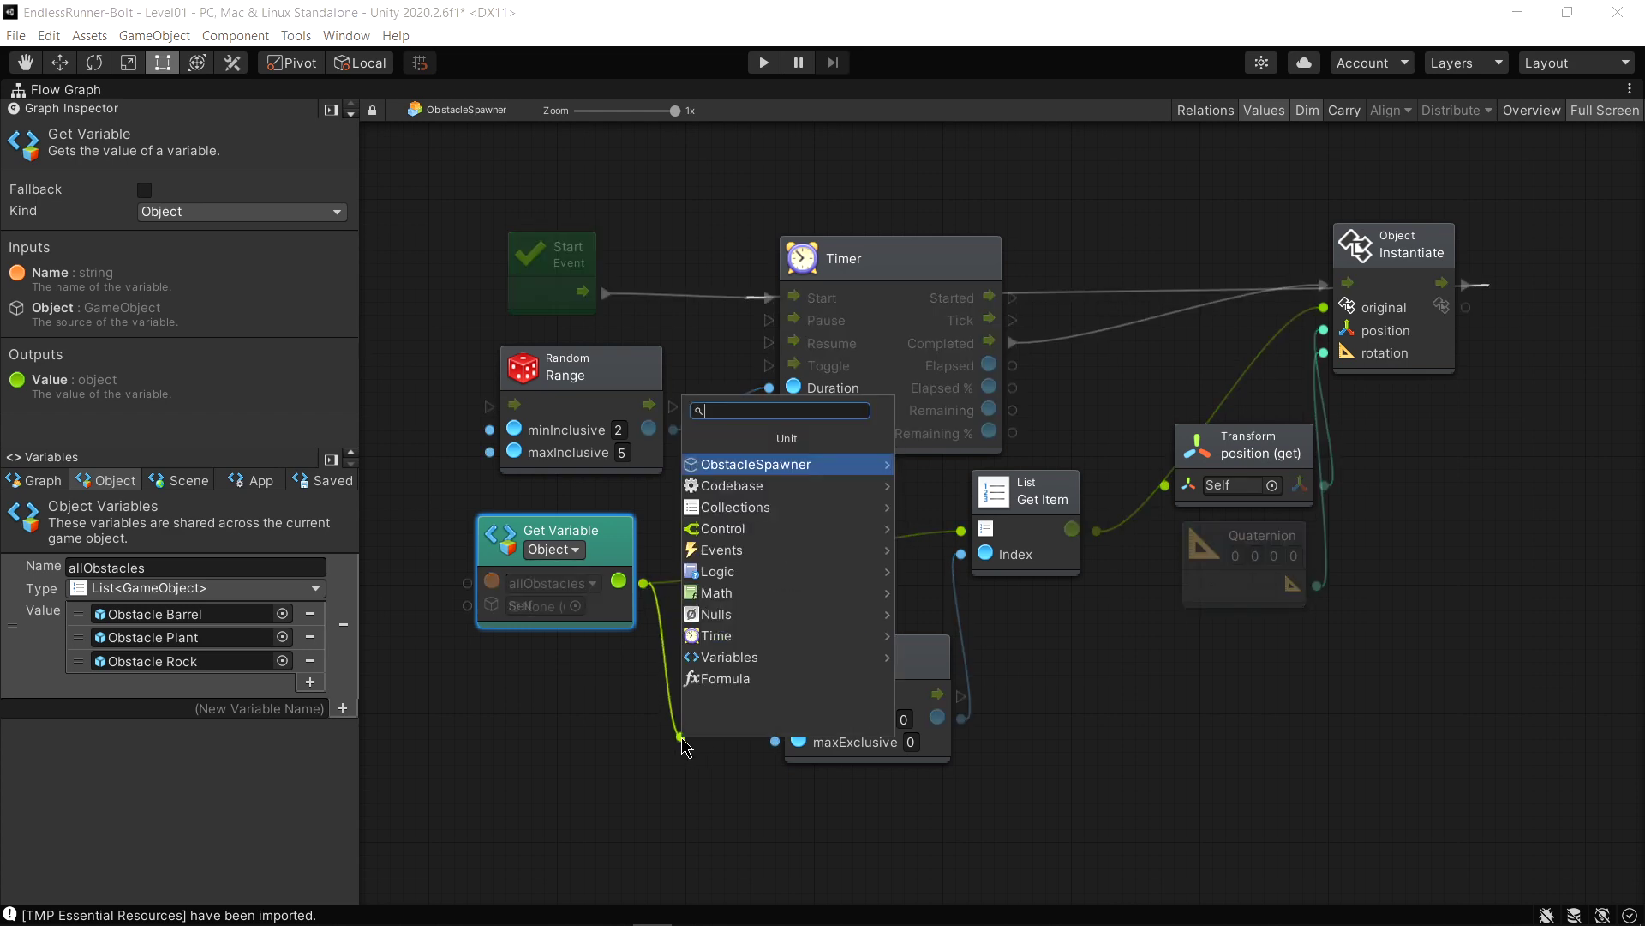
Wire a Count Items node on allObstacles into maxExclusive, then run the game
click(755, 510)
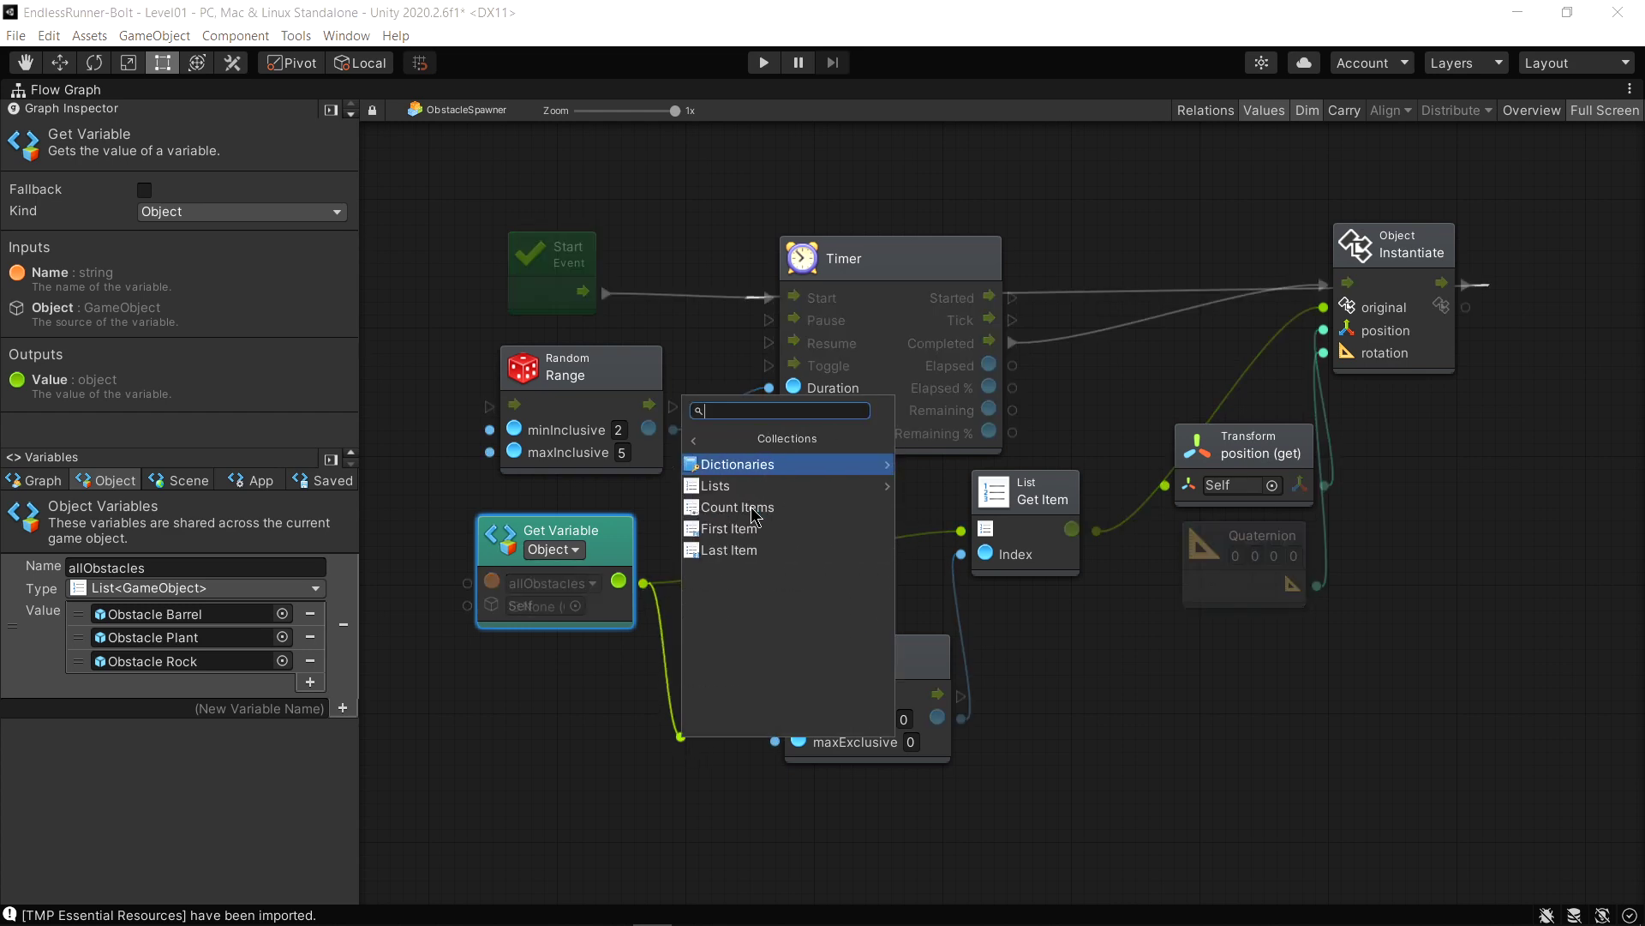
click(751, 509)
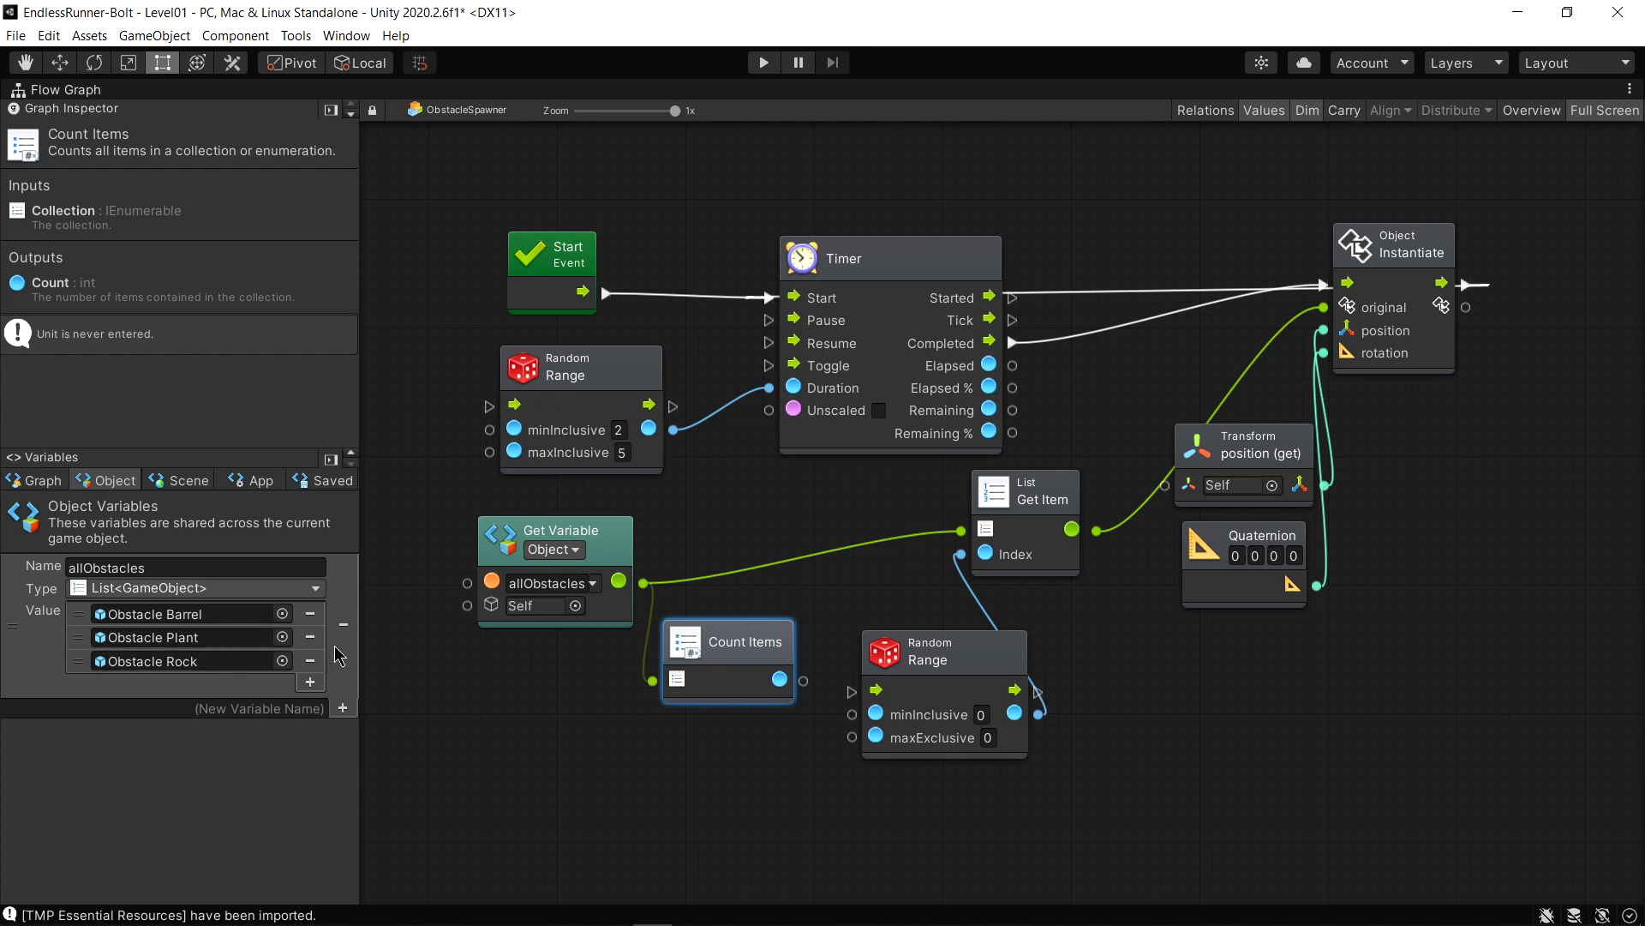
drag(803, 681, 850, 751)
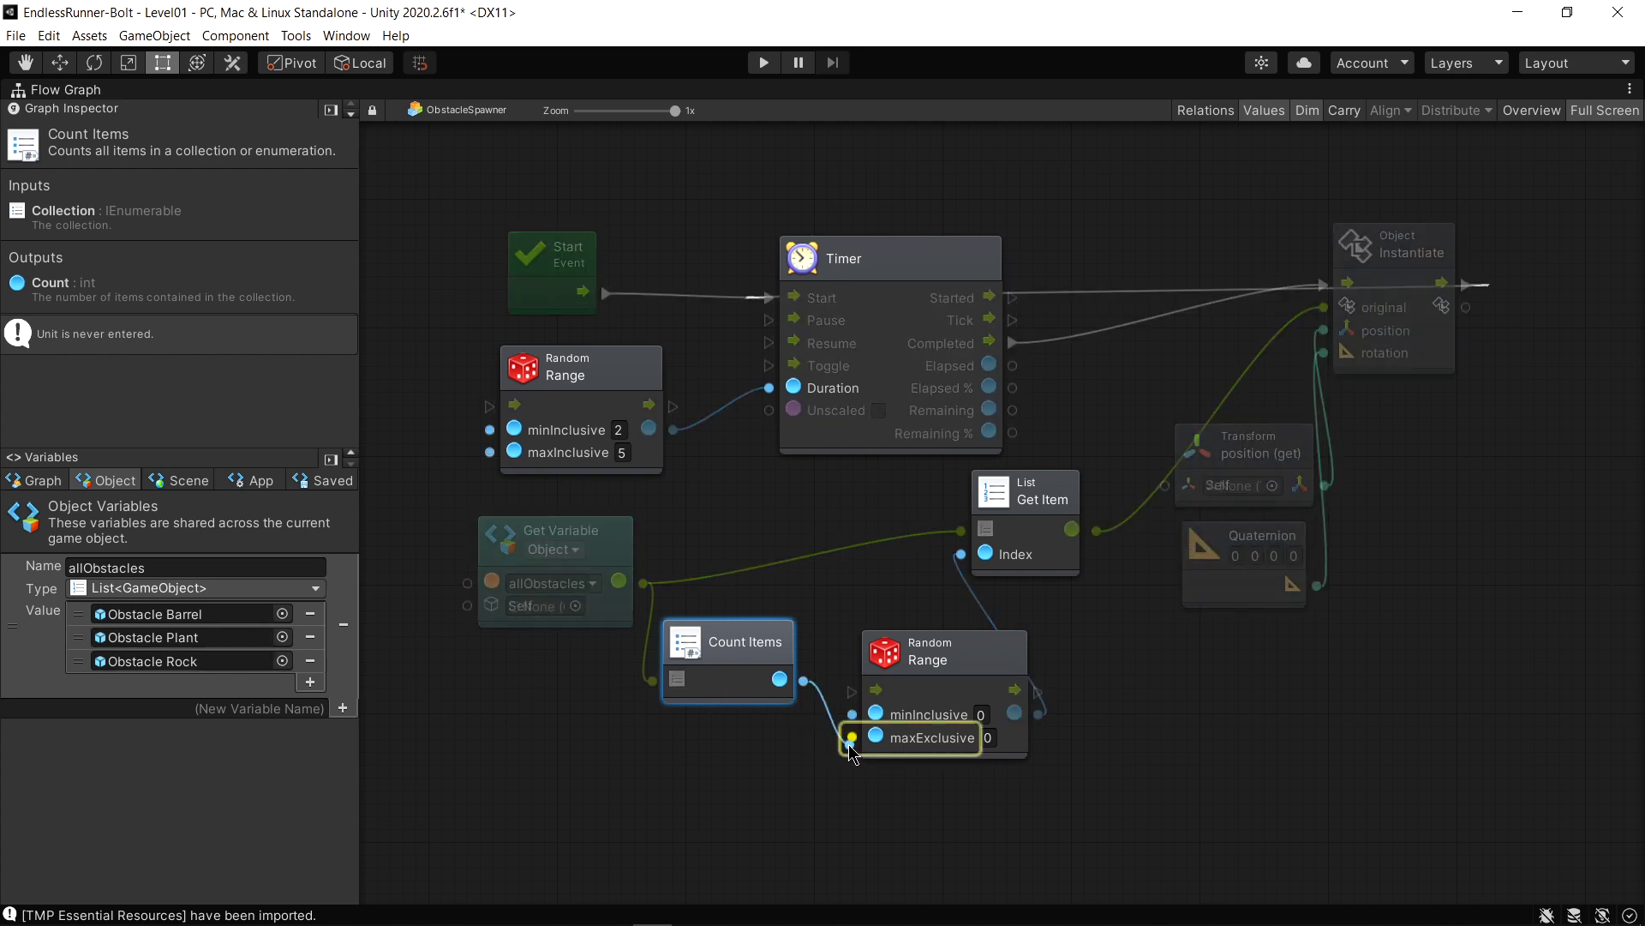
click(998, 743)
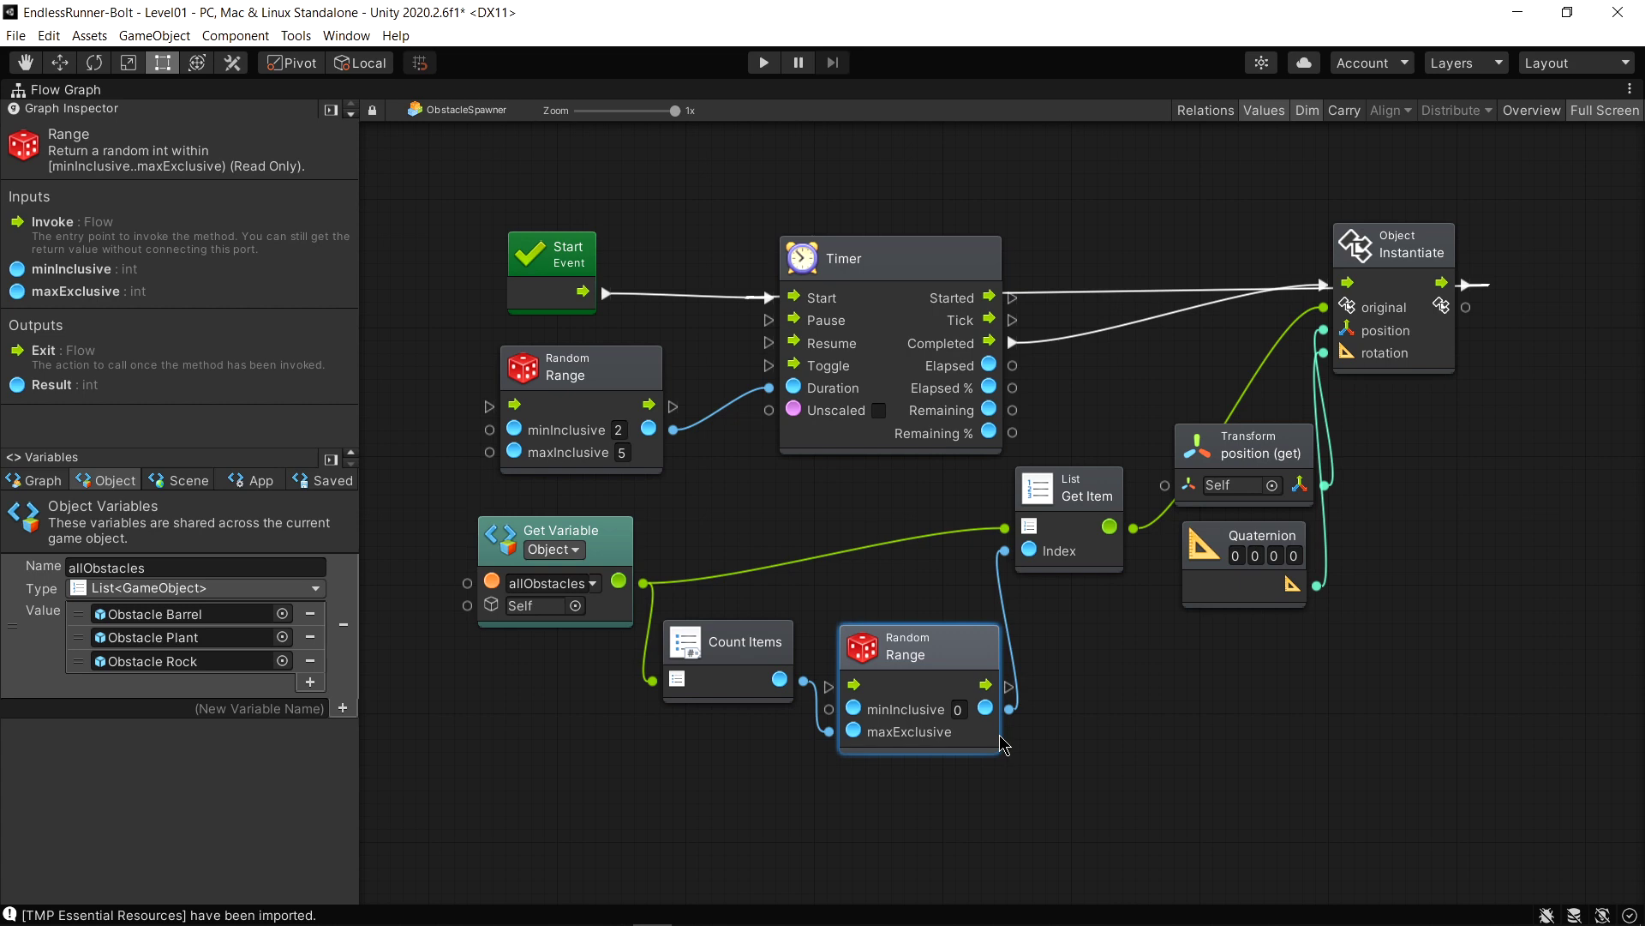
click(1108, 528)
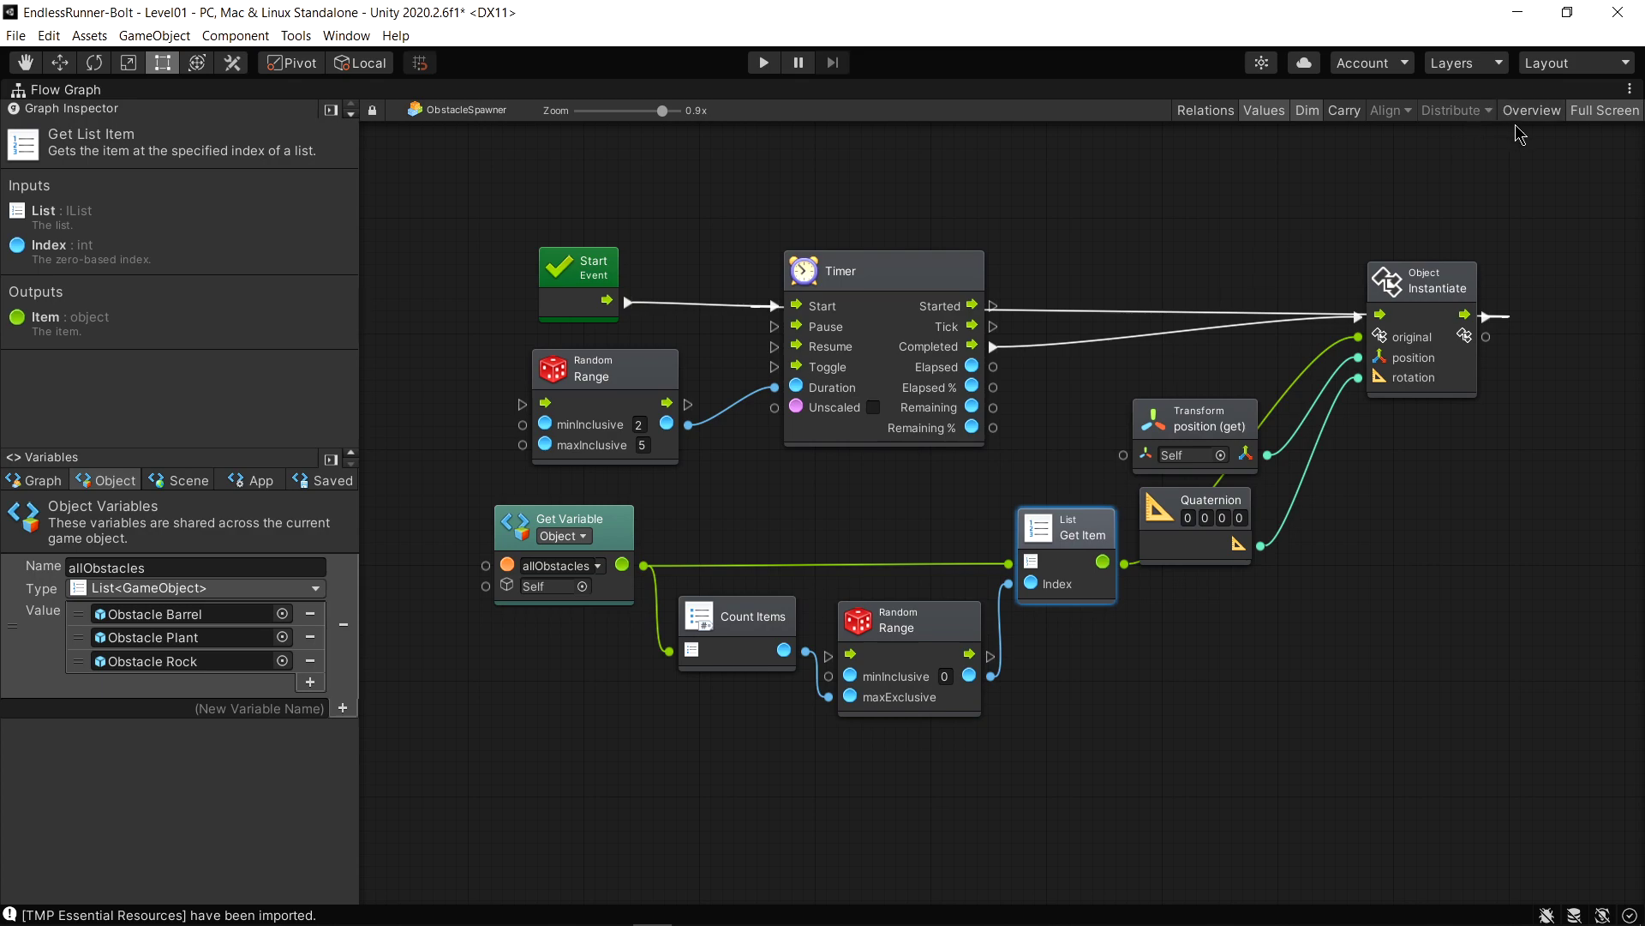
click(763, 62)
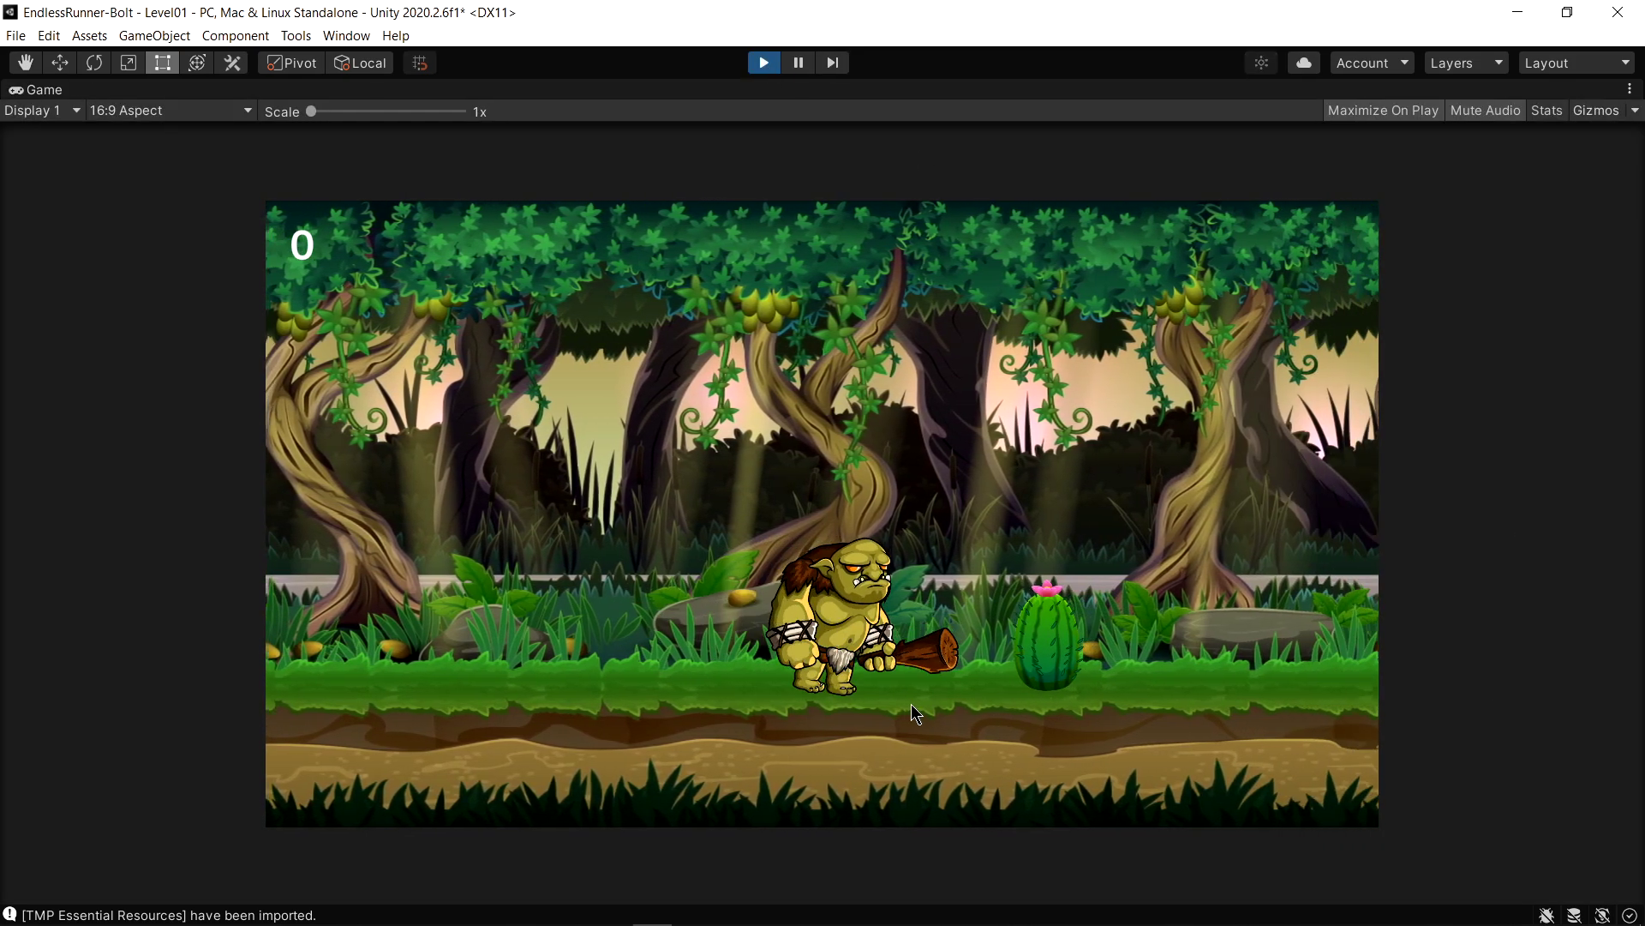
Jump over the cactus and rock, stop play mode with Ctrl+P, and select Background
click(904, 710)
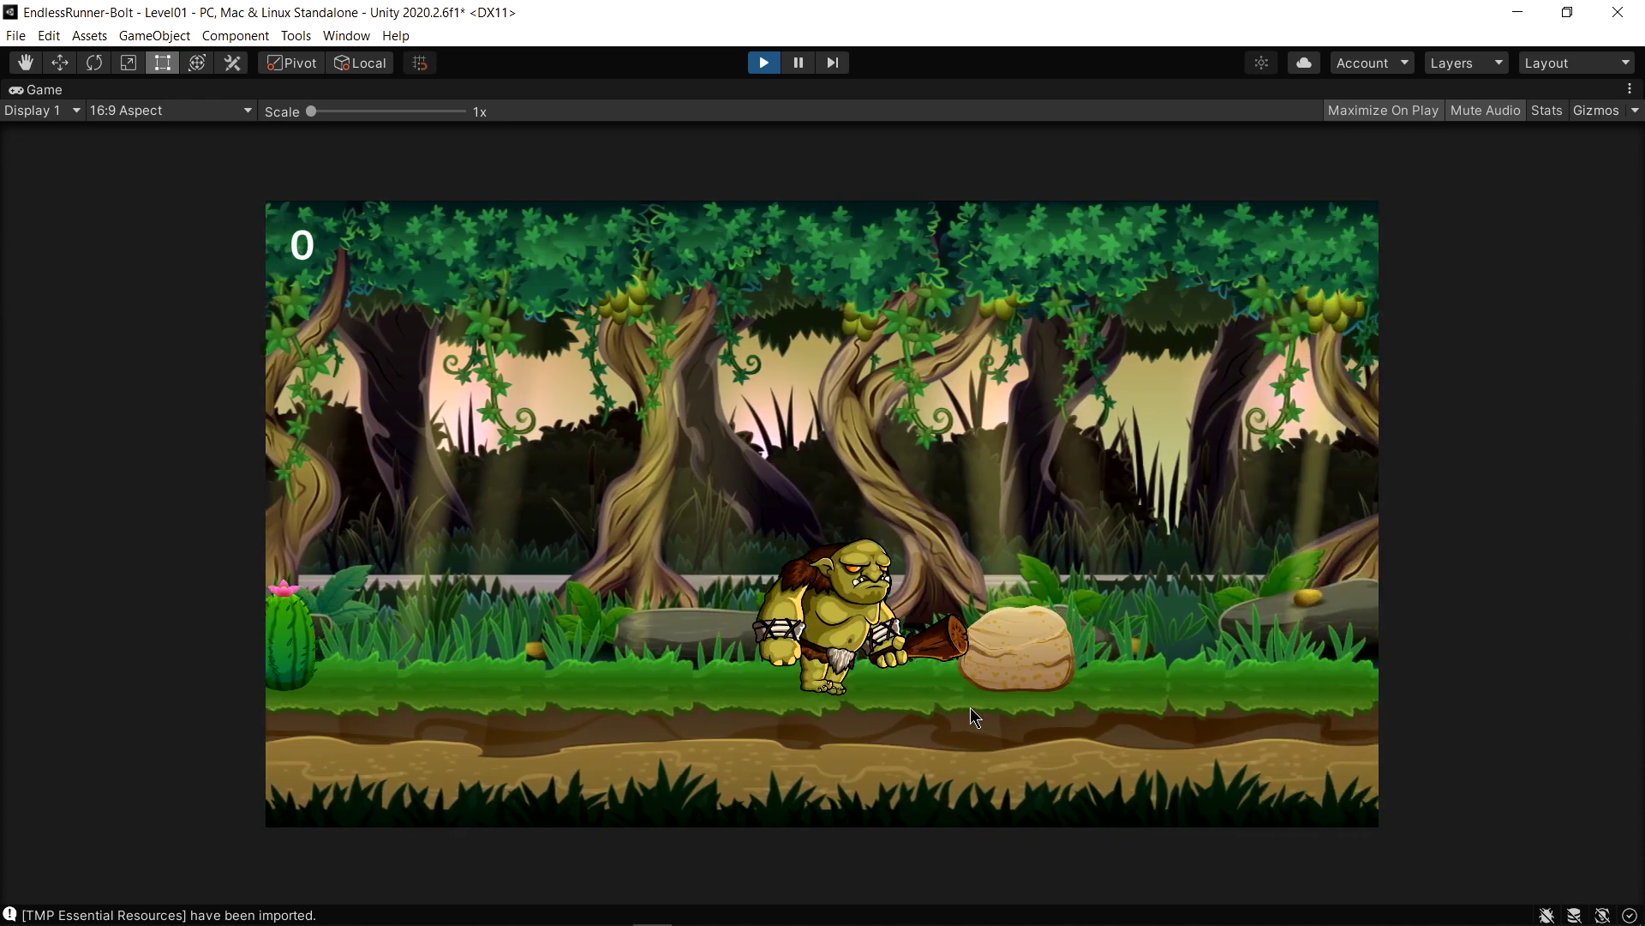
click(971, 707)
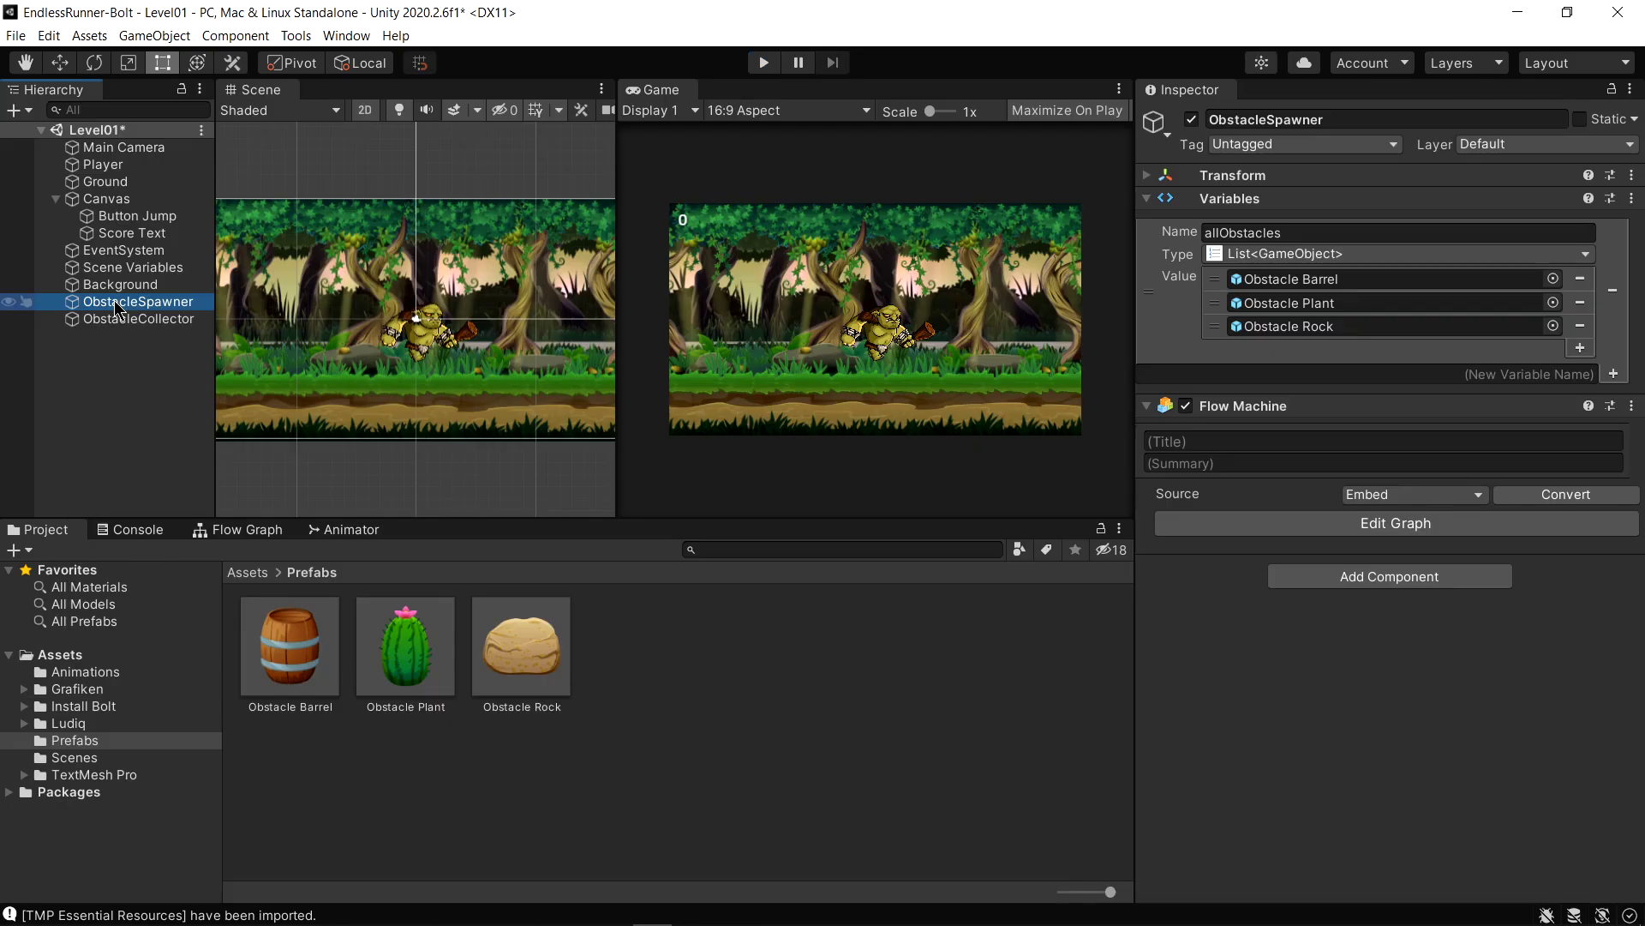
key(ctrl+p)
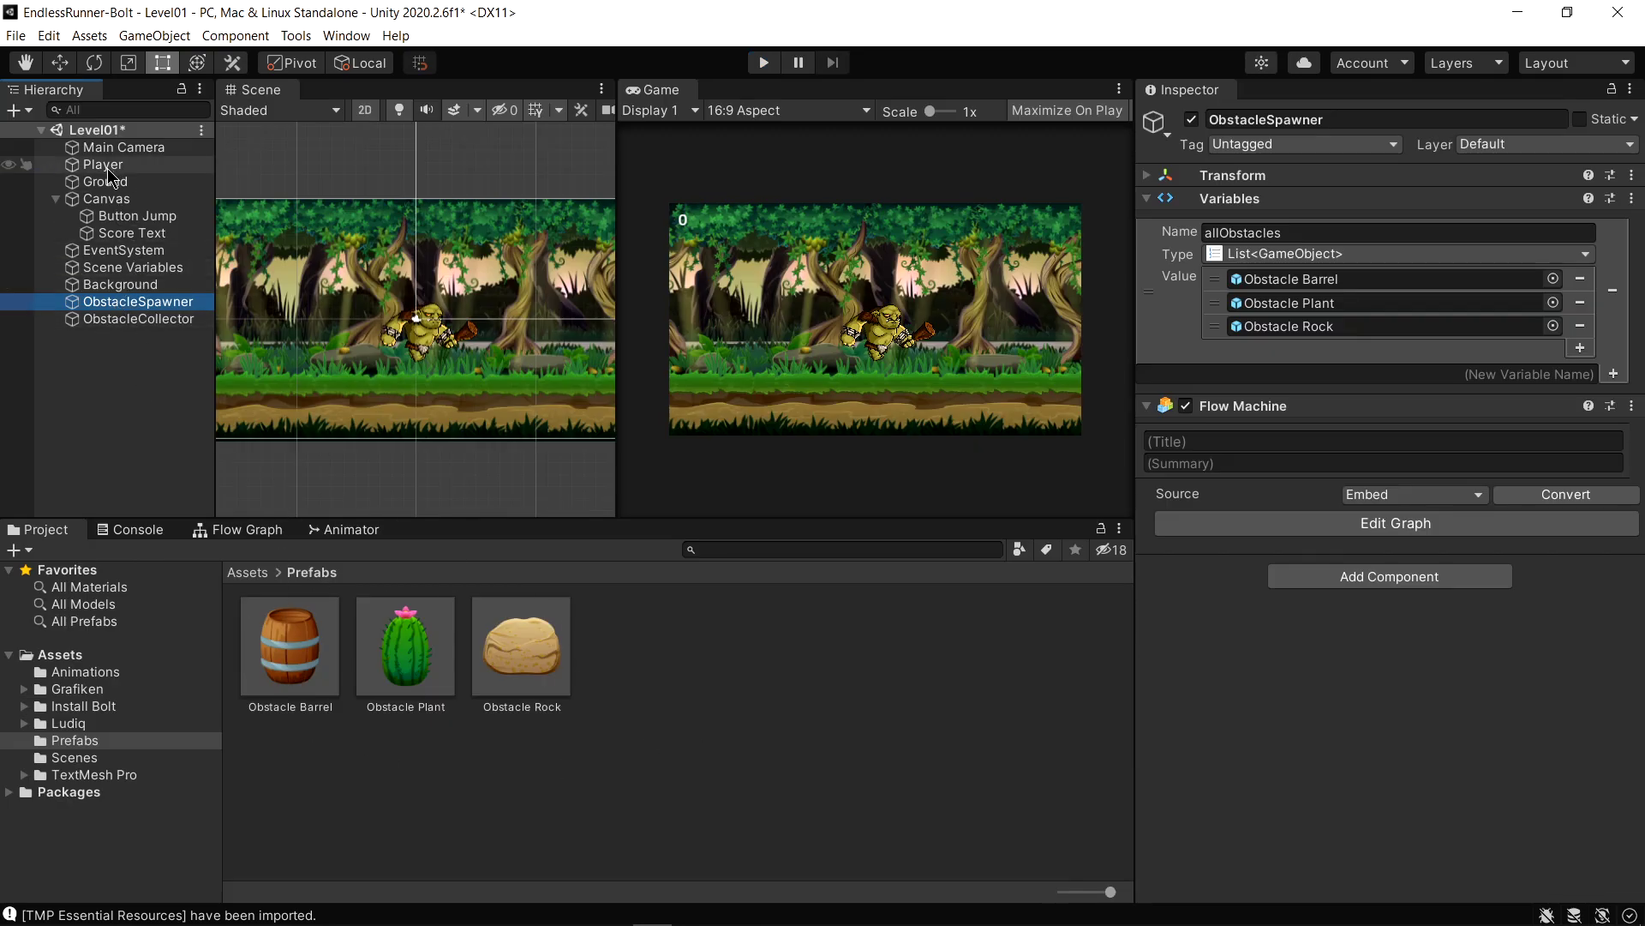
click(132, 286)
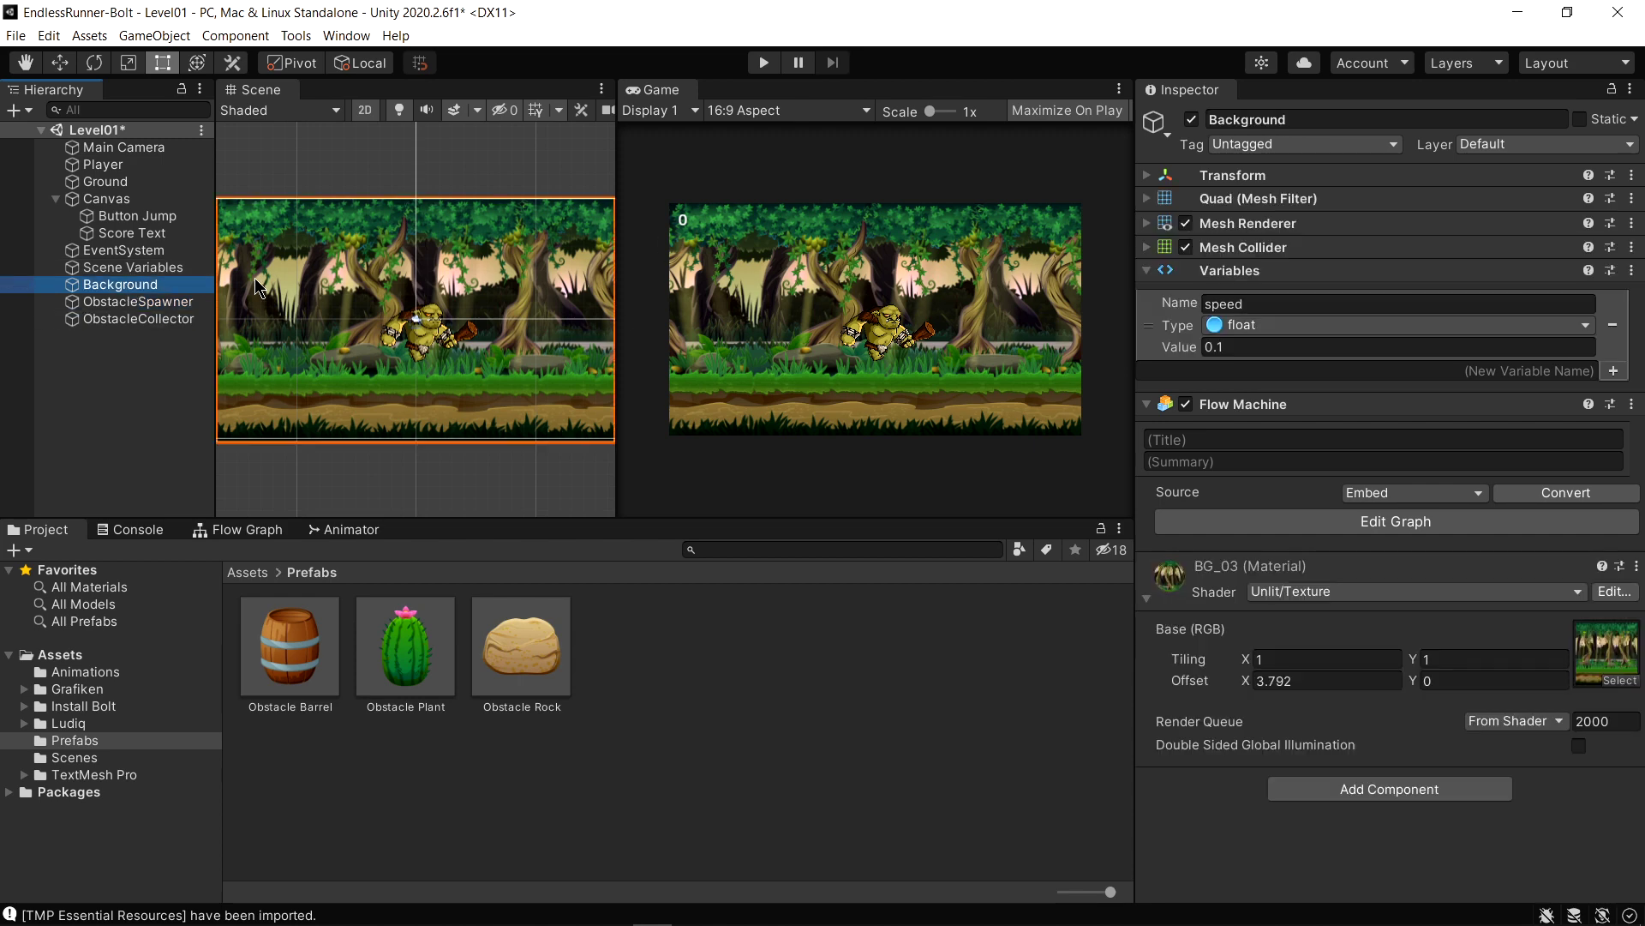